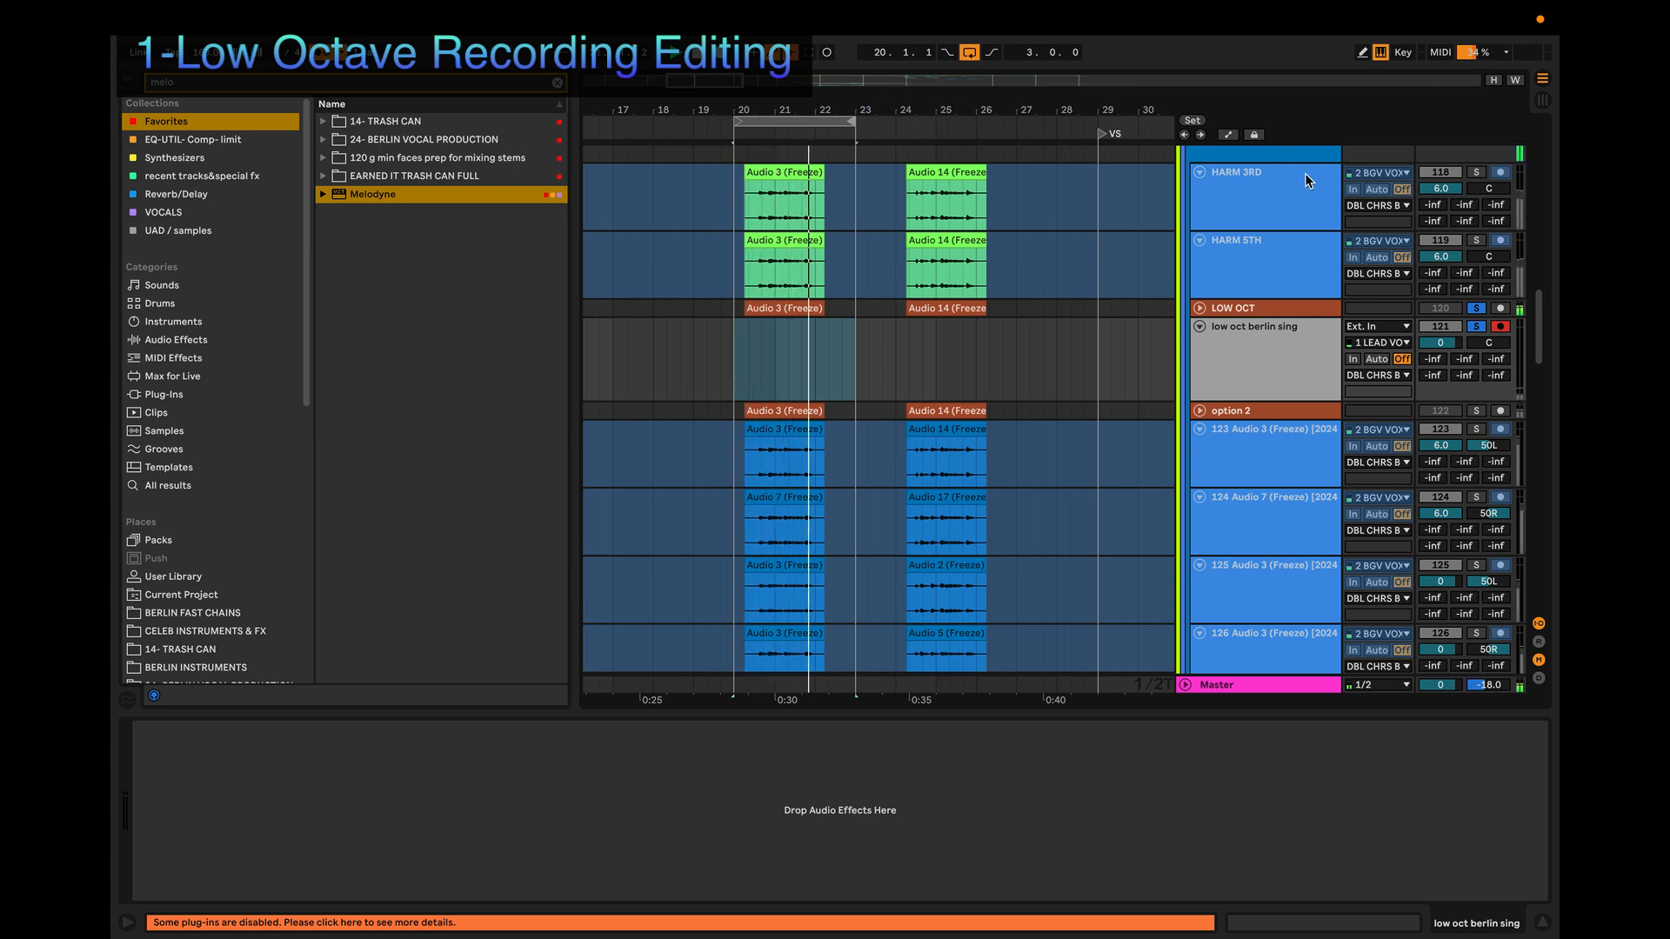
Step: Stop playback and route the armed low octave vocal track's output to 2 BGV VOX
key("space")
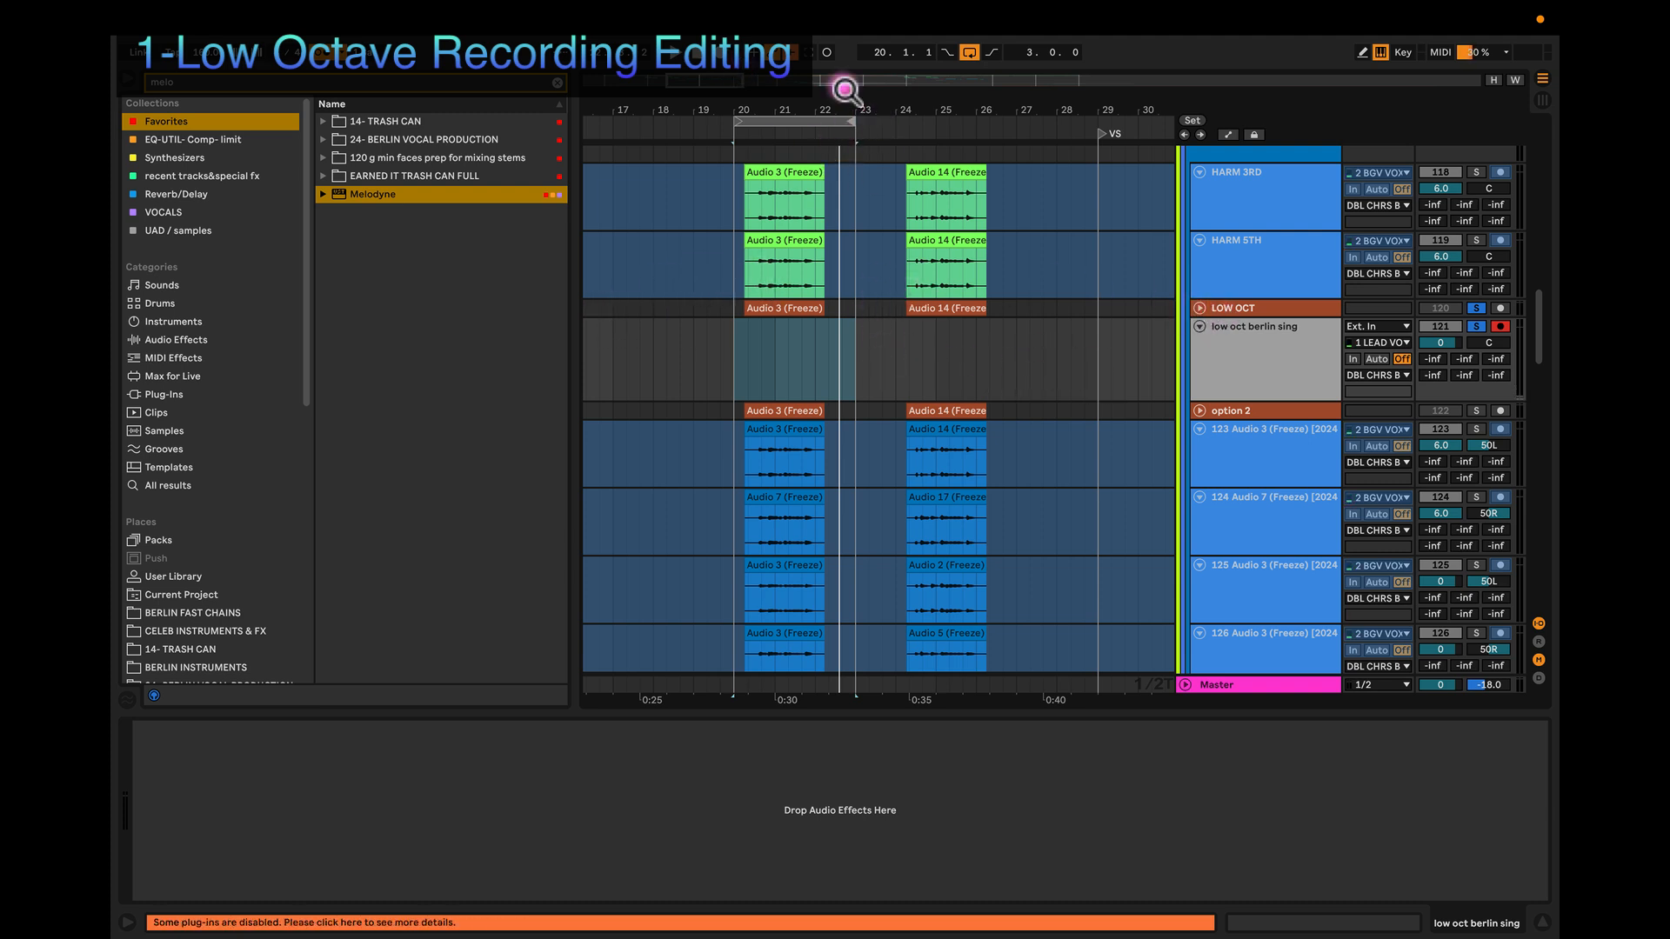
left_click(1476, 326)
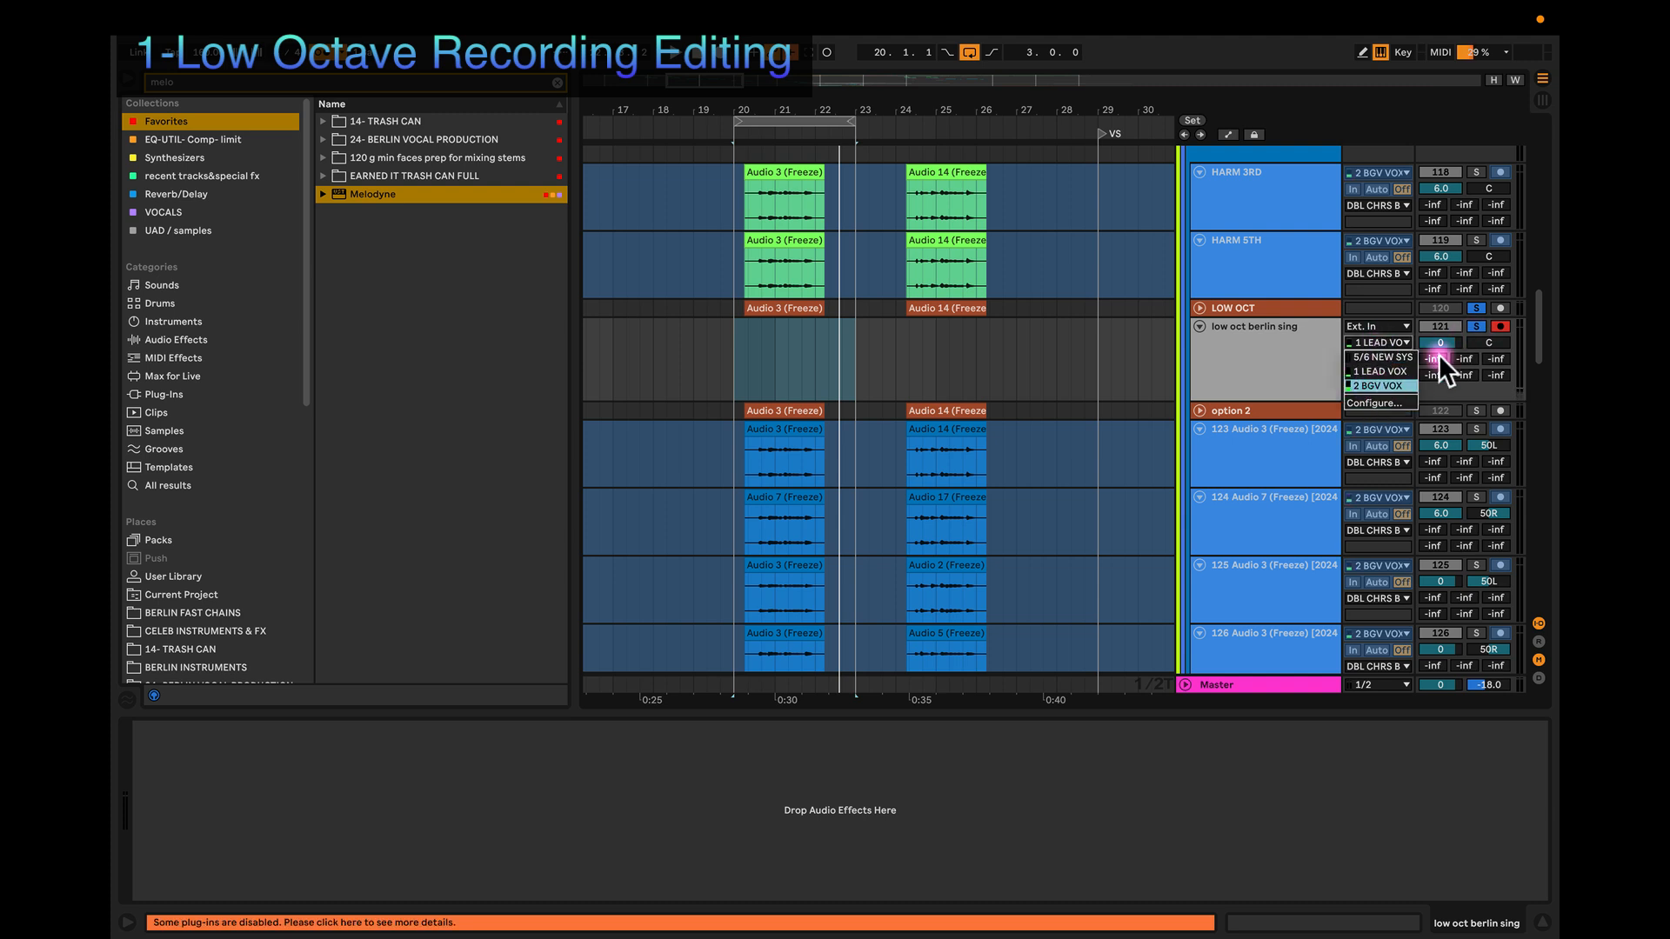
key("Return")
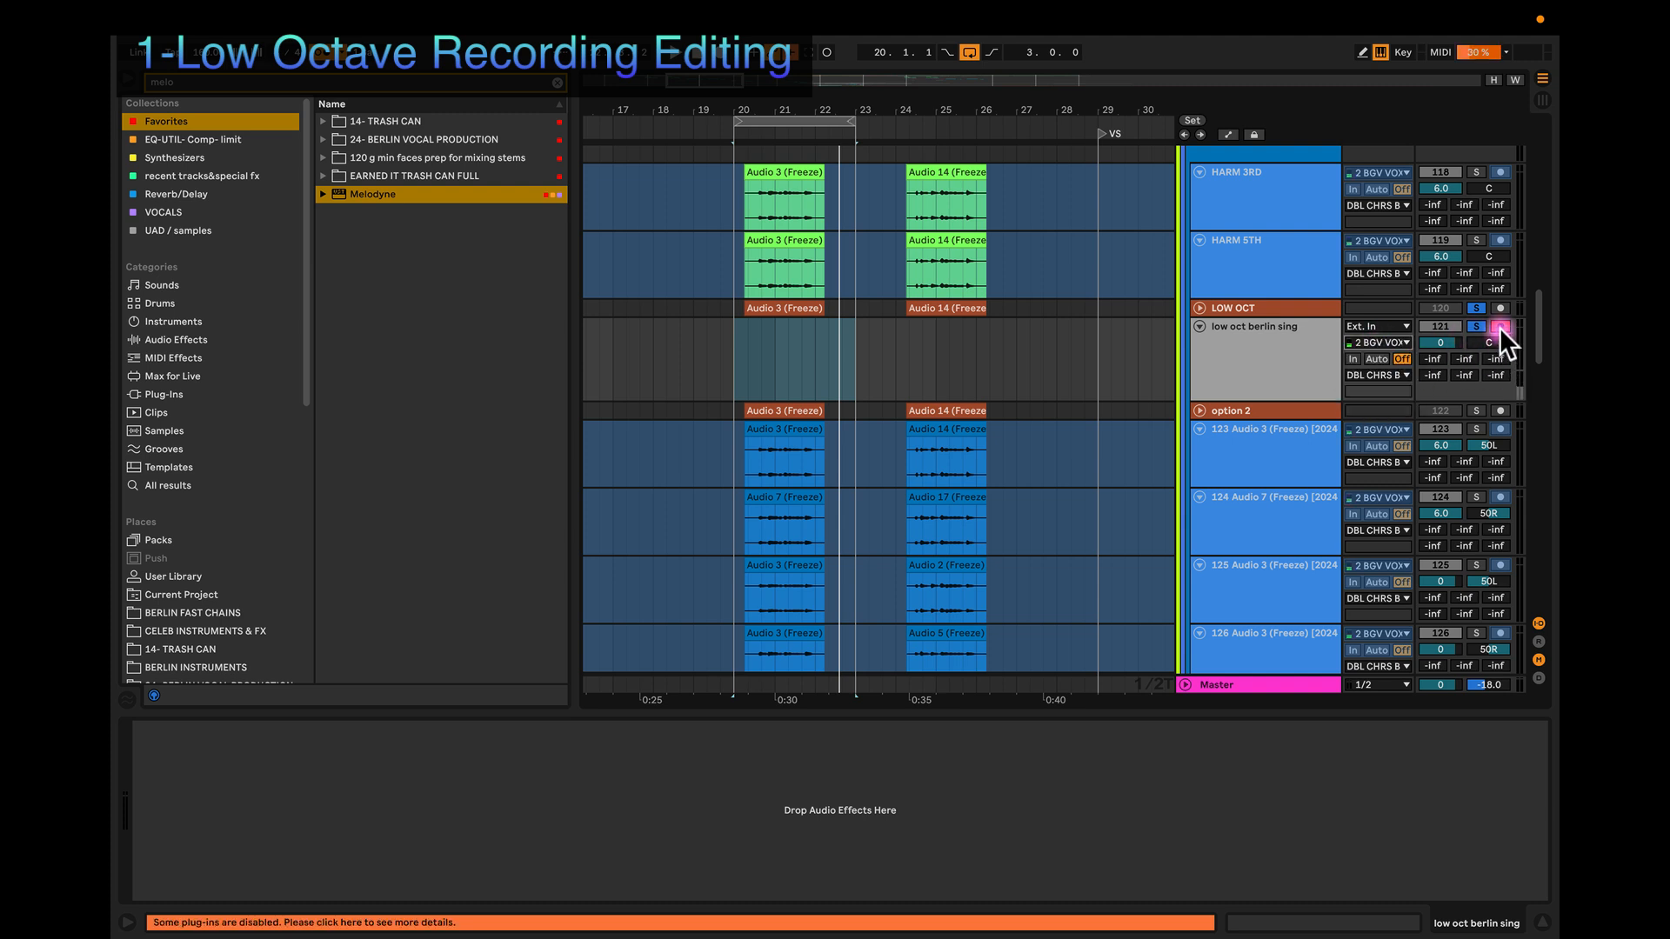
Step: Record a first low octave take over the looped section from bar 20 to bar 23
key("space")
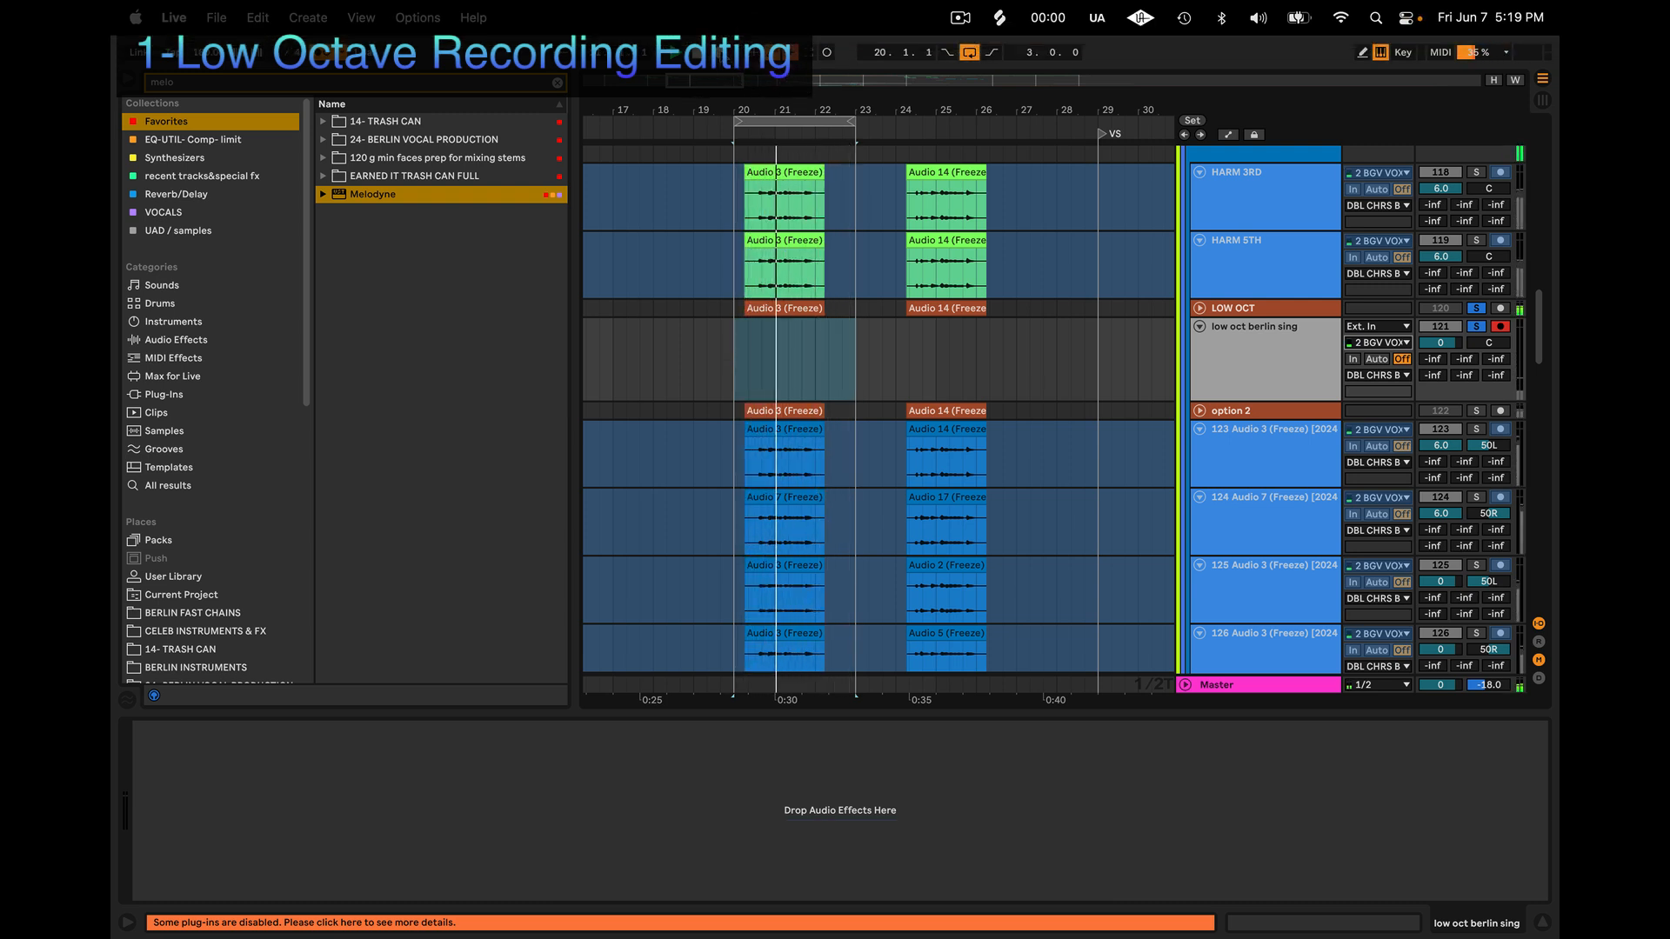
key("F9")
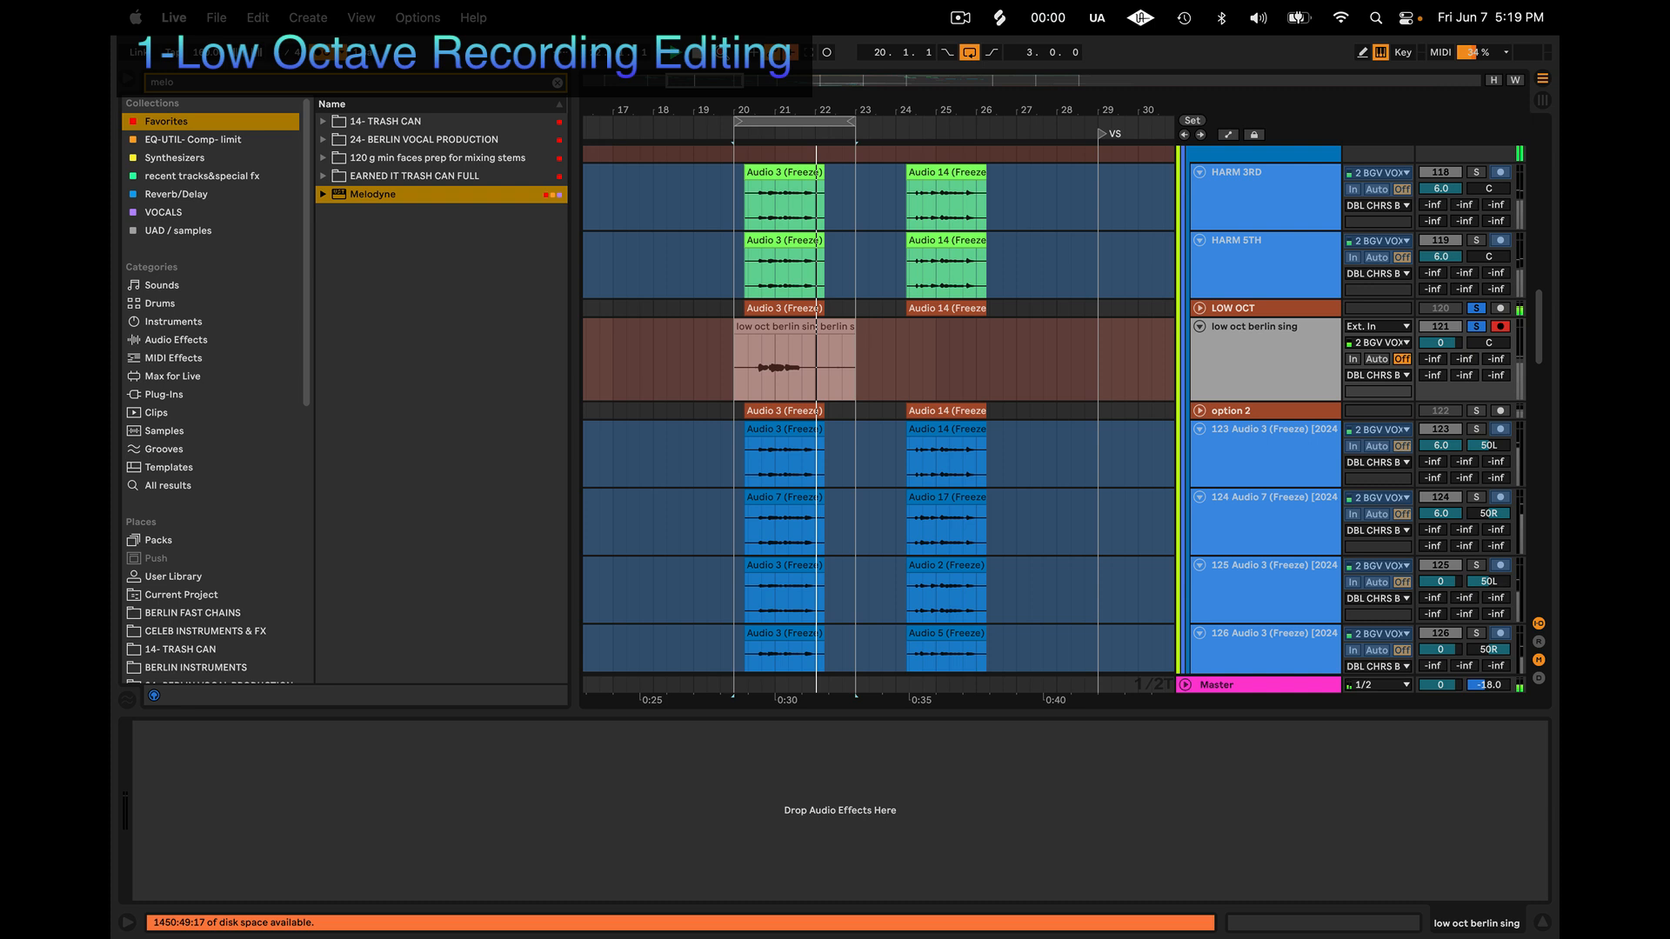
key("space")
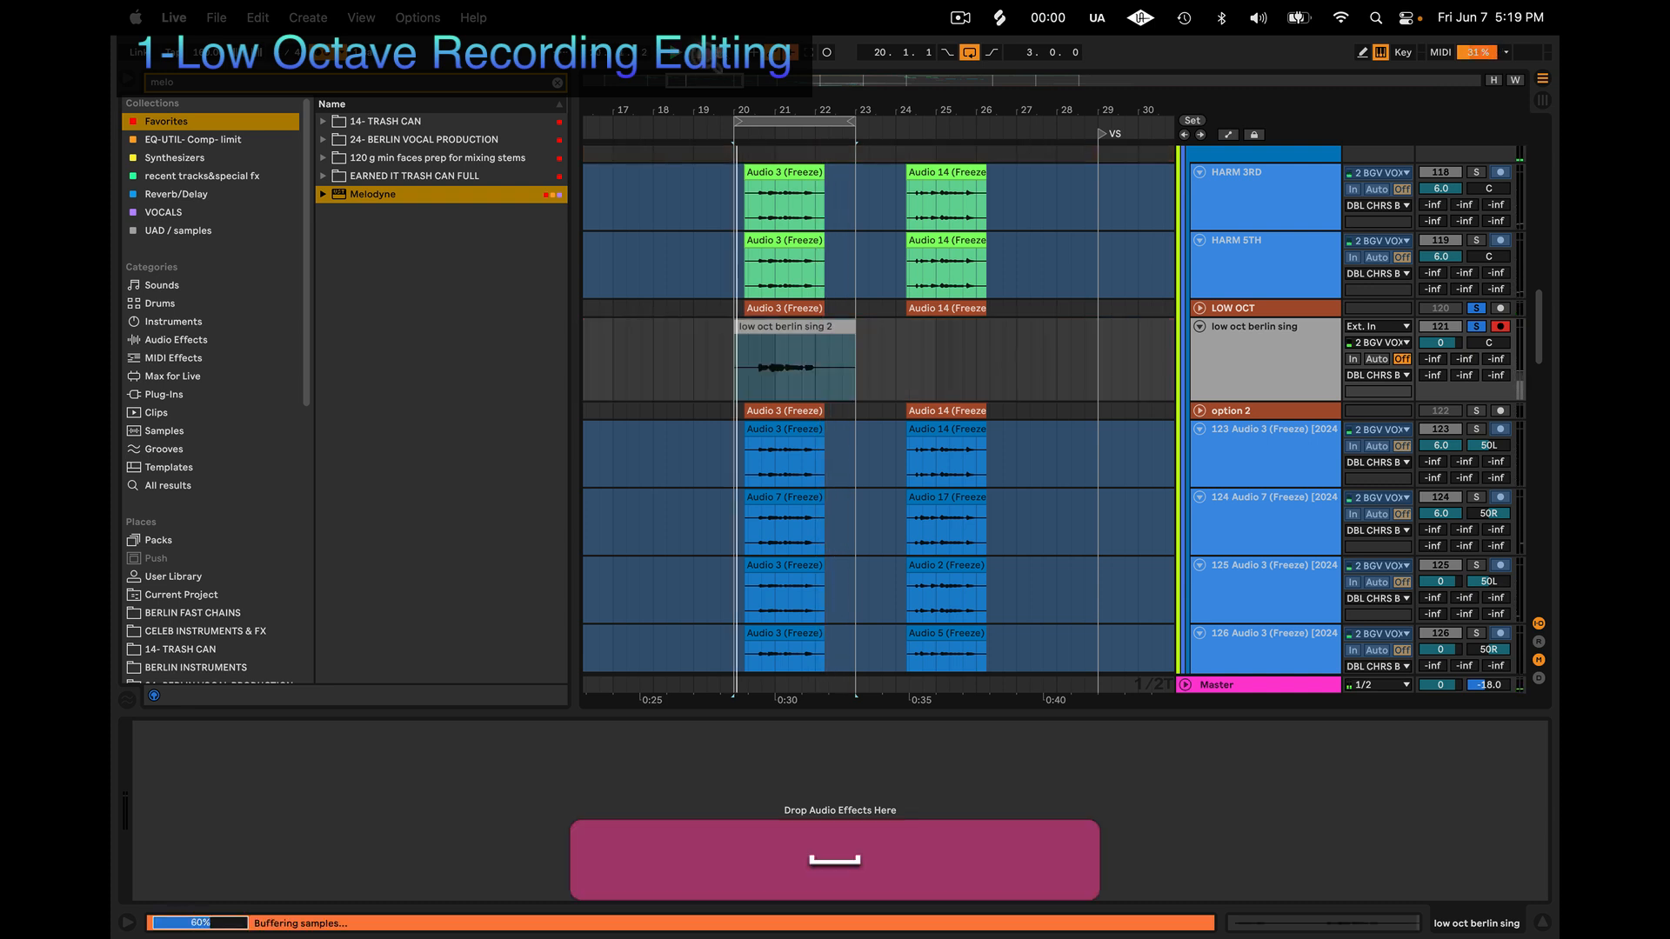
Step: Play back the first low octave take and compare its waveform timing with the harmony clips
scroll(863, 372, "up", 3)
scroll(866, 375, "left", 3)
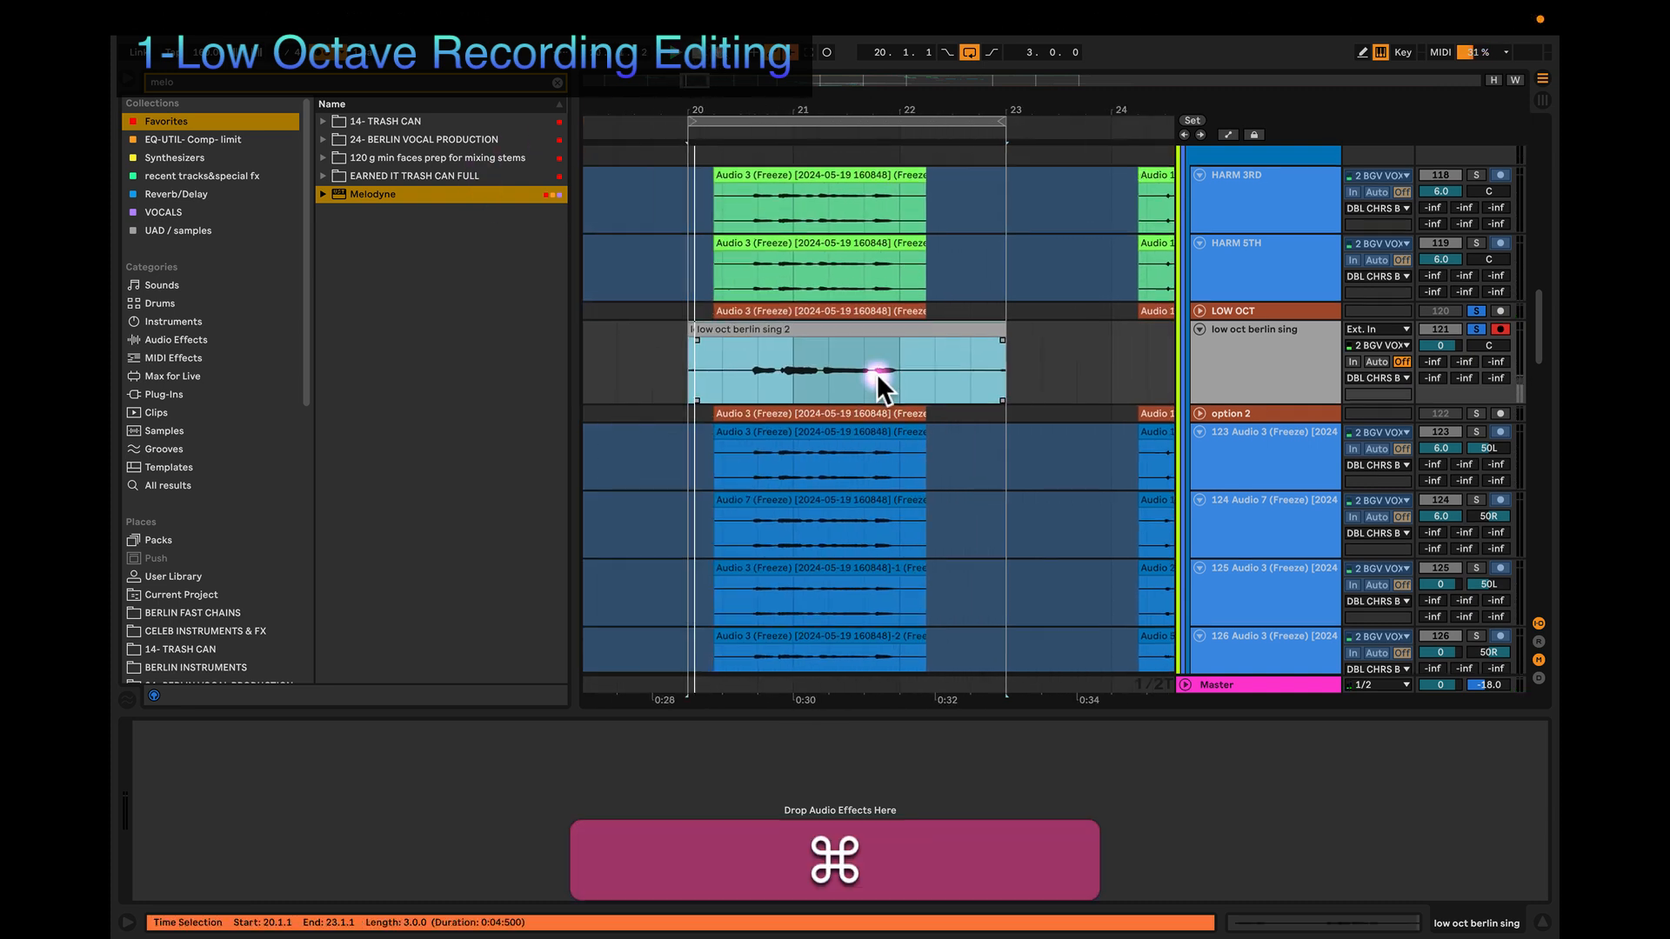
key("space")
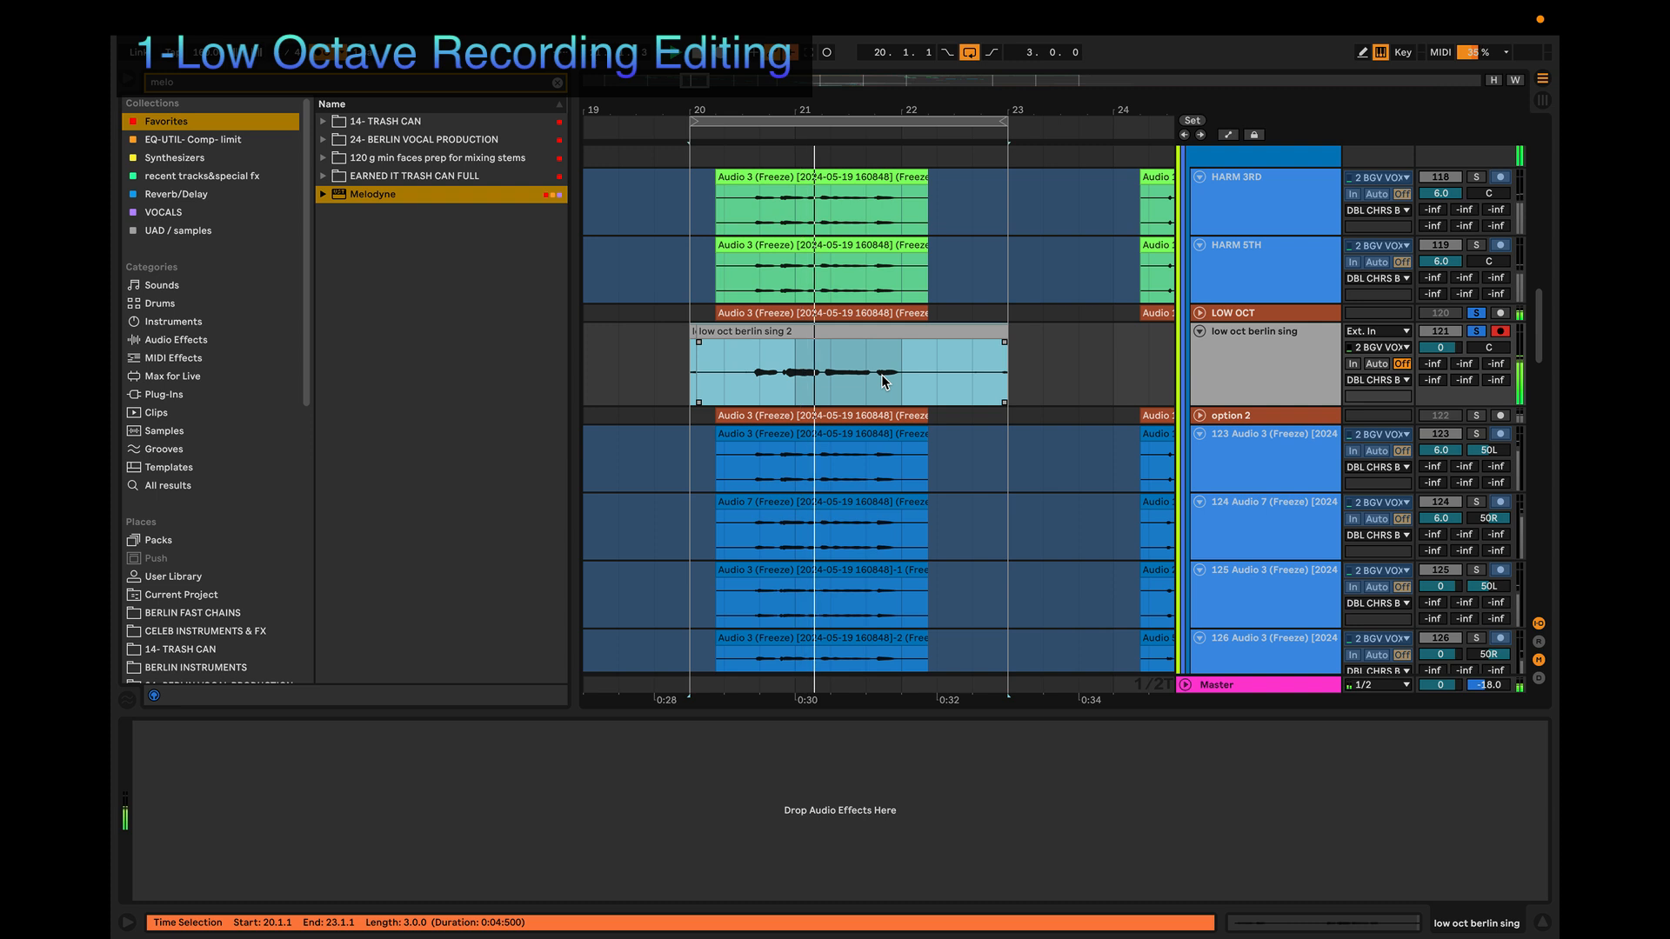
scroll(733, 367, "up", 3)
scroll(733, 367, "up", 4)
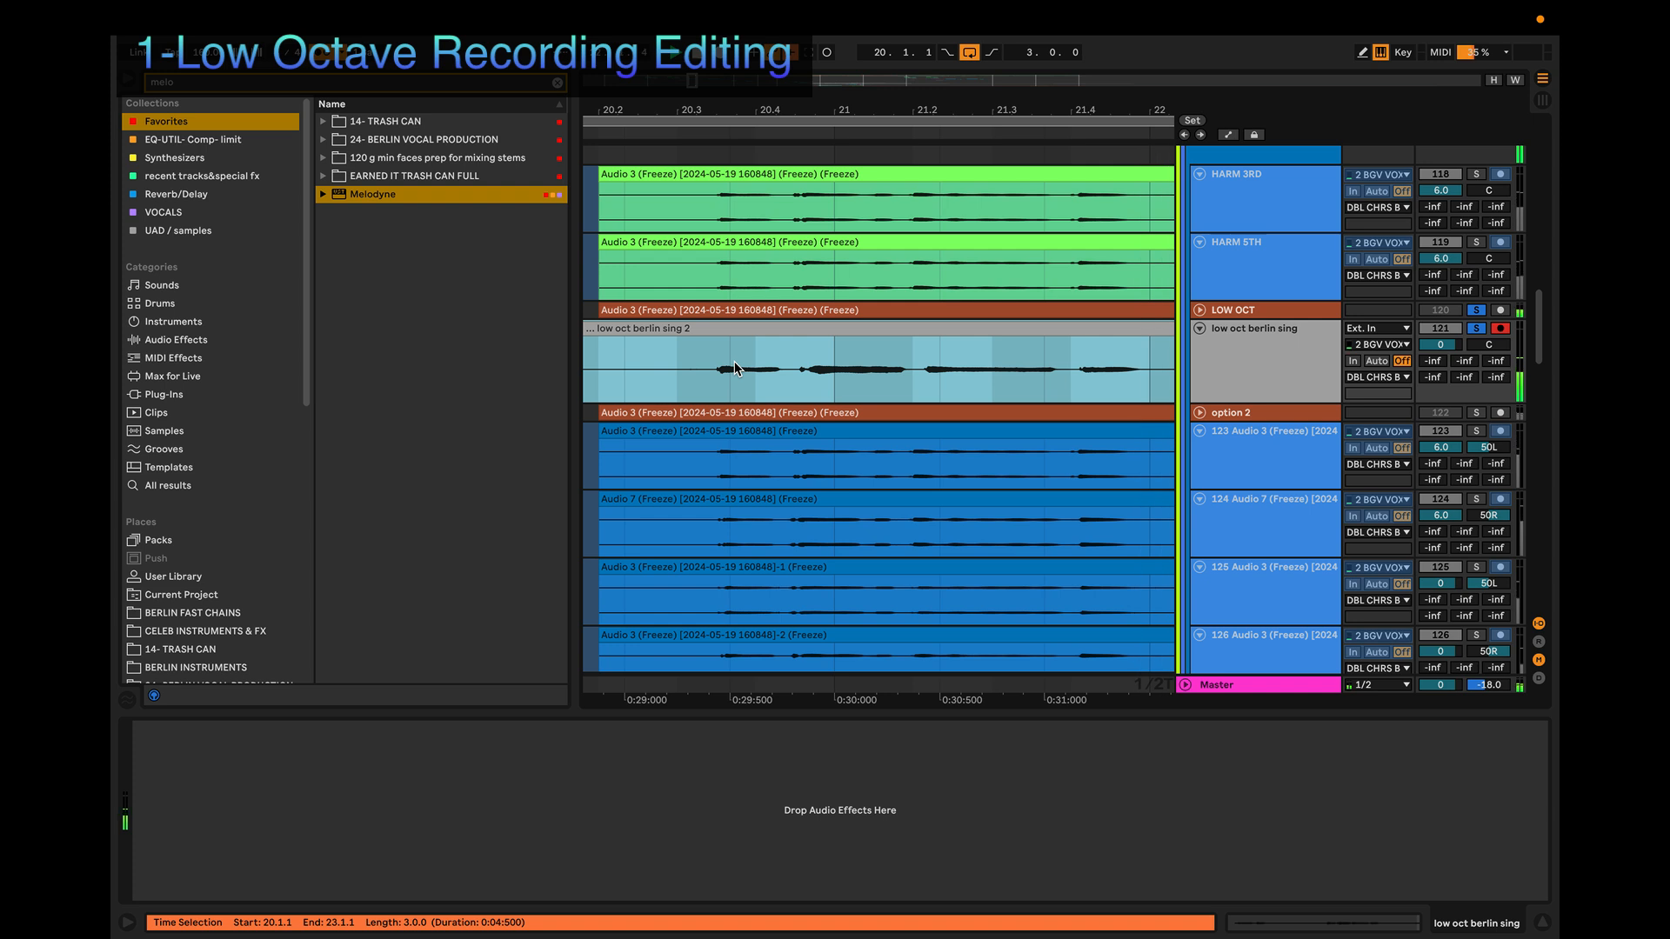
scroll(733, 367, "down", 4)
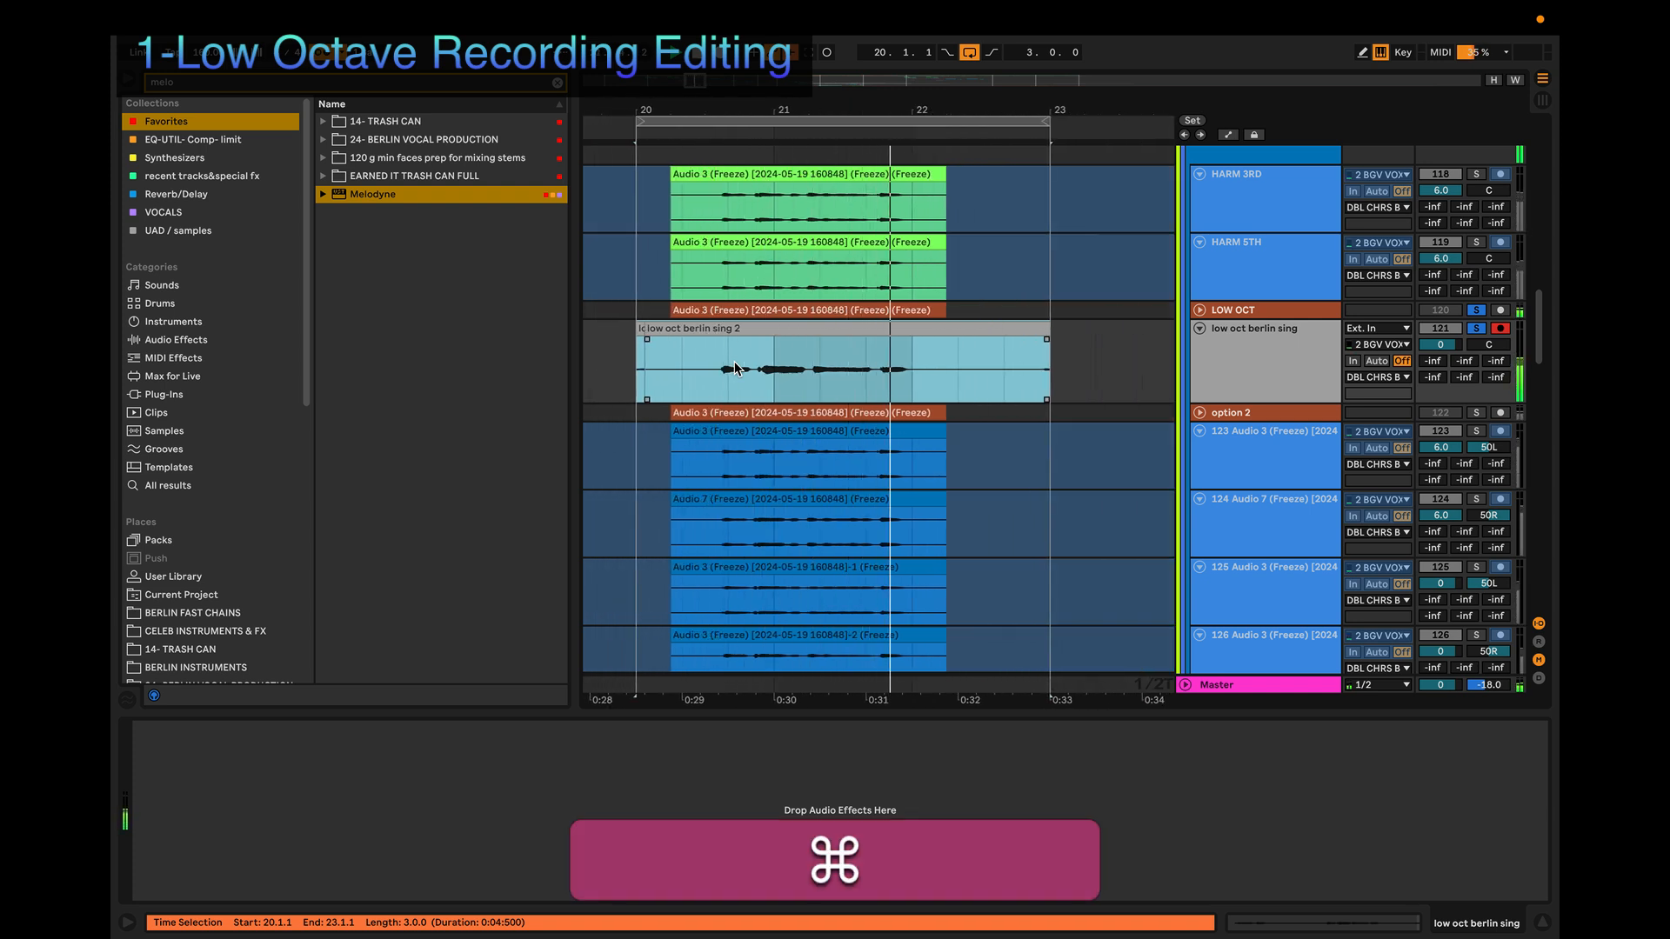
scroll(734, 367, "up", 3)
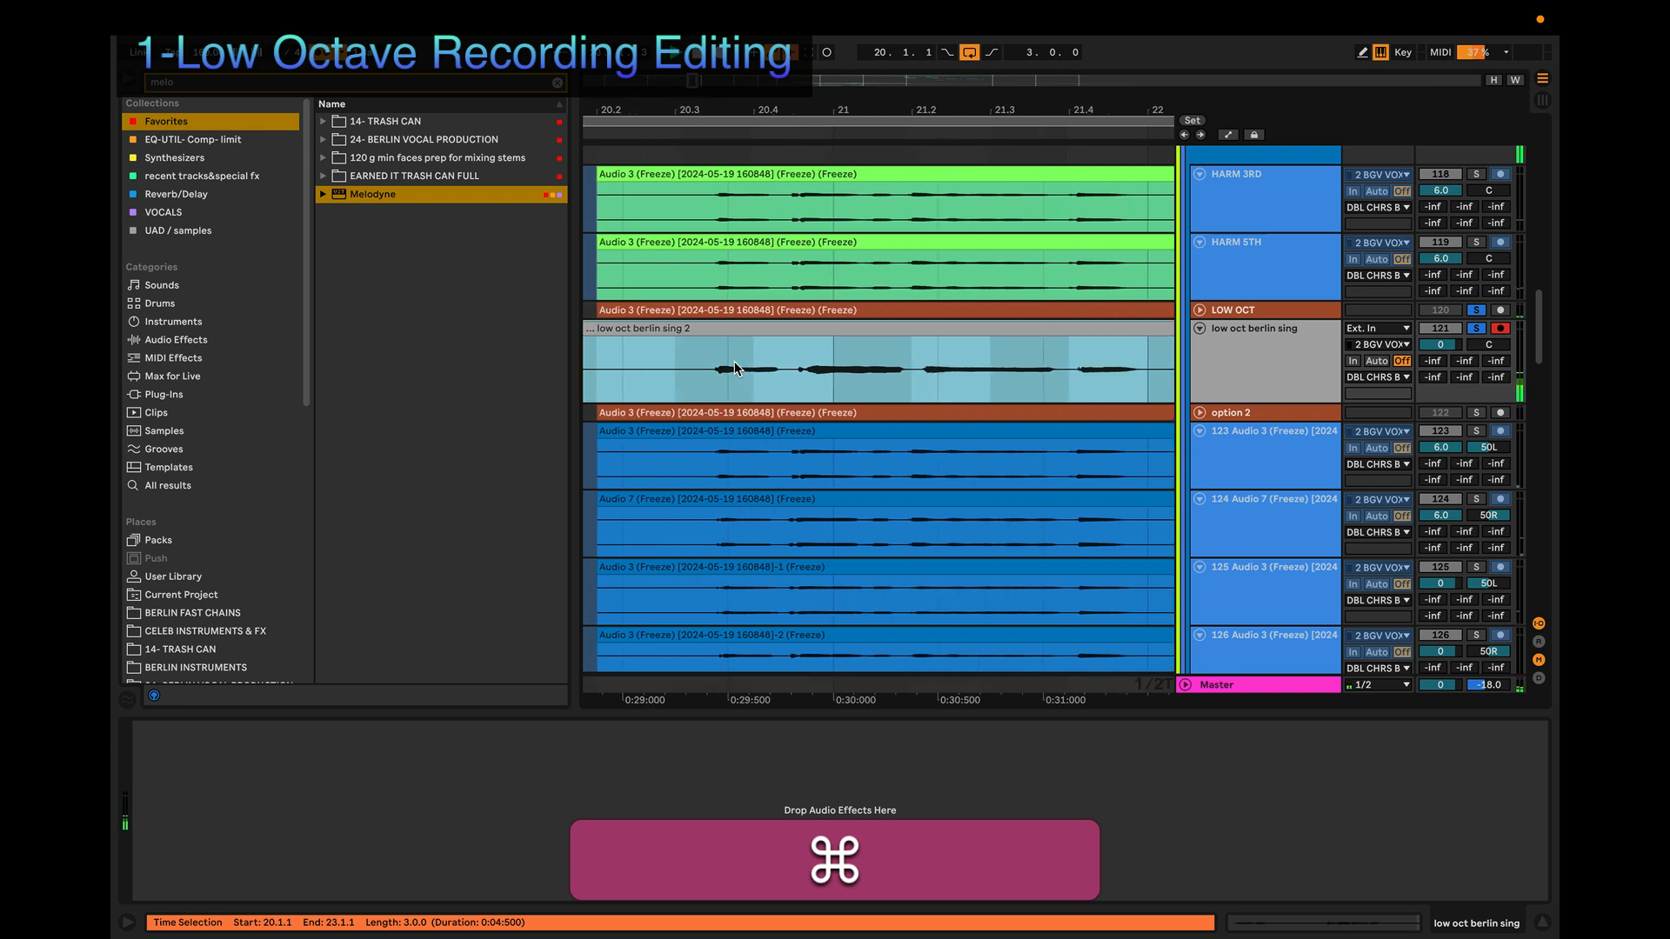
scroll(734, 362, "down", 3)
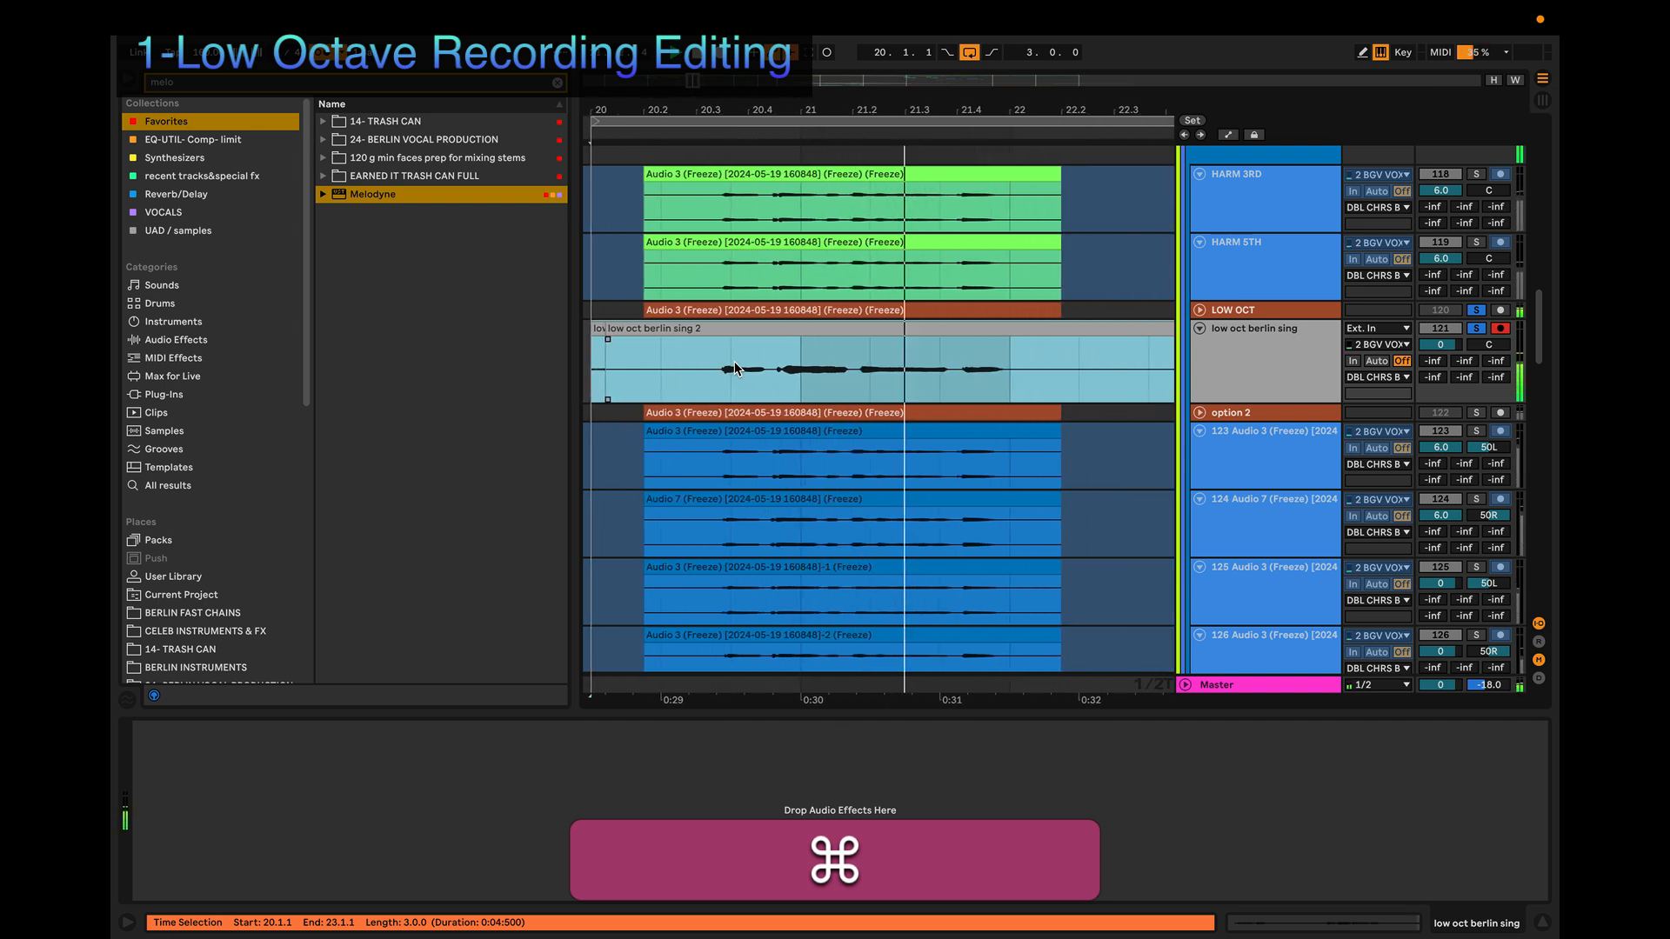
scroll(734, 362, "up", 1)
Step: Record a new low octave take over the existing one between bars 20 and 23
key("super+r")
key("r")
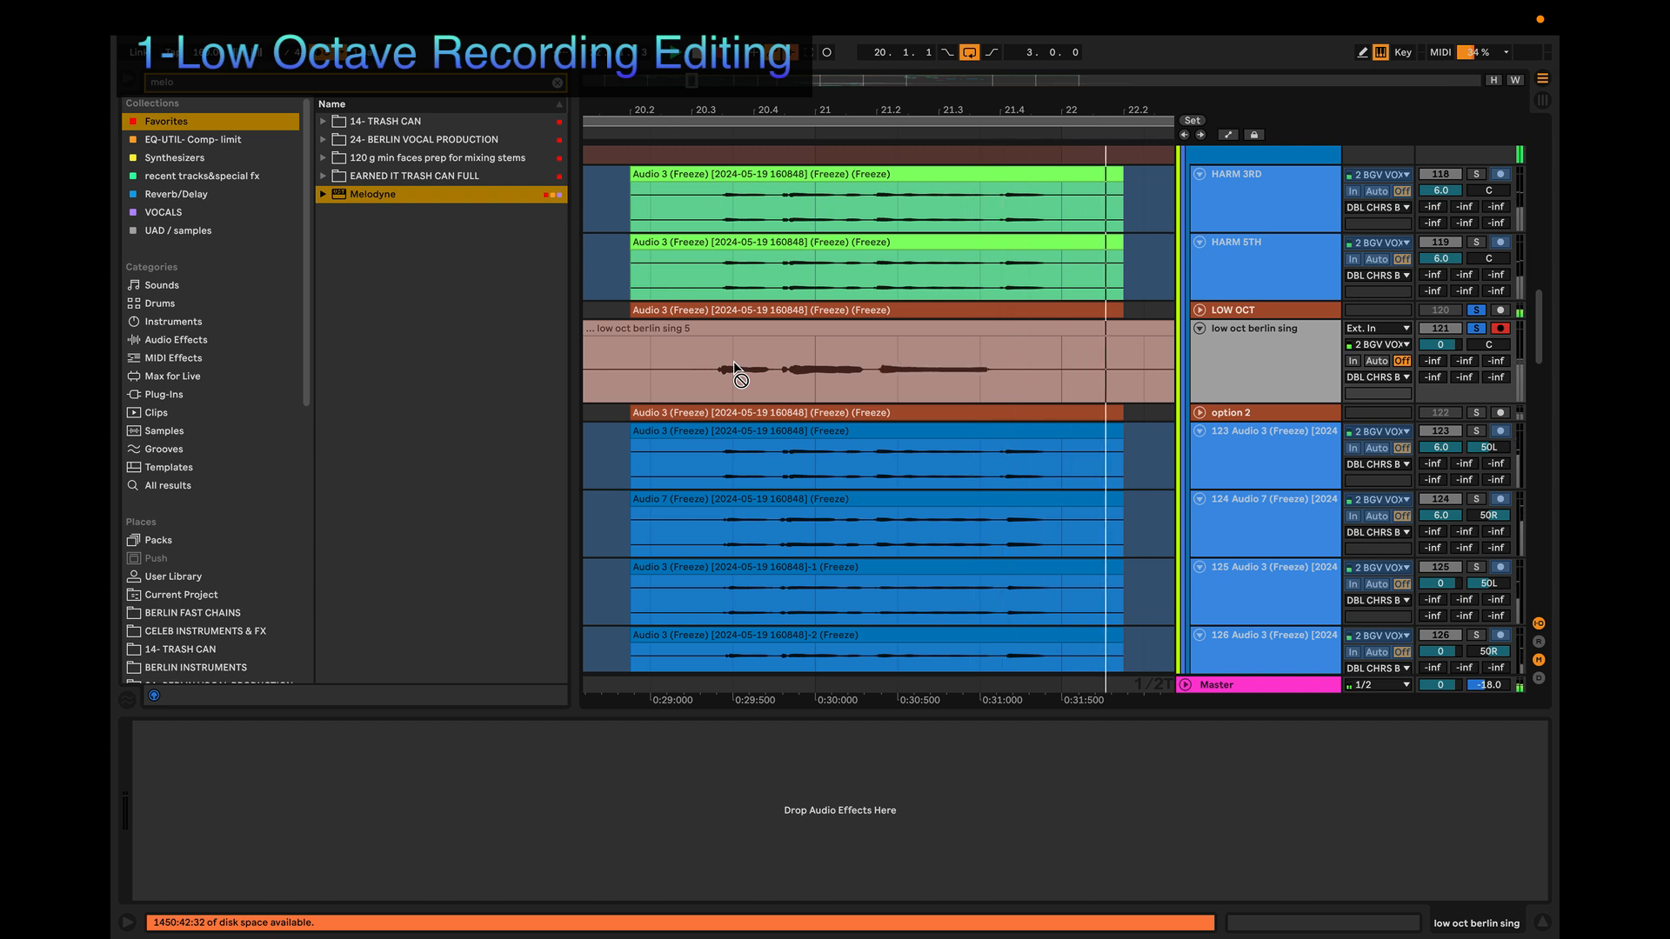
key("space")
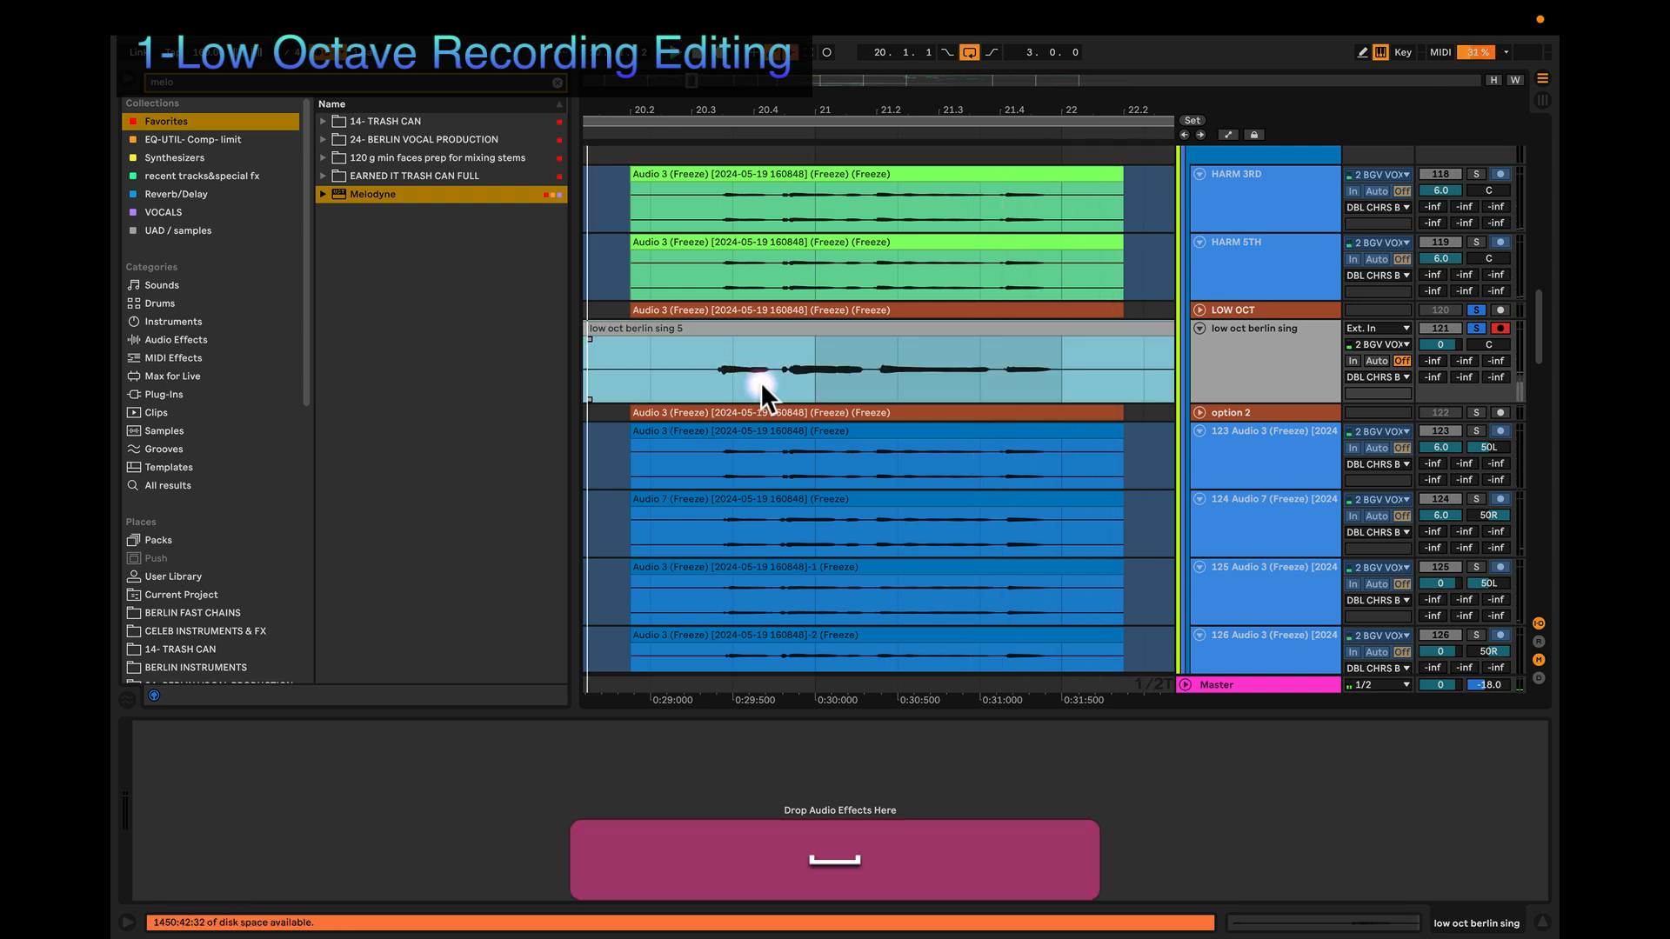
Step: Move the three-bar loop to start at bar 24 and record the second phrase on the low octave vocal track
left_click(784, 372)
scroll(804, 374, "up", 4)
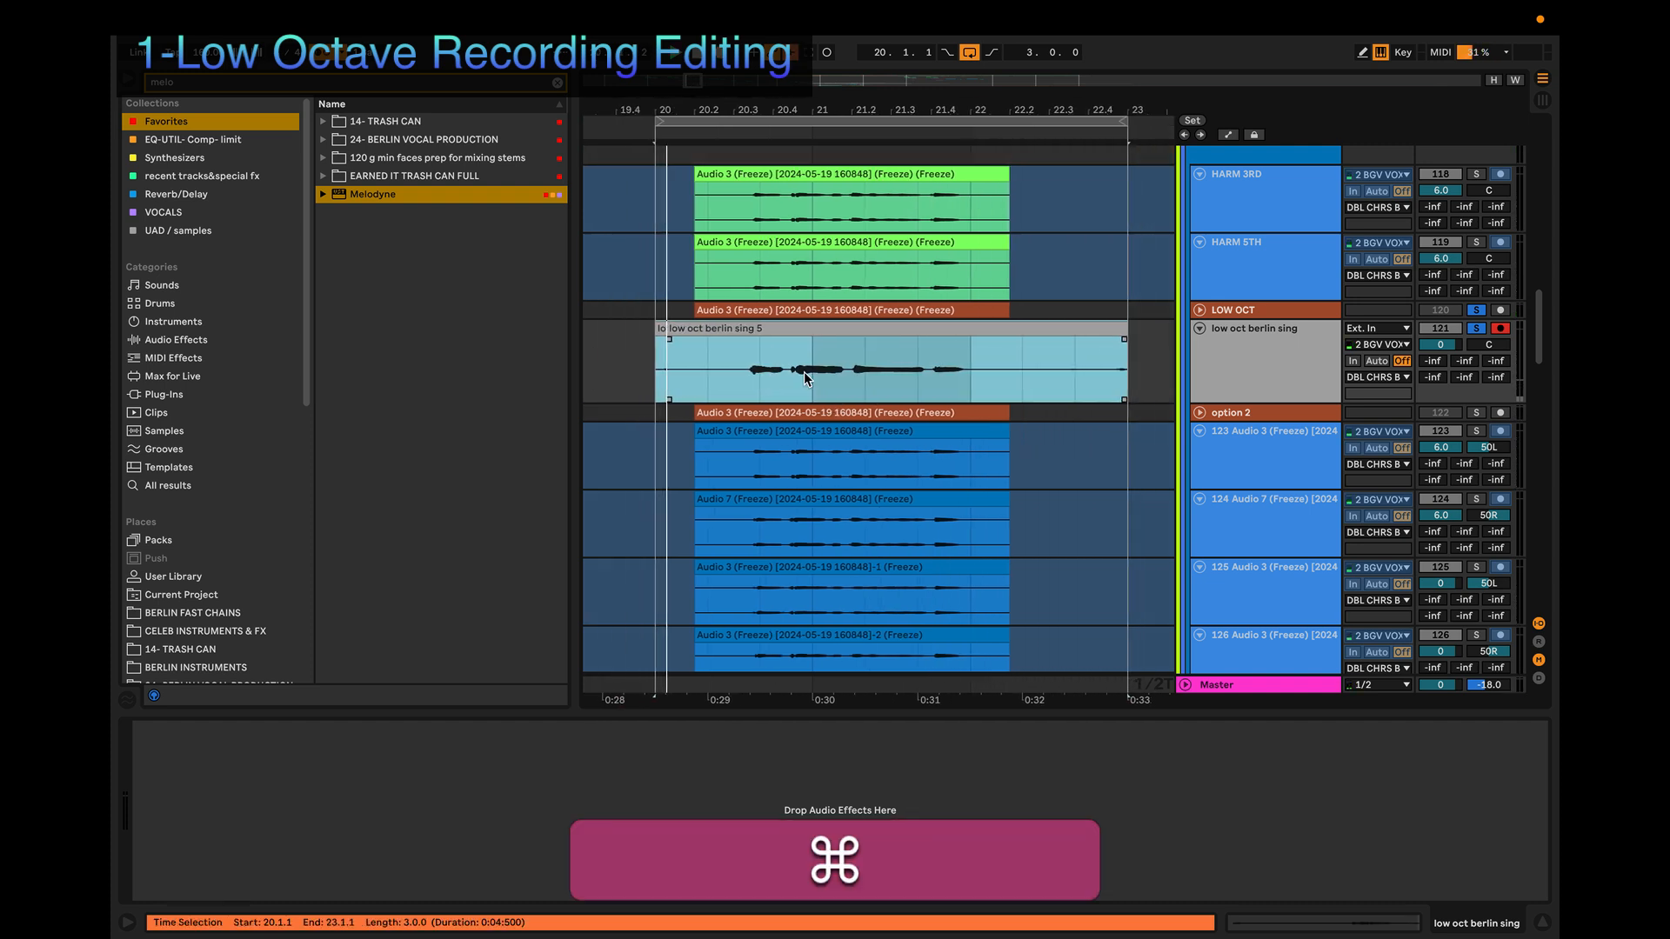
scroll(921, 367, "down", 4)
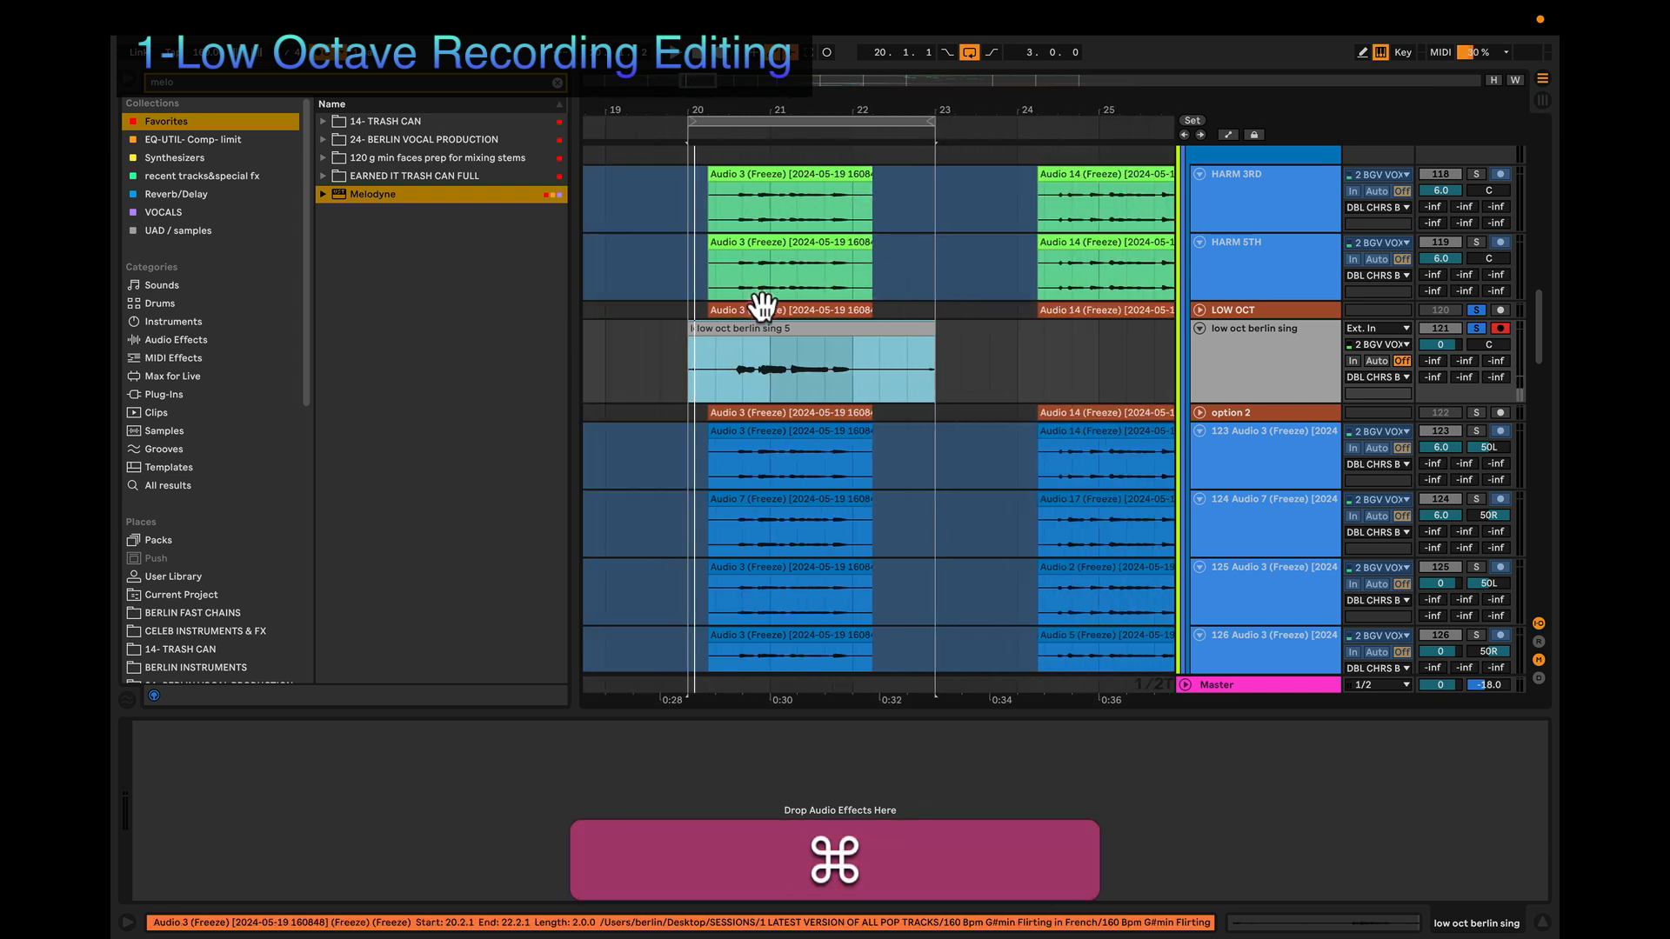
scroll(757, 306, "right", 3)
left_click_drag(689, 119, 1028, 137)
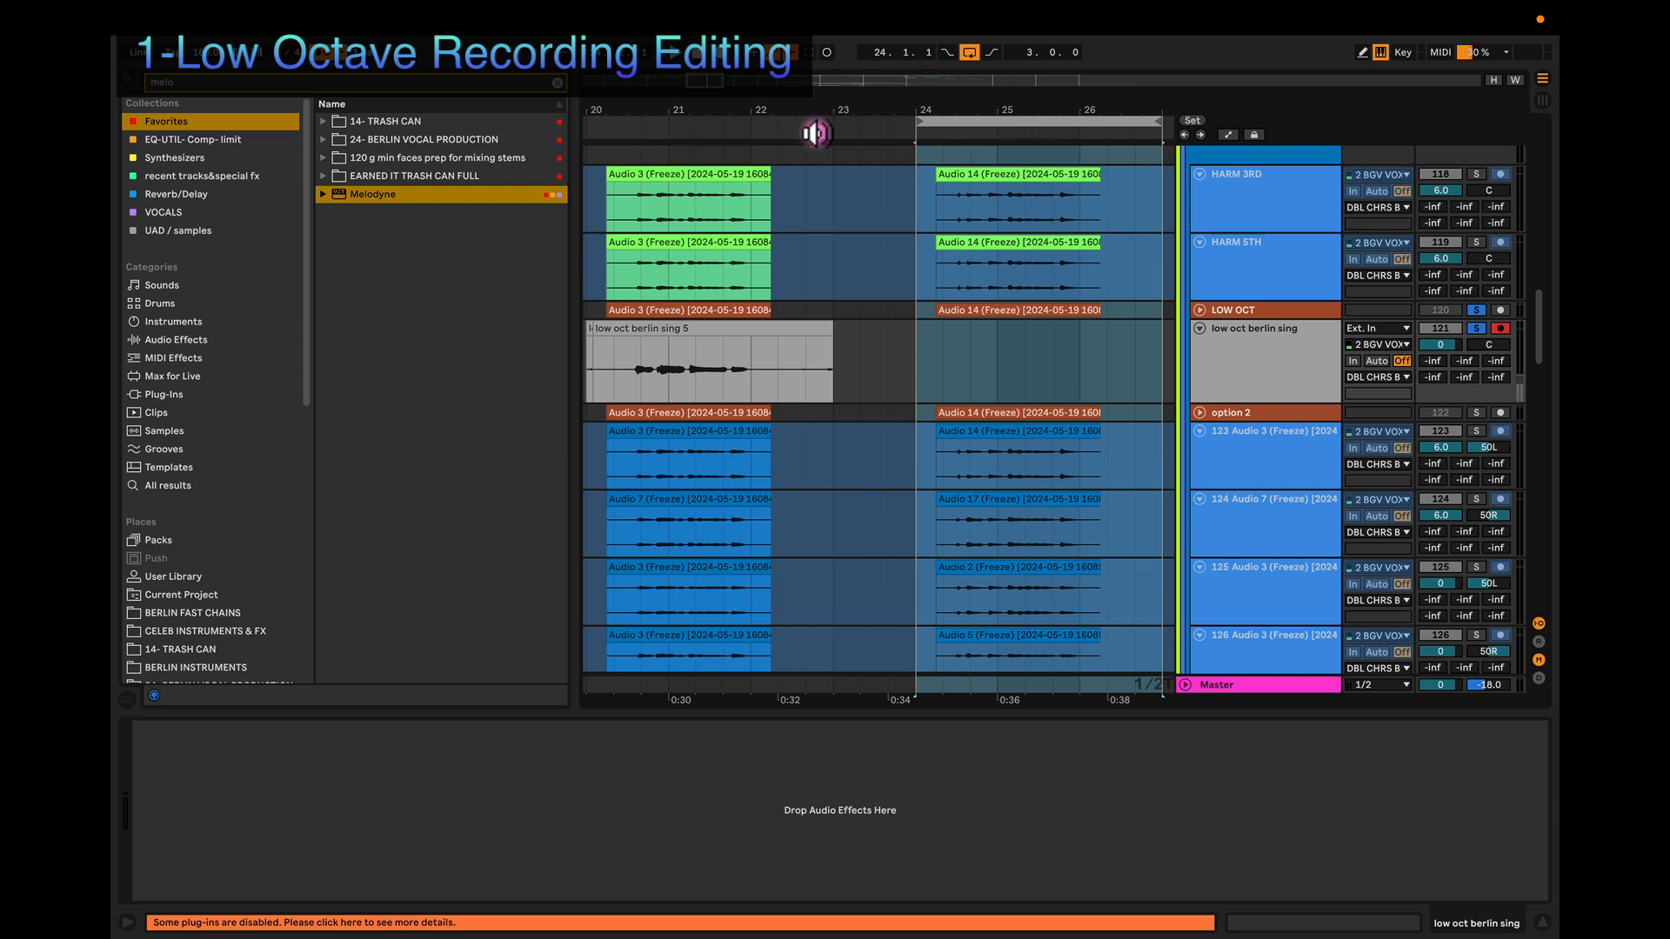
key("space")
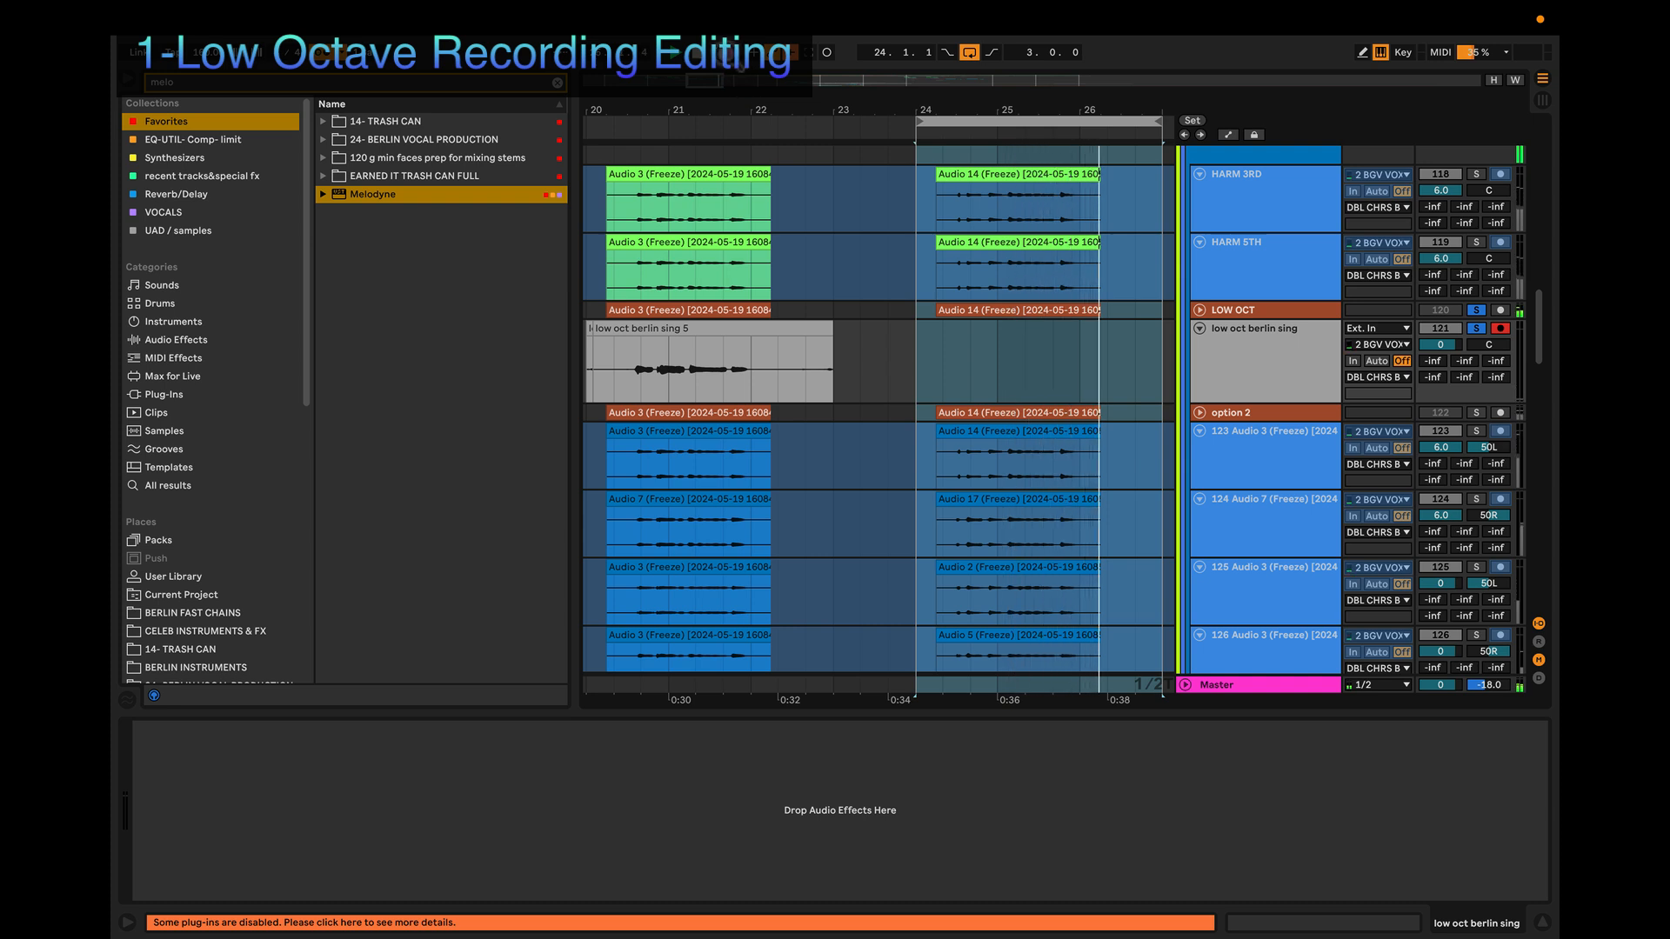
key("F9")
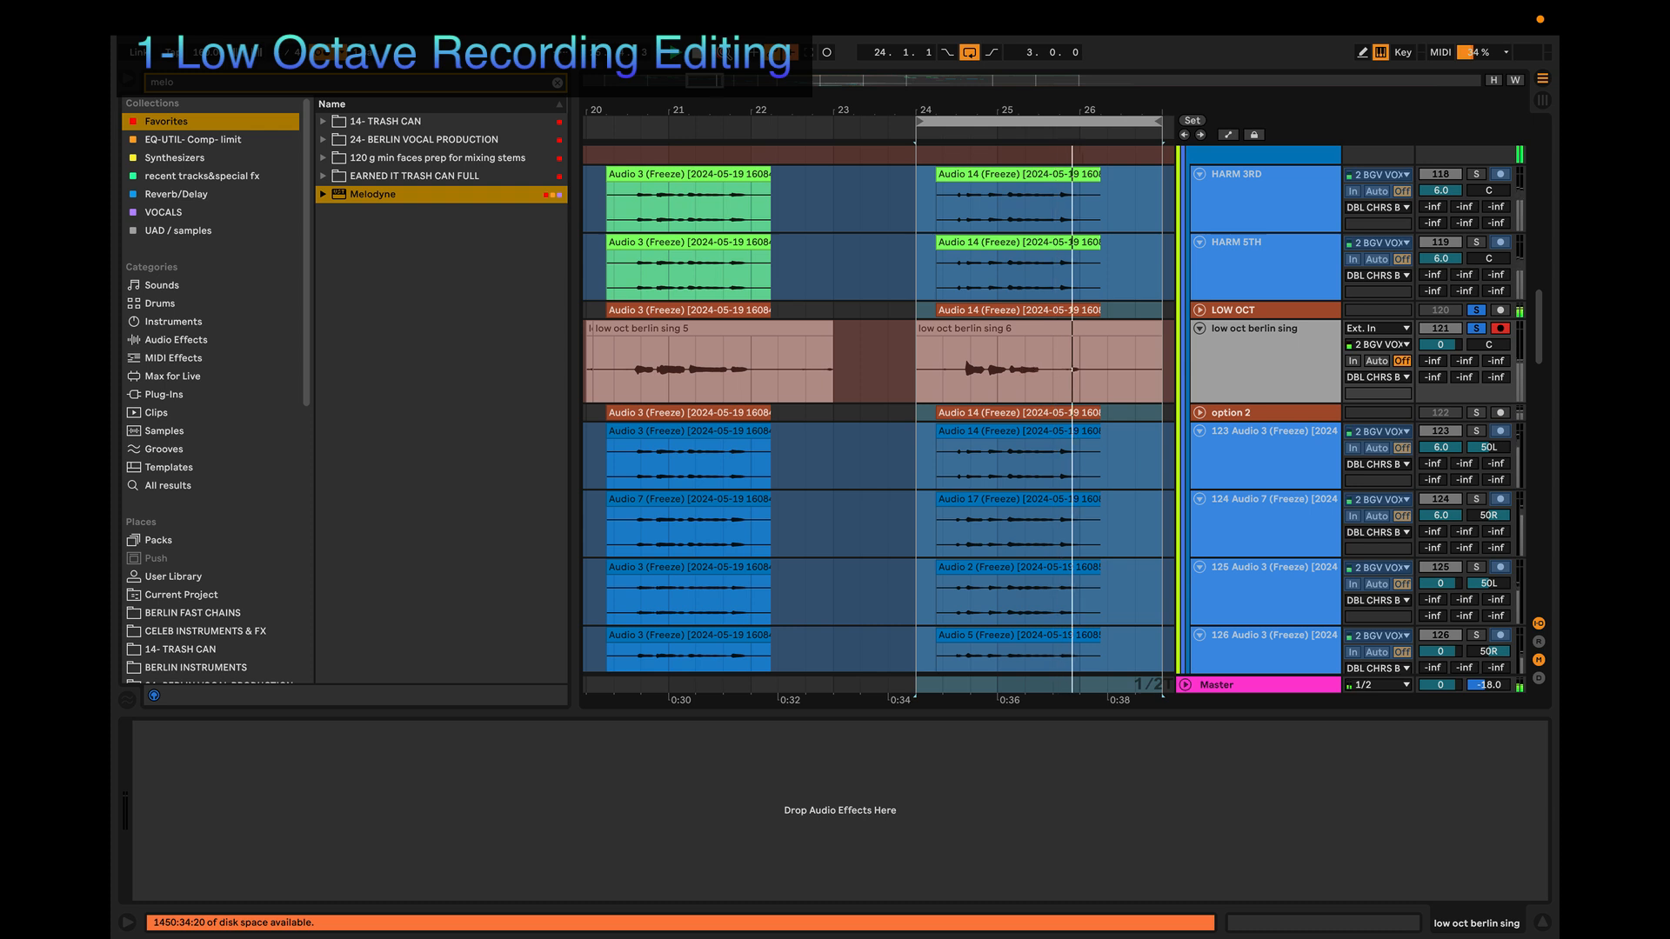
key("space")
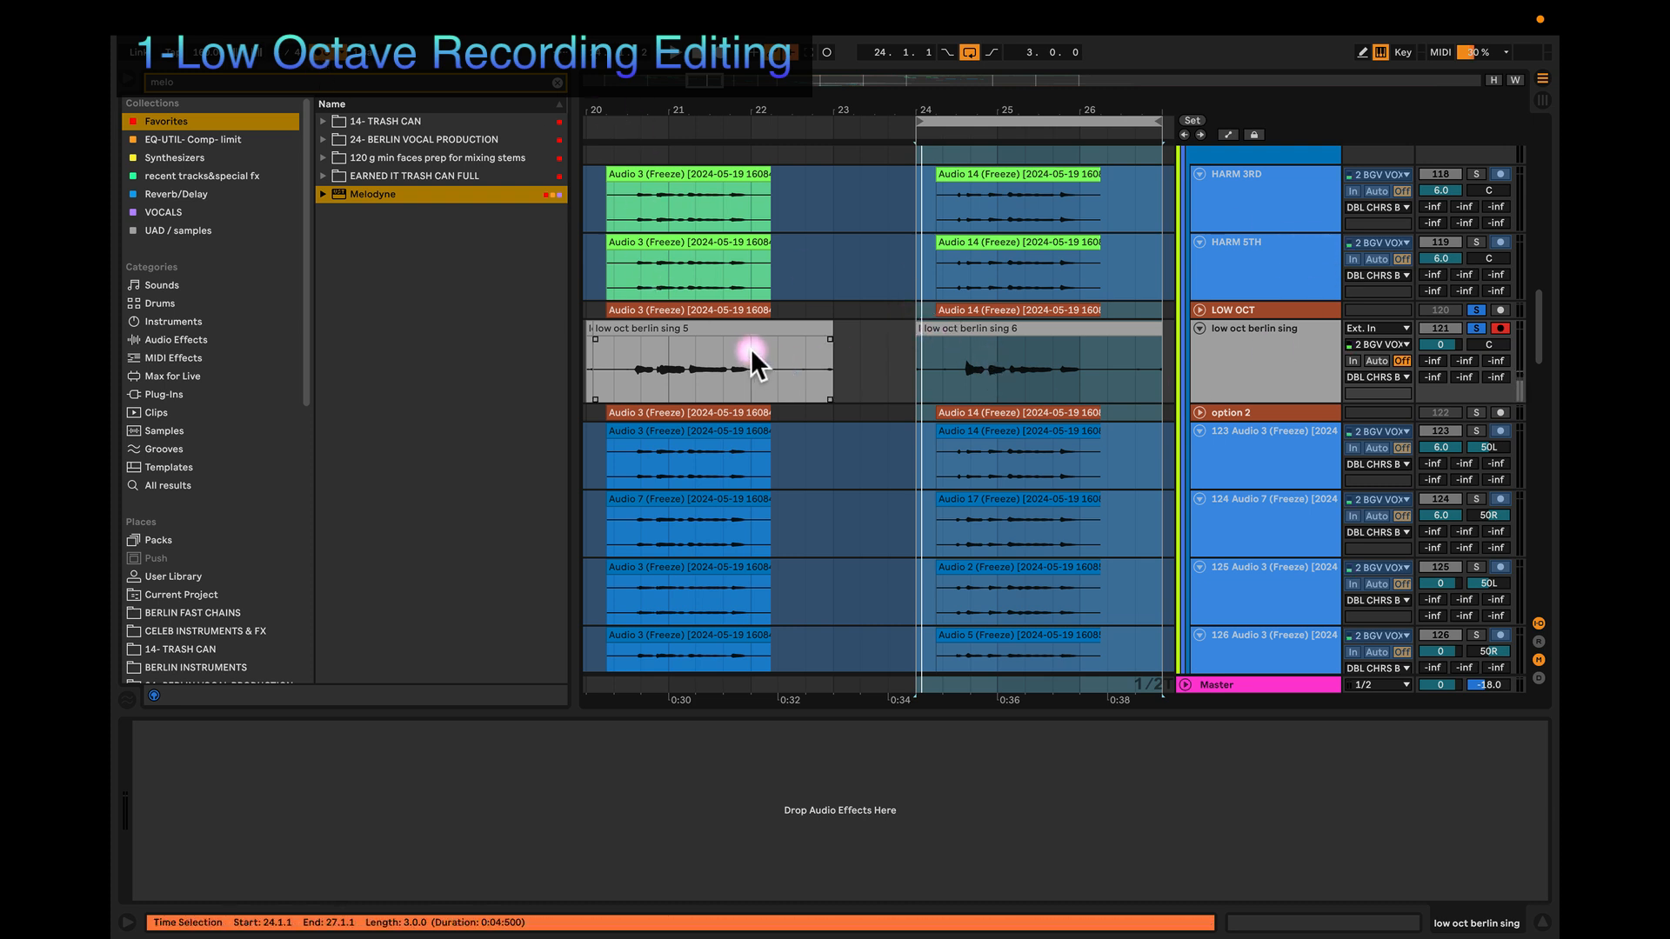
Step: Examine the waveform of the second low octave clip at bar 24 against the harmony clips
scroll(718, 352, "up", 3)
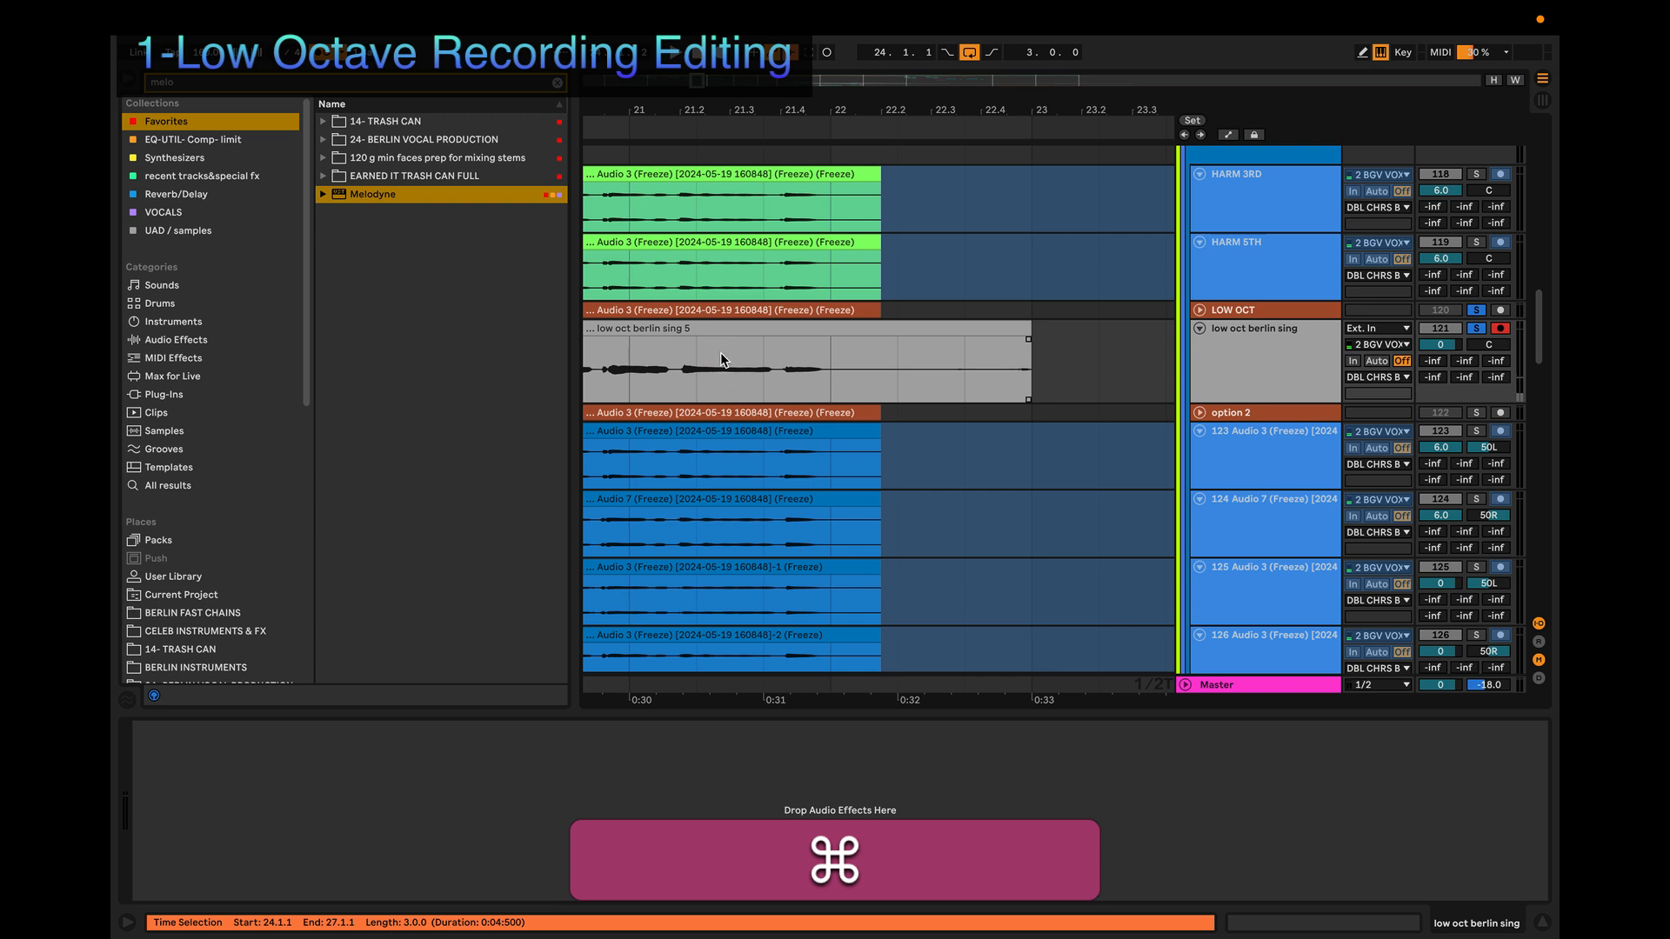
scroll(720, 352, "down", 3)
scroll(720, 352, "up", 2)
scroll(756, 348, "right", 3)
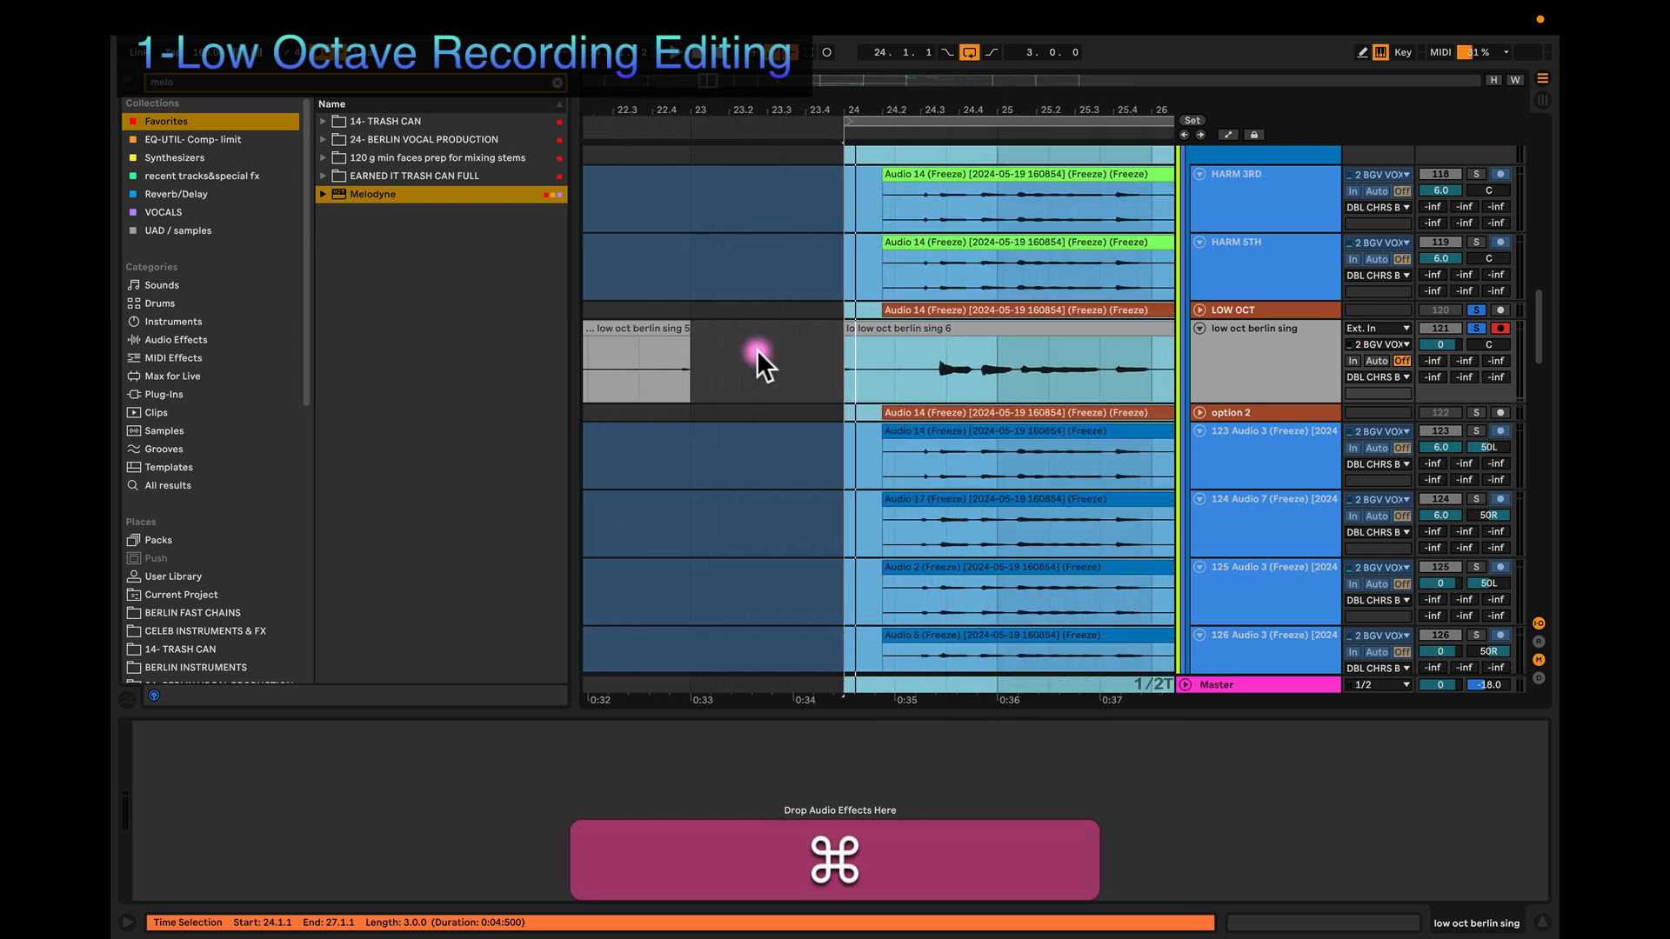
left_click(936, 328)
scroll(934, 330, "right", 3)
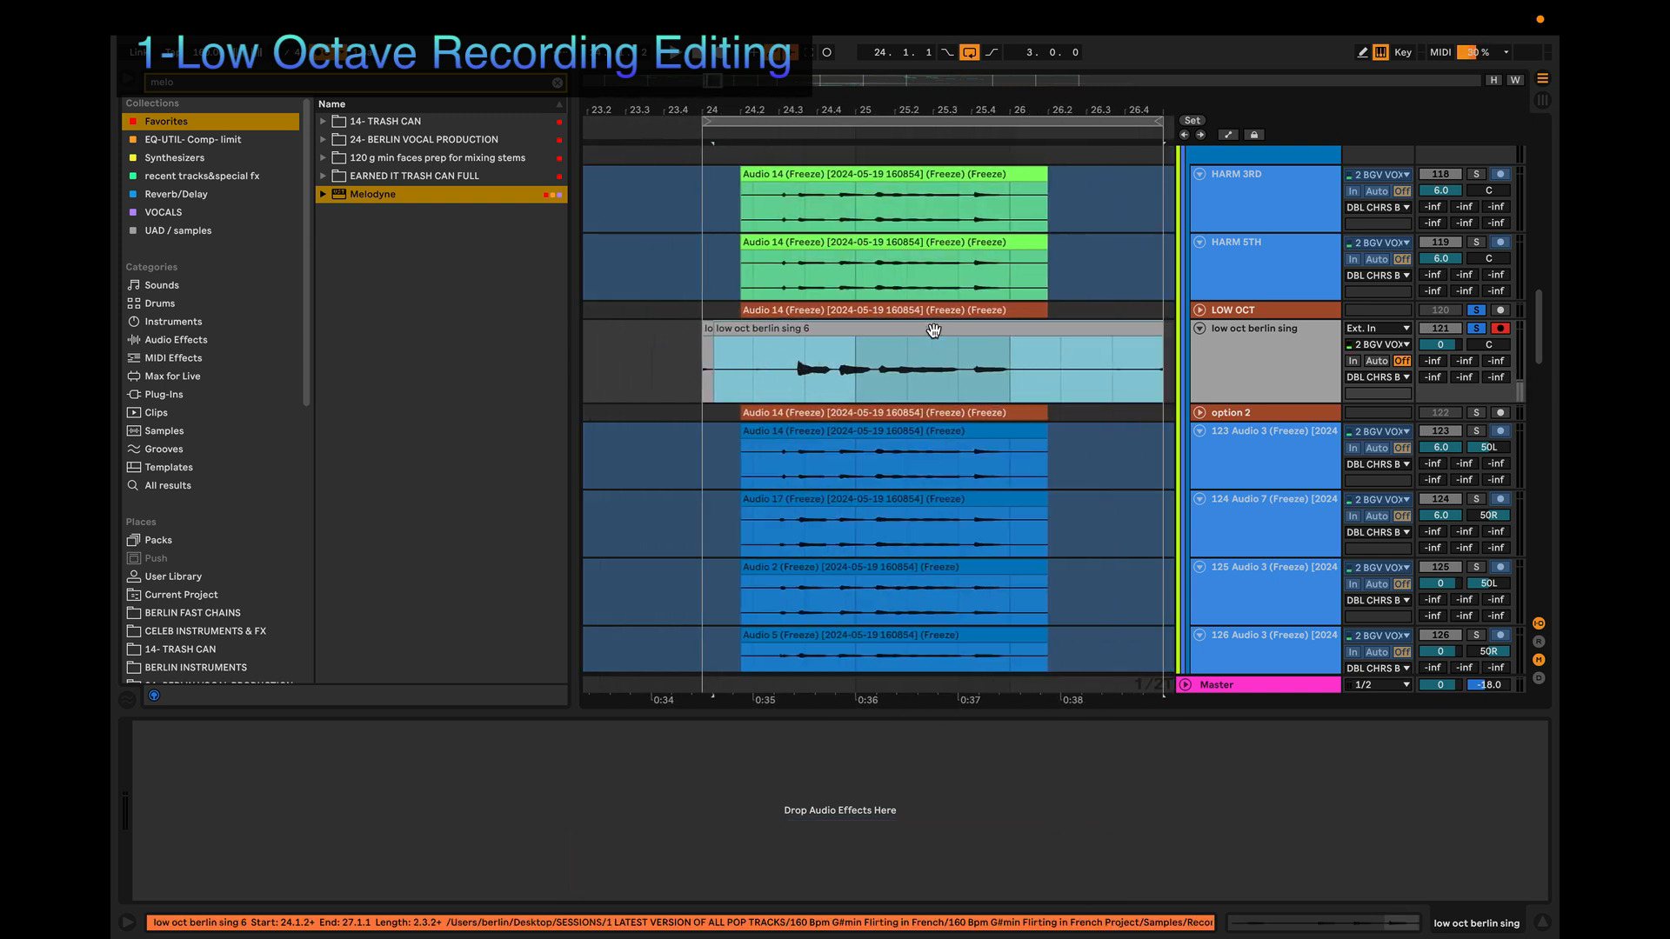
left_click(1110, 367)
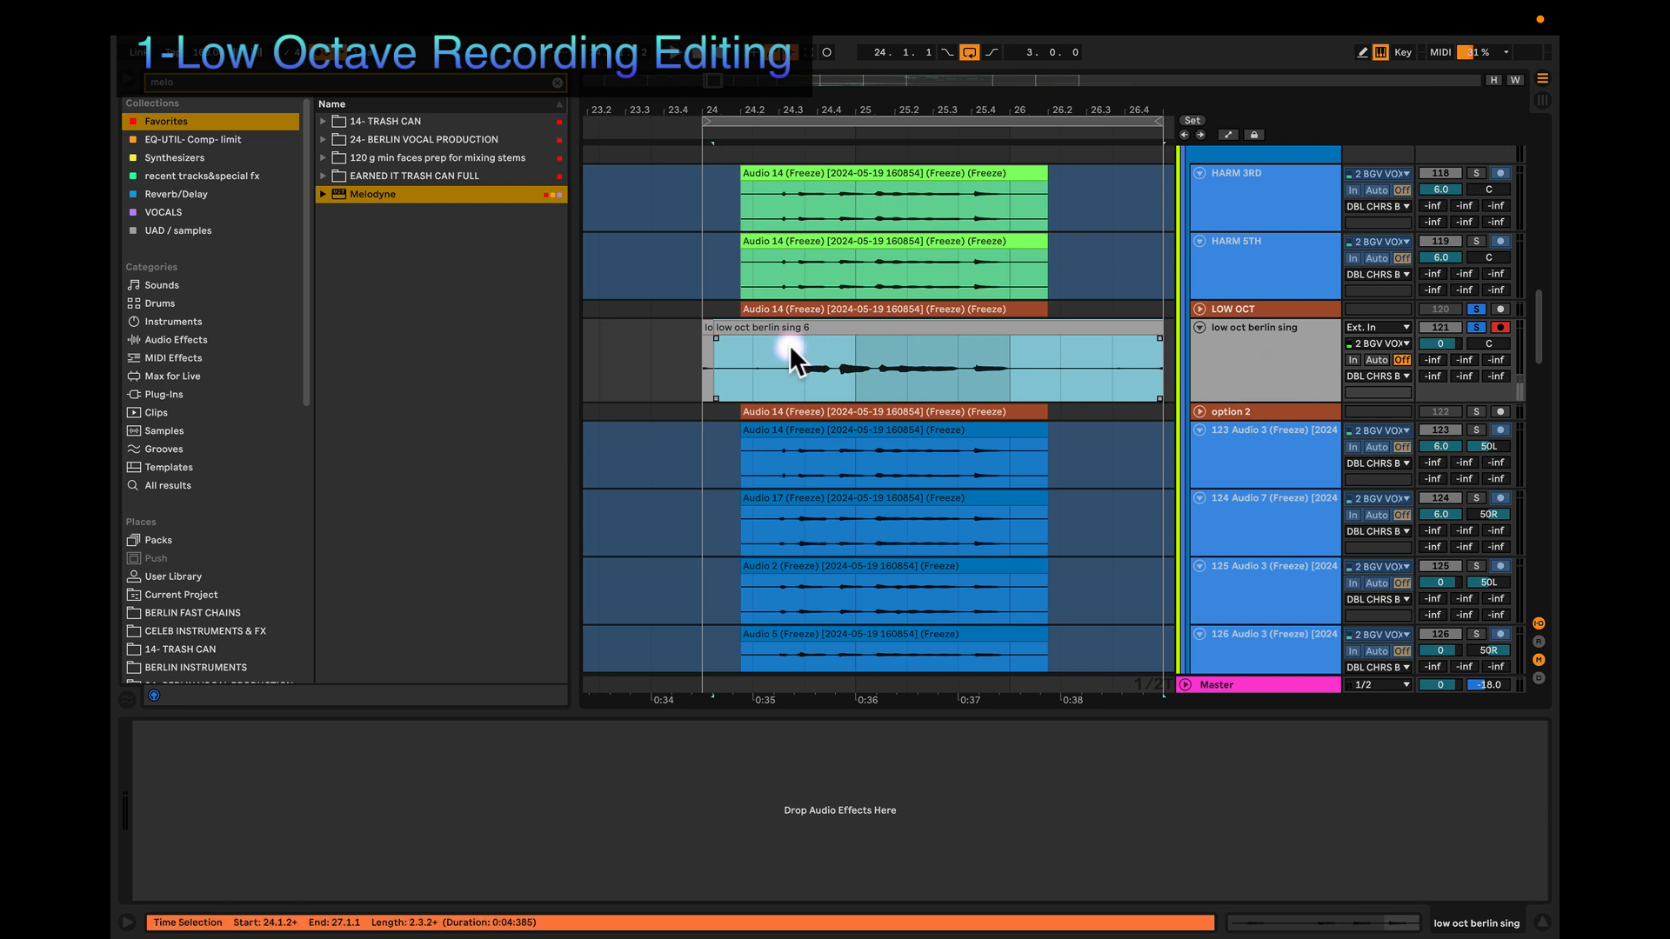
scroll(745, 340, "left", 4)
scroll(745, 340, "down", 3)
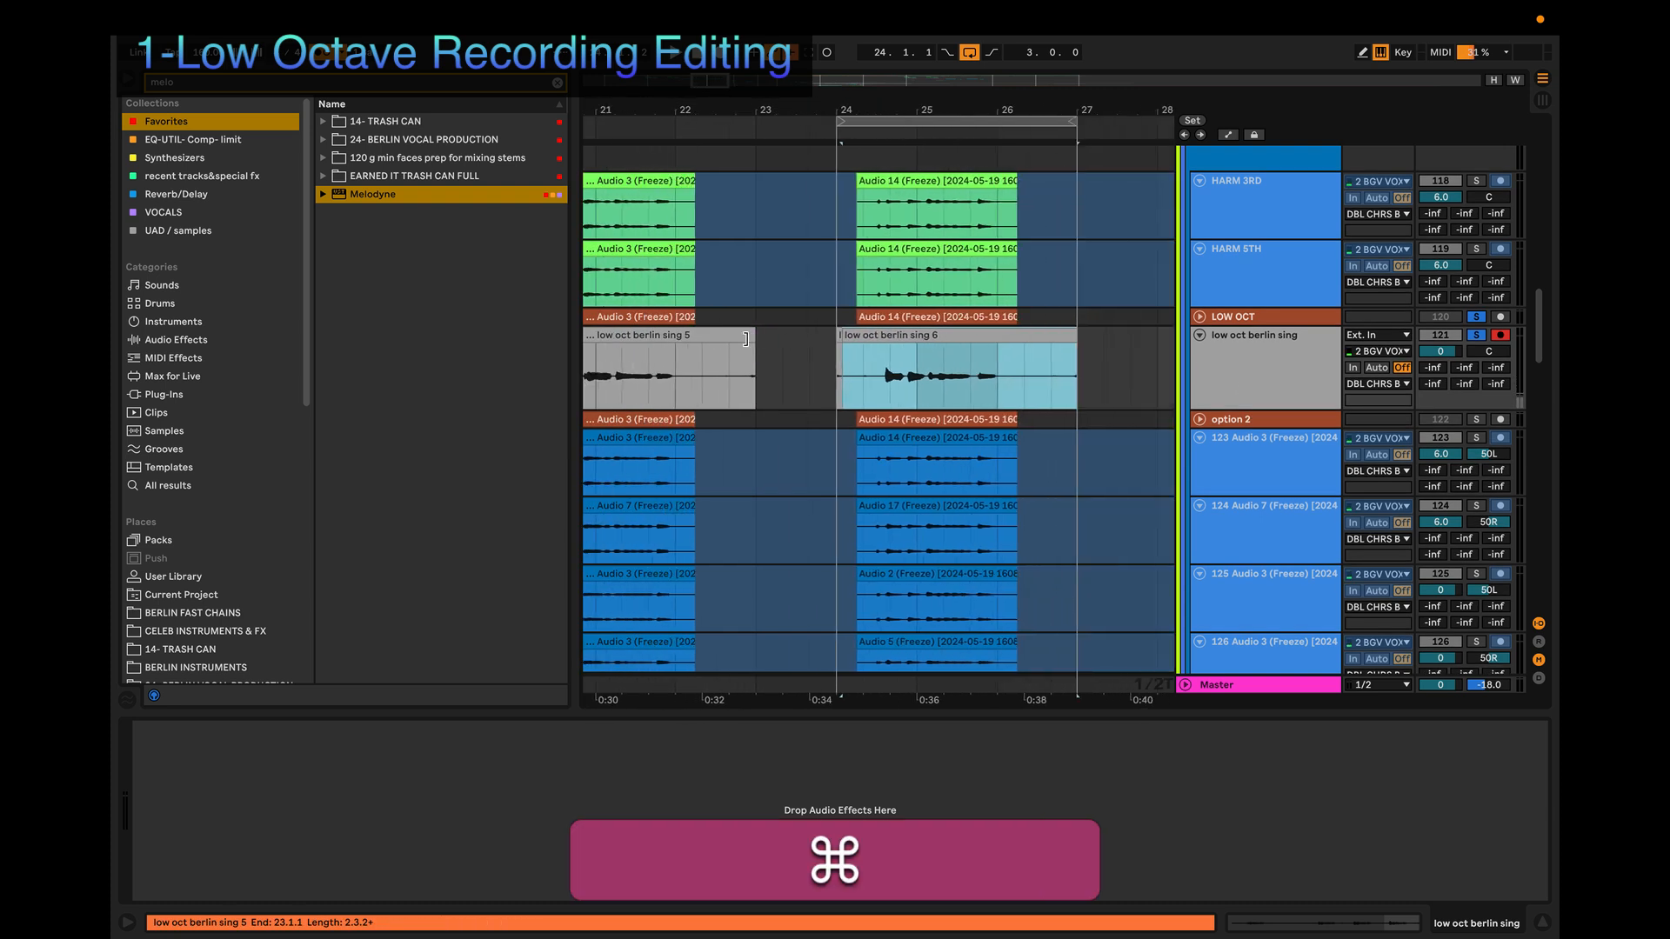
Step: Turn off grid snapping and delete the silent start of the first low octave clip, up to about 20.3.2
scroll(745, 339, "left", 5)
left_click(786, 338)
left_click(835, 334)
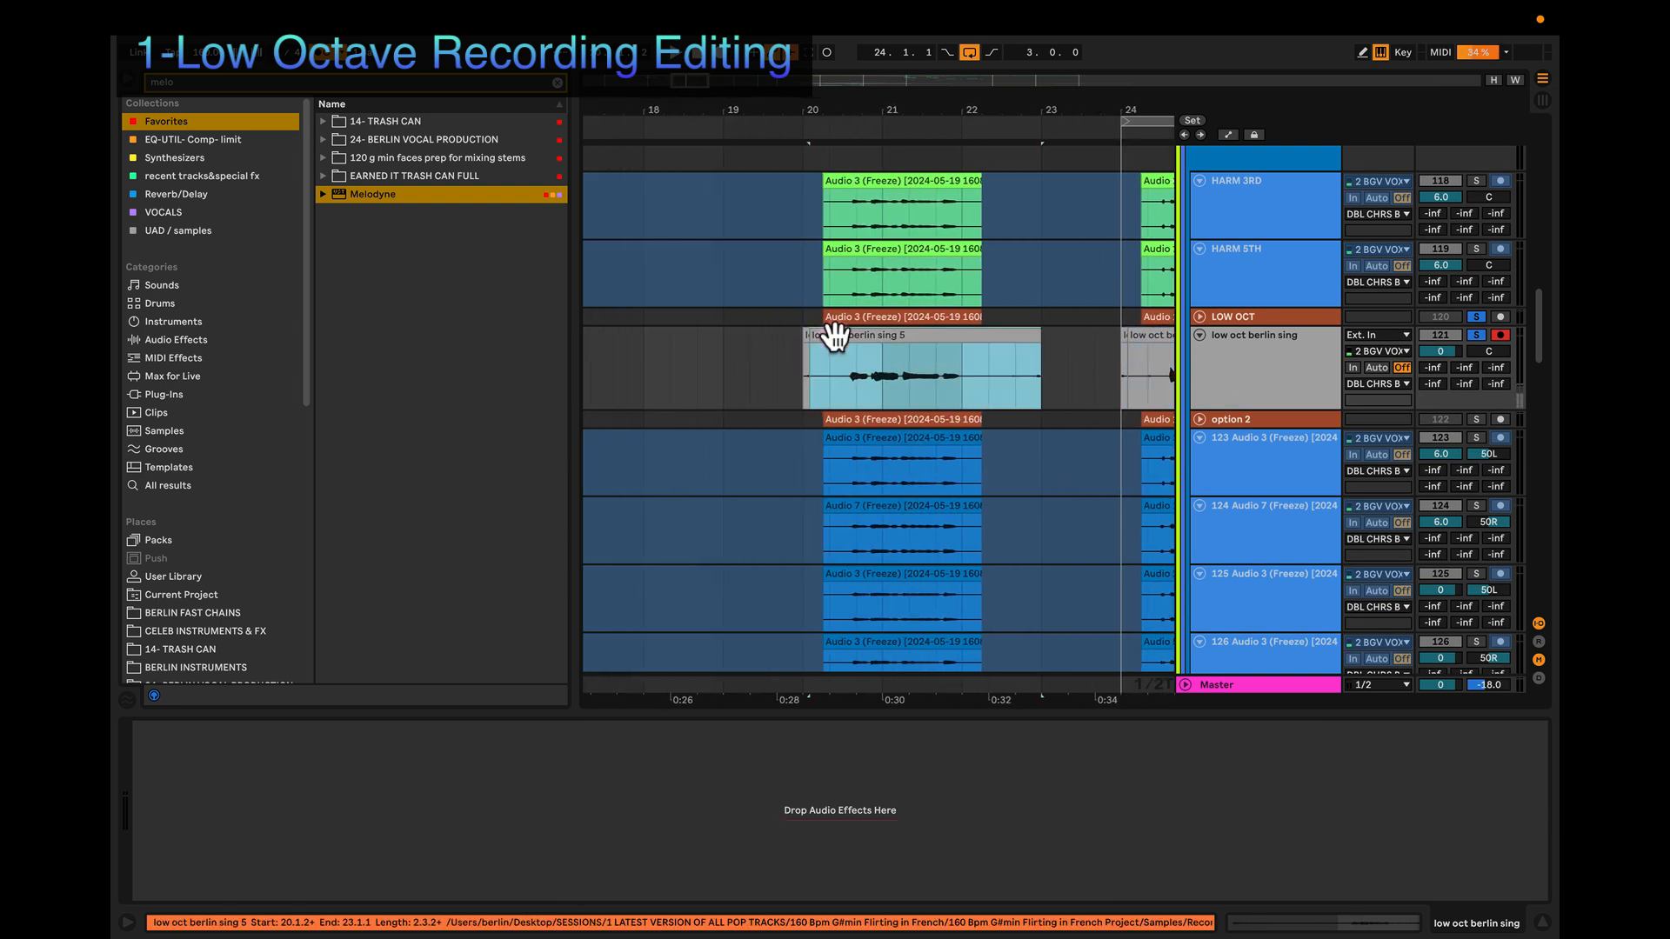
scroll(840, 332, "up", 2)
scroll(840, 330, "up", 2)
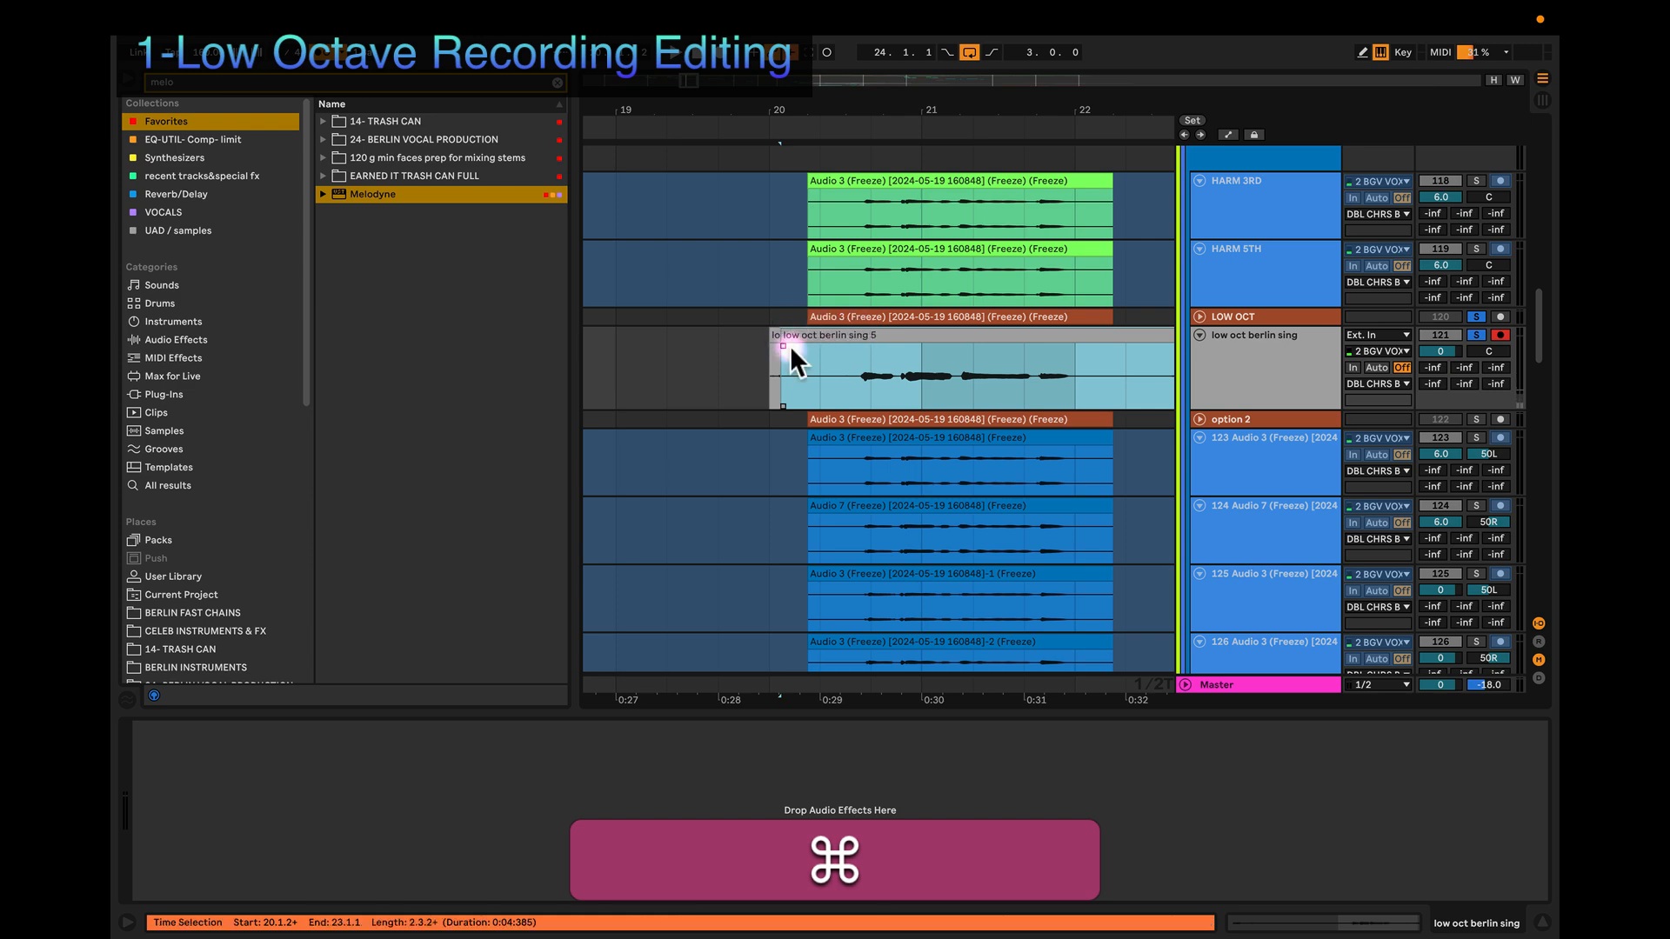
scroll(795, 355, "up", 3)
left_click(816, 375)
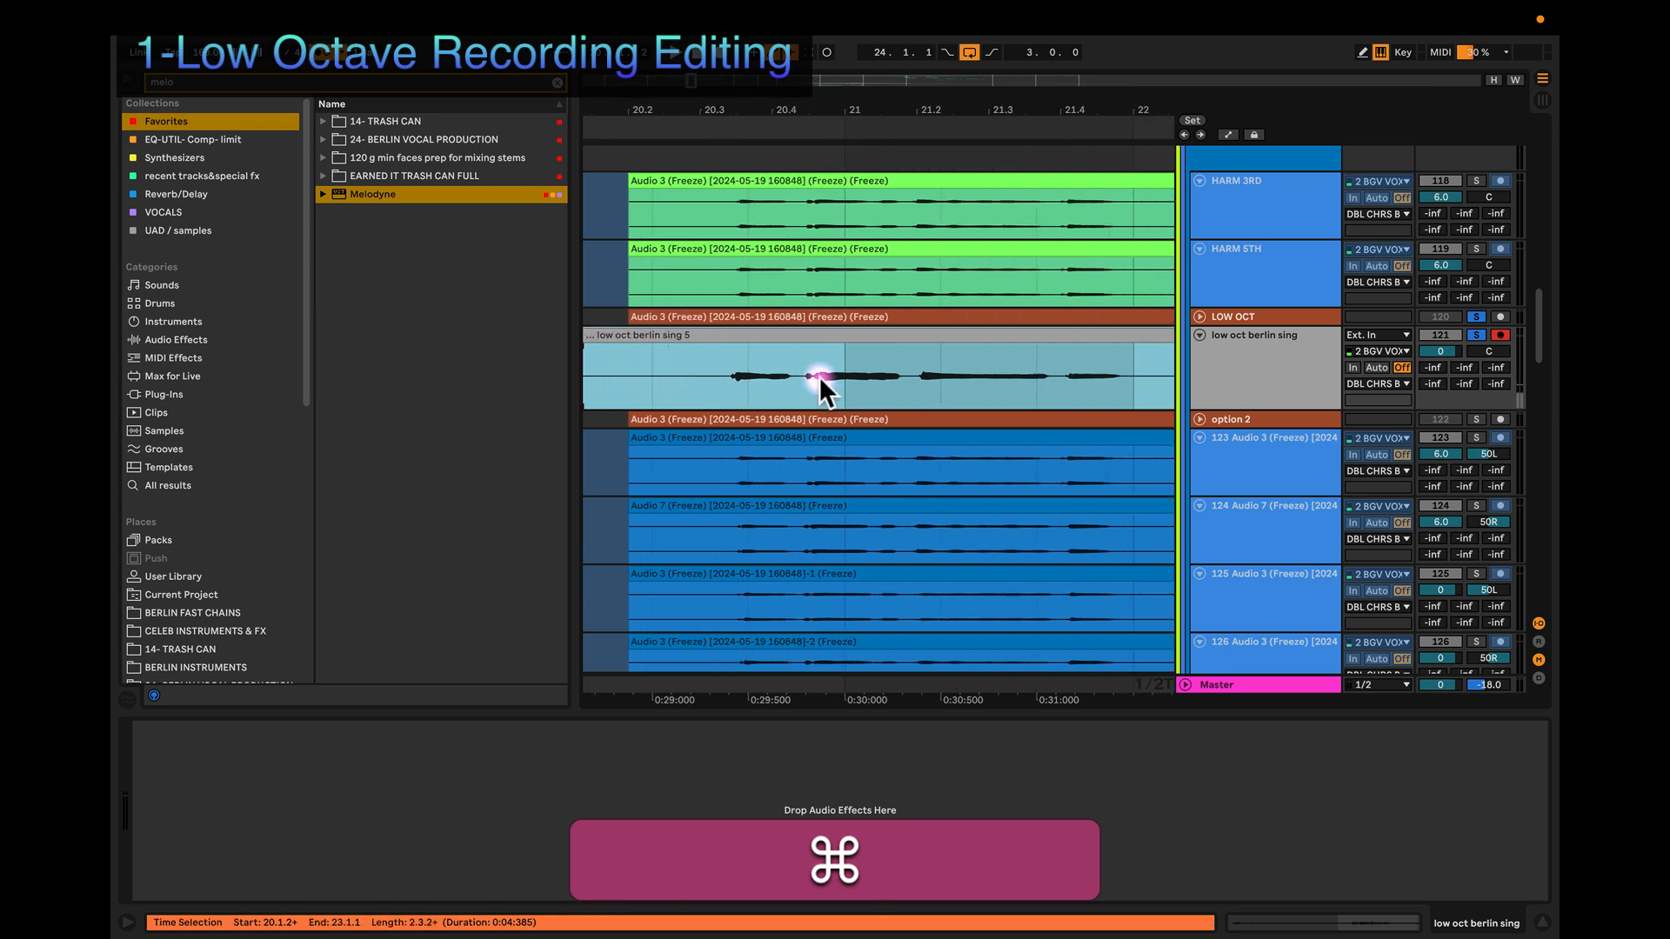
key("z")
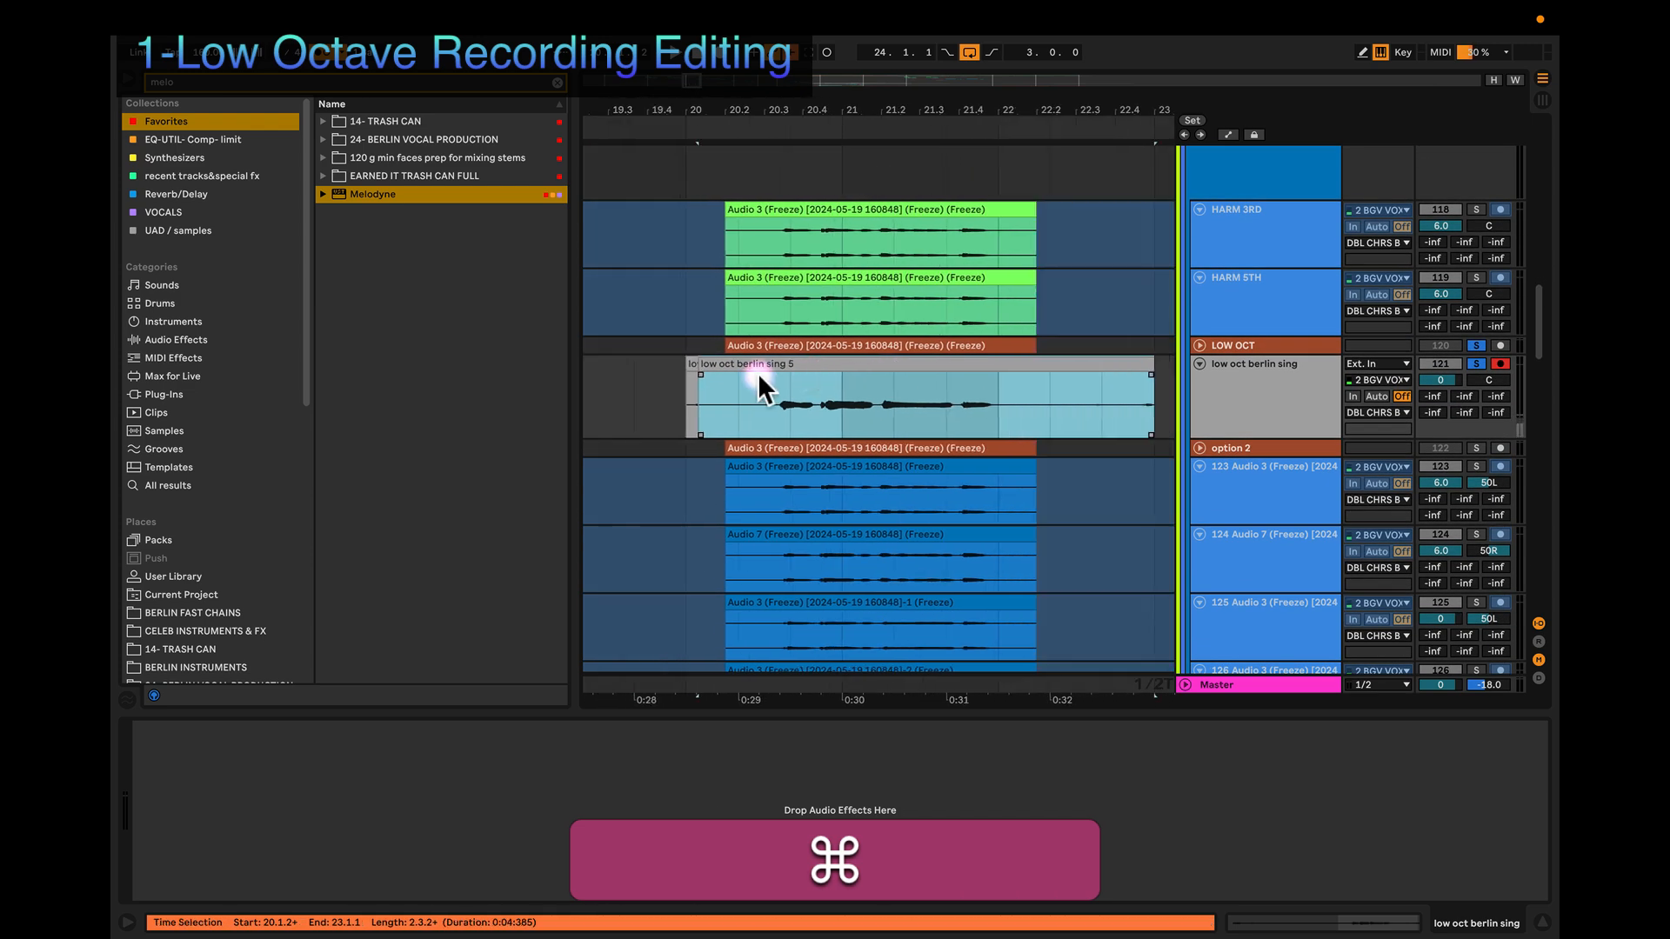
left_click(666, 368)
key("super+4")
left_click_drag(678, 365, 774, 369)
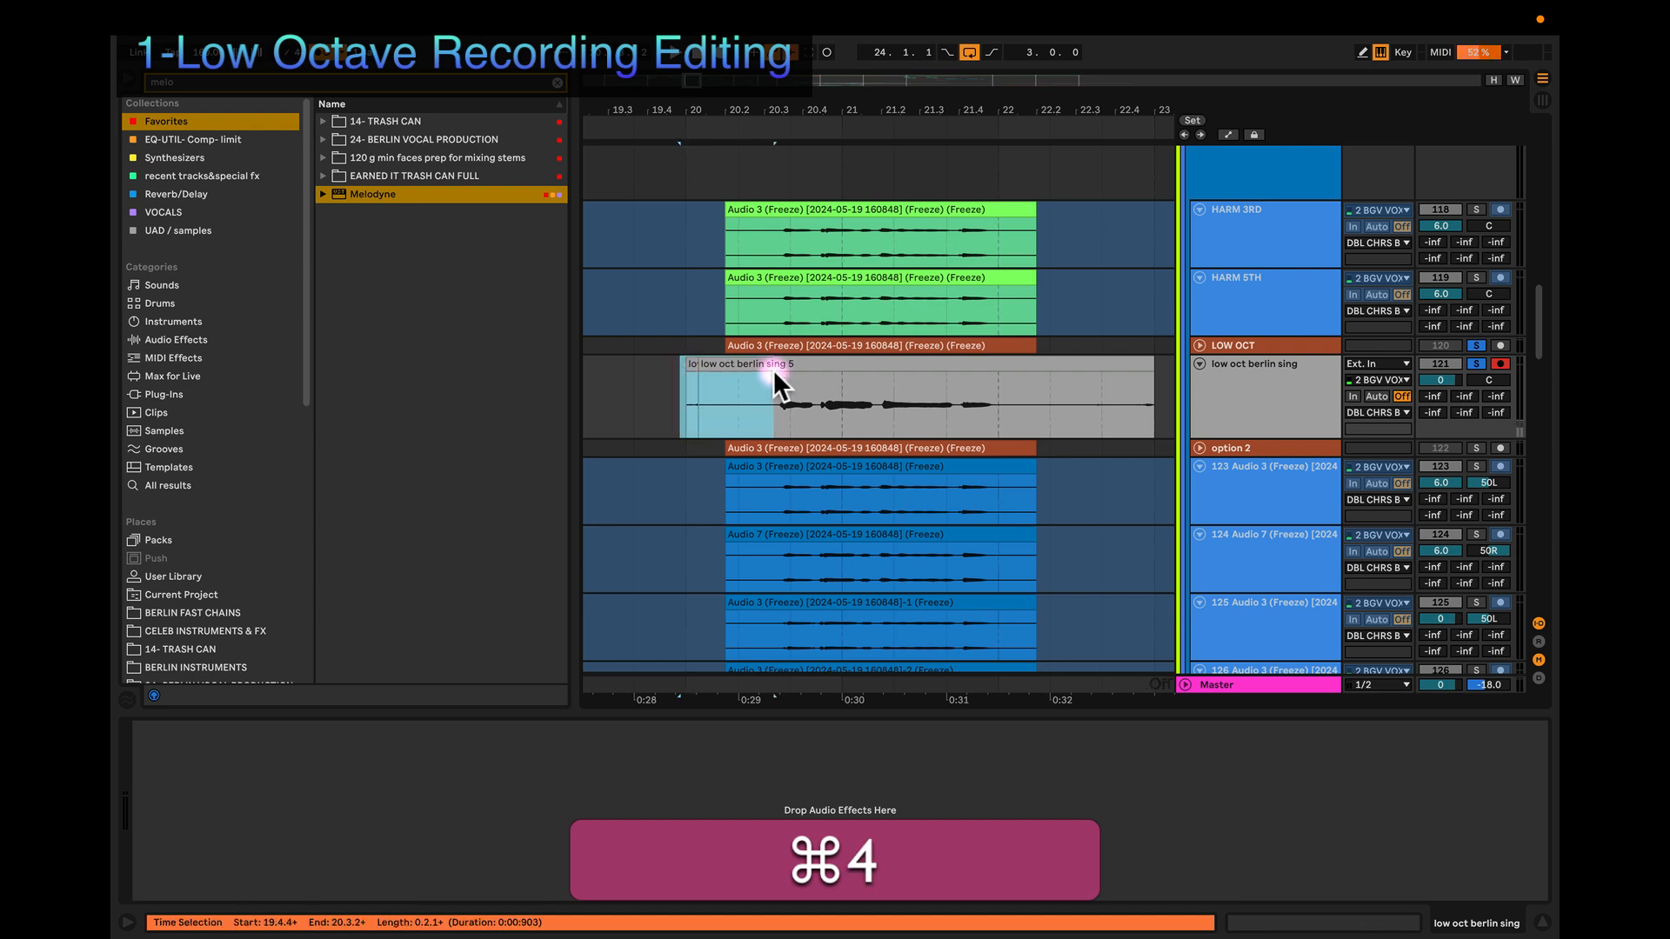
key("BackSpace")
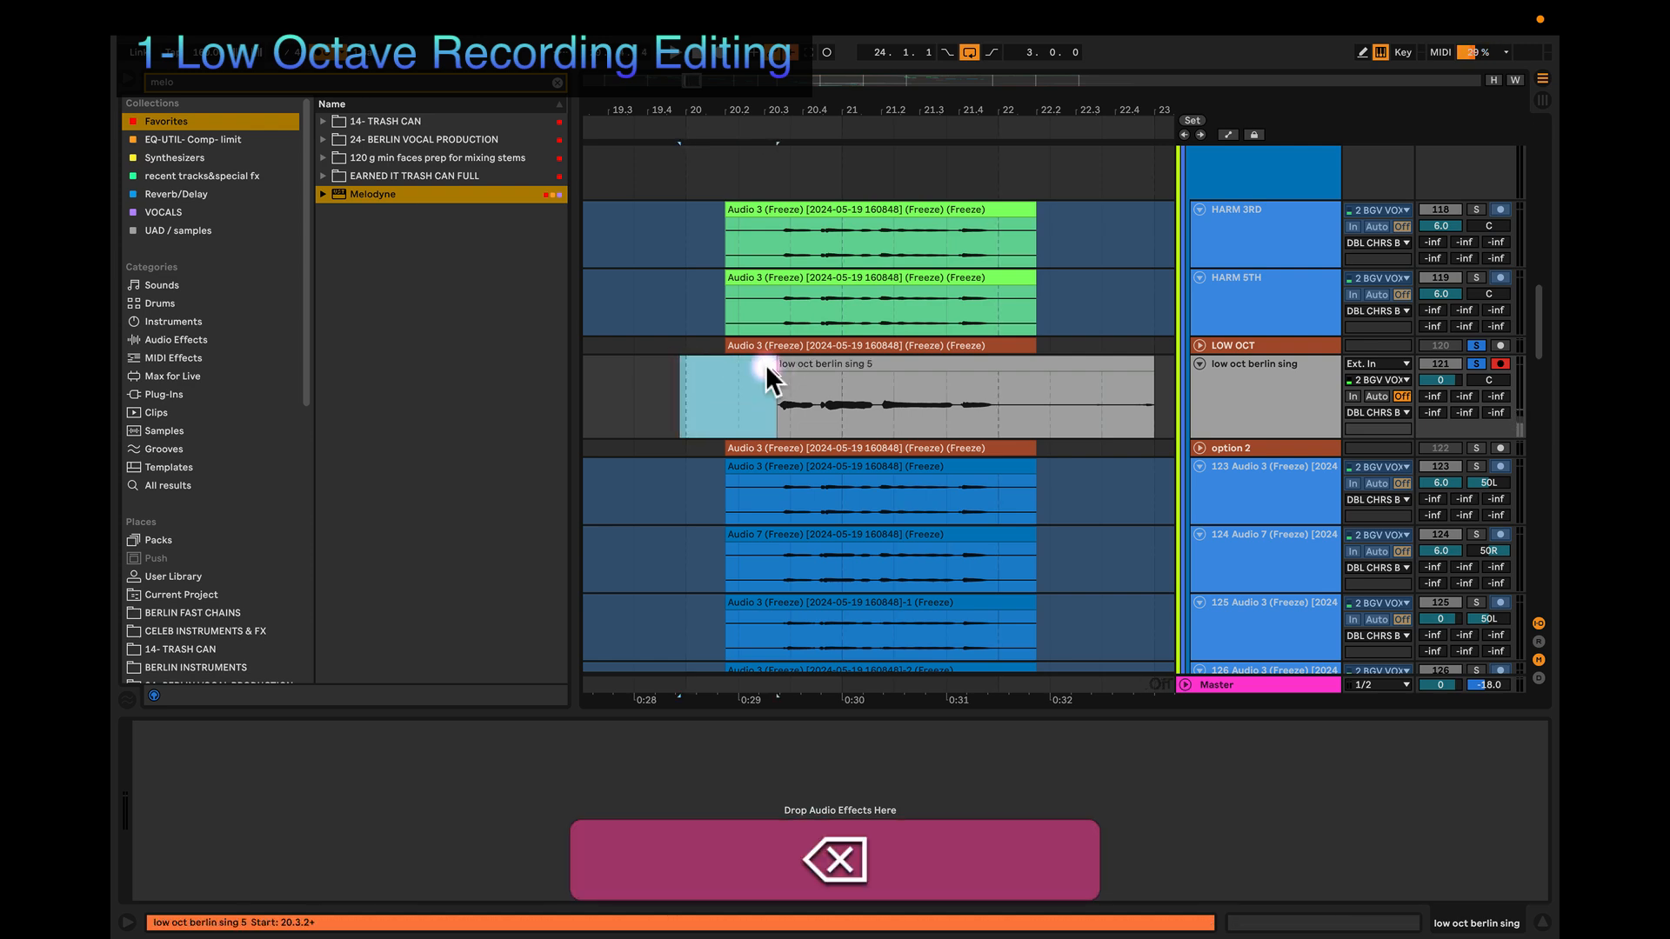
Step: Hide the browser and split the first low octave clip just after its last sung phrase, at about 22.1.1
left_click(128, 80)
scroll(551, 319, "up", 5)
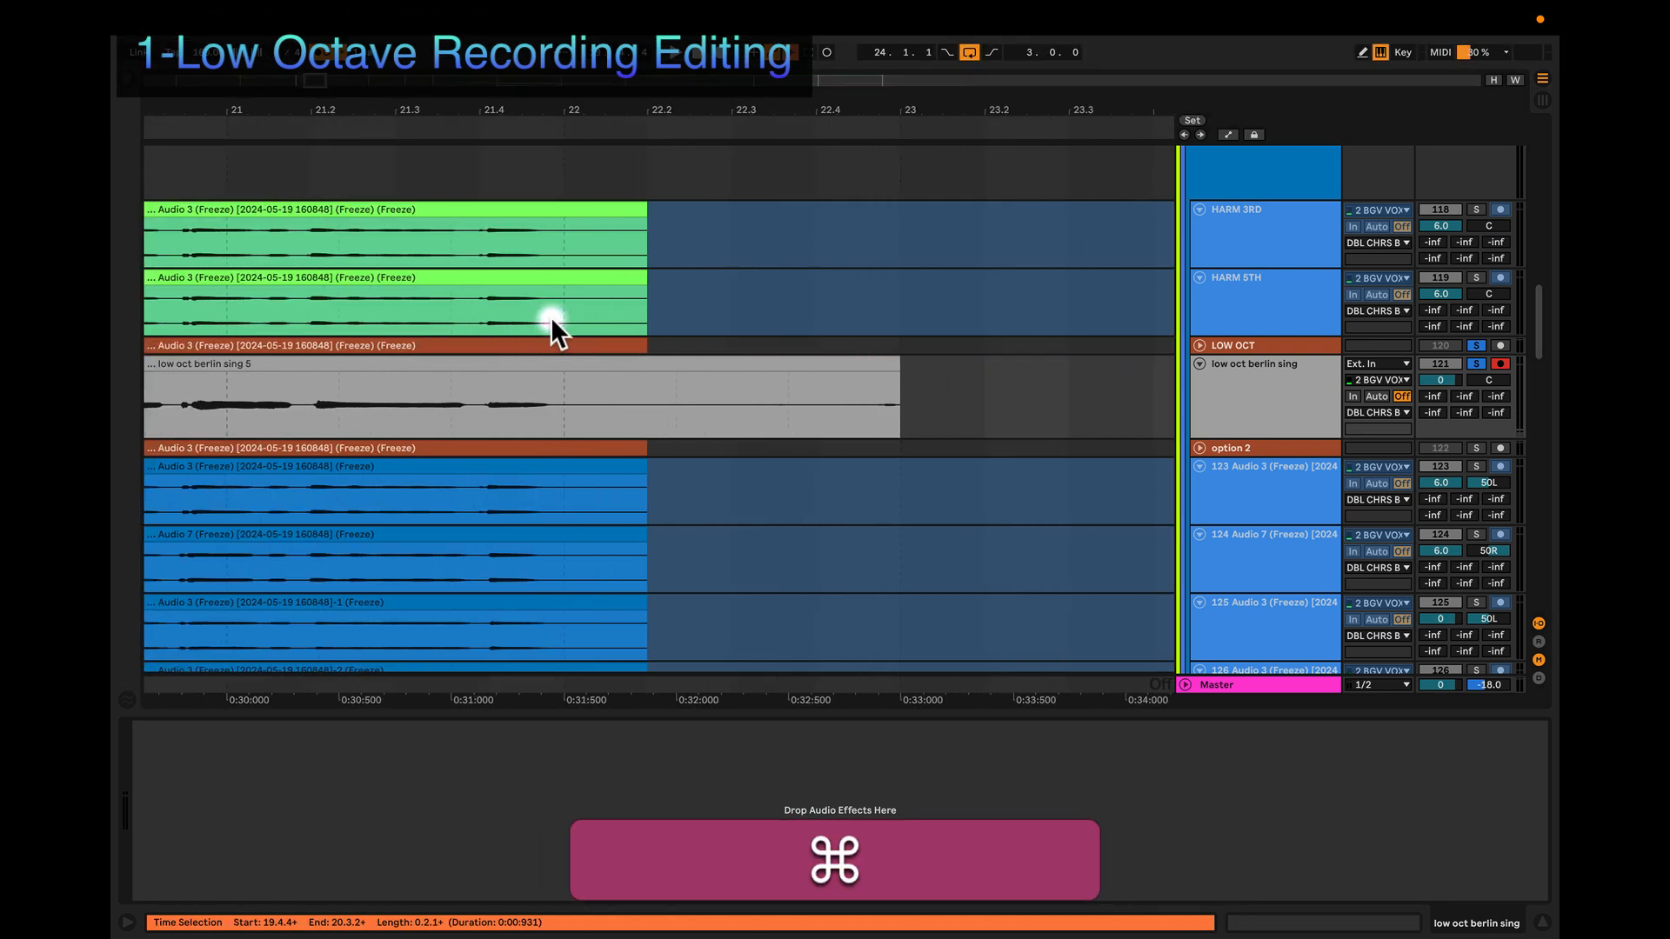
scroll(552, 319, "up", 1)
scroll(551, 318, "left", 4)
scroll(551, 318, "up", 2)
scroll(591, 298, "left", 1)
scroll(591, 297, "down", 1)
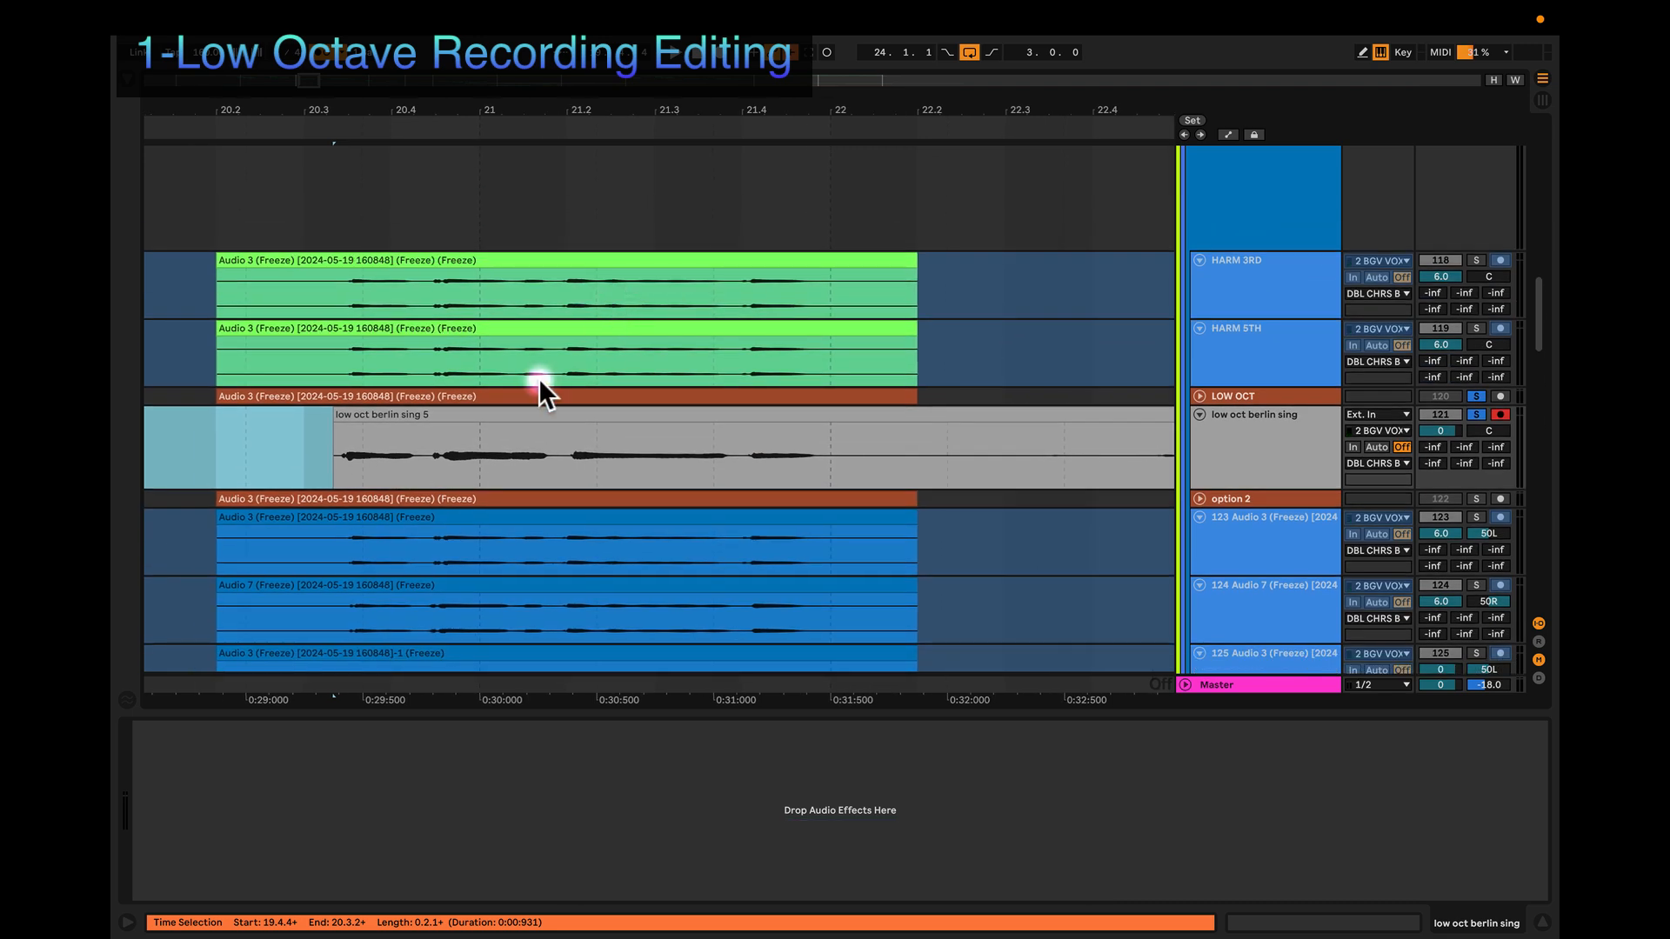
left_click(478, 422)
scroll(483, 416, "down", 3)
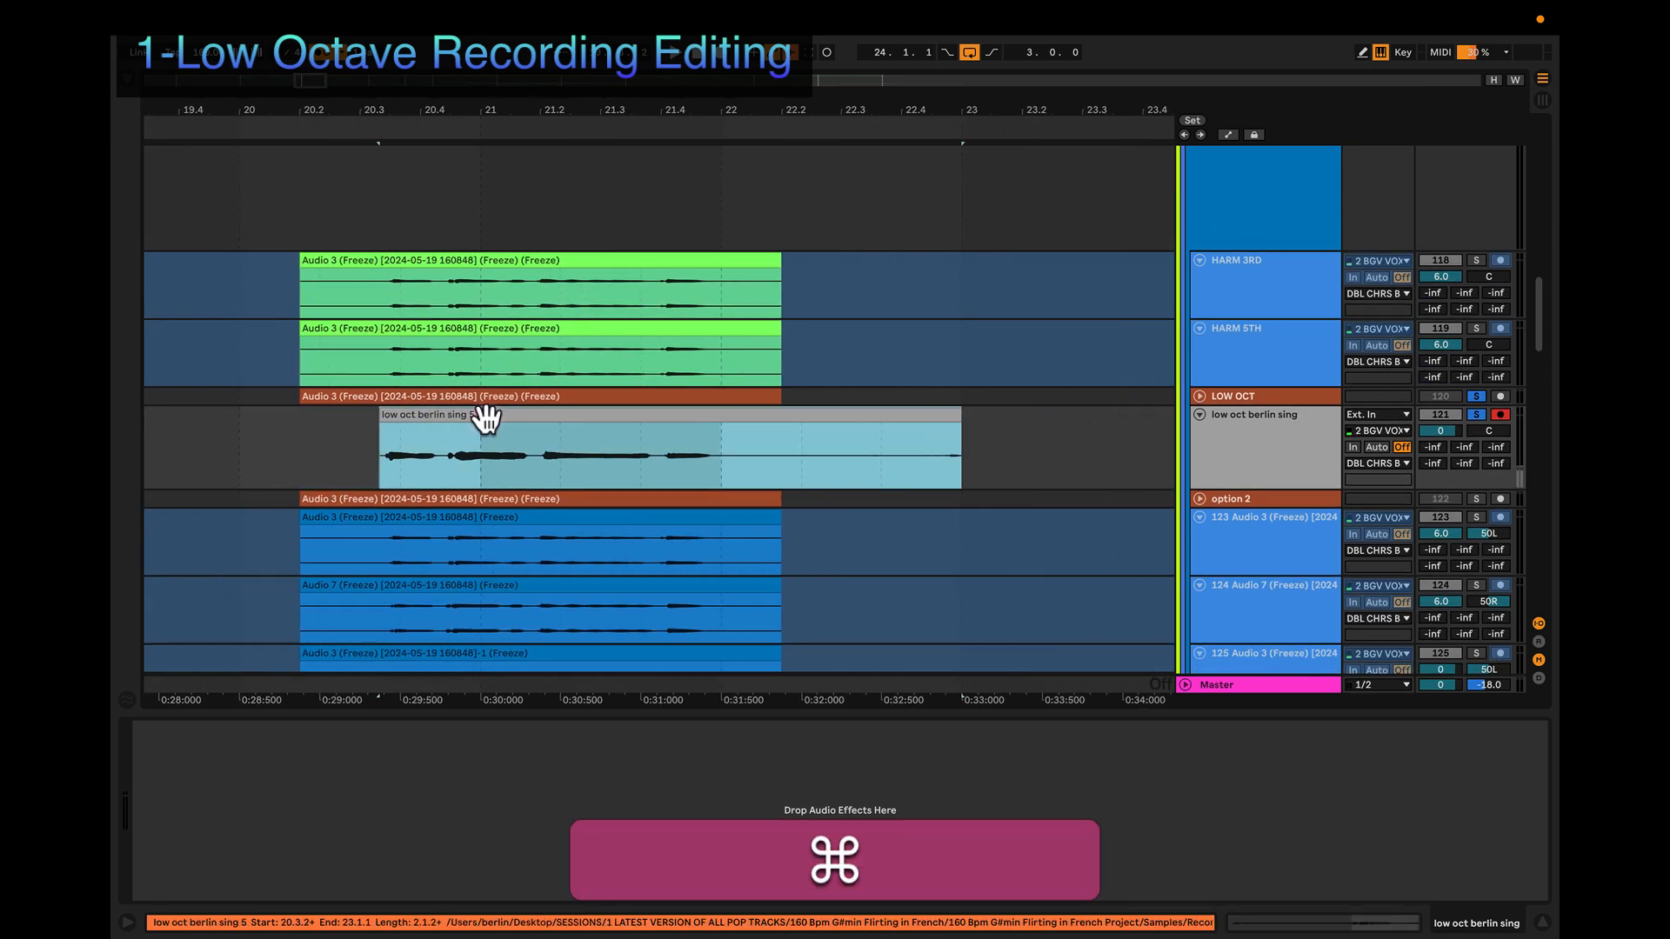
left_click(727, 456)
key("super+e")
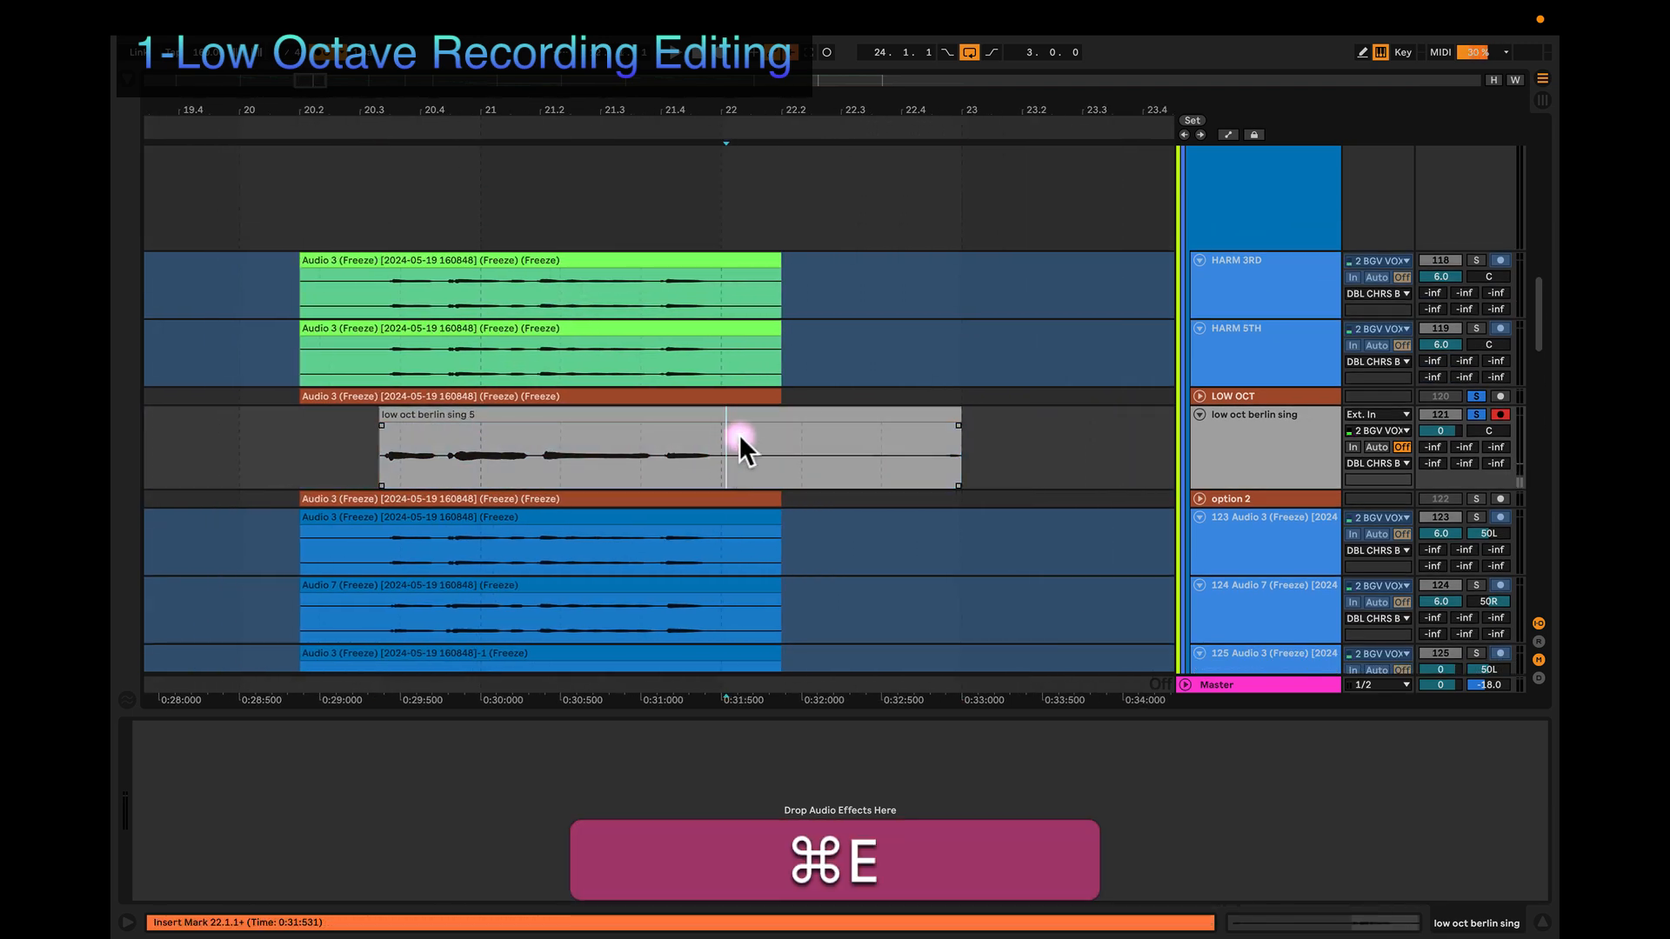
Step: Delete the silent tail of the first low octave clip after 22.1.1 and add a short fade-out to its end
left_click(764, 414)
key("BackSpace")
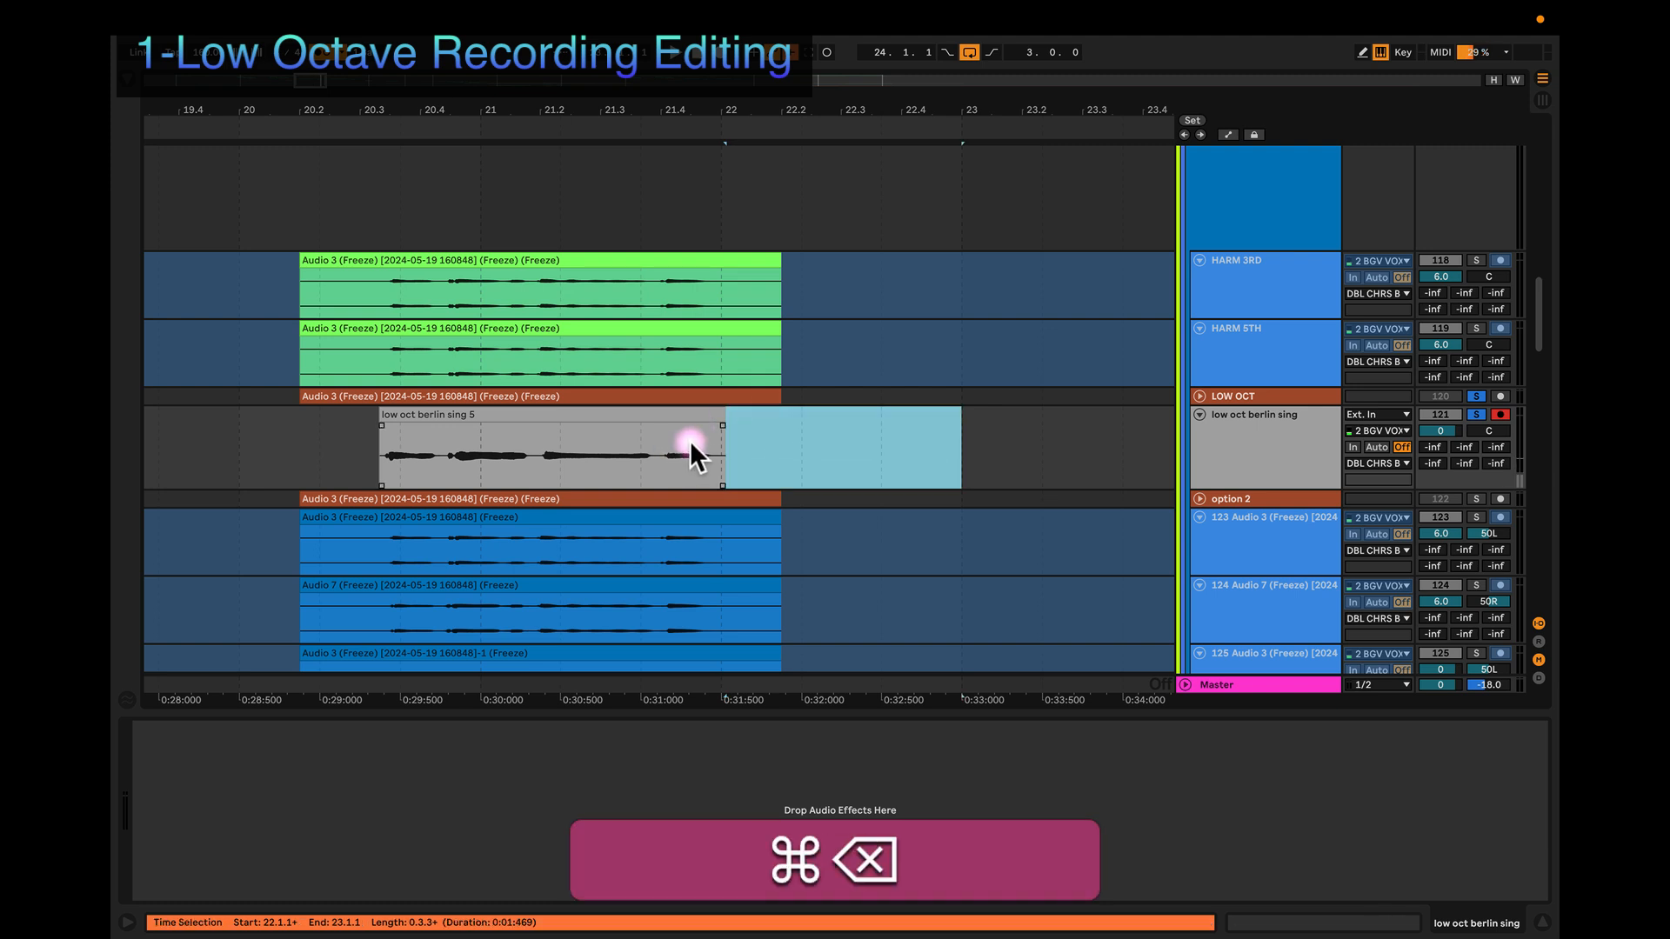
scroll(691, 441, "up", 3)
scroll(691, 441, "down", 1)
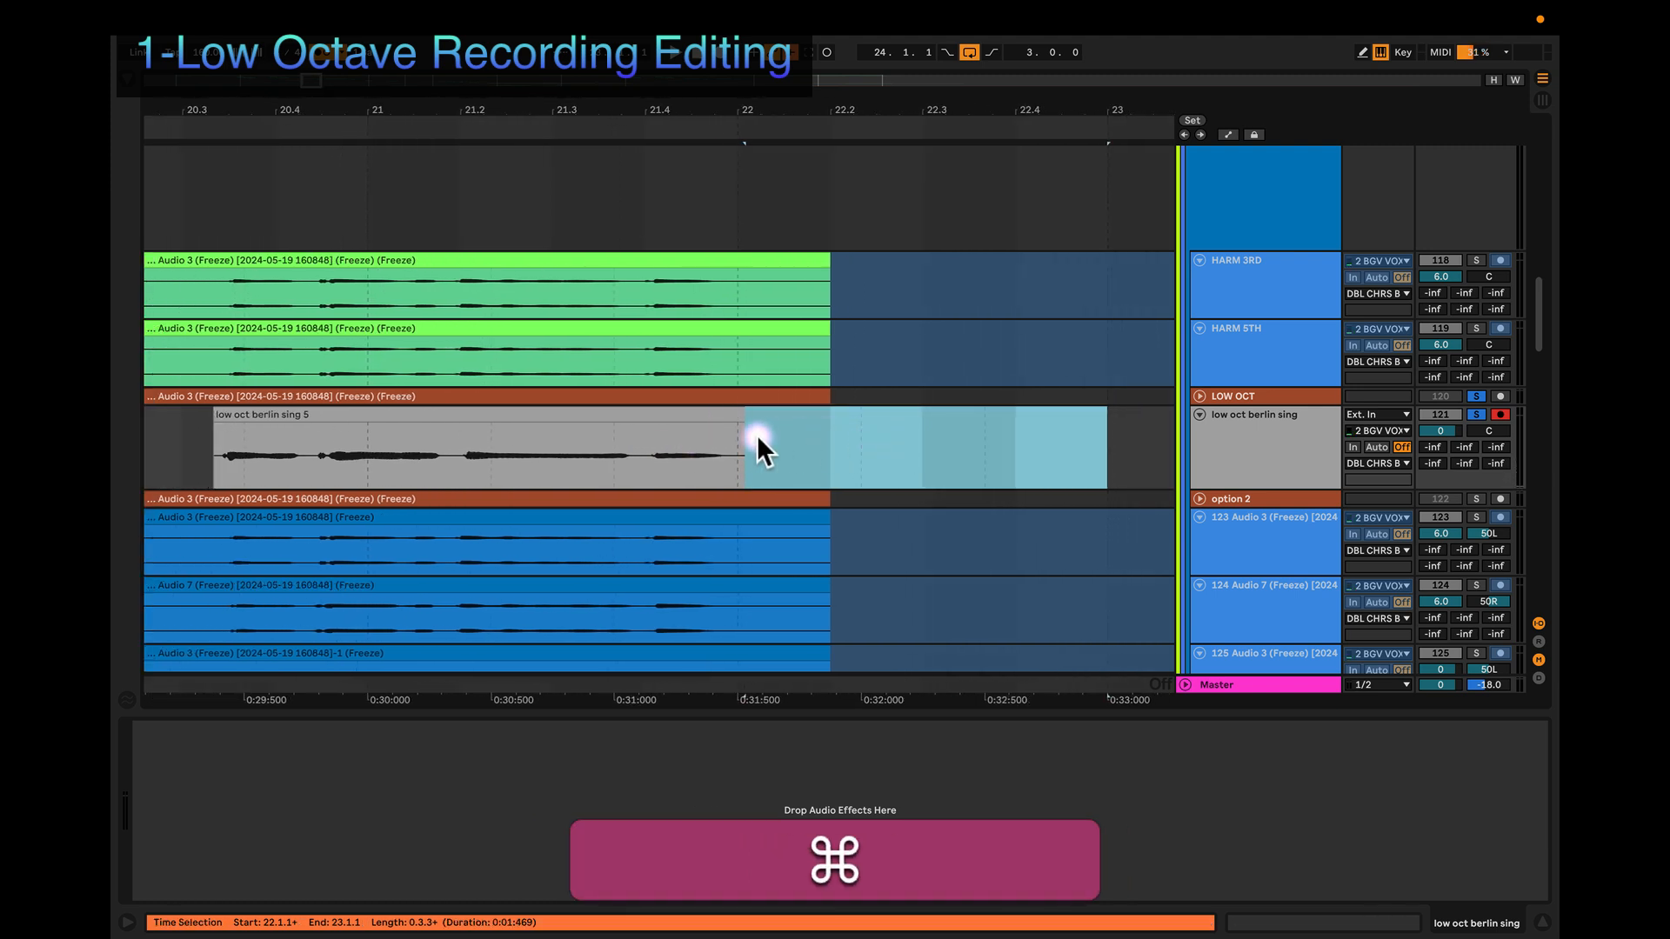
scroll(743, 434, "left", 5)
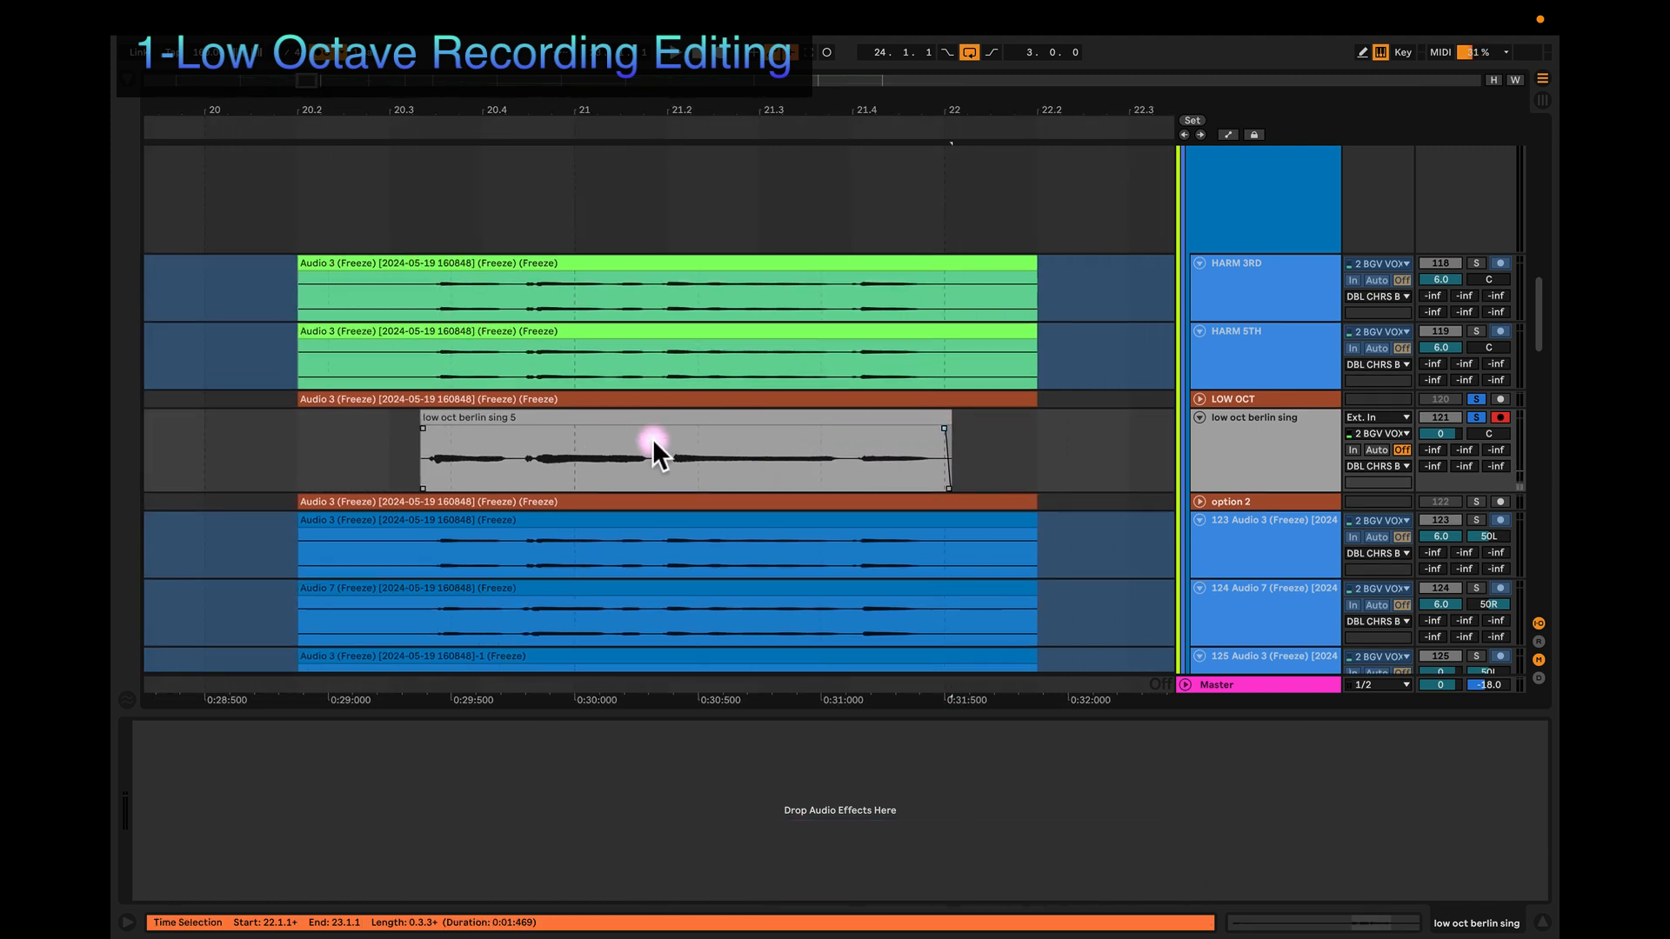
Step: Split off the first sung piece at about 20.4.2, shift it slightly later to match the harmonies, and trim its end
scroll(652, 439, "up", 4)
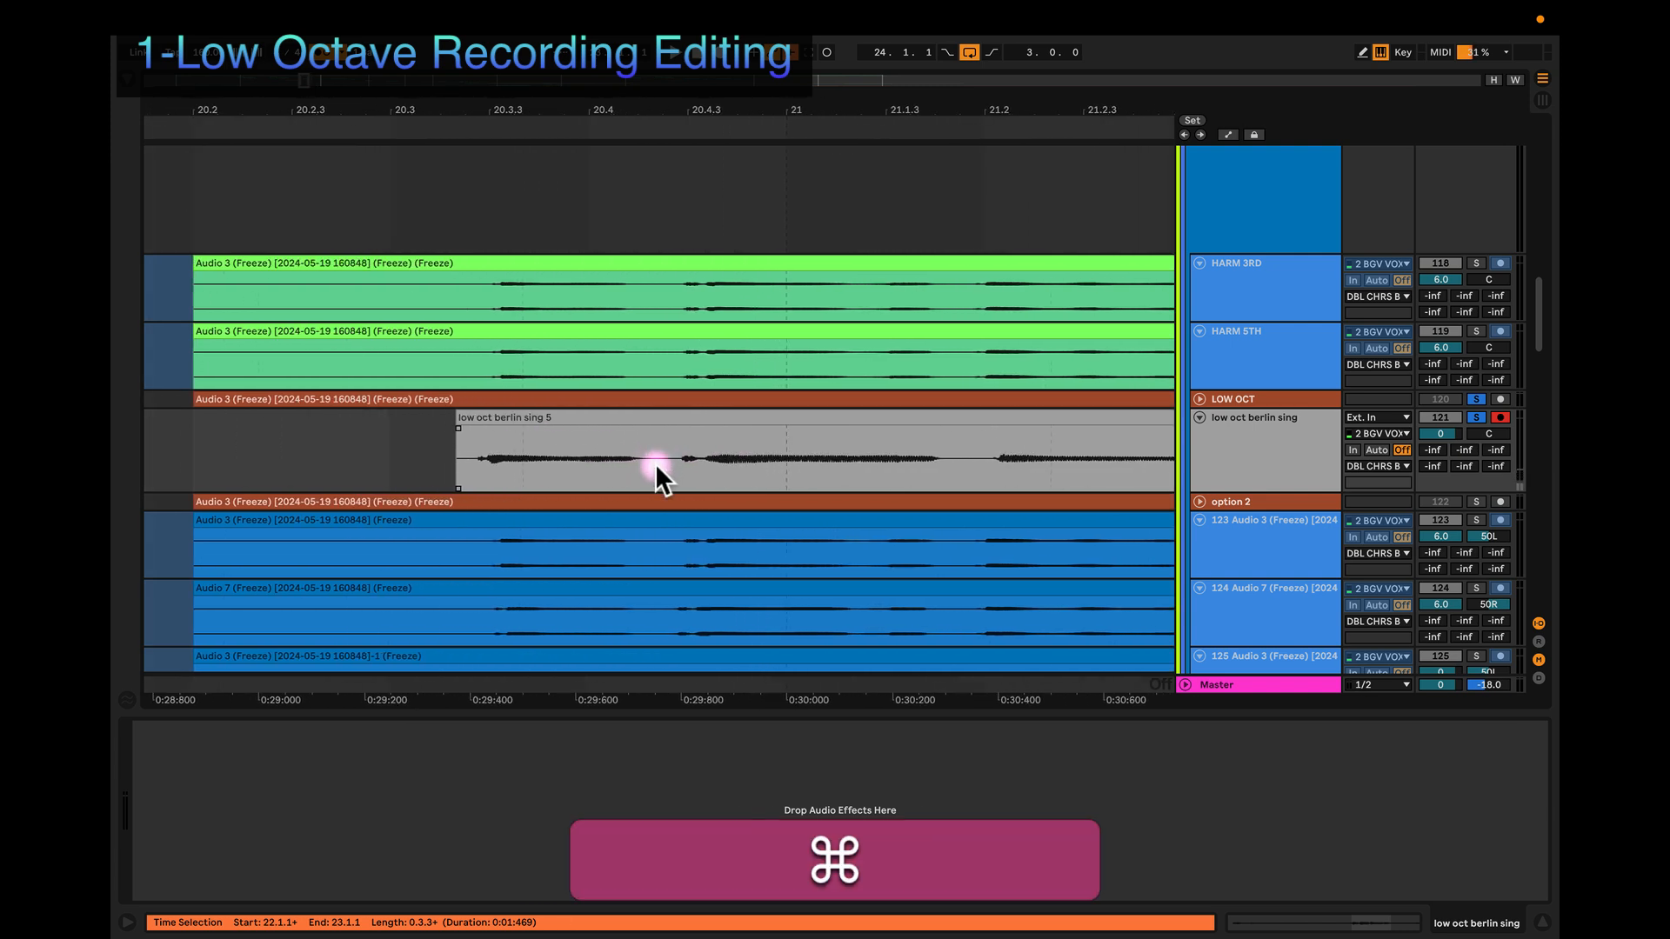
key("super+e")
left_click(594, 418)
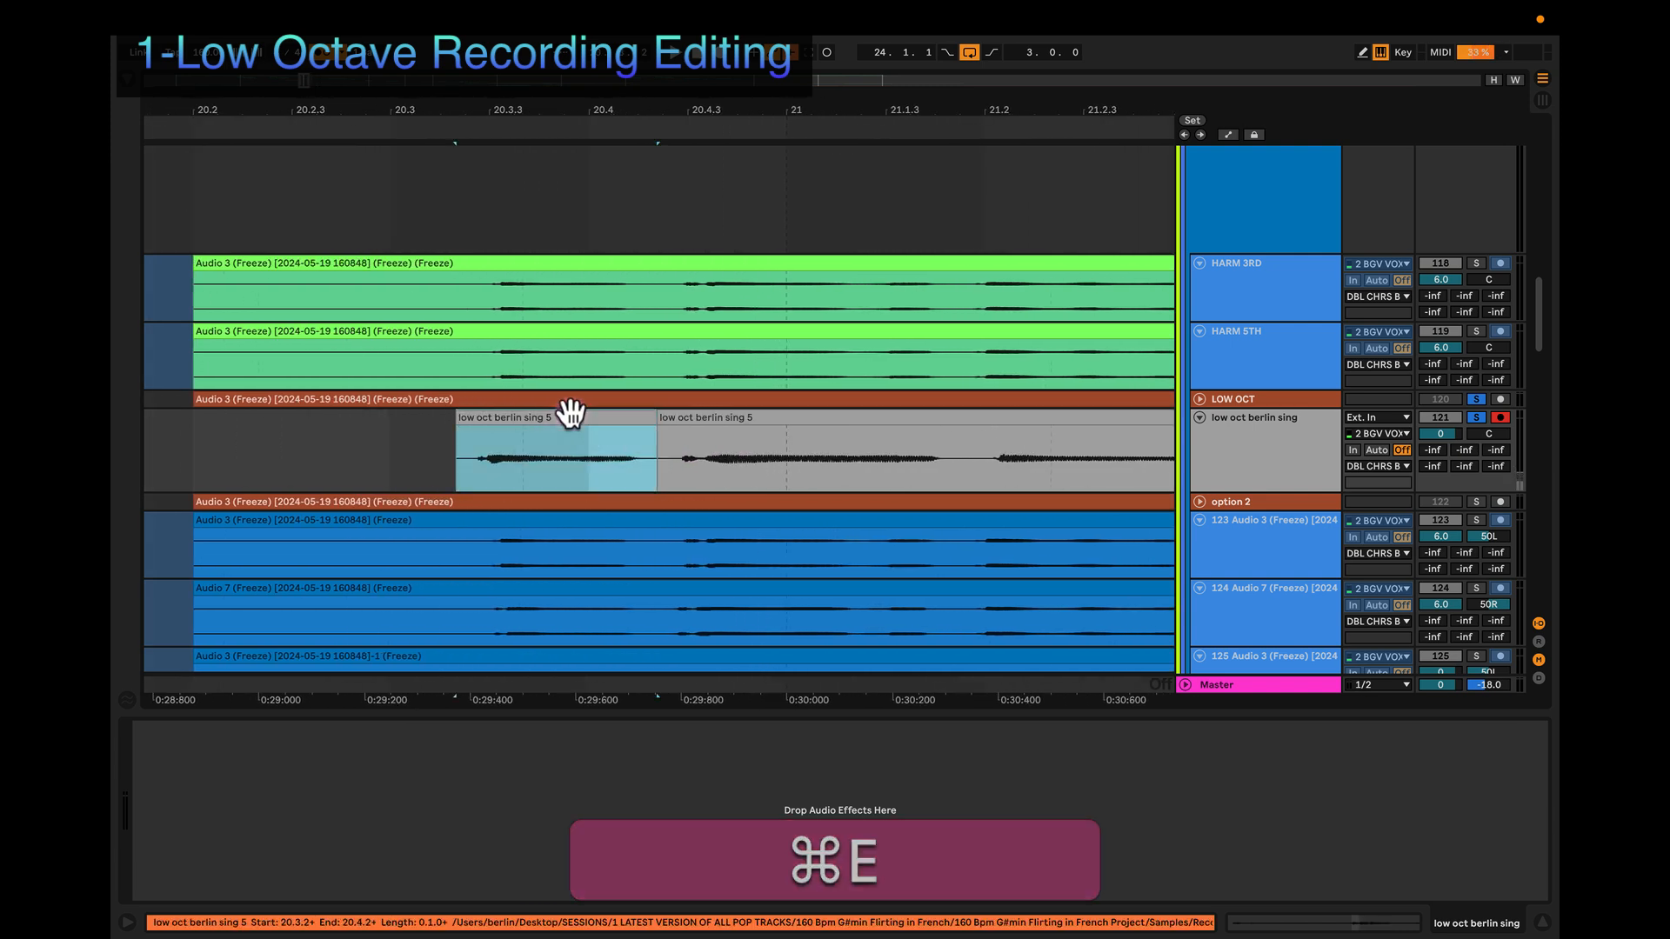
left_click_drag(563, 414, 643, 418)
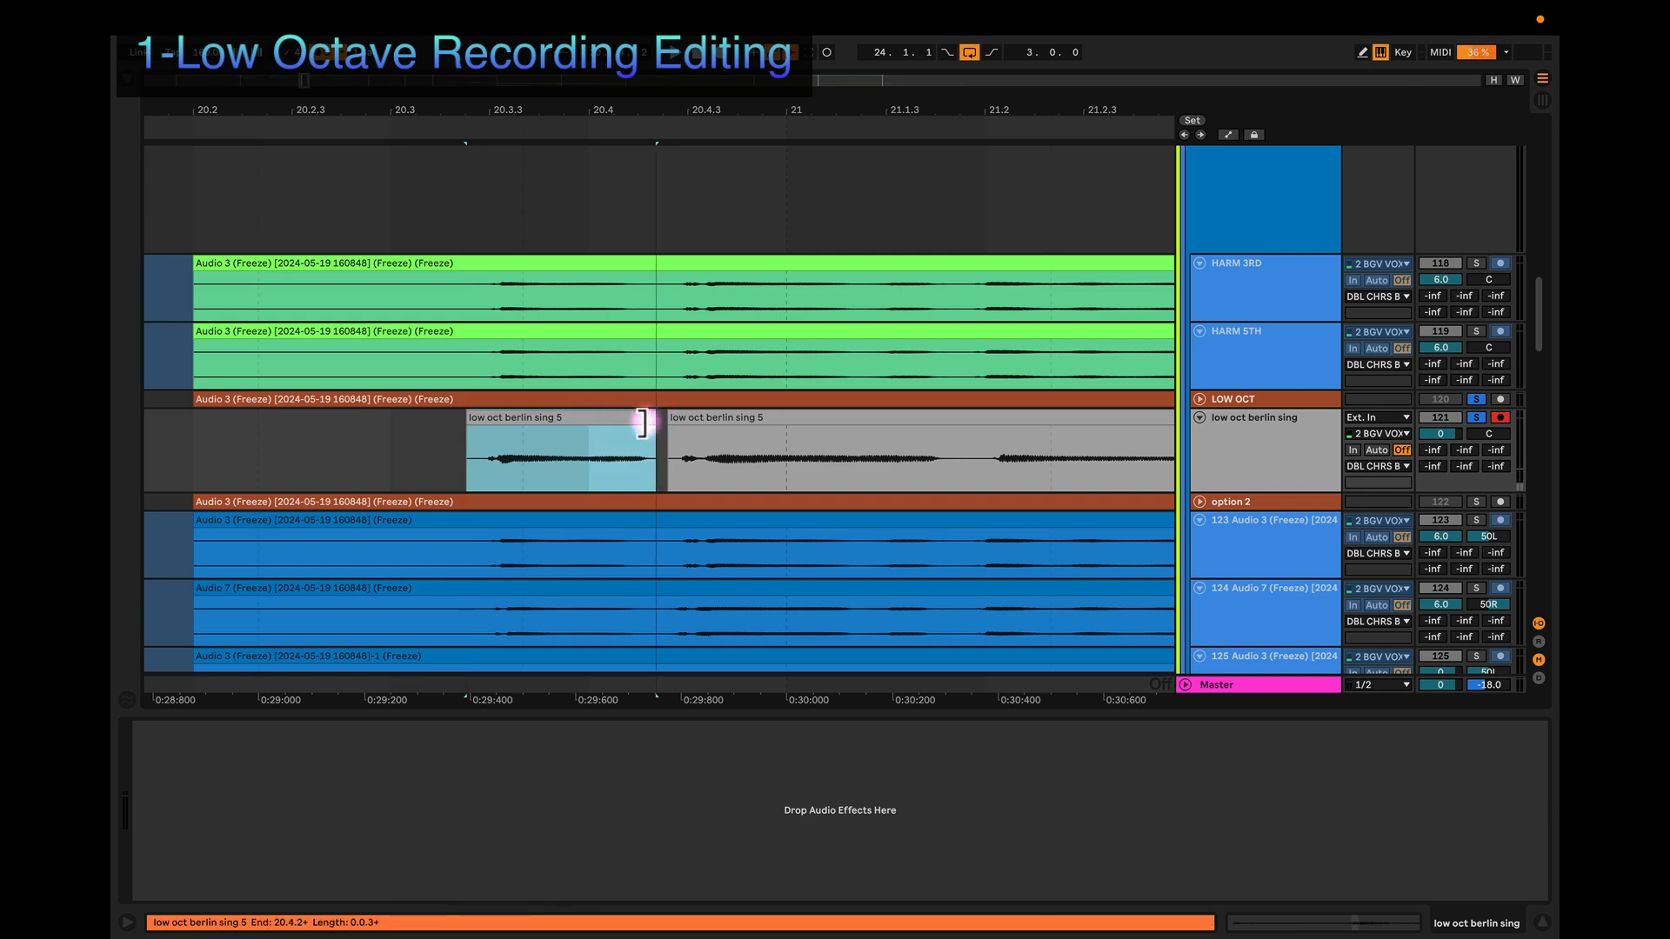
left_click_drag(641, 424, 568, 415)
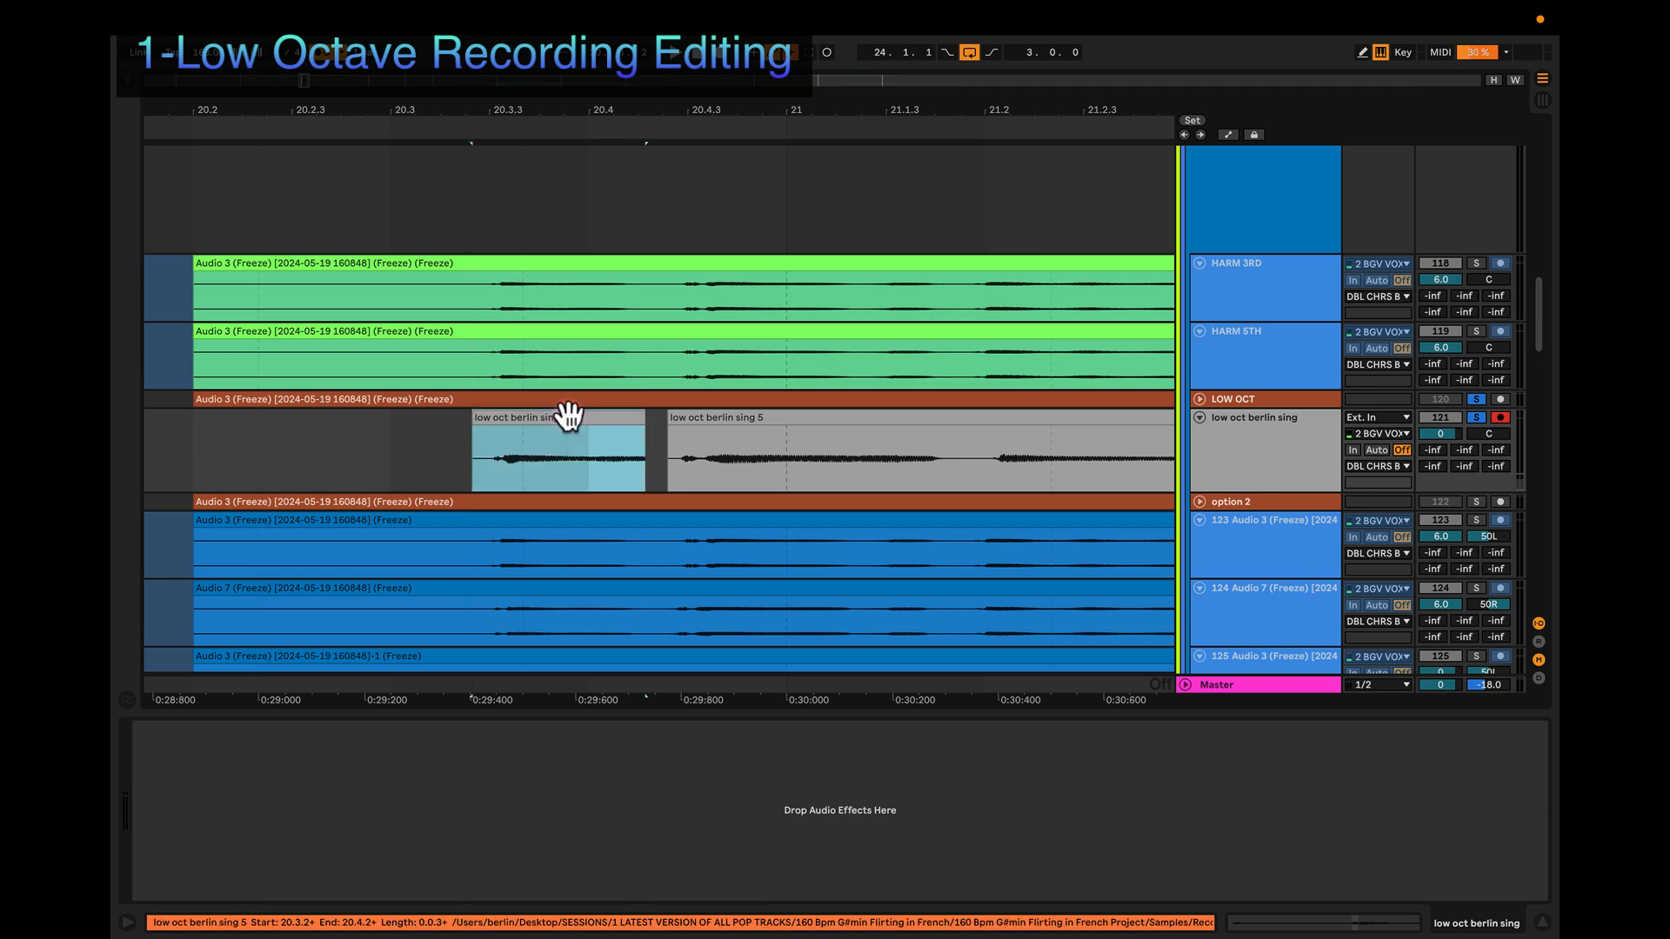
Step: Shape a curved fade-out on the first low octave piece and shorten its end slightly
scroll(568, 414, "down", 3)
left_click(572, 388, "alt+super")
scroll(573, 392, "up", 3)
scroll(558, 430, "up", 5)
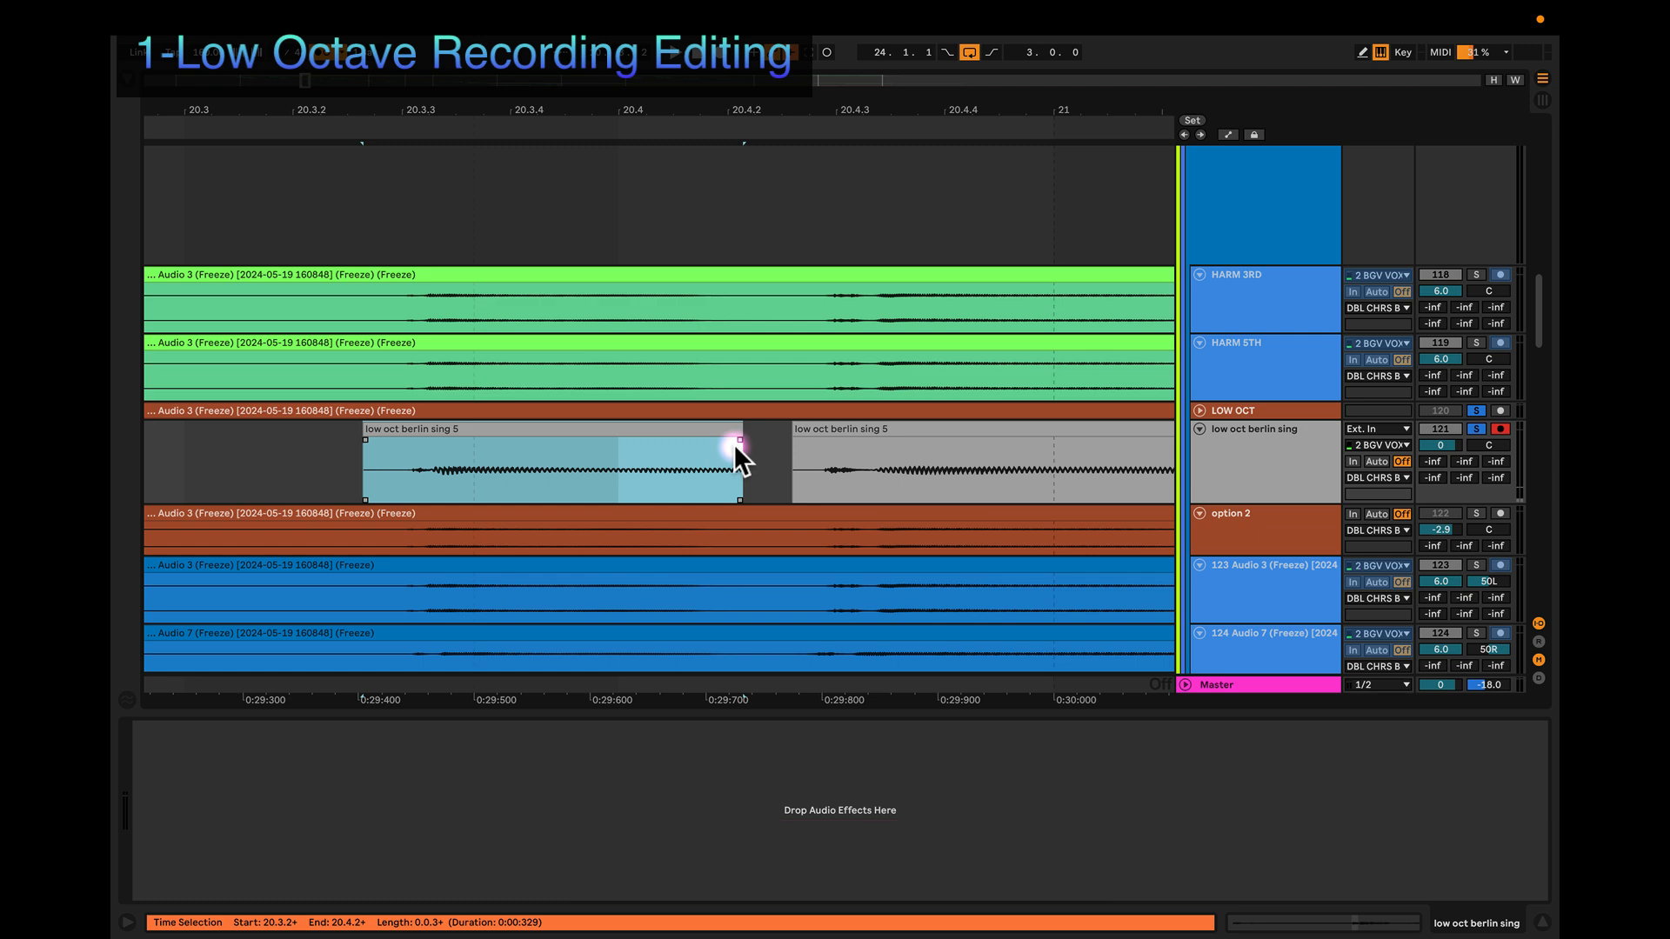
left_click_drag(734, 437, 706, 435)
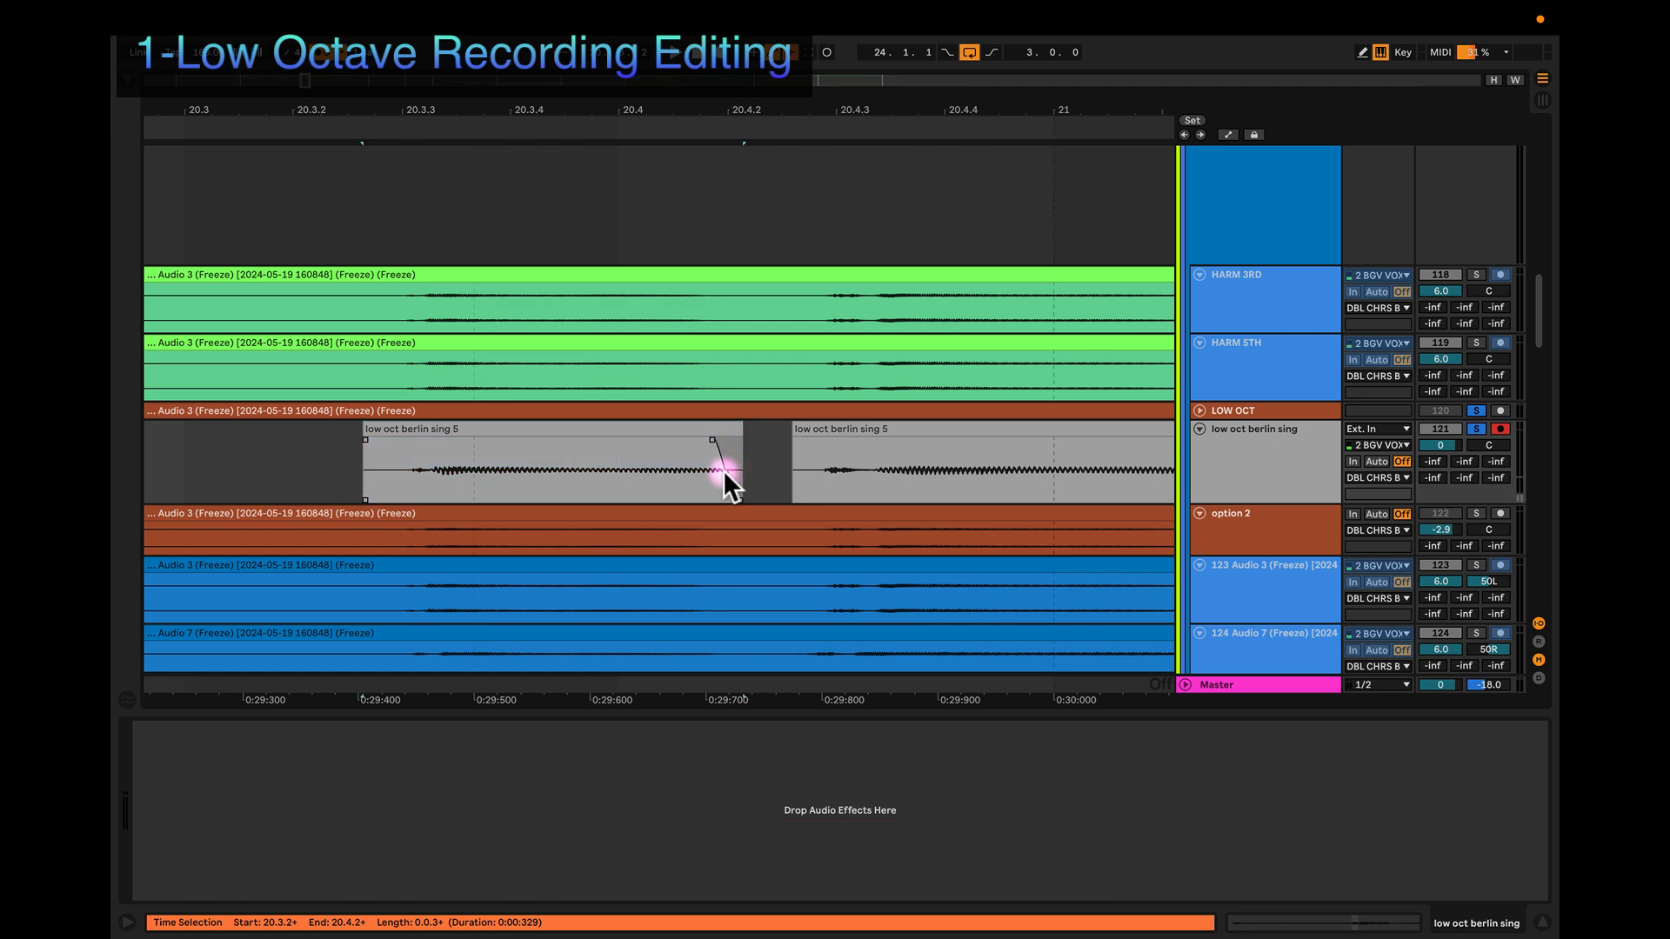
left_click_drag(717, 441, 706, 484)
left_click_drag(741, 433, 703, 440)
Step: Play back the first low octave piece and unsolo the LOW OCT group to compare
left_click(641, 429)
key("space")
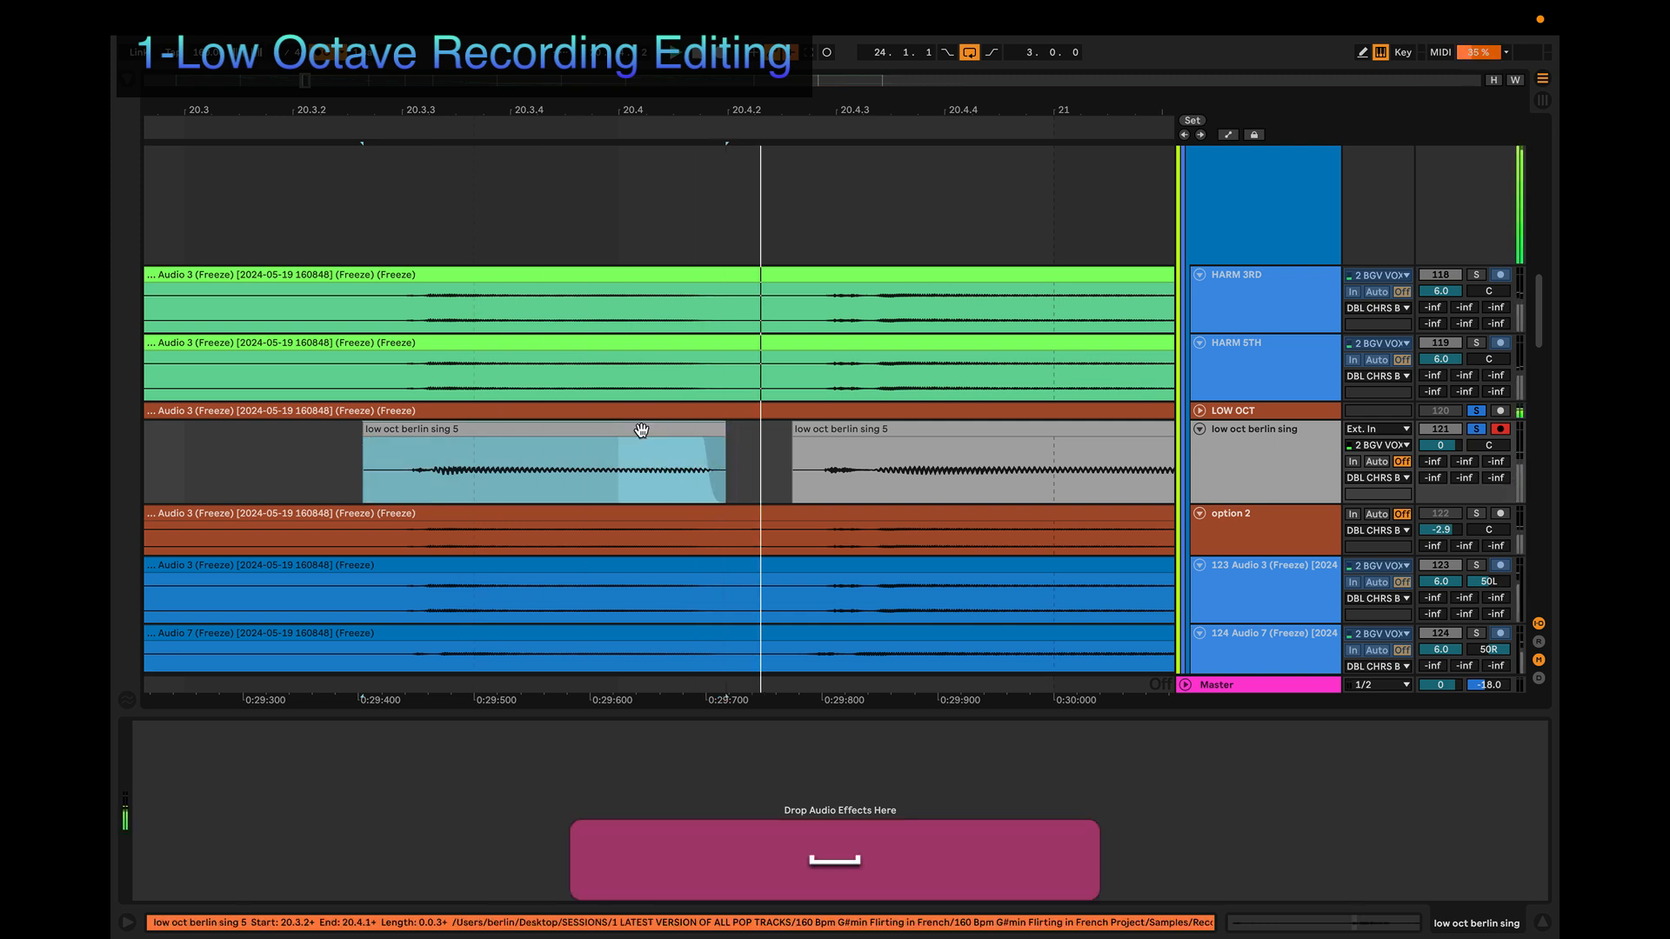
left_click(1478, 409)
key("space")
key("space")
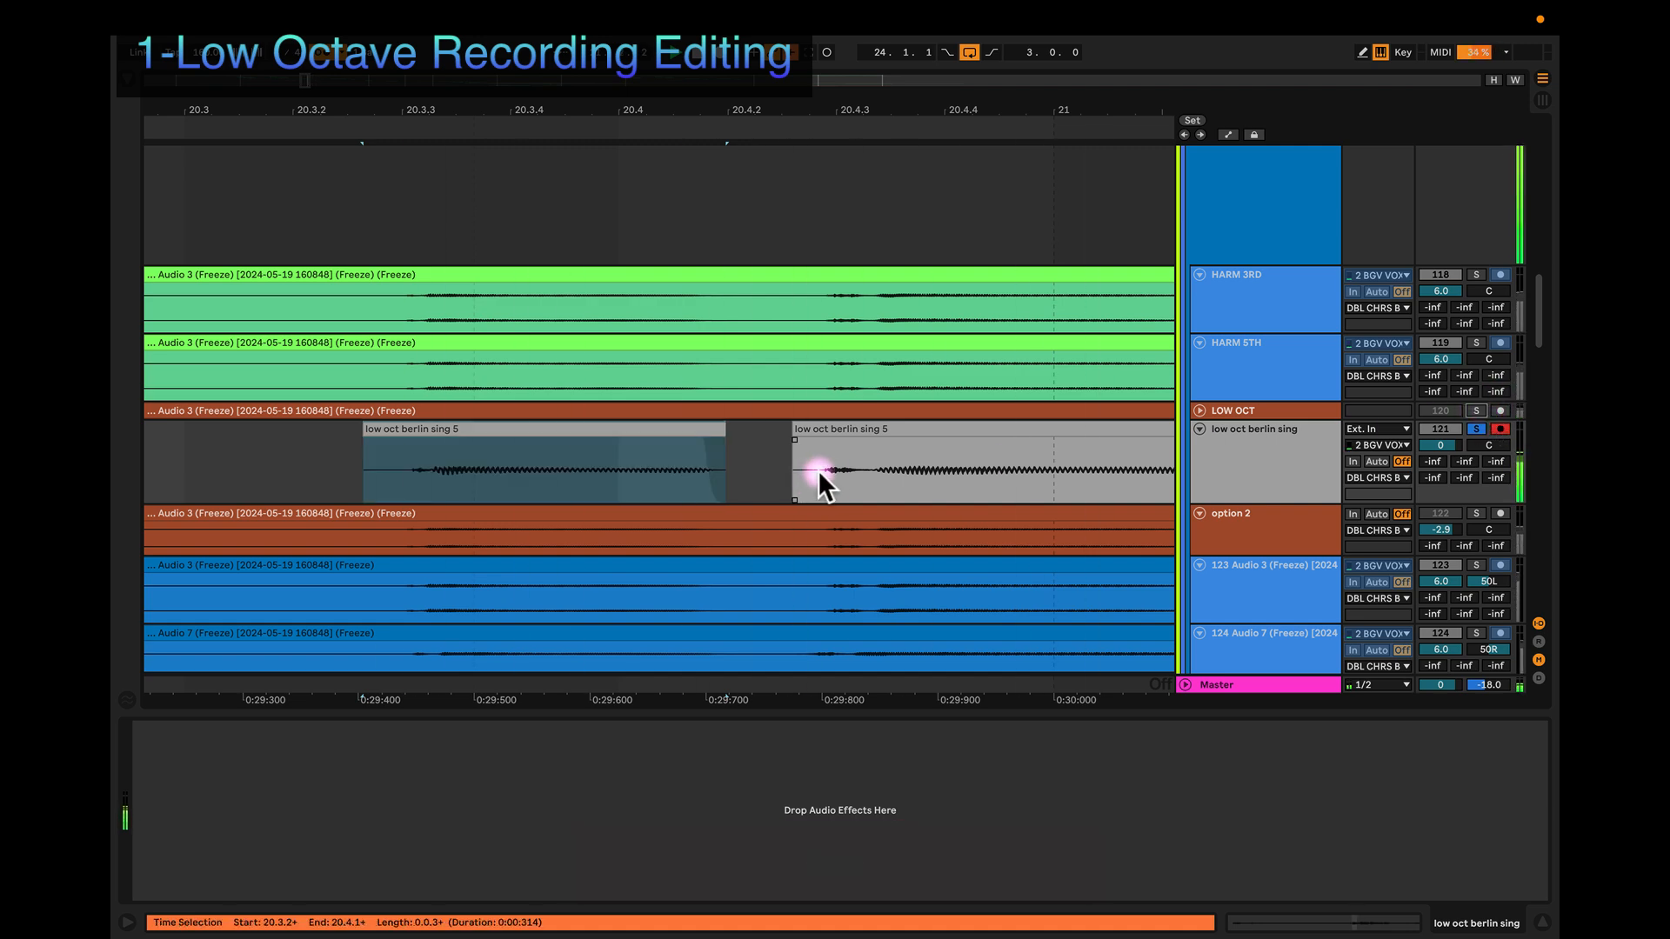
Step: Split the remaining low octave clip at about 21.1.4 and add a short fade-in to the start of the second piece
scroll(830, 458, "right", 2)
scroll(830, 458, "right", 1)
scroll(828, 458, "down", 4)
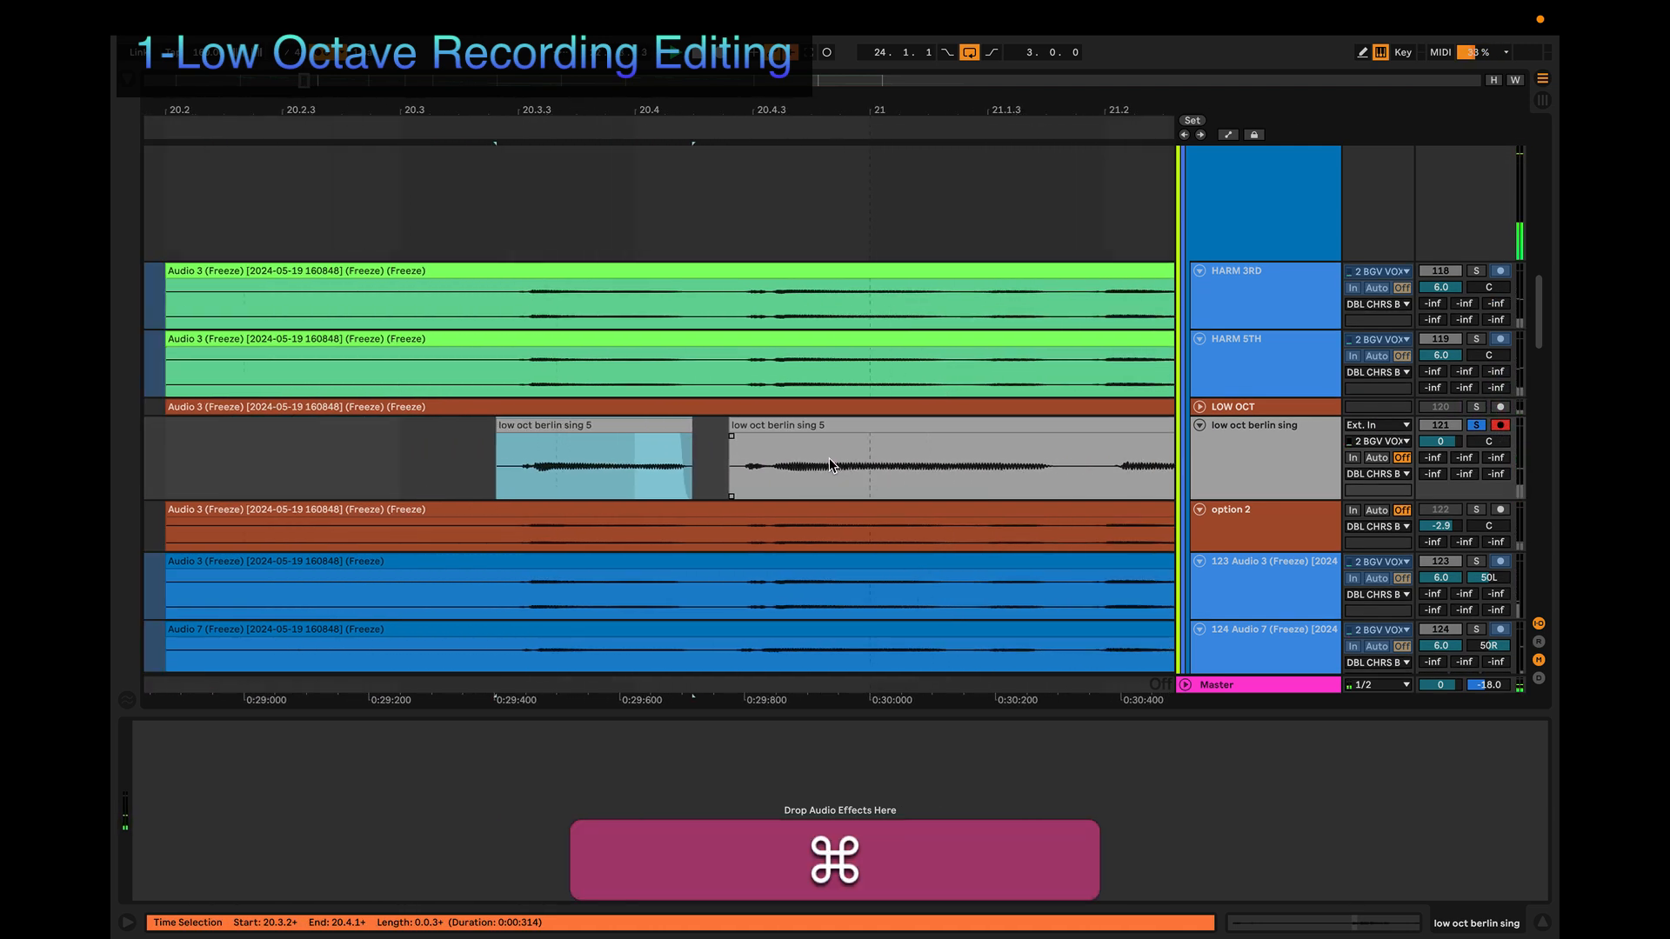
scroll(835, 463, "right", 2)
left_click(927, 467)
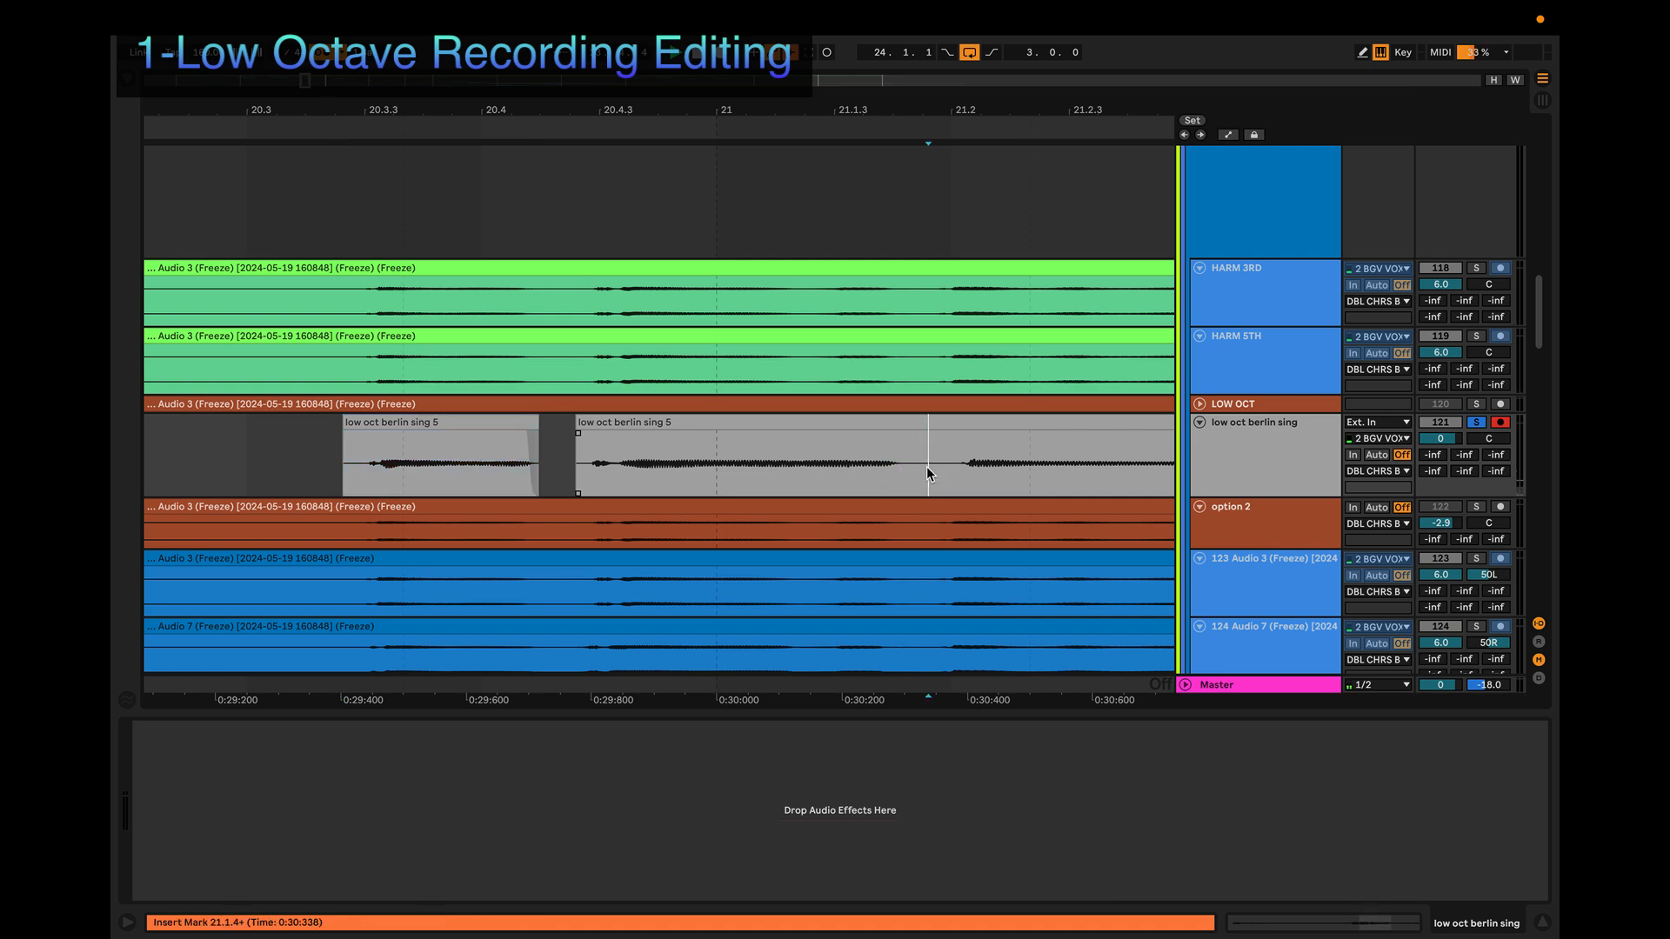
key("super+e")
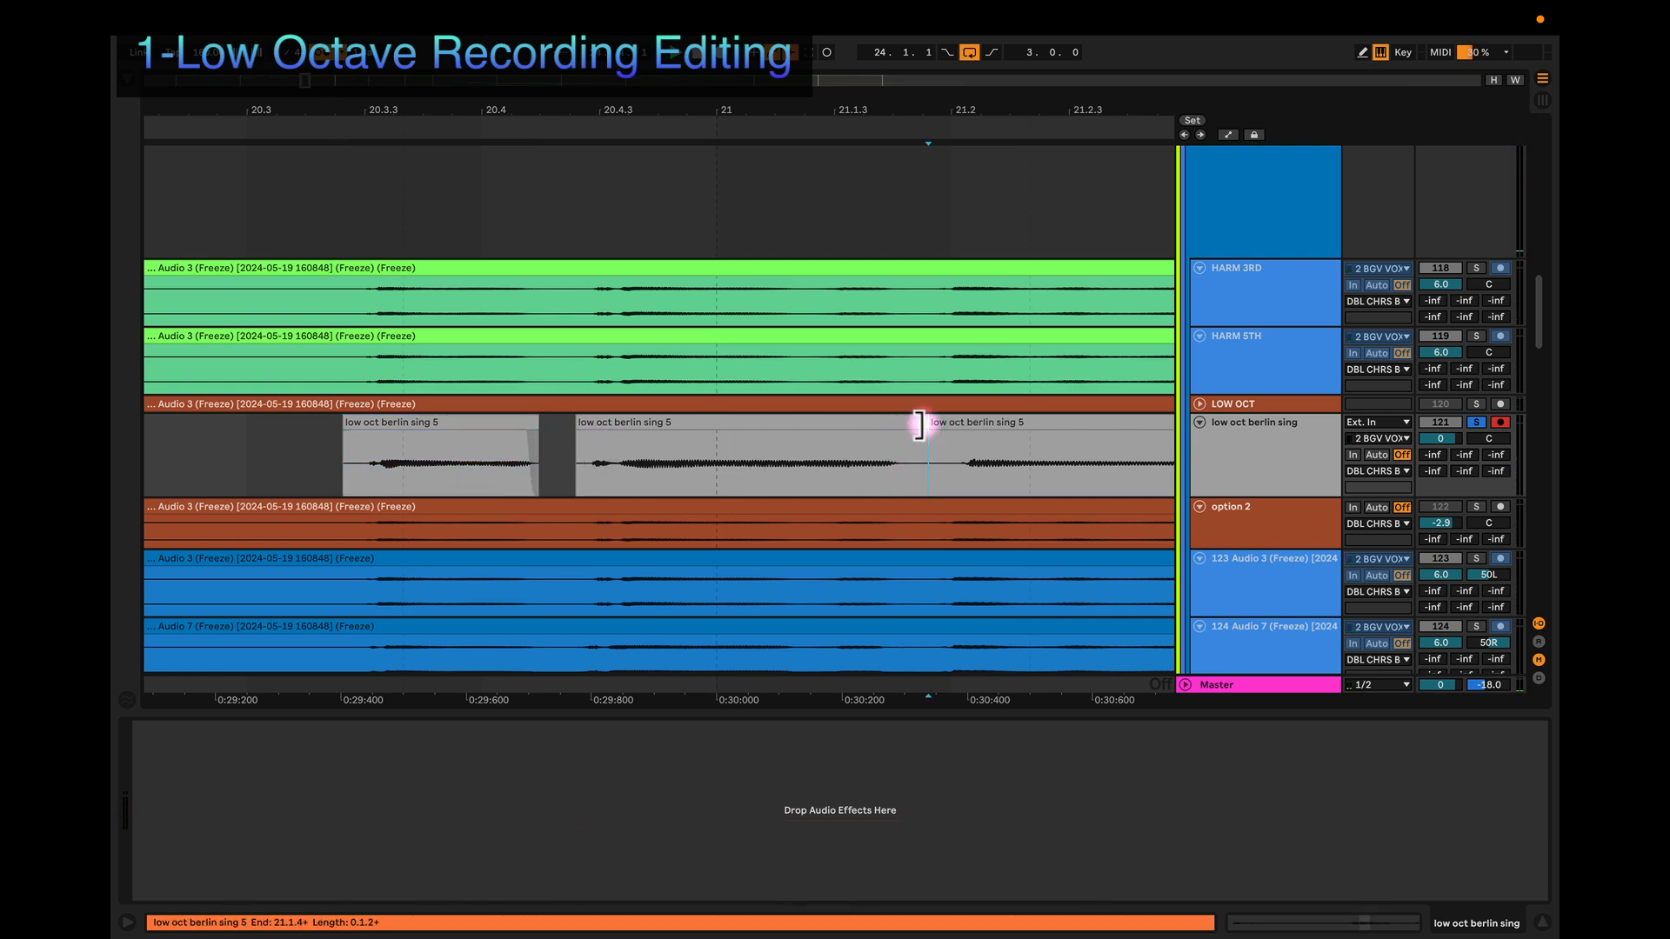
left_click(480, 449)
left_click(579, 431)
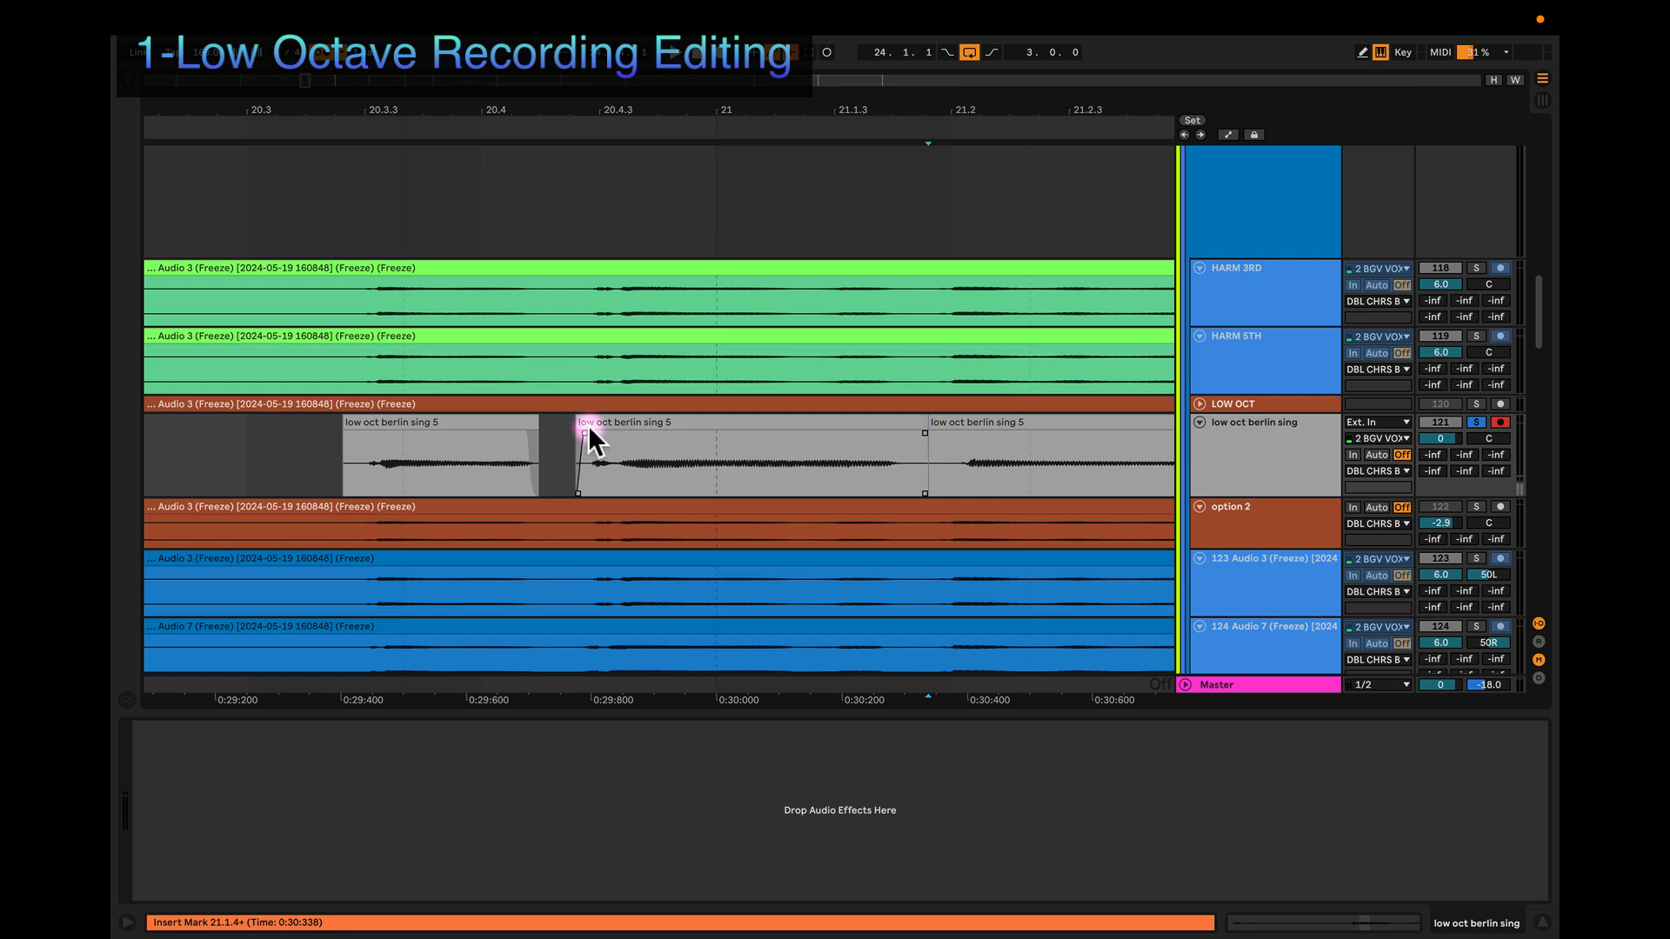
Step: Solo the HARM 5TH track to hear its phrasing, then switch the solo back to the LOW OCT group
left_click(1475, 338)
key("space")
left_click(873, 362)
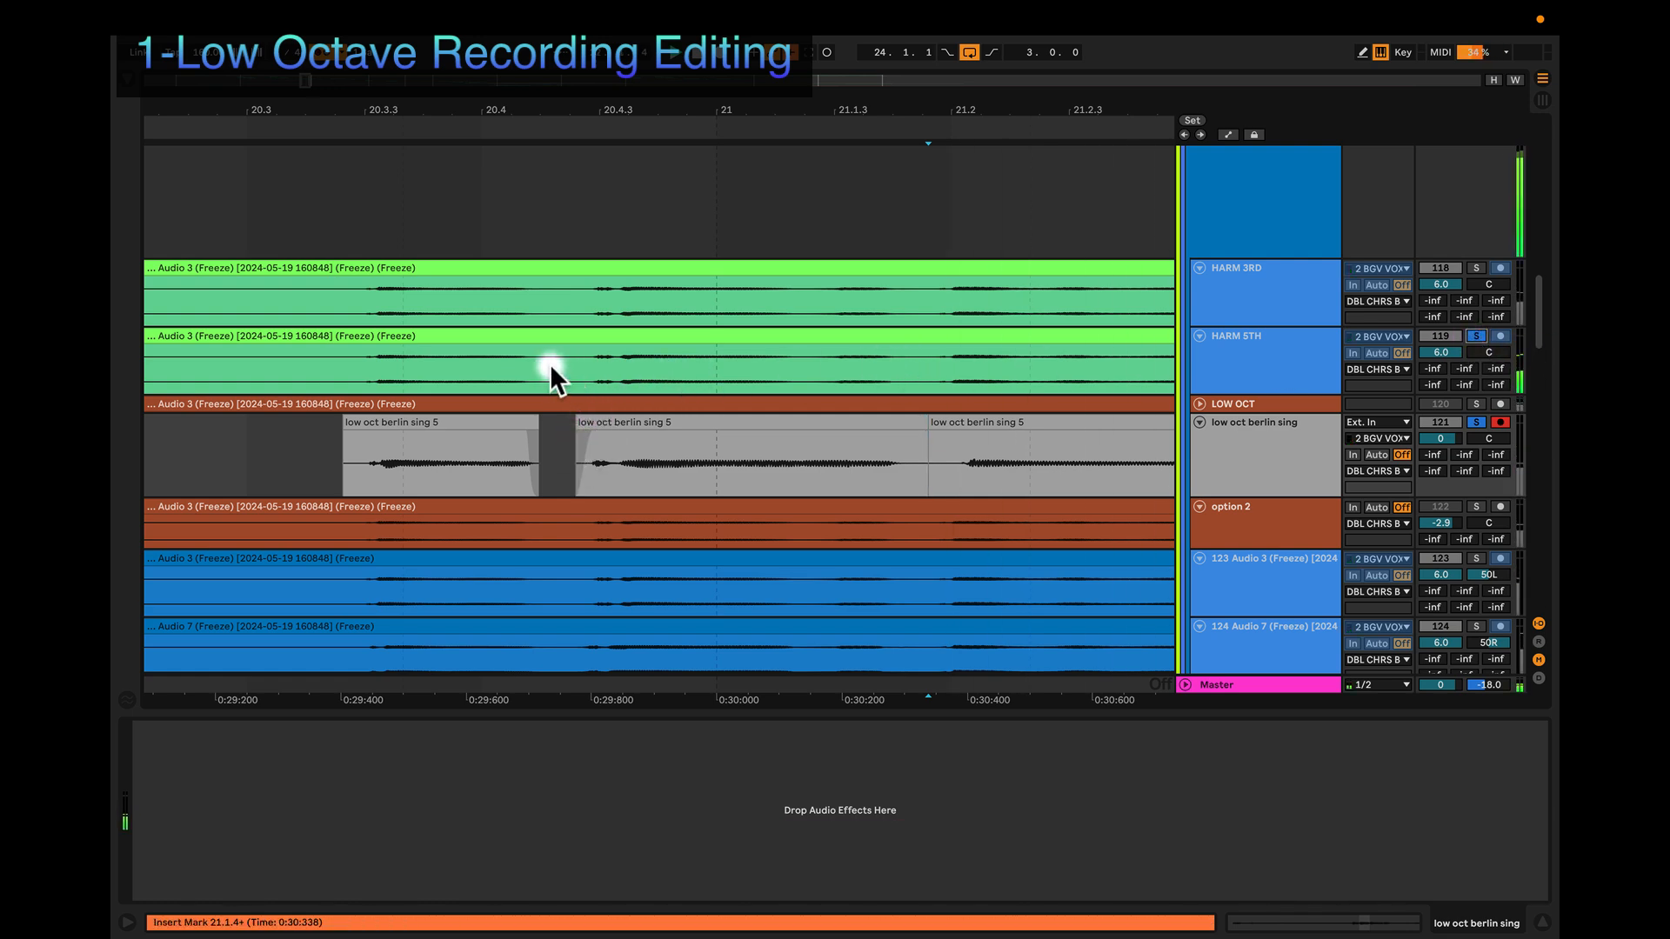
left_click(1476, 335)
left_click(1474, 404)
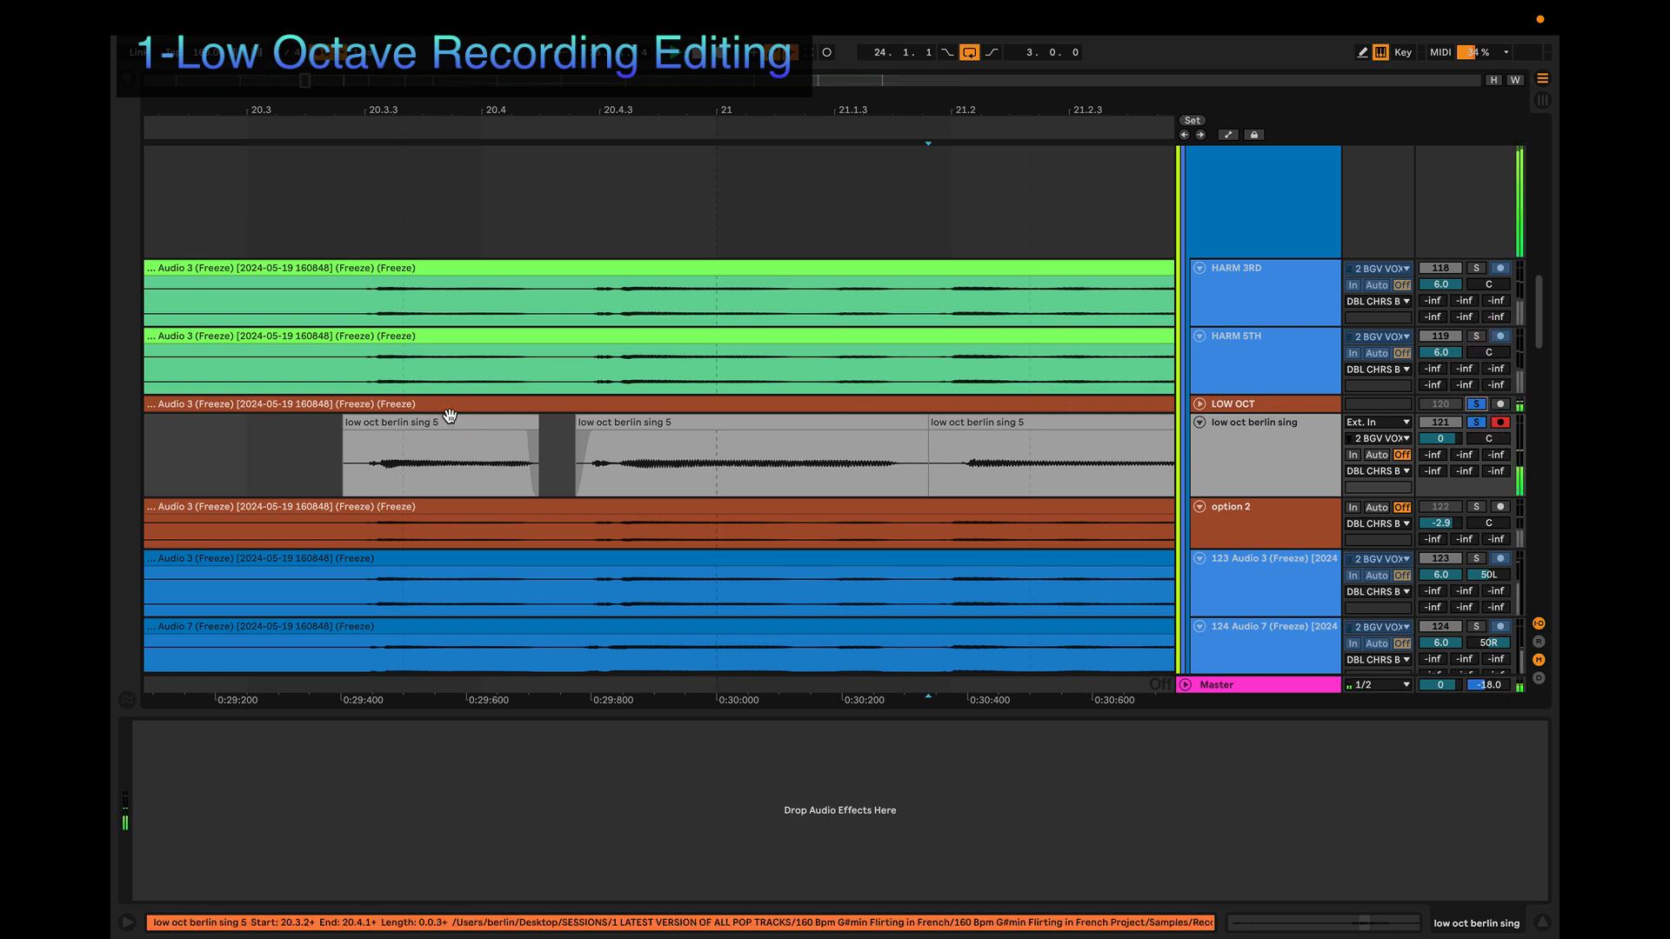
left_click(614, 433)
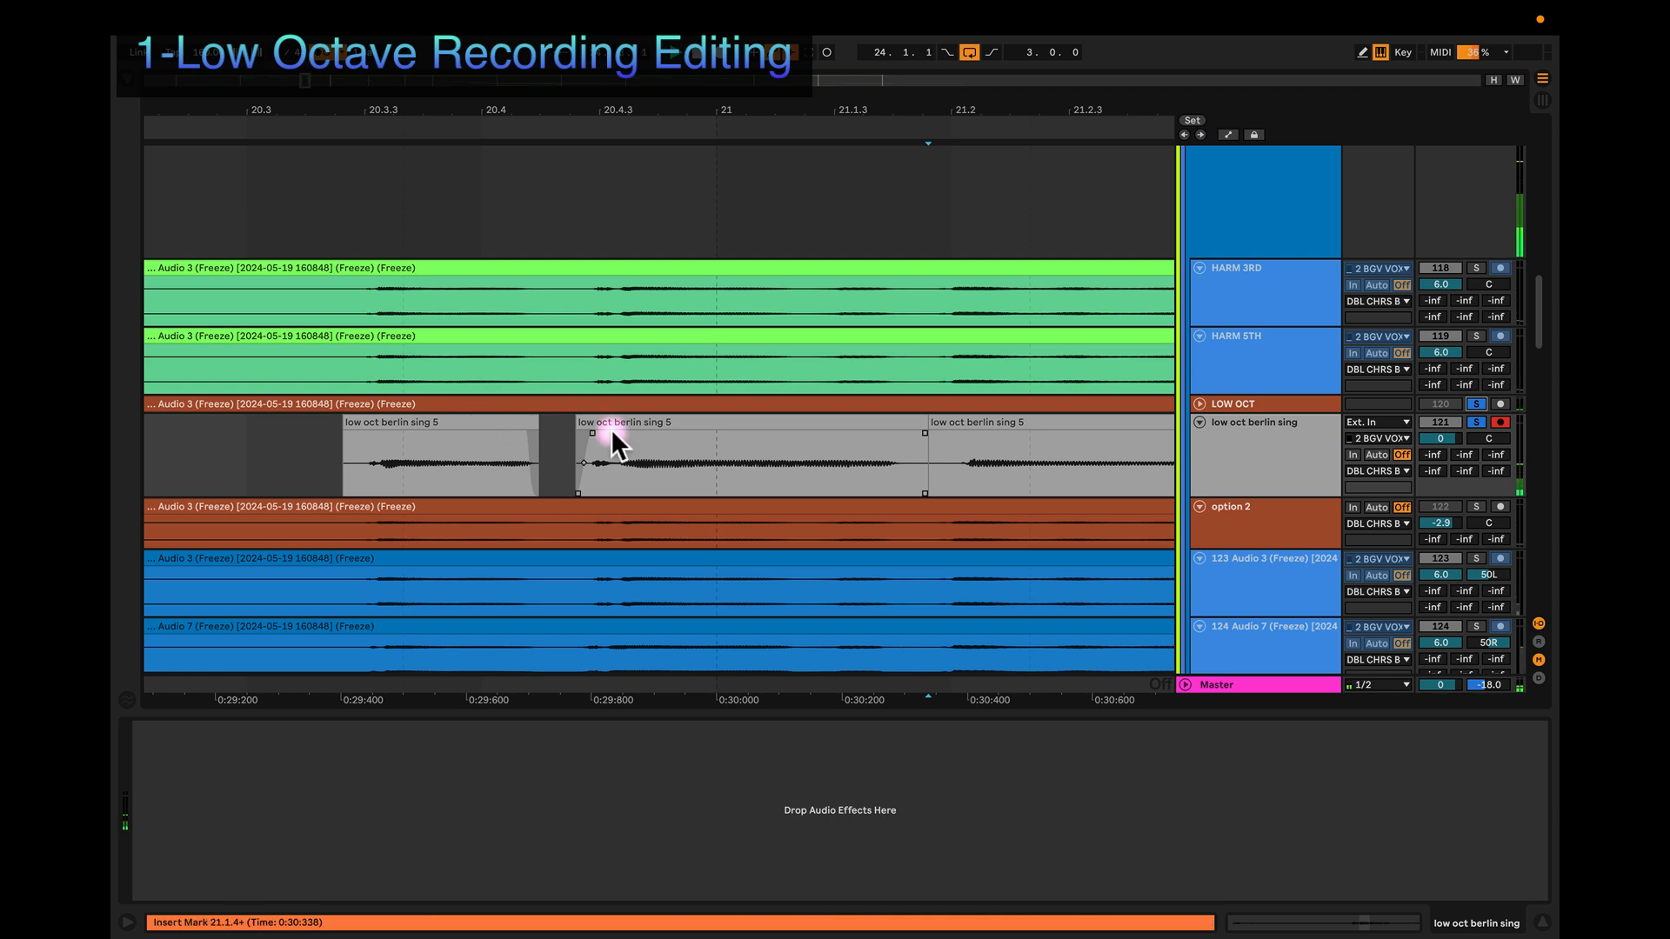
Step: Turn on grid snapping and loop the first phrase from 20.1.1 to about 22.2.2
scroll(612, 431, "down", 3)
scroll(613, 431, "down", 2)
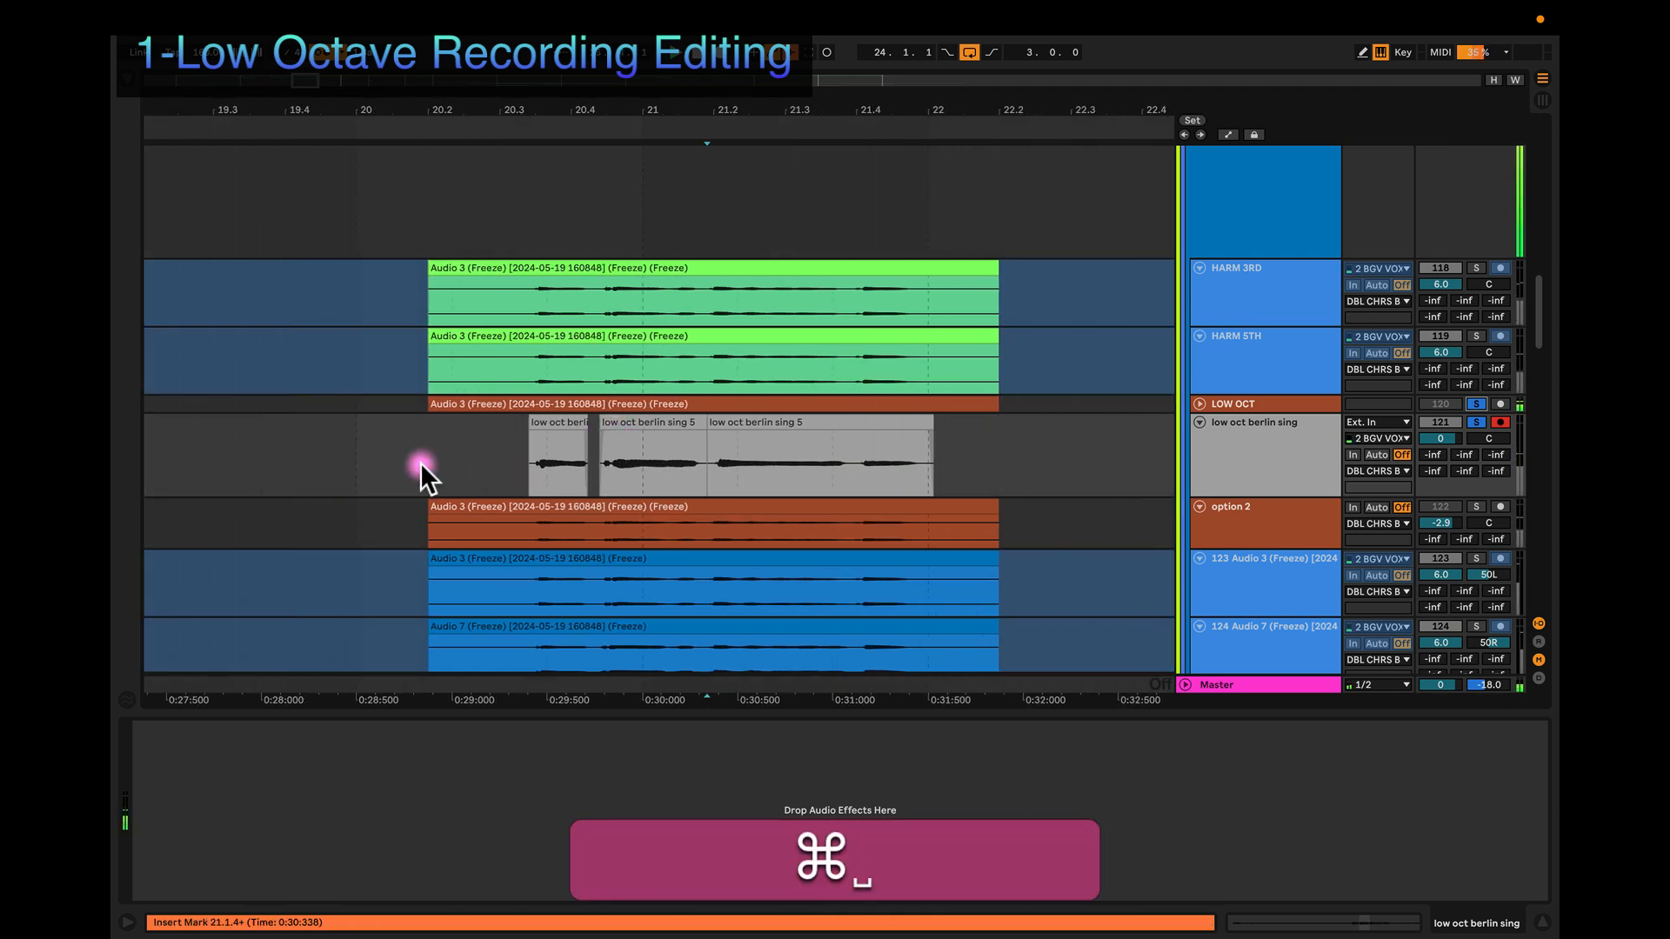
key("super+4")
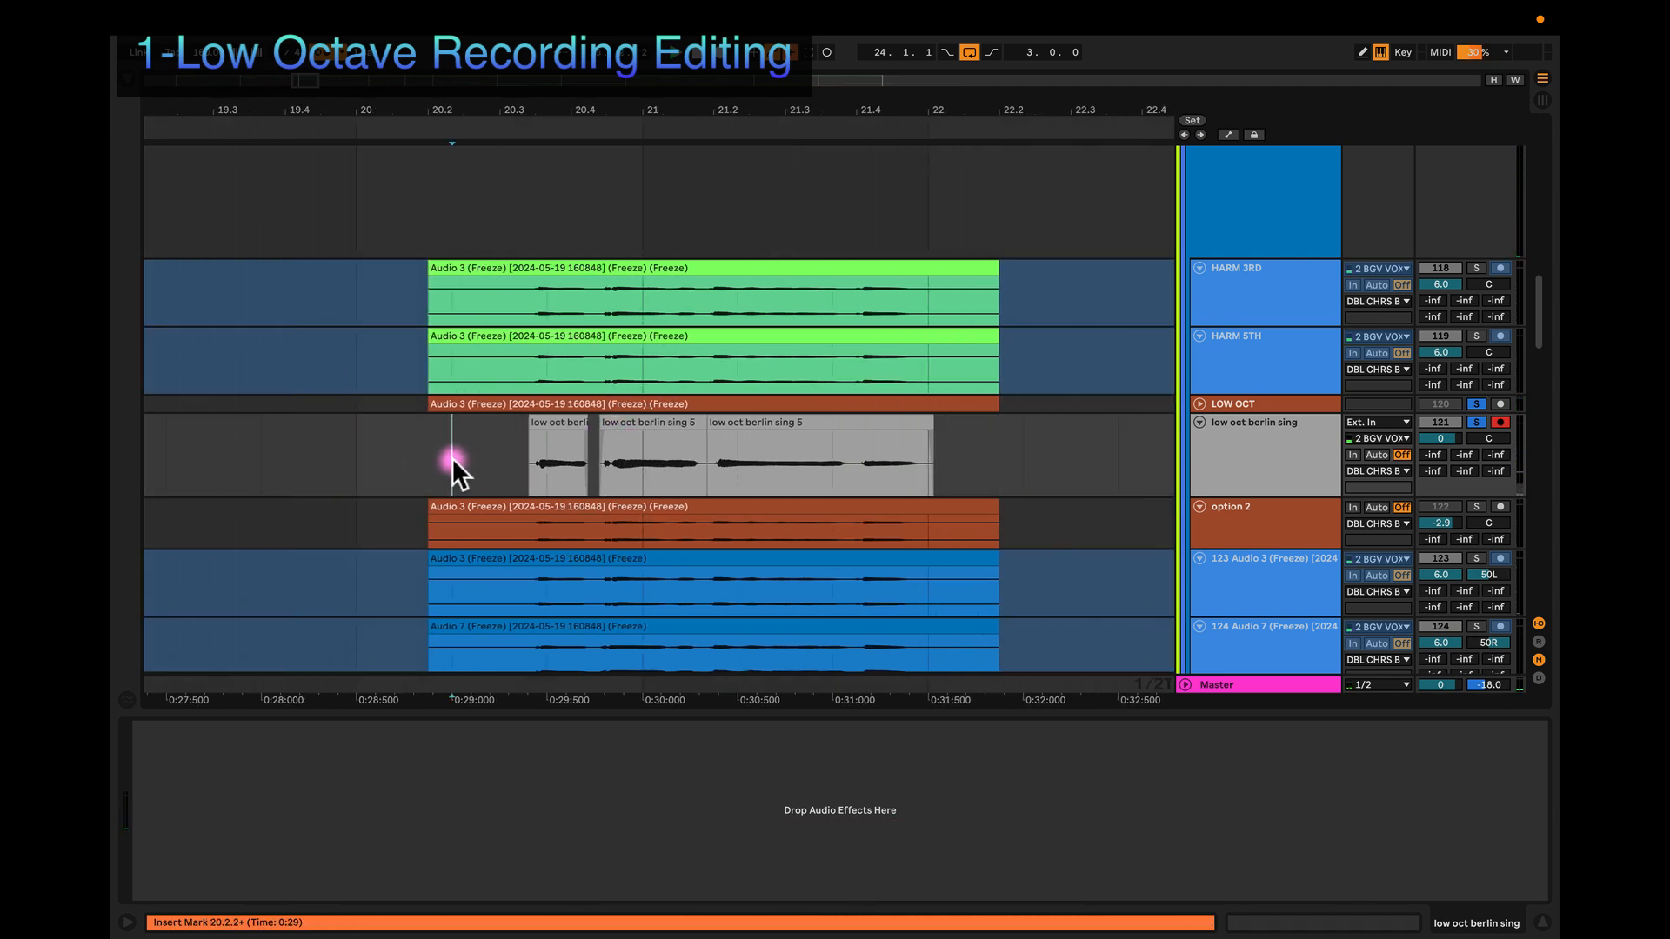
left_click_drag(452, 457, 587, 457)
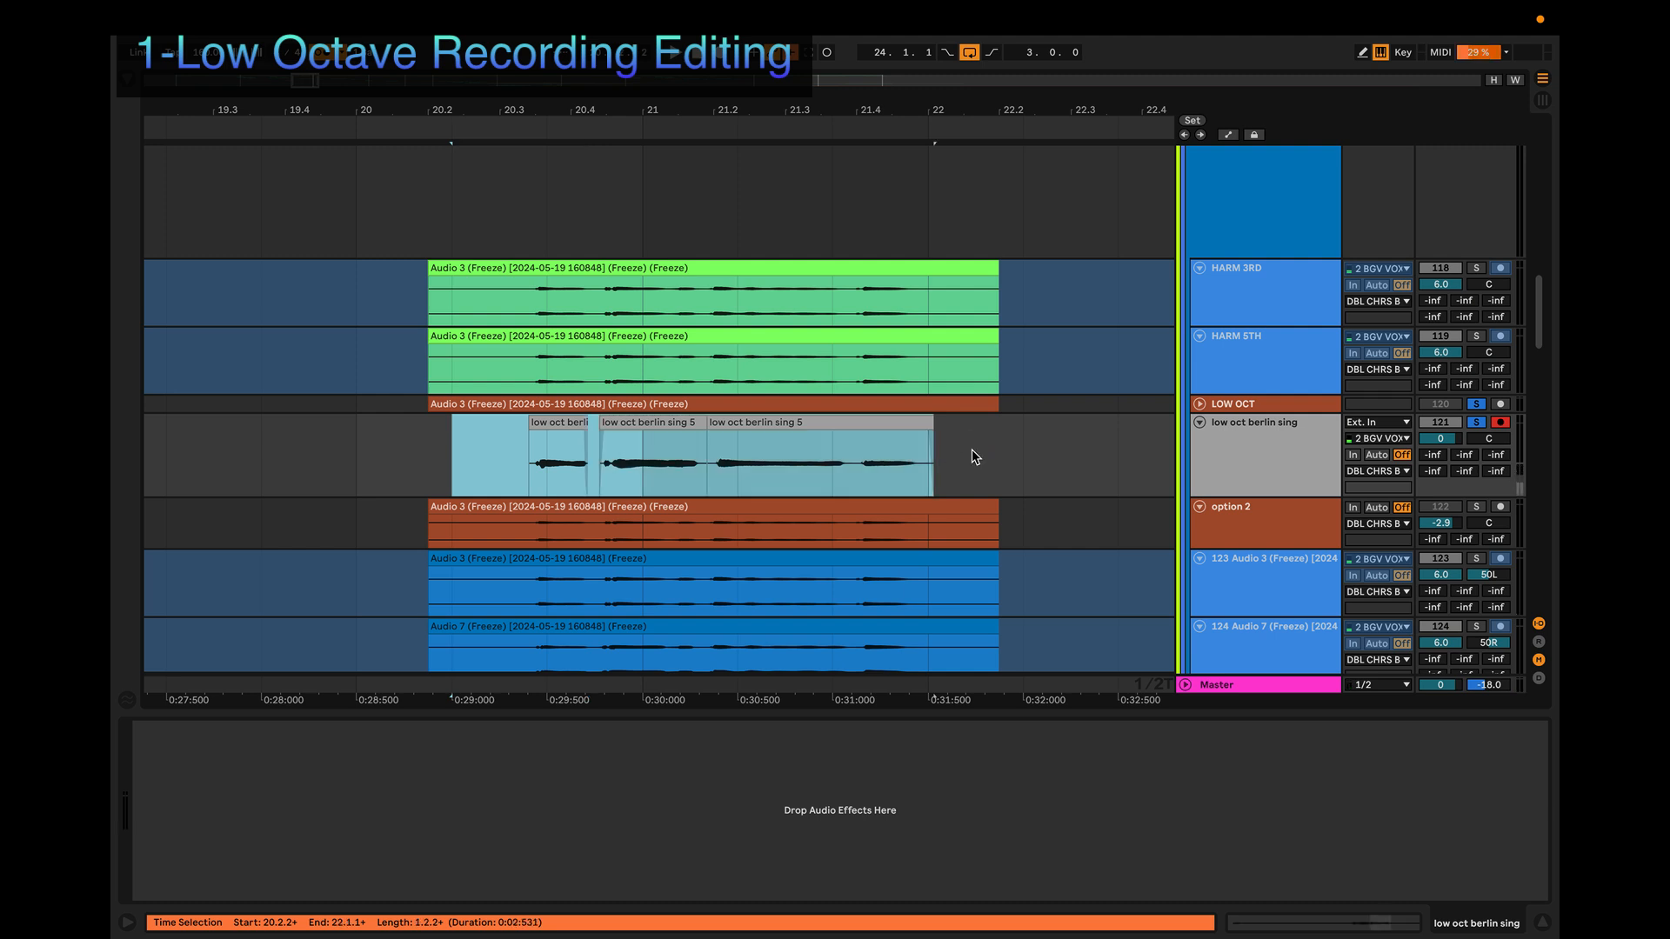
left_click(445, 454)
left_click_drag(357, 459, 1018, 446)
key("super+l")
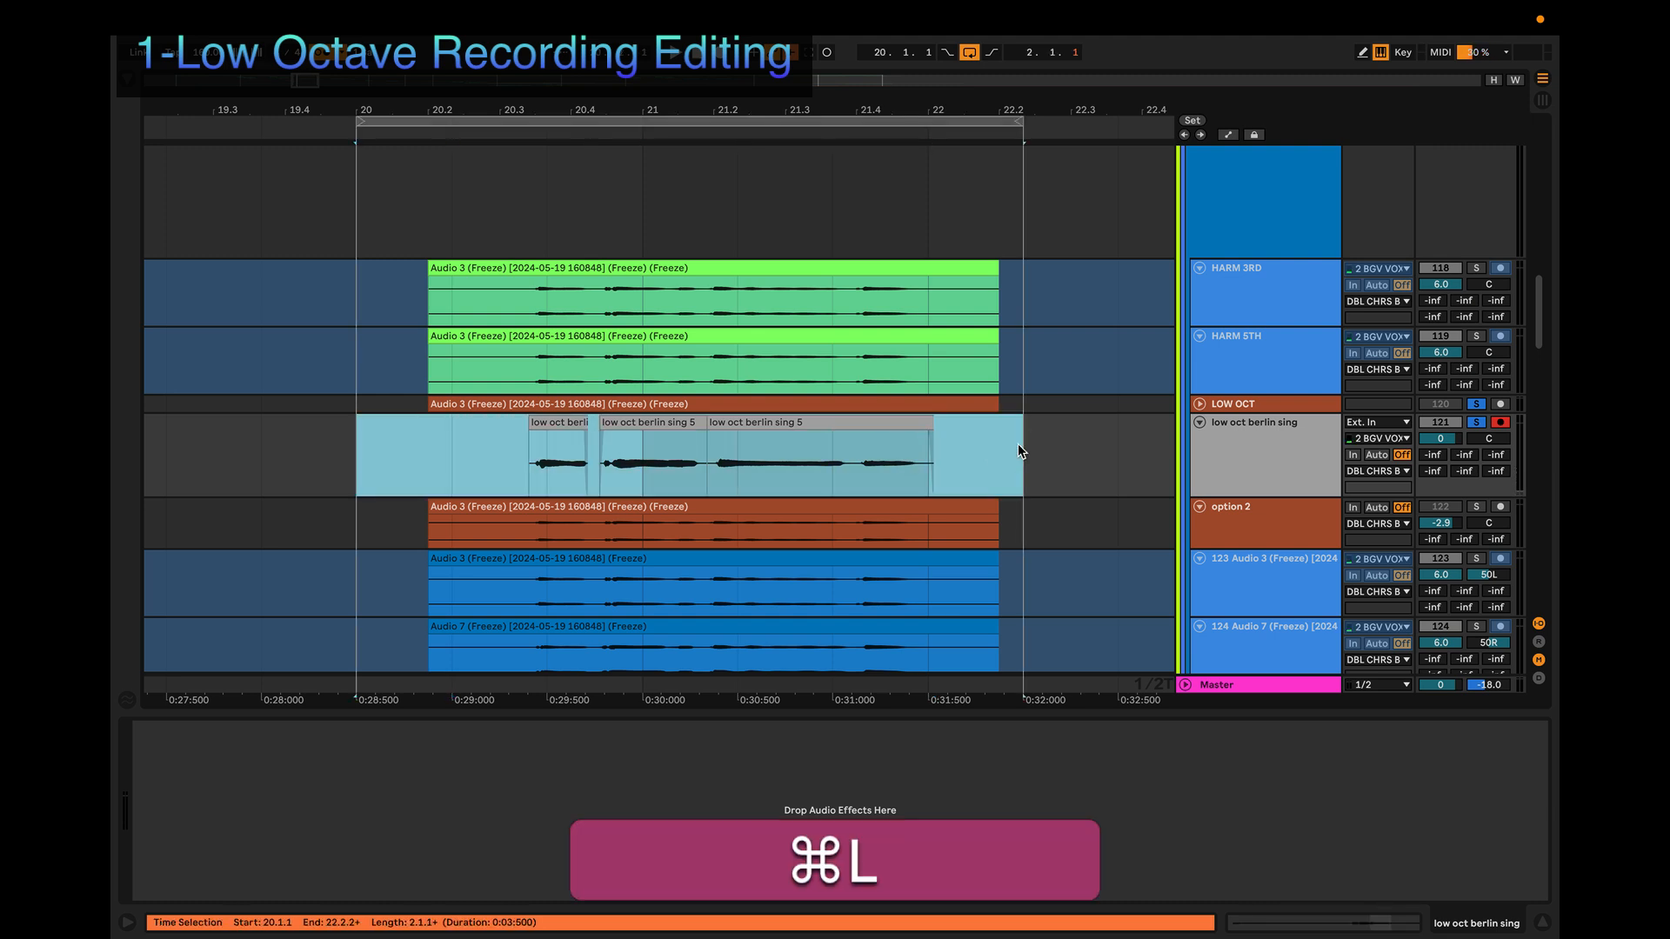
Step: Listen to the loop, nudge the second low octave piece slightly later, and turn off grid snapping
left_click(487, 461)
scroll(493, 467, "up", 5)
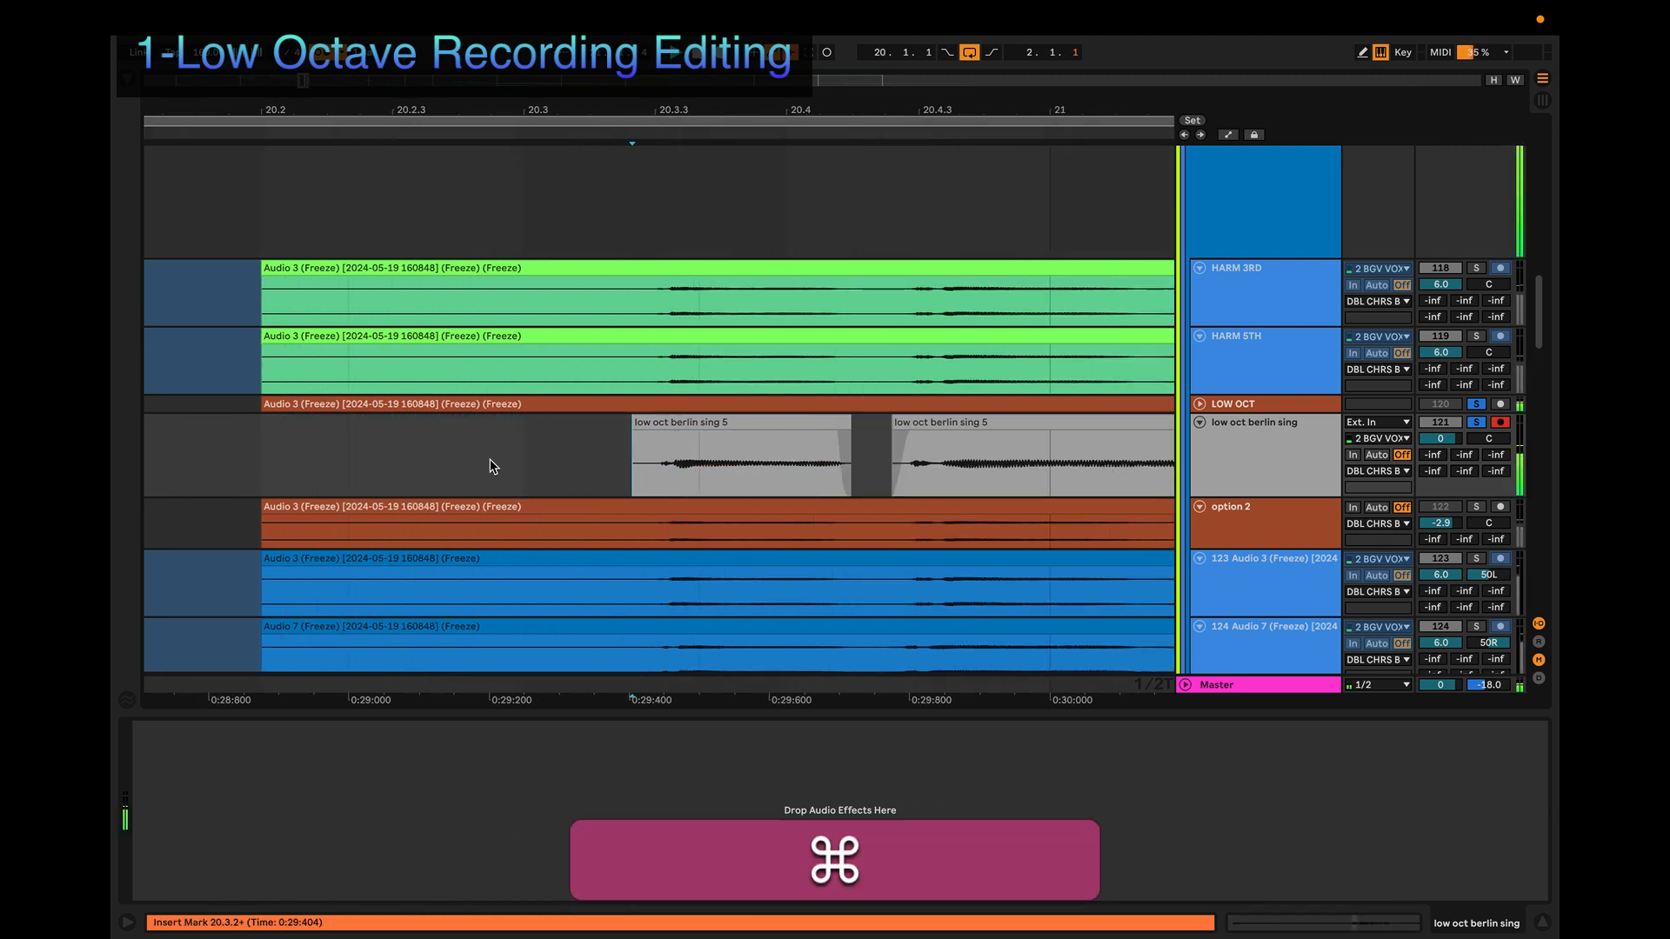
scroll(491, 459, "up", 3)
scroll(488, 458, "right", 4)
scroll(600, 462, "right", 3)
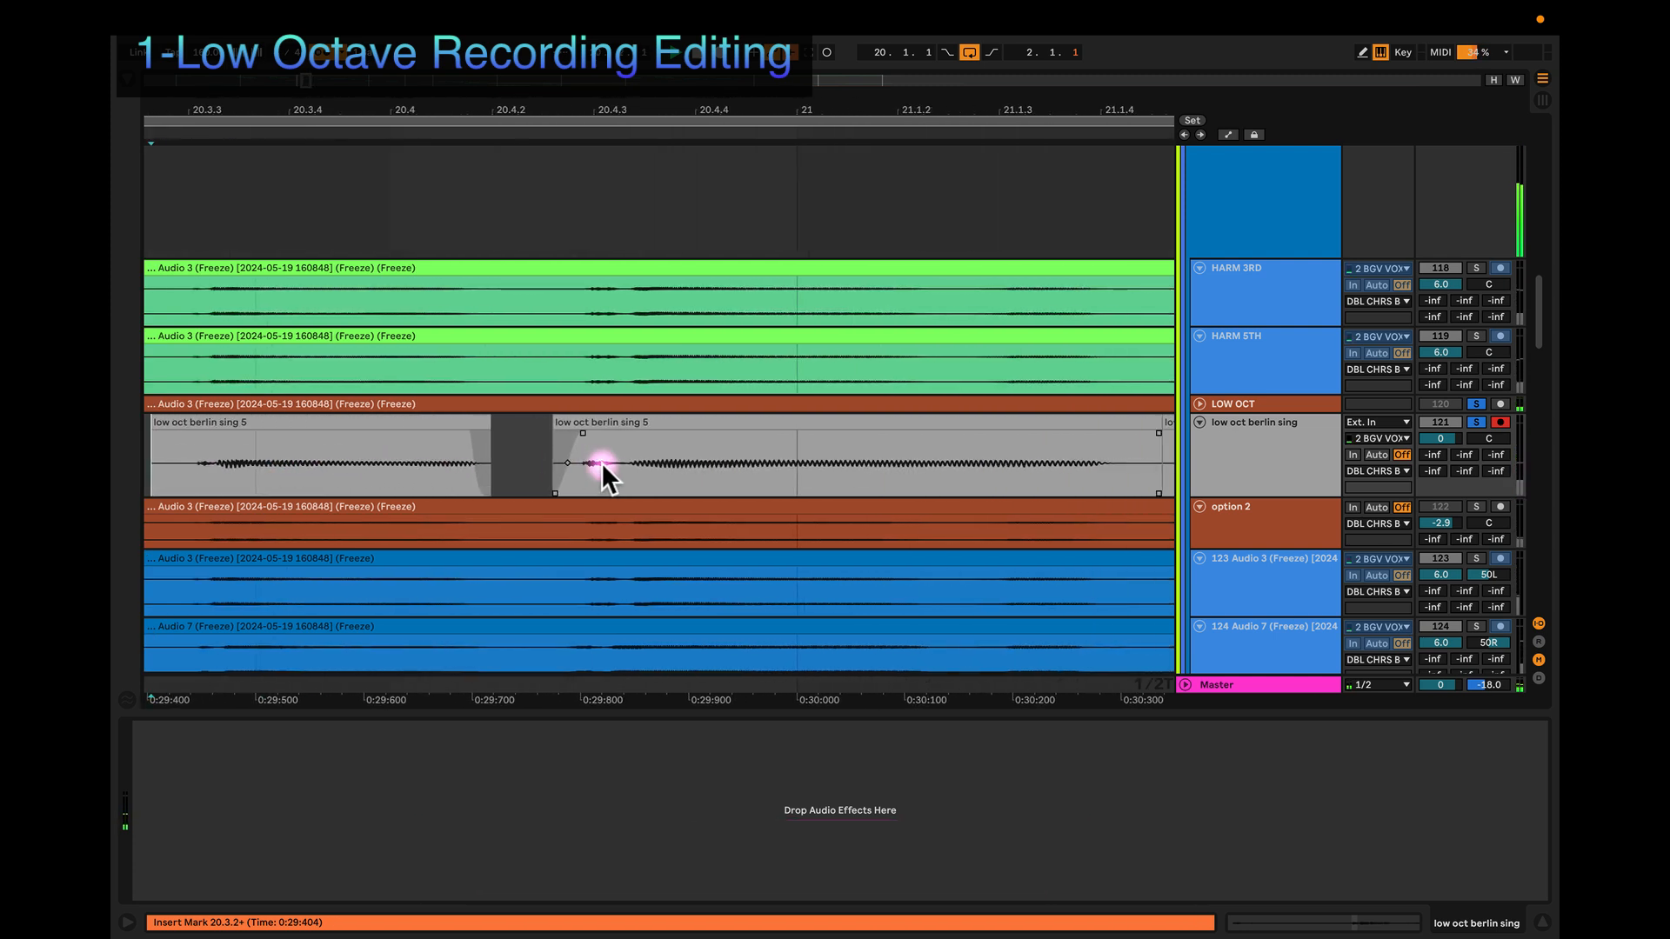
left_click_drag(616, 422, 627, 419)
key("super+4")
scroll(627, 420, "right", 5)
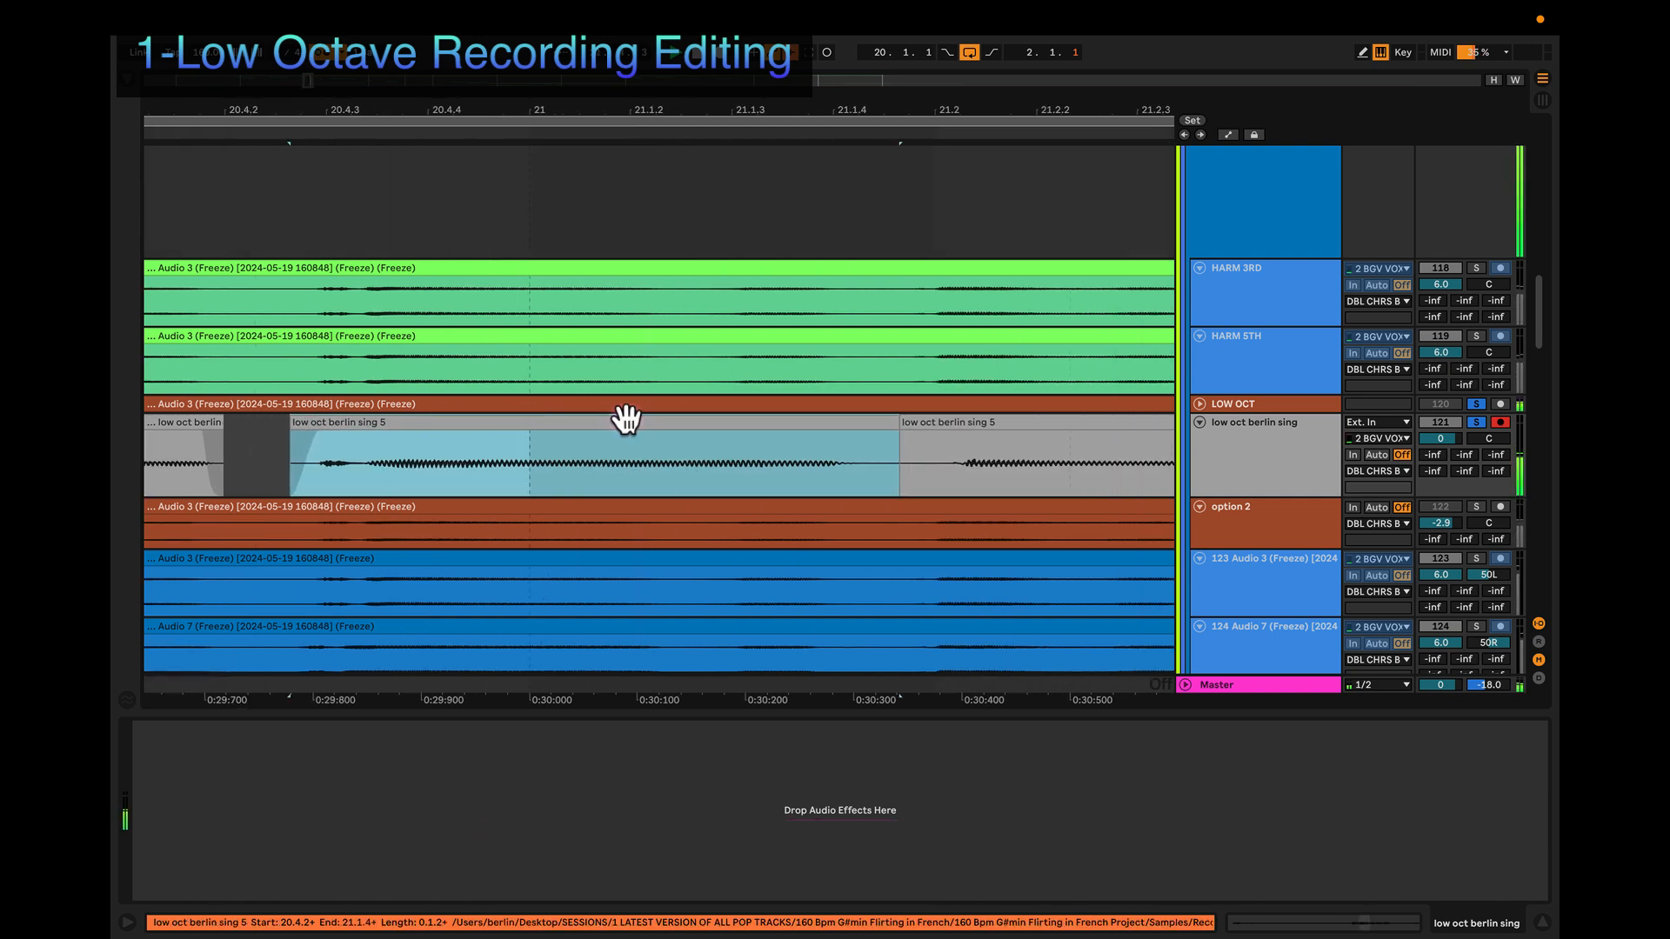
key("space")
Step: Split the second low octave piece at about 21.1.4 and delete the short remainder before the third piece
left_click(758, 470)
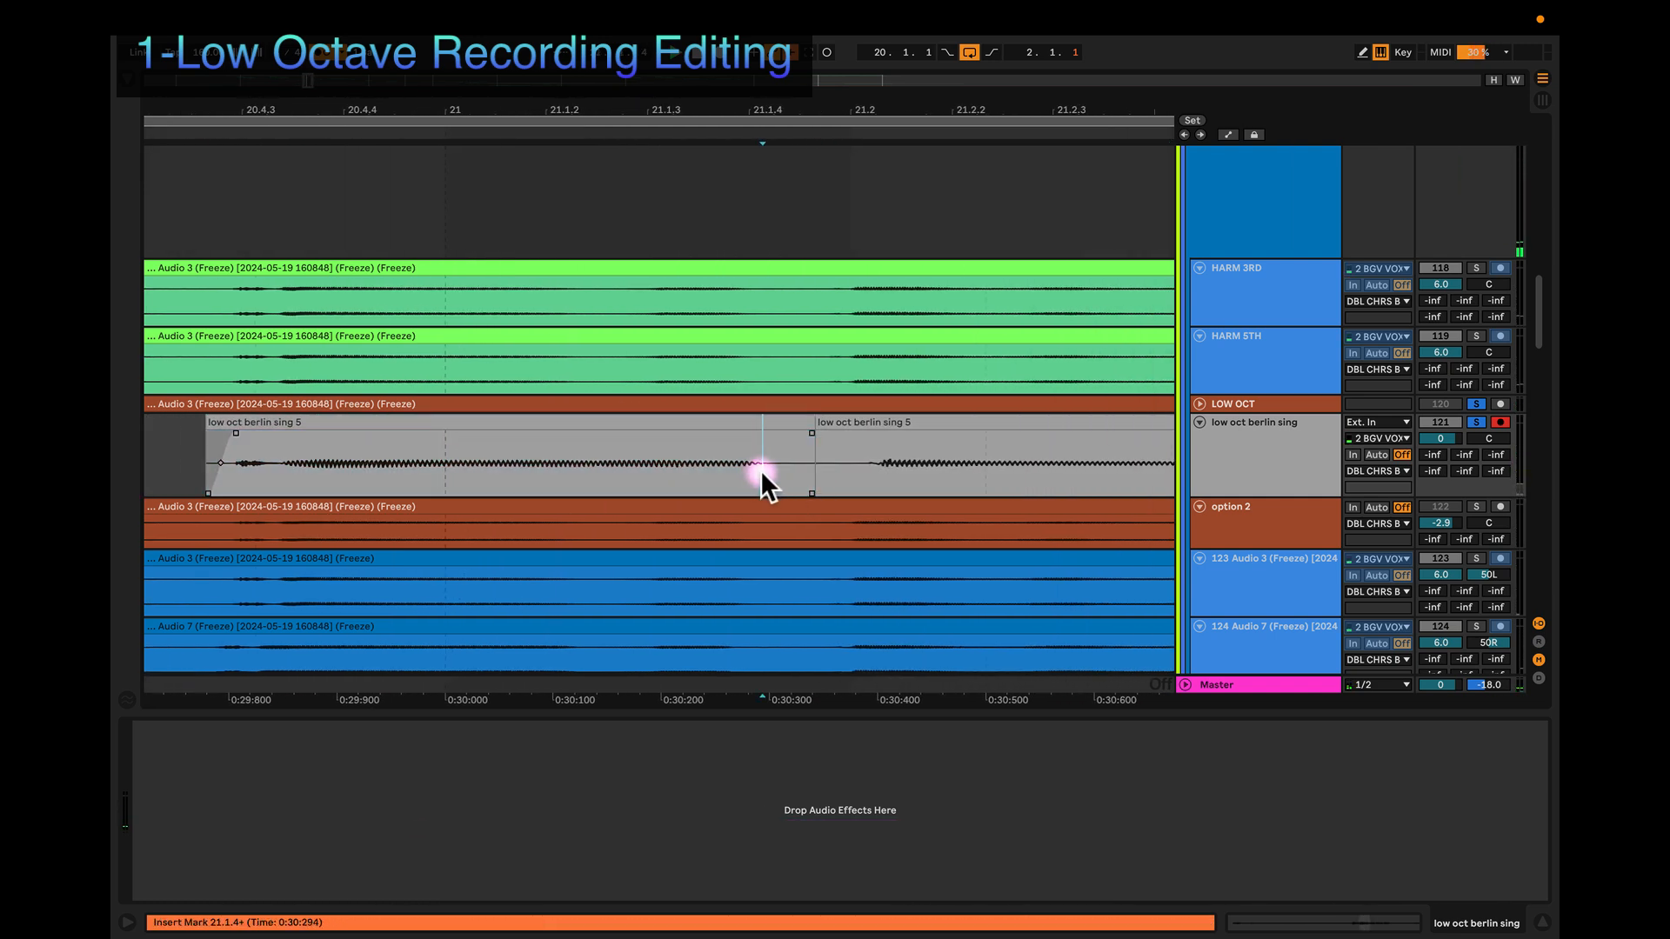
key("super+e")
left_click(779, 424)
key("BackSpace")
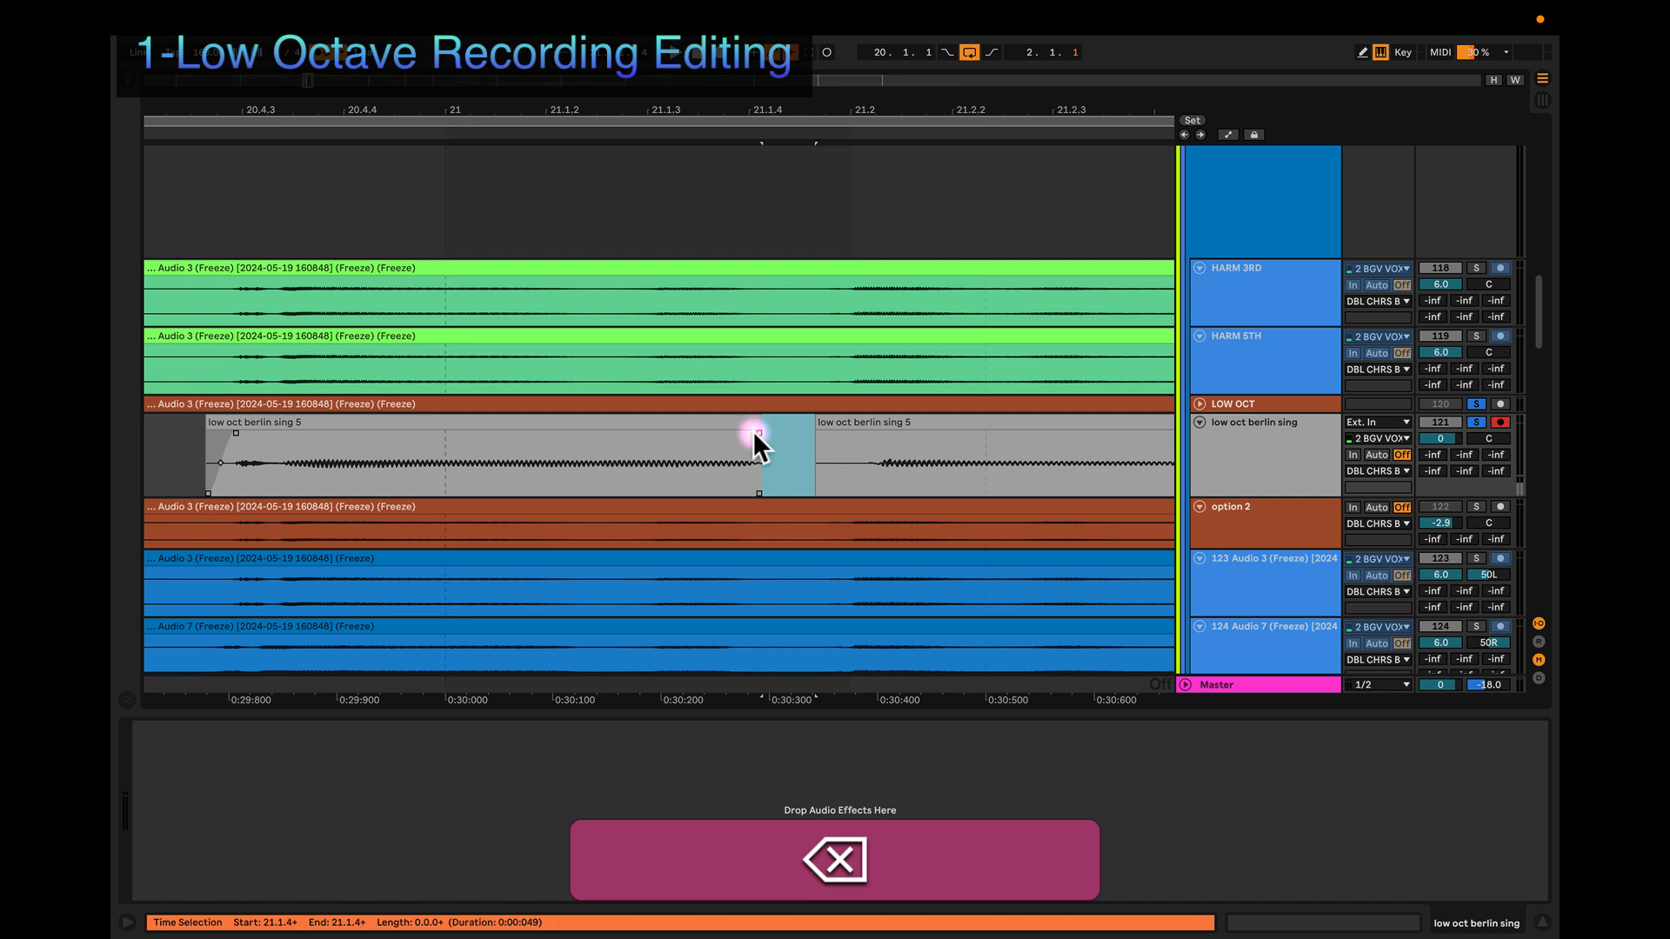
Step: Add a curved fade-out to the end of the second low octave piece and play it back
left_click(754, 430)
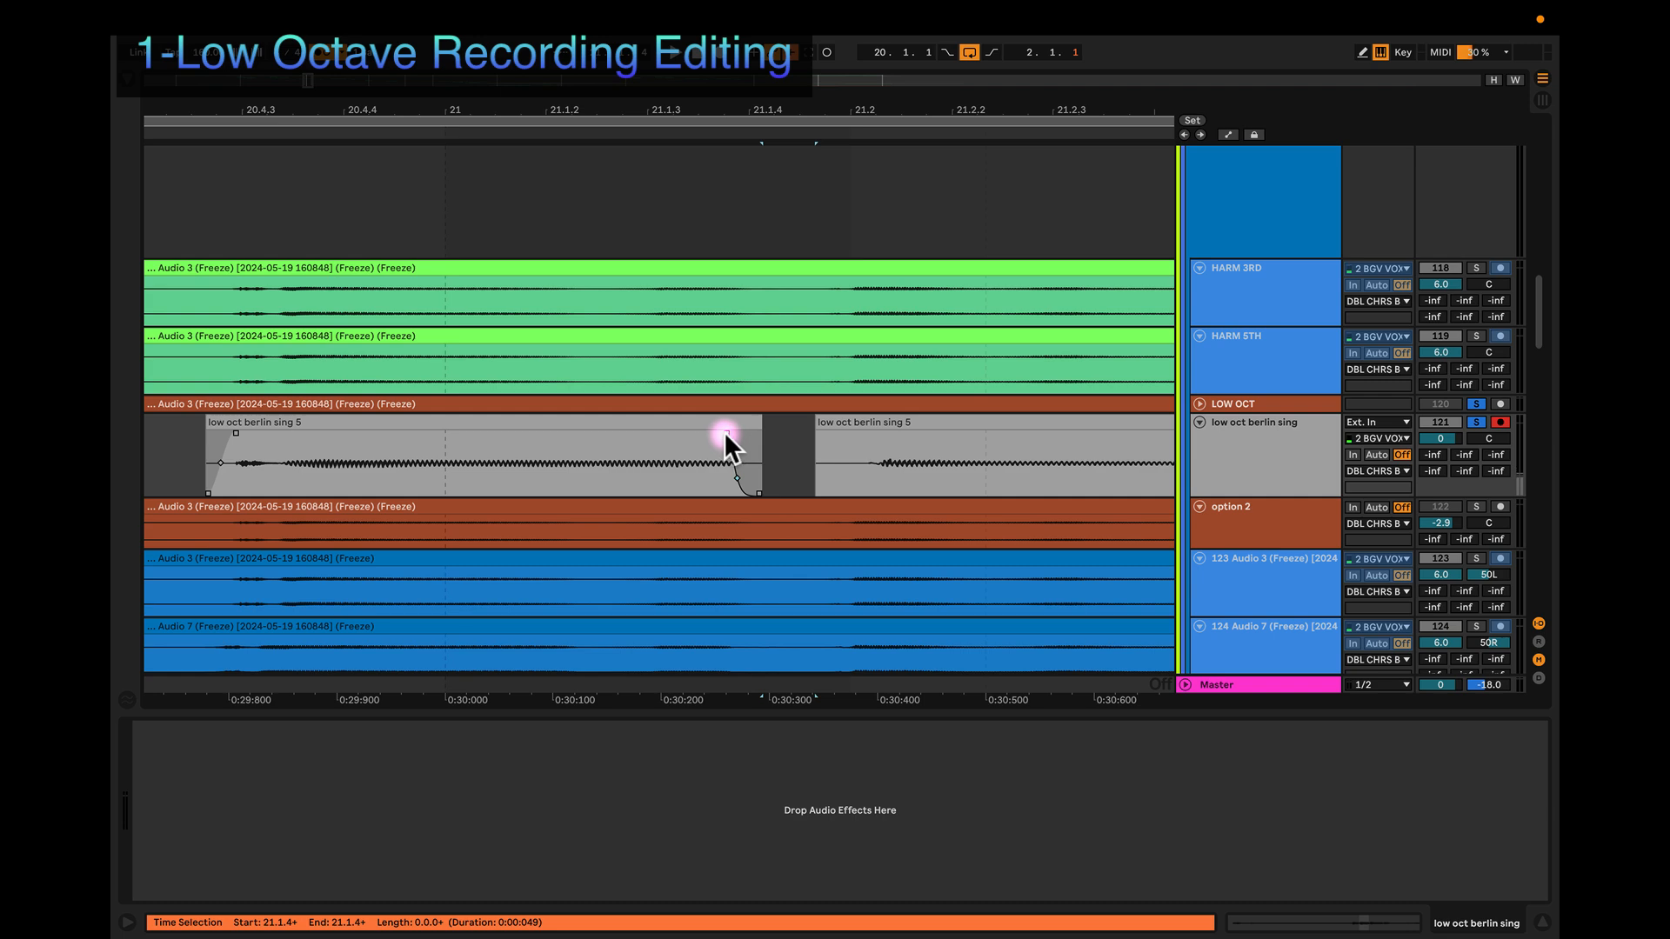
left_click_drag(723, 431, 729, 431)
left_click_drag(732, 432, 728, 430)
scroll(727, 432, "left", 3)
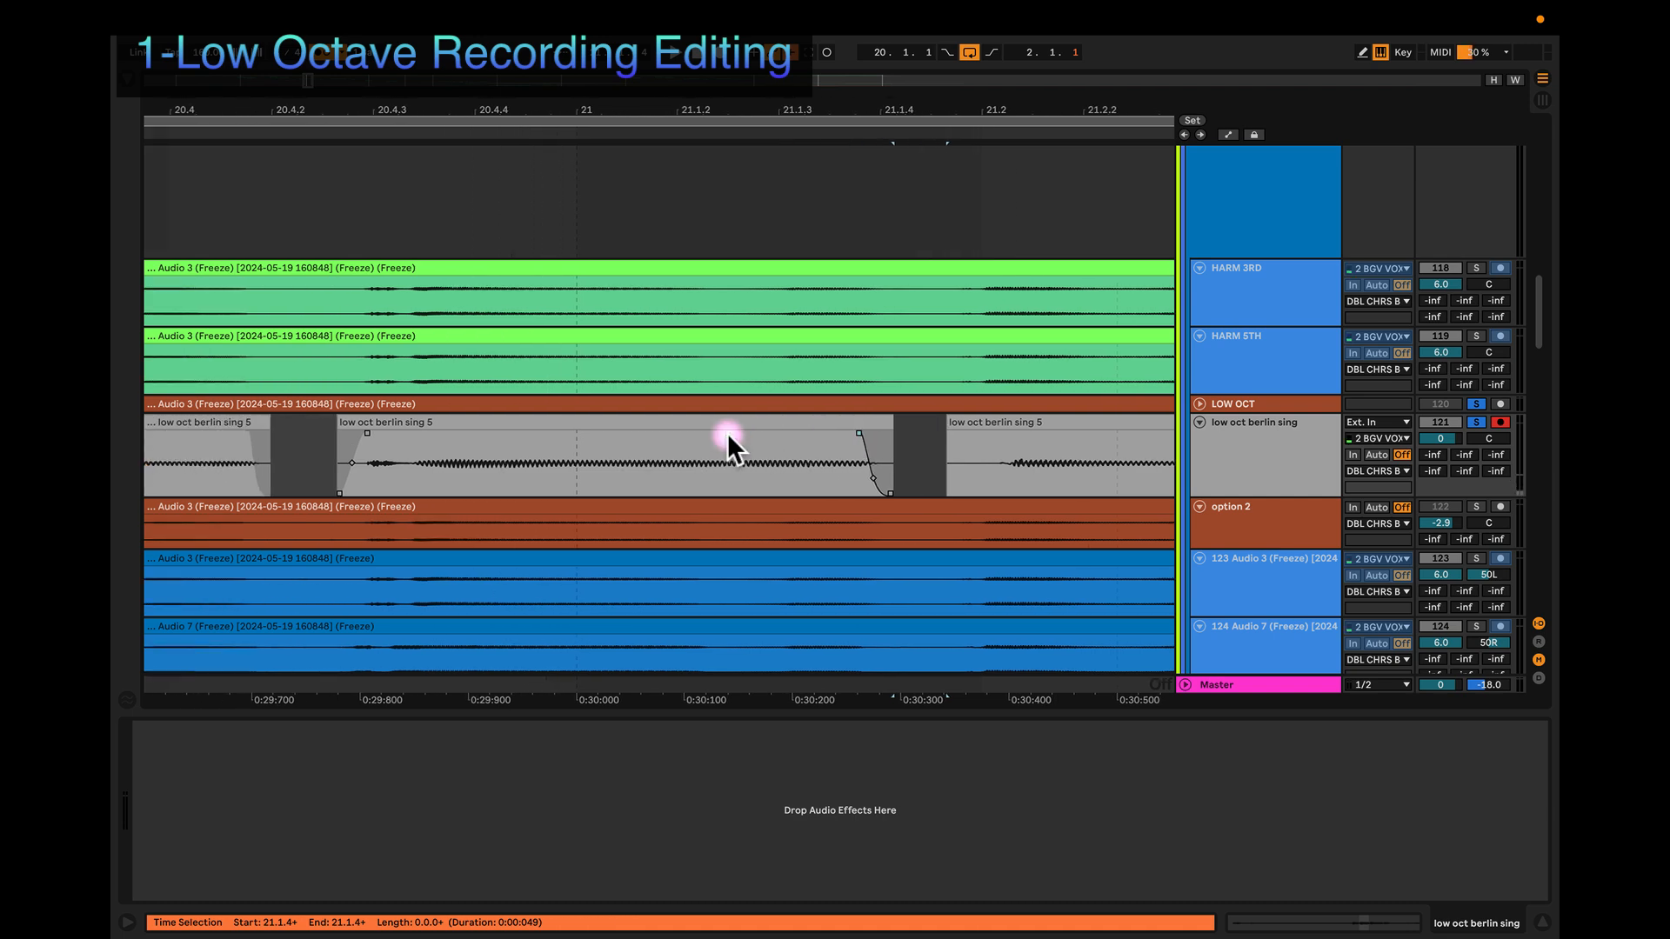
left_click(398, 423)
key("space")
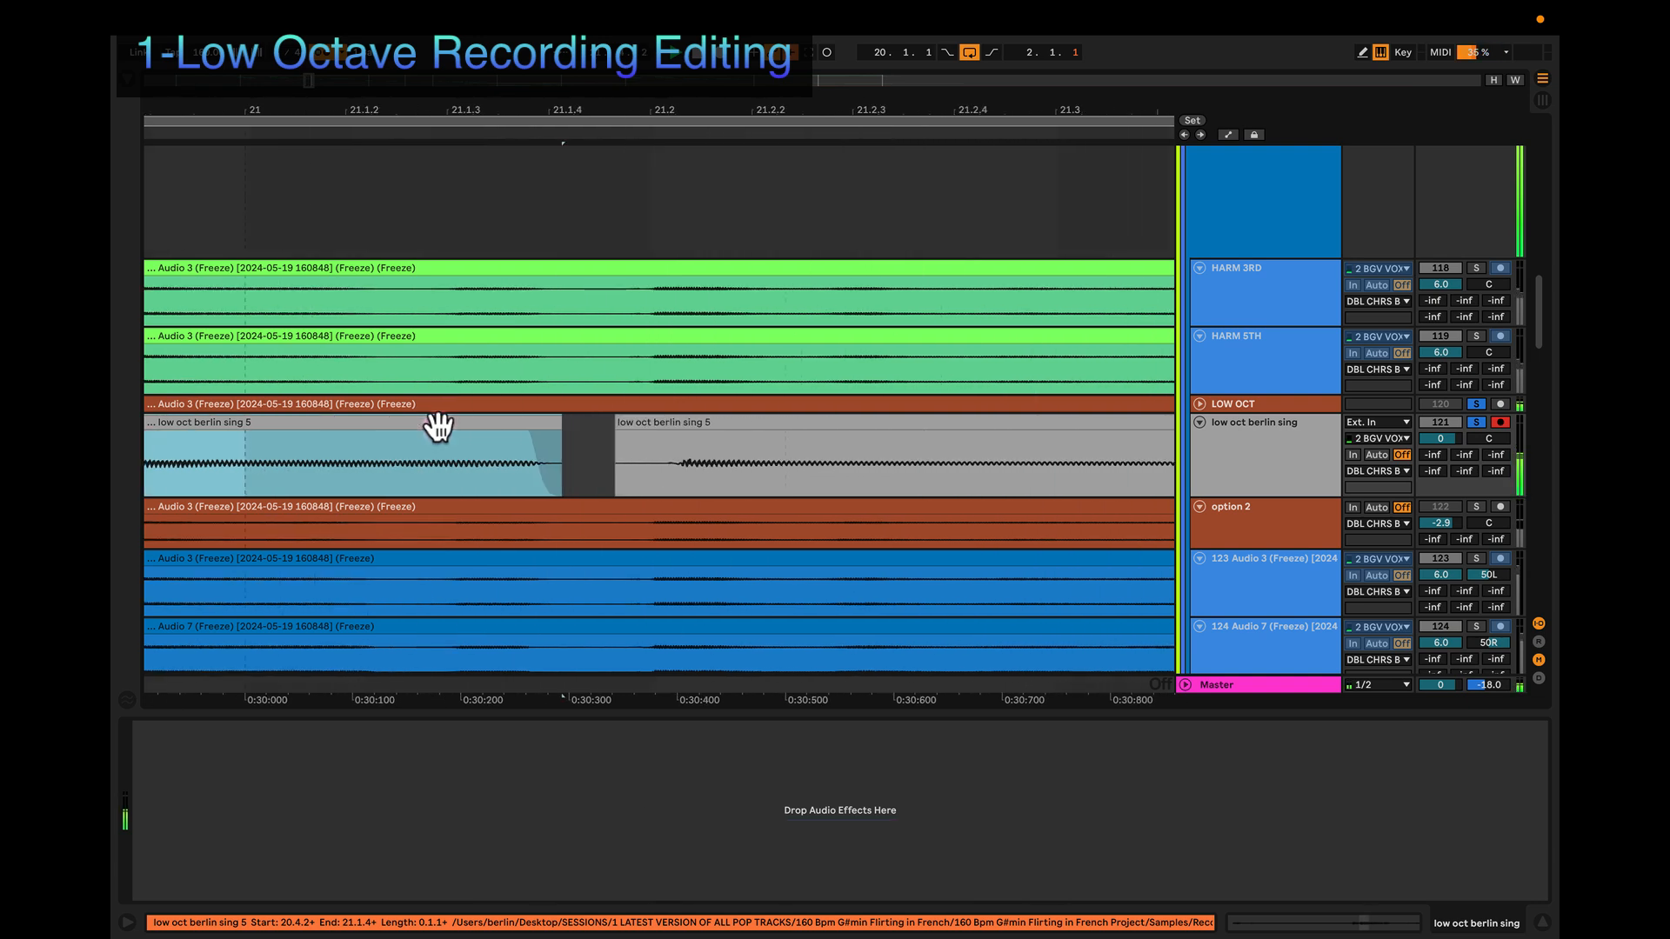
key("space")
Step: Shift the third low octave piece slightly earlier to match the harmonies and trim its start to just before 21.2
left_click_drag(492, 422, 484, 423)
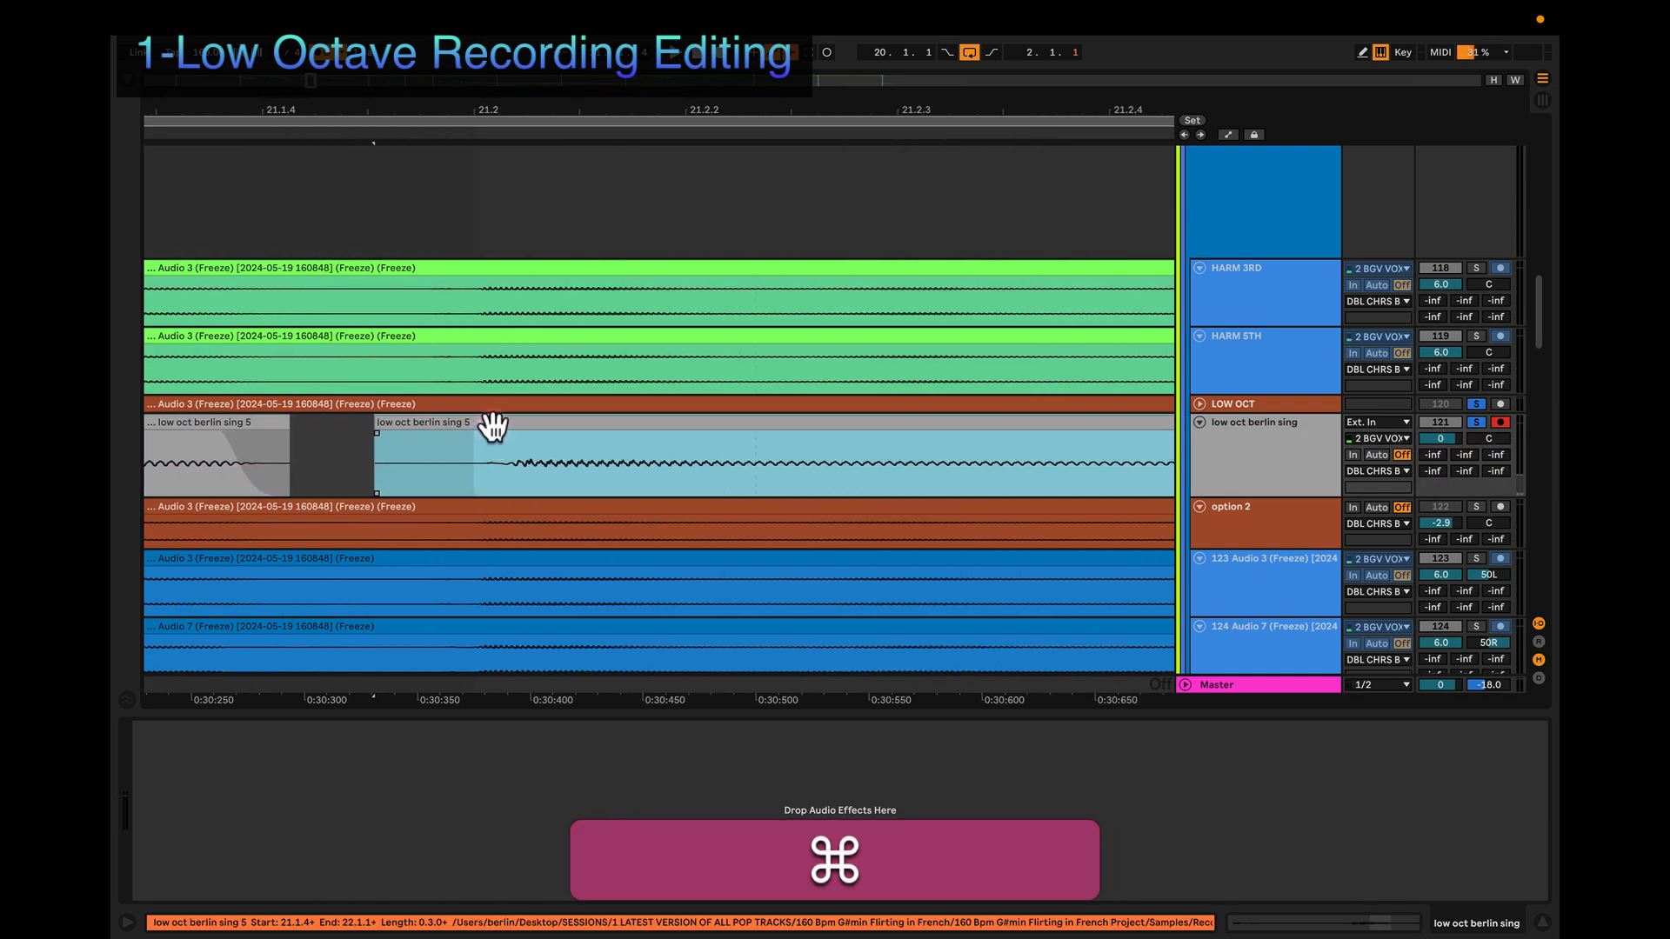
scroll(486, 426, "up", 4, "super")
left_click_drag(350, 426, 470, 426)
left_click(470, 423)
key("space")
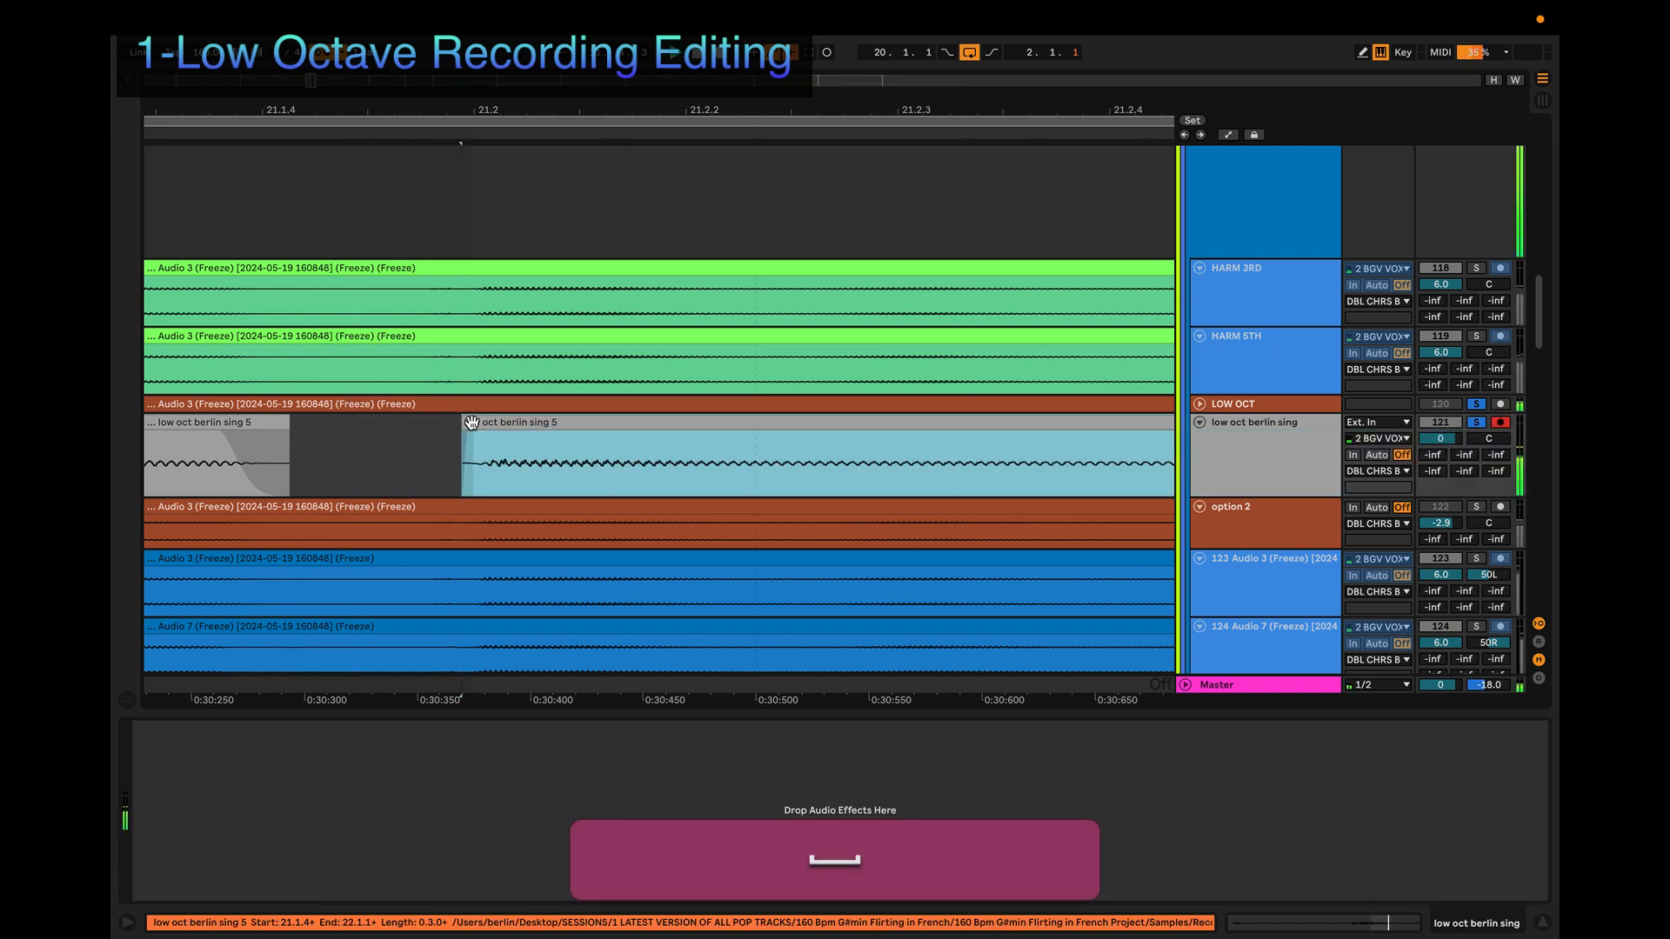
Step: Extend the third low octave piece's start back to about 21.1.4 and play from there
key("space")
left_click_drag(471, 424, 396, 435)
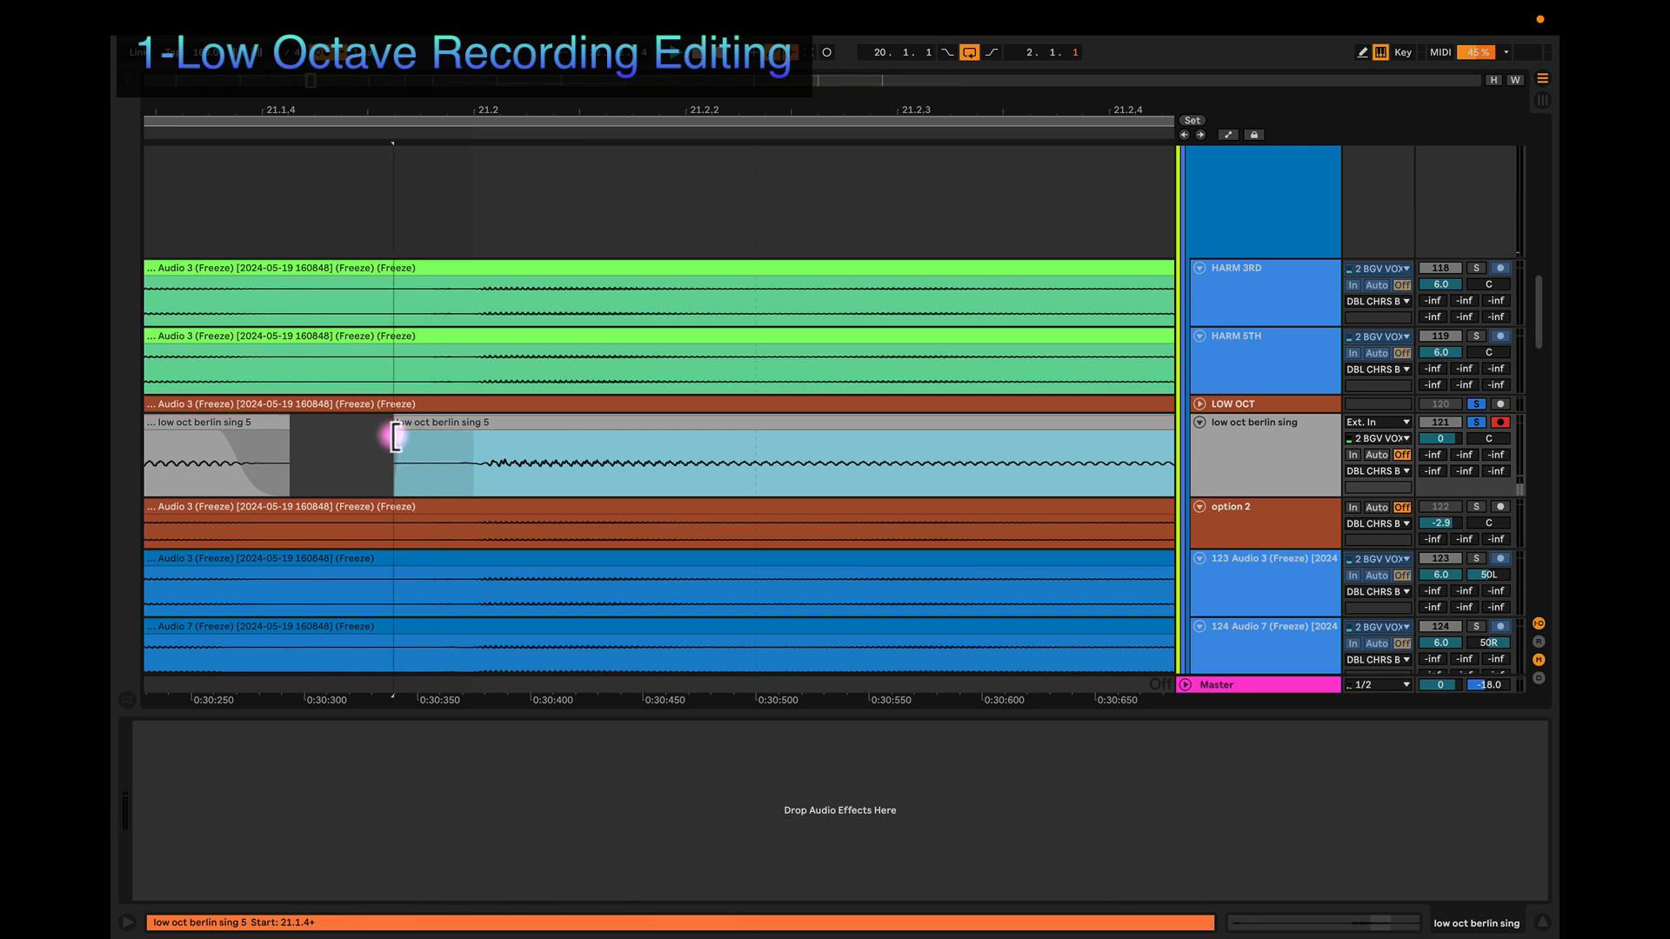
left_click(394, 384)
key("space")
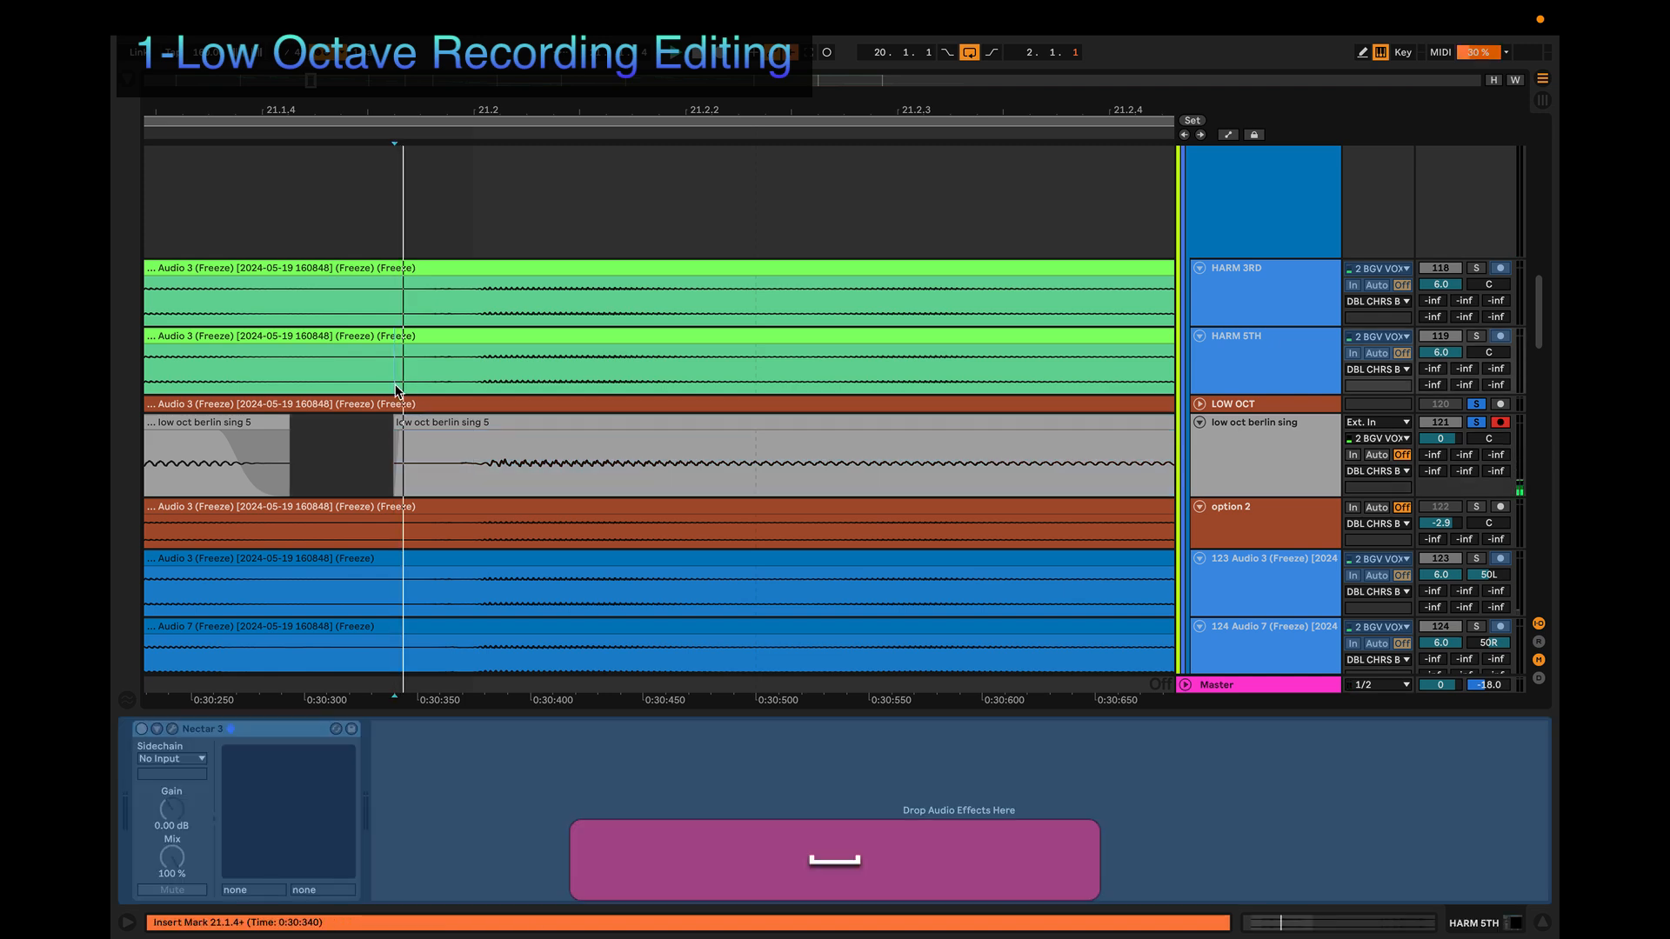
scroll(527, 418, "down", 5)
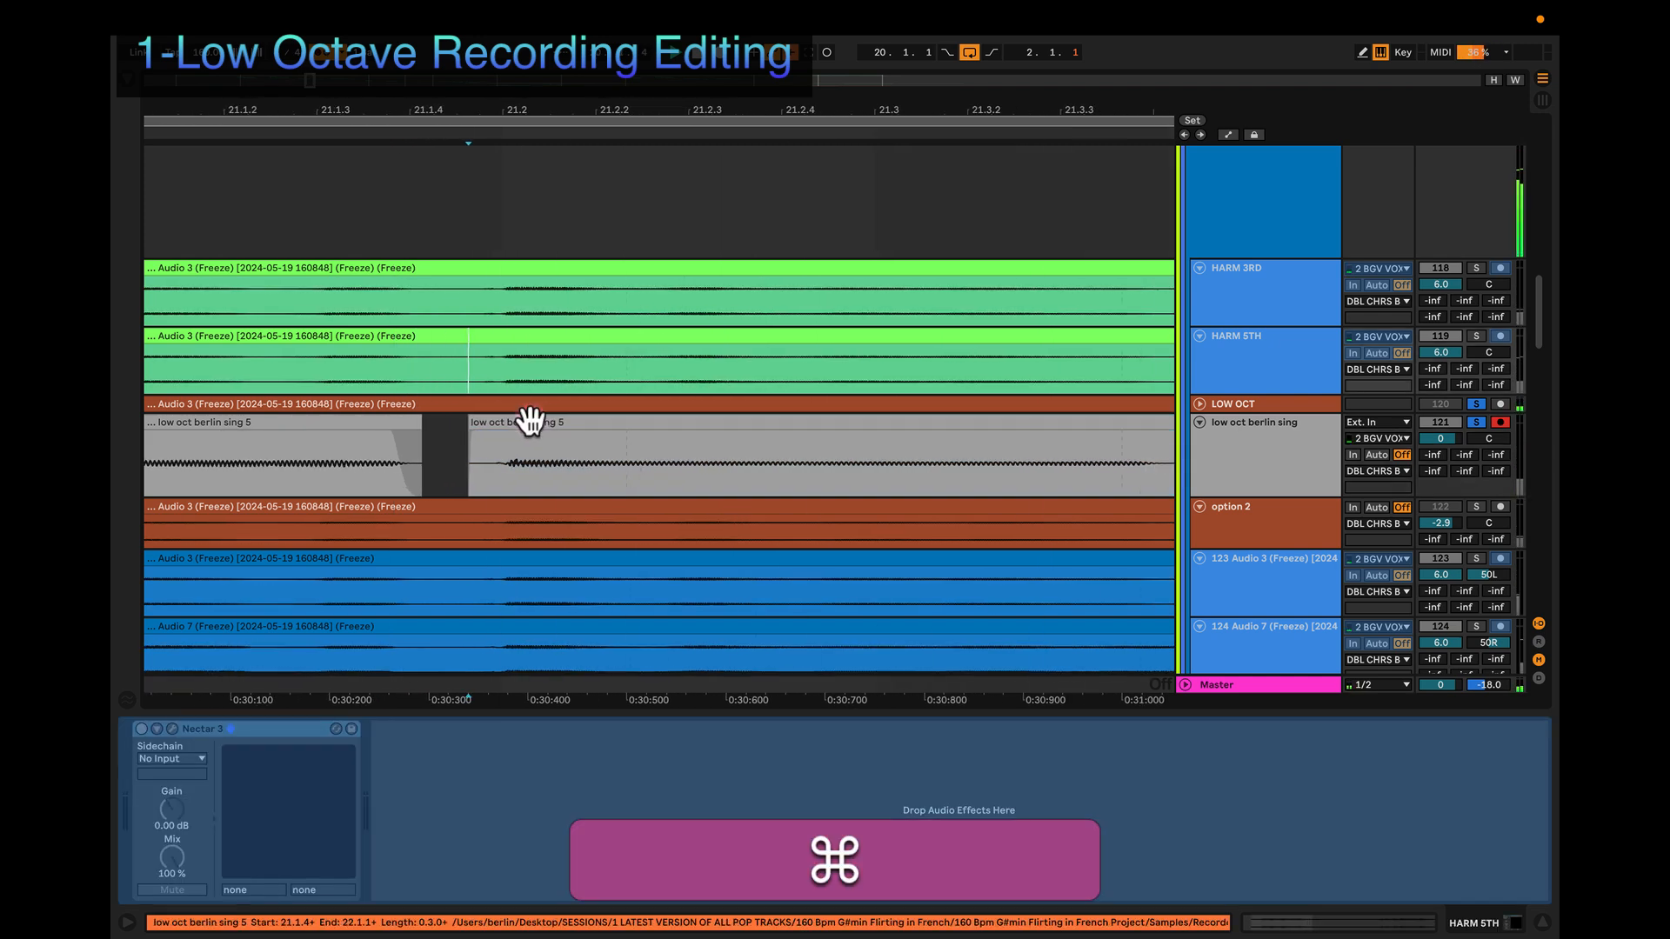
Step: Split the third low octave piece just before 21.4 and shift the resulting fourth piece slightly later
scroll(525, 420, "right", 3)
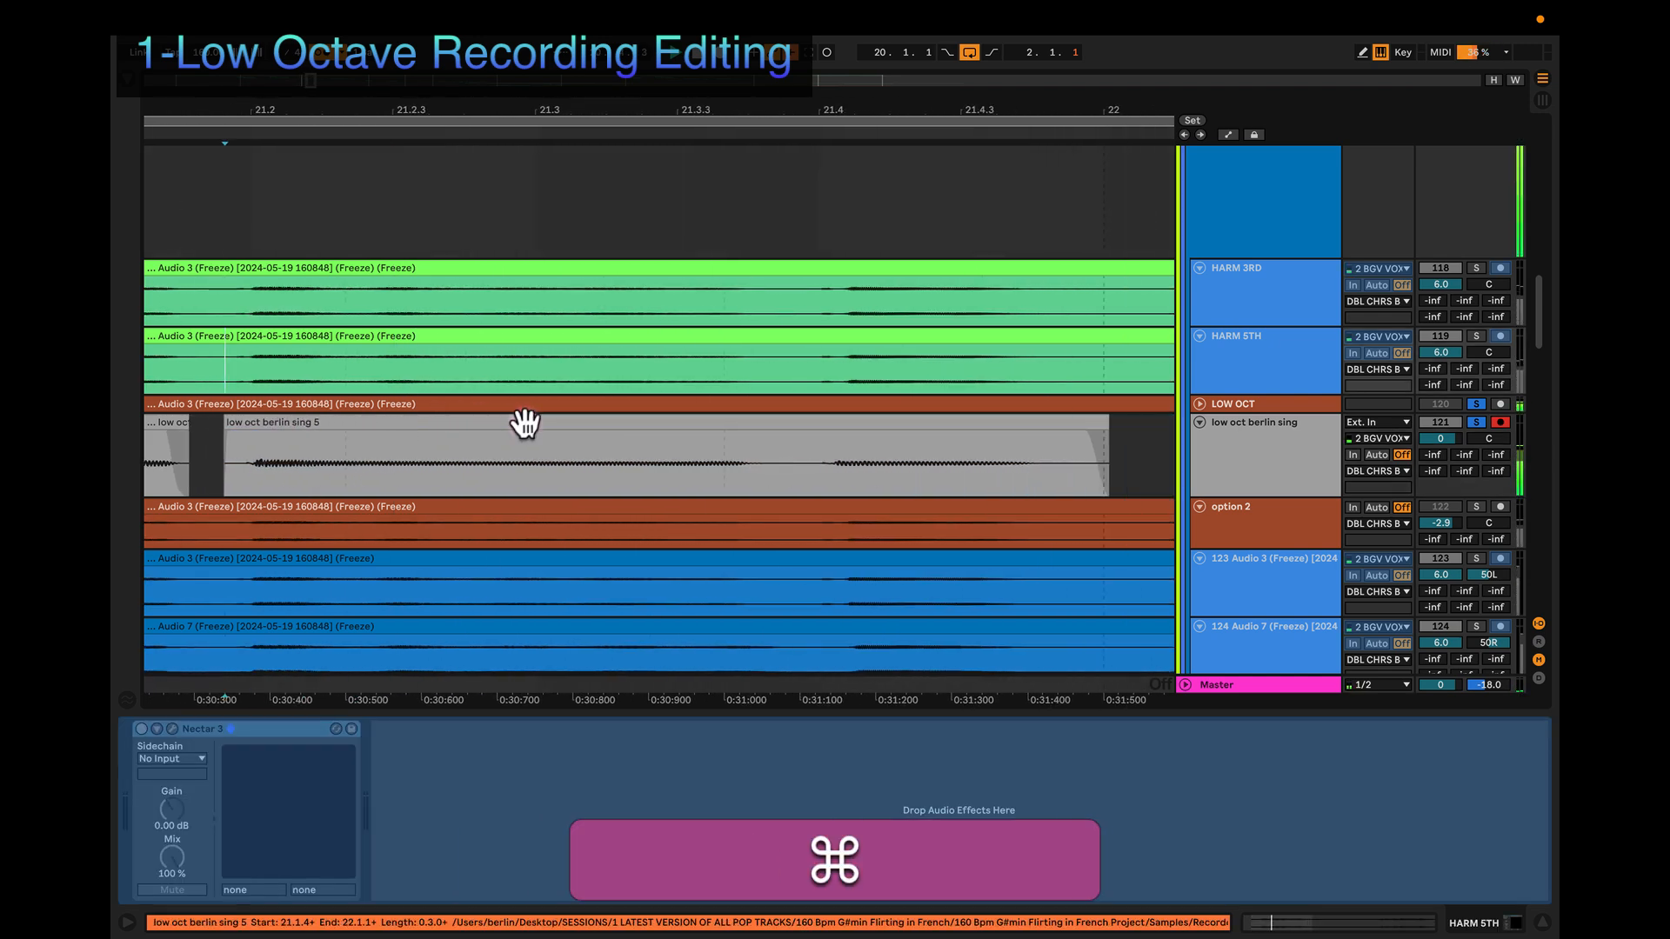
left_click(800, 463)
key("super+e")
left_click_drag(836, 422, 842, 421)
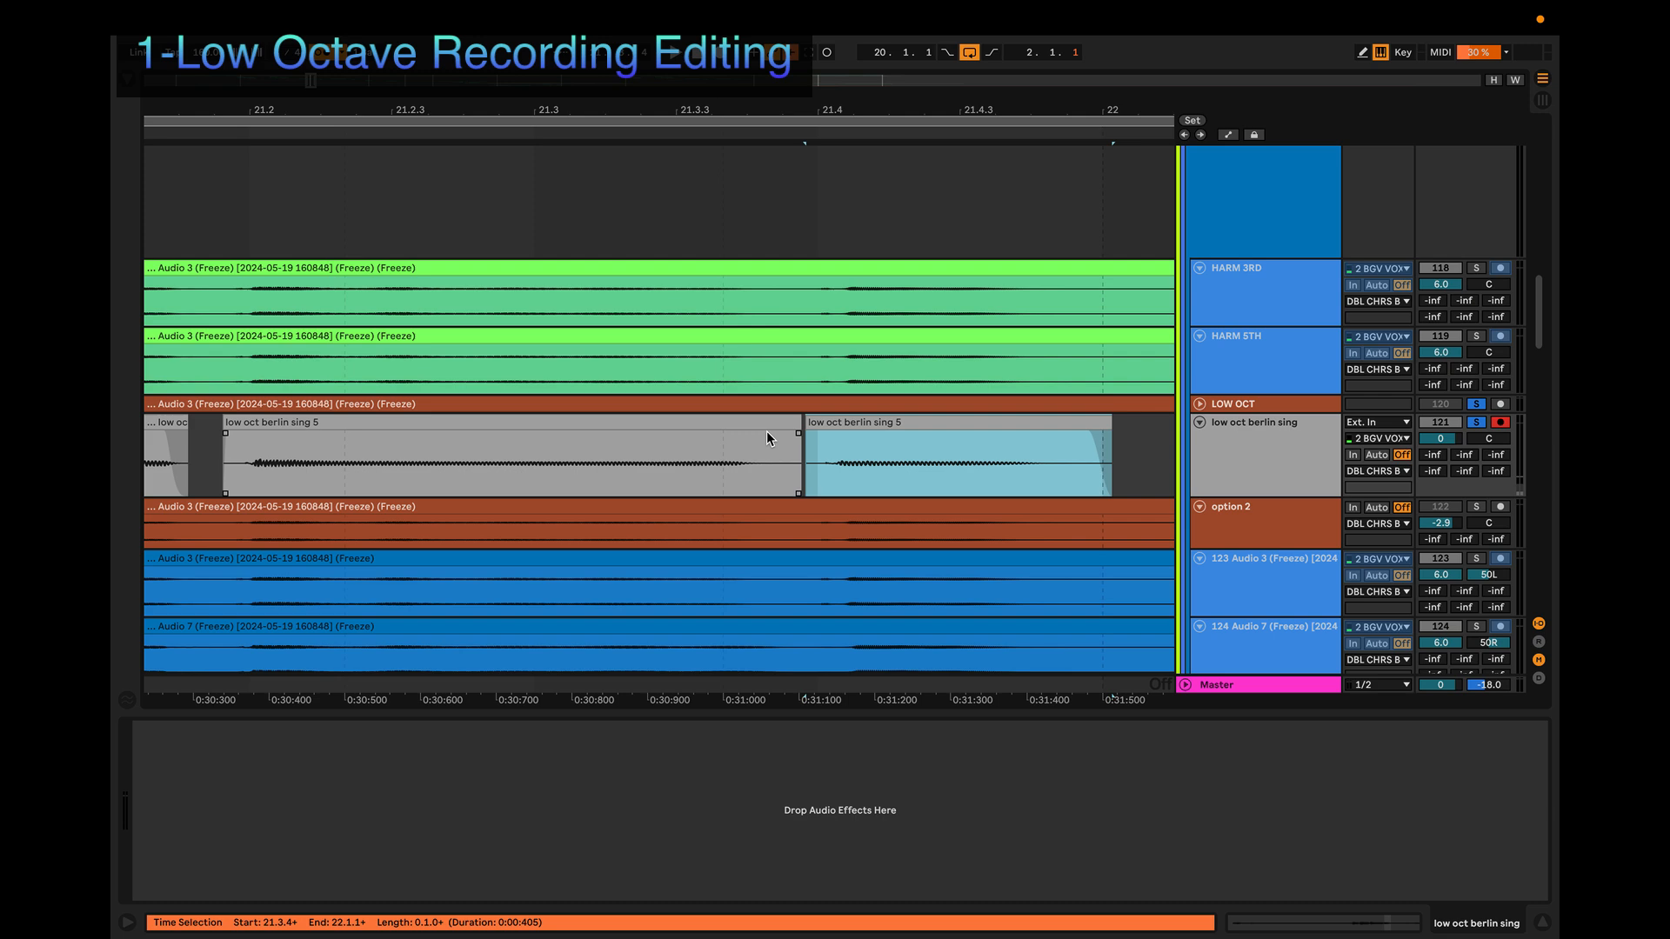
Step: Nudge the fourth low octave piece earlier and later during playback until its start sits just before 21.4, in time with the harmonies
left_click(869, 426)
key("space")
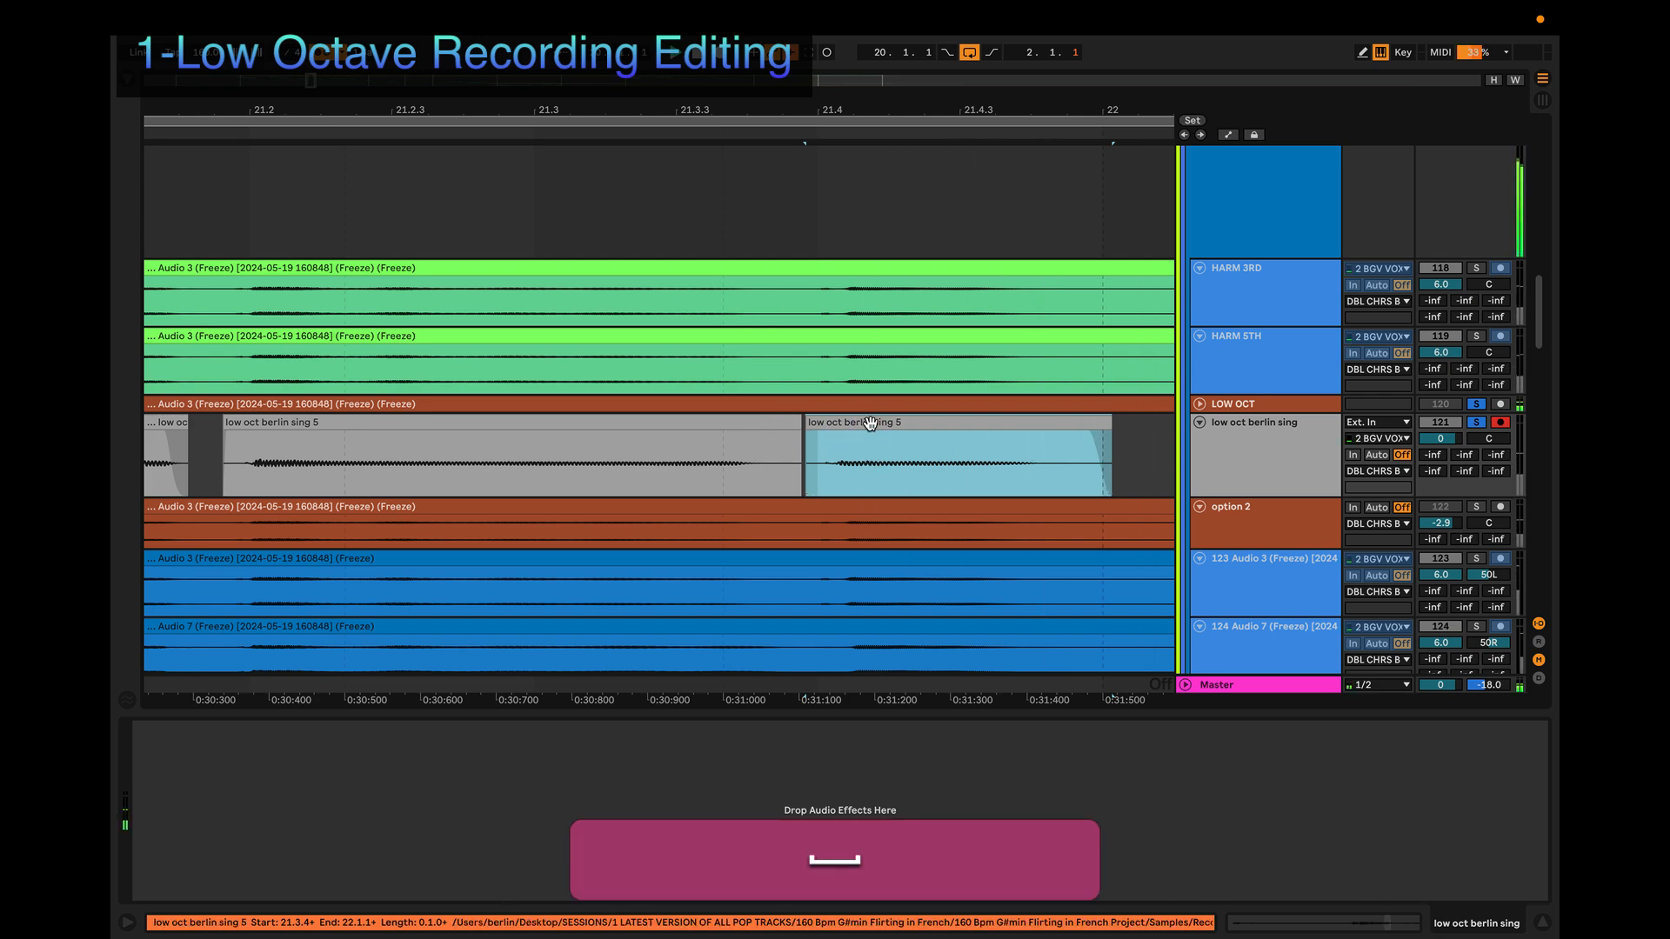
left_click_drag(870, 423, 873, 421)
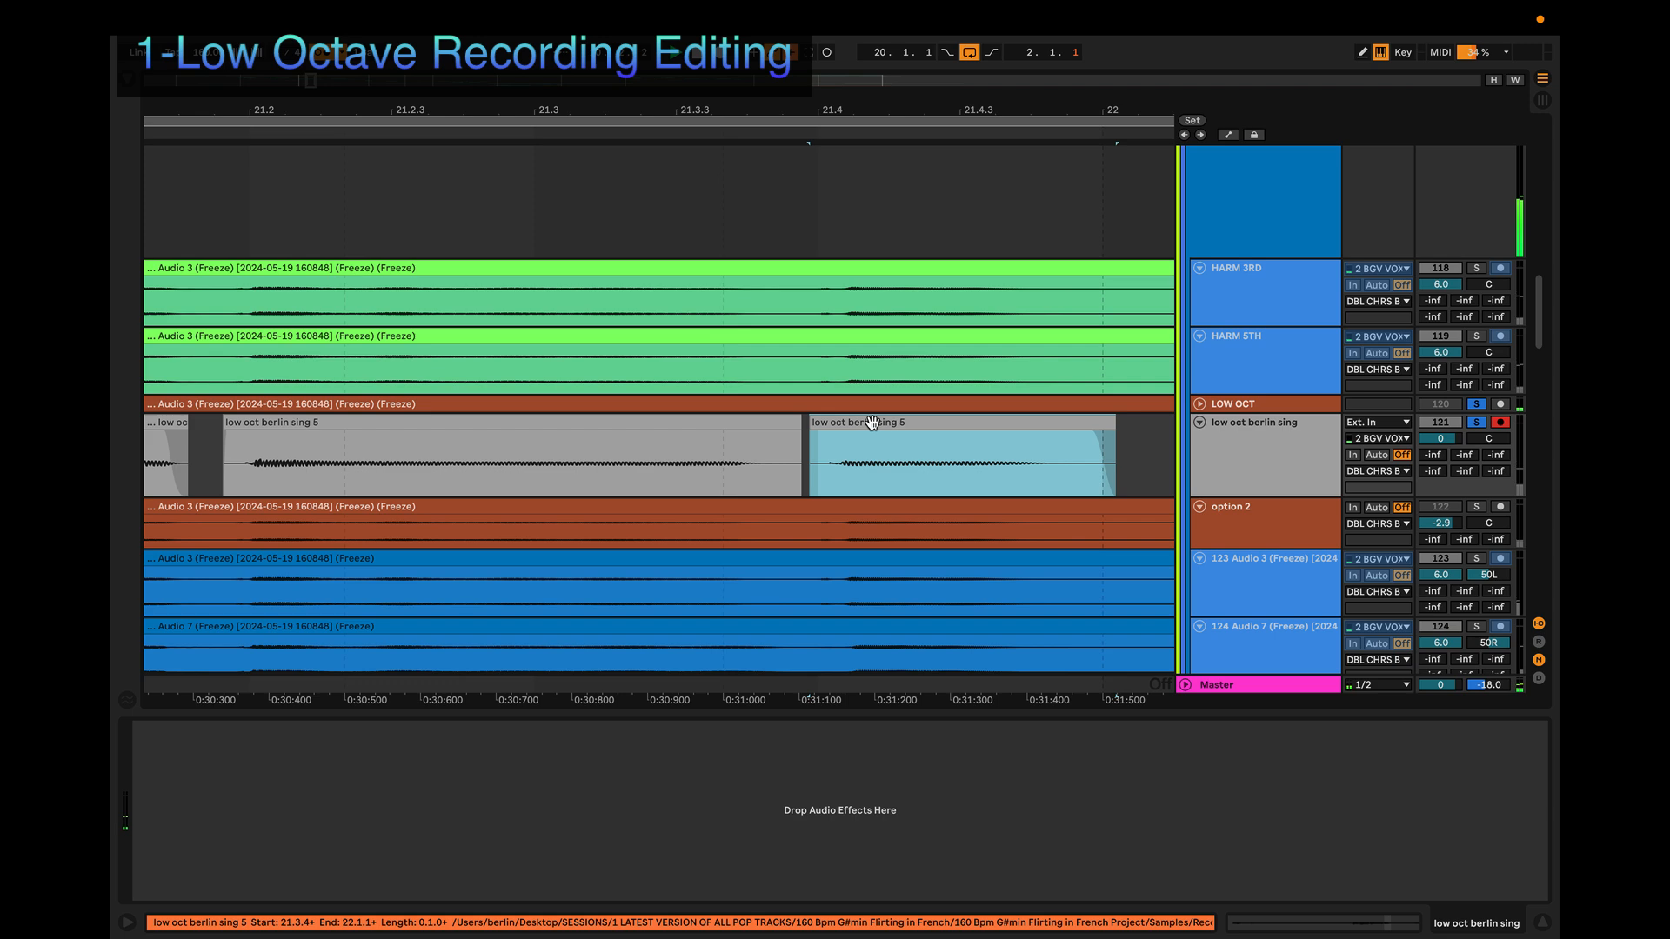
left_click_drag(872, 423, 861, 422)
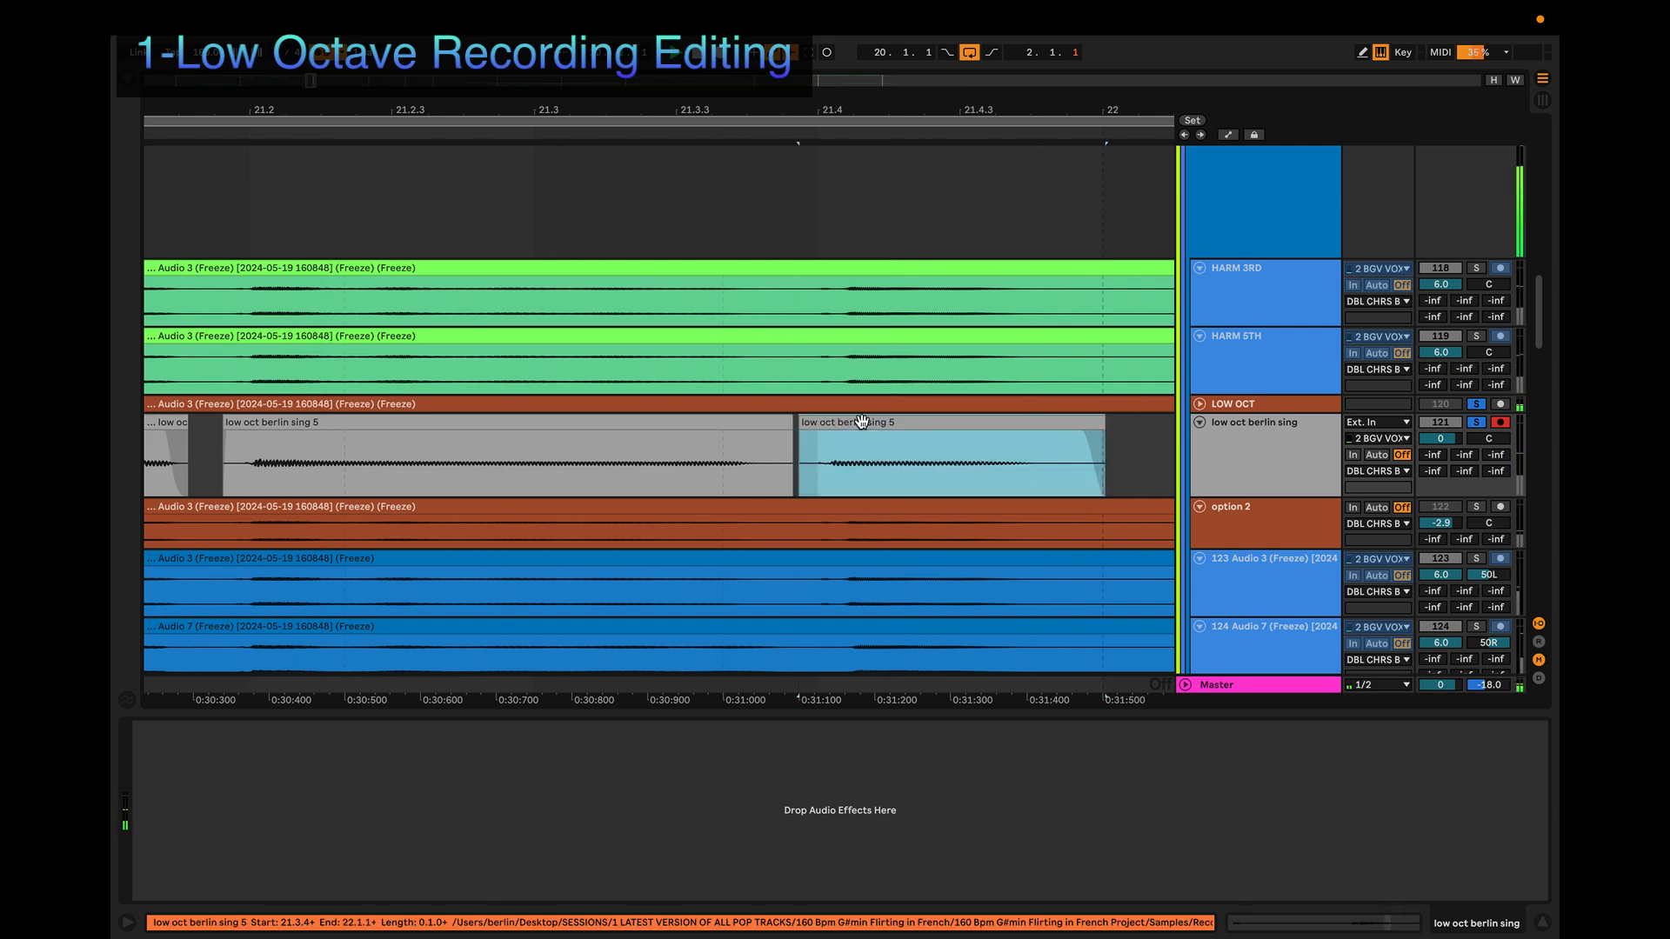
left_click_drag(861, 421, 870, 421)
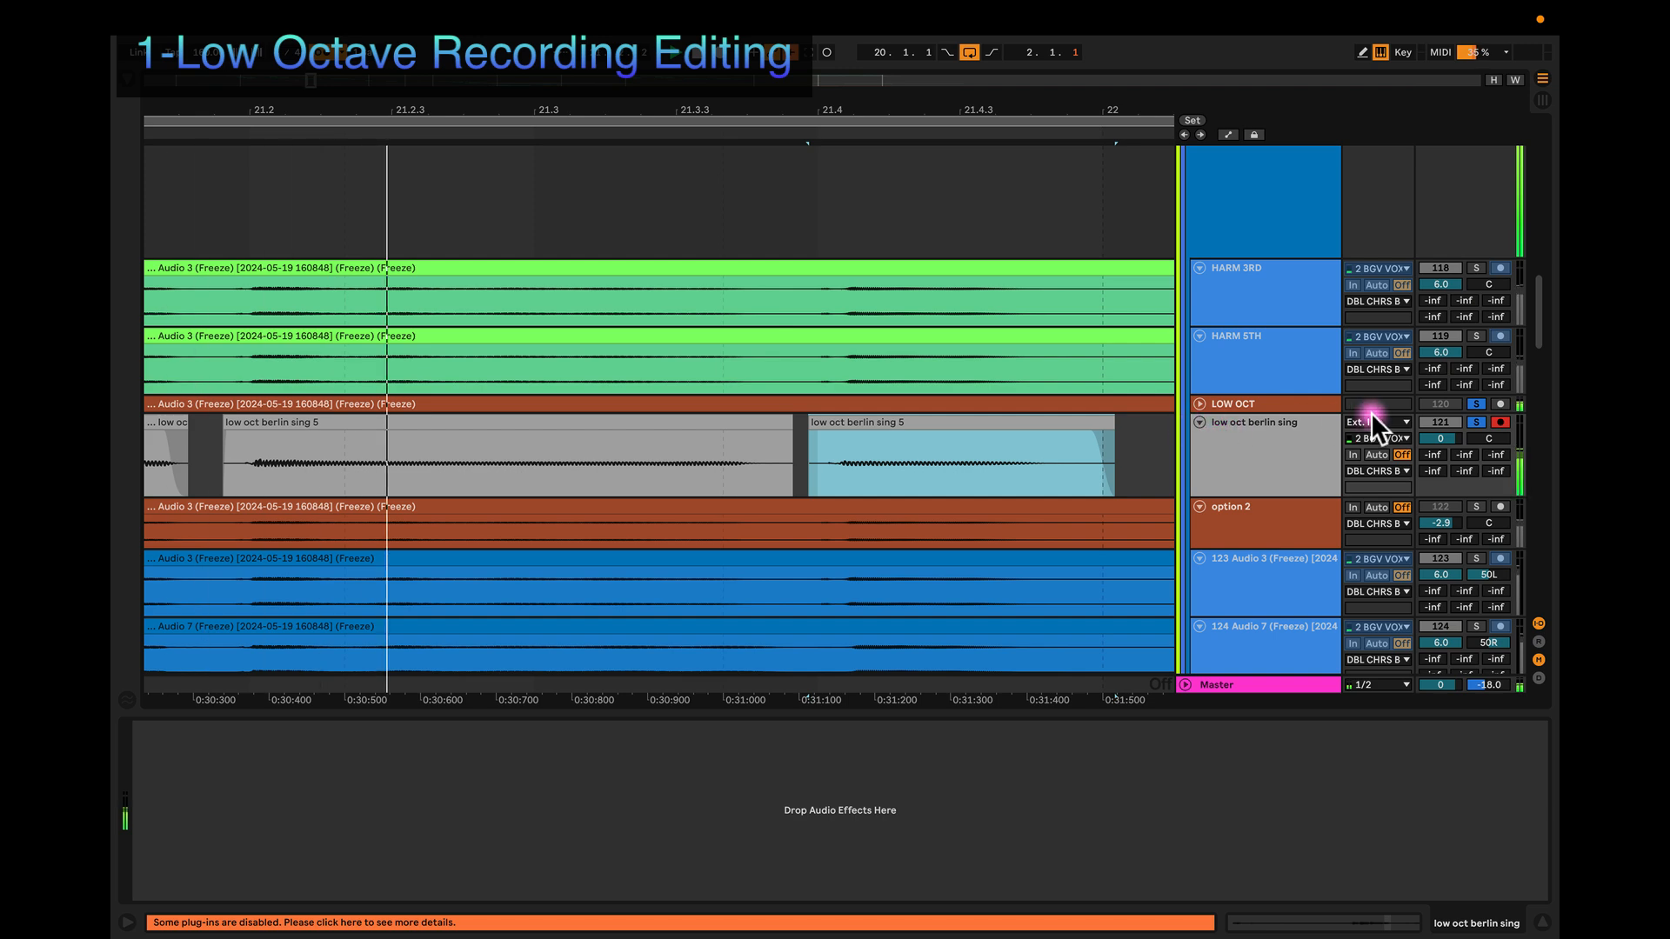
Step: Unfold the LOW OCT track so its waveform can be compared with the new low octave take
left_click(1199, 404)
scroll(1193, 401, "down", 2)
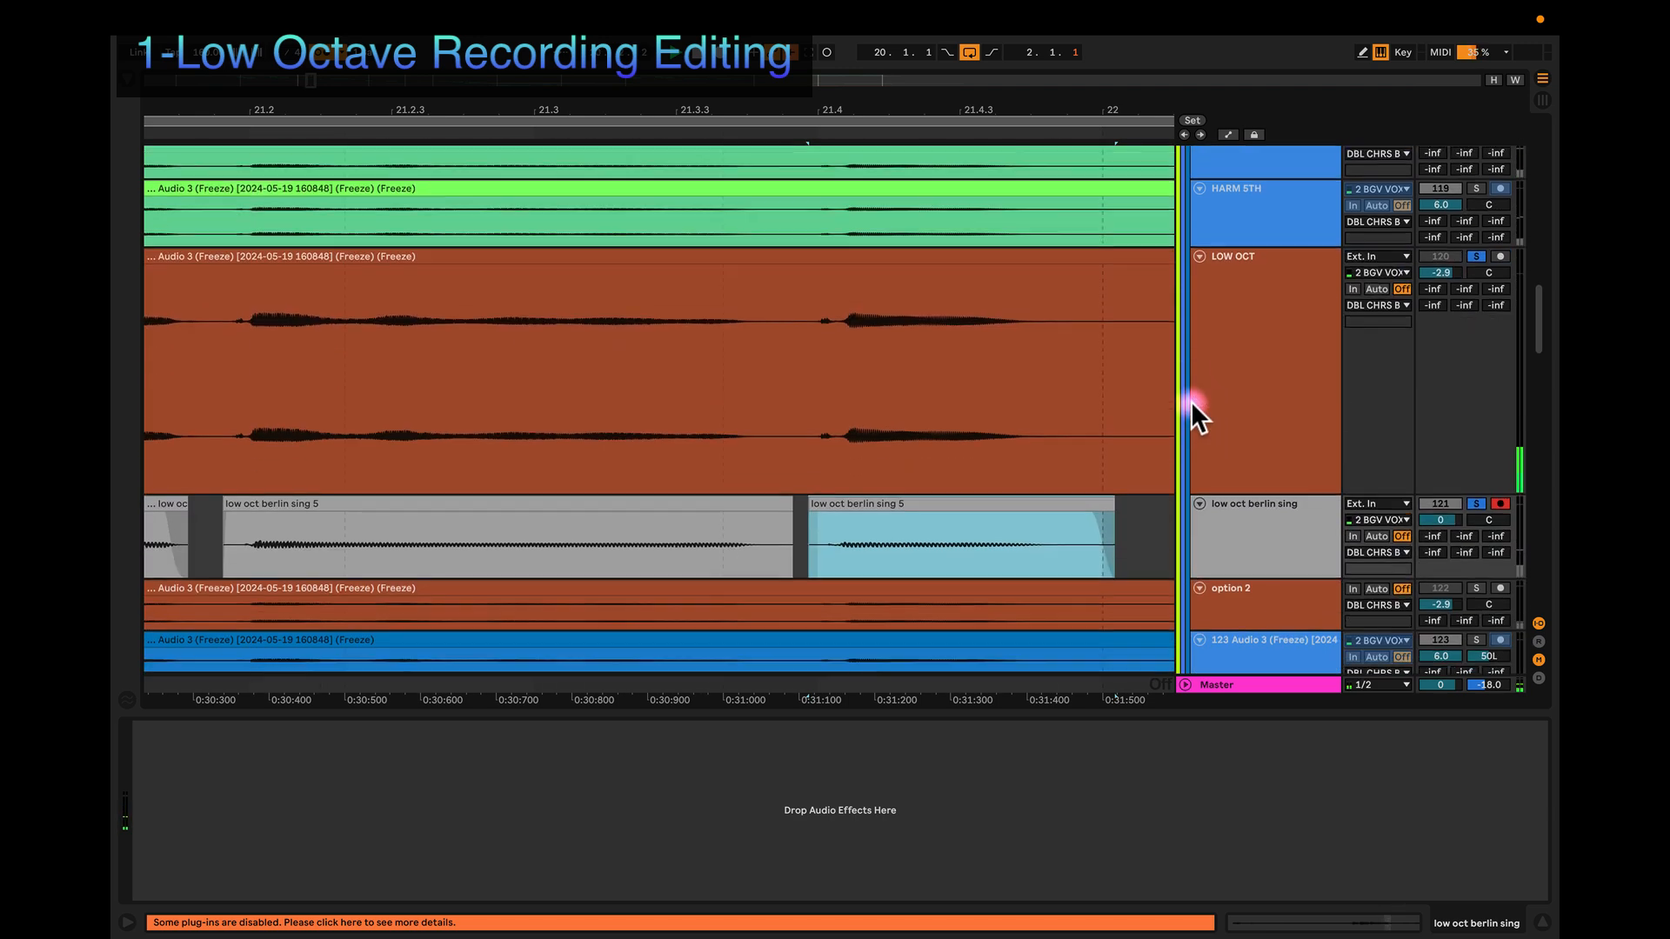
scroll(1192, 400, "down", 1)
scroll(901, 405, "down", 2)
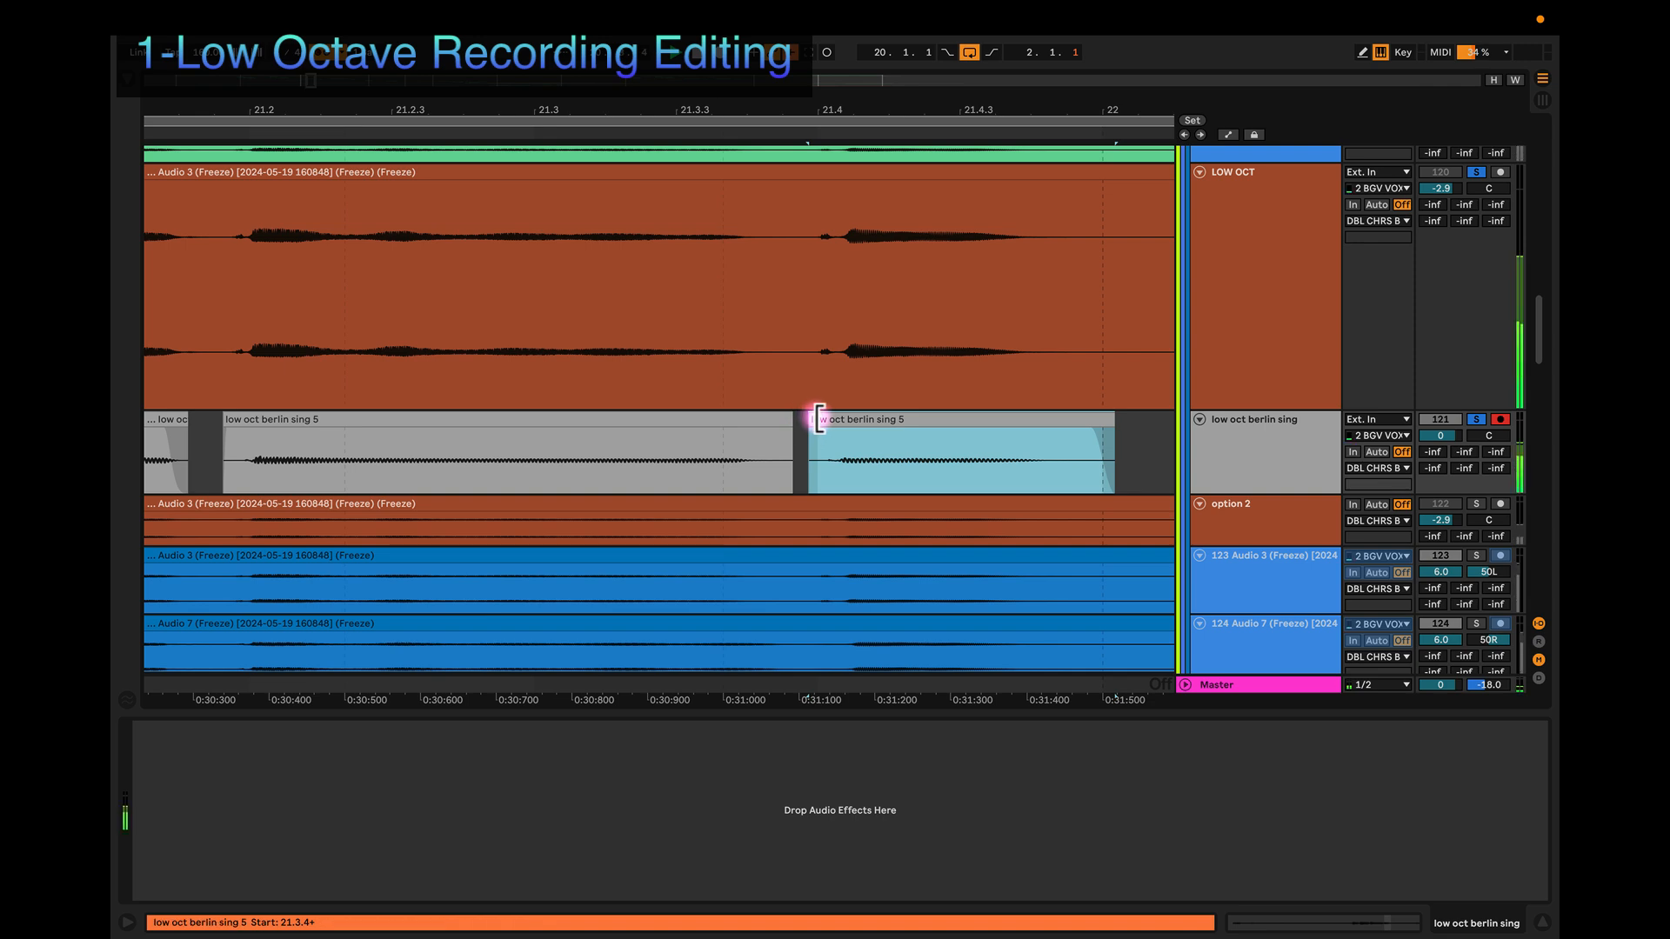
Step: Add a steep curved fade-out to the fourth low octave piece and trim its start to about 21.4 and its end to just before 22
left_click_drag(1107, 435, 999, 410)
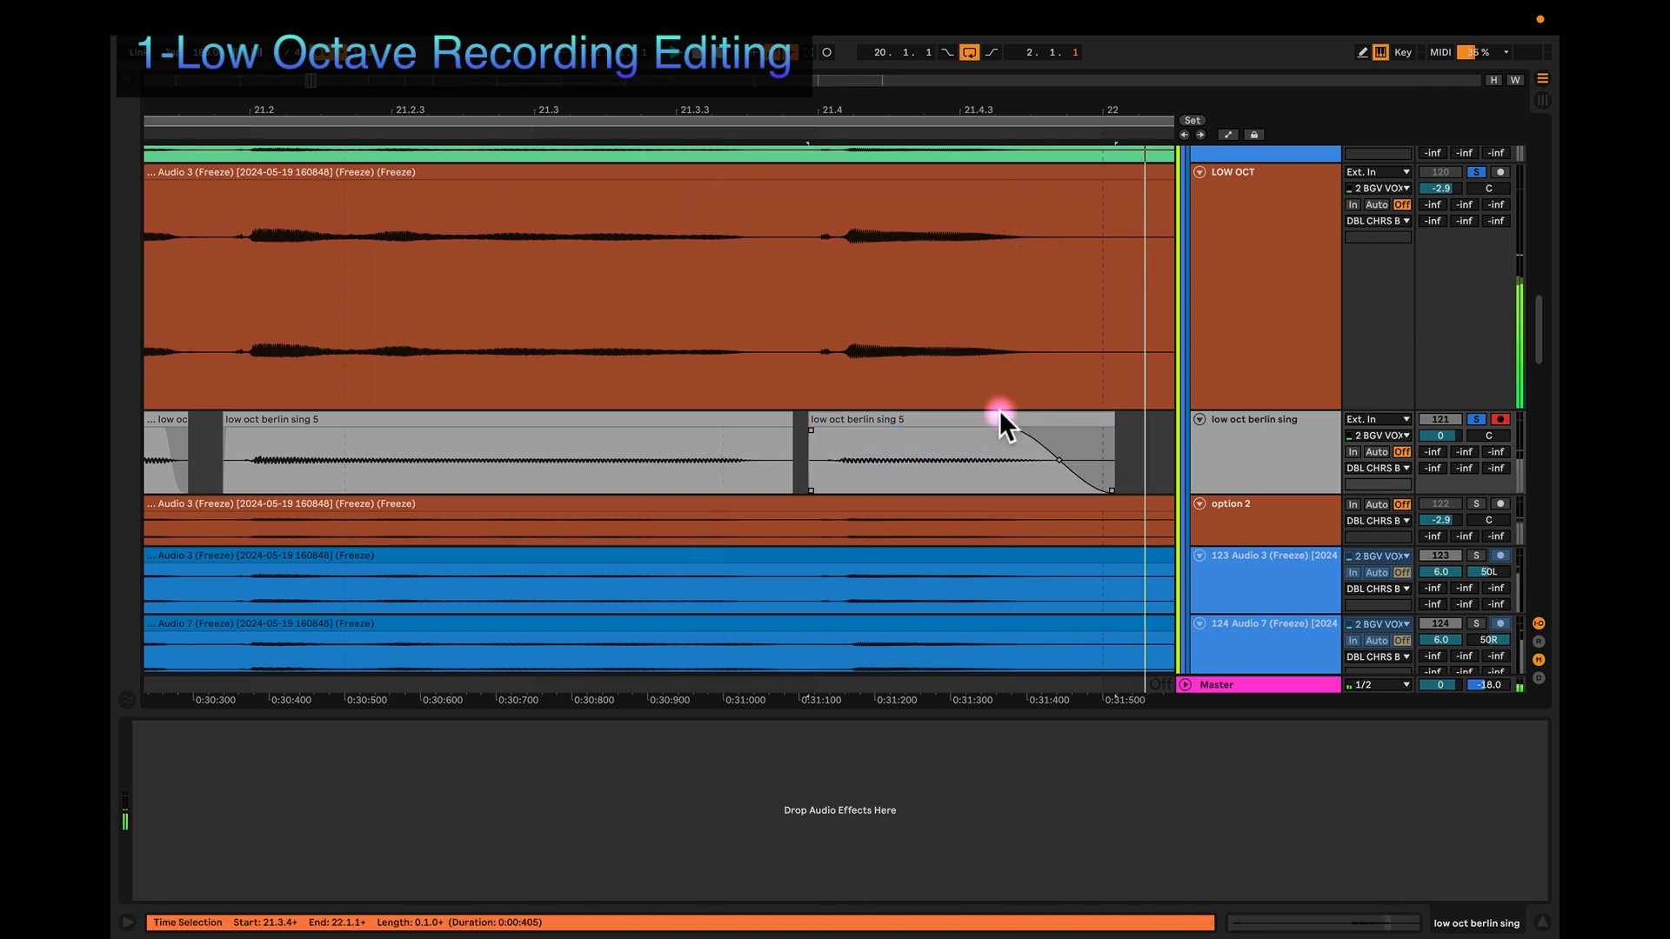
left_click_drag(1059, 459, 1026, 524)
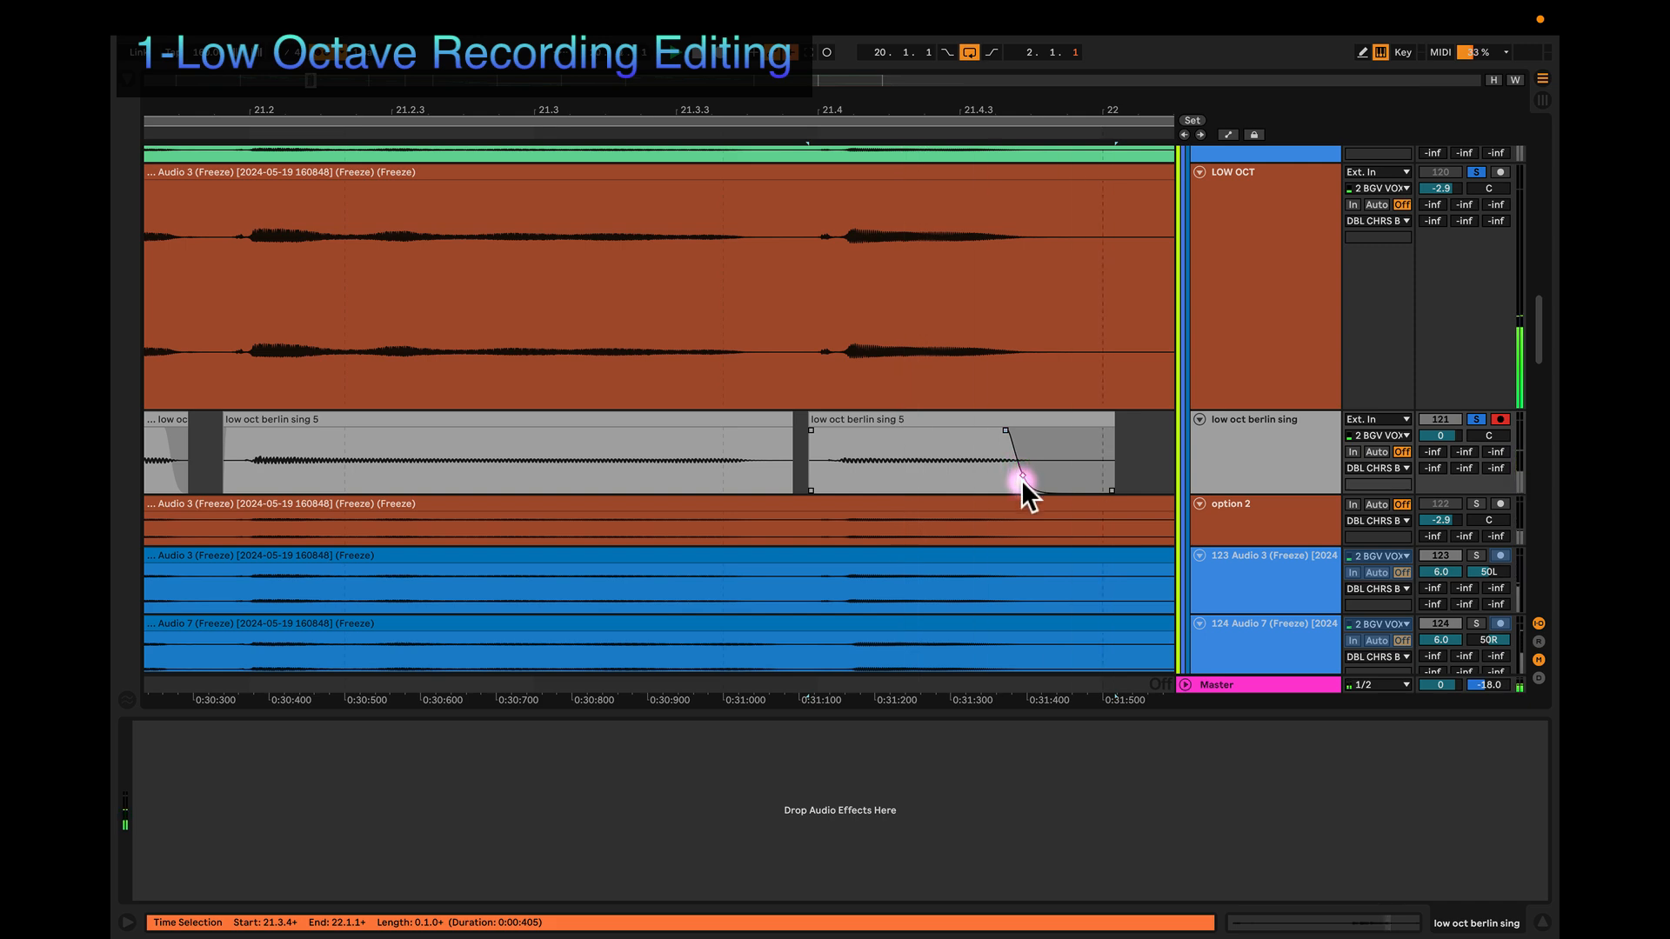
left_click_drag(821, 432, 821, 485)
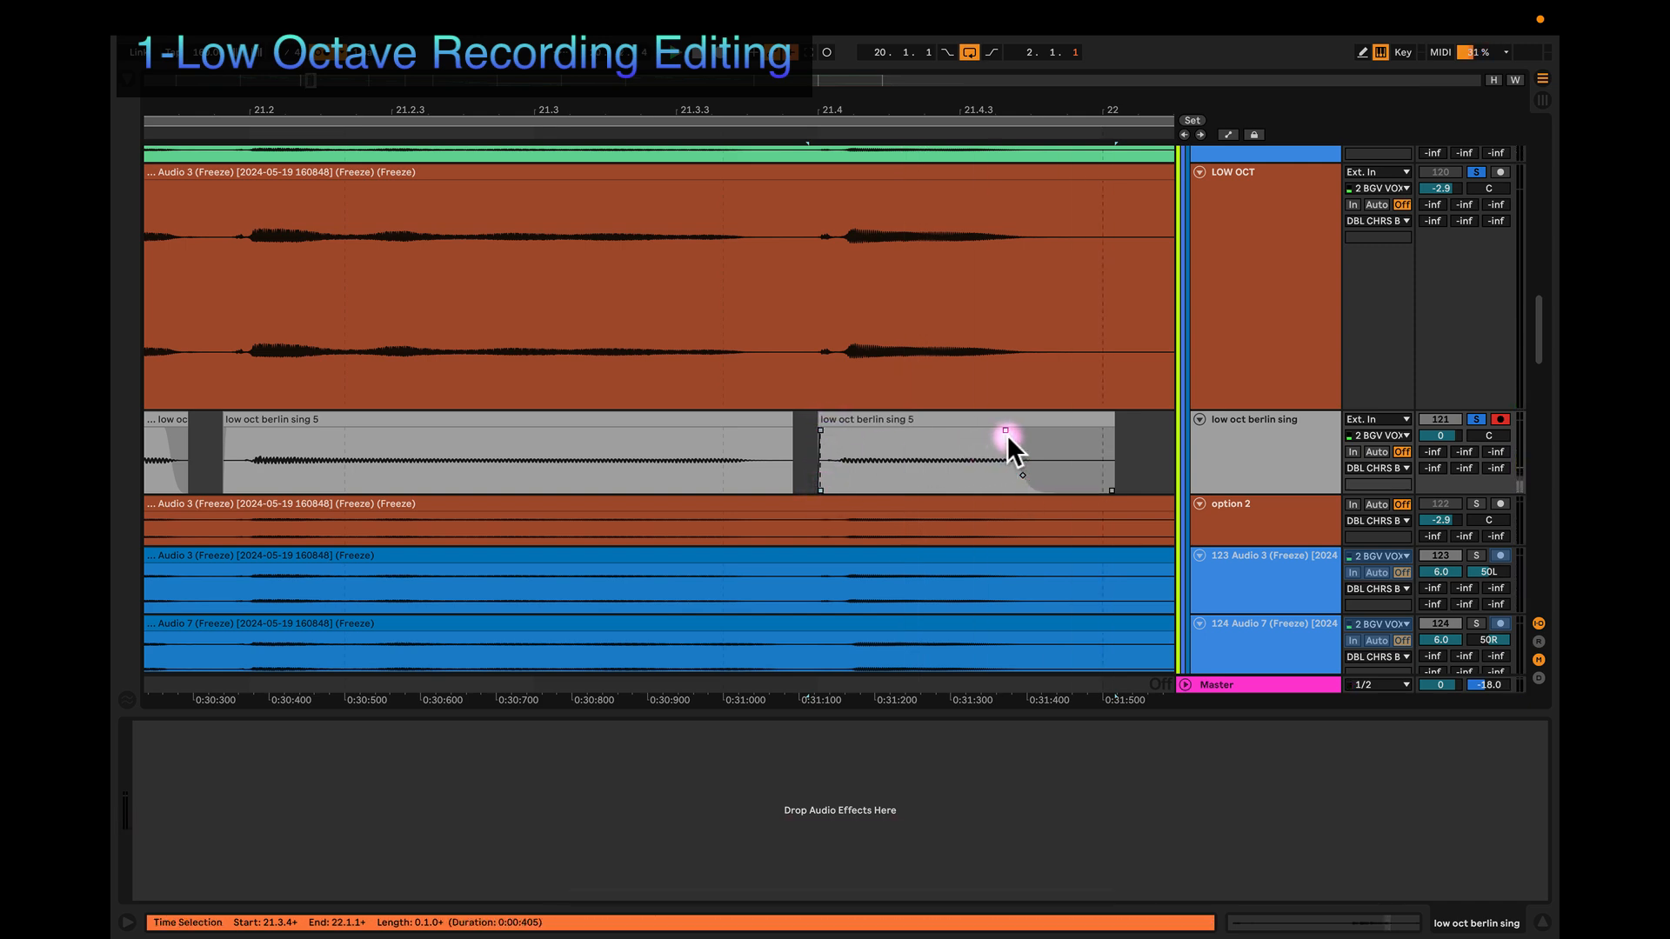
left_click_drag(1111, 421, 1076, 423)
left_click(968, 429)
left_click_drag(968, 429, 1011, 425)
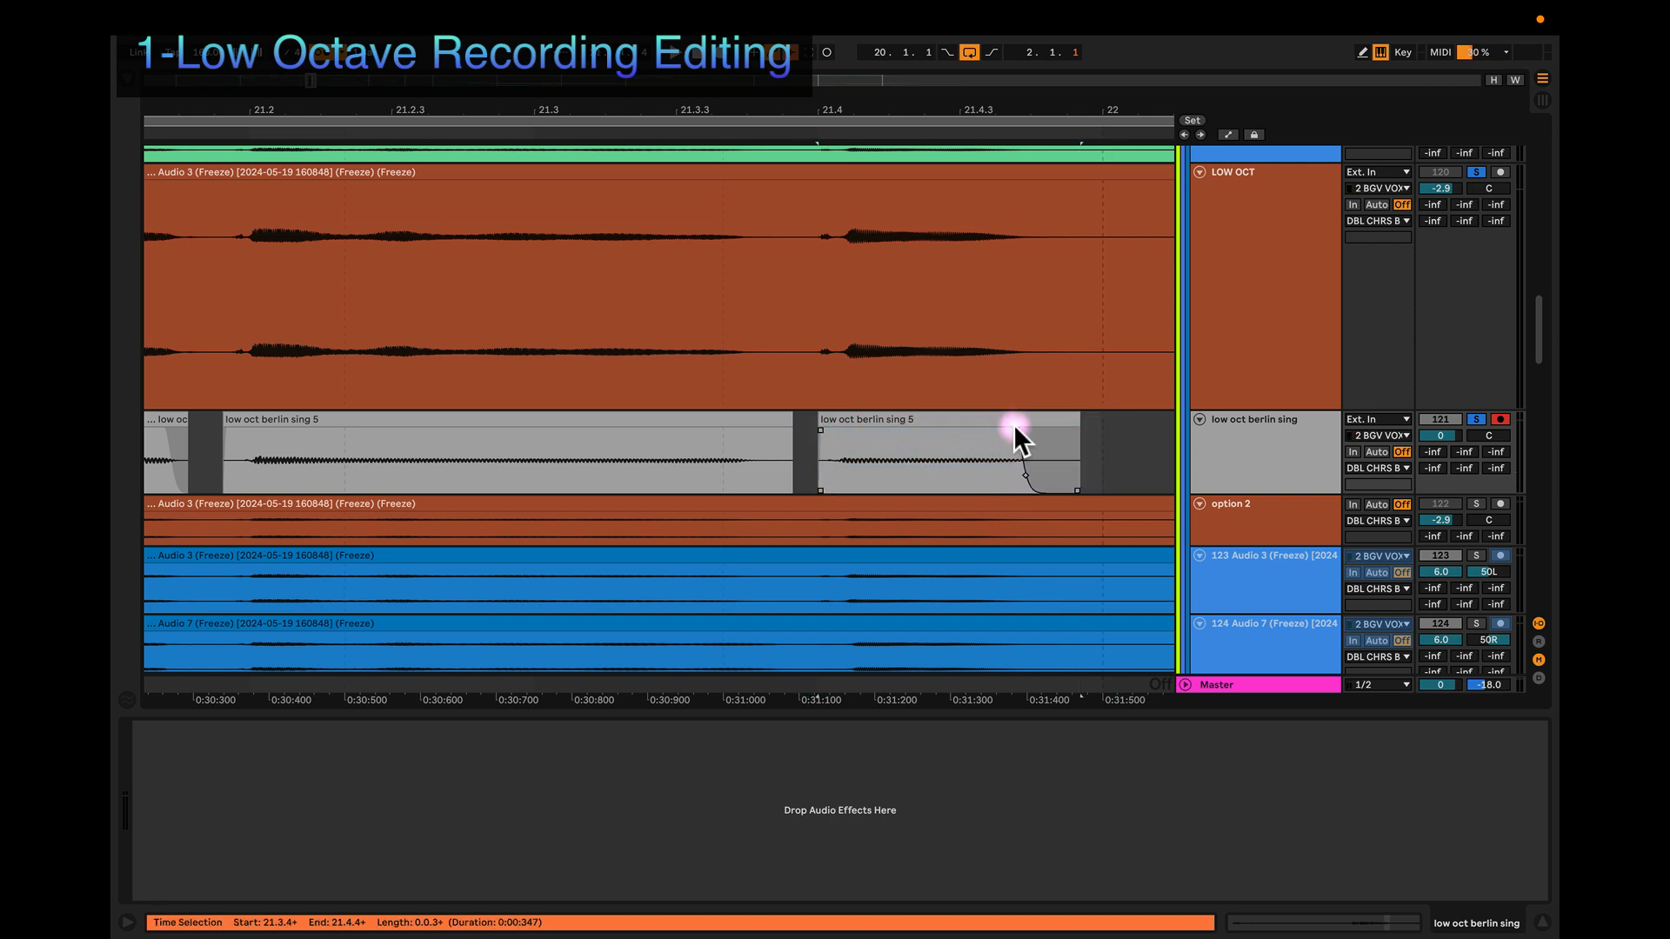
Step: Play back the fourth low octave piece and start its fade-out slightly earlier
left_click(960, 420)
key("space")
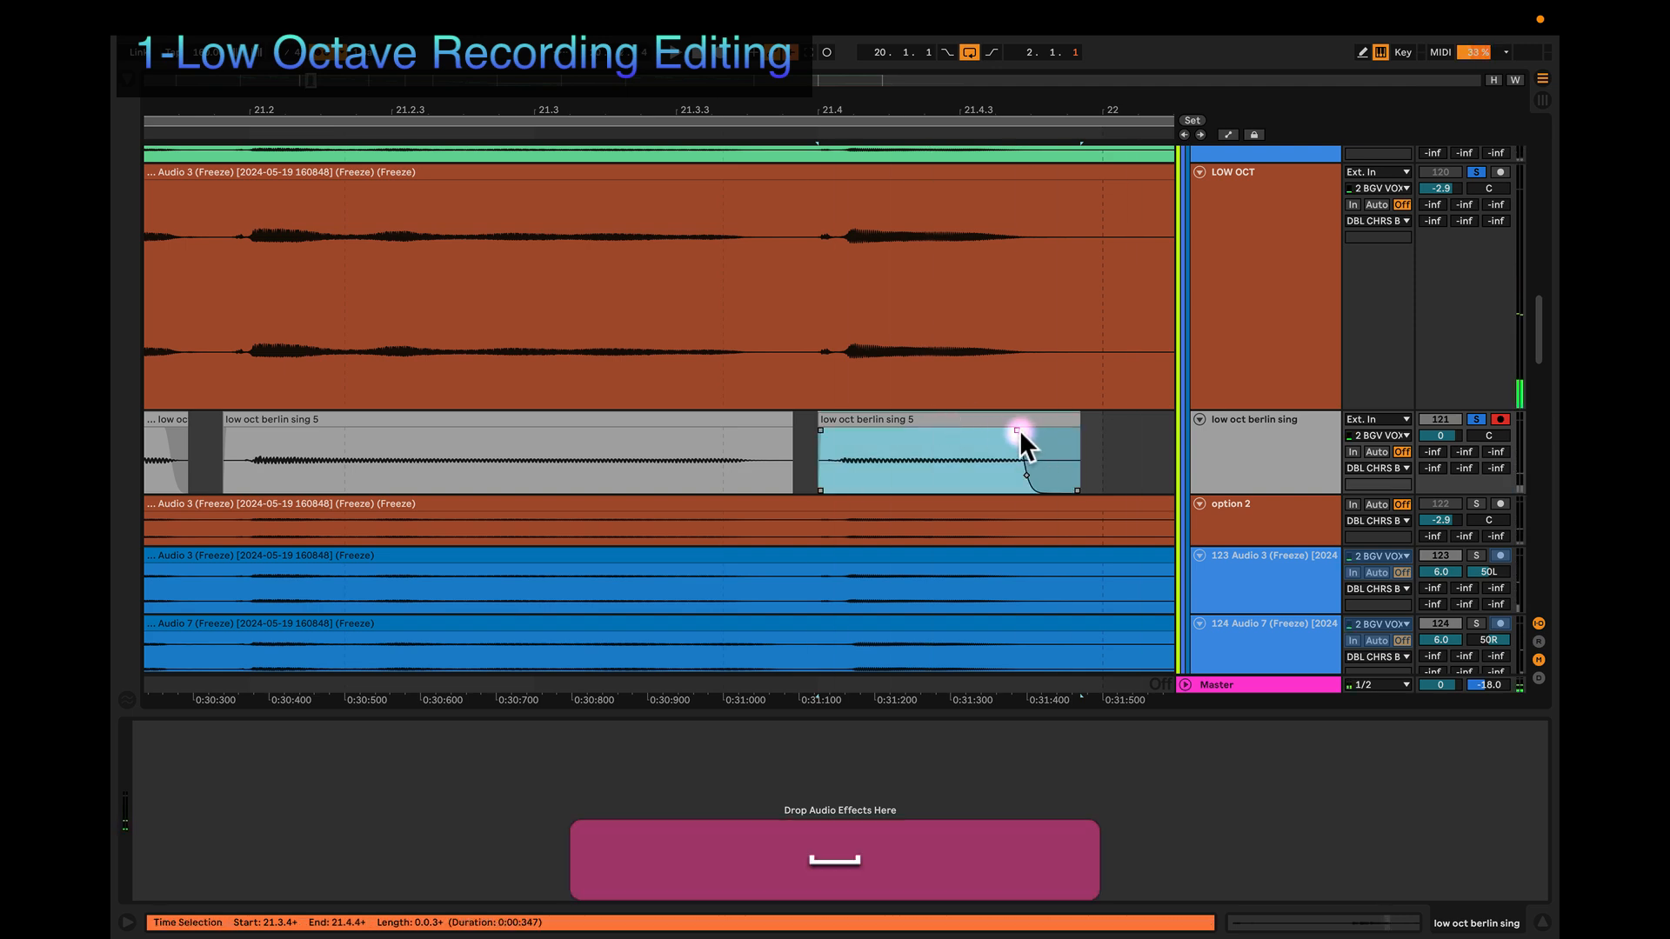
left_click(1014, 426)
key("space")
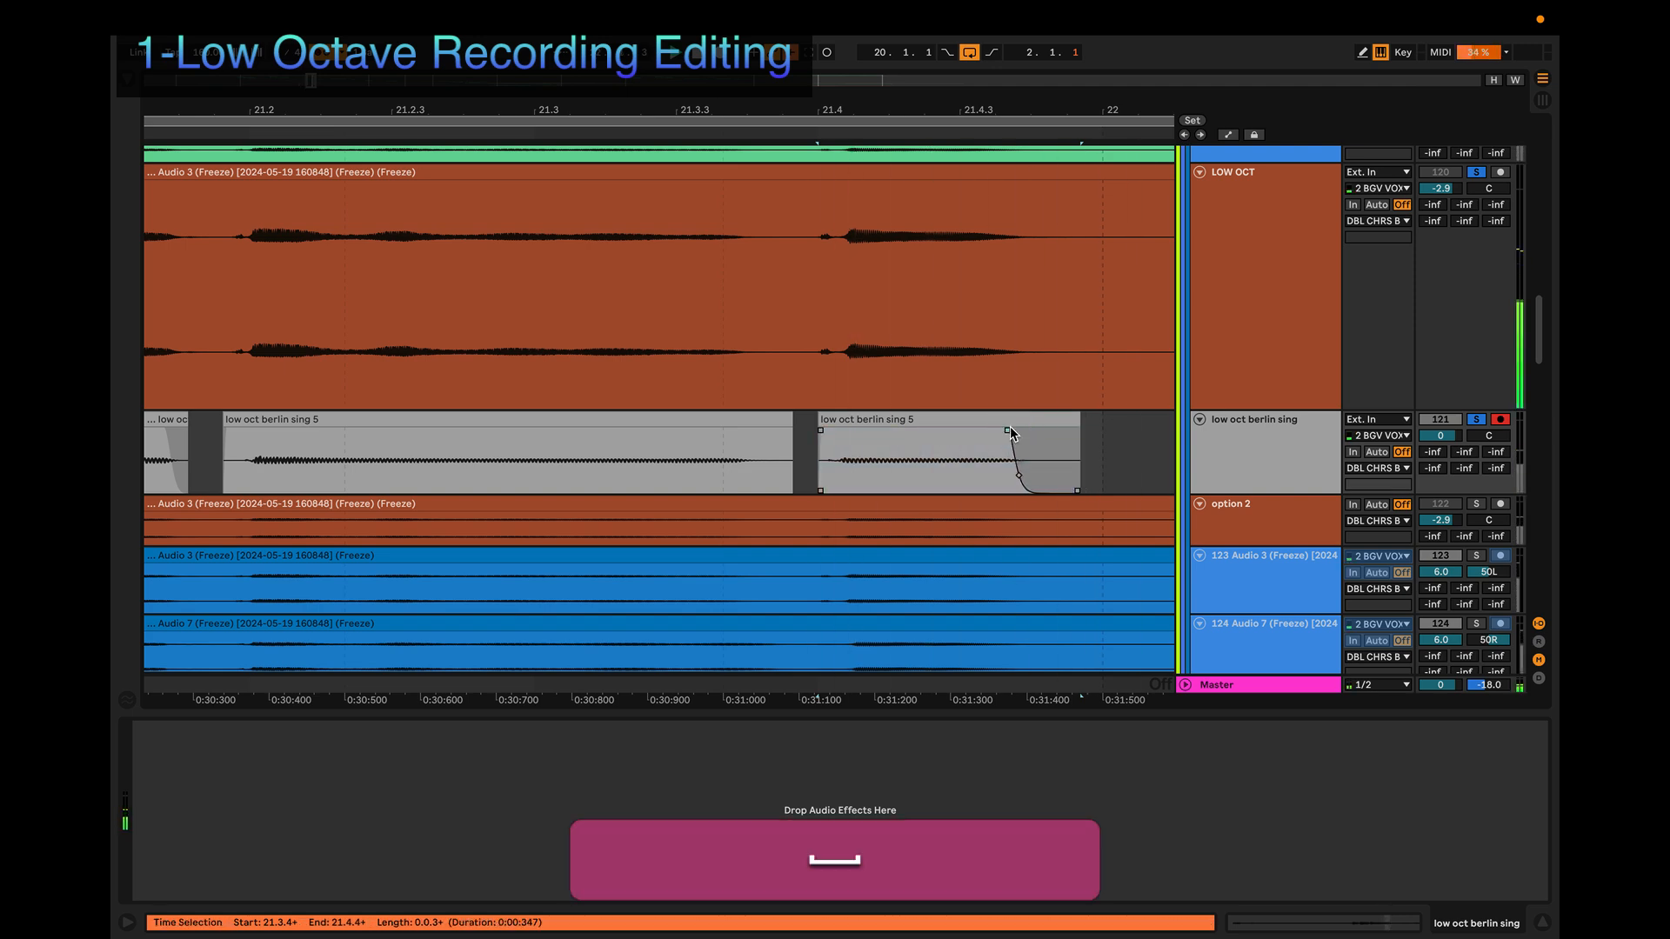
key("space")
Step: Add a steep curved fade-out to the end of the third low octave piece, starting shortly after 21.3.3
scroll(932, 422, "down", 10)
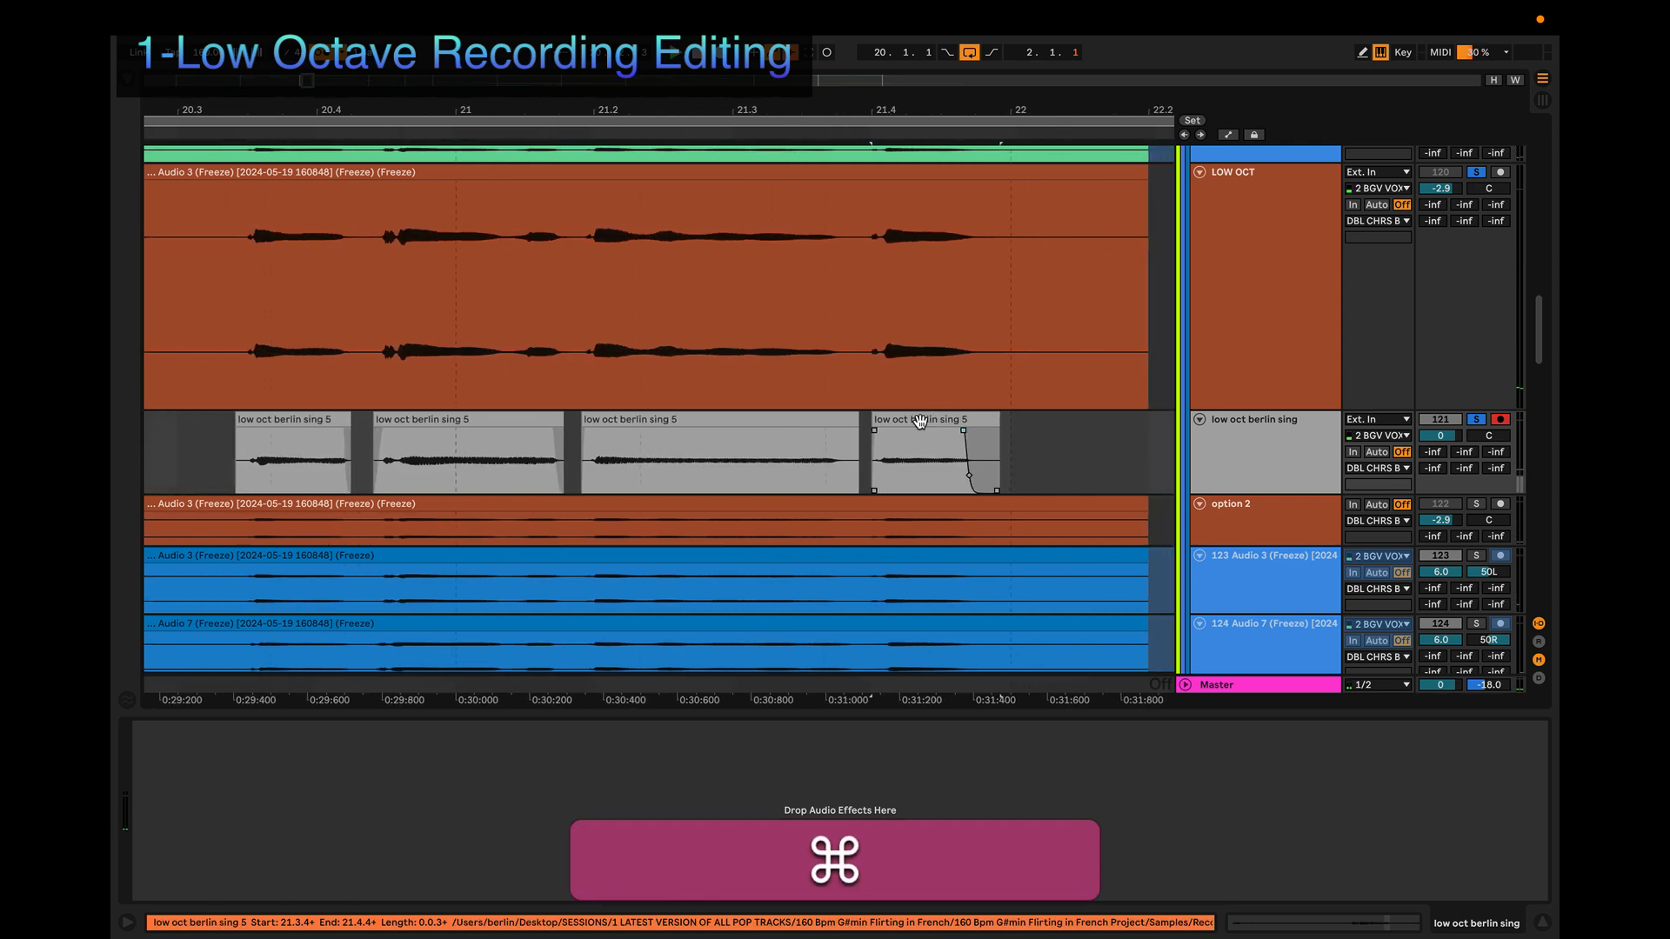
scroll(921, 422, "right", 5)
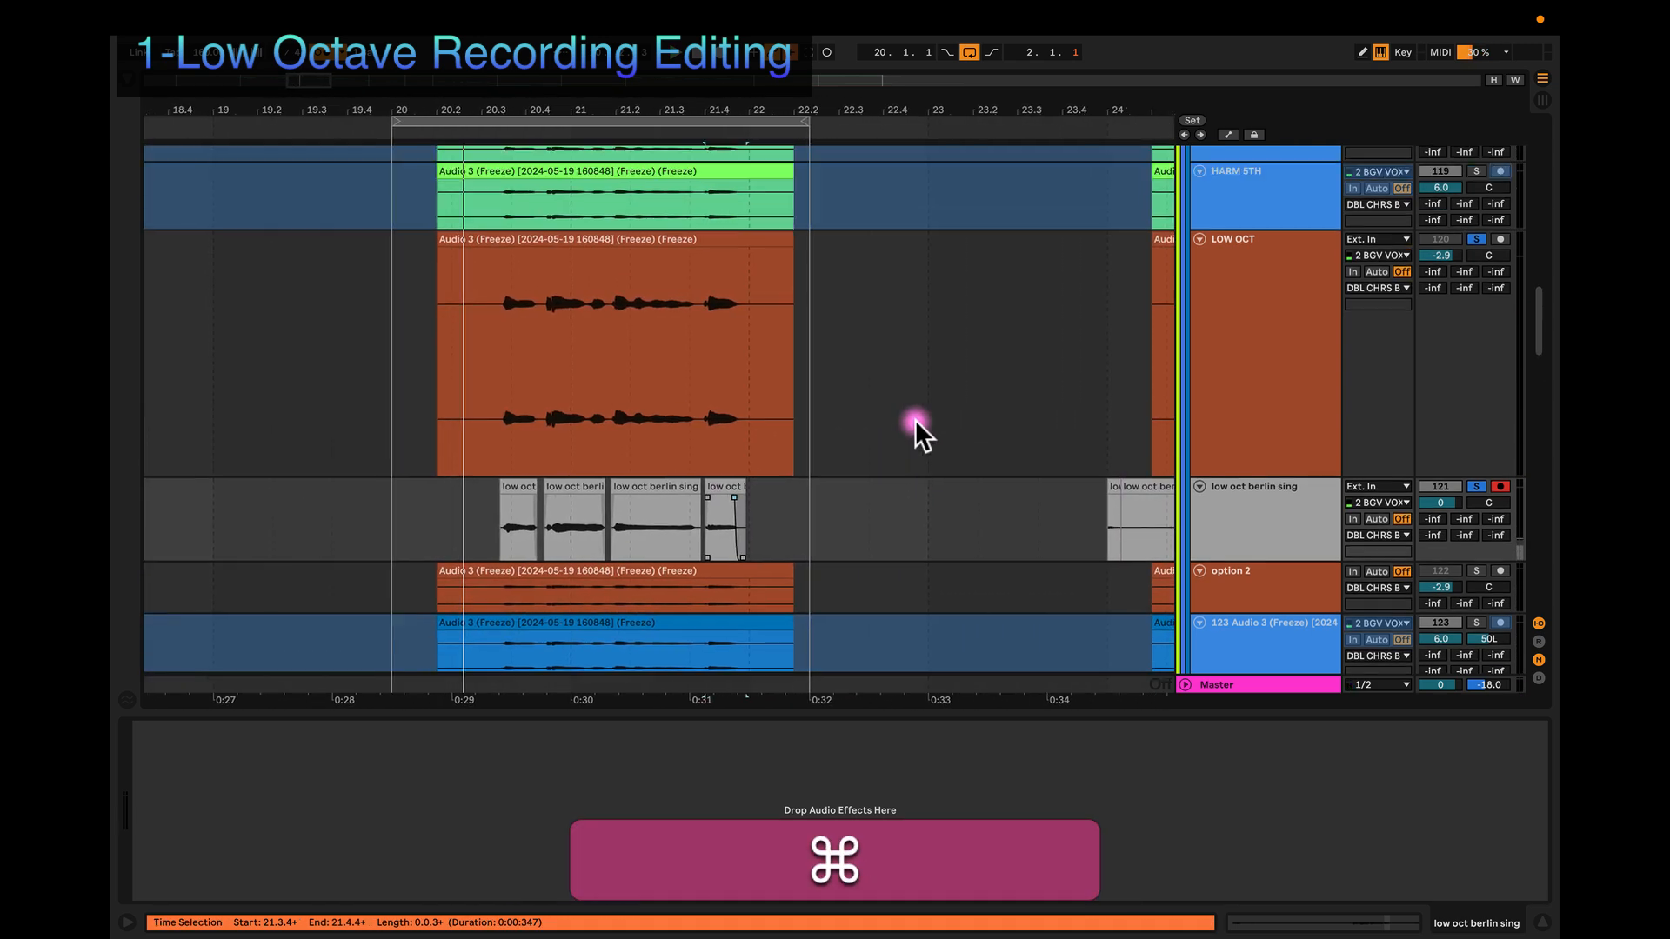
scroll(915, 420, "up", 1)
scroll(802, 476, "down", 2)
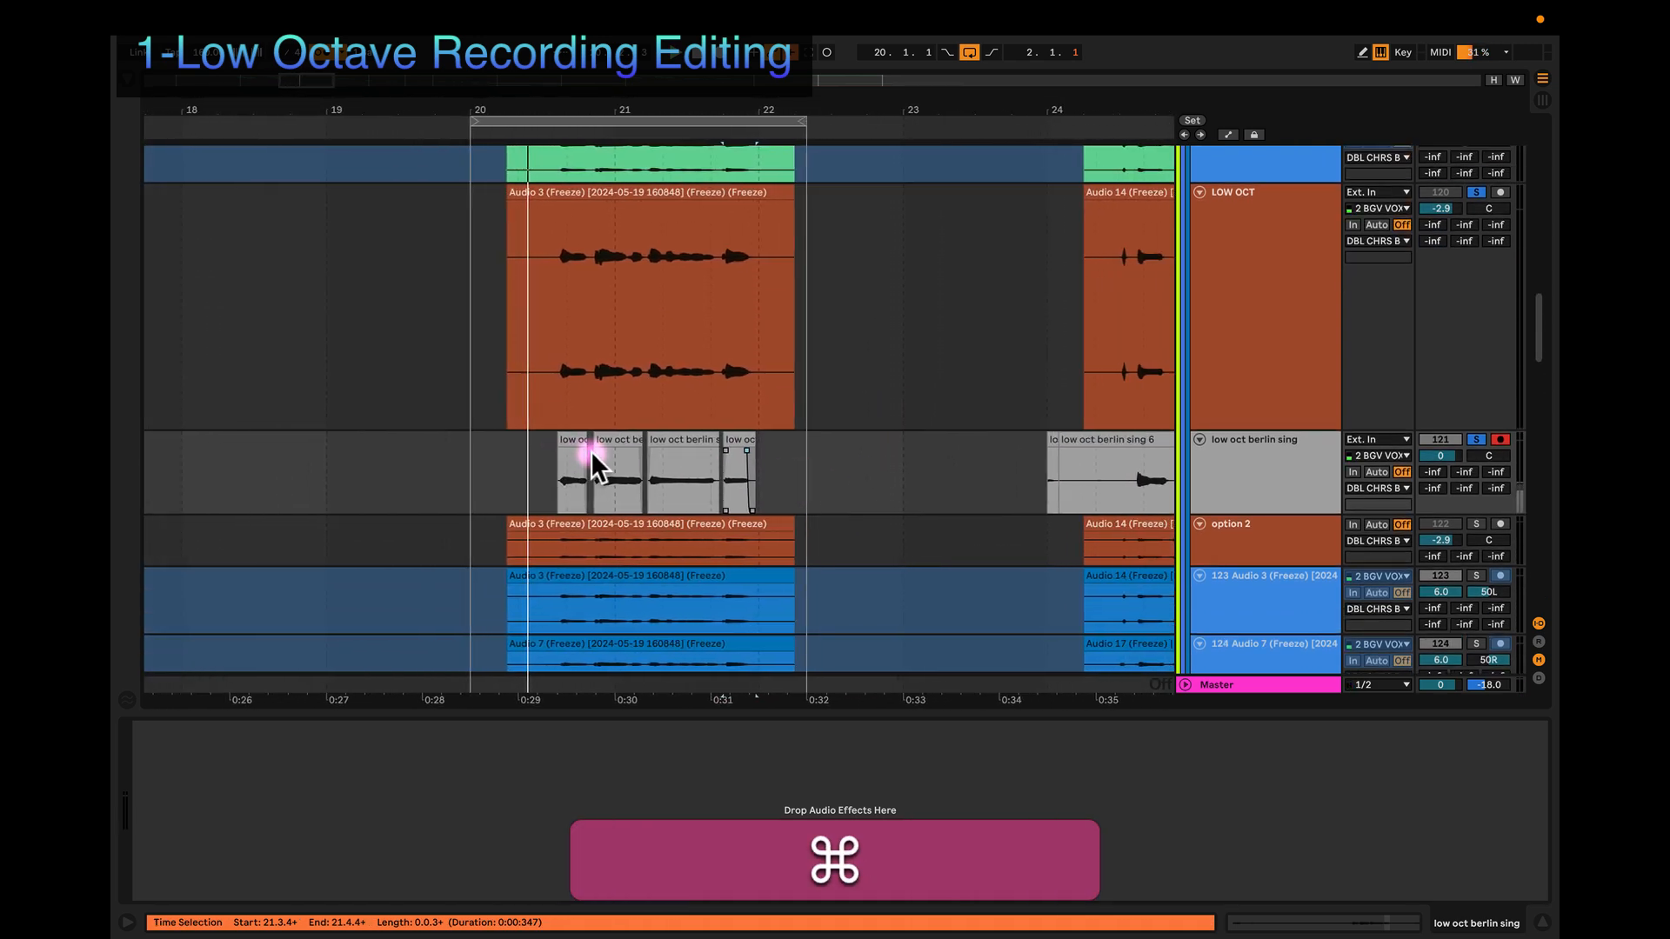
scroll(630, 451, "up", 10)
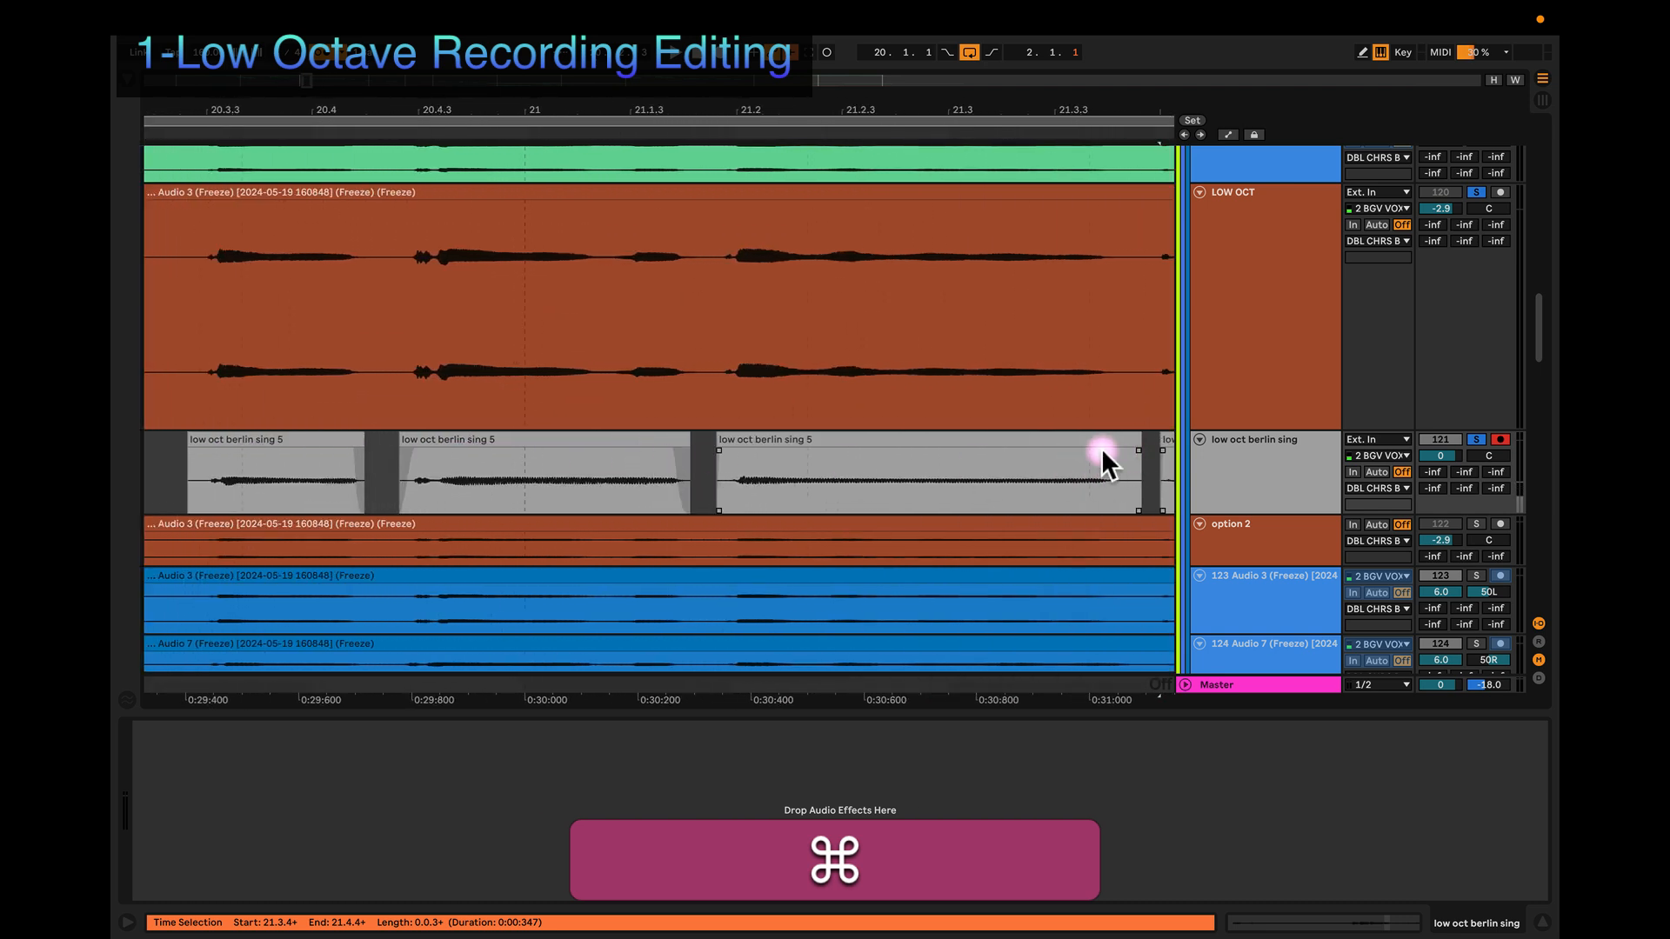
left_click_drag(1135, 450, 1083, 436)
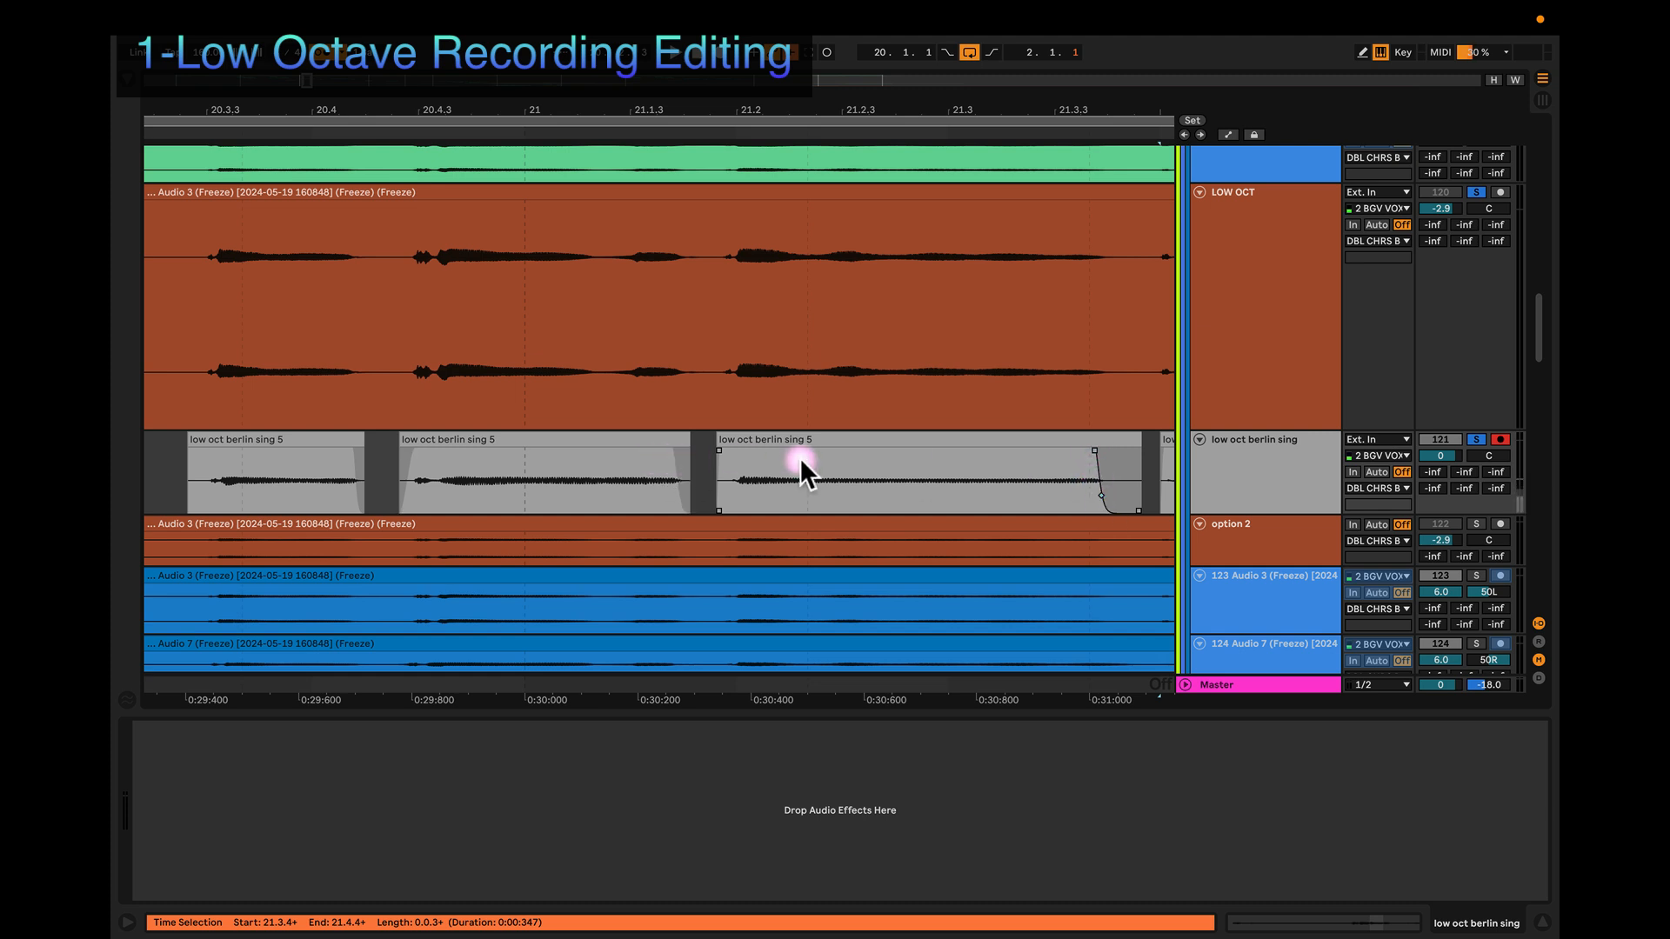
Step: Trim the second low octave piece's end to just after 21.1.4 and shorten its fade-out to match the LOW OCT waveform
scroll(801, 459, "left", 3)
left_click_drag(823, 447, 833, 445)
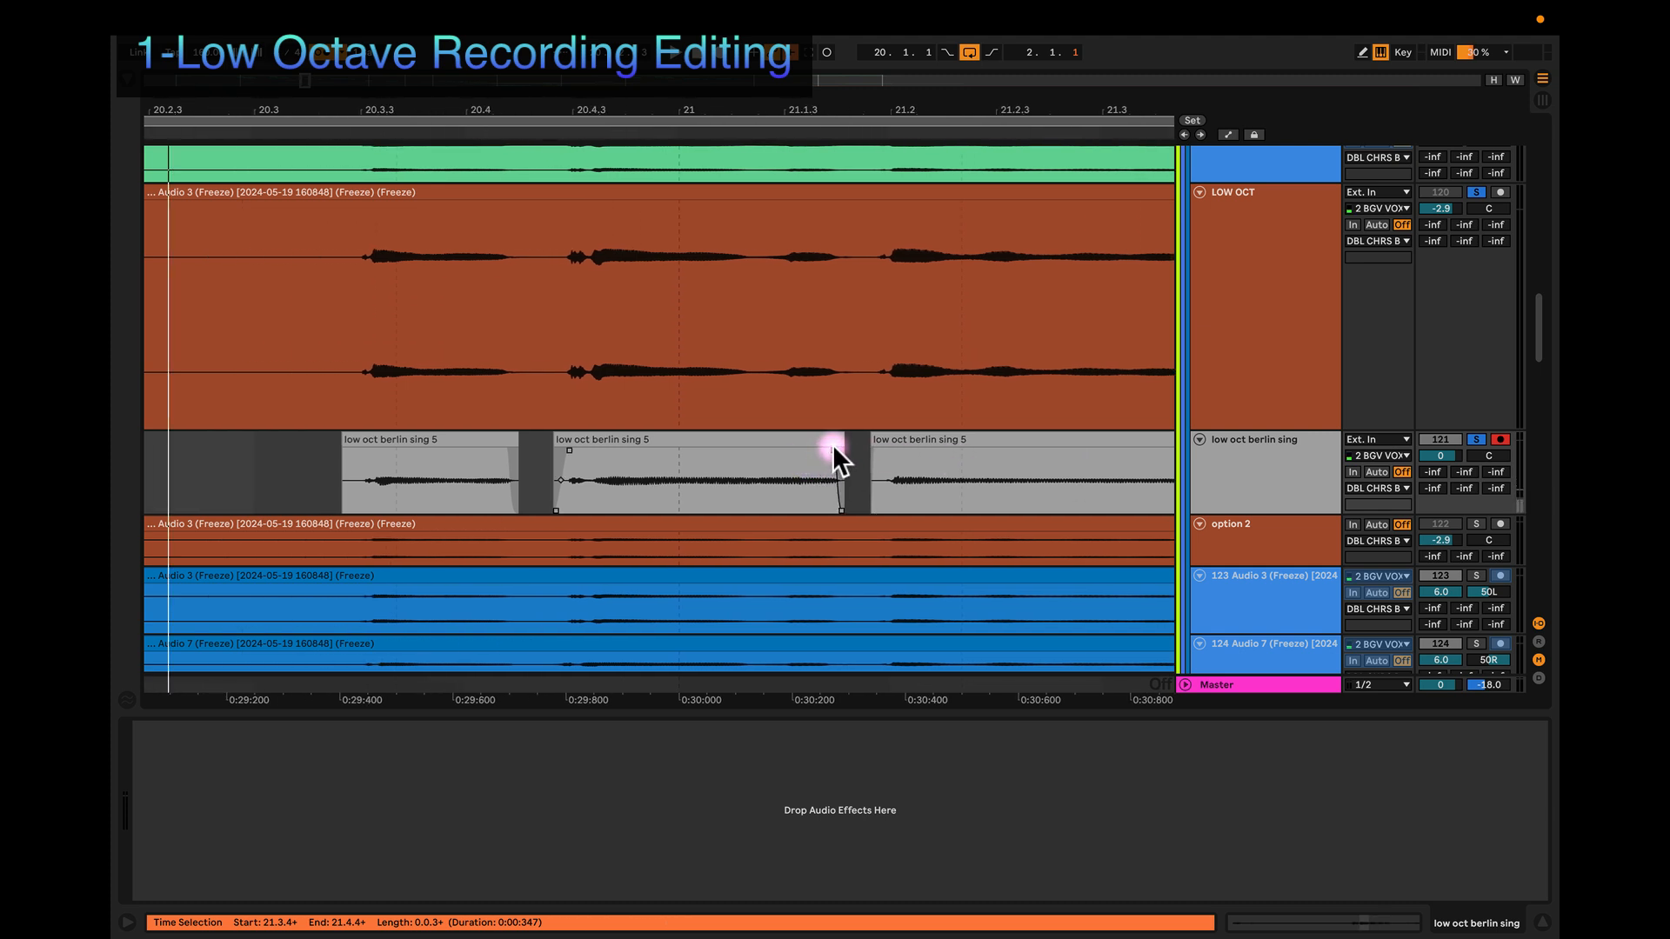
key("super")
scroll(814, 450, "up", 3)
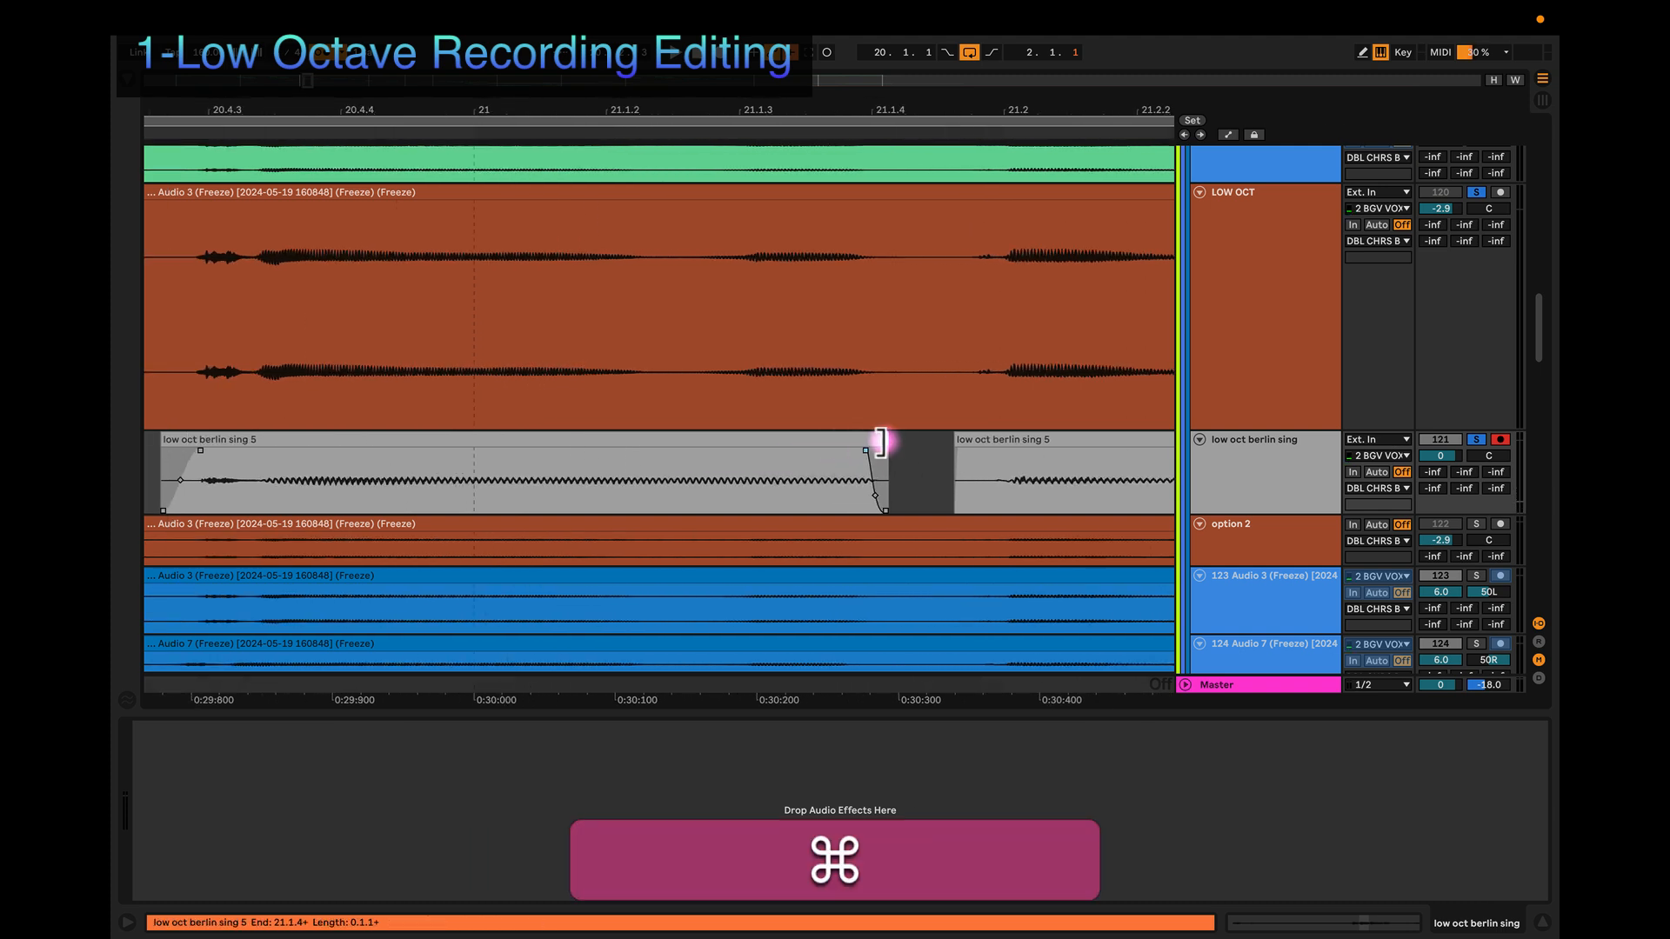
left_click(878, 442, "super")
left_click_drag(867, 444, 877, 442)
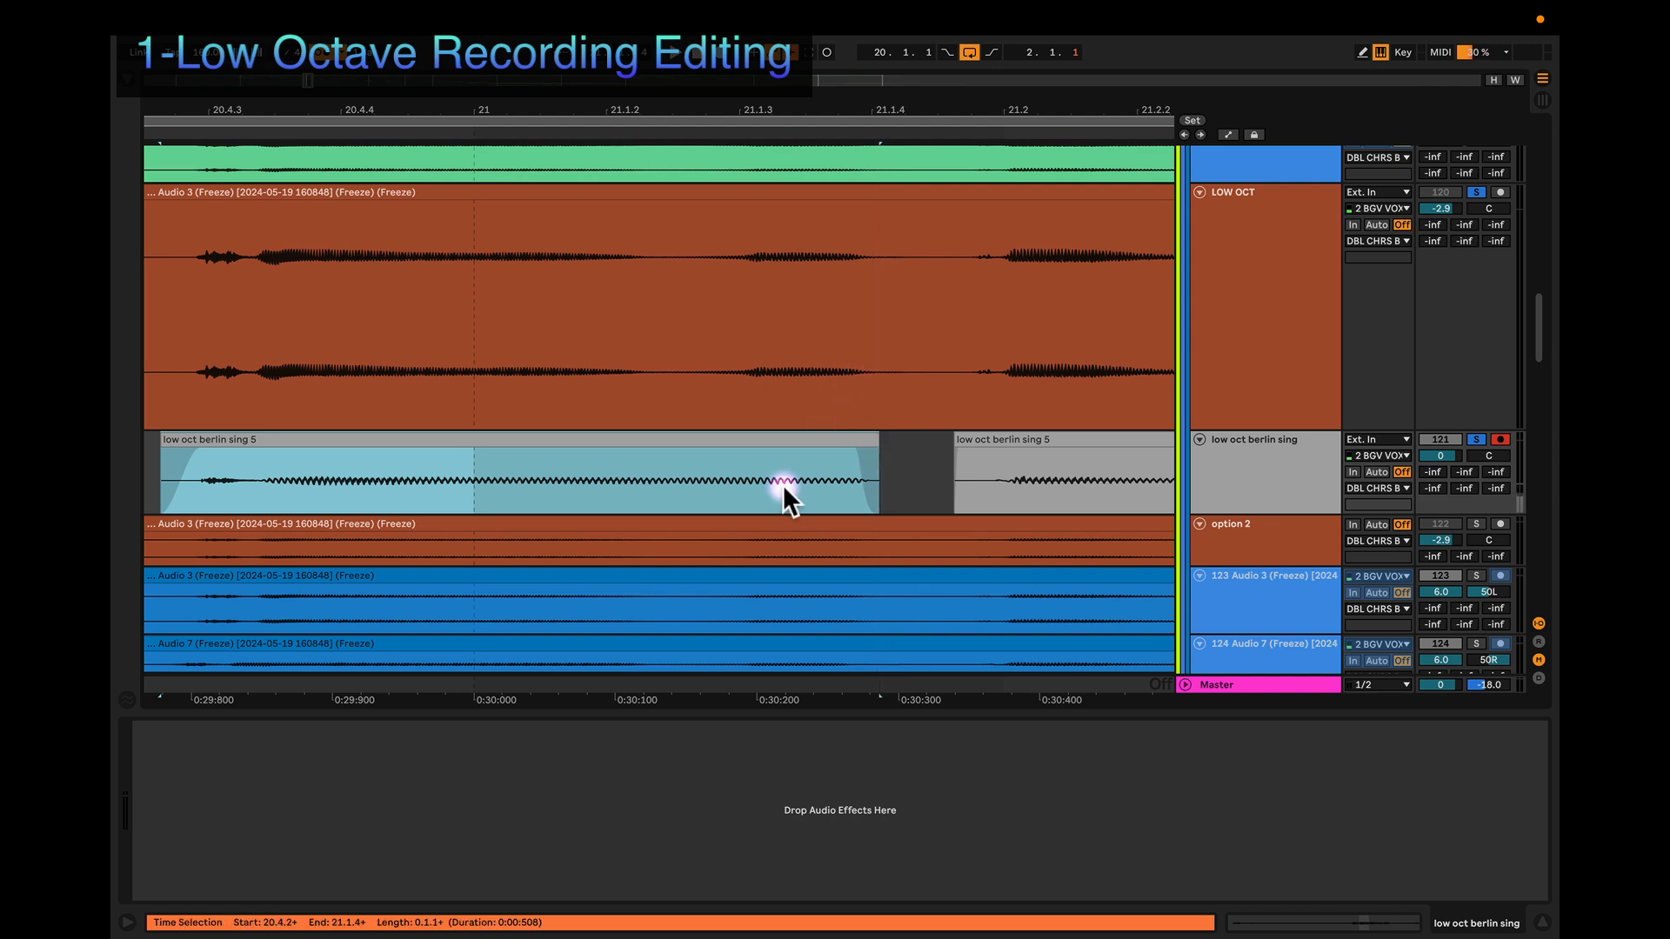
scroll(785, 480, "left", 3)
scroll(786, 473, "right", 2)
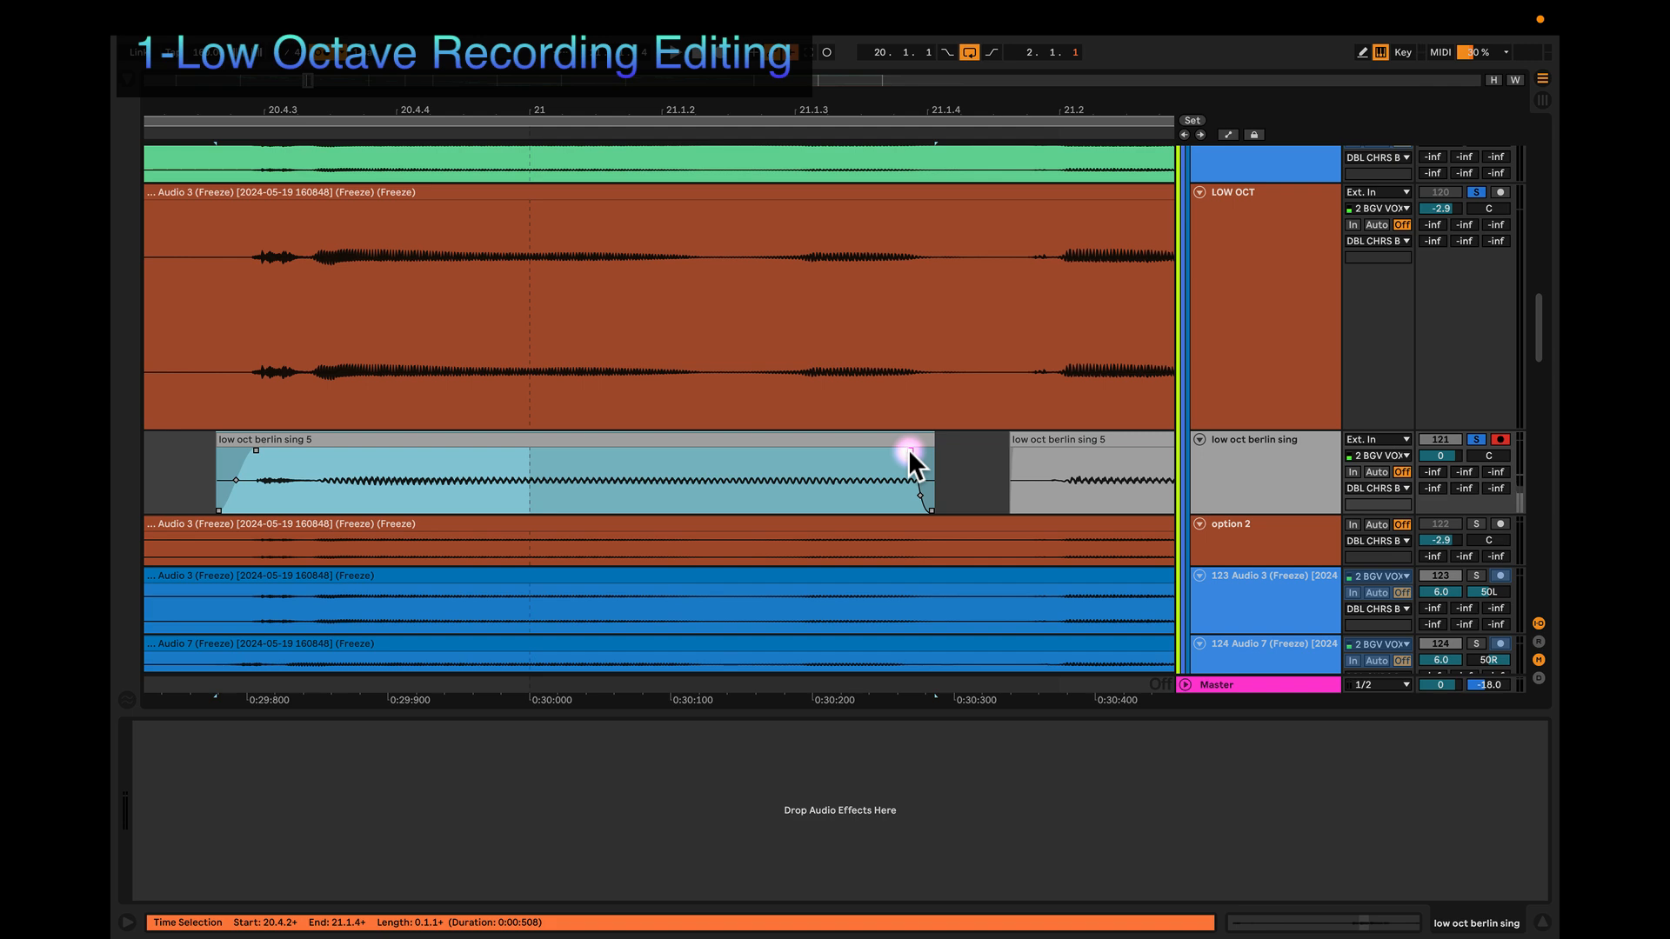
left_click_drag(910, 450, 916, 449)
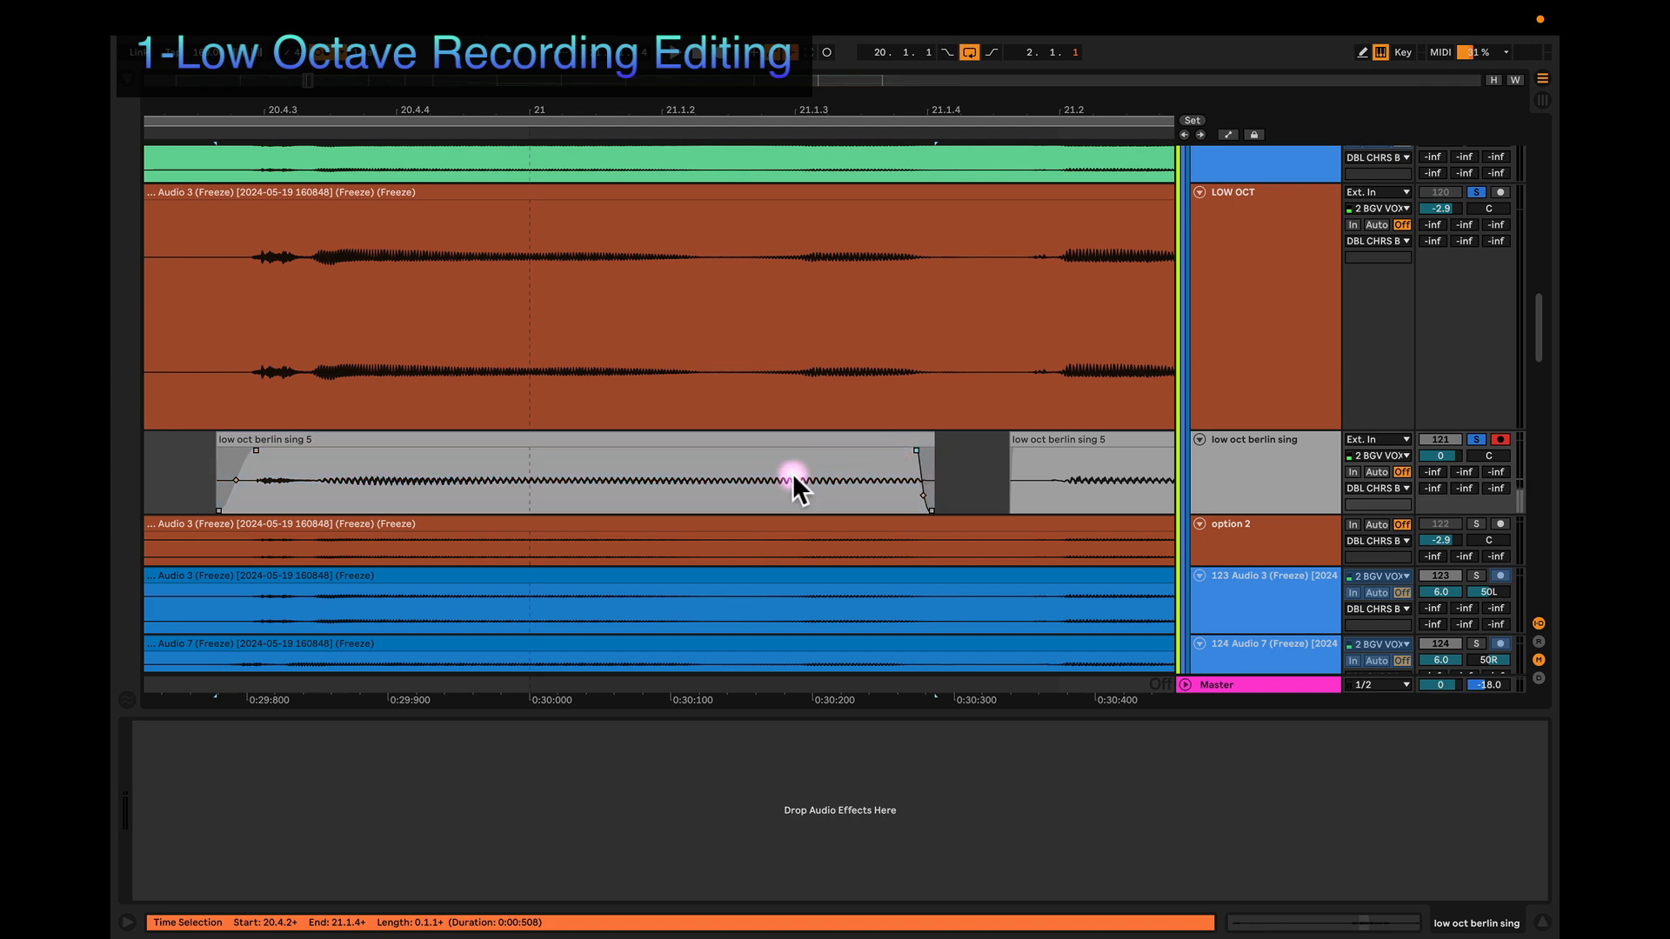
Step: Start the first low octave piece's fade-out slightly earlier and make its curve steeper
scroll(787, 474, "left", 5)
scroll(774, 473, "left", 1)
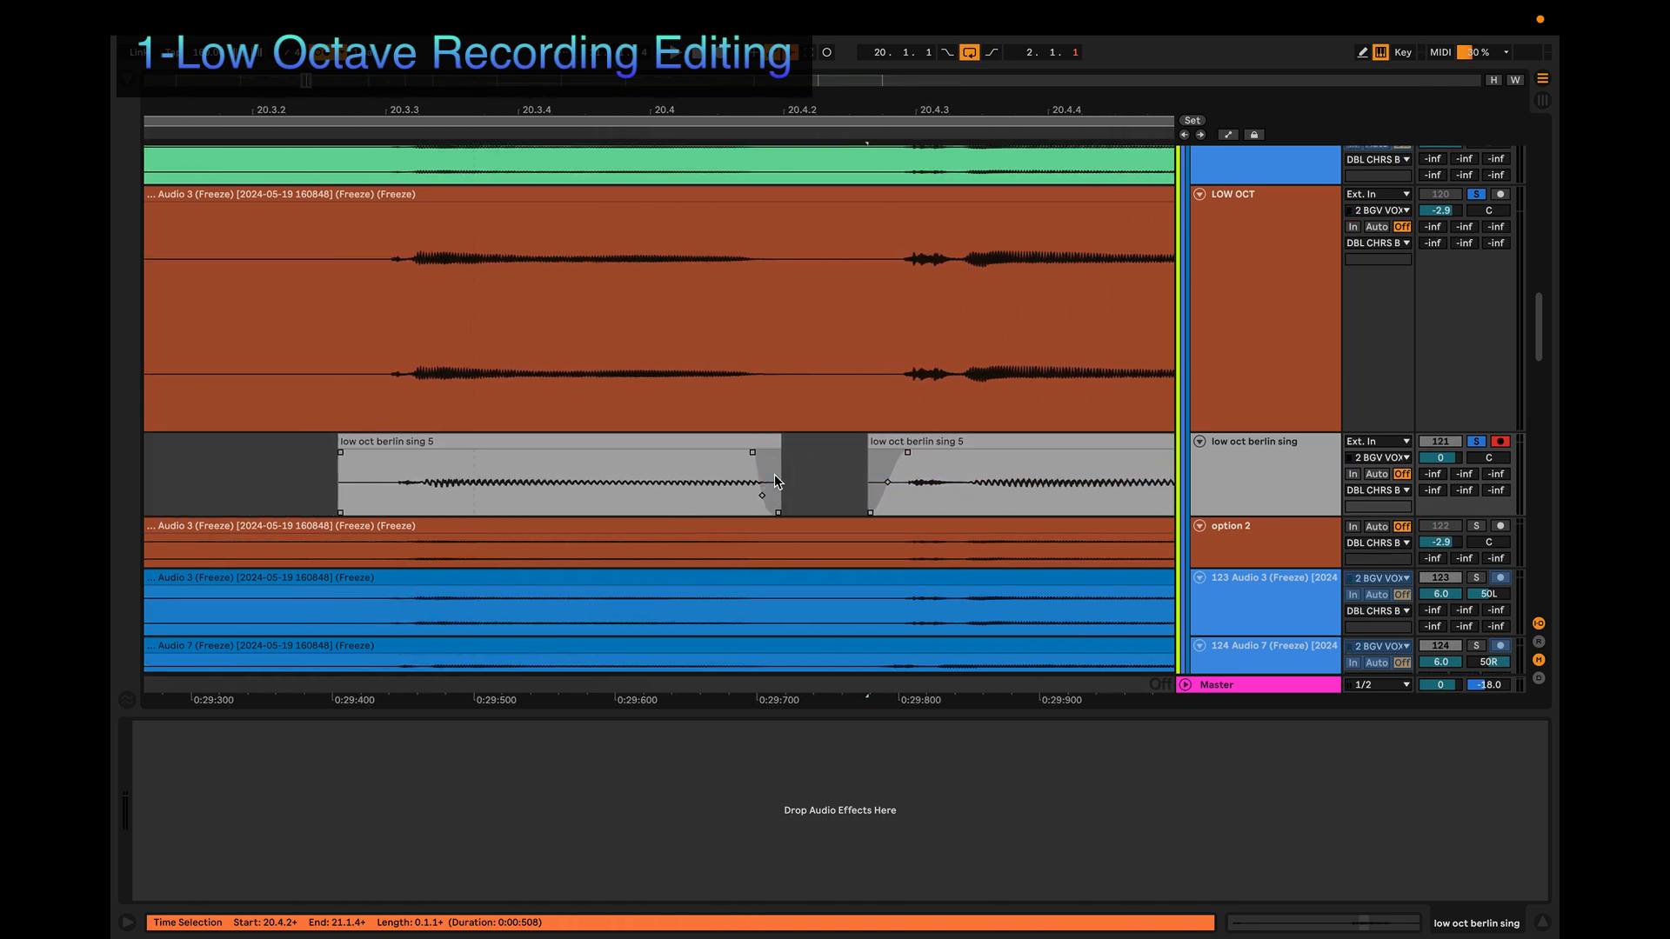
left_click_drag(750, 449, 739, 448)
scroll(750, 483, "left", 1)
left_click_drag(824, 494, 816, 518)
left_click(816, 520)
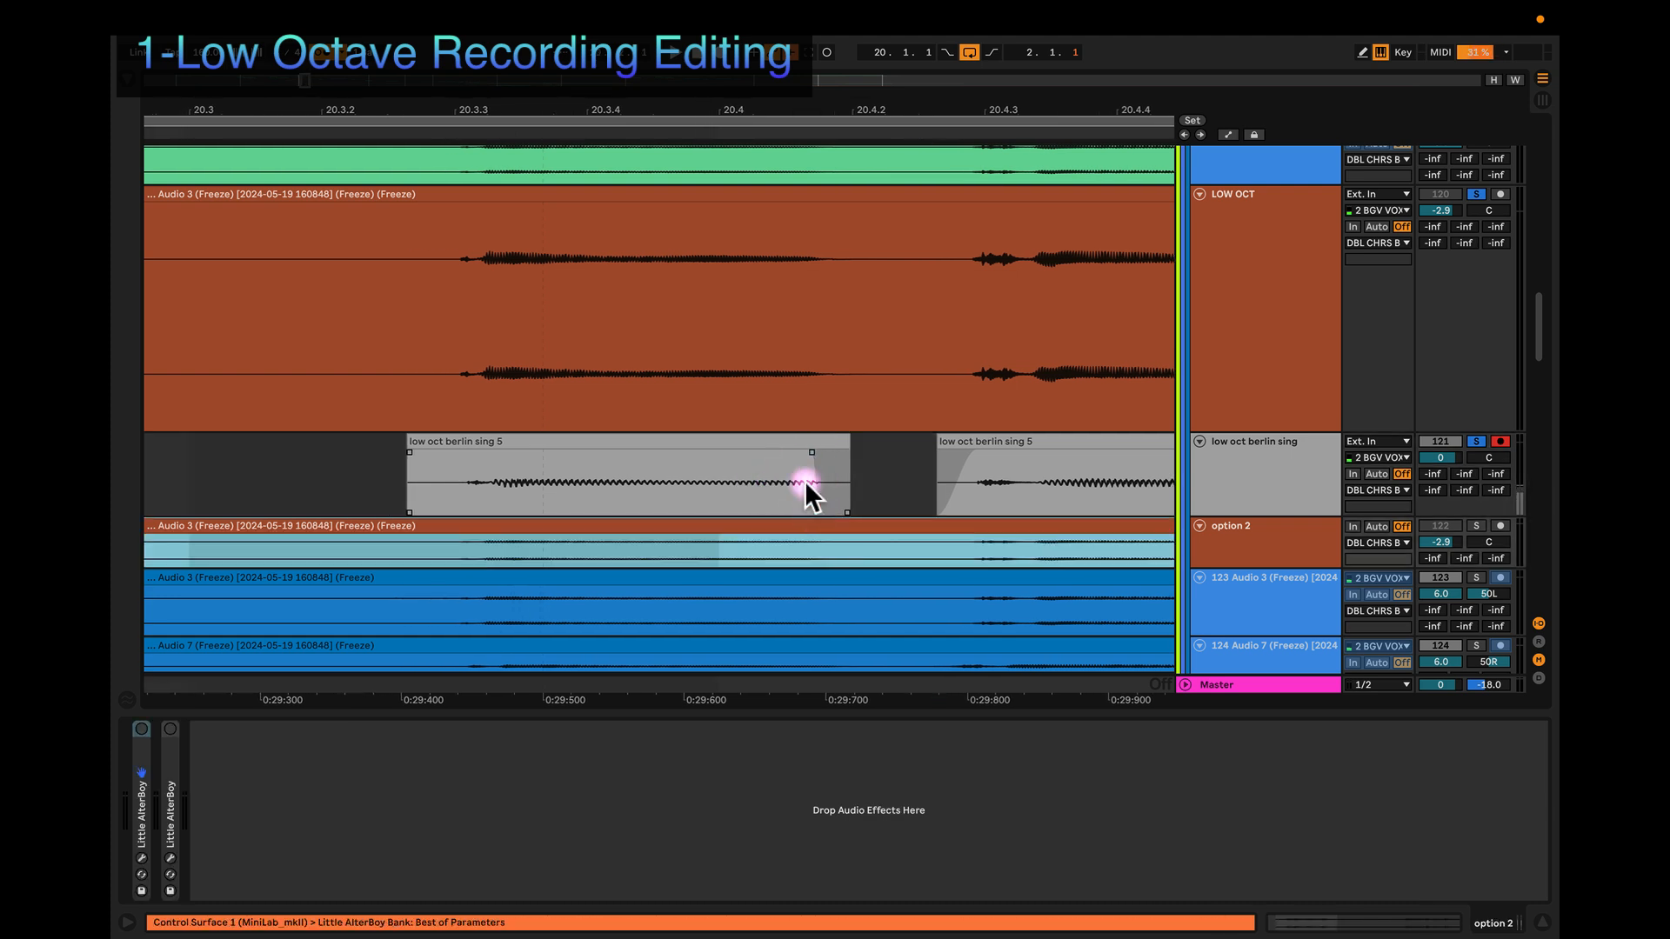
Step: Shift the first low octave piece slightly earlier to match the LOW OCT waveform, then extend its end and move its fade-out slightly later
left_click(742, 441)
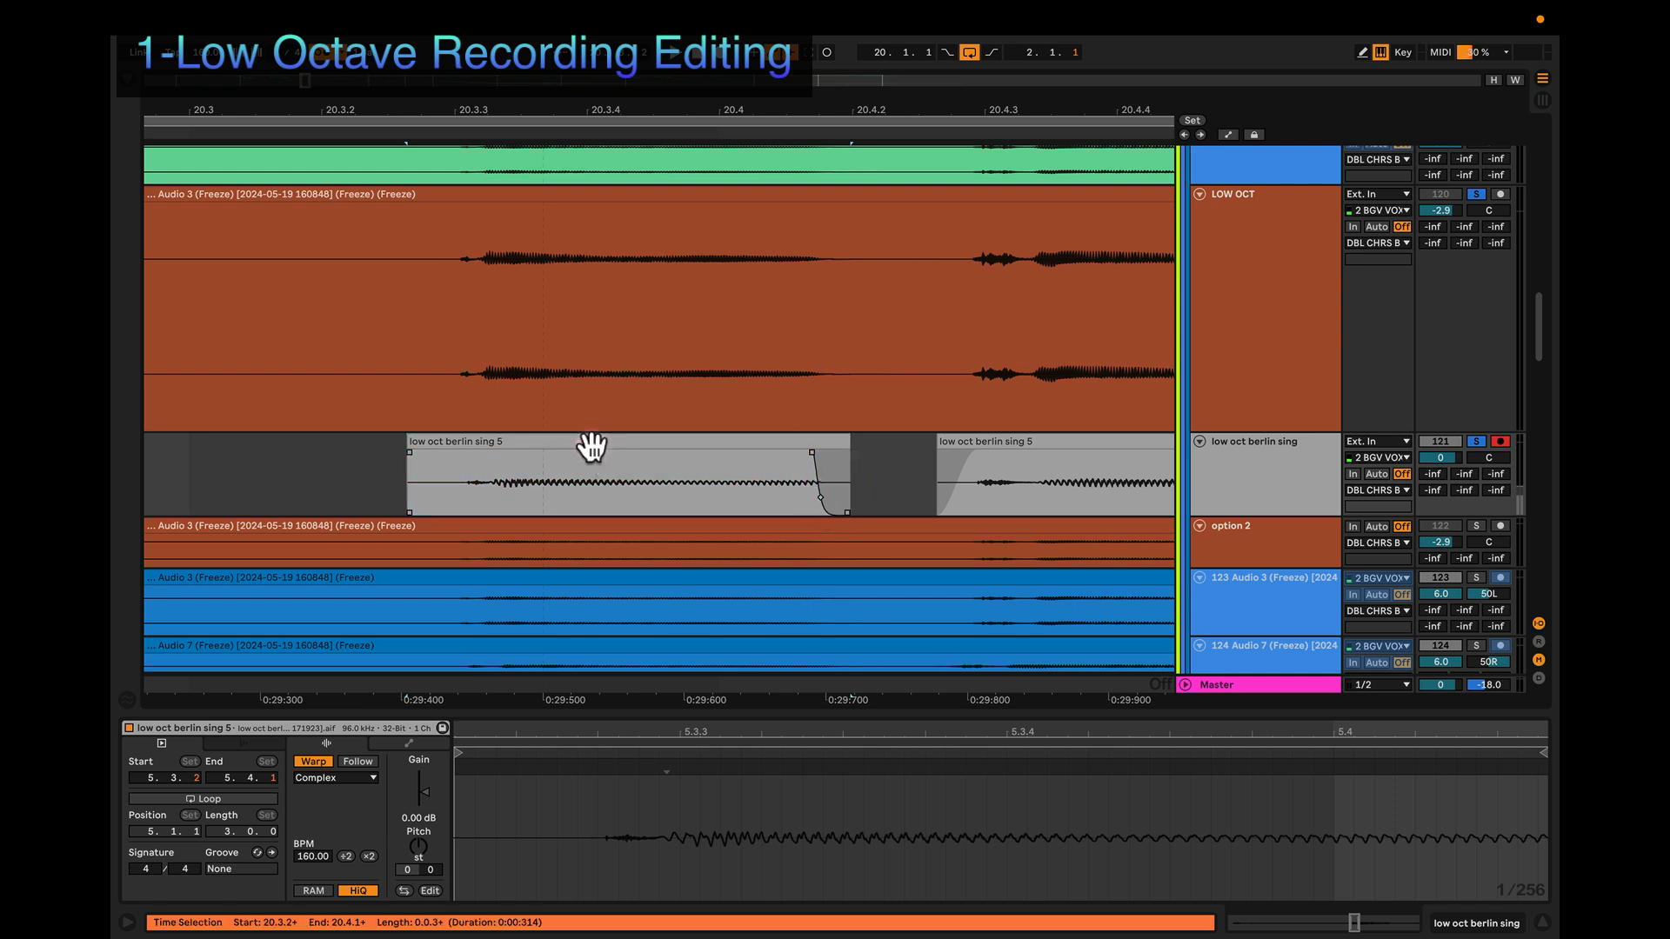
scroll(503, 473, "left", 3)
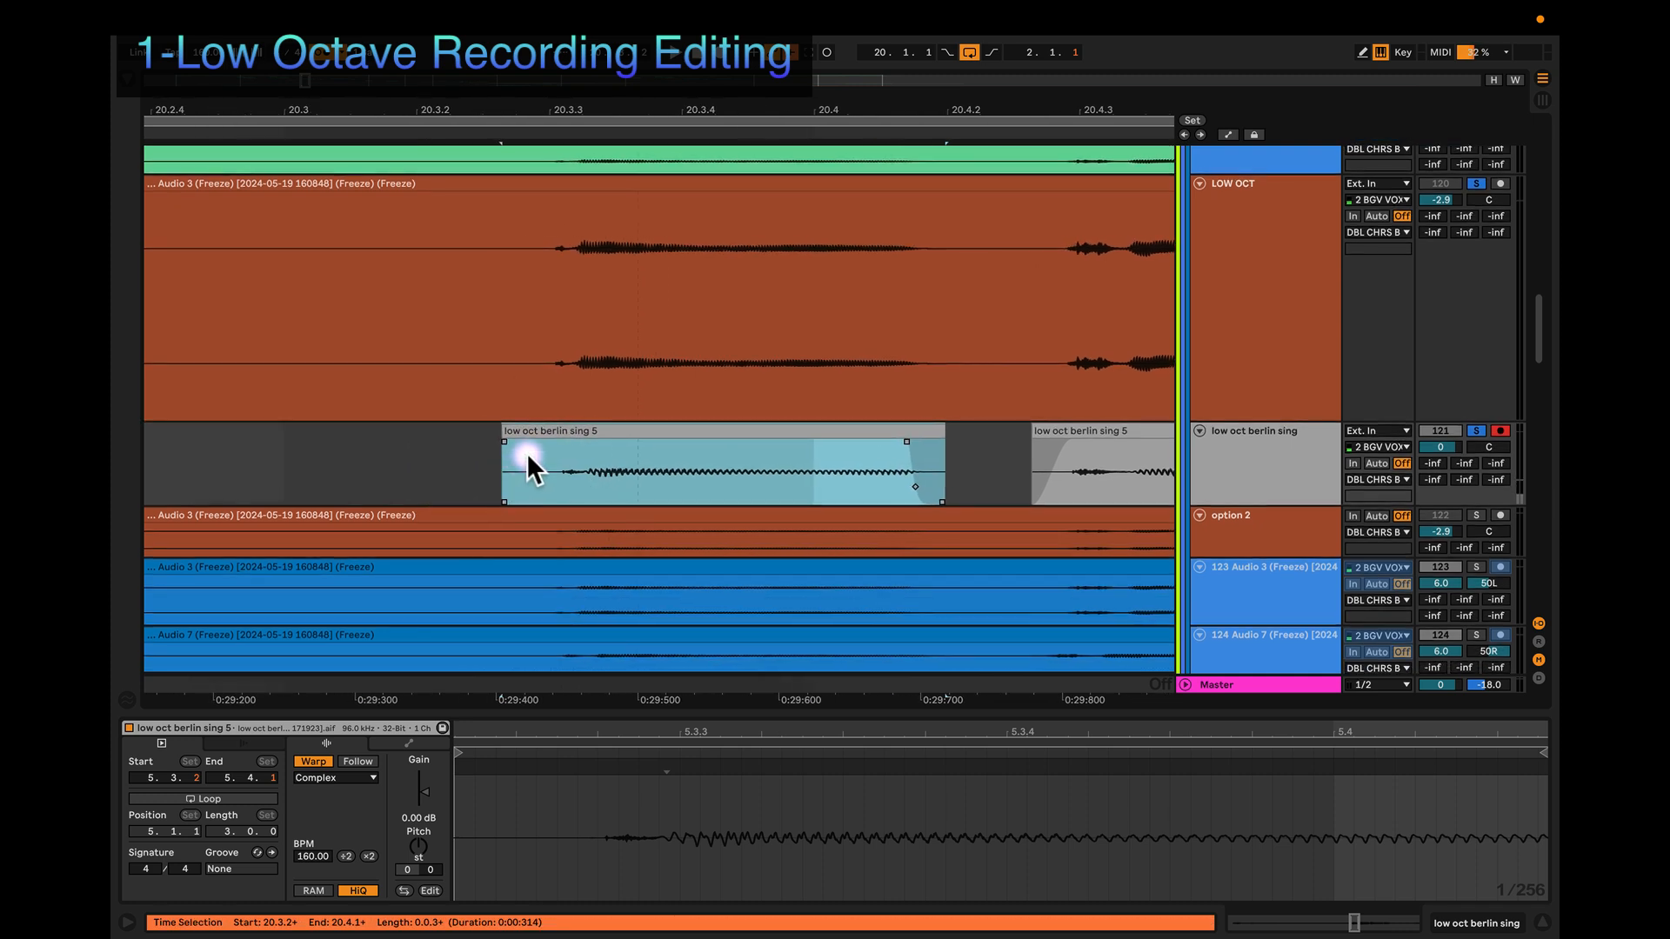
left_click_drag(580, 436, 573, 433)
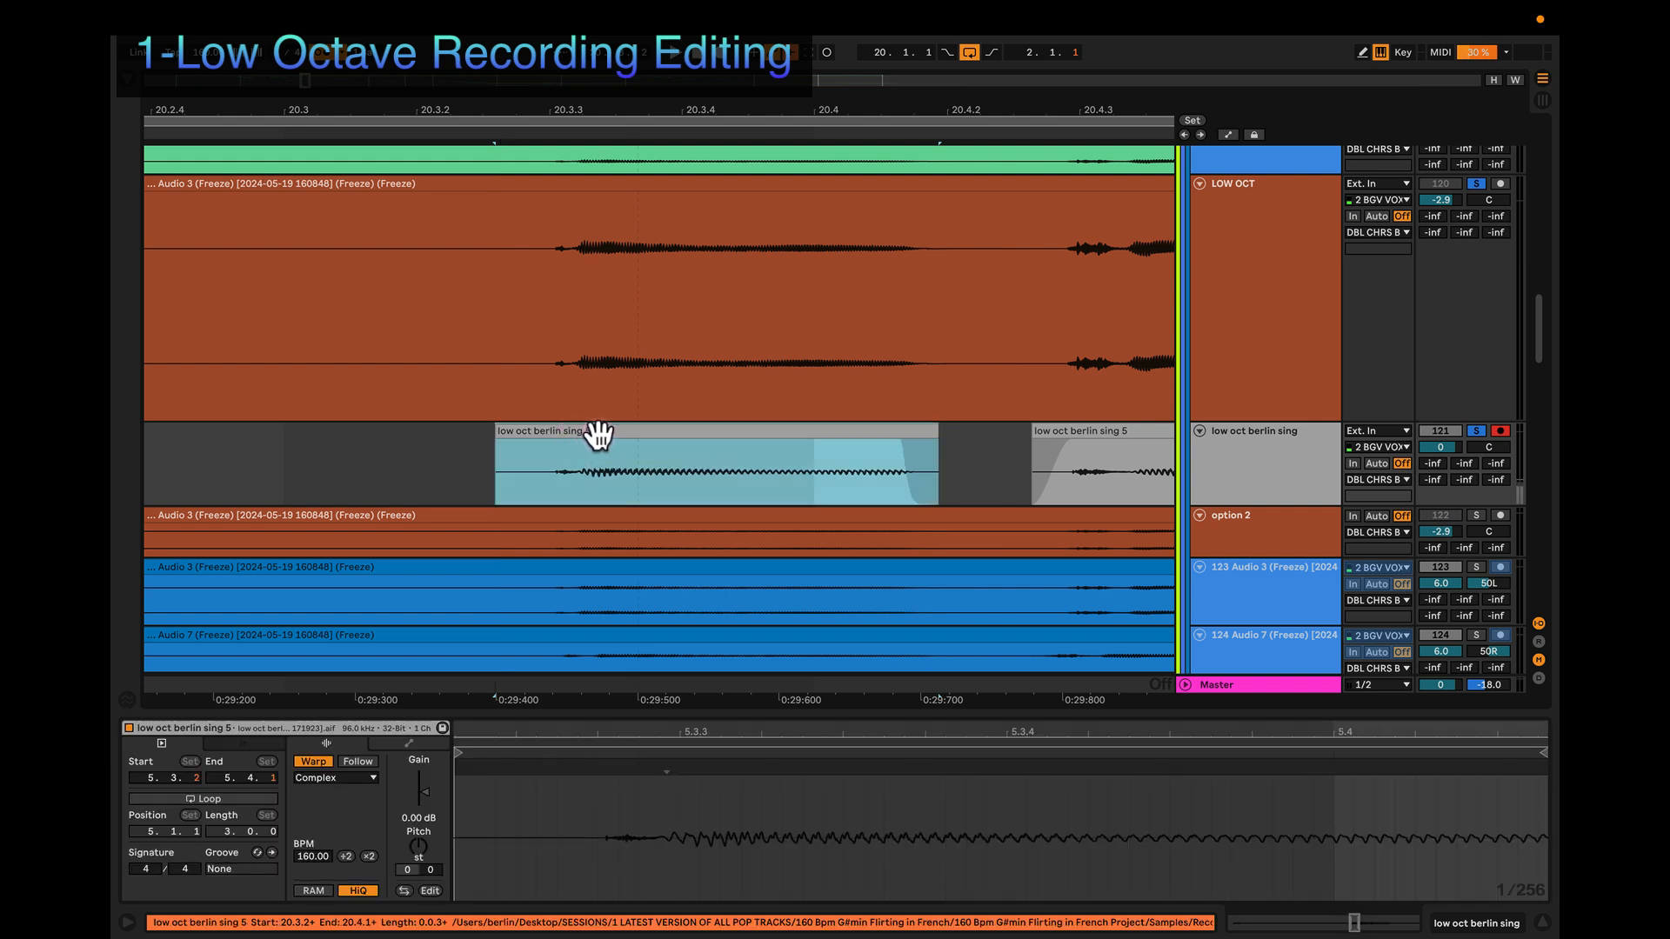
left_click(774, 450)
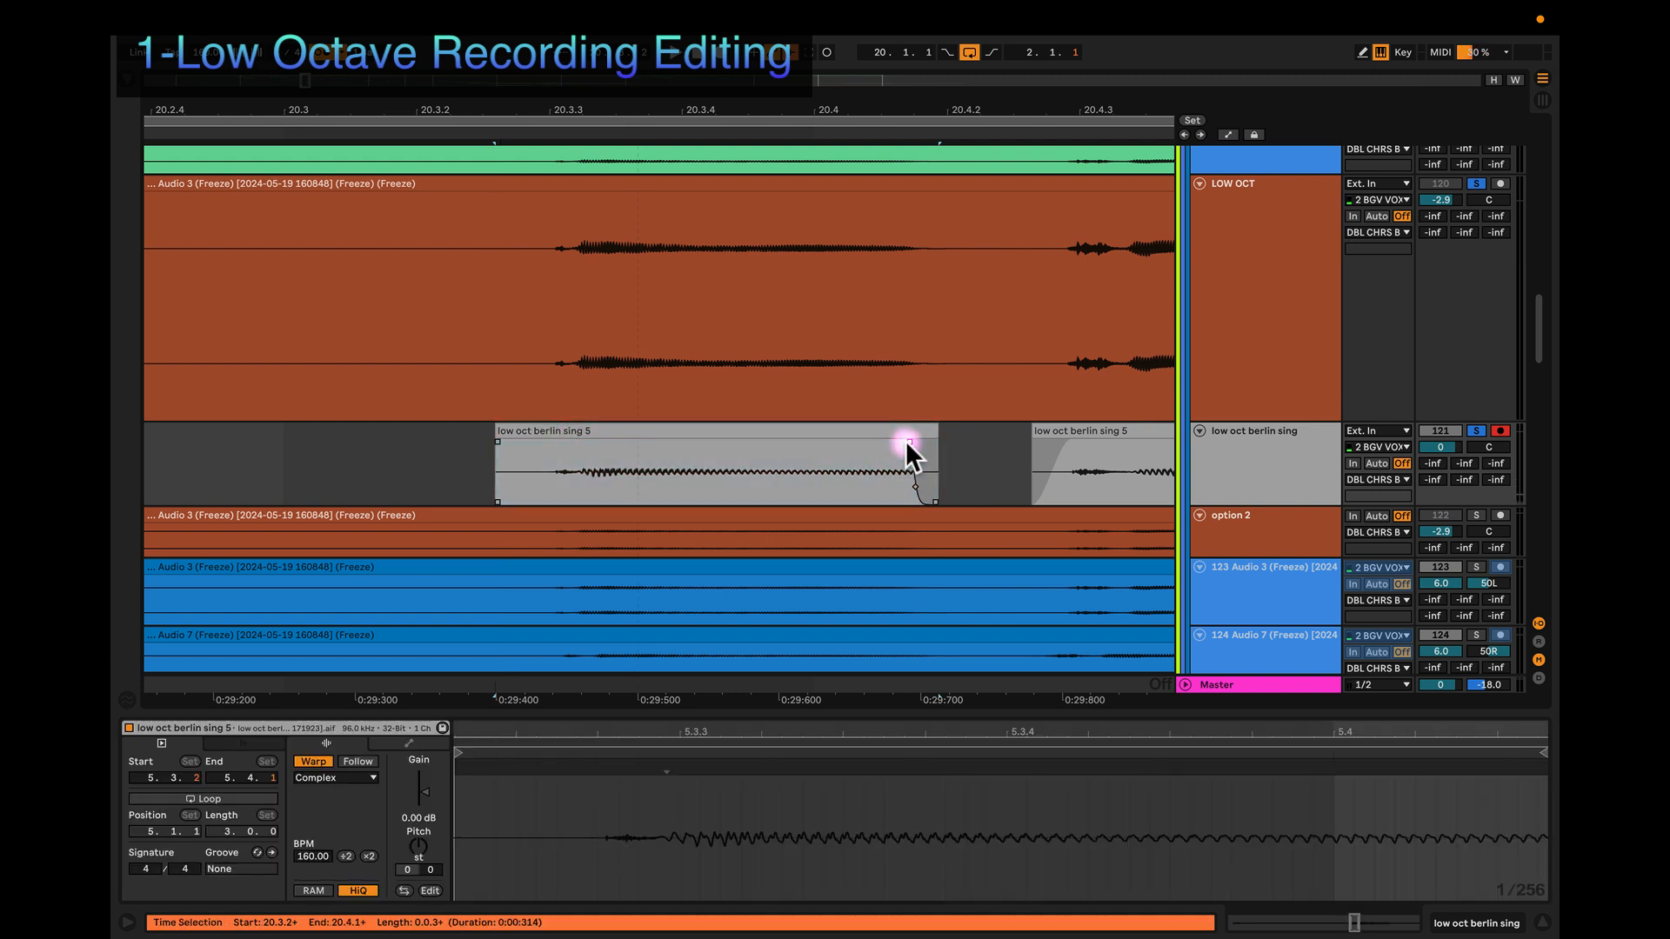
left_click_drag(937, 432, 911, 440)
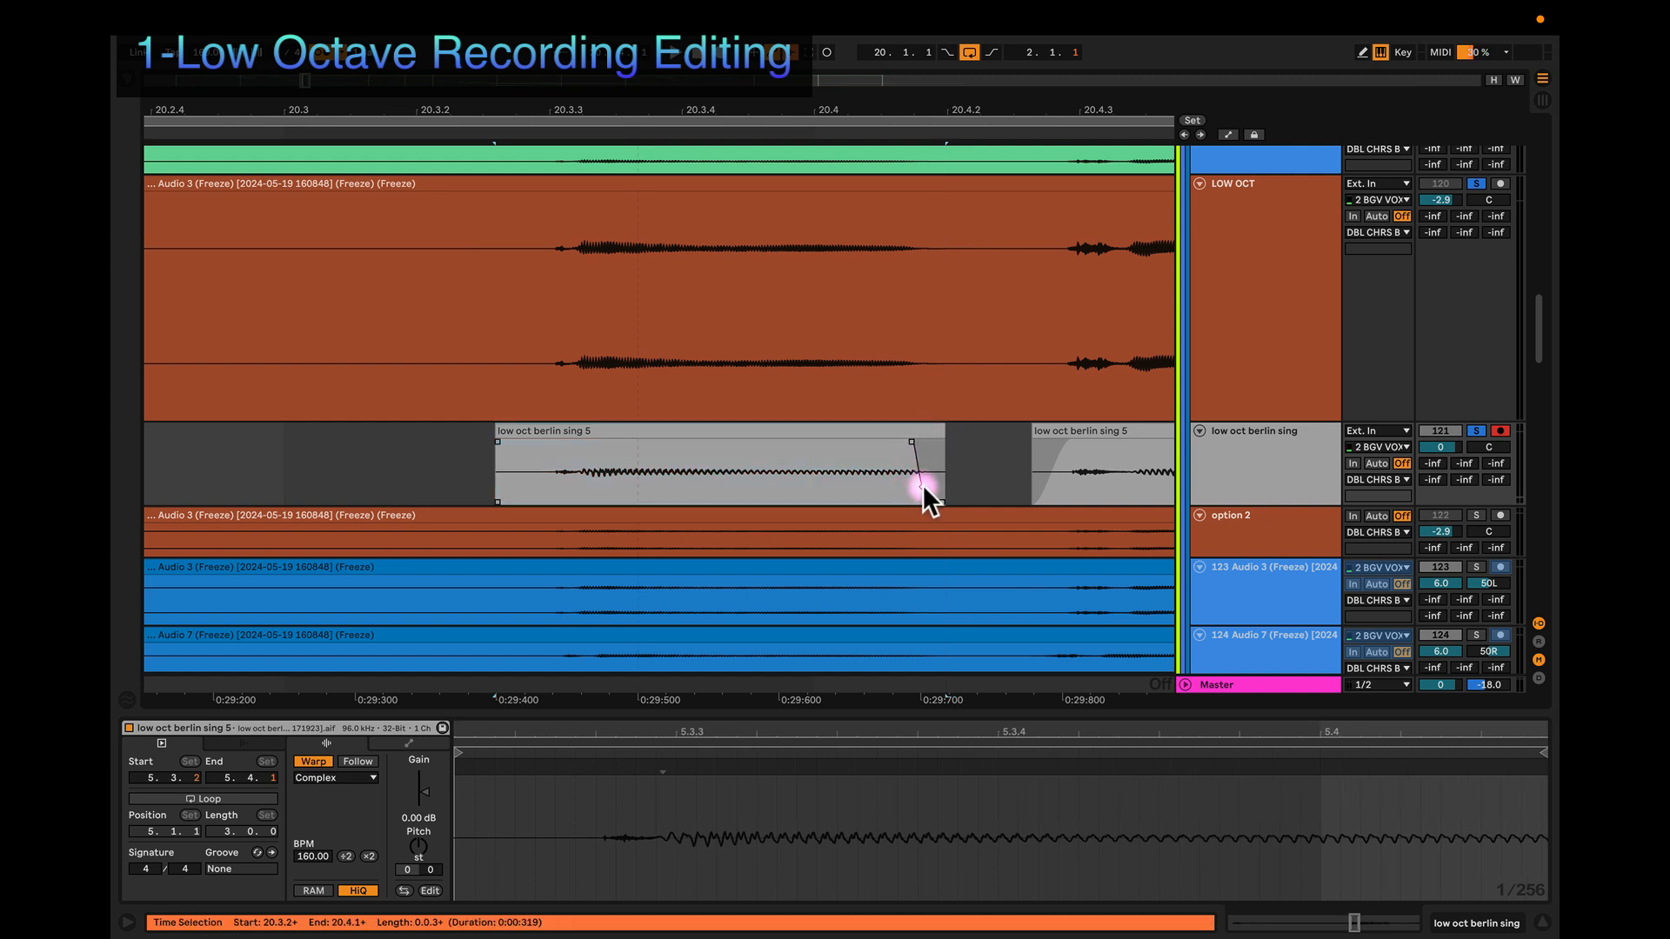
left_click_drag(920, 484, 877, 478)
scroll(802, 466, "down", 6, "super")
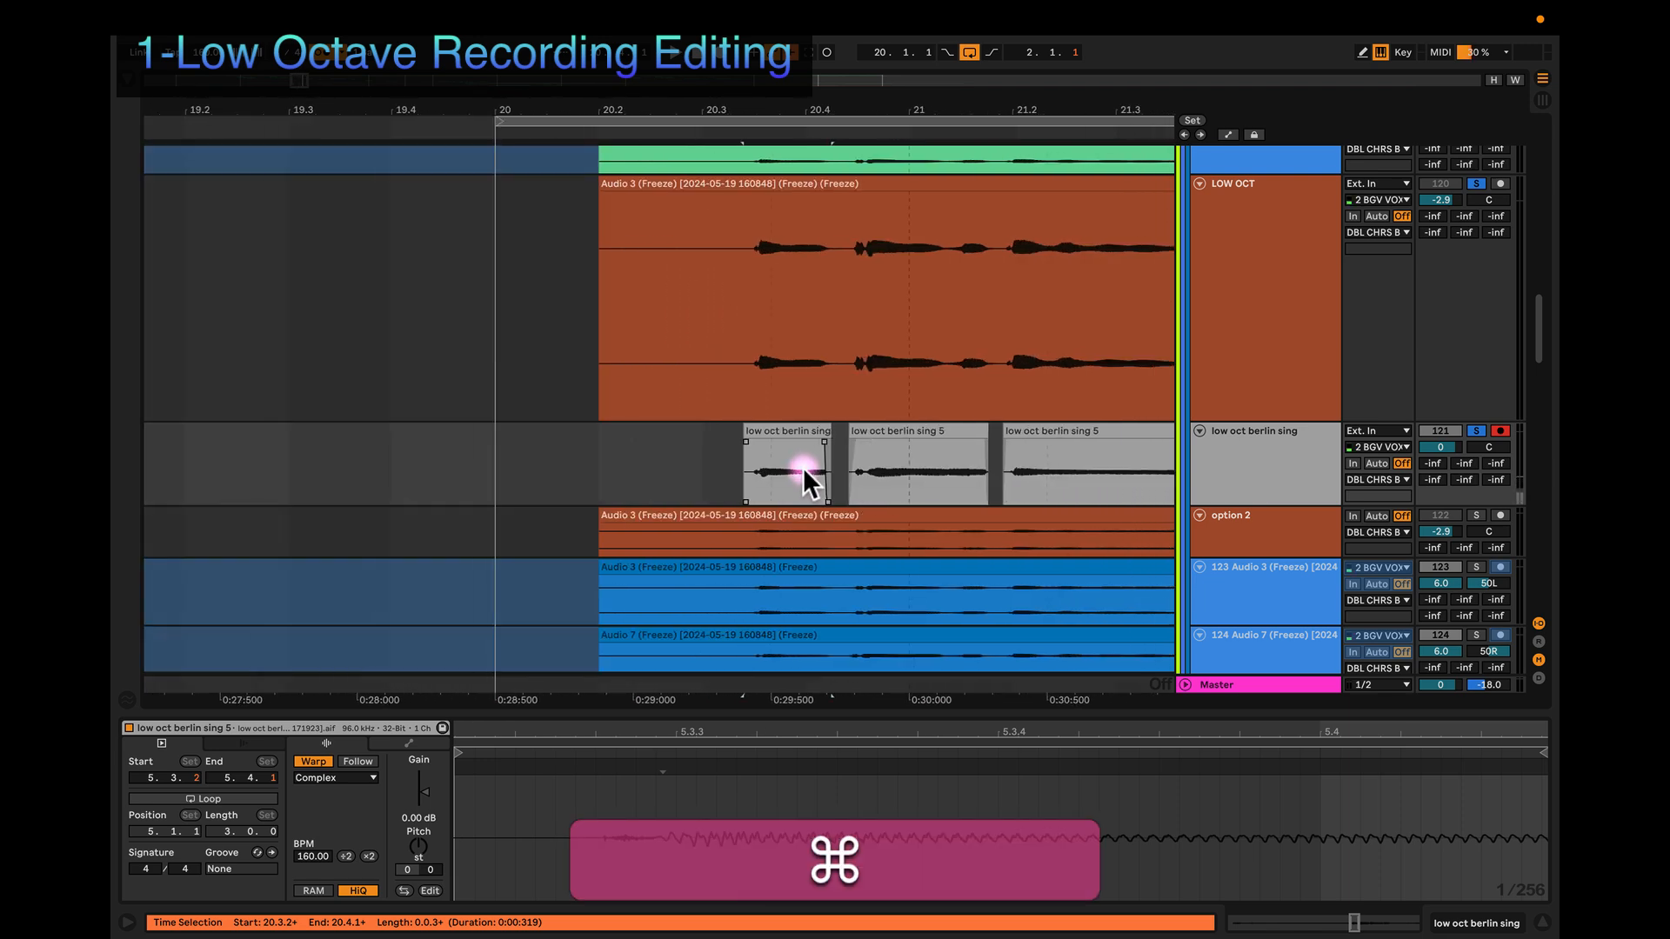
scroll(802, 468, "down", 6, "super")
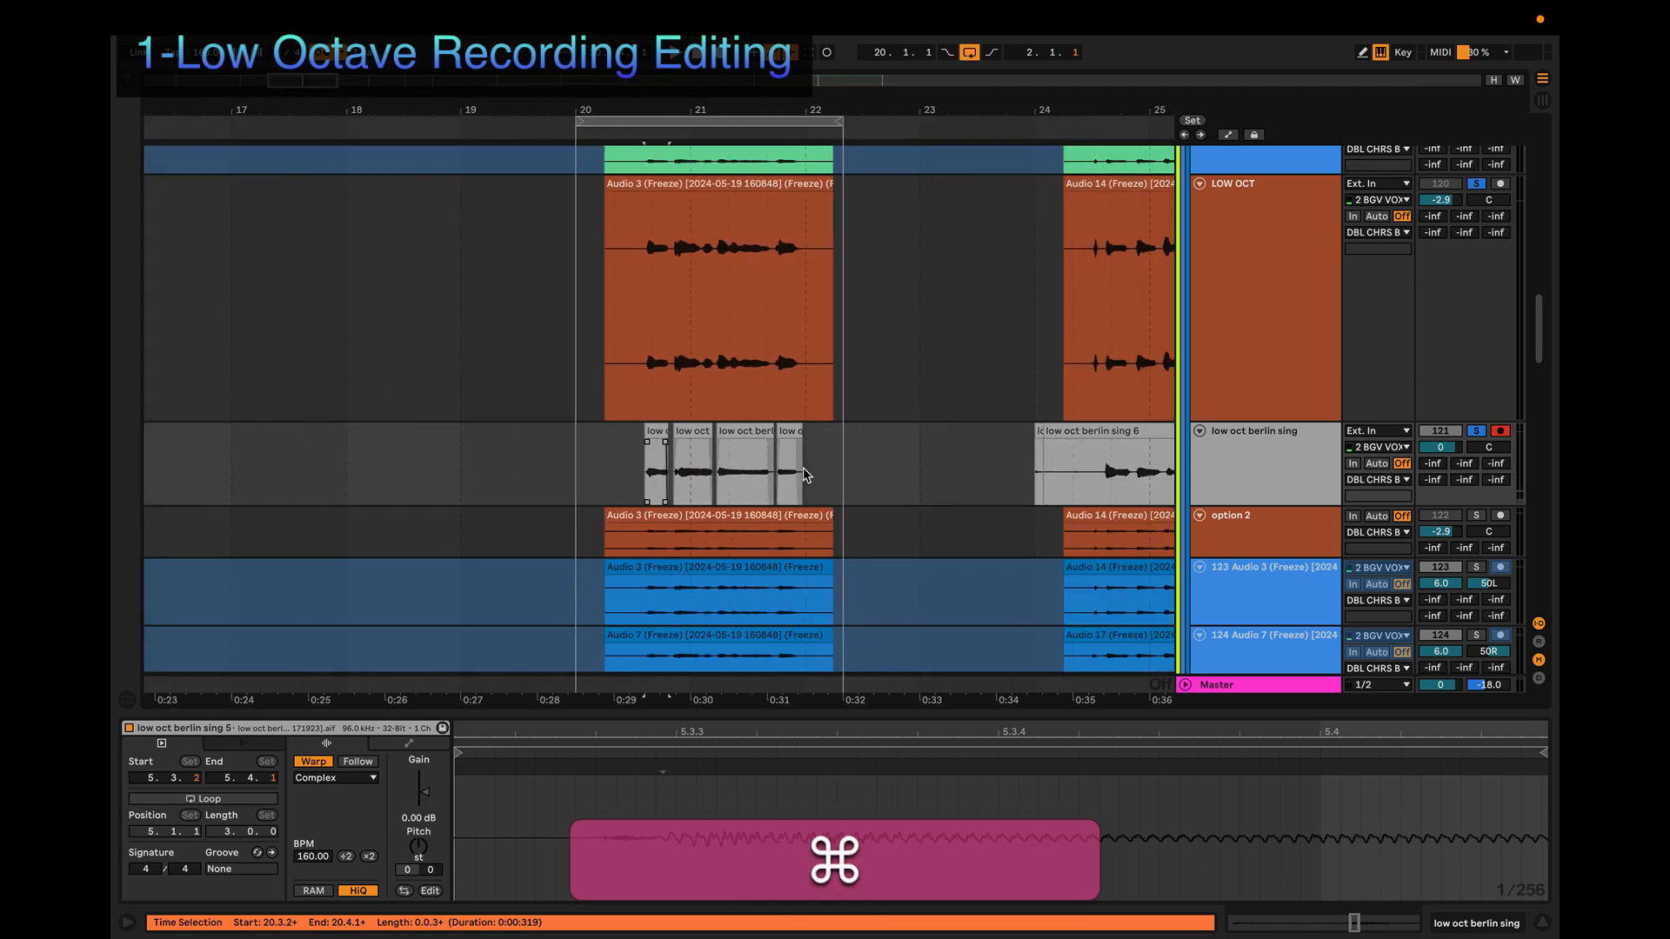
scroll(802, 478, "up", 6, "super")
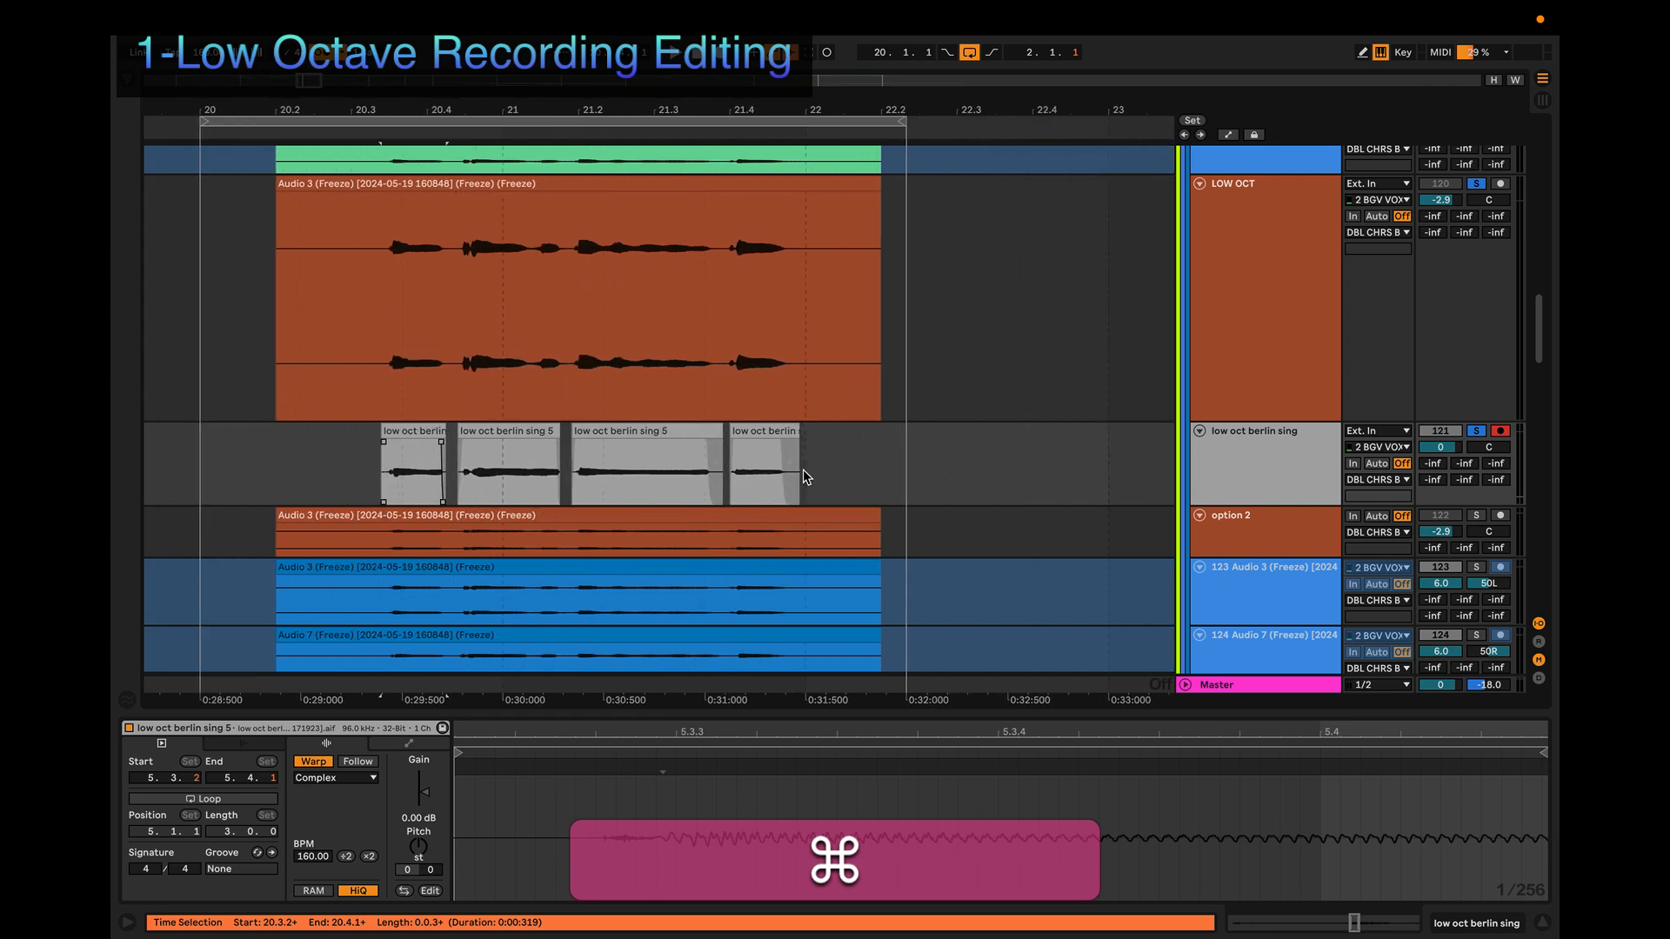
scroll(803, 474, "down", 6, "super")
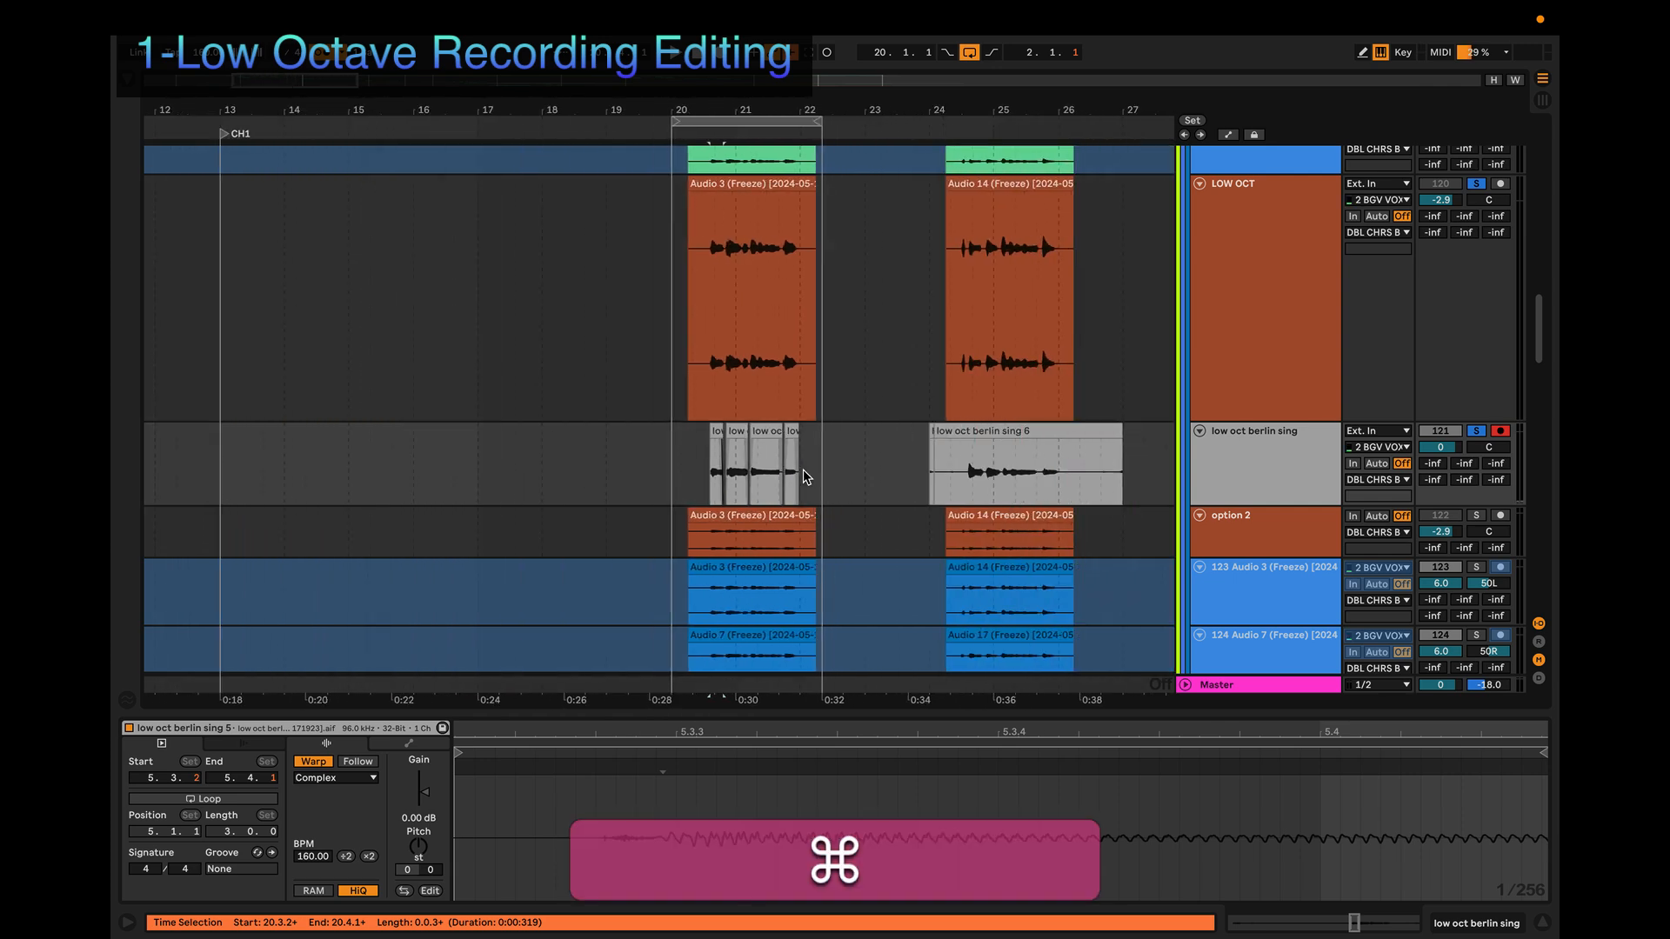
Step: Delete the start of the second phrase's low octave take, up to just before the first sung note after 24.3.2
scroll(804, 474, "right", 5)
scroll(803, 474, "up", 6, "super")
scroll(803, 467, "up", 4, "super")
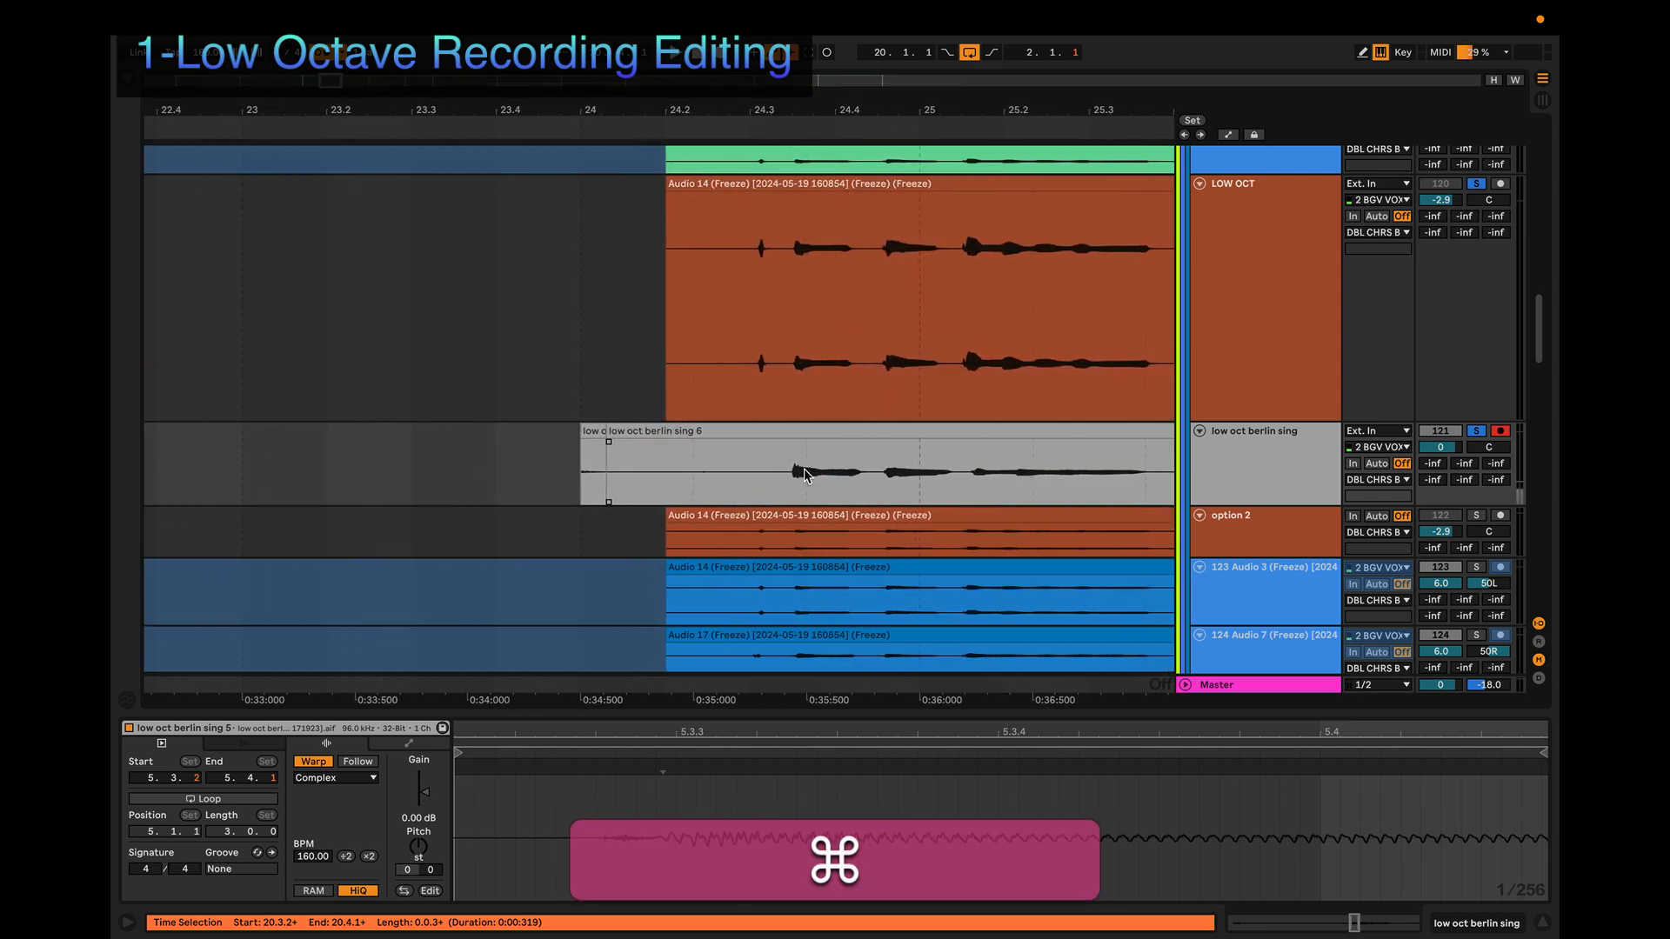
left_click_drag(442, 448, 786, 442)
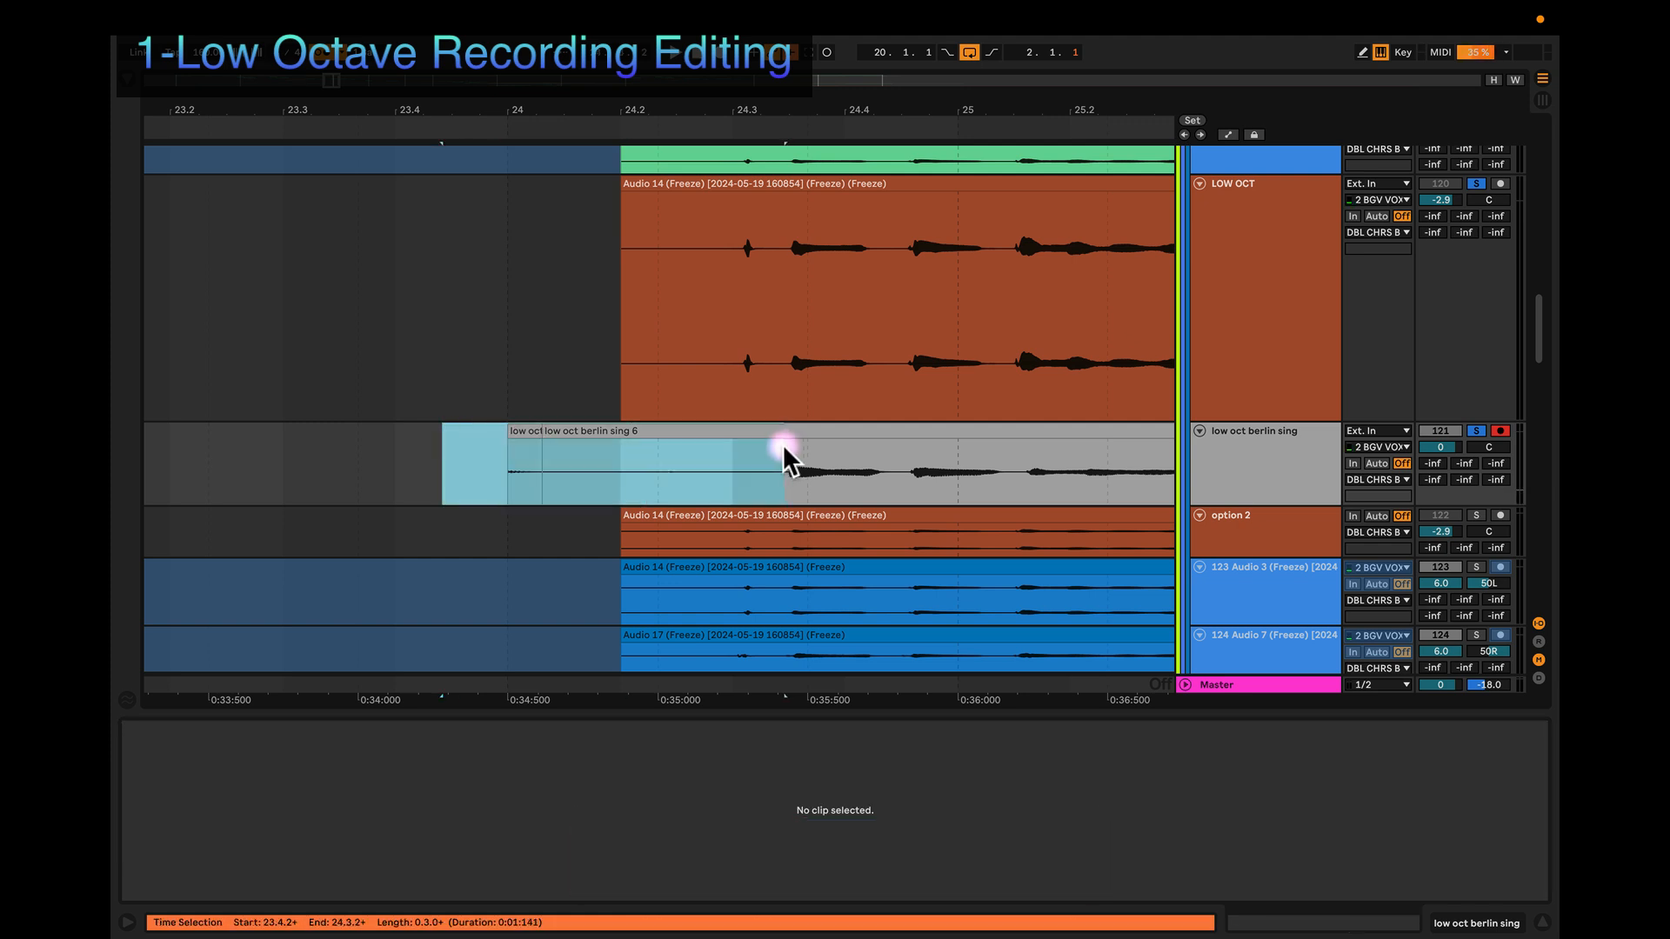
key("BackSpace")
Step: Split the second phrase's take just after 24.4.2 and shift its first piece slightly later to match the LOW OCT waveform
scroll(778, 449, "up", 3, "super")
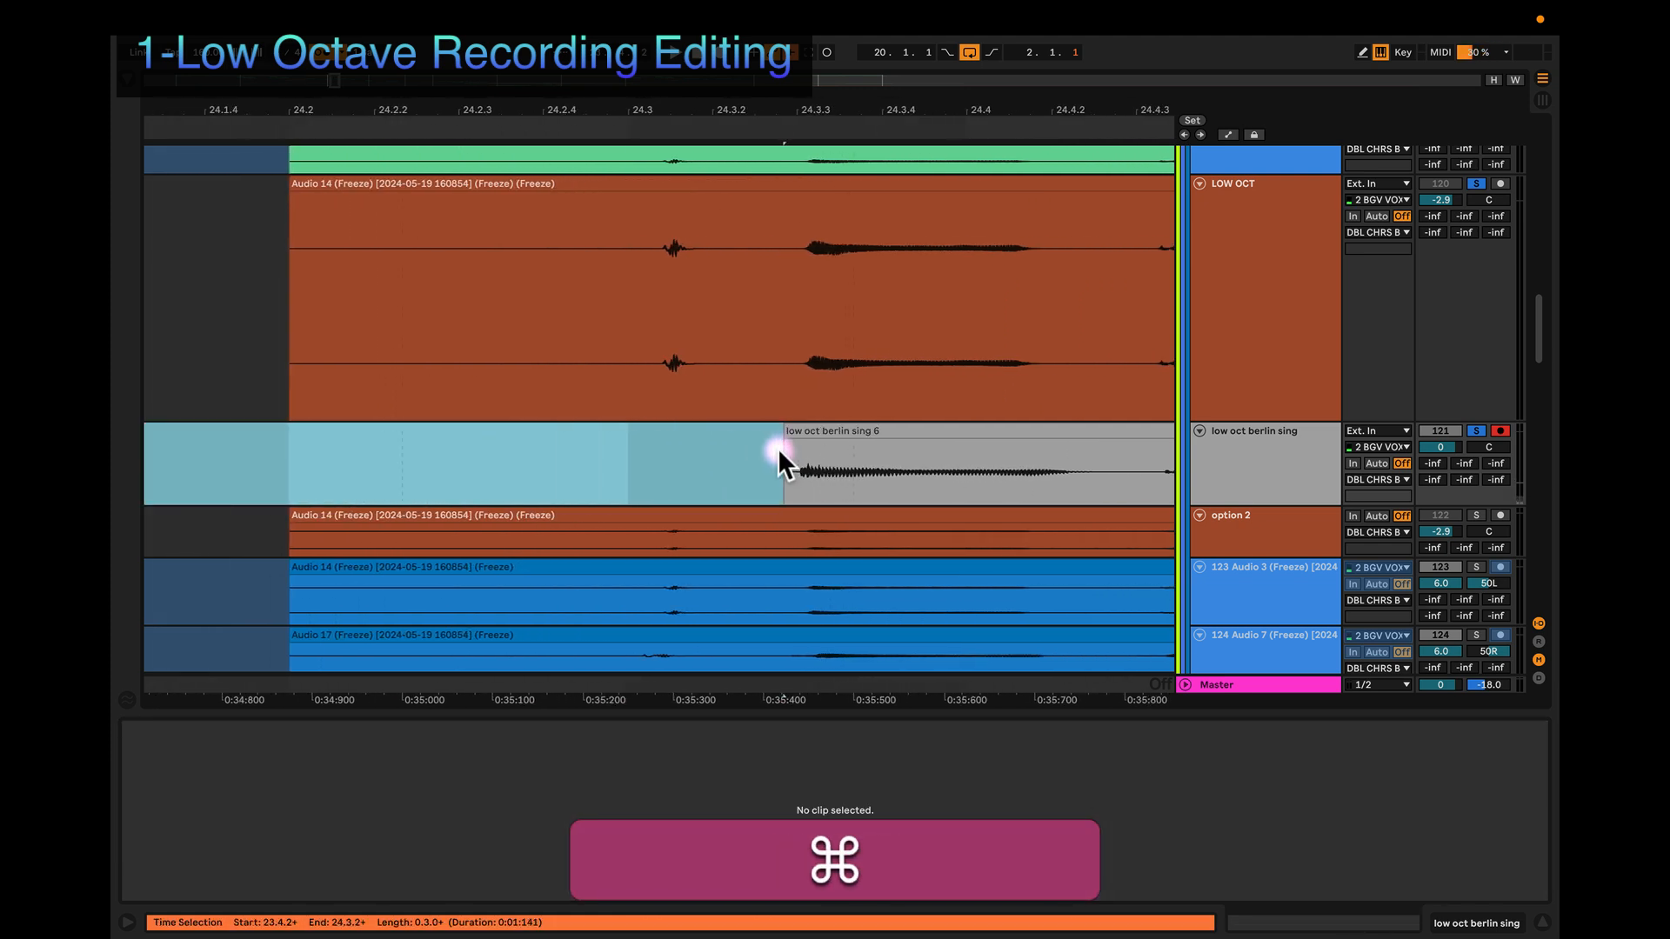
left_click(1126, 474)
key("super+e")
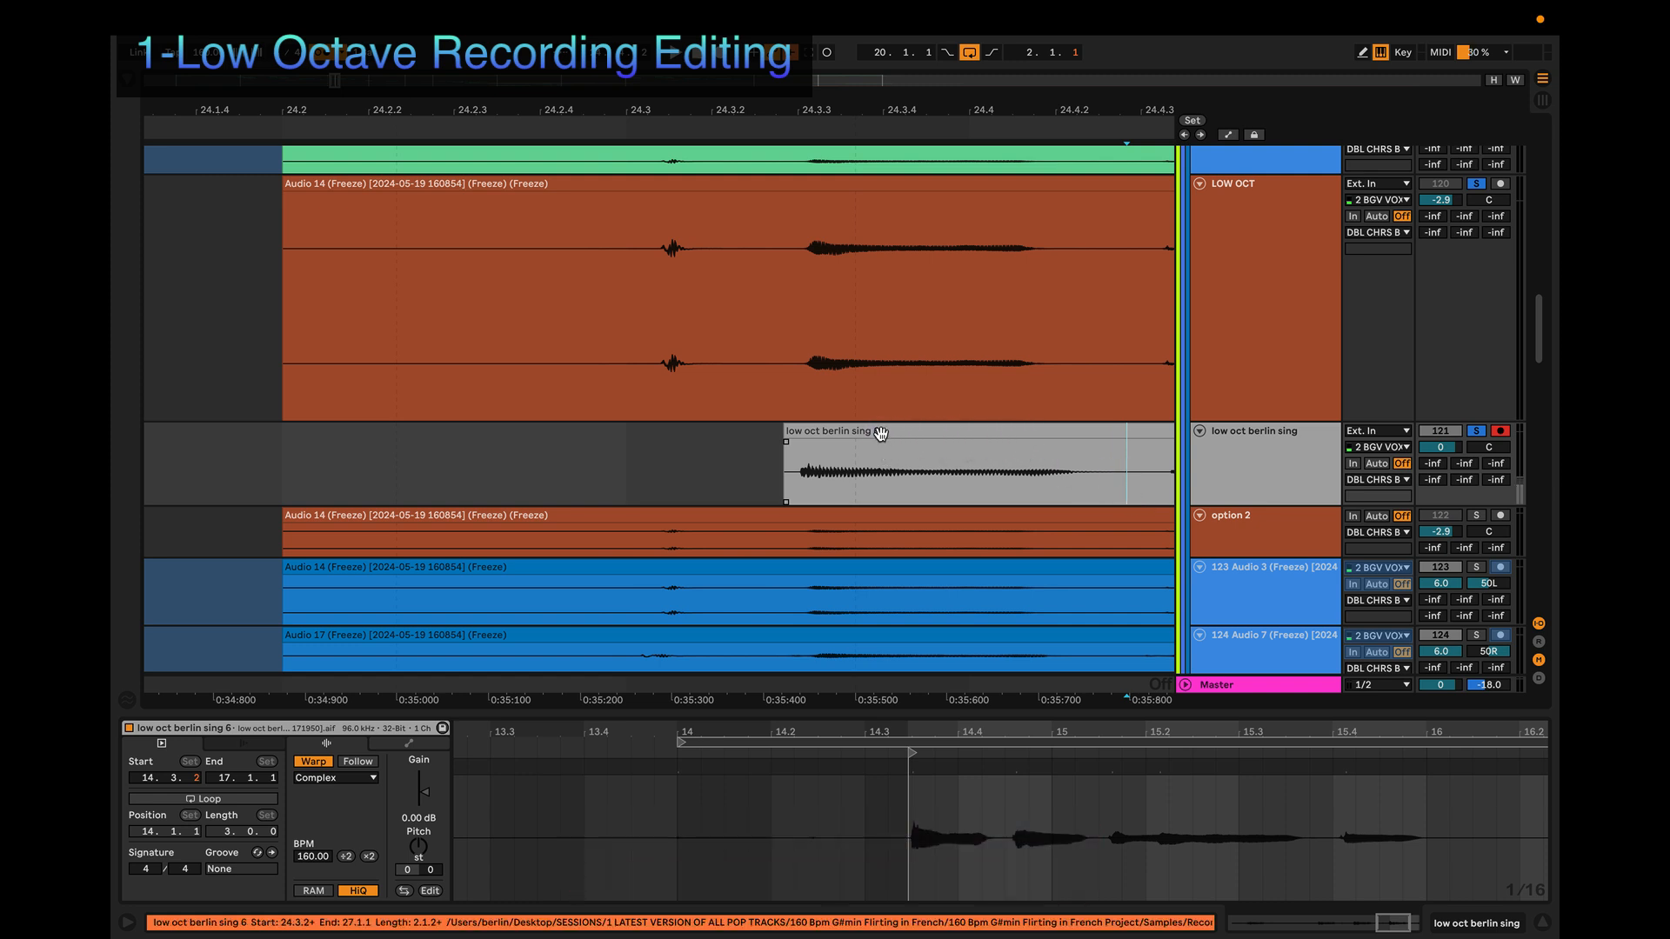
left_click_drag(880, 432, 745, 432)
key("super+z")
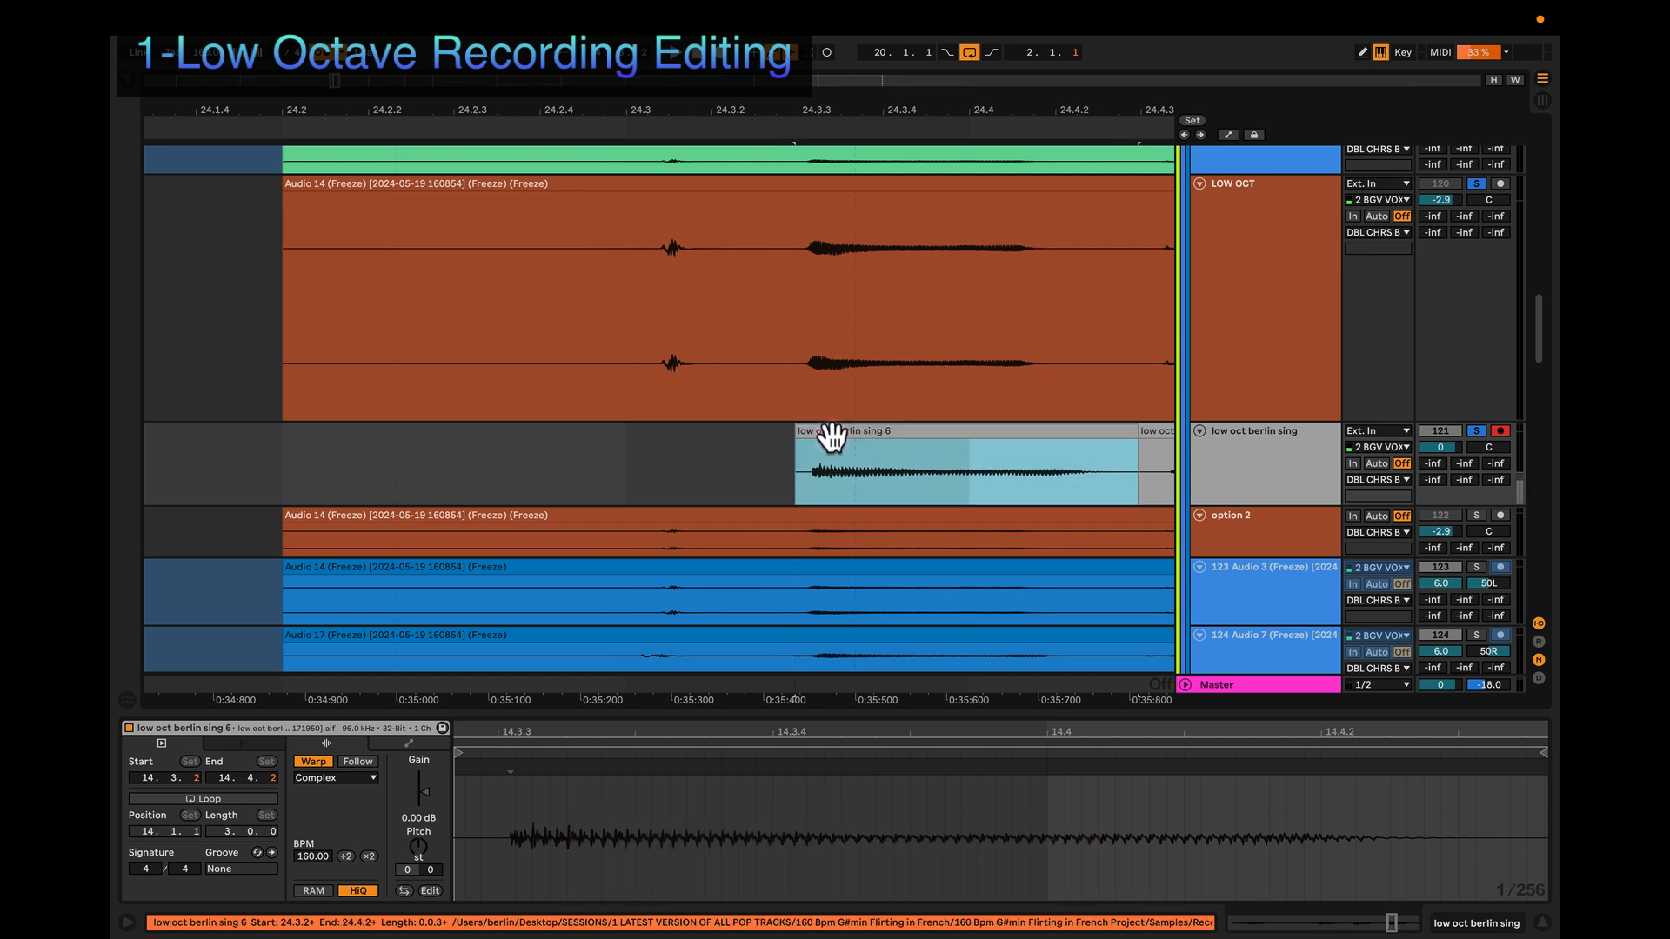
Step: Add a steep curved fade-in to the second phrase's first piece, ending right at the vocal onset
scroll(831, 437, "up", 3)
left_click_drag(753, 440, 800, 440)
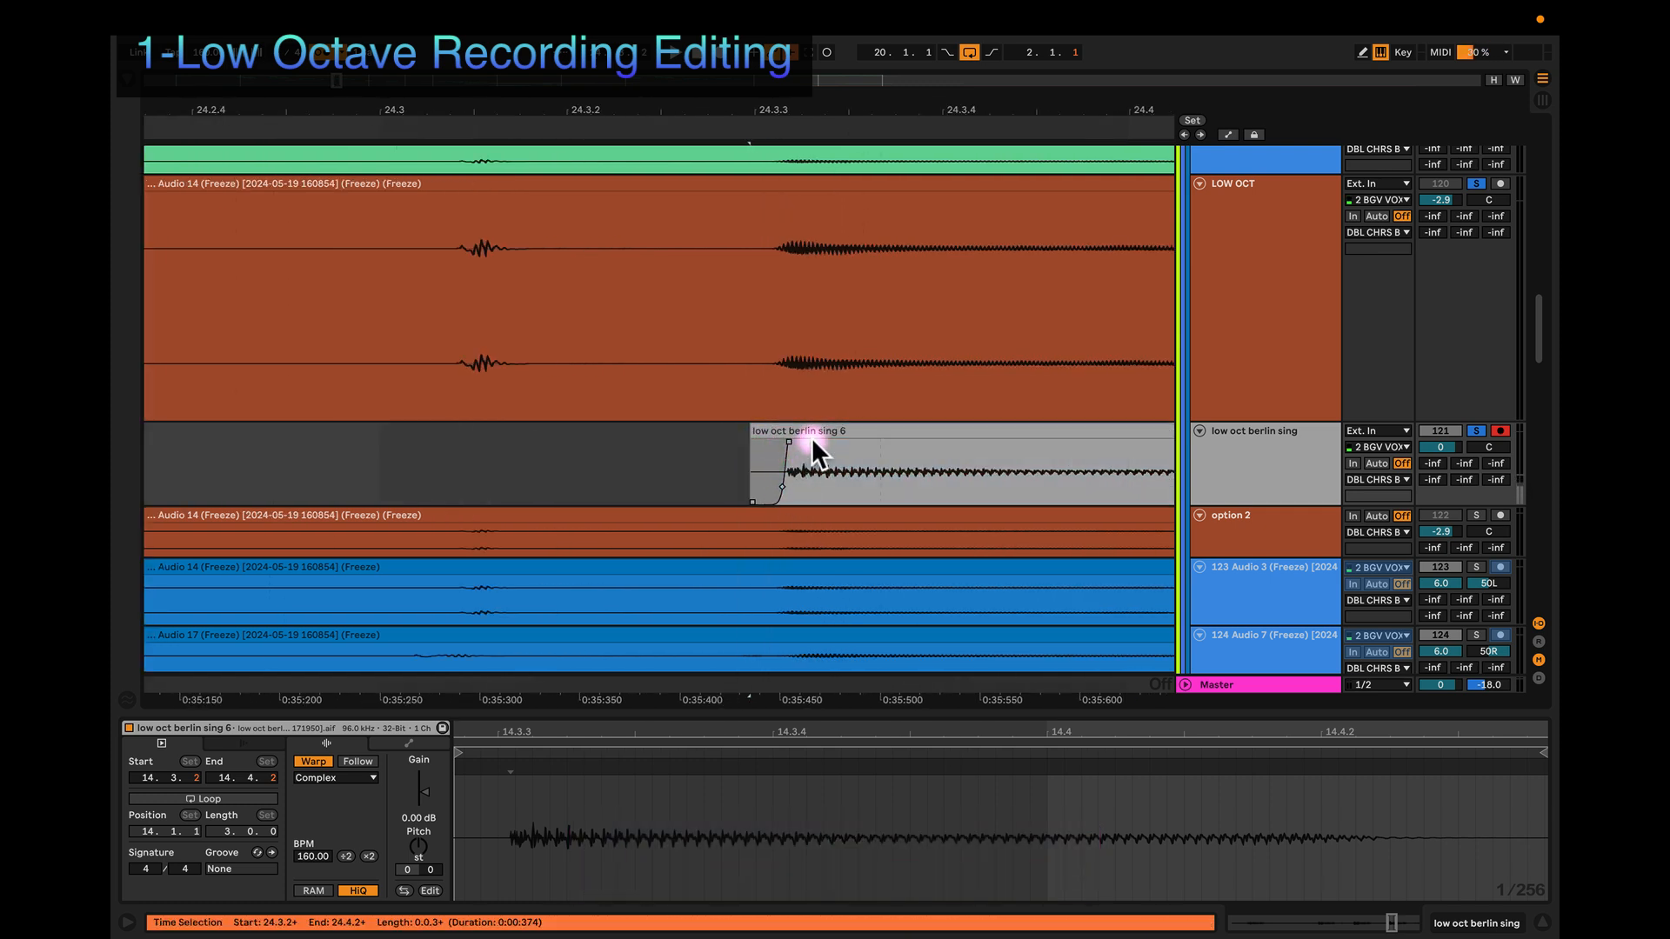
left_click(812, 436)
scroll(783, 437, "right", 3)
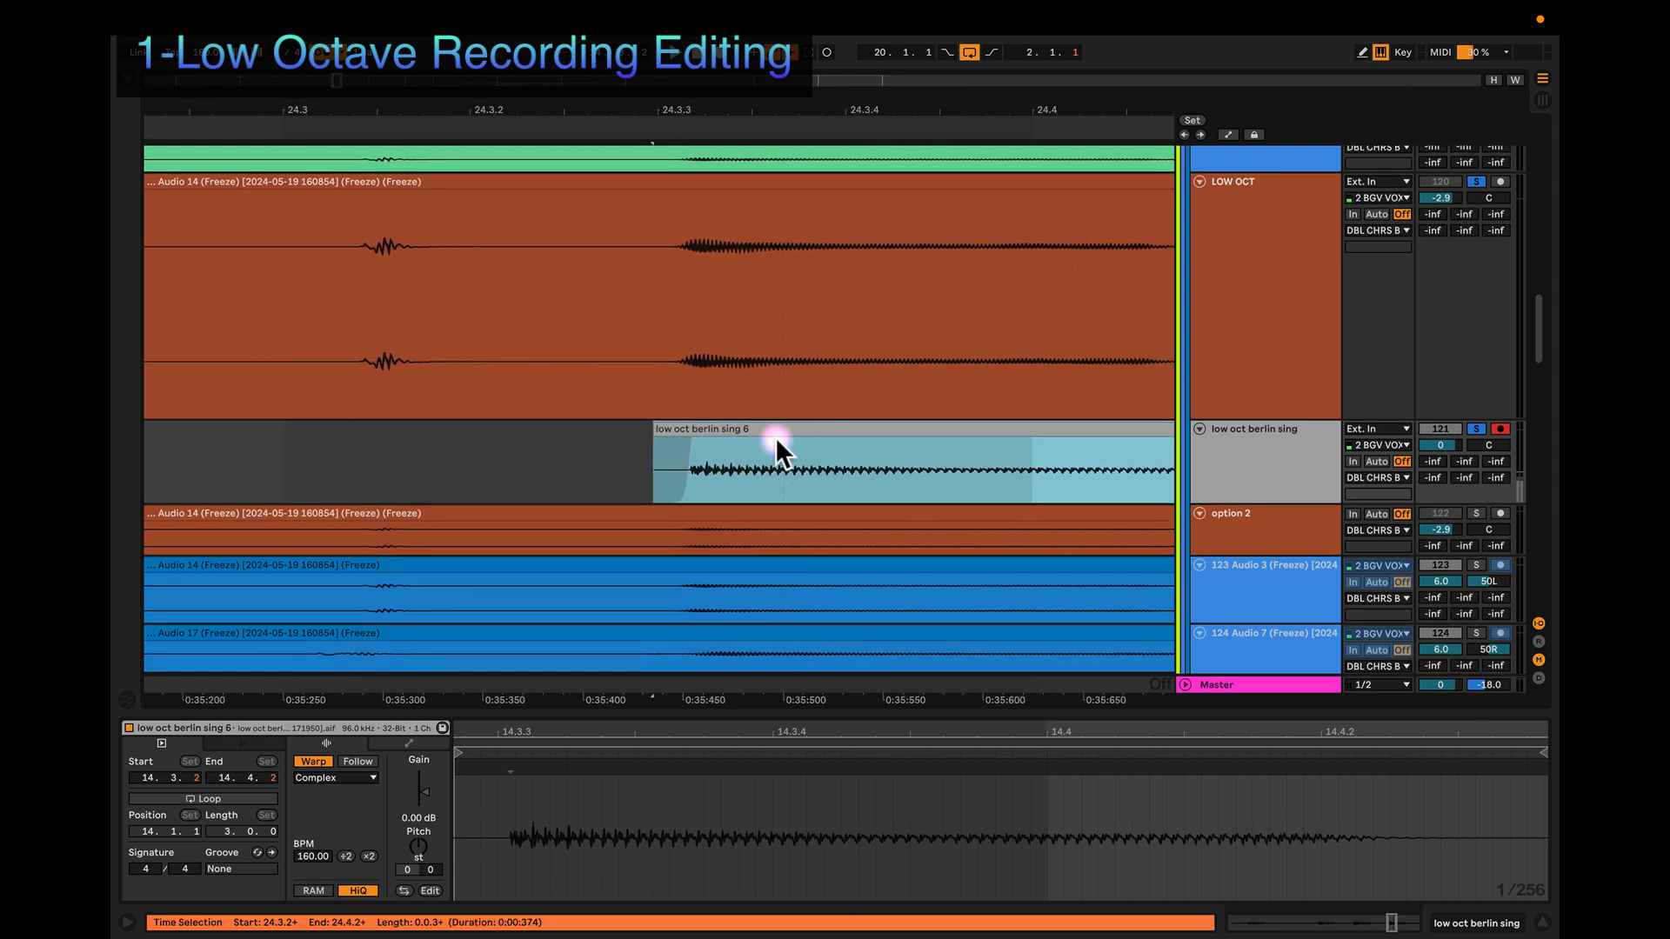
left_click_drag(697, 439, 694, 436)
Step: Trim the start of the second phrase's first piece slightly later and fine-tune its fade-in
scroll(693, 461, "up", 3)
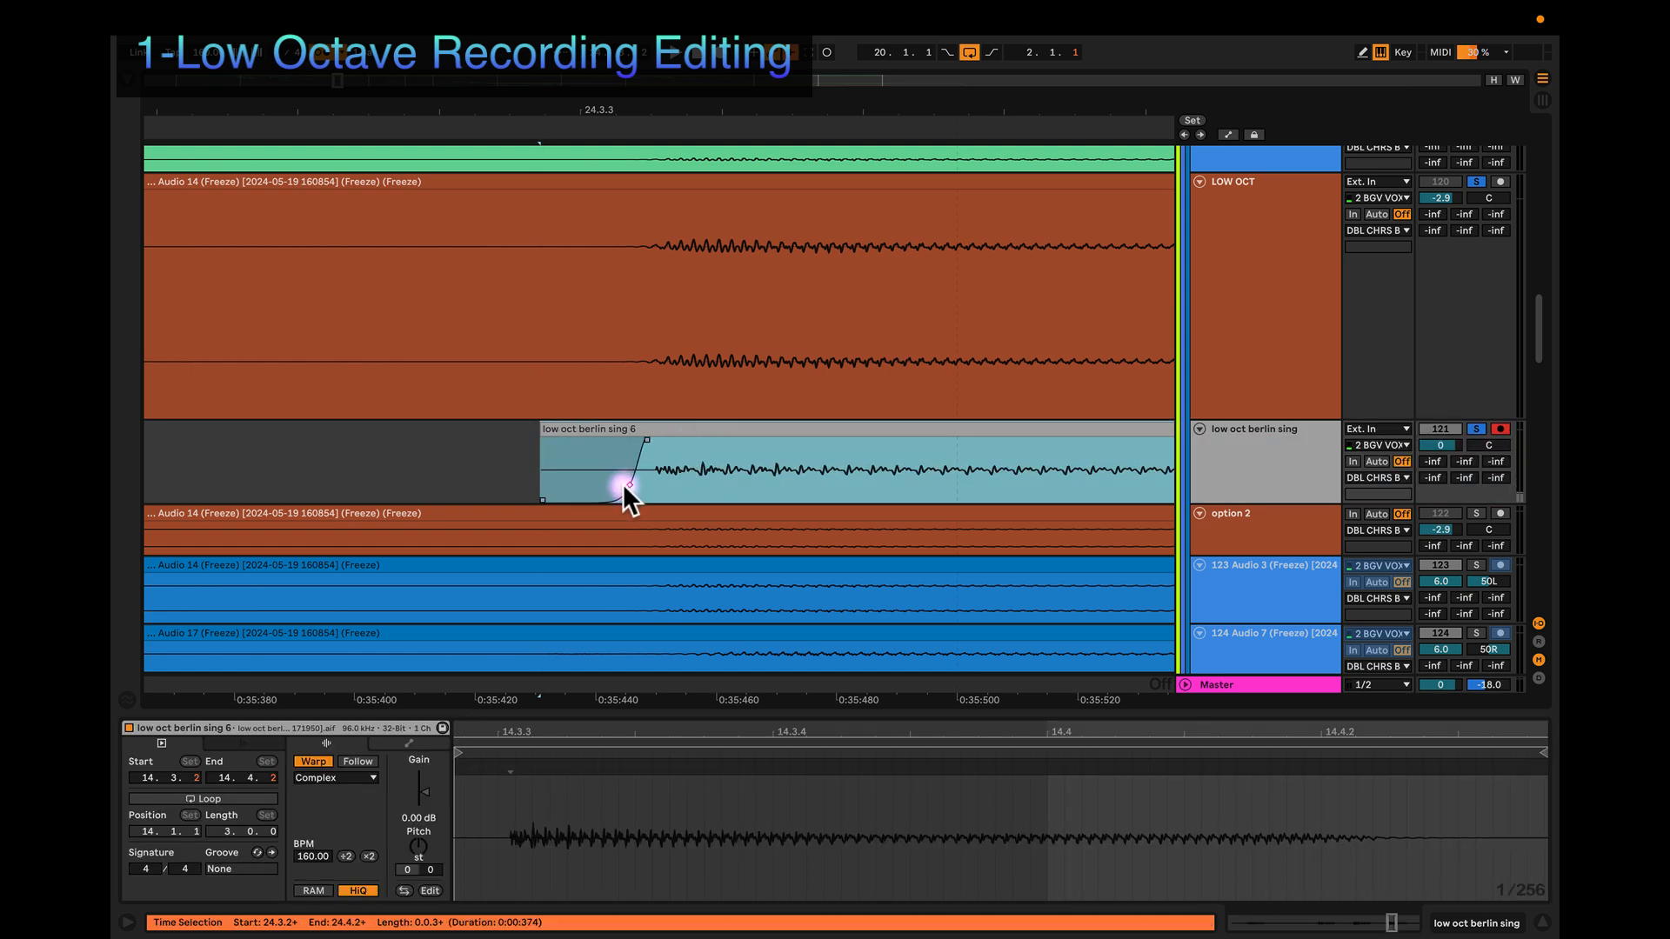
left_click_drag(542, 433, 559, 433)
left_click_drag(664, 440, 701, 443)
Step: Trim the first piece's end to just after 24.4.1 and add a short curved fade-out matching the LOW OCT waveform
scroll(701, 444, "down", 5)
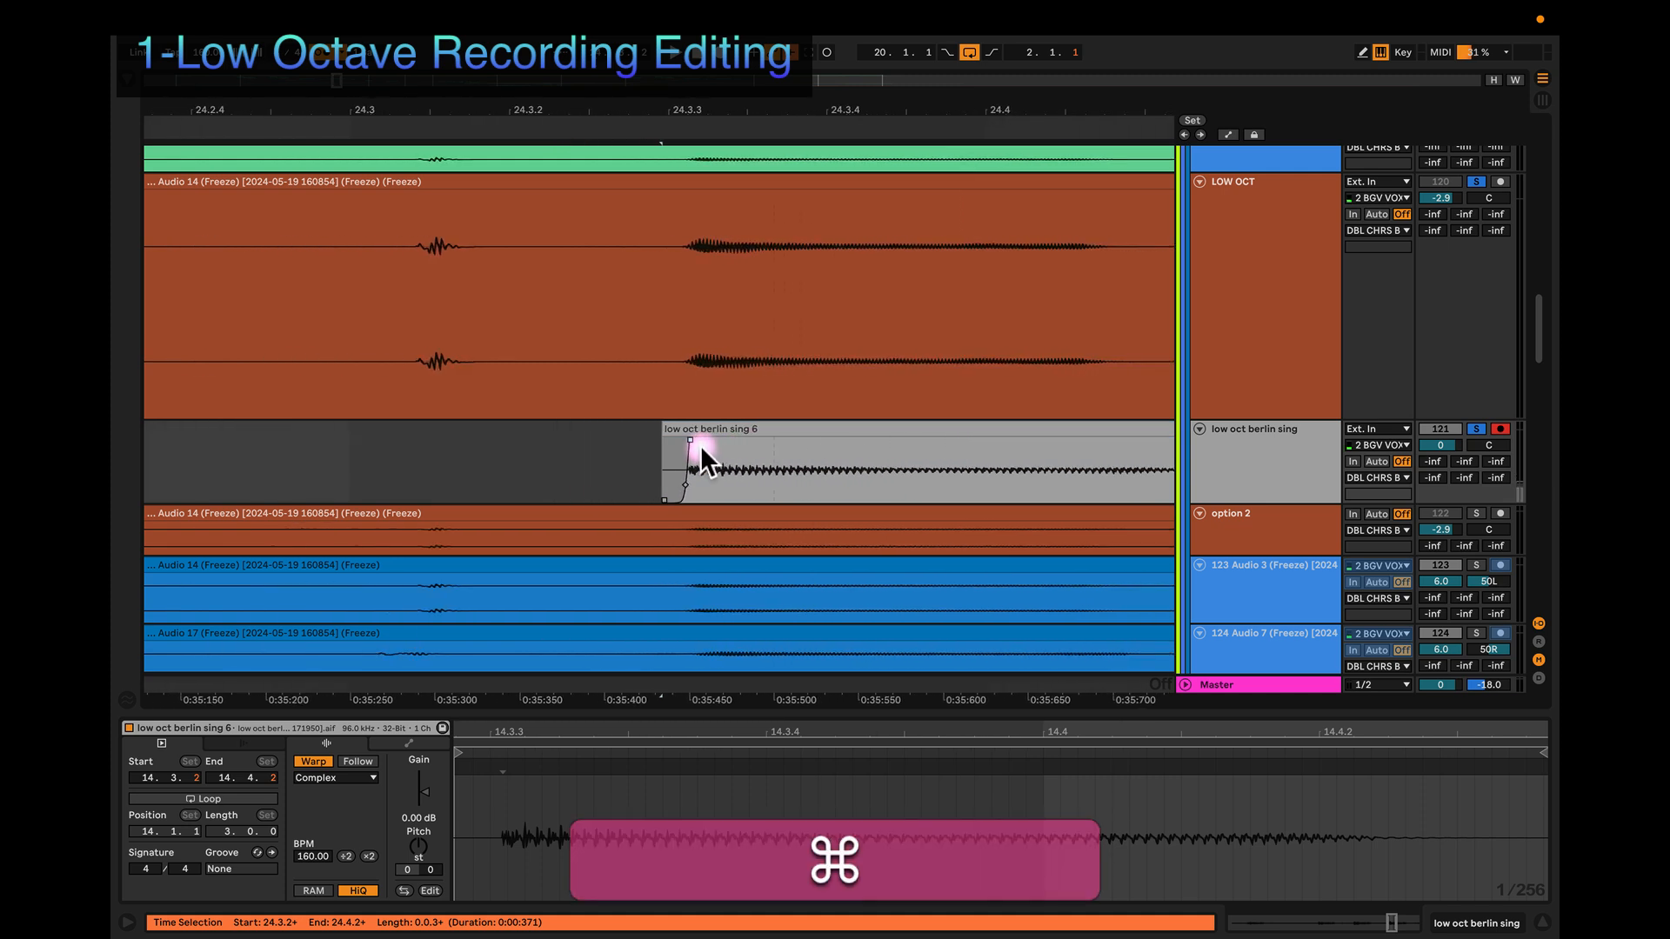
scroll(701, 446, "down", 1)
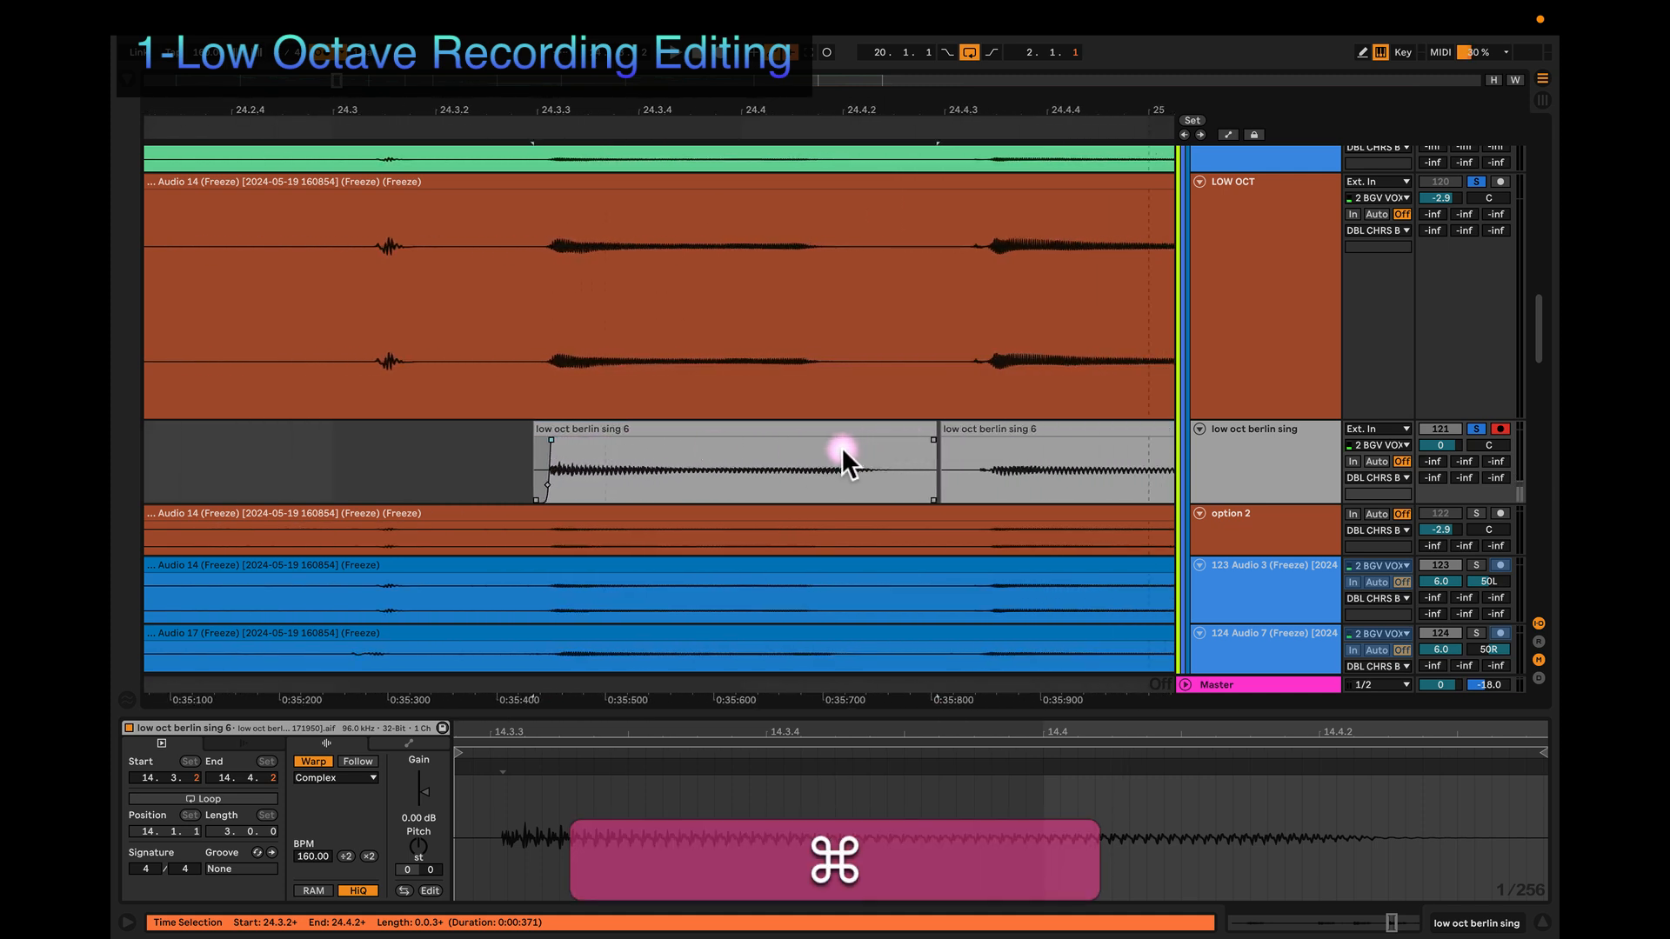
left_click_drag(931, 439, 823, 439)
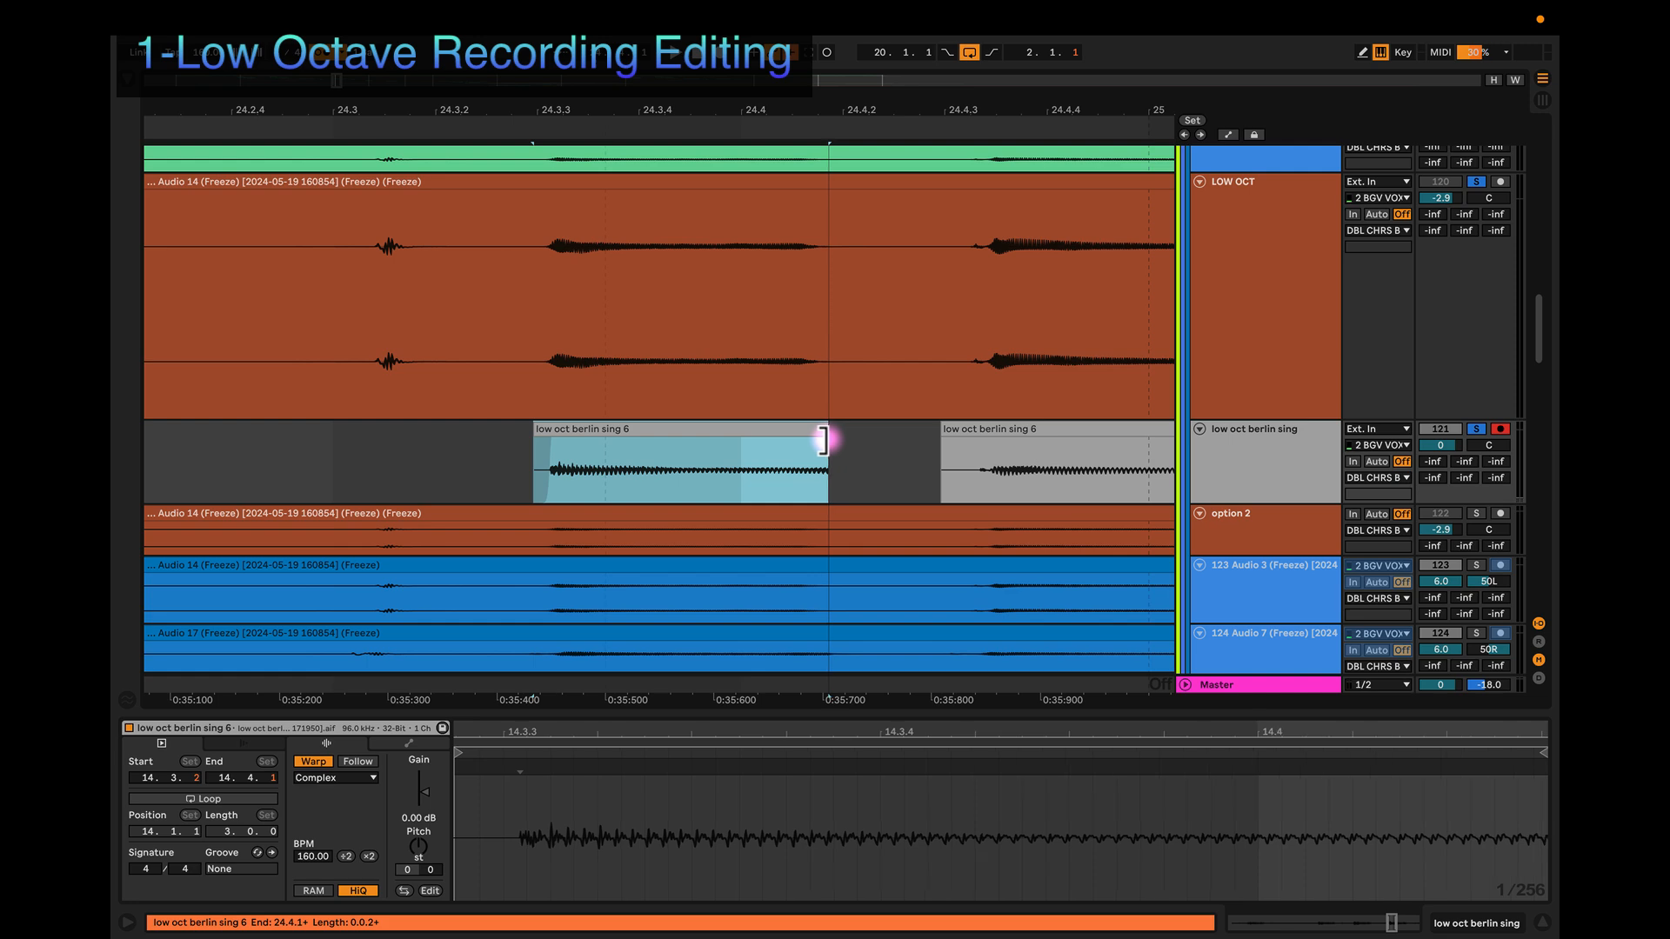
scroll(818, 439, "up", 3)
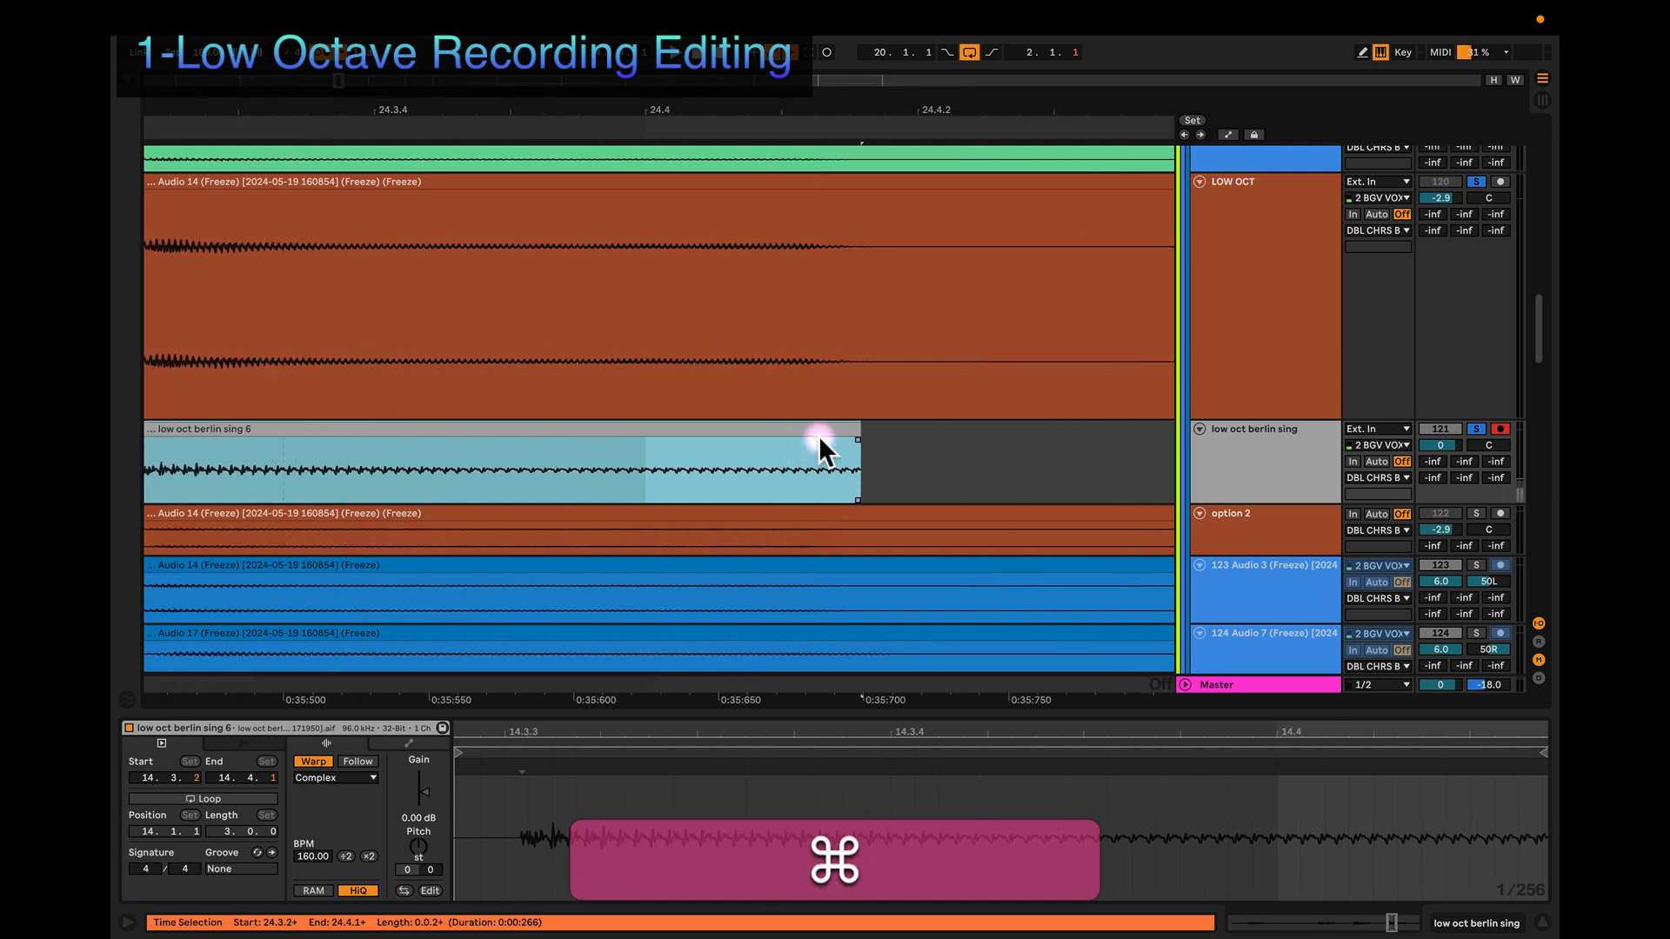
left_click_drag(854, 437, 826, 436)
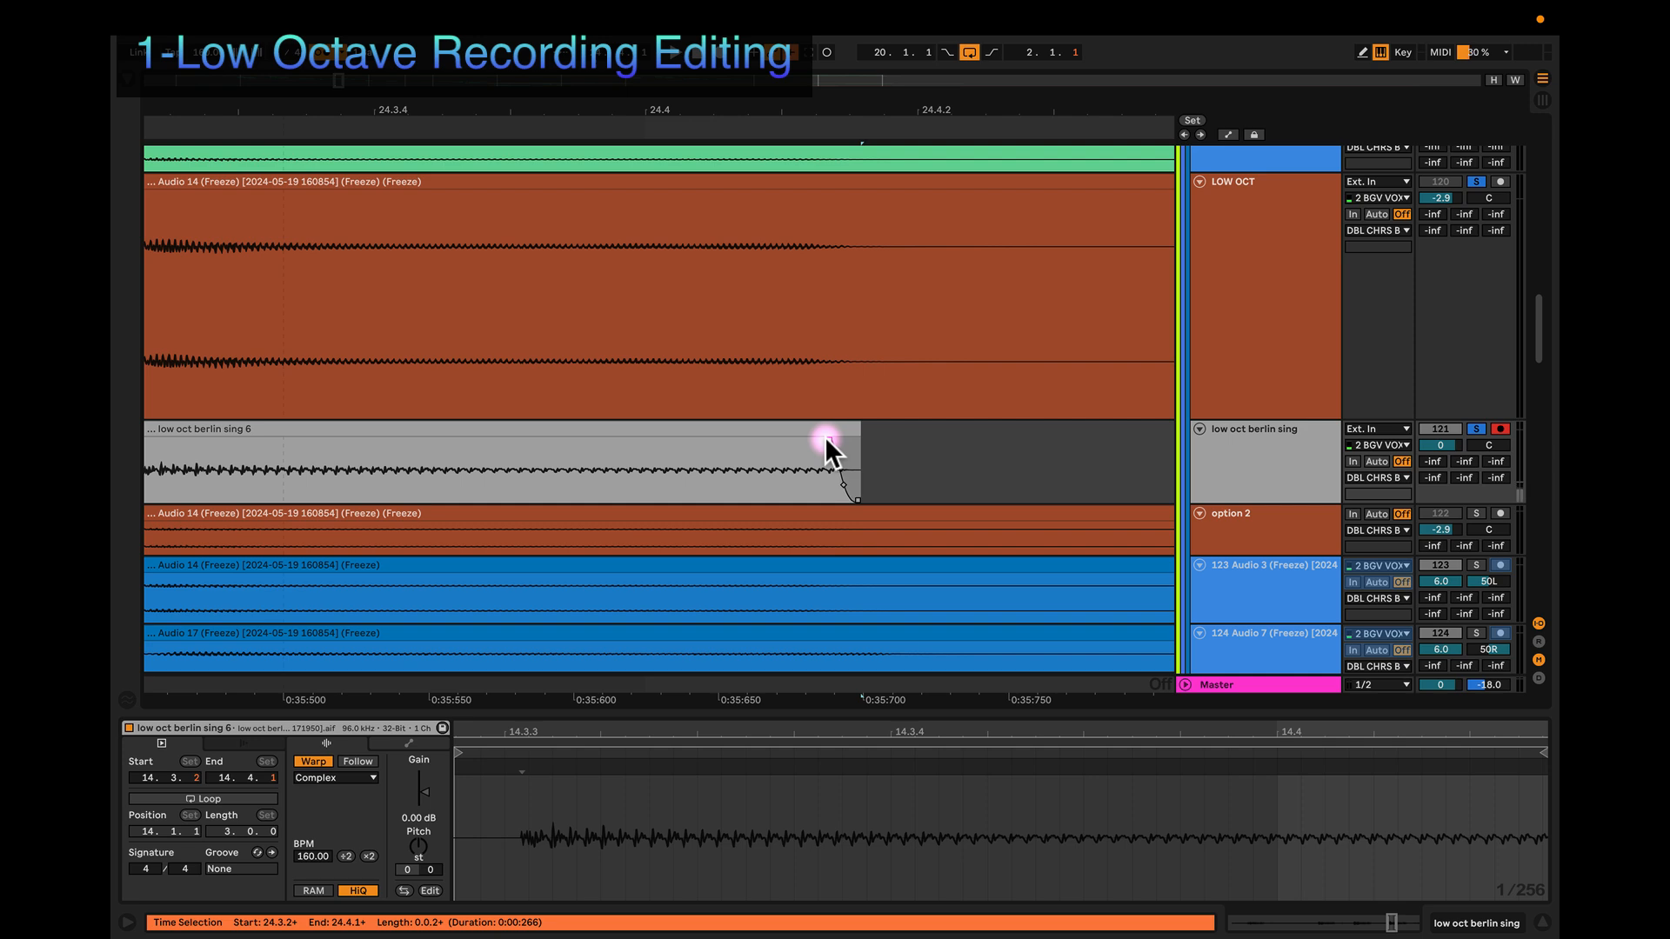
left_click(805, 433)
Step: Play back the second phrase's trimmed first piece to check it against the harmonies
scroll(805, 433, "down", 3)
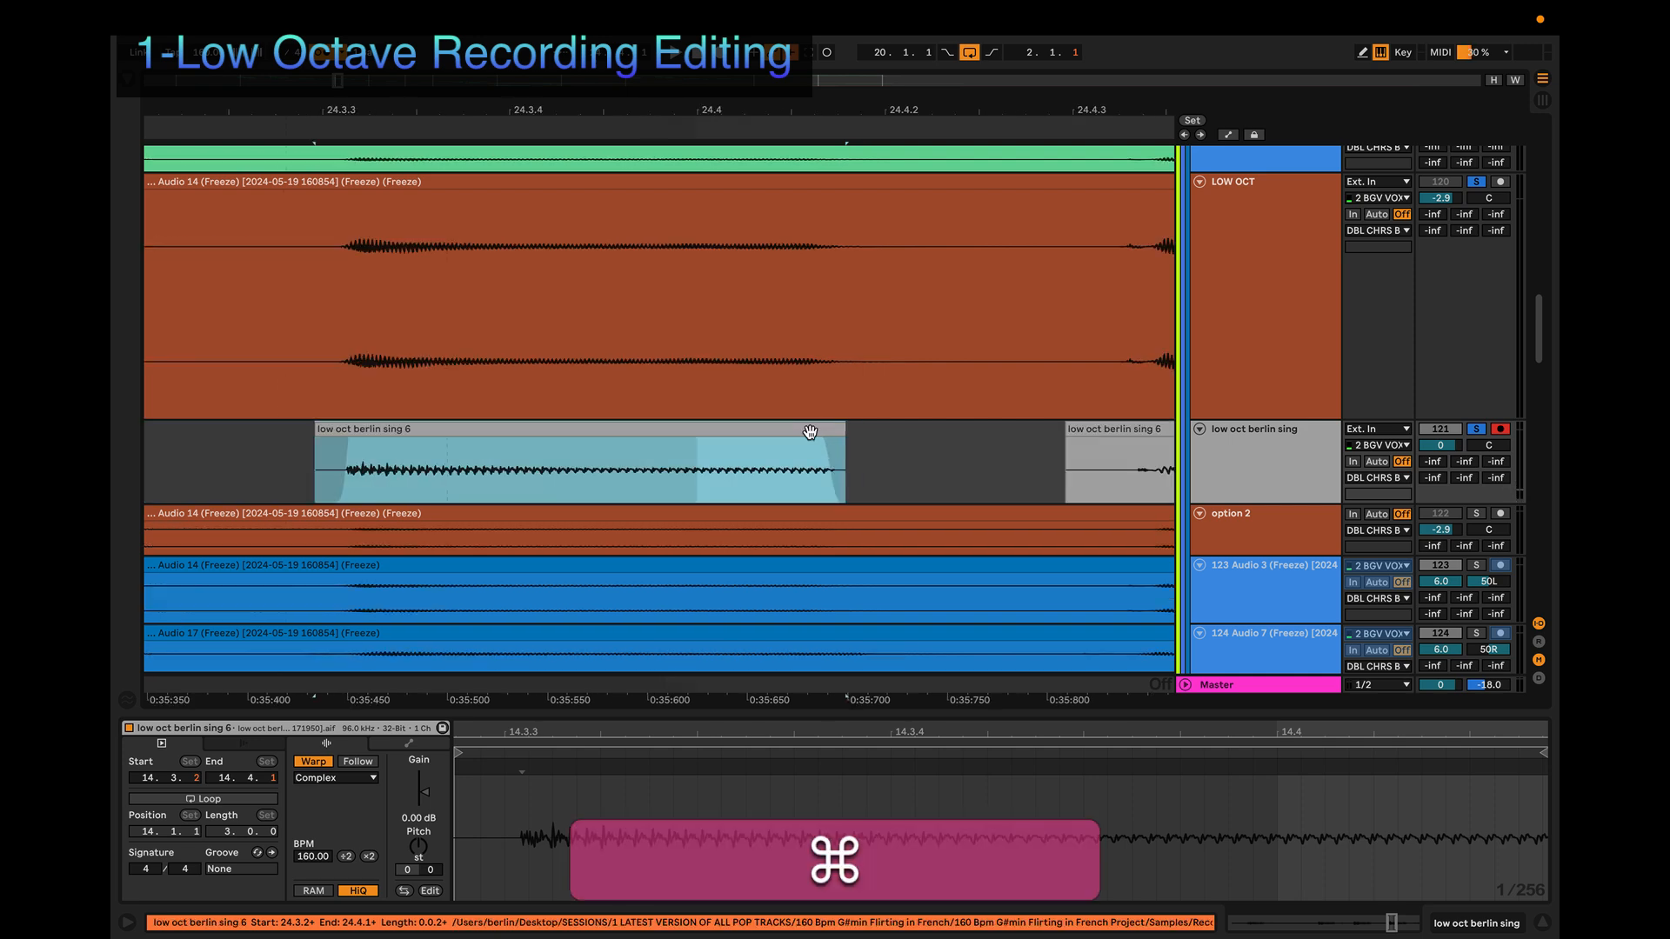
key("space")
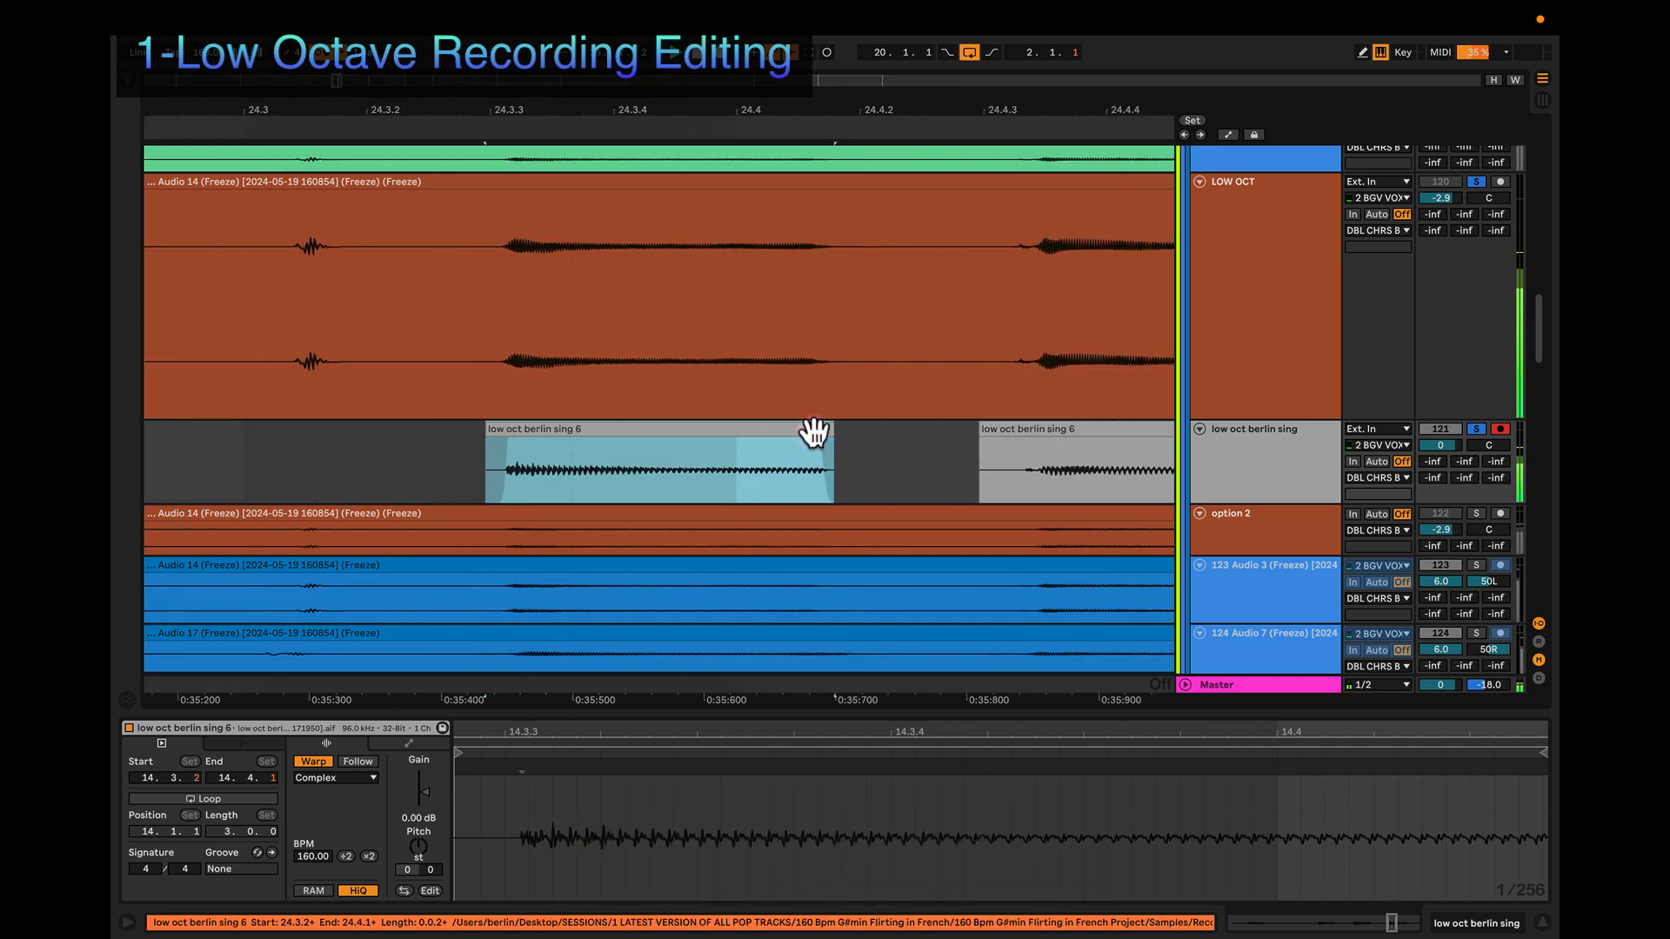
key("space")
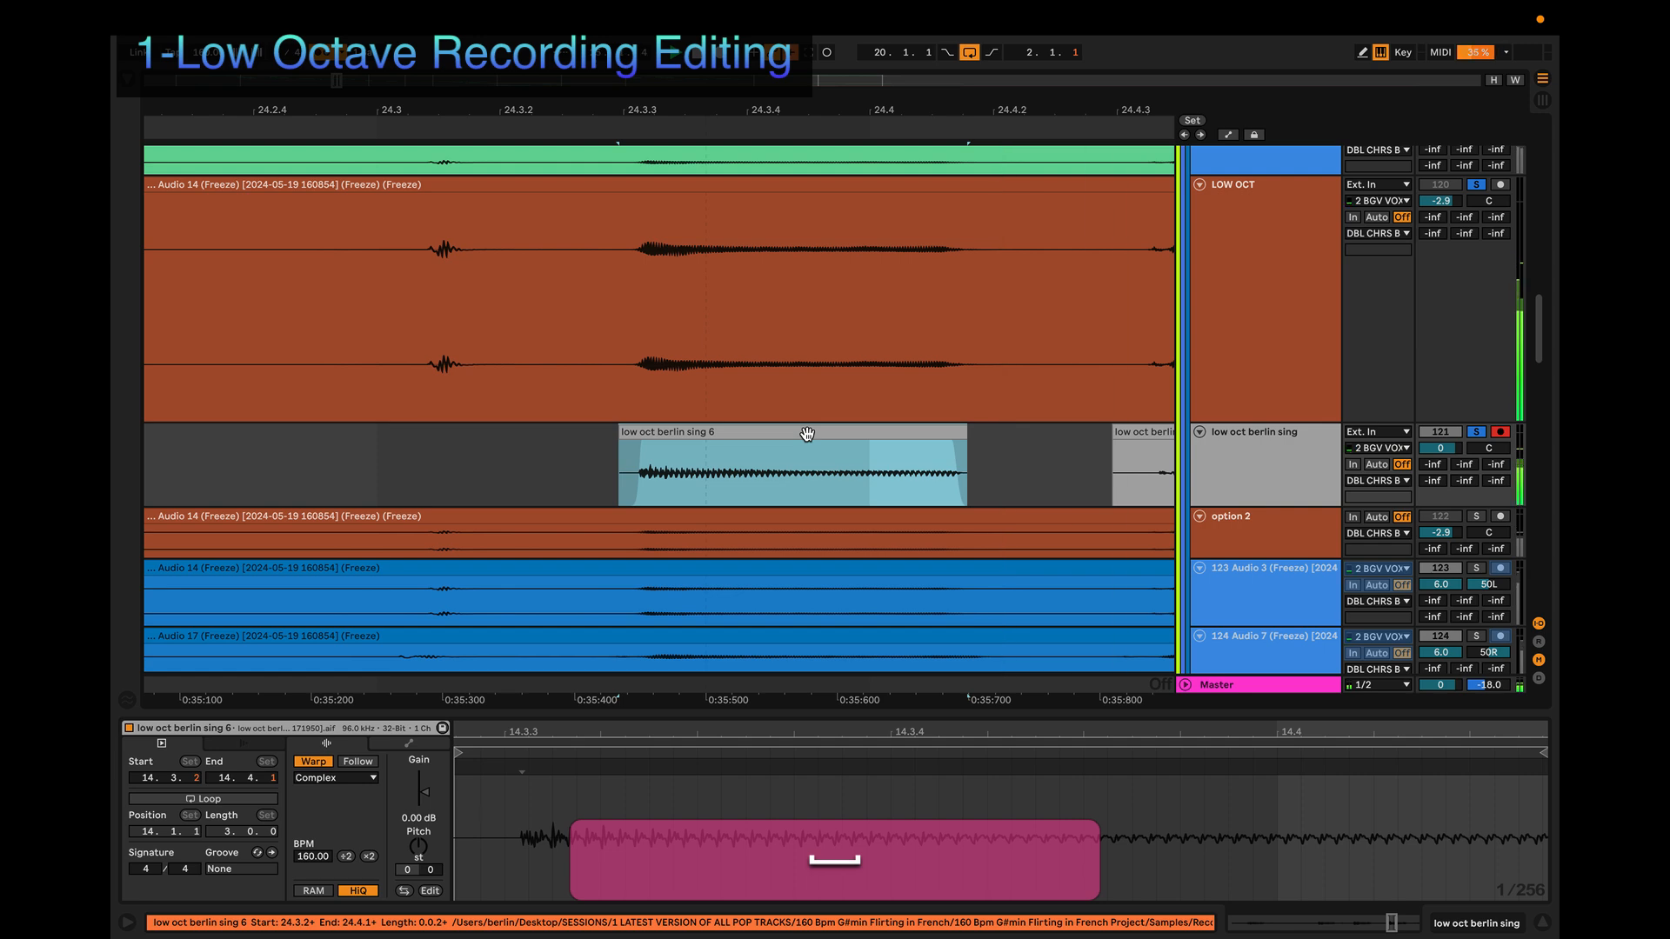
scroll(808, 435, "right", 6)
key("space")
Step: Split the rest of the second phrase's take just after 25.1.3, in front of the third note
left_click(713, 431)
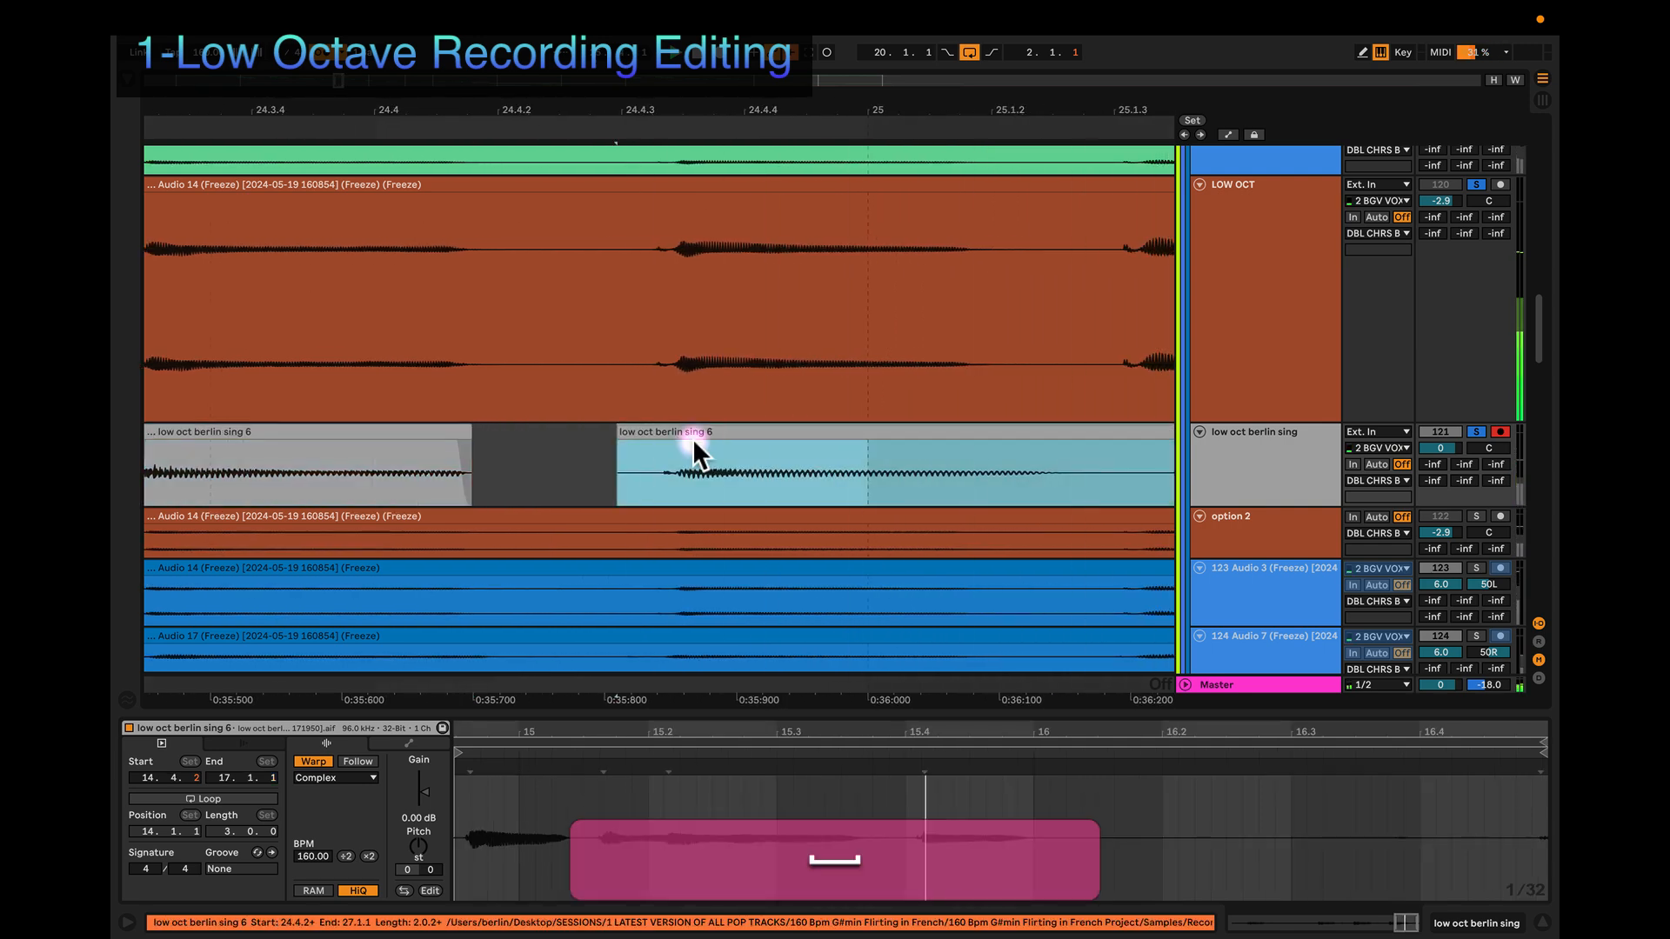
scroll(694, 435, "up", 3, "super")
scroll(696, 435, "down", 5, "super")
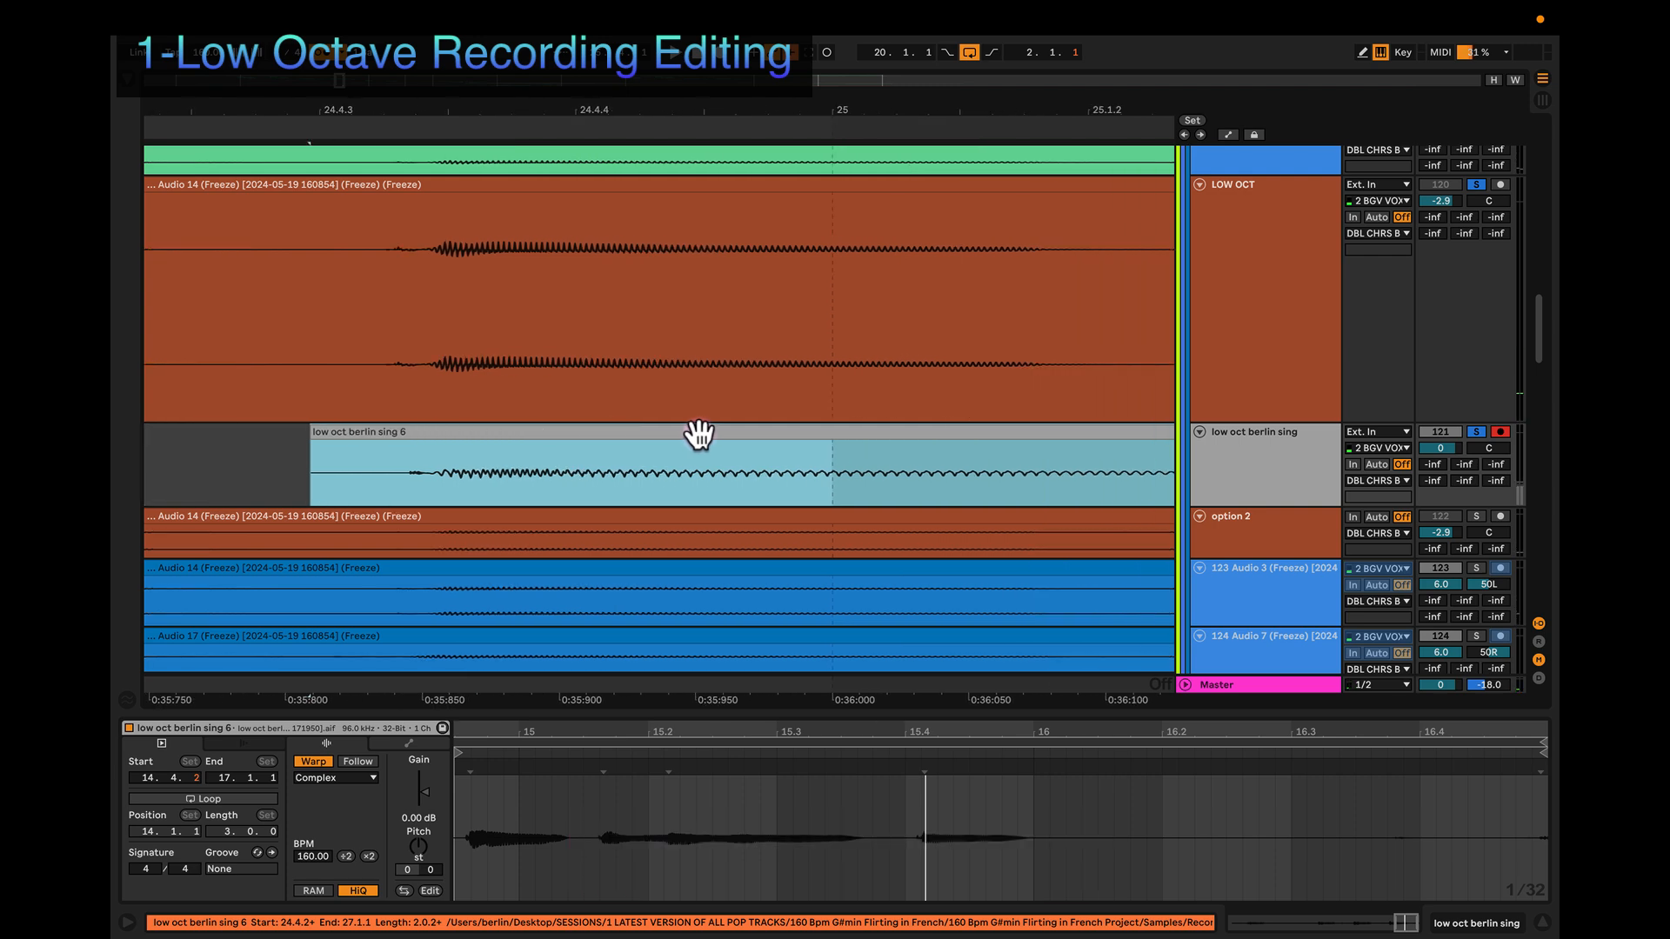
left_click(872, 476)
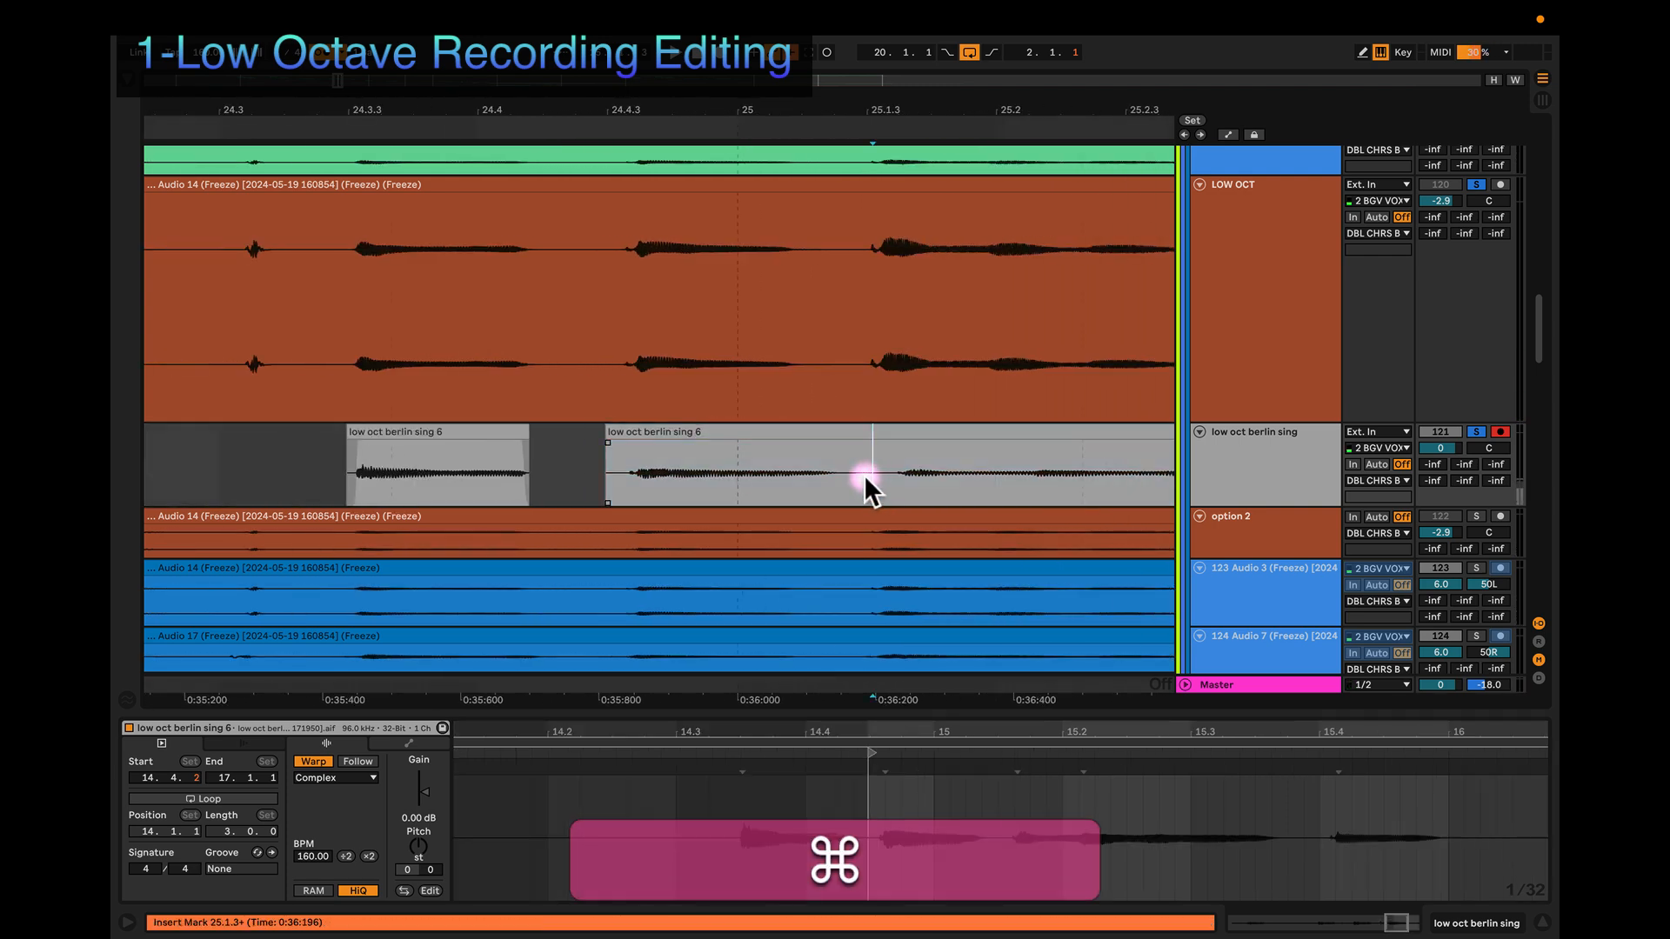
key("super+e")
Step: Shift the second phrase's second piece slightly earlier to match the LOW OCT waveform and trim its start to shortly after 24.4.3
scroll(835, 461, "up", 5, "super")
left_click(873, 438)
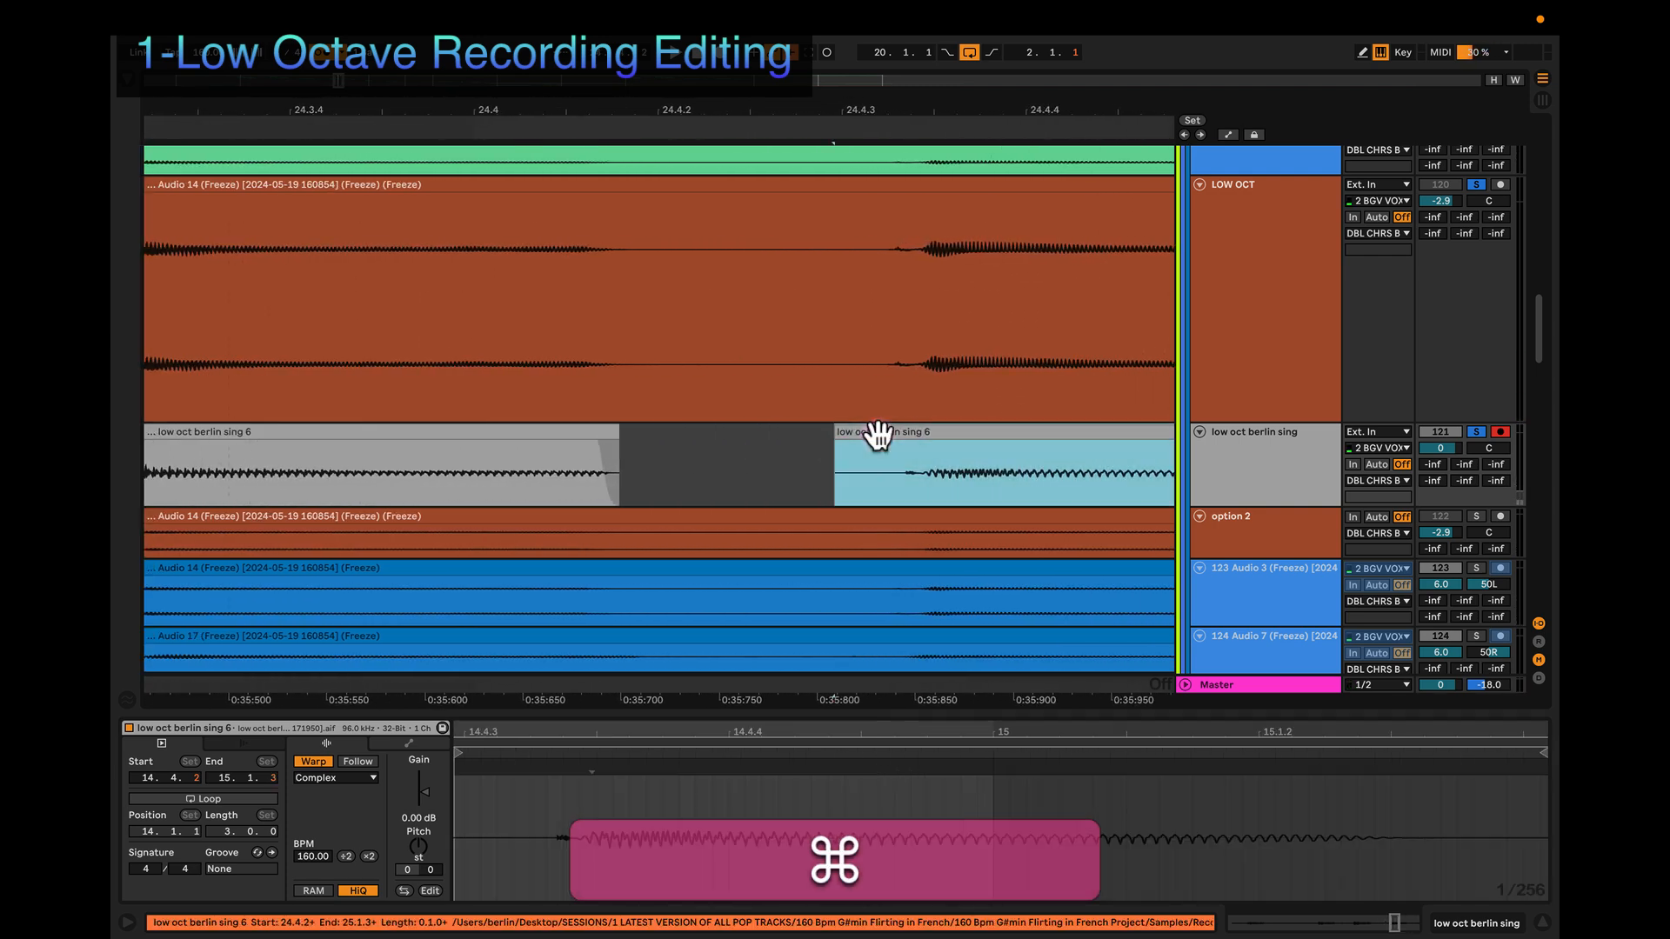
scroll(878, 437, "up", 3, "super")
left_click_drag(886, 433, 870, 433)
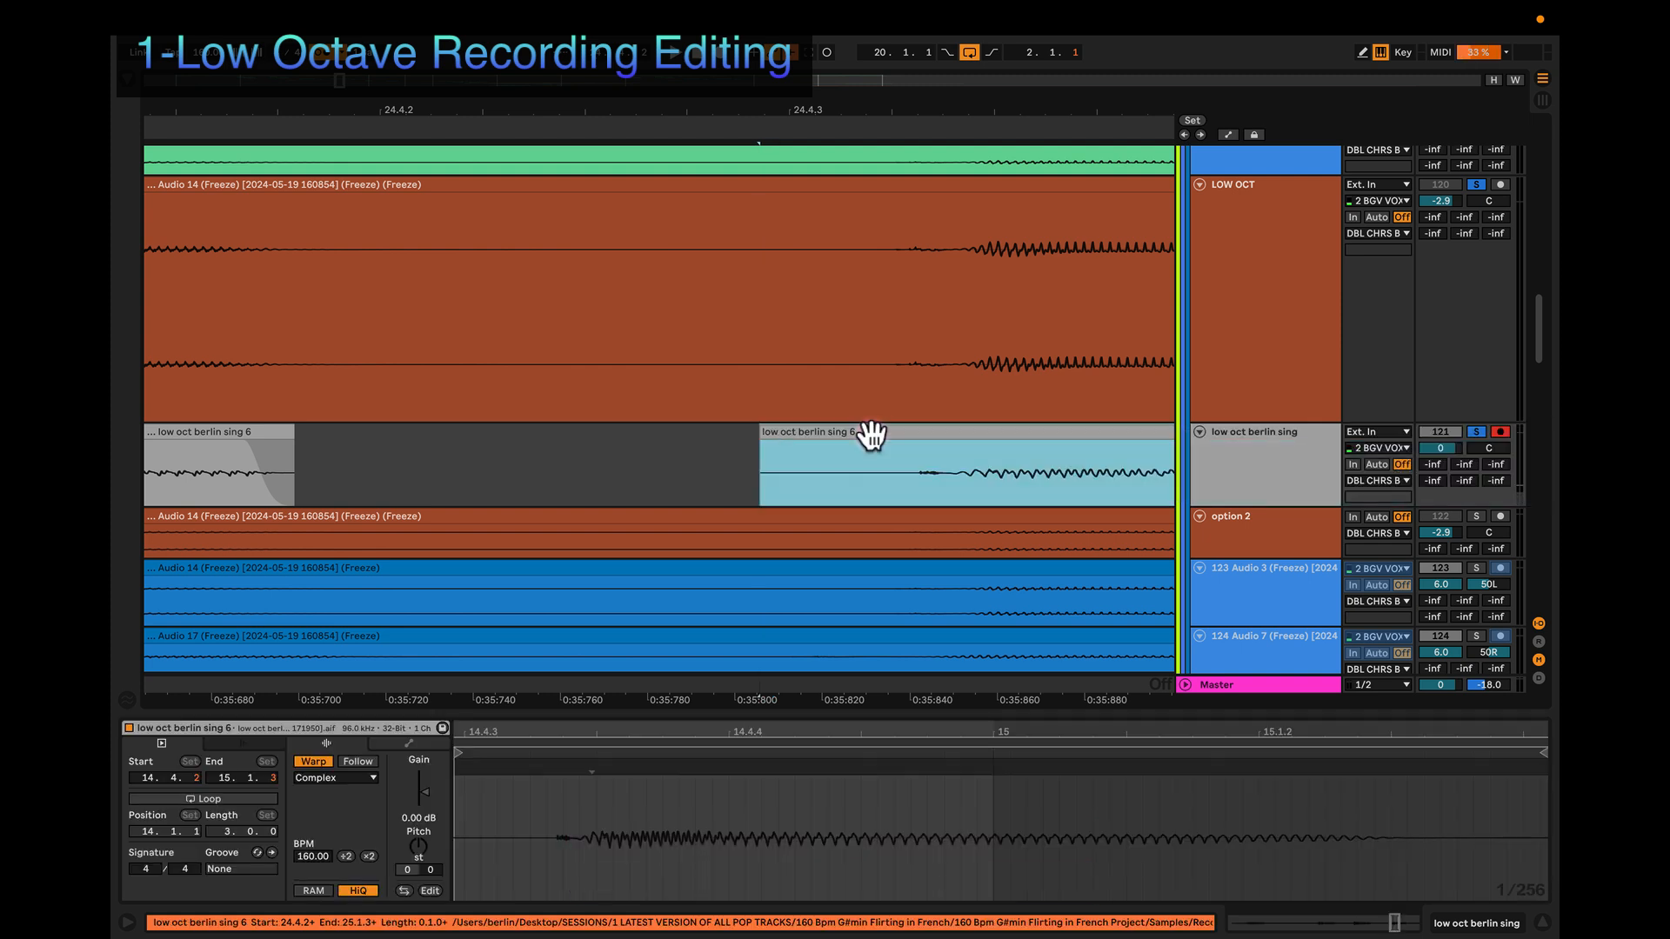
scroll(872, 435, "right", 5)
left_click(645, 426)
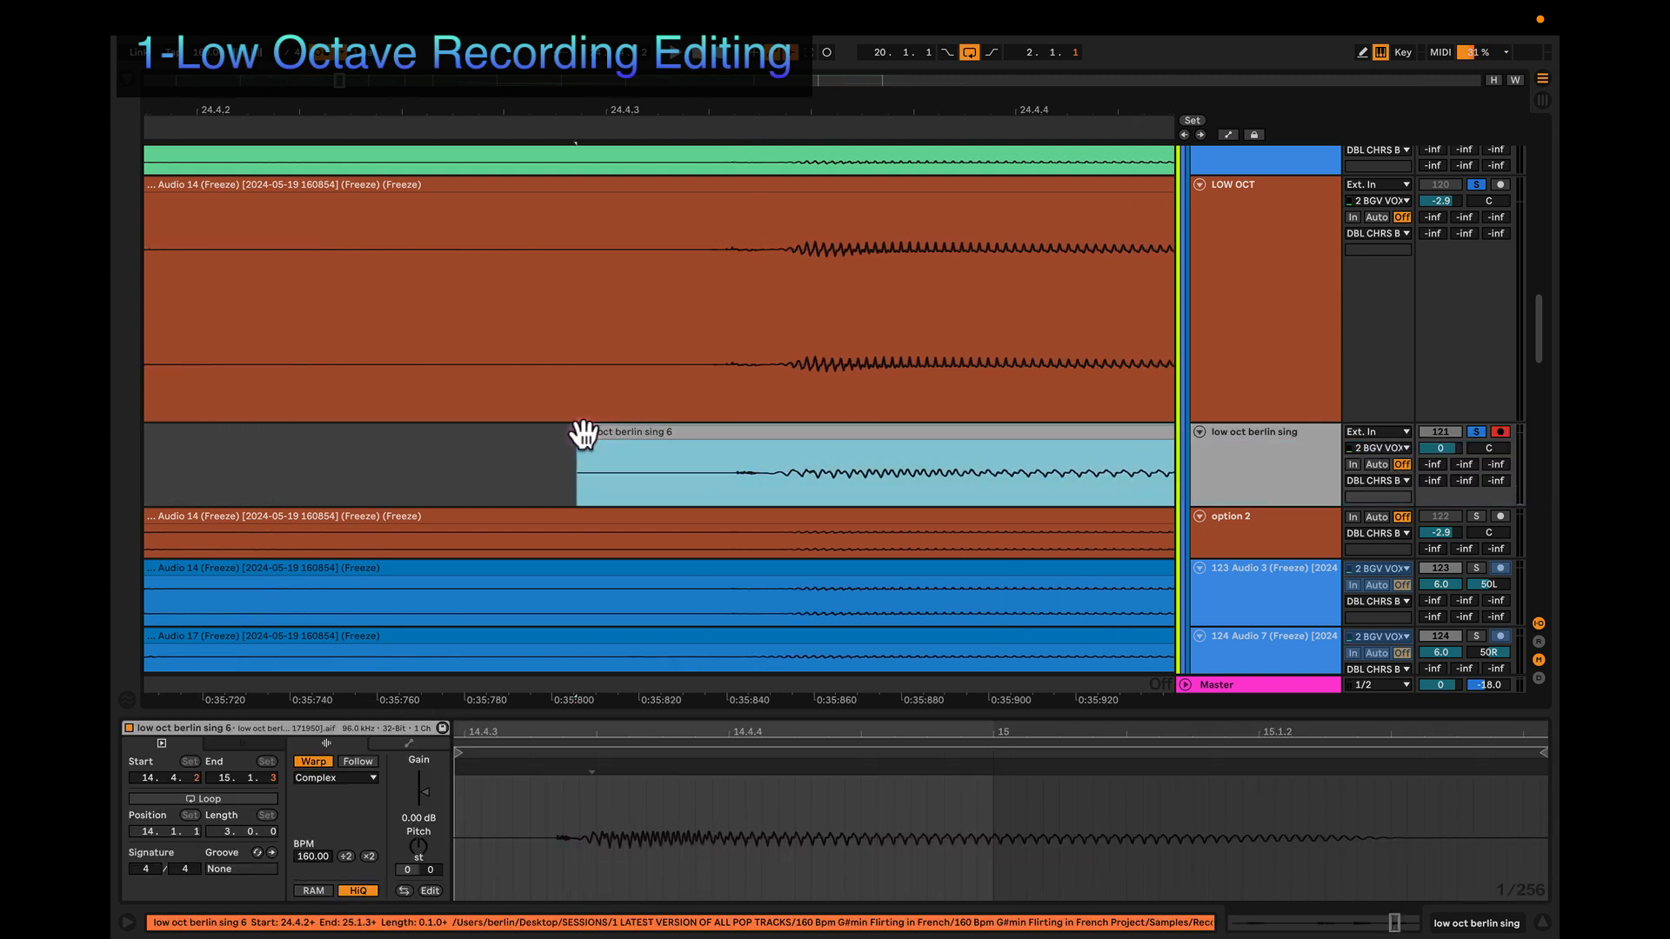
left_click_drag(589, 435, 733, 439)
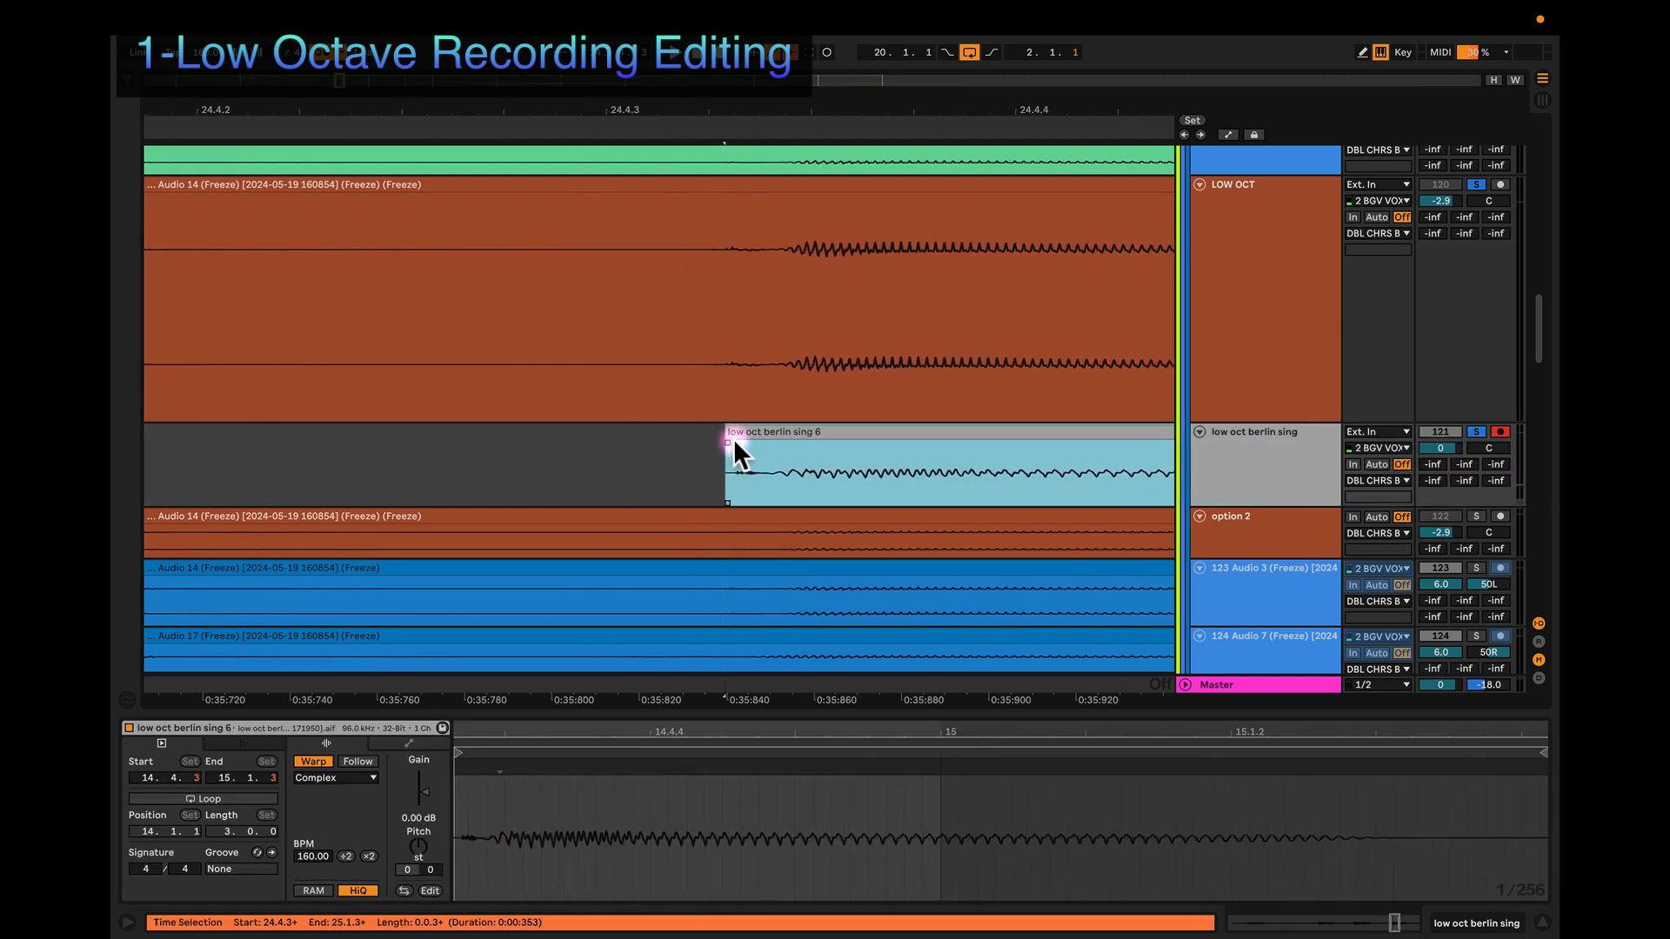
Step: Trim the second piece's end to just after 25.1.1 and add a short, steep curved fade-out
scroll(740, 437, "down", 5, "super")
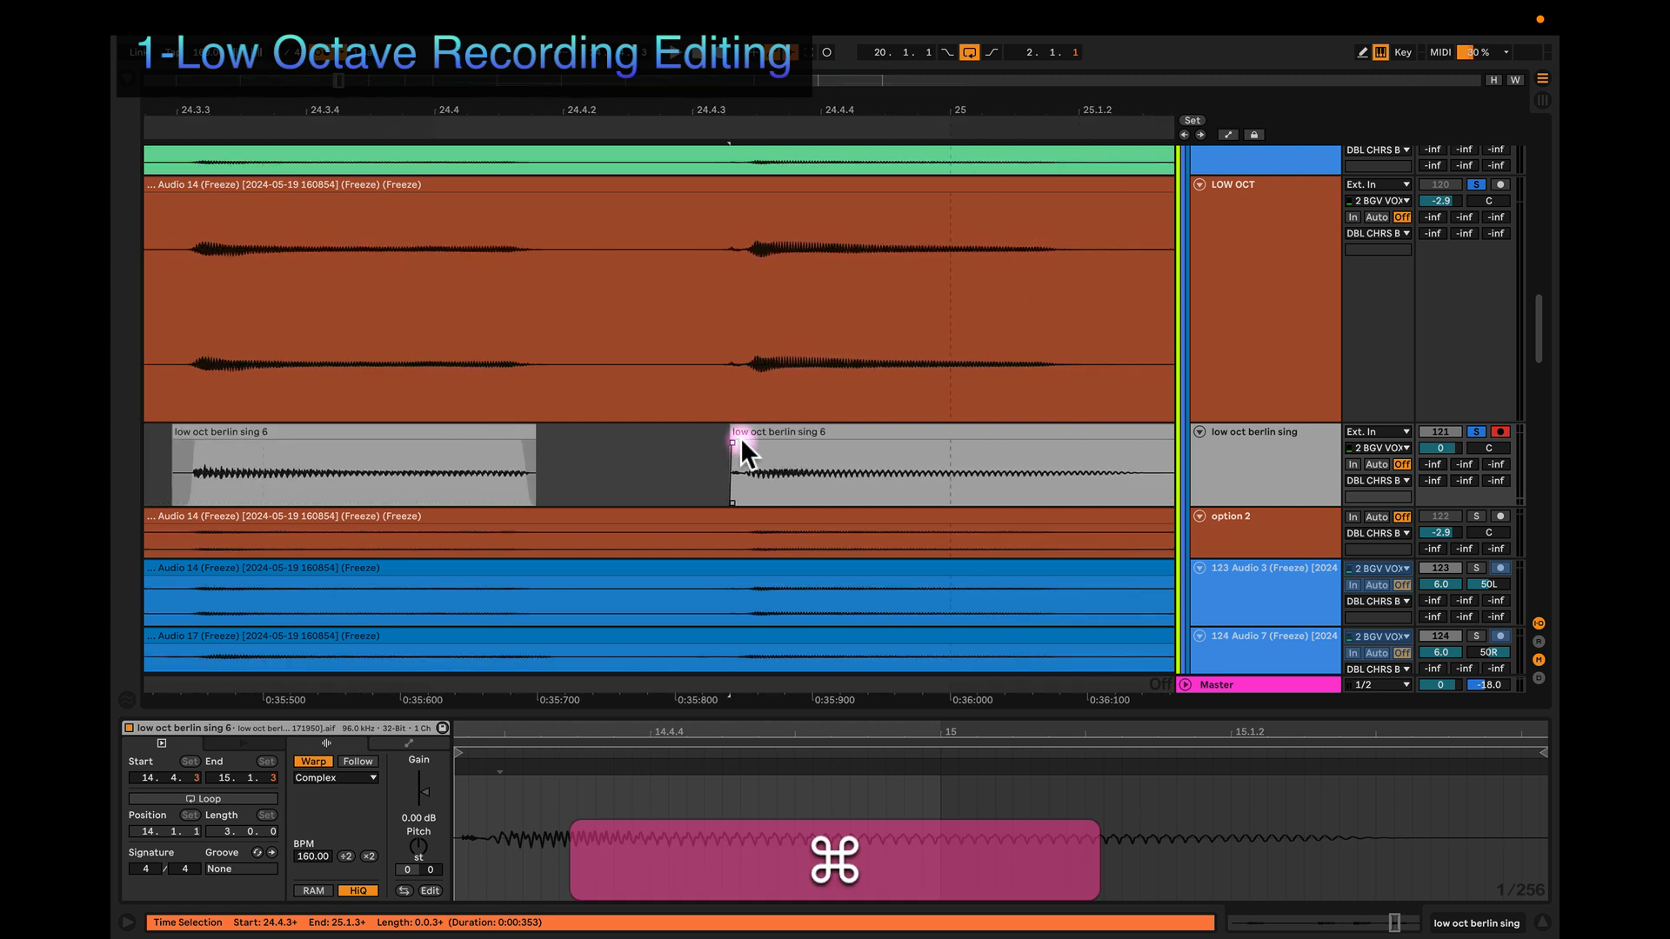
left_click_drag(983, 435, 790, 431)
scroll(837, 438, "up", 5, "super")
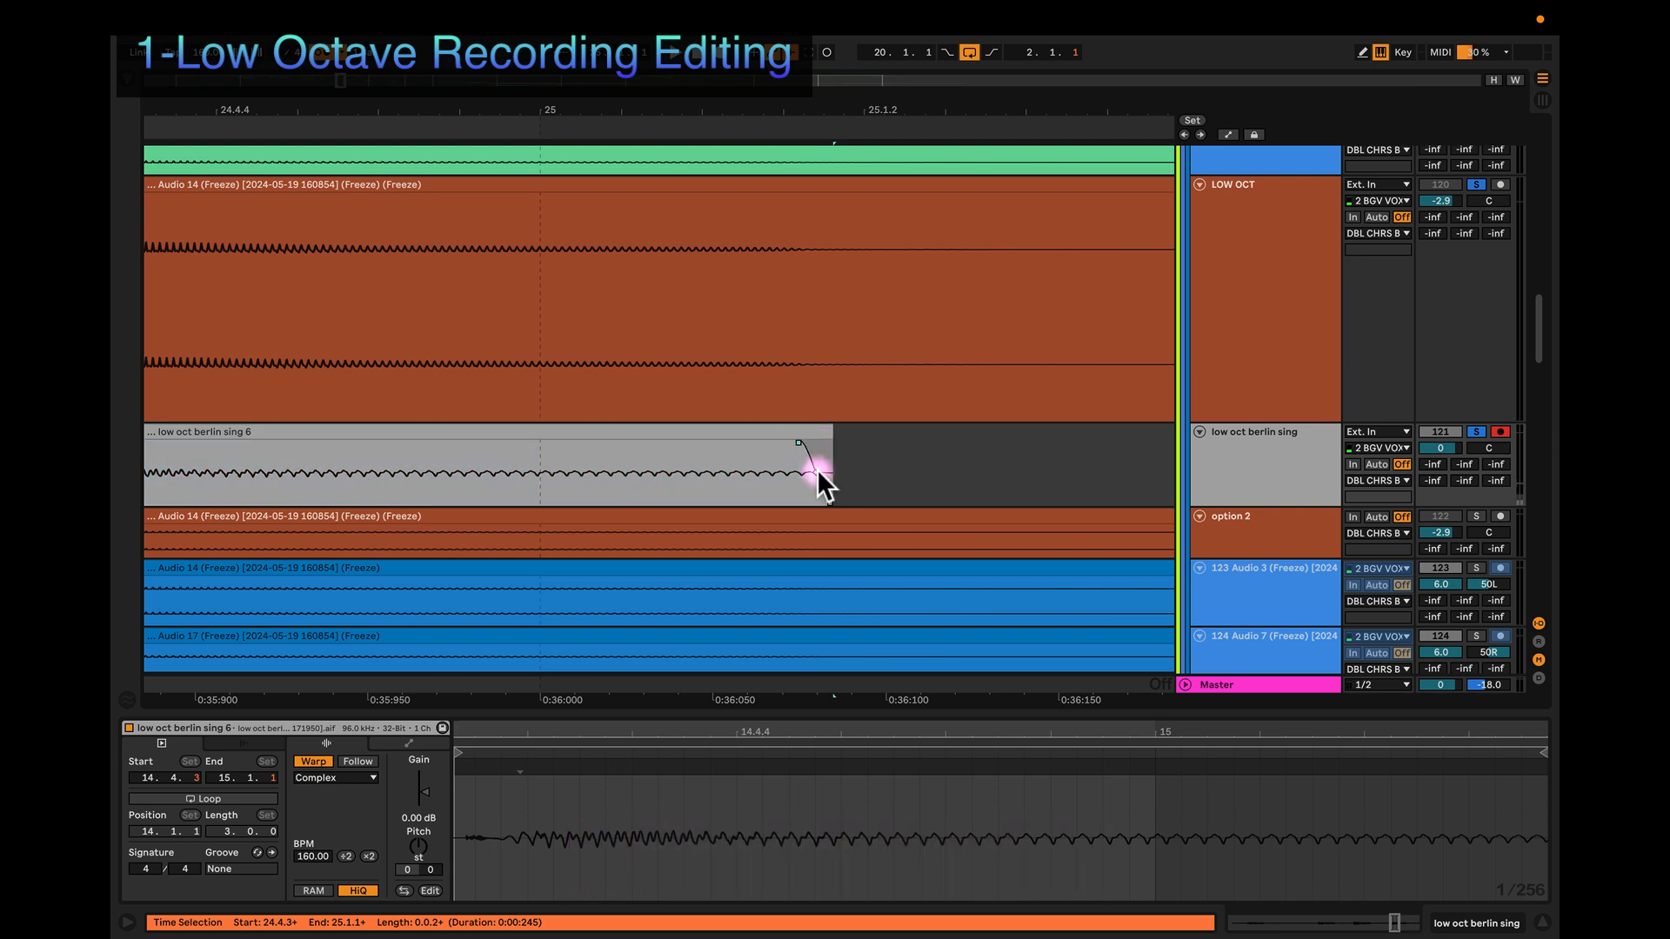
left_click(779, 435)
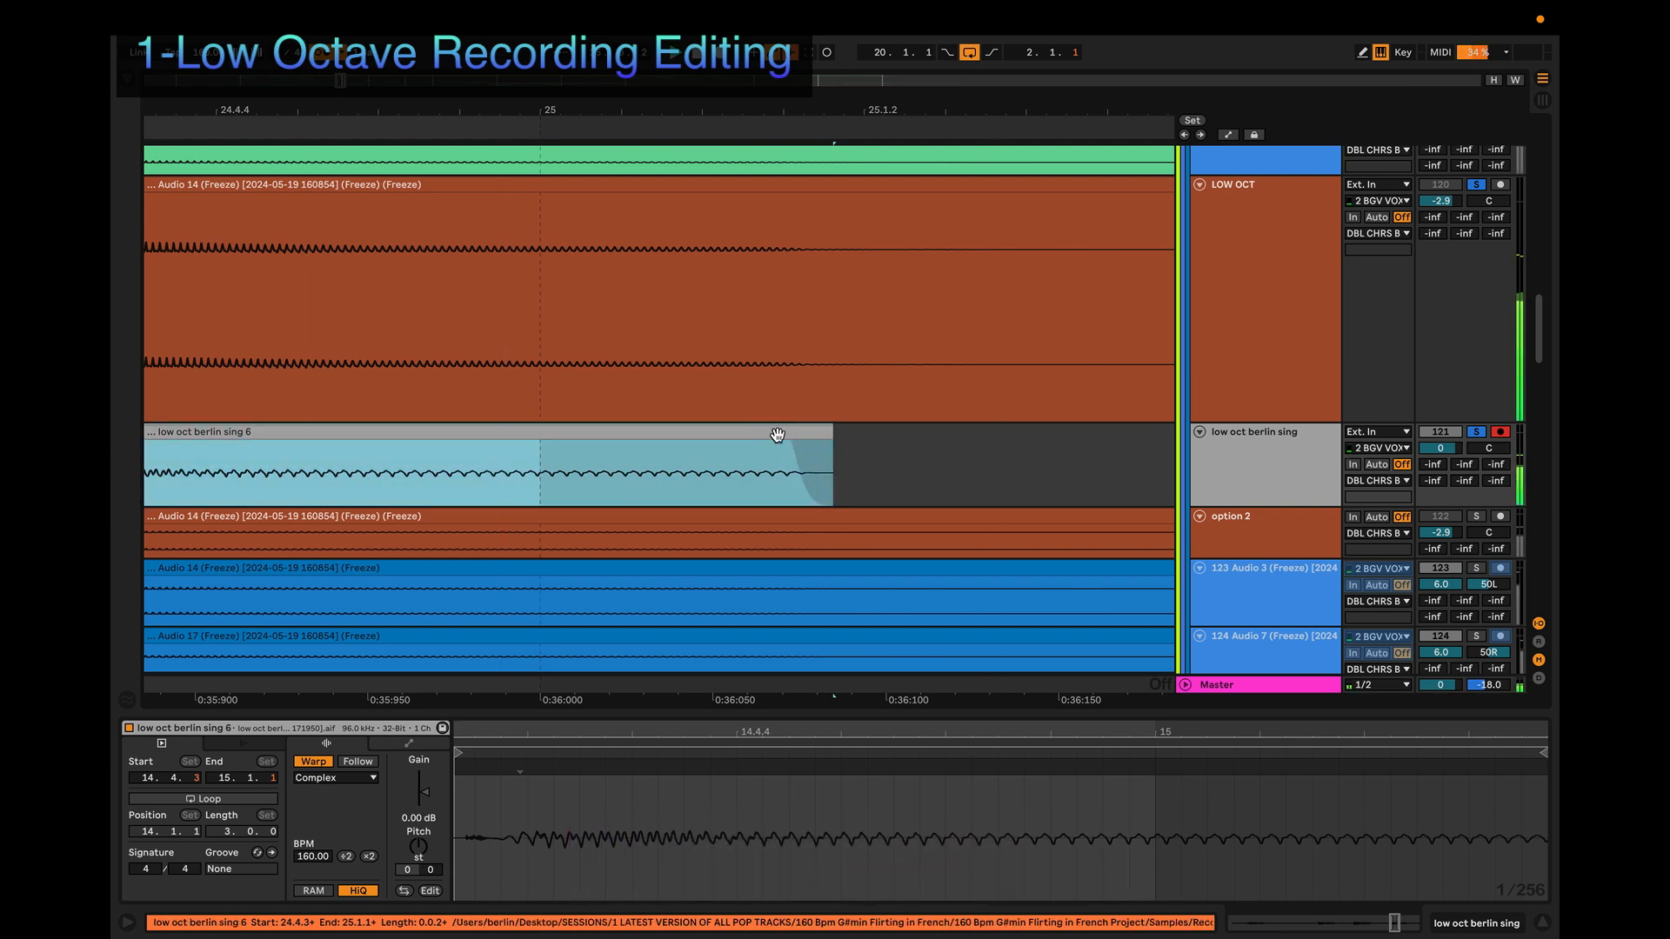
left_click_drag(788, 442, 783, 440)
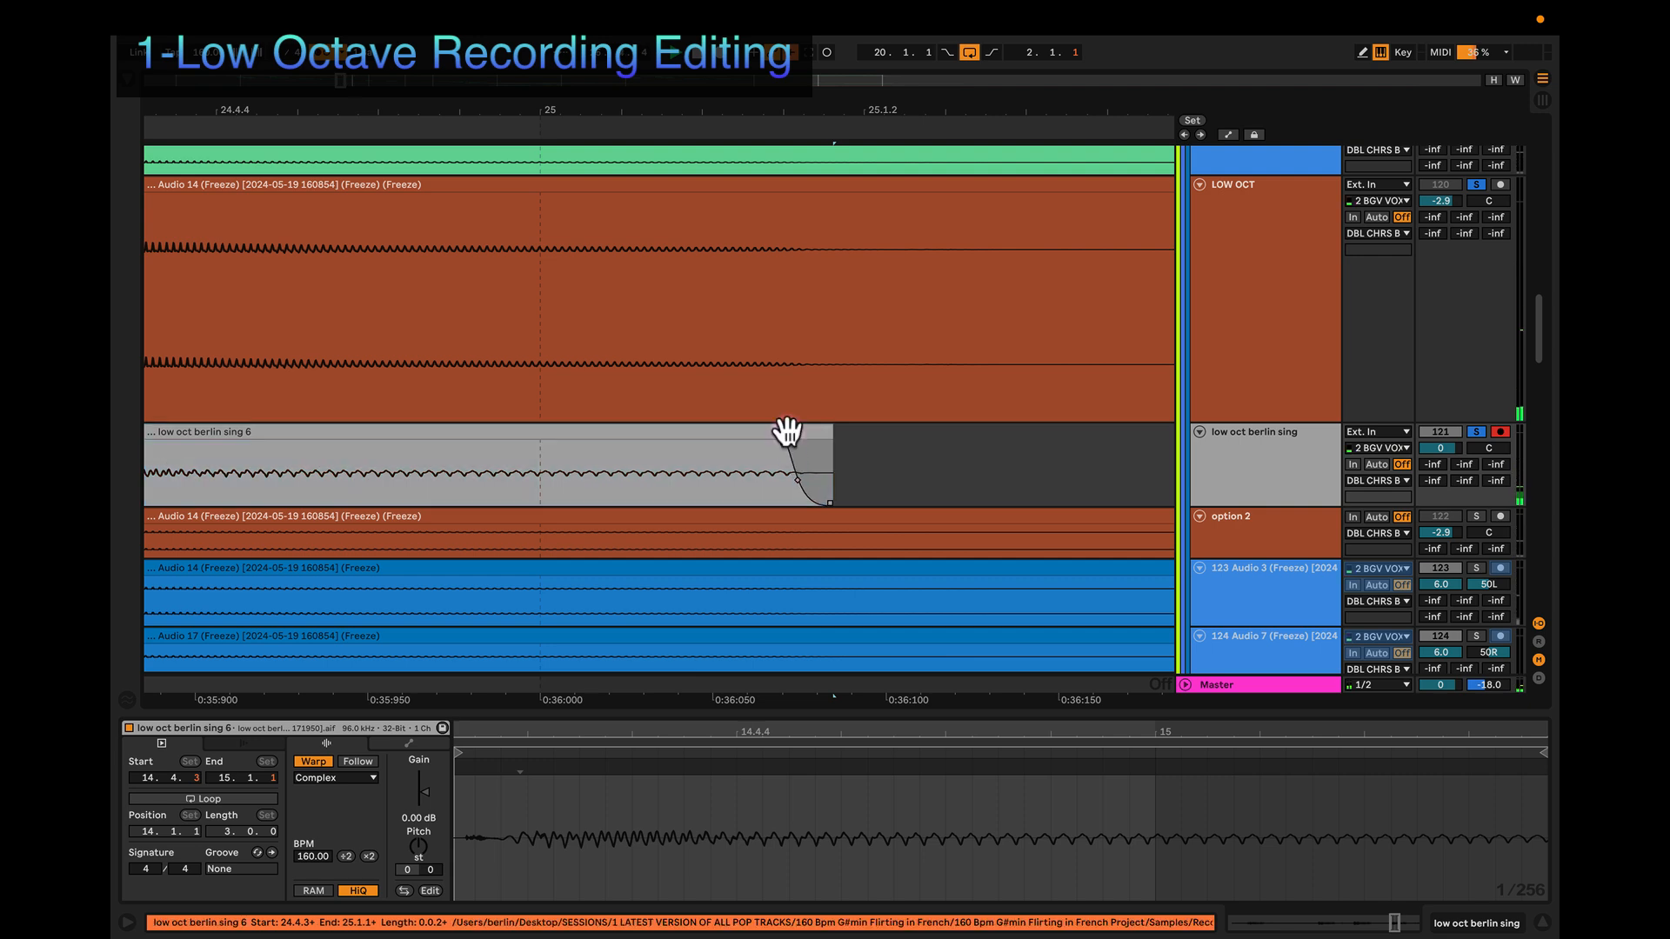
left_click(787, 431)
Step: Play back the second phrase's edited second piece to check its fade-out
key("space")
scroll(788, 435, "down", 8)
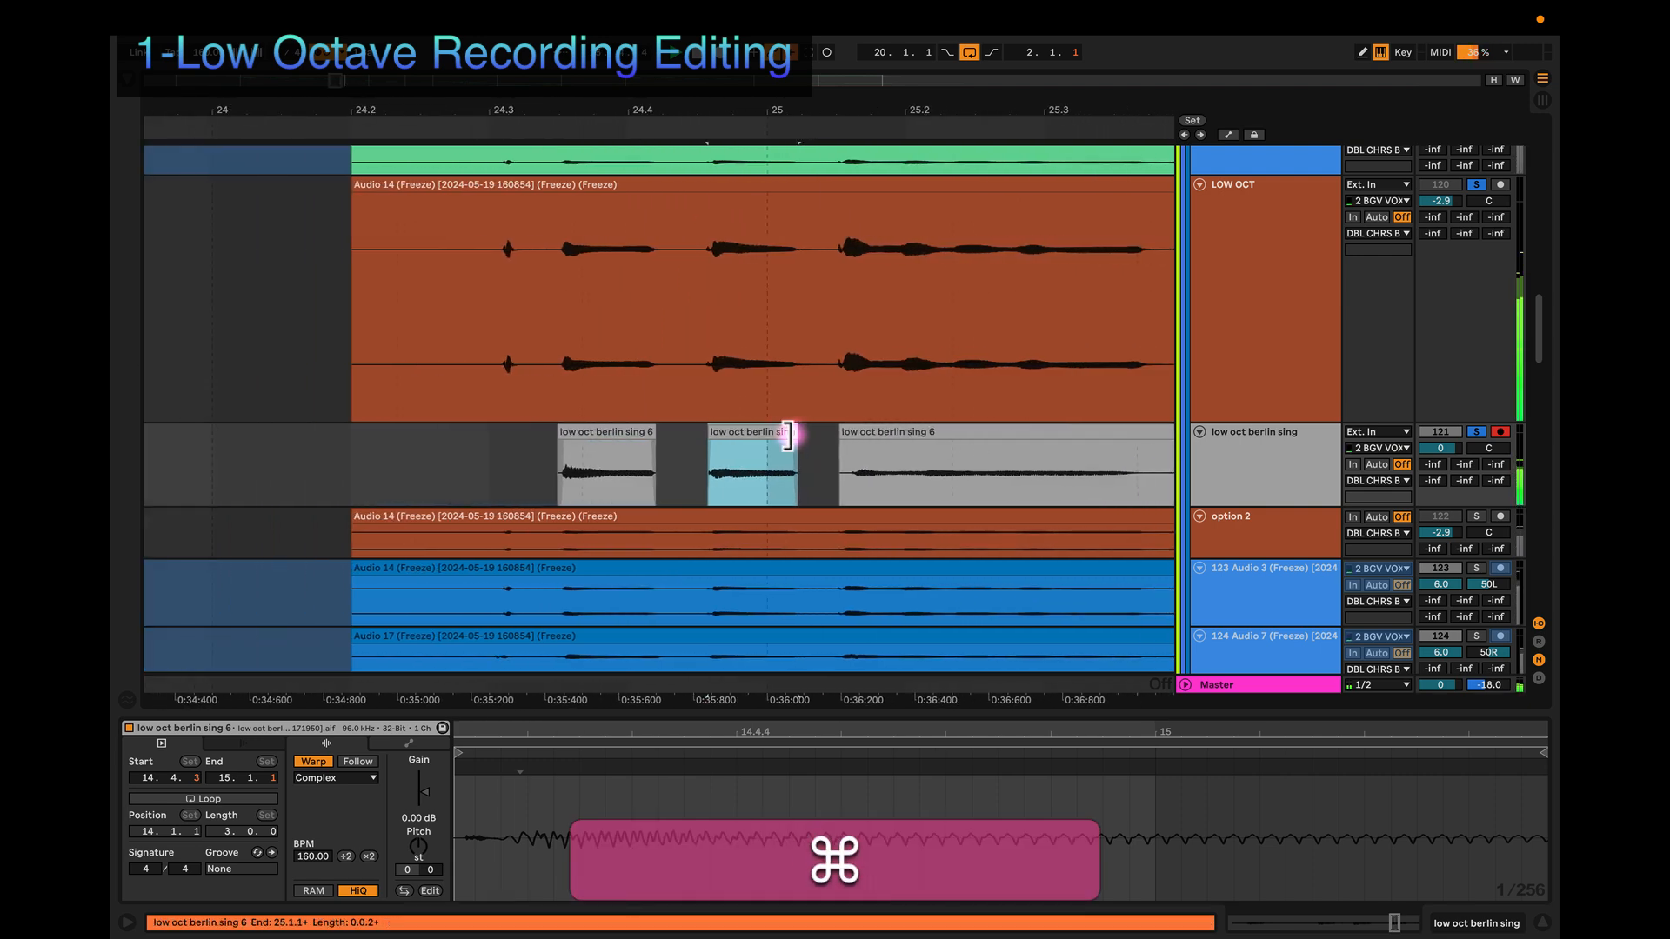
scroll(858, 443, "up", 8)
key("super+space")
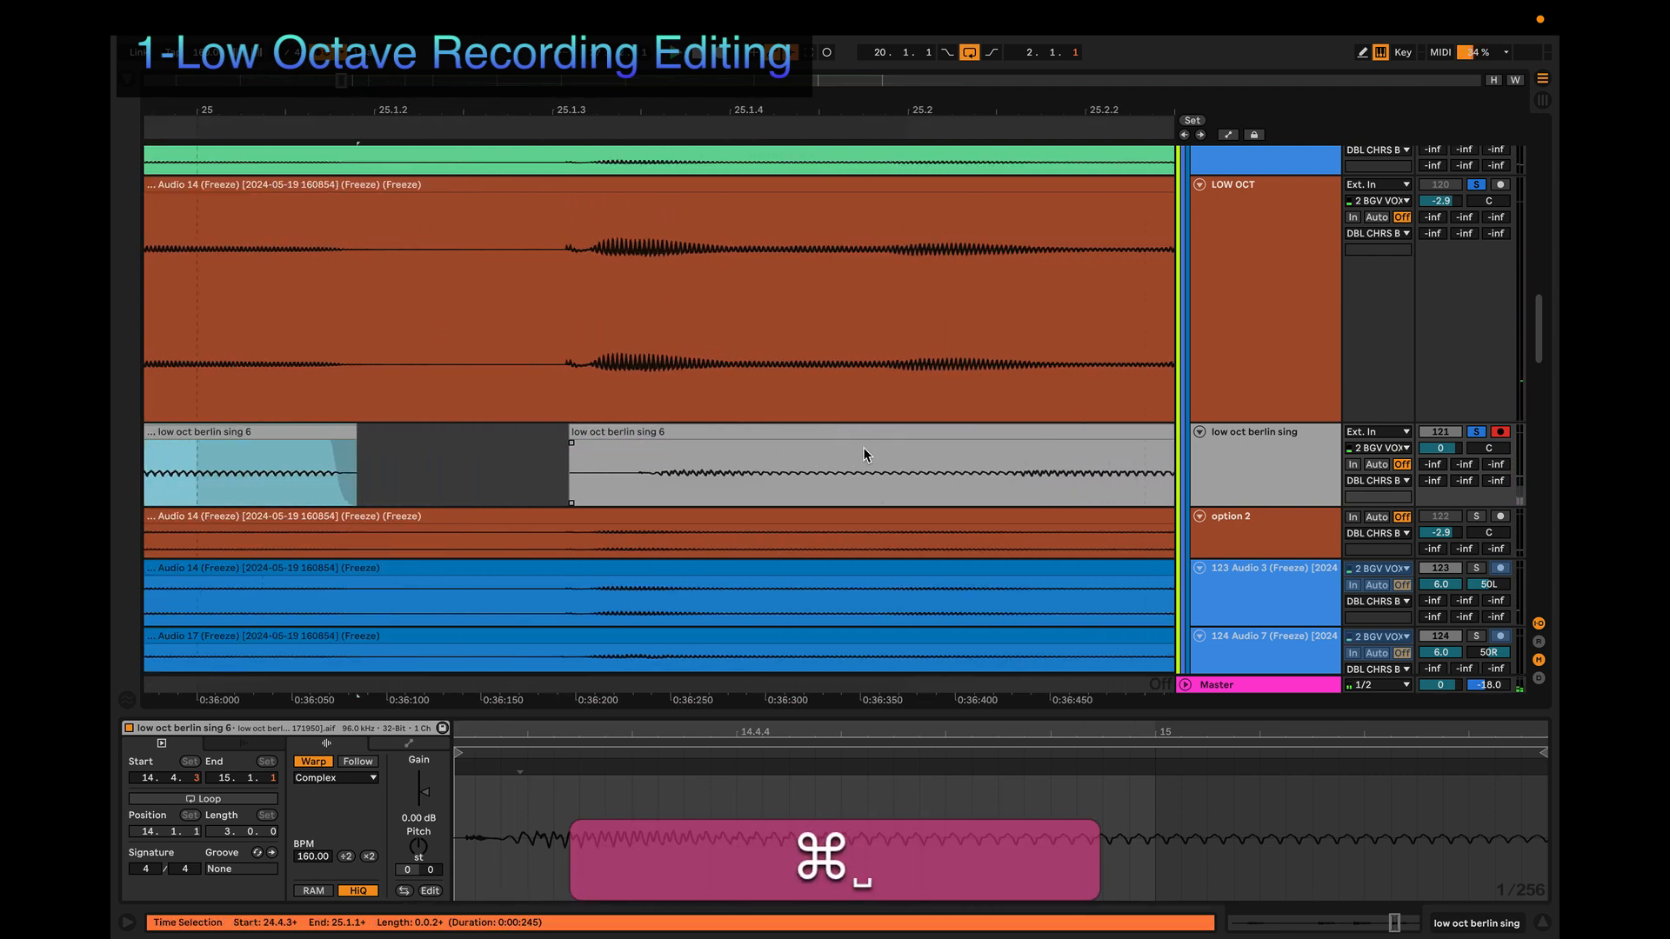
Step: Split the remaining take just after 25.3.4 and shift the third piece slightly earlier to match the LOW OCT waveform
scroll(866, 436, "down", 8)
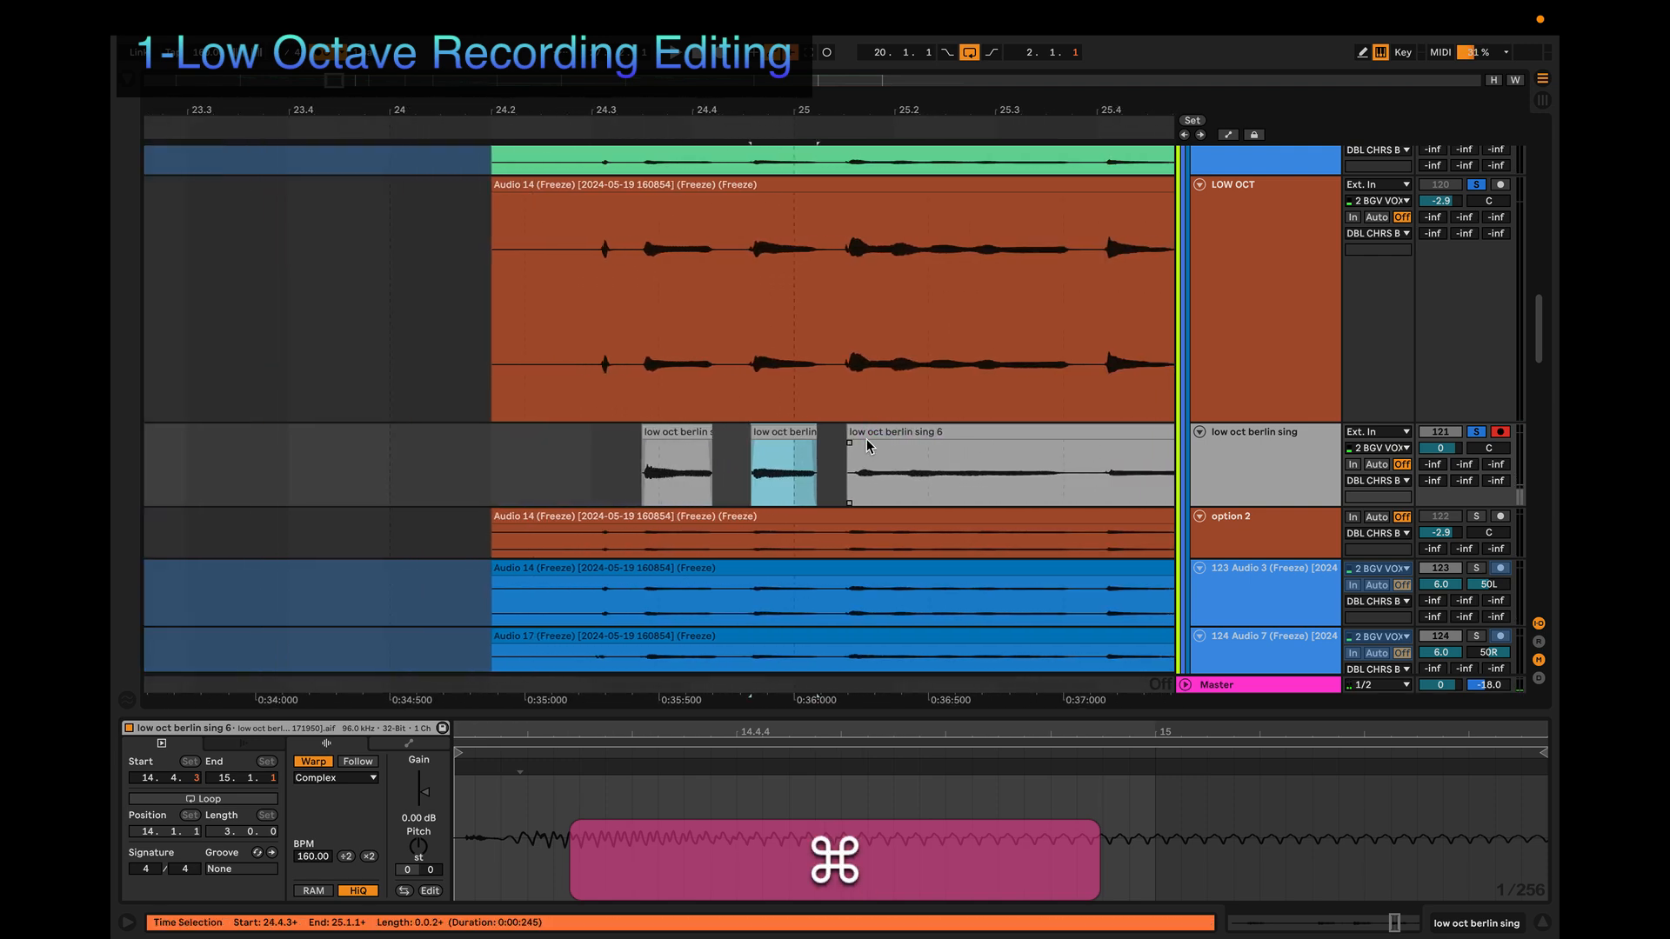
key("super+e")
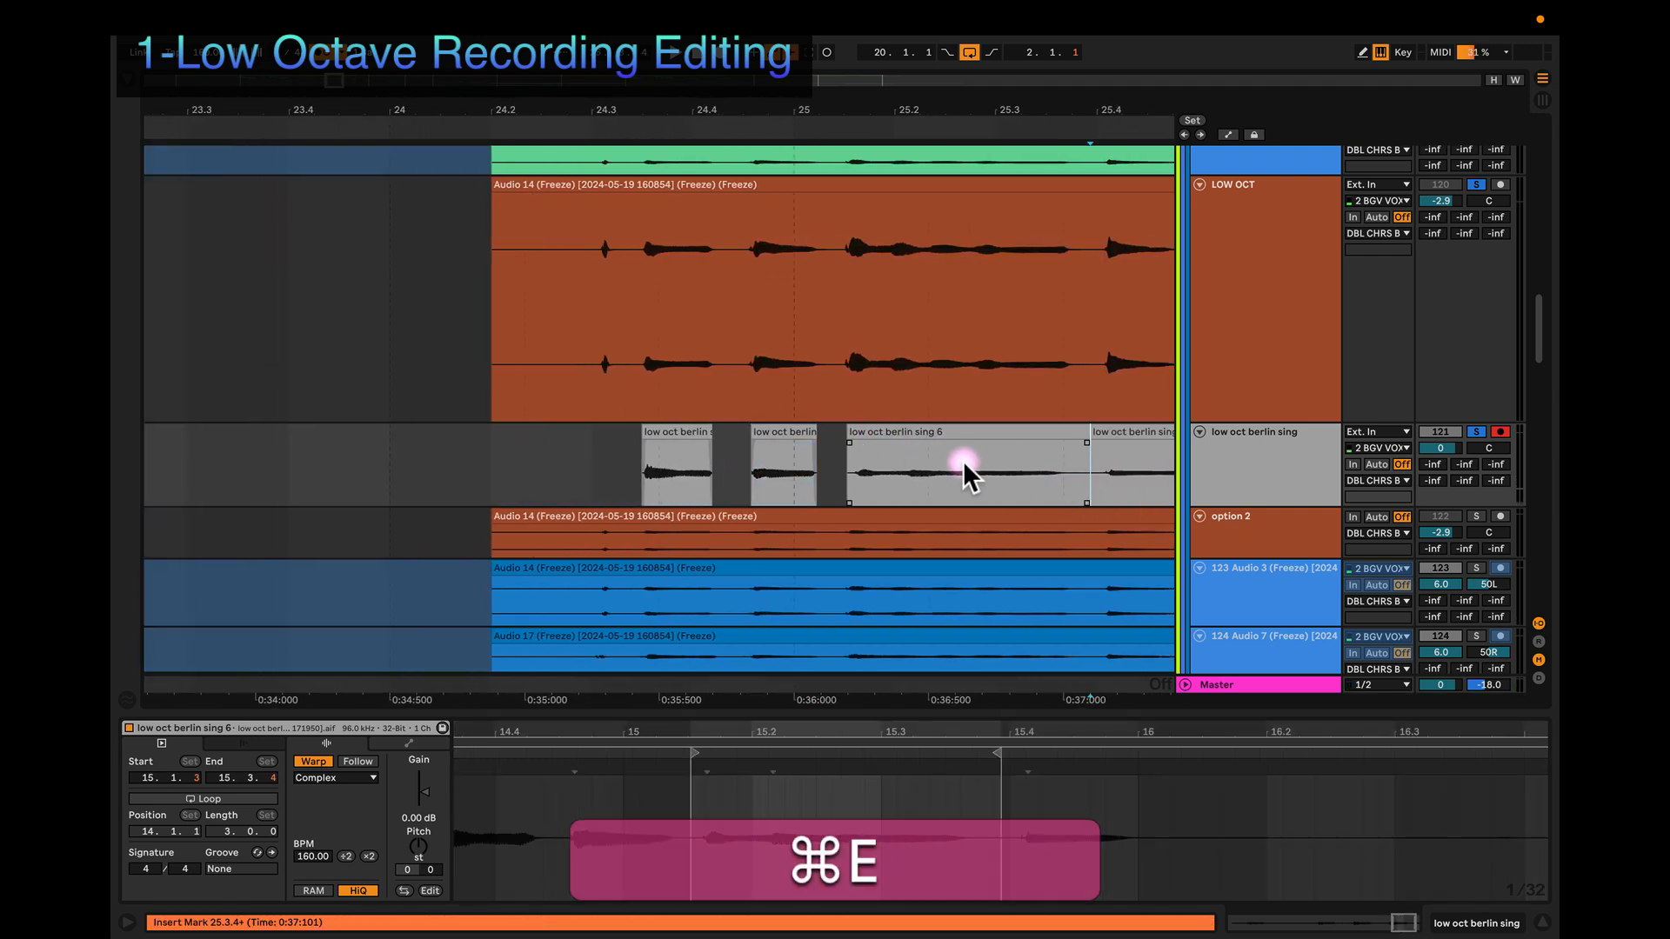
scroll(962, 460, "up", 3)
scroll(942, 452, "left", 2)
left_click(868, 433)
left_click_drag(869, 433, 804, 435)
Step: Trim the third piece's start to about 25.1.3 and give it a very short fade-in
scroll(847, 435, "up", 3)
left_click_drag(488, 432, 567, 441)
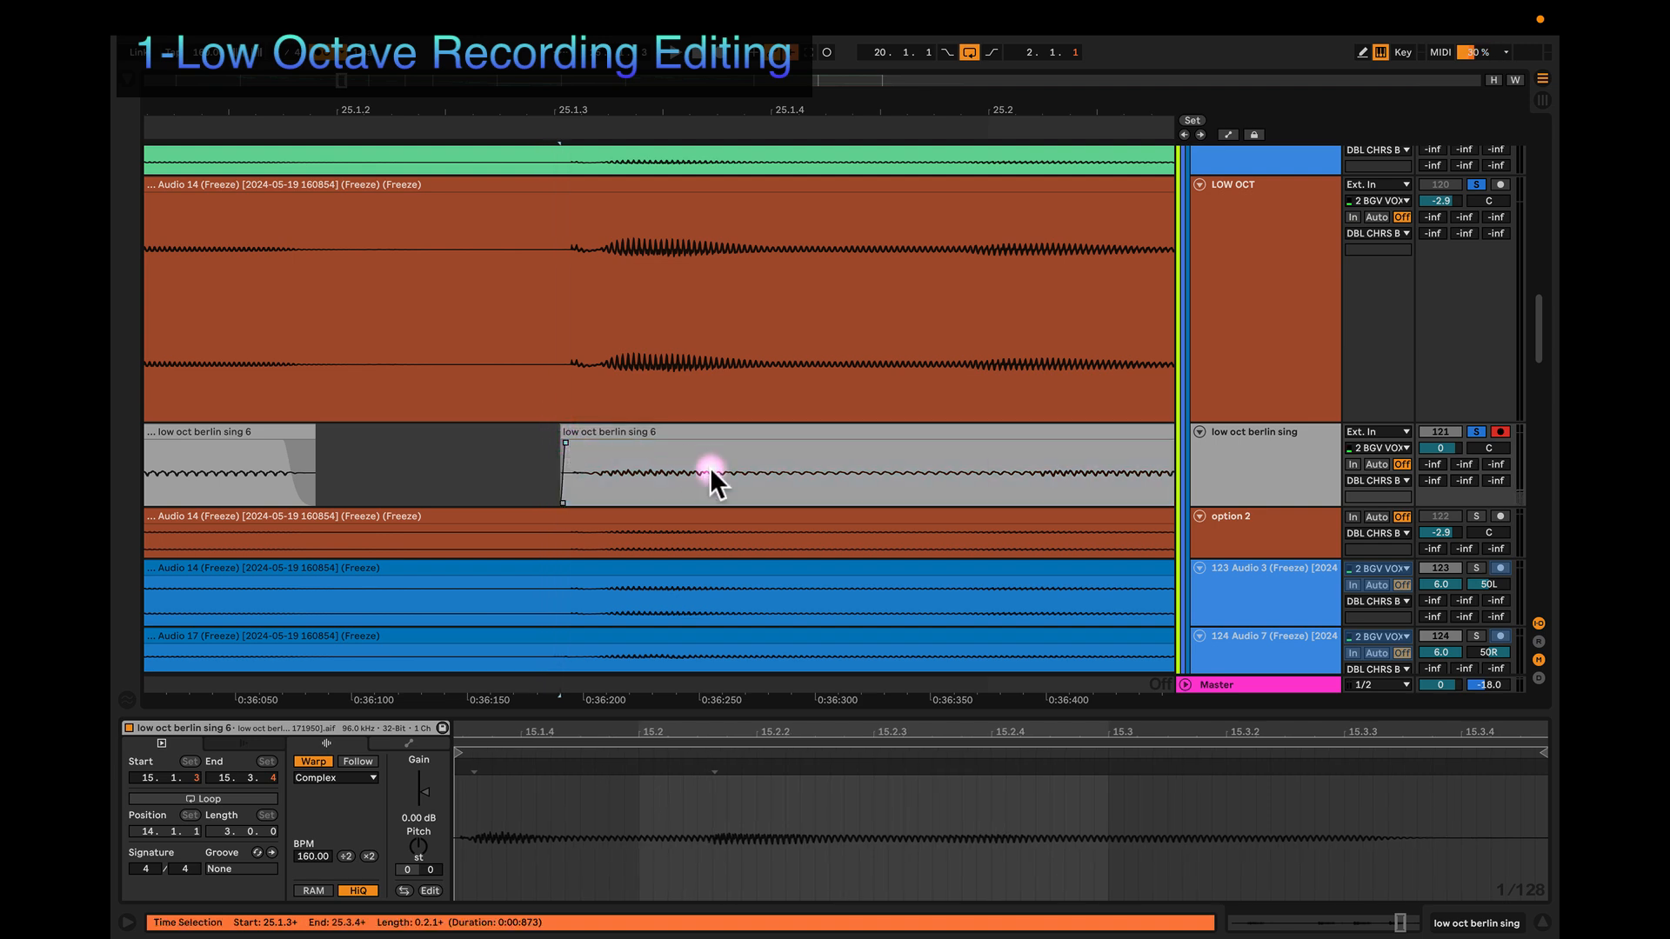
Step: Add a long curved fade-out to the end of the second phrase's third piece, starting just before 25.3.3
scroll(709, 467, "down", 8)
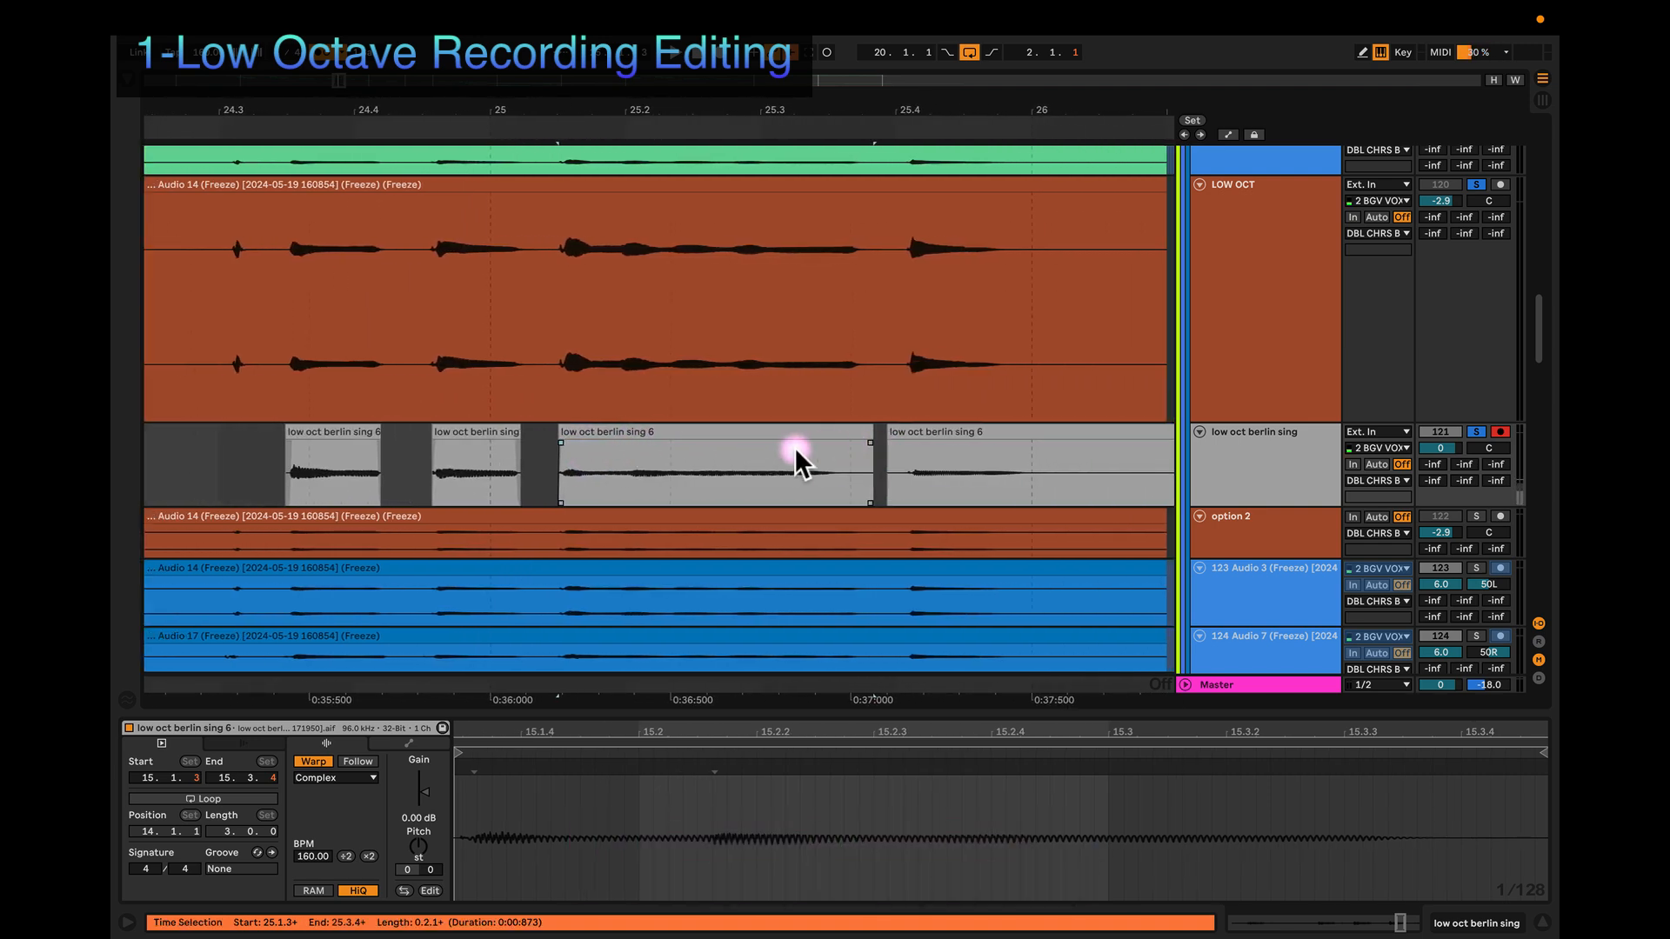
scroll(792, 444, "up", 8)
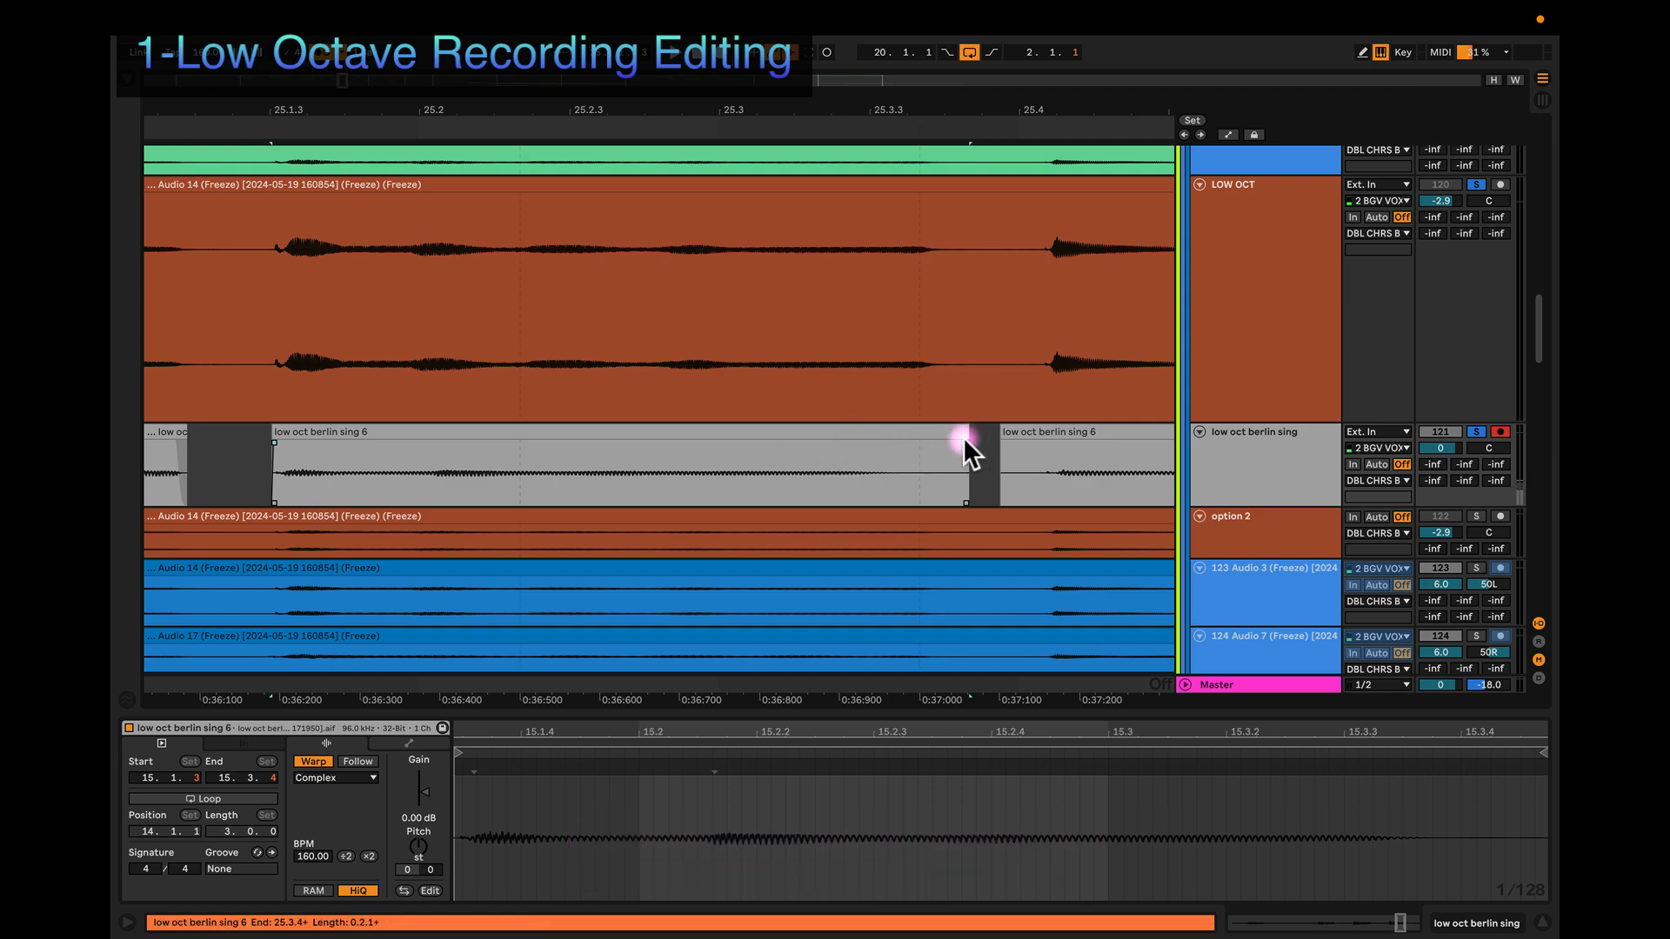
left_click_drag(963, 437, 854, 432)
left_click(902, 477)
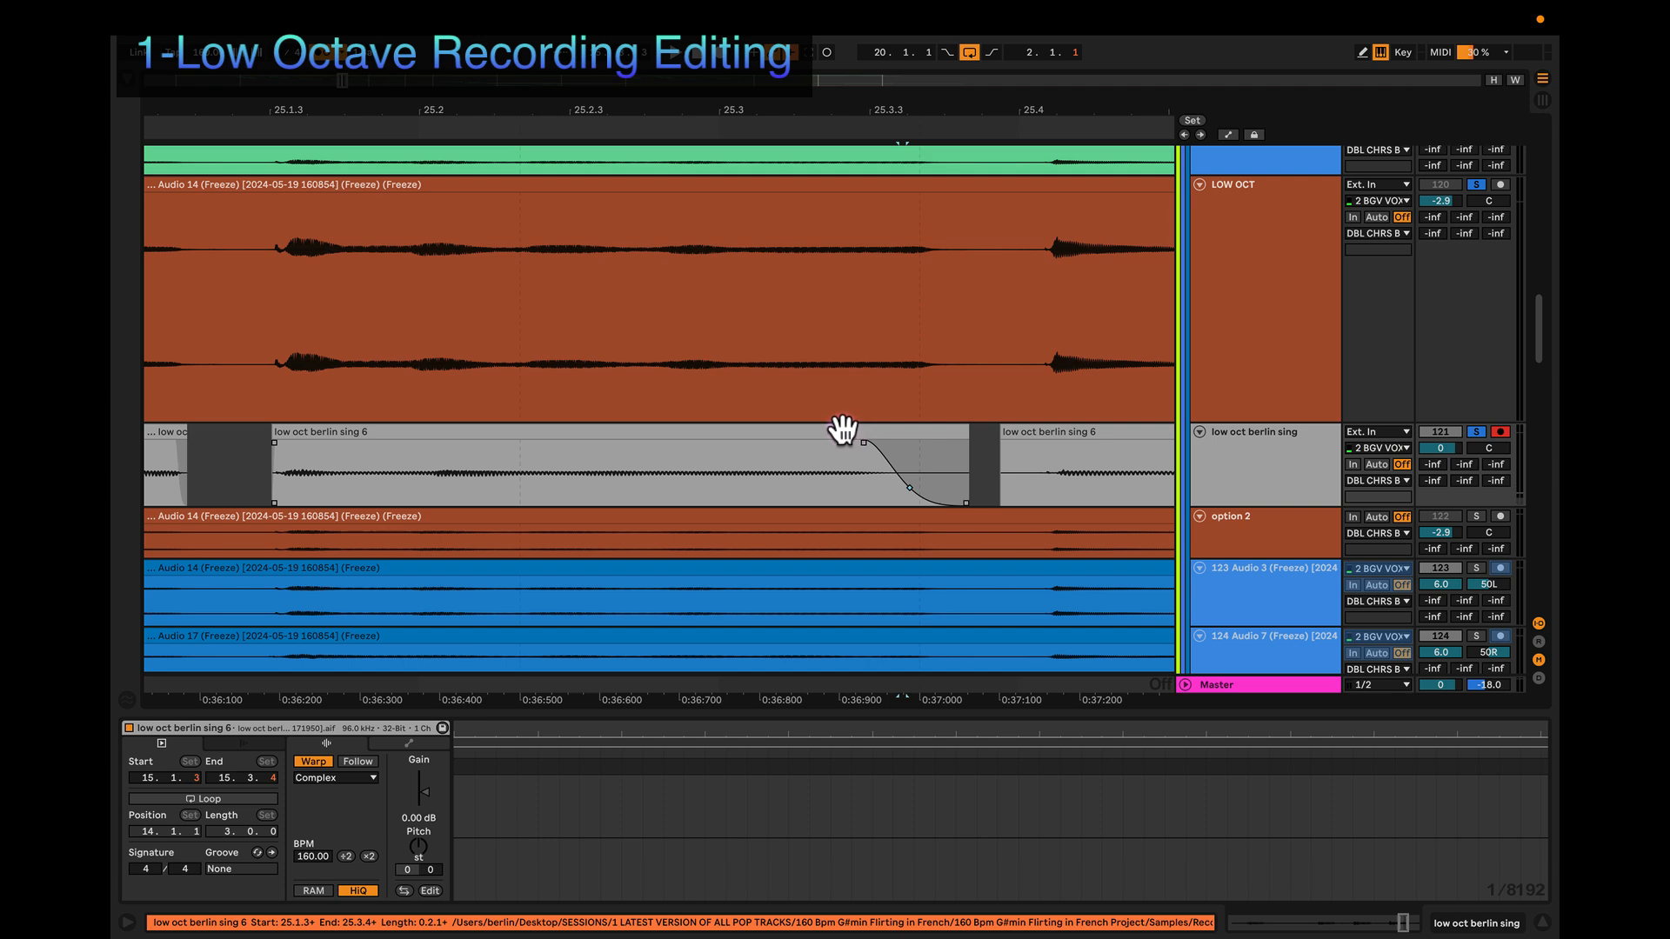
Step: Add four warp markers to the second phrase's third piece, from its onset to about 15.3.4, and move the last marker slightly later
left_click(840, 430)
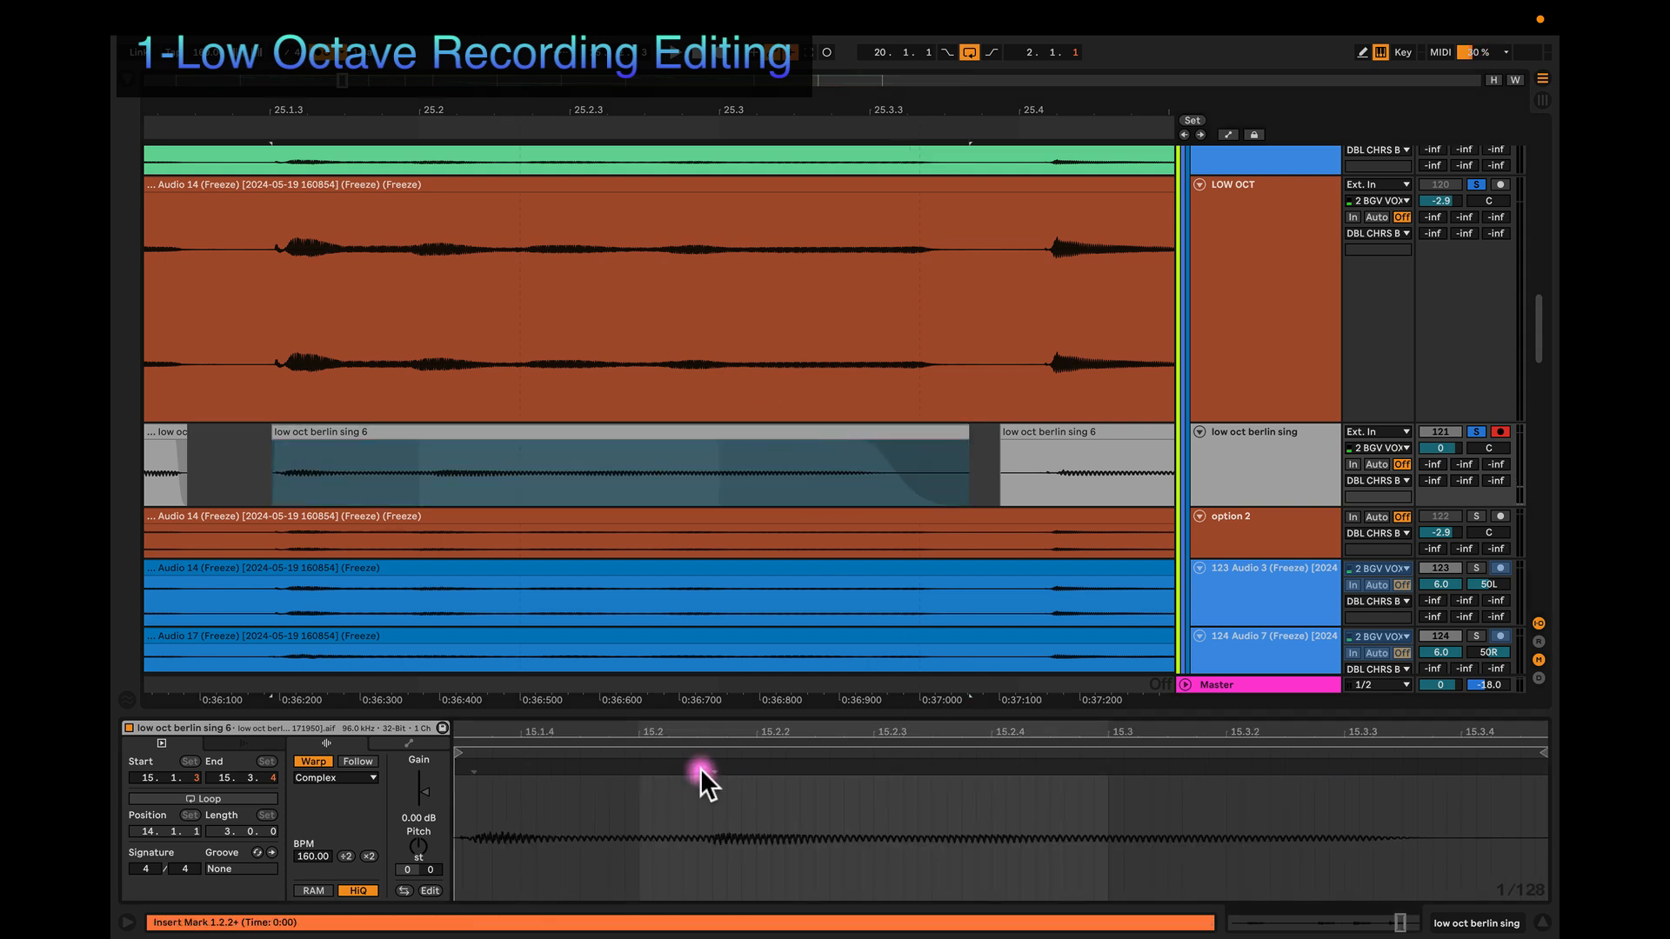
left_click(470, 769)
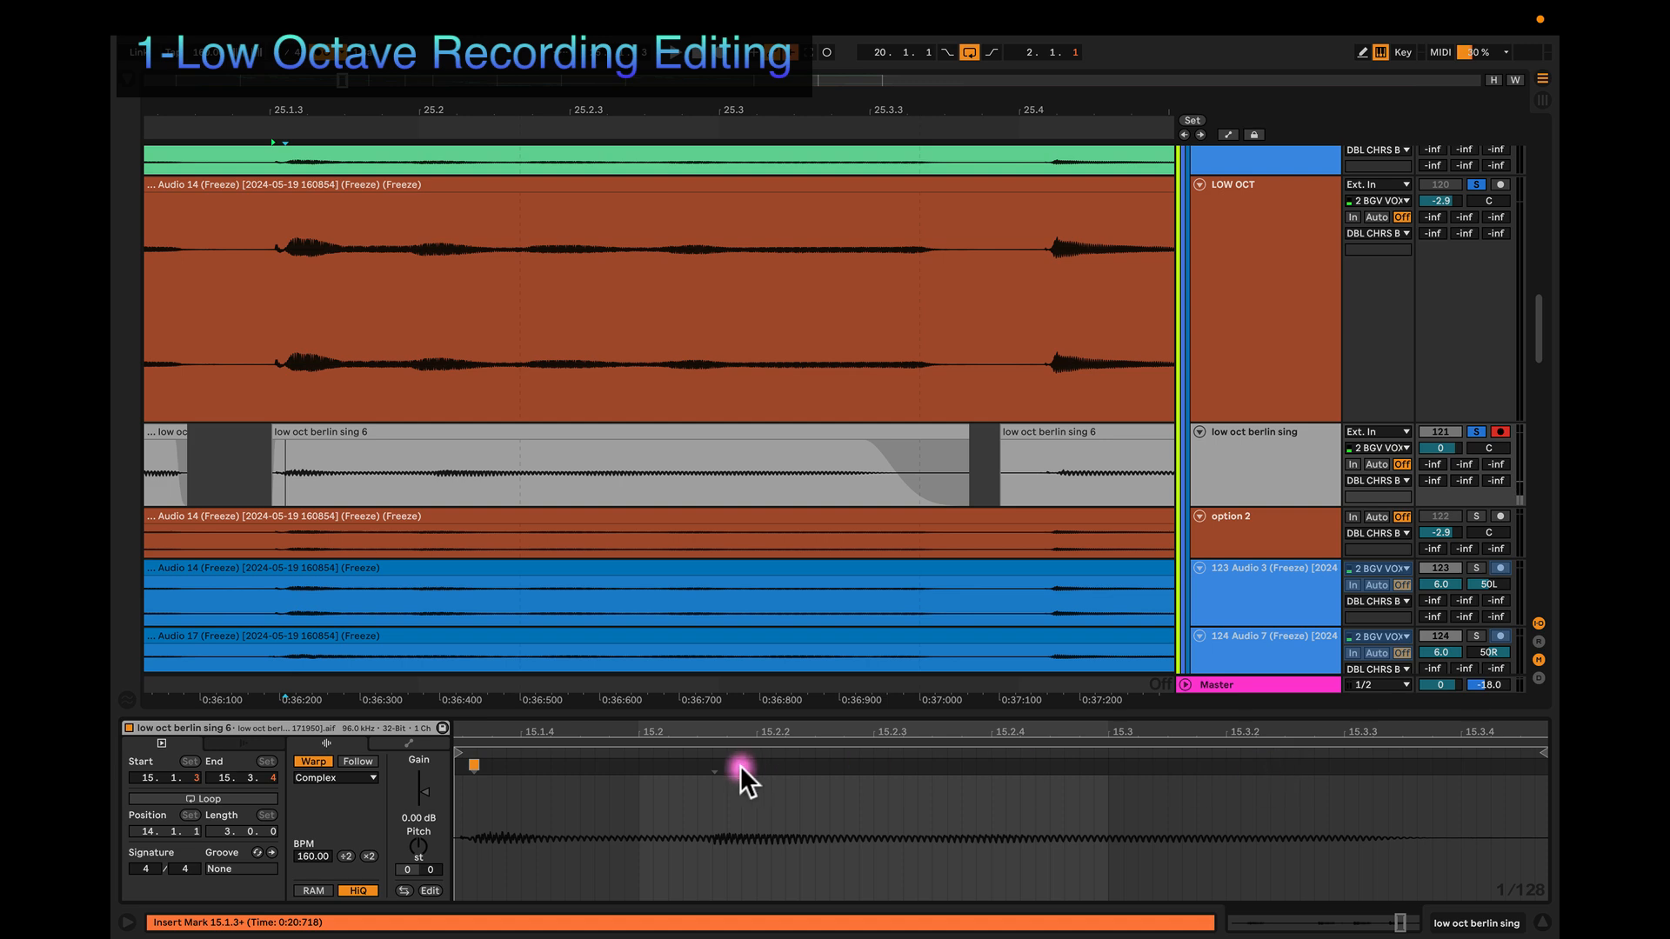
double_click(714, 766)
left_click(1168, 769)
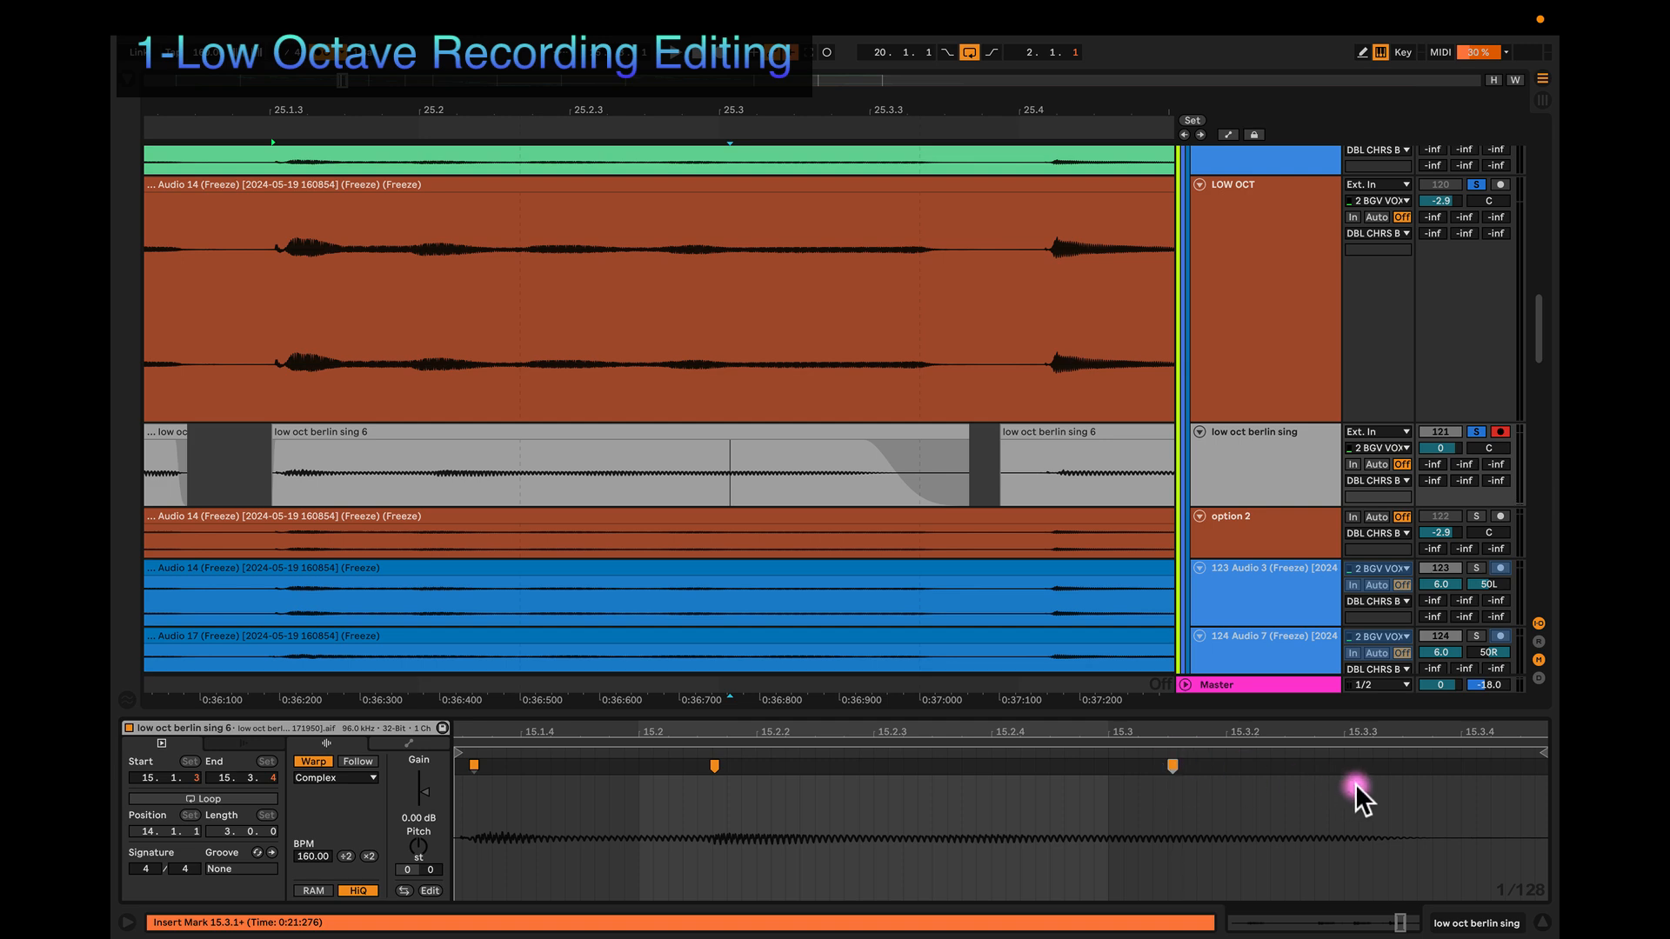
left_click(1445, 768)
left_click(1473, 767)
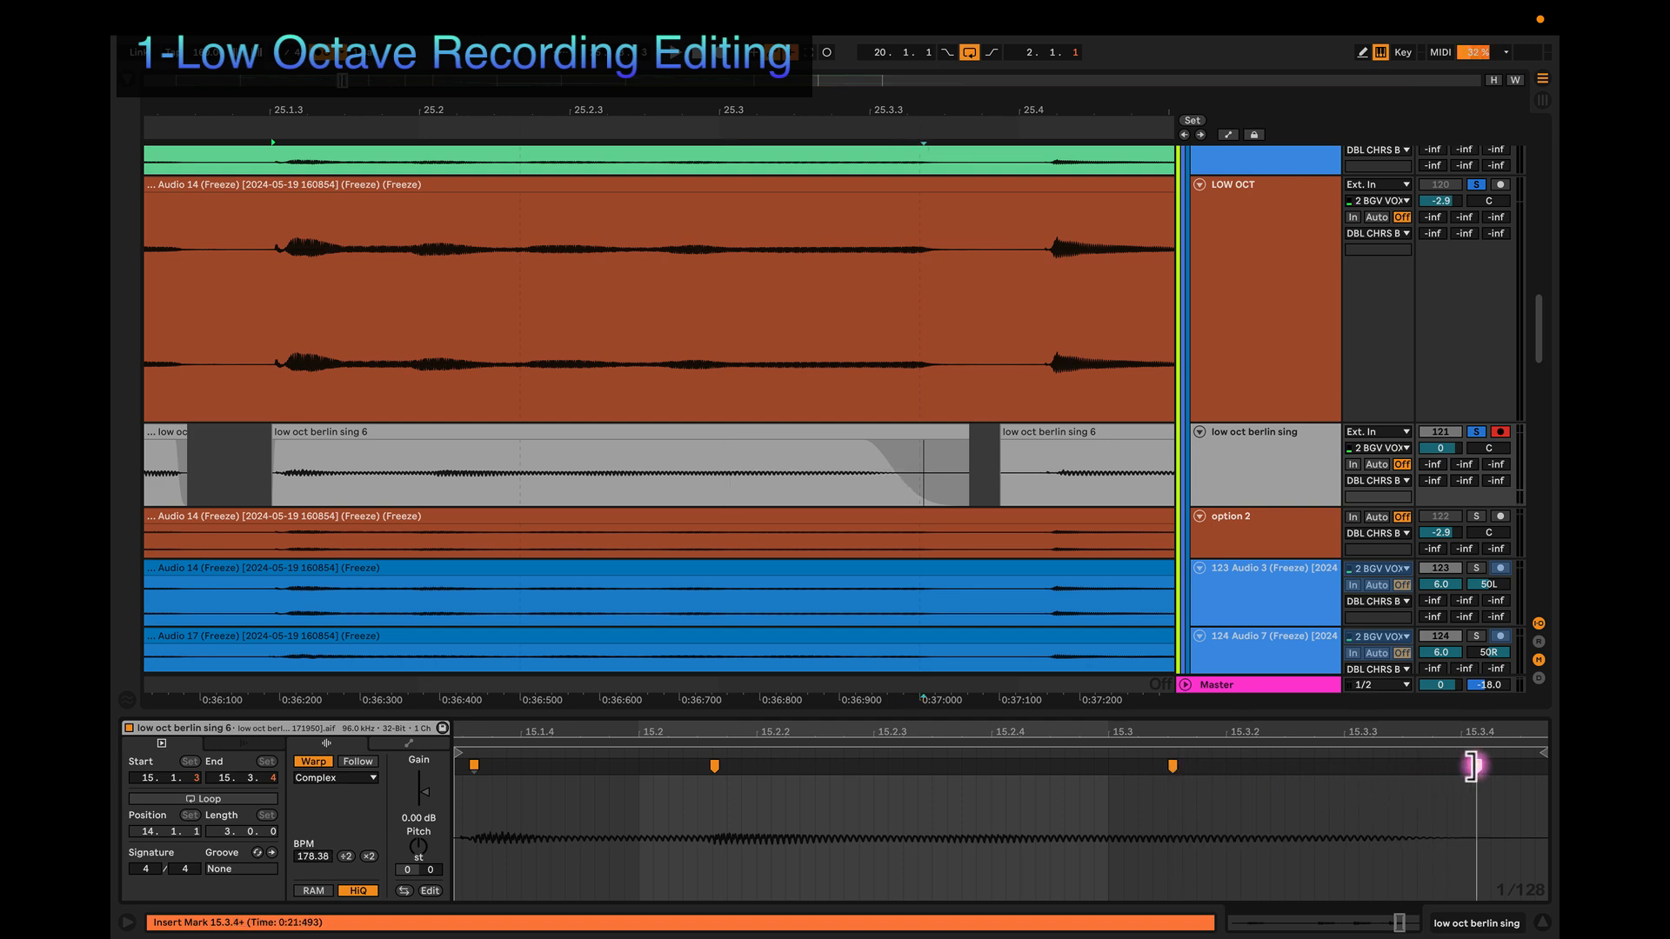
left_click_drag(1476, 767, 1490, 765)
Step: Shorten the third piece's fade-out to start just after 25.3.3 and play the piece back
left_click(867, 442)
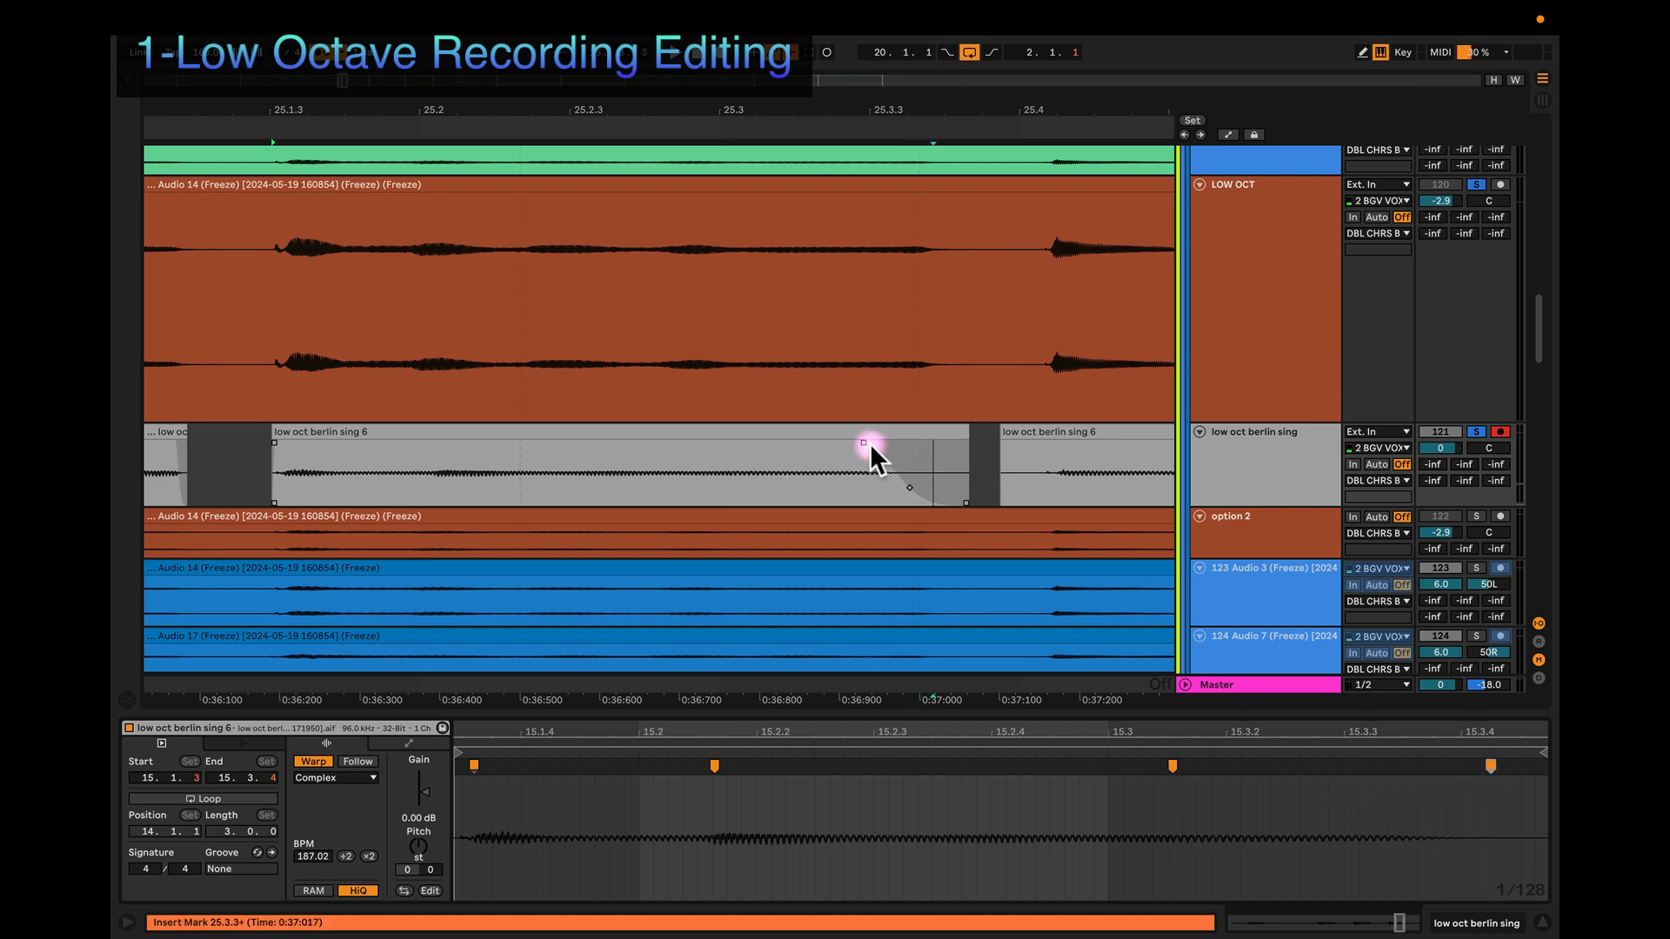
left_click_drag(865, 441, 898, 438)
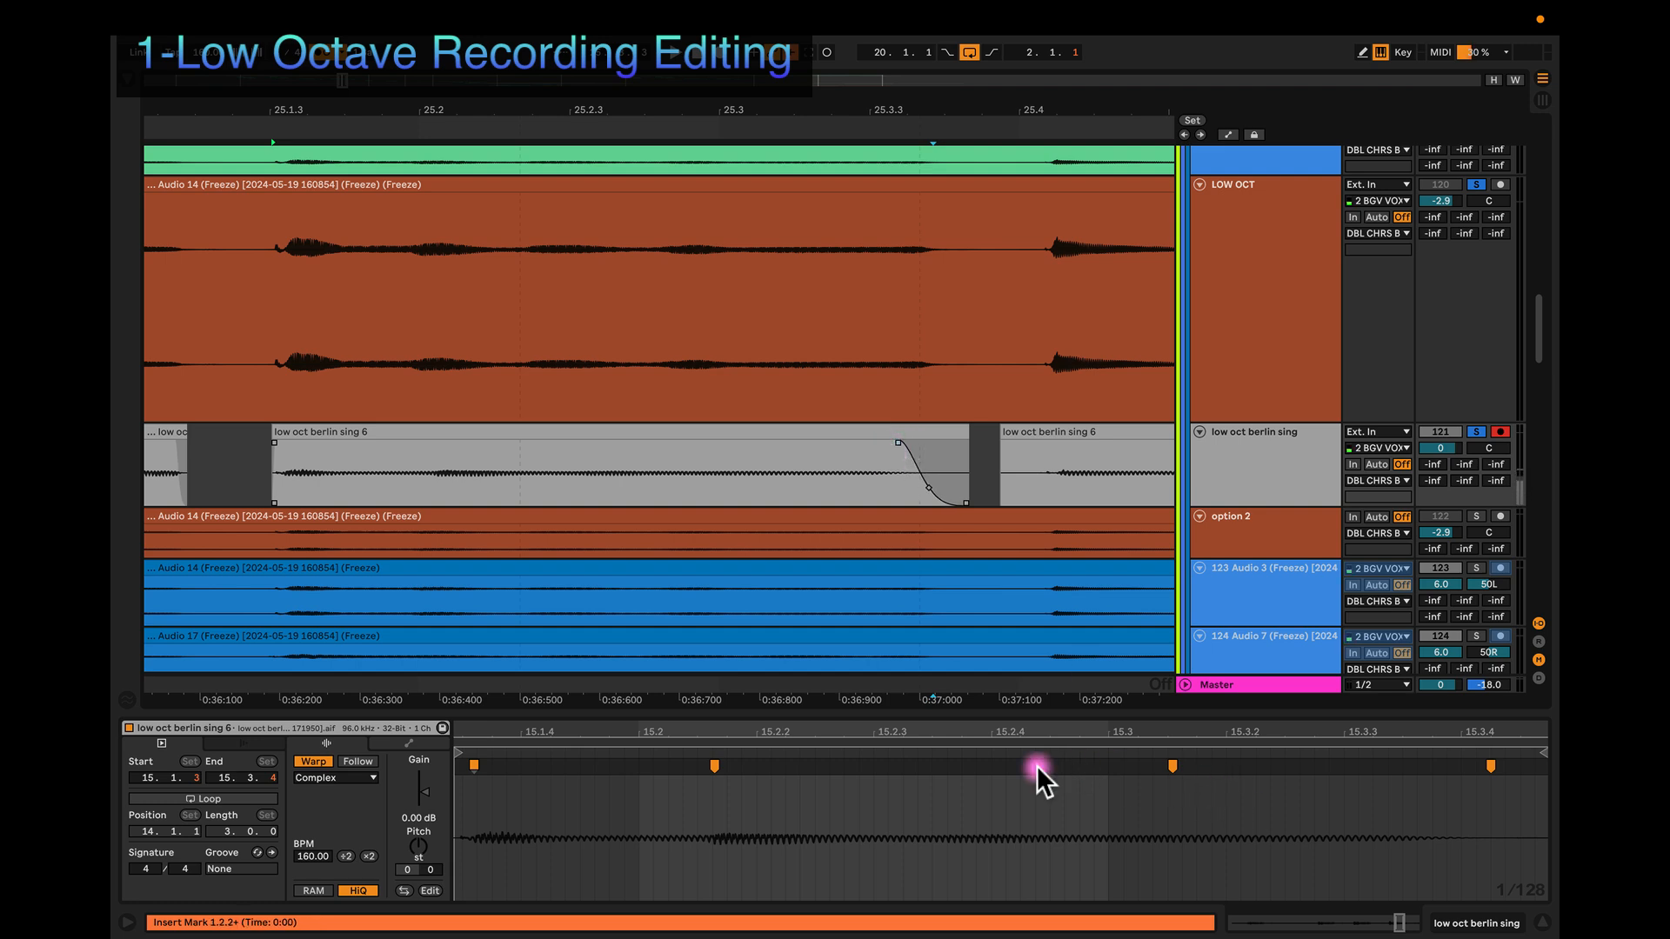
left_click(854, 435)
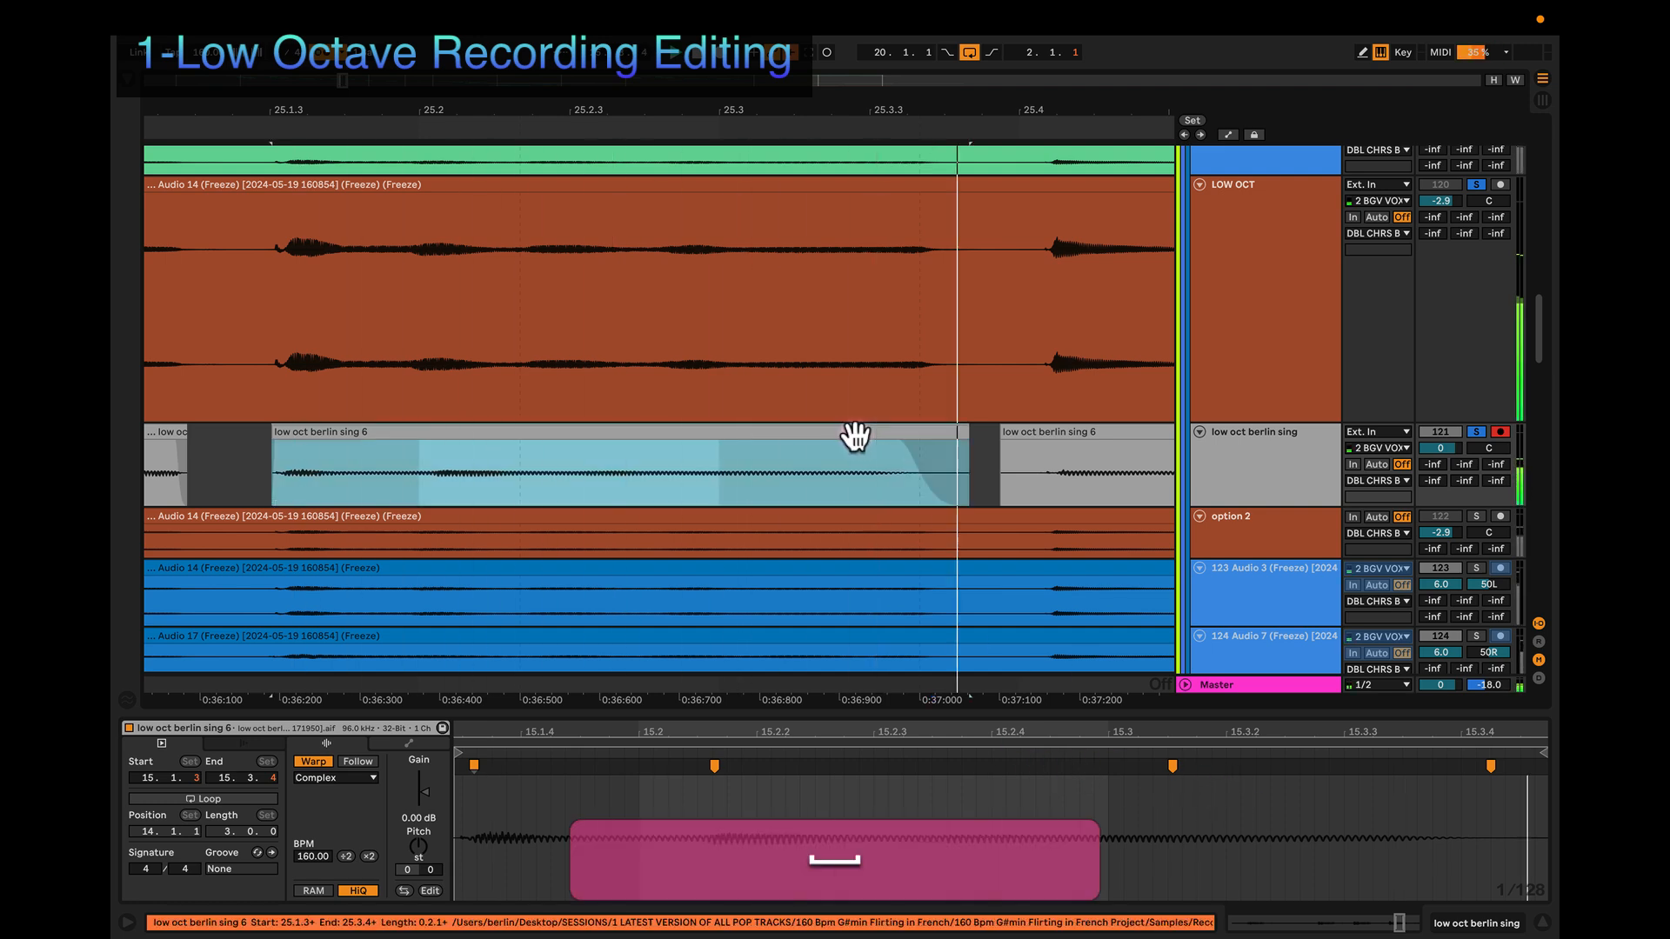
key("space")
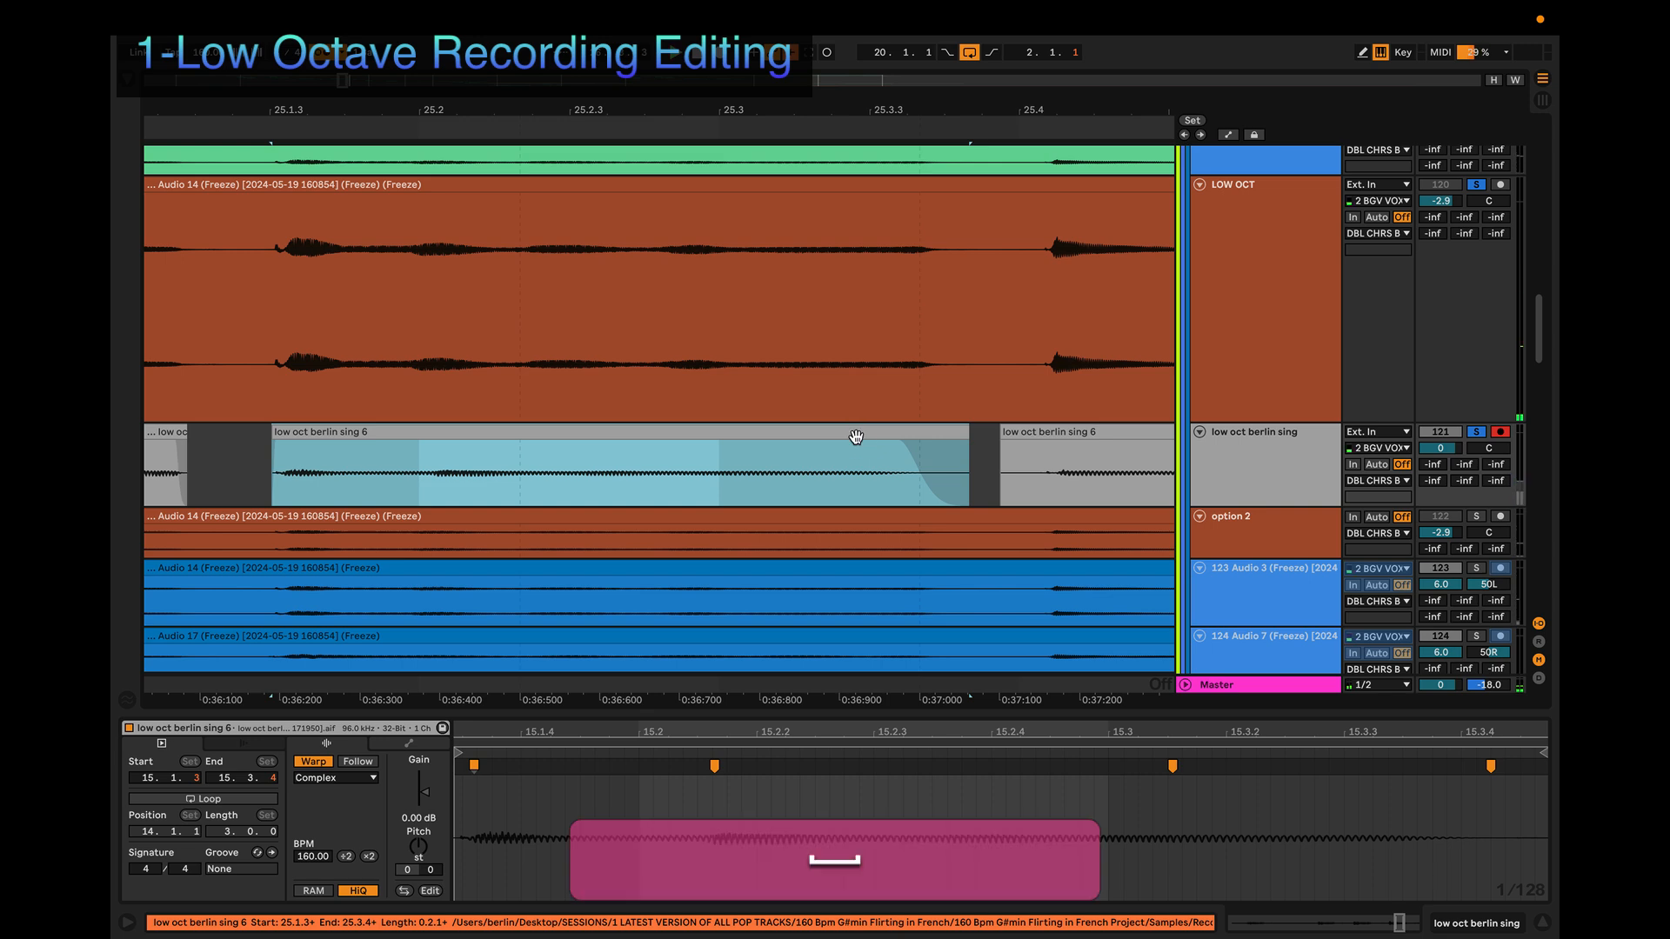
Step: Trim the fourth piece's start to just after 25.4 and give it a very short fade-in
scroll(856, 436, "down", 3)
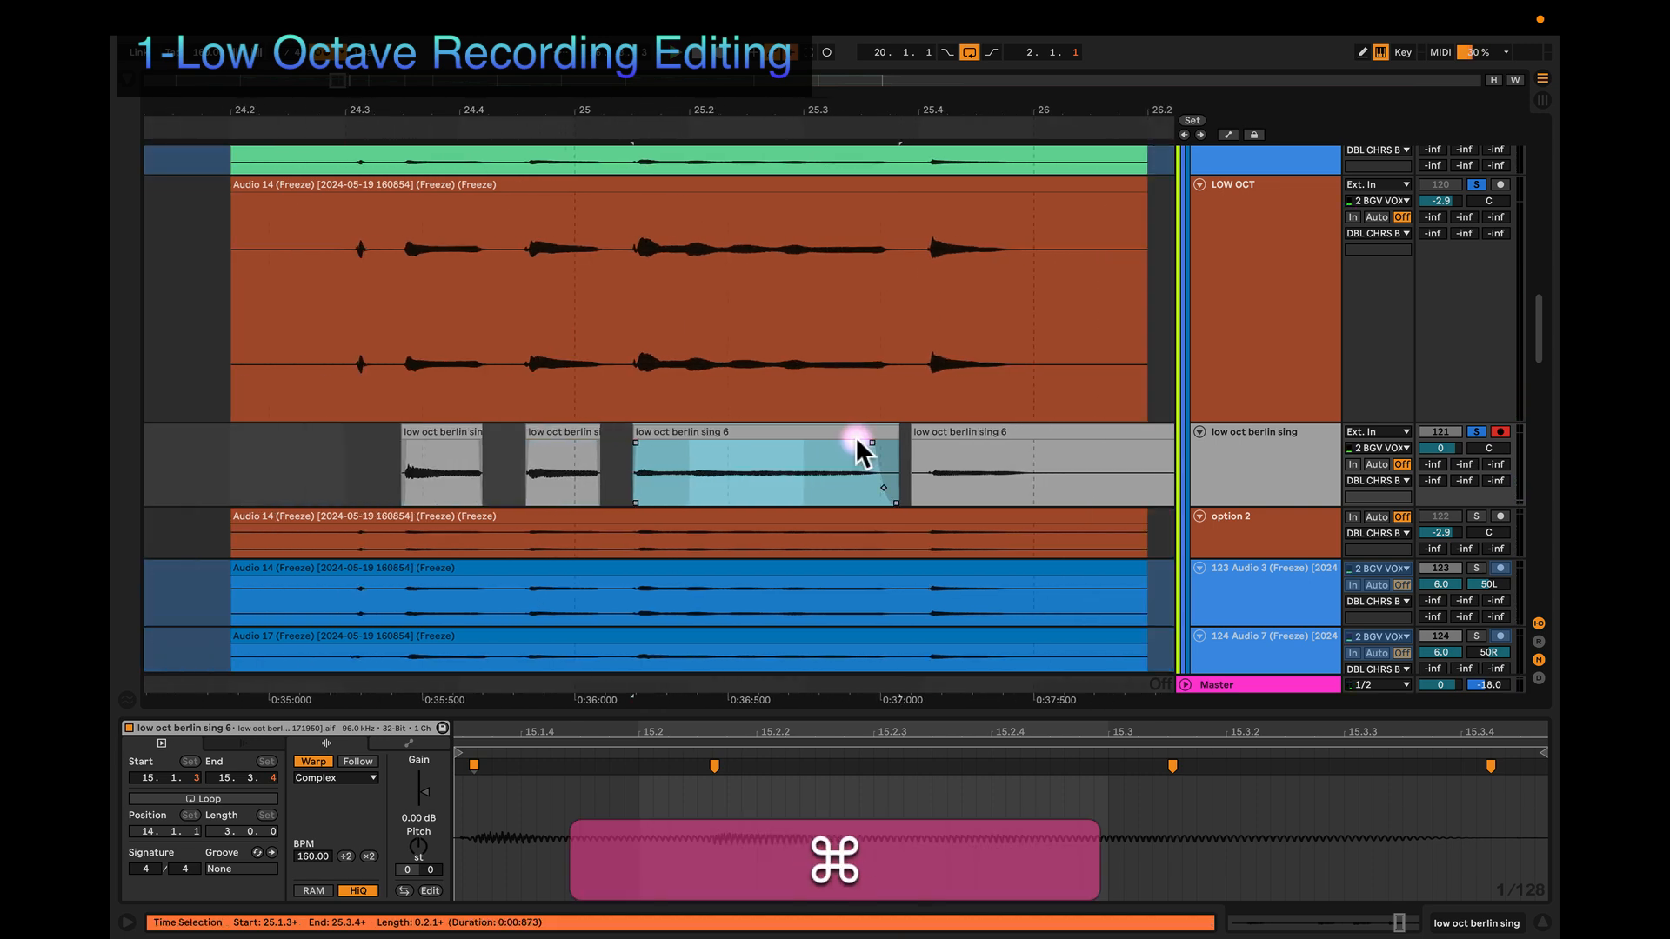
scroll(854, 436, "right", 3)
left_click(848, 432)
scroll(827, 449, "up", 4)
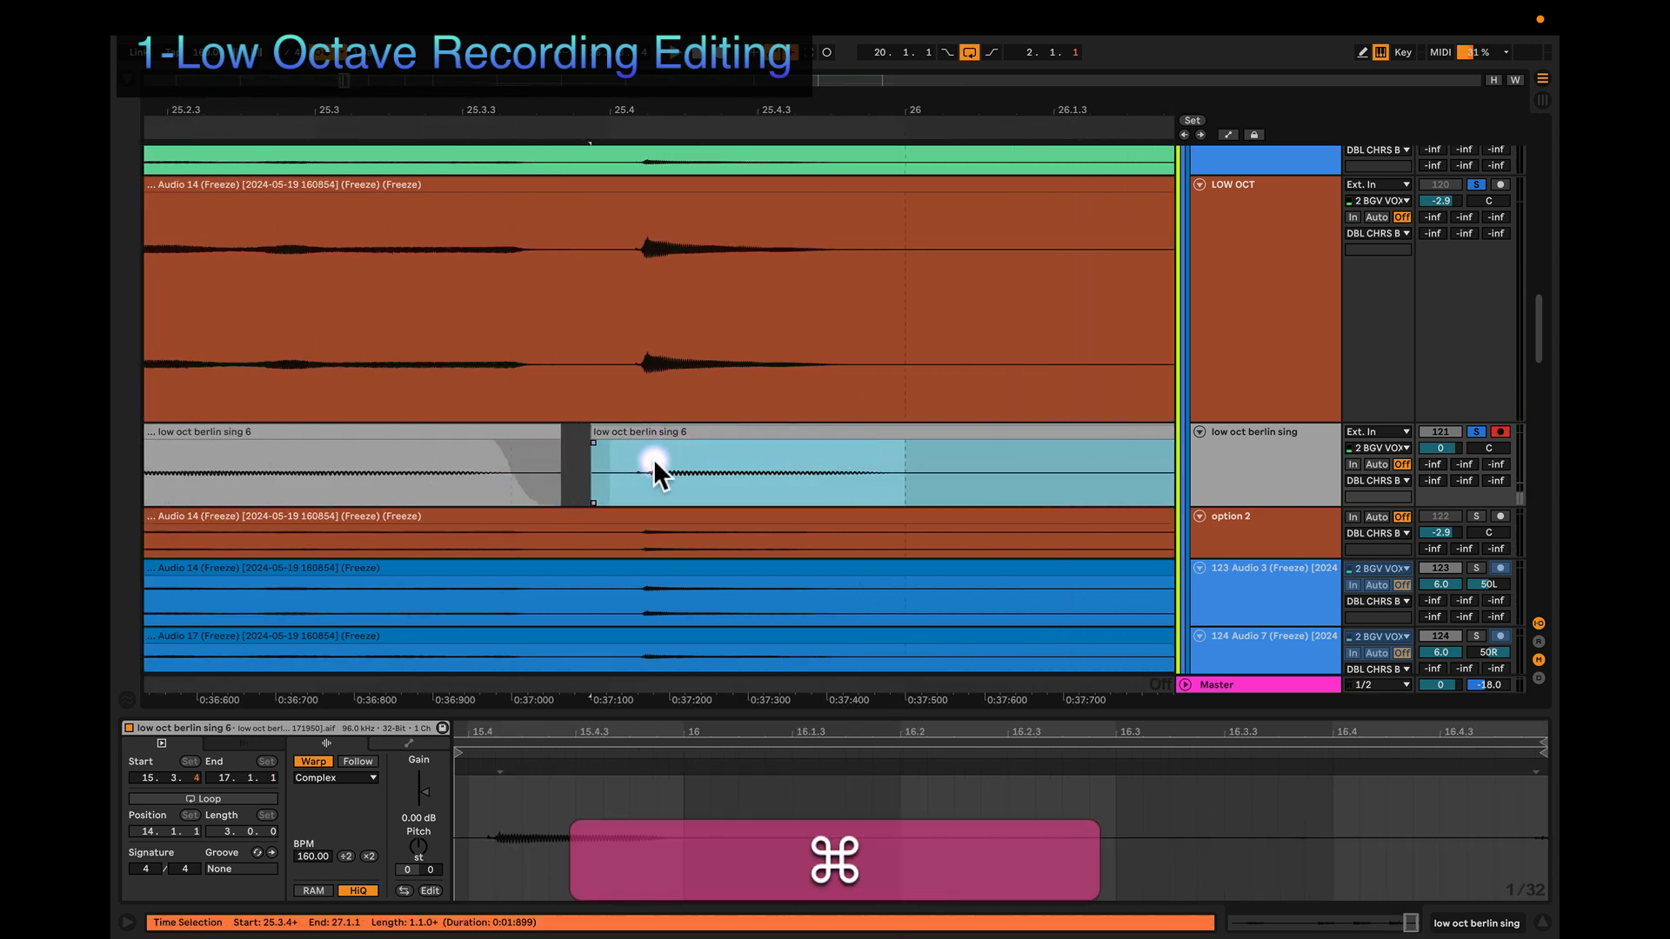
scroll(654, 458, "down", 1)
scroll(654, 457, "up", 1)
scroll(654, 456, "down", 3)
scroll(654, 458, "up", 2)
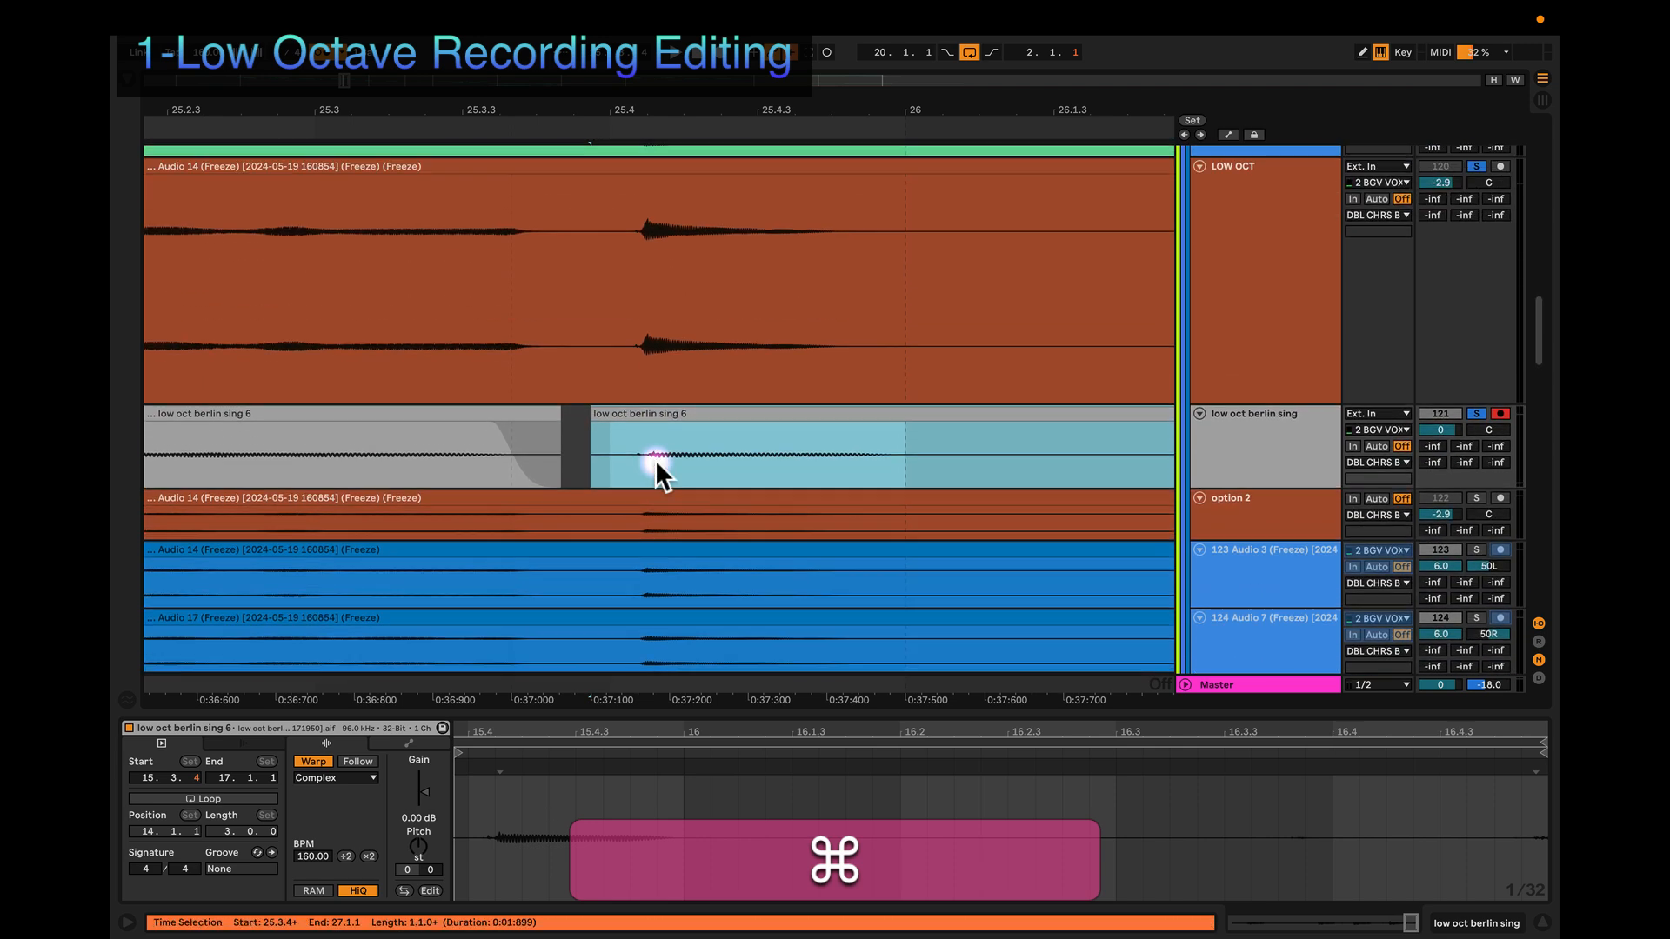
scroll(655, 460, "up", 1)
scroll(655, 457, "up", 3)
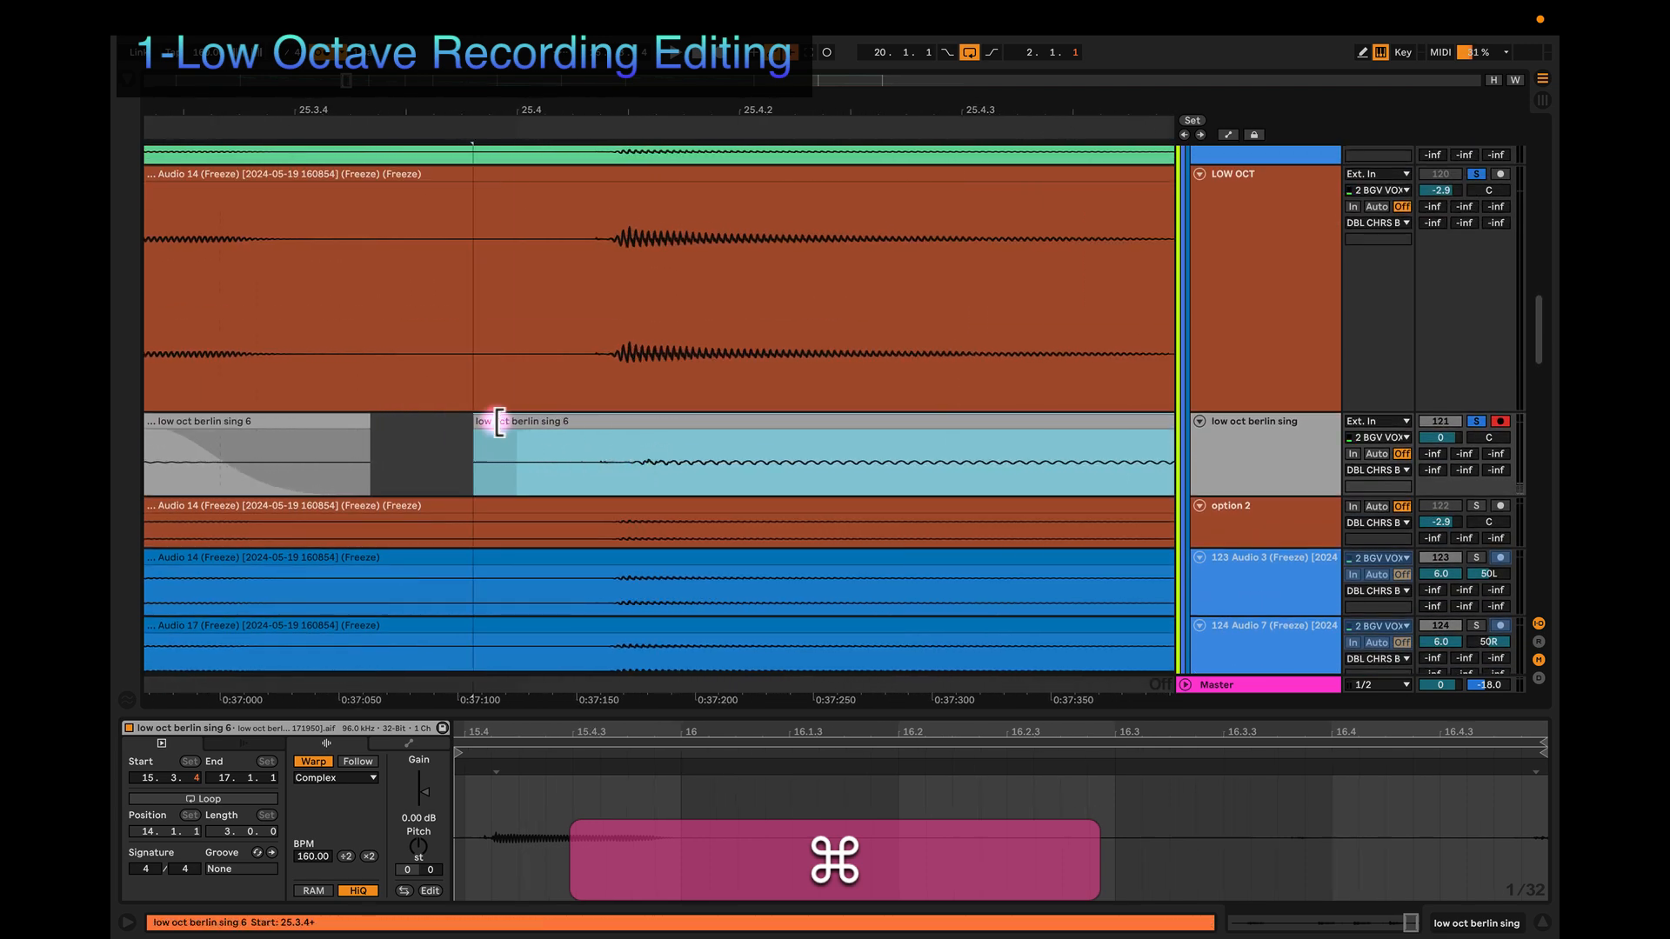
left_click_drag(499, 422, 582, 432)
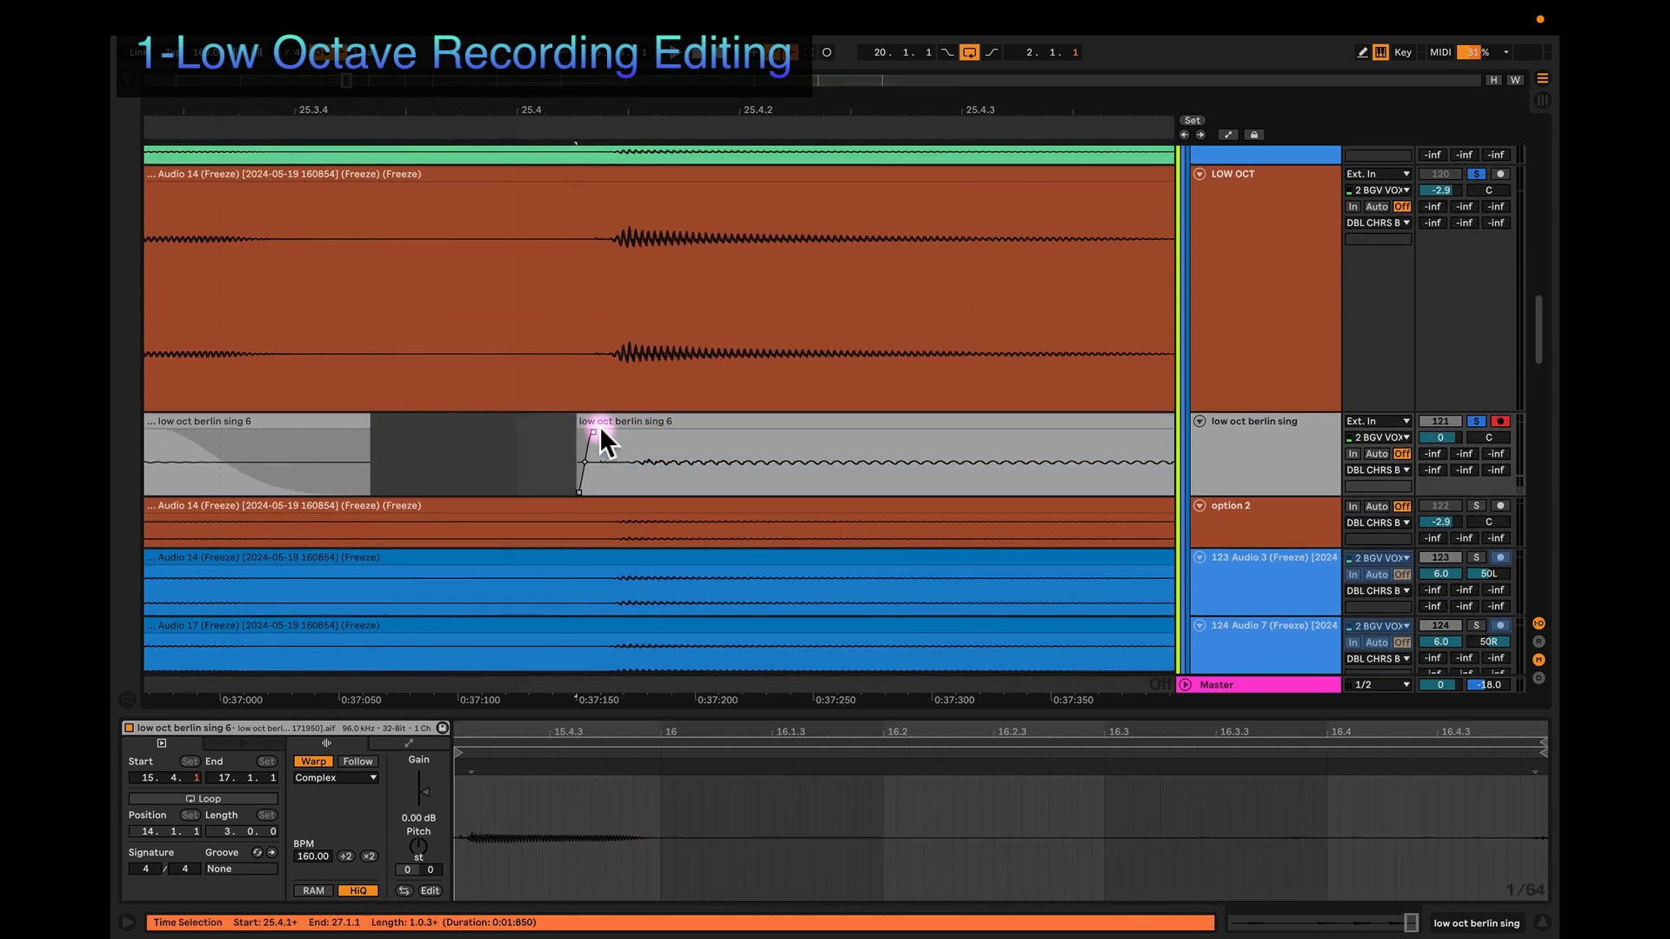
Step: Split the fourth piece just after bar 26, delete the remainder, and play back the kept part
scroll(685, 457, "down", 5)
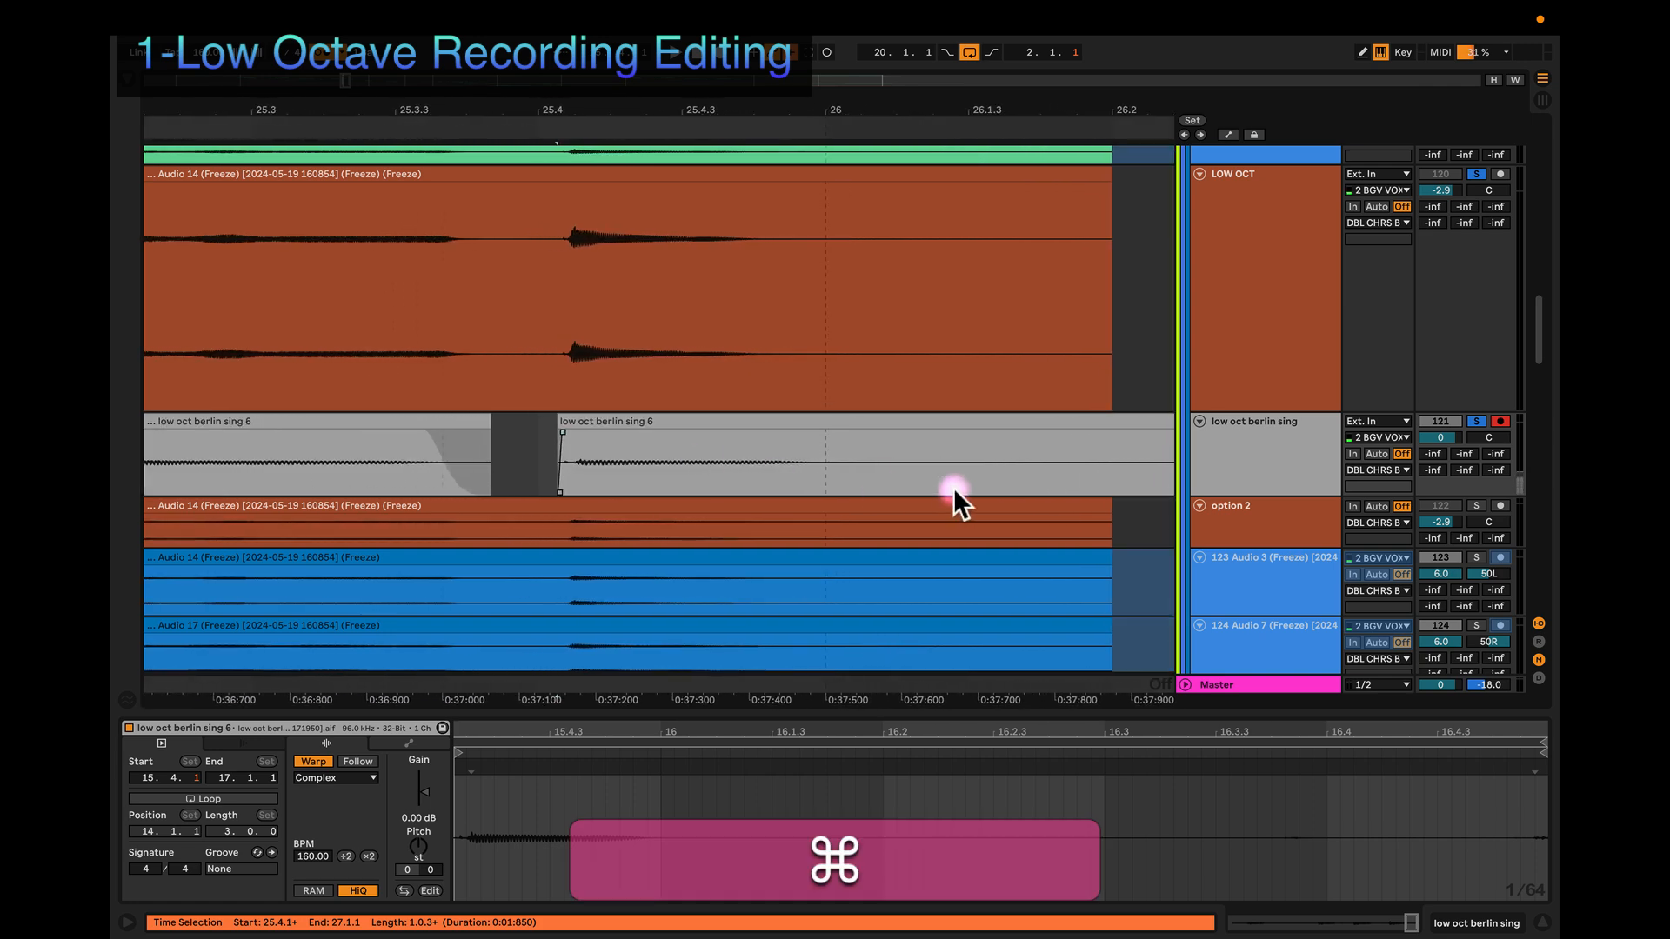
left_click(868, 466)
key("super+e")
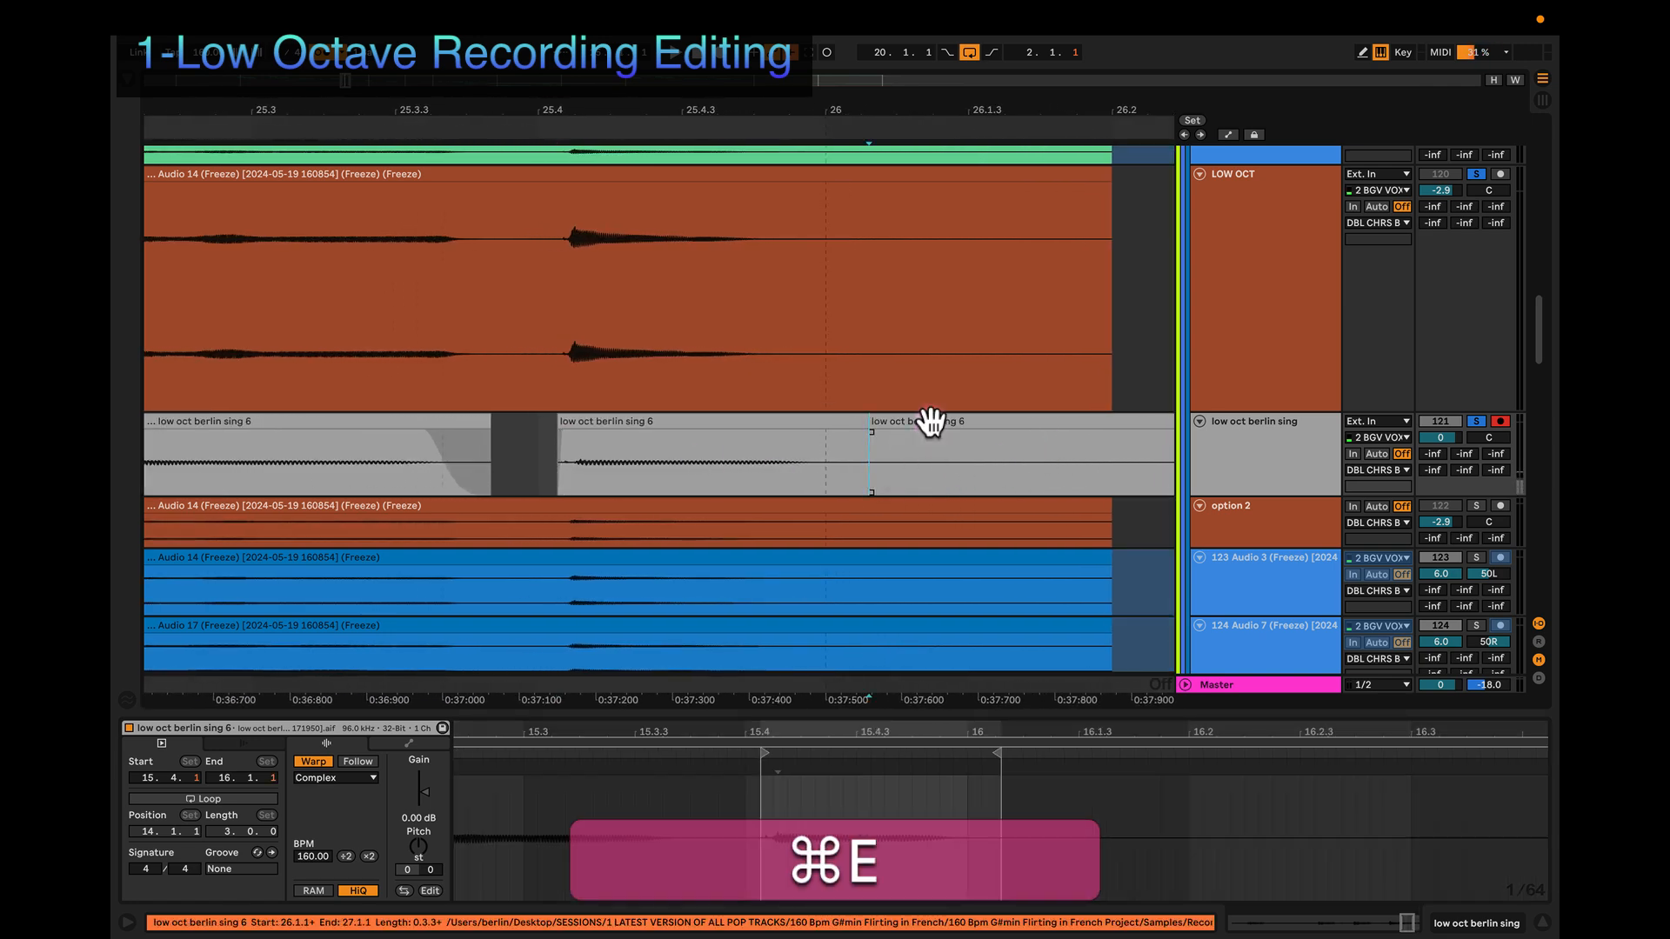
key("super+BackSpace")
left_click(801, 430)
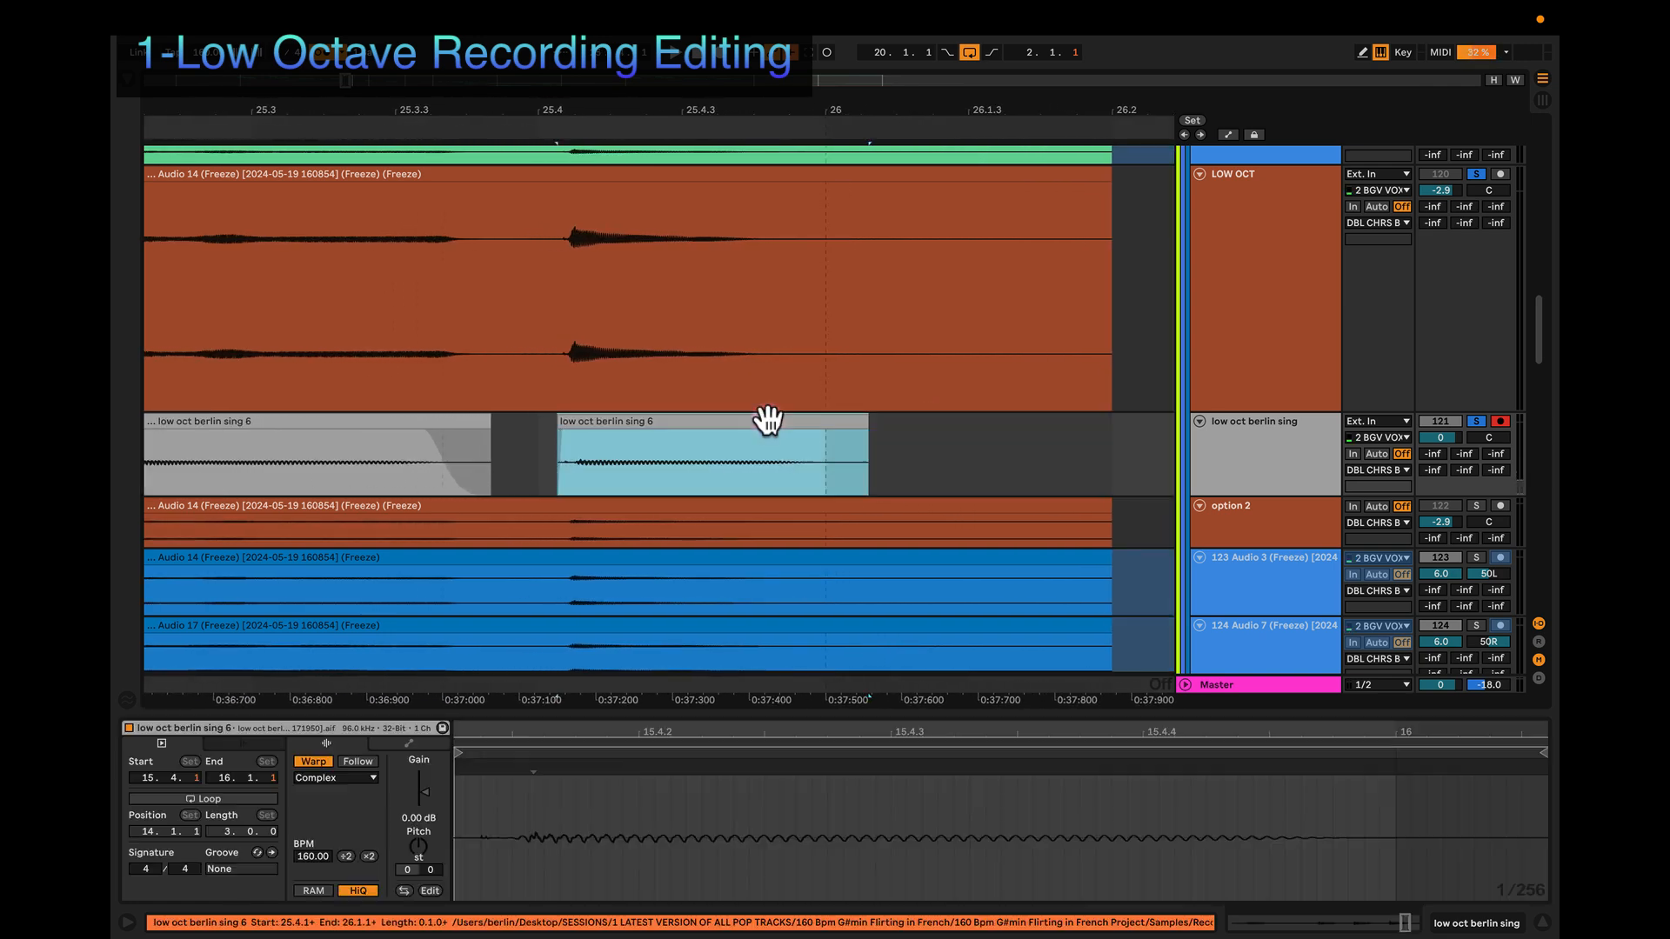
key("space")
Step: Enlarge the low oct berlin sing track and trim the fourth piece's end to about 25.4.4 with a very short fade-out
scroll(762, 422, "left", 3)
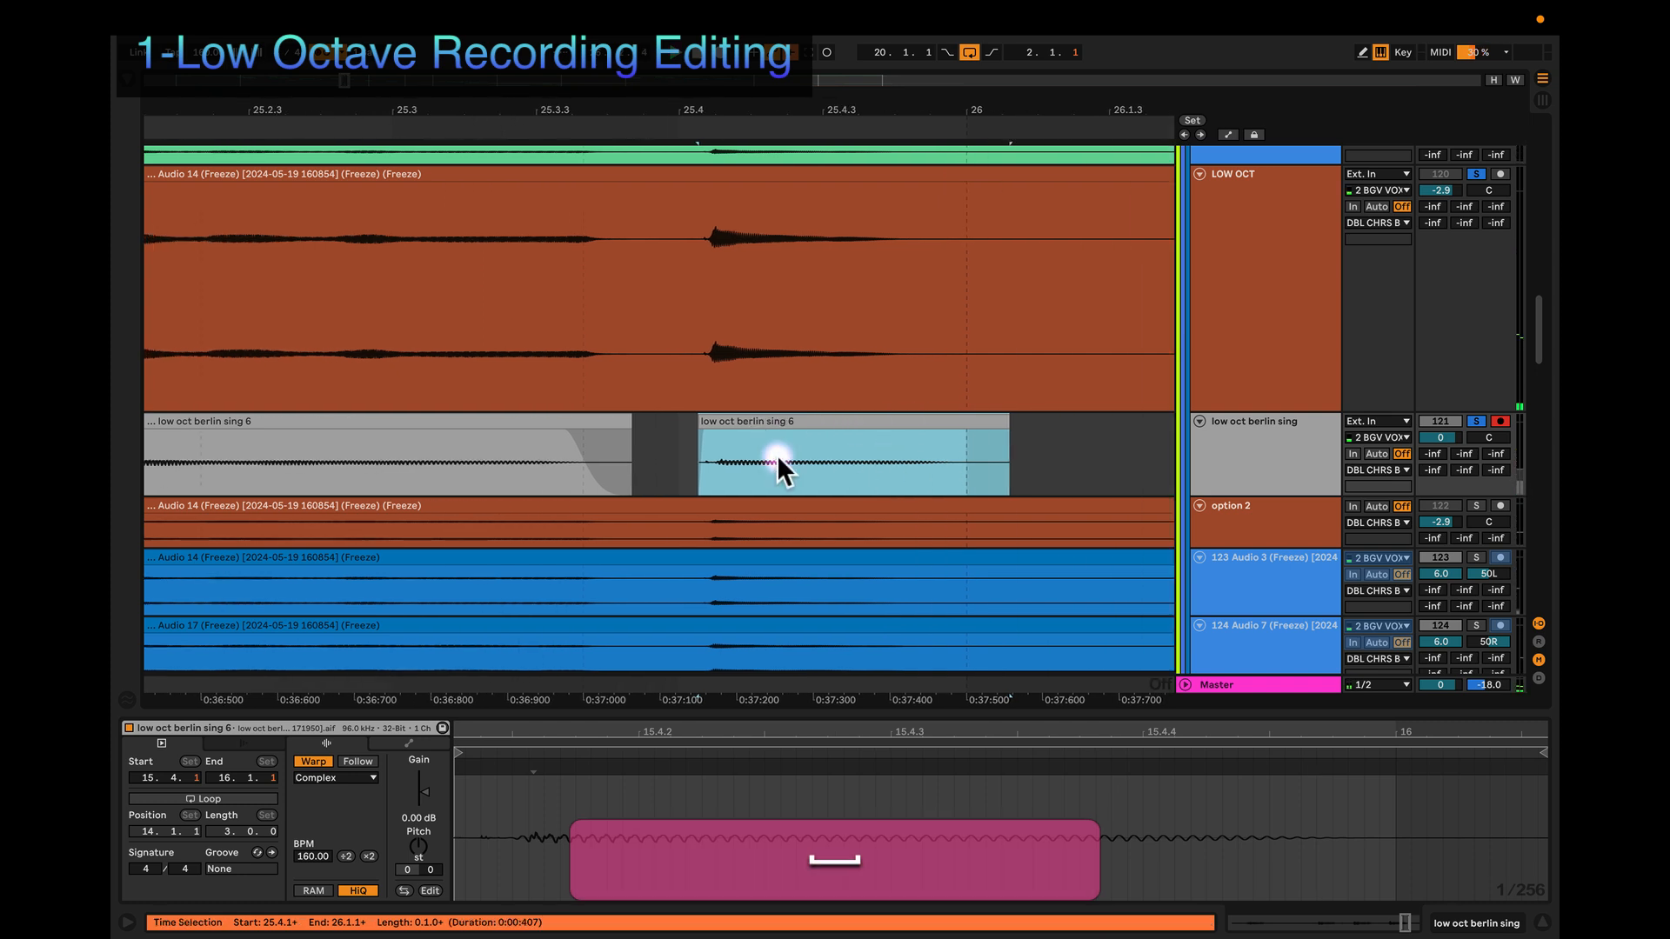
scroll(784, 454, "up", 5)
scroll(875, 448, "left", 2)
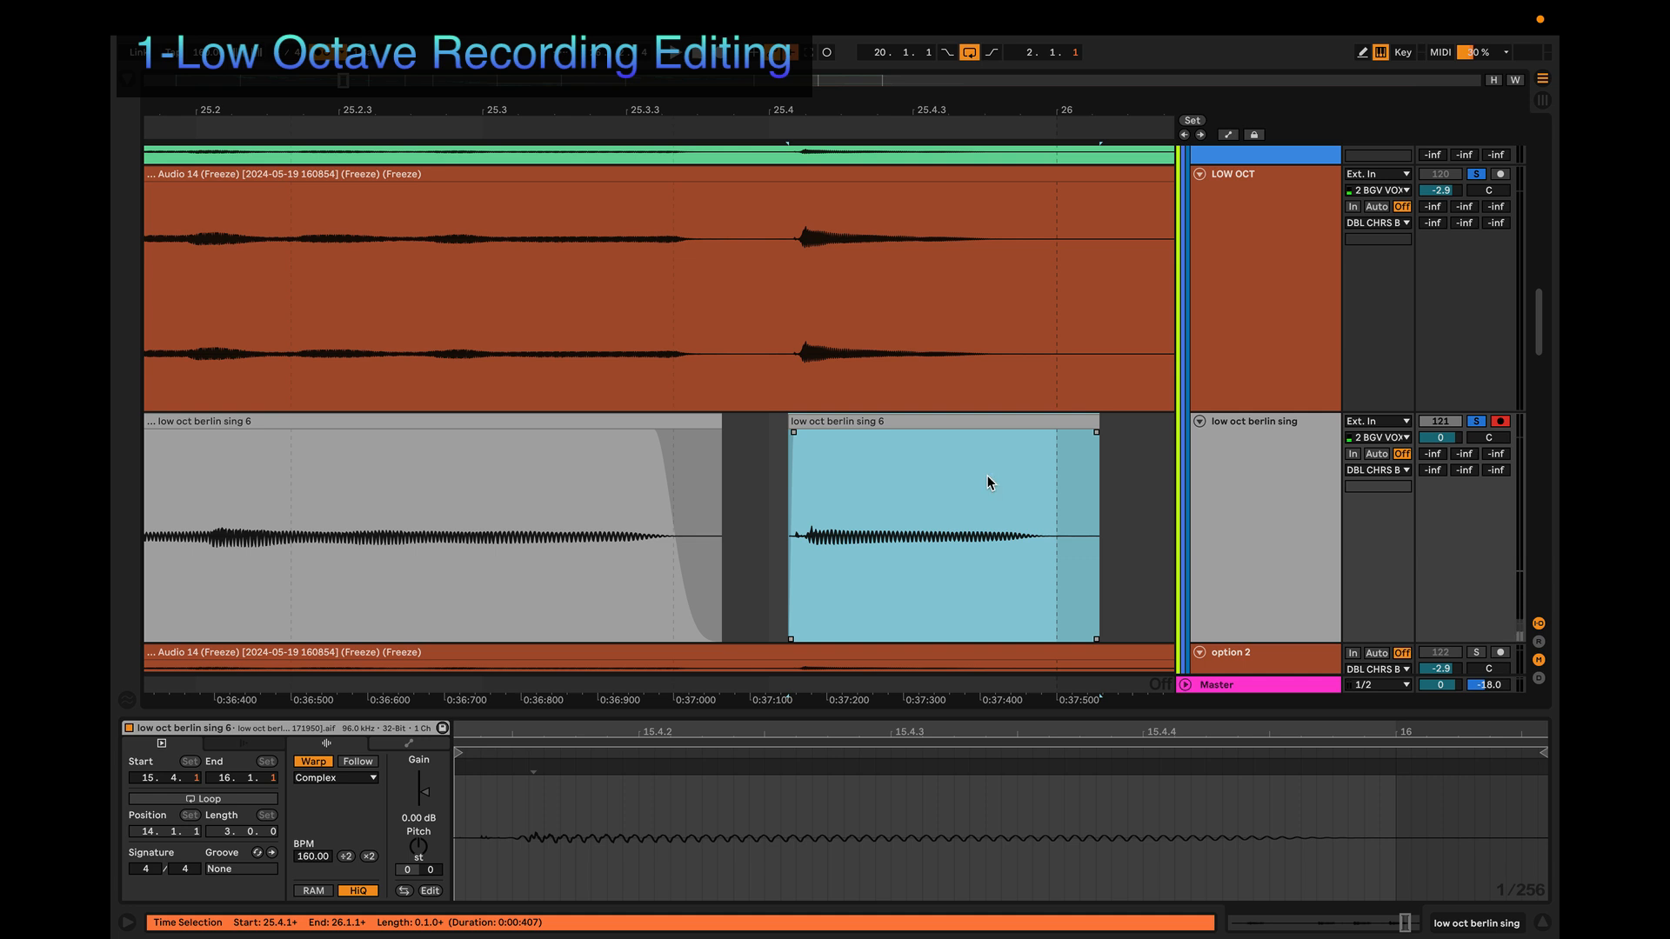
left_click(1214, 422)
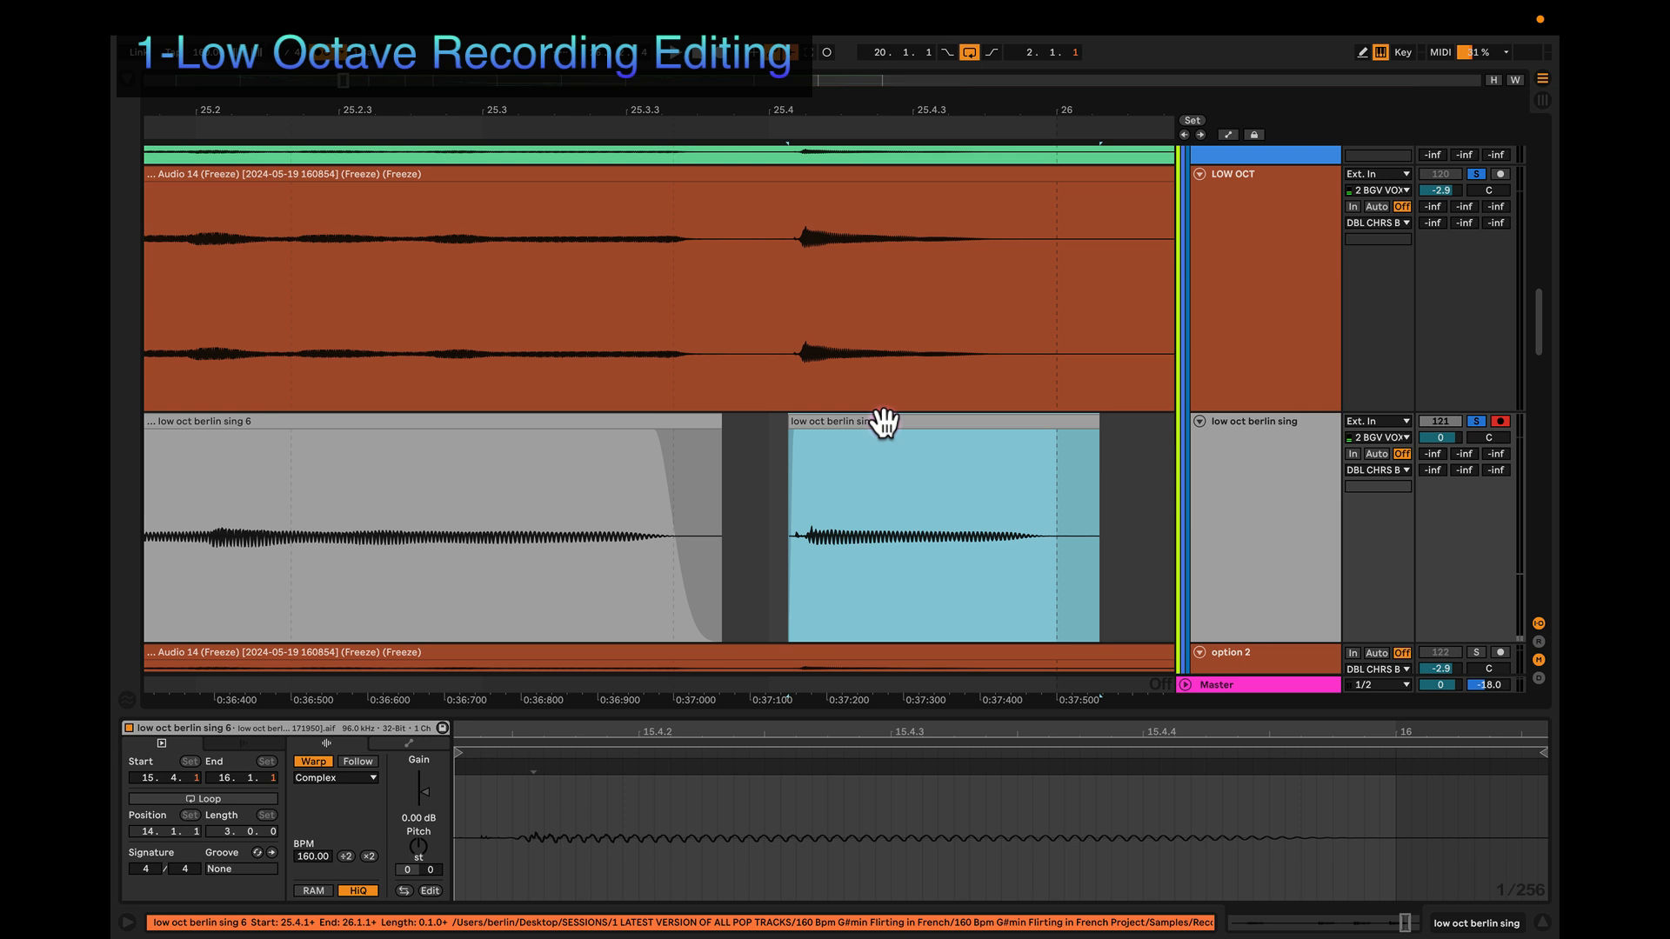
left_click_drag(1093, 421, 973, 432)
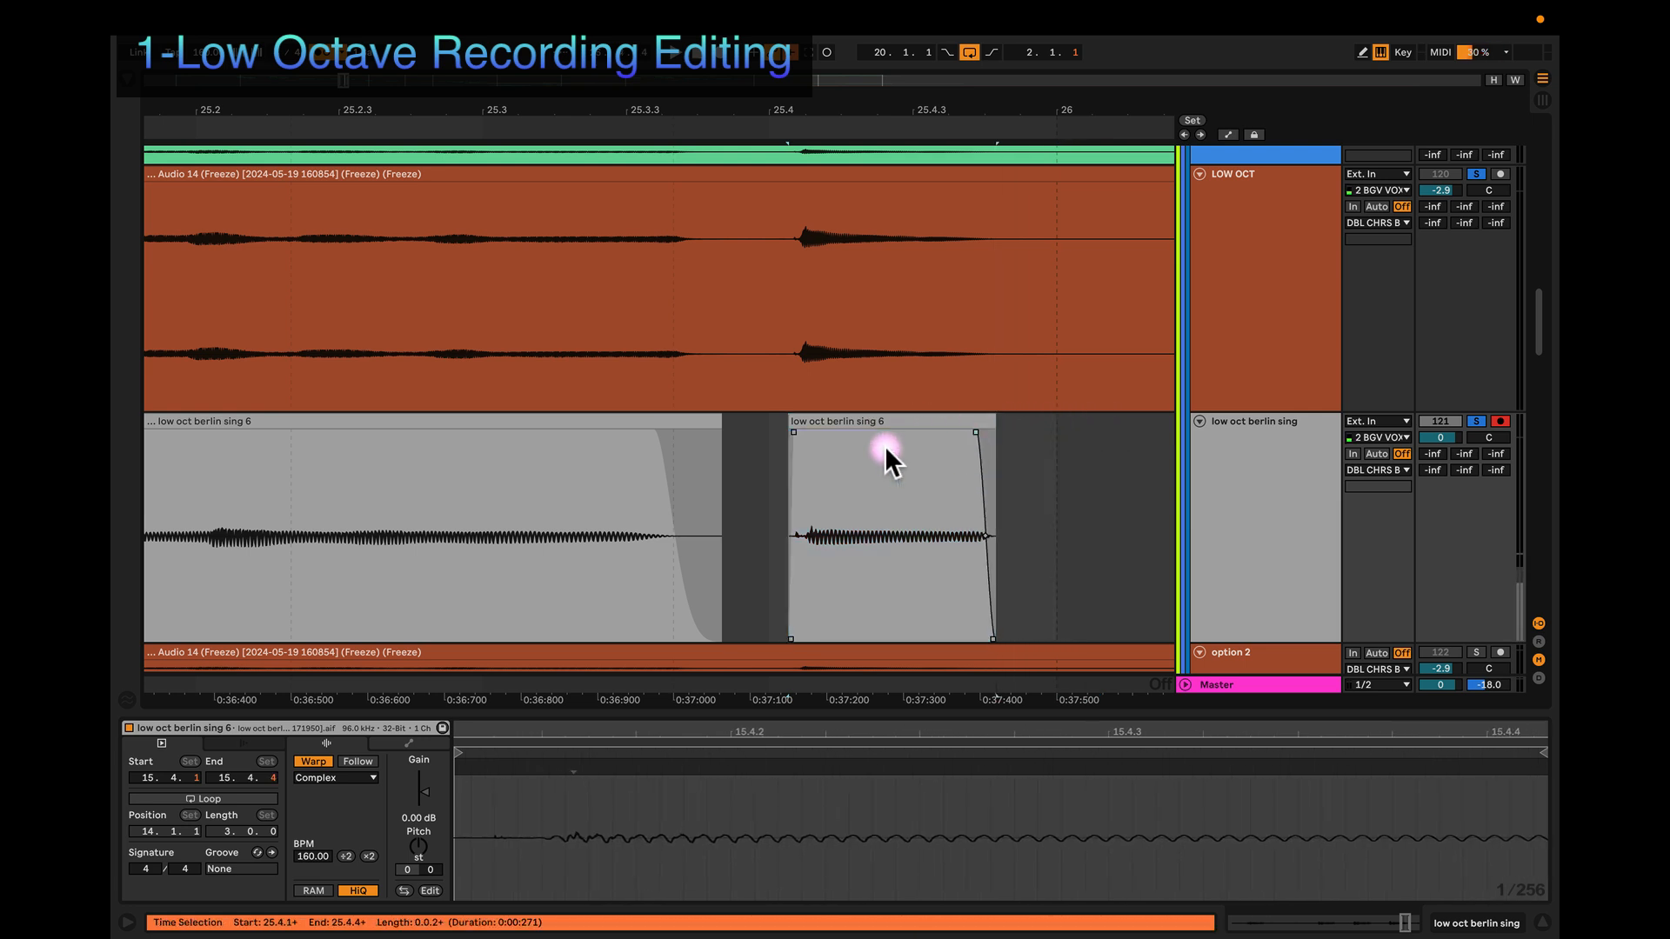
left_click(997, 420)
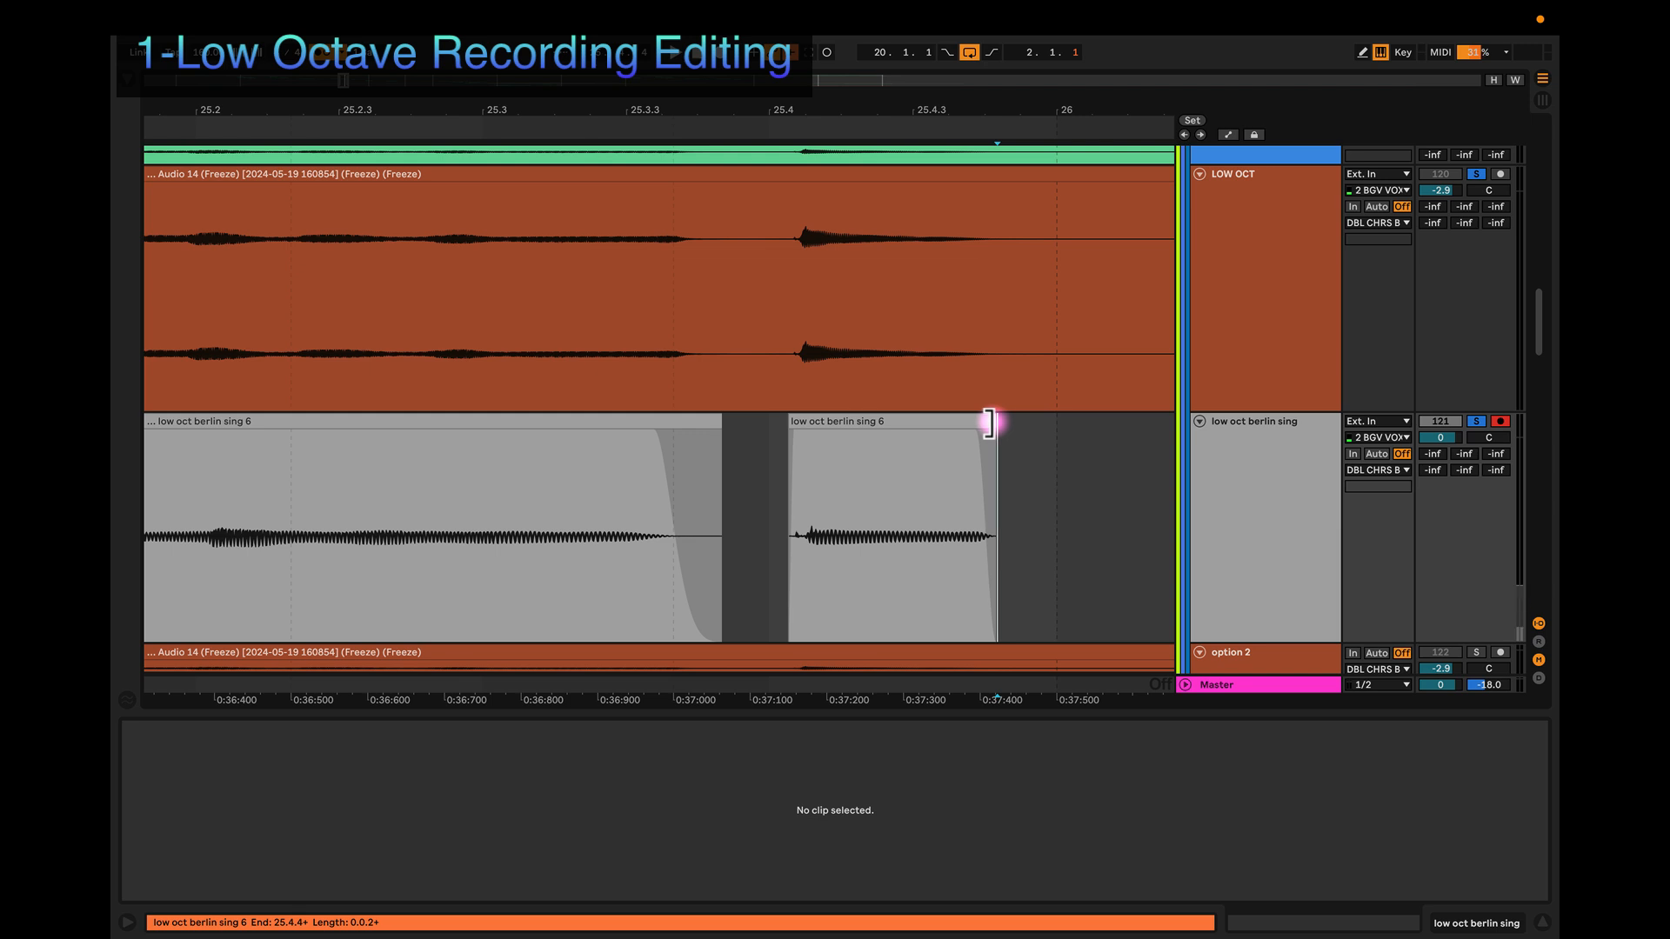
left_click(991, 421)
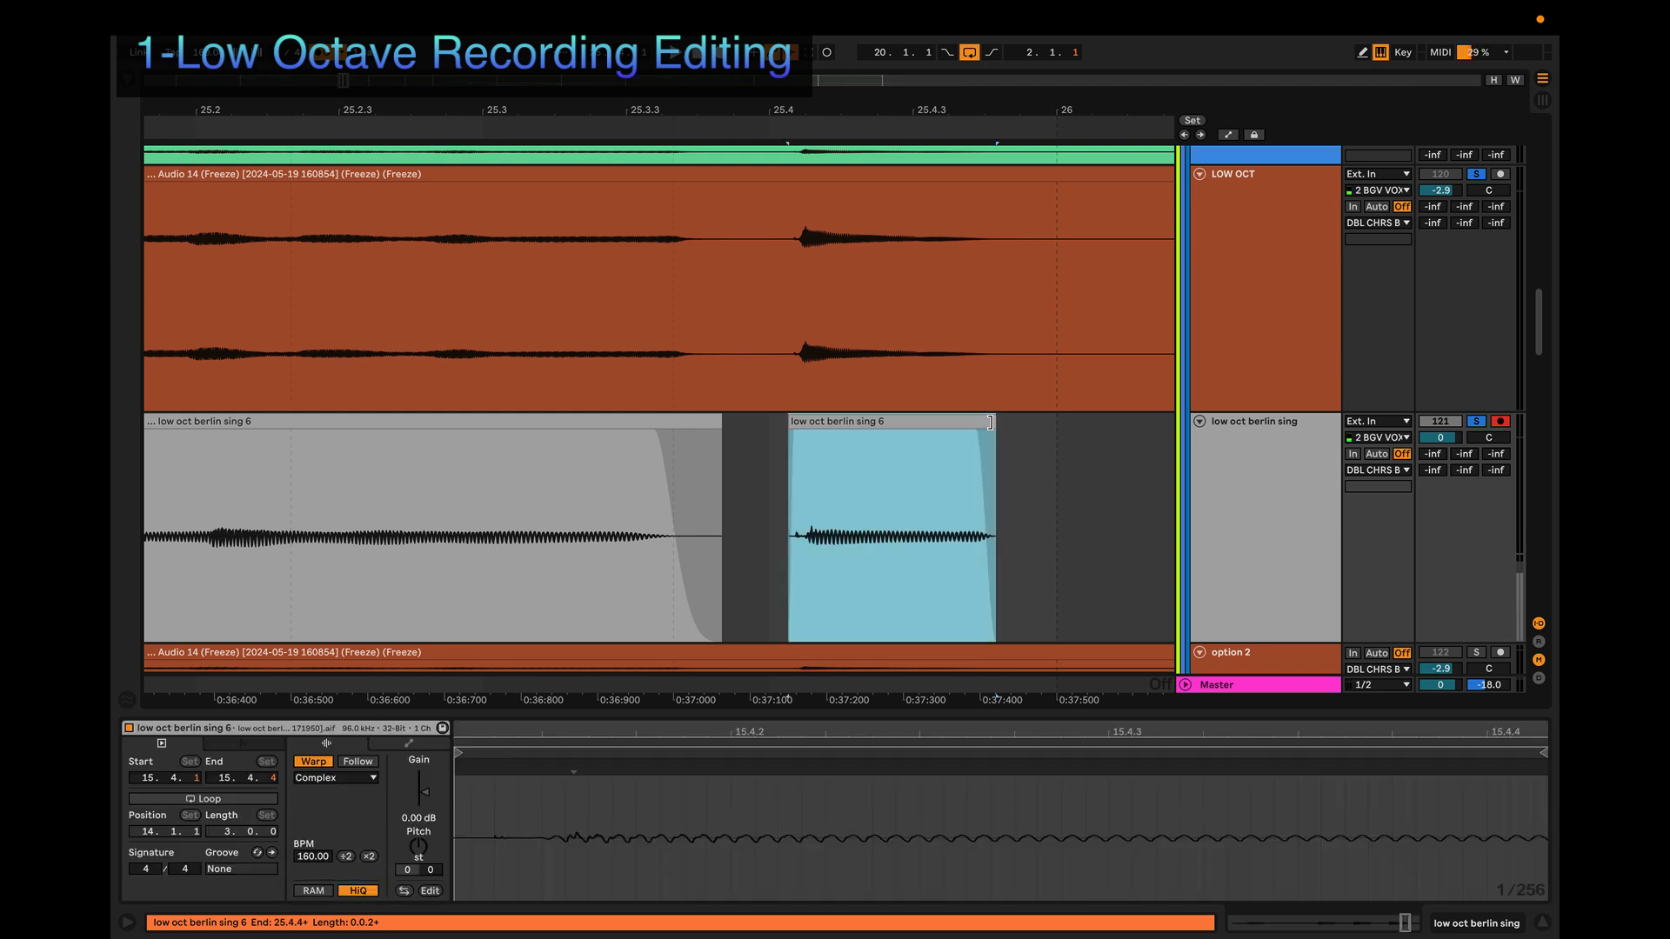
left_click_drag(989, 420, 974, 430)
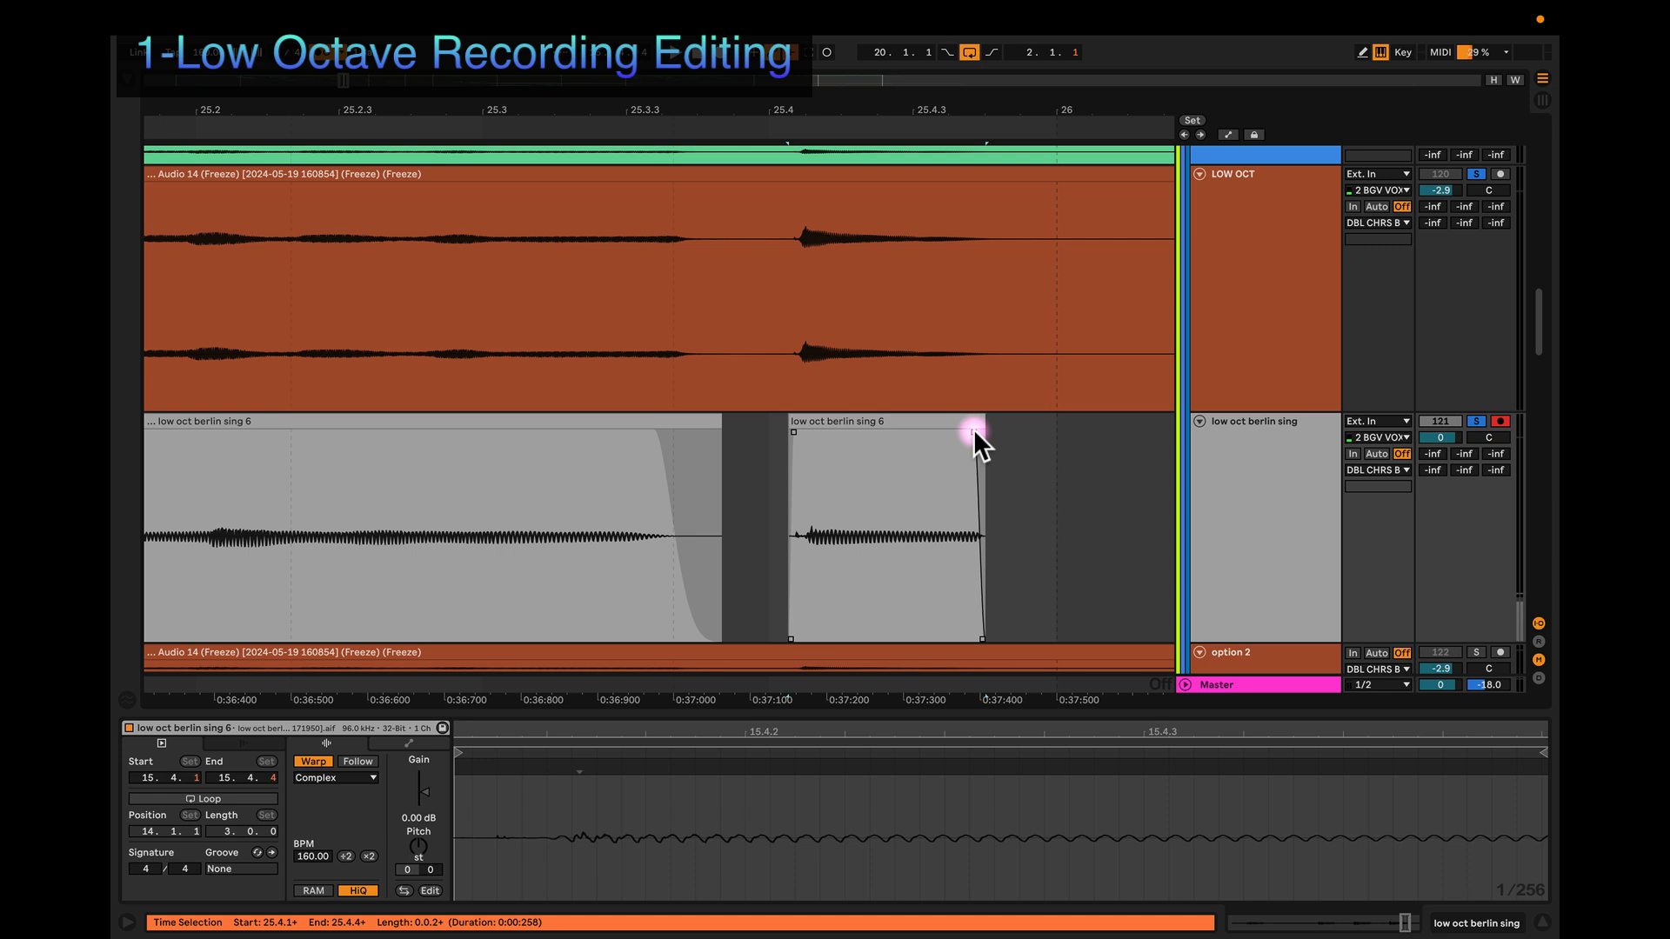
Step: Bend the fourth piece's fade-out into a steeper curve and start the fade slightly earlier
scroll(947, 474, "up", 6)
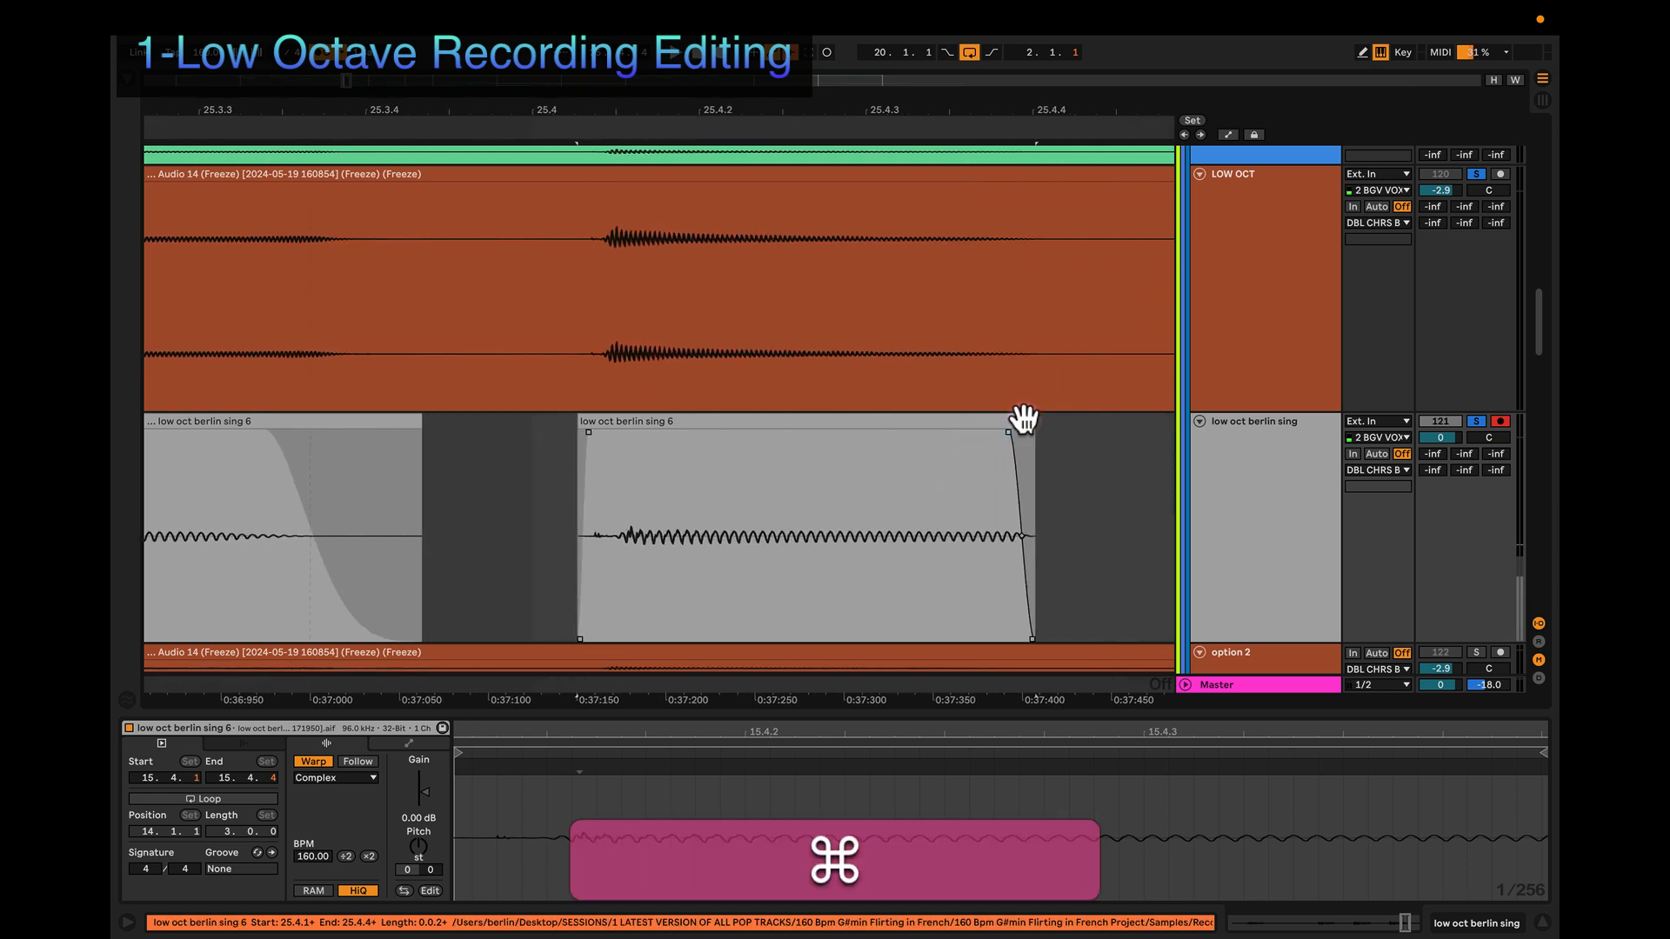
scroll(980, 446, "up", 2)
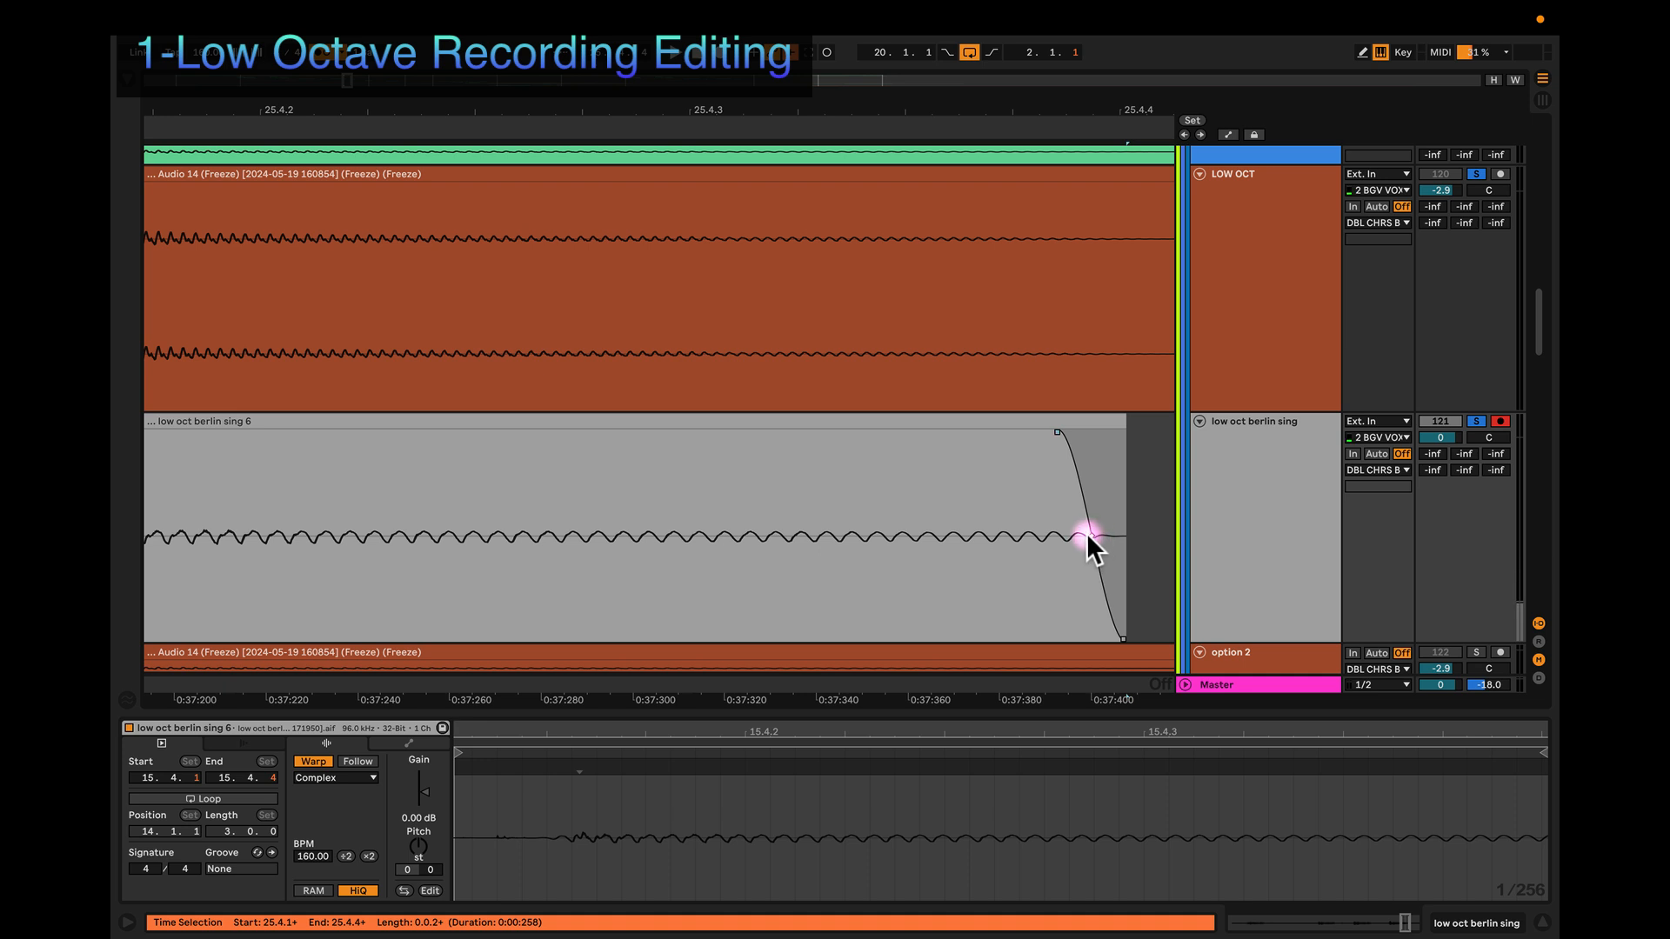
left_click_drag(1087, 532, 1082, 558)
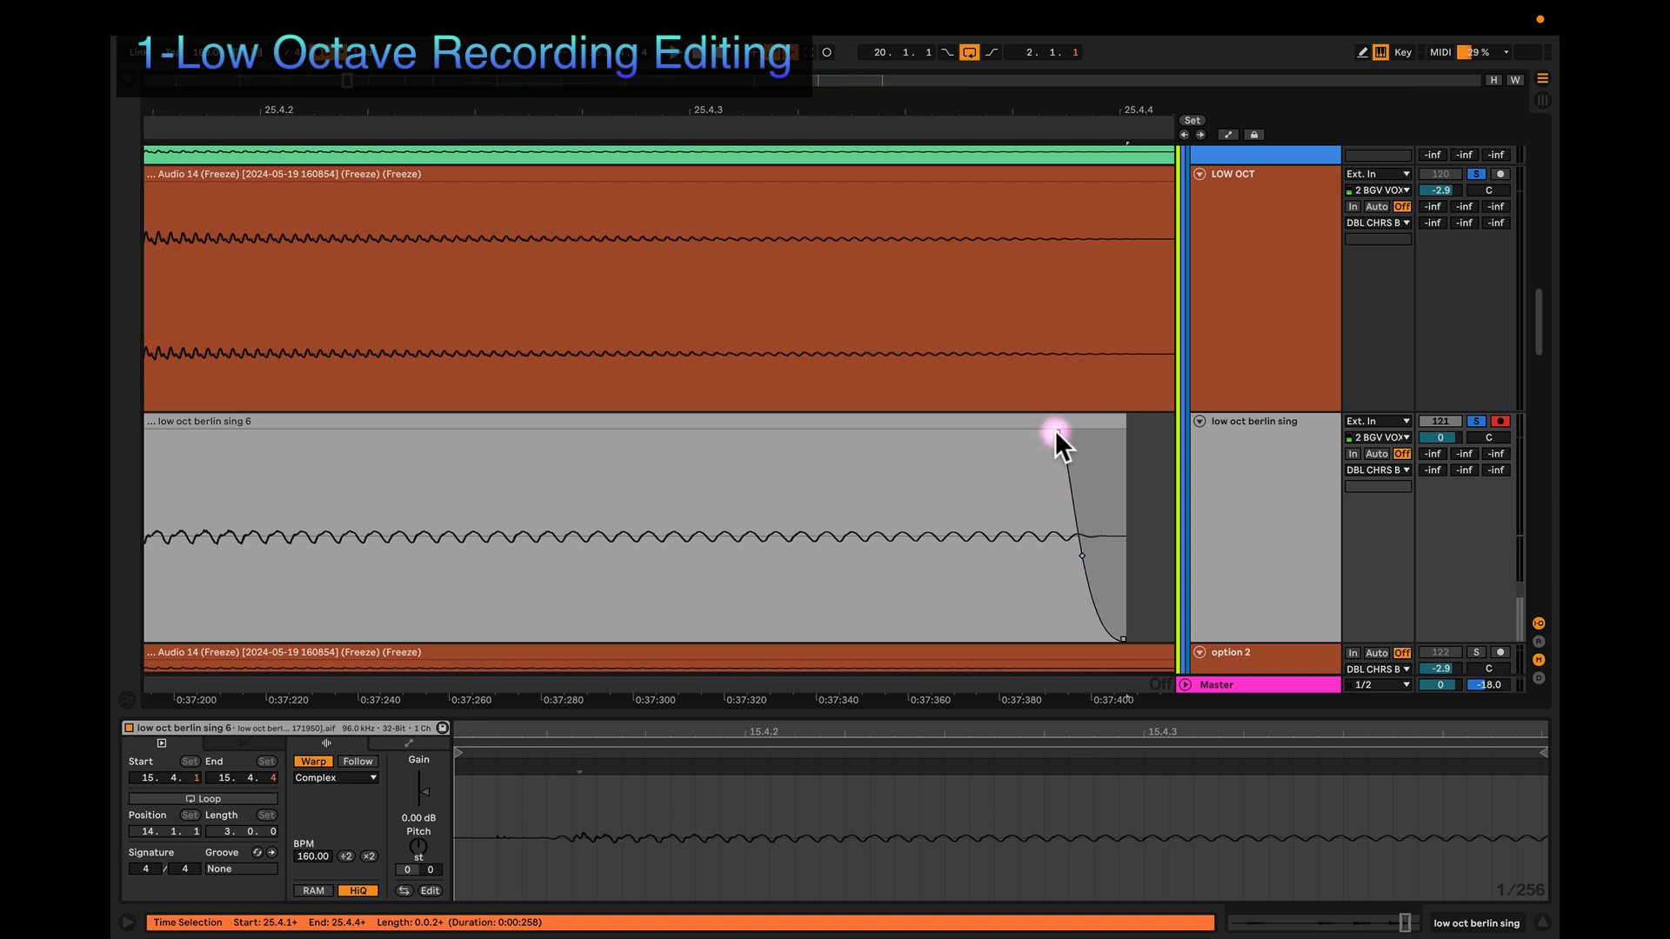
left_click_drag(1056, 430, 1050, 428)
Step: Bend the fourth piece's fade-in into a curve and lengthen the fade slightly
scroll(1051, 431, "down", 5)
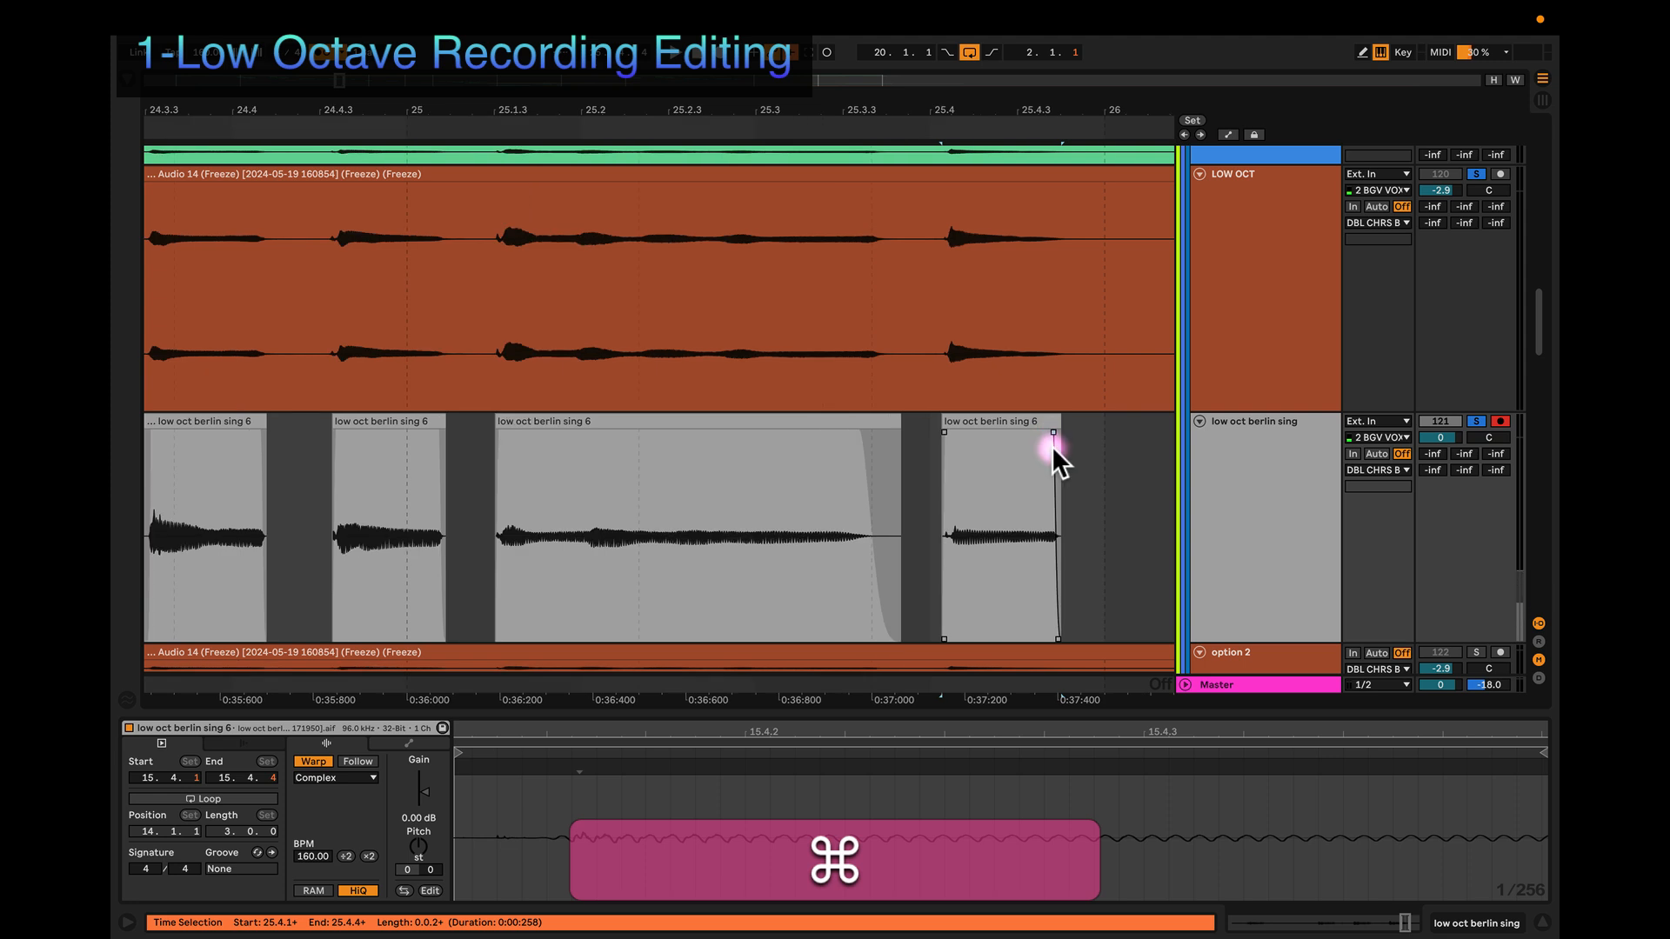
scroll(1051, 446, "up", 5)
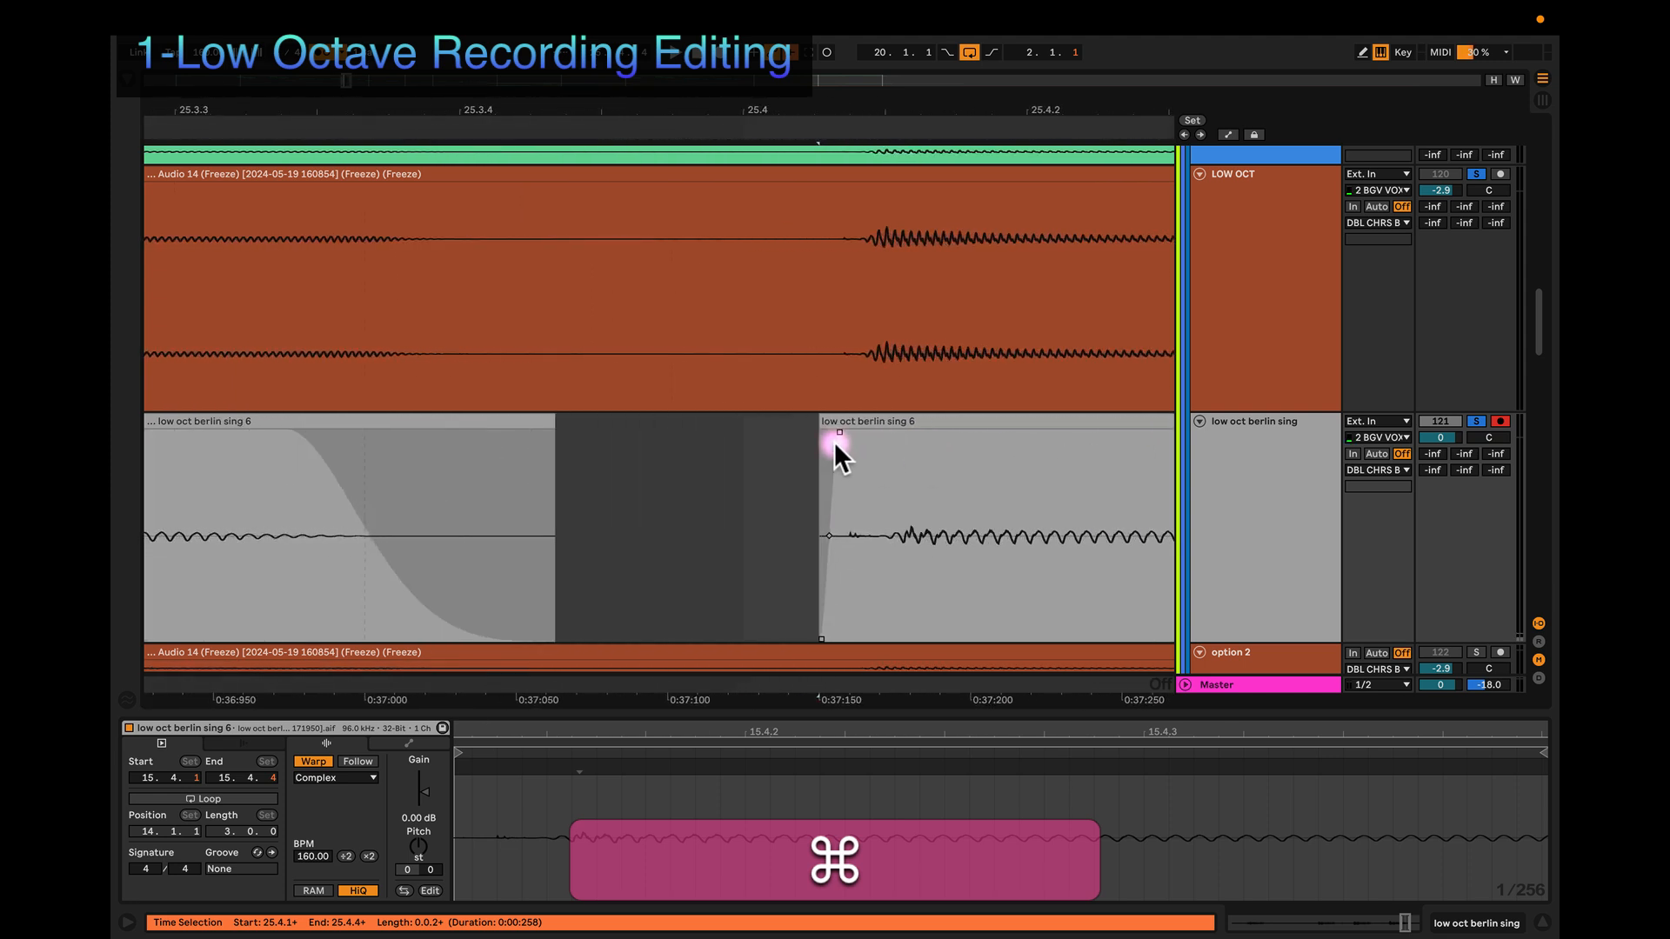
left_click_drag(827, 534, 842, 553)
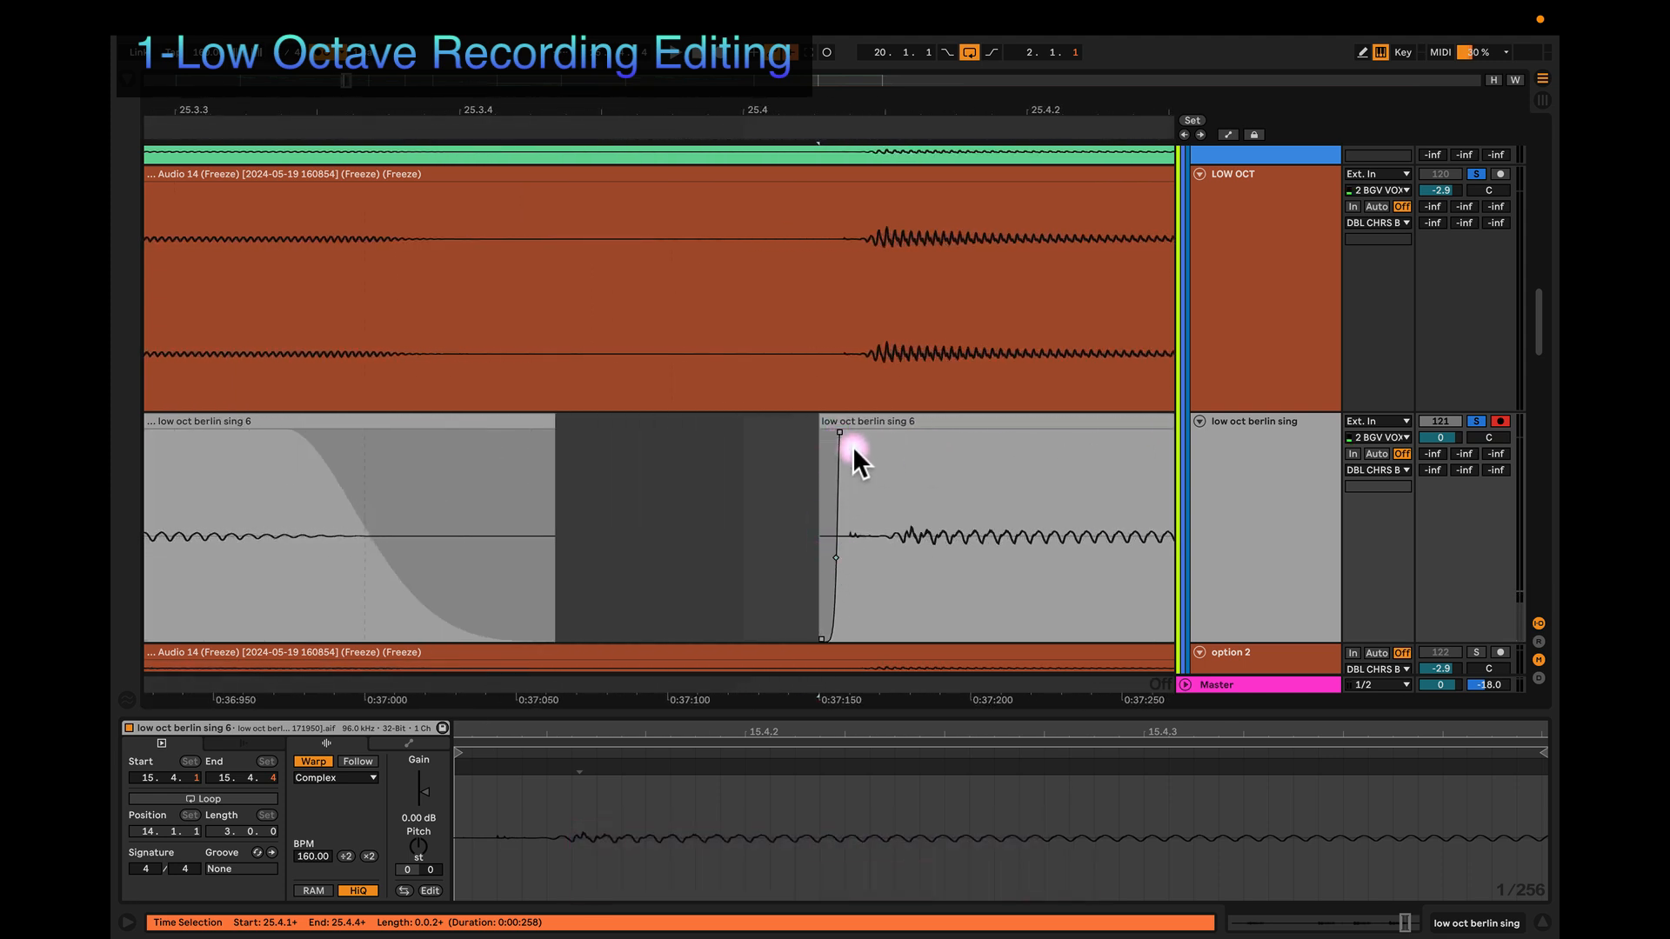
left_click_drag(839, 431, 842, 431)
Step: Freeze the low oct berlin sing track
scroll(883, 447, "down", 5)
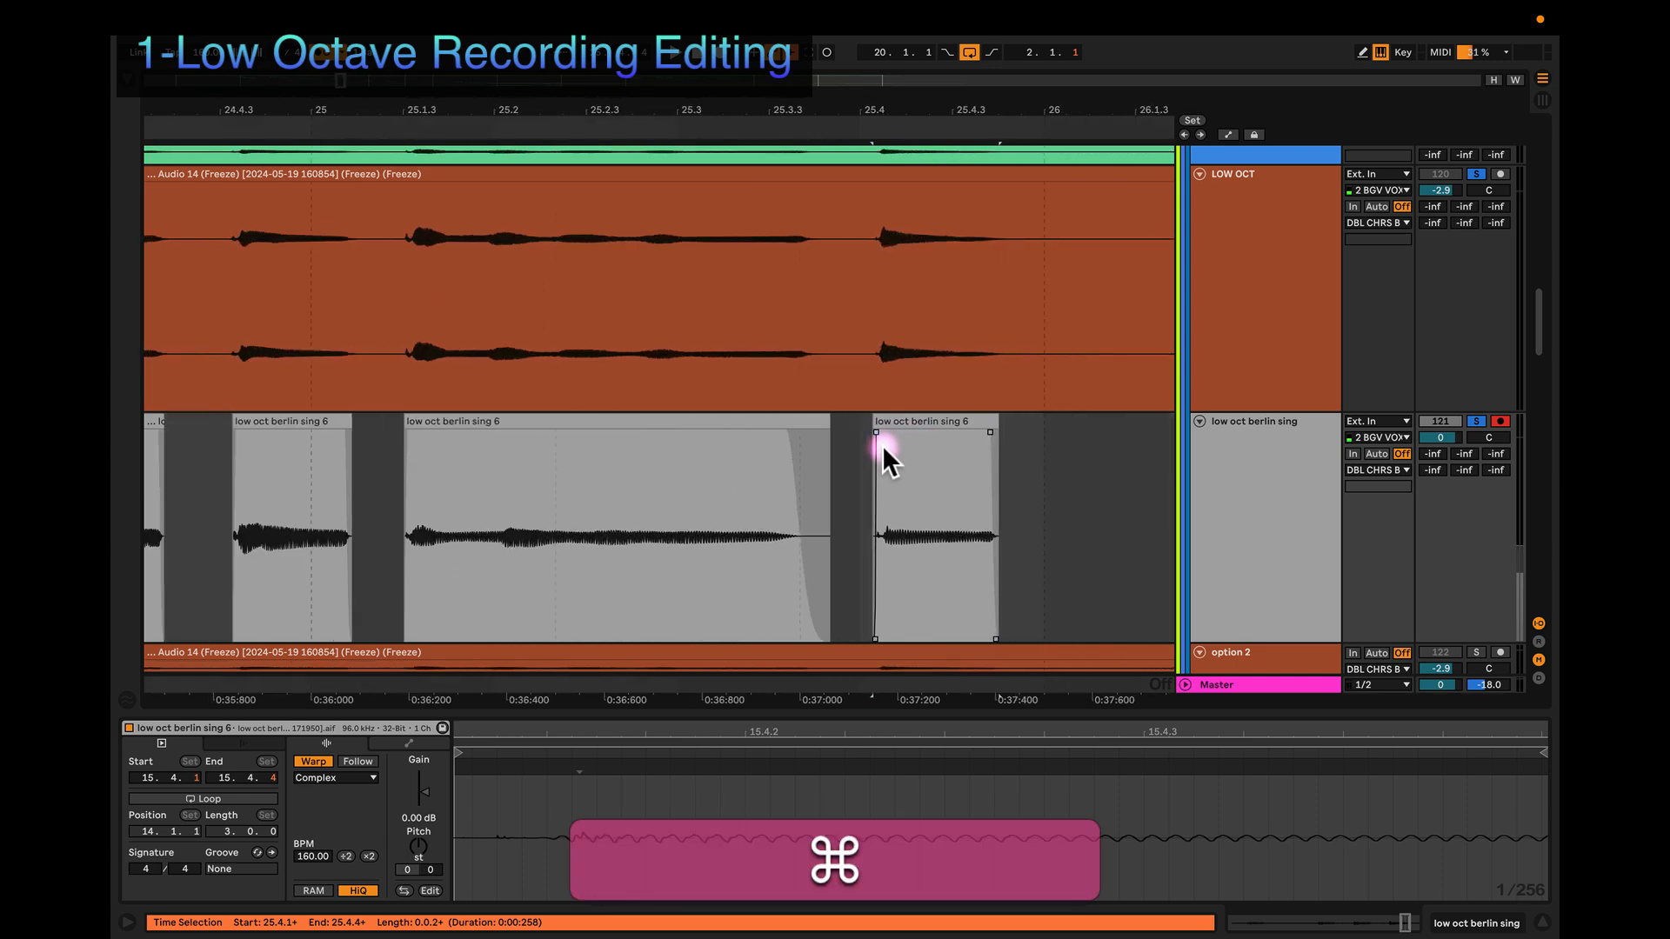
scroll(885, 454, "down", 8)
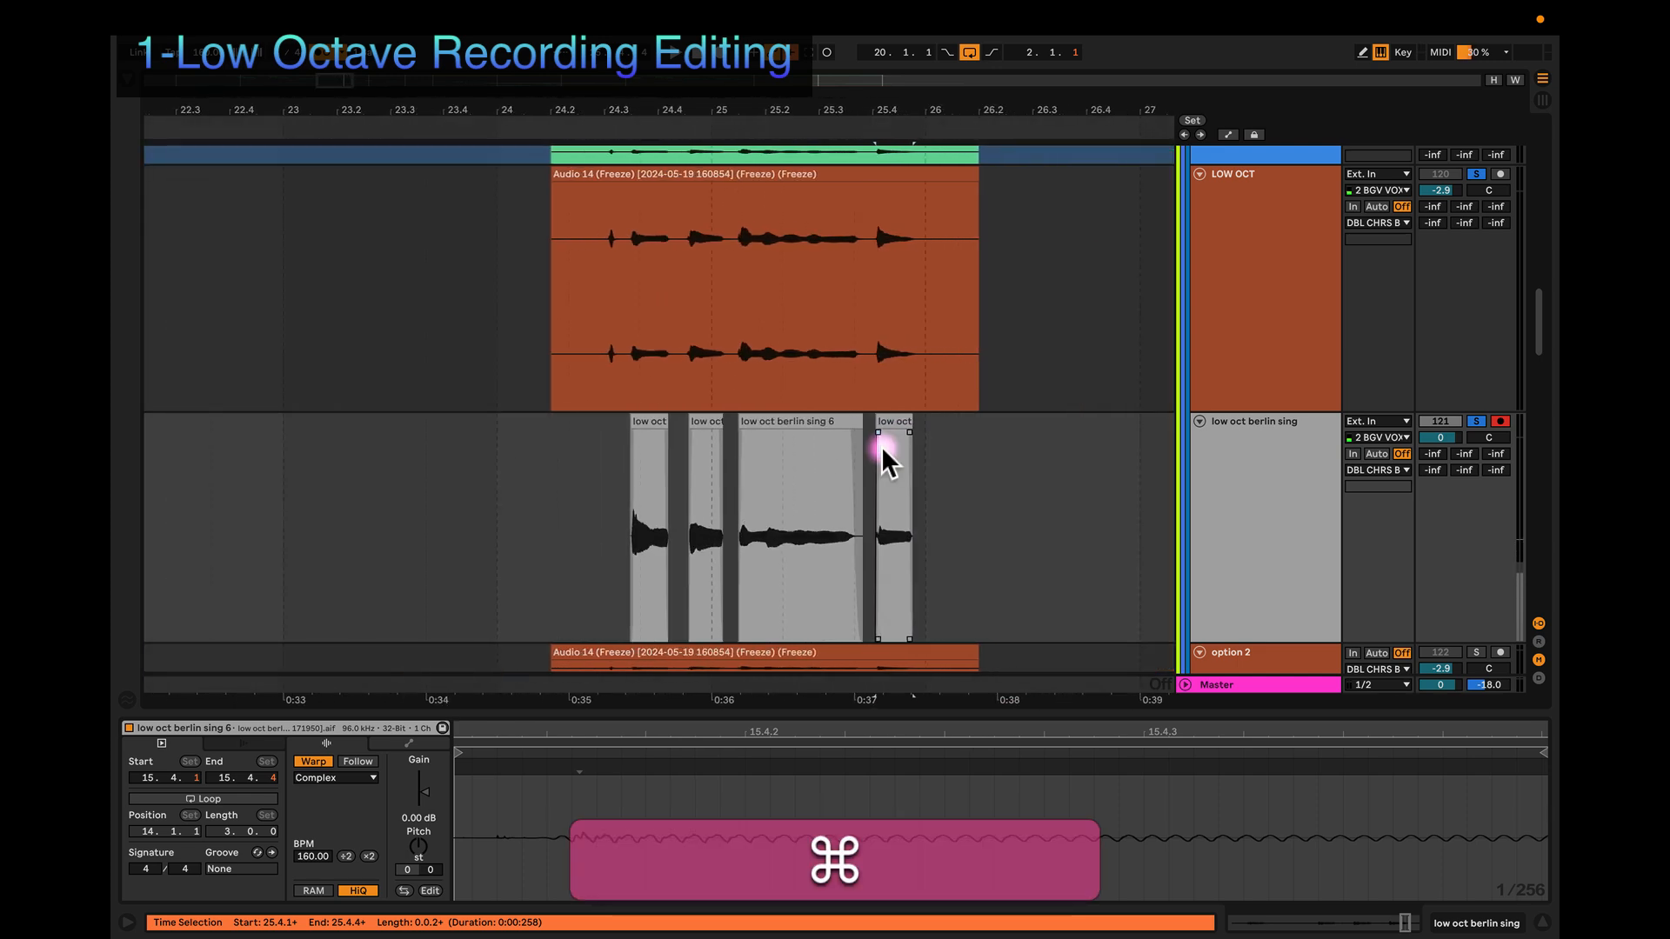
scroll(865, 449, "left", 3)
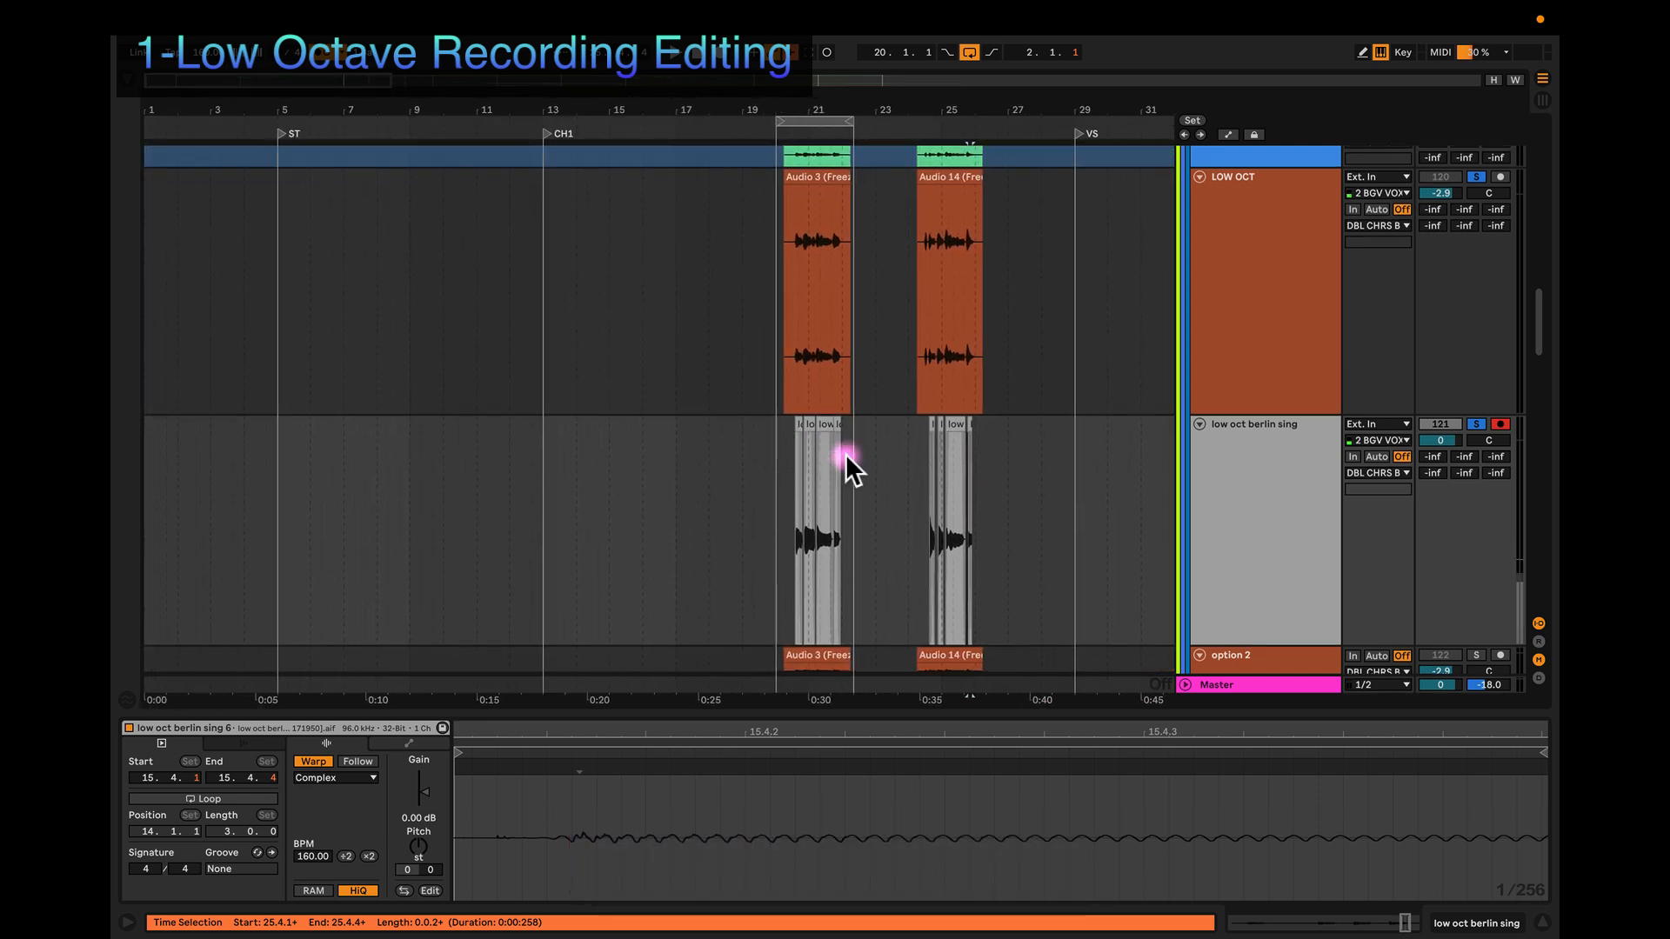
left_click(1261, 446)
right_click(1280, 459)
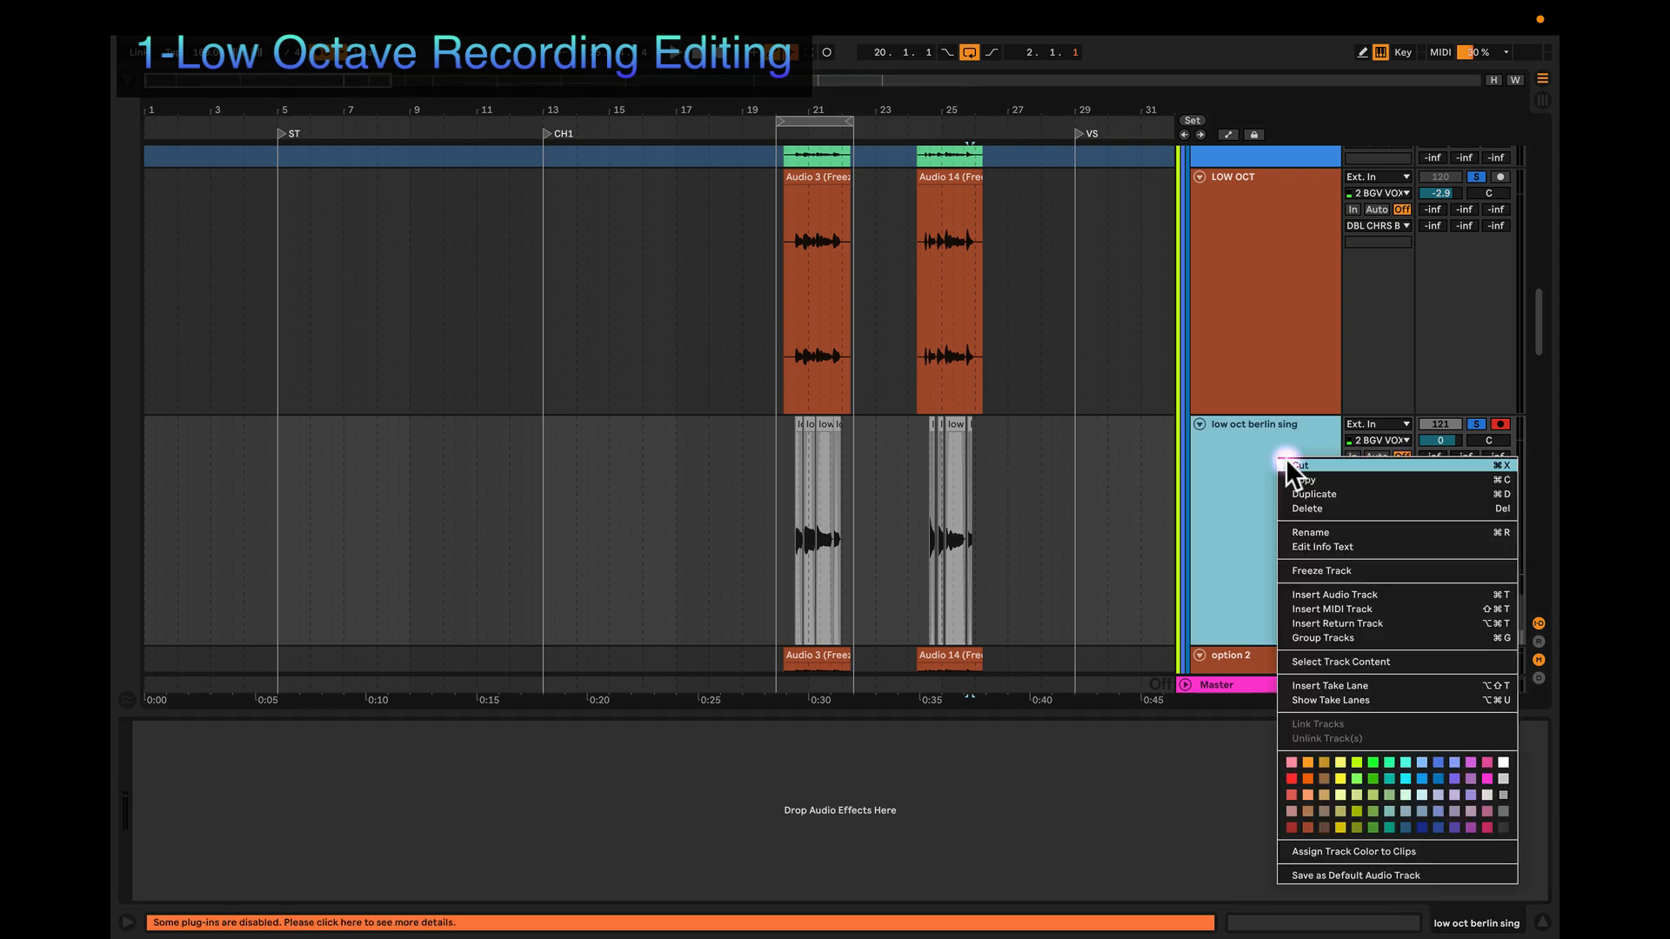
left_click(1296, 564)
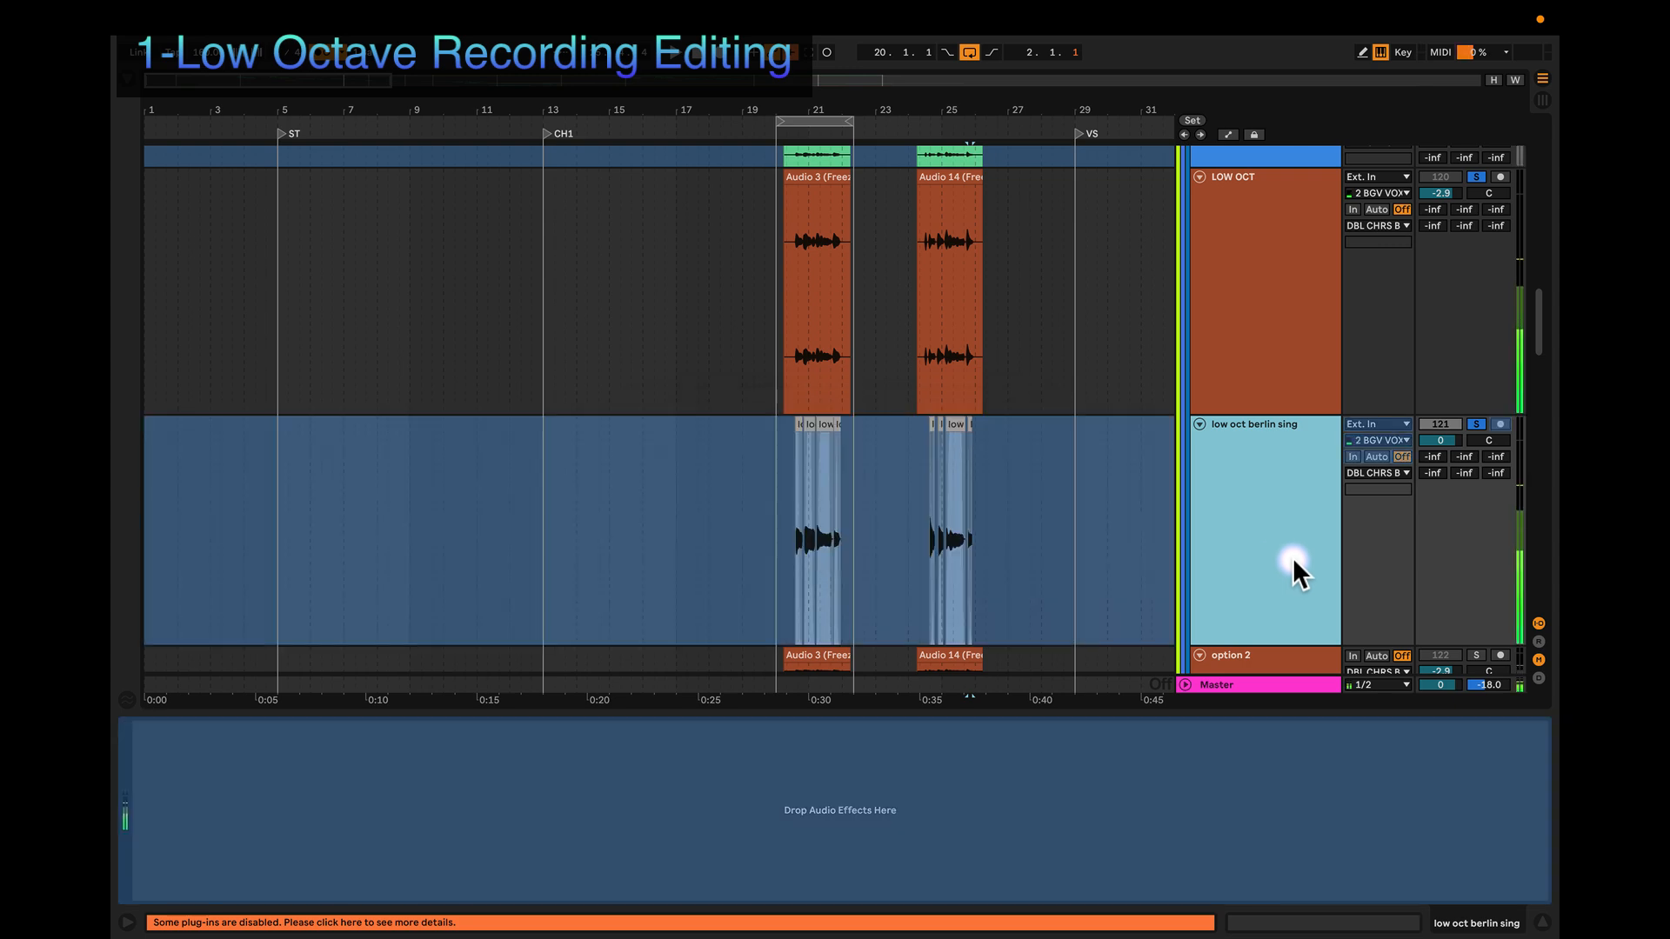
Step: Flatten the frozen low oct berlin sing track
right_click(1270, 483)
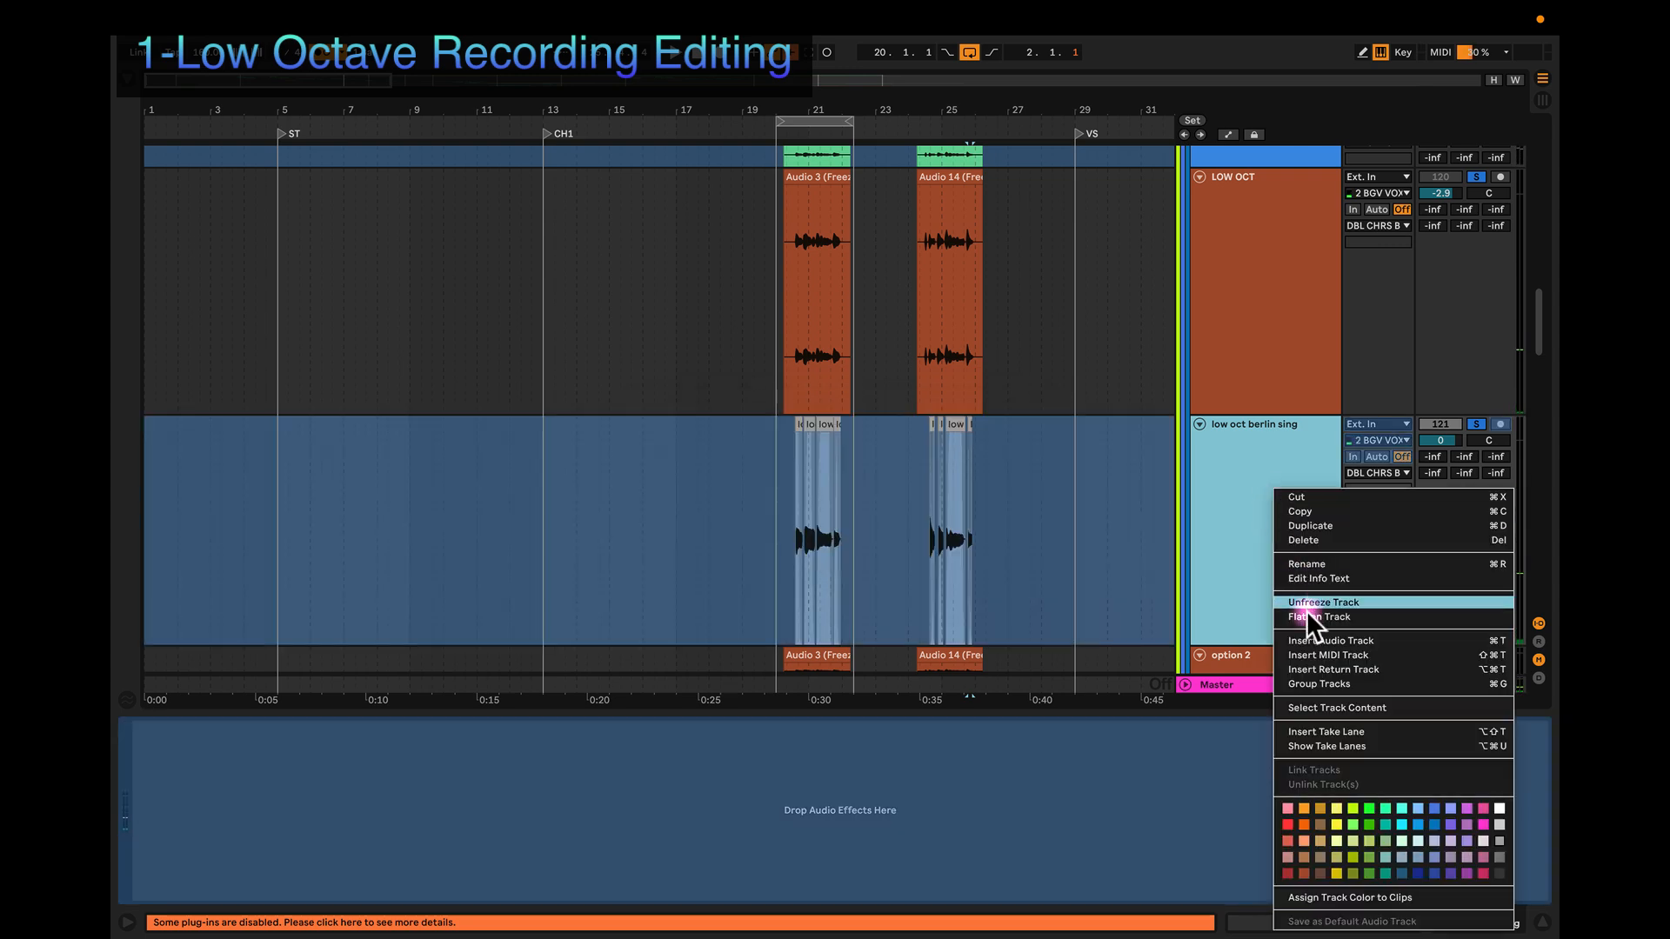
left_click(1306, 623)
right_click(1242, 482)
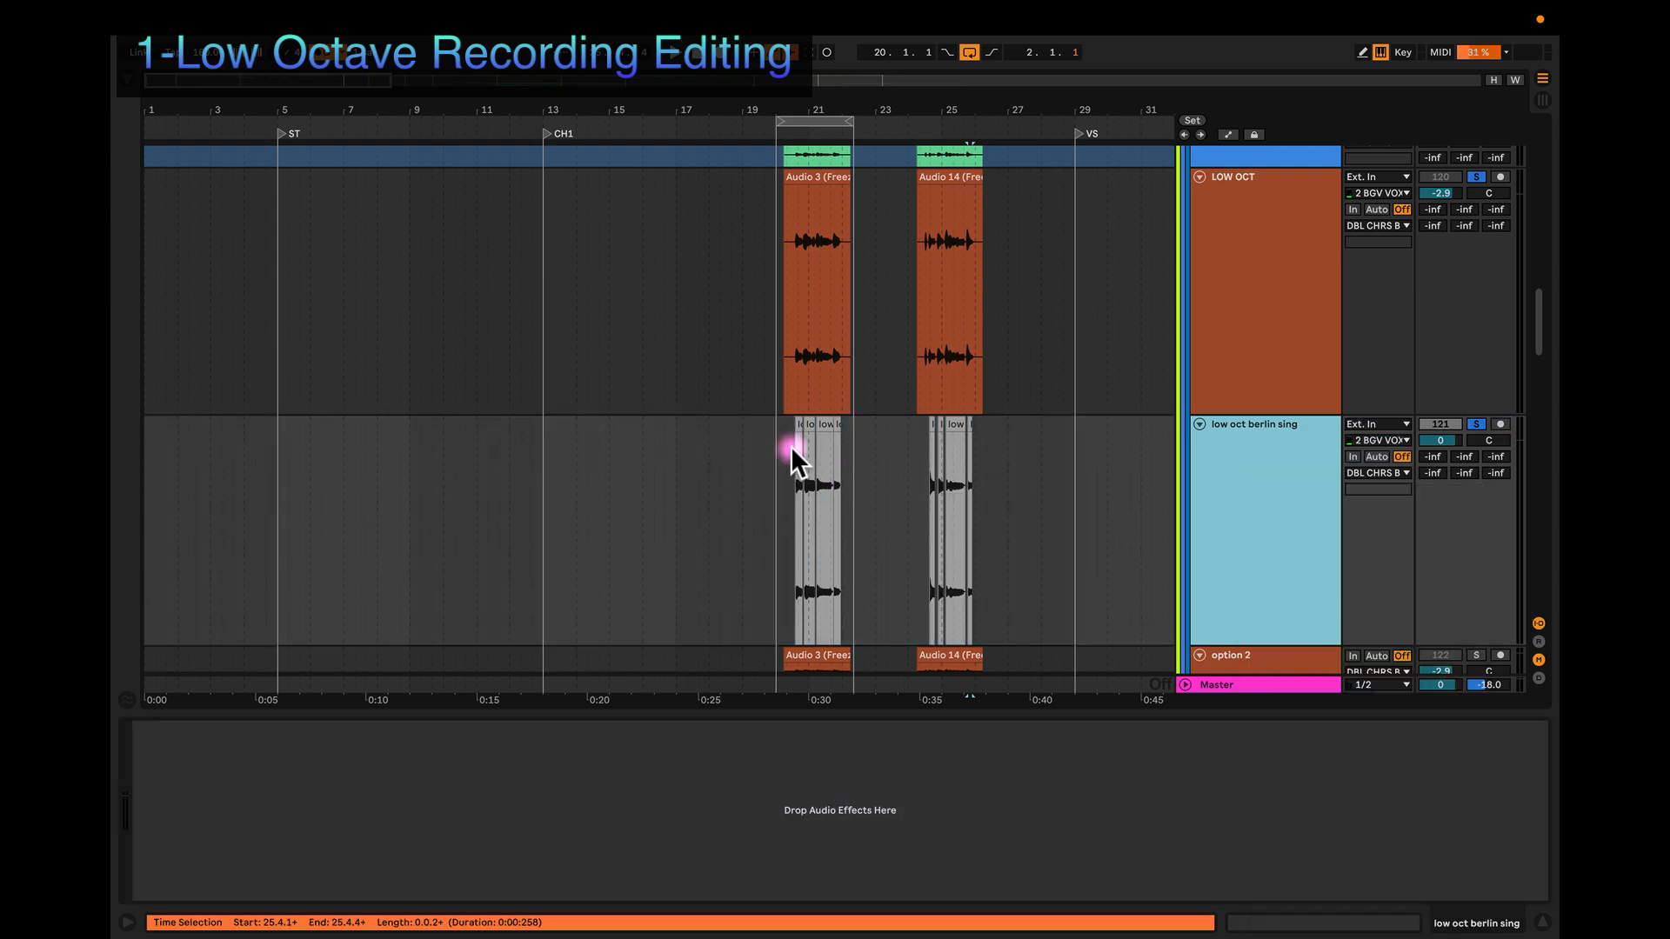
Step: Raise the clip gain of the first phrase's fourth piece on the low oct berlin sing track to 2.13 dB
scroll(793, 447, "up", 10)
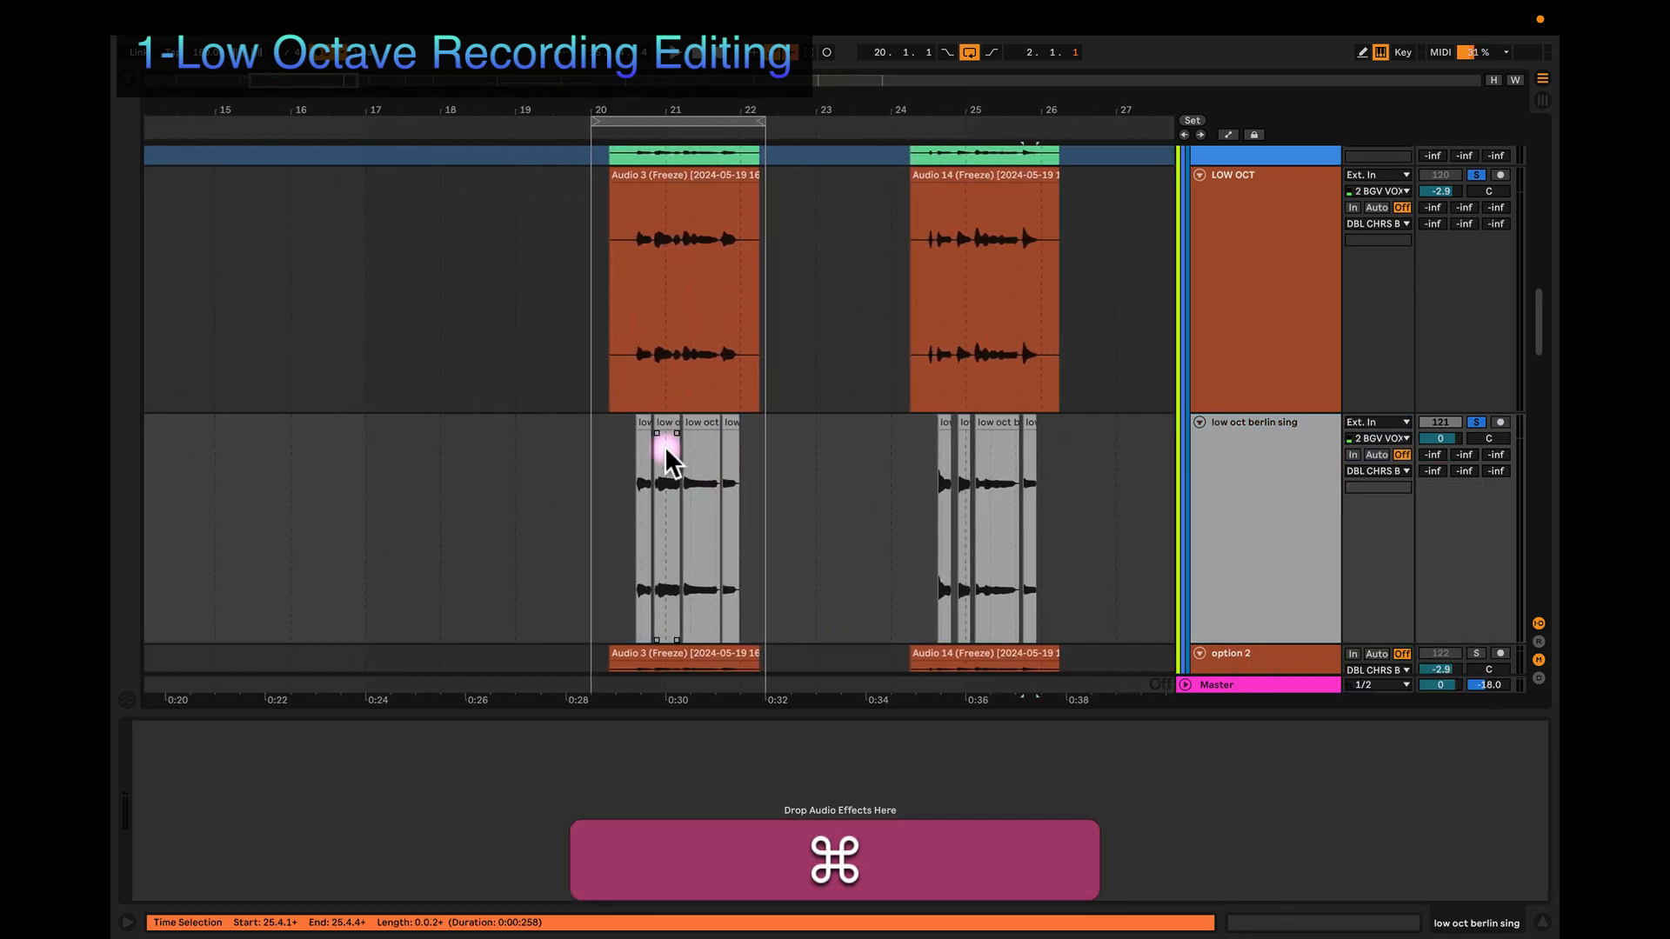
scroll(665, 446, "up", 6)
left_click(820, 426)
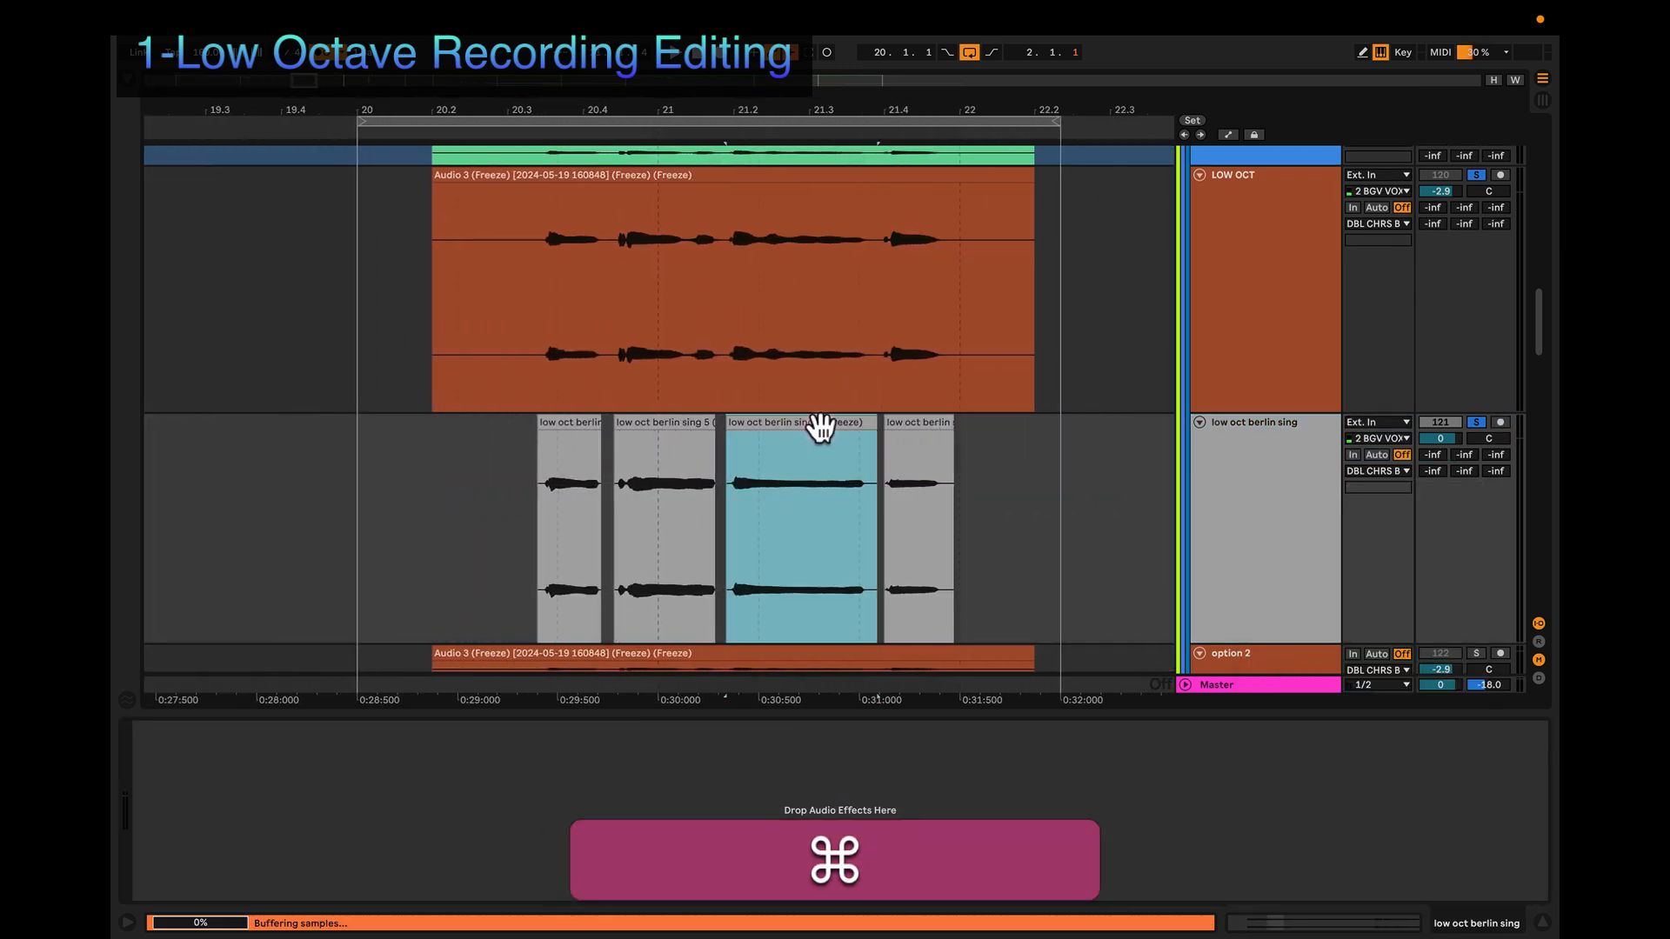
double_click(820, 426)
double_click(915, 423)
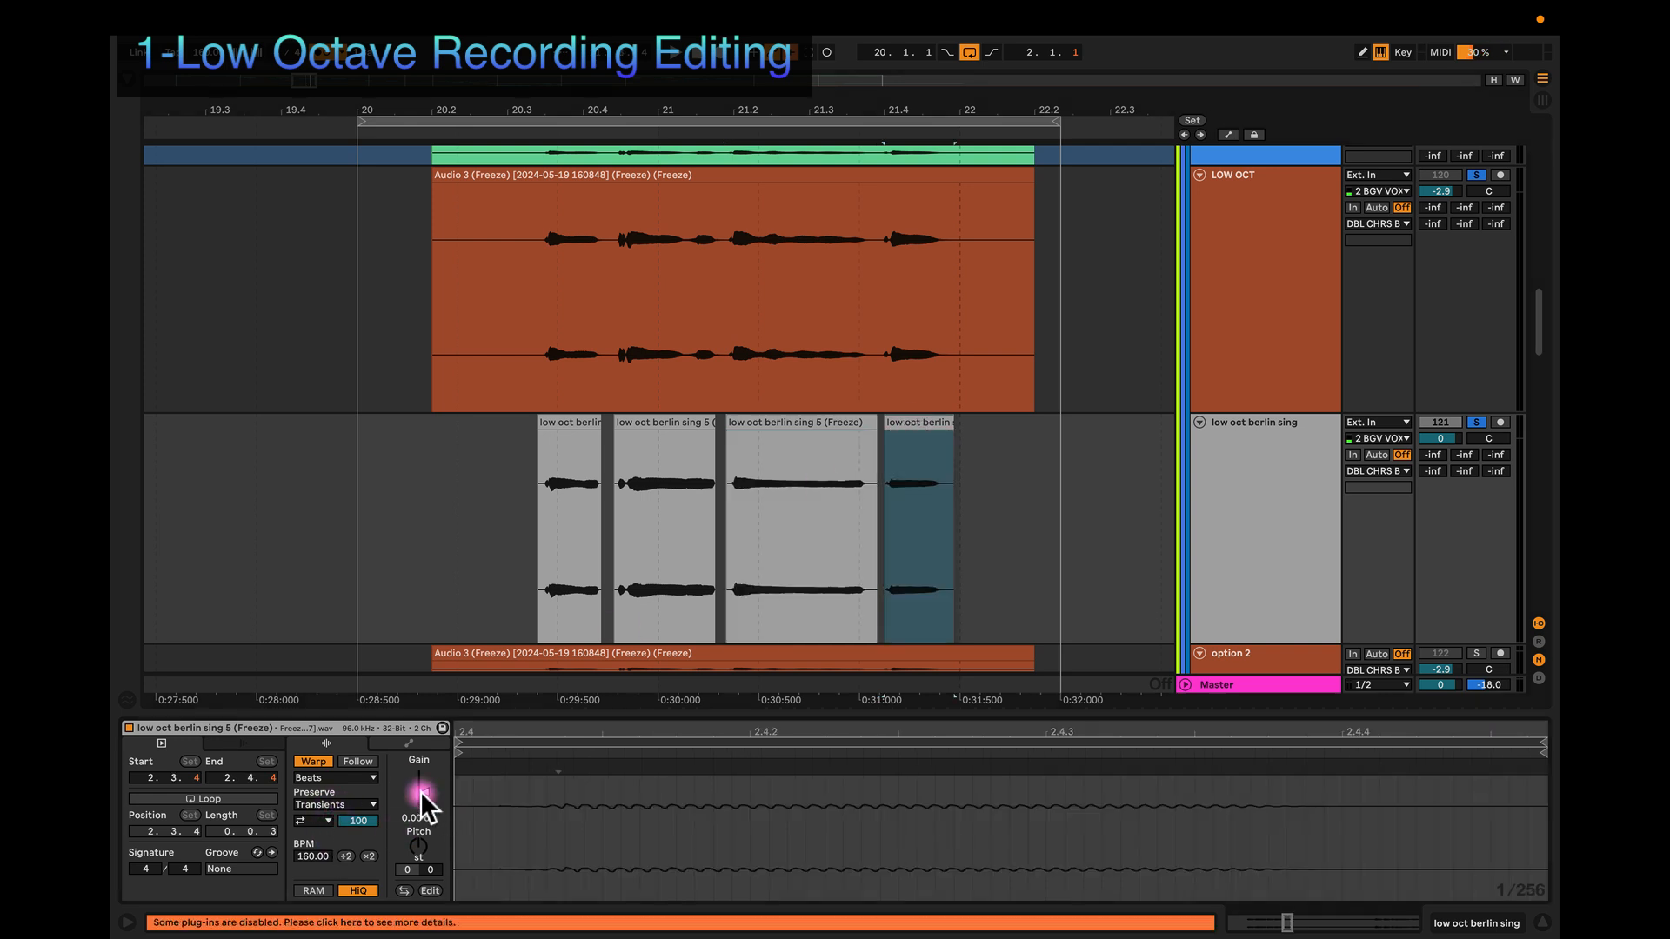
left_click_drag(422, 793, 424, 787)
Step: Set the first phrase's clip gains to 0.19 dB on the first piece and 2.63 dB on the fourth piece
left_click(794, 424)
left_click(577, 429)
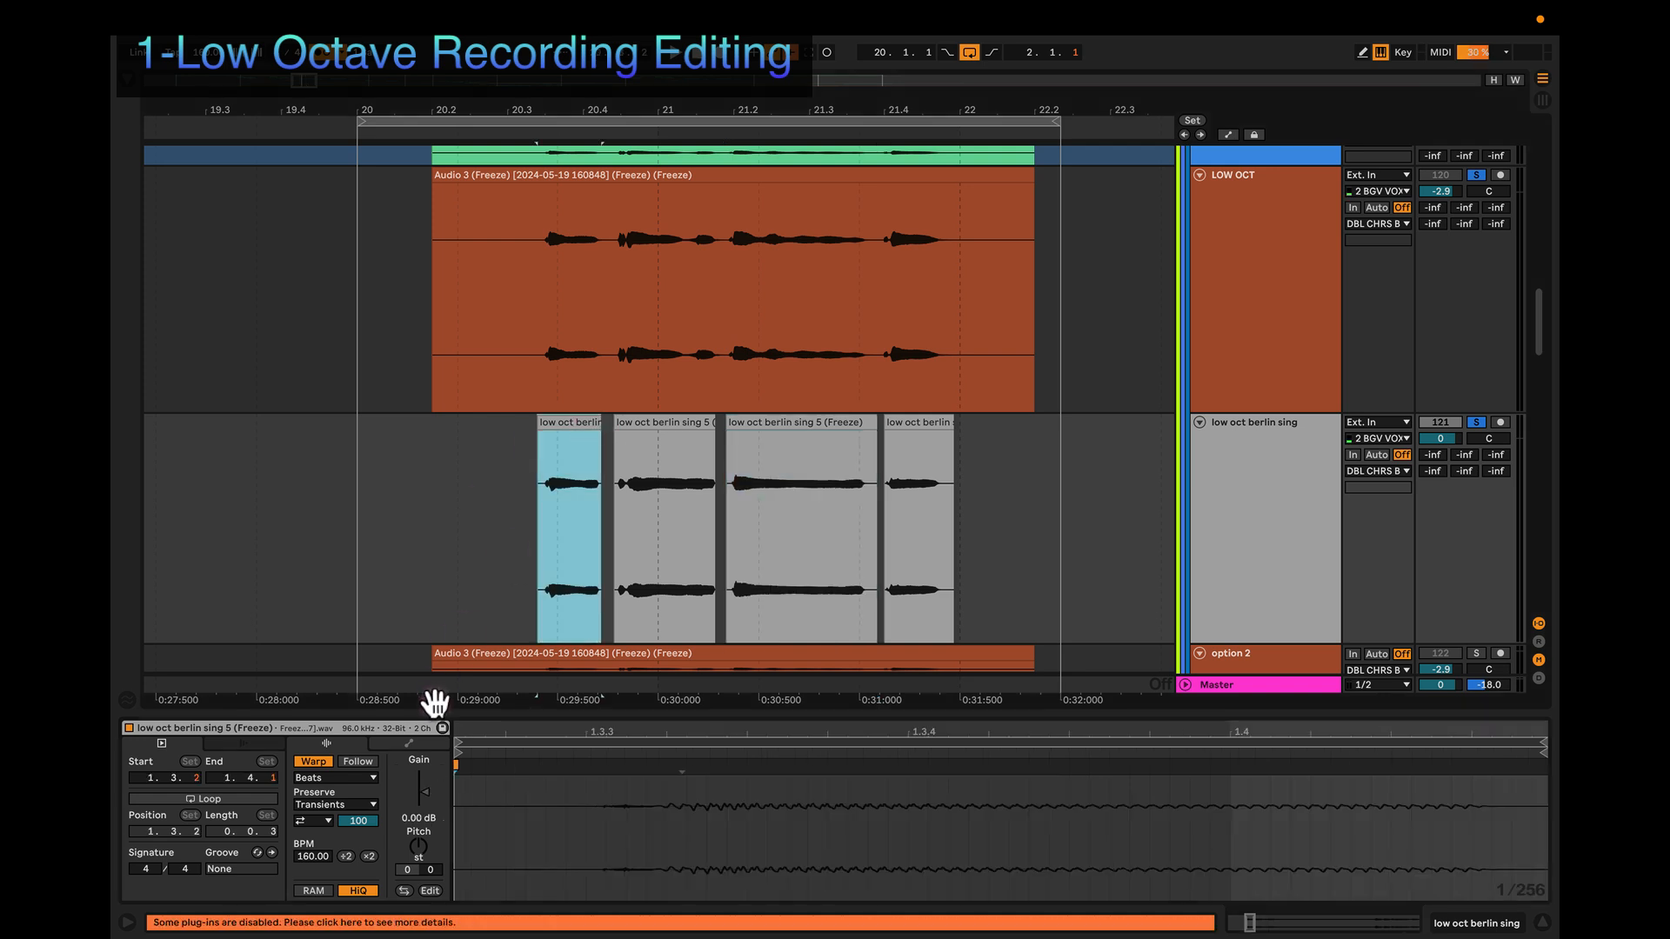
left_click(427, 794)
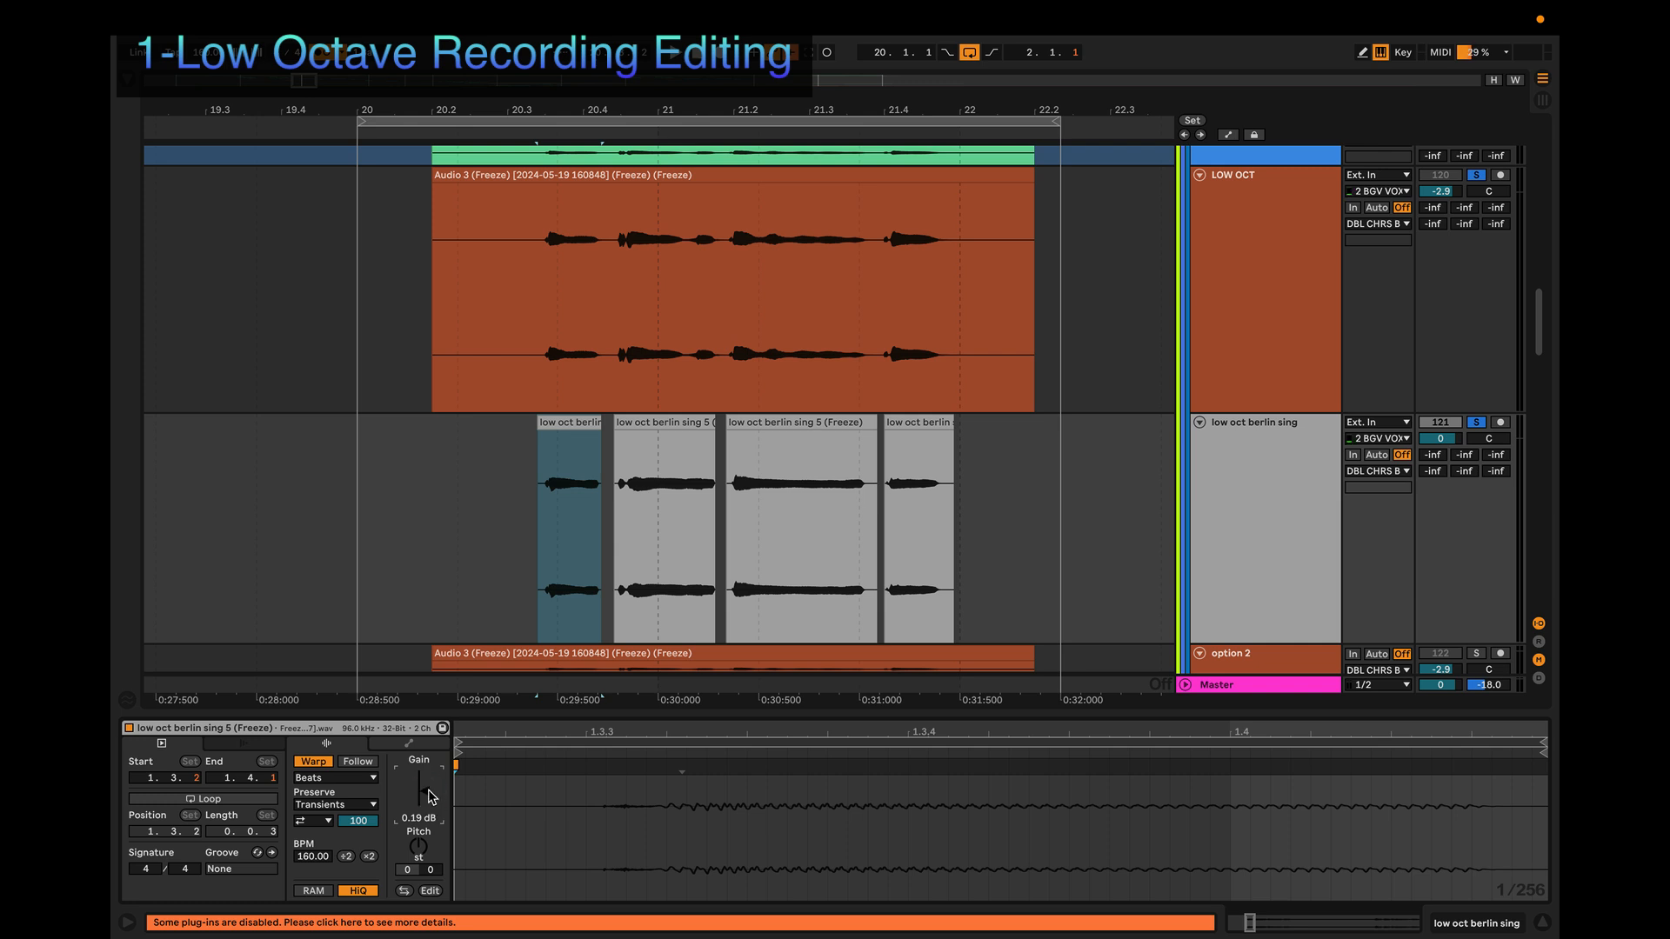
left_click(942, 435)
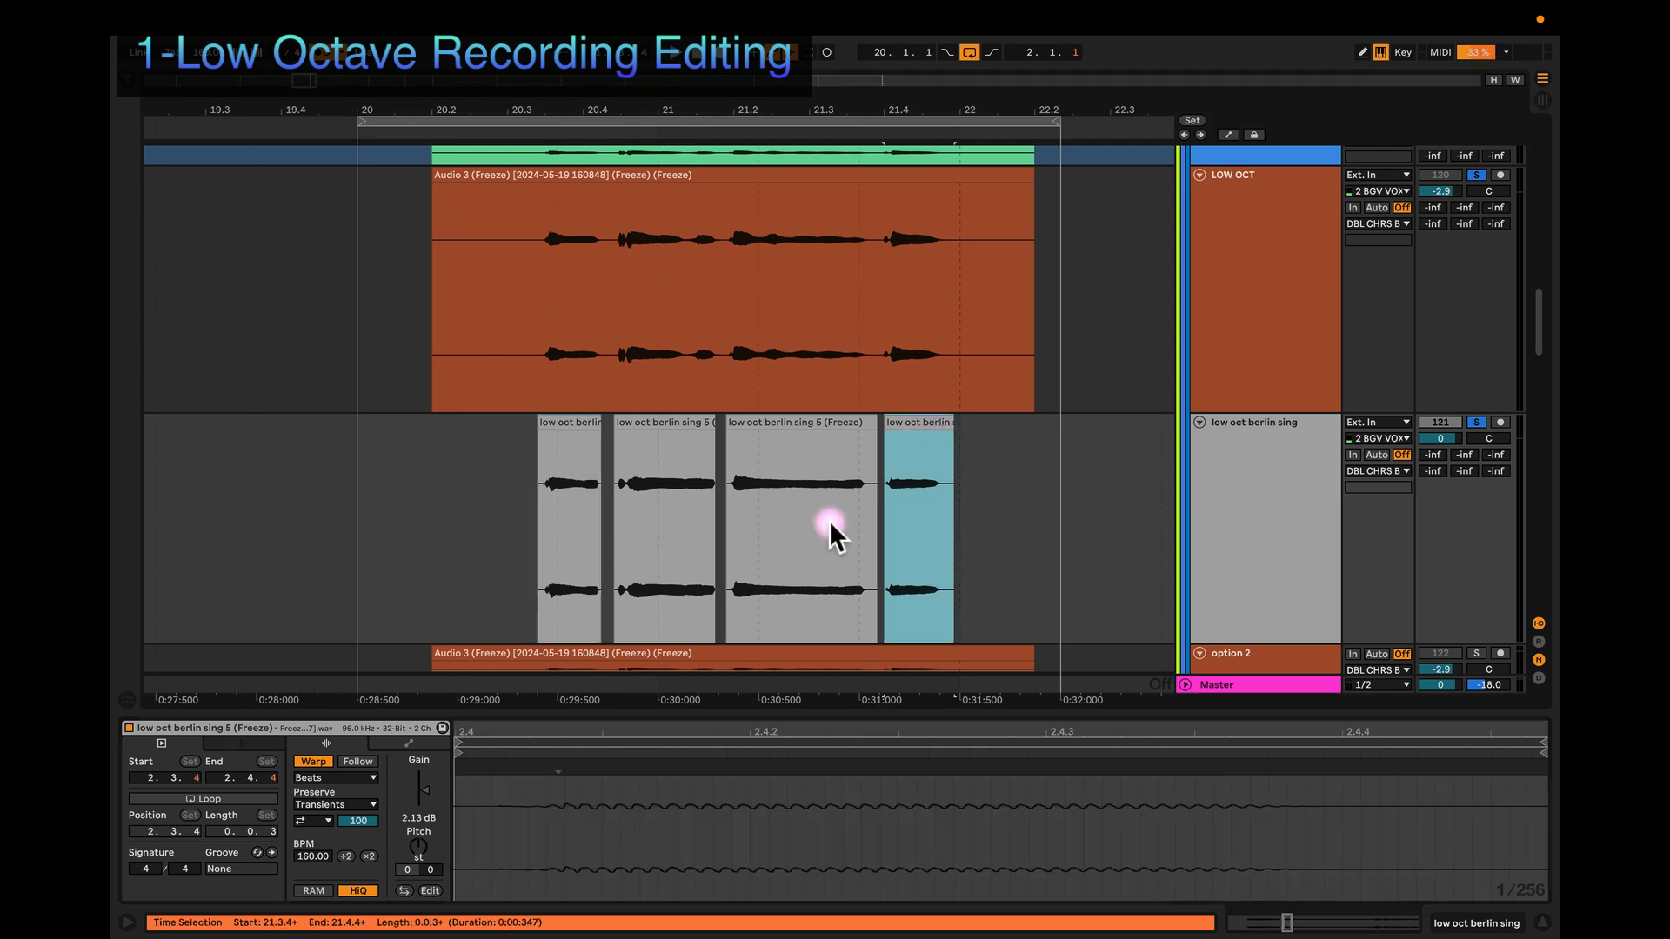
left_click_drag(426, 792, 425, 788)
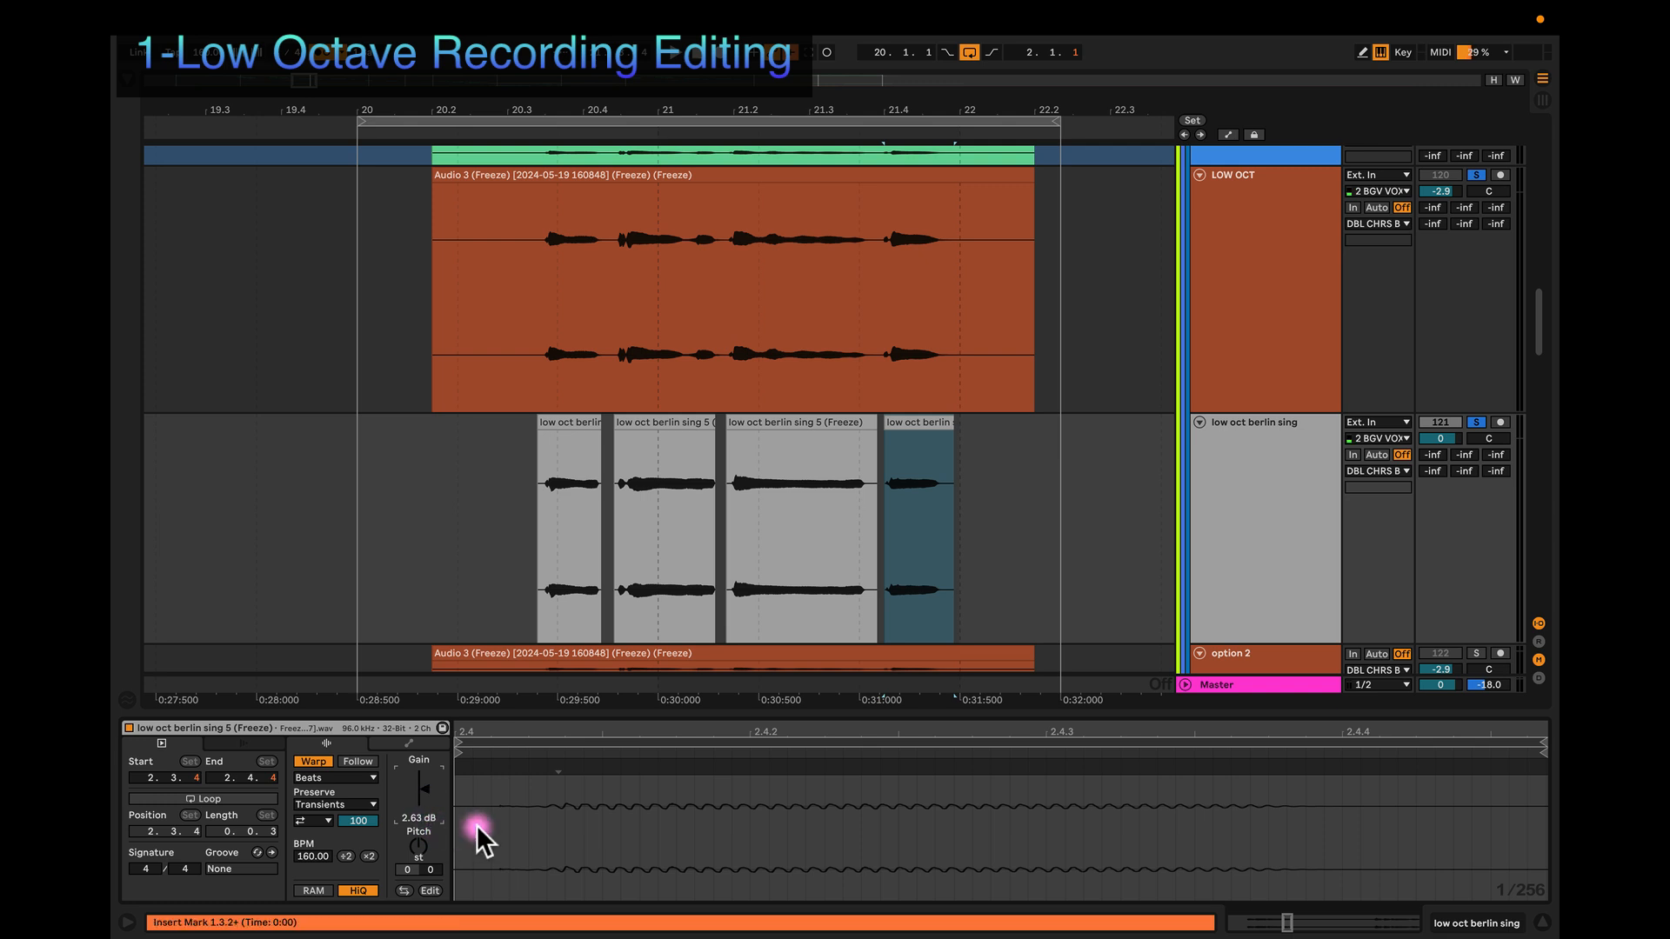
Step: Lower the clip gain of the second phrase's first piece to -0.78 dB on the low oct berlin sing track
scroll(839, 578, "down", 5)
scroll(849, 564, "right", 8)
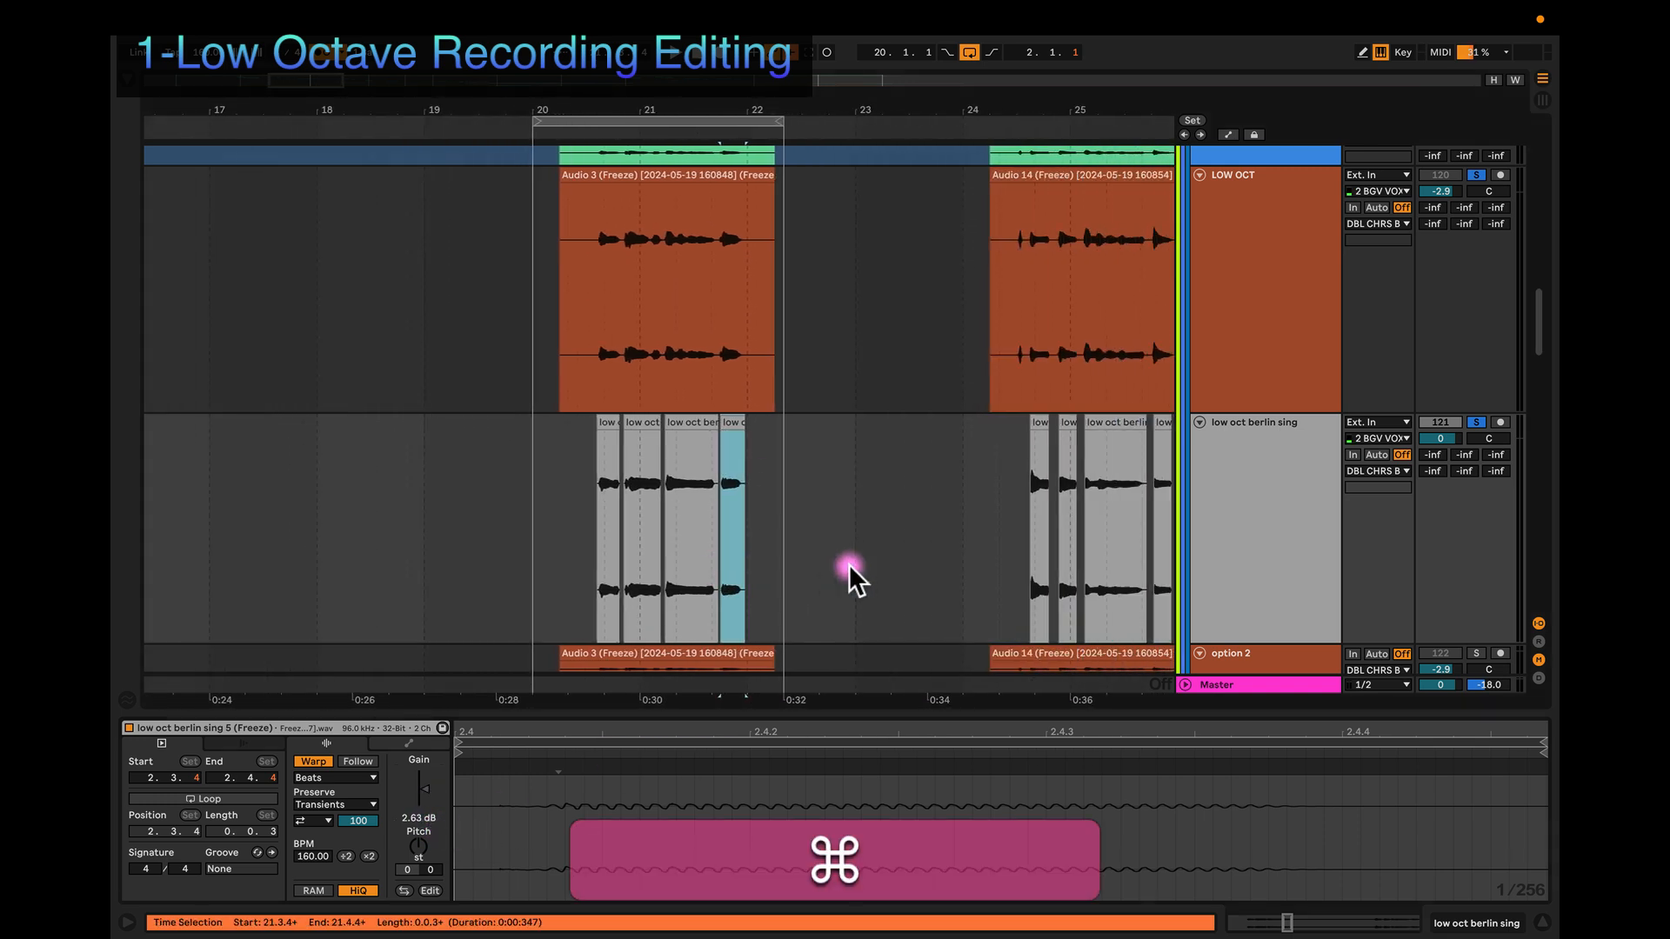
scroll(810, 548, "up", 2)
scroll(797, 527, "up", 3)
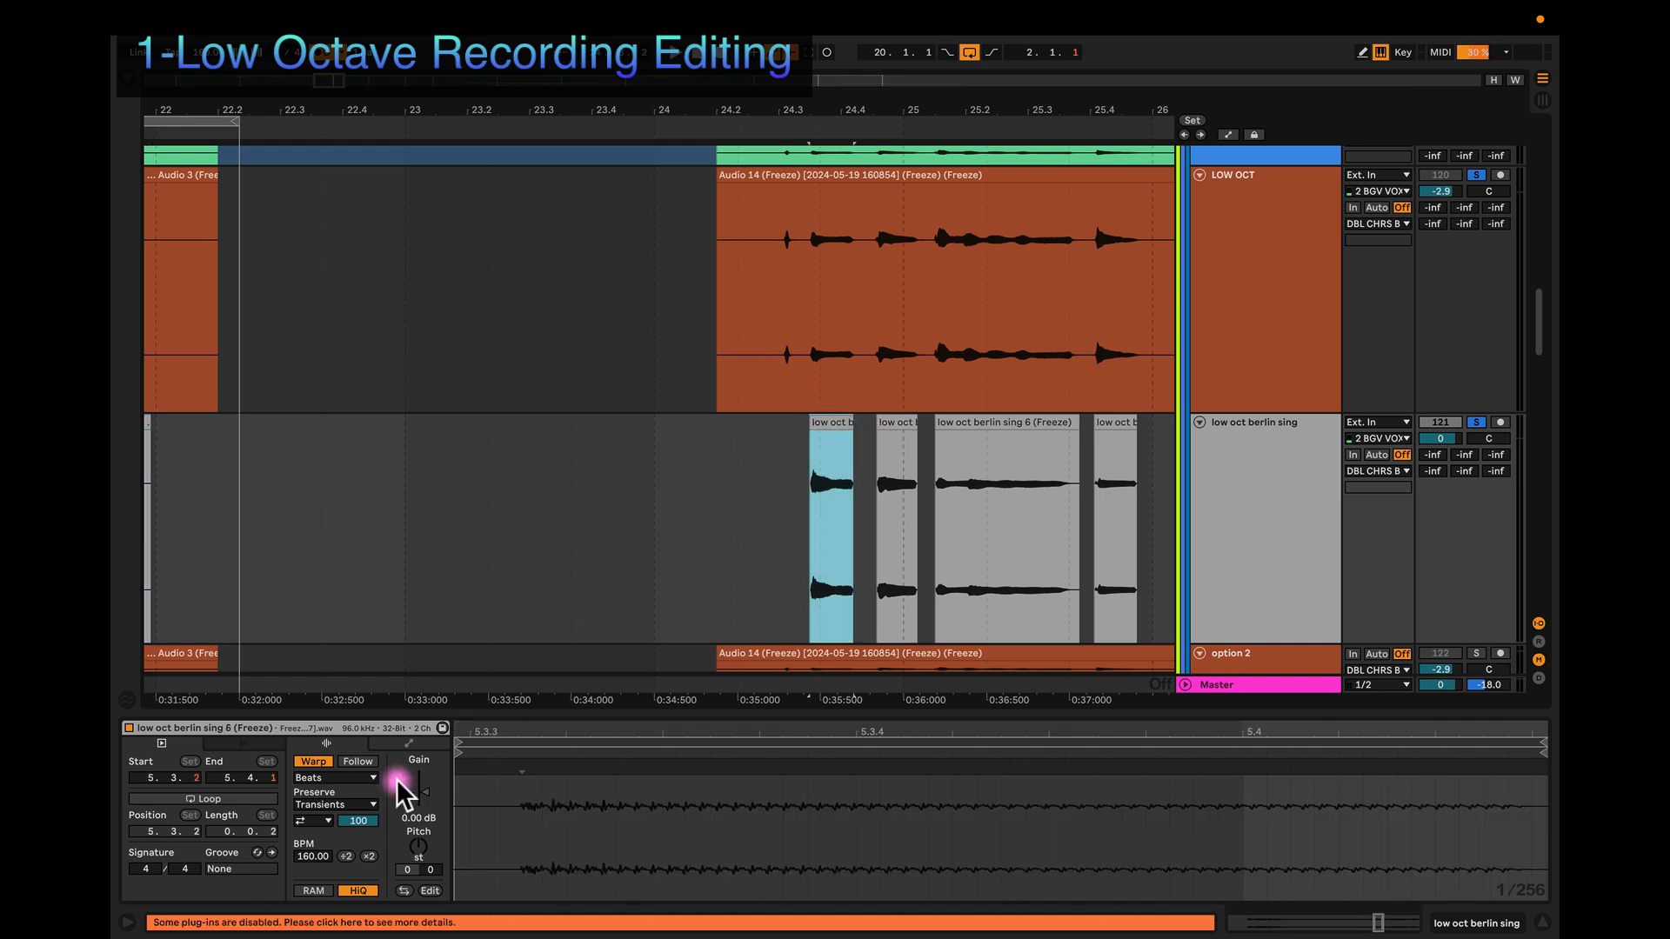
left_click_drag(421, 794, 423, 797)
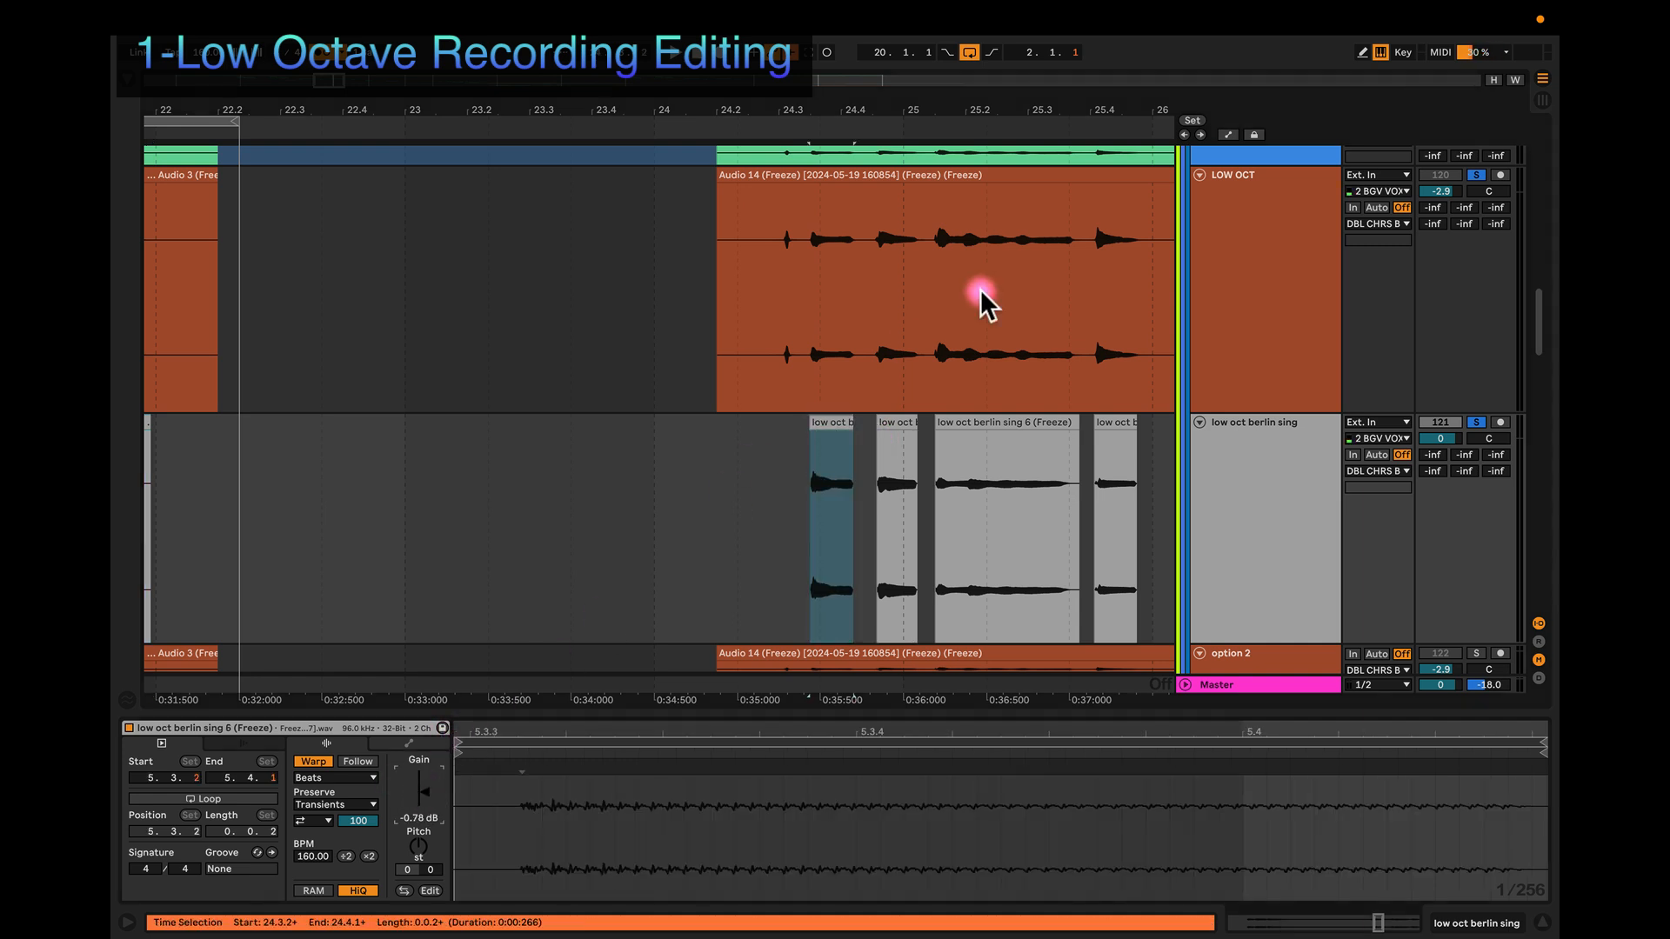
Step: Raise the second phrase's clip gains to 3.63 dB on the third piece and 4.88 dB on the fourth piece
left_click(973, 423)
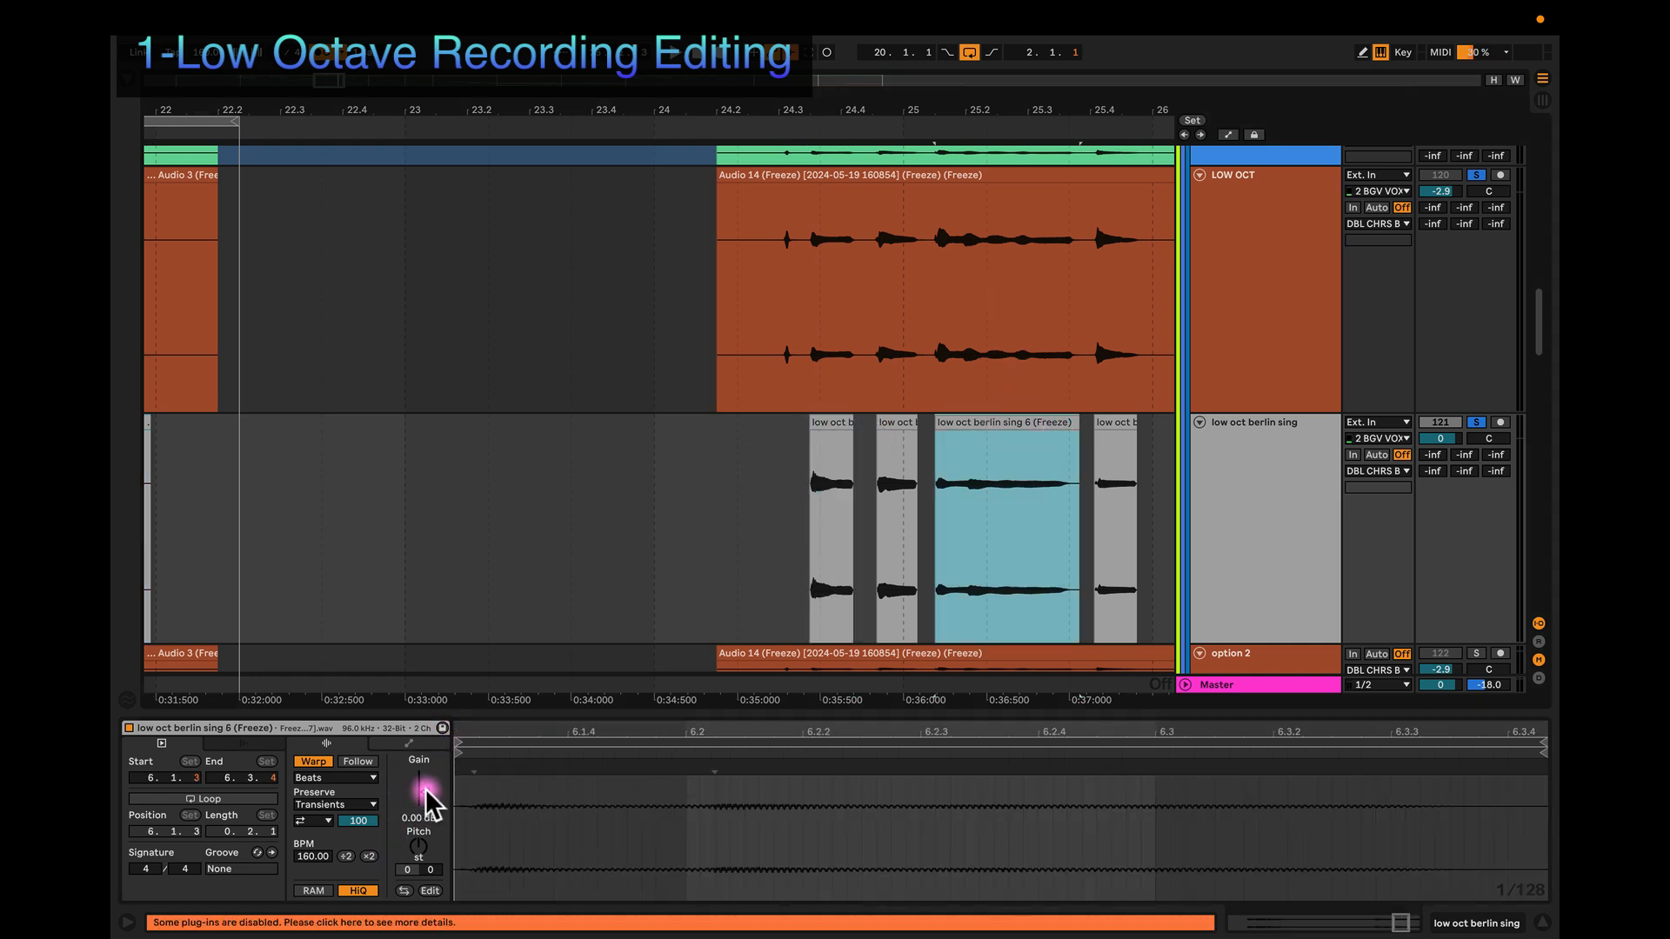
left_click_drag(424, 791, 423, 785)
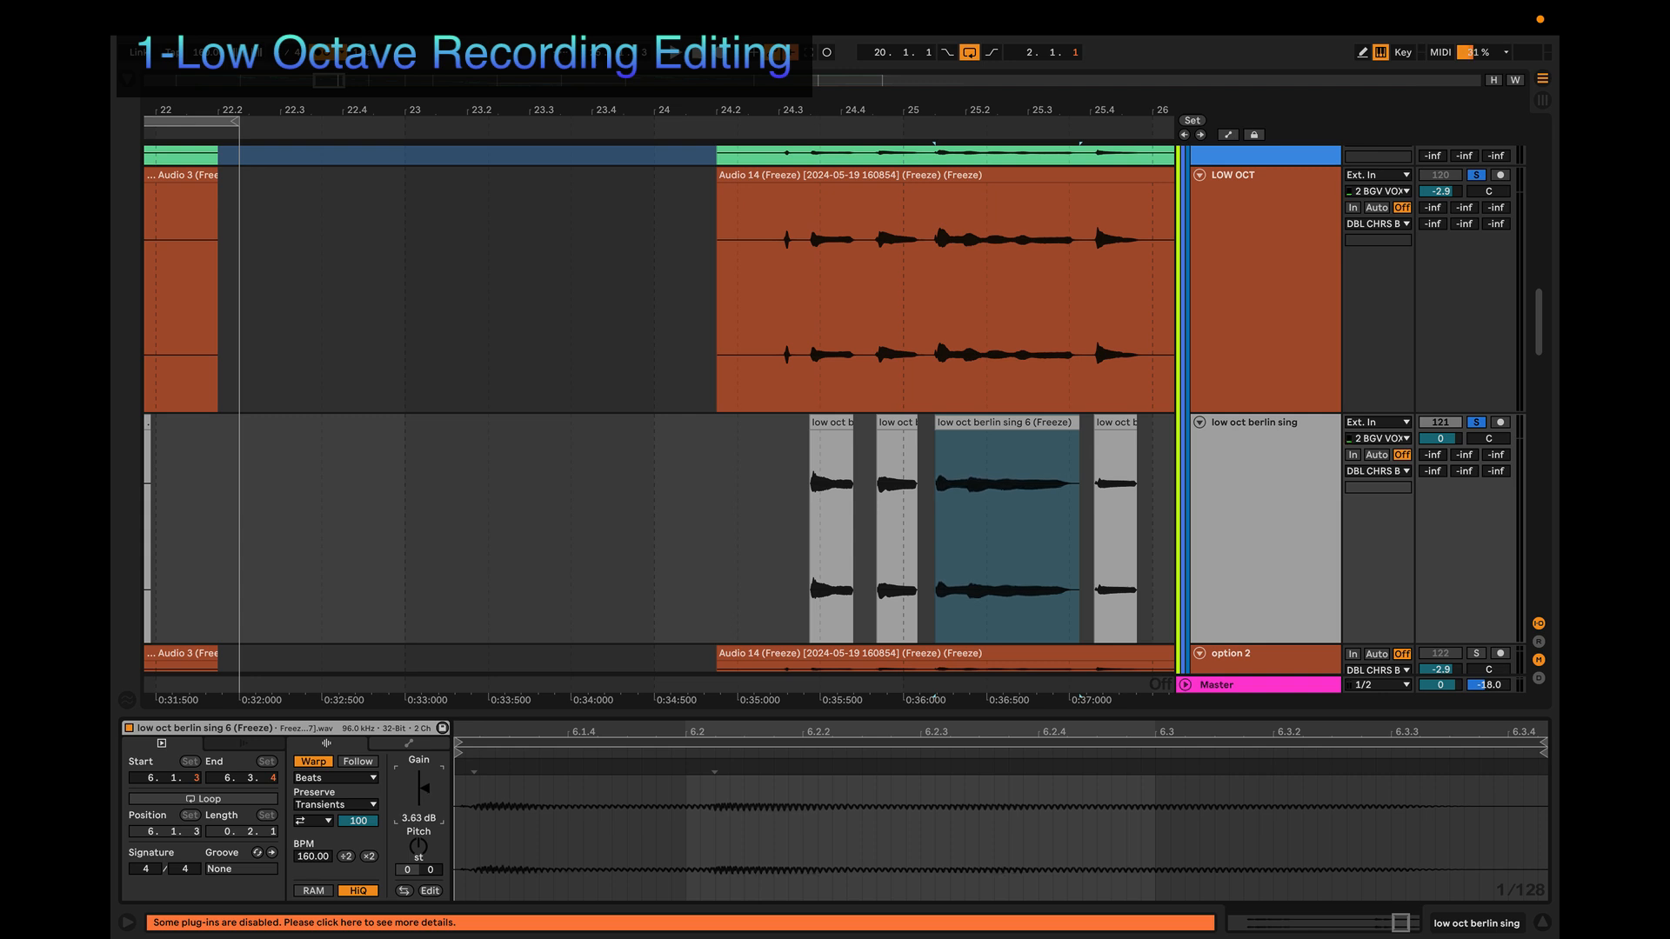
left_click(1104, 422)
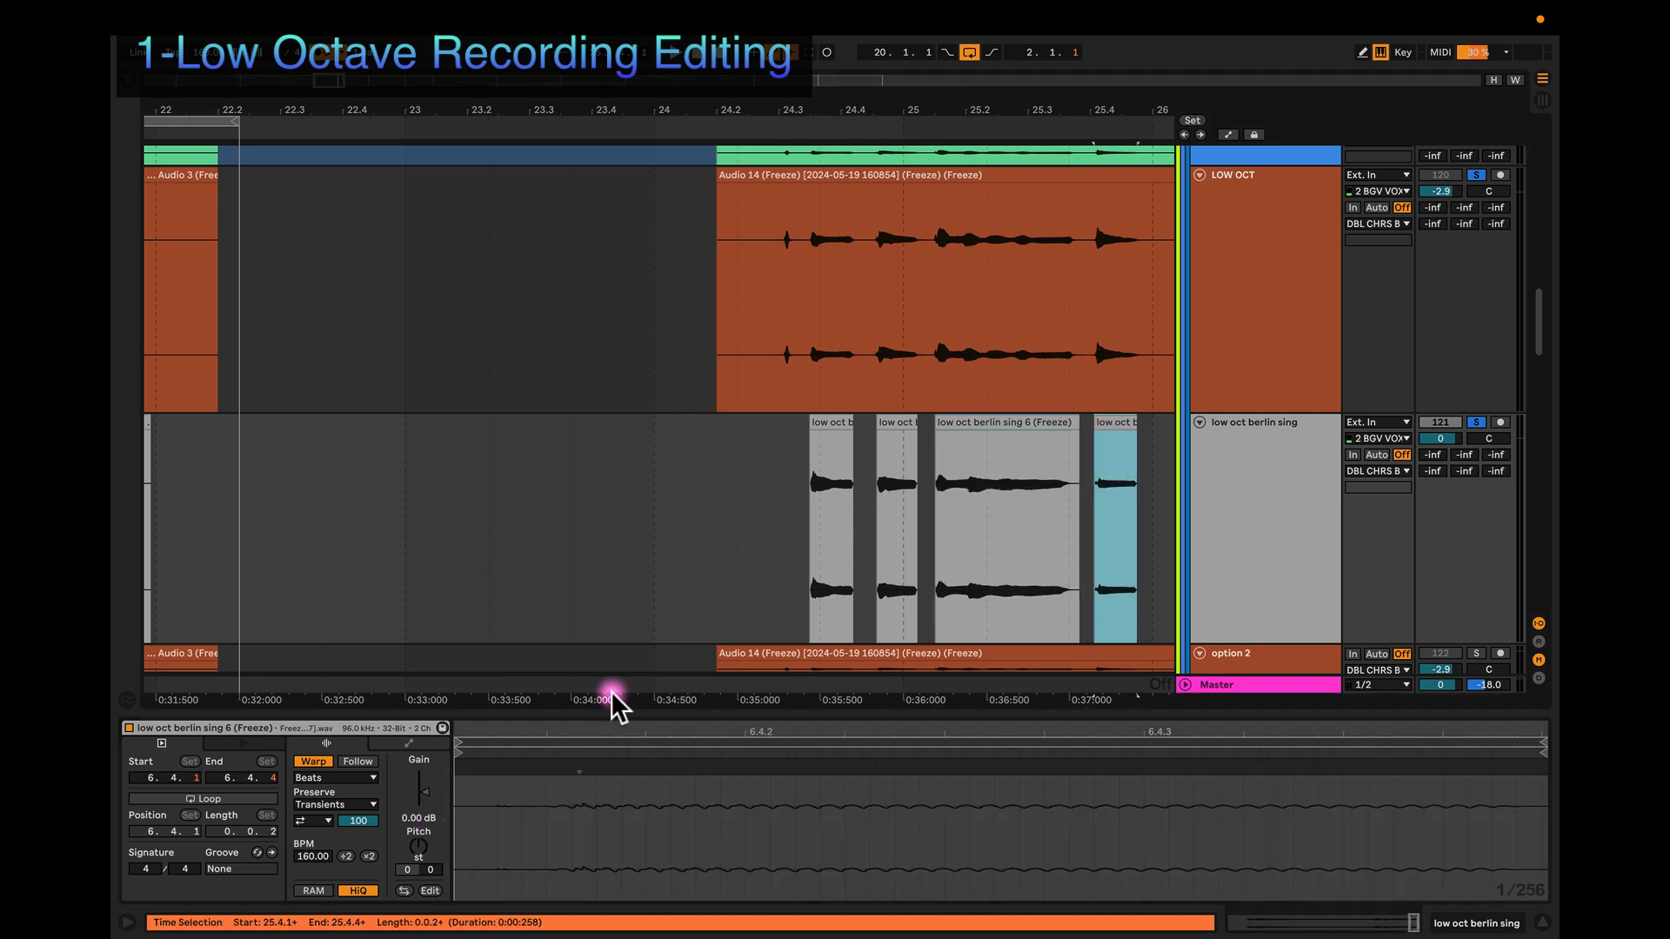
left_click_drag(418, 799, 418, 798)
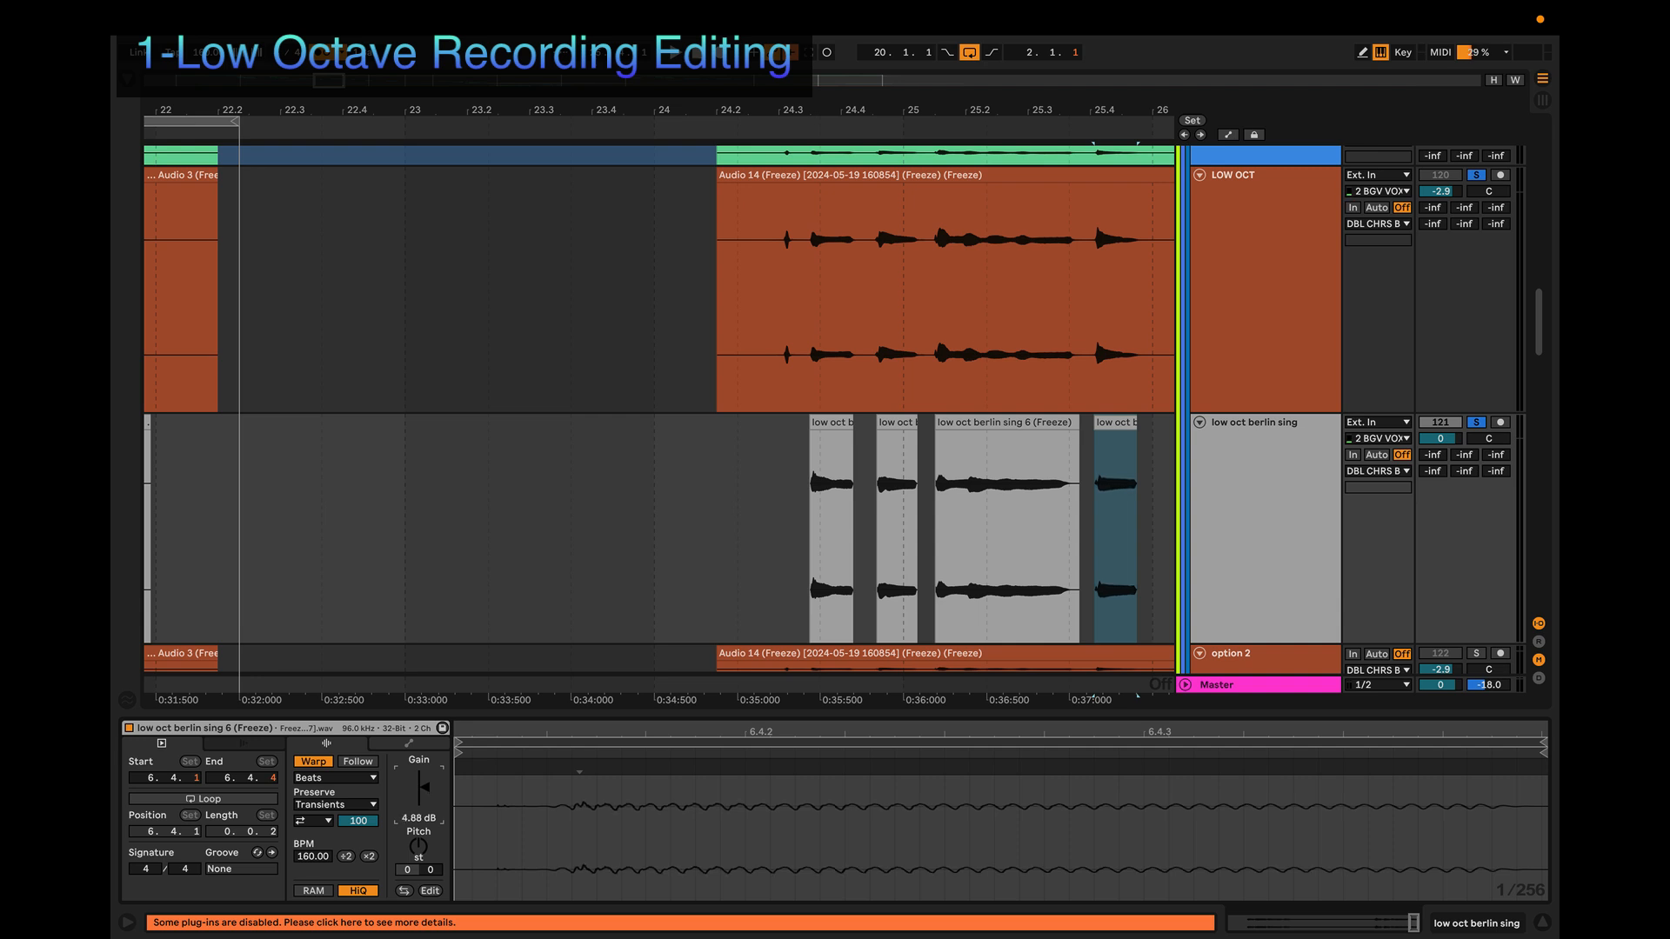
Step: Set the clip gain of the first phrase's fourth piece on the low oct berlin sing track to 3.25 dB
scroll(666, 602, "down", 5)
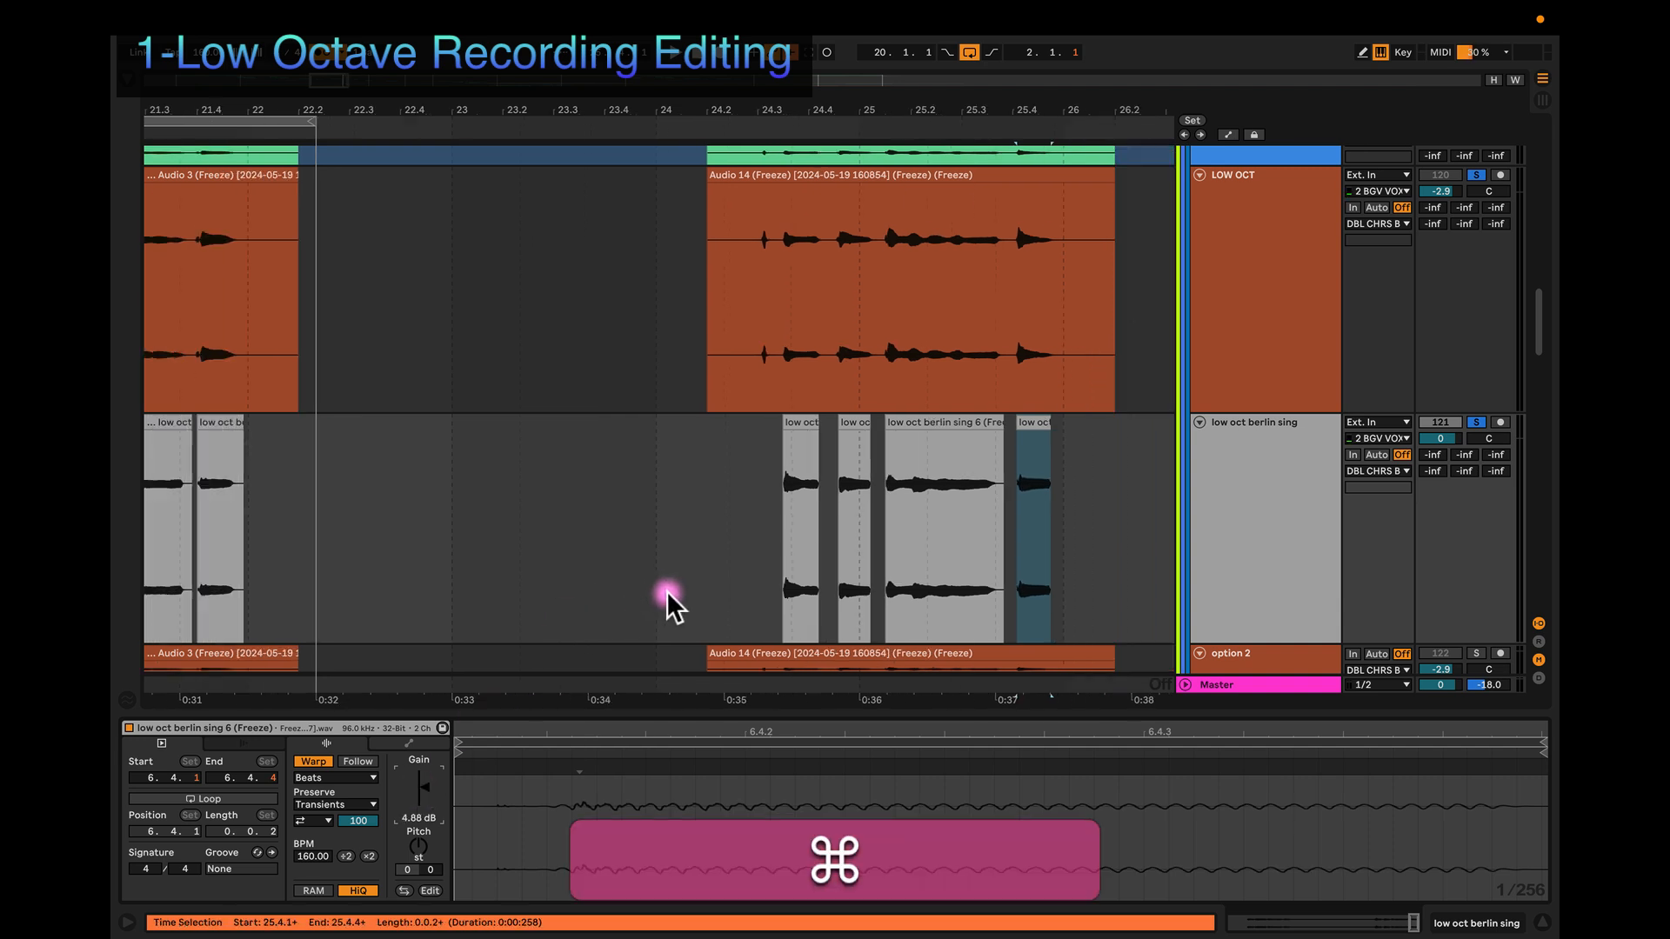
scroll(670, 602, "left", 6)
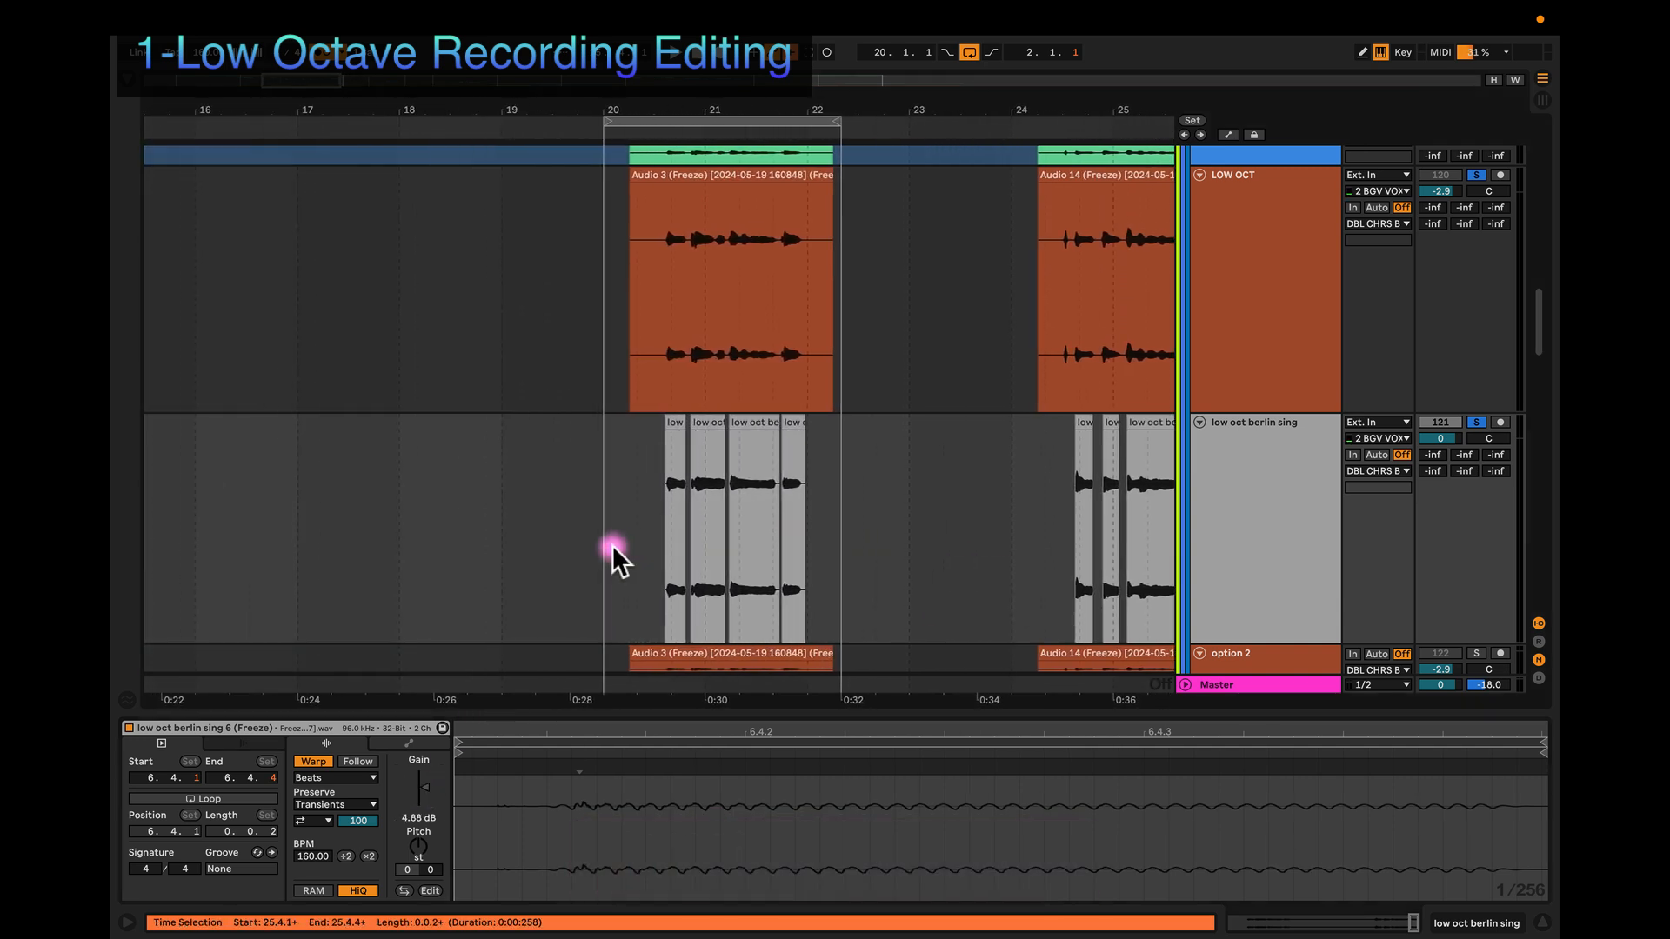
scroll(614, 553, "right", 2)
scroll(643, 548, "left", 1)
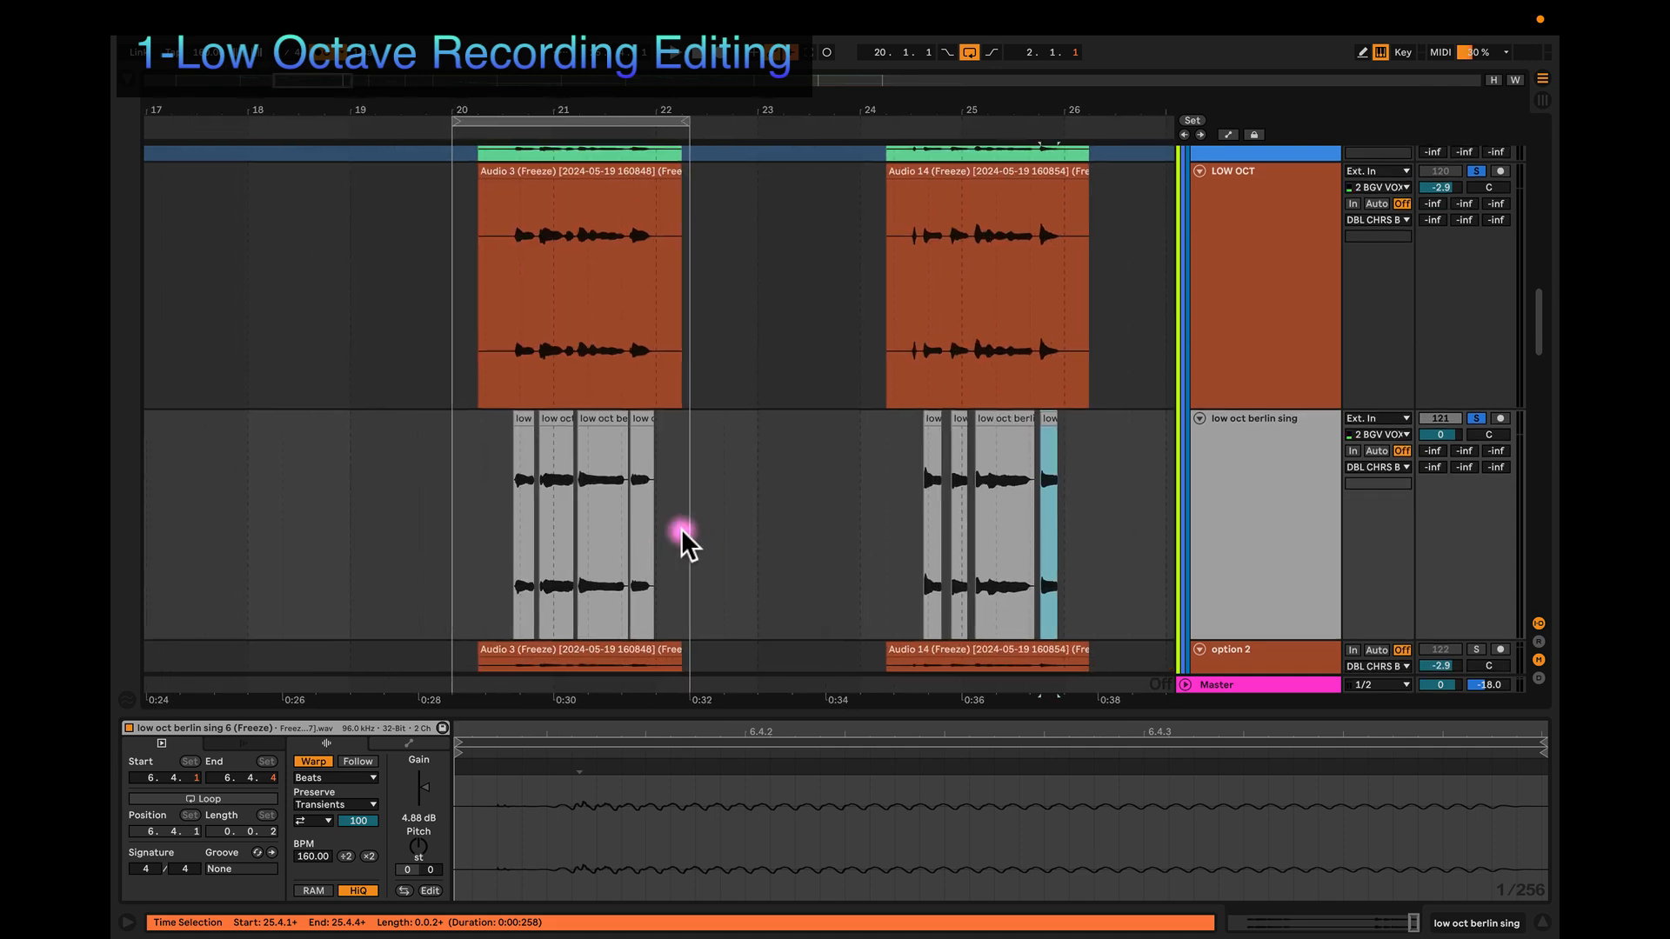
scroll(688, 474, "up", 2)
scroll(680, 461, "up", 3)
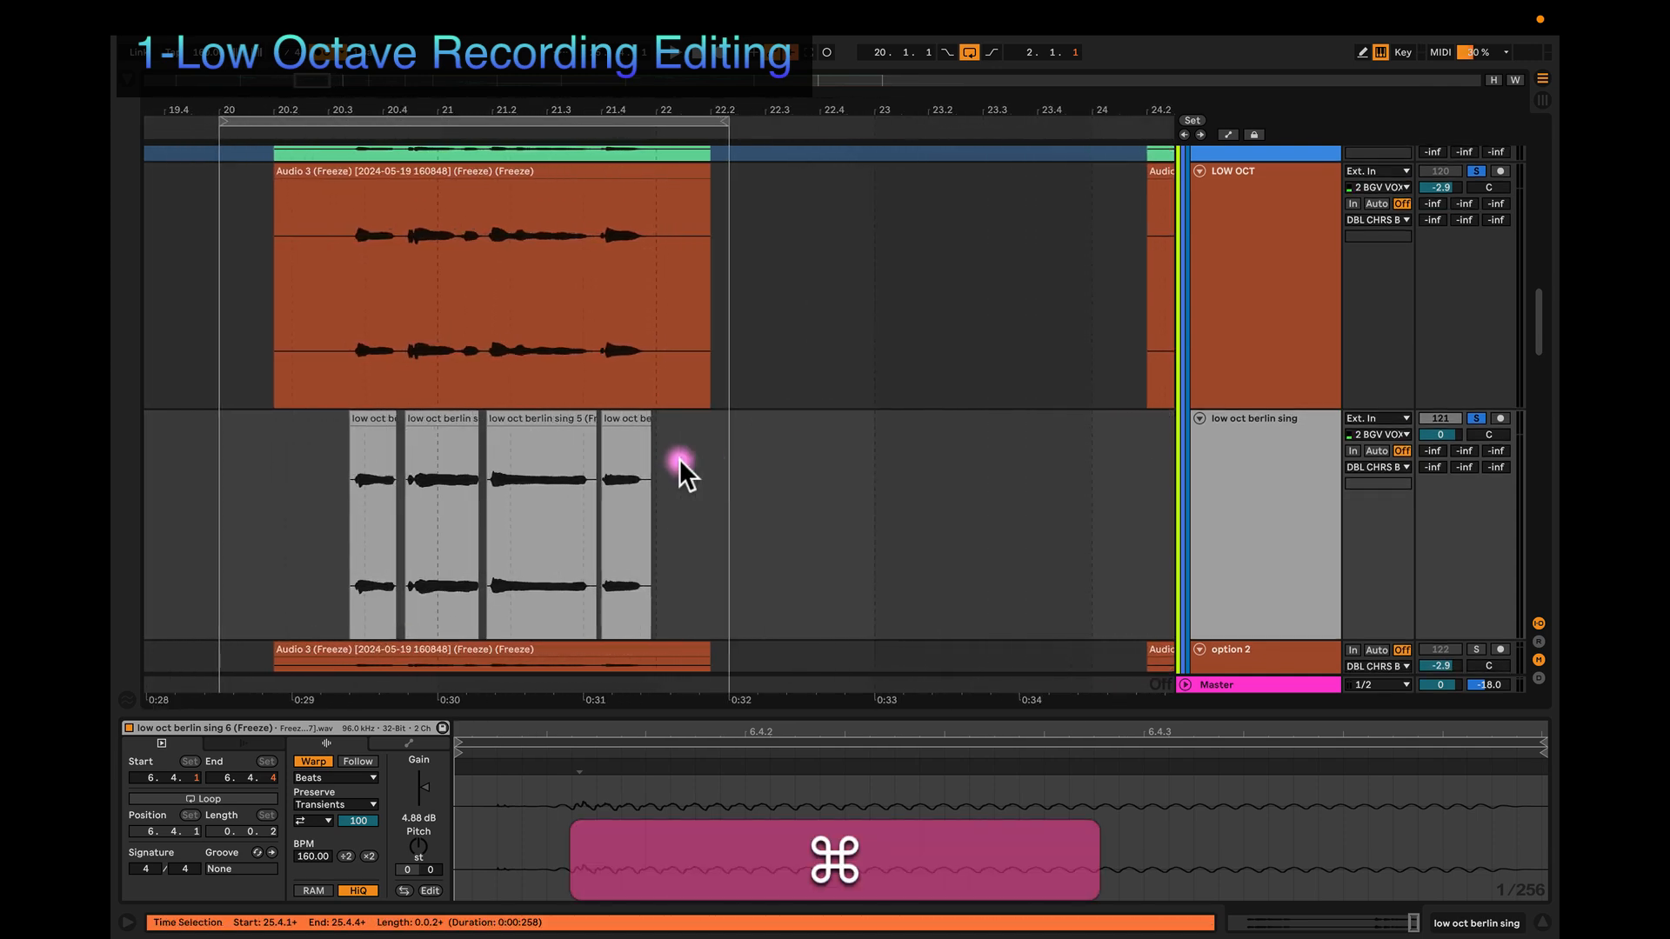
left_click(759, 424)
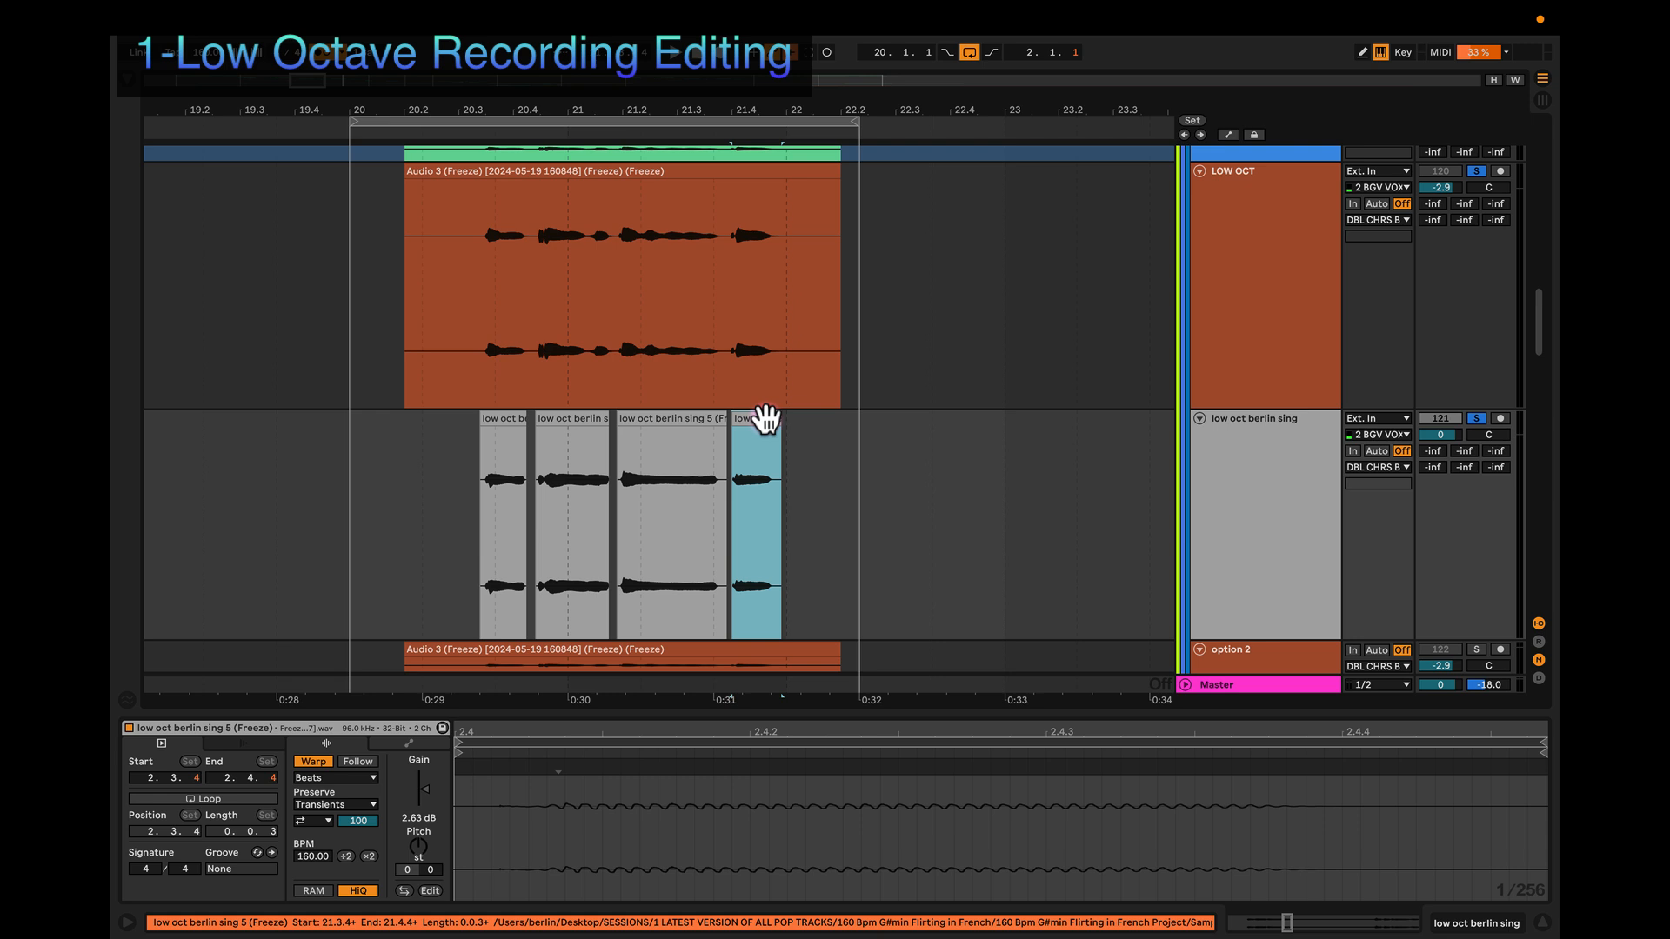
left_click(423, 792)
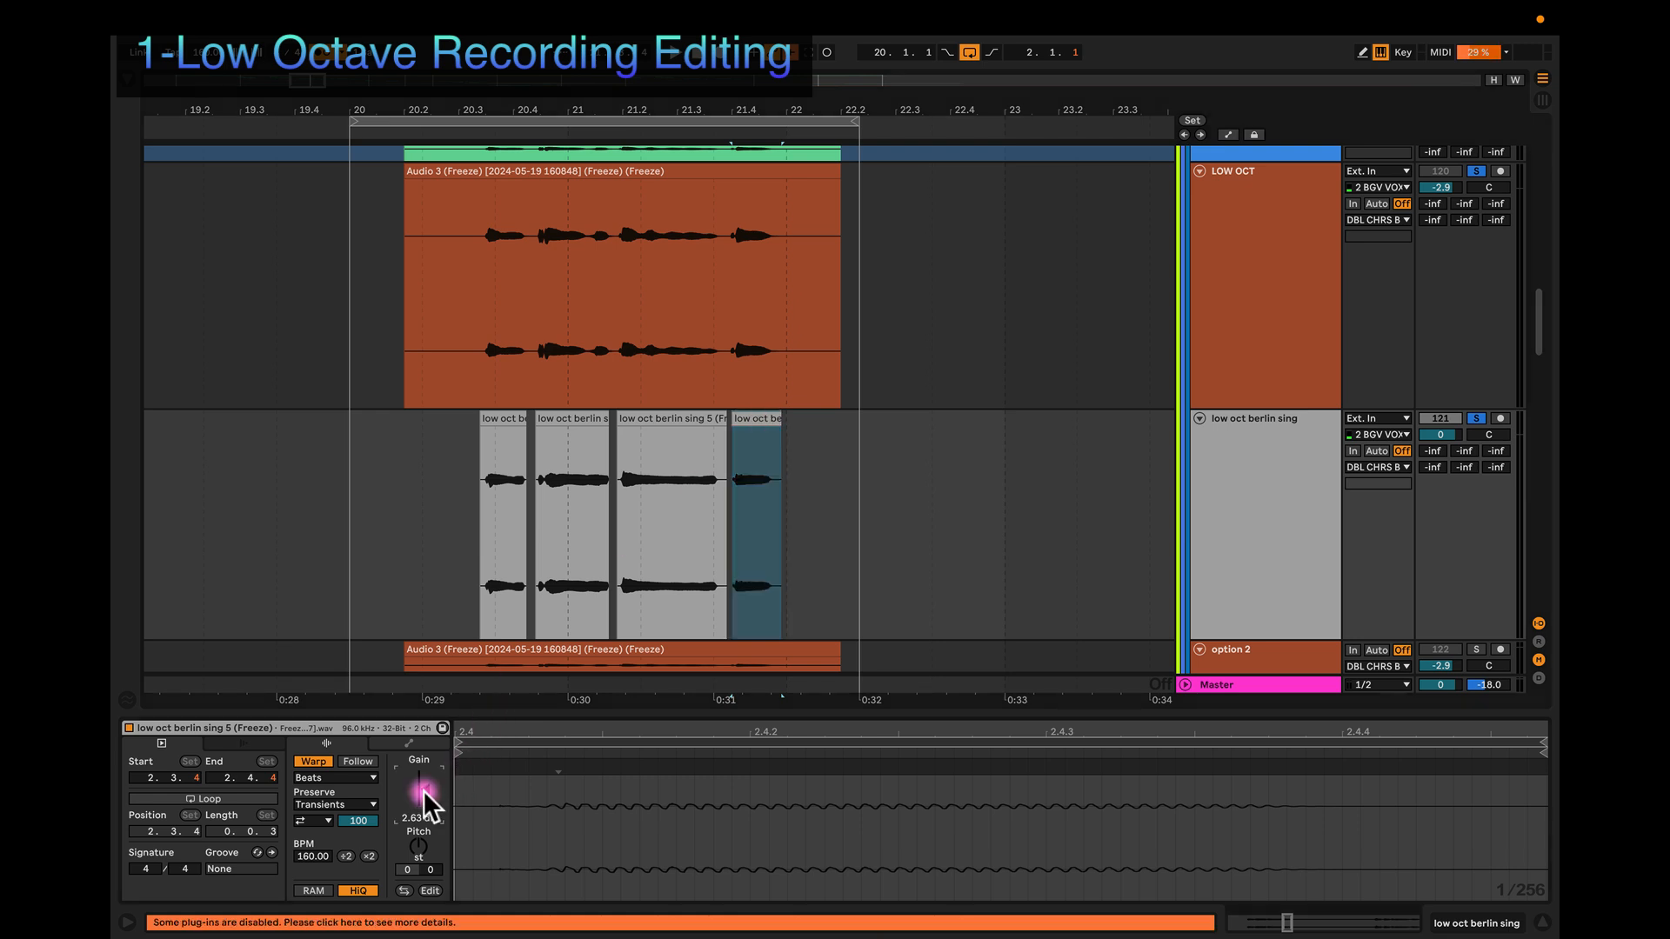
left_click(425, 793)
left_click(422, 792)
left_click_drag(424, 796, 422, 787)
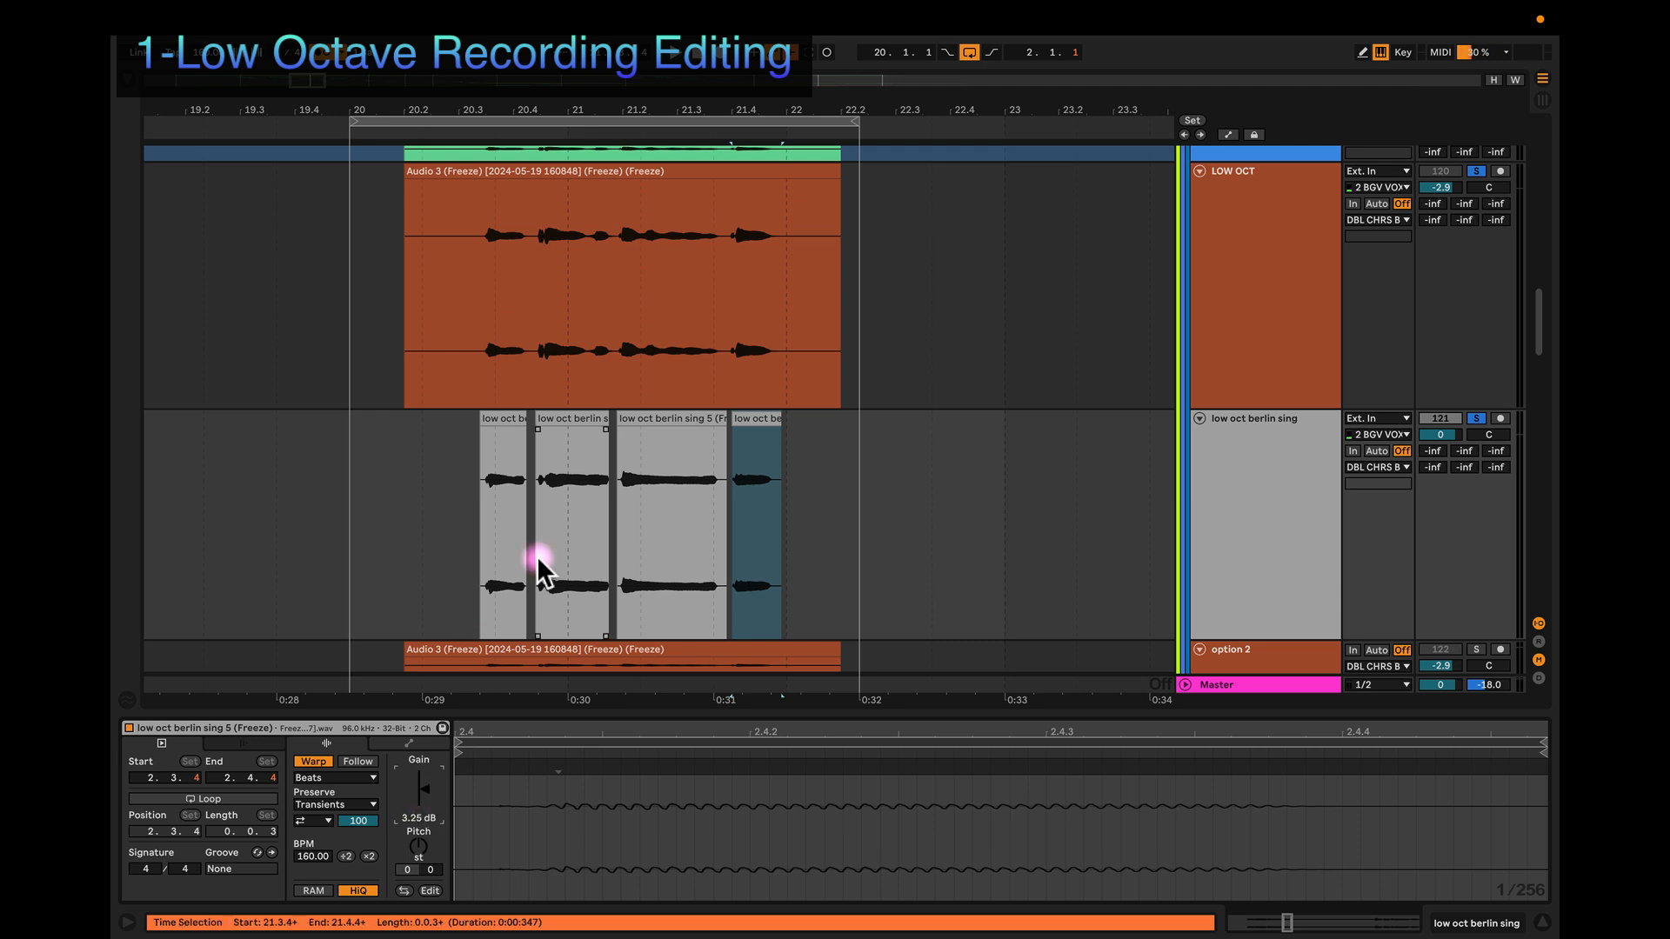
left_click(712, 460)
Step: Freeze and flatten the low oct berlin sing track again to print the clip gain changes
scroll(709, 465, "down", 5)
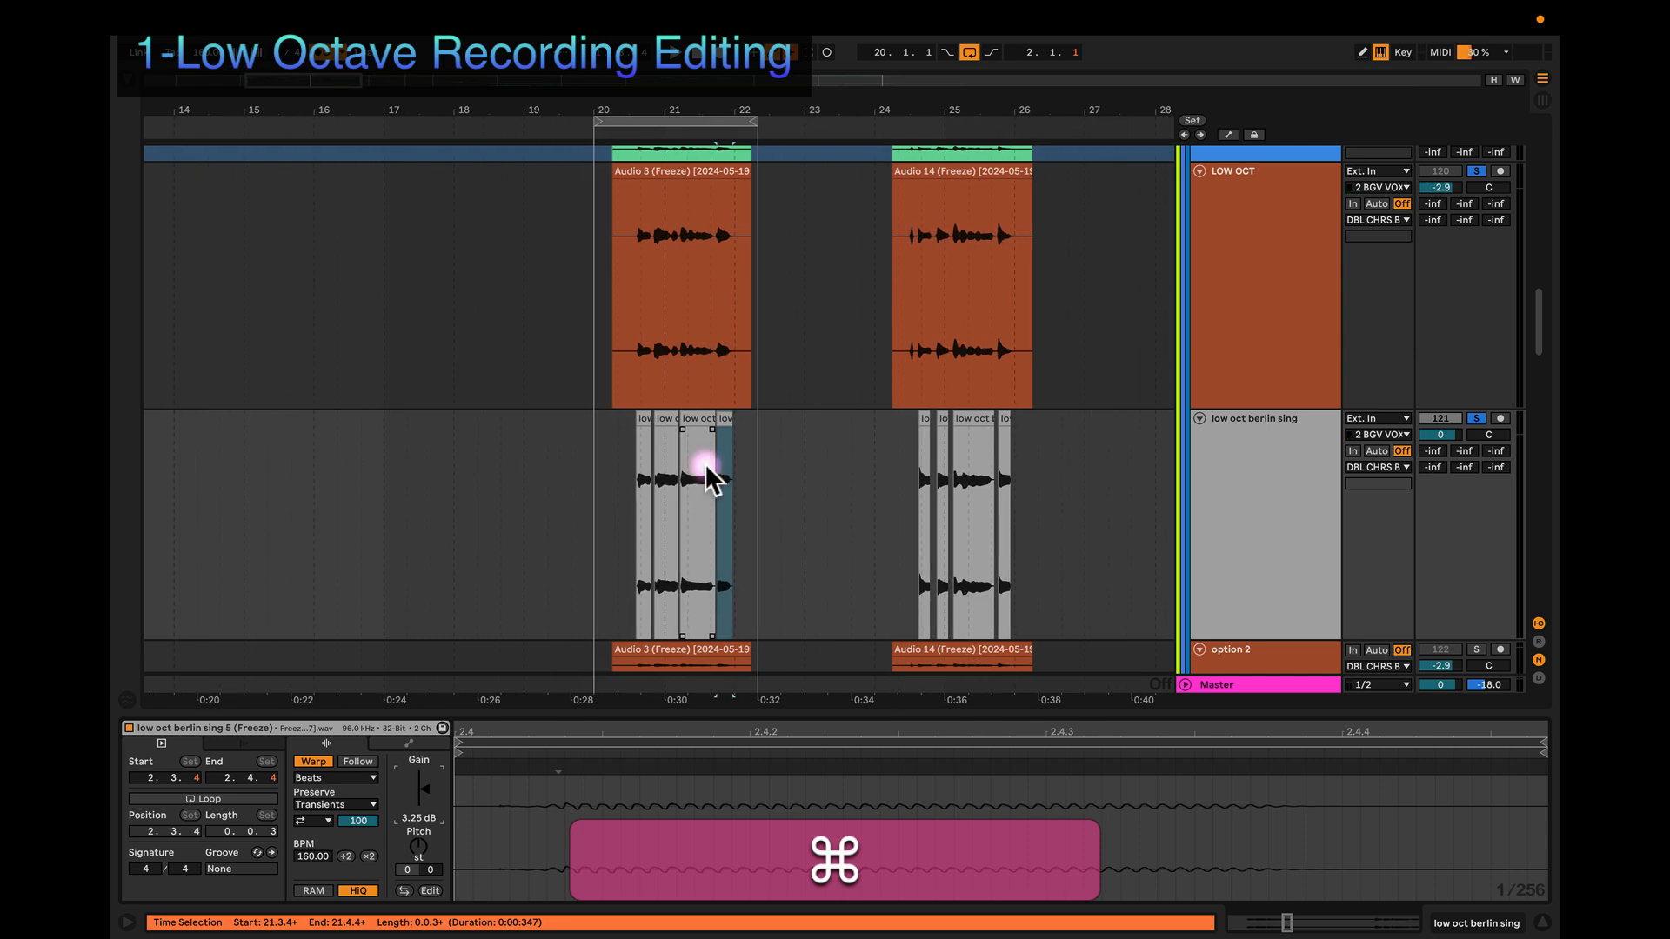
scroll(706, 470, "up", 4)
scroll(706, 465, "down", 4)
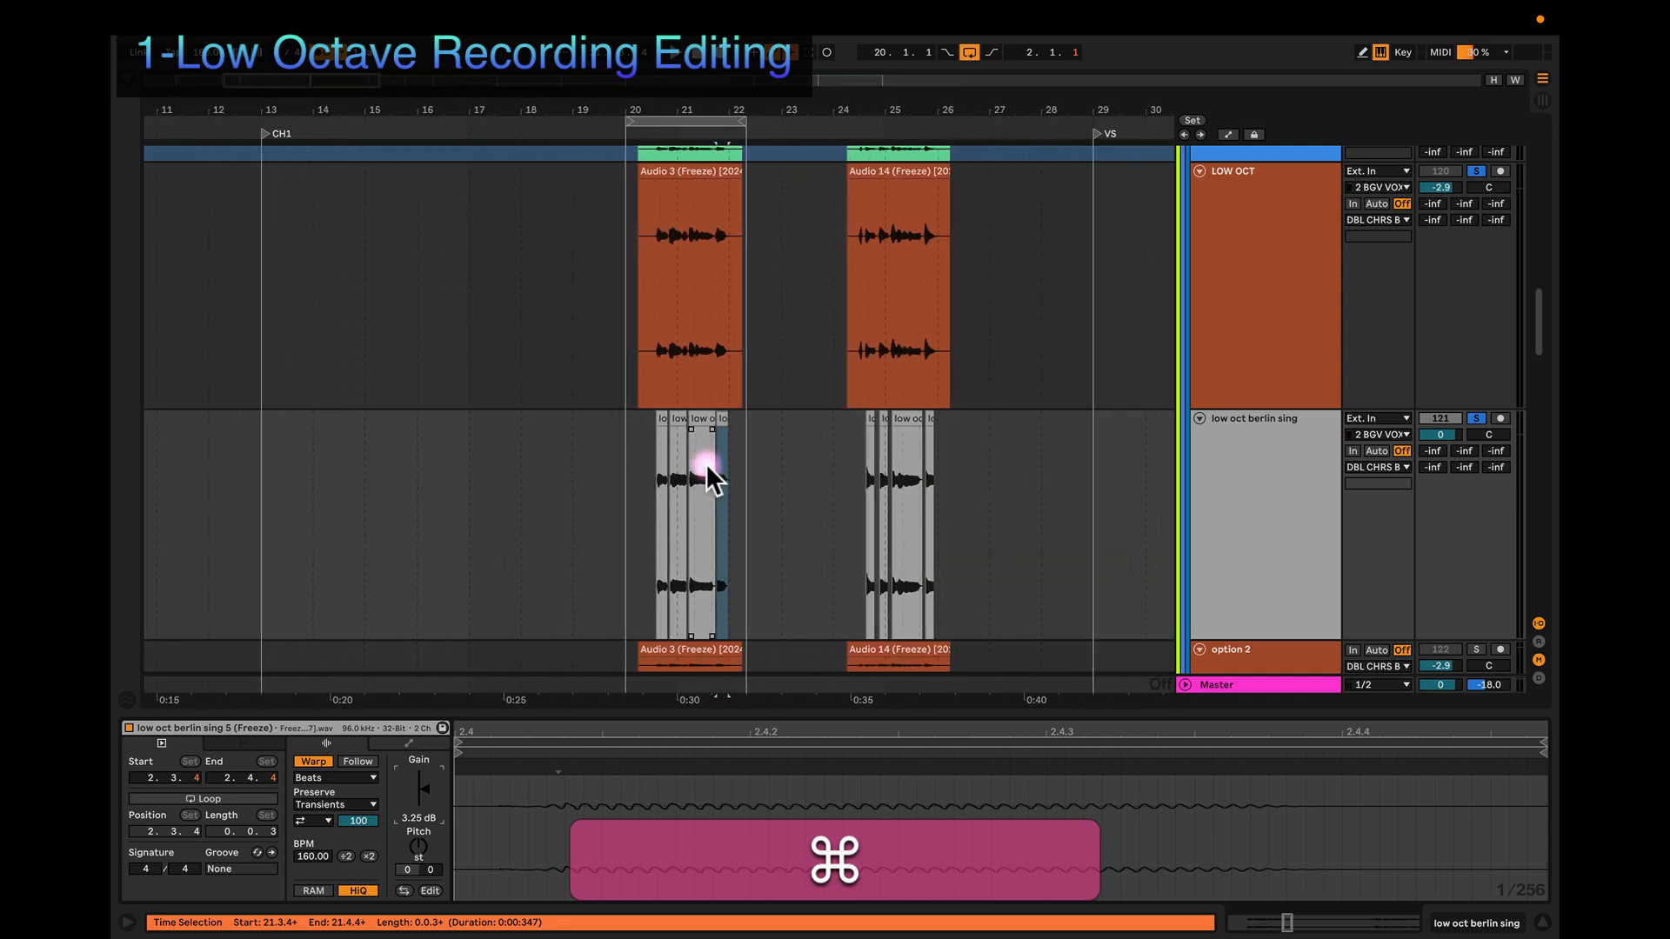
left_click(1212, 457)
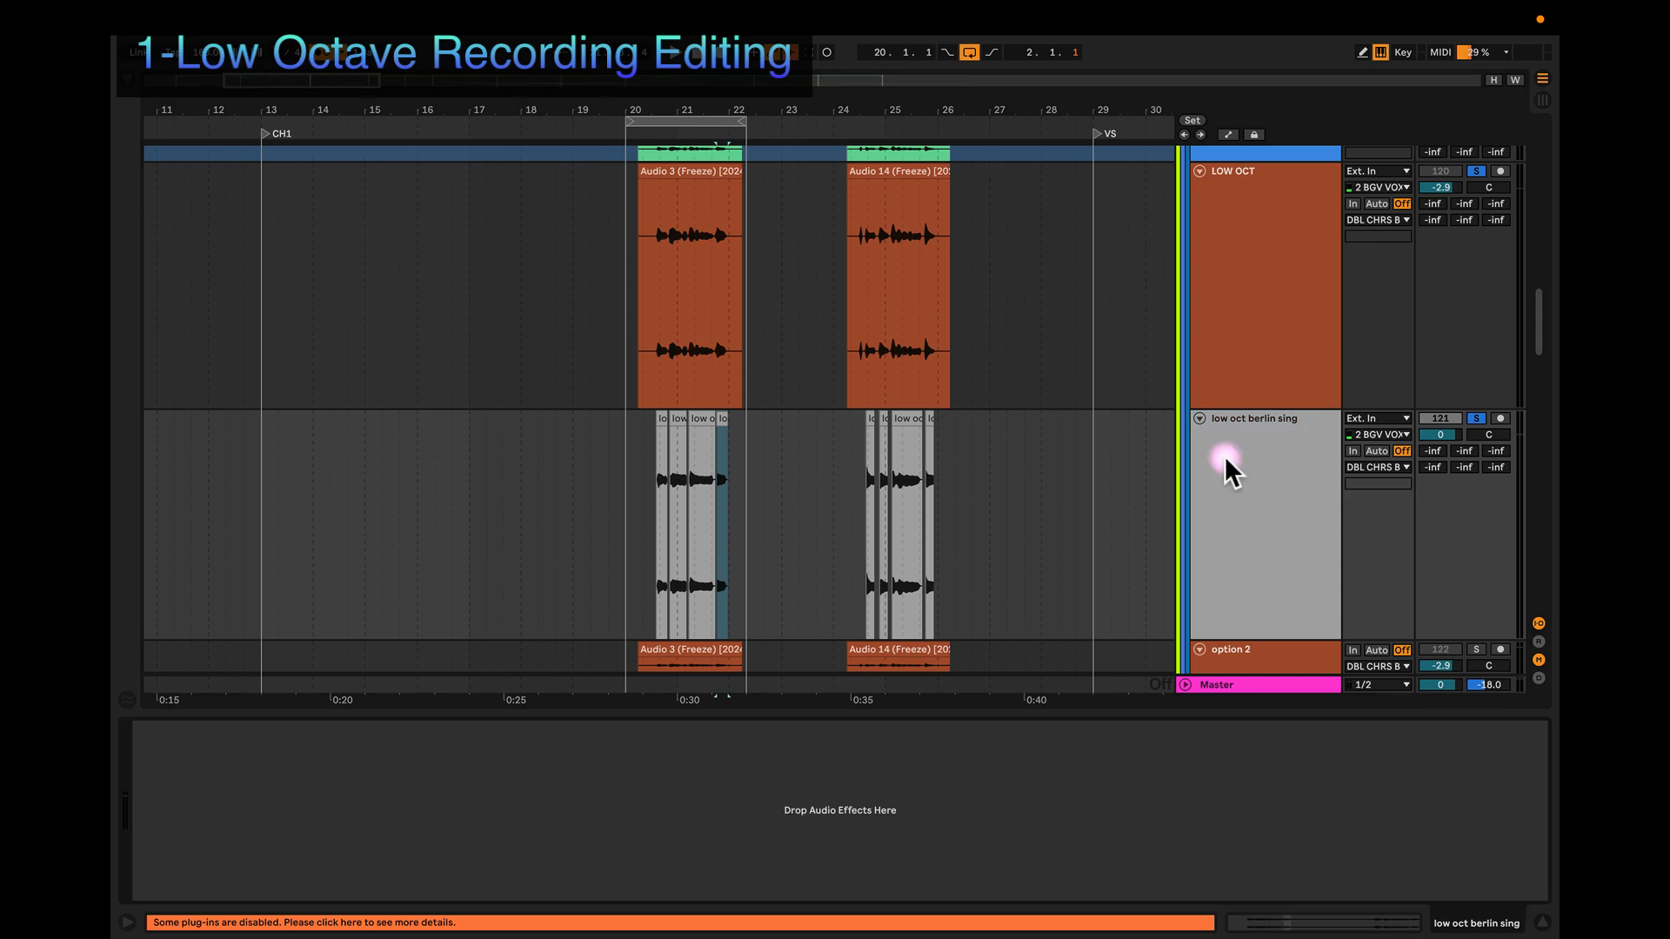
right_click(1224, 456)
left_click(1266, 573)
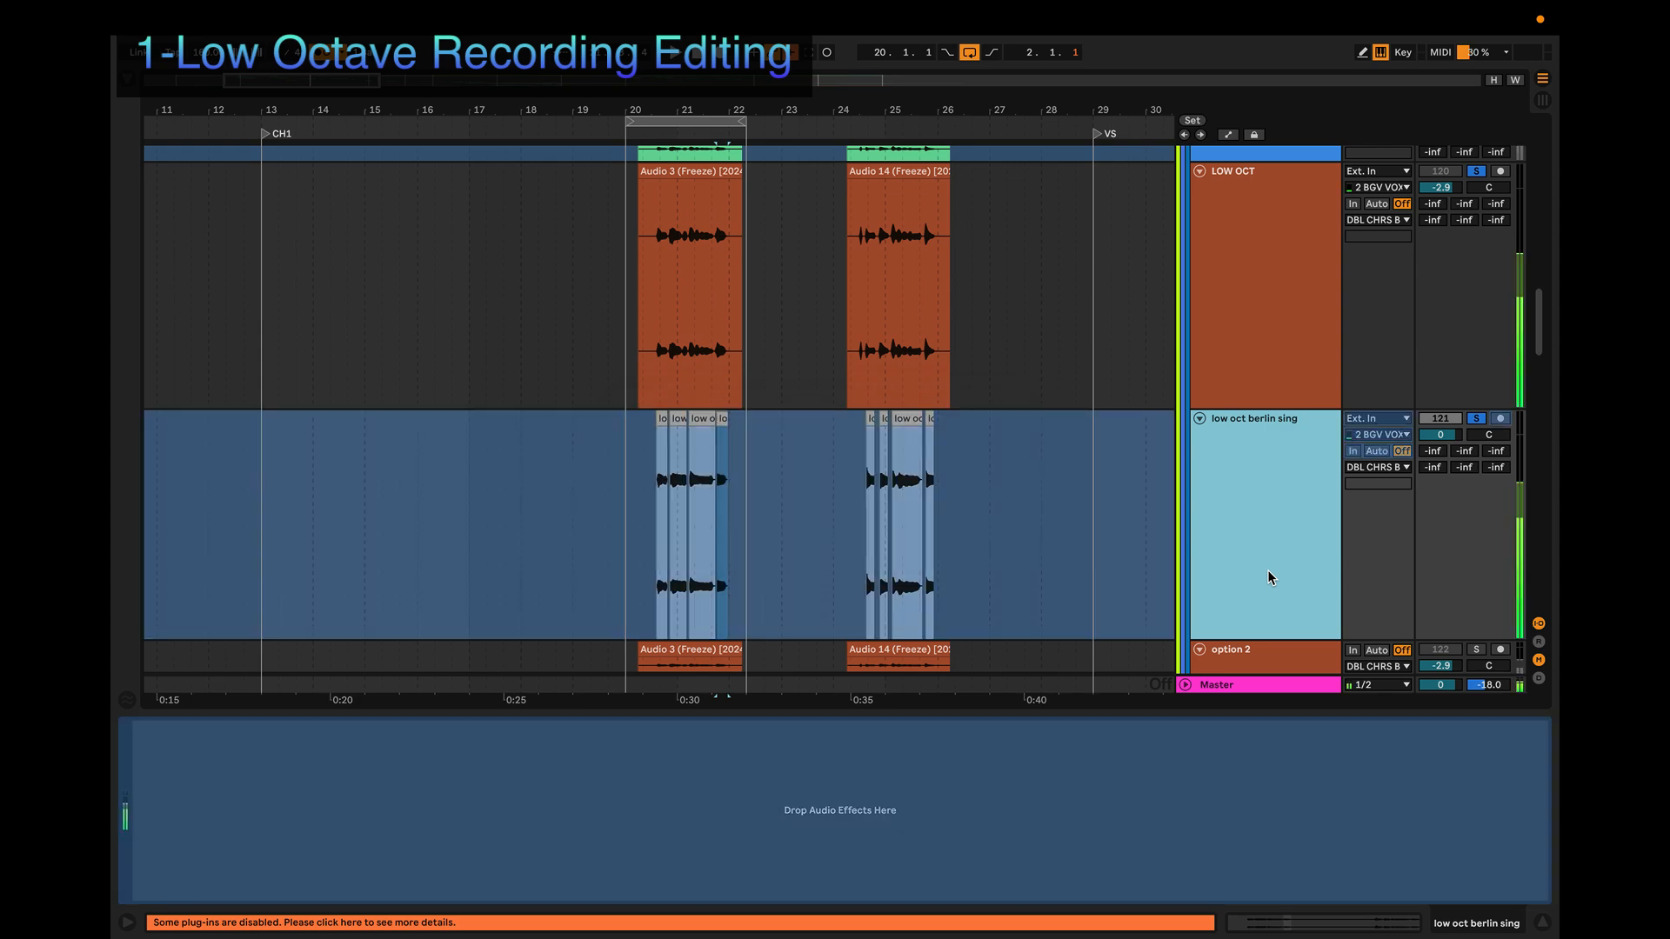
right_click(1270, 493)
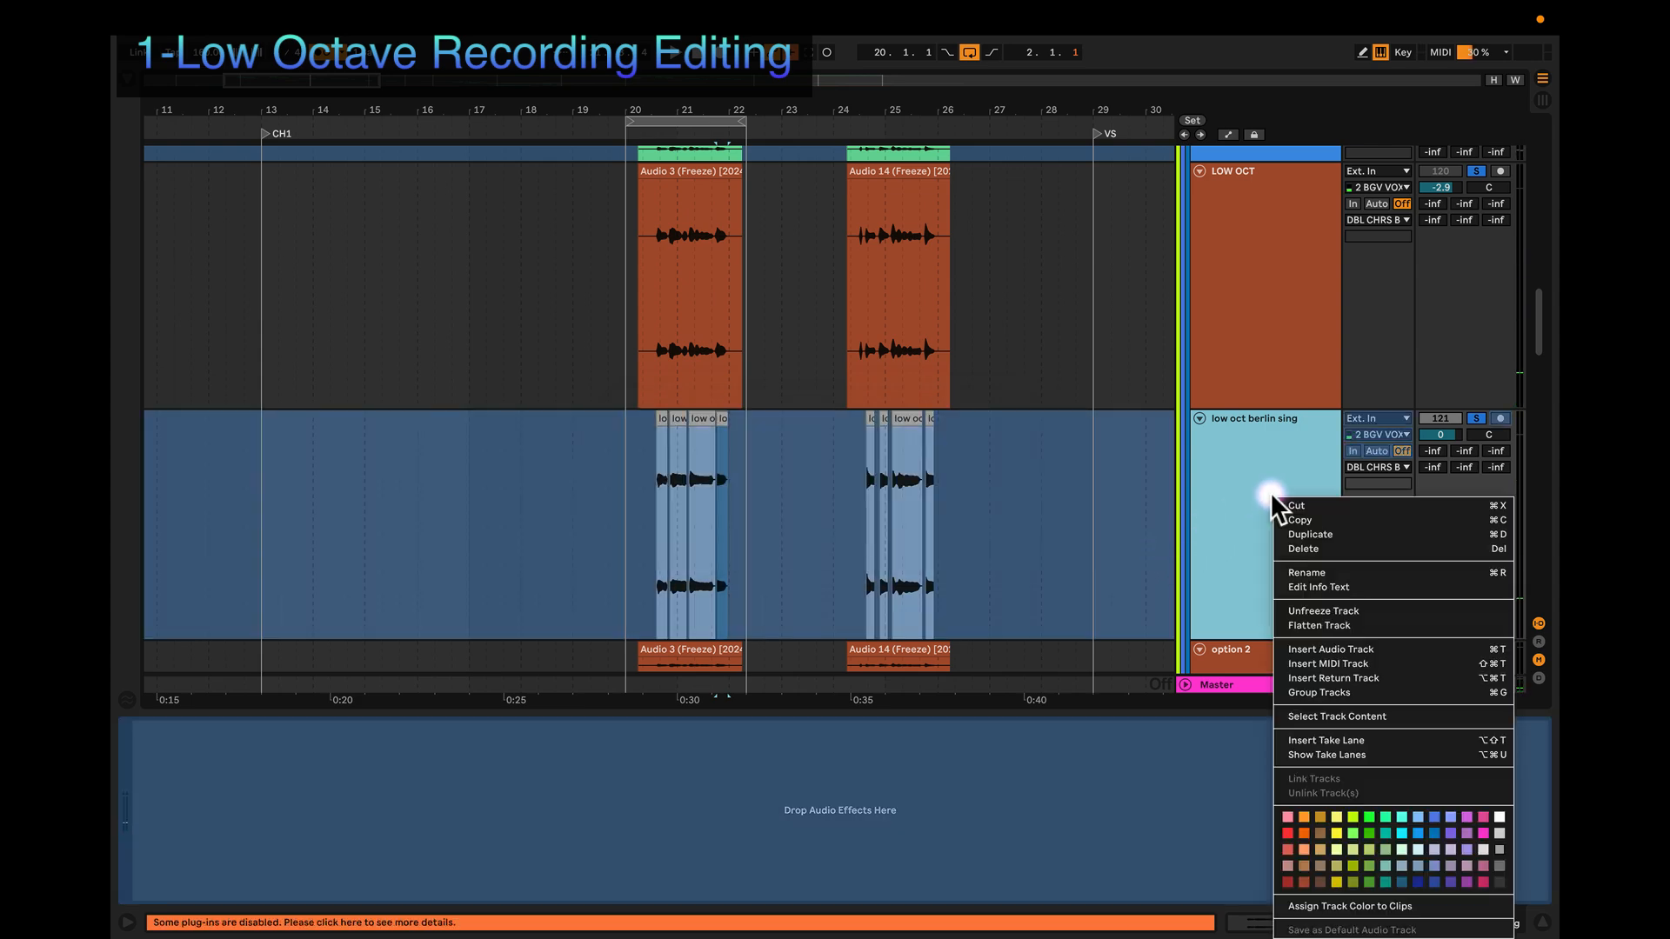
left_click(1283, 621)
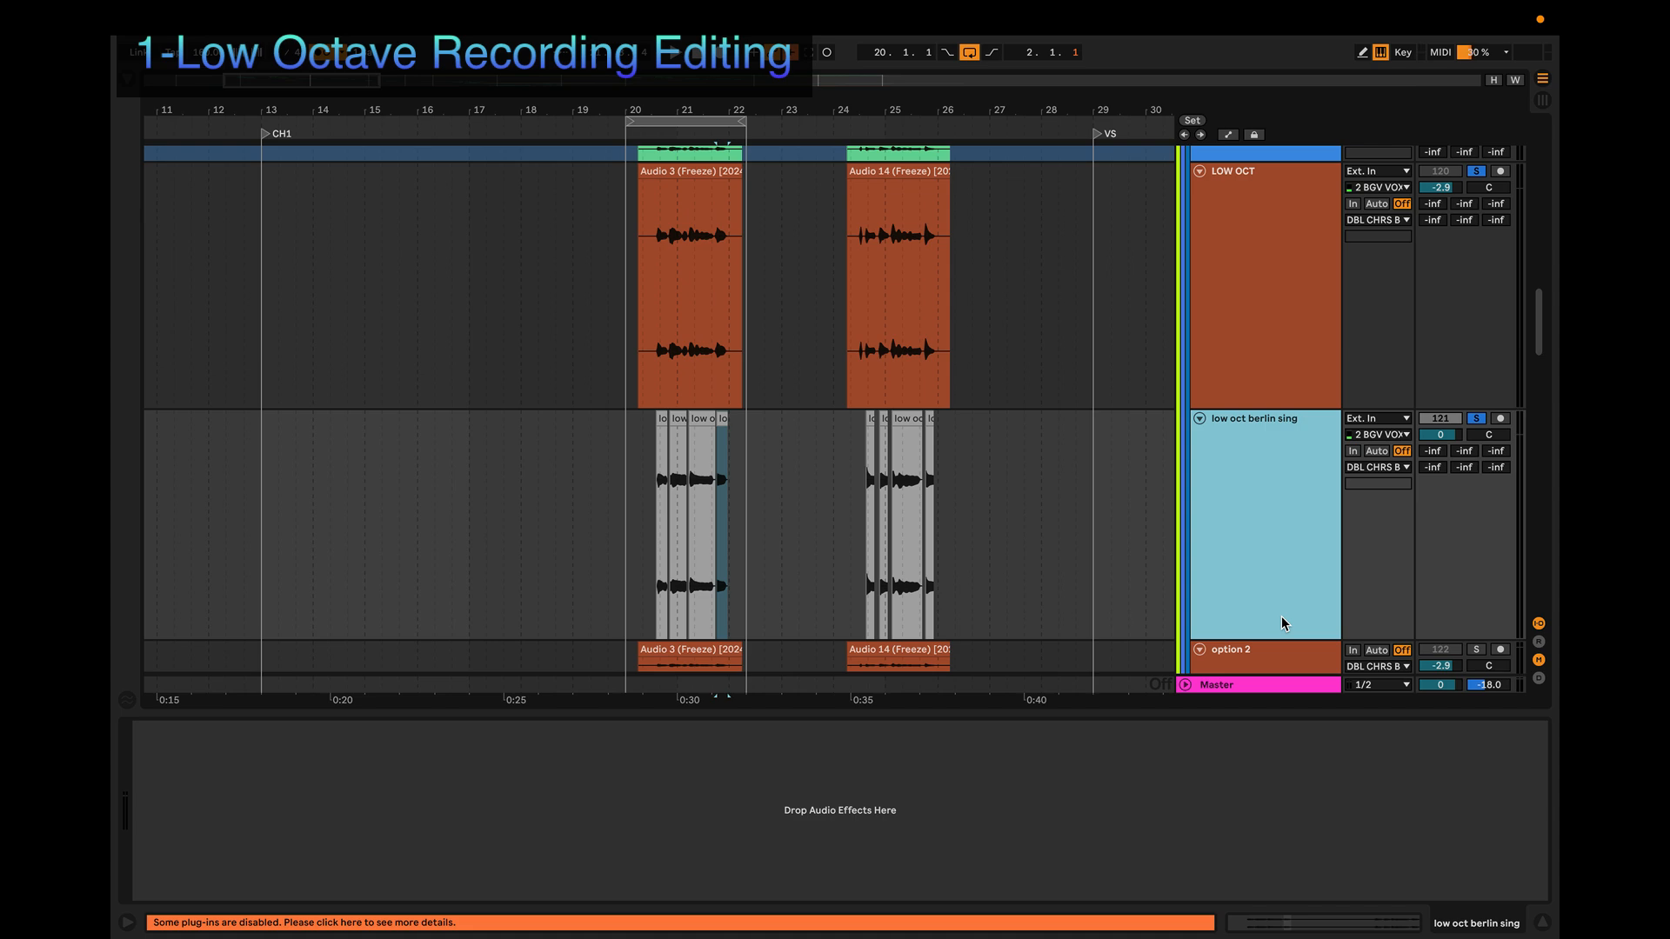
Step: Examine both low octave tracks' clips and the device chains on LOW OCT and low oct berlin sing
left_click(959, 504)
scroll(588, 469, "up", 1)
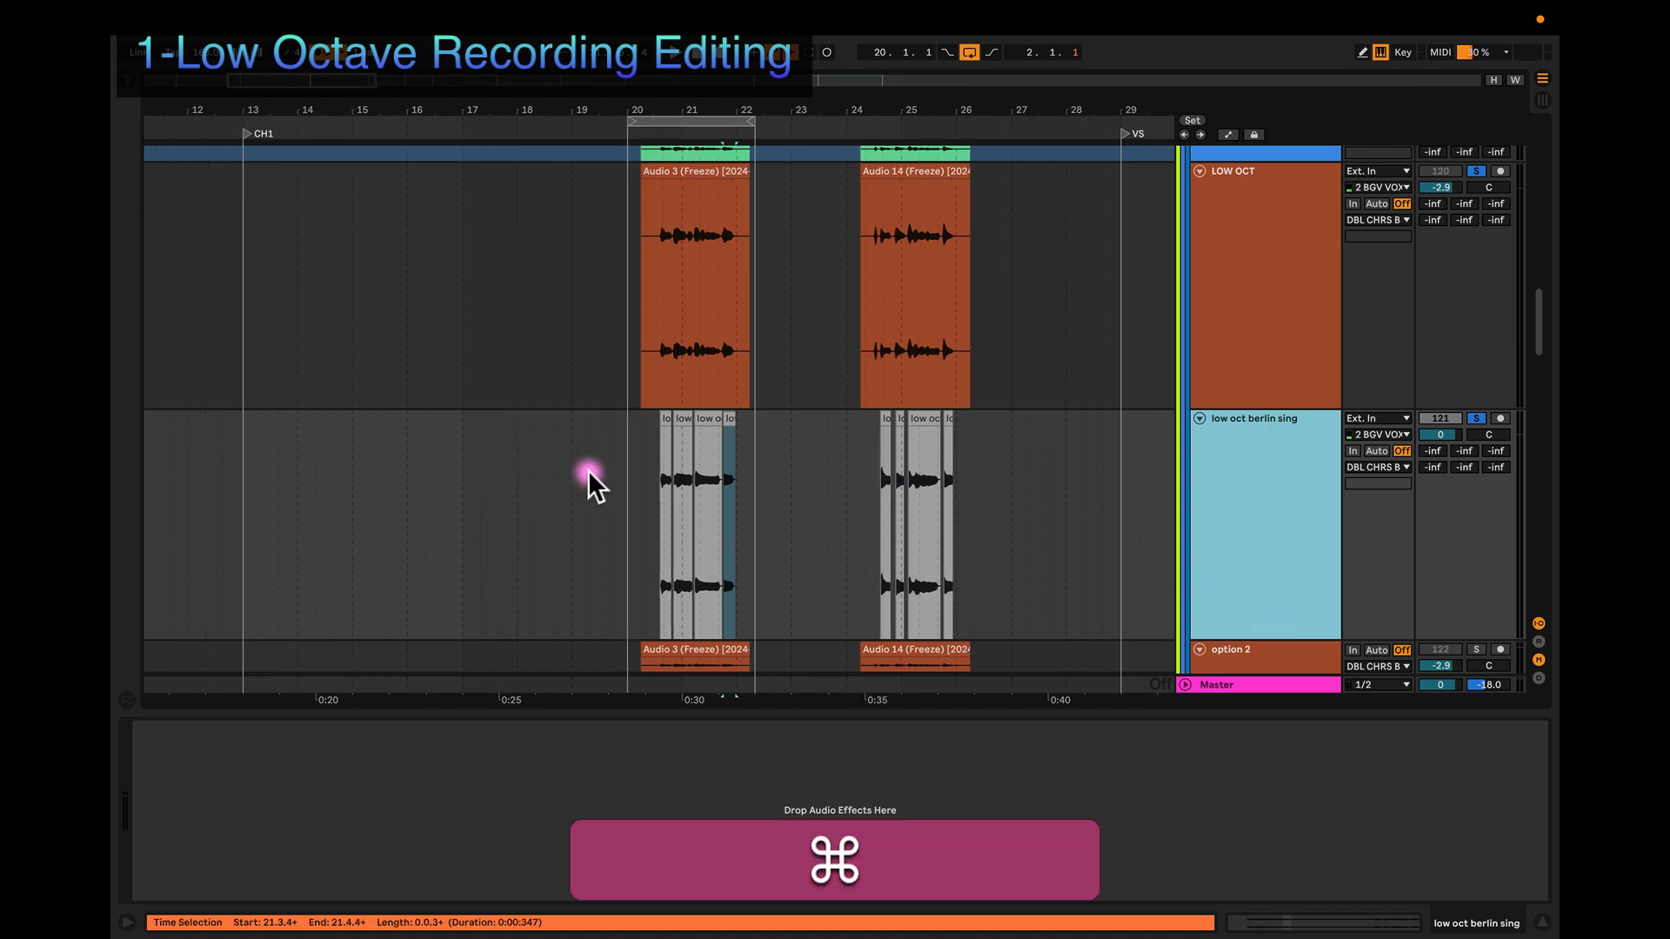
scroll(588, 469, "down", 2)
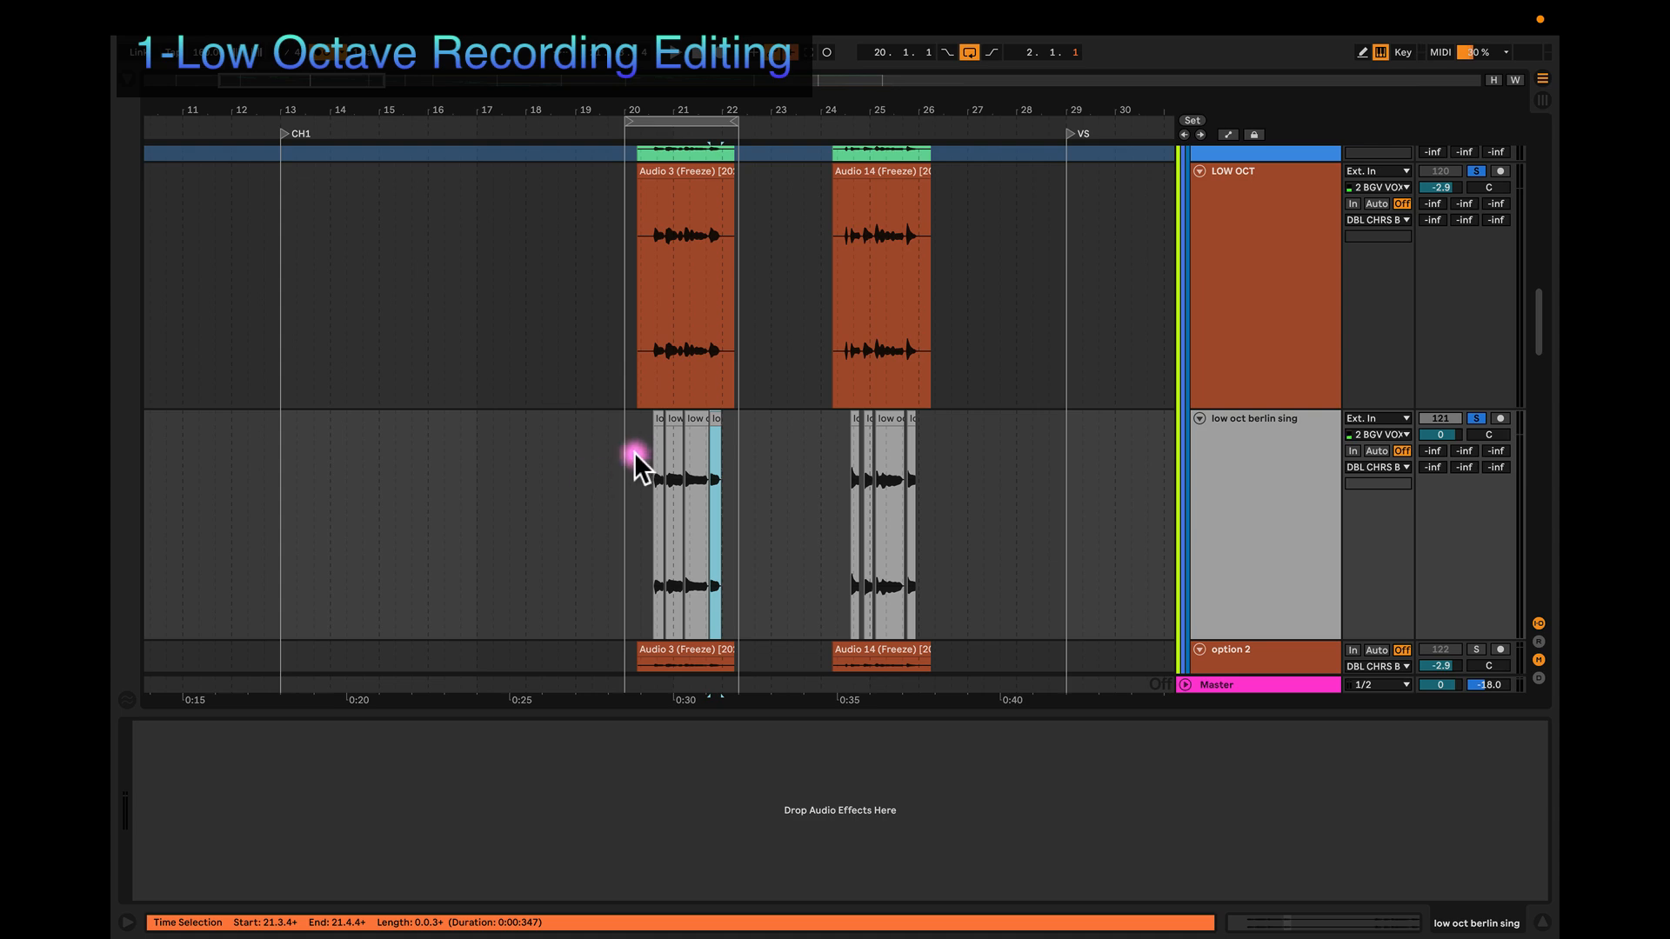
scroll(640, 446, "up", 5)
scroll(635, 452, "down", 6)
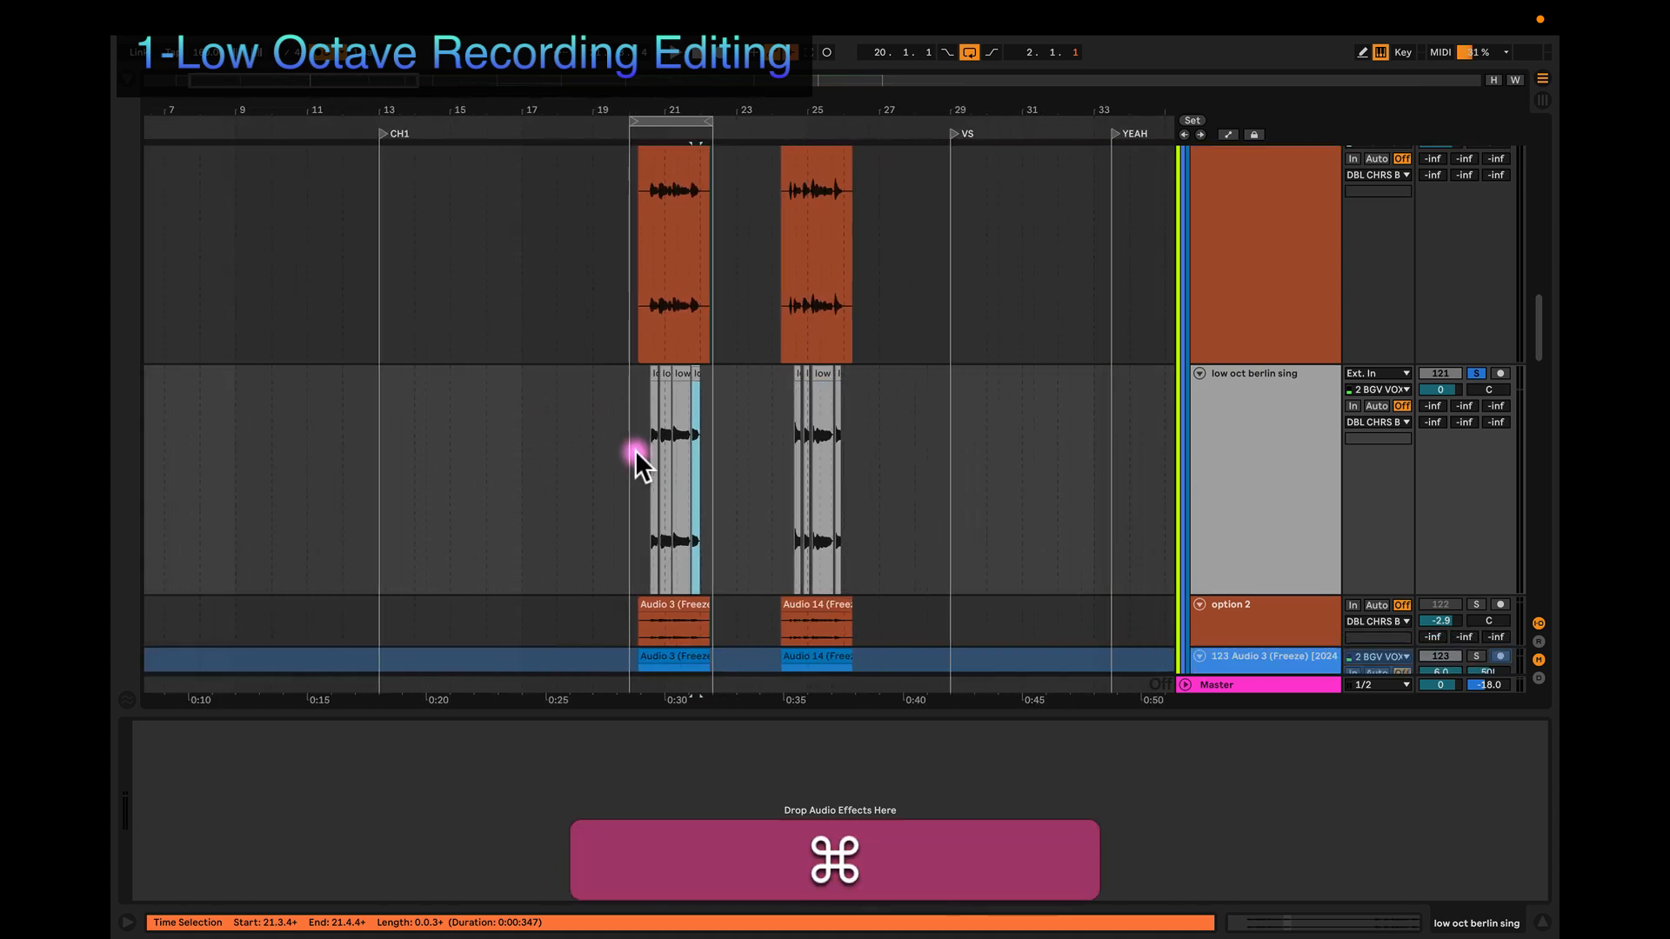
scroll(635, 451, "up", 2)
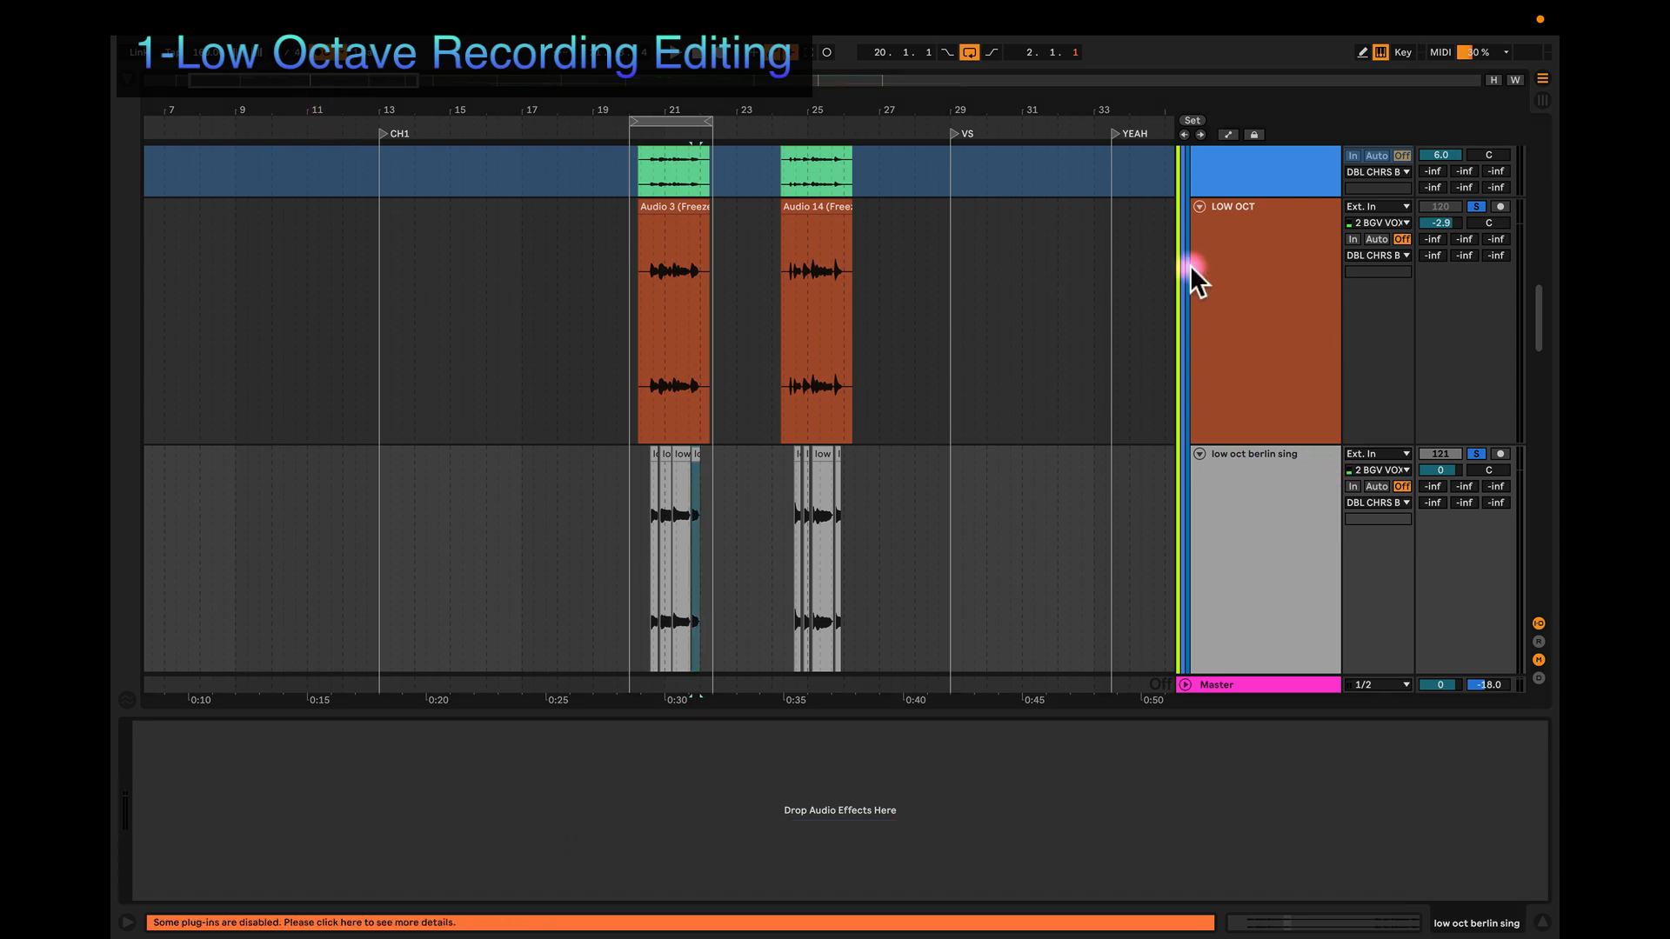
left_click(1250, 290)
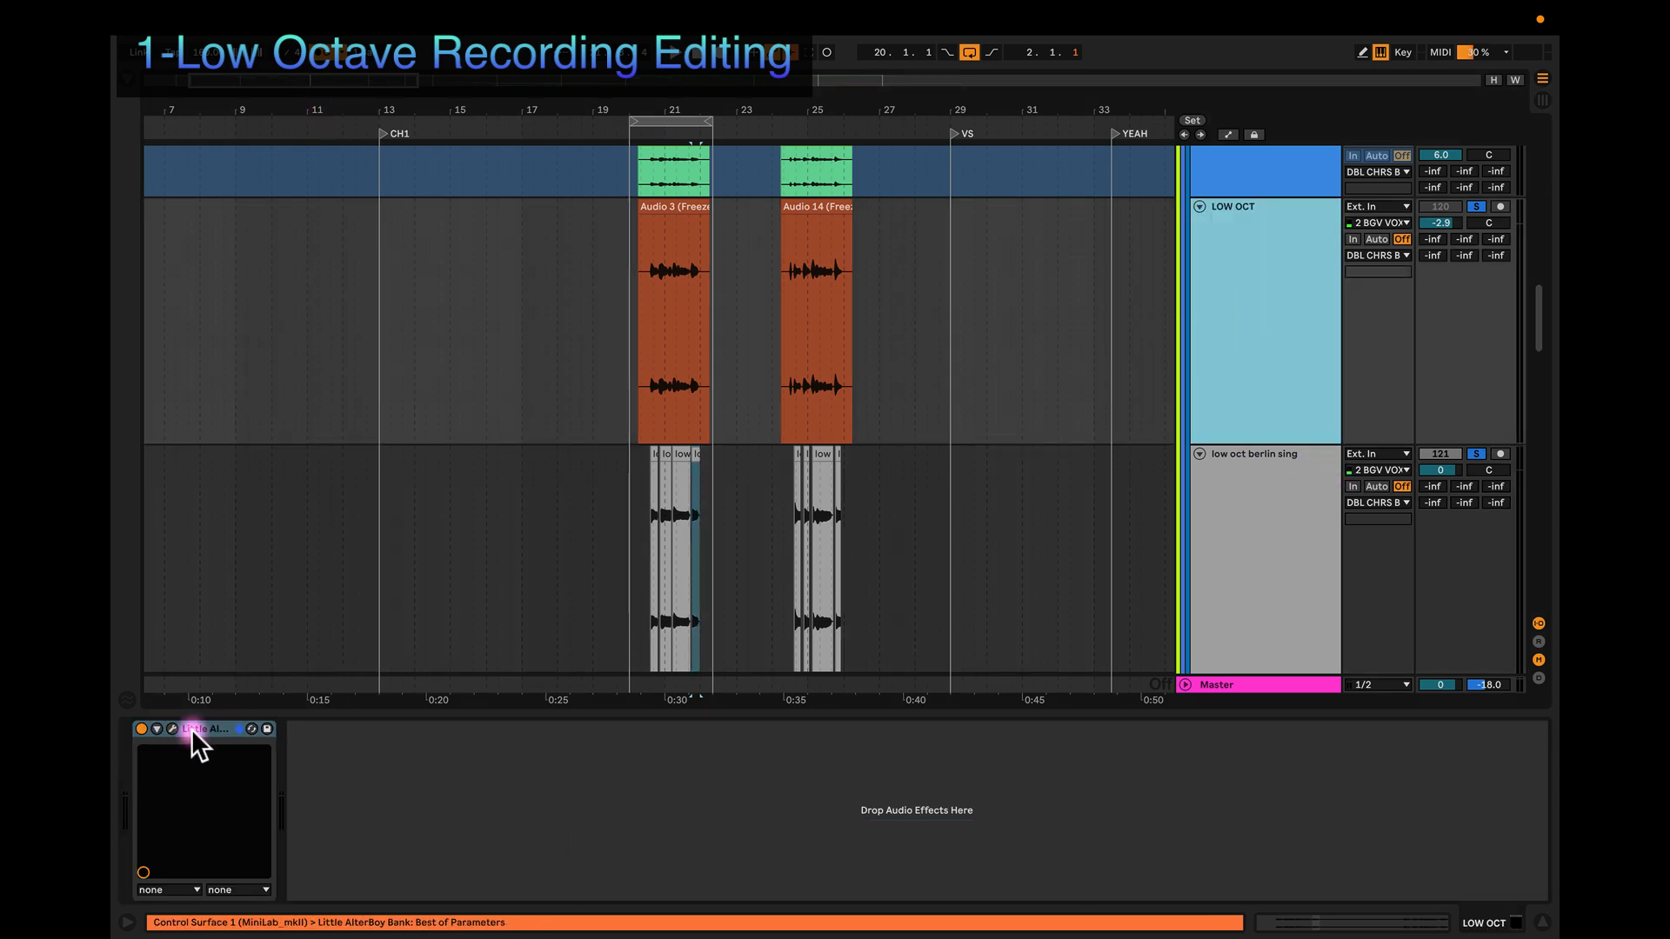
left_click(1250, 504)
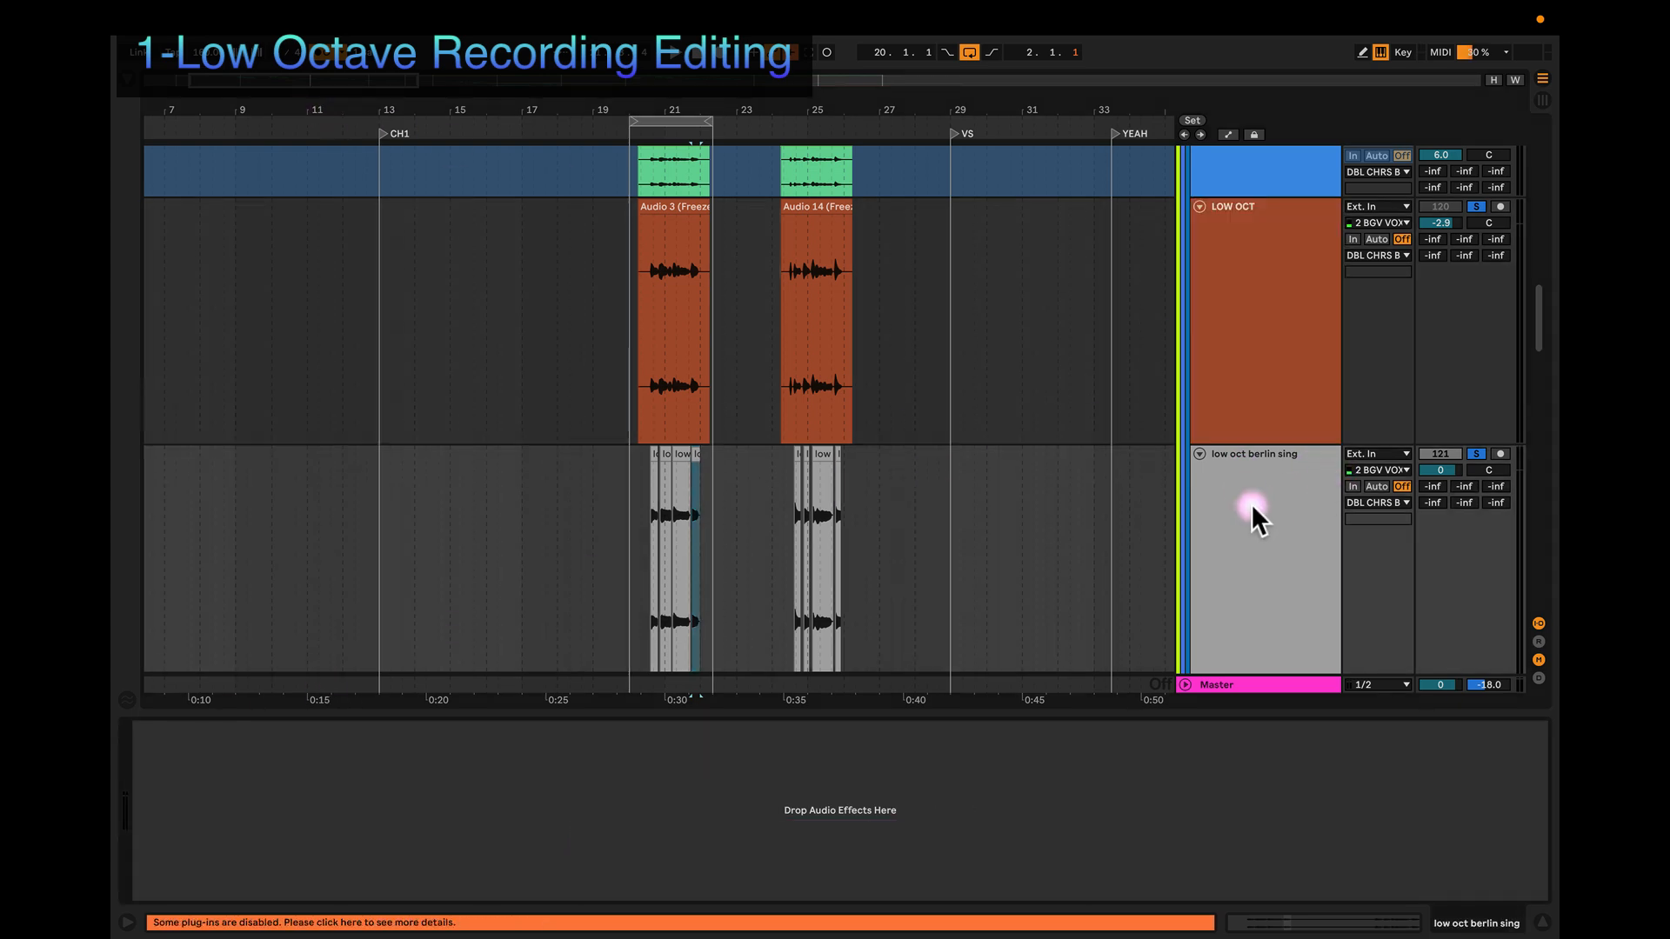
Step: Compare the LOW OCT clips with the low oct berlin sing pieces across both phrases
left_click(1266, 233)
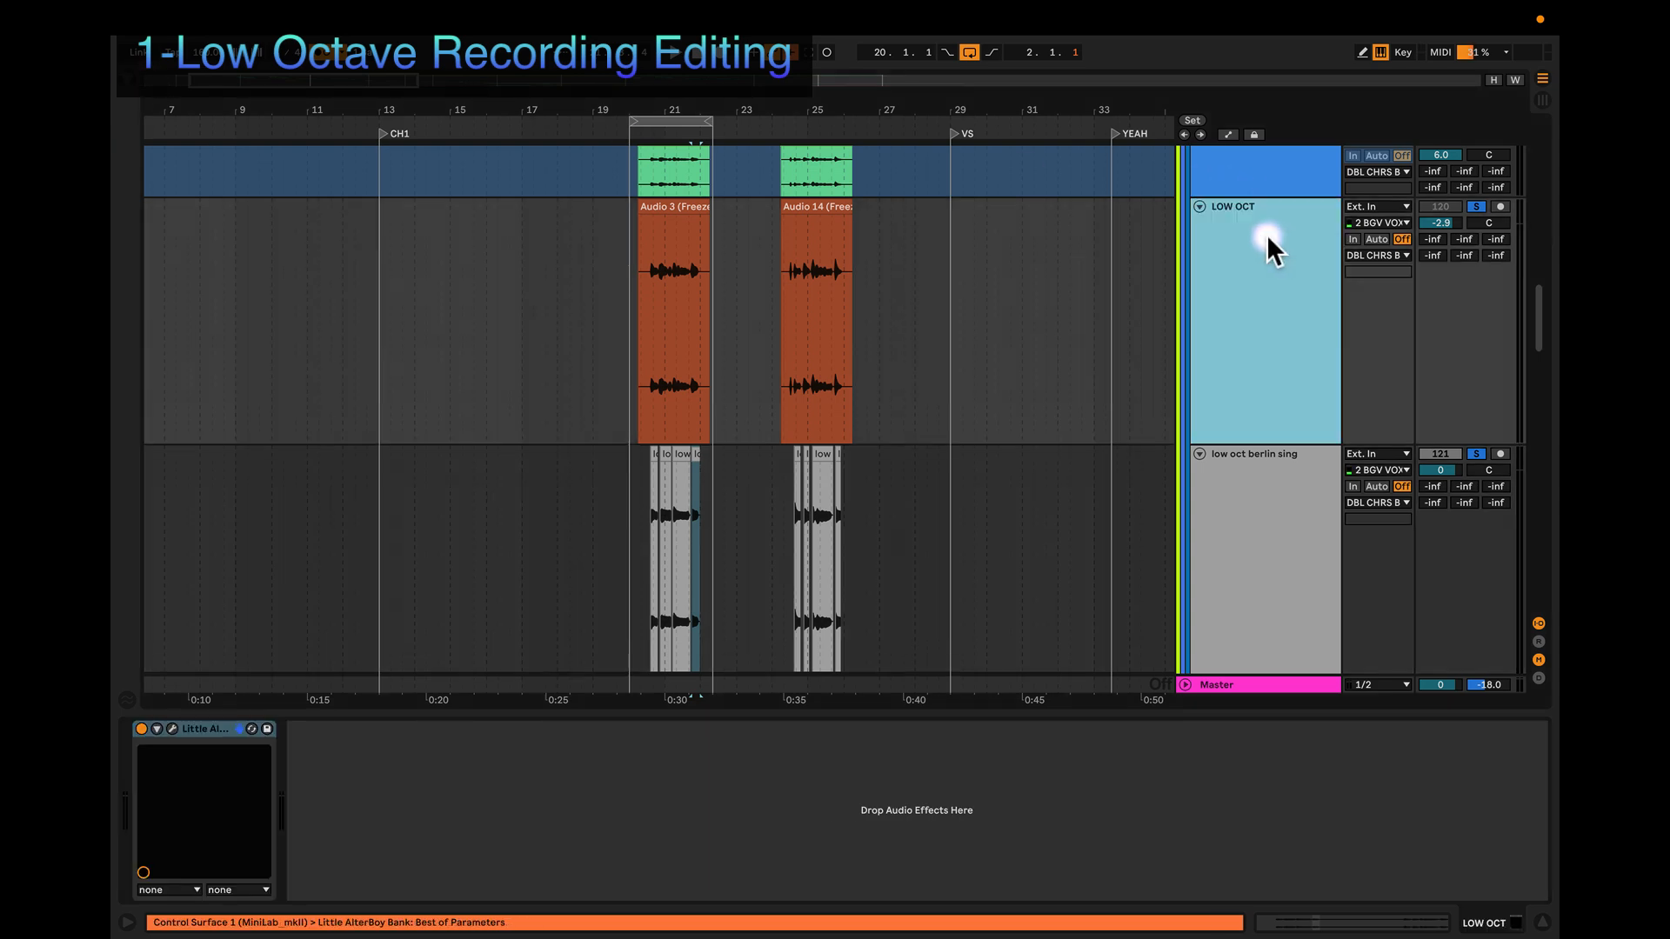
right_click(1266, 233)
left_click(1302, 351)
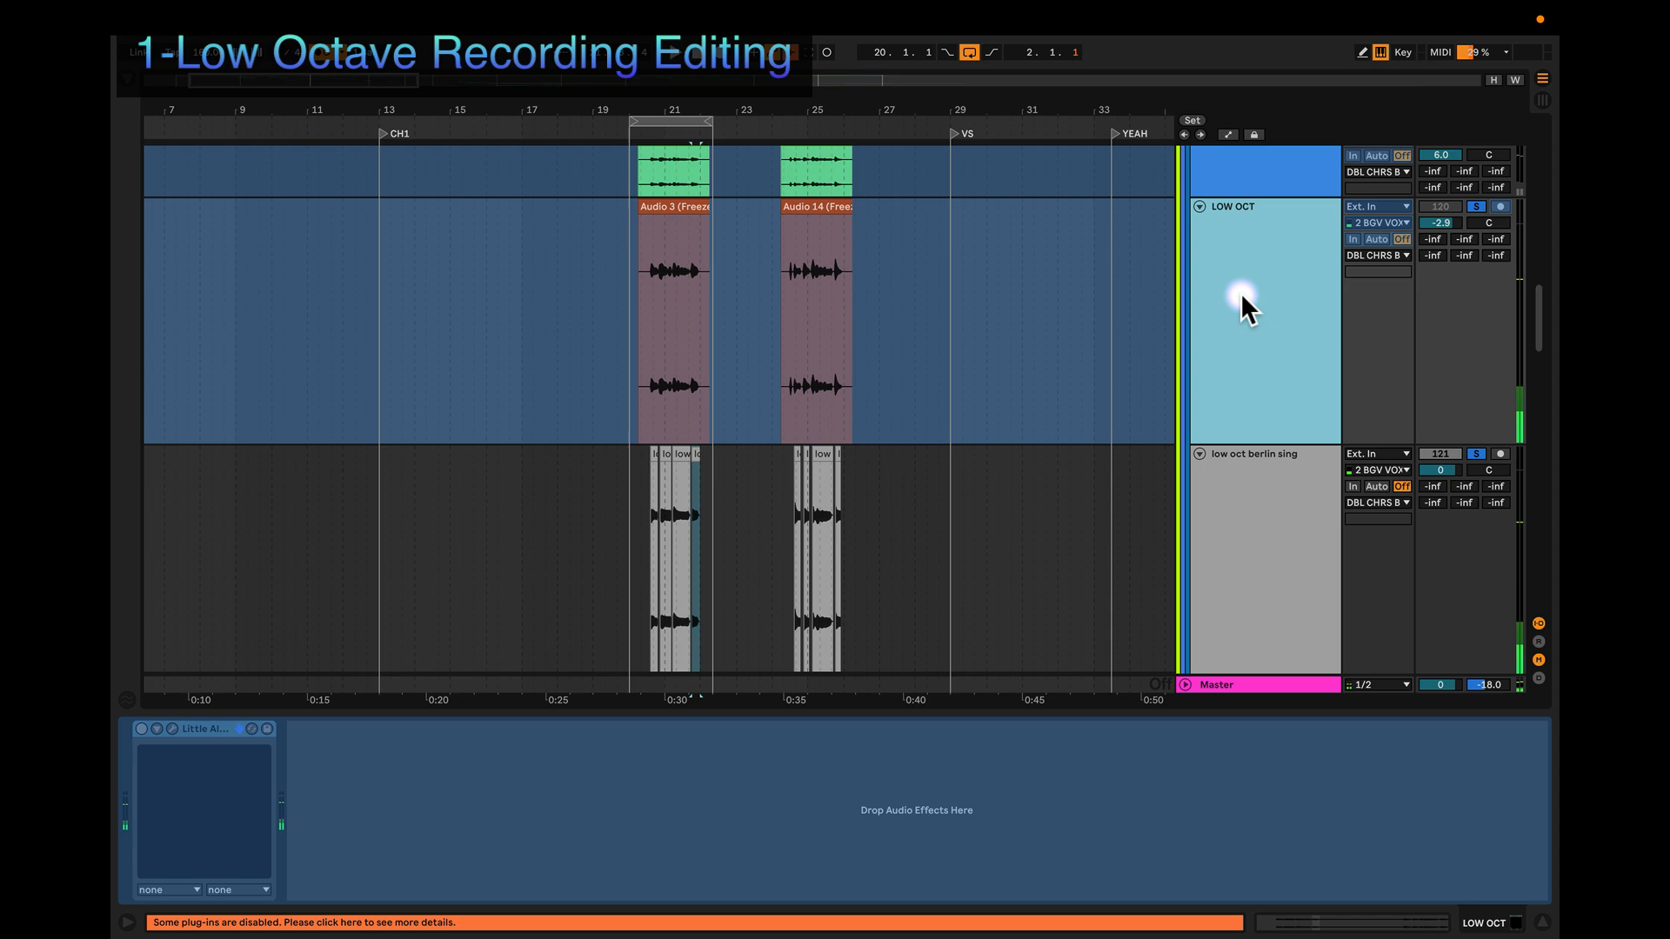
left_click(1244, 513)
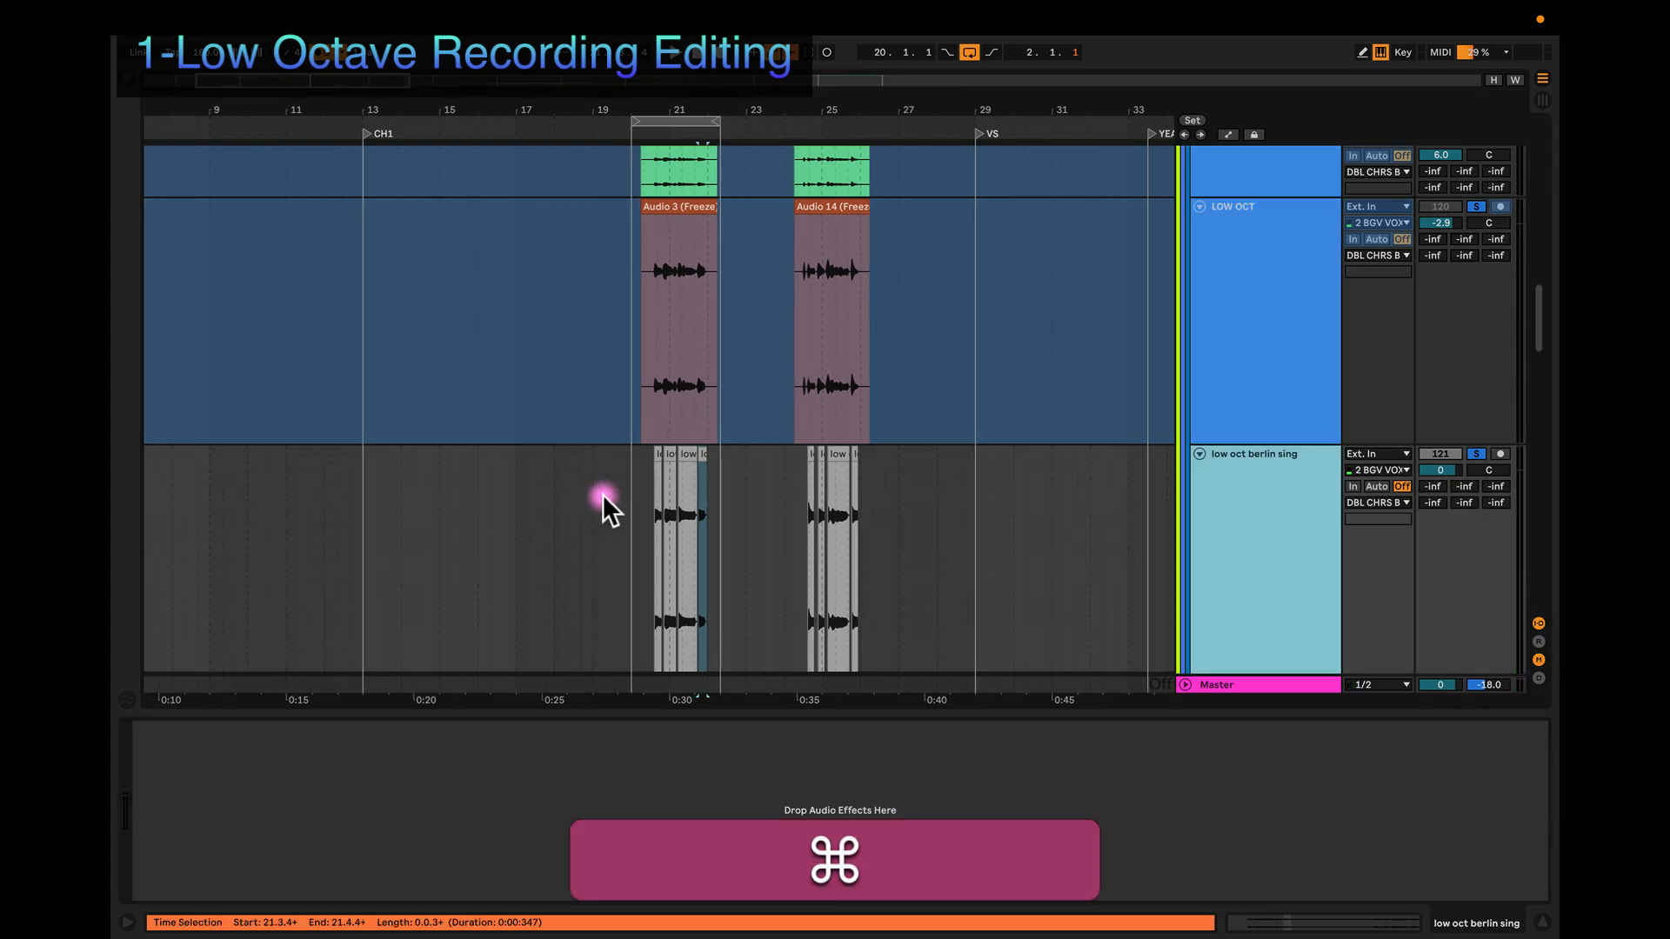
scroll(603, 494, "up", 3, "super")
scroll(856, 504, "right", 3)
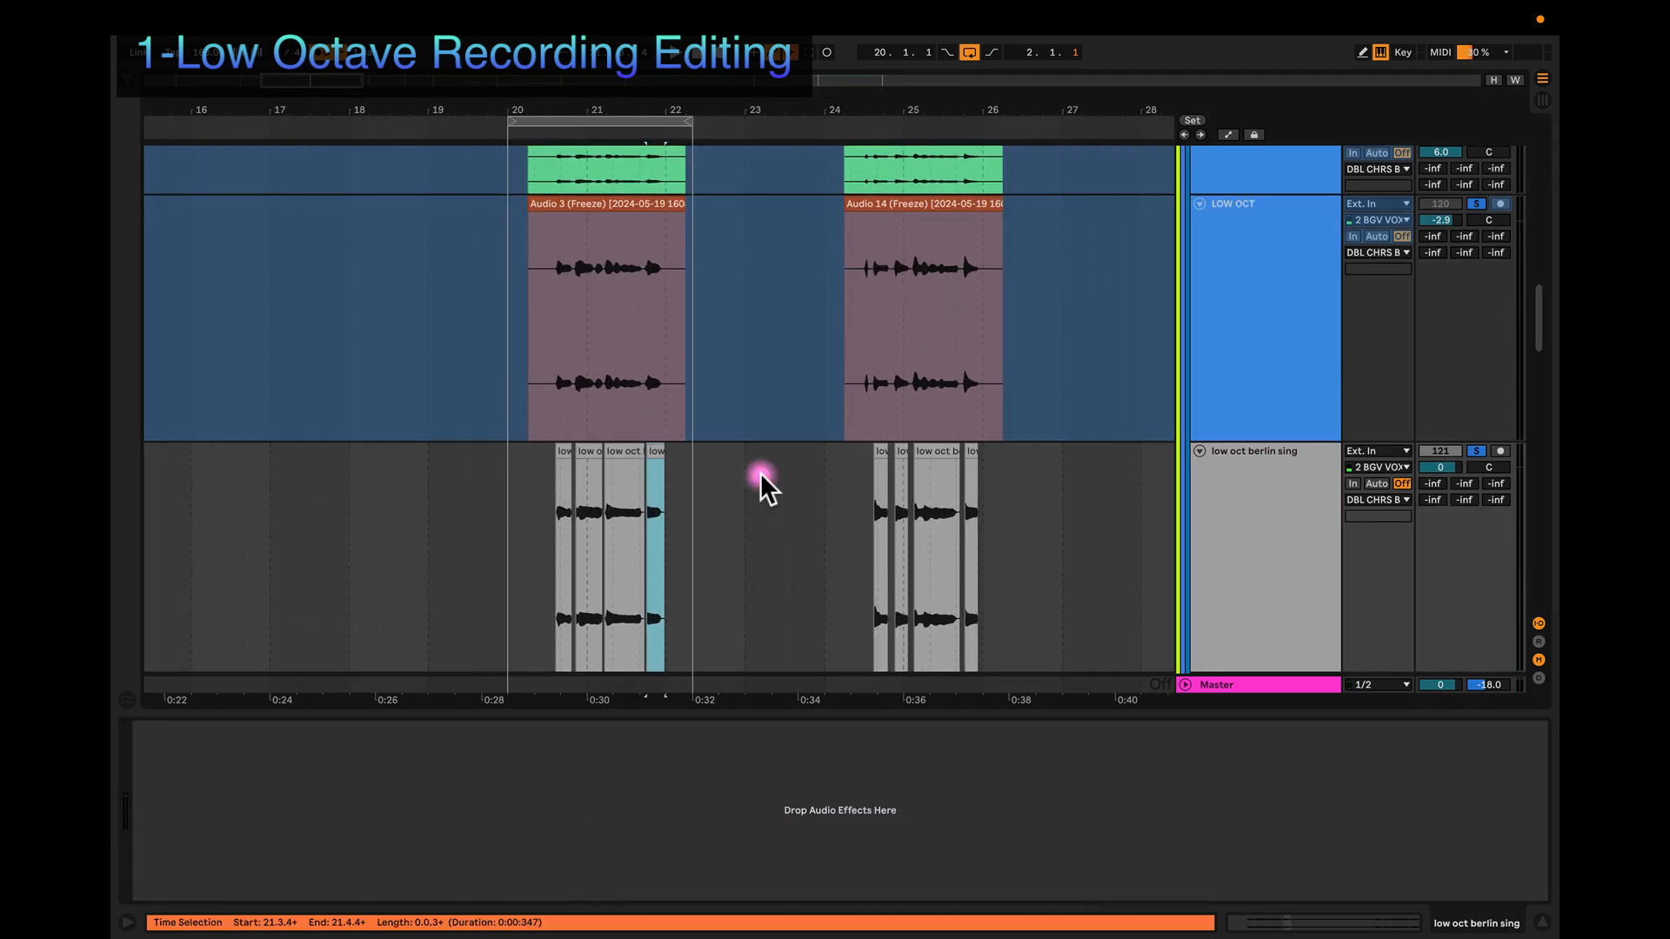
left_click(588, 448)
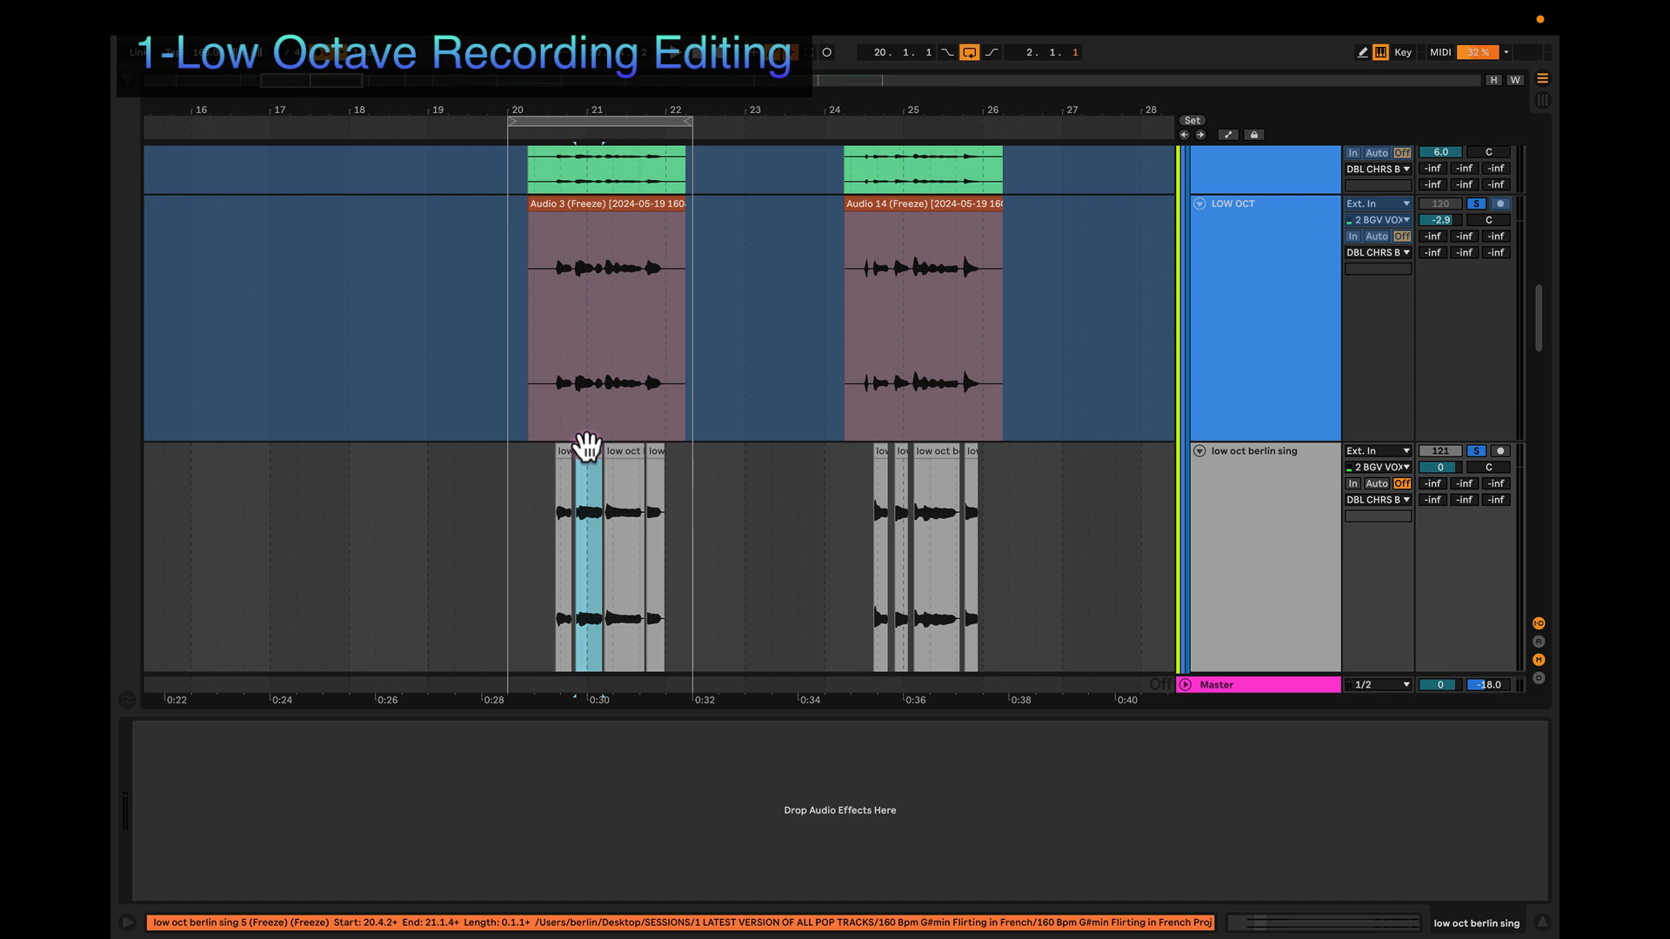
left_click(1256, 480)
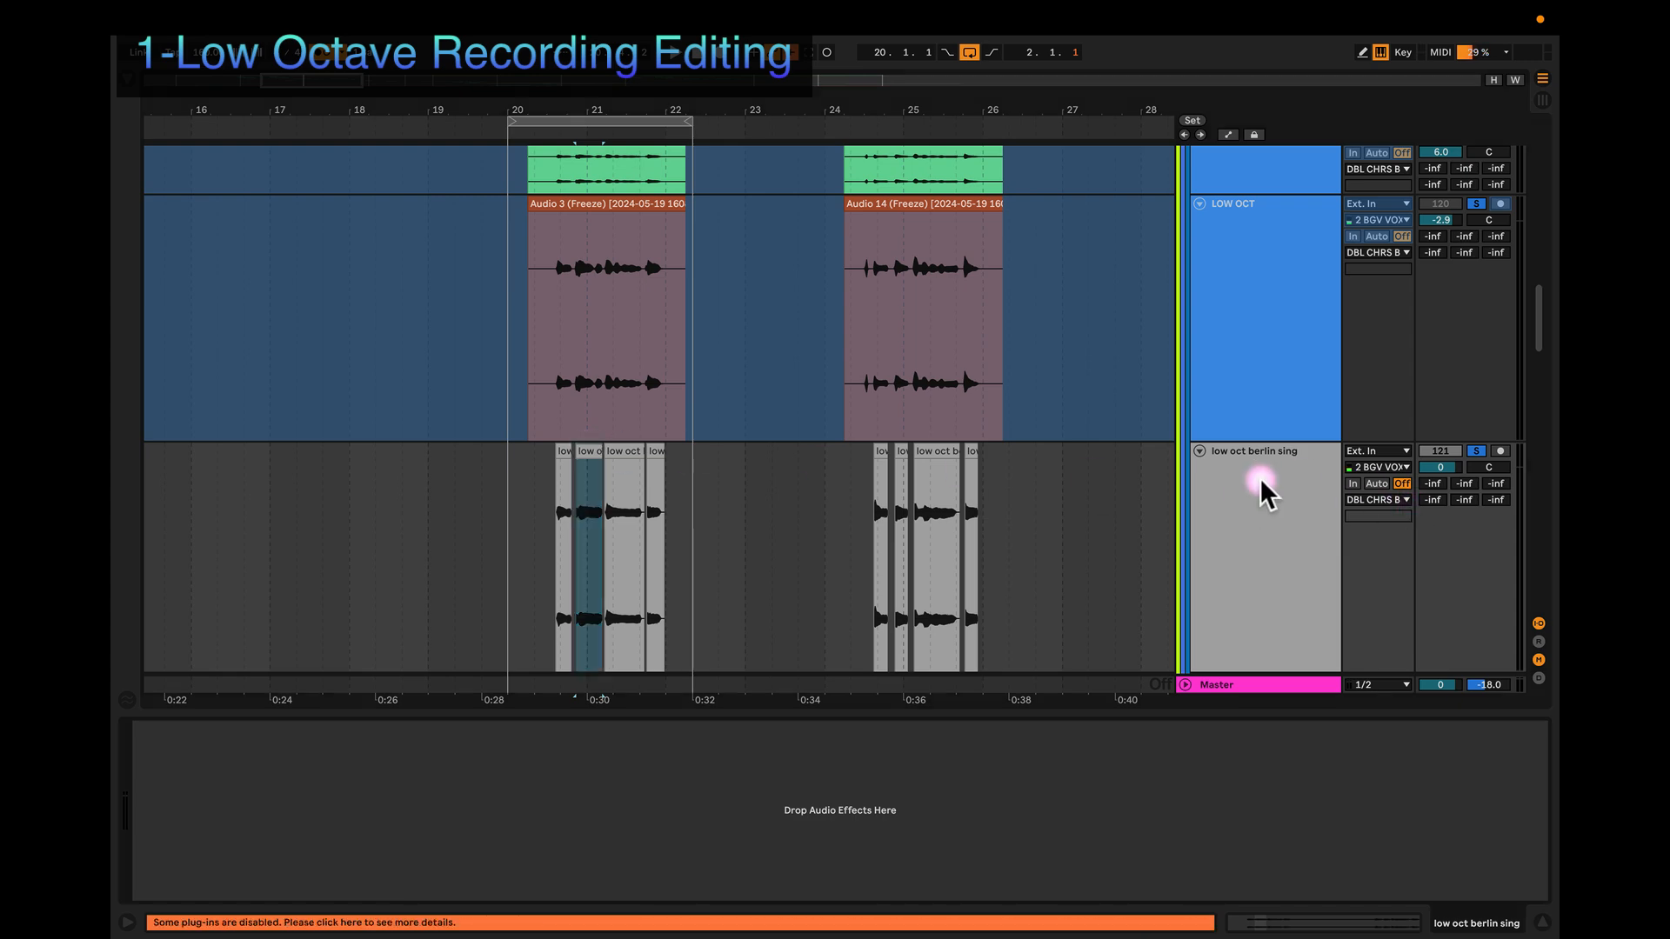
scroll(591, 492, "up", 5)
scroll(592, 492, "down", 9)
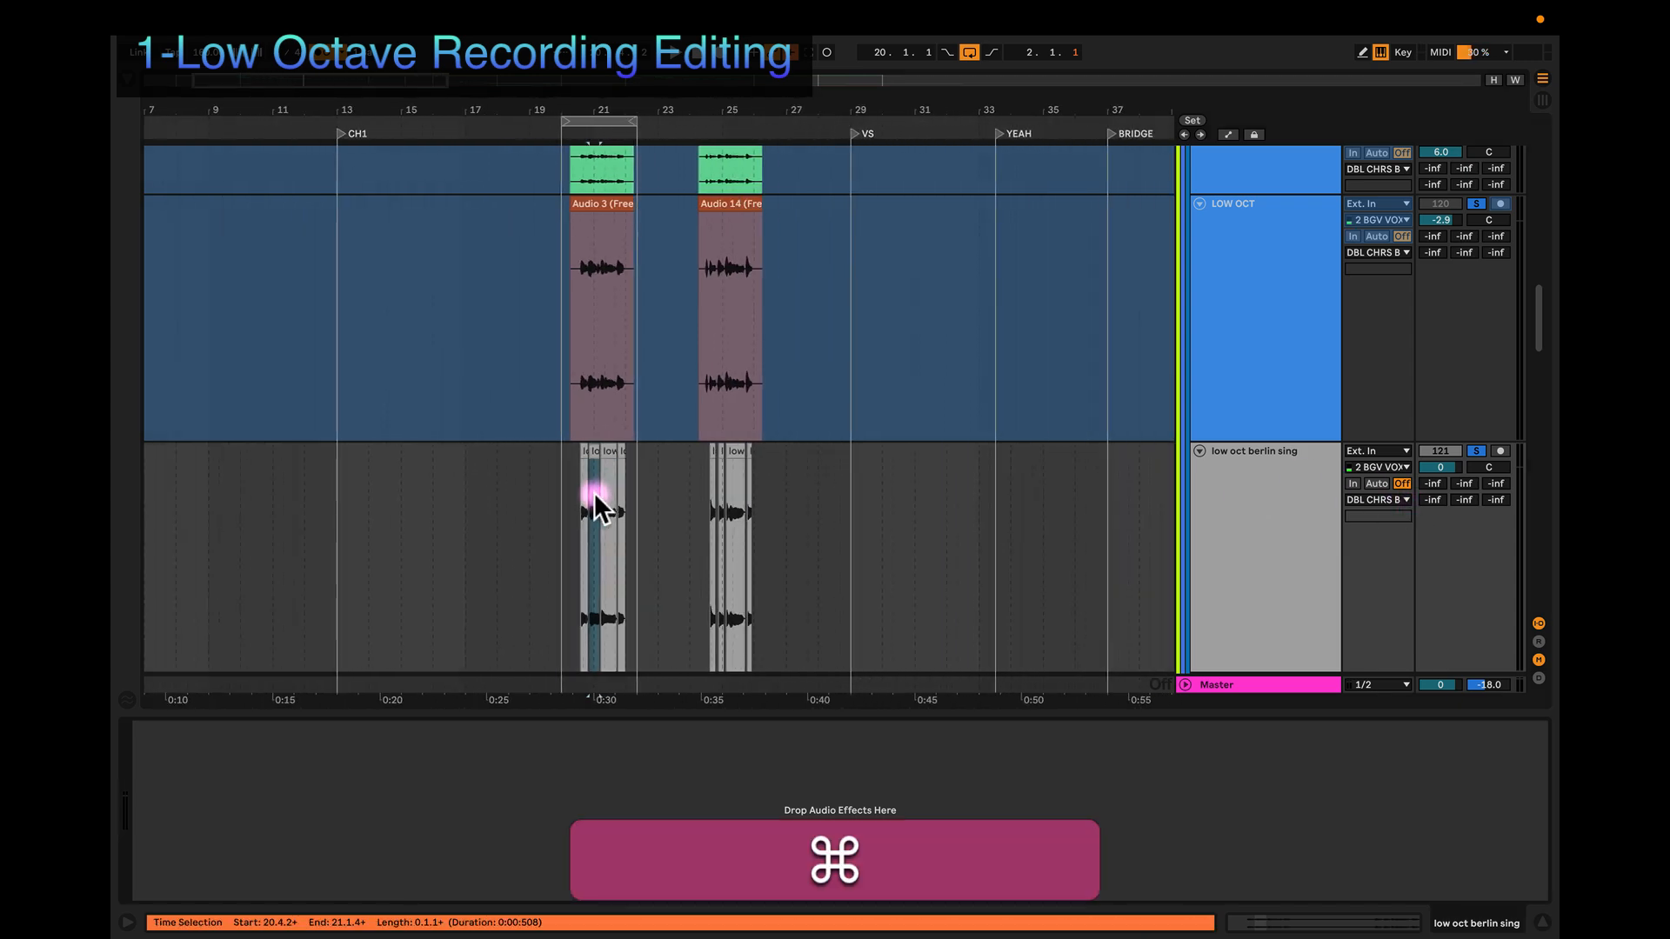
scroll(593, 492, "up", 2)
Step: Collapse the LOW OCT track and turn off its solo
left_click(1204, 215)
scroll(1230, 308, "up", 3)
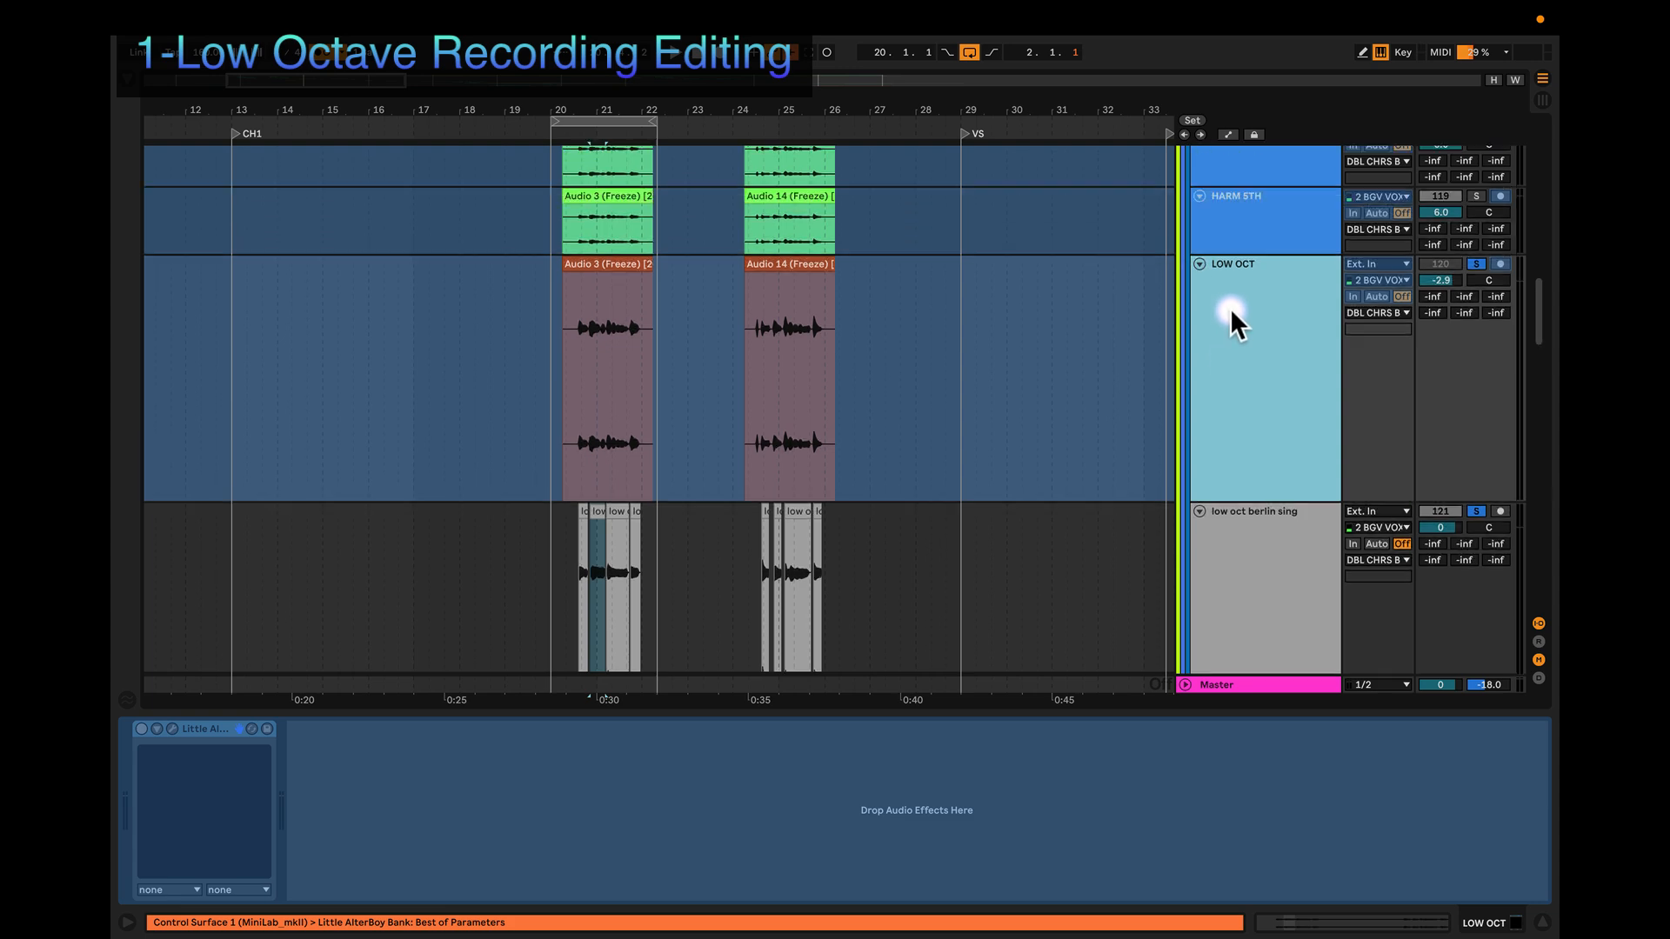
left_click(1199, 313)
left_click(1475, 312)
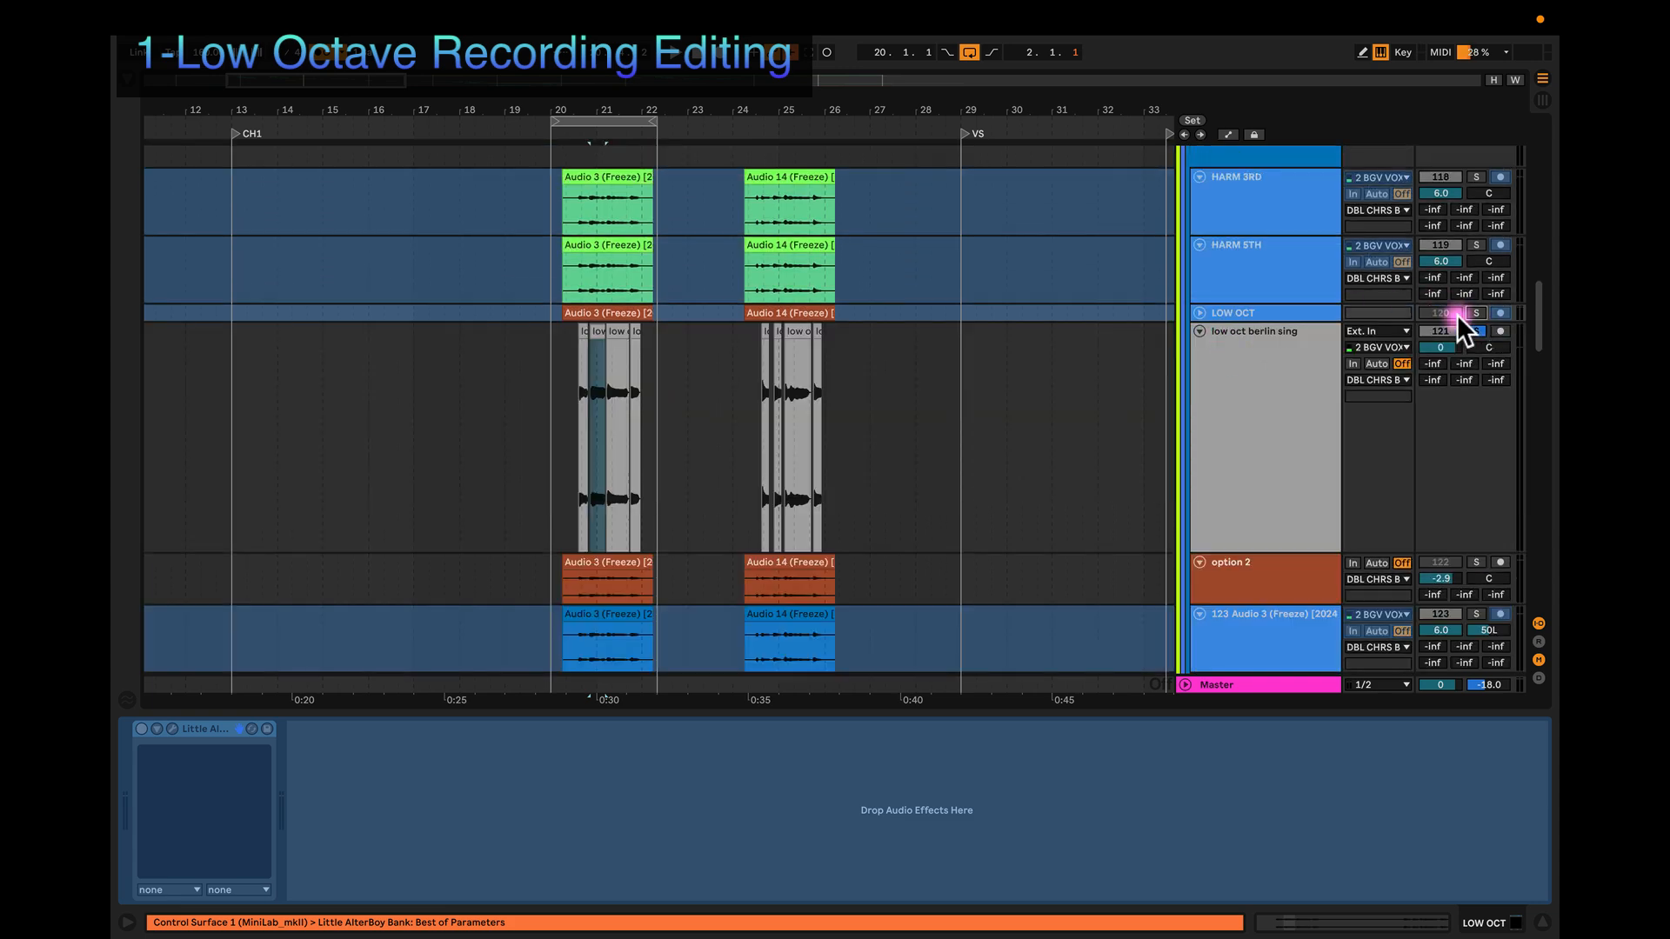
Step: Search the browser for "alter" and add Little AlterBoy to the low oct berlin sing track
left_click(258, 202)
left_click(127, 80)
left_click(233, 83)
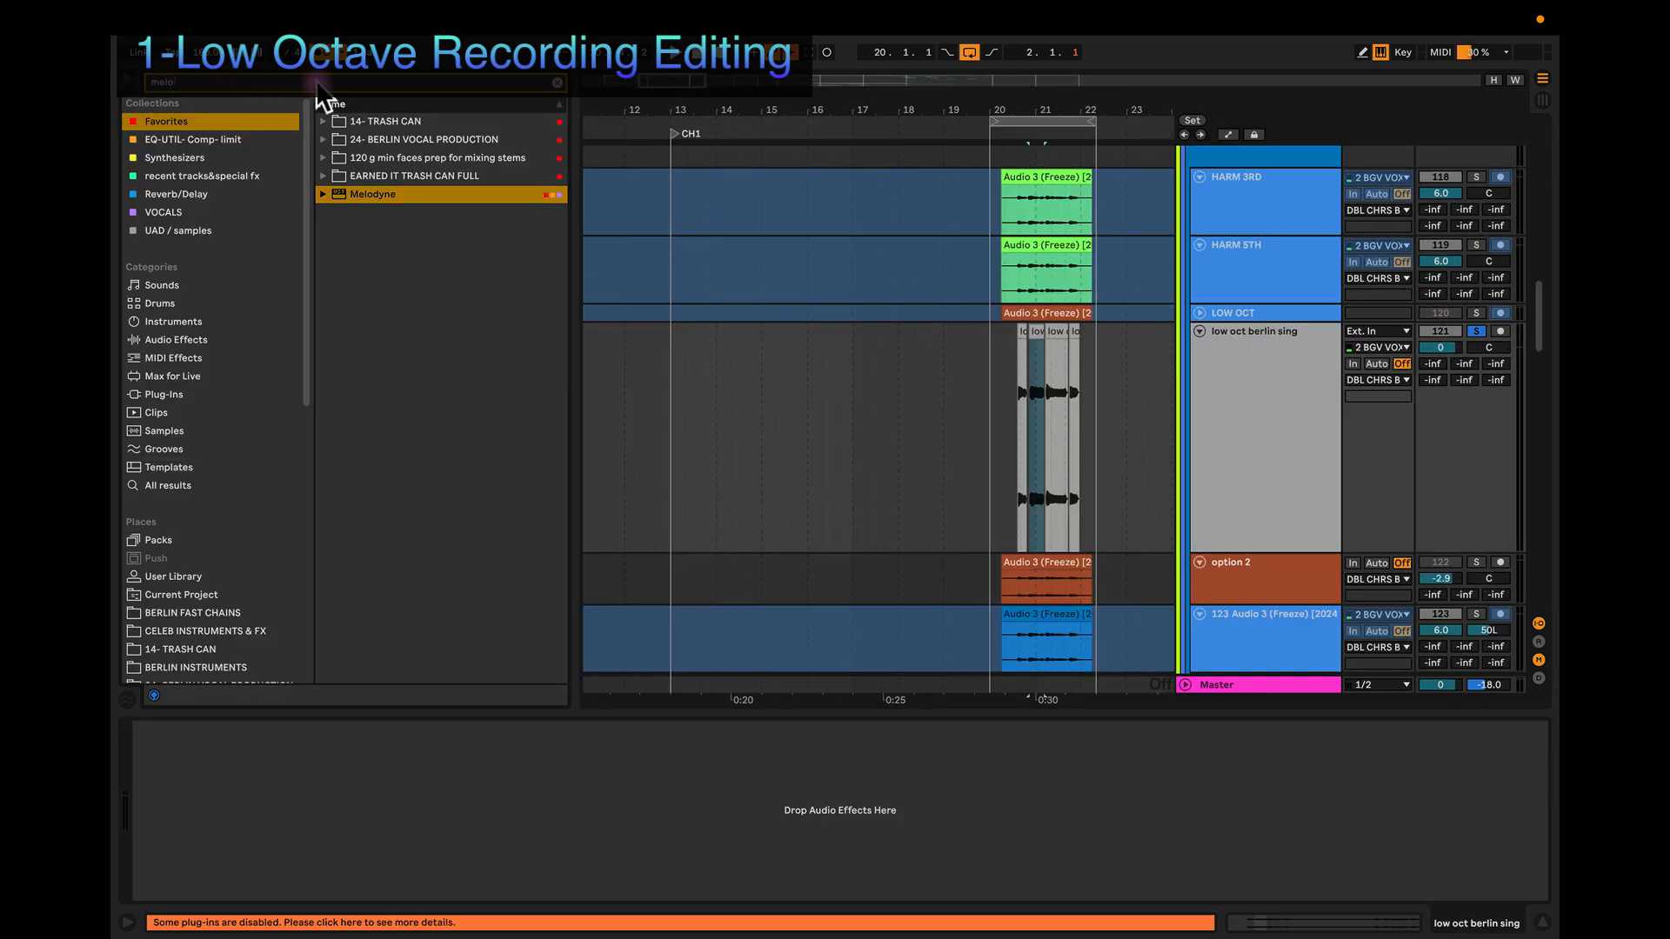
left_click(557, 83)
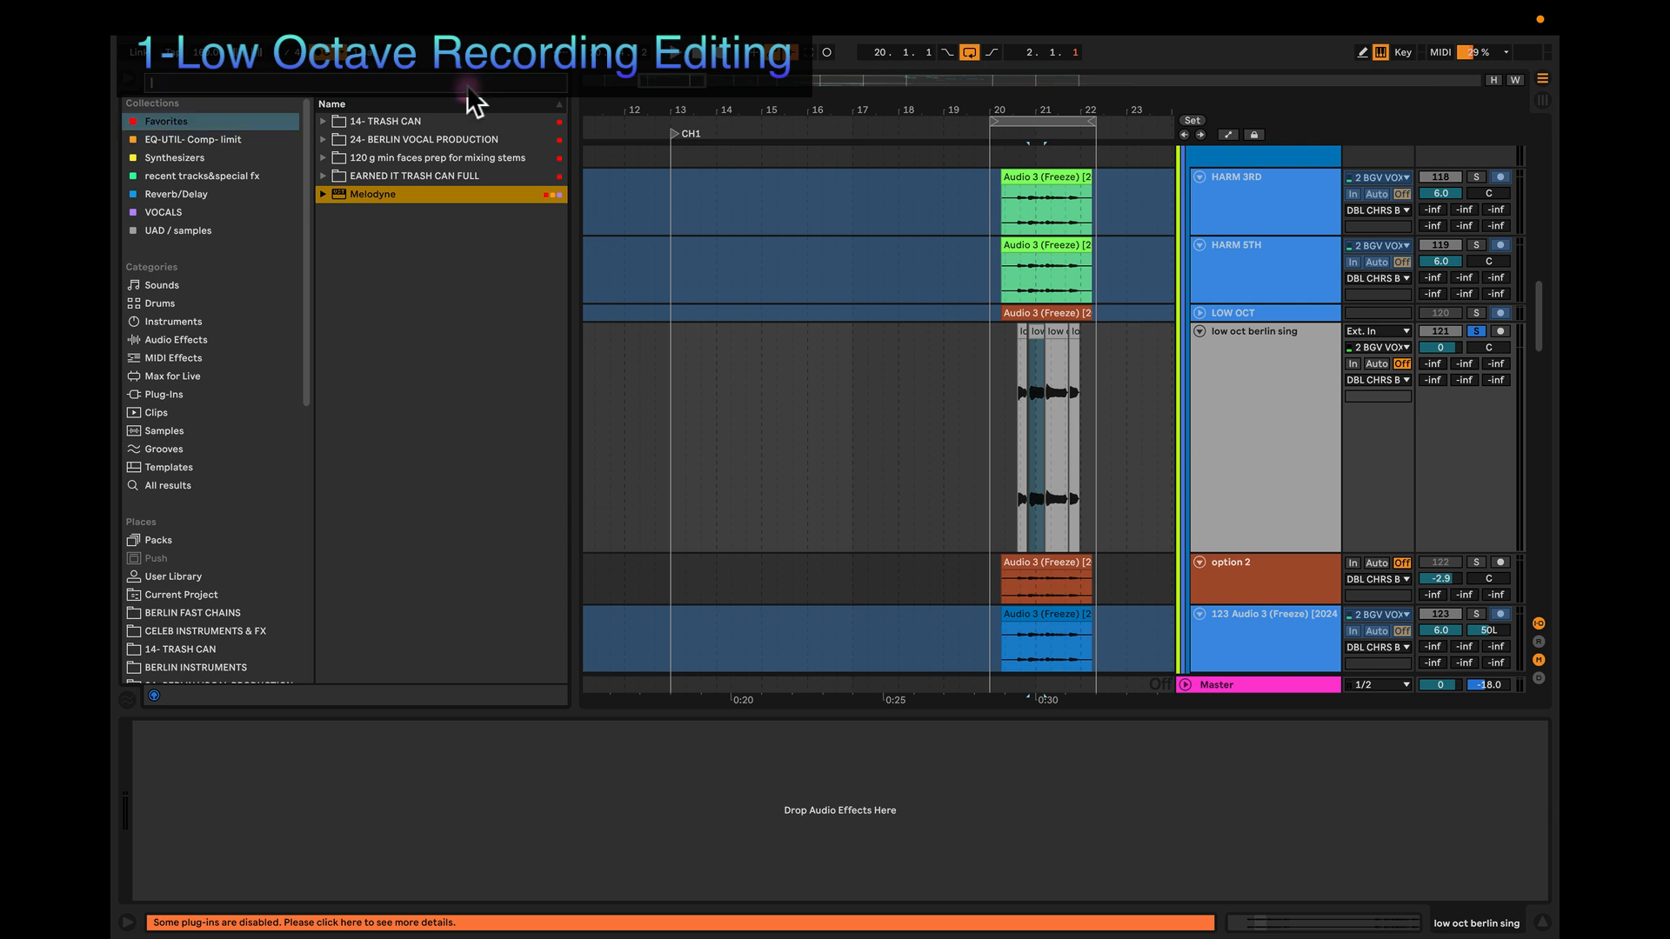
type("altr")
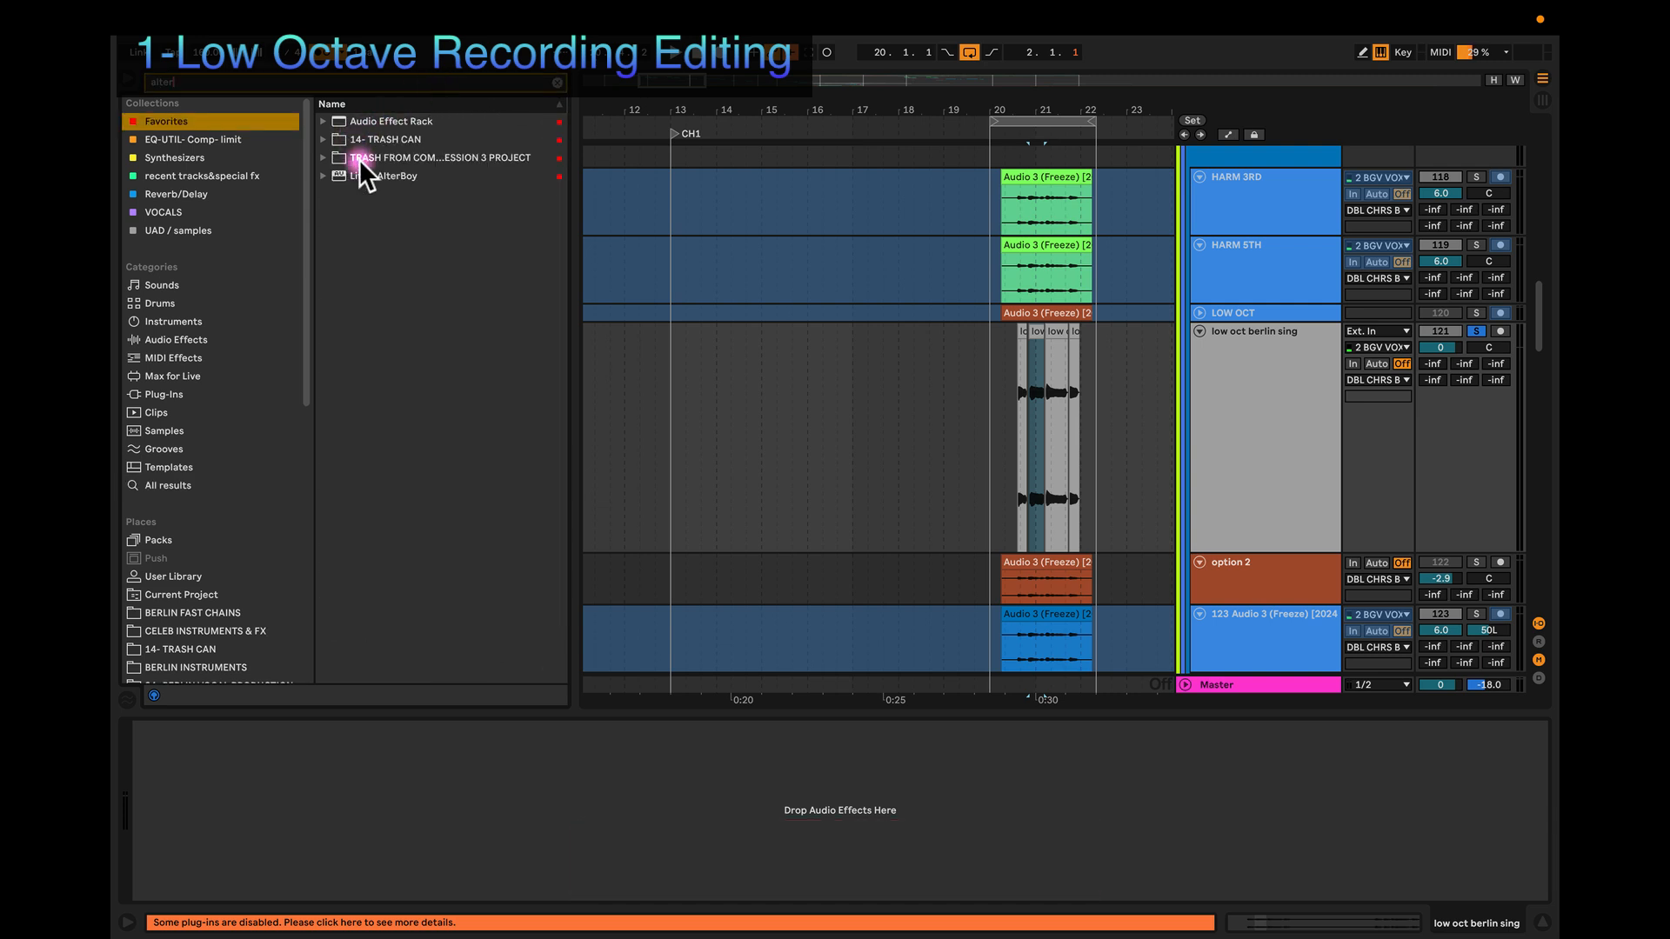
left_click_drag(353, 174, 388, 783)
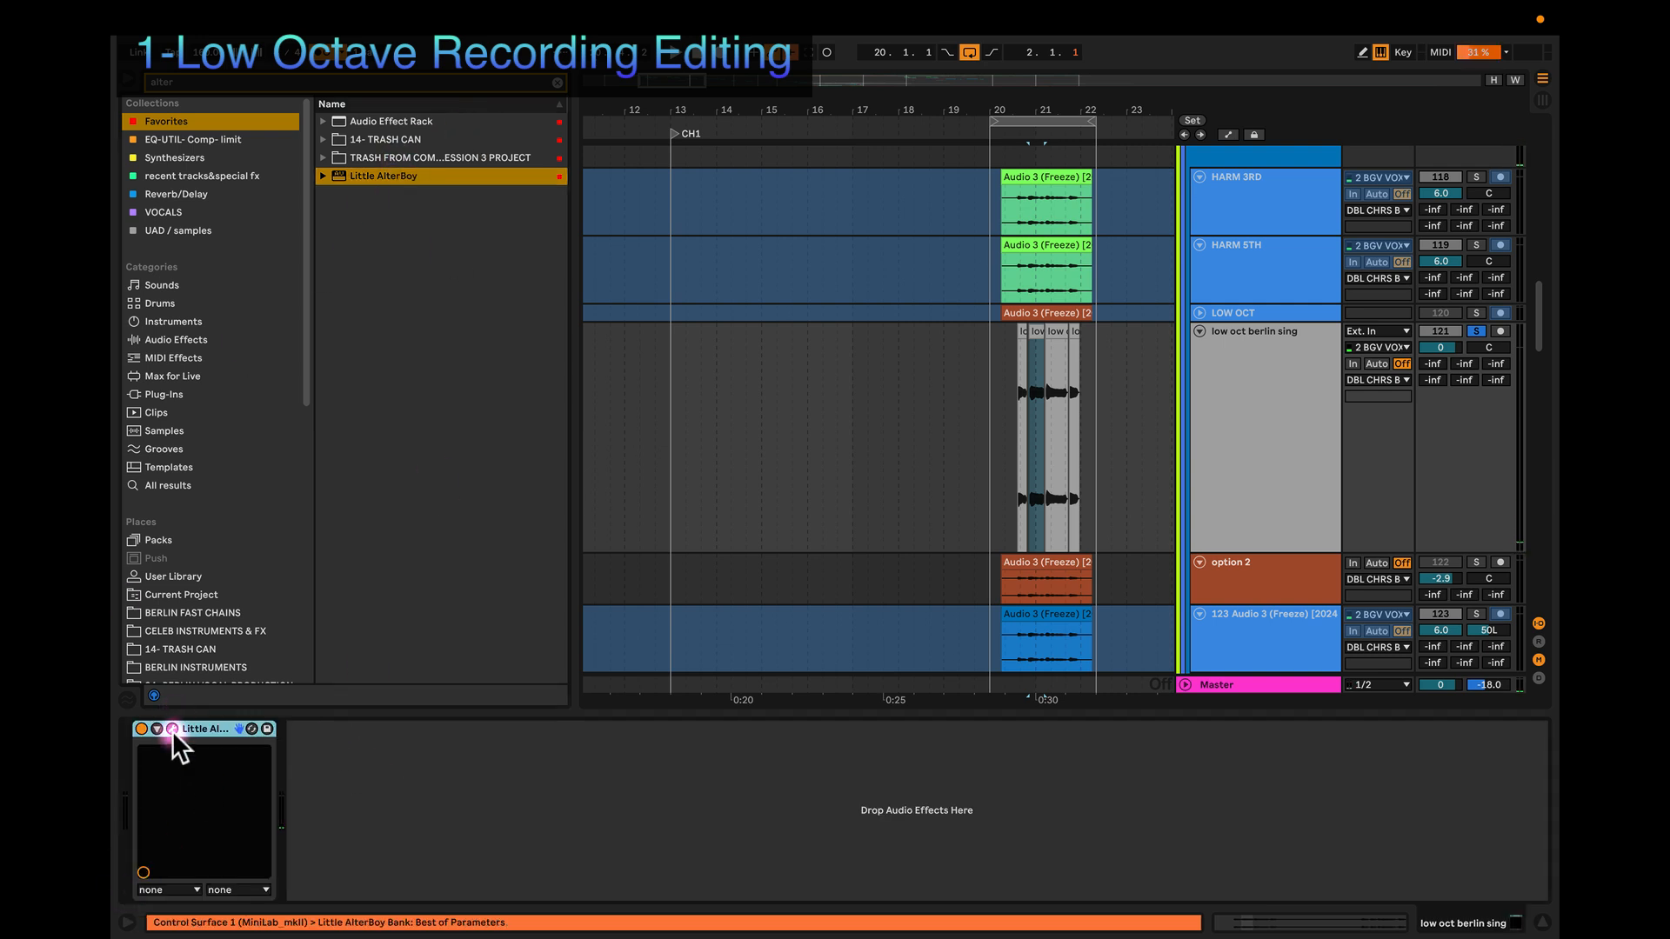
Step: Load Little AlterBoy's 03 Modern Double preset and audition it on the looped first phrase
left_click(173, 729)
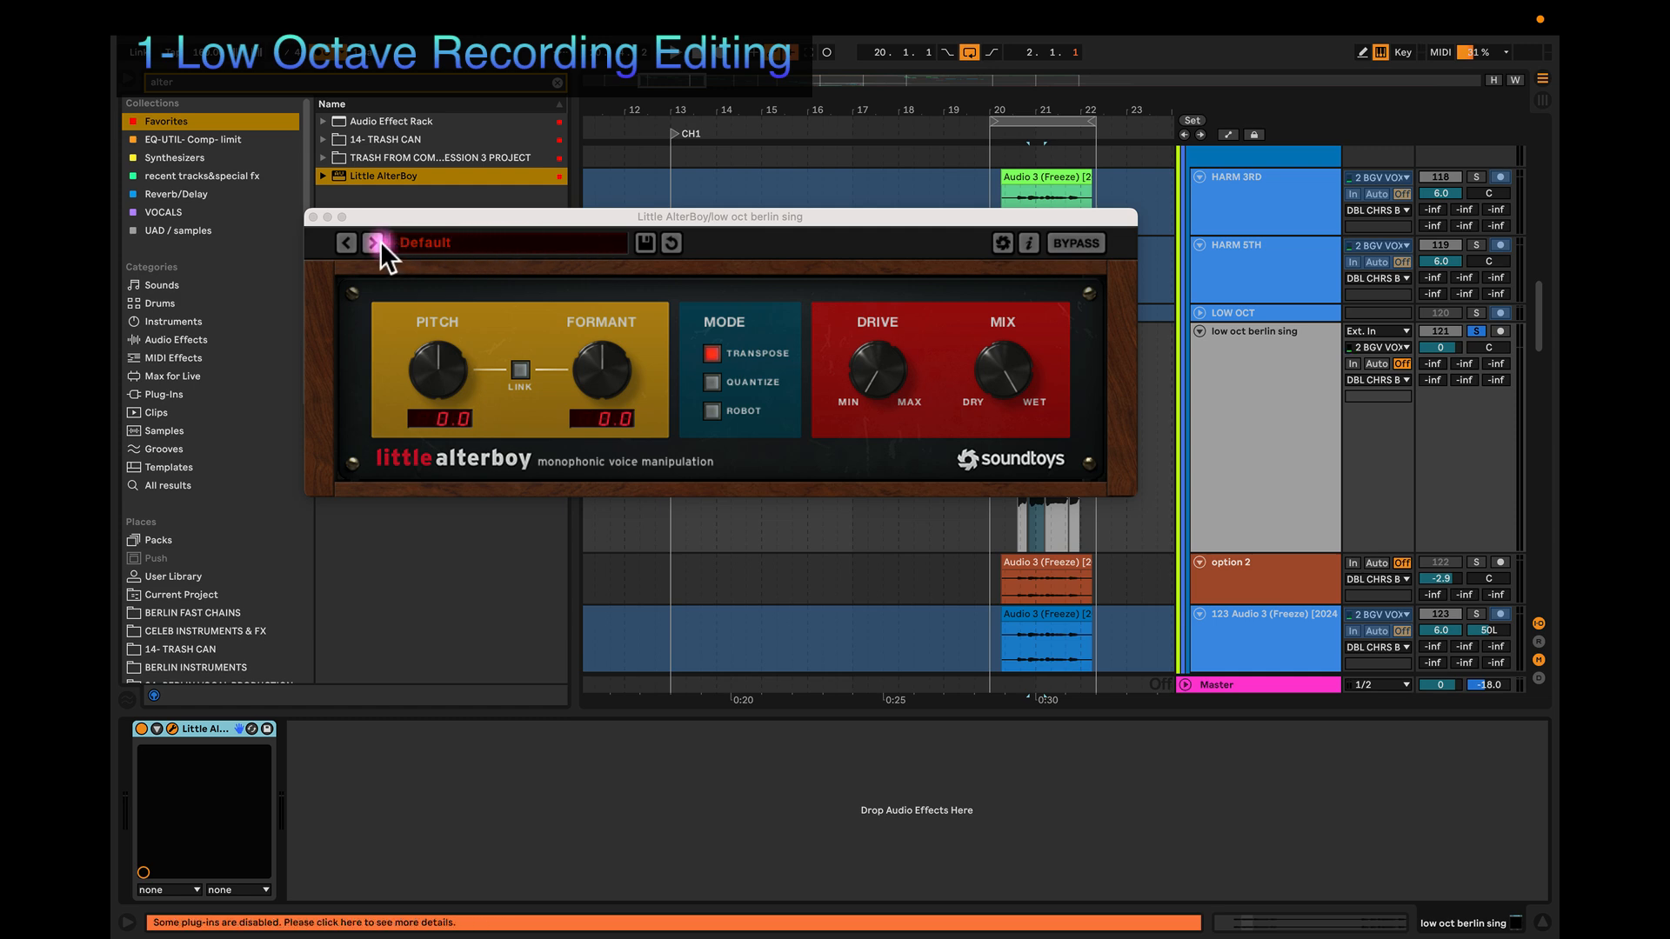
left_click(376, 242)
left_click(373, 240)
left_click(370, 241)
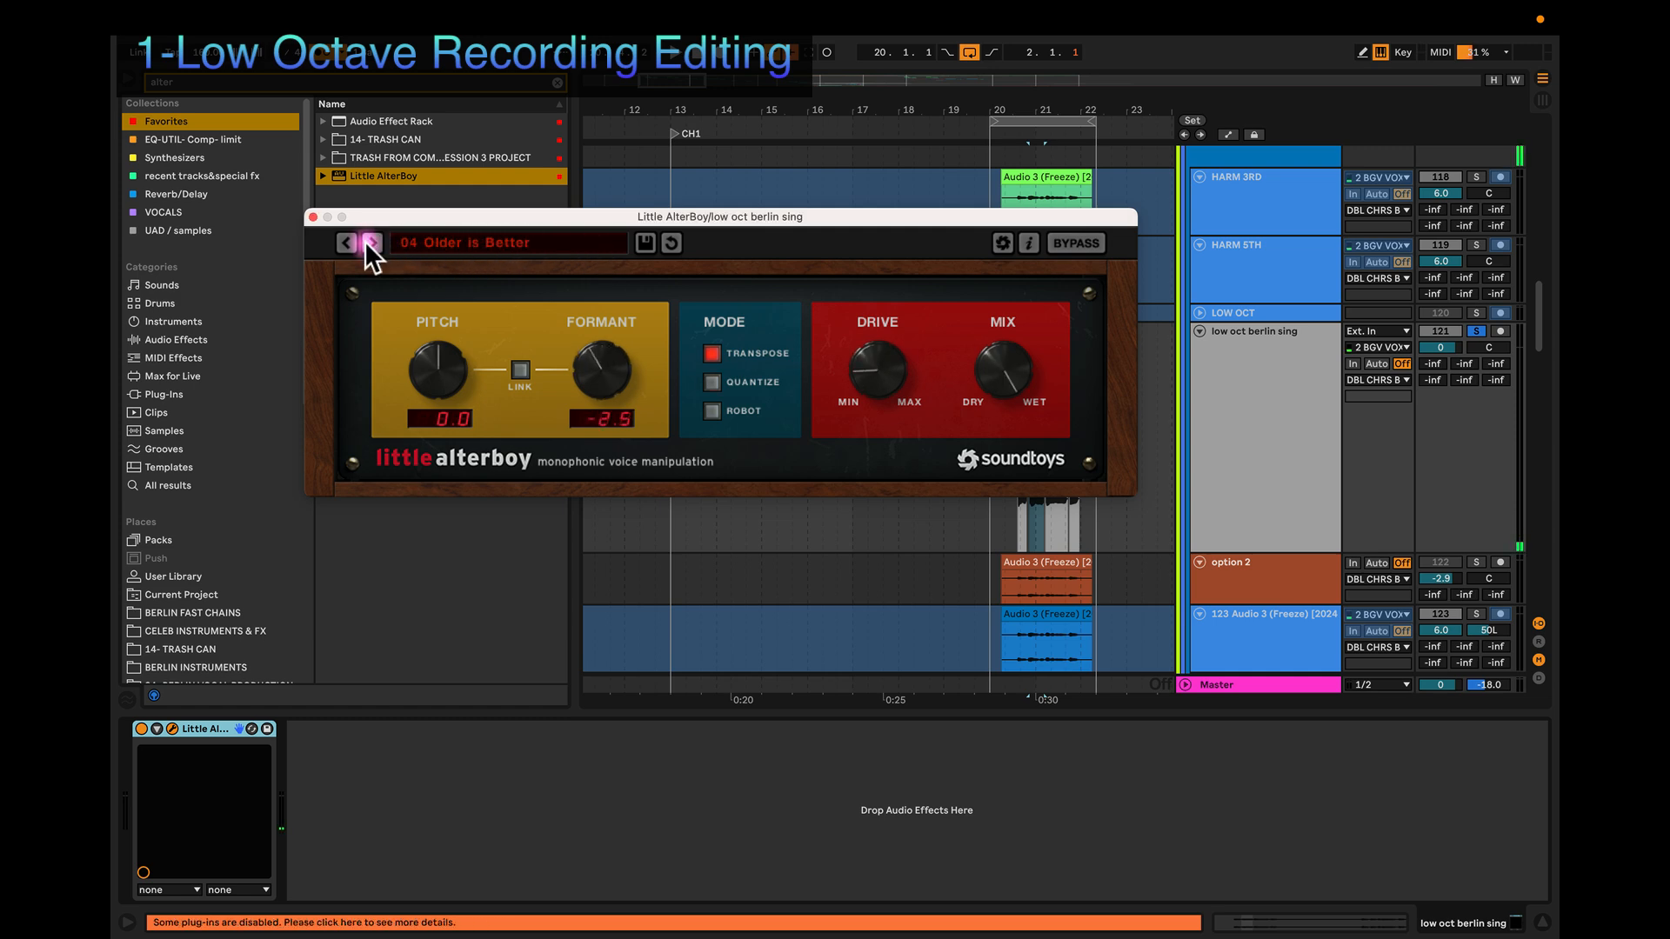
left_click(345, 242)
left_click_drag(1005, 367, 1063, 35)
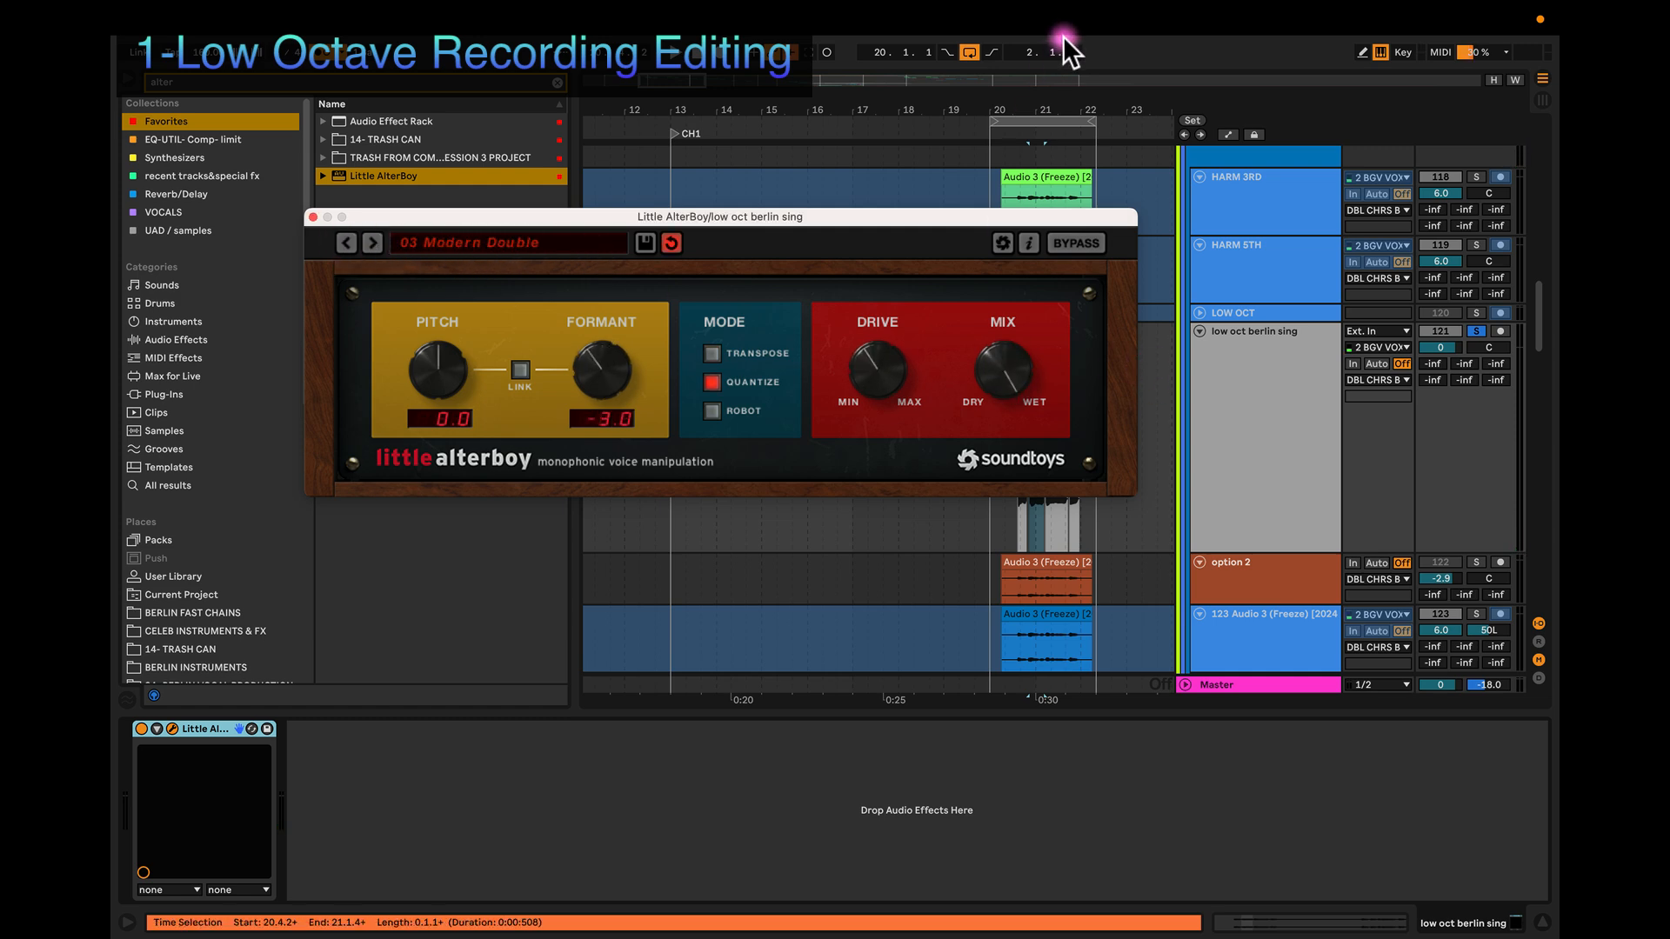
key("space")
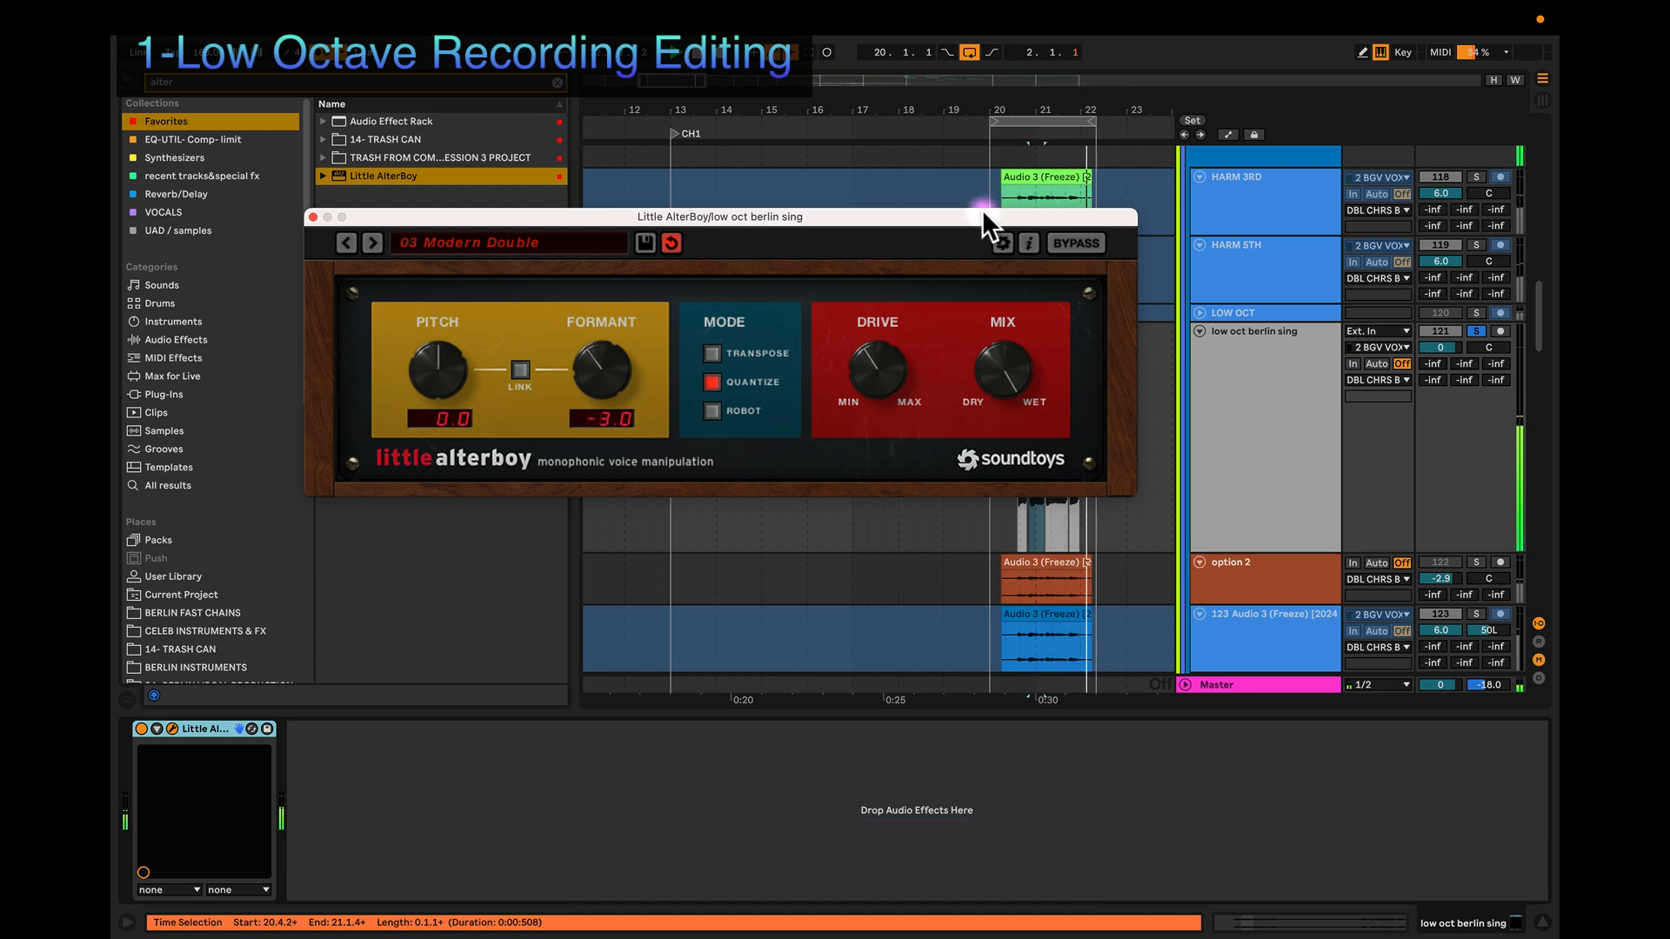
left_click_drag(992, 215, 1175, 440)
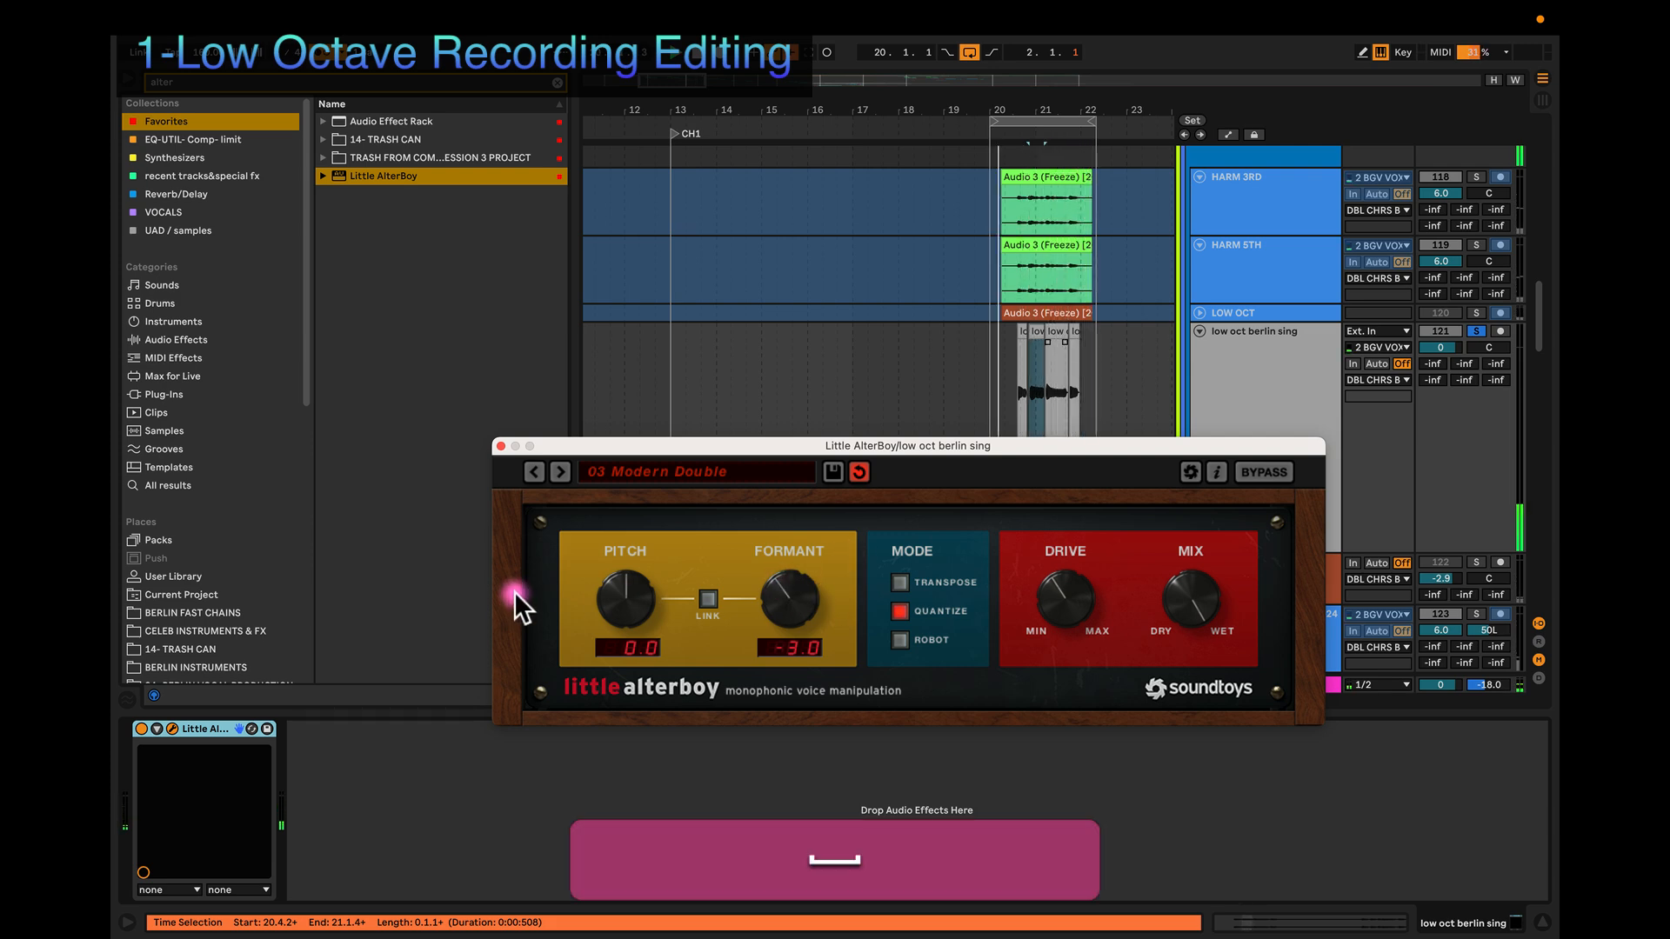
Step: Remove Little AlterBoy from the low oct berlin sing track and add Melodyne in its place
left_click(501, 446)
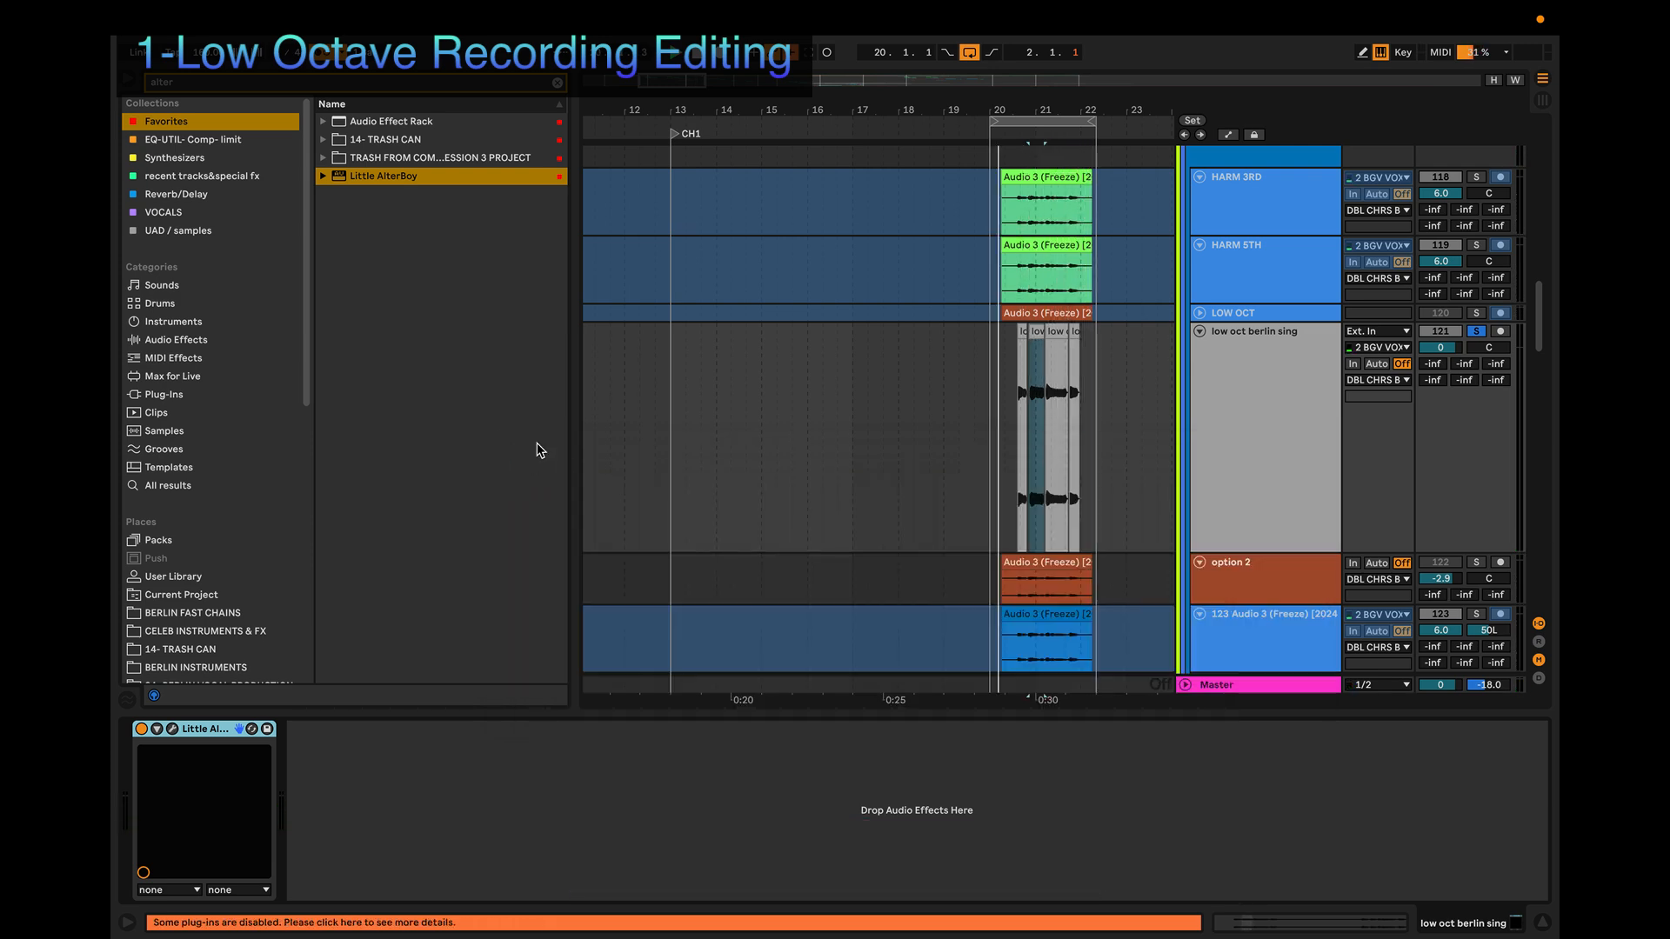
right_click(201, 727)
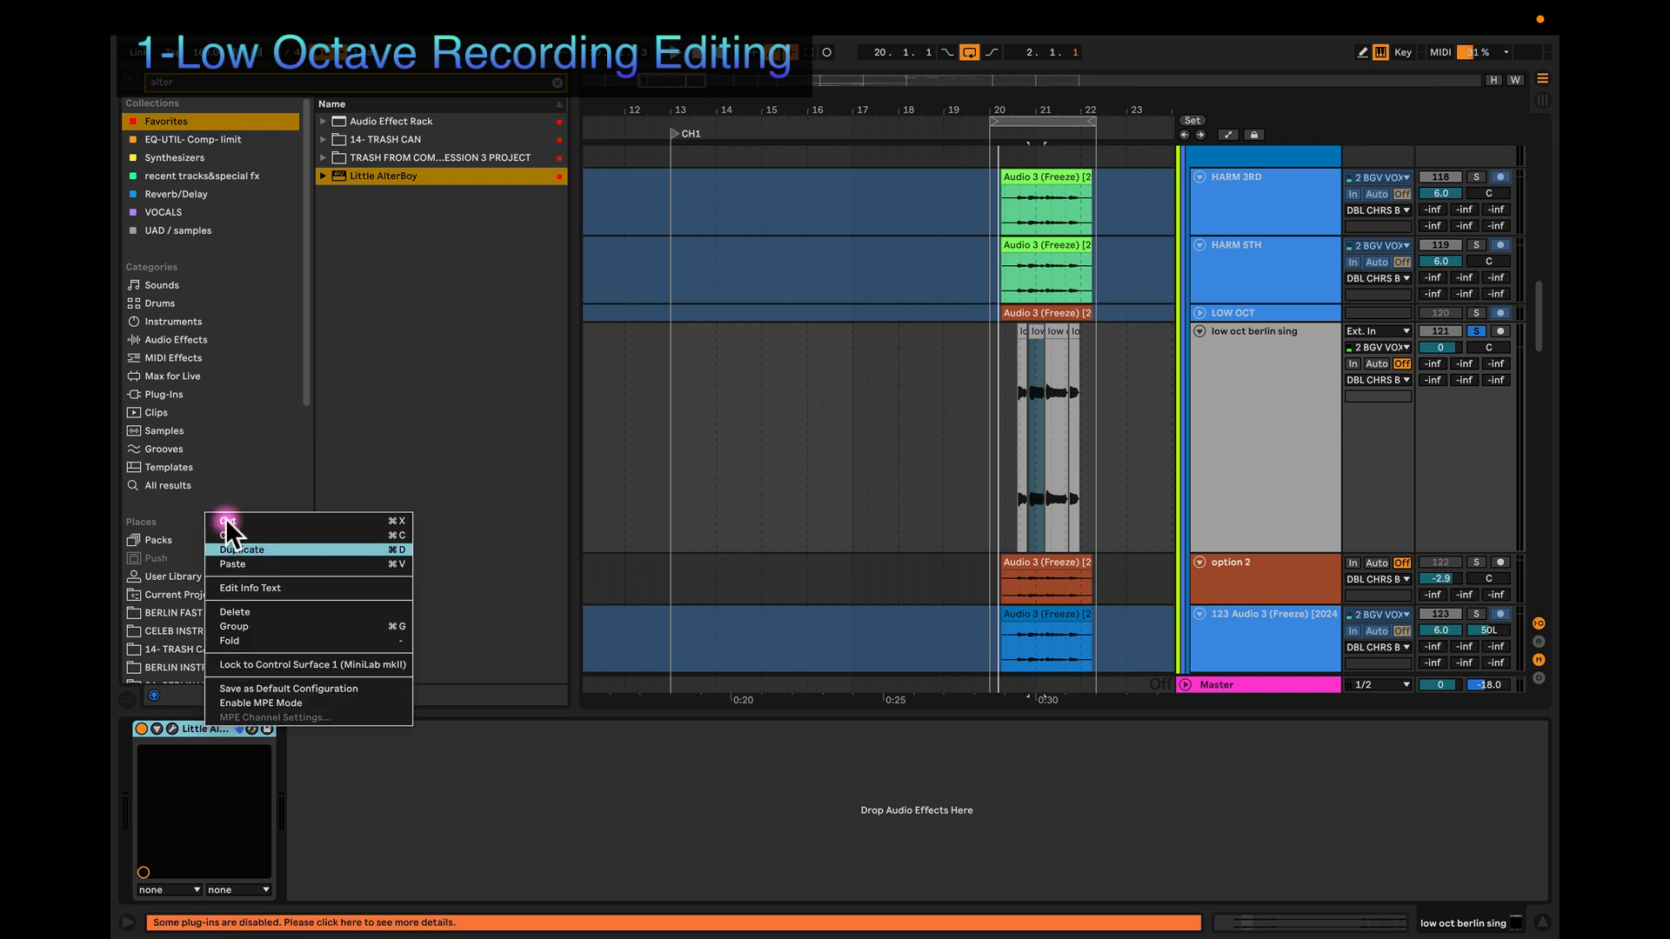
left_click(559, 82)
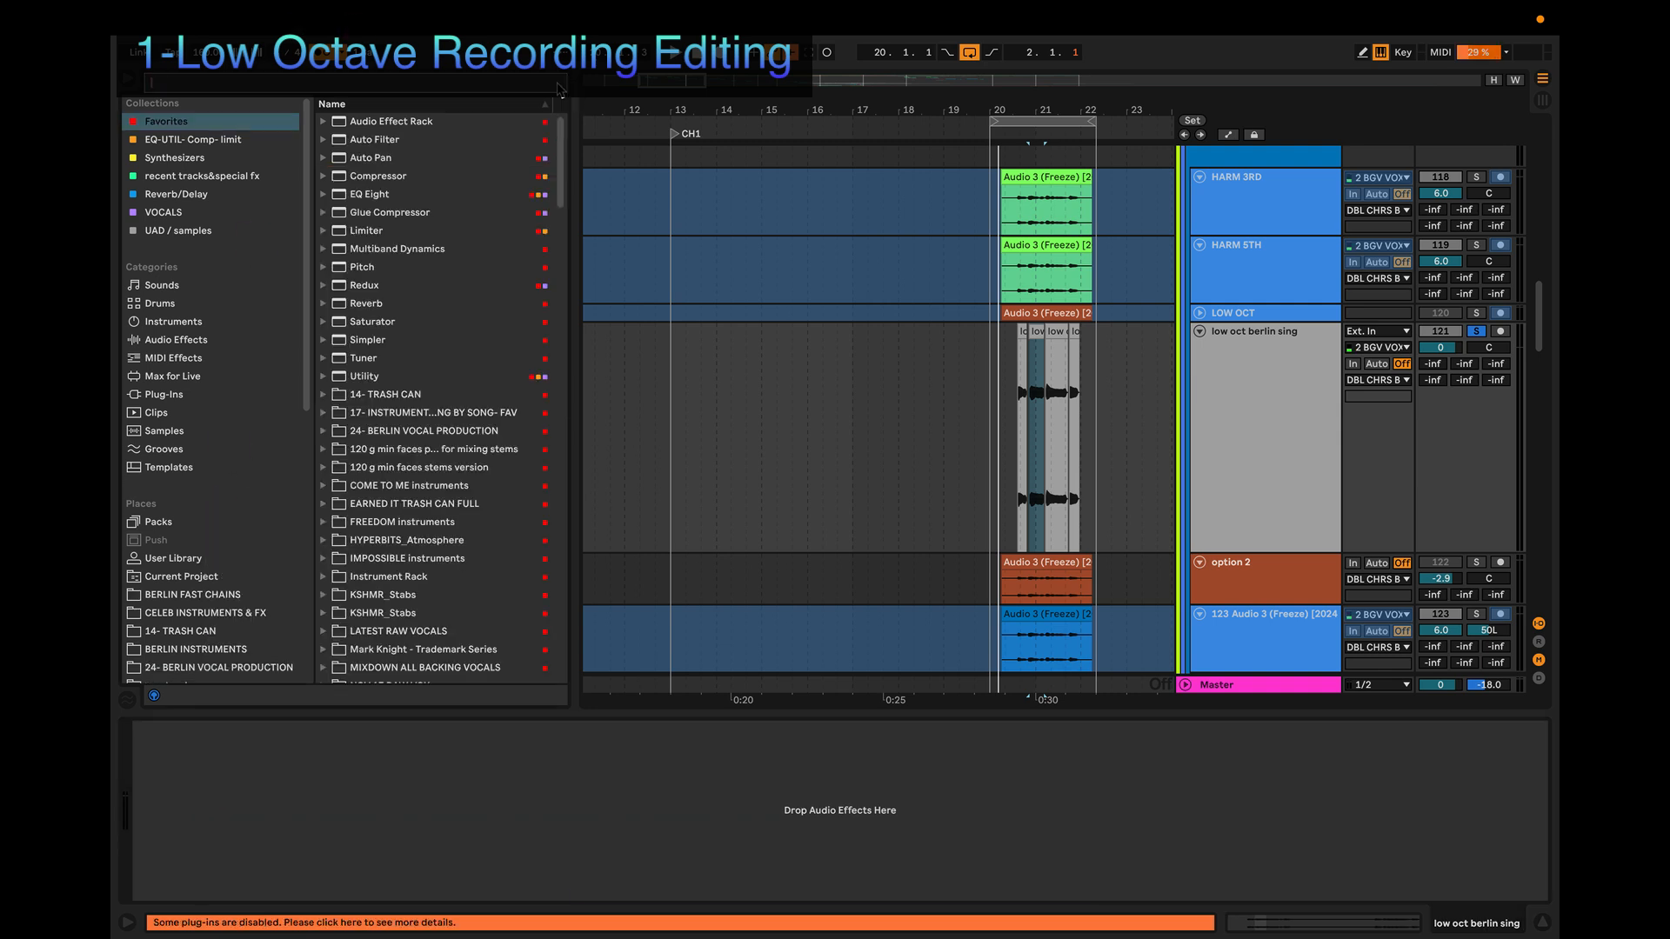
type("melo")
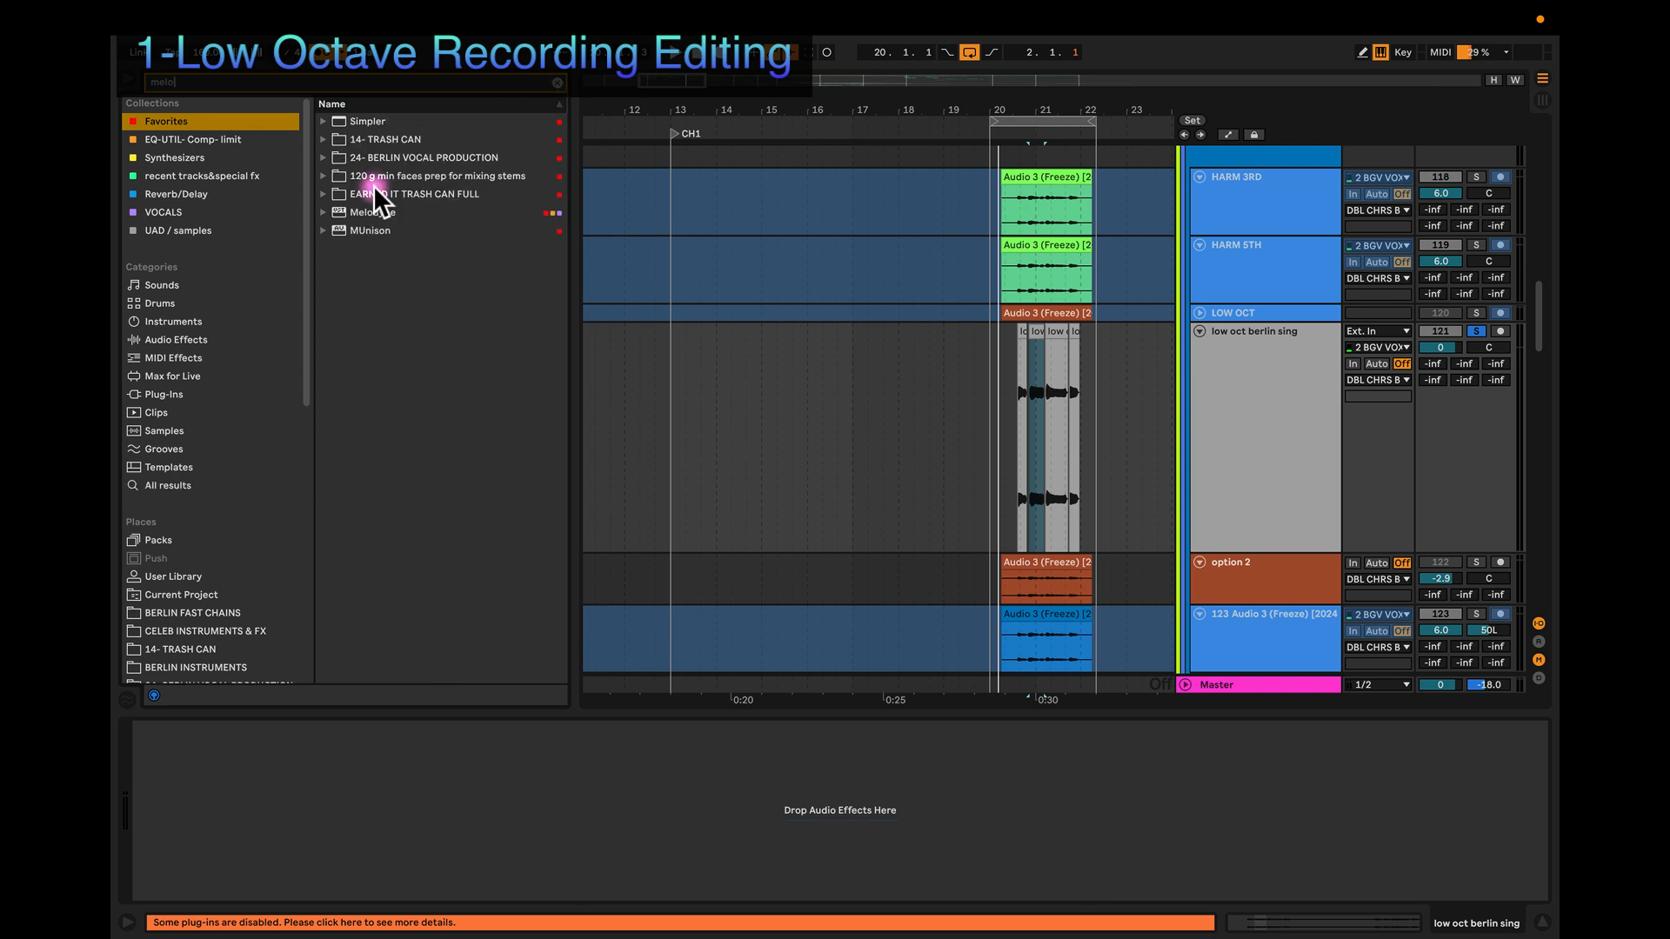
left_click_drag(344, 193, 449, 740)
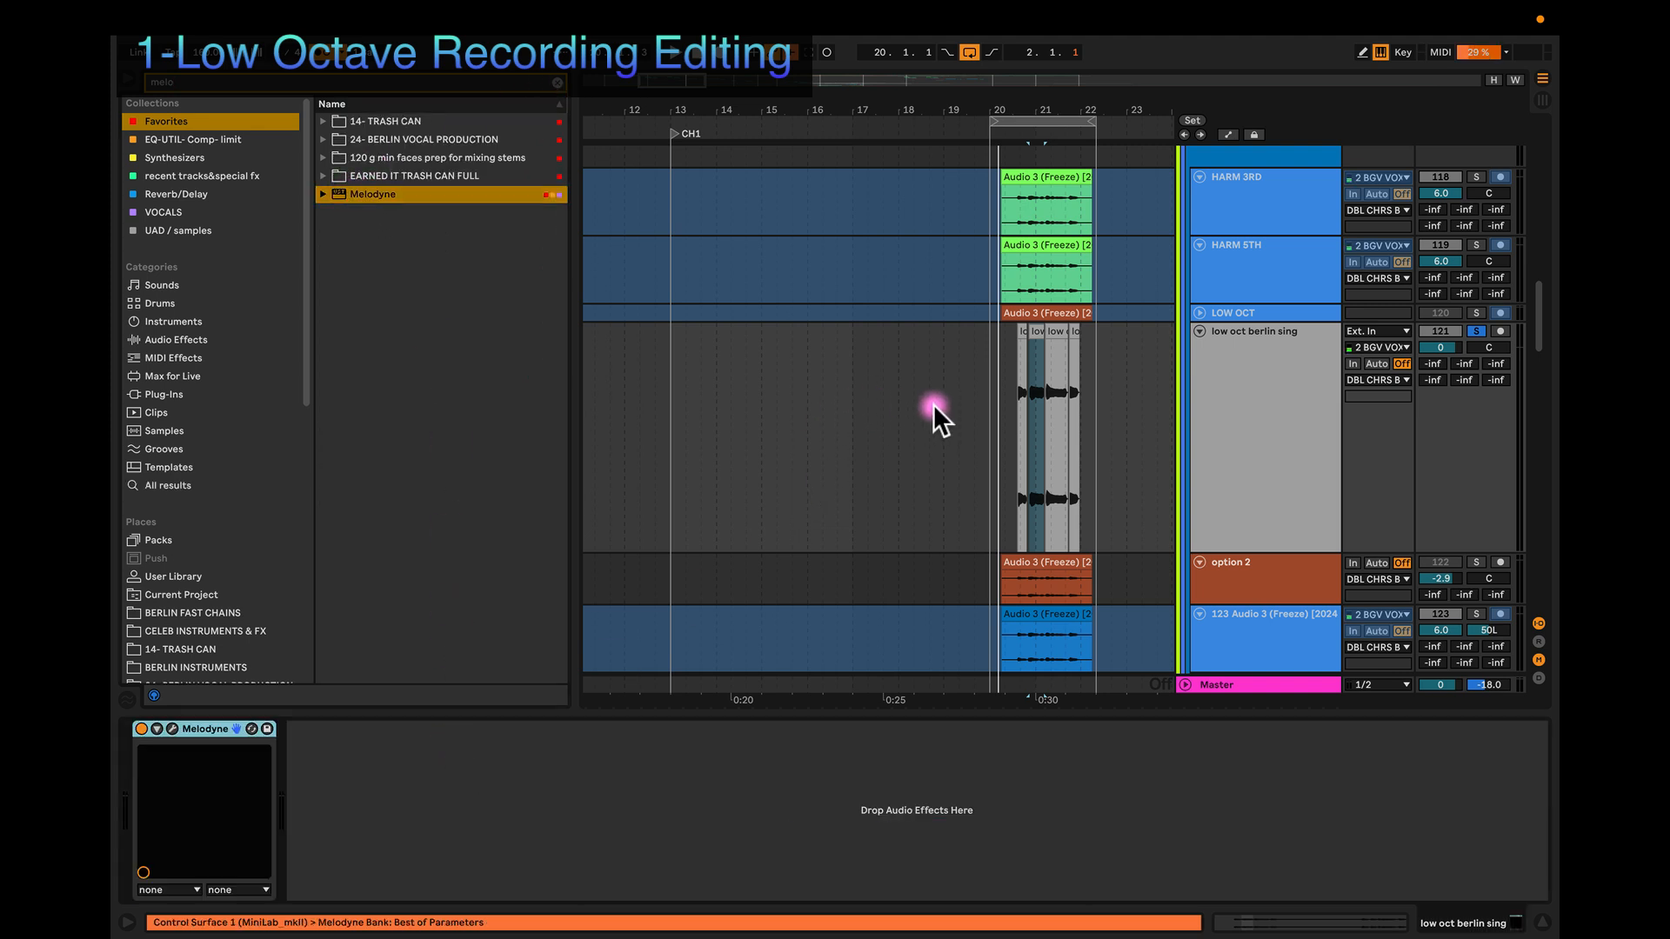
Step: Turn off looping, place the insert marker at 20.1.1 before the first phrase, and toggle grid snapping
scroll(933, 403, "up", 1)
scroll(926, 404, "up", 3)
scroll(913, 443, "down", 3)
scroll(915, 471, "down", 5)
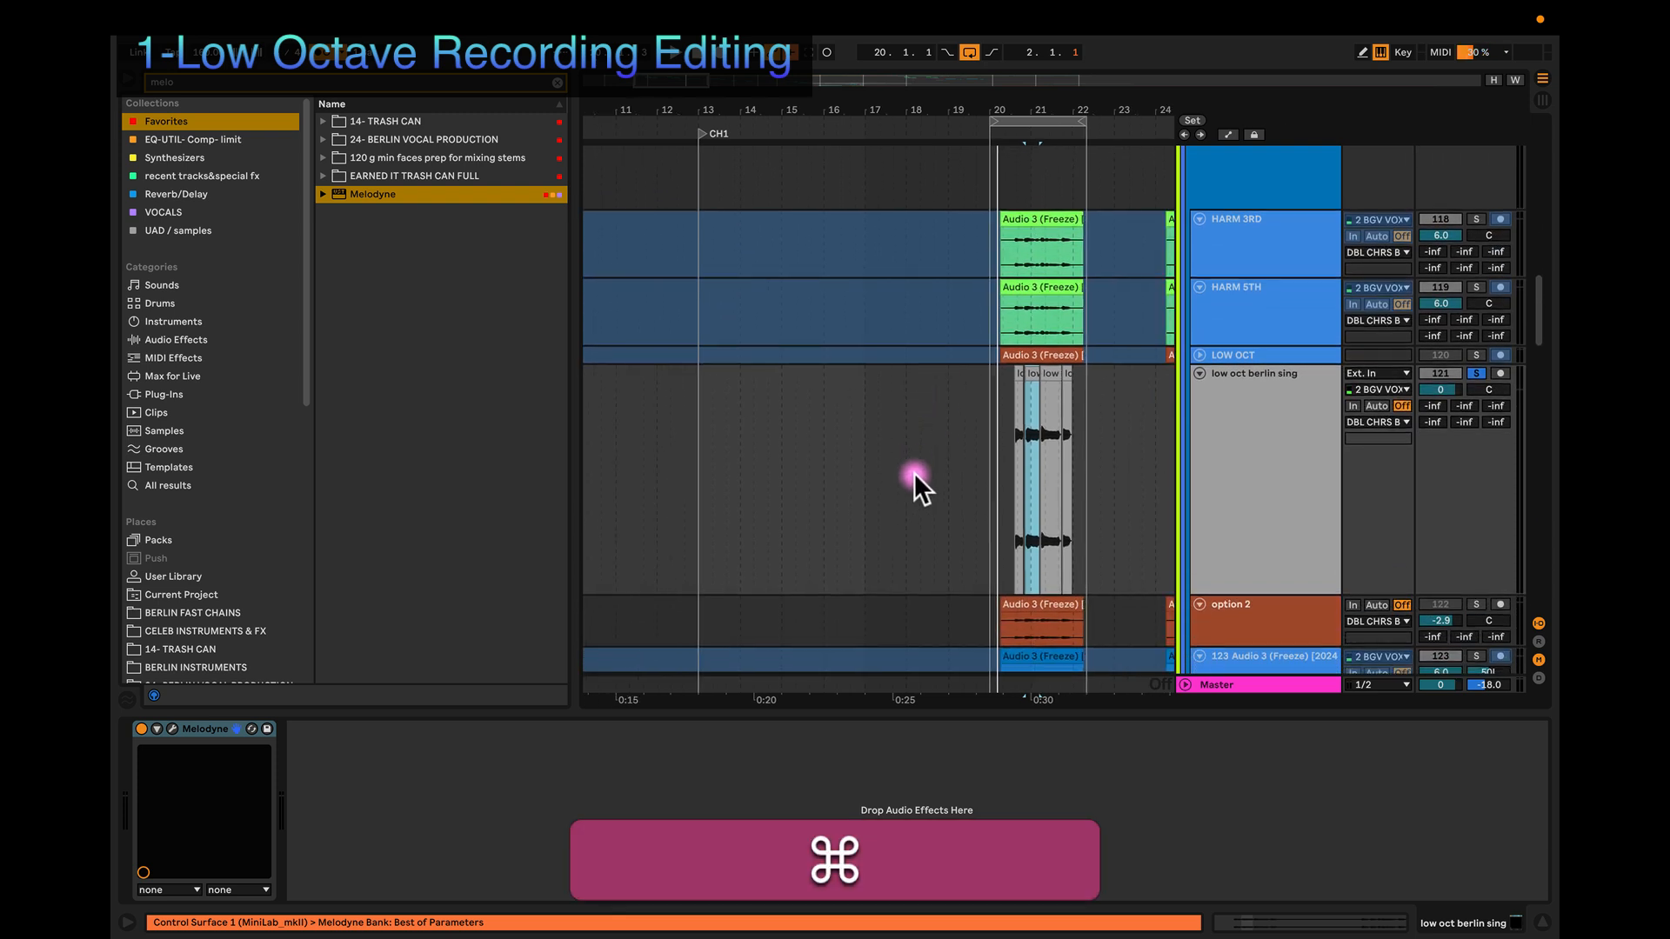
scroll(915, 471, "right", 4)
left_click(822, 468)
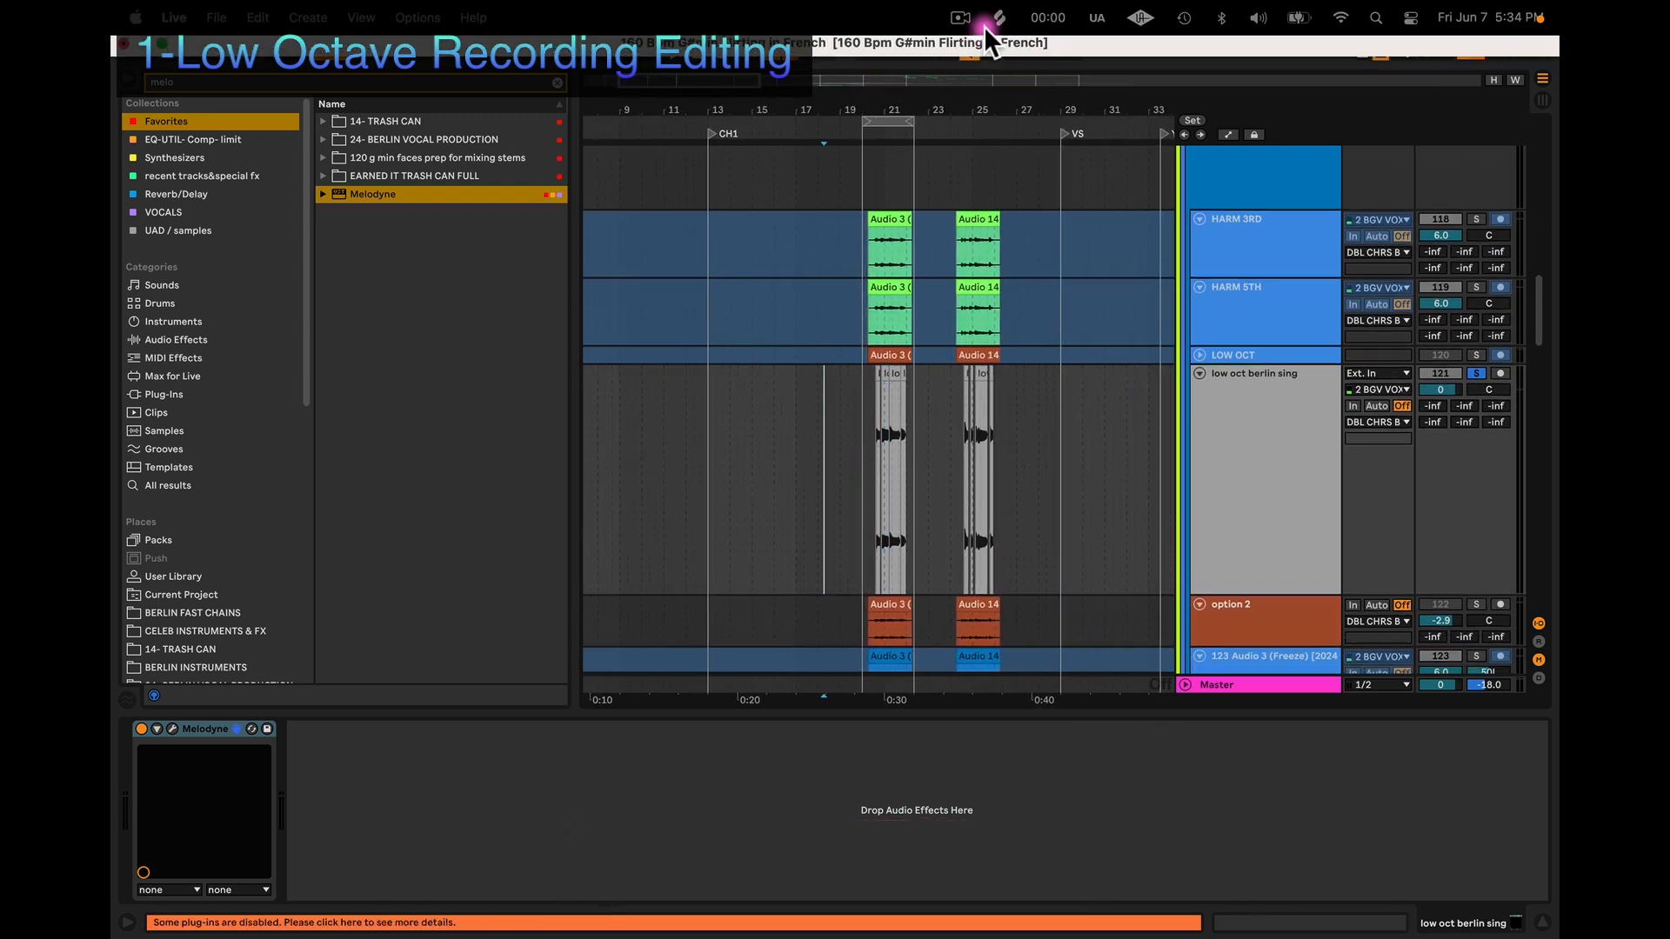
left_click(967, 54)
left_click(861, 419)
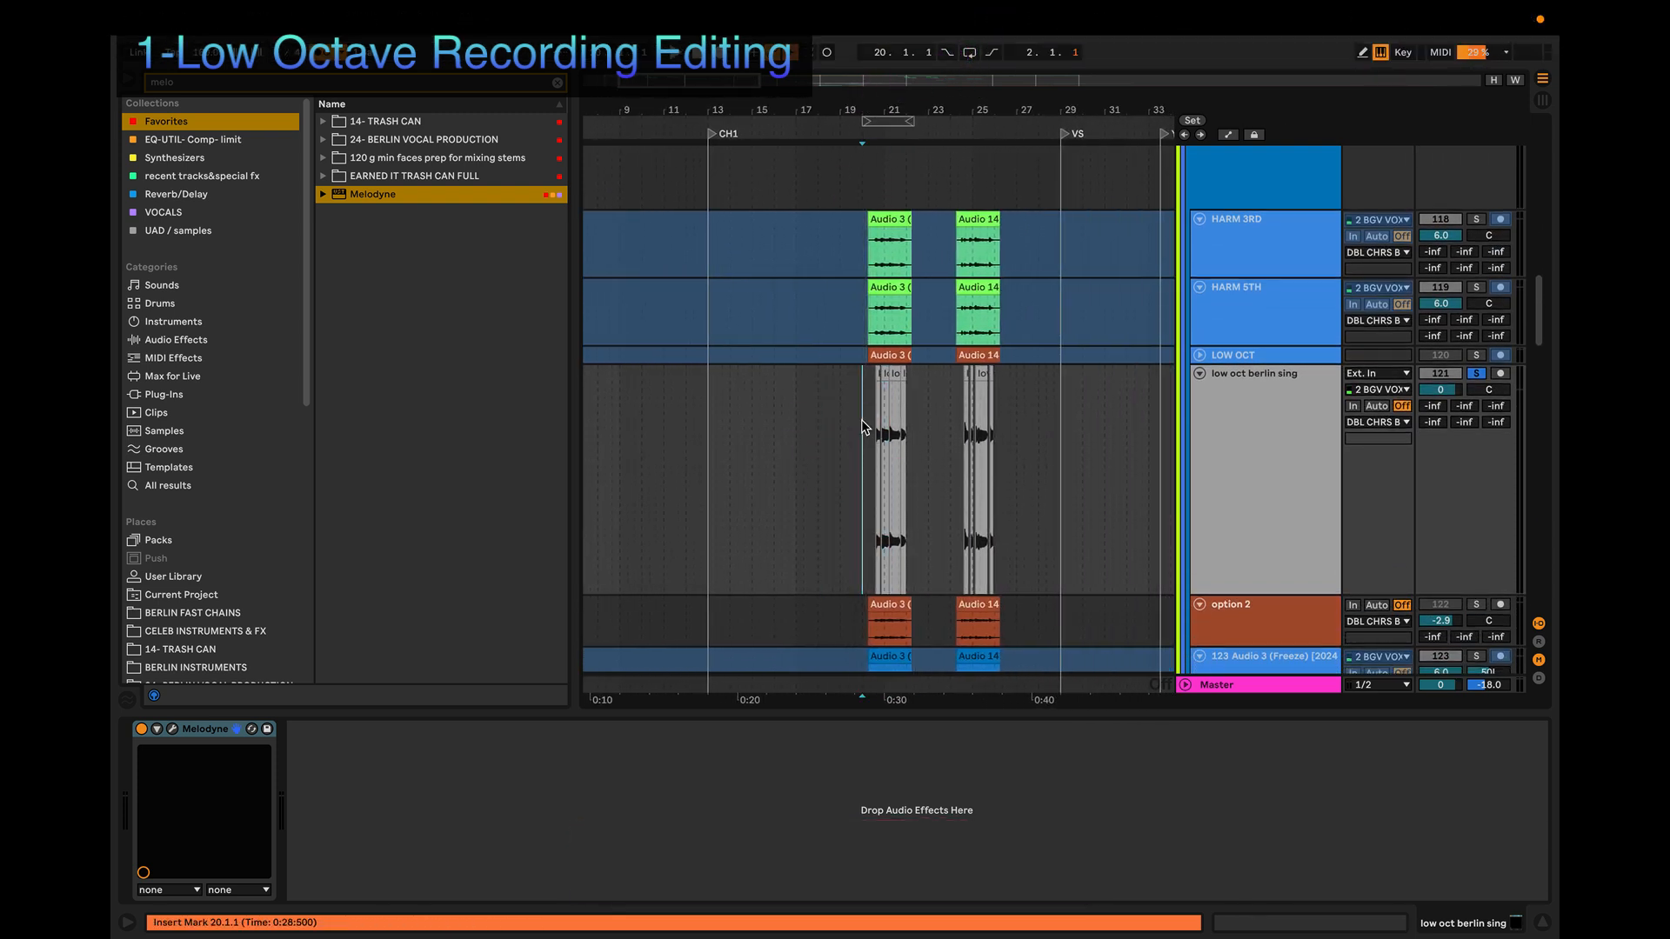
key("super+4")
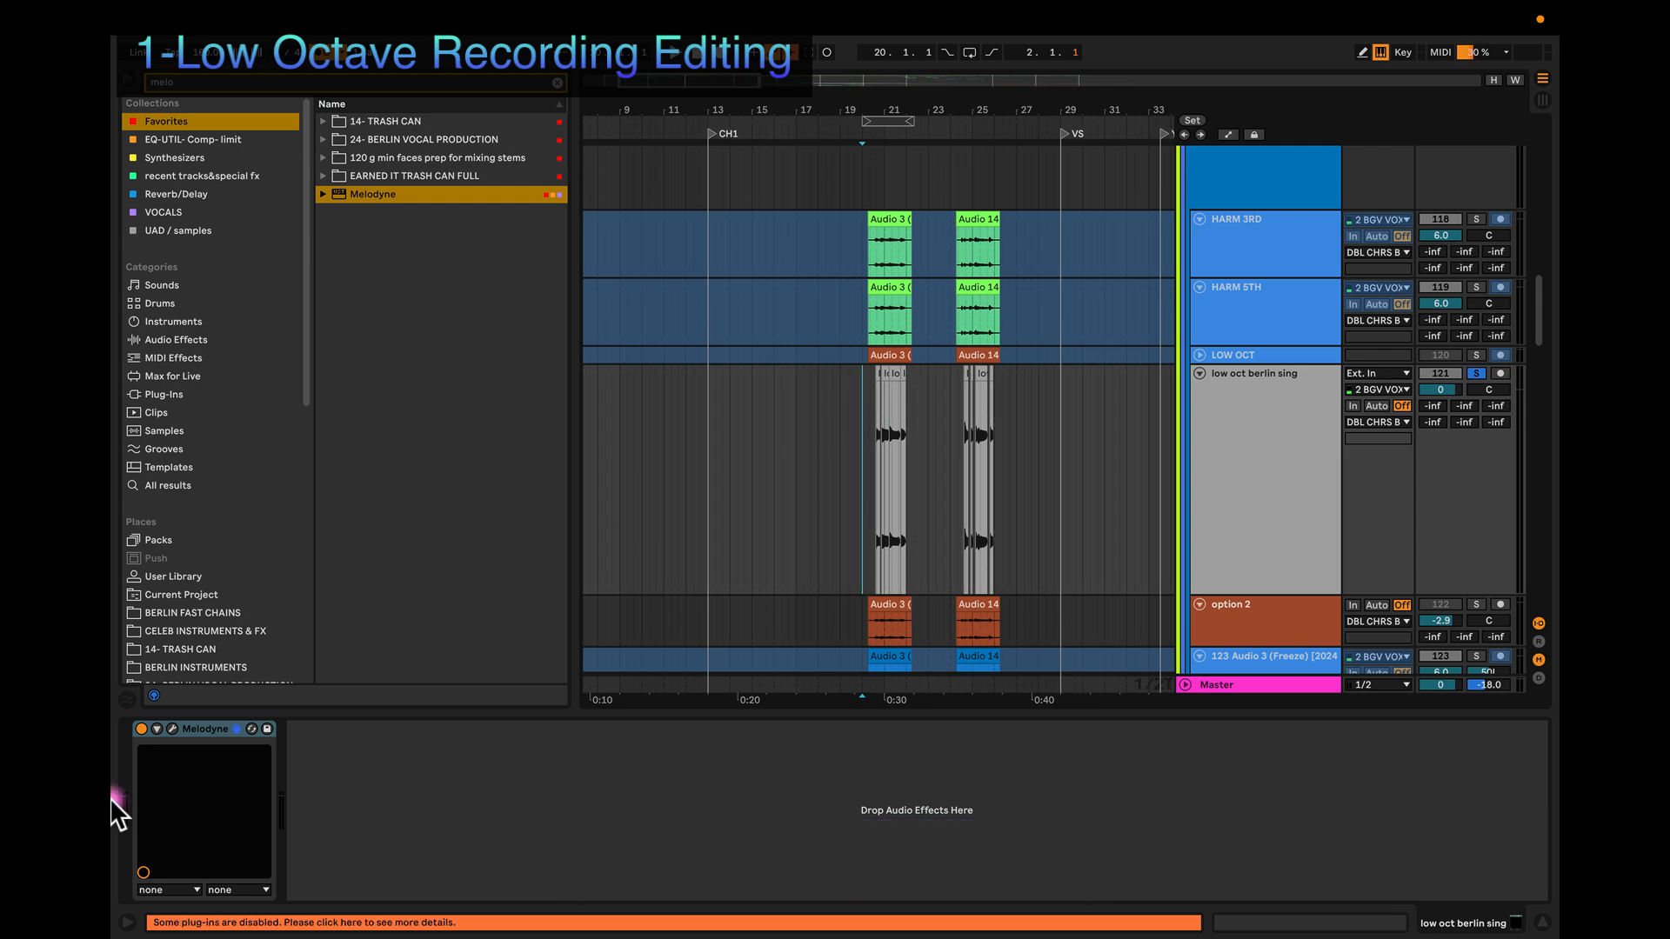
Step: Open Melodyne on the low oct berlin sing track and arm its transfer, with playback set to start at 20.1.1
left_click(174, 727)
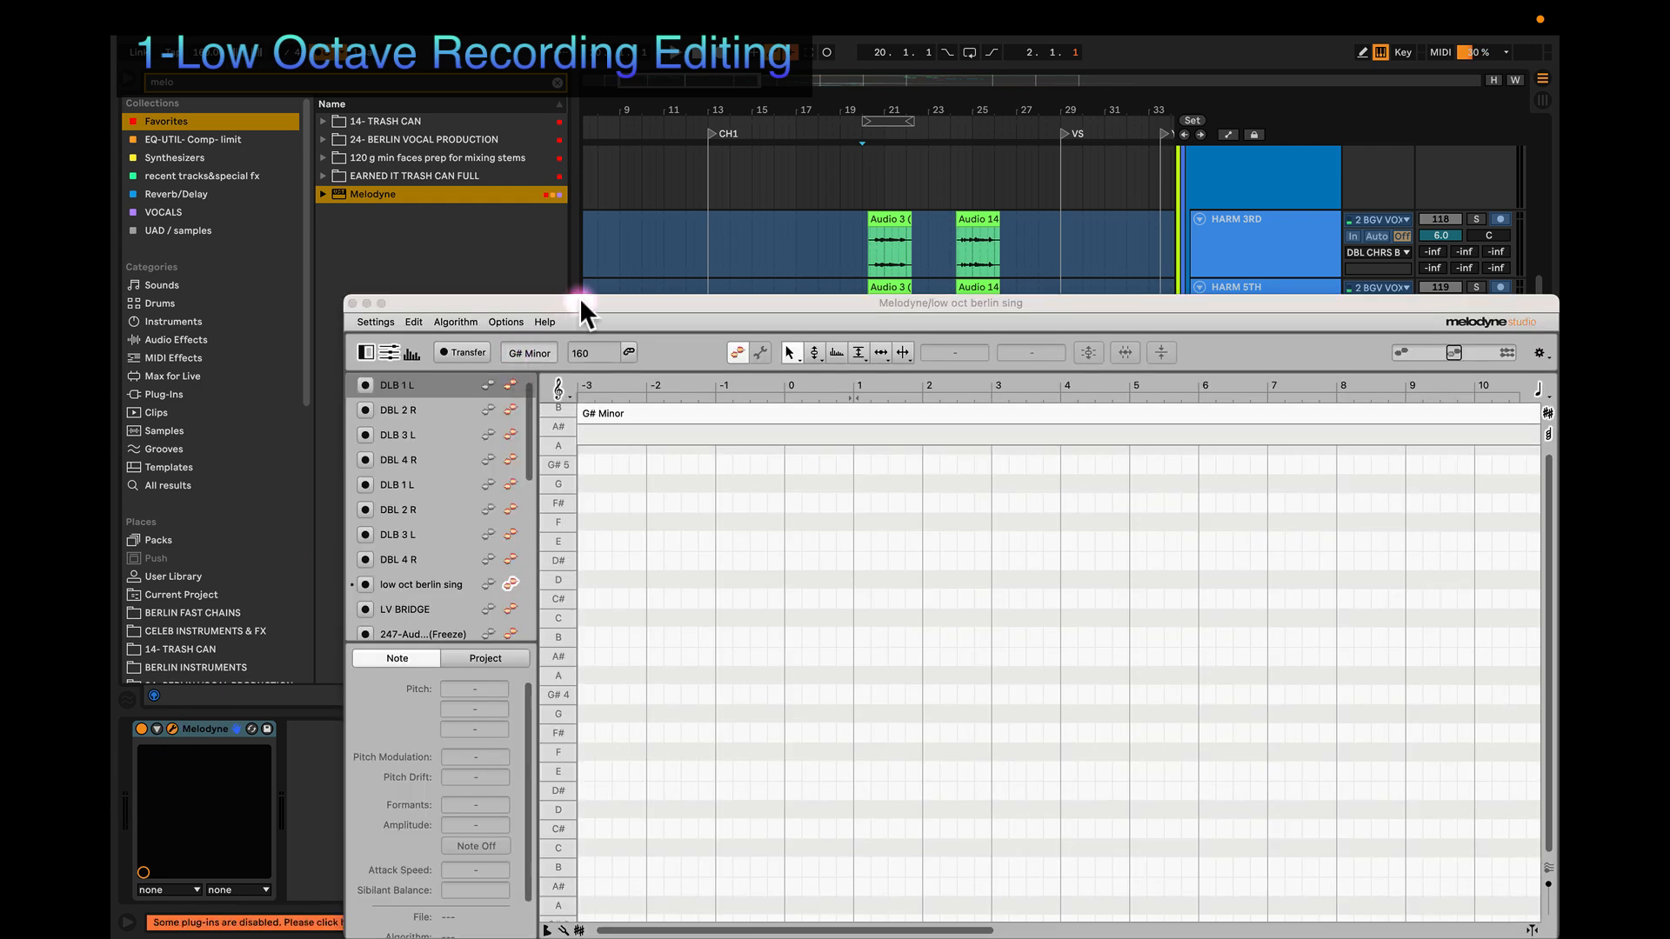
mouse_move(579, 297)
left_mouse_down()
mouse_move(598, 380)
mouse_move(553, 633)
left_mouse_up()
left_click(467, 430)
left_click(861, 383)
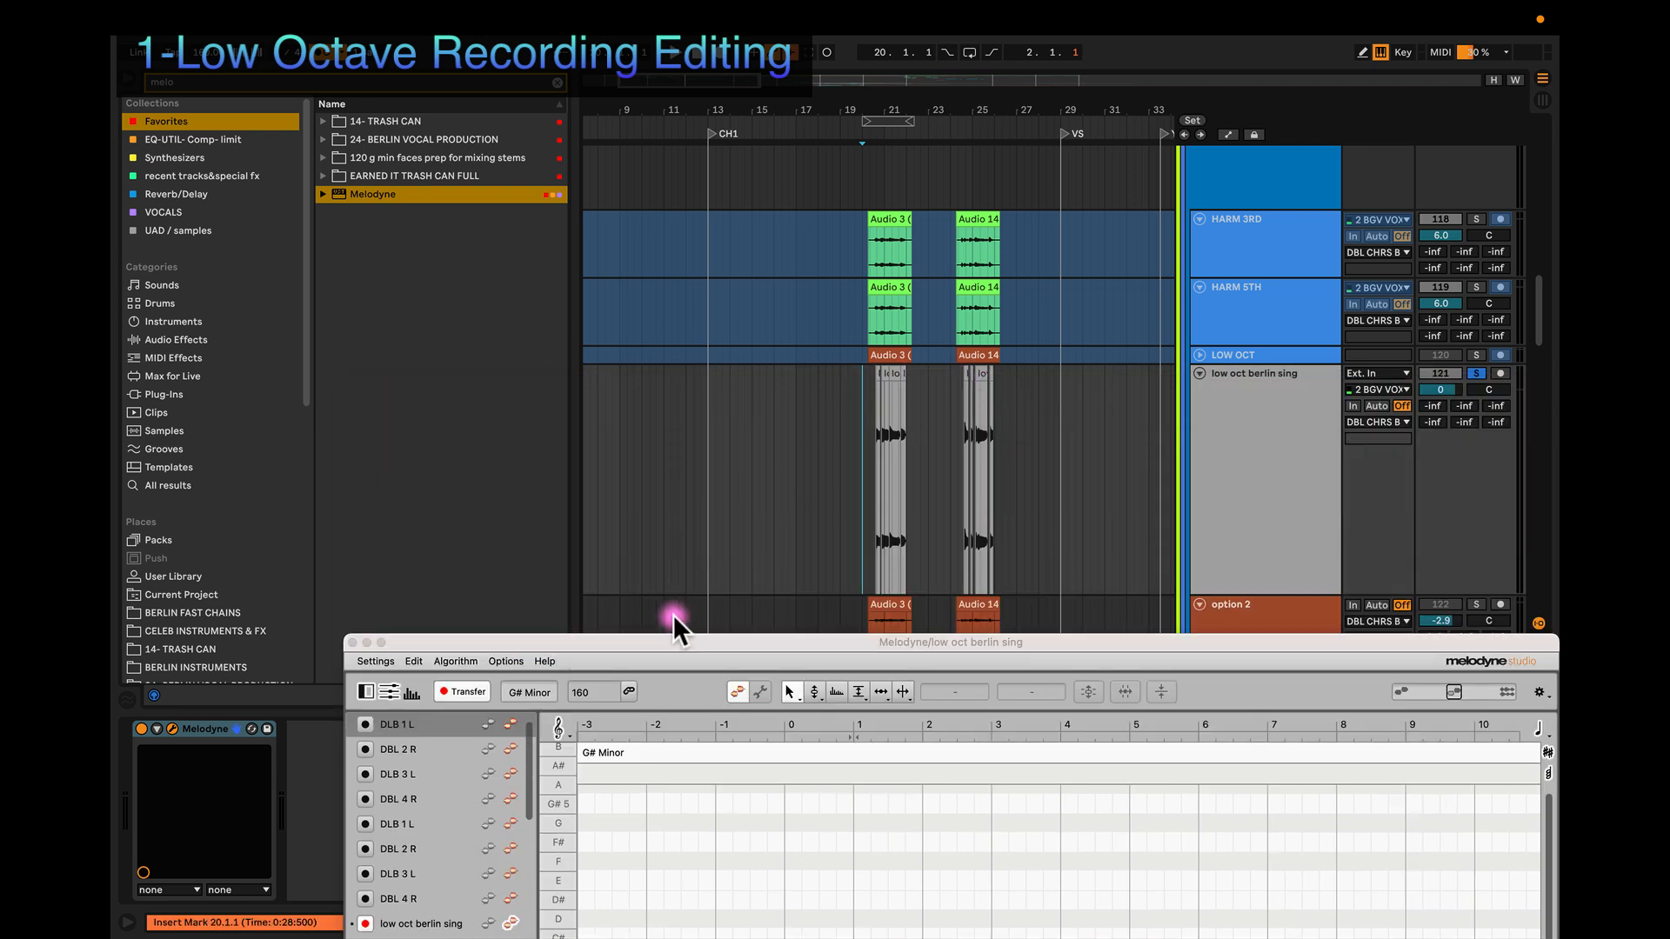
left_click_drag(654, 645, 601, 591)
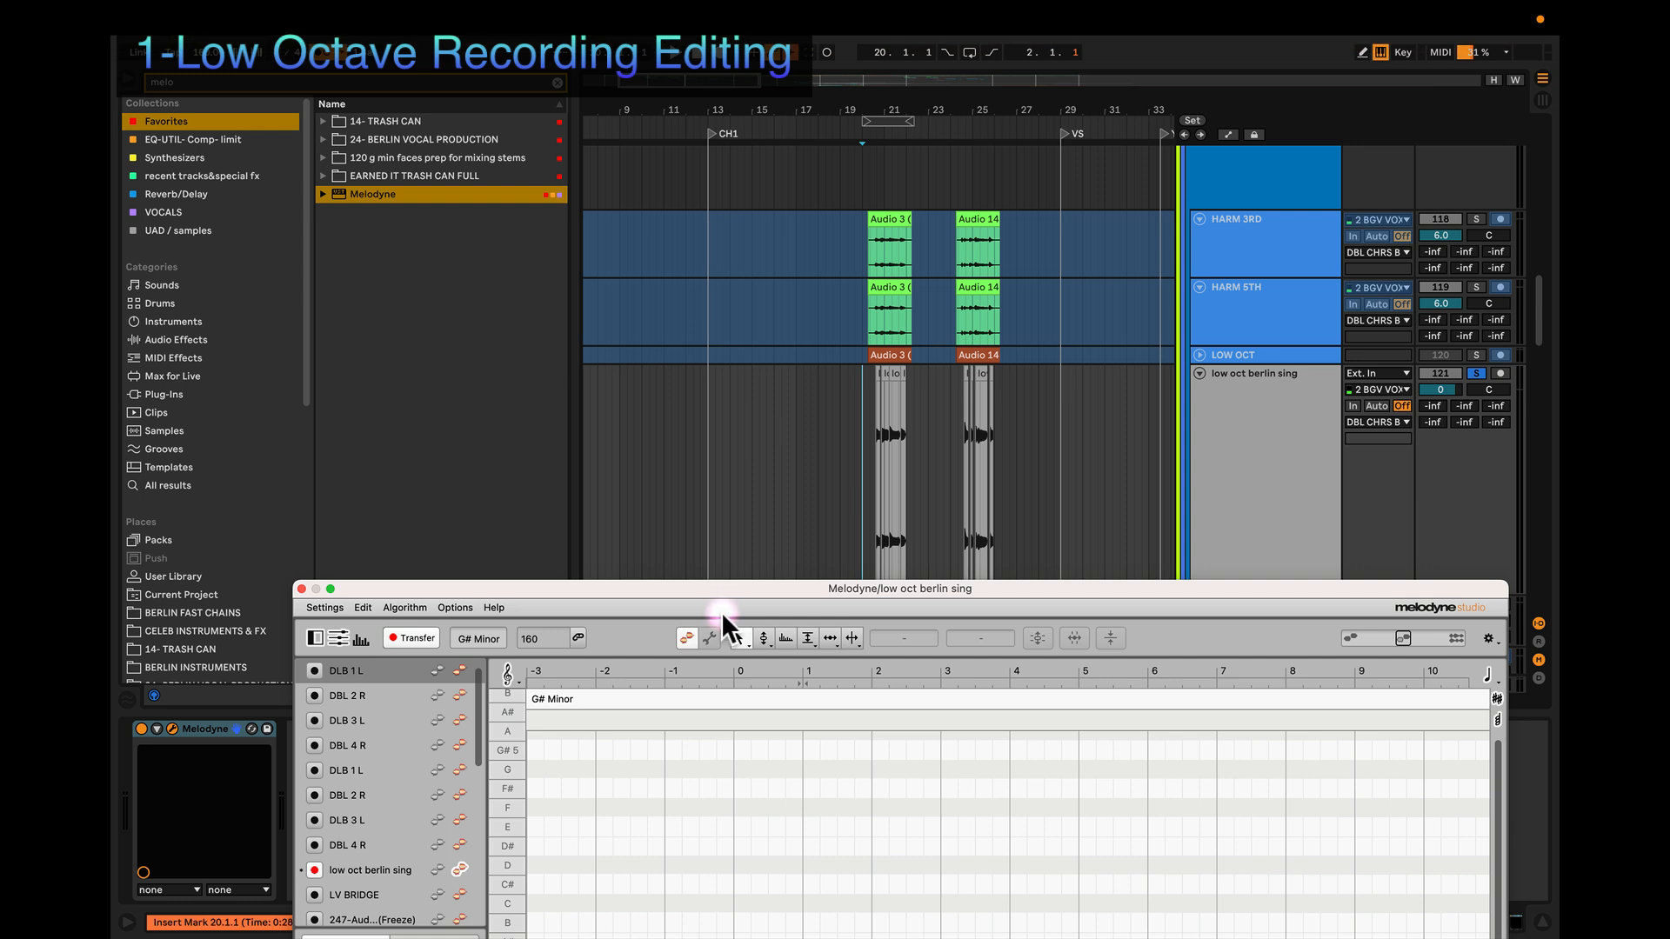
Step: Play through both low octave phrases to transfer them into Melodyne and position its window for editing
key("space")
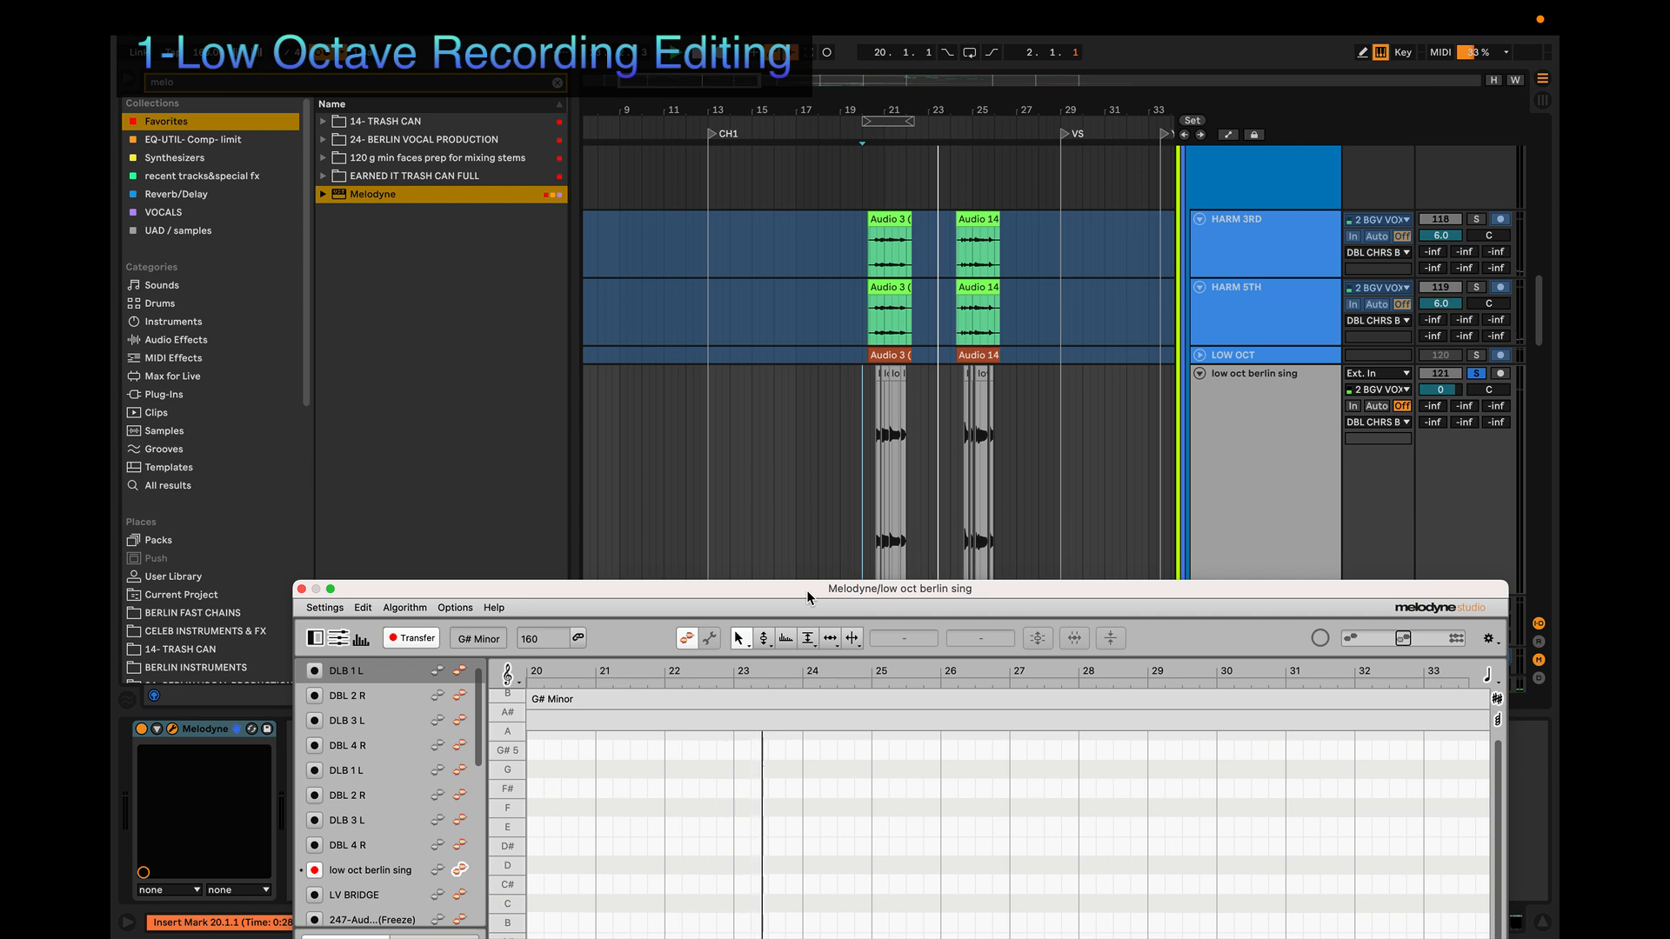
left_click_drag(807, 590, 744, 332)
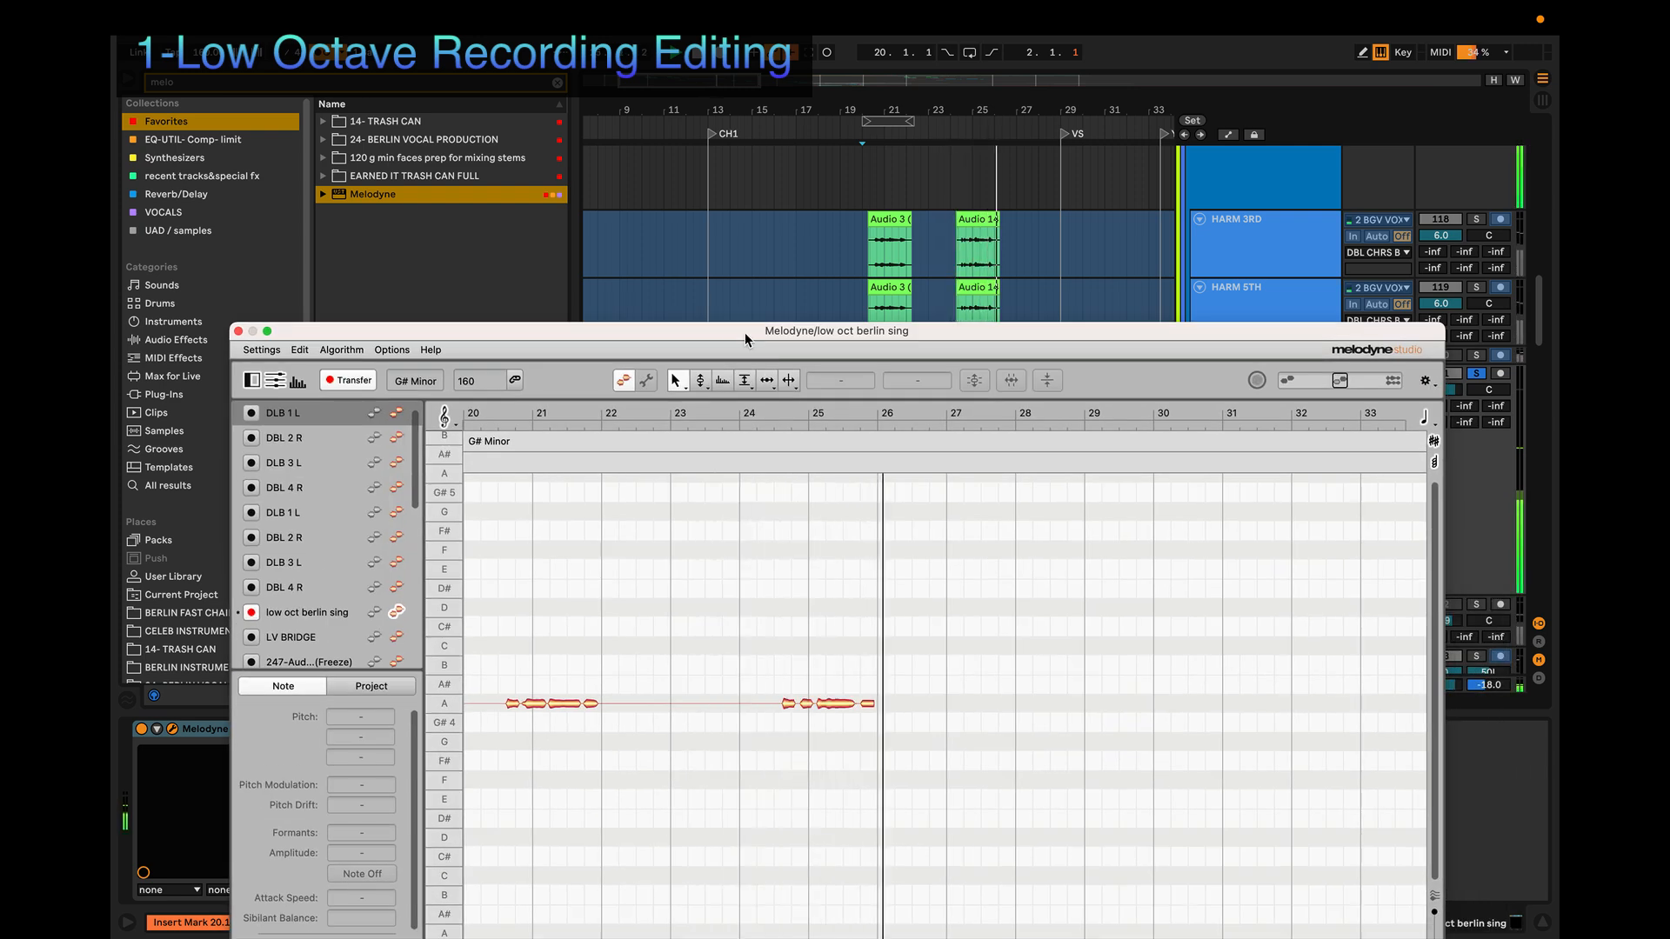
key("space")
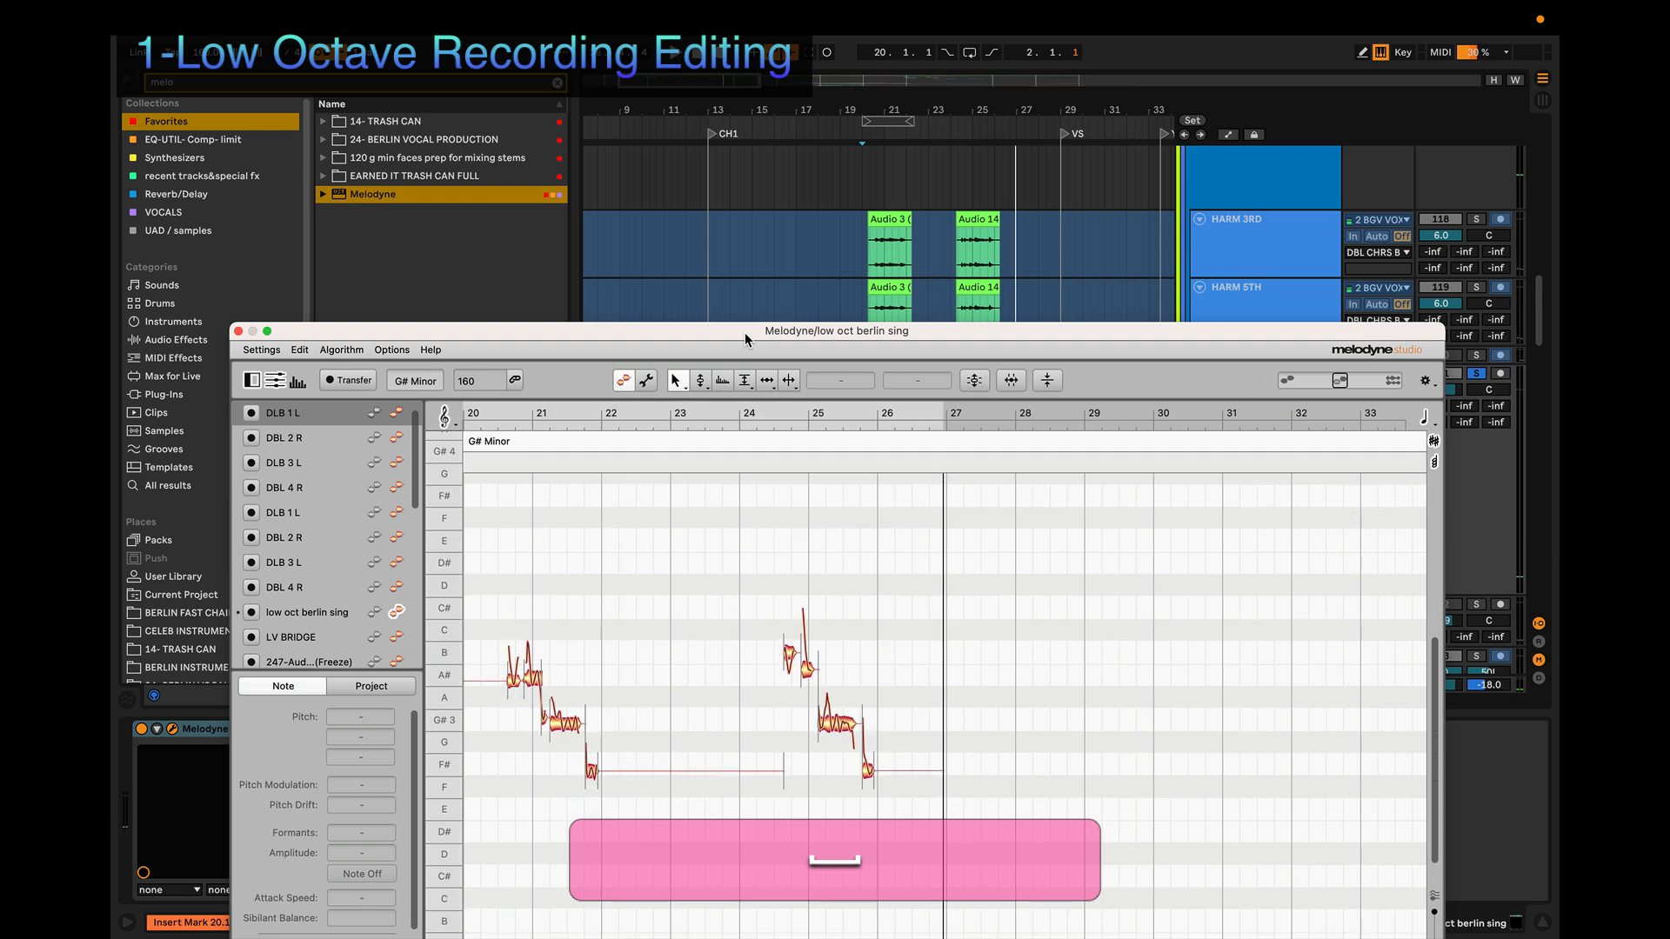
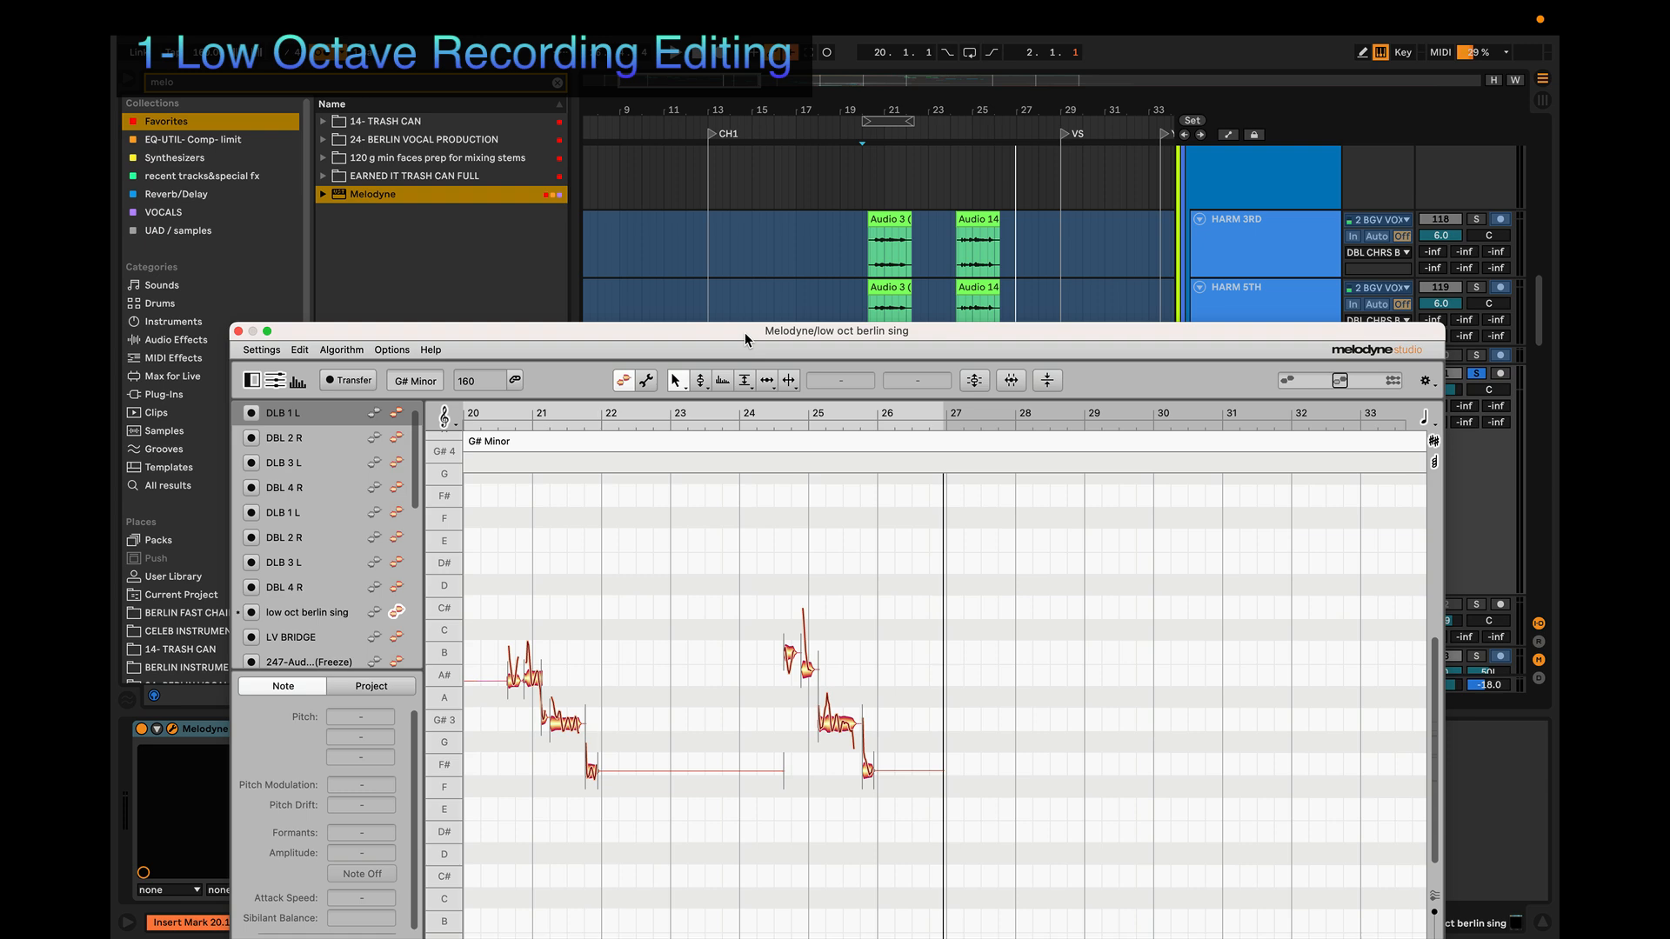
left_click_drag(739, 332, 851, 266)
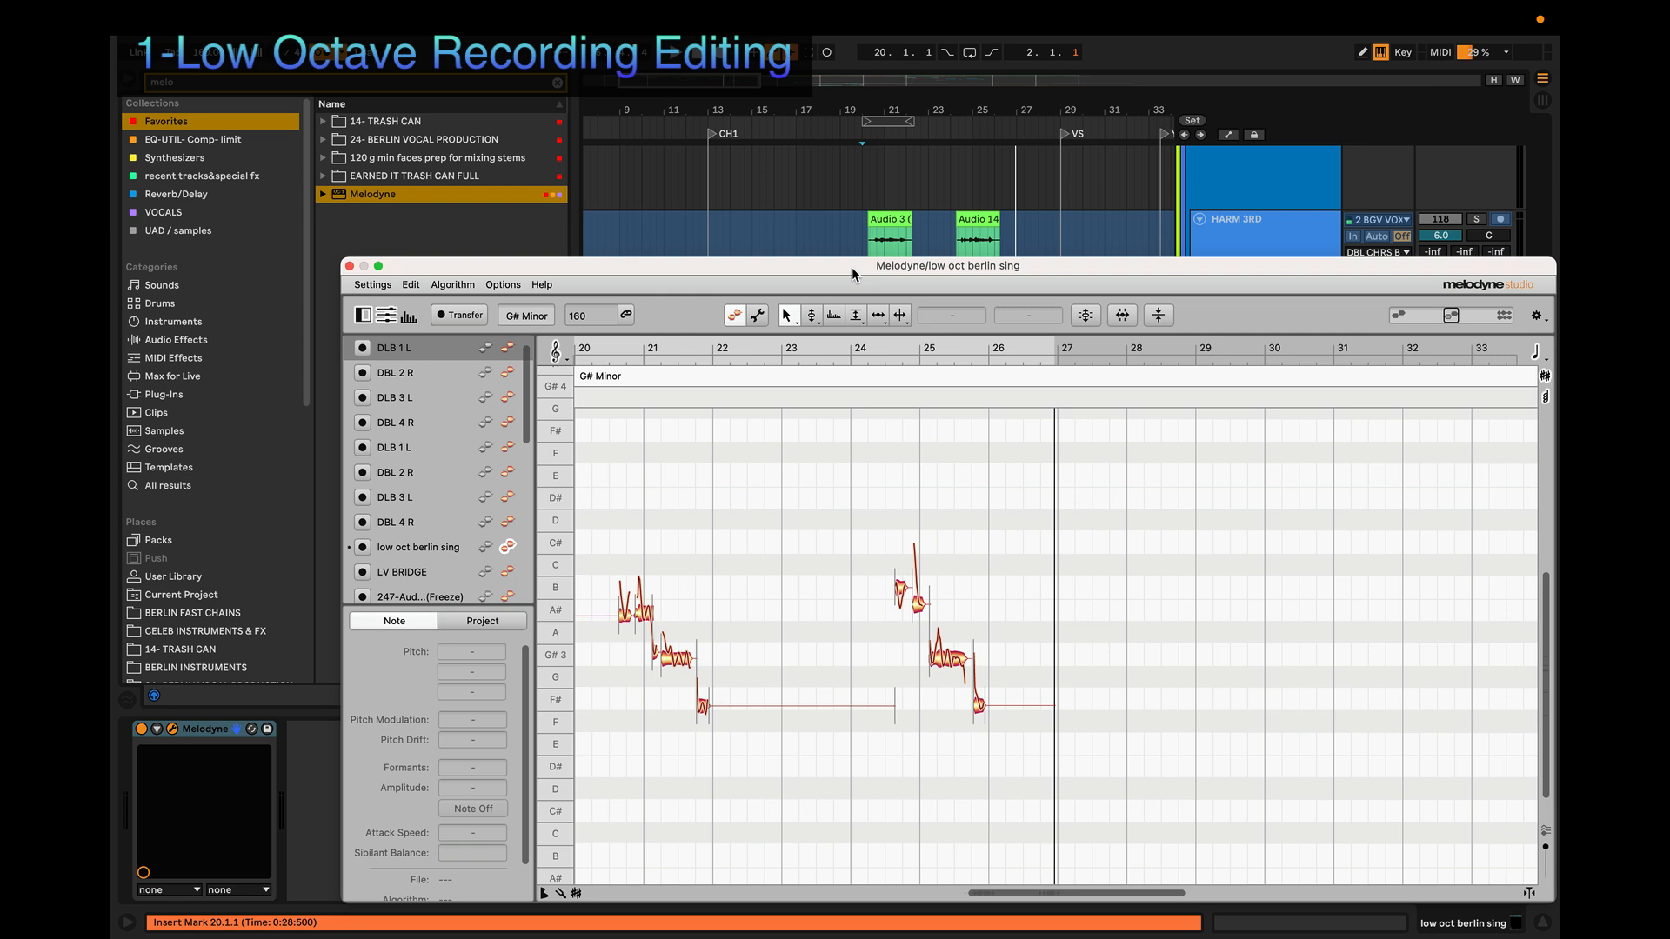
Step: Uncover the arrangement and examine the gaps and clip edges between the first phrase's clips on the low oct berlin sing track
left_click_drag(853, 268, 899, 566)
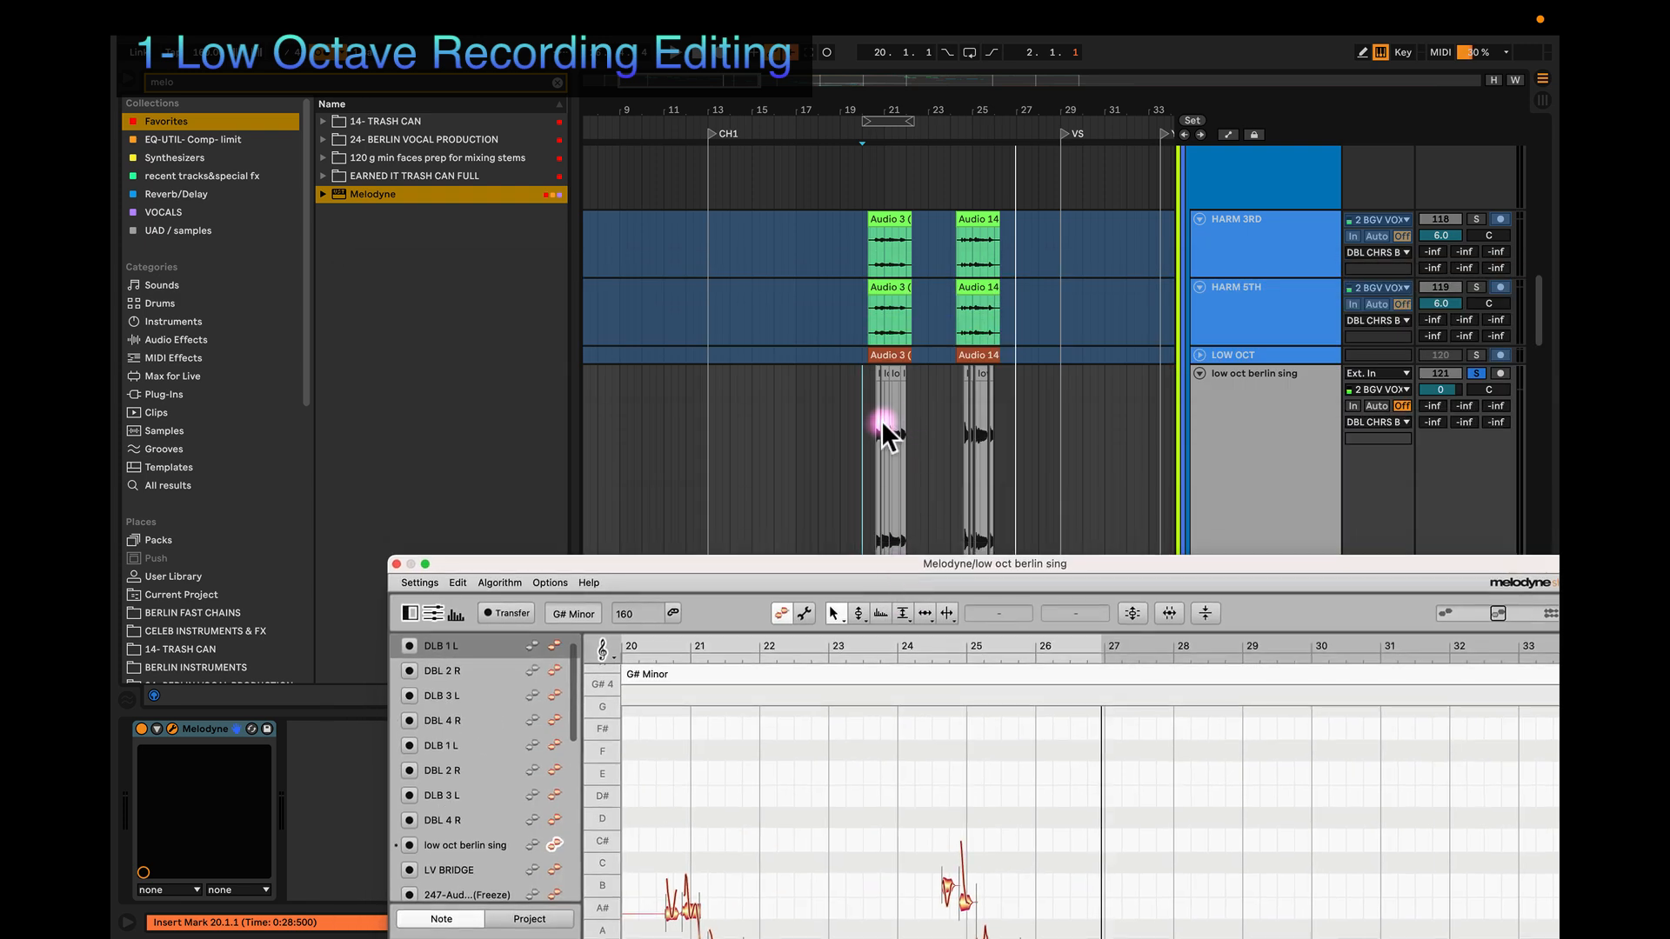
scroll(883, 428, "up", 5, "super")
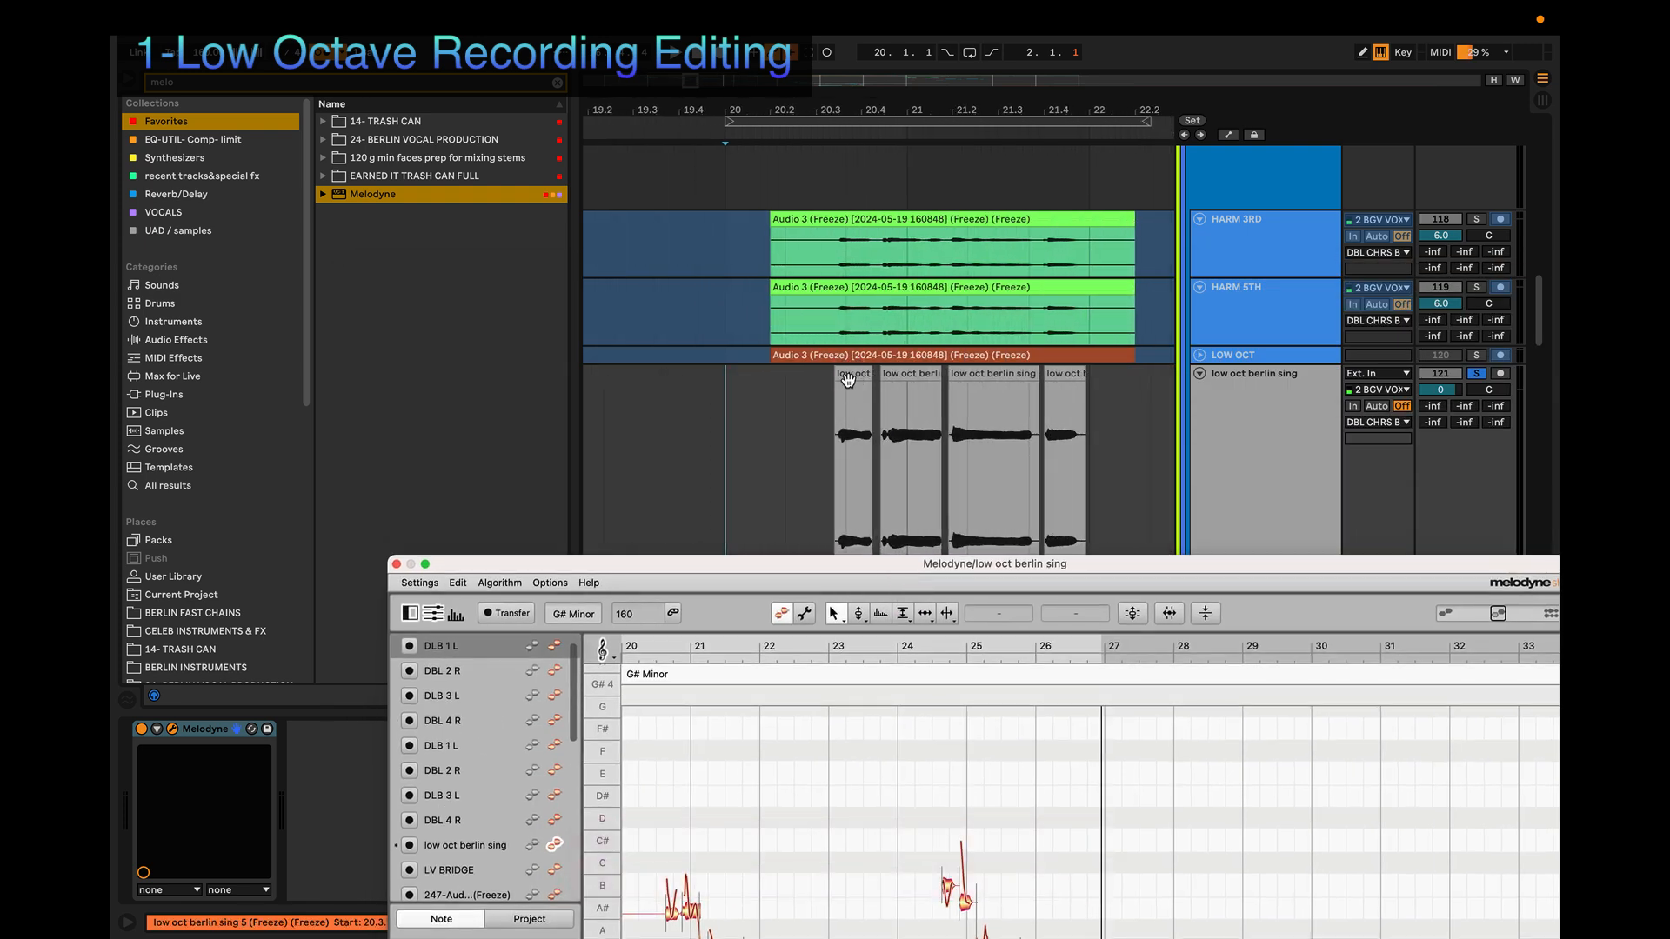
scroll(847, 378, "up", 5, "super")
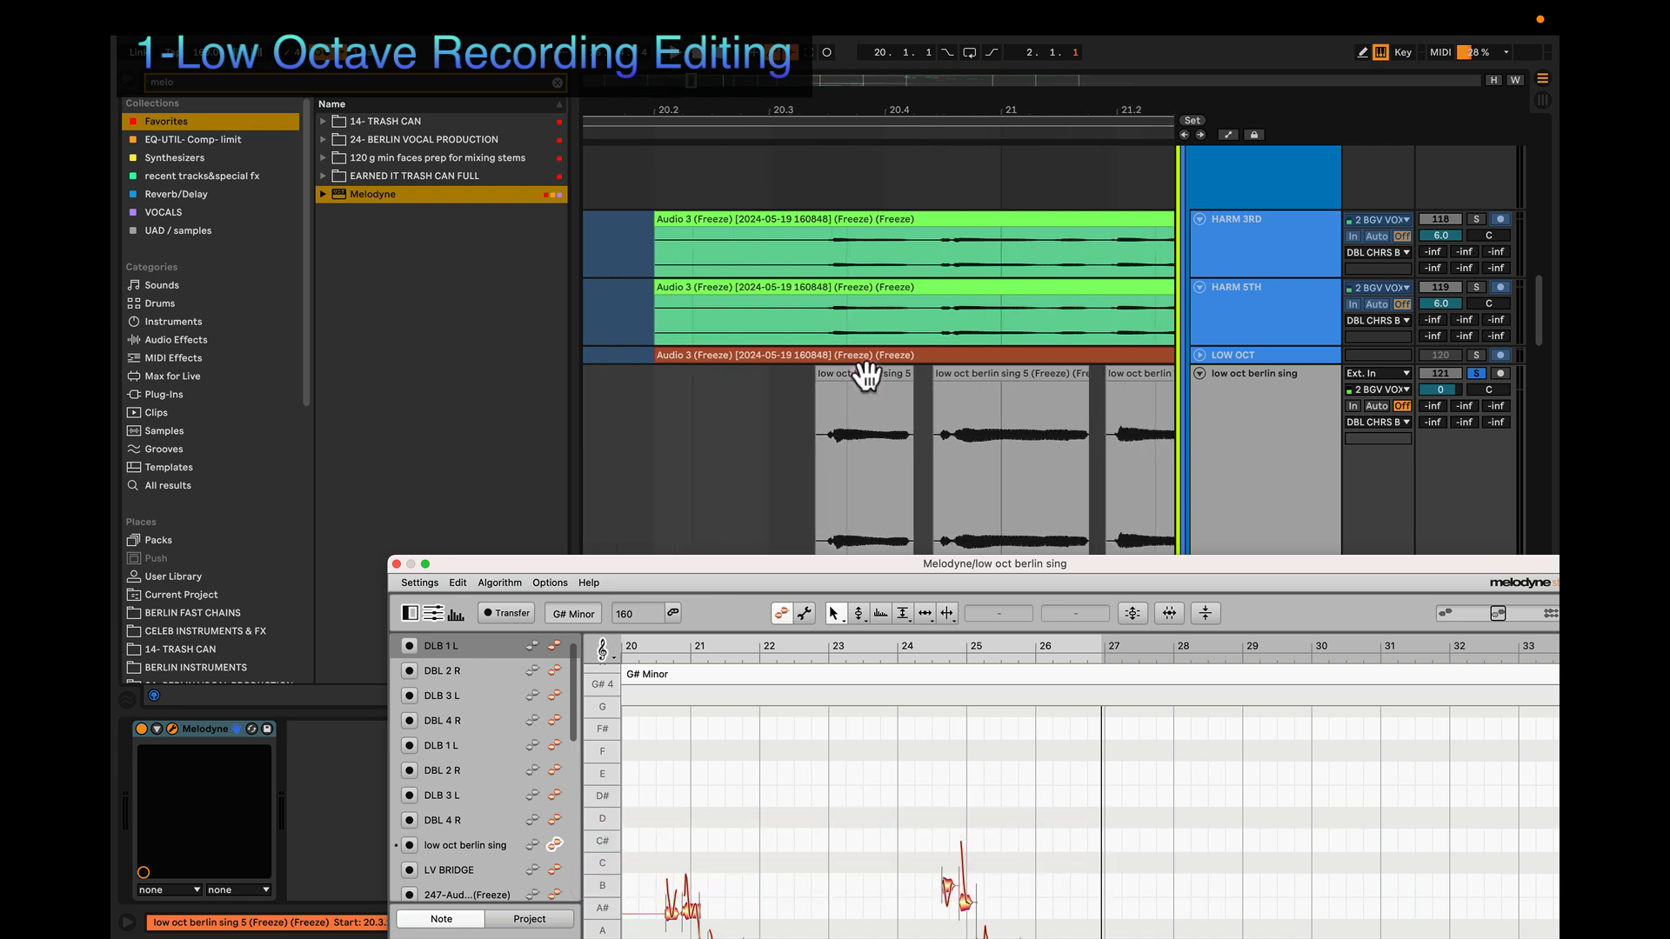
scroll(883, 374, "up", 4, "super")
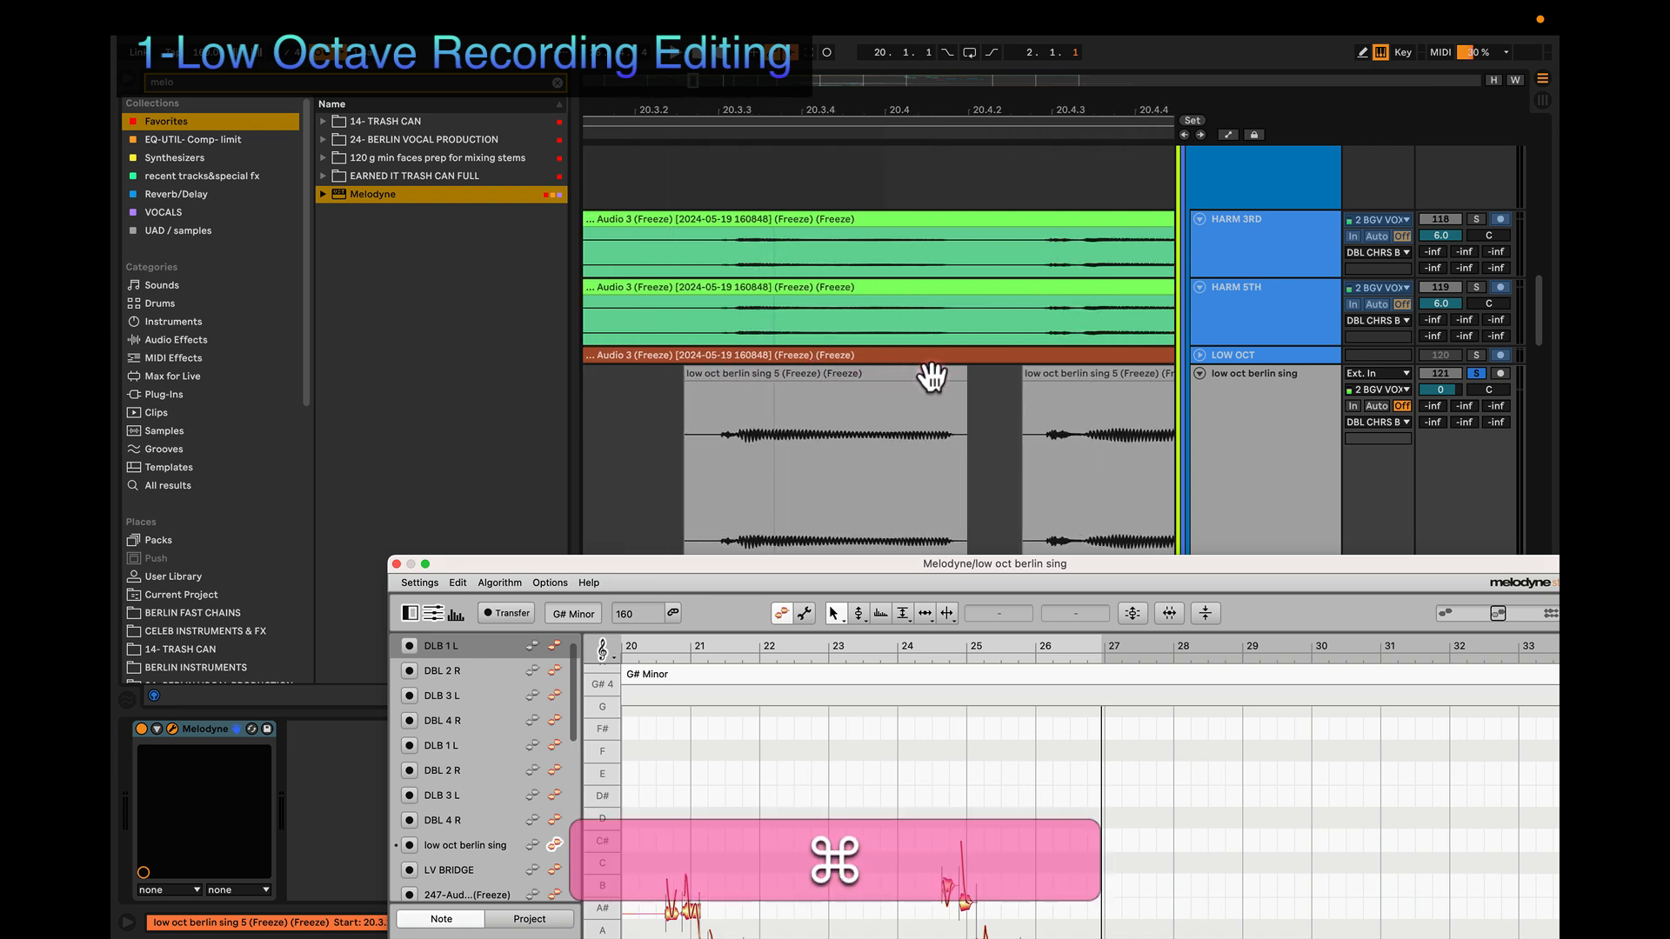
scroll(930, 376, "left", 4)
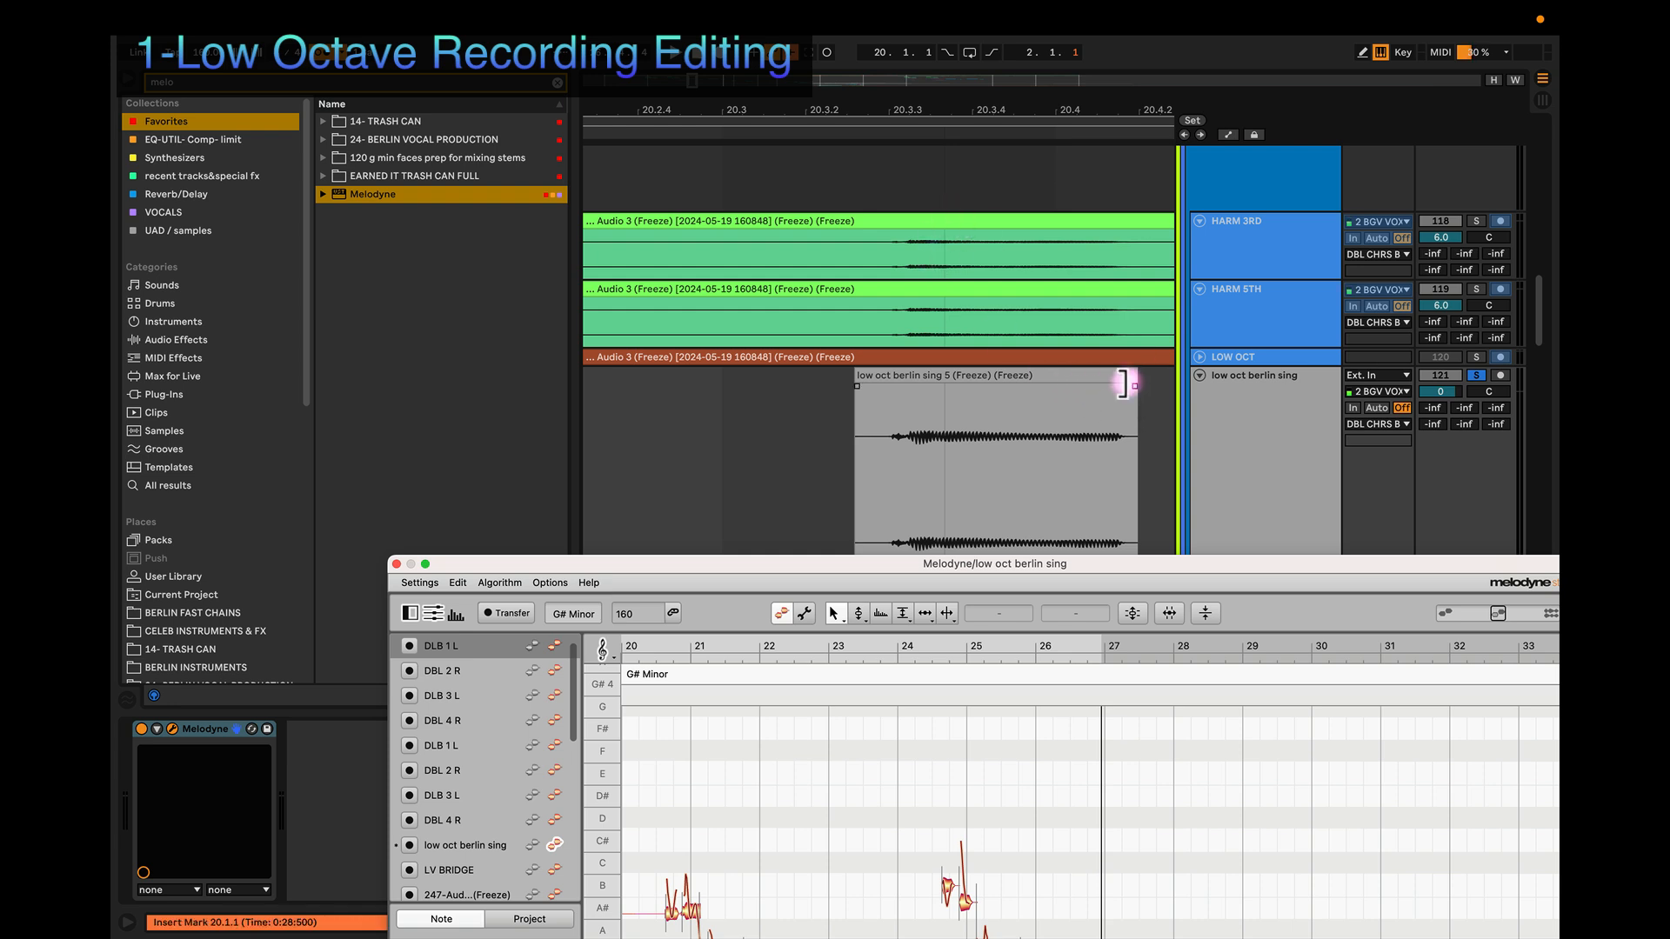
scroll(1080, 383, "up", 3, "super")
scroll(1082, 382, "right", 3)
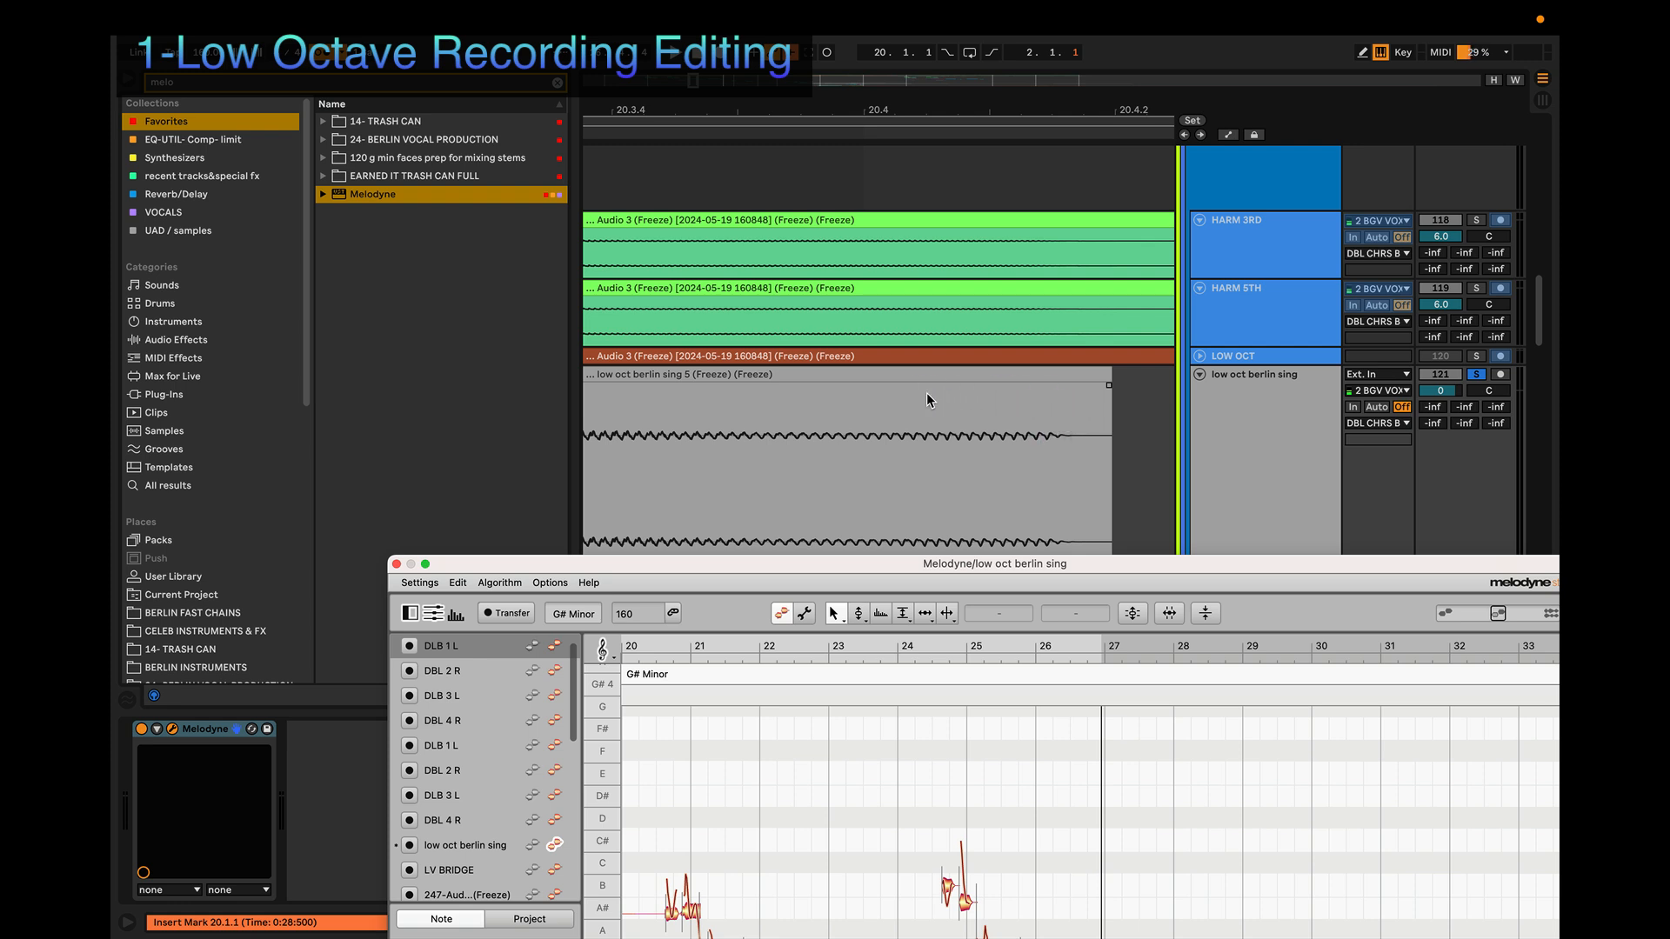
scroll(927, 393, "up", 3, "super")
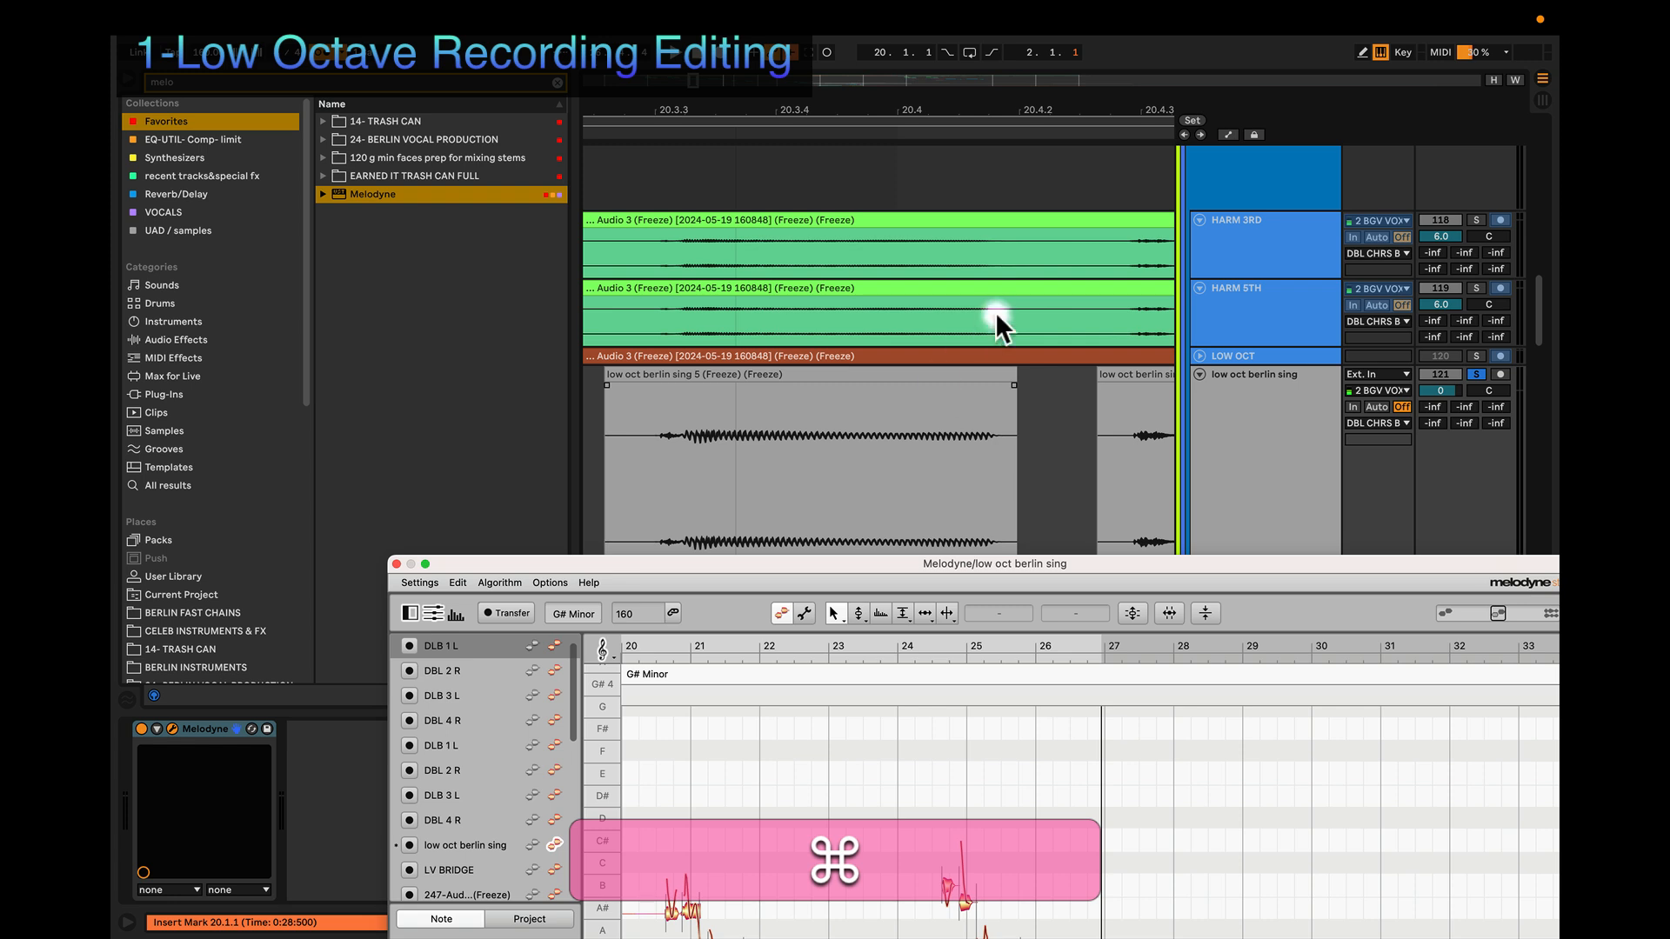
scroll(1008, 327, "up", 1, "super")
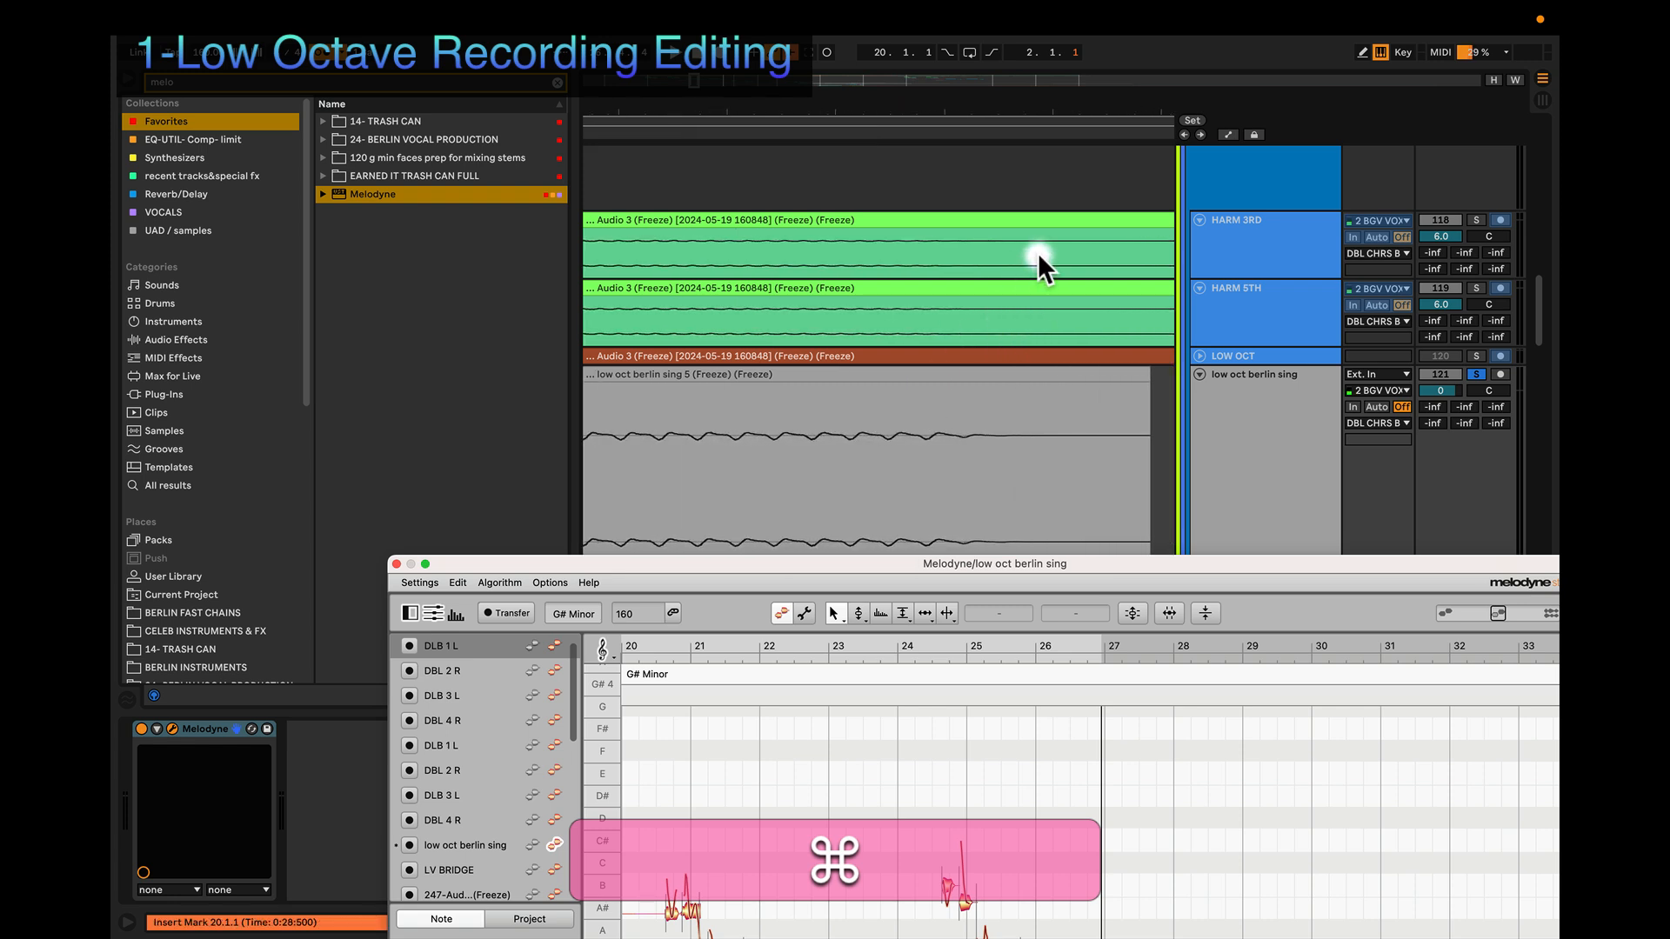
scroll(1035, 369, "up", 5, "super")
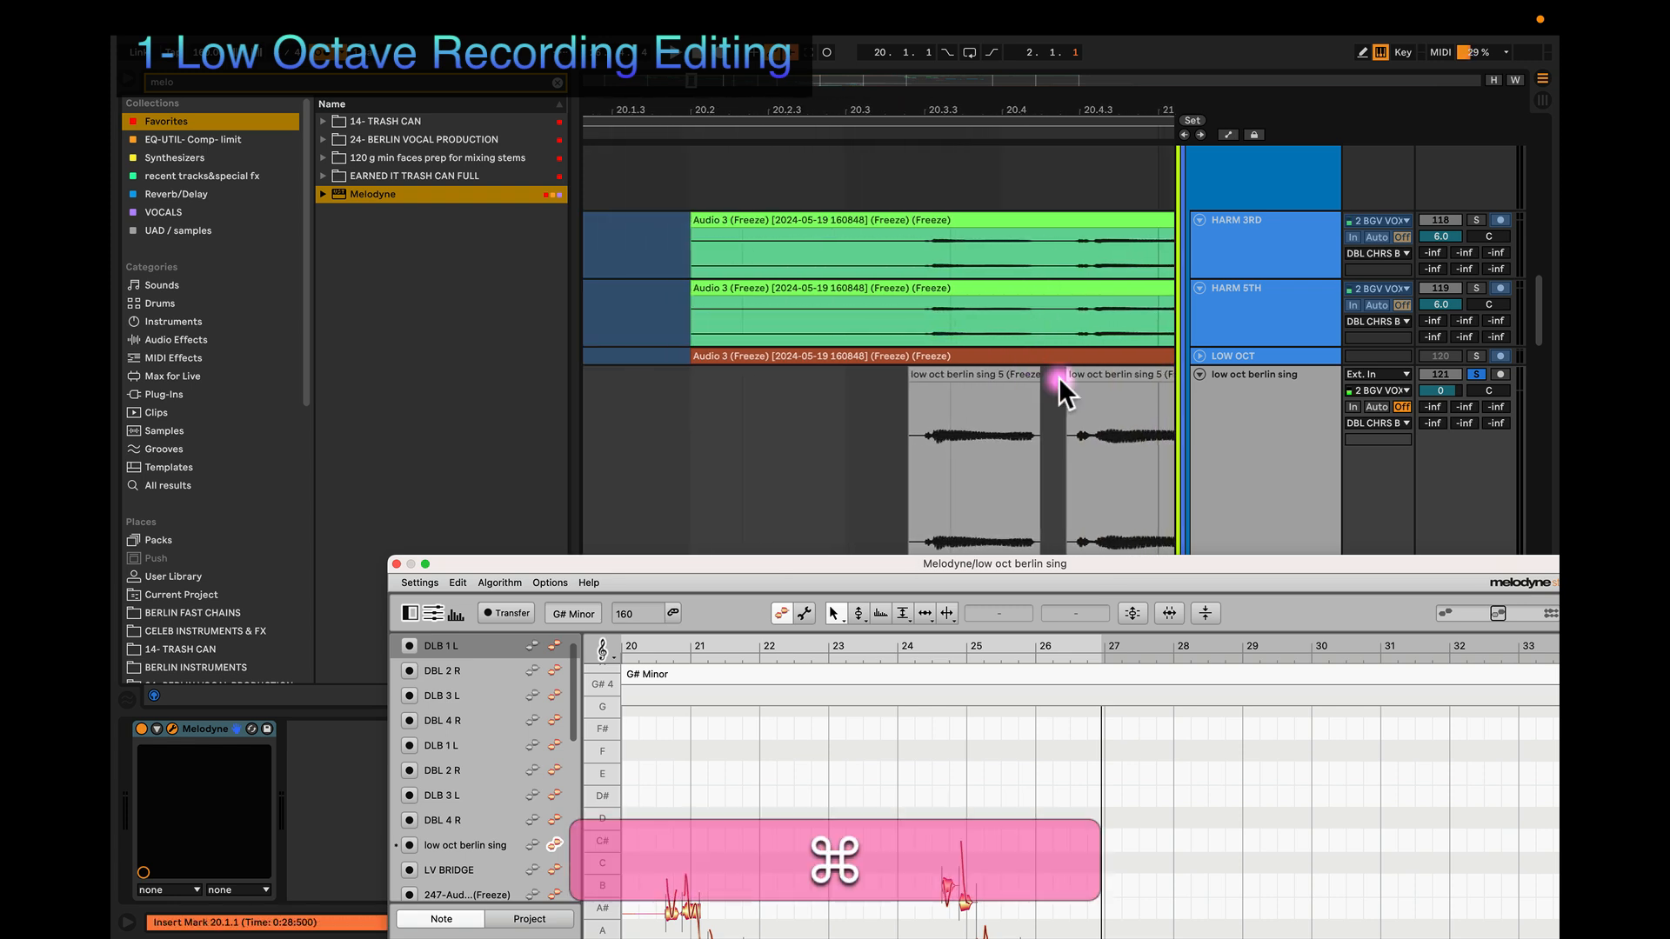
scroll(1058, 377, "right", 5)
scroll(1020, 384, "up", 1)
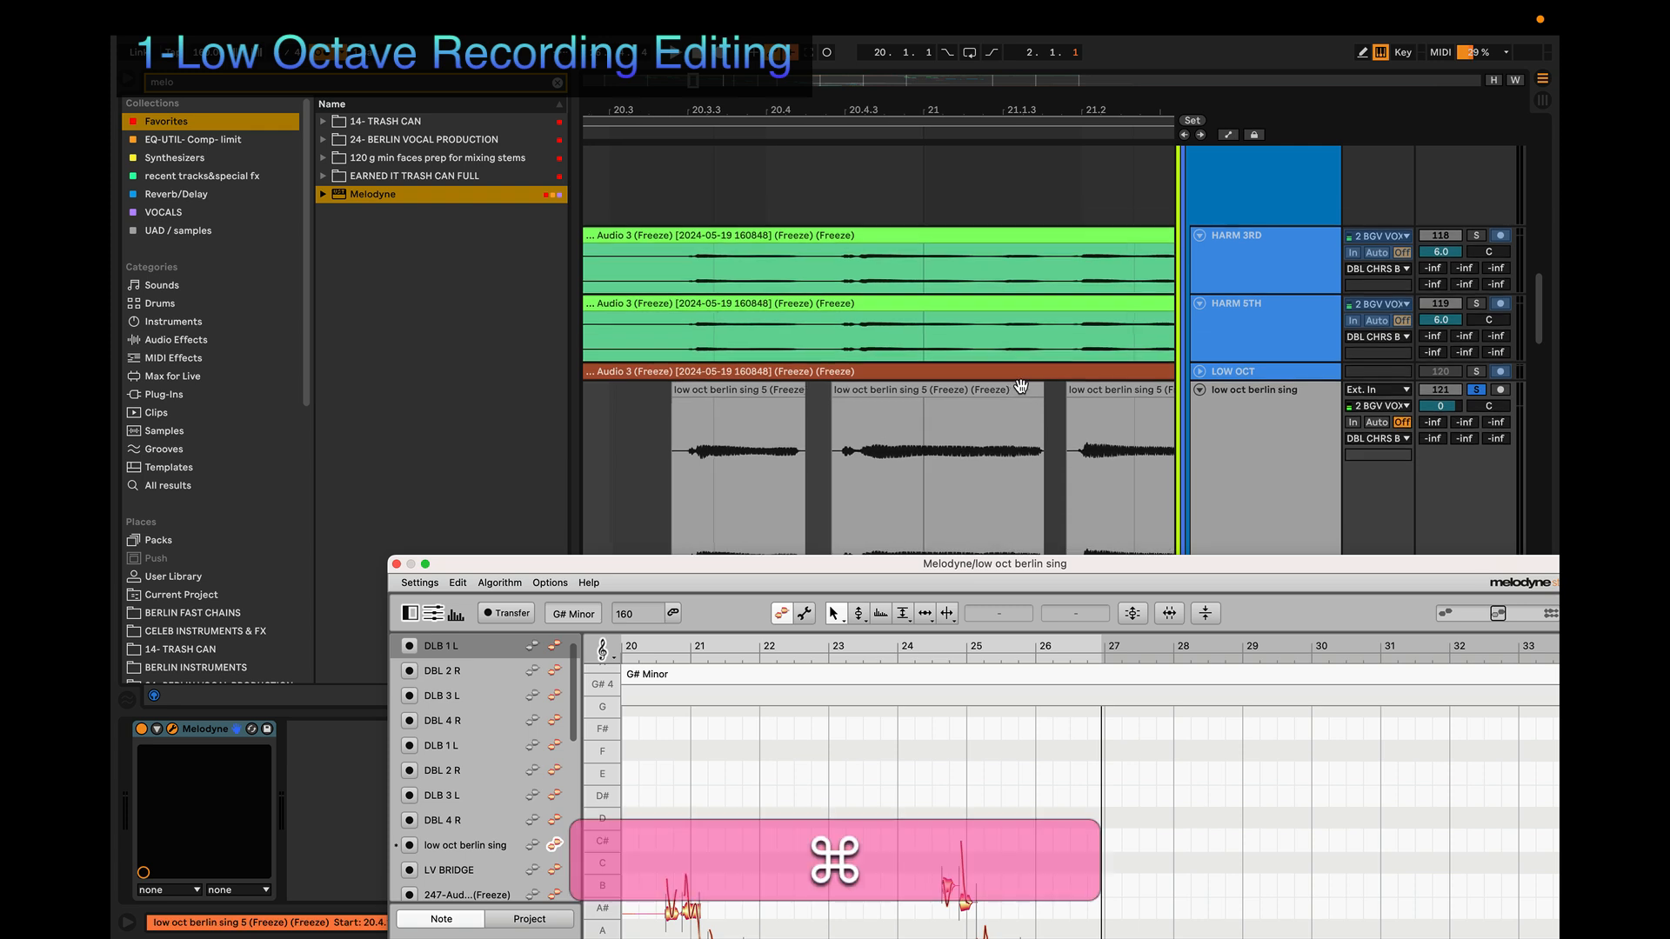
scroll(1020, 383, "up", 6, "super")
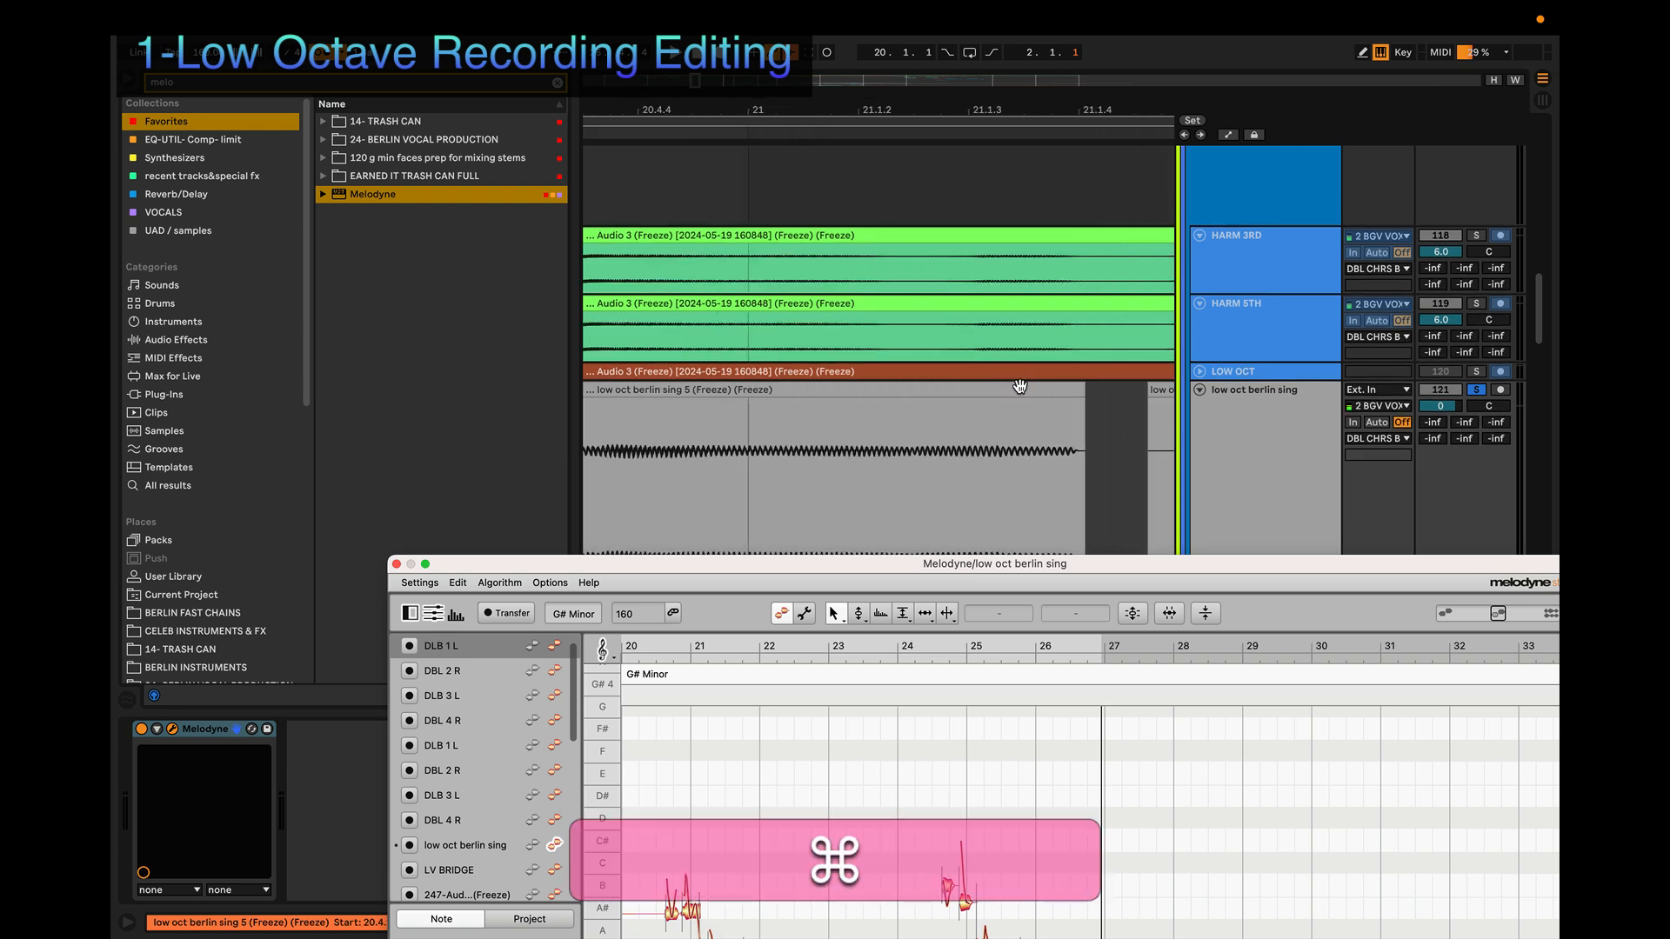
scroll(1020, 386, "down", 7, "super")
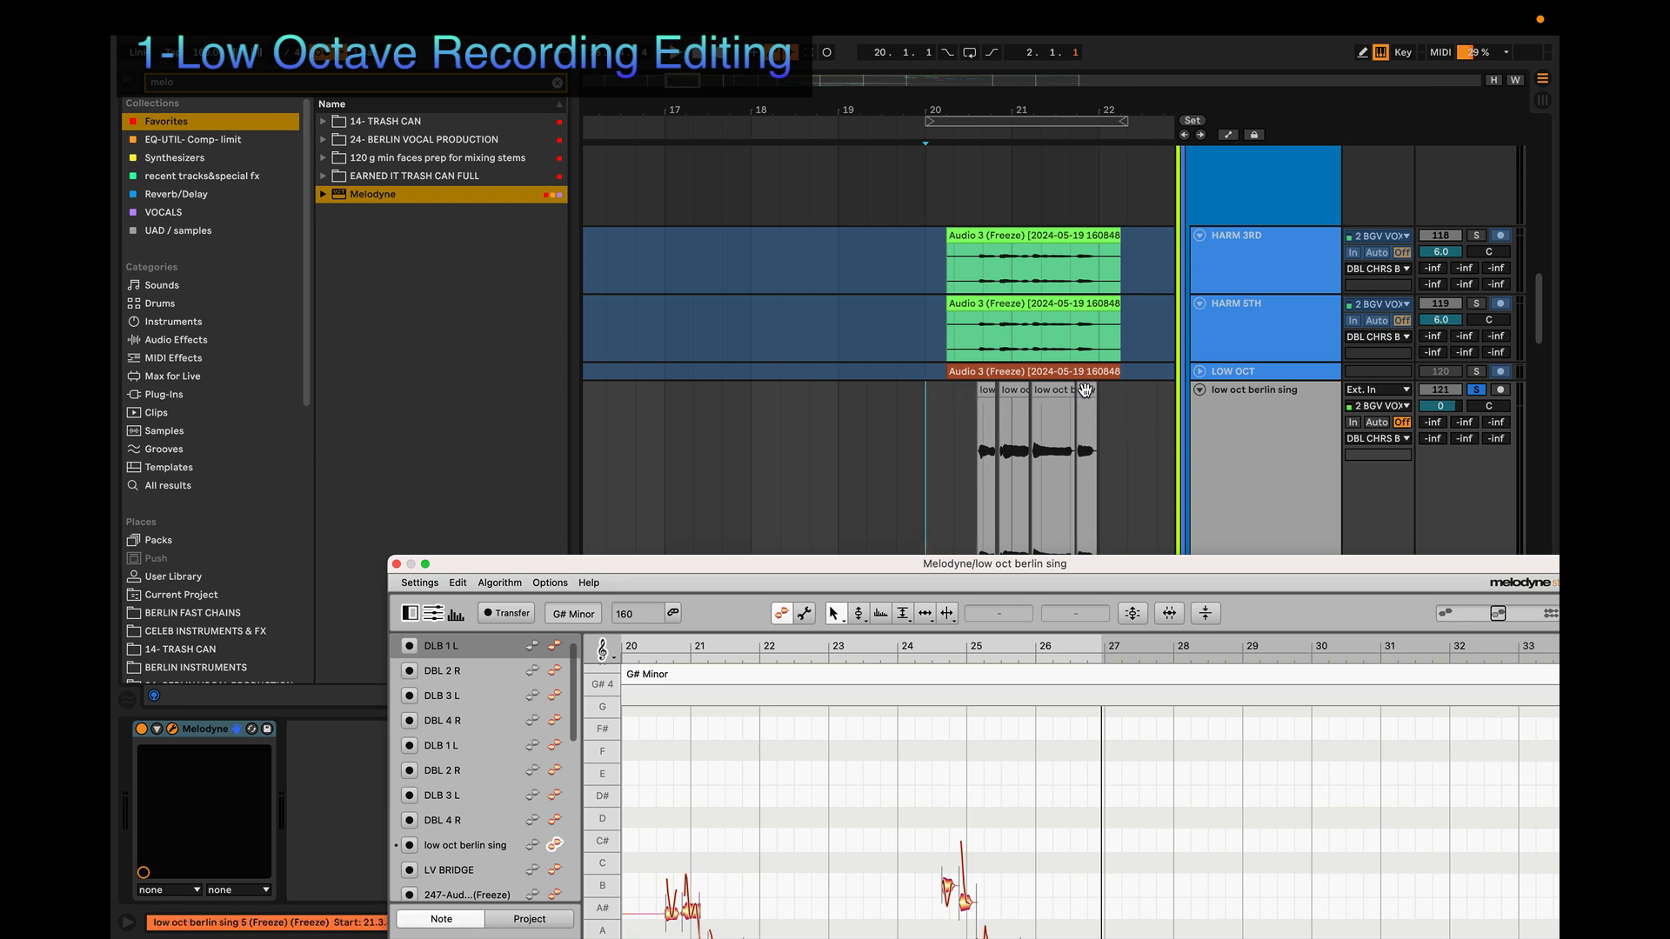
Step: Bring the Melodyne window back into view and examine the first phrase's notes and pitch curves up close
left_click_drag(1045, 566, 911, 265)
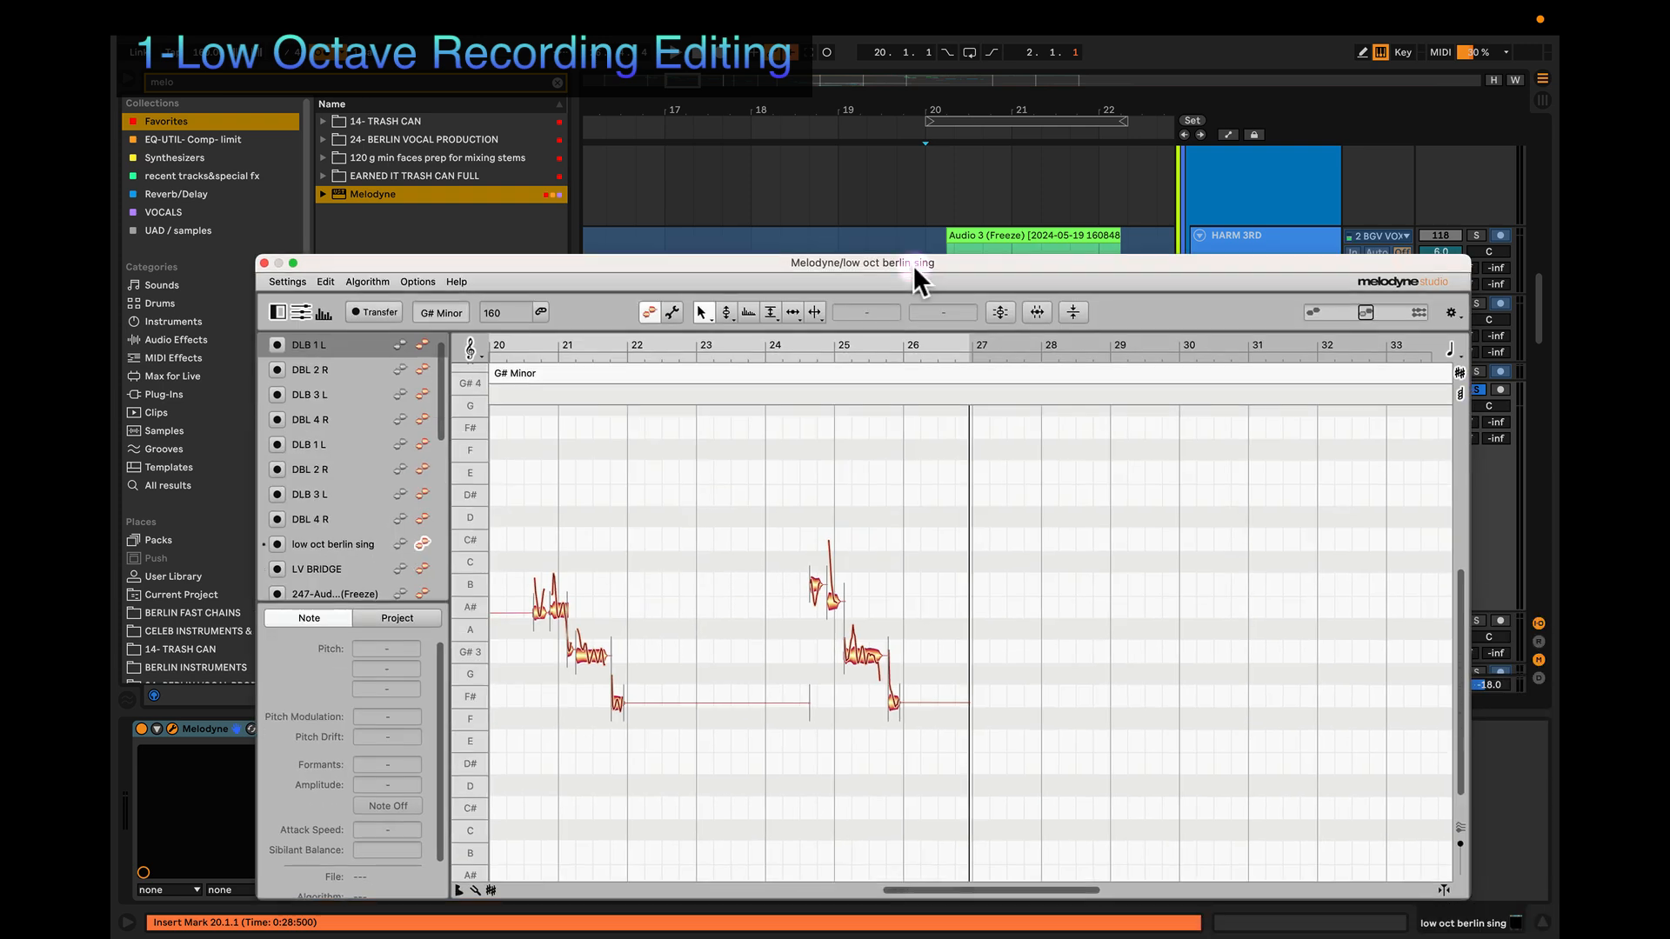
key("z")
left_click_drag(729, 546, 904, 600)
scroll(904, 600, "left", 5)
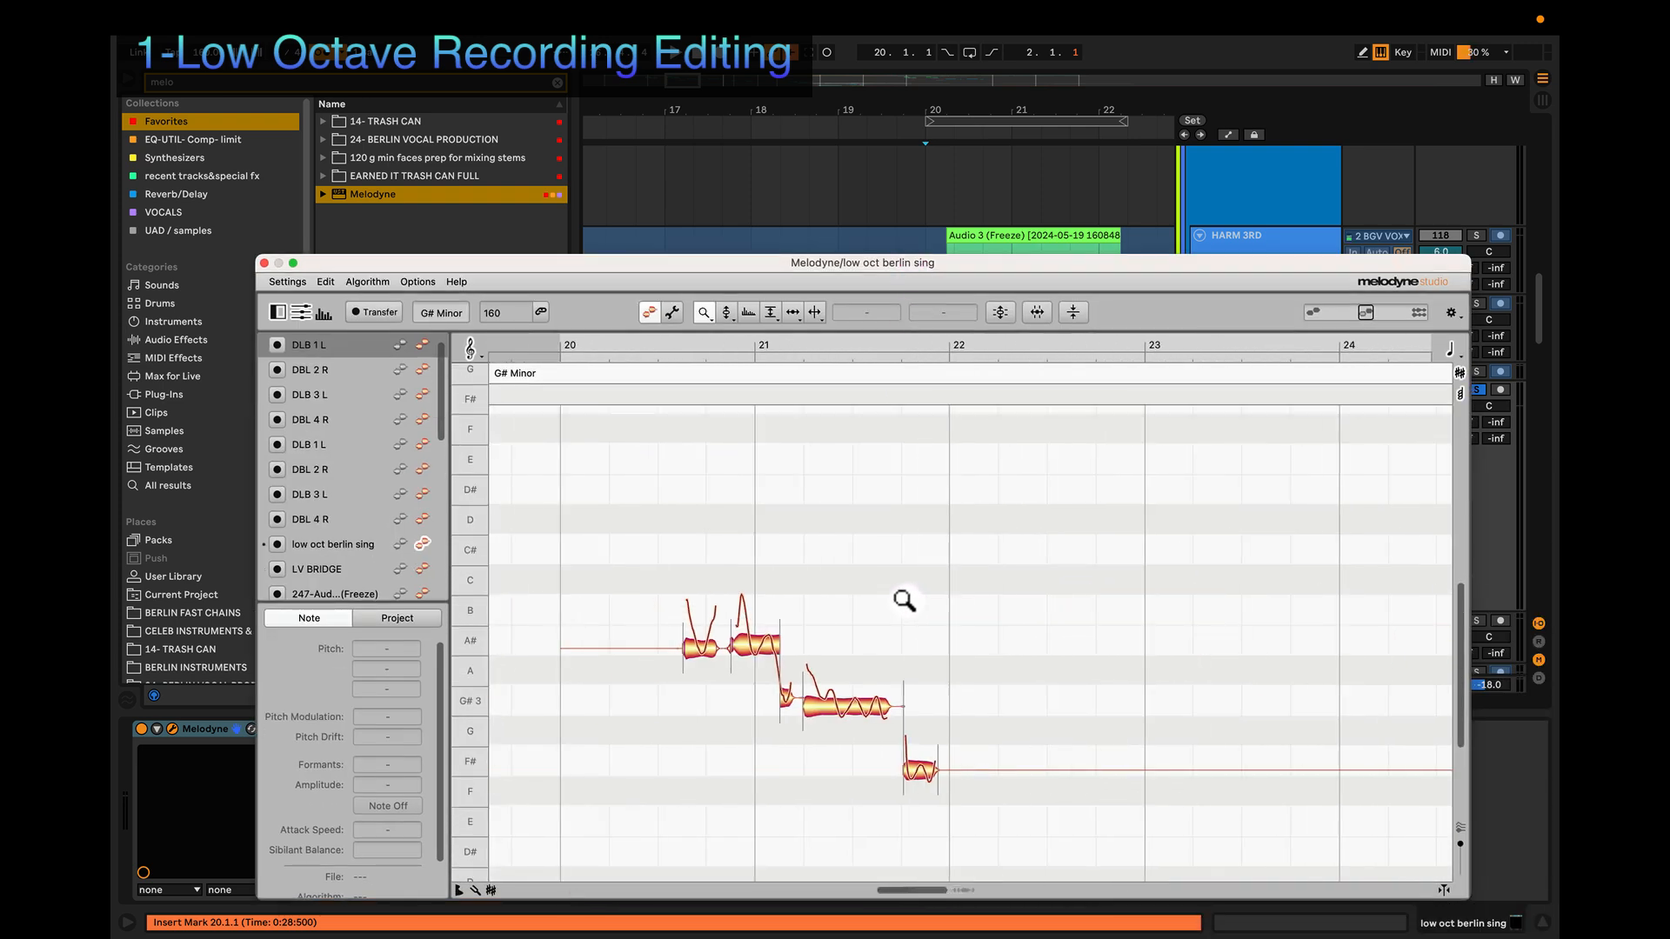
scroll(905, 600, "left", 4)
left_click_drag(804, 541, 905, 623)
scroll(905, 588, "down", 4)
scroll(906, 587, "right", 3)
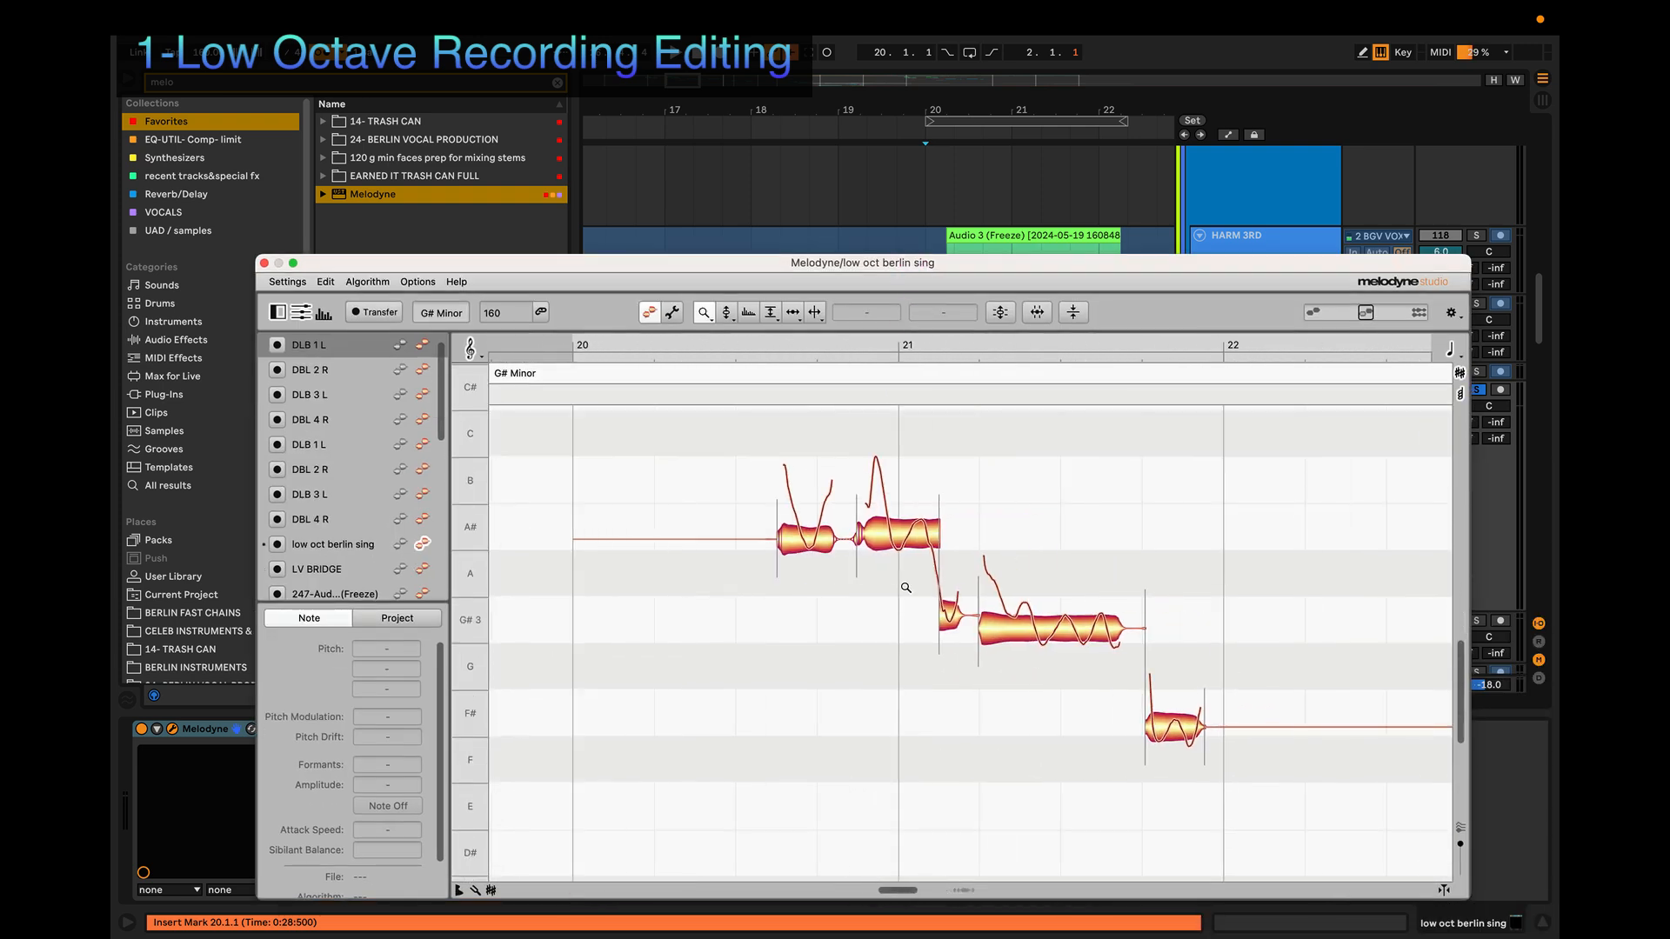
scroll(906, 587, "up", 2)
scroll(905, 588, "right", 1)
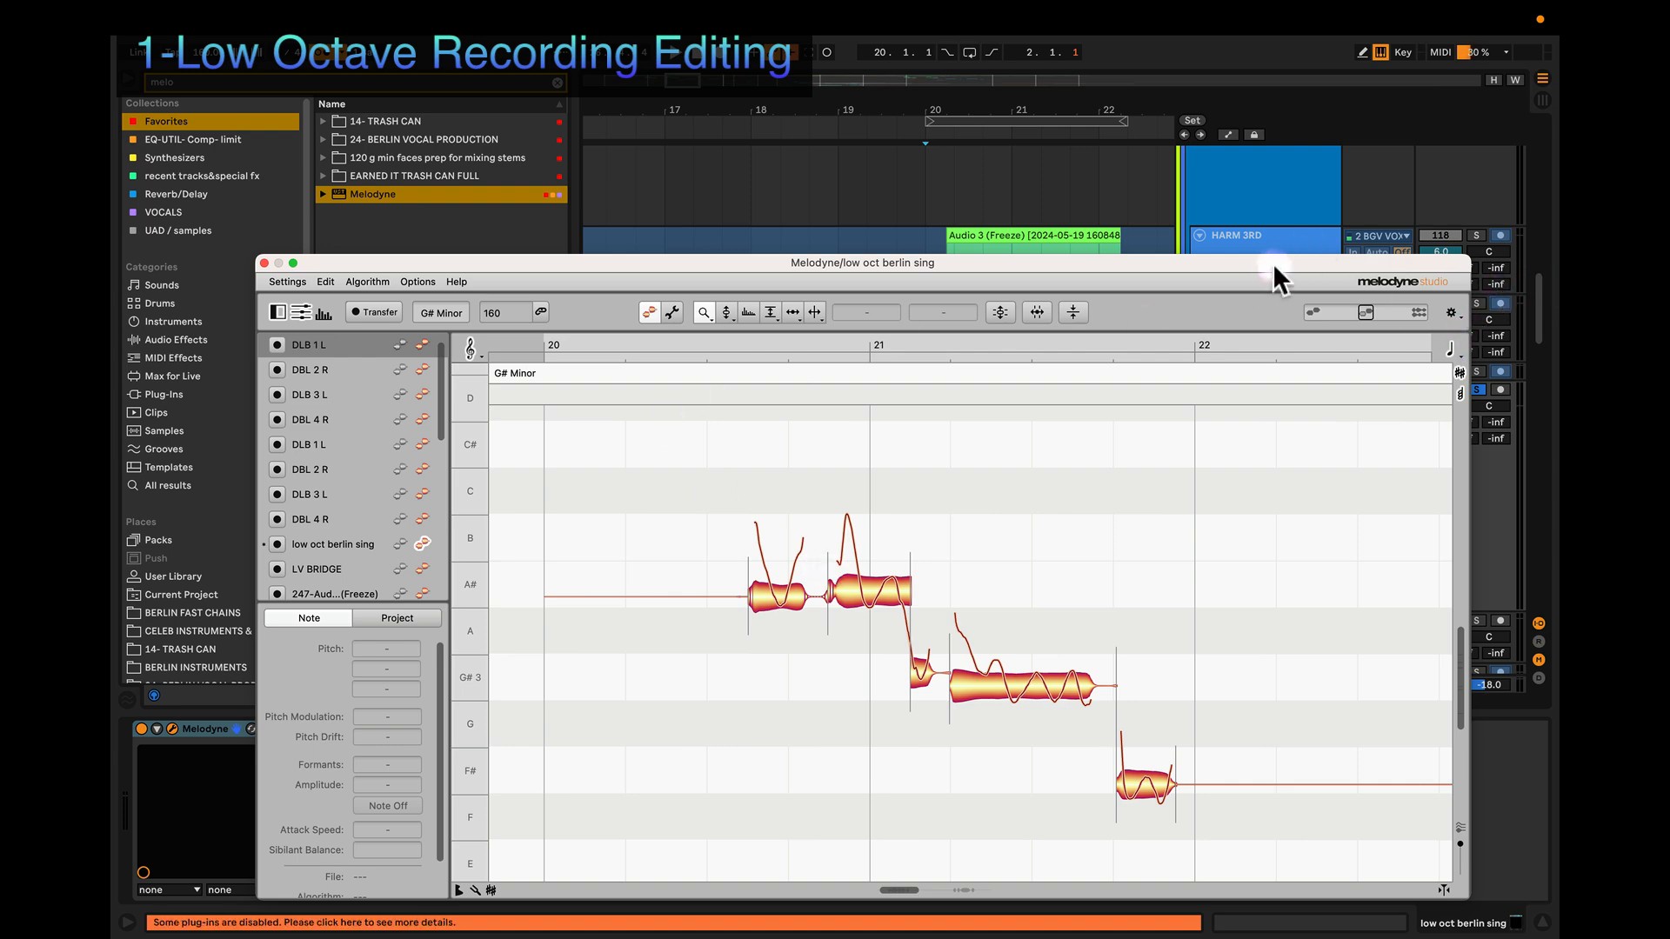
Step: Loop exactly the four clips of the first phrase on the low oct berlin sing track and start playback
left_click_drag(1265, 262, 1305, 609)
left_click_drag(955, 450, 1099, 440)
key("super+l")
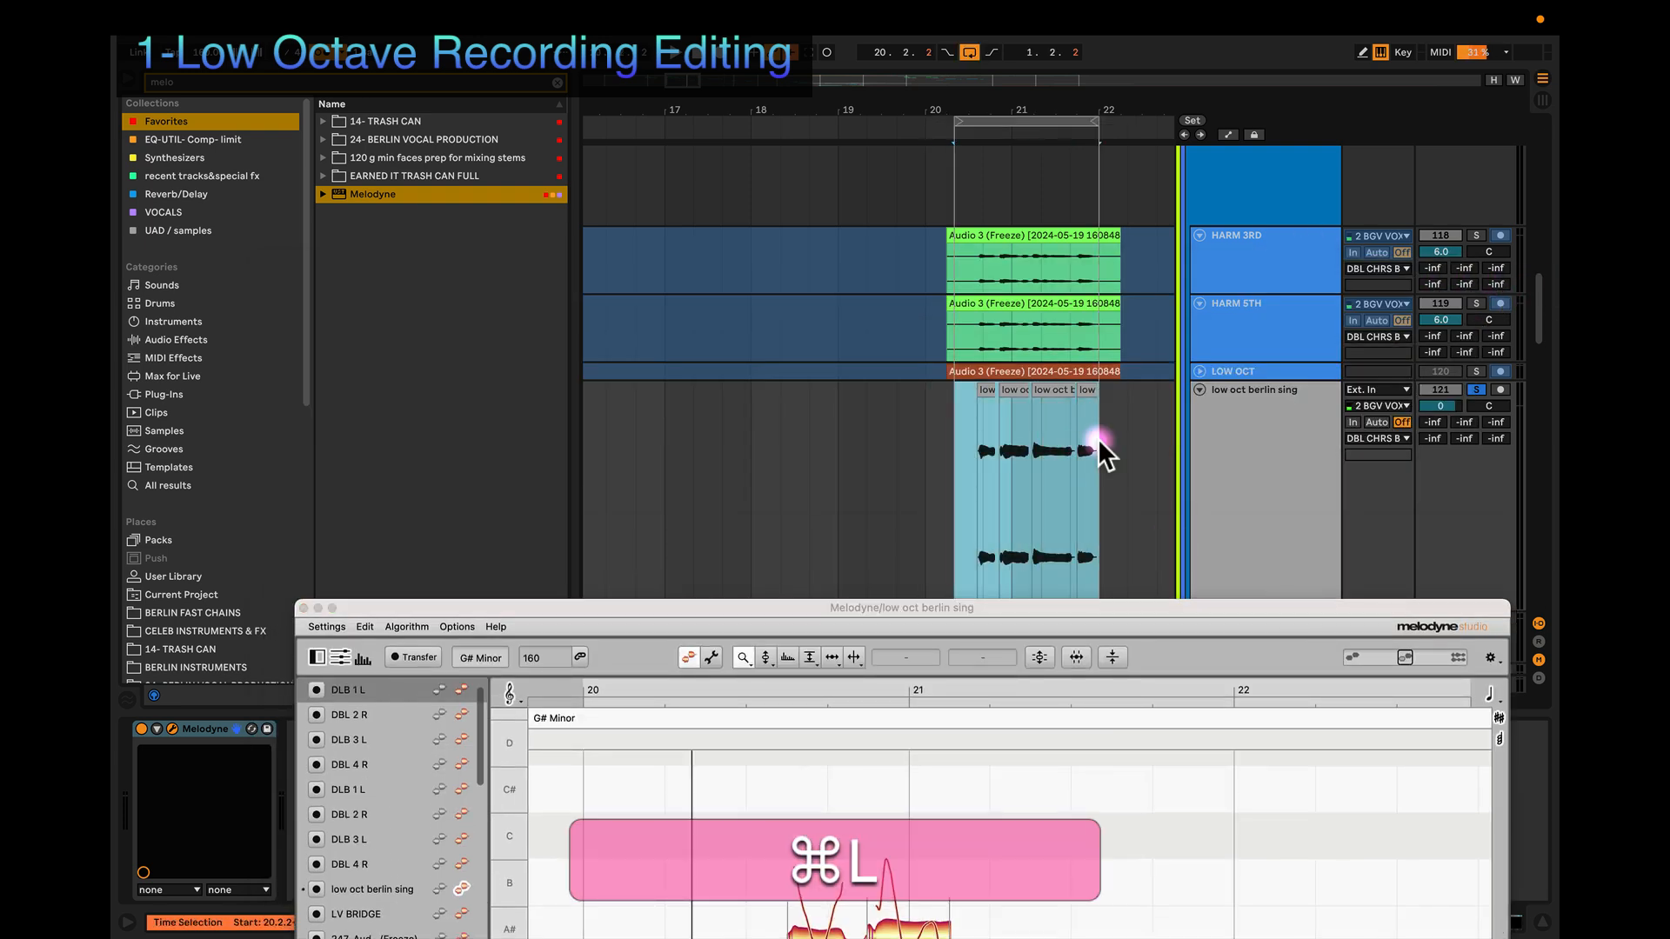
scroll(977, 421, "up", 3)
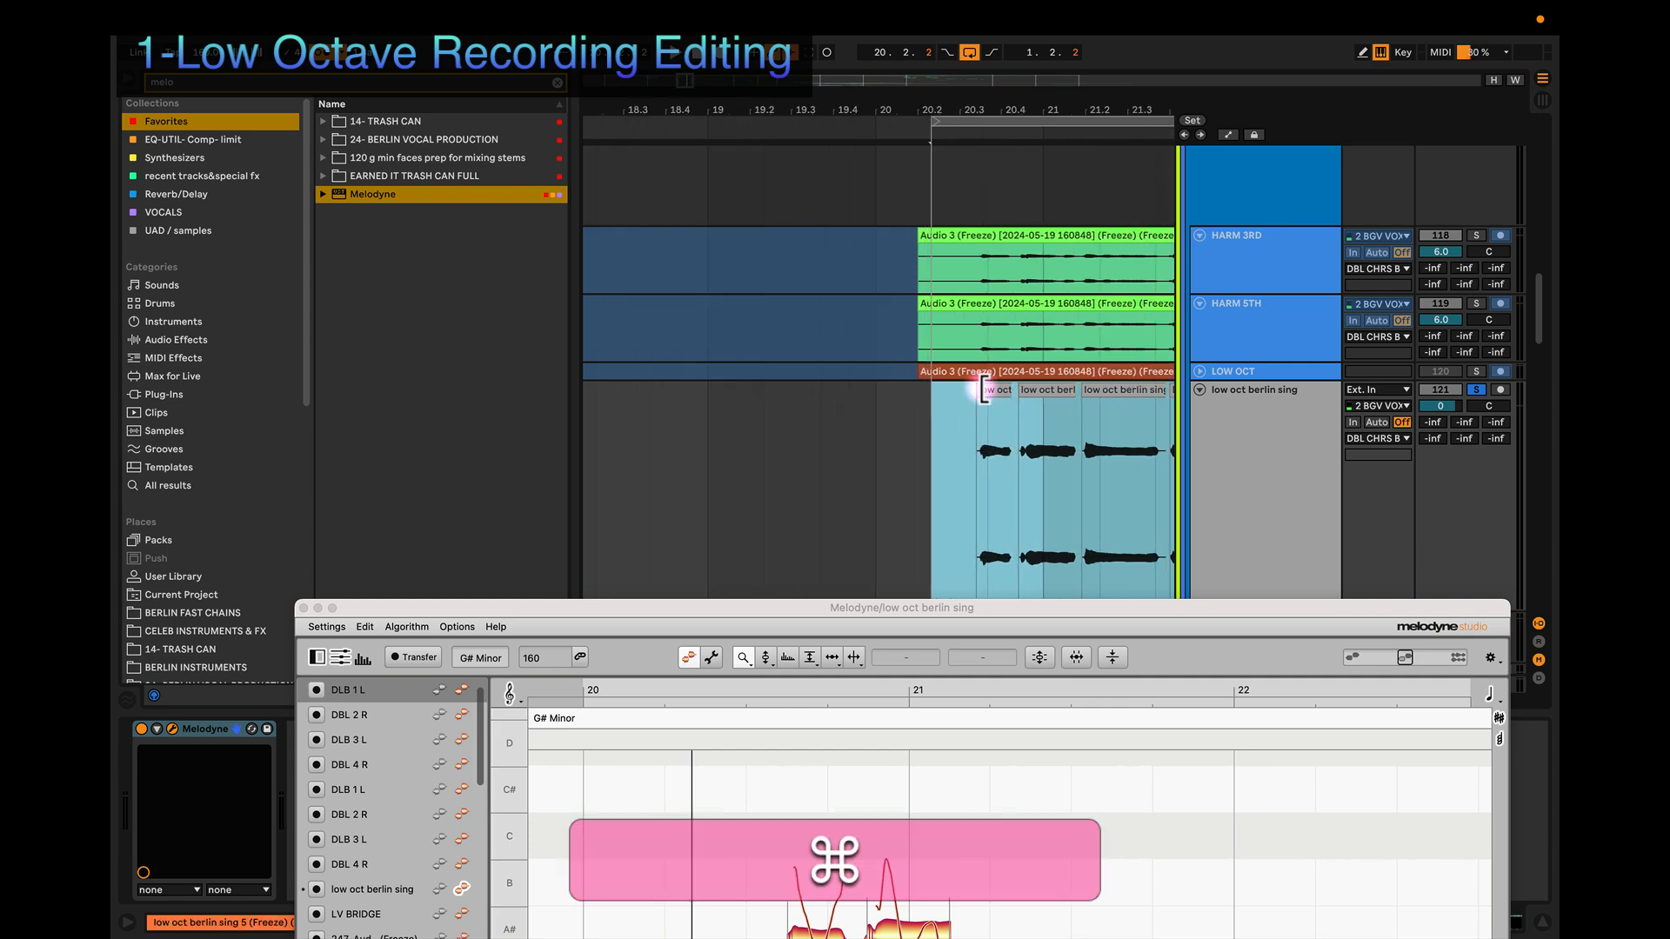
left_click(982, 390)
scroll(983, 390, "right", 4)
left_click(1025, 389, "shift")
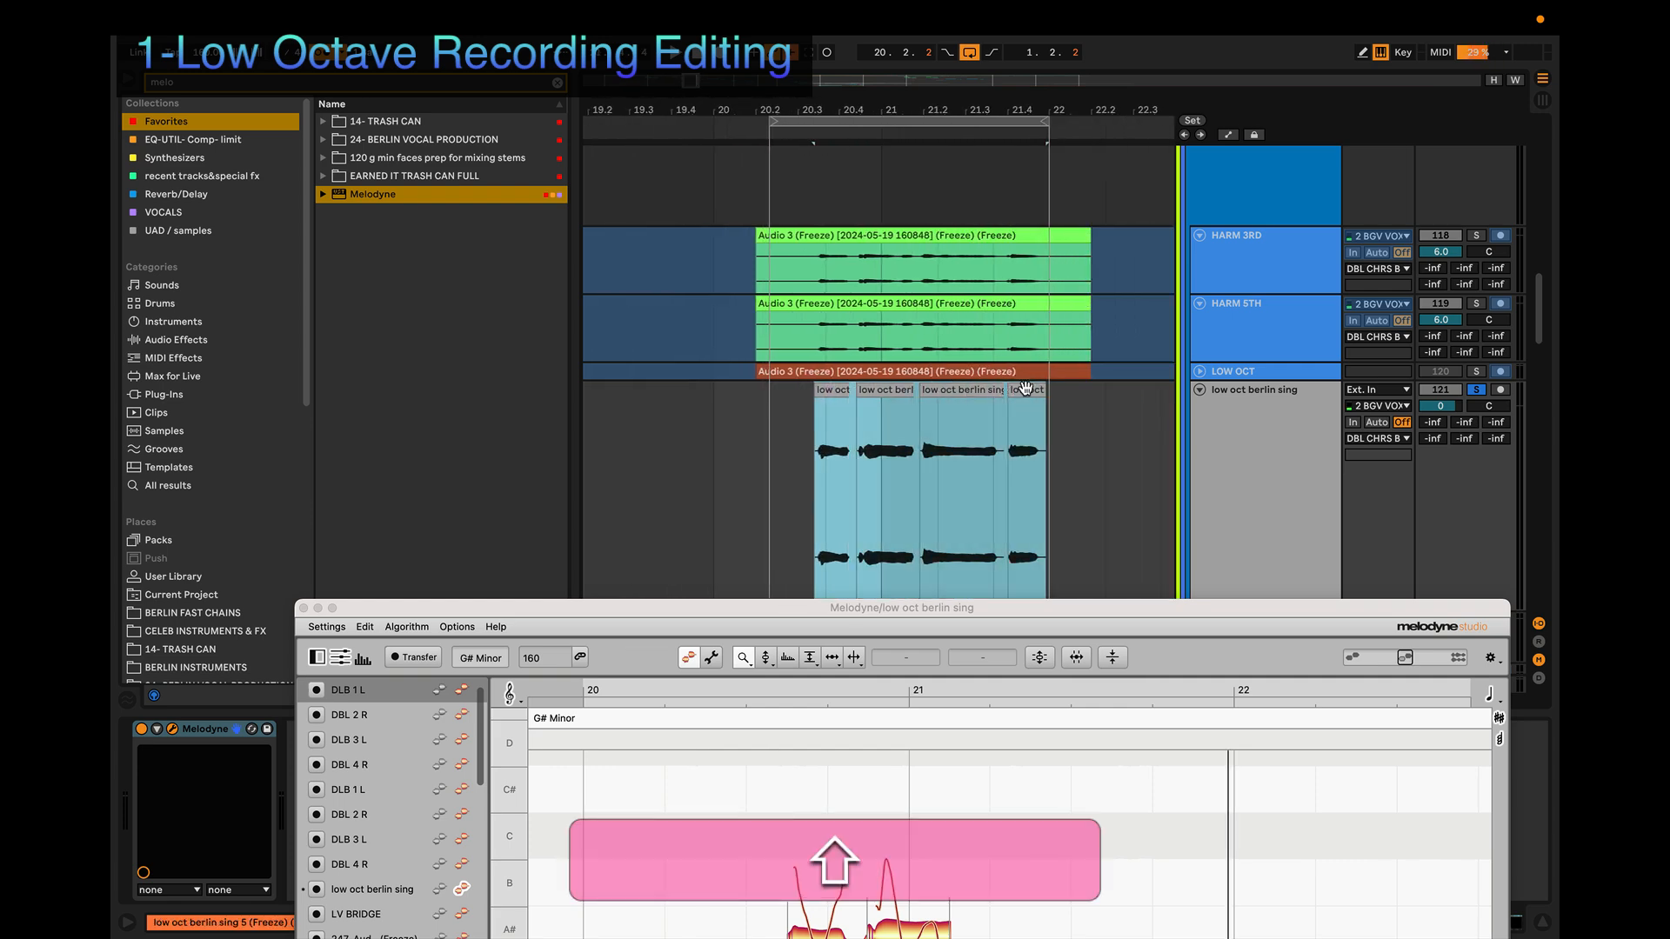
key("shift+super+l")
key("space")
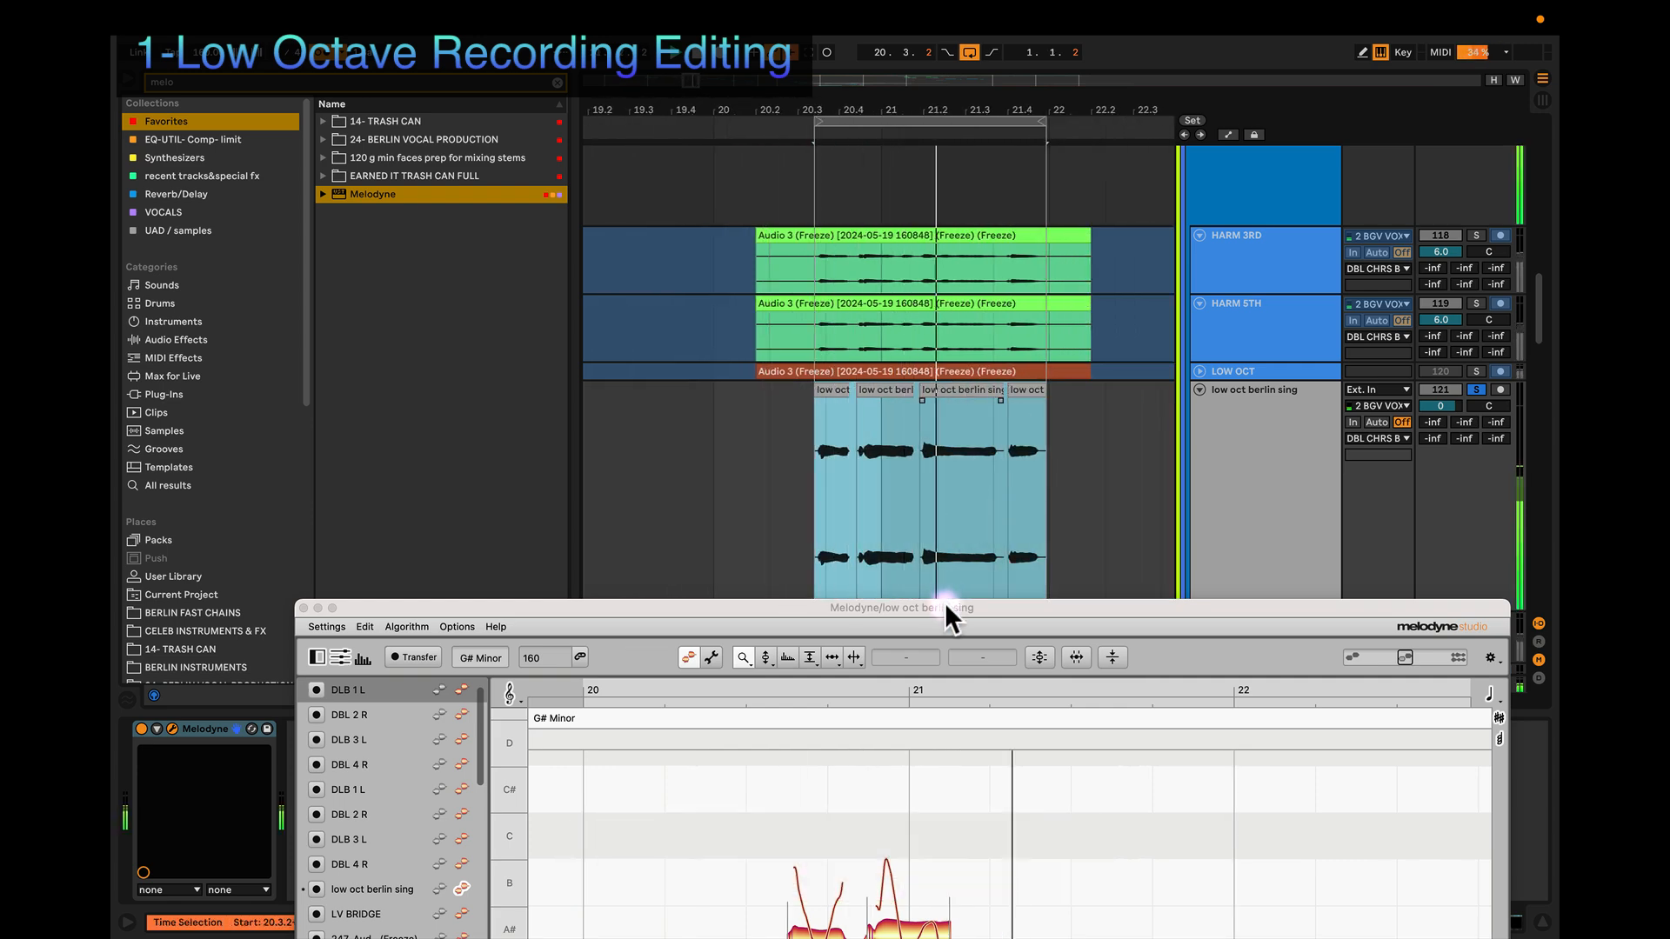
Step: In Melodyne, split the phrase's first note past its midpoint, raise the second part to B 3 at 0 ct, and play it back
left_click_drag(944, 609, 939, 264)
key("z")
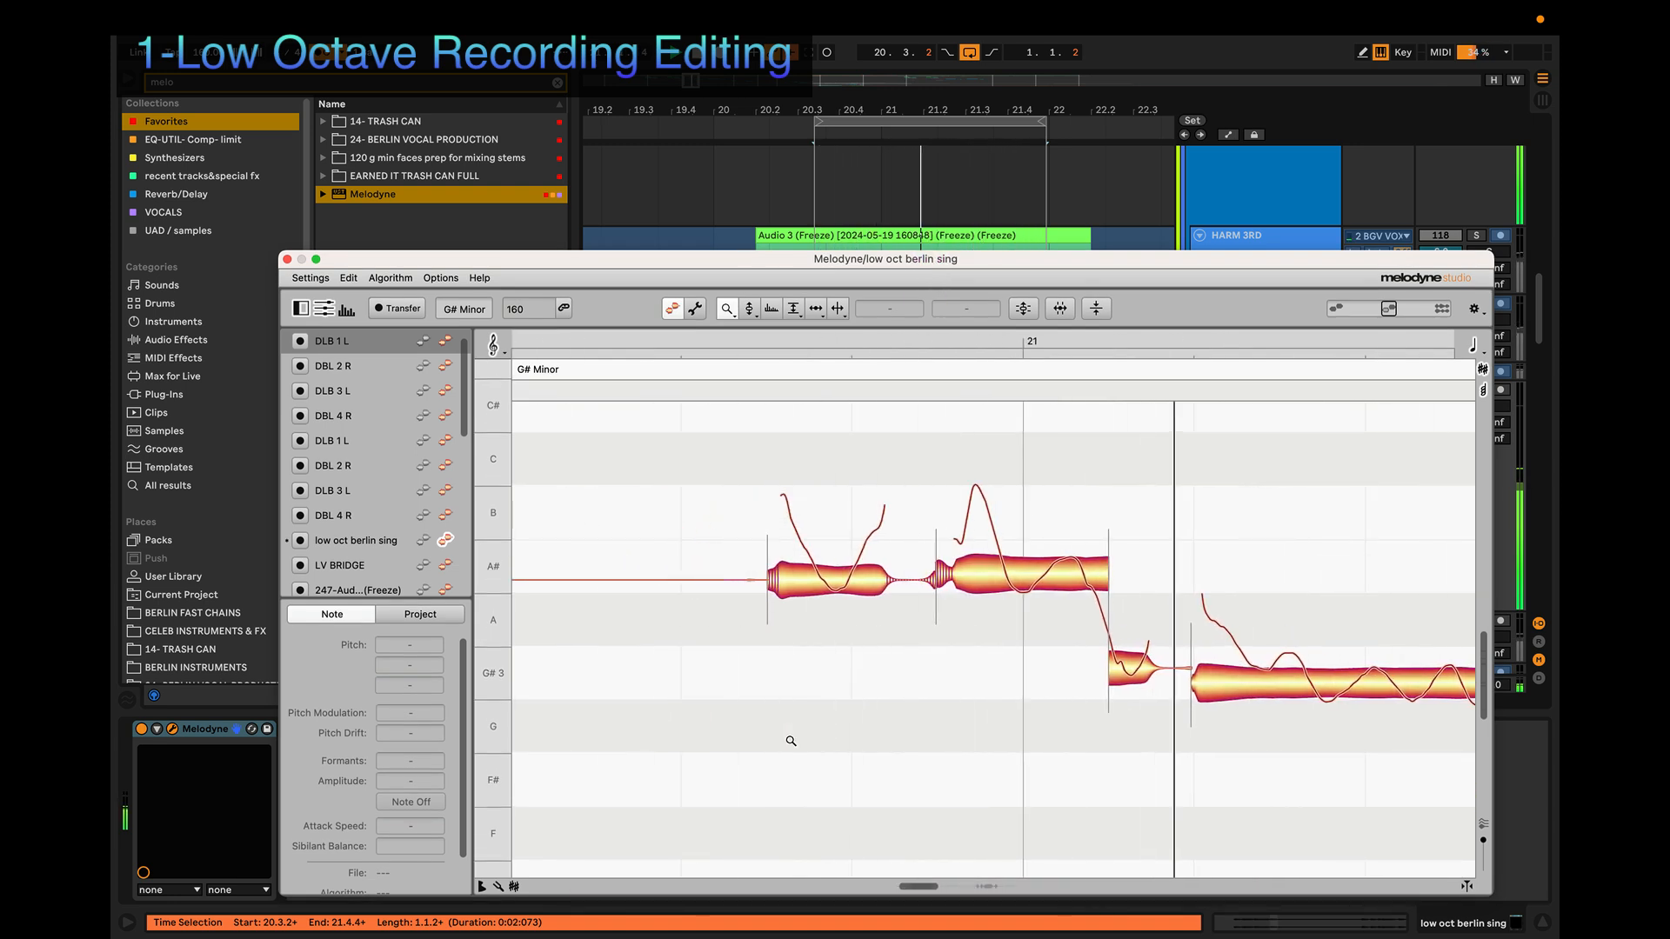
key("3")
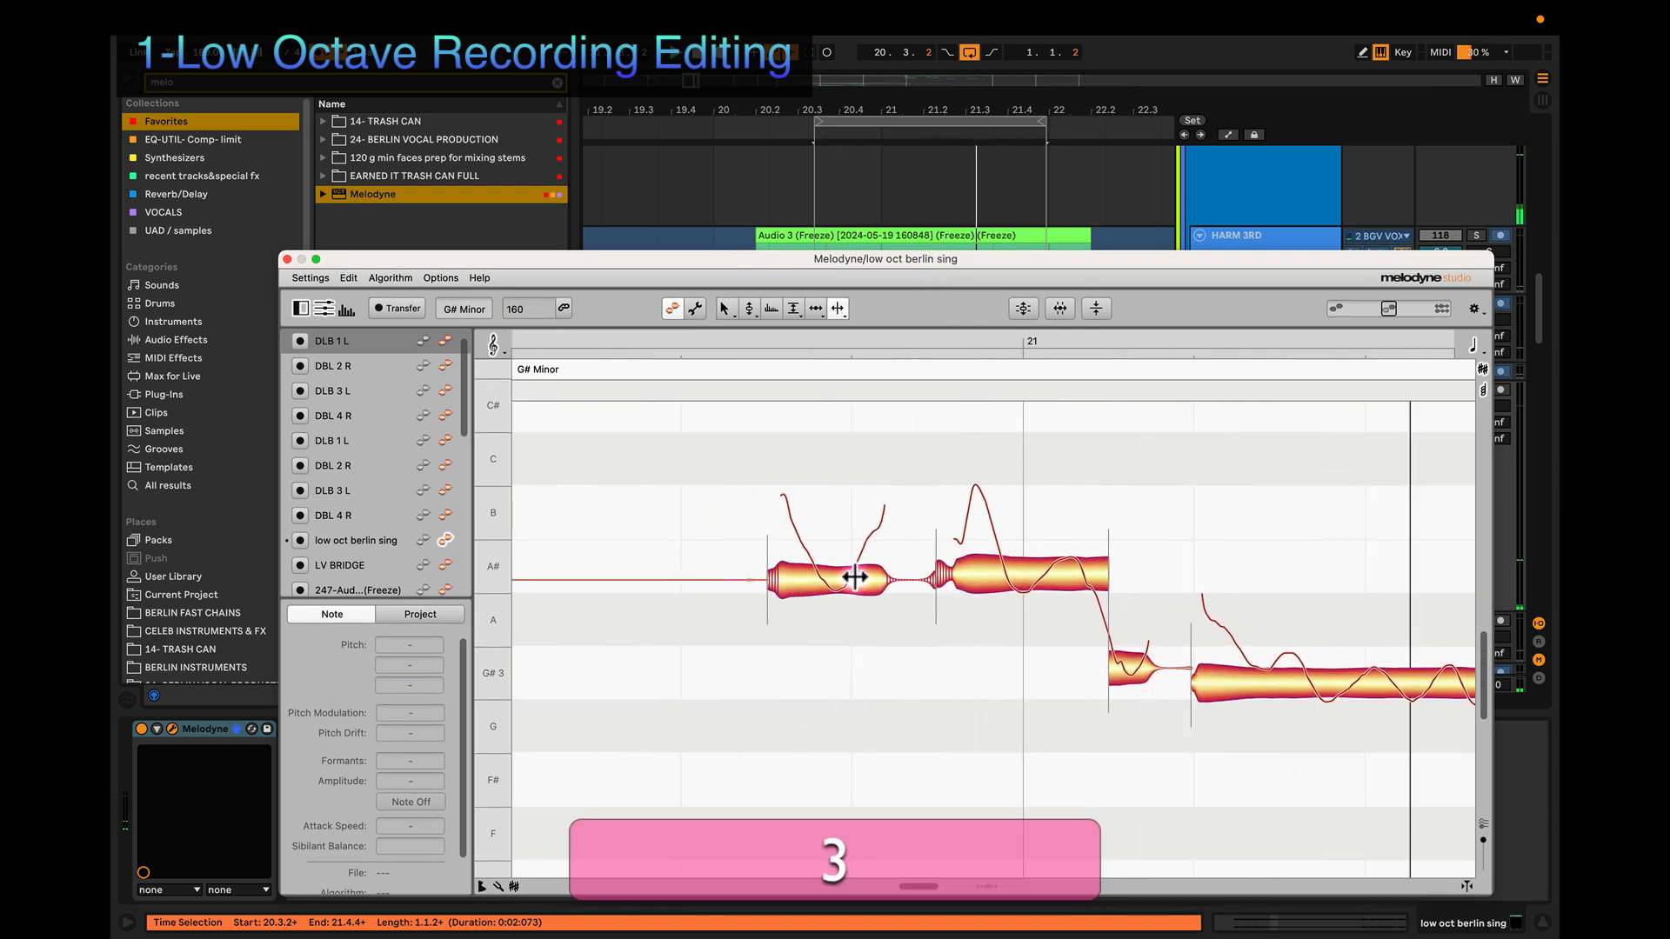
left_click(850, 577)
key("space")
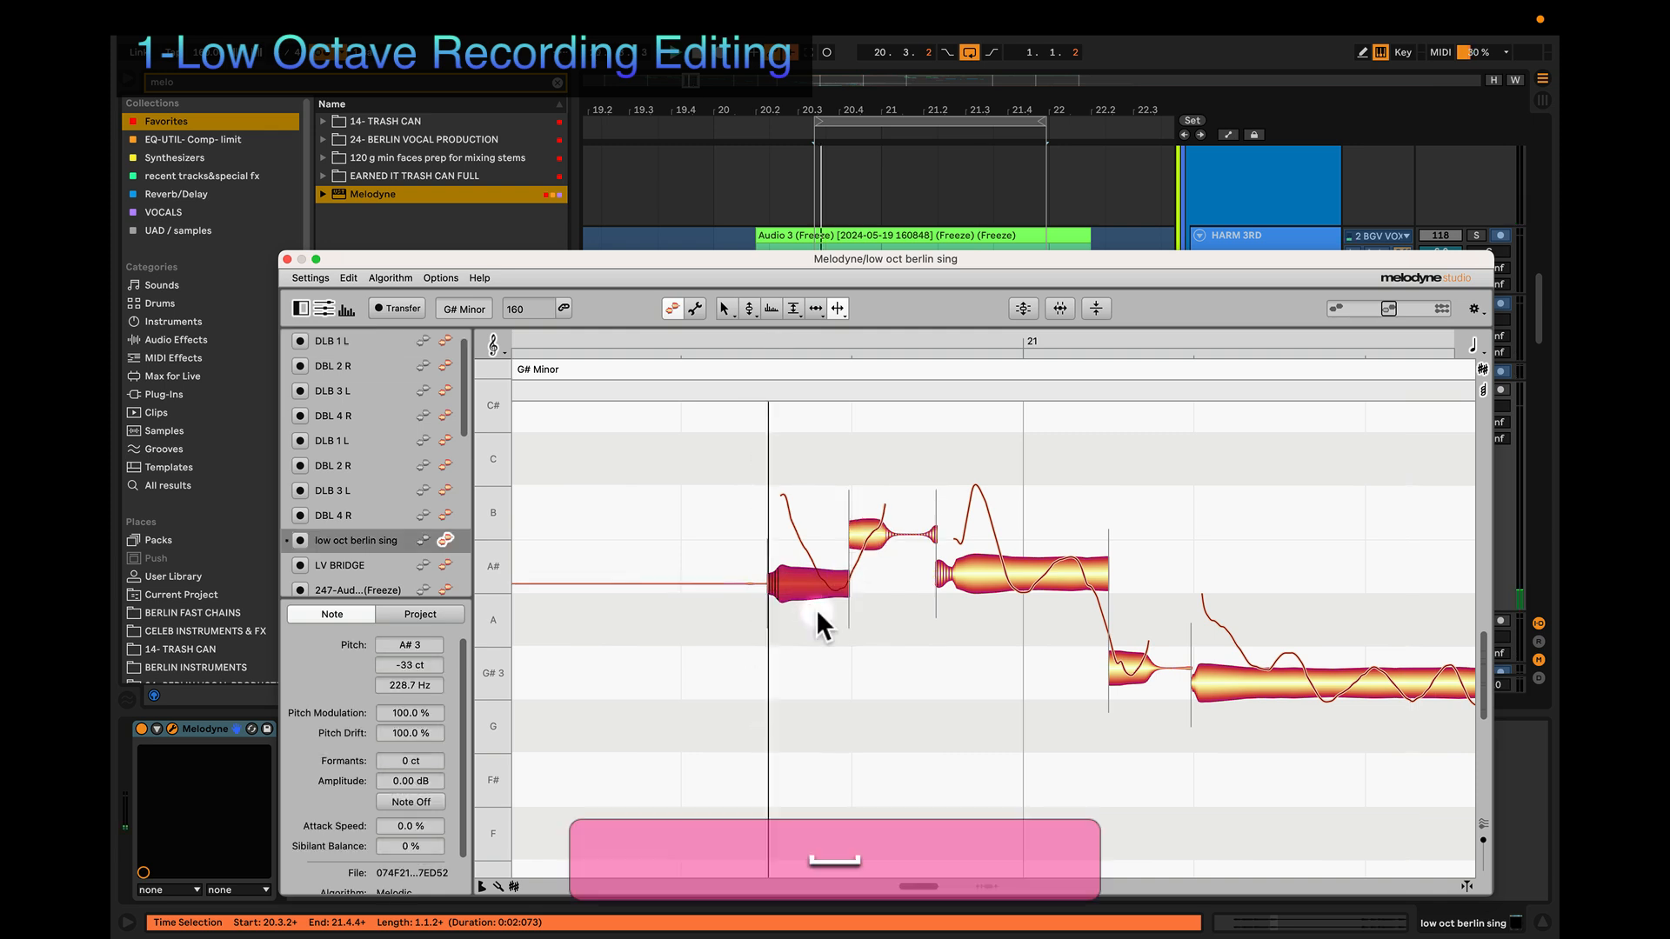
key("2")
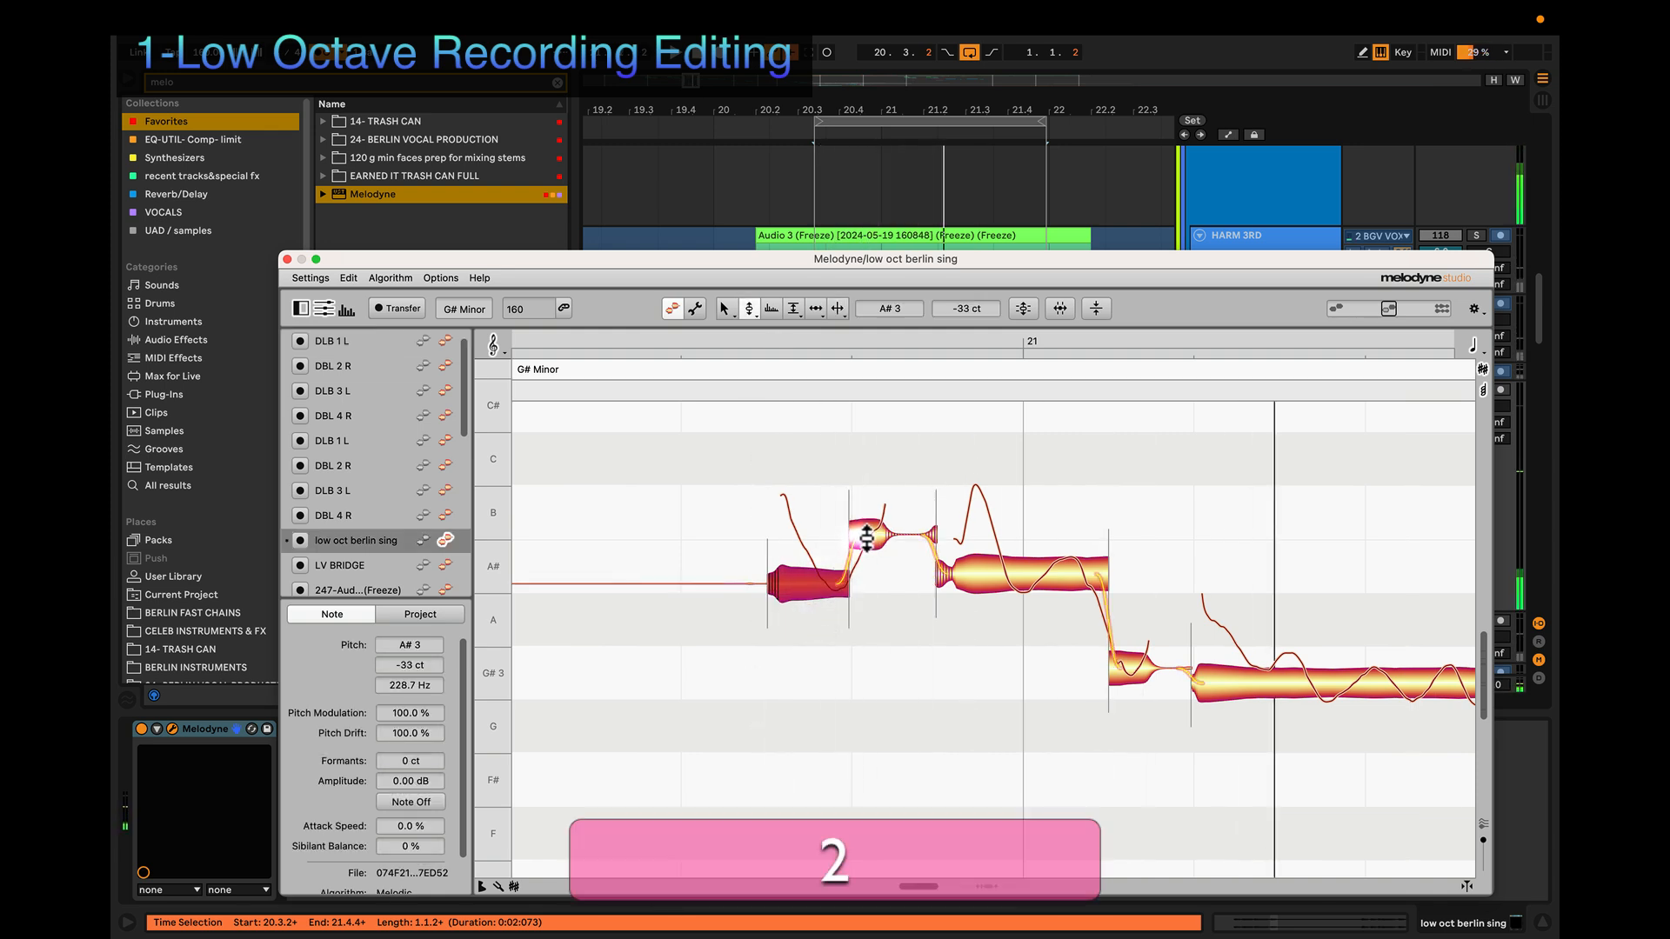
left_click_drag(853, 540, 863, 522)
key("space")
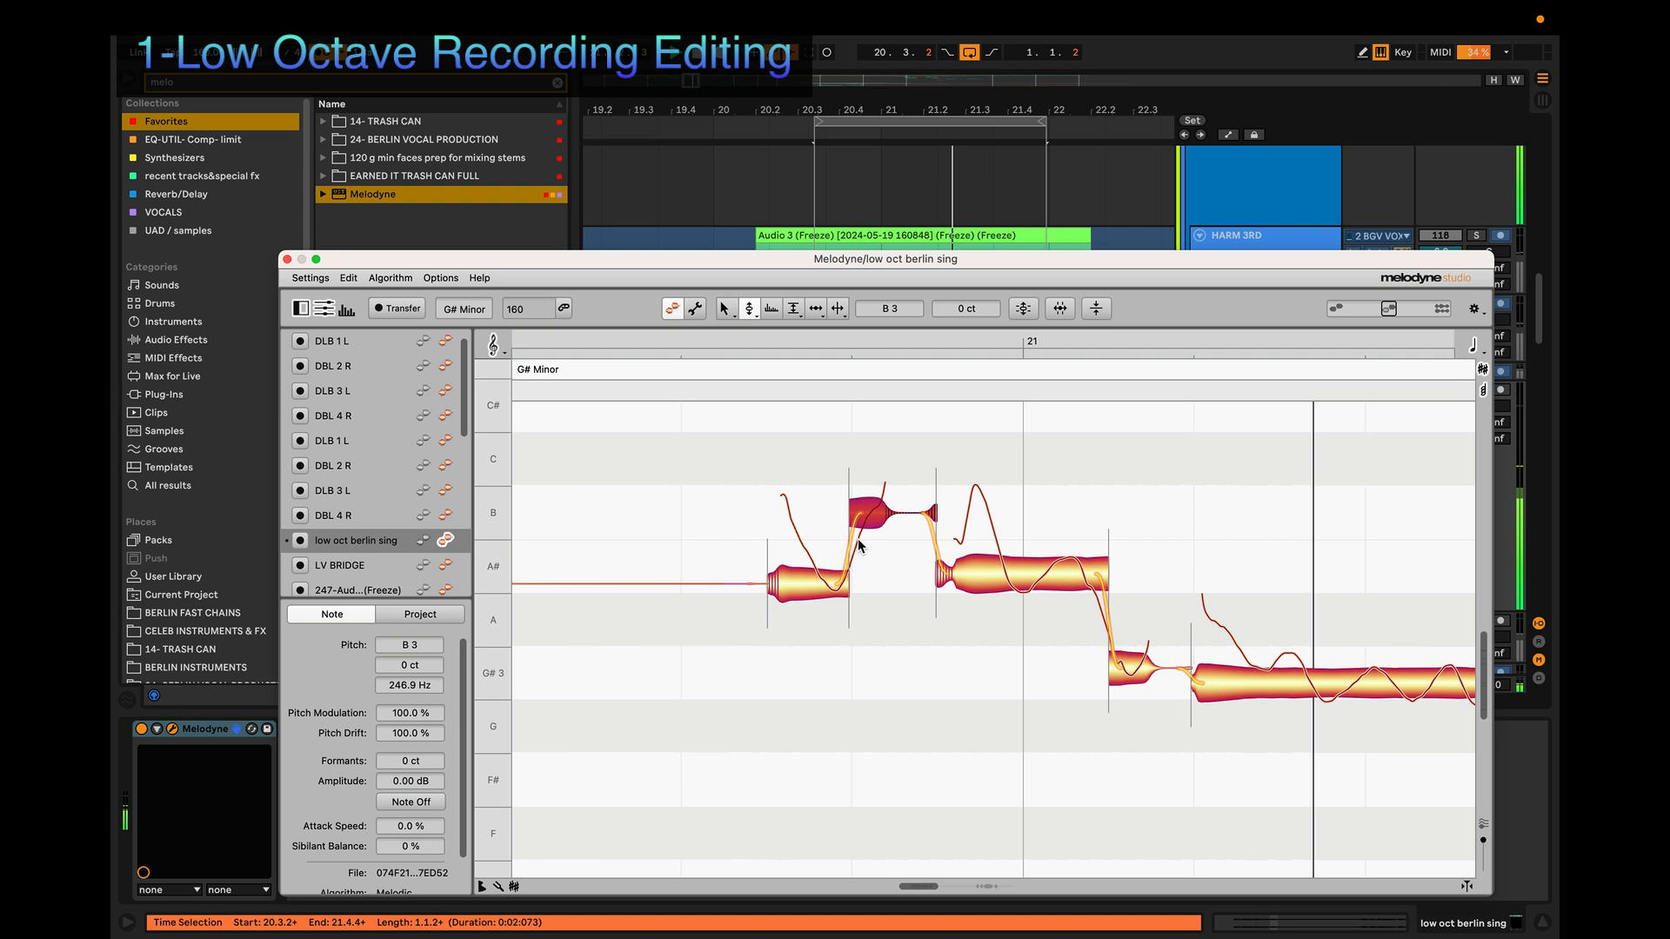
key("space")
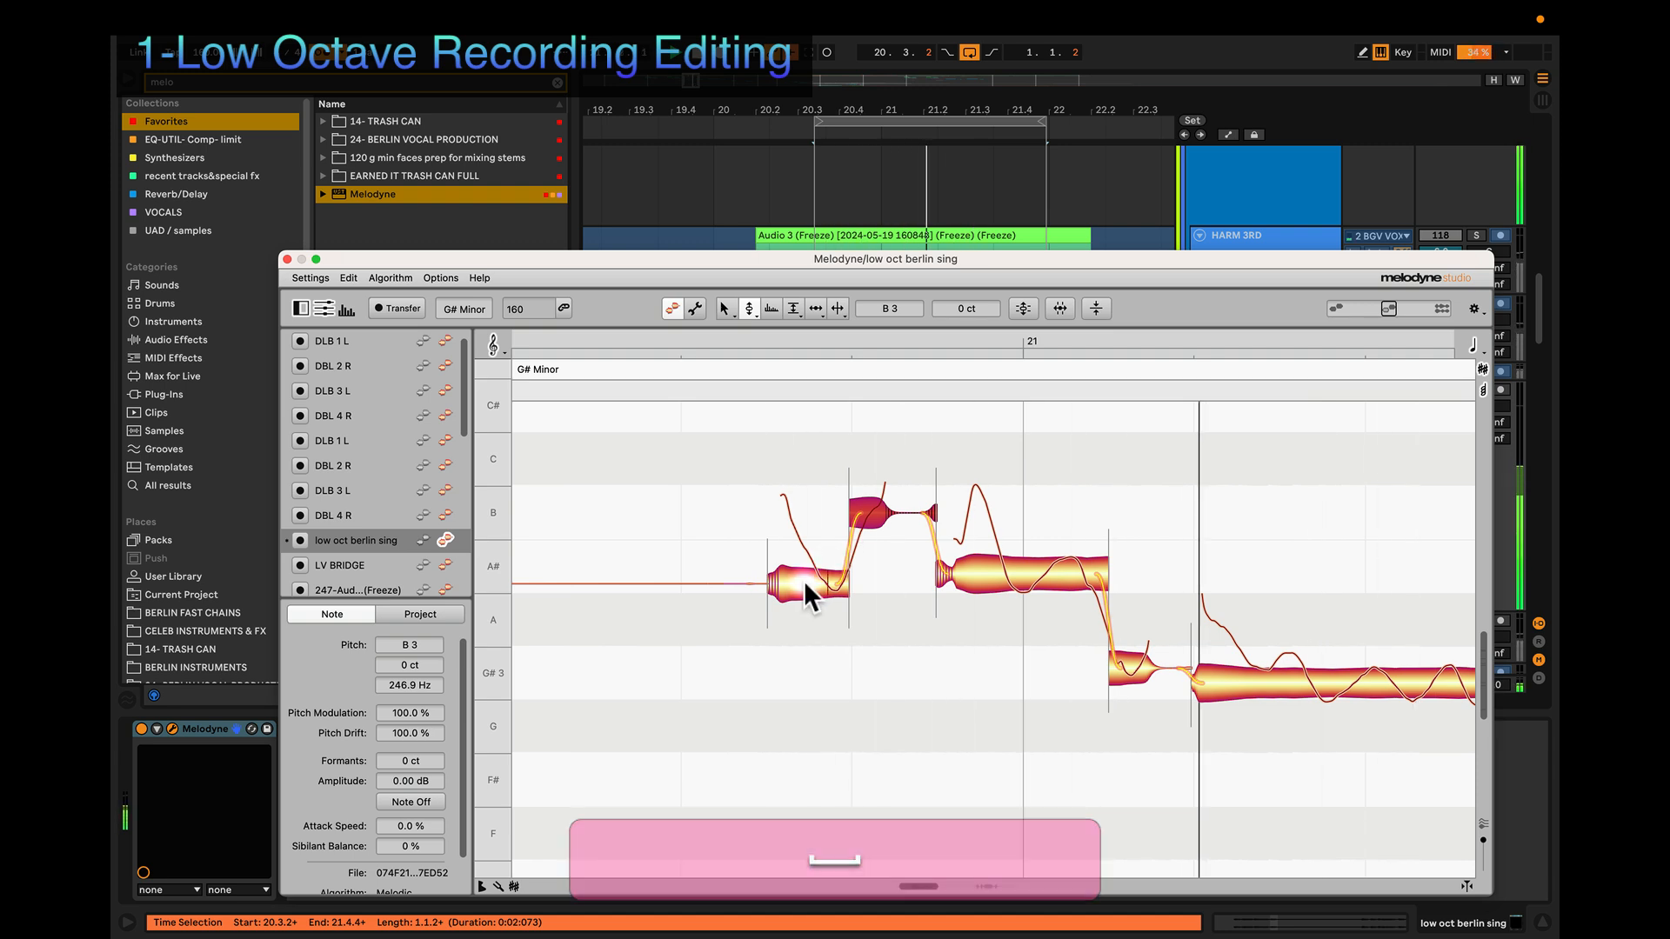
Step: Reduce the pitch modulation of the first note's opening part to 2.0% and snap it to A# 3, 0 ct
key("4")
left_click_drag(804, 584, 803, 676)
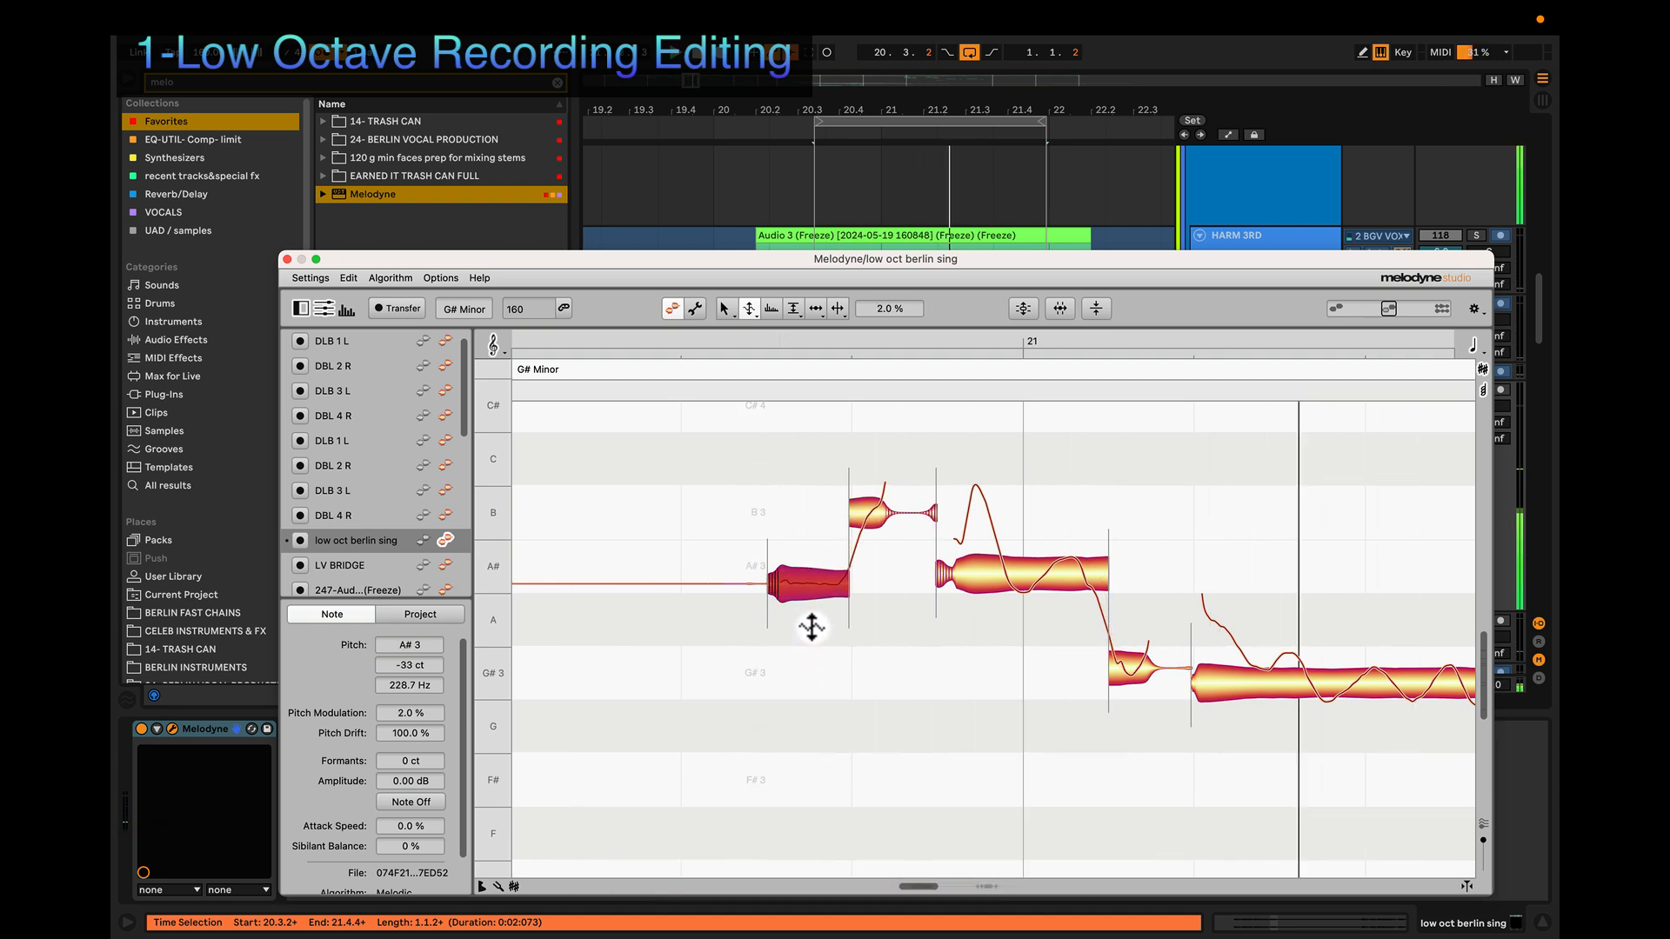
key("2")
double_click(813, 581)
key("space")
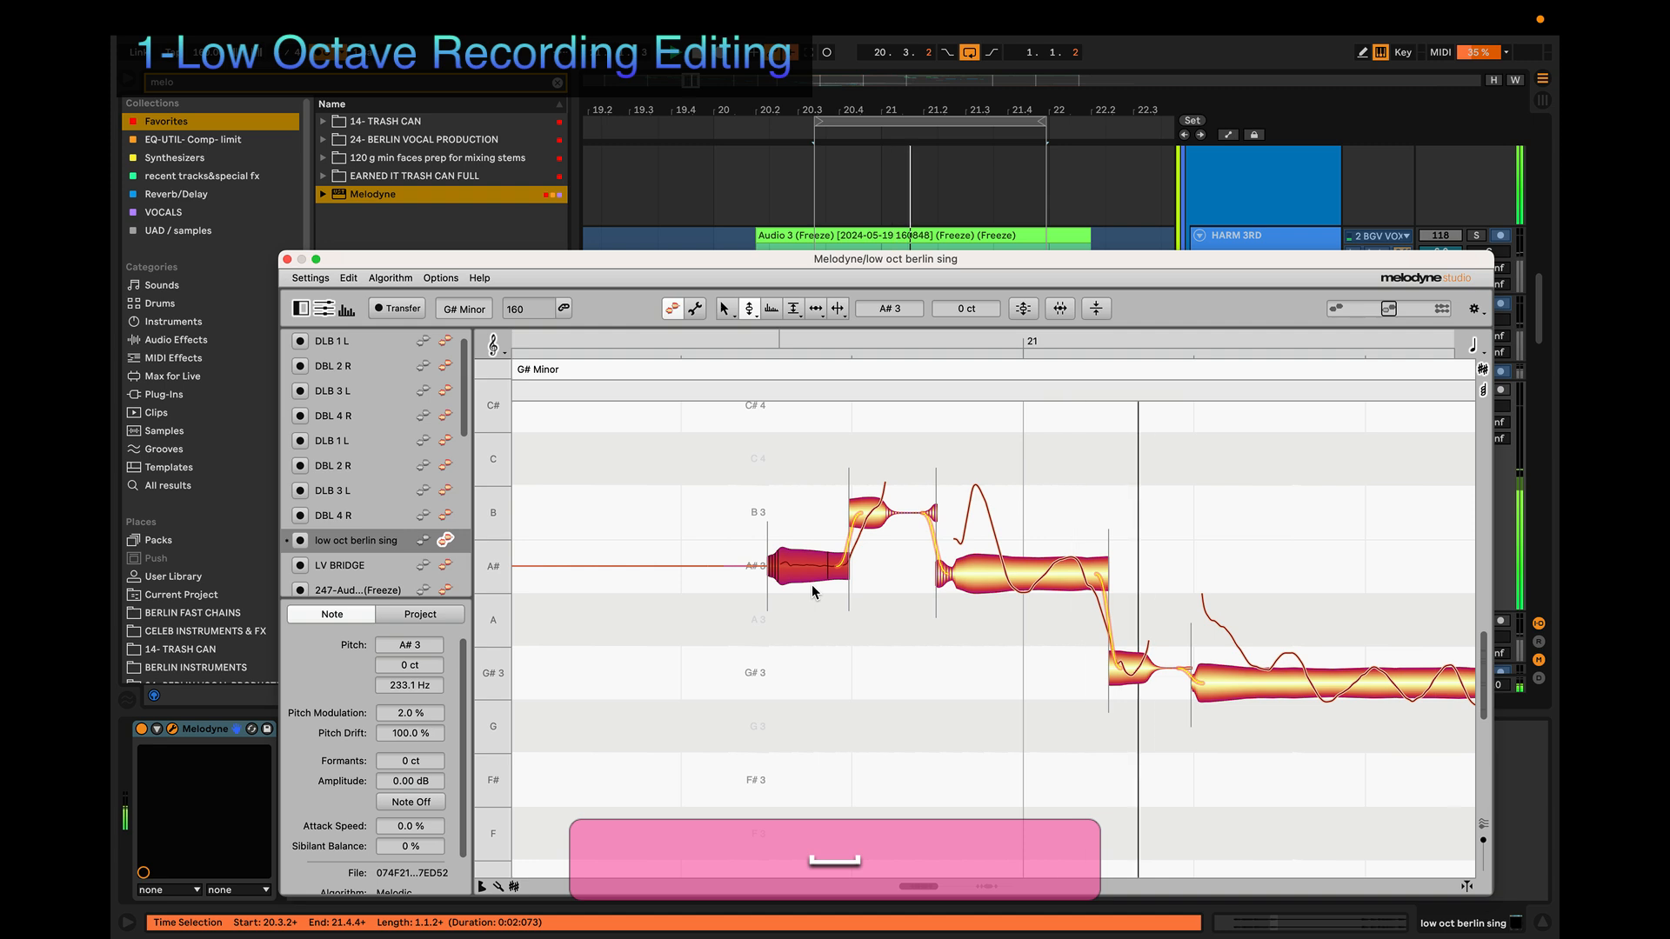
Step: Split the phrase's second sung note shortly before bar 21 and snap its first part to B 3, 0 ct
key("4")
key("3")
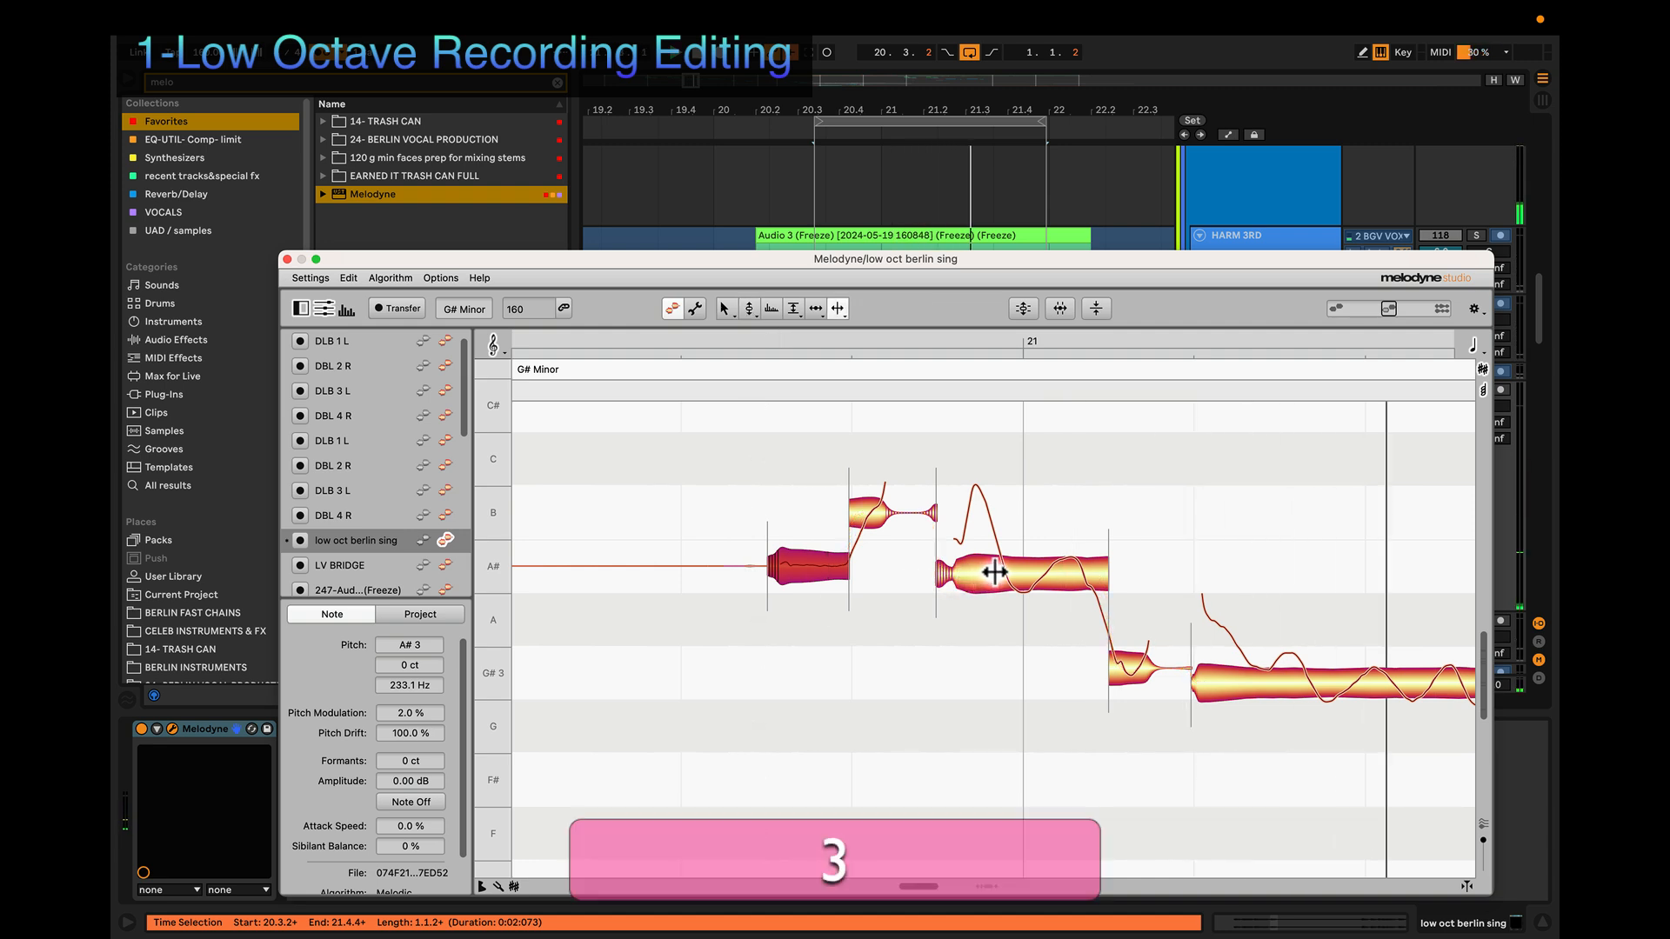
left_click(1002, 566)
double_click(1002, 565)
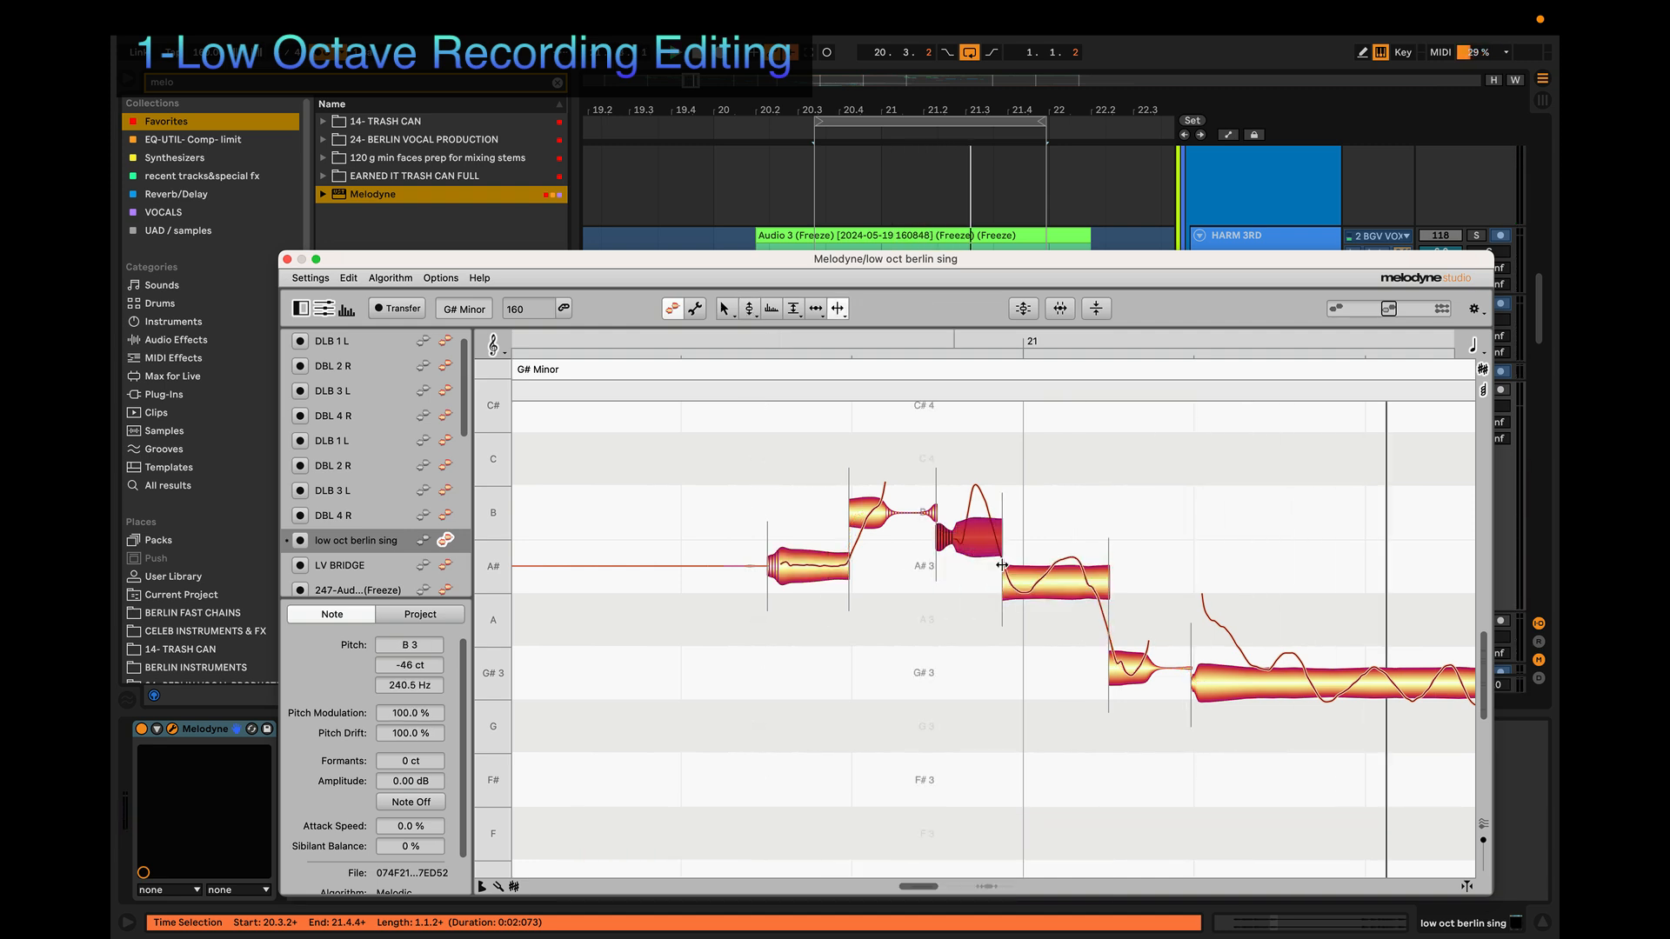
key("2")
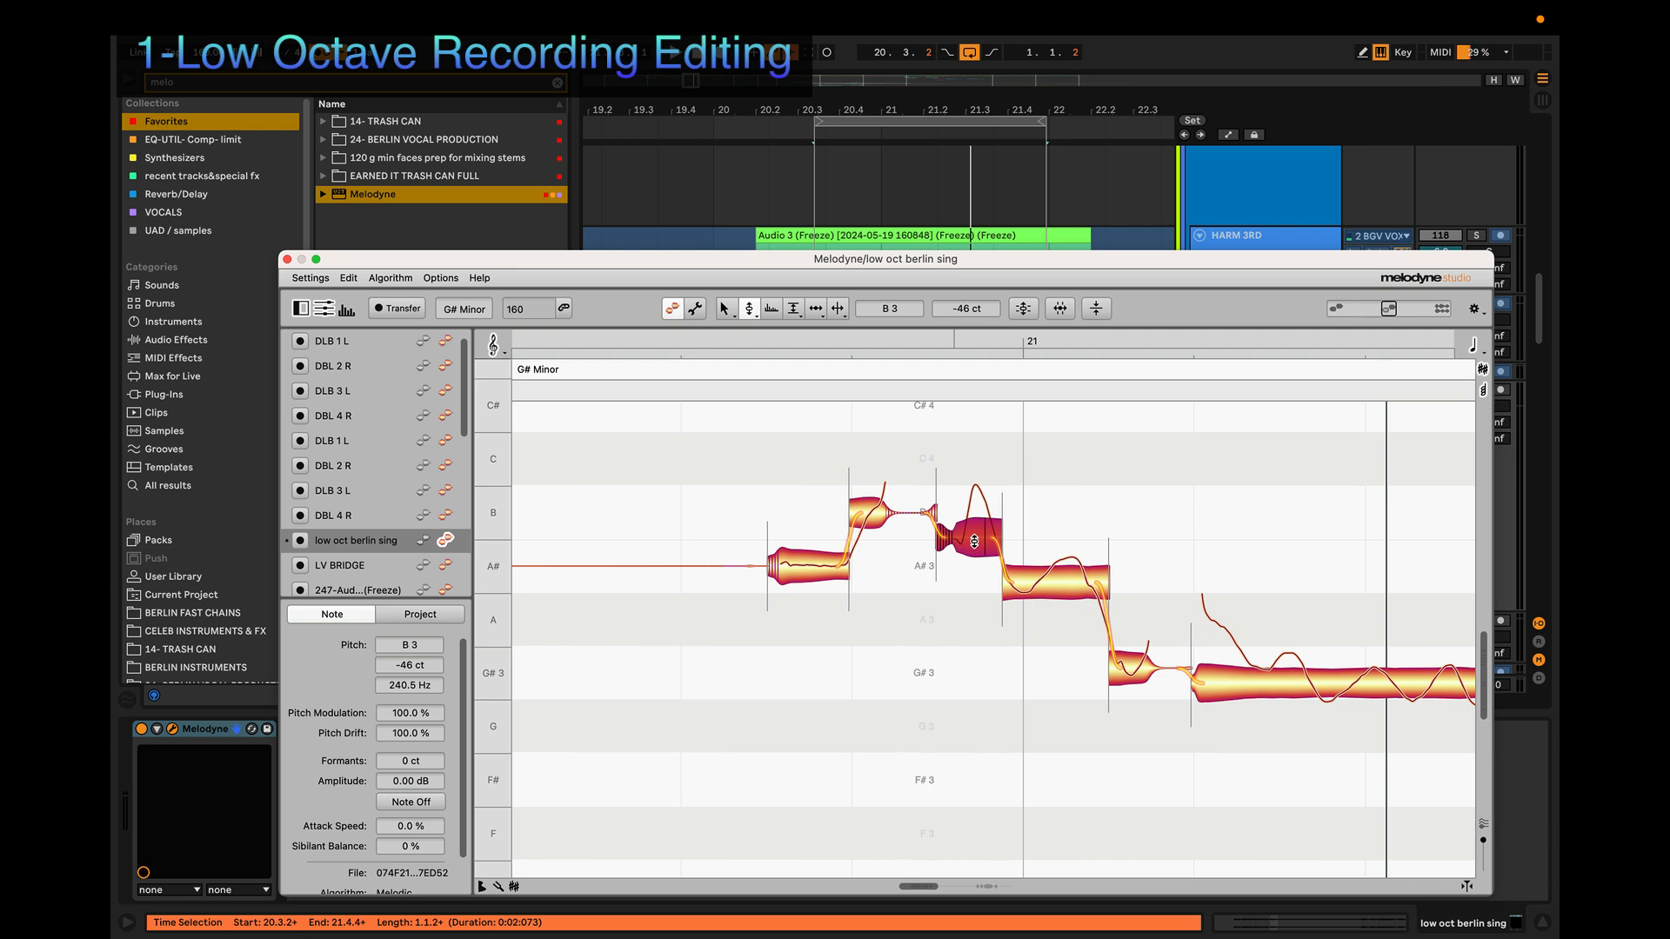
double_click(974, 541)
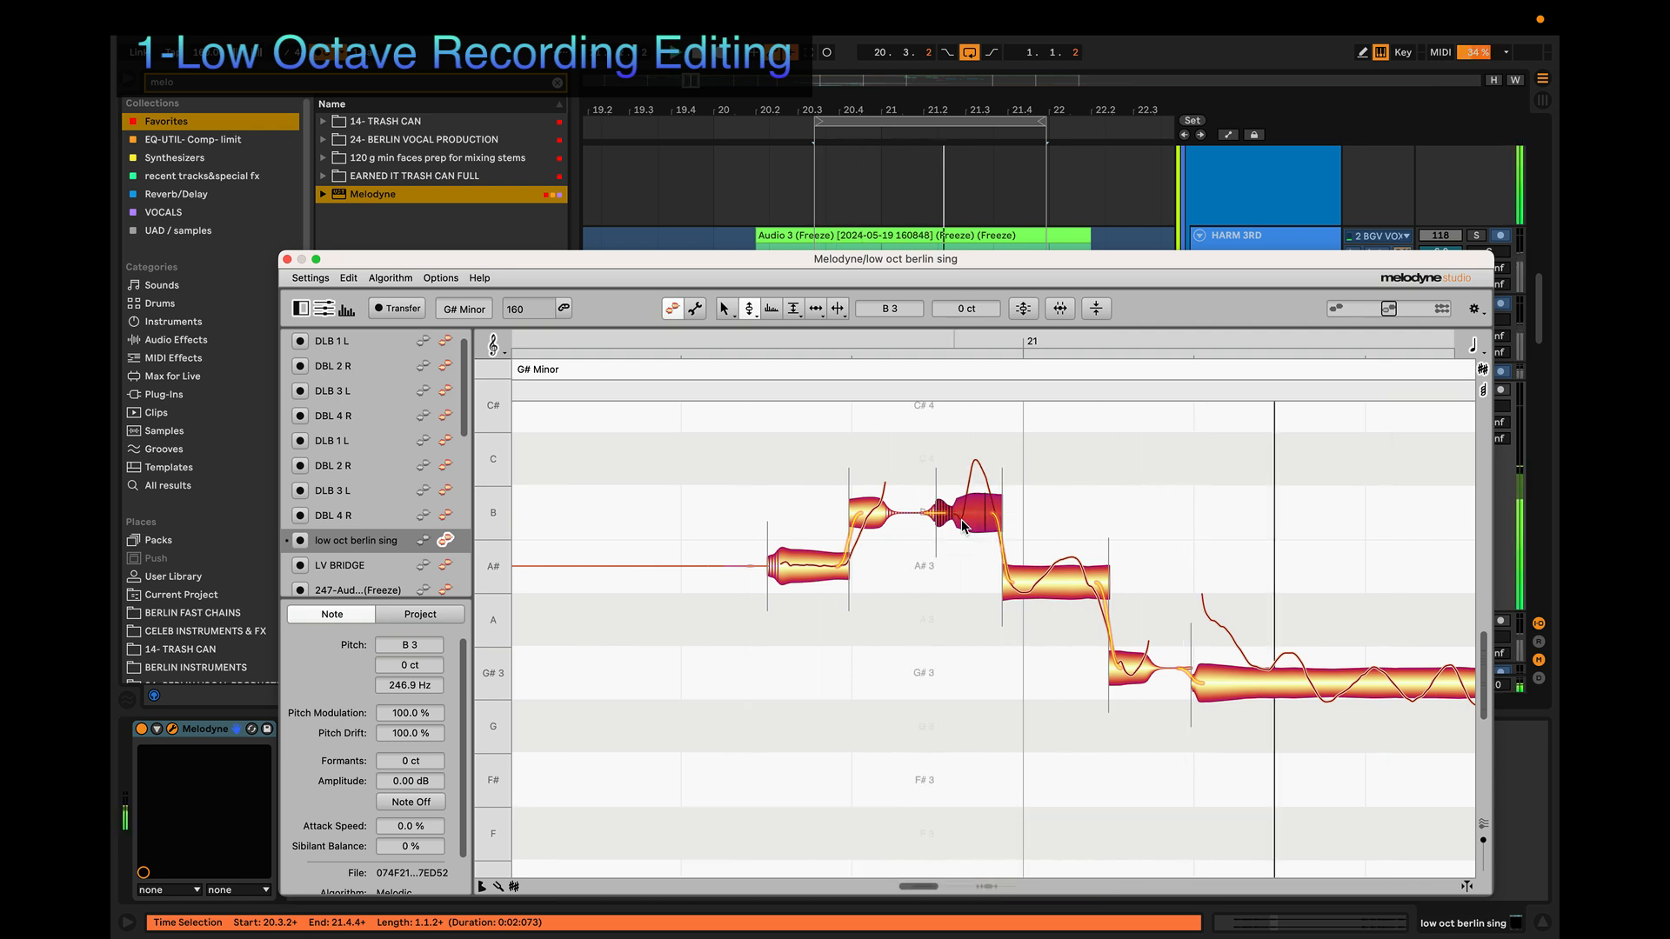
Step: Split the A# 3 note spanning the start of bar 21 shortly after its beginning and again shortly before its end
key("3")
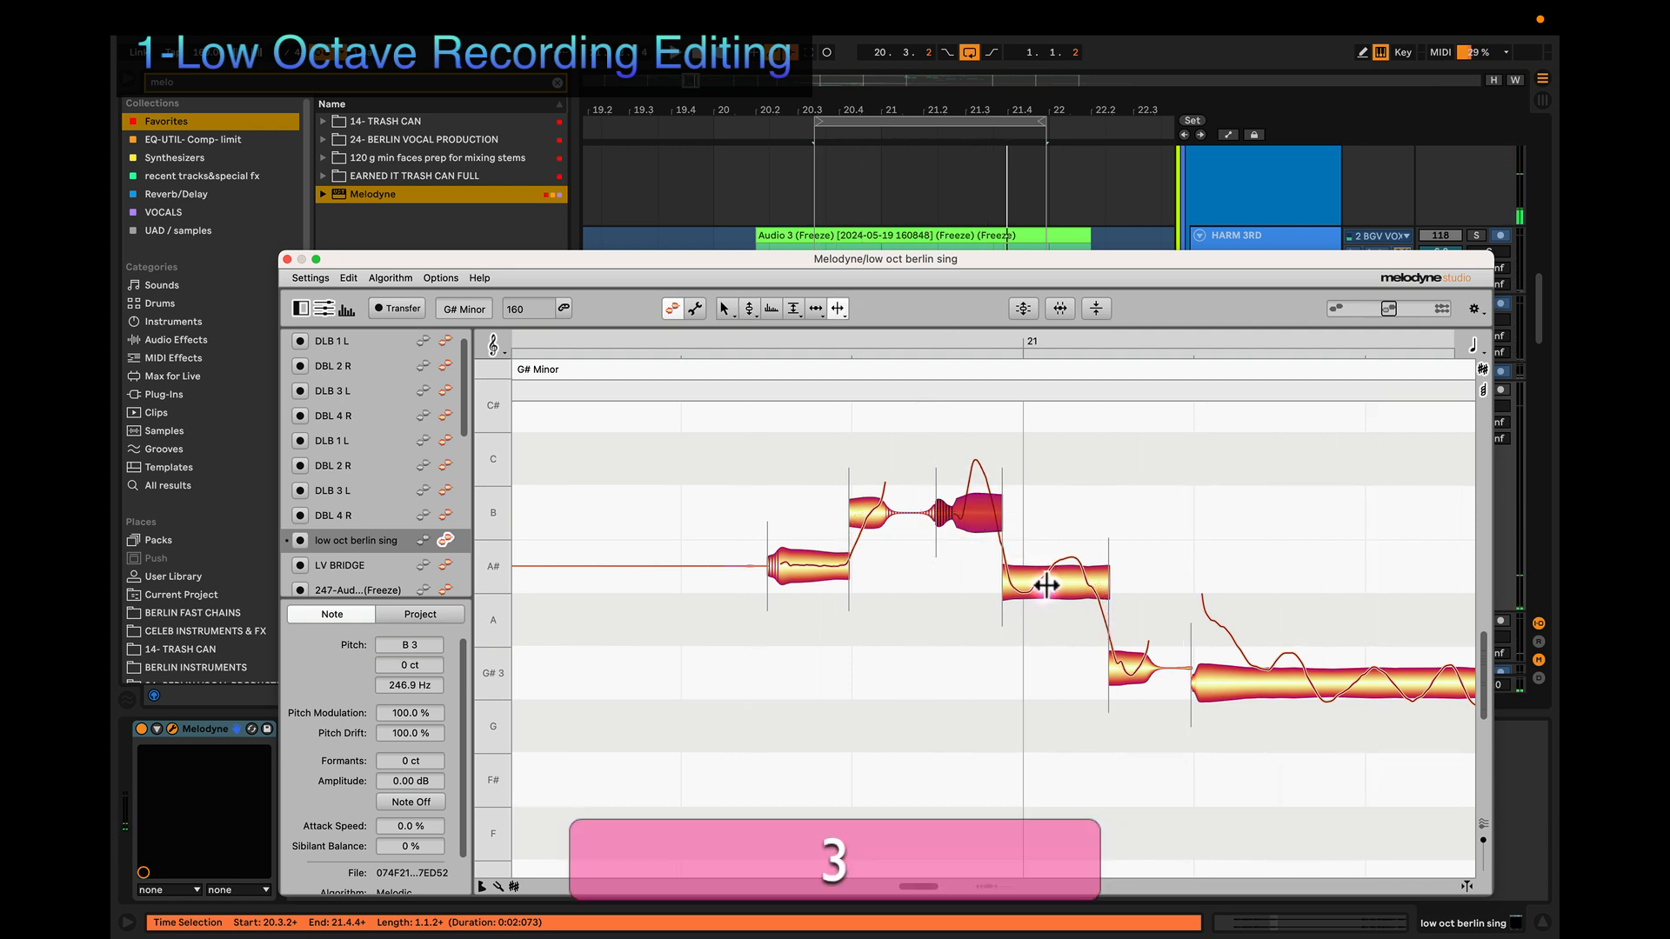
left_click(1044, 583)
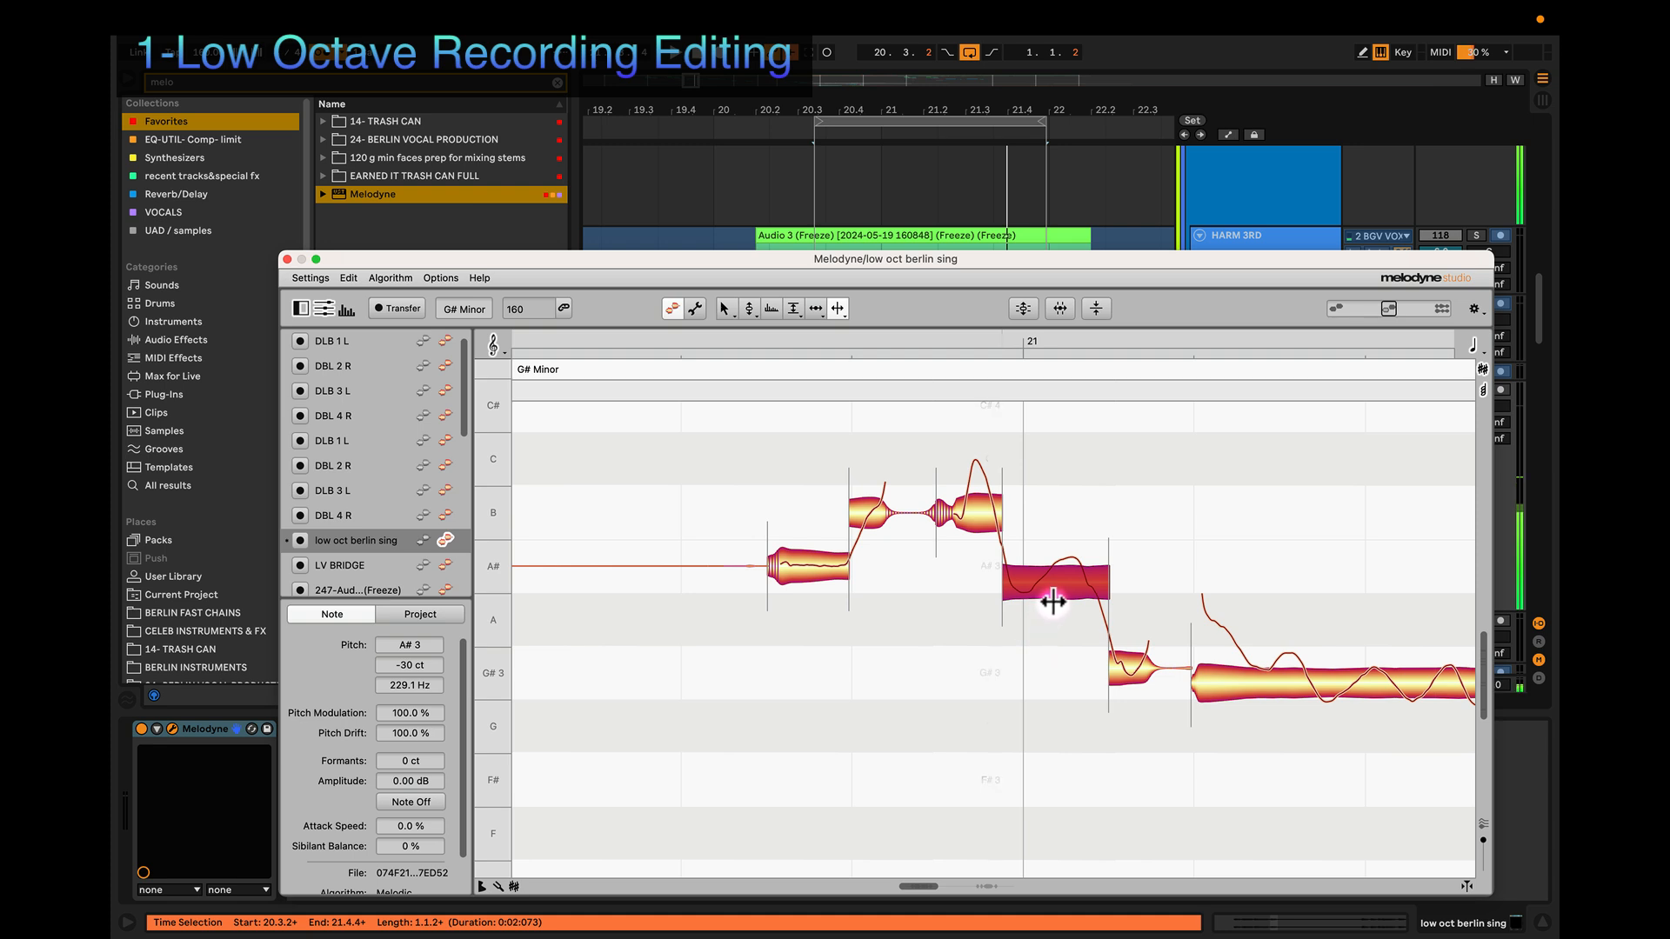
key("4")
key("3")
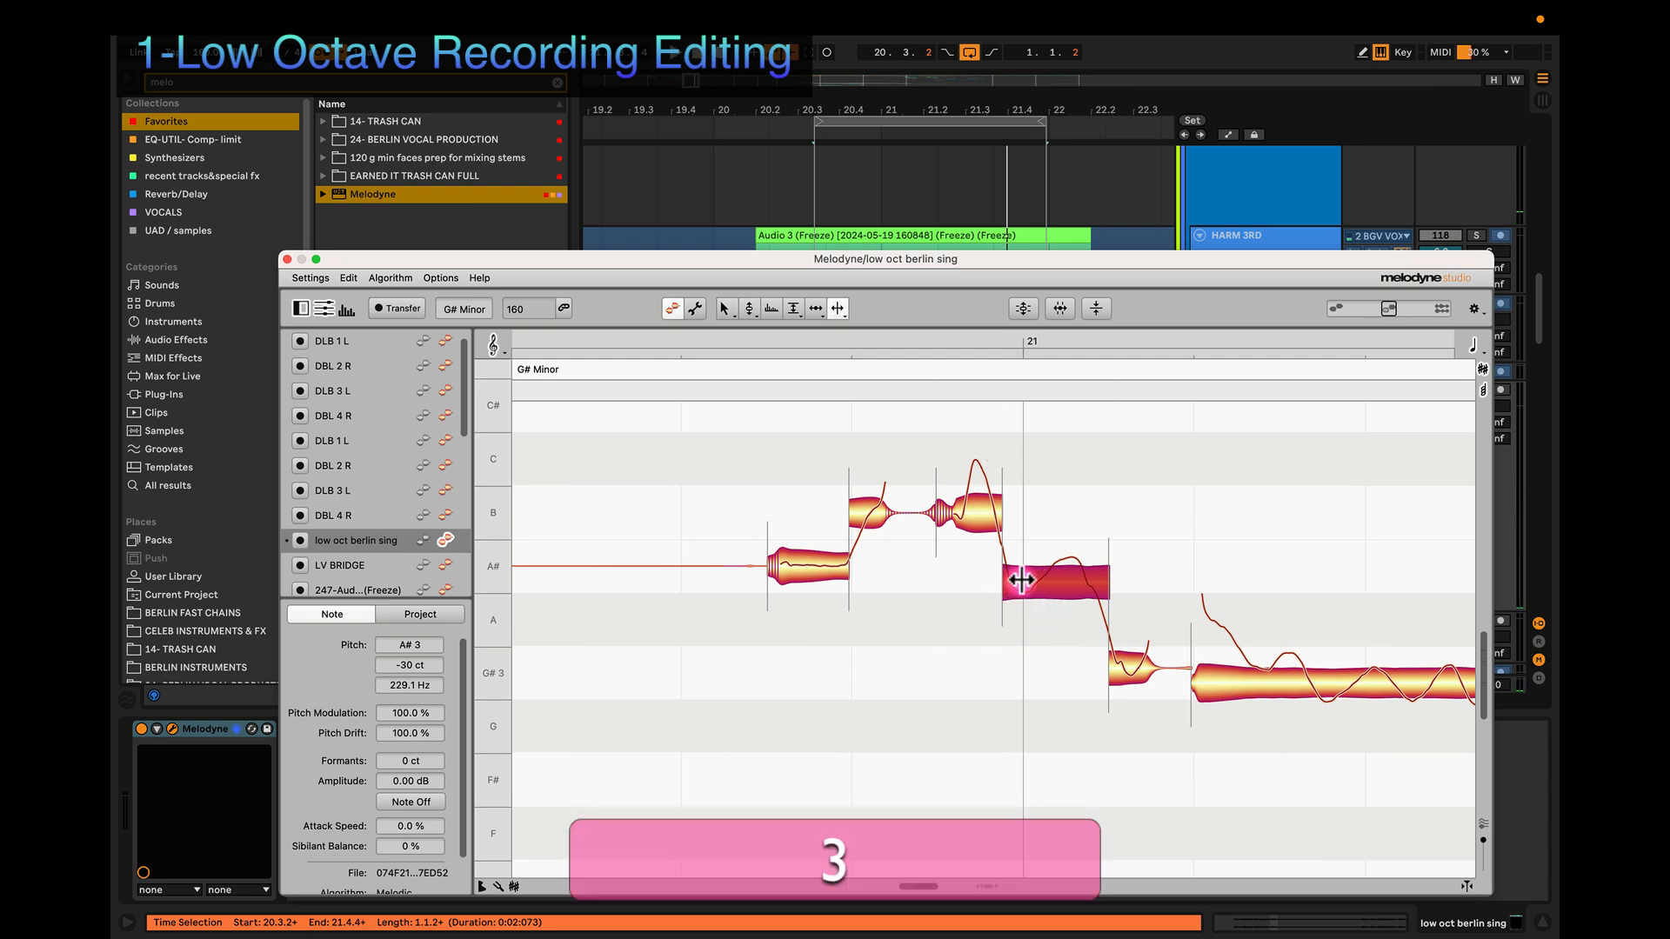
double_click(1017, 581)
double_click(1089, 575)
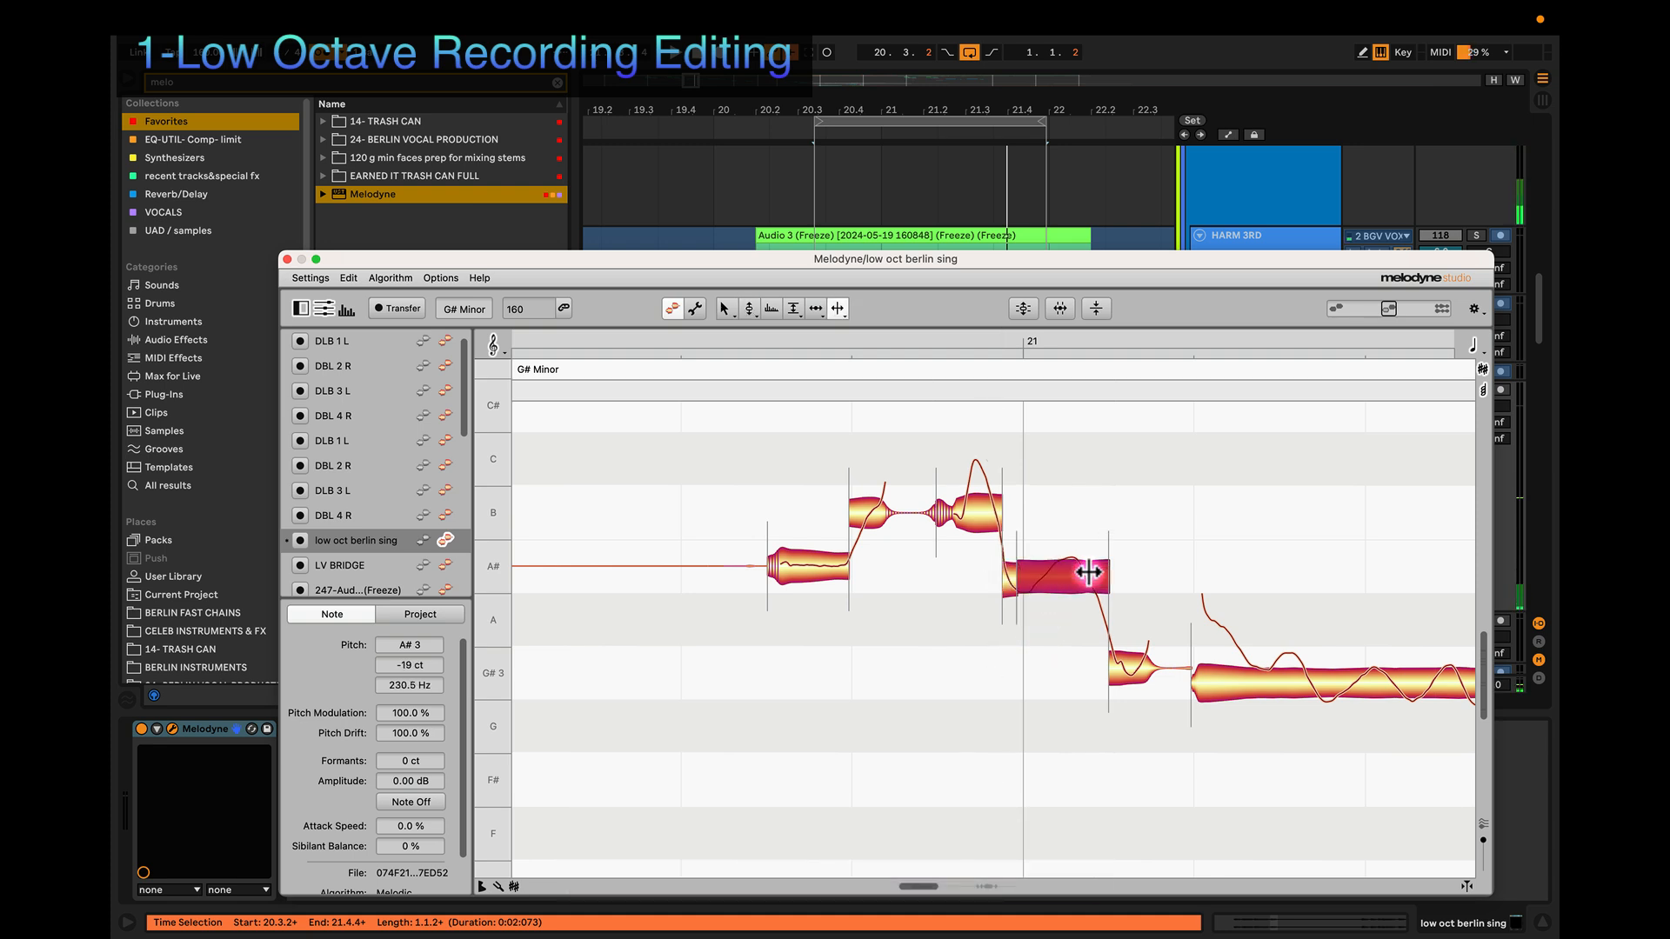
Step: Reduce the pitch modulation of that note's long middle part to 29.0% and snap it to A# 3, 0 ct
key("4")
left_click_drag(1054, 561, 1047, 633)
key("2")
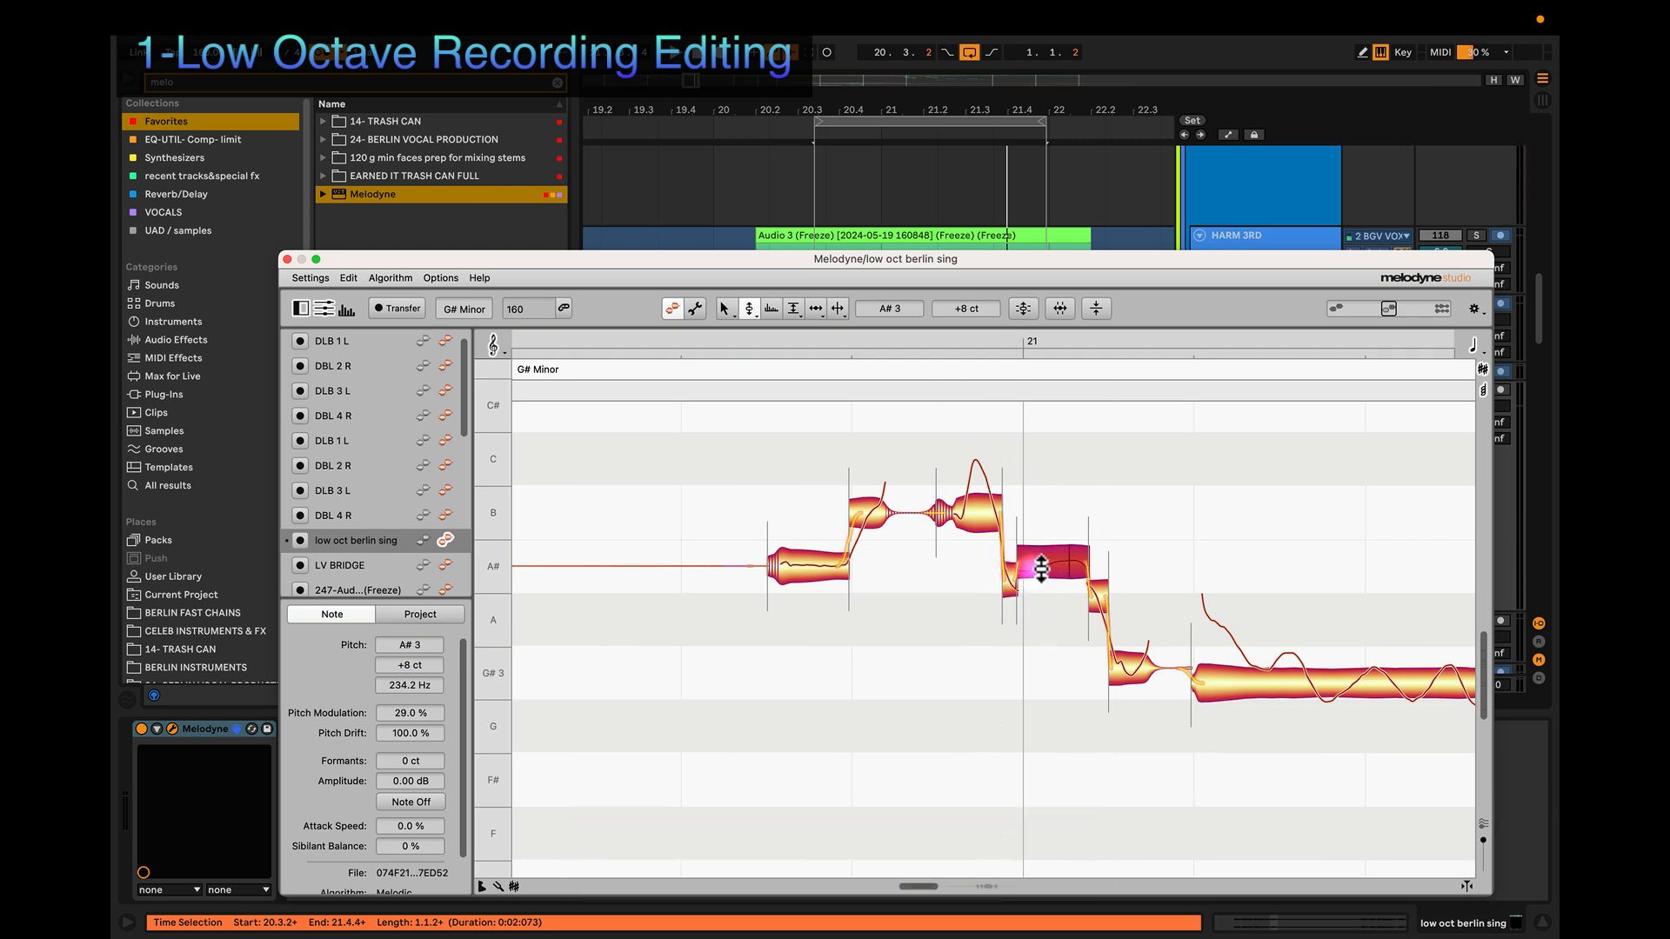
double_click(1054, 562)
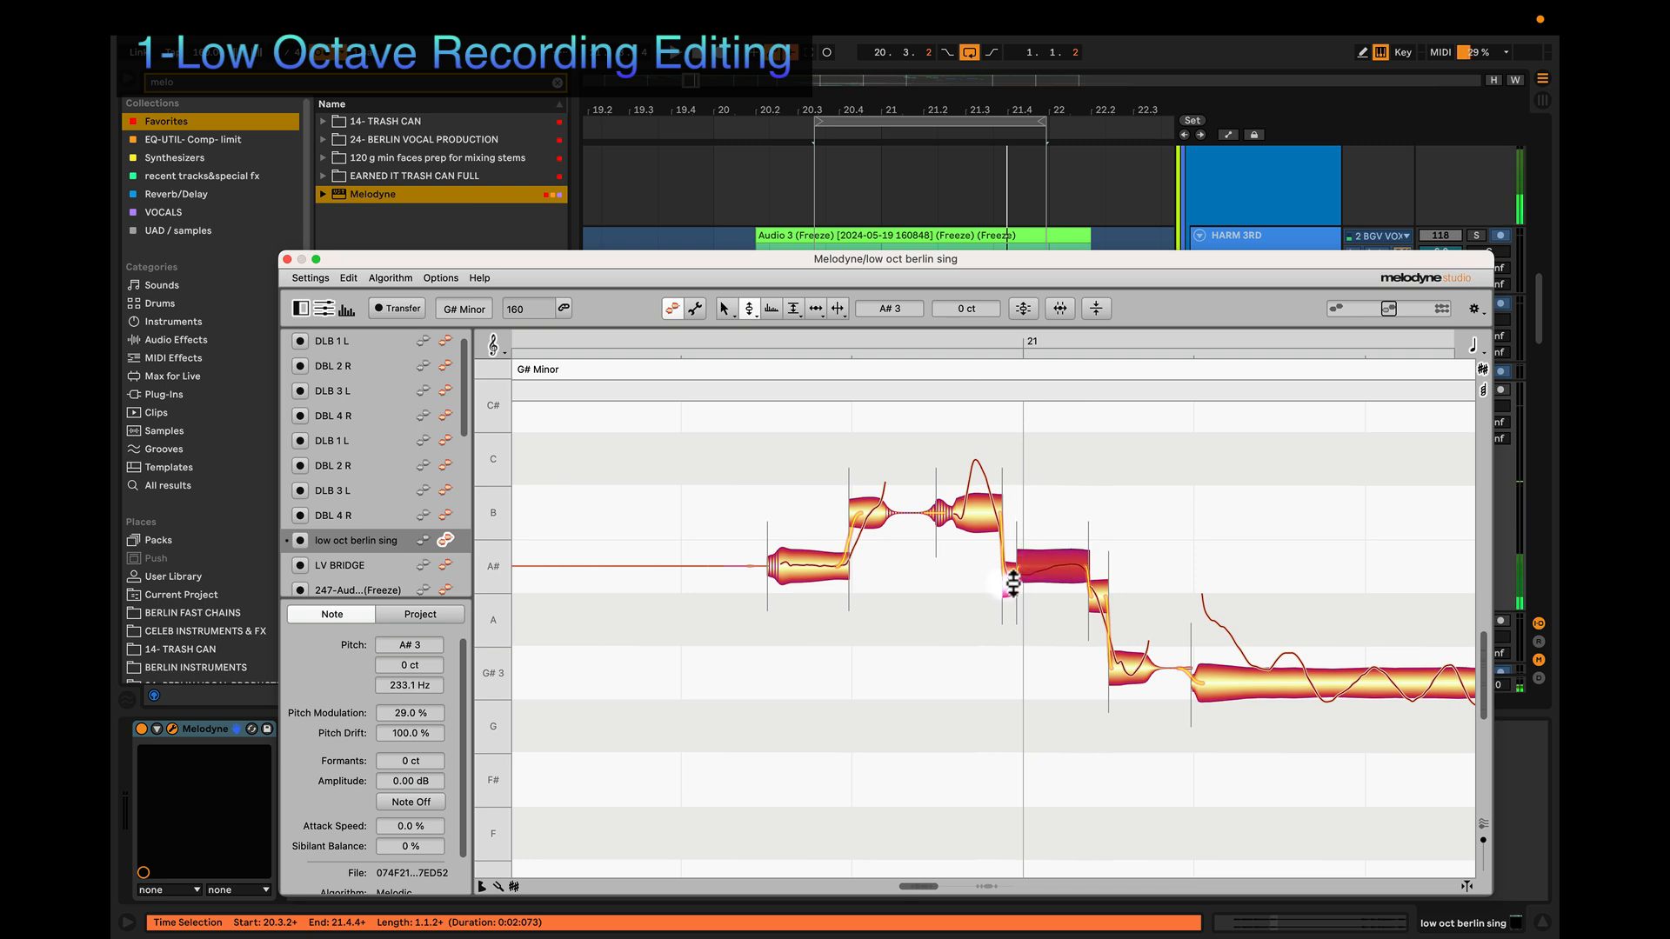
Step: Snap the short opening part just before bar 21 to A# 3, 0 ct
left_click(1014, 580)
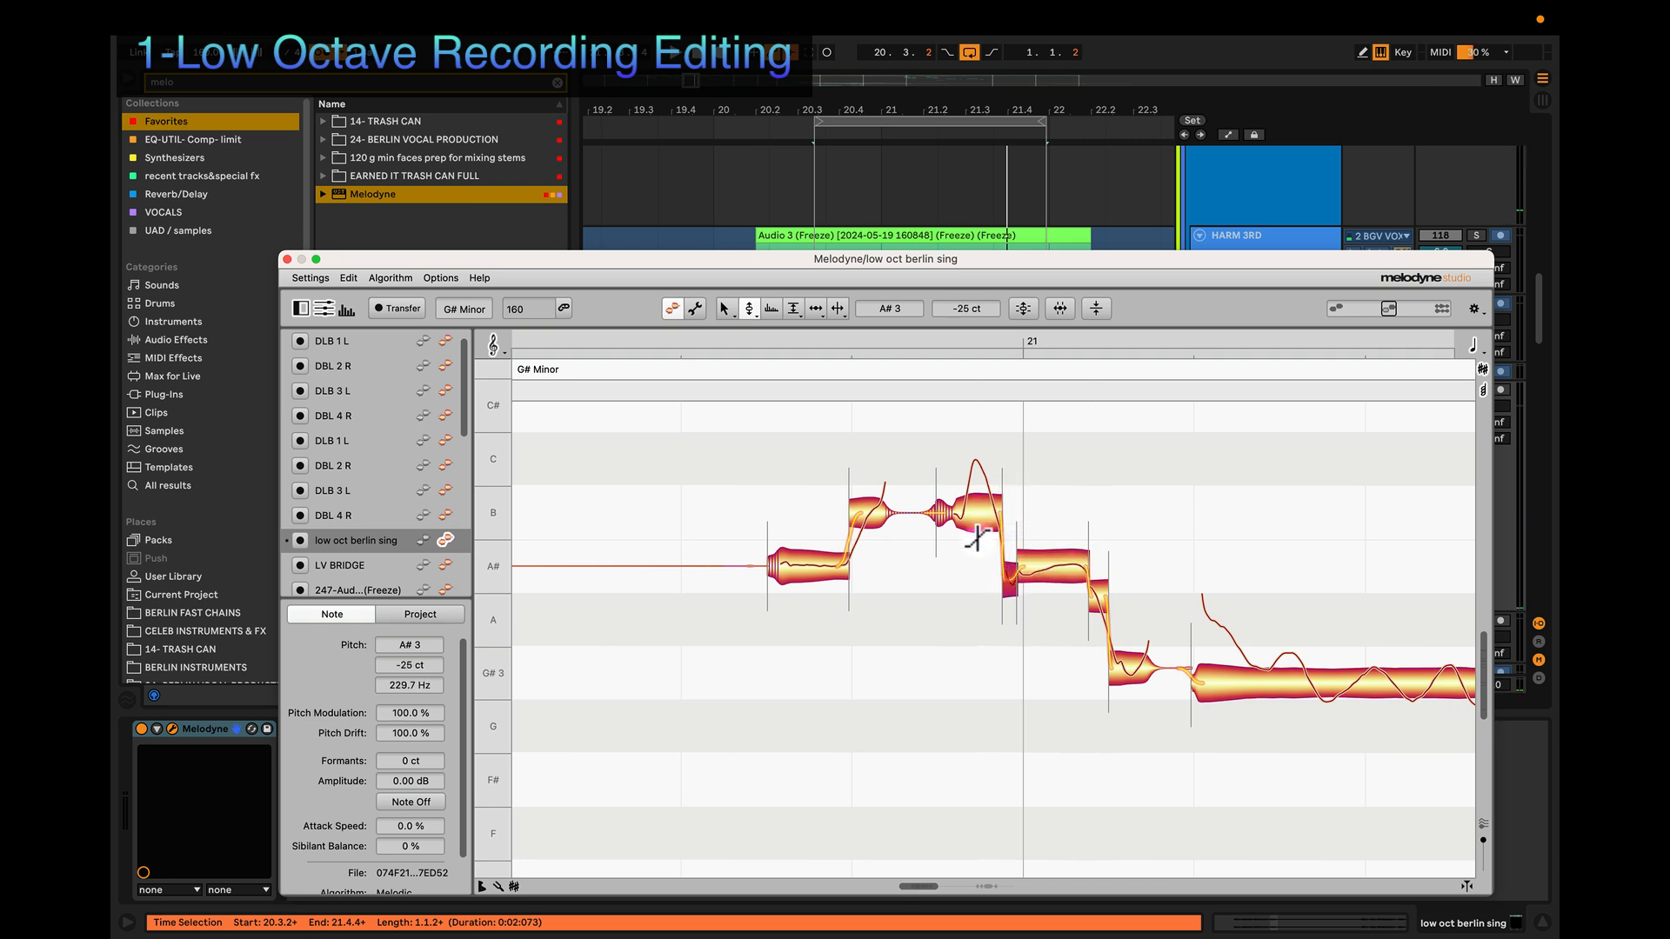
key("z")
left_click_drag(895, 608, 1122, 579)
key("2")
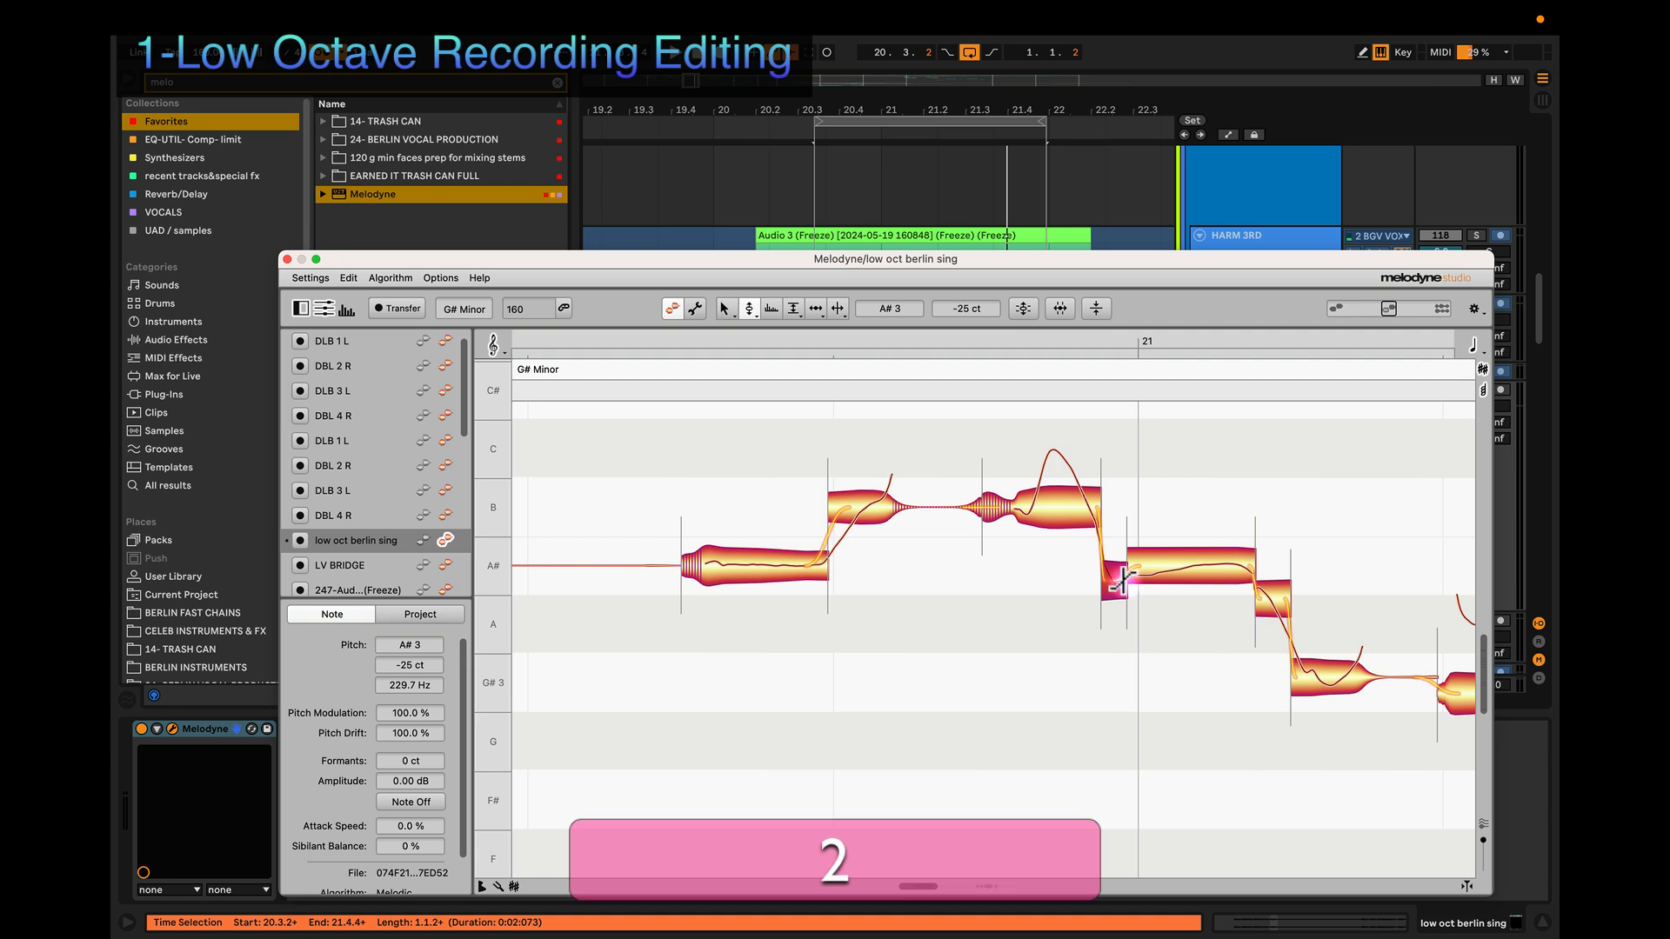
double_click(1112, 575)
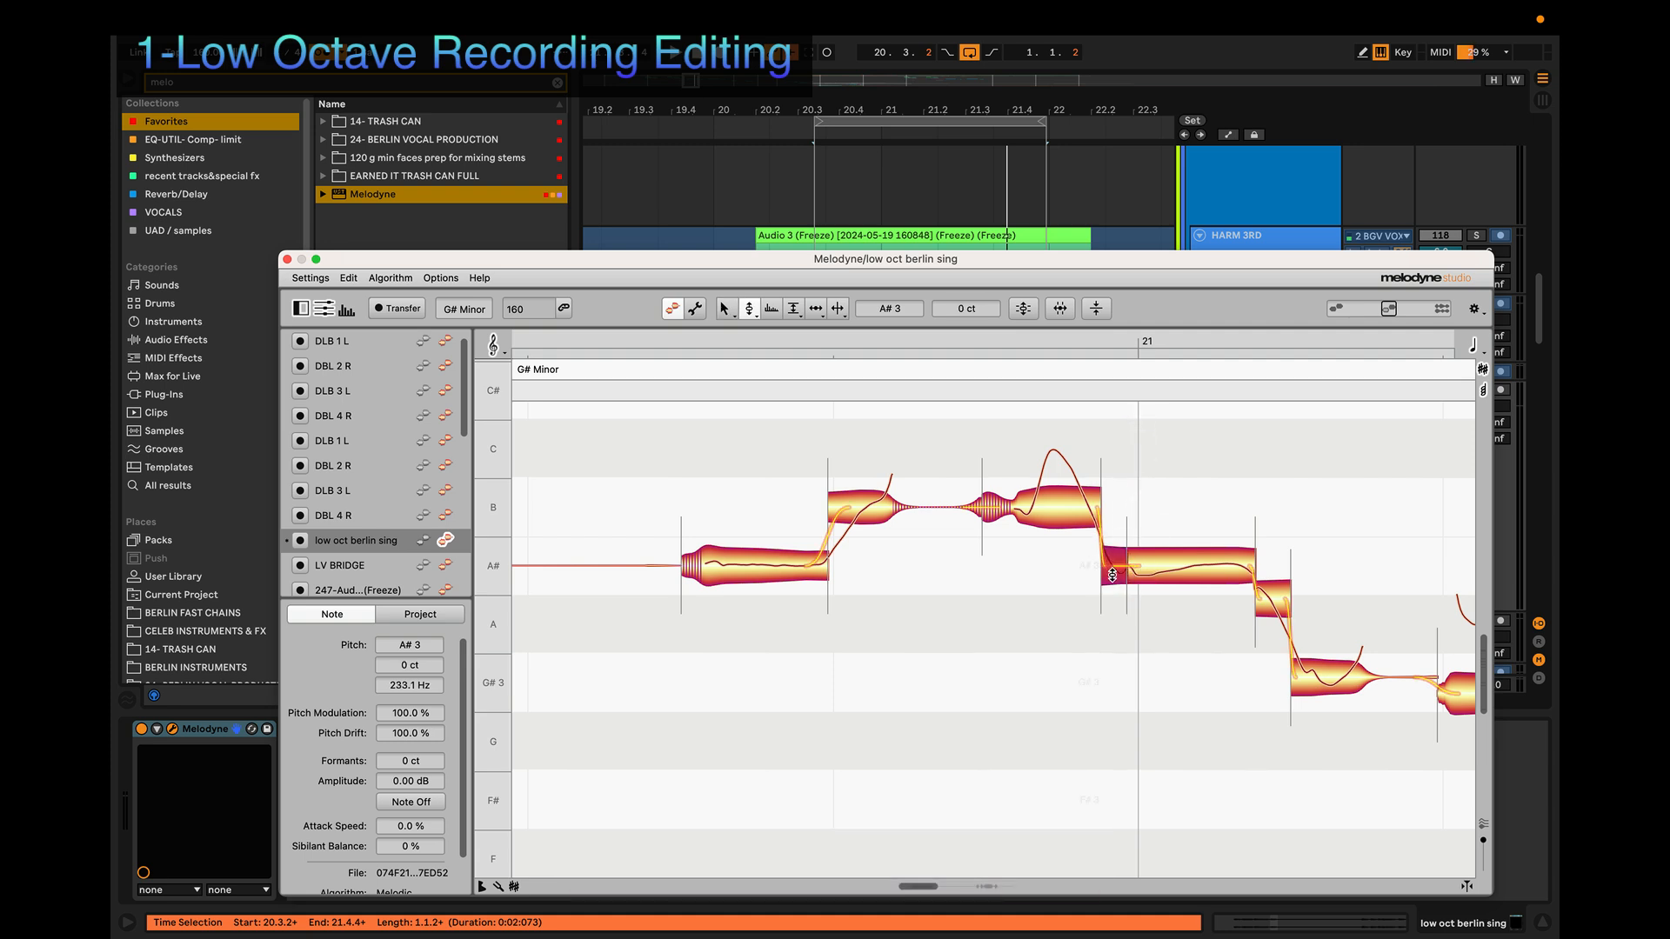
Step: Select the B 3 note just before bar 21 and play back the looped phrase to check the corrections
left_click(1089, 502)
scroll(1097, 417, "up", 5)
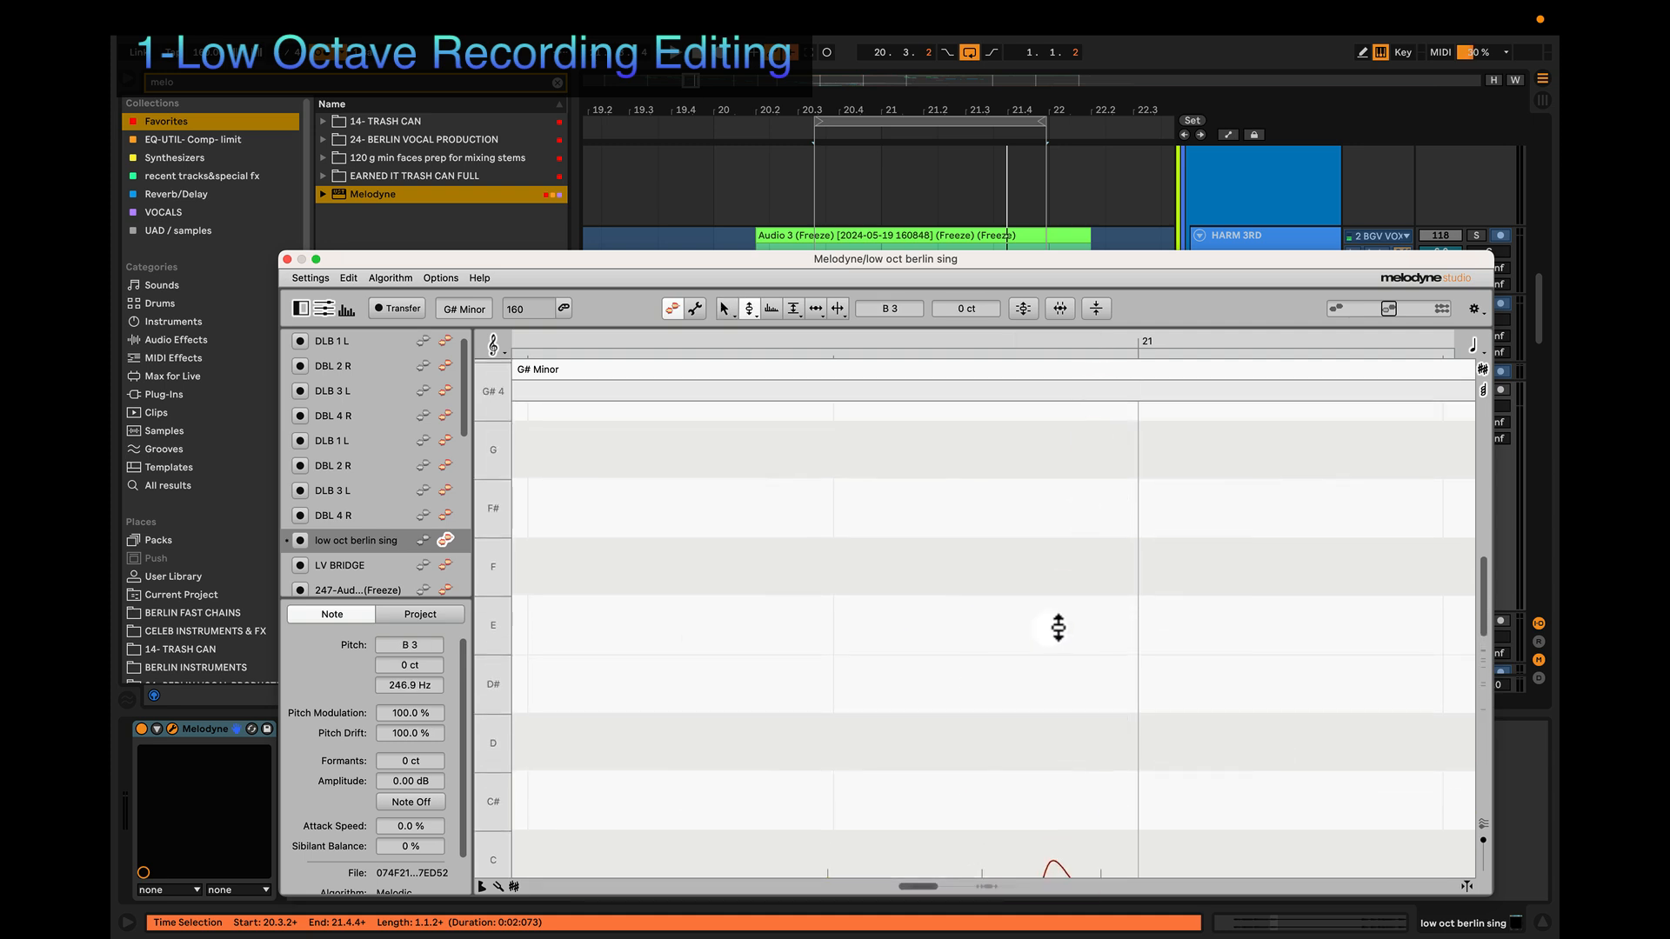
scroll(1057, 626, "down", 4)
scroll(1052, 628, "right", 1)
key("space")
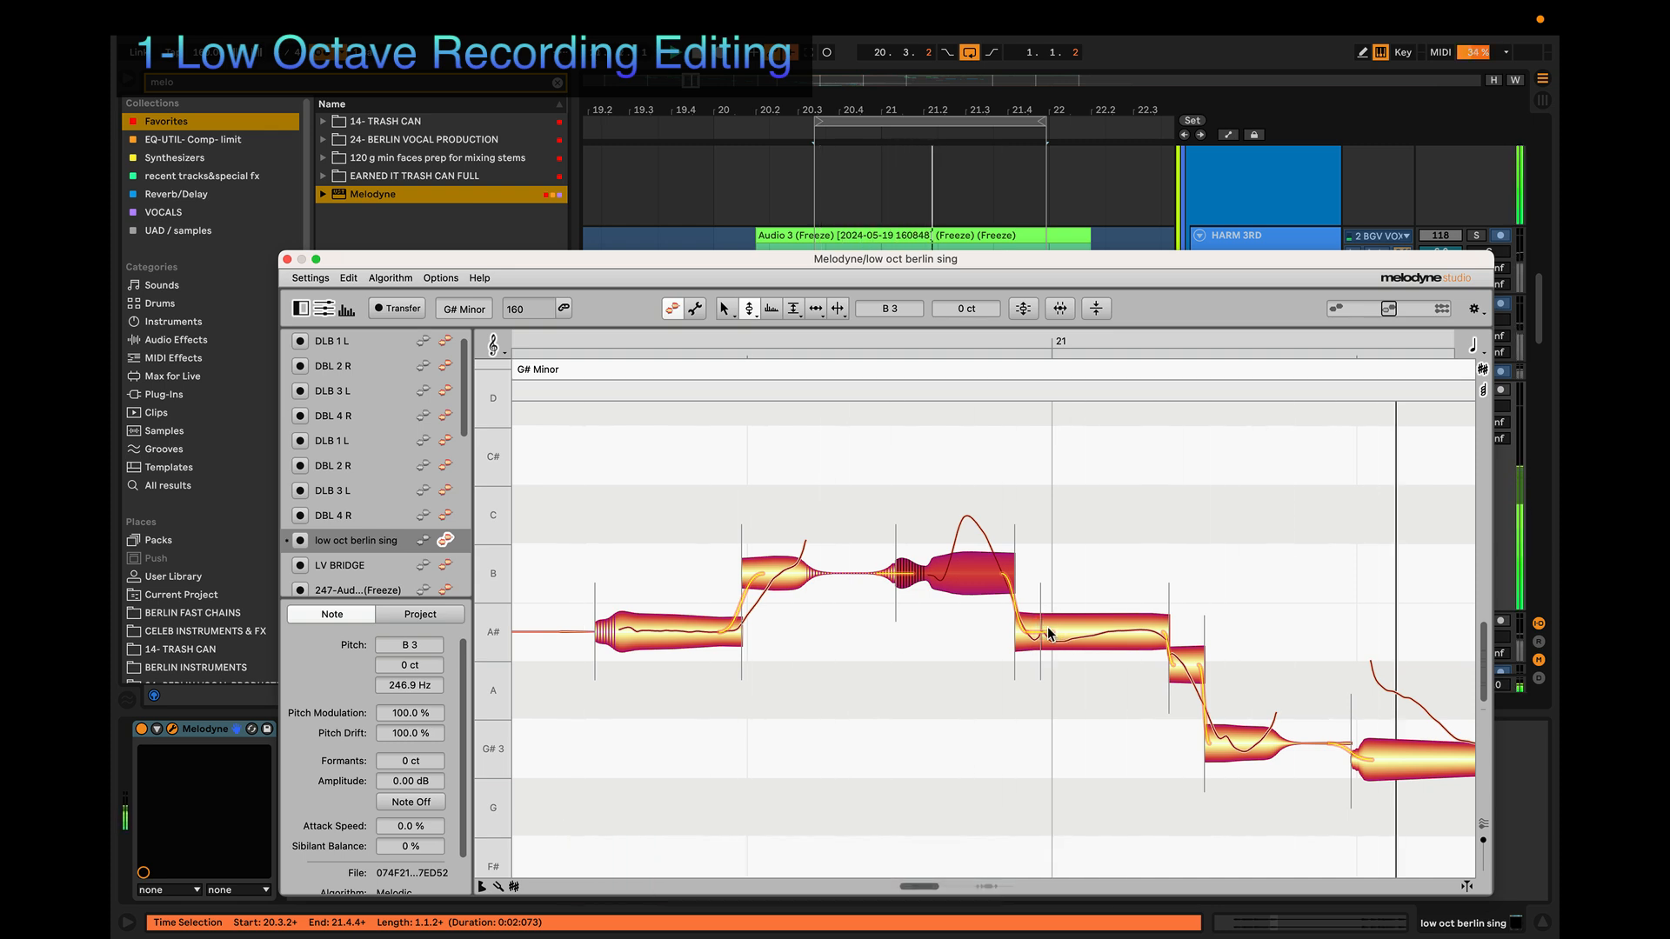
key("space")
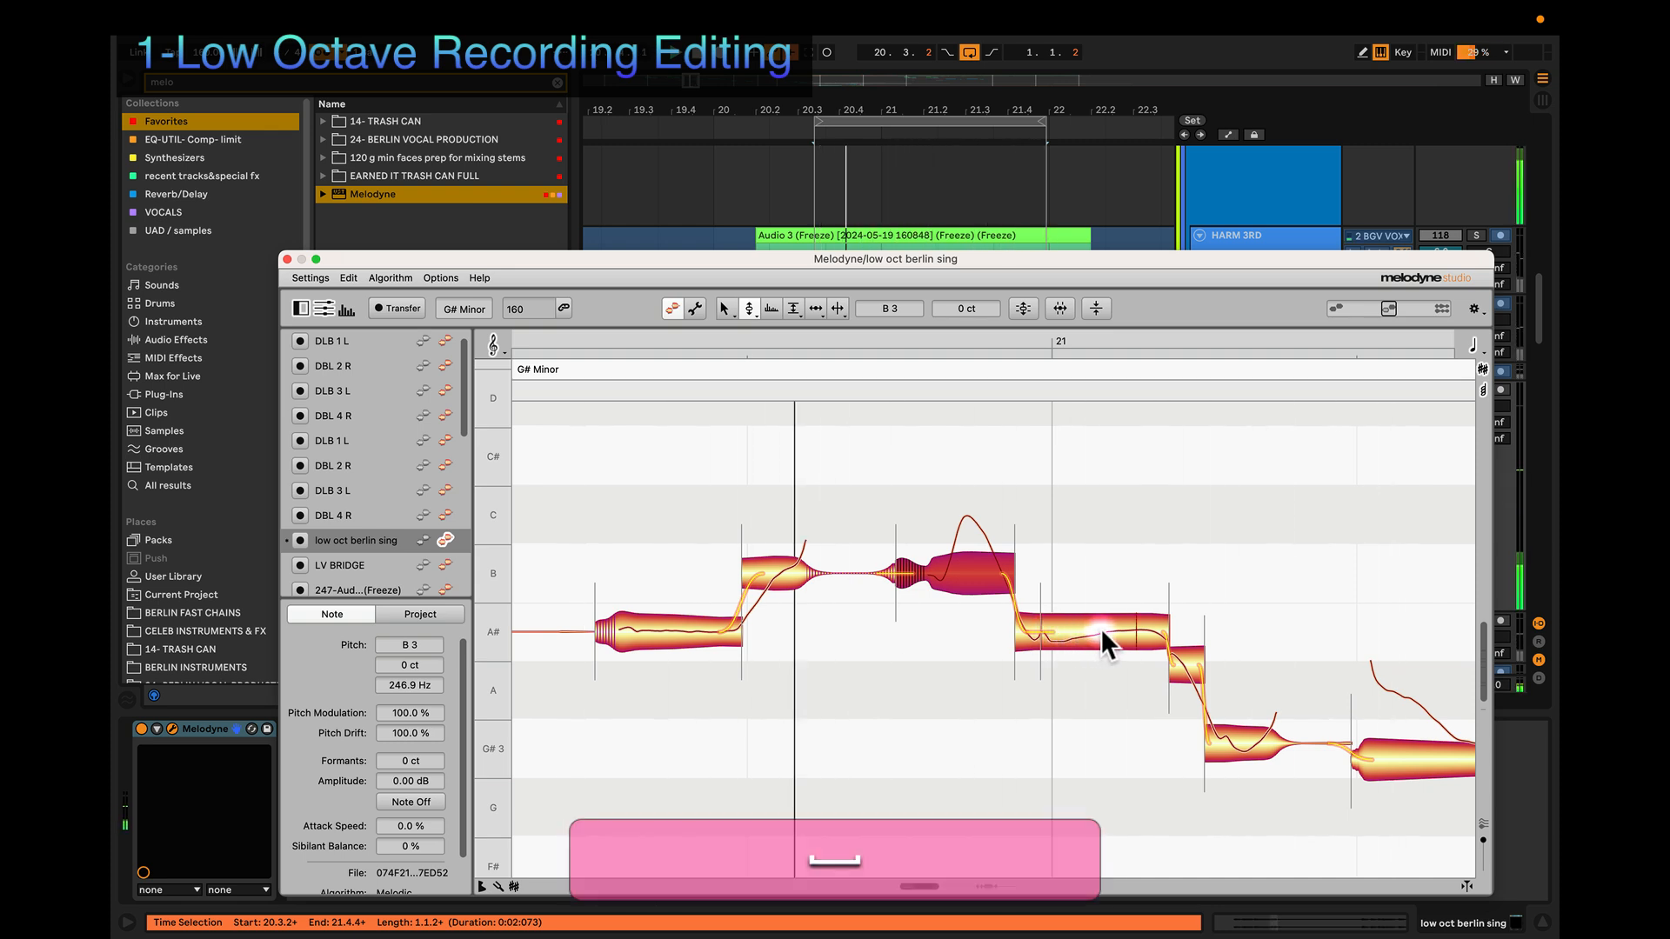
Step: Flatten the pitch modulation of the long A# 3 part spanning bar 21 further, and select the short part before it
key("4")
left_click_drag(1099, 630, 1093, 686)
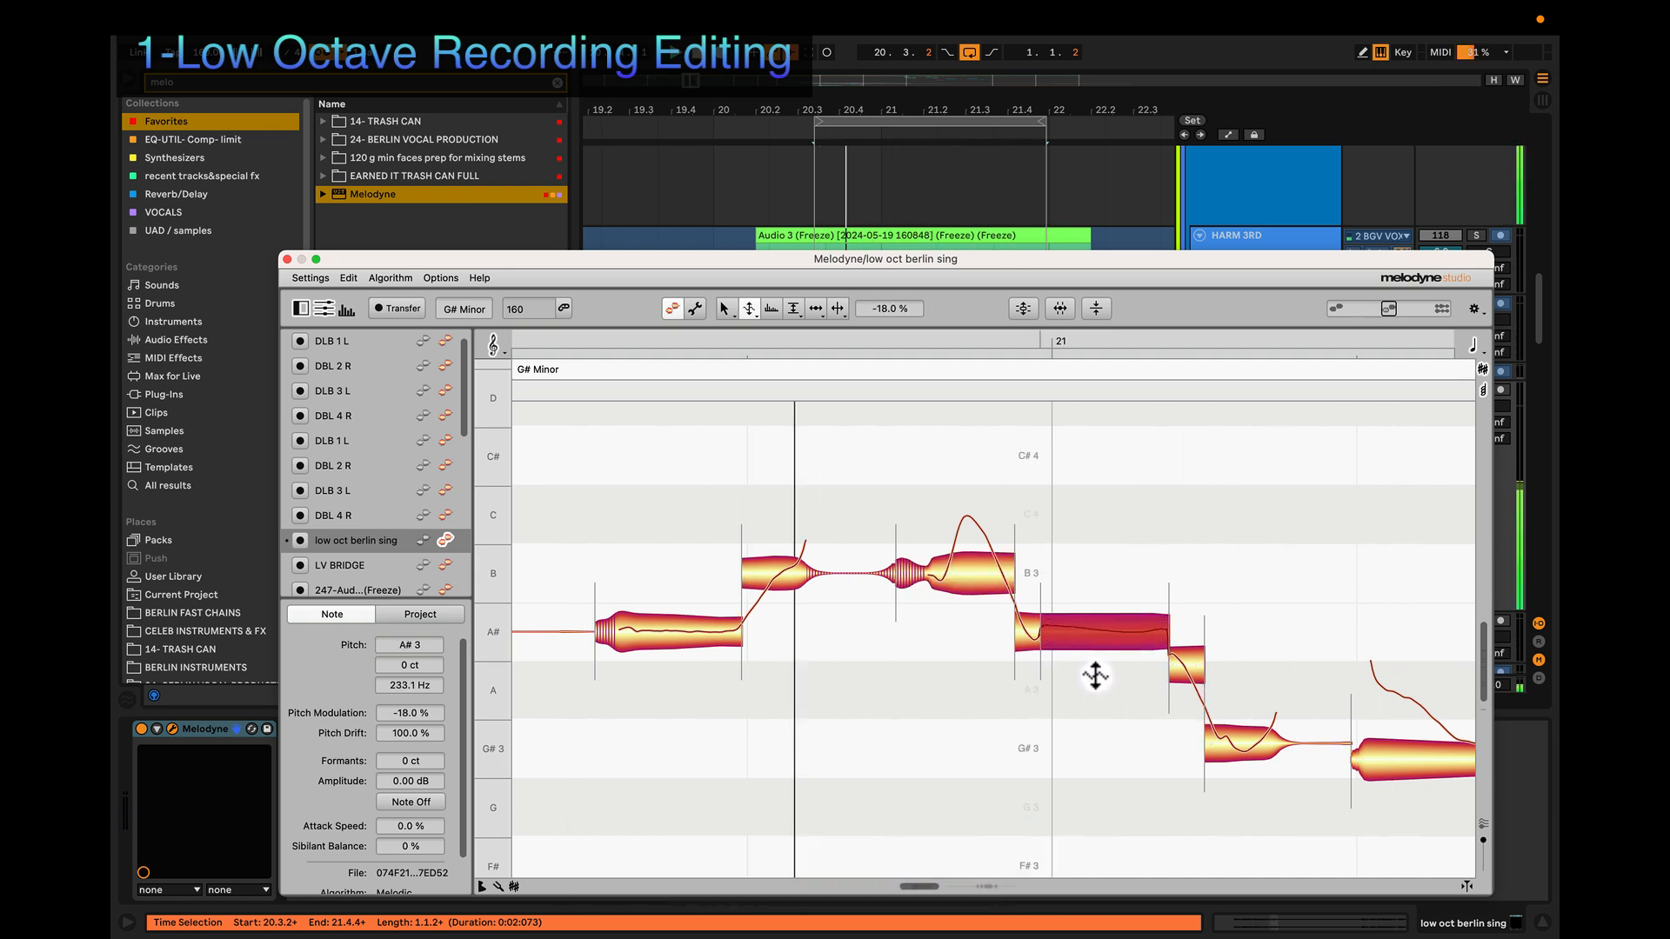
key("2")
left_click(1026, 636)
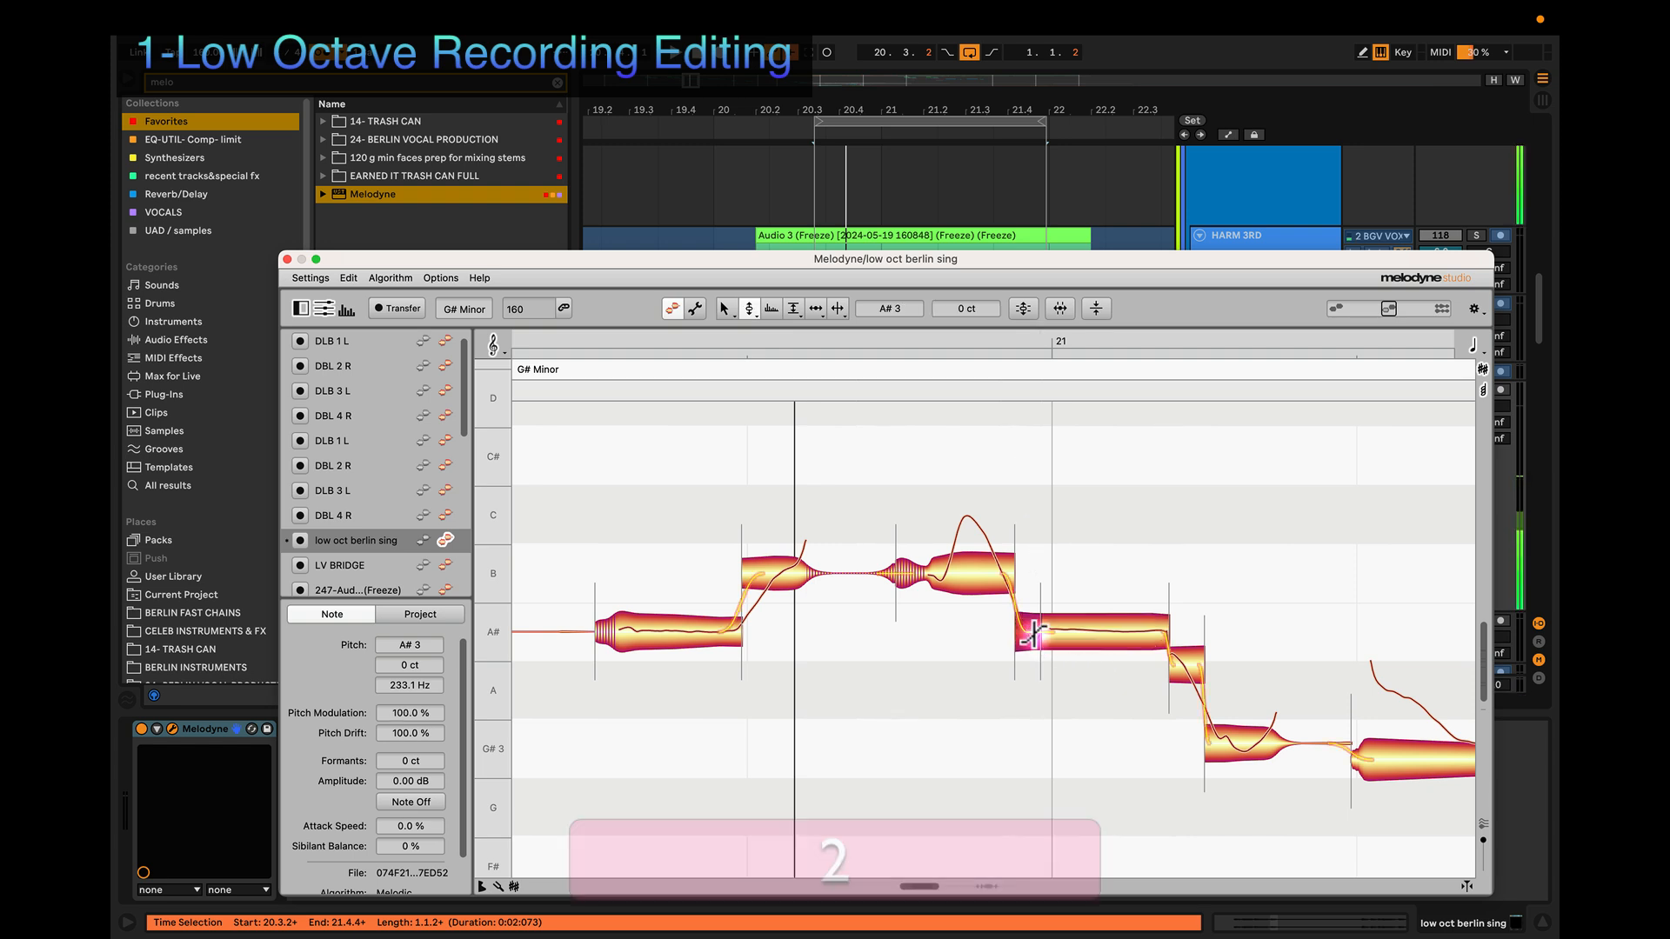
Step: Try adjusting the pitch modulation of the B 3 note just before bar 21 and play back the phrase
left_click(970, 570)
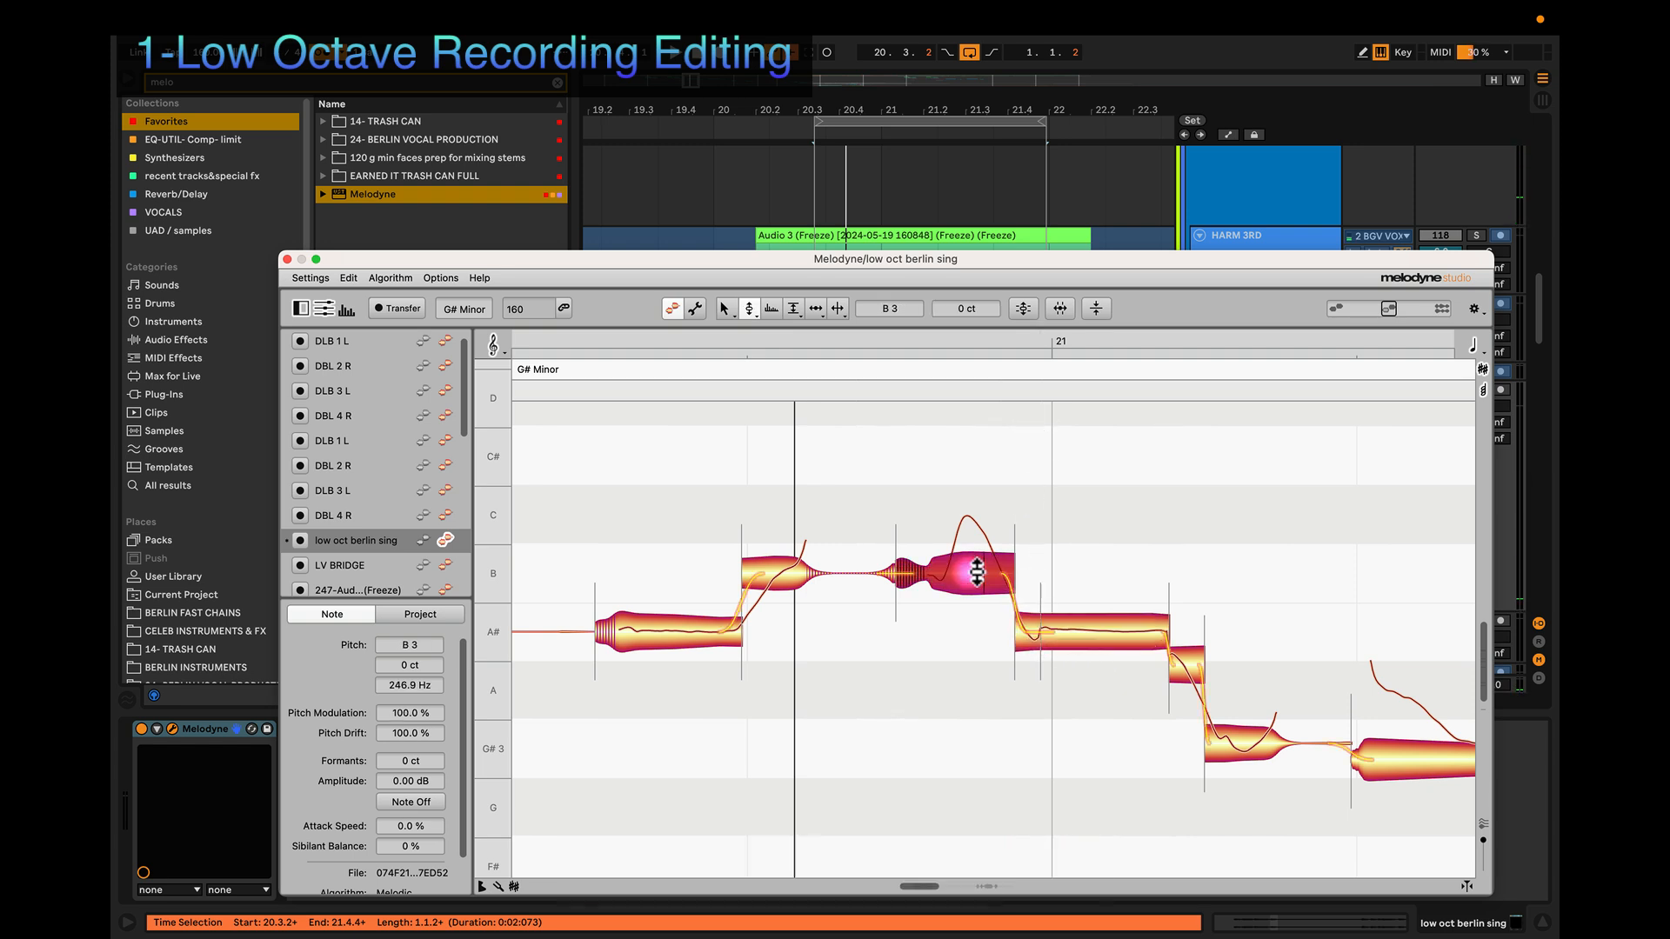
key("4")
mouse_move(965, 570)
left_mouse_down()
mouse_move(962, 629)
mouse_move(966, 580)
left_mouse_up()
key("space")
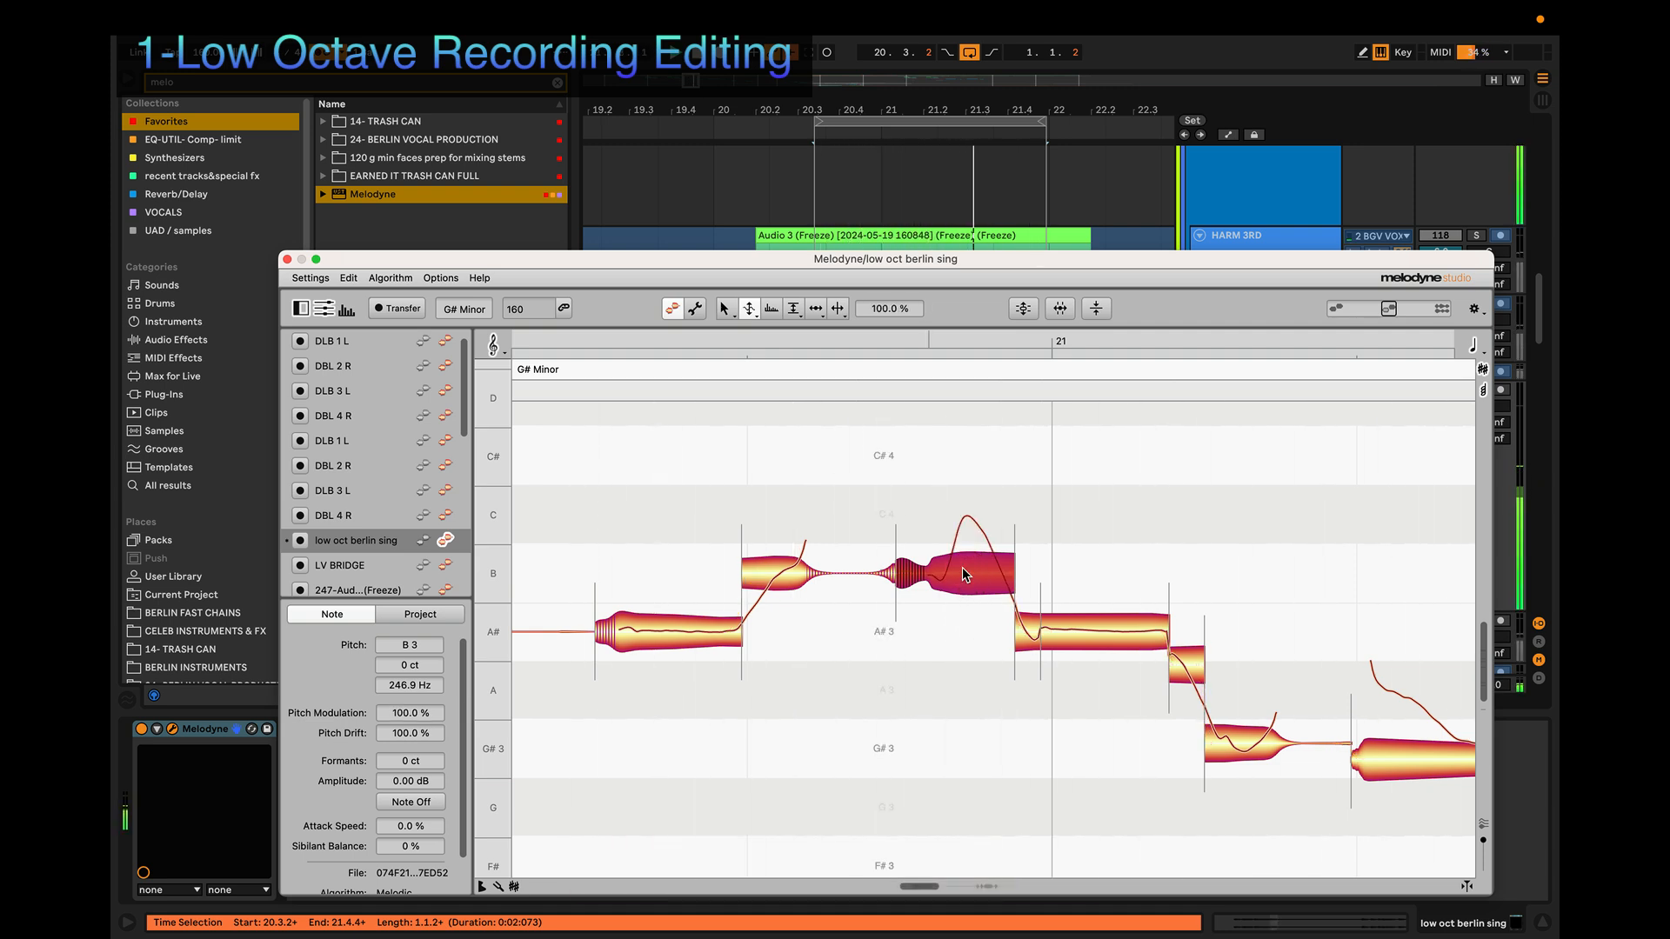
scroll(965, 567, "down", 3)
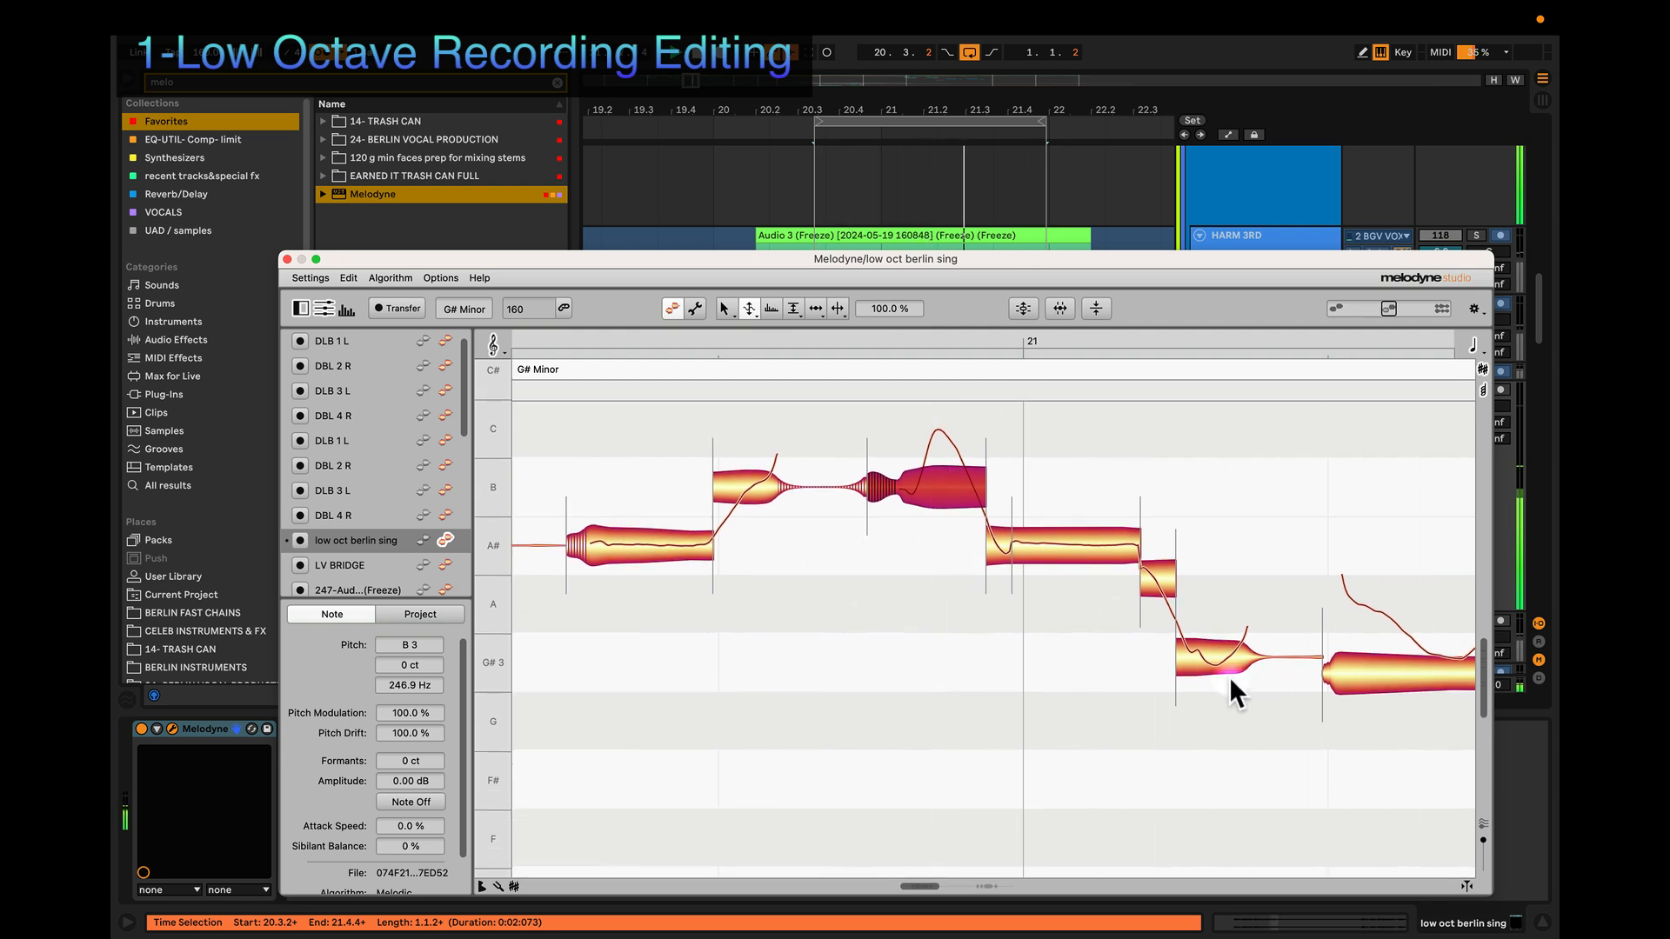
key("space")
Step: Set the short G# 3 note's pitch modulation to 0.0%, snap it to G# 3, 0 ct, and play back the phrase
left_click(1208, 658)
key("4")
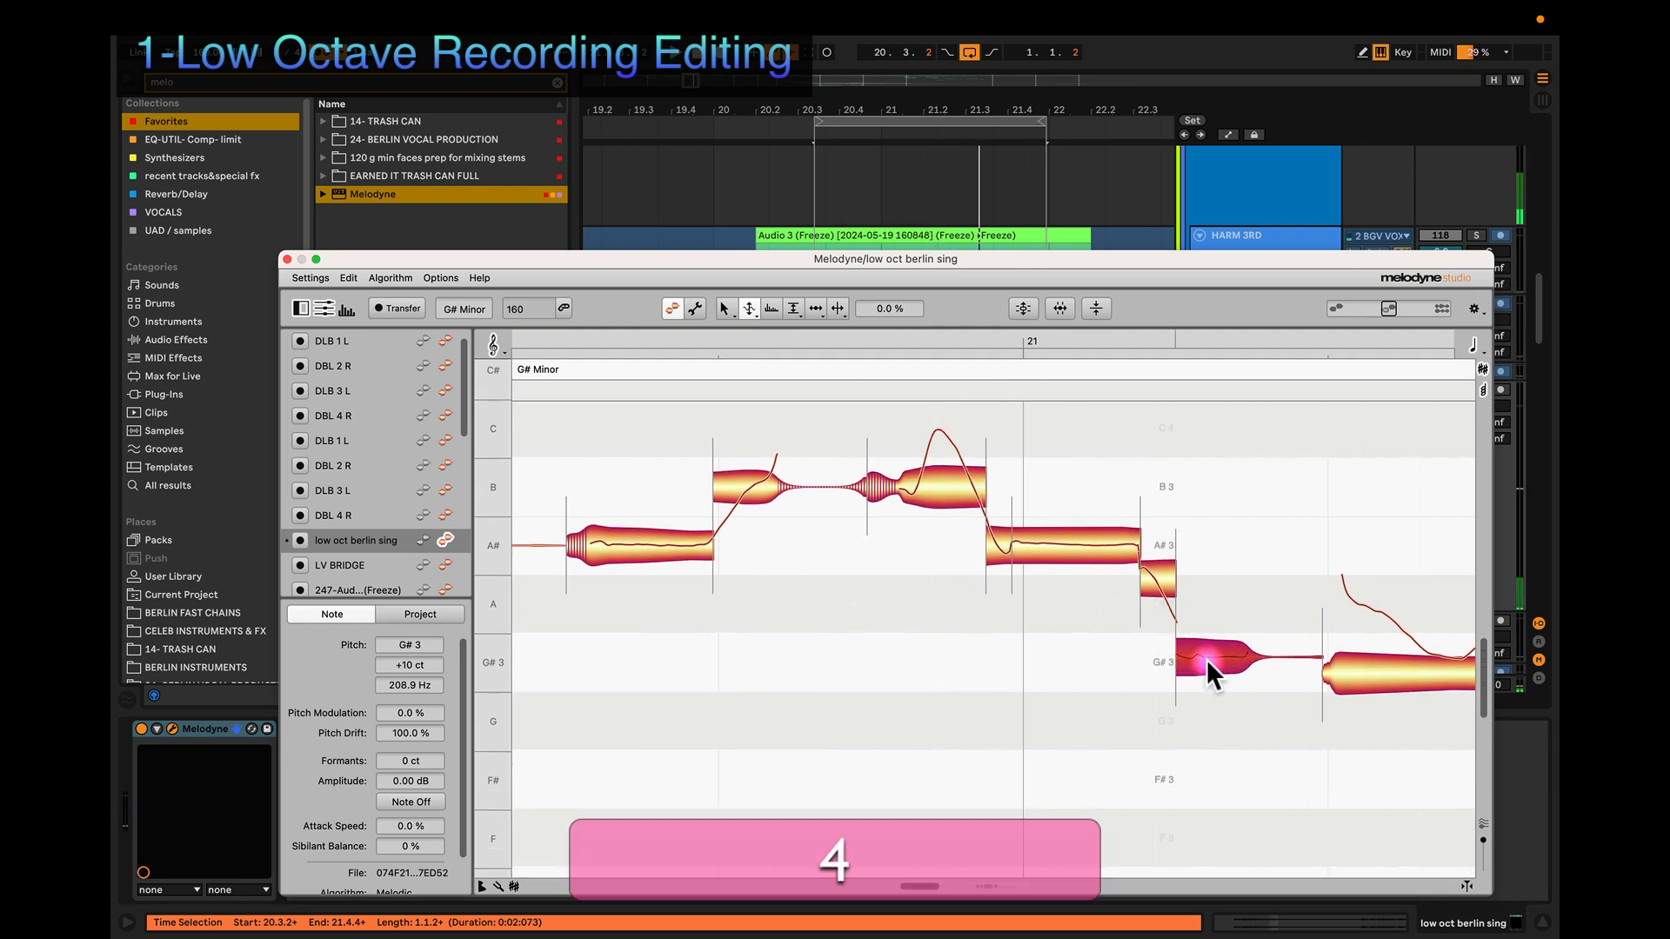
key("2")
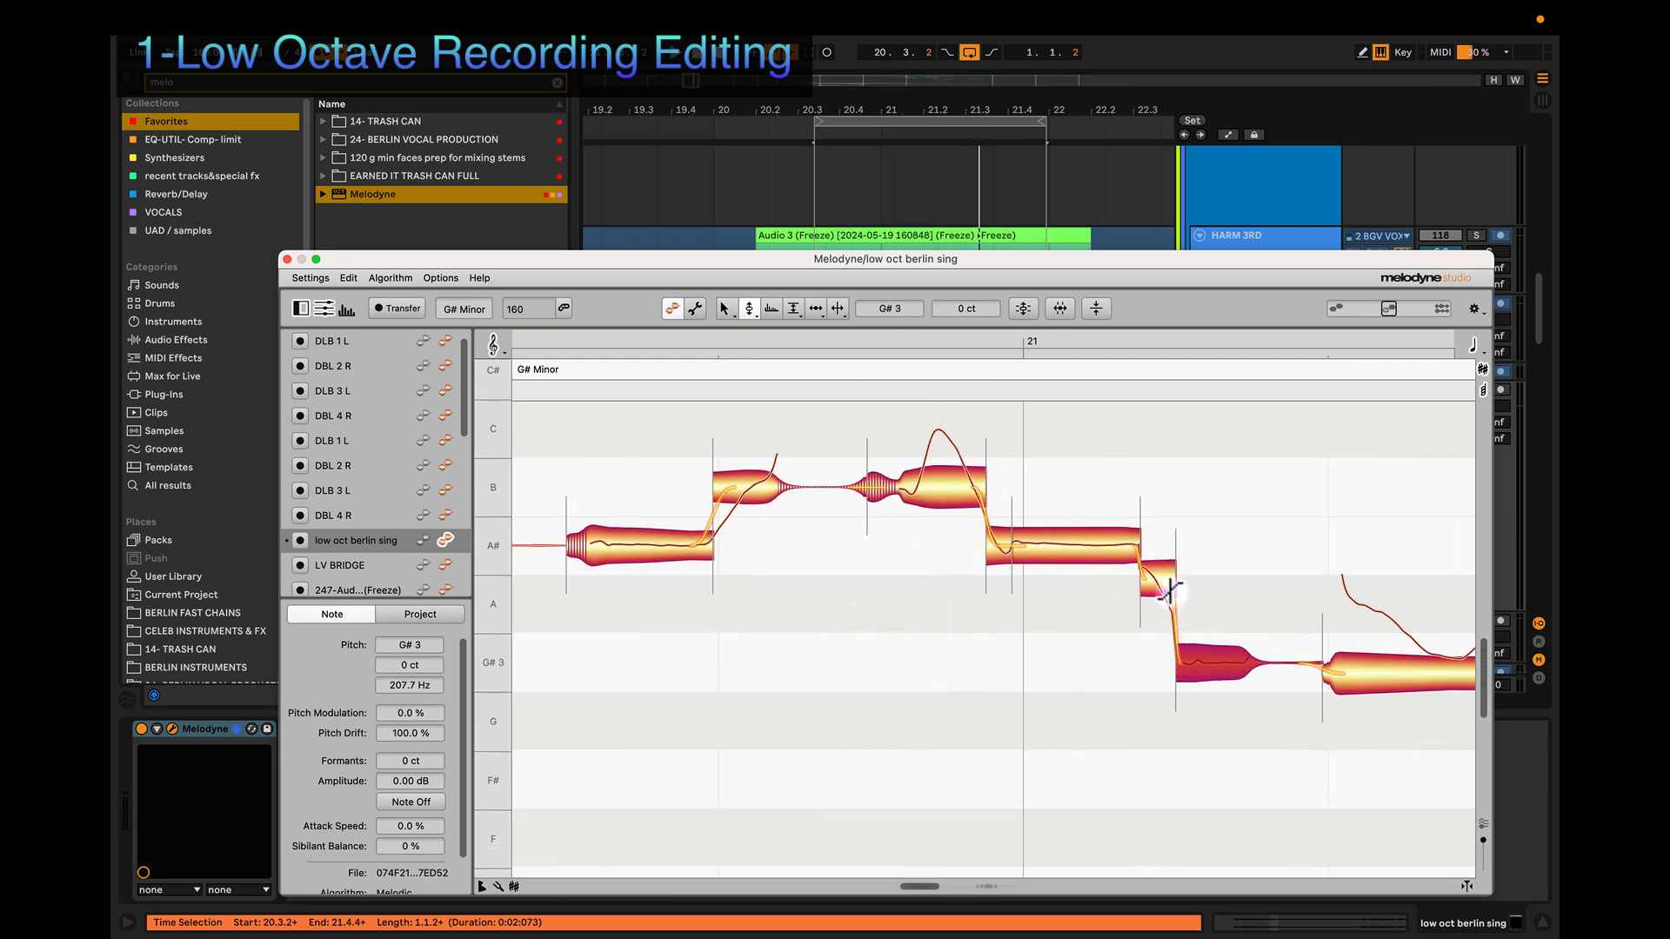
left_click(1164, 576)
key("space")
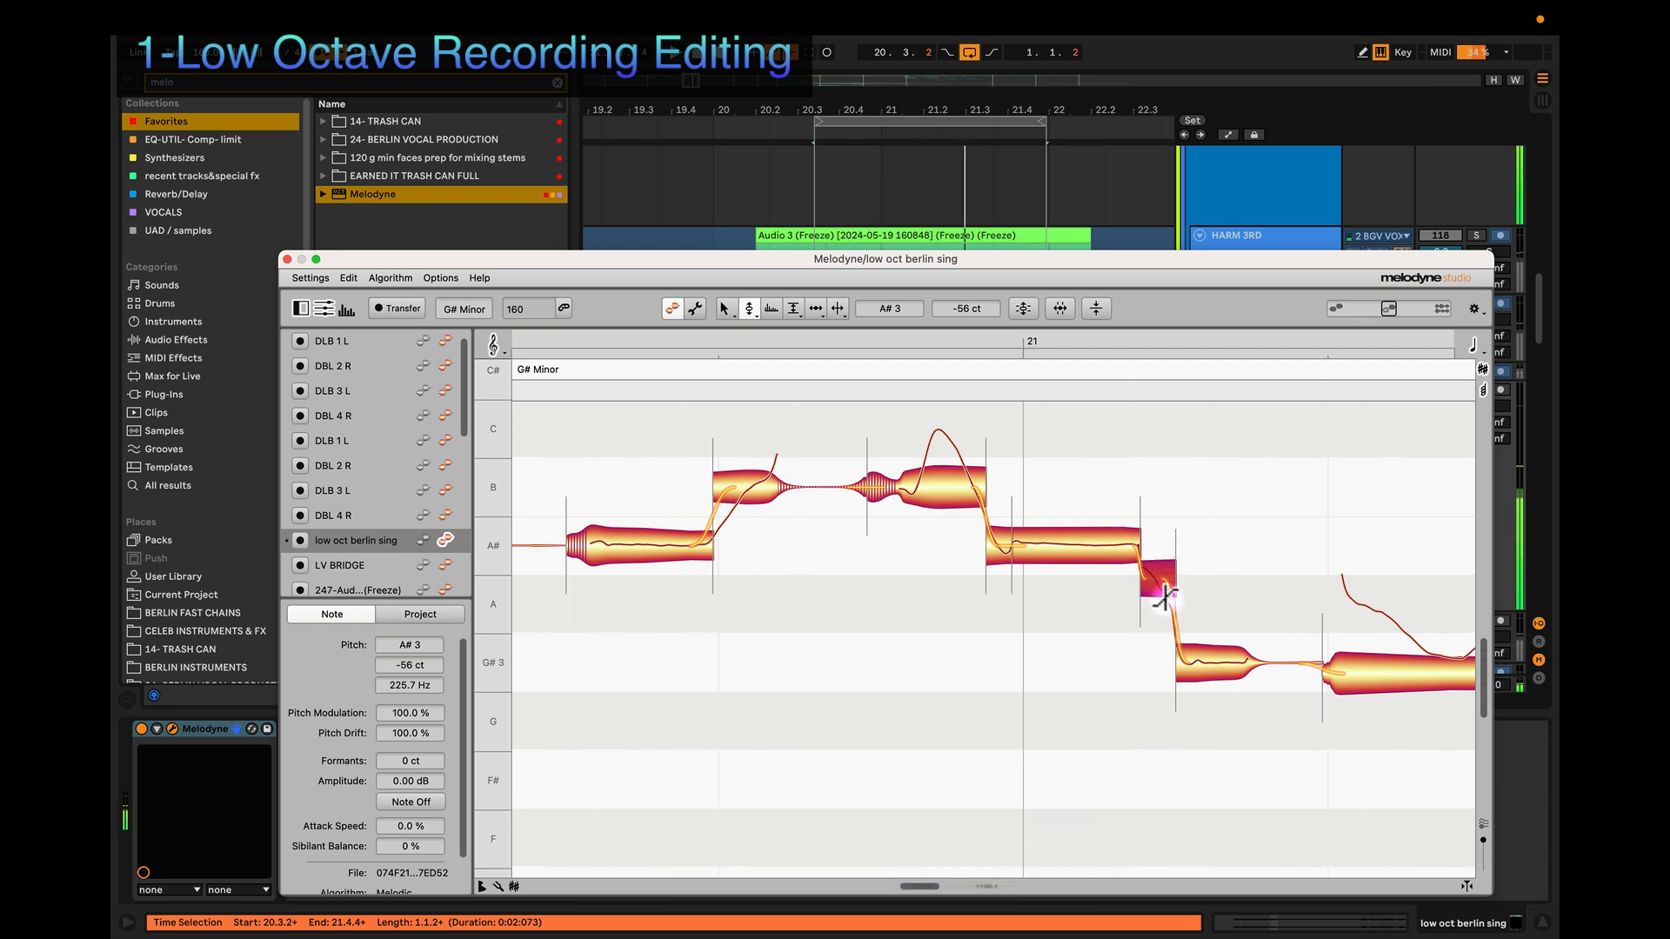
Step: Reduce the pitch modulation of the long sustained G# 3 note to 31.0% and snap it to G# 3, 0 ct
scroll(1170, 598, "down", 2)
key("4")
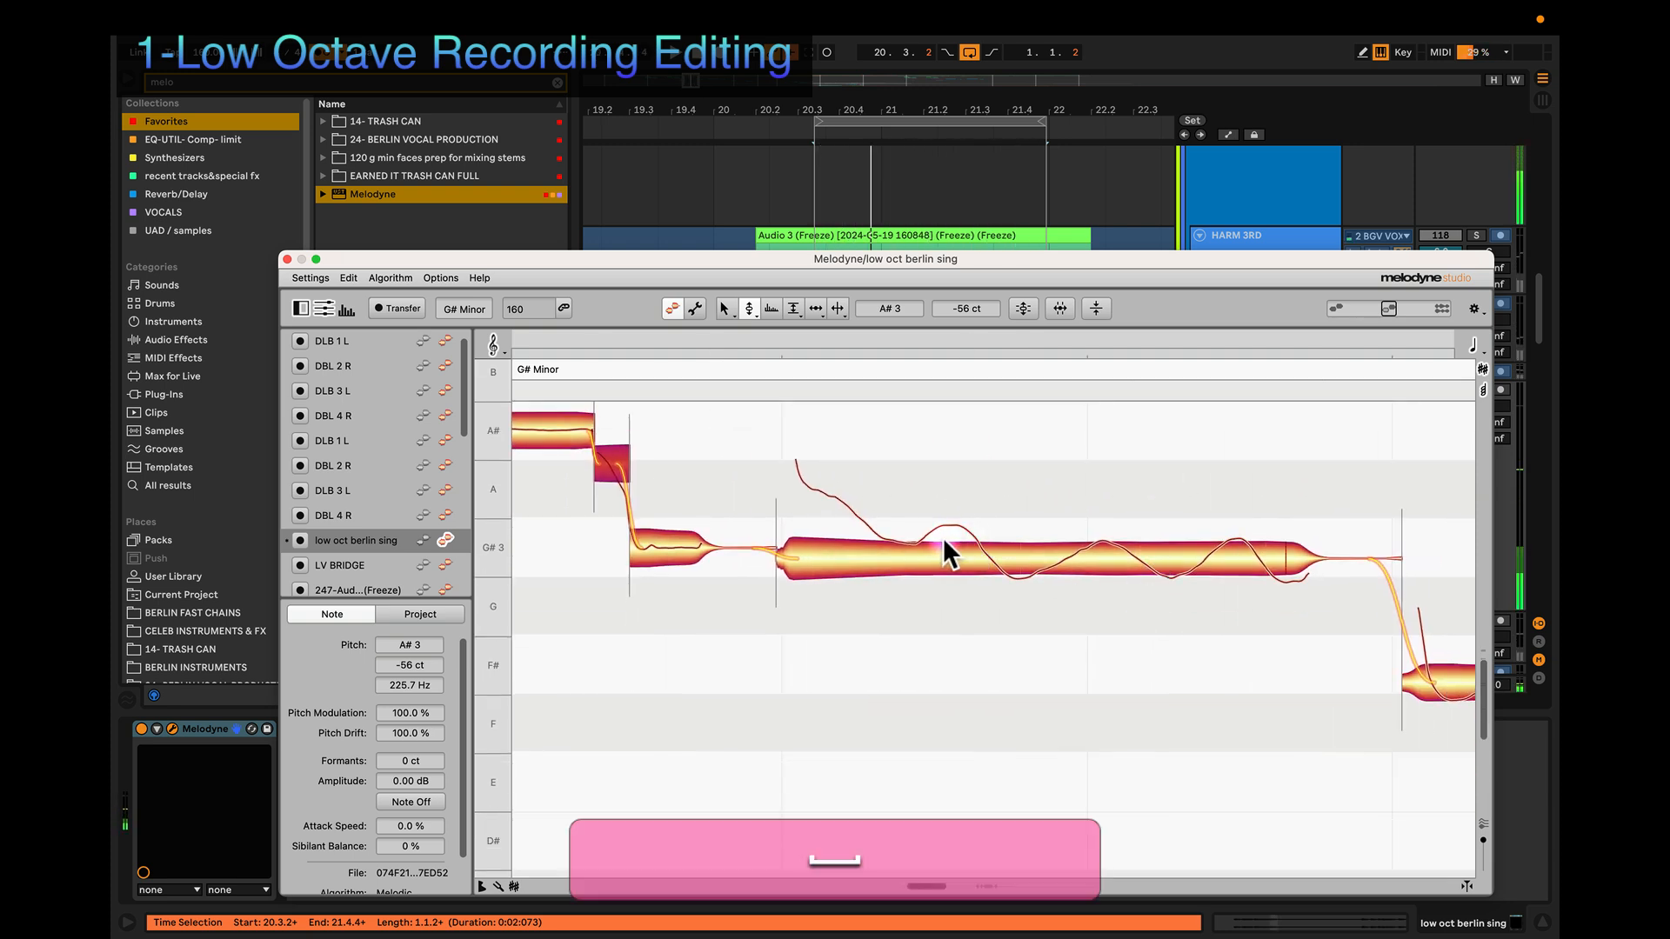
key("3")
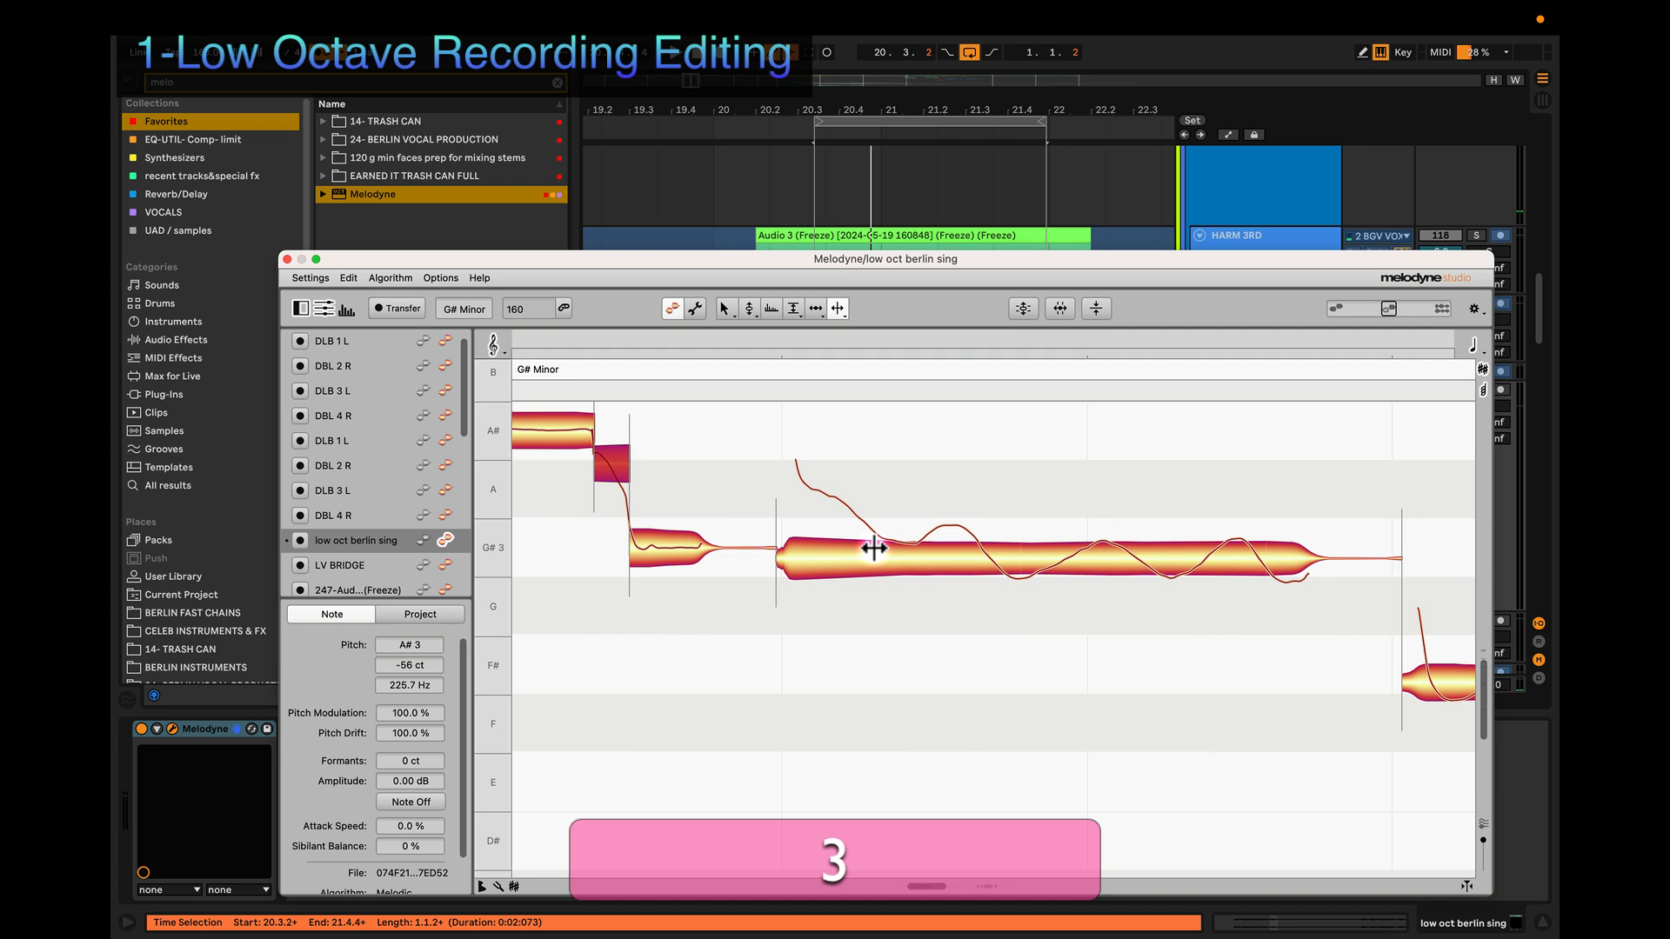
left_click(953, 564)
key("4")
left_click_drag(963, 560, 961, 628)
key("2")
double_click(963, 558)
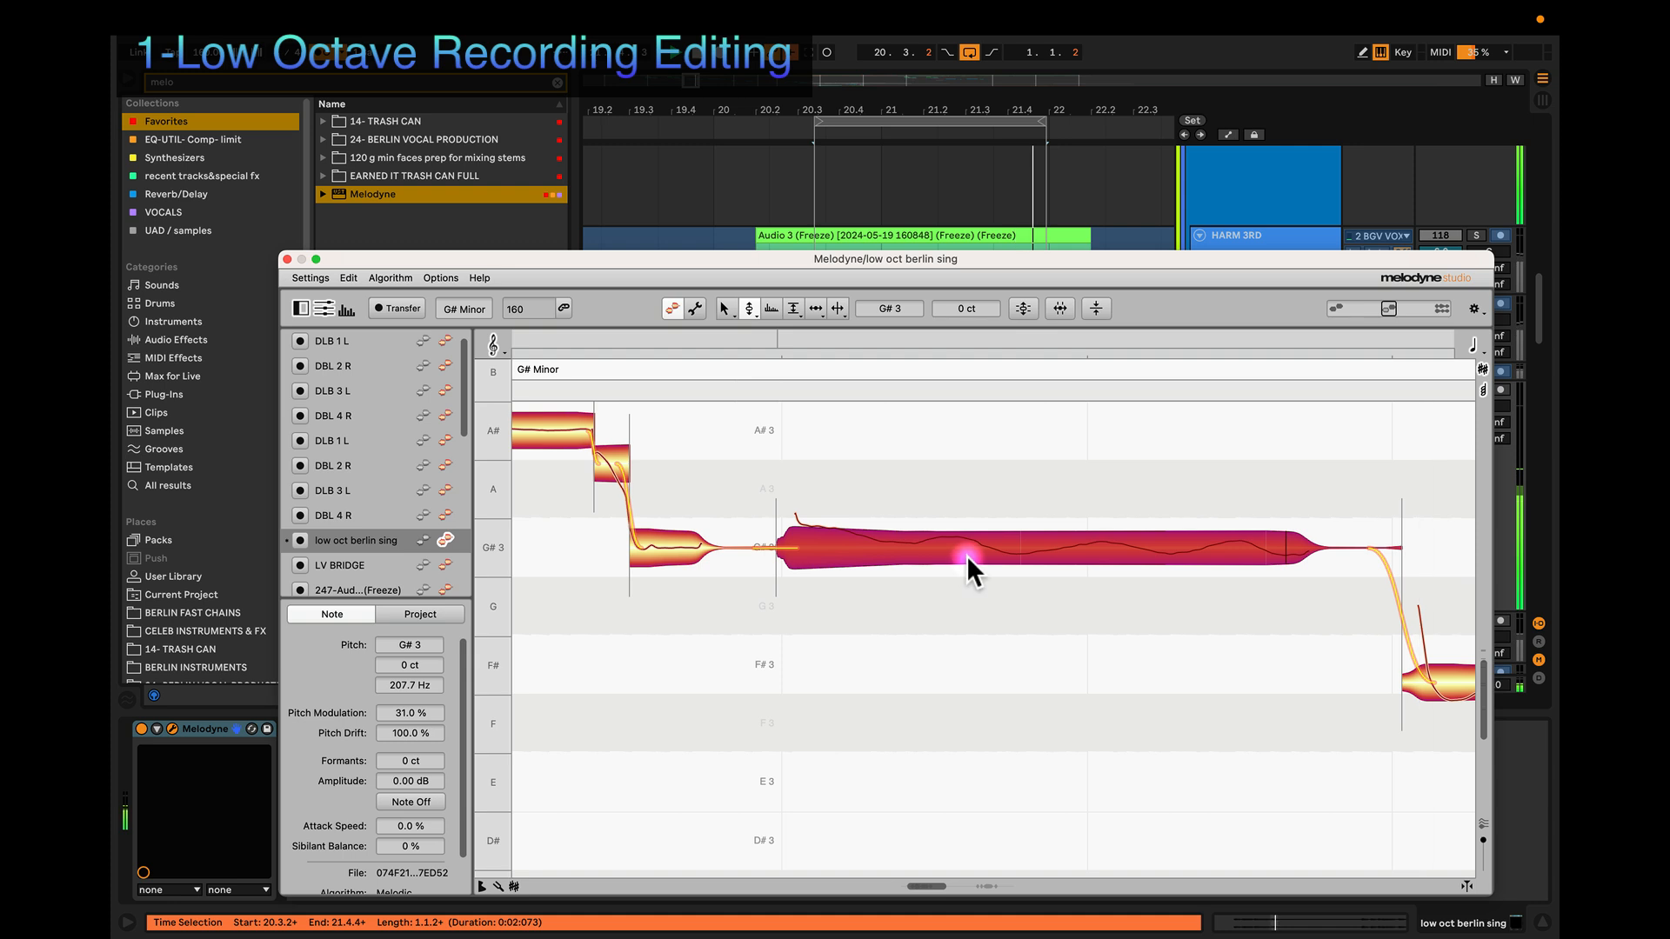
Step: Try a pitch modulation of -2.0% on the long G# 3 note, listen to it, and undo the change
key("4")
mouse_move(977, 553)
left_mouse_down()
mouse_move(978, 596)
mouse_move(976, 581)
left_mouse_up()
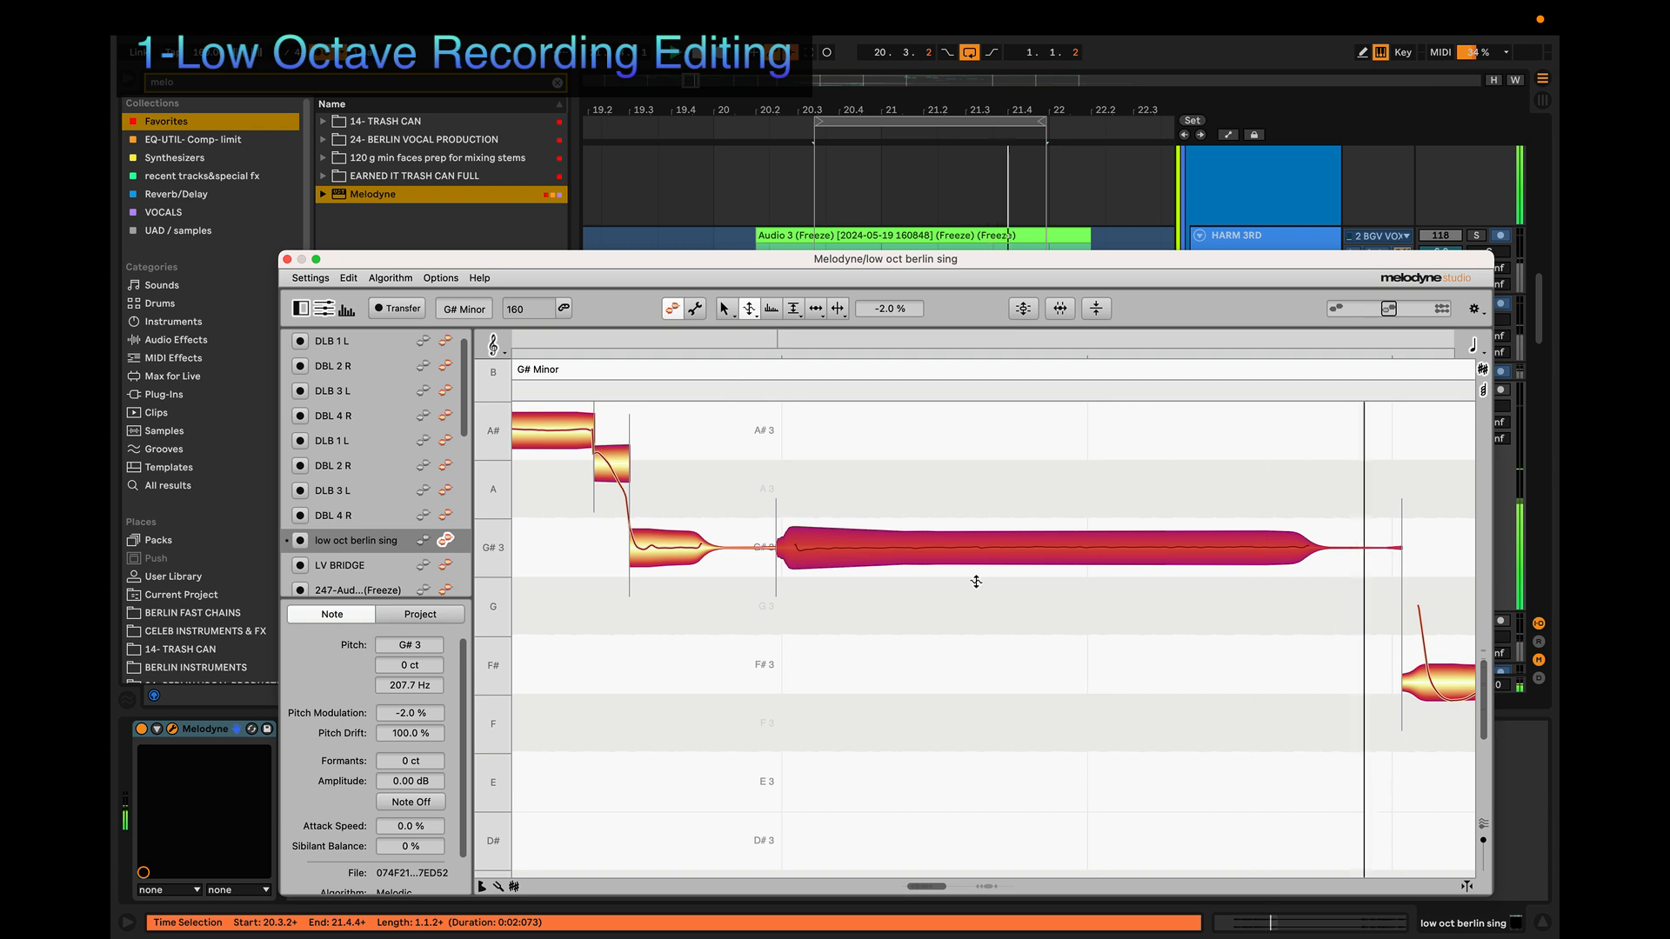
key("space")
key("super+z")
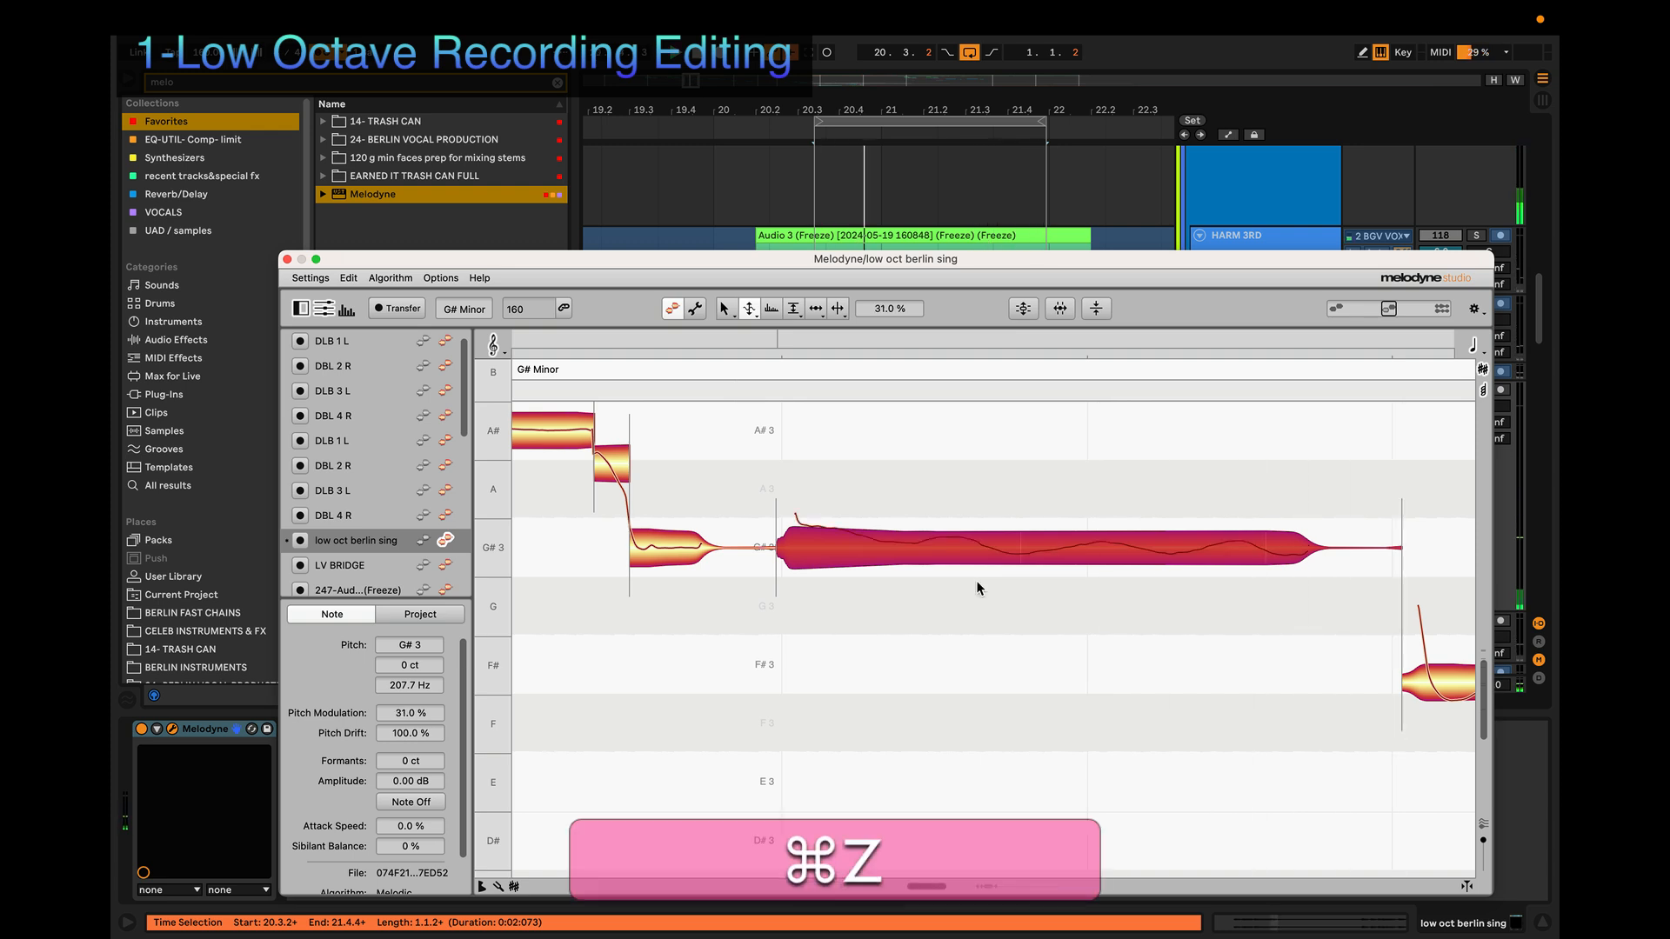
Step: Split the long G# 3 note just after its attack and again where its closing tail begins
key("3")
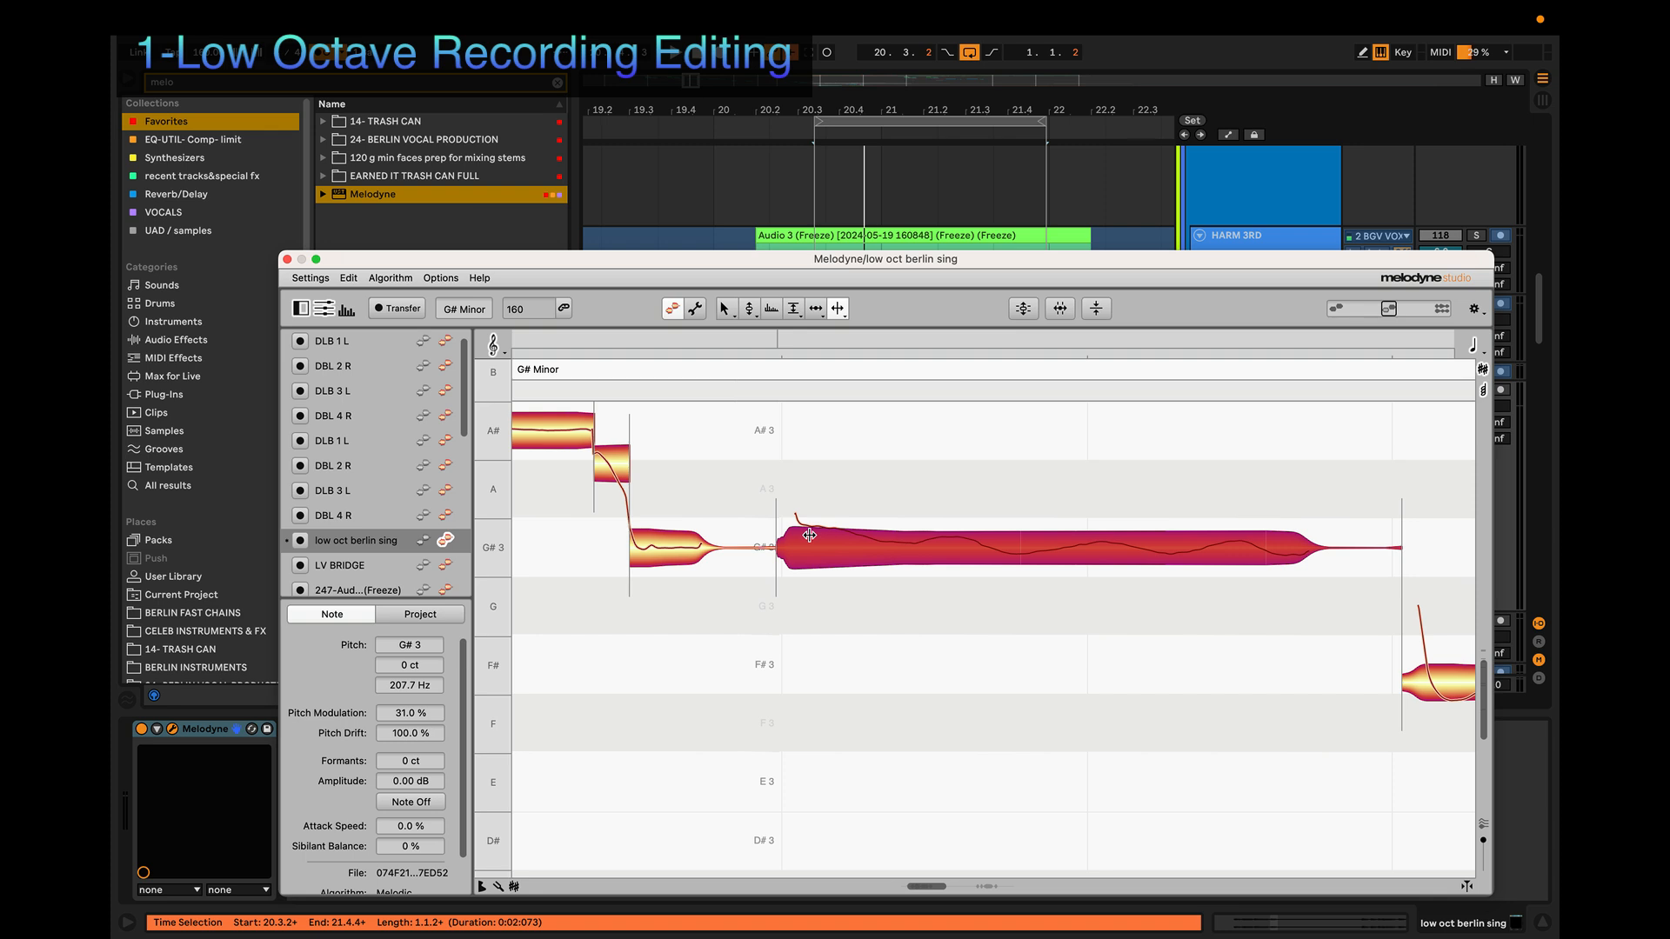
left_click(810, 536)
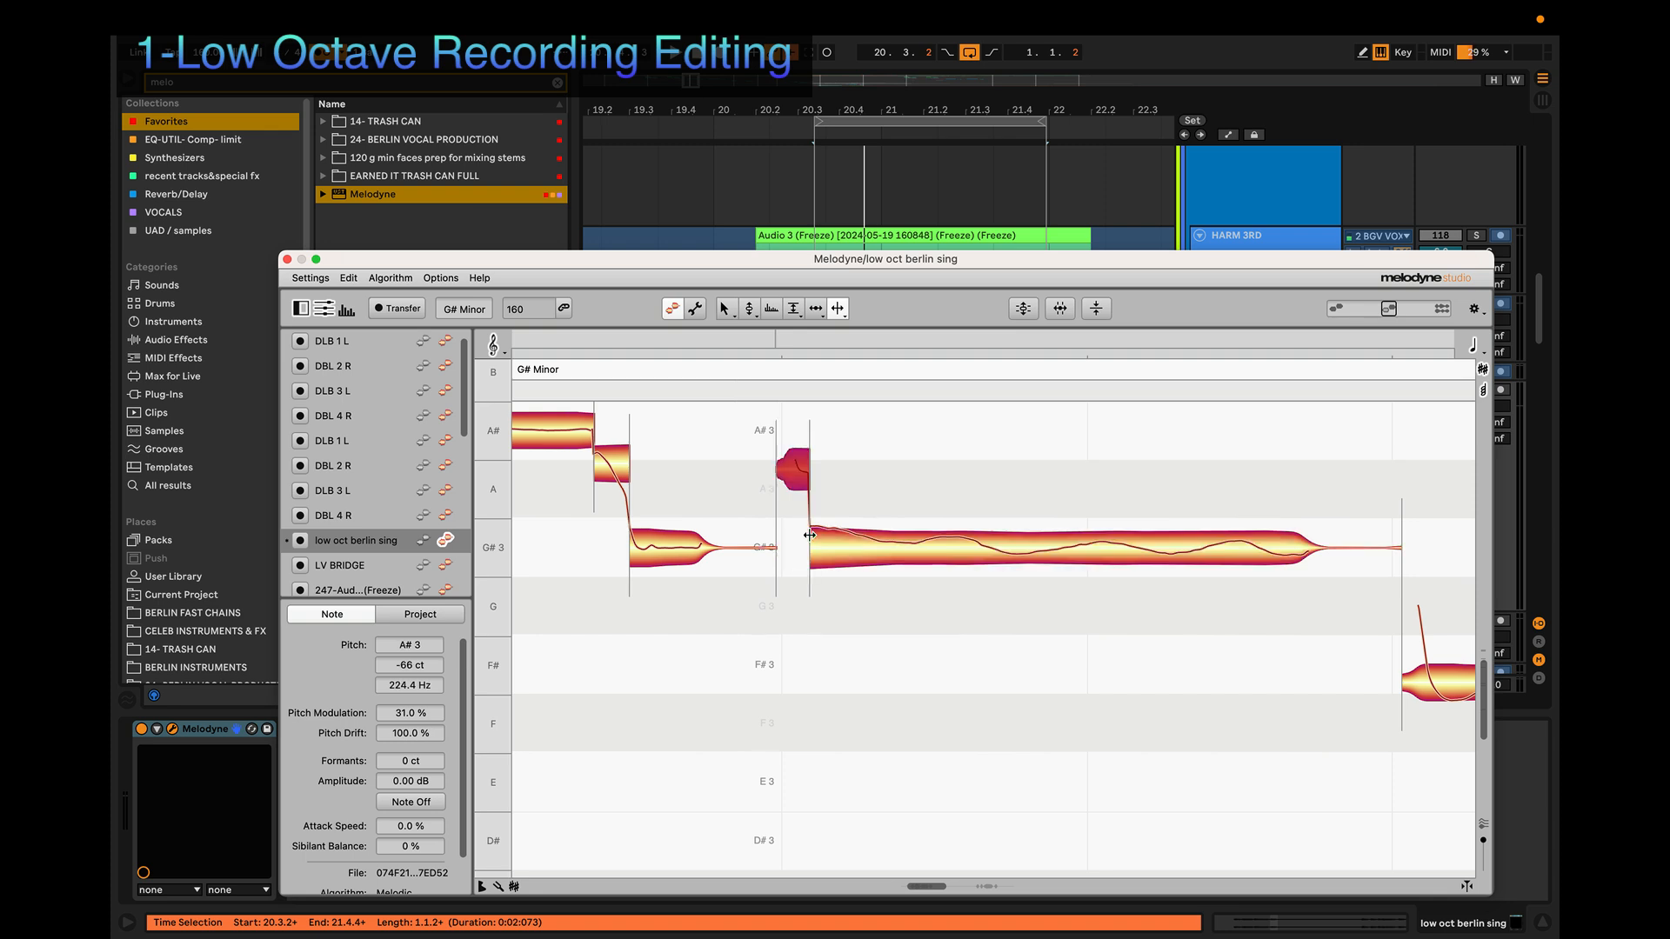
left_click(1283, 545)
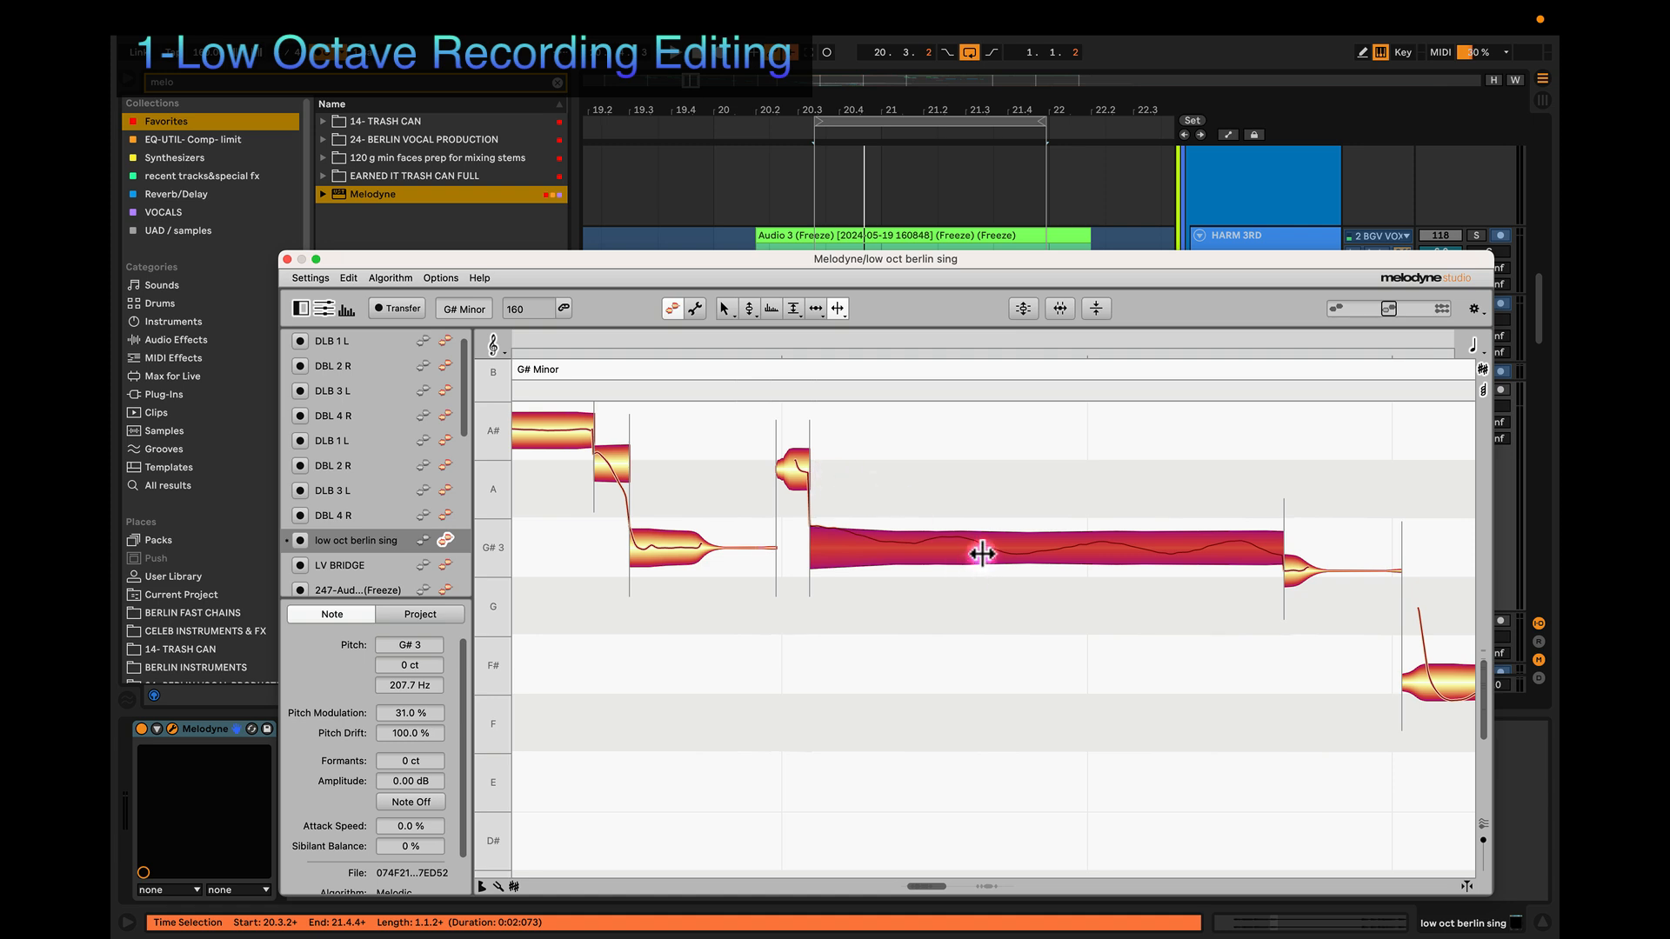
Step: Set the pitch modulation of the long middle part to 0.0% and snap it to G# 3, 0 ct
key("4")
left_click_drag(987, 552, 987, 588)
key("2")
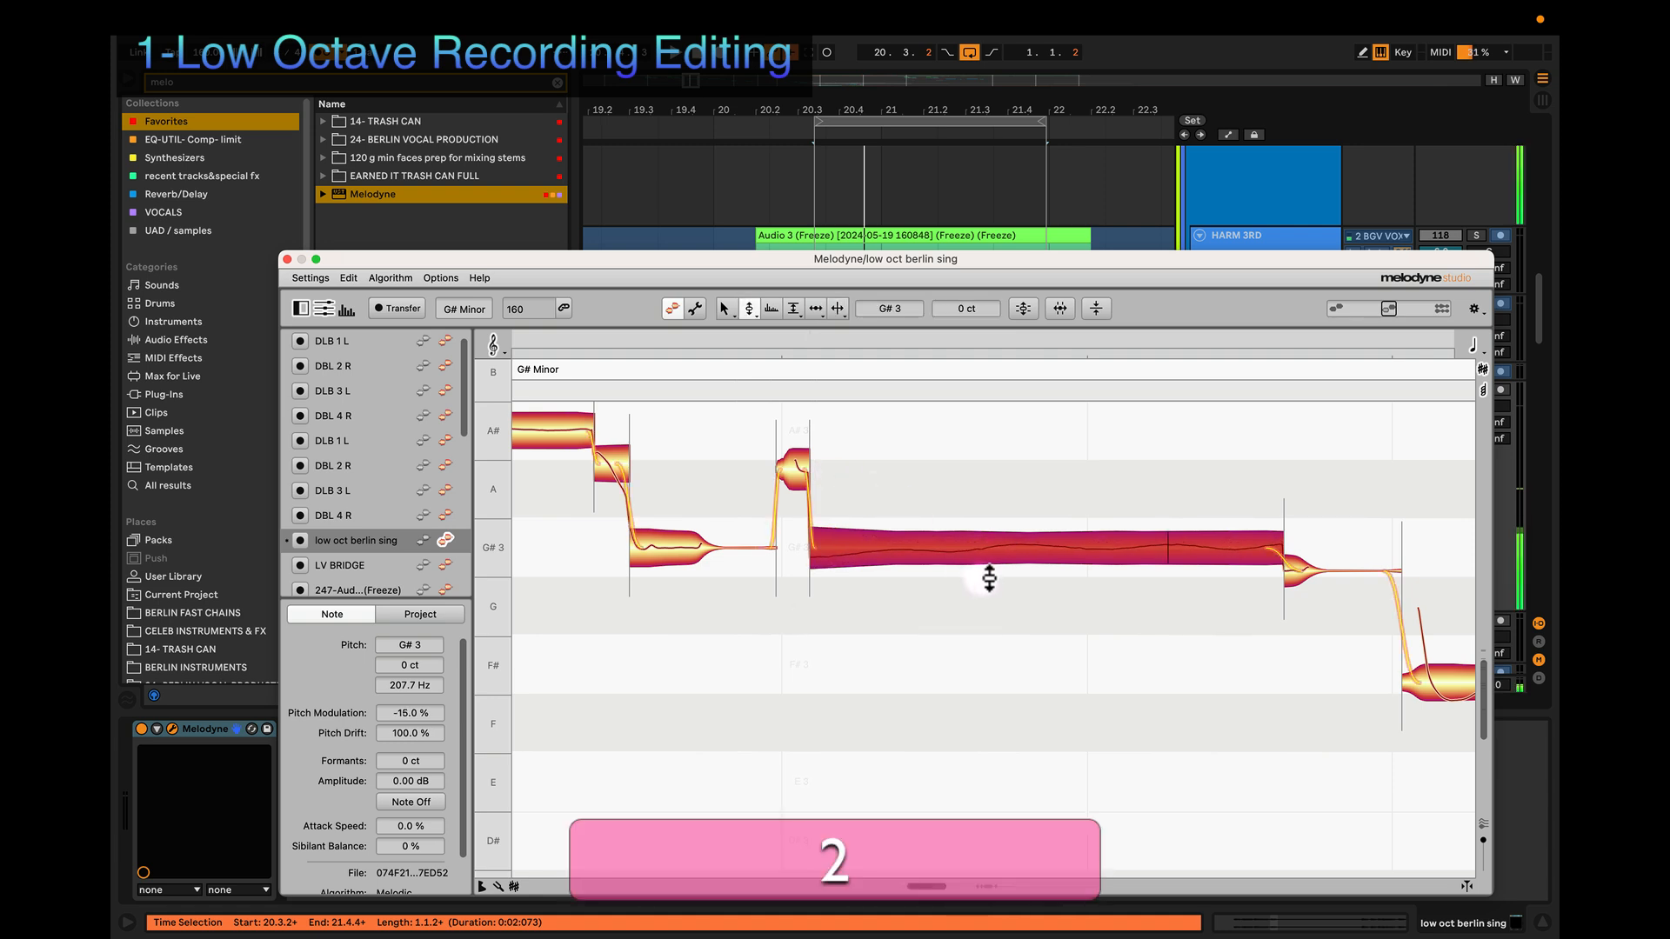
double_click(981, 554)
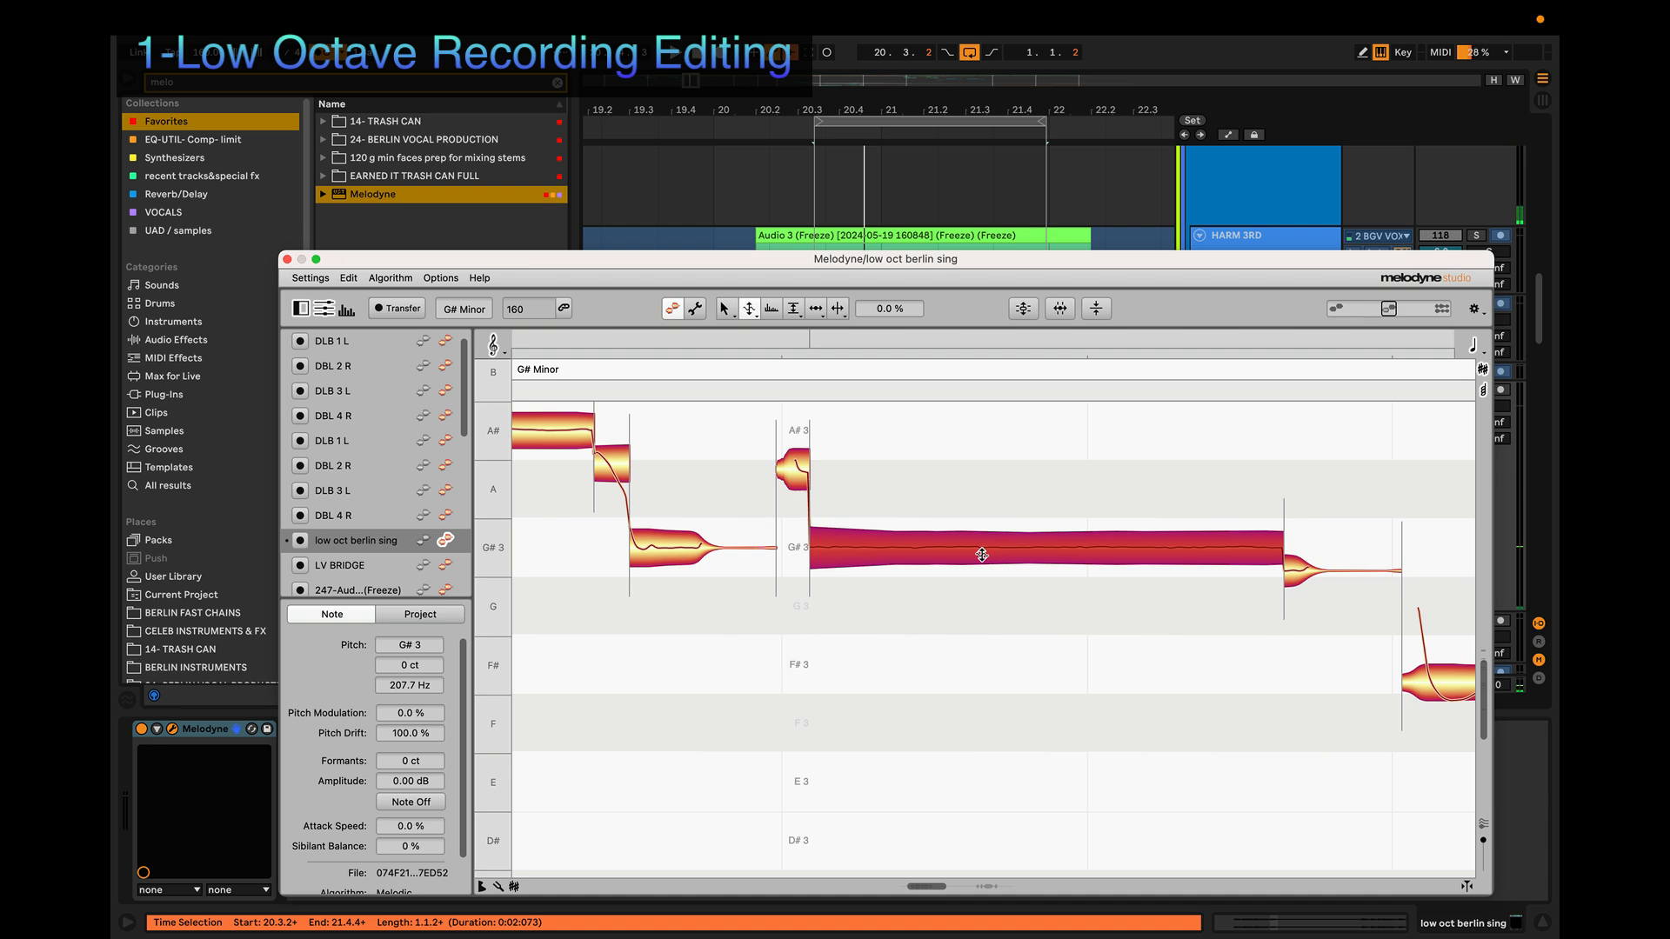
Step: Switch the long G#3 note's pitch modulation to 100% and back to 0% with the Pitch Modulation tool
left_click(746, 308)
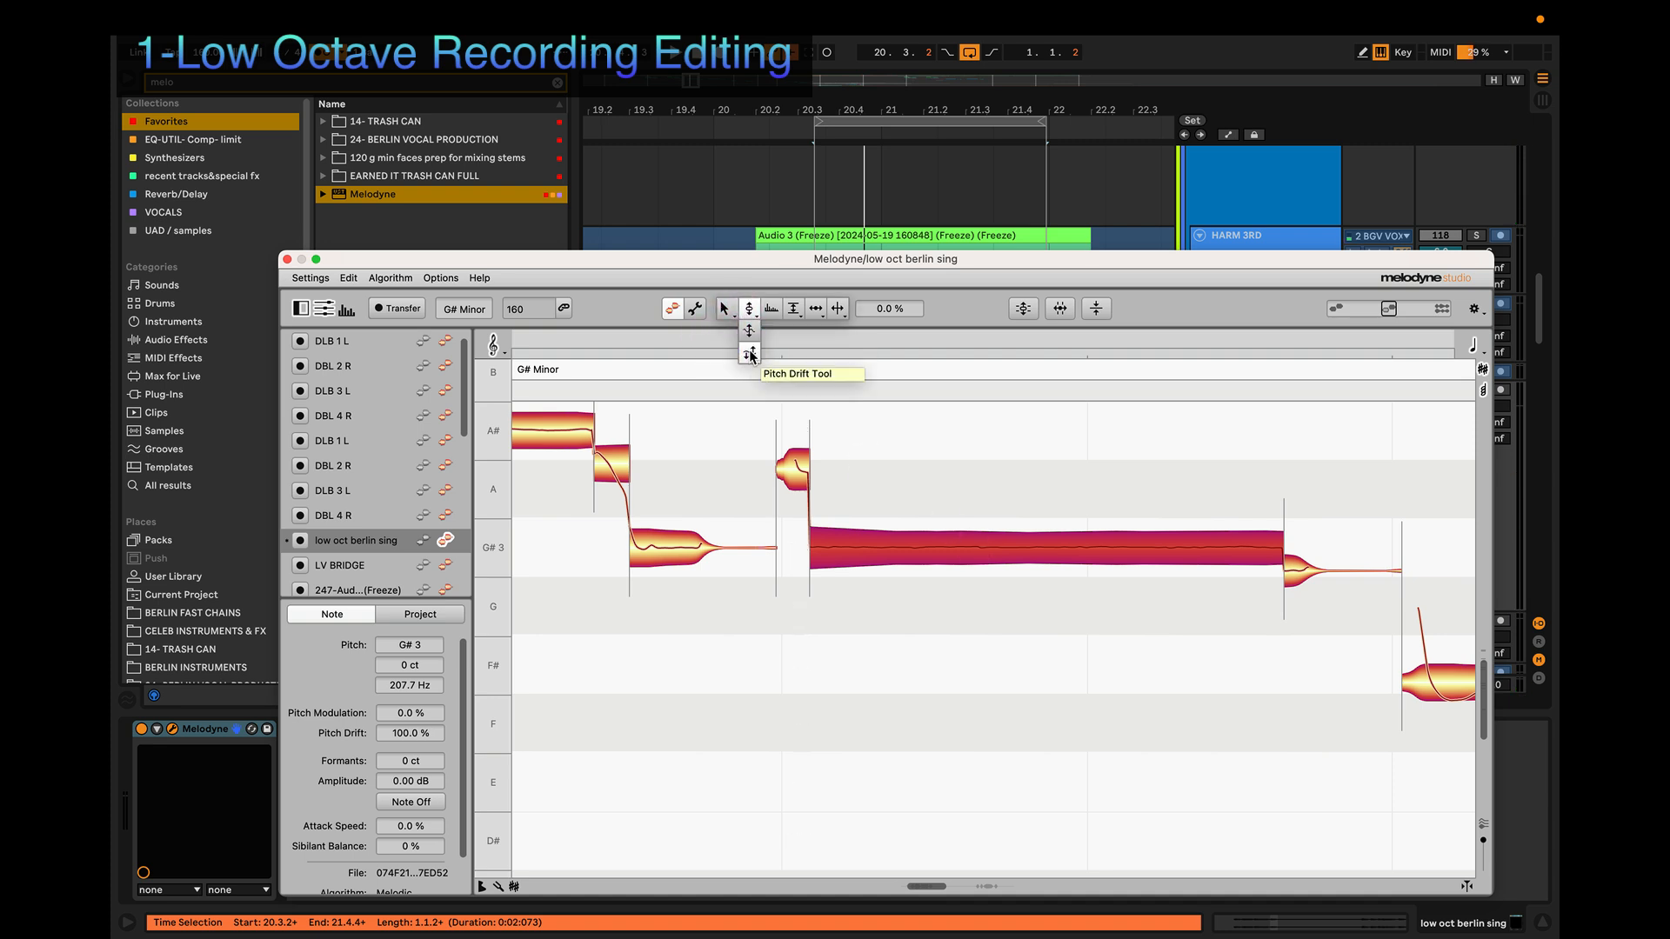
left_click(748, 329)
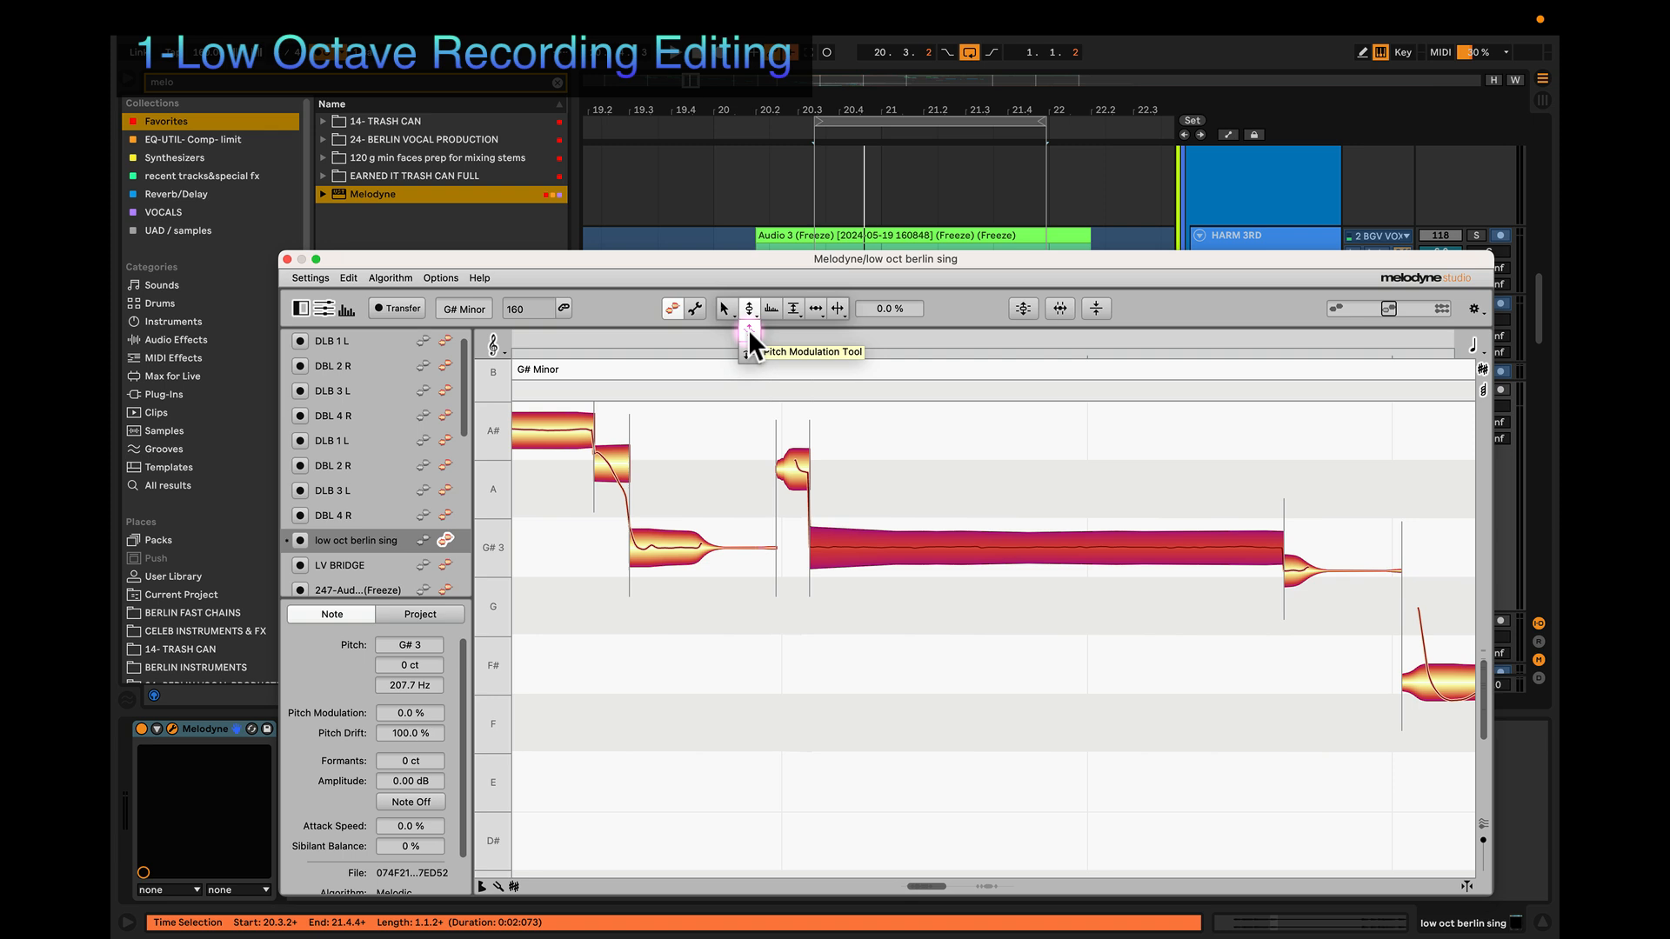
double_click(1030, 551)
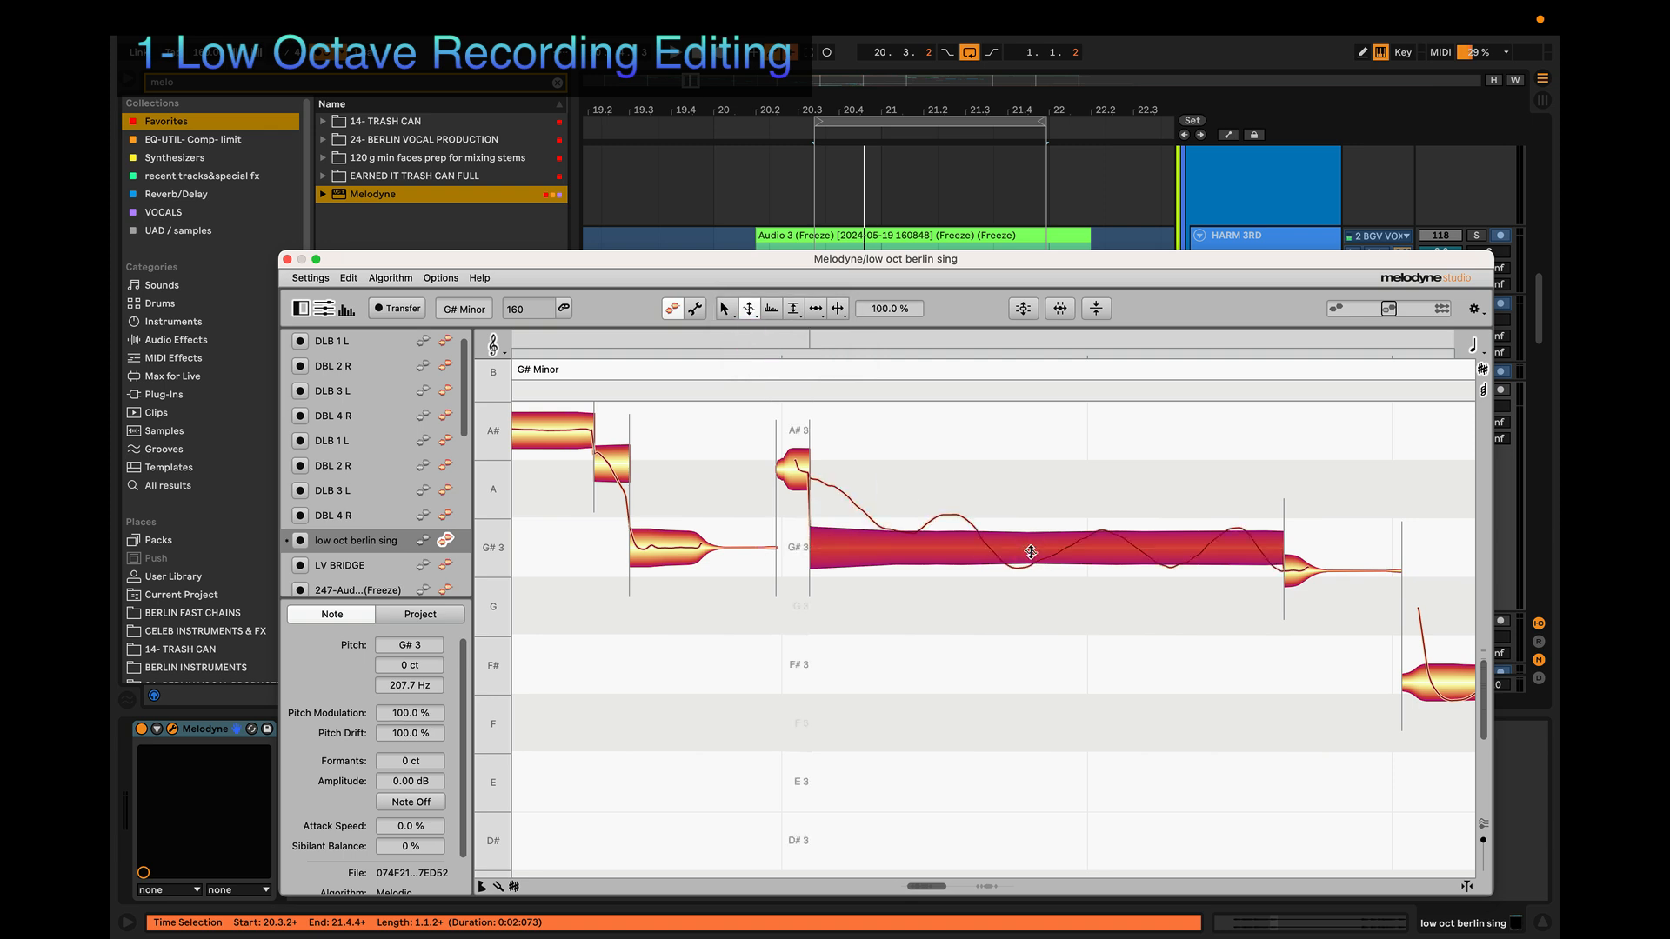
double_click(1031, 552)
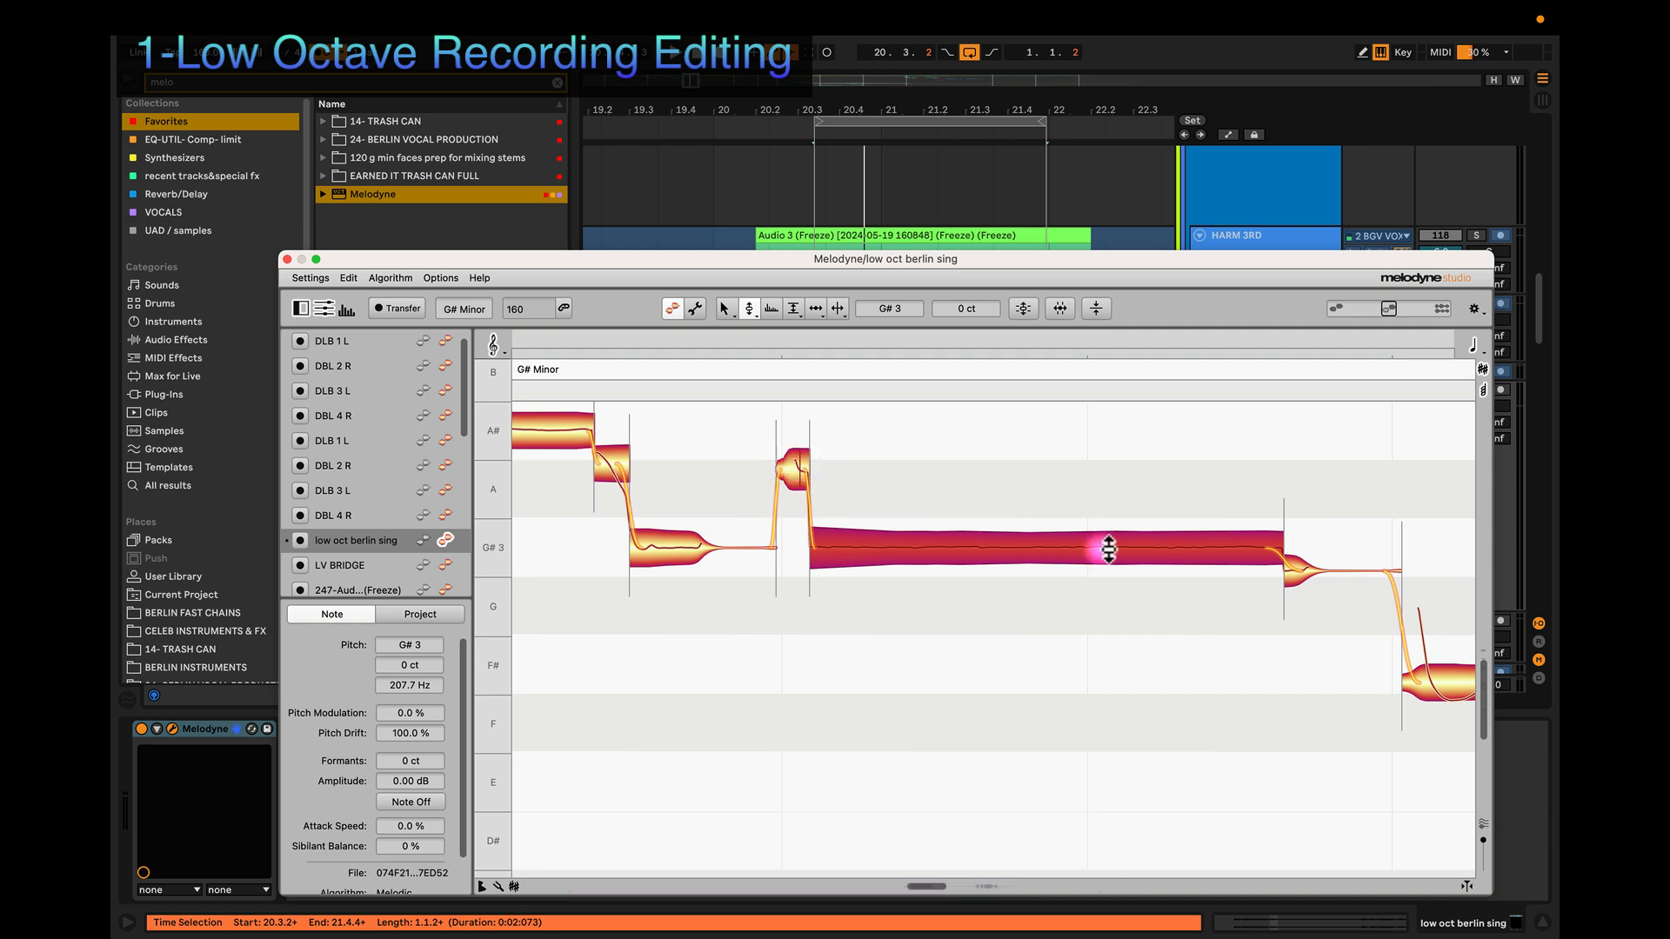
Step: Check the short A#3 note and the long G#3 note after it, and play back the transition between them
left_click(802, 470)
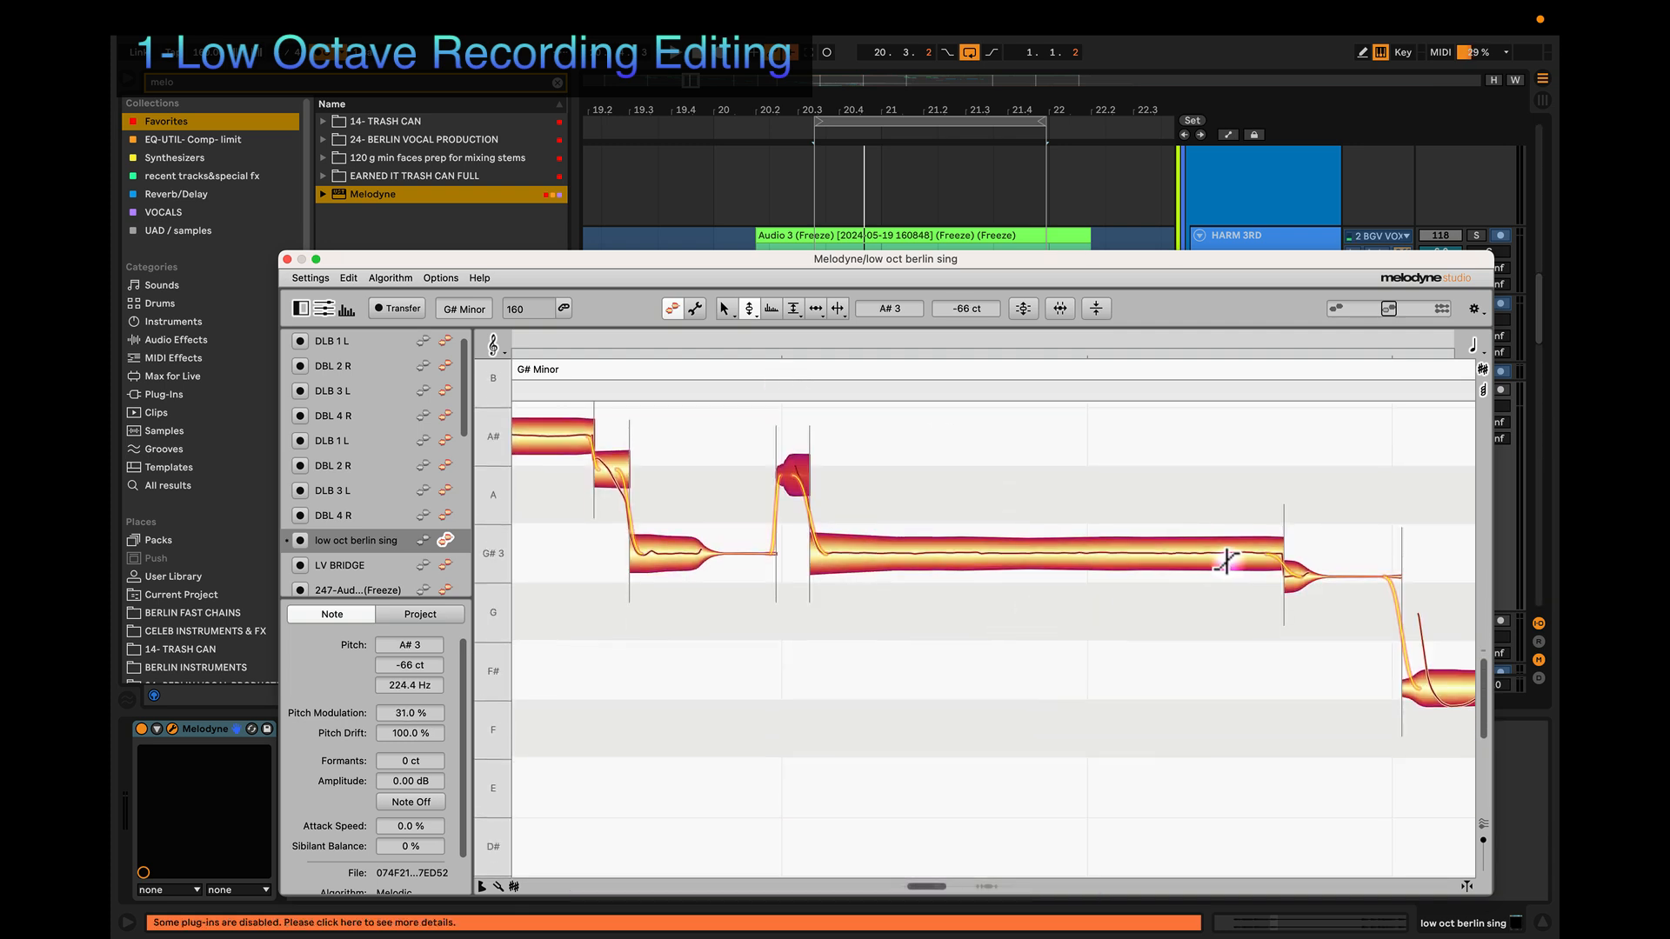
left_click(1265, 553)
scroll(1135, 575, "left", 1)
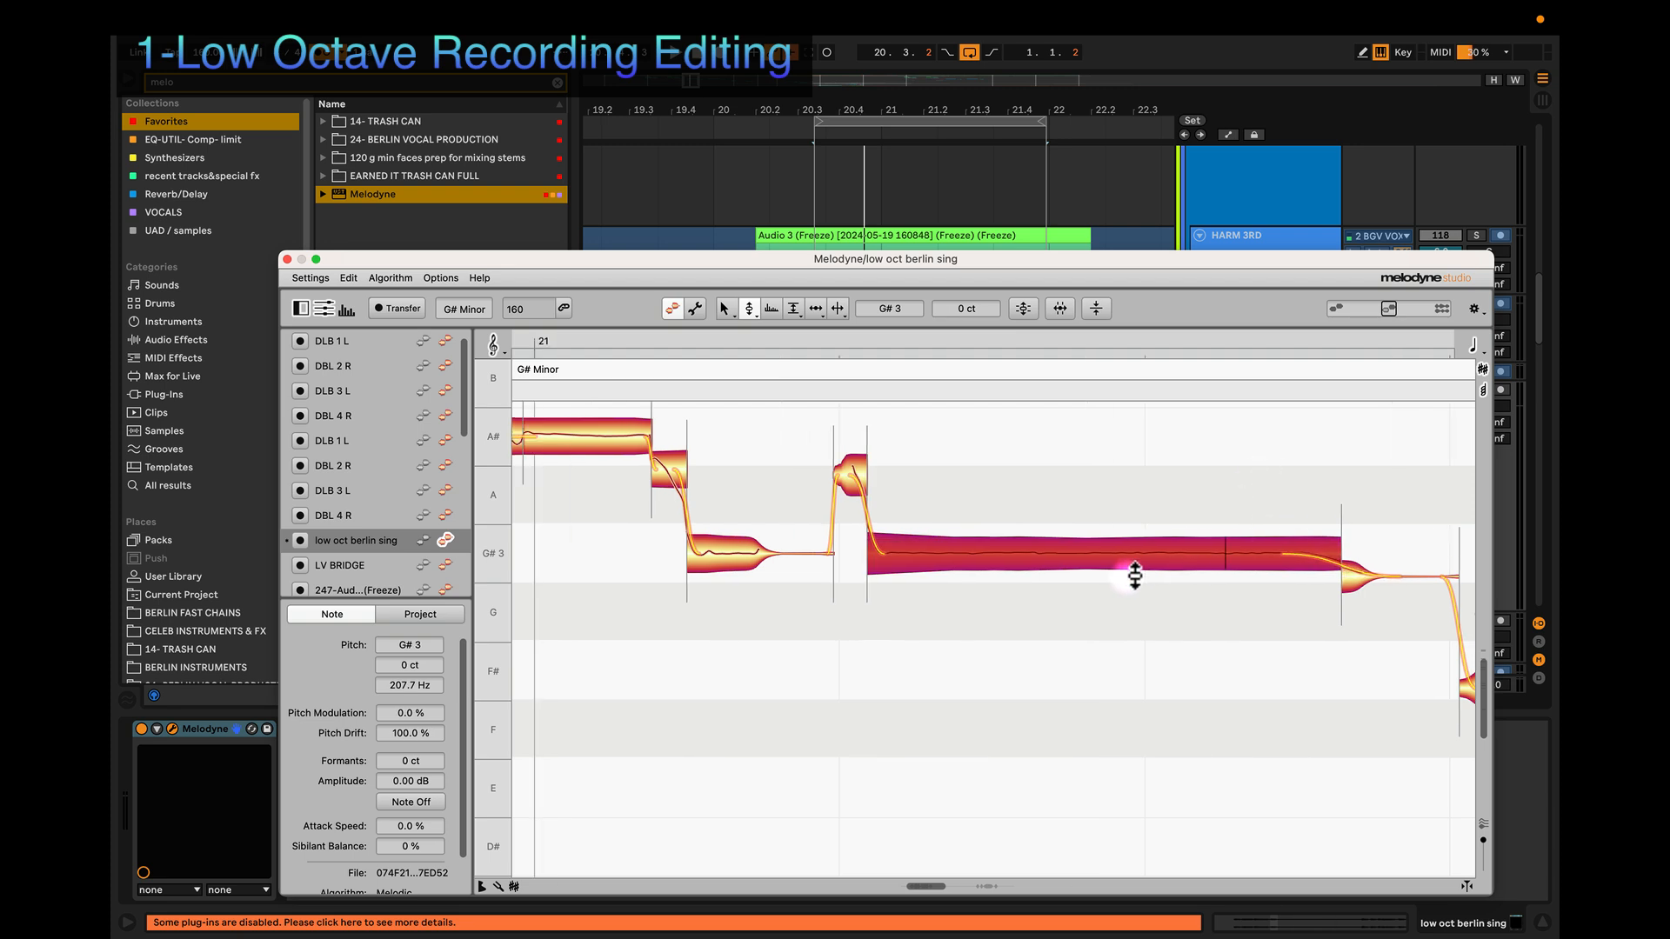
scroll(1110, 577, "up", 1)
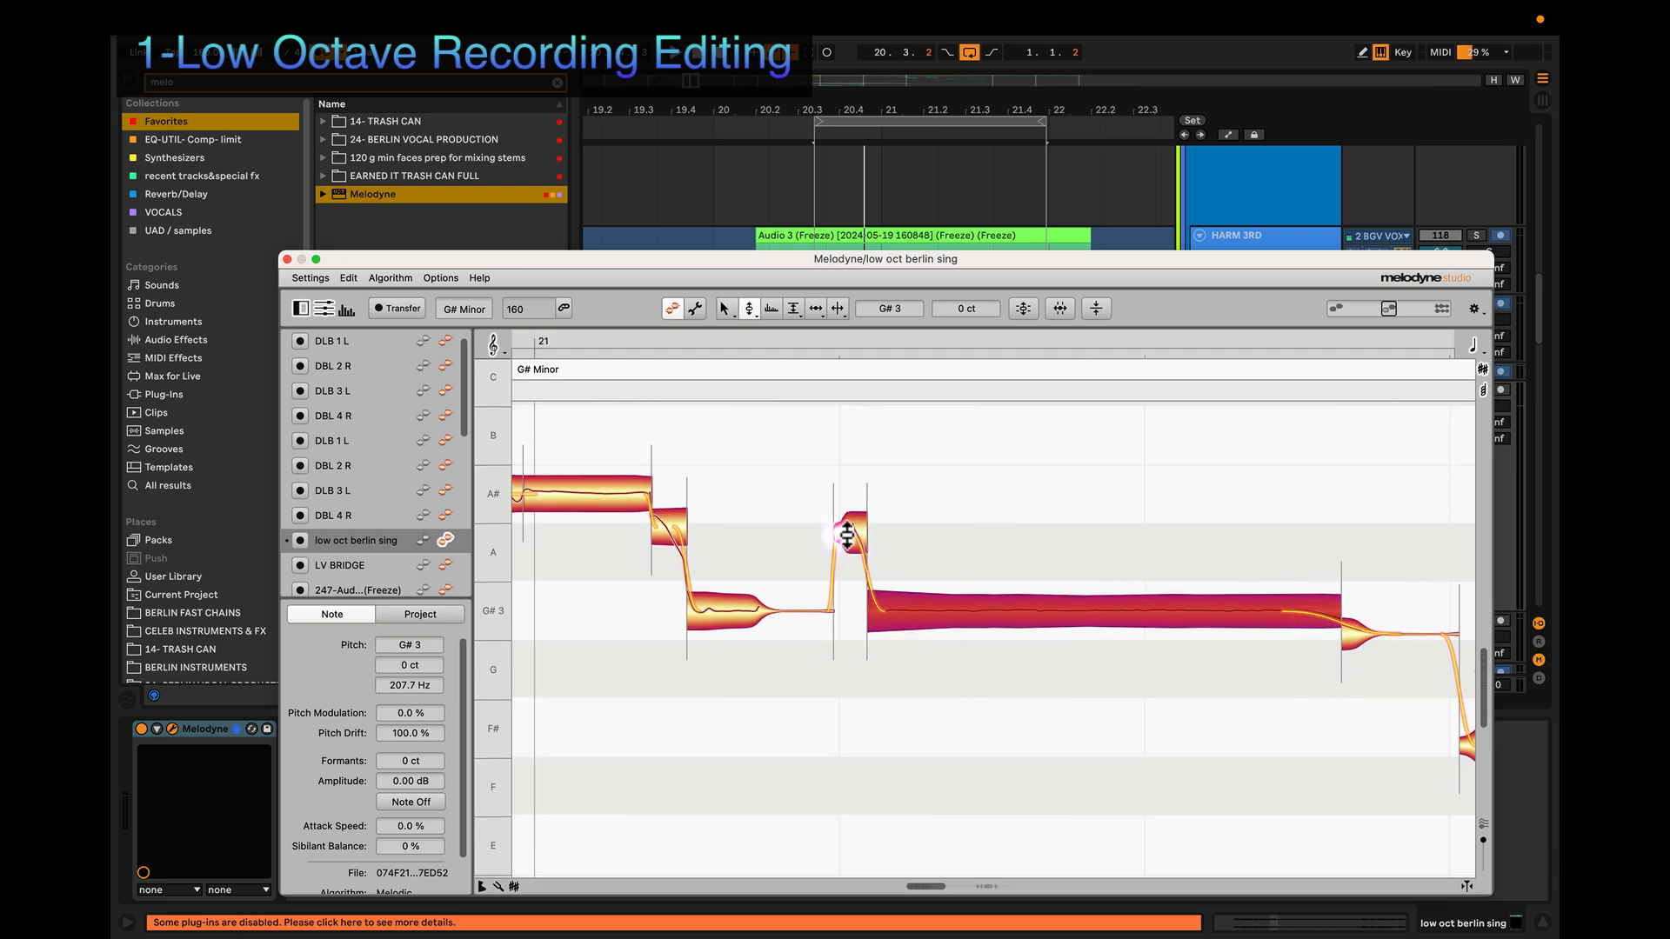
left_click_drag(854, 540, 849, 540)
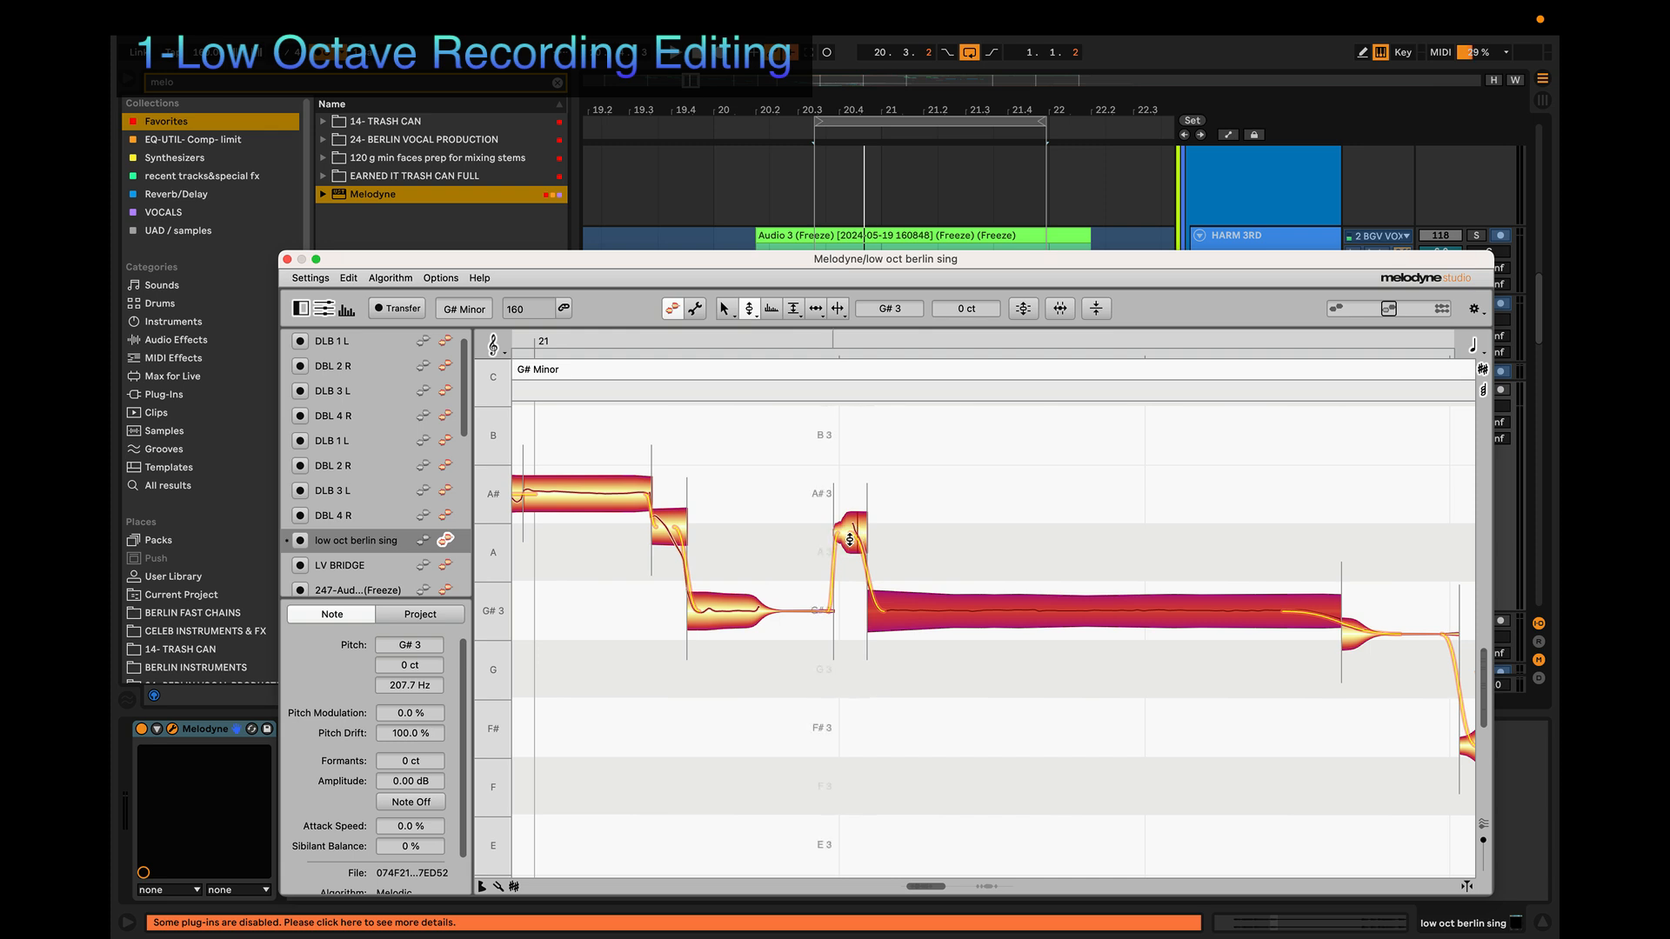
key("space")
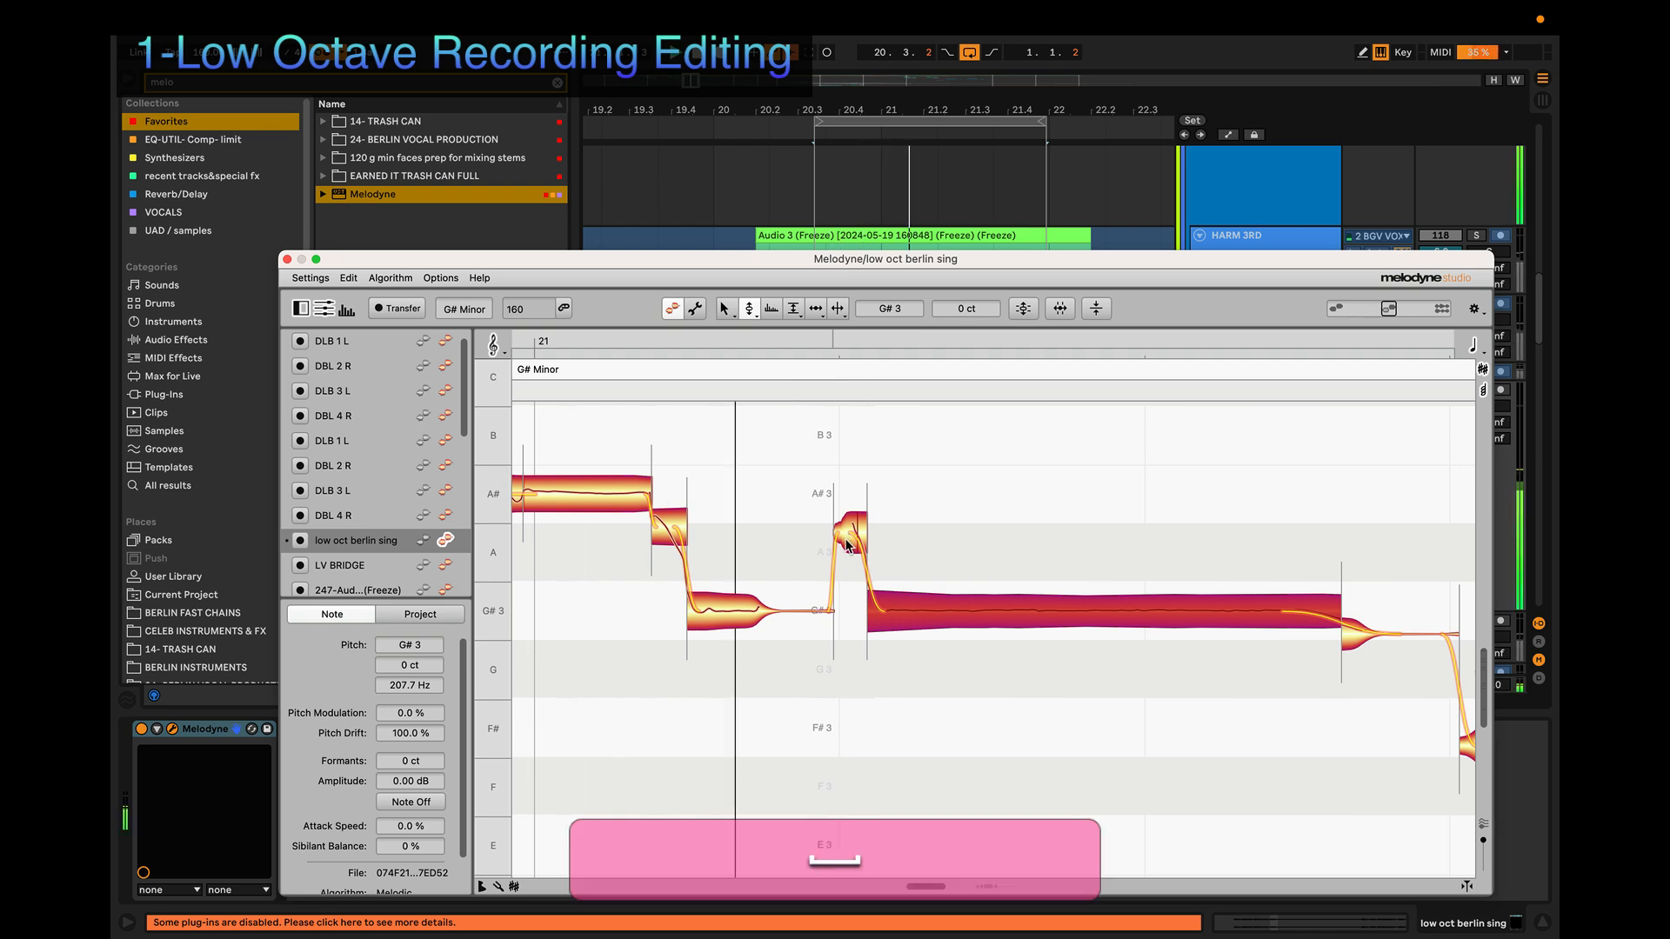
key("space")
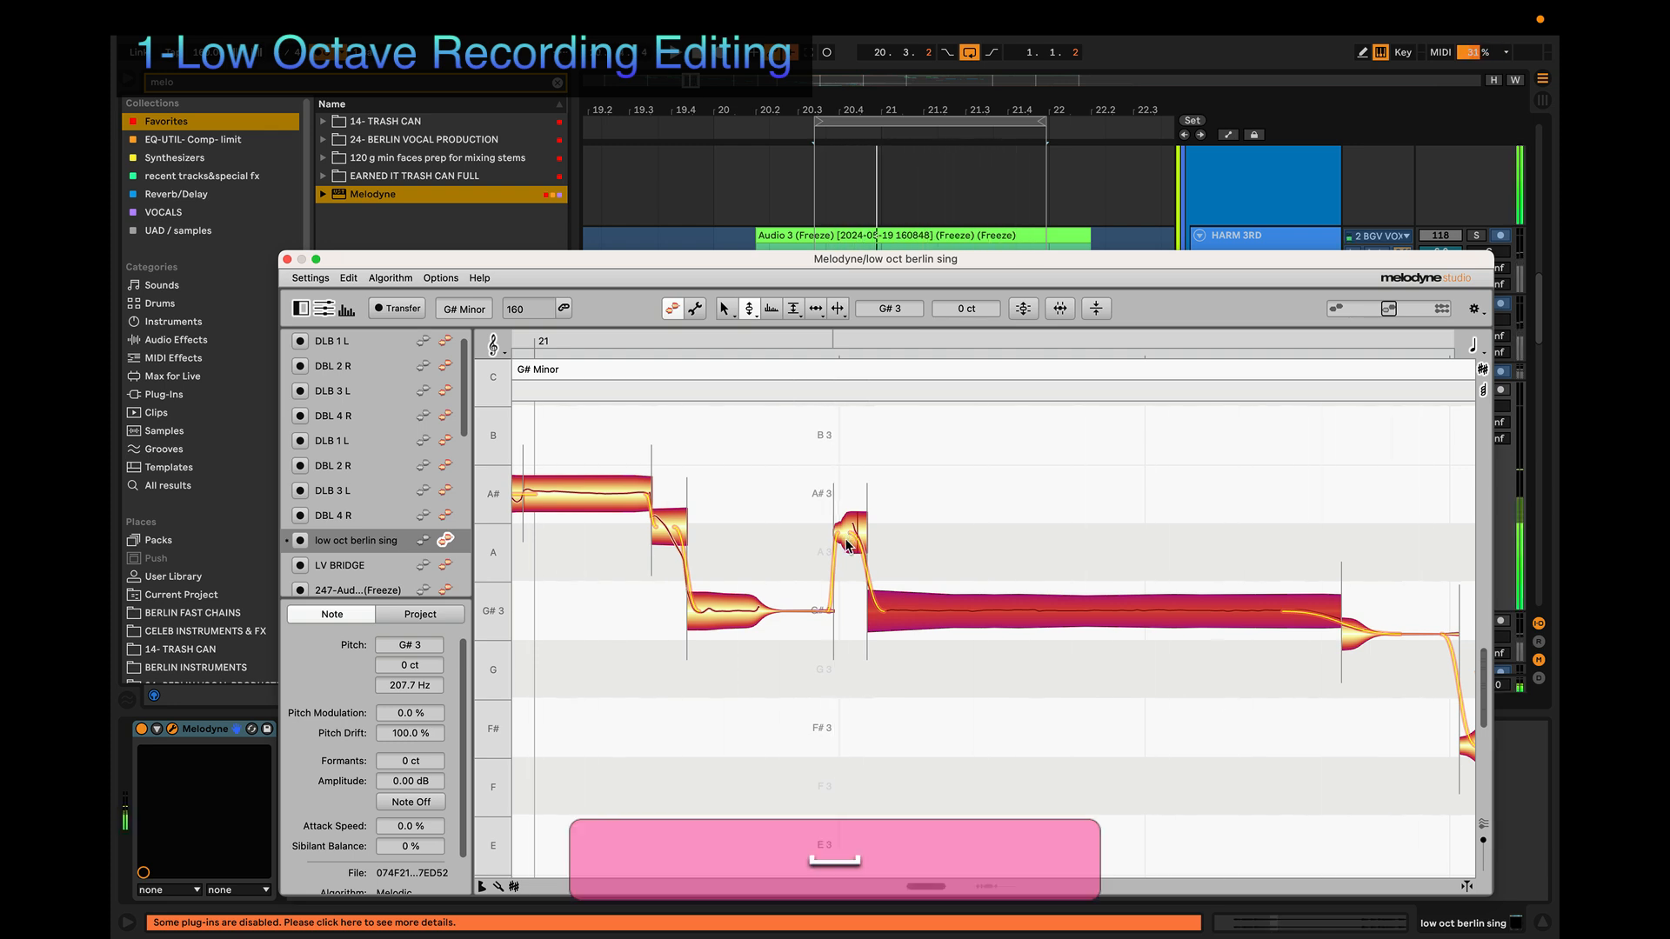
Step: Snap the short tail segment after the long G#3 note to the centre of G#3 and play back the phrase
scroll(1140, 654, "right", 4)
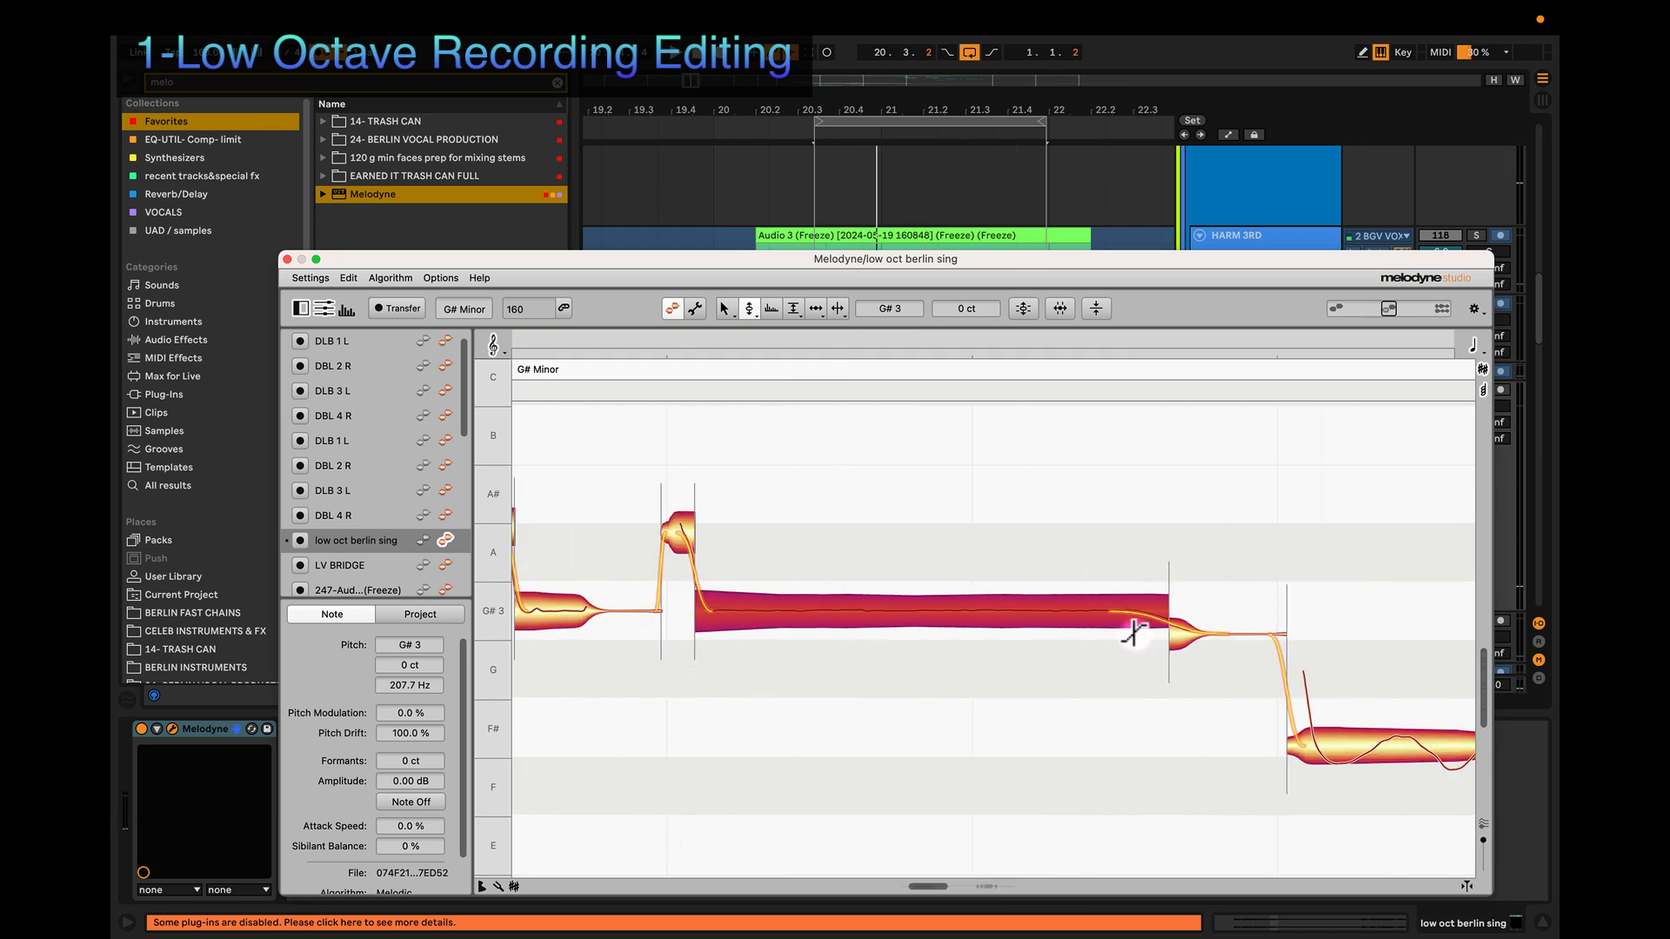
double_click(1181, 632)
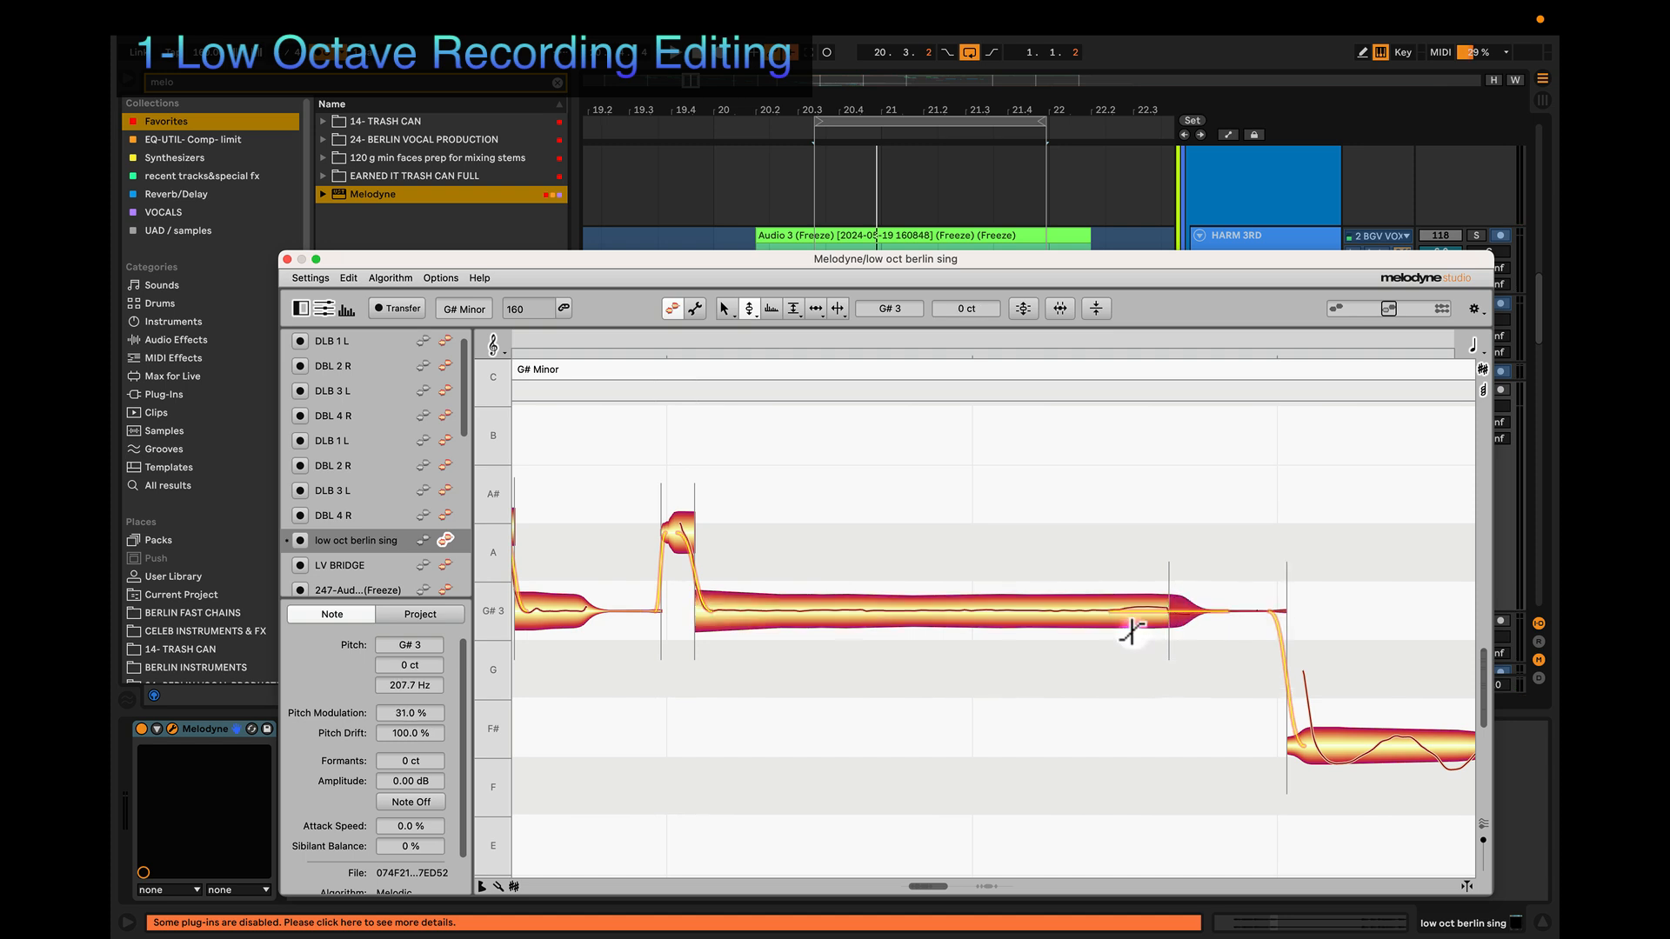
key("space")
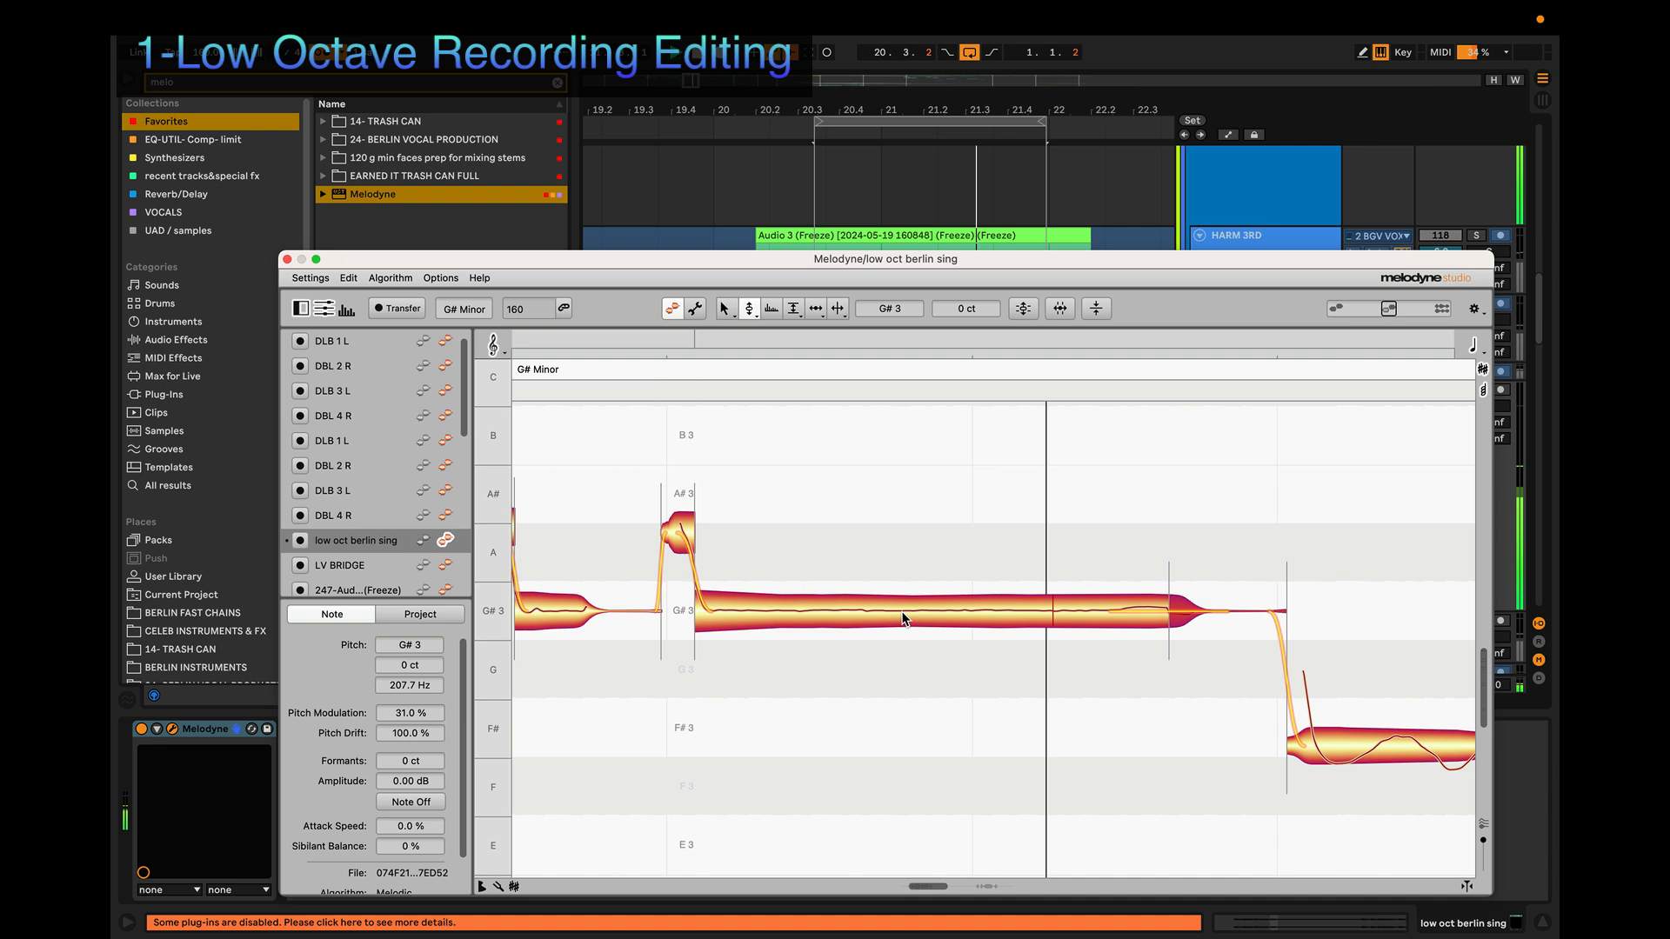
scroll(1037, 676, "down", 1)
scroll(1036, 675, "right", 1)
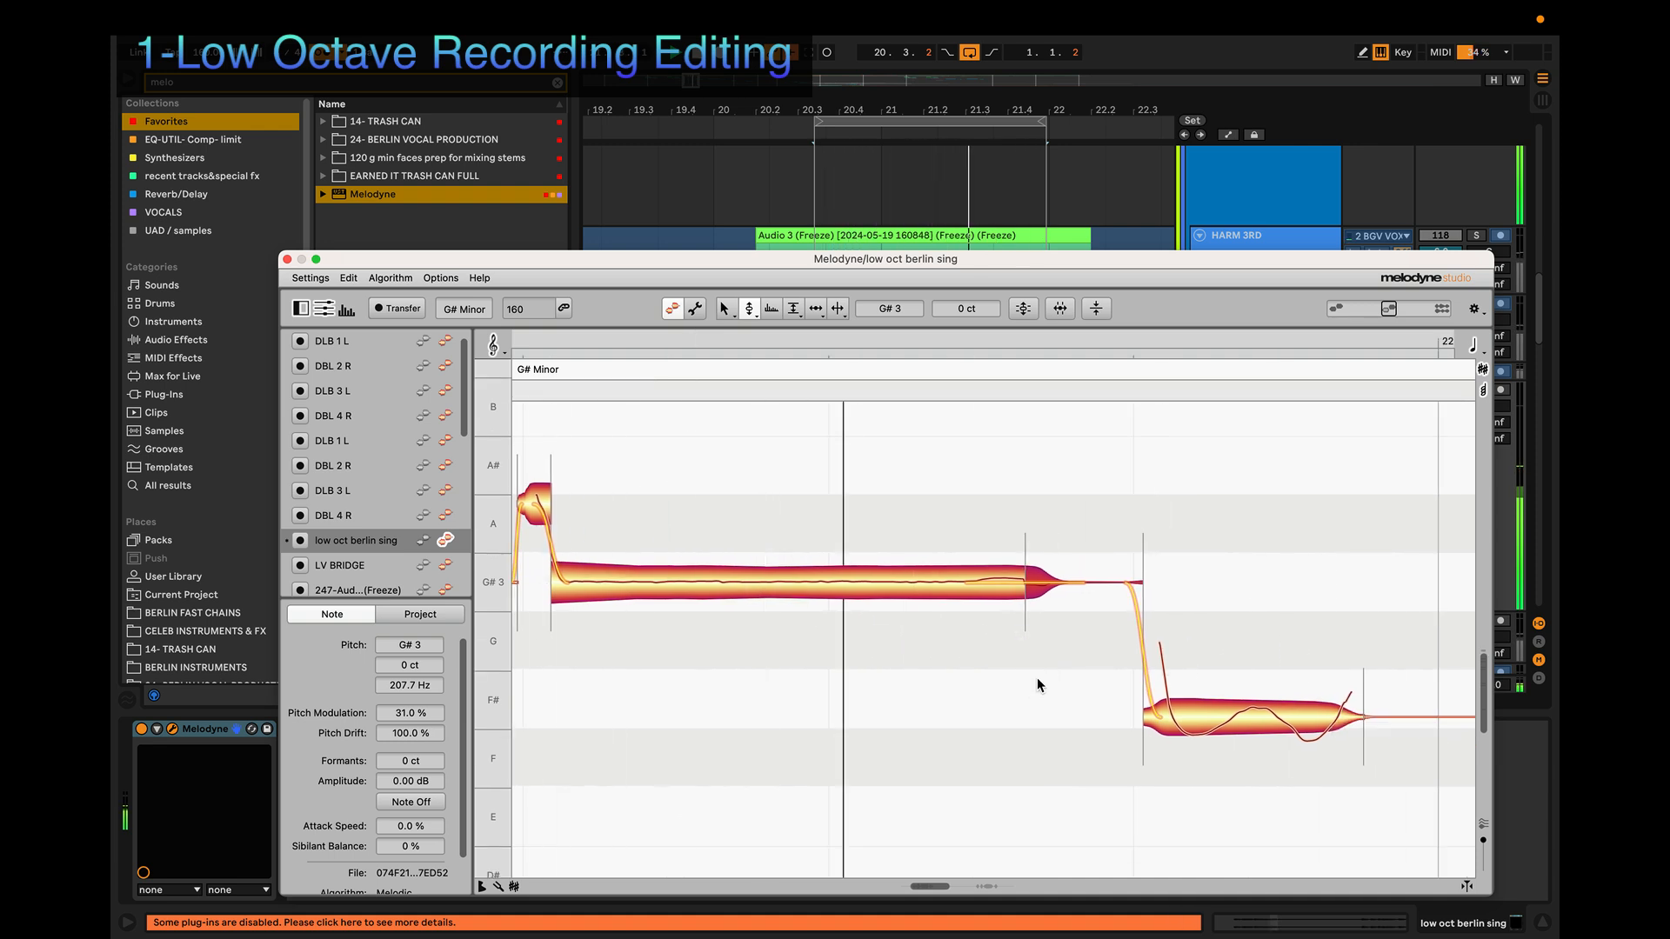
key("space")
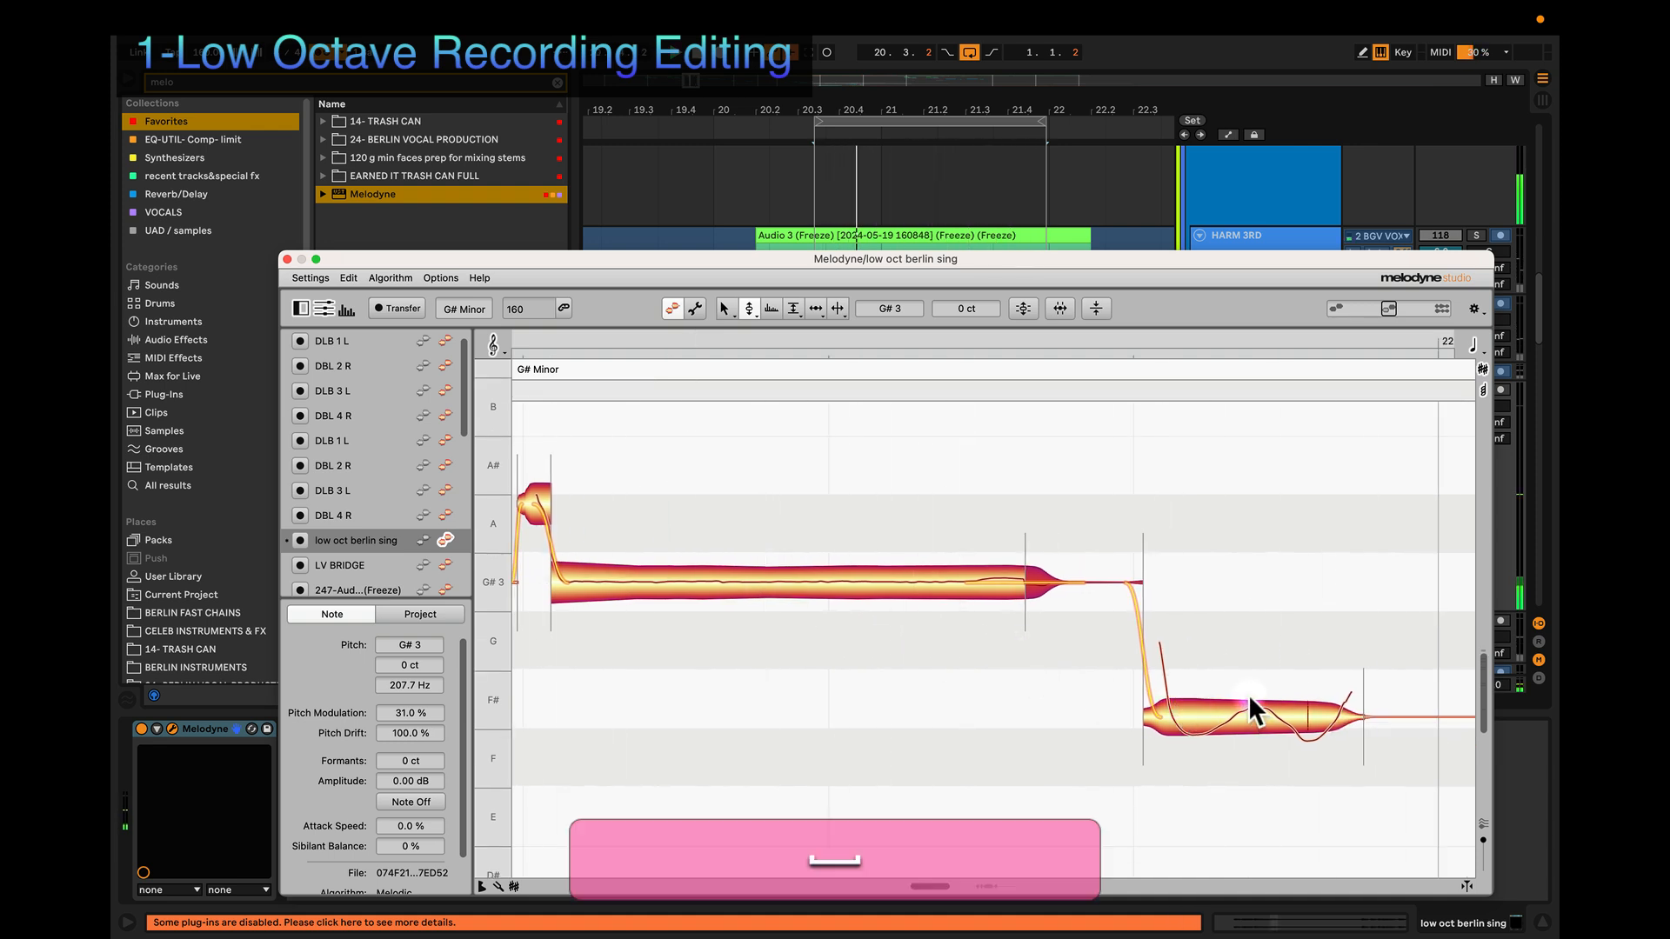
Step: Reduce the last F#3 note's pitch modulation to 51% and snap its pitch to F#3 at 0 ct
key("4")
left_click_drag(1248, 722, 1249, 729)
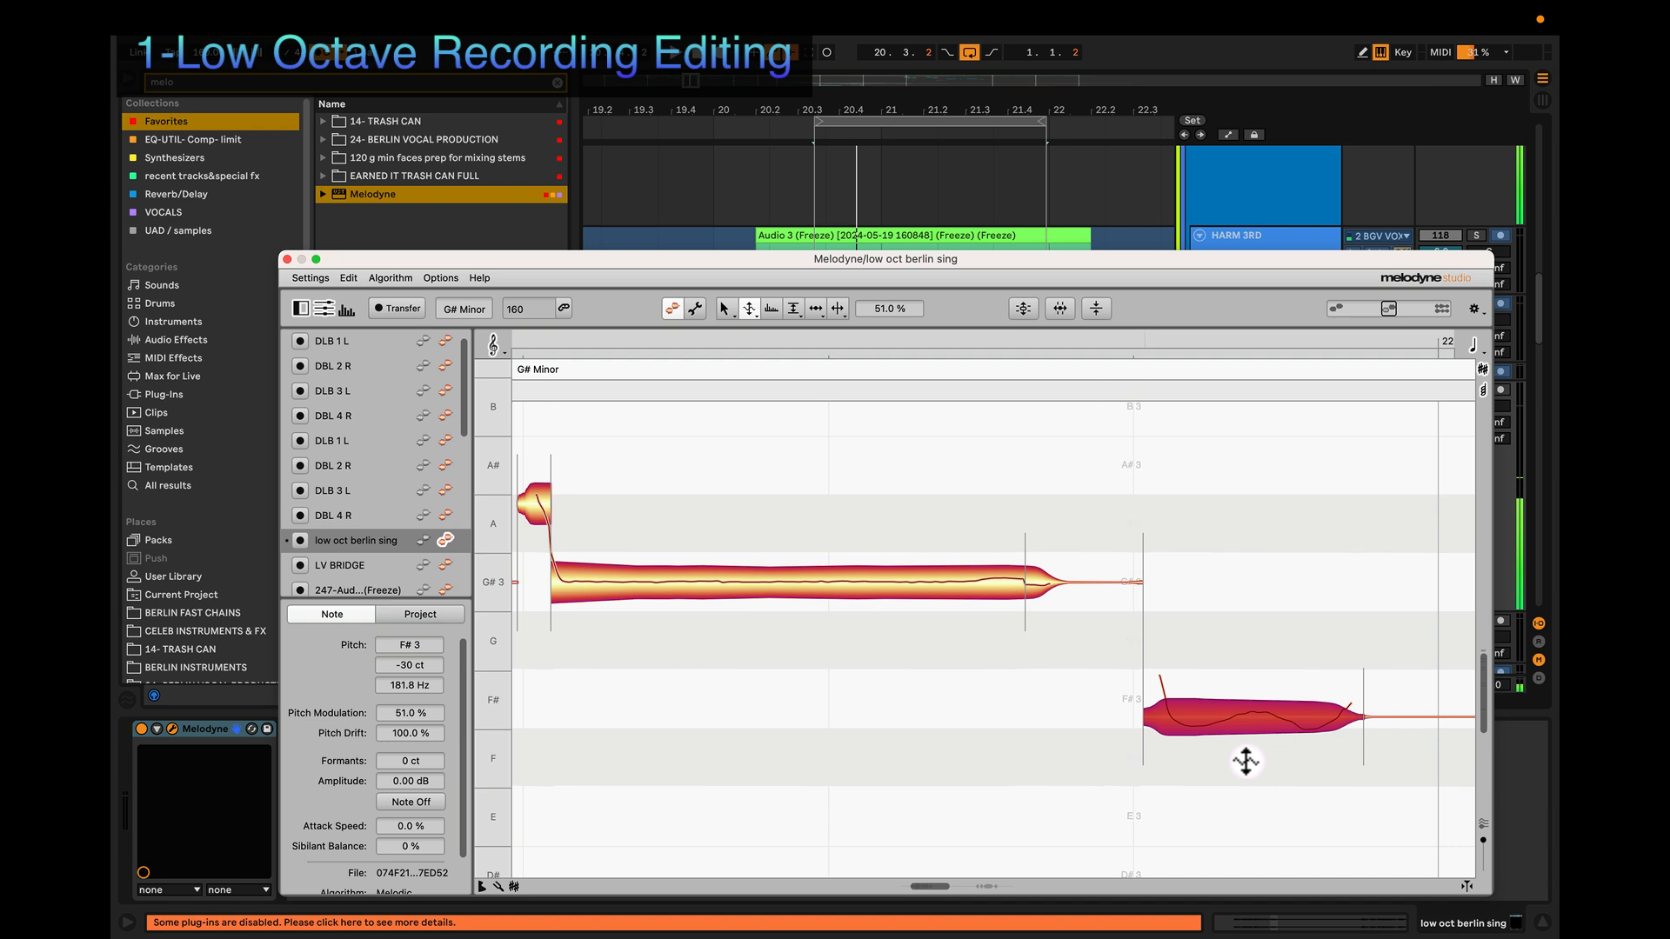
key("2")
double_click(1239, 716)
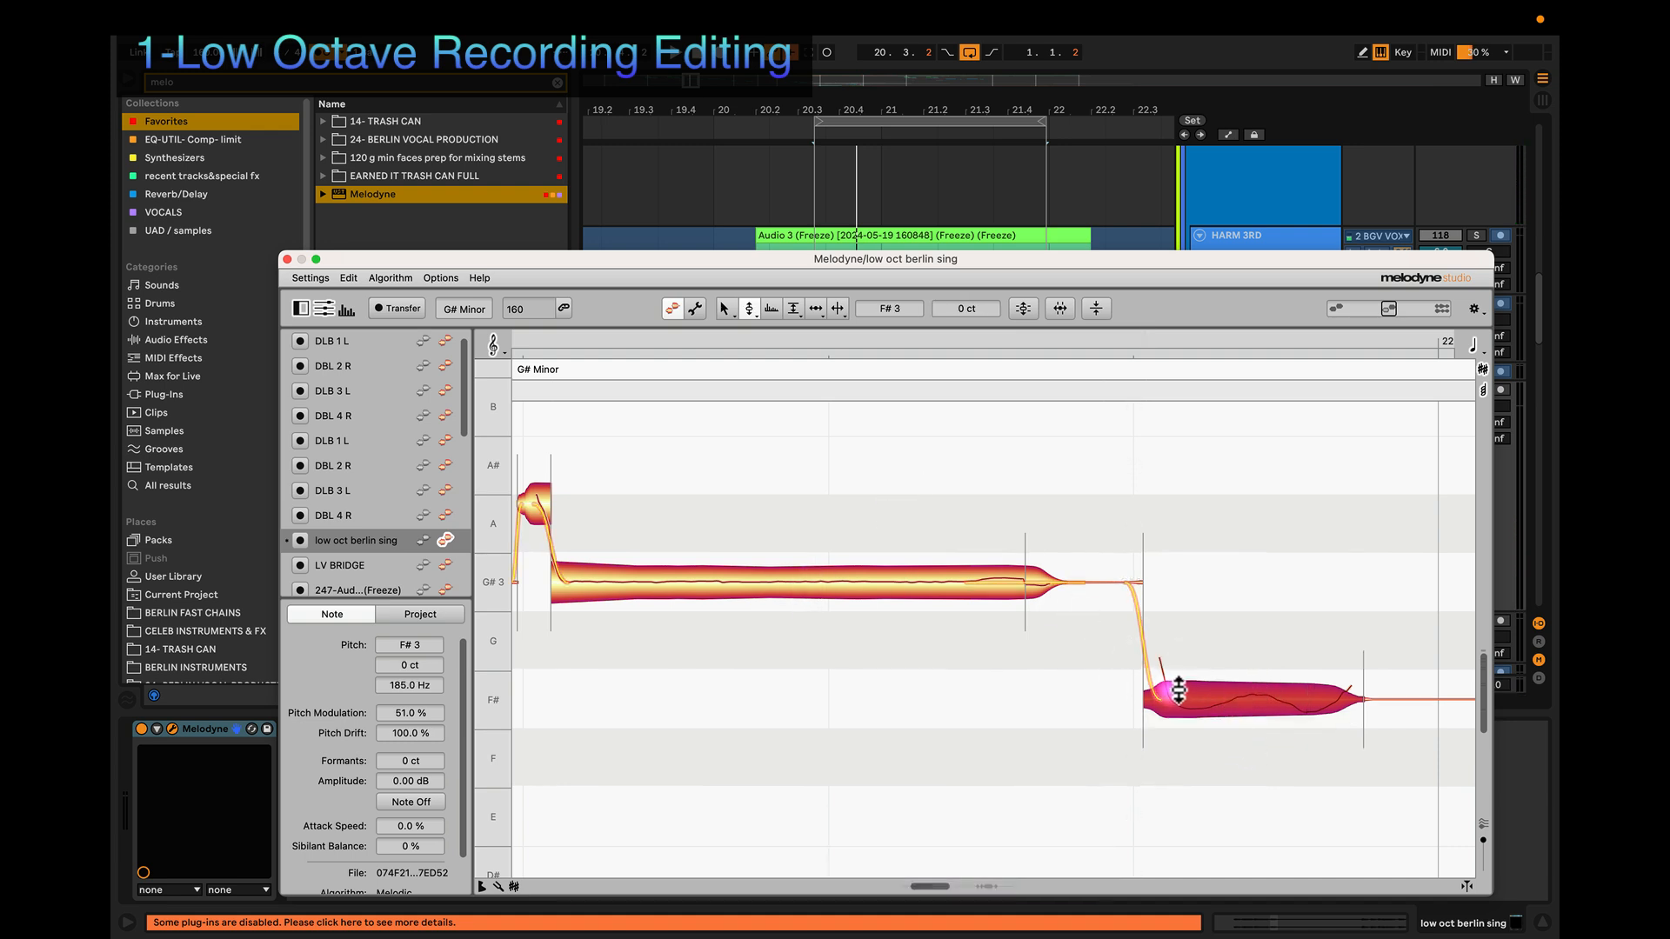
Step: Try reducing the F#3 note's pitch modulation to 16%, and undo that change
key("4")
left_click_drag(1178, 692, 1187, 733)
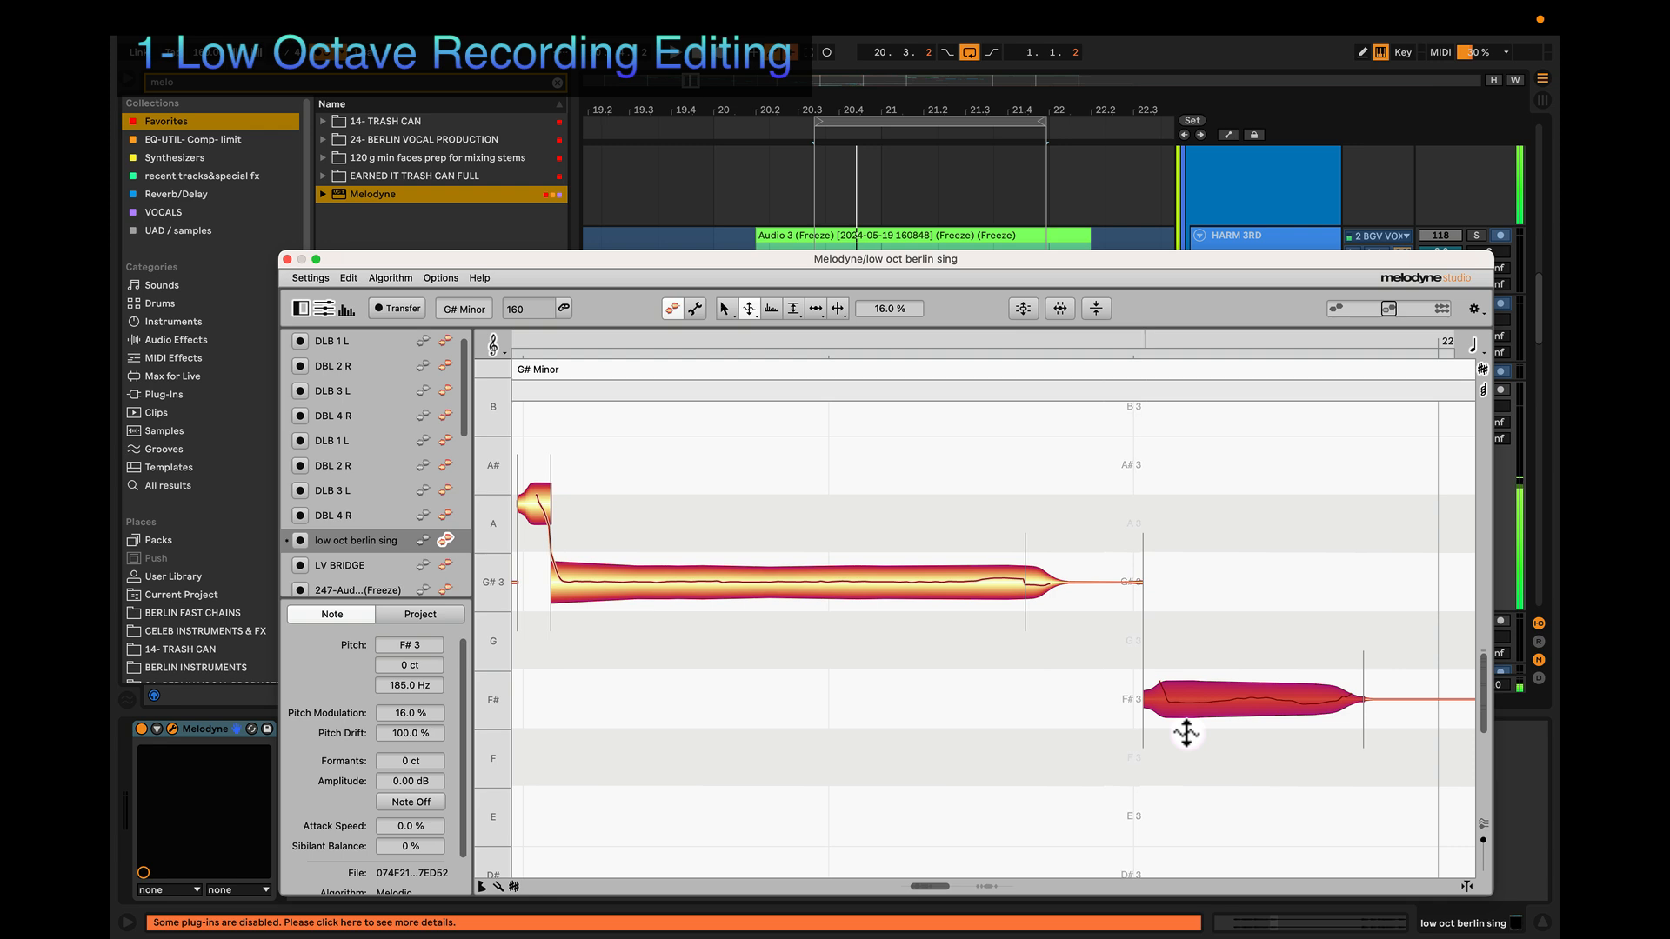
key("super+z")
Step: Split the F#3 note near its start and near its end with the Note Separation tool
key("3")
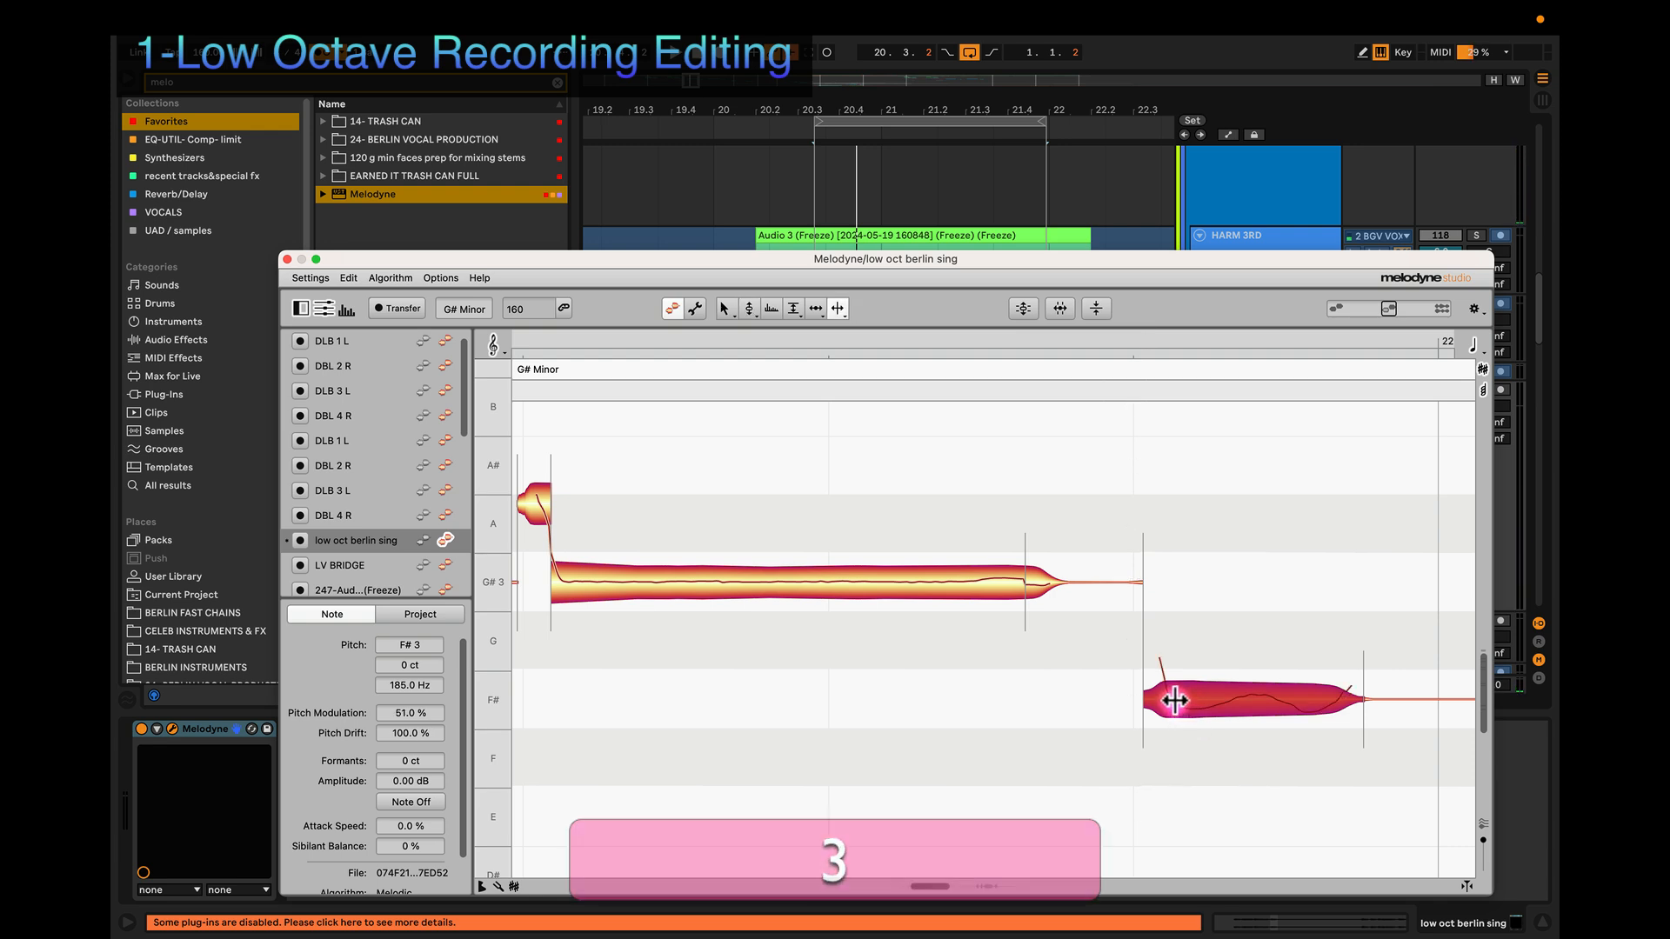
double_click(1174, 700)
double_click(1335, 702)
Step: Set the middle F#3 segment's pitch modulation to -9% and snap the segment to F#3 at 0 ct
key("4")
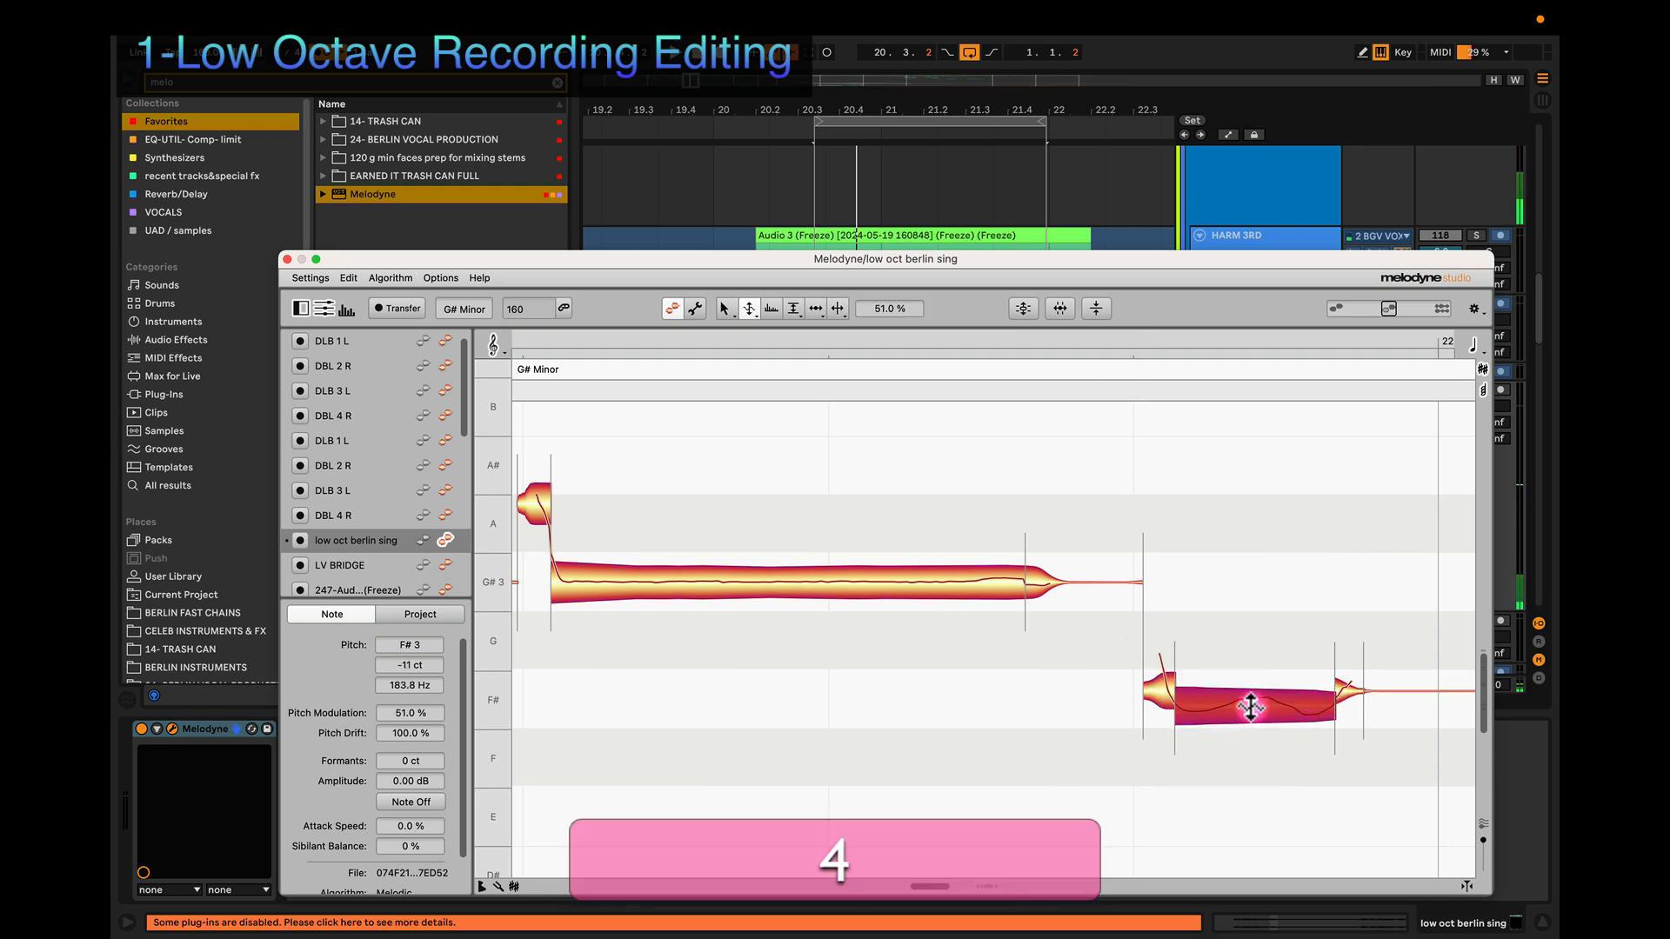
left_click_drag(1251, 707, 1249, 765)
key("2")
double_click(1221, 700)
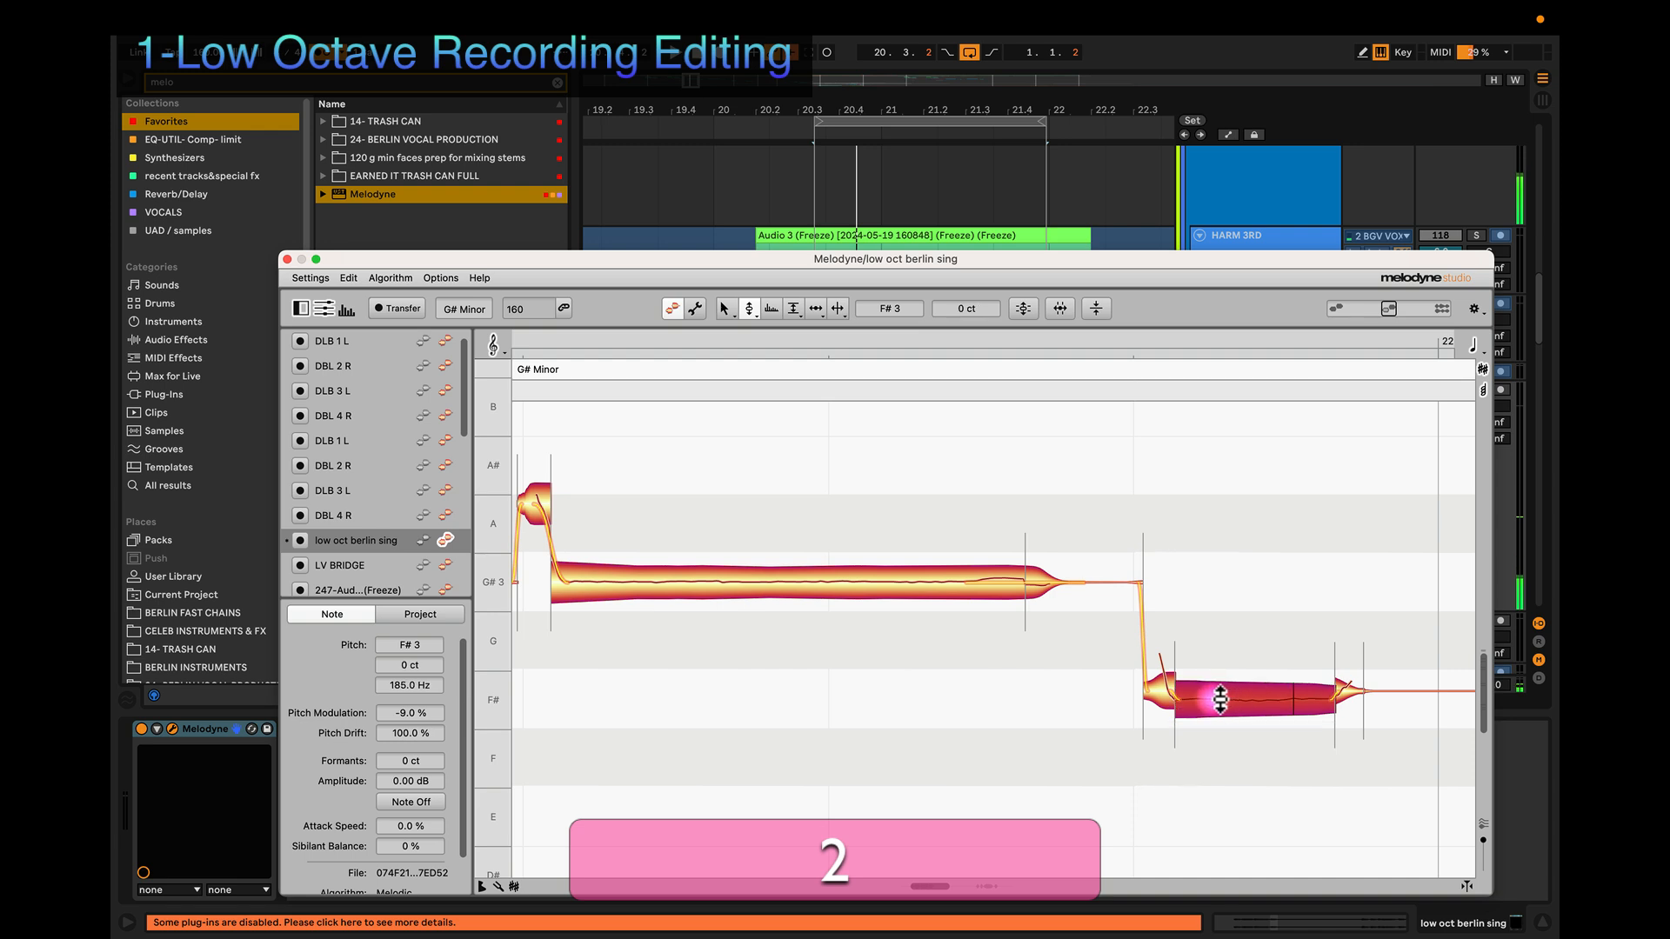
Step: Check the pitch of the start, end and middle segments of the split F#3 note
left_click(1159, 692)
left_click(1349, 691)
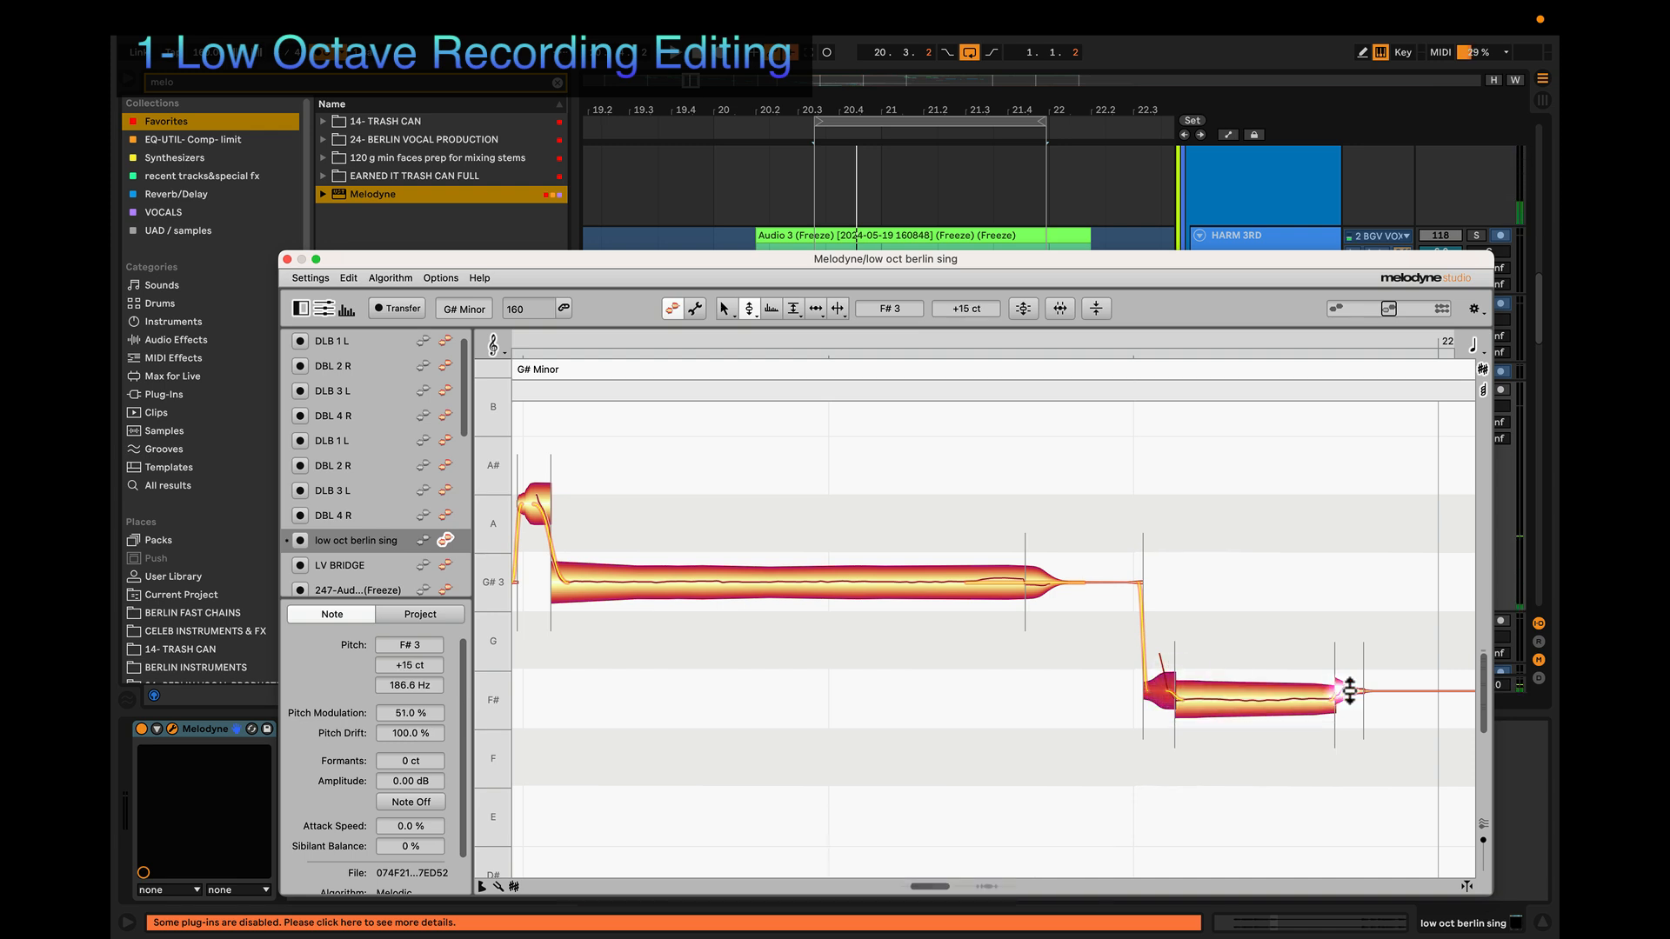
left_click(1322, 696)
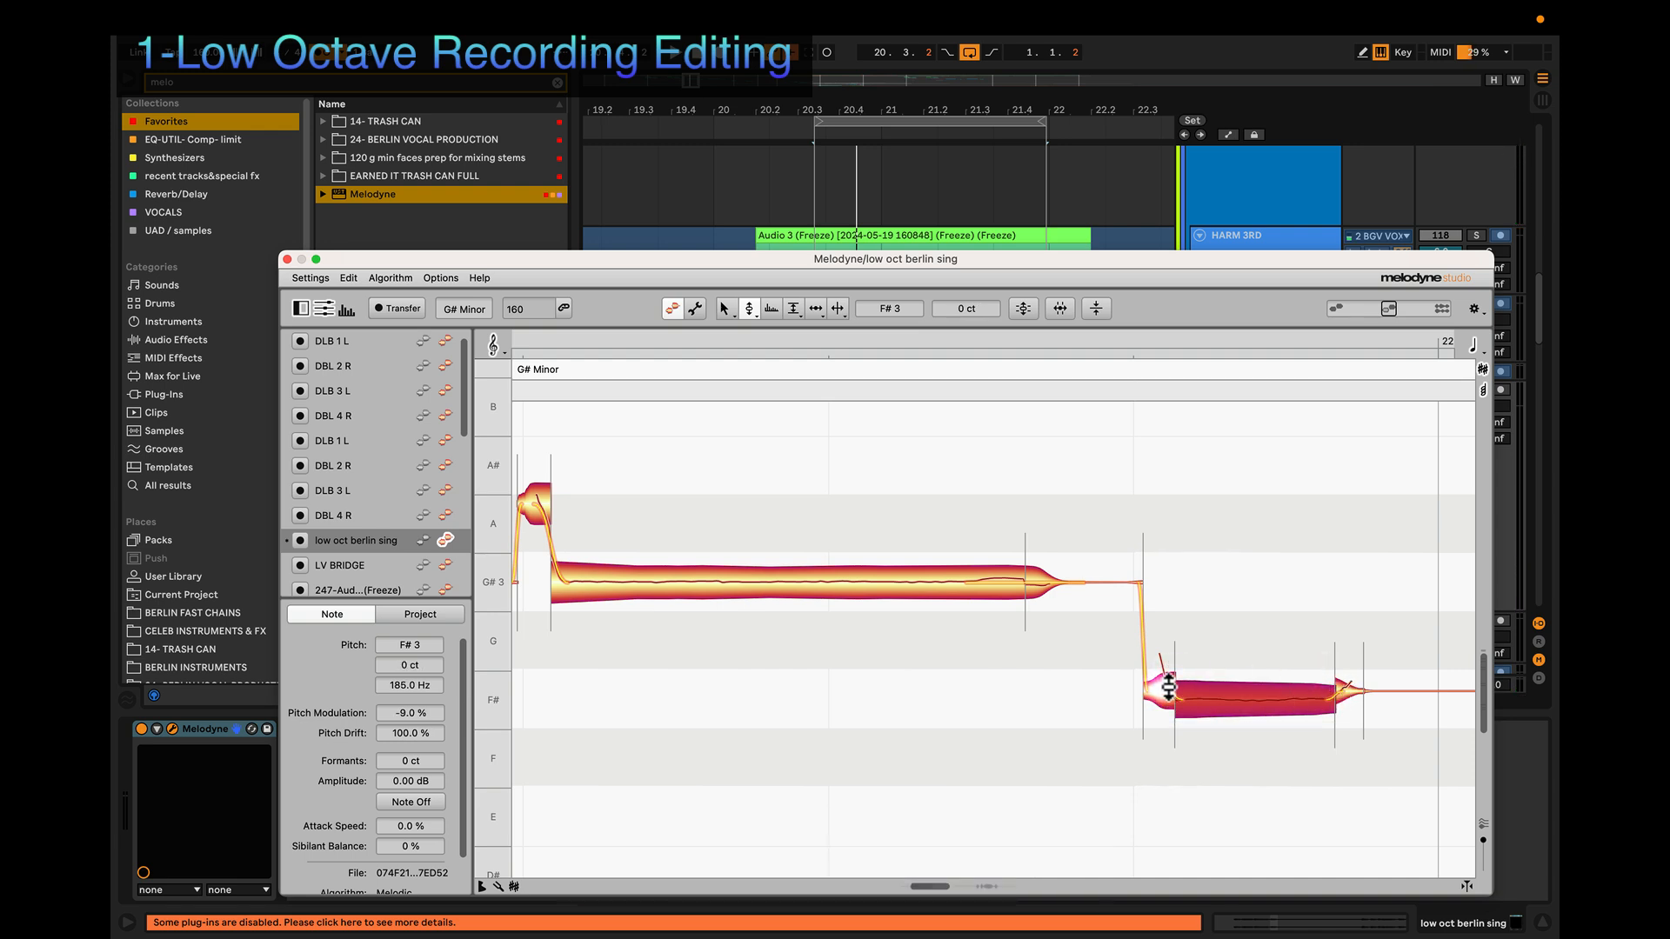
Step: Split the B3 note just before bar 21 where its pitch curve rises sharply
key("z")
left_click_drag(794, 699, 548, 608)
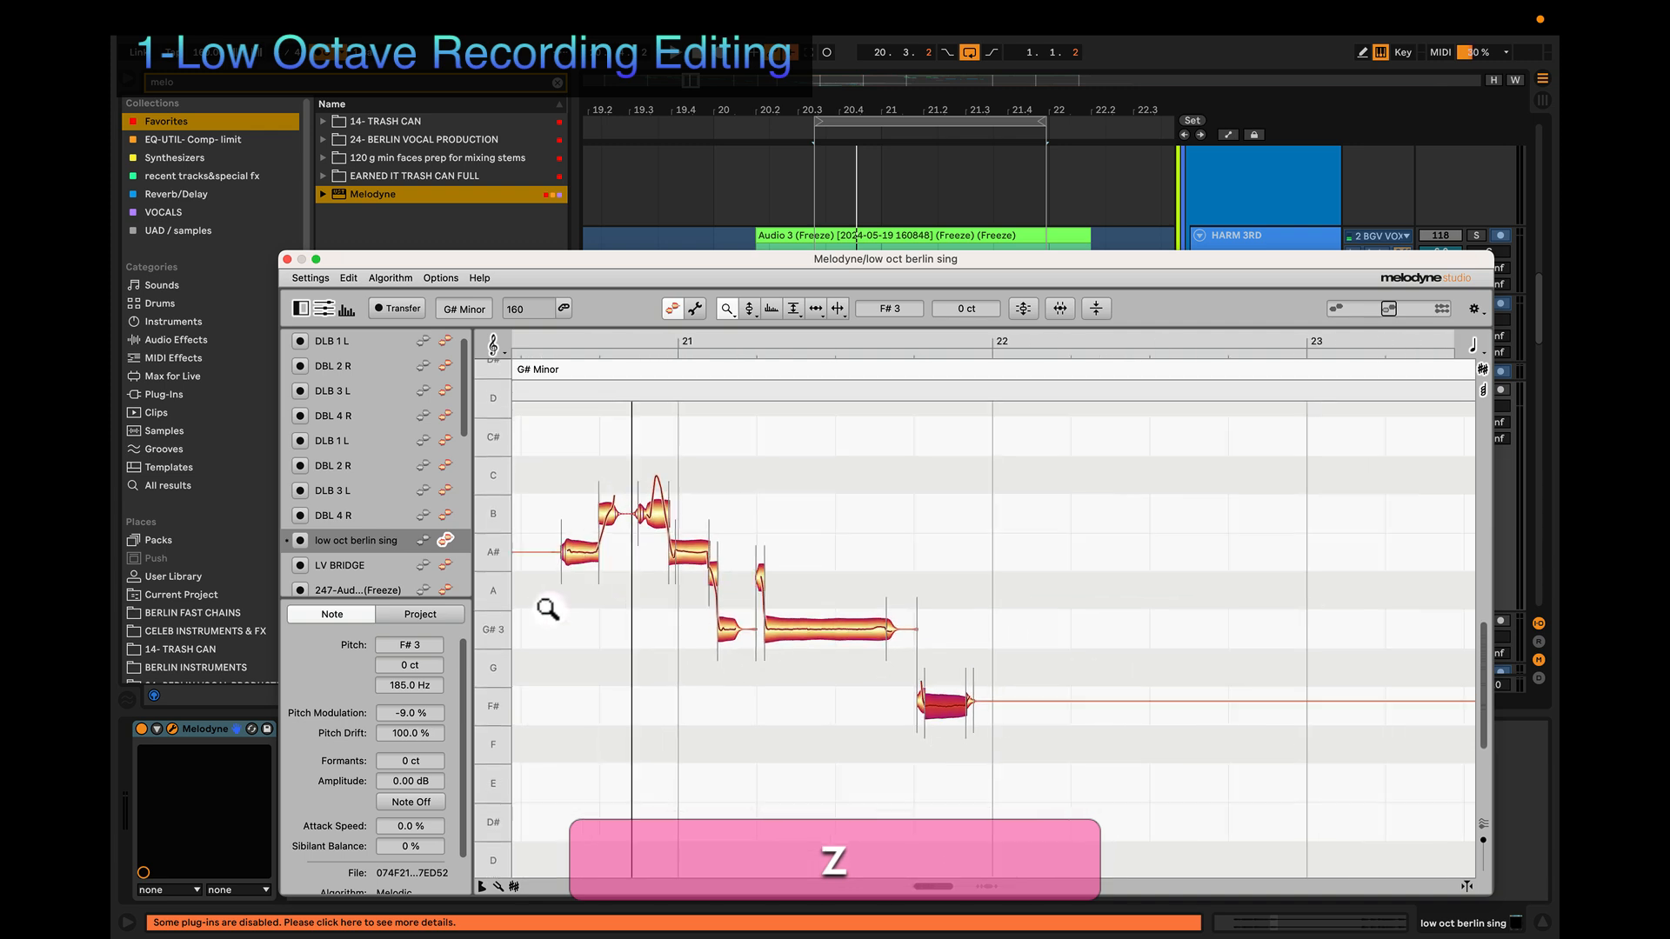
scroll(684, 544, "left", 3)
key("z")
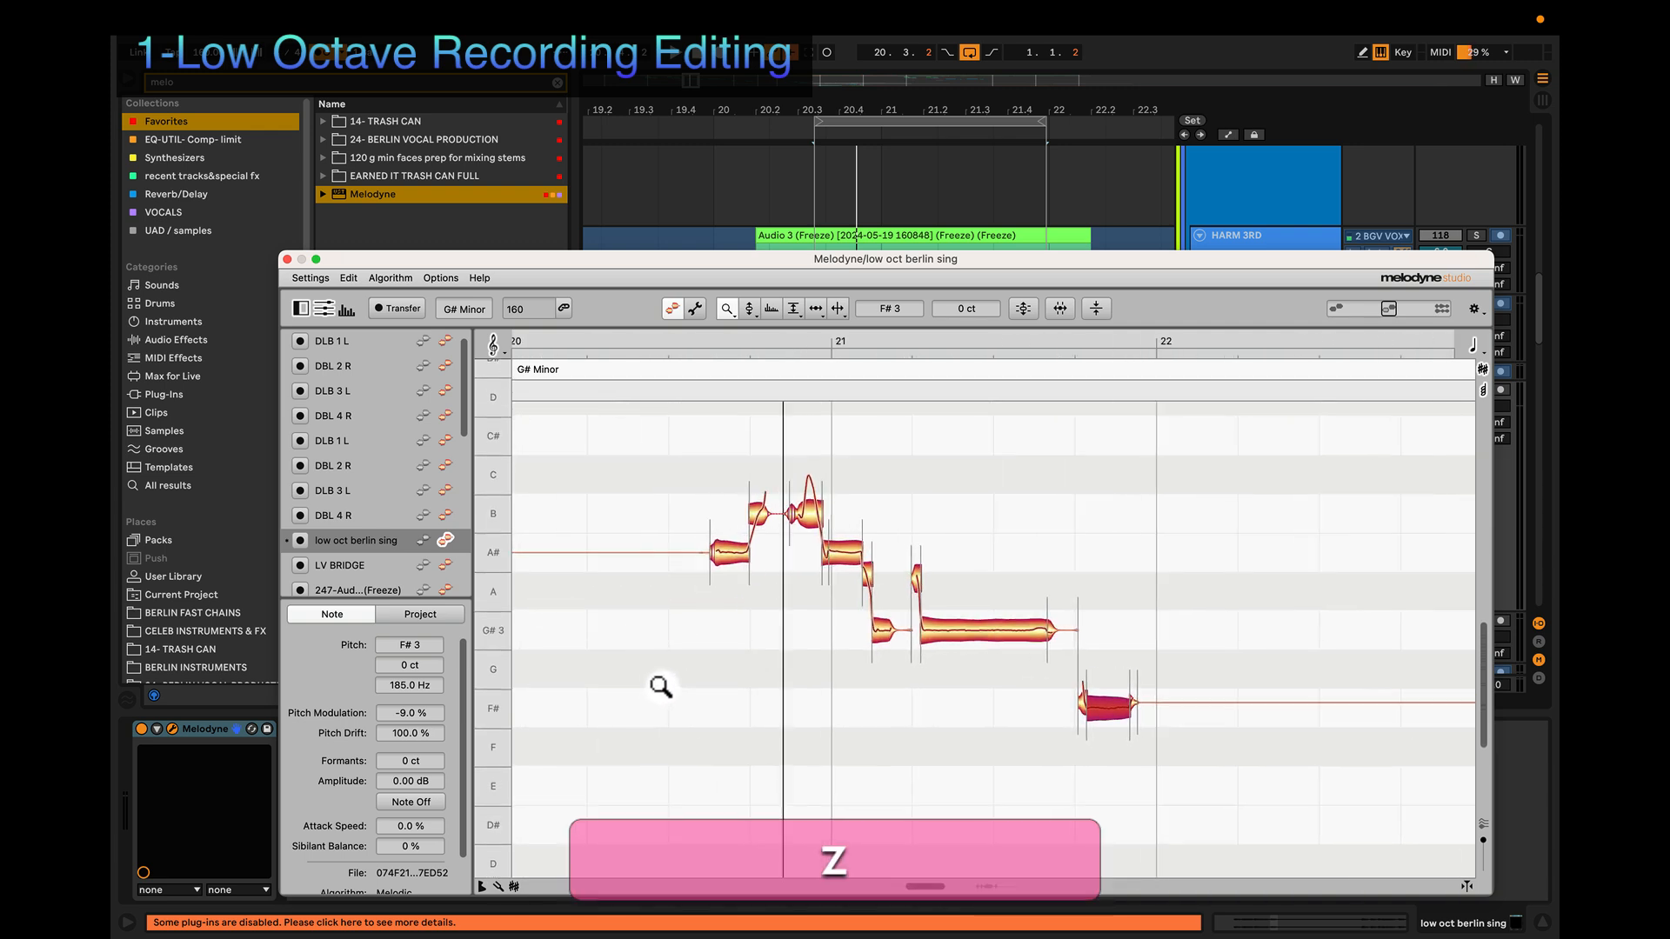
left_click_drag(659, 686, 1044, 620)
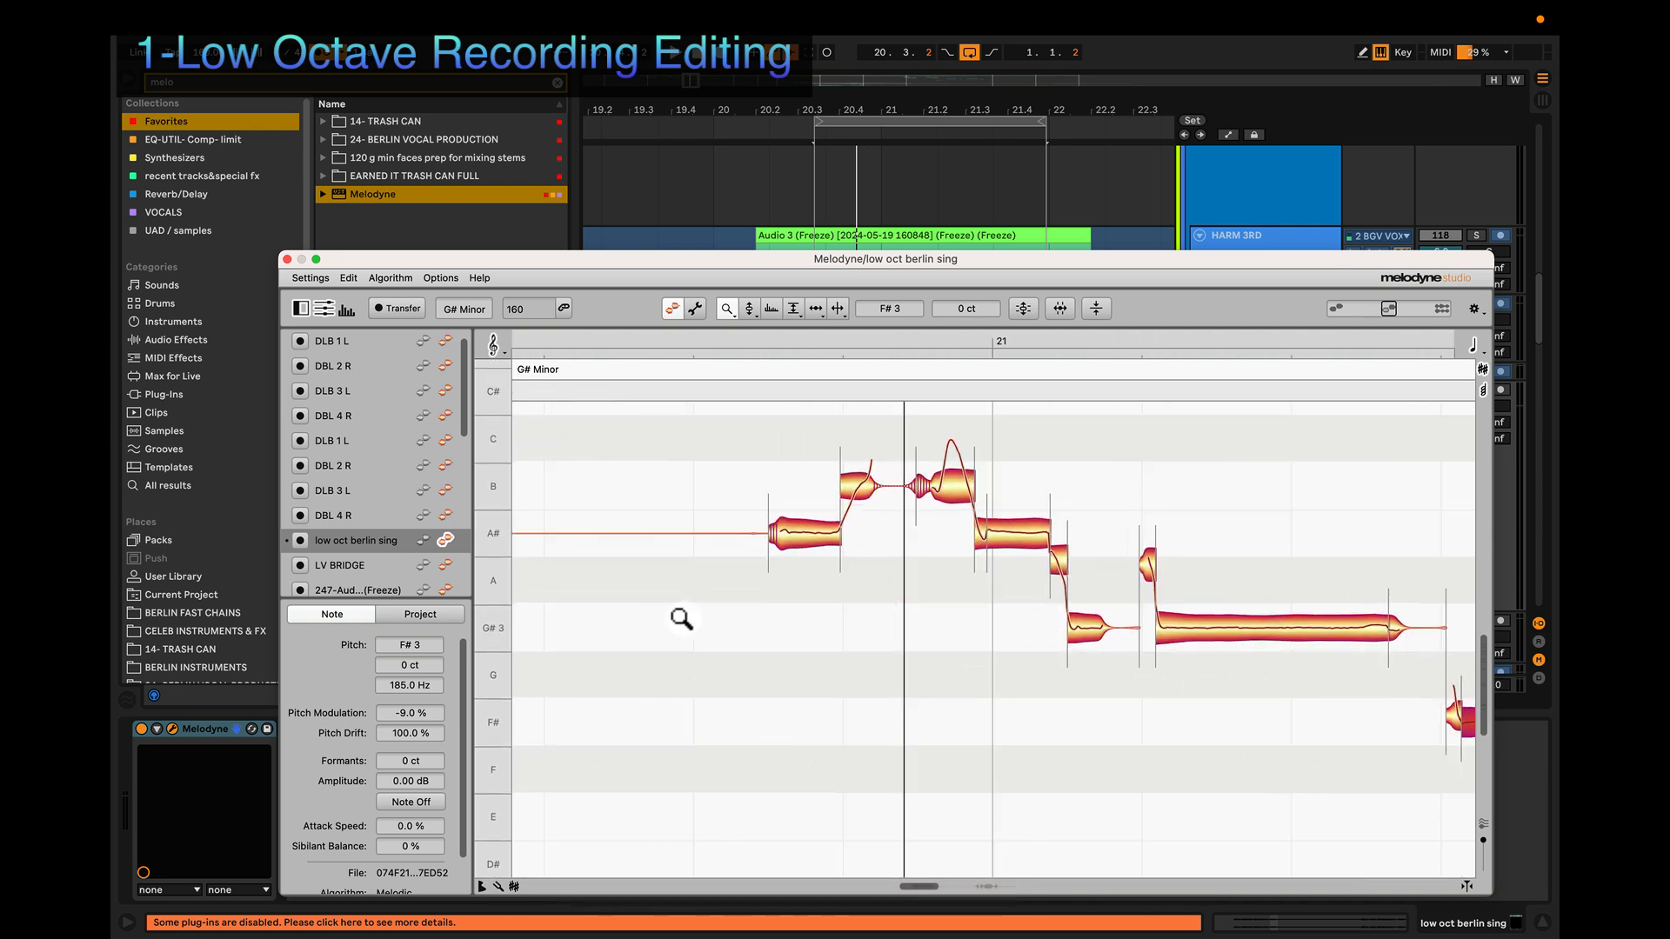
left_click_drag(872, 597, 978, 639)
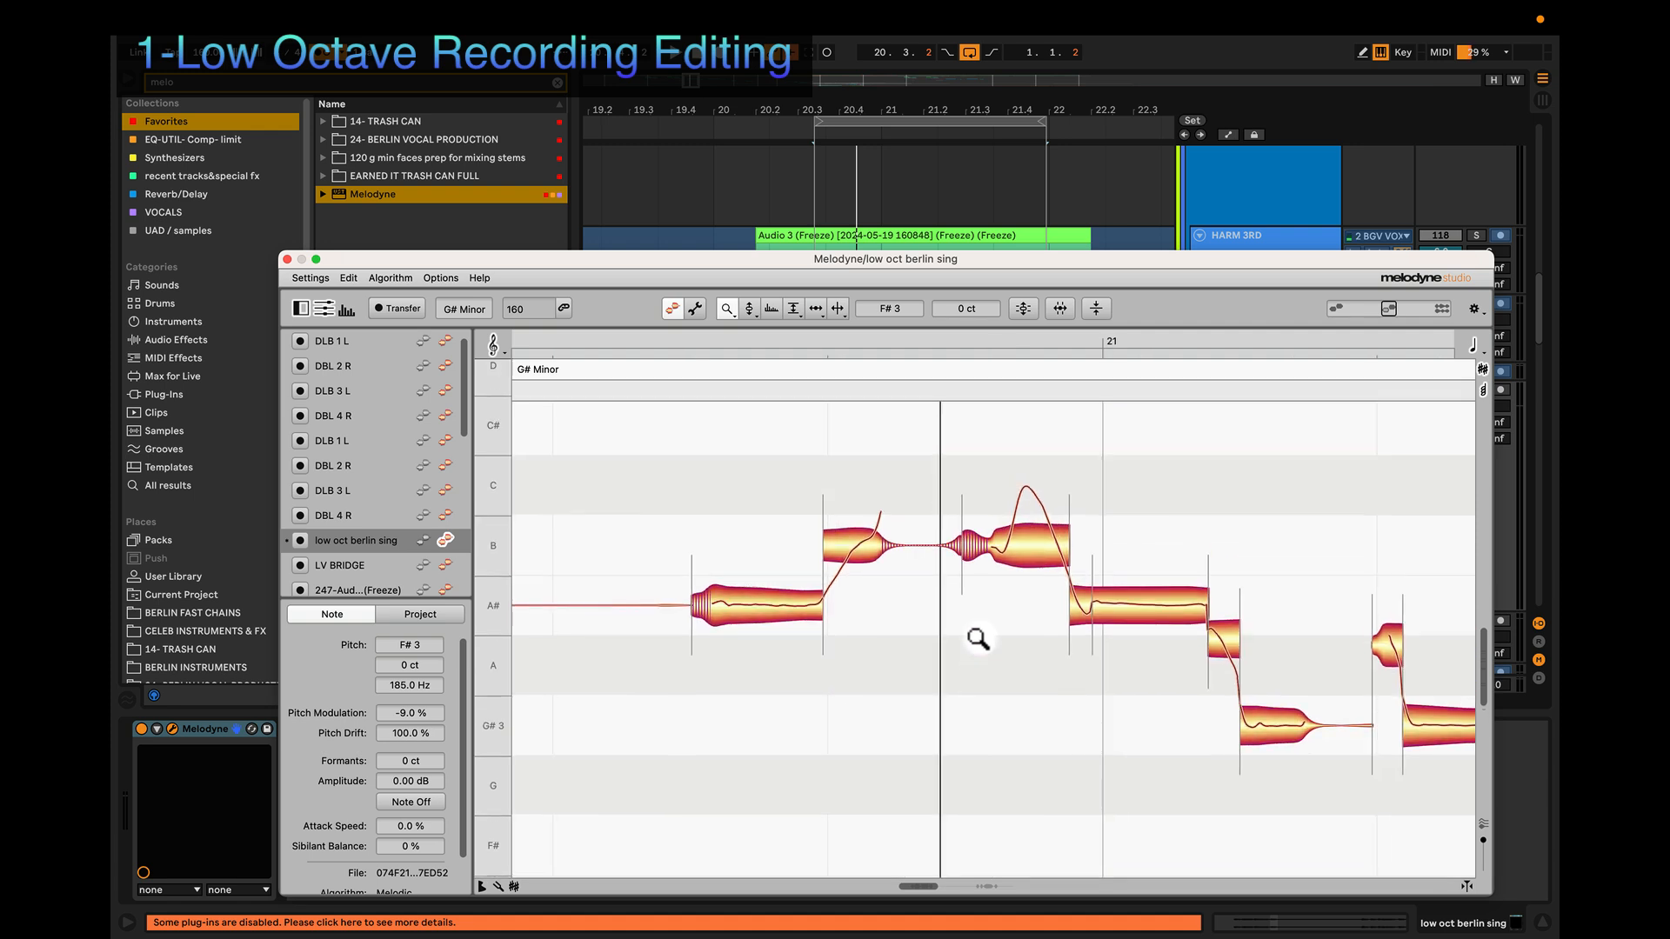
scroll(977, 639, "up", 1)
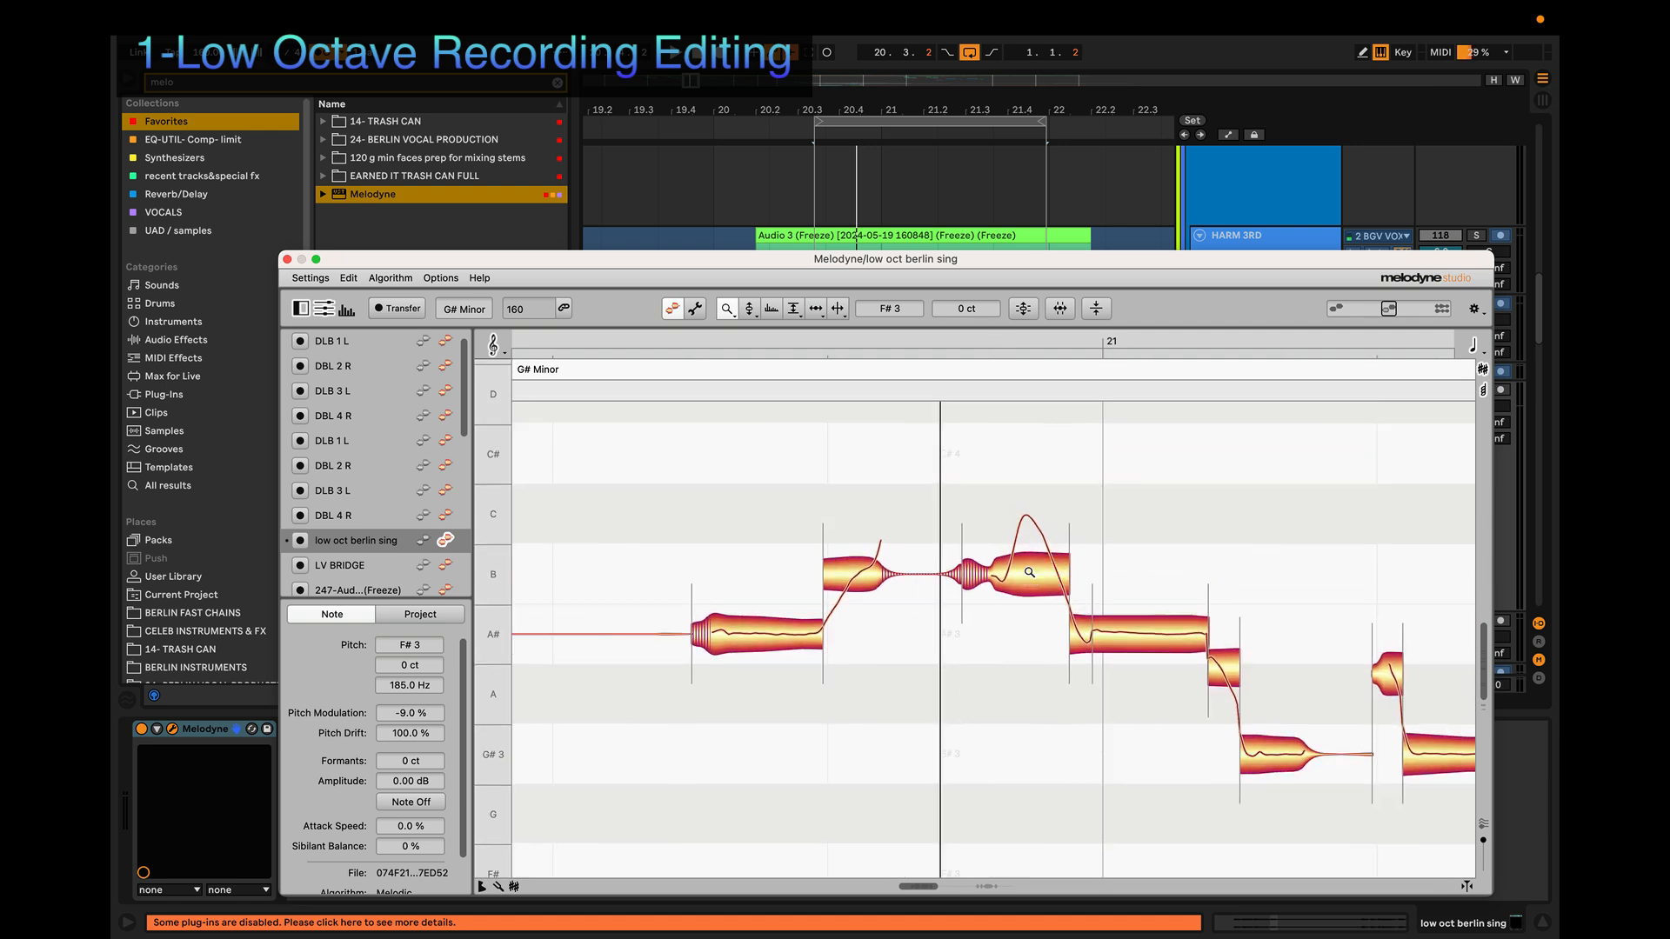
key("3")
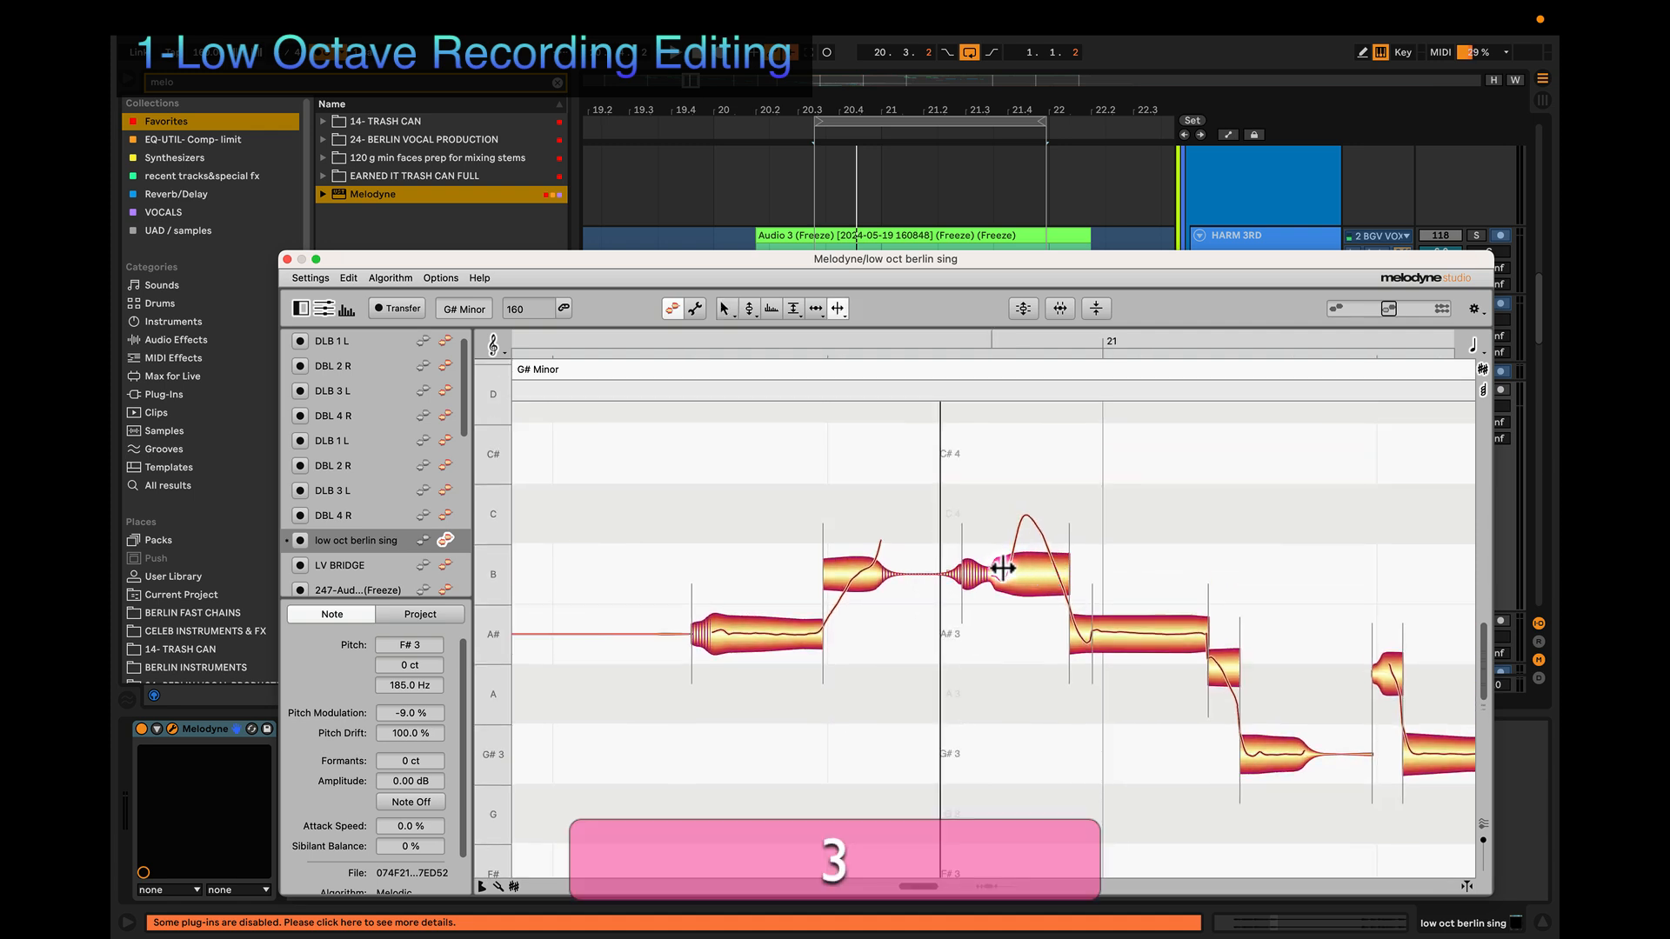
left_click(1011, 568)
double_click(1011, 568)
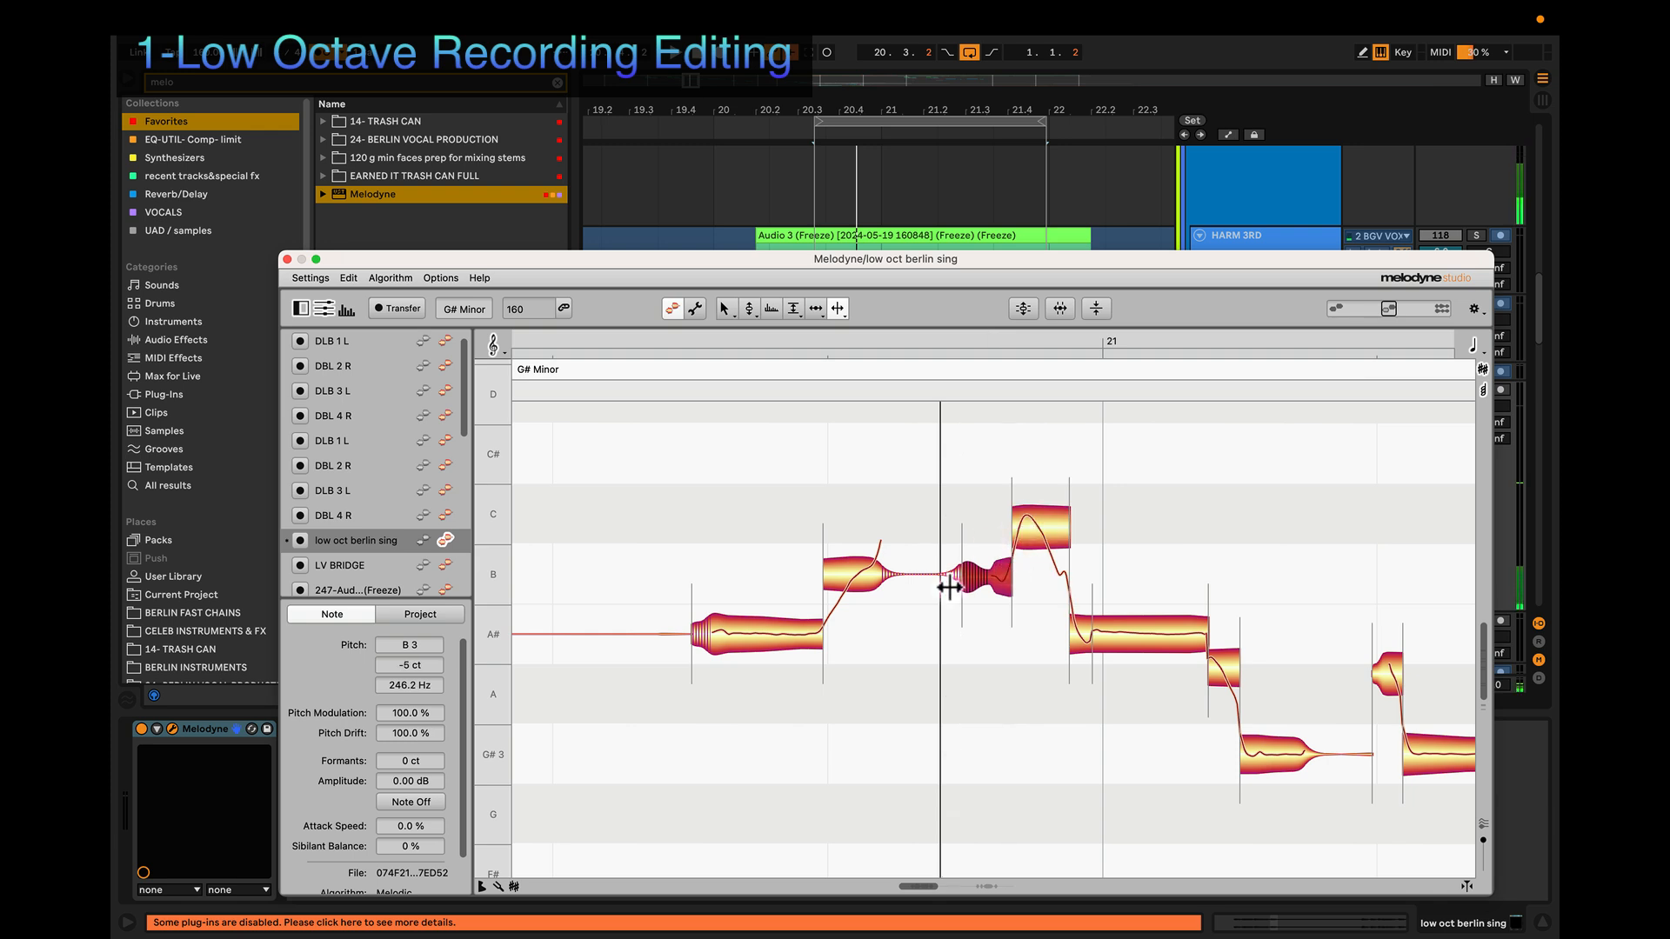
Step: Move the second segment of the split note before bar 21 down to B3 at +14 ct
key("2")
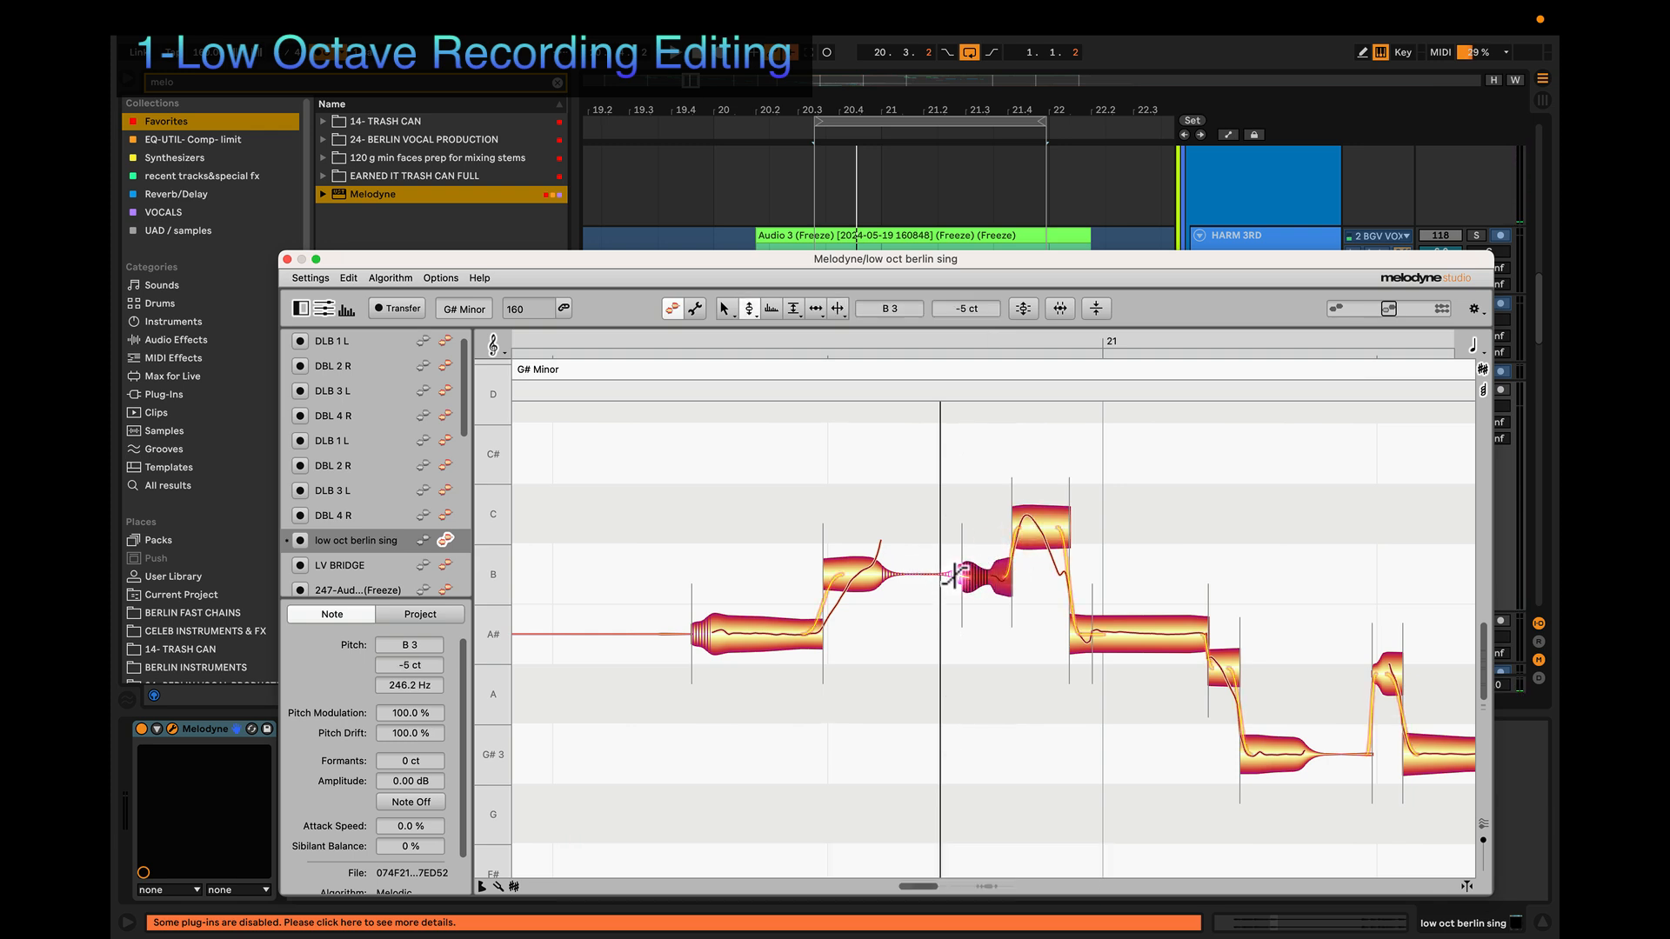
left_click(1041, 520)
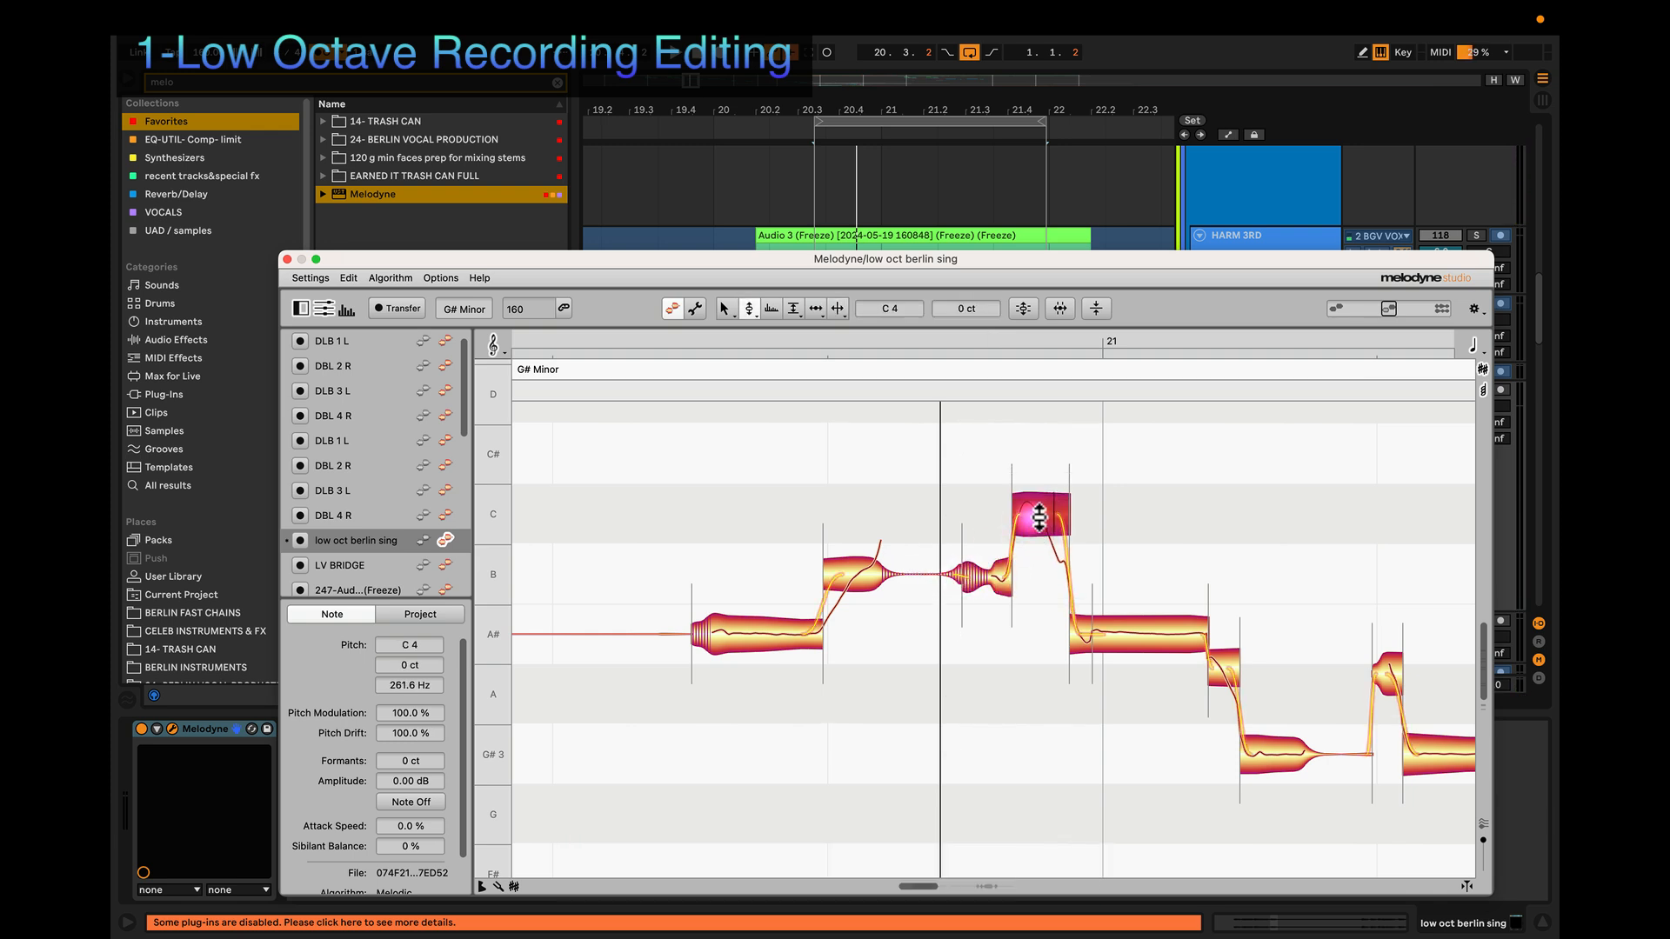
key("alt")
left_click_drag(1039, 520, 1040, 568)
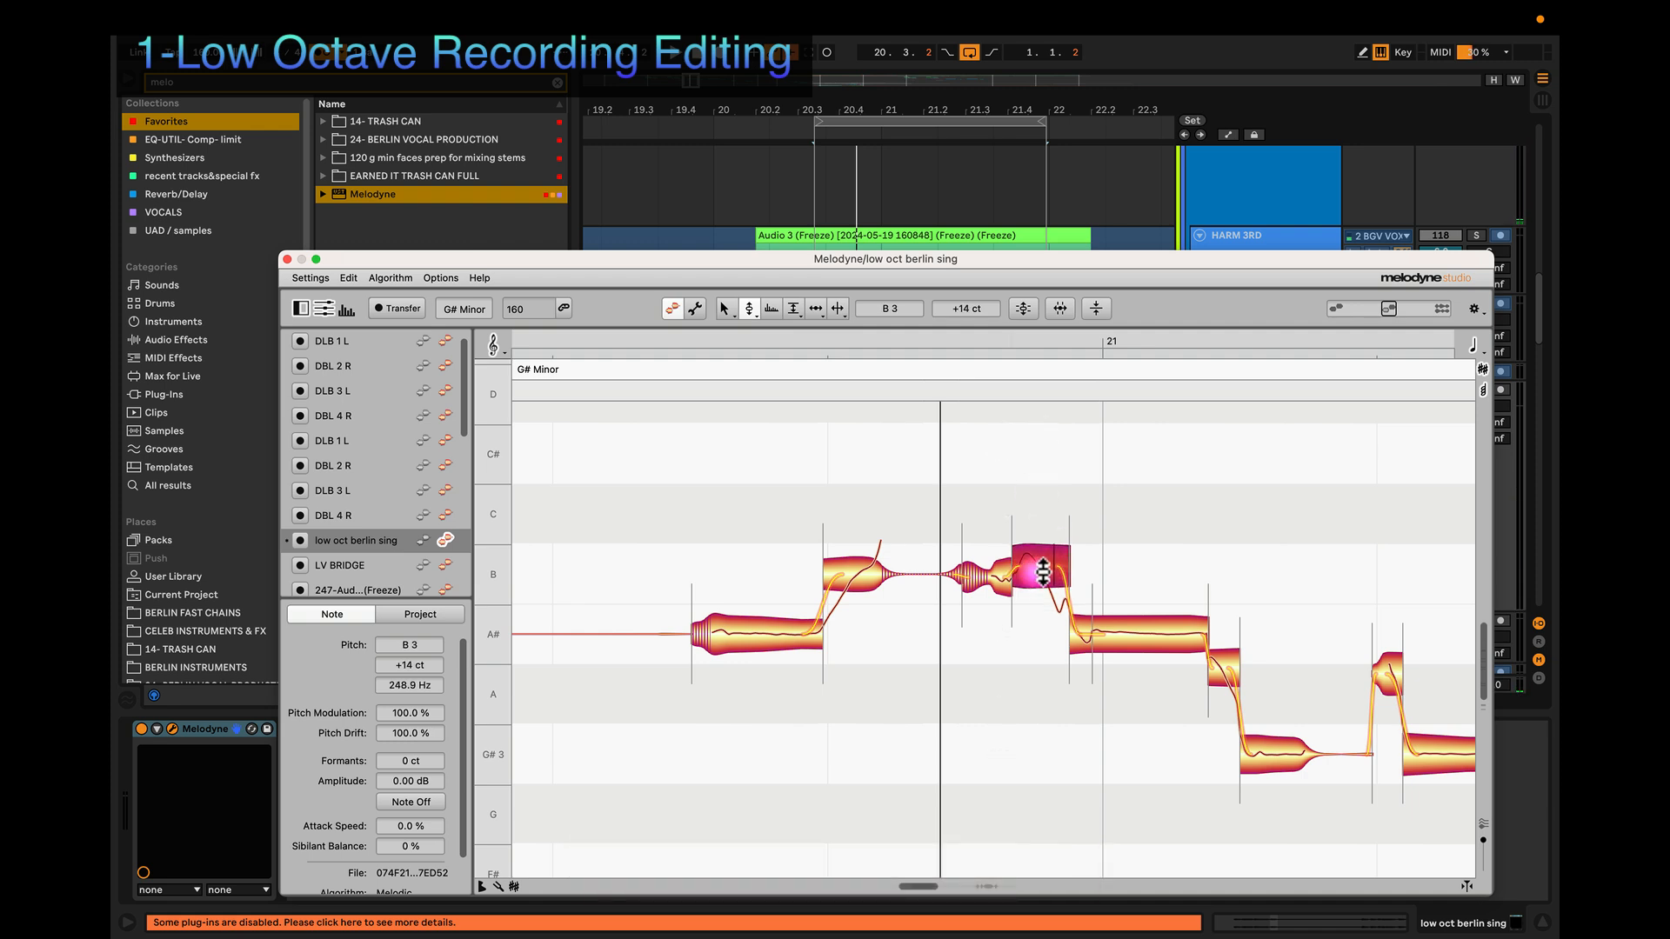
Step: Split the moved B3 segment near its middle and fine-tune the first part's pitch slightly lower
key("3")
left_click(1042, 569)
key("2")
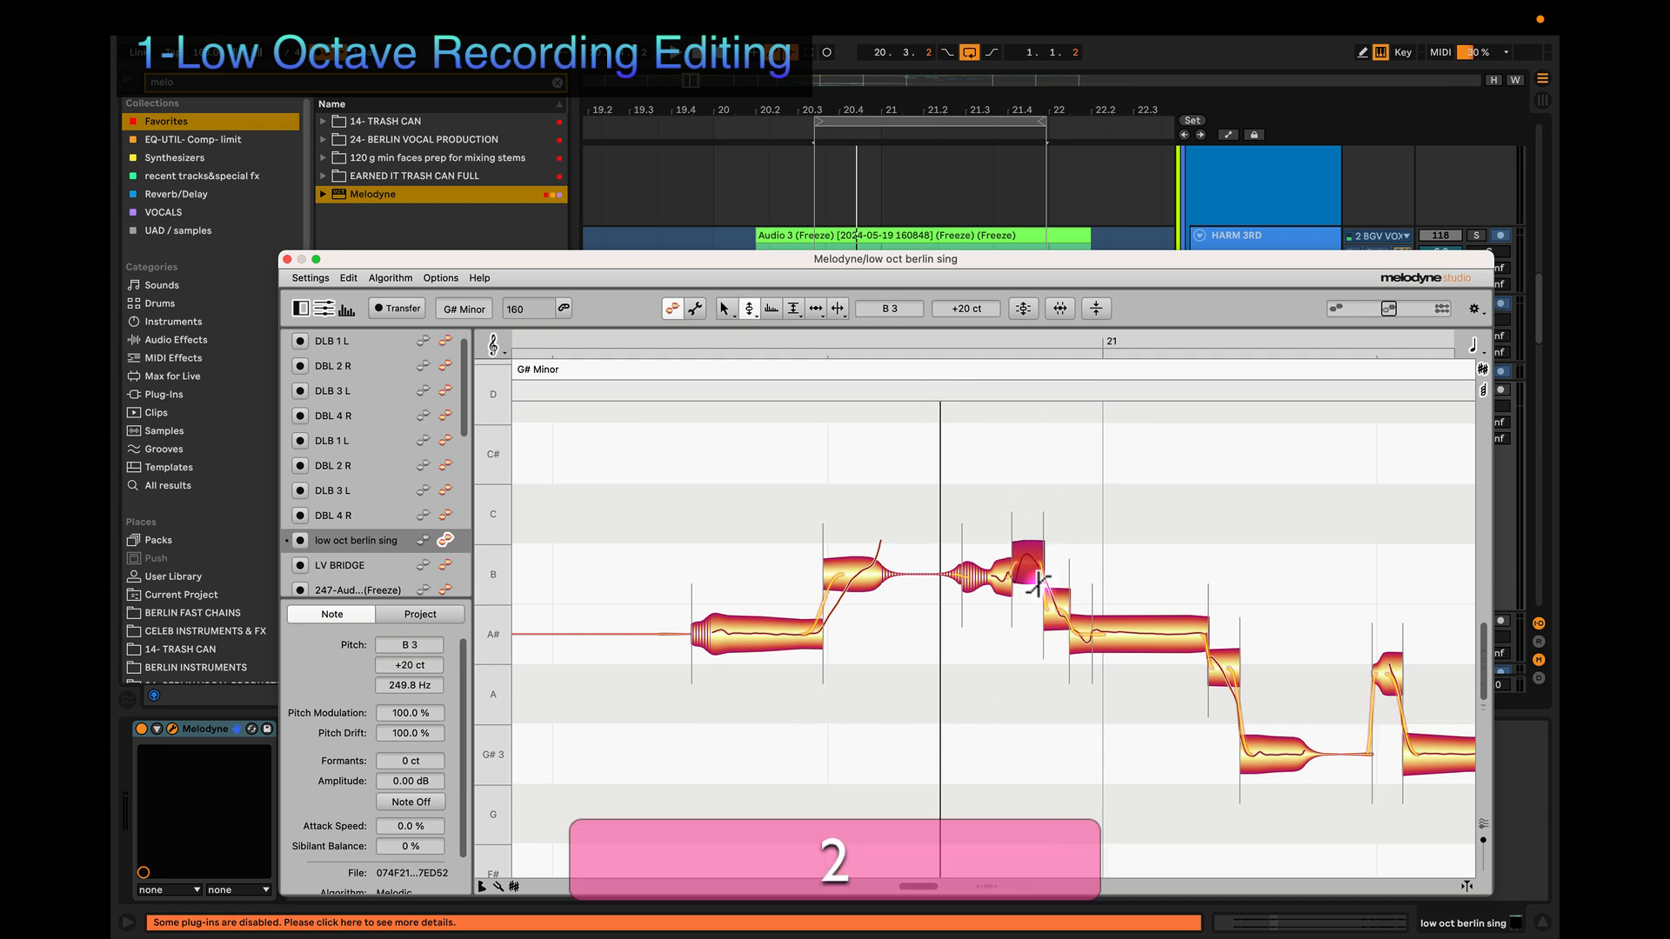
left_click_drag(1029, 565, 1029, 572)
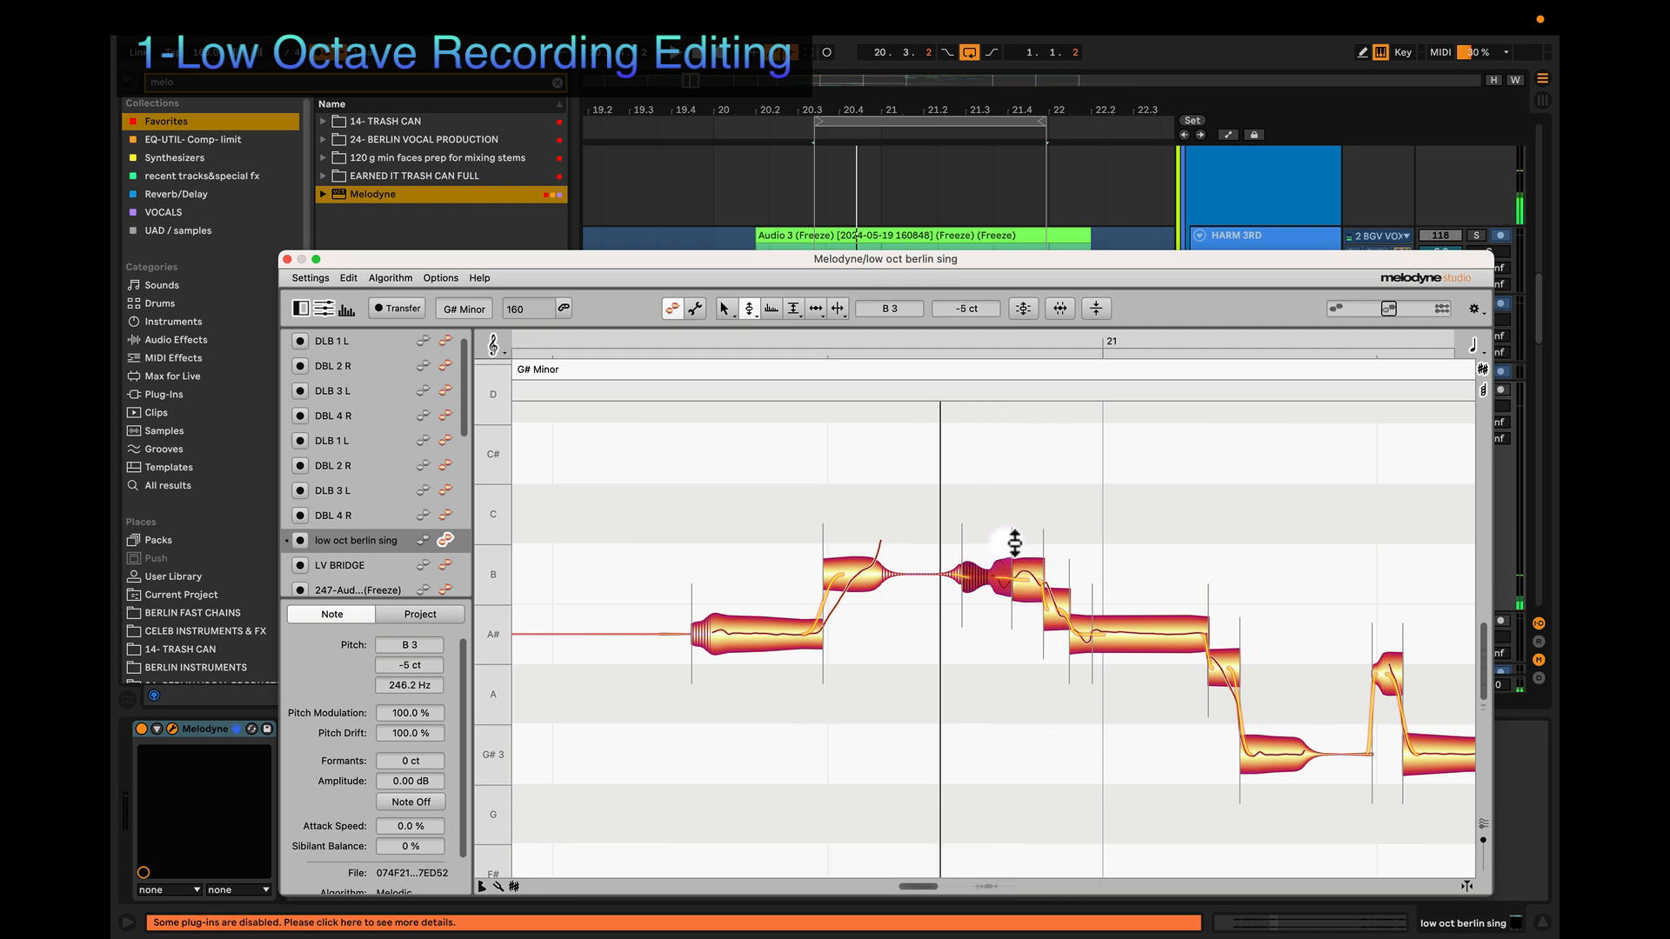
Step: Snap the last B3 segment before bar 21 to 0 ct, undo the snap on the following transition note and play back
double_click(1018, 570)
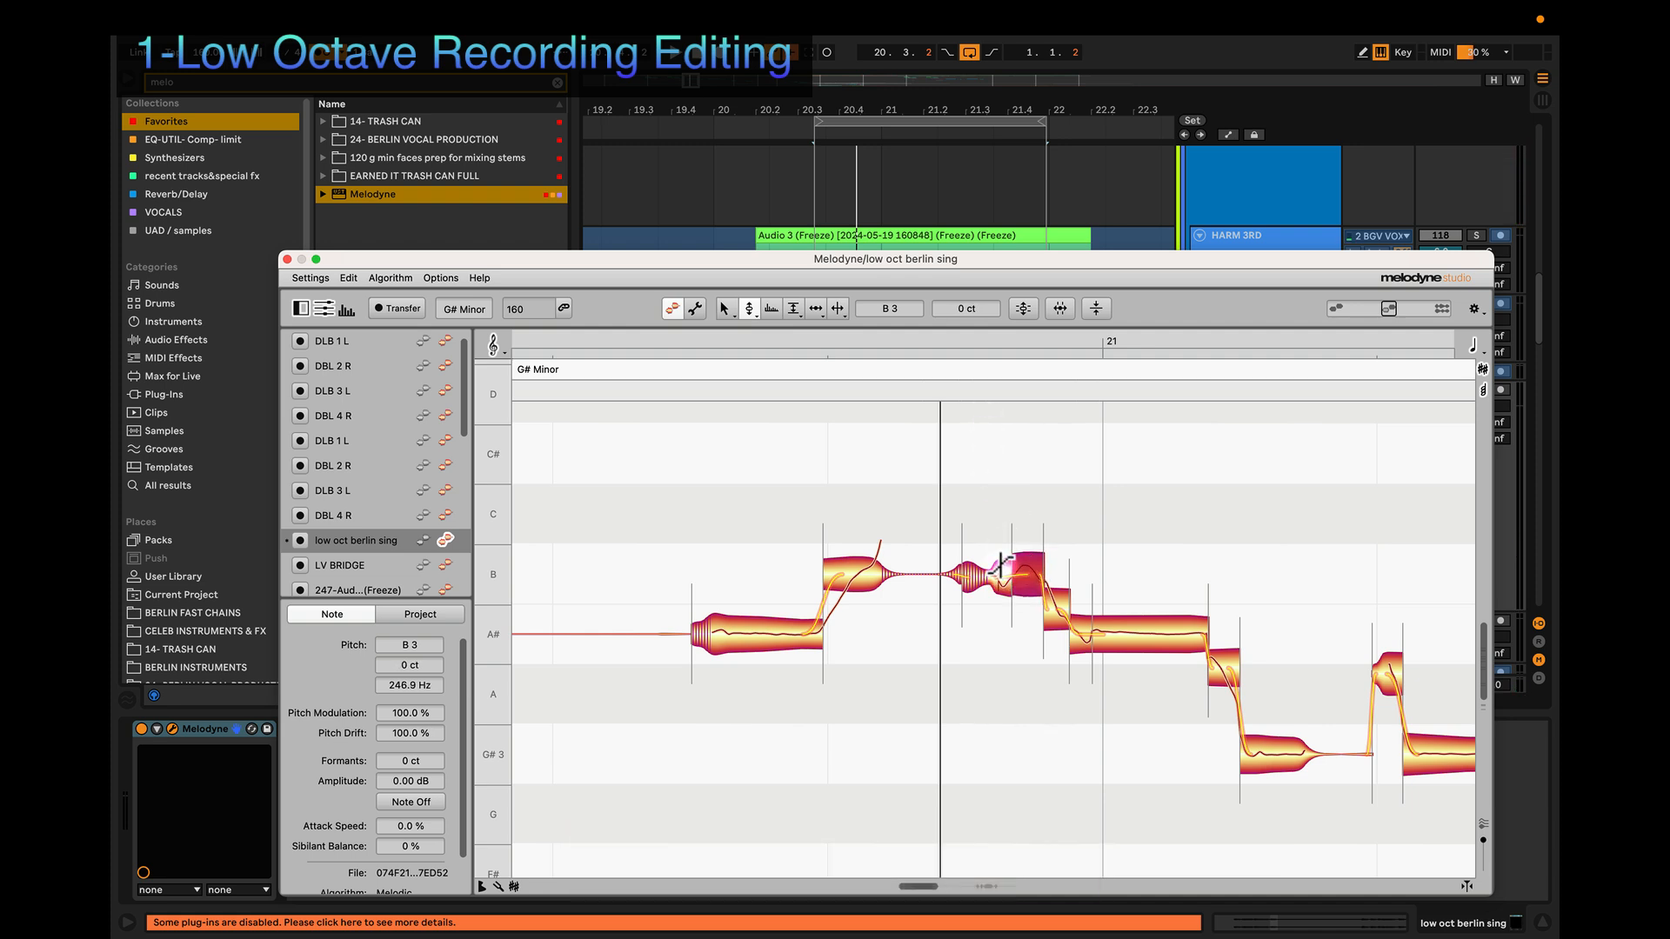
double_click(1055, 609)
key("super+z")
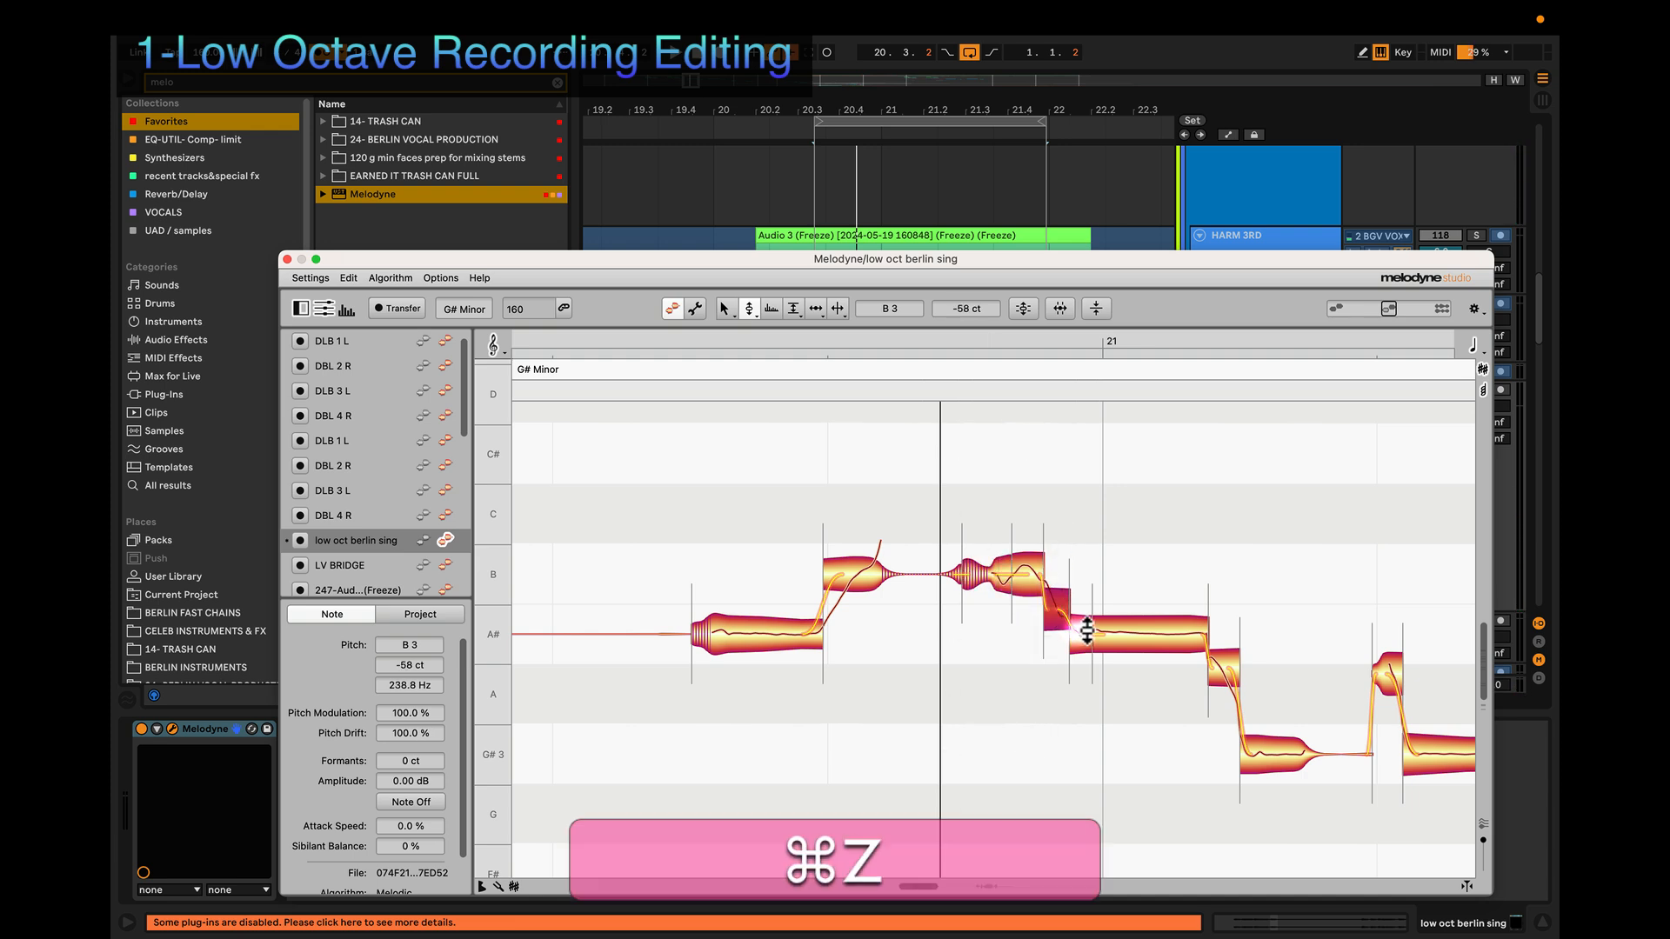
key("space")
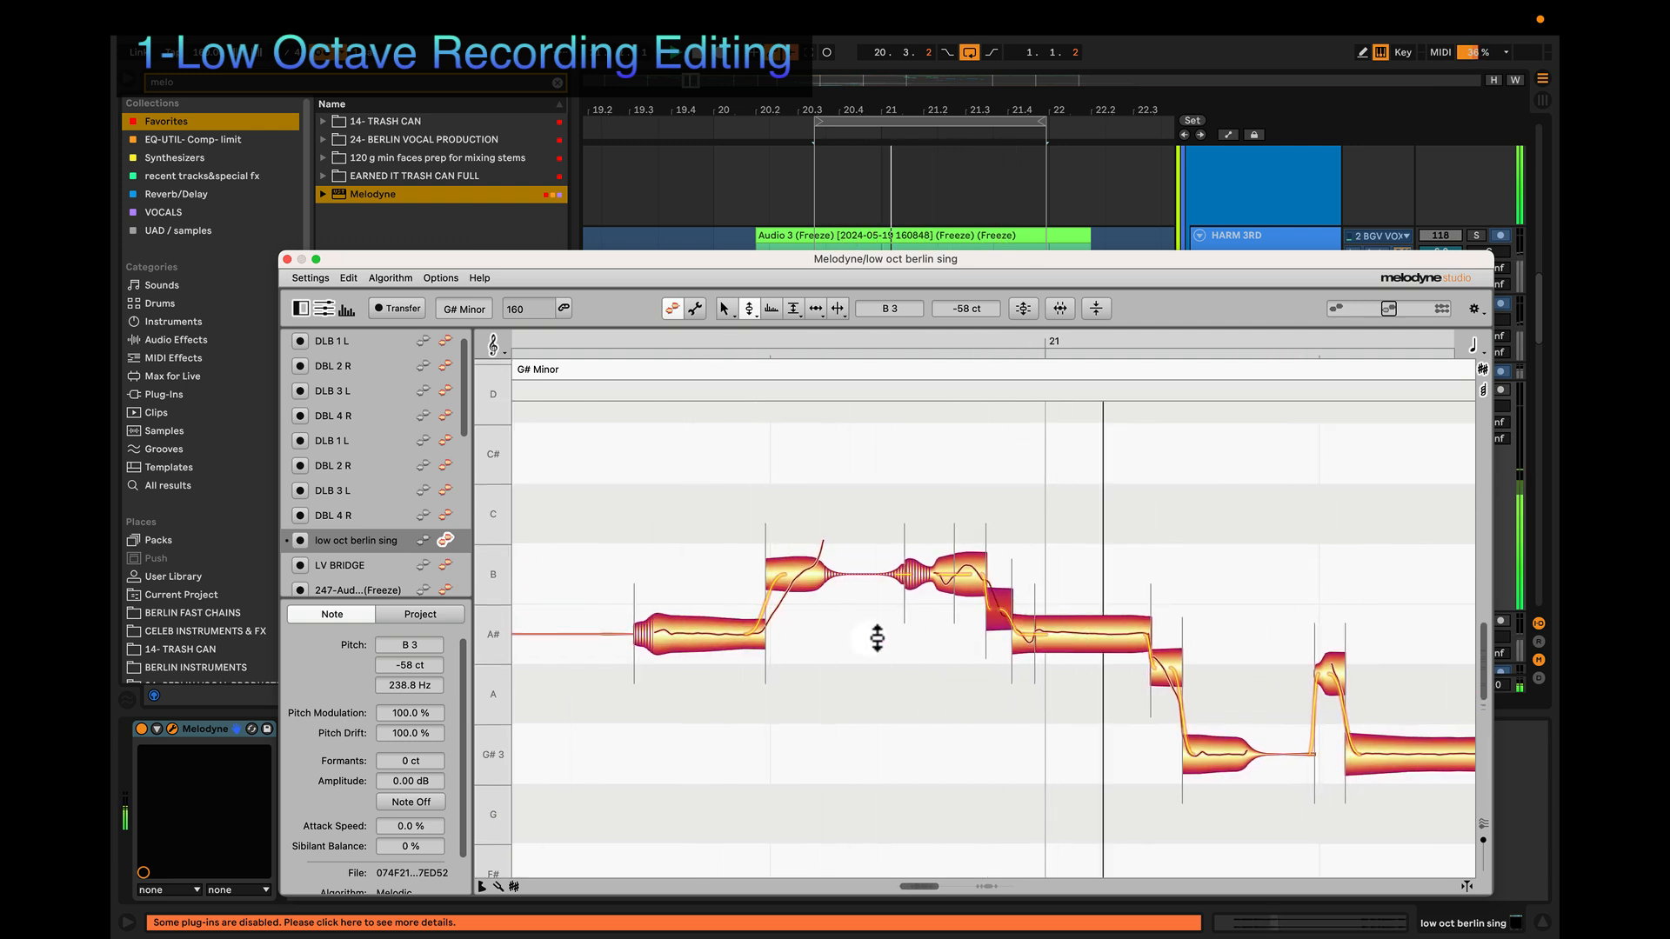
Step: Flatten the phrase's first B3 note to 0 % pitch modulation, select the preceding A#3 note and play back the result
double_click(800, 575)
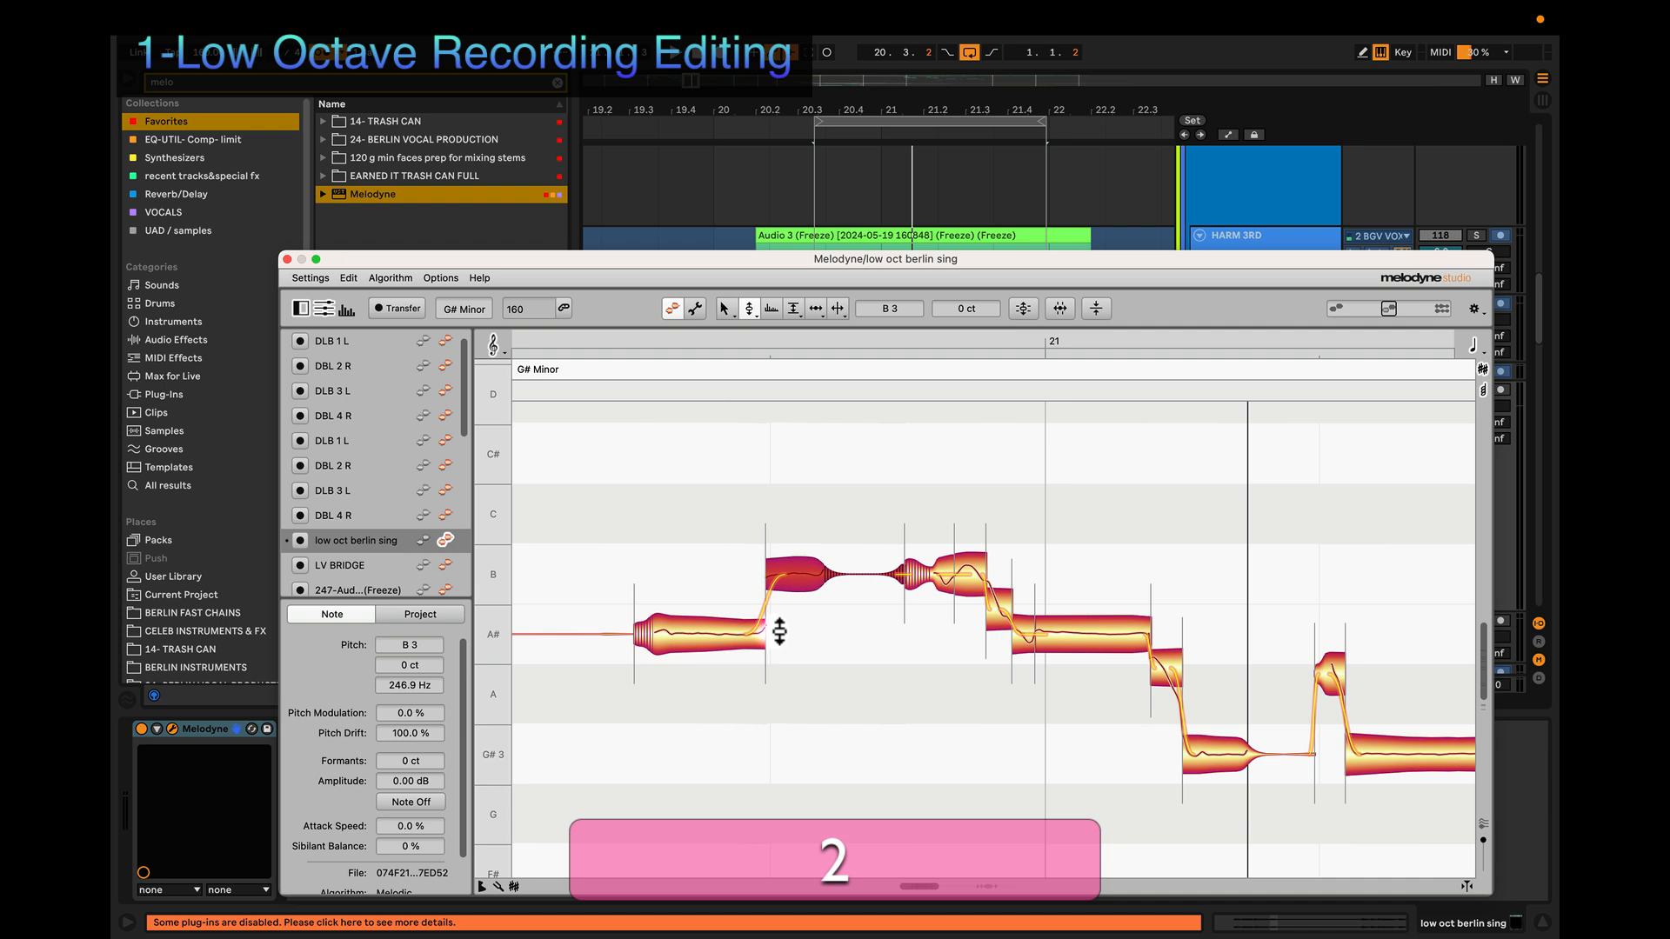
left_click(752, 628)
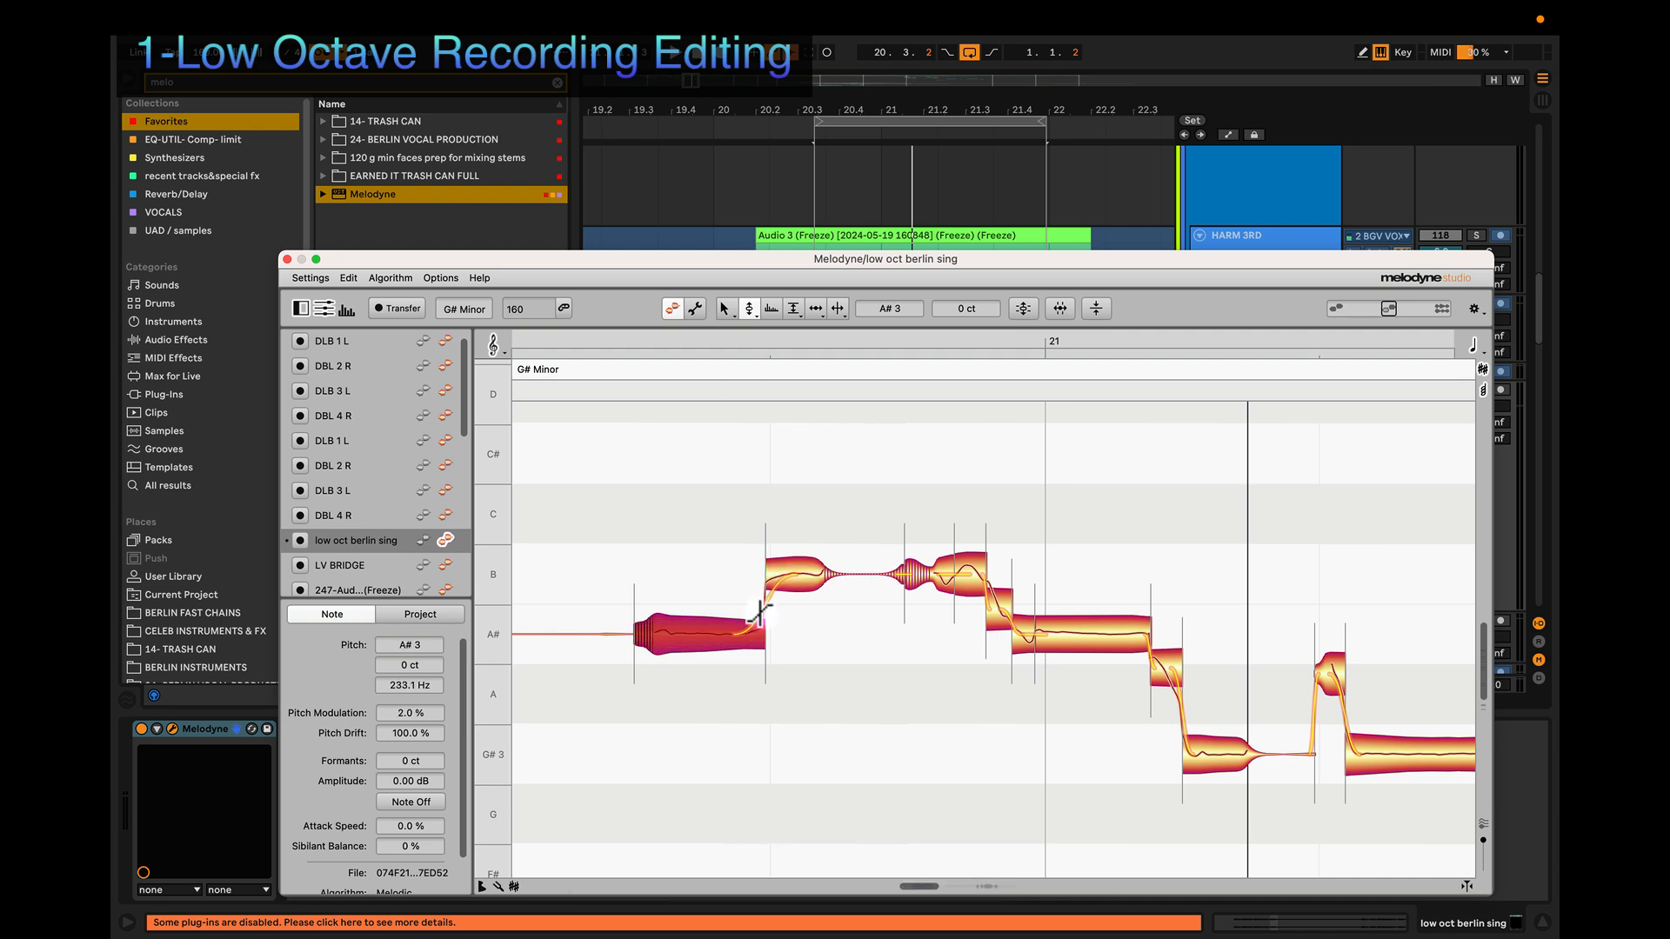
key("space")
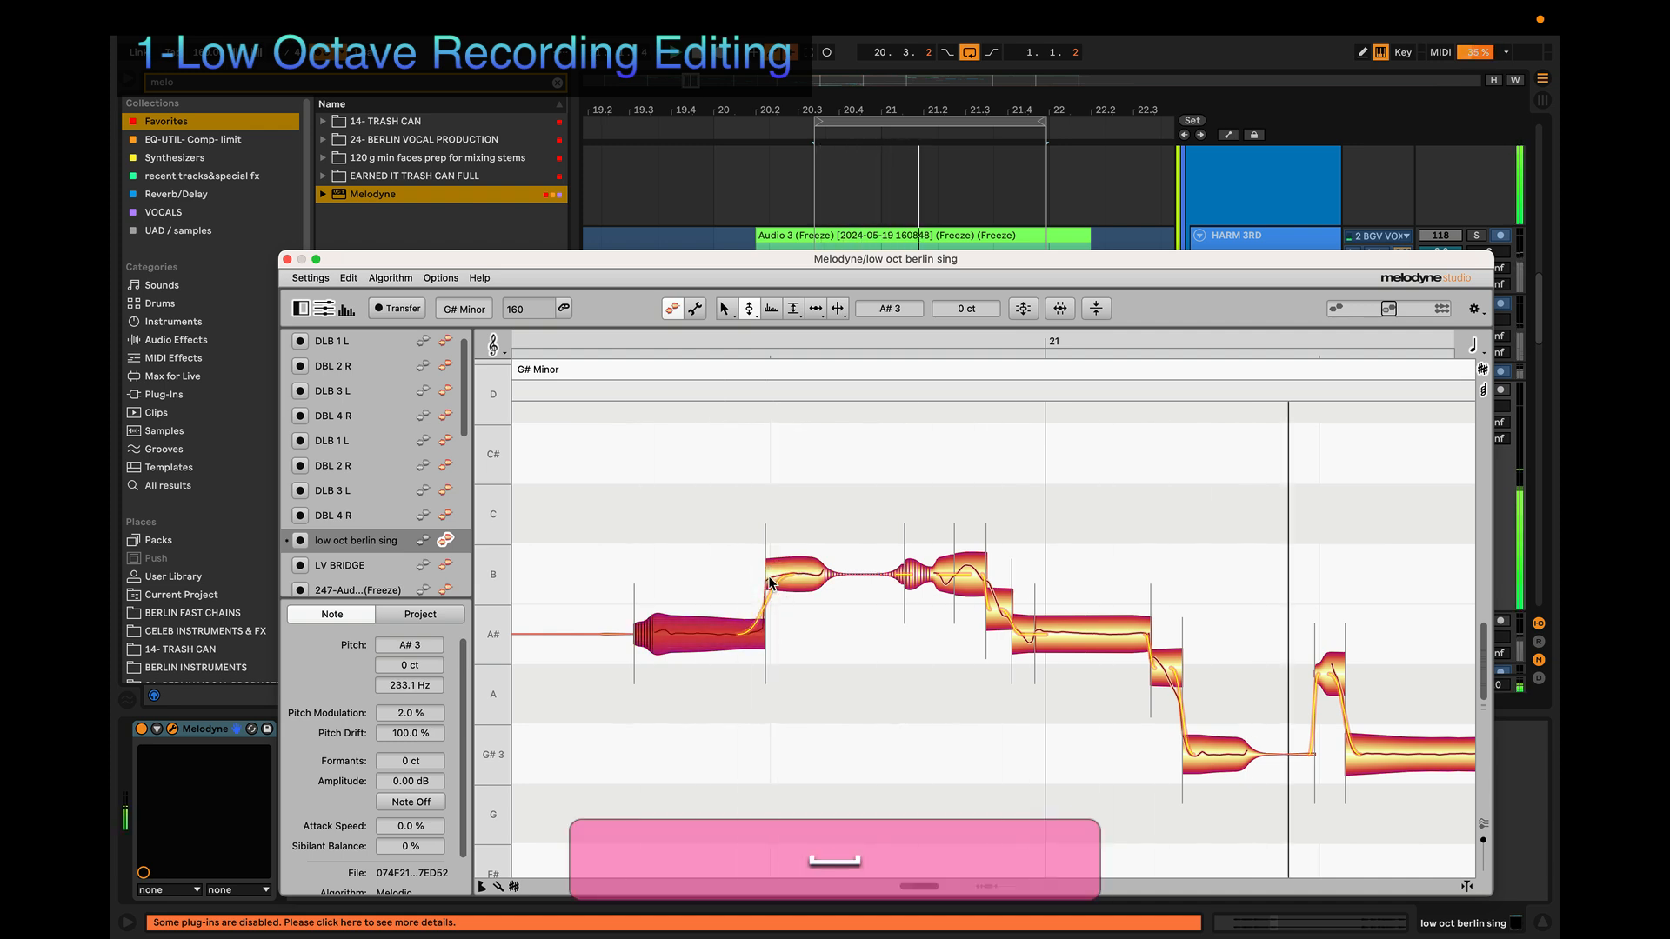
key("space")
Step: Examine the pitch transition from the A#3 note into the first B3 note, comparing it close up and across the phrase
left_click(788, 567)
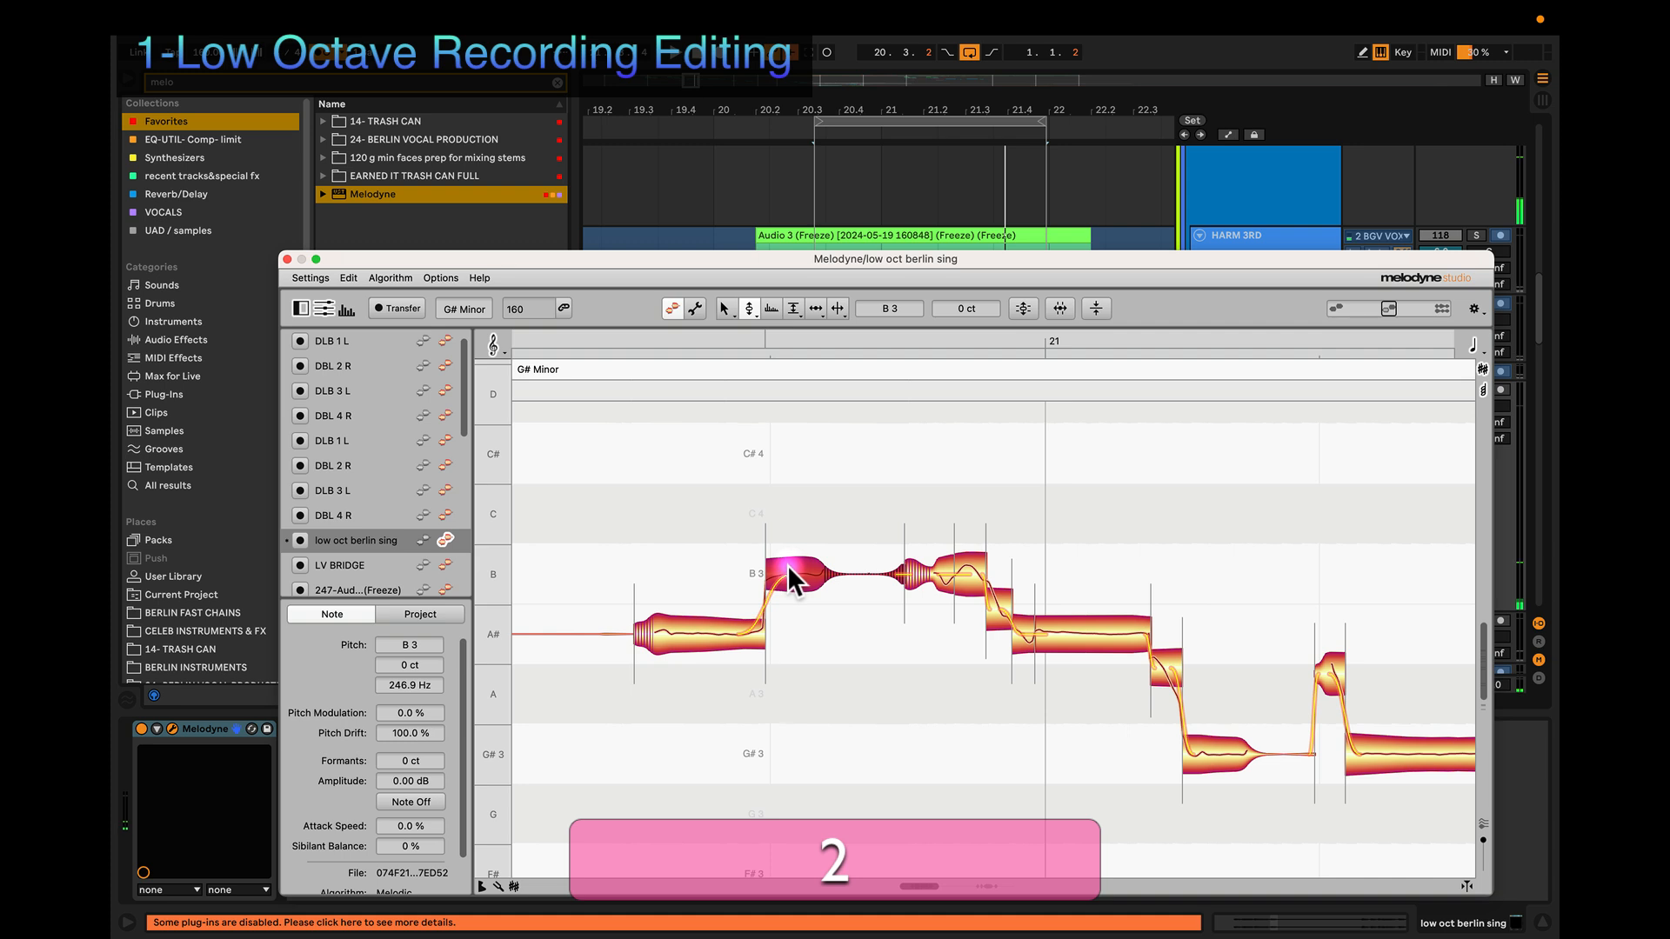
left_click(783, 567)
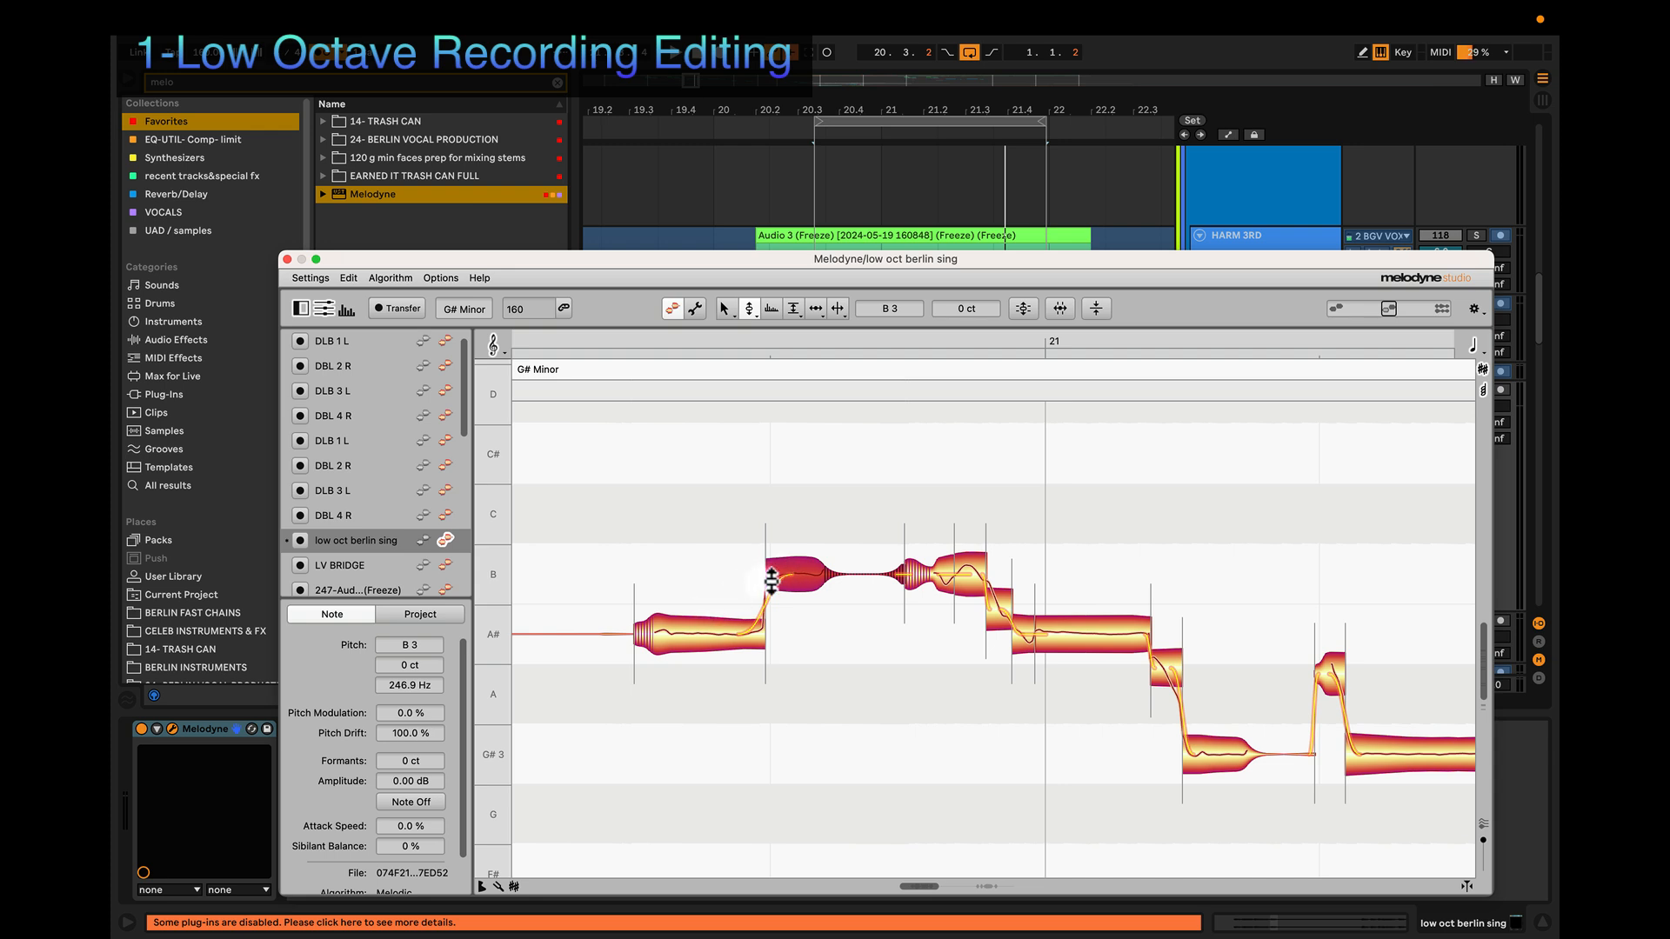
key("z")
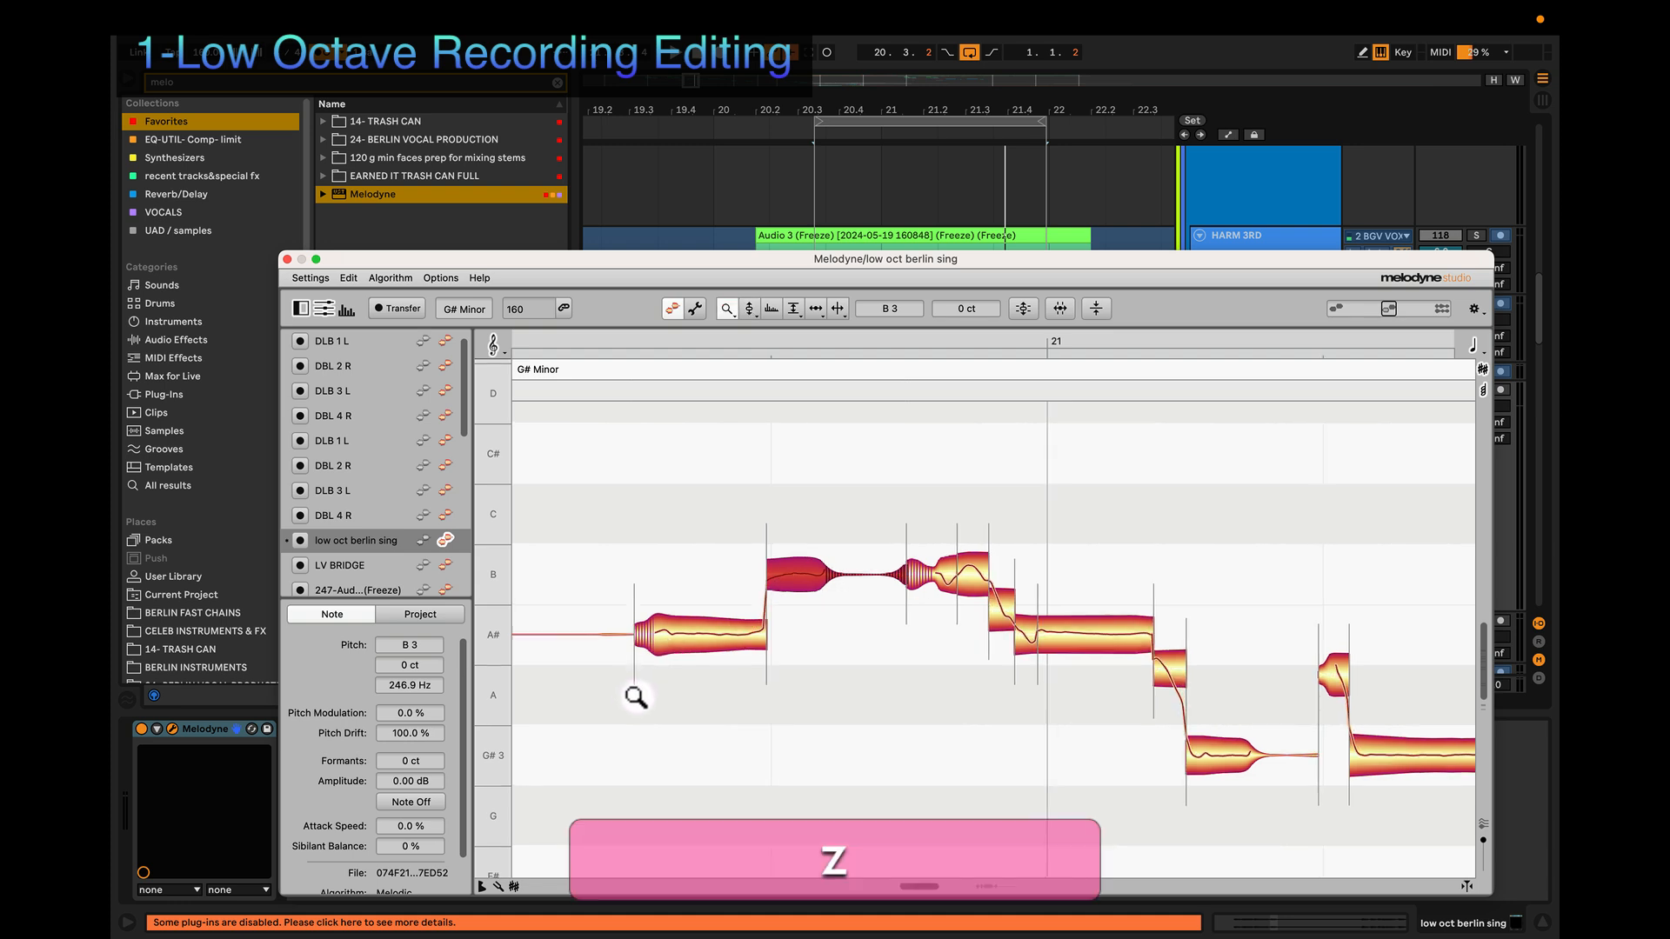
left_click(635, 697)
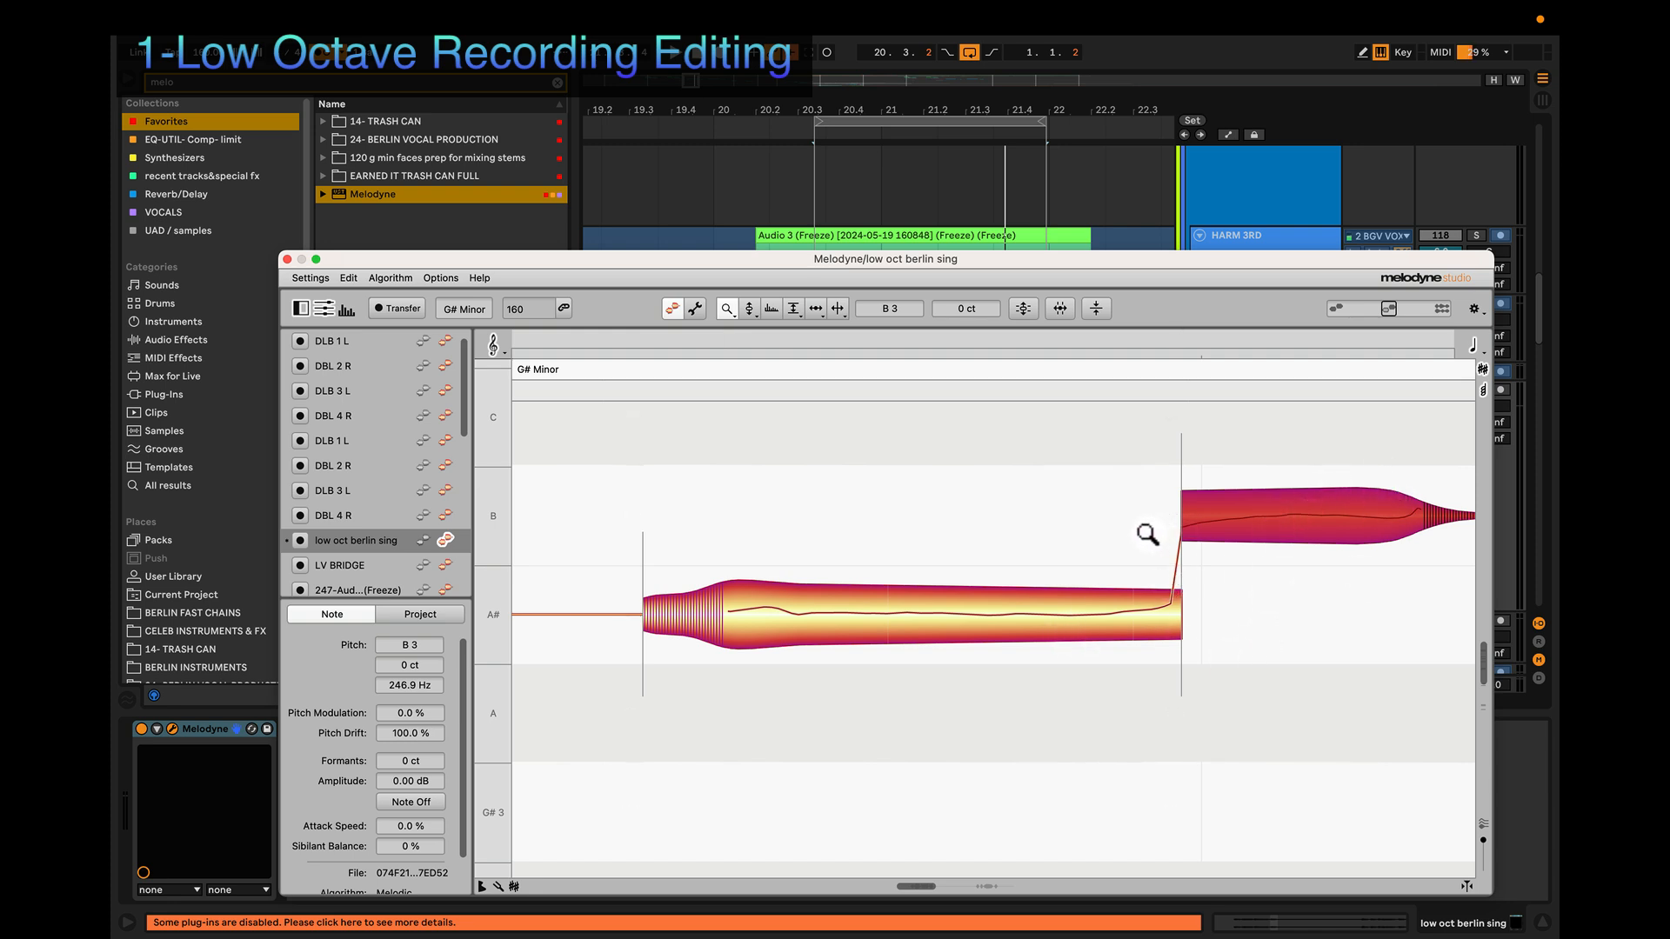
key("z")
left_click_drag(1099, 741, 884, 642)
scroll(868, 651, "right", 3)
scroll(895, 645, "down", 1)
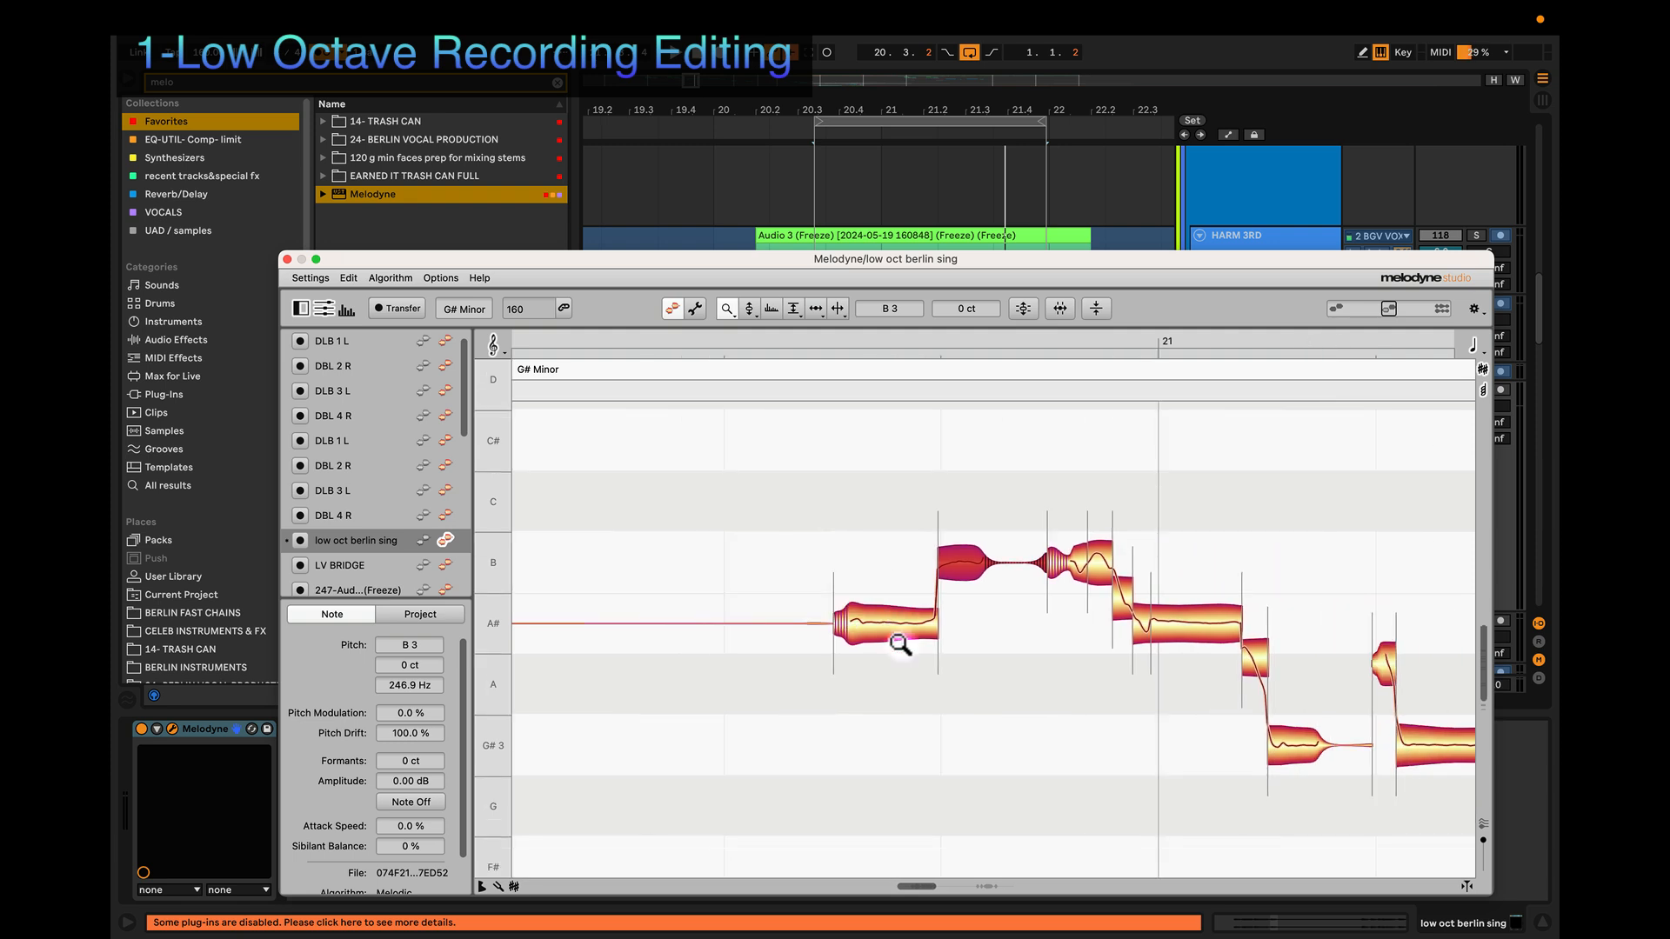
scroll(901, 645, "right", 3)
scroll(901, 644, "down", 1)
scroll(901, 639, "left", 4)
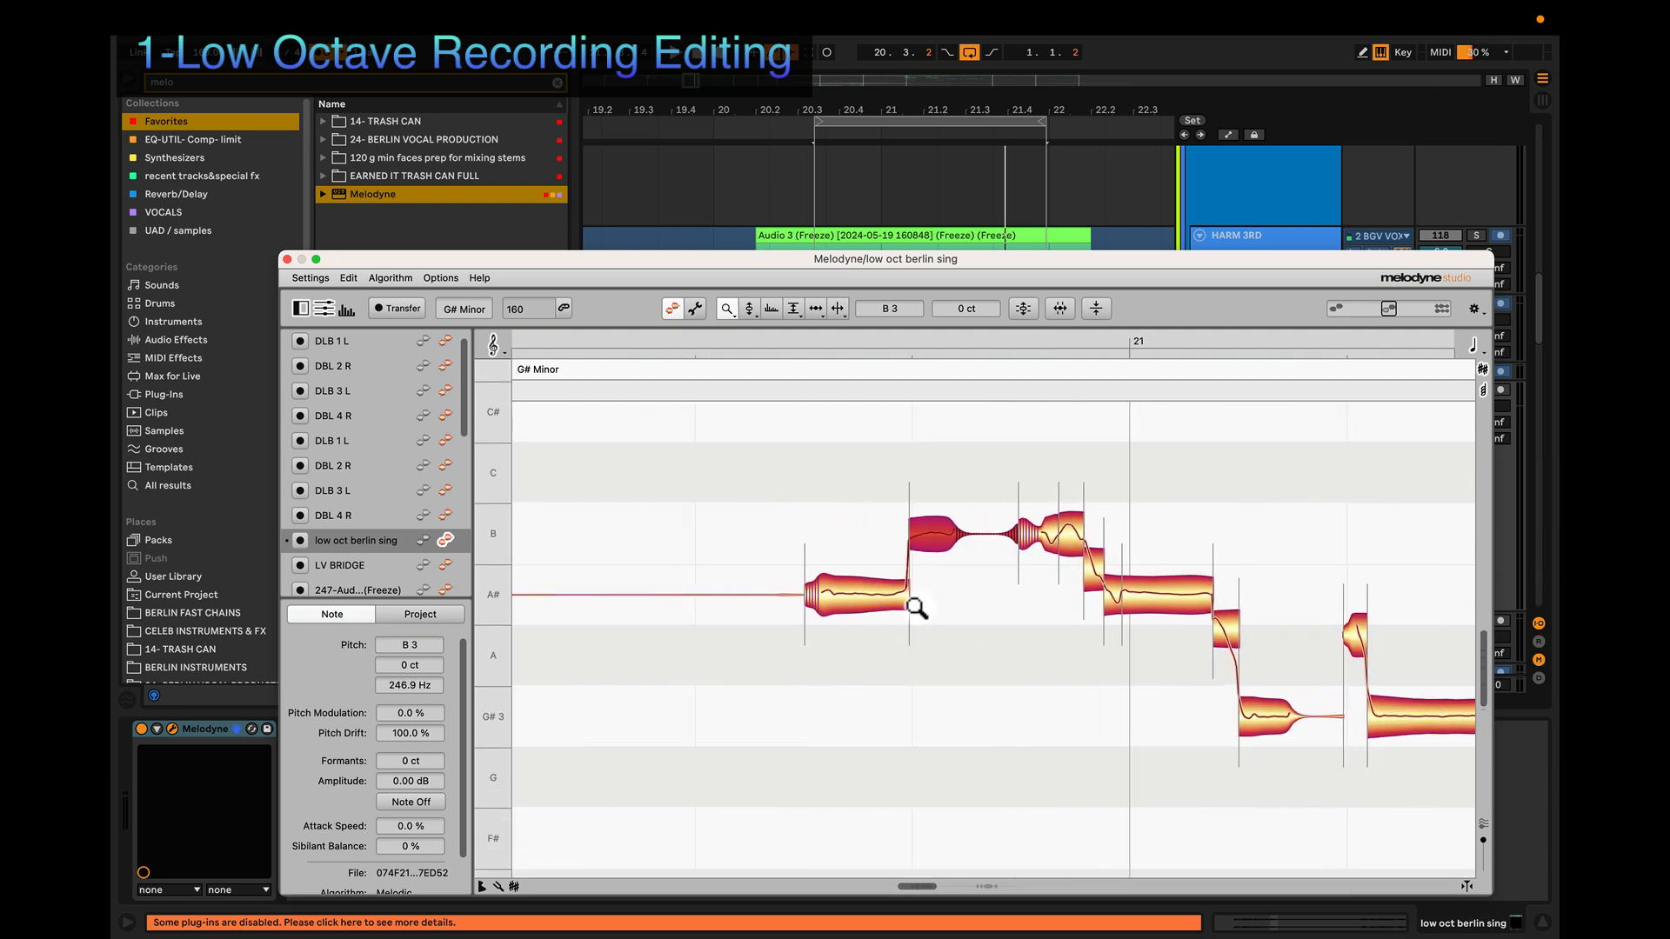
scroll(917, 607, "right", 5)
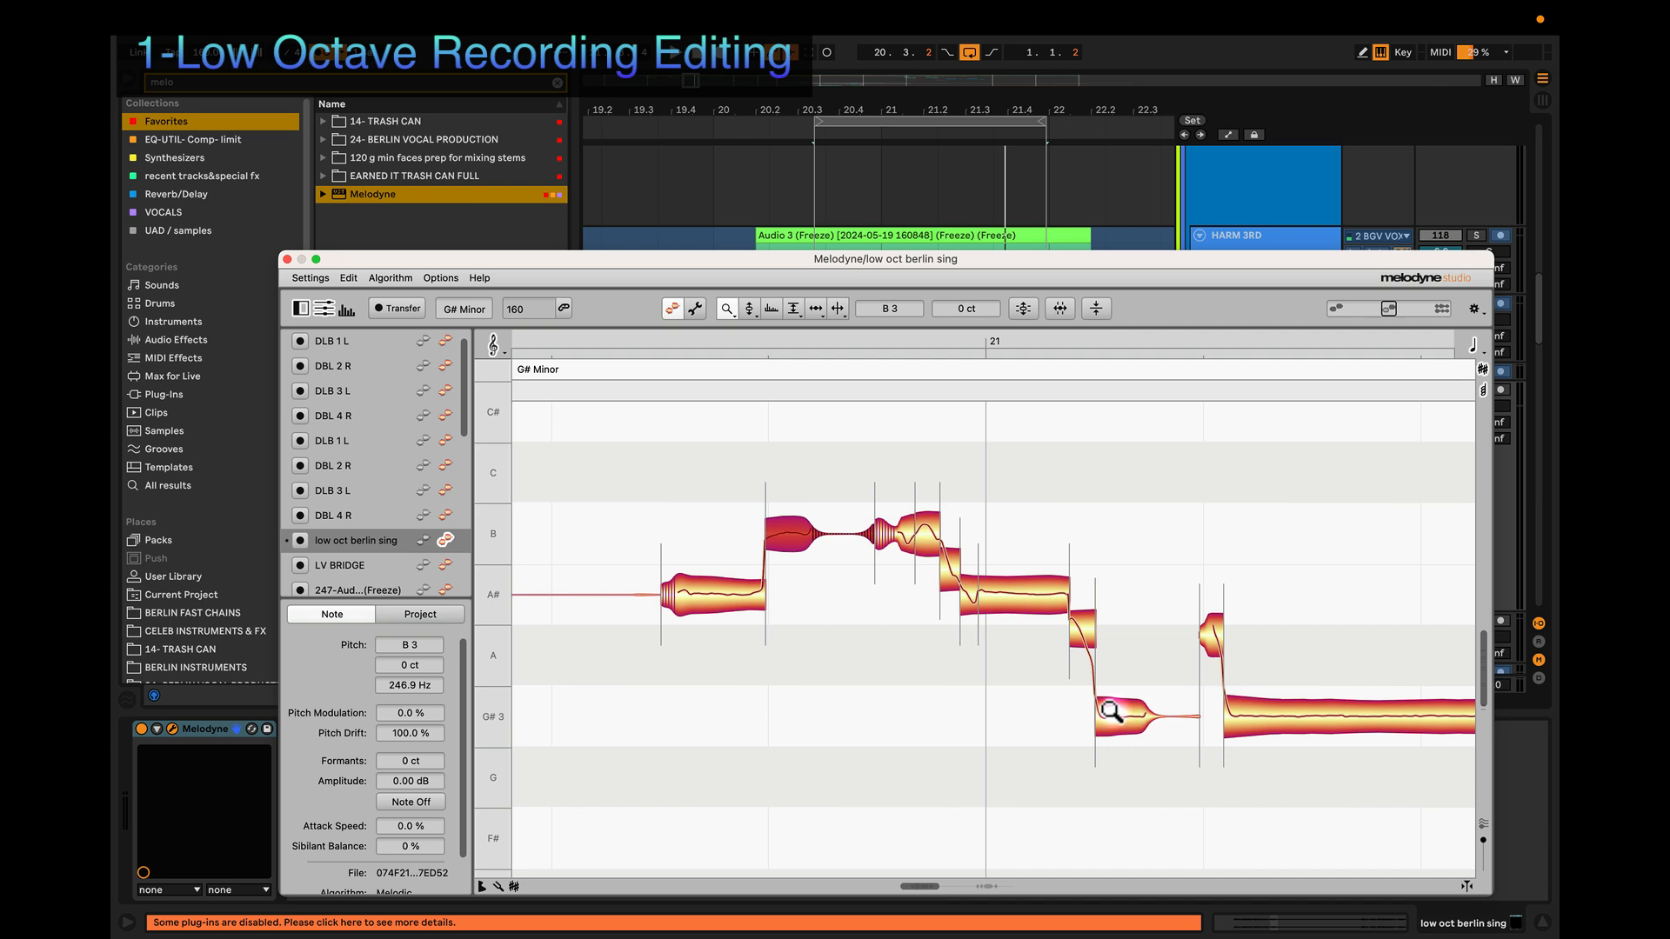
Step: Fine-tune the transition note after the long A#3 note in bar 21 down to A3 at +30 ct and play back
key("z")
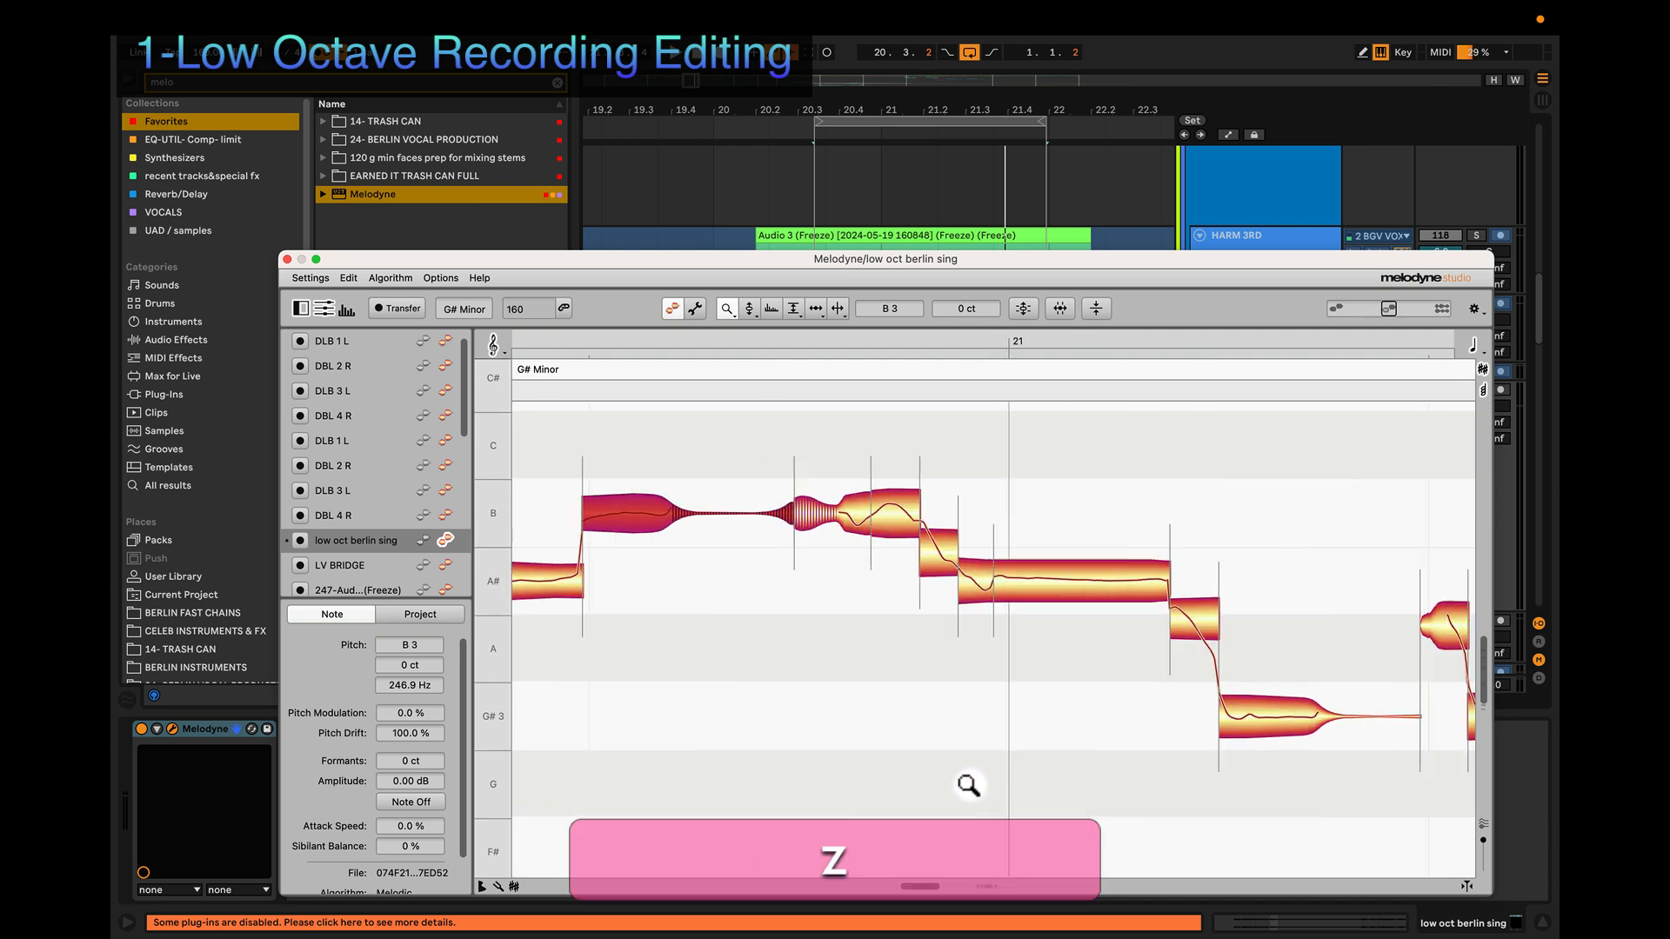
key("2")
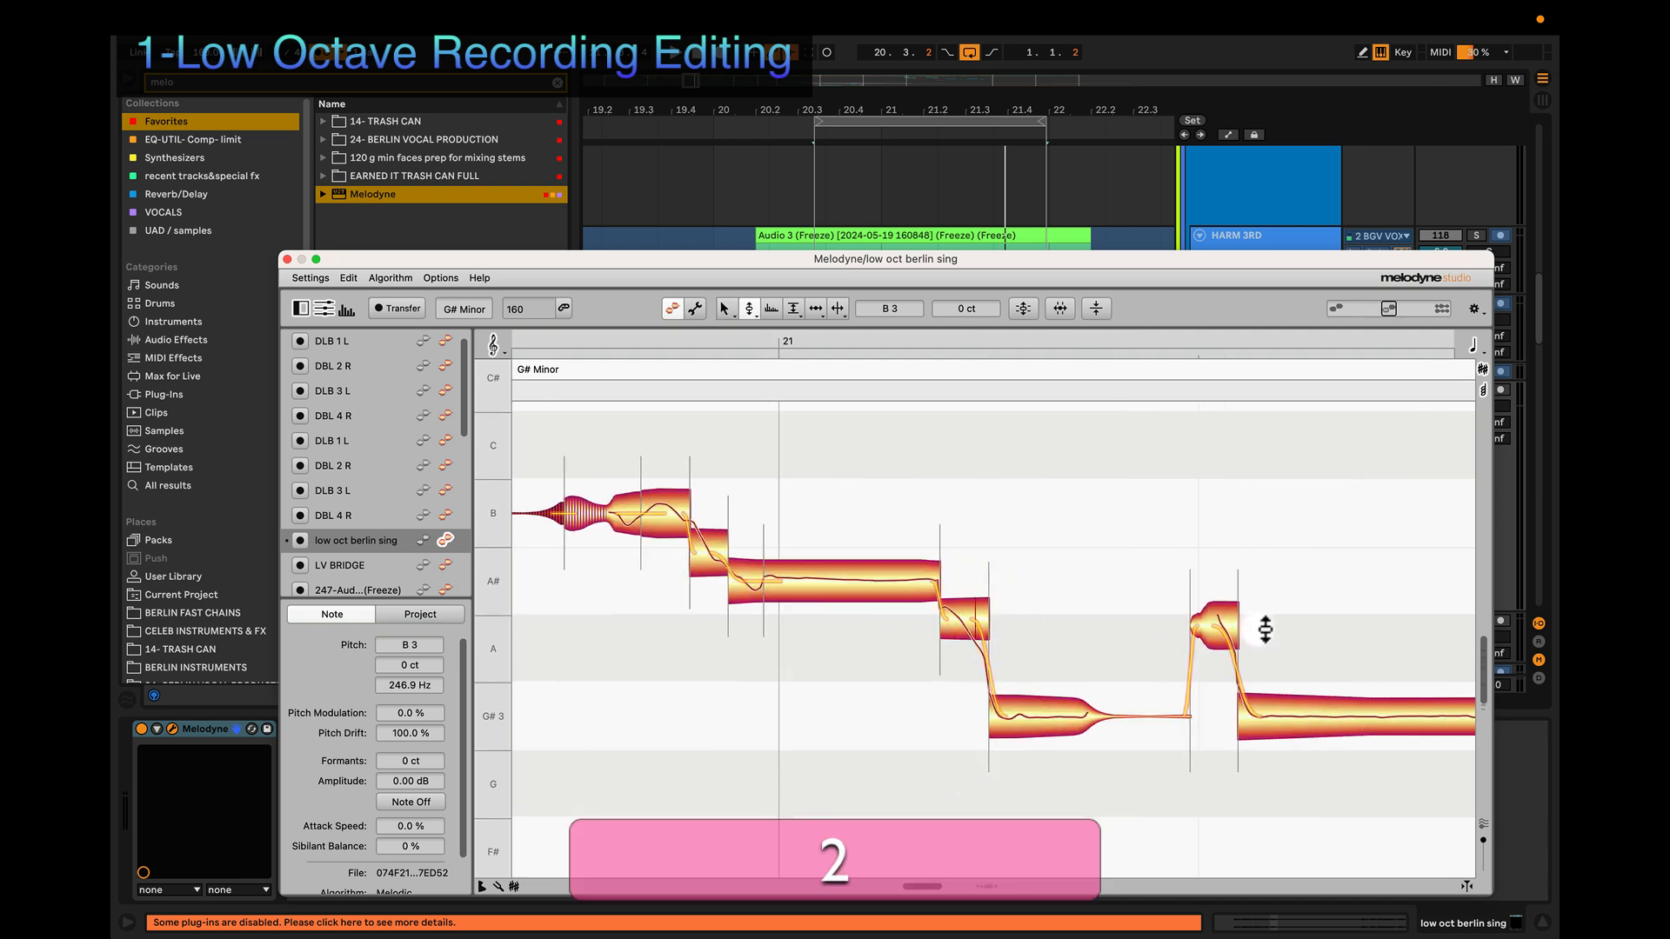
left_click(1218, 623)
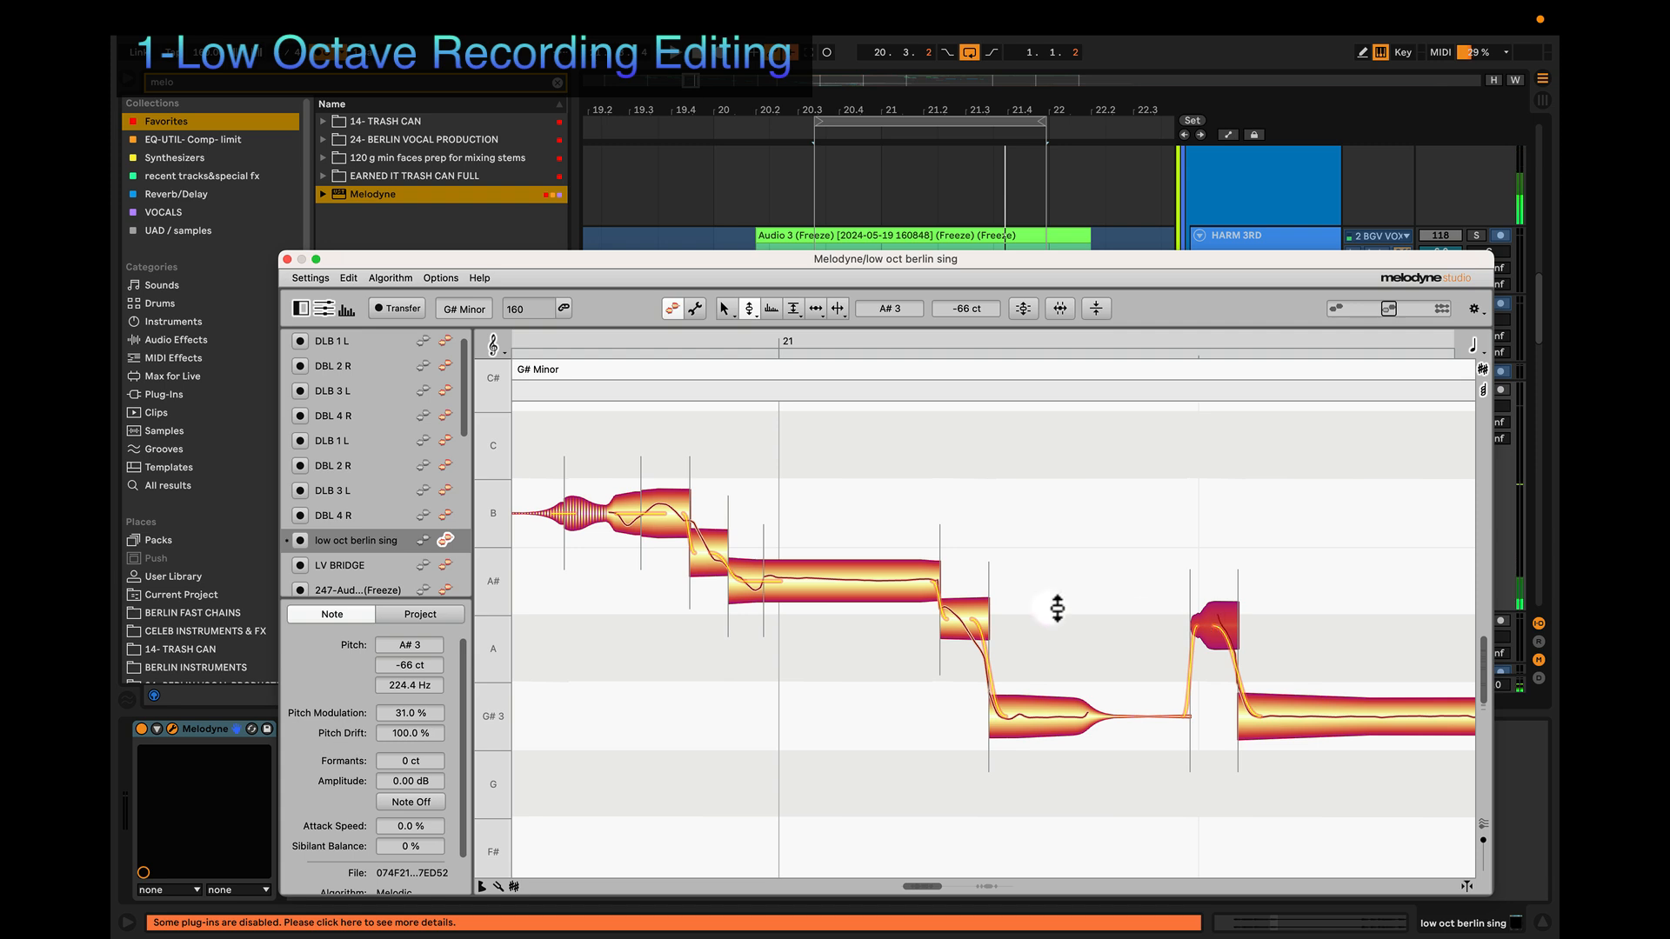
left_click(967, 615)
key("alt")
left_click_drag(969, 615, 962, 628)
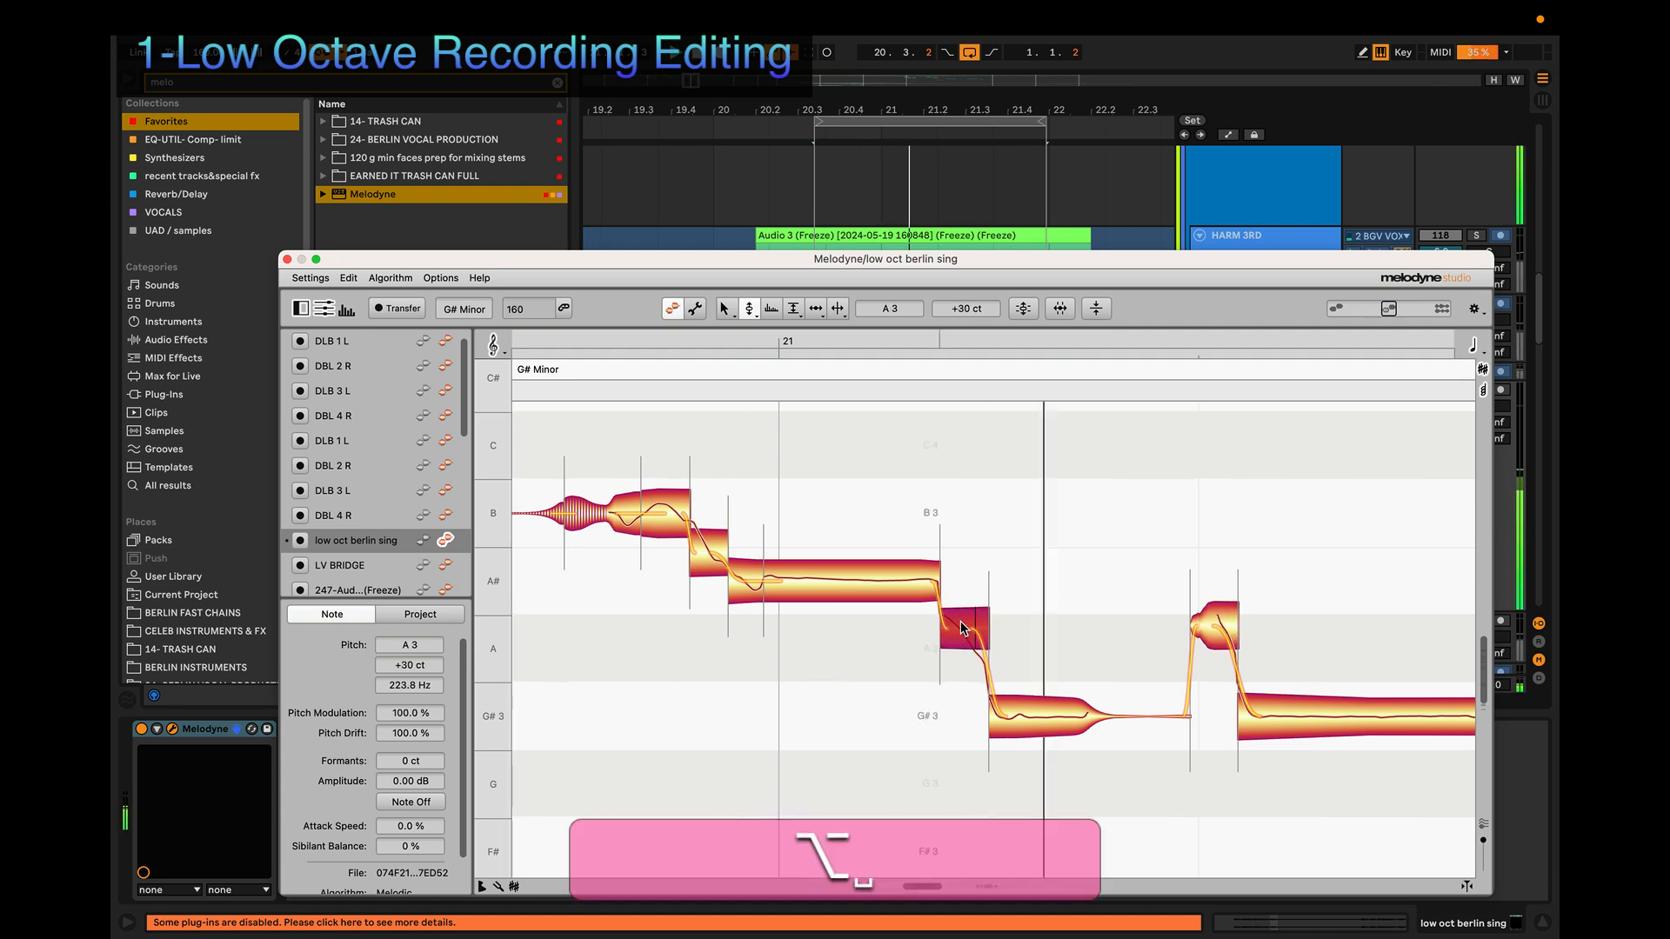
key("space")
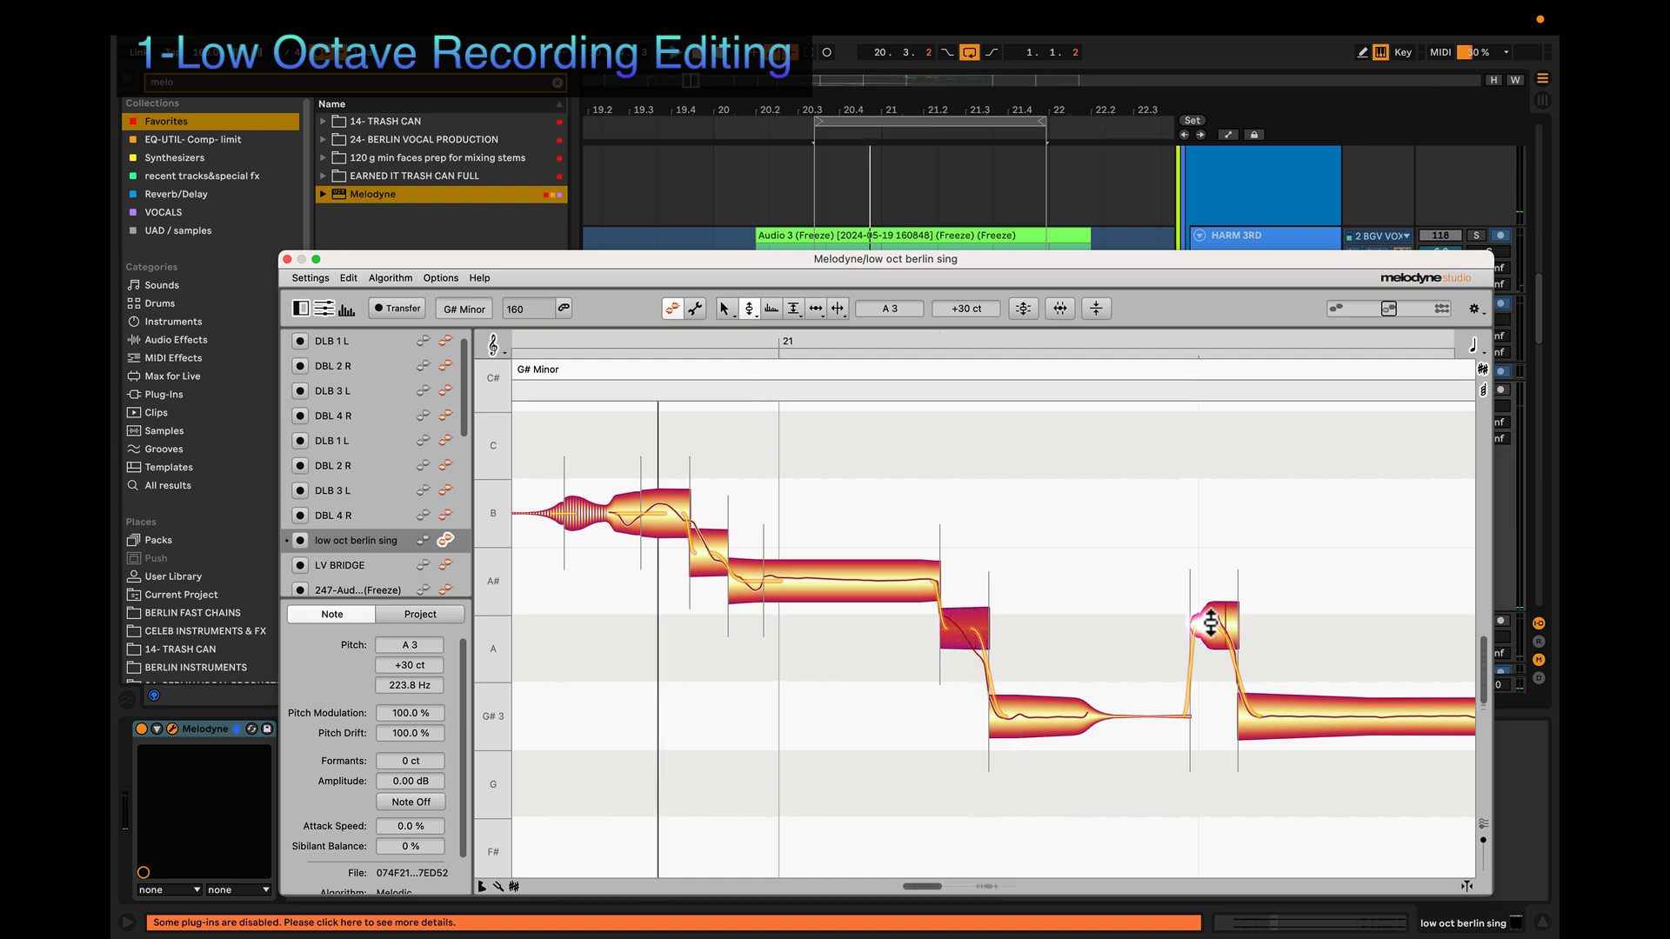
left_click_drag(972, 619, 968, 618)
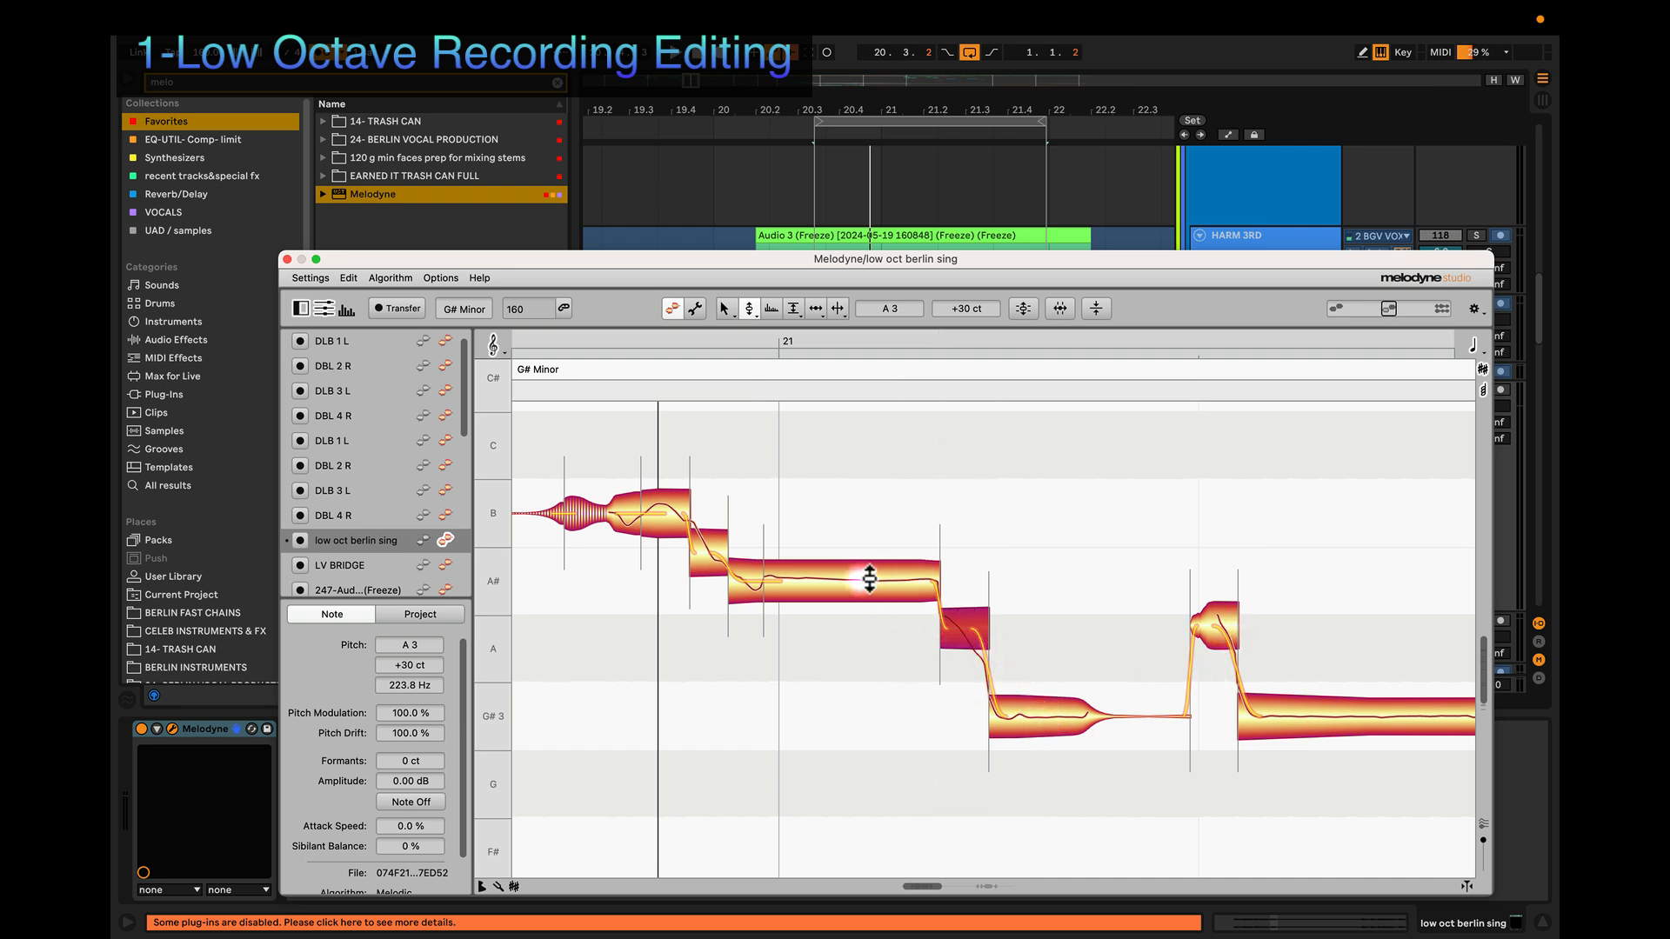
key("space")
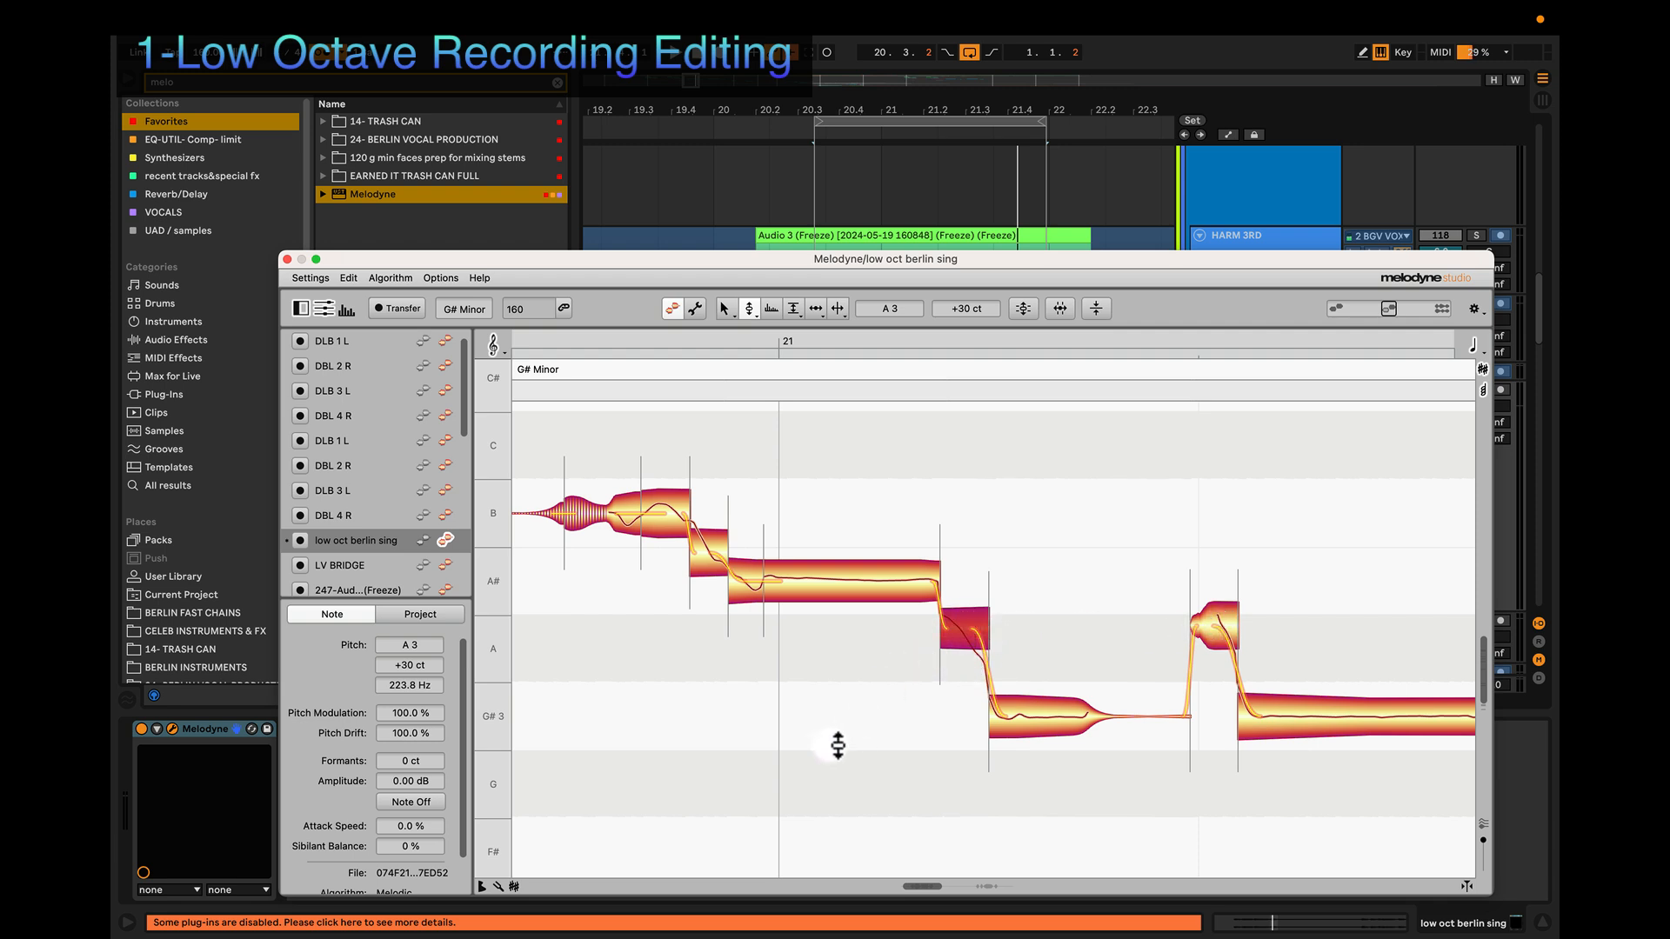
Step: Try moving the A3 transition note in bar 21 down a semitone to G#3 at +30 ct
key("z")
left_click_drag(791, 734, 978, 710)
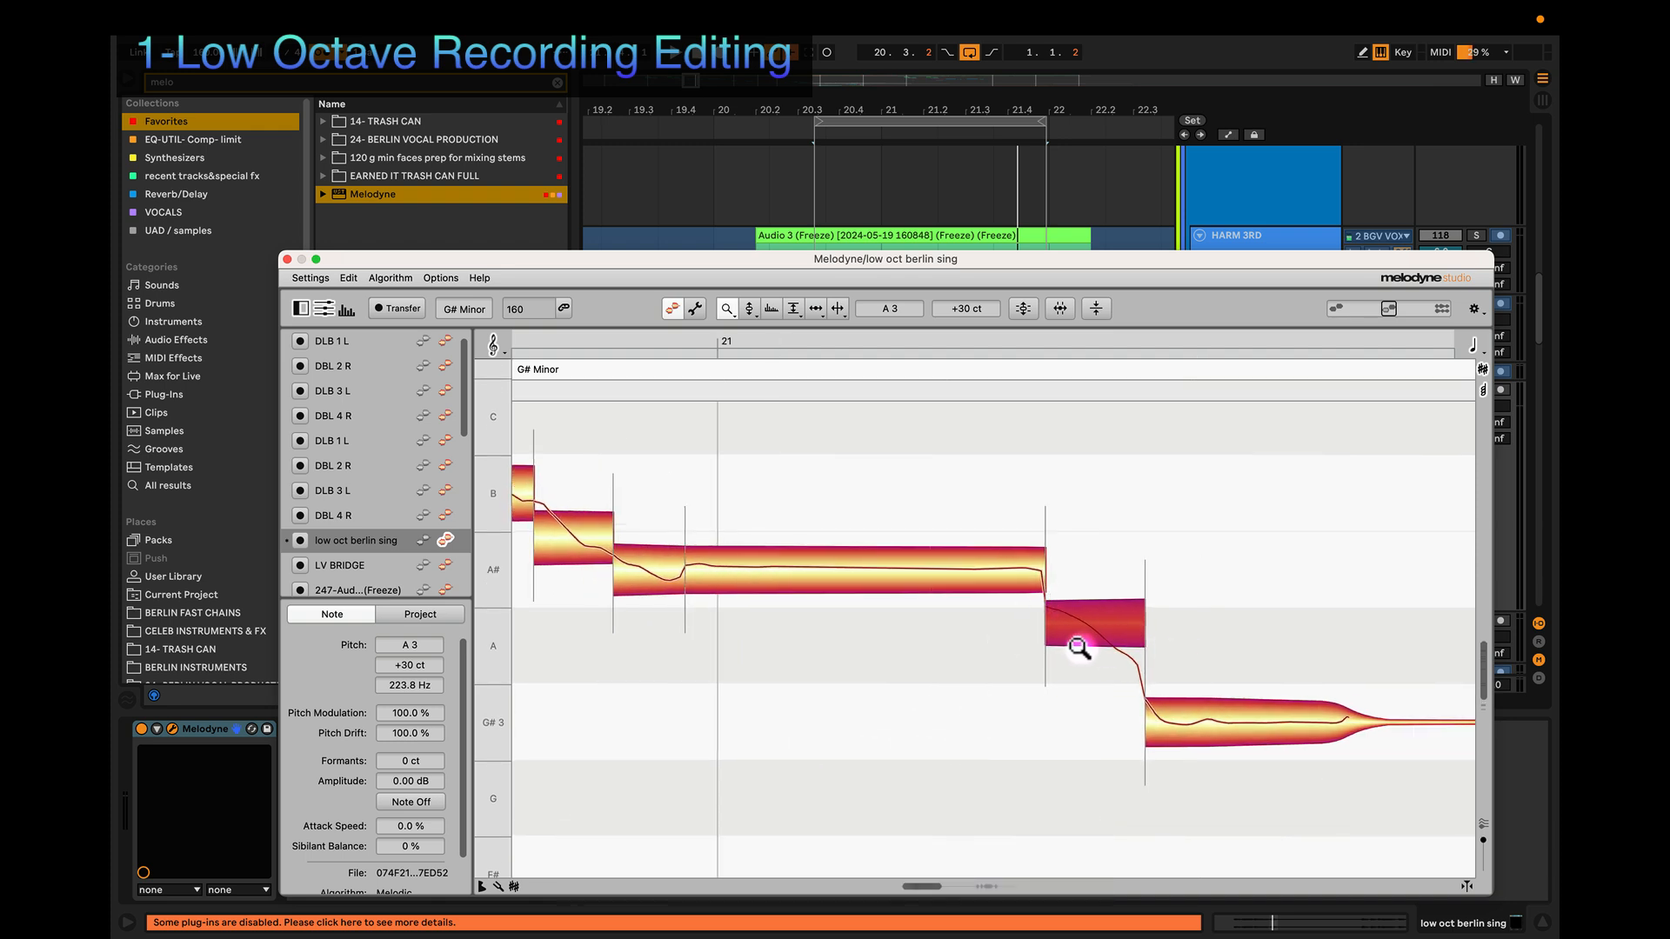
key("2")
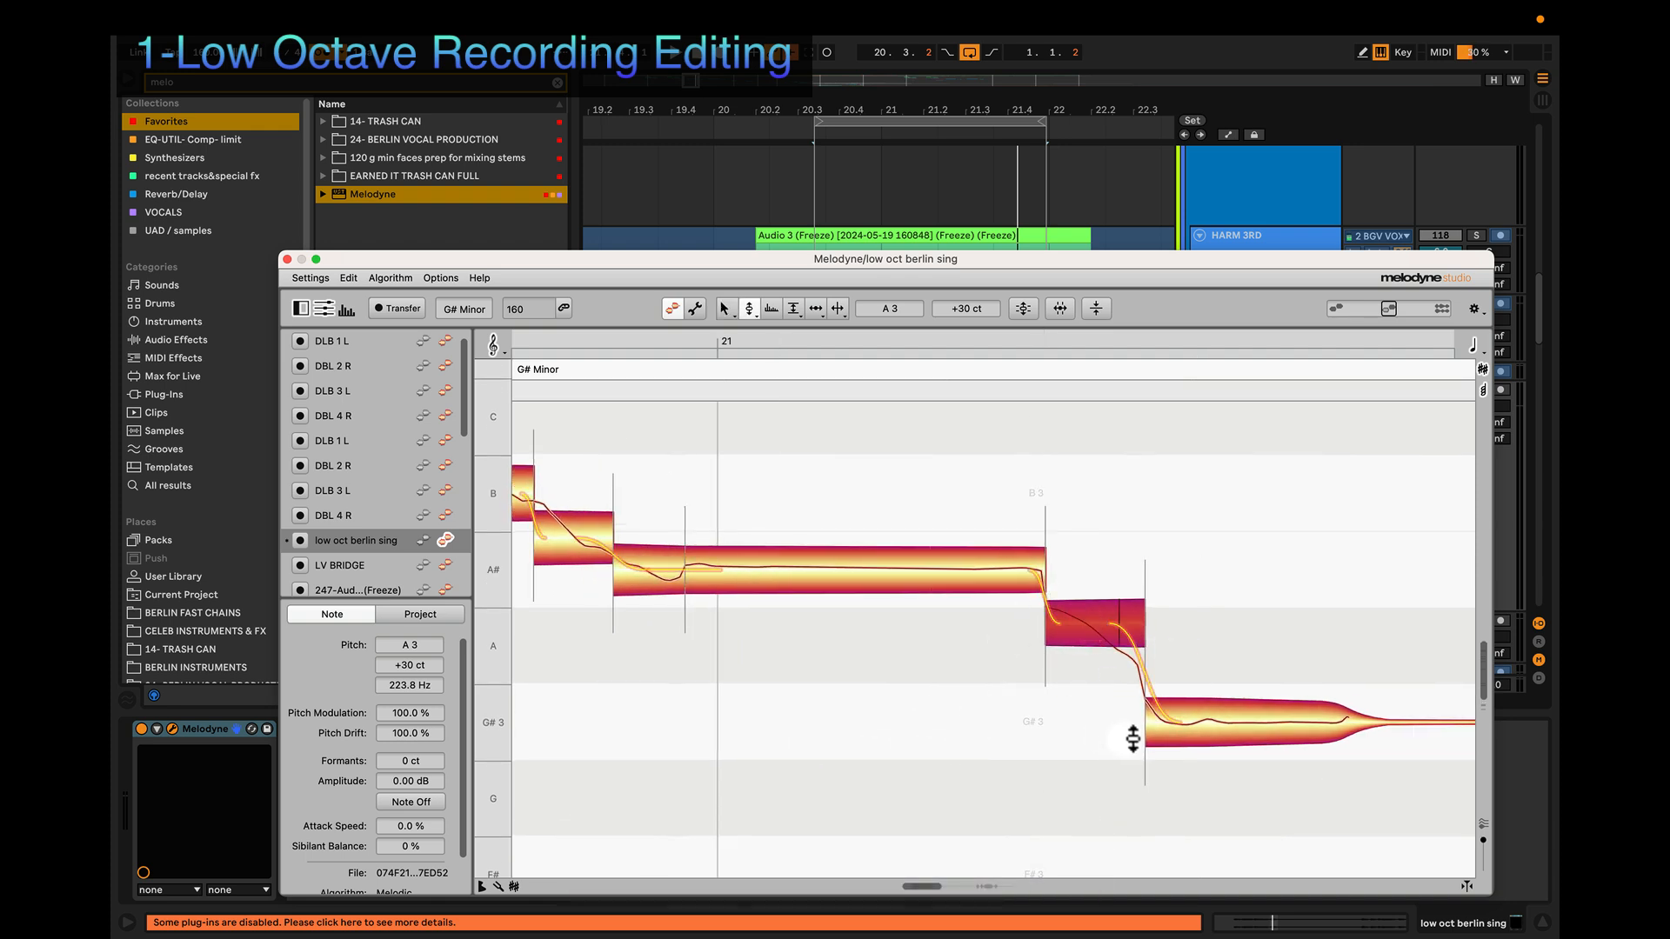
left_click(1097, 638)
left_click_drag(1097, 629, 1097, 701)
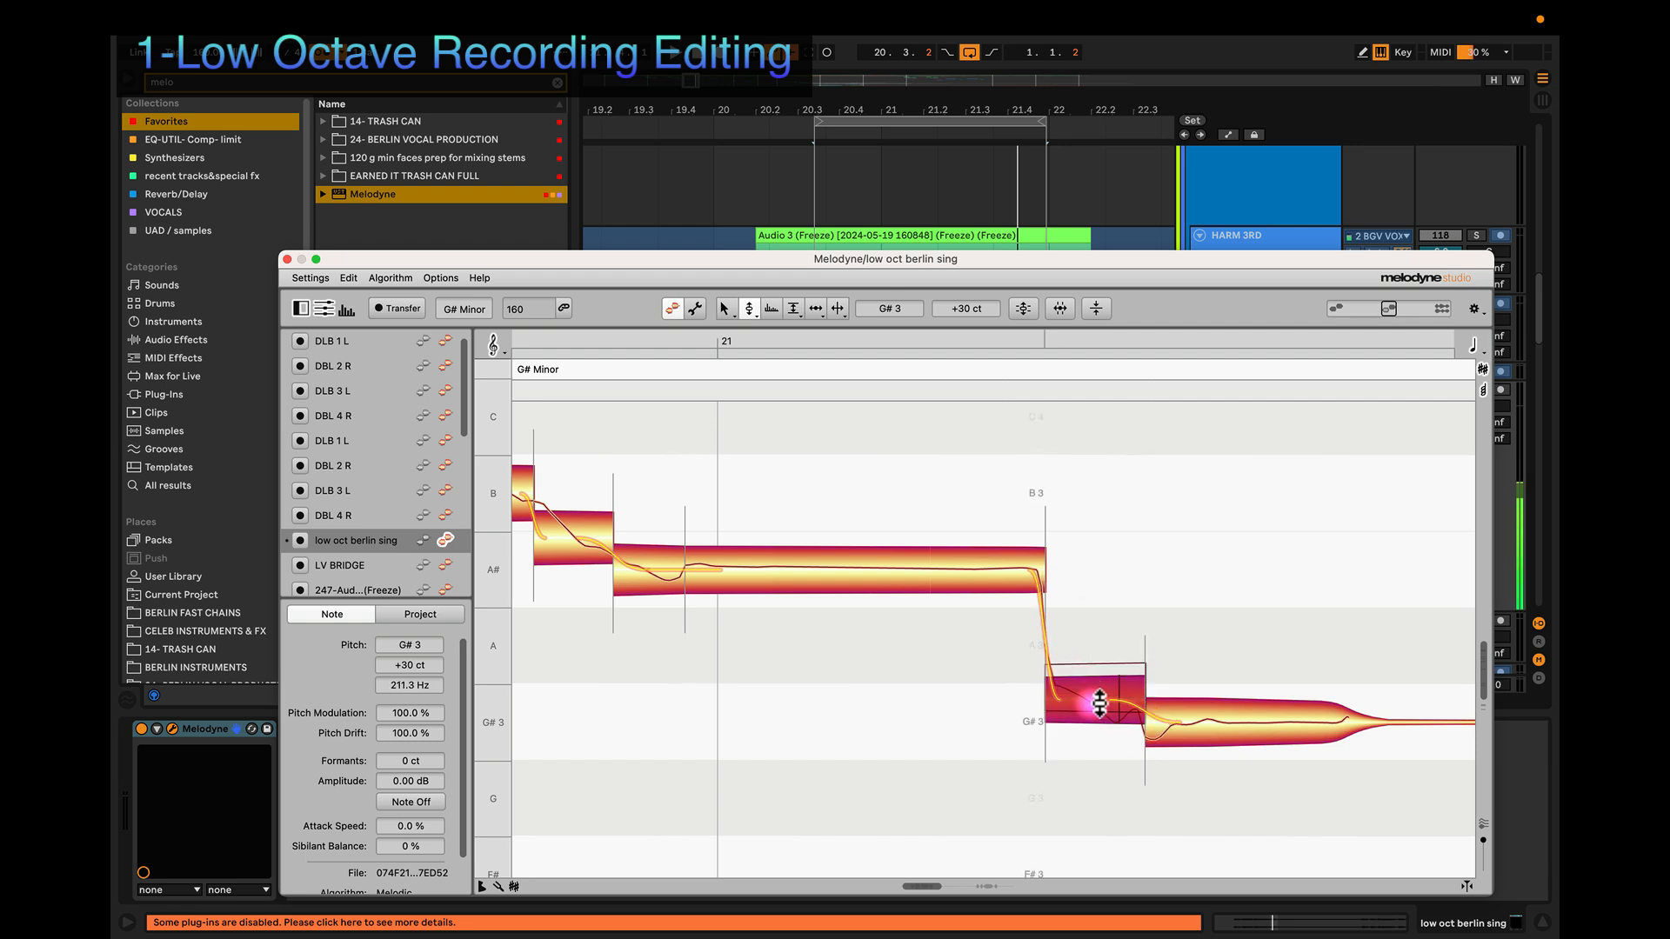
Step: Try lowering the short note before the long G#3 note to G#3, snap both transition notes to 0 ct and play back
scroll(1100, 697, "right", 5)
left_click_drag(1119, 619, 1109, 697)
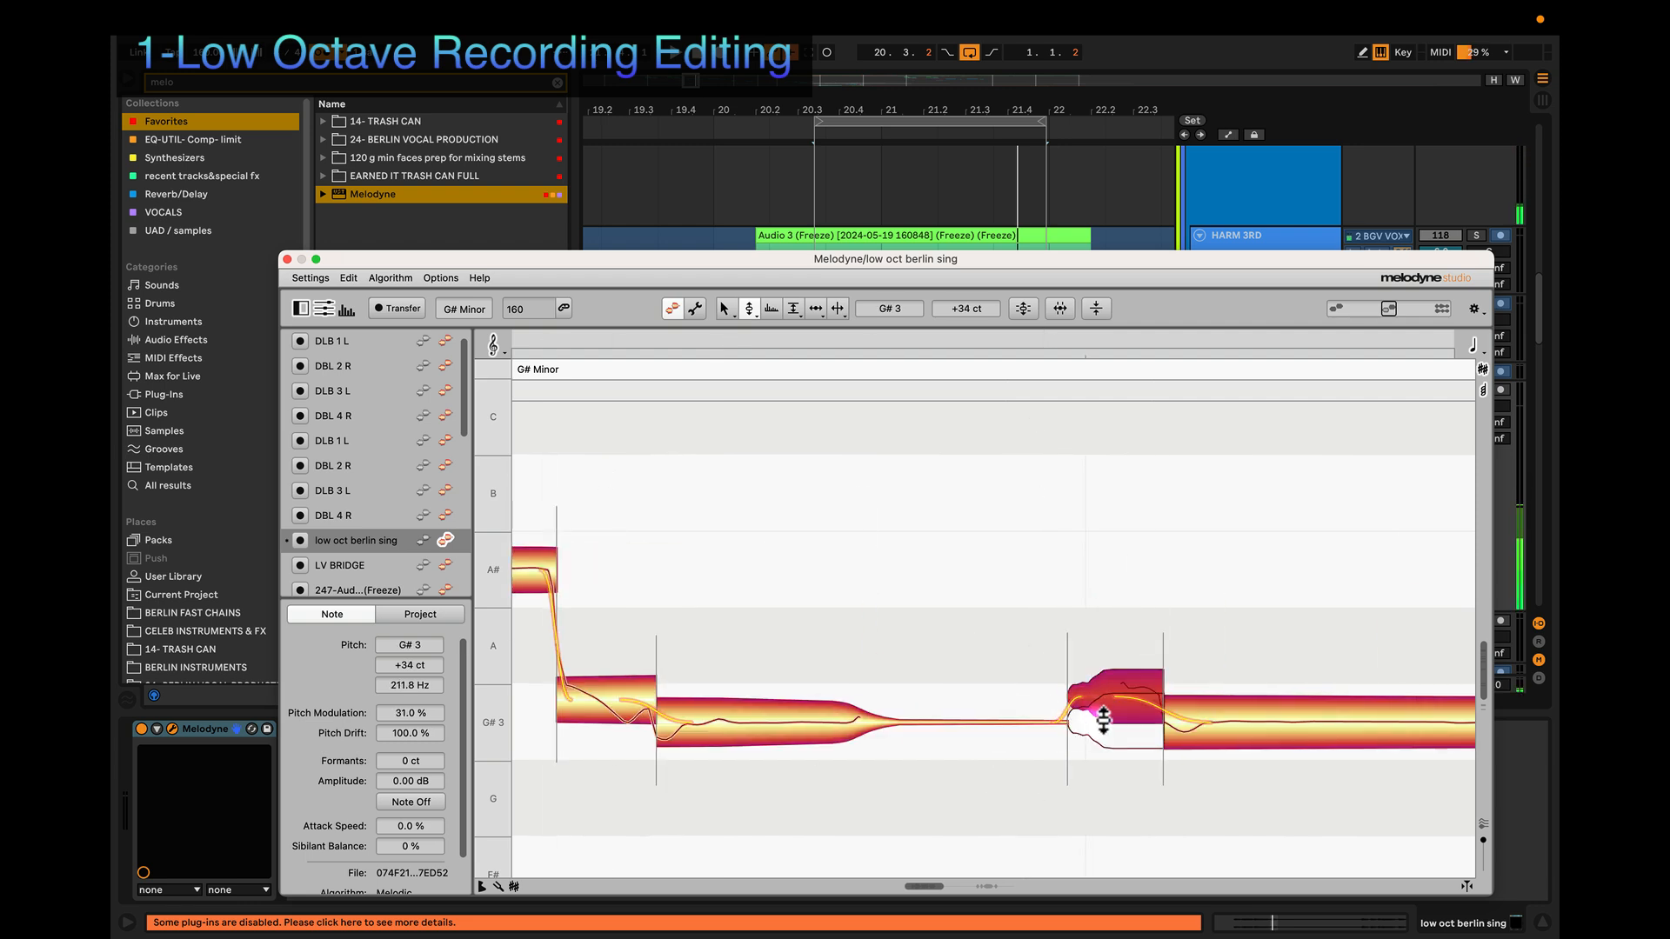
double_click(1108, 697)
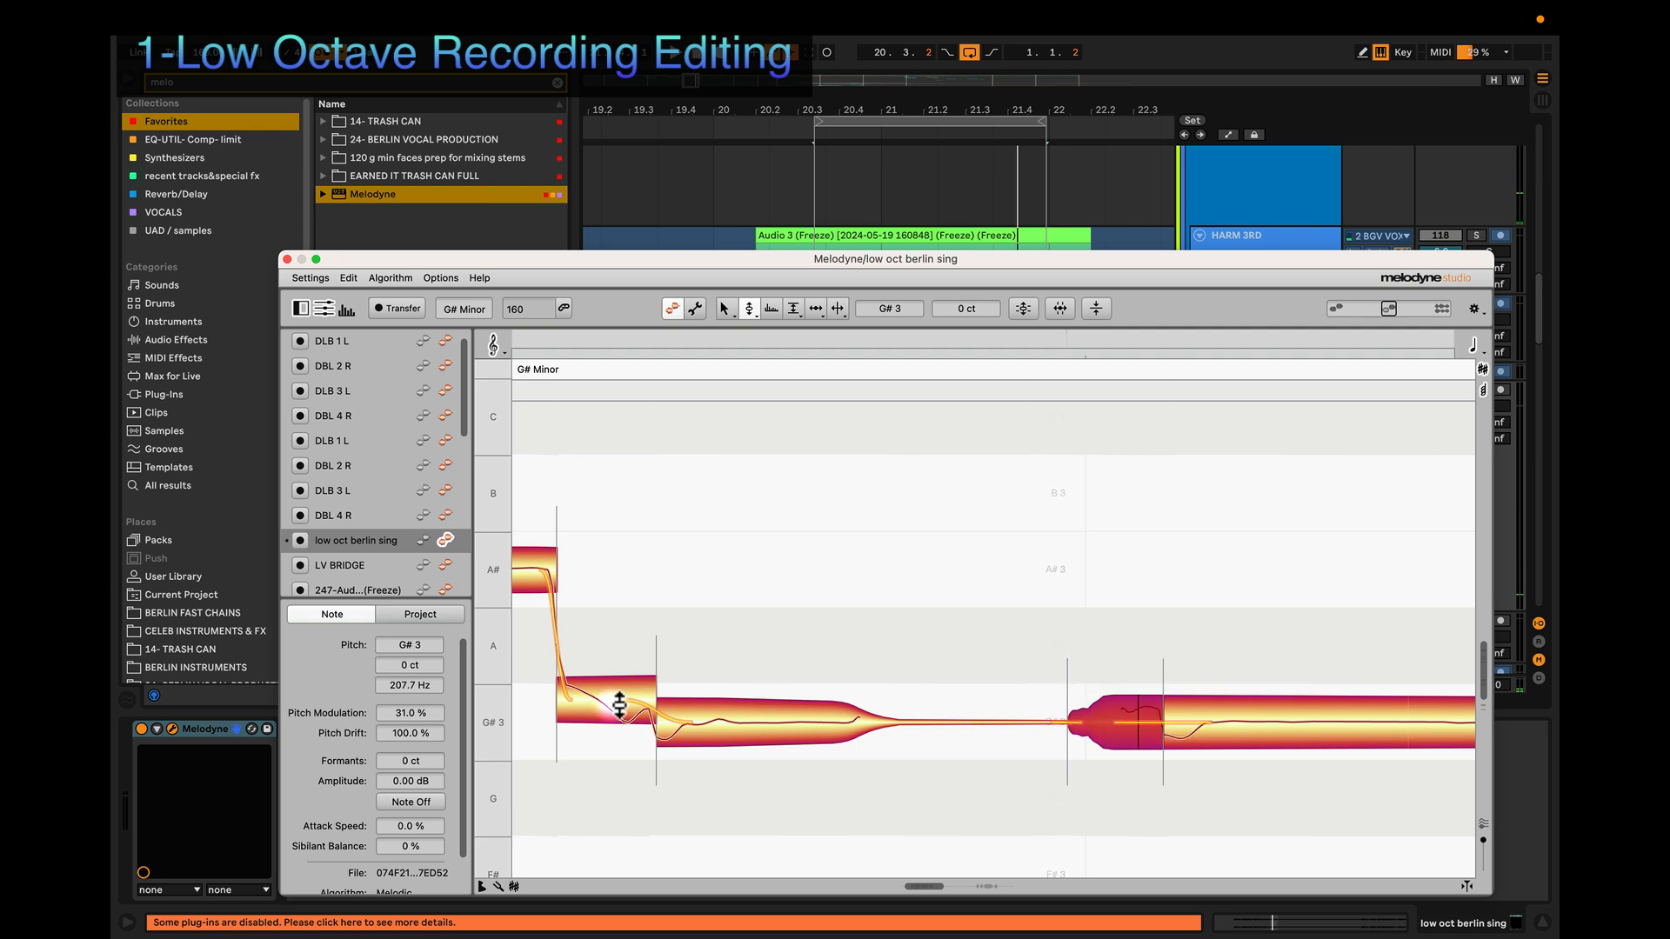
double_click(616, 707)
scroll(855, 713, "left", 2)
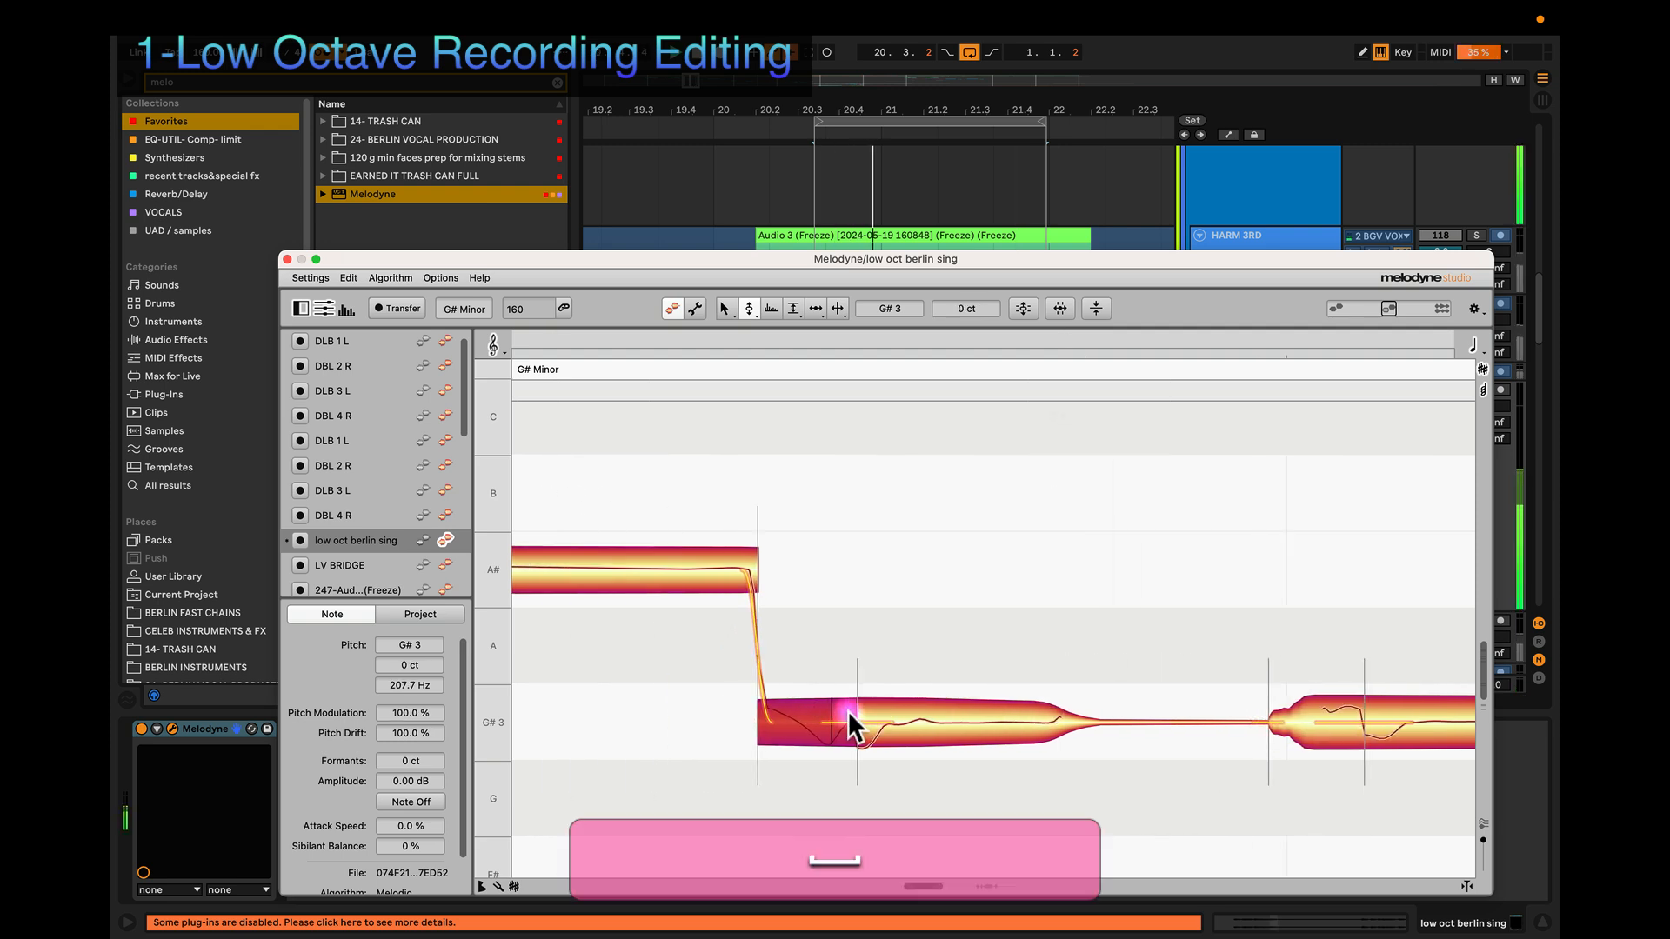
key("space")
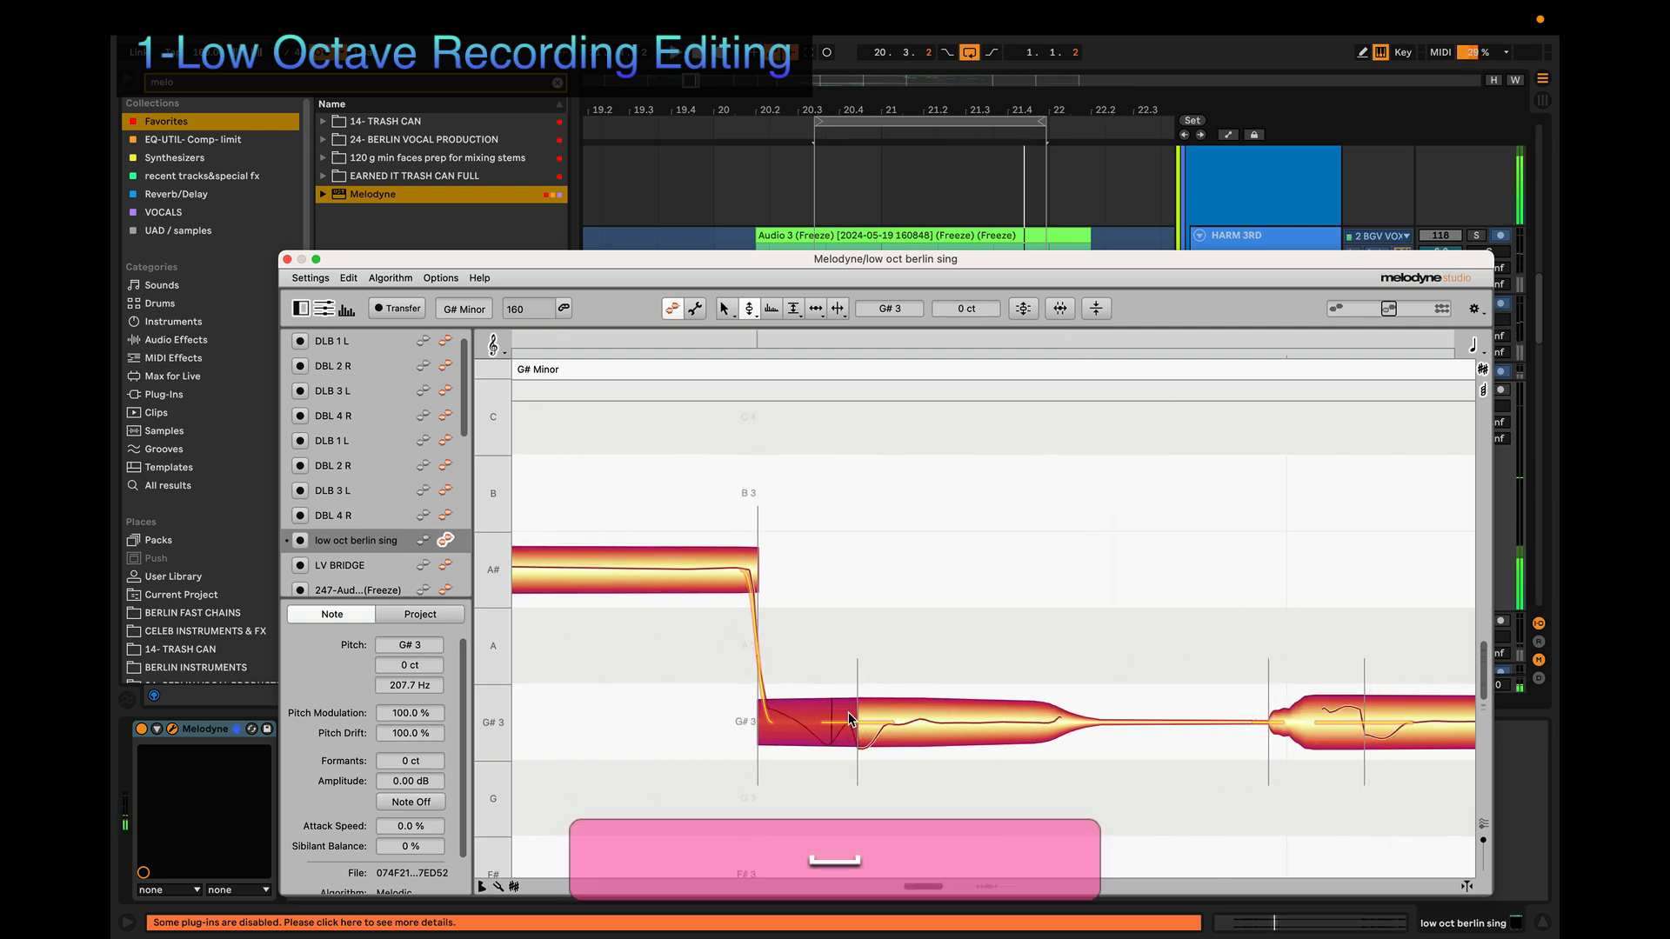
Step: Undo the G#3 pitch changes on both transition notes
key("super+z")
key("super+z")
key("super+z")
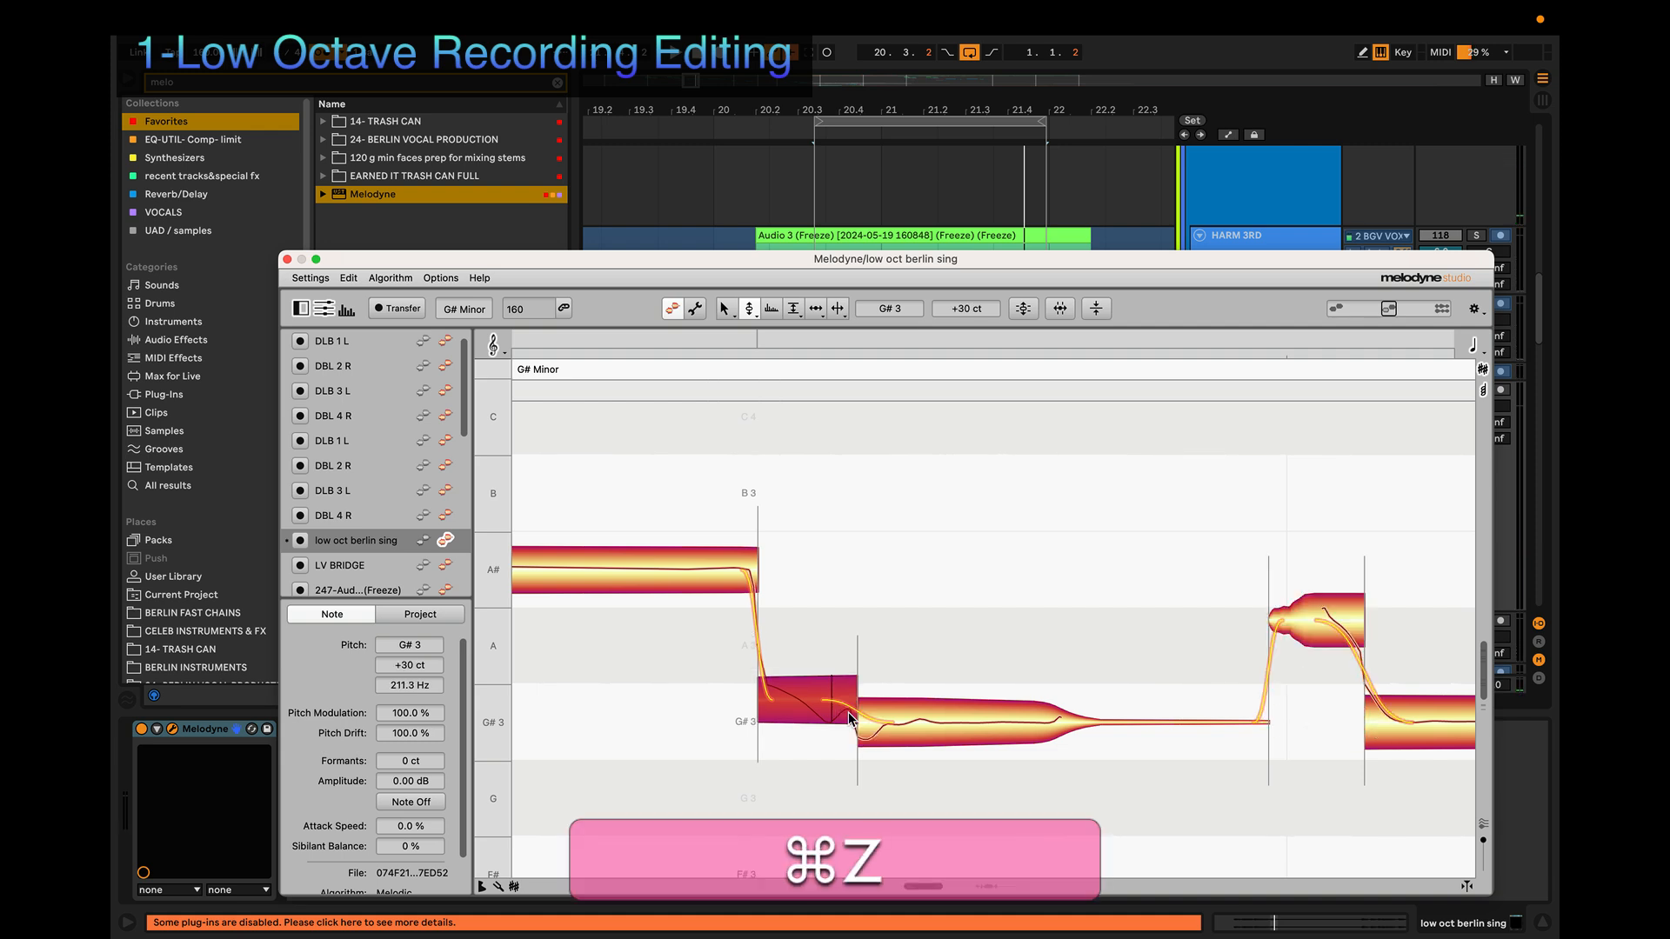
key("super+z")
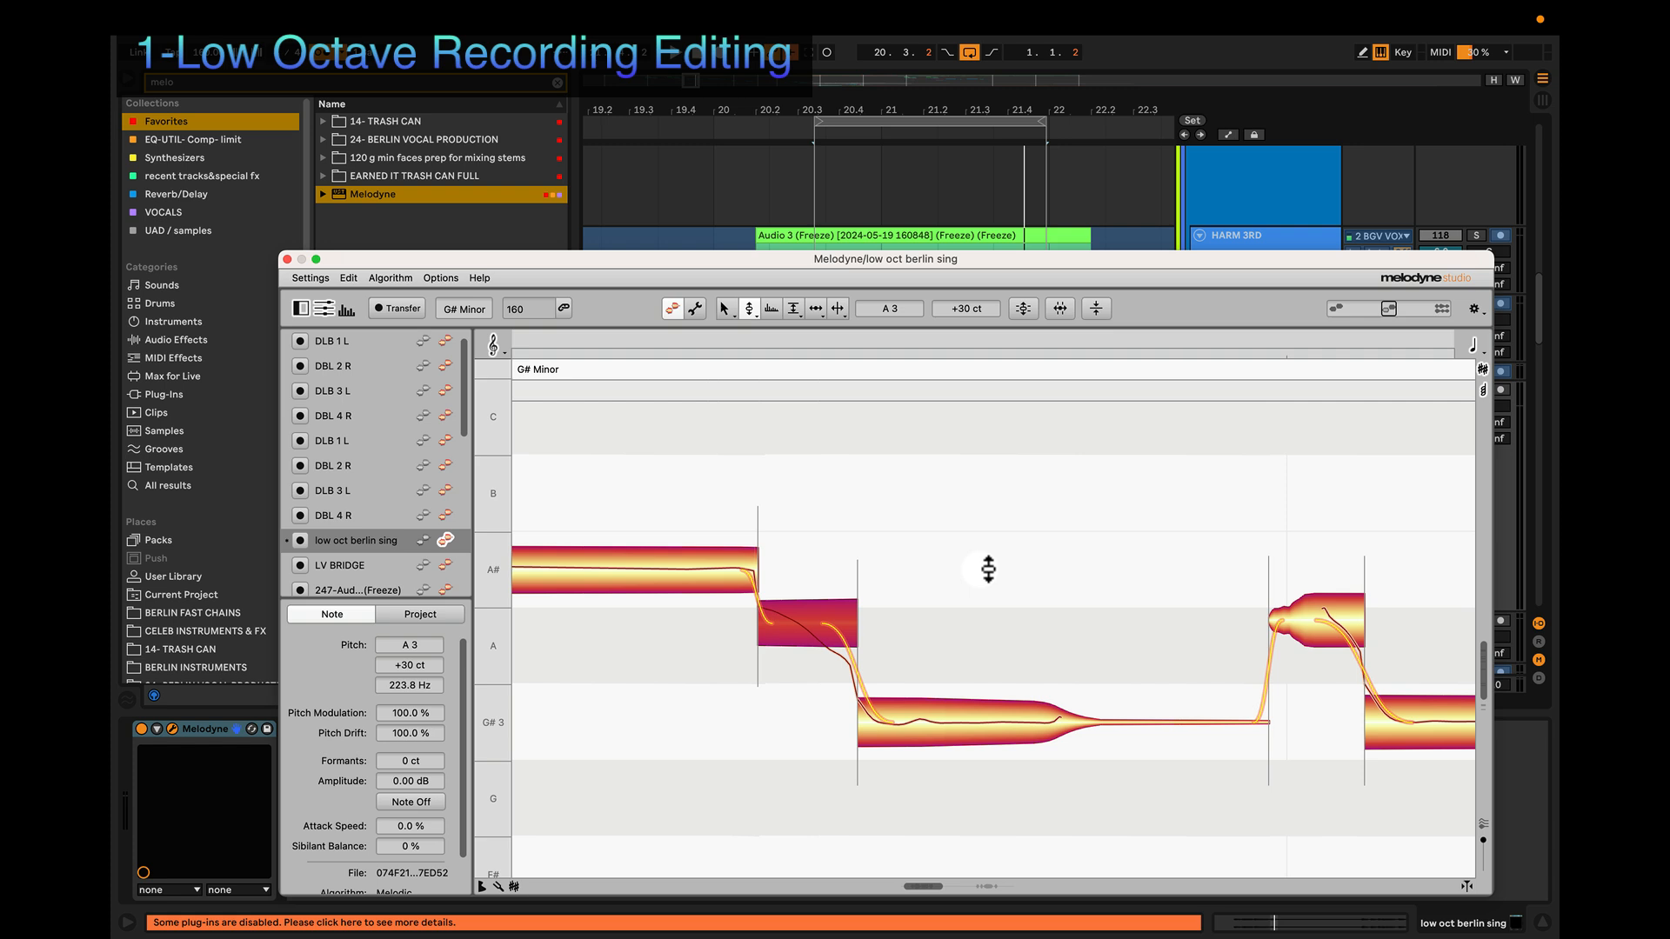
Step: Review the edited low octave phrase around bars 20 to 22, from the whole line to the A#3 to B3 transition
key("z")
left_click_drag(1033, 578, 792, 483)
left_click_drag(1009, 527, 897, 490)
scroll(1047, 522, "right", 4)
scroll(1047, 522, "left", 2)
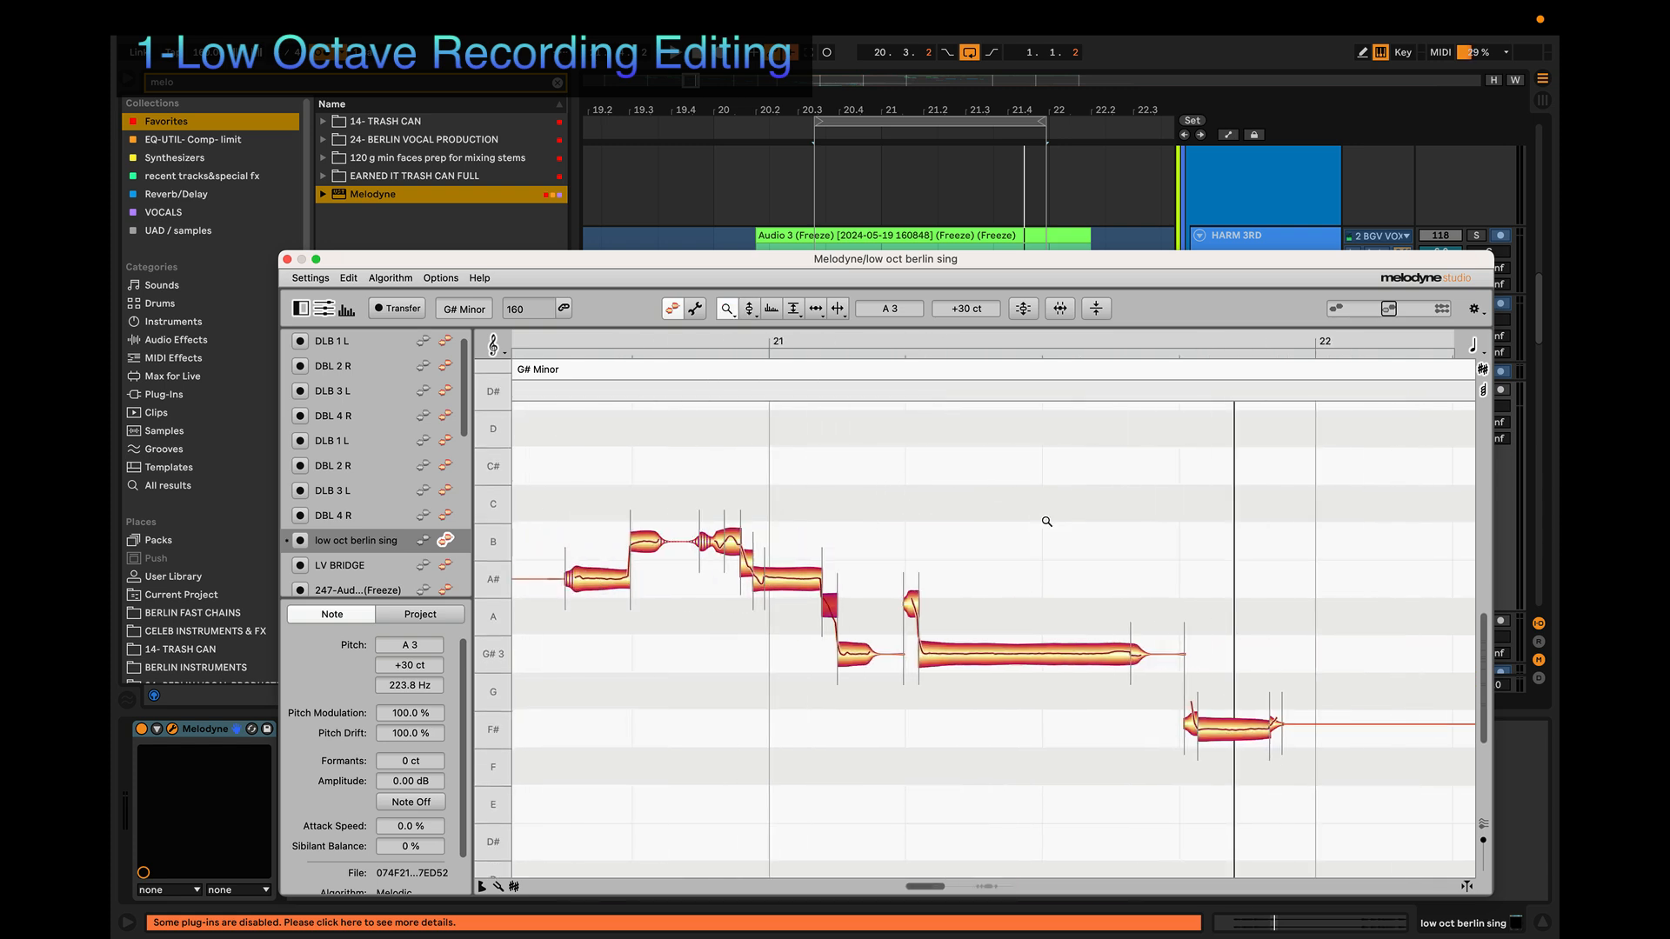
scroll(629, 724, "left", 3)
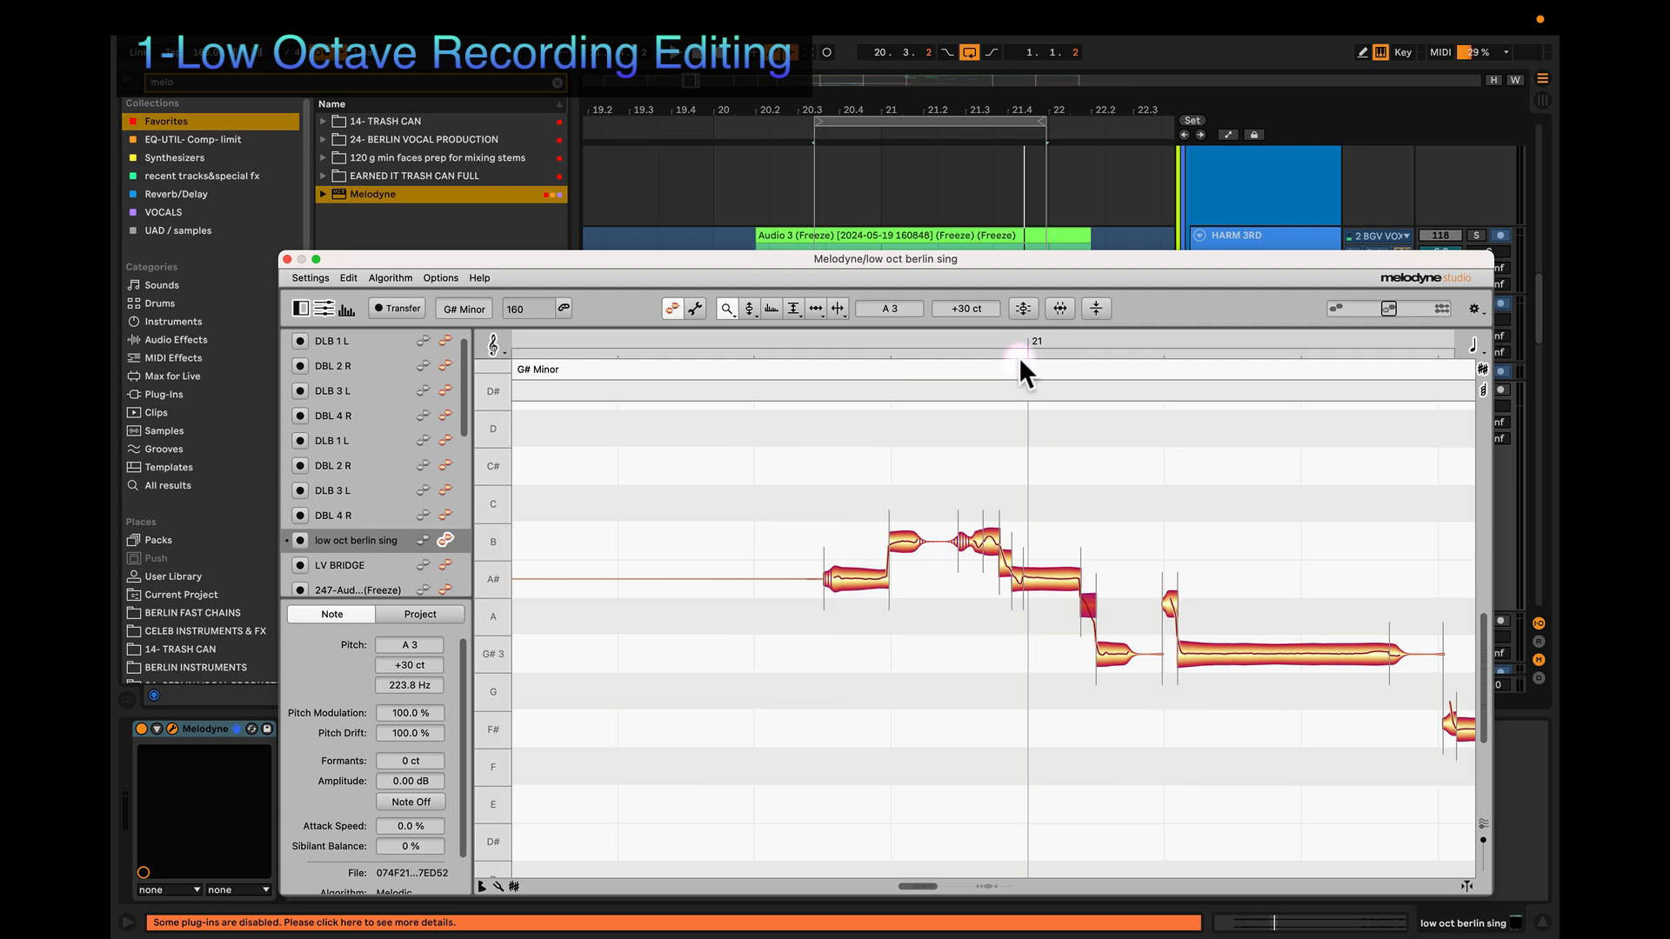
left_click_drag(944, 266, 976, 247)
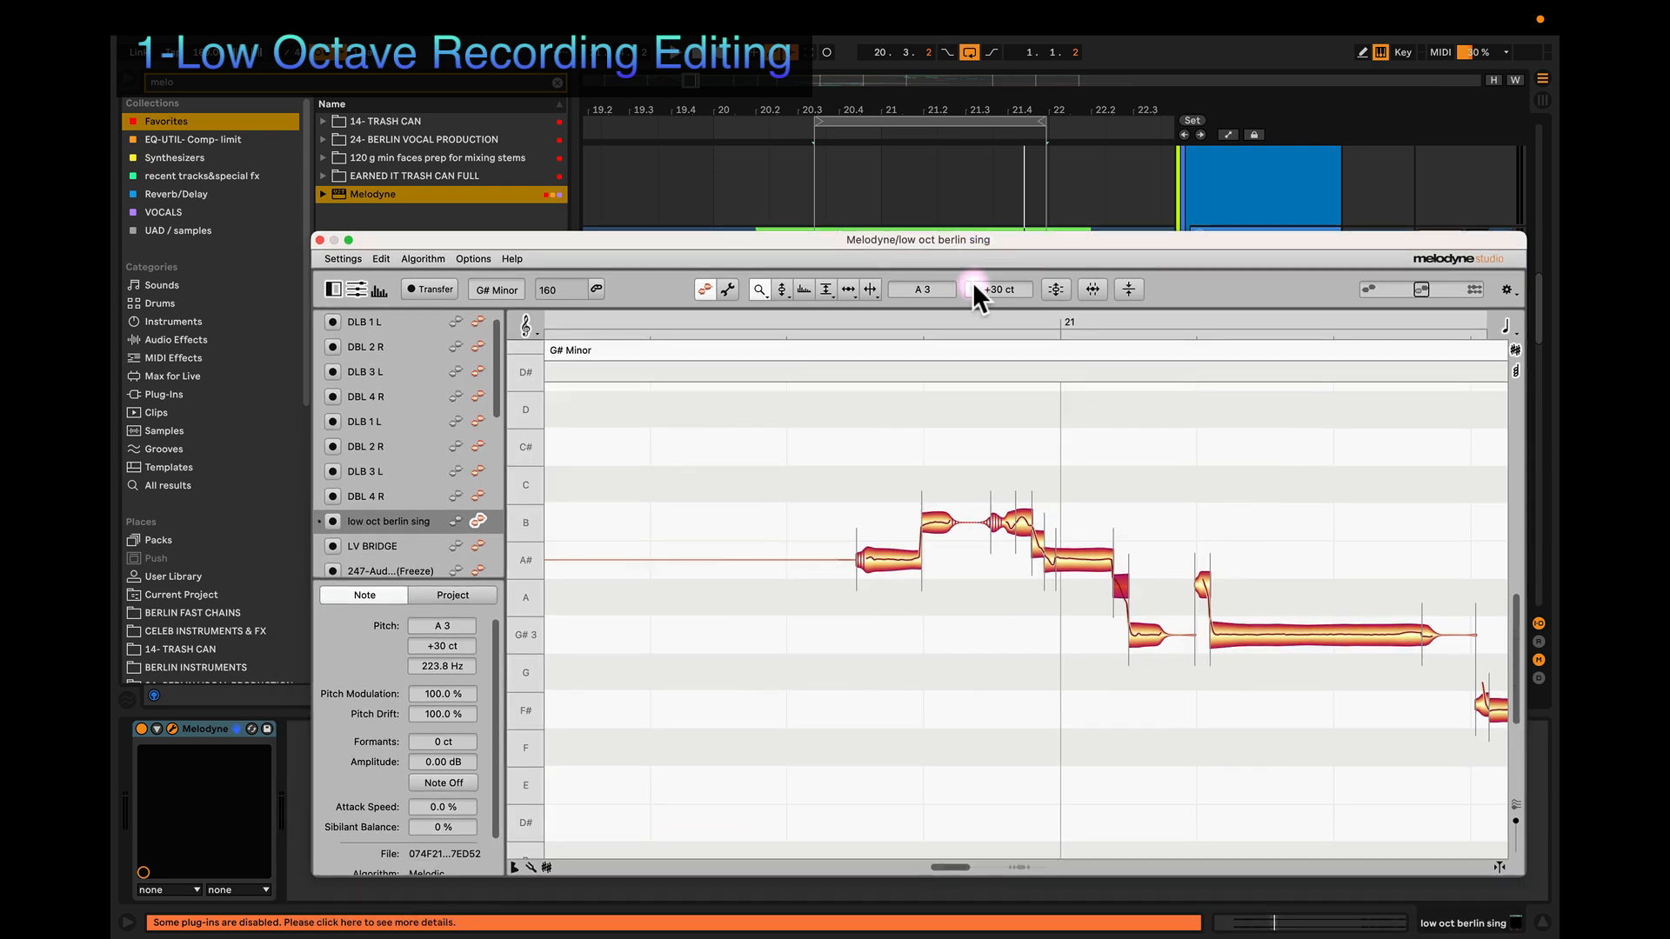
key("z")
left_click_drag(814, 666, 1203, 500)
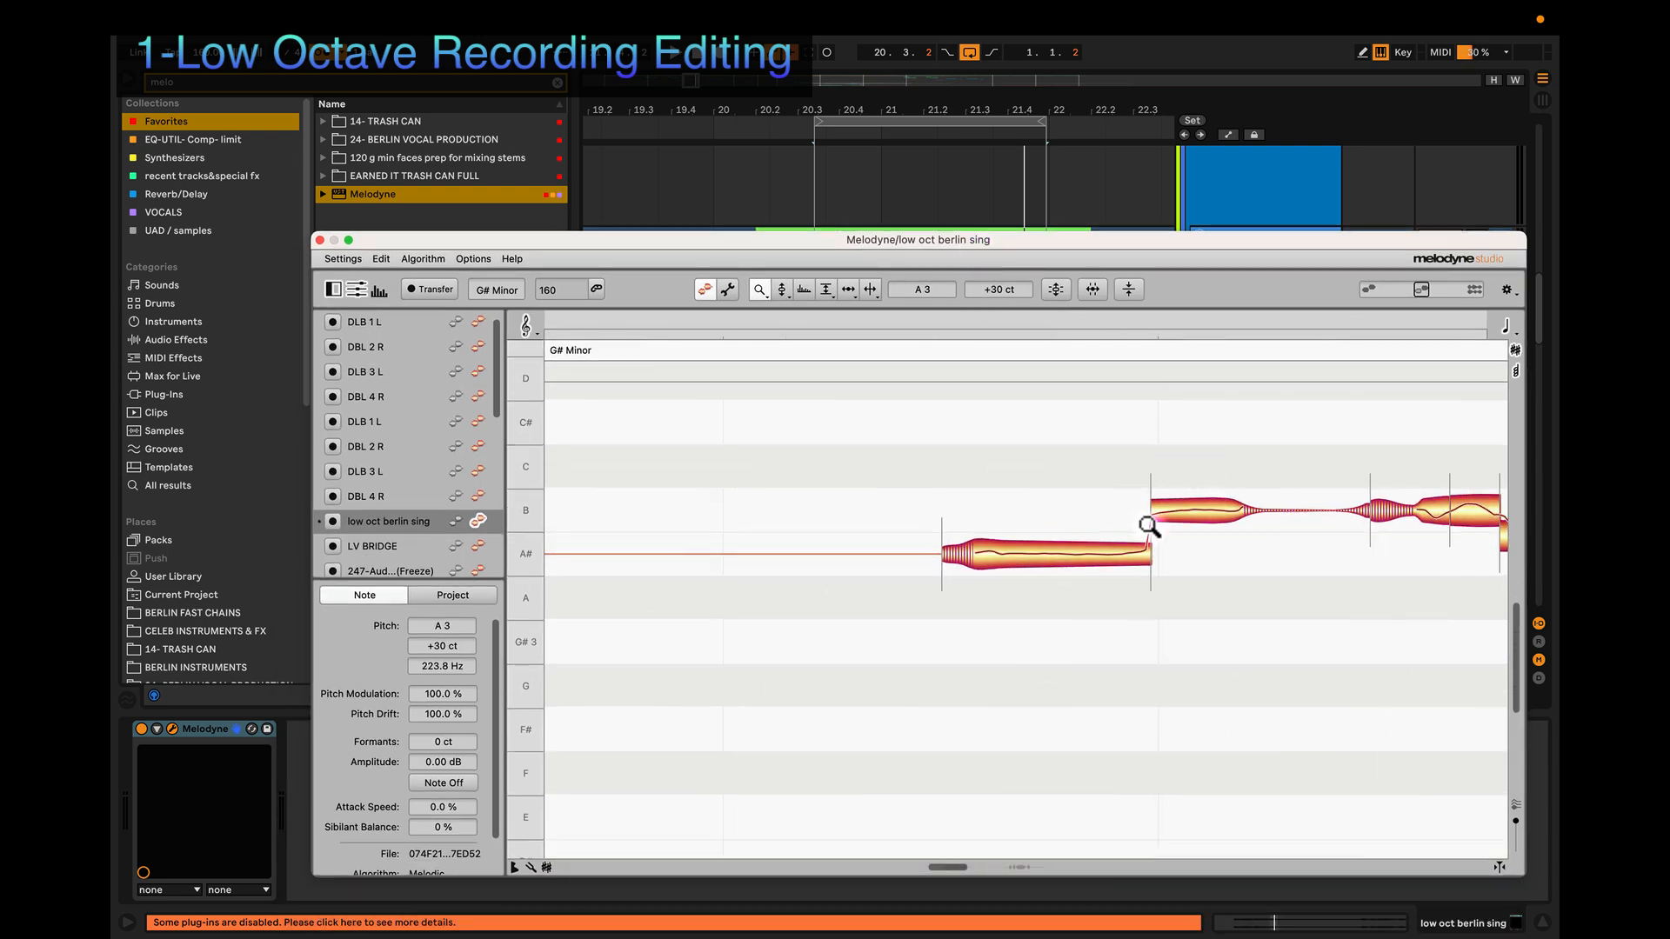
key("z")
left_click_drag(1145, 723, 906, 552)
Step: Move the Melodyne window clear of the arrangement in Ableton Live and place the insert marker just before the low oct berlin sing clips after bar 24
left_click_drag(902, 243, 801, 531)
scroll(906, 457, "right", 5)
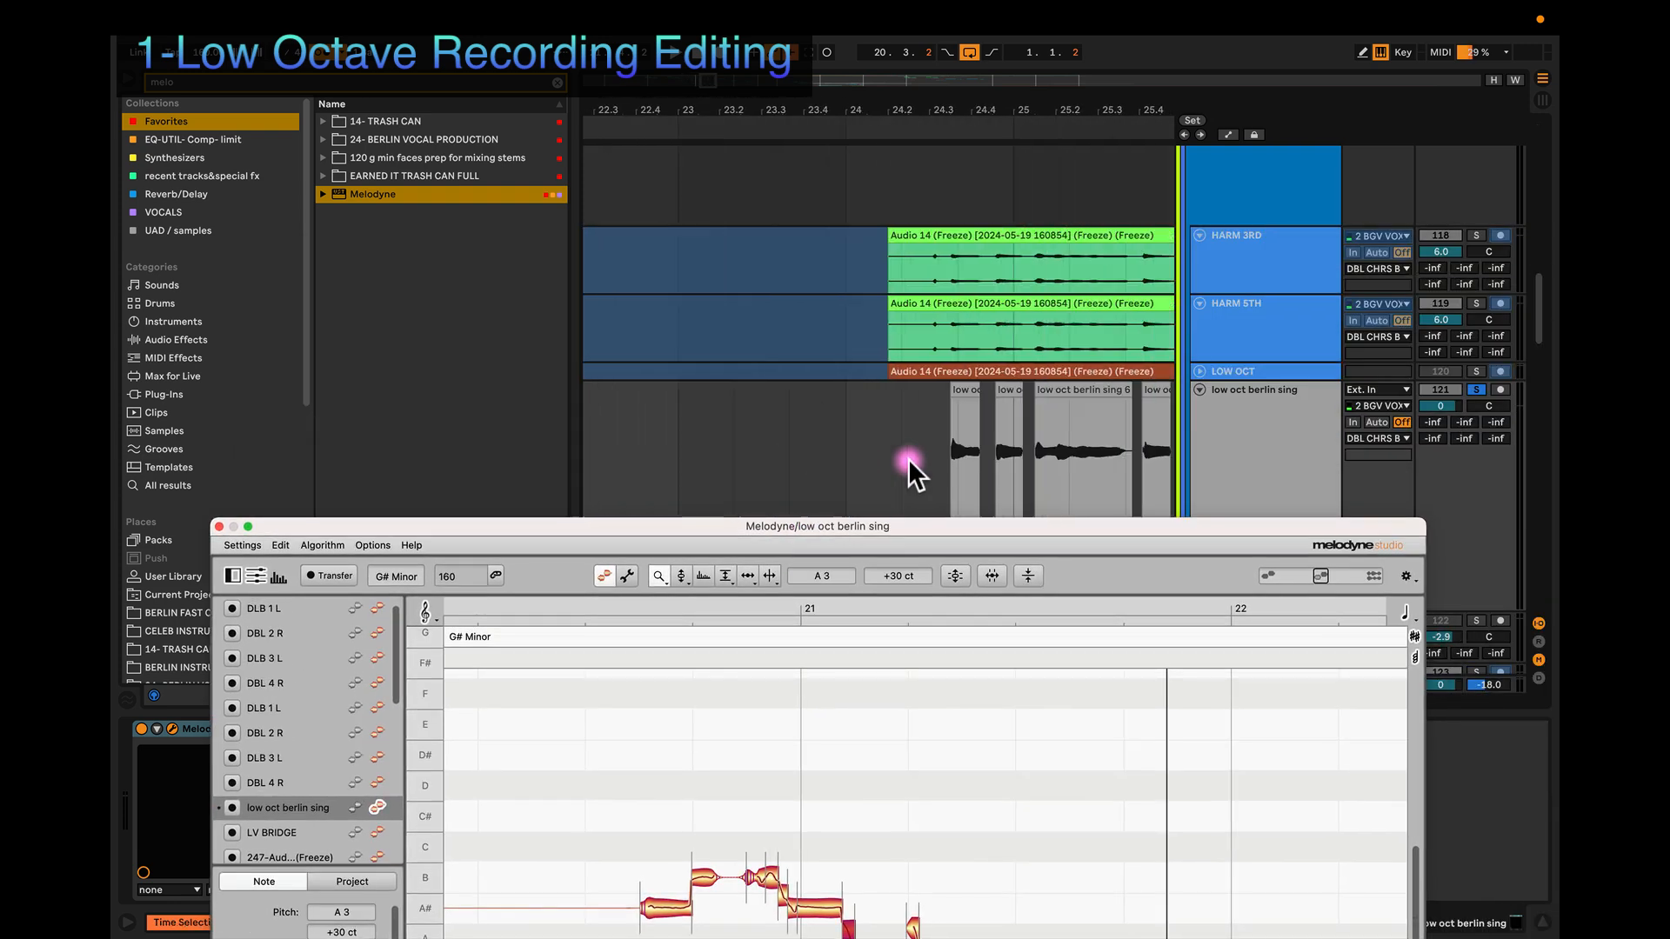
left_click(890, 390)
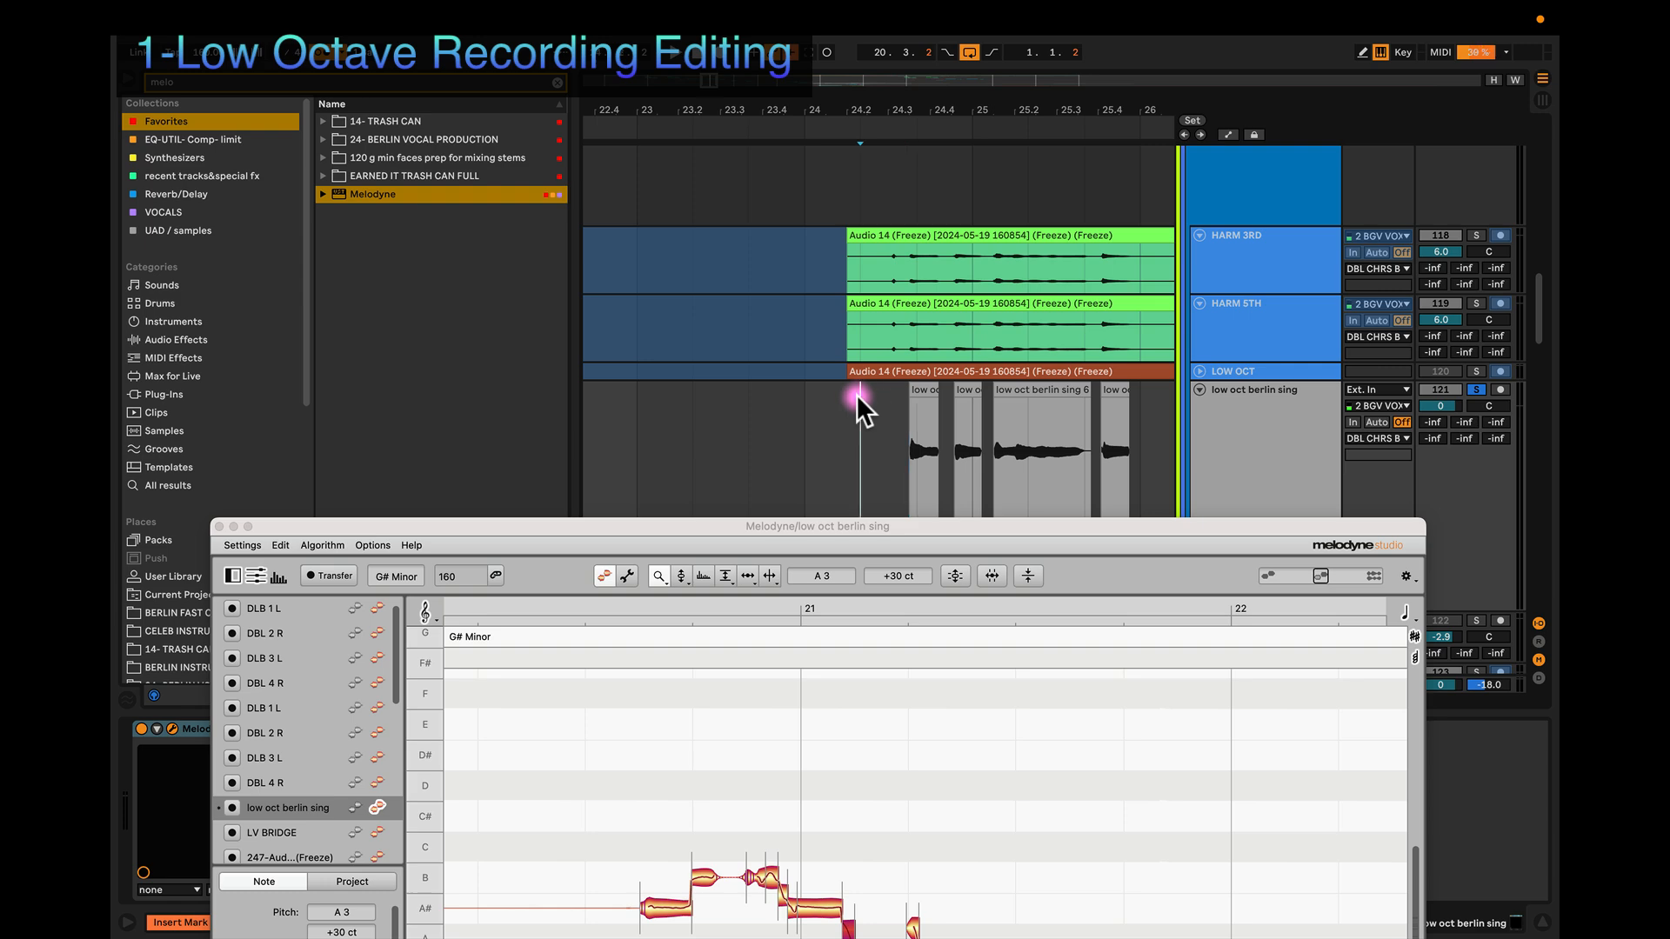
Step: Loop the low oct berlin sing clips from about 24.2.2 to 26.1.1 and play them with Melodyne moved back over the arrangement
left_click_drag(859, 394, 1139, 409)
key("super+l")
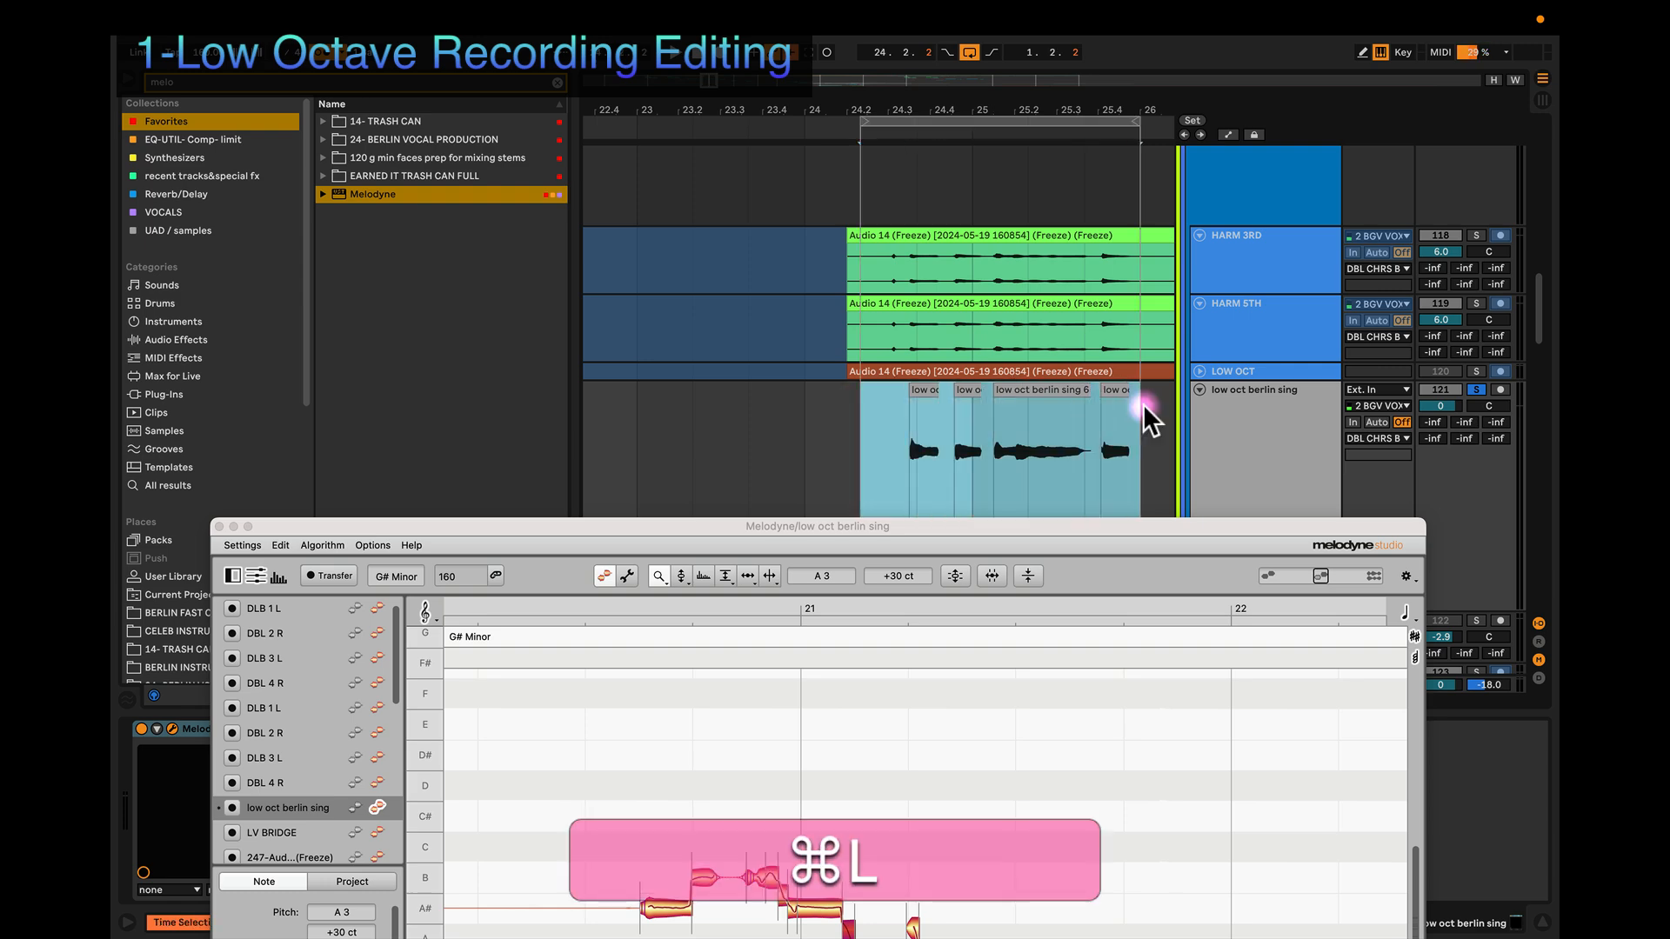
key("space")
left_click_drag(1005, 526, 987, 210)
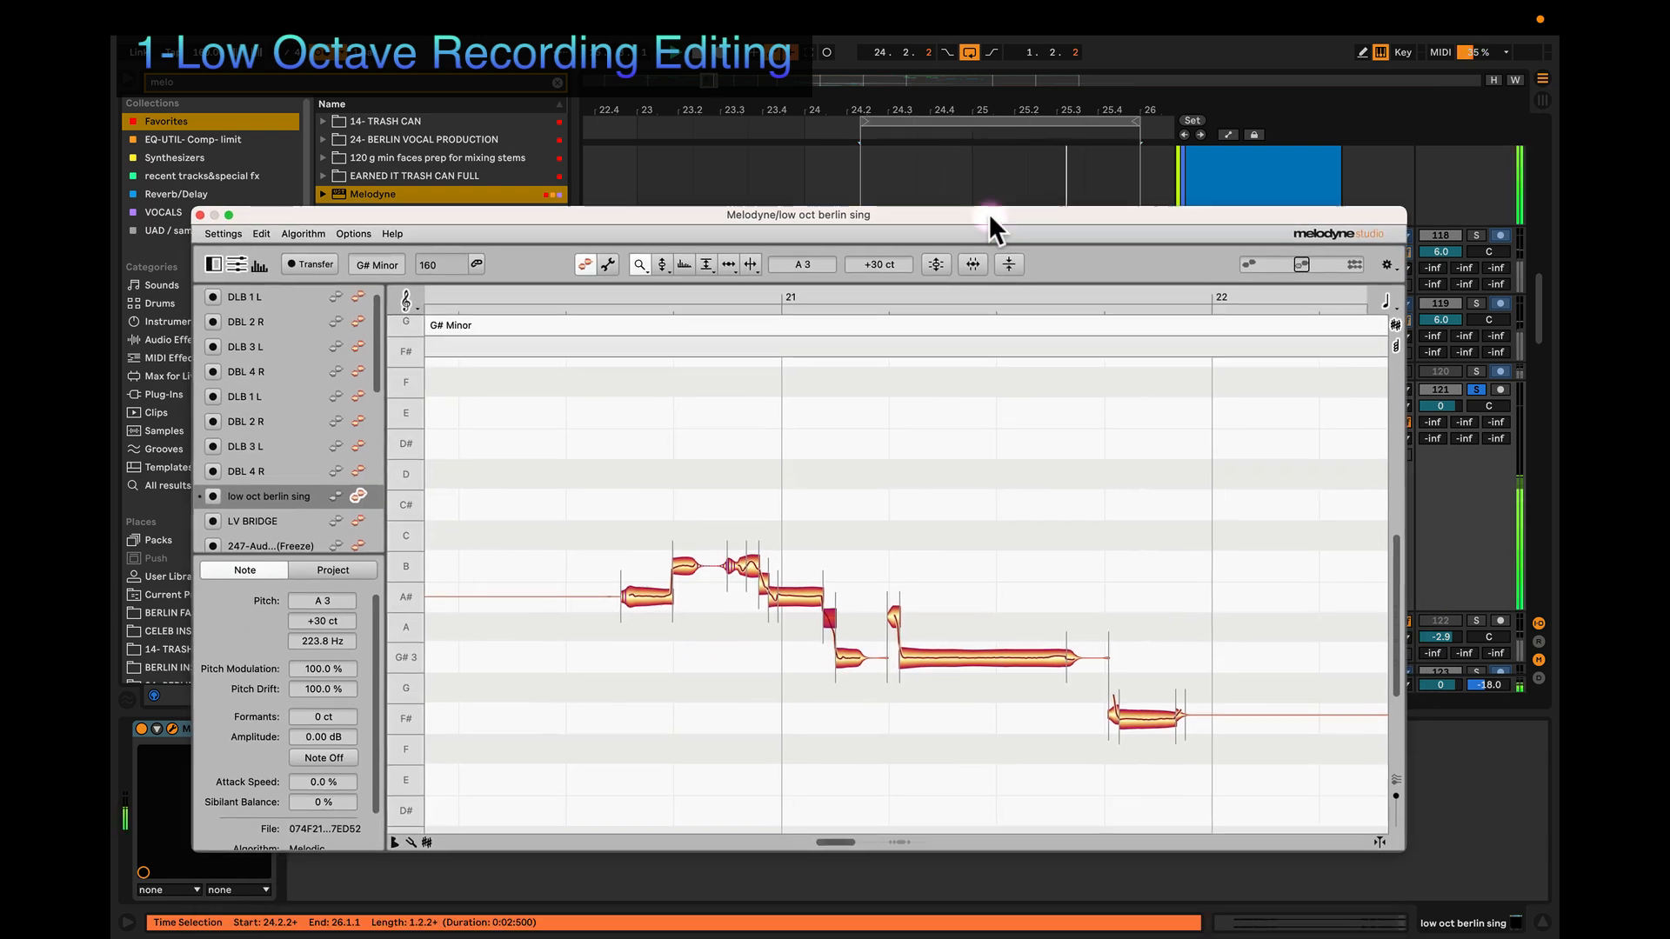
Step: Examine the notes and pitch curves of the second phrase between bars 24 and 26 during playback
key("z")
left_click_drag(1167, 581, 835, 477)
scroll(1062, 540, "right", 8)
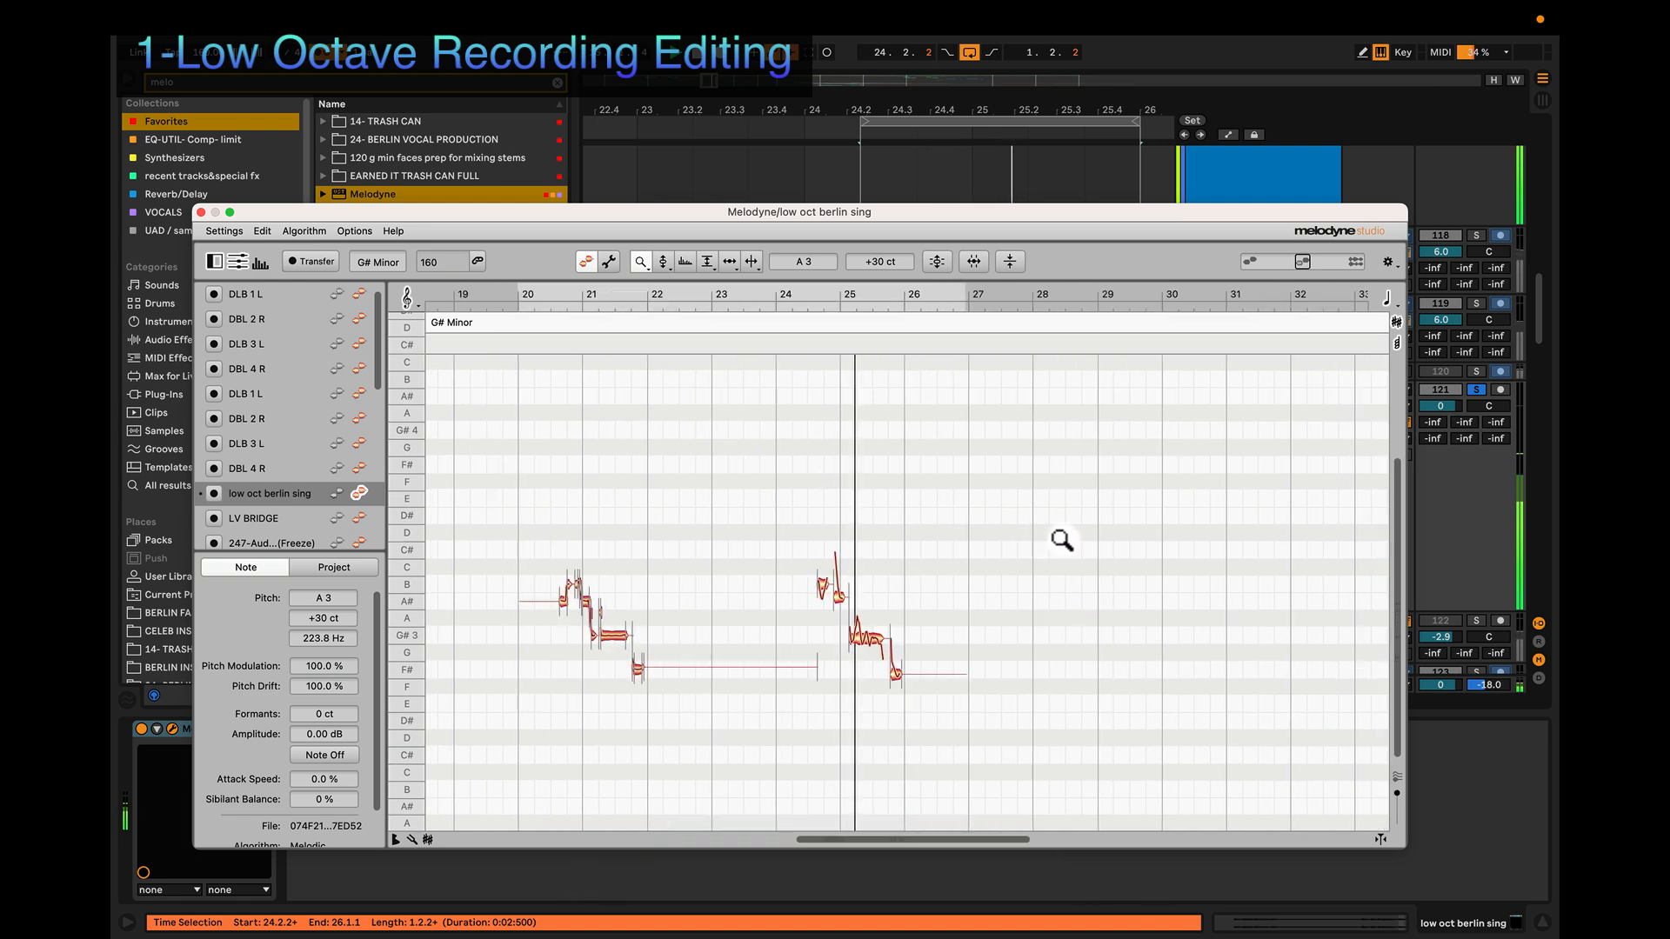
left_click_drag(1062, 540, 1148, 604)
scroll(1148, 604, "left", 8)
left_click_drag(891, 556, 894, 649)
scroll(968, 604, "down", 4)
scroll(969, 603, "right", 7)
scroll(896, 603, "left", 6)
scroll(917, 613, "right", 2)
scroll(916, 613, "up", 2)
scroll(916, 613, "left", 2)
scroll(917, 613, "right", 6)
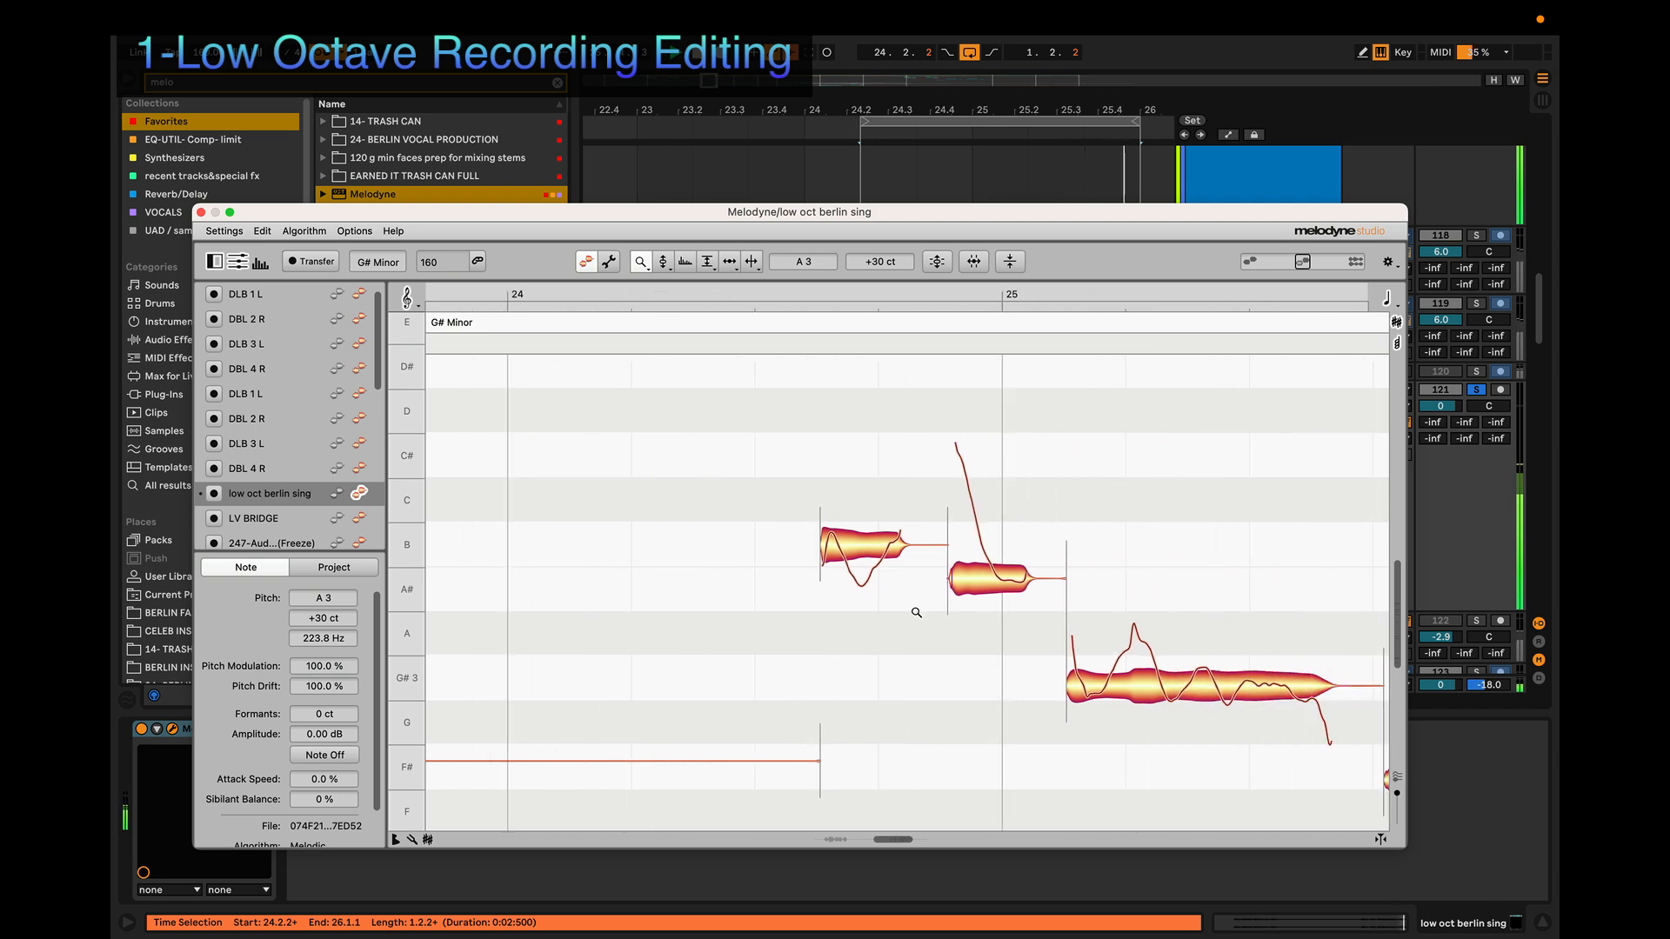
Step: Split the phrase's opening B3 note into three slices around the dip in its pitch curve and play back
key("space")
scroll(918, 614, "left", 2)
key("3")
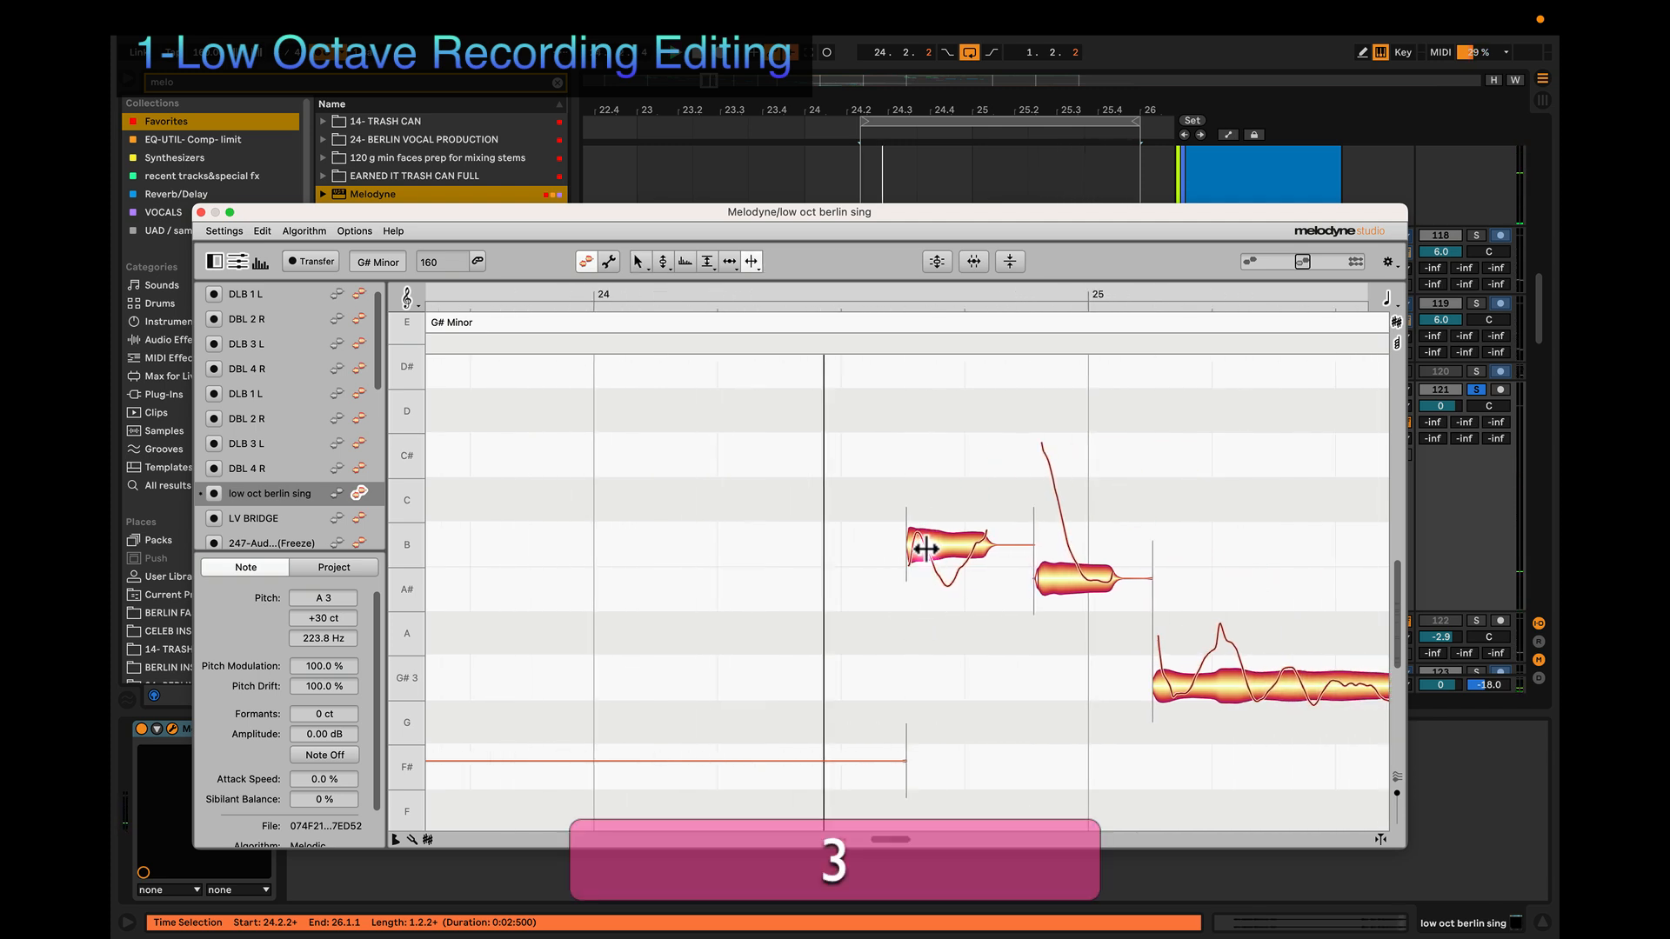
double_click(932, 547)
double_click(962, 574)
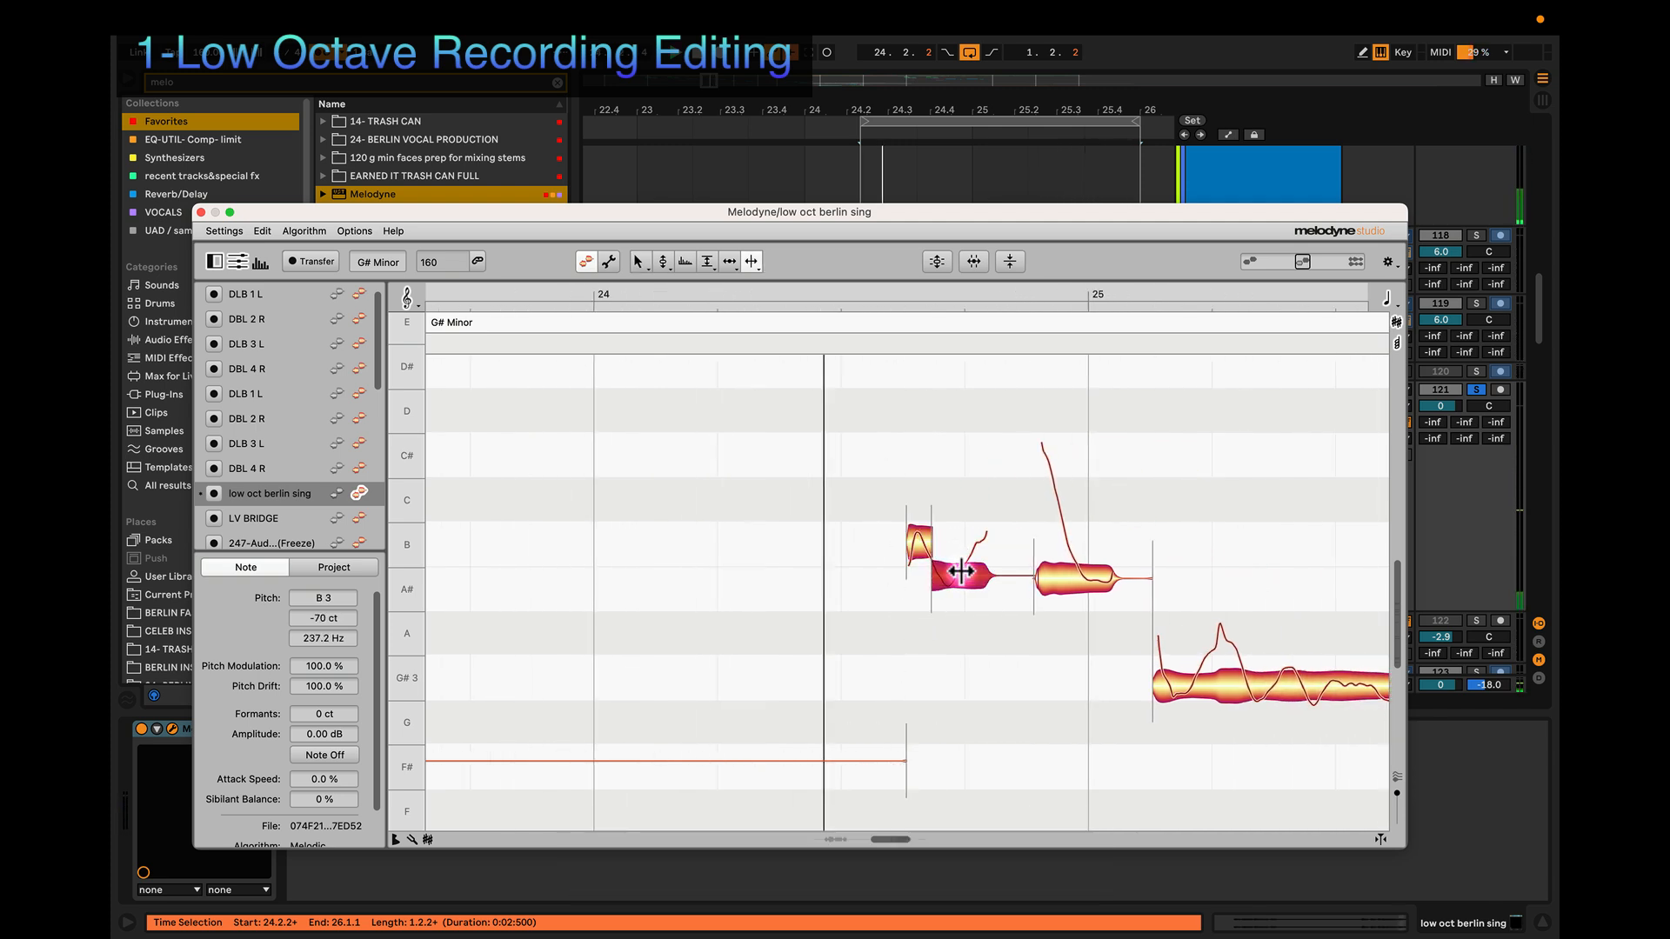
key("space")
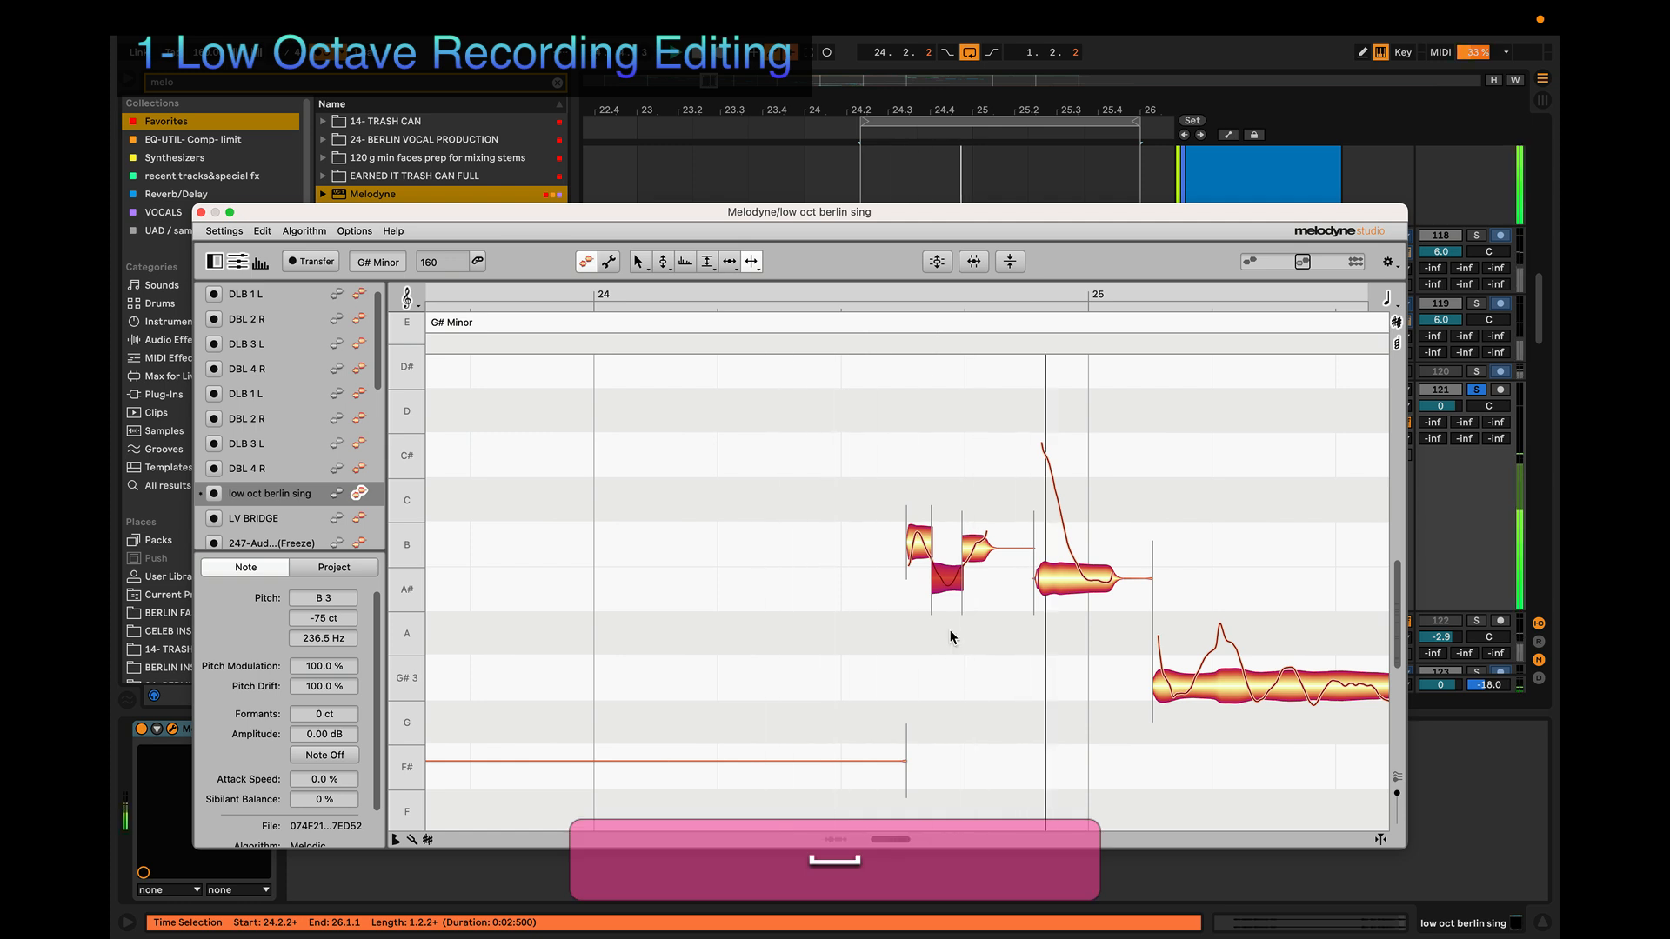
Step: Split the A#3 note just before bar 25 partway down its falling pitch curve
key("3")
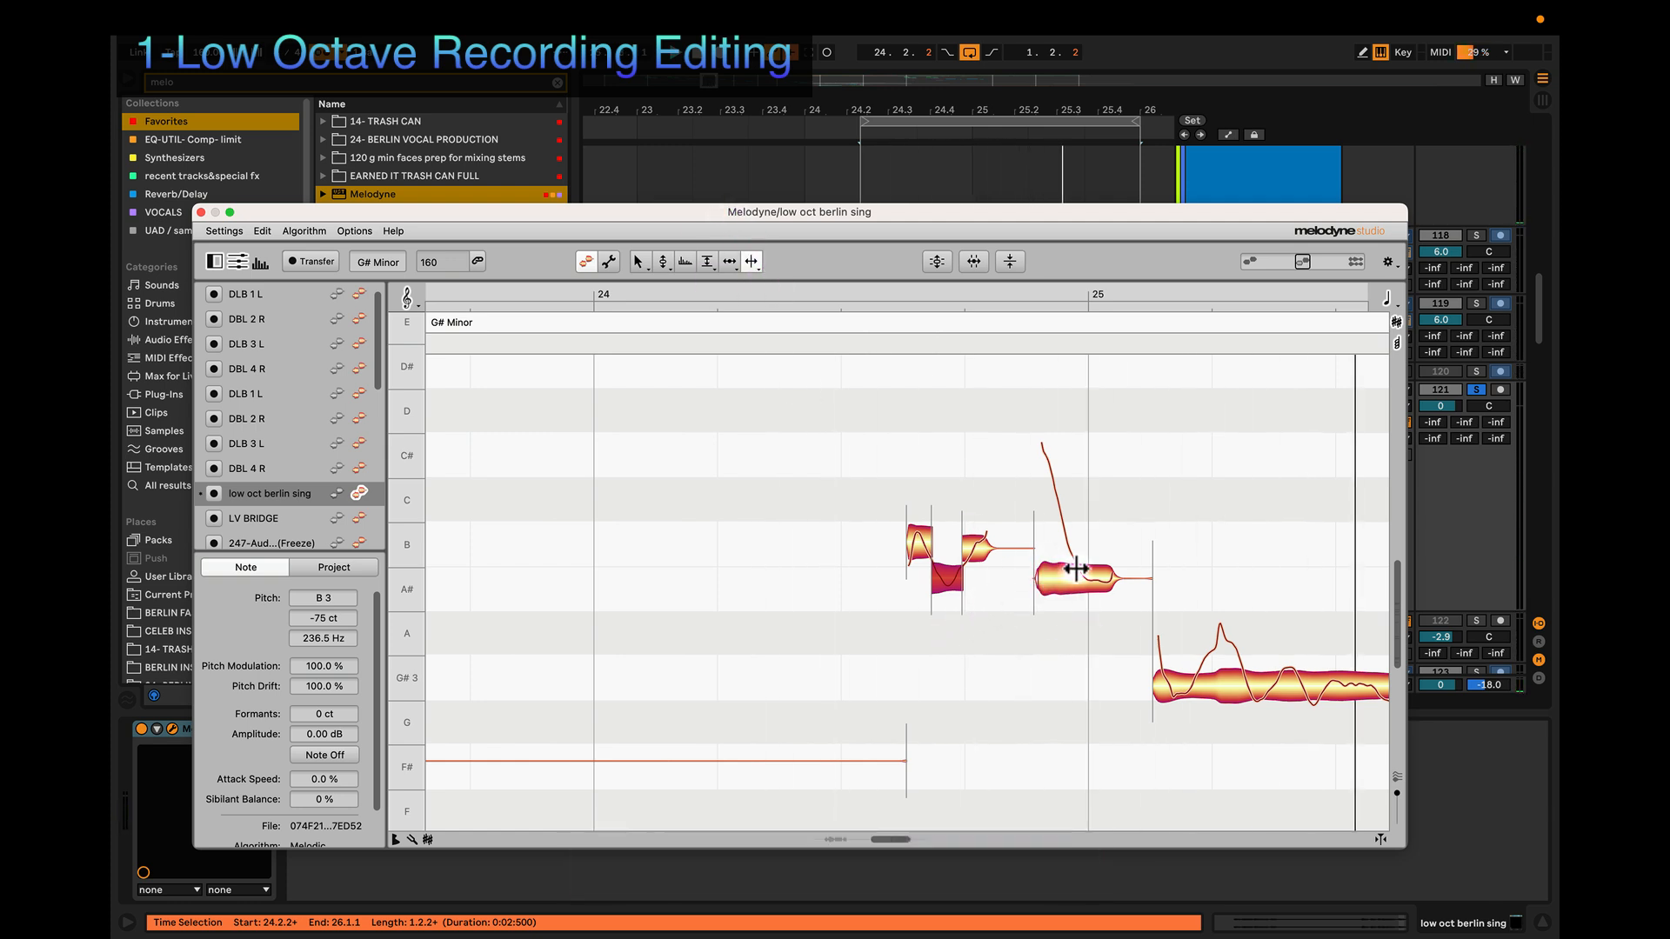
key("z")
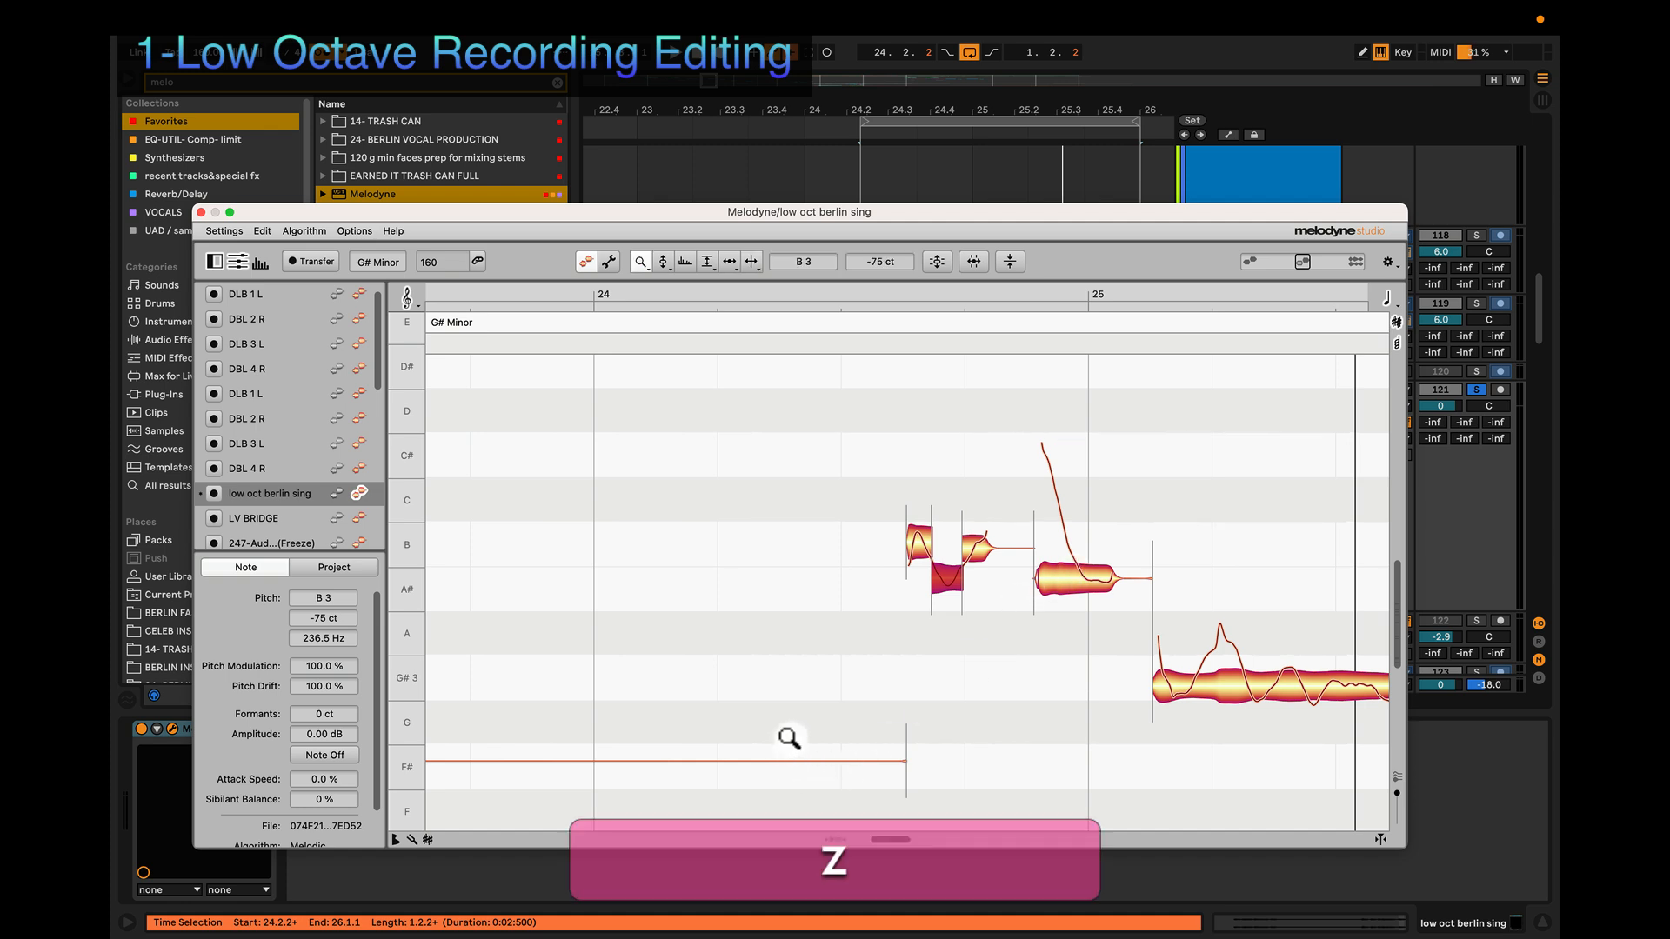
left_click_drag(785, 737, 948, 688)
key("3")
scroll(948, 689, "left", 5)
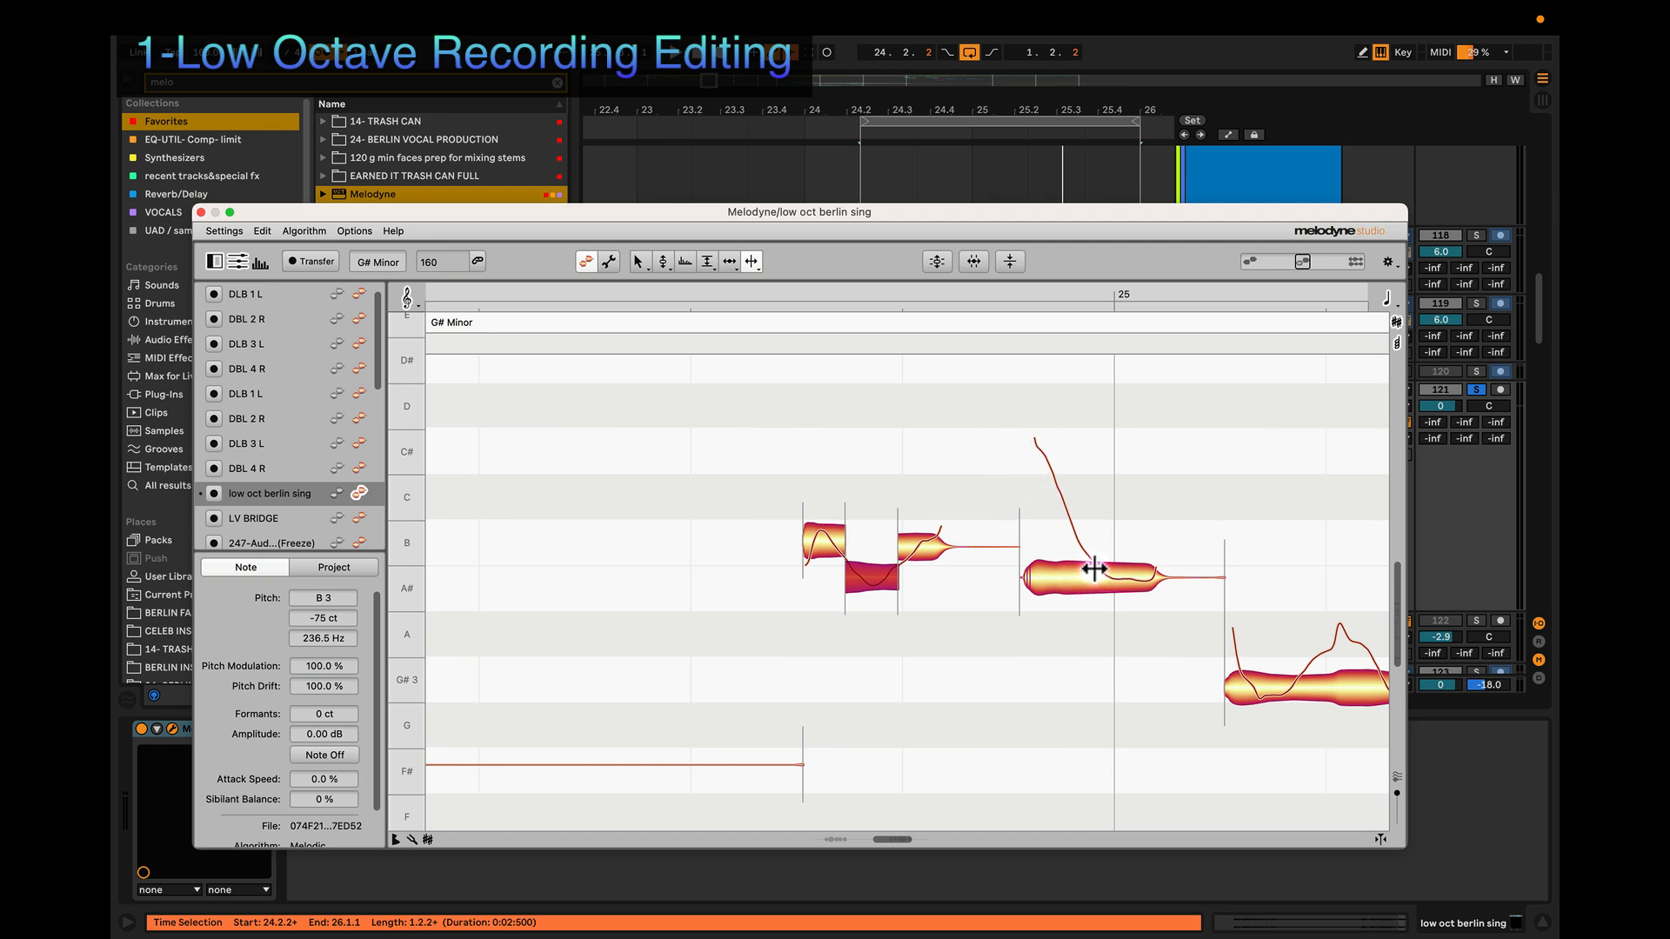
key("z")
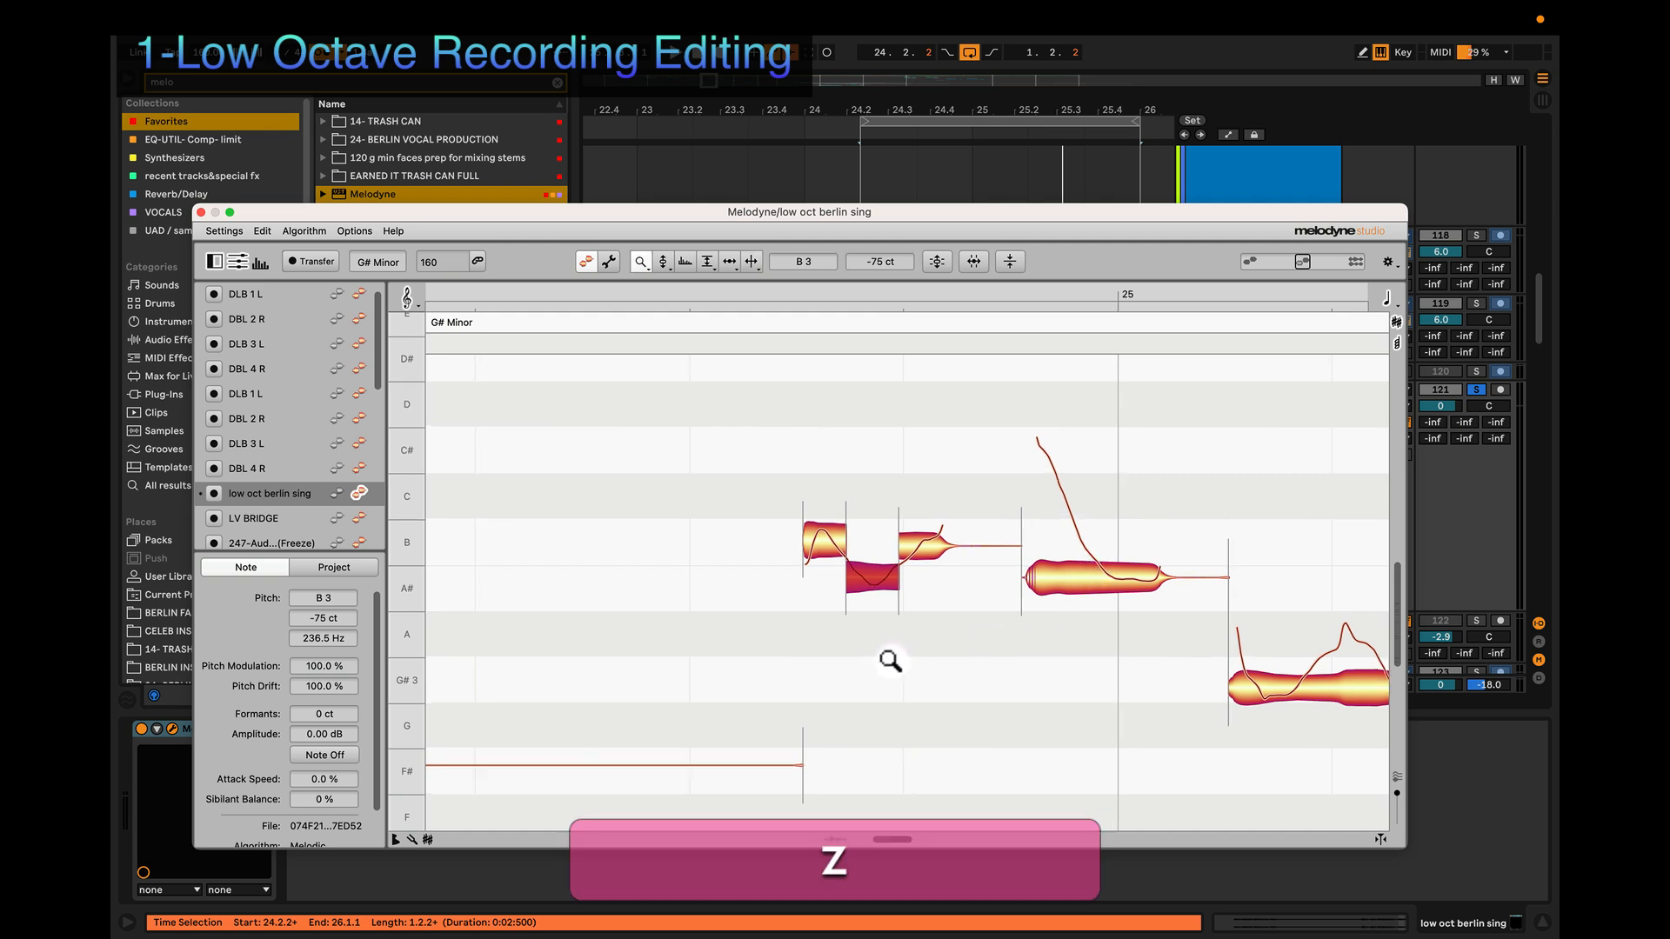
left_click_drag(891, 659, 994, 704)
key("3")
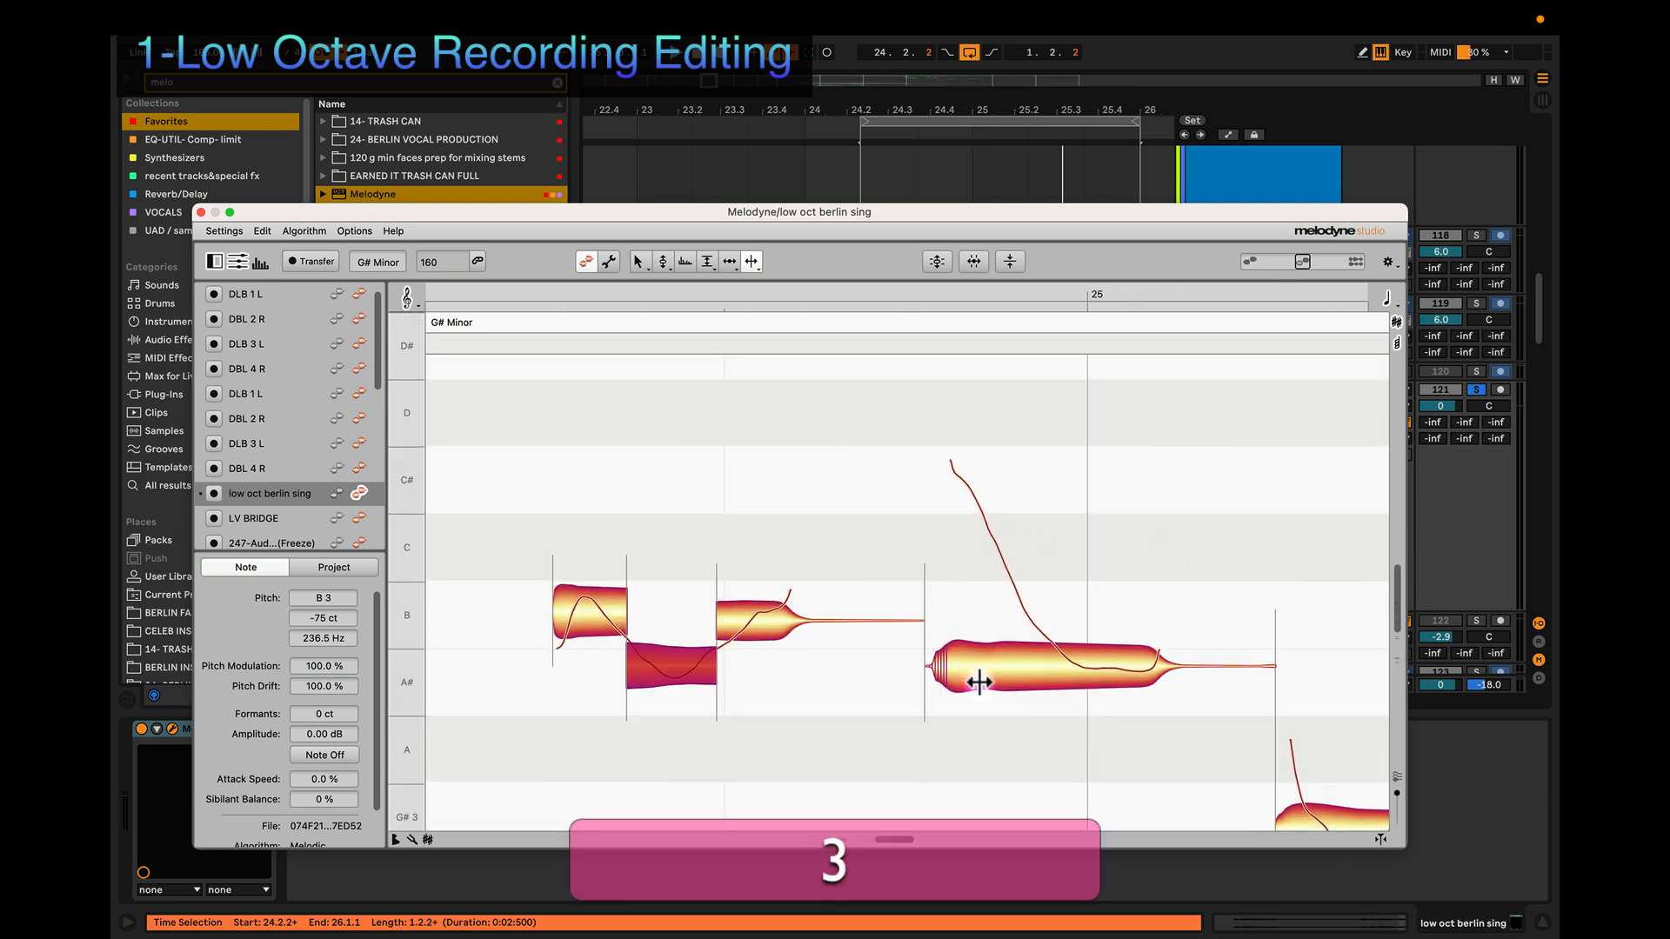
double_click(1052, 649)
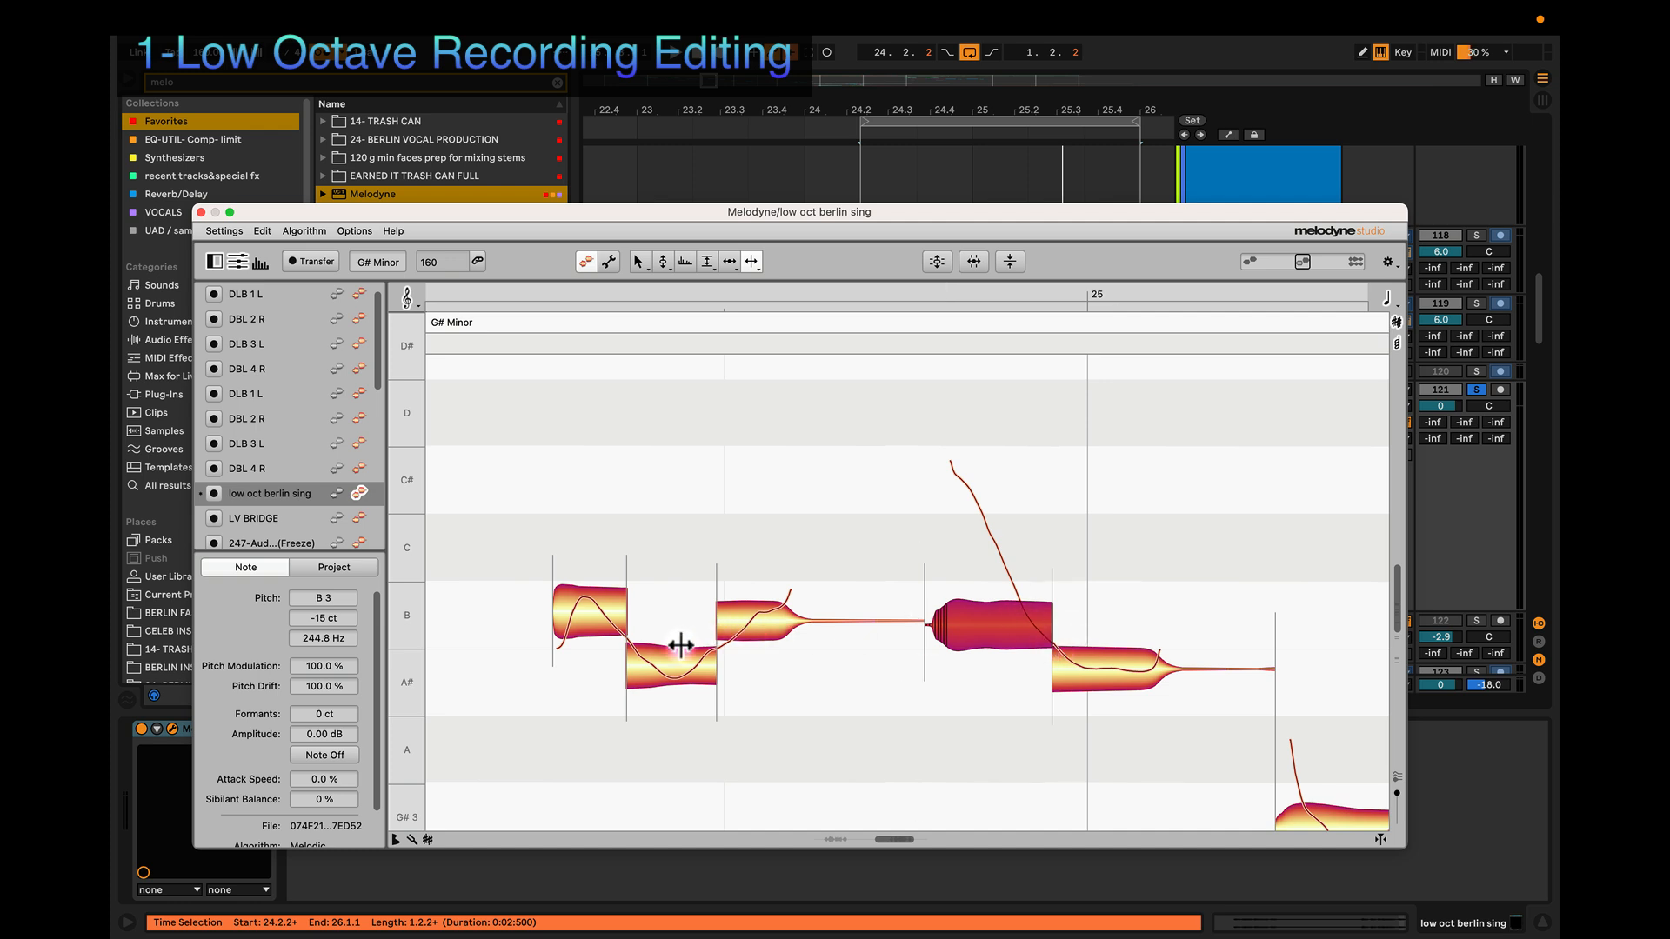
Step: Lower the first two slices of the opening note to A#3 during looped playback
key("2")
double_click(585, 612)
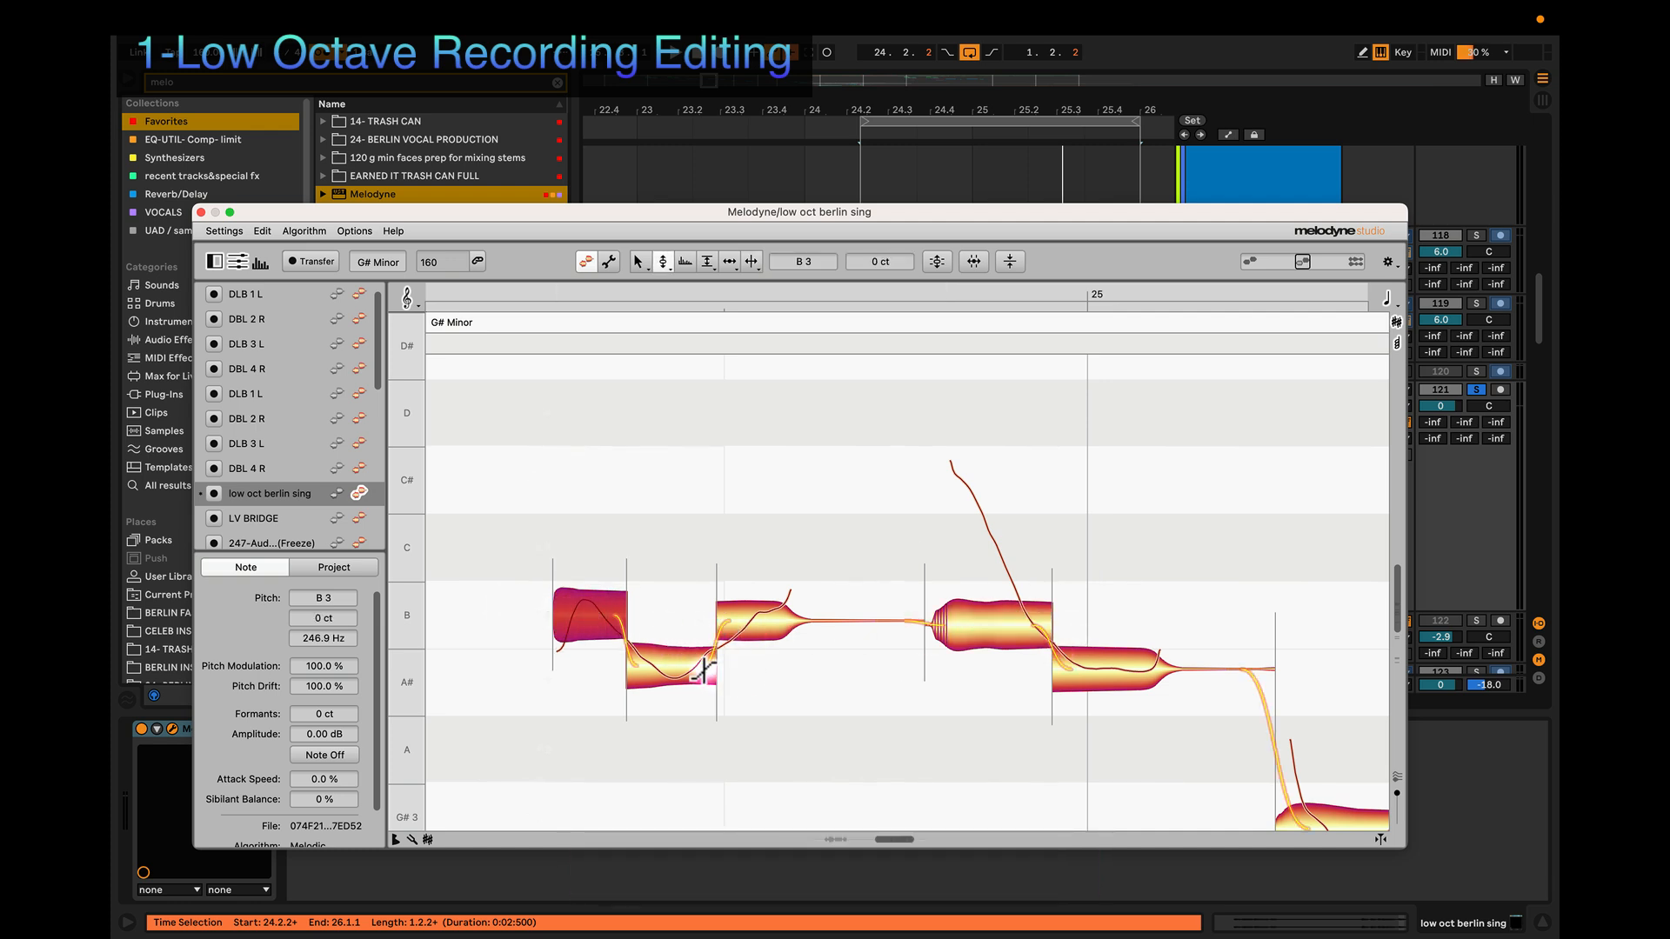
key("space")
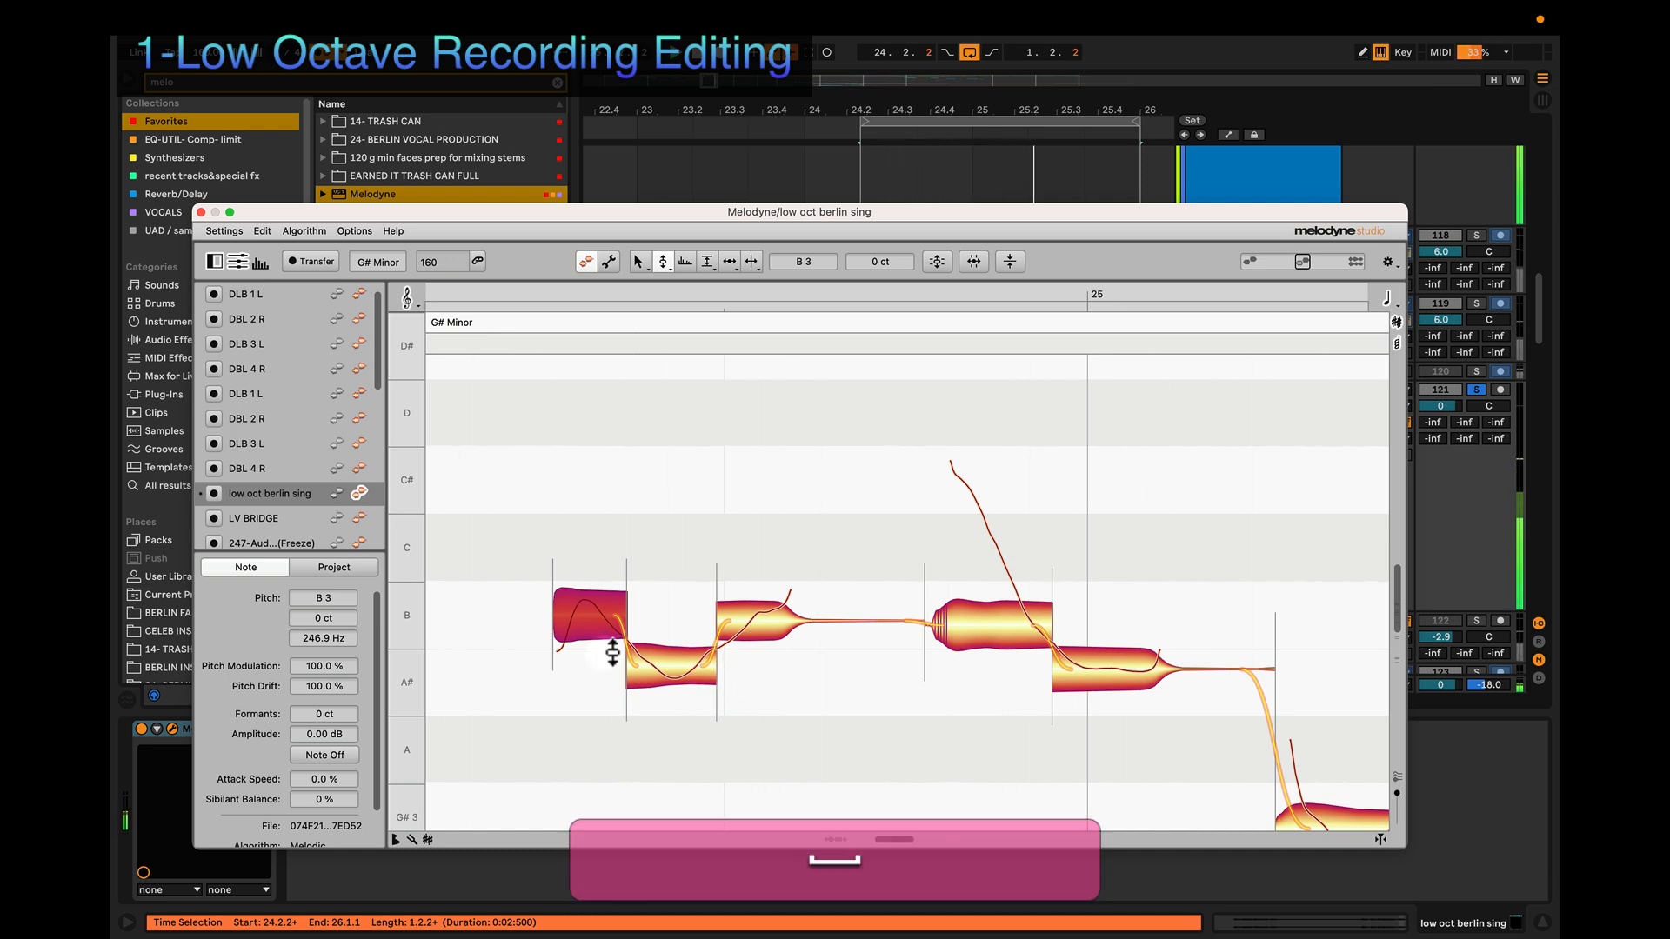
left_click_drag(596, 620, 643, 689)
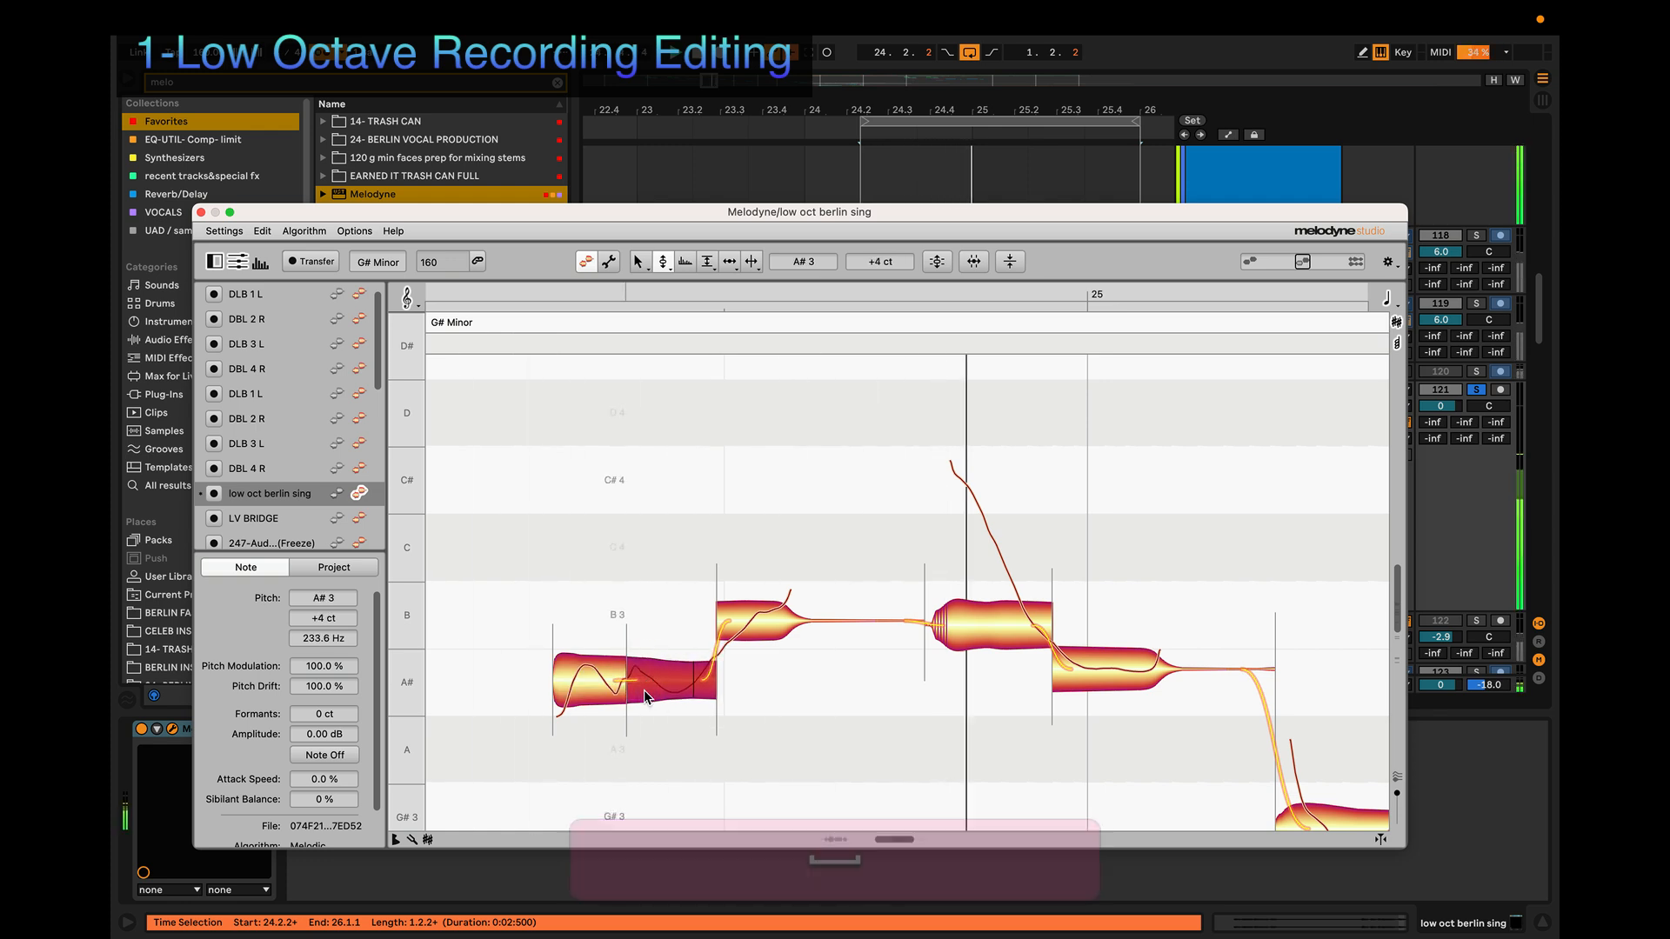
Step: Snap the opening note's third slice to B3 at 0 ct and set its pitch modulation to 0%
left_click(748, 618)
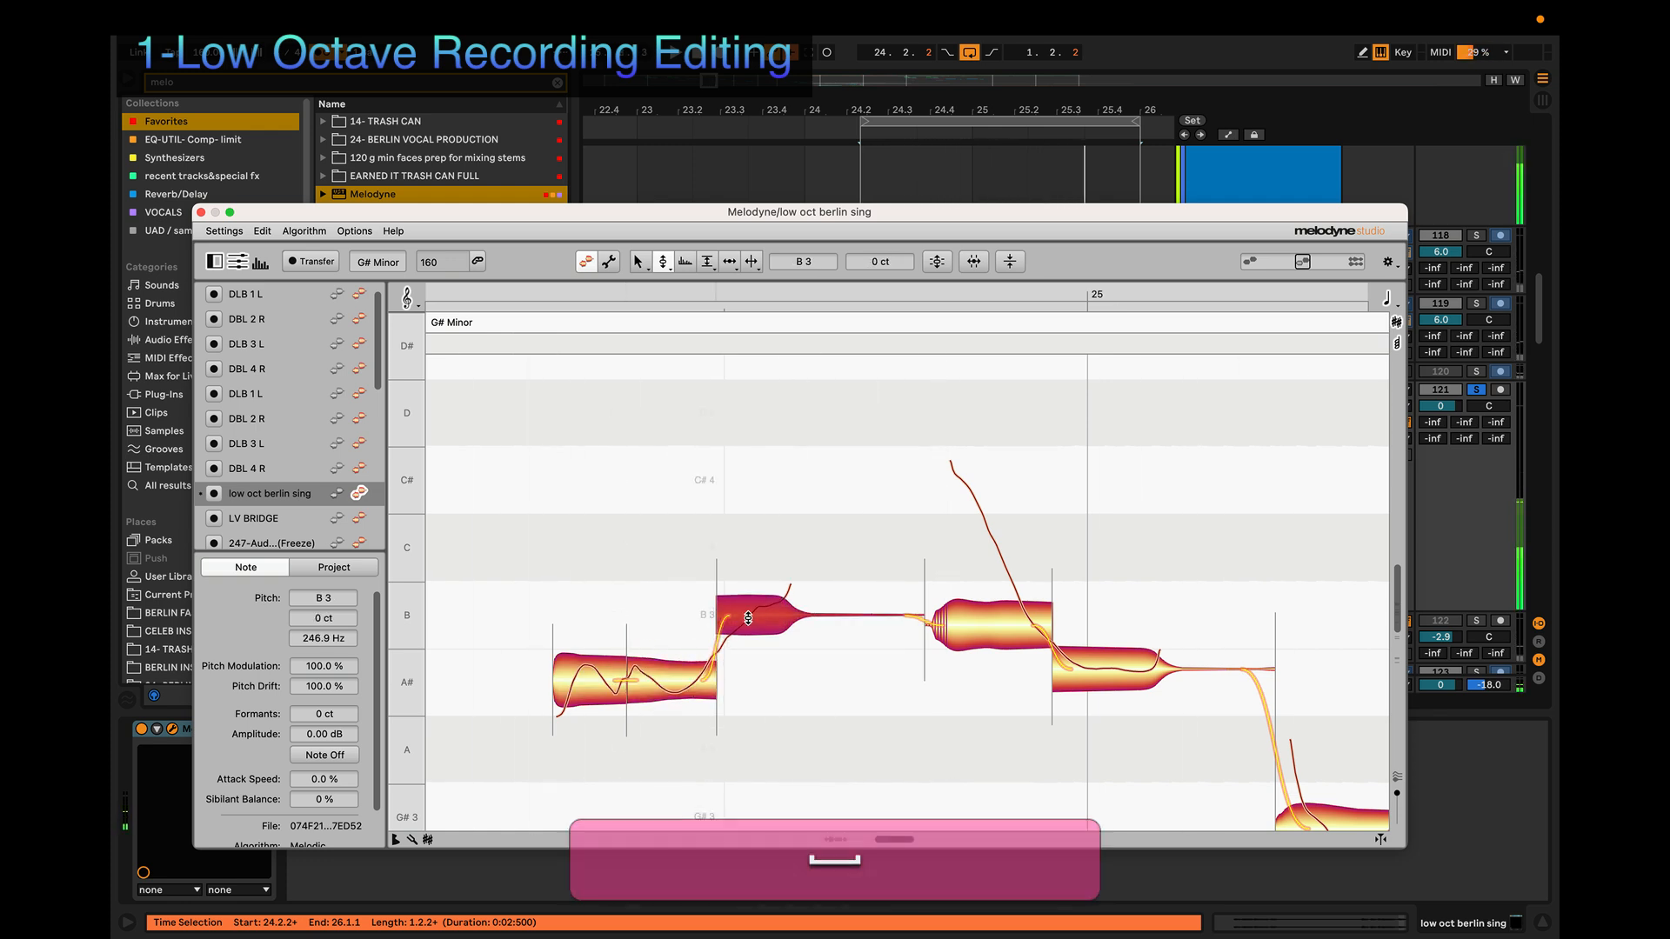
key("4")
double_click(742, 615)
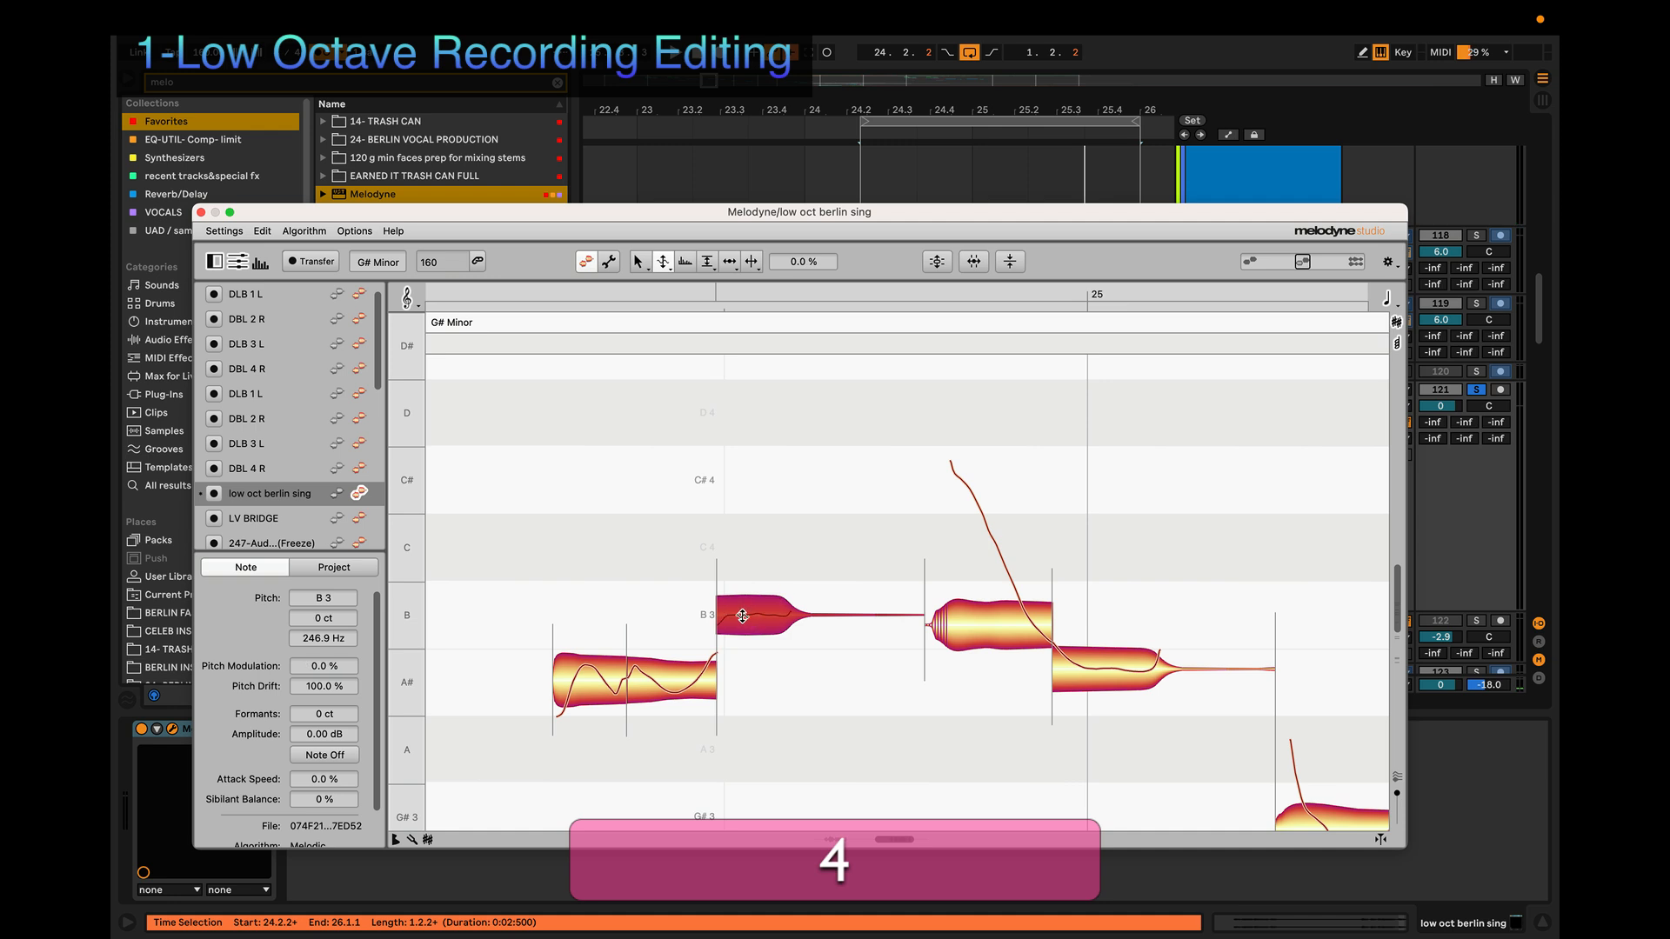
Step: Reduce the pitch modulation of the opening note's second slice at A#3 to 31%
key("2")
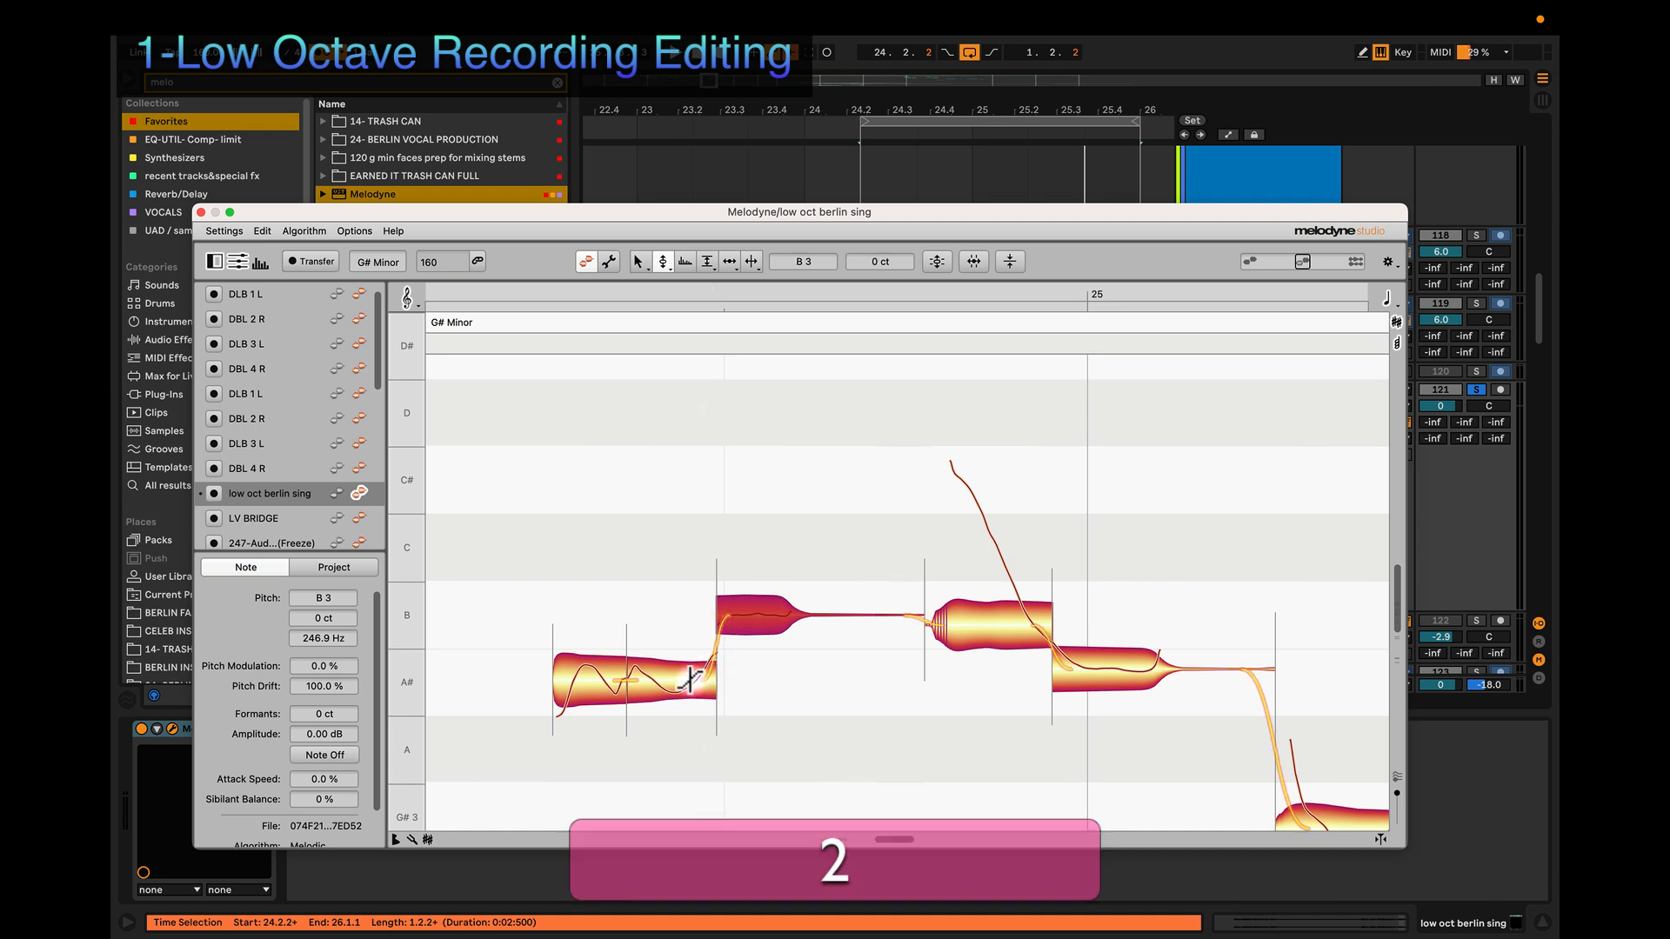
left_click(689, 679)
key("4")
left_click_drag(670, 679, 656, 740)
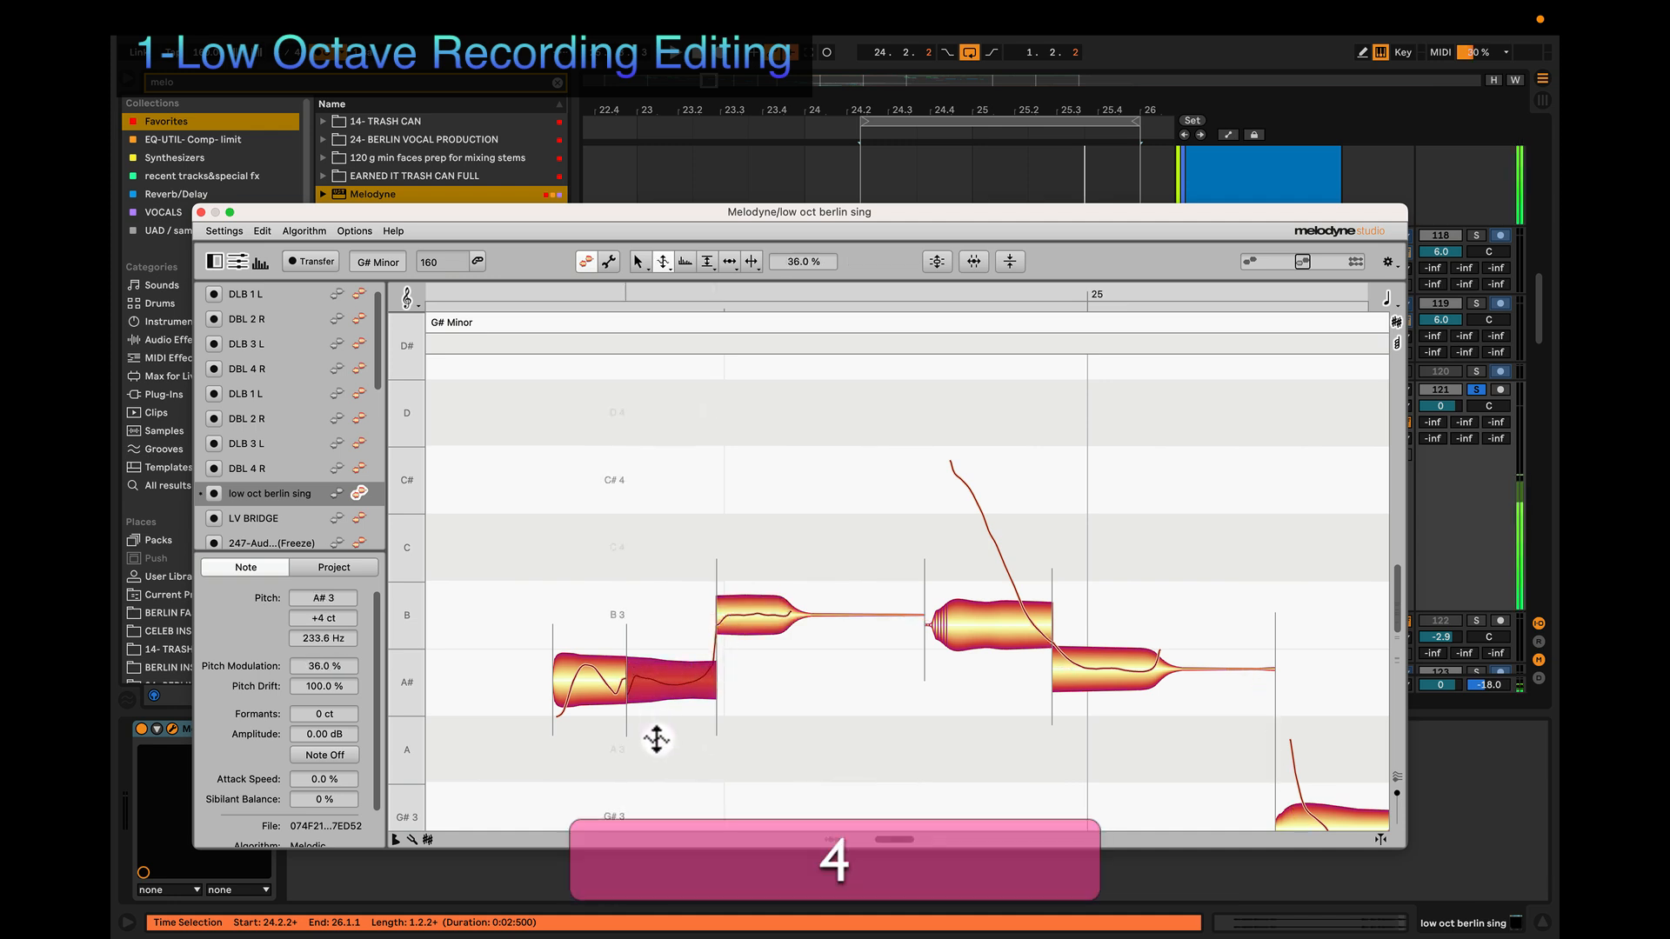
Step: Try reducing the first A#3 slice's pitch modulation to about 41%, undo it and play back the opening note
left_click_drag(577, 676, 595, 732)
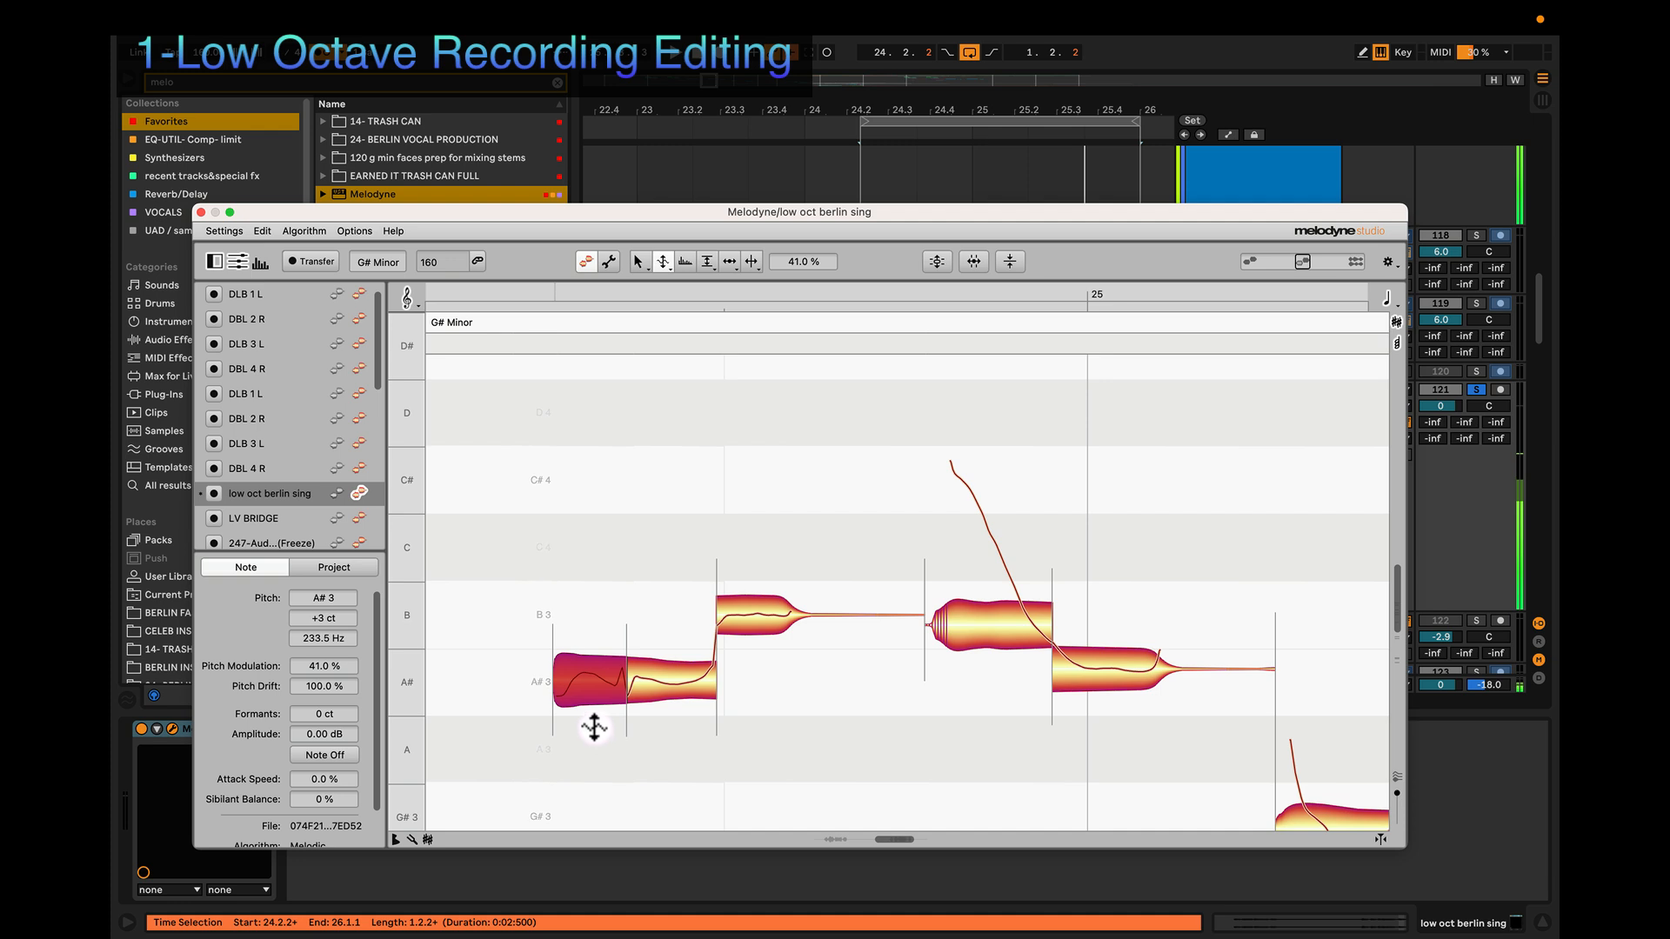
key("super+z")
key("2")
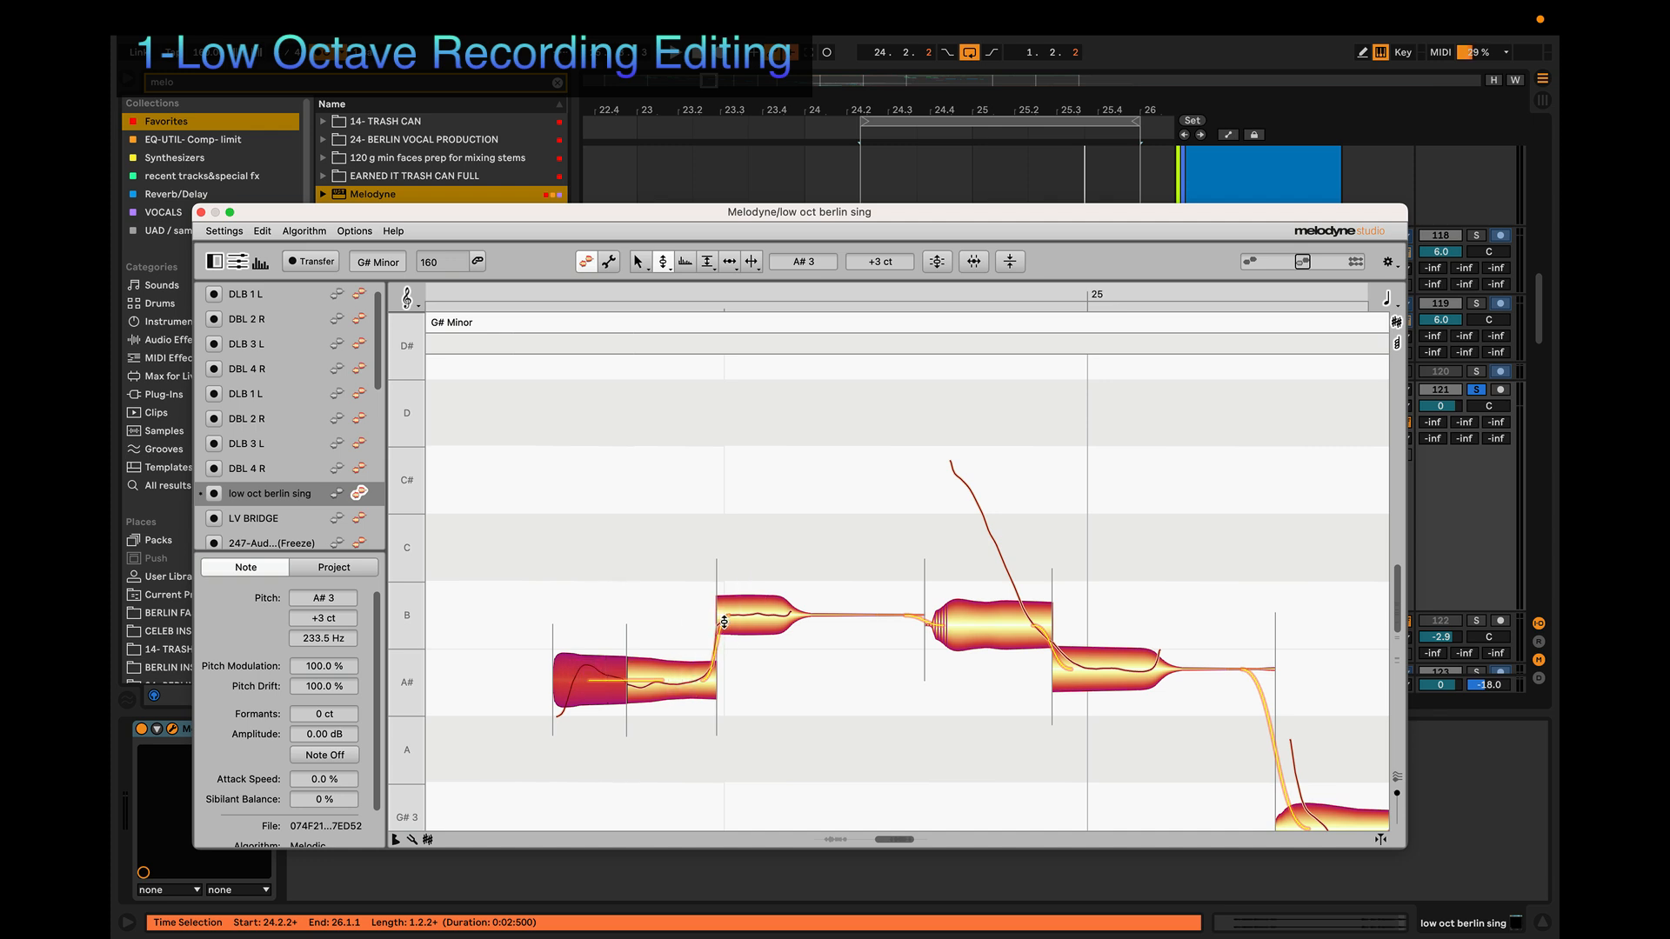
key("space")
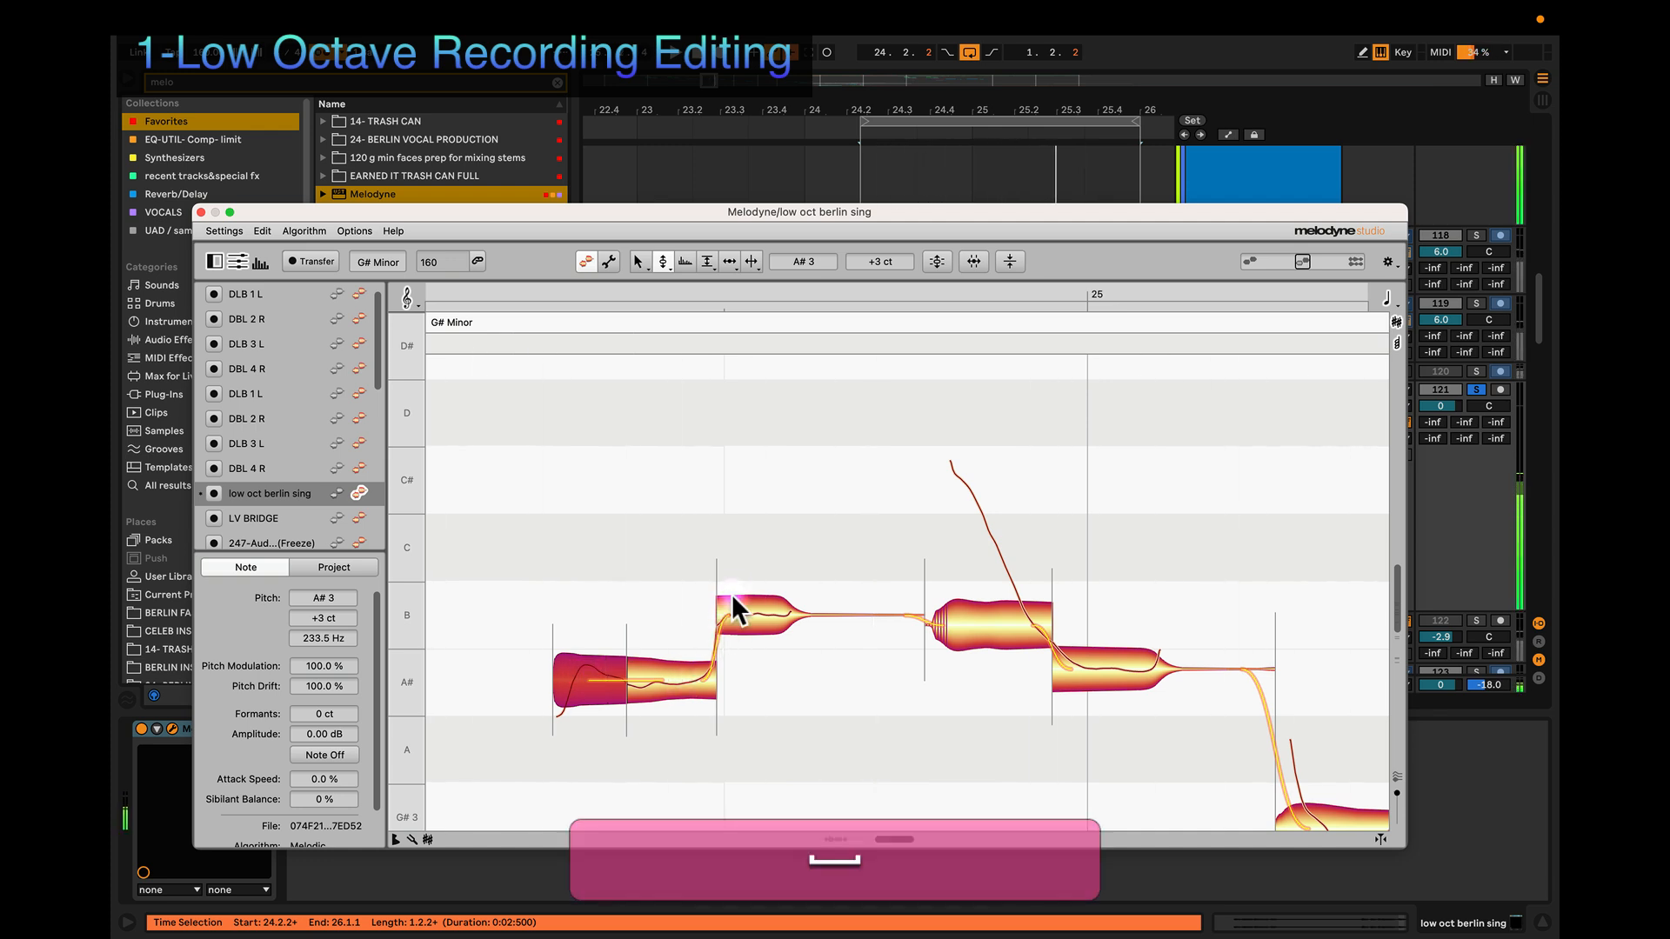
left_click(707, 675)
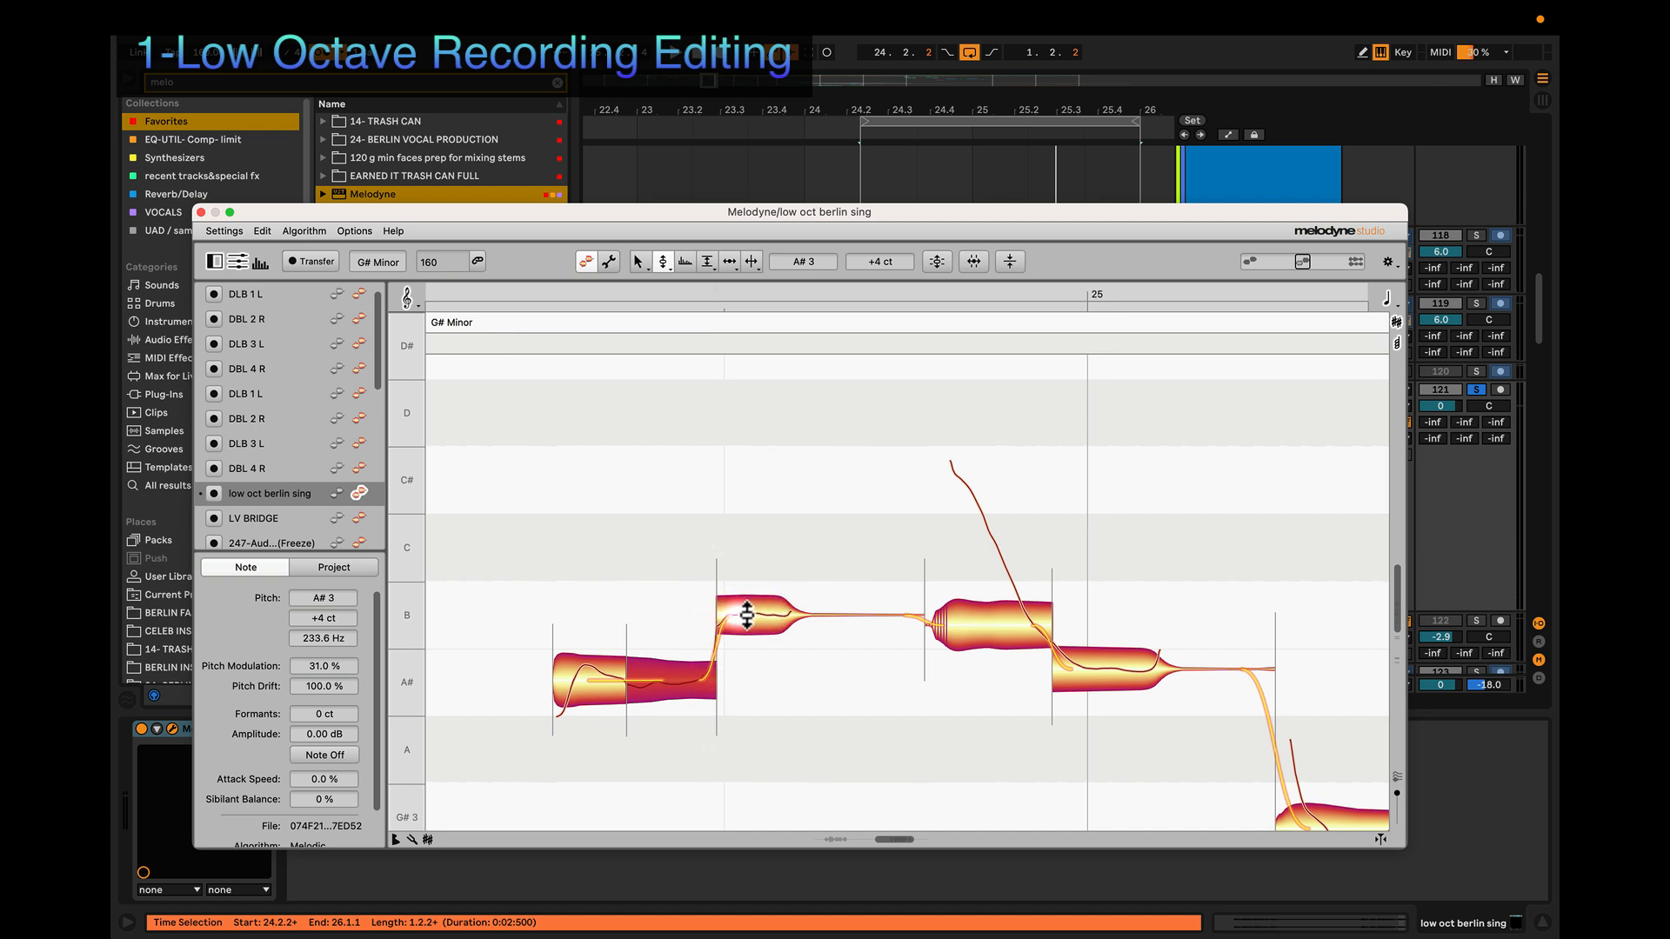
Step: Split the B3 slice before bar 25 once more along its falling pitch curve and play back
scroll(861, 654, "right", 3)
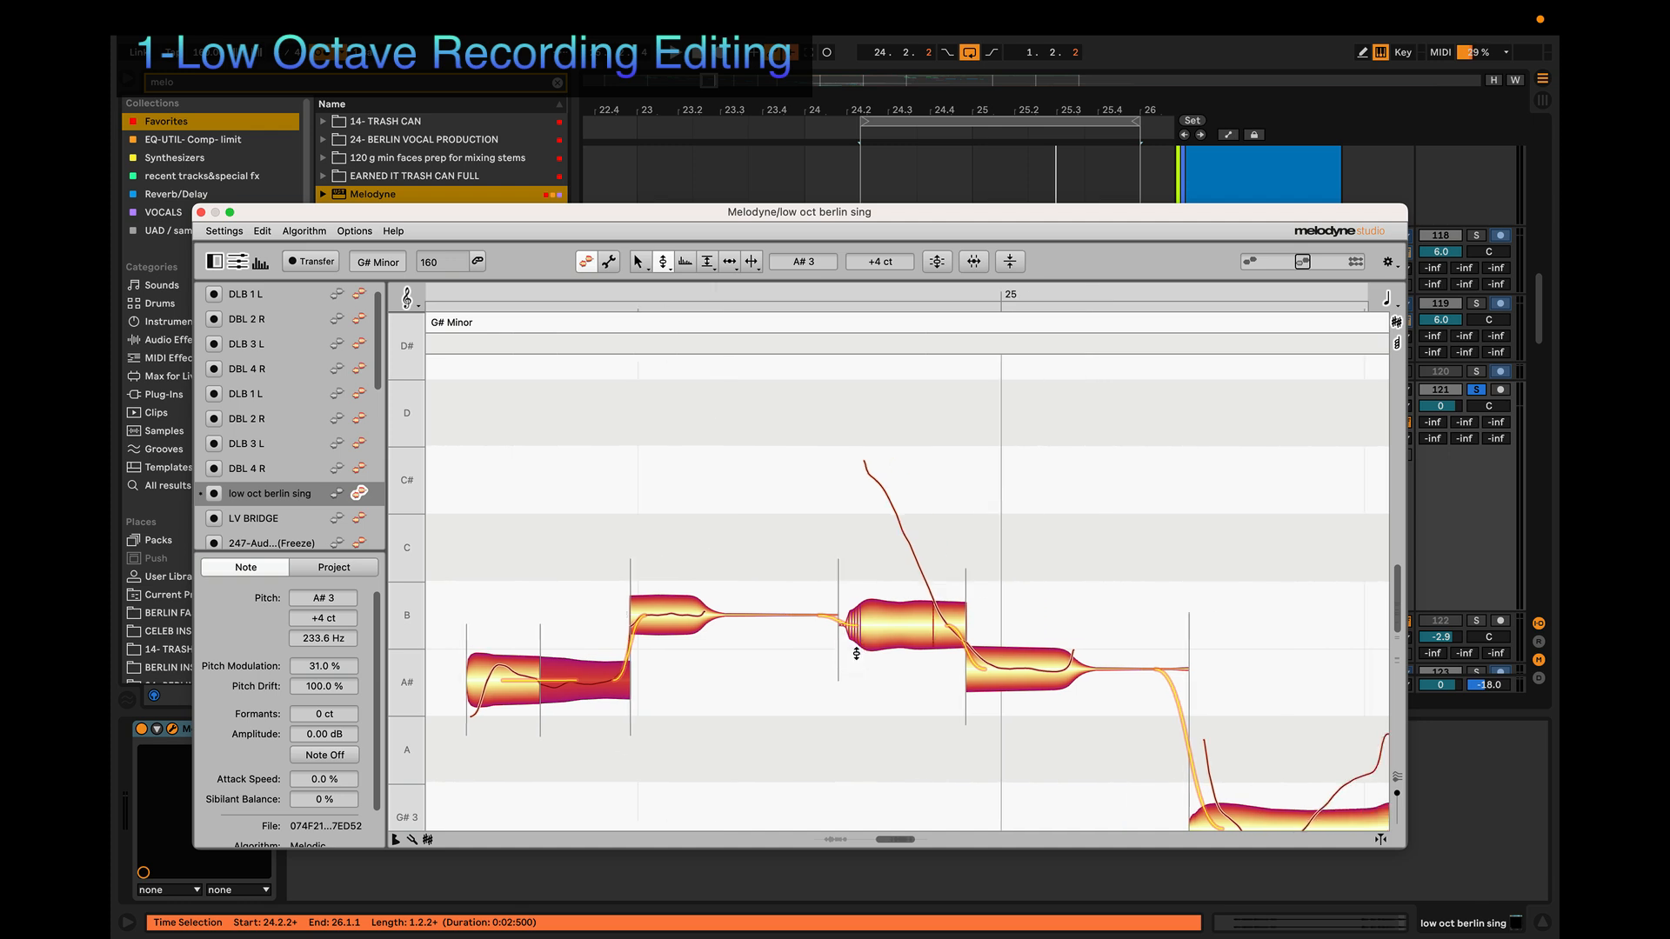
key("3")
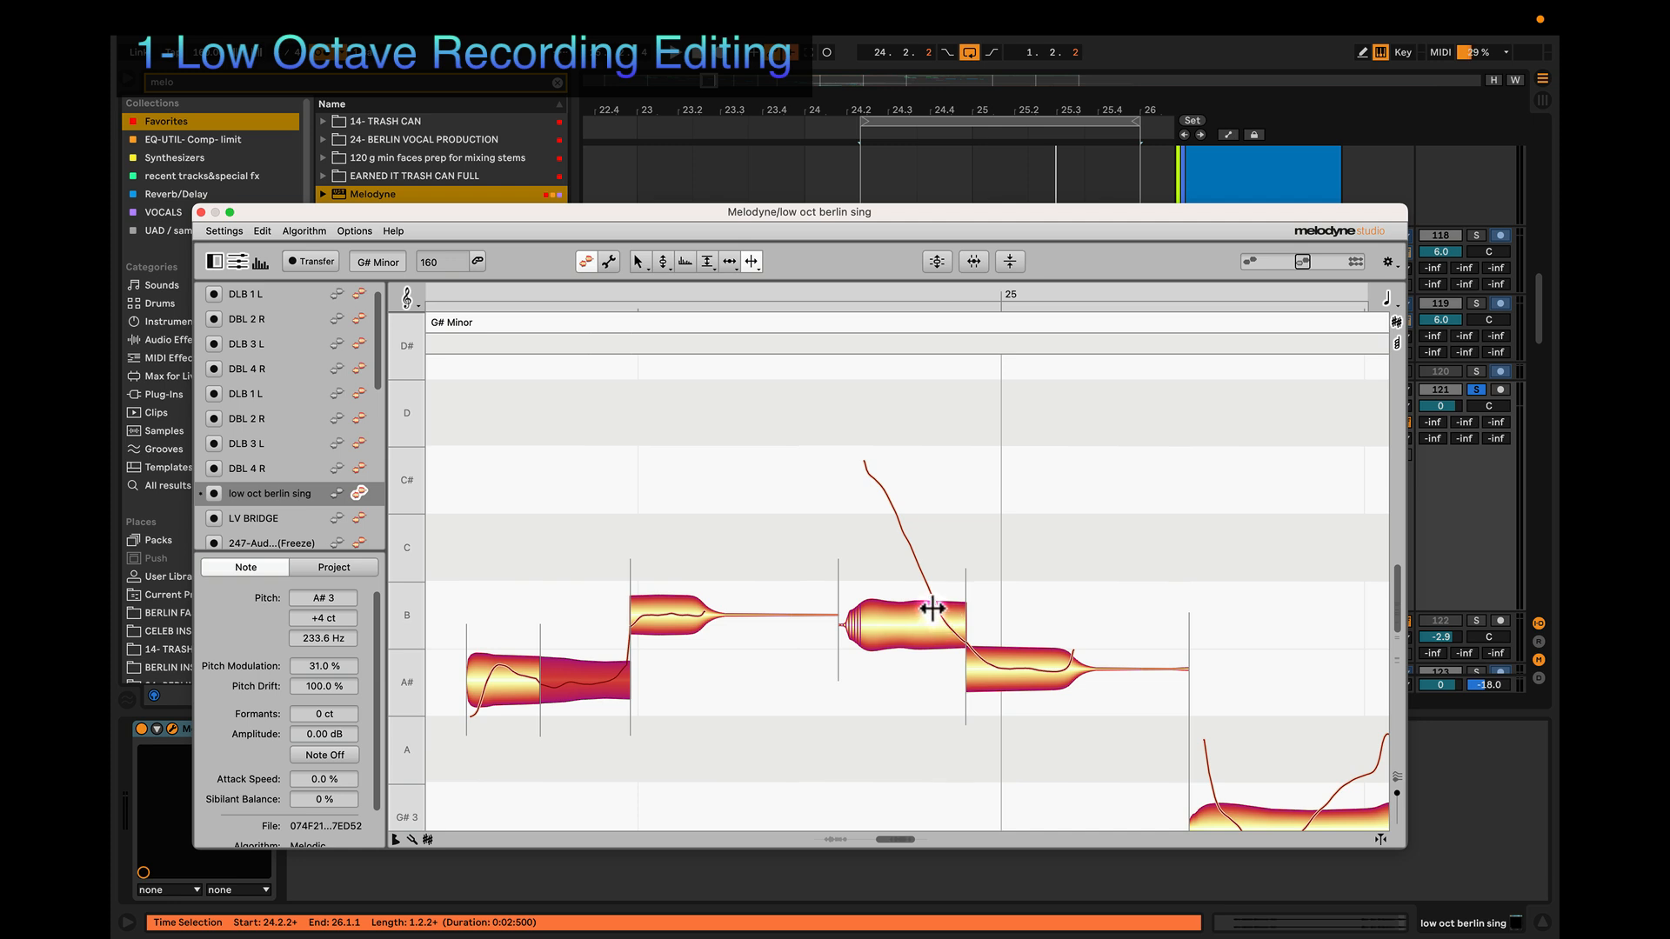
left_click(932, 609)
key("space")
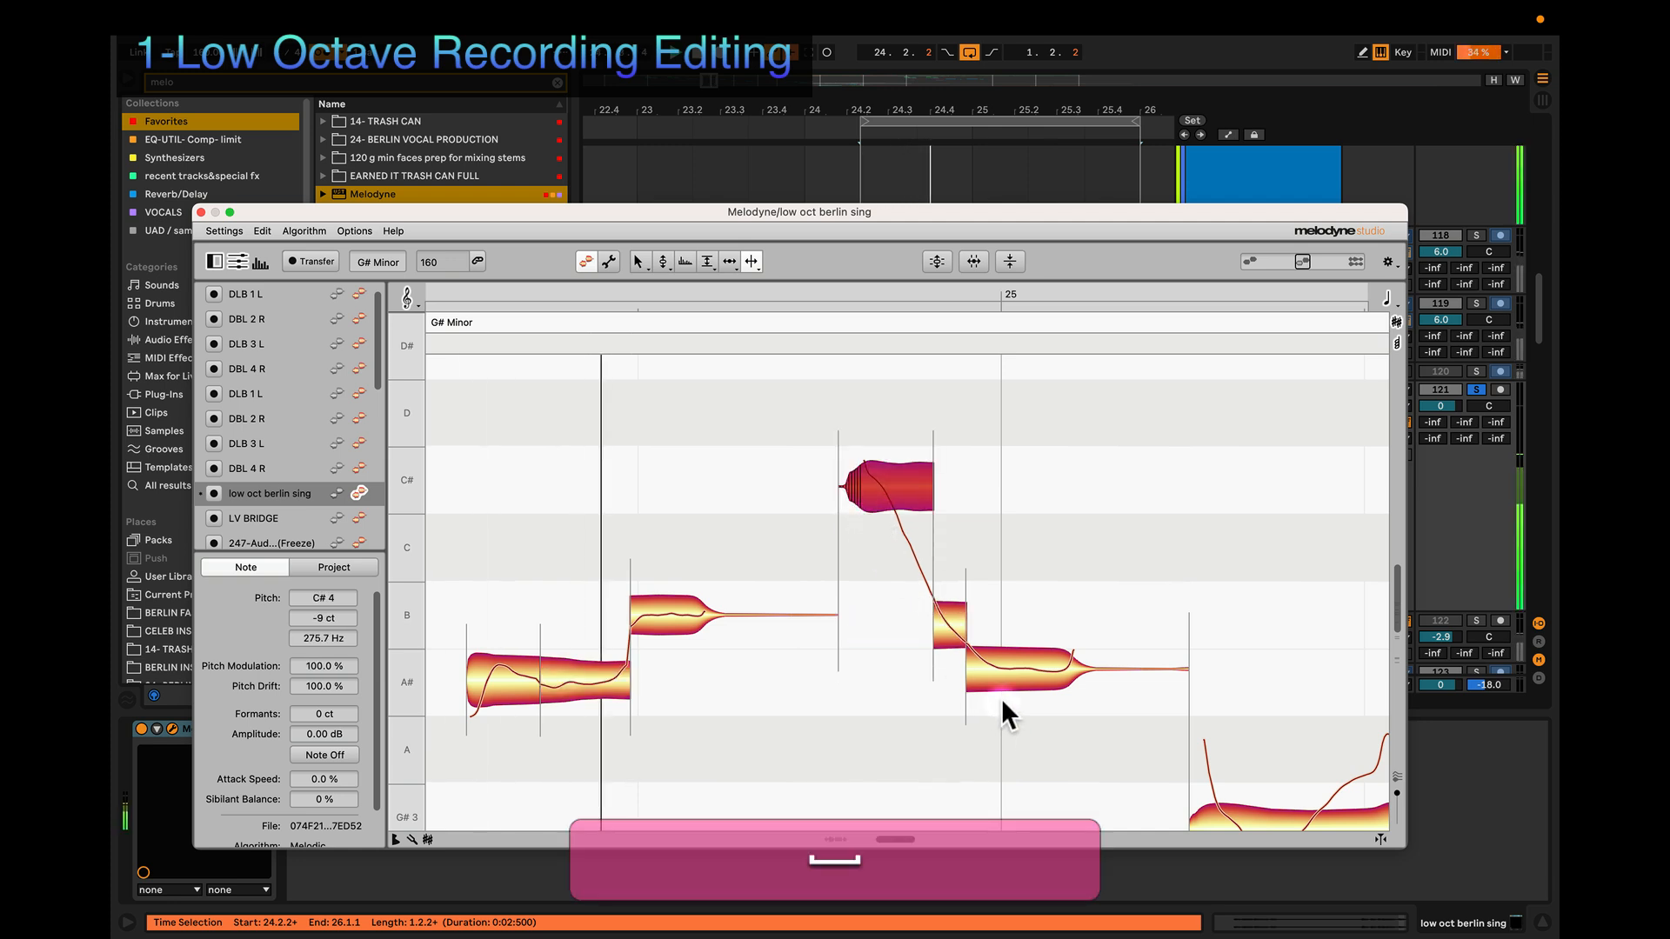
key("3")
Step: Set the slice at bar 25 to A#3 at 0 ct and reduce its pitch modulation to about 22%
key("2")
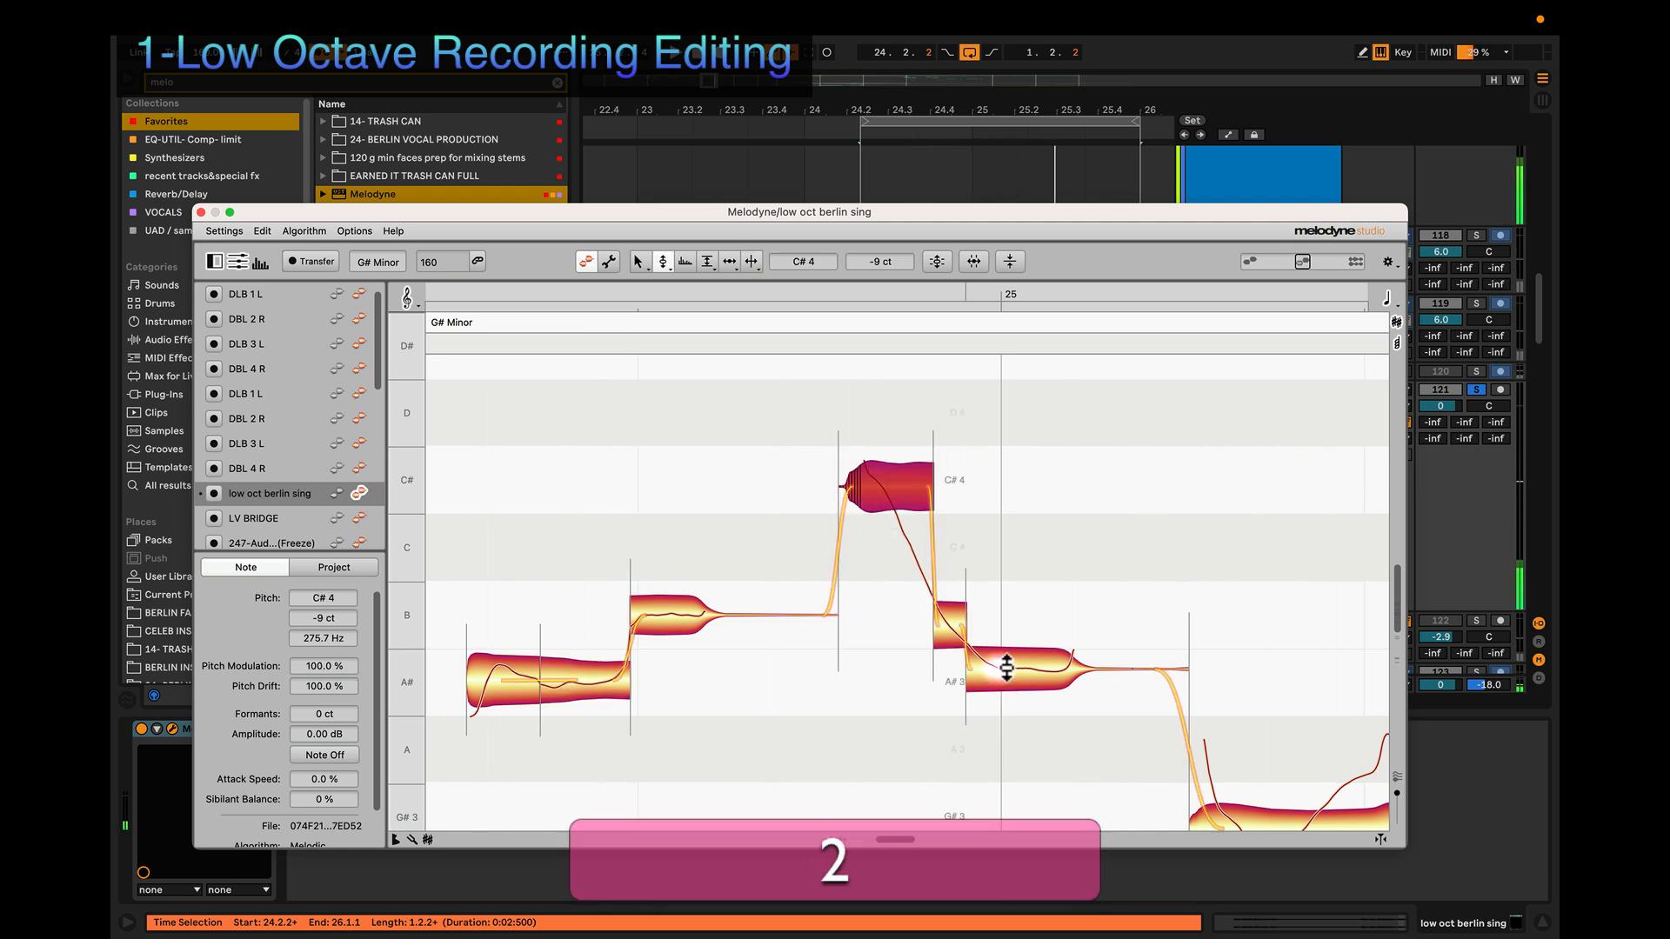
left_click_drag(1000, 671, 988, 753)
left_click(988, 719)
left_click(999, 682)
key("4")
key("2")
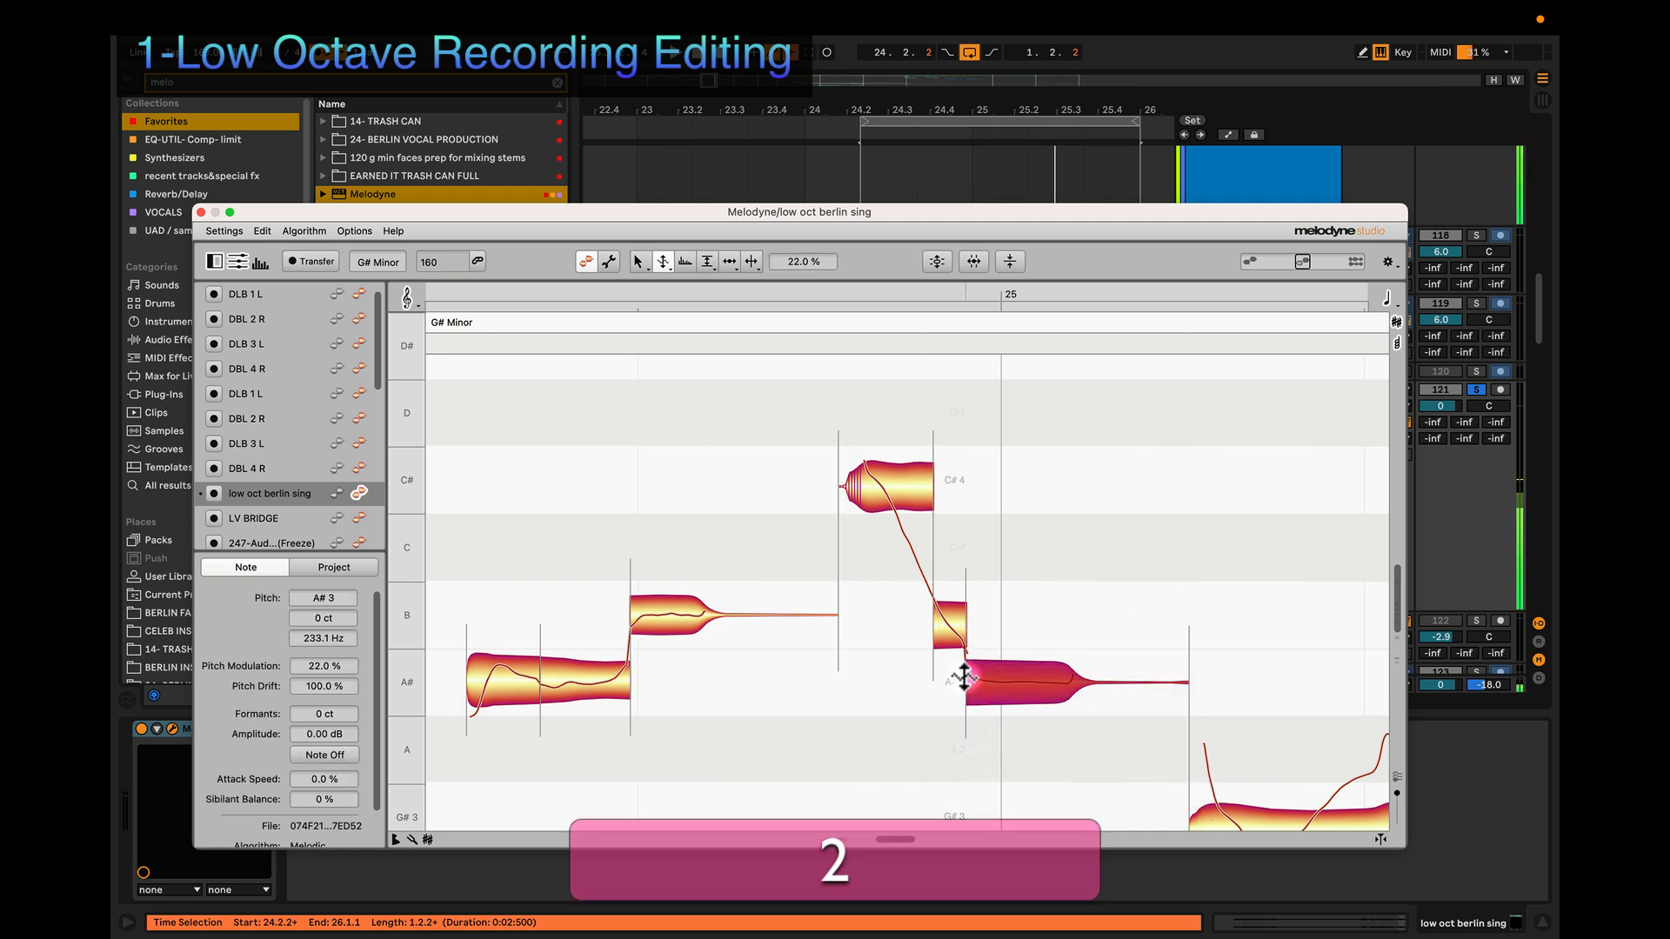
Step: Snap the short slice just before bar 25 to B3 at 0 ct during playback
key("2")
left_click(952, 612)
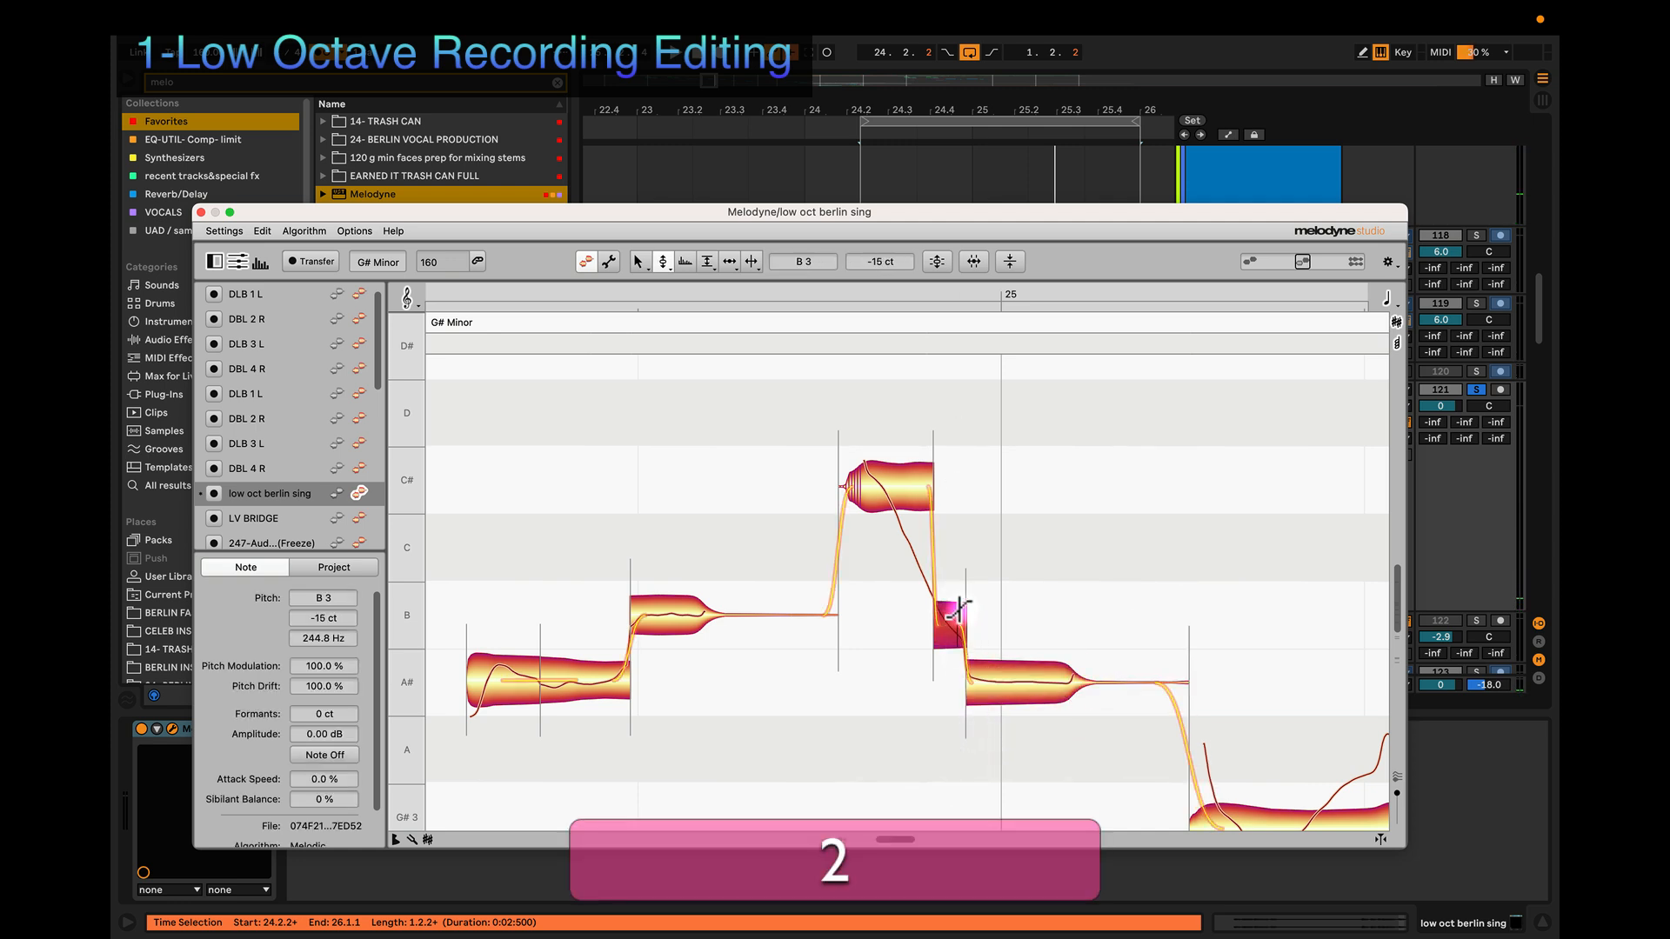
key("space")
left_click_drag(936, 616, 944, 613)
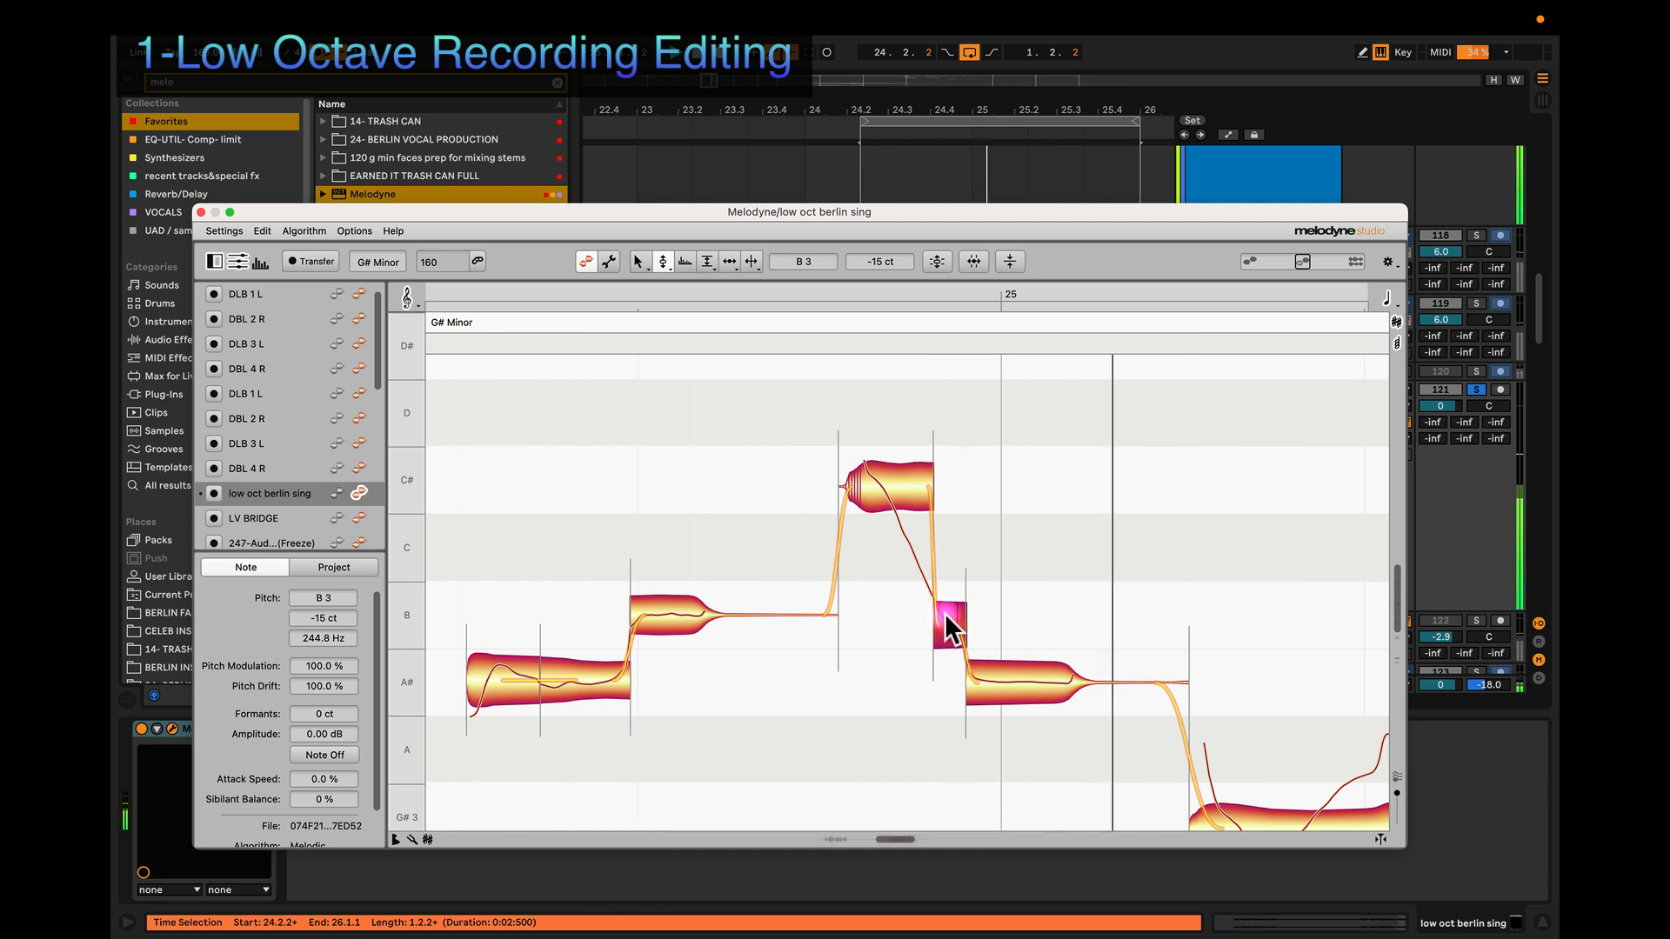
Step: Lower the C#4 slice before bar 25 freely to C4 at about -3 ct
left_click(891, 489)
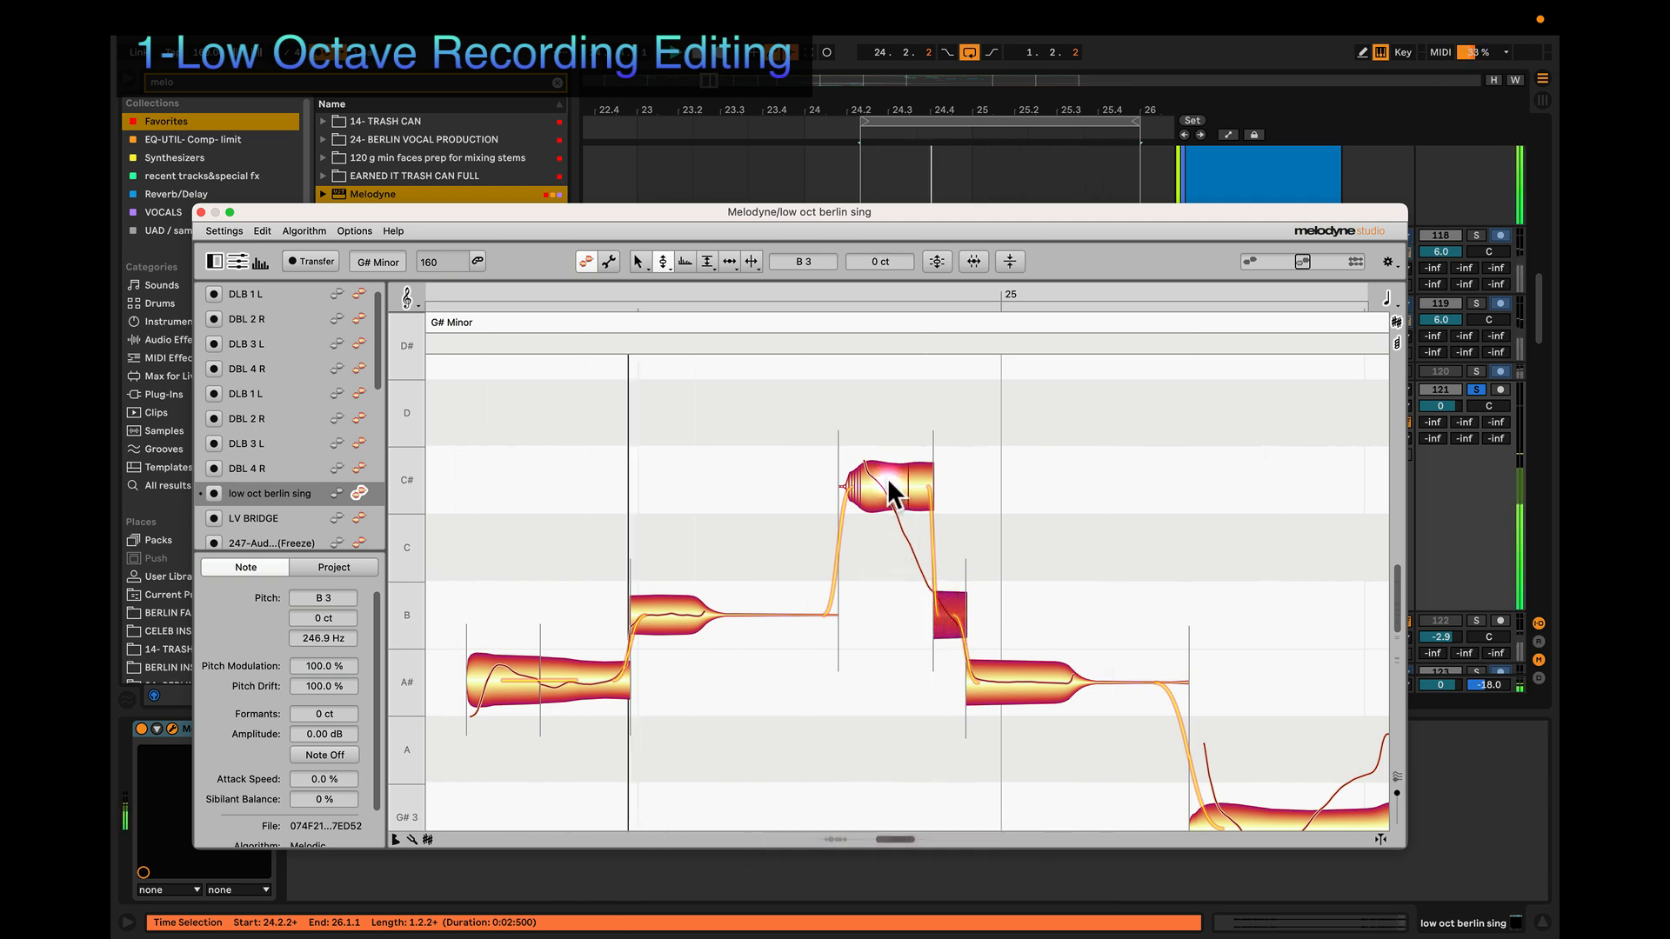
key("alt")
left_click_drag(889, 485, 888, 548)
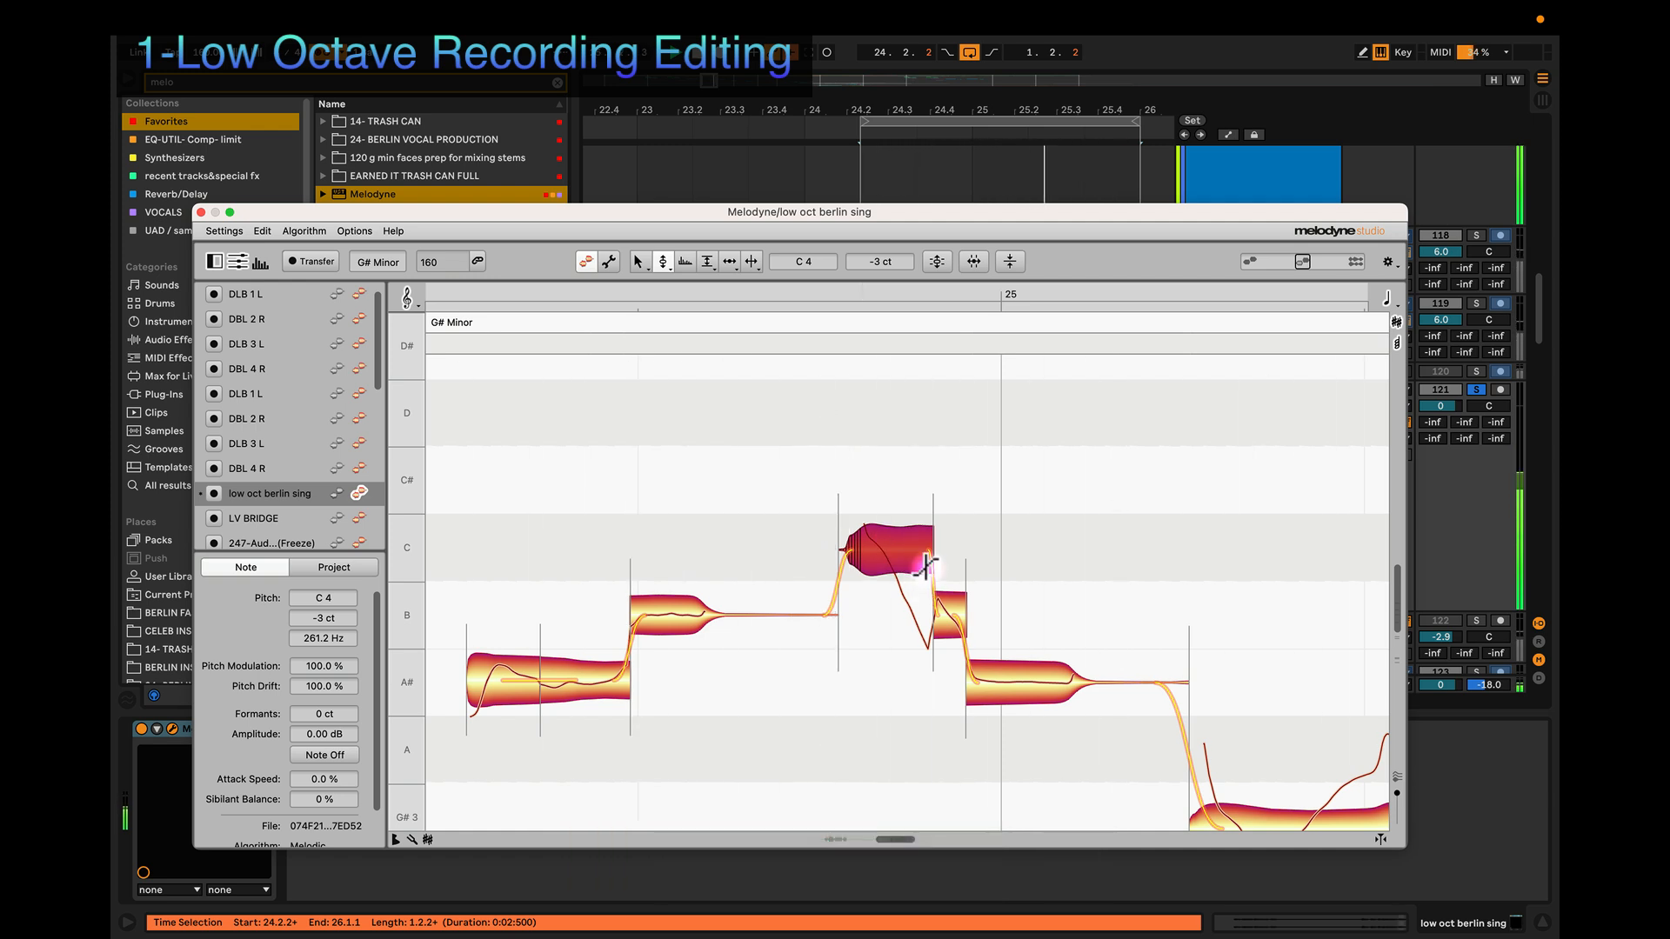
Step: Split the C4 slice partway down its falling pitch curve and select its second part at B3 for pitch editing
key("3")
double_click(895, 548)
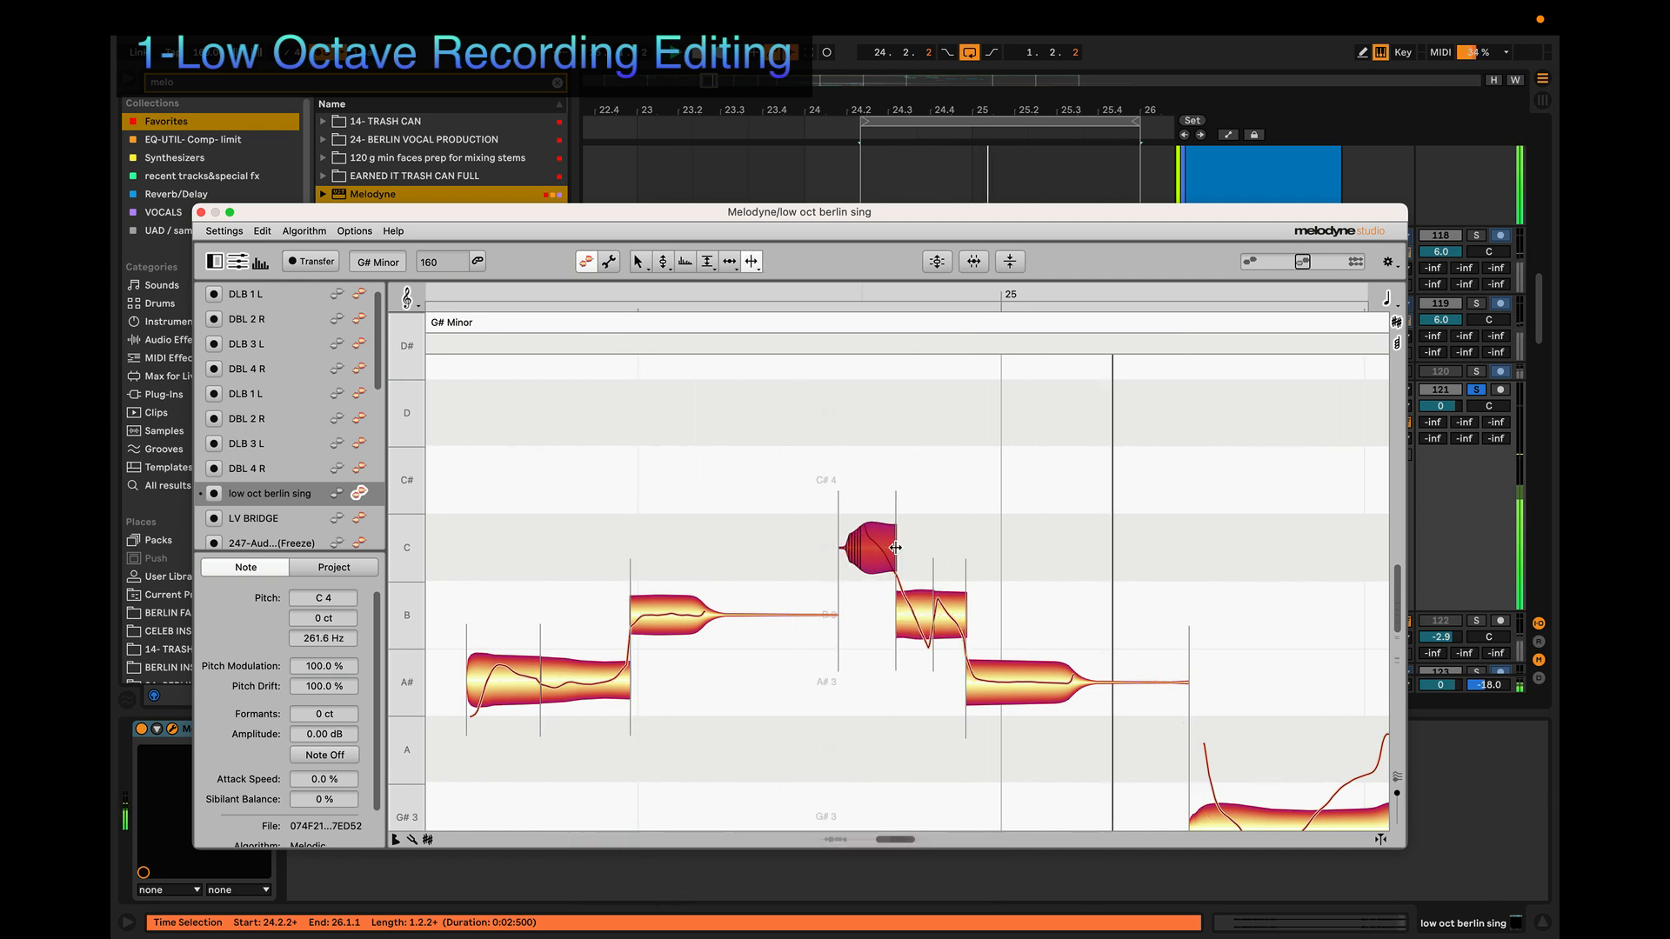
key("2")
left_click(923, 611)
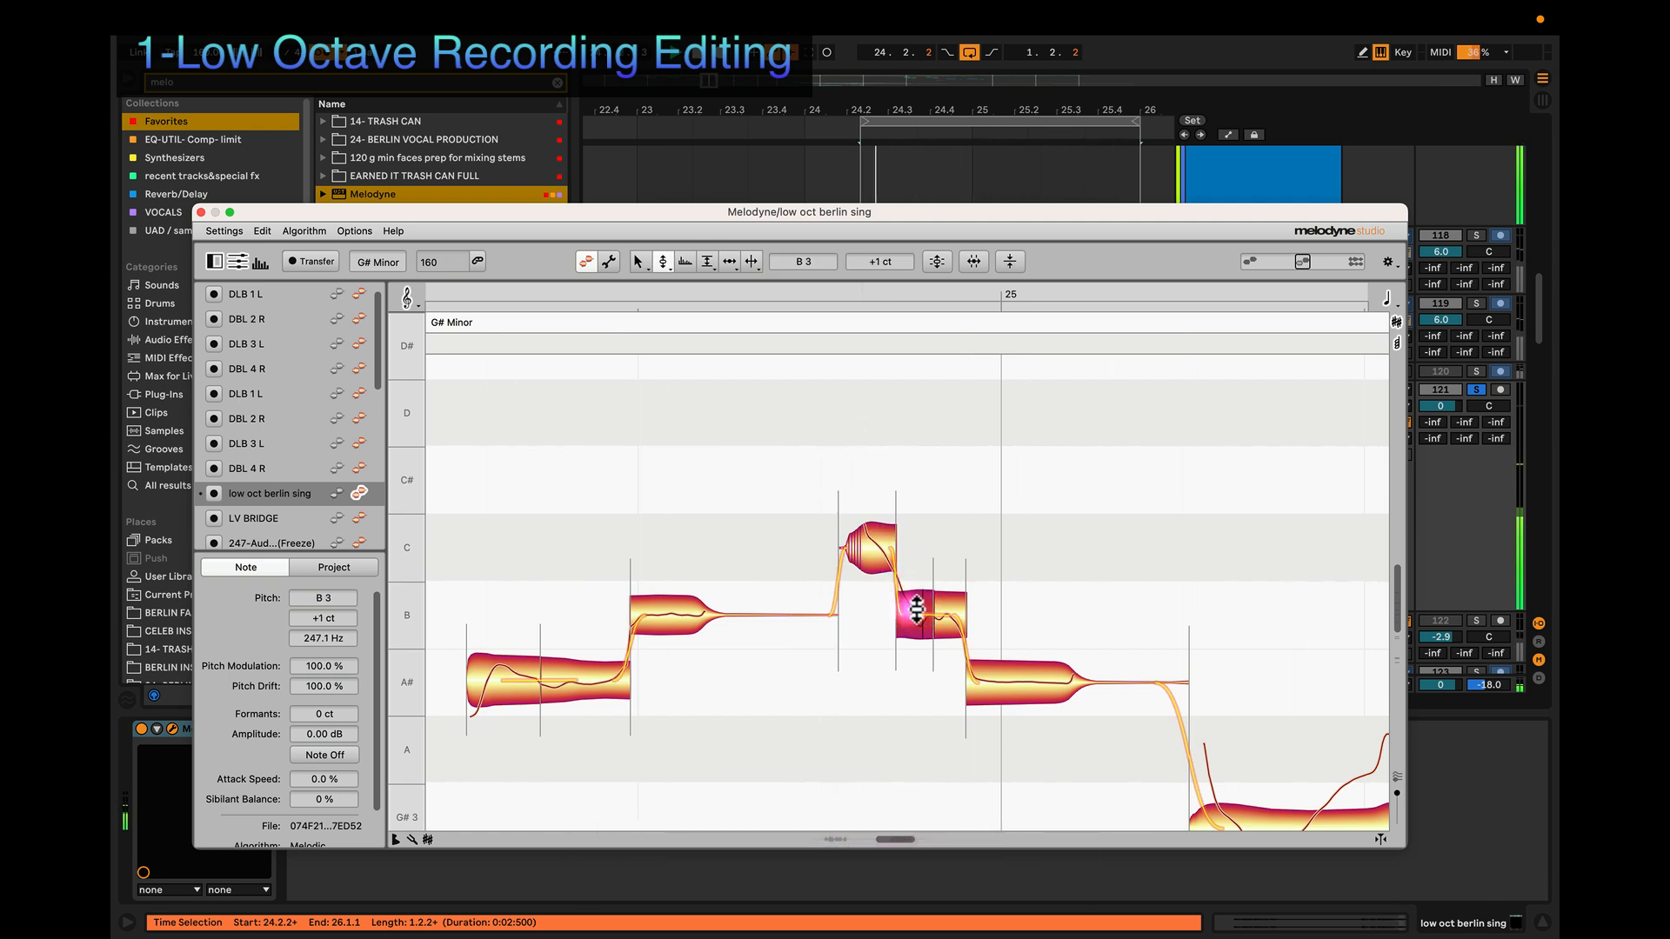
Step: Snap the B3 slice before bar 25 to 0 ct and lower the neighbouring C4 slice to about -43 ct during playback
double_click(922, 611)
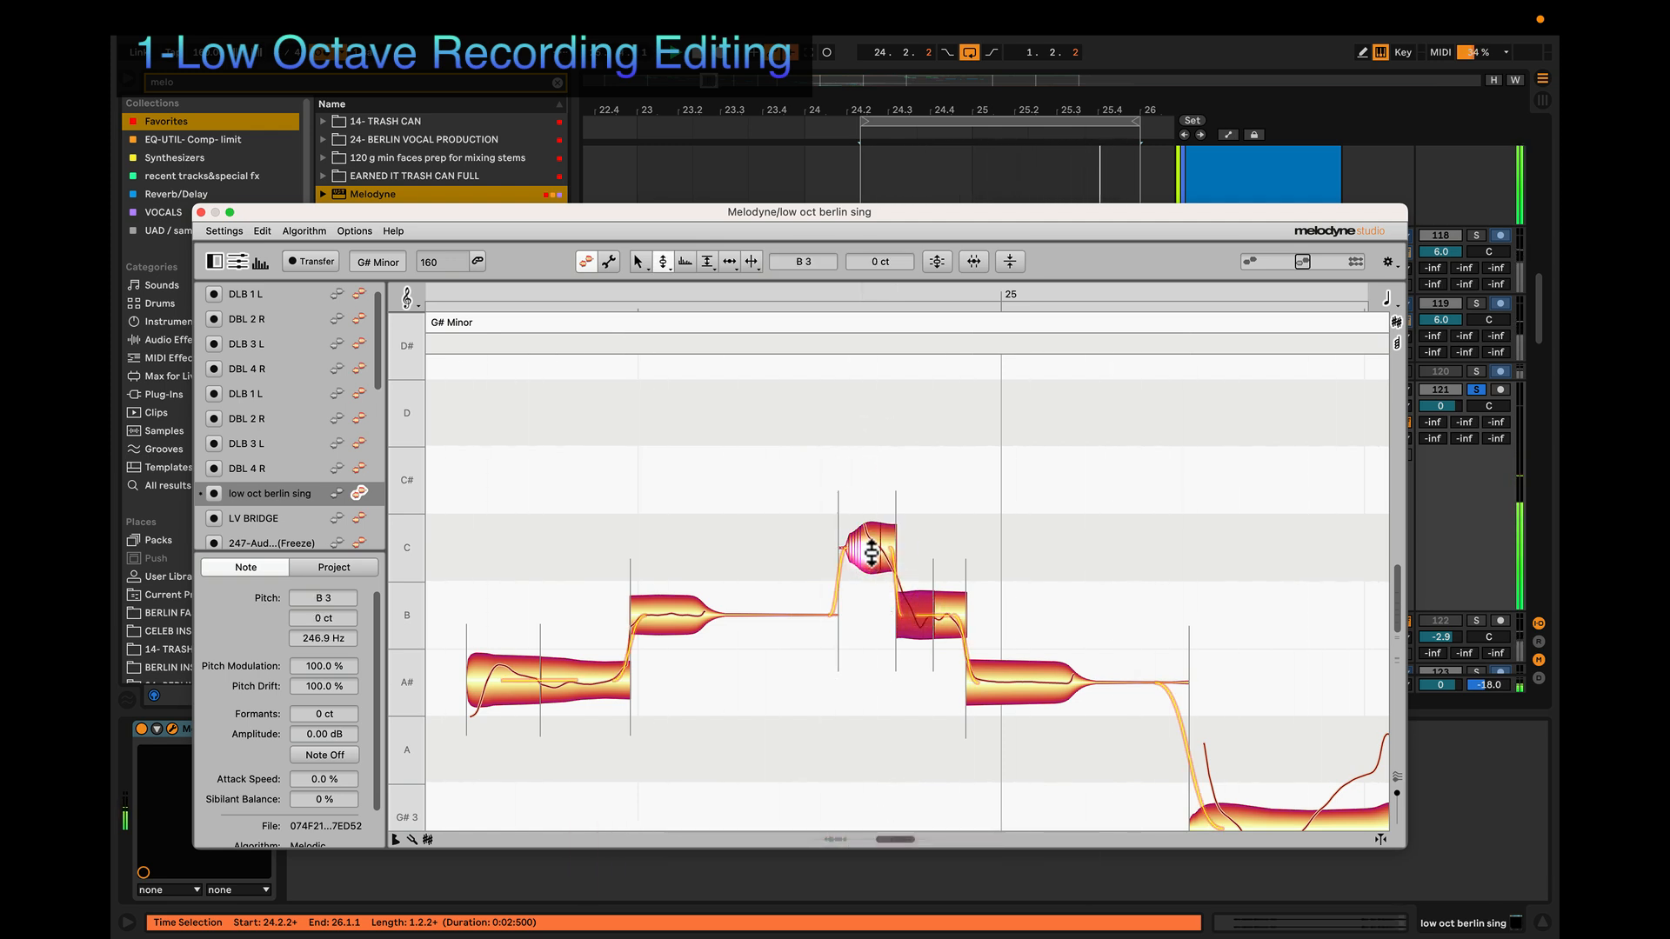
left_click_drag(869, 551, 870, 583)
key("alt")
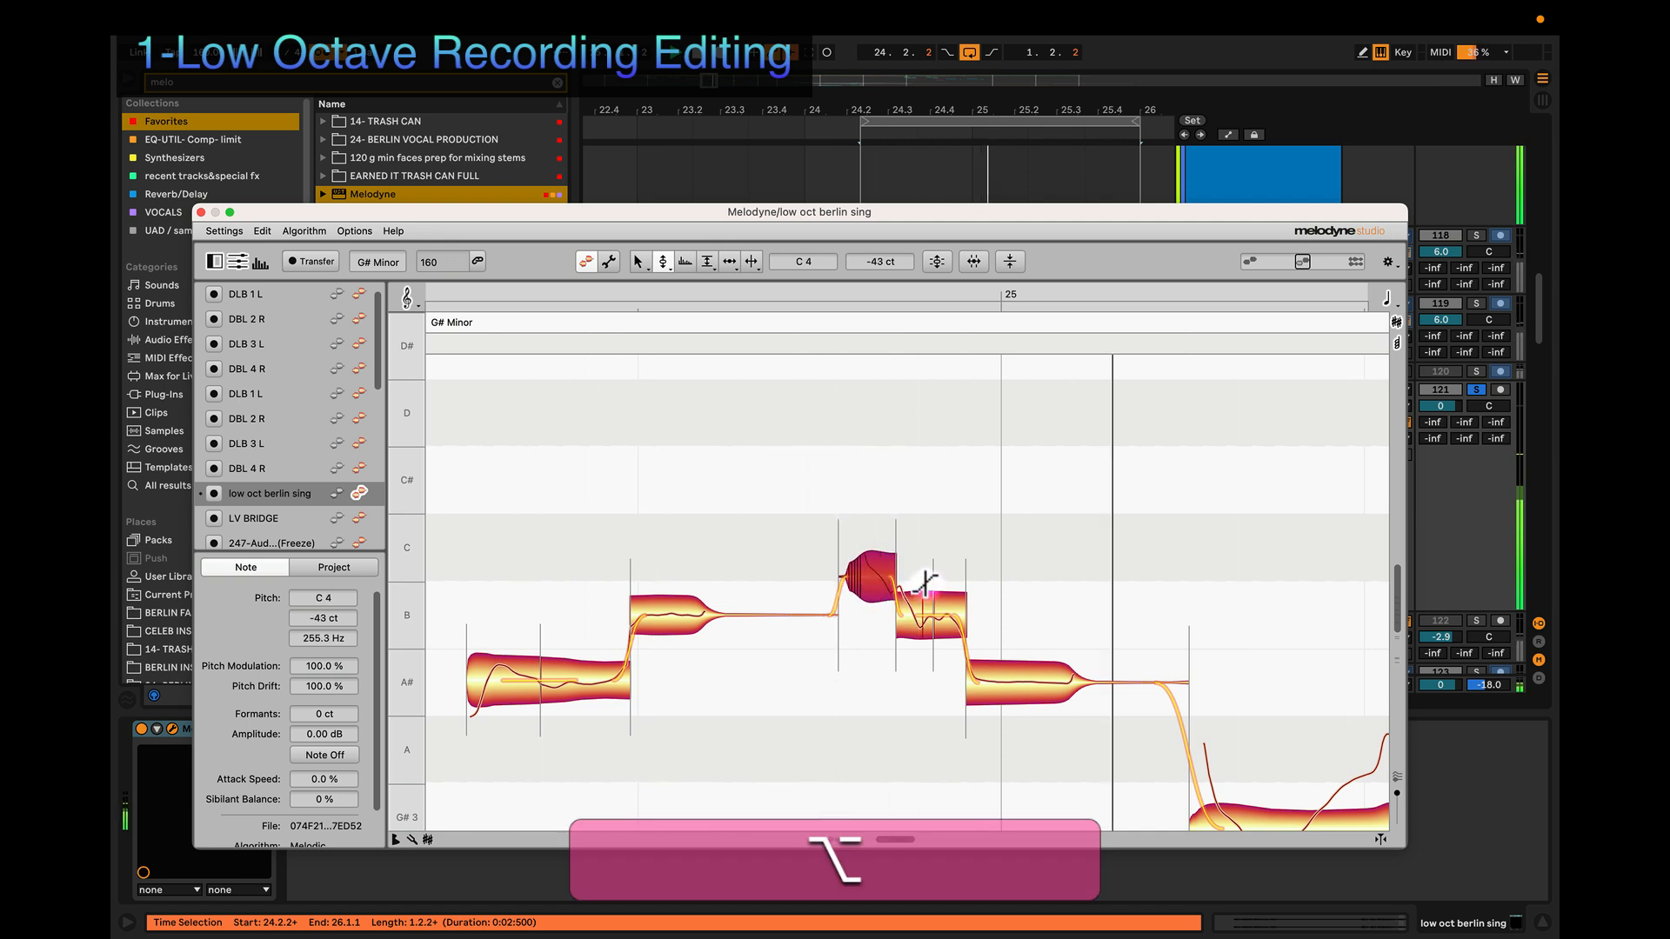
scroll(935, 583, "down", 3)
scroll(935, 584, "right", 2)
scroll(938, 582, "right", 5)
key("space")
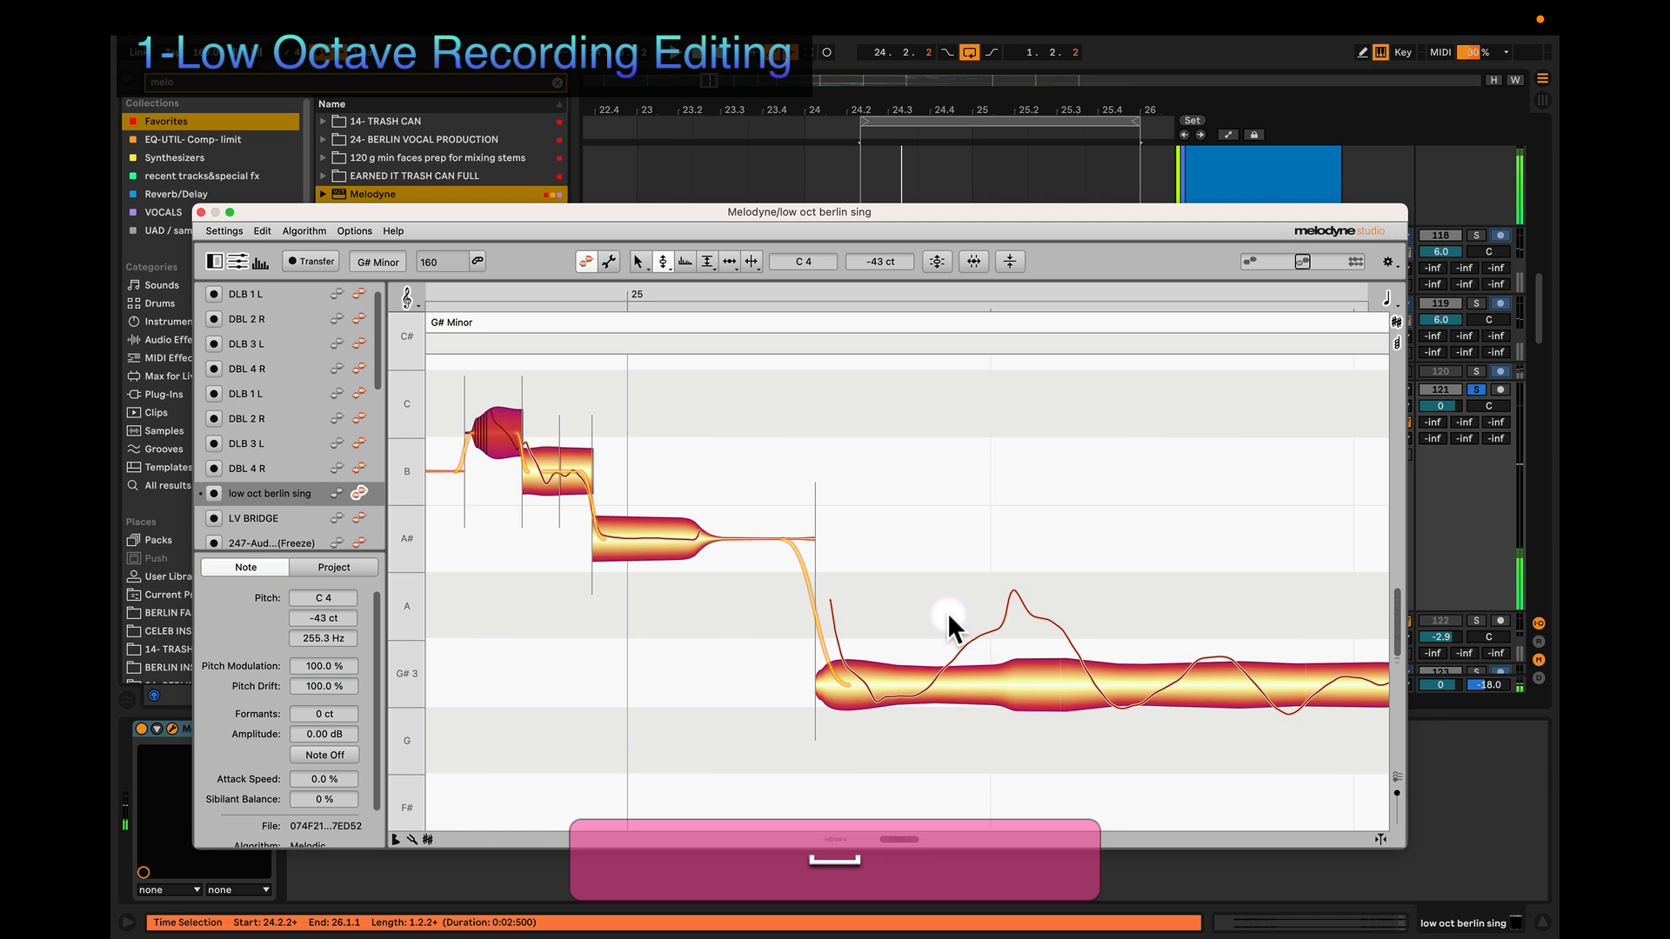
Step: Split the long G#3 note after bar 25 behind its falling onset and ahead of its falling tail
key("z")
left_click_drag(1066, 552, 894, 570)
scroll(894, 571, "down", 1)
scroll(894, 570, "left", 5)
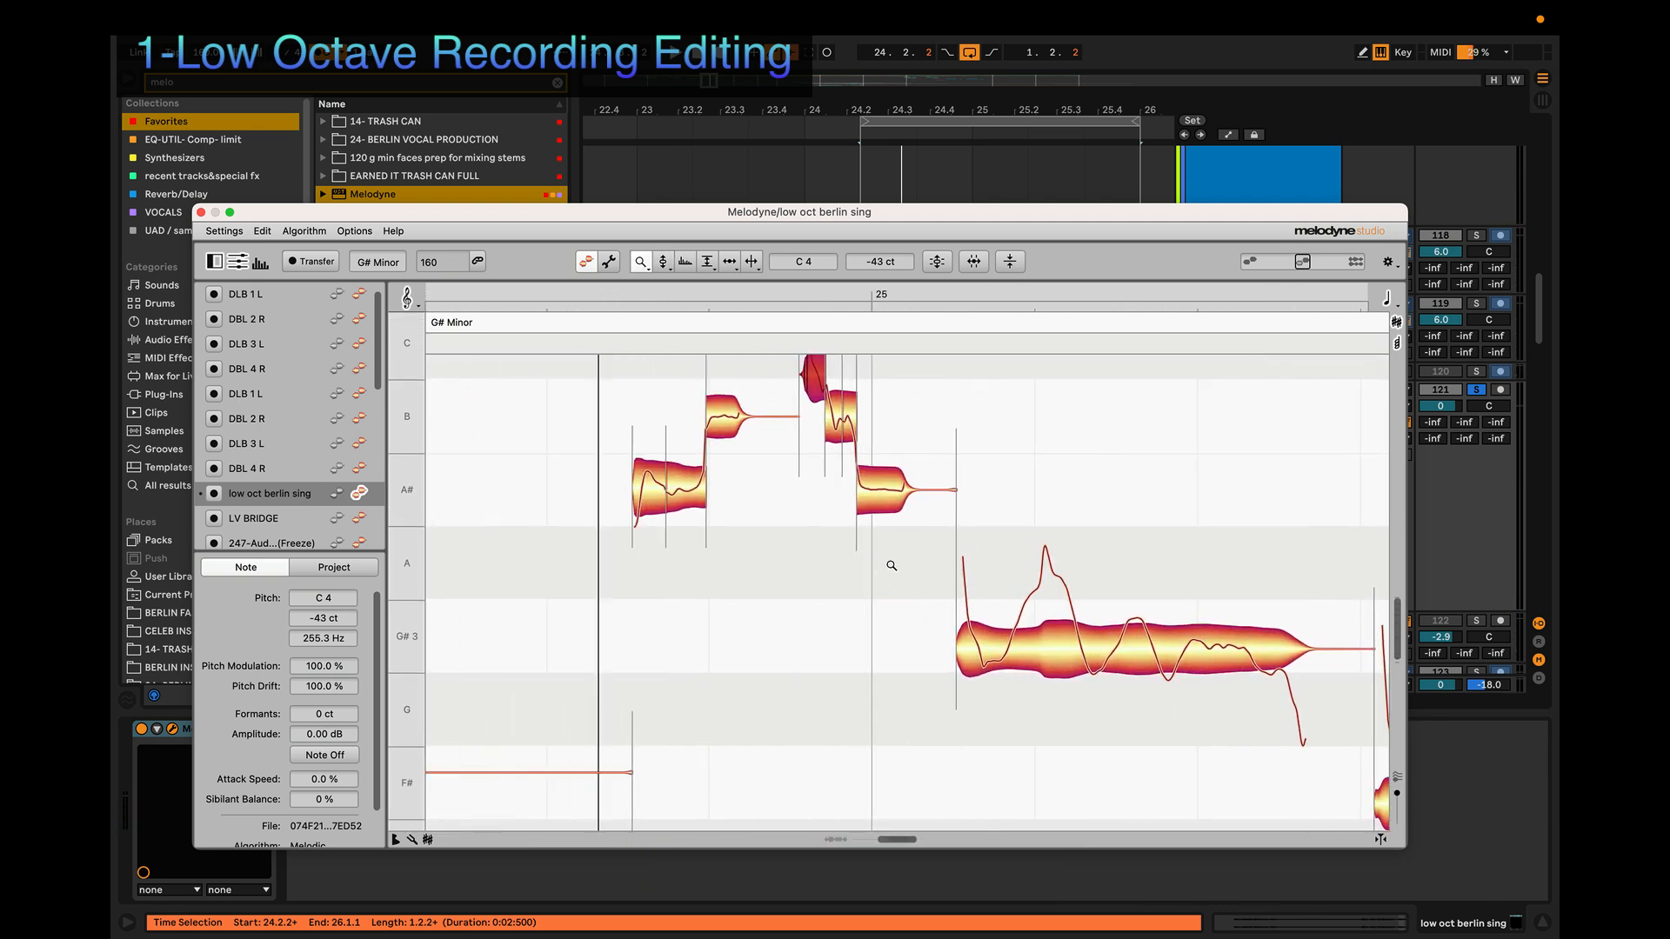
key("3")
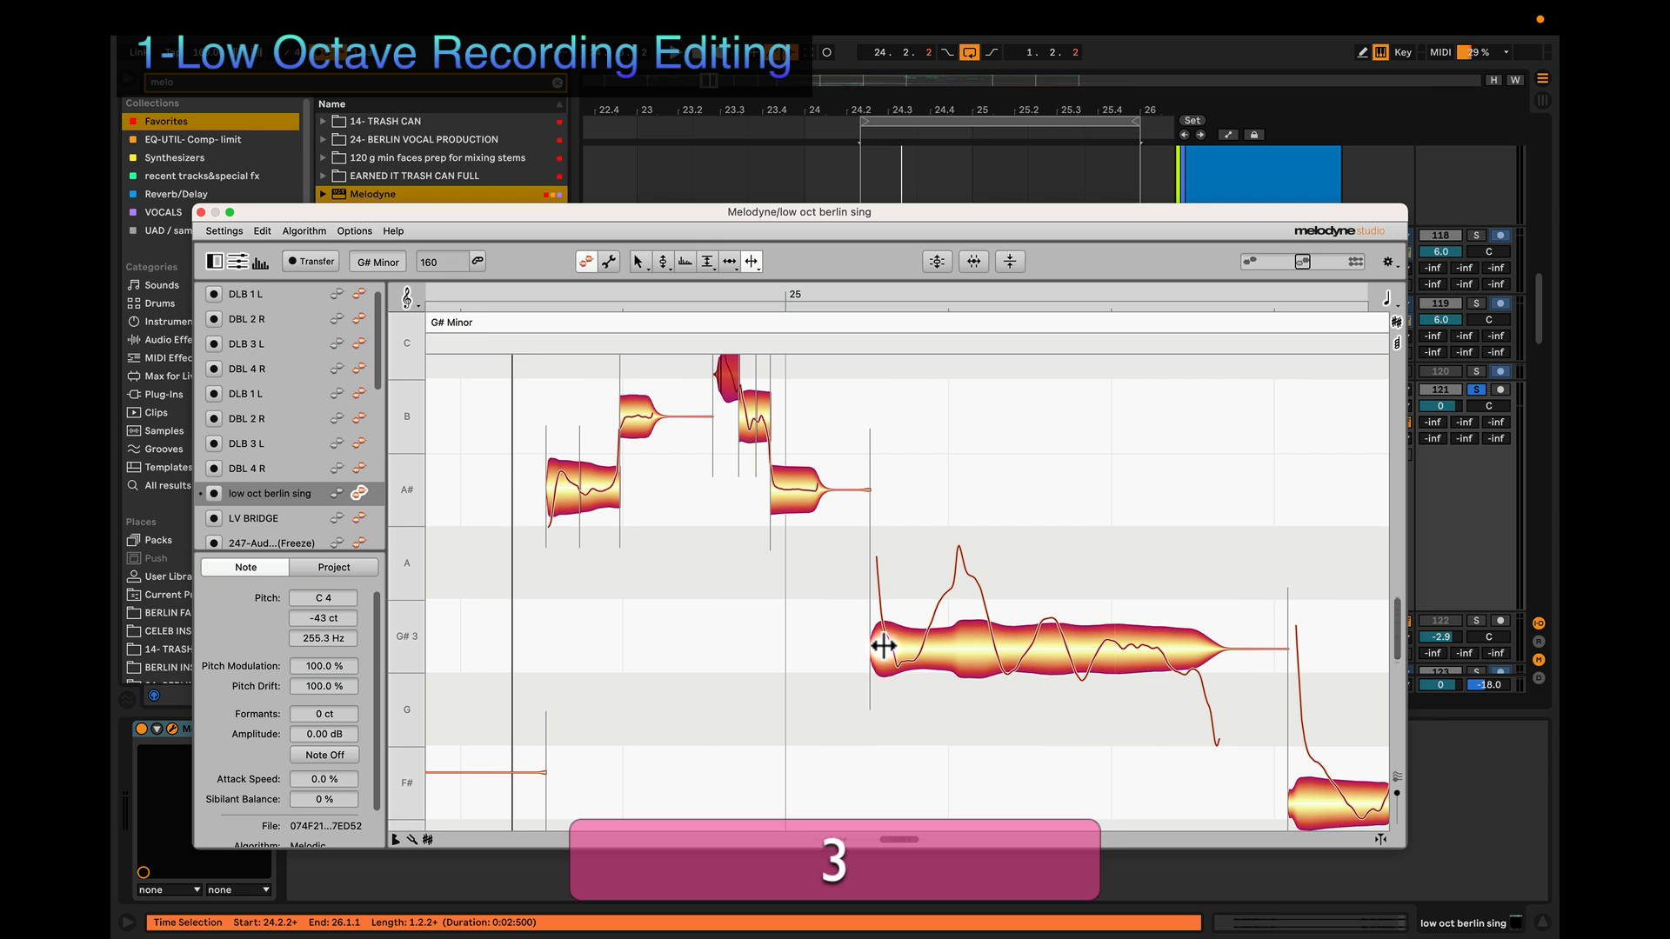
double_click(884, 645)
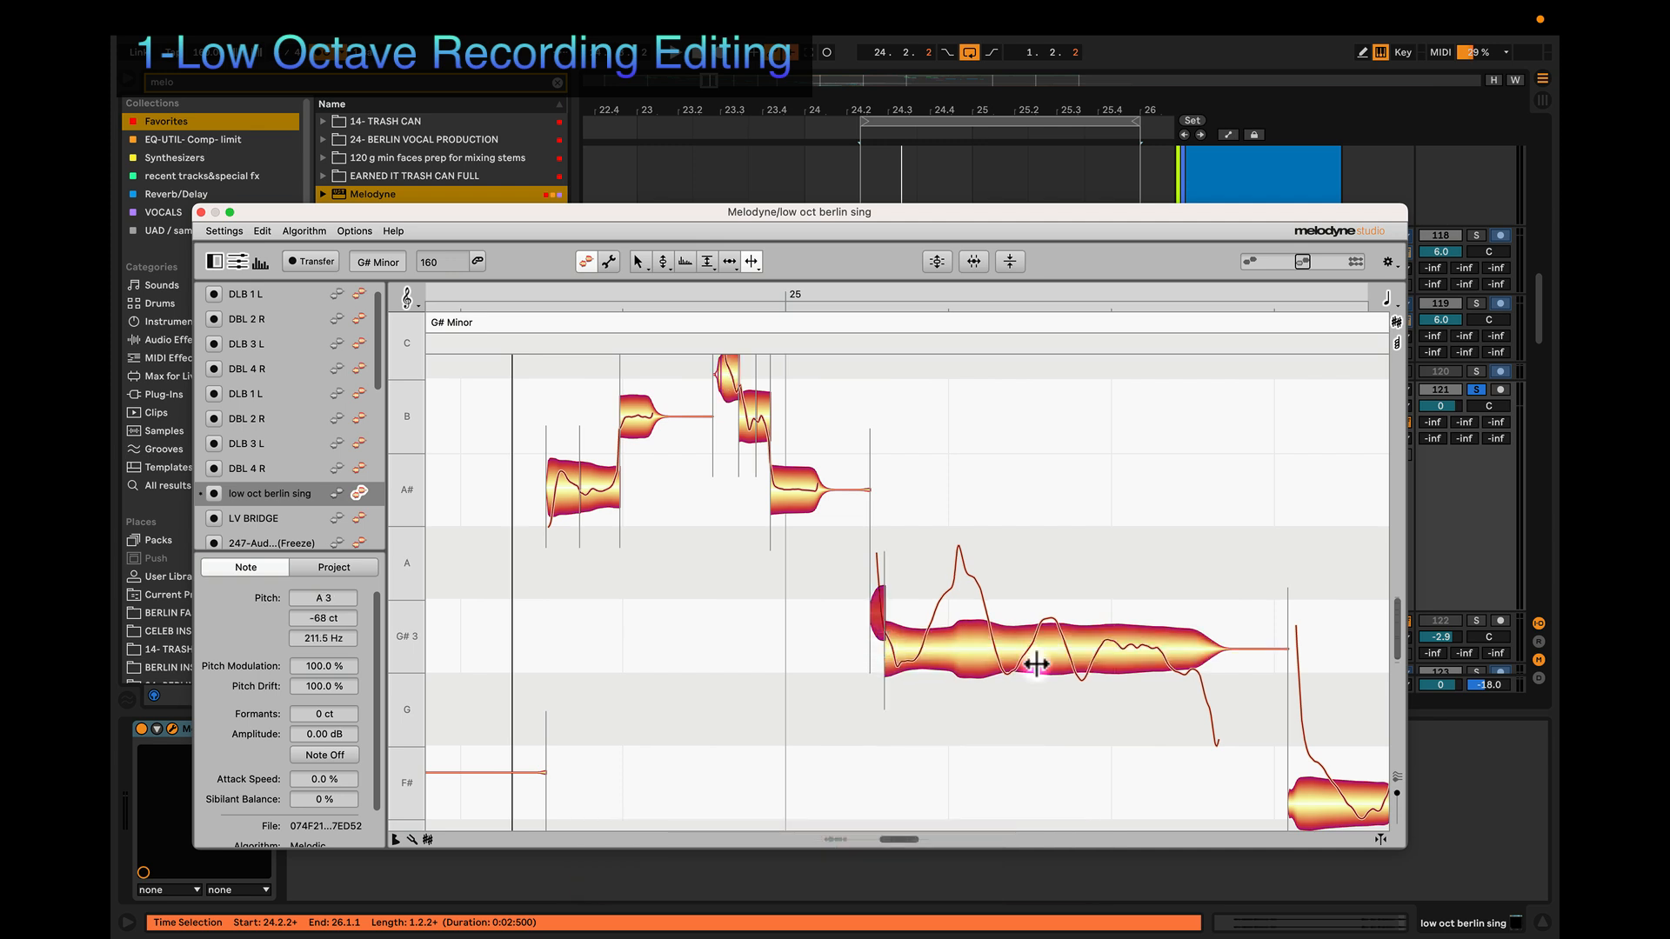
double_click(1190, 654)
Step: Set the long middle slice to G#3 at 0 ct and reduce its pitch modulation to 1%
key("4")
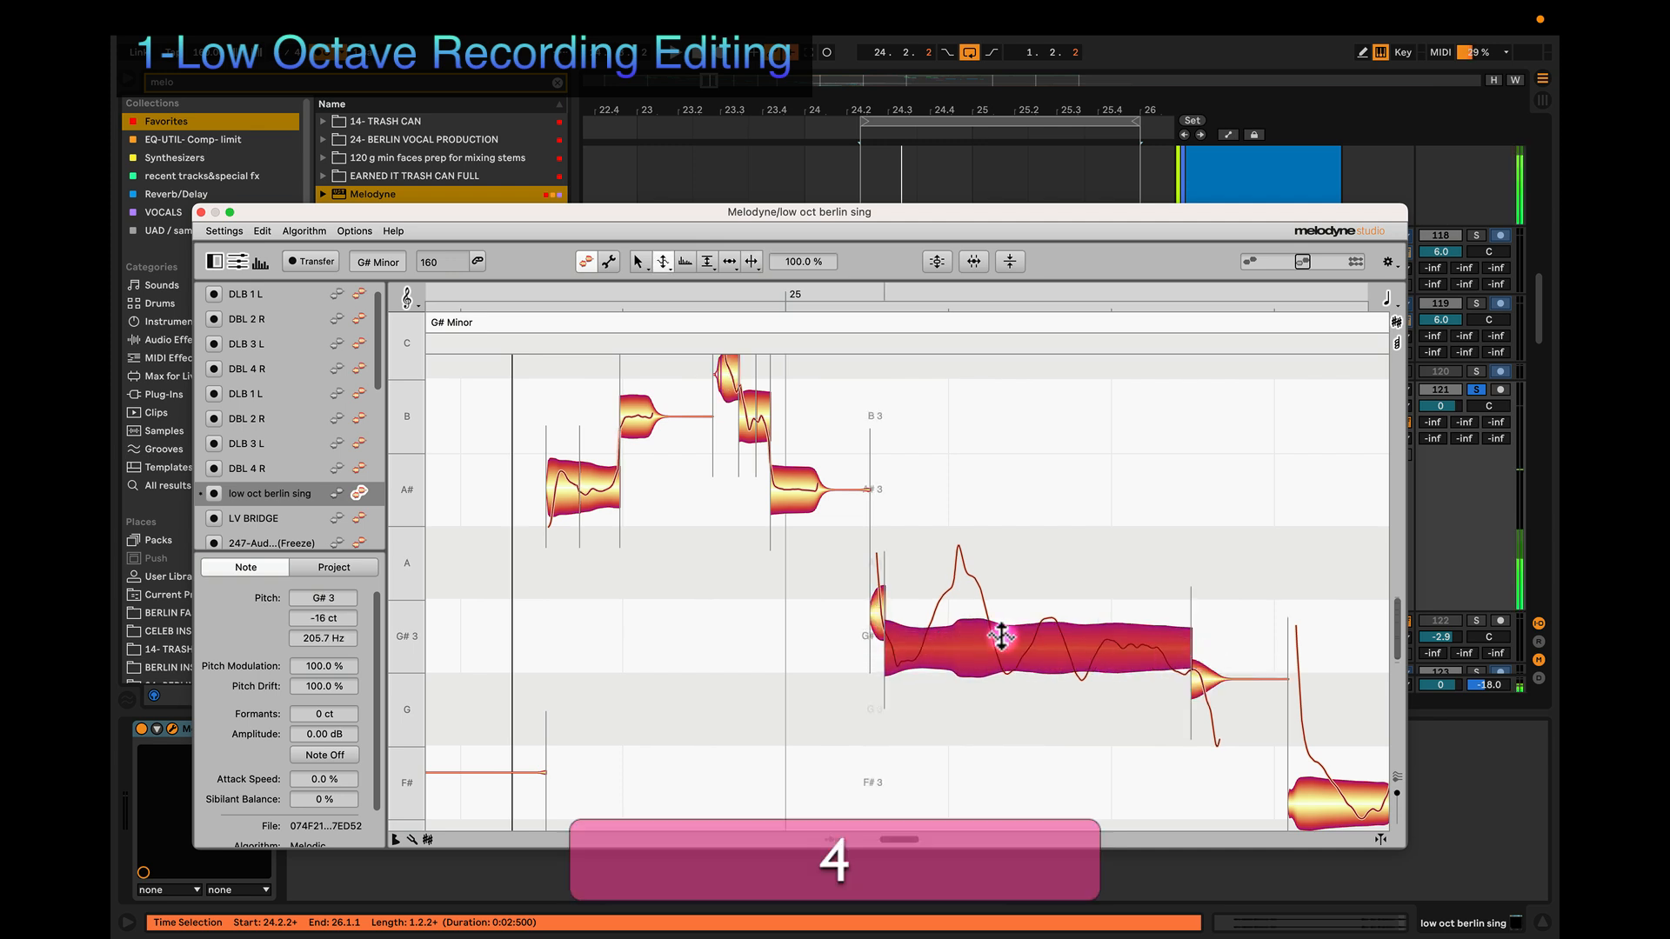
key("4")
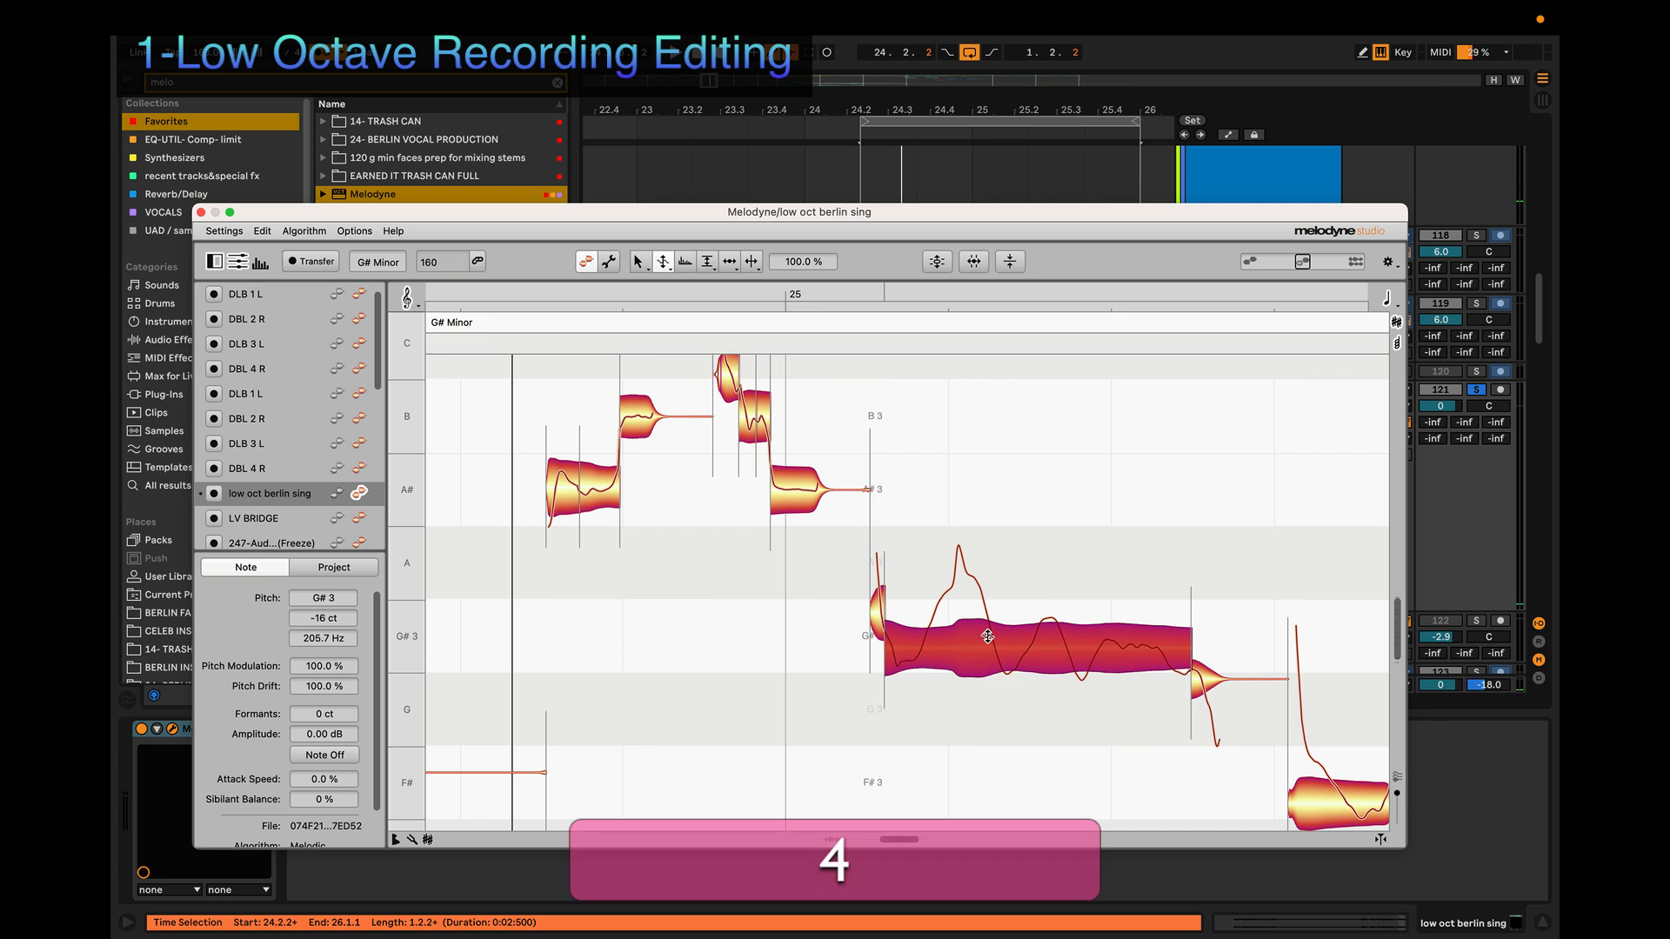
left_click_drag(988, 636, 981, 727)
key("2")
double_click(988, 649)
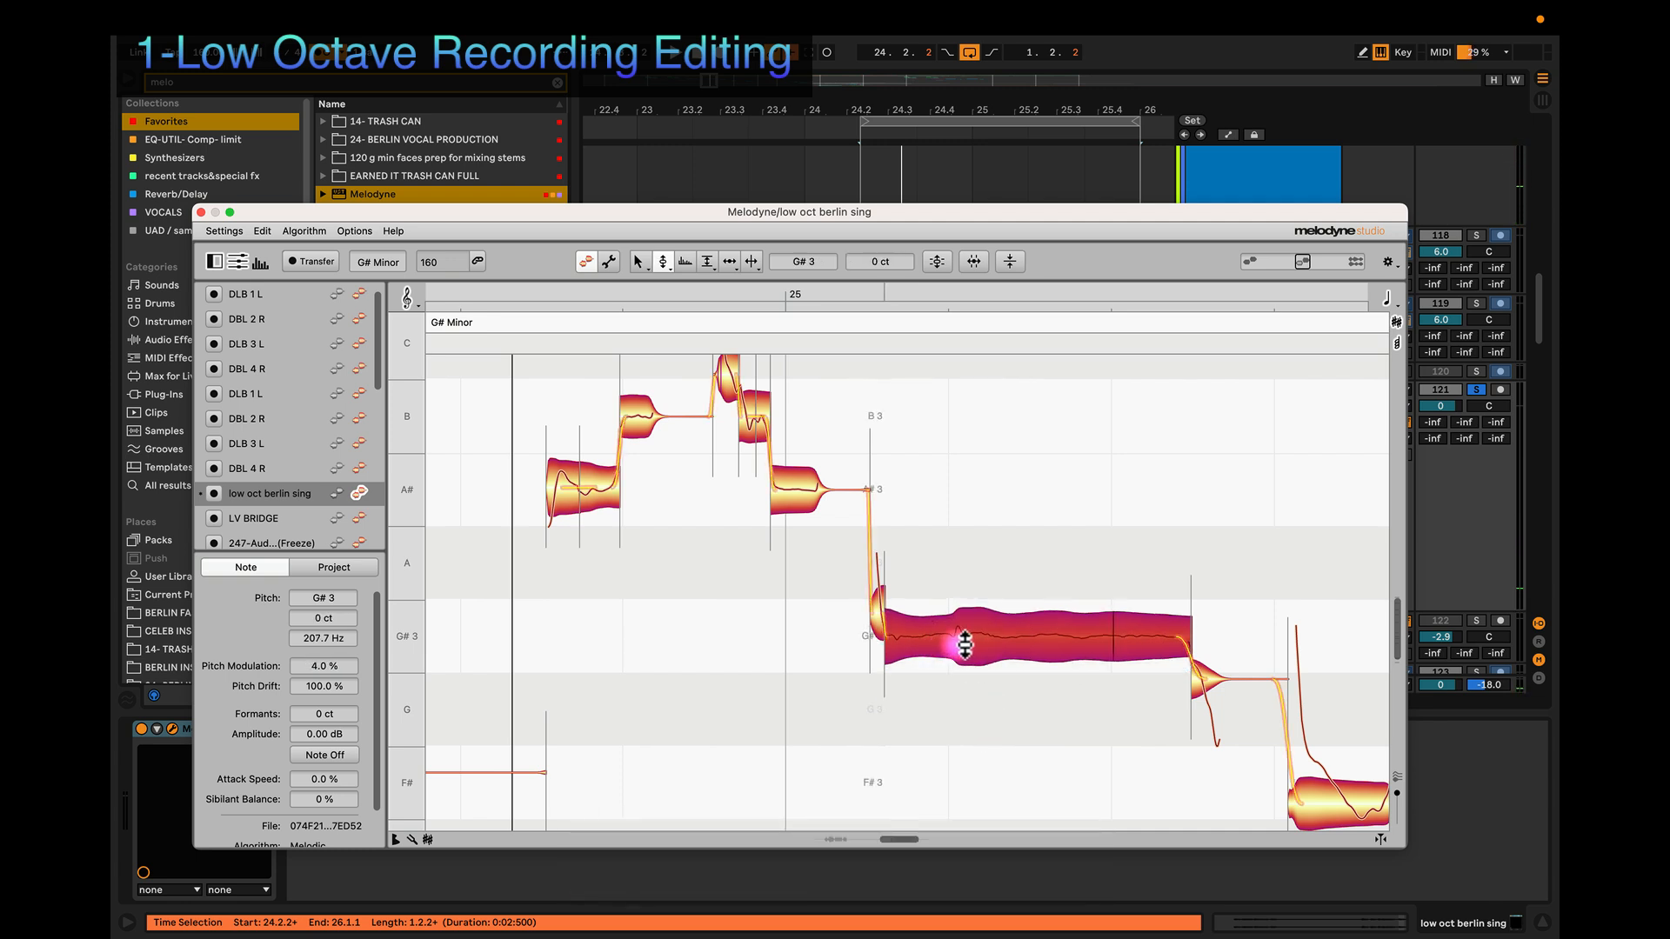
key("4")
left_click_drag(983, 642, 970, 645)
Step: Raise the tail slice of the long note to G#3 and play back the phrase
key("2")
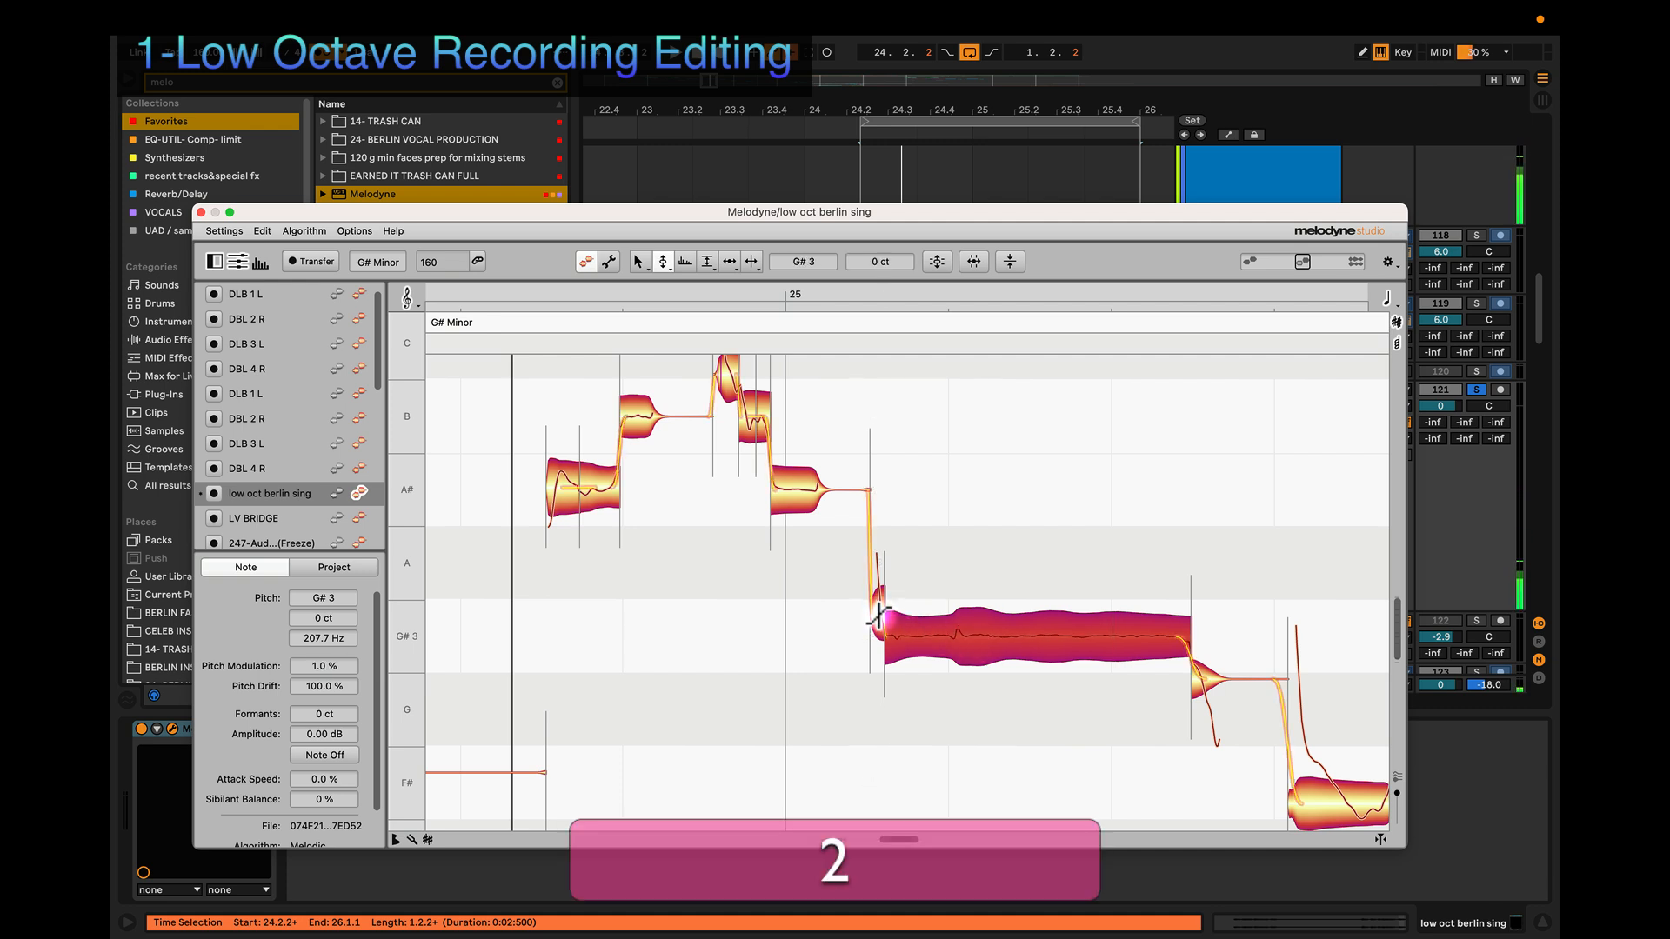
left_click(879, 611)
left_click(1178, 640)
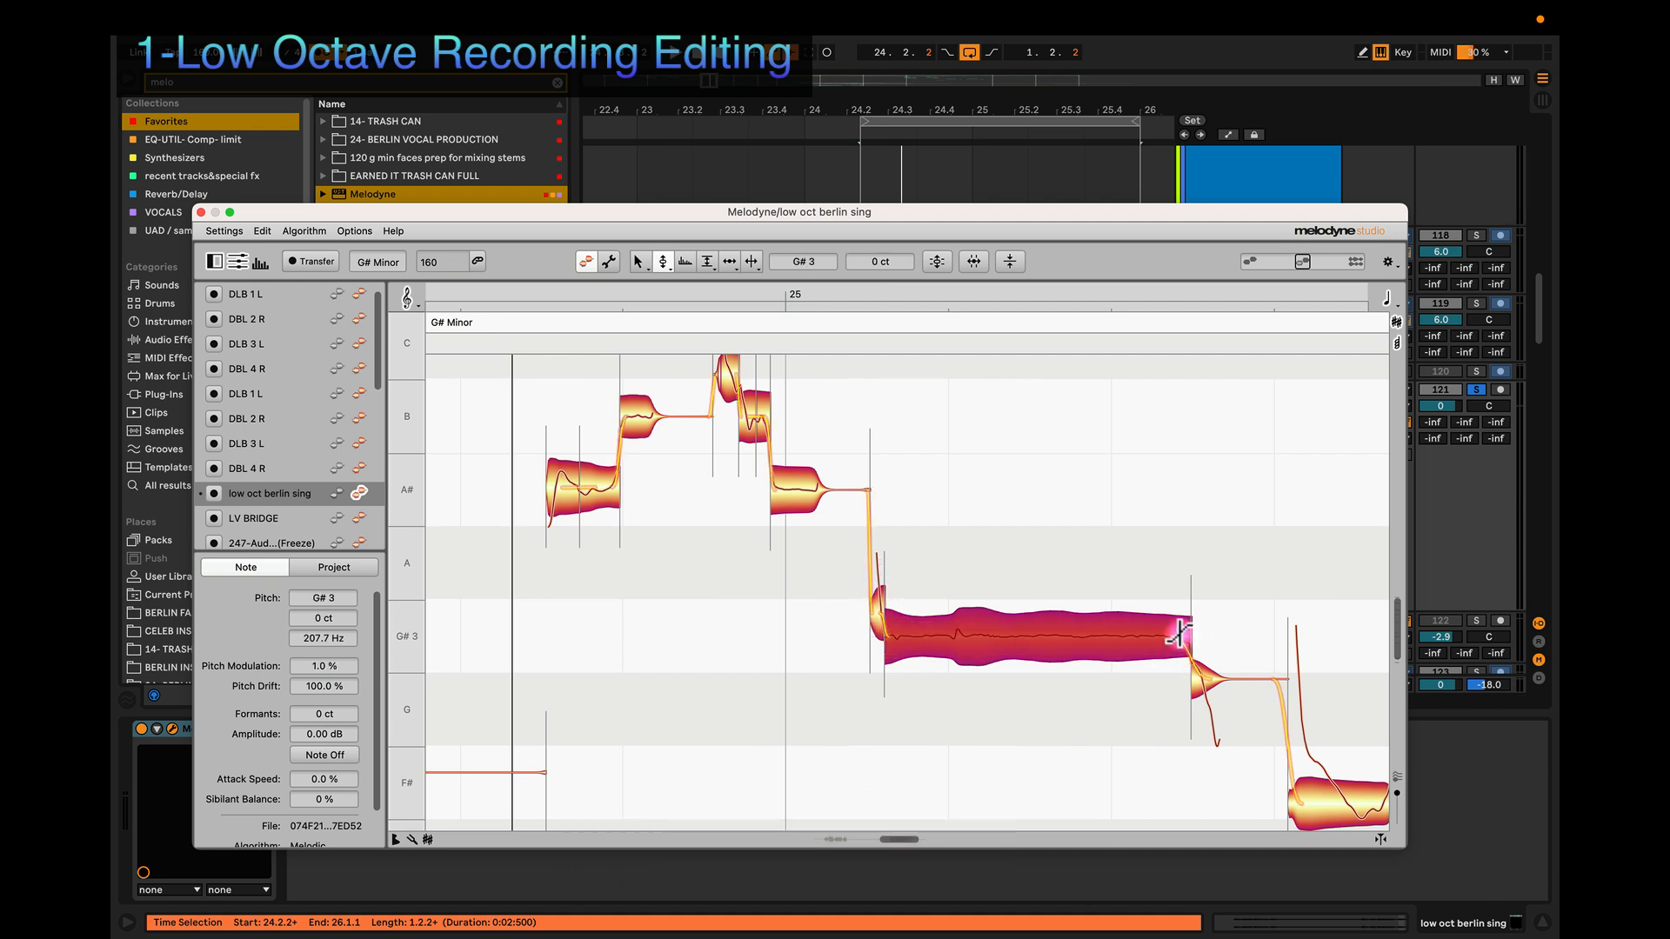
left_click_drag(1202, 676, 1201, 639)
key("space")
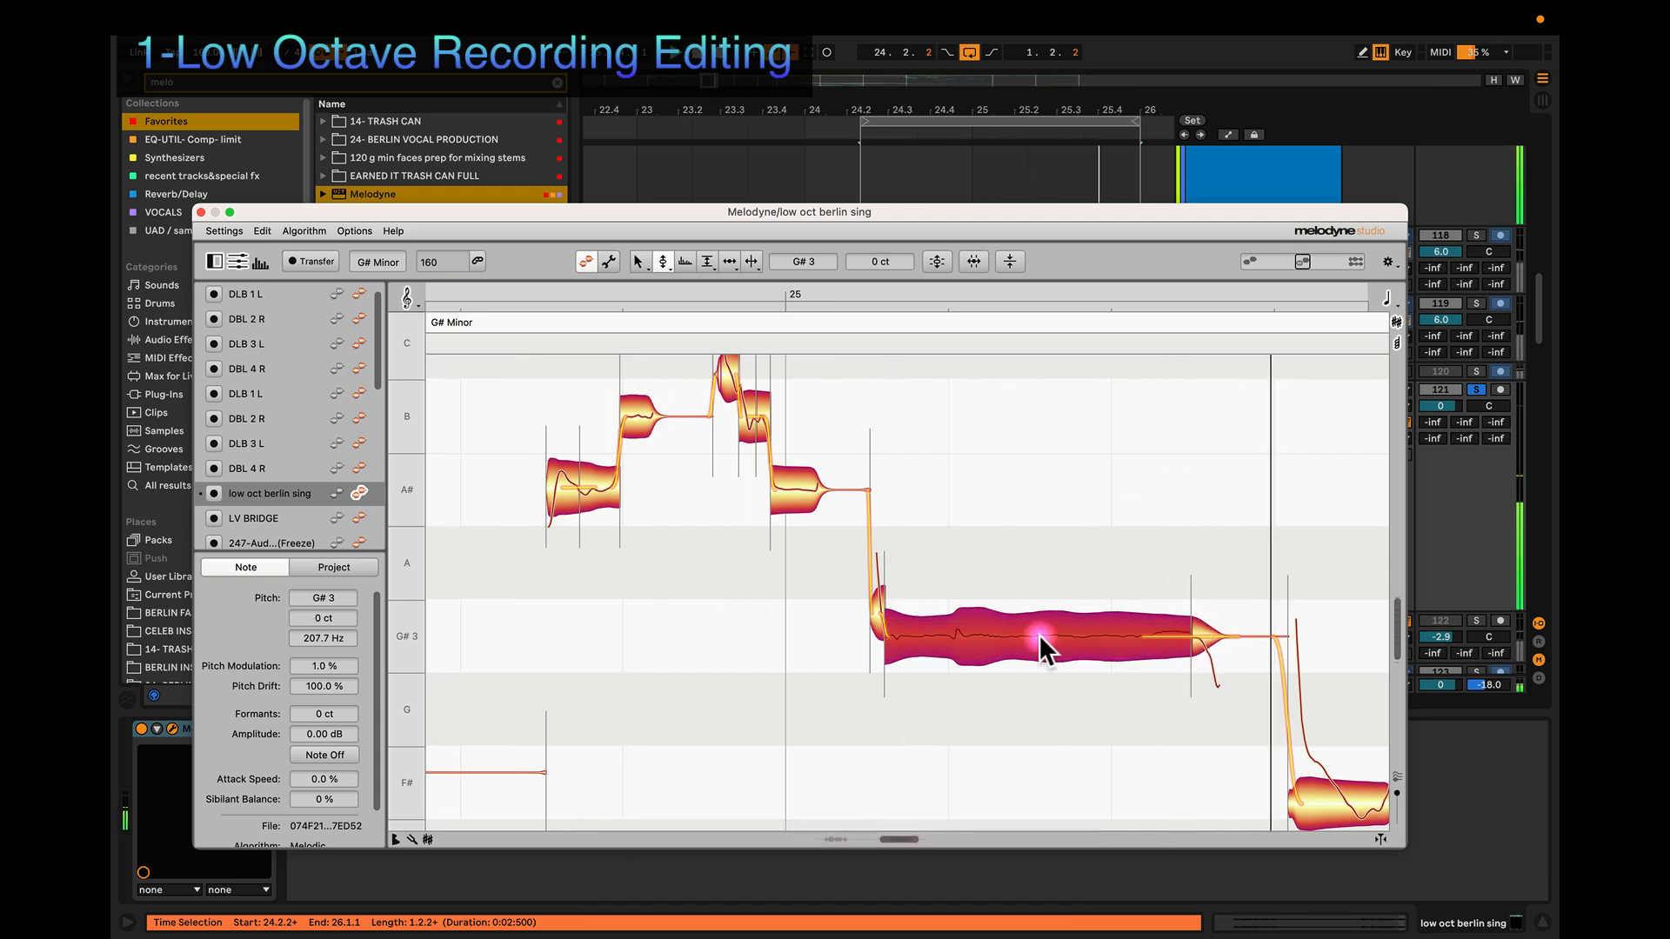
scroll(1064, 630, "down", 3)
key("space")
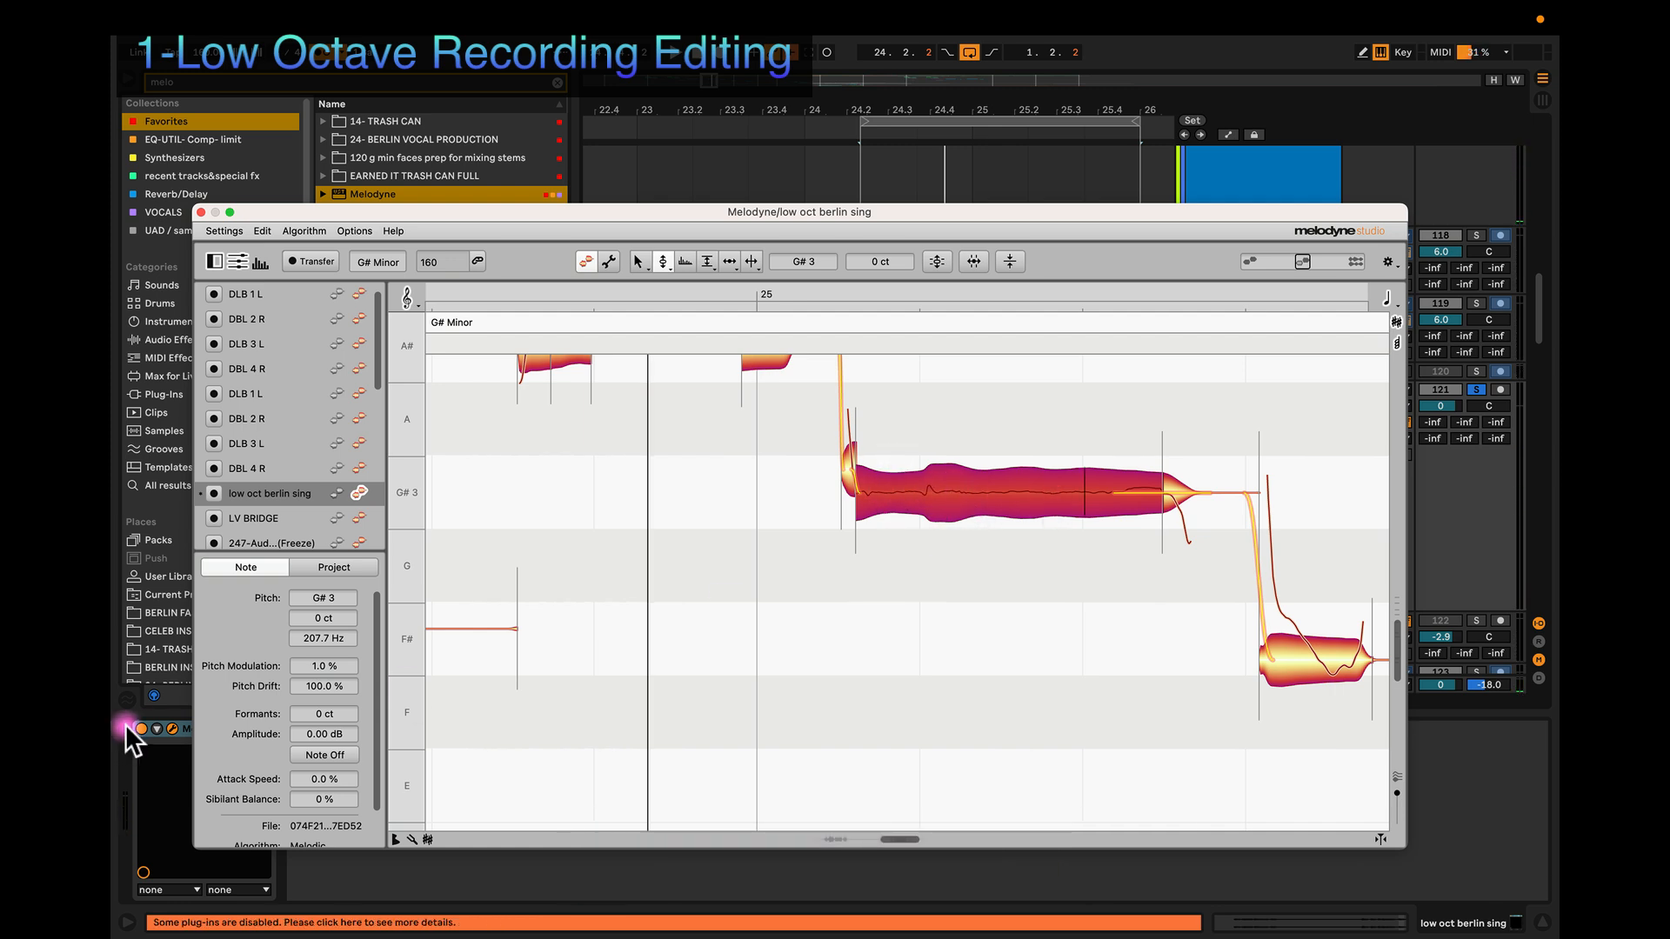
Step: Split off the onset and tail of the last note before bar 26 and set its body to F#3 at 0 ct with 16% modulation
scroll(1024, 692, "right", 3)
scroll(1024, 691, "left", 4)
scroll(1025, 691, "up", 1)
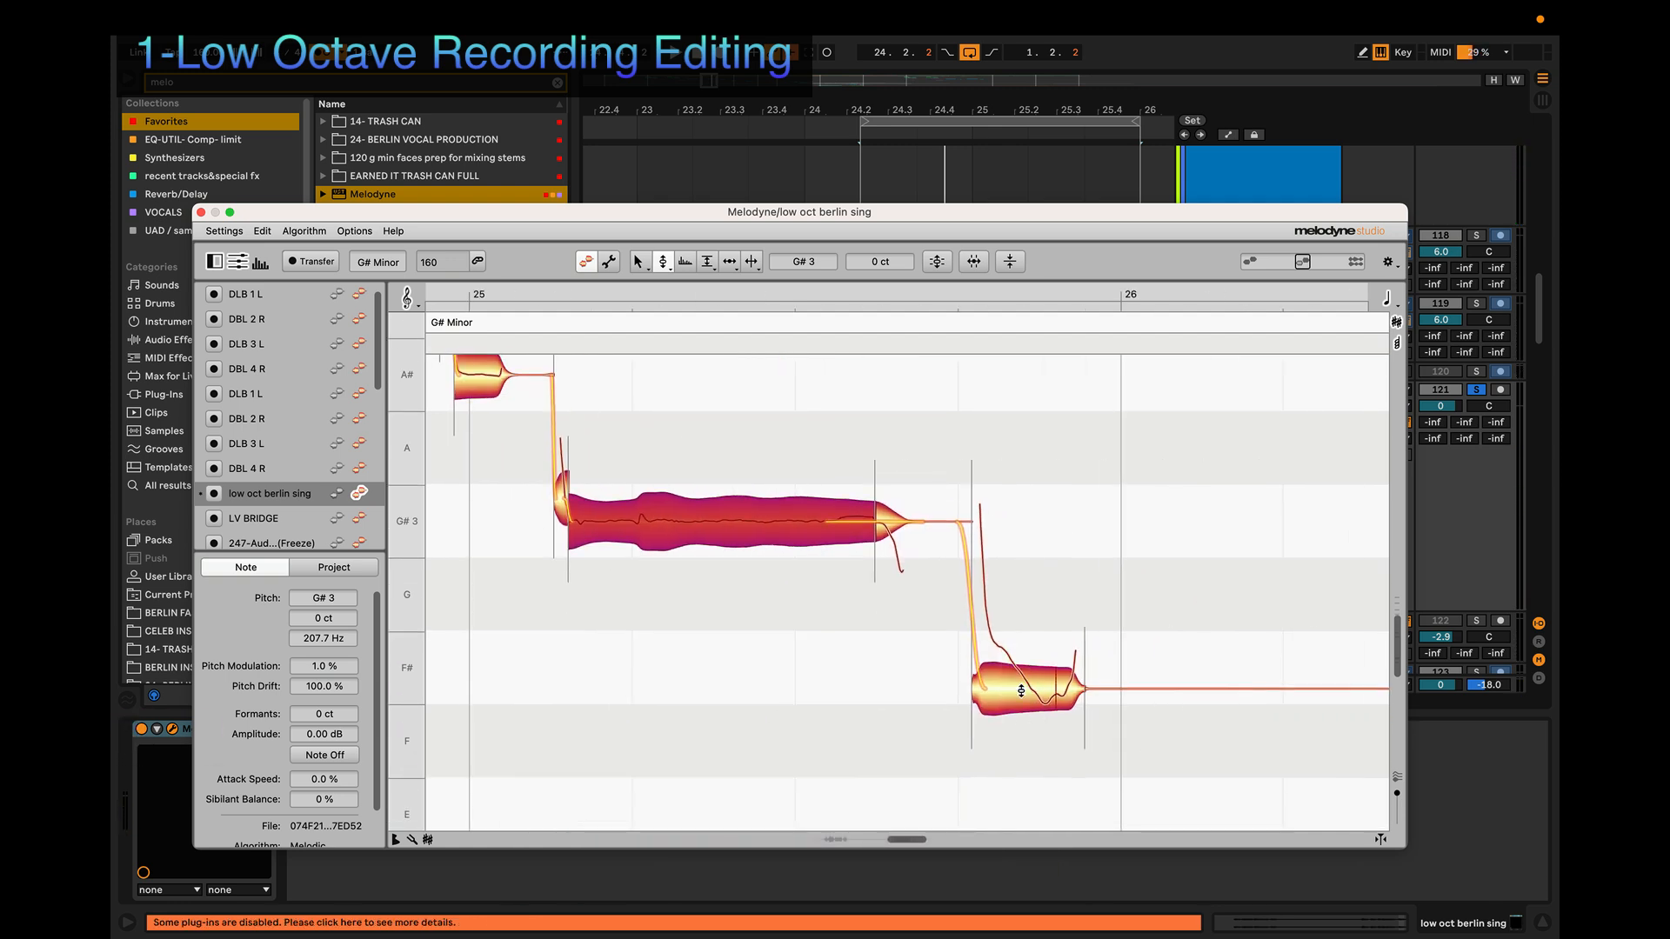
key("3")
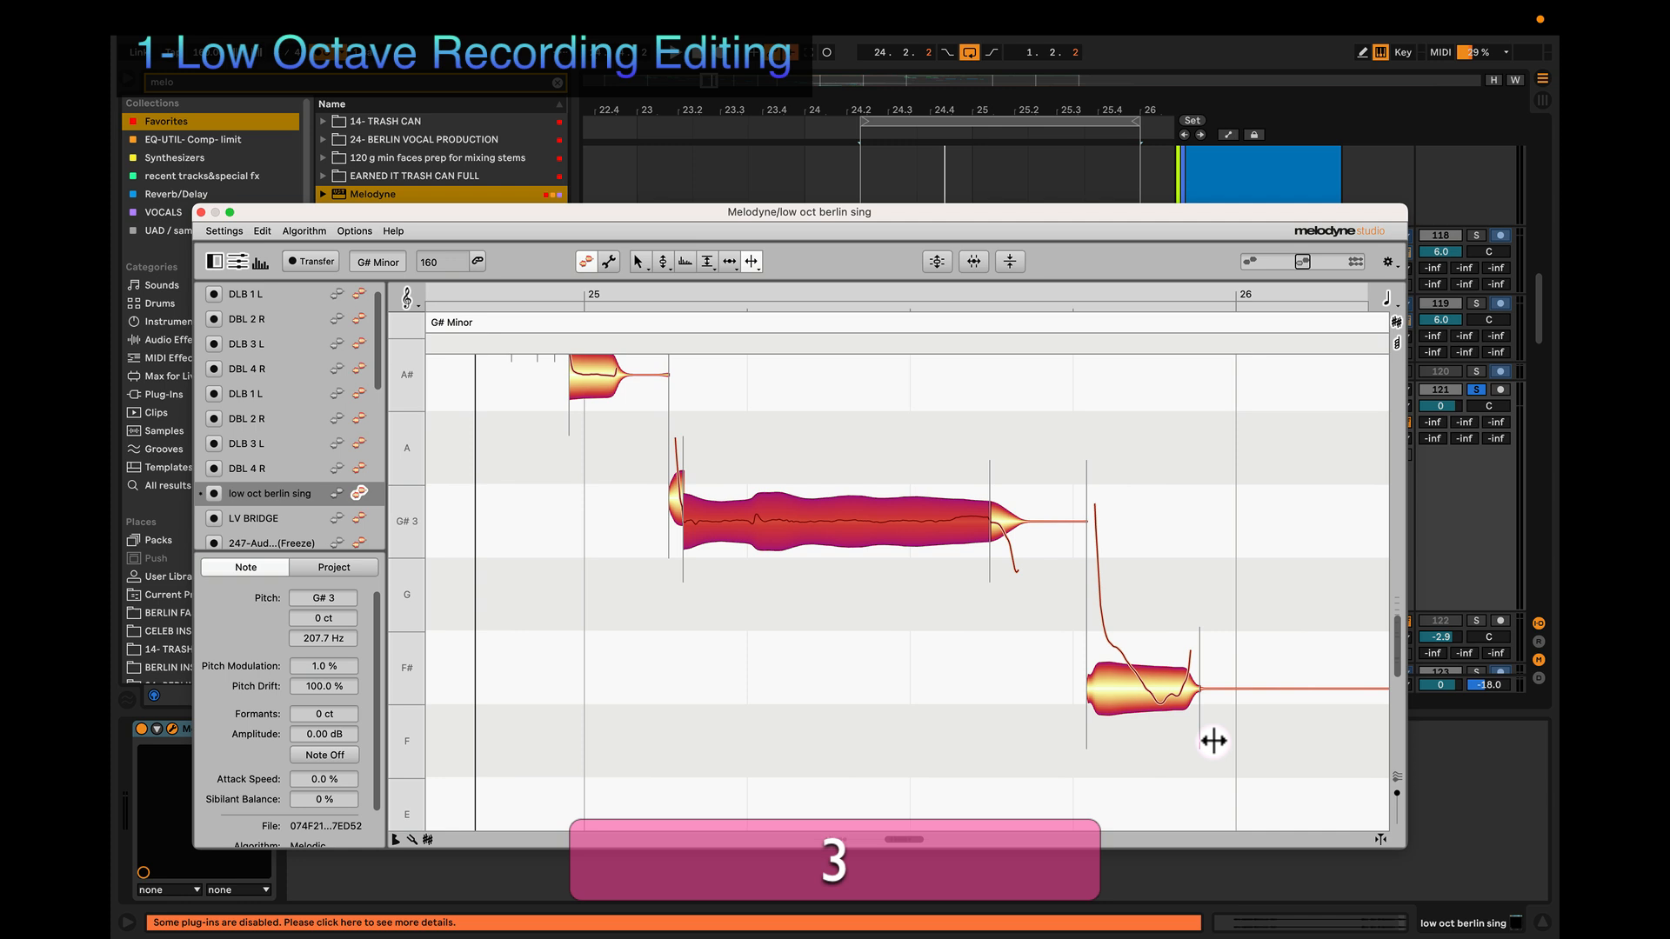
left_click_drag(1107, 675, 1141, 772)
key("4")
key("2")
double_click(1131, 687)
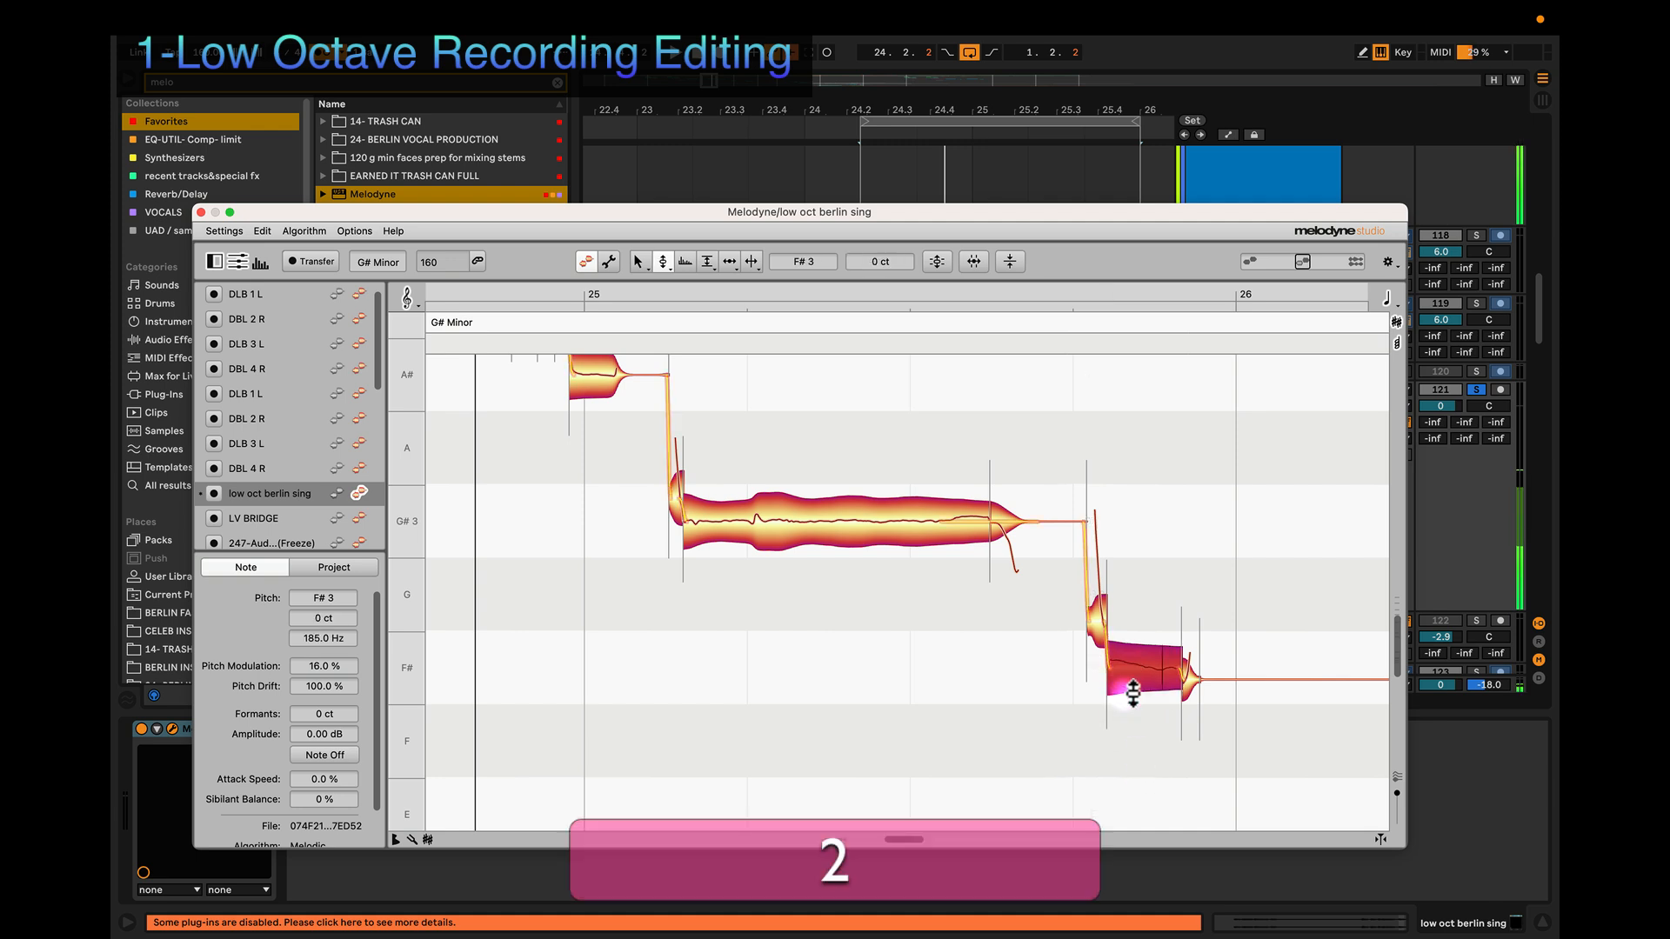
Step: Snap the short tail slice of the last note to F#3, level with the note's body
double_click(1103, 622)
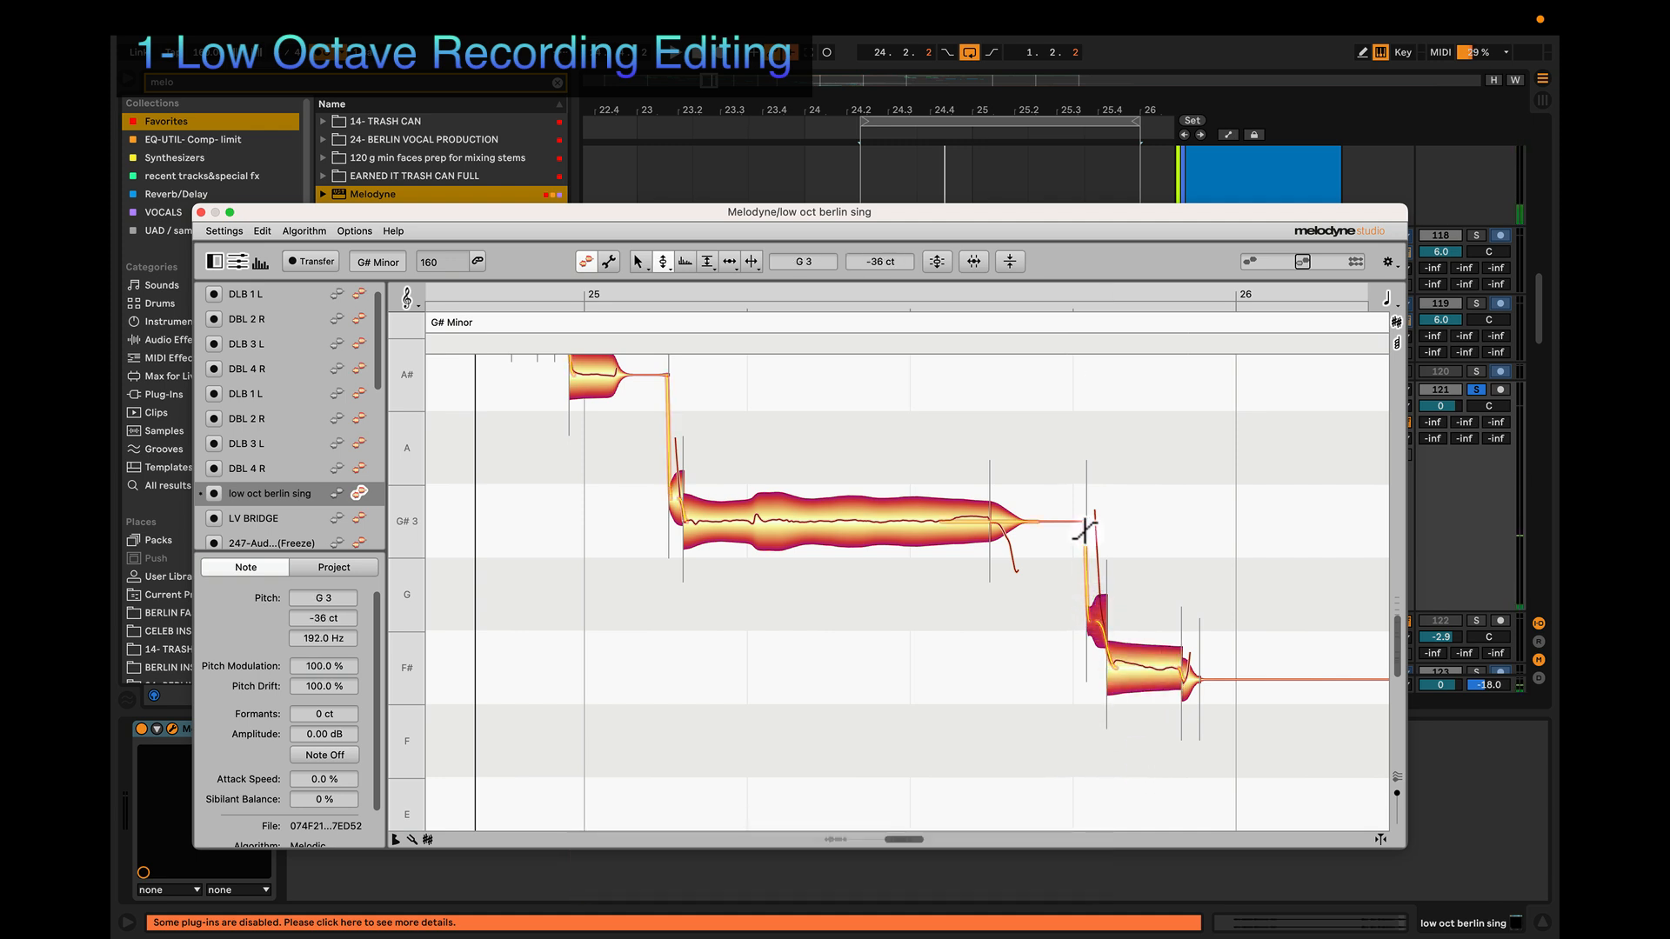
double_click(1188, 679)
left_click_drag(1178, 671, 1141, 575)
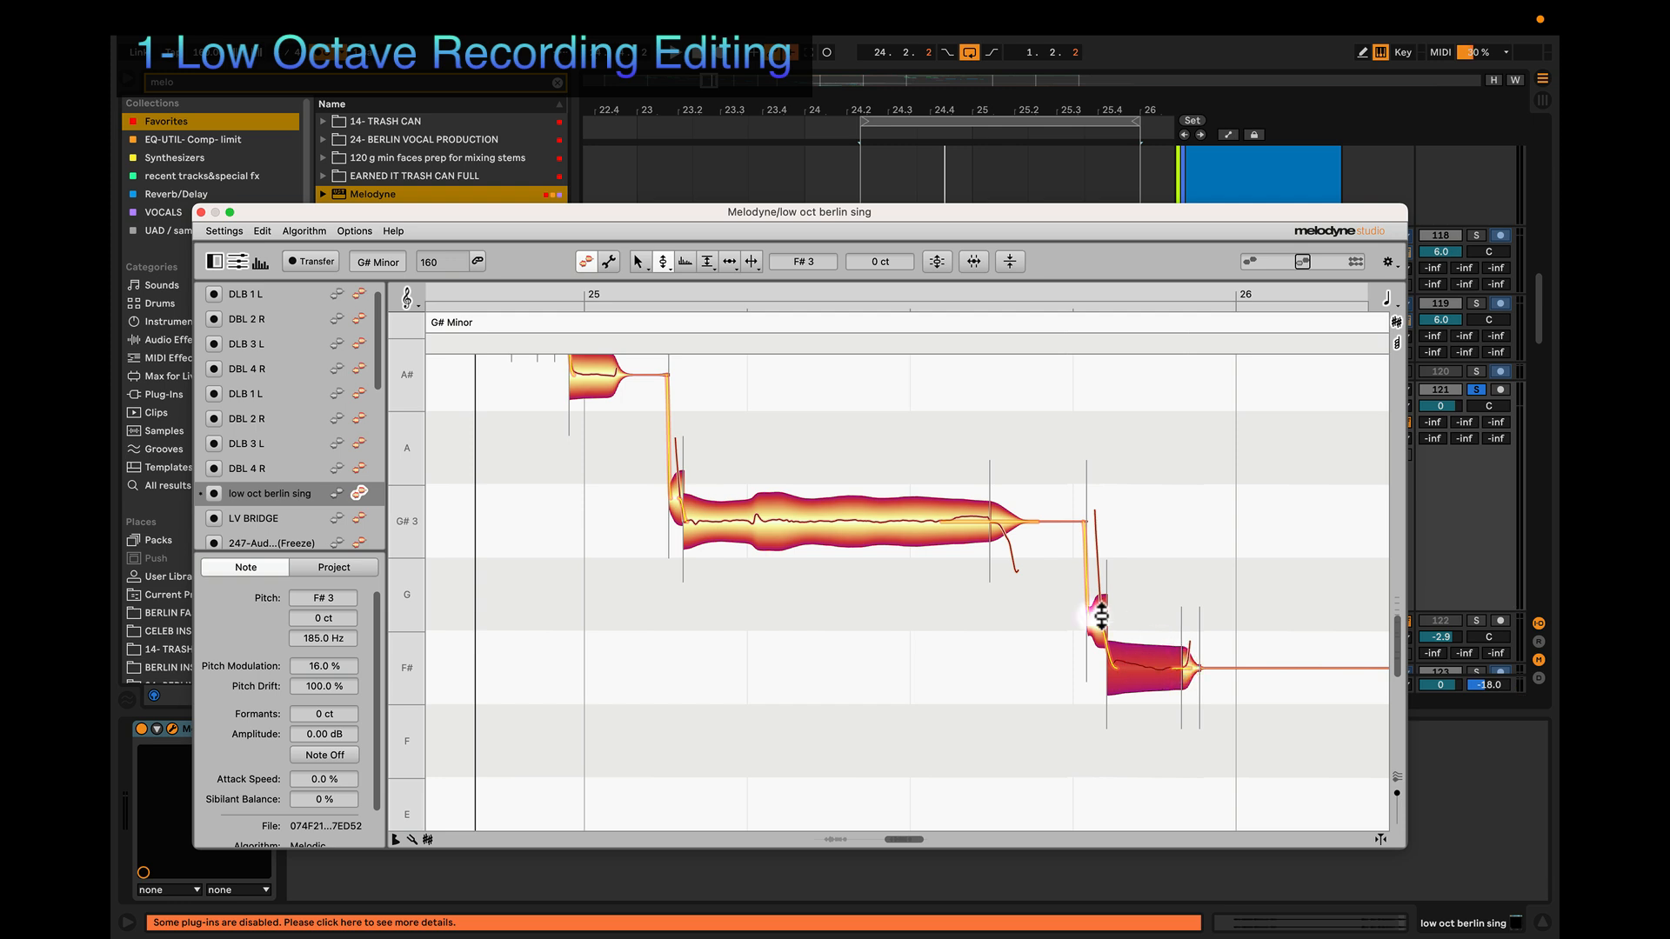
Step: Reduce the pitch modulation of the F#3 body slice before bar 26 to 1%
key("z")
left_click_drag(977, 693, 1230, 673)
key("4")
key("2")
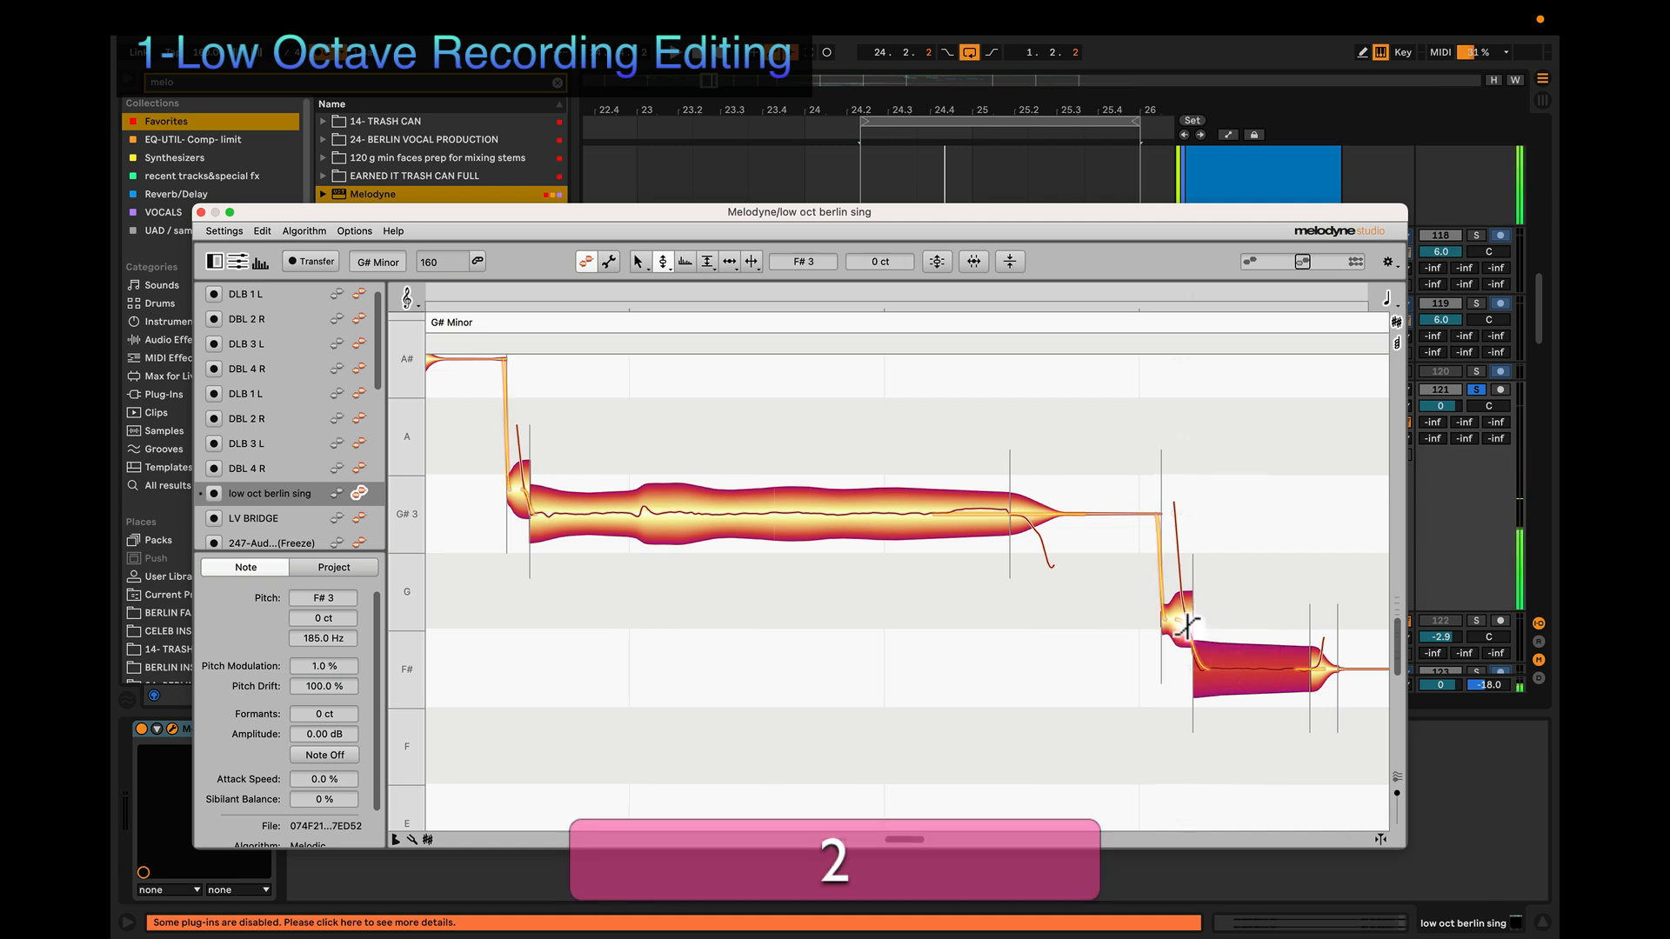
Step: Play back the whole tuned phrase between bars 24 and 26 and close the Melodyne editor
left_click(1181, 613)
key("z")
left_click_drag(1111, 666, 842, 559)
scroll(877, 574, "up", 2)
key("space")
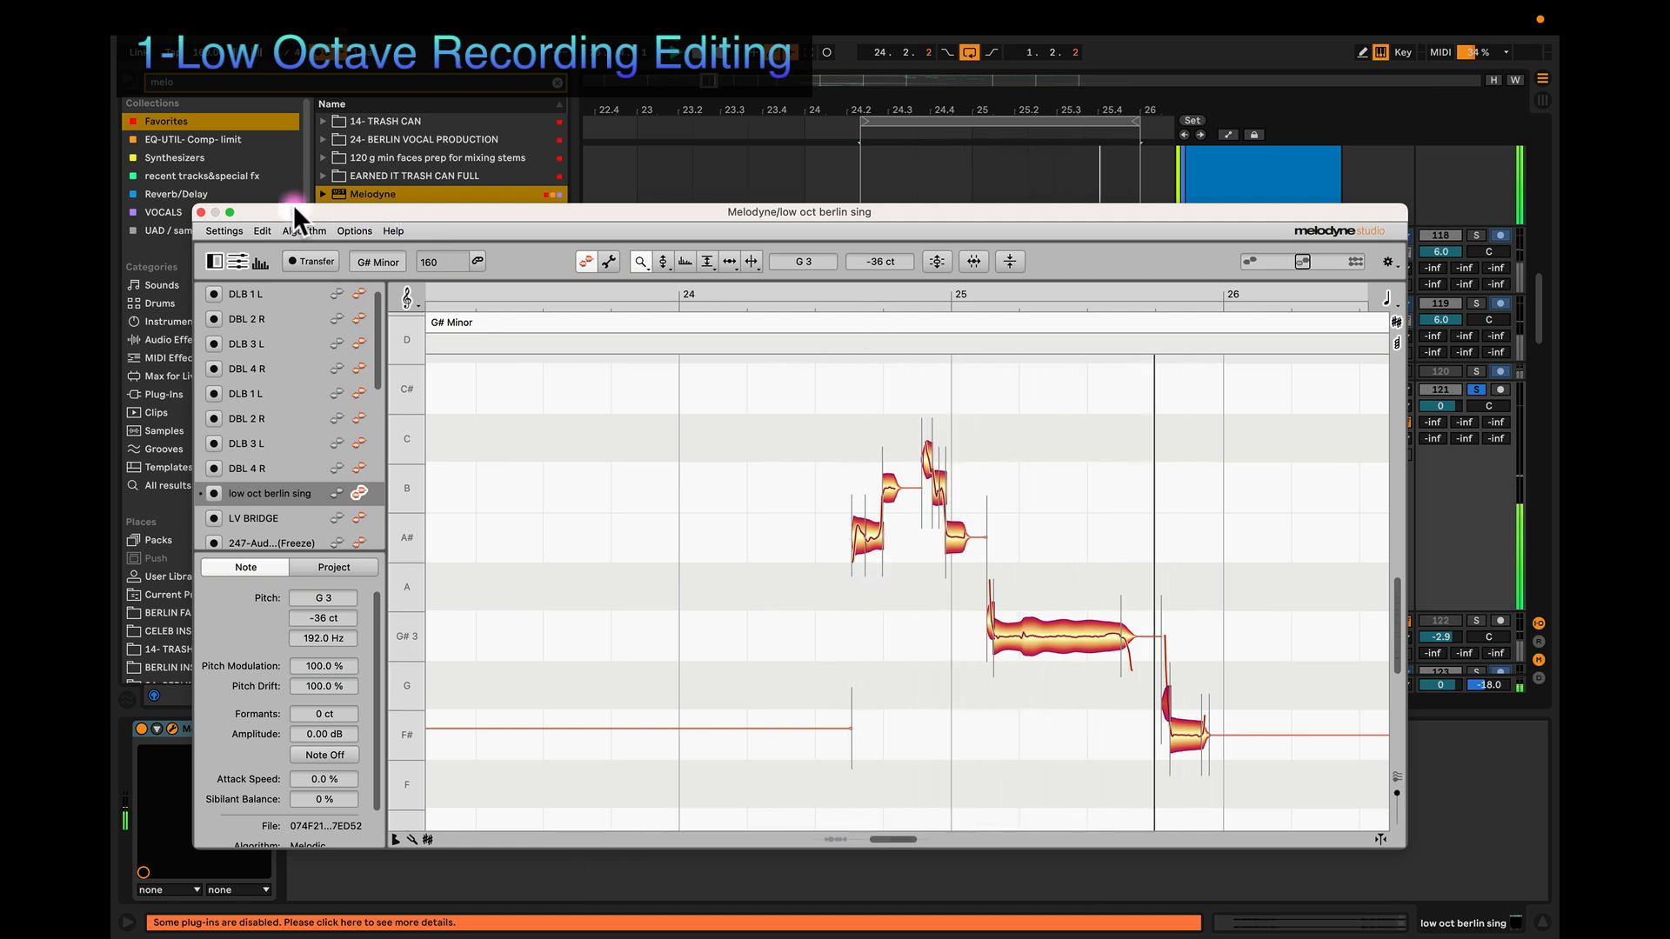
key("space")
left_click(202, 213)
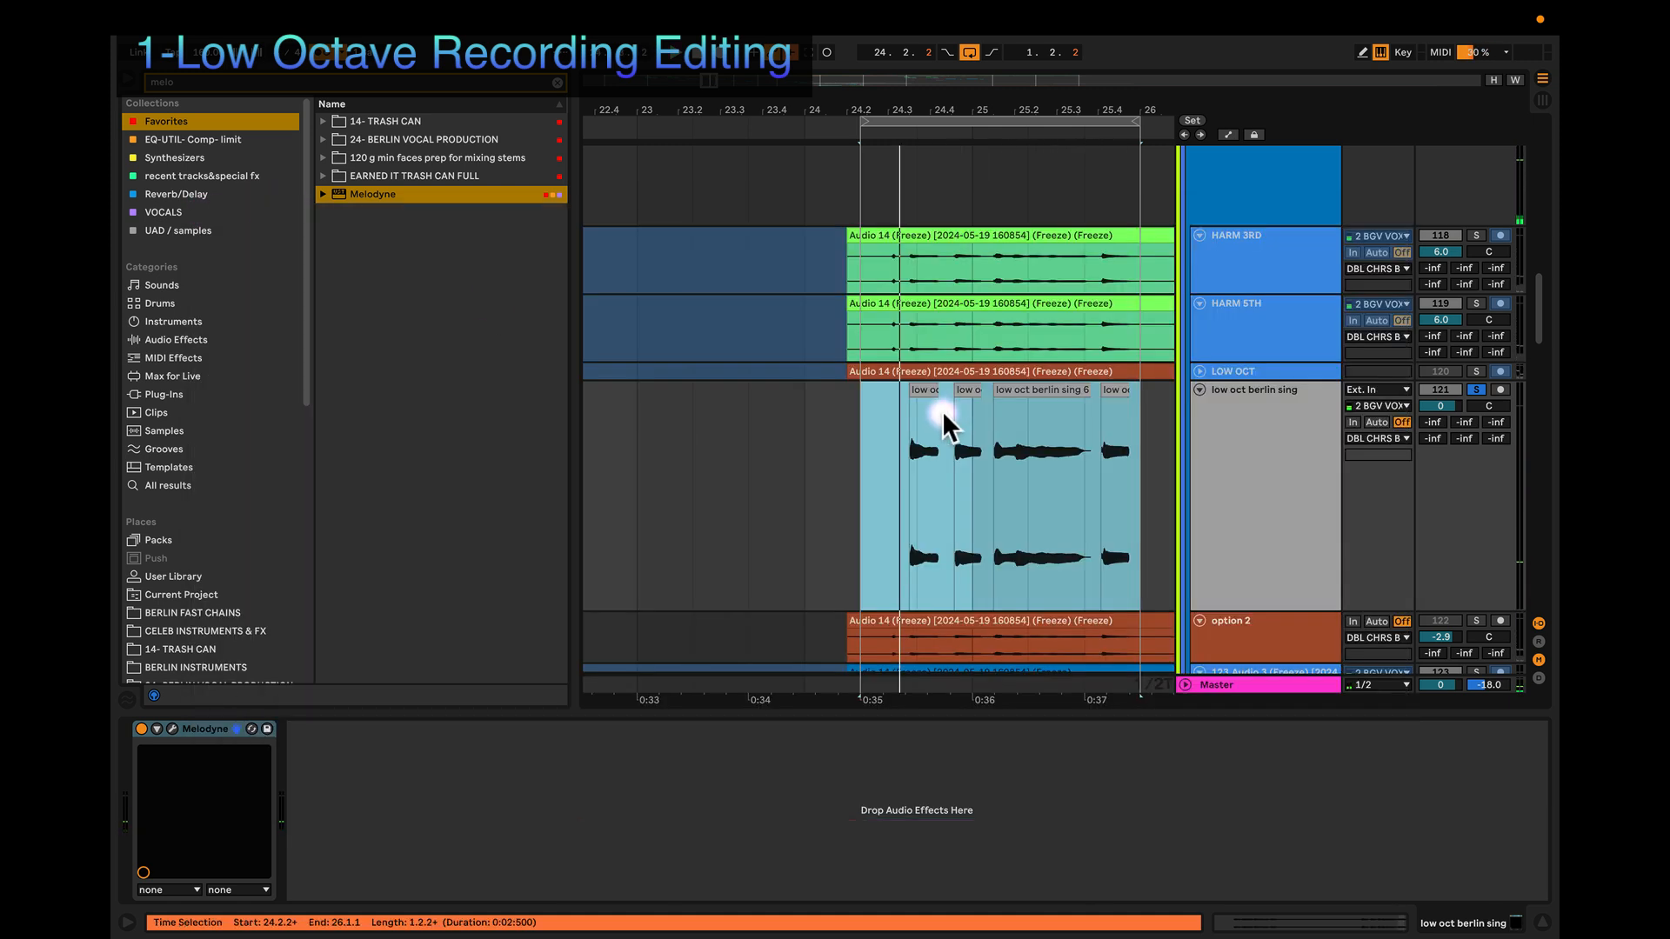
Step: Turn off looping in the arrangement, then freeze and flatten the low oct berlin sing track
scroll(939, 413, "down", 3)
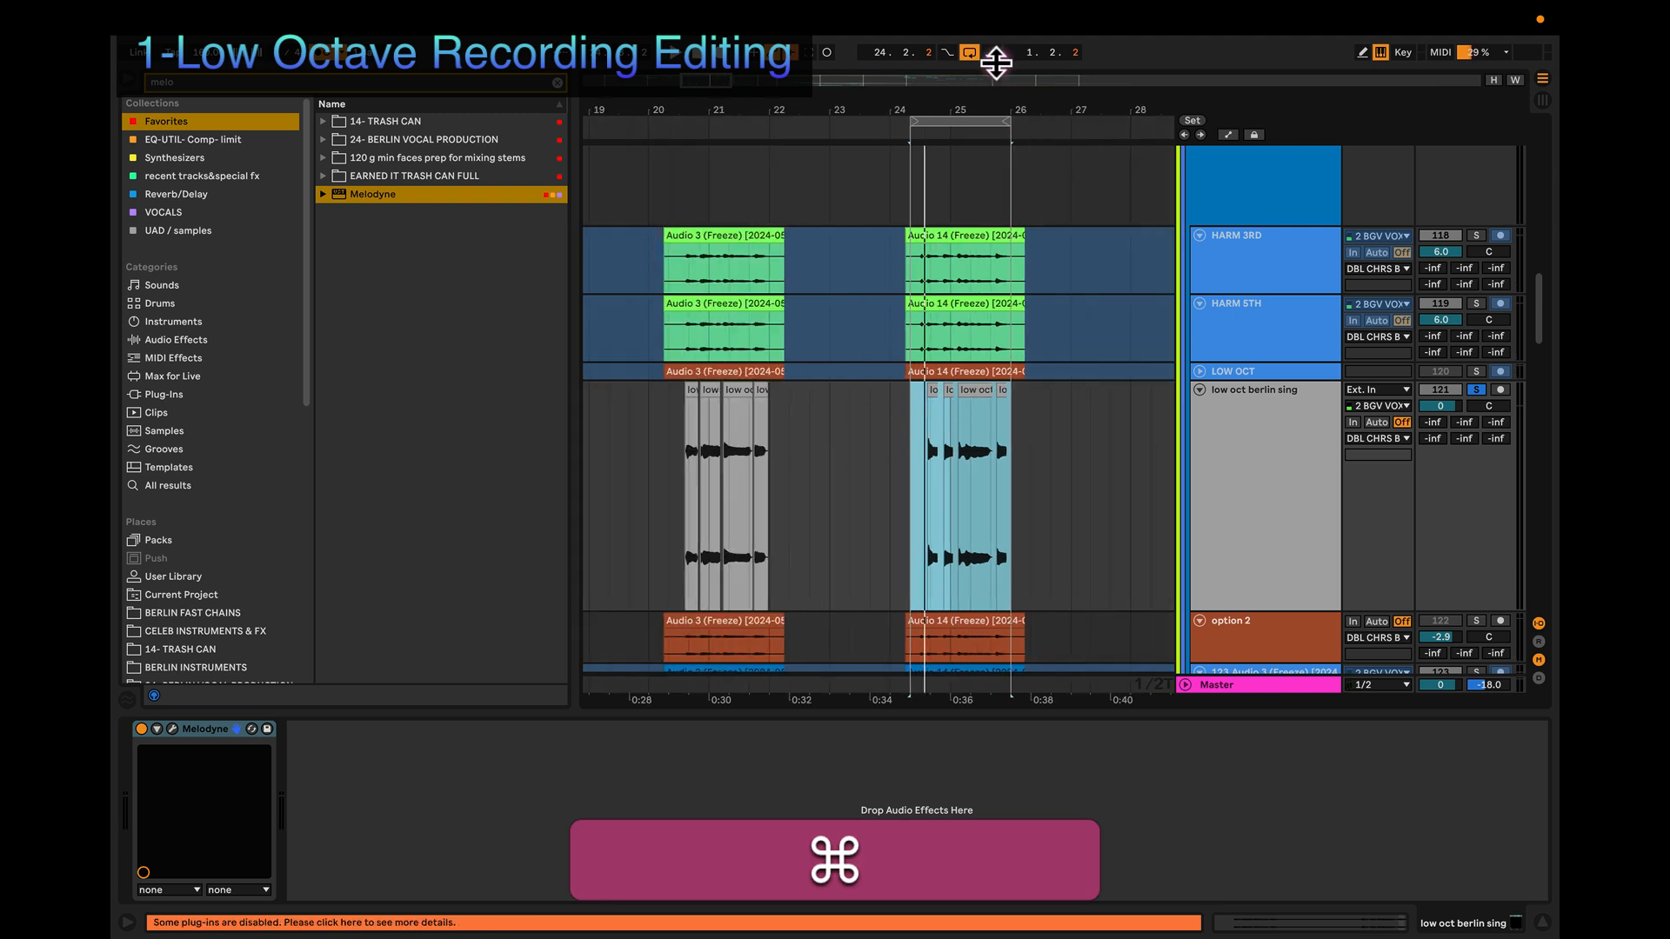
left_click(968, 52)
left_click(1245, 481)
right_click(1240, 470)
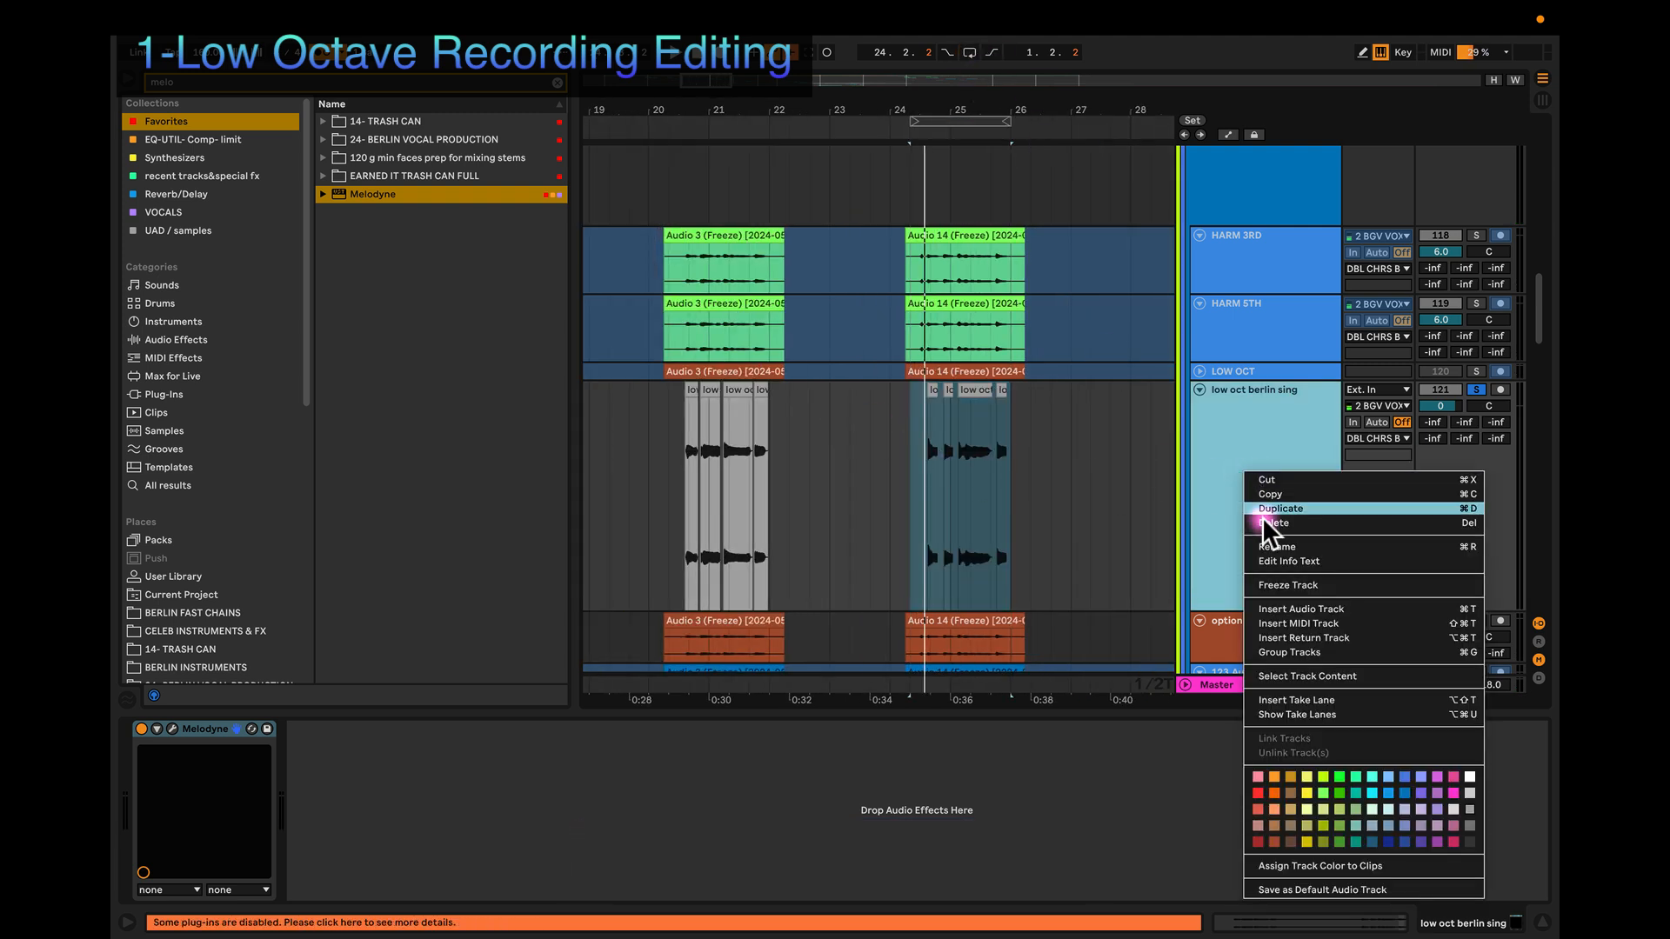
left_click(1275, 585)
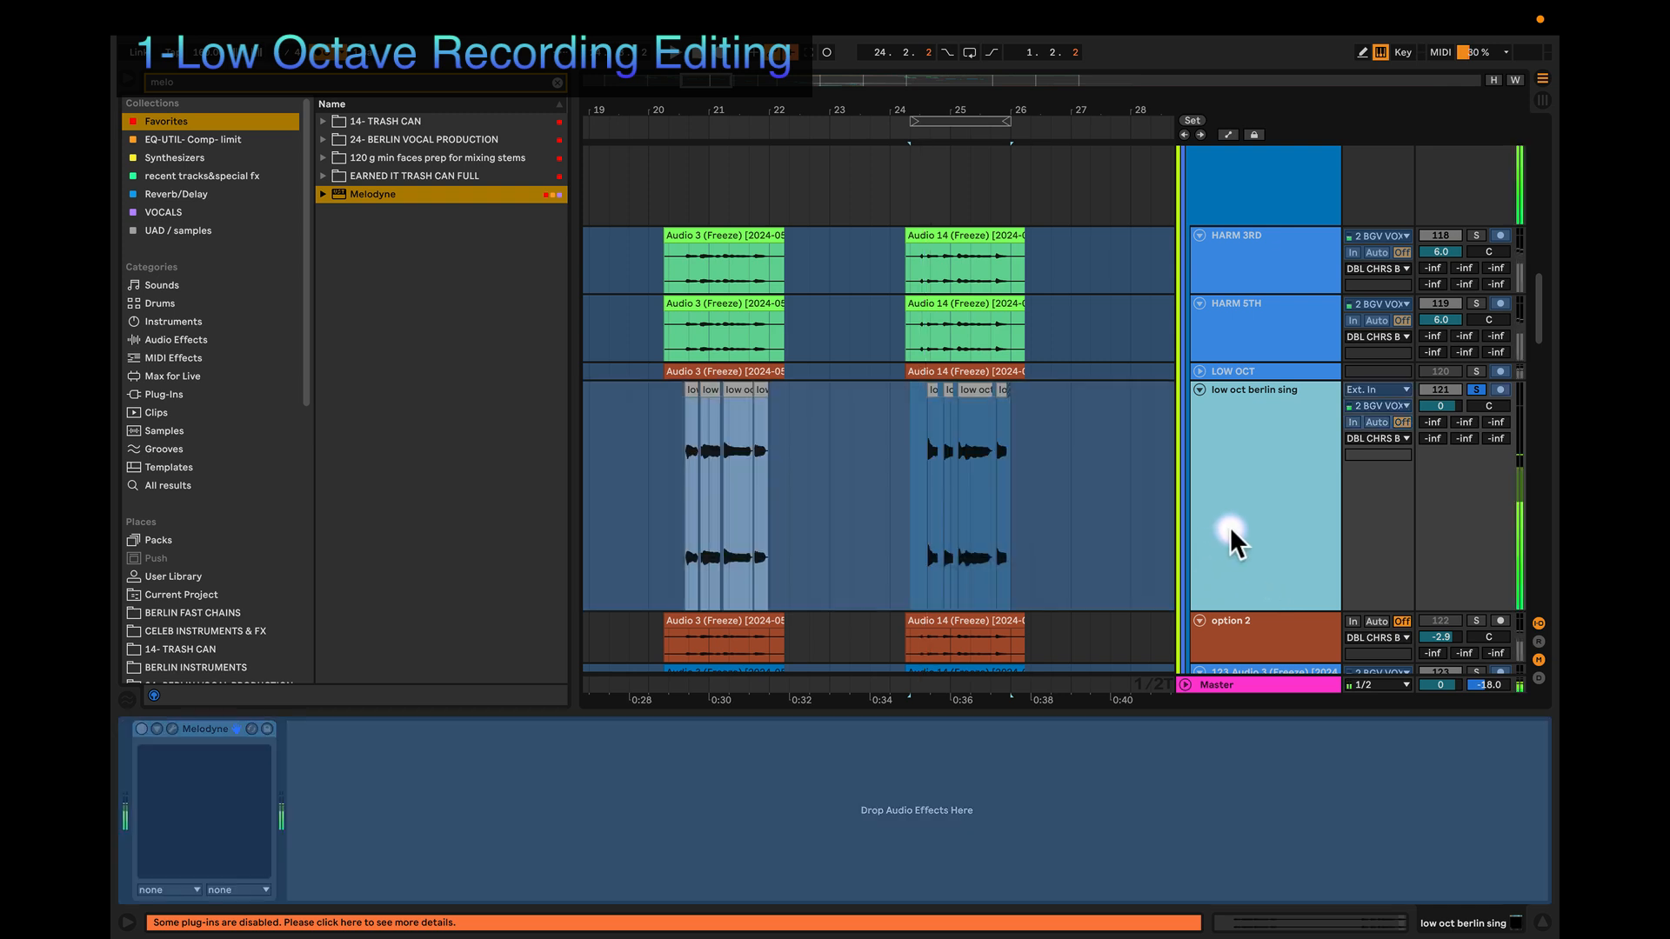
right_click(1266, 474)
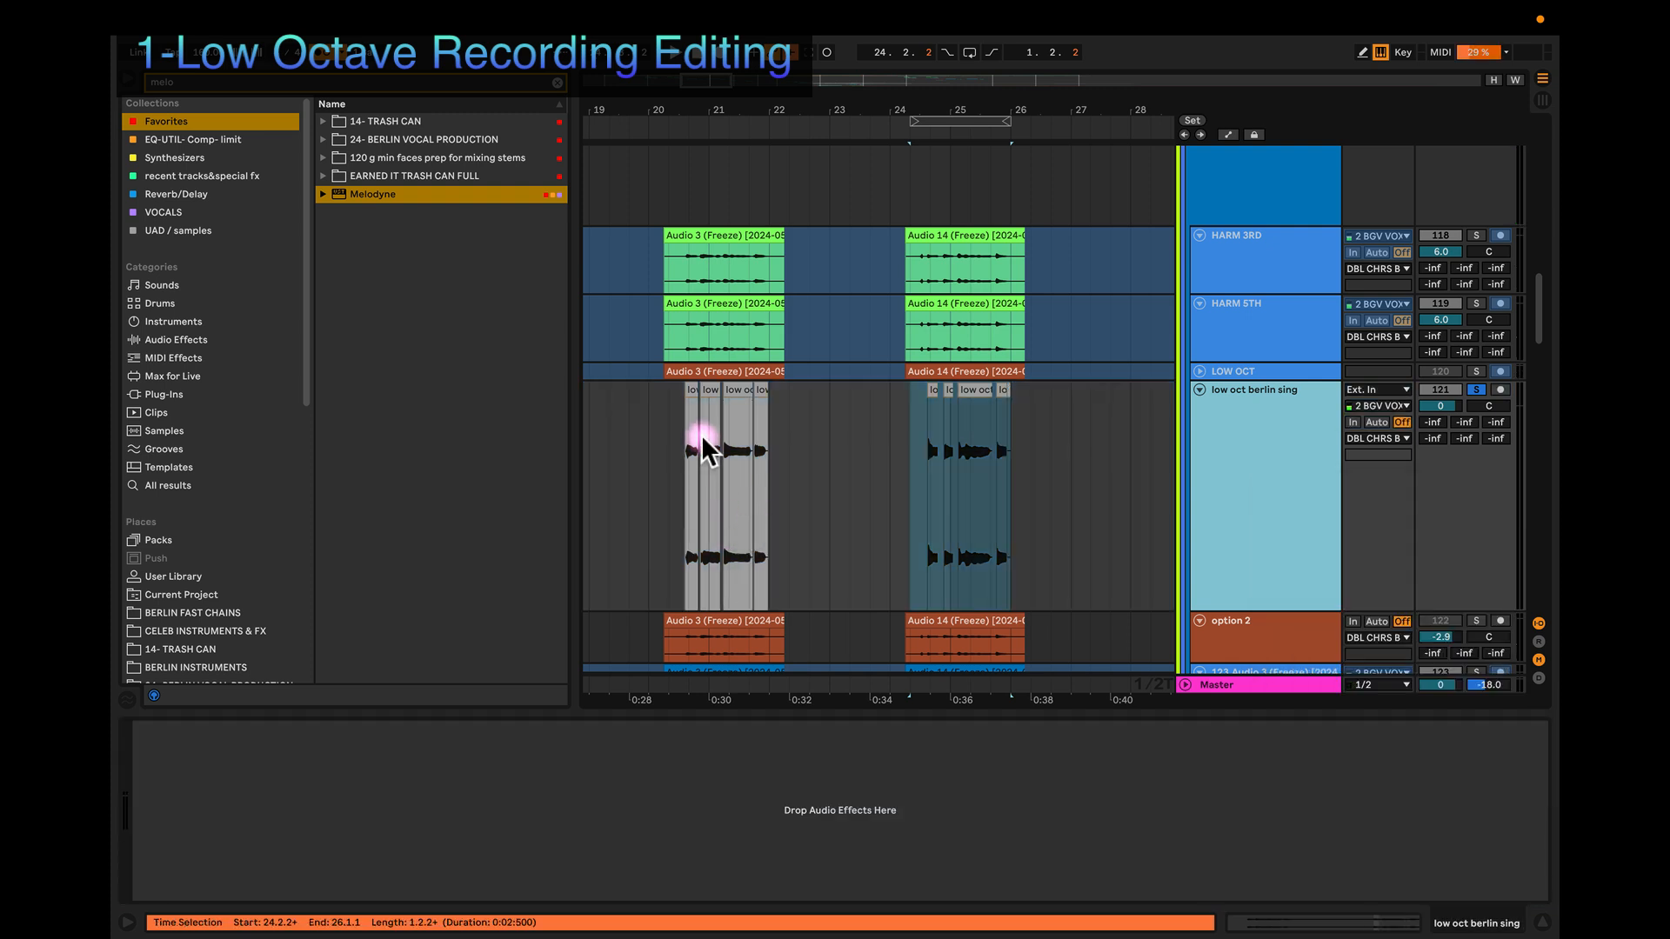
Step: Play back the flattened low octave vocal from its first clip at bar 20 through the second phrase
scroll(701, 436, "up", 5, "super")
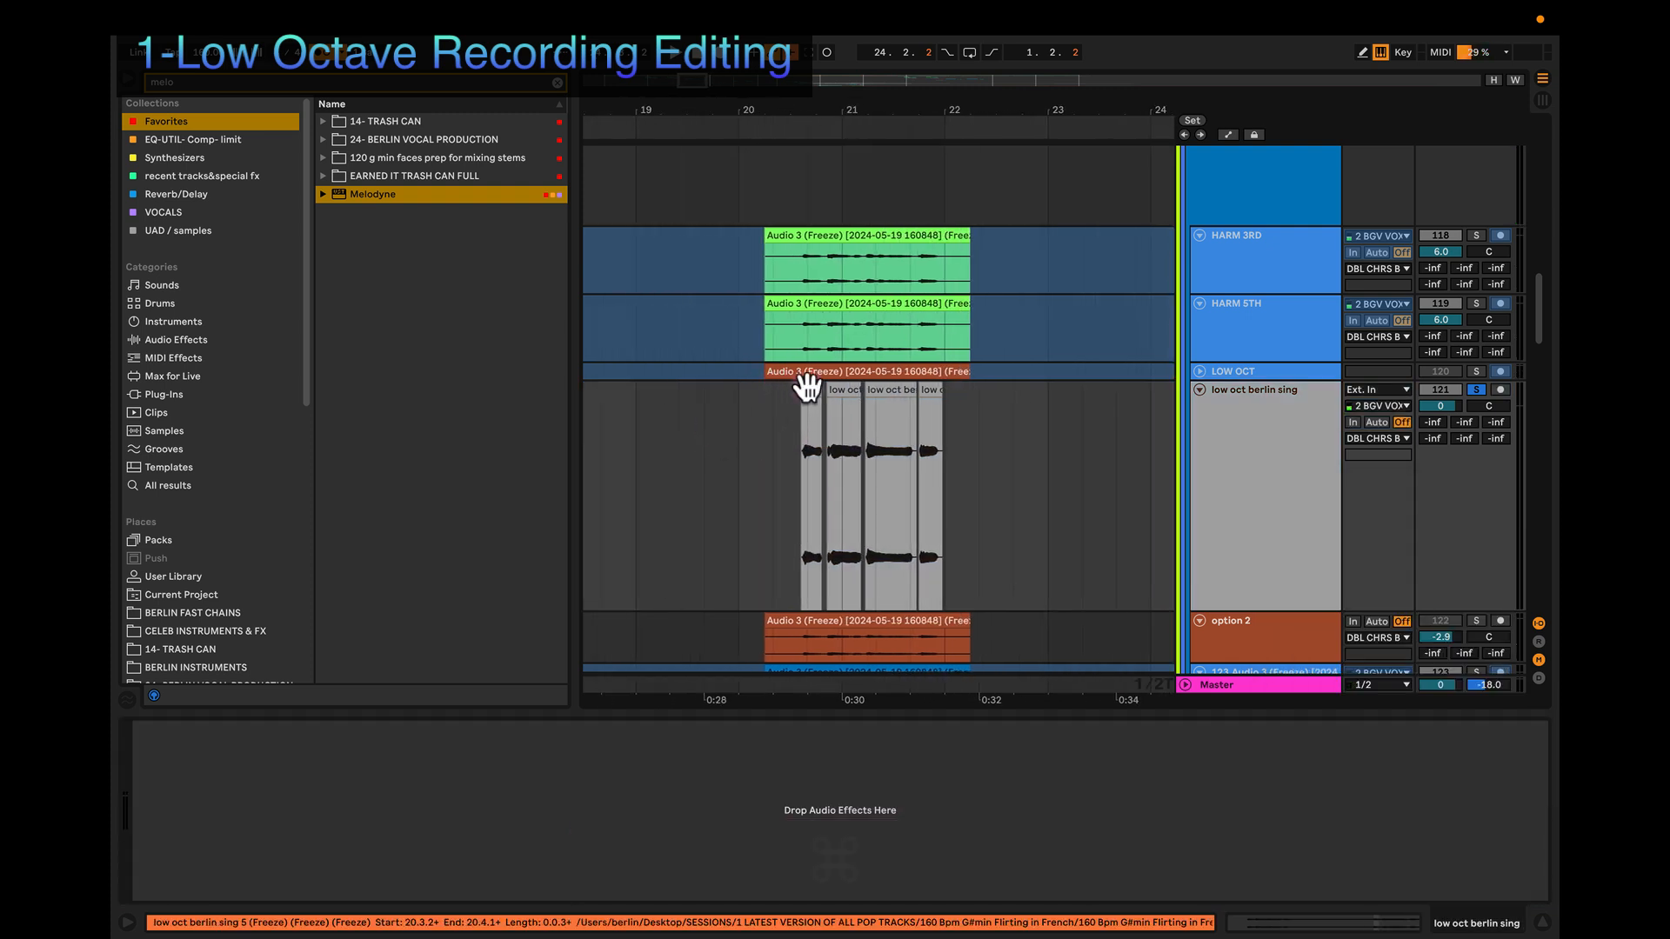
left_click(807, 387)
key("space")
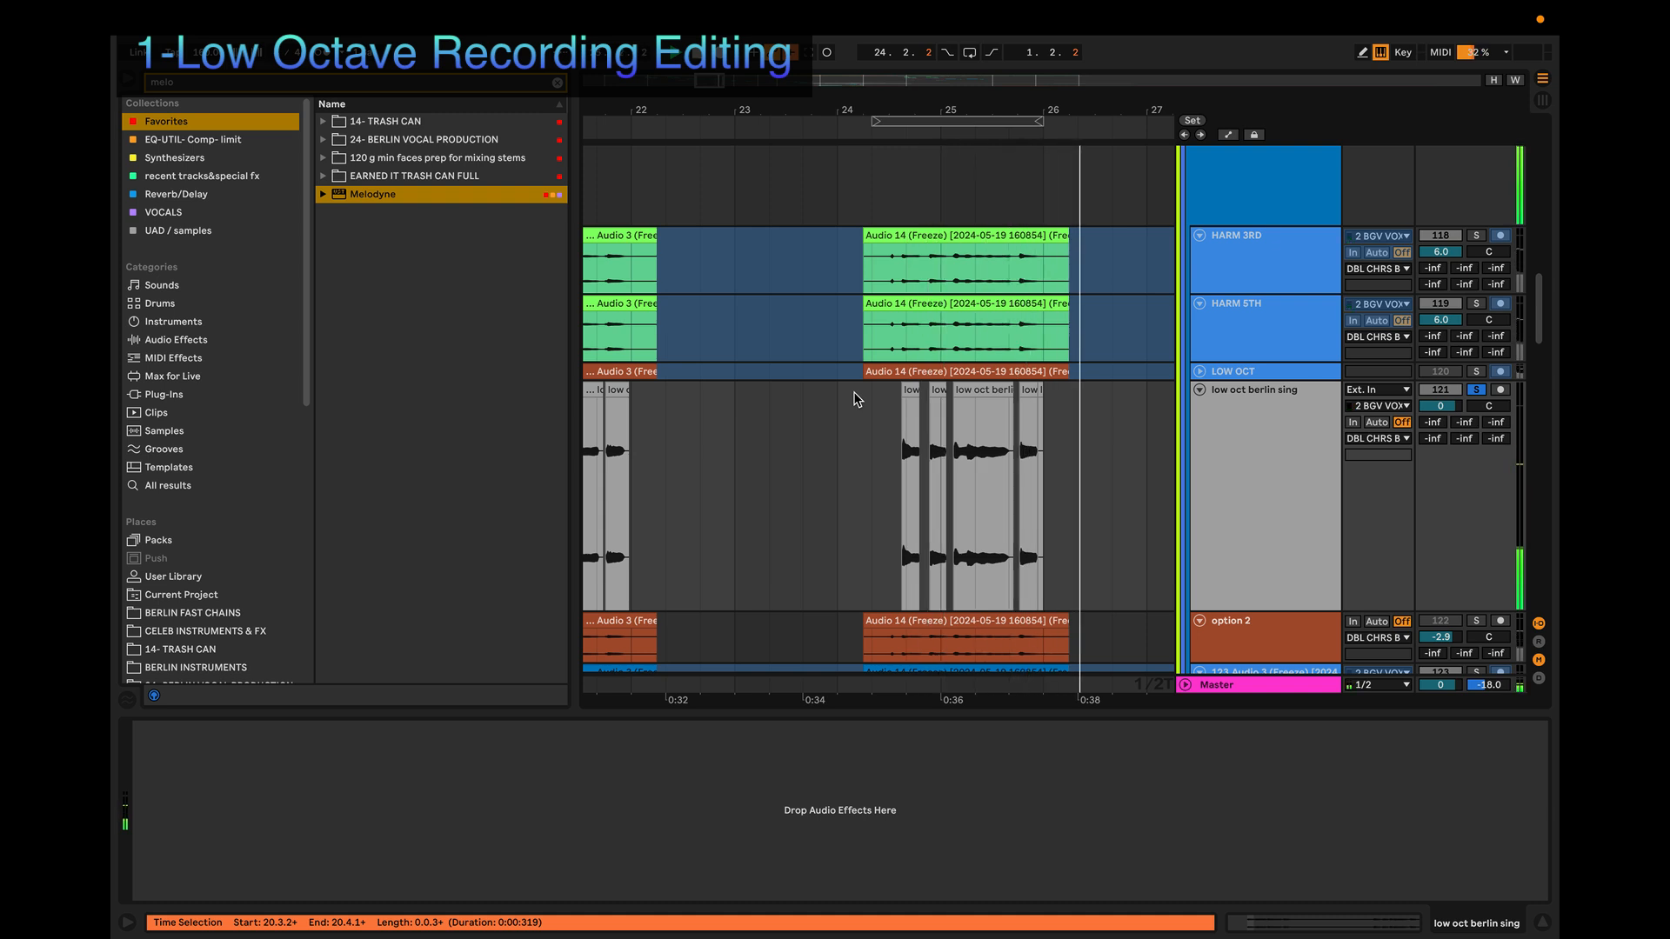
key("super+minus")
key("super+minus")
key("super+minus")
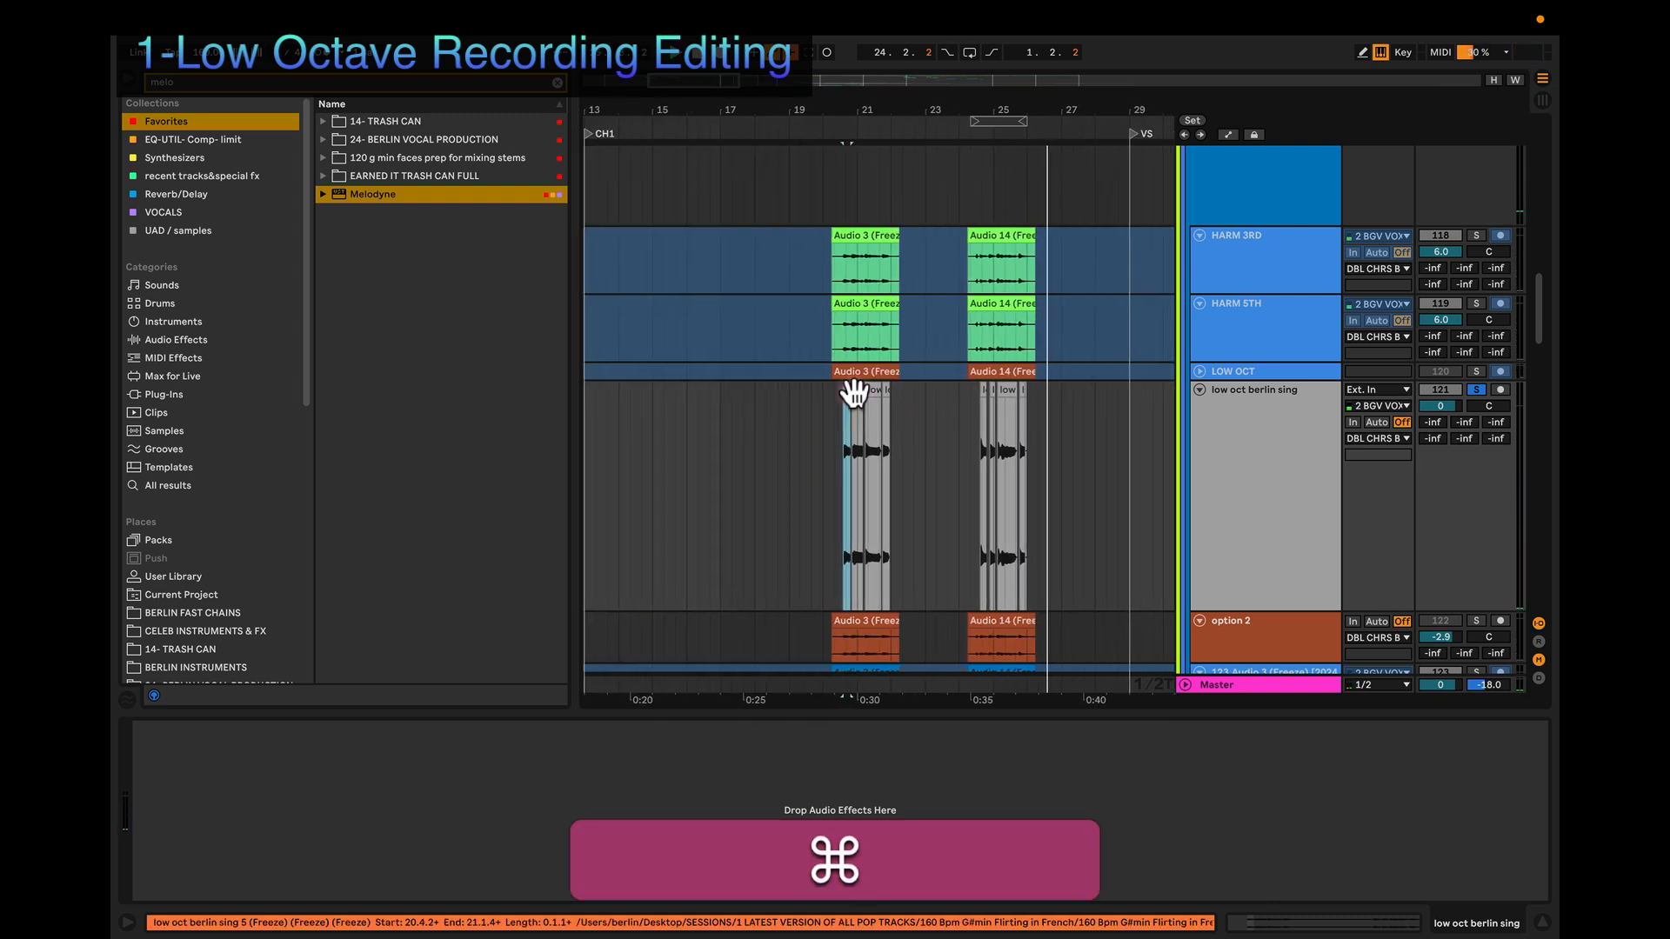
Step: Rename the low oct berlin sing track as "raw low oct berlin sing"
left_click(1259, 470)
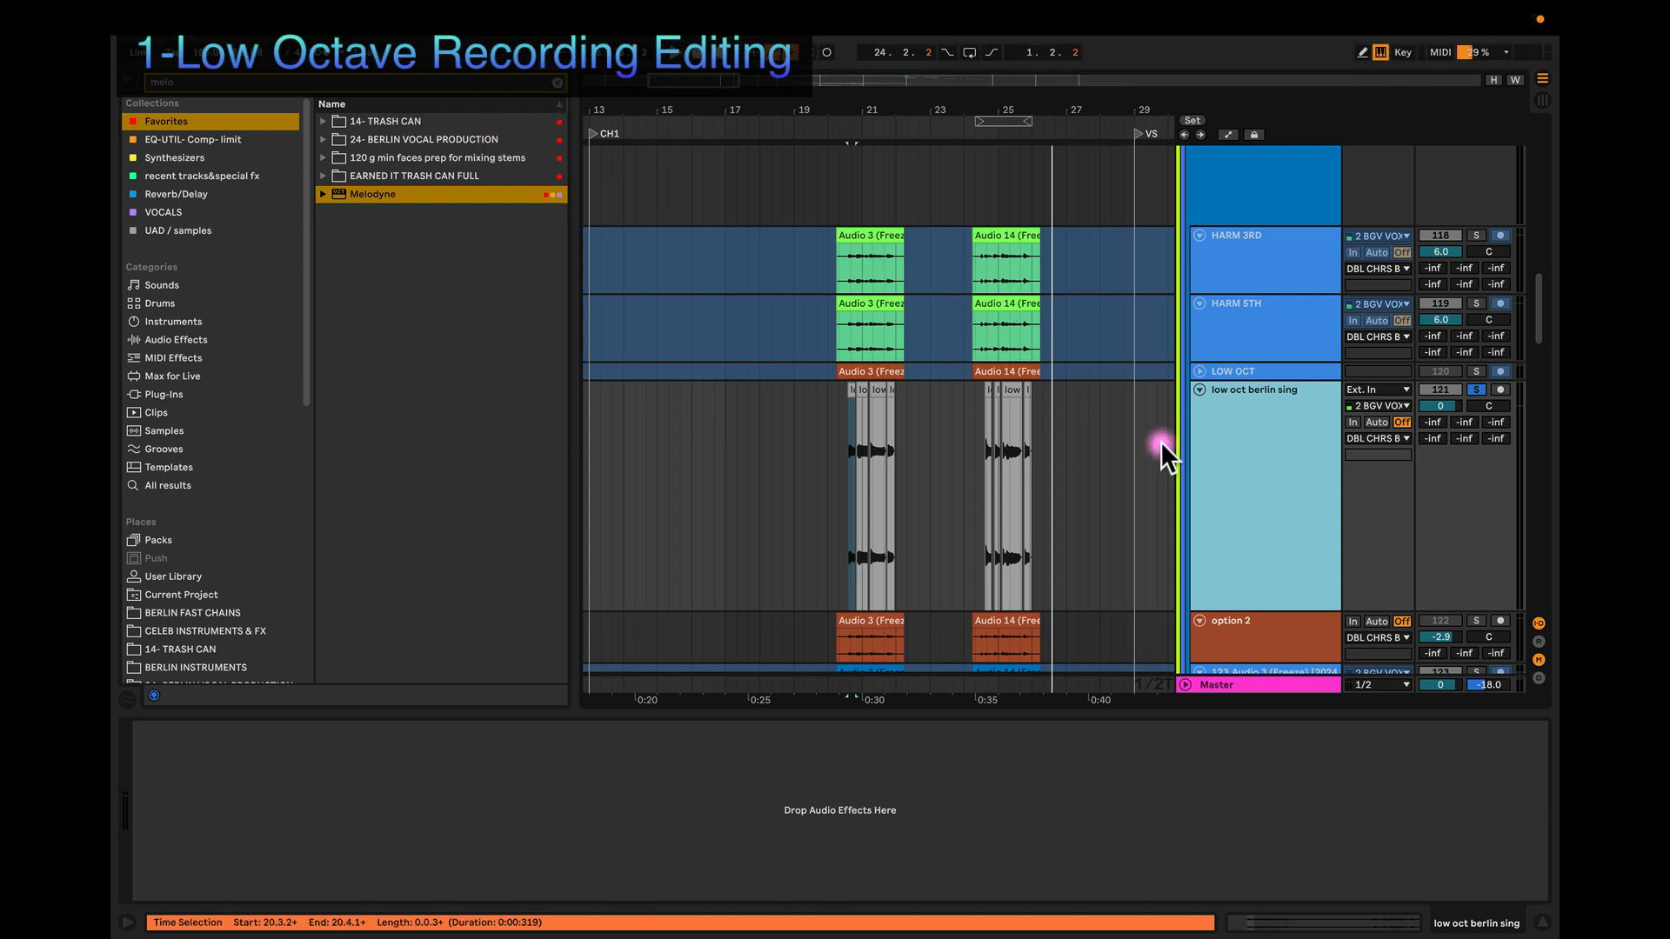
right_click(1272, 398)
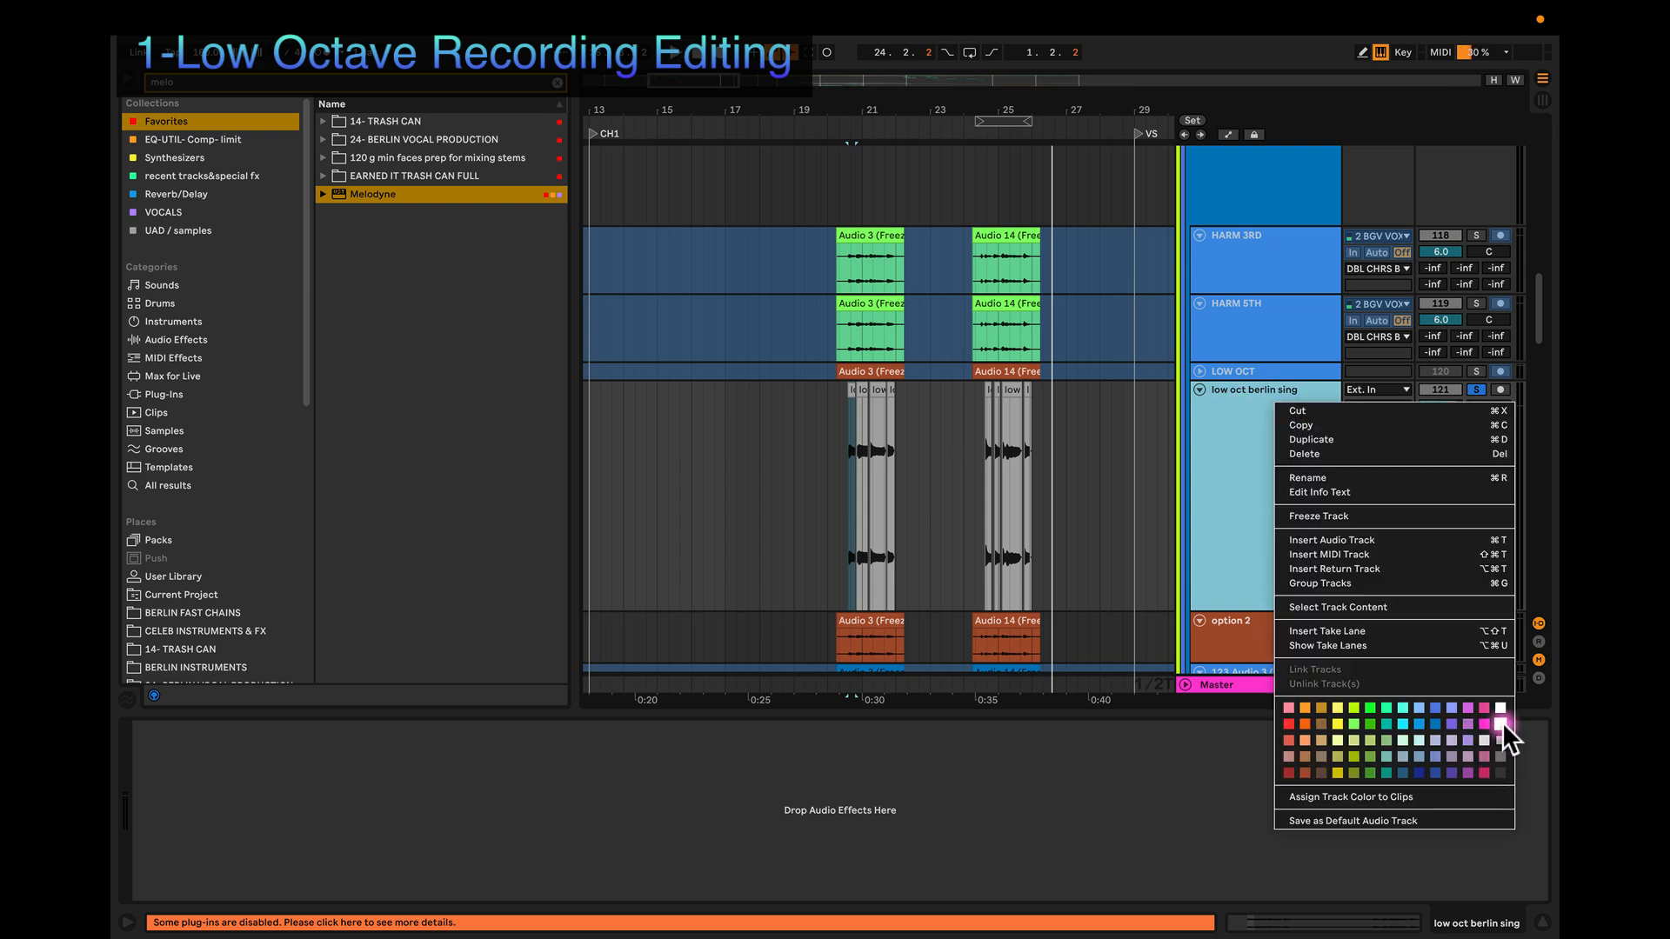
left_click(1417, 612)
key("super+r")
left_click(1211, 389)
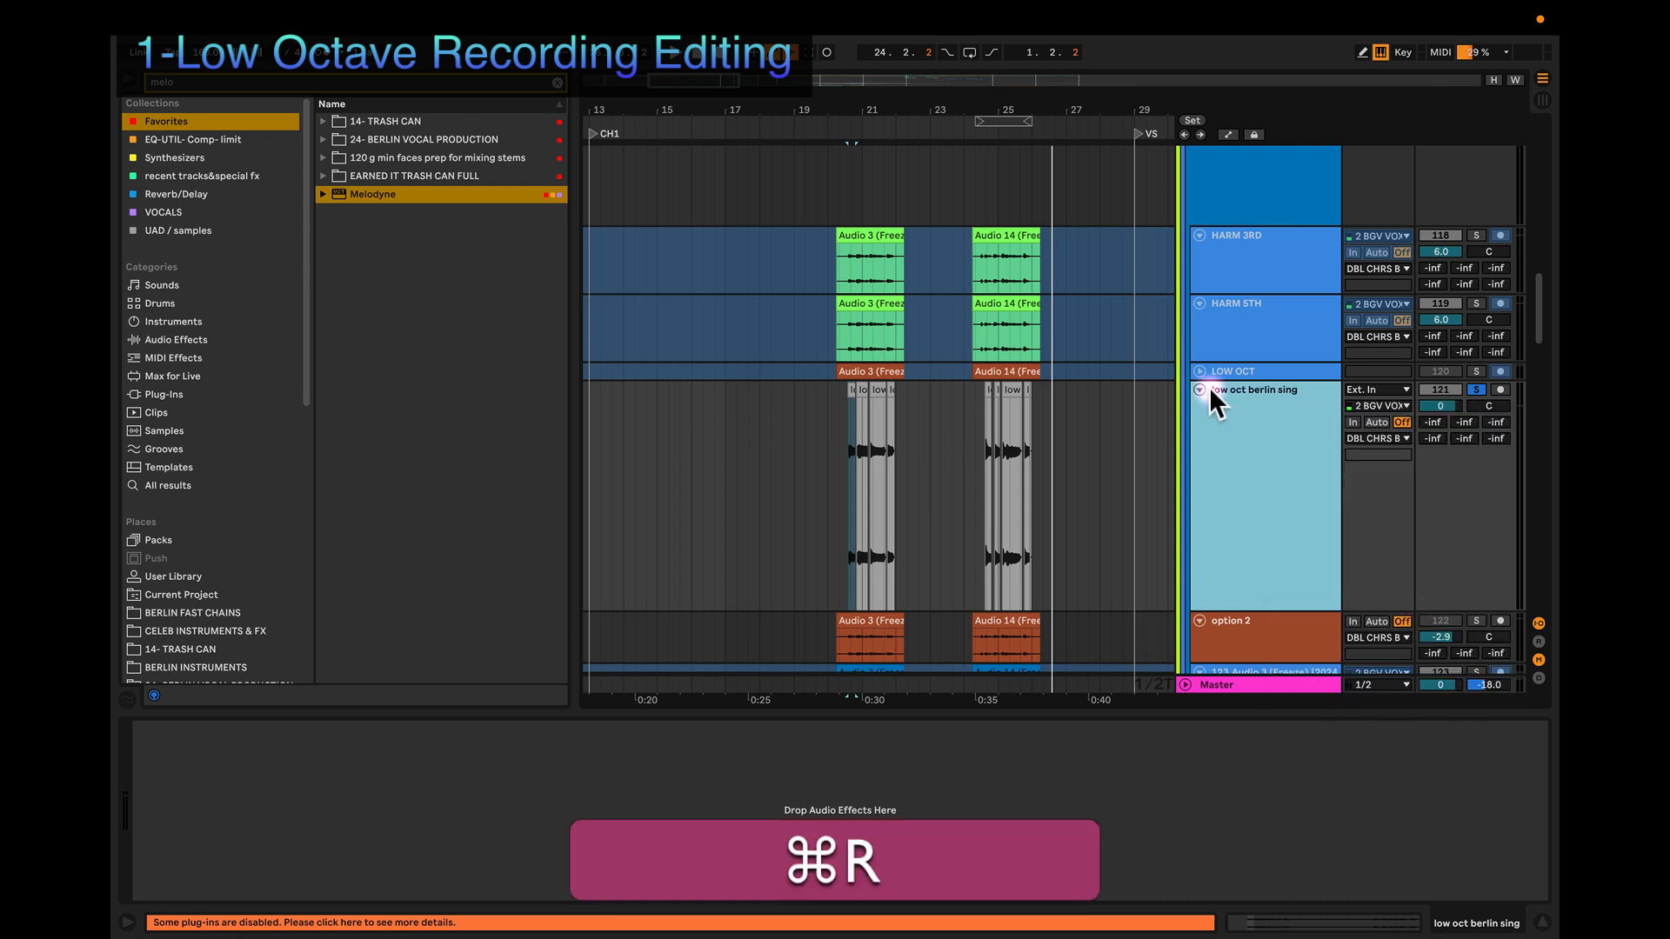
type("raw")
key("Return")
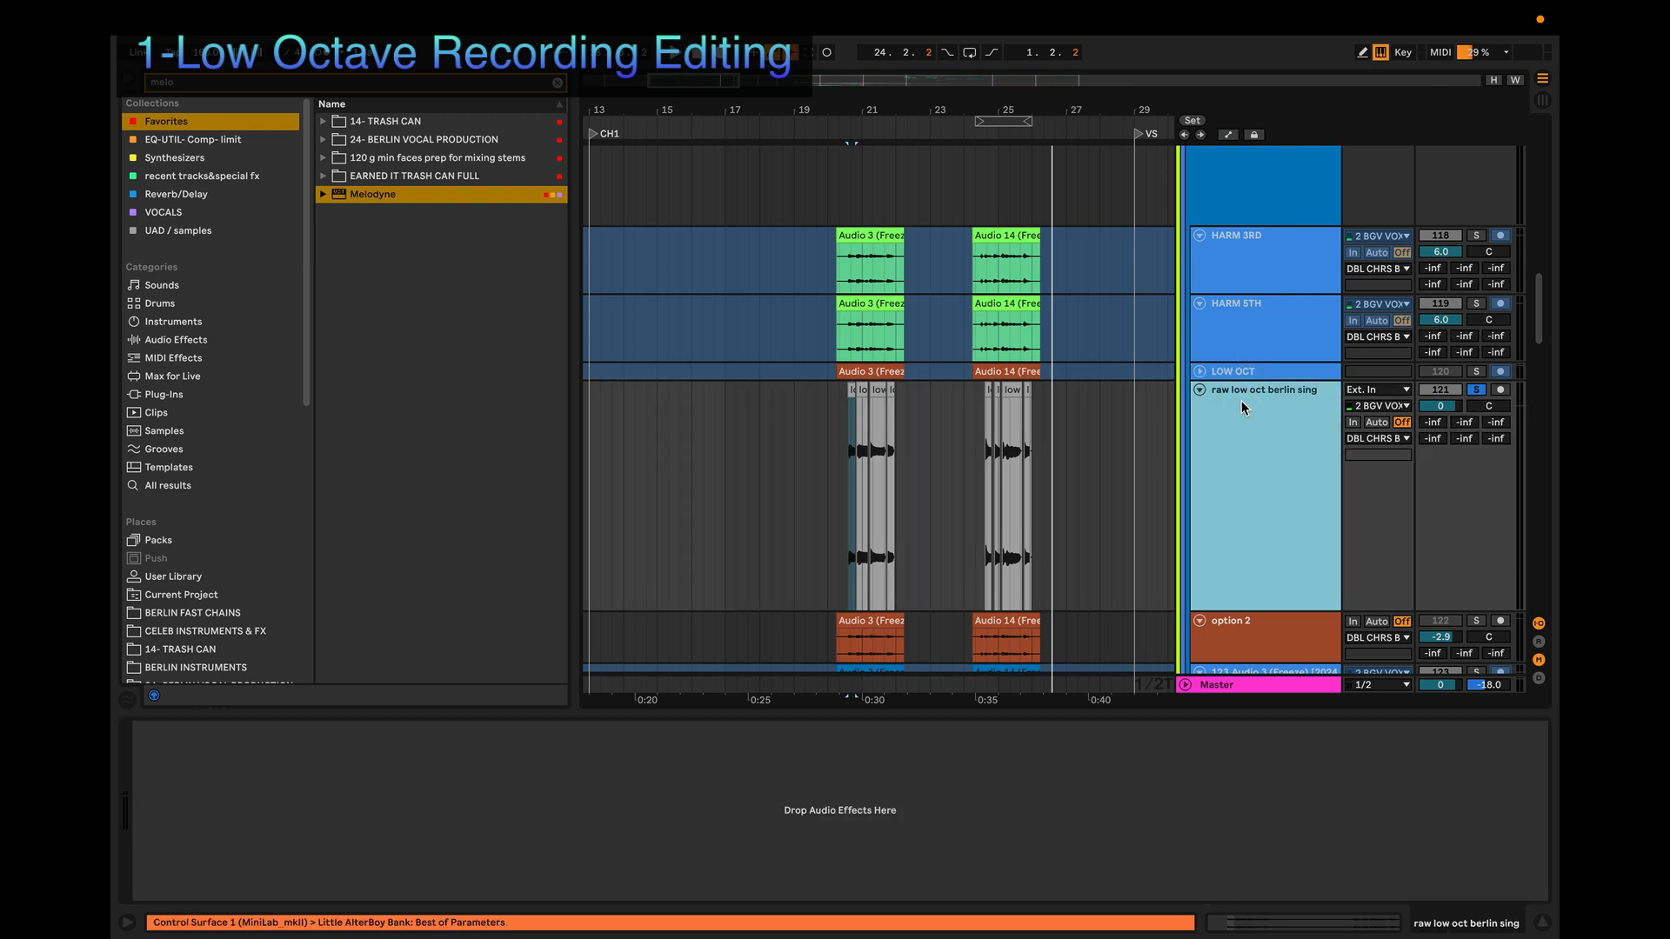
Step: Collapse and duplicate the raw low oct berlin sing track, and deactivate the original
left_click(1199, 390)
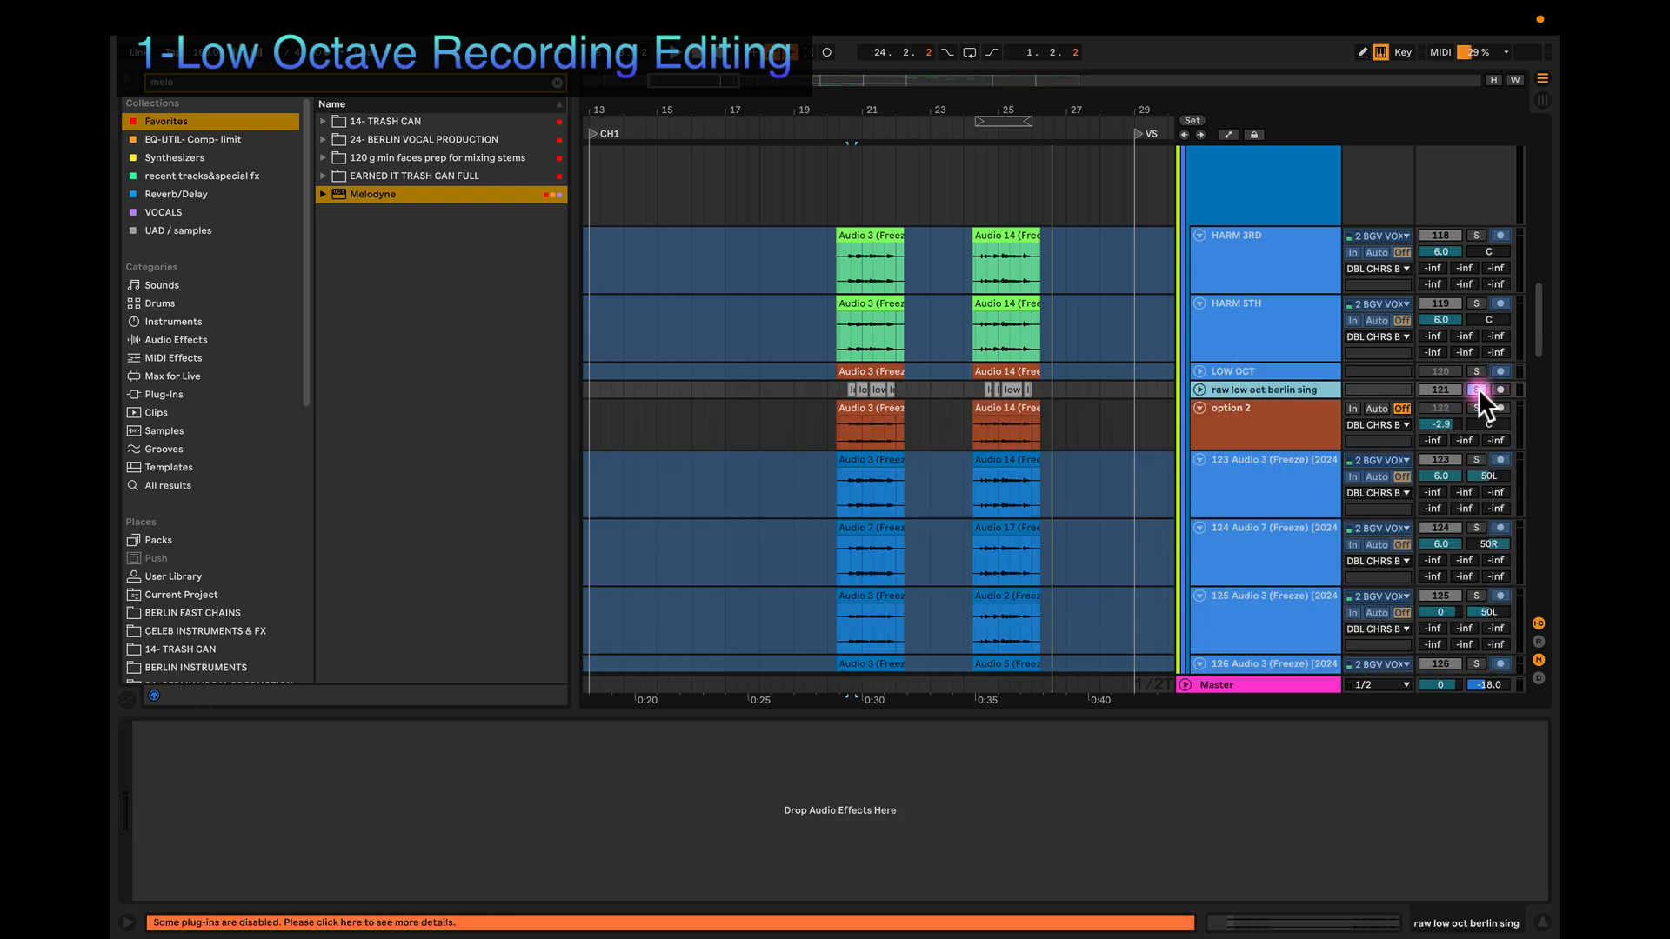
key("super+d")
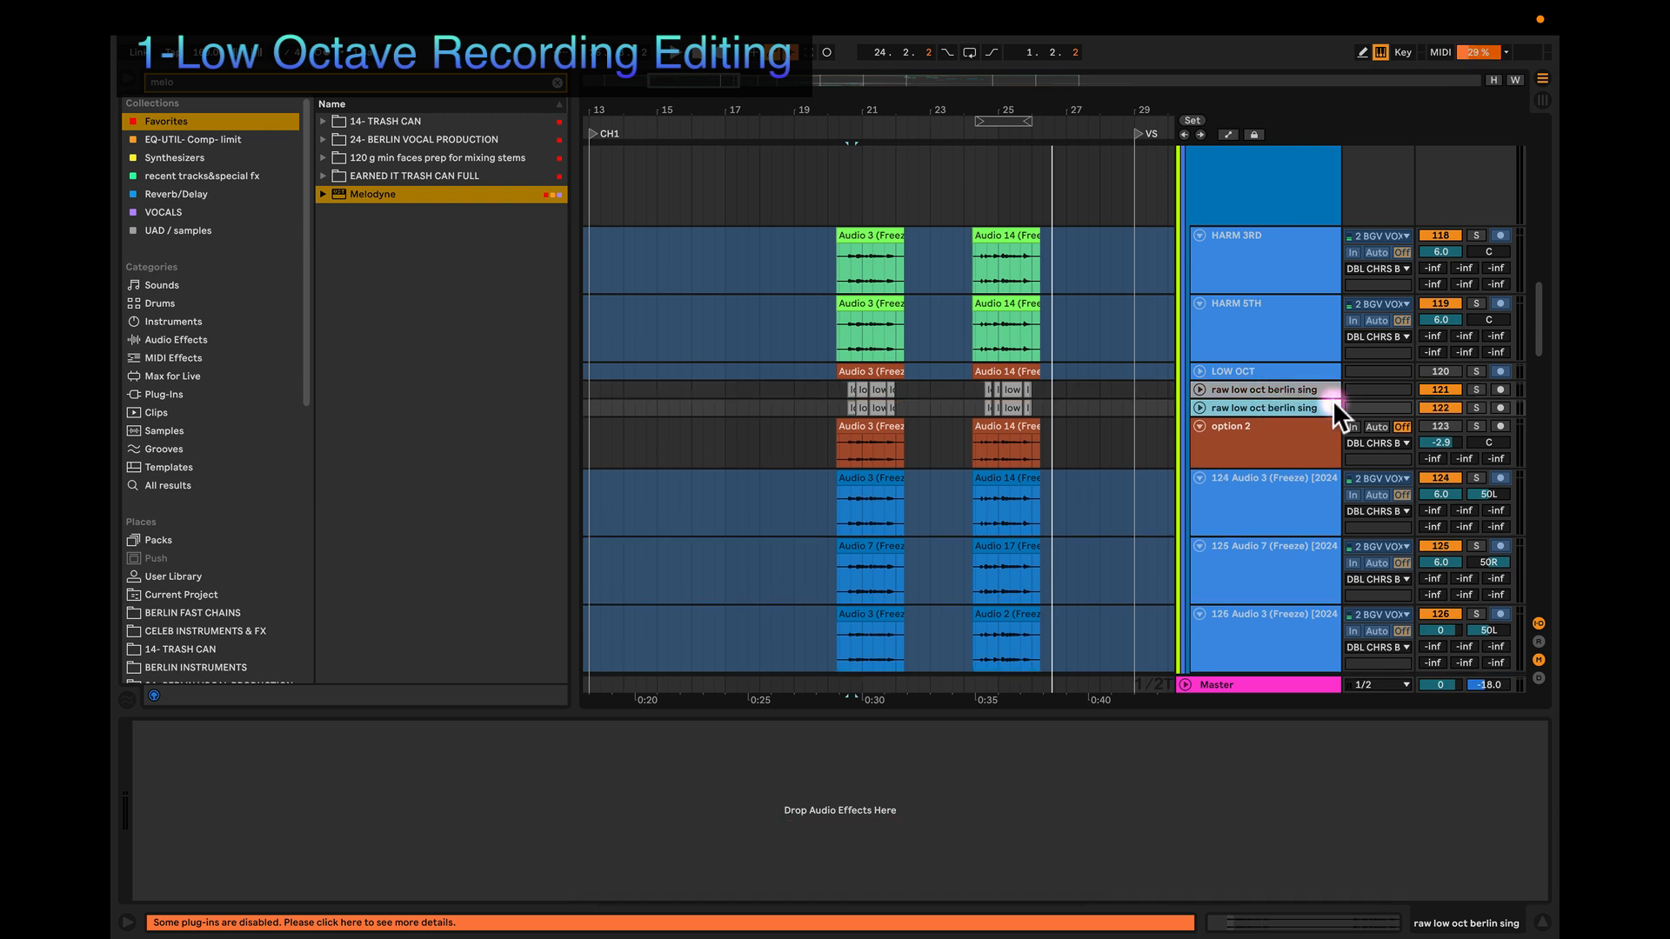
left_click(1427, 391)
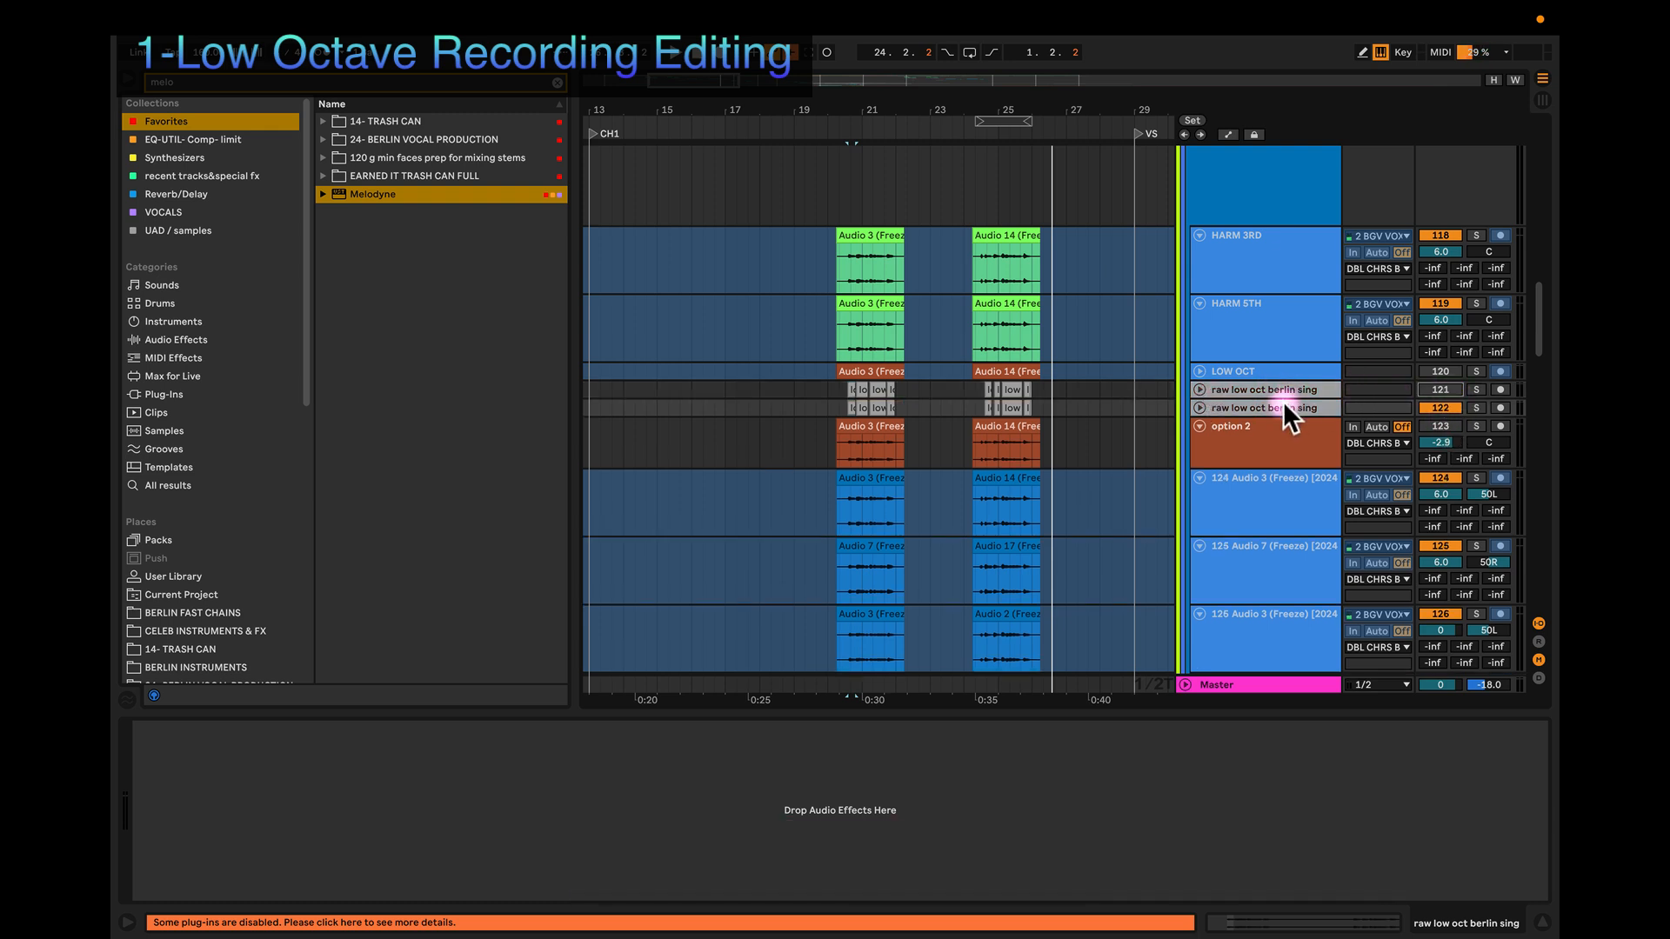
Step: Unfold the active duplicate of the raw low oct berlin sing track and select it
left_click(1199, 408)
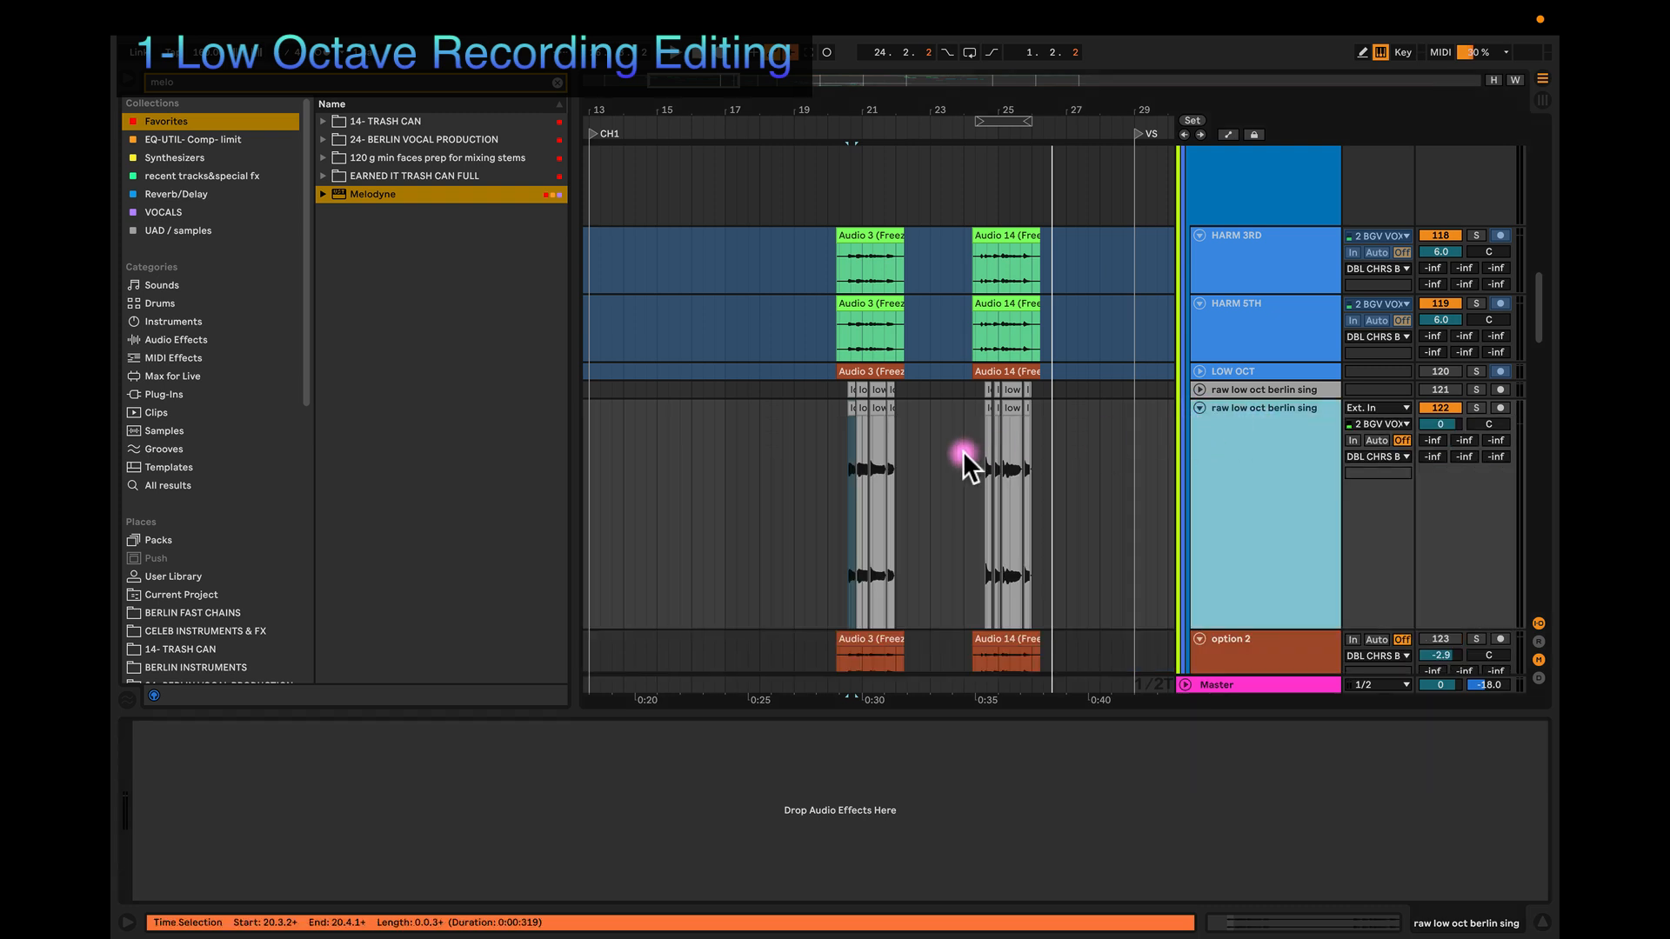
scroll(963, 450, "up", 2, "super")
scroll(962, 450, "up", 3, "super")
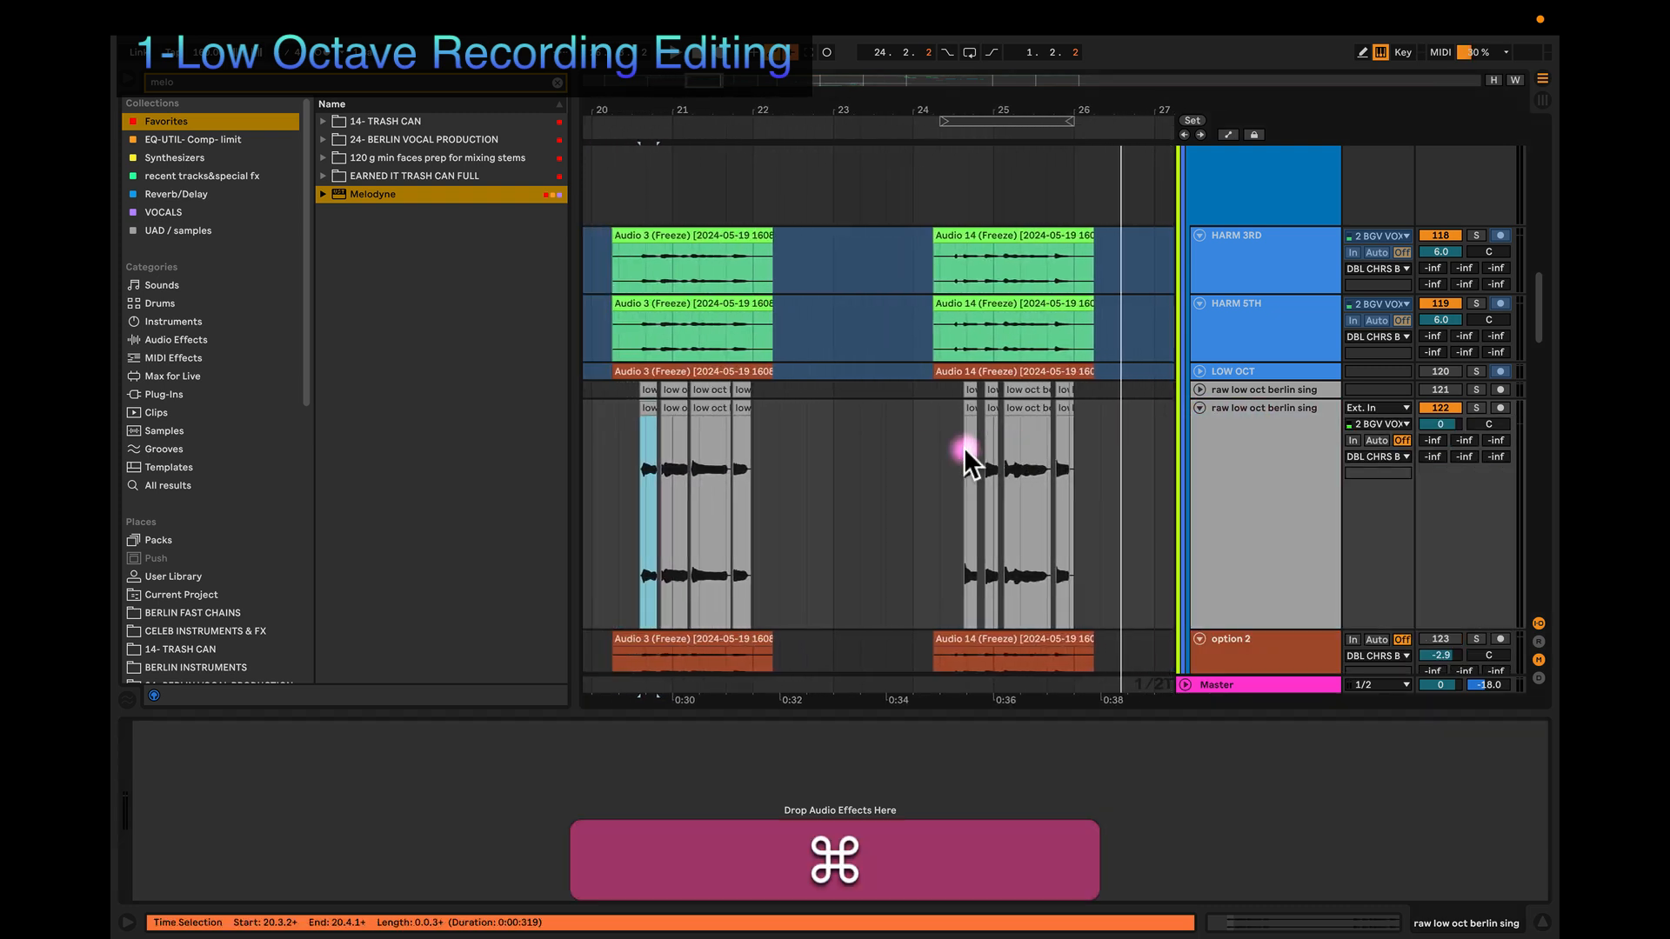
left_click(1305, 449)
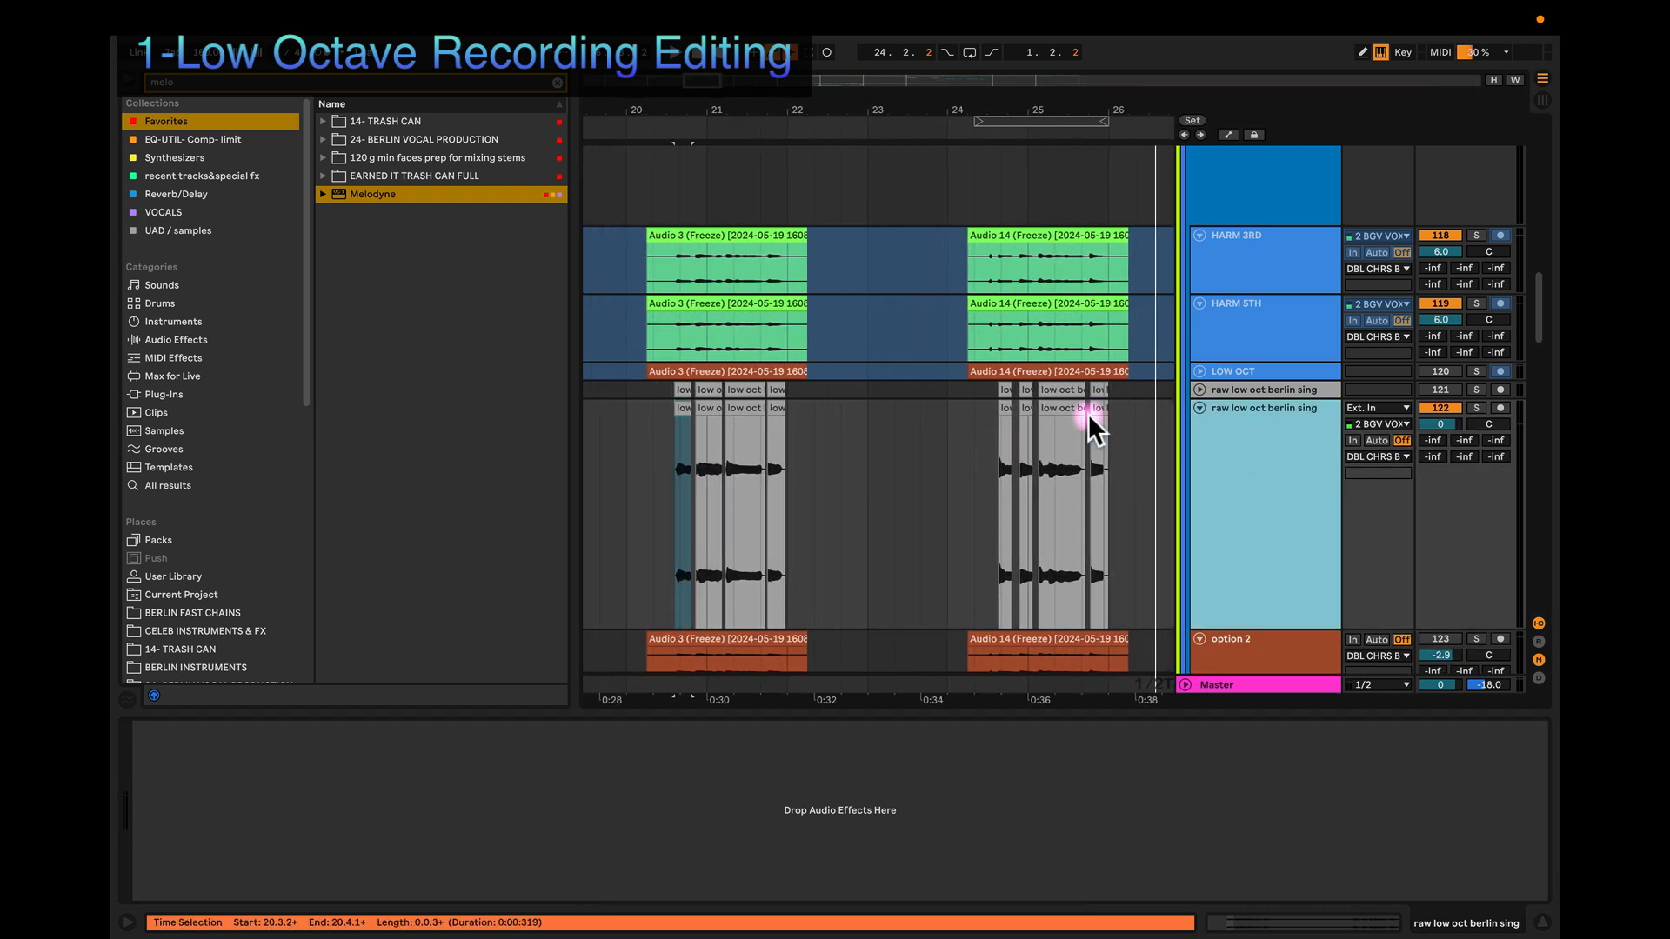
left_click(654, 415)
left_click_drag(654, 416, 840, 427)
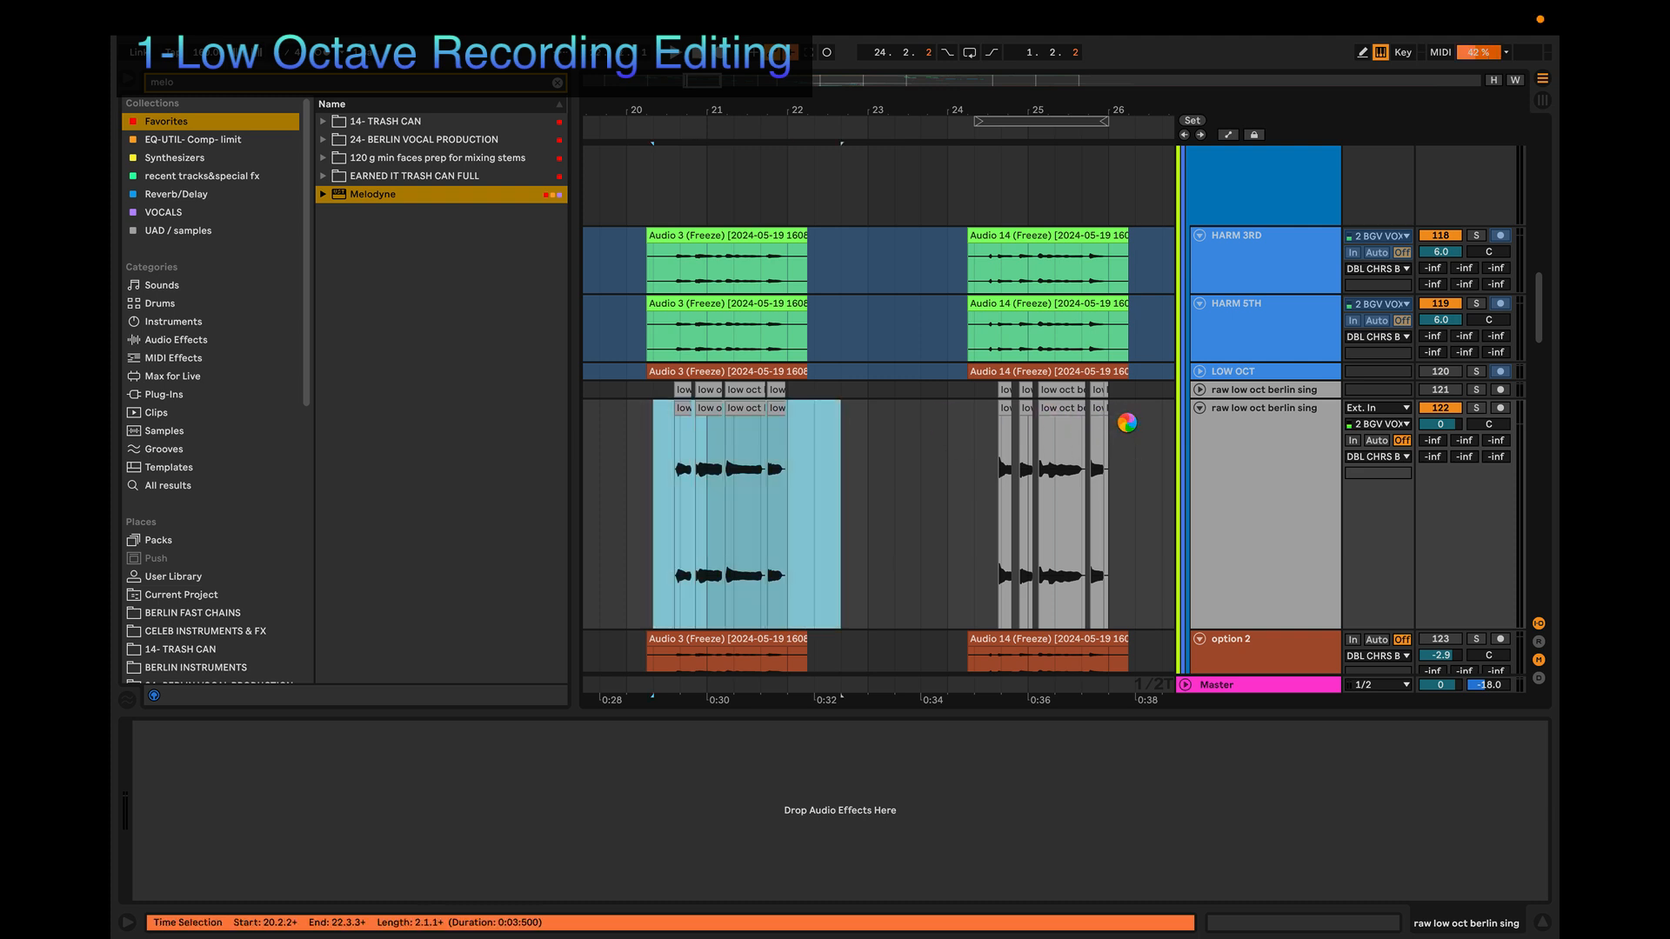
left_click_drag(1127, 423, 1166, 446)
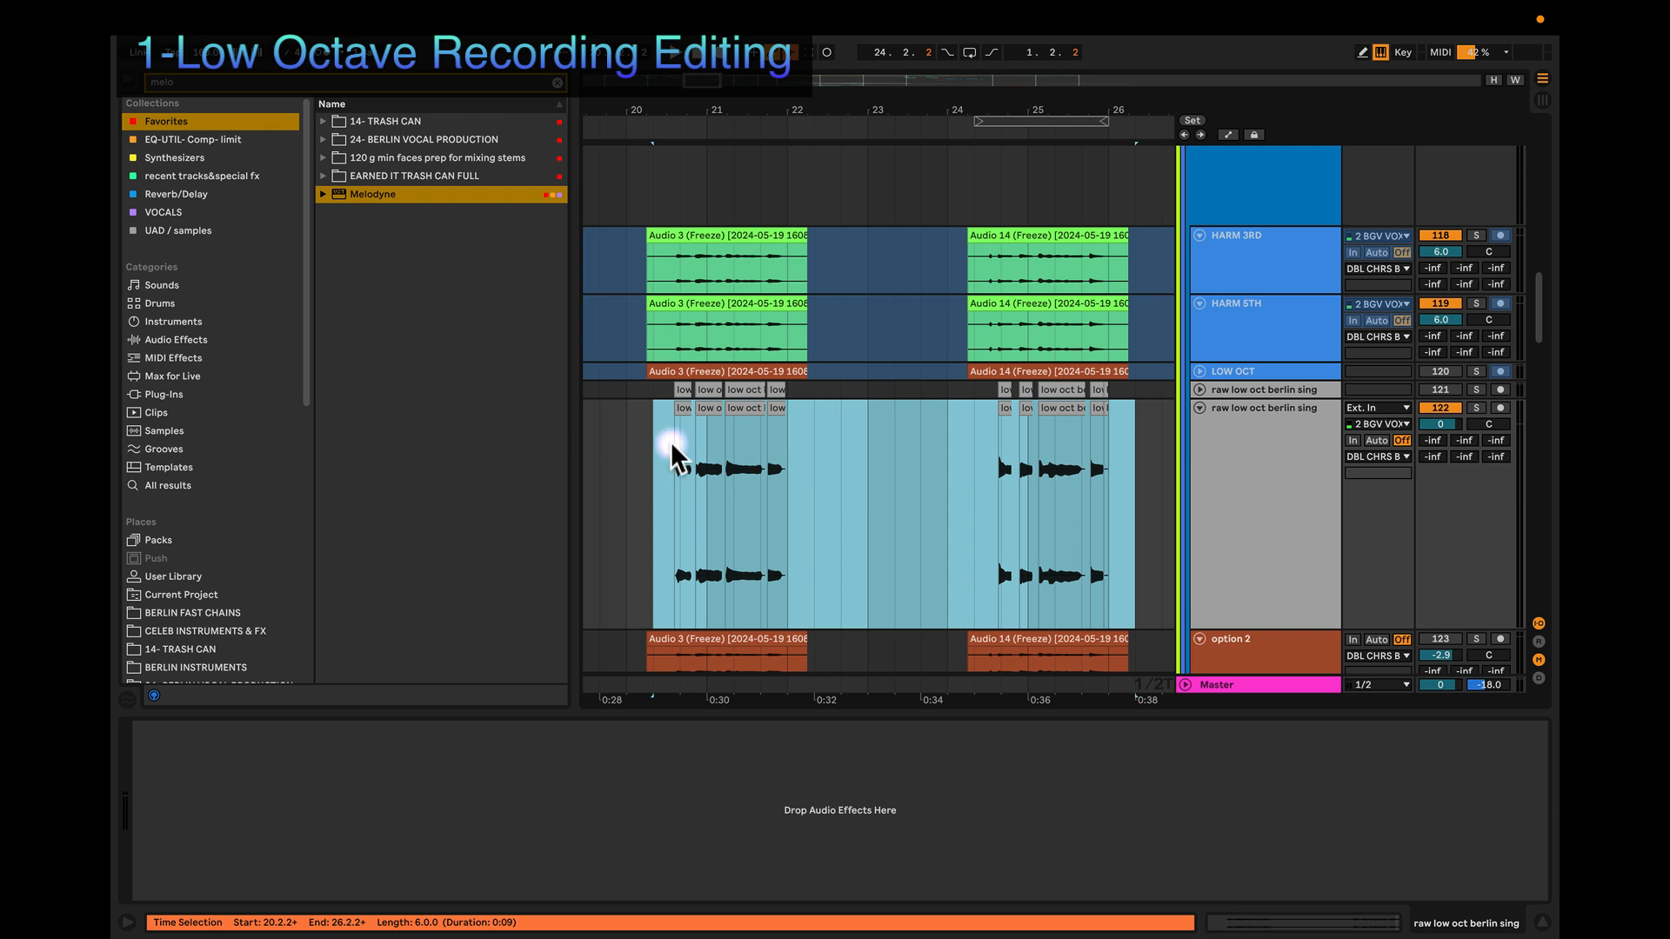
left_click(895, 452)
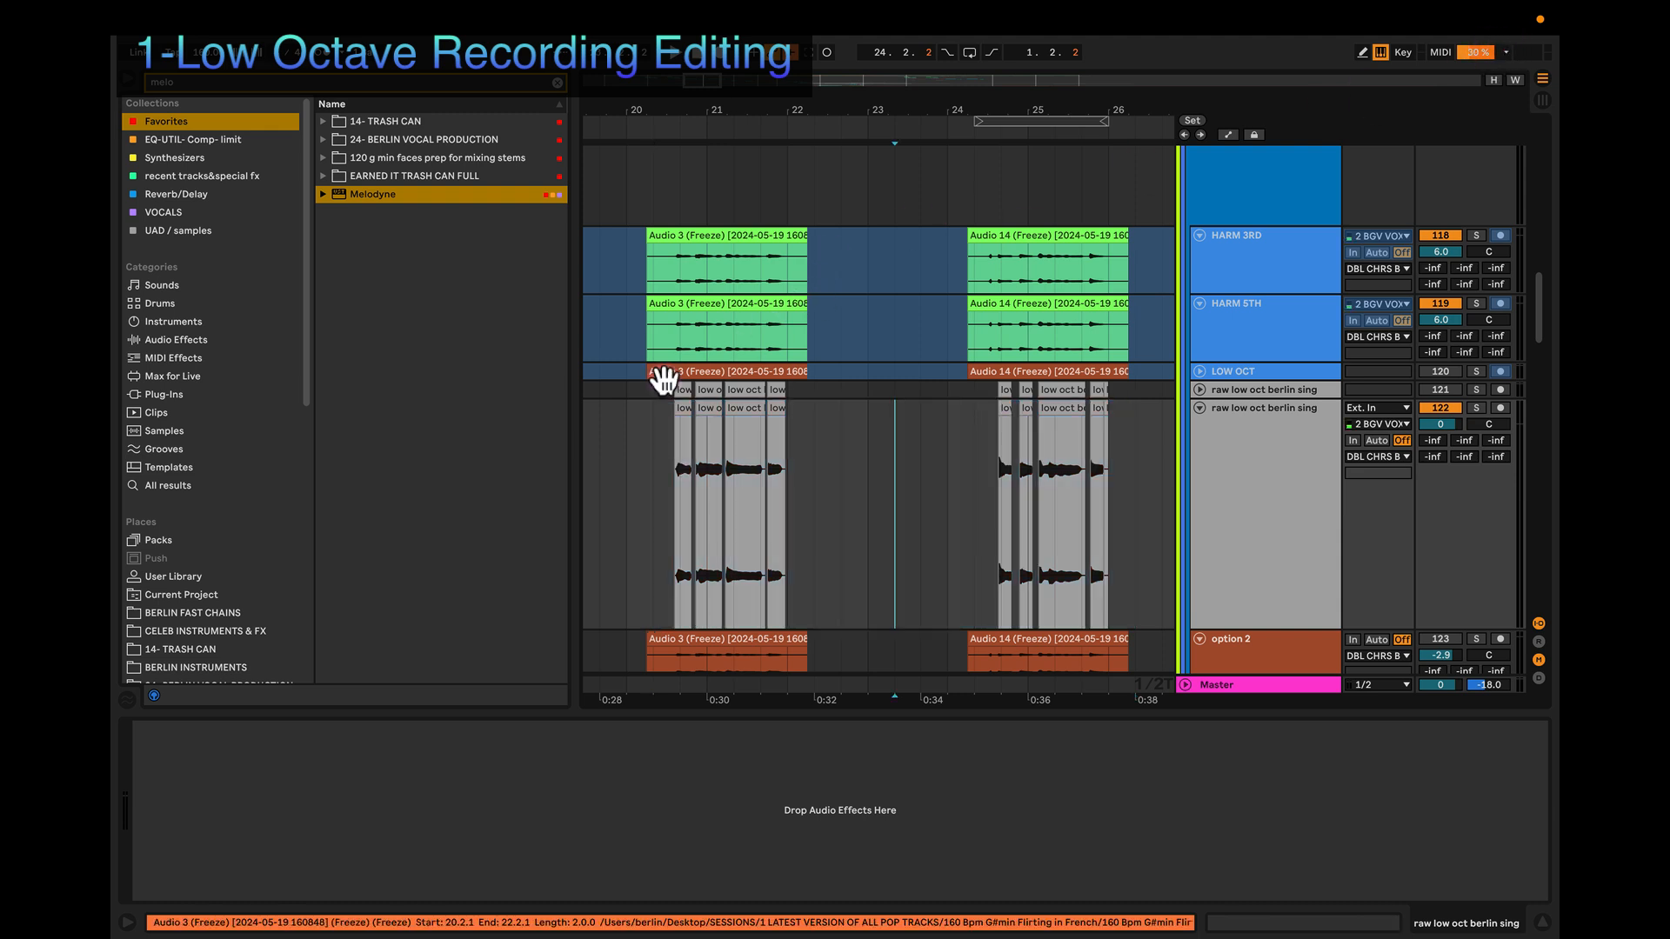
Step: Consolidate the first phrase's clips on the duplicate track from 20.2.2 to 22.2.2 into one clip
scroll(675, 417, "up", 2, "super")
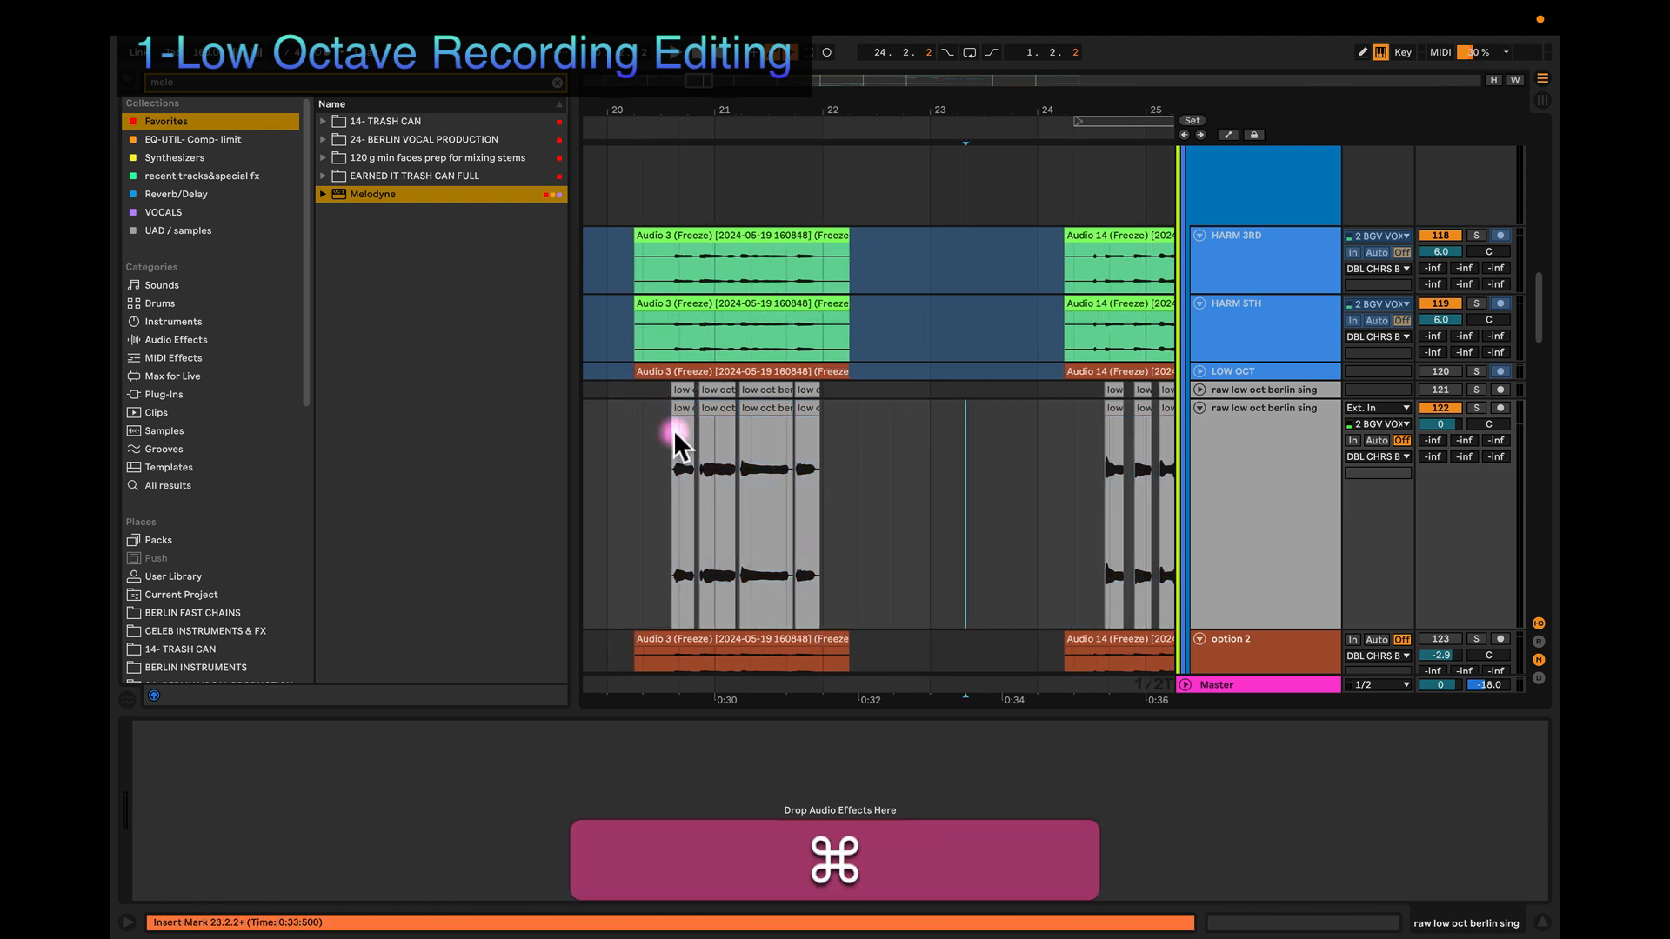
left_click(840, 445, "shift")
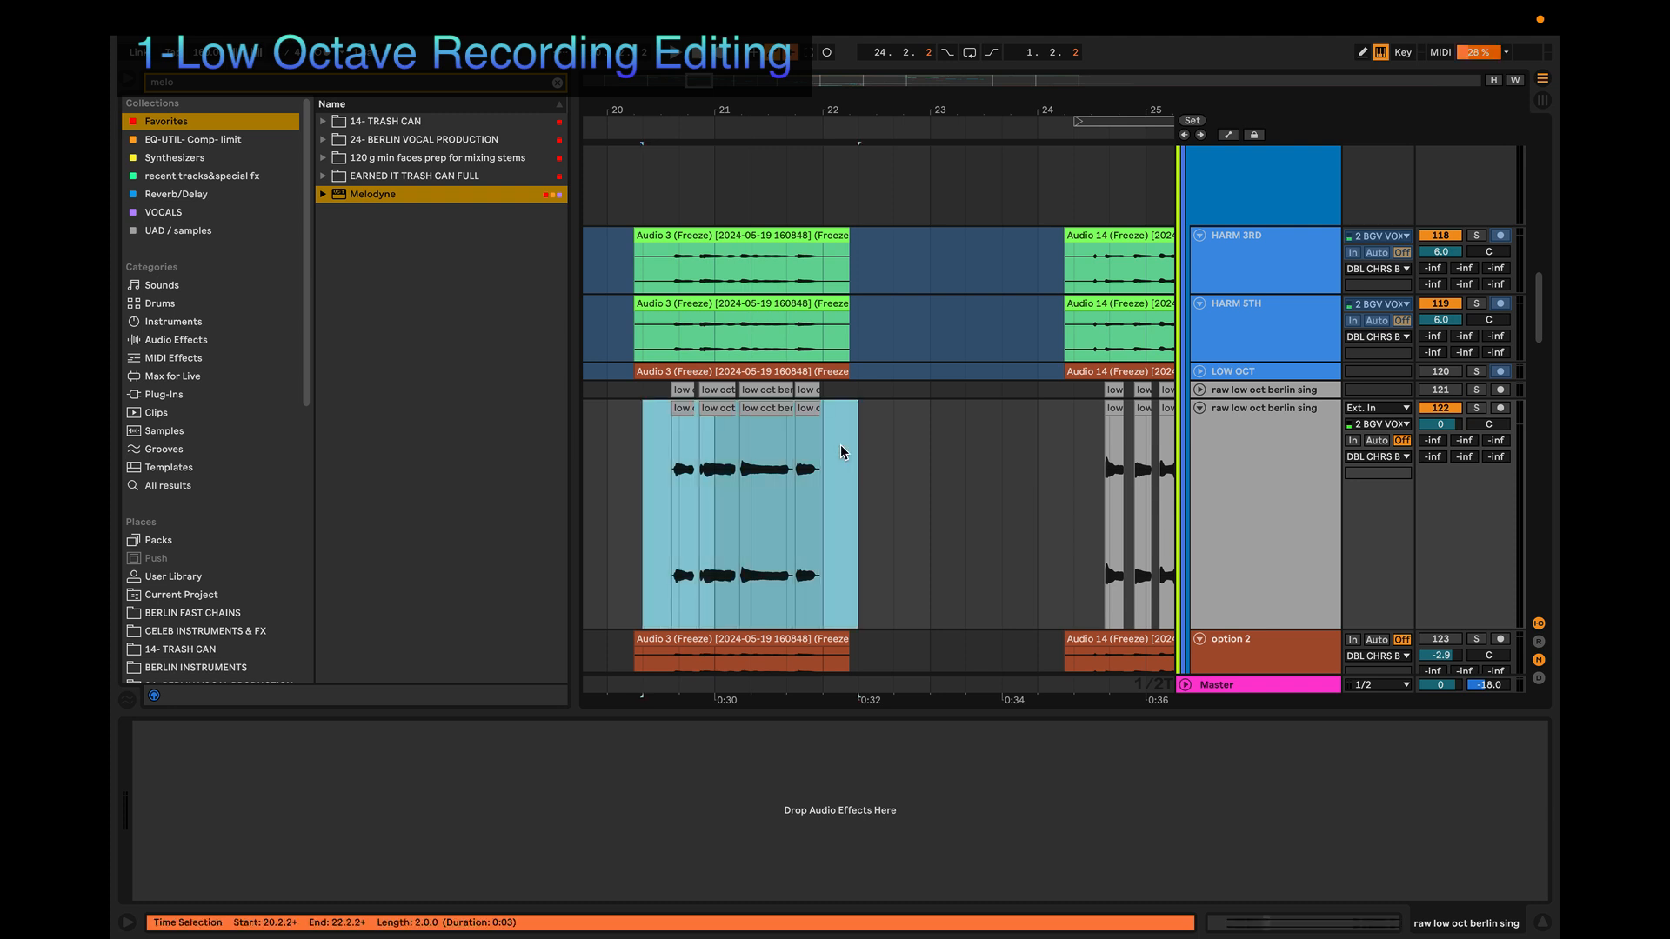
key("super")
key("super+j")
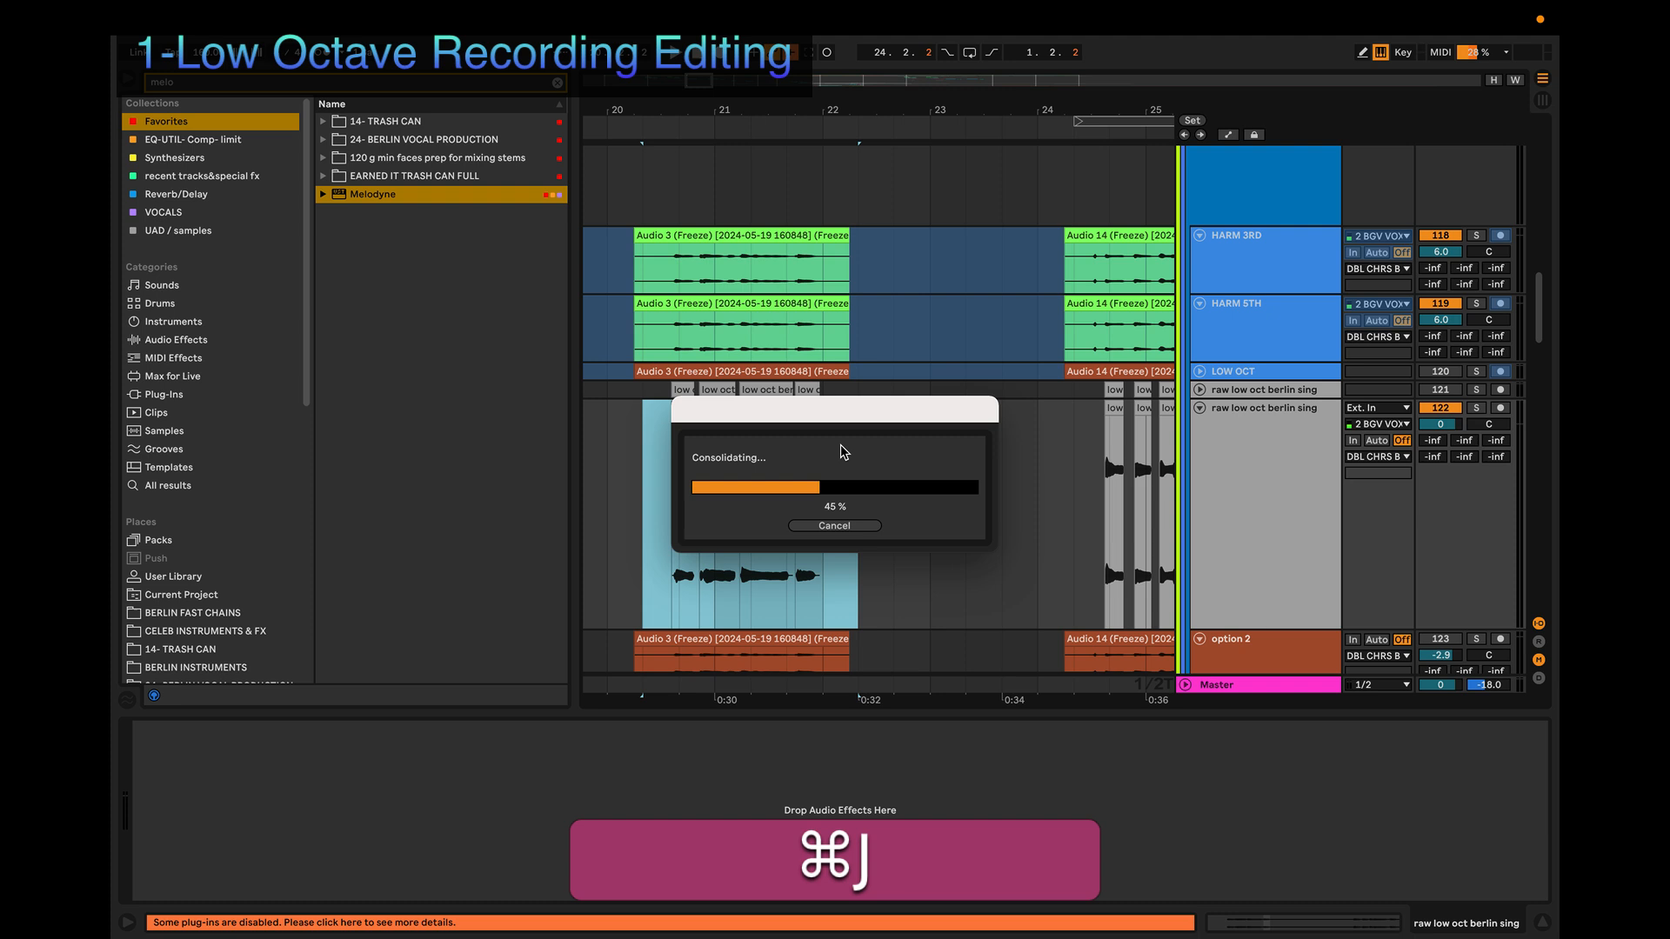
Step: Solo the duplicate track and consolidate its second phrase from 24.2.2 to 26.1.1 into one clip
left_click(1476, 408)
scroll(980, 510, "right", 5)
left_click_drag(863, 459, 1047, 462)
key("super+j")
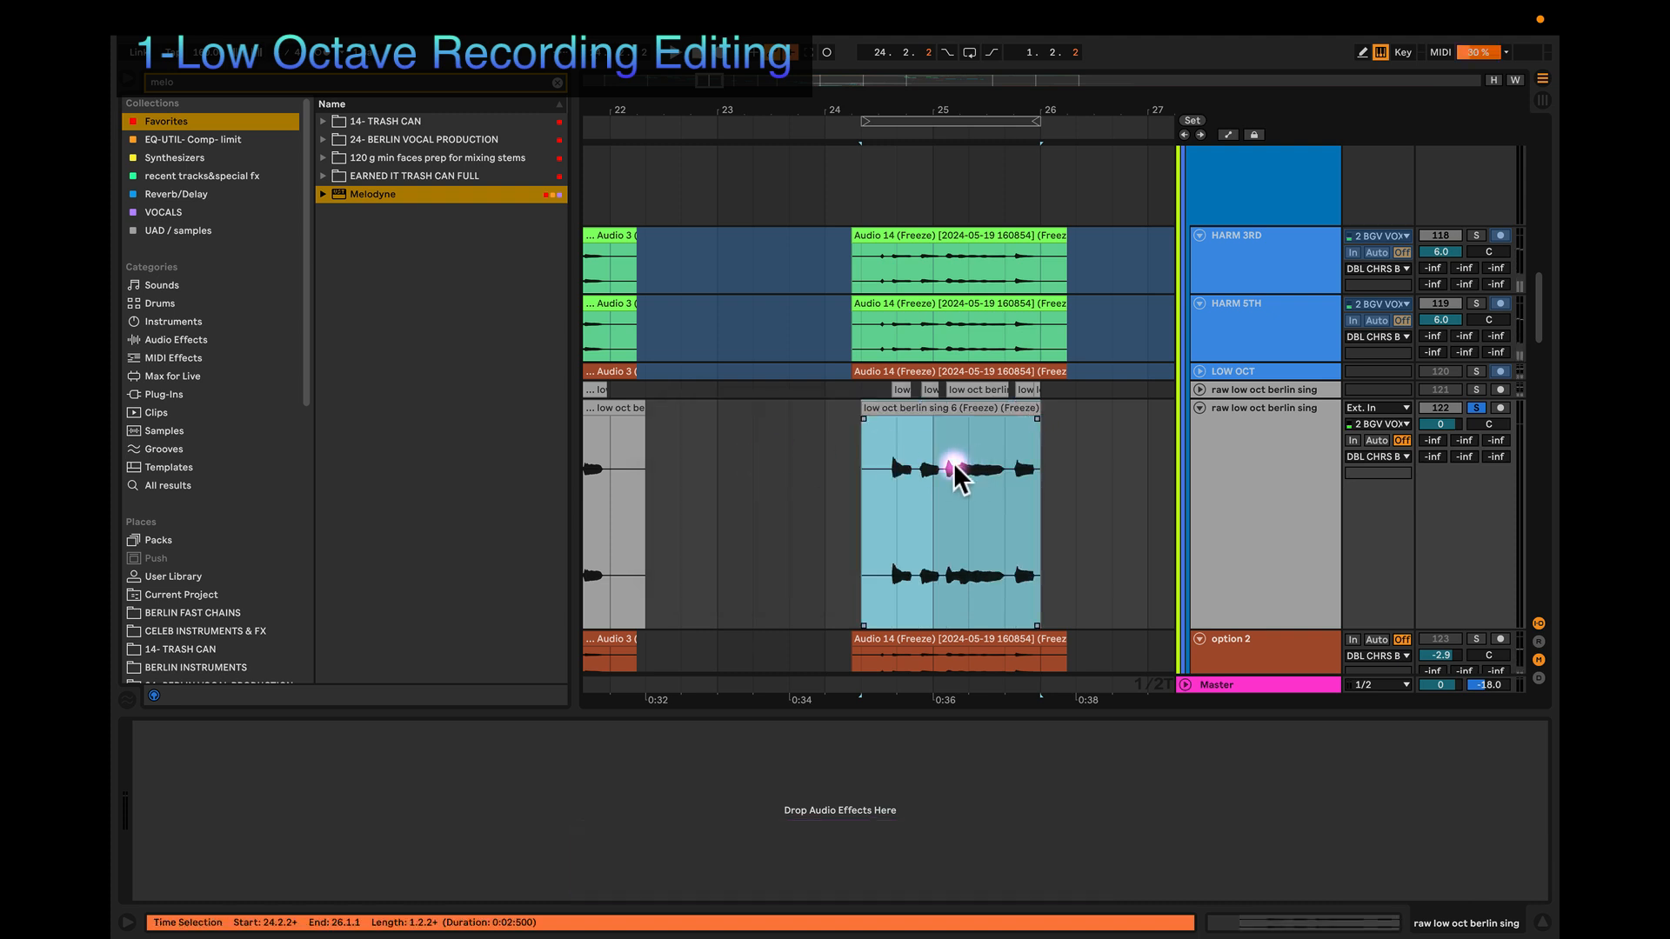
scroll(936, 463, "up", 5)
scroll(935, 464, "down", 5)
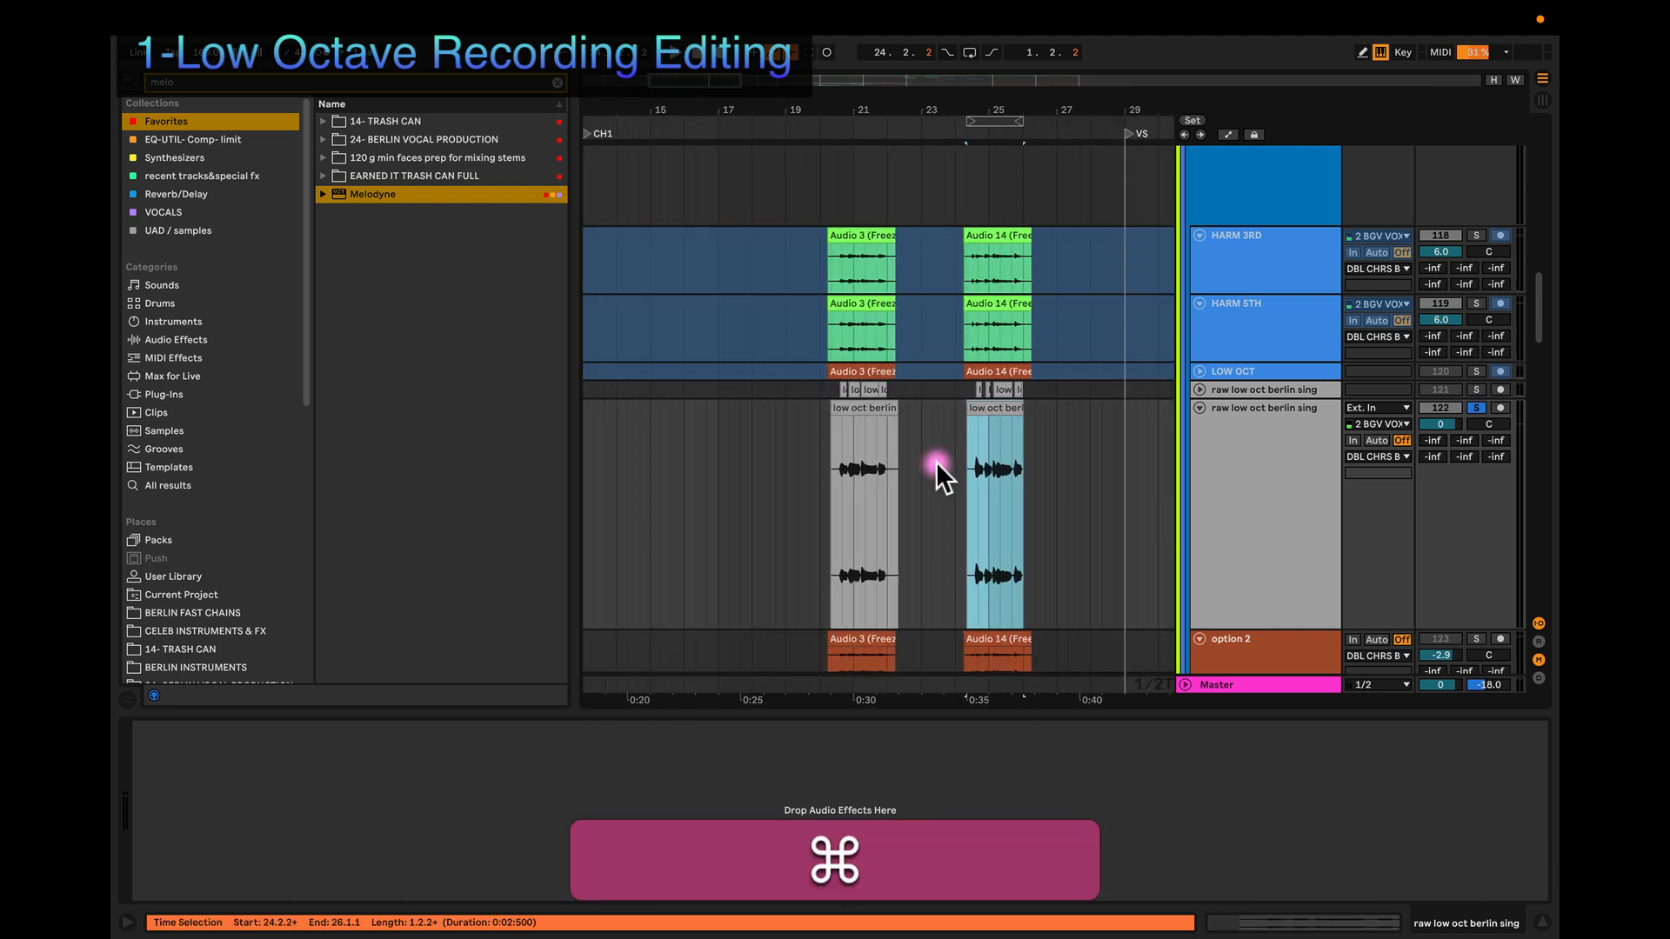
scroll(937, 462, "up", 5)
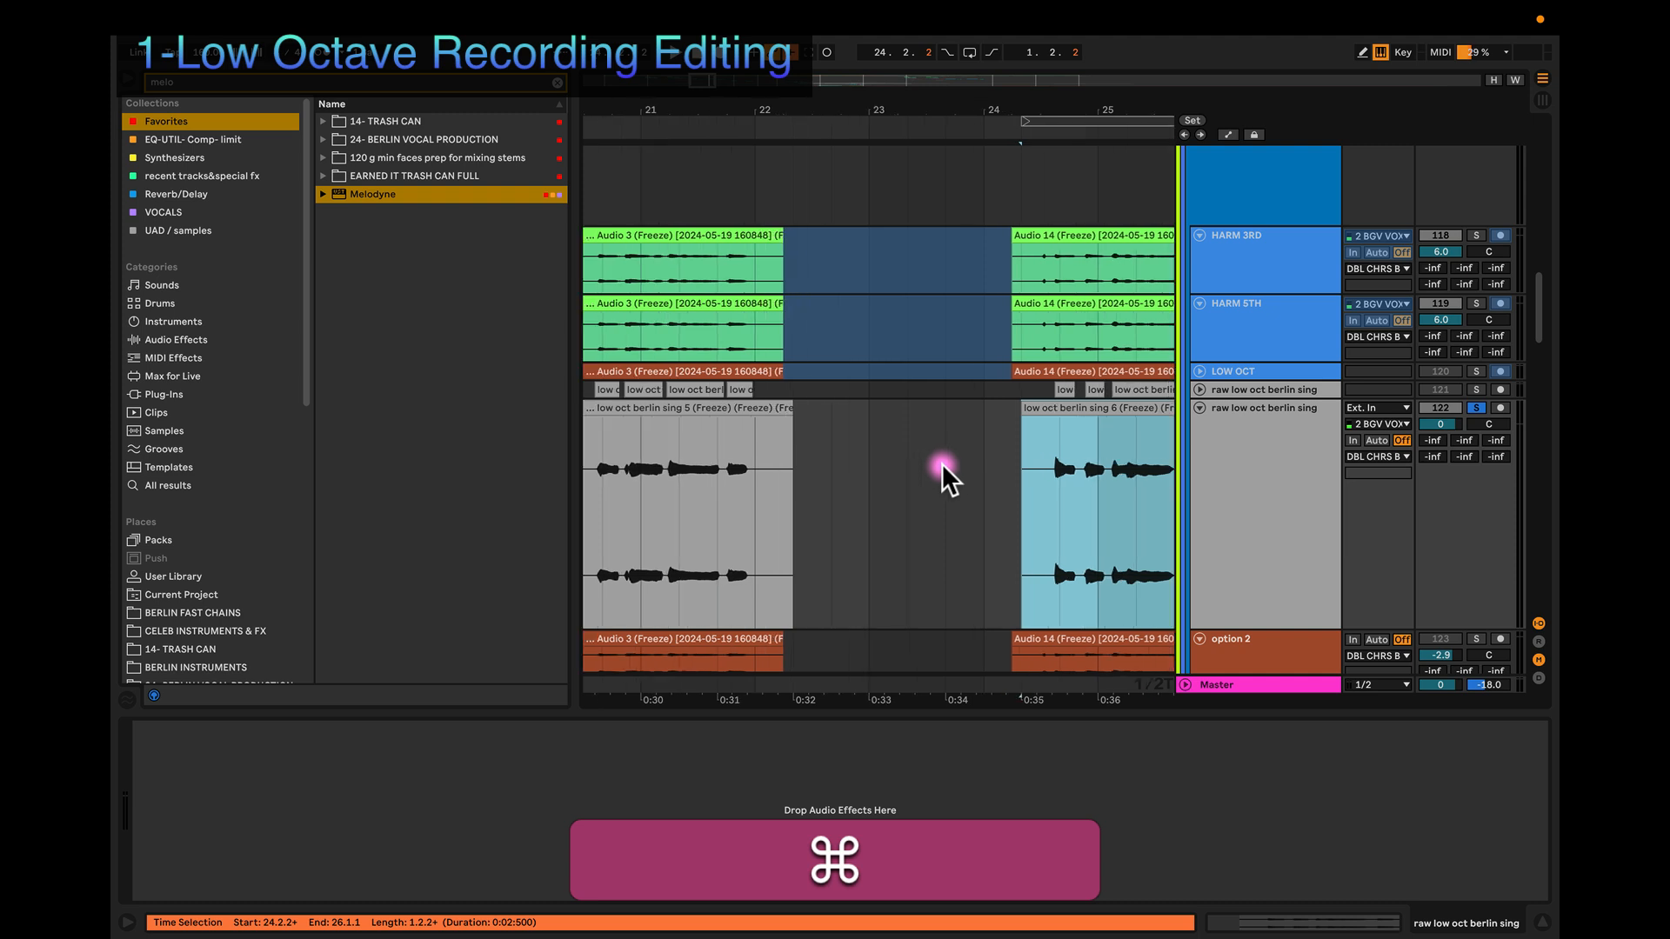
scroll(1024, 462, "down", 6)
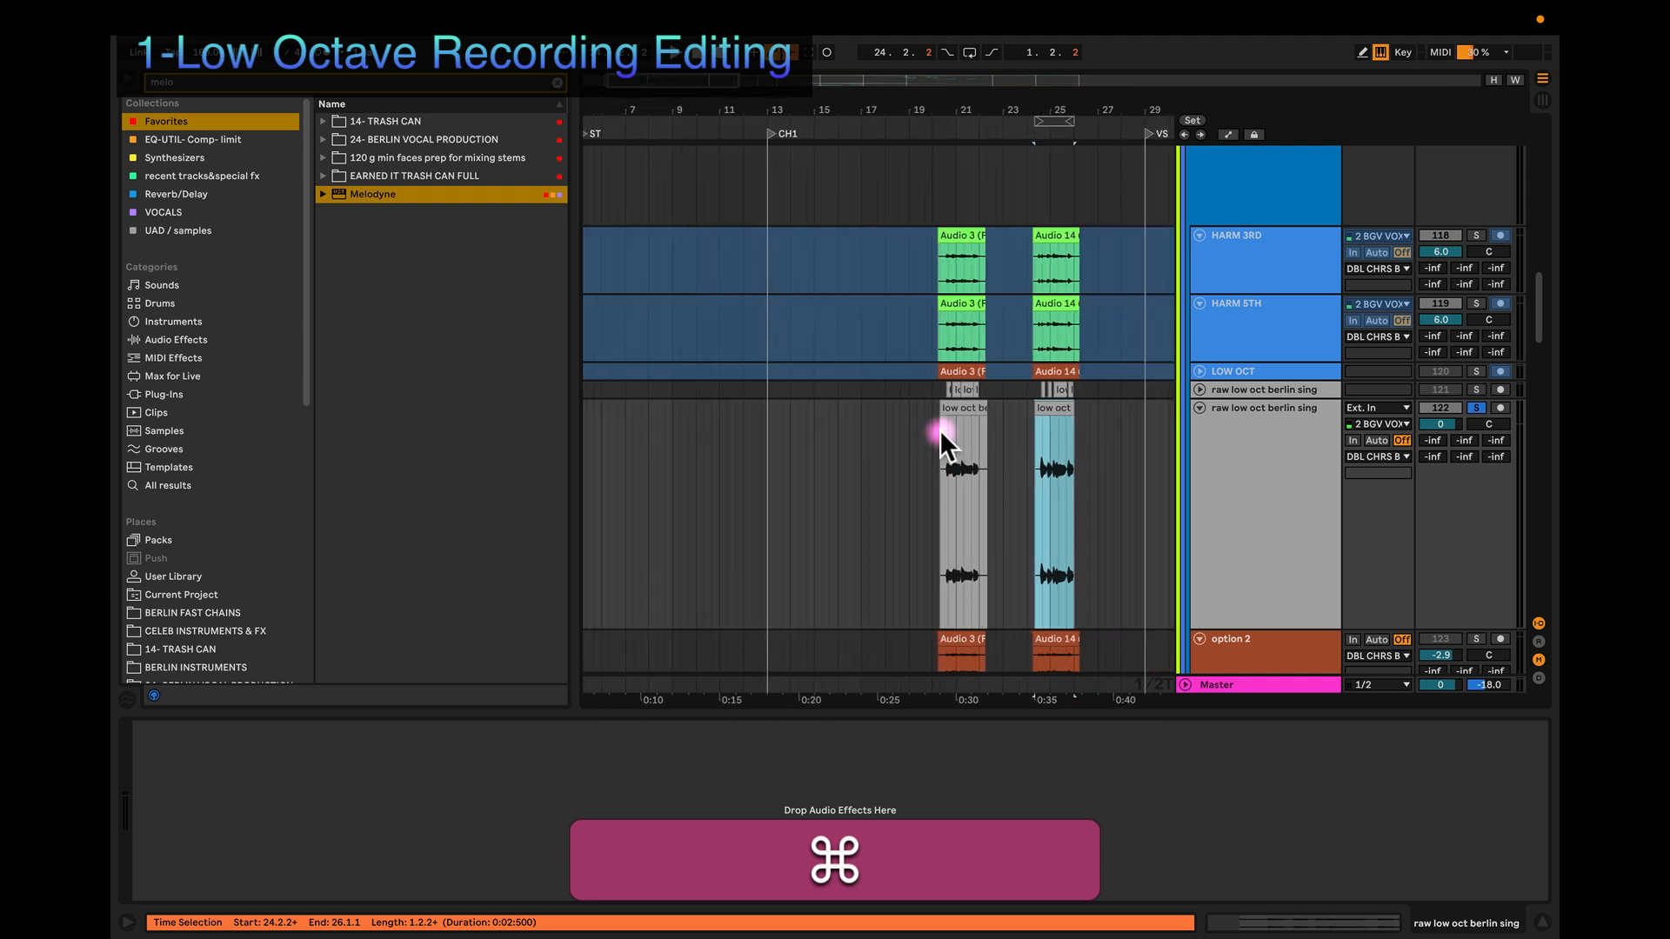
Step: Search the browser for "Pro" and add Pro-Q 3 to the duplicate raw low oct berlin sing track
left_click(1279, 456)
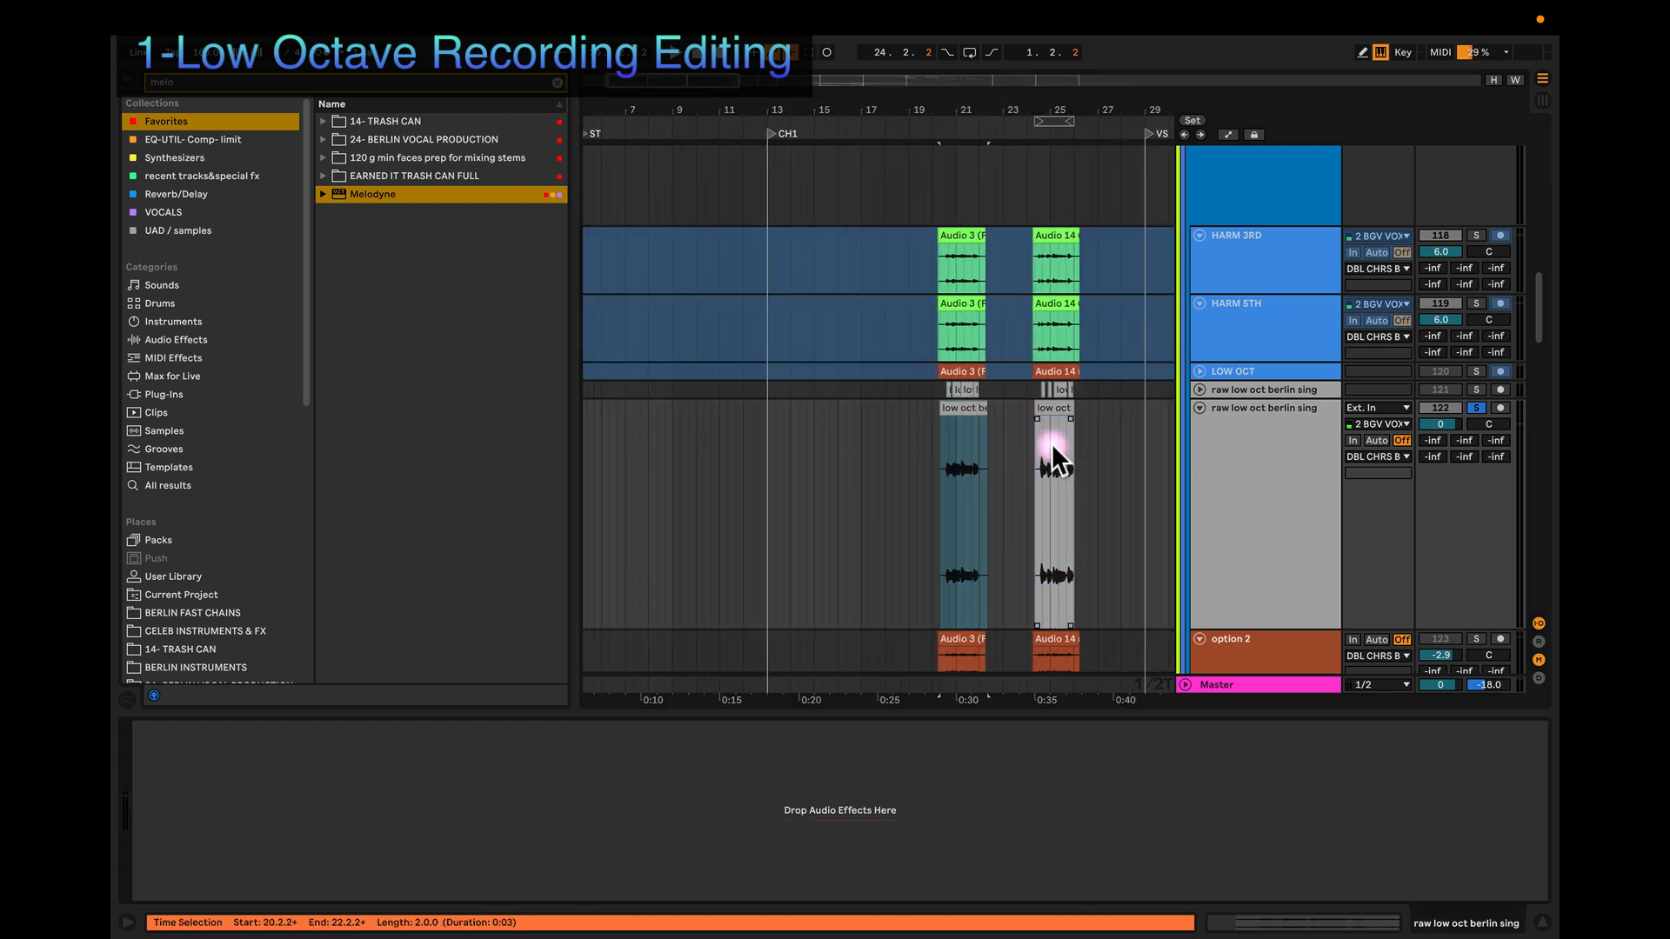
left_click(558, 83)
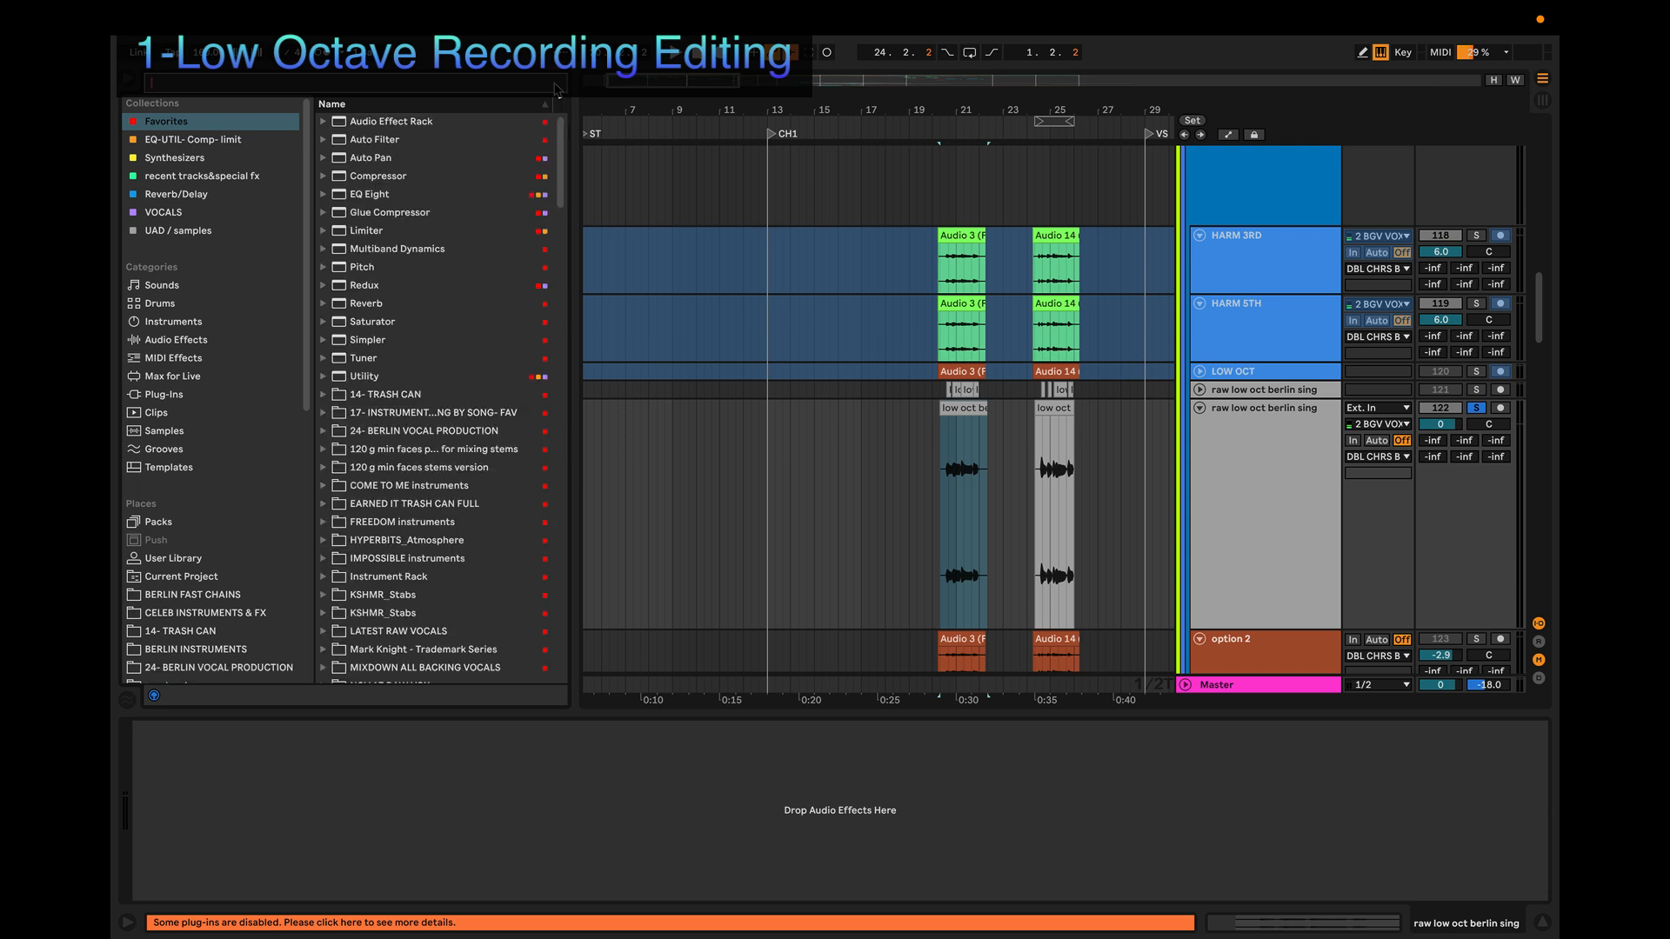
type("Pr")
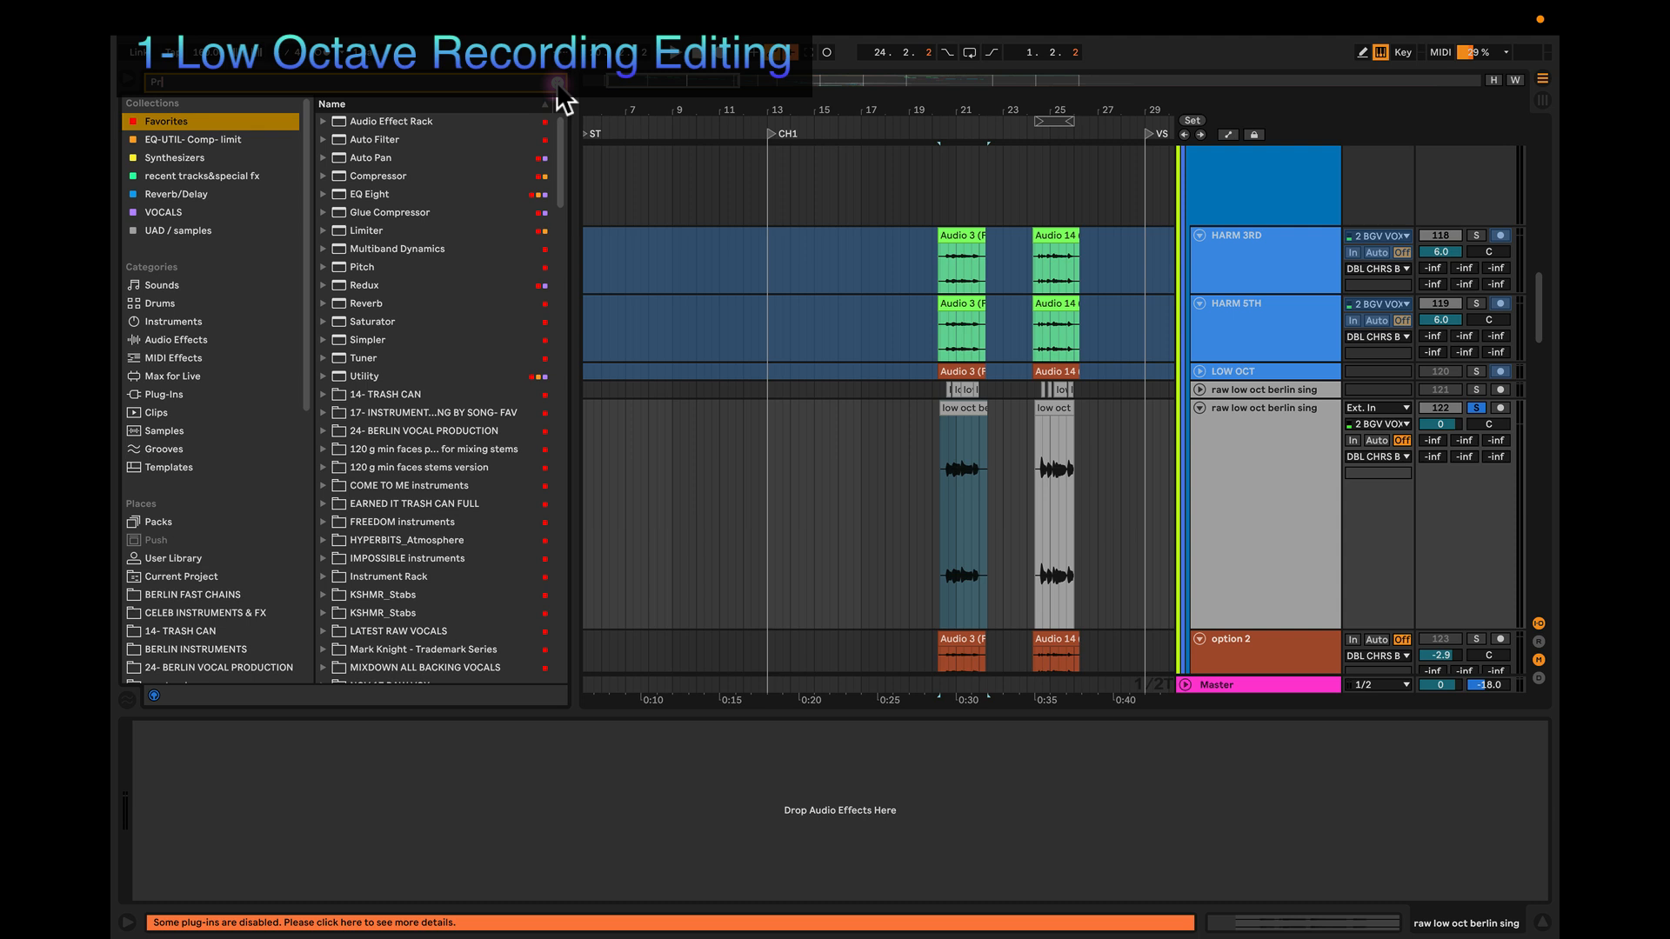
type("o")
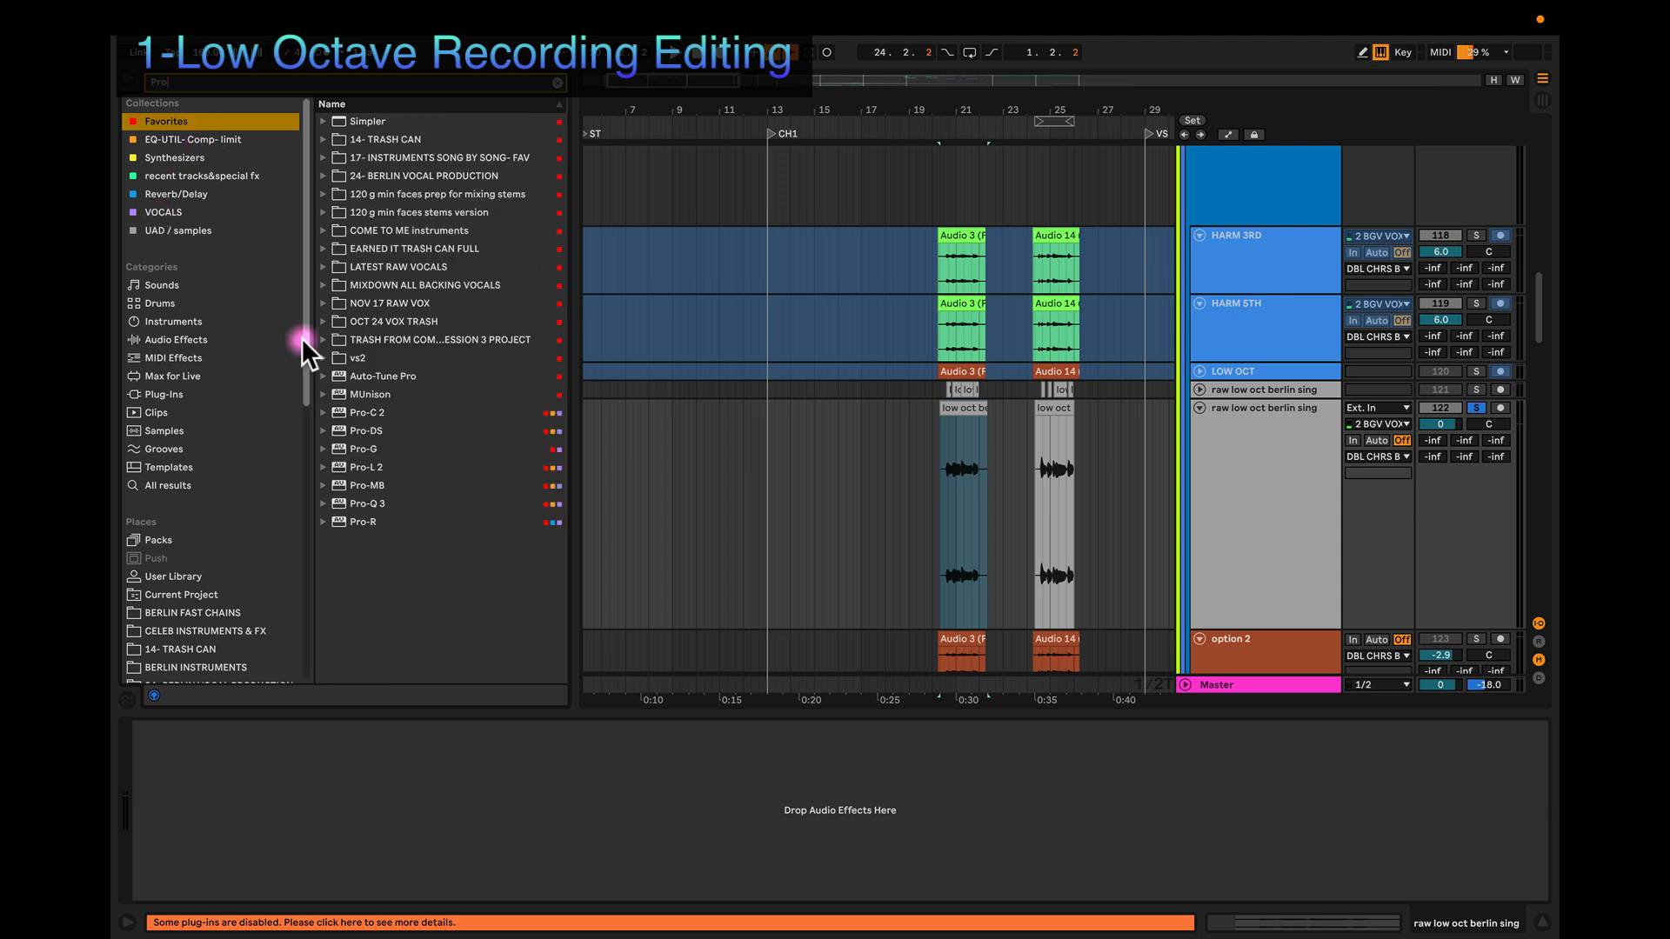
left_click(361, 503)
left_click_drag(359, 508, 993, 481)
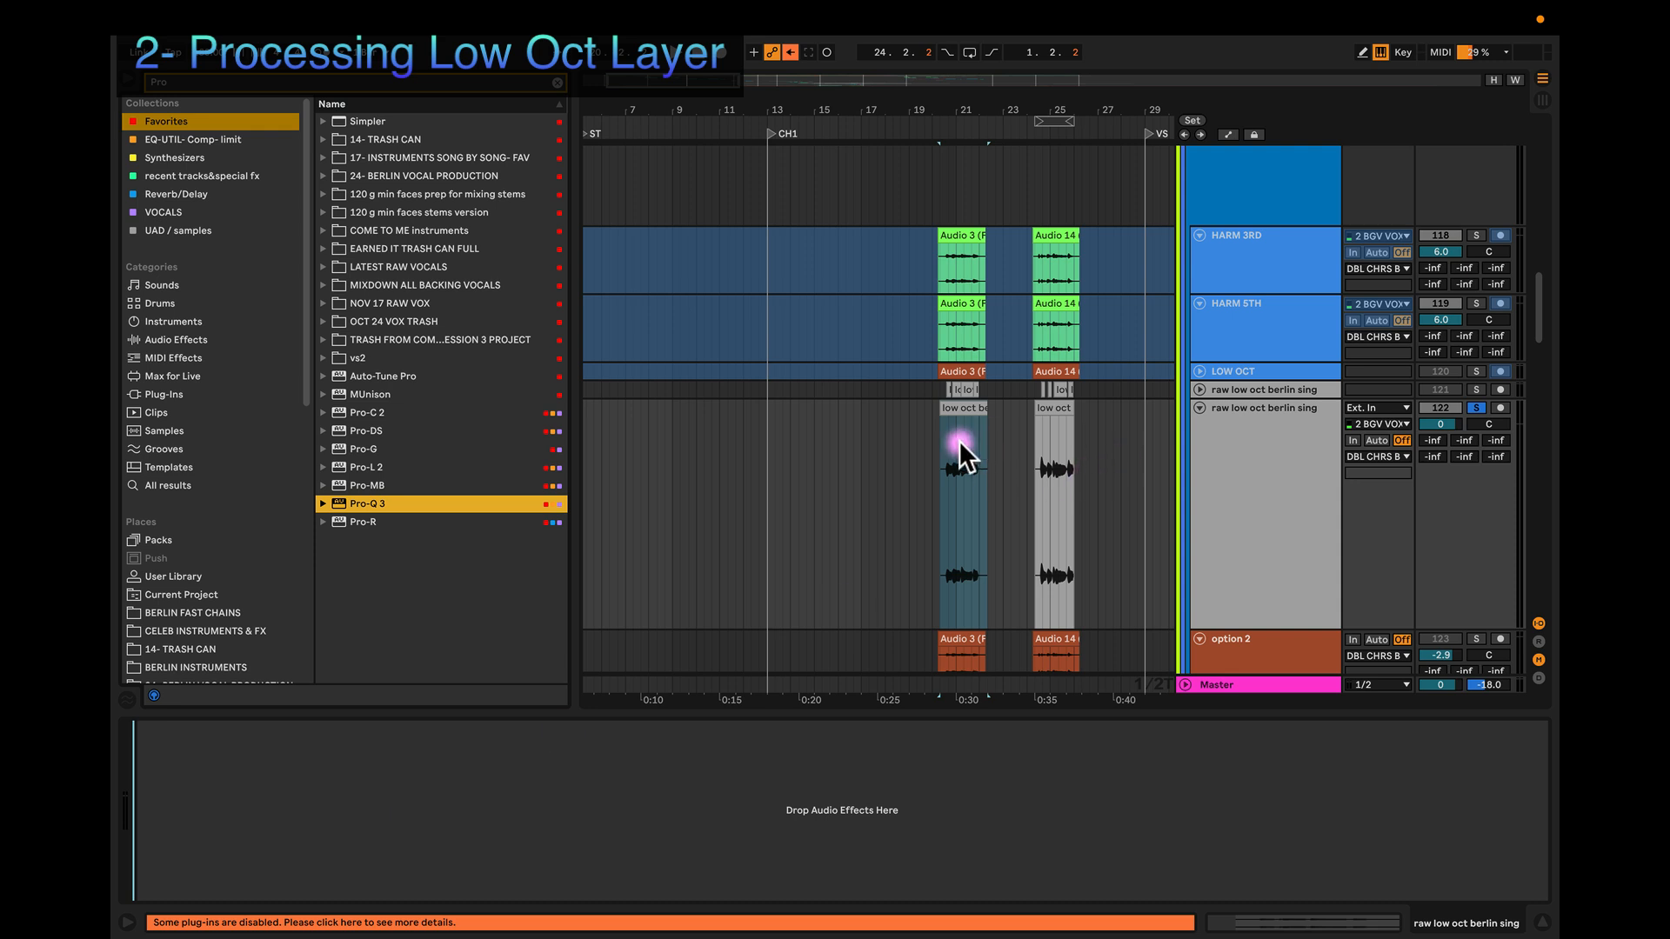
left_click_drag(169, 804, 165, 805)
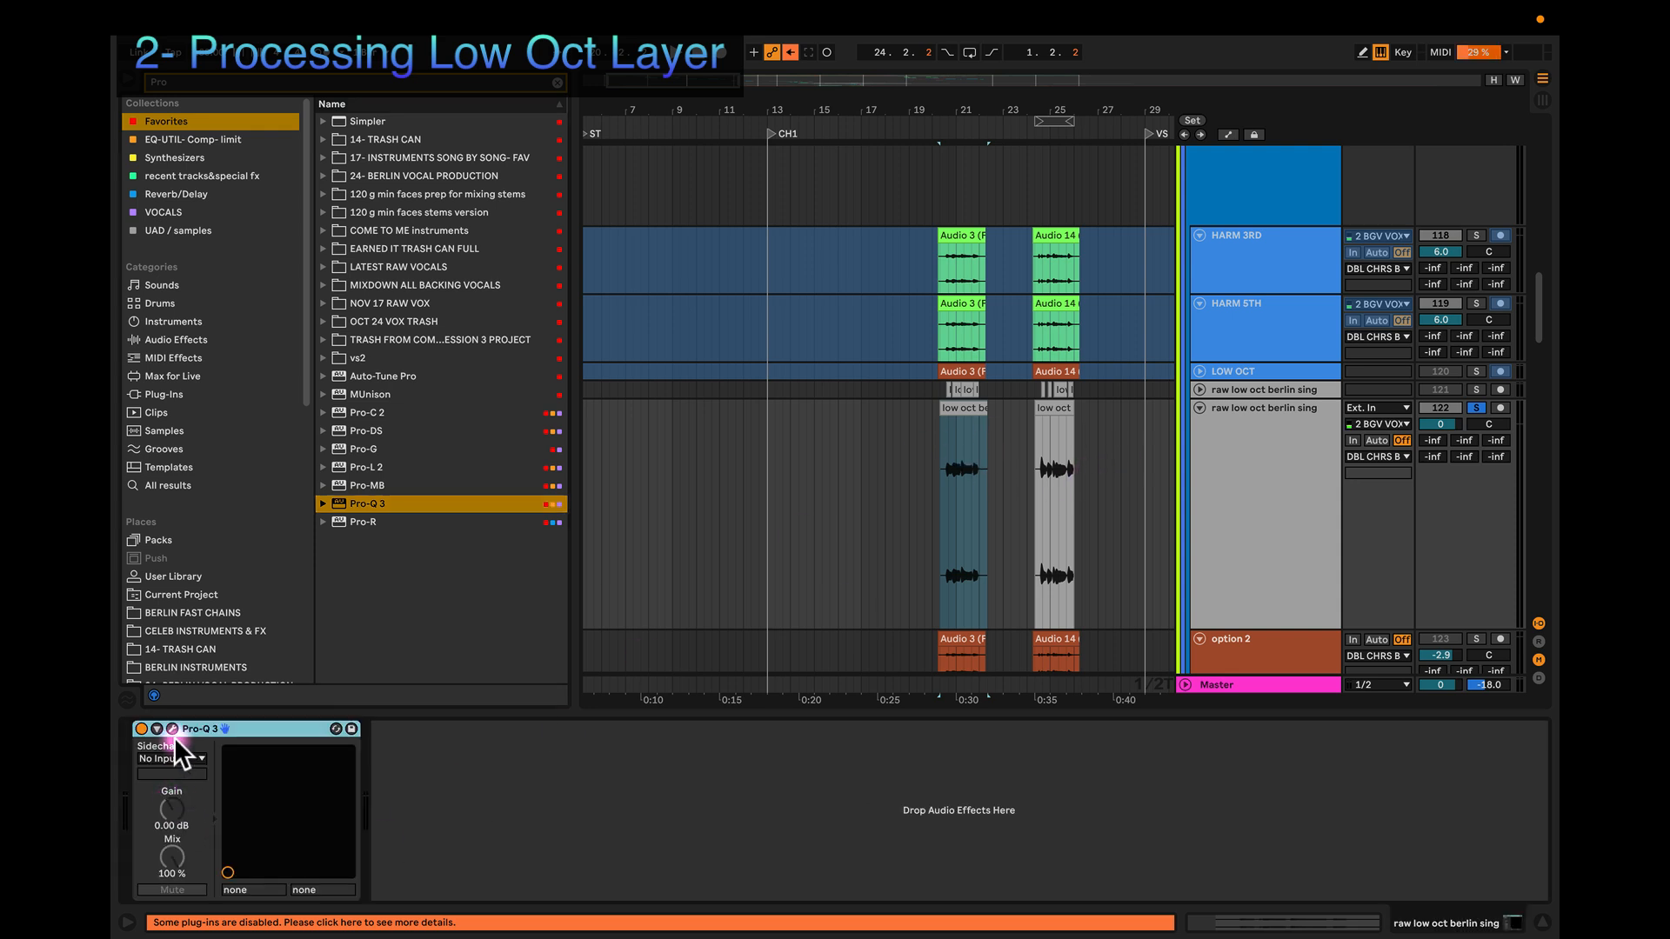
Step: Set Pro-Q 3 to Linear Phase and reposition its window so the consolidated clips stay in view
left_click(464, 664)
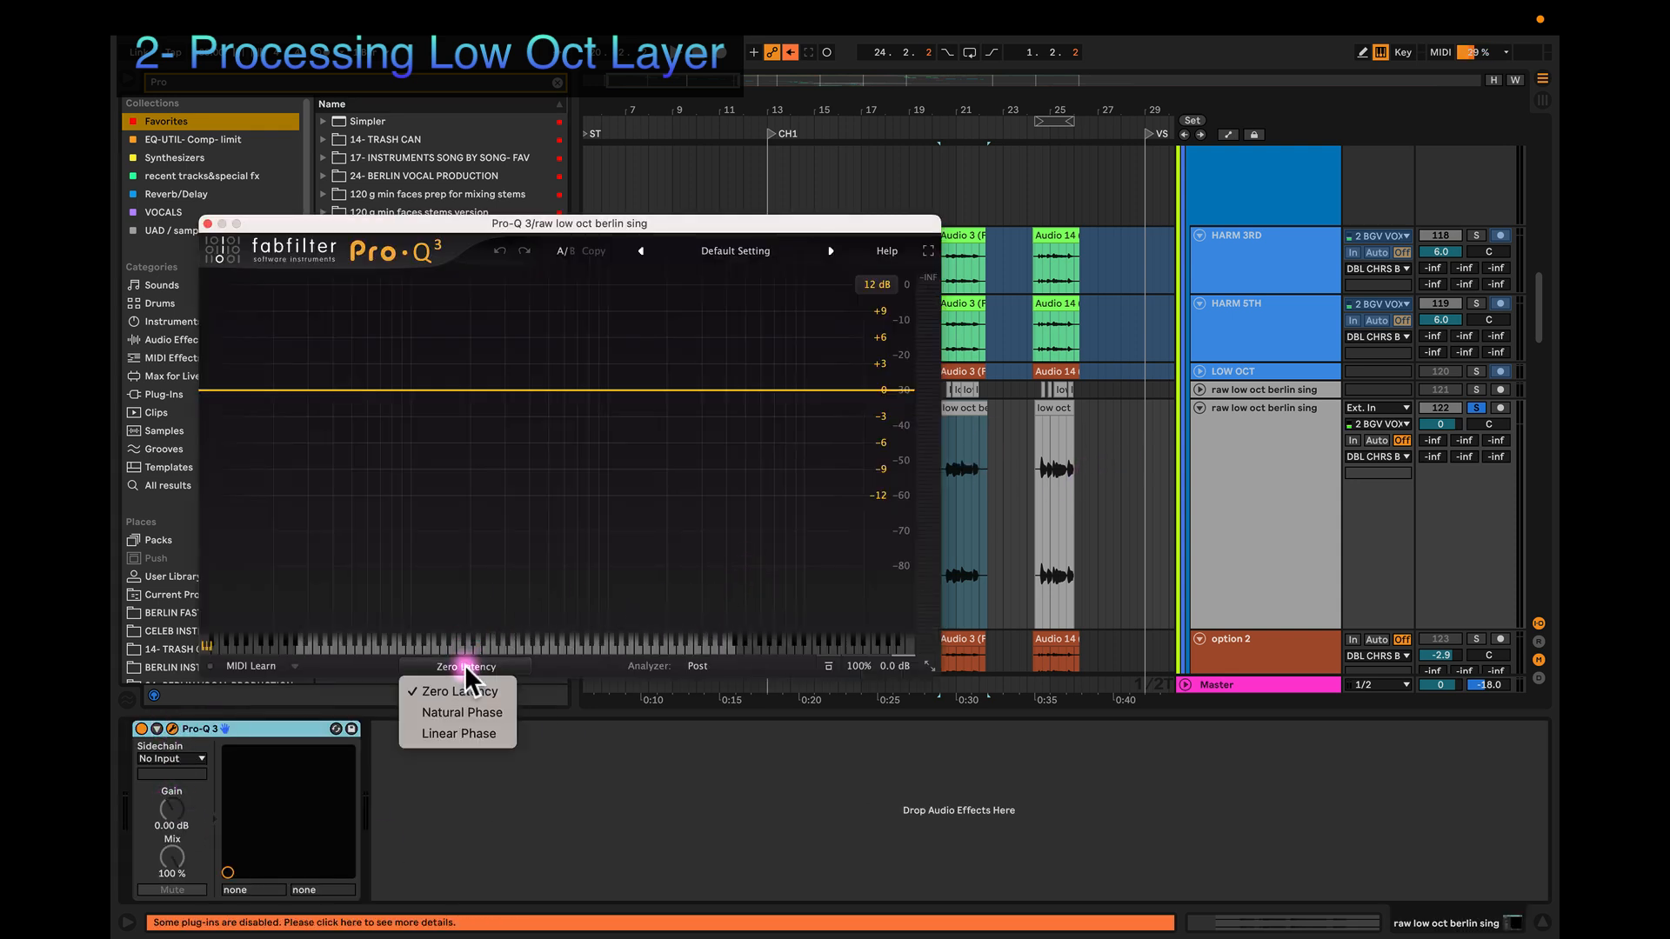
left_click(462, 733)
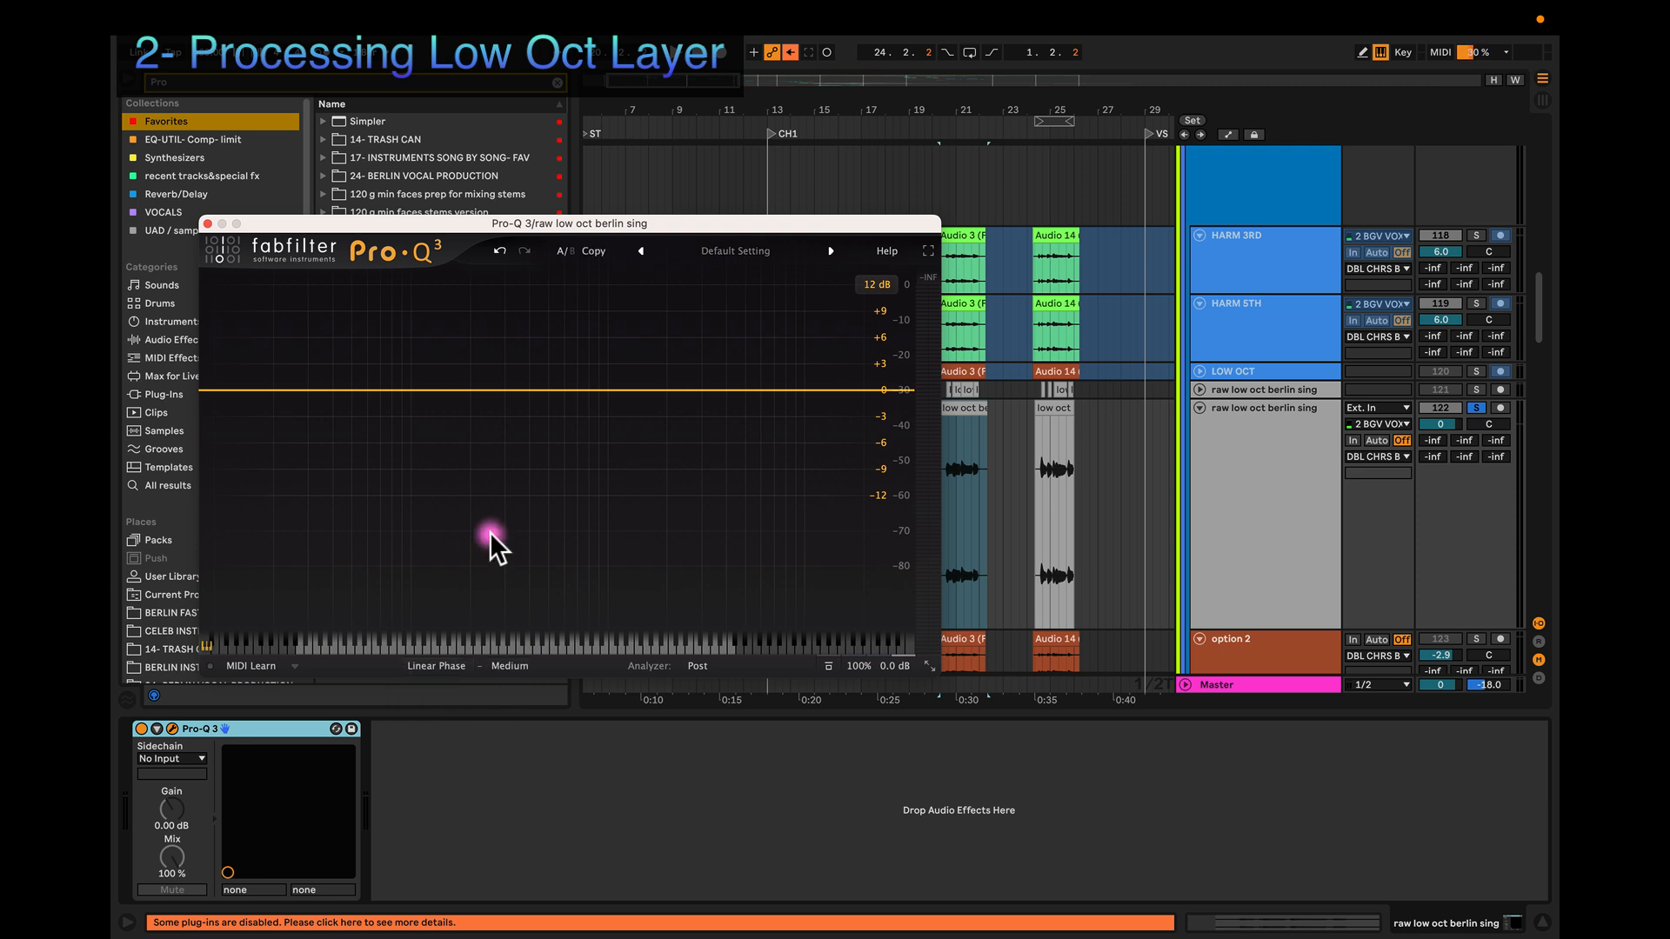
left_click_drag(374, 228, 593, 527)
scroll(894, 453, "up", 2)
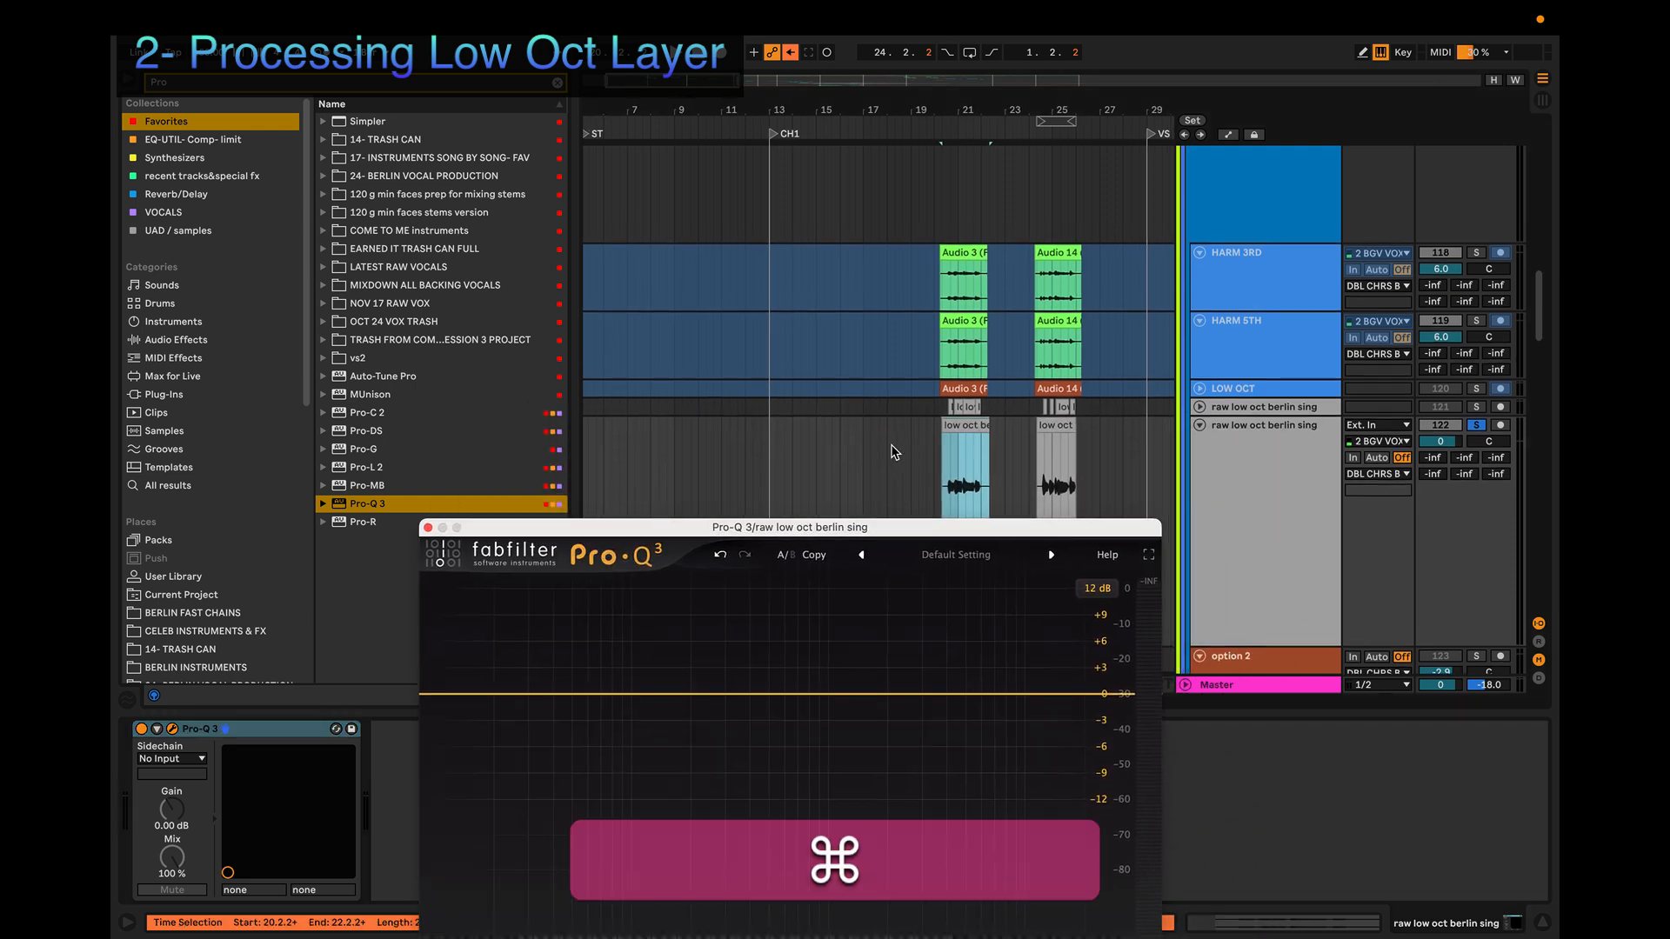
scroll(893, 447, "up", 4)
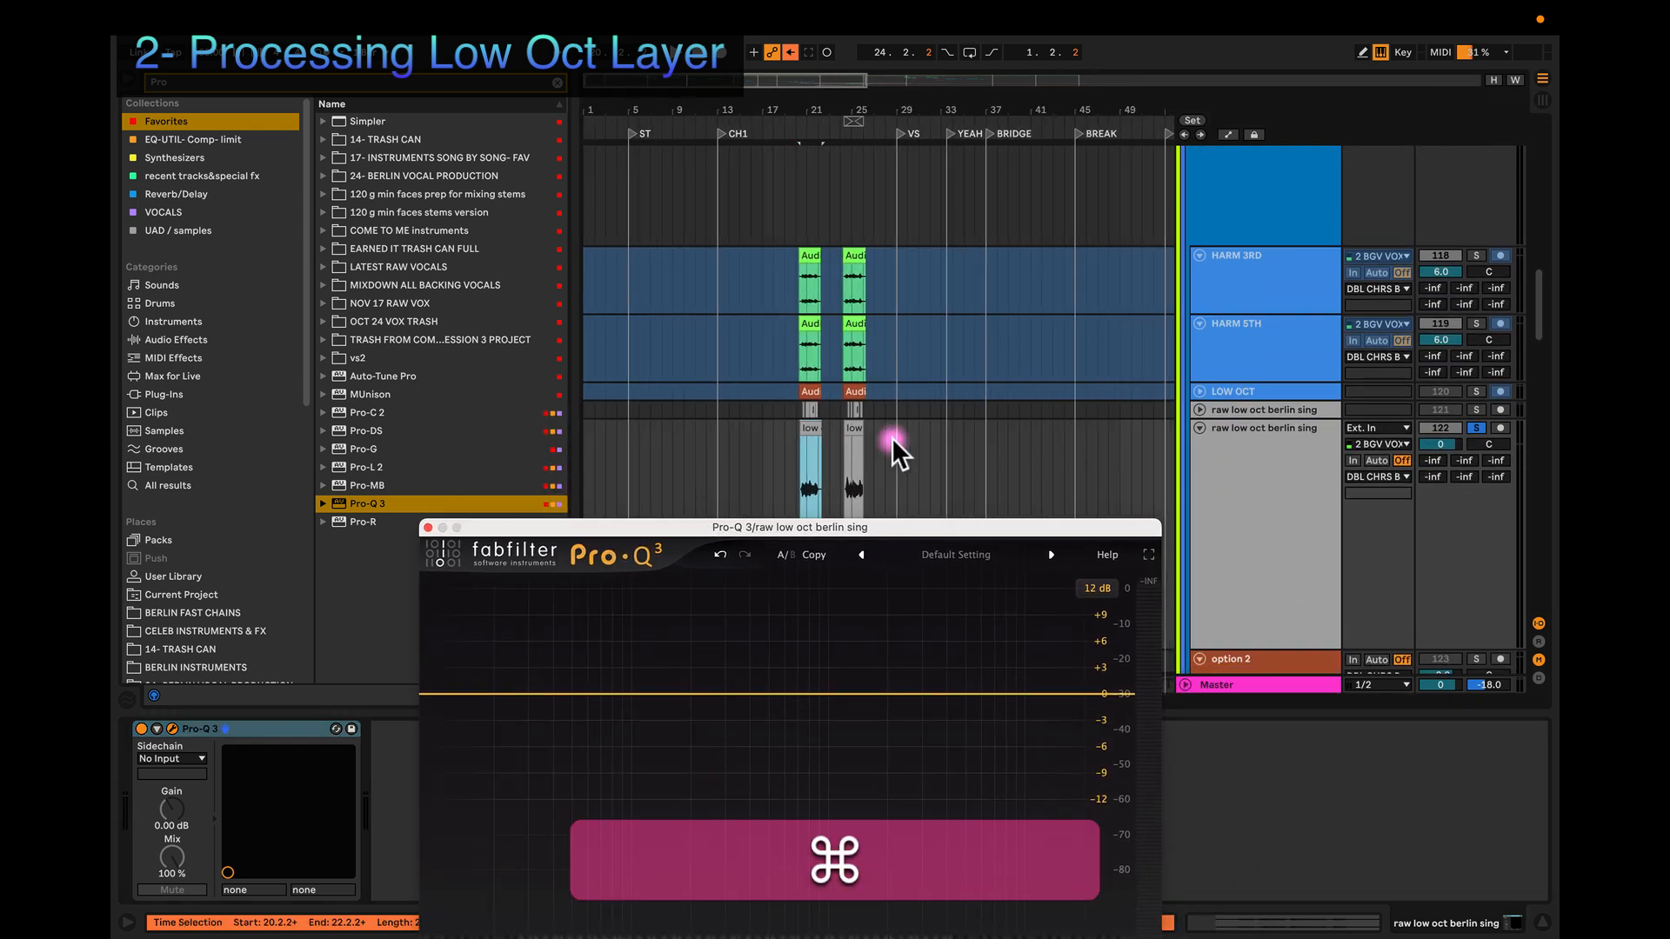
scroll(881, 452, "down", 5)
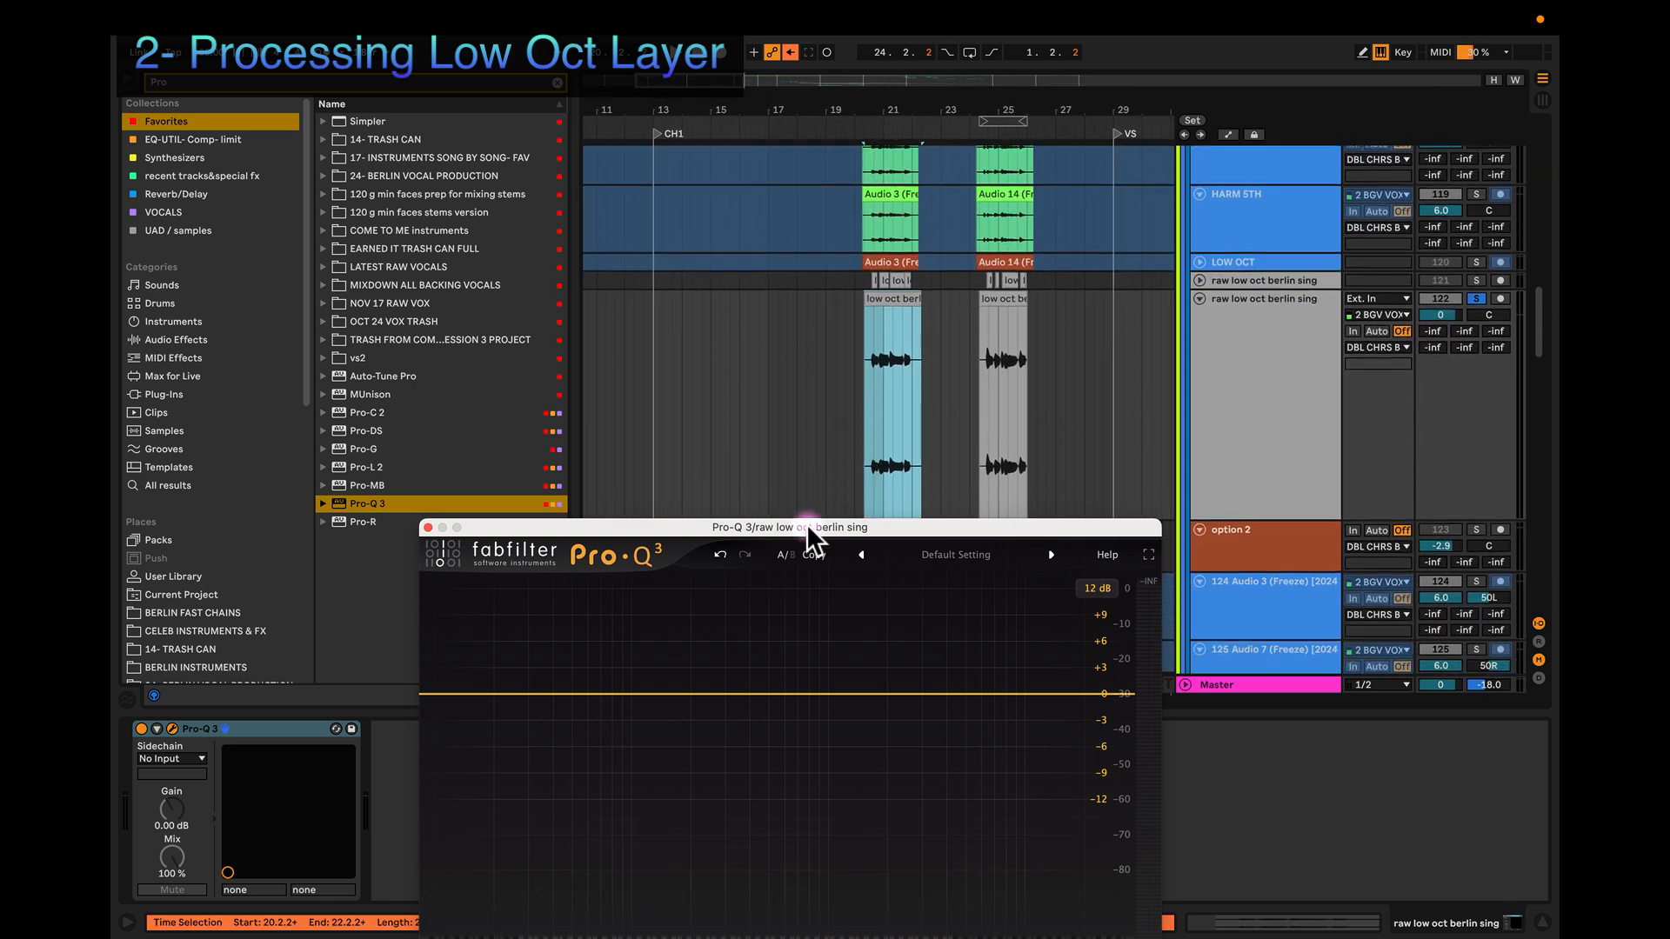
left_click_drag(812, 527, 948, 388)
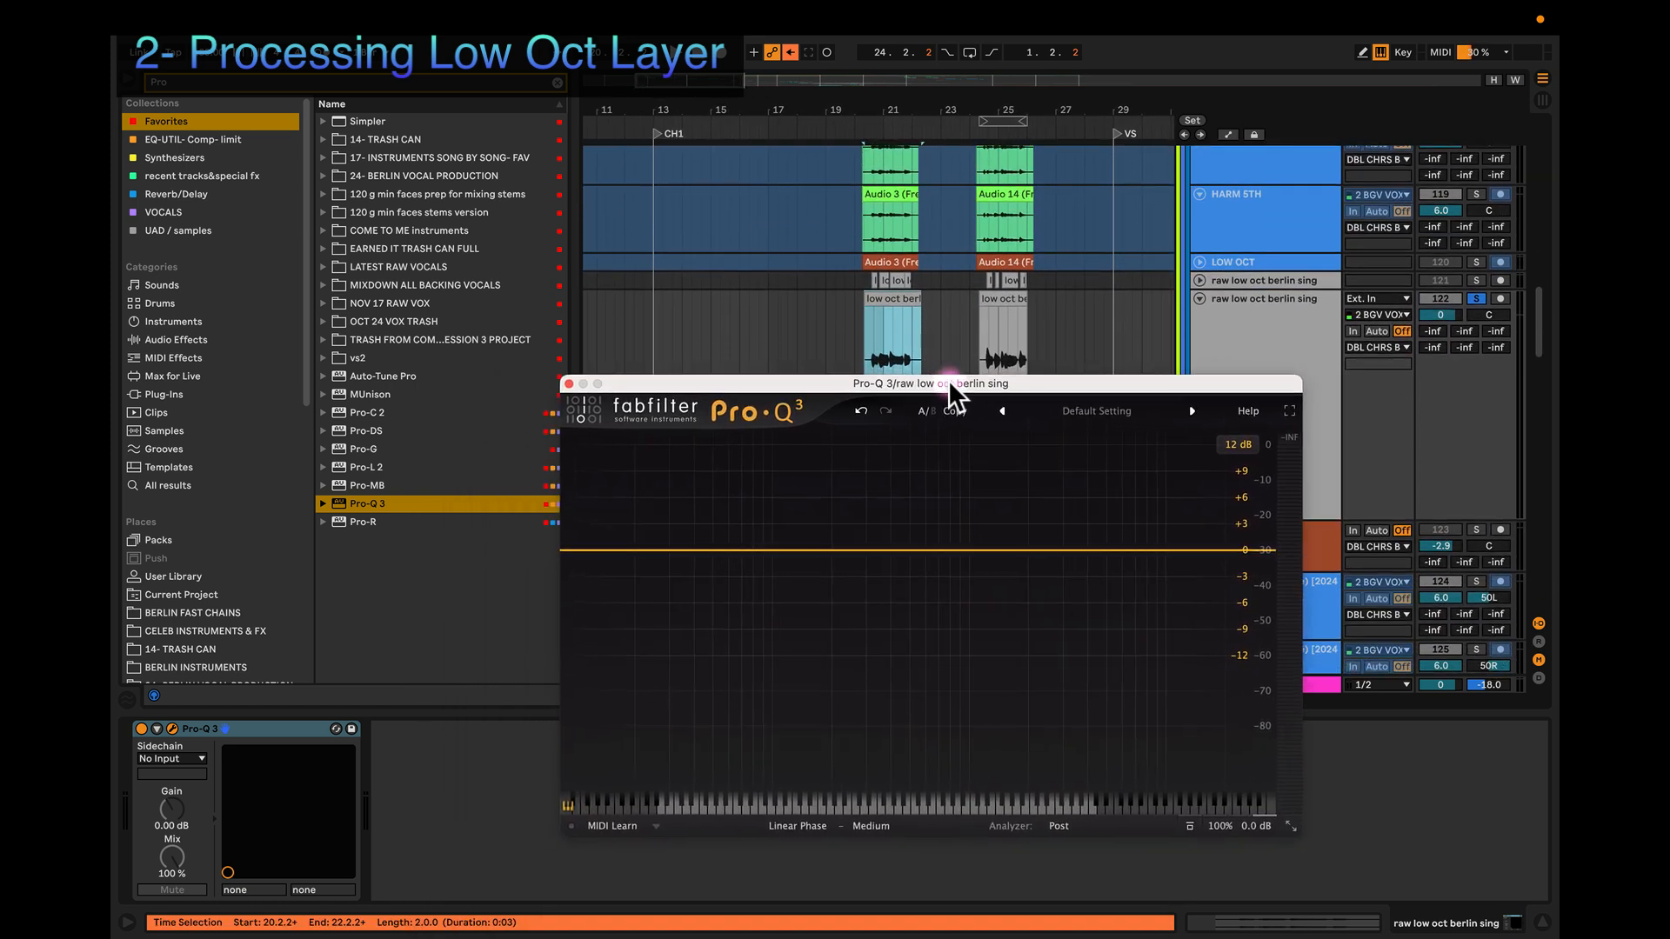
Step: Add a low cut band with a 48 dB/oct slope at 123.48 Hz while playing back the first phrase
left_click(611, 551)
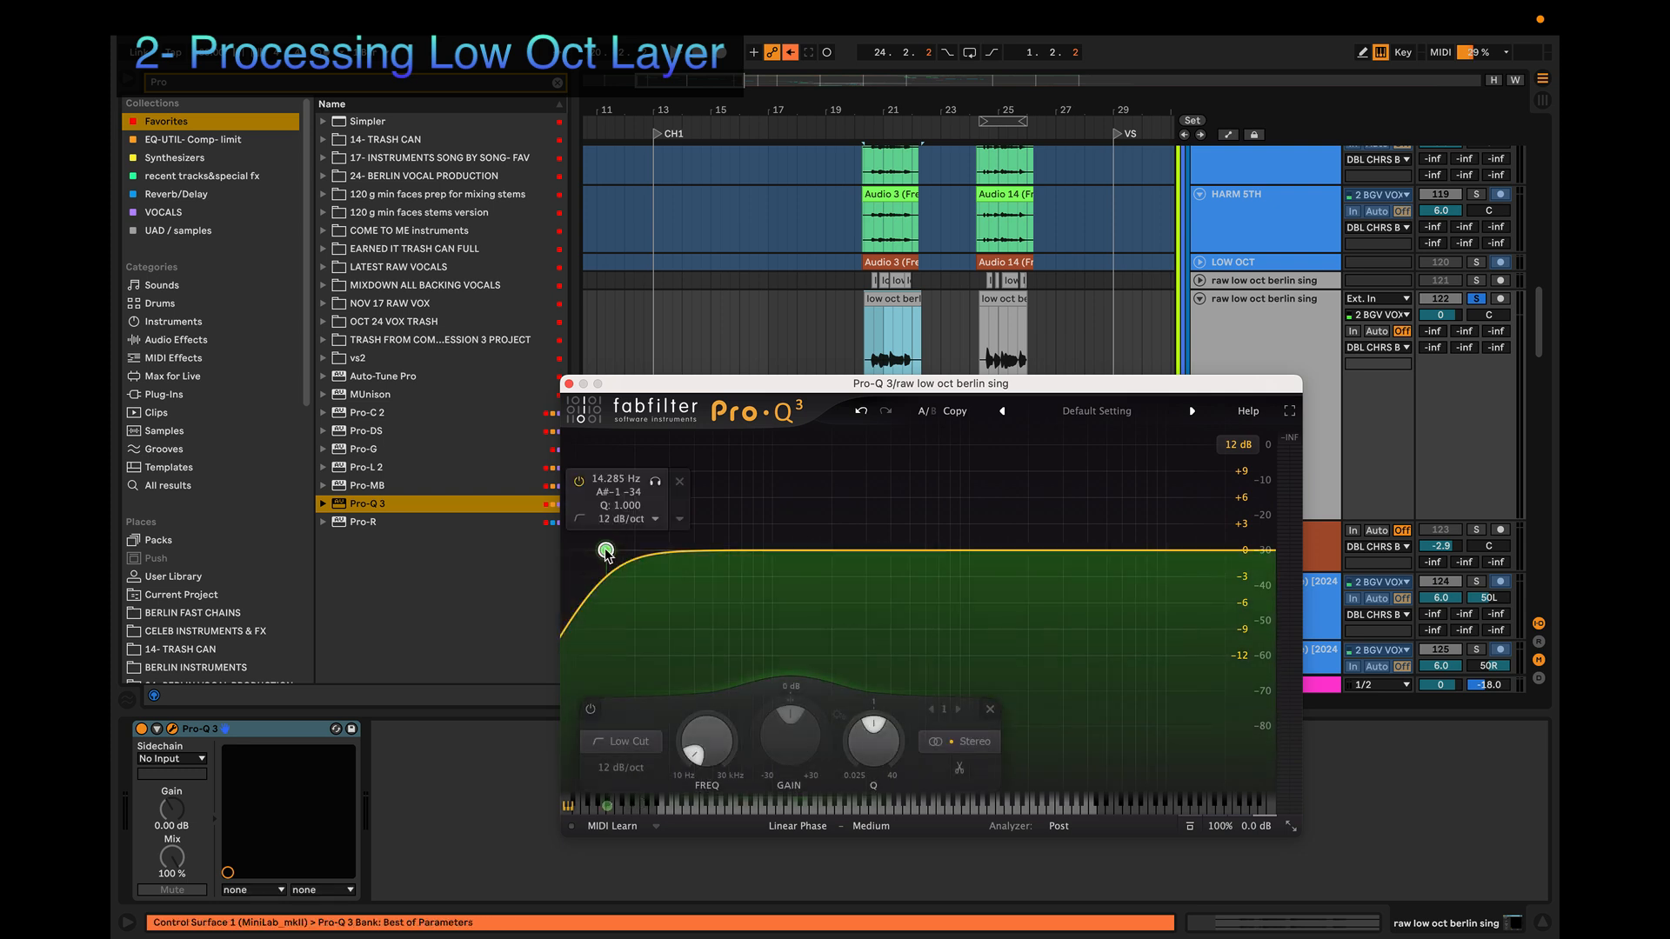
key("alt+shift")
scroll(606, 553, "up", 2)
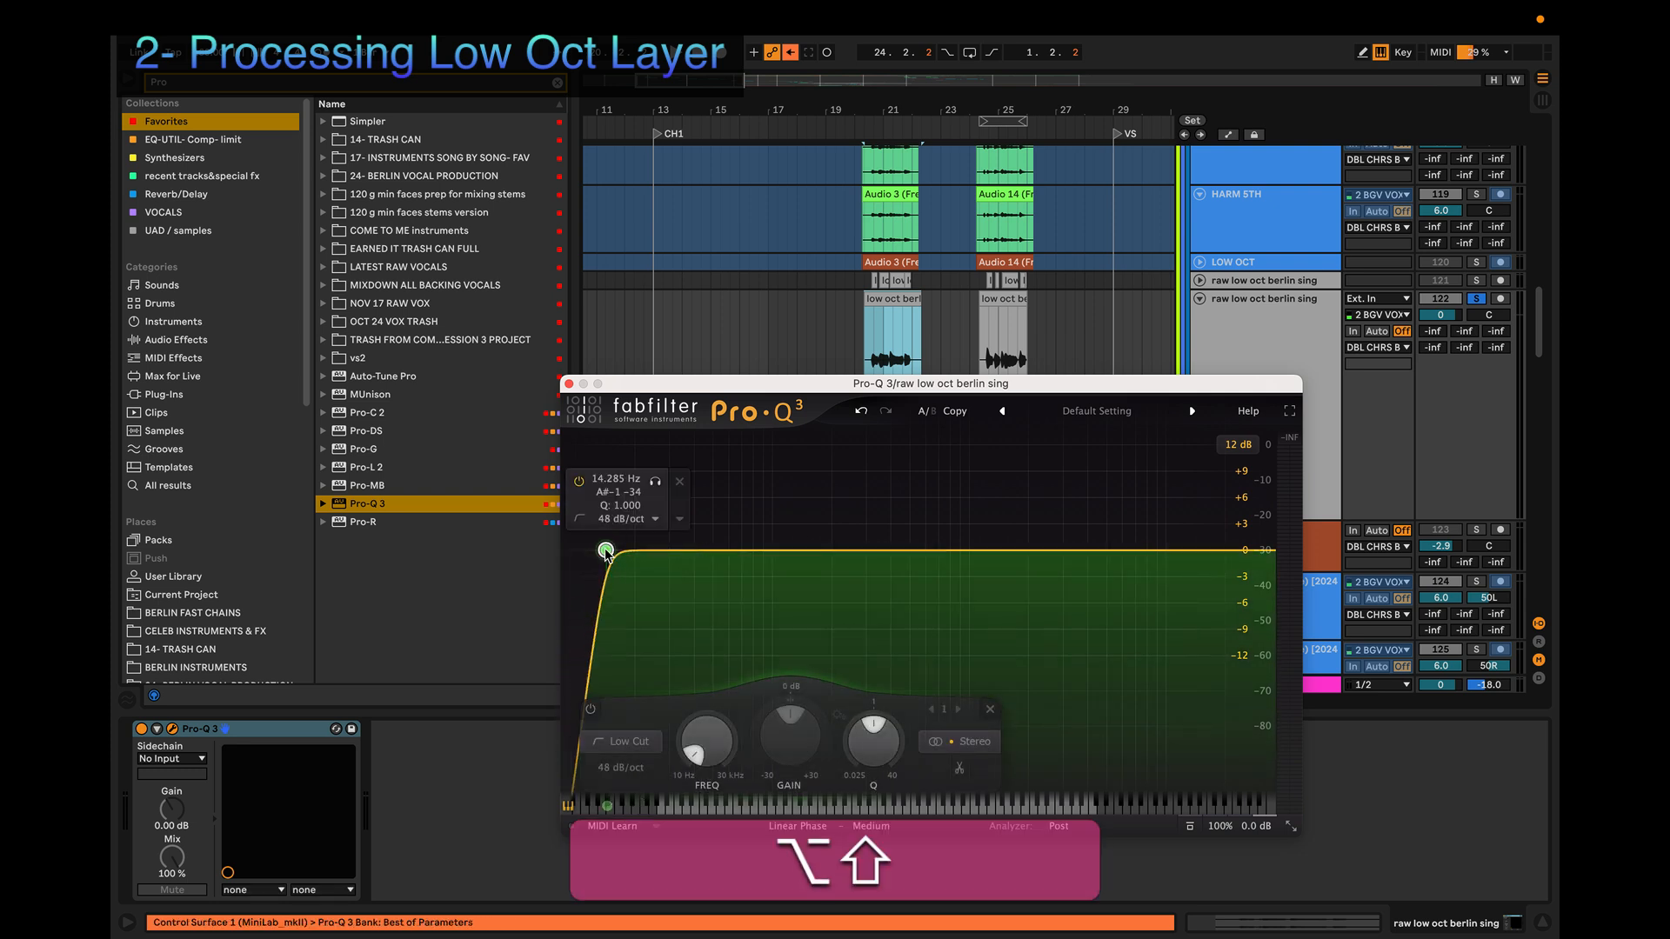
left_click_drag(654, 480, 840, 494)
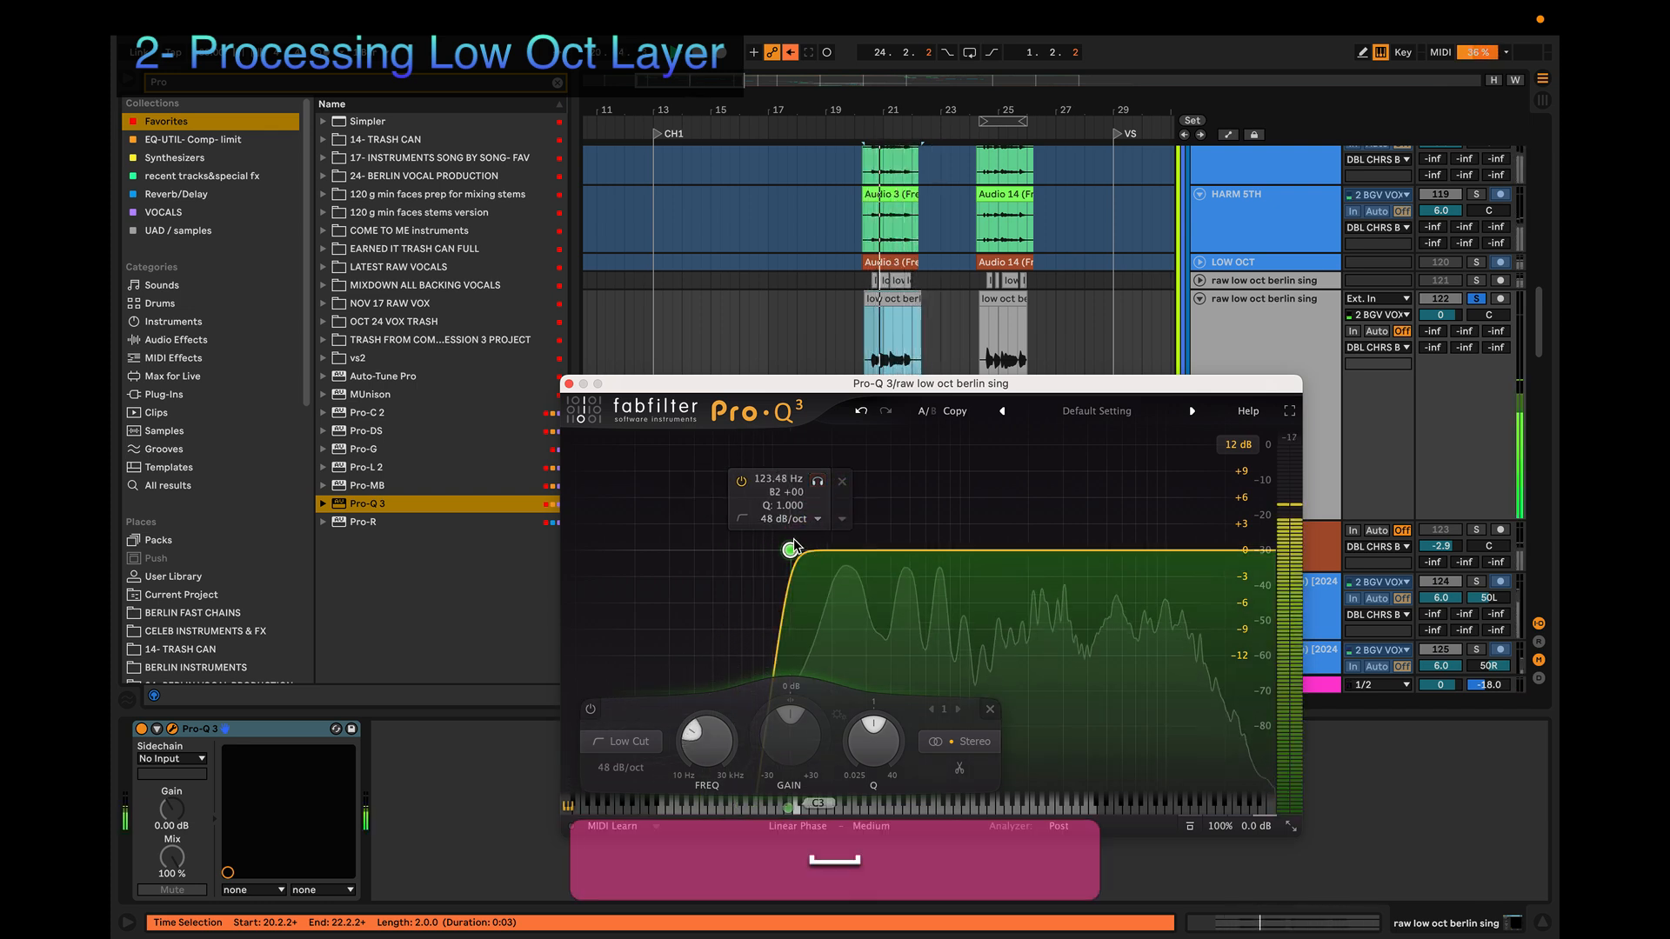
key("space")
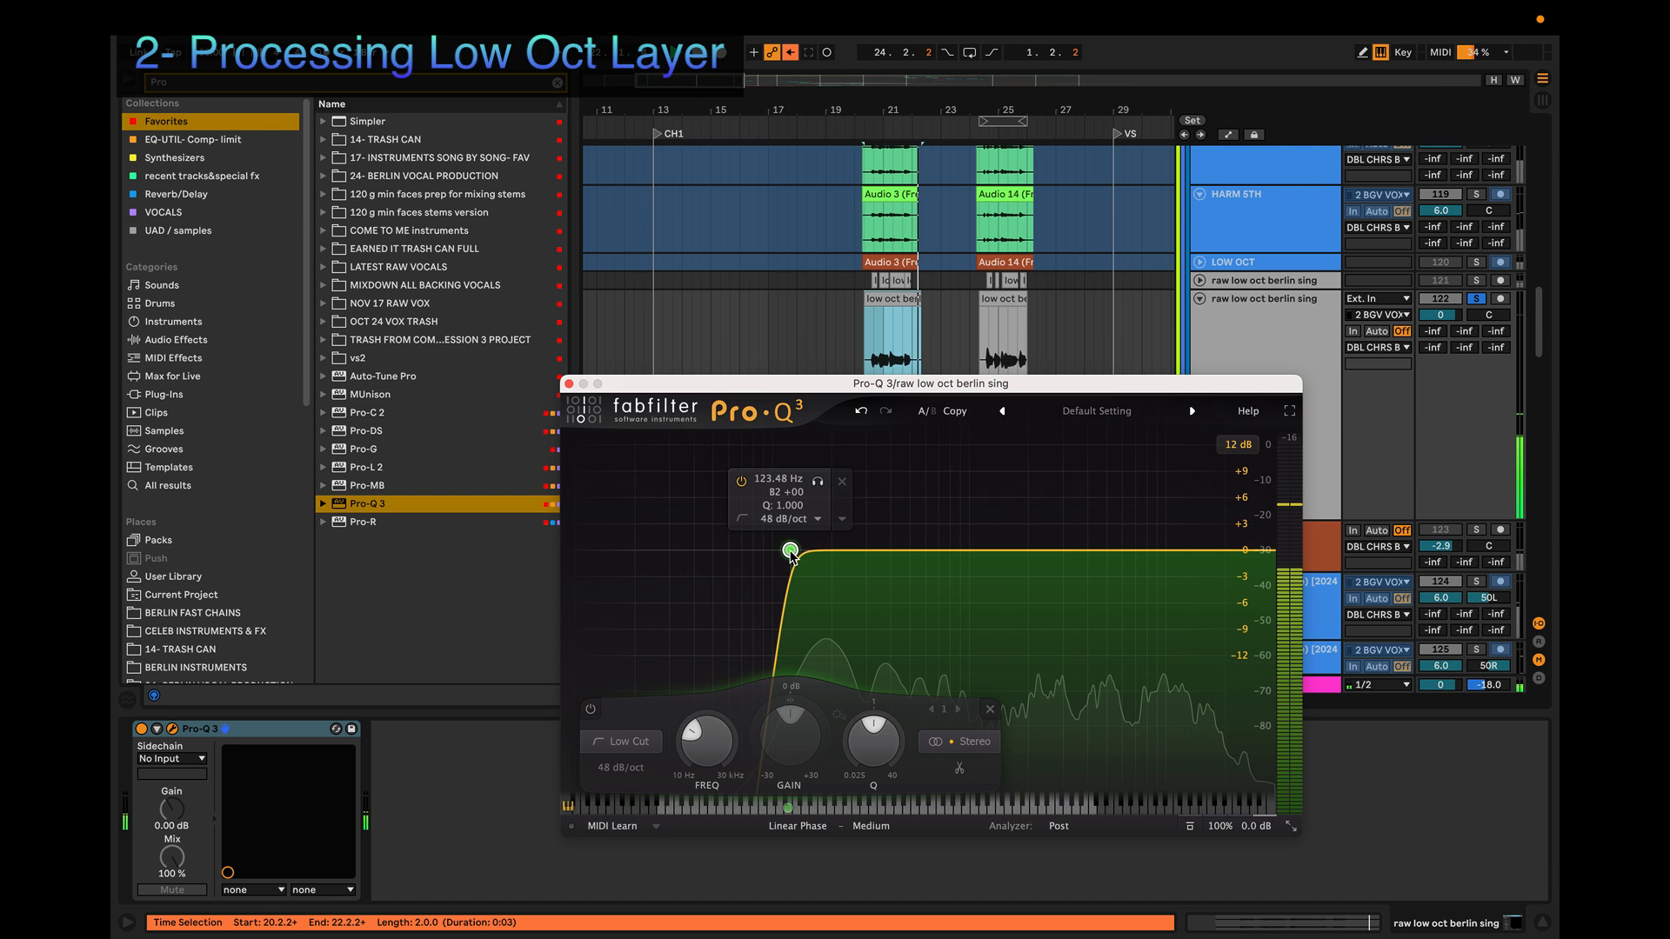
Step: Set the low cut frequency to about 111 Hz and play back the first and second phrases
left_click_drag(790, 548, 774, 546)
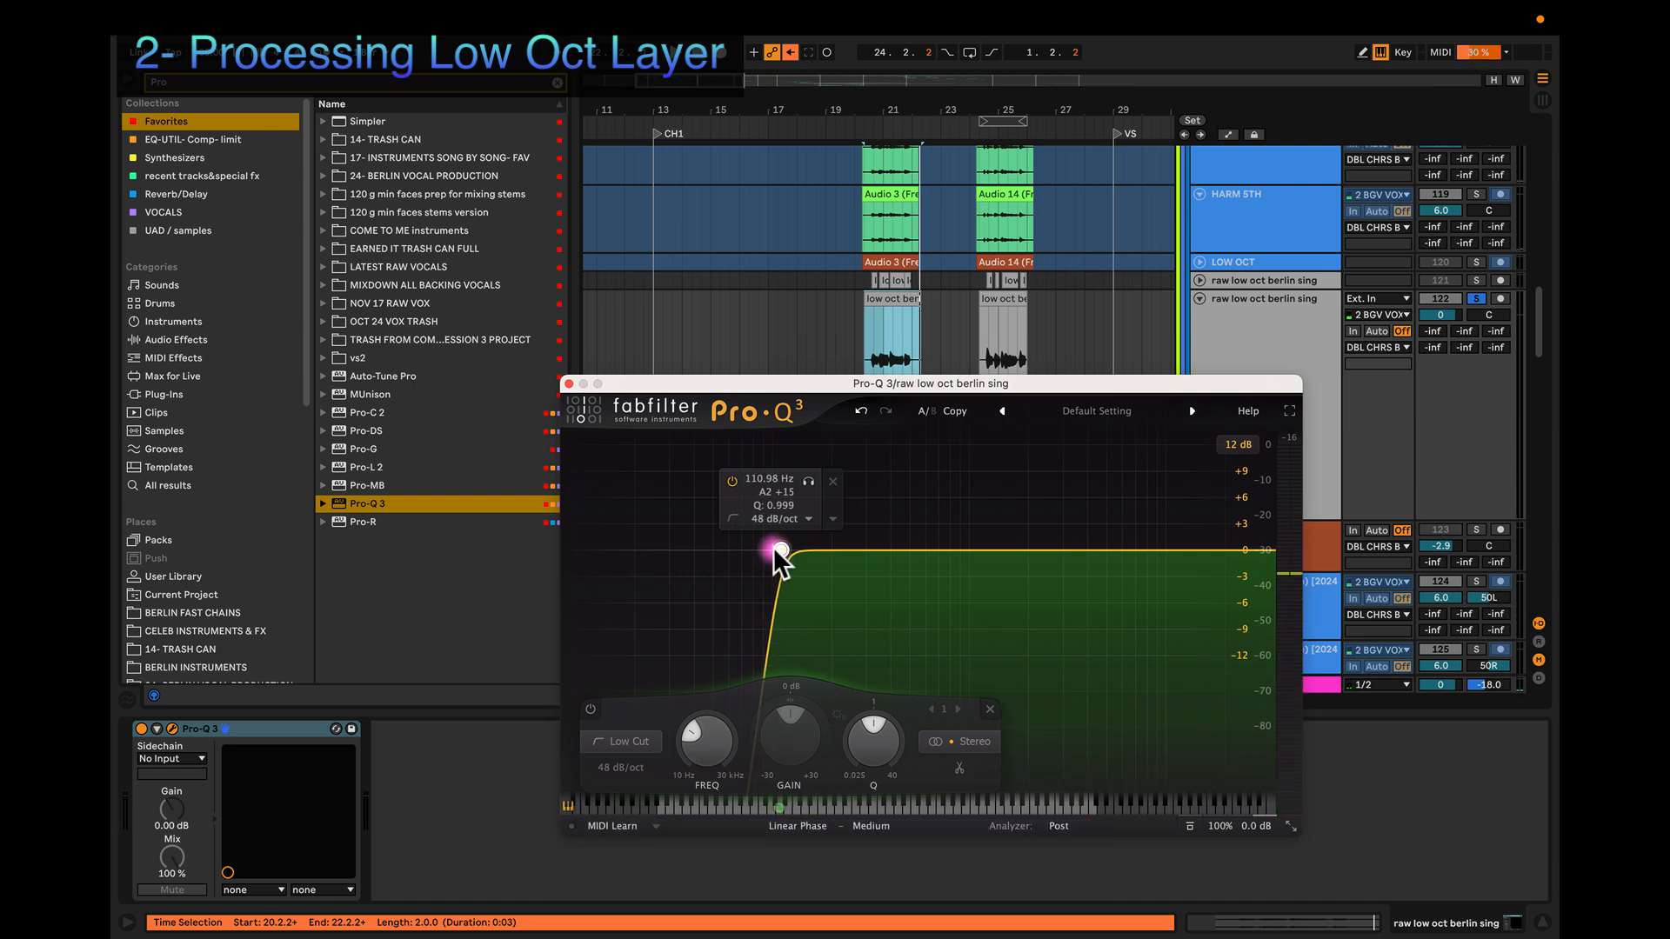
key("space")
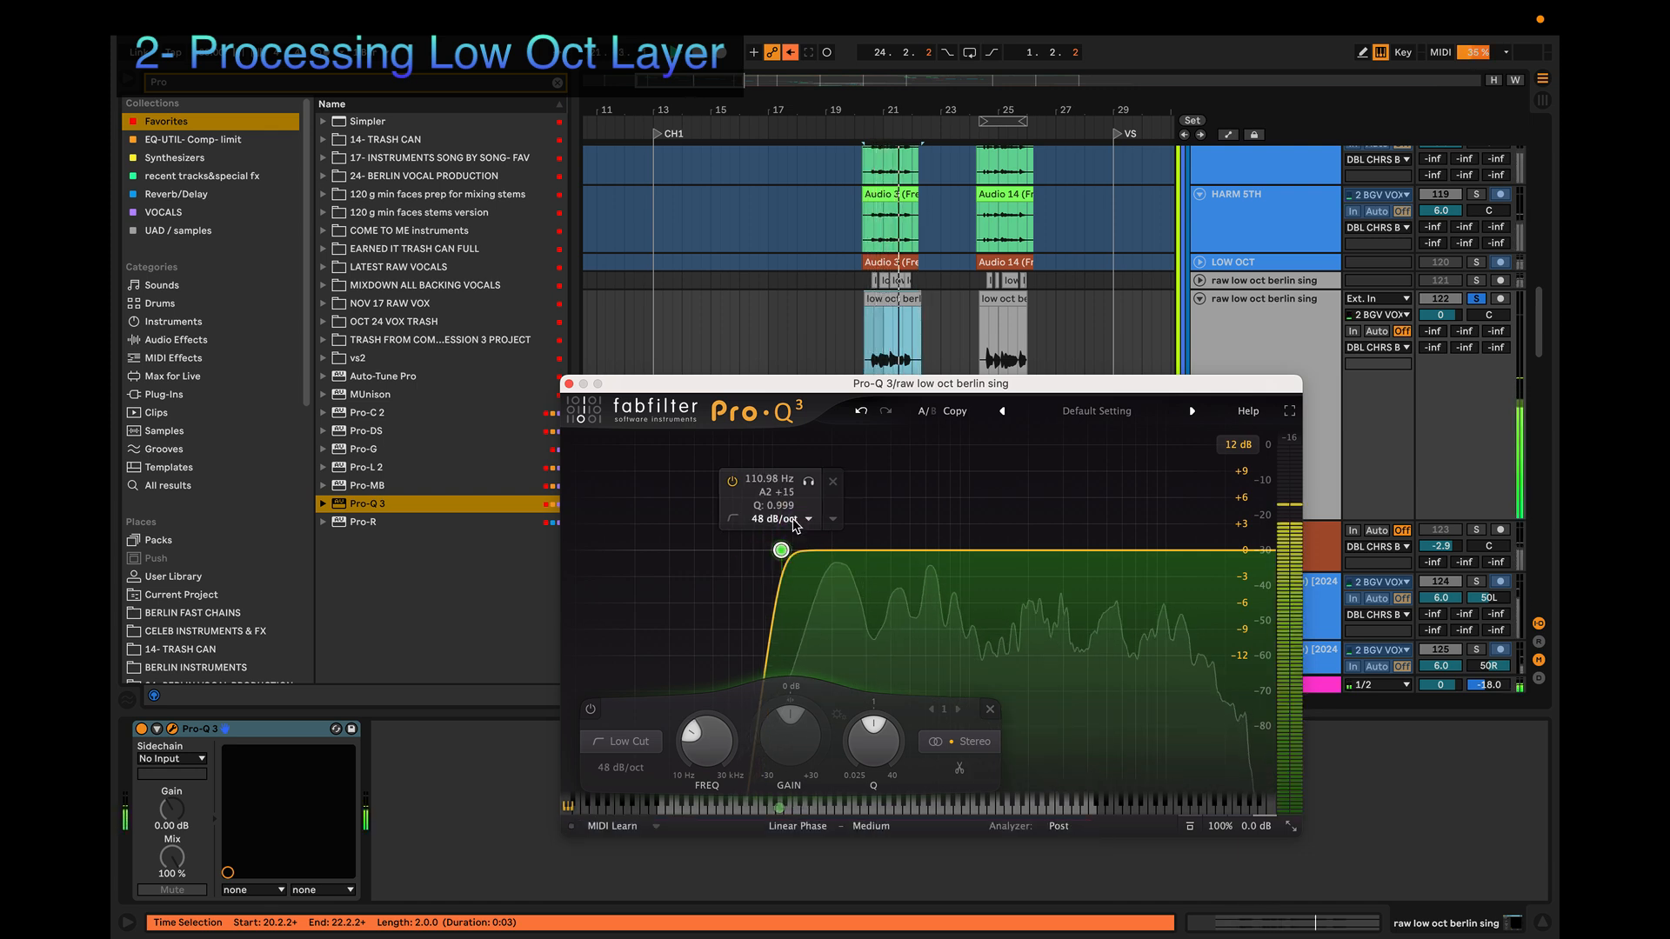
left_click(987, 300)
key("space")
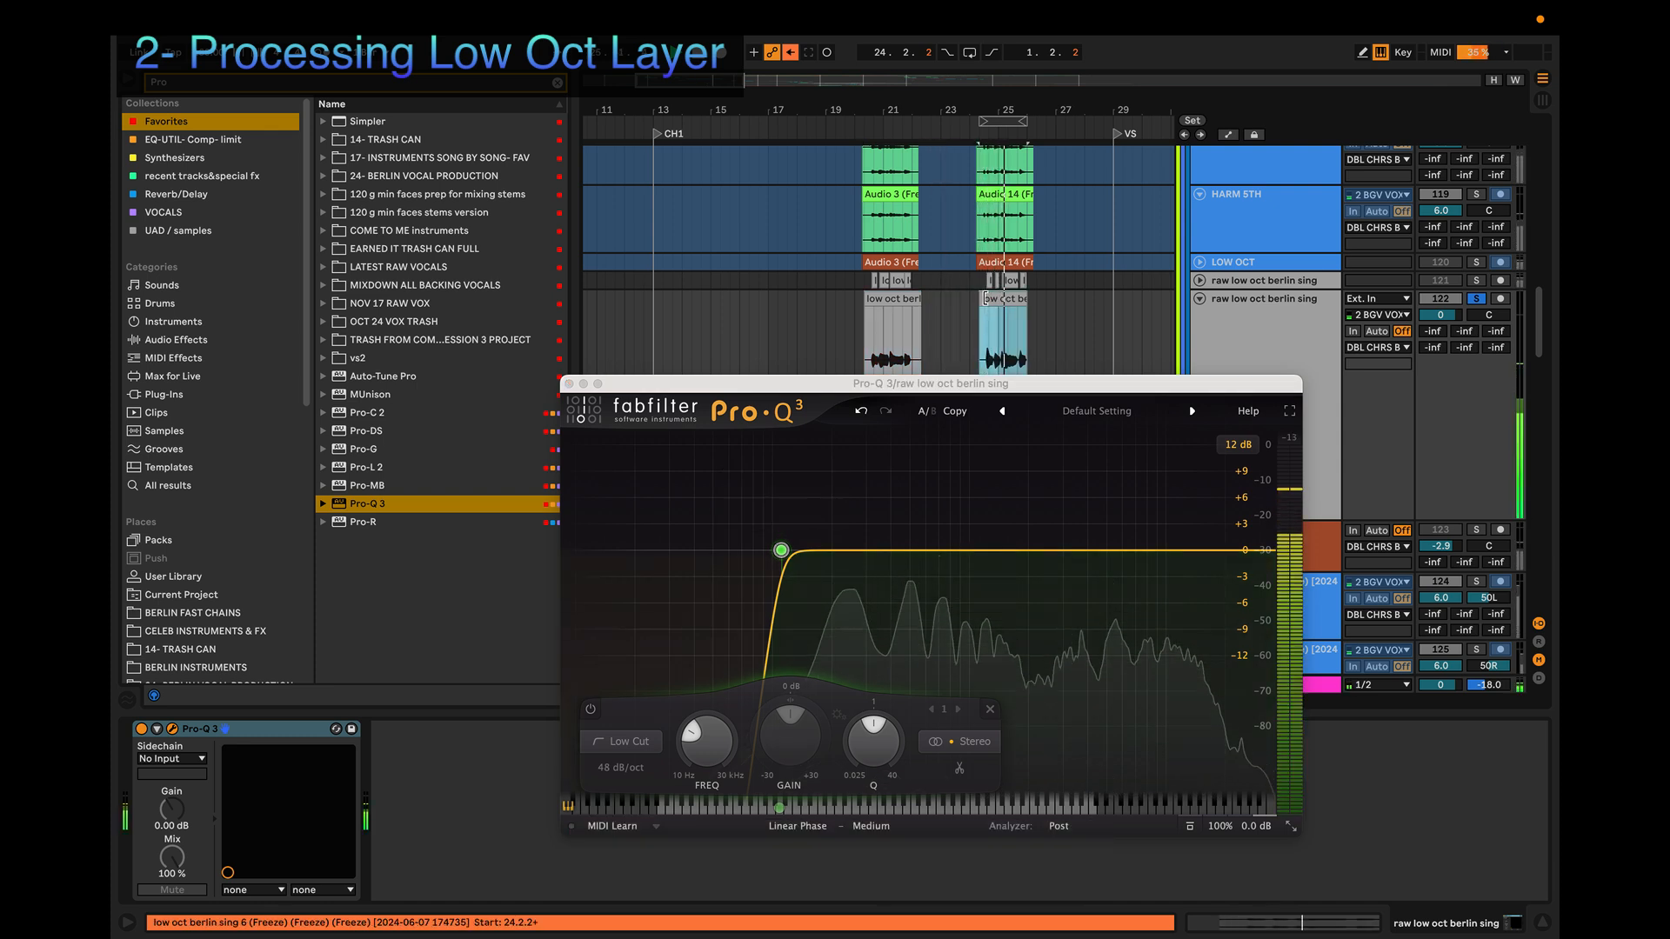
key("space")
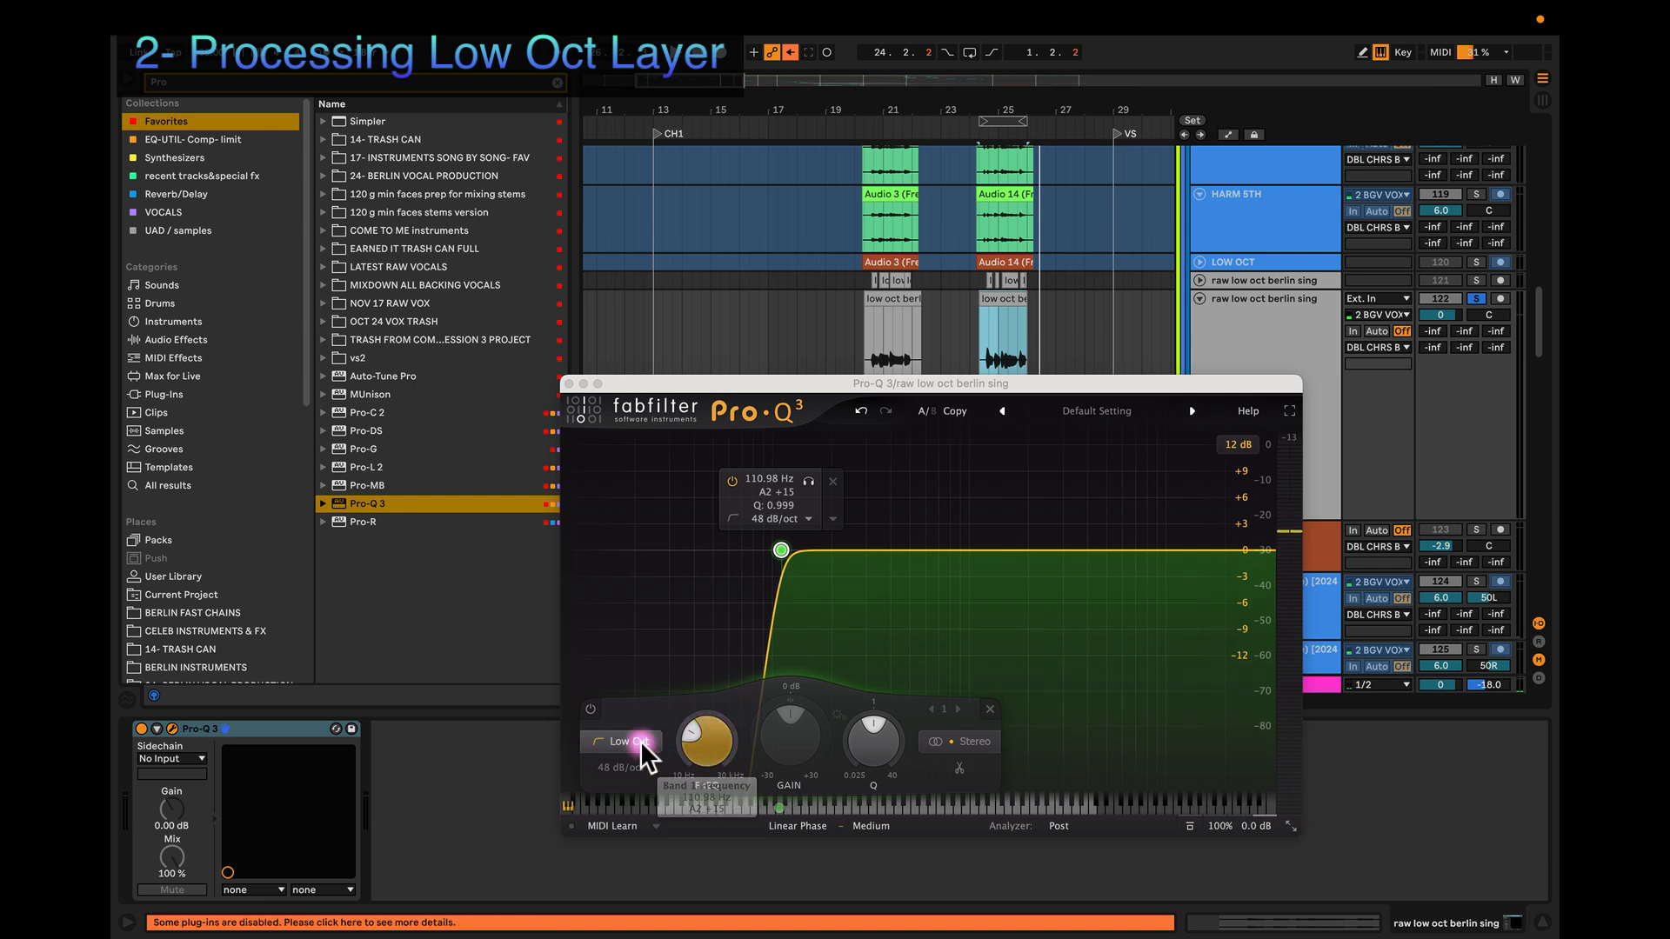
Step: Set the low cut slope to 36 dB/oct
left_click(781, 550, "alt+shift")
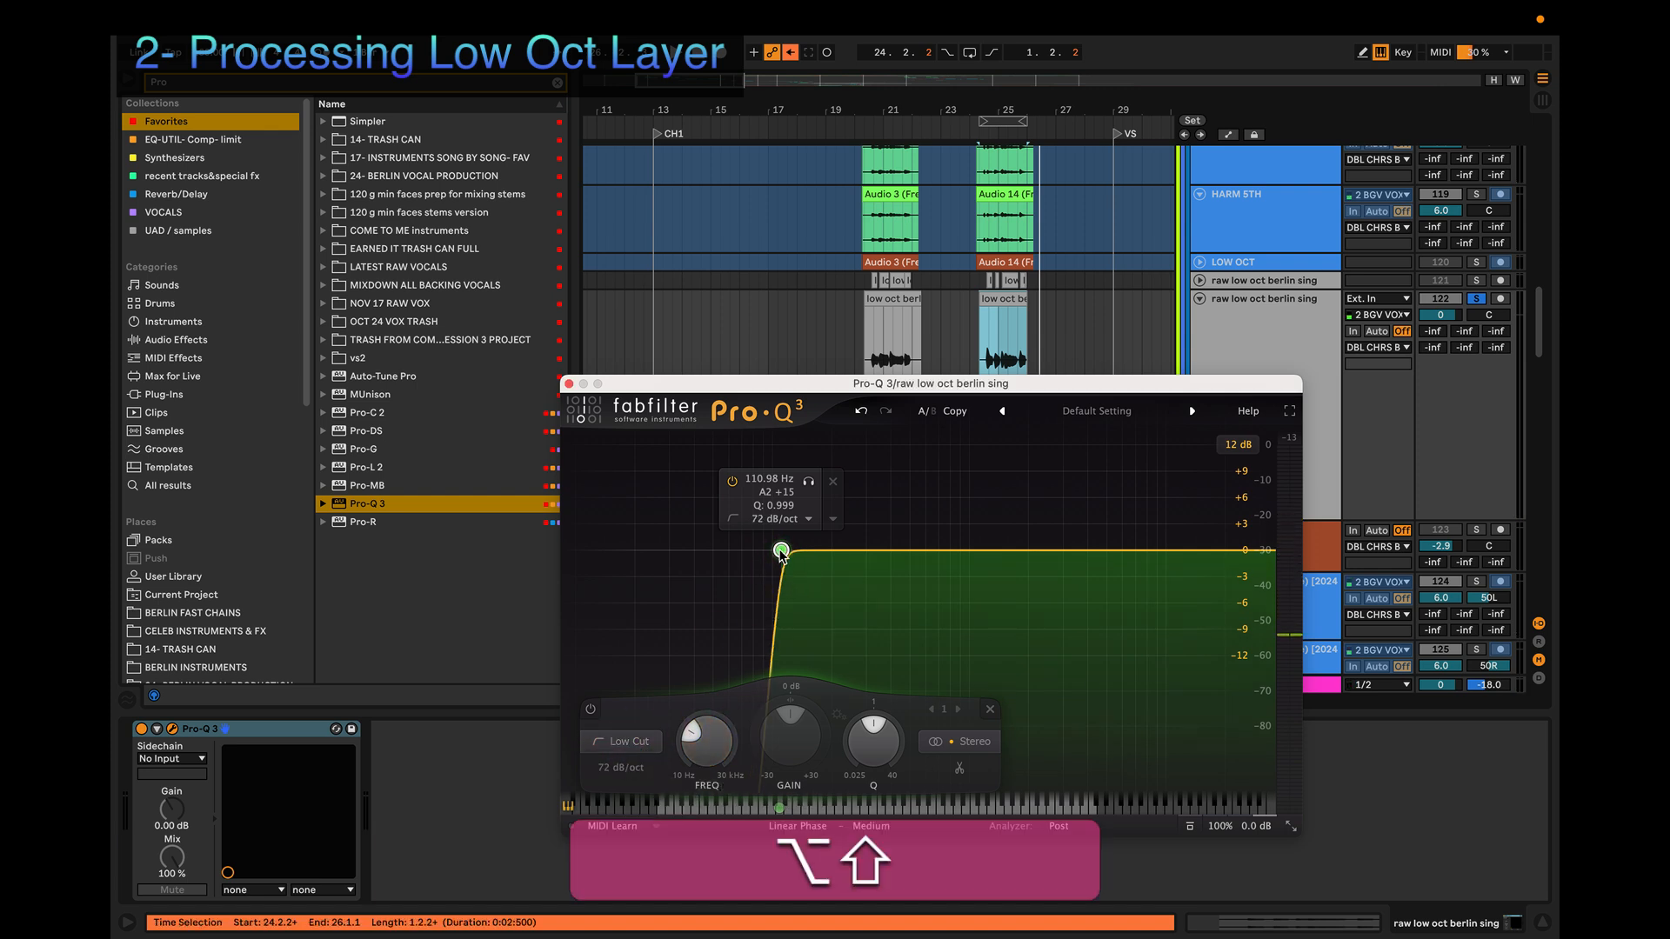
left_click(780, 550, "alt+shift")
left_click(780, 550, "alt+shift")
left_click(780, 550, "alt+shift")
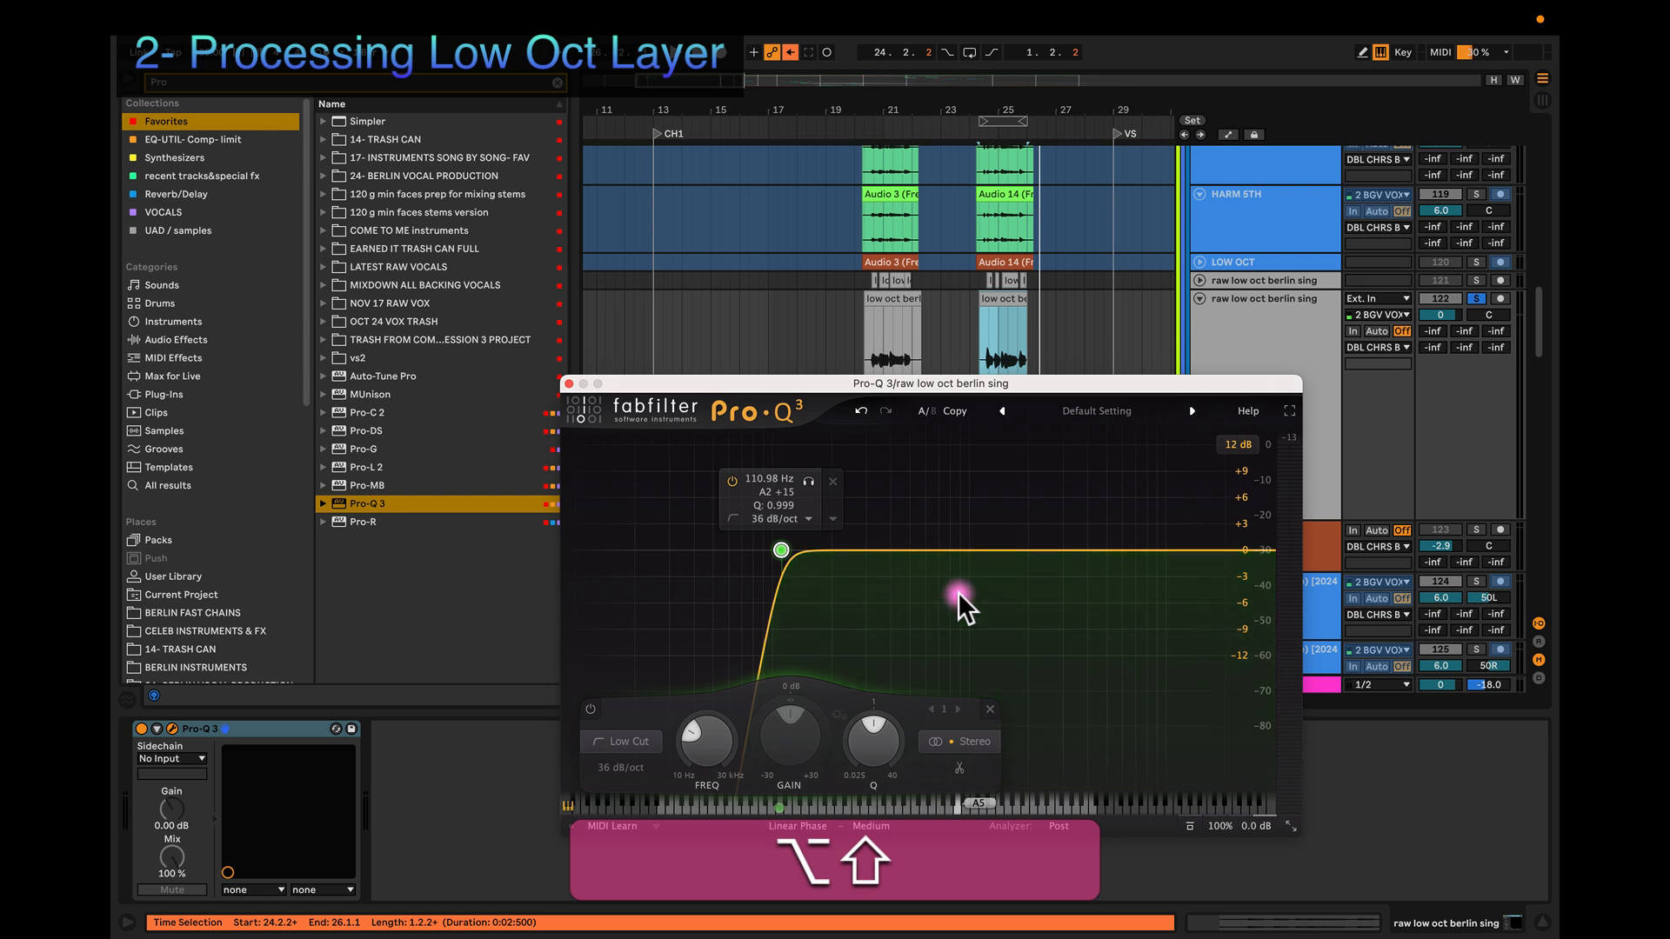
Step: Play back the second phrase through the low cut, close the Pro-Q 3 window and reselect the raw low octave track
key("space")
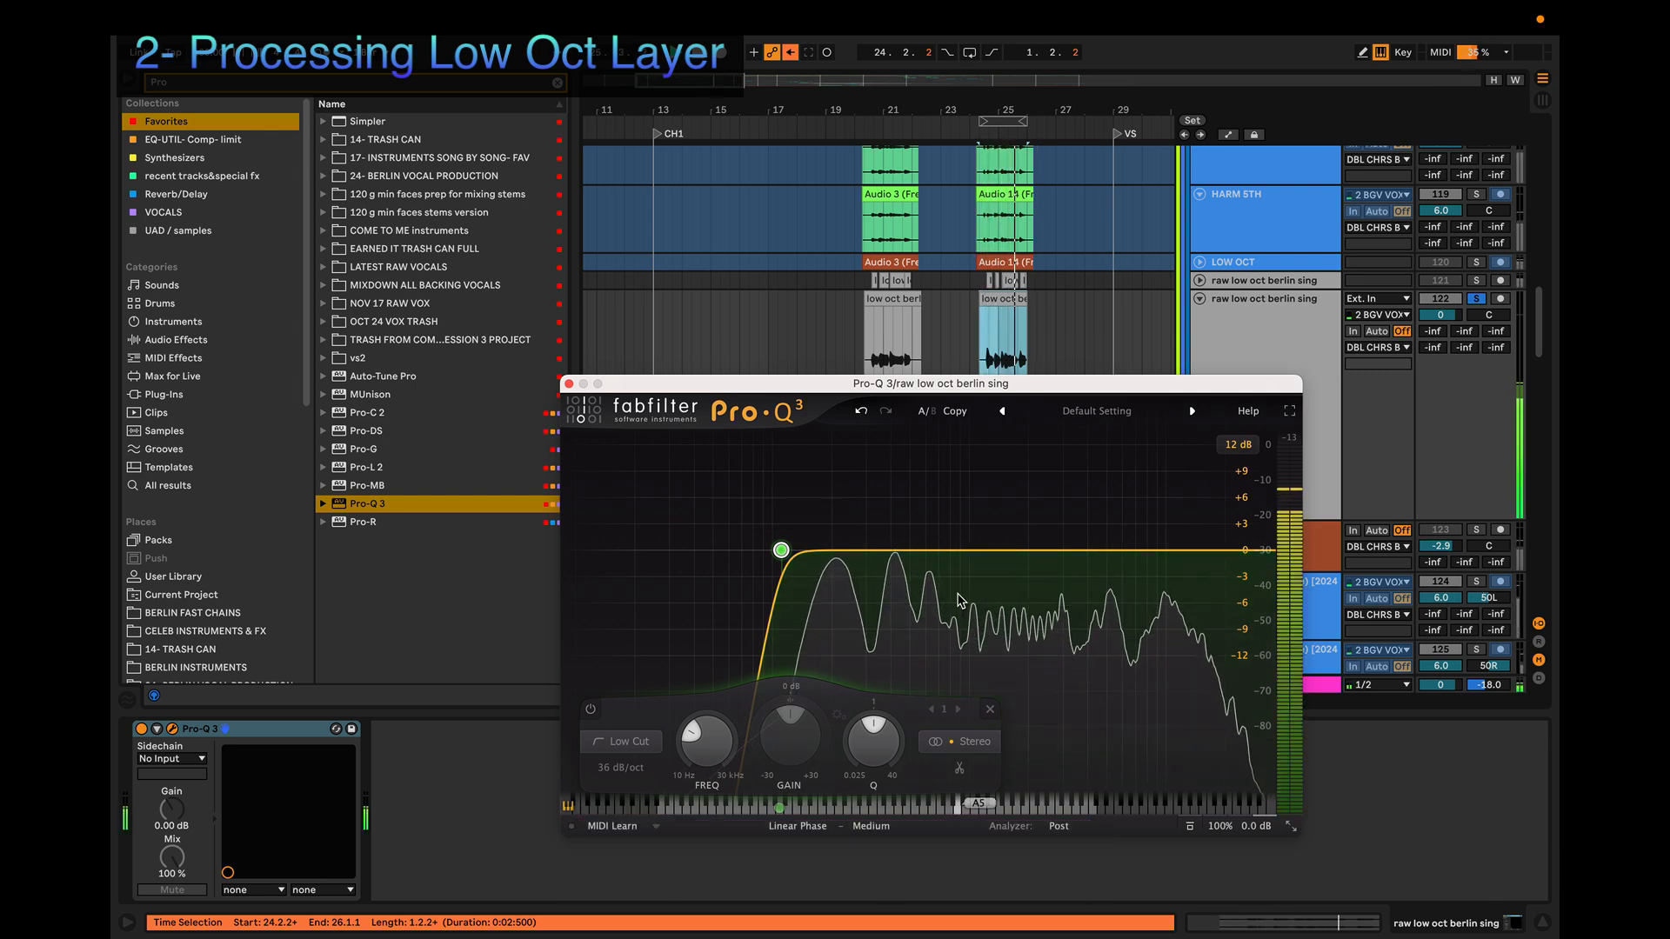
left_click(961, 600)
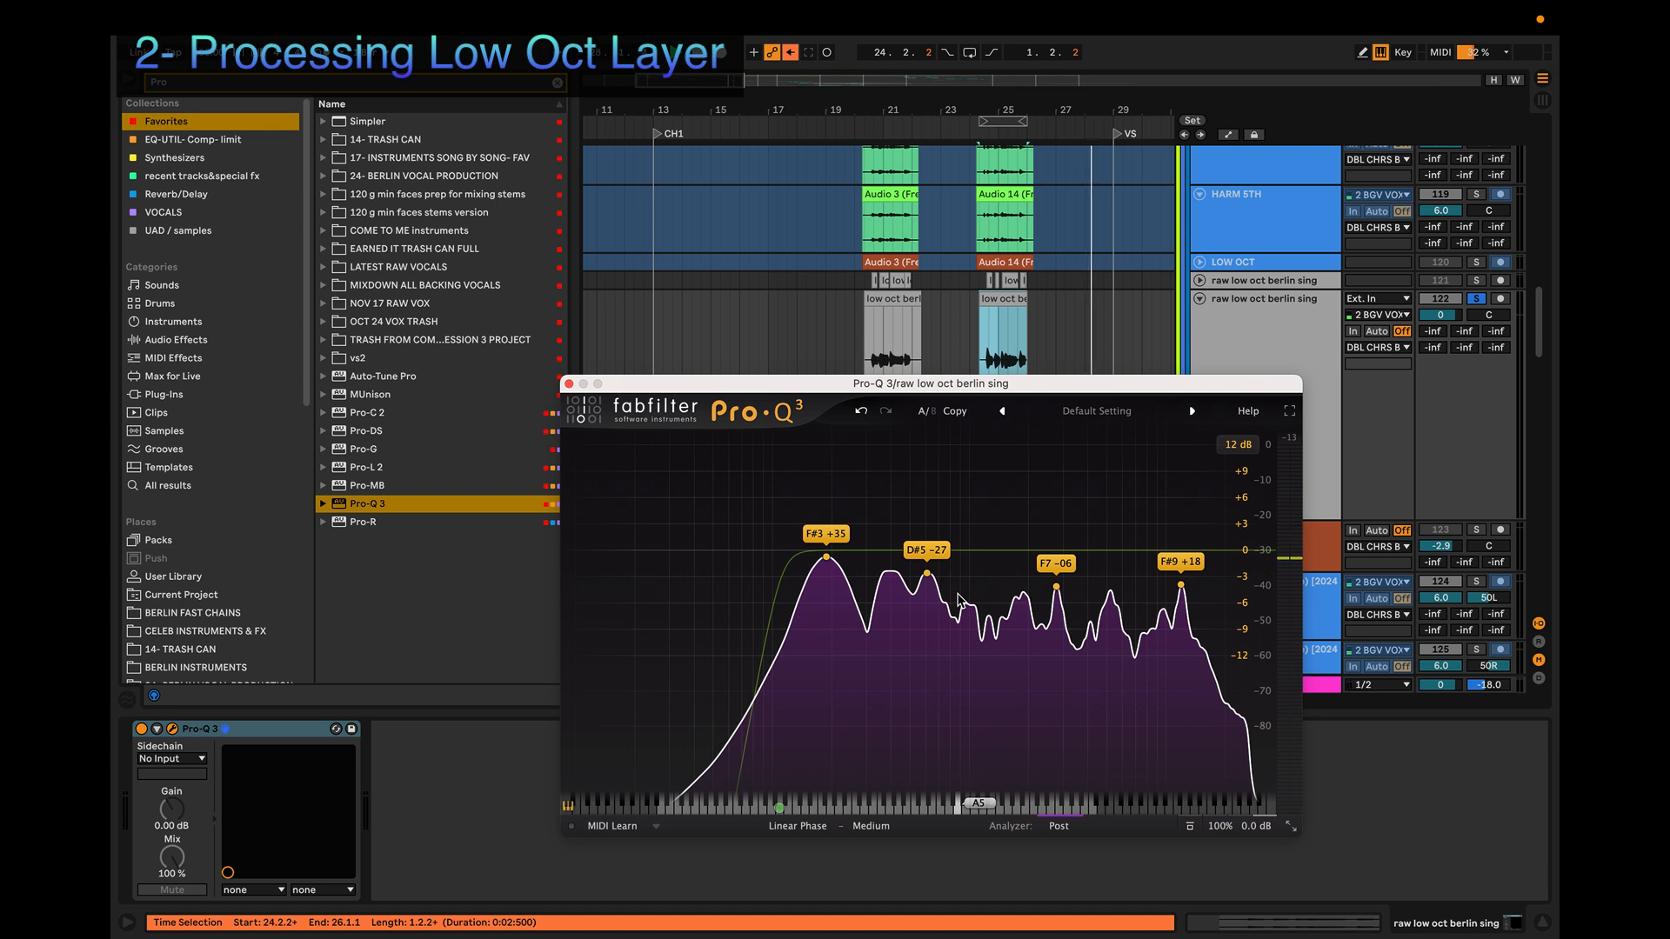
key("space")
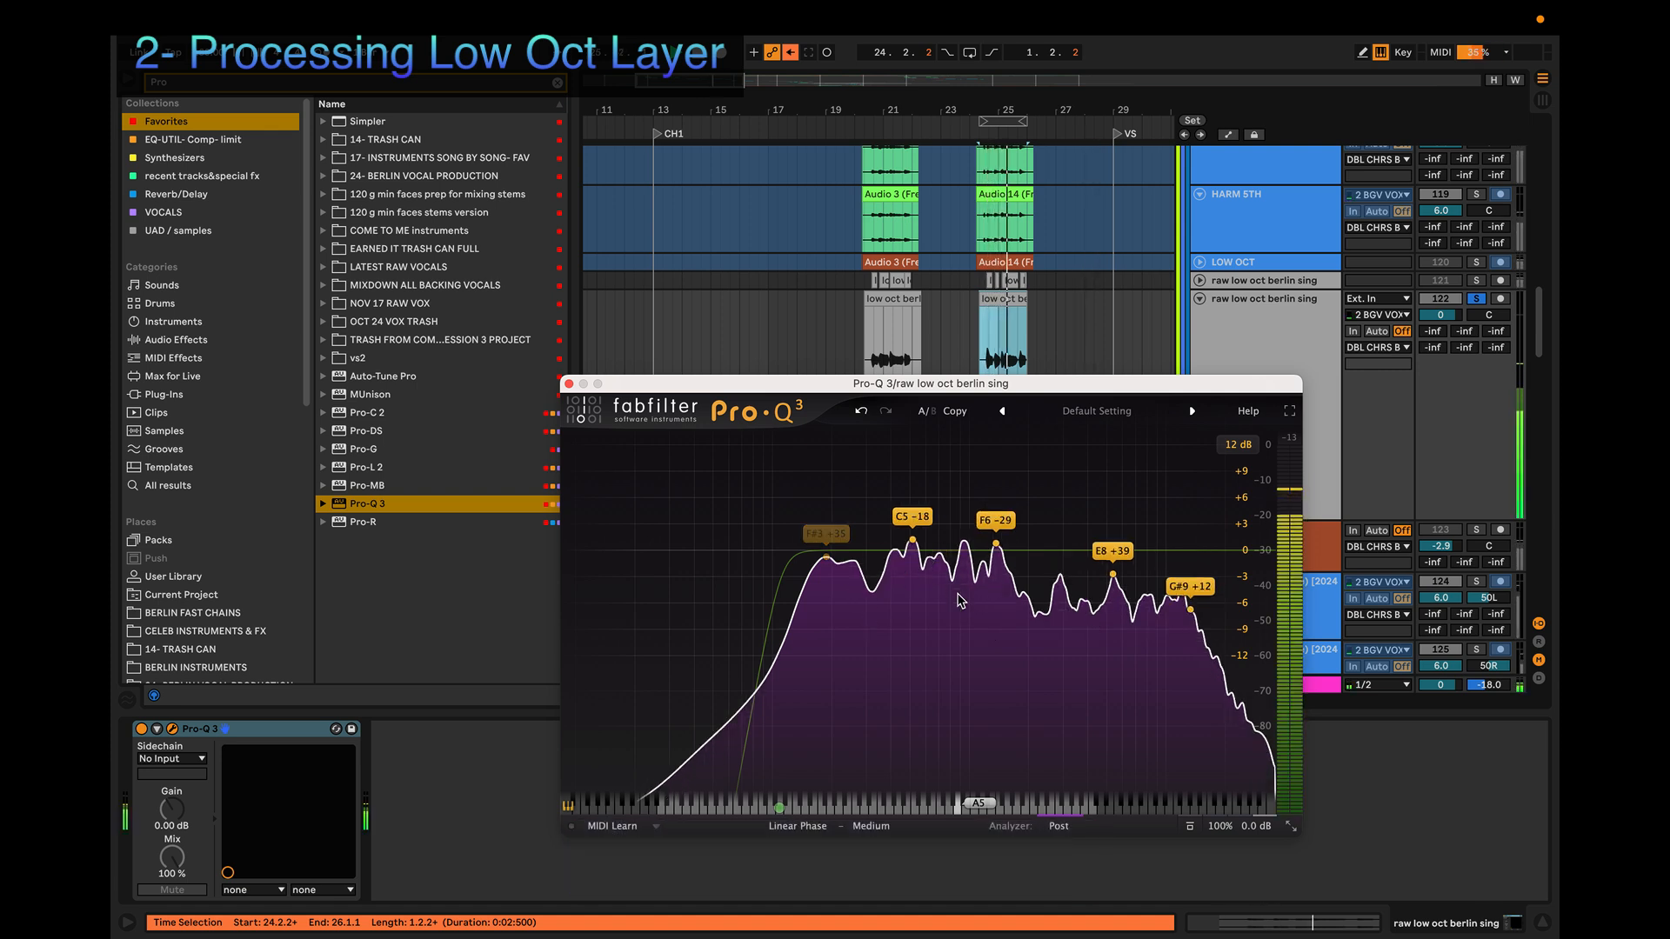
key("space")
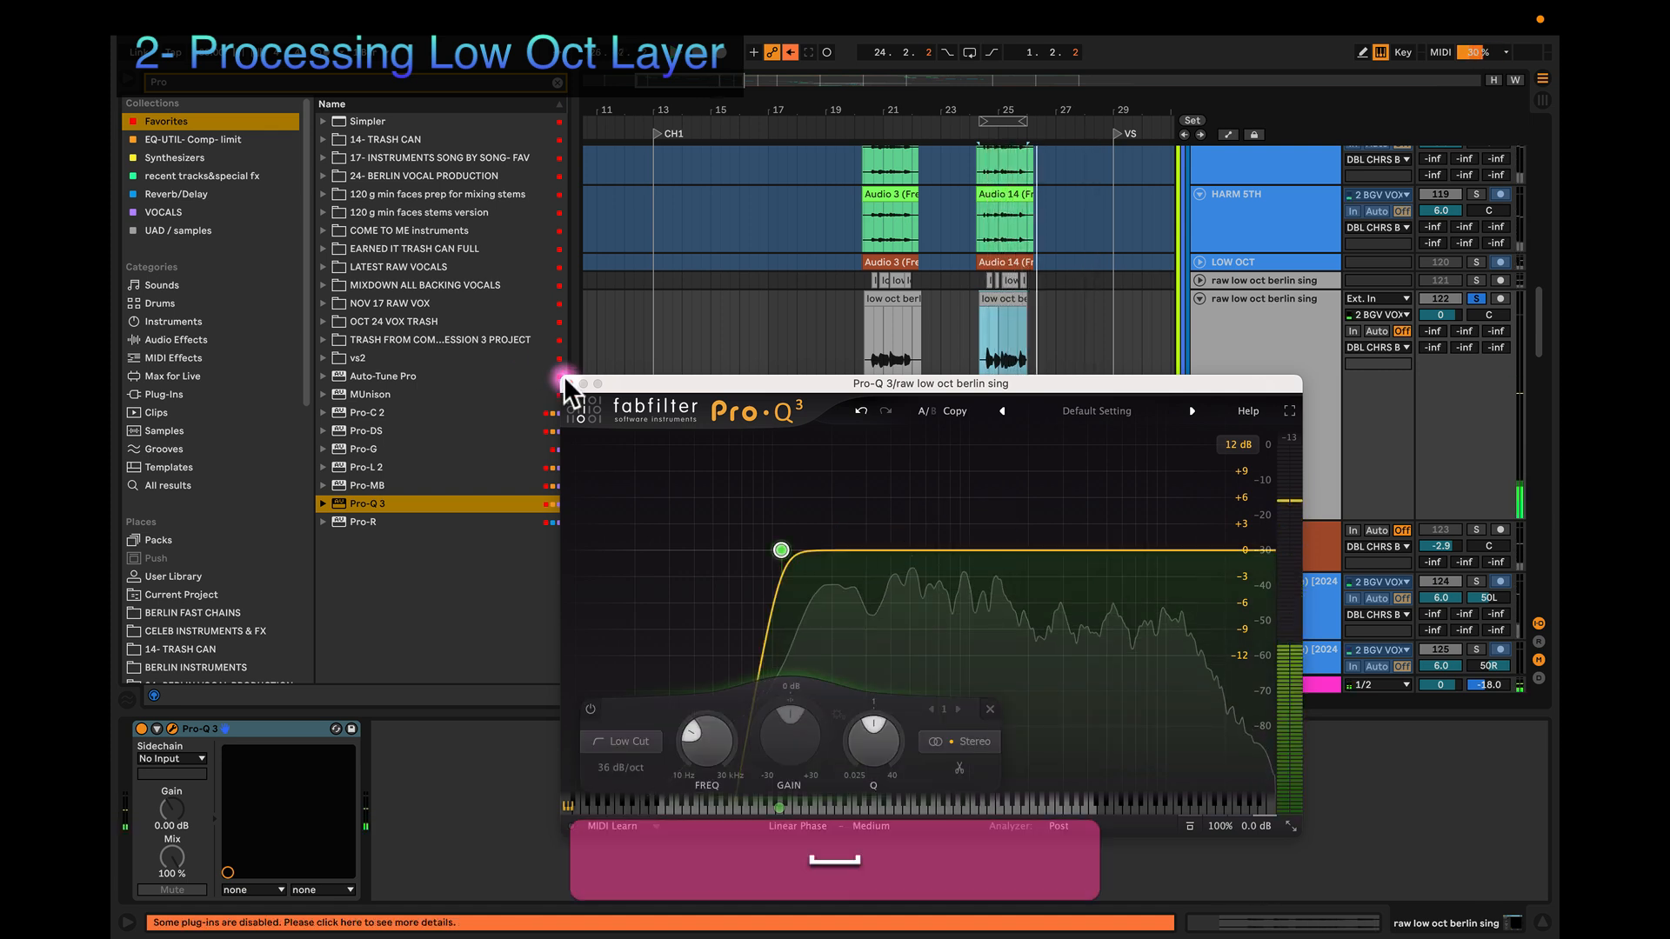
left_click(569, 383)
left_click(1260, 405)
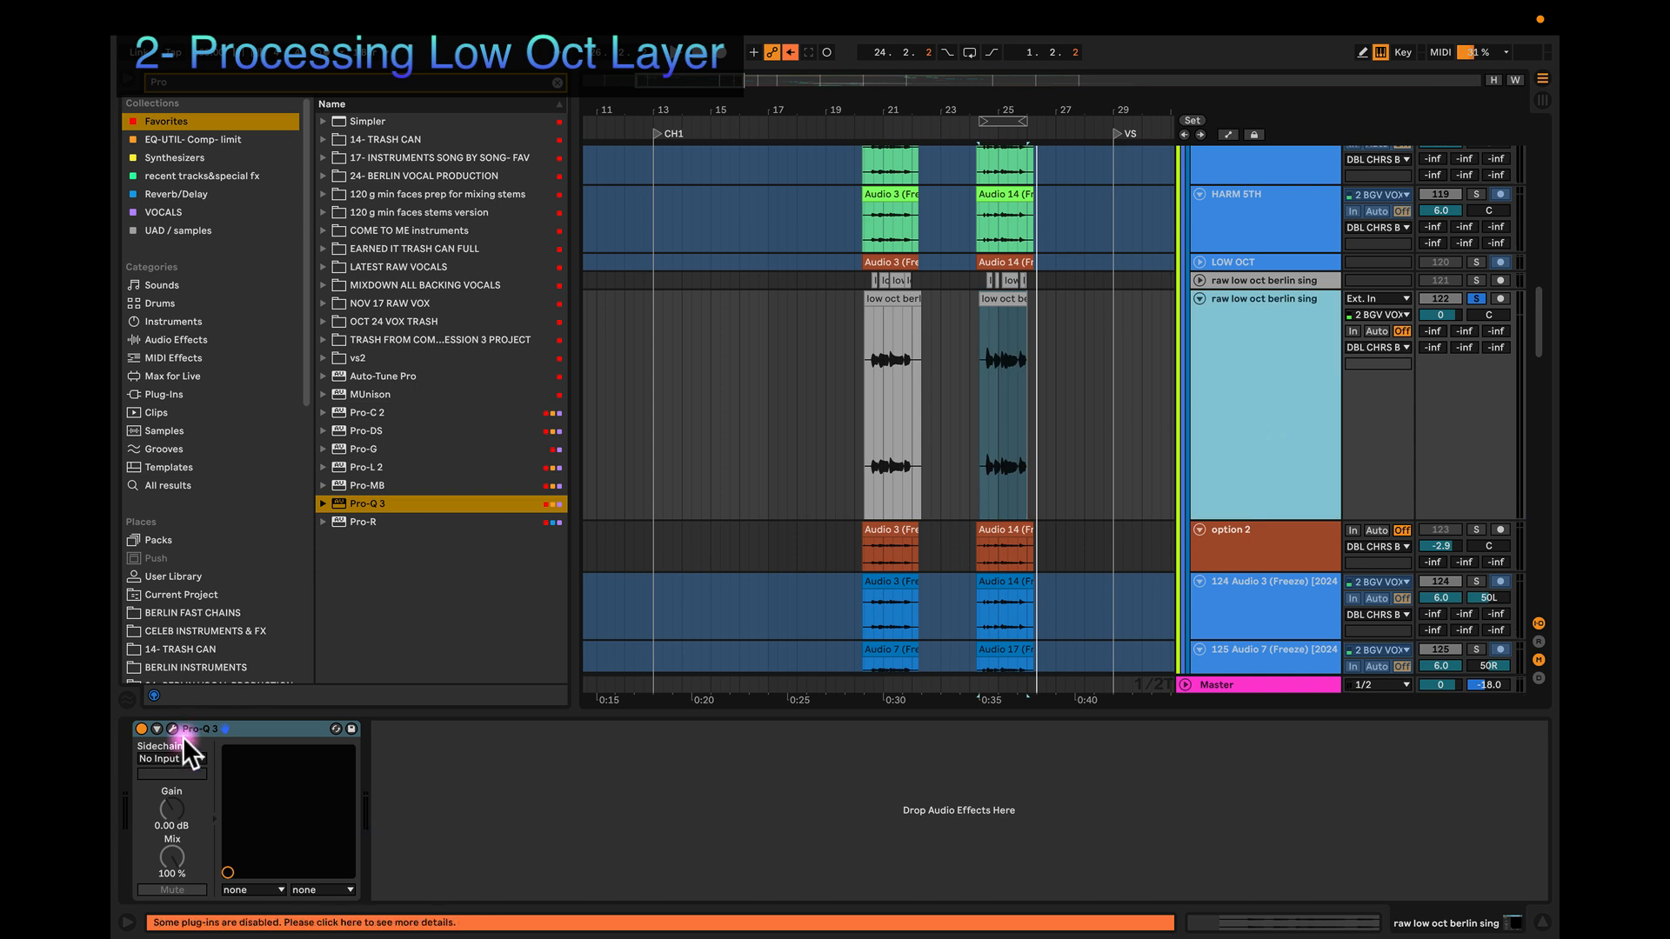
Step: Add a Limiter after Pro-Q 3 on the raw low octave track and lower its ceiling to -16.5 dB during playback
left_click(557, 83)
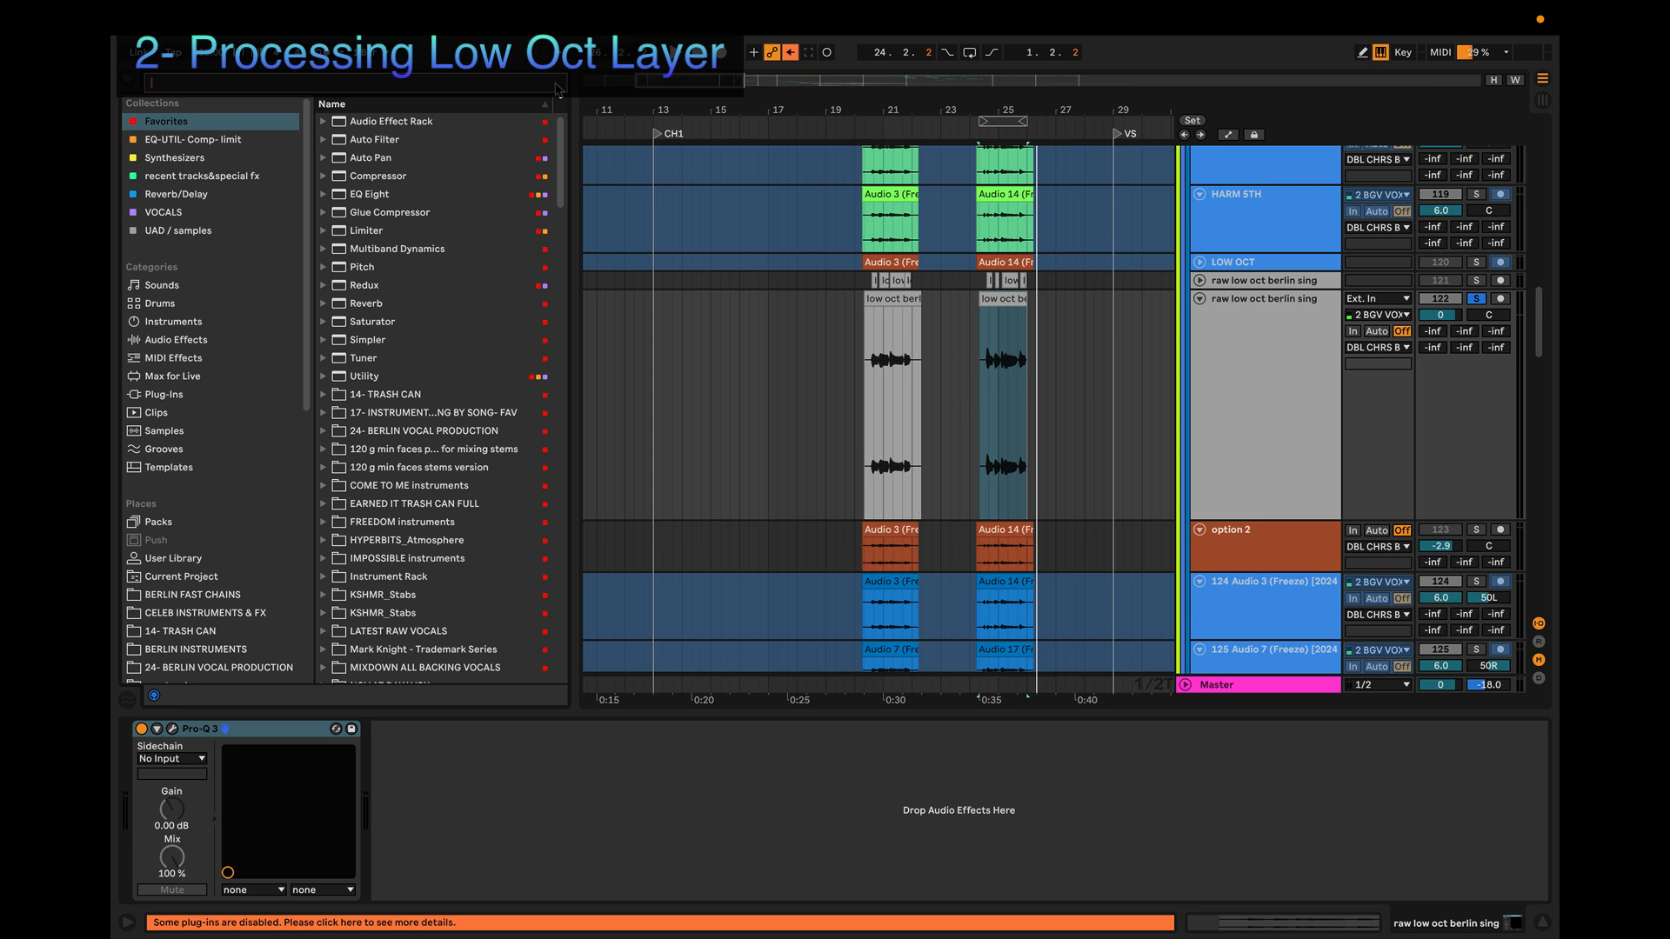
type("i")
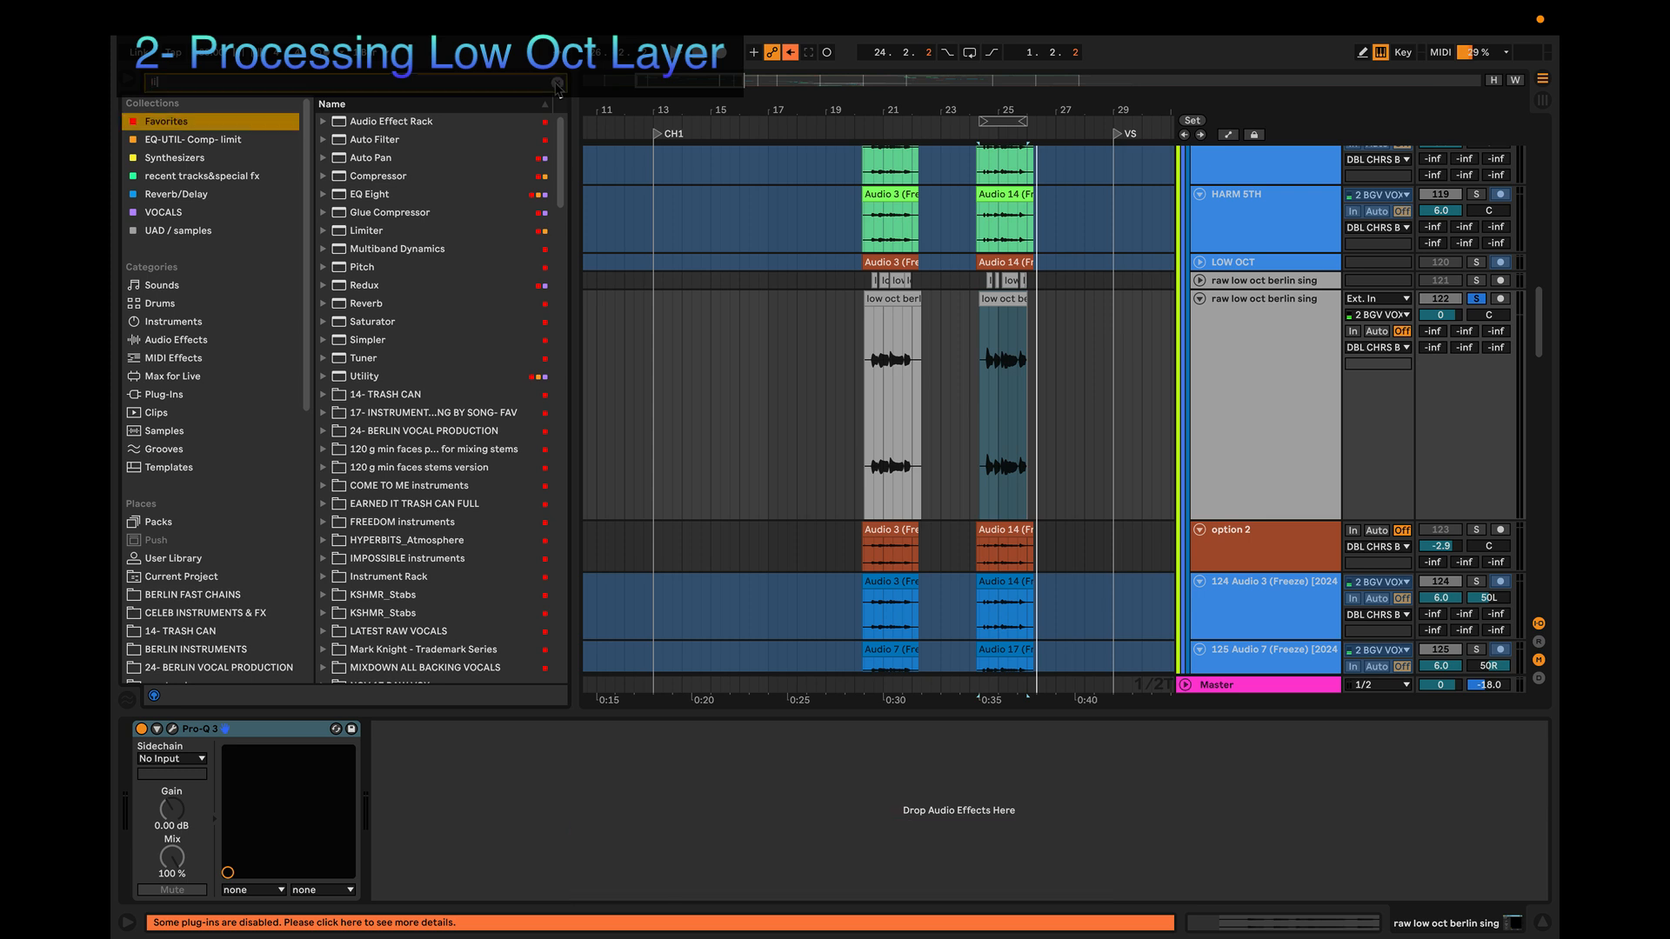
type("mit")
mouse_move(348, 160)
left_mouse_down()
mouse_move(522, 634)
mouse_move(519, 832)
mouse_move(502, 828)
left_mouse_up()
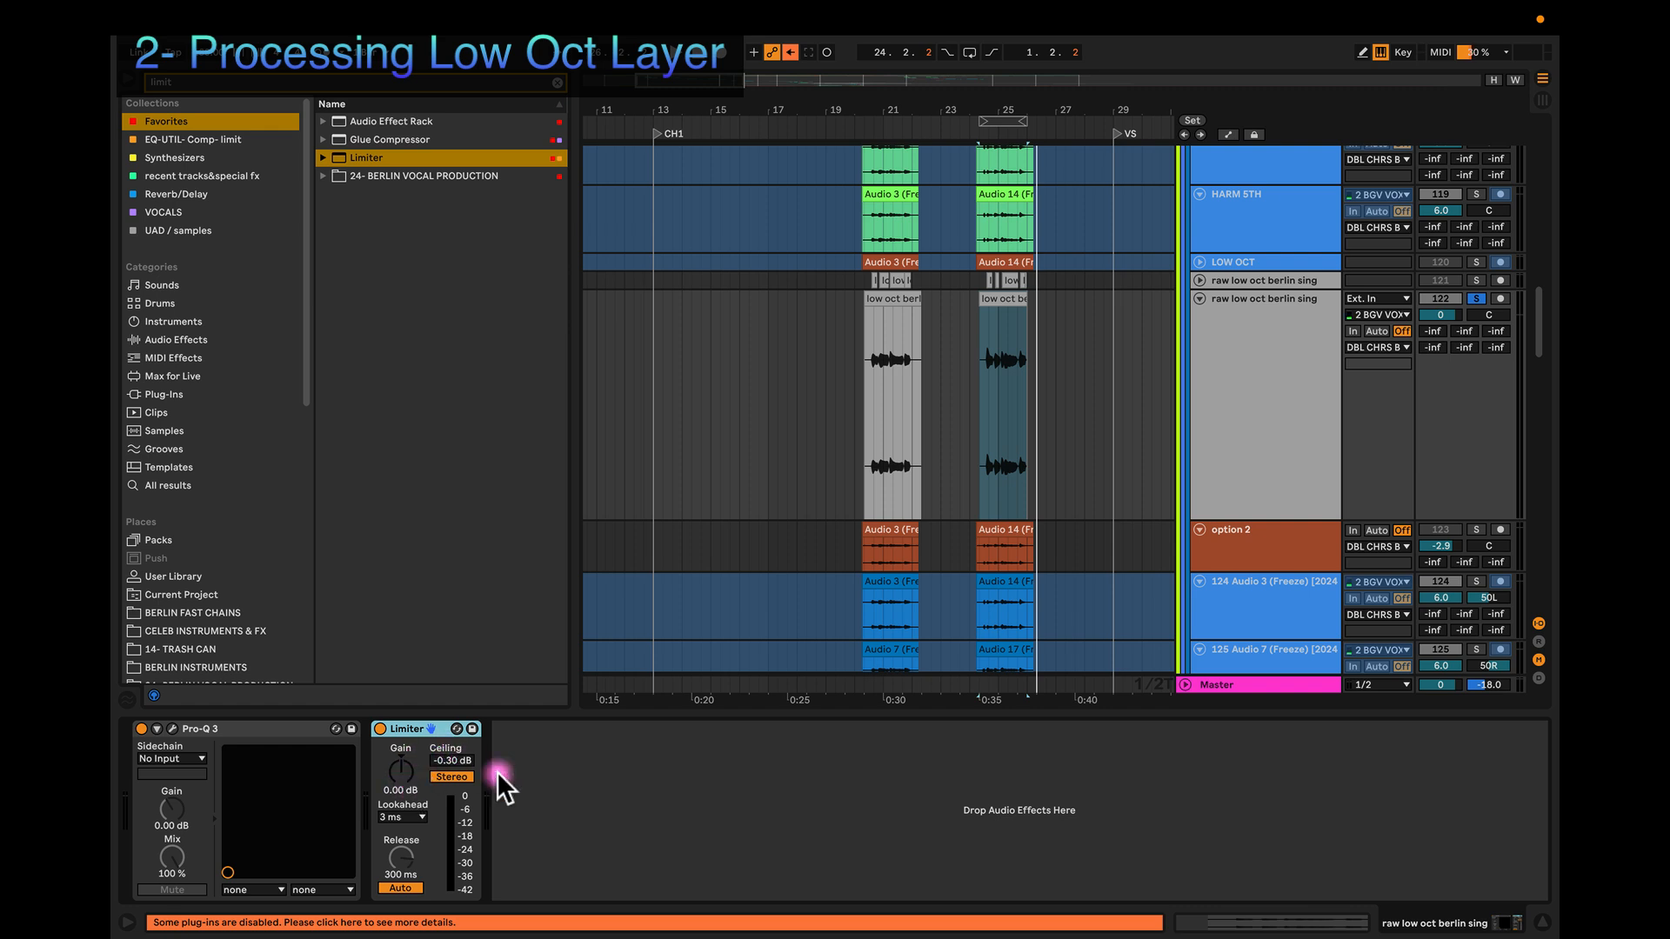
key("space")
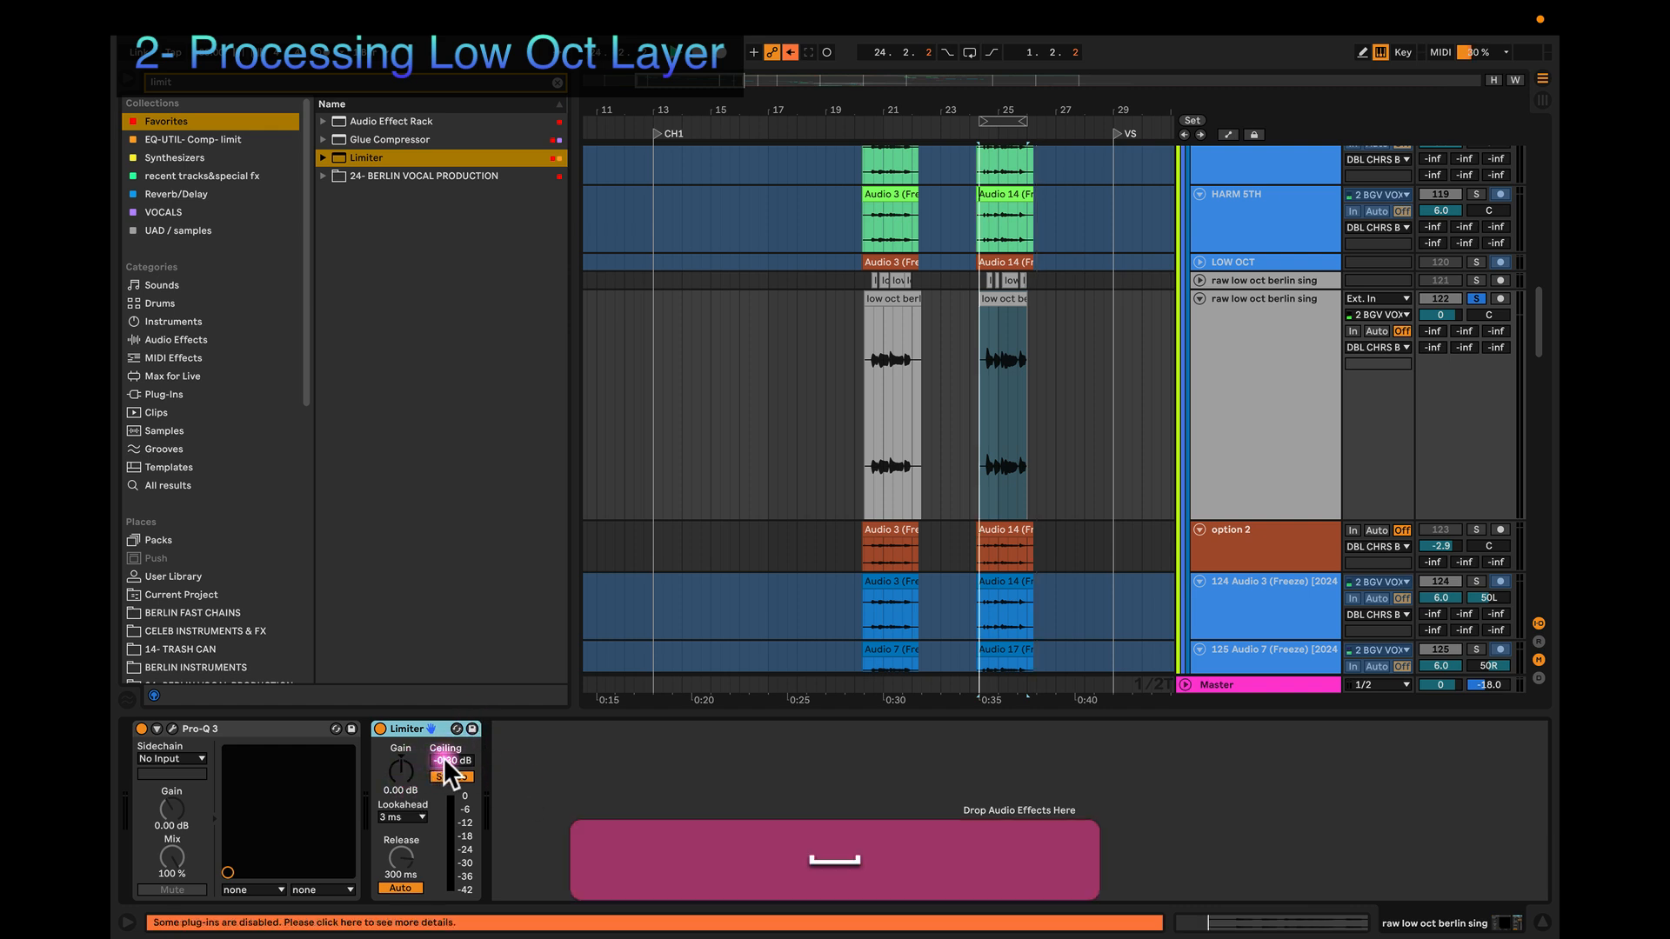
left_click_drag(448, 765, 448, 859)
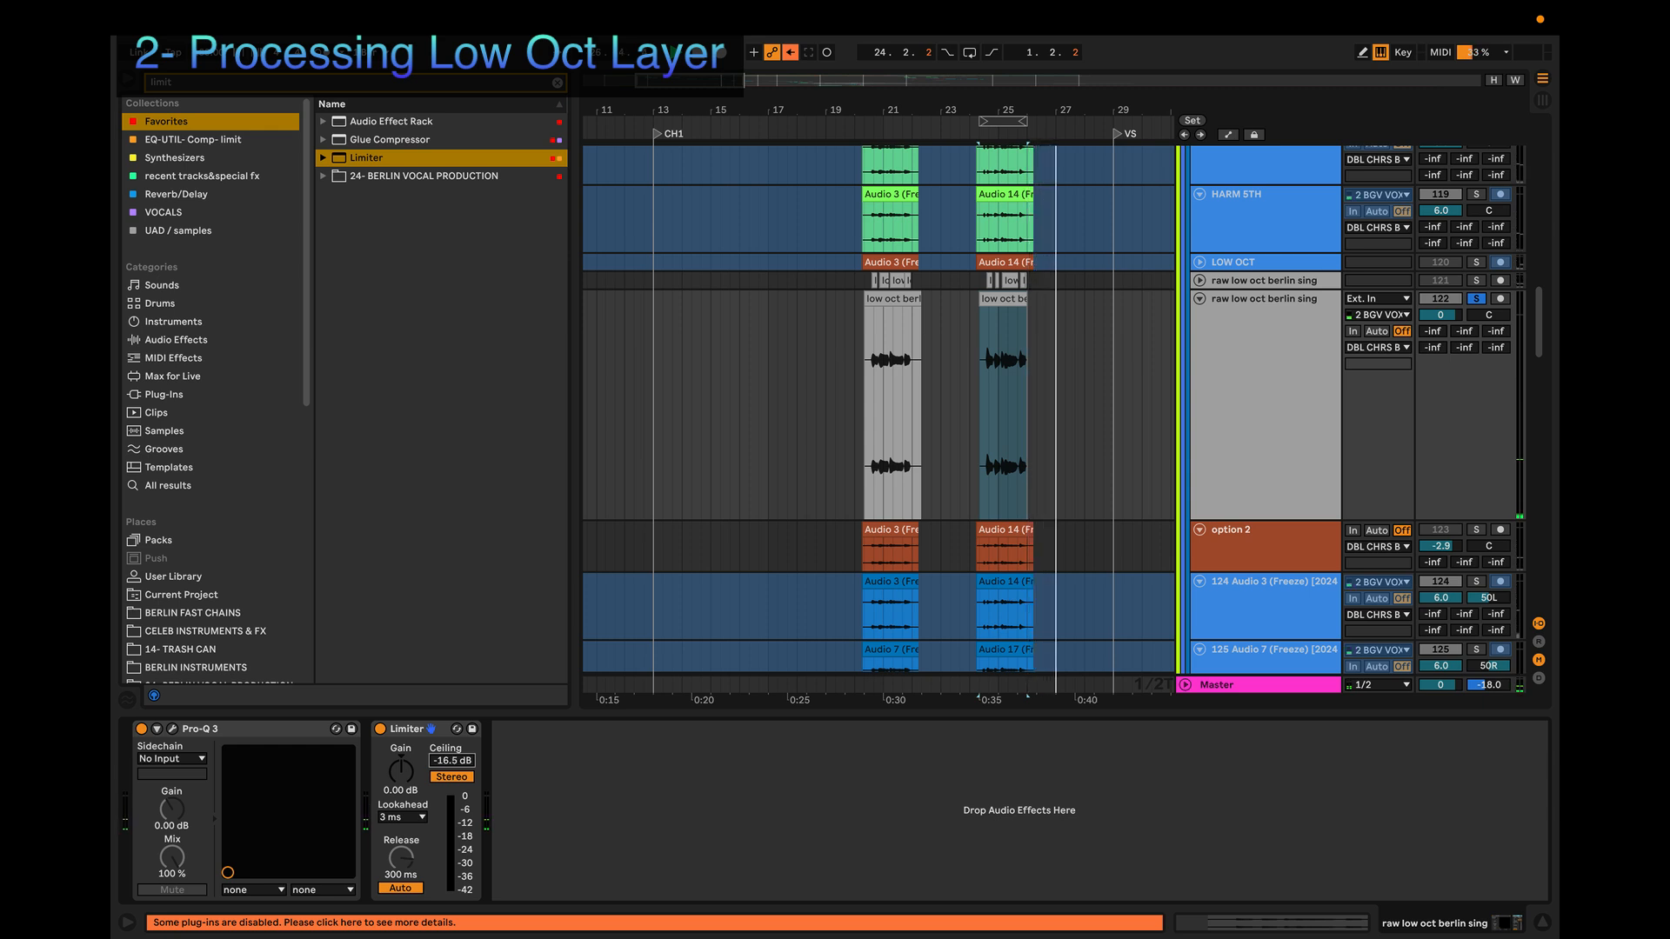
Step: Loop the first consolidated low octave phrase and play it back
left_click(873, 300)
key("super+l")
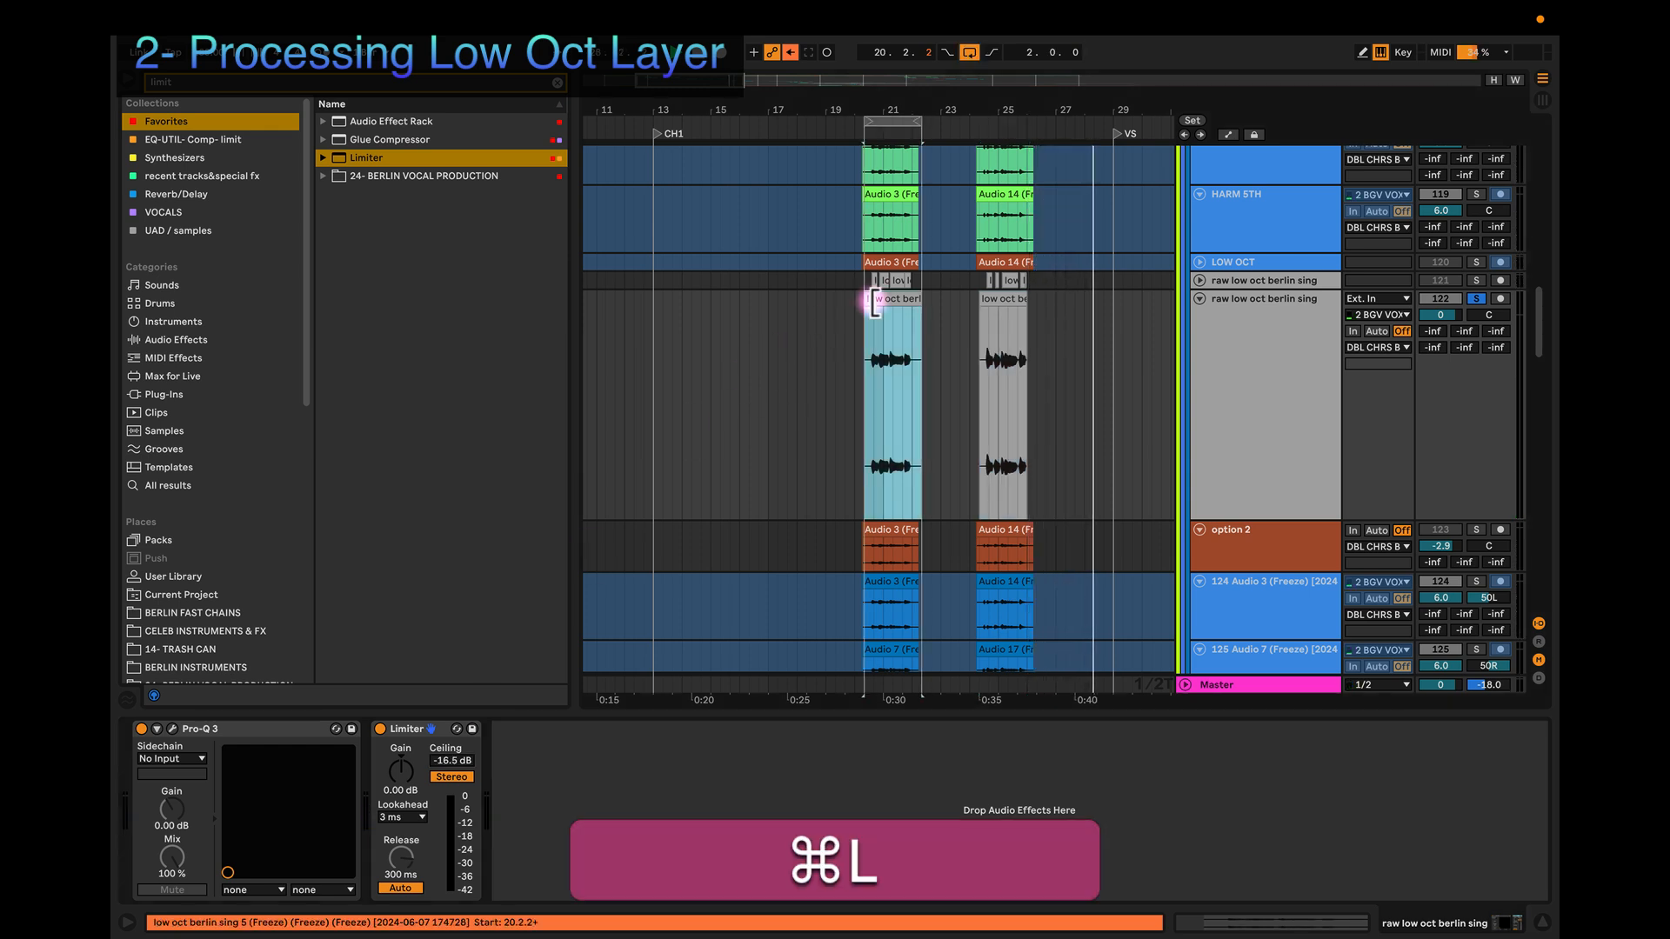
scroll(868, 302, "down", 1)
scroll(868, 303, "right", 1)
key("space")
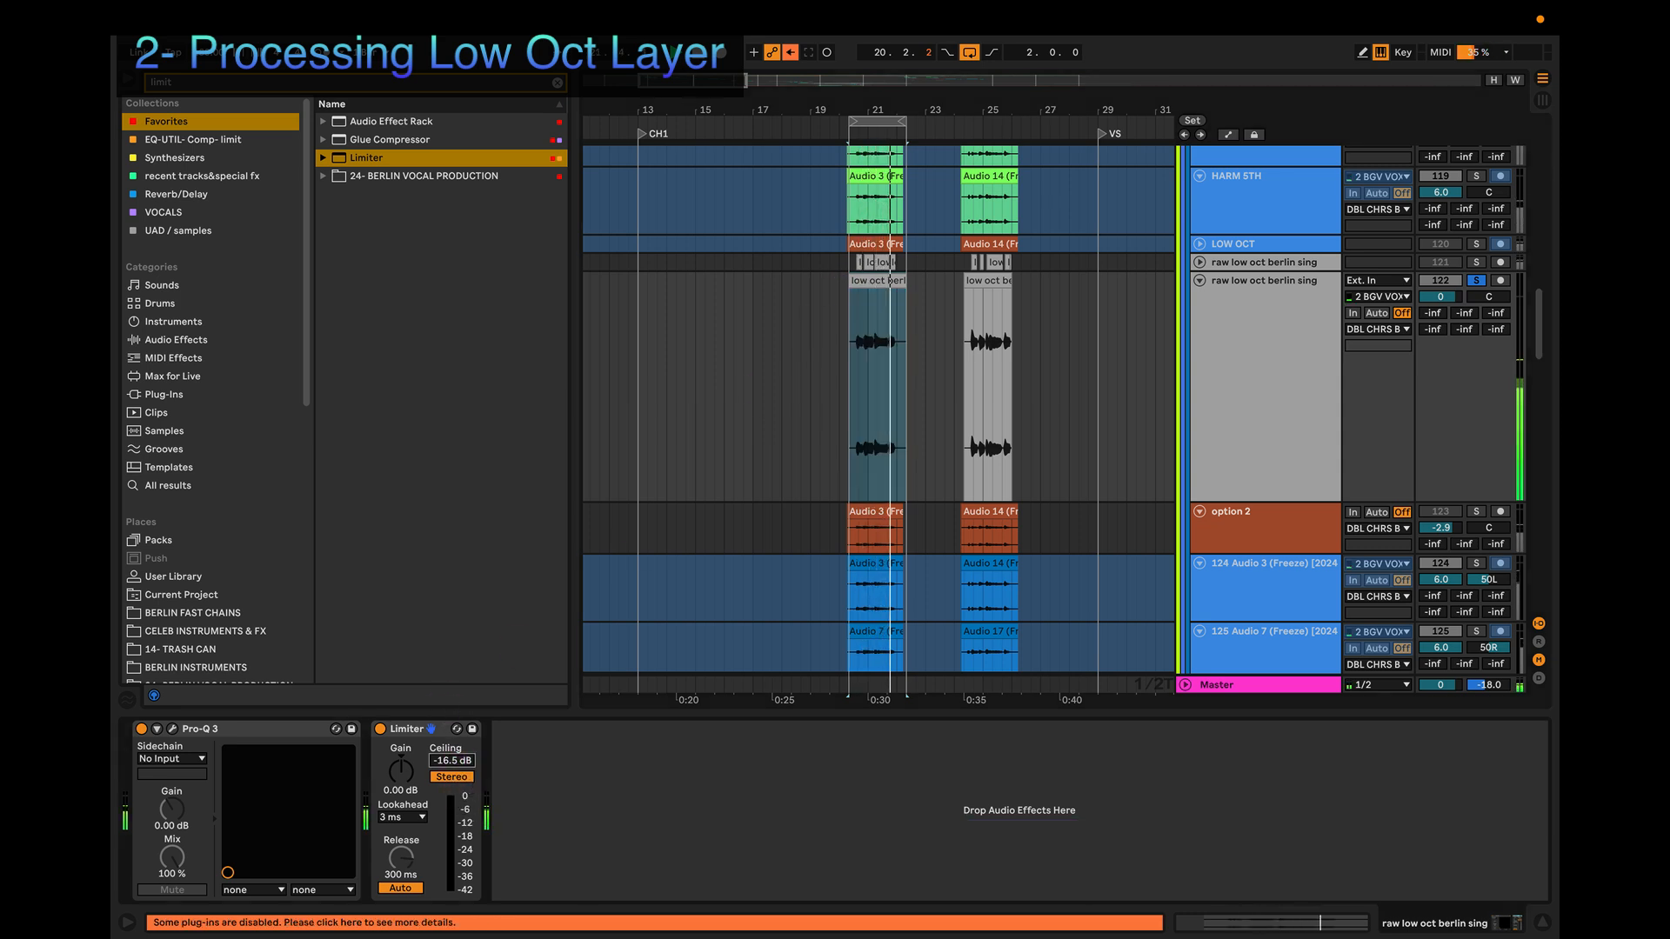
Step: Raise the Limiter's gain to 14.5 dB and set its ceiling to -14.6 dB
double_click(454, 761)
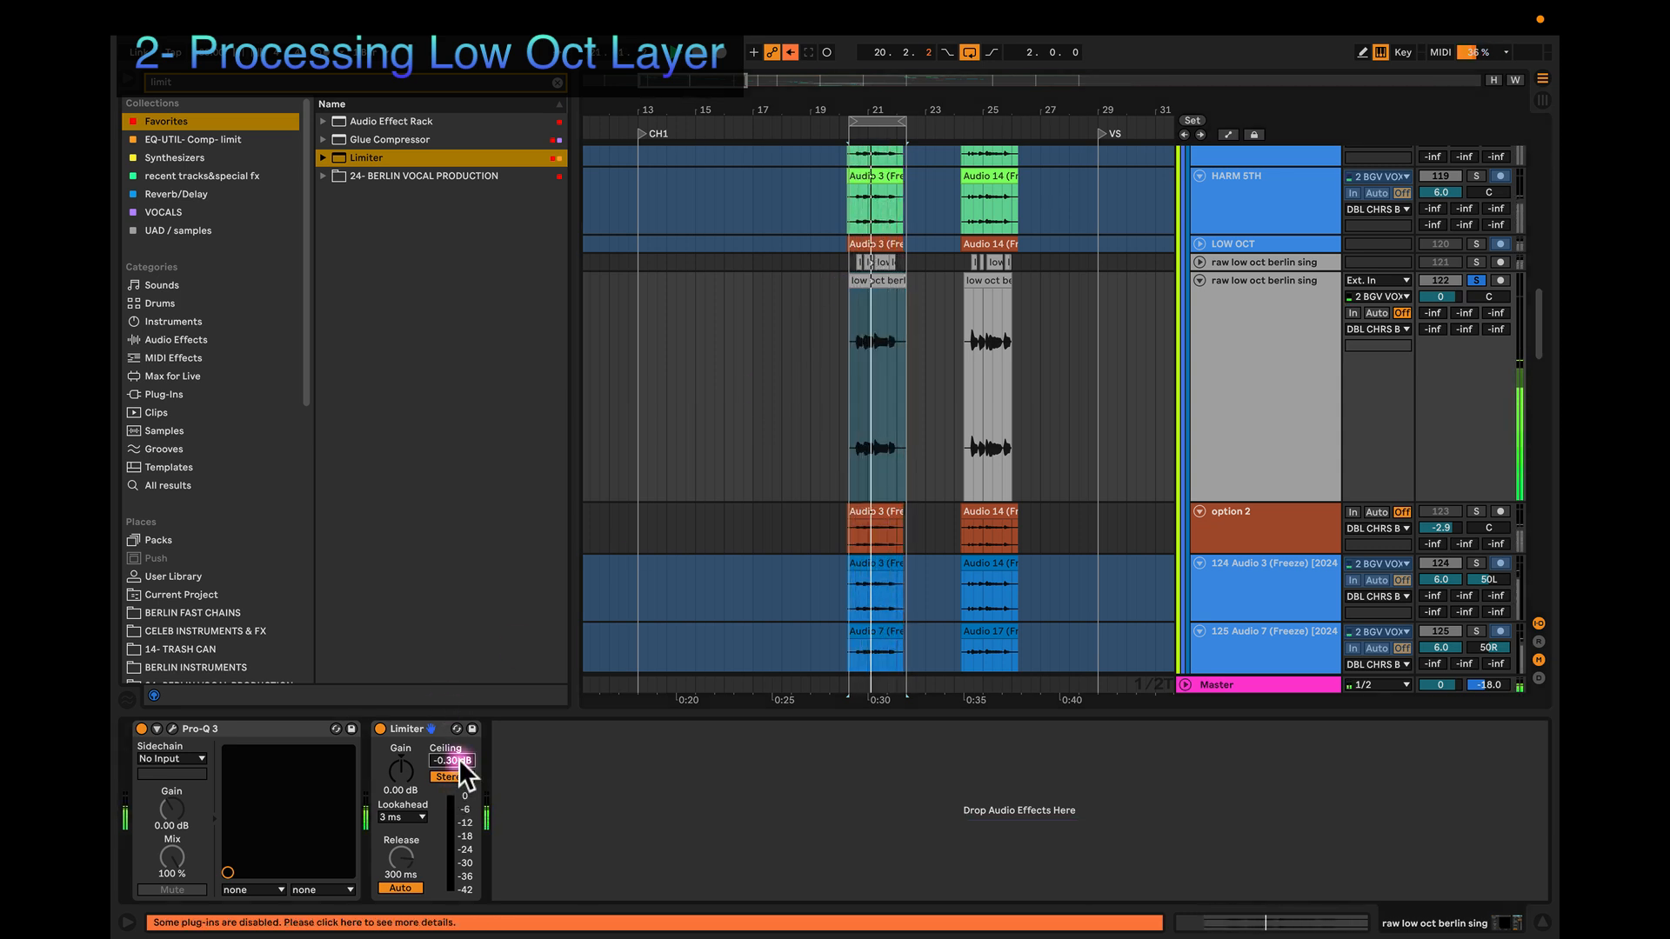
left_click_drag(384, 774, 385, 717)
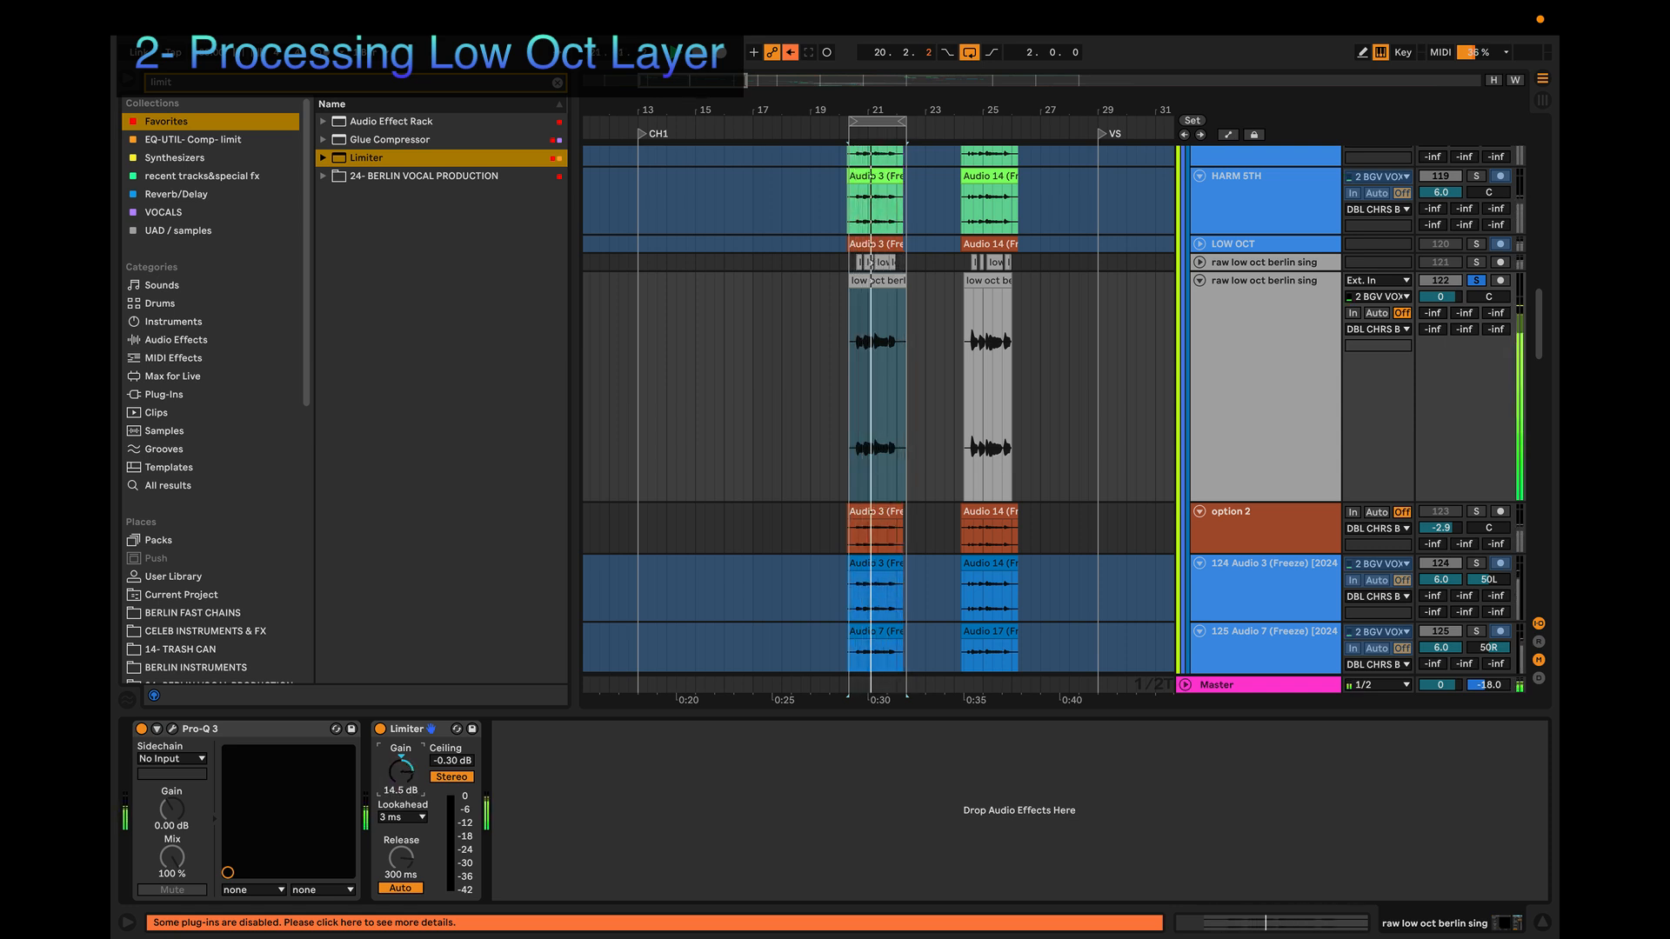
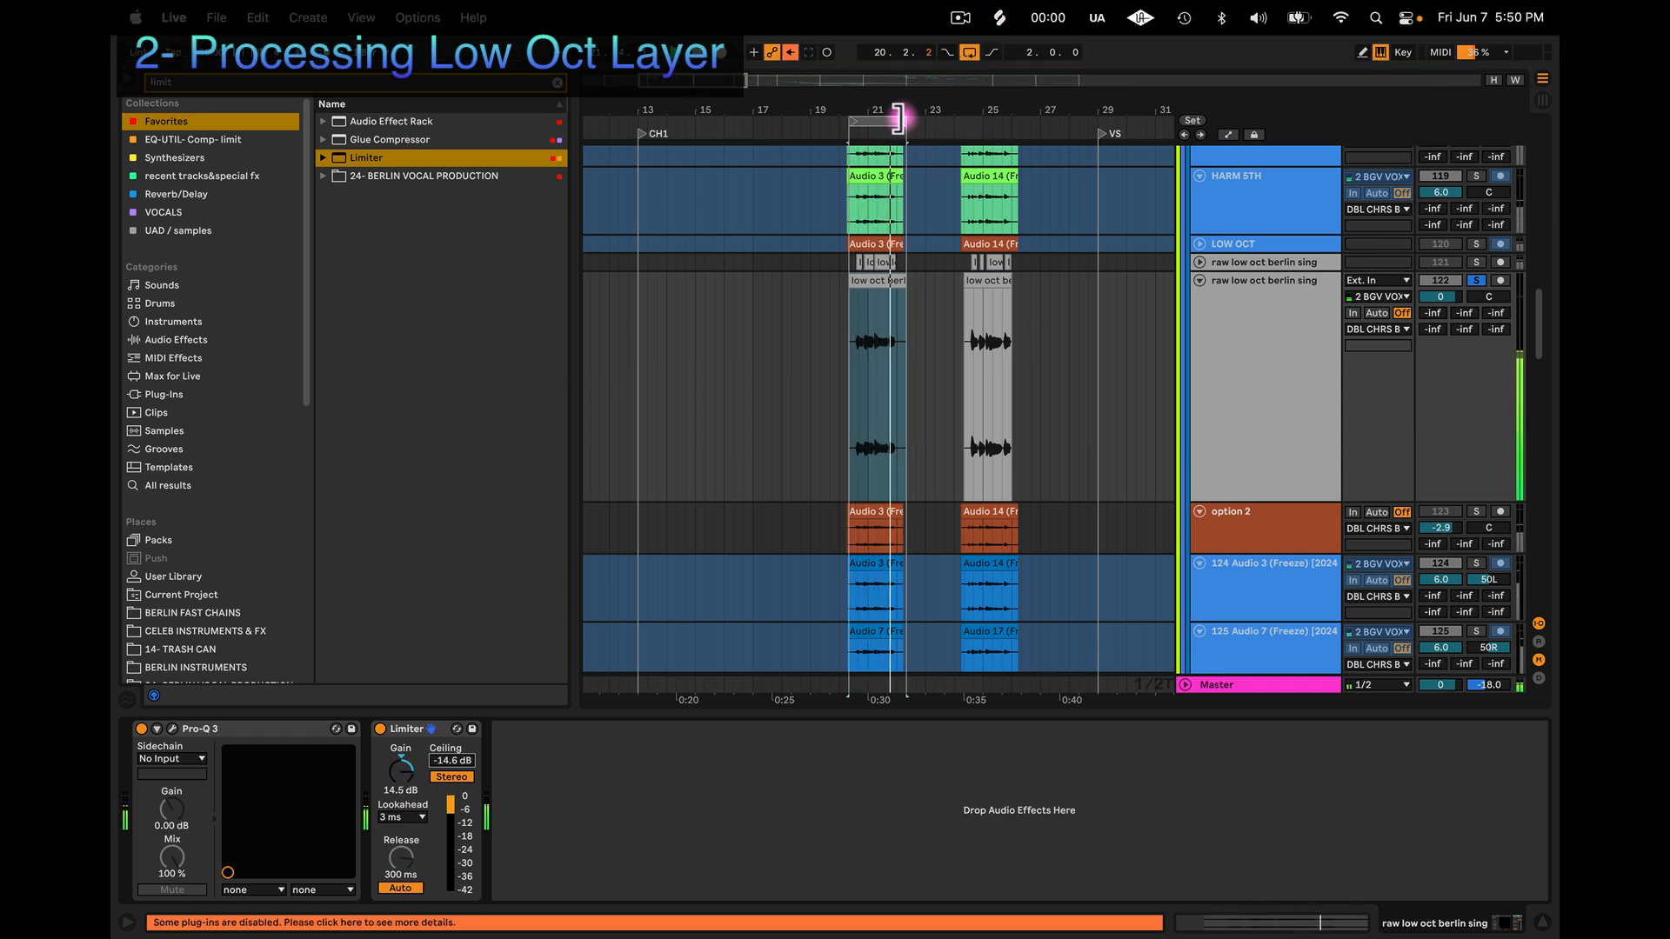
Step: Move the loop over the second phrase, starting at 24.1.1, and play back both phrases through the Limiter
left_click_drag(898, 119, 1021, 118)
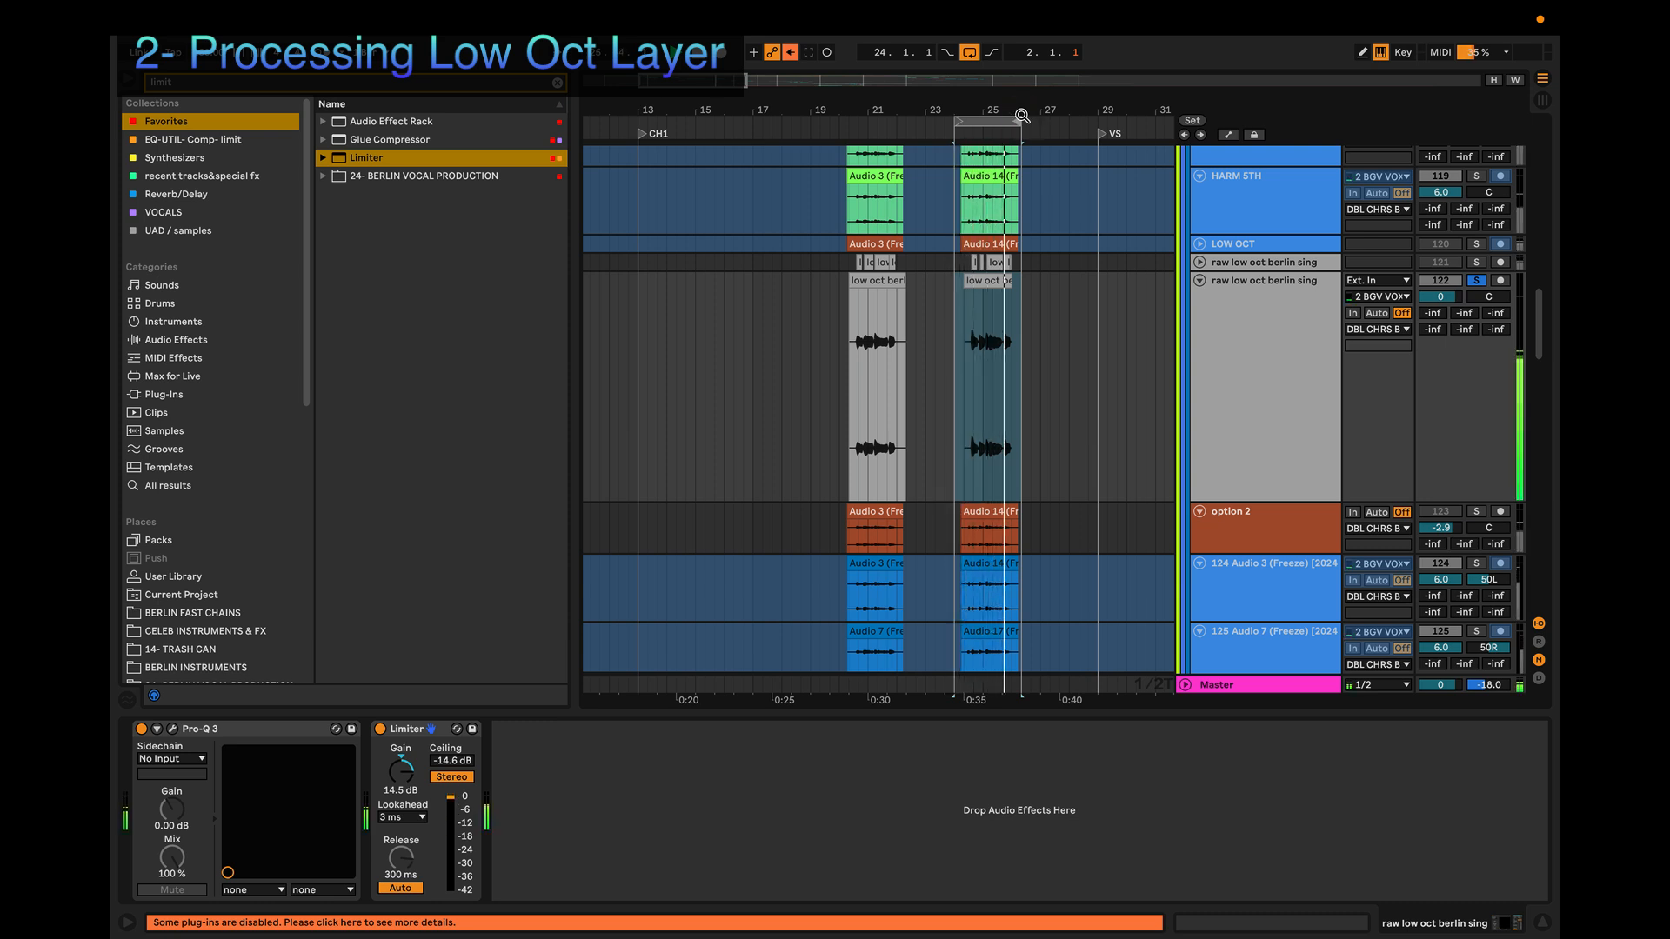
left_click(875, 290)
left_click(875, 280)
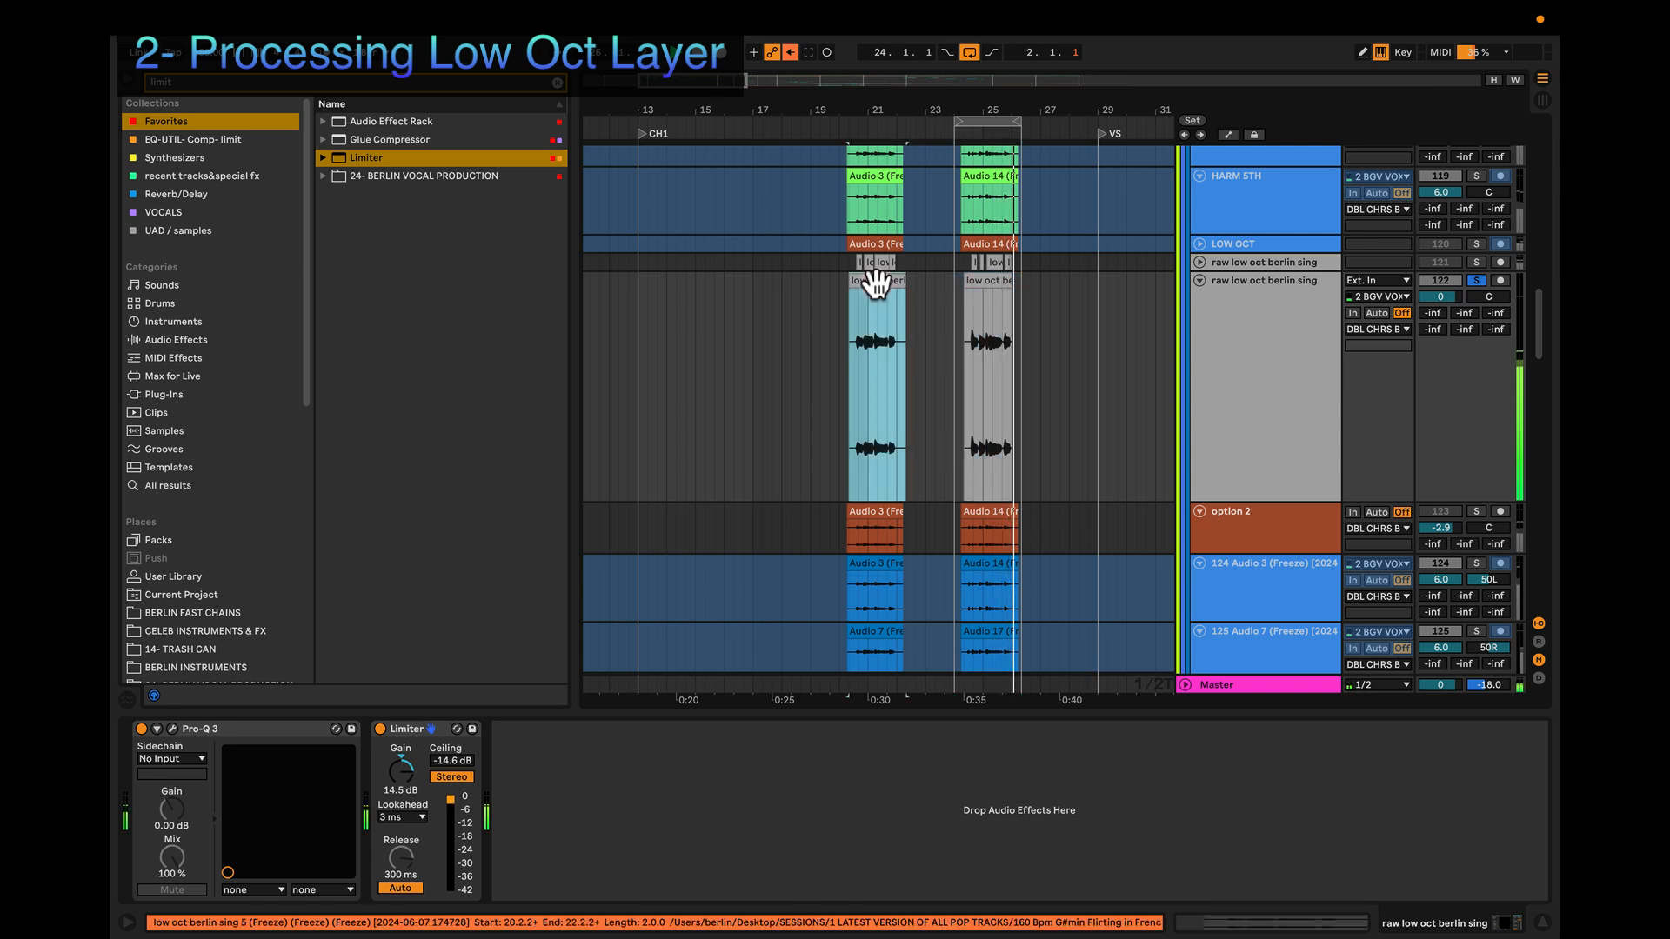
key("space")
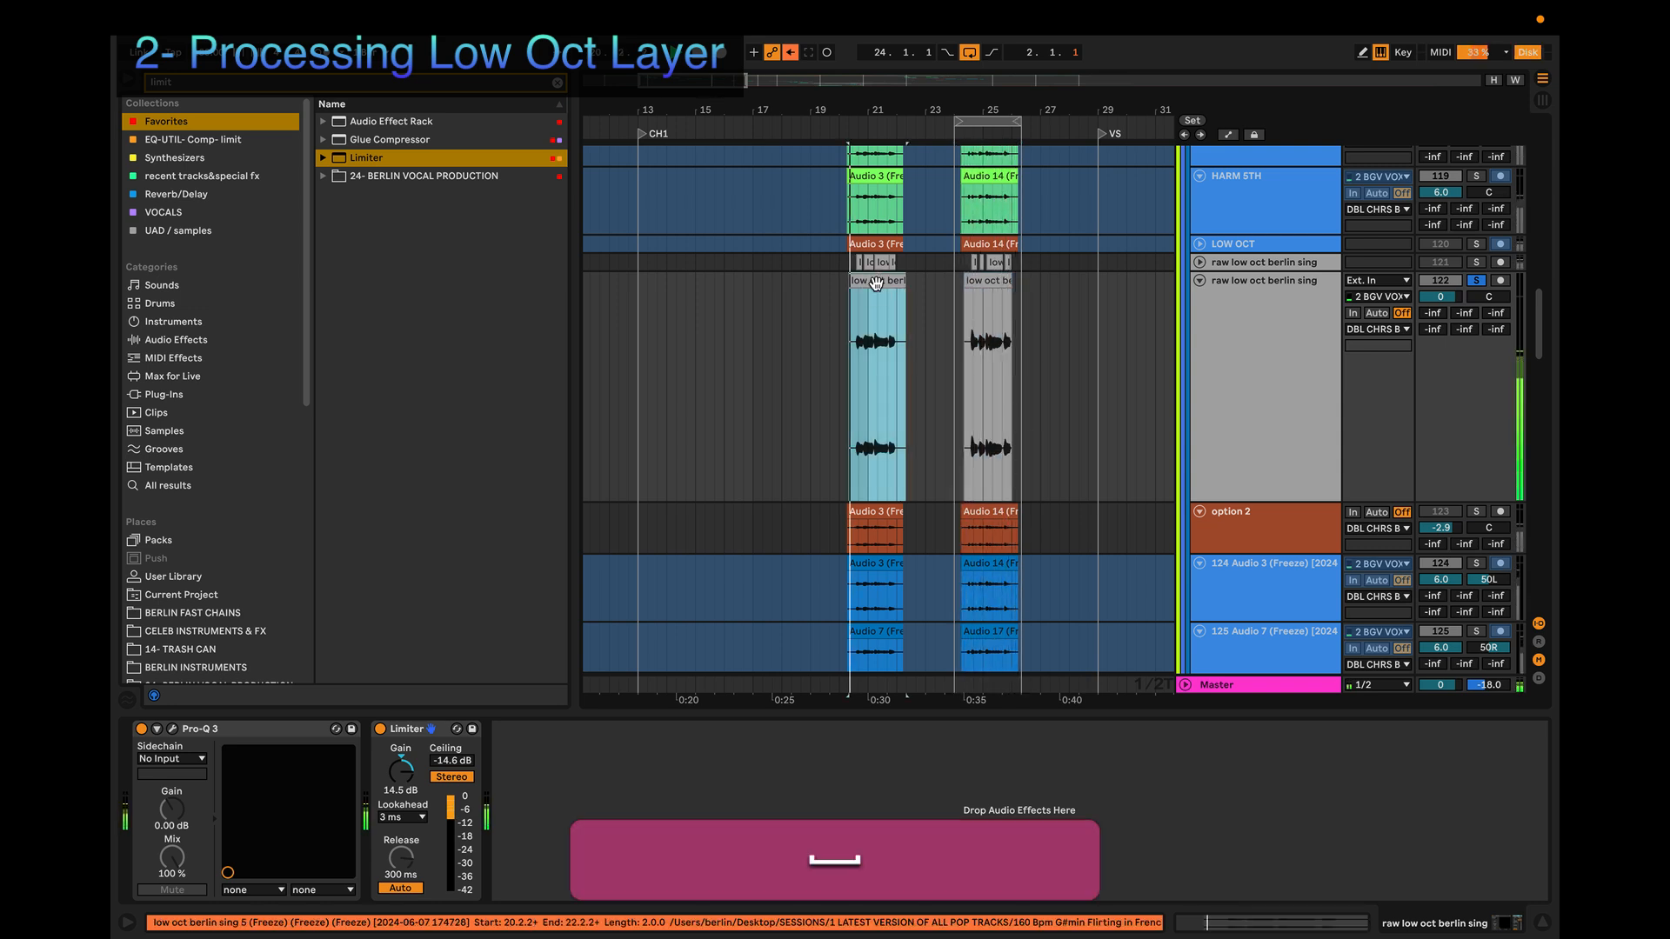
left_click(985, 280)
key("space")
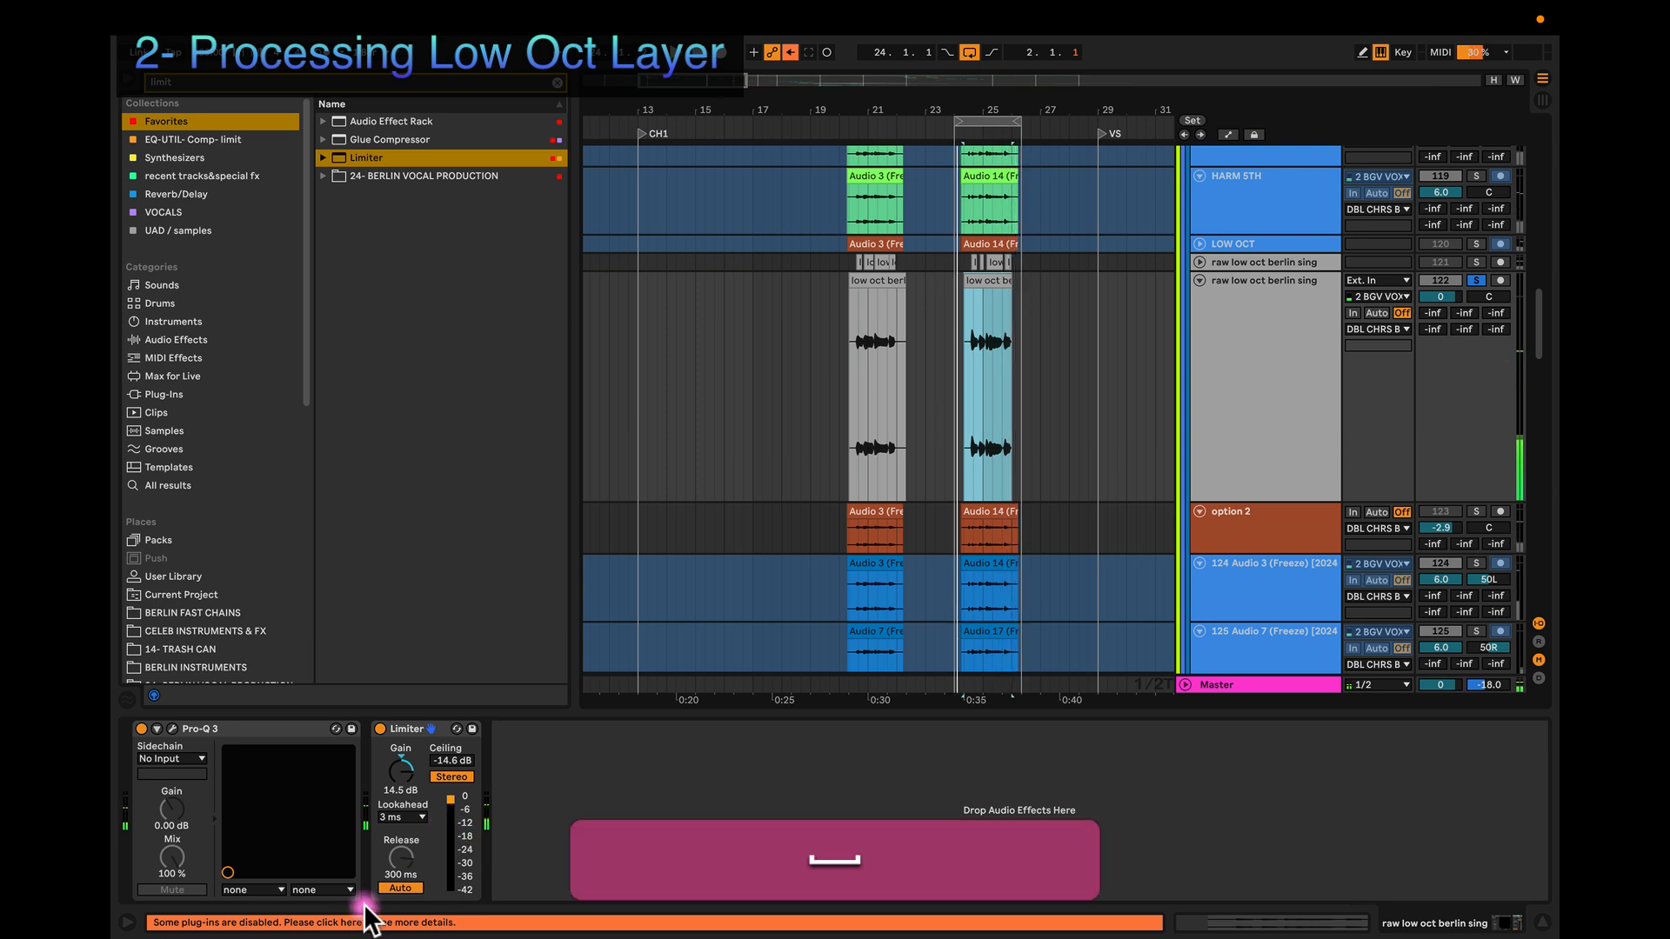
Step: Set the Limiter's lookahead to 6 ms and play back the second and first phrases
left_click(396, 817)
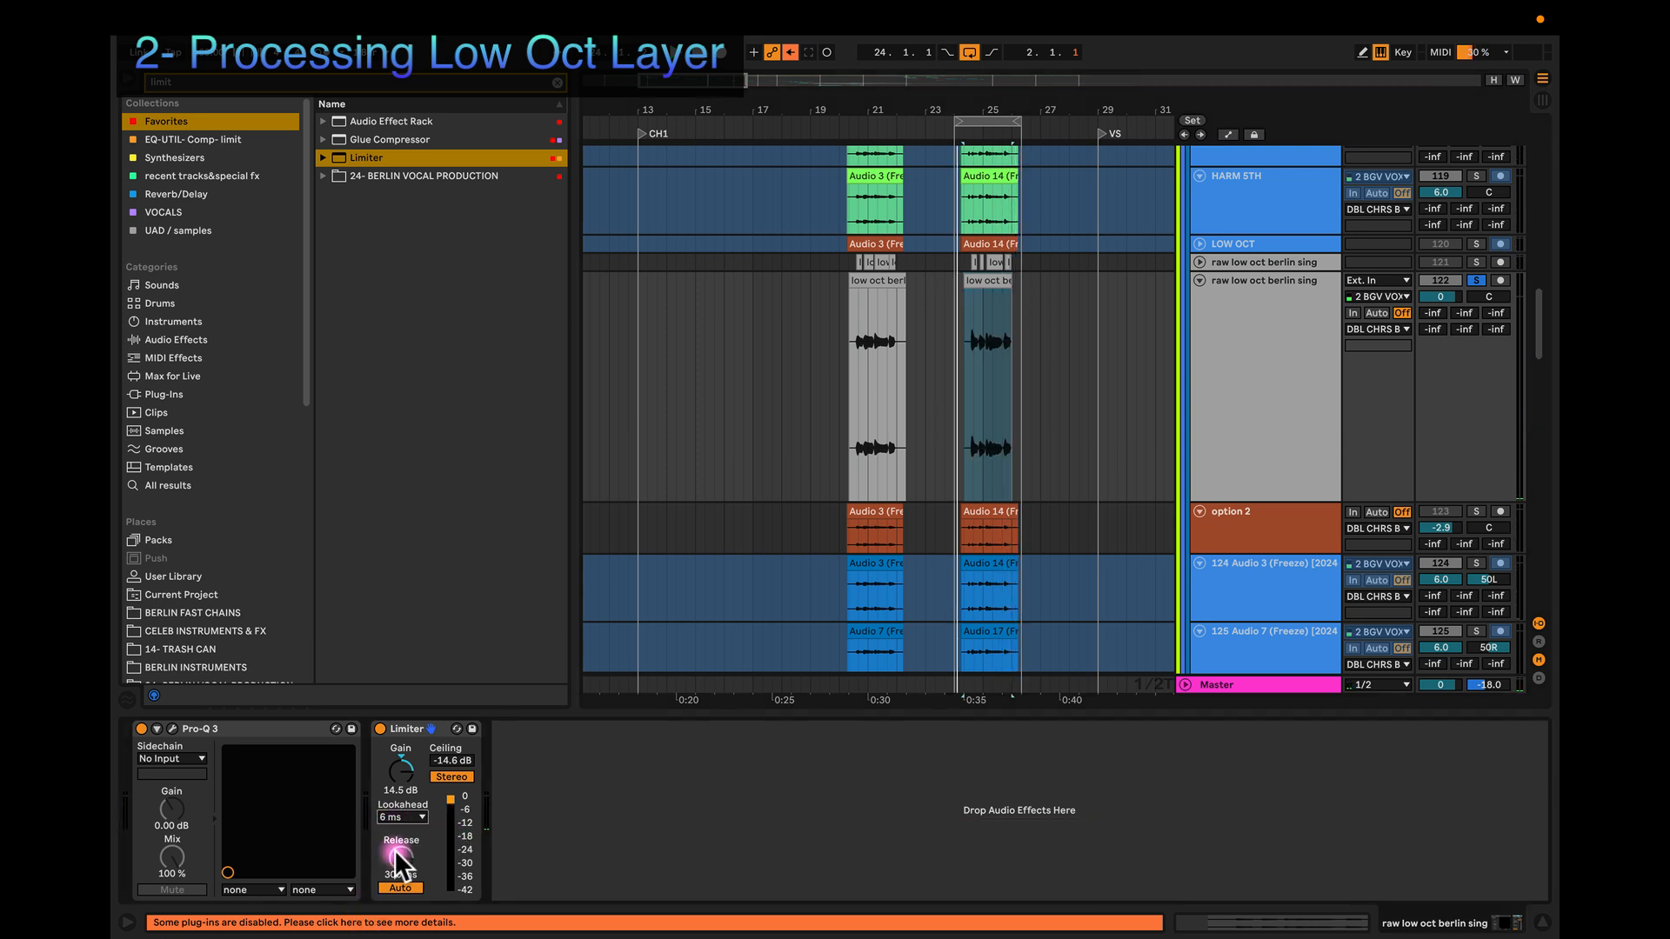
key("space")
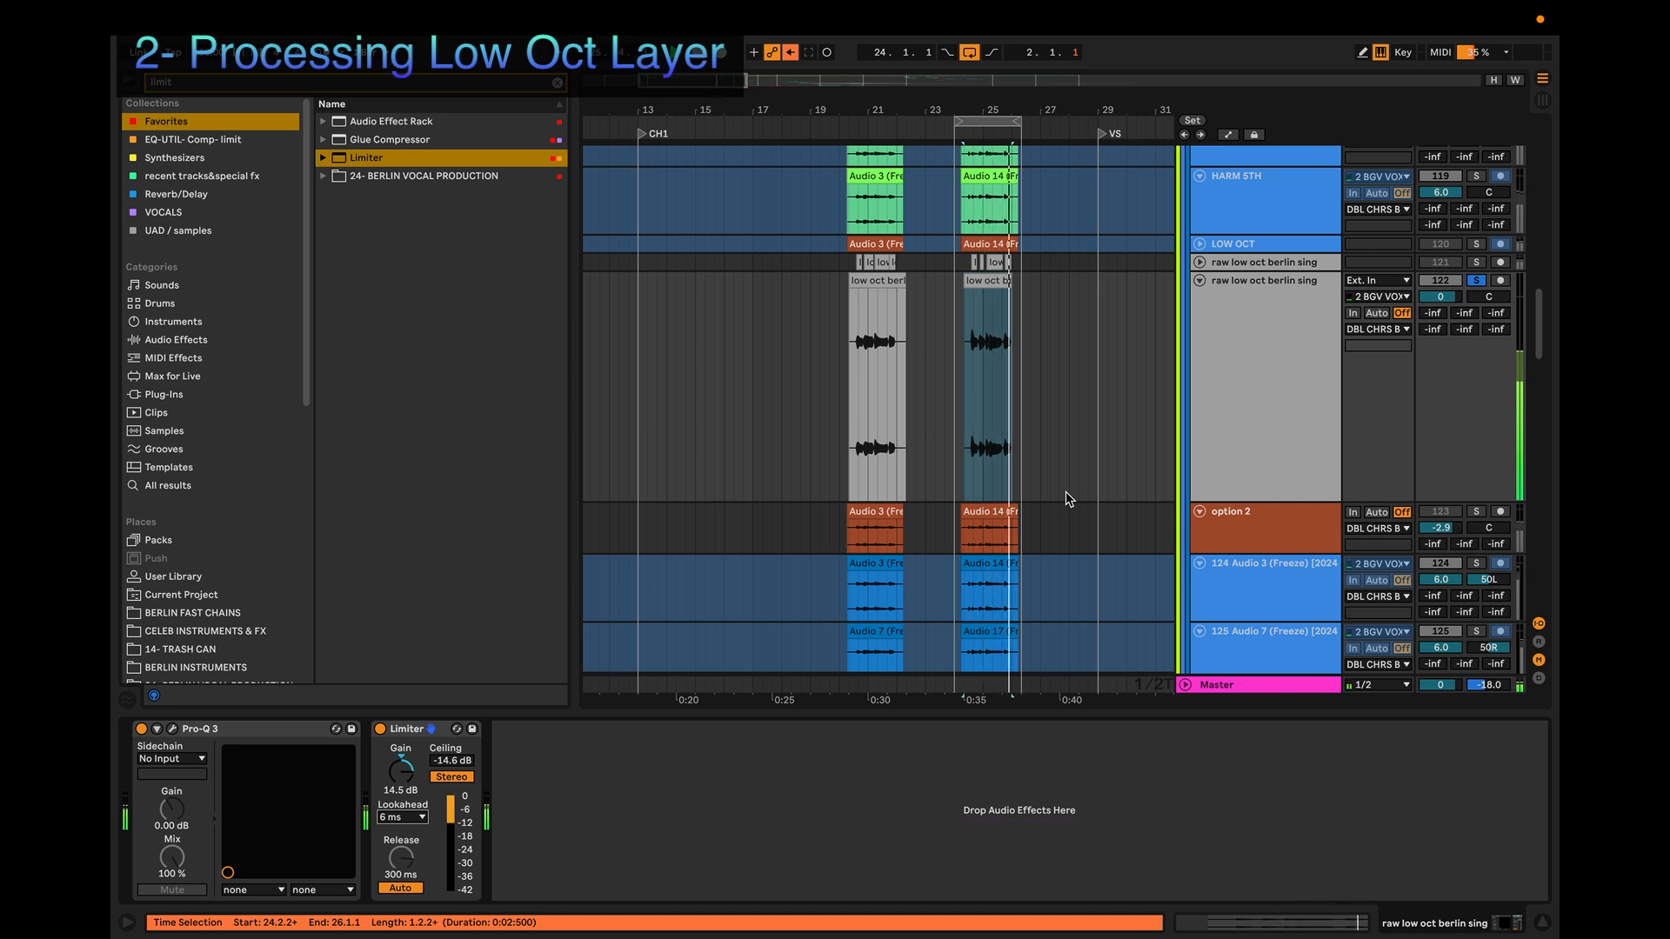
left_click(1060, 498)
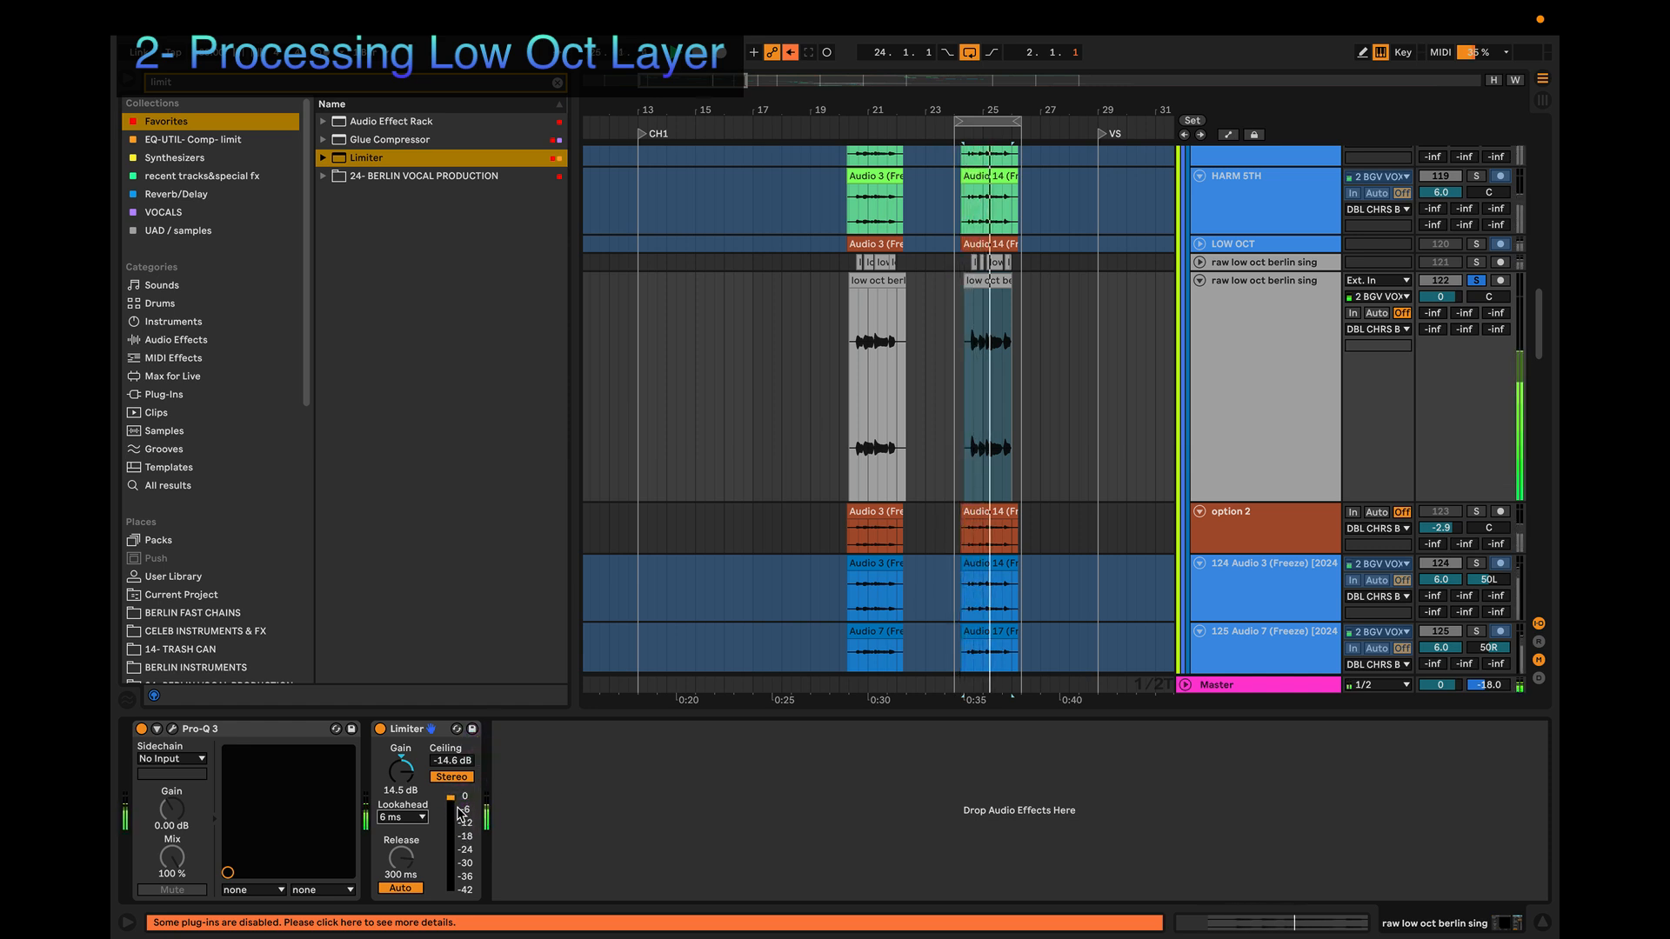
left_click(877, 287)
key("space")
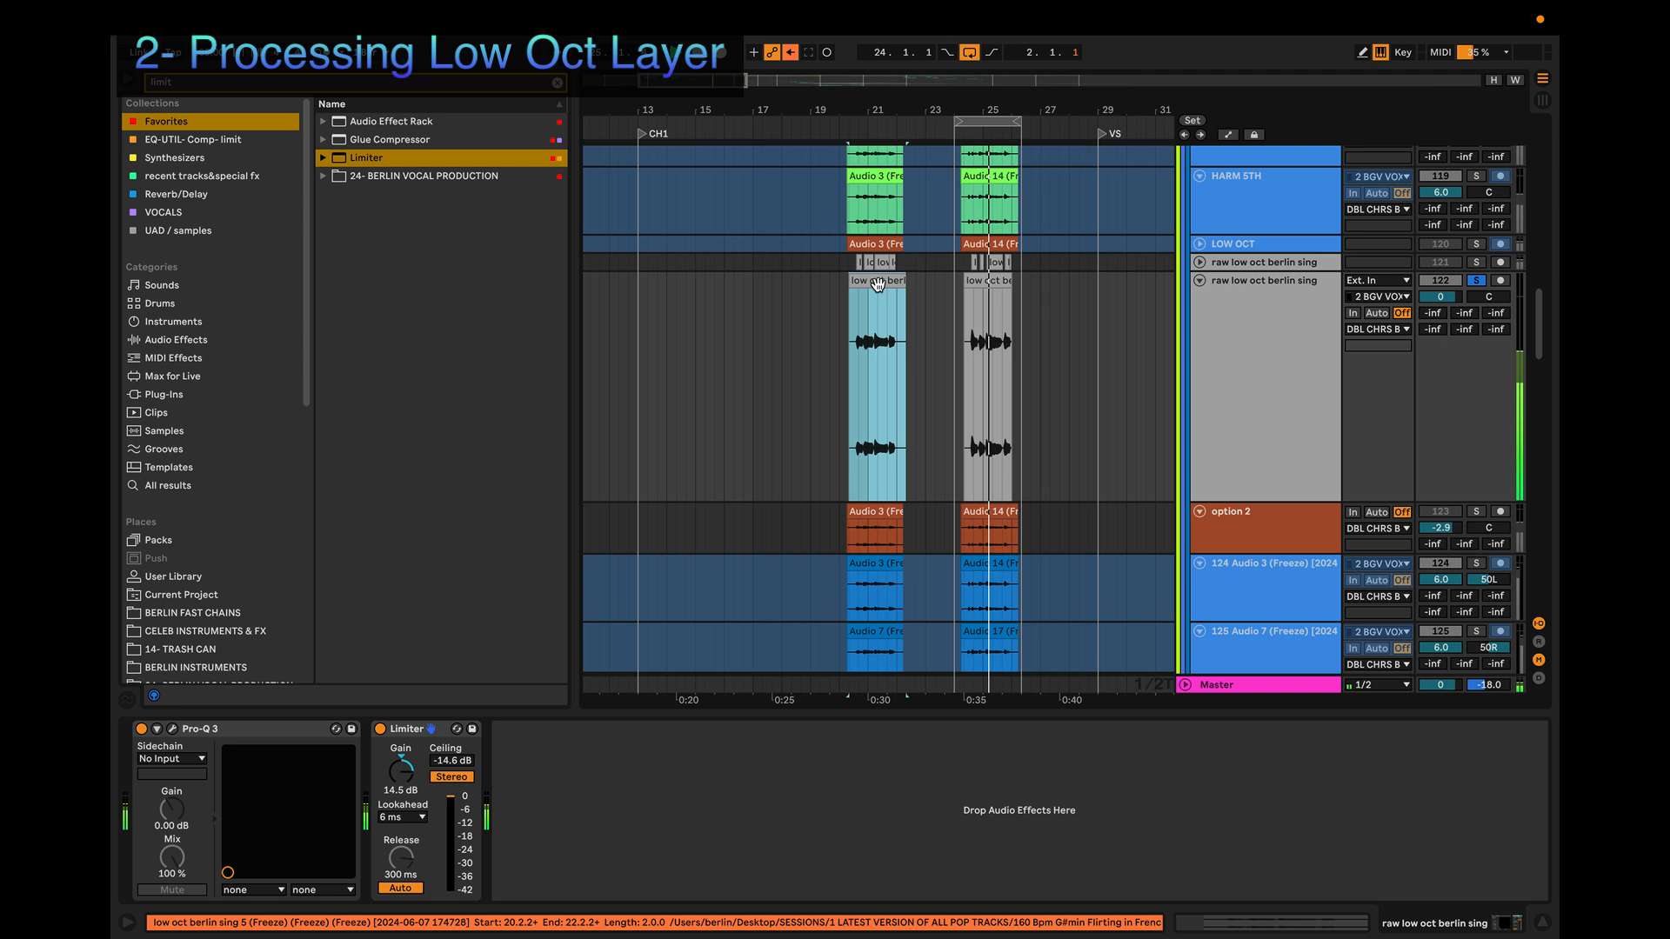
key("space")
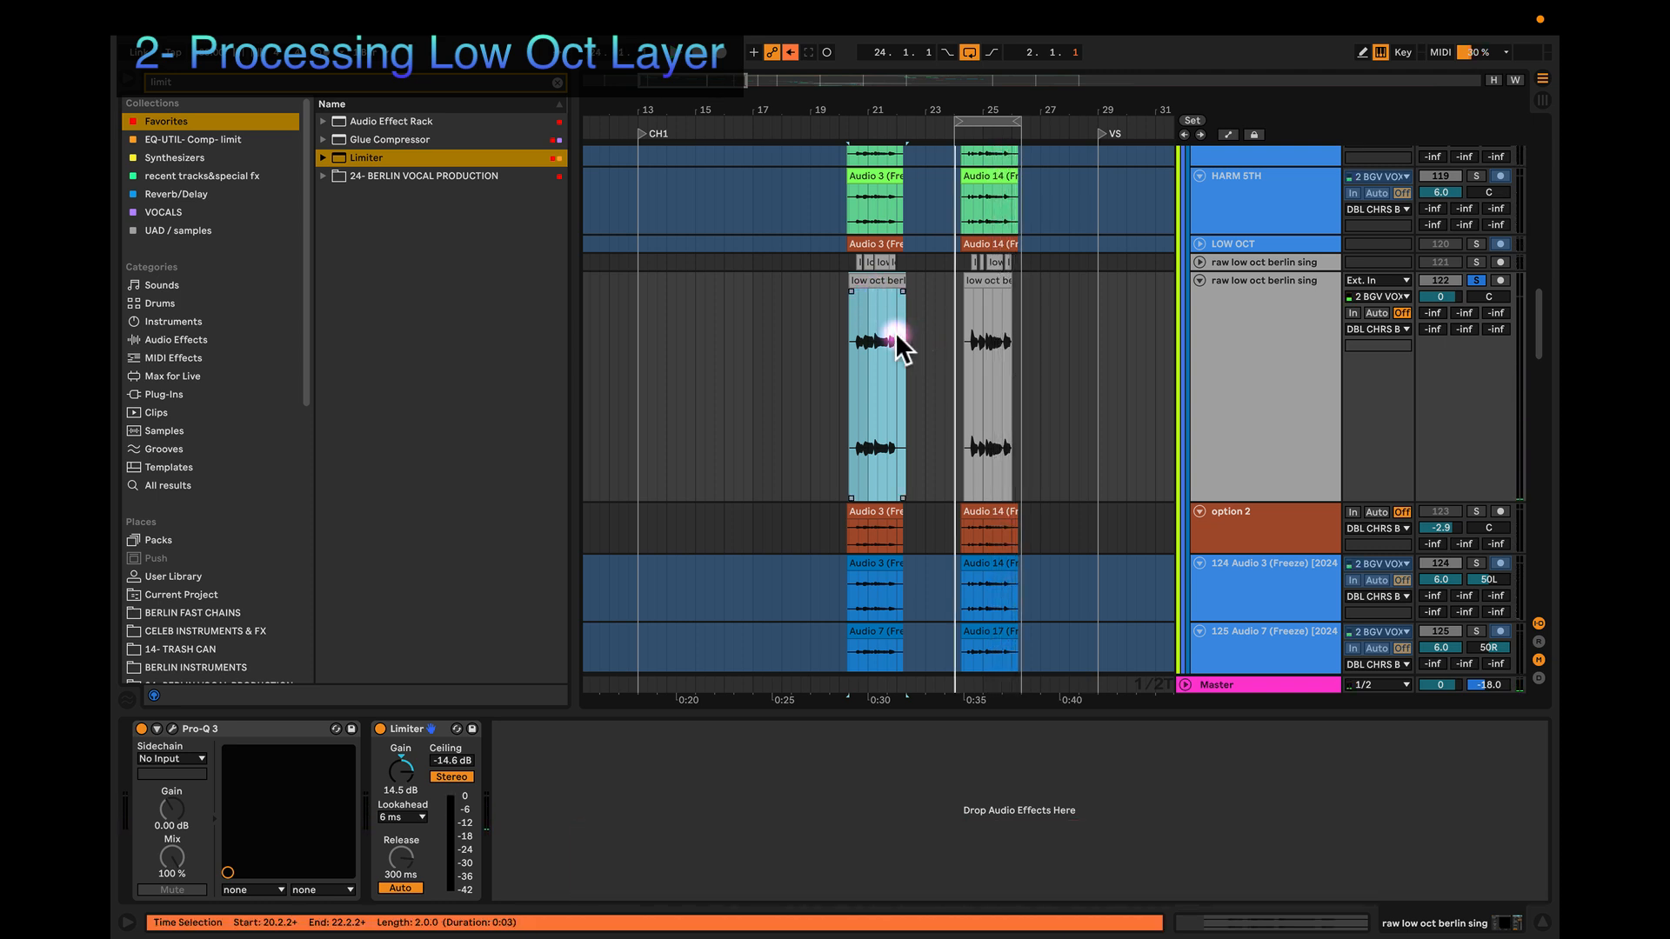
Step: Add a Compressor after the Limiter and switch it to the activity view
left_click(547, 794)
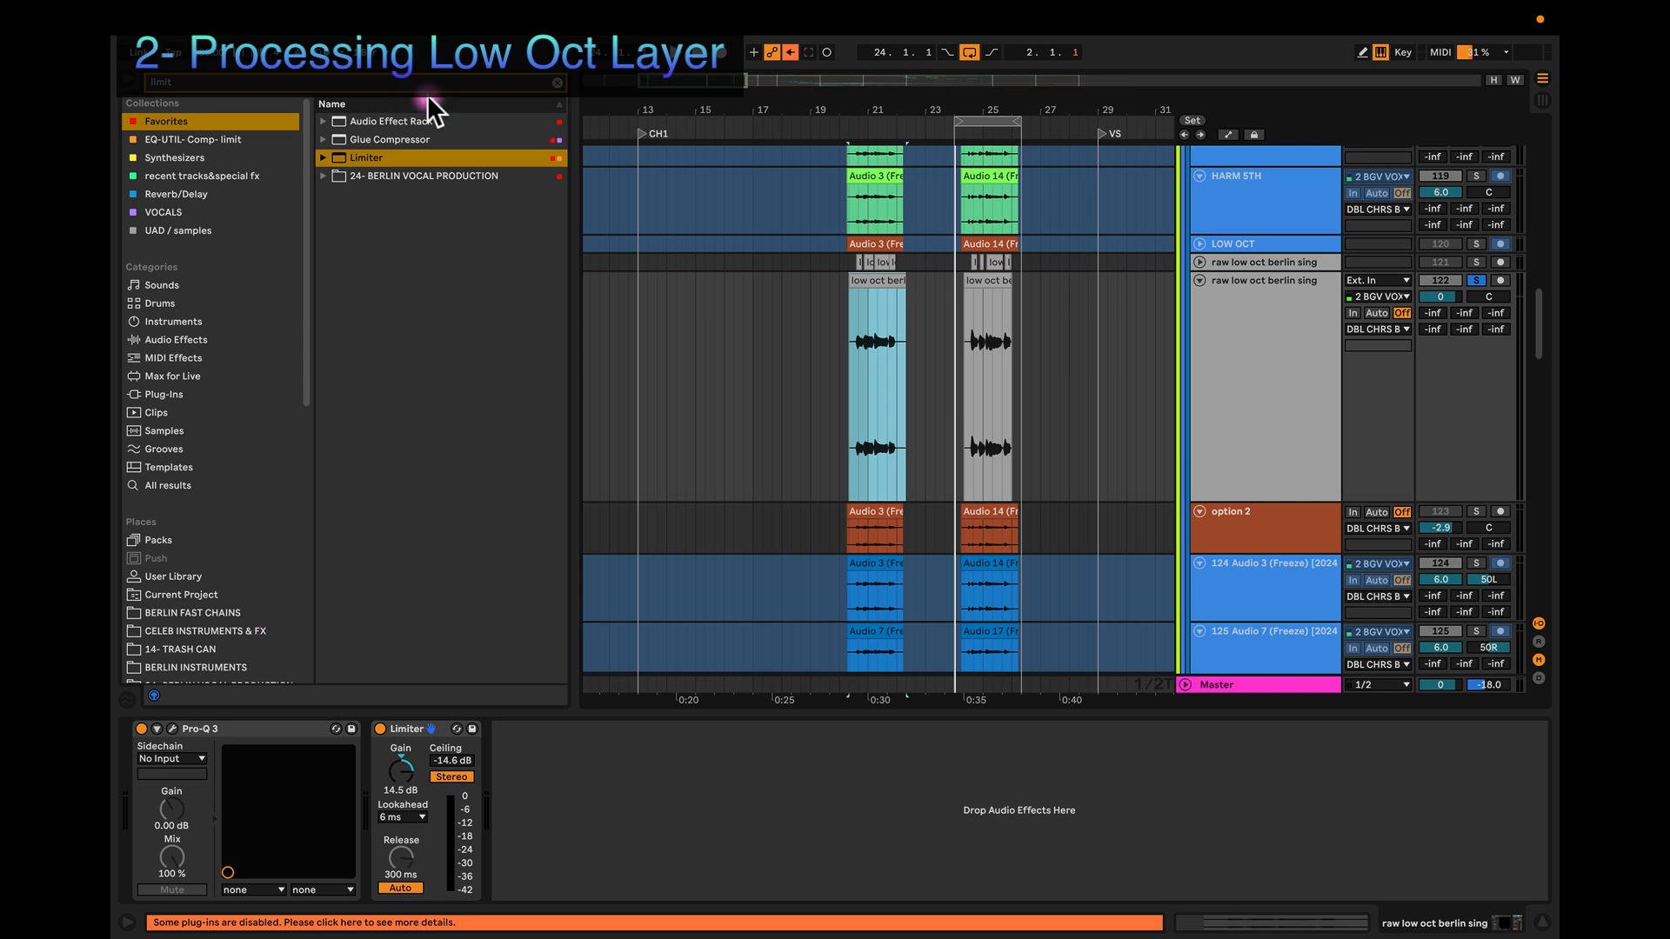
left_click(556, 84)
type("c")
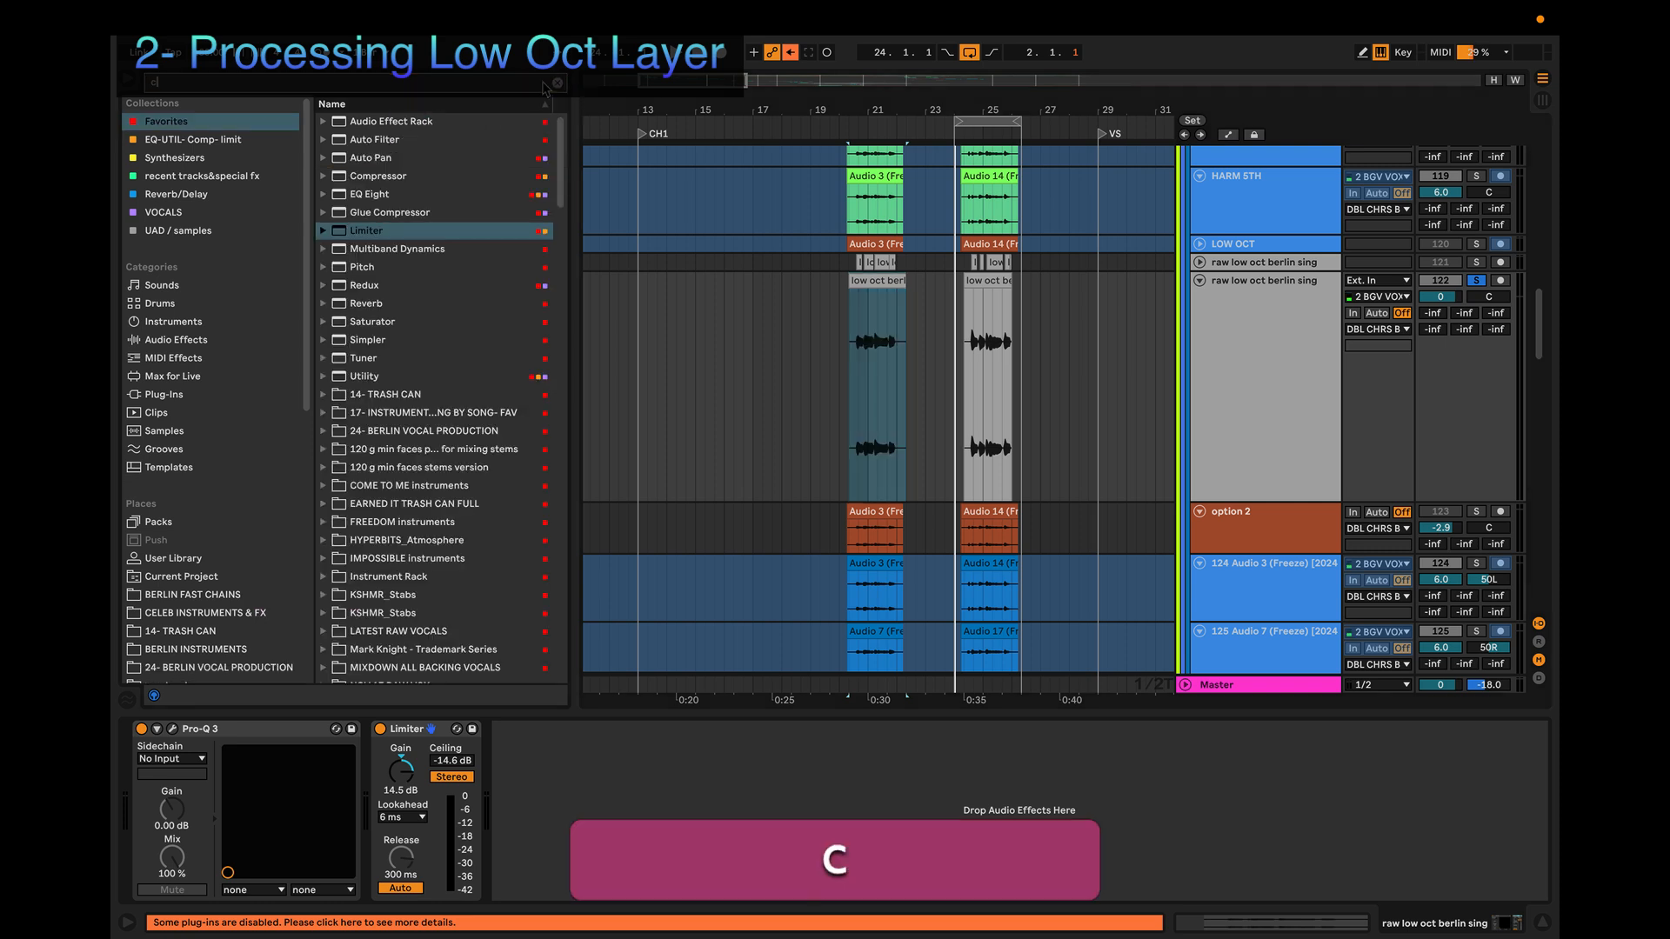
type("omp")
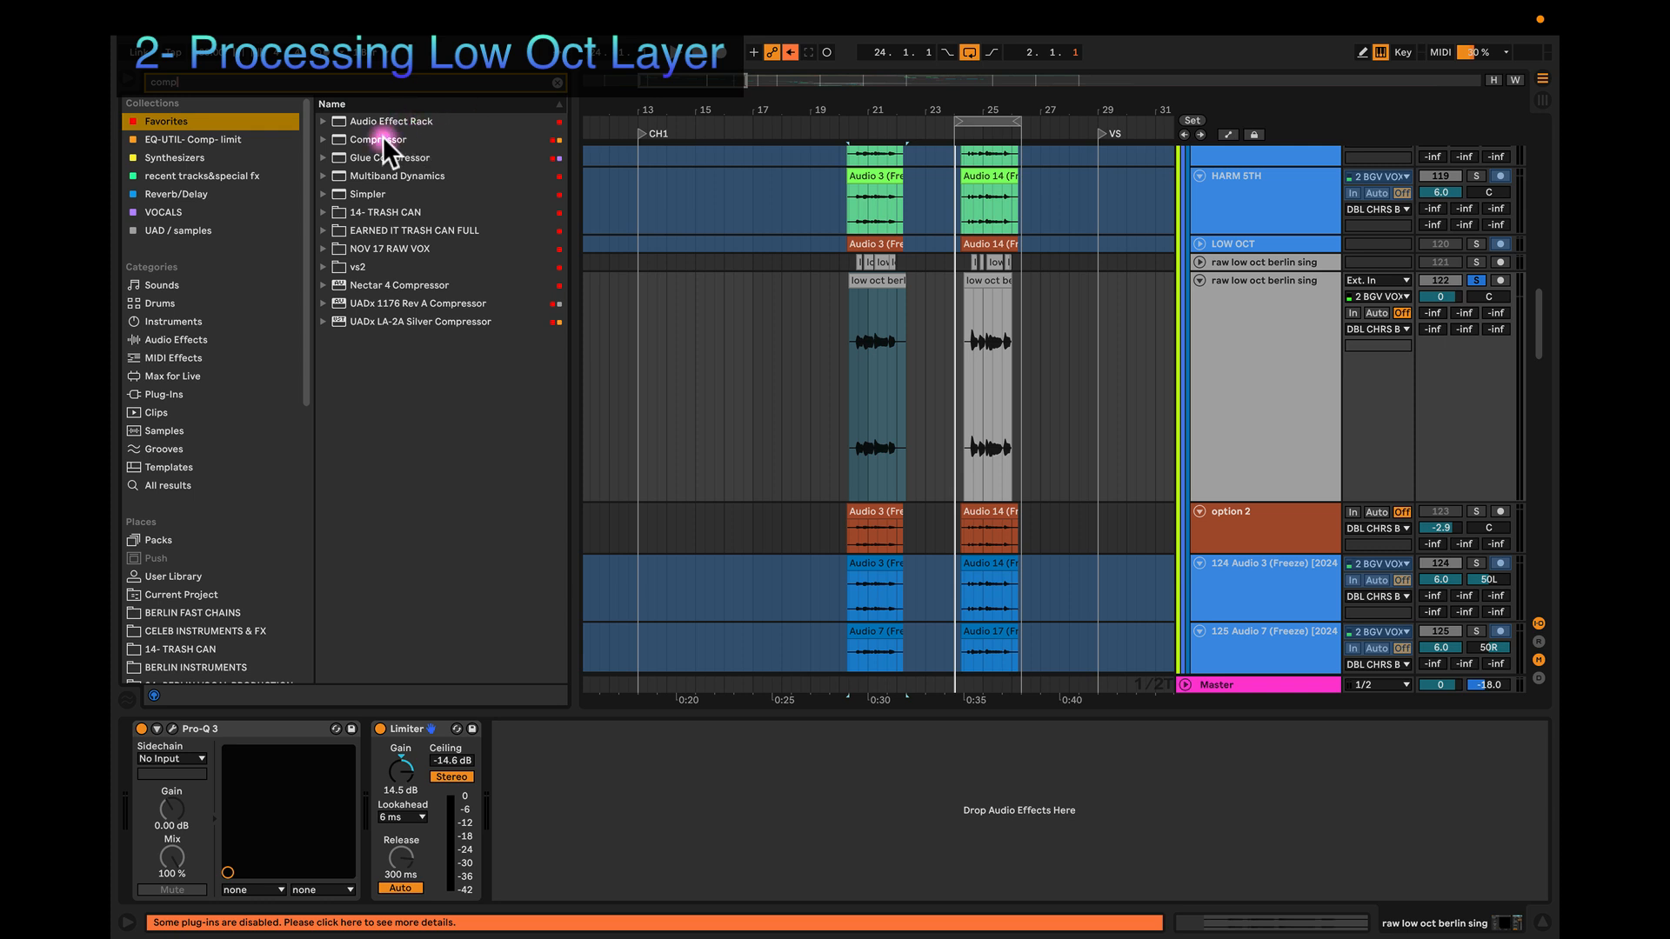
left_click_drag(353, 139, 554, 791)
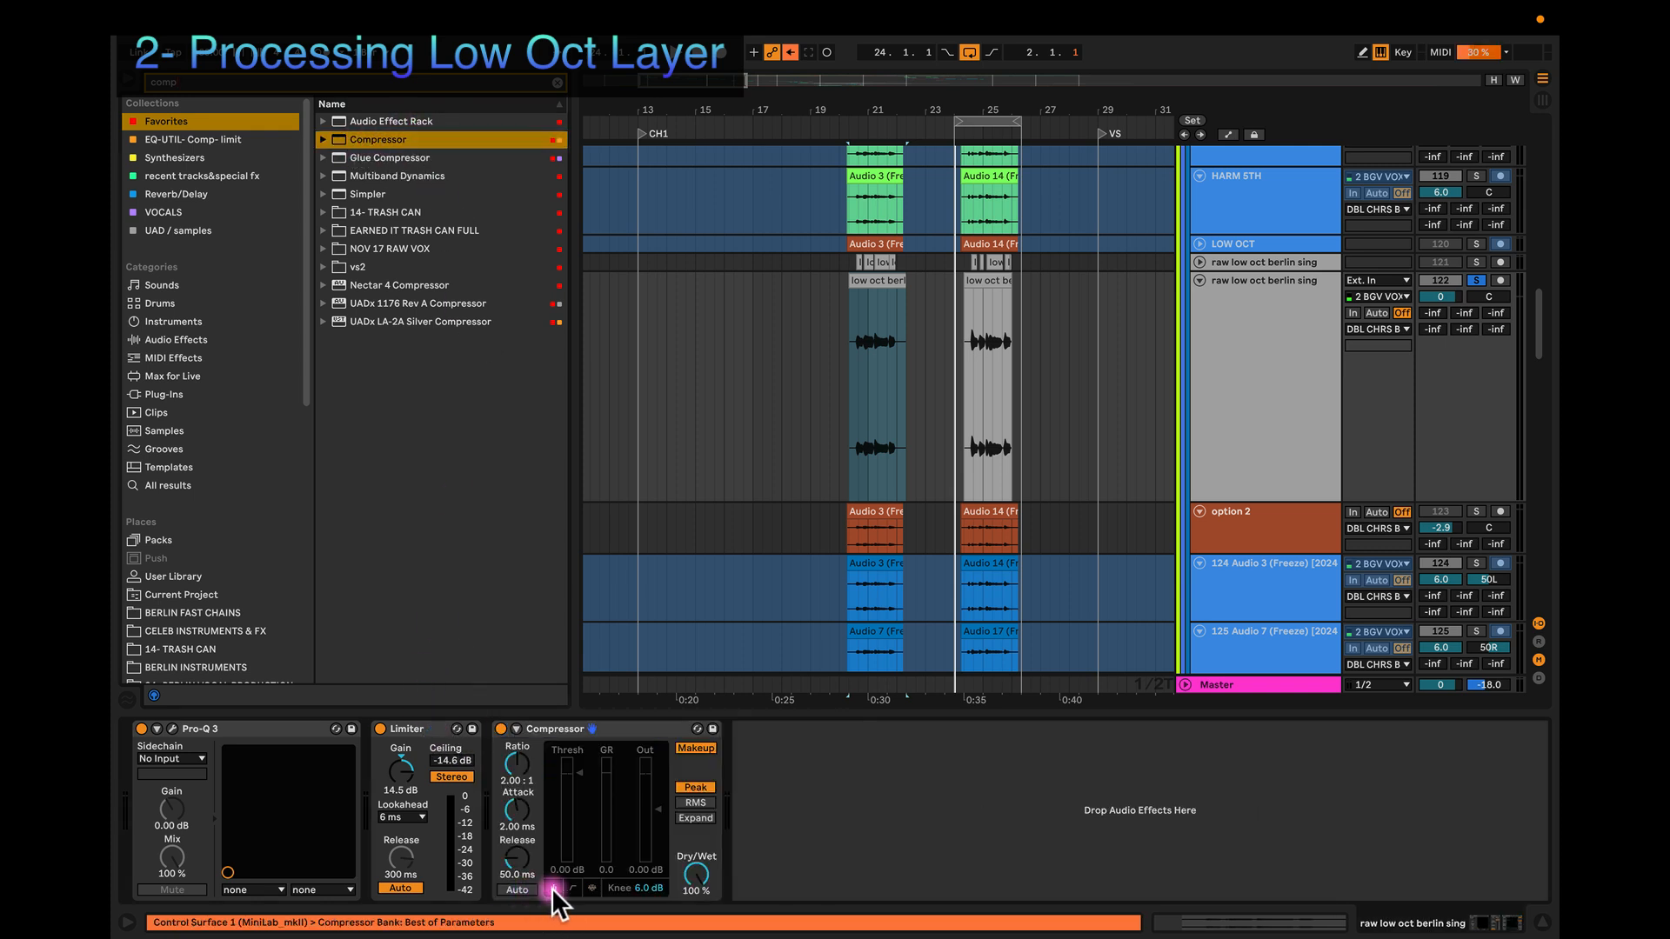
left_click(574, 887)
left_click(588, 888)
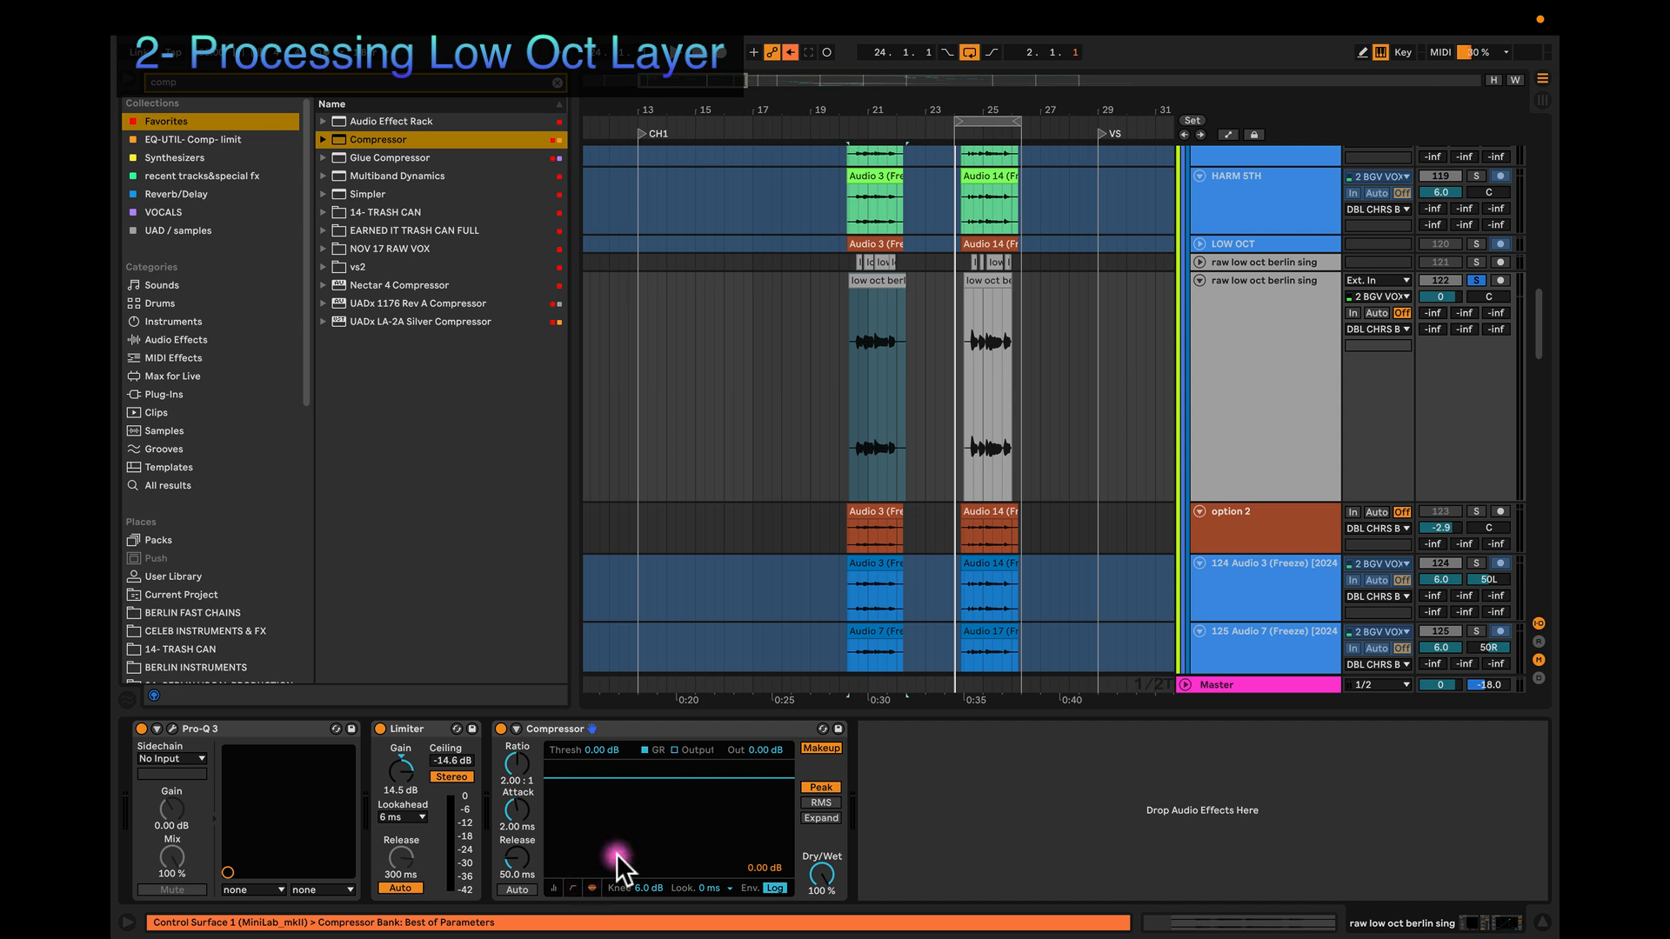
Step: Set the Compressor's attack to 0.02 ms and release to 10.2 ms, and lower its threshold during playback
key("space")
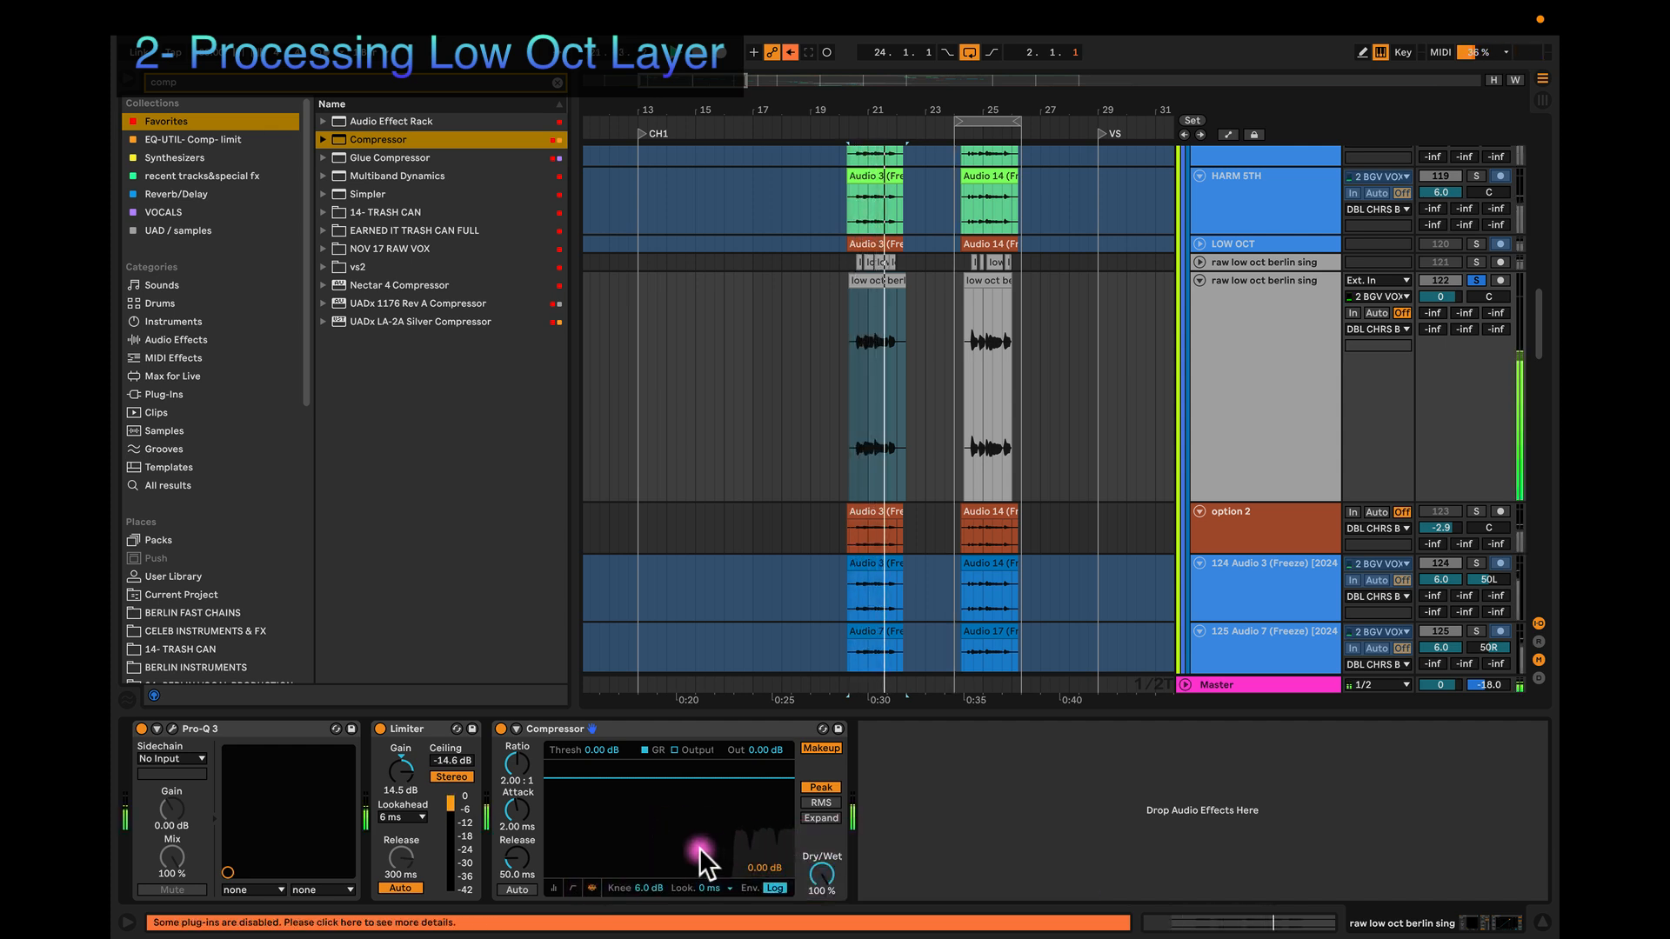
left_click(547, 840)
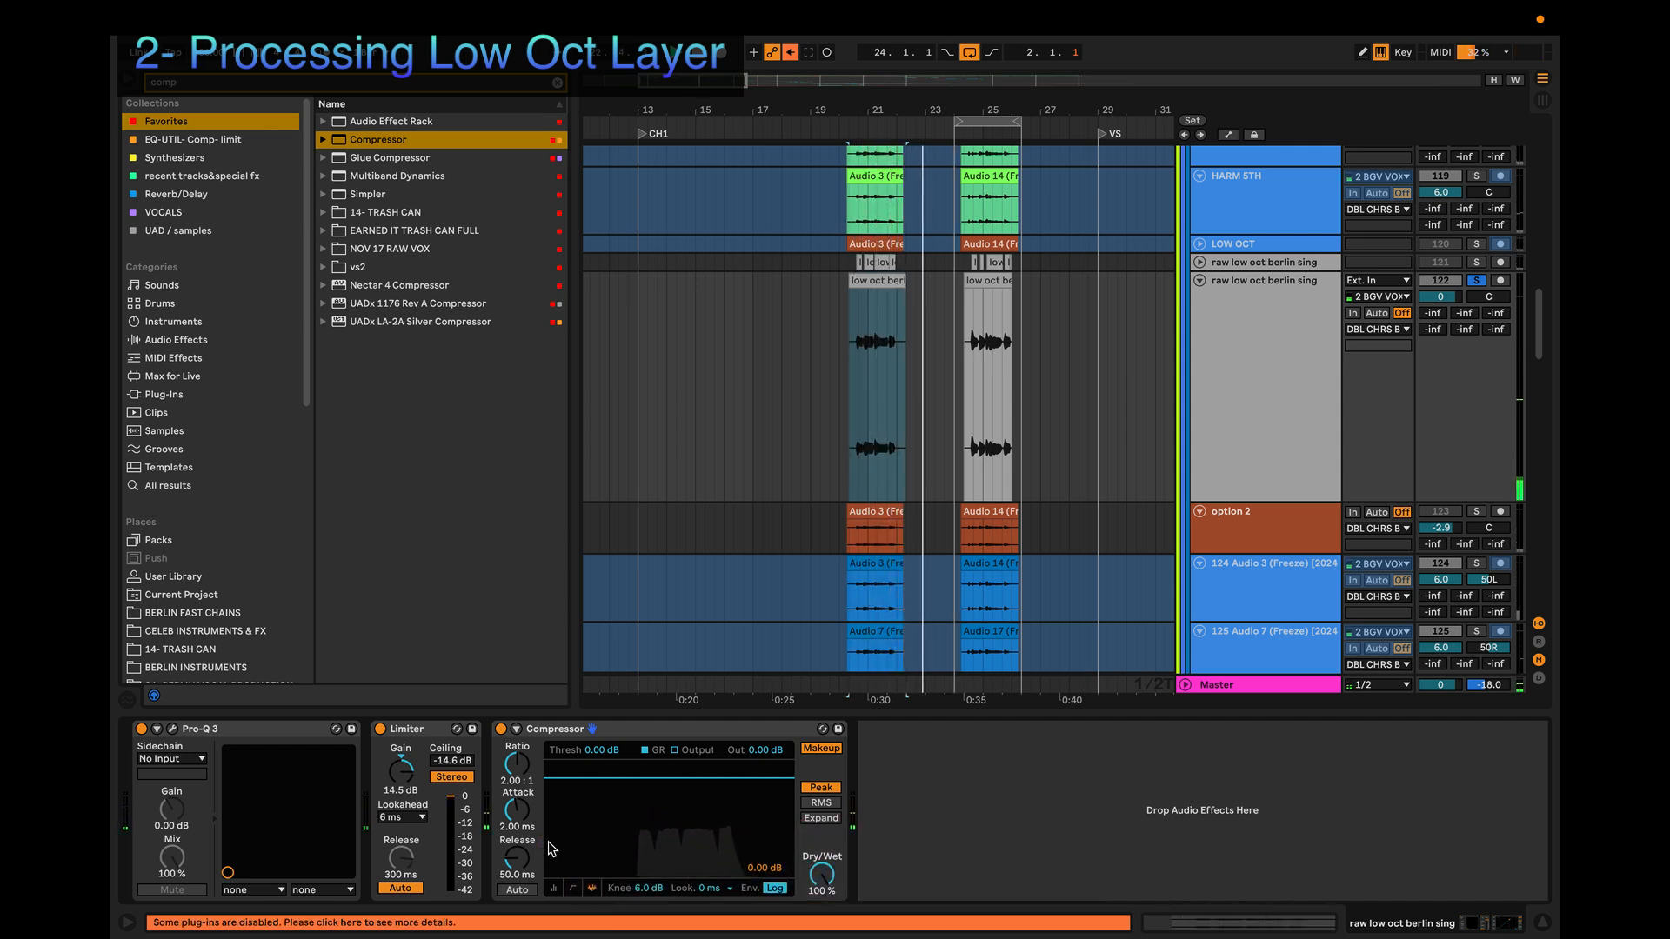
left_click_drag(557, 849, 593, 831)
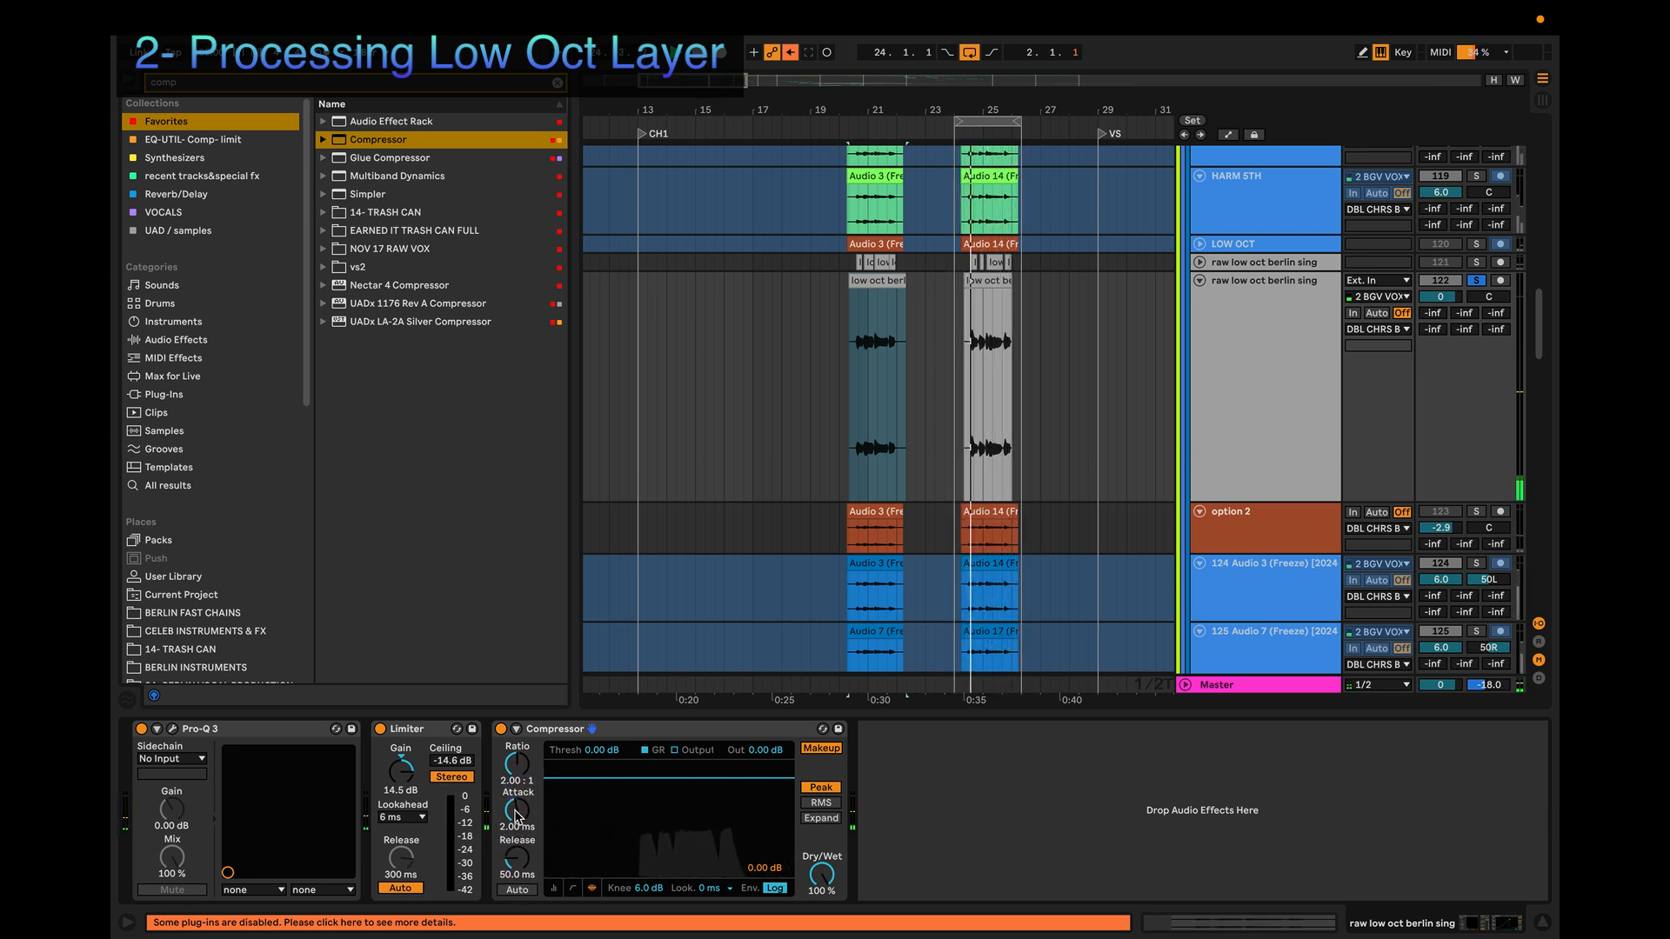
left_click_drag(516, 815, 517, 879)
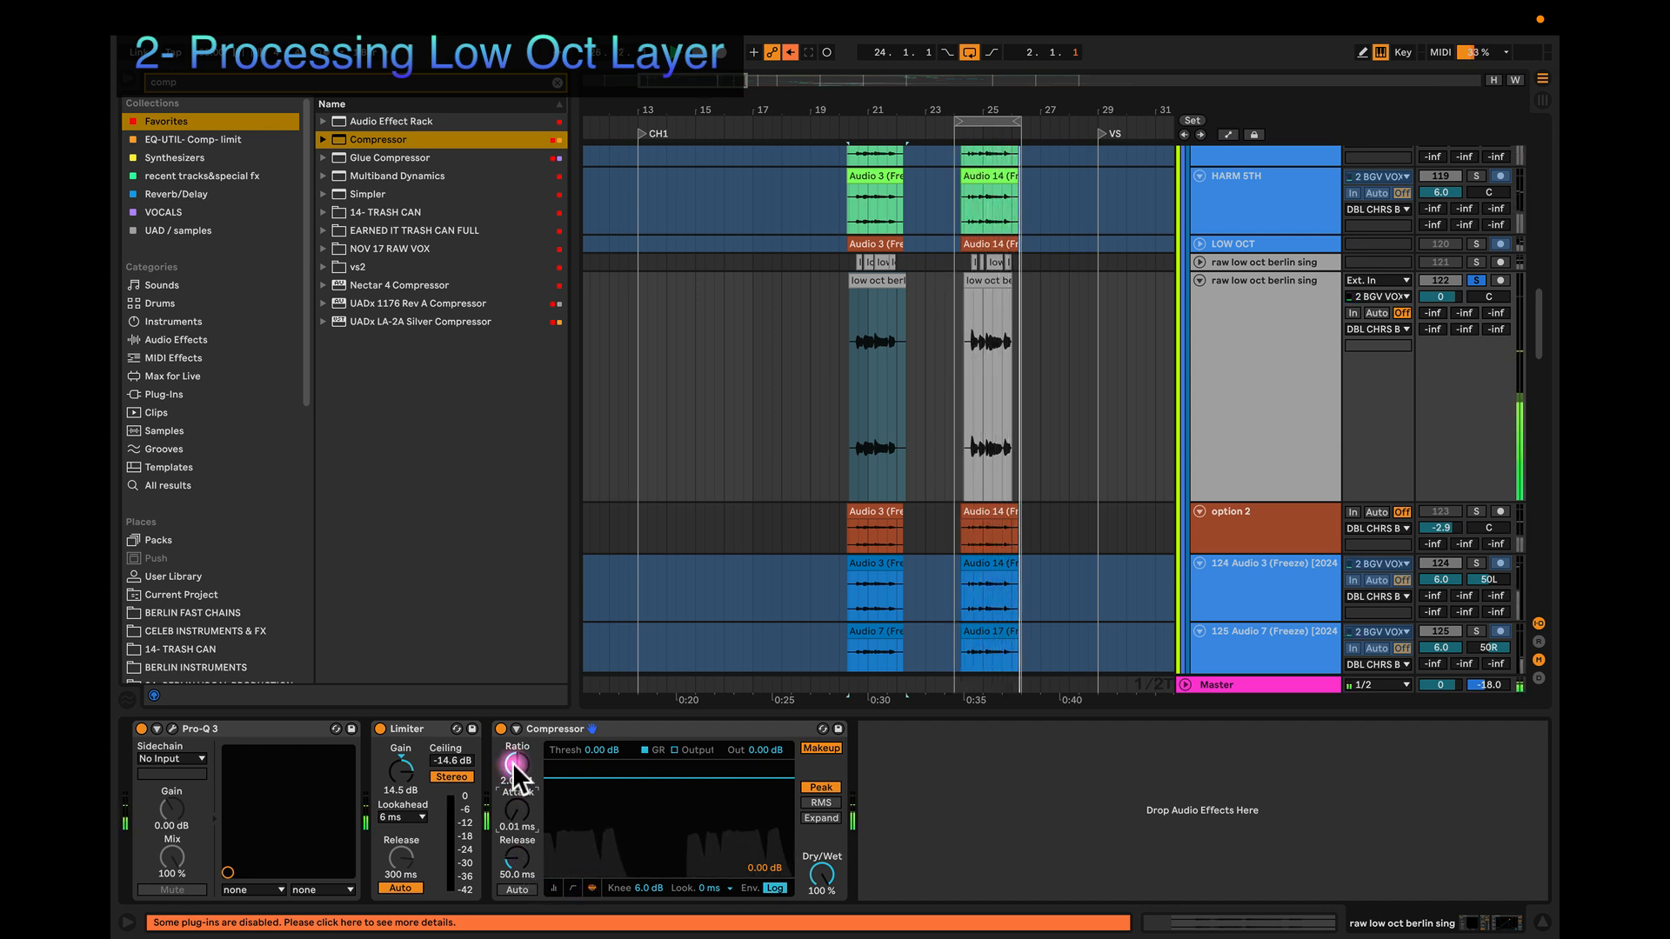
left_click_drag(517, 858, 517, 867)
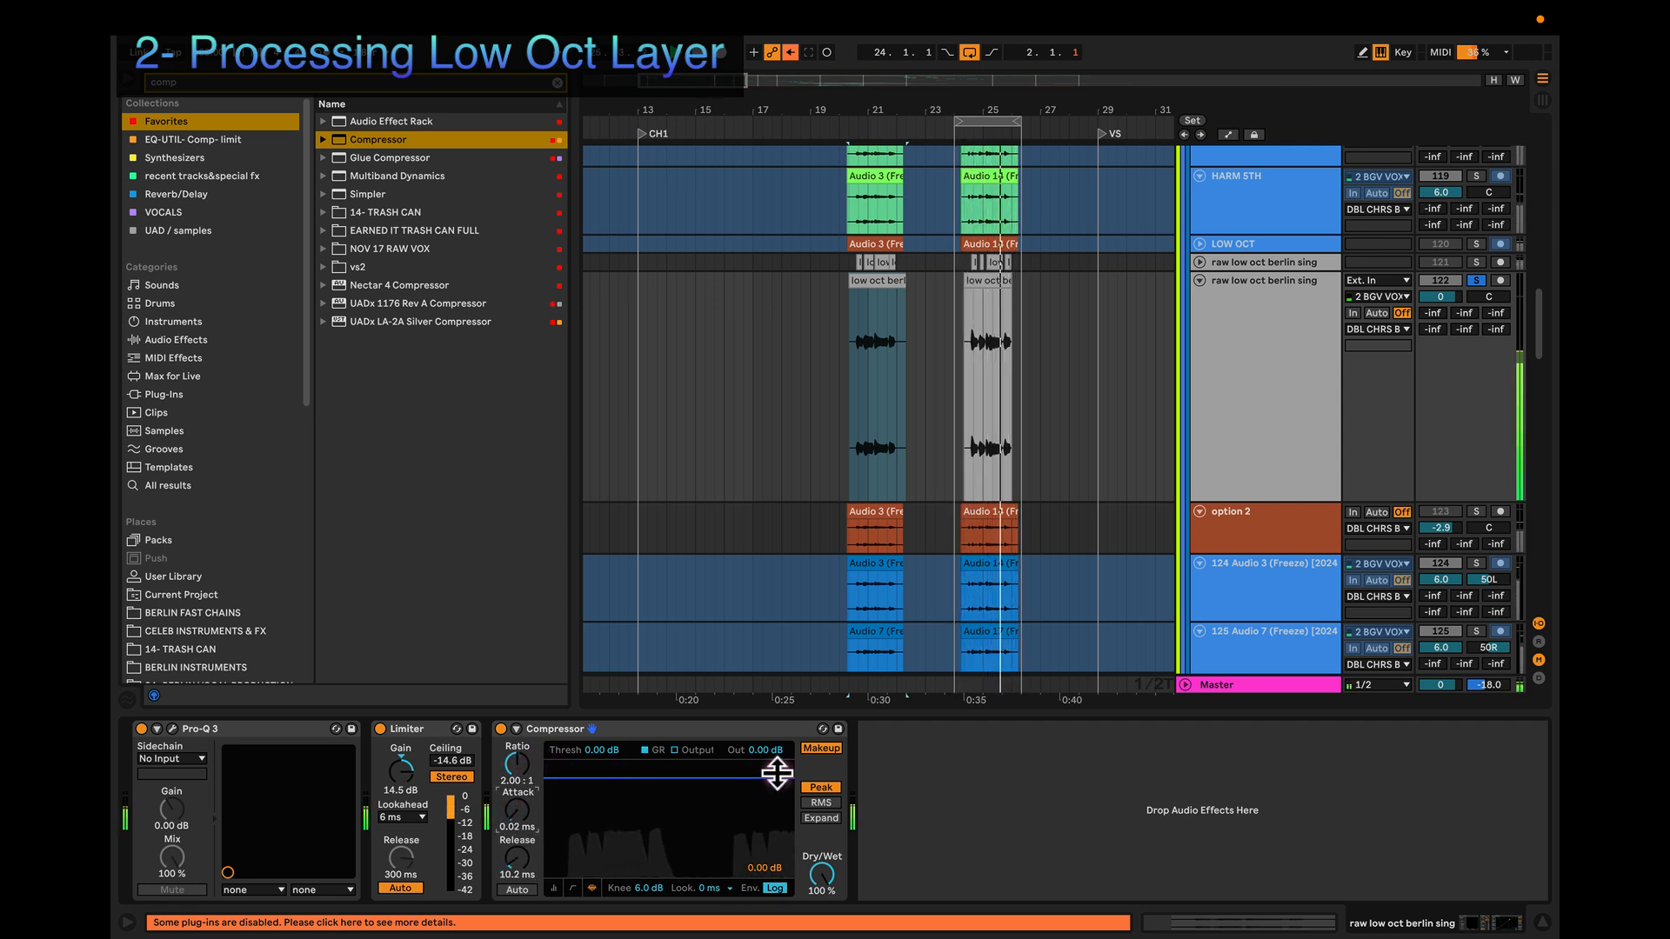
left_click_drag(597, 751, 596, 809)
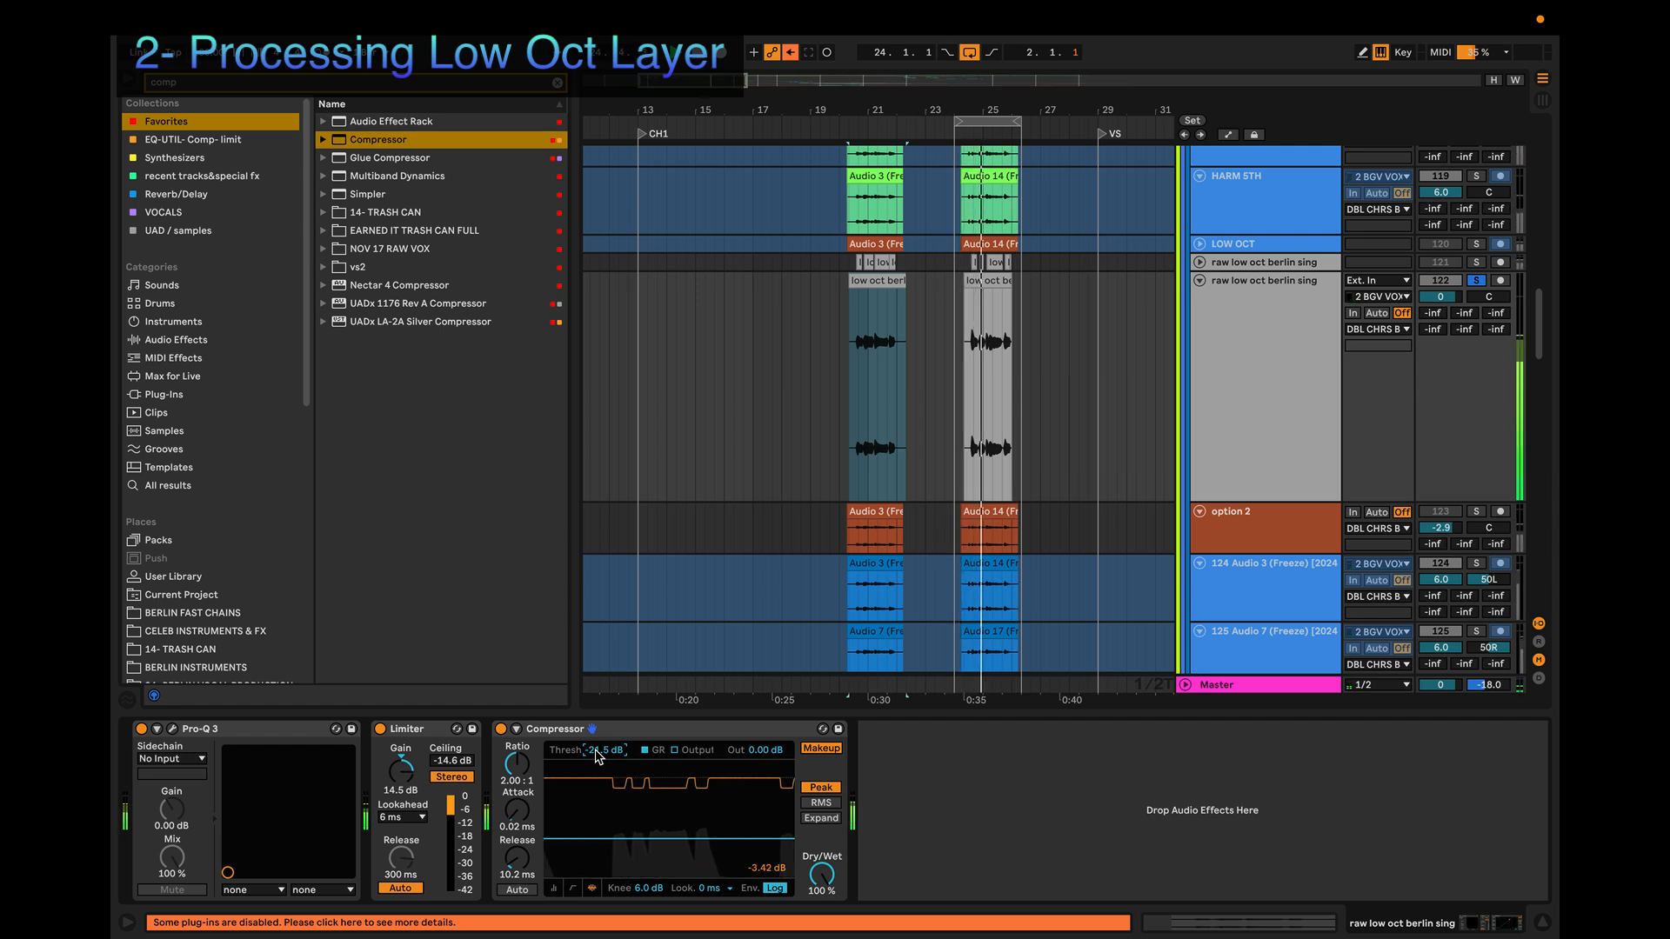
Step: Compare playback with the Compressor bypassed and active, and set its attack to 0.04 ms and release to 13.6 ms
left_click(596, 749)
left_click(501, 729)
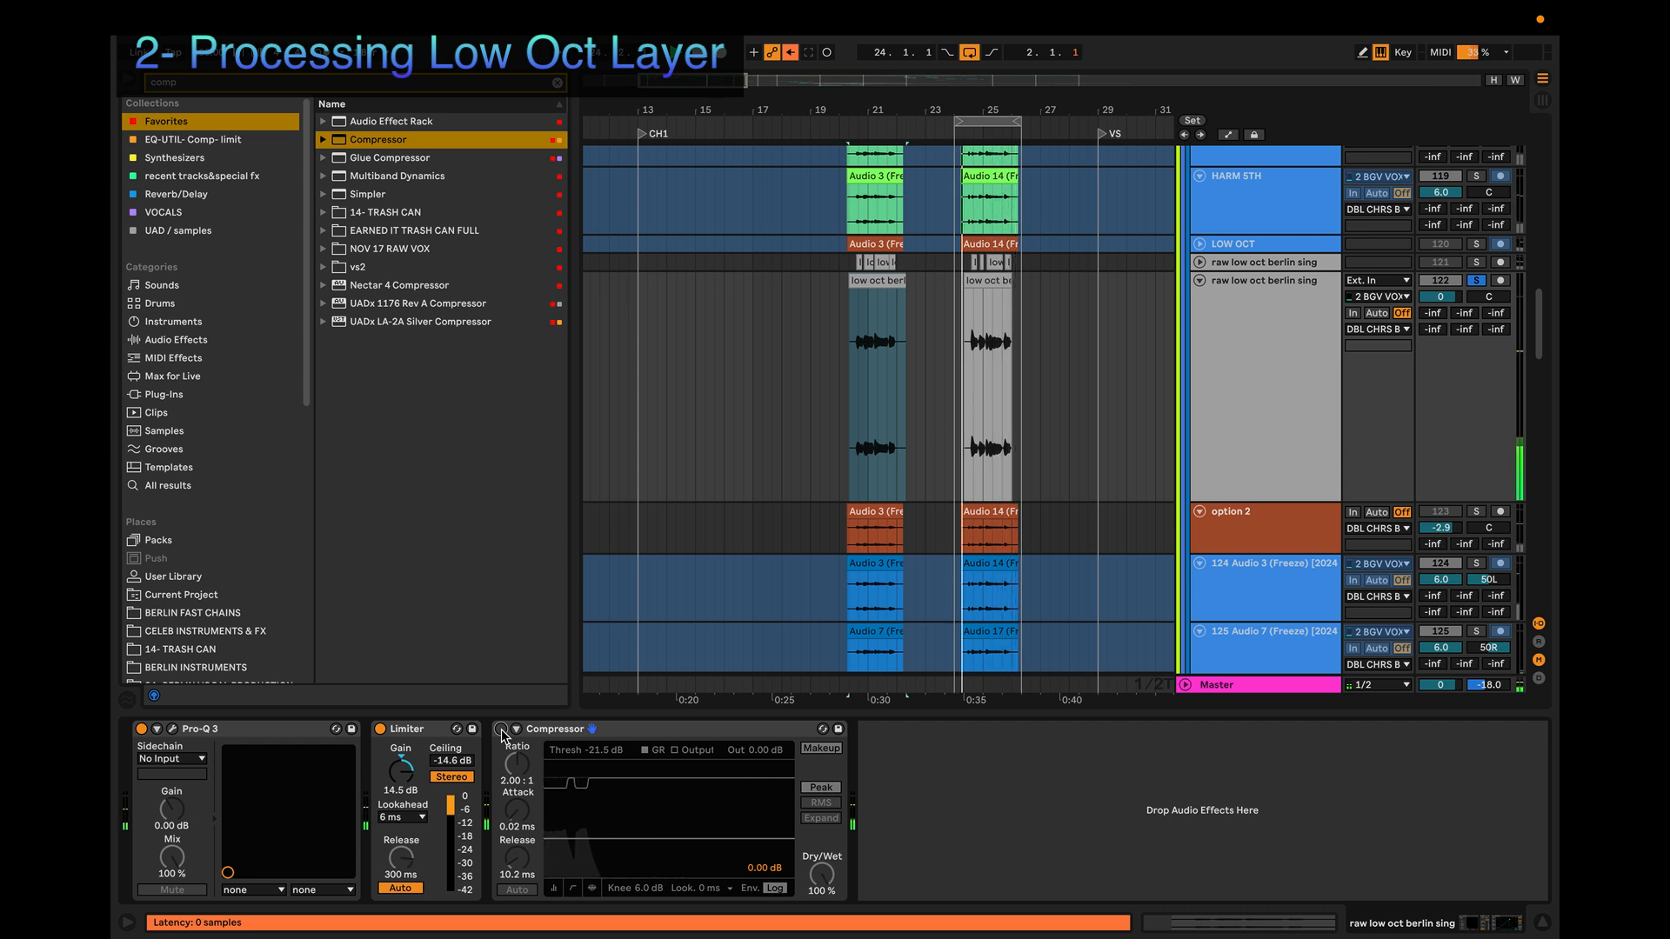
left_click(515, 804)
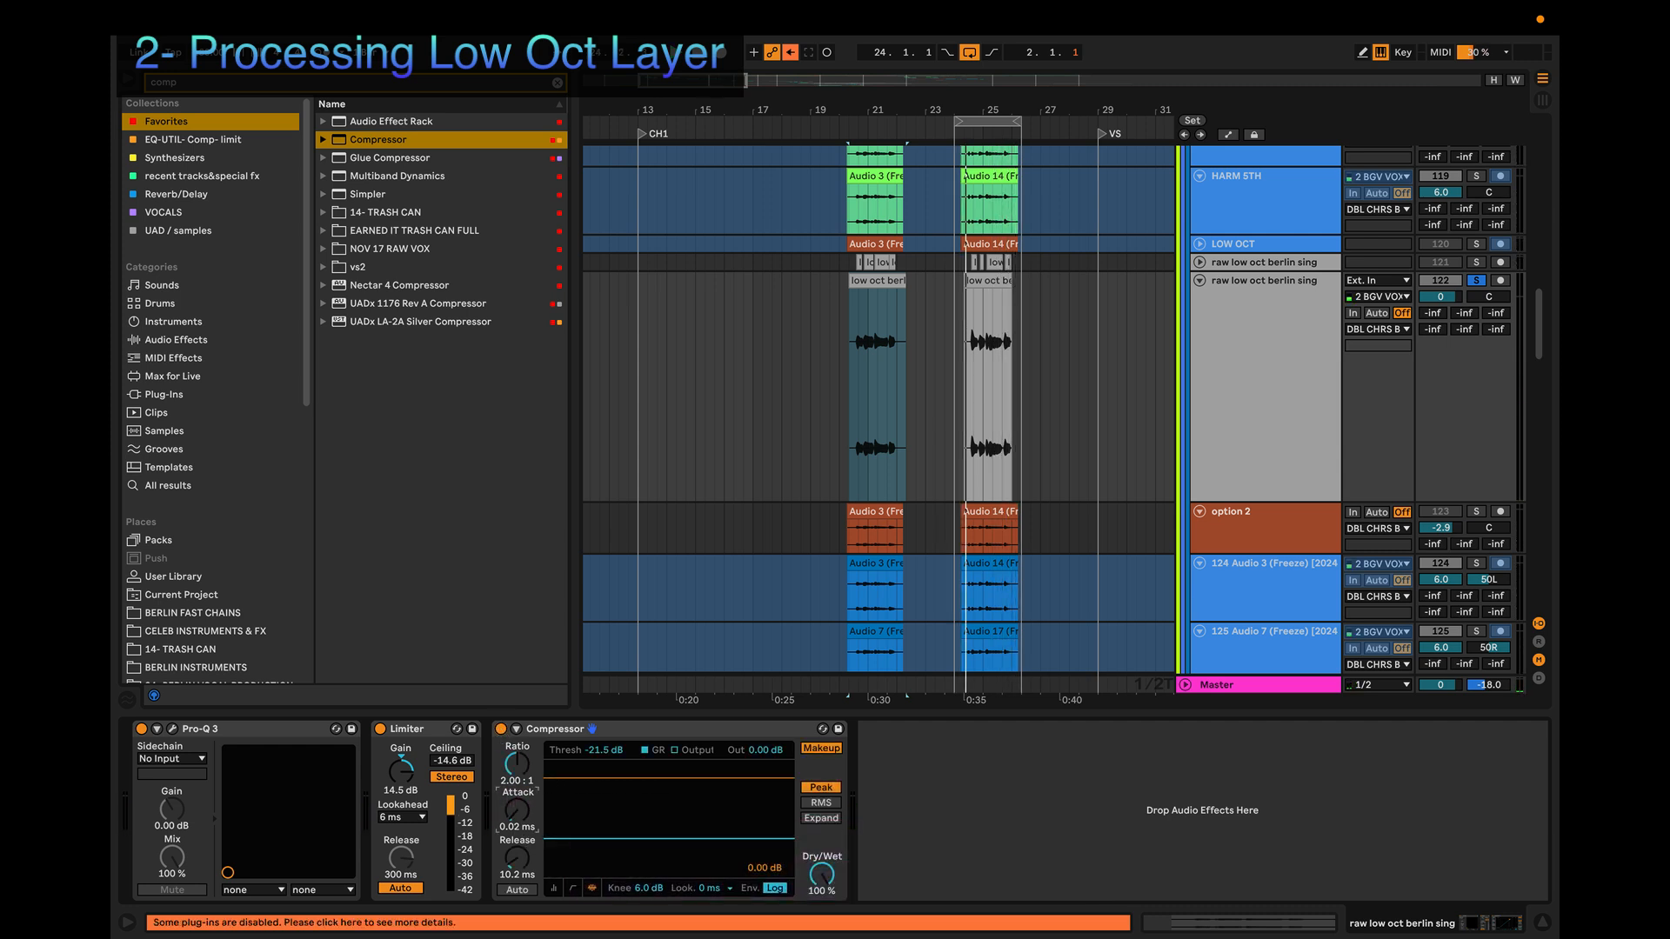
key("space")
mouse_move(516, 811)
left_mouse_down()
mouse_move(517, 857)
mouse_move(518, 840)
left_mouse_up()
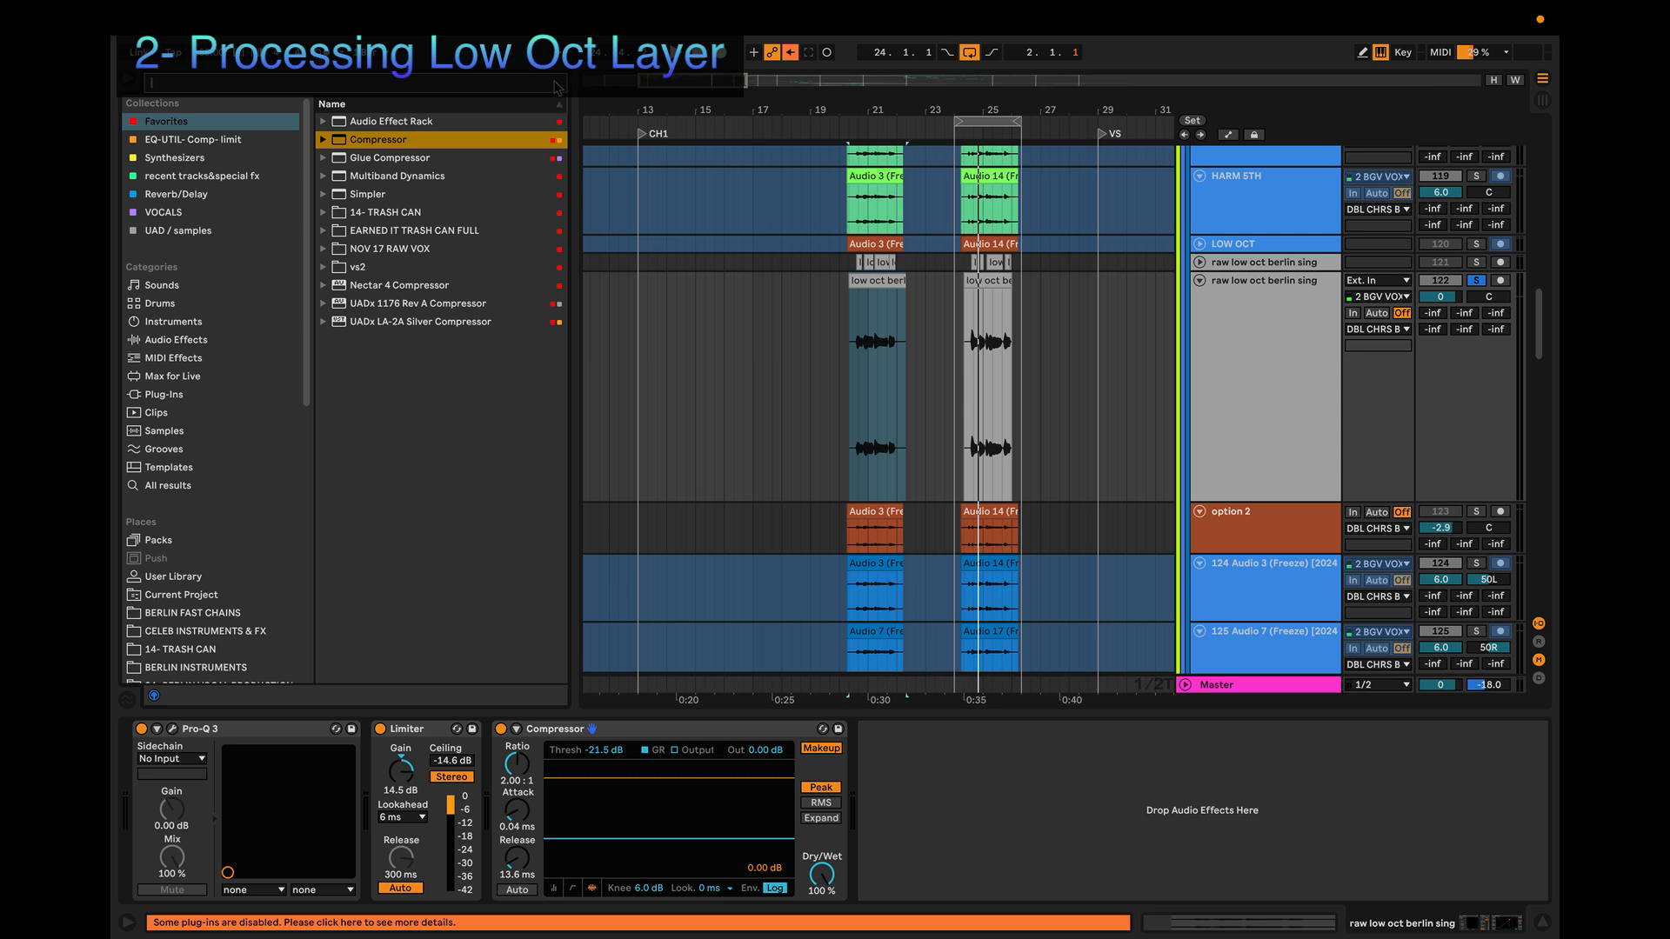
Step: Clear the browser search, duplicate the Pro-Q 3 and move the copy after the Compressor
left_click(557, 87)
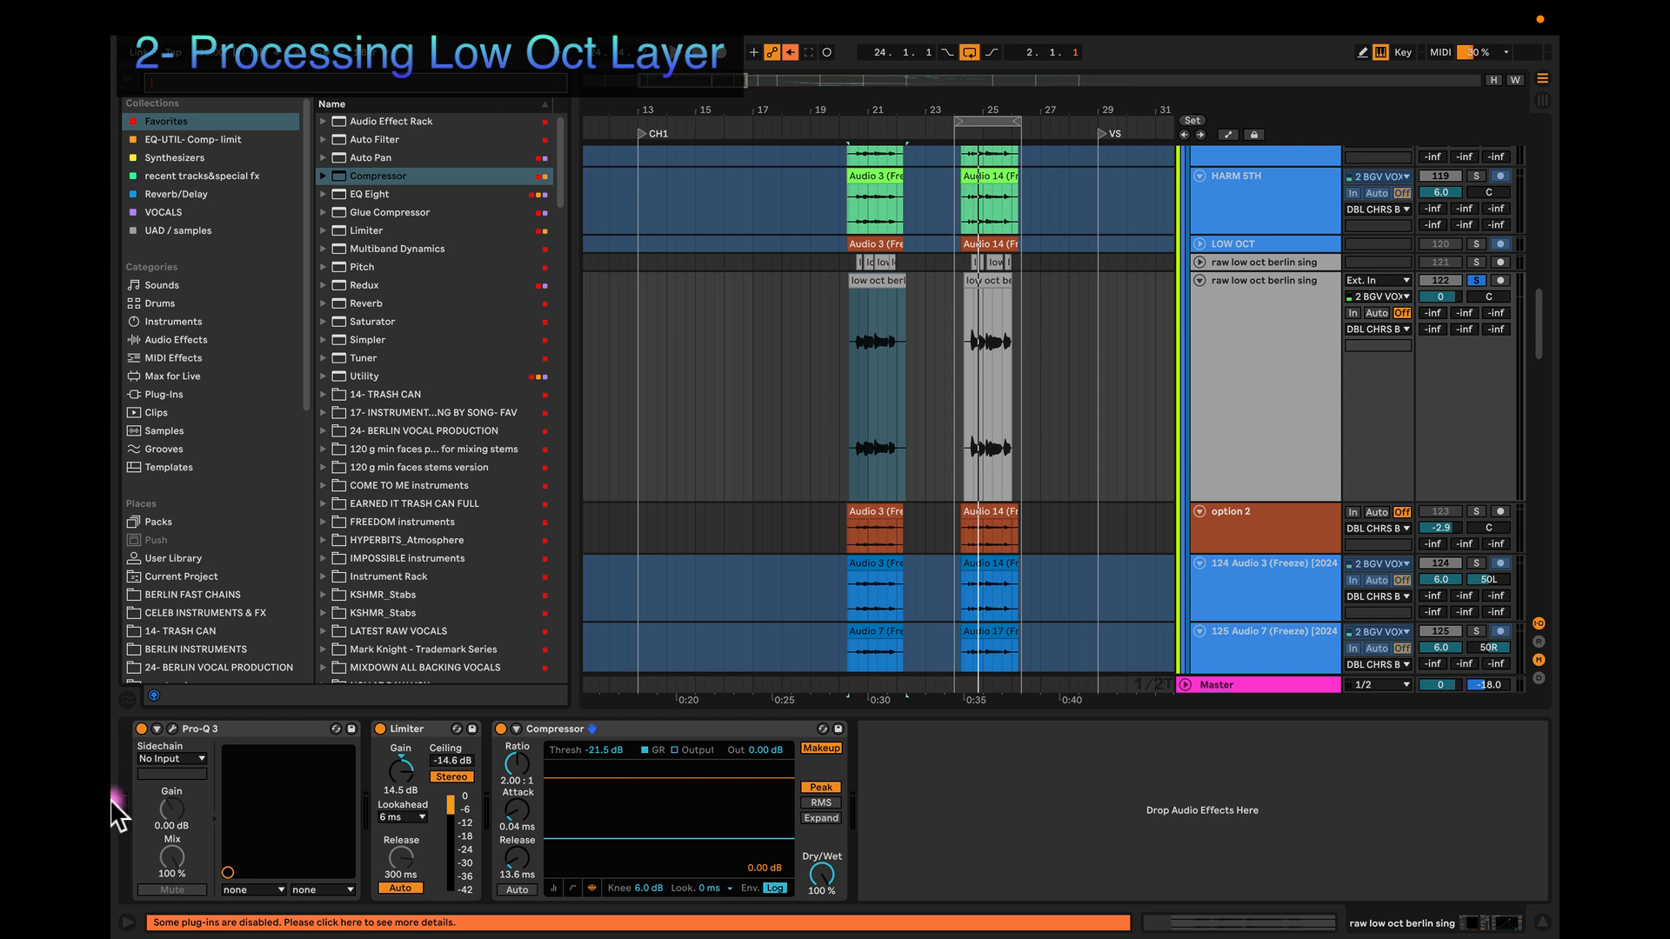
left_click(250, 728)
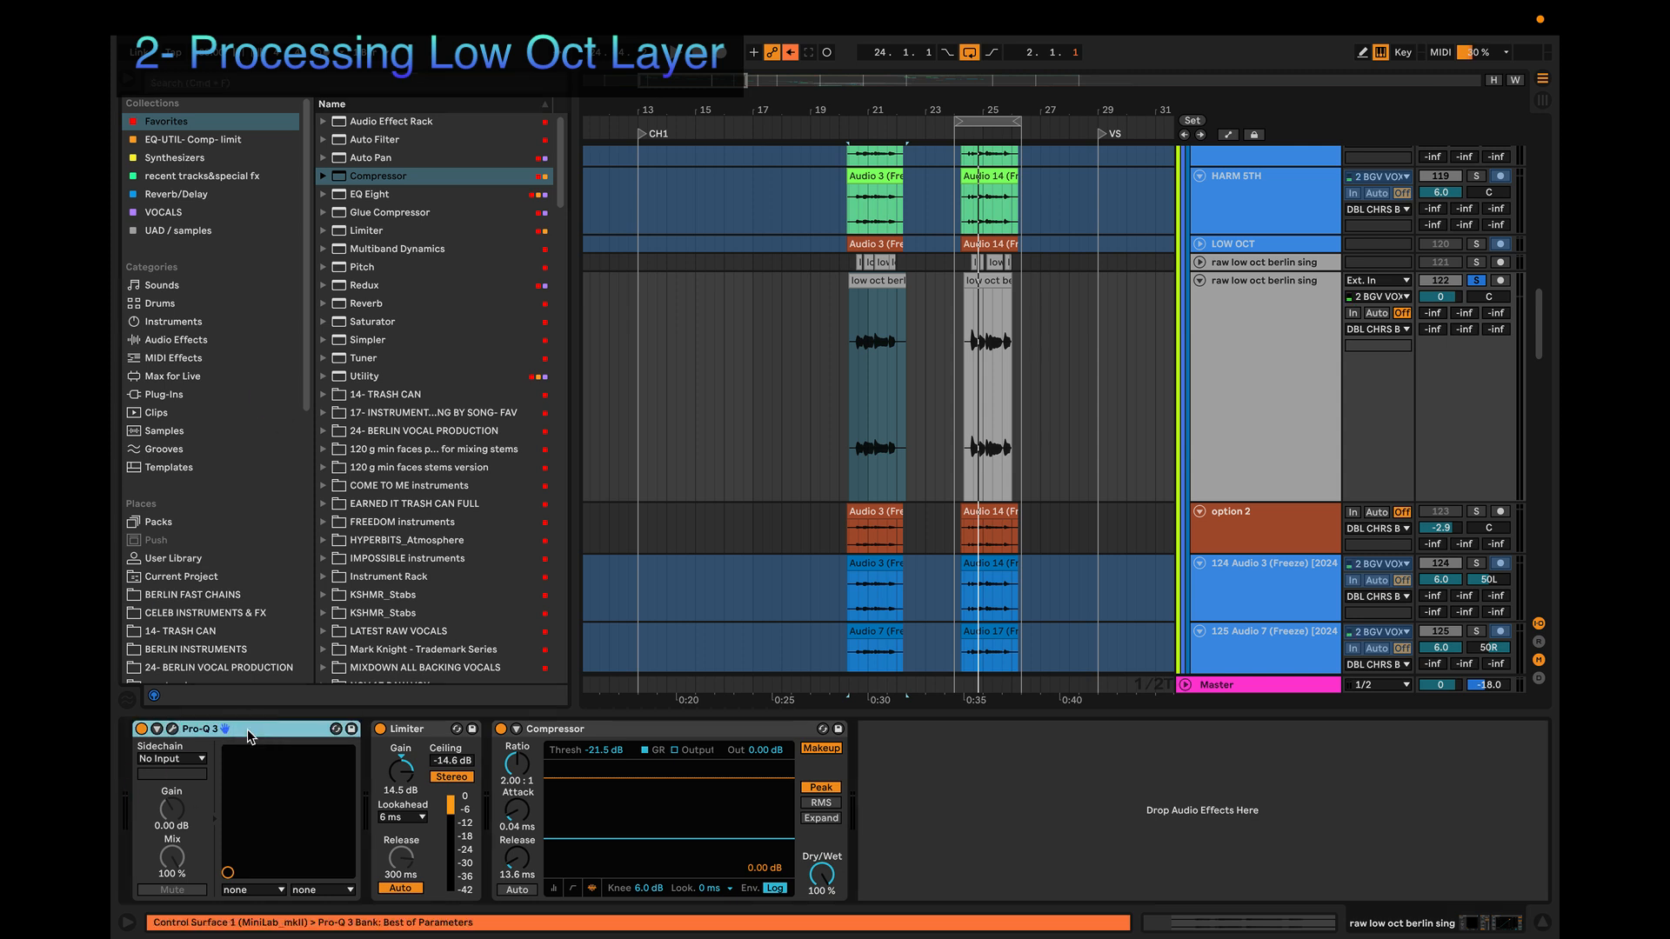
key("super+d")
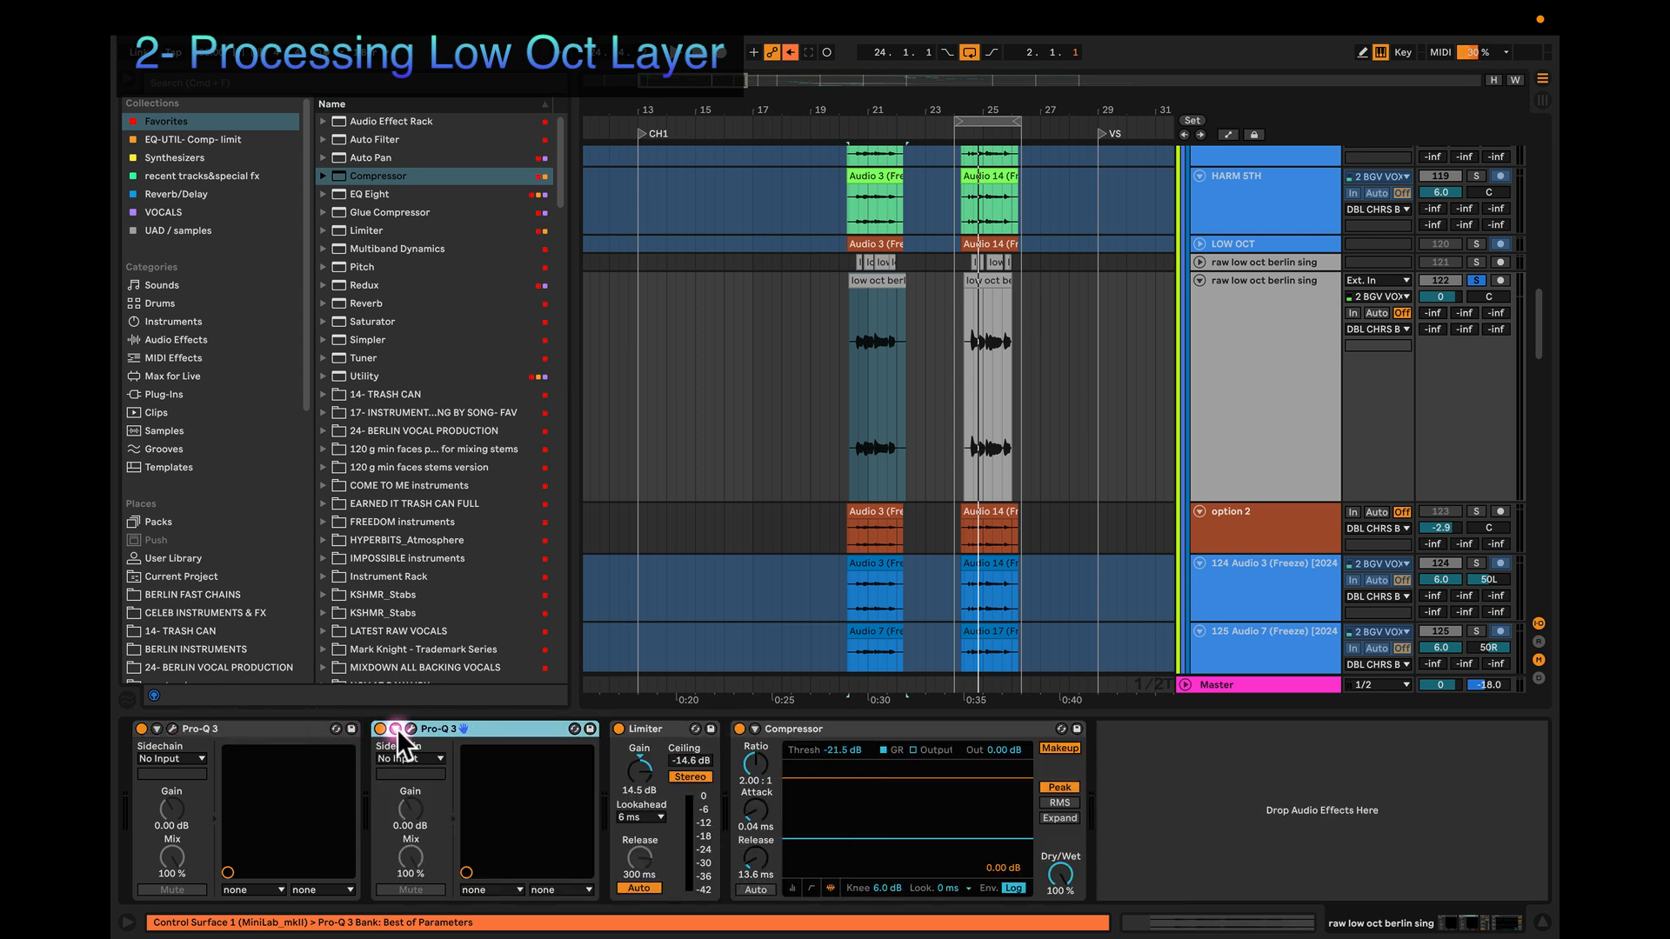
left_click_drag(458, 728, 1109, 761)
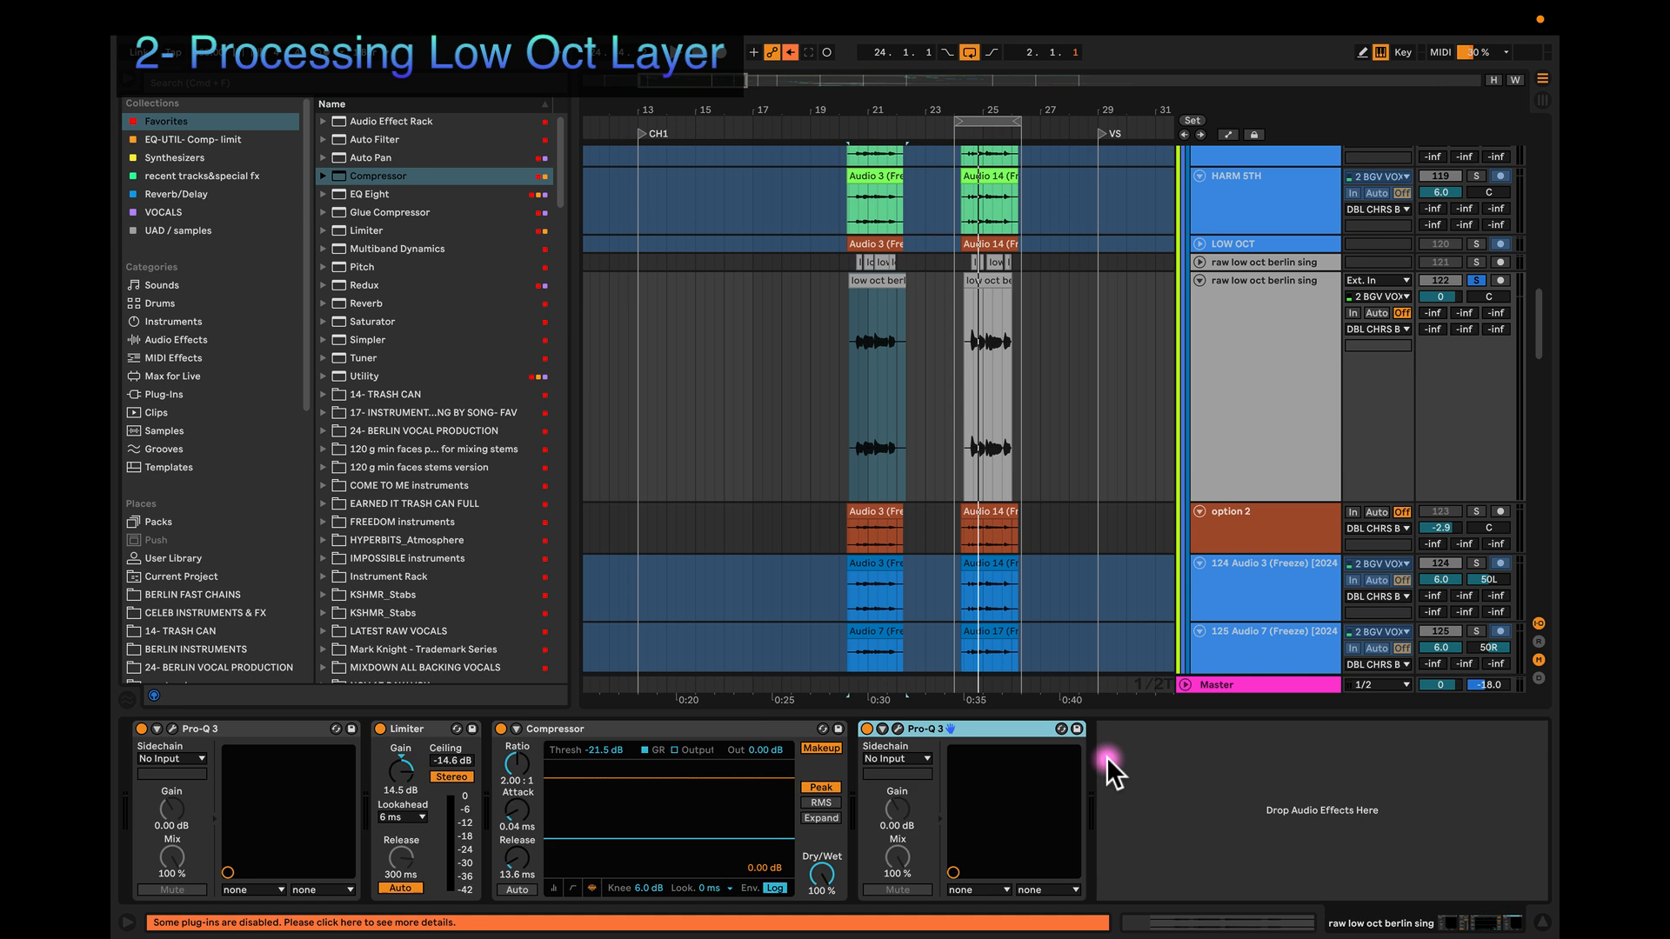
Step: Open the second Pro-Q 3 and compare its 110.98 Hz low cut band disabled and enabled during playback
left_click(897, 729)
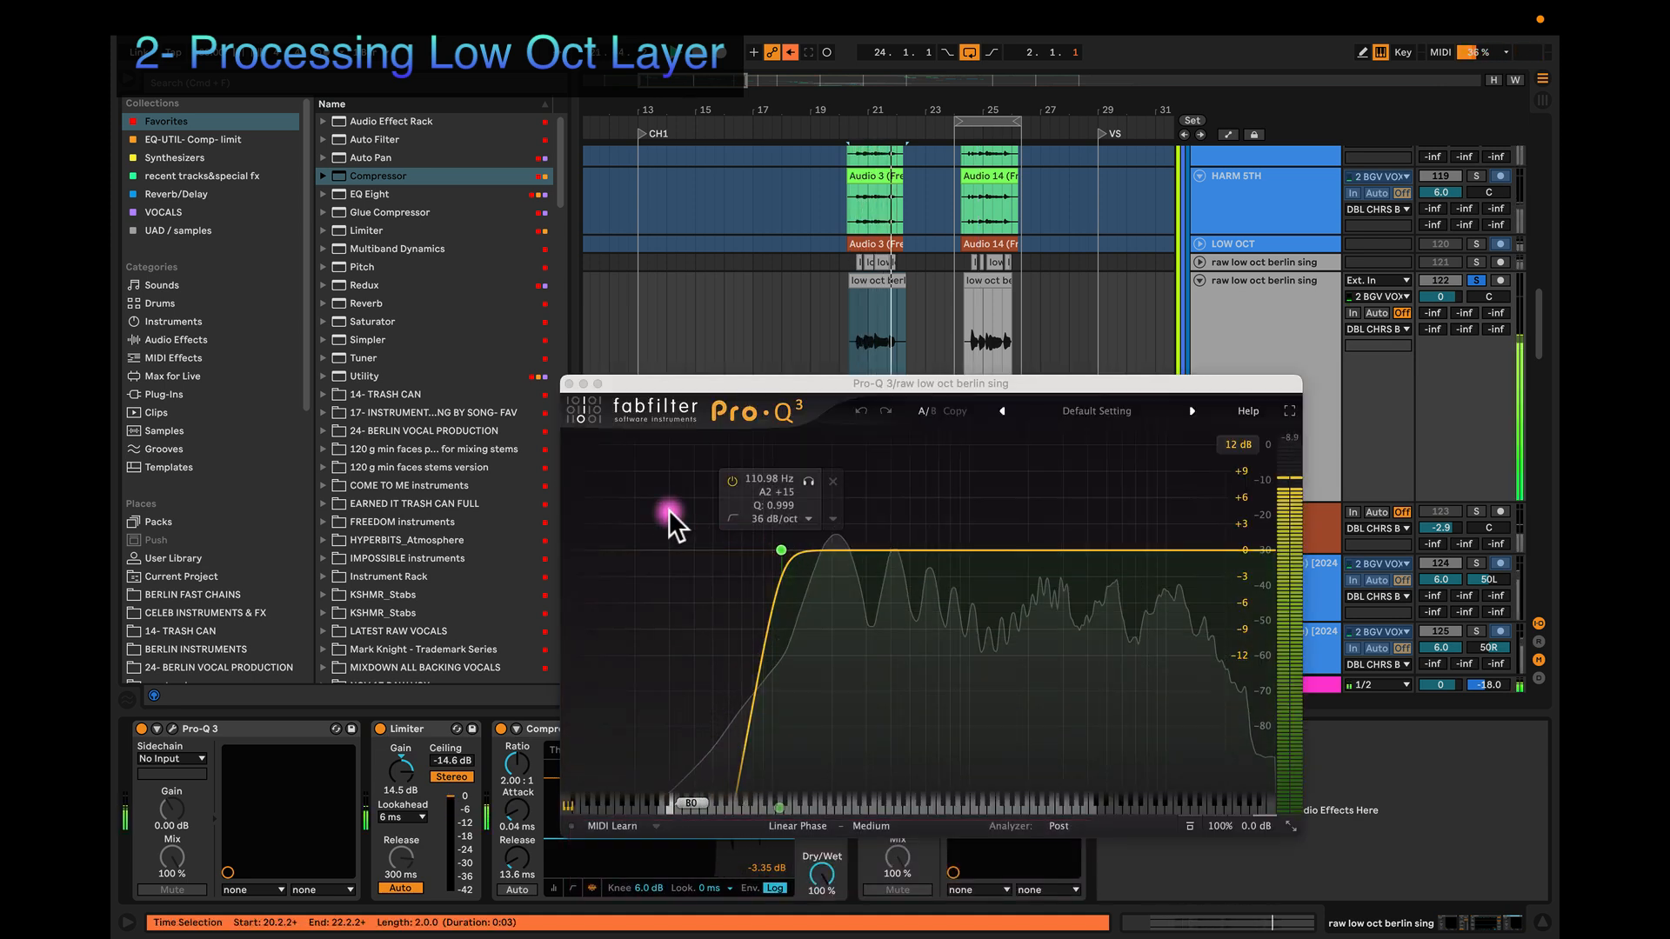
left_click(731, 481)
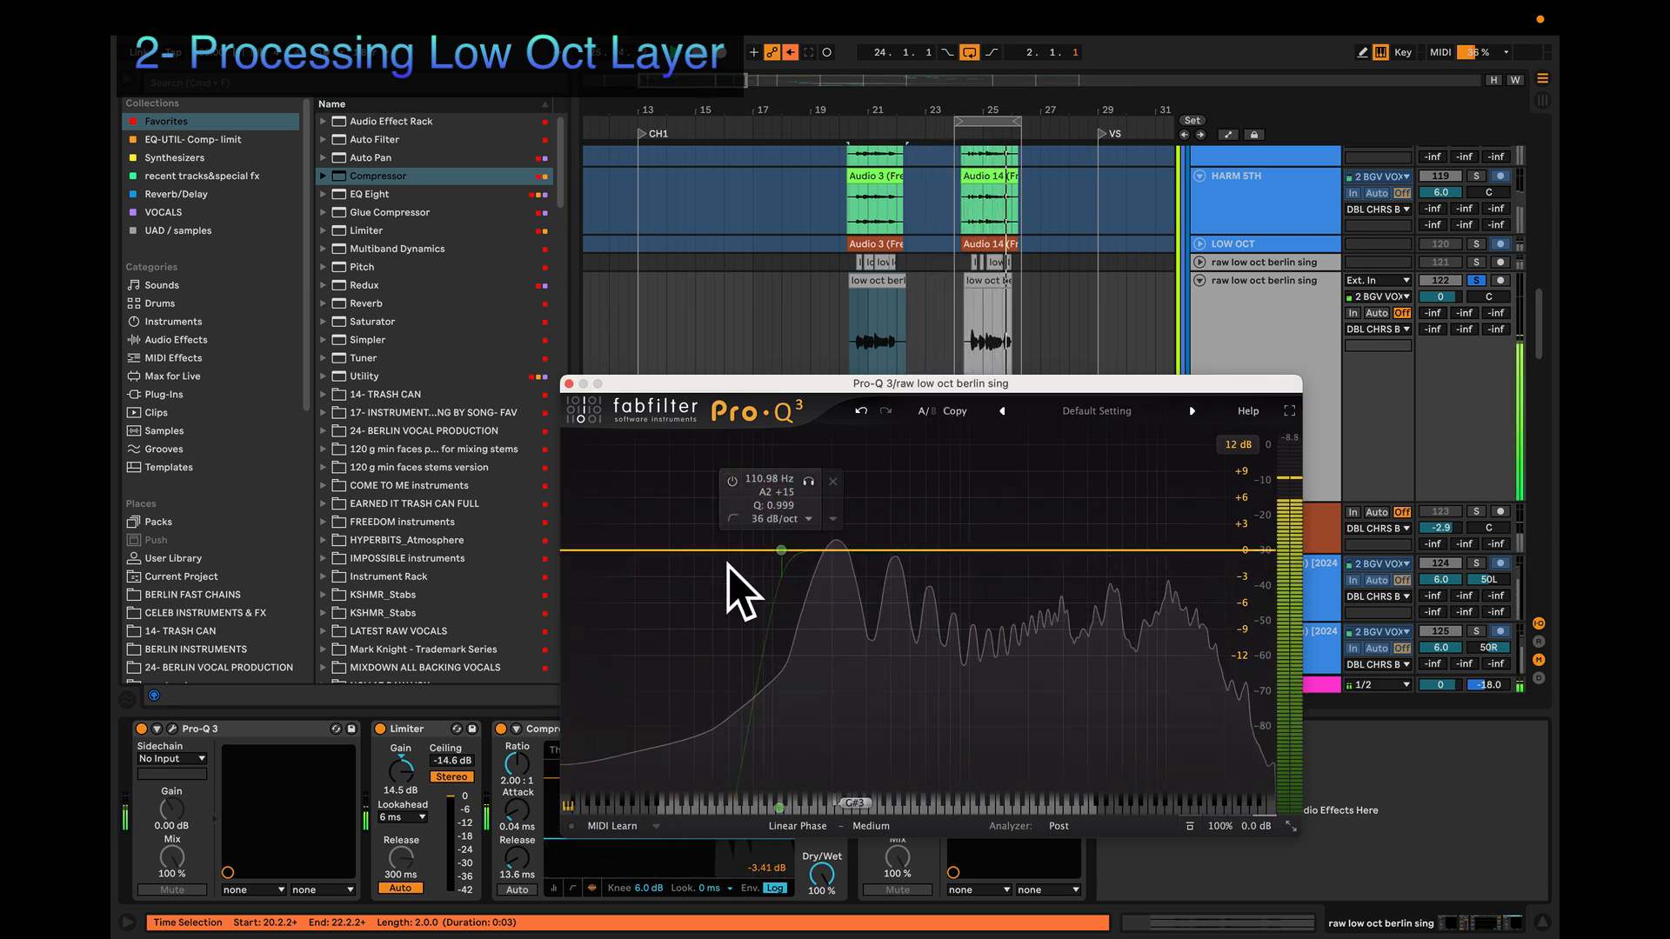
key("space")
left_click(701, 579)
left_click(696, 670)
left_click(739, 592)
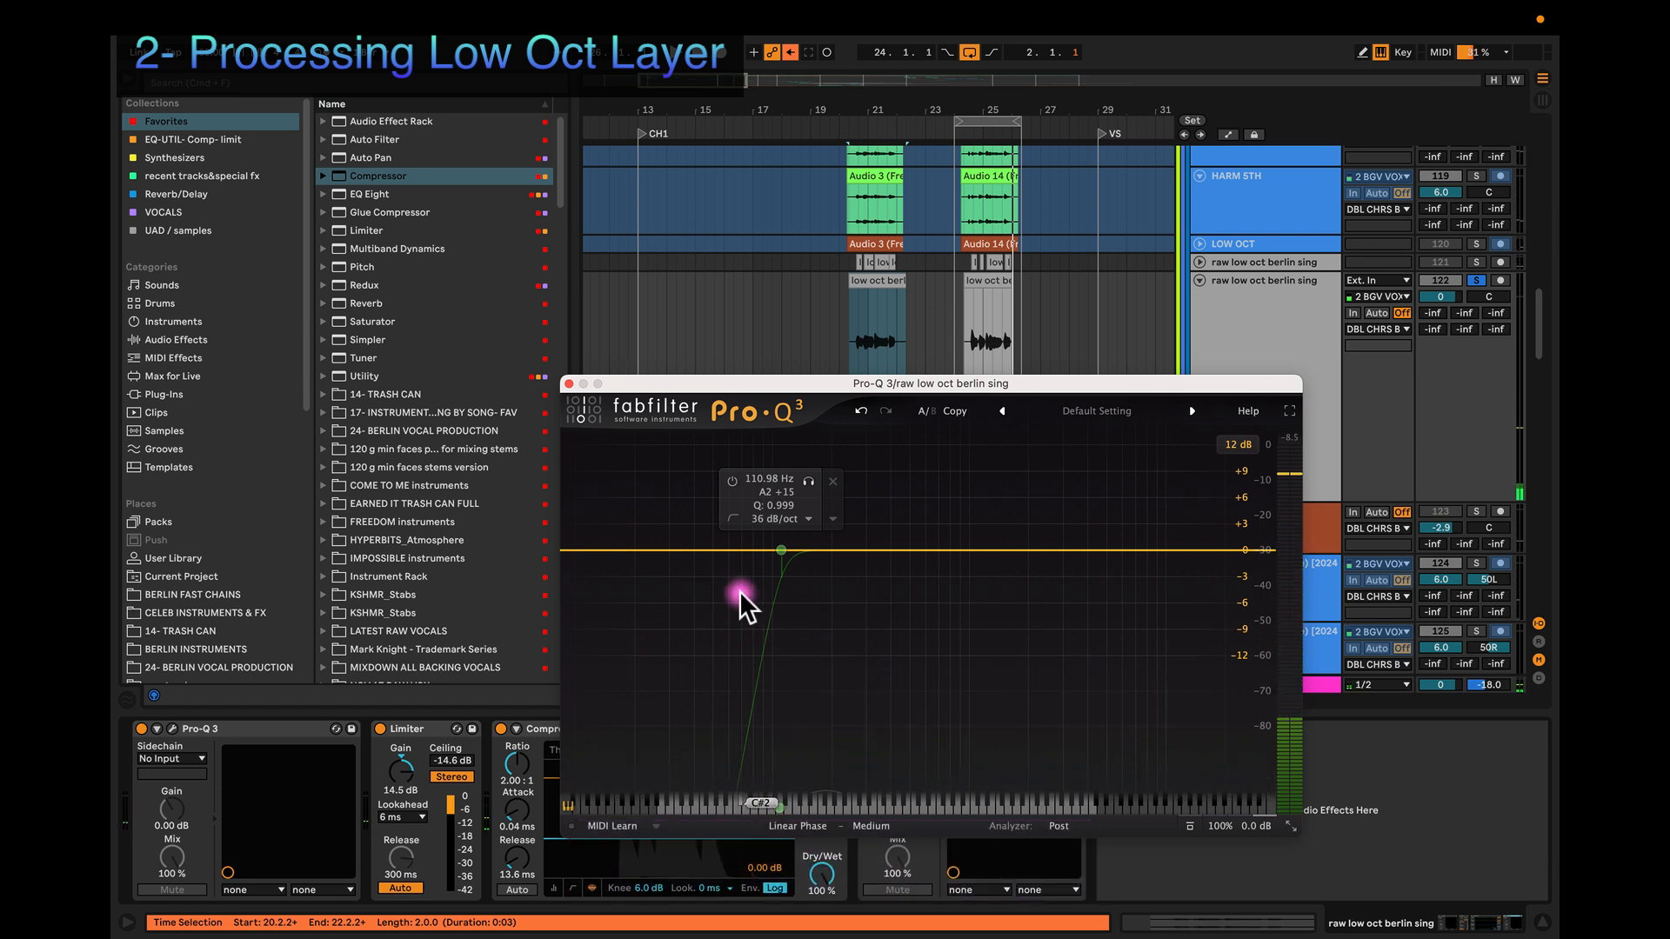
left_click_drag(855, 383, 1057, 262)
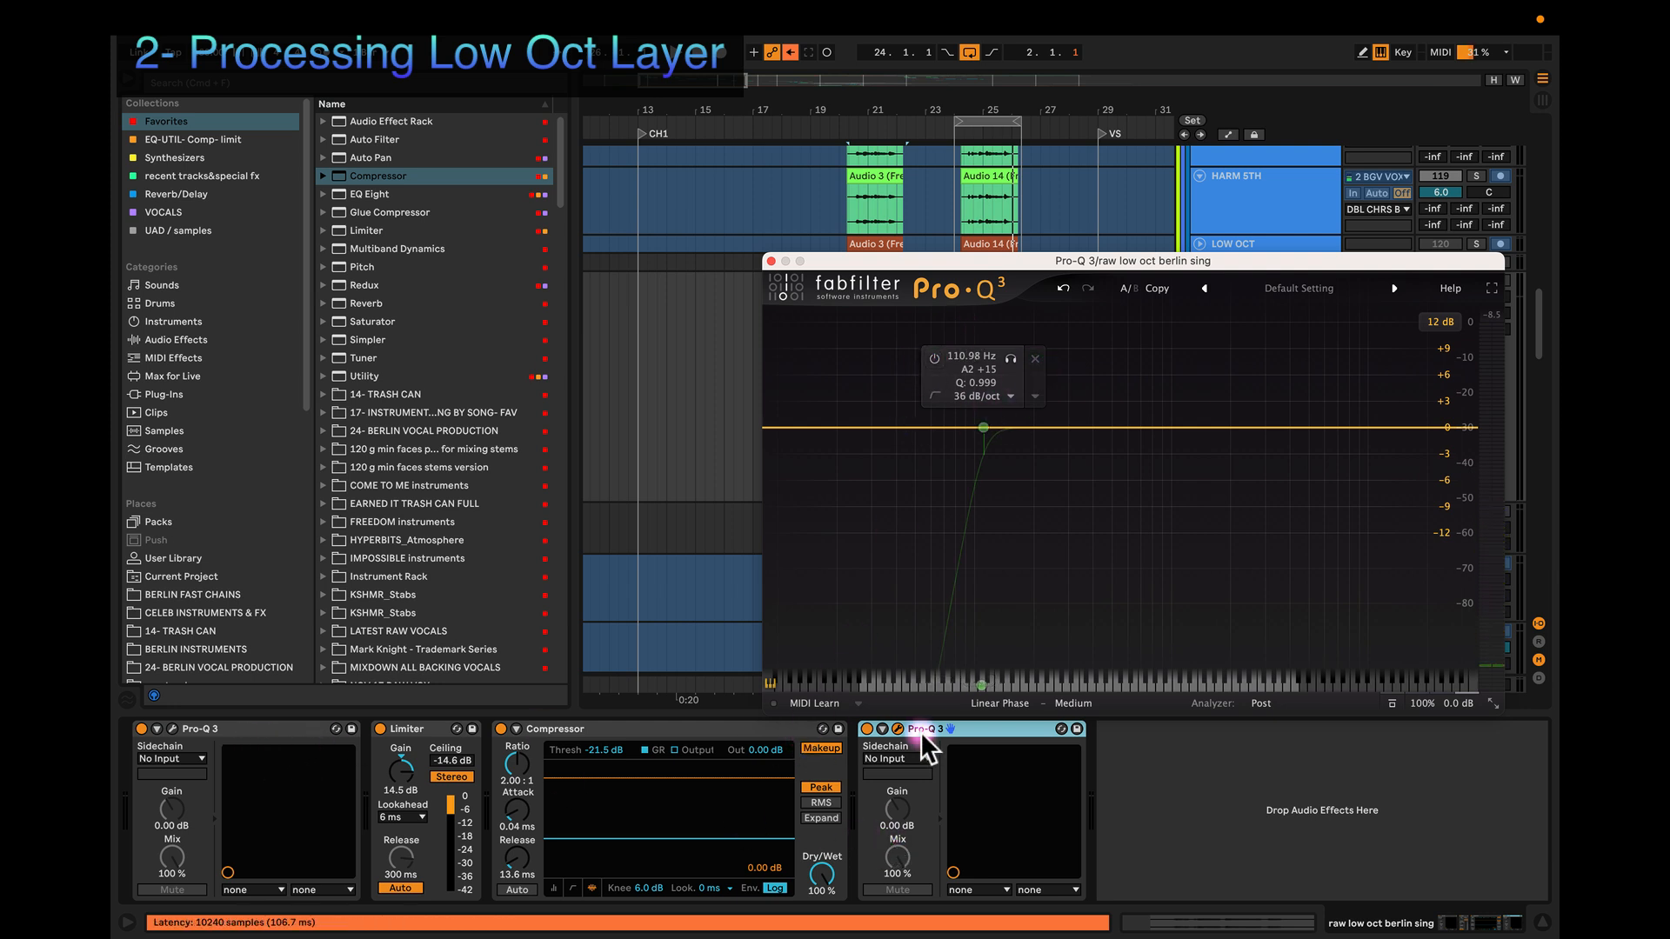
left_click(933, 359)
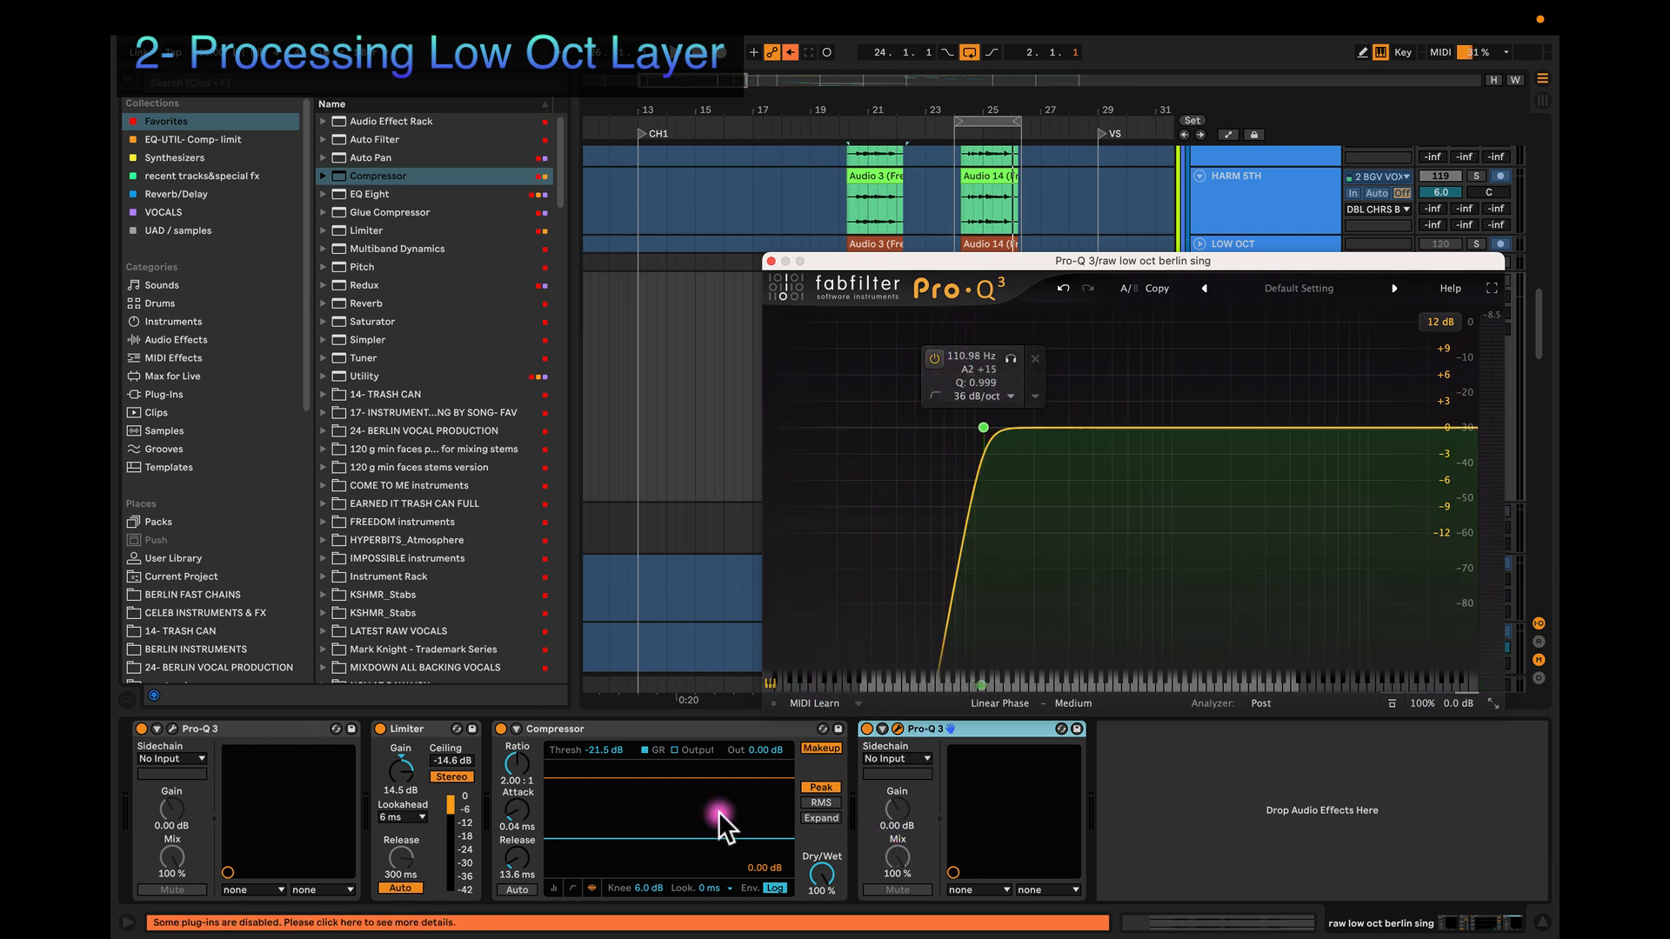
key("space")
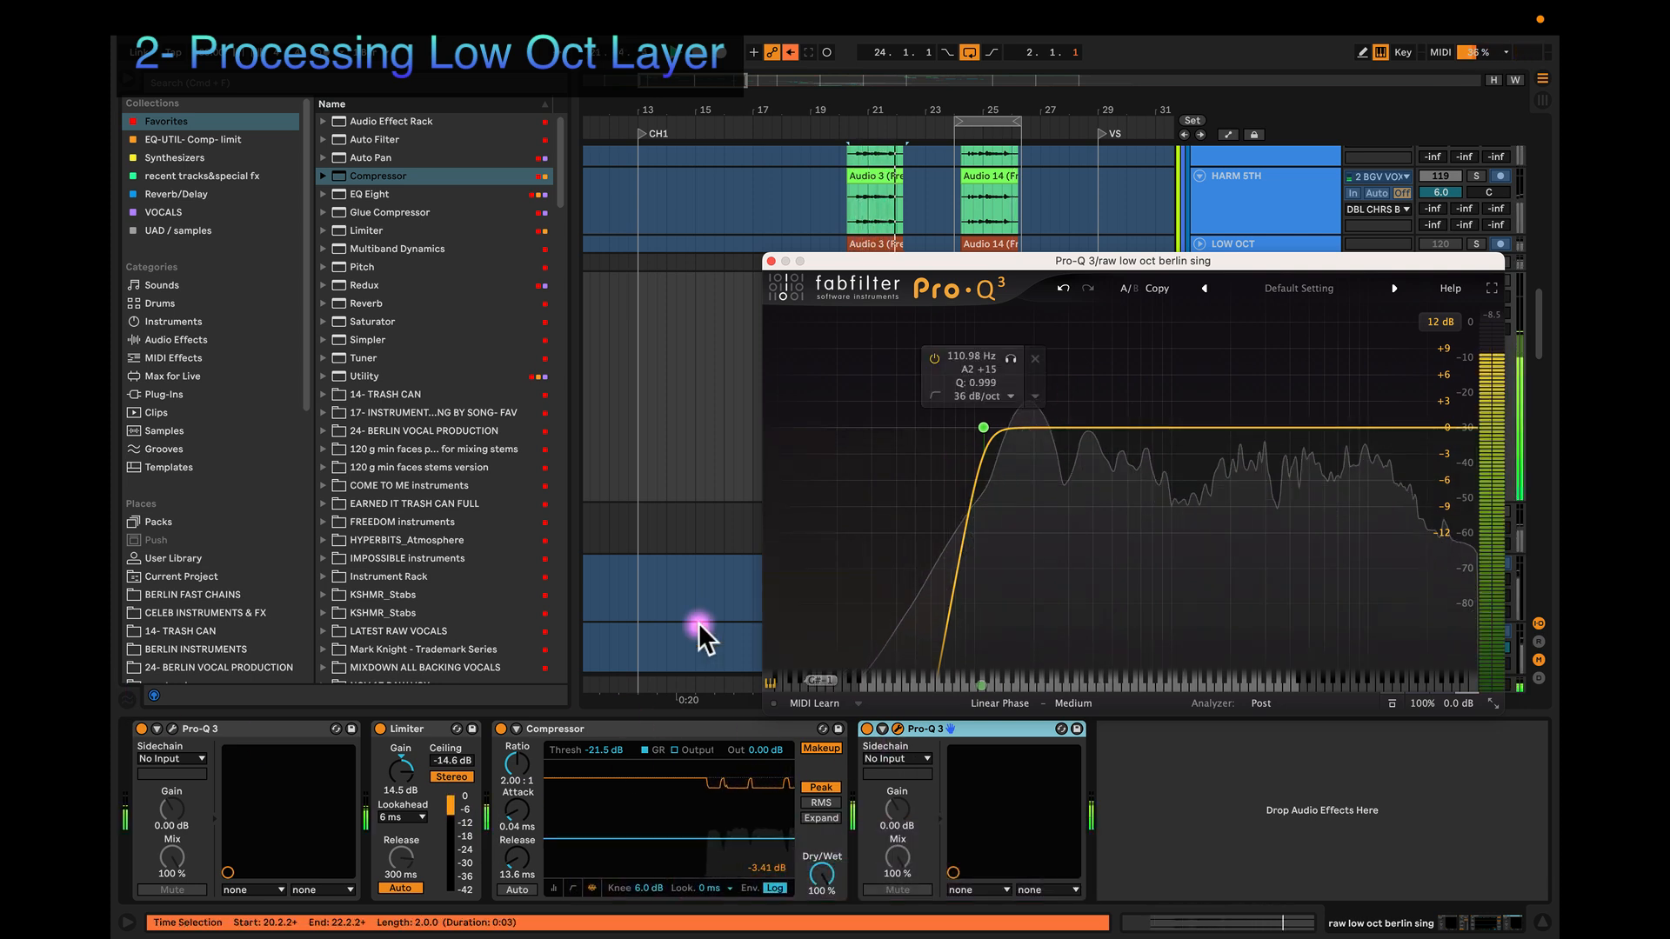
left_click_drag(1072, 266, 957, 278)
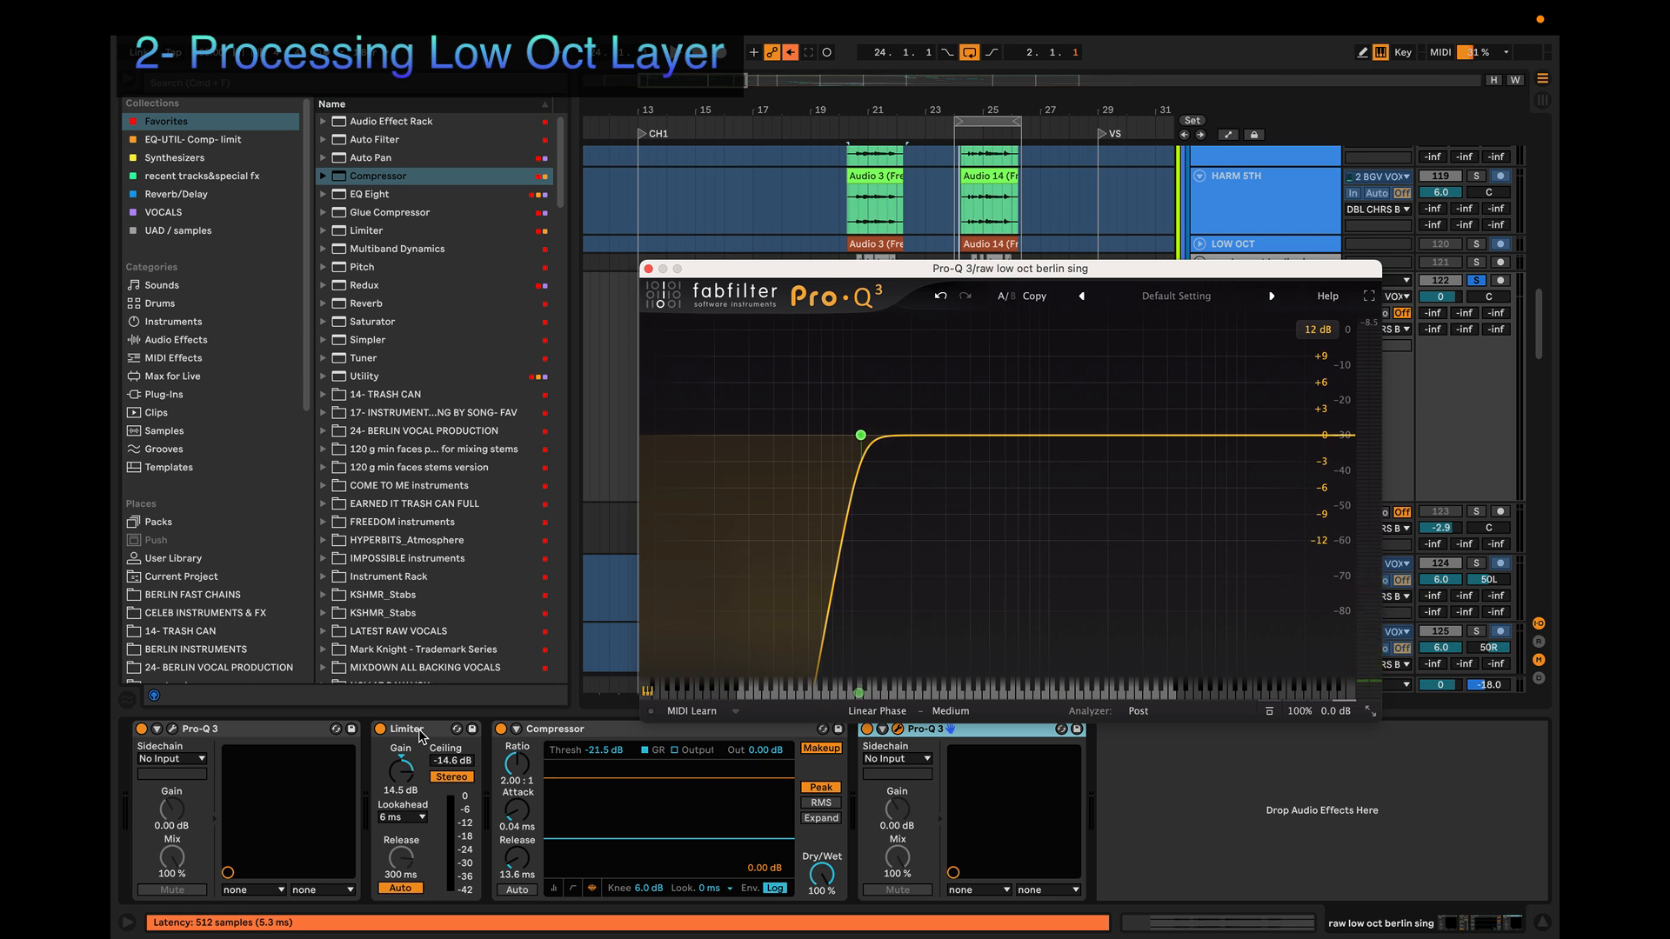
Step: Compare the low octave layer during playback with the Limiter bypassed and active, and close the Pro-Q 3 window
left_click(380, 729)
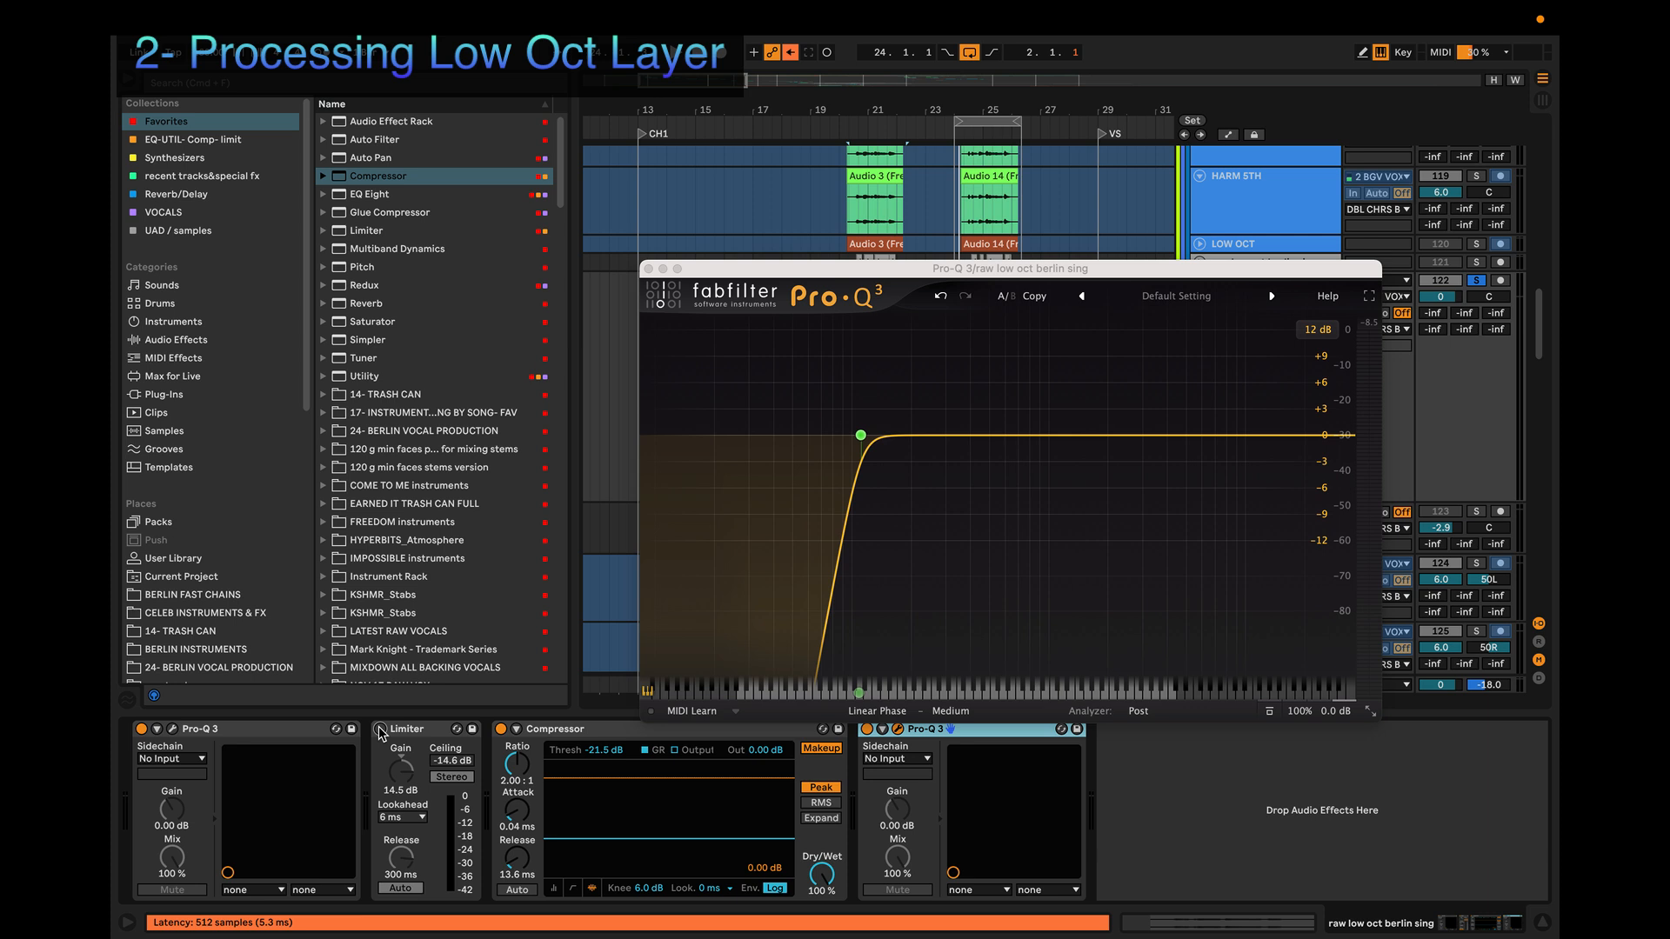
key("space")
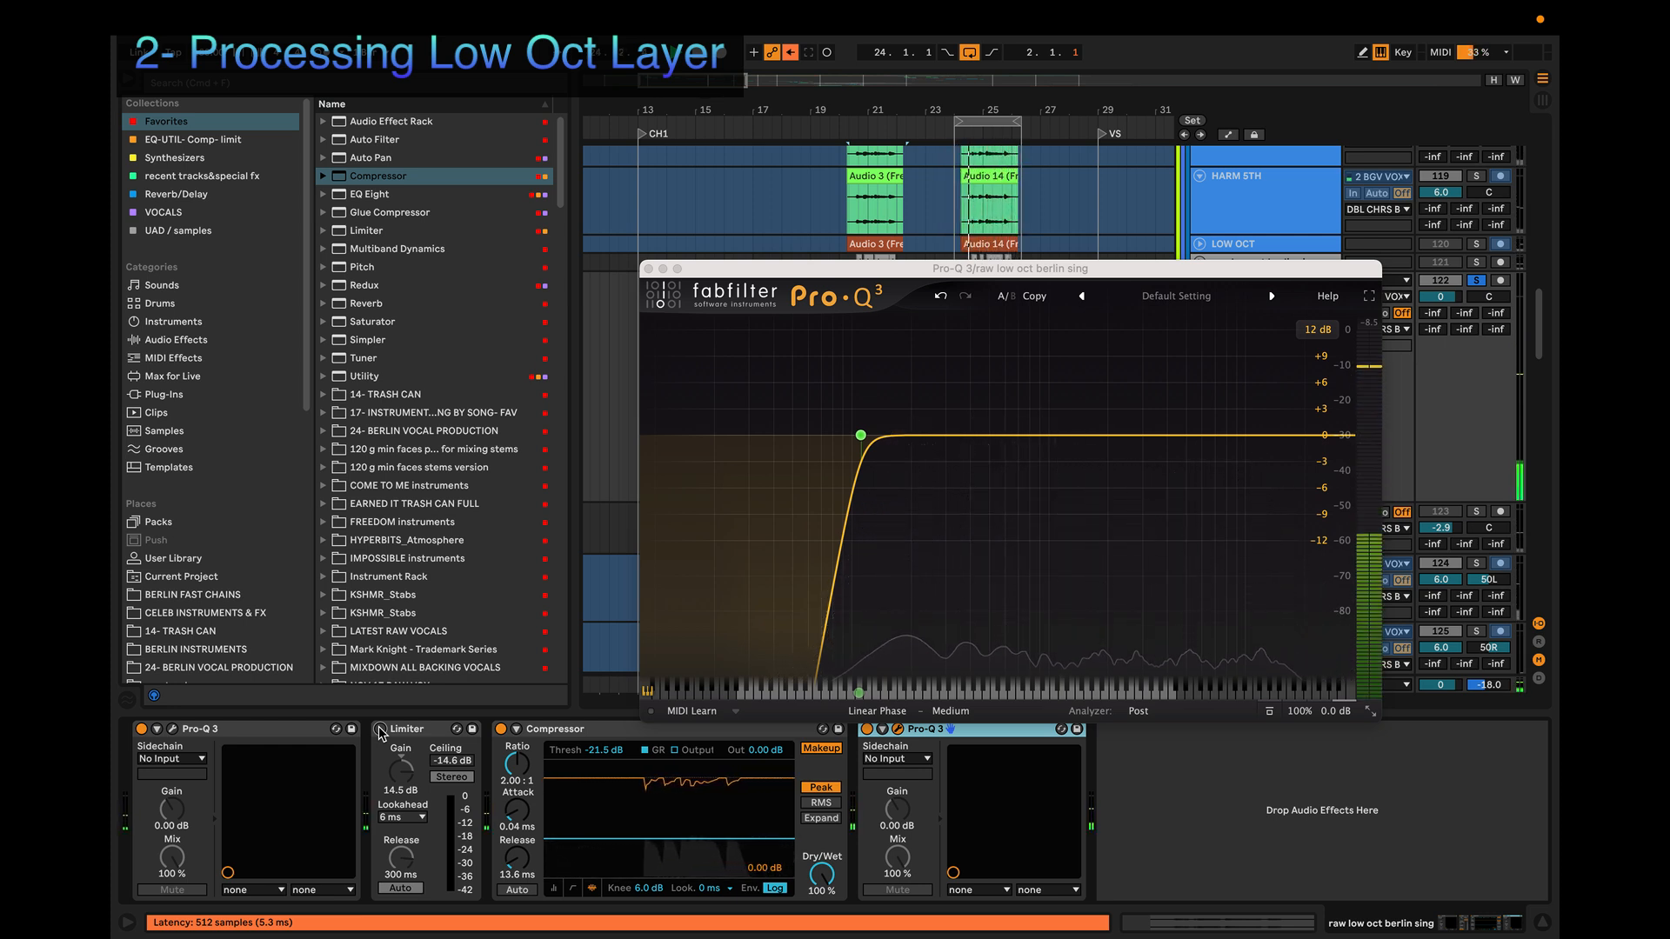
key("space")
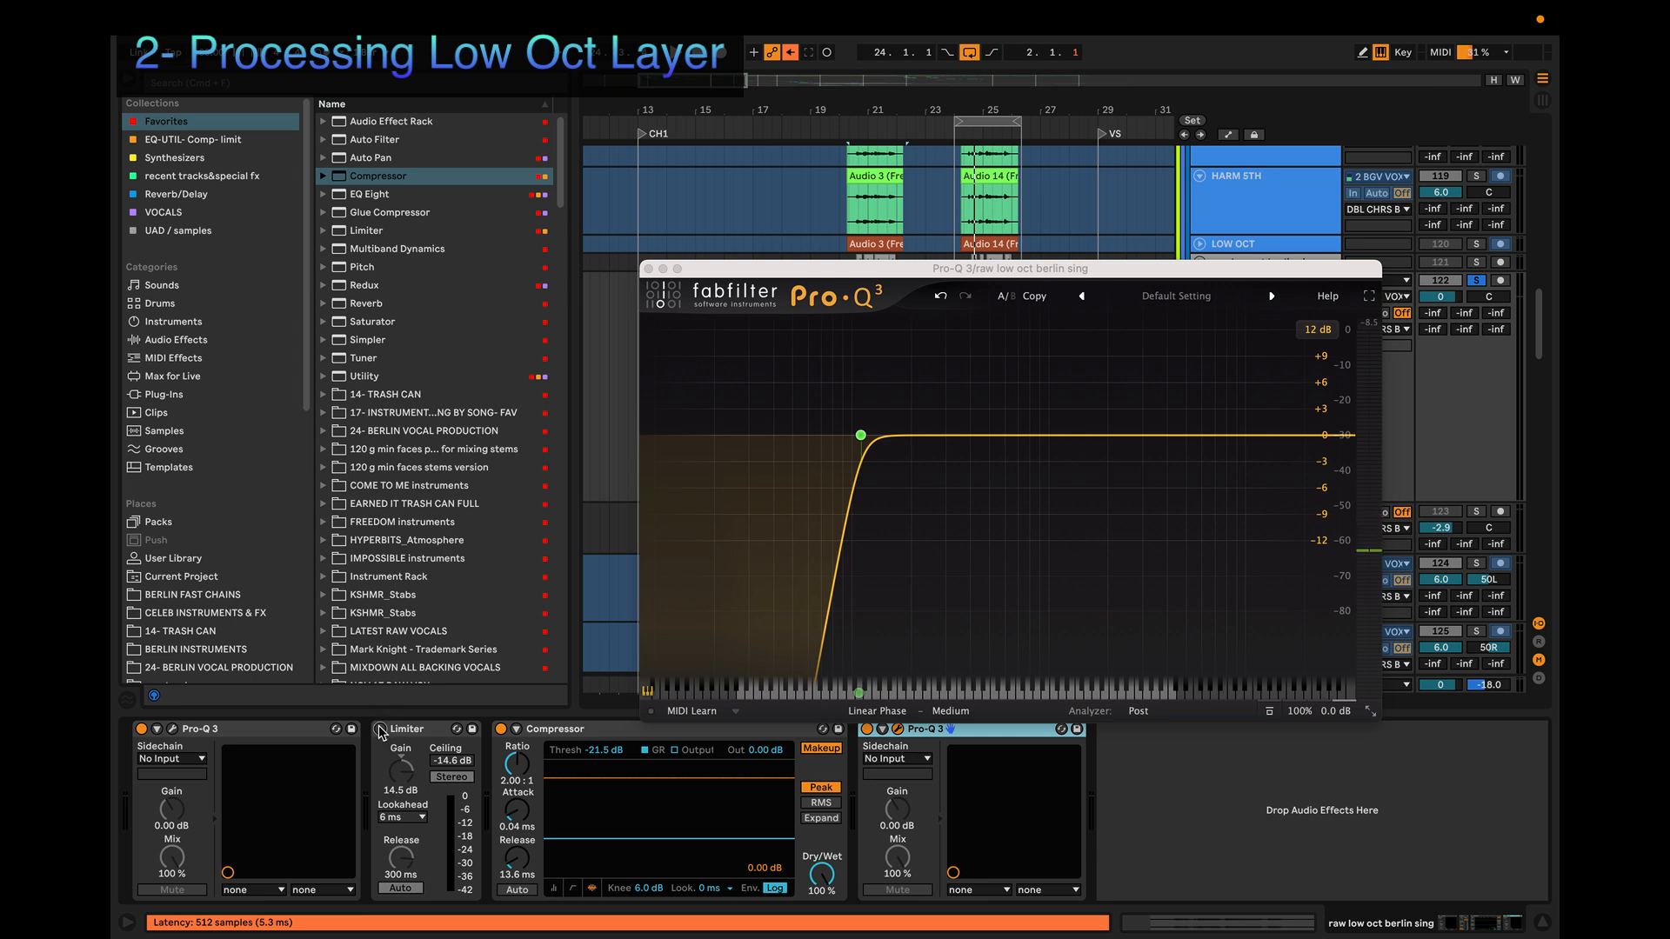
key("space")
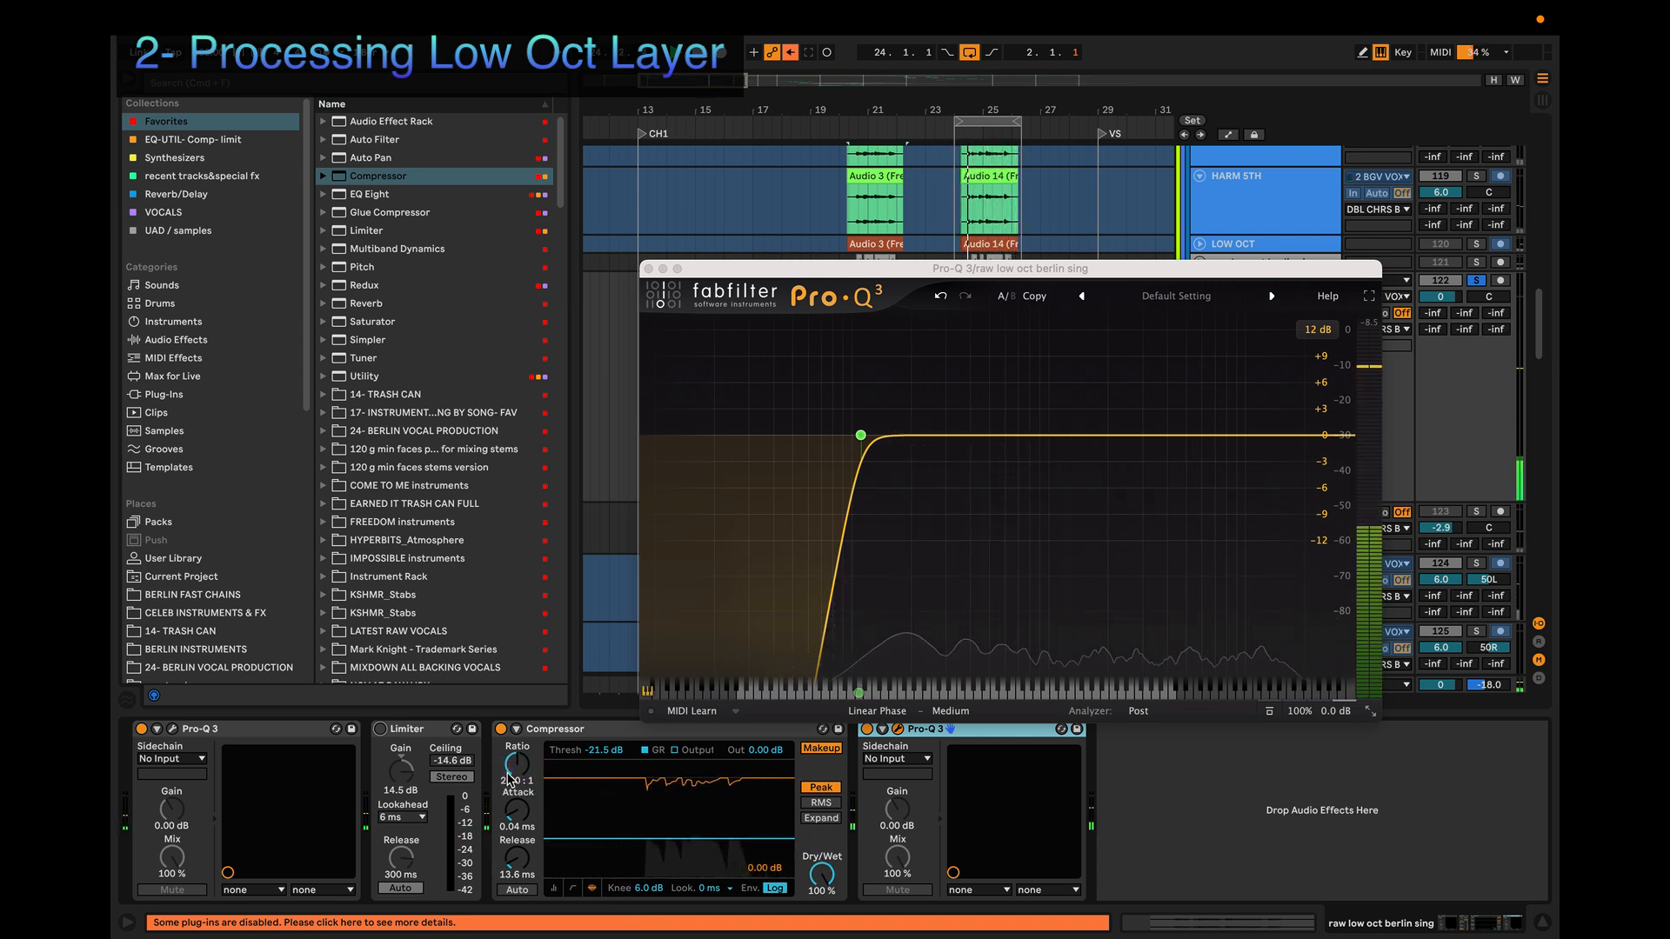
left_click(380, 729)
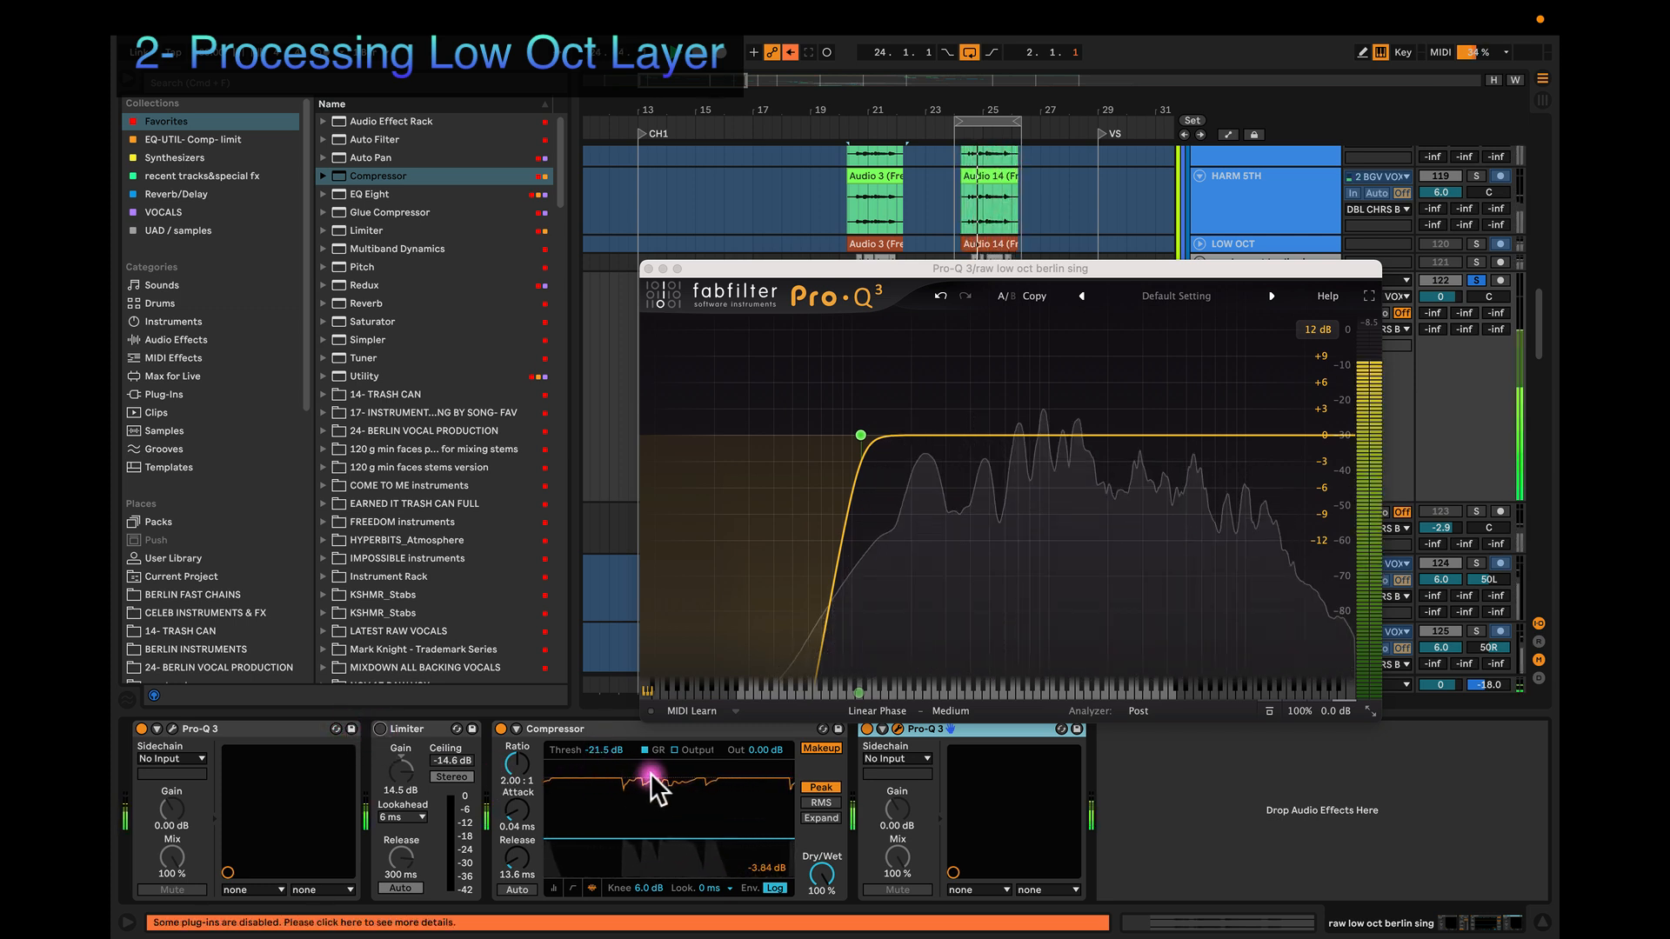
left_click(380, 729)
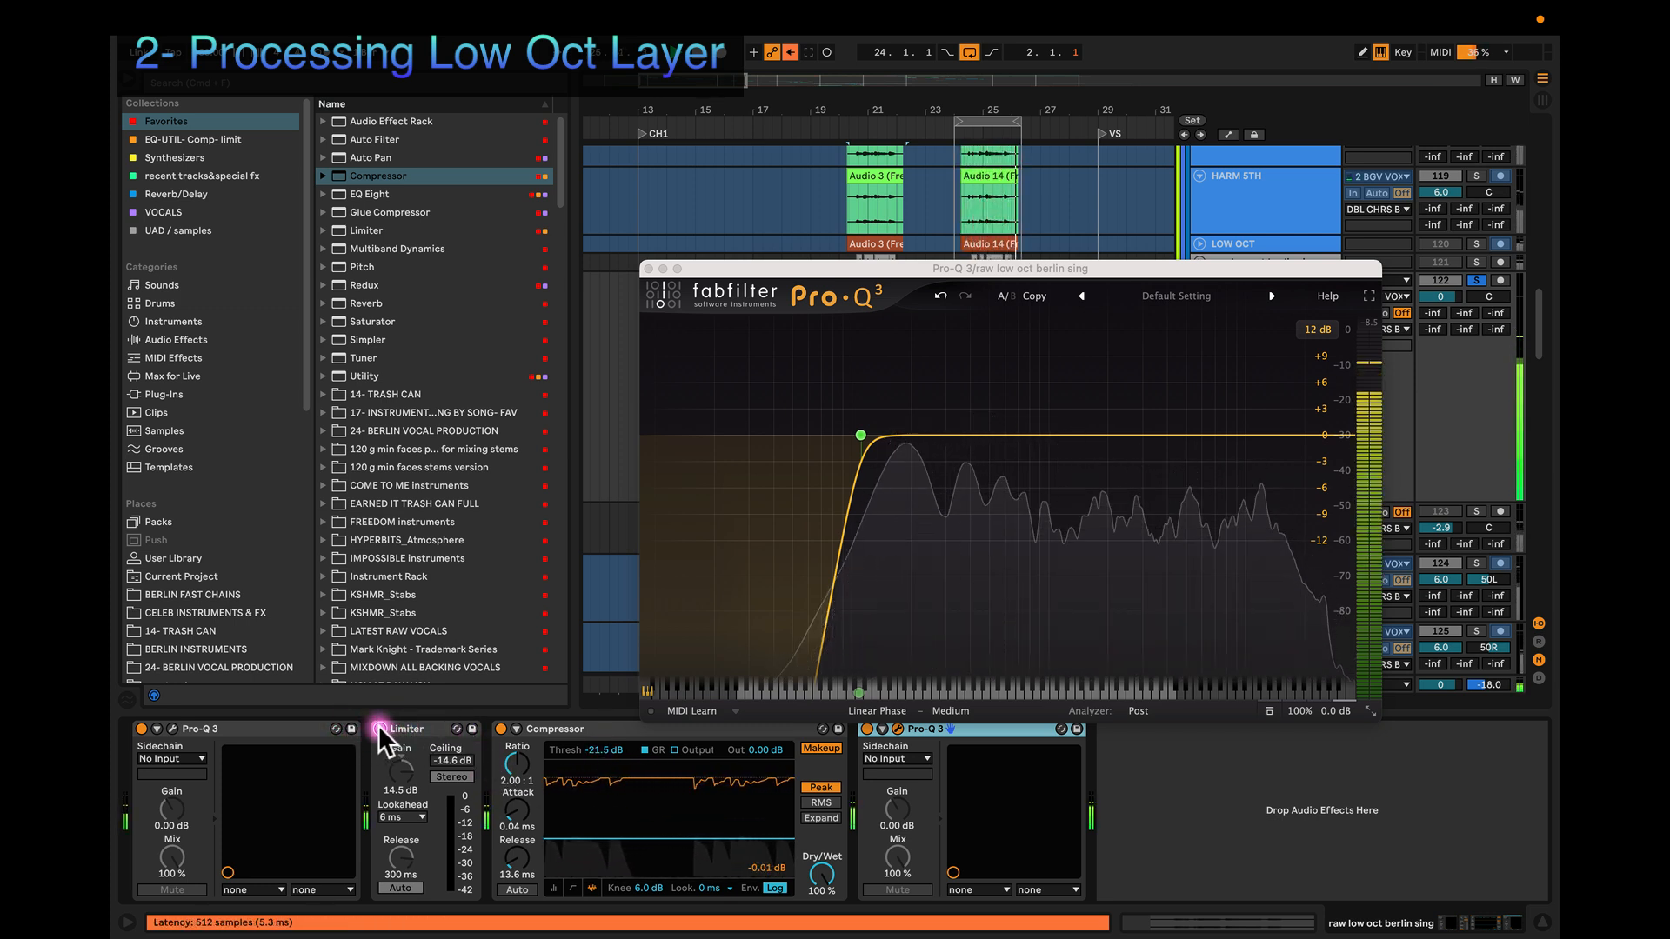
left_click(380, 729)
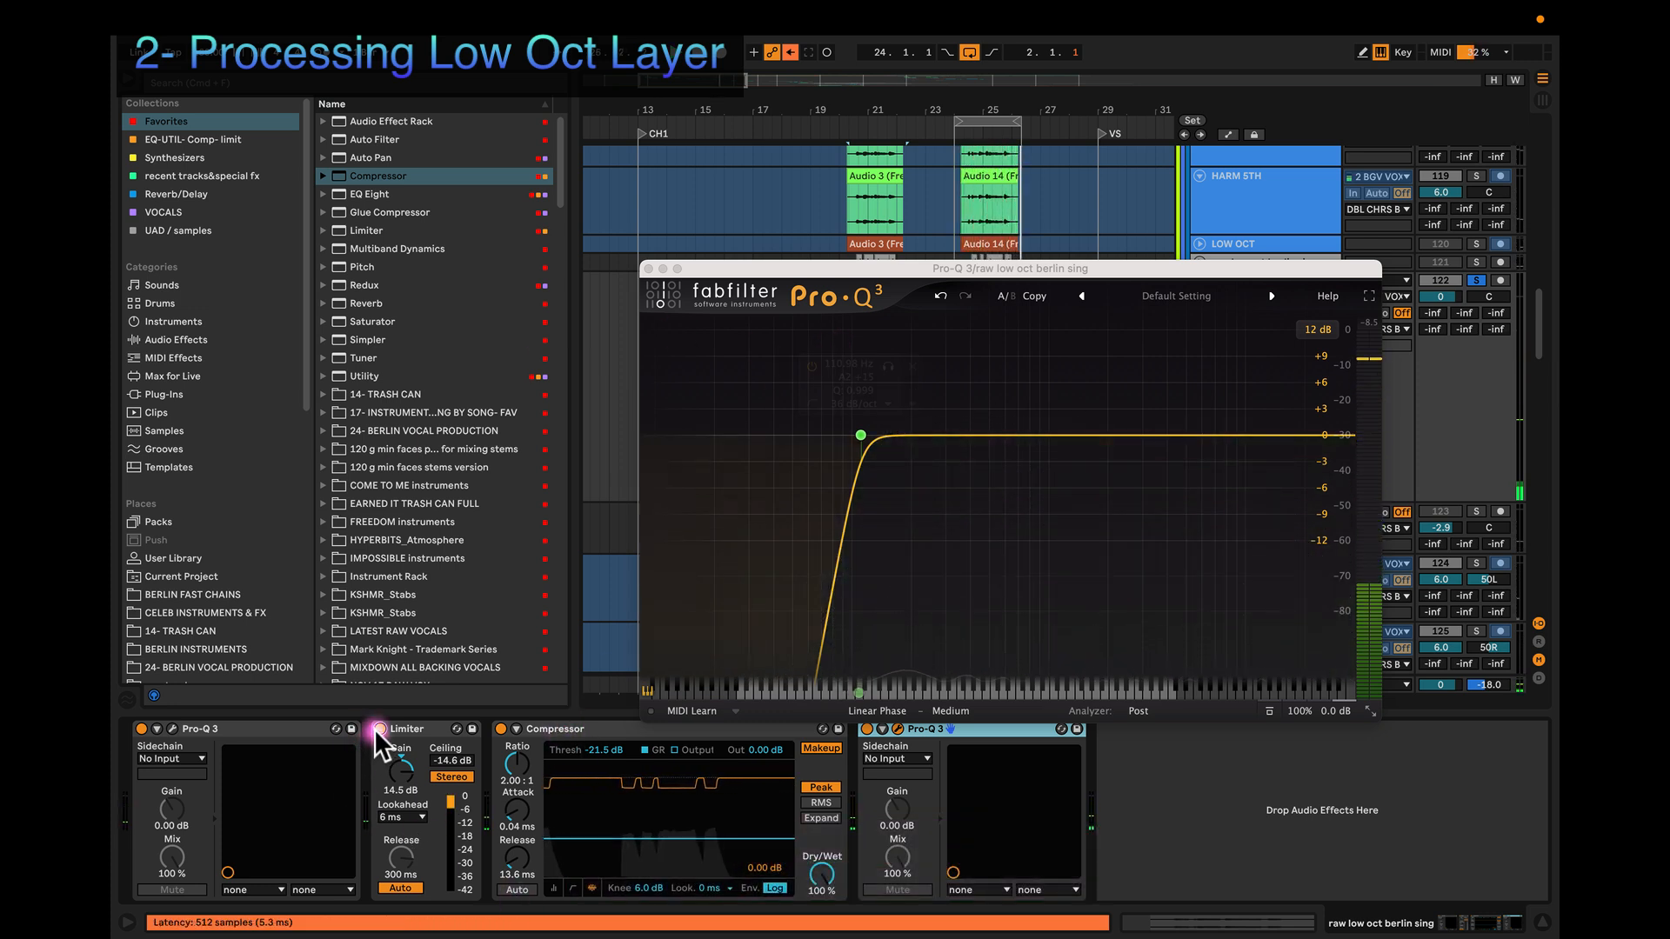
left_click(650, 269)
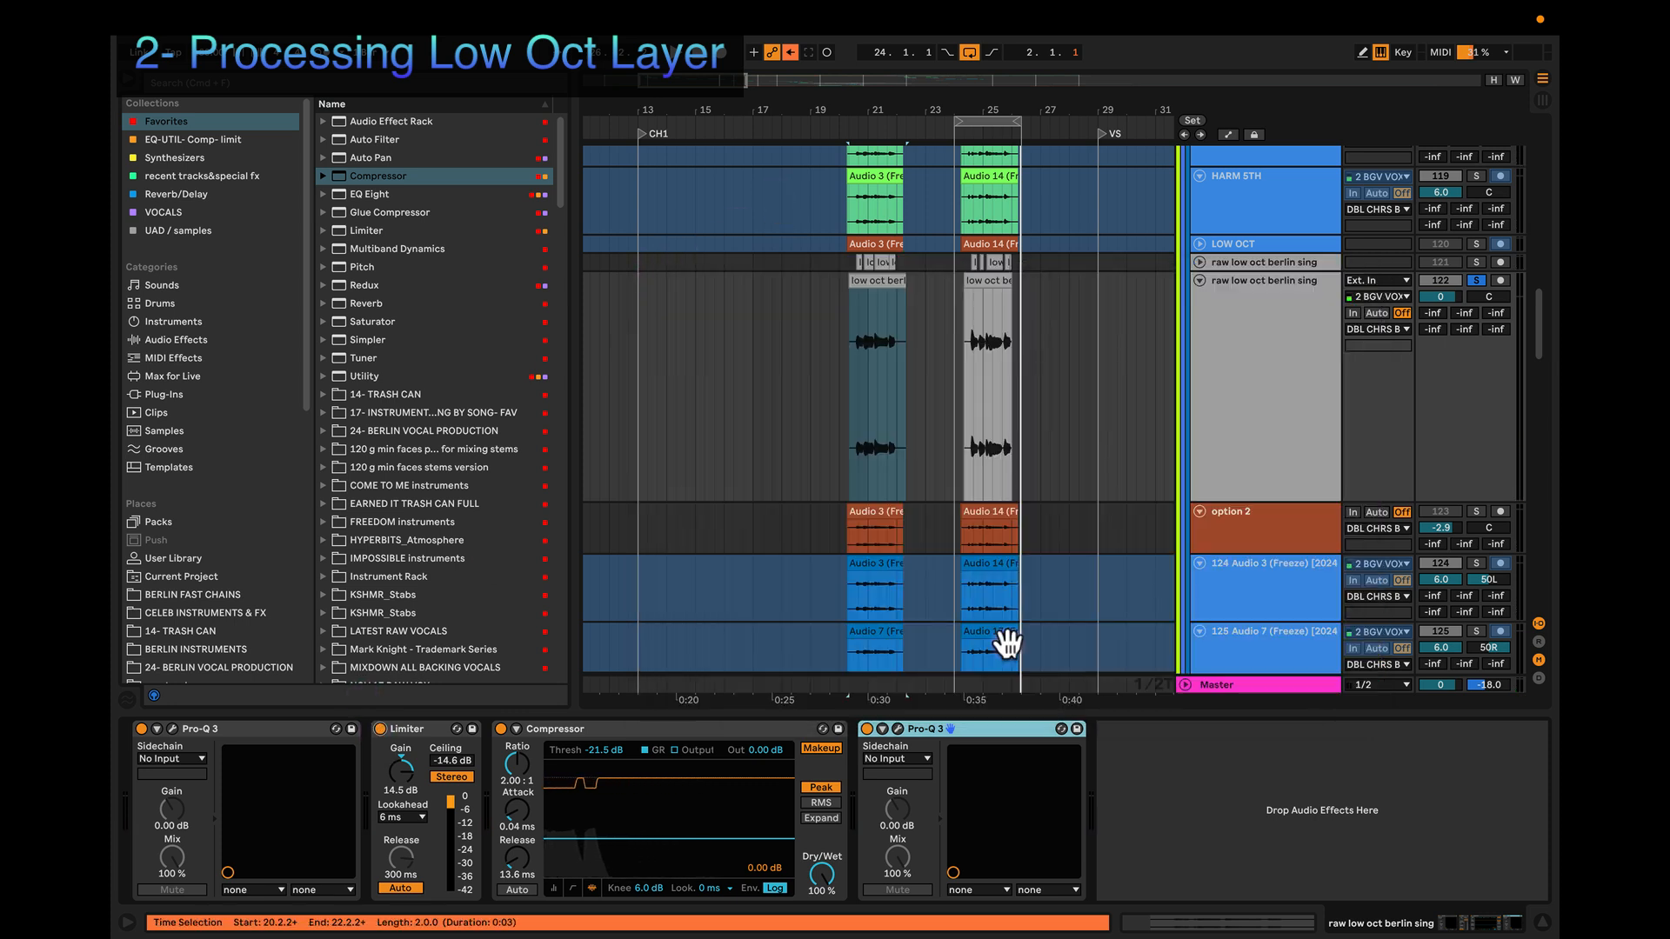
Step: Search the browser for "alt", add Little AlterBoy after the second Pro-Q 3 and open its window
left_click(484, 84)
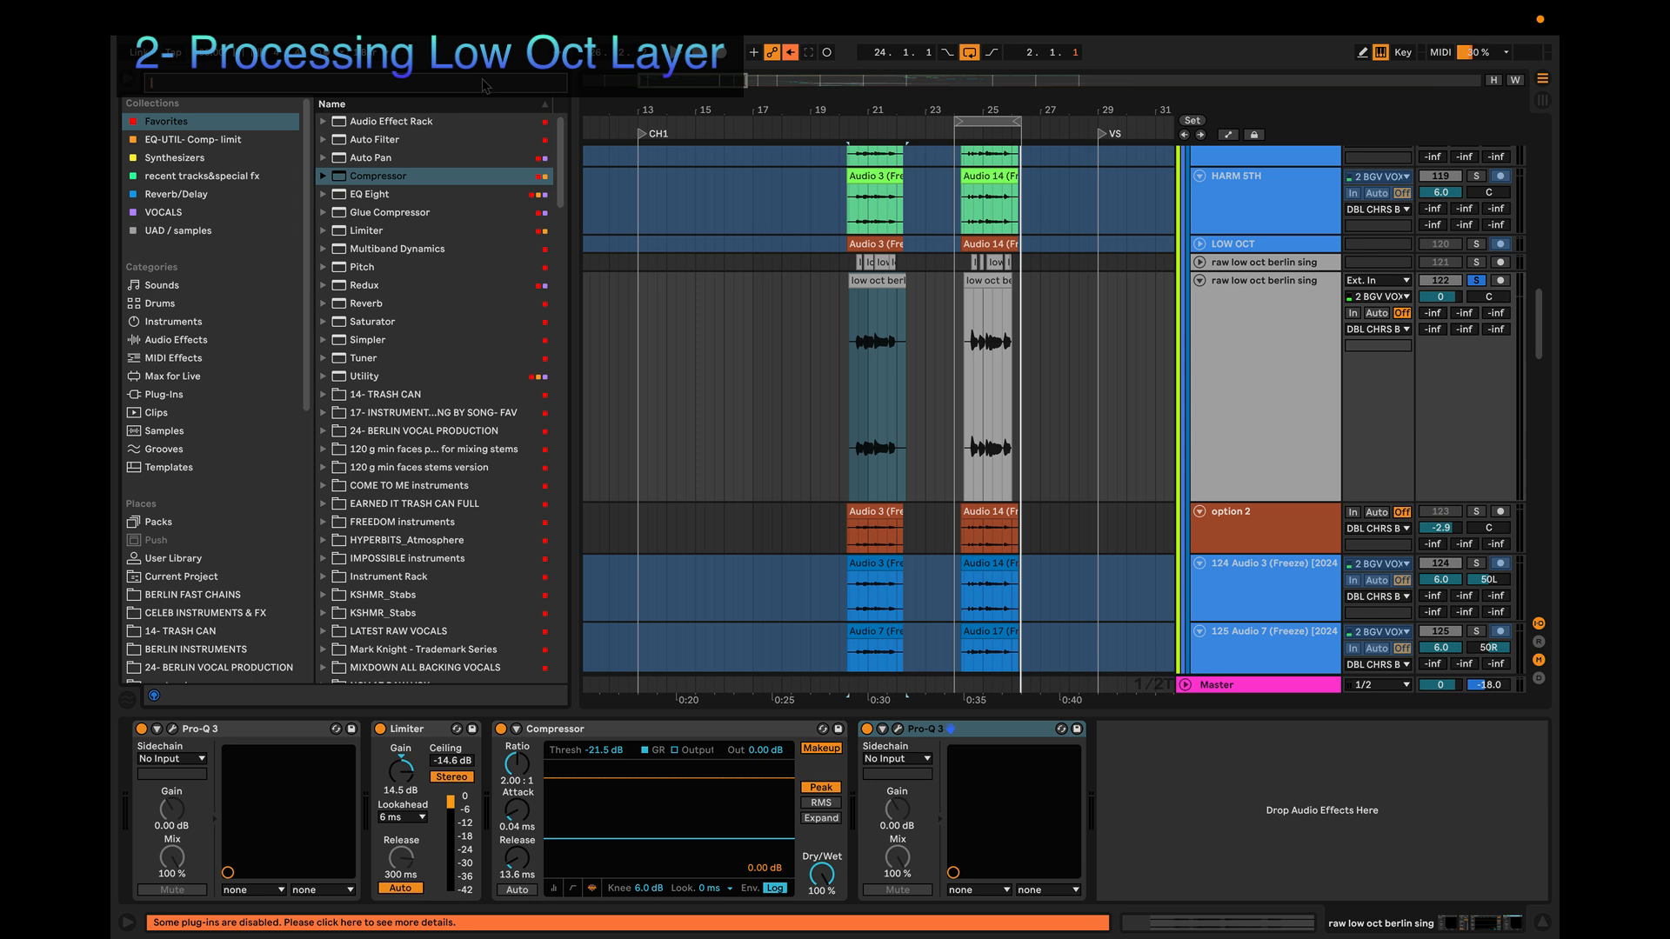
type("al")
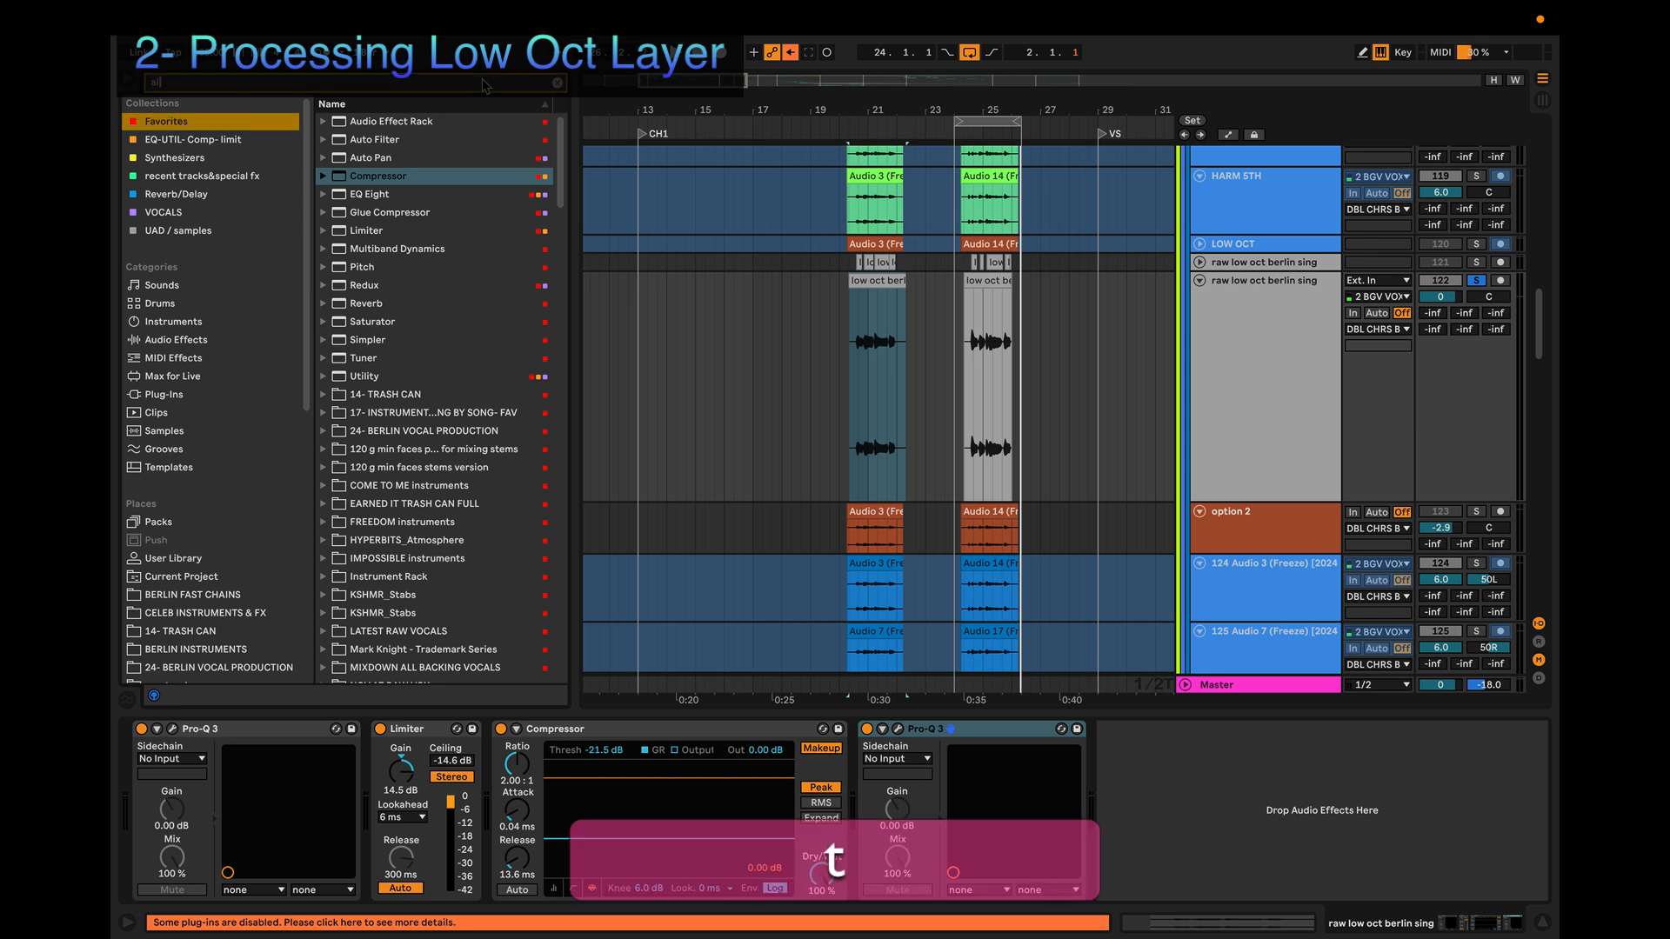
type("t")
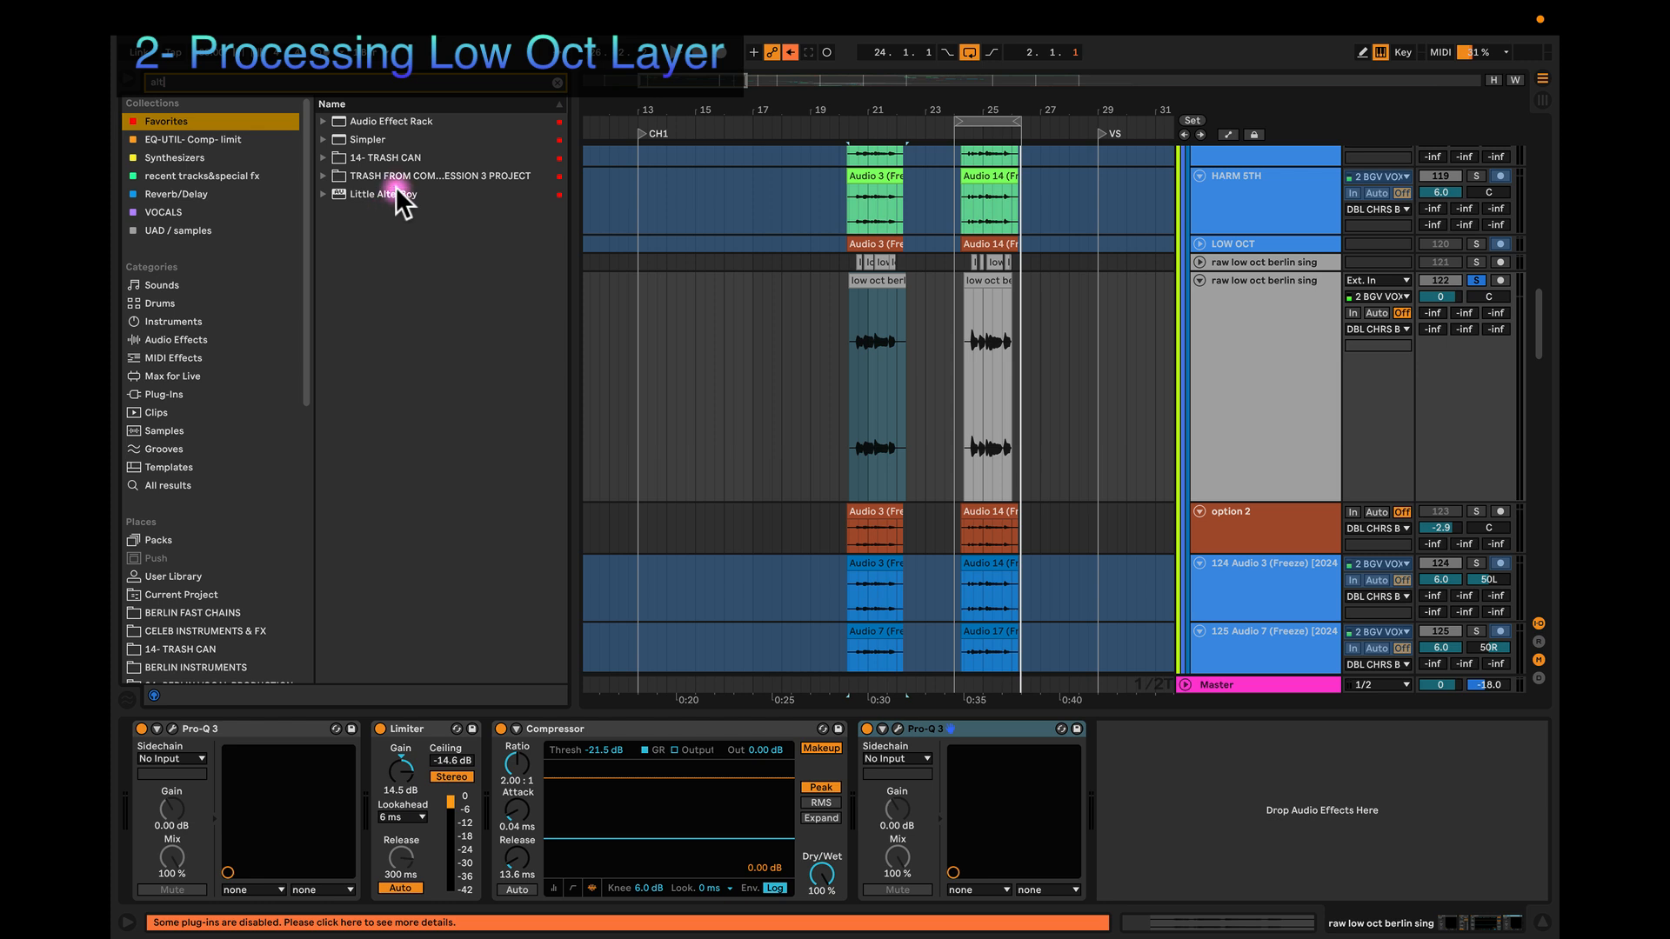
left_click(348, 194)
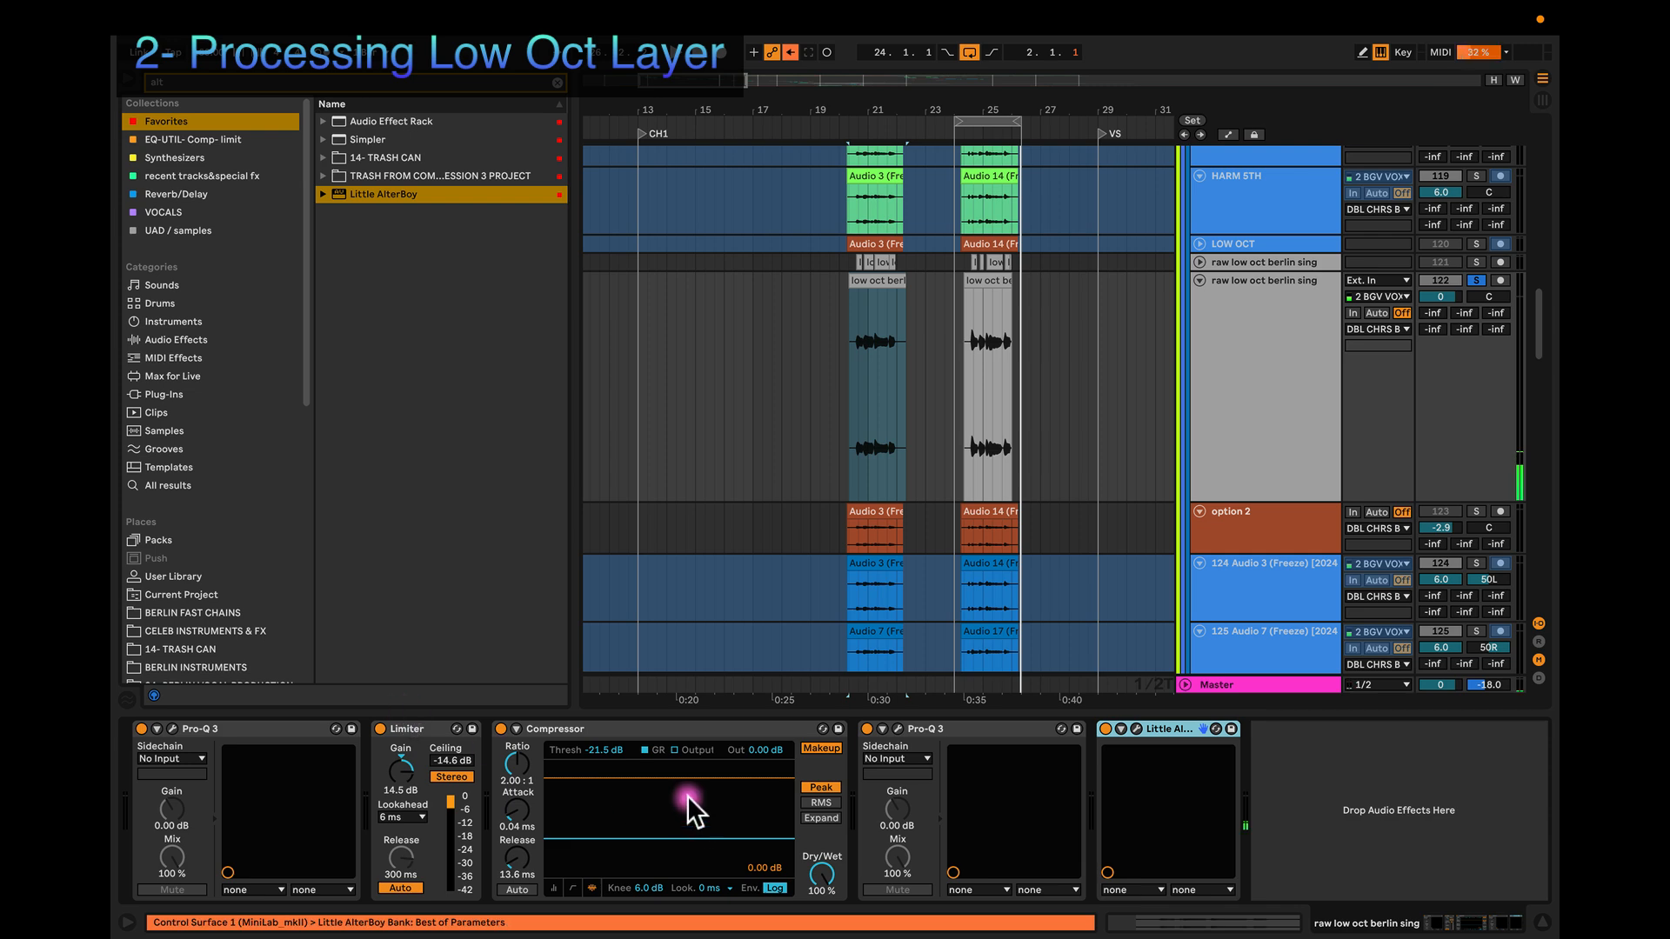
left_click(1135, 729)
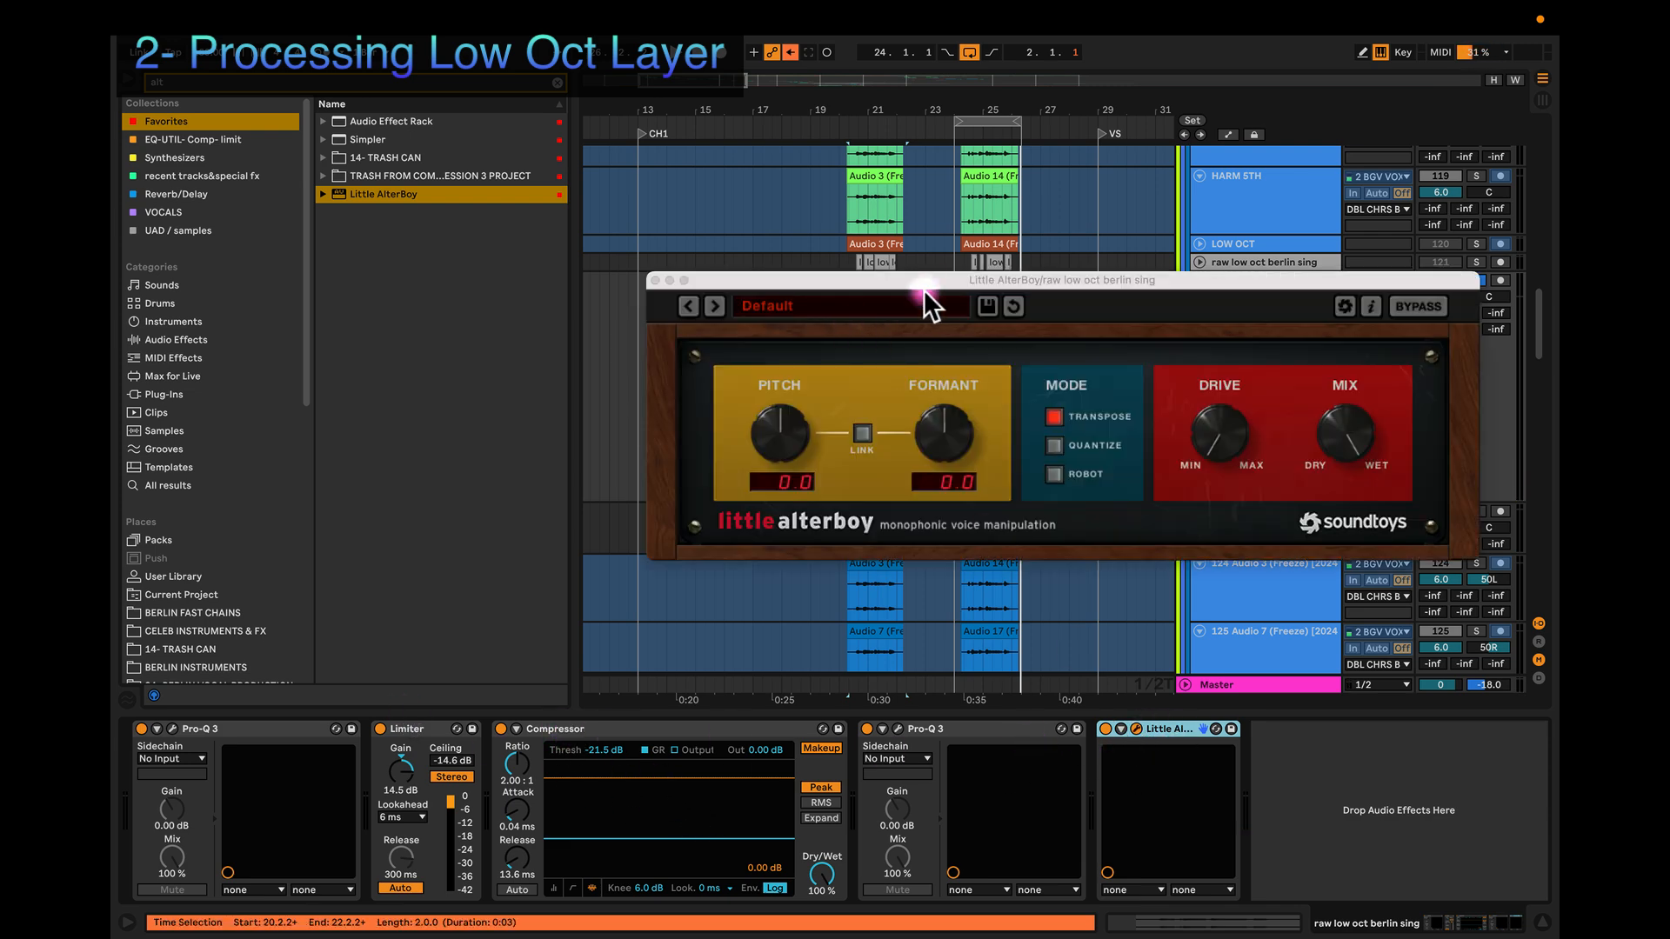
Step: Load Little AlterBoy's 09 Low Octave Double preset and set its formant to -12.0
left_click_drag(924, 289, 927, 356)
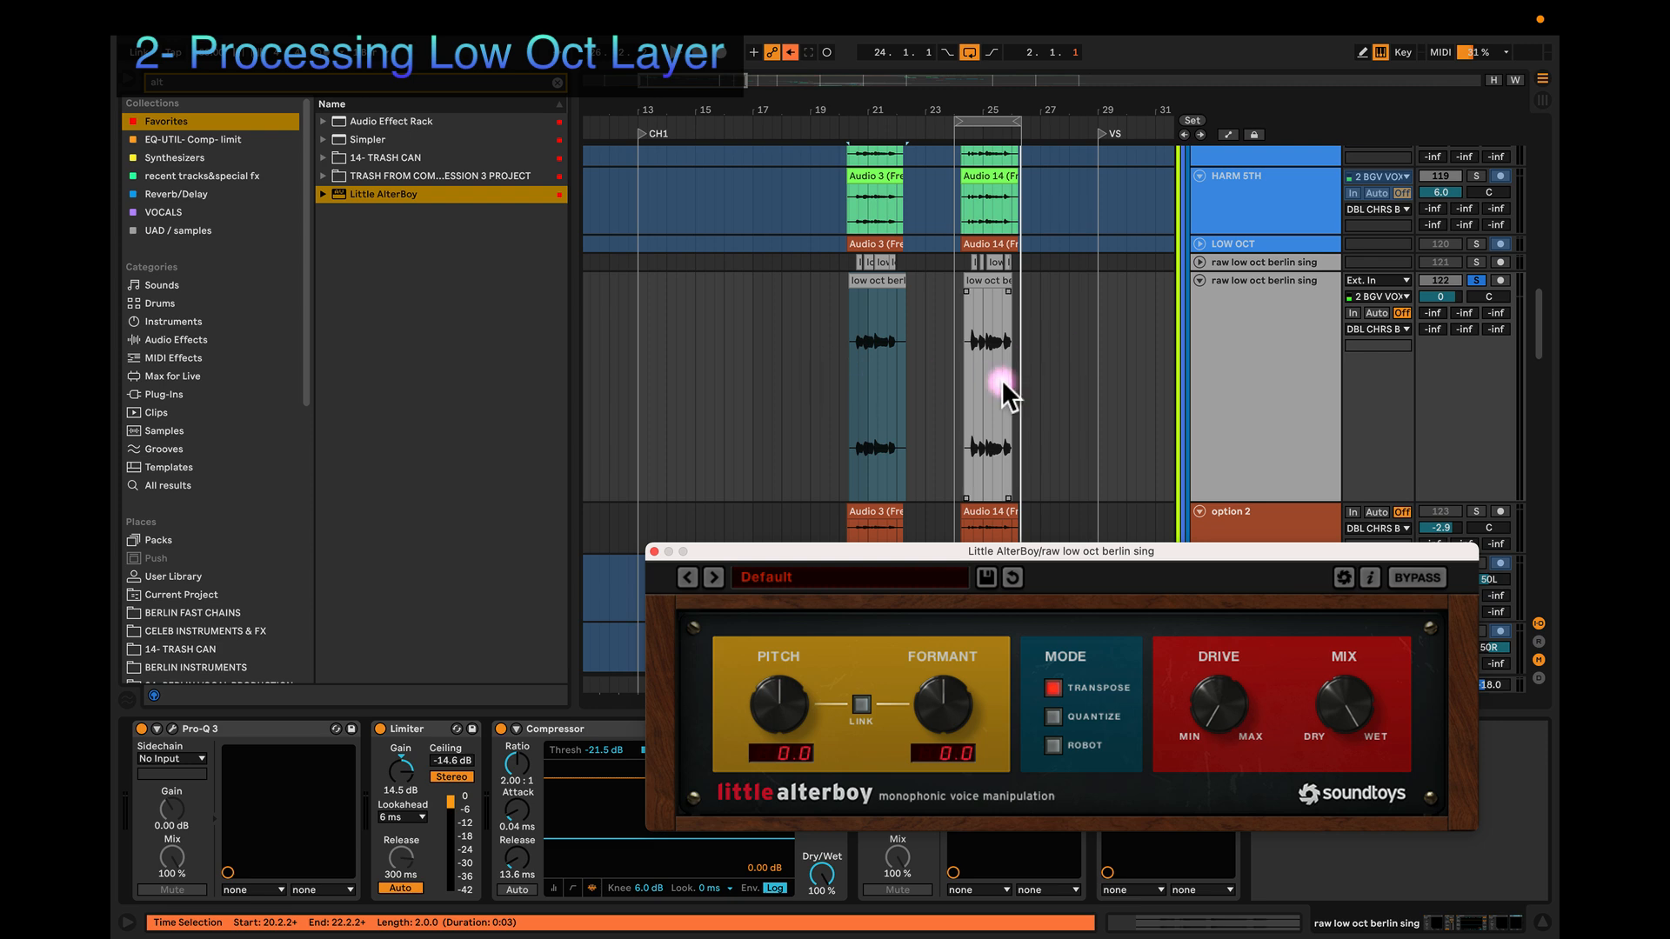
left_click_drag(995, 546, 834, 351)
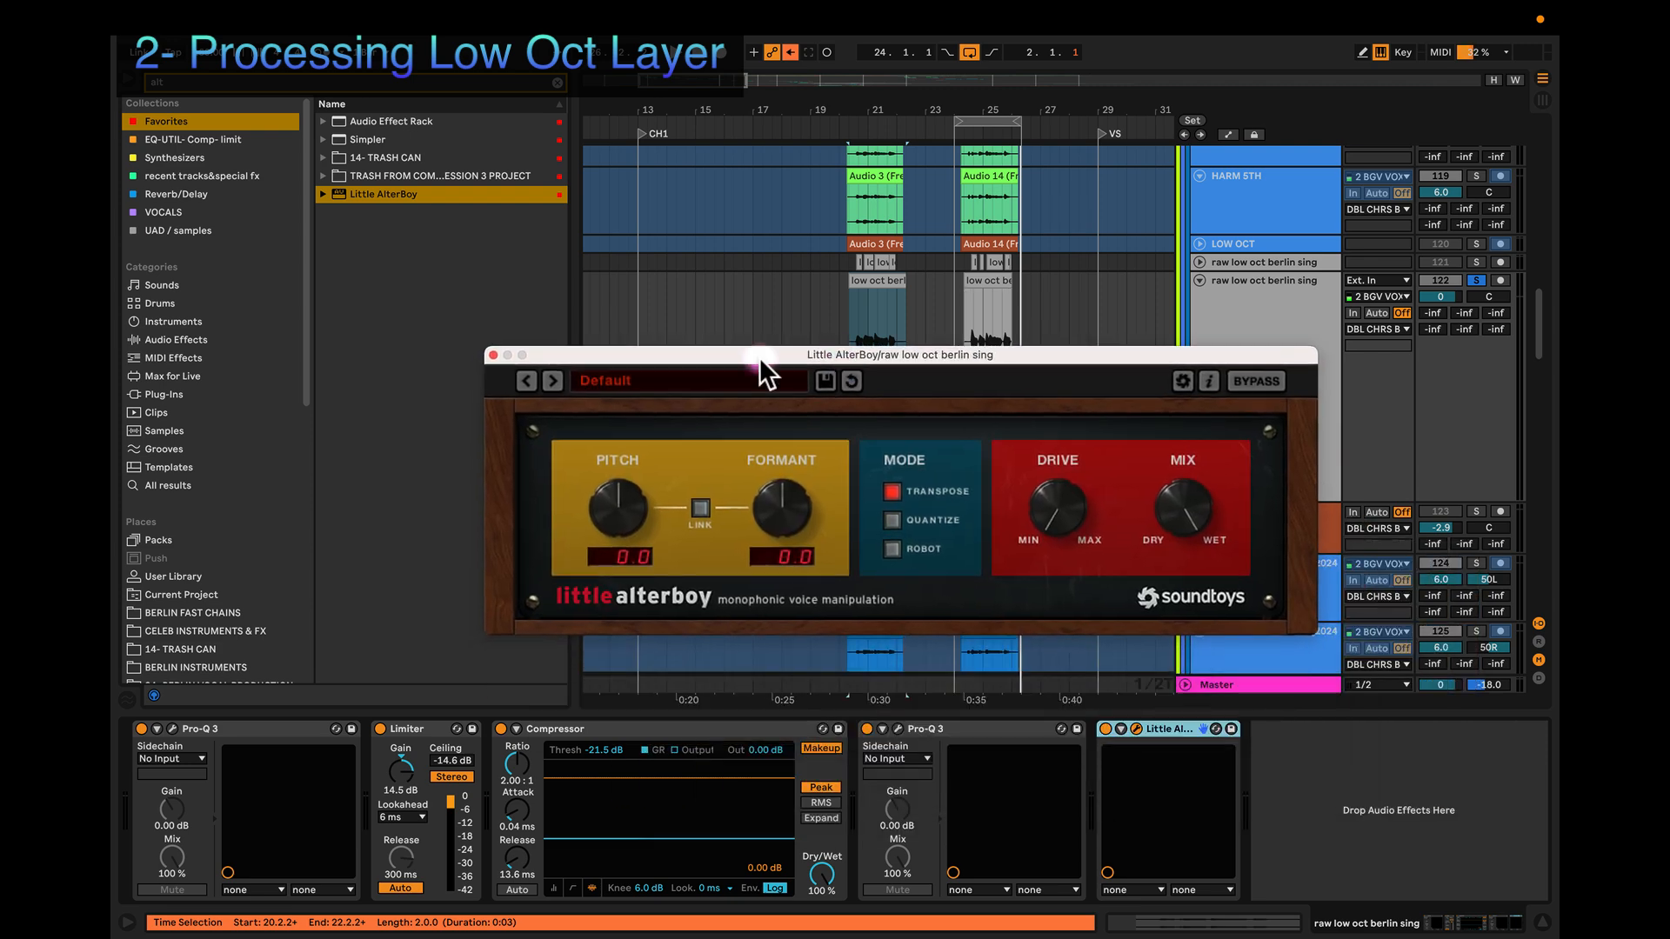
left_click(626, 382)
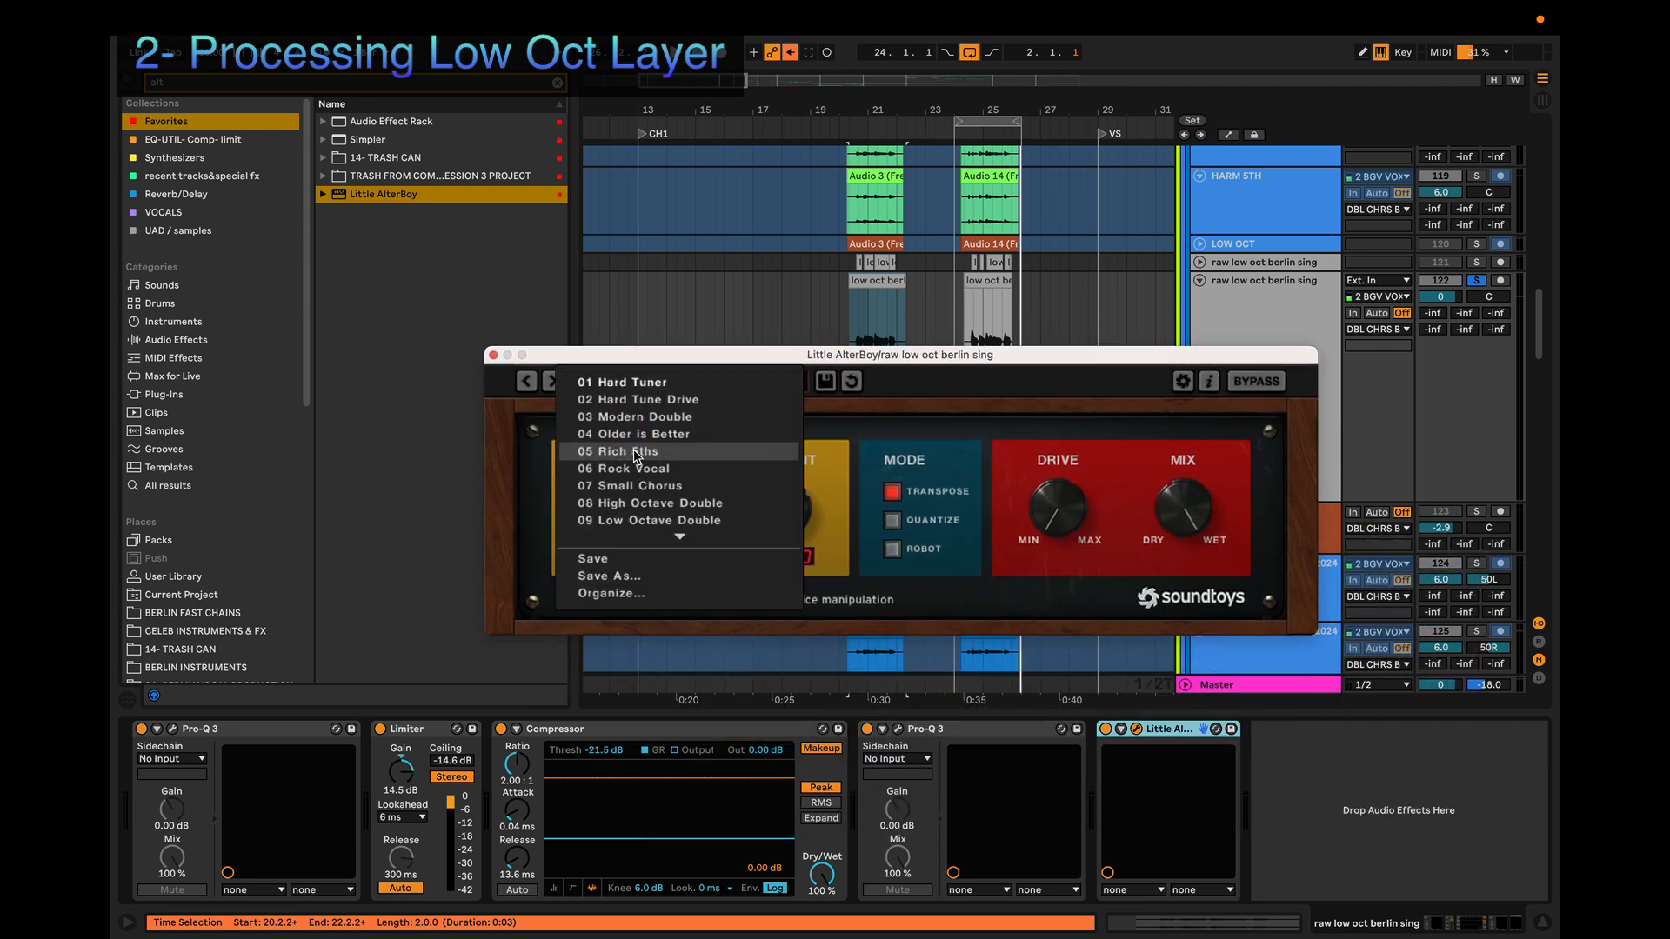
left_click(654, 522)
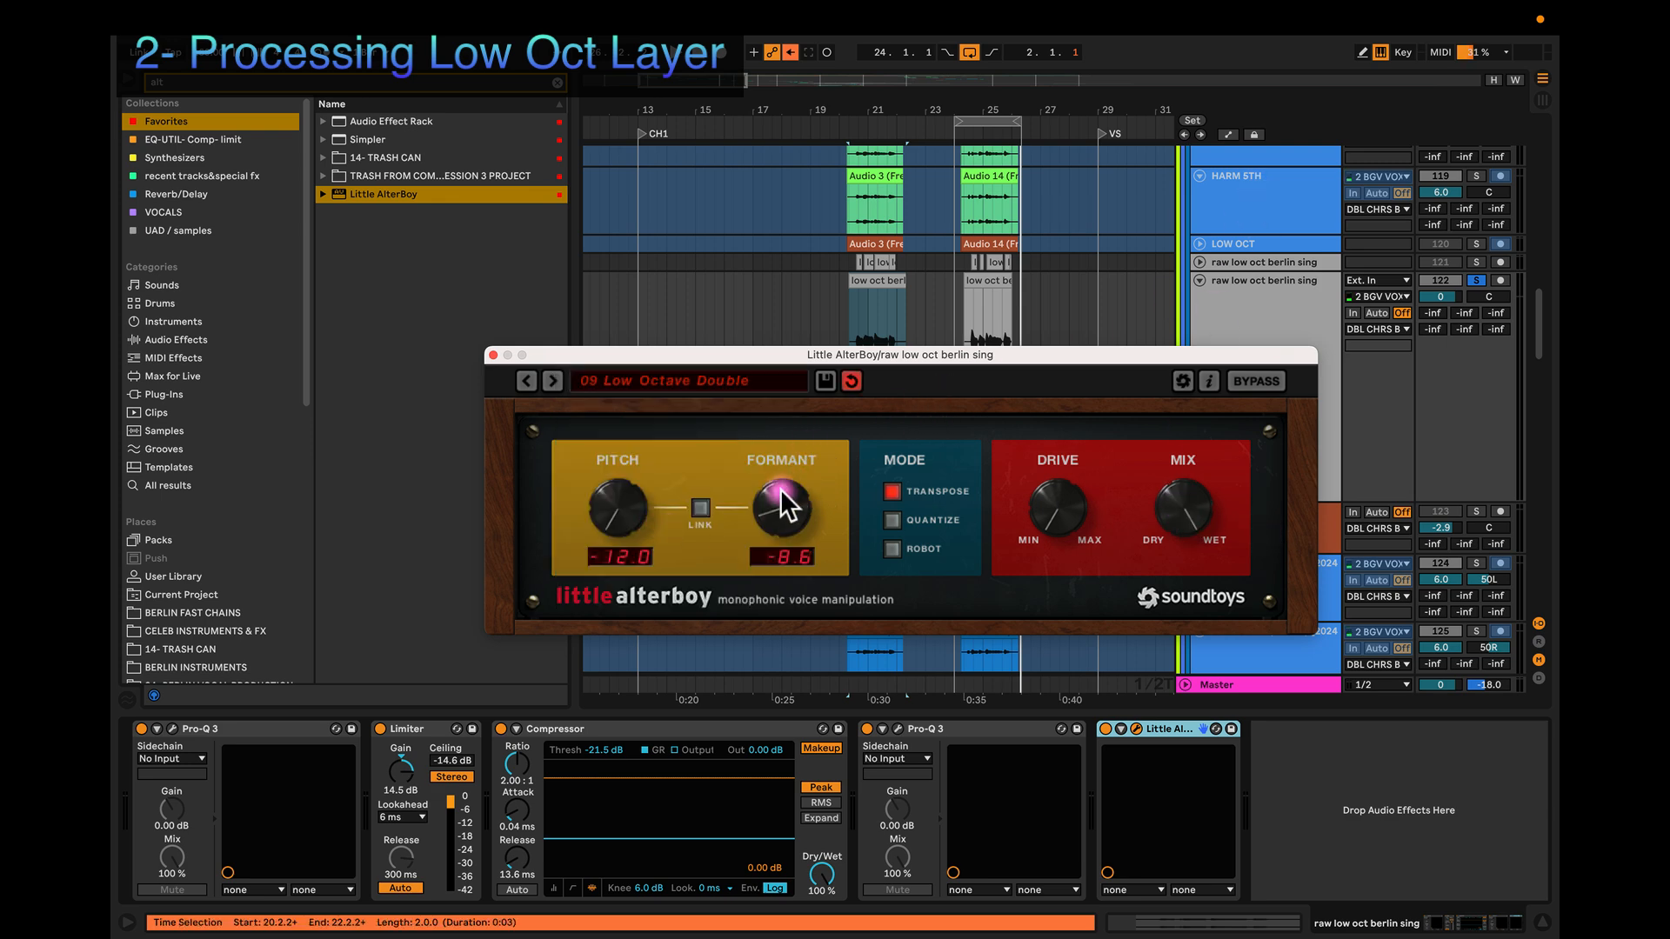
left_click(886, 676)
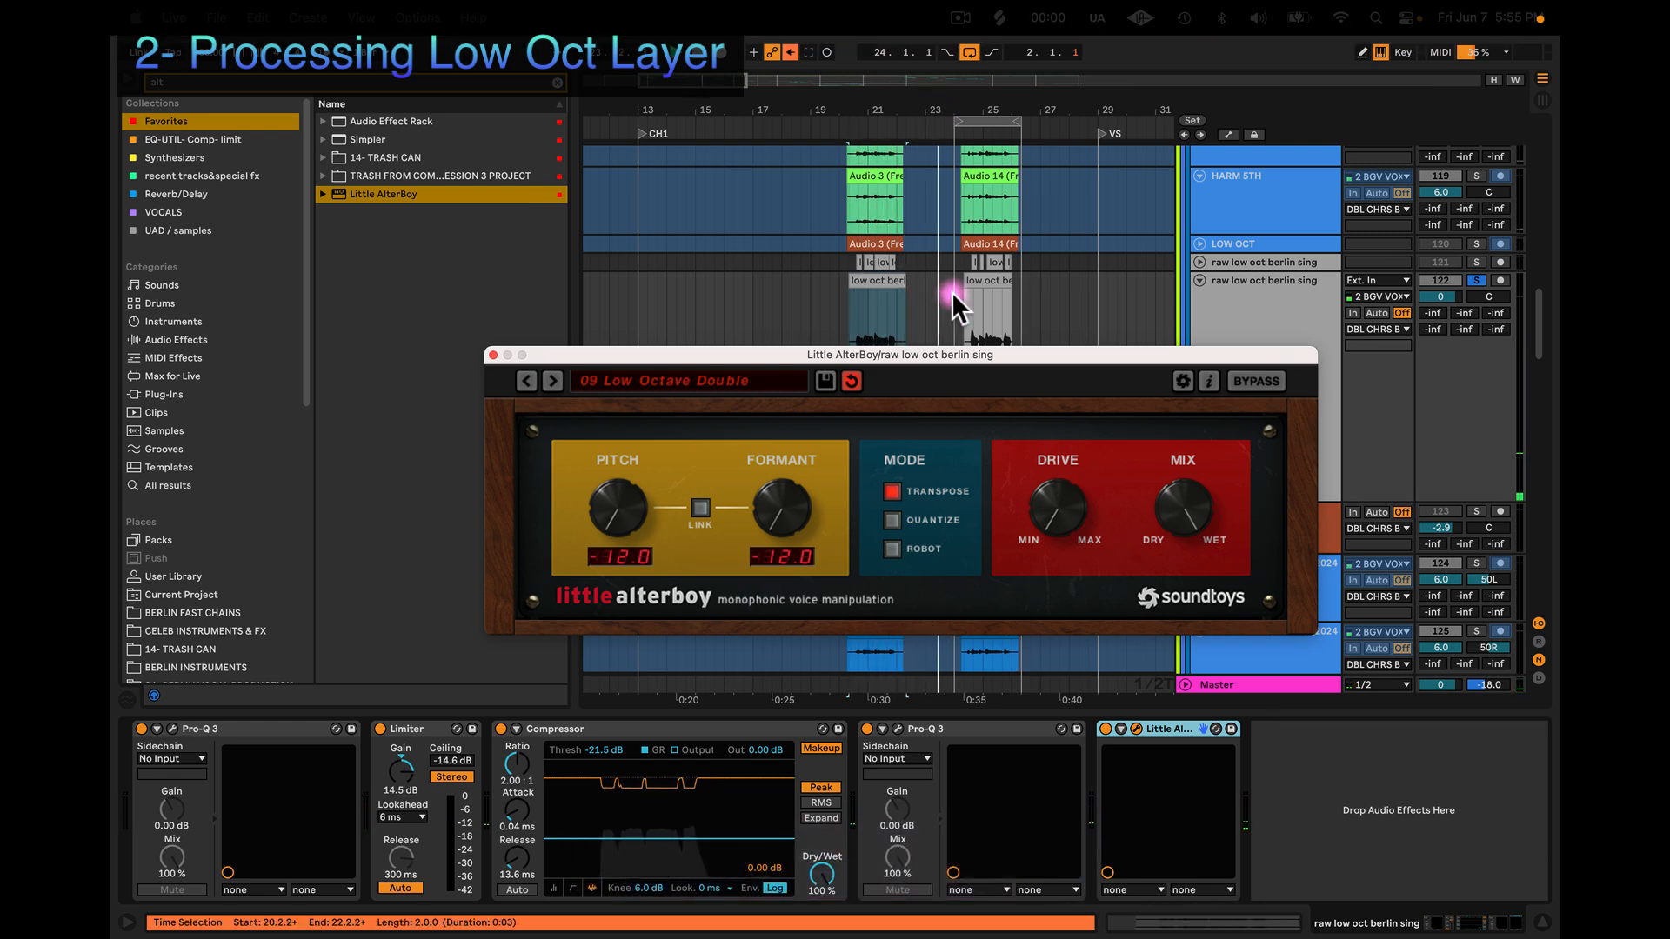
Step: Extend the loop back to 20.2.2 to cover both phrases, and move the second Pro-Q 3 after Little AlterBoy
left_click_drag(956, 120, 843, 122)
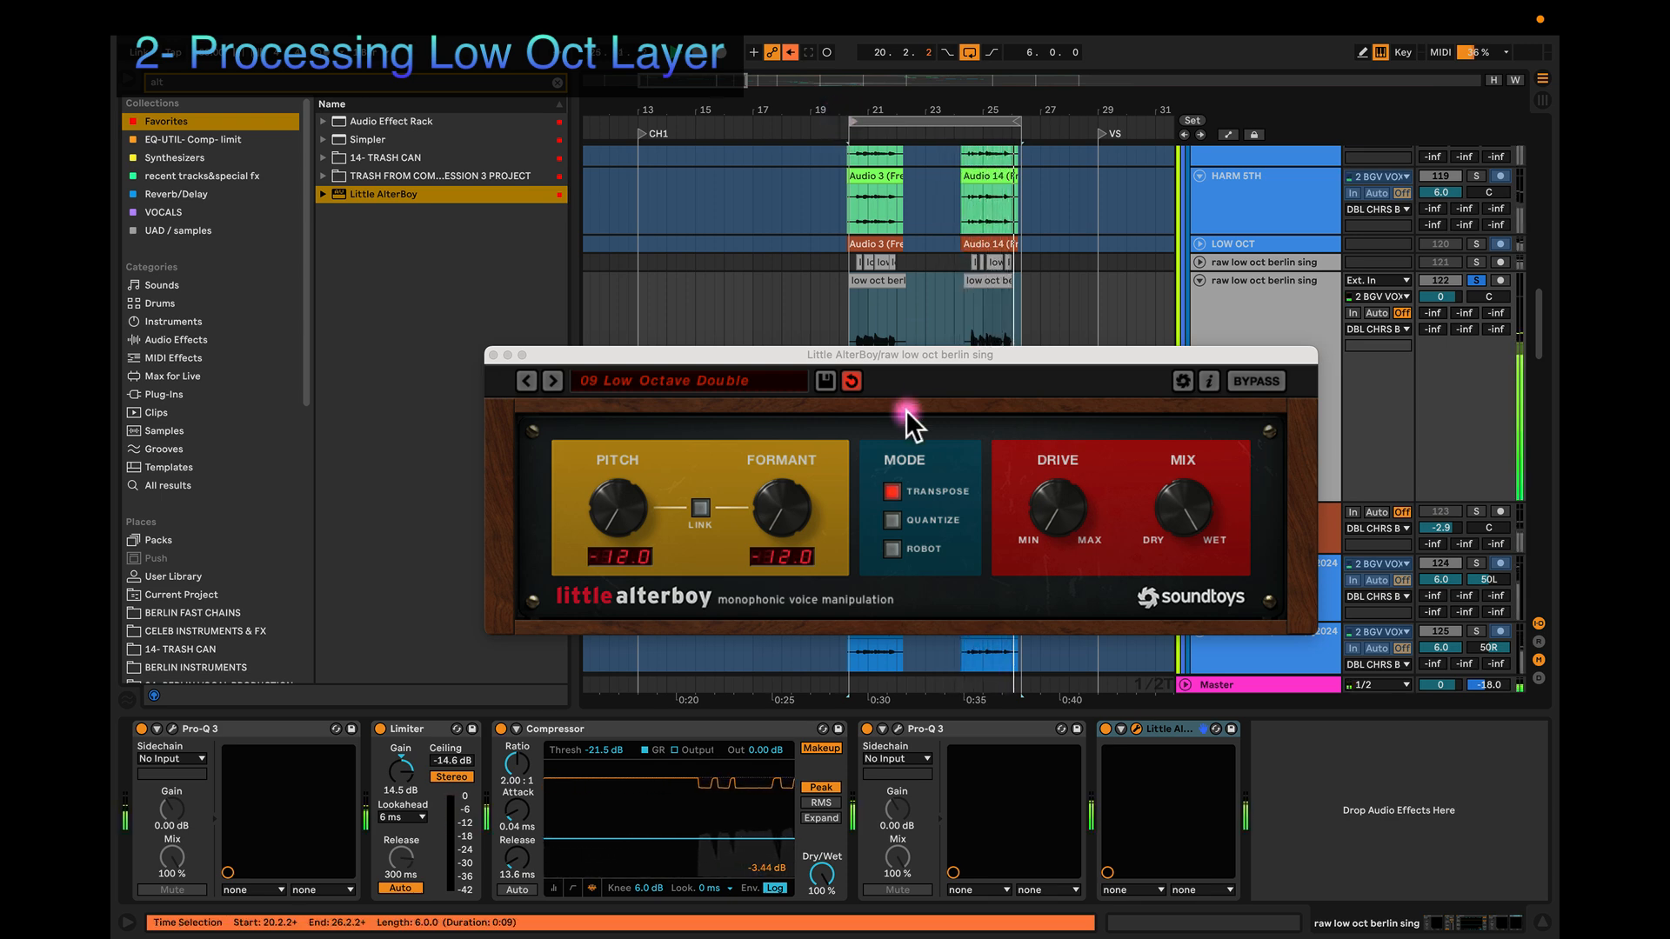
left_click(984, 729)
left_click_drag(984, 731, 1237, 751)
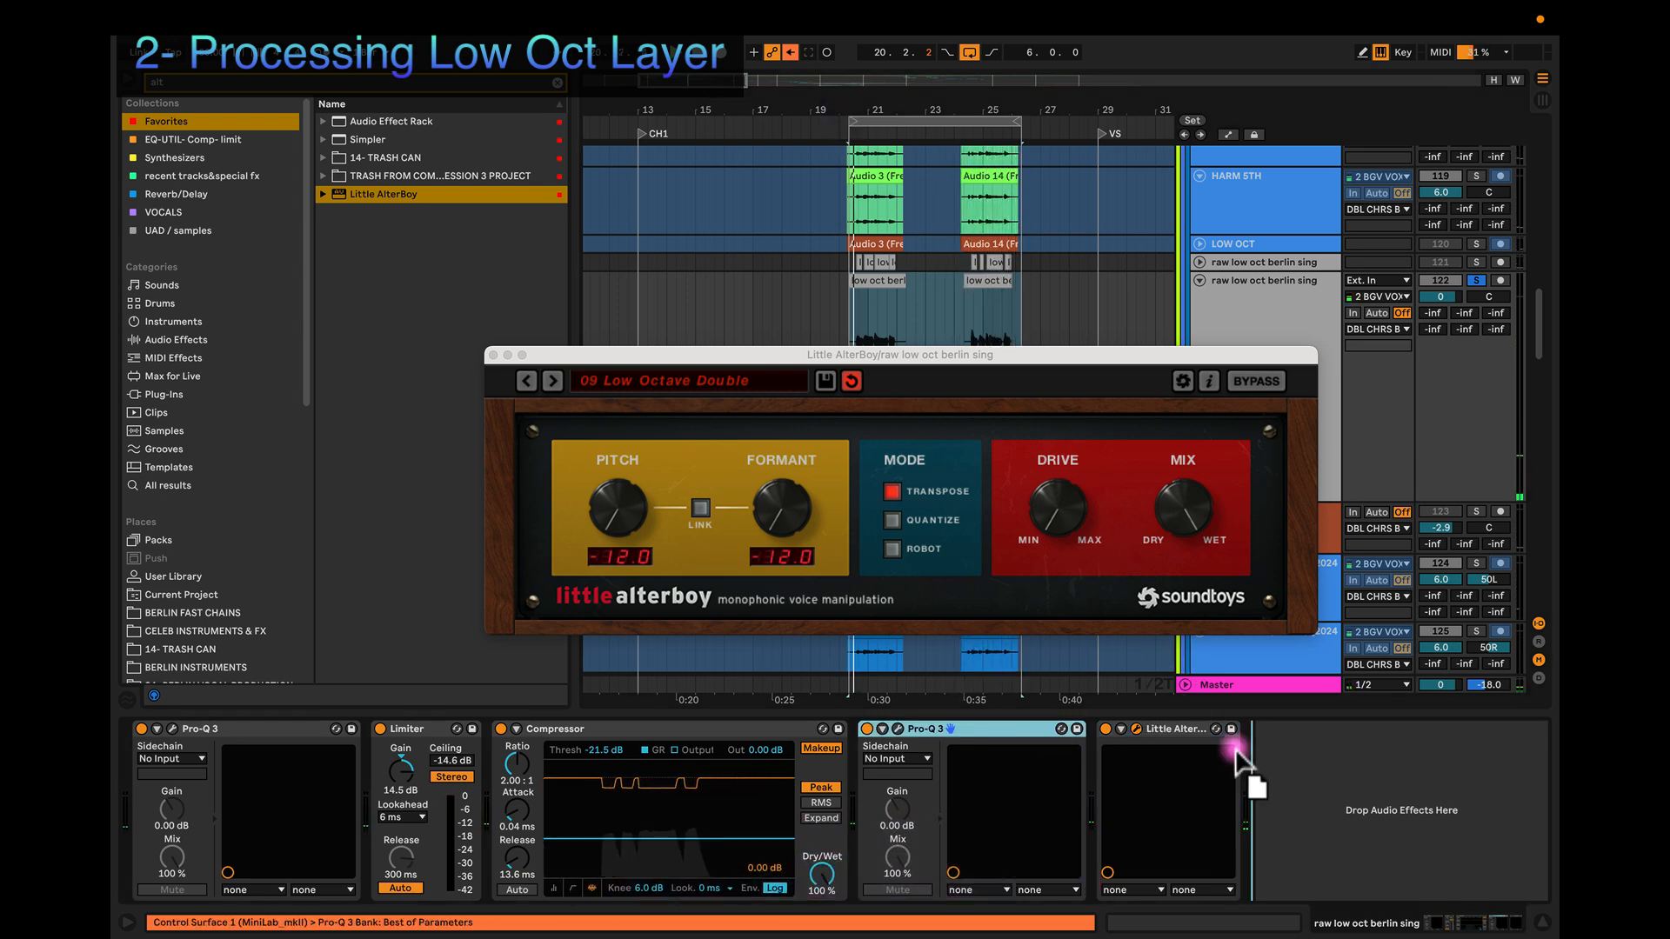
left_click_drag(1141, 727, 1146, 737)
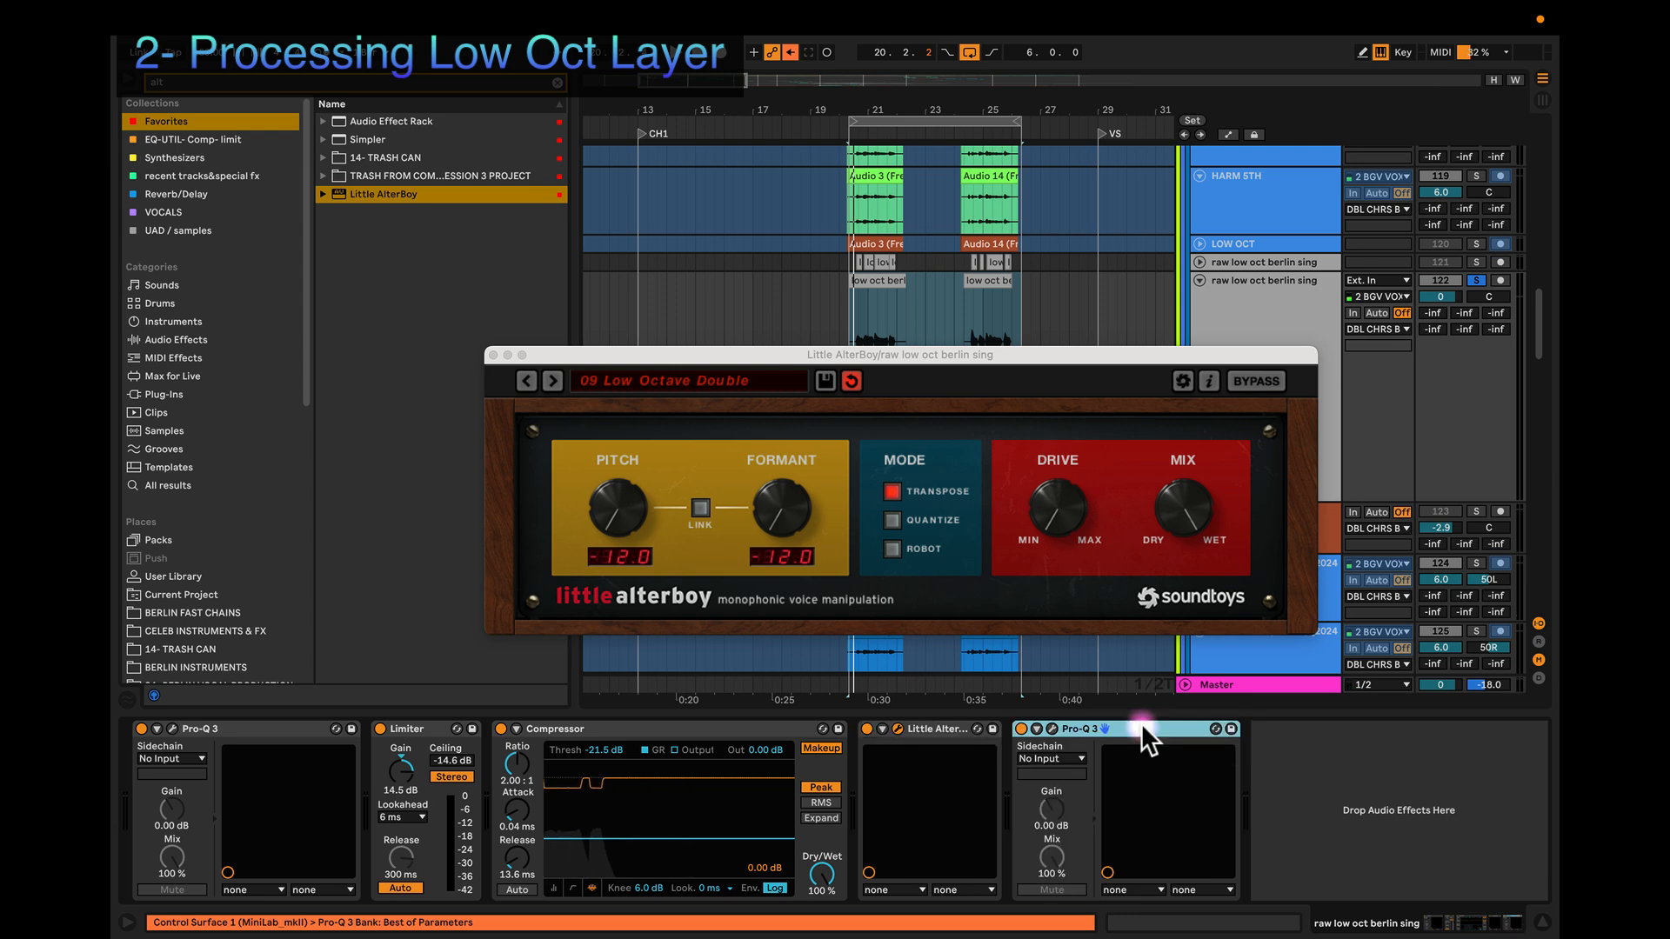
Step: Open the last Pro-Q 3 in the chain and solo its low cut band to fine-tune the cutoff frequency during playback
left_click(1049, 729)
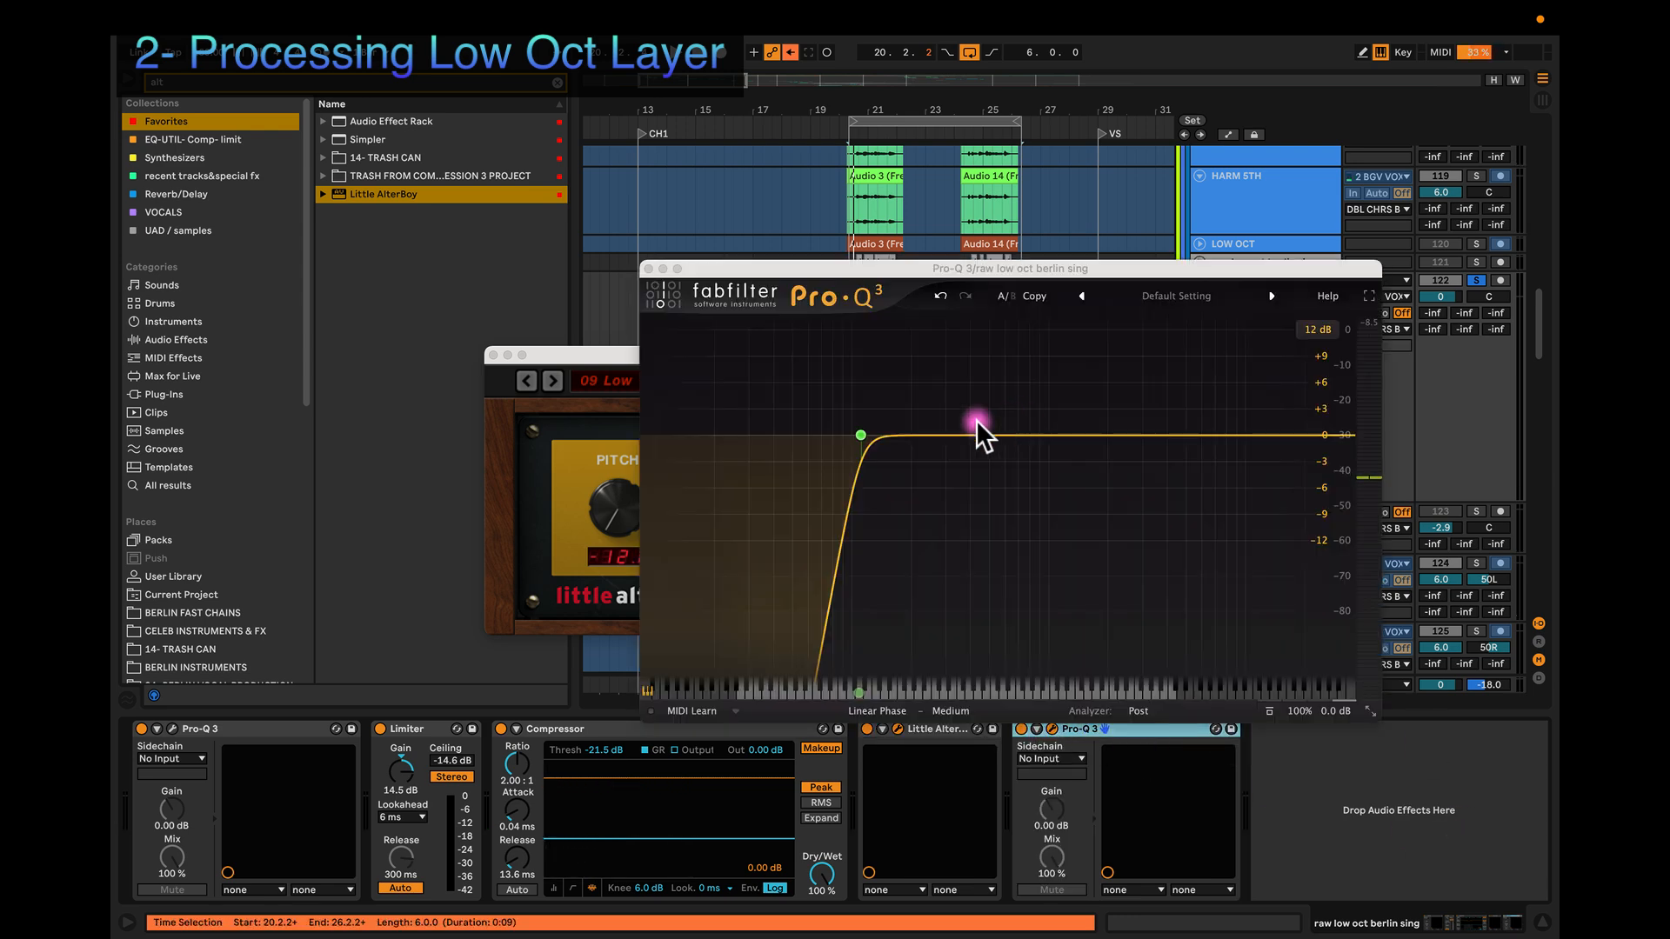
mouse_move(889, 362)
left_mouse_down()
mouse_move(854, 363)
mouse_move(868, 372)
left_mouse_up()
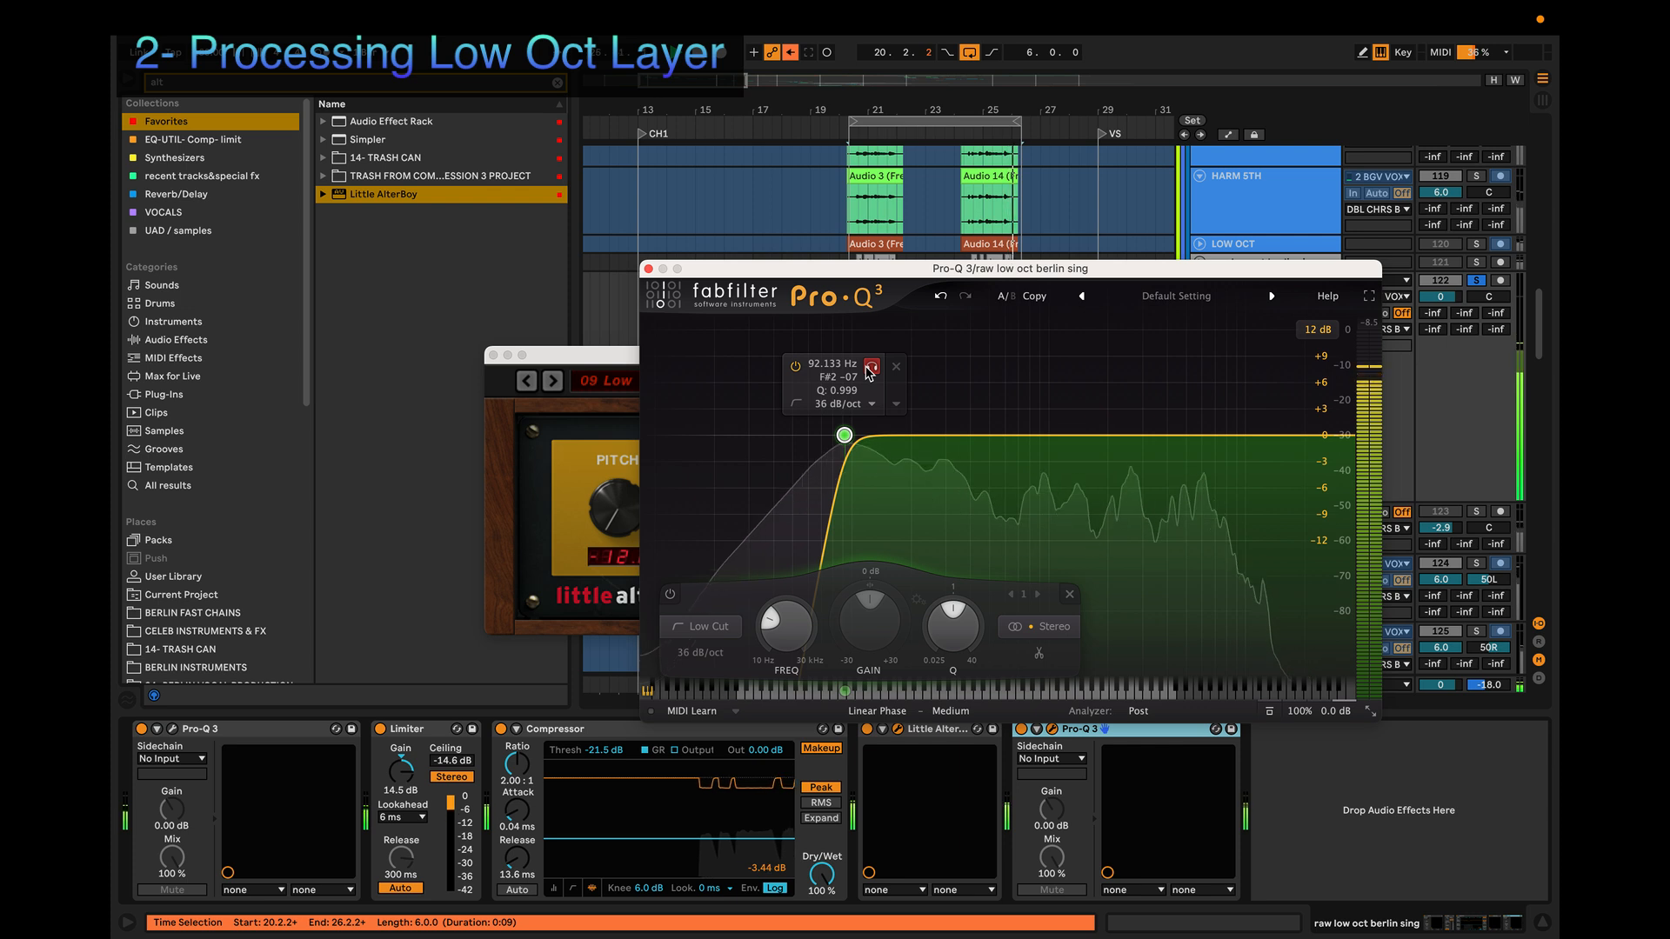
left_click_drag(868, 373, 876, 373)
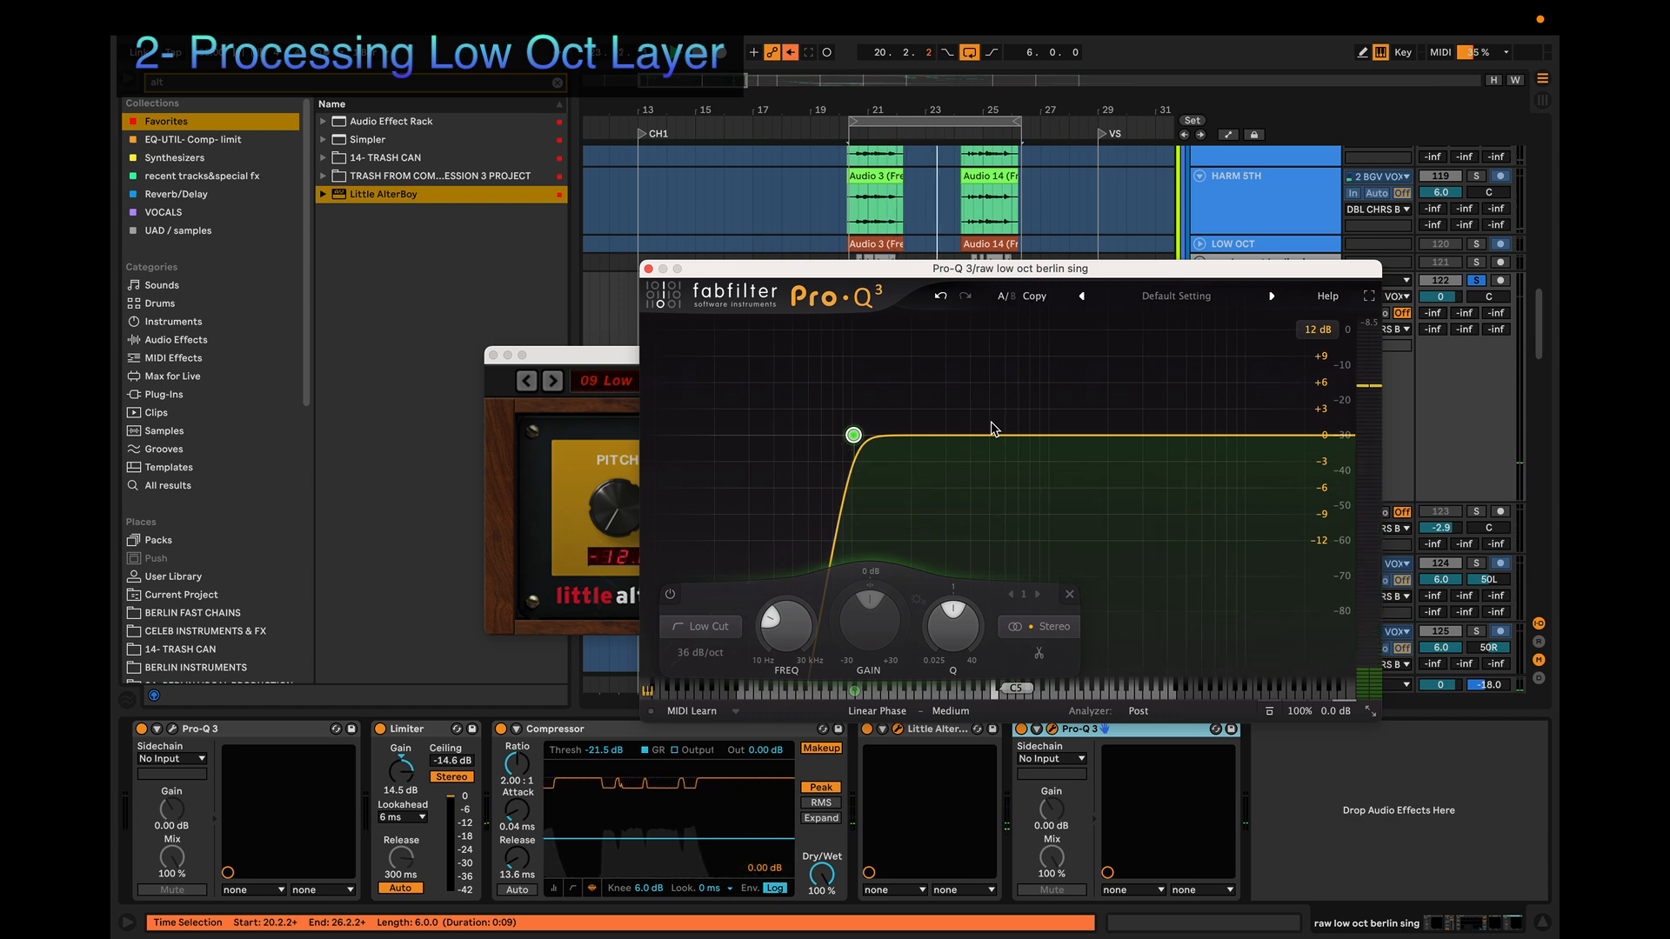
Step: Move the Pro-Q 3 window clear of the arrangement and close the Little AlterBoy window
left_click_drag(927, 276, 1492, 253)
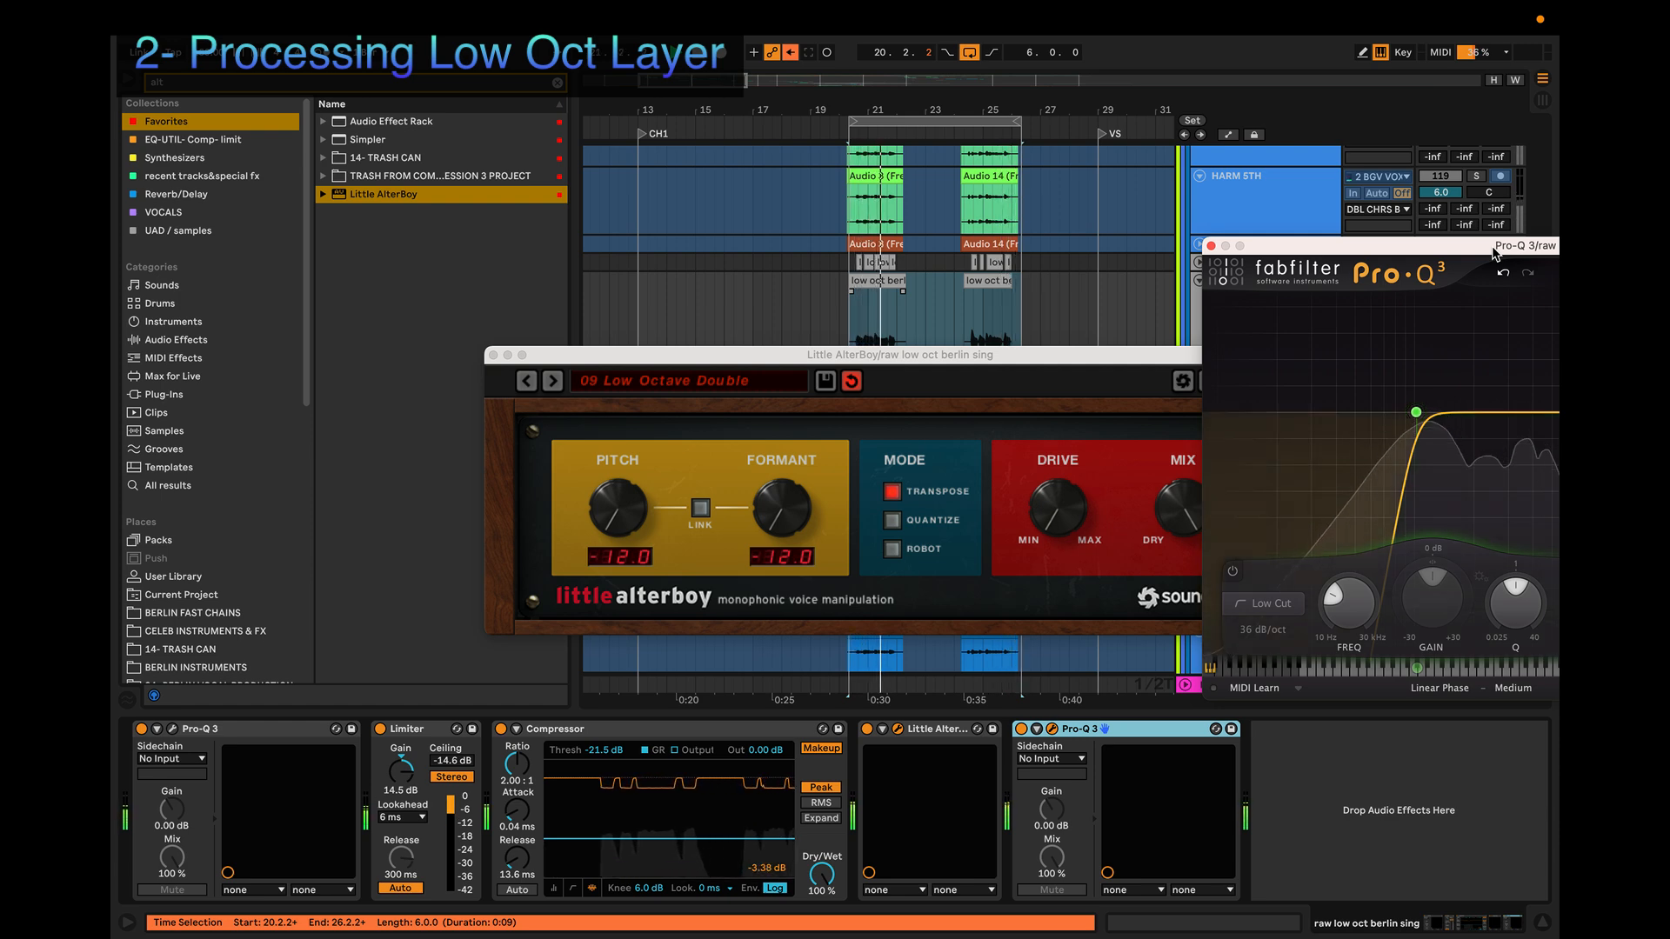
left_click_drag(1494, 253, 873, 280)
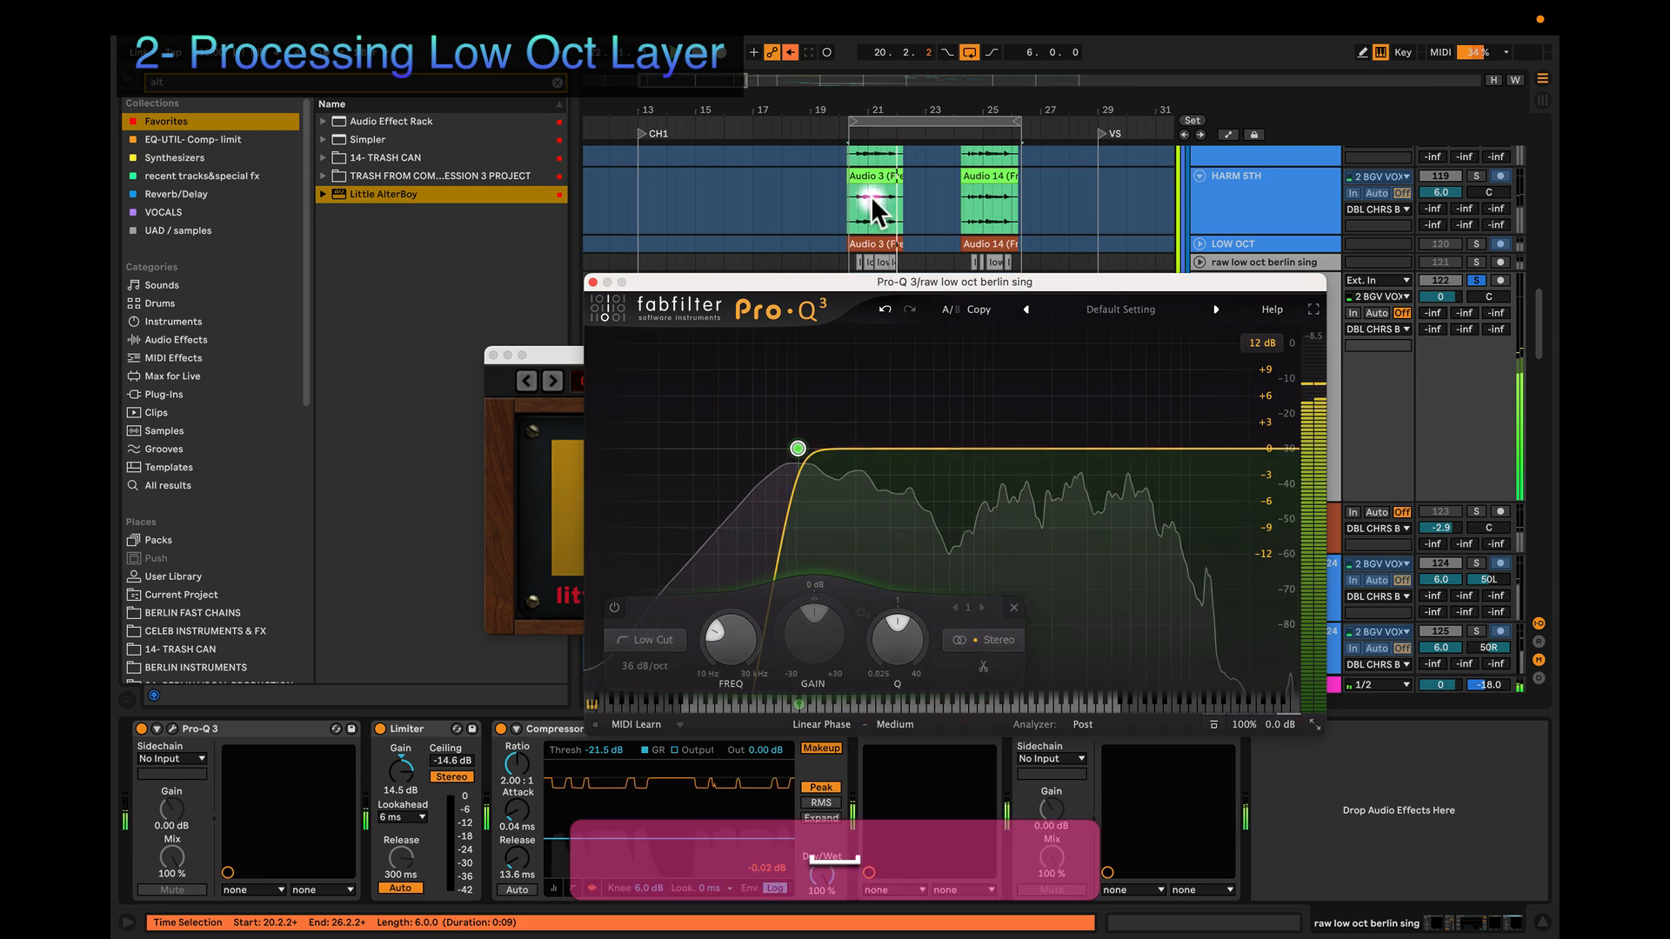
left_click_drag(872, 282, 890, 639)
left_click_drag(854, 355, 1010, 472)
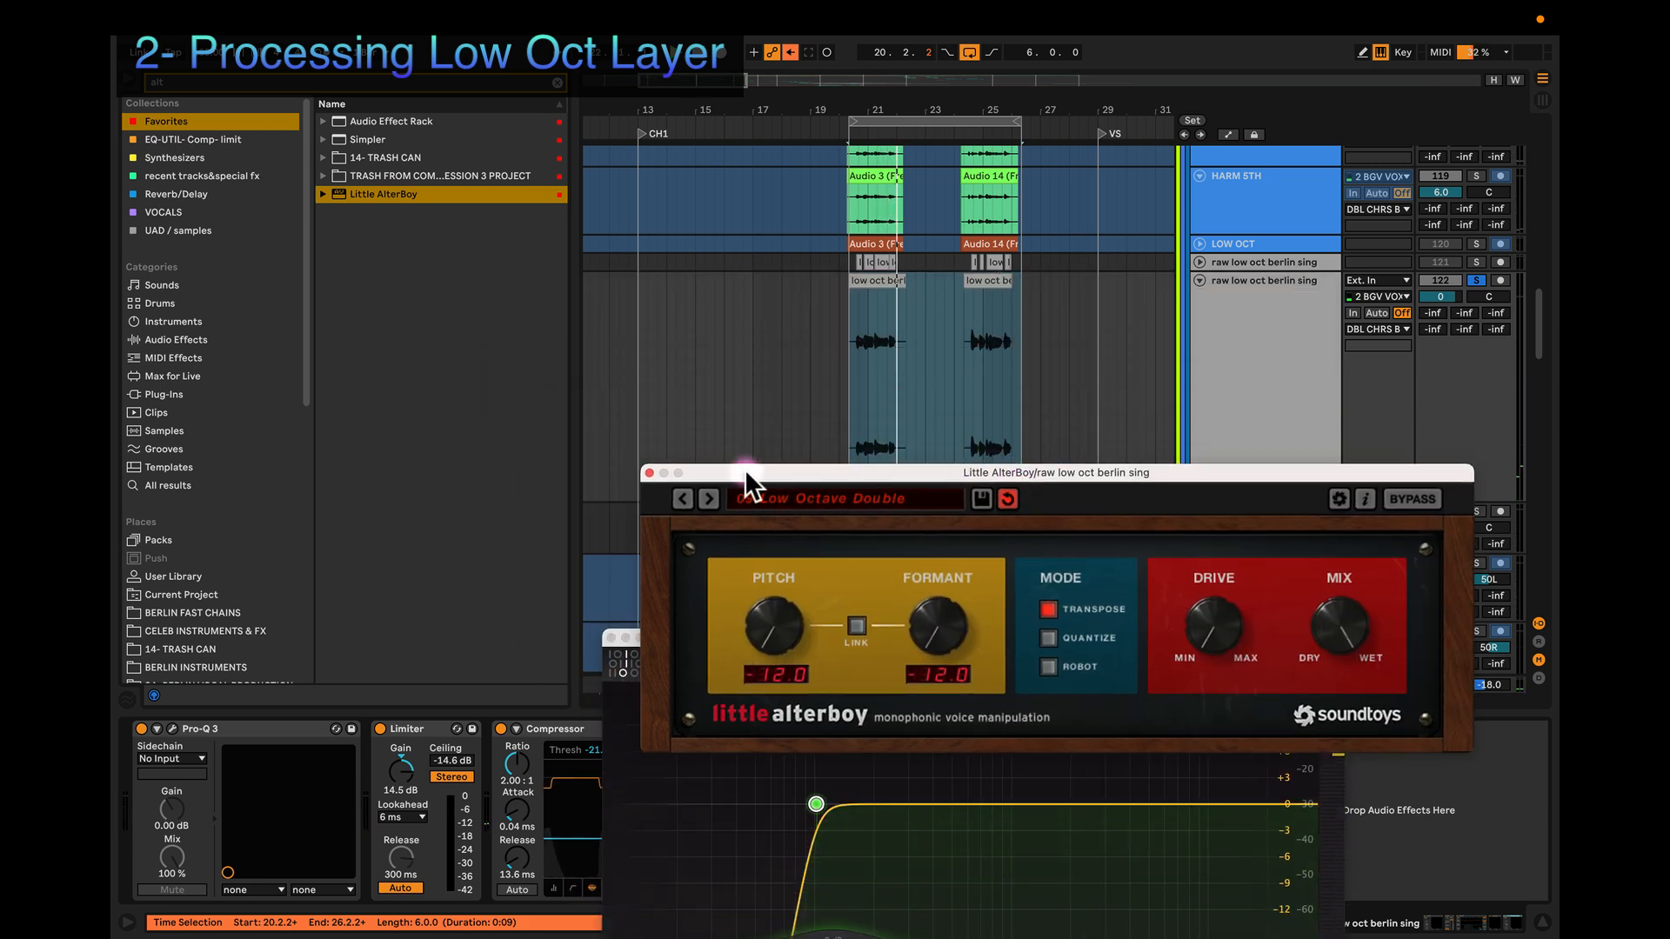
left_click(648, 474)
Step: Turn off grid snapping and loop the sung note starting at 20.4.2 in the low octave clip, with a loop length of 0.1.2
scroll(828, 352, "up", 5)
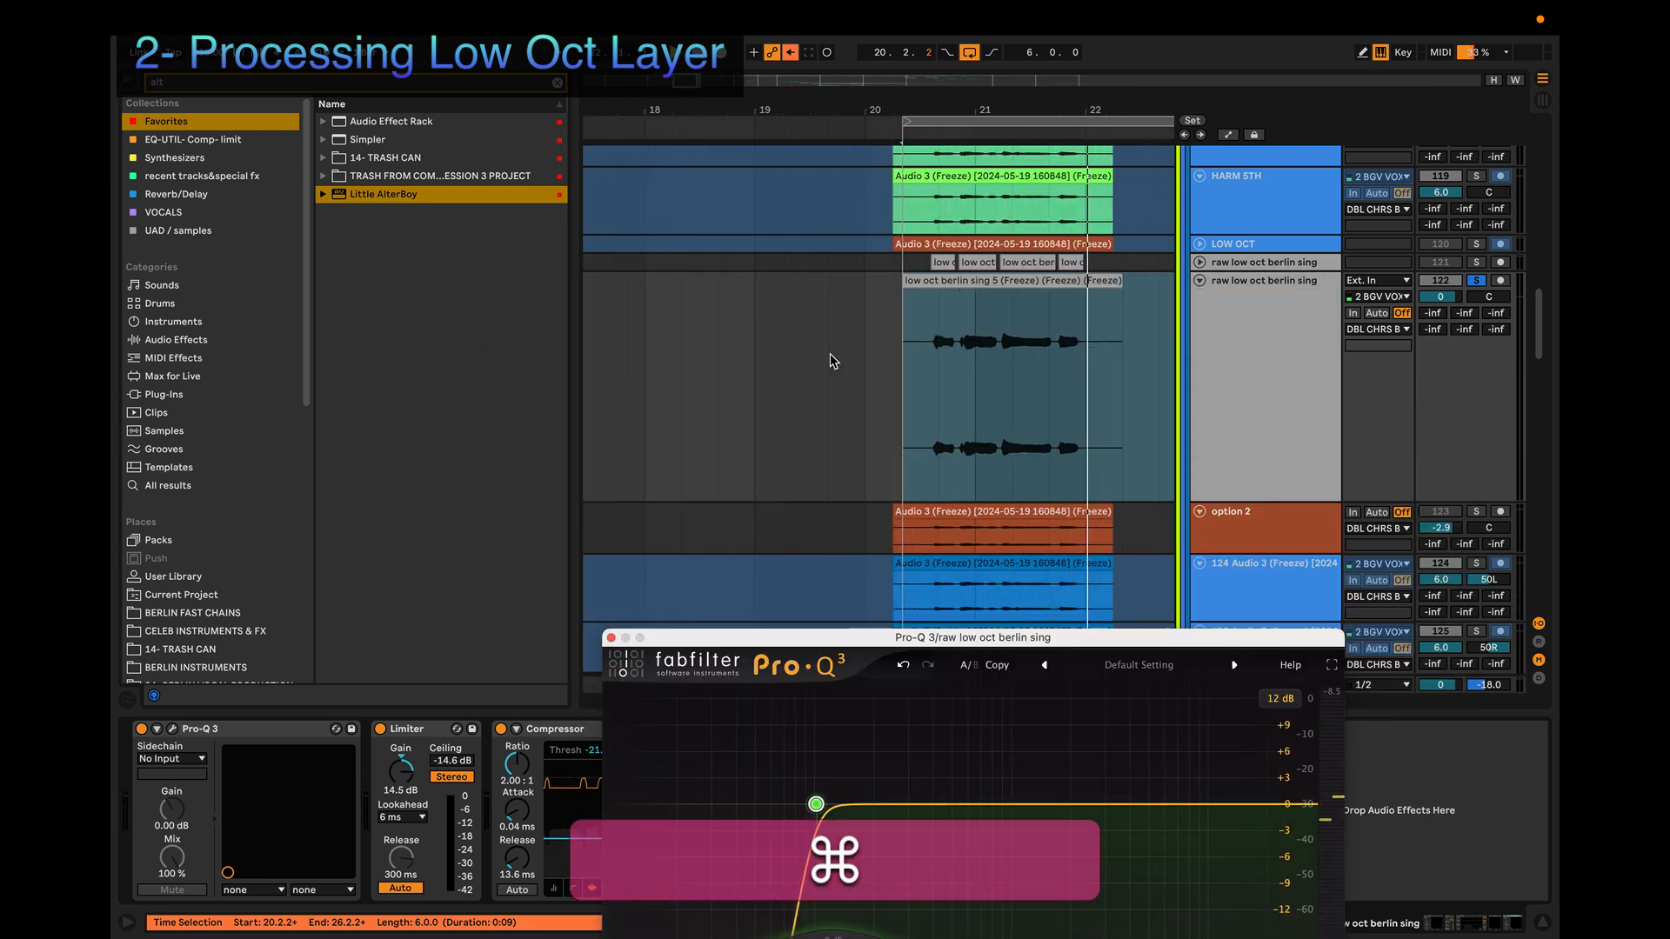
scroll(827, 350, "right", 3)
scroll(843, 373, "up", 4)
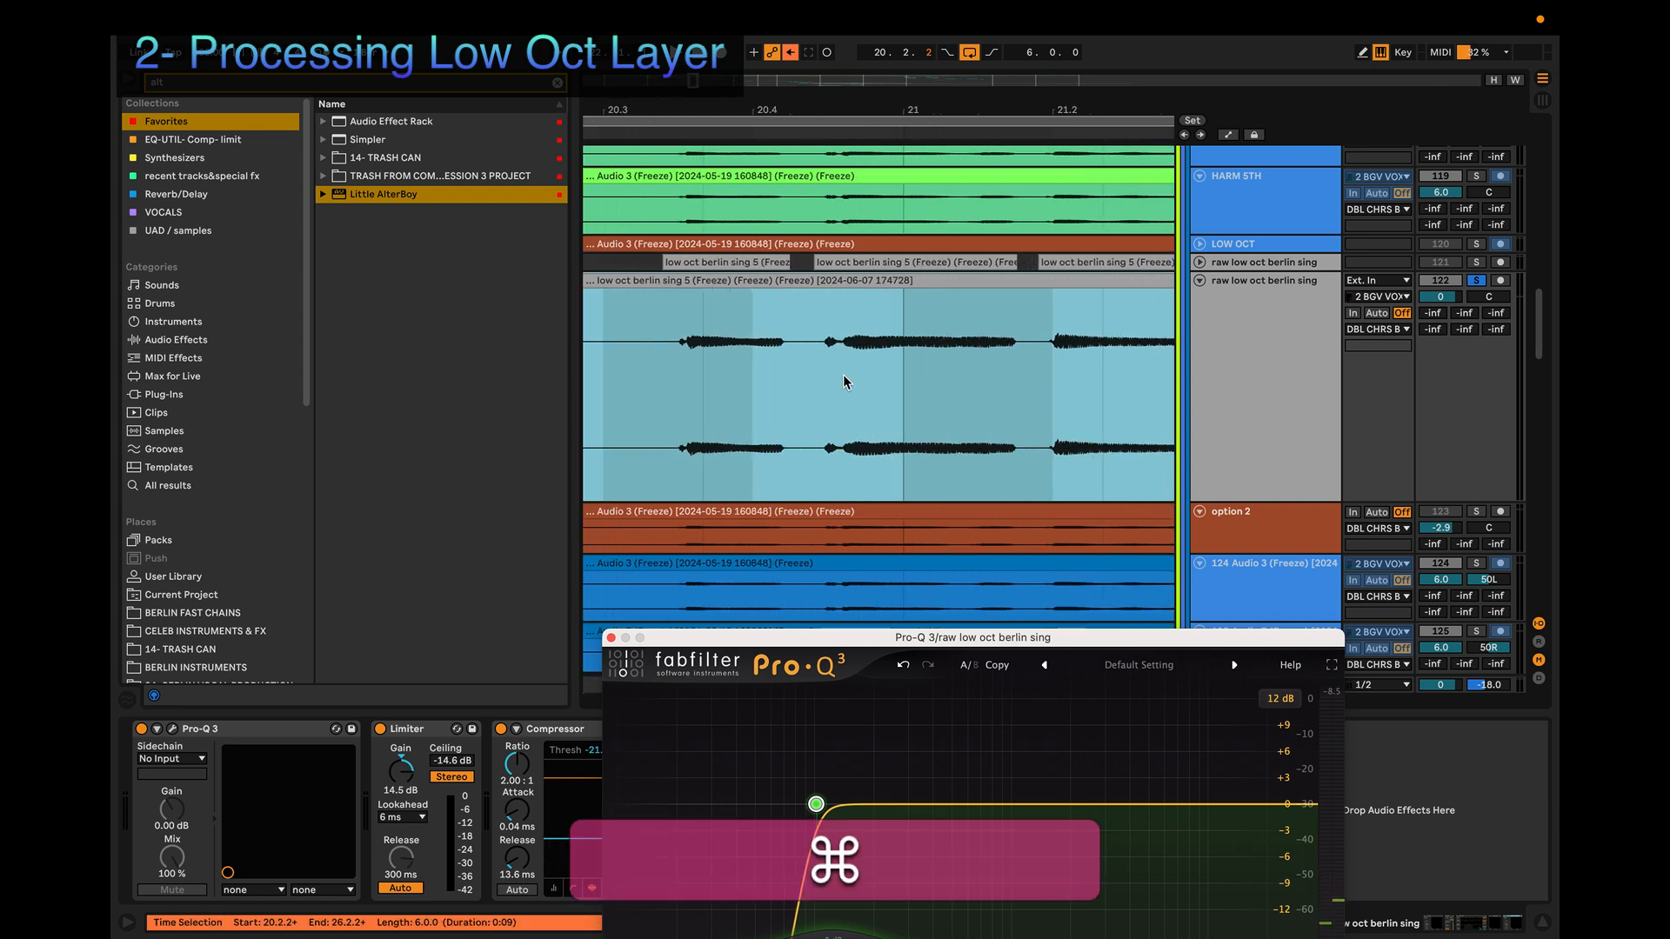
left_click(809, 348)
scroll(818, 351, "up", 4)
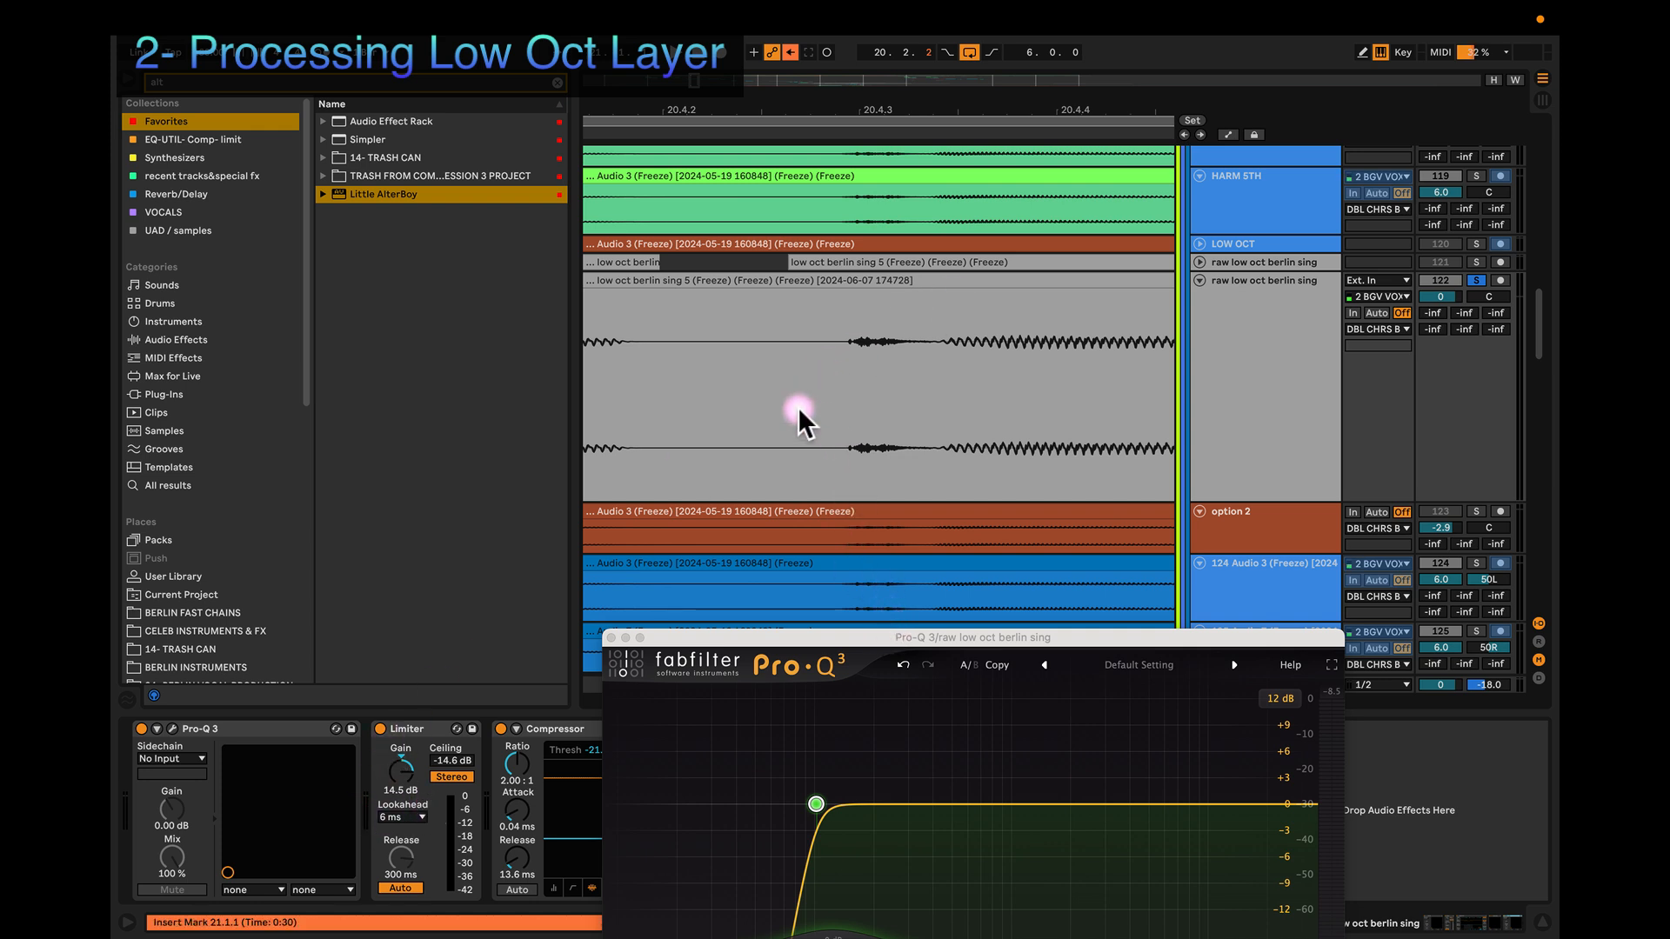
scroll(797, 406, "down", 5)
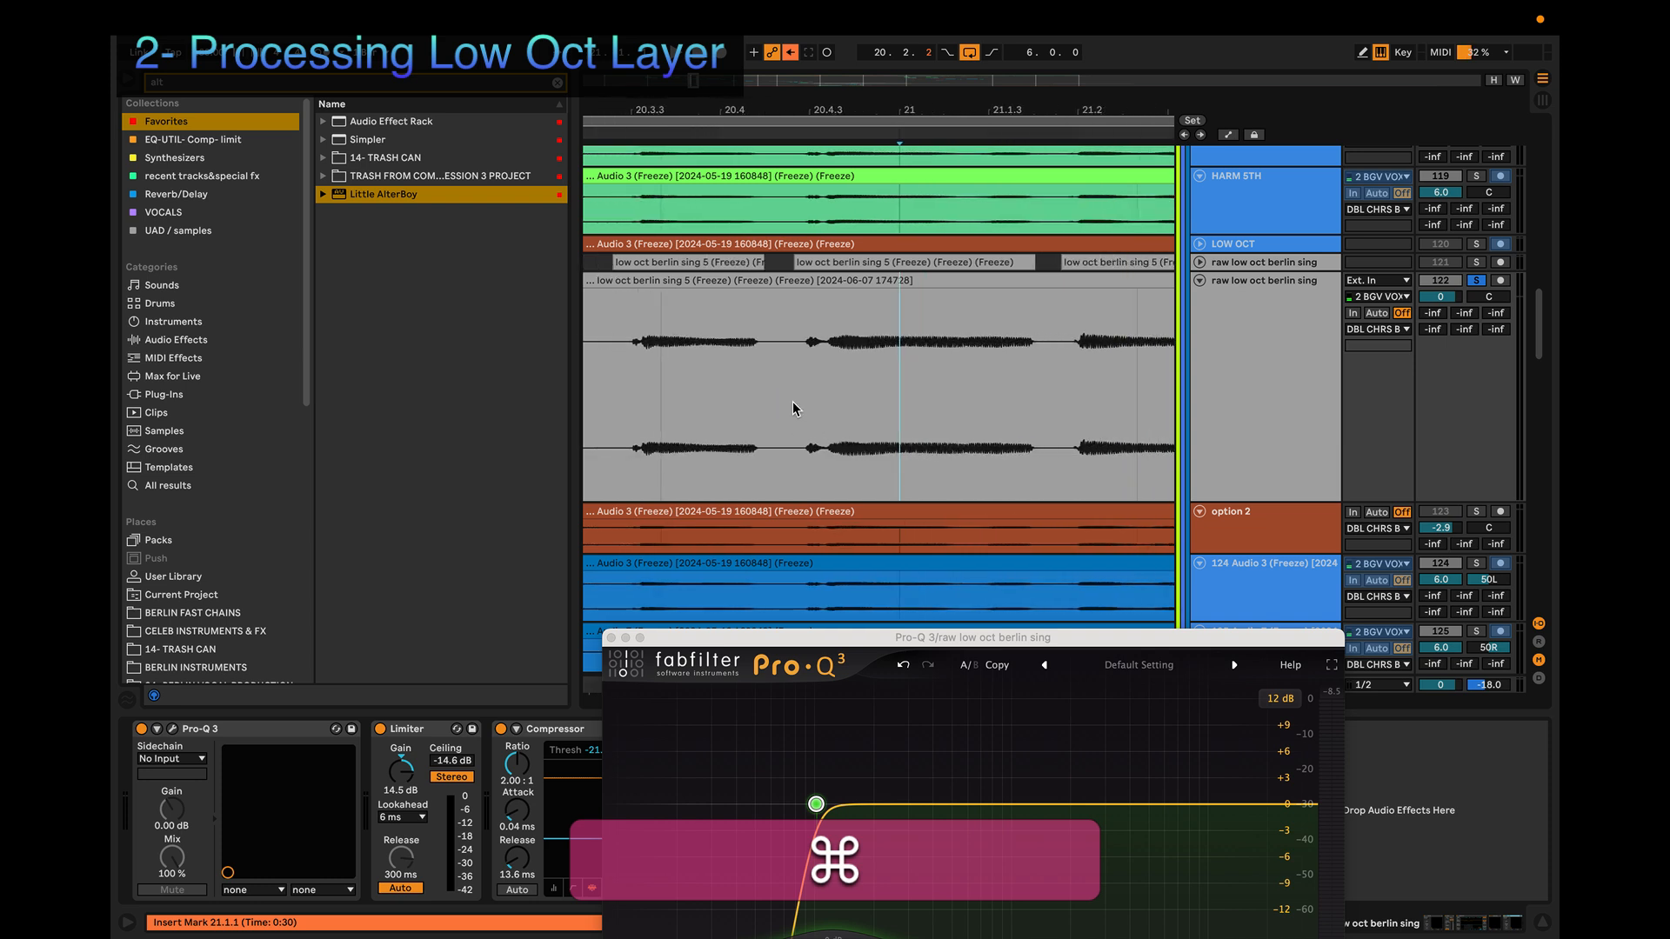
scroll(792, 402, "down", 1)
left_click(666, 398)
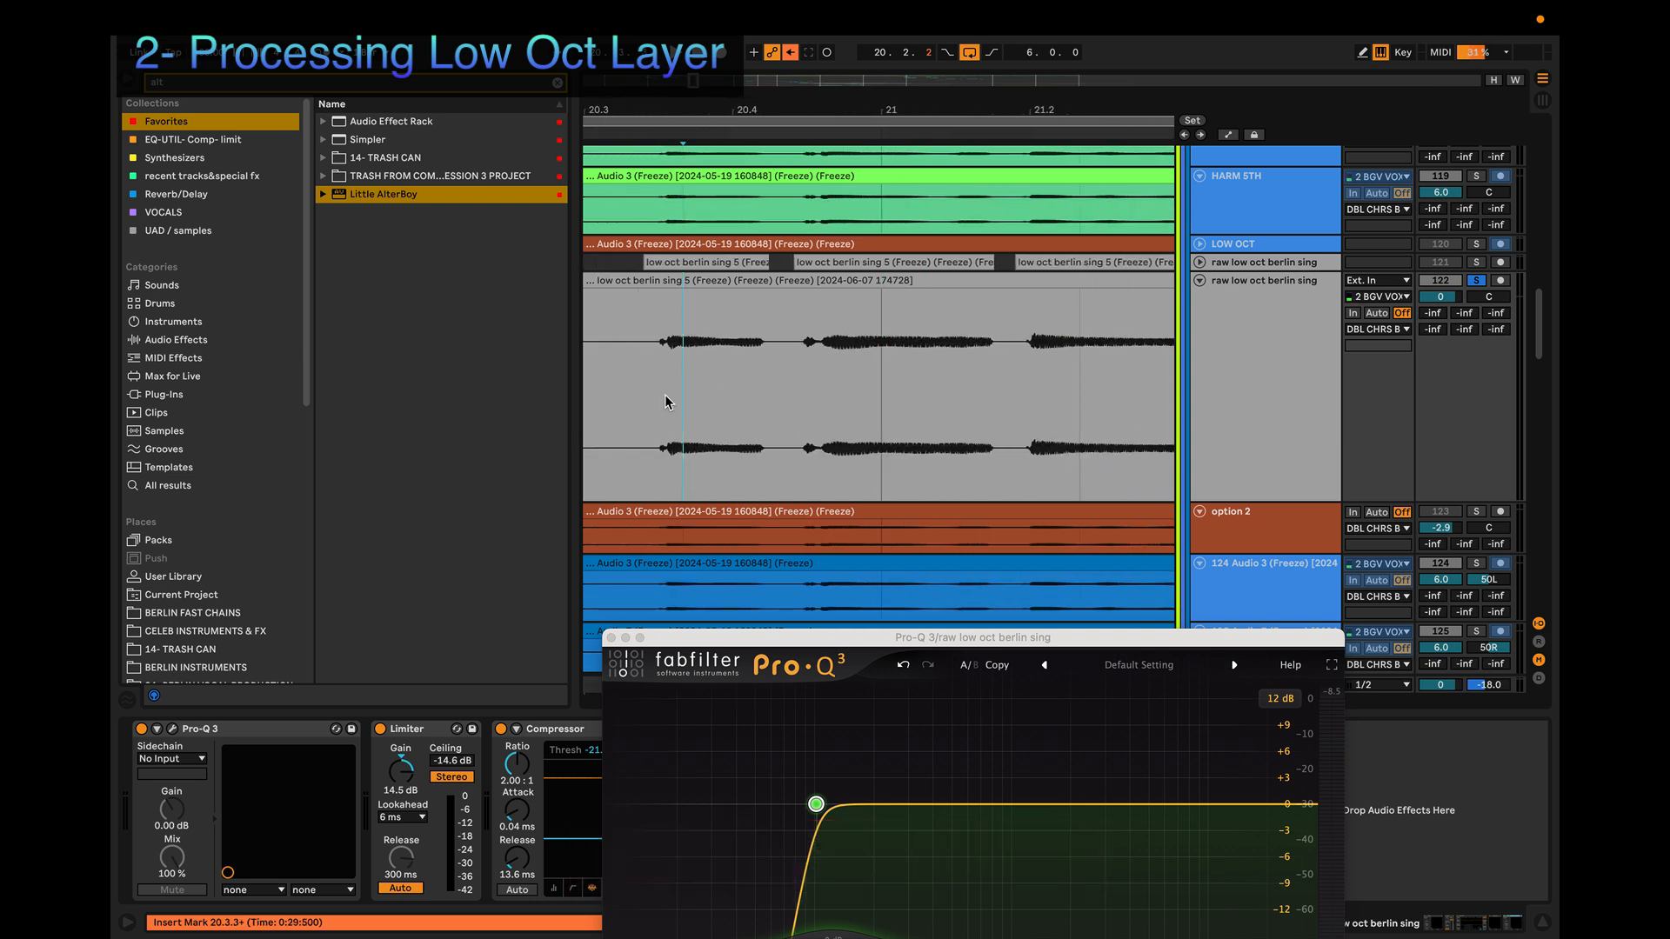
key("super+4")
left_click_drag(783, 390, 1002, 383)
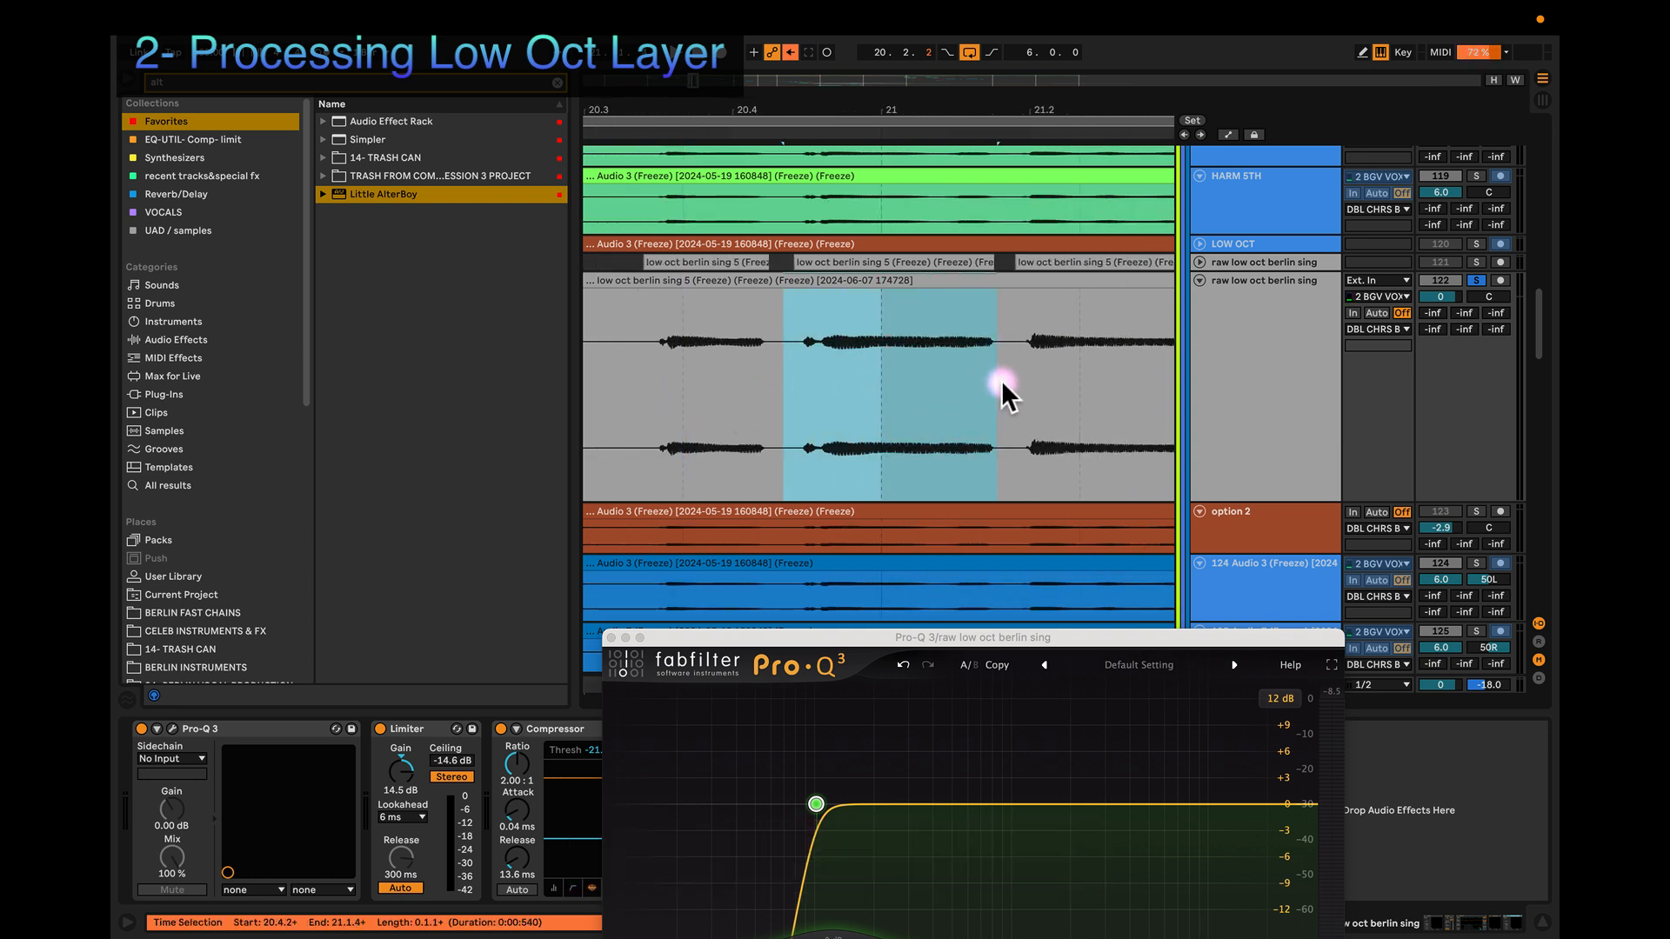
key("super+l")
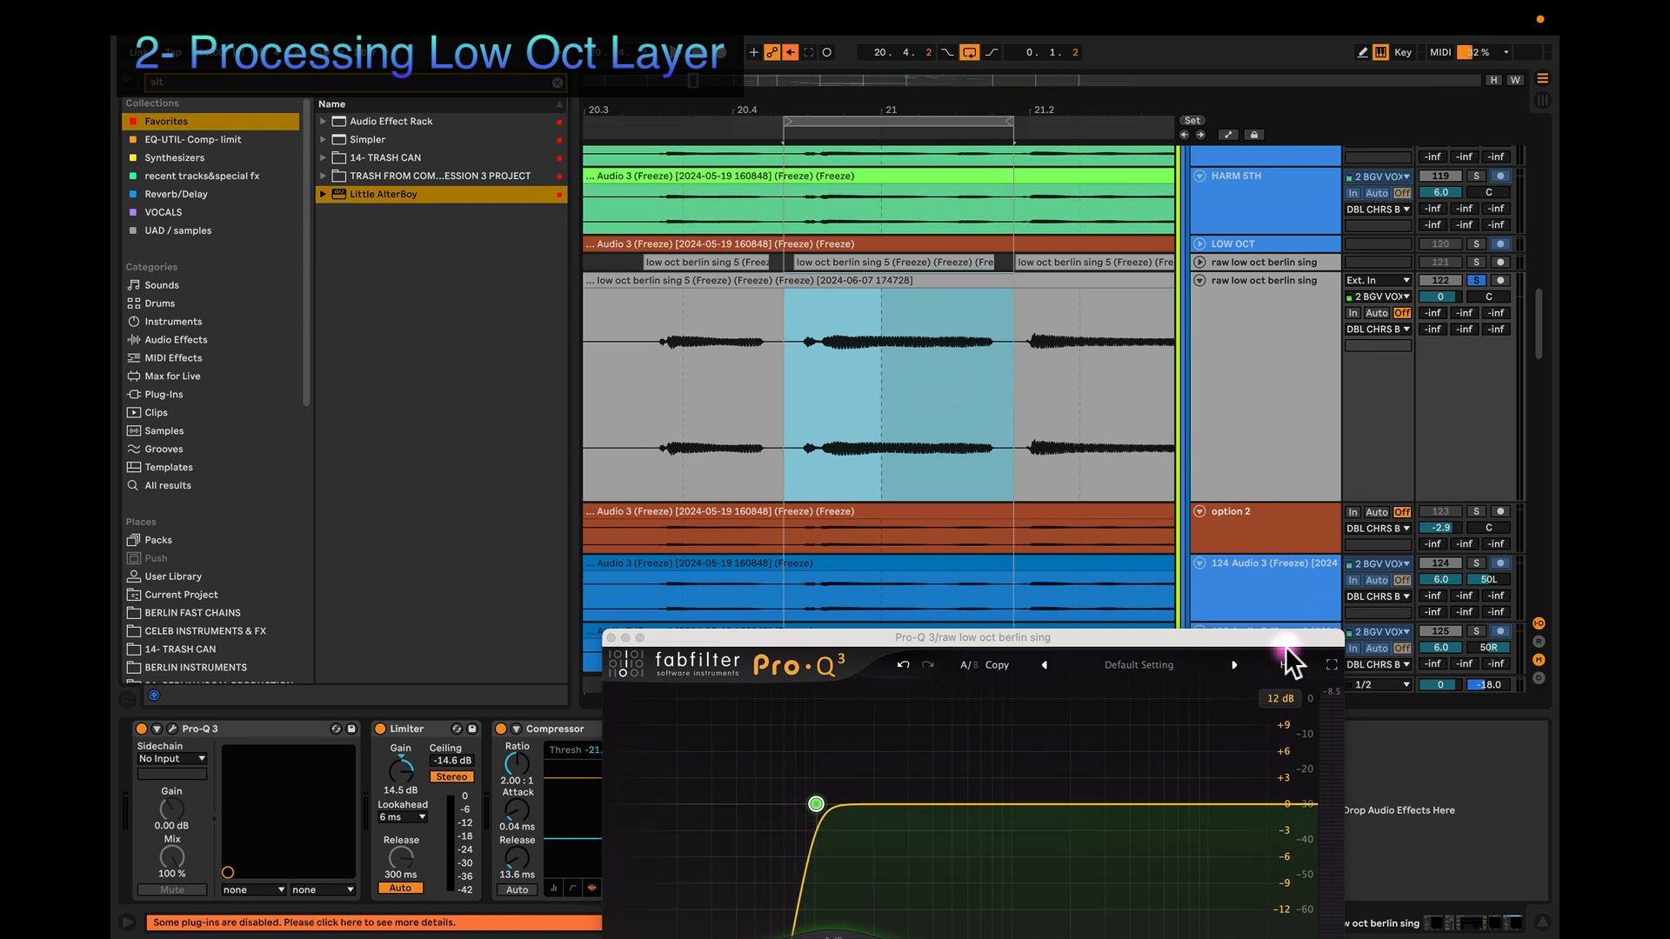
Step: Play the loop and add a bell band in Pro-Q 3 at 3344.6 Hz as a dynamic cut with Q 6.325
left_click_drag(1221, 636, 1145, 326)
key("space")
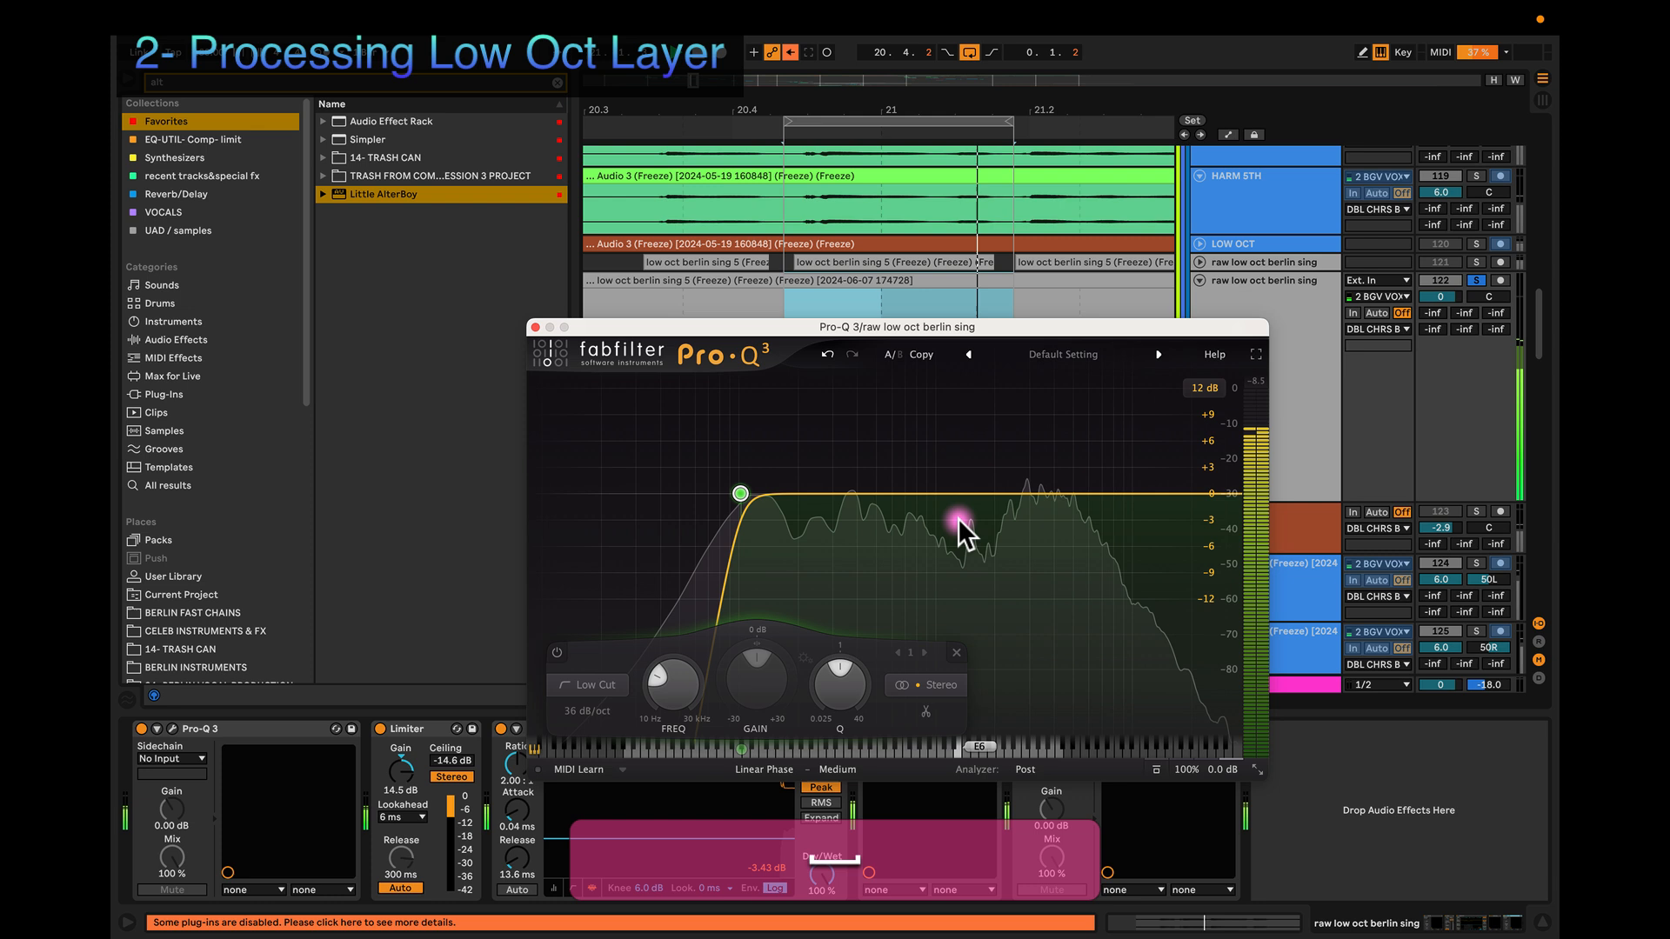
left_click(1046, 493)
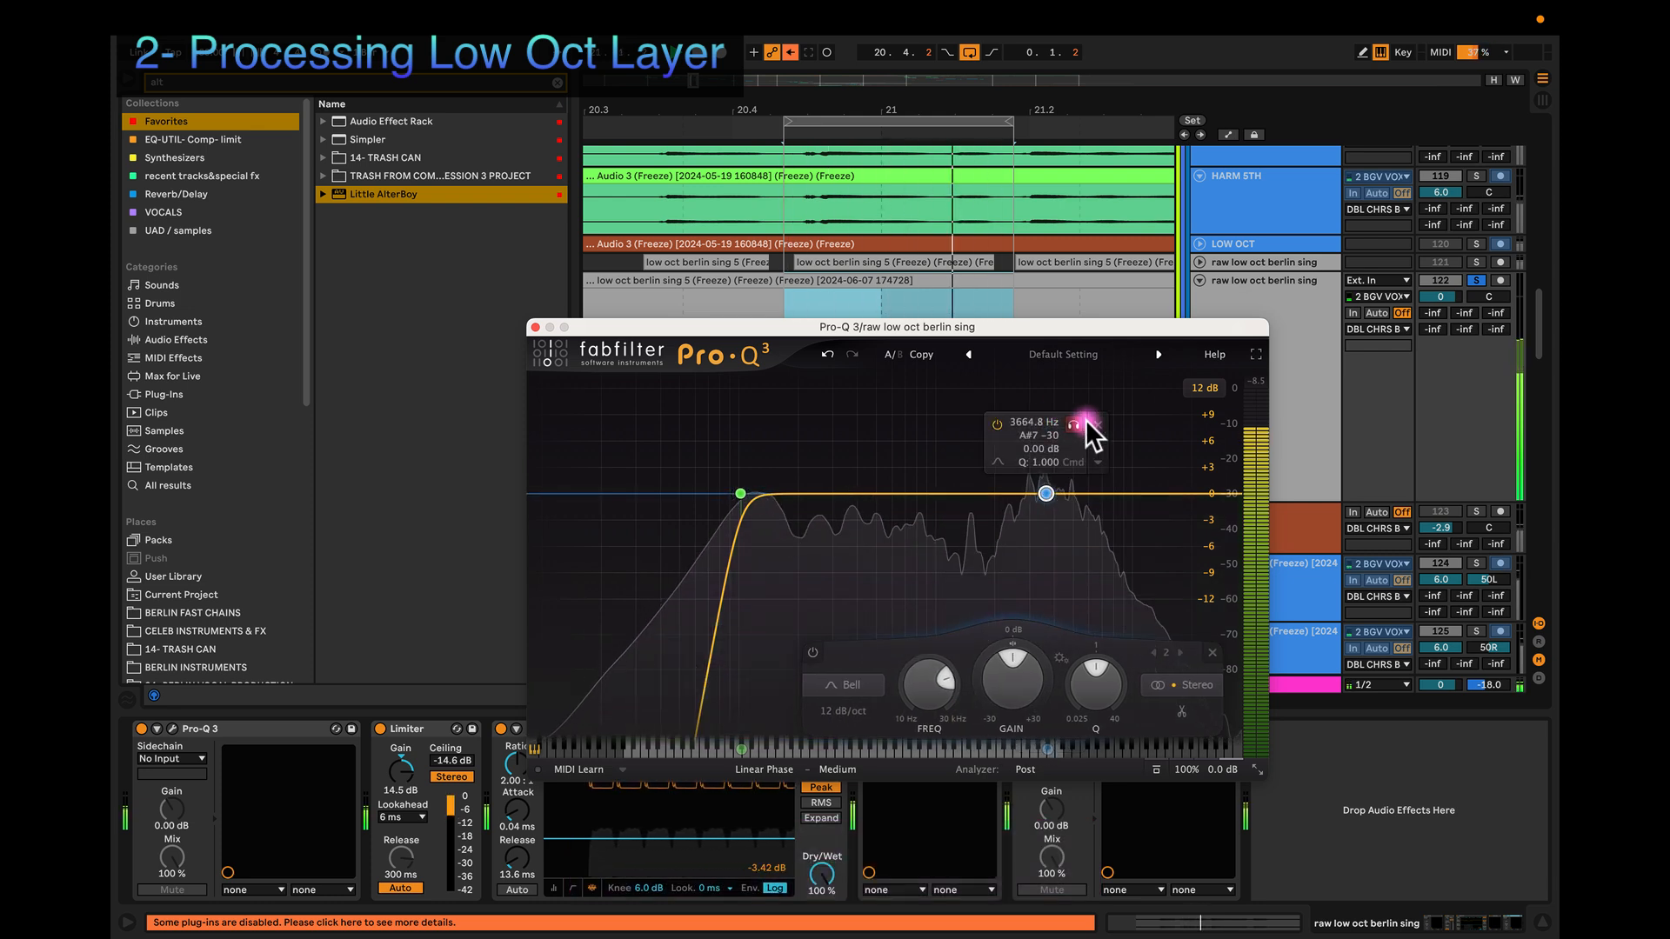
mouse_move(1074, 421)
left_mouse_down()
mouse_move(793, 426)
mouse_move(1082, 435)
mouse_move(1063, 434)
left_mouse_up()
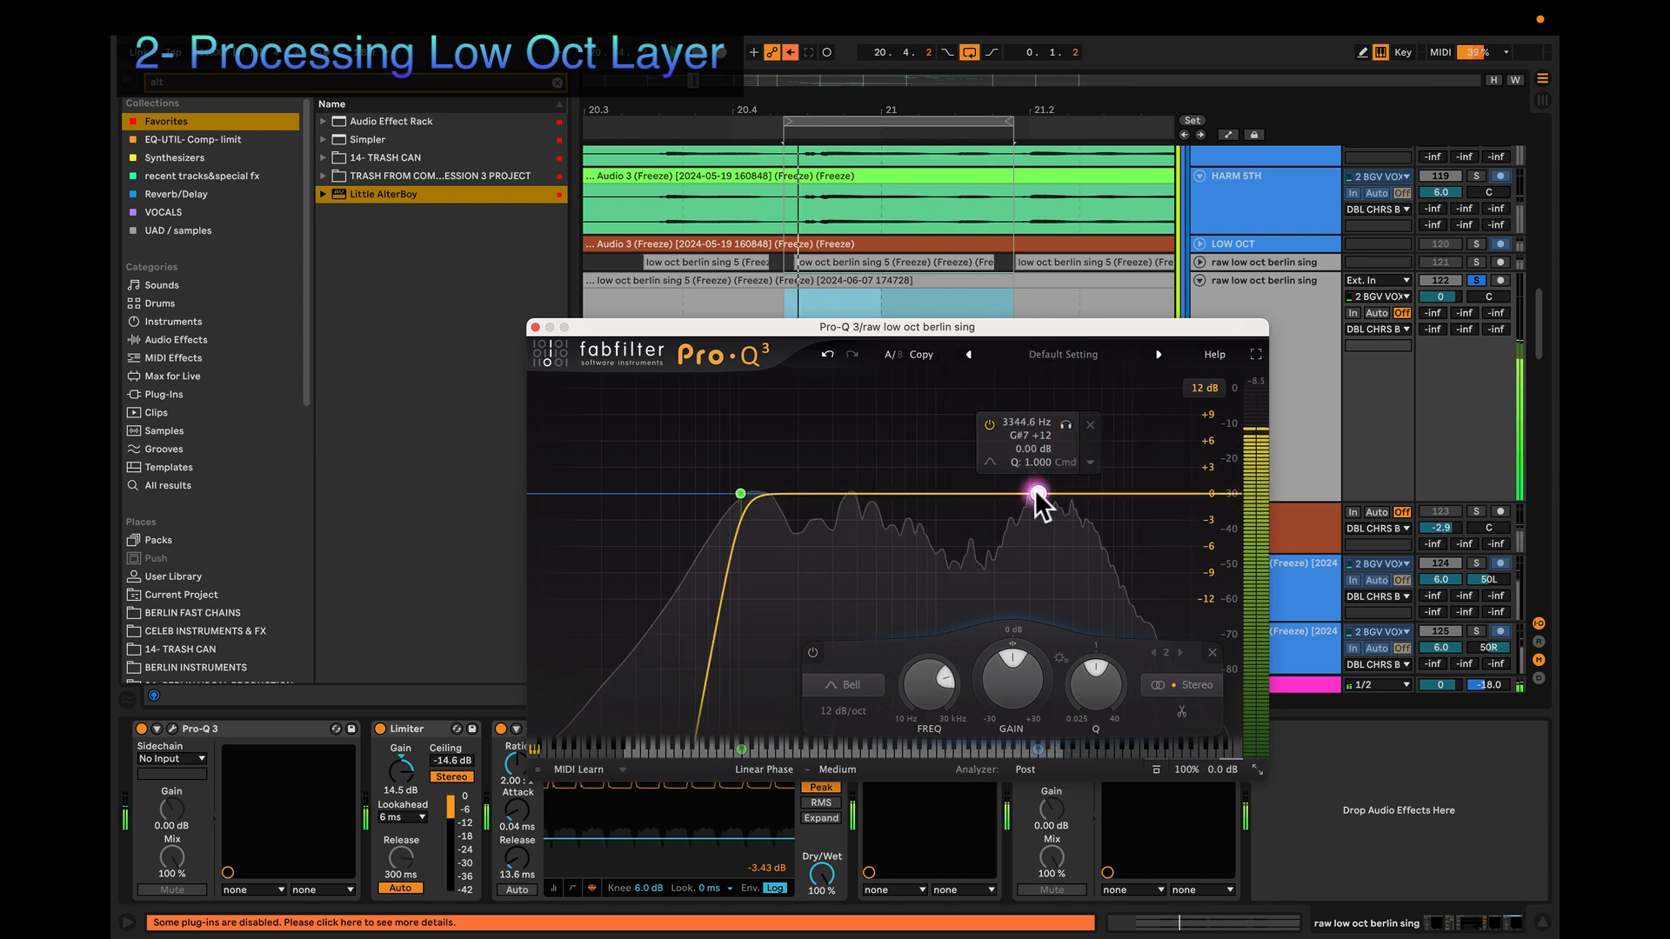
scroll(1036, 497, "down", 1)
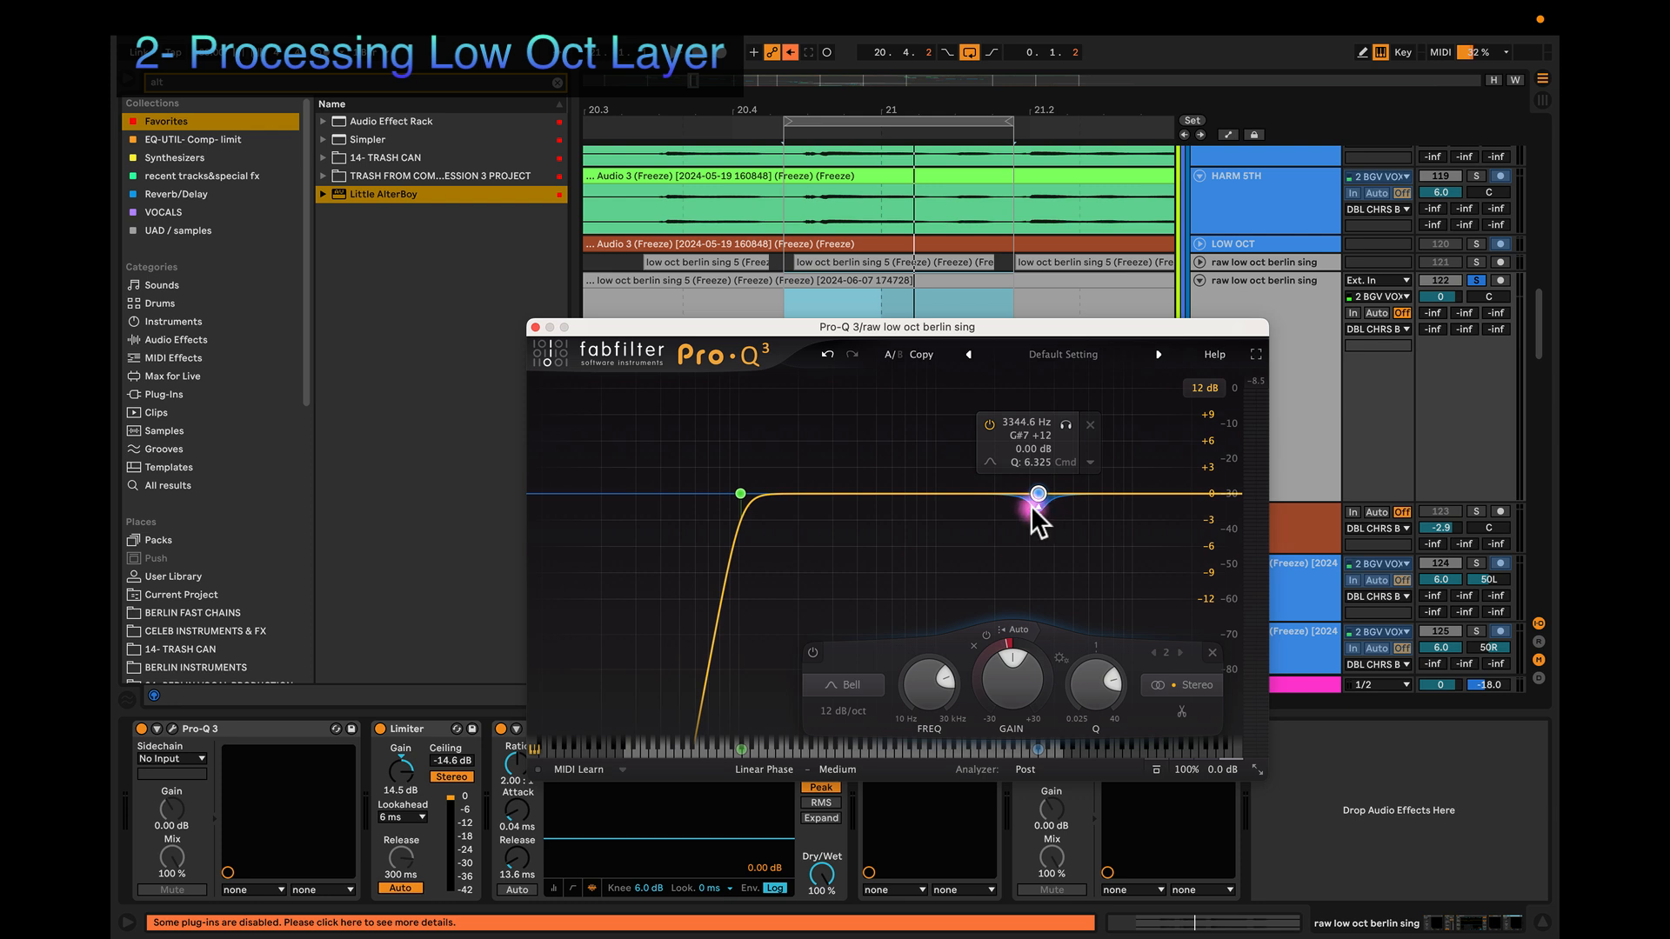
key("alt")
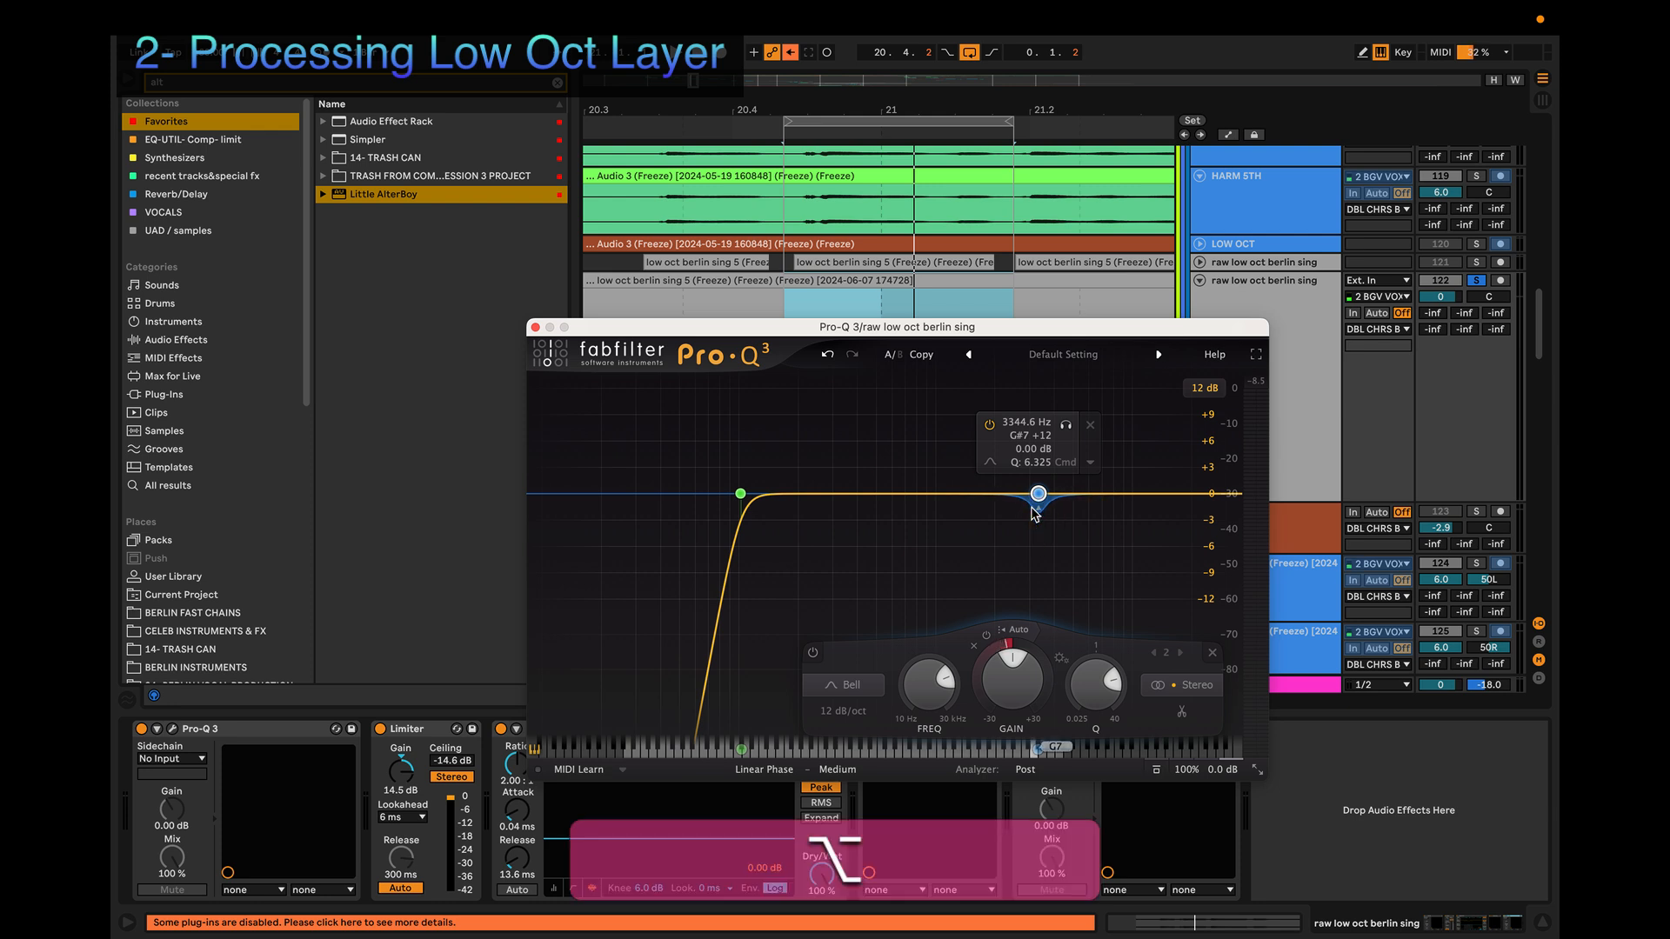
Step: Audition the dynamic bell soloed, shift it to 3015 Hz and deepen its dynamic range to about -9 dB
key("space")
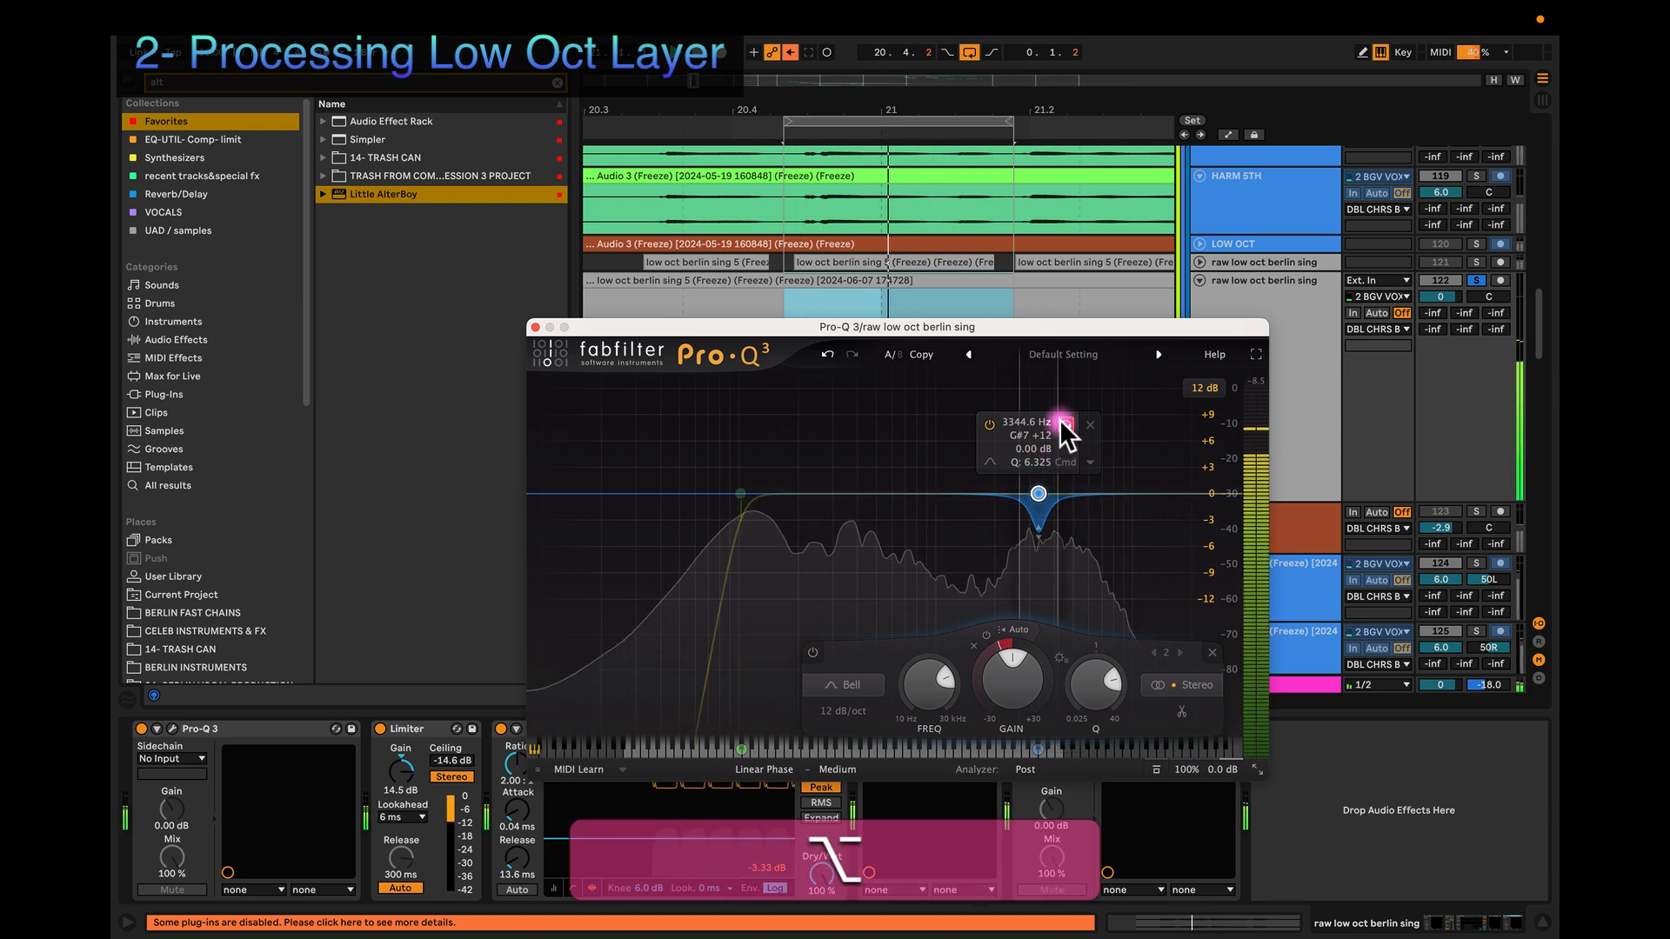
left_click_drag(1062, 424, 1060, 421)
left_click_drag(1030, 532, 1024, 580)
left_click_drag(1054, 425, 1055, 426)
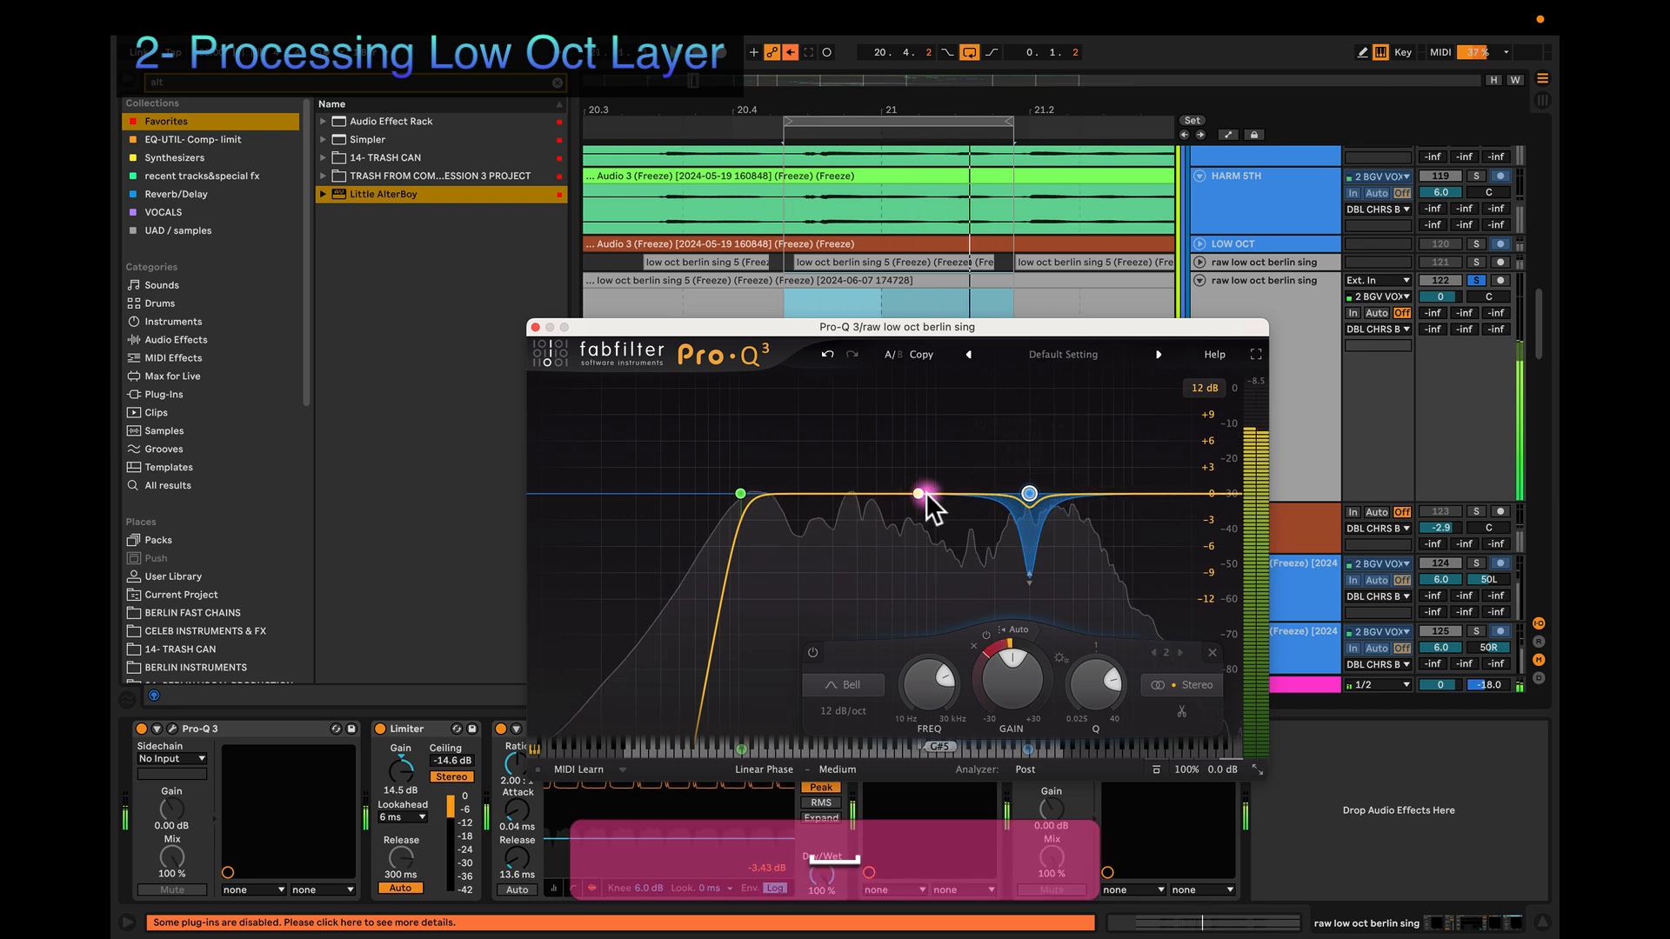
Step: Add a second dynamic bell cut at 1636.6 Hz and narrow it to Q 8.371
left_click(976, 493)
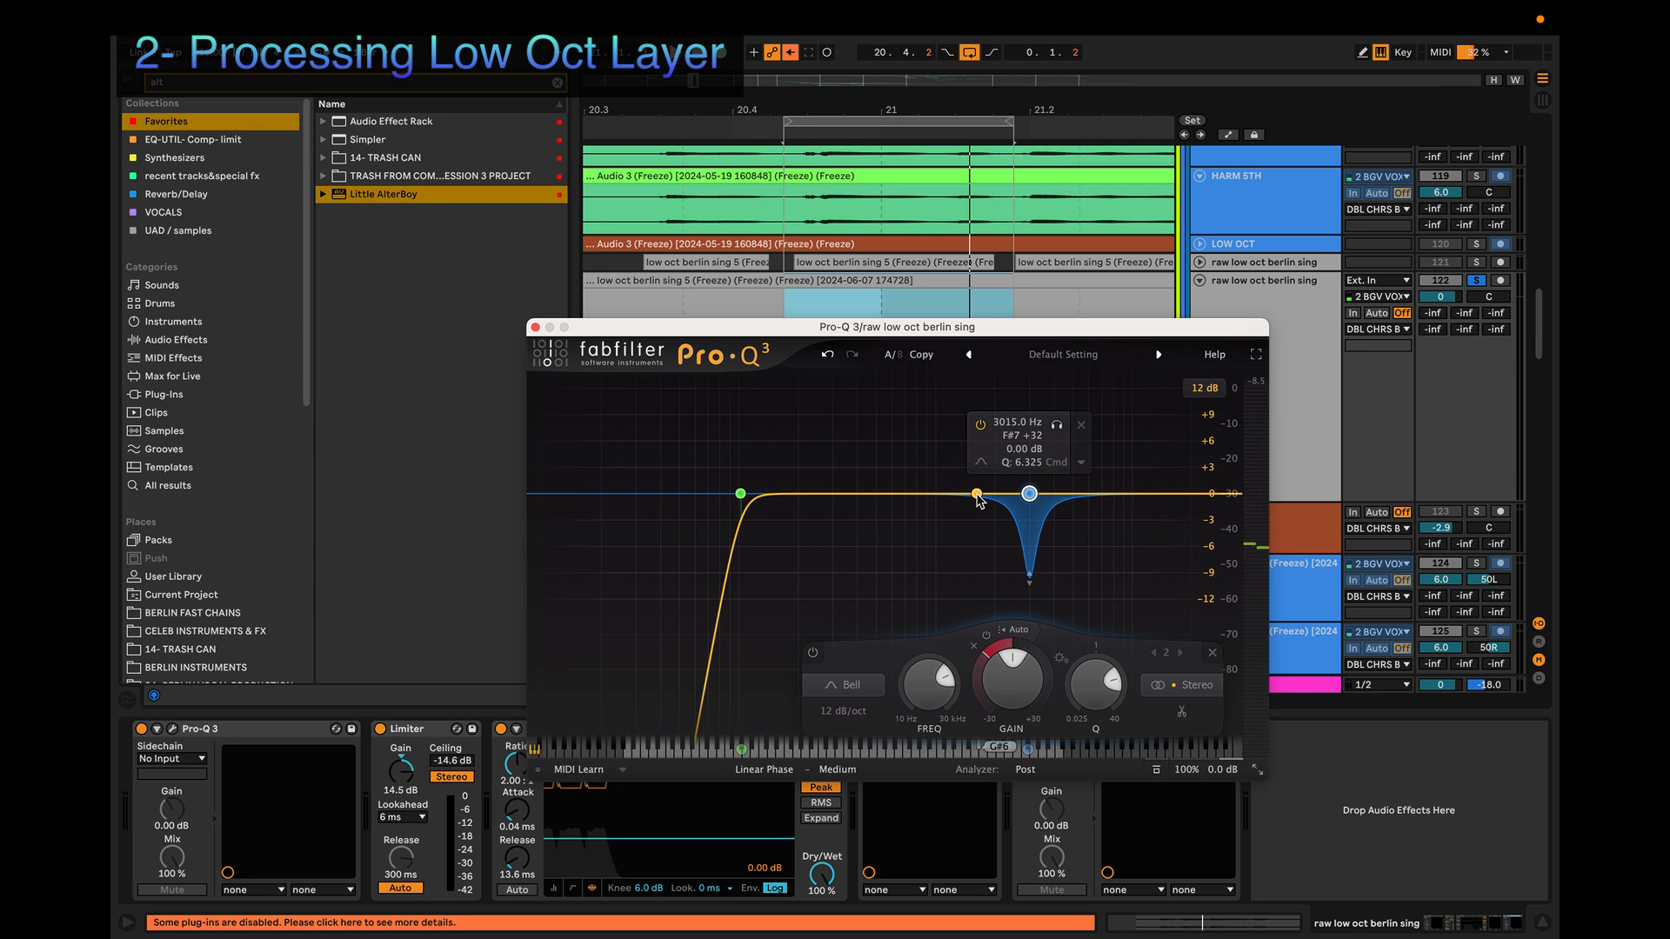
key("alt")
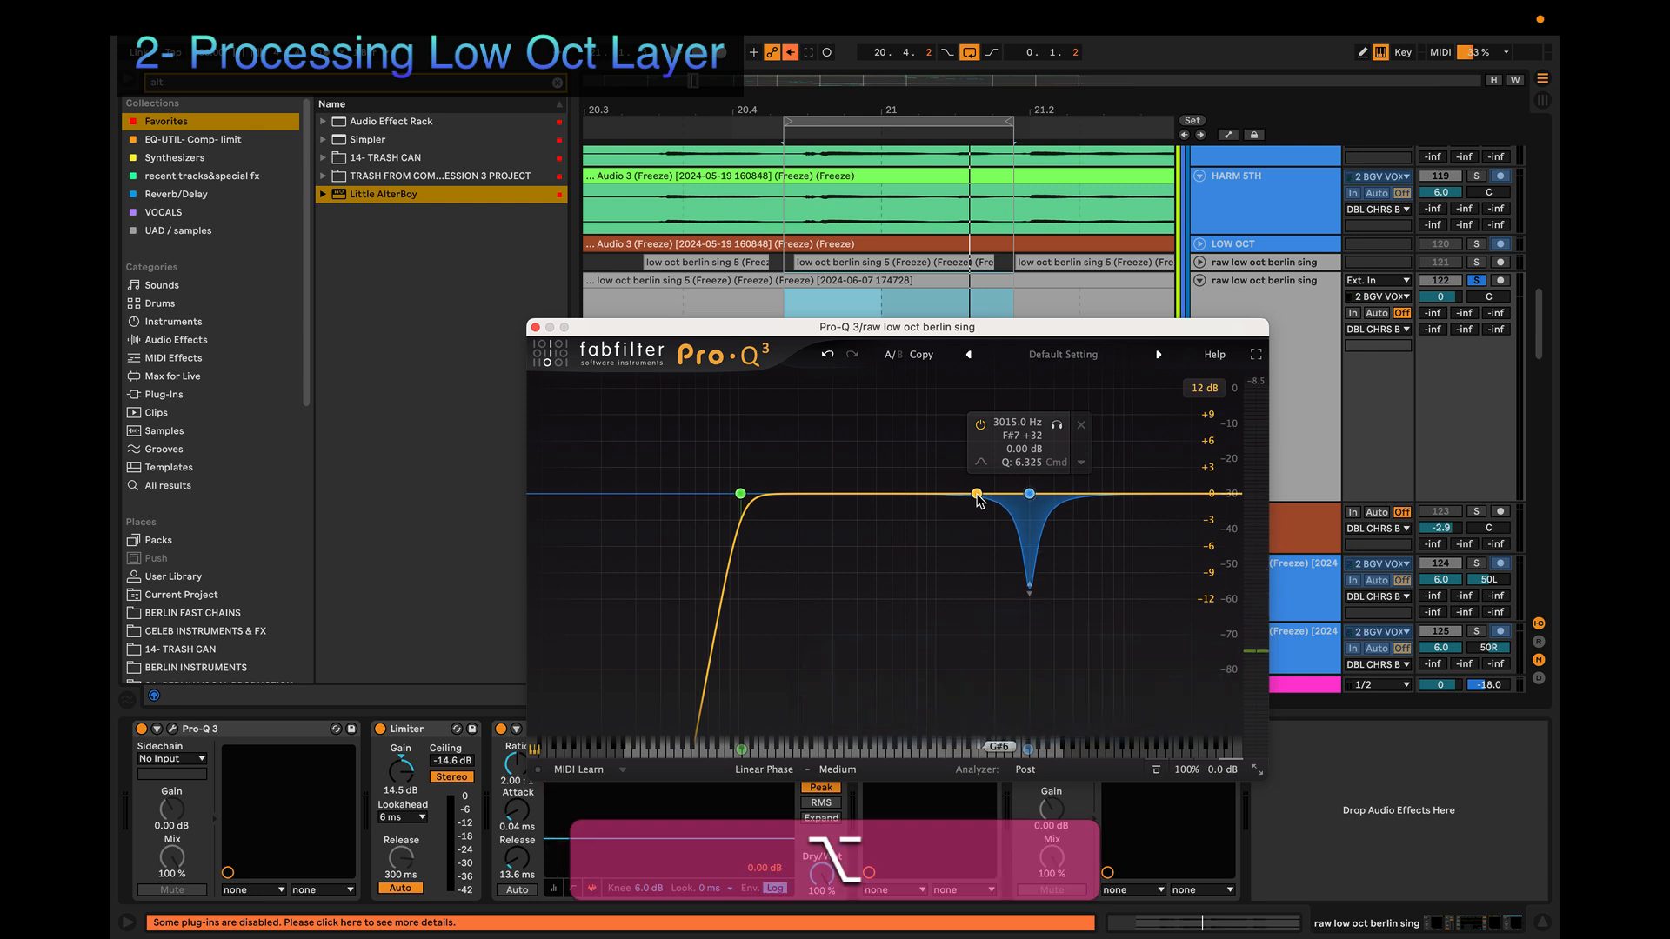
left_click(977, 494)
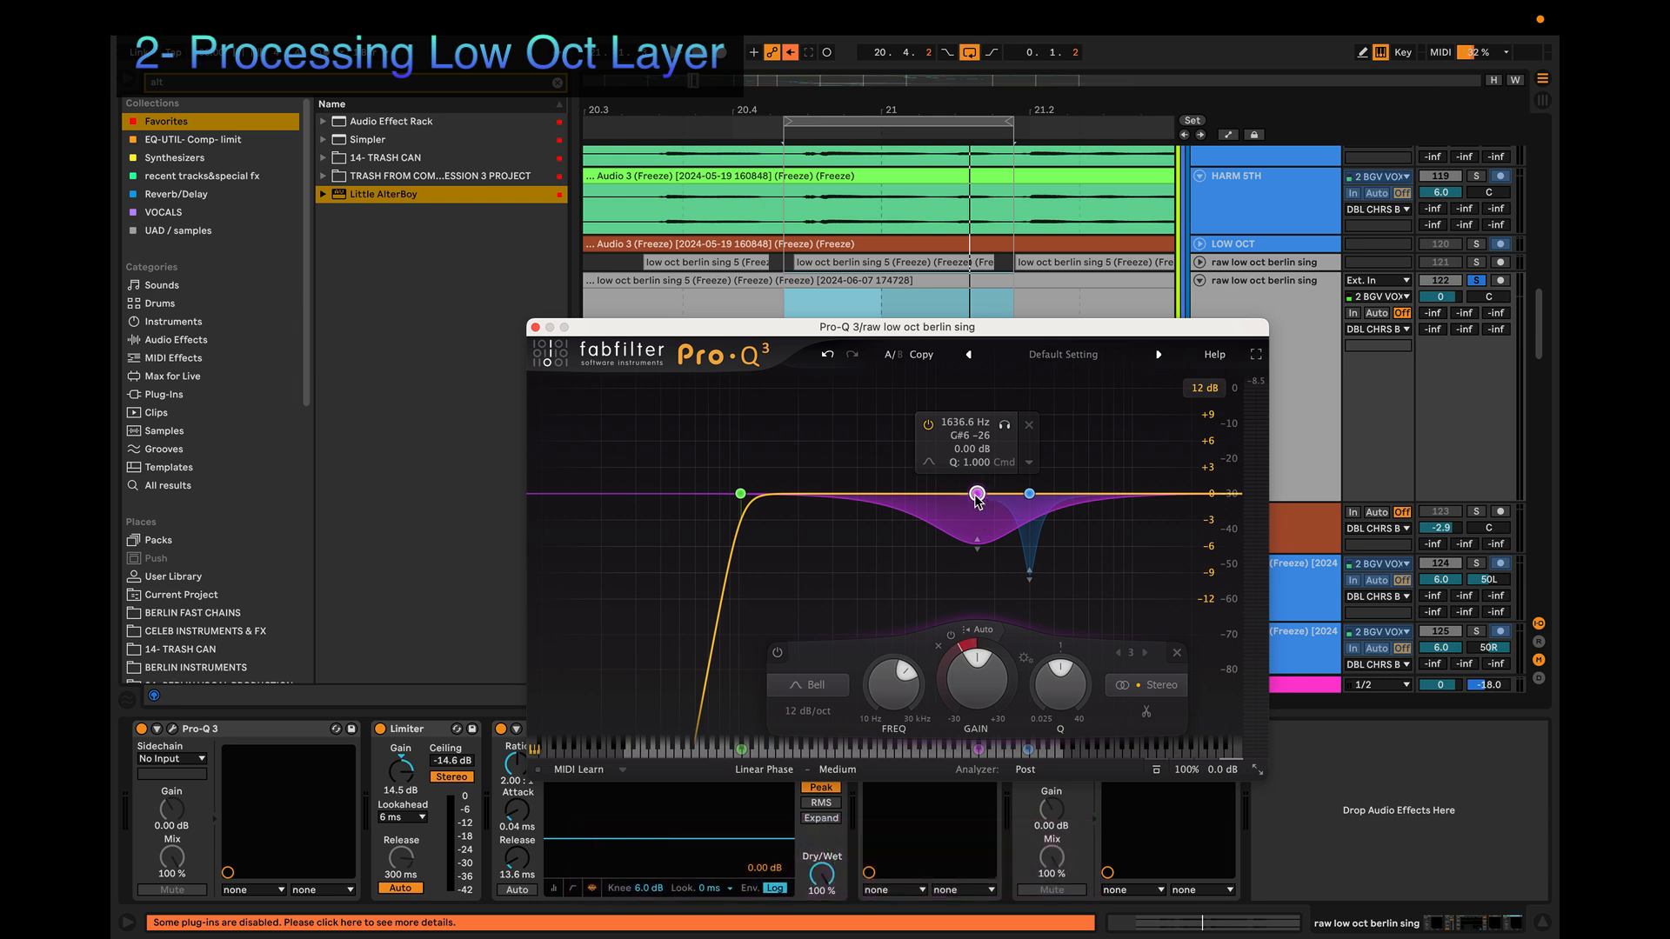
scroll(976, 494, "up", 8)
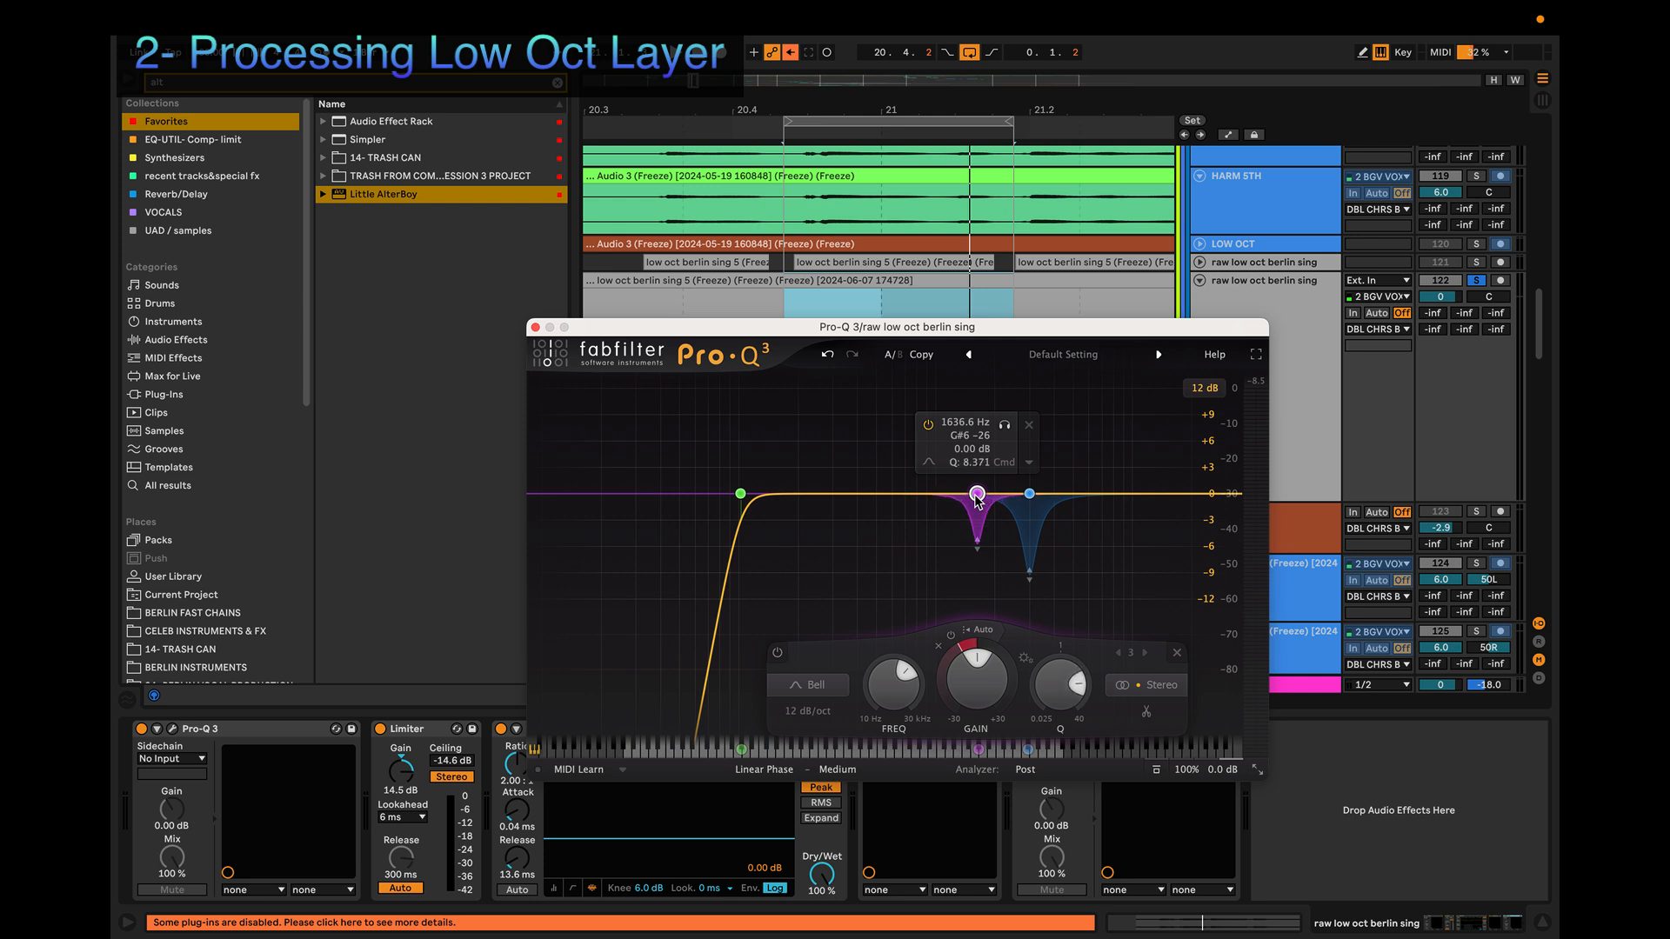
key("space")
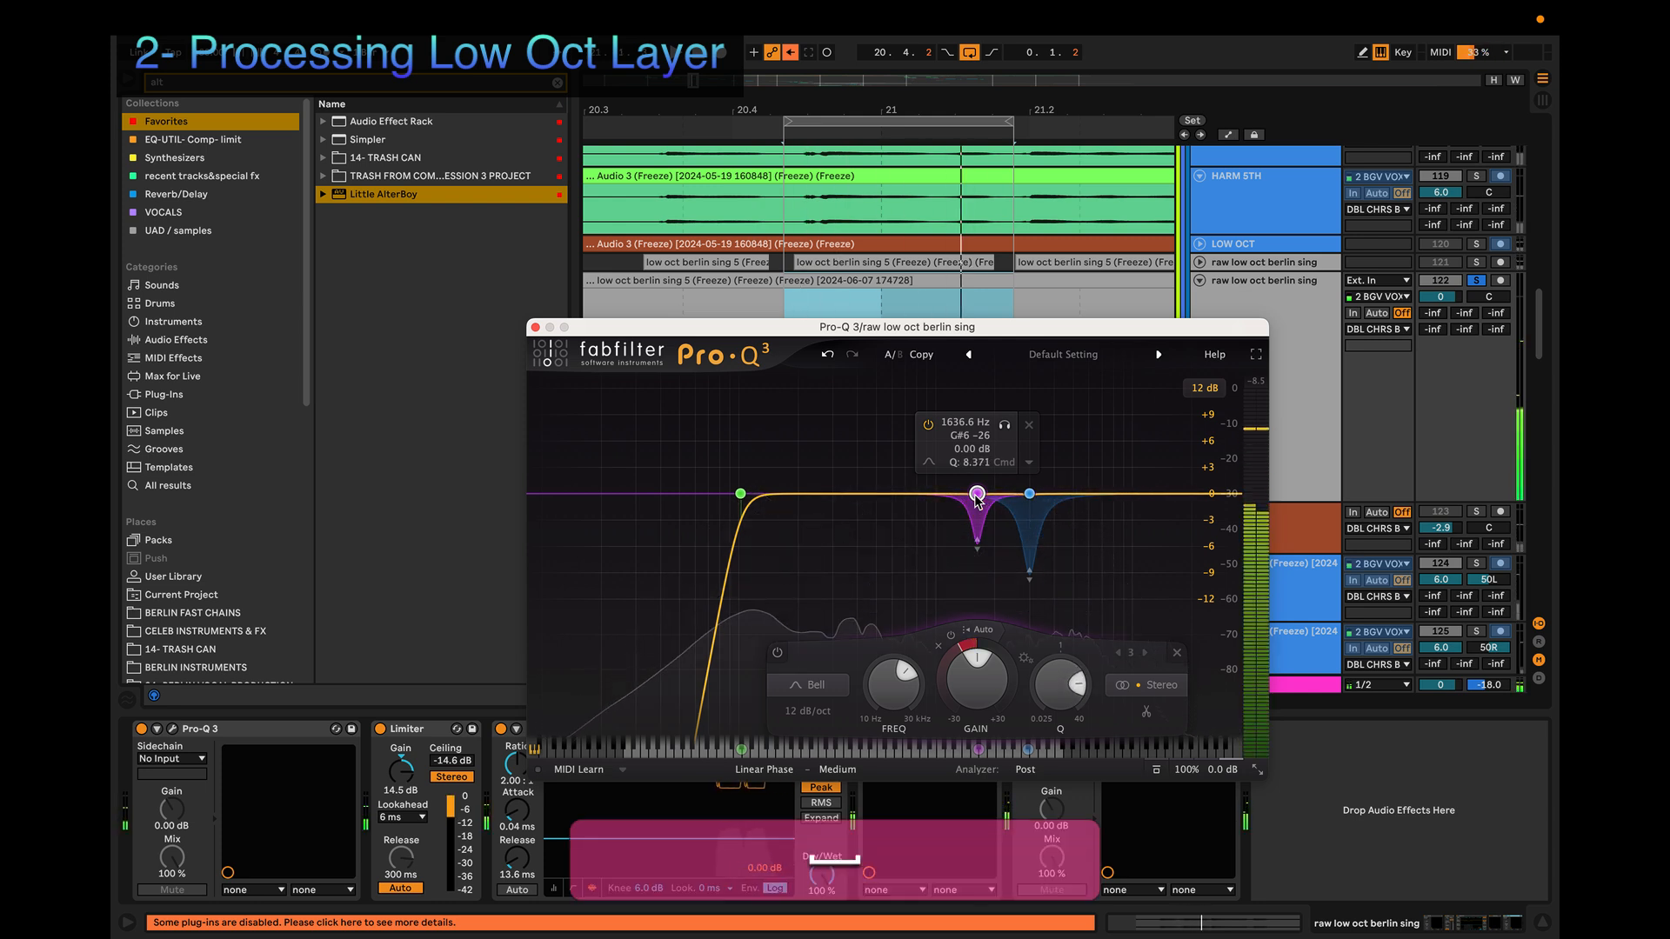
Step: Audition the second dynamic bell soloed, shift it to 1537.5 Hz and deepen its dynamic range to about -7 dB
left_click(1002, 426)
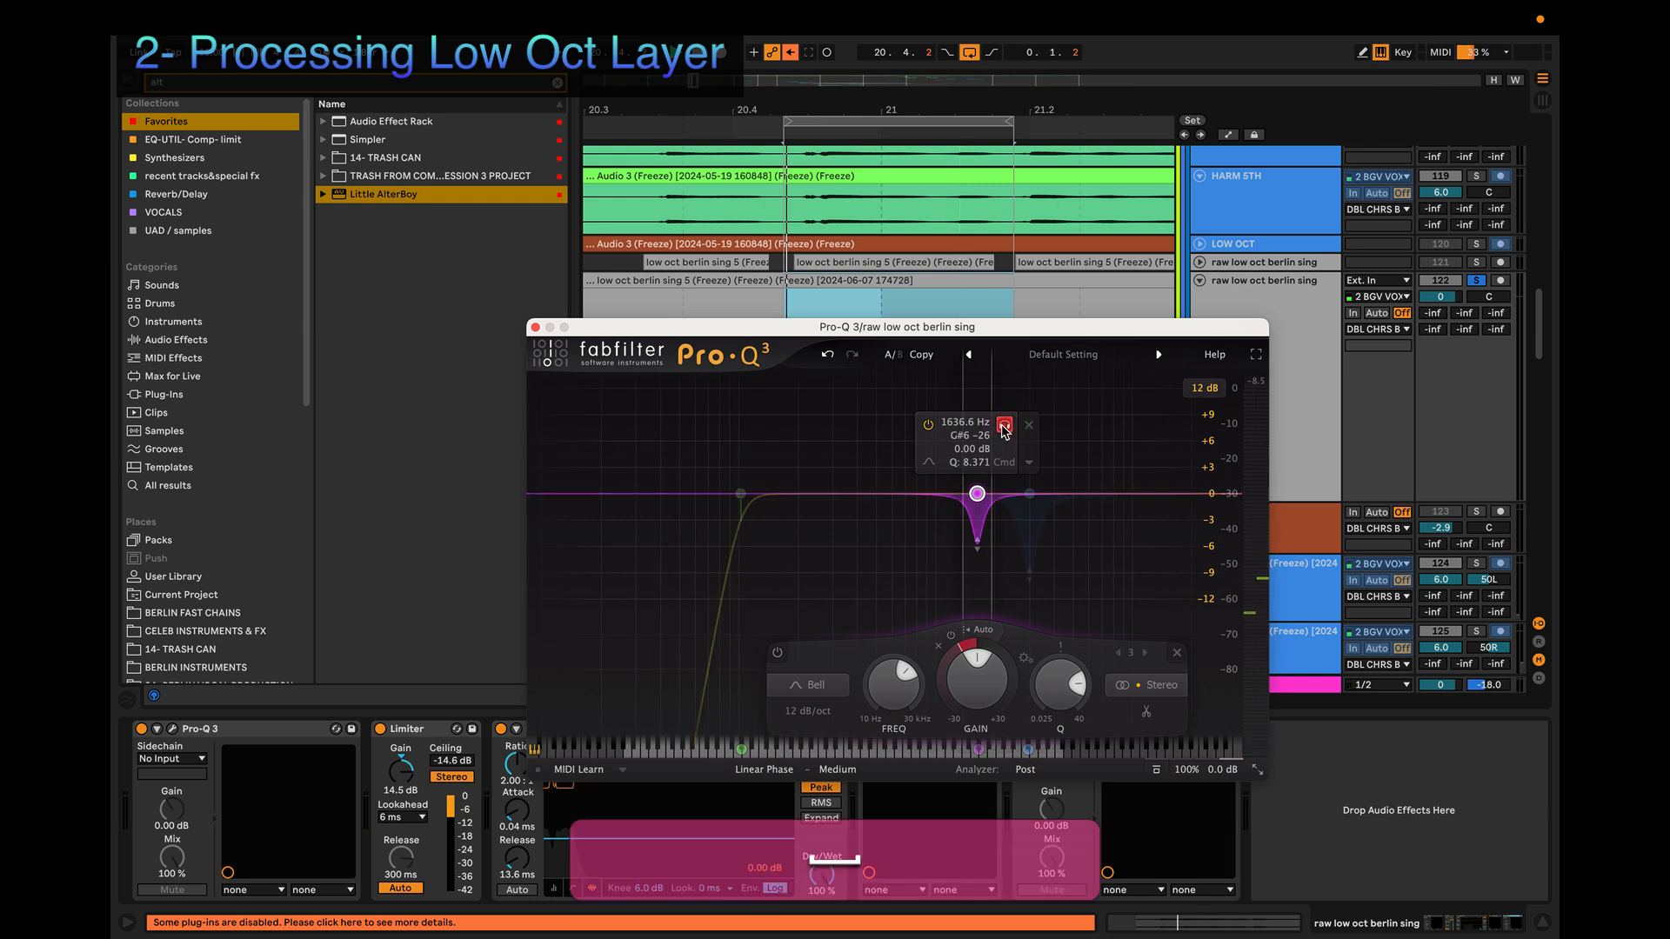
left_click_drag(1004, 428, 996, 427)
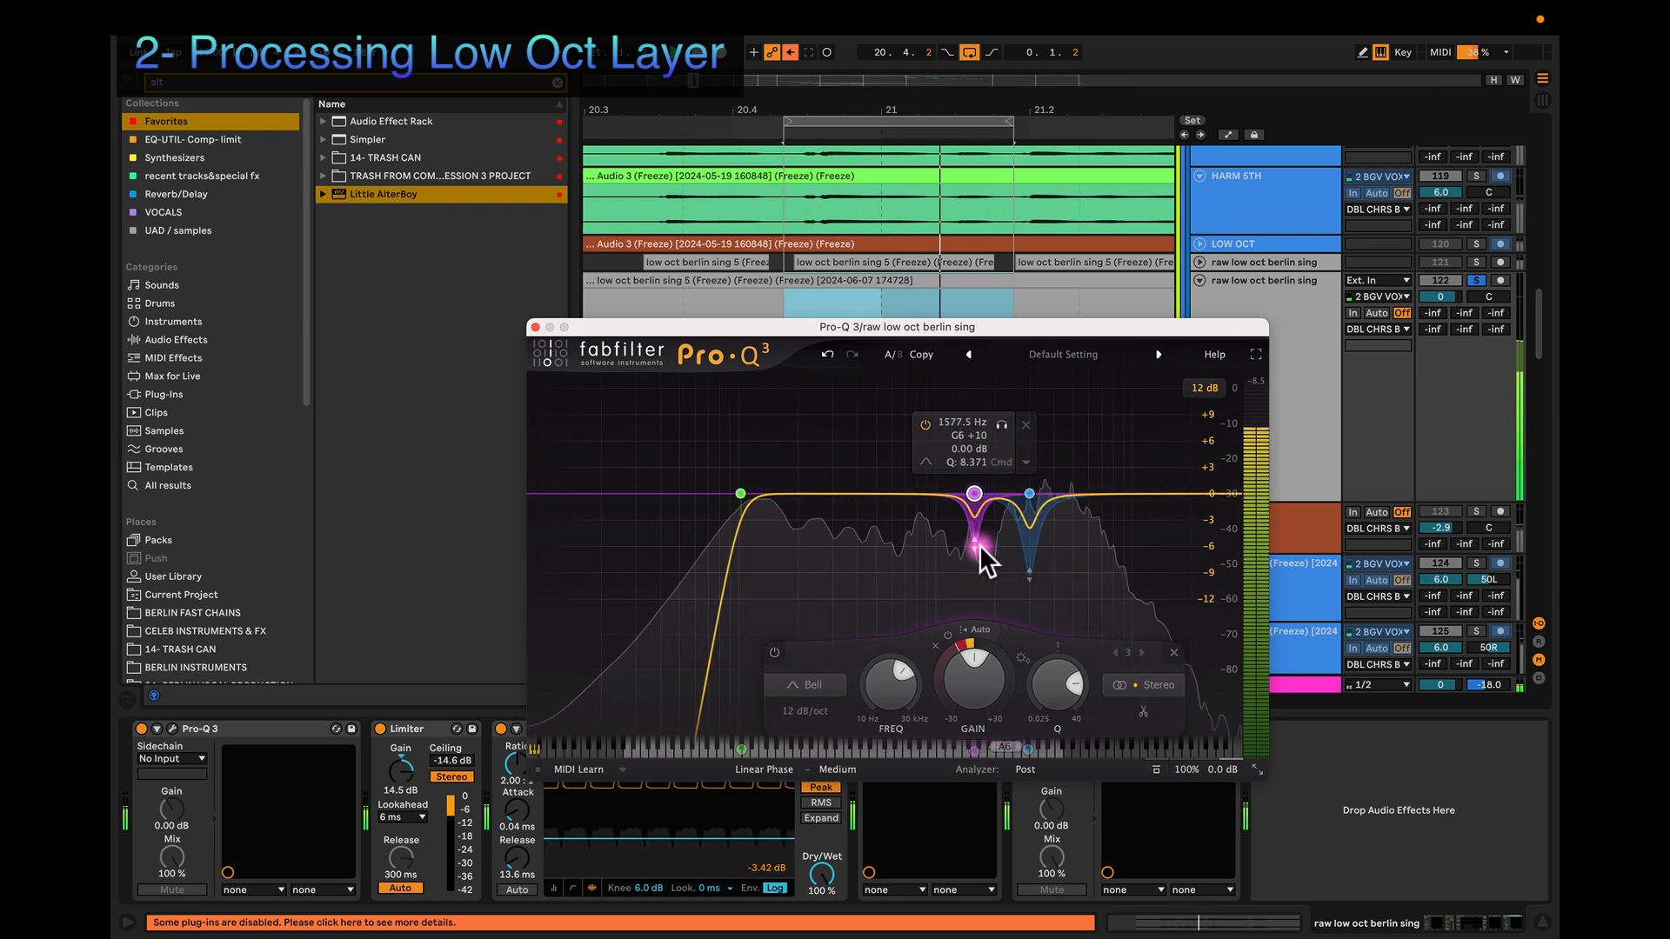
left_click(1001, 426)
left_click_drag(995, 422, 995, 421)
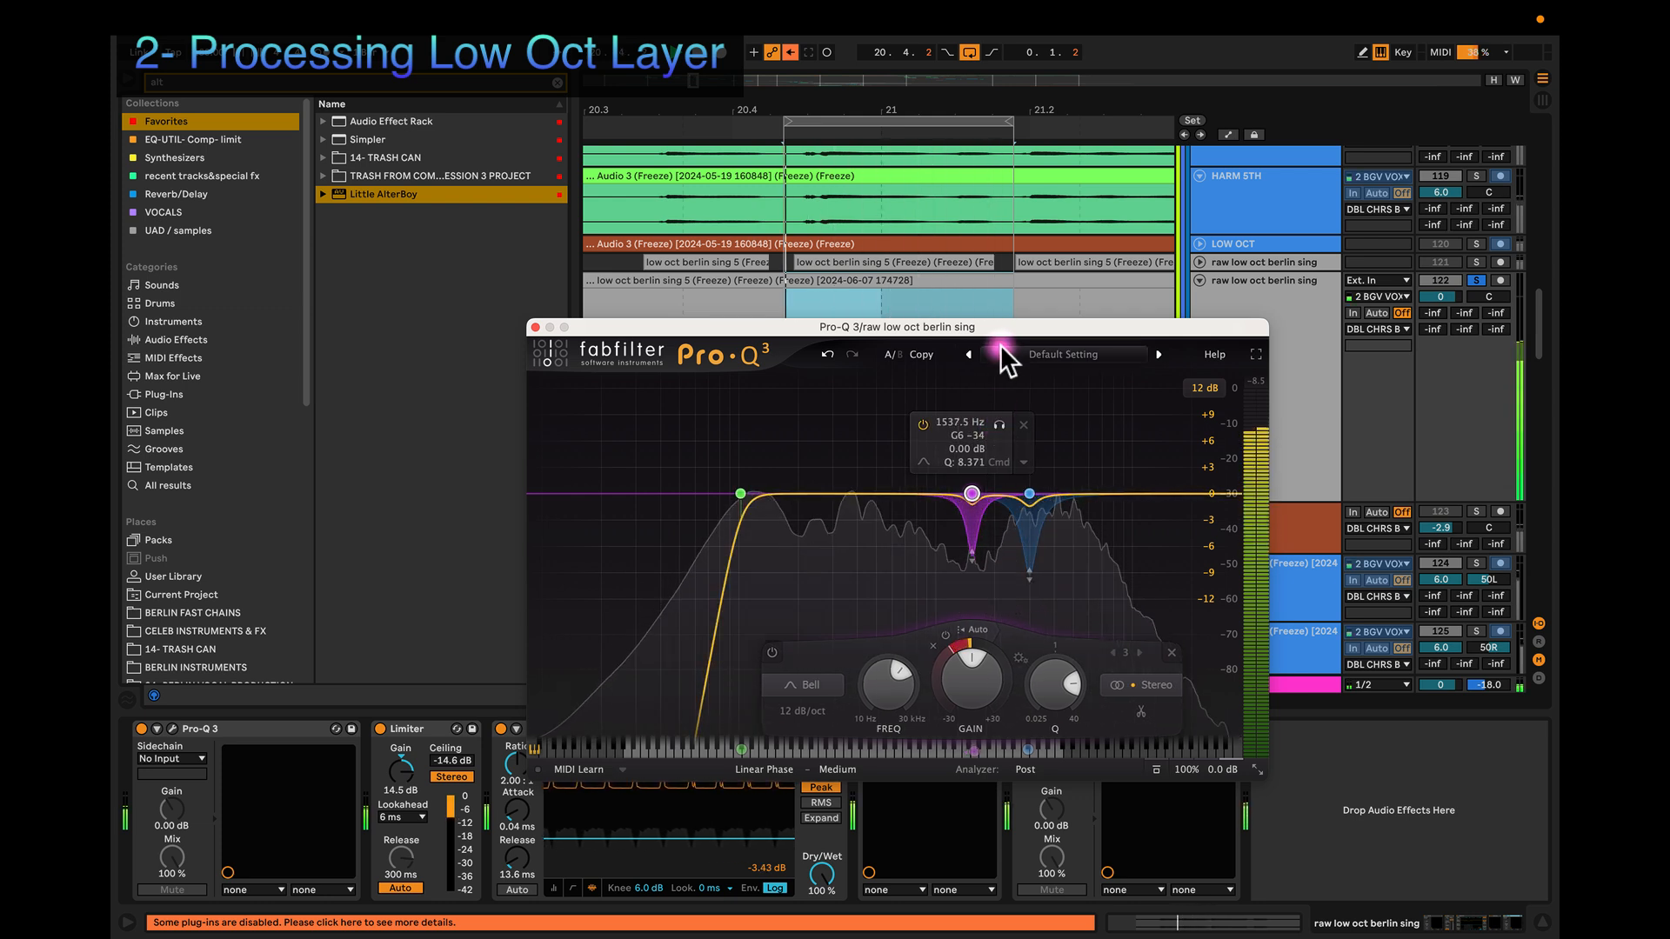
left_click(1079, 496)
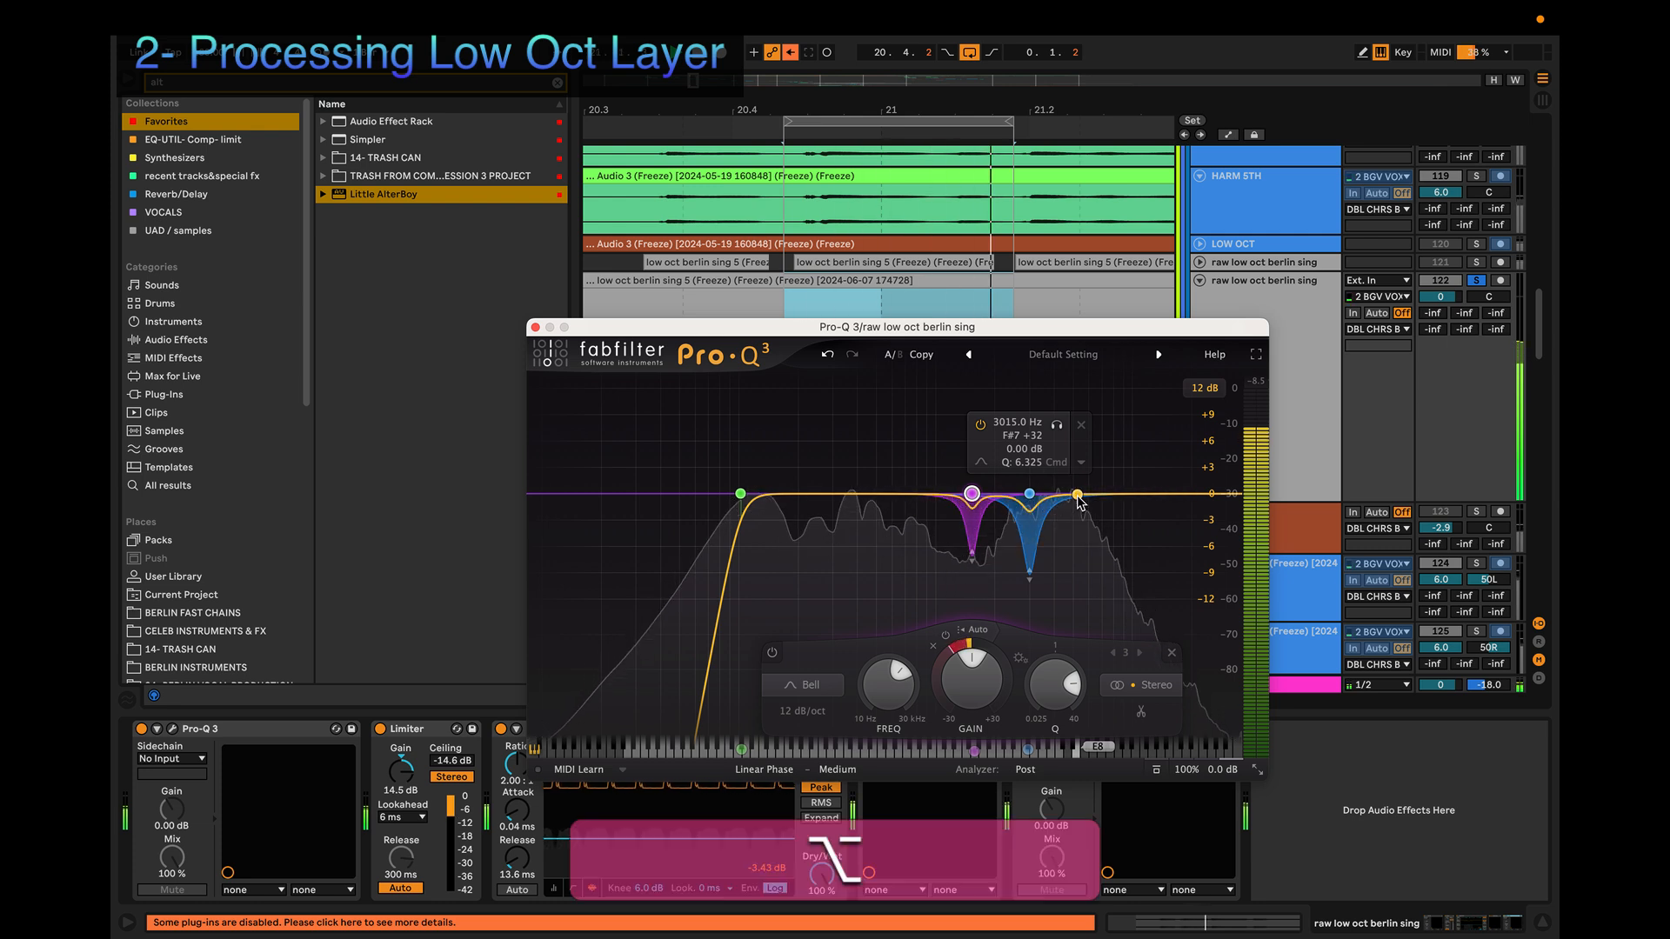
left_click_drag(1078, 496, 1078, 510)
left_click(1078, 510, "alt+shift")
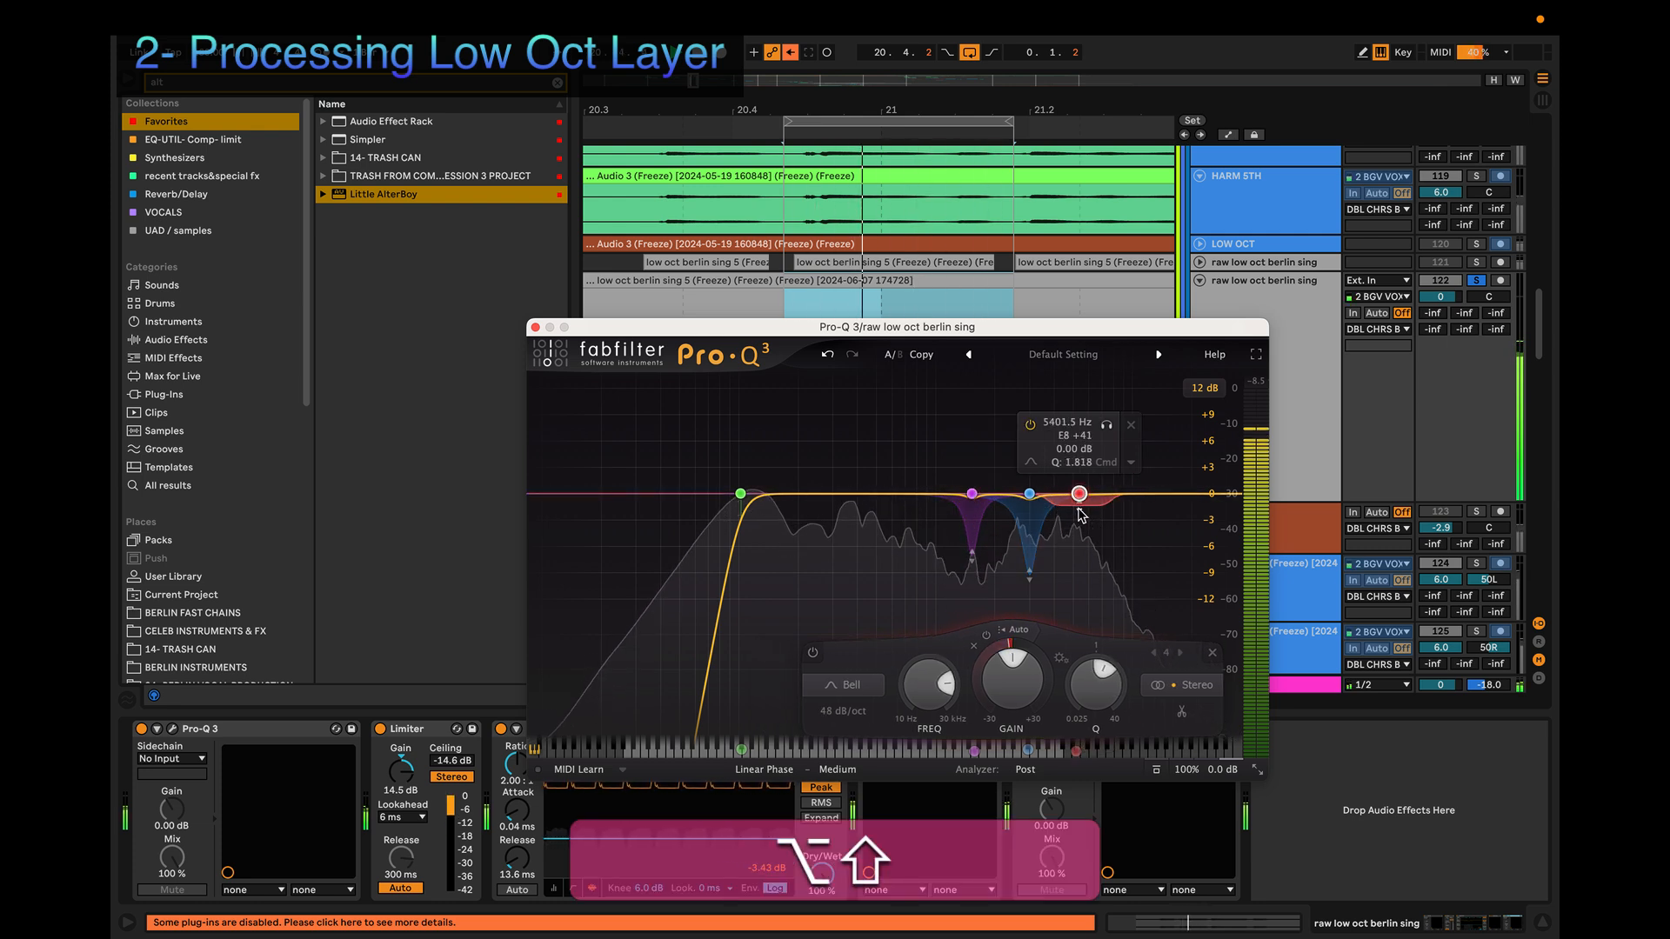
left_click(1078, 509, "alt+shift")
left_click(1078, 510, "alt+shift")
left_click(1078, 510, "alt+shift")
left_click(1079, 509, "alt+shift")
left_click(1078, 510, "alt+shift")
scroll(1078, 509, "up", 5)
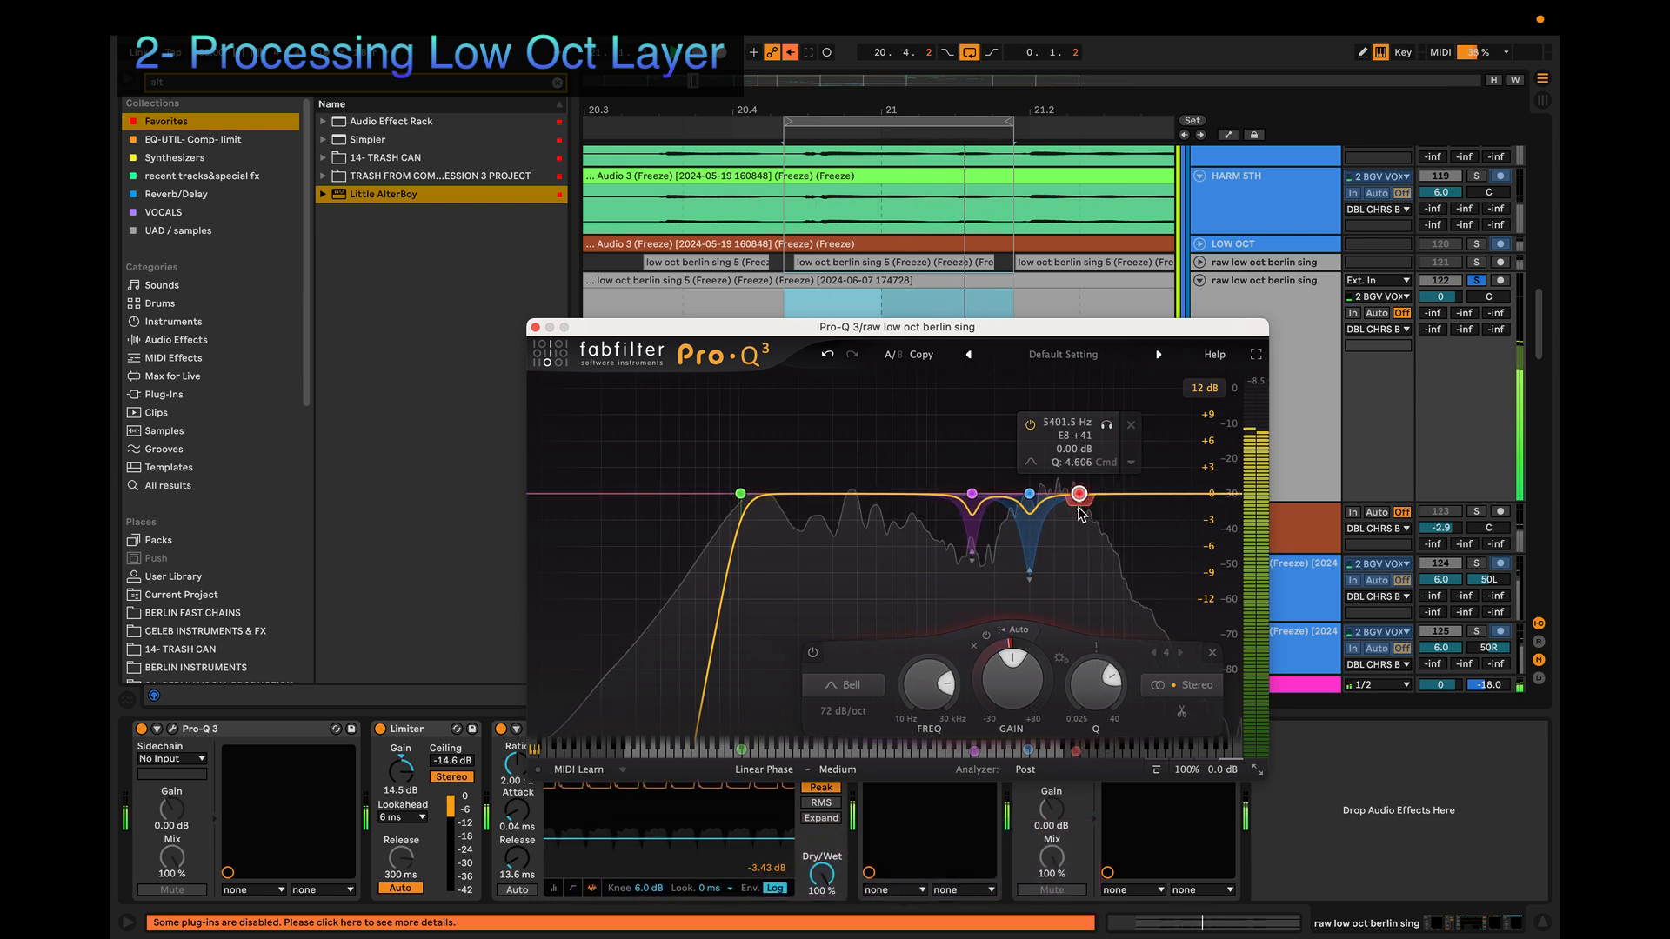
left_click(1130, 426)
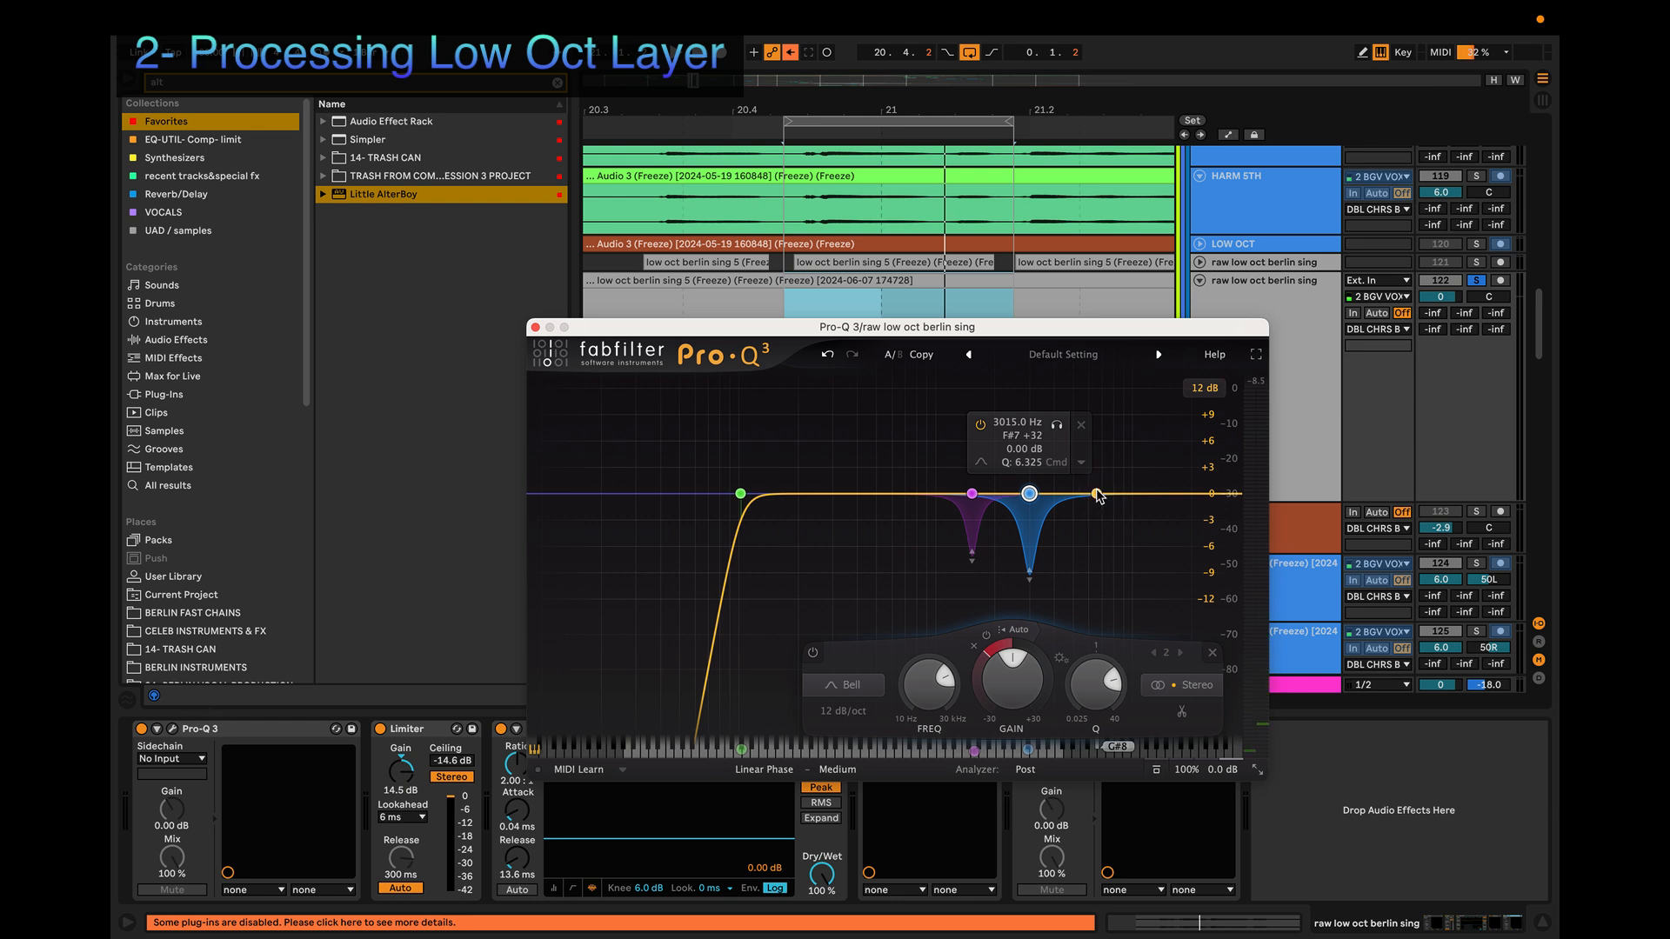
Step: Add a shallow dynamic bell cut at 6632.5 Hz and set its slope to 36 dB/oct
left_click(1096, 494)
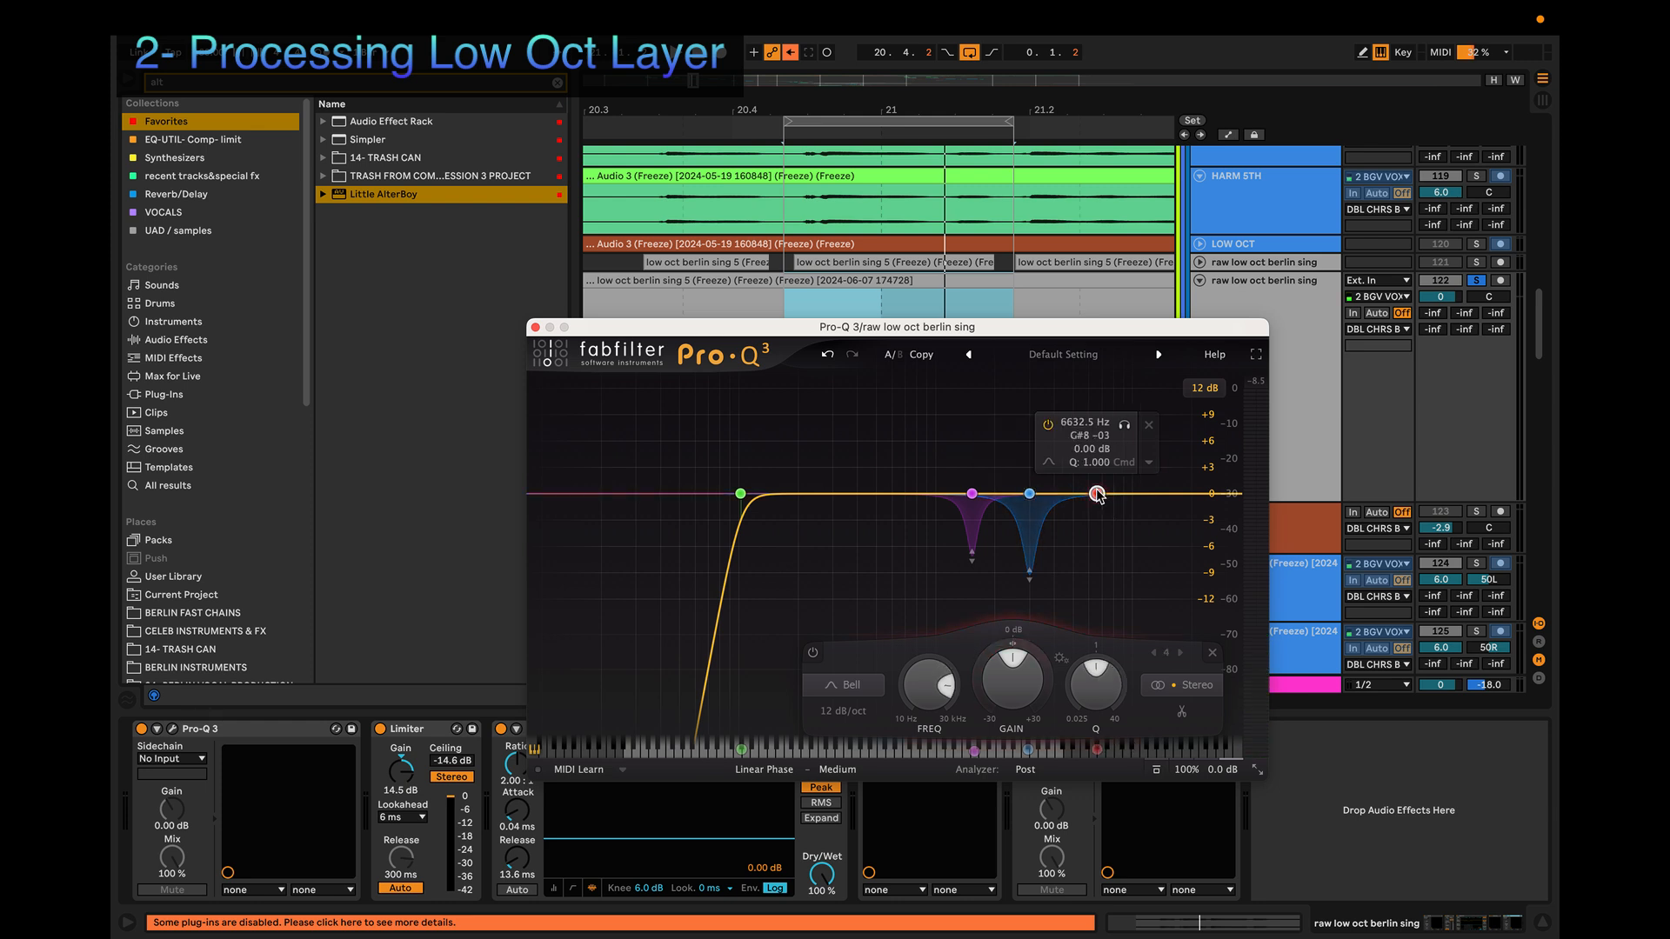
key("alt")
scroll(1098, 496, "down", 3)
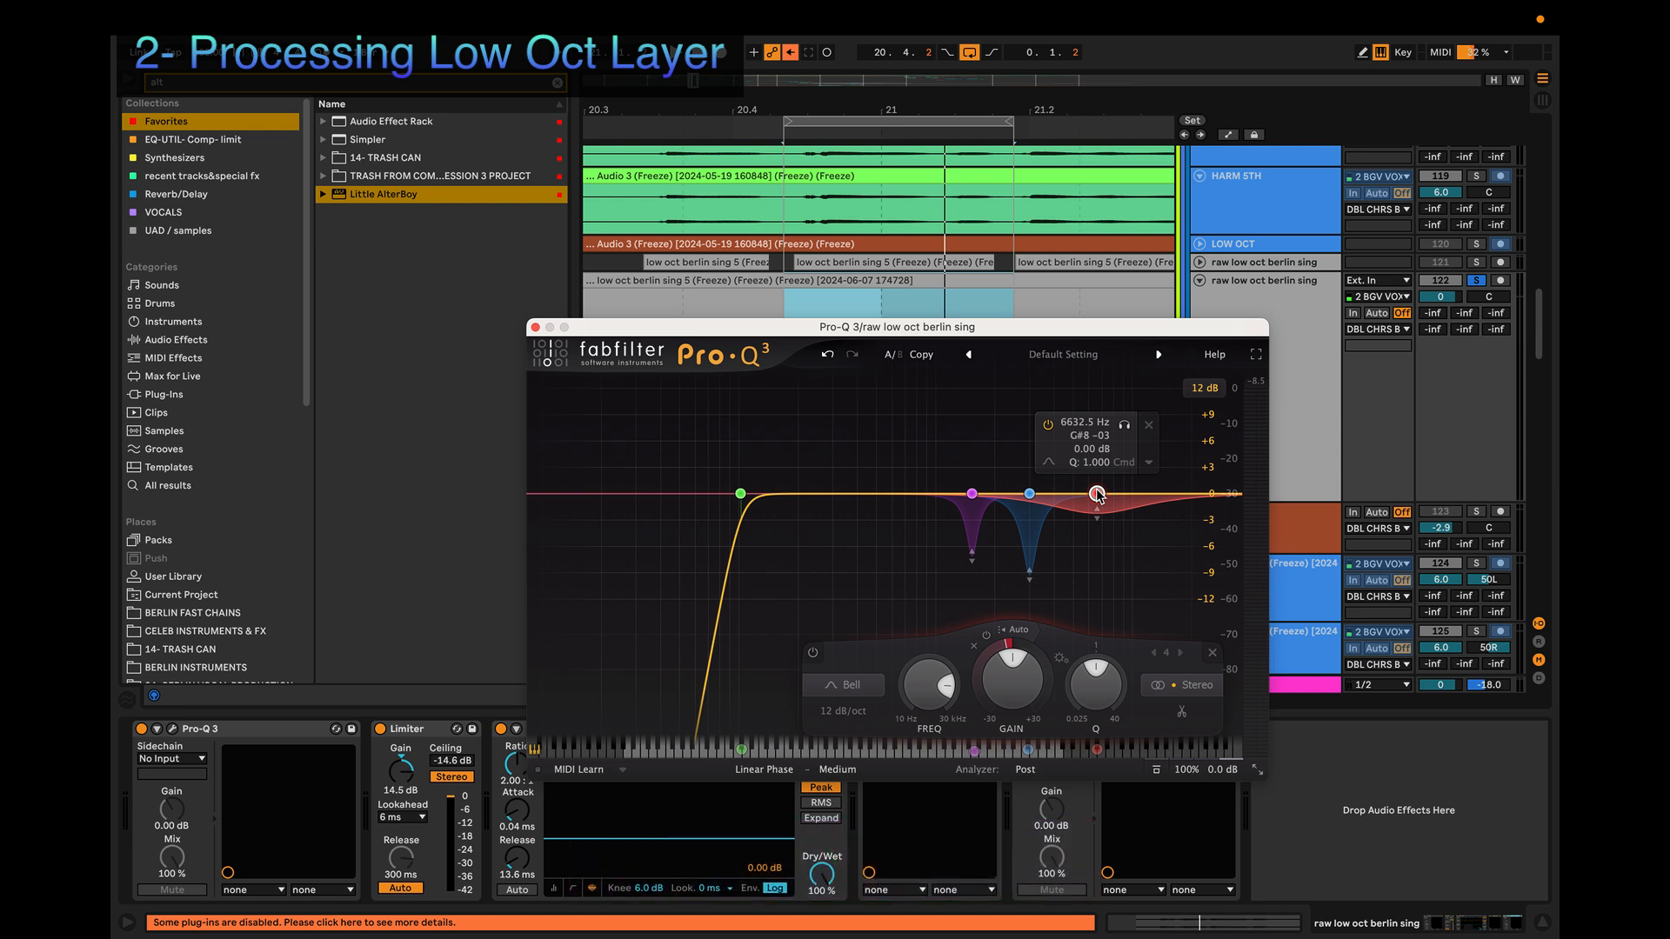
key("alt+shift")
scroll(1099, 496, "up", 4)
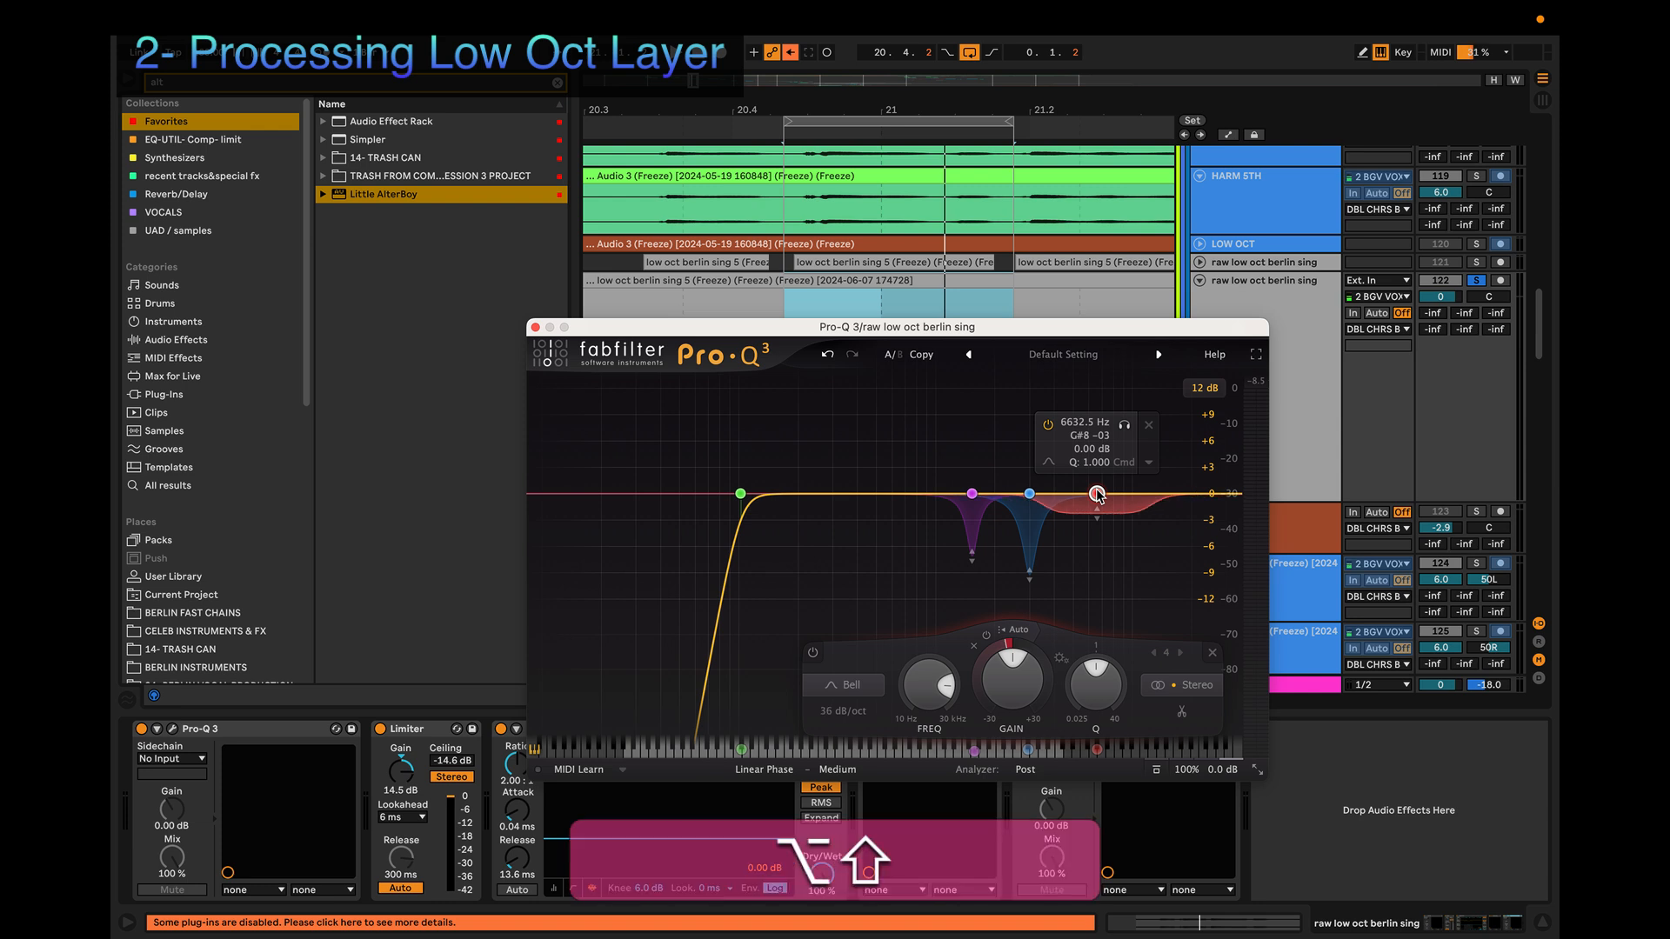
Step: Set the slope of the dynamic bell at 6632.5 Hz to 72 dB/oct and narrow it to Q 5.069
scroll(1099, 496, "up", 2)
scroll(1097, 494, "down", 3)
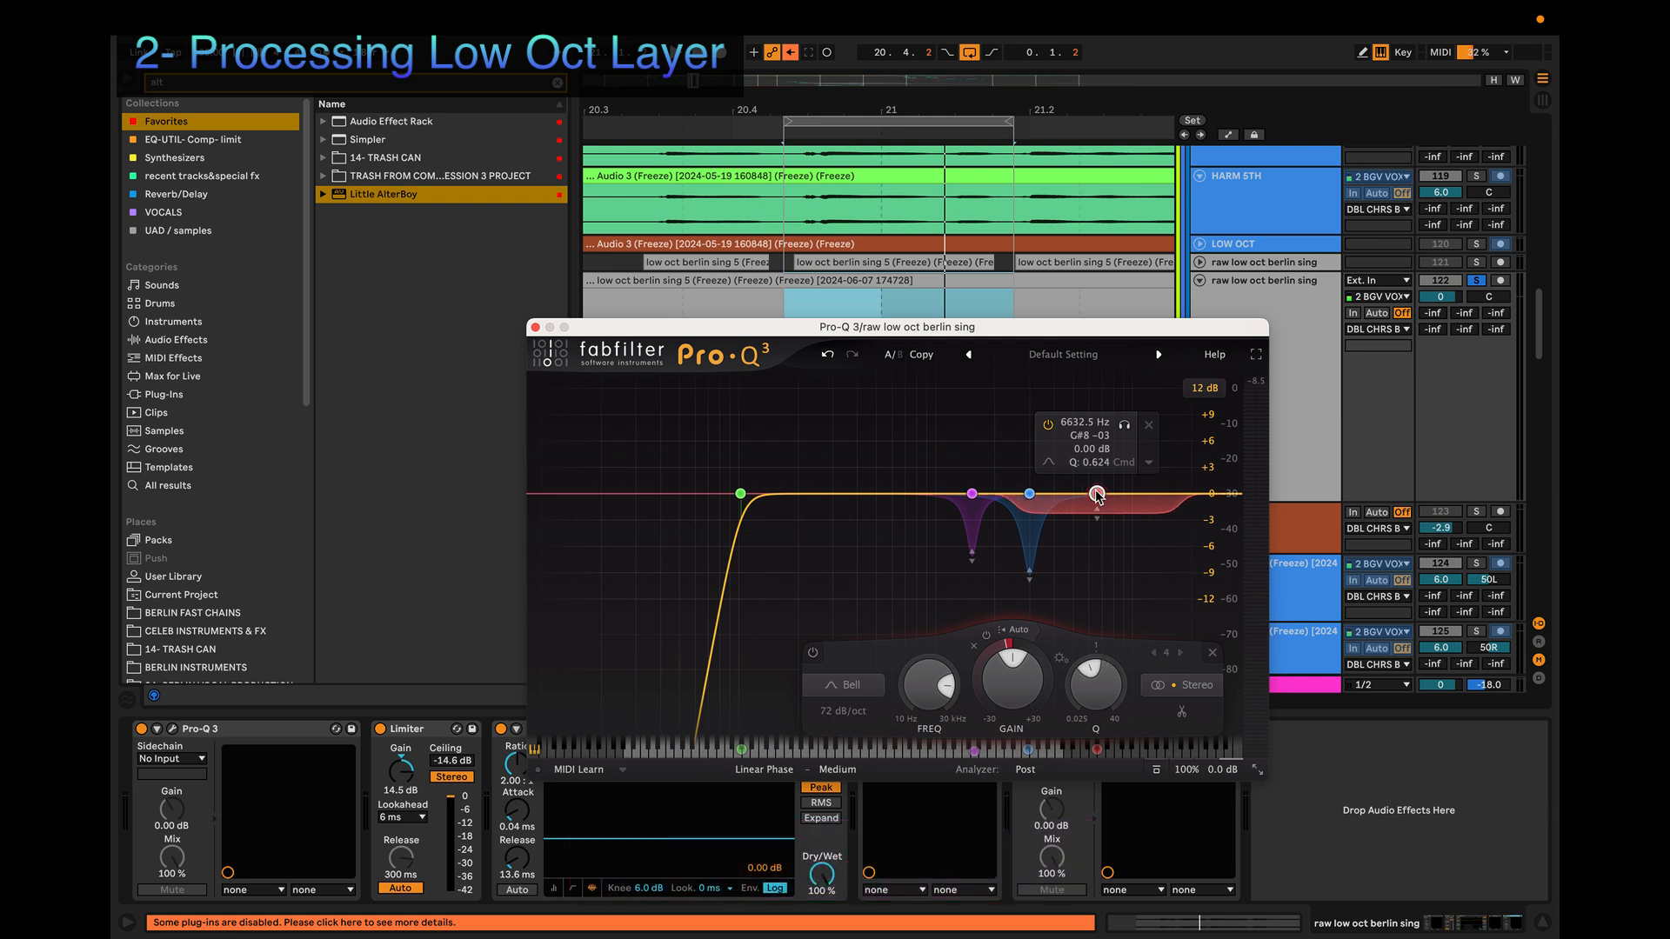
scroll(1098, 496, "up", 10)
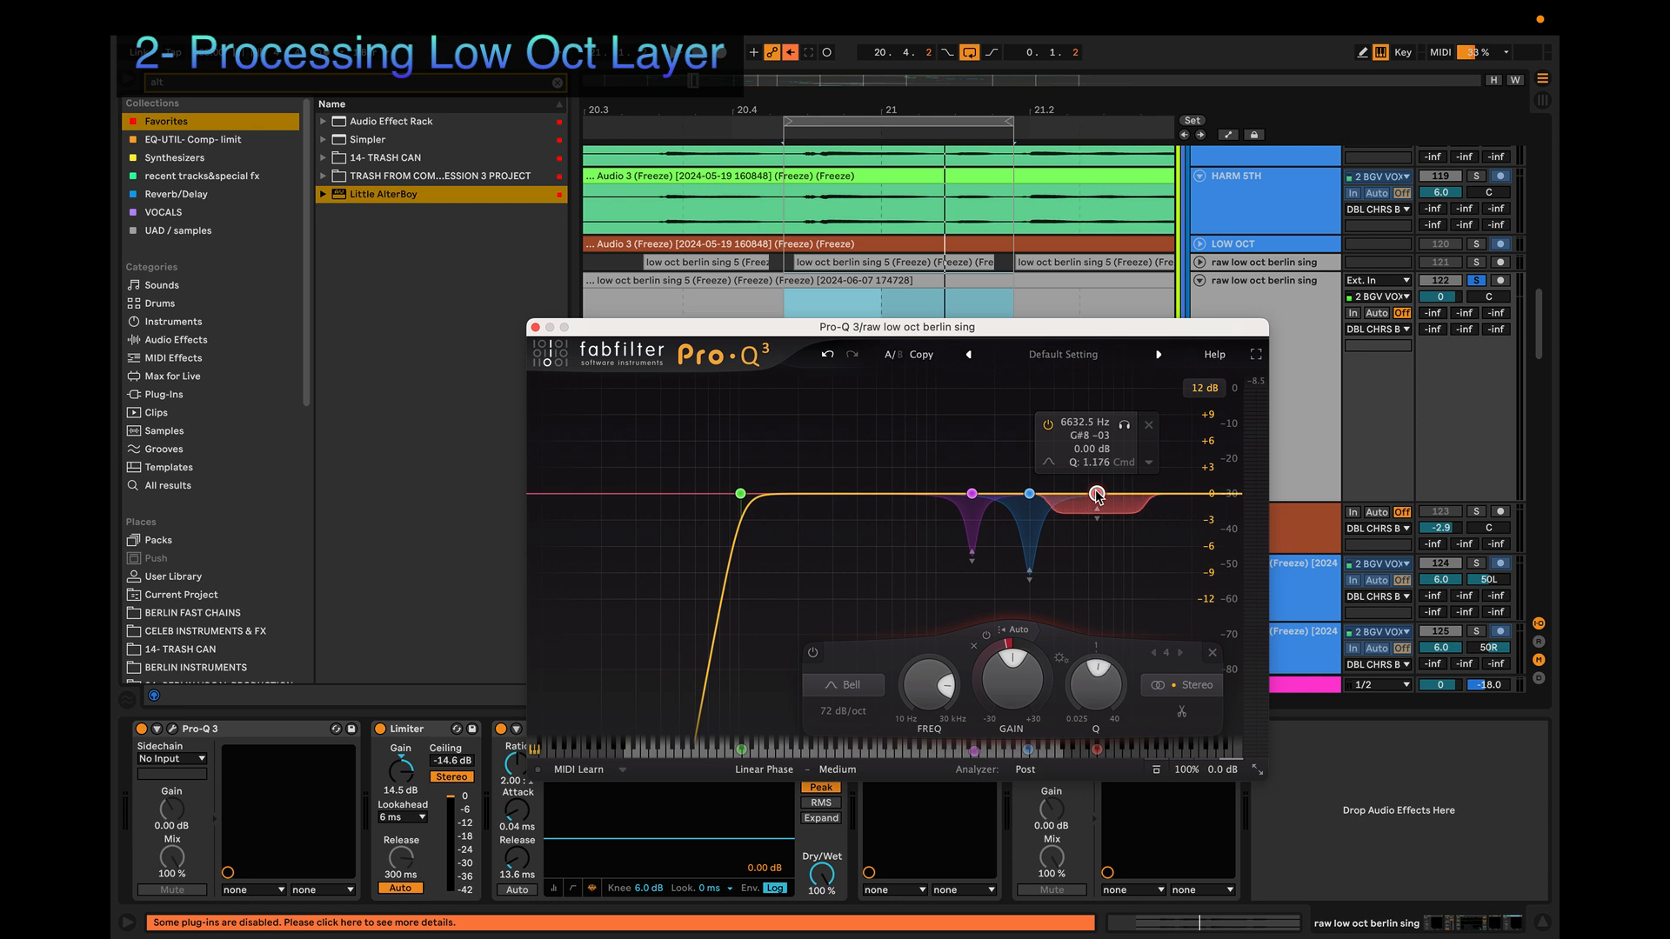
scroll(1099, 497, "down", 4)
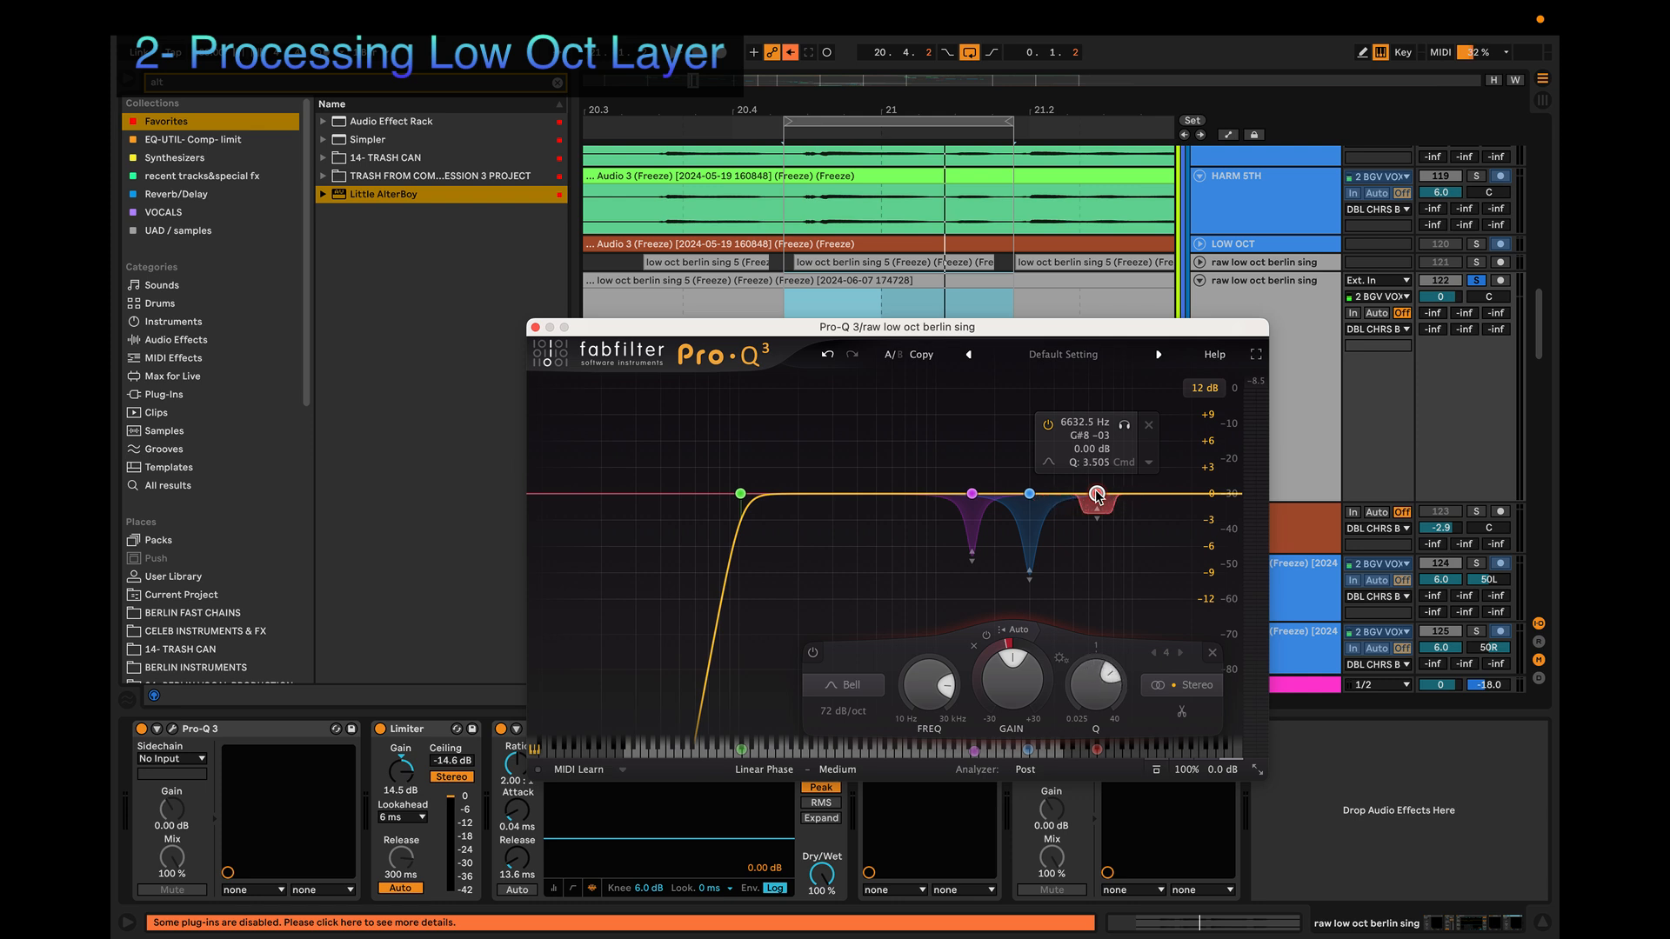
scroll(1096, 496, "up", 2)
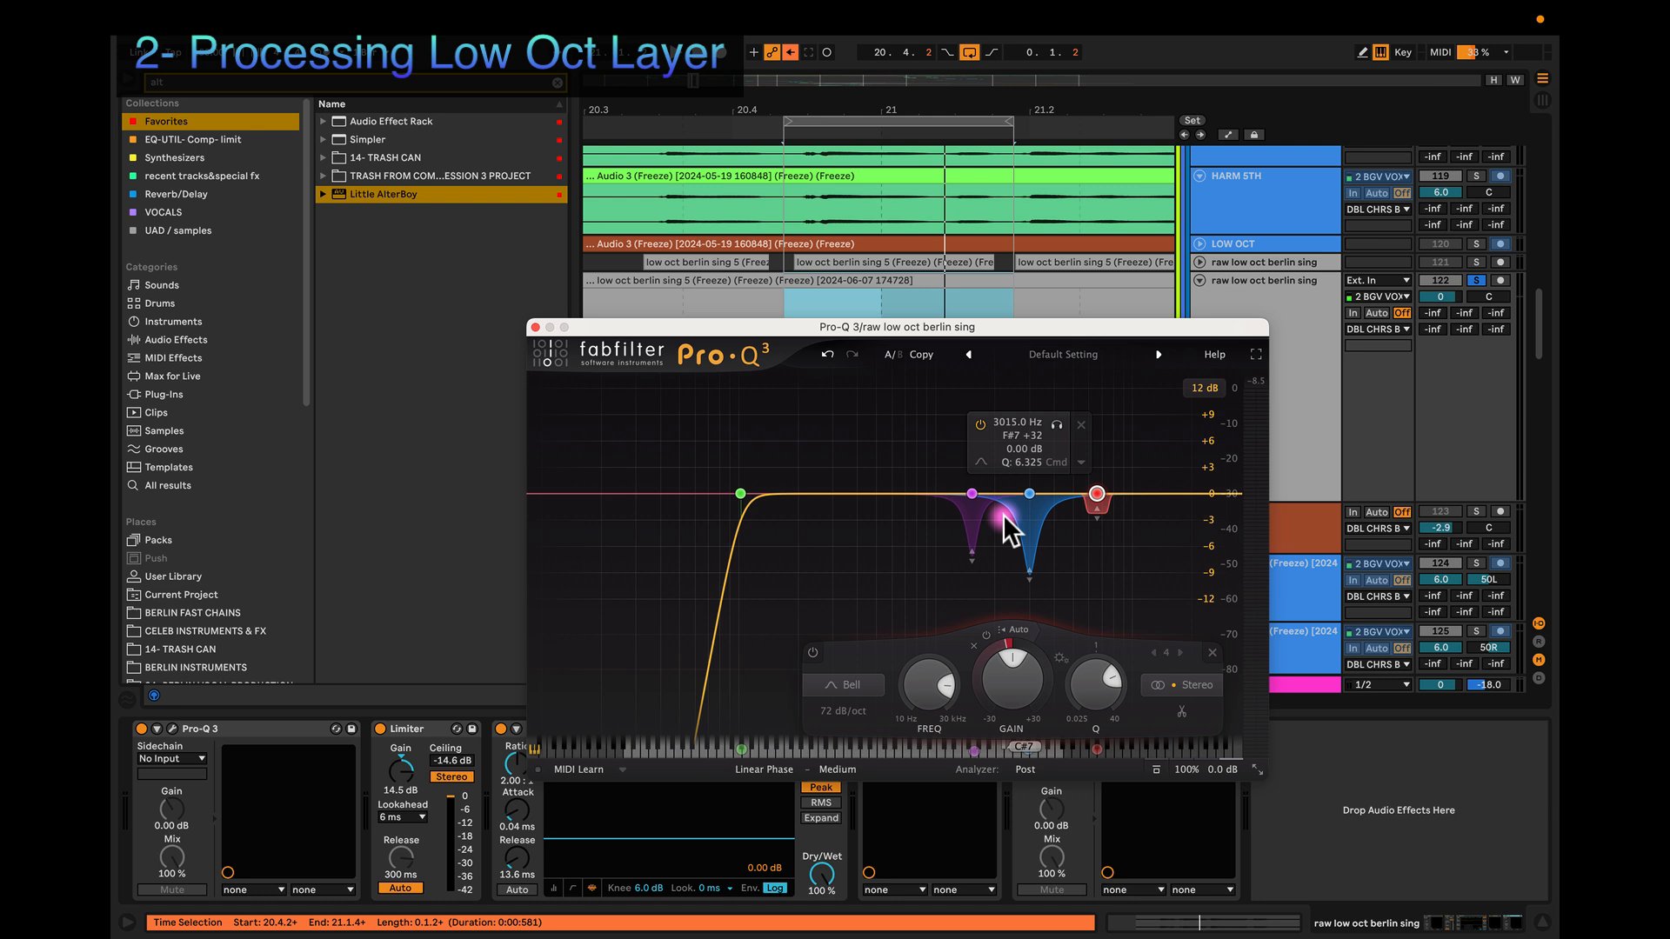
Step: Play the loop, audition the highest dynamic bell soloed, shift it to 5926.6 Hz and deepen its dynamic range to about -10 dB
key("space")
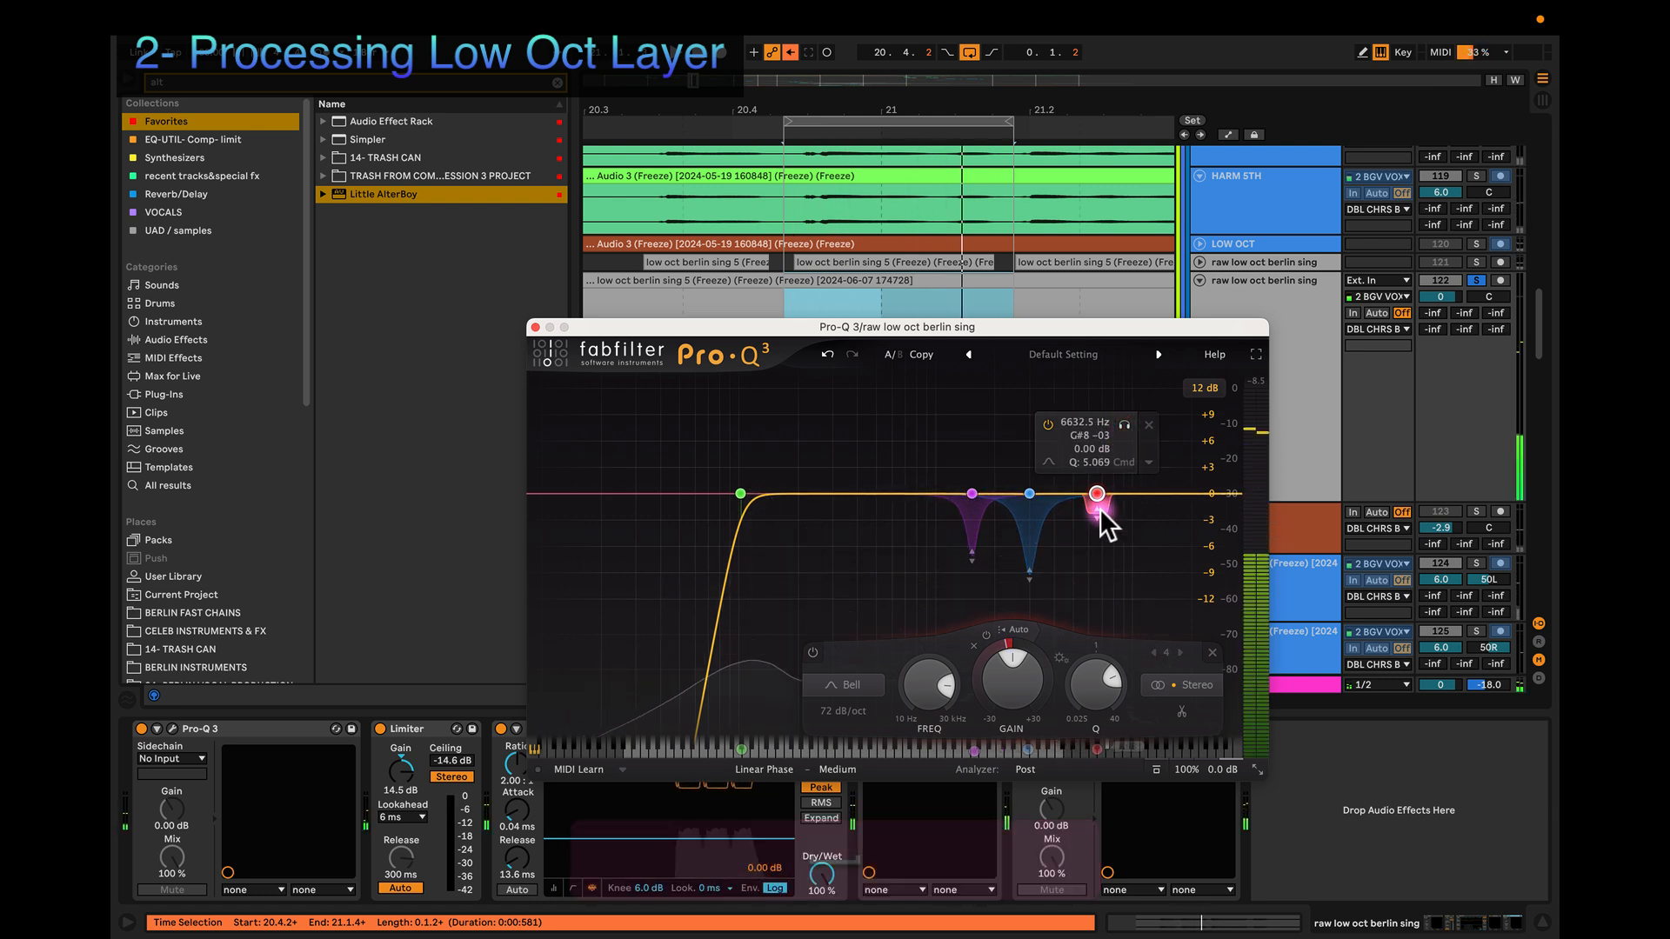
left_click_drag(1097, 515, 1098, 535)
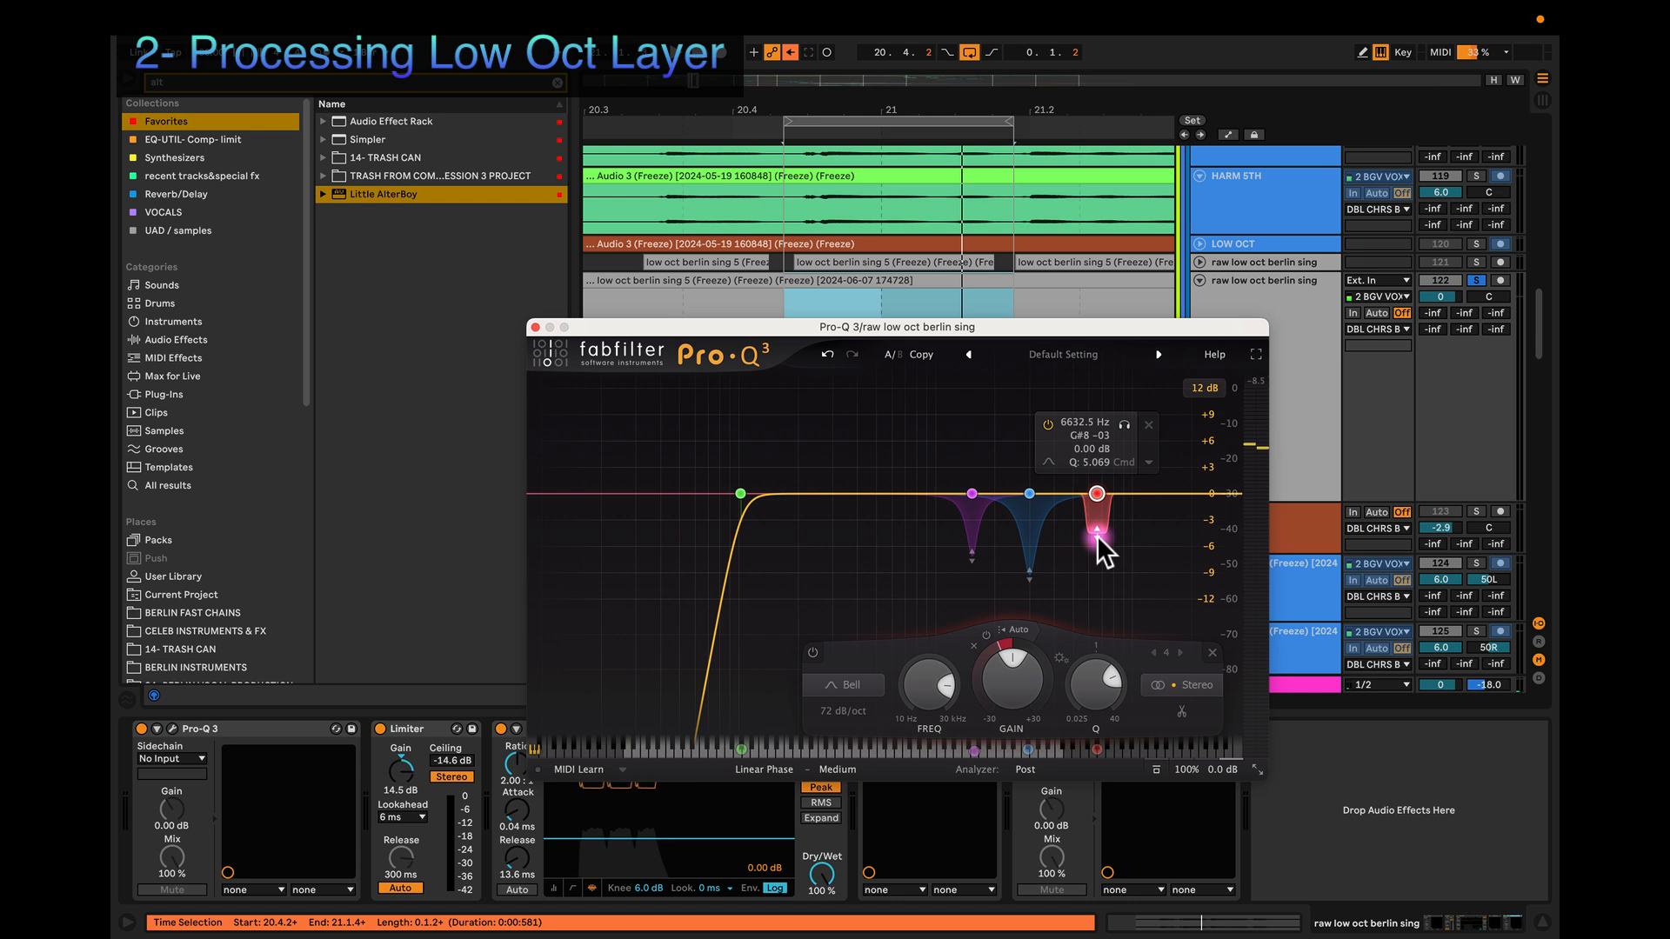
left_click(1125, 425)
left_click_drag(1125, 430, 1111, 426)
left_click_drag(1078, 563, 1085, 579)
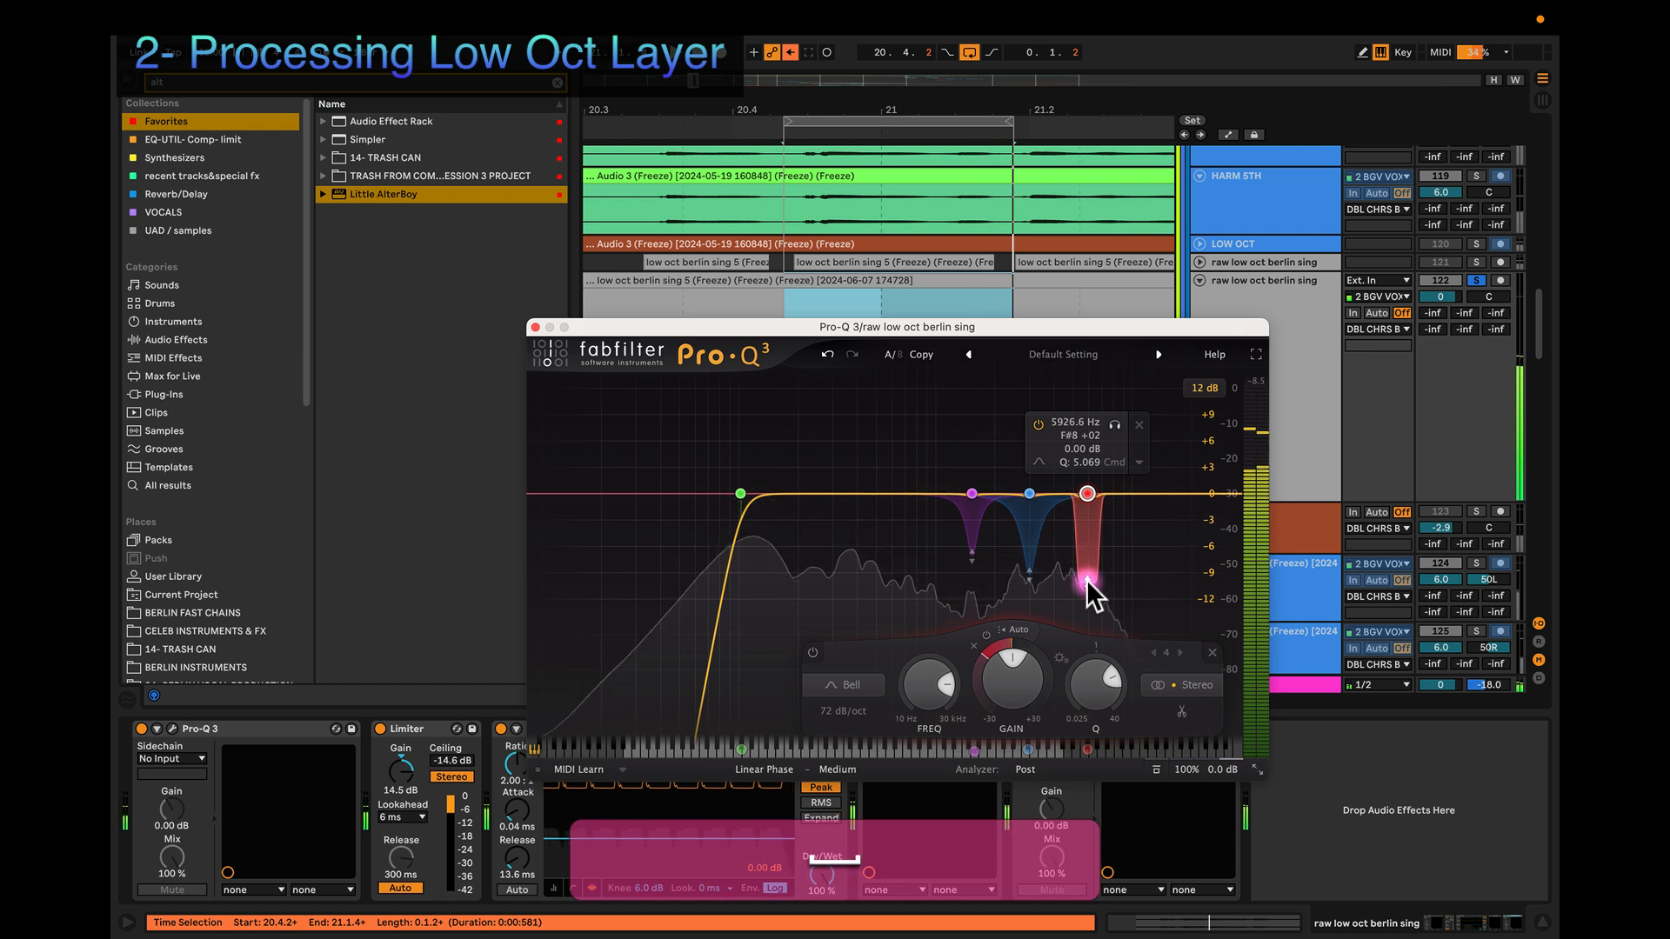
Step: Widen the 5926.6 Hz dynamic bell, ease its dynamic range to about -6 dB and check it against the playing loop
scroll(1087, 557, "down", 4)
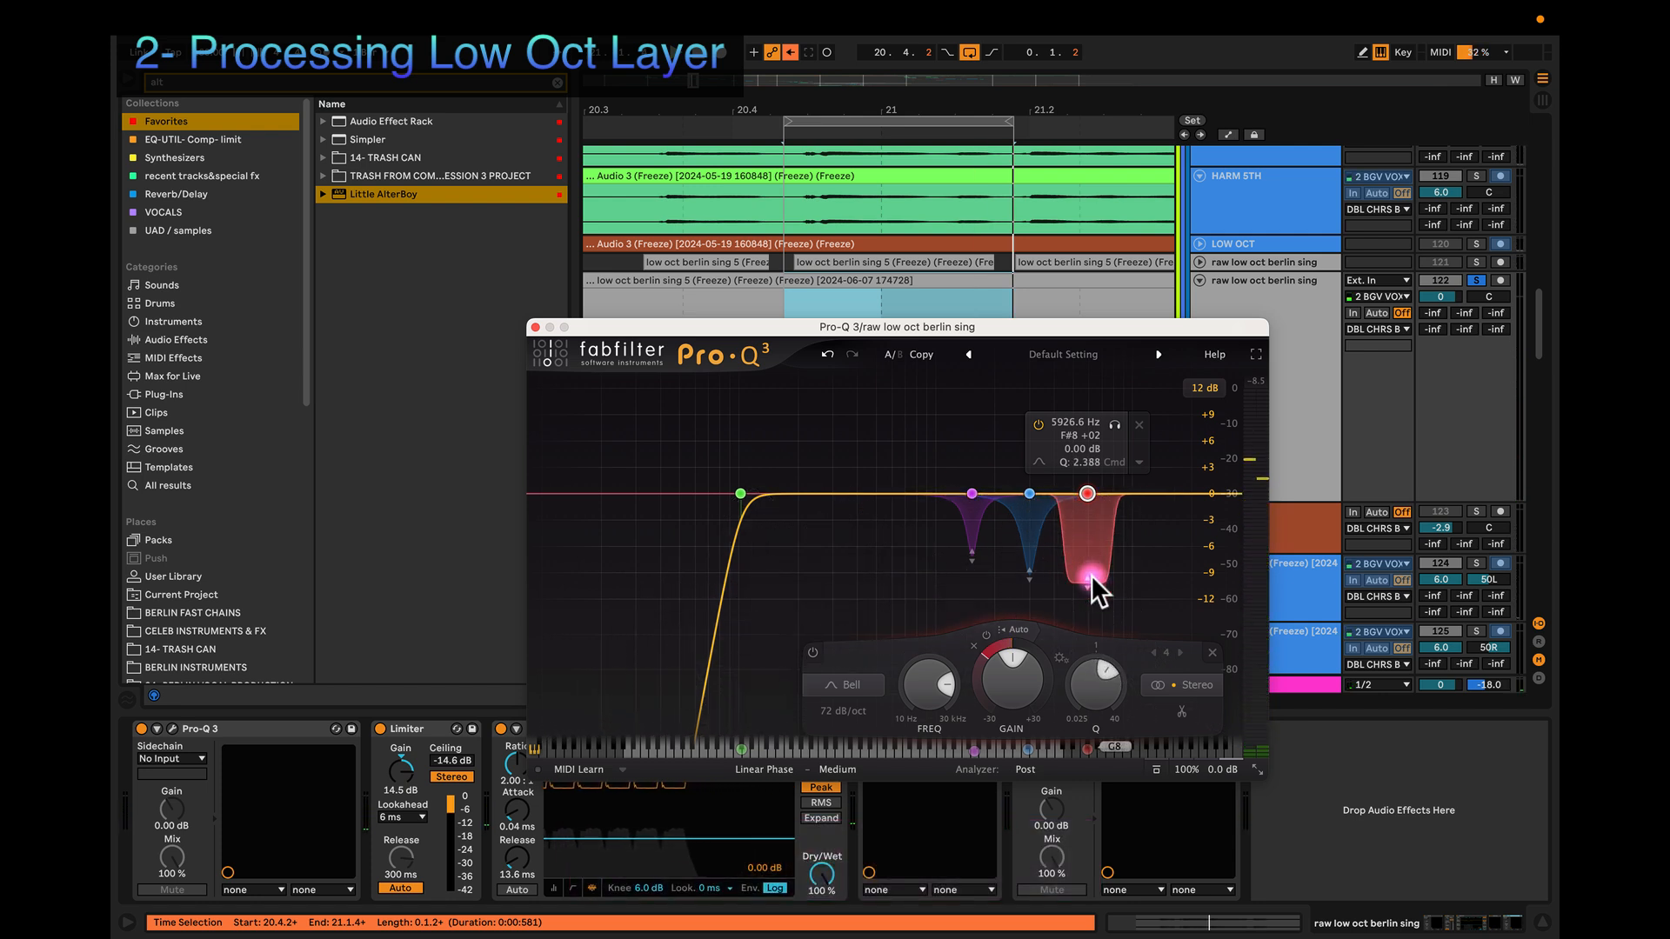
left_click_drag(1091, 576, 1084, 540)
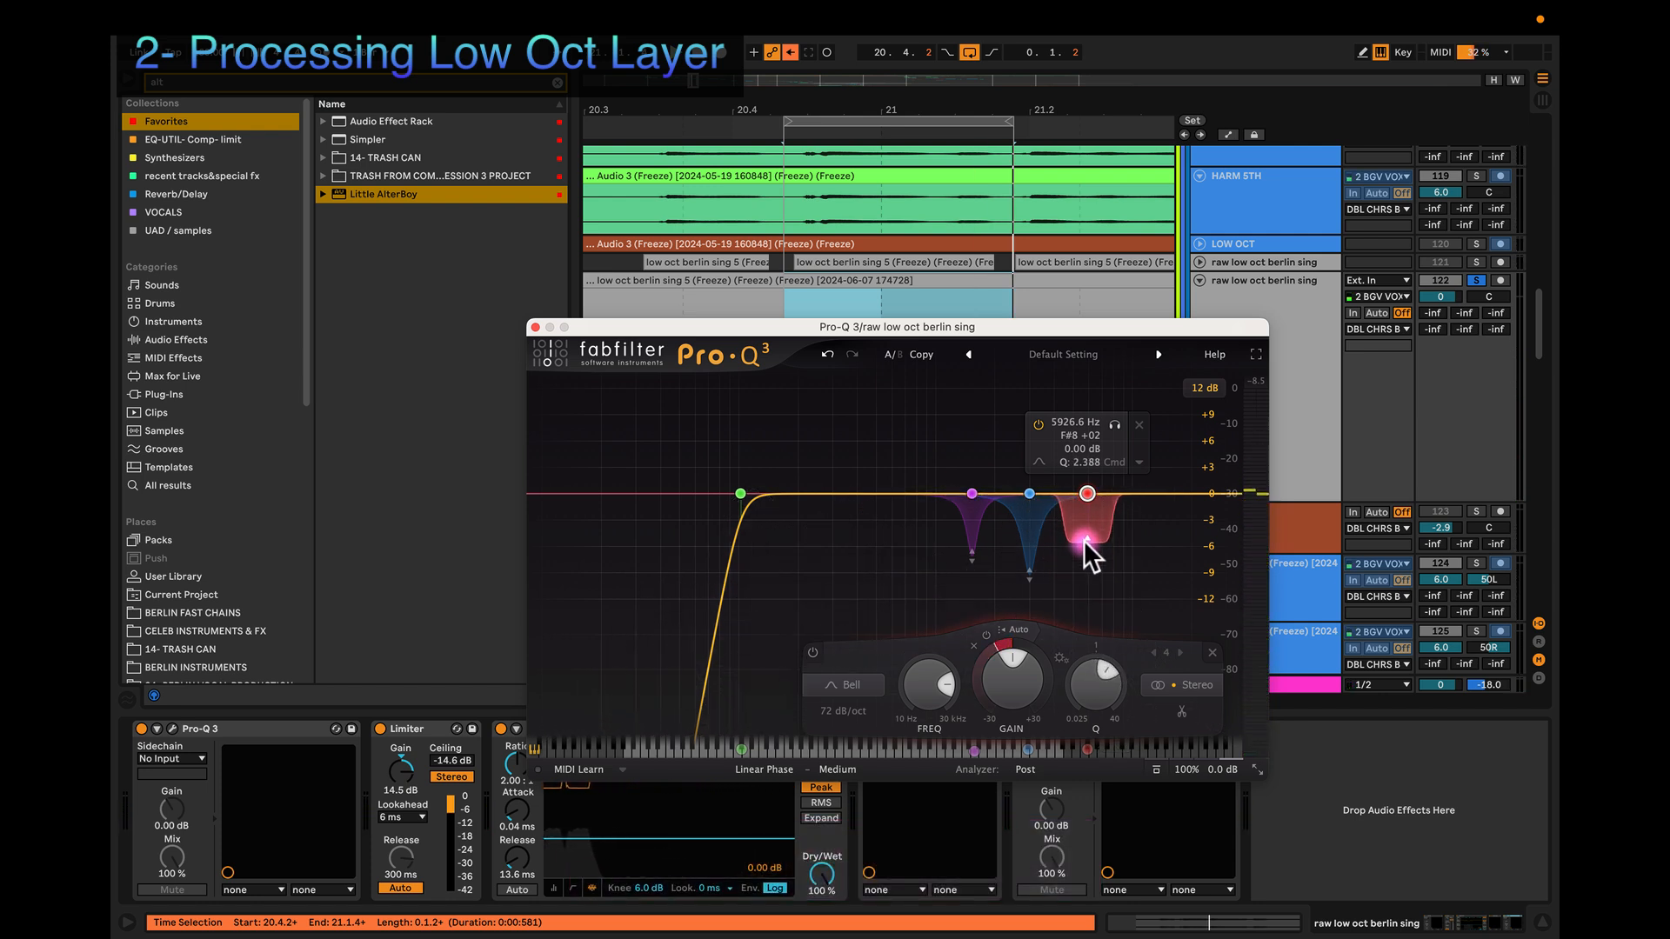
key("space")
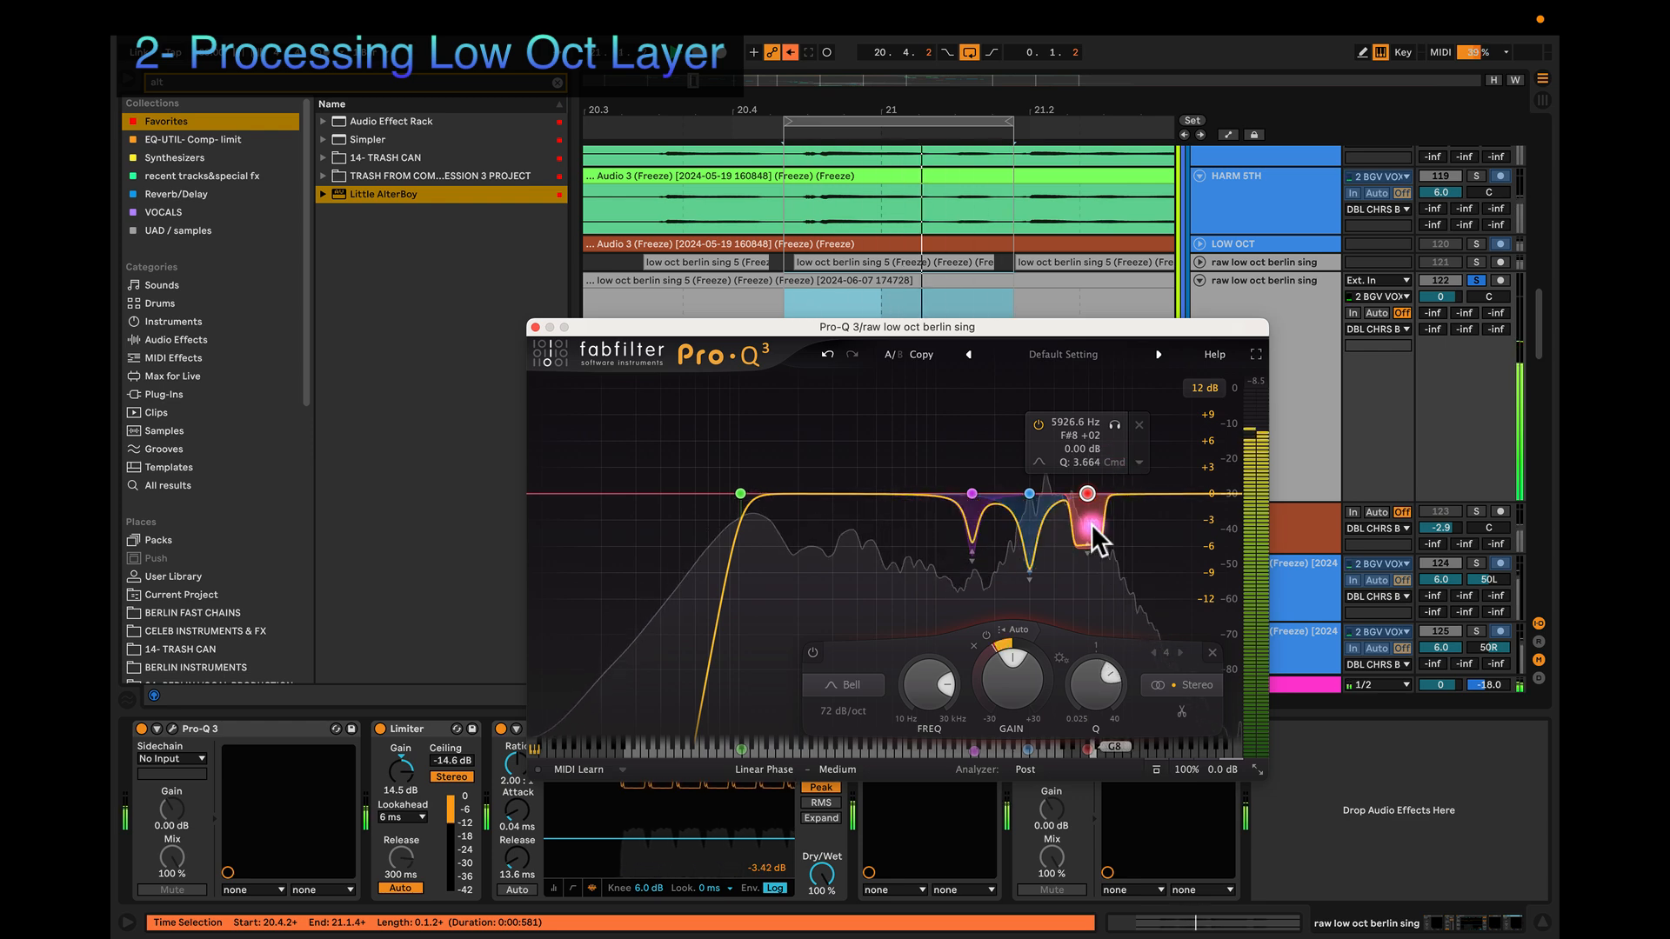
scroll(1091, 525, "down", 1)
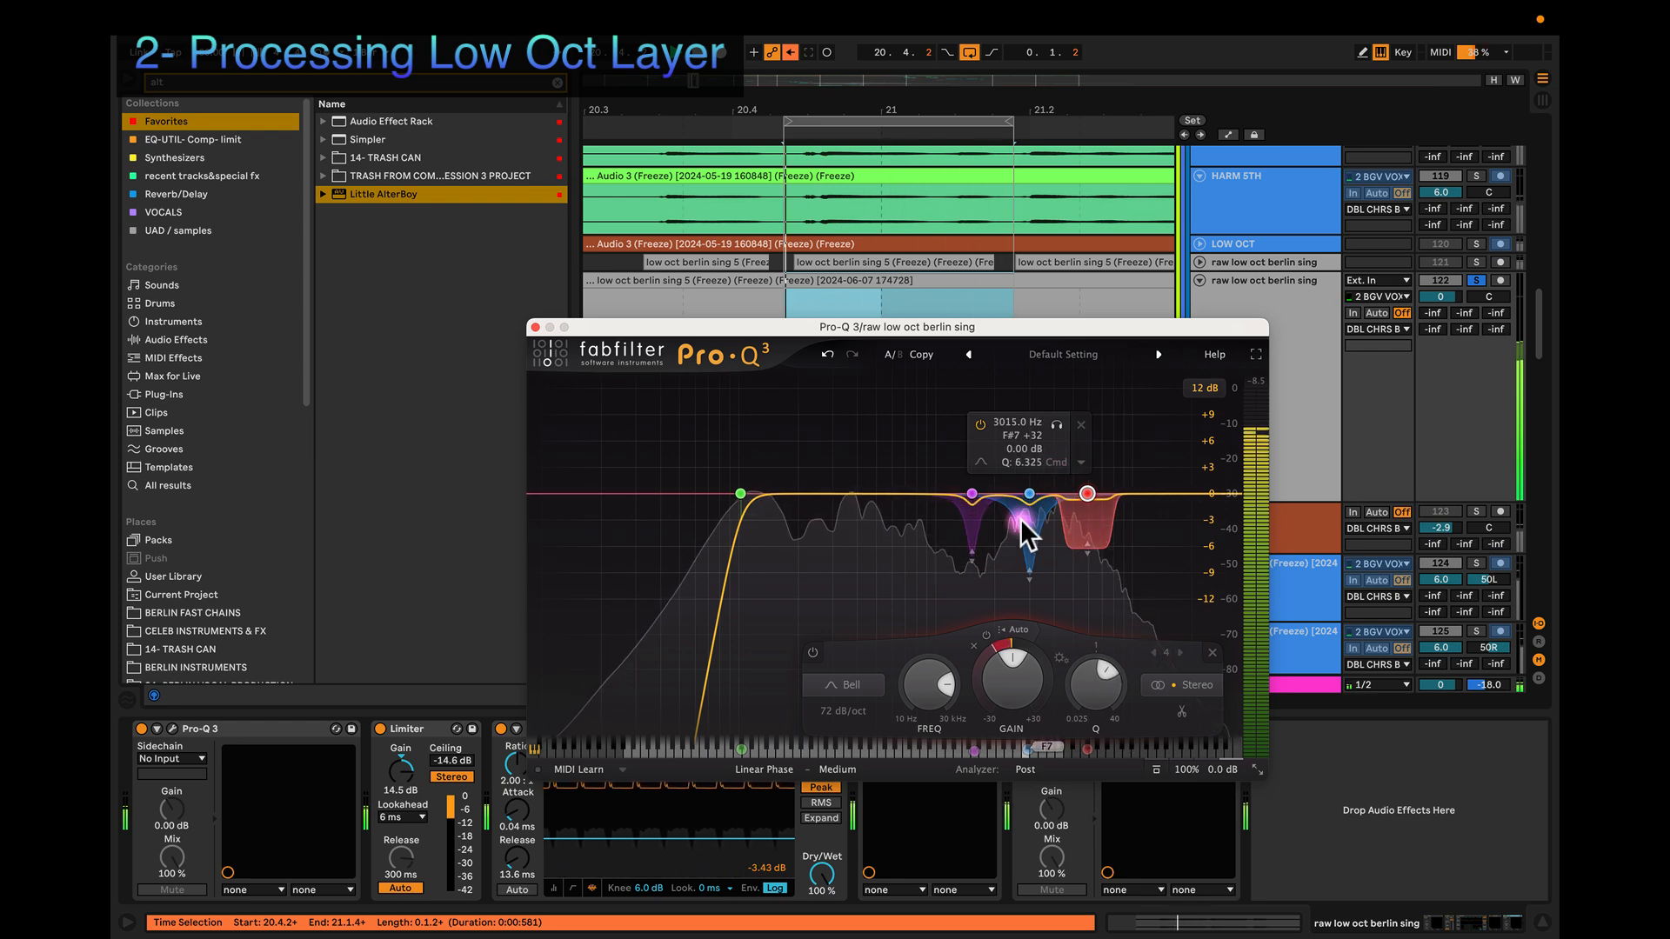
Step: Move the EQ window clear of the arrangement, loop the whole low octave clip starting near bar 20 and play it
left_click_drag(1010, 331, 1025, 524)
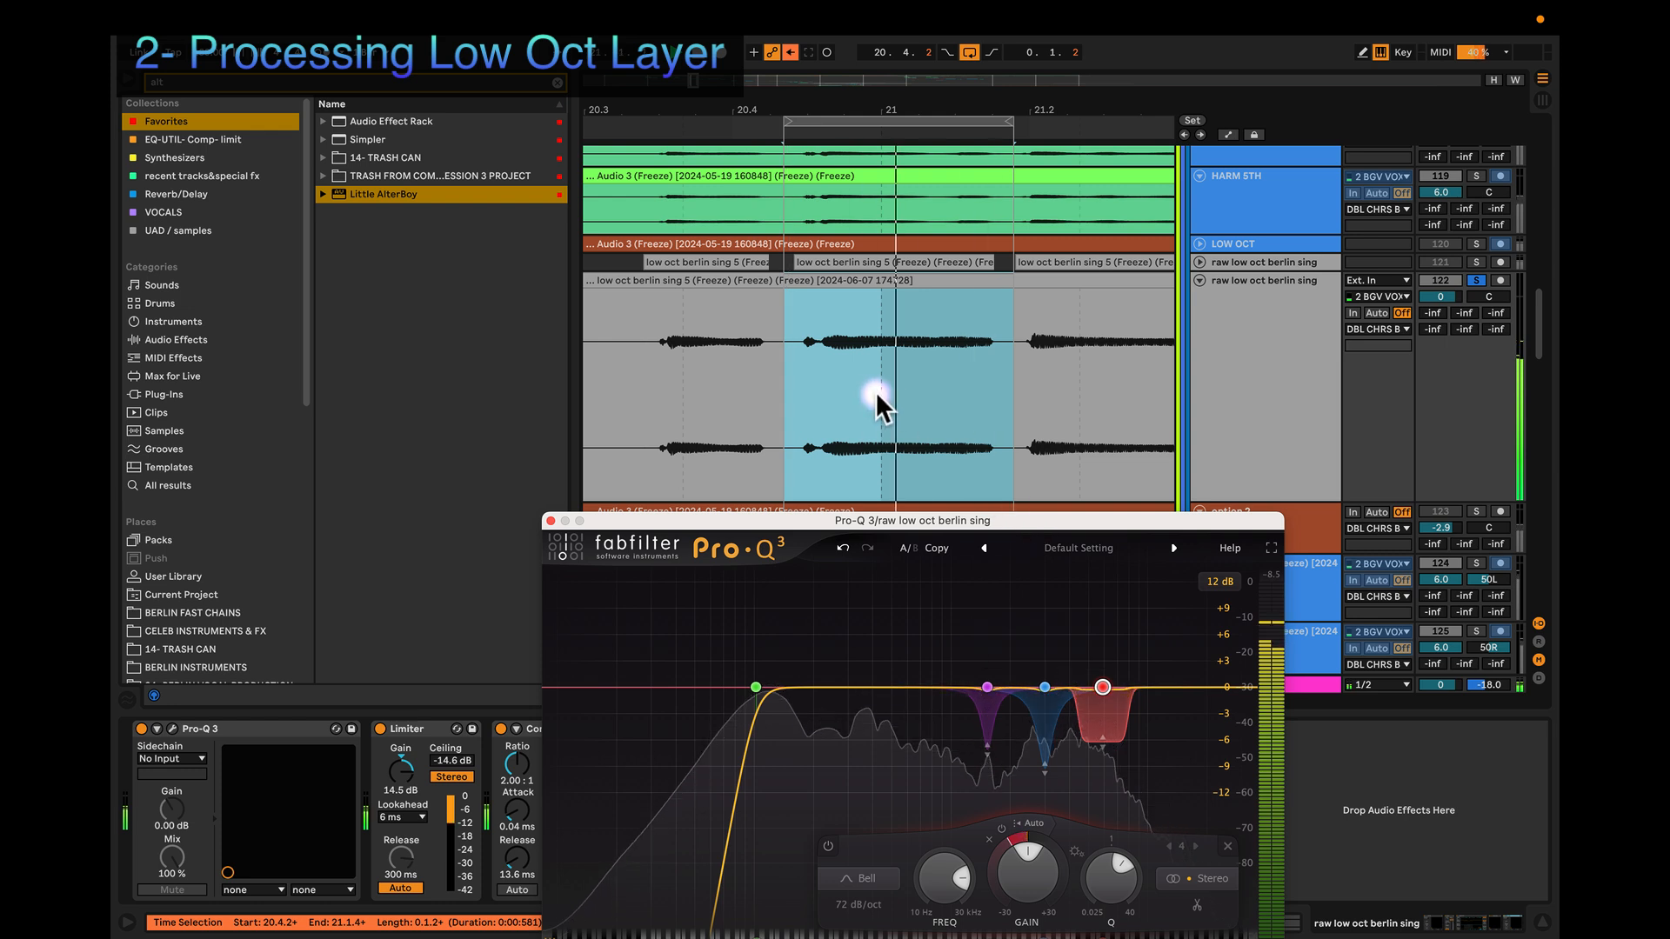
scroll(870, 393, "down", 5, "super")
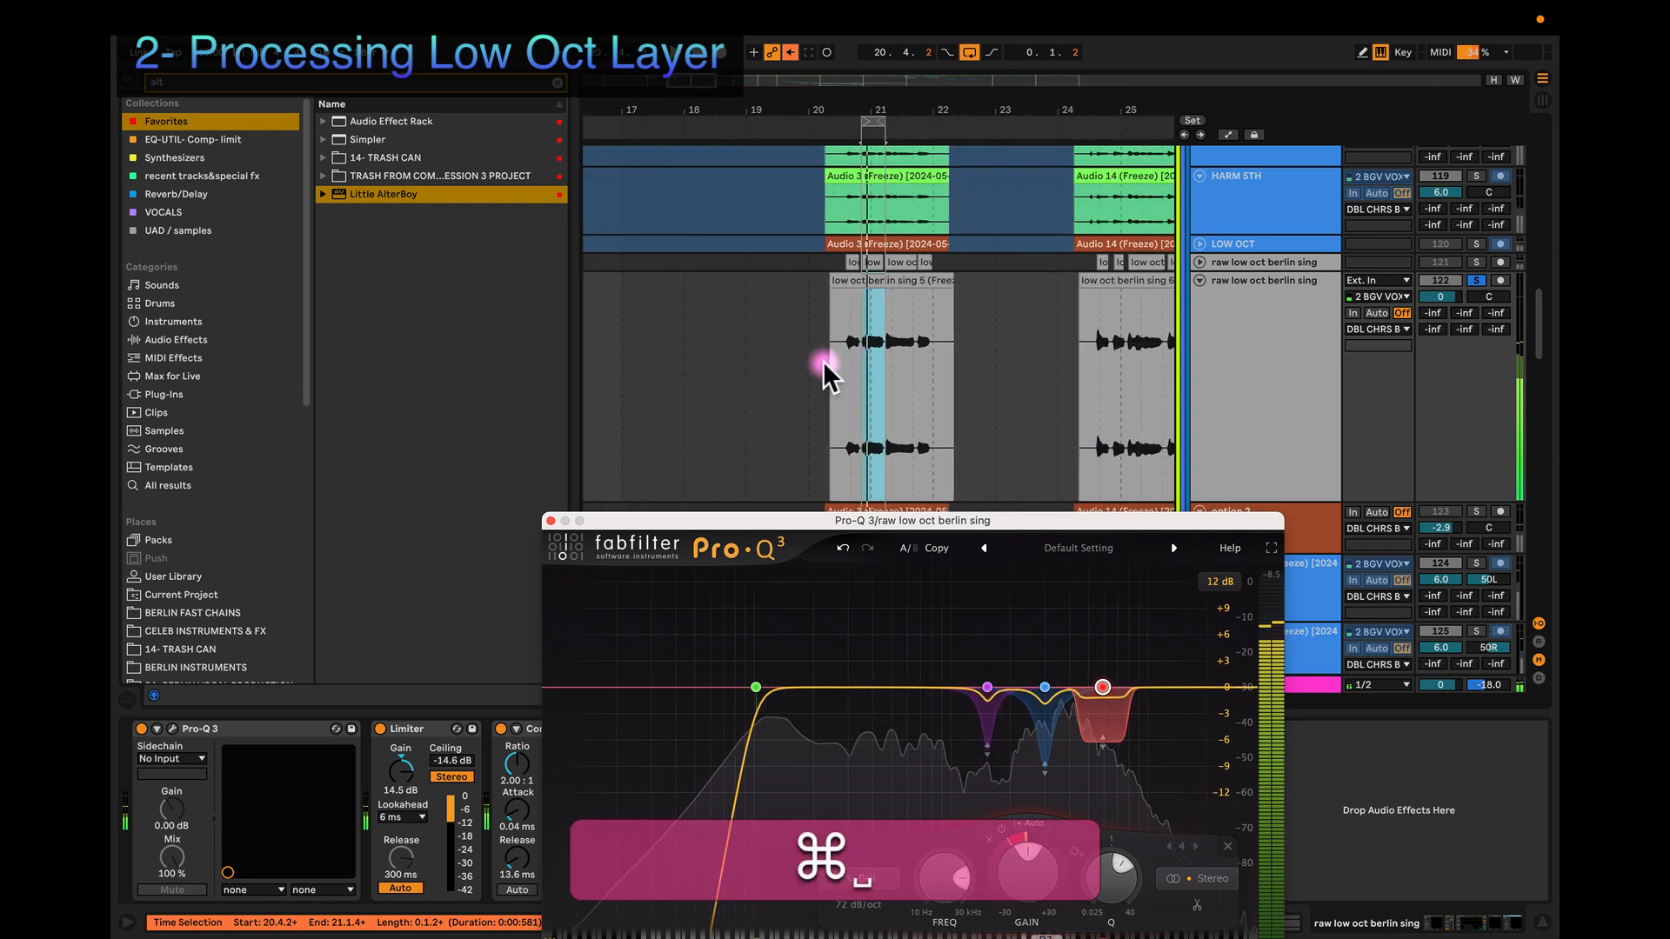
left_click(843, 277)
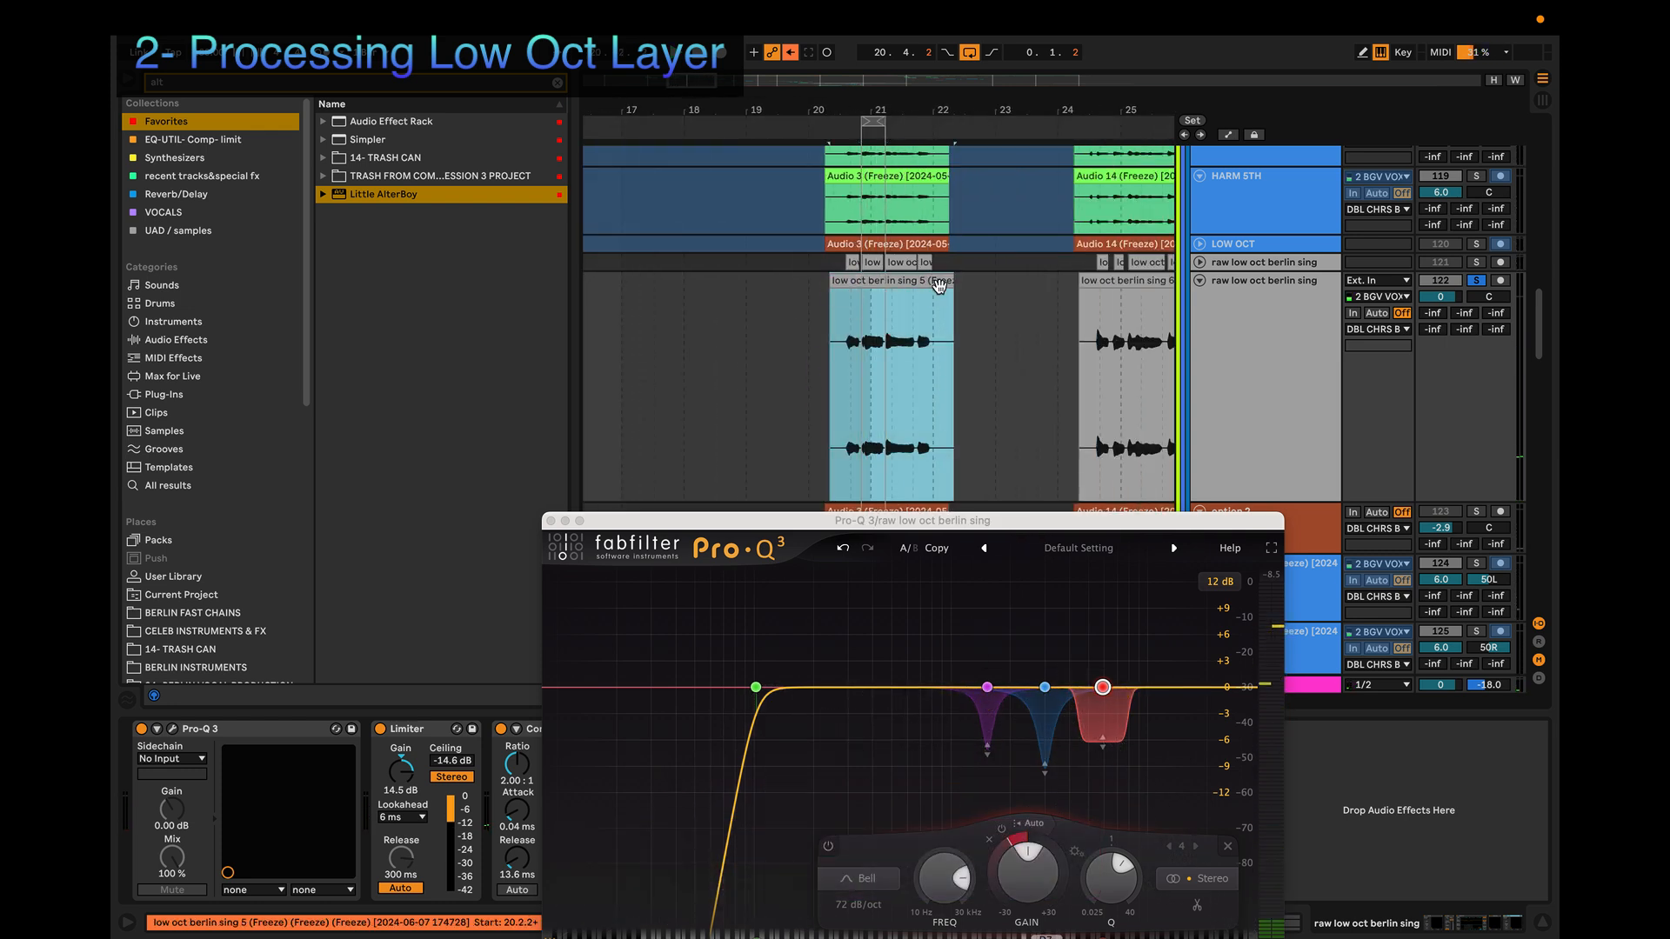
key("super+l")
key("super+space")
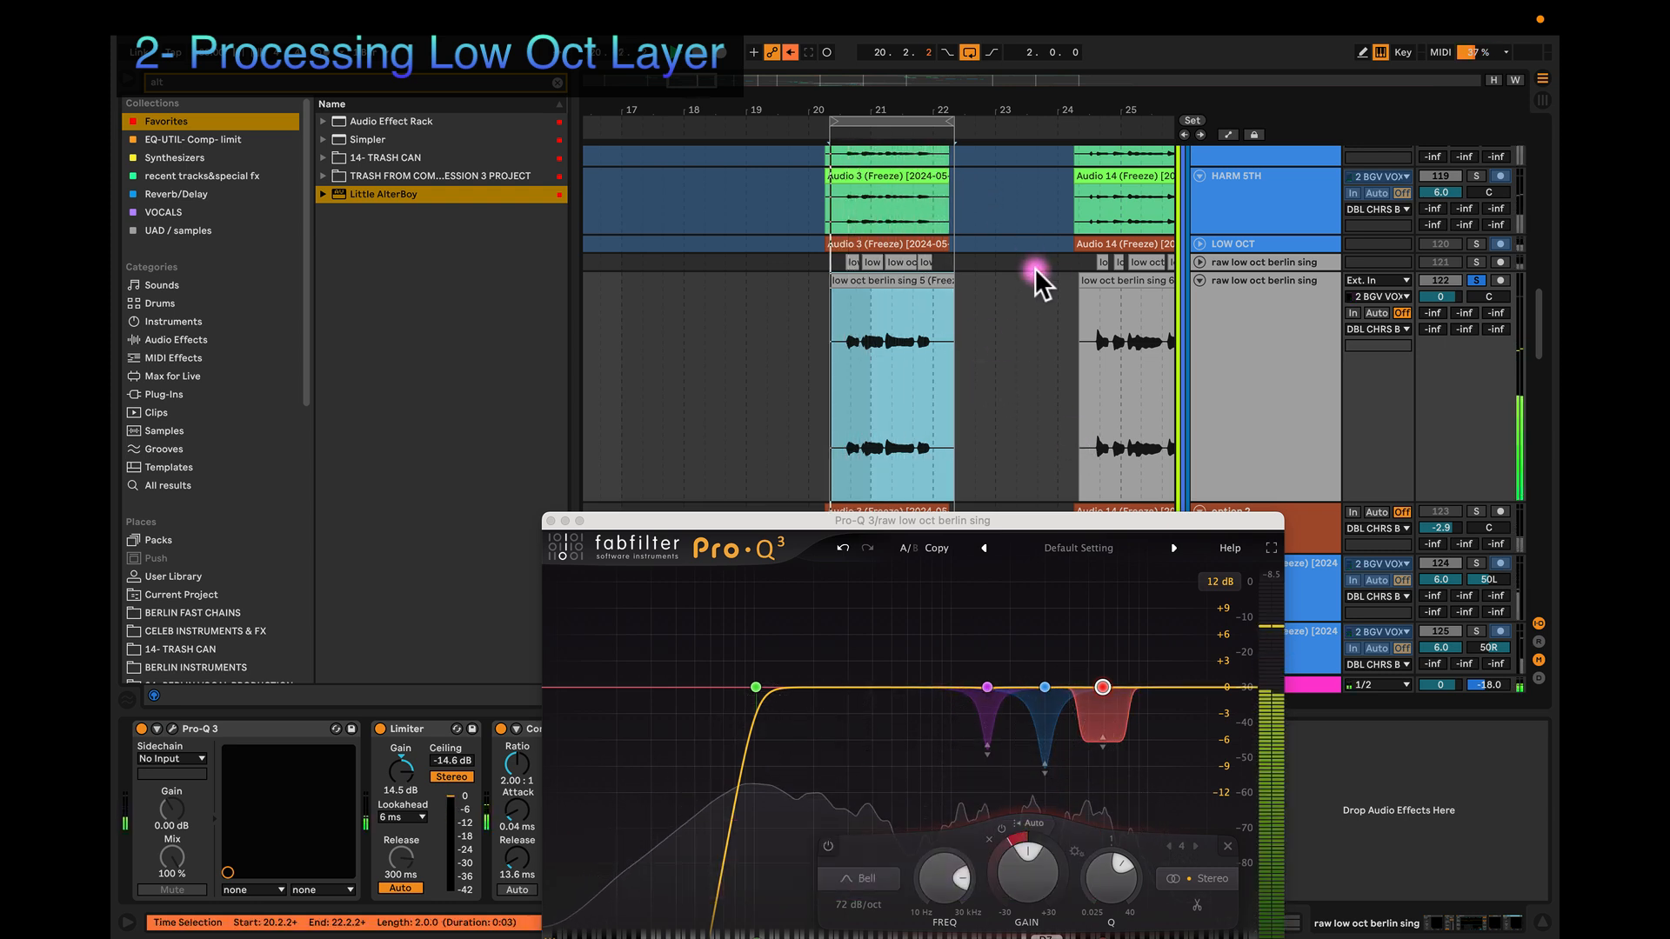
Step: Listen to the second low octave clip, starting near bar 24, through the full effect chain
left_click(1090, 280)
key("space")
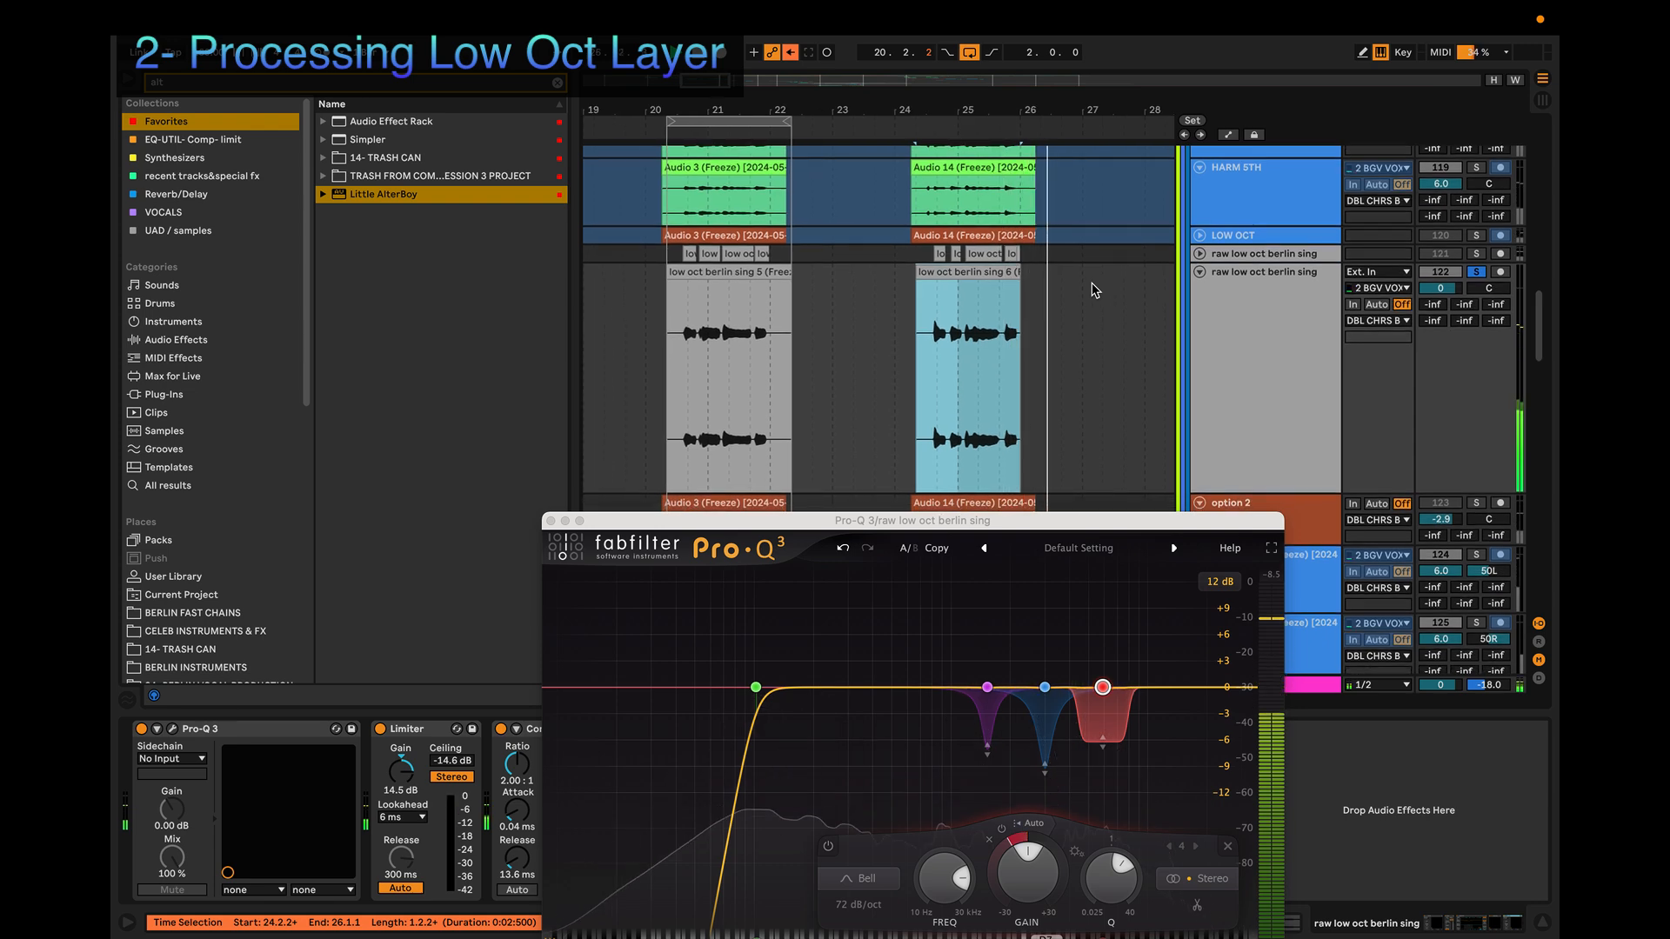
left_click(1090, 280)
key("space")
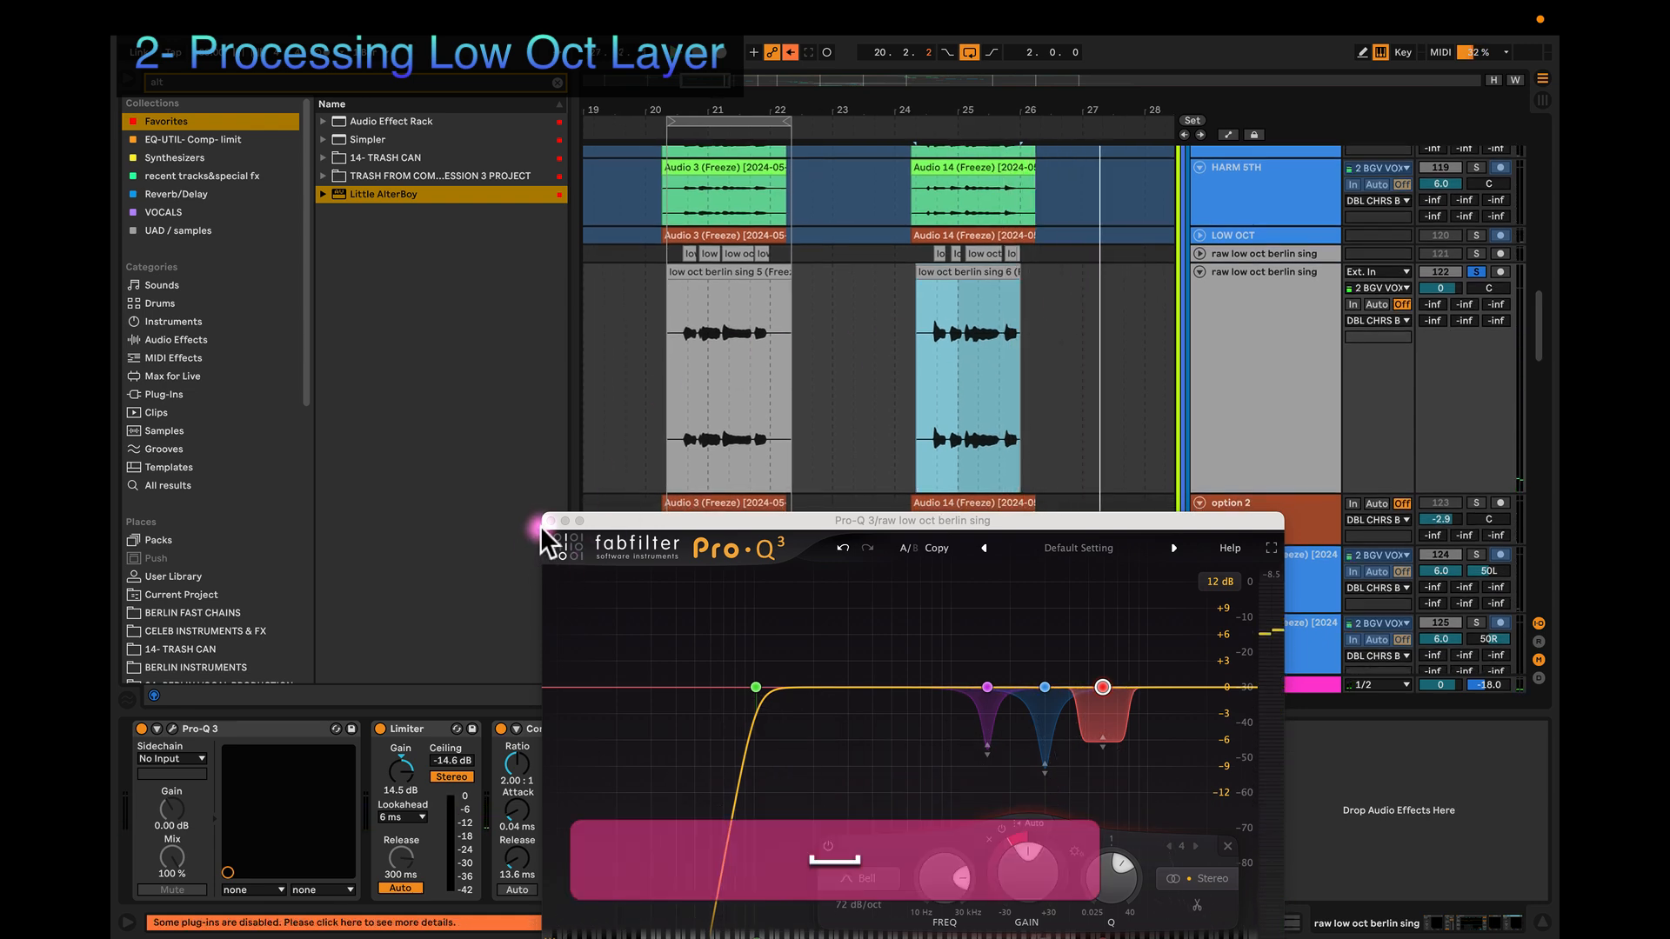
Step: Close the Pro-Q 3 window, select the raw low oct berlin sing track and search the browser for "rx"
left_click(550, 520)
left_click(1223, 346)
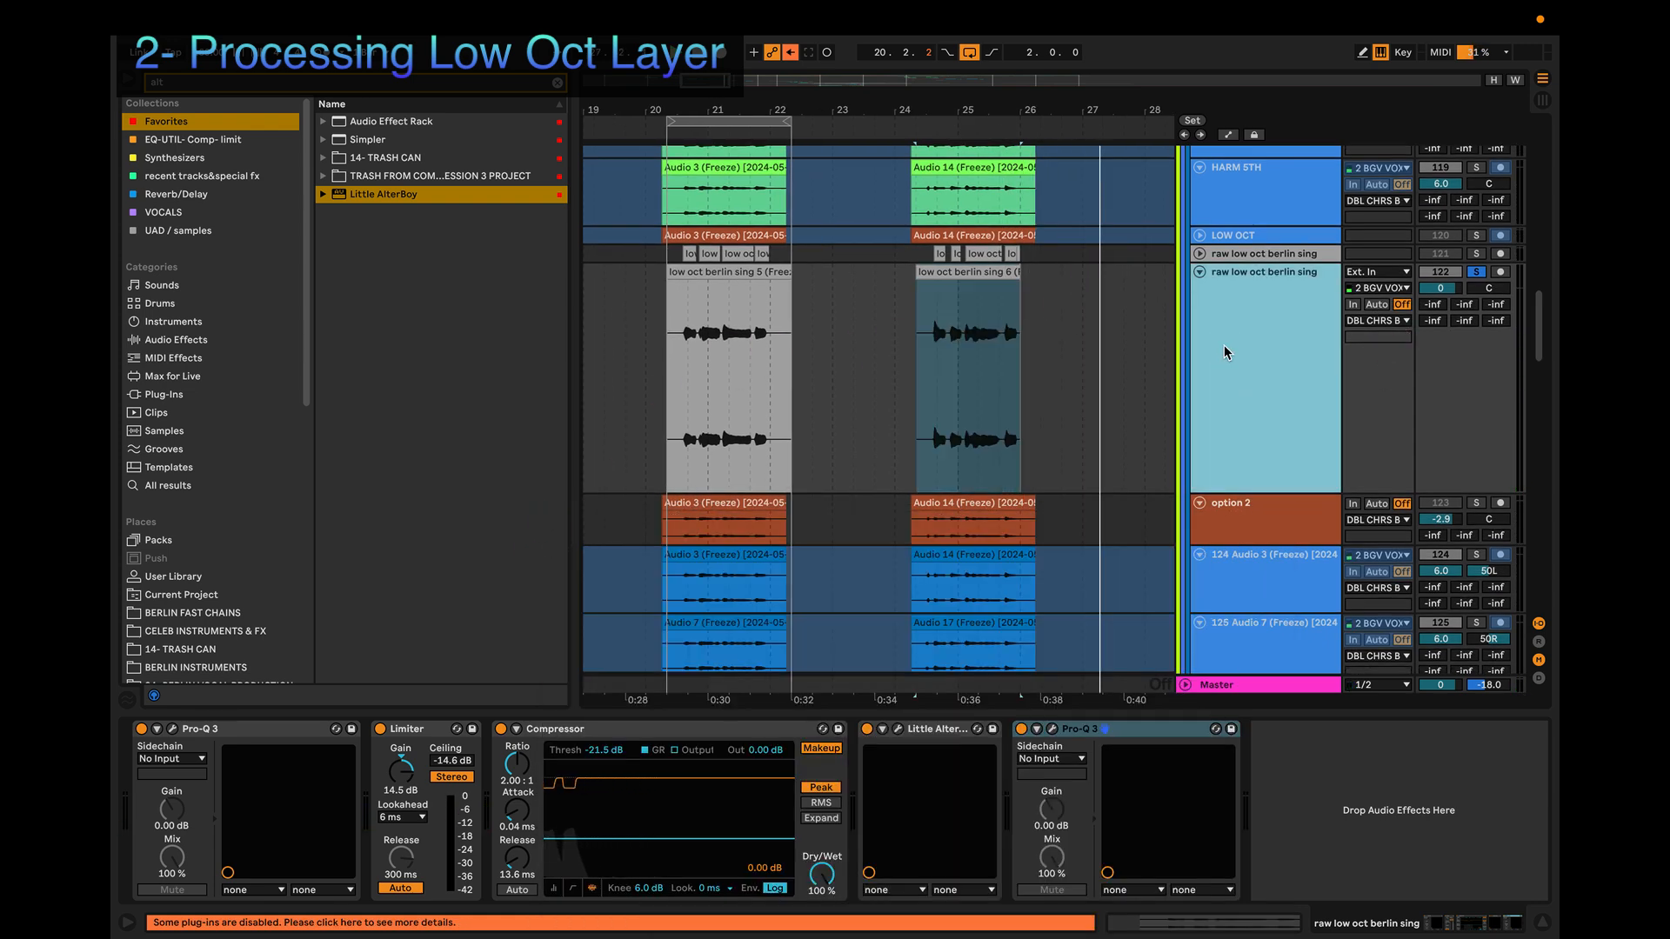
key("super+f")
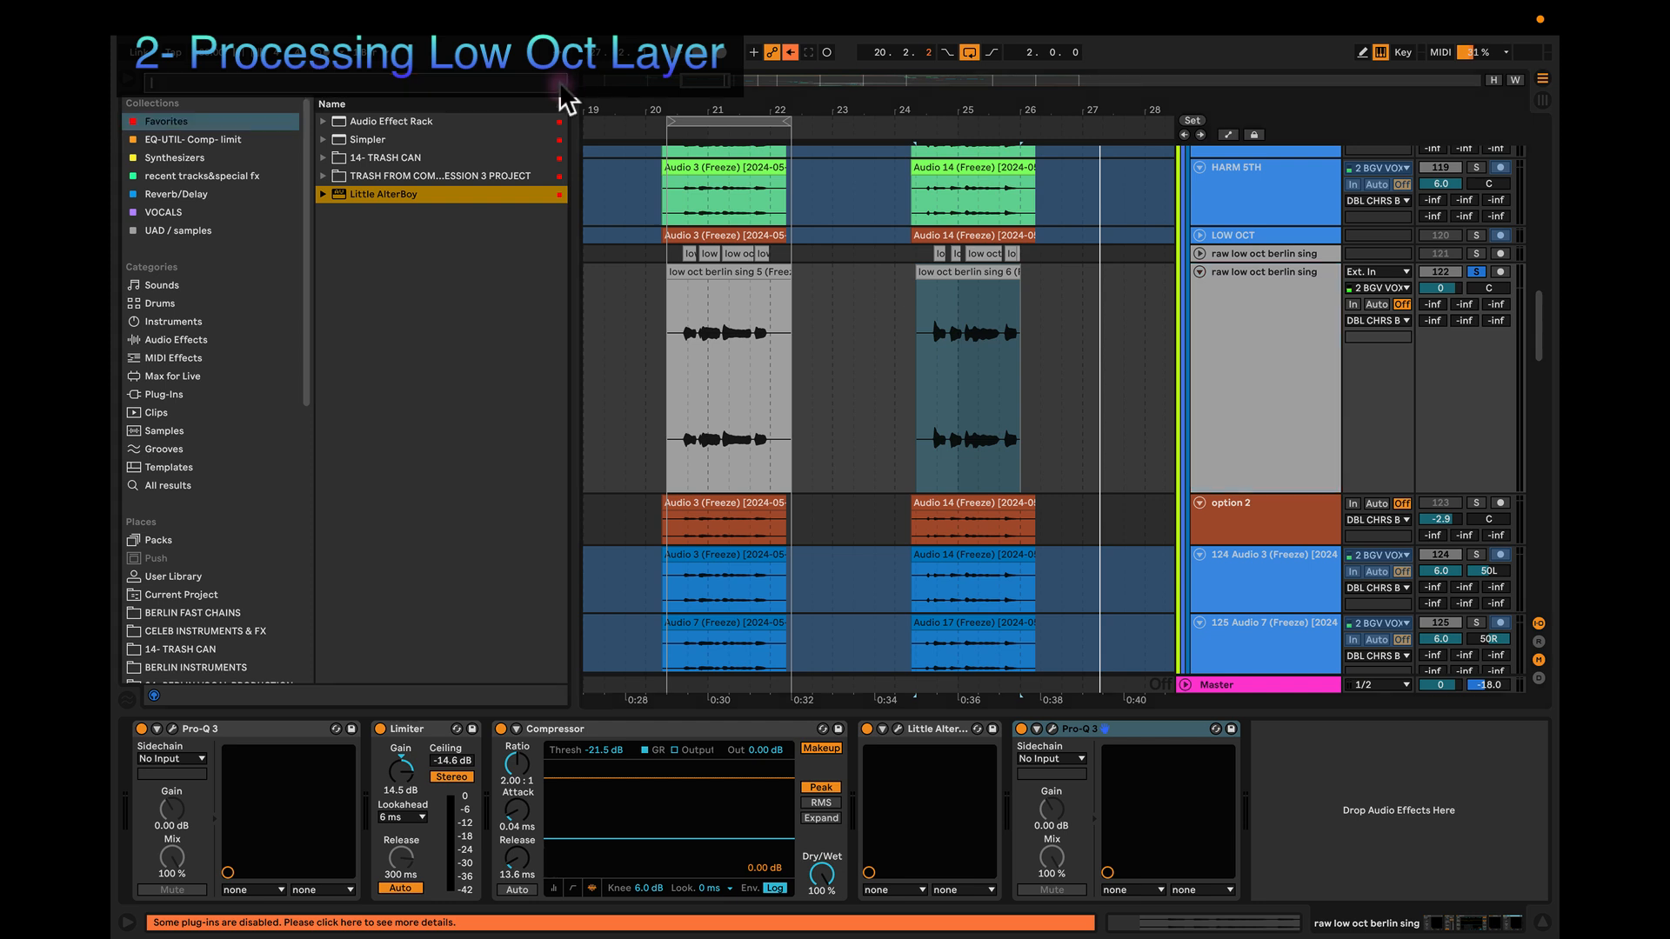
type("rx")
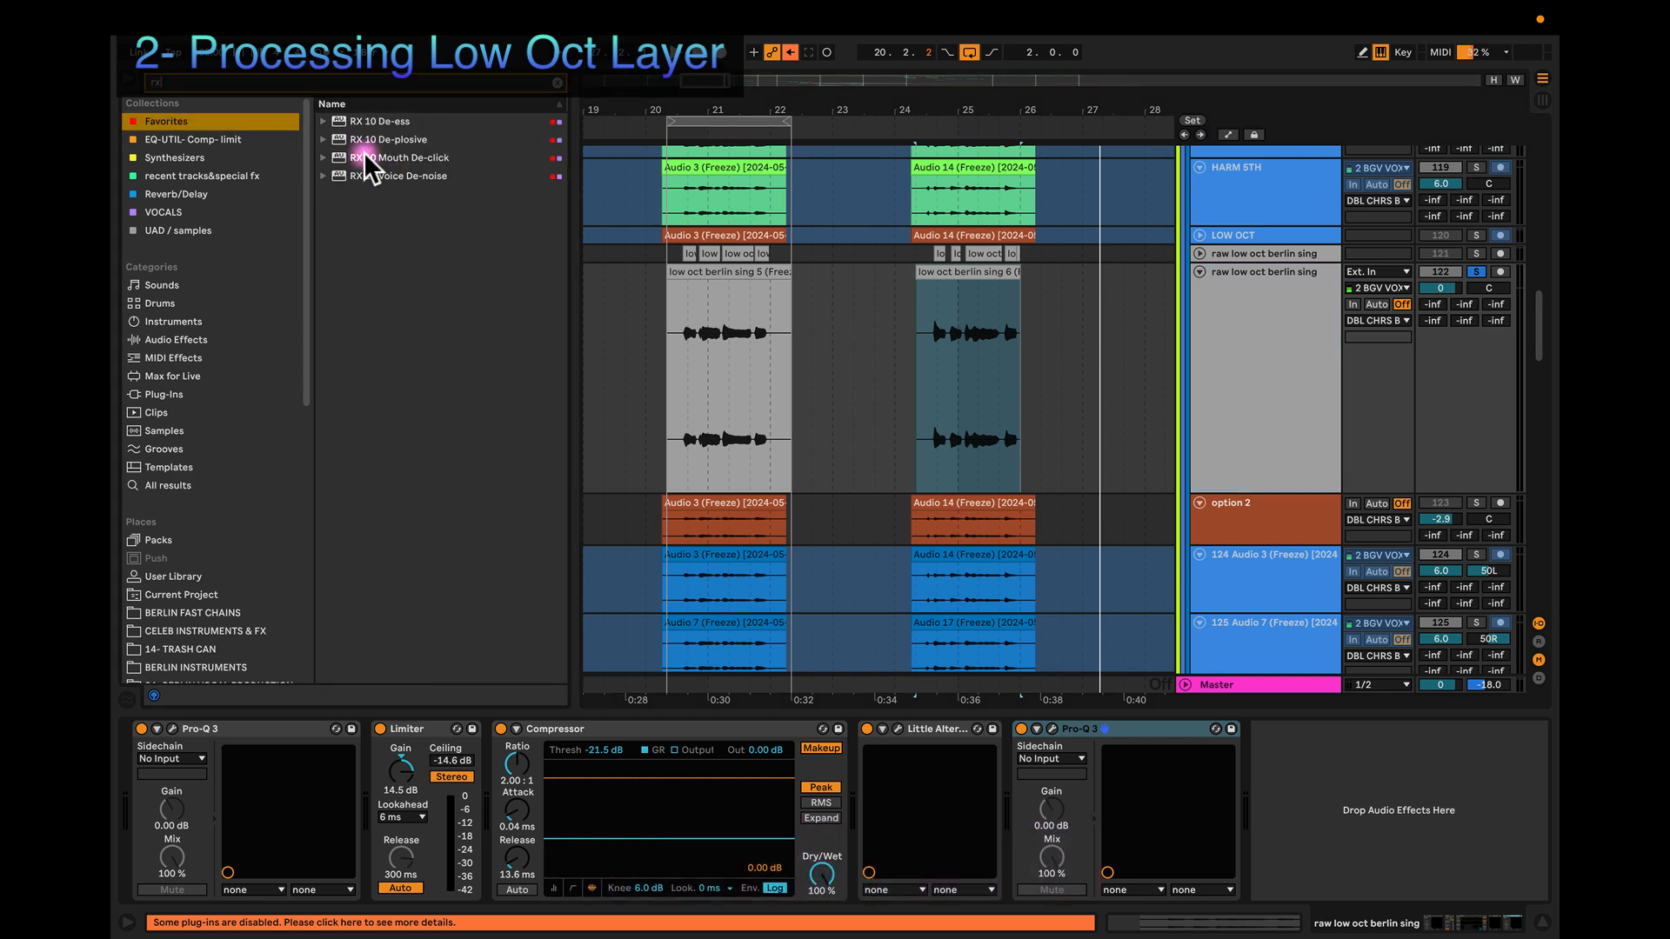
Step: Review the RX 10 Mouth De-click and Voice De-noise favorites, and find RX 10 De-click among the iZotope AUv2 plug-ins
left_click(353, 157)
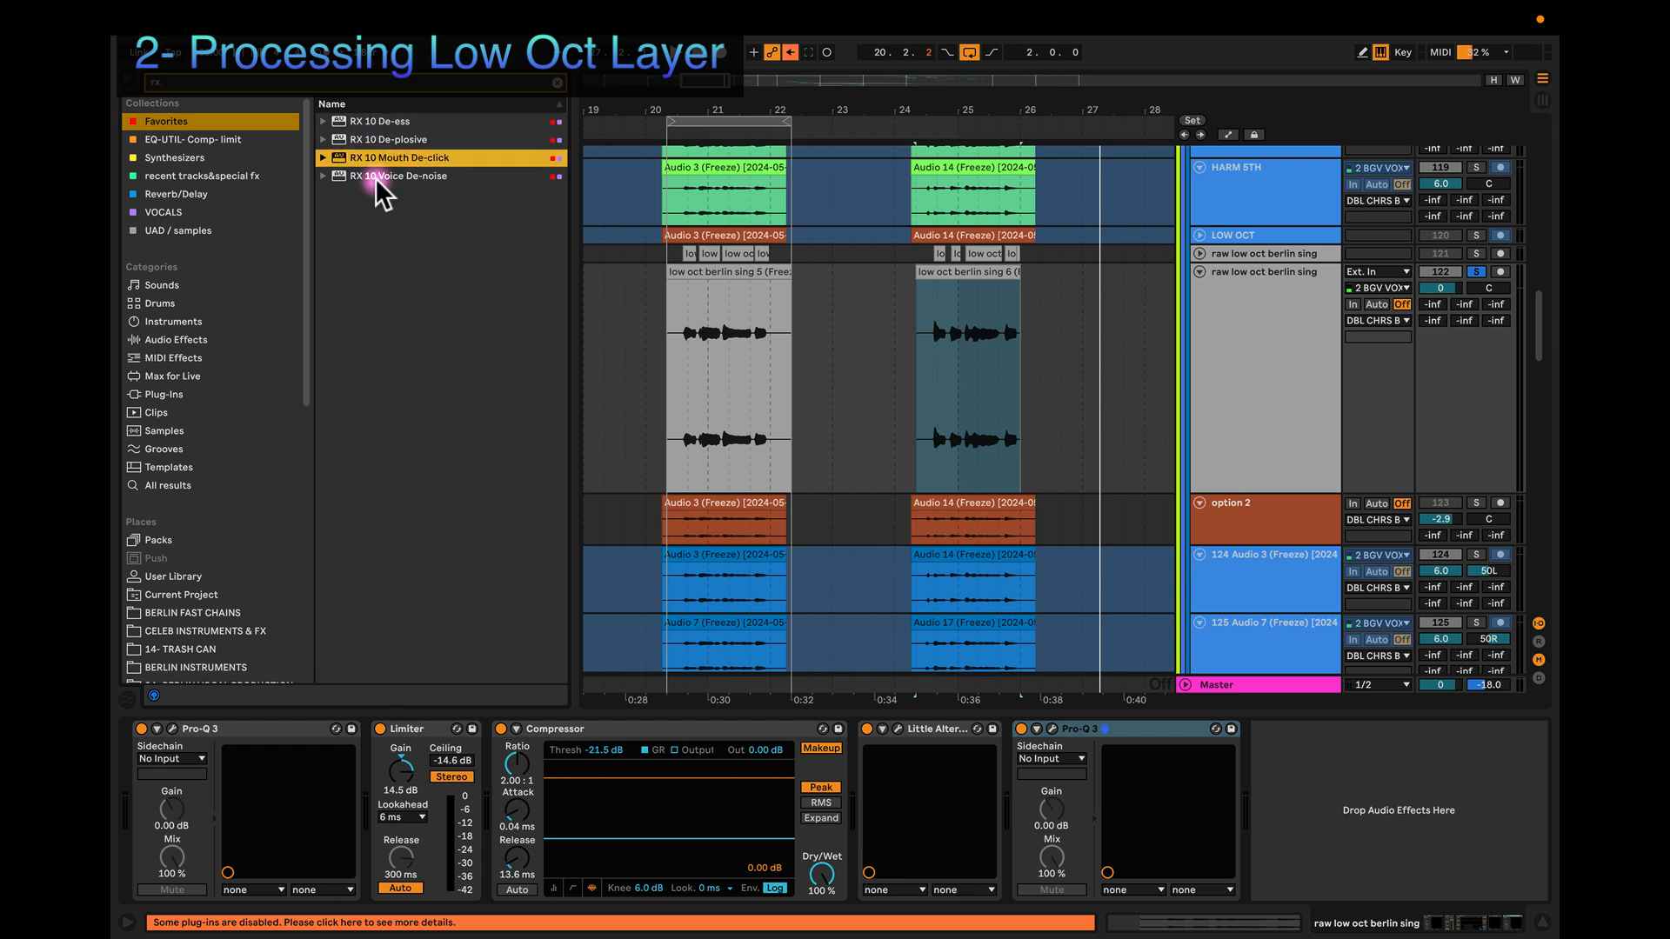
left_click(374, 176)
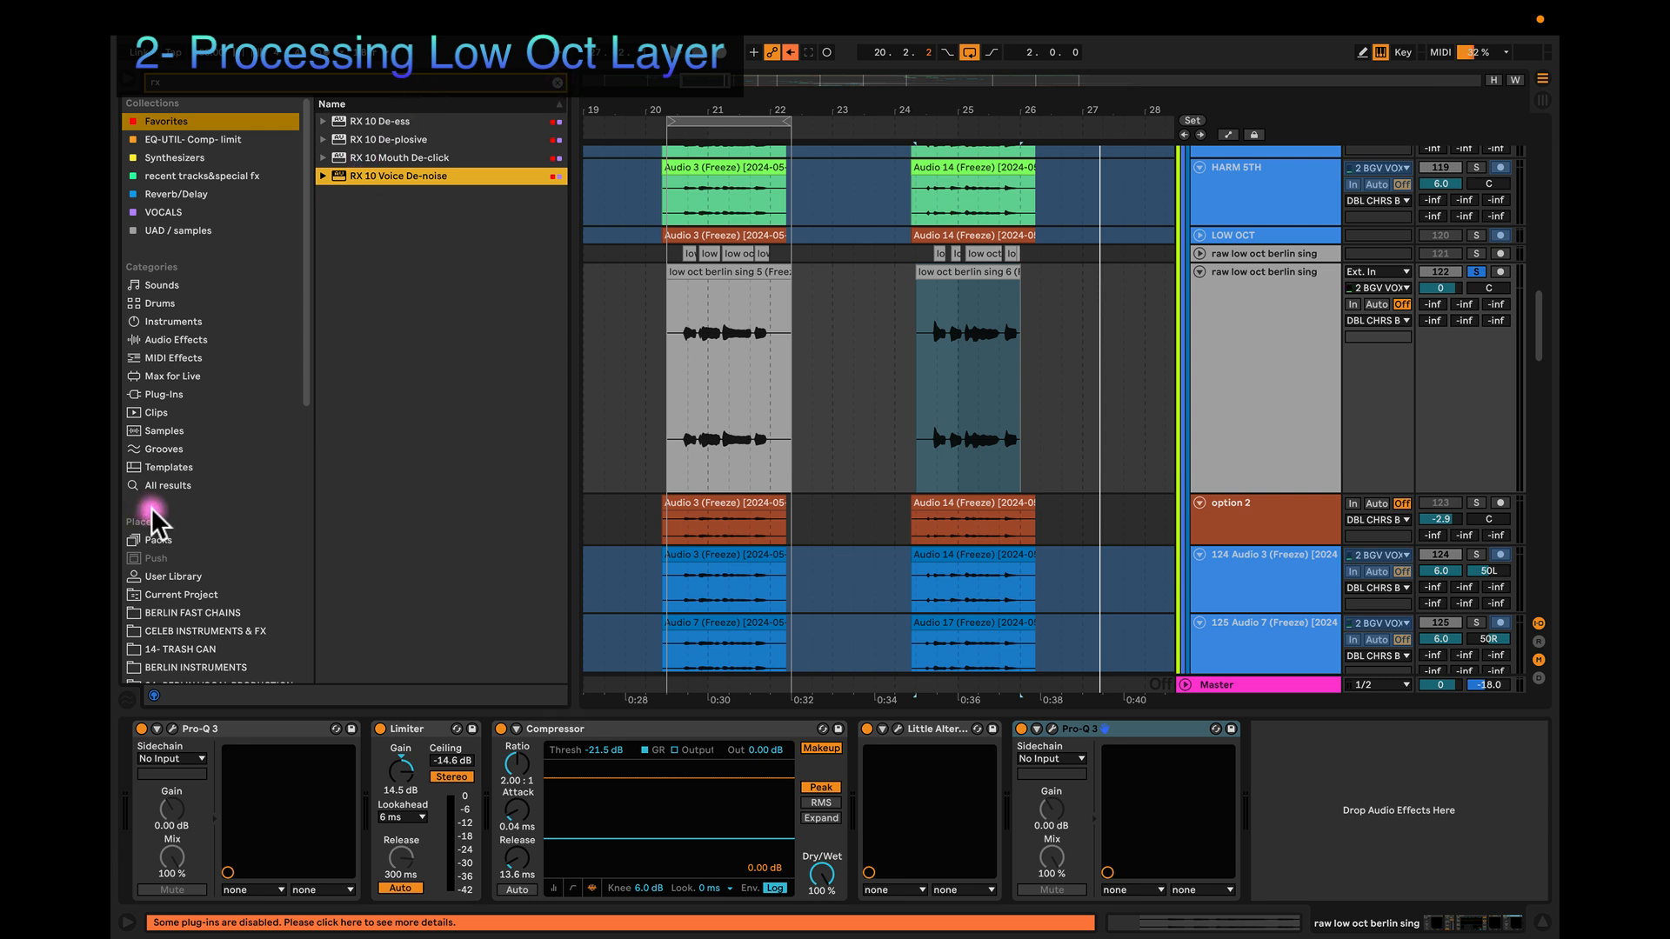
left_click(161, 396)
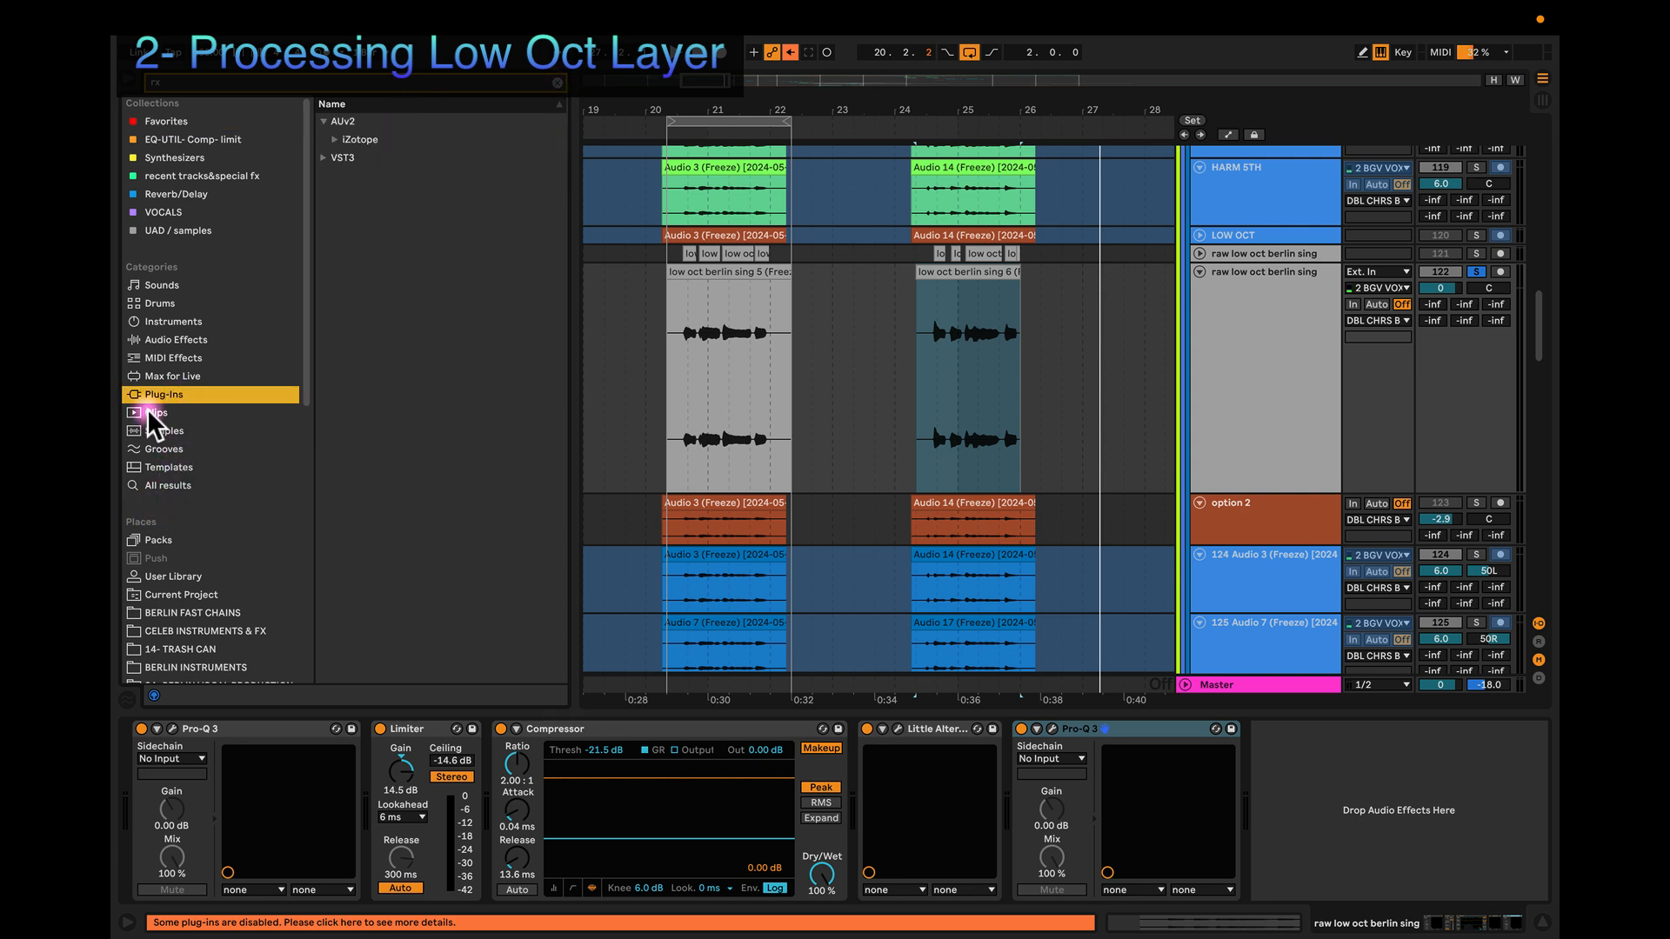
left_click(336, 139)
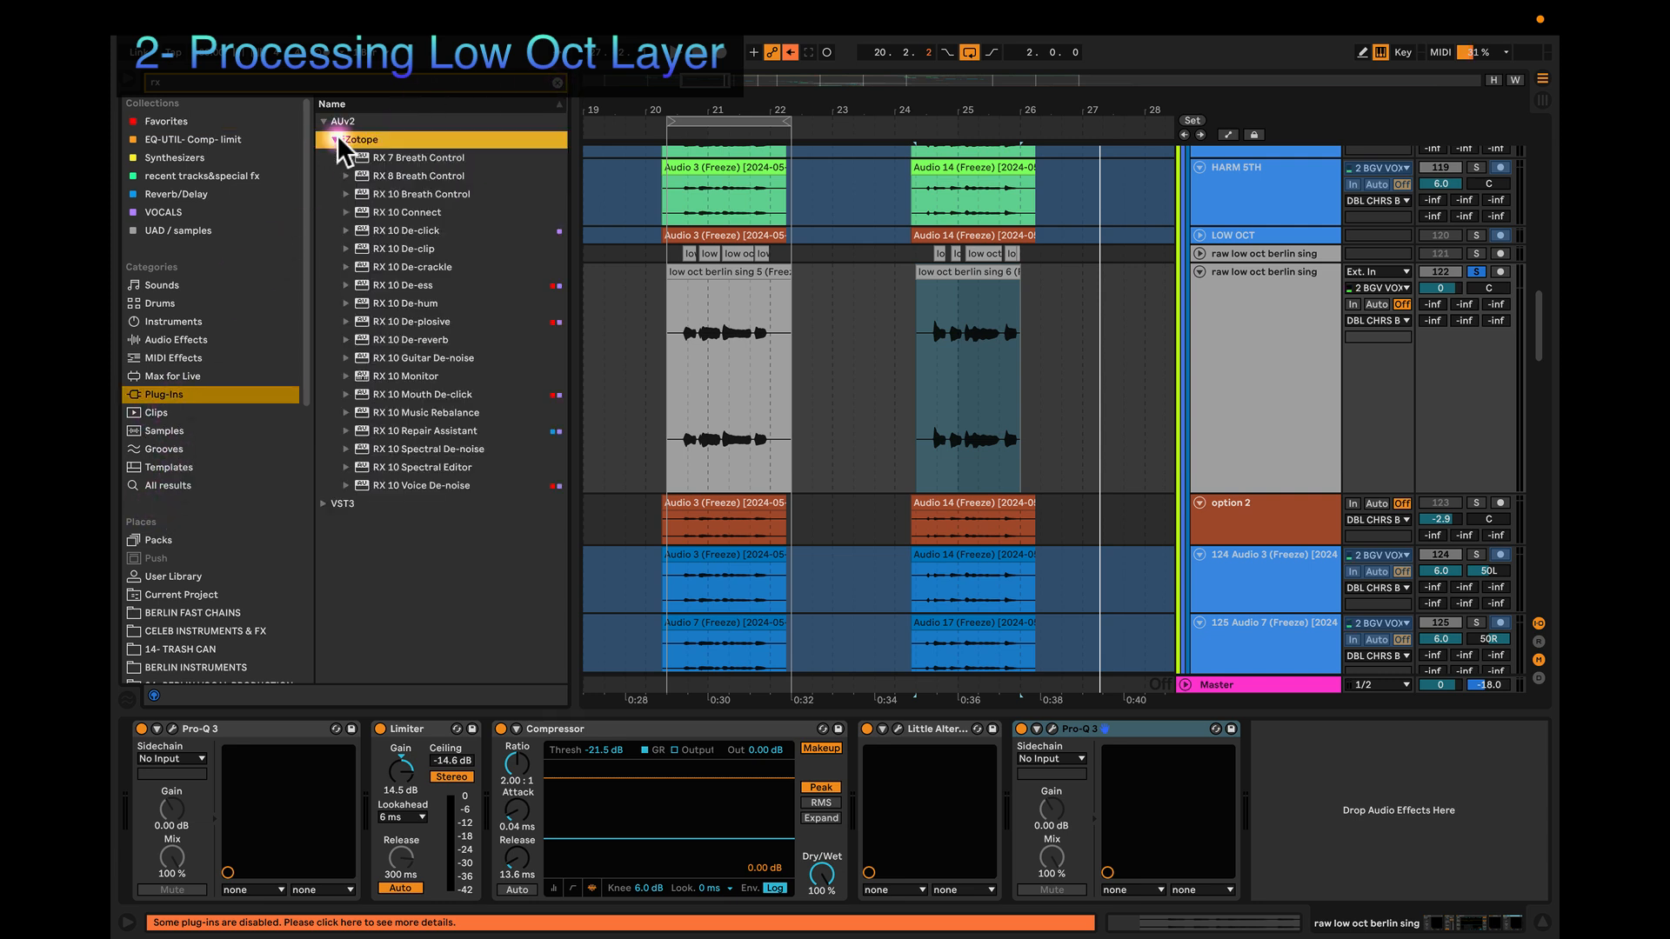
left_click(426, 394)
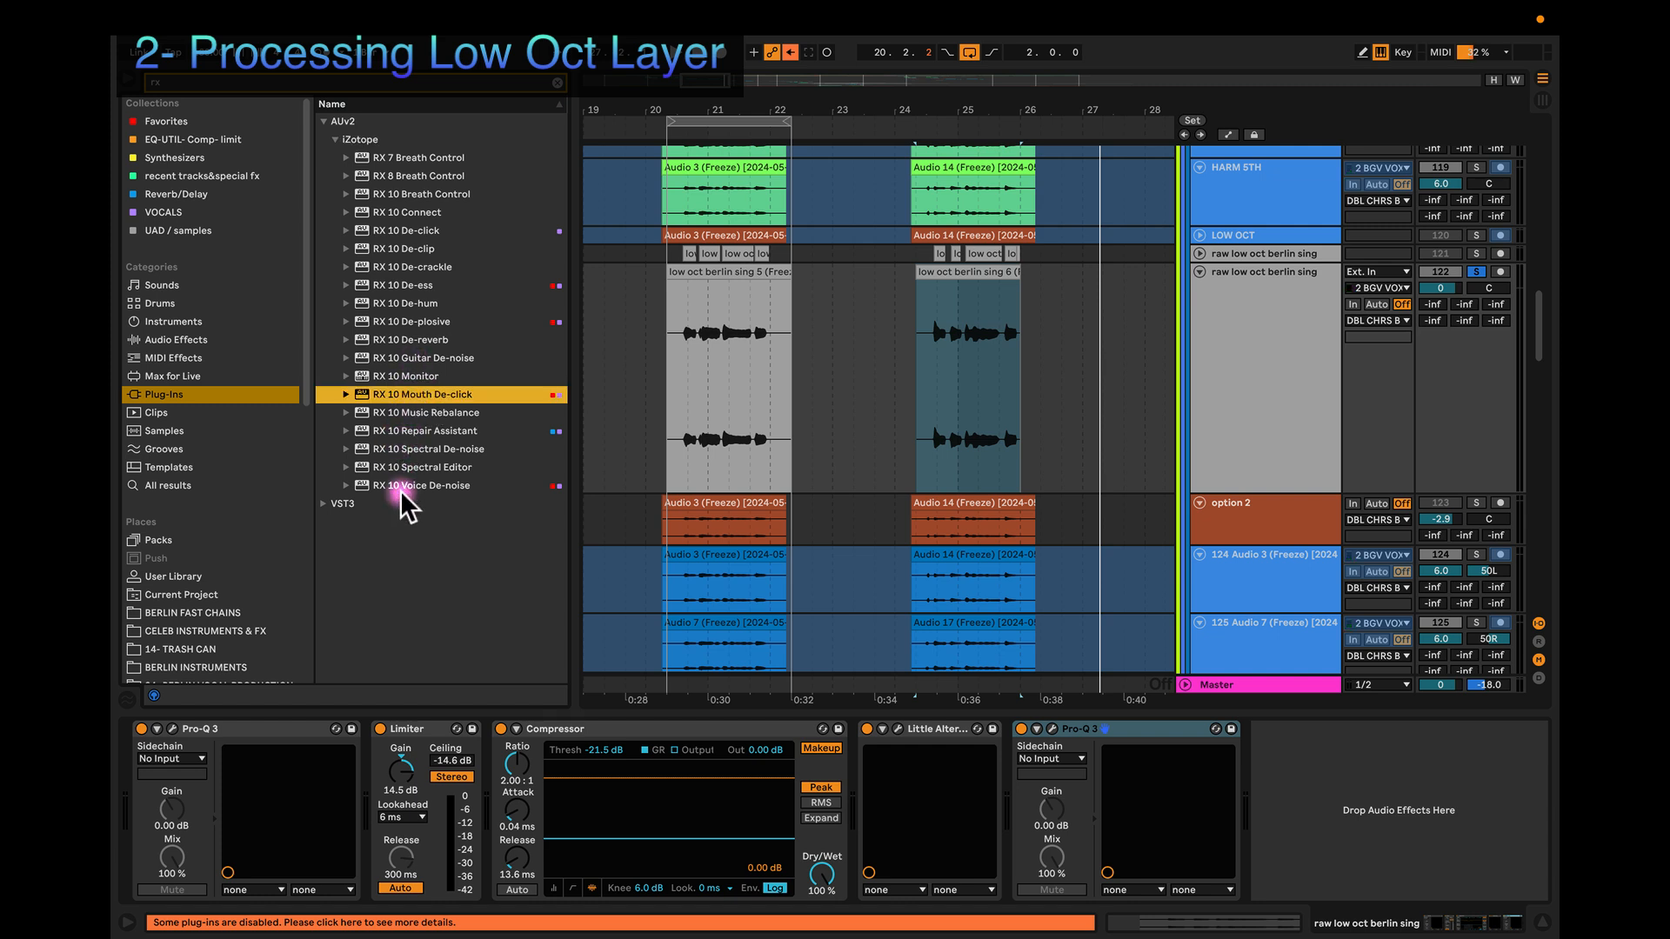
left_click(394, 229)
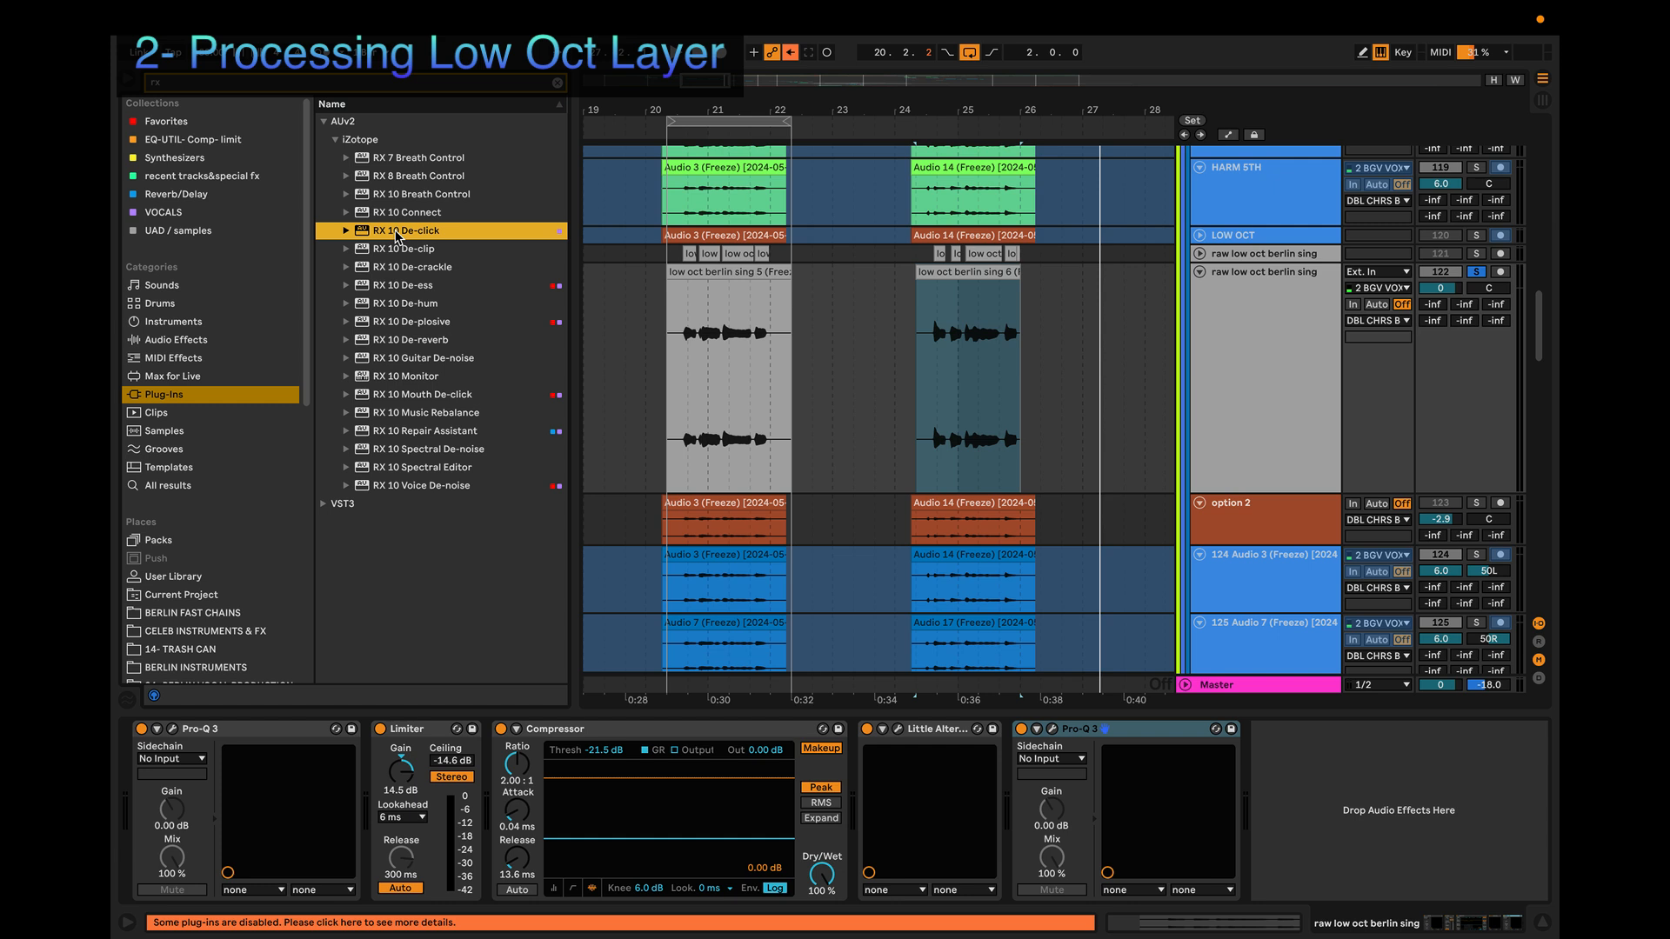
Step: Tag the RX 10 De-click plug-in as a favorite and add it at the end of the raw low oct track's device chain
right_click(394, 230)
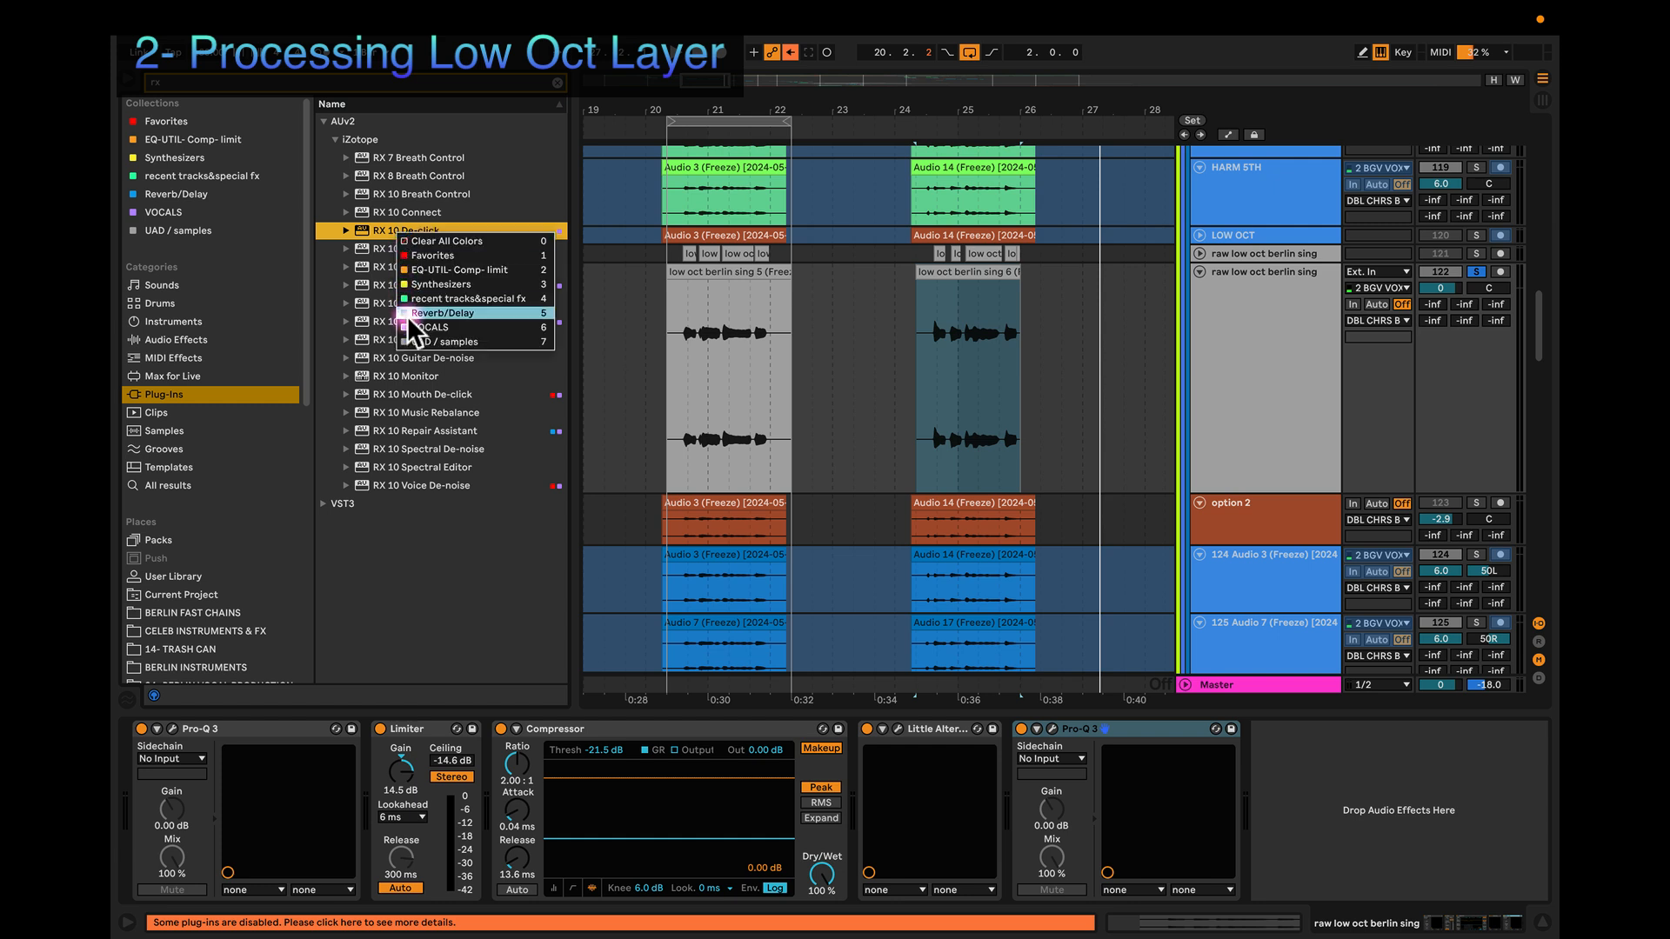
left_click(409, 253)
left_click_drag(384, 225, 1256, 810)
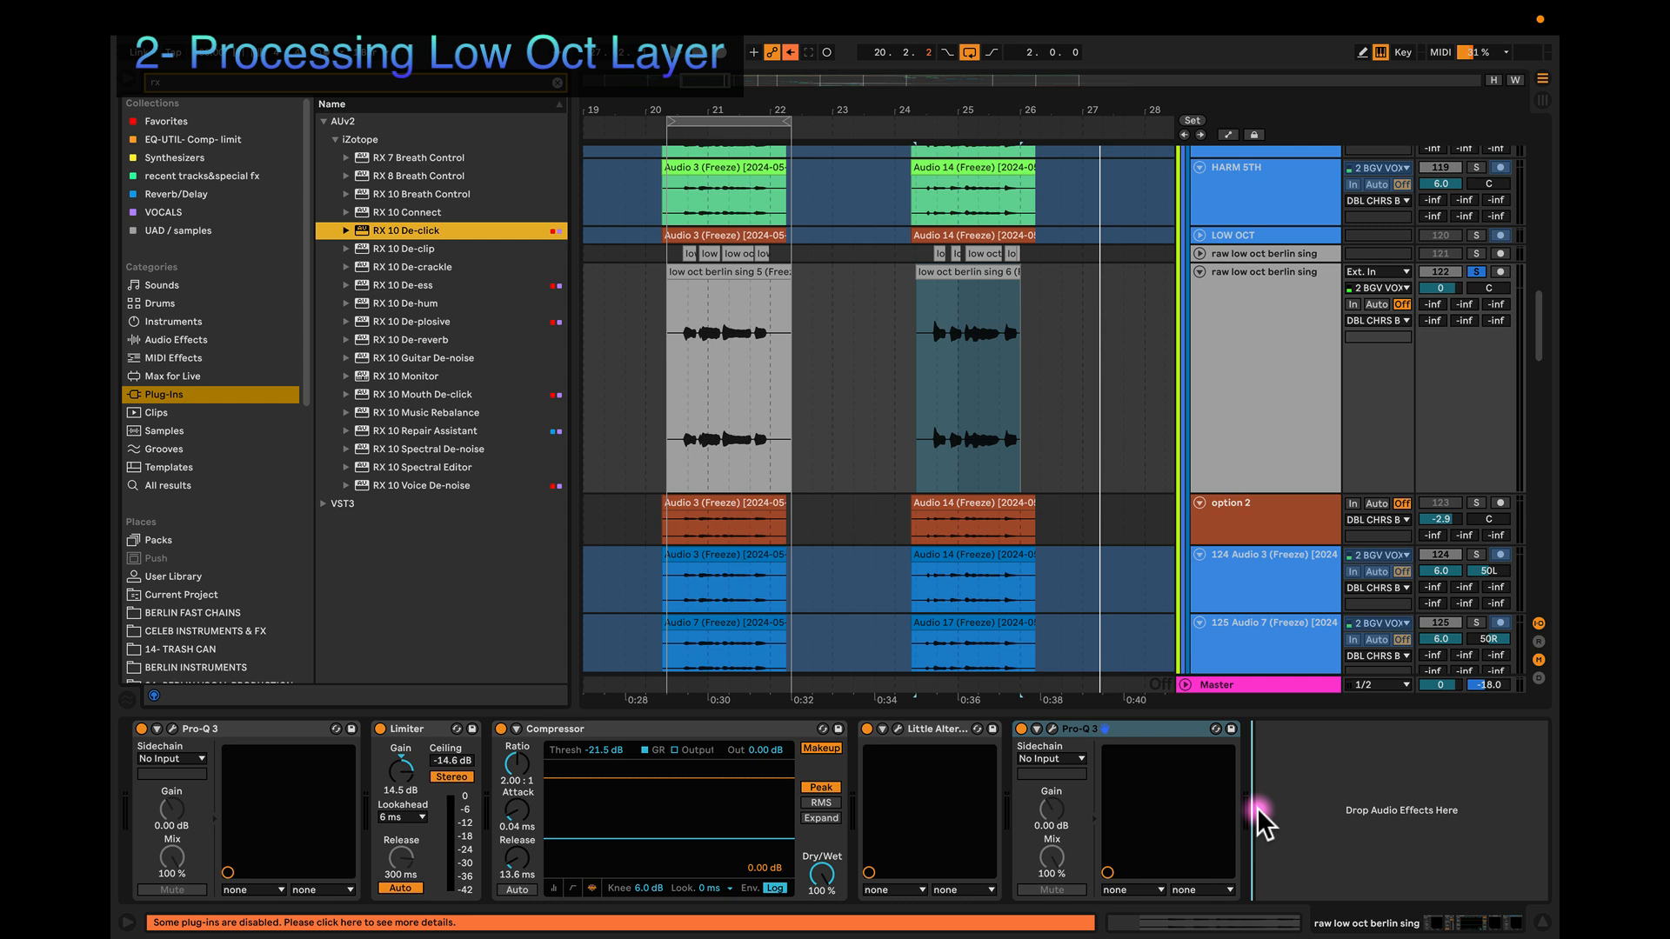
left_click_drag(1256, 807, 1256, 807)
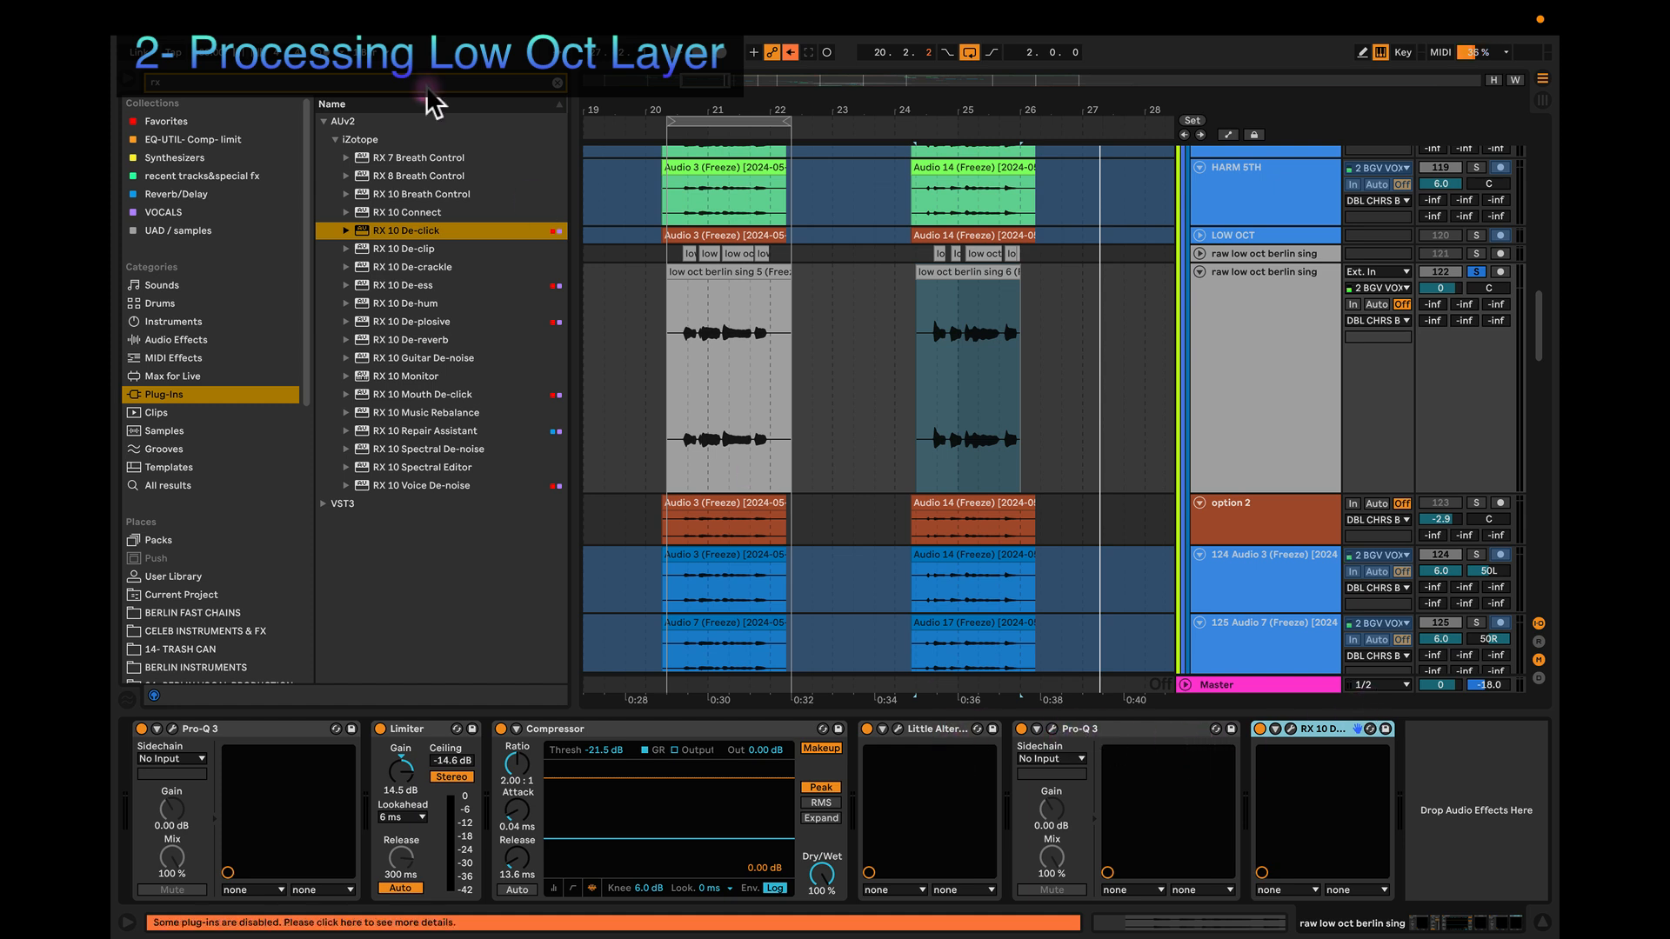
Step: Search the favorites for "infl" and insert Oxford Inflator between the last Pro-Q 3 and RX 10 De-click
left_click(558, 82)
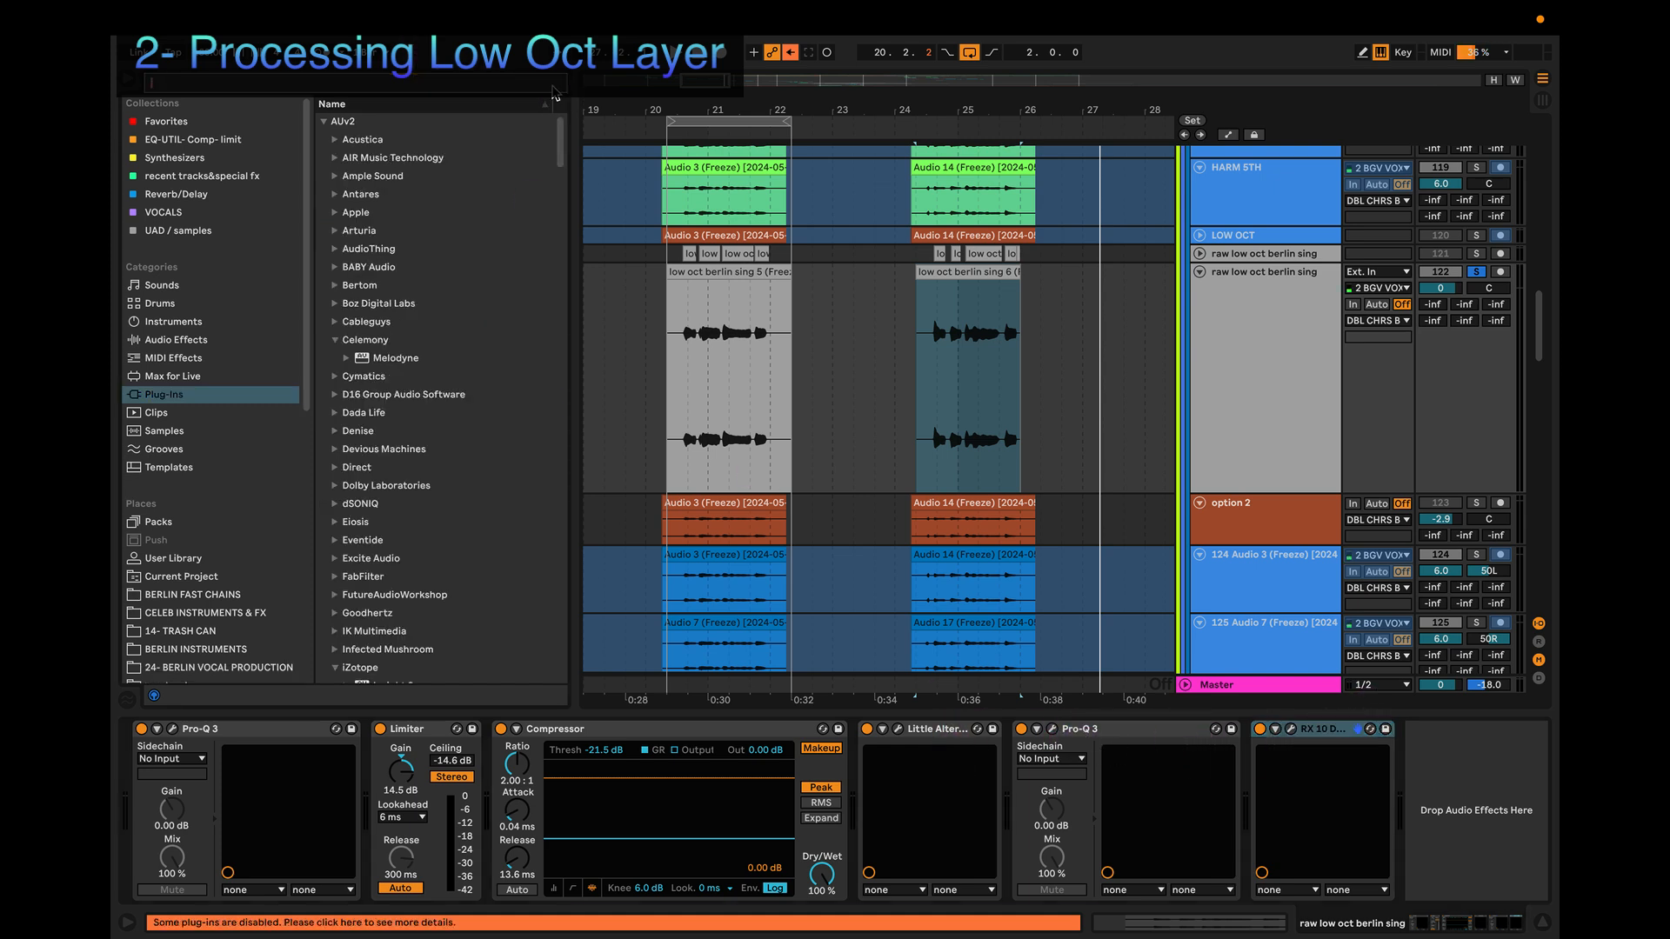
type("inf")
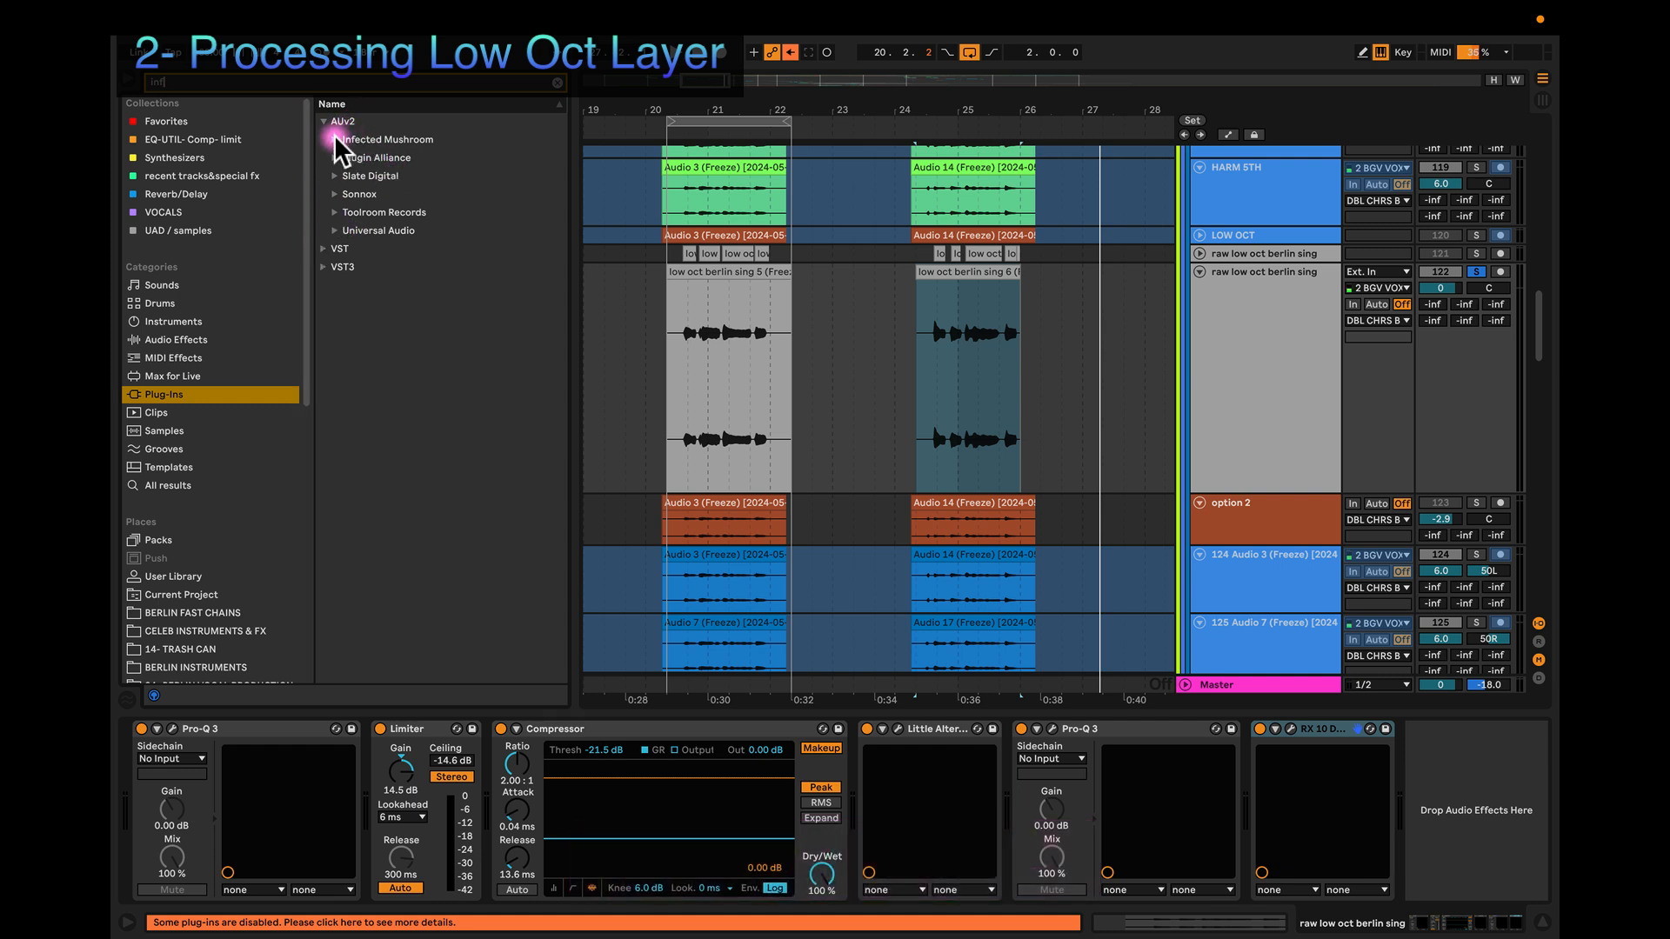
type("l")
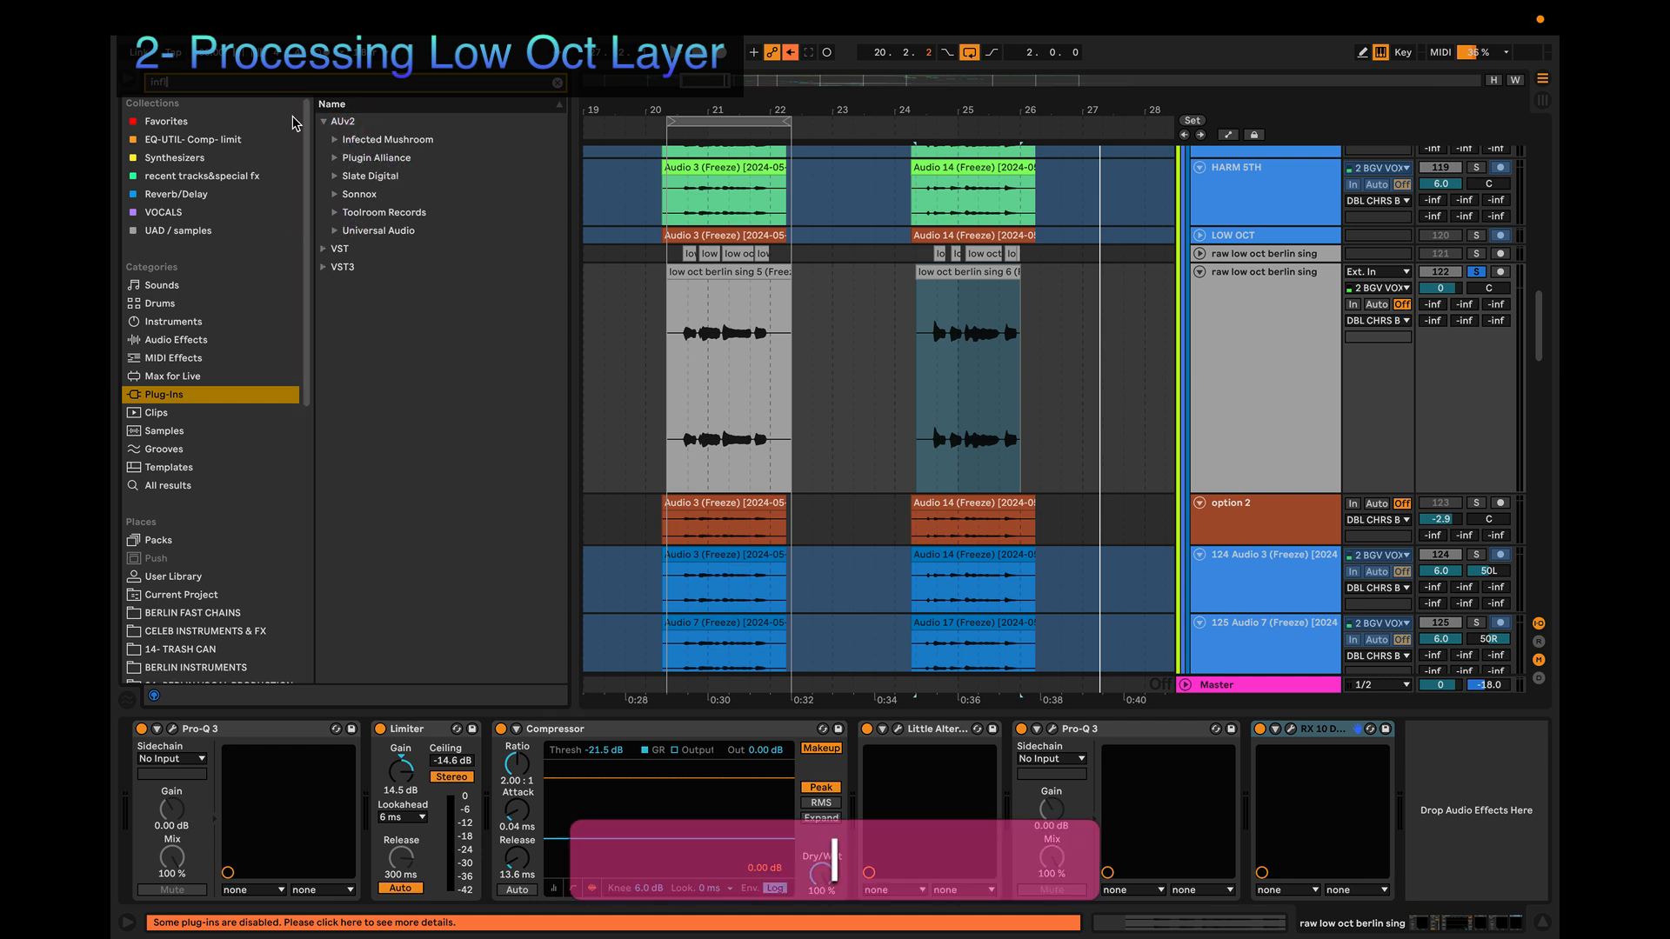
left_click(226, 122)
mouse_move(351, 124)
left_mouse_down()
mouse_move(749, 473)
mouse_move(1104, 735)
left_mouse_up()
left_click_drag(1236, 769, 1254, 726)
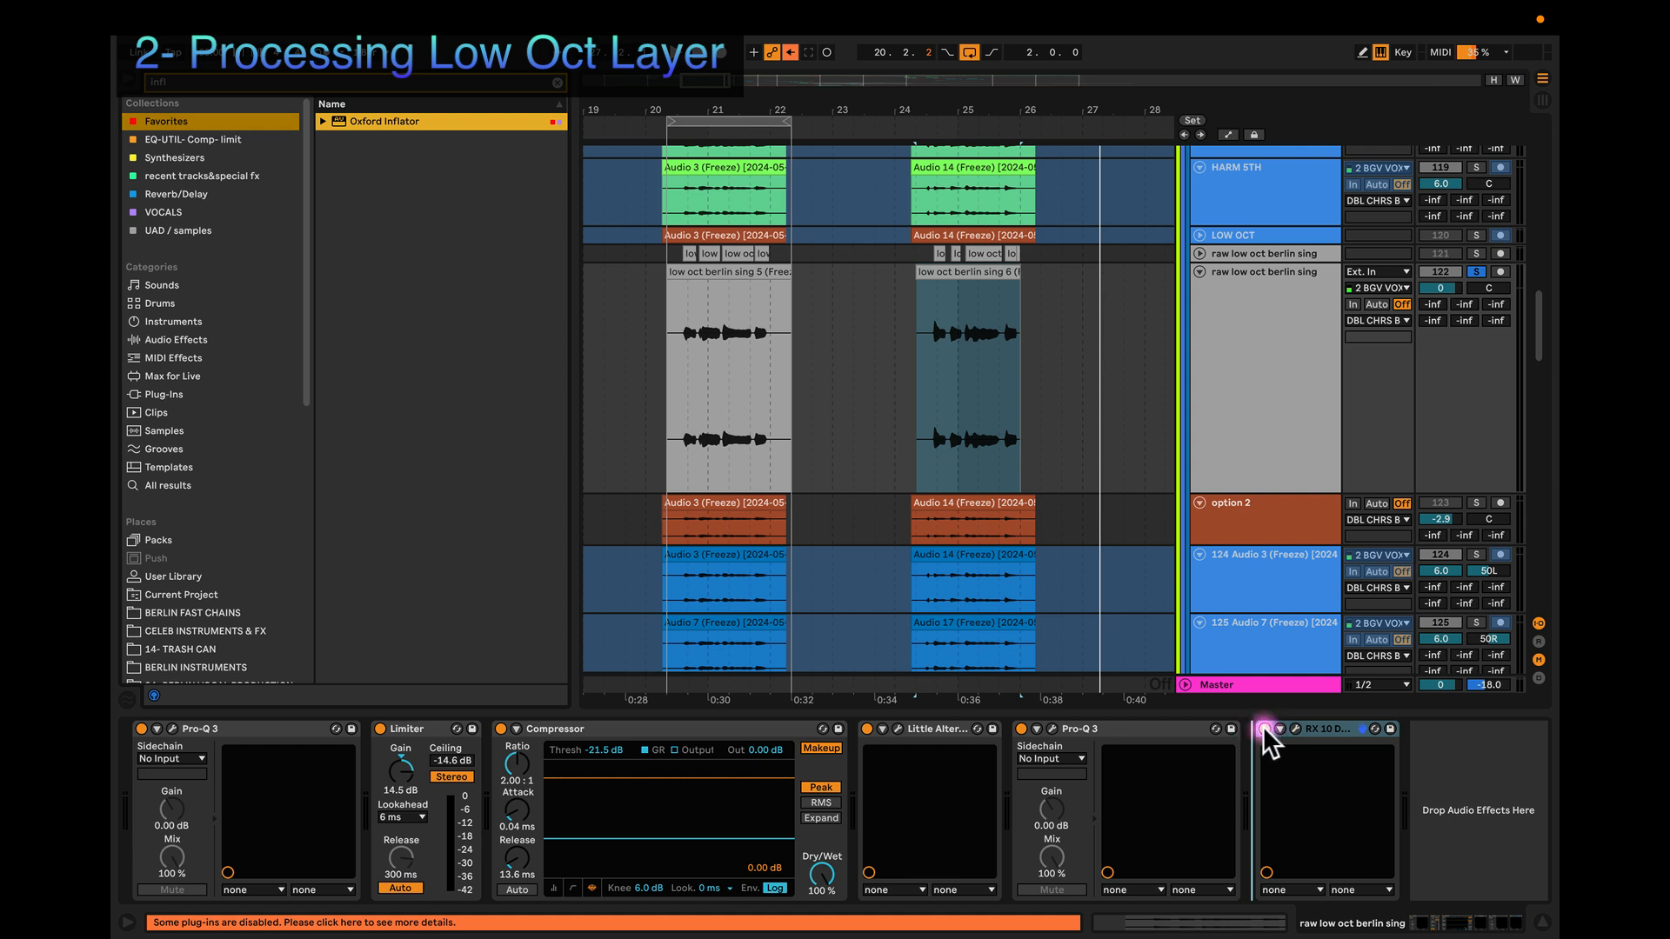
Step: Switch off RX 10 De-click and delete it from the device chain
left_click(1415, 728)
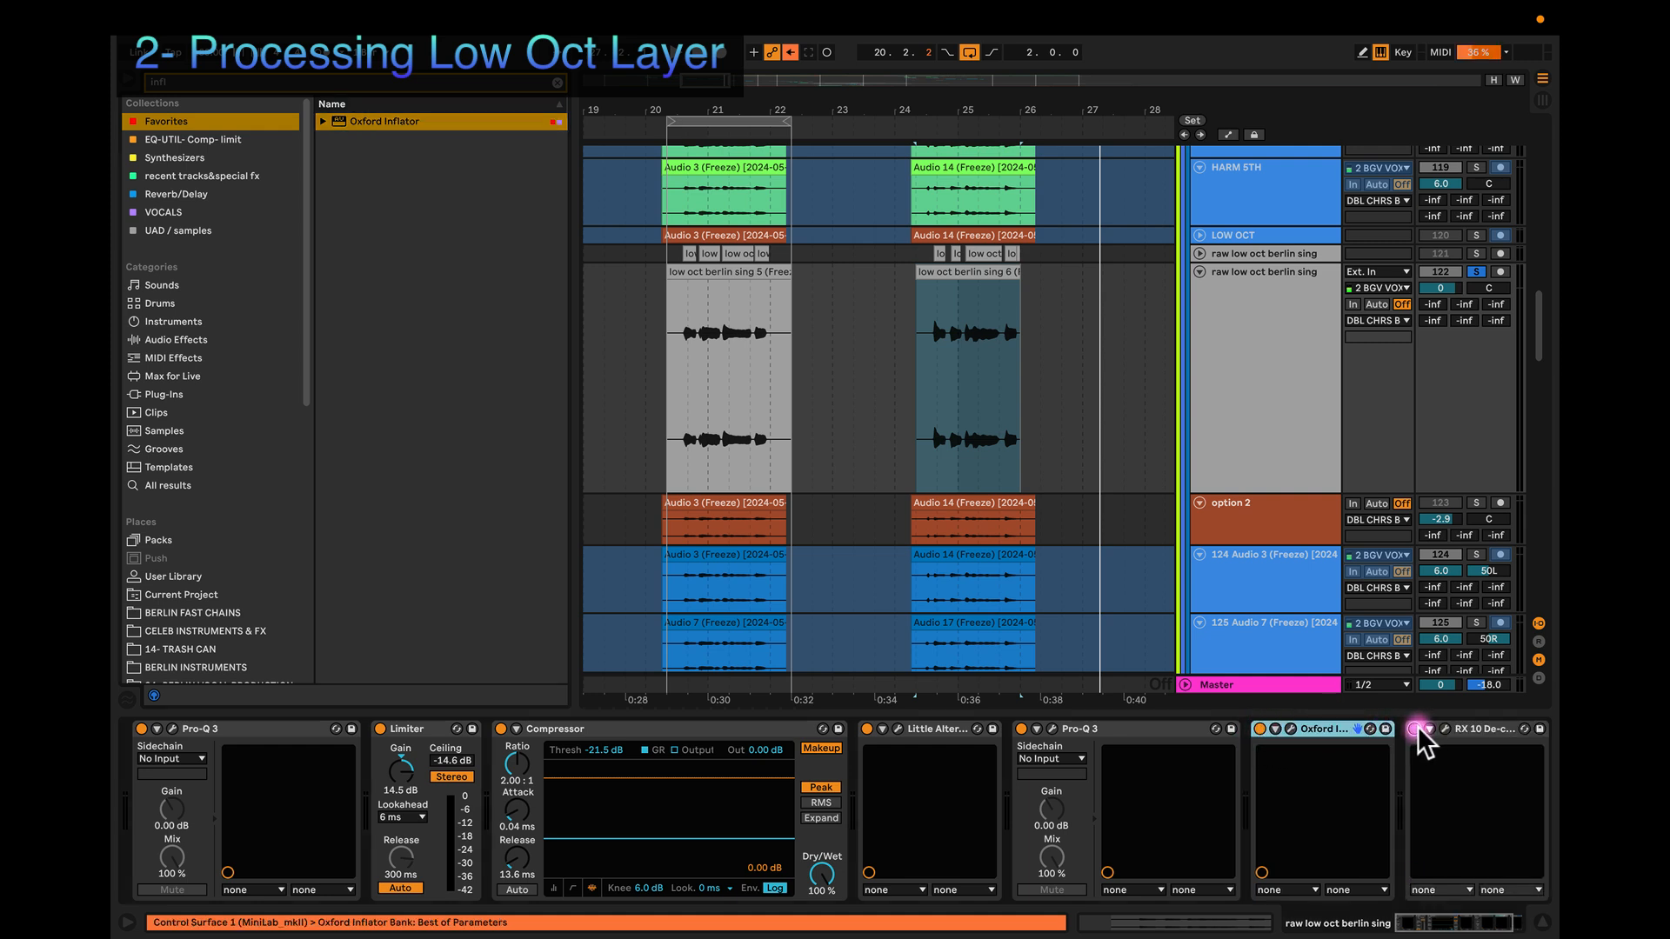
right_click(1454, 727)
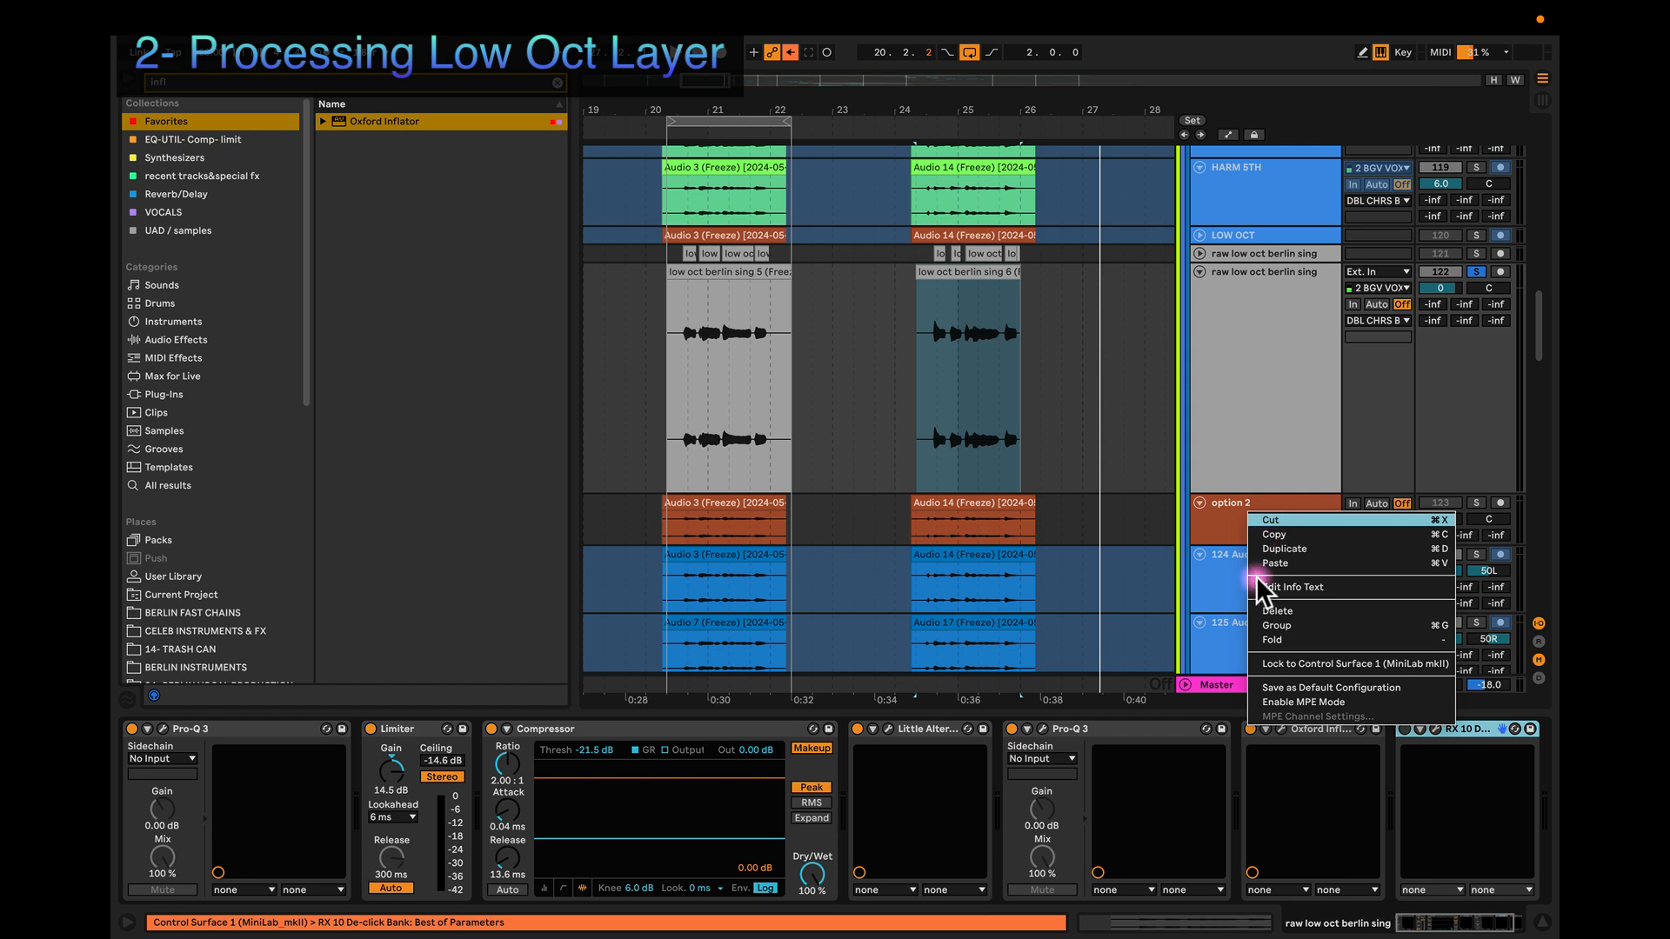
left_click(1277, 610)
Step: Open Oxford Inflator and set its Effect amount to about 68 % while playing the first low oct clip
left_click(1282, 727)
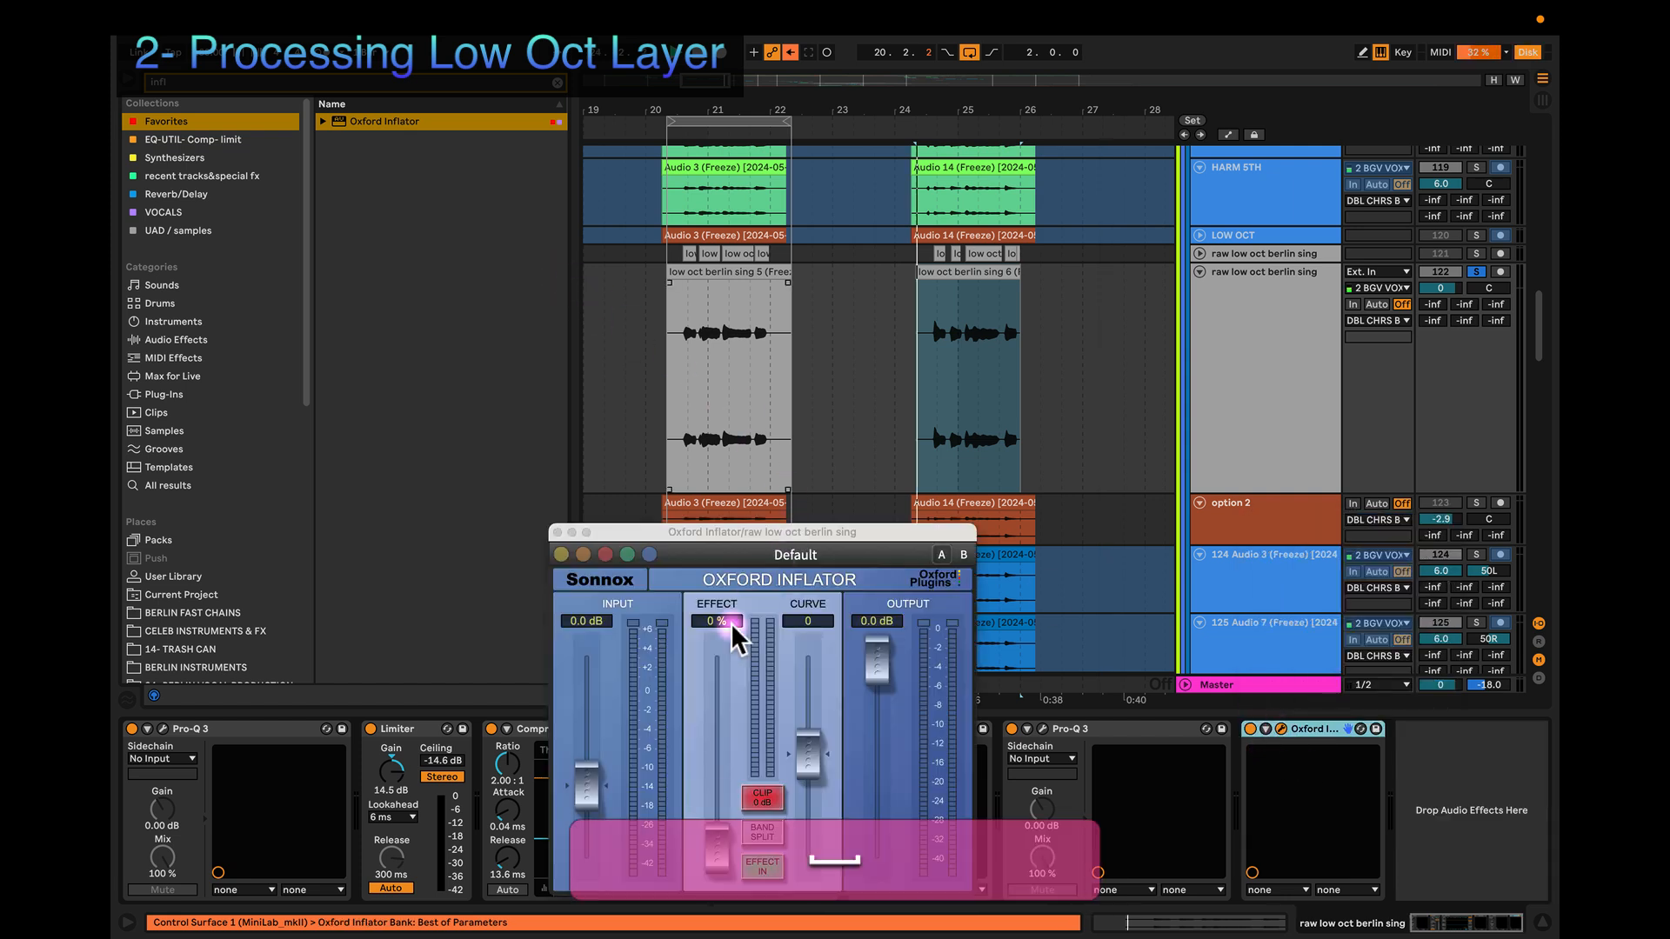
left_click_drag(715, 843, 719, 677)
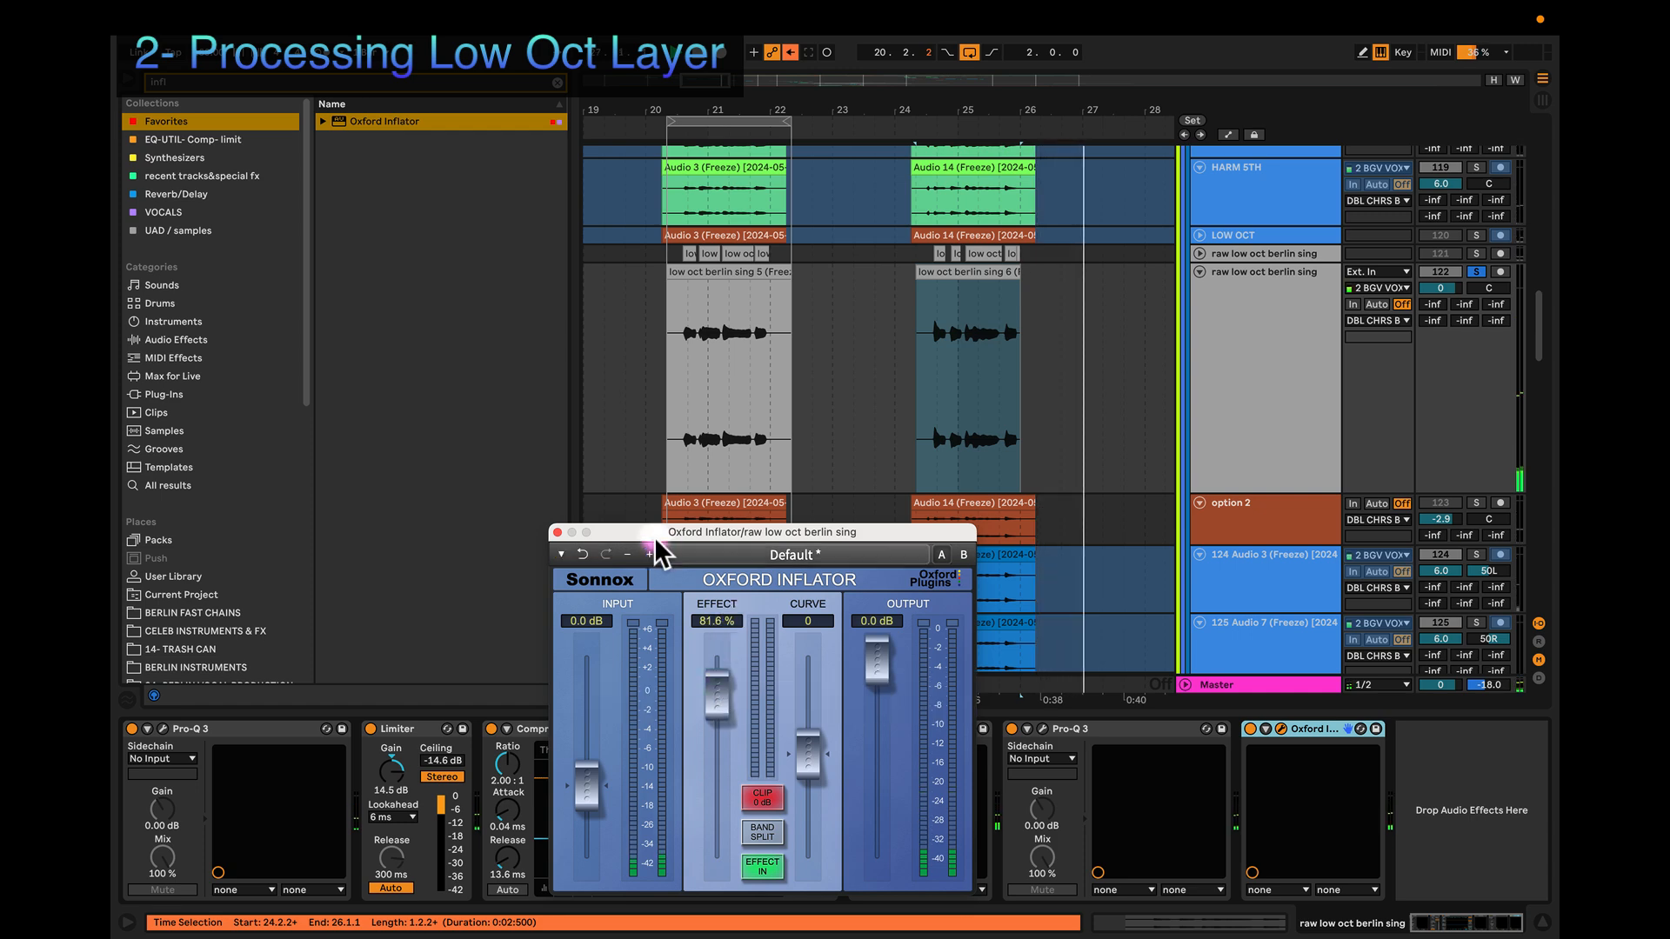
left_click(729, 304)
key("space")
left_click(702, 273)
key("space")
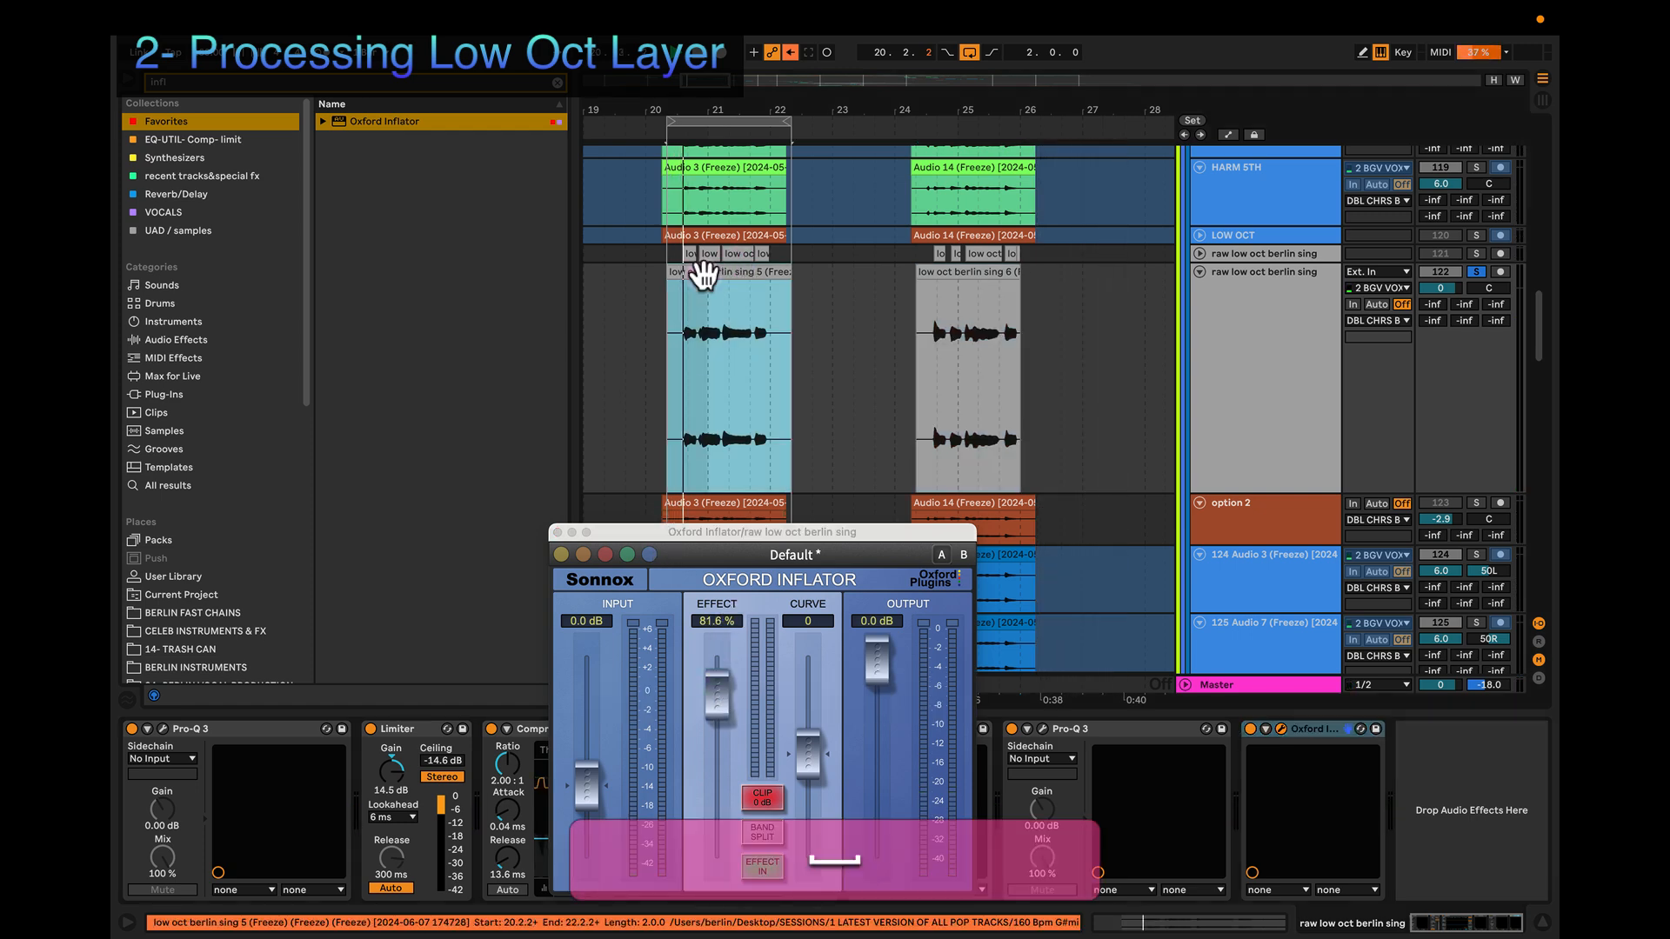
left_click_drag(727, 708, 713, 728)
left_click_drag(811, 532, 525, 473)
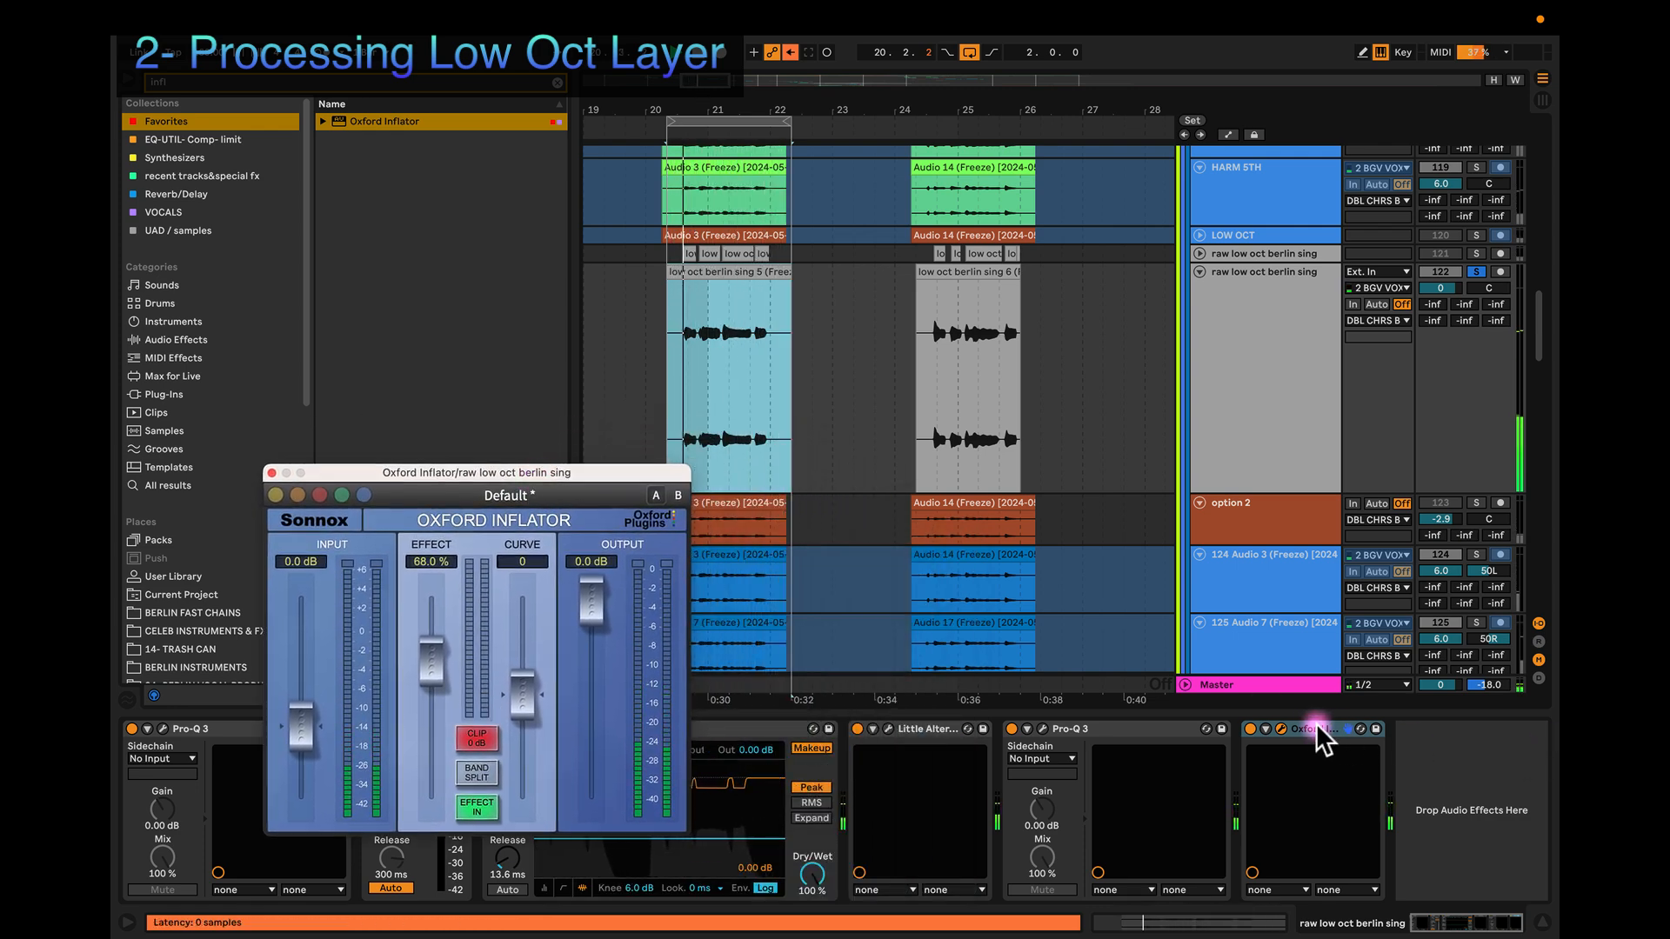
Step: Compare the sound with Oxford Inflator bypassed and active, set Effect to about 65.1 %, and close it after auditioning the second clip
left_click(1255, 735)
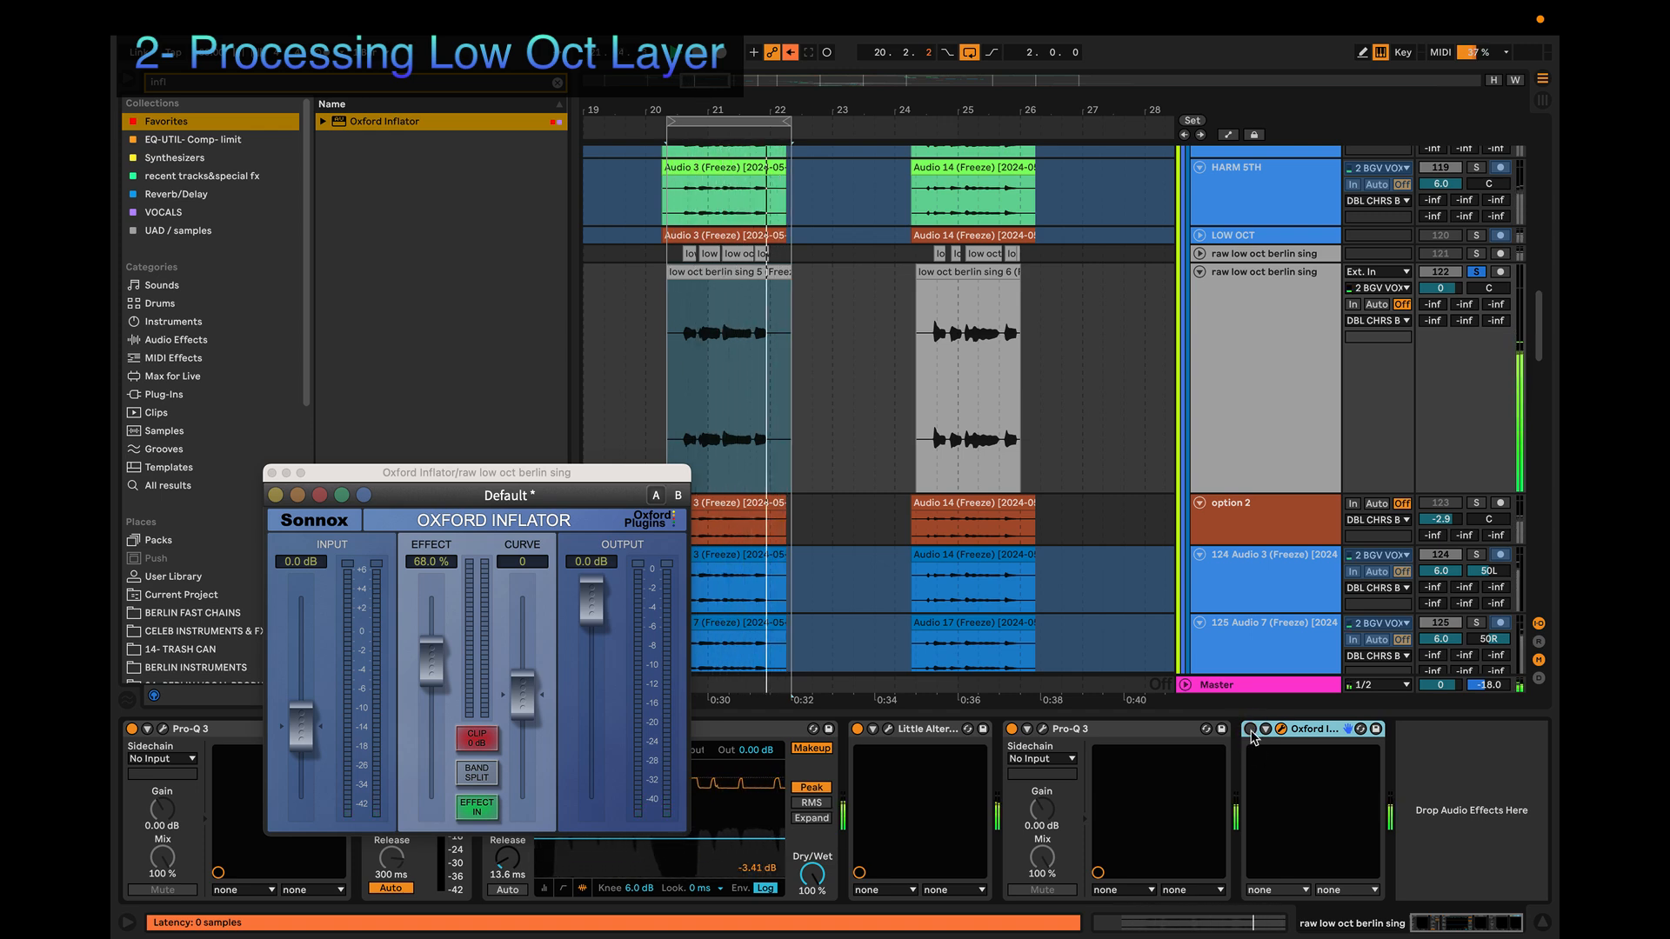
left_click(1251, 730)
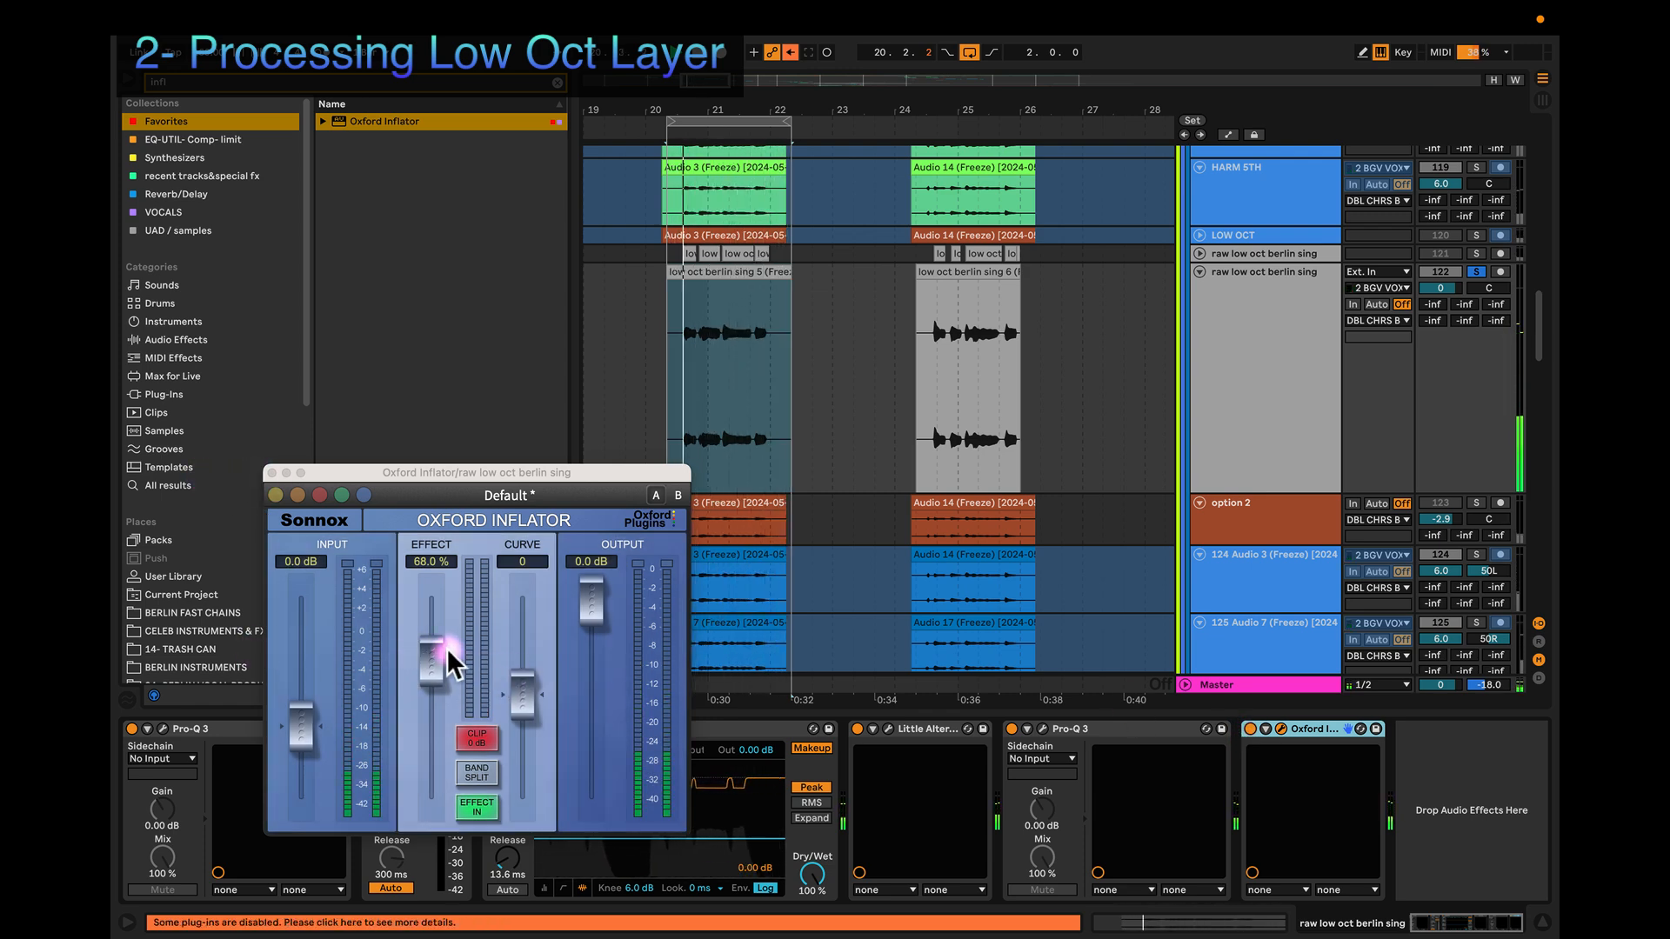
left_click_drag(444, 643, 425, 644)
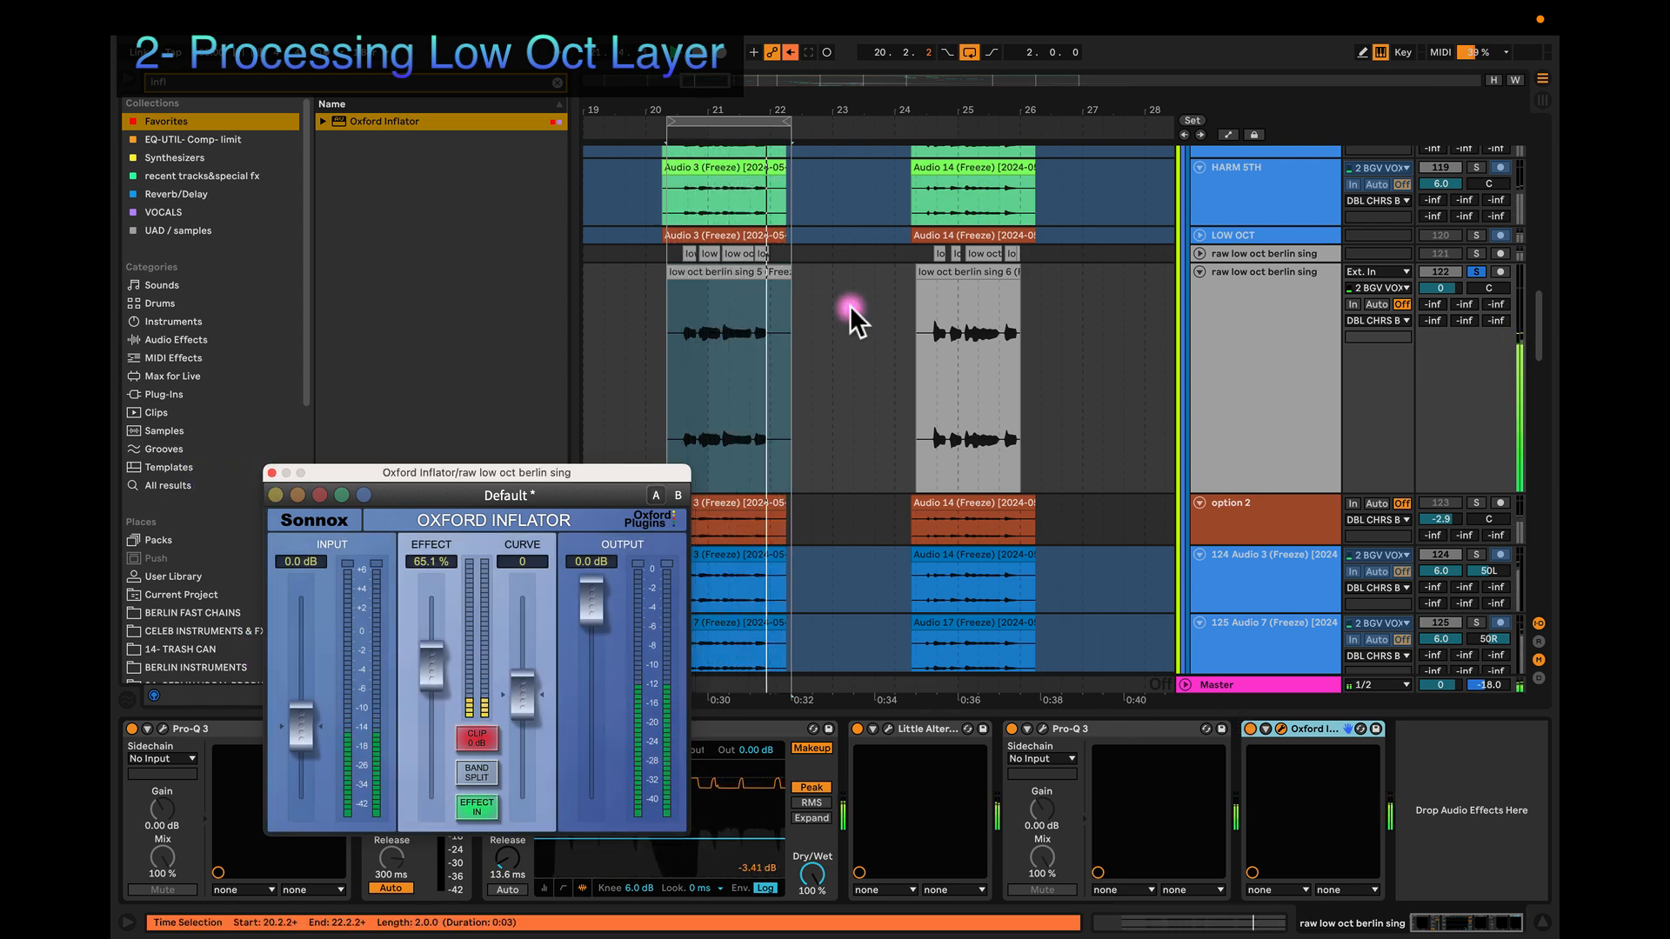
left_click(956, 271)
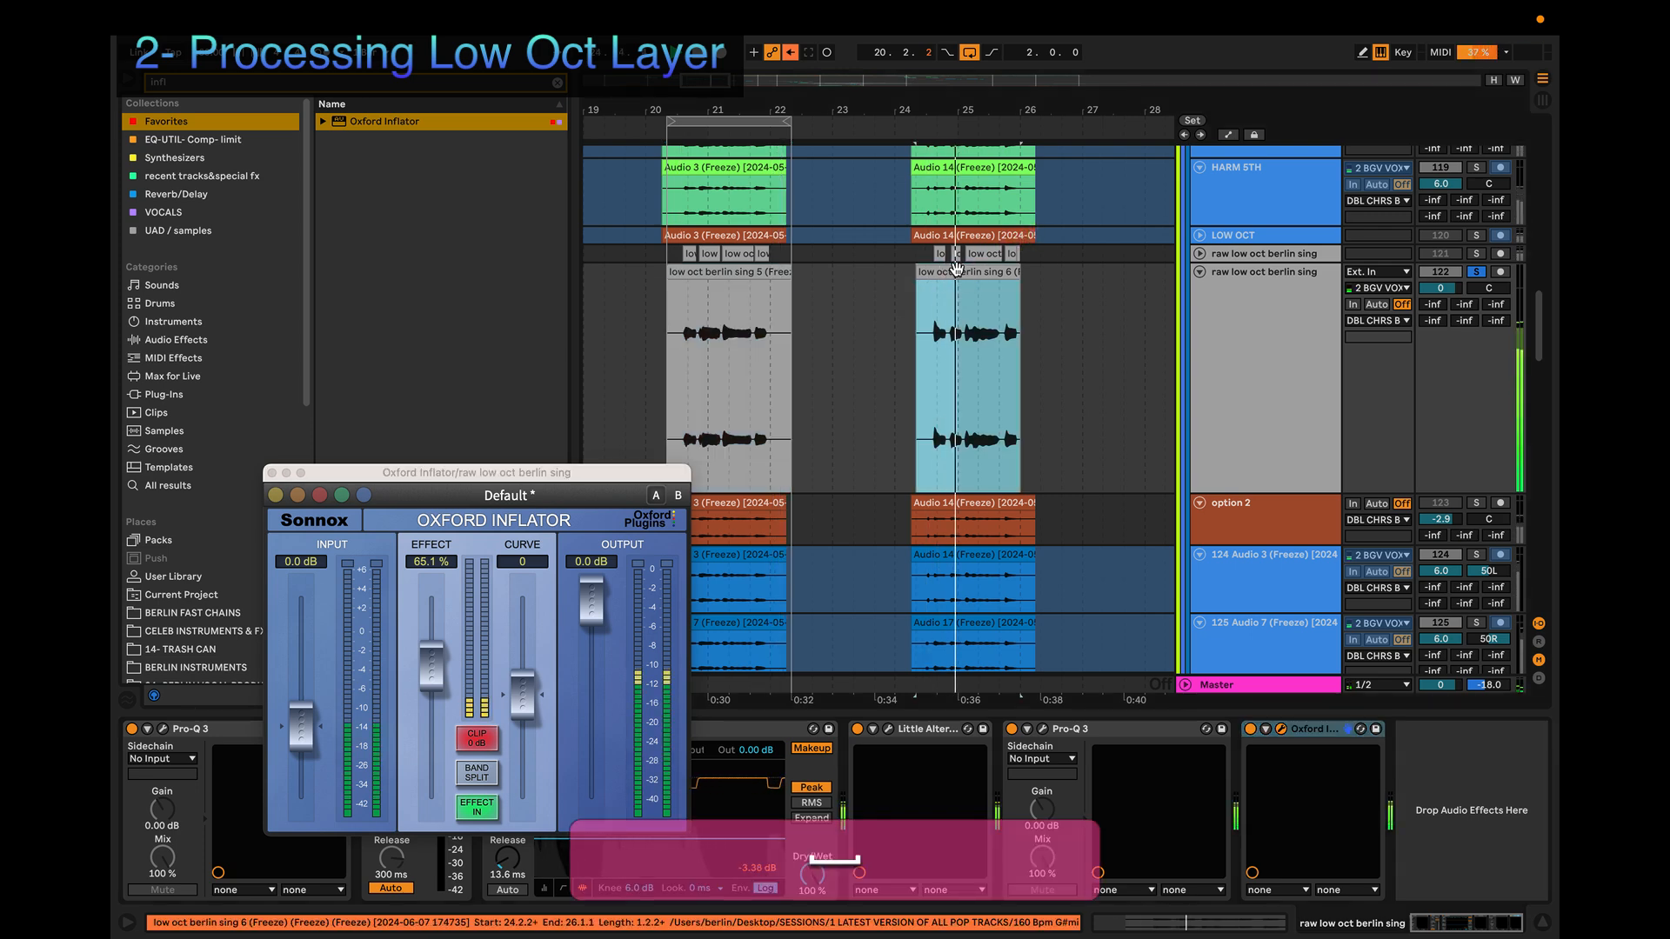
left_click(271, 472)
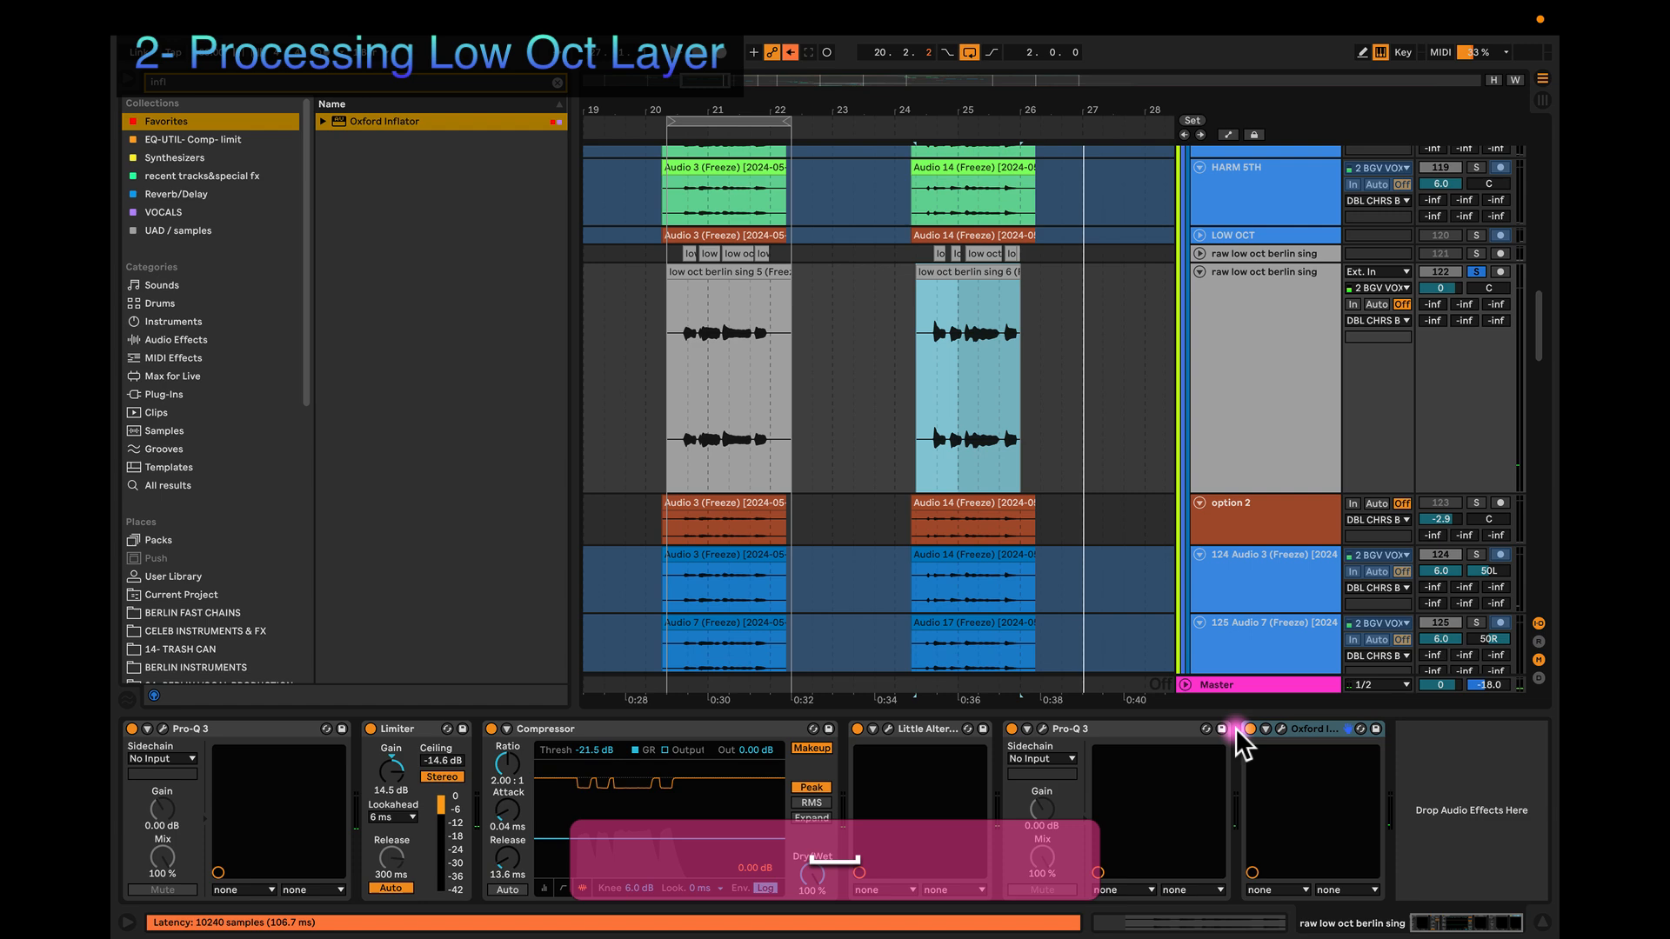
left_click(1281, 729)
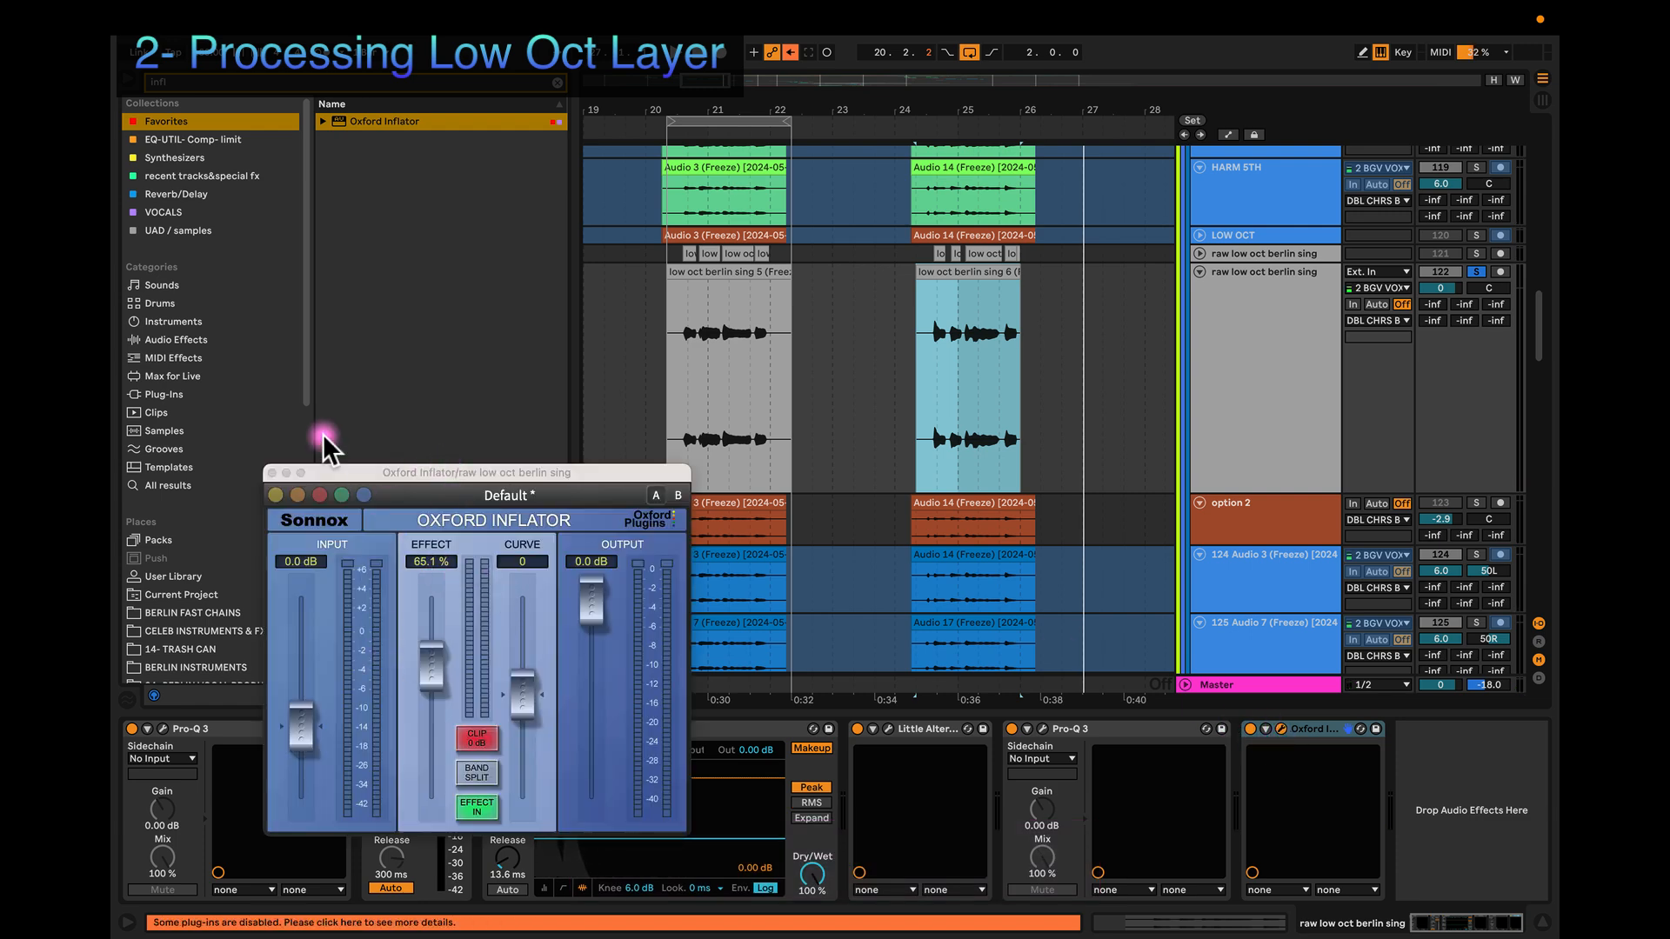
left_click(272, 473)
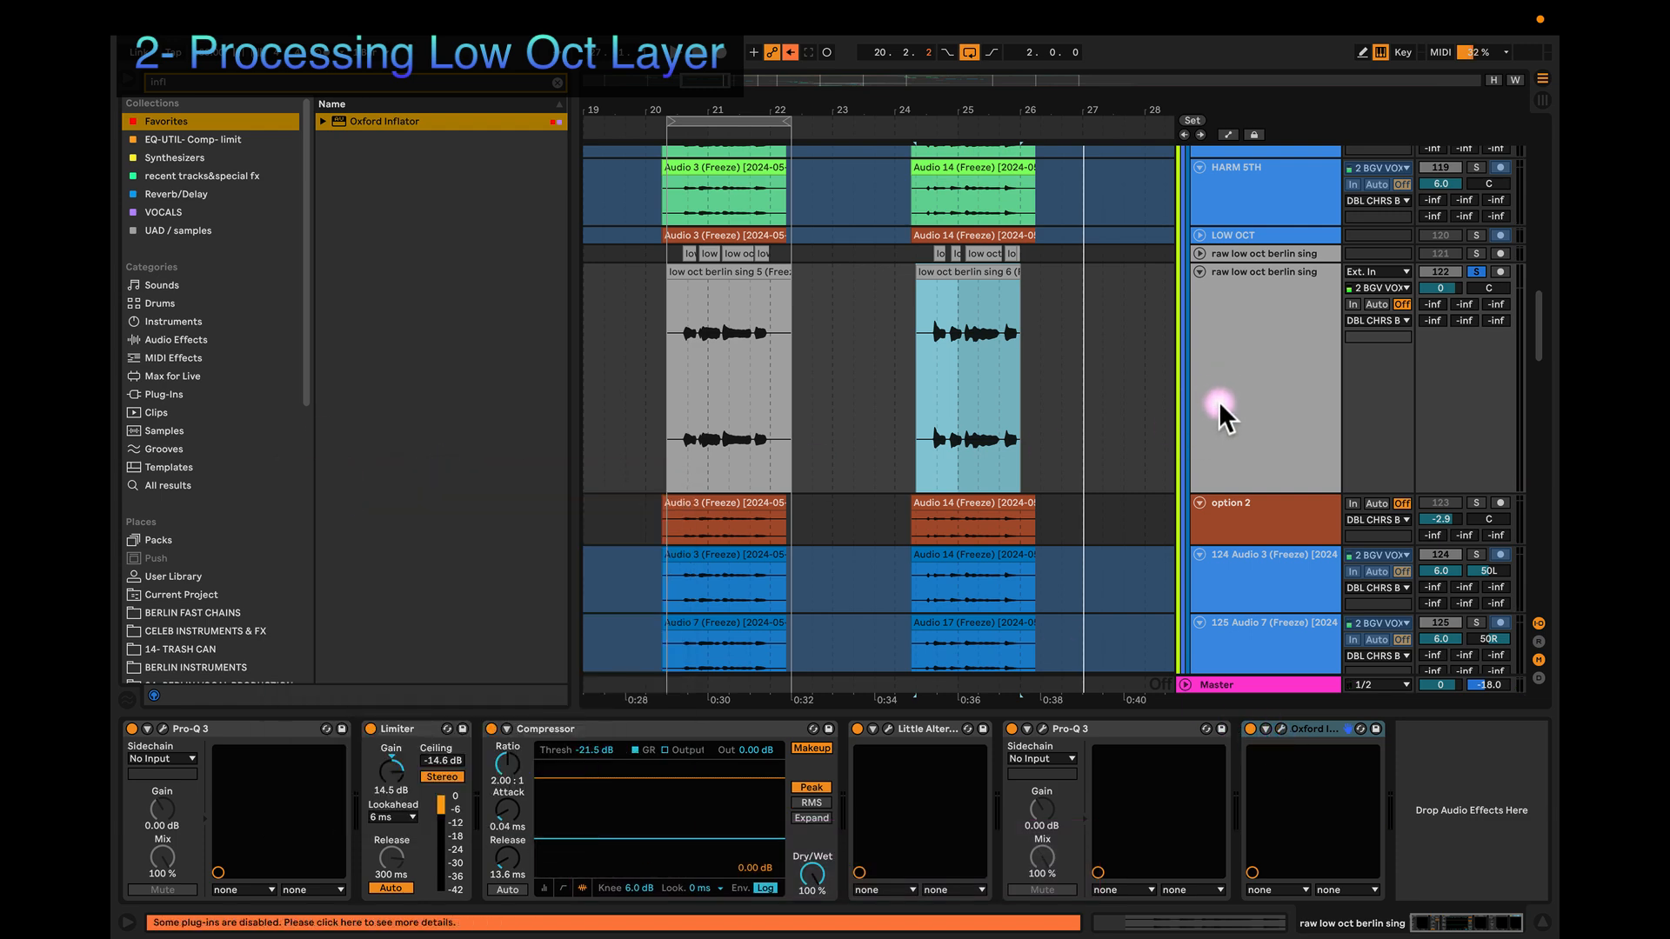
Step: Open the first Pro-Q 3 in the chain and examine its 36 dB/oct low cut curve
scroll(806, 368, "down", 4, "super")
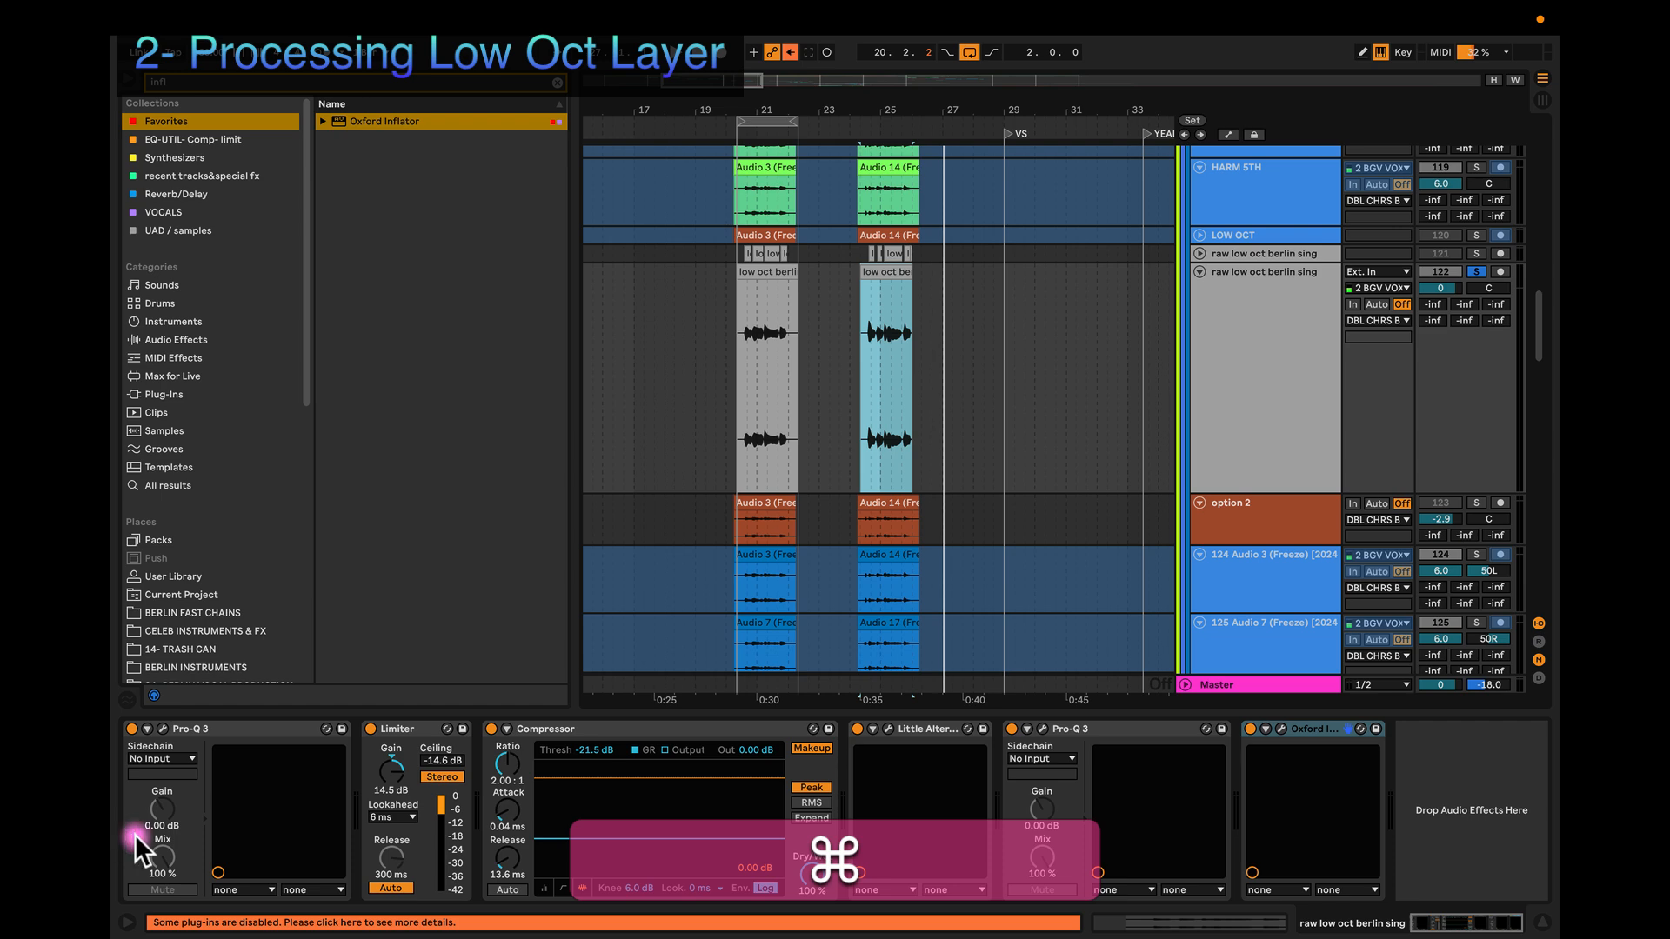
left_click(164, 730)
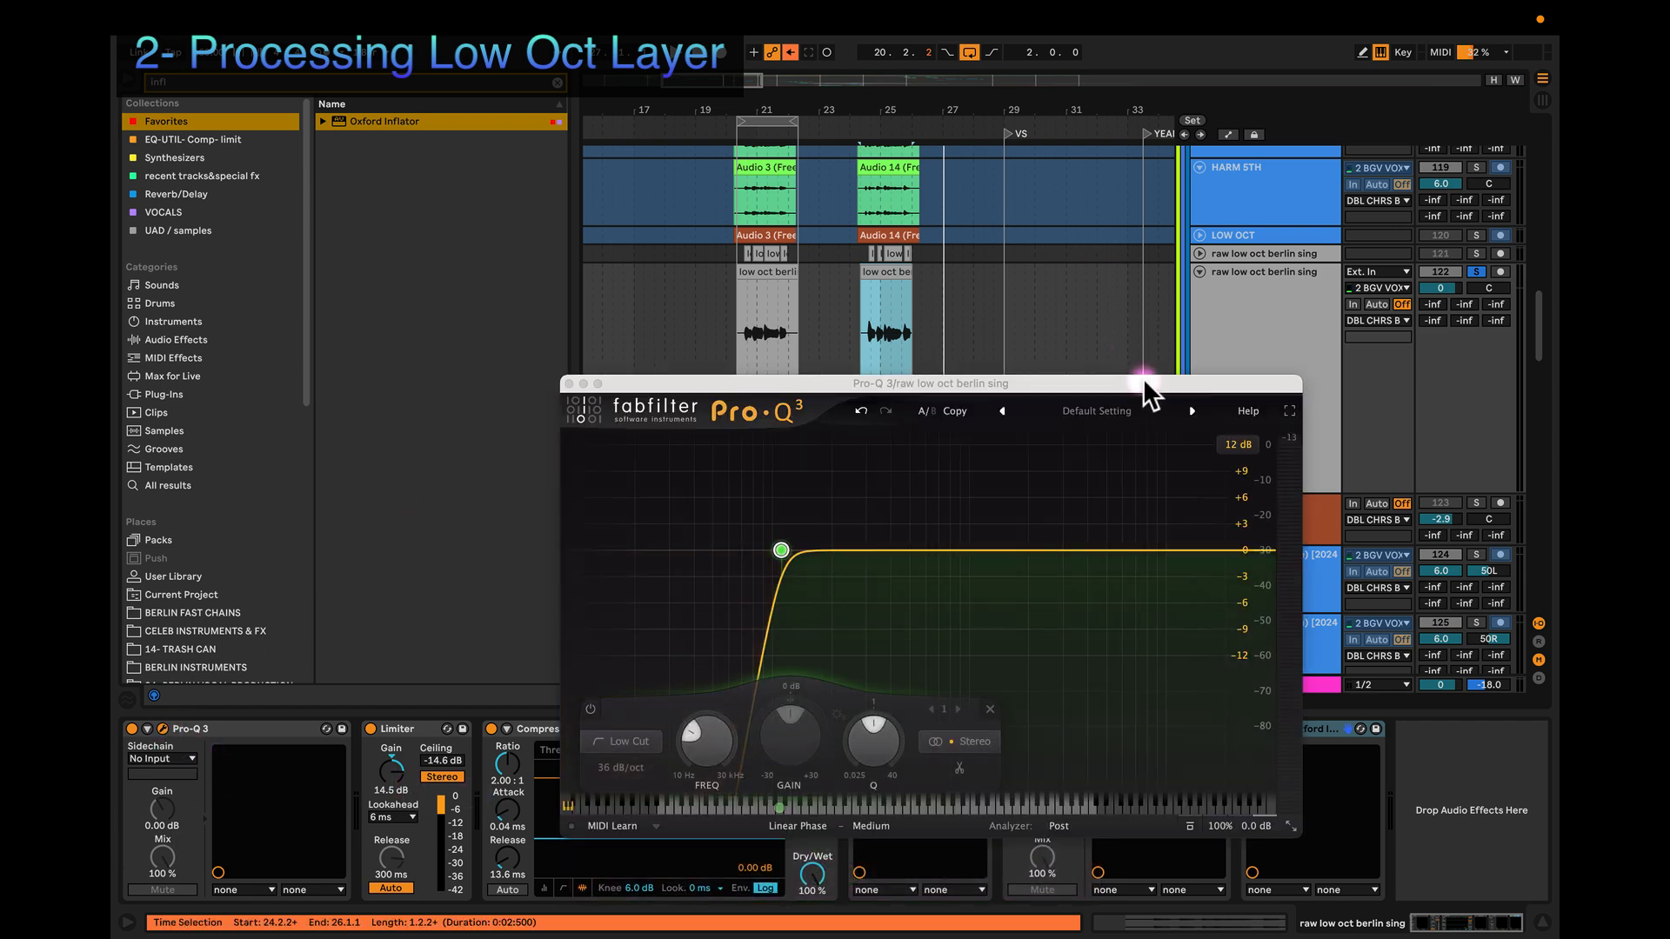
left_click_drag(1143, 380, 1188, 309)
mouse_move(811, 543)
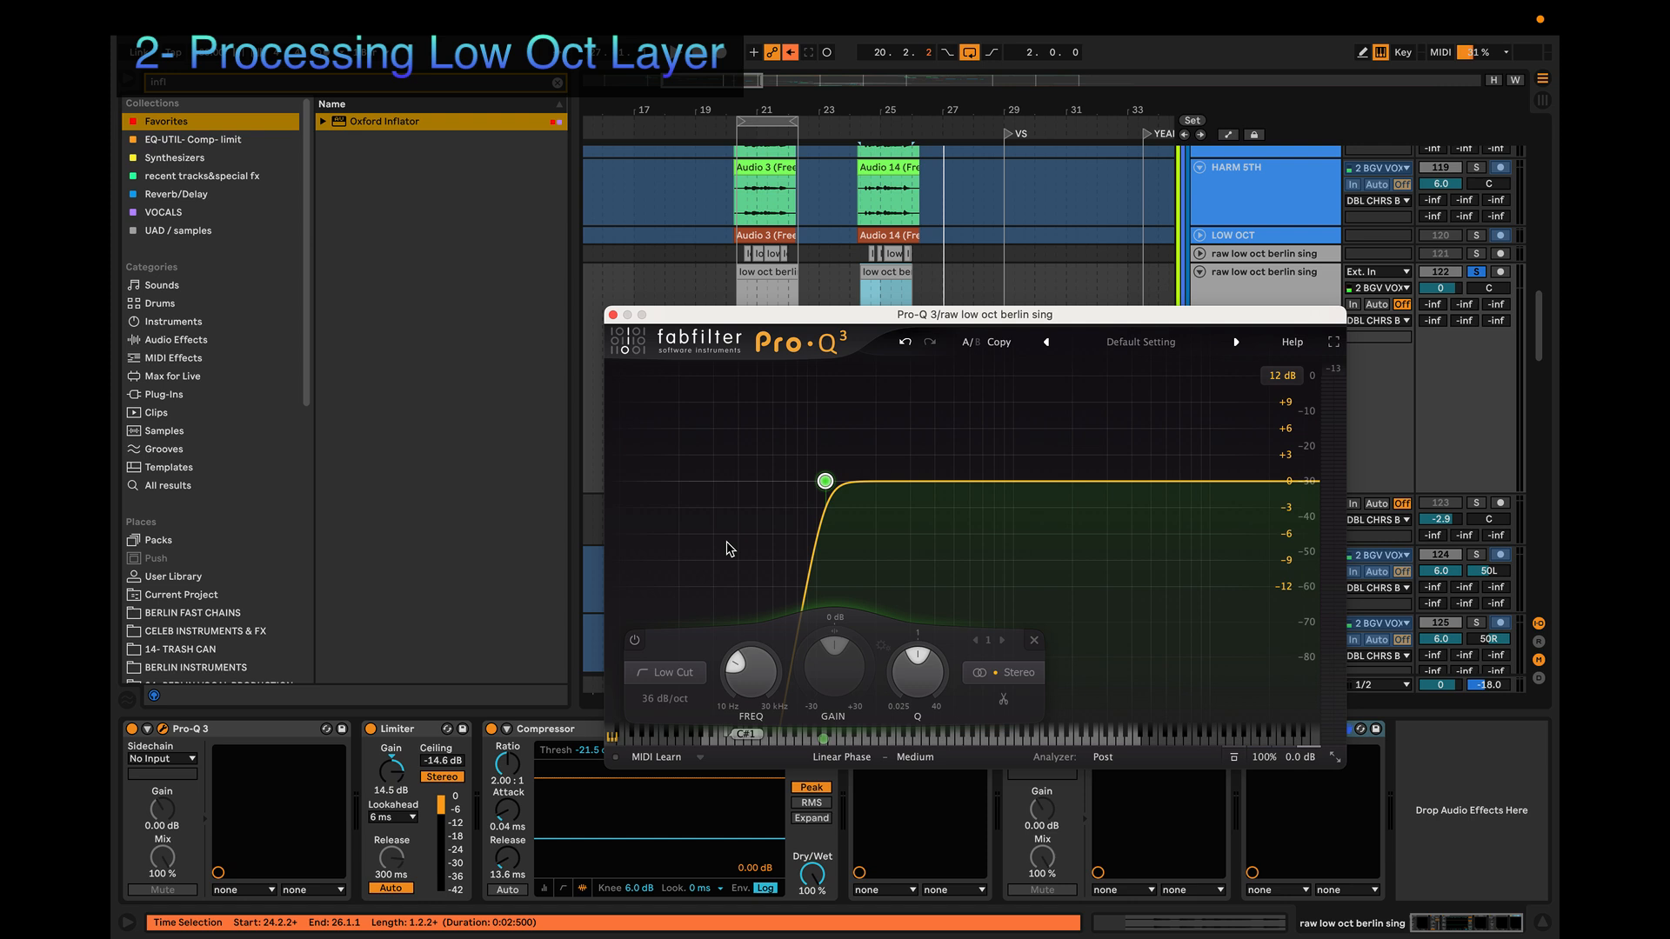
left_click(740, 542)
left_click_drag(946, 317, 1011, 306)
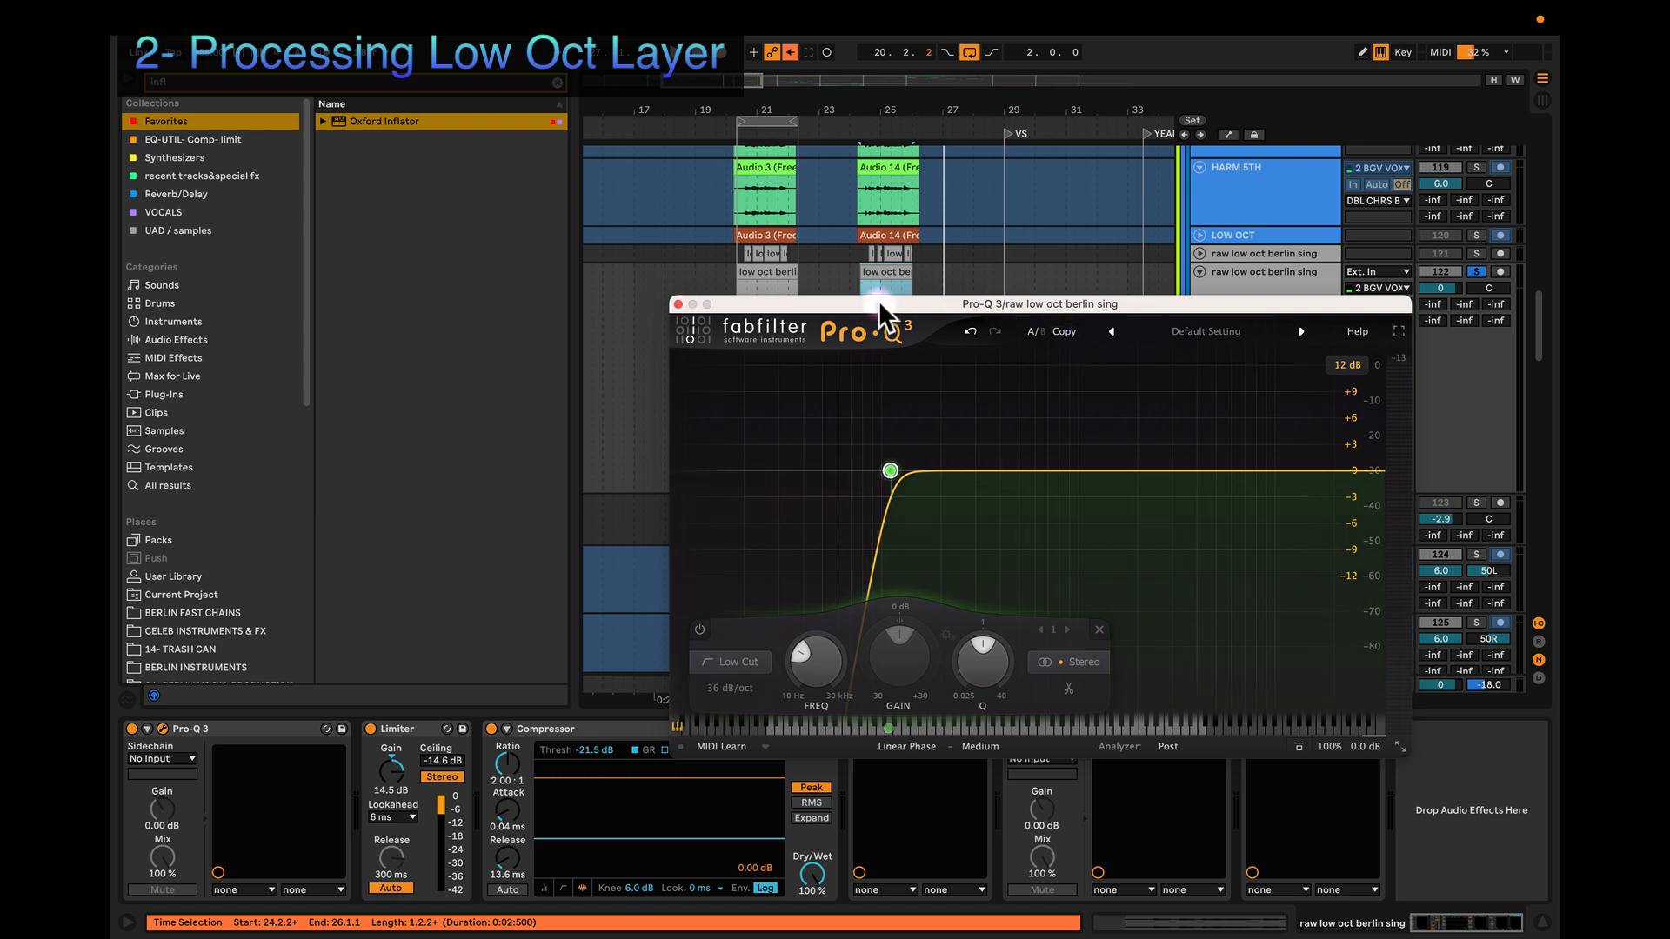
left_click_drag(878, 300, 900, 492)
Step: Unfold the upper raw low oct track and examine its separate clips and the gaps between them around bars 20 to 22
left_click(748, 270)
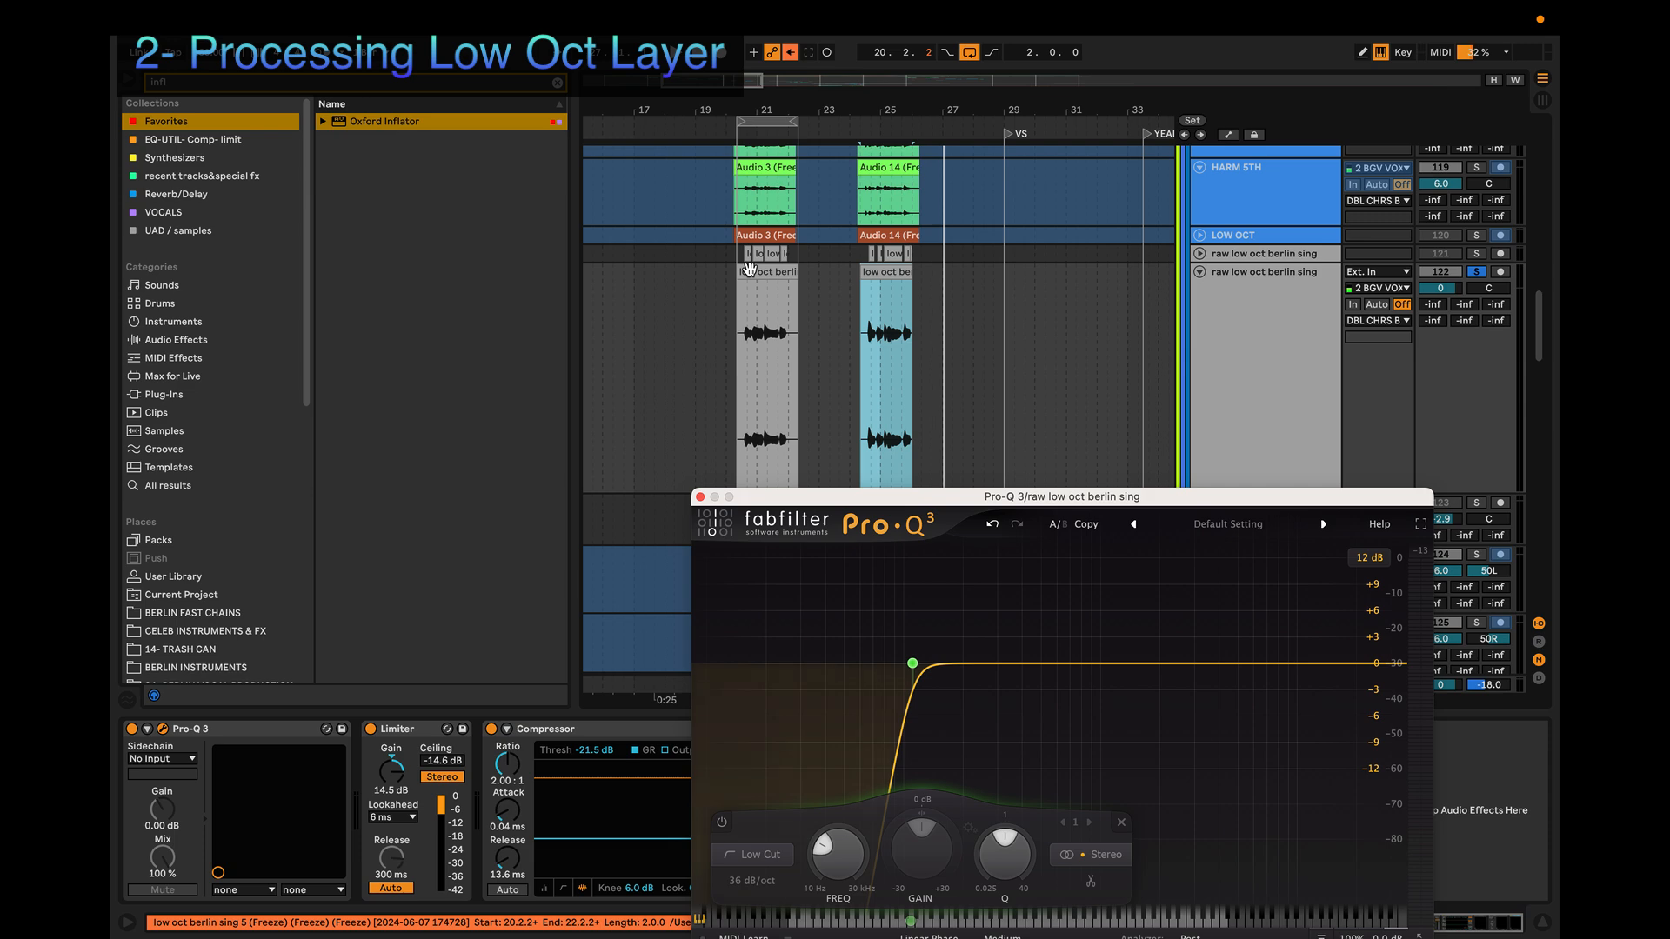
left_click(1199, 253)
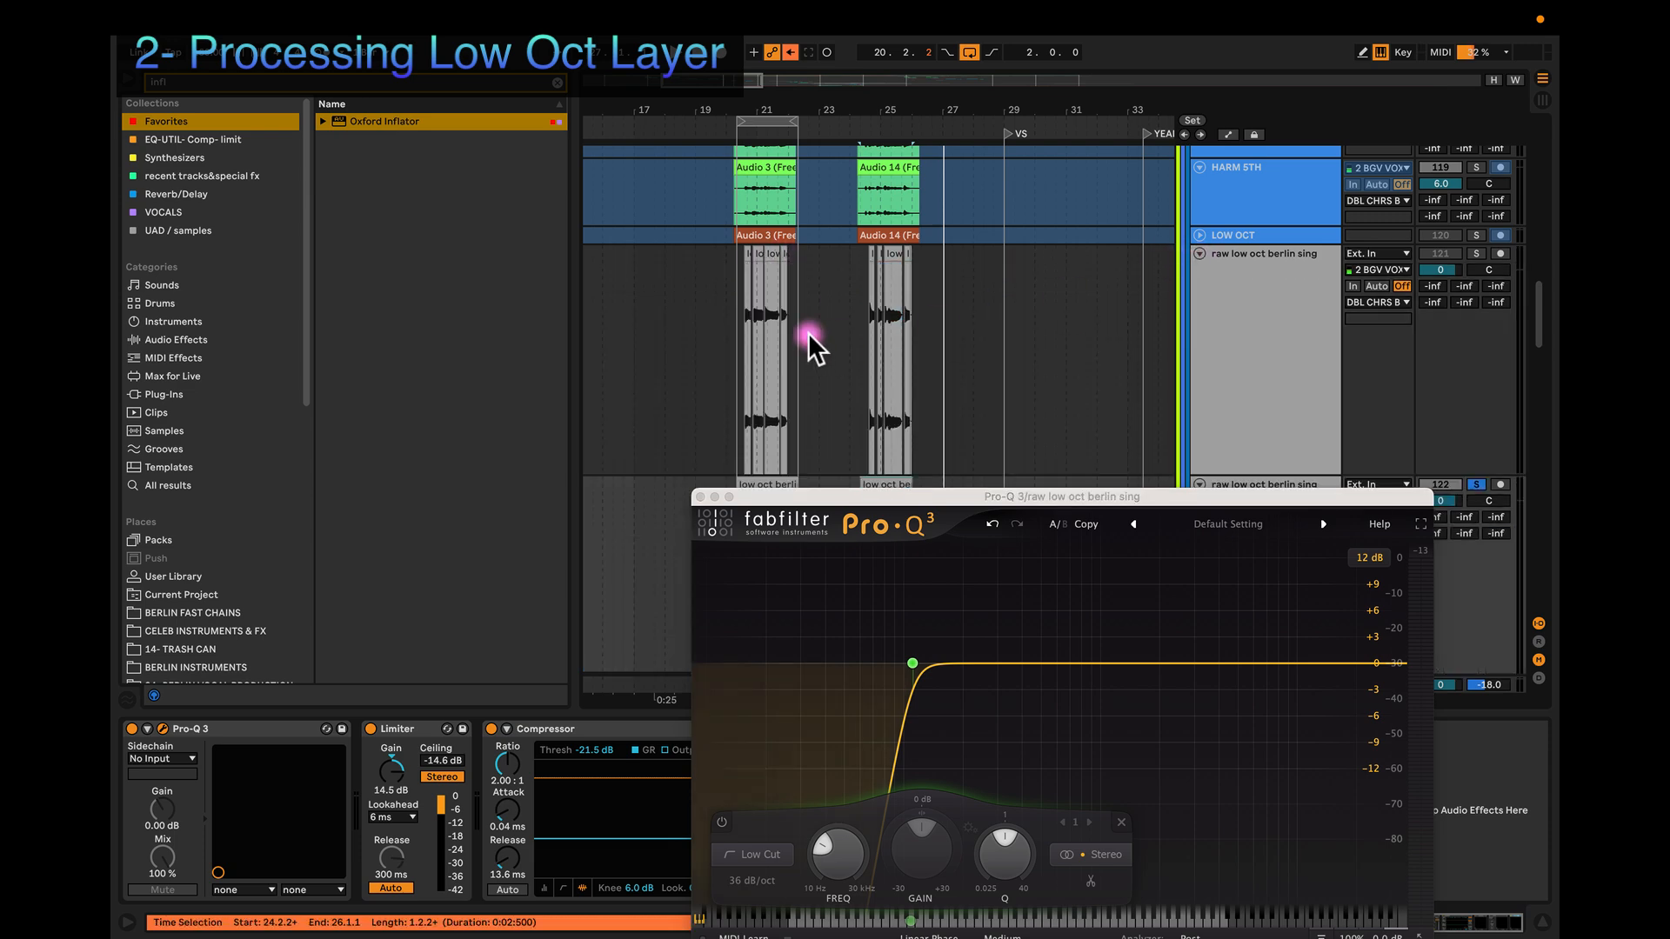
scroll(774, 331, "up", 5)
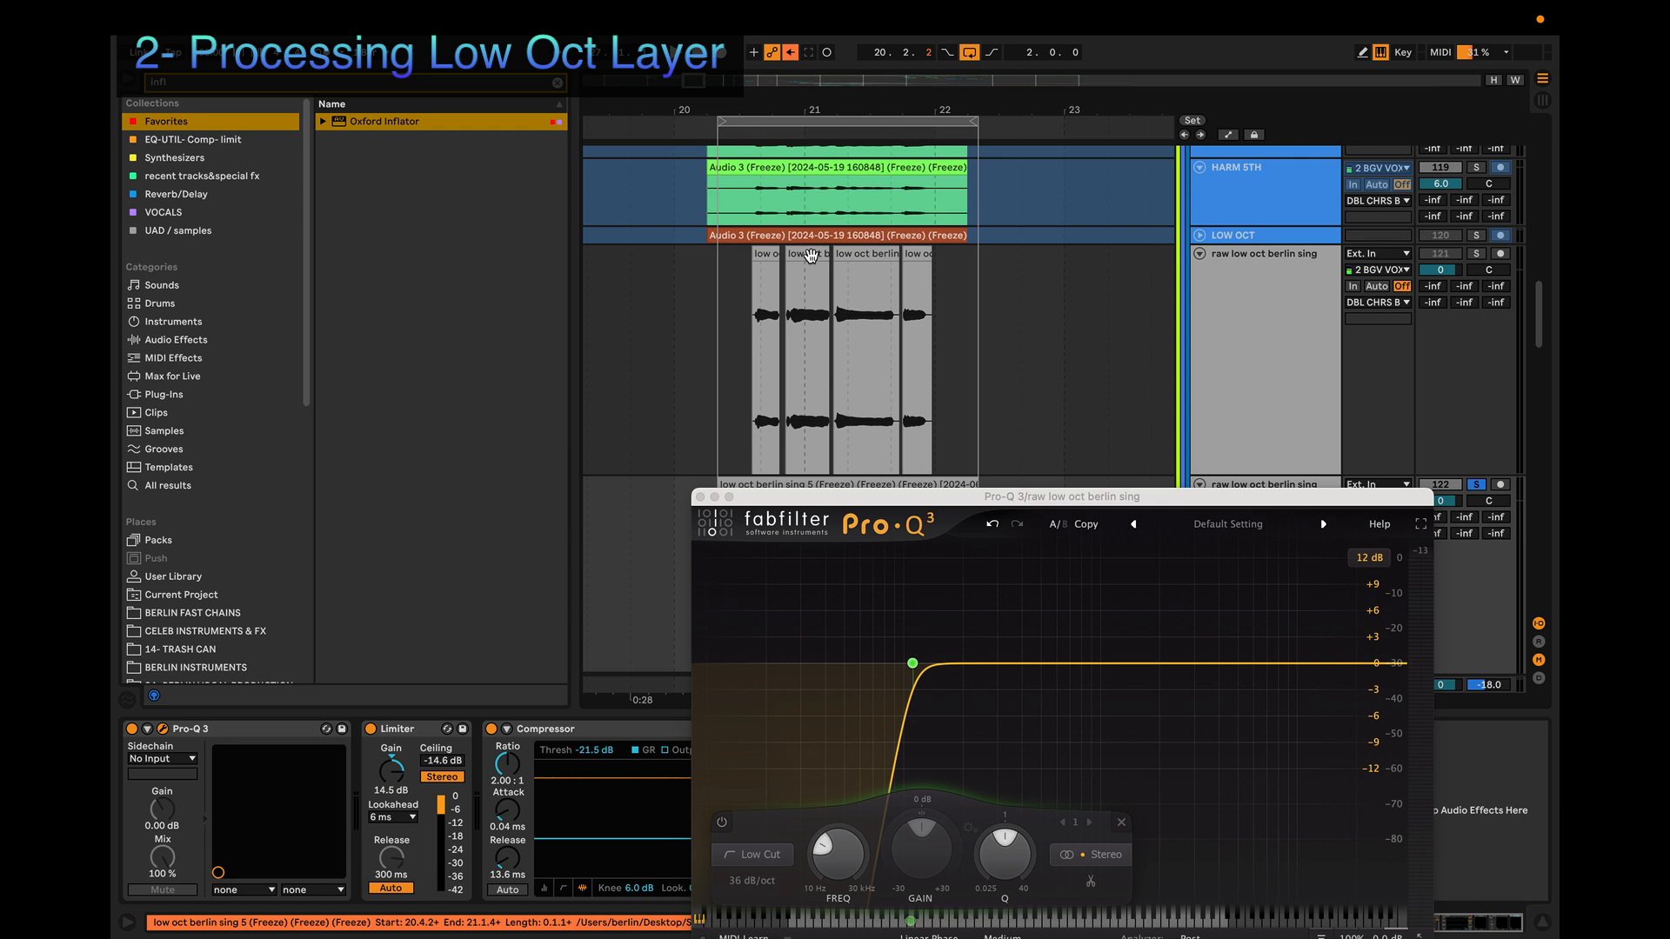
left_click(787, 261)
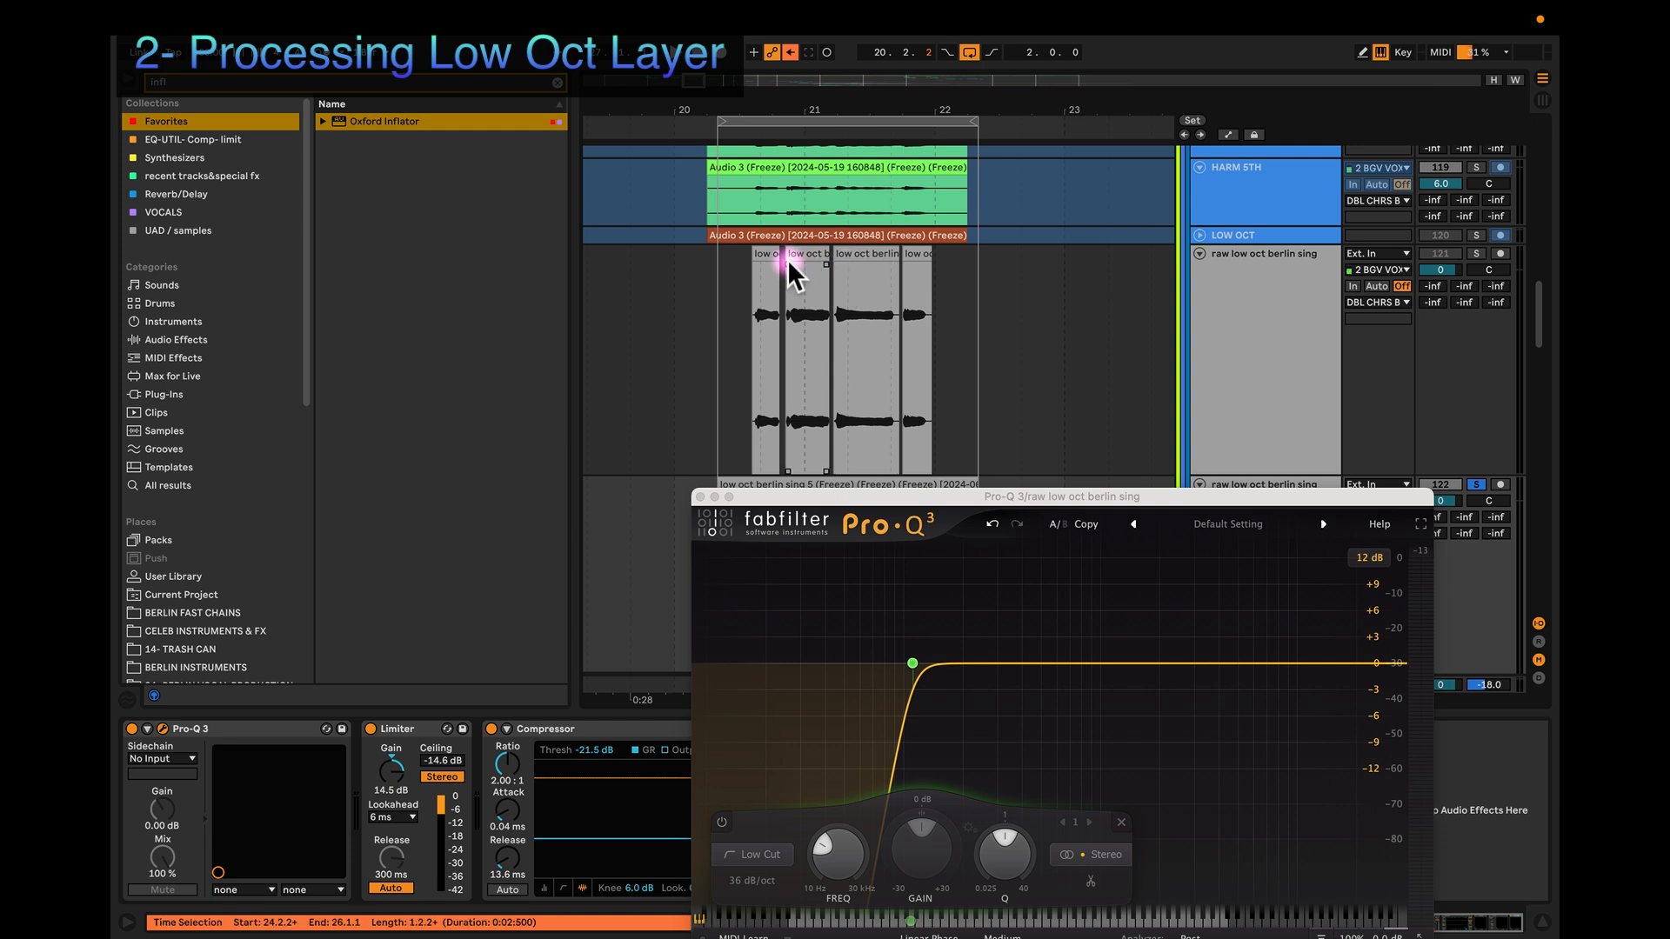
left_click(769, 268)
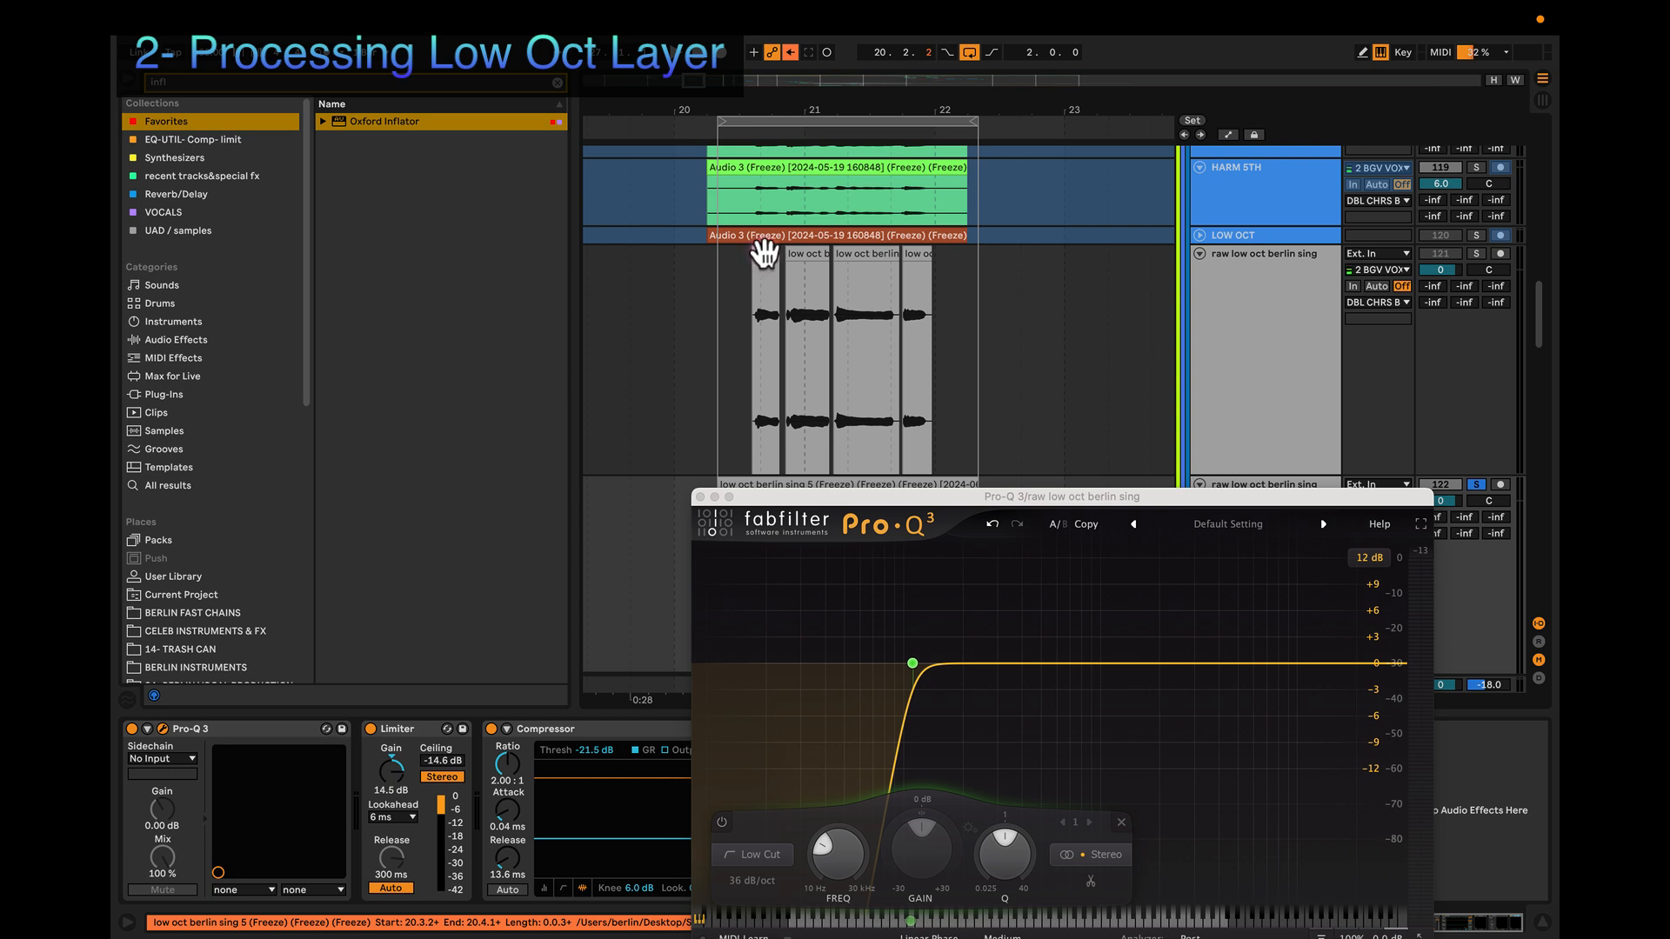
scroll(772, 272, "up", 3)
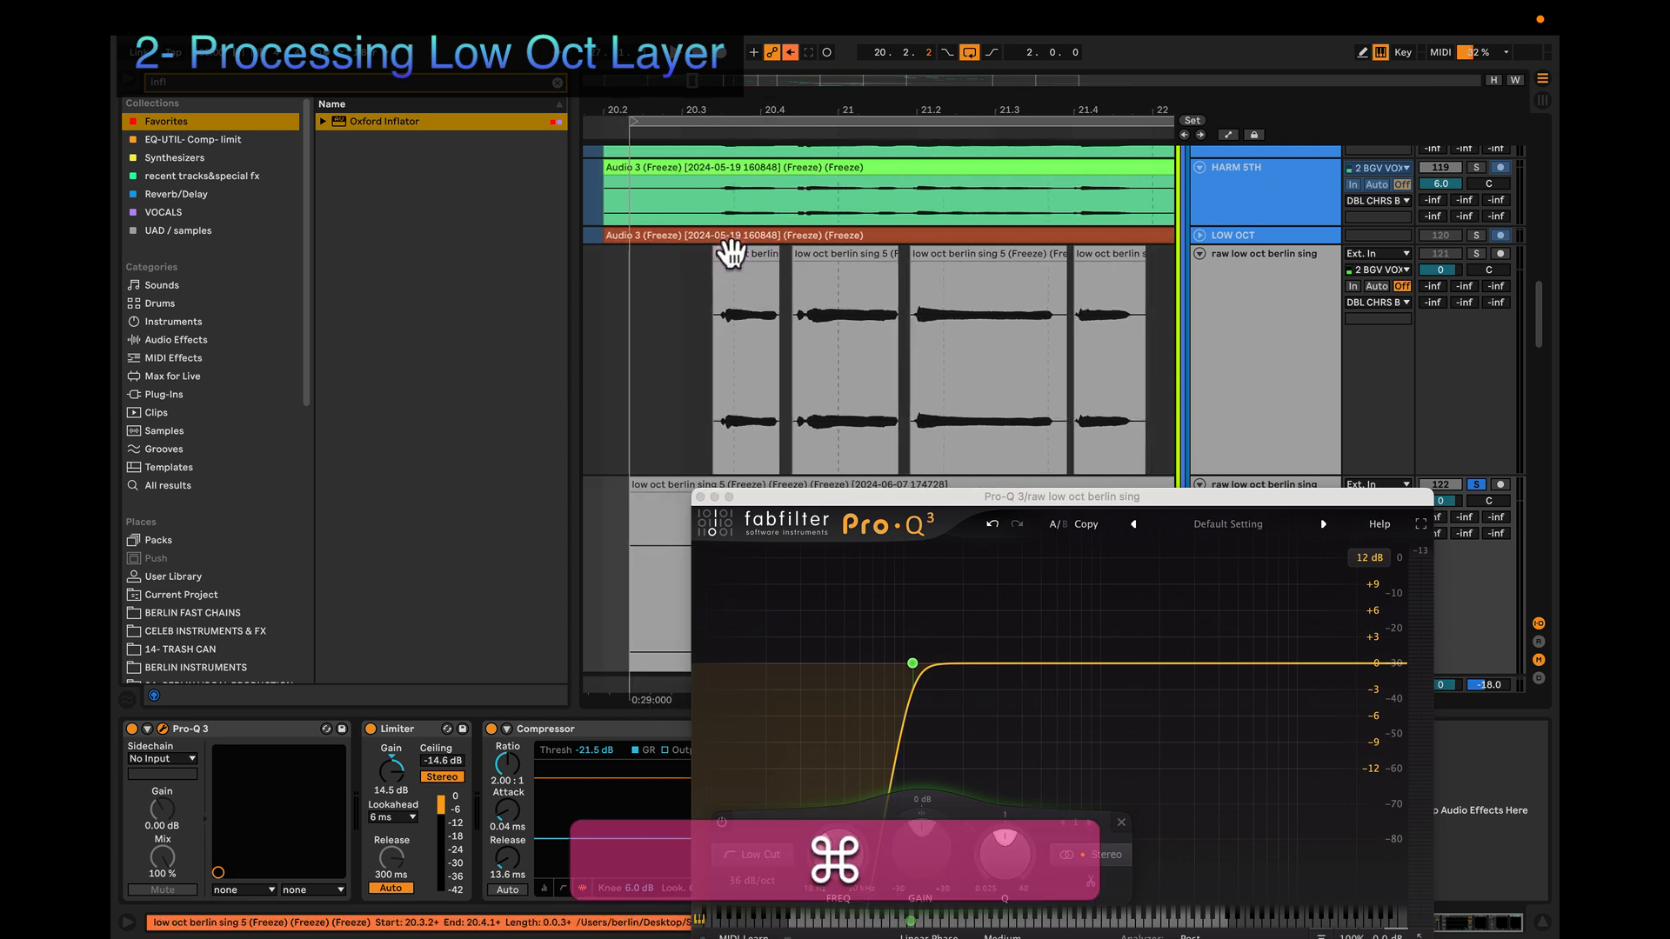
left_click(1077, 285)
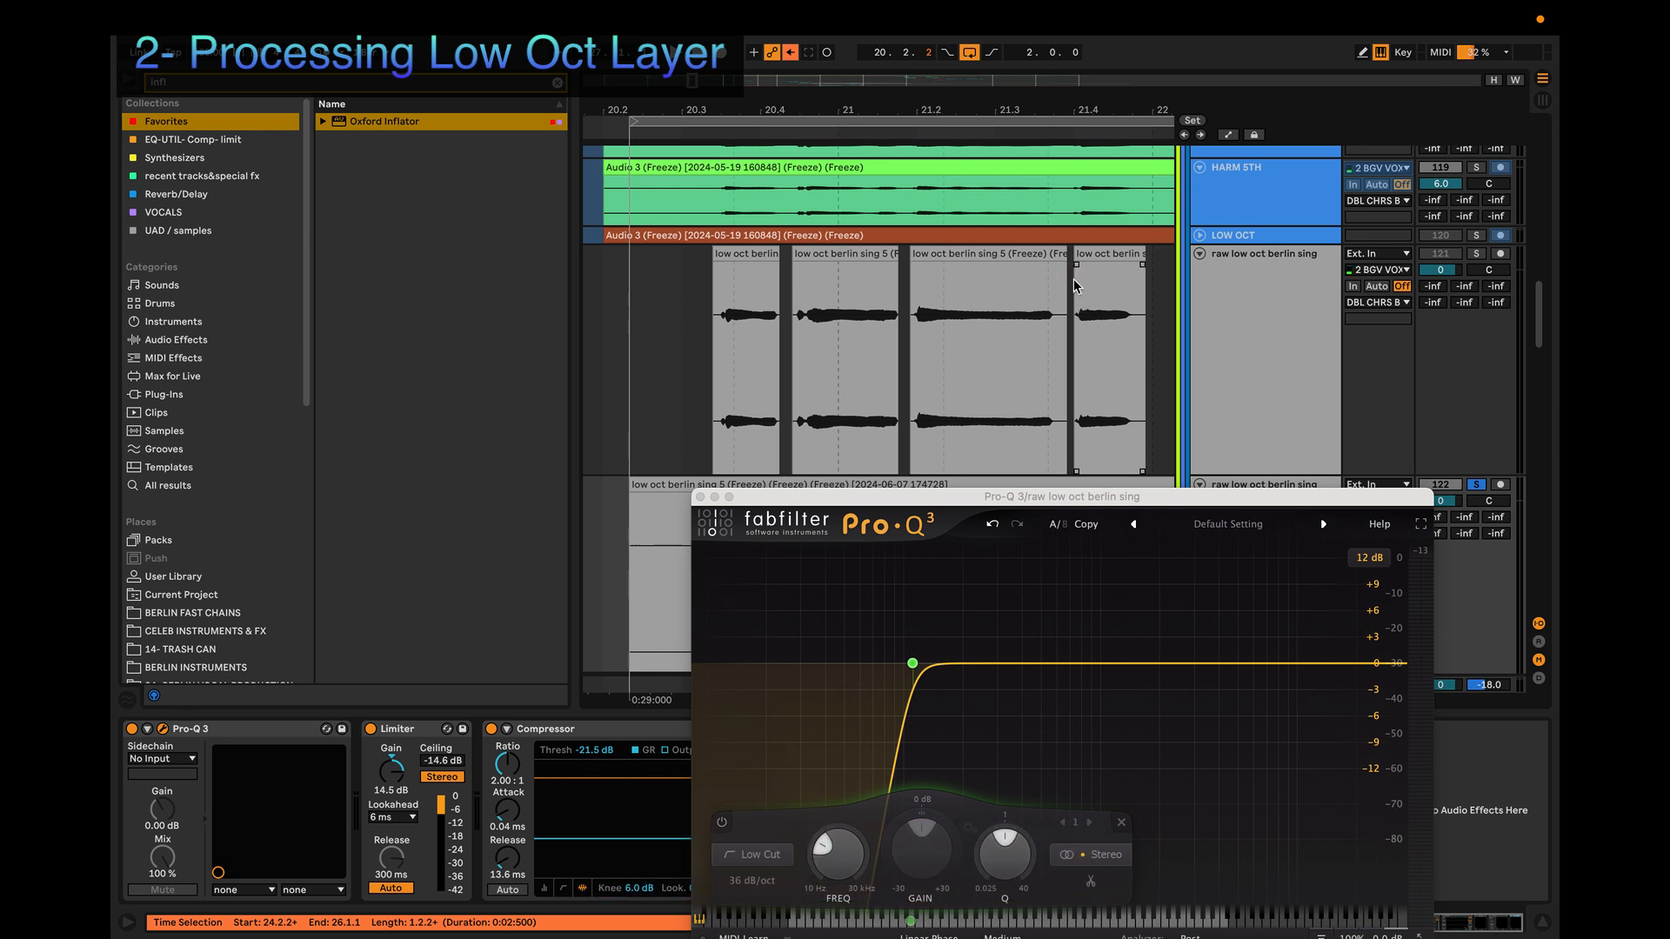
left_click(872, 287)
scroll(857, 283, "down", 3)
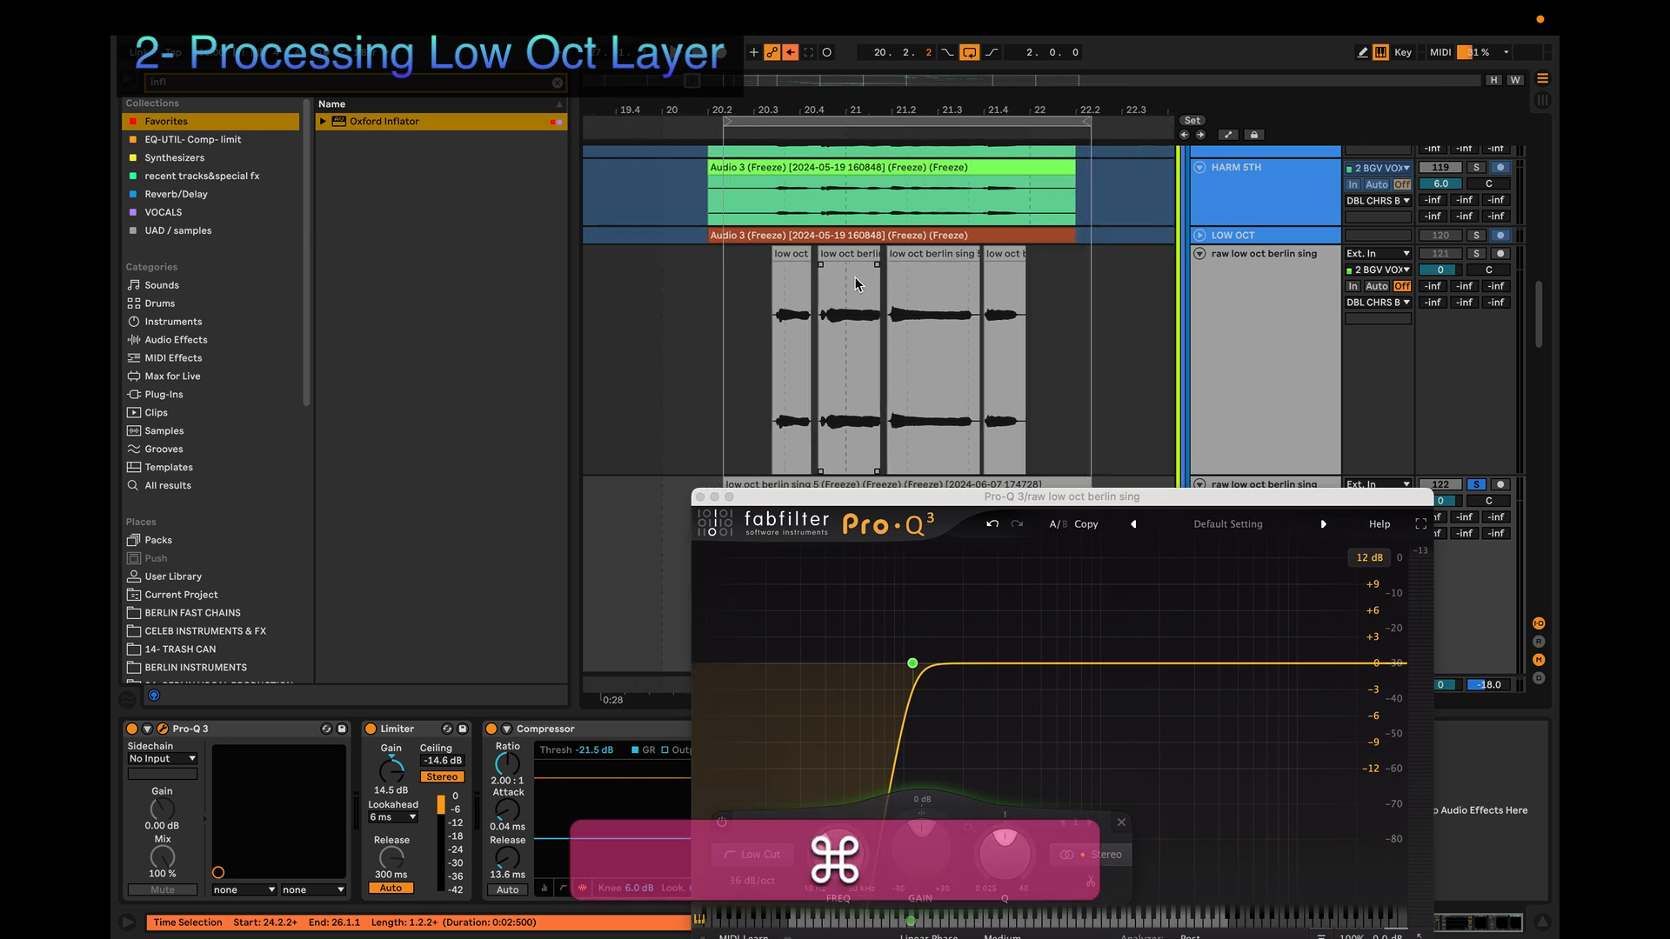
scroll(855, 278, "down", 2)
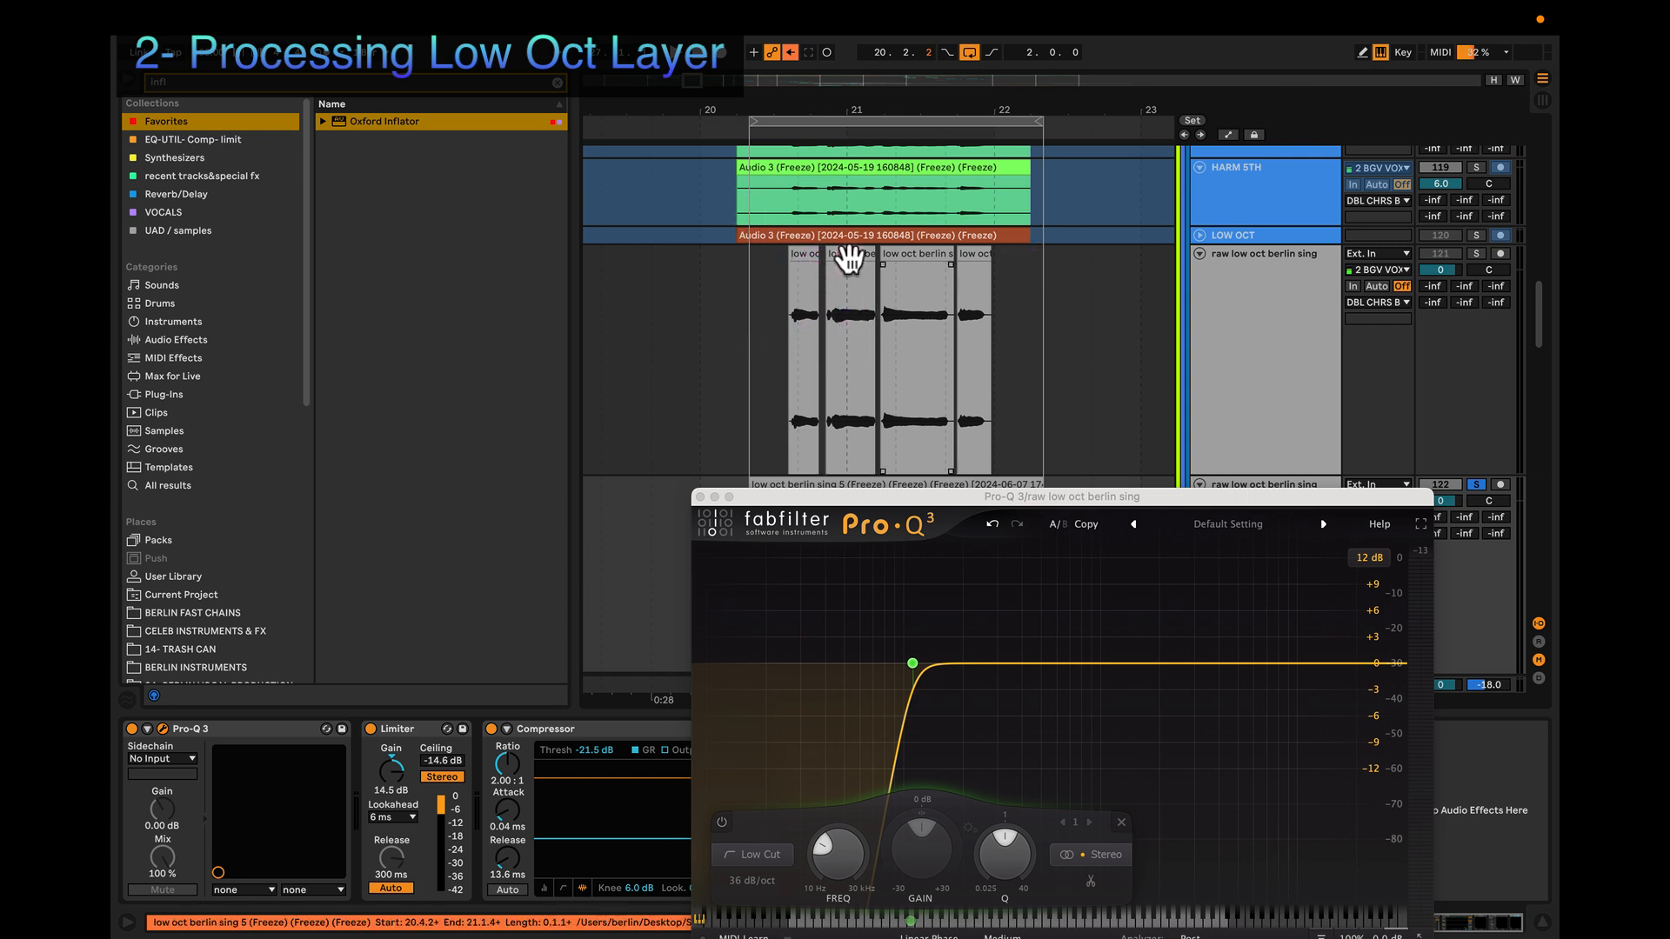
scroll(801, 270, "up", 5)
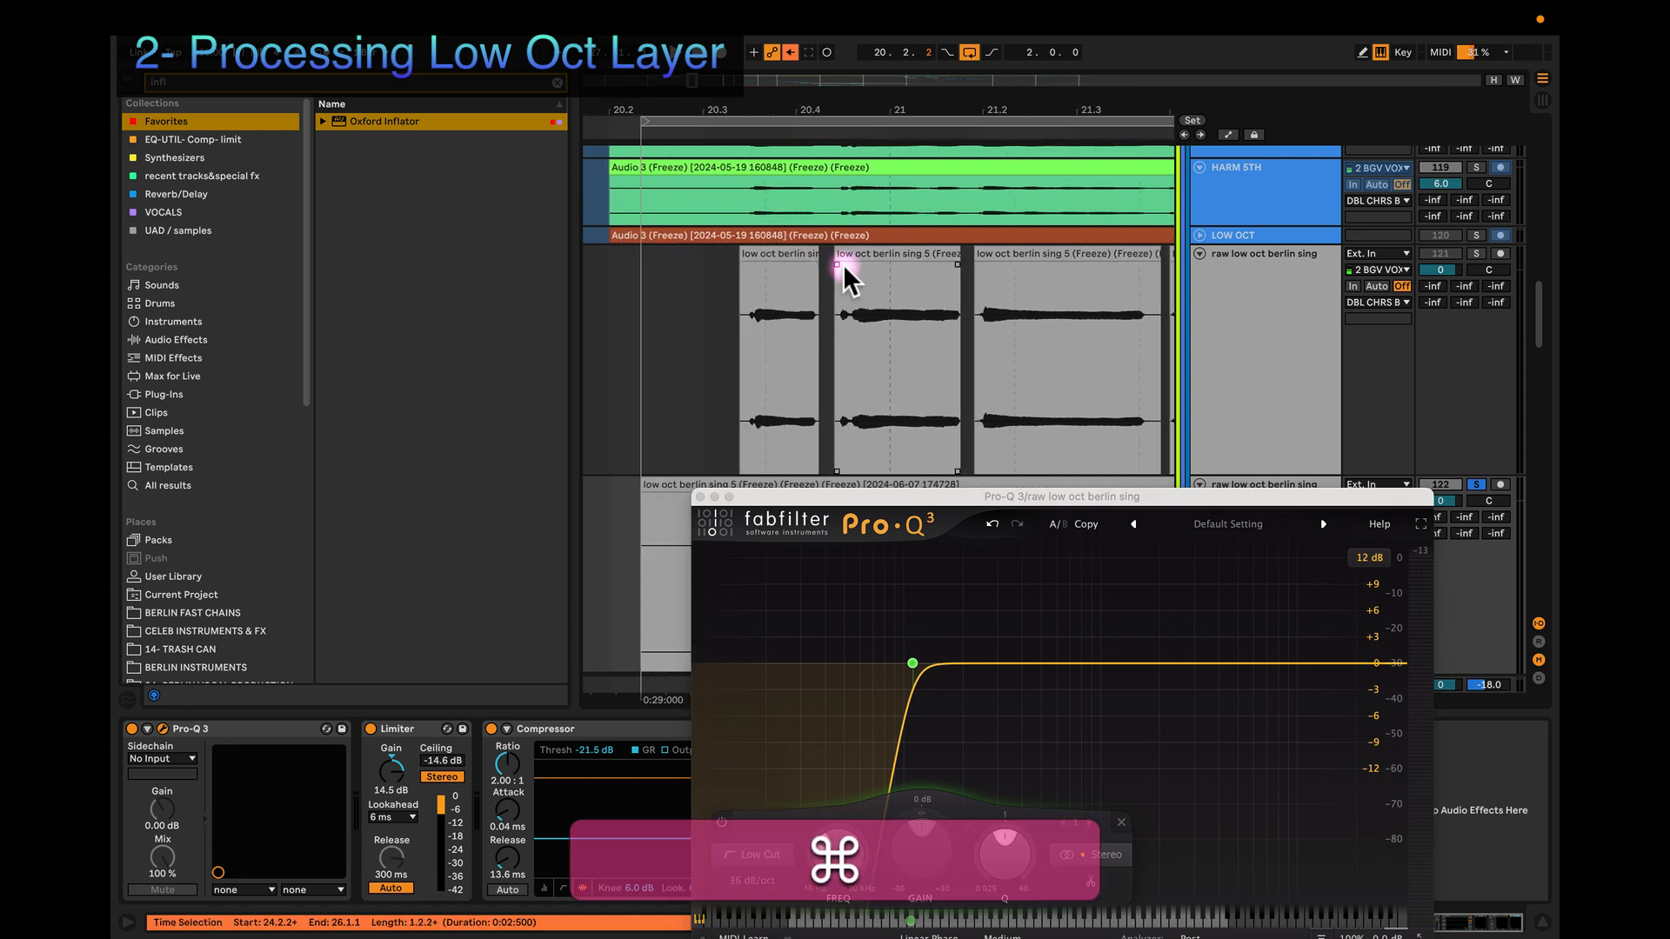
scroll(1047, 321, "right", 3)
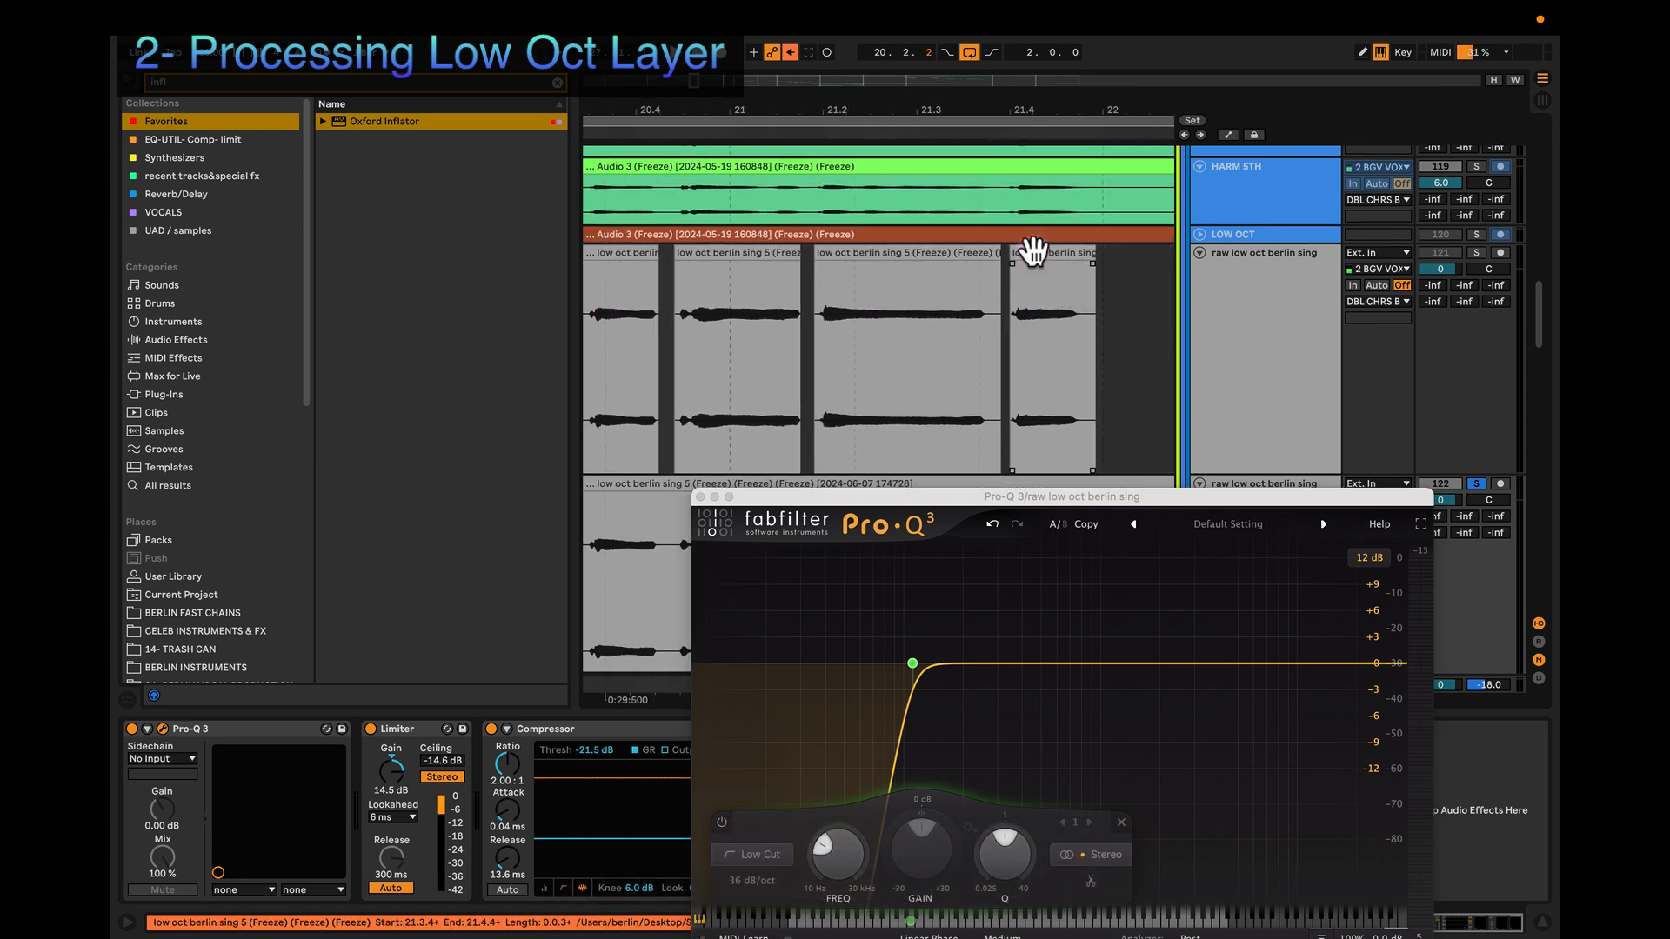
Step: Examine the separate clips in the upper raw low oct track around bars 20 to 26, including the silent gap before beat 21.2
left_click(954, 269)
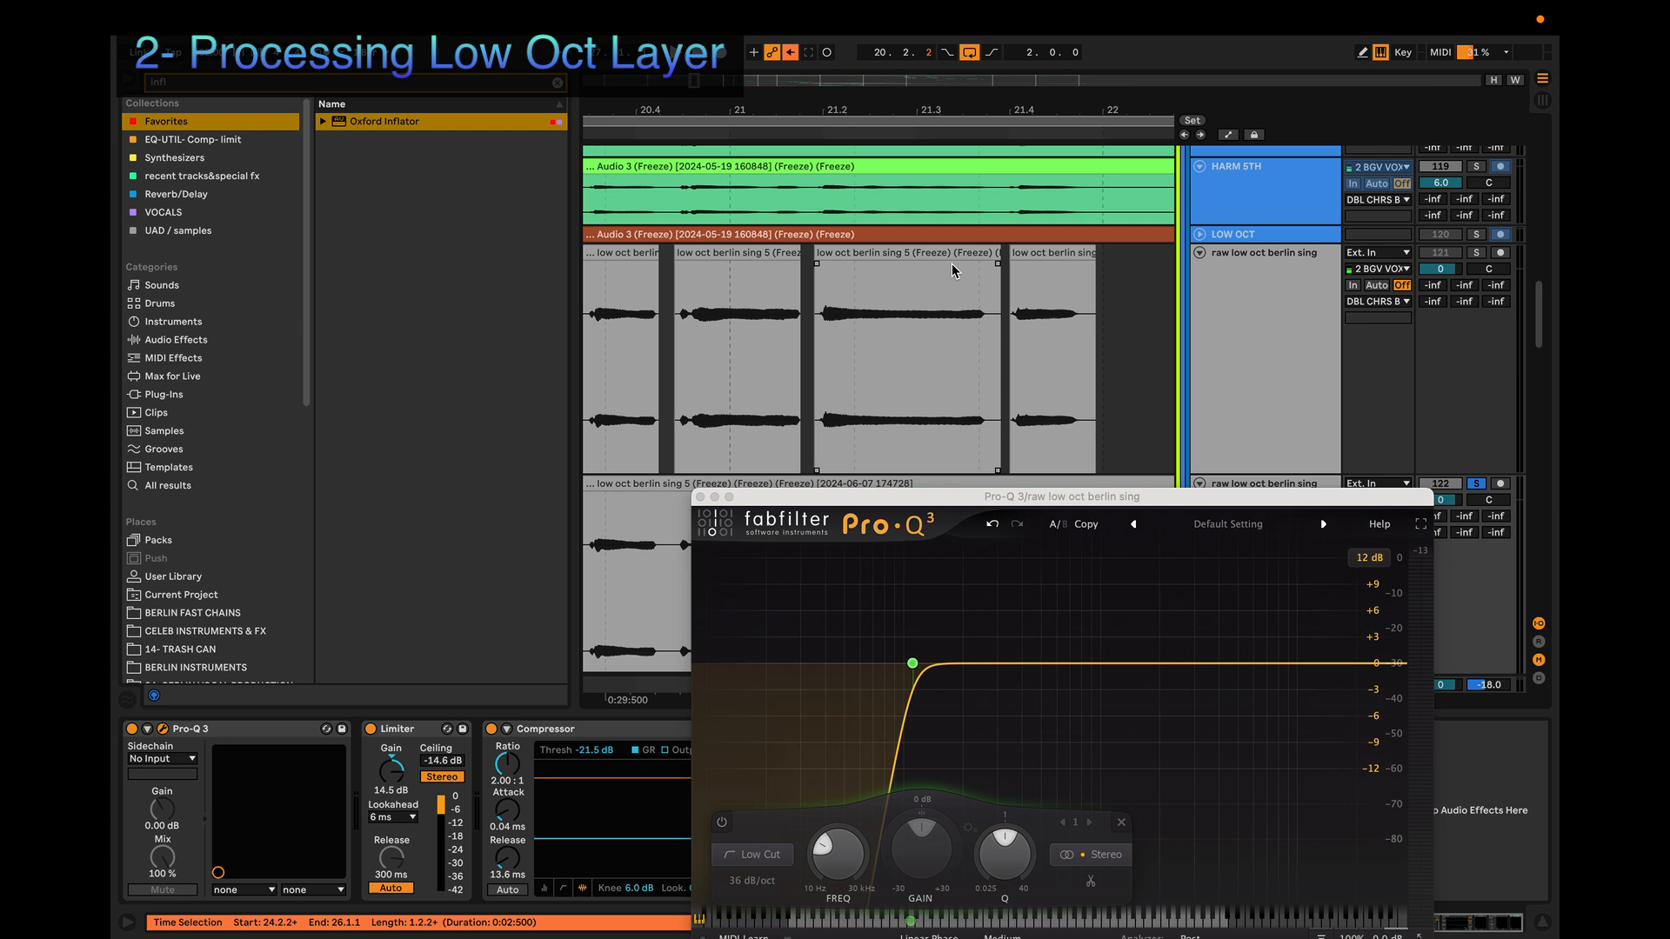
scroll(954, 269, "down", 8)
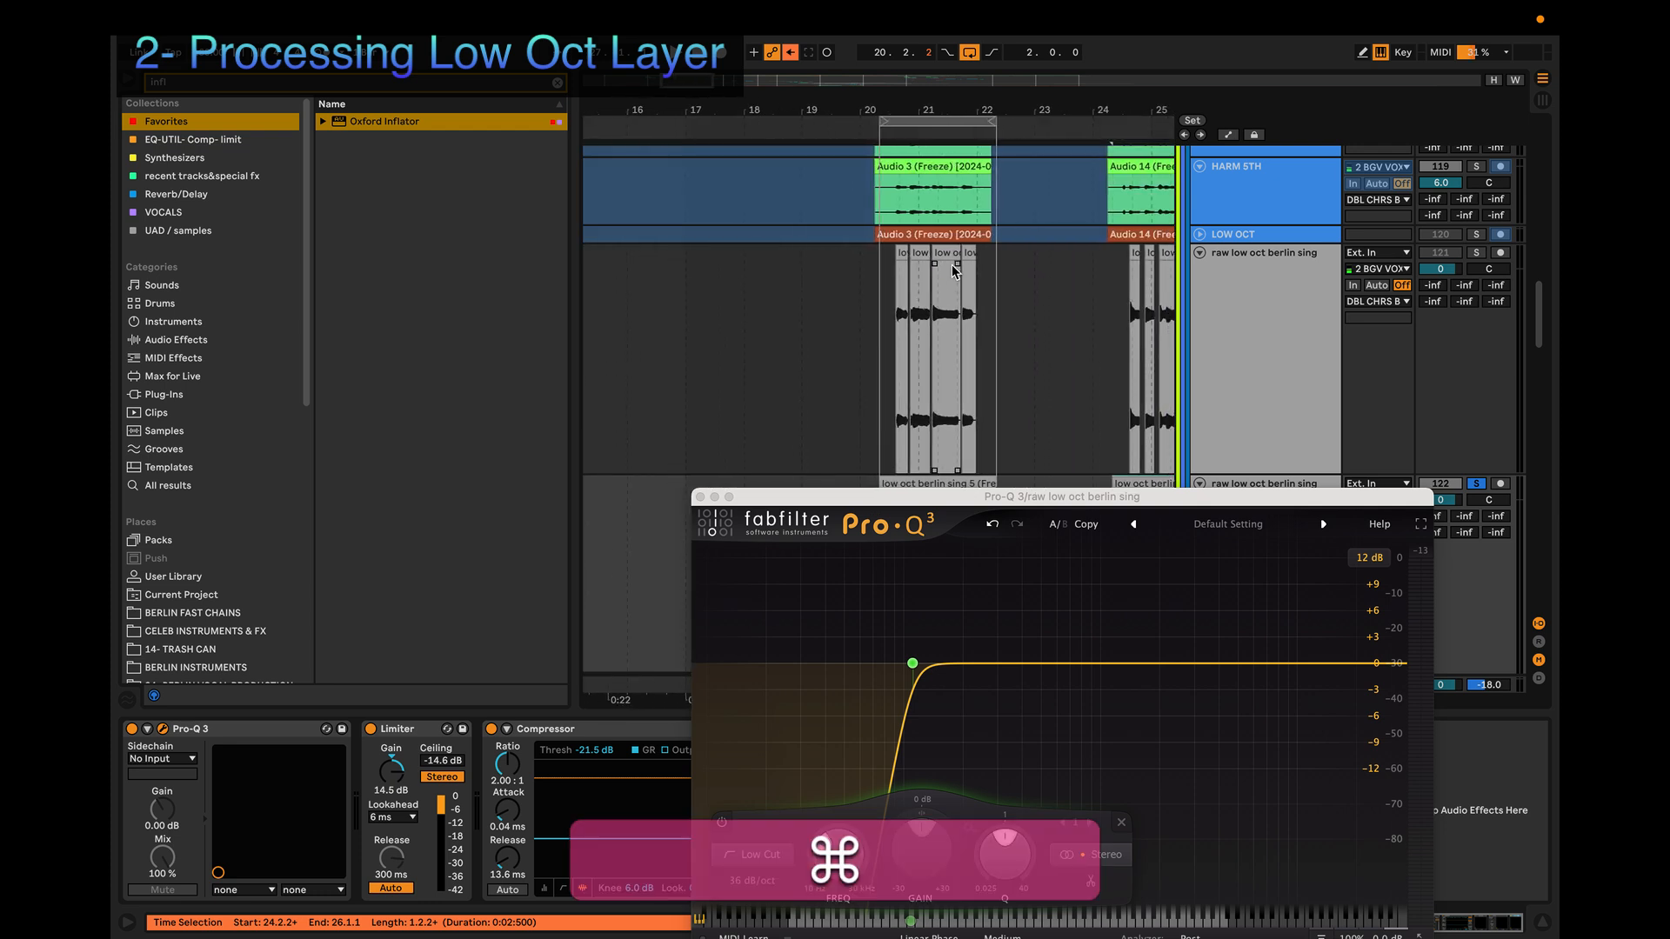
scroll(954, 269, "right", 2)
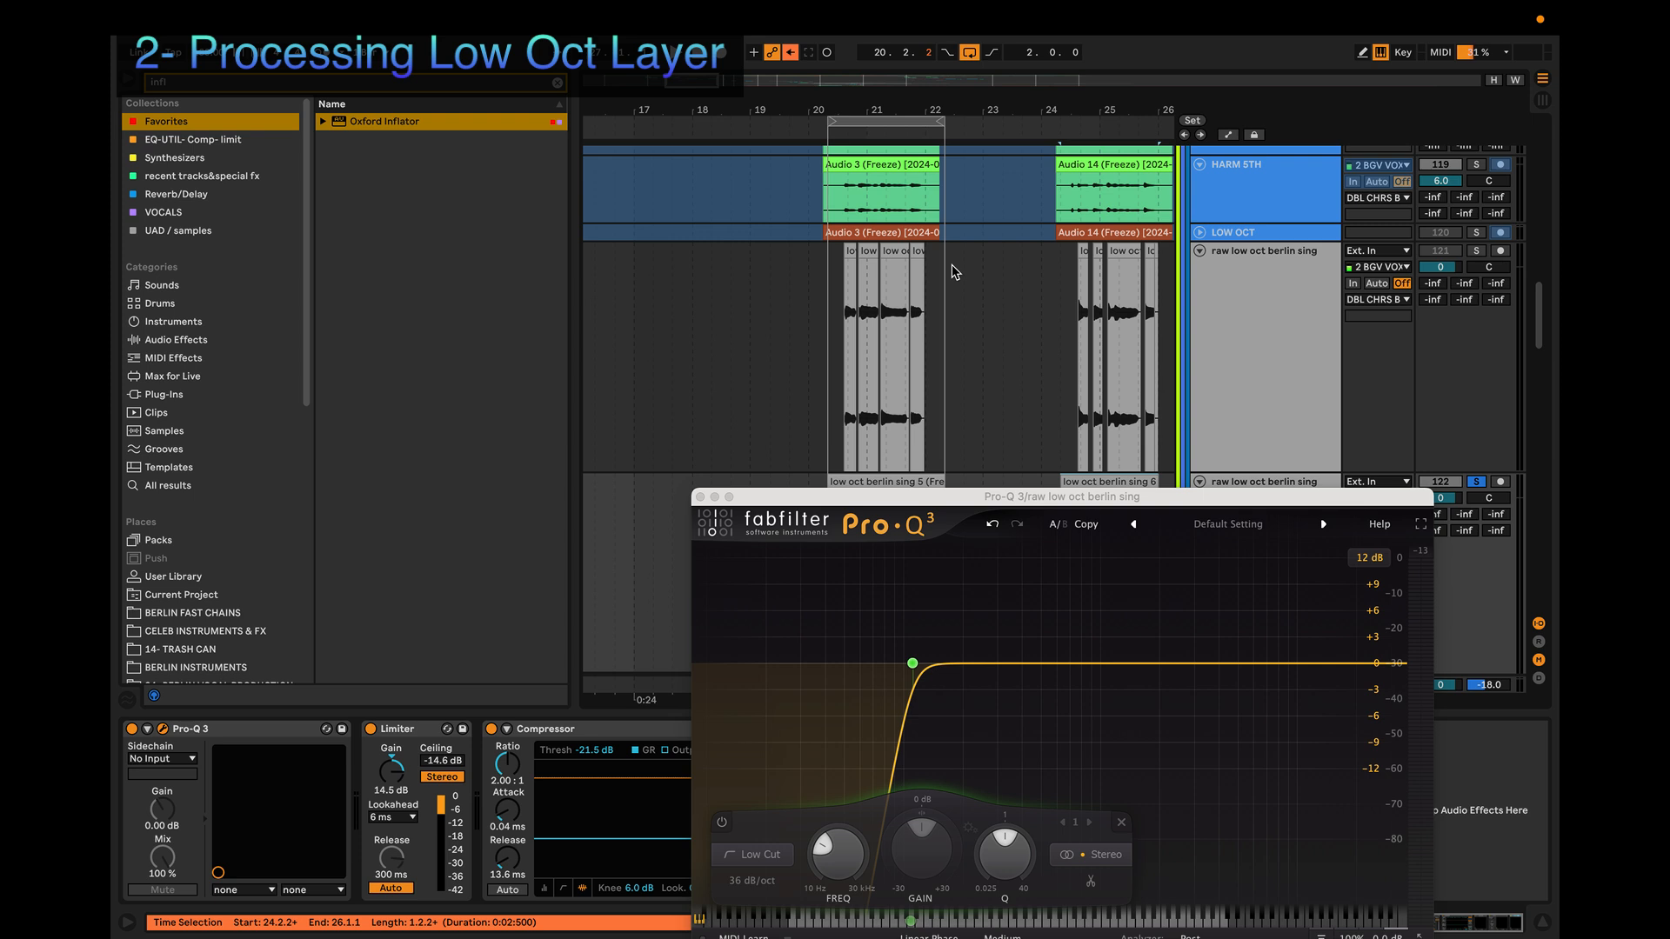
left_click(949, 264)
scroll(882, 283, "up", 8)
scroll(882, 281, "up", 5)
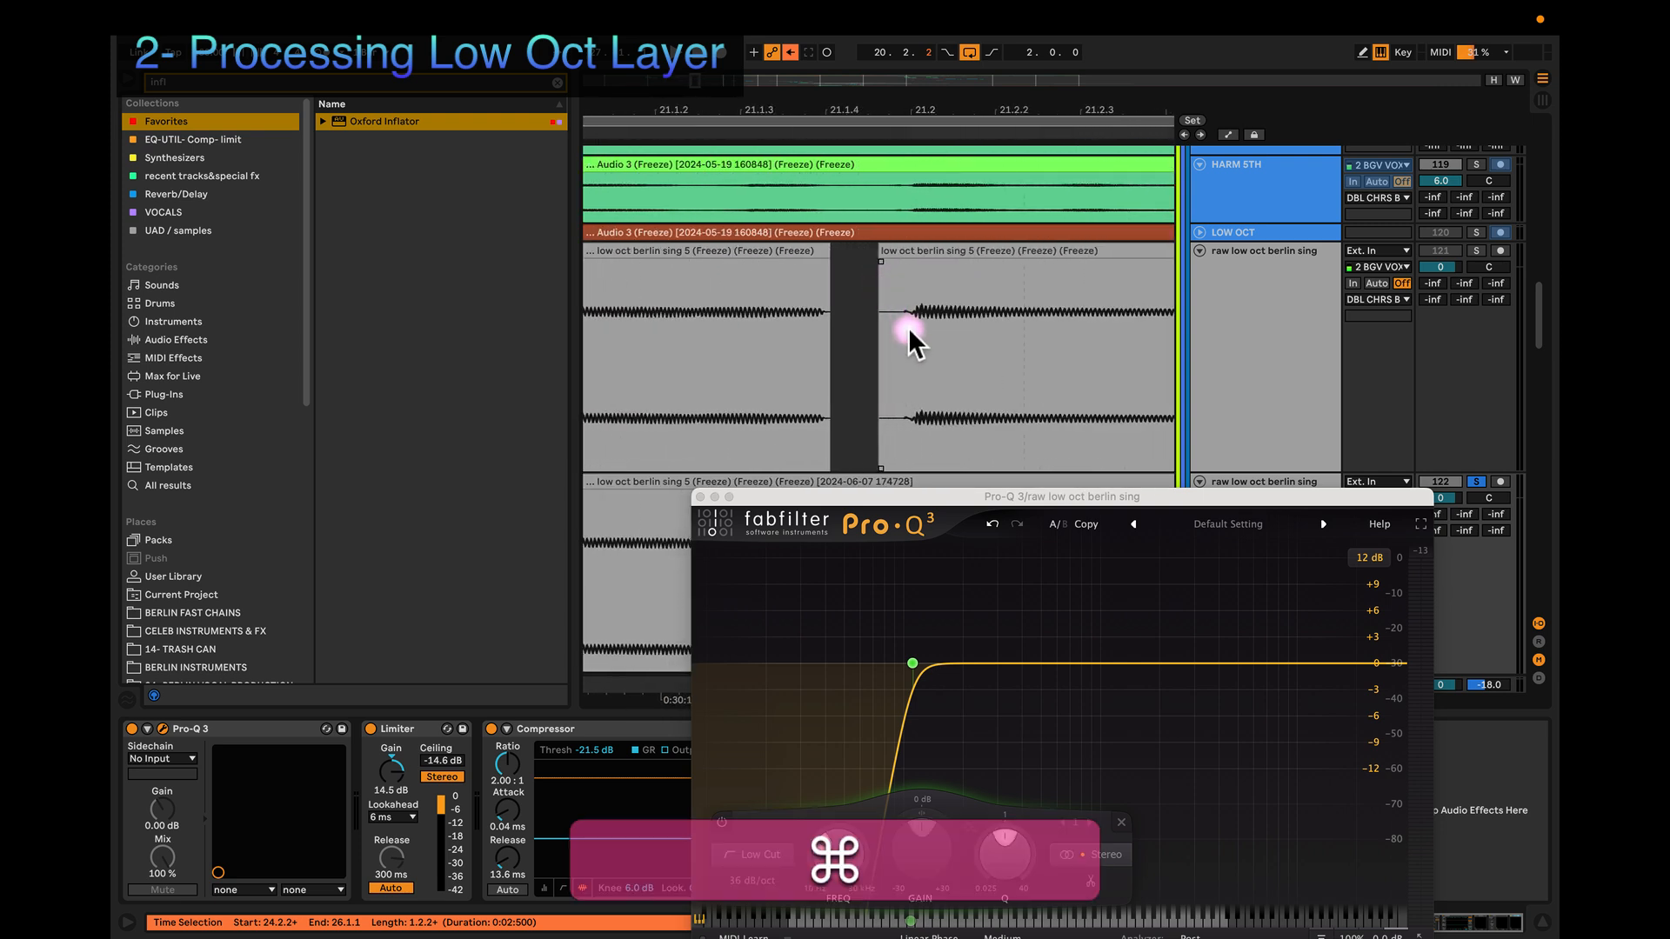
scroll(735, 329, "left", 4)
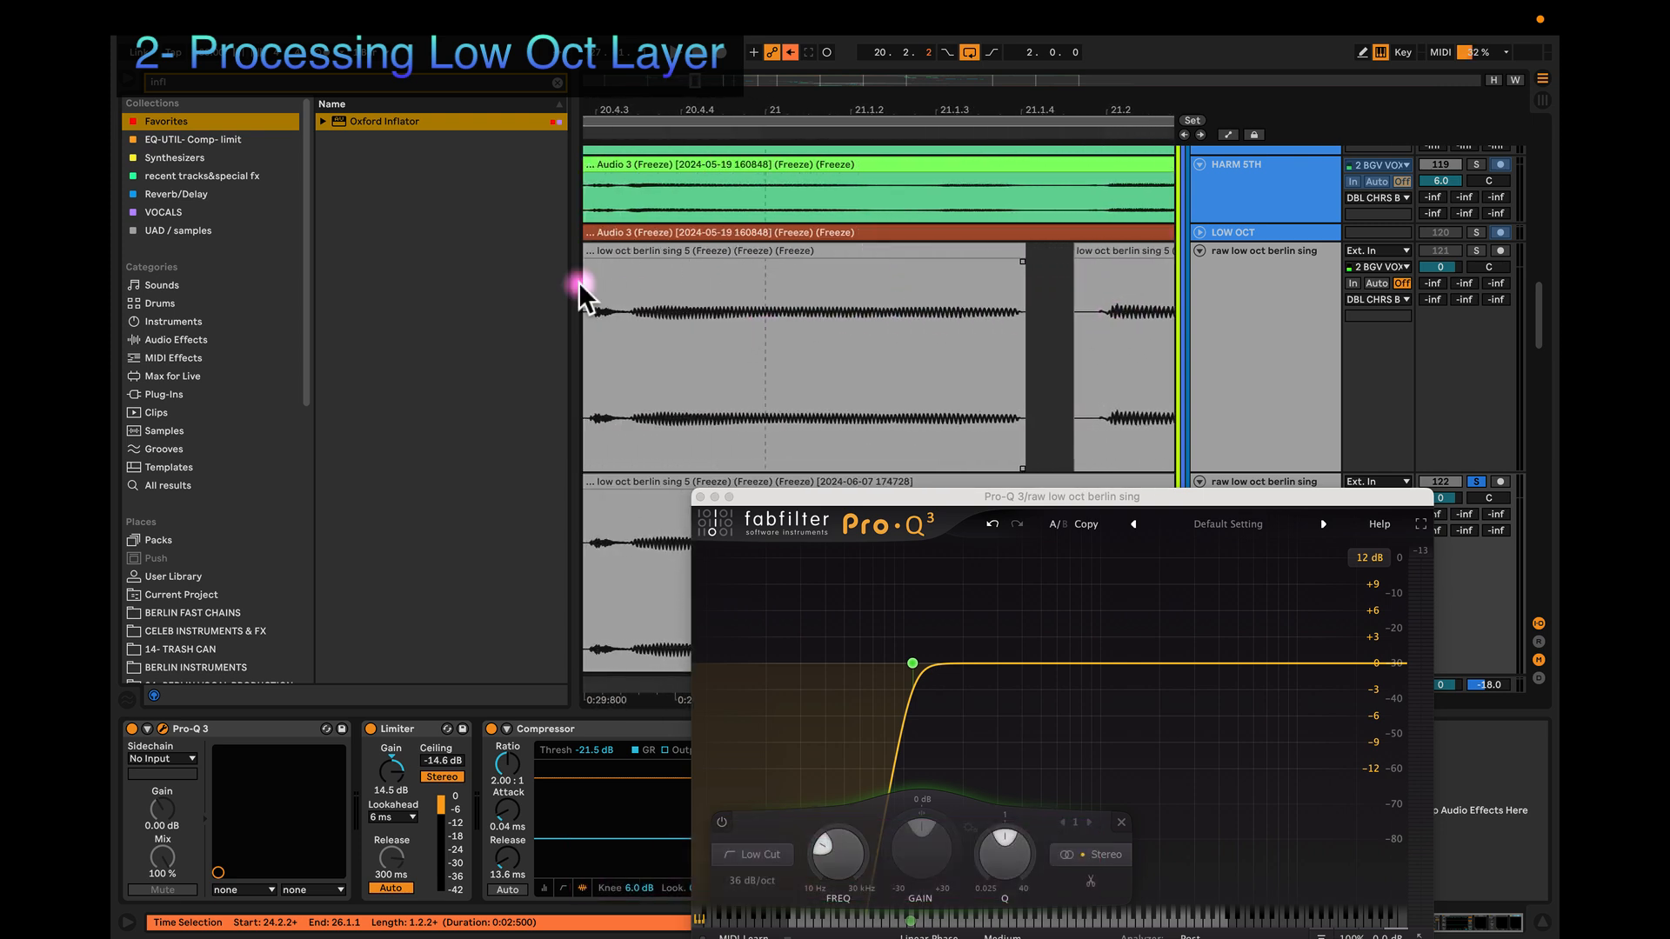
scroll(750, 296, "left", 4)
scroll(750, 303, "down", 8)
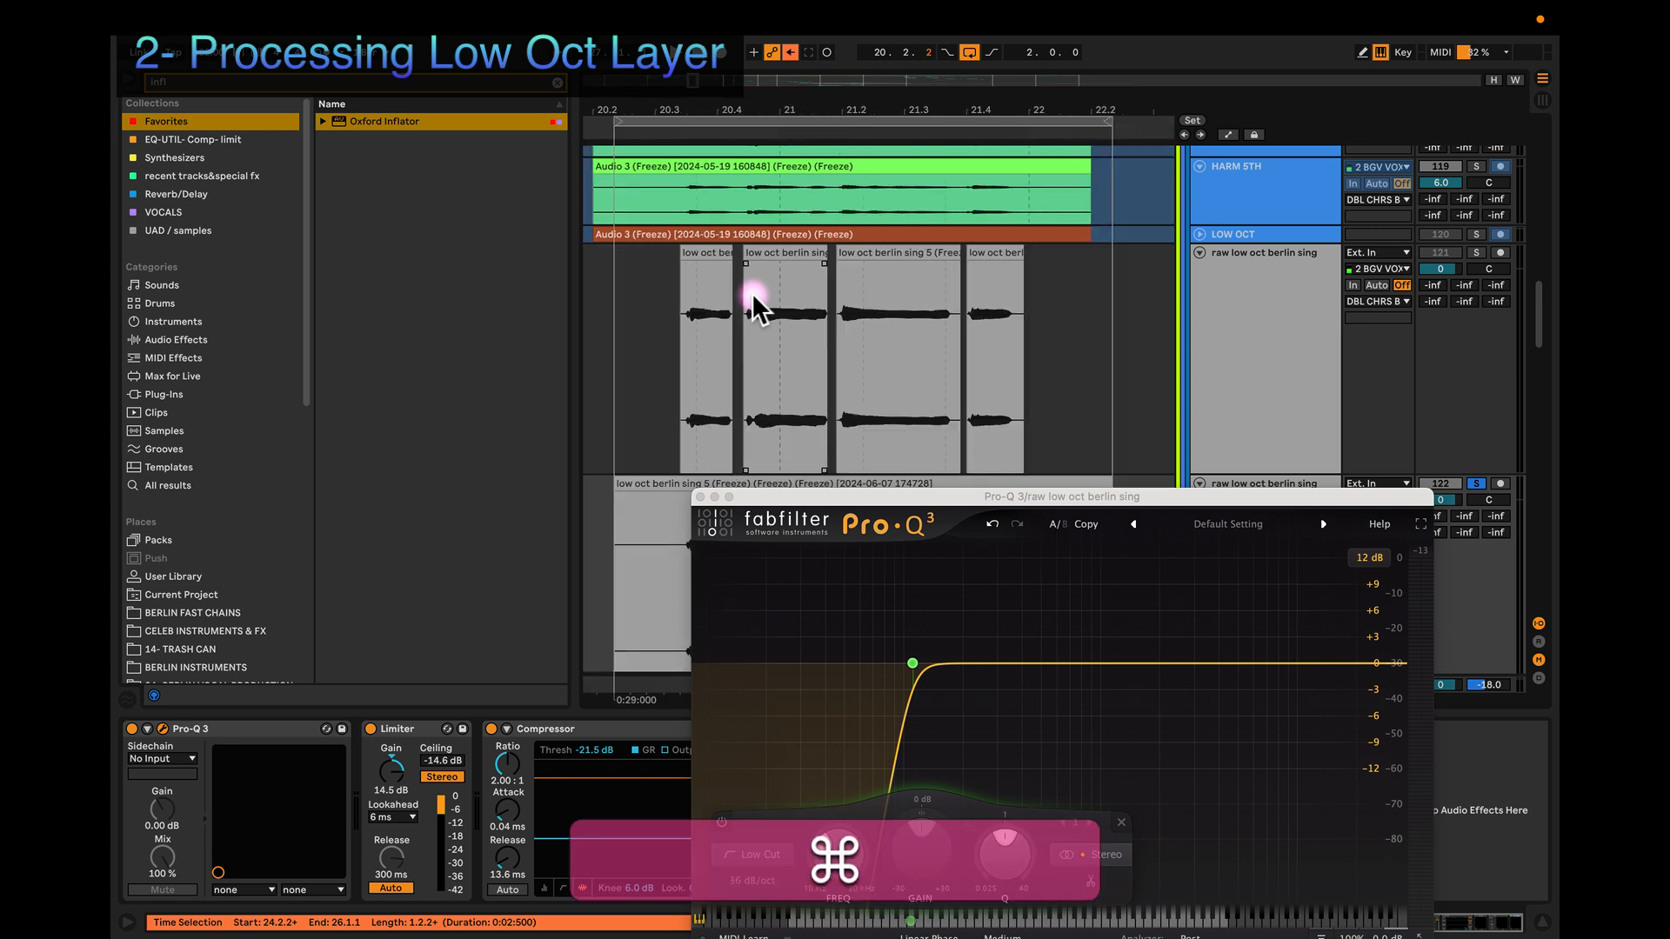
scroll(753, 302, "up", 4)
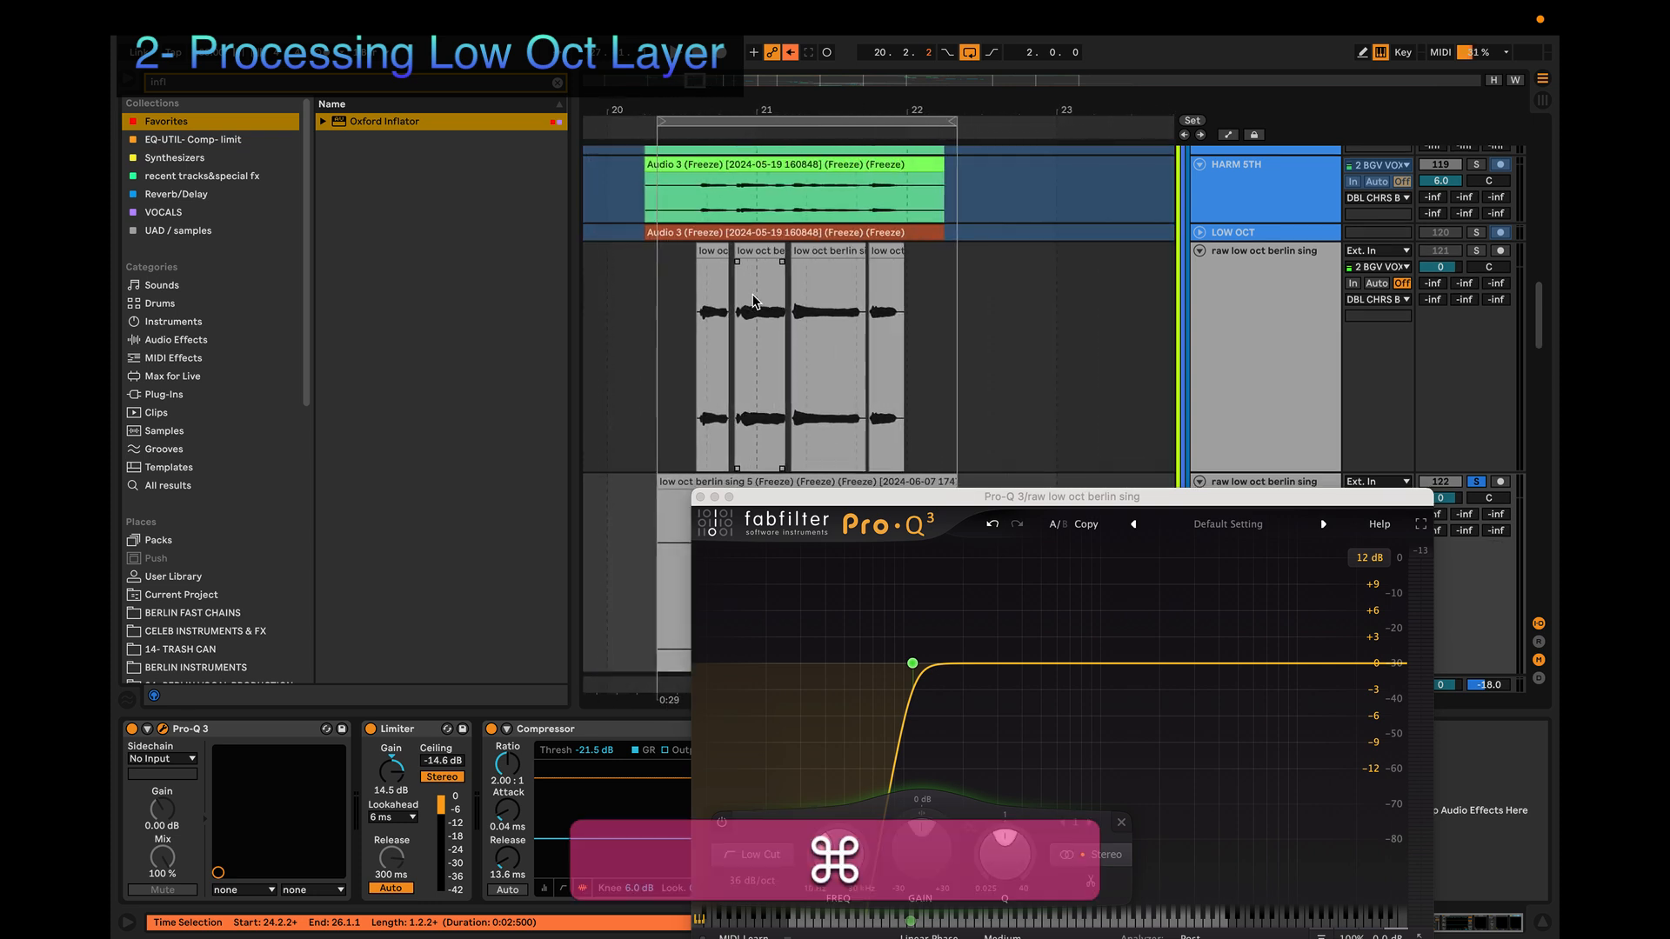
left_click(753, 301)
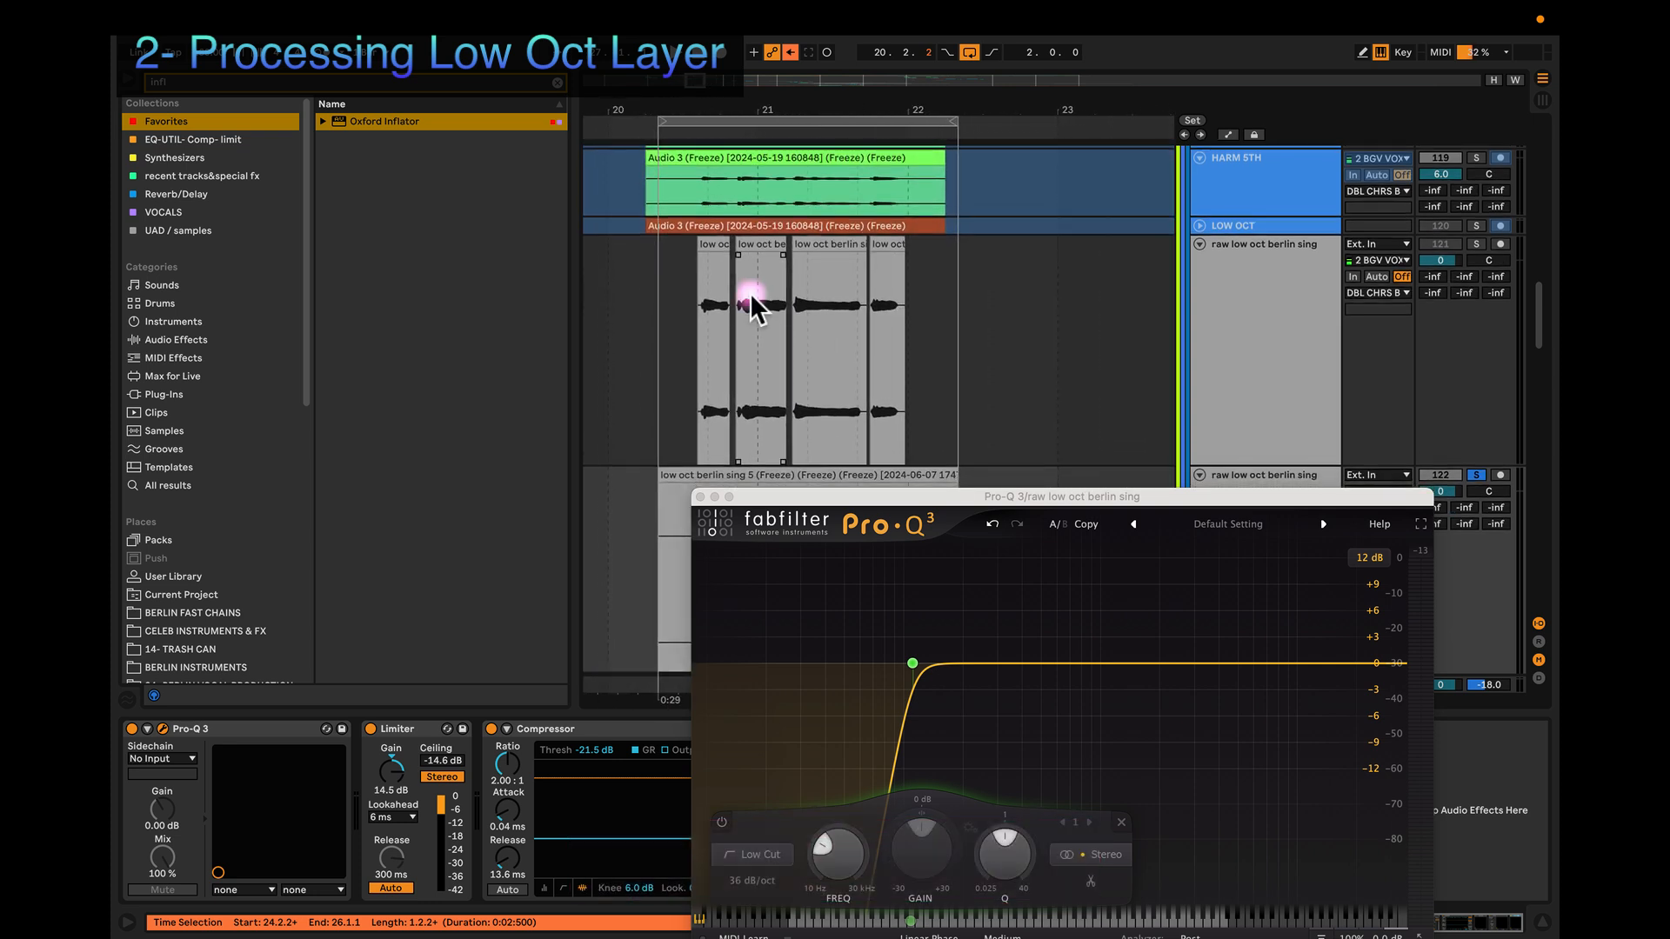
left_click(753, 302)
left_click(651, 287)
left_click(1142, 280)
Step: Colour the upper raw low oct berlin sing track white and assign the track colour to its clips
left_click(1268, 266)
right_click(1261, 272)
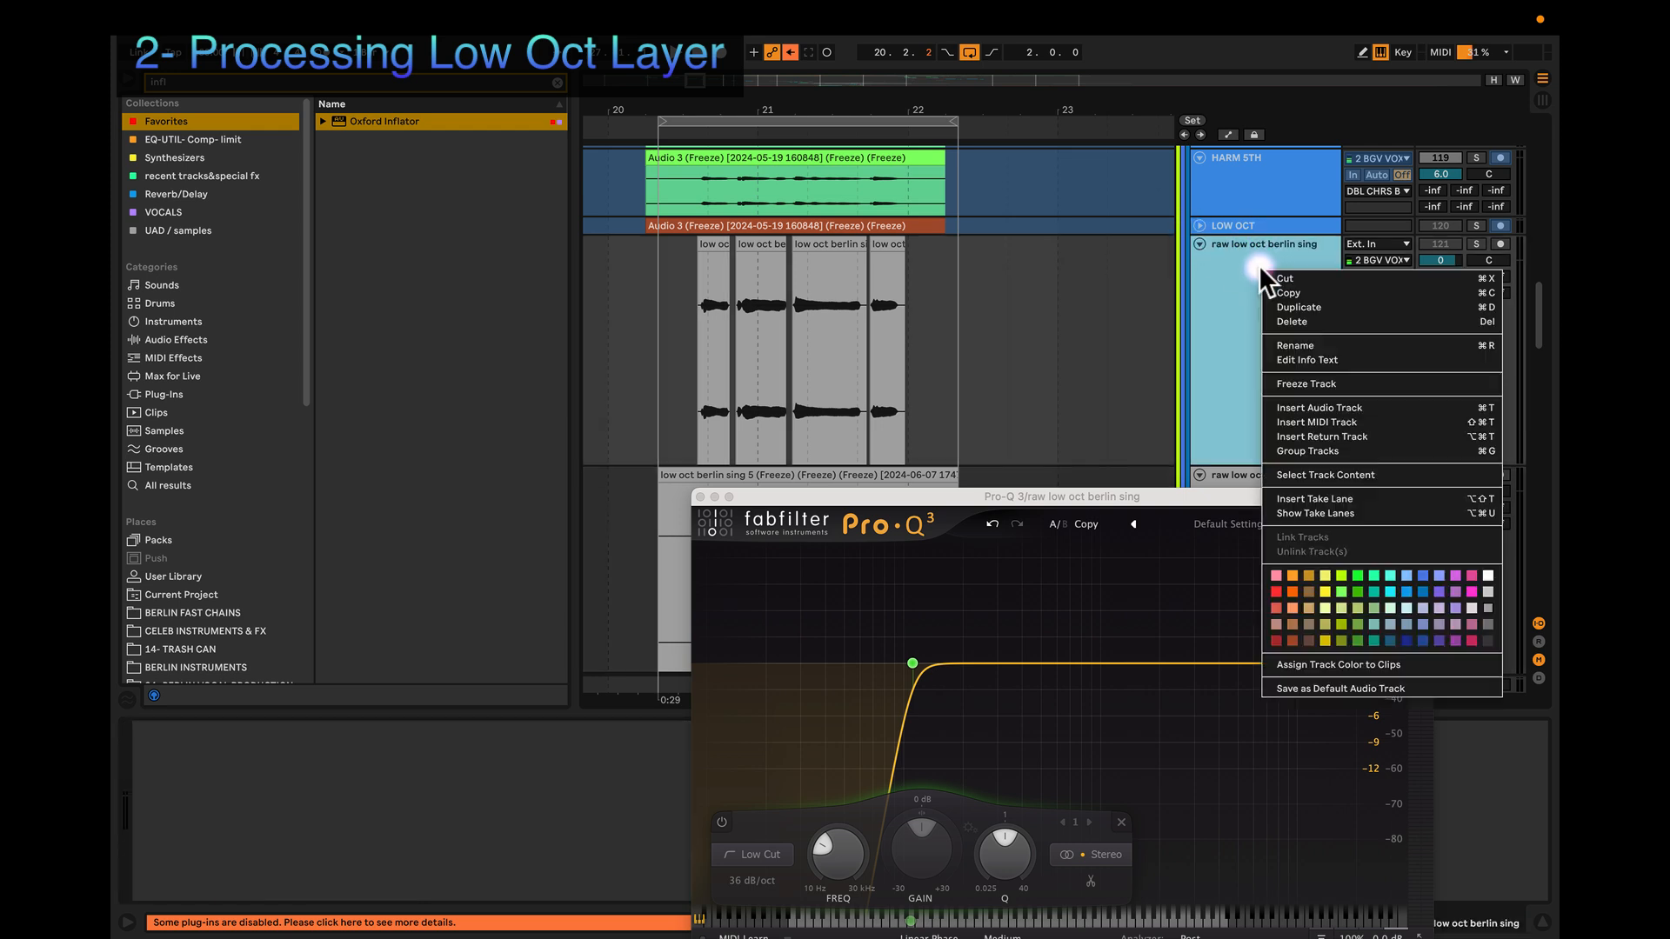
left_click(1488, 575)
left_click(1150, 234)
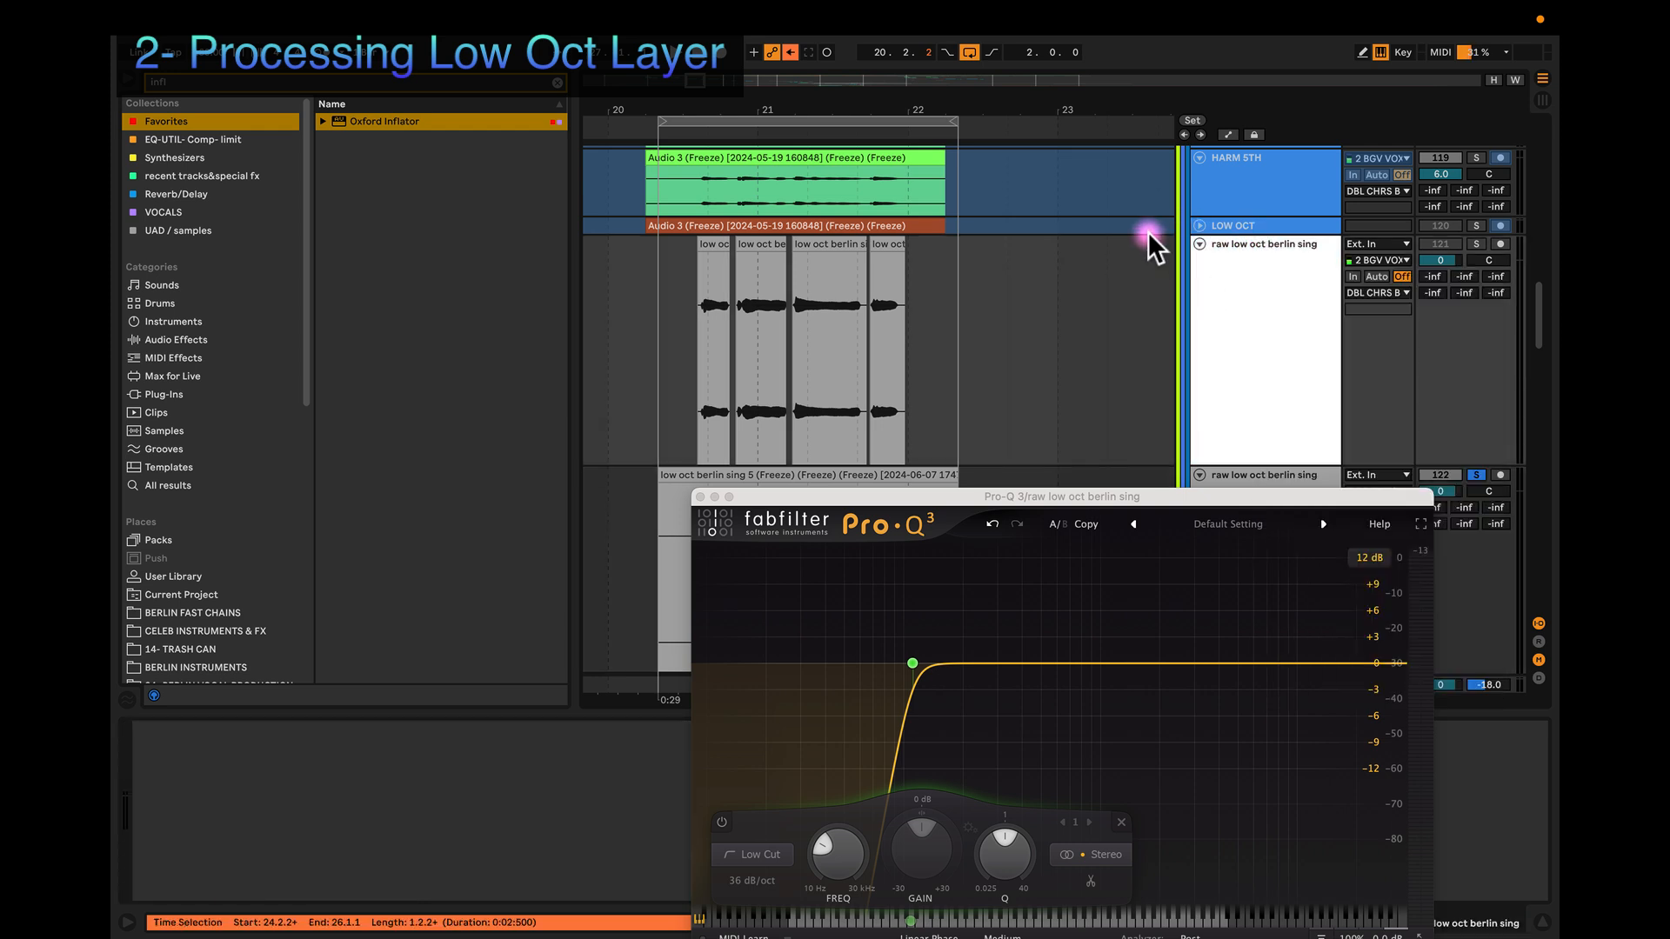
right_click(1242, 257)
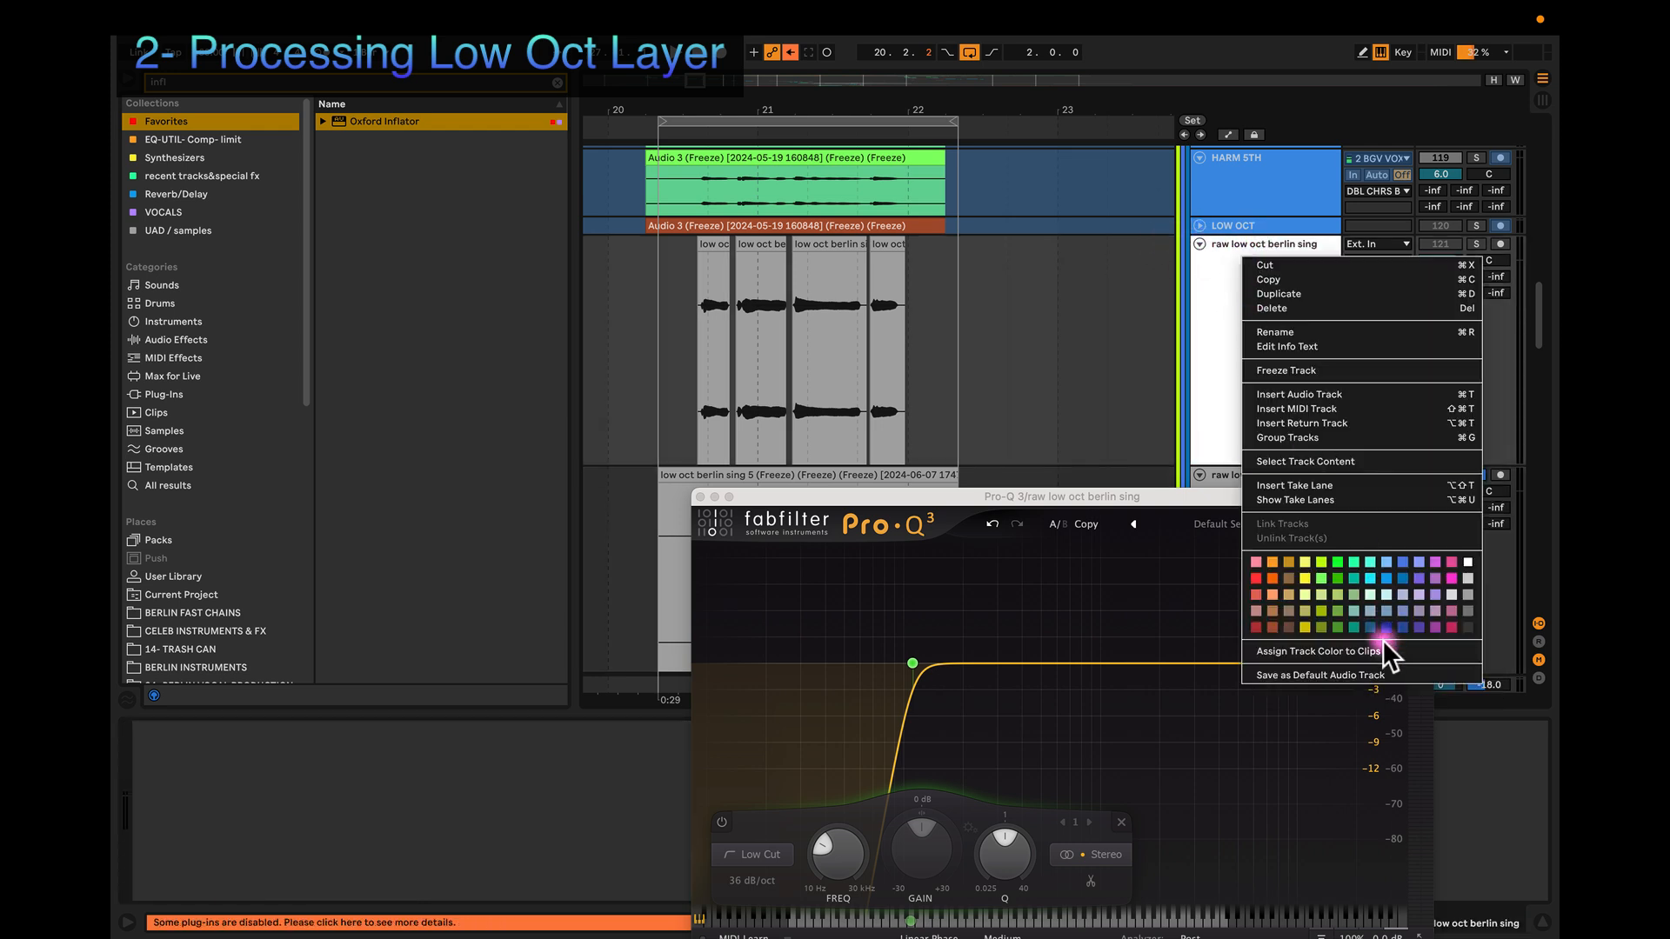
left_click(1327, 650)
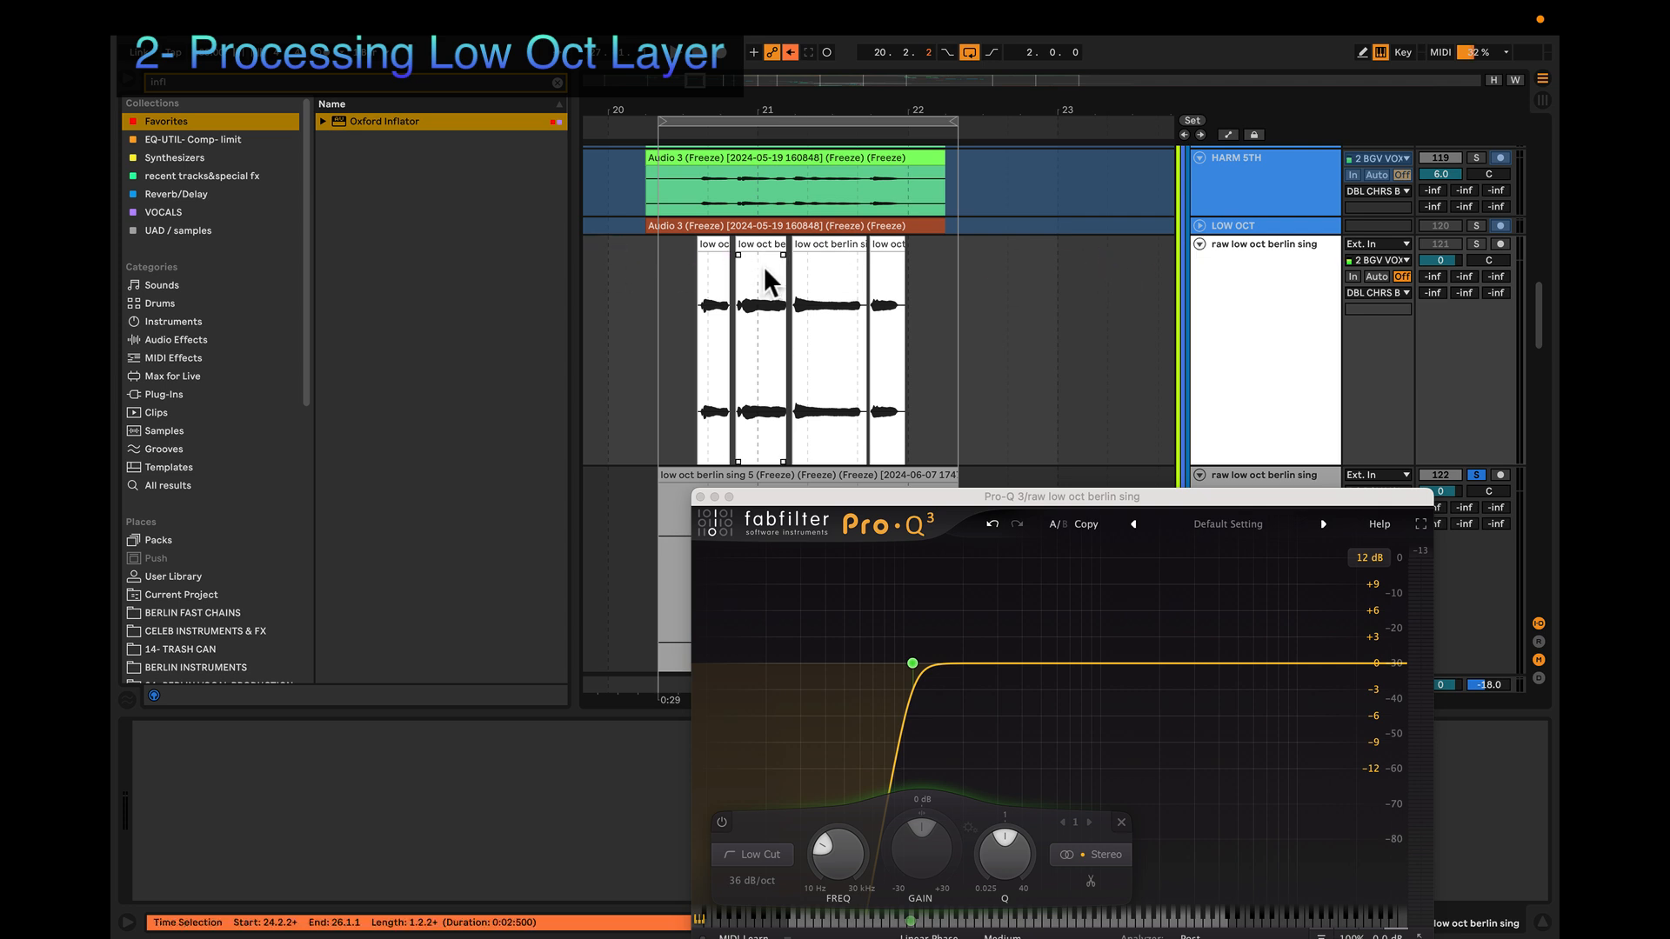
Step: Fold the upper raw low oct track, and colour the lower raw low oct track and its clips red
scroll(721, 274, "down", 5)
scroll(718, 267, "down", 1)
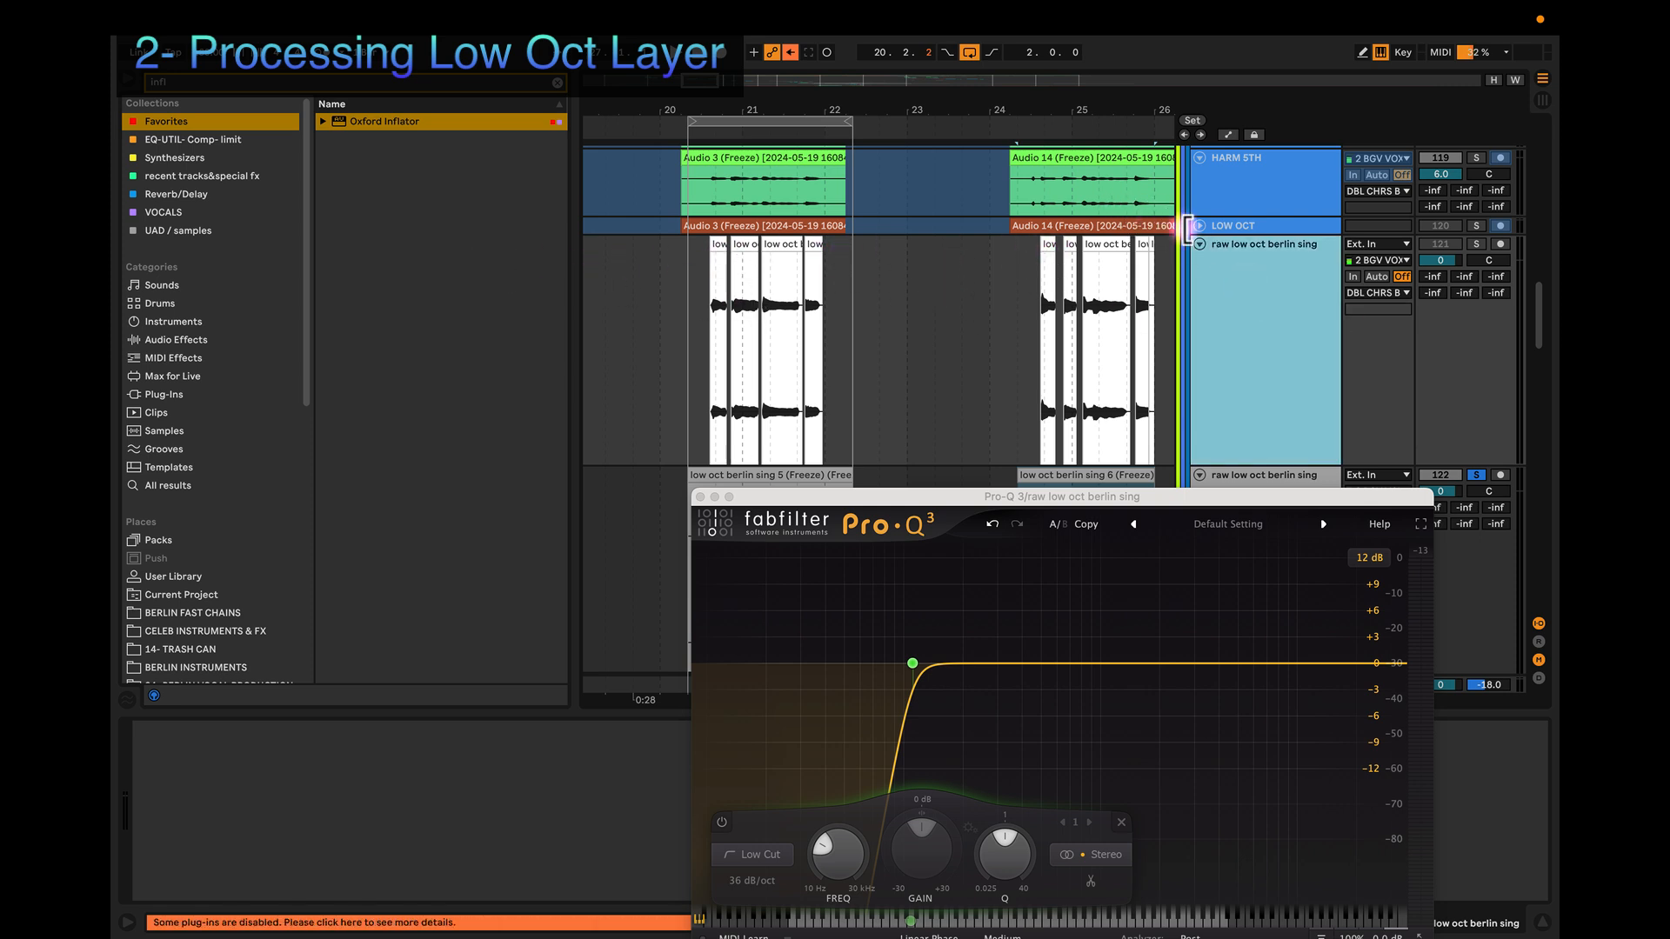
left_click(1199, 244)
left_click(1250, 289)
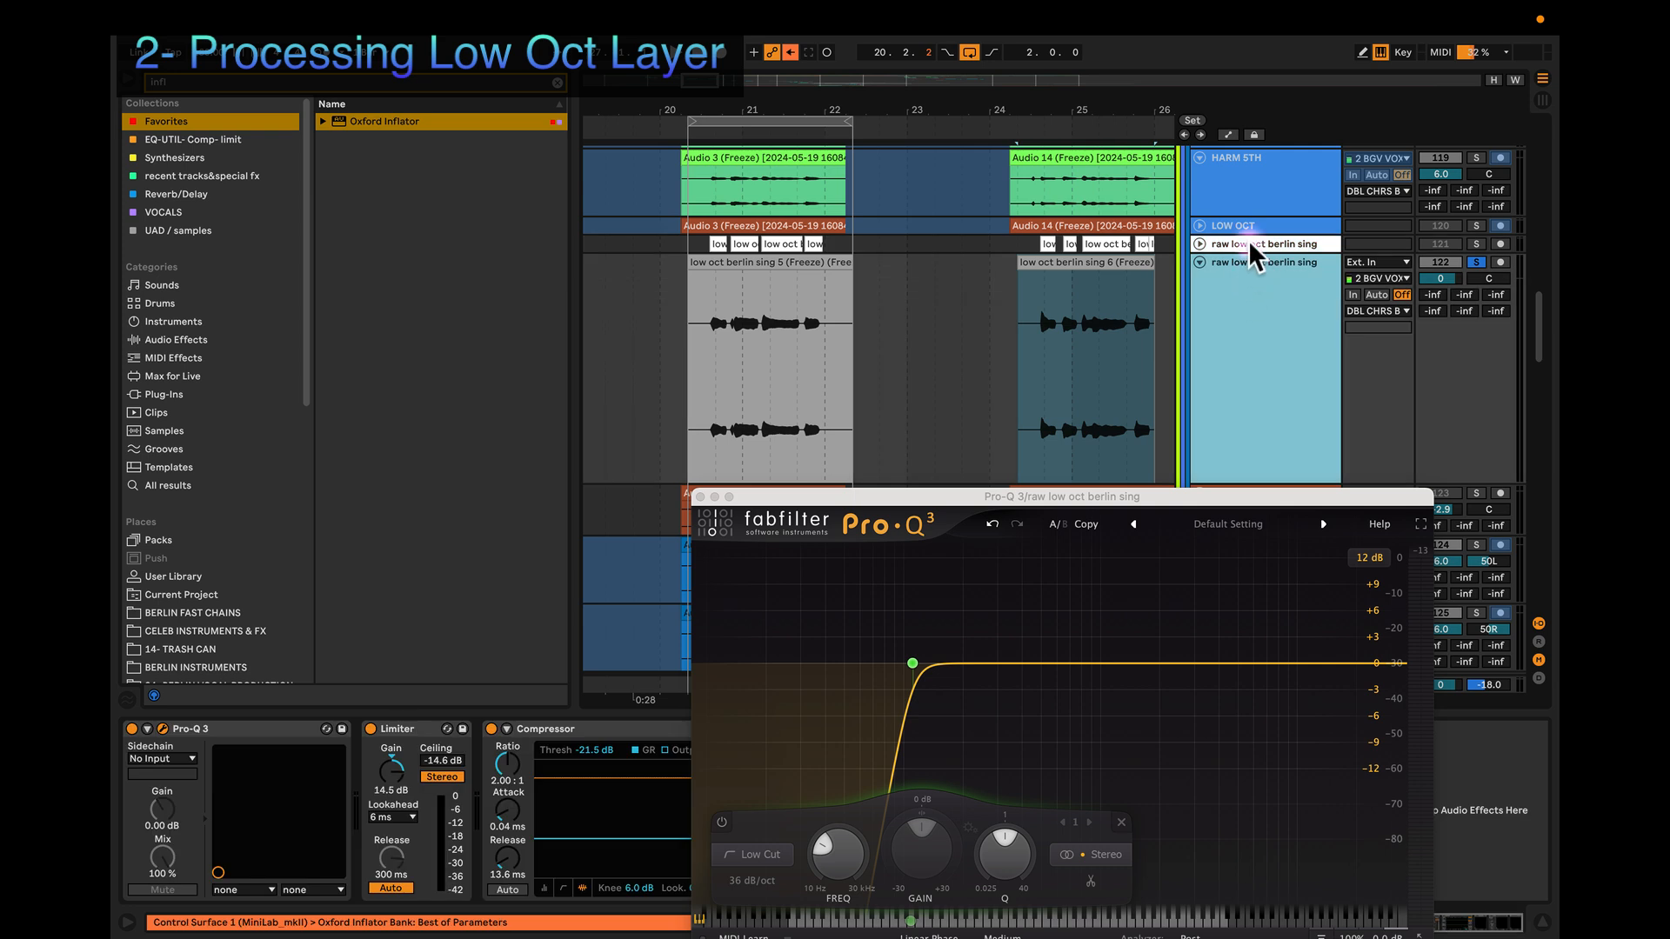
right_click(1231, 280)
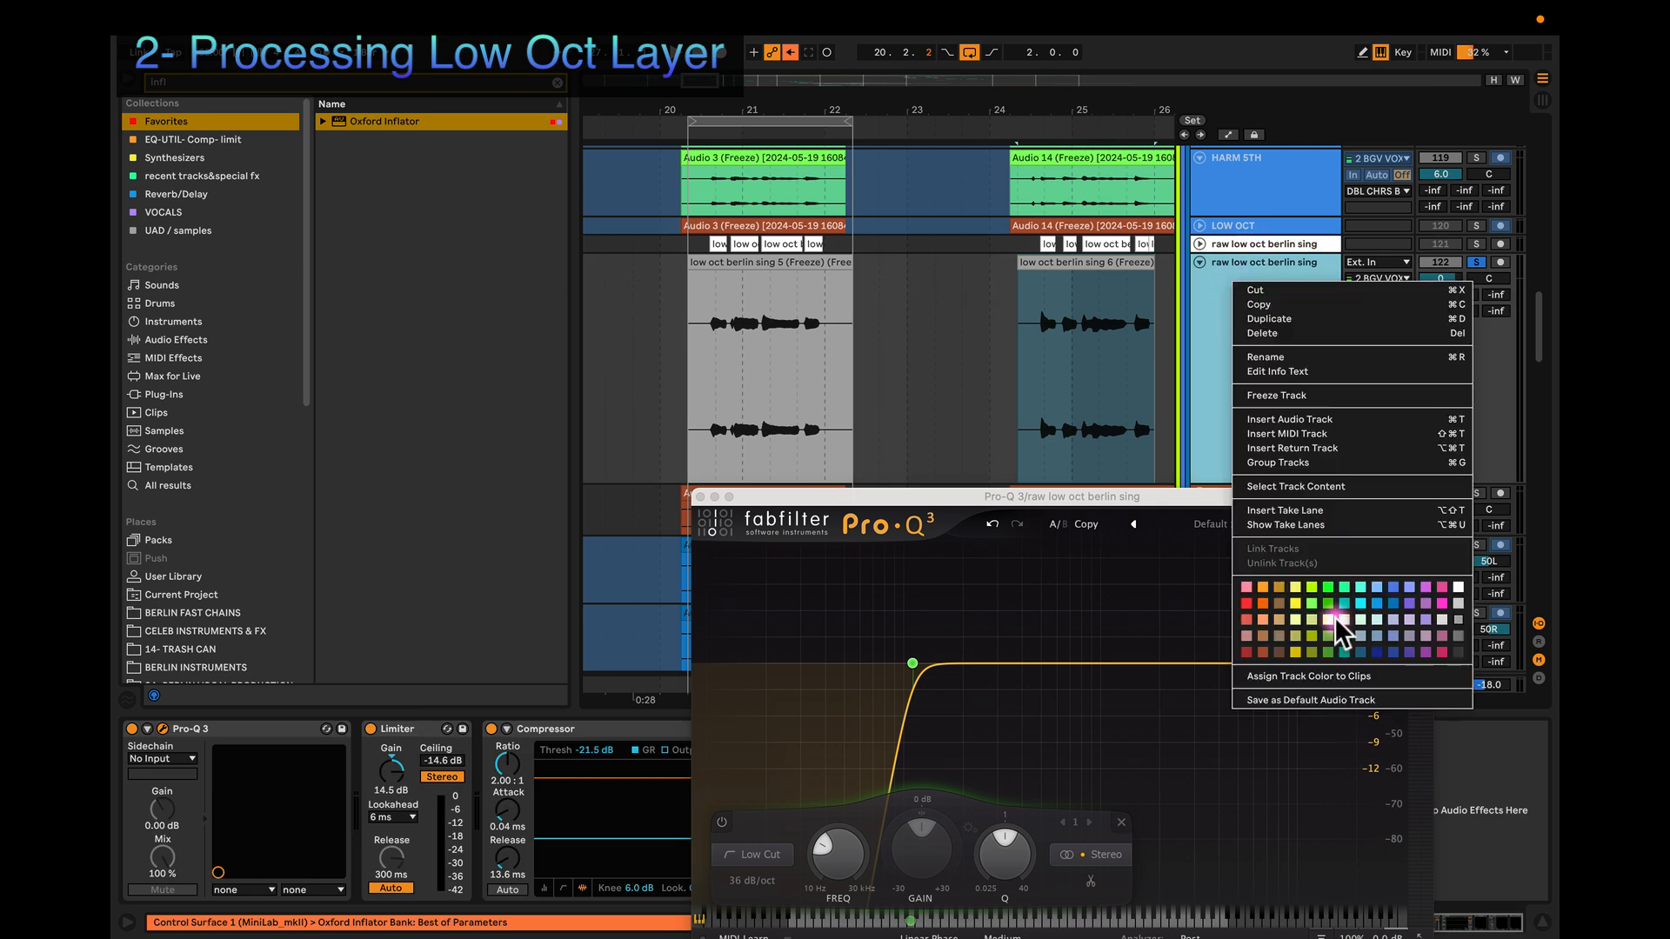
left_click(1245, 604)
right_click(1265, 350)
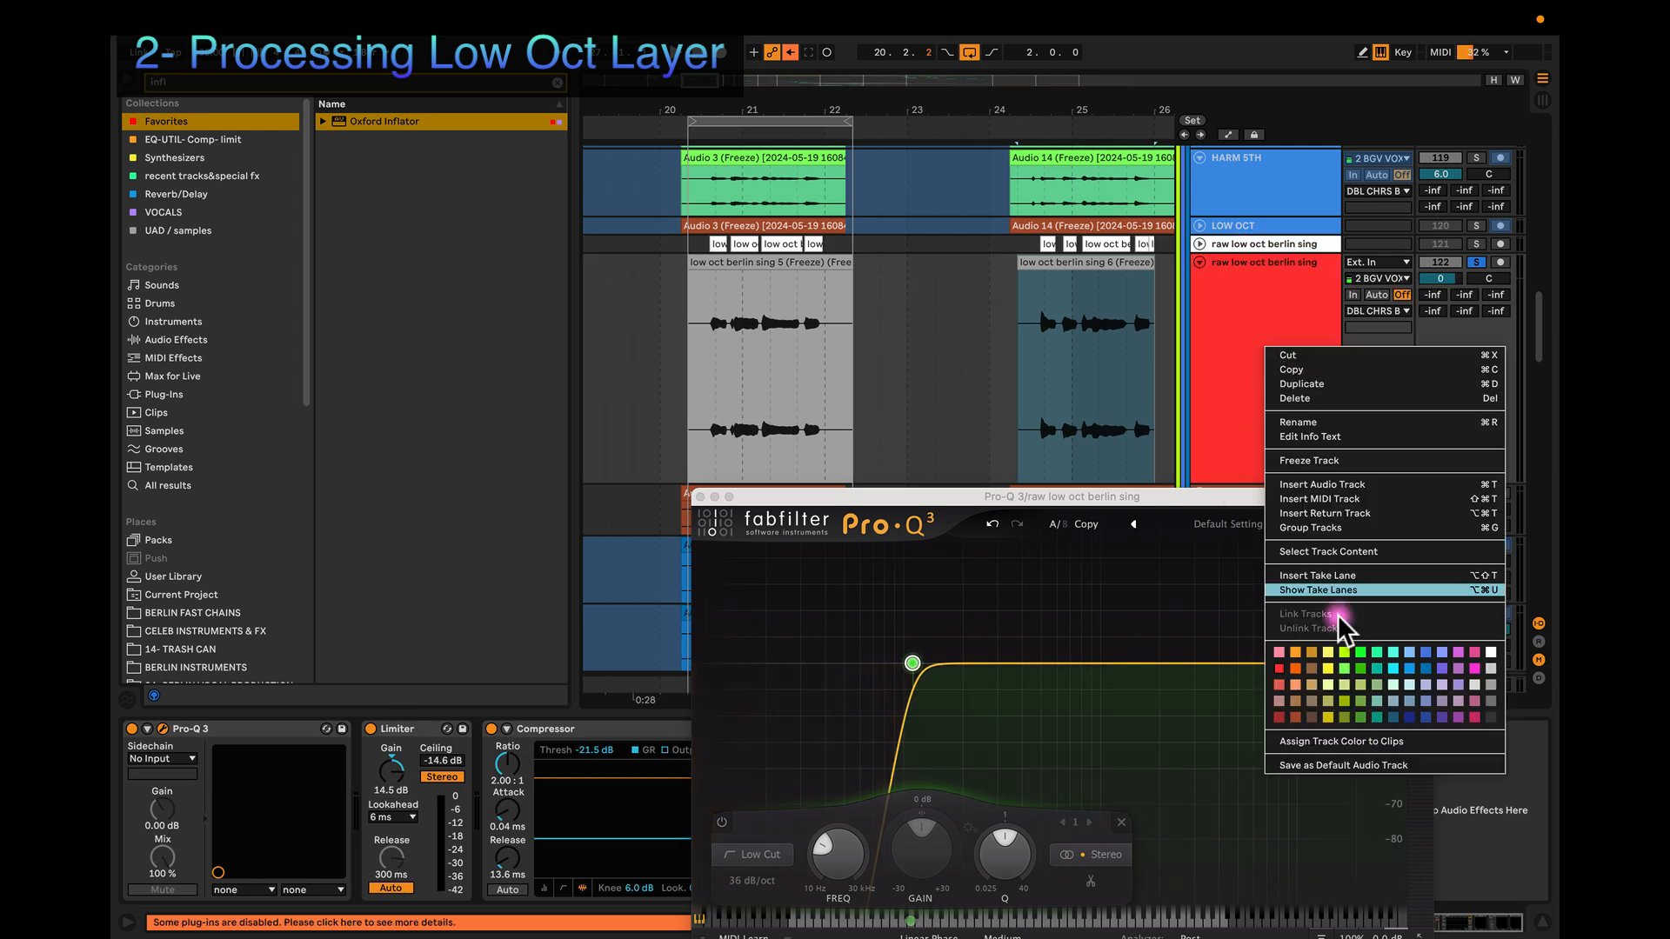
left_click(1339, 748)
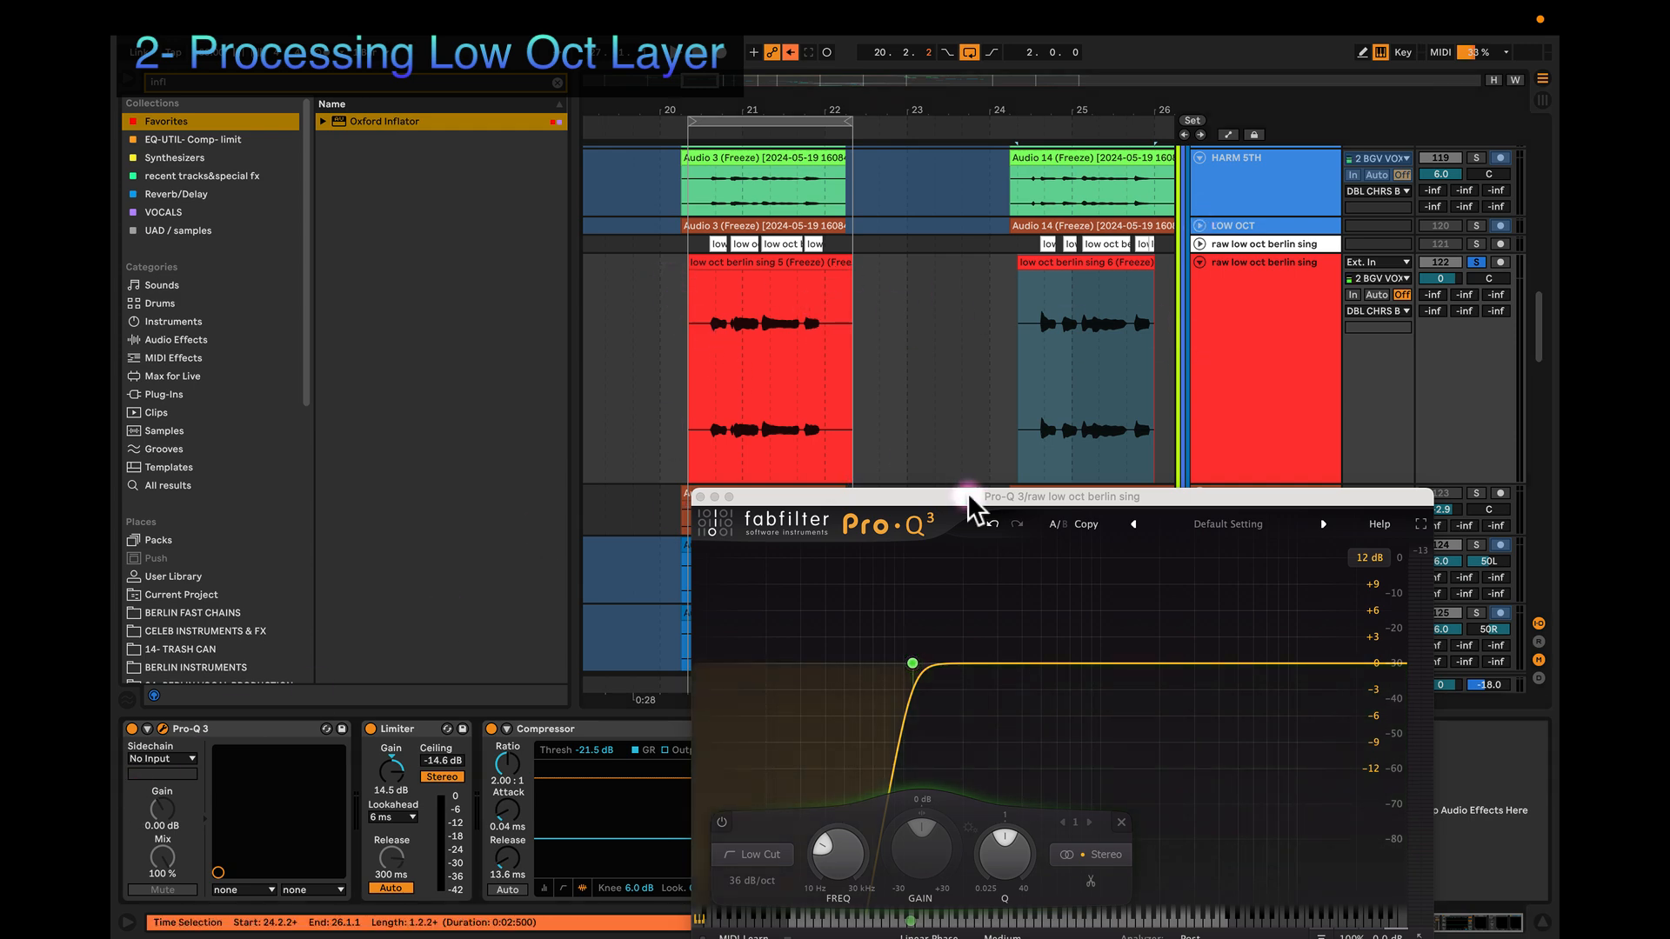
Step: Move the Pro-Q 3 window clear of the device chain and inspect the low cut band's settings
left_click_drag(977, 497, 814, 242)
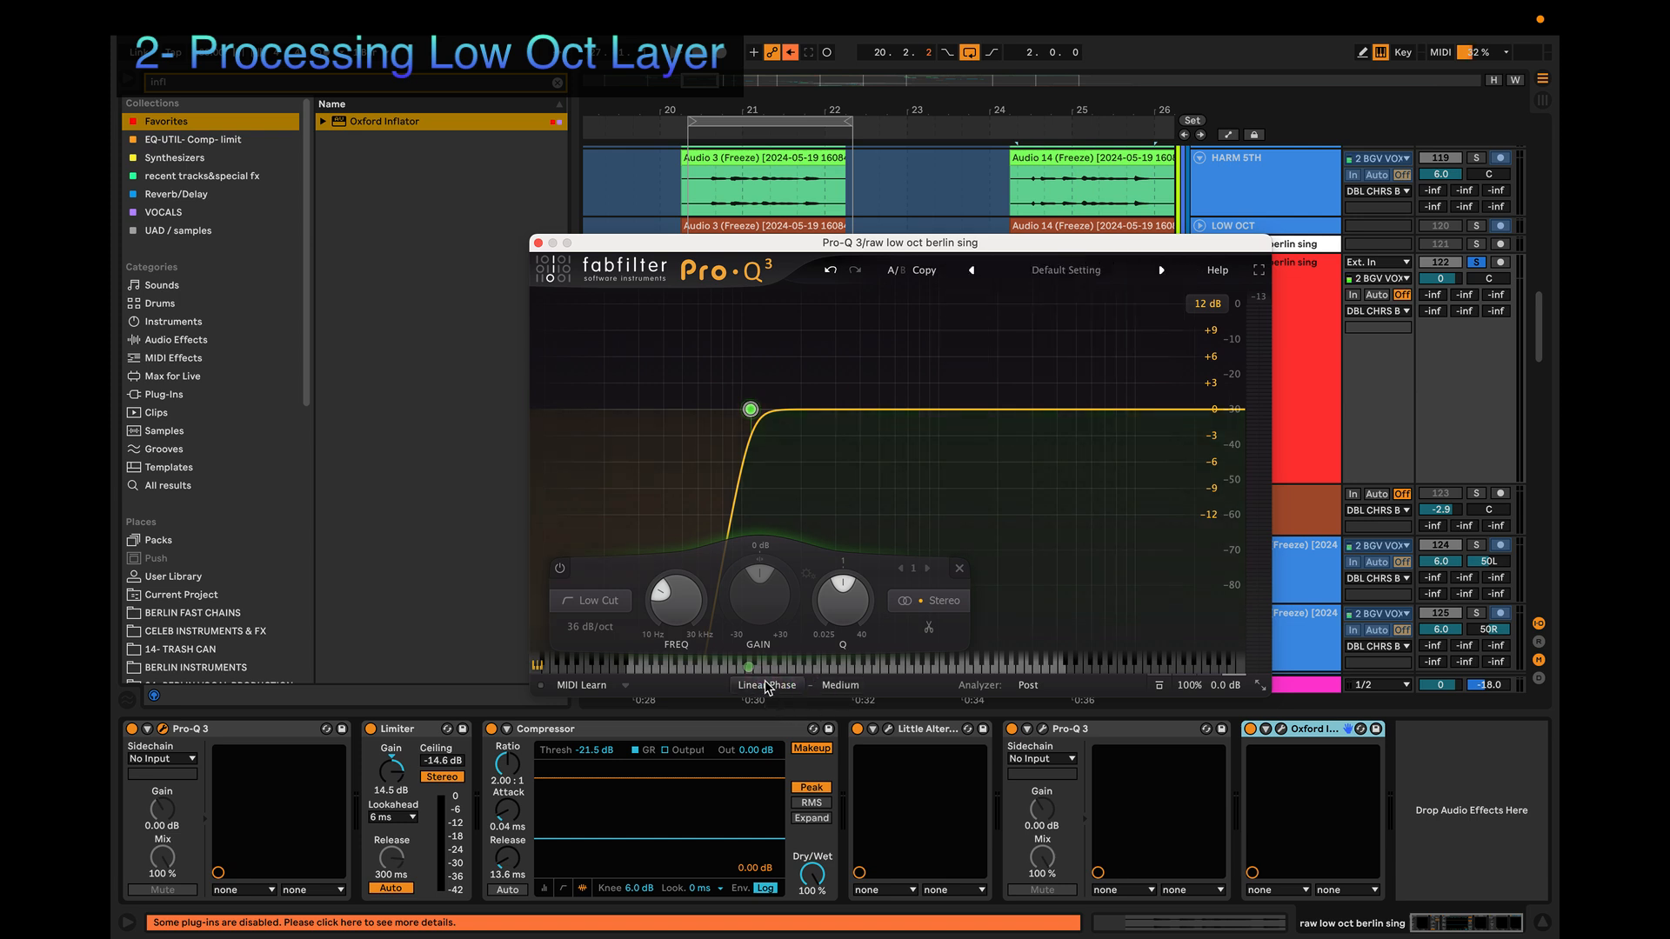
mouse_move(737, 409)
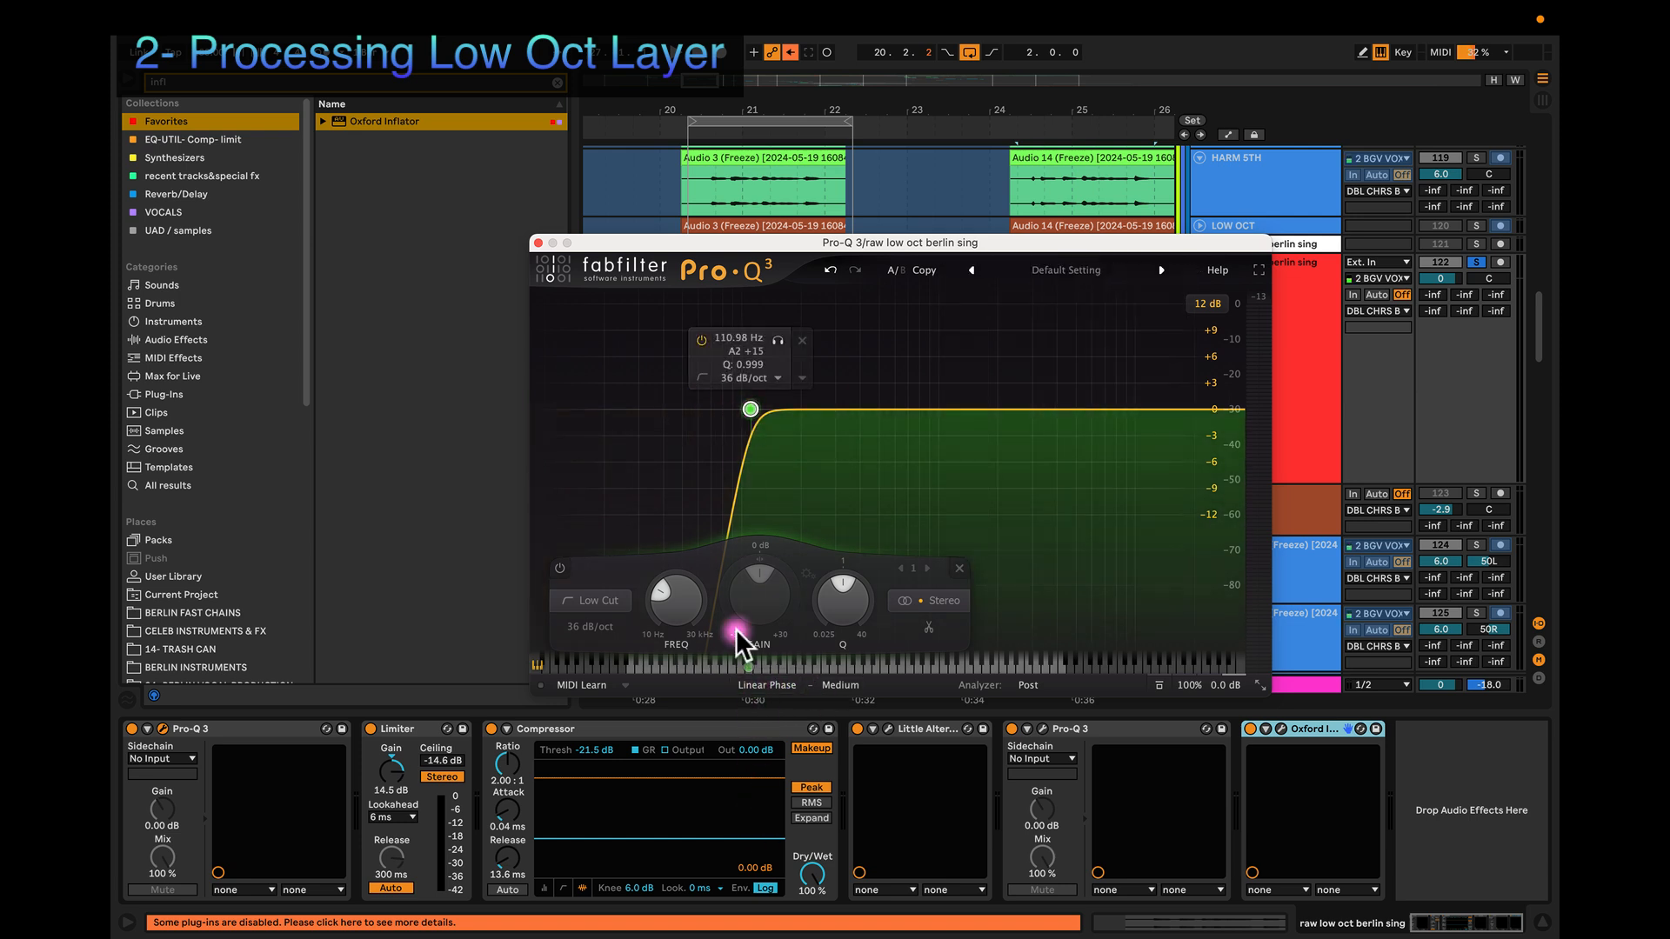
mouse_move(746, 685)
Step: Bypass every device after the first Pro-Q 3 in the low oct chain, from the Limiter through Oxford Inflator
left_click(371, 729)
left_click(491, 729)
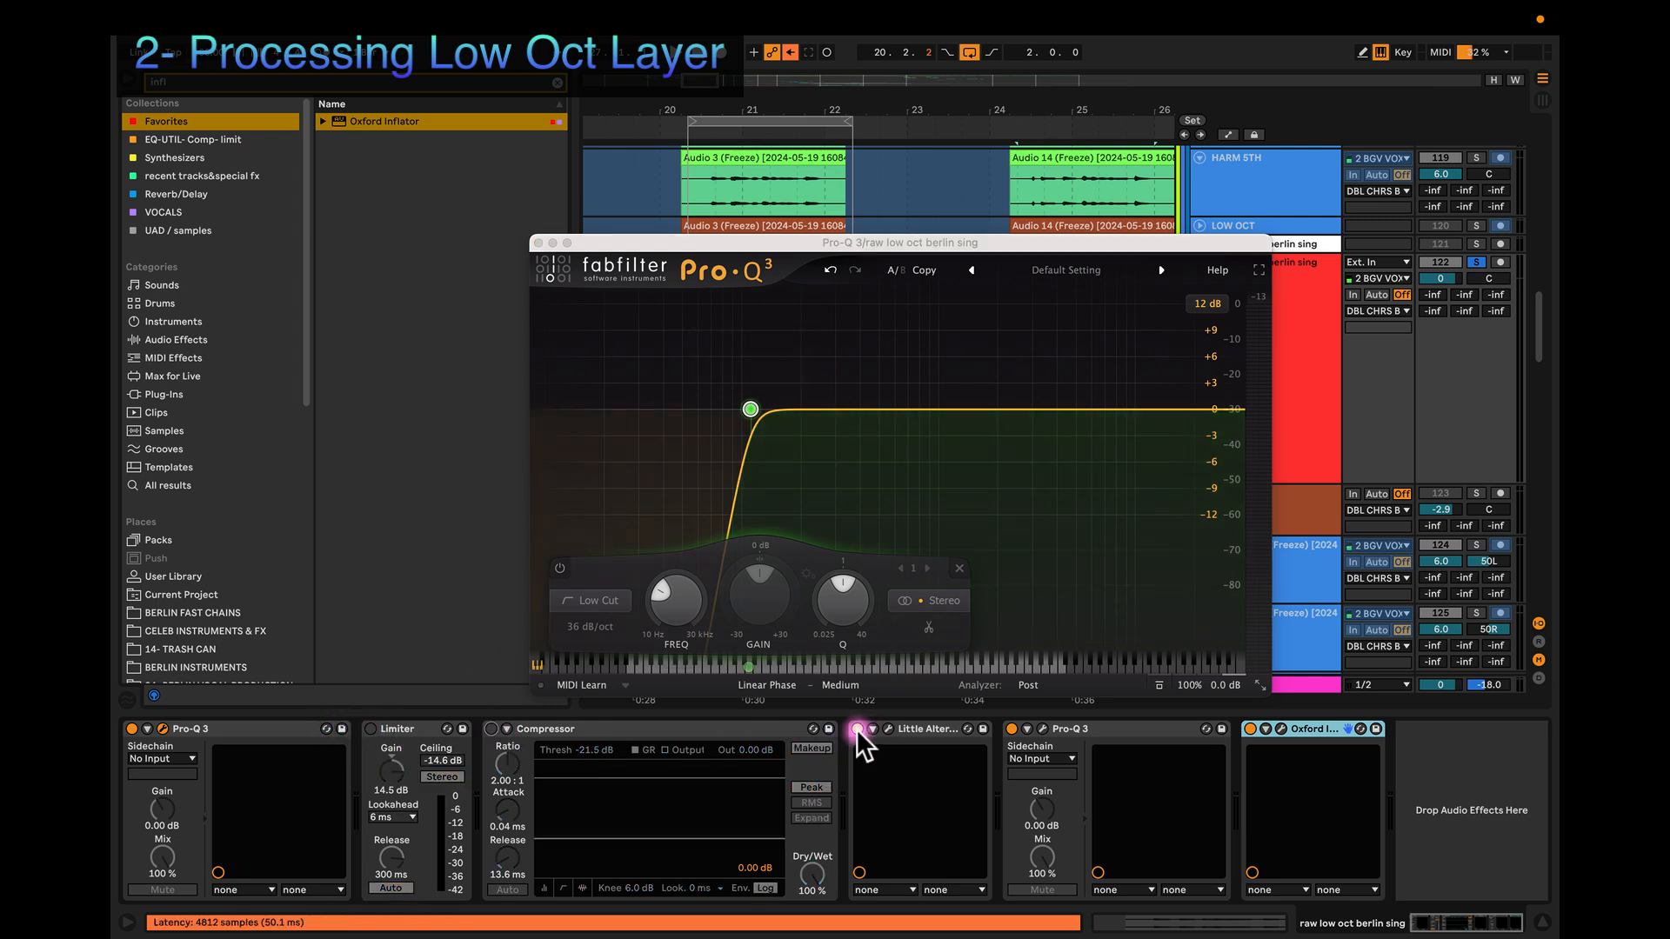
left_click(858, 729)
left_click(1250, 729)
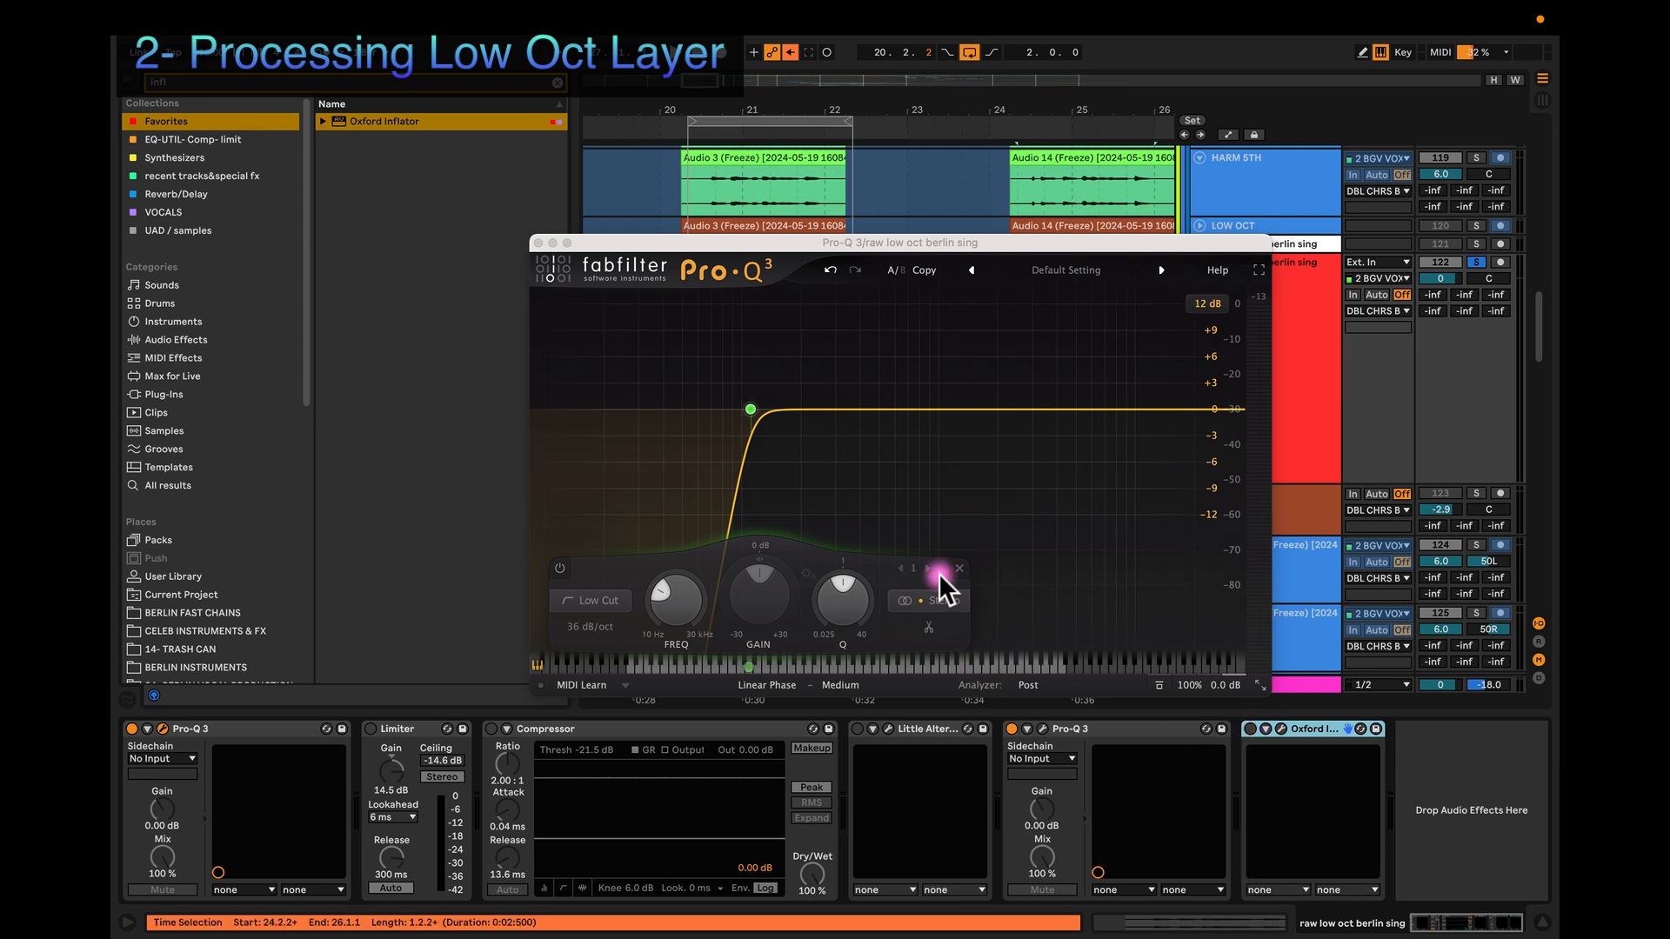
left_click(1010, 729)
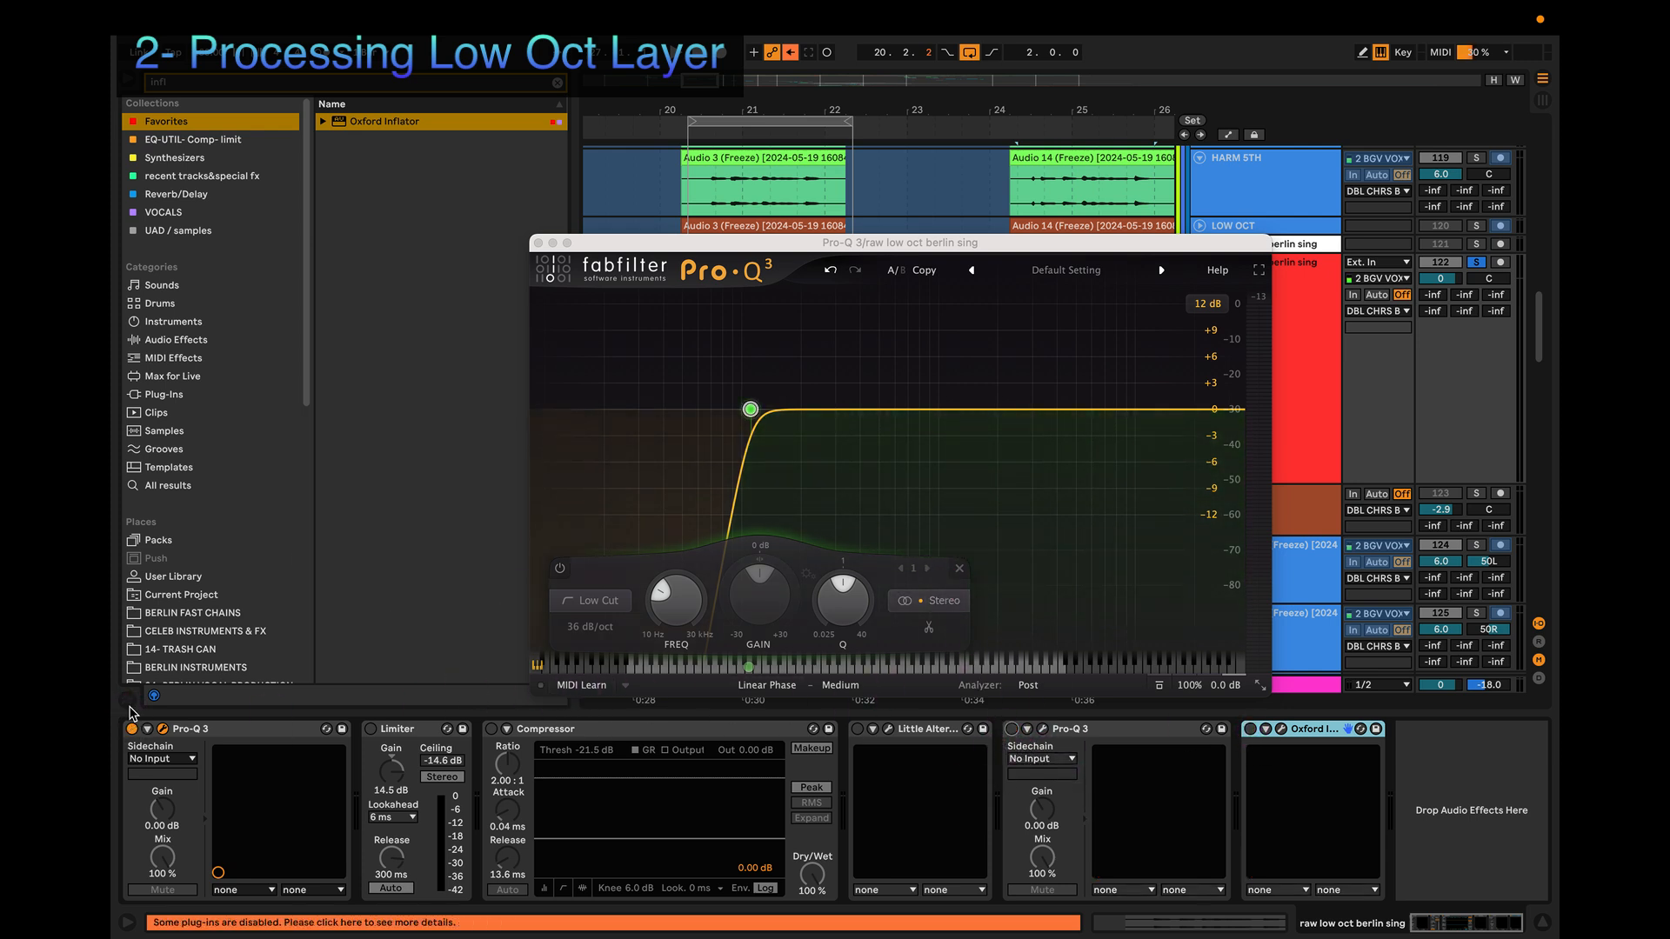
Step: Play the second low oct clip through the first Pro-Q 3 alone and watch its spectrum around the low cut
key("space")
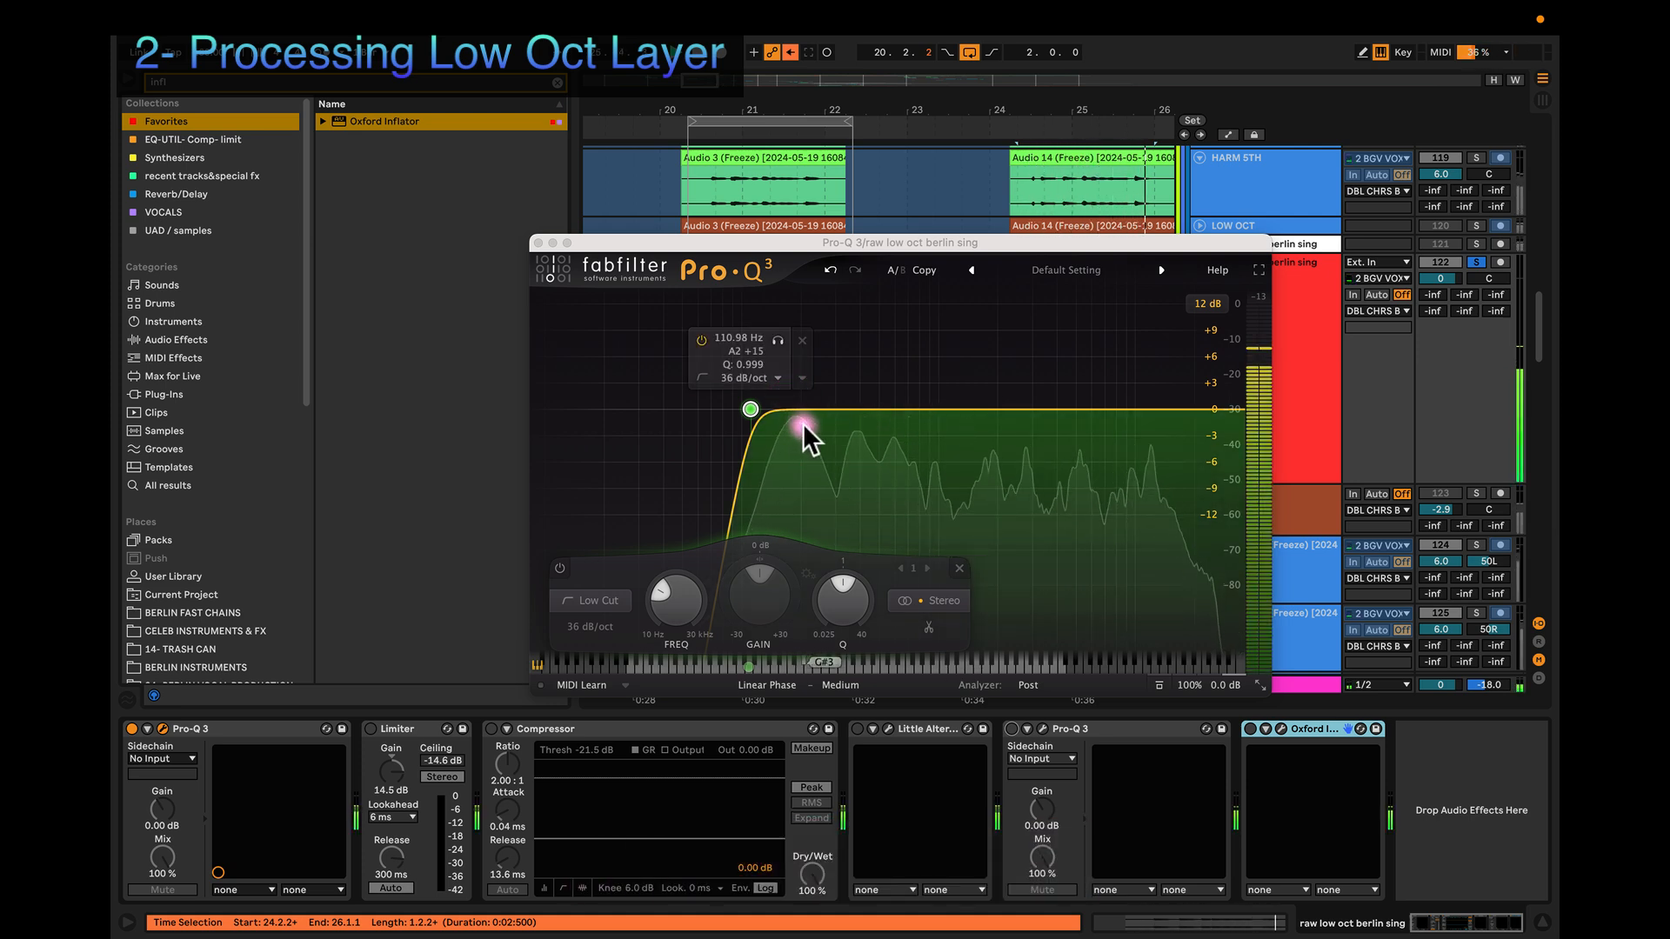
key("space")
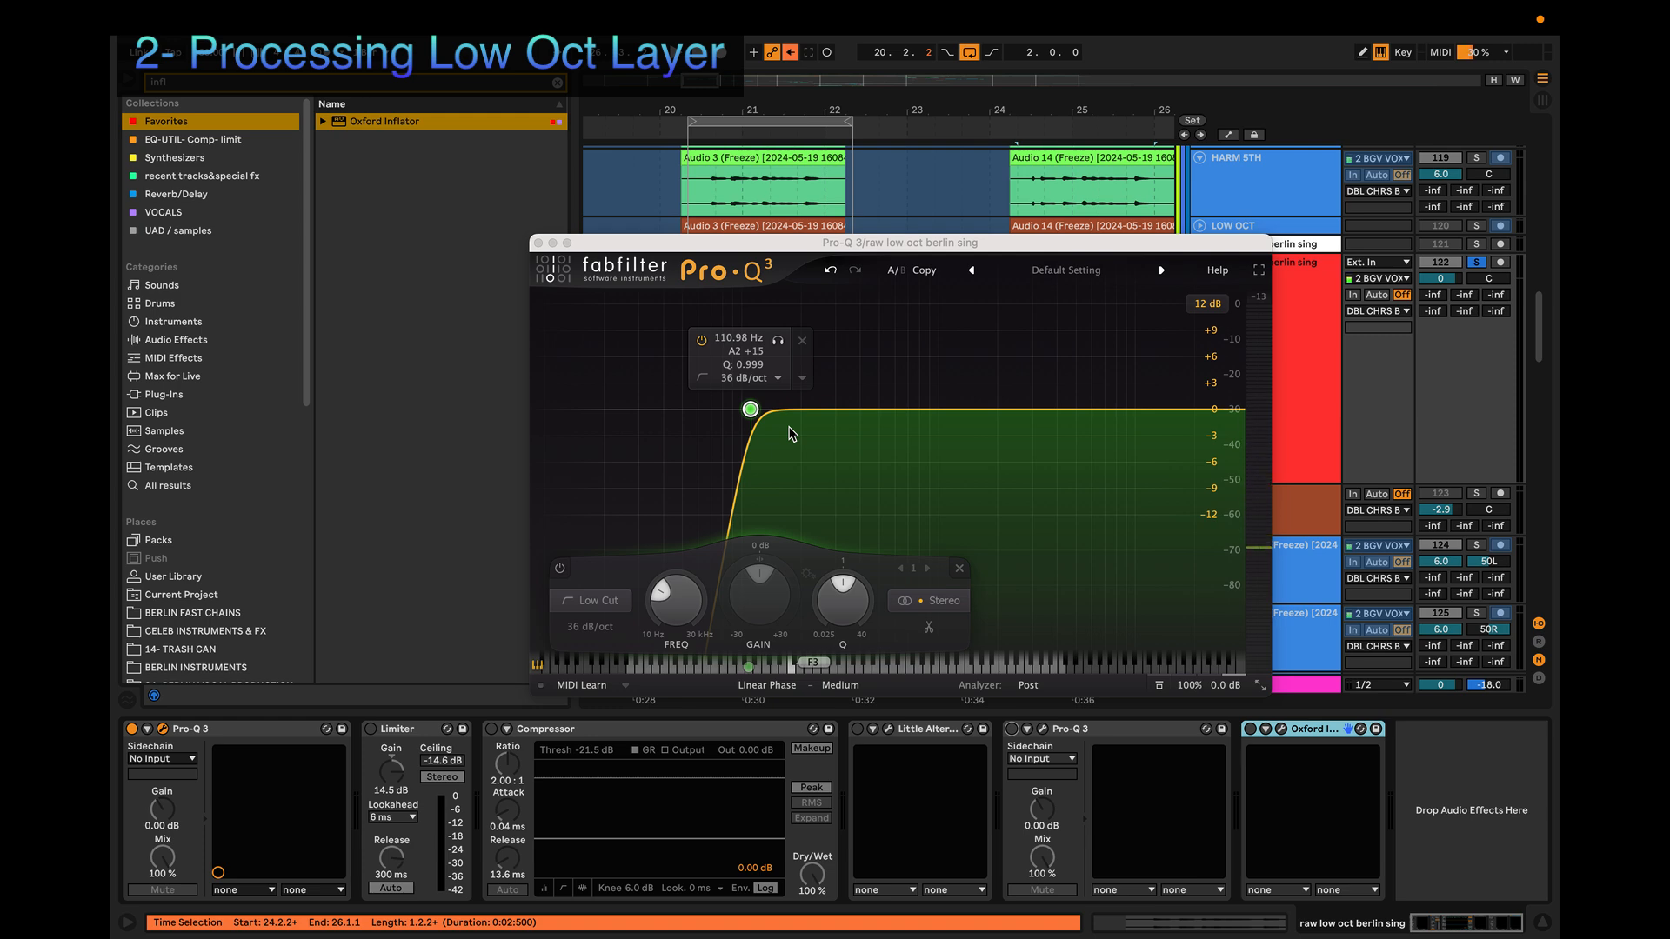
left_click_drag(889, 240, 908, 354)
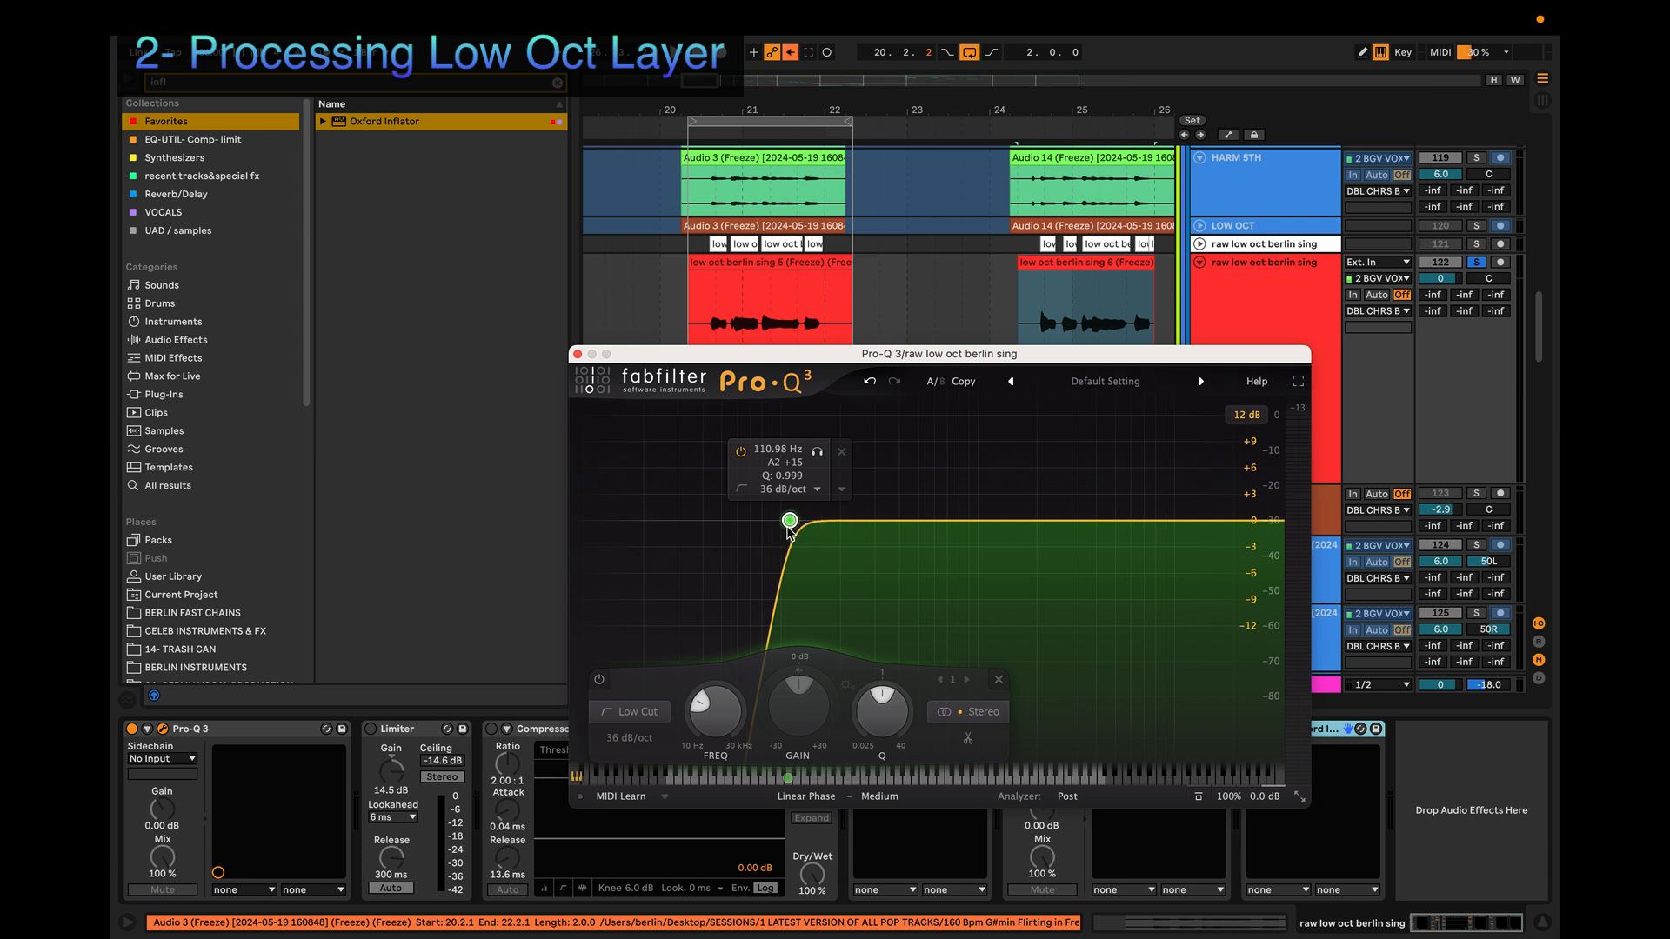
key("space")
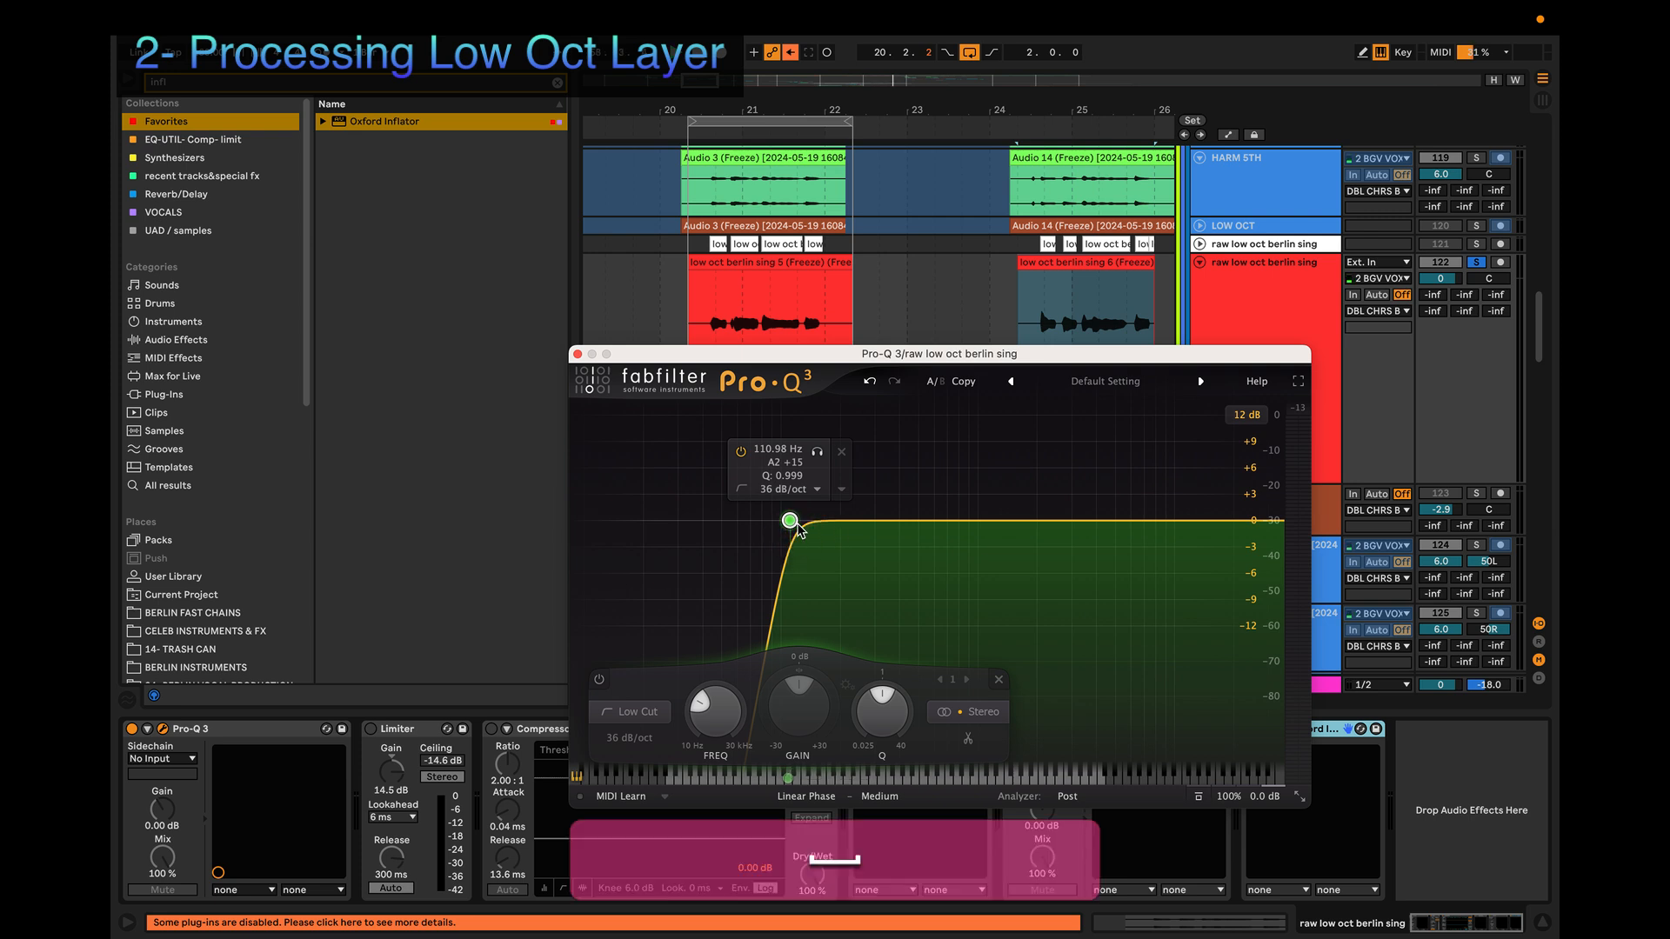
key("space")
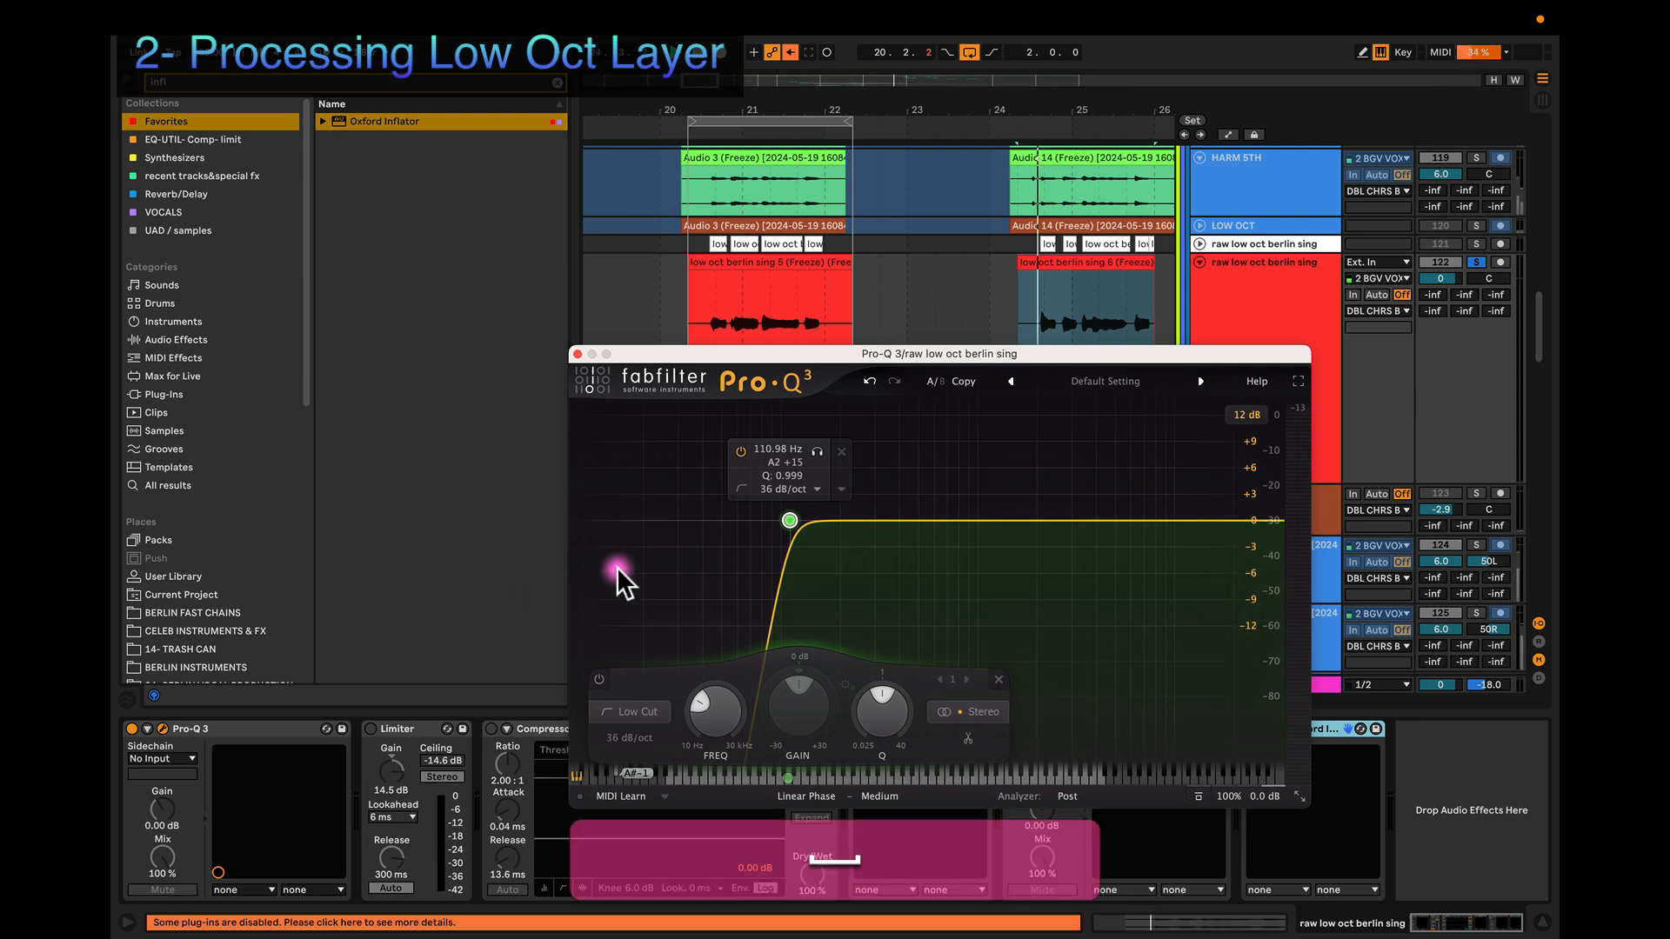
Step: Loop and play the first clip of the red low oct track, watching the Pro-Q 3 analyzer near the low cut band
left_click_drag(821, 364, 822, 626)
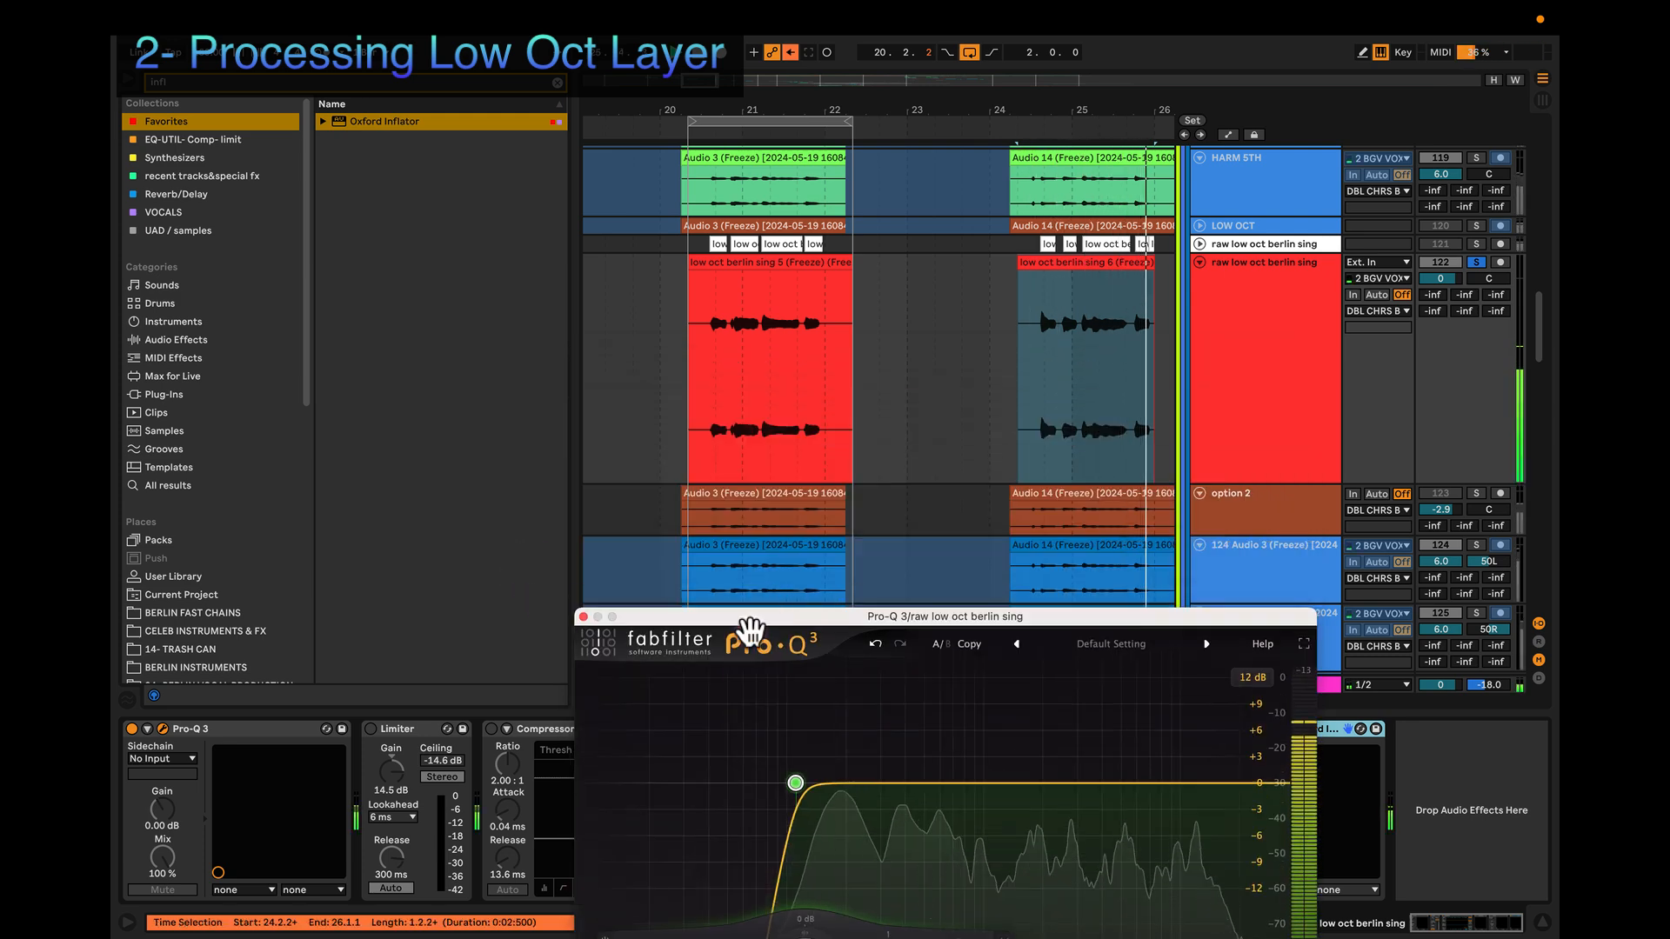
left_click(769, 261)
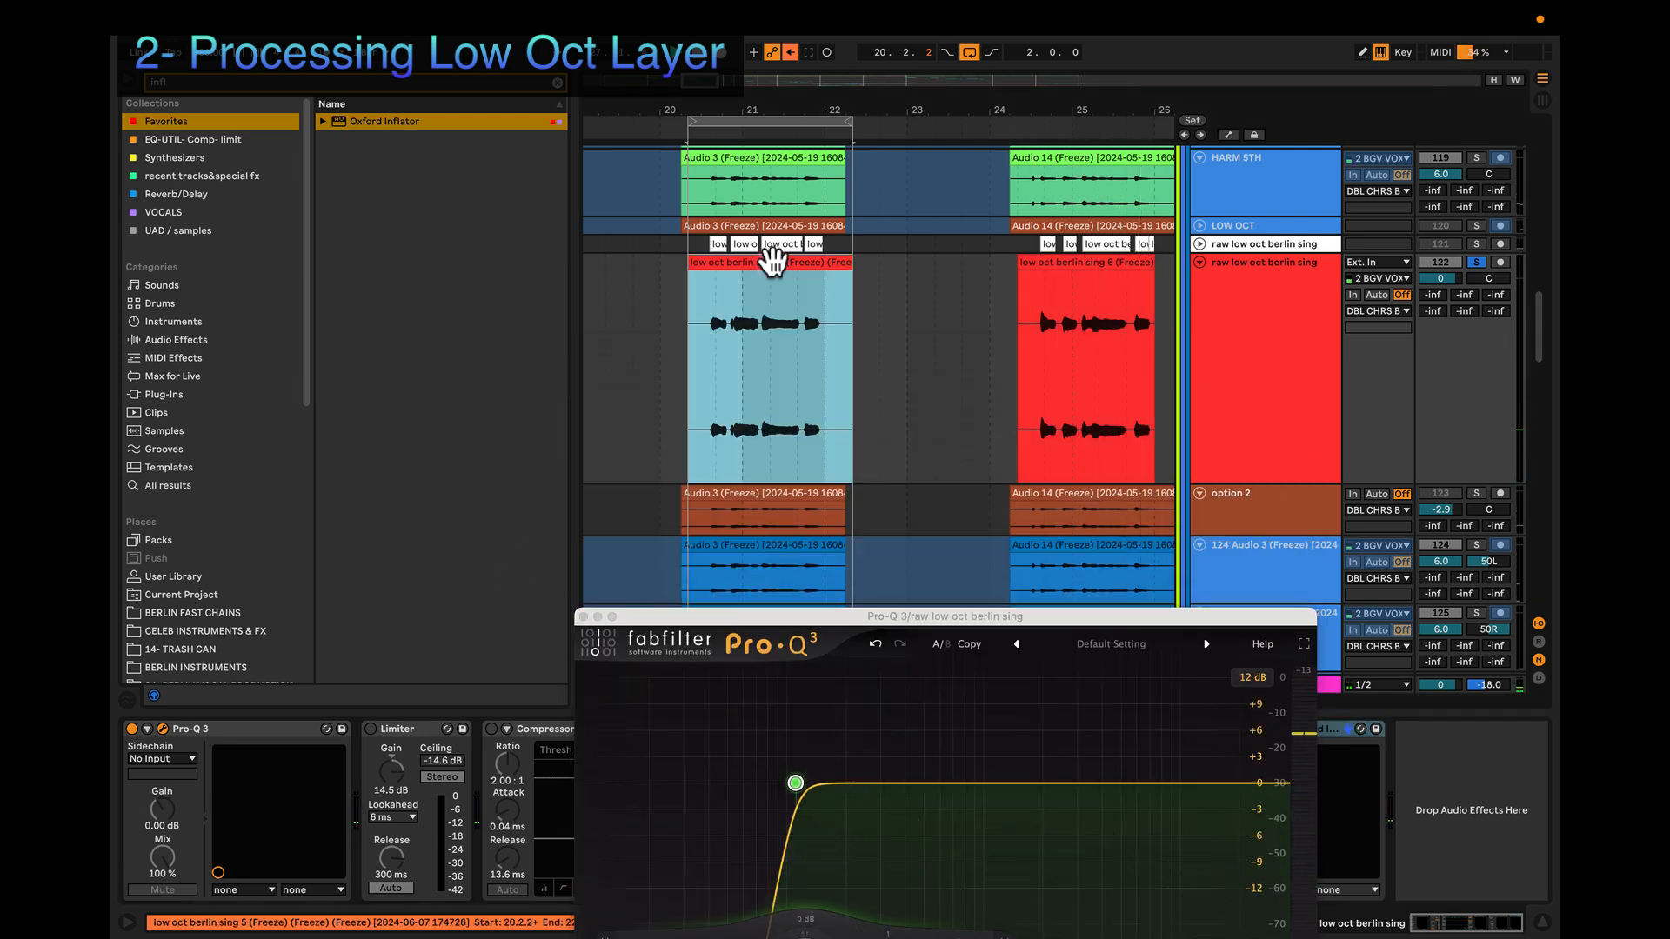
key("super+l")
key("super+l")
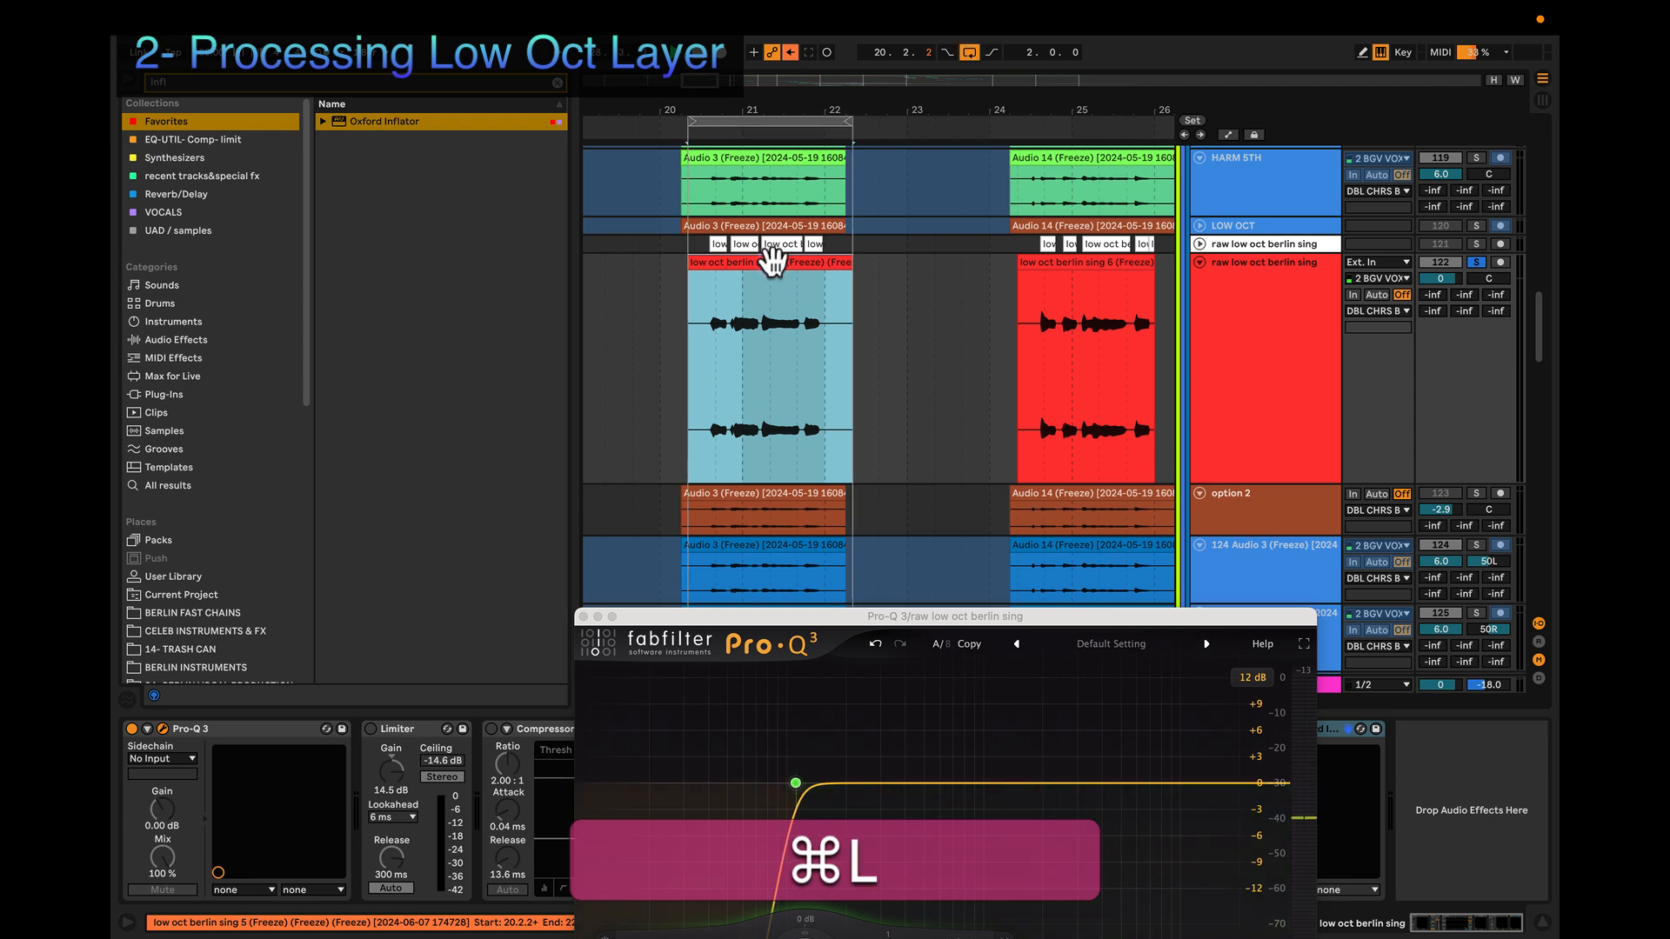
key("super+space")
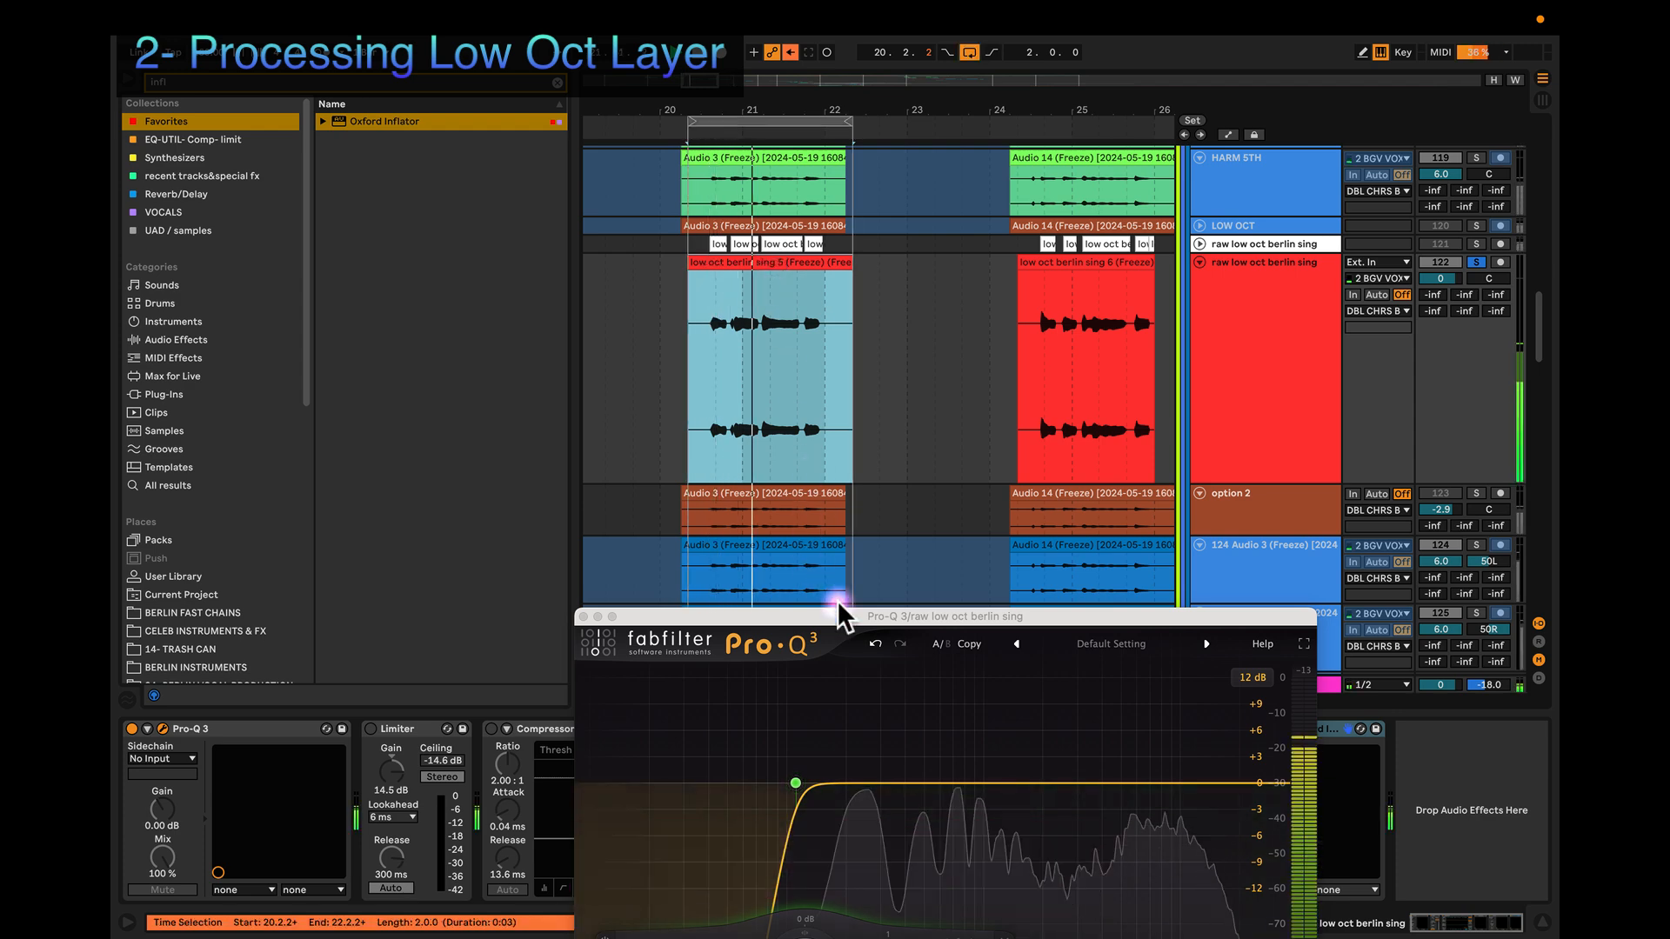
left_click_drag(837, 610, 825, 352)
mouse_move(769, 540)
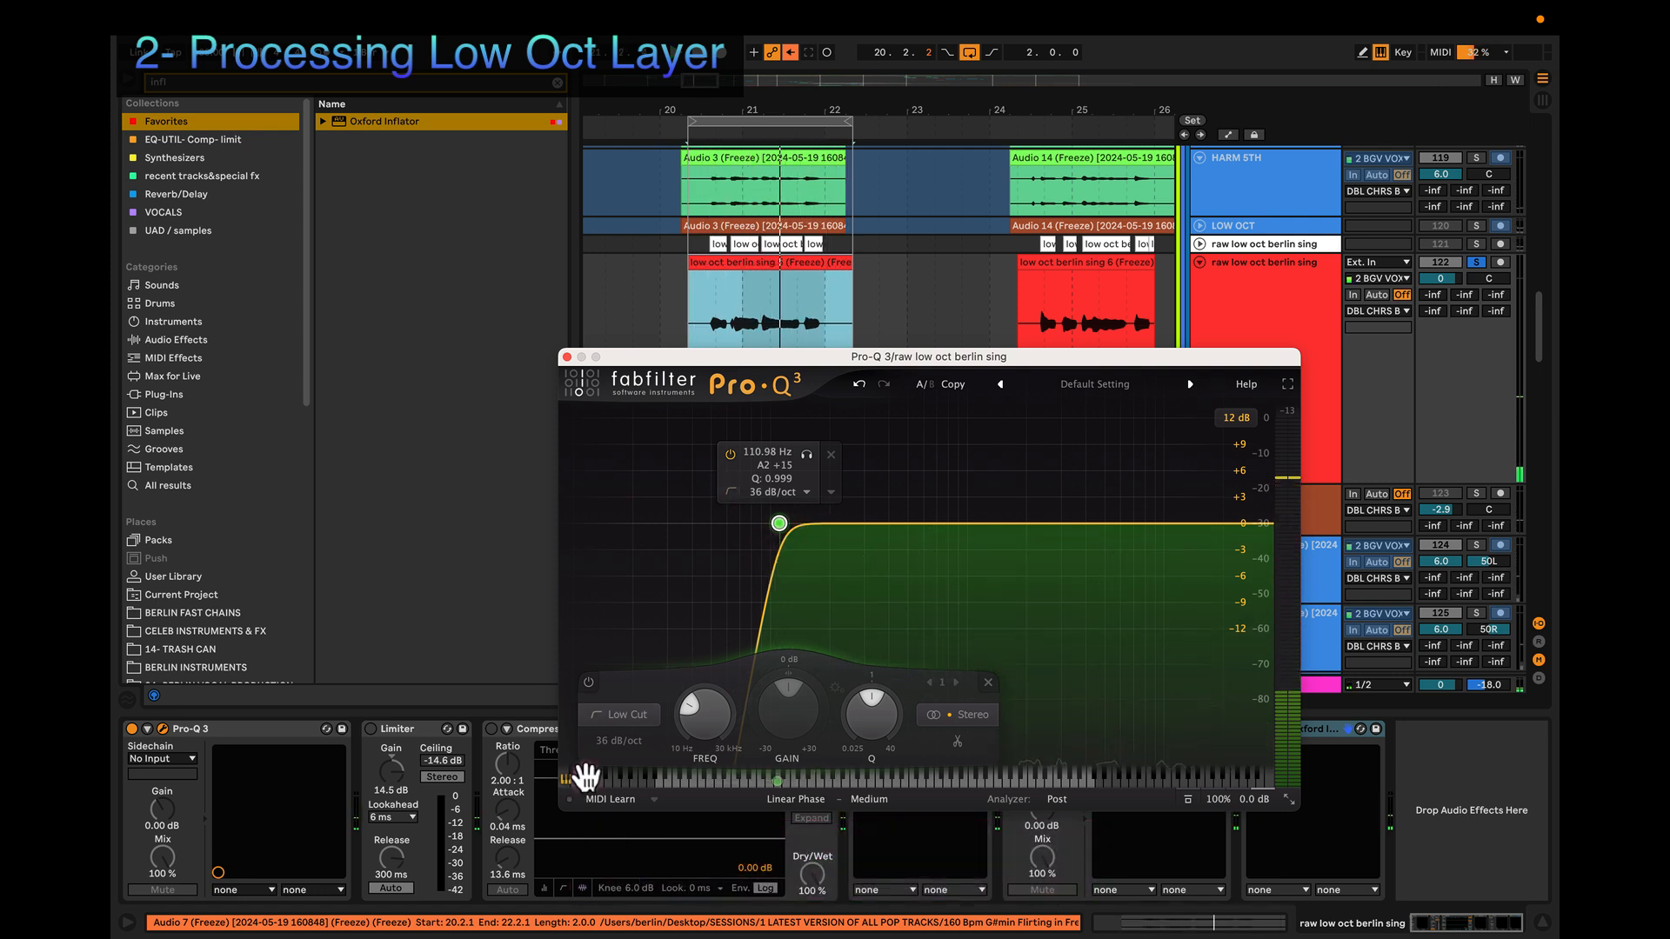
Step: Try a 72 dB/oct slope on the Pro-Q 3 low cut, restore 36 dB/oct, and close the plug-in window
left_click(614, 746)
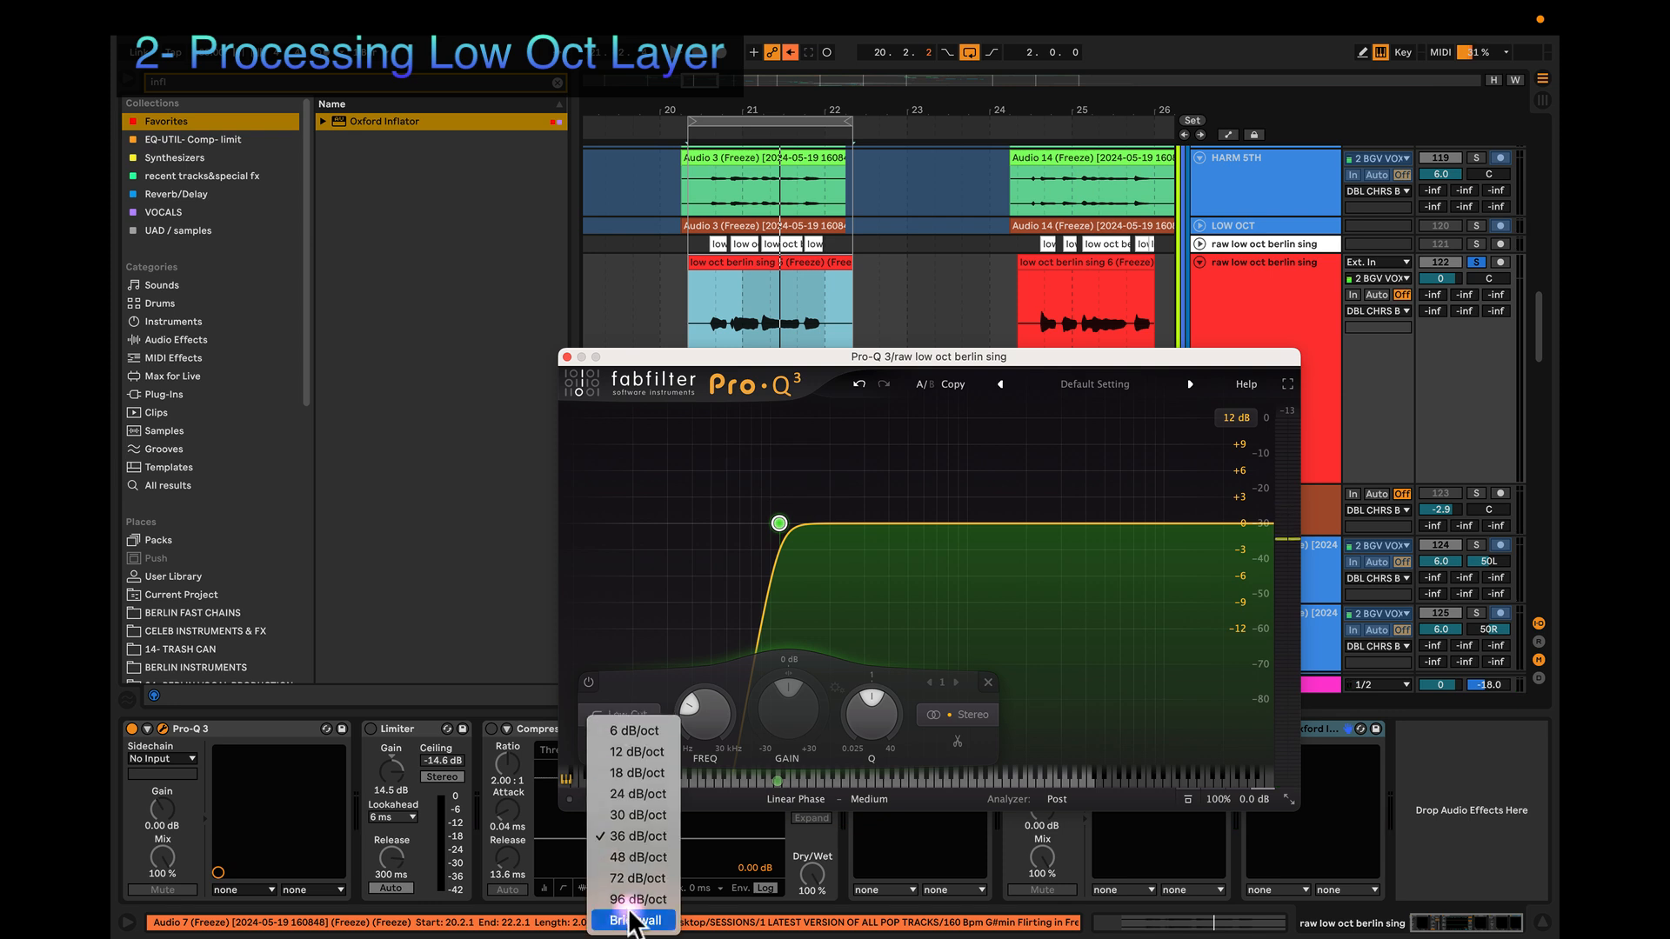
left_click(630, 879)
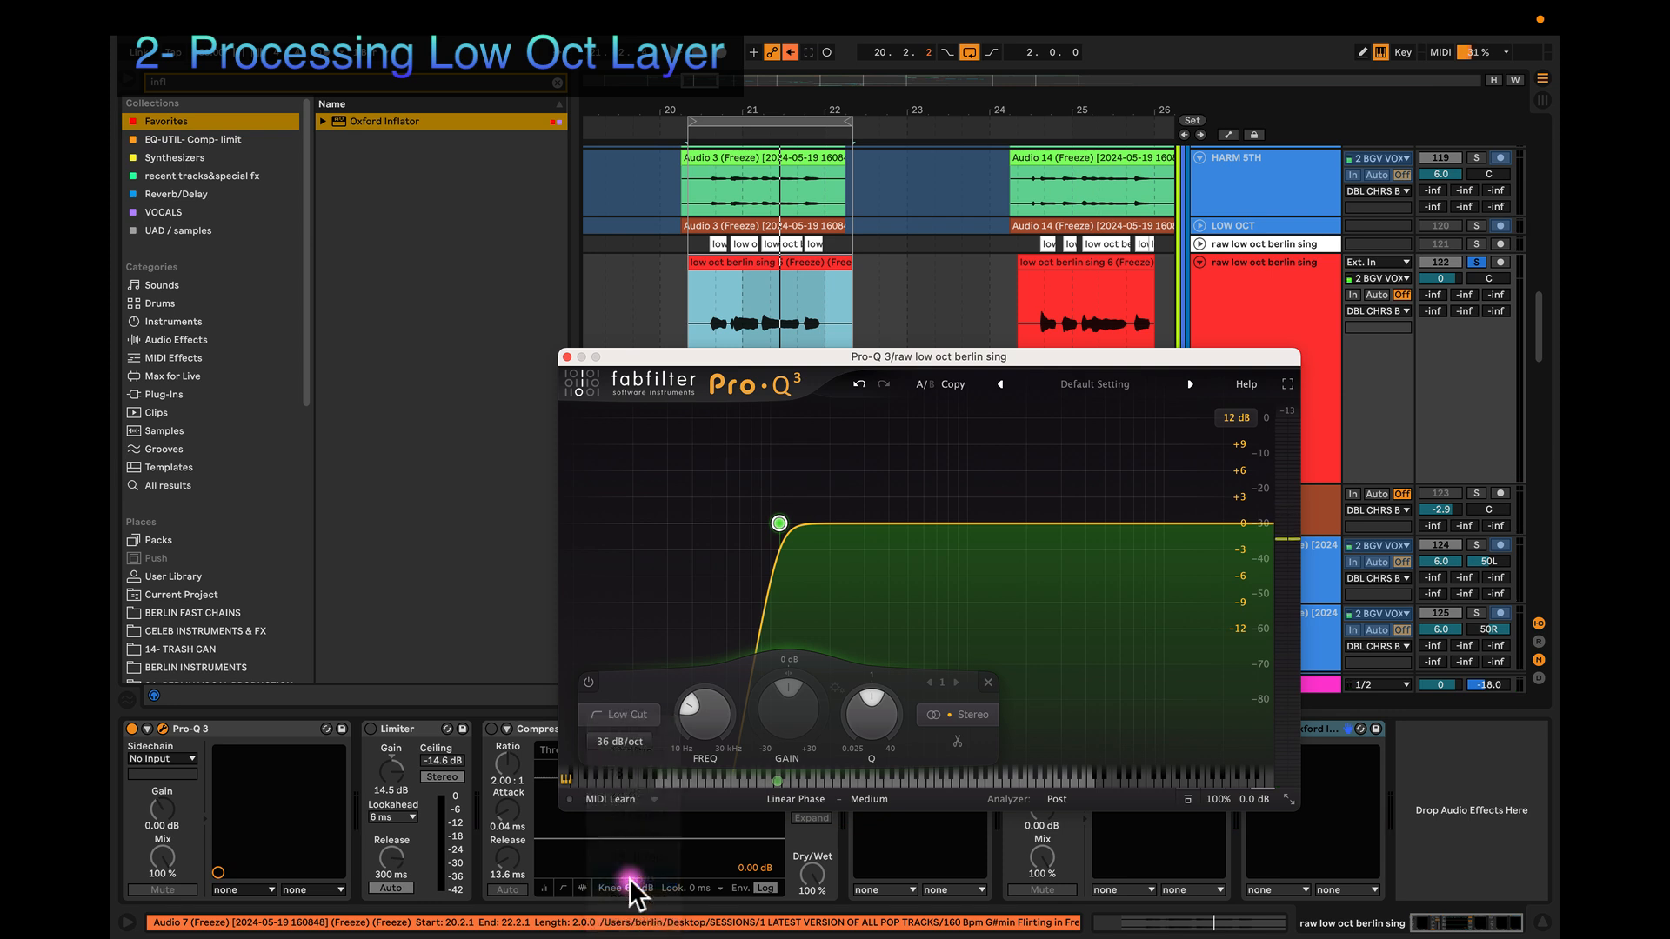
left_click(606, 743)
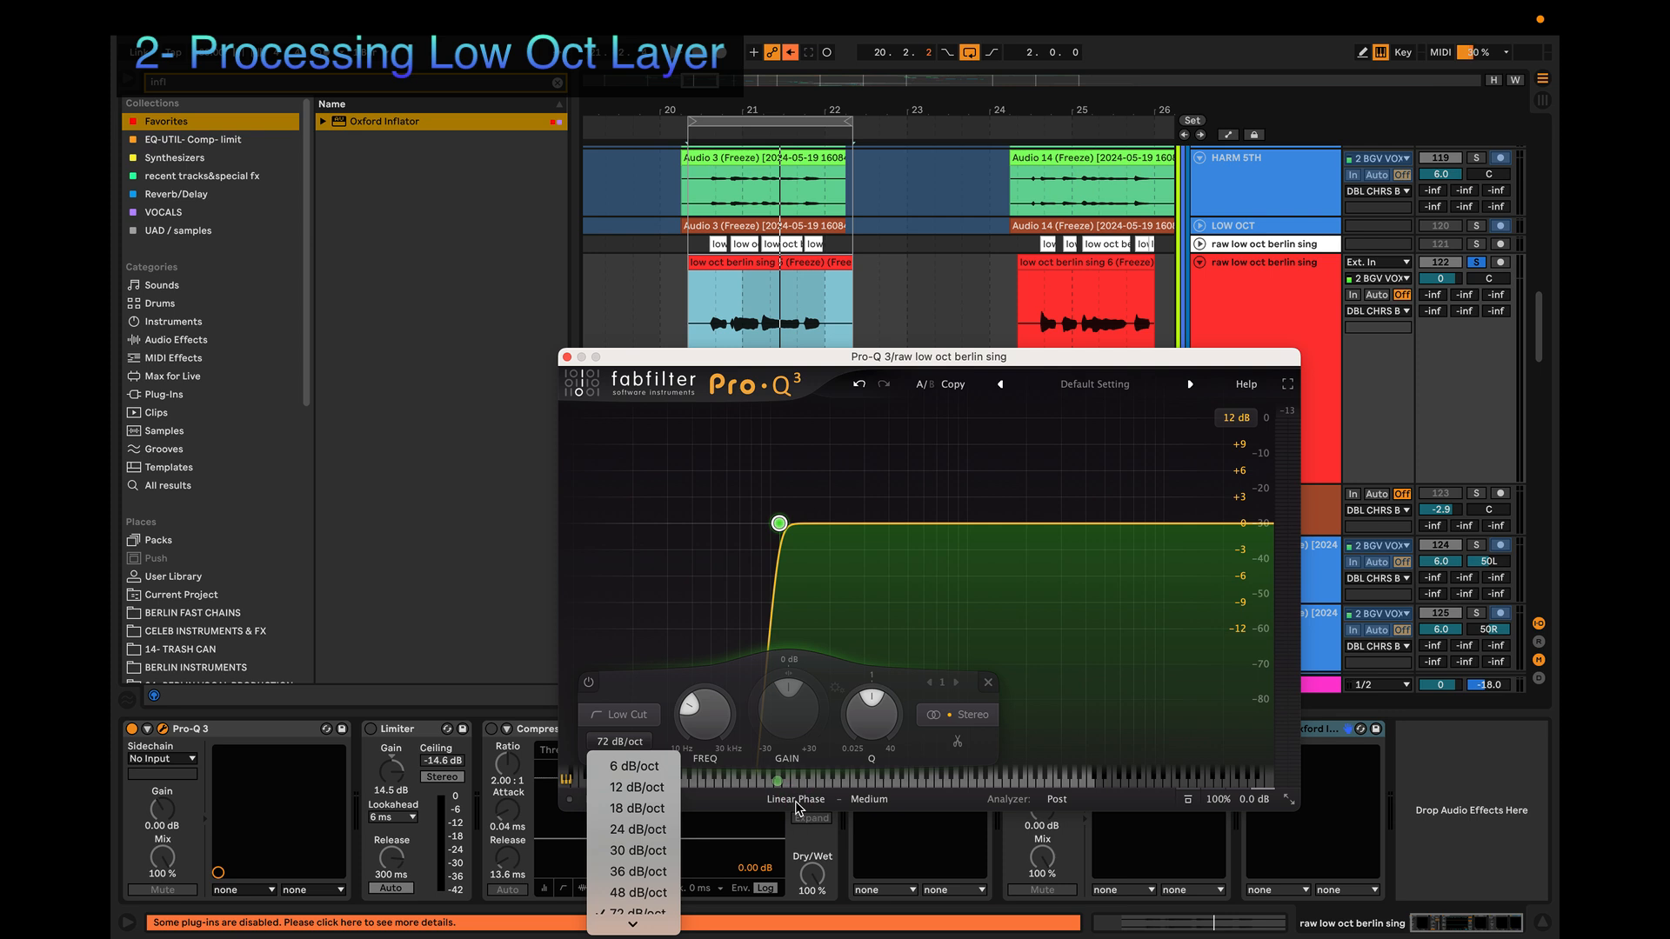
left_click(639, 872)
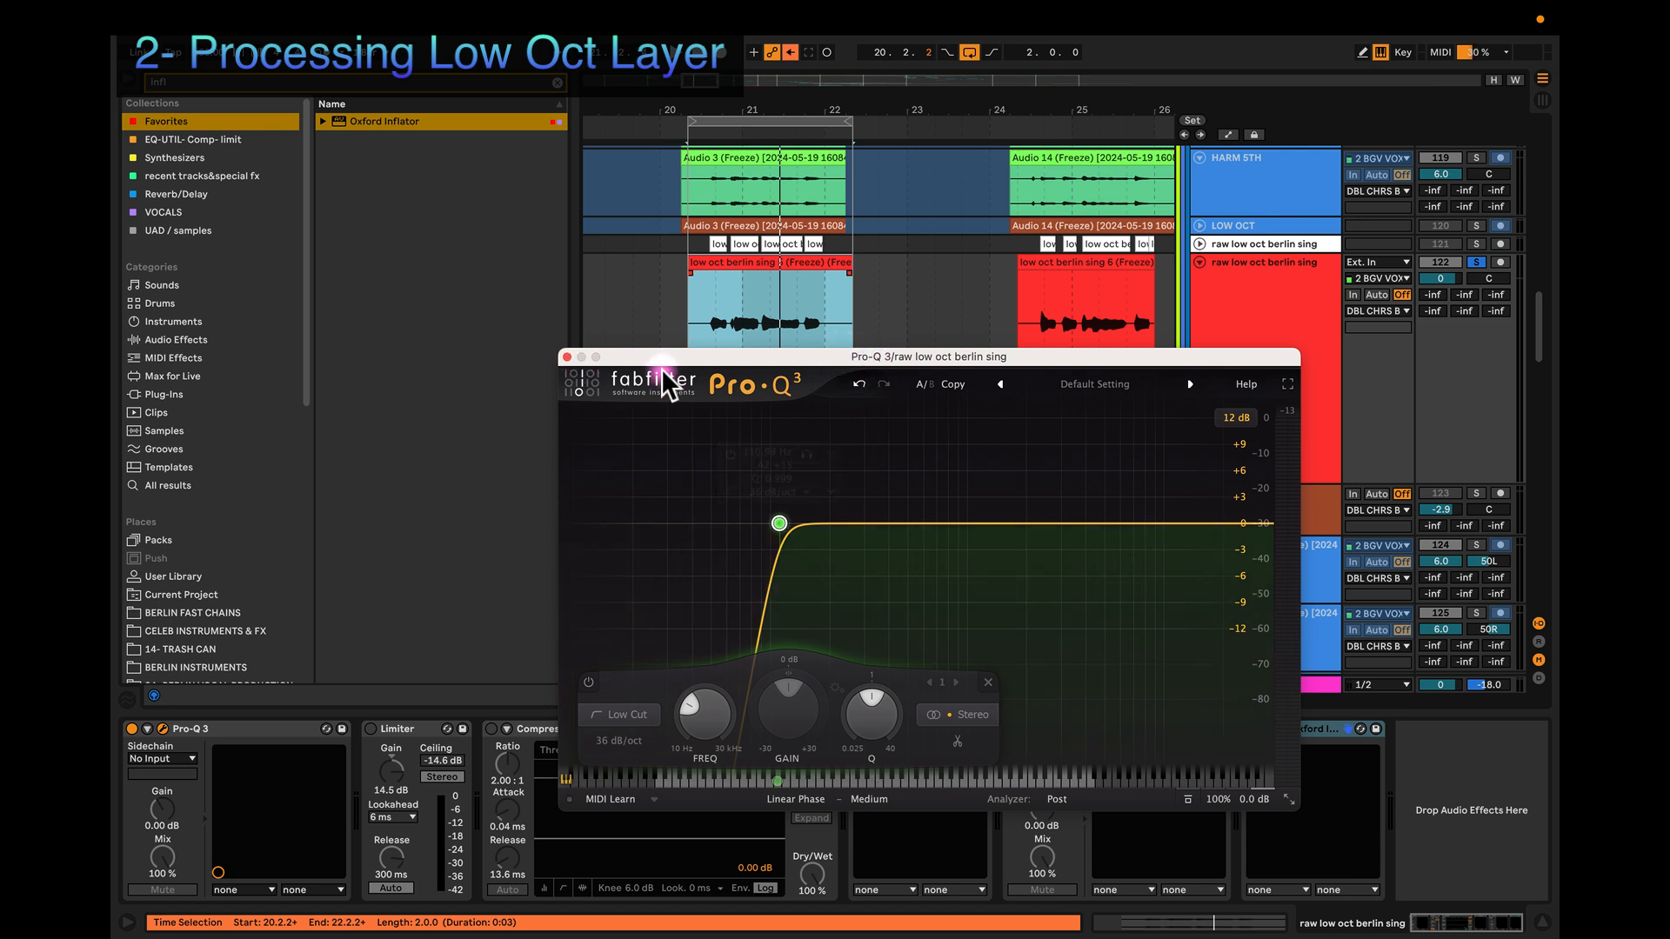
left_click(566, 356)
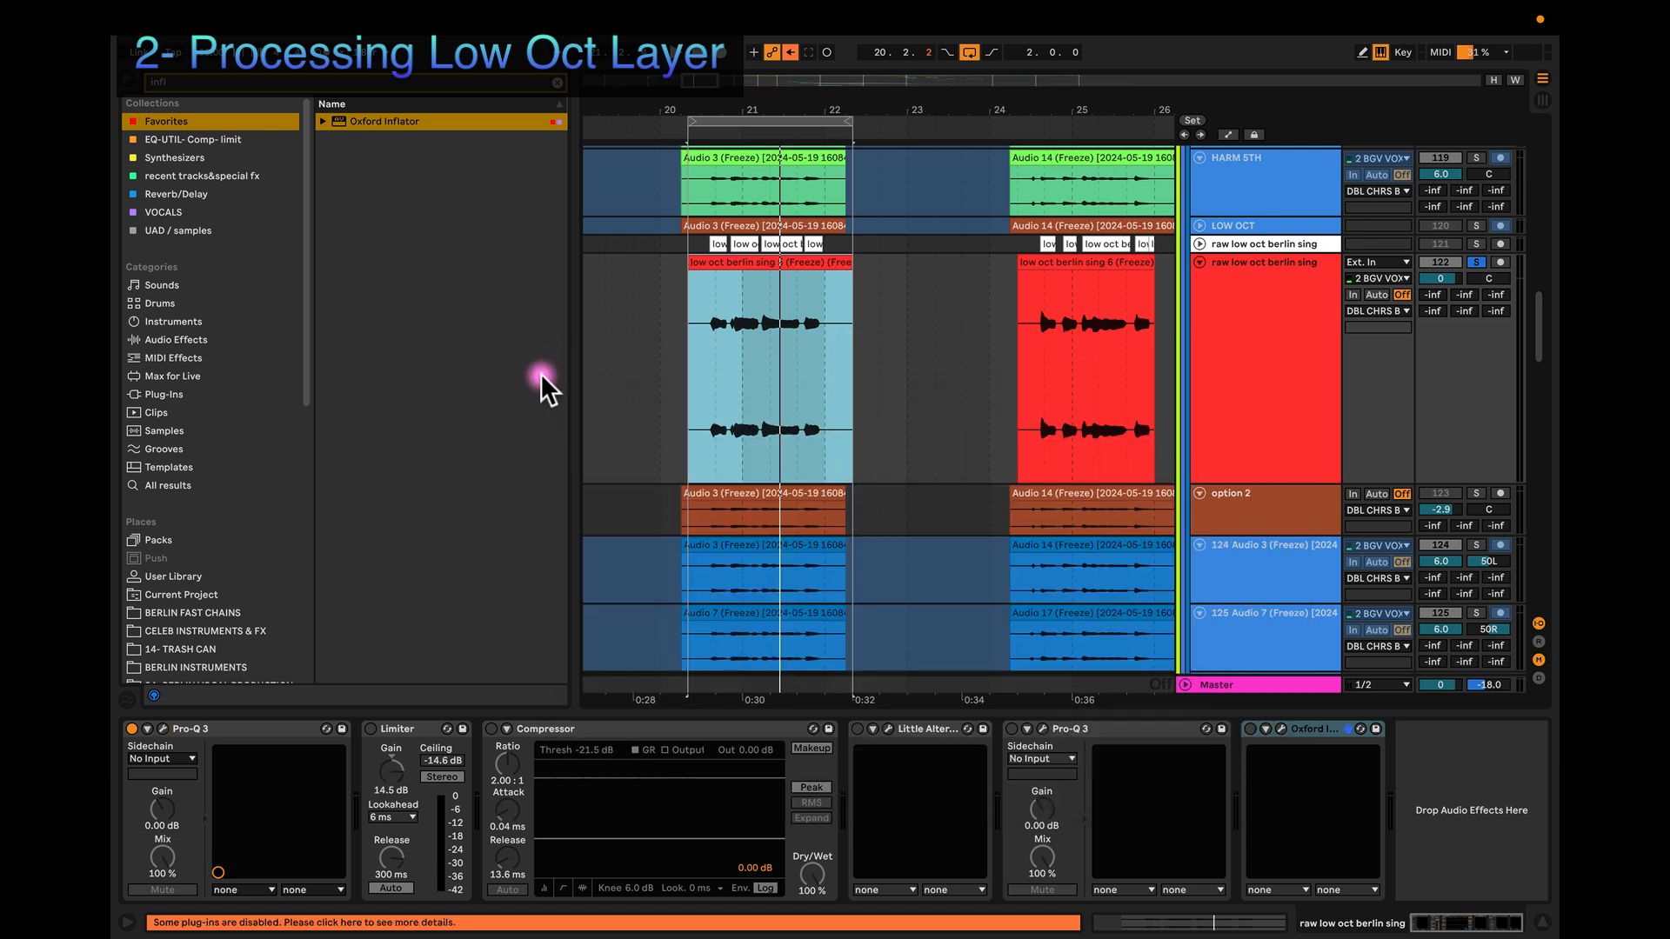
Step: Enable the Limiter on the low oct track and keep its lookahead at 6 ms
left_click(370, 729)
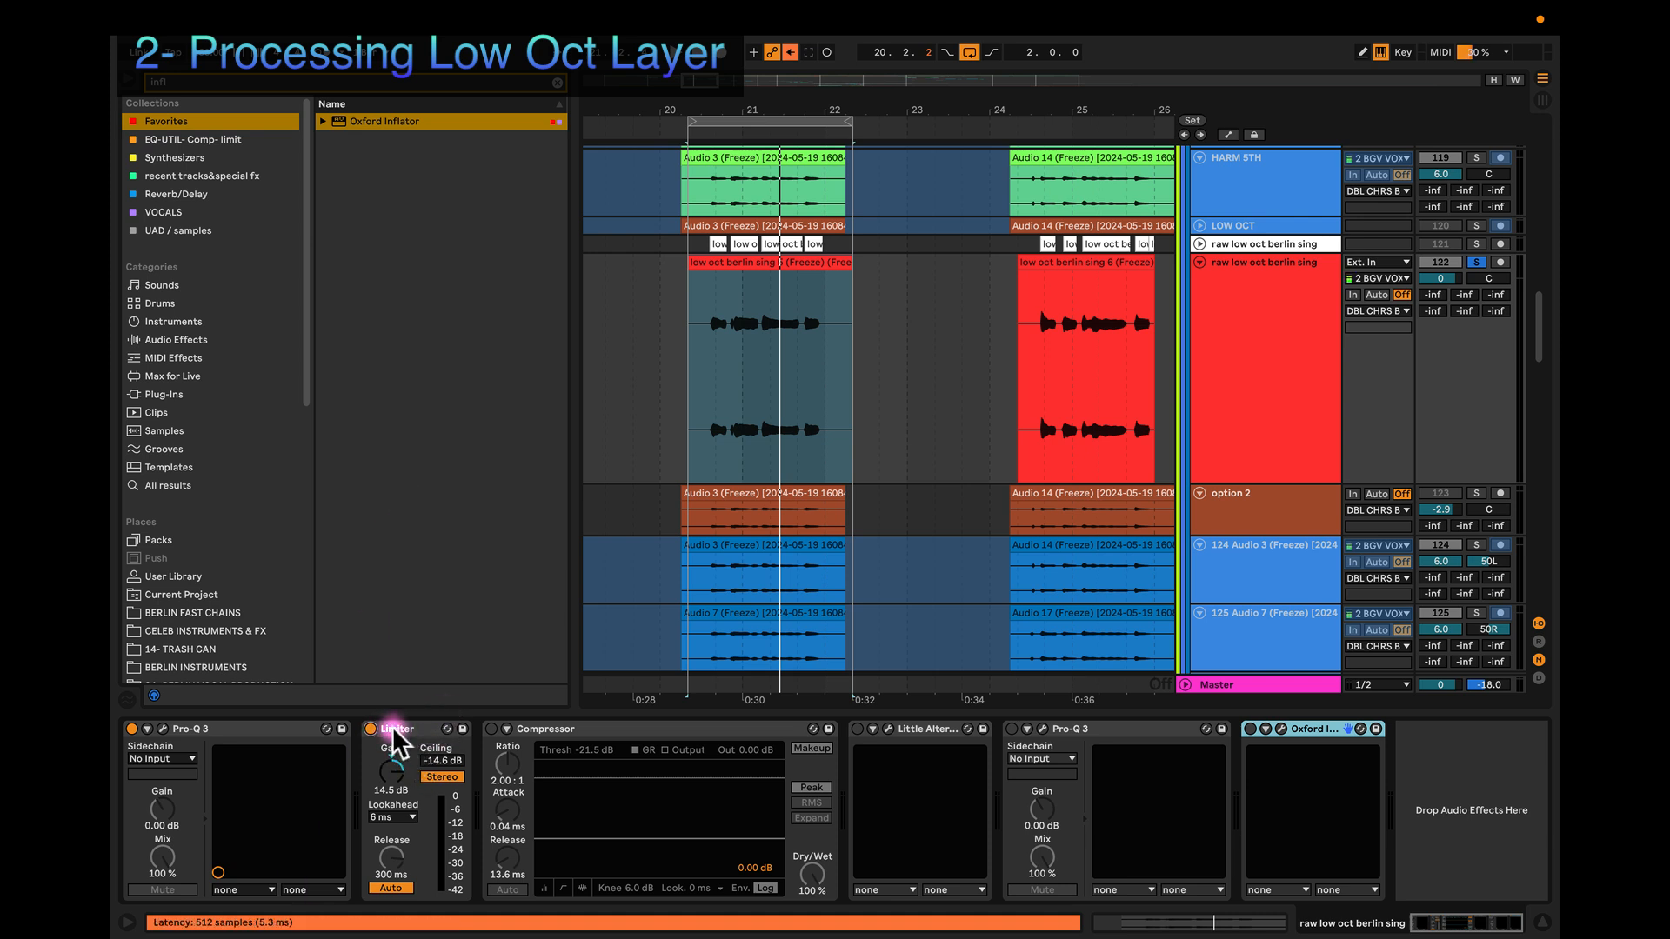
left_click(387, 818)
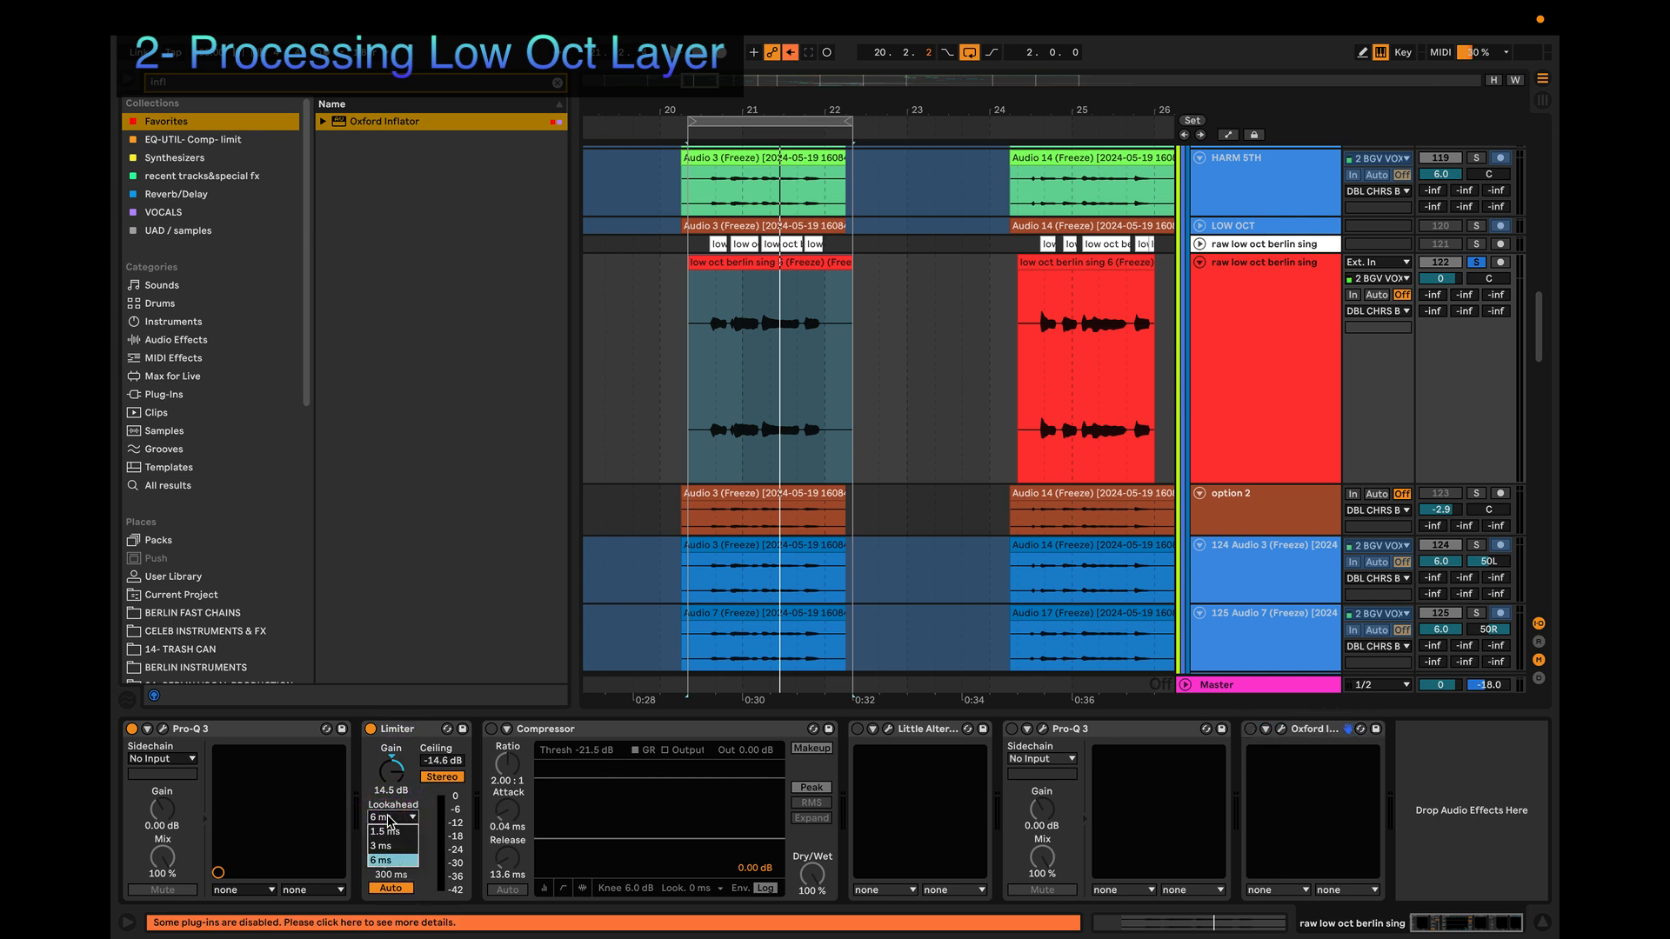
left_click(388, 860)
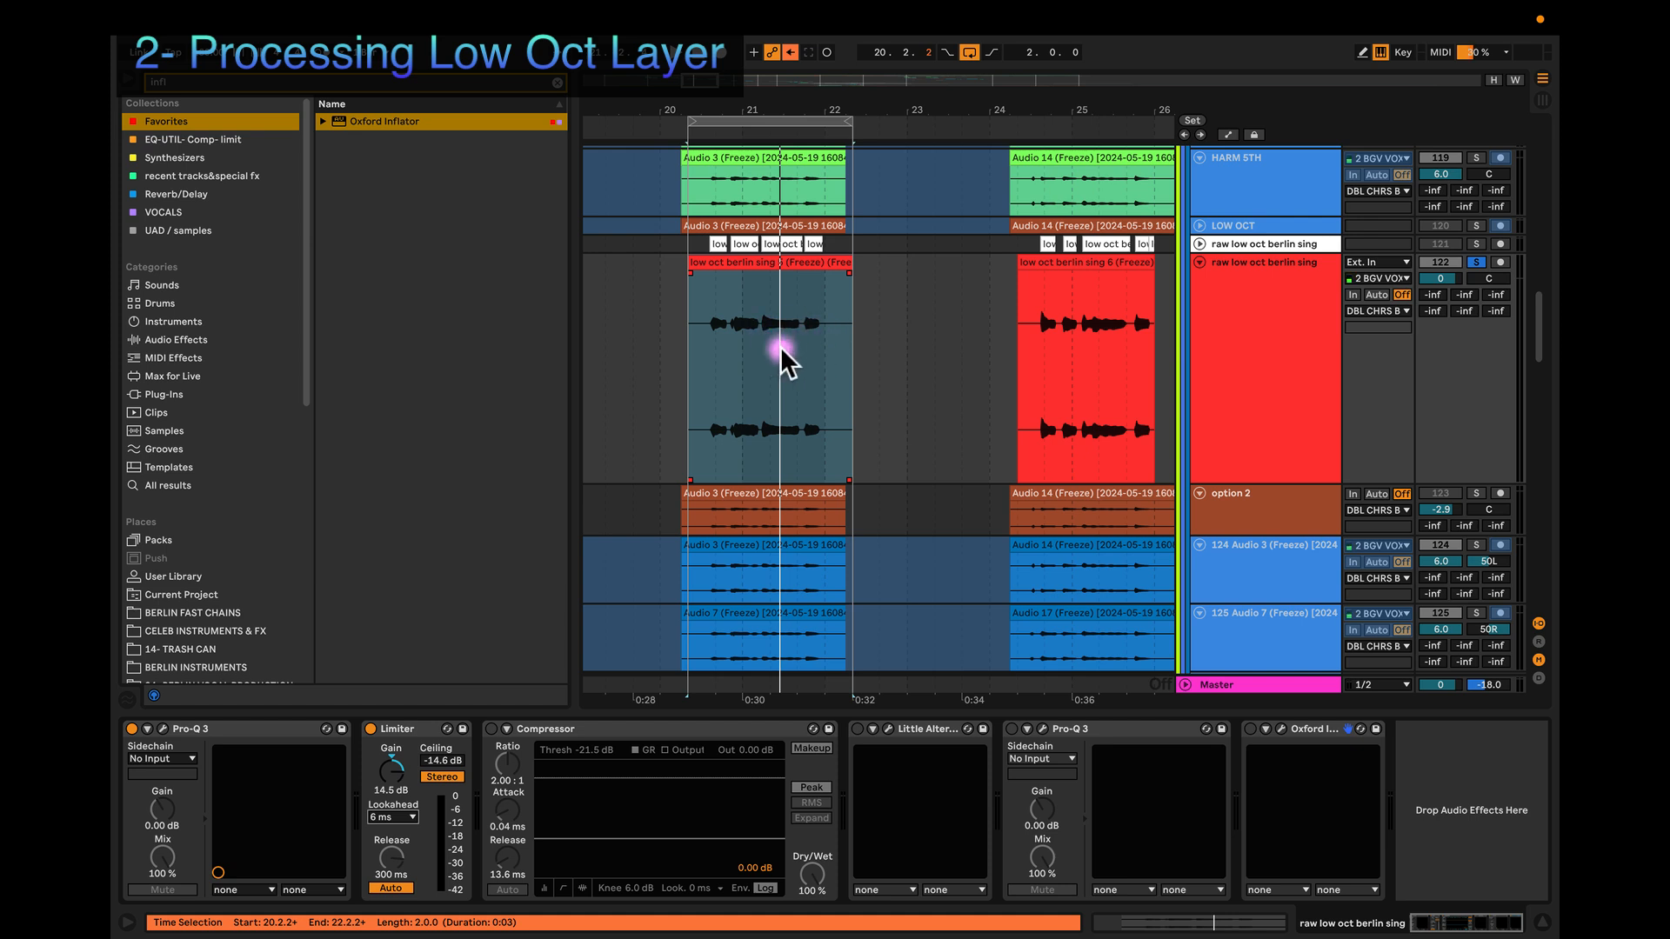
Step: Examine the low oct clip's waveform up close, and review the first Pro-Q 3's phase mode
scroll(755, 350, "up", 5, "super")
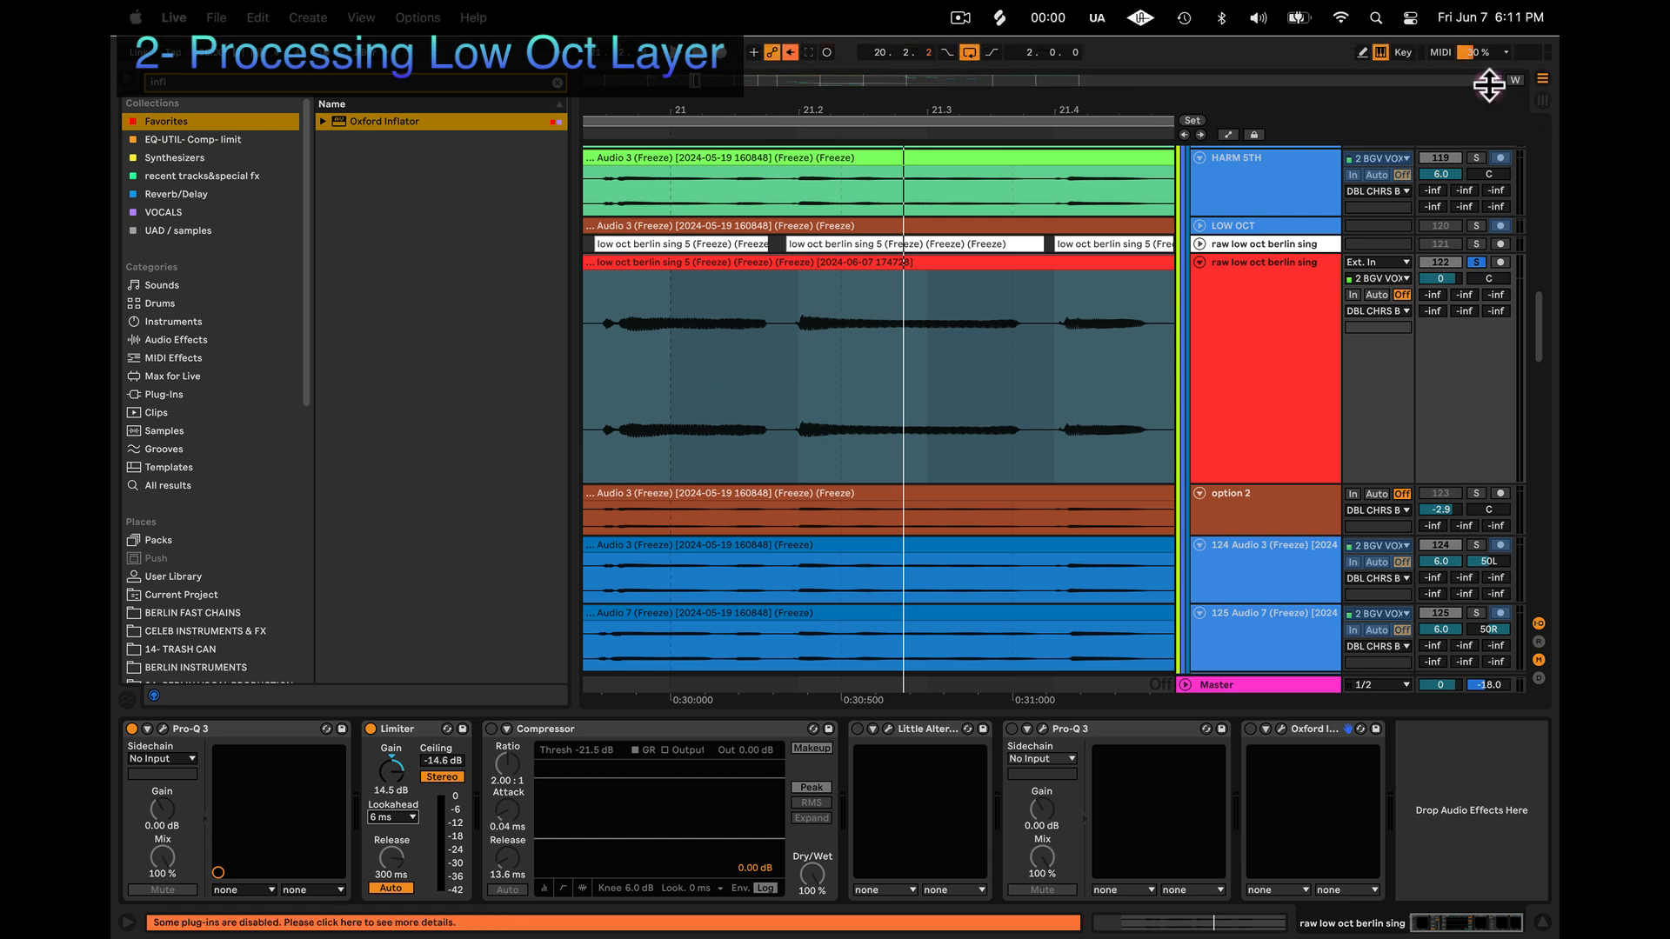
mouse_move(1486, 59)
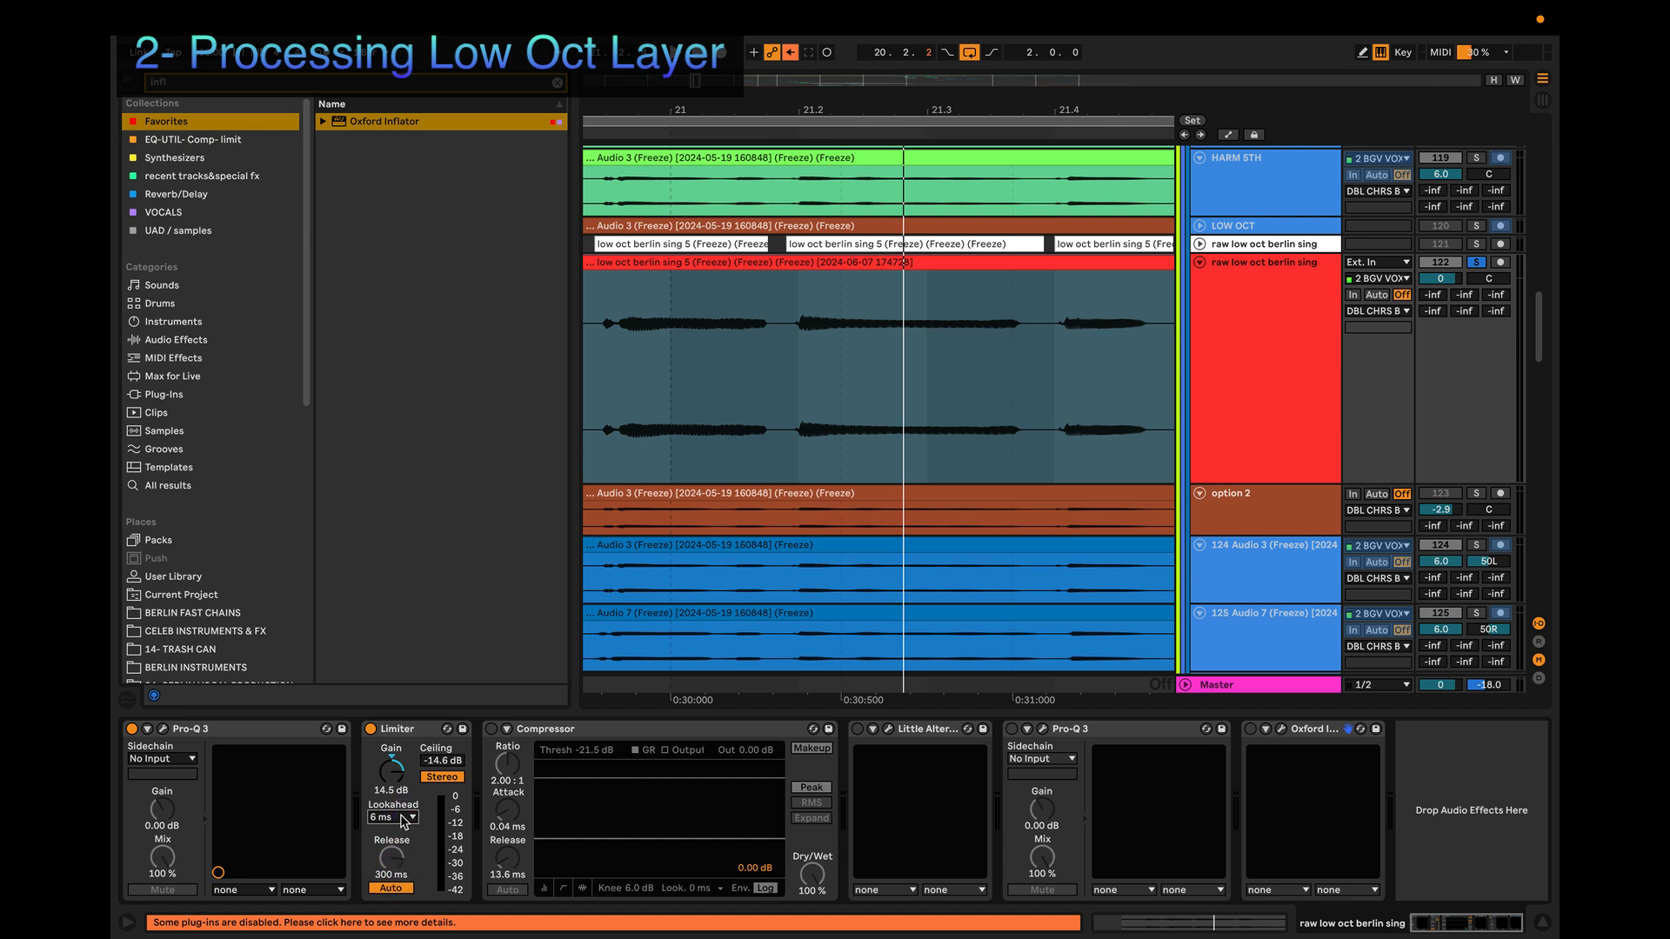
left_click(162, 727)
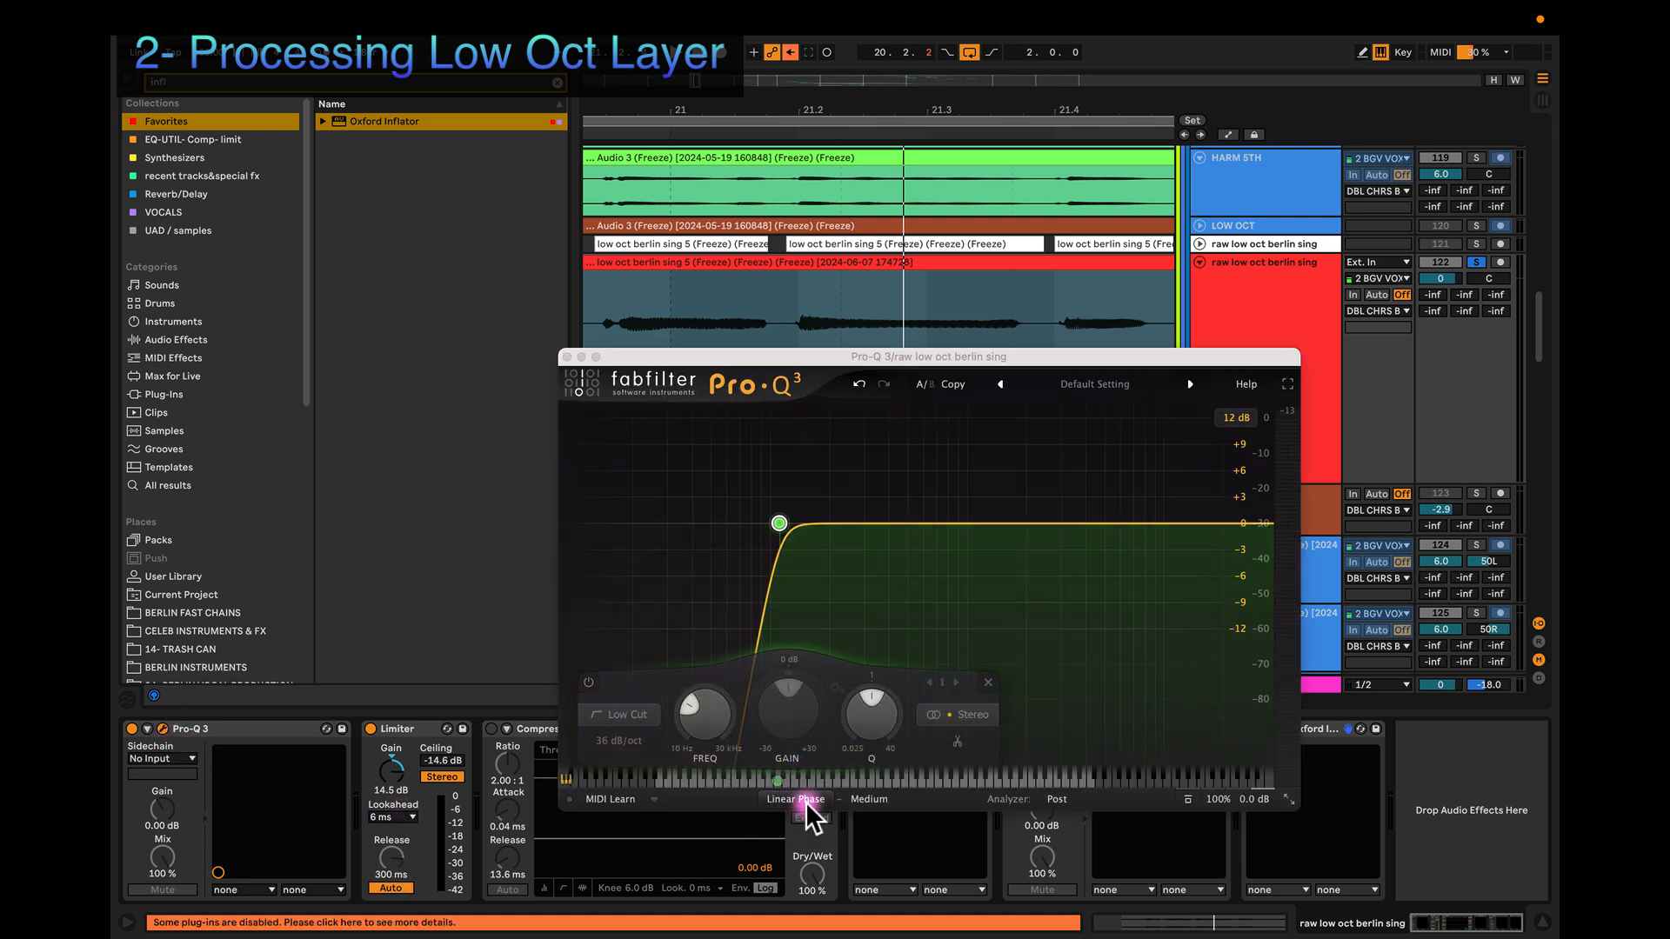
left_click(566, 357)
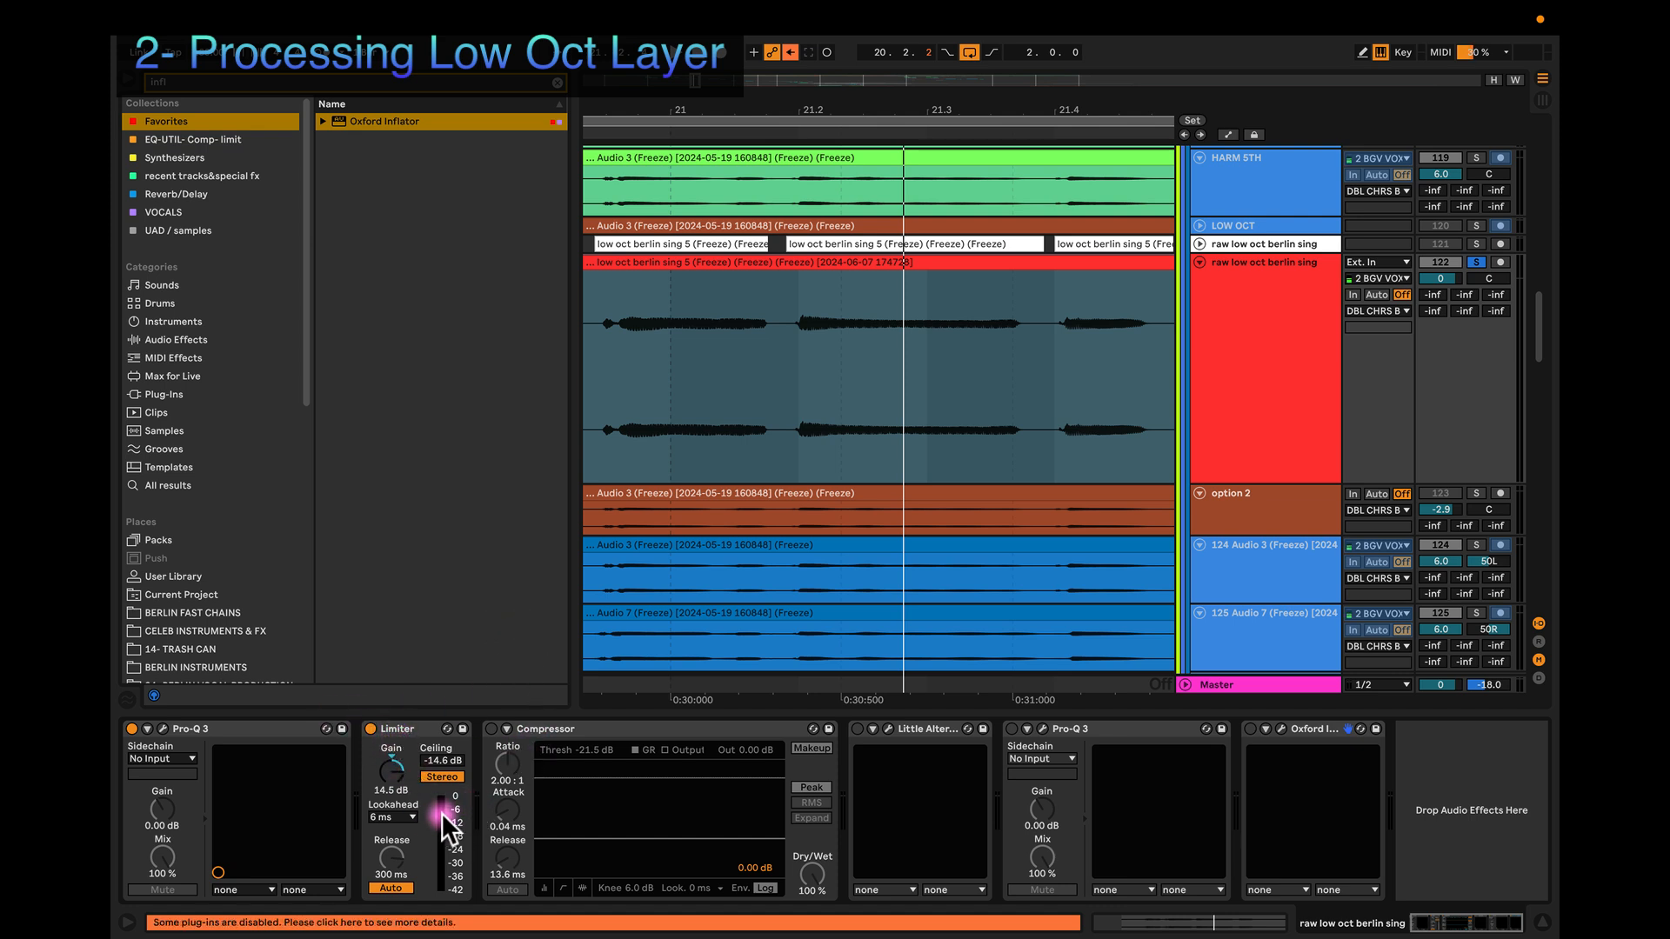
Step: Play the looped low oct clip repeatedly through the Limiter and watch its gain reduction meter
key("space")
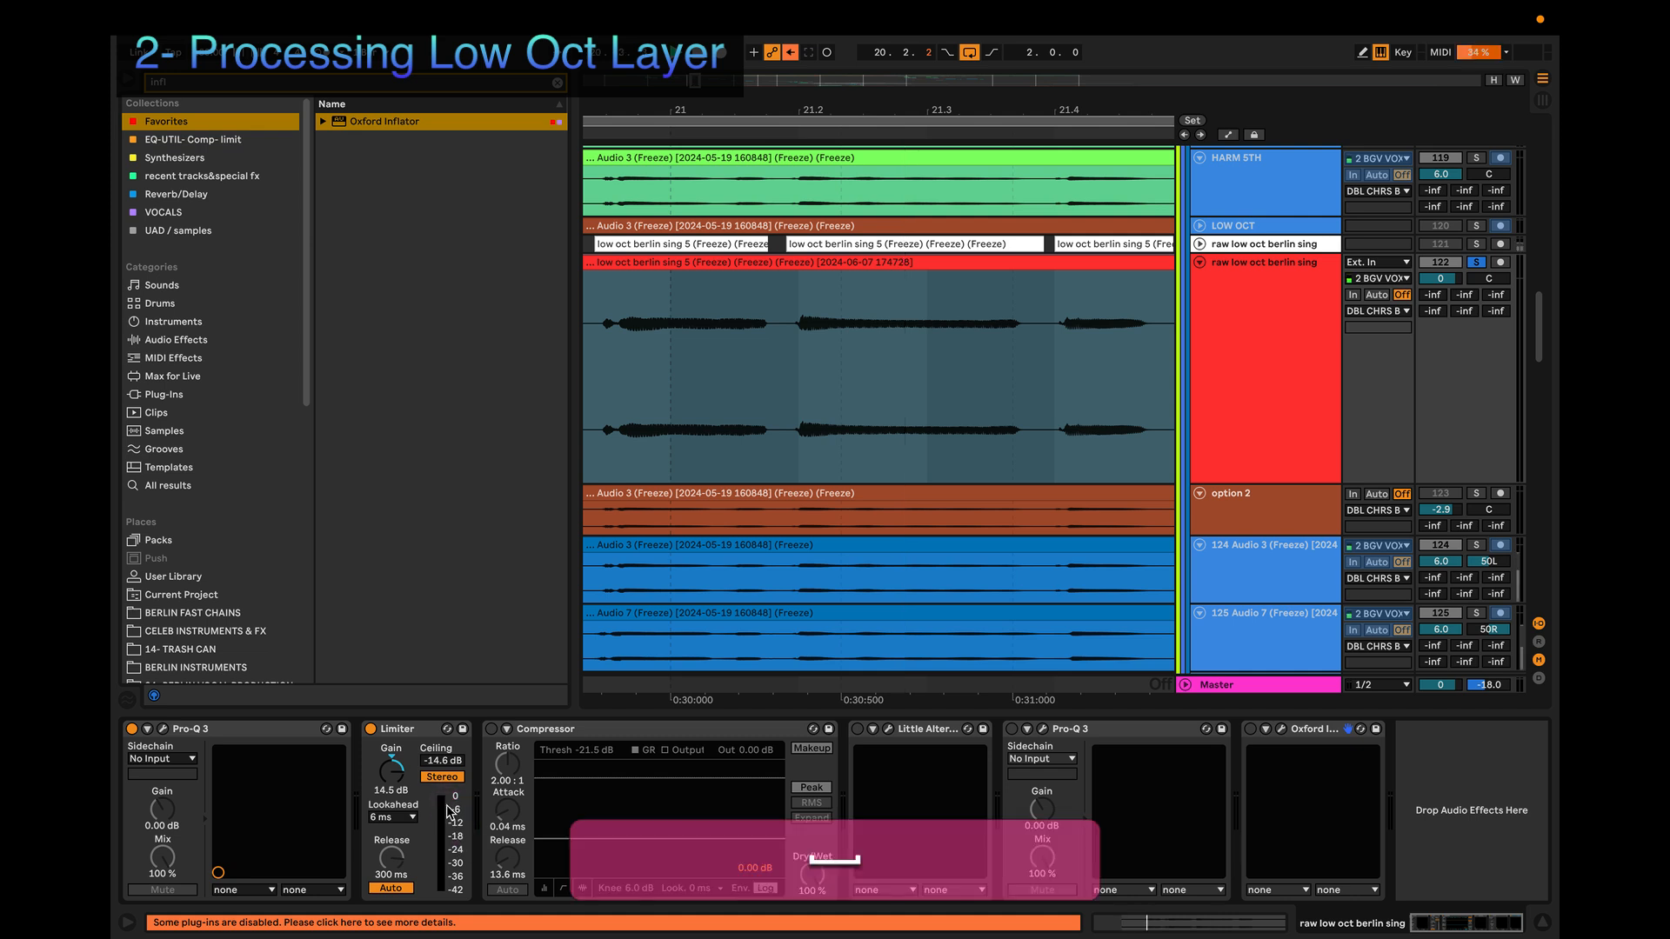
key("space")
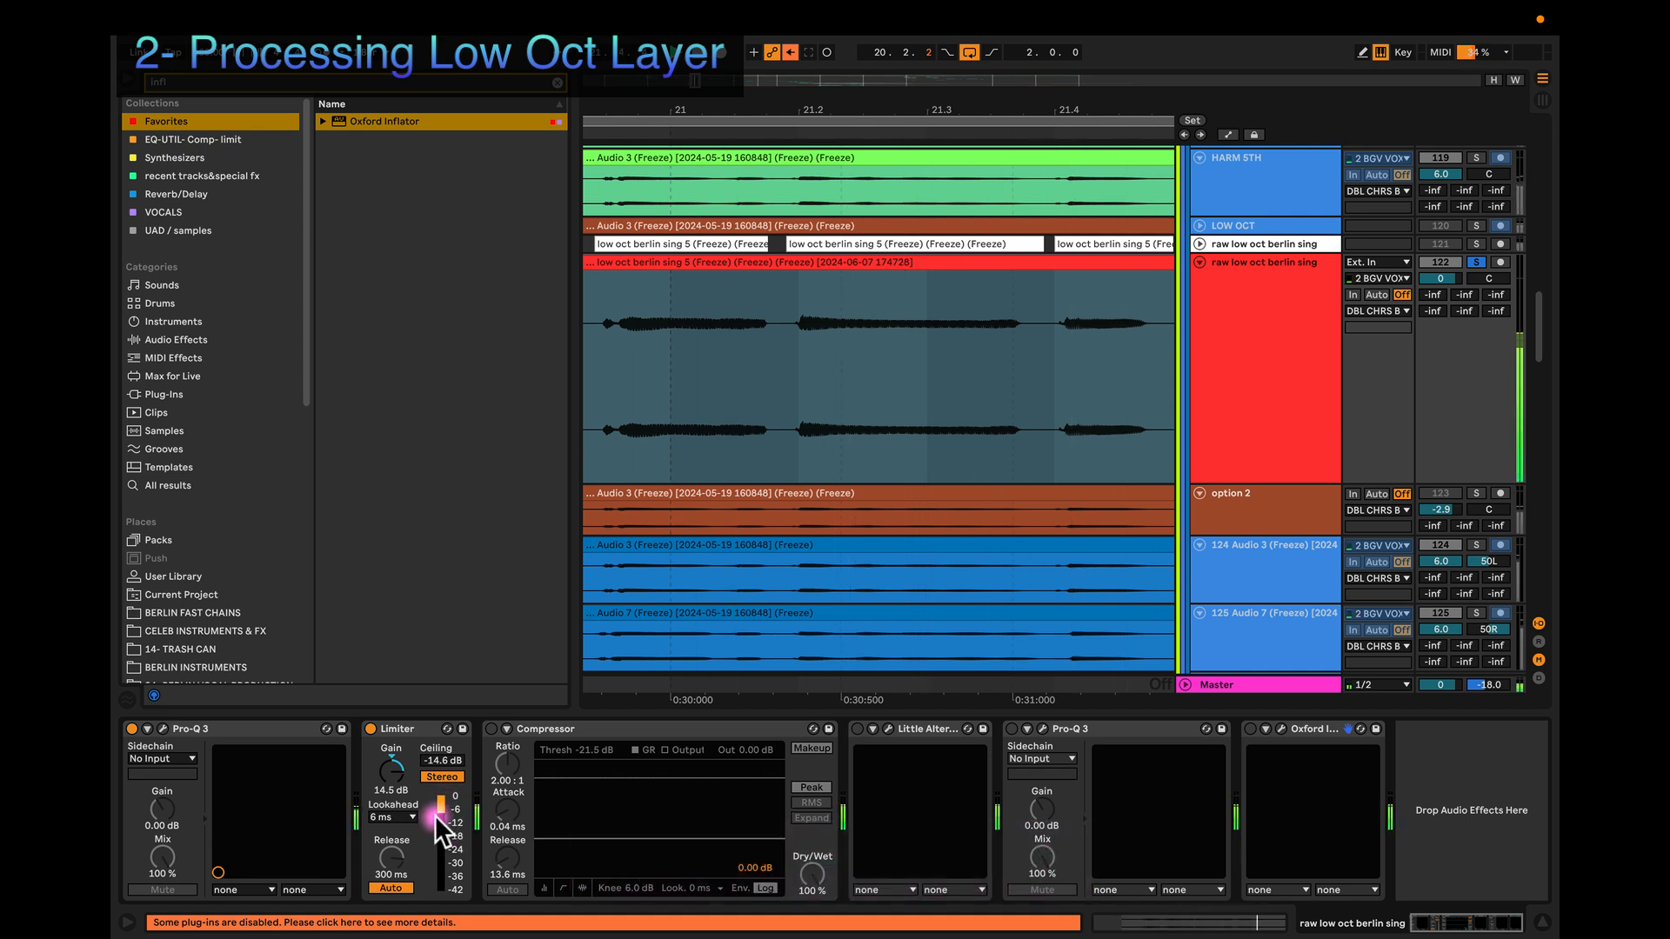
key("space")
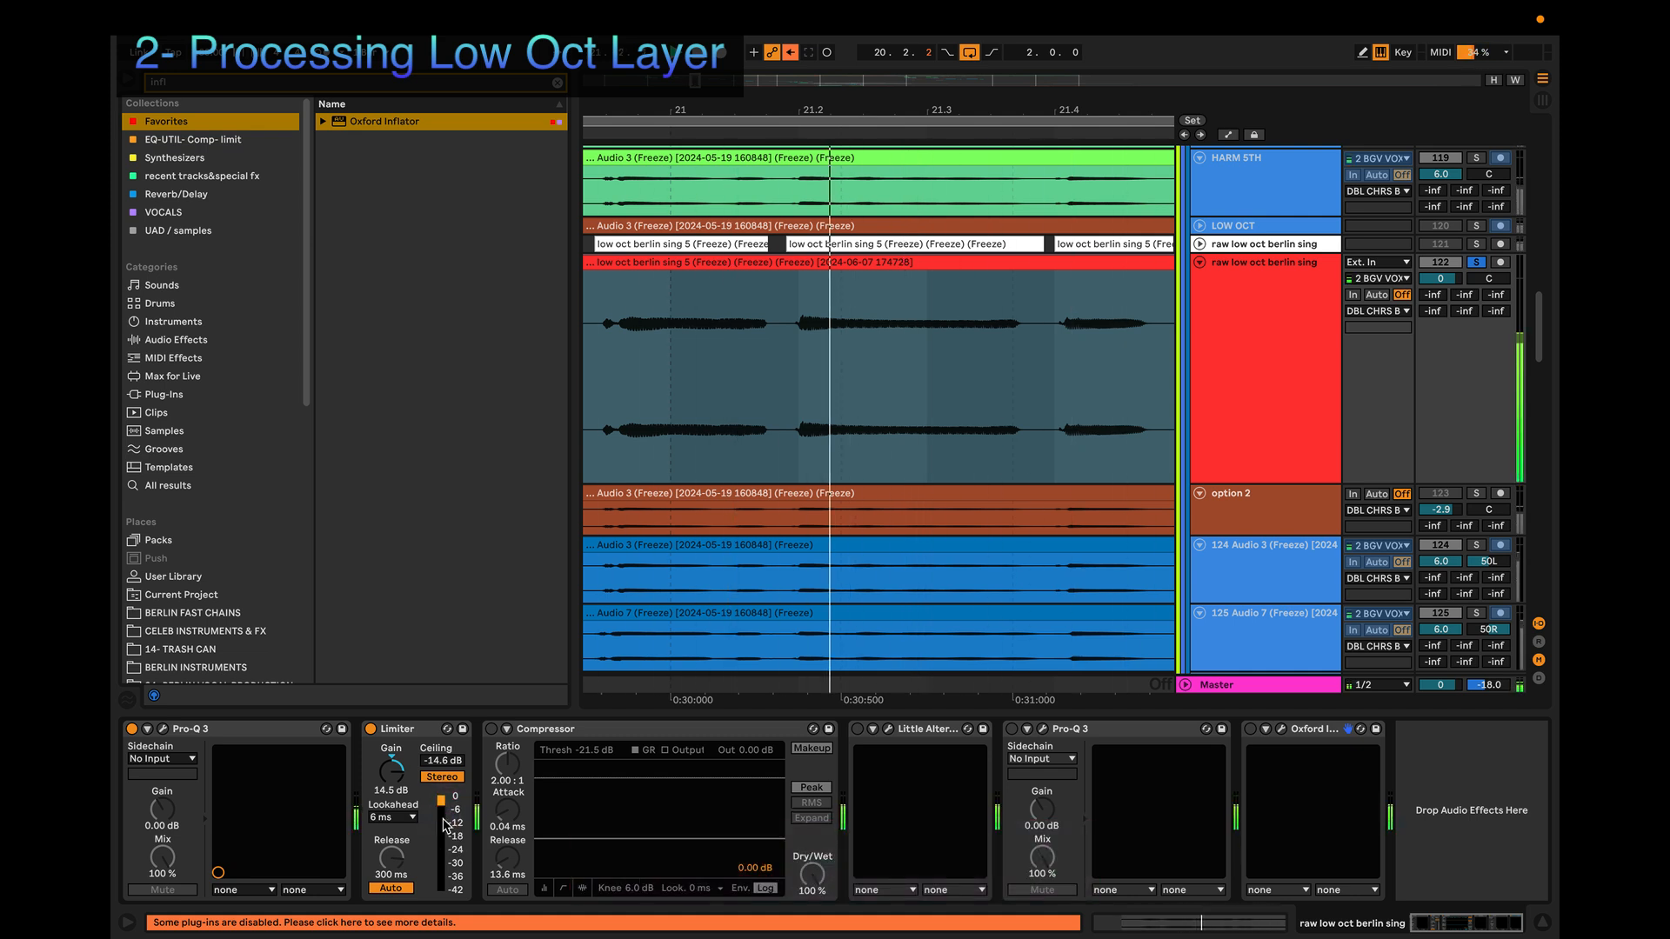
key("space")
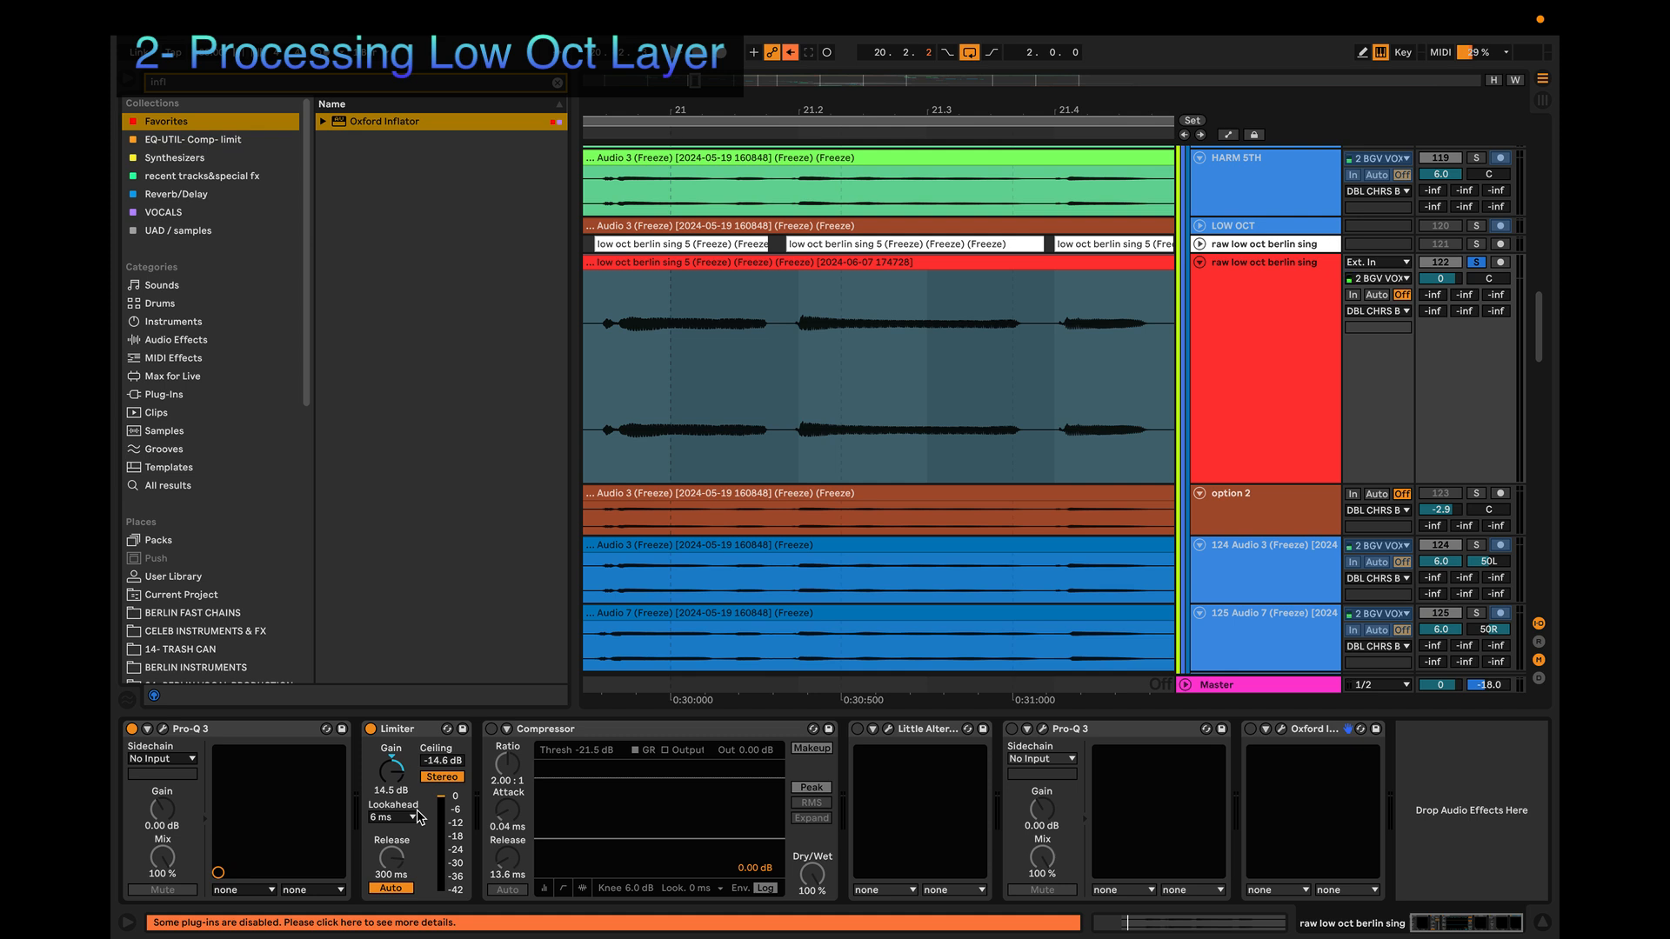
key("space")
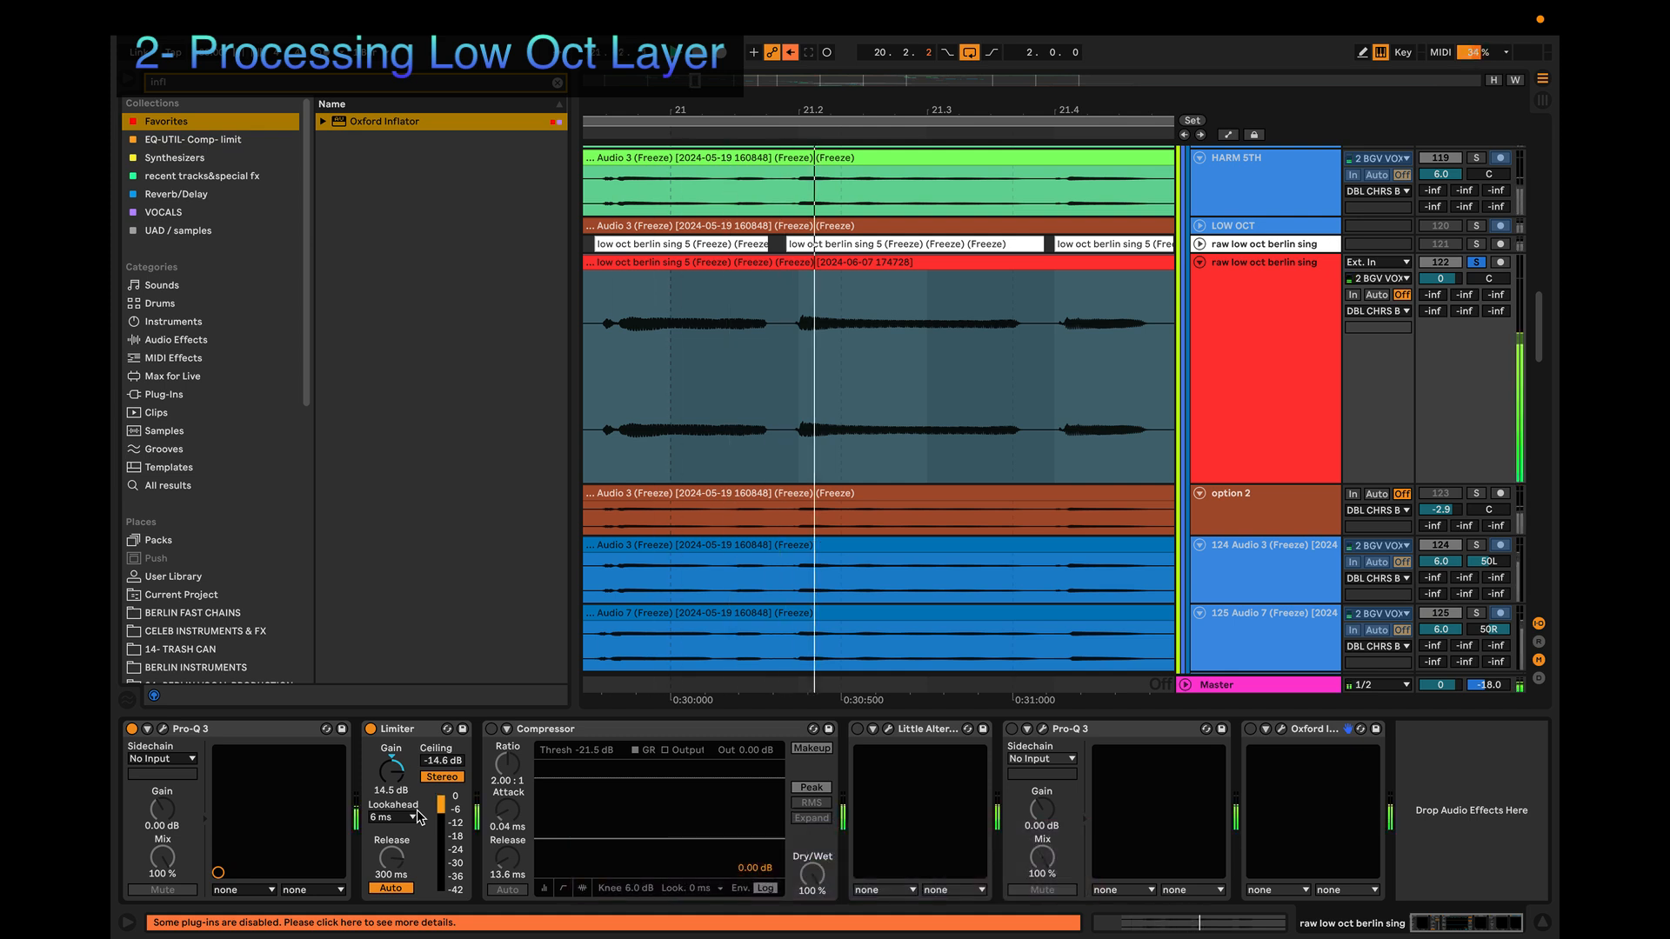
key("space")
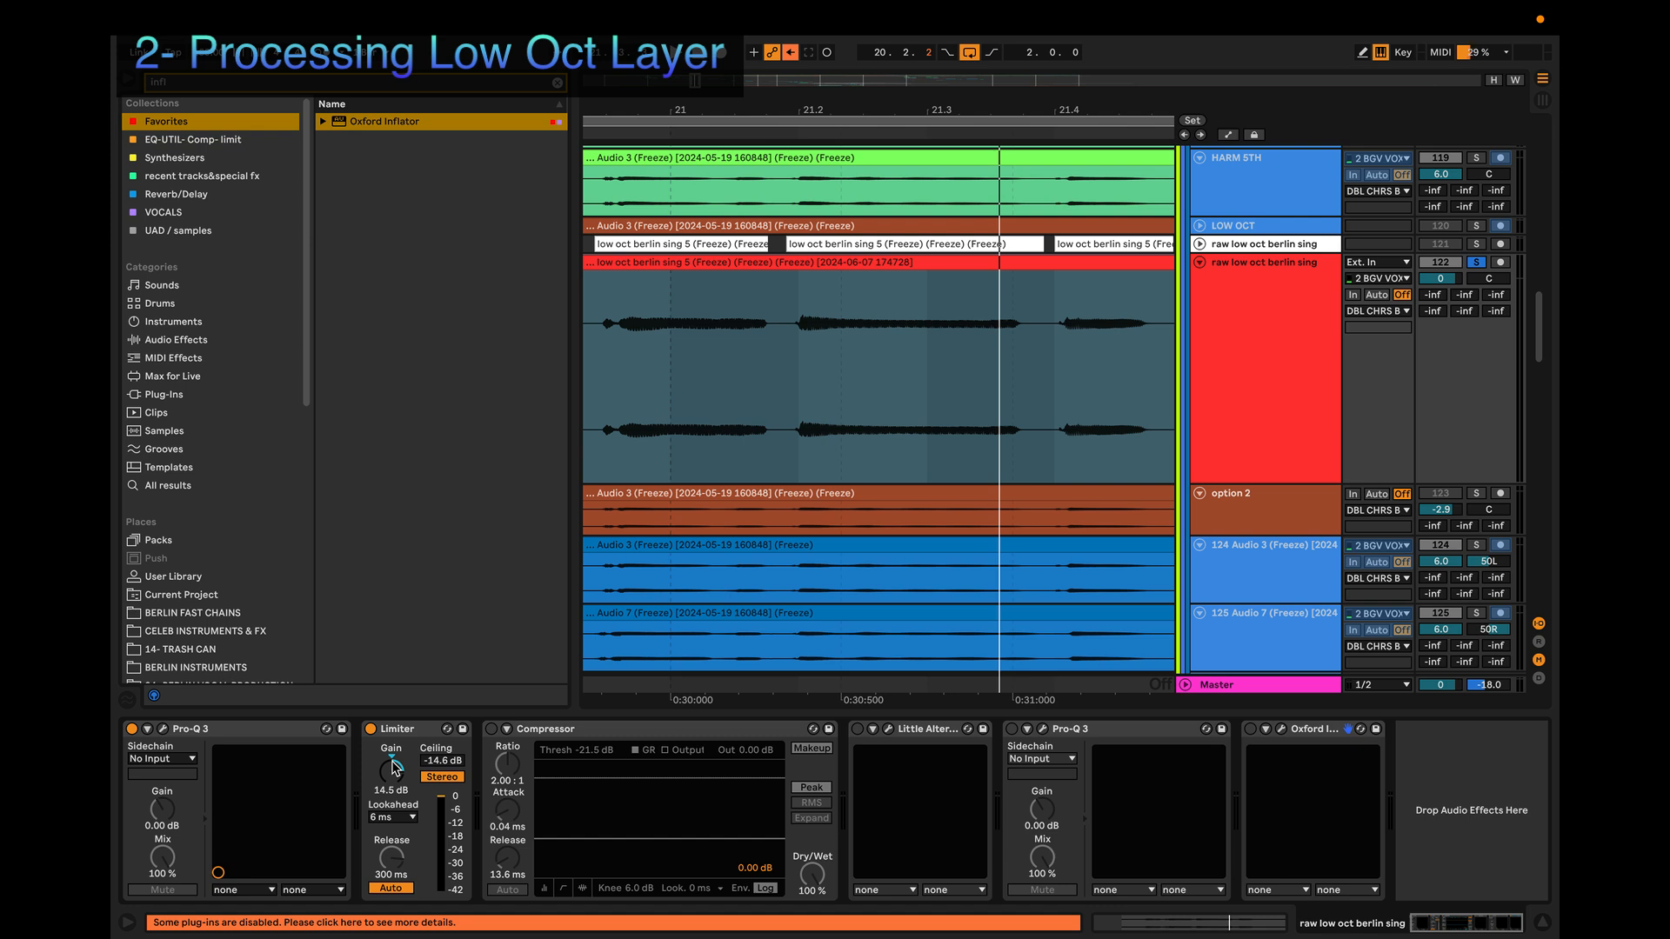
key("space")
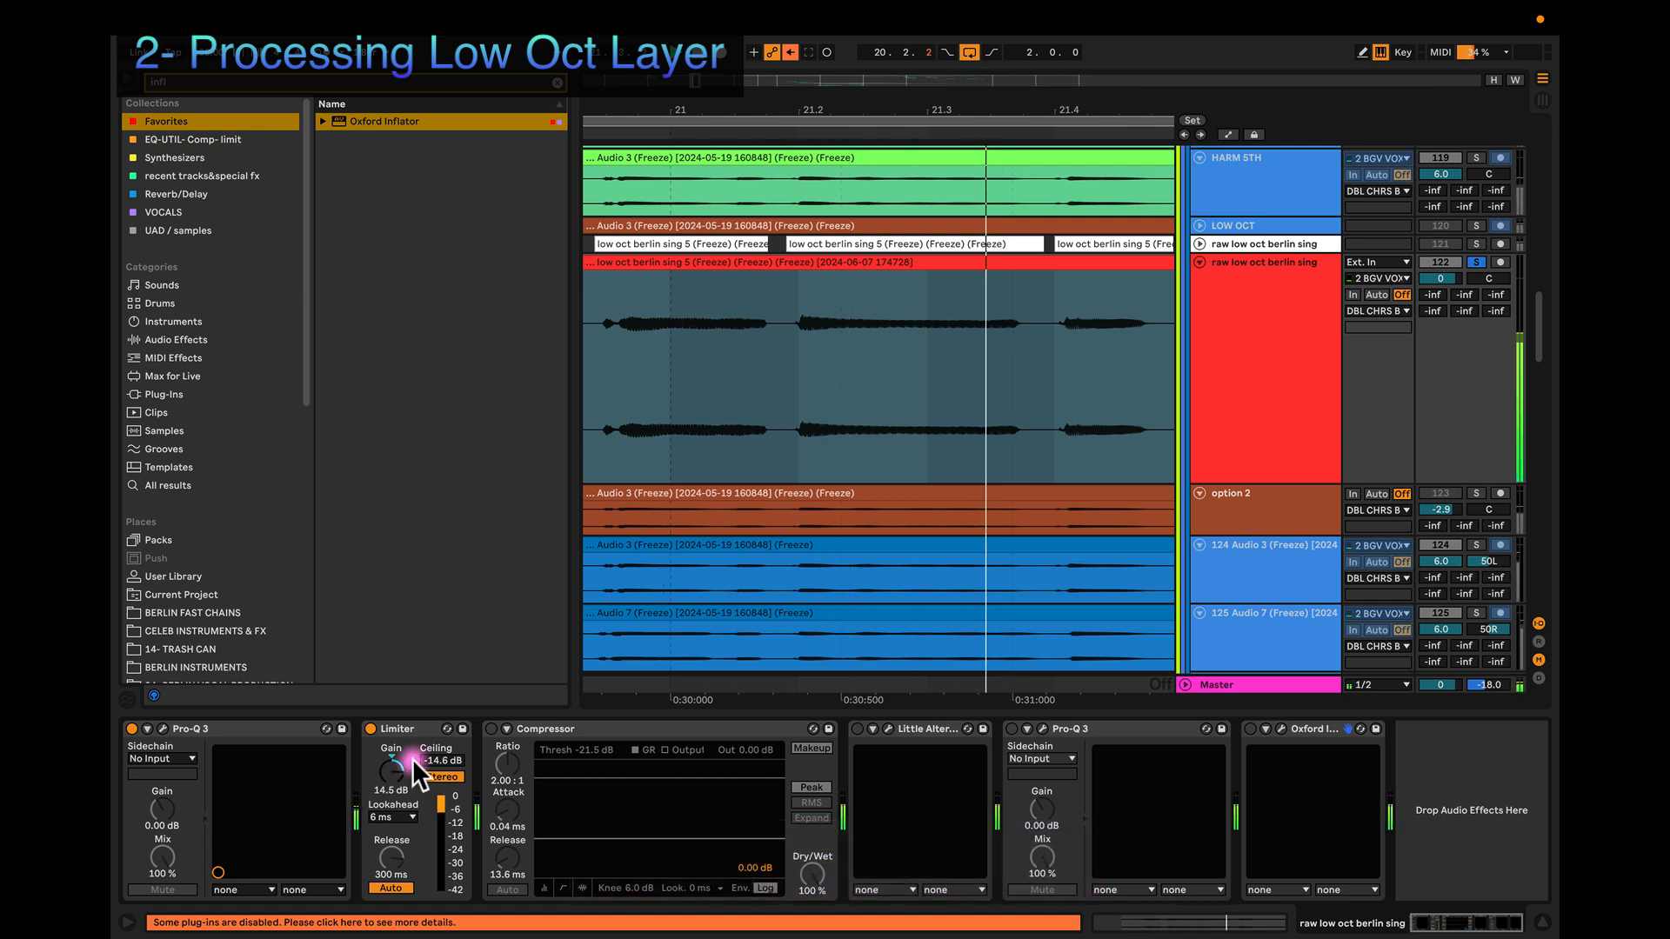
key("space")
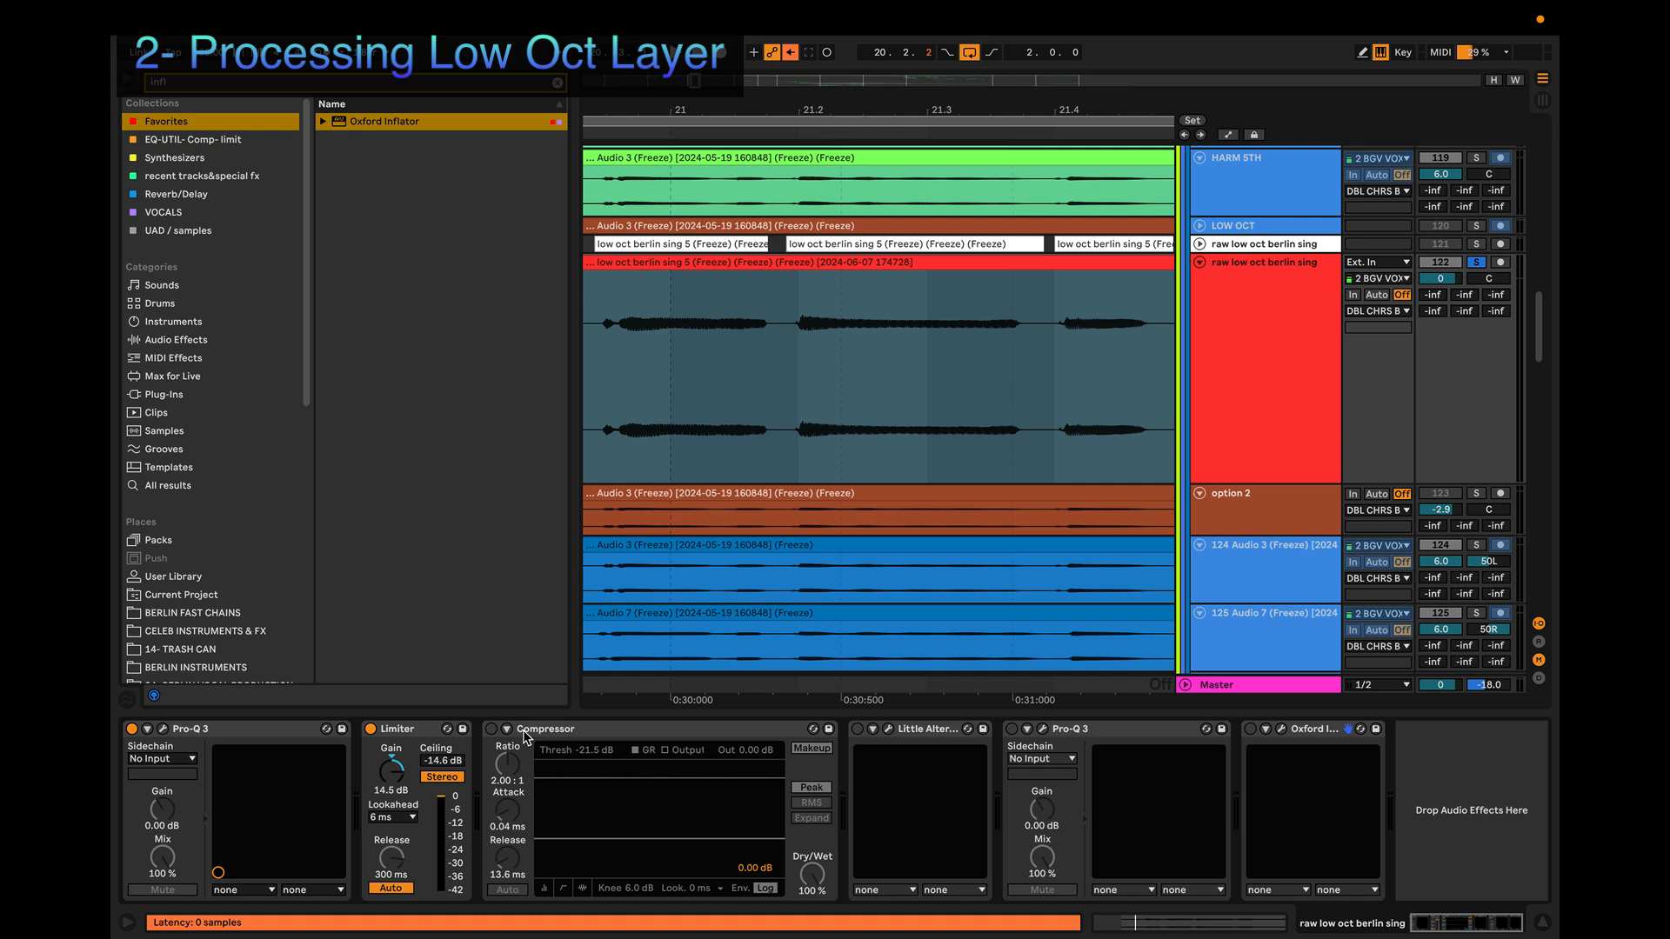
Step: Enable the Compressor after the Limiter and play the loop to check its gain reduction
left_click(492, 729)
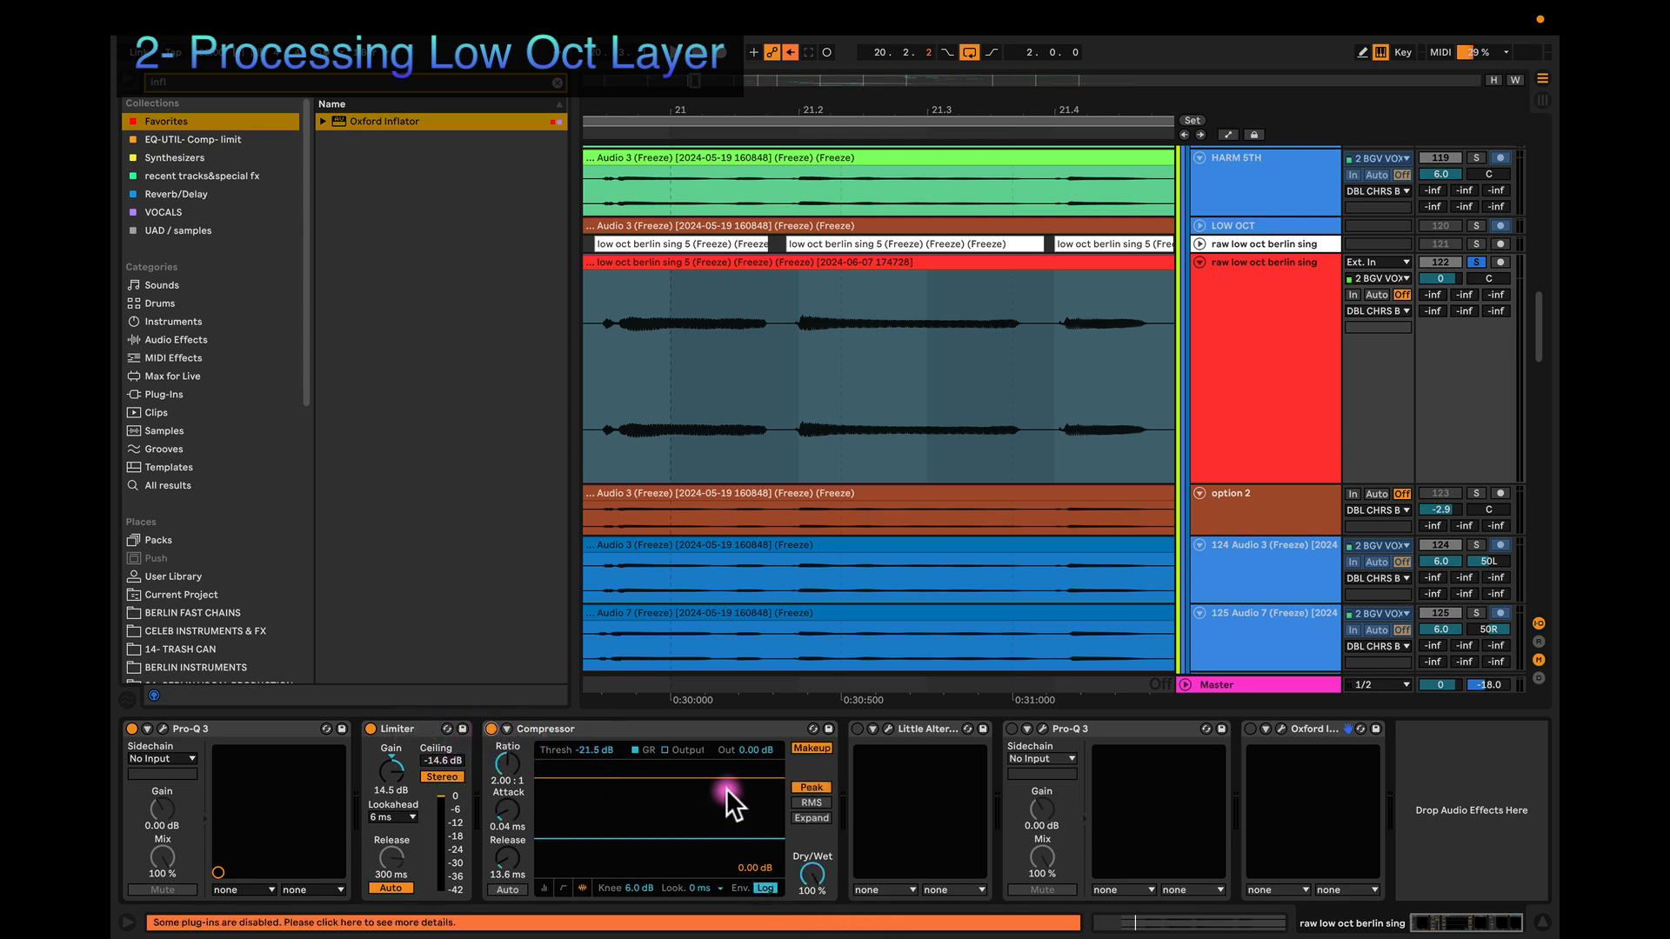
key("space")
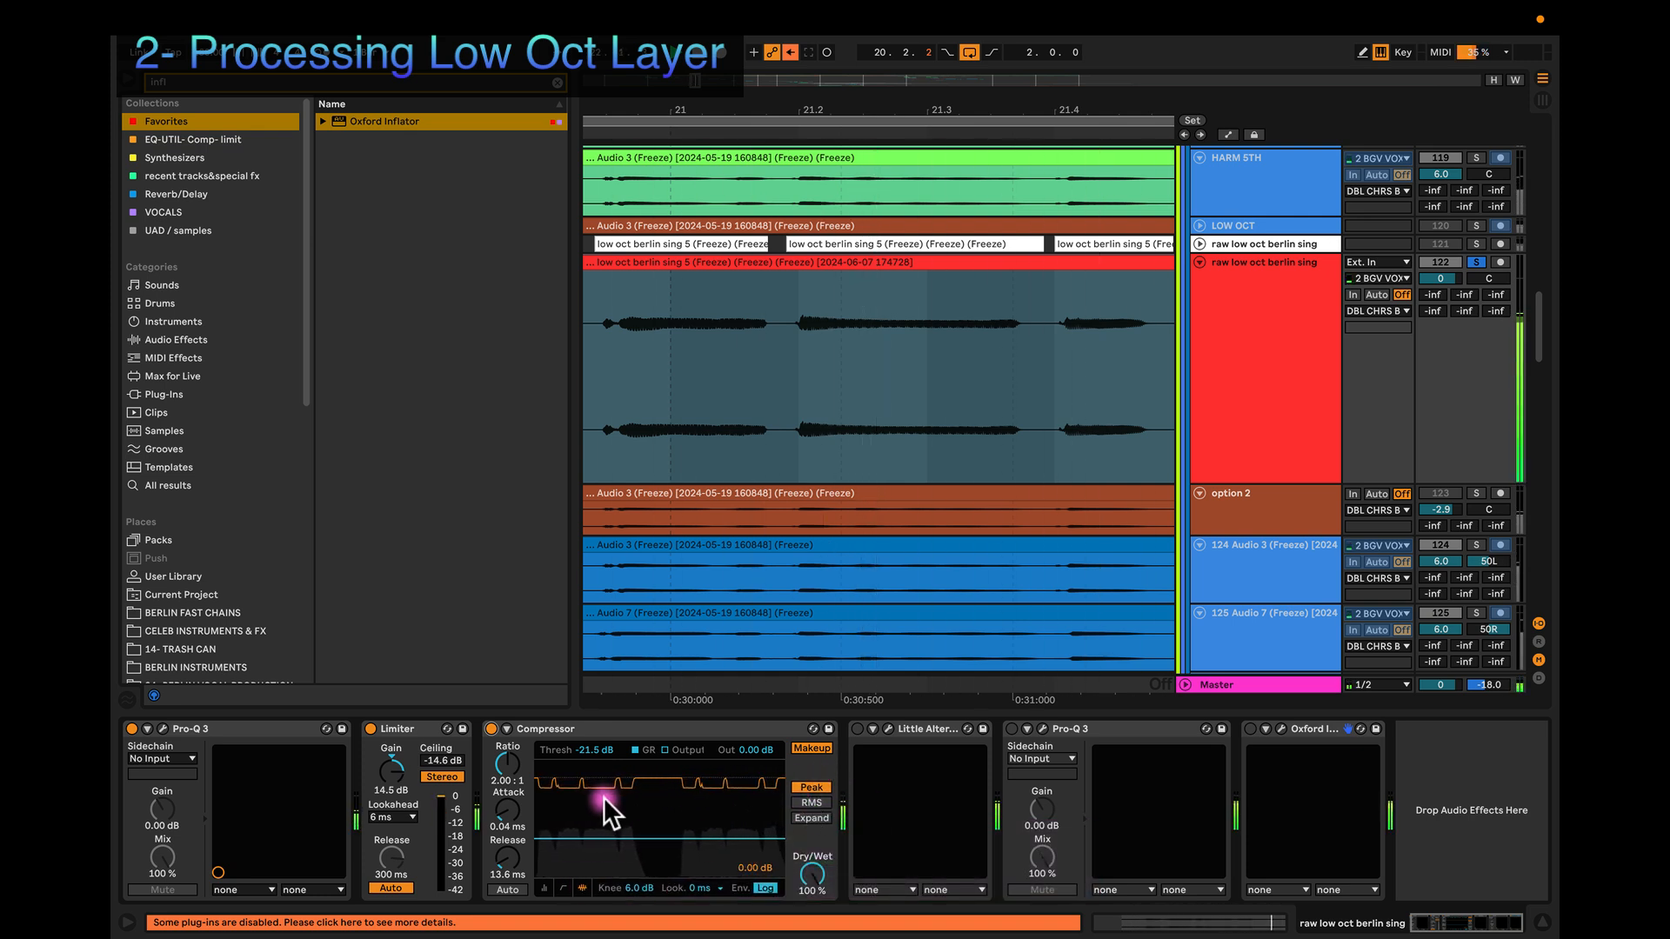
key("space")
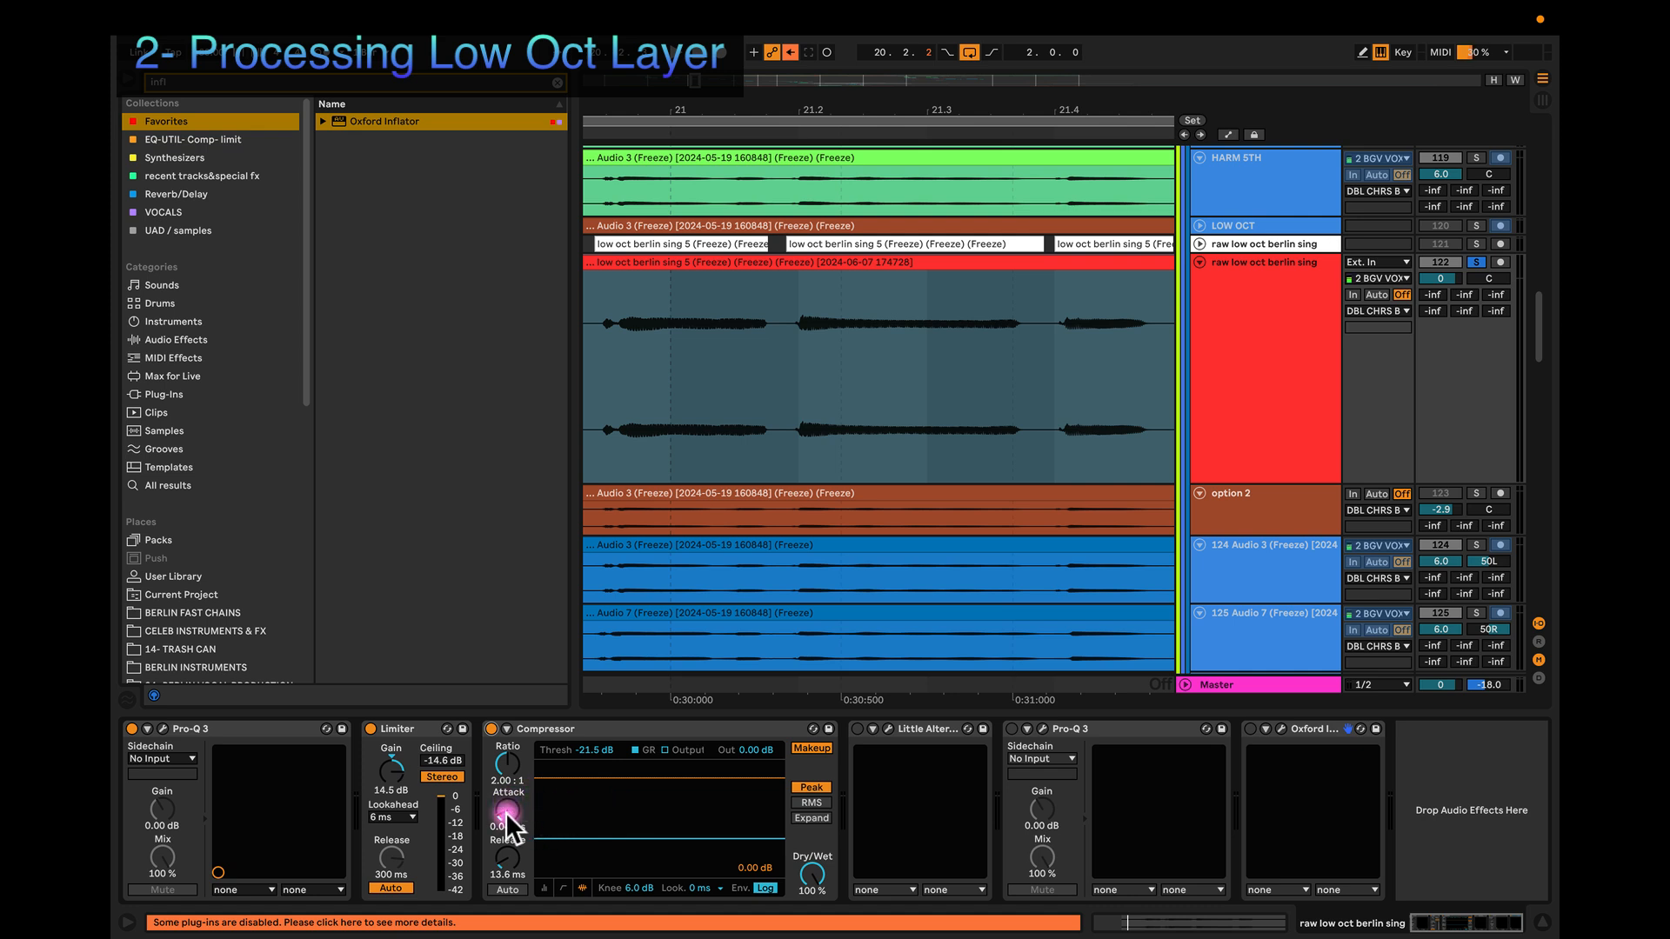
Step: Set the Compressor's attack to 0.01 ms while the low oct loop plays
key("space")
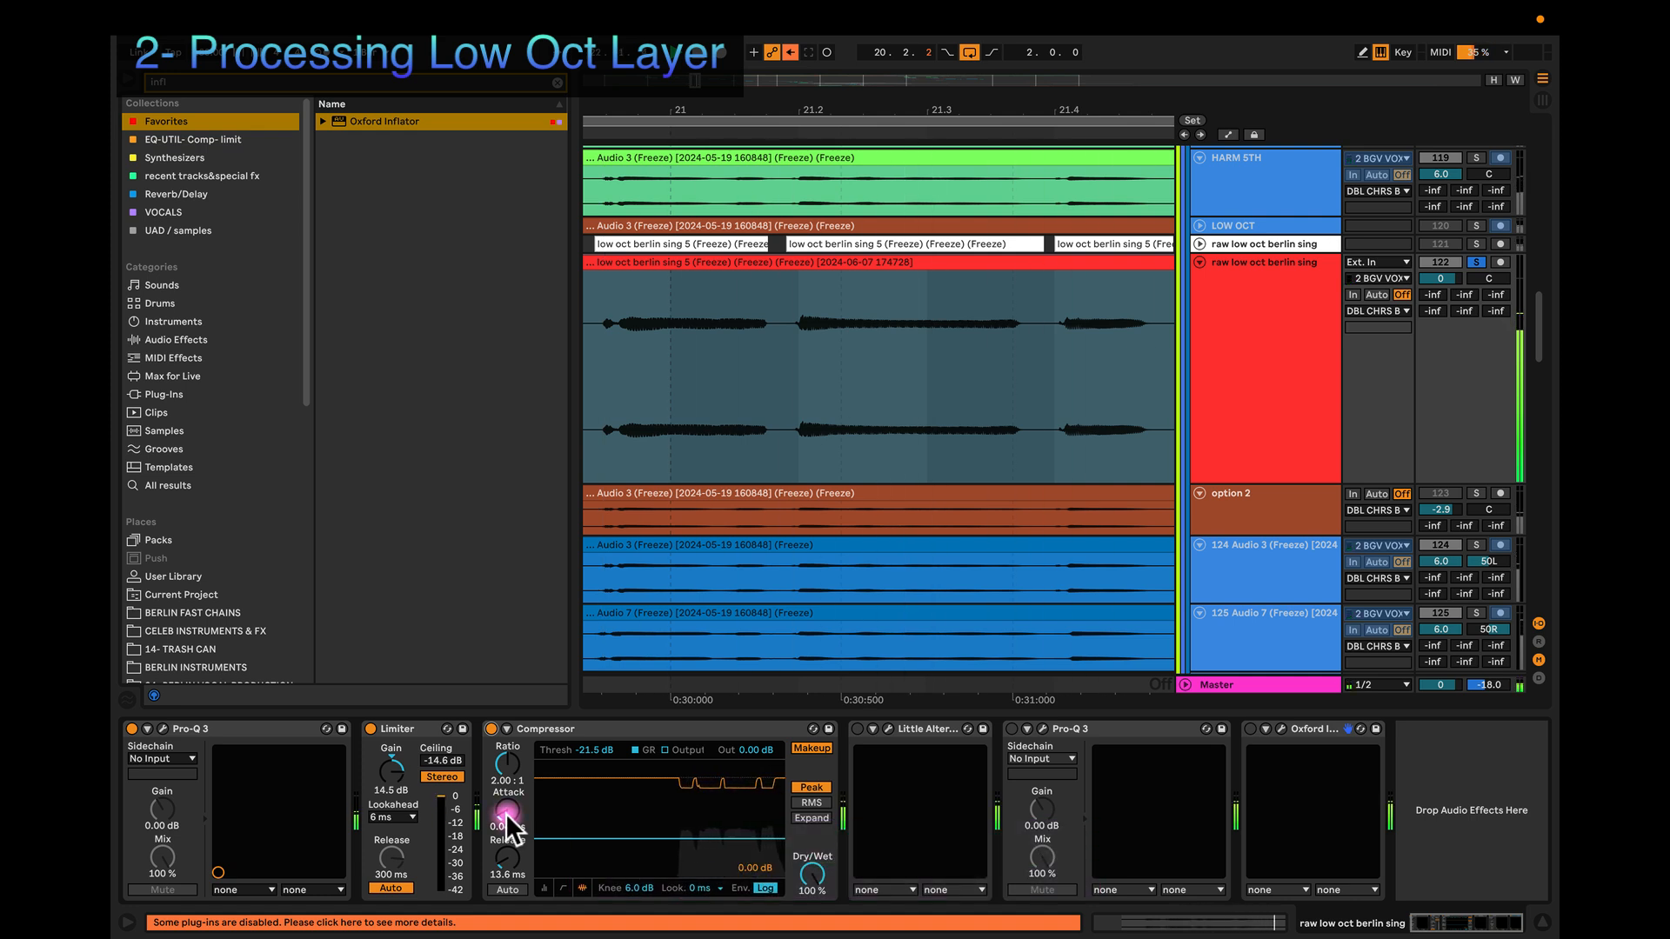
left_click_drag(509, 821, 509, 842)
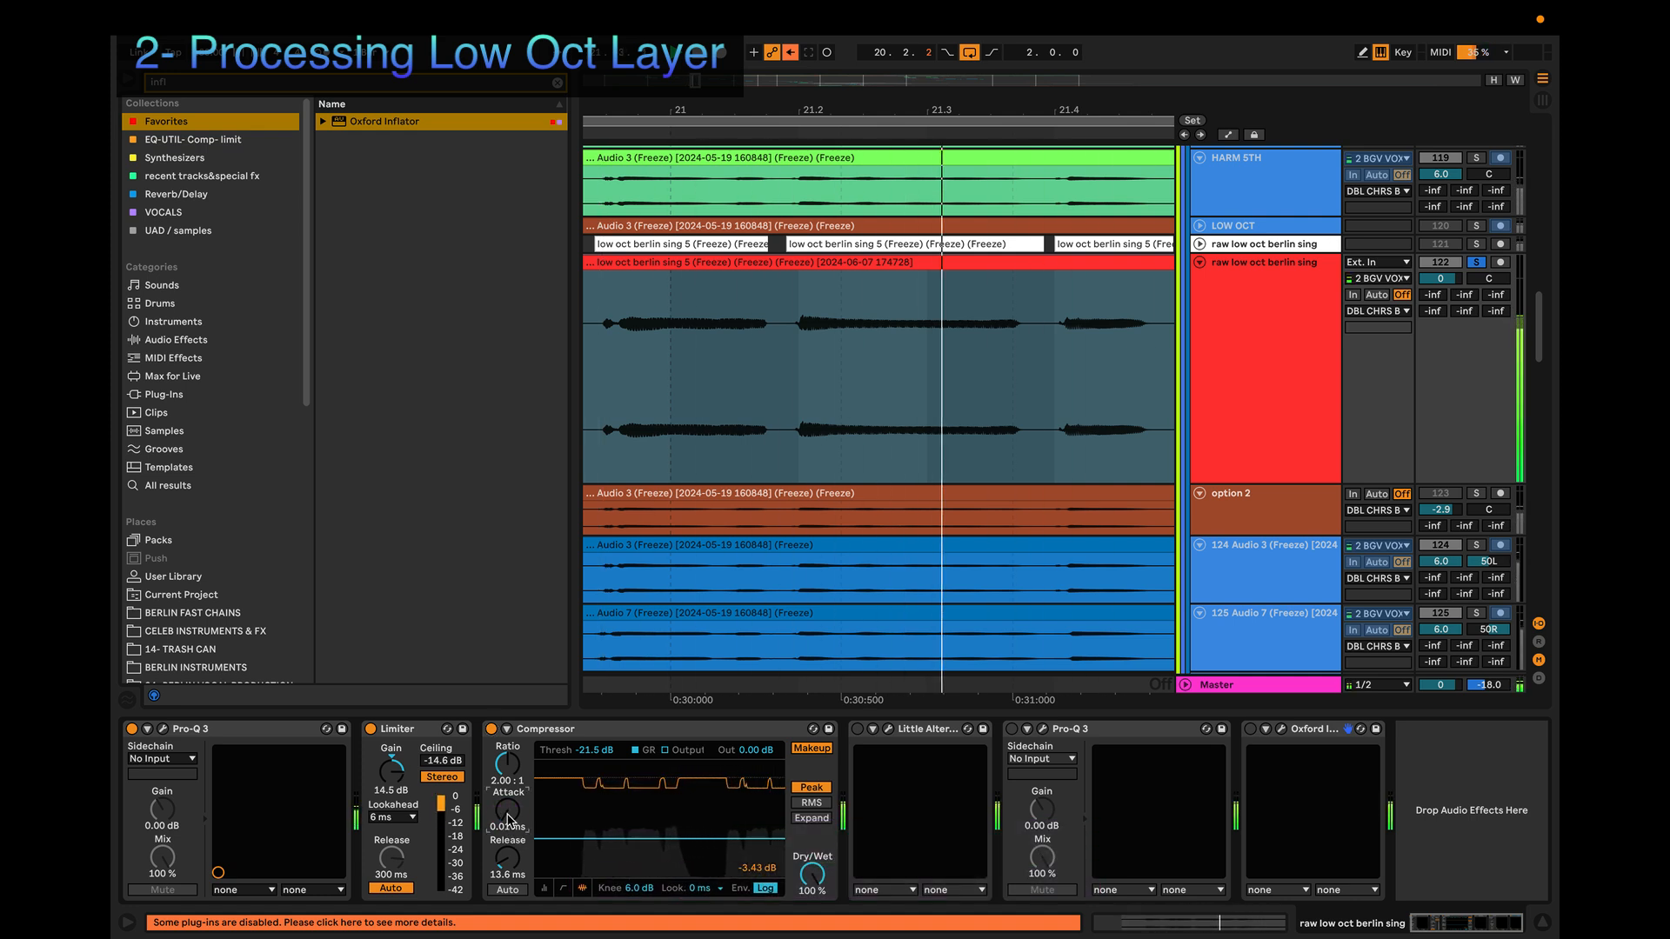
left_click(507, 819)
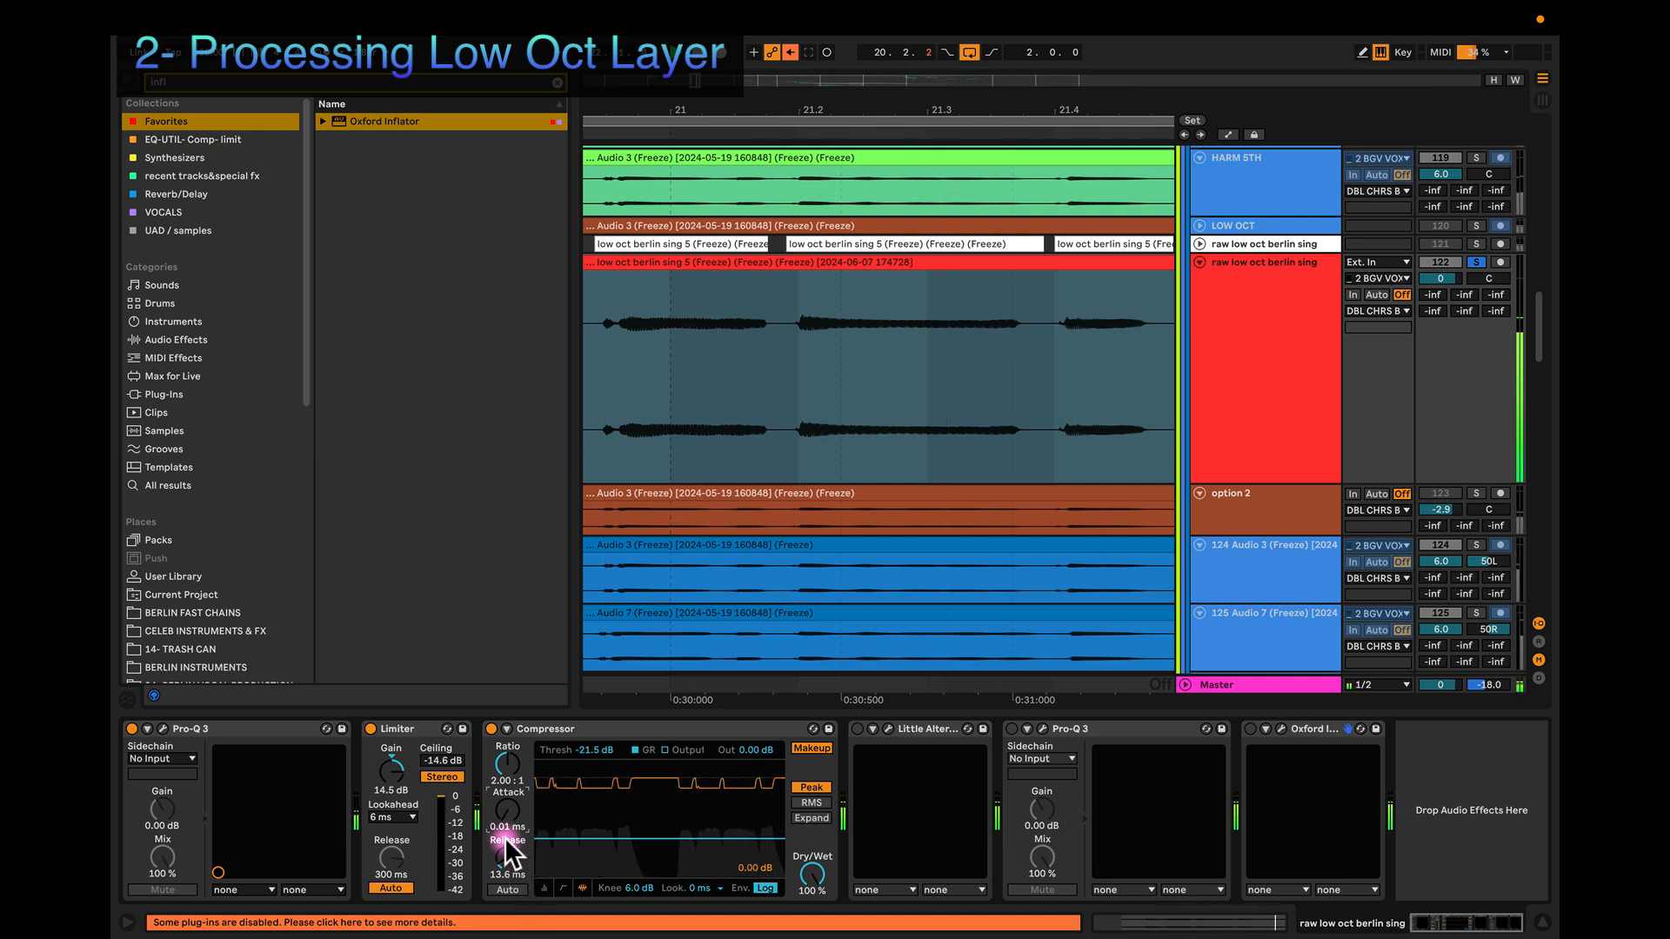
left_click(511, 814)
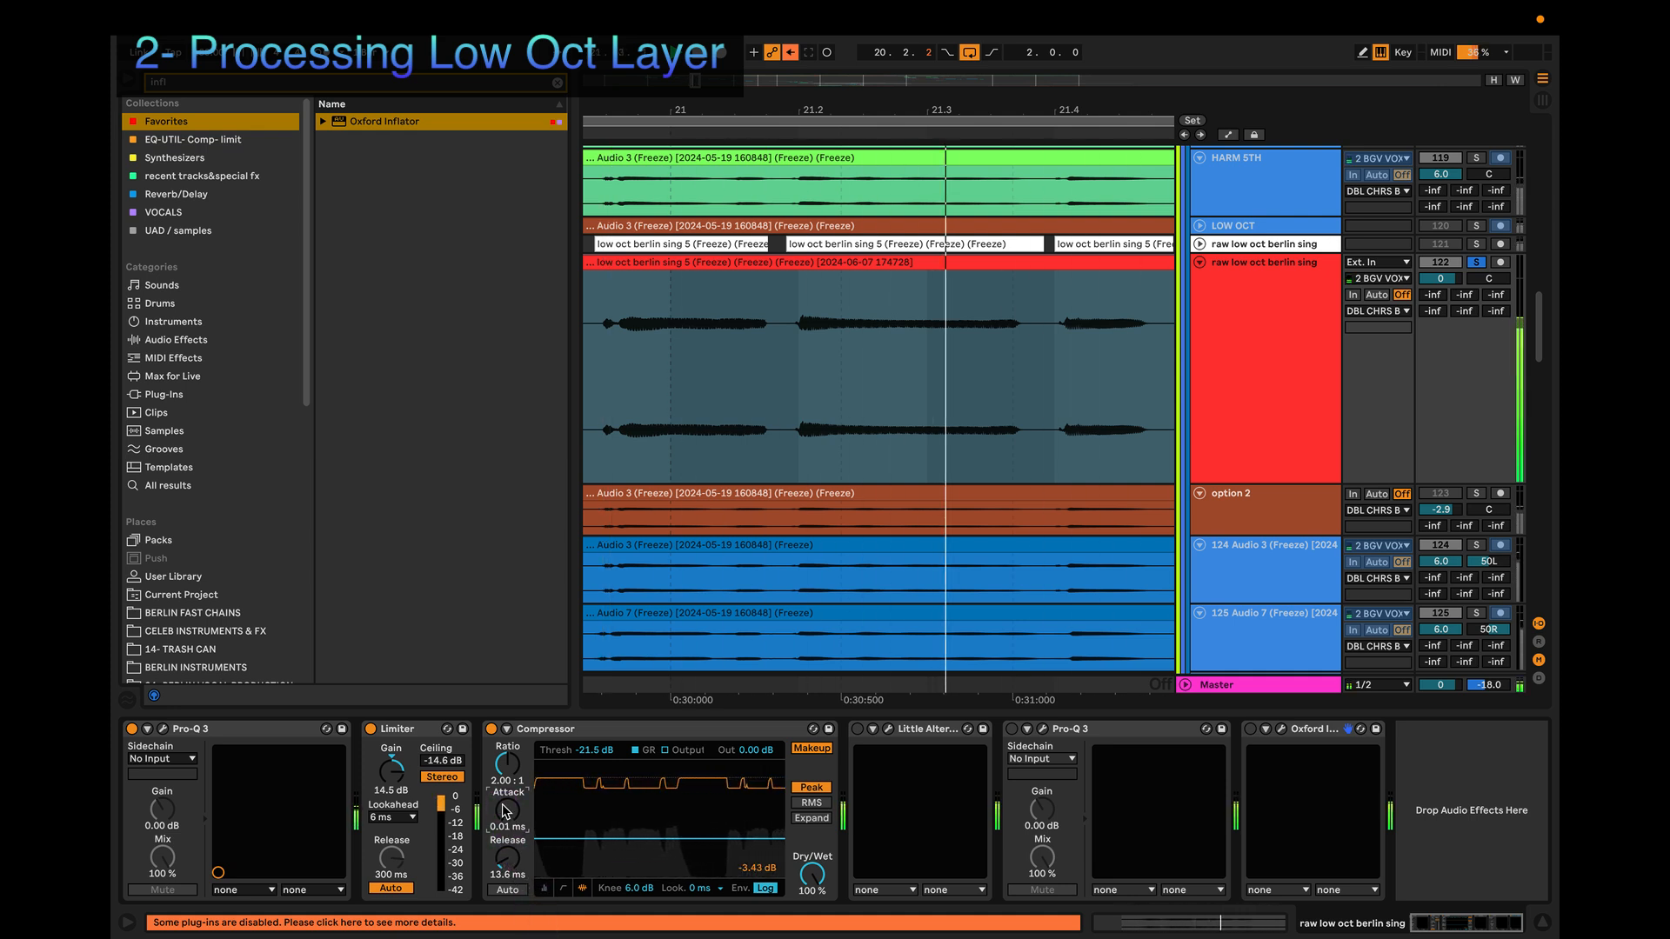
key("space")
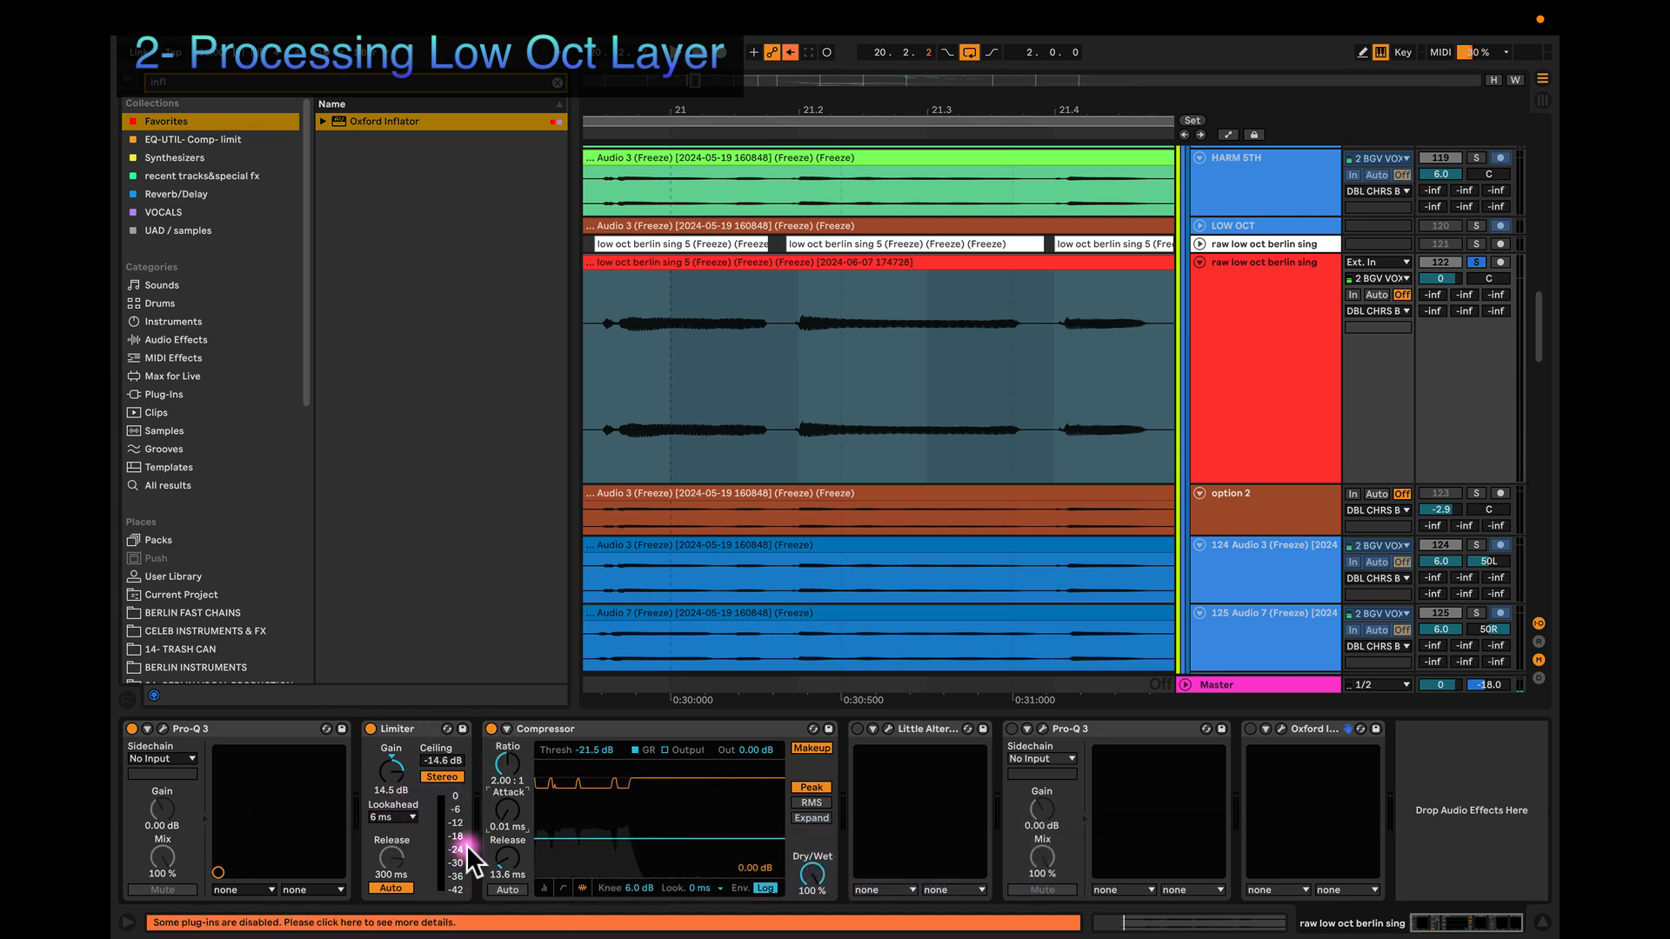
Step: Try a slightly slower Compressor attack, then return it to 0.01 ms while listening to the loop
left_click_drag(505, 811, 505, 796)
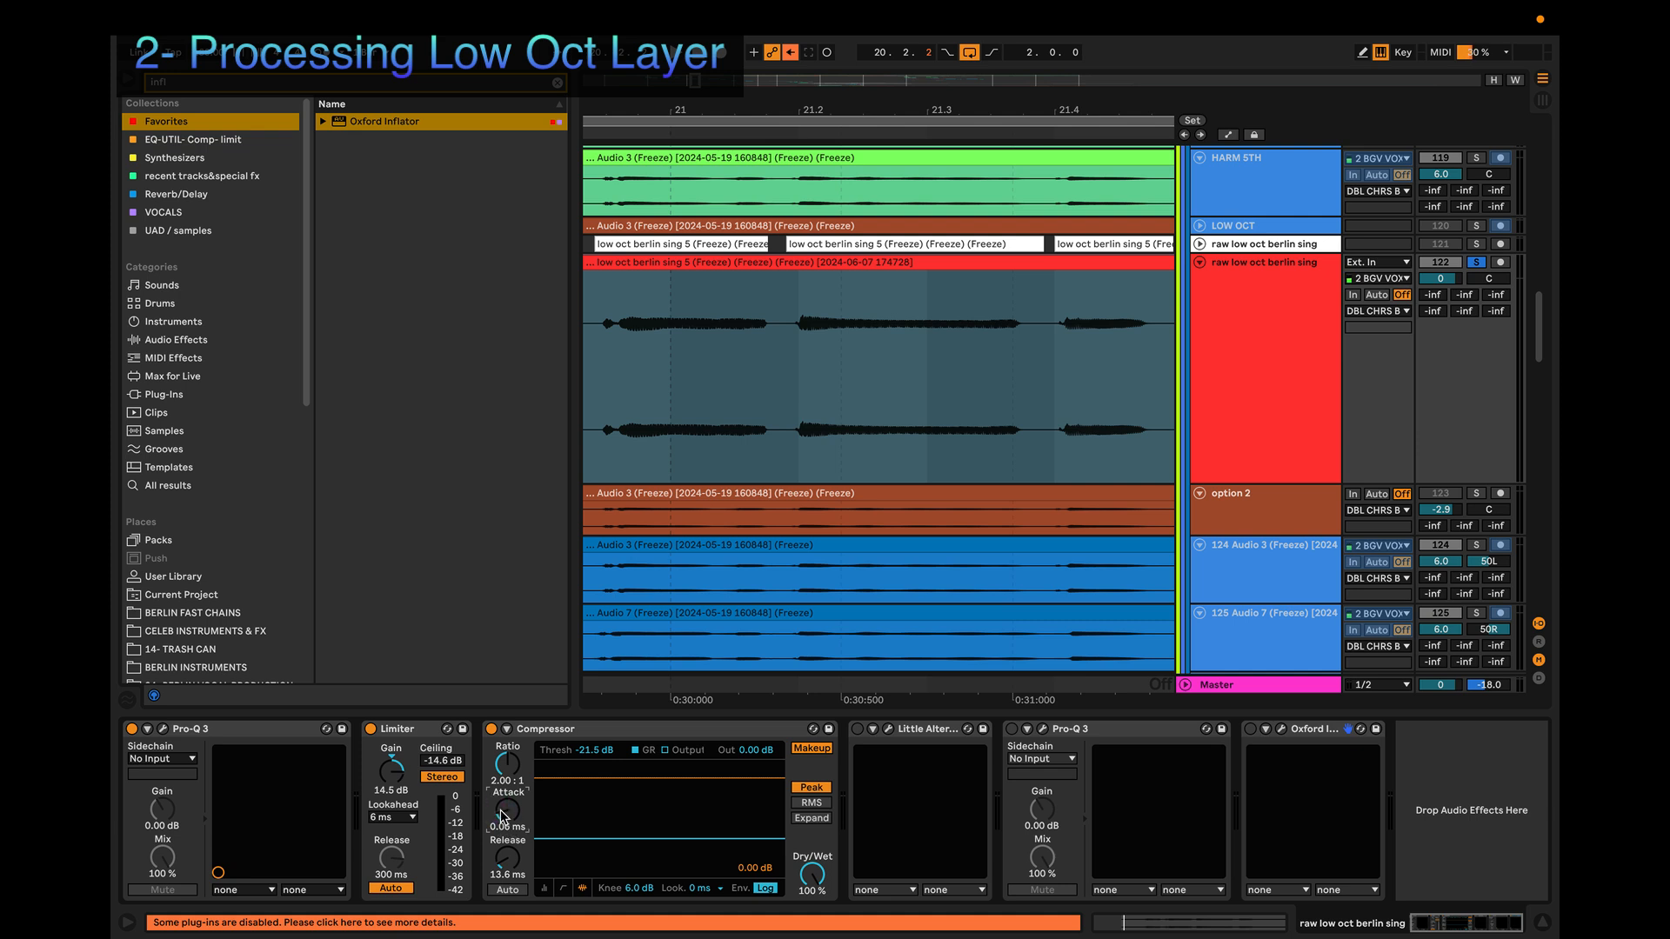
key("space")
mouse_move(503, 813)
left_mouse_down()
mouse_move(503, 790)
mouse_move(508, 819)
left_mouse_up()
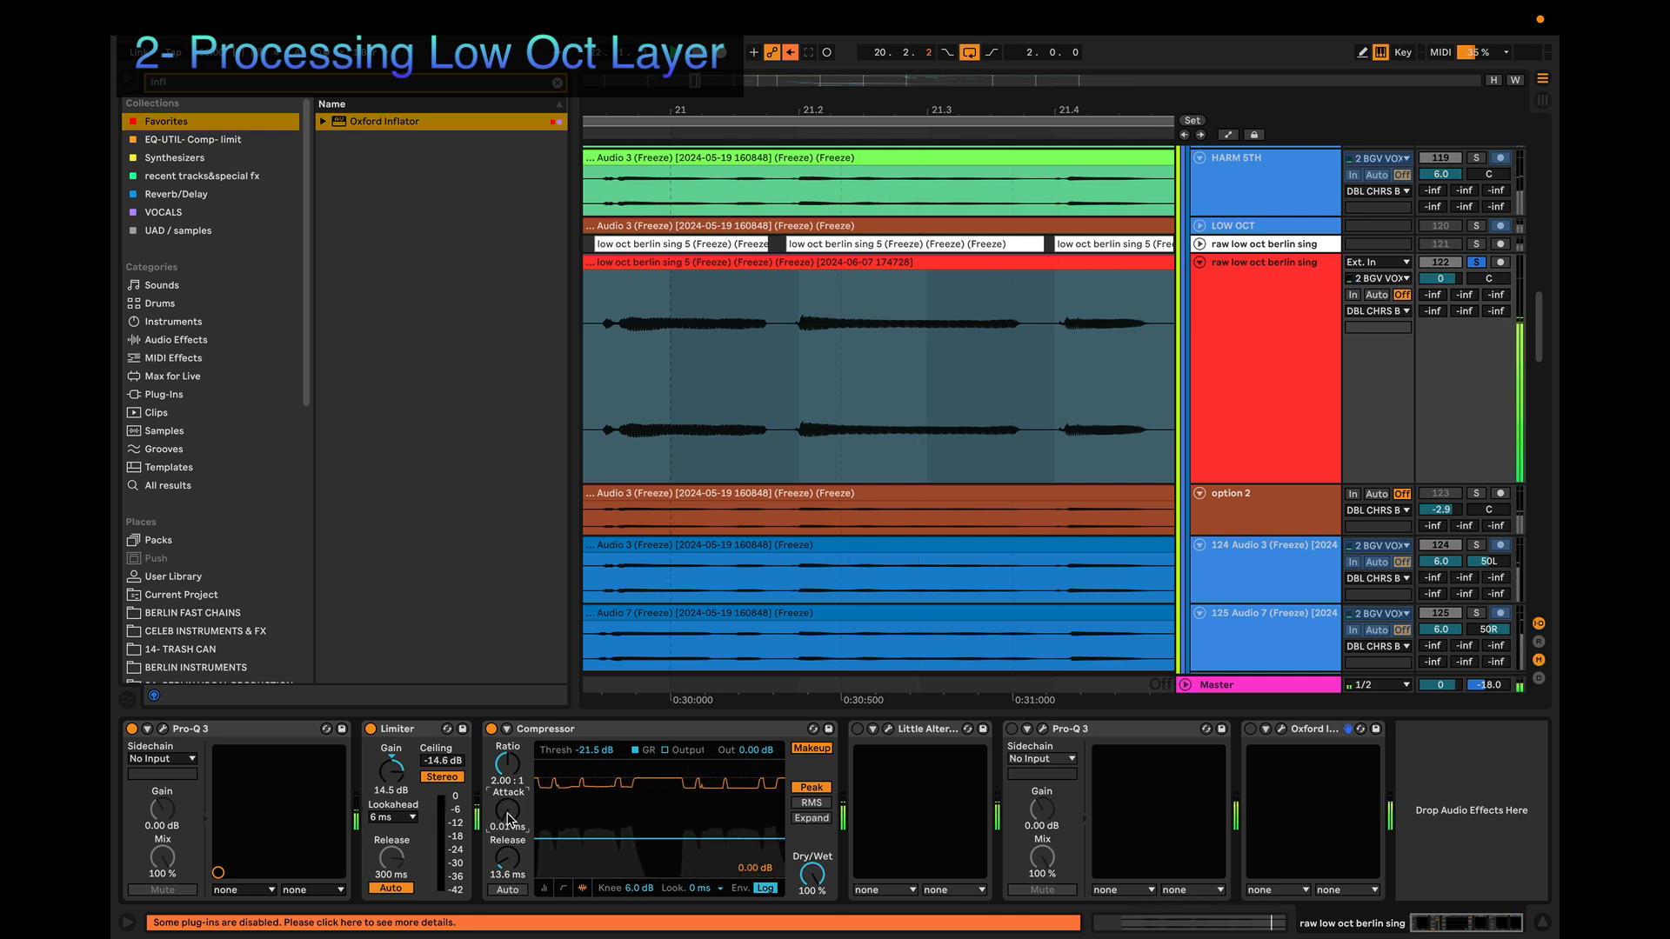
key("space")
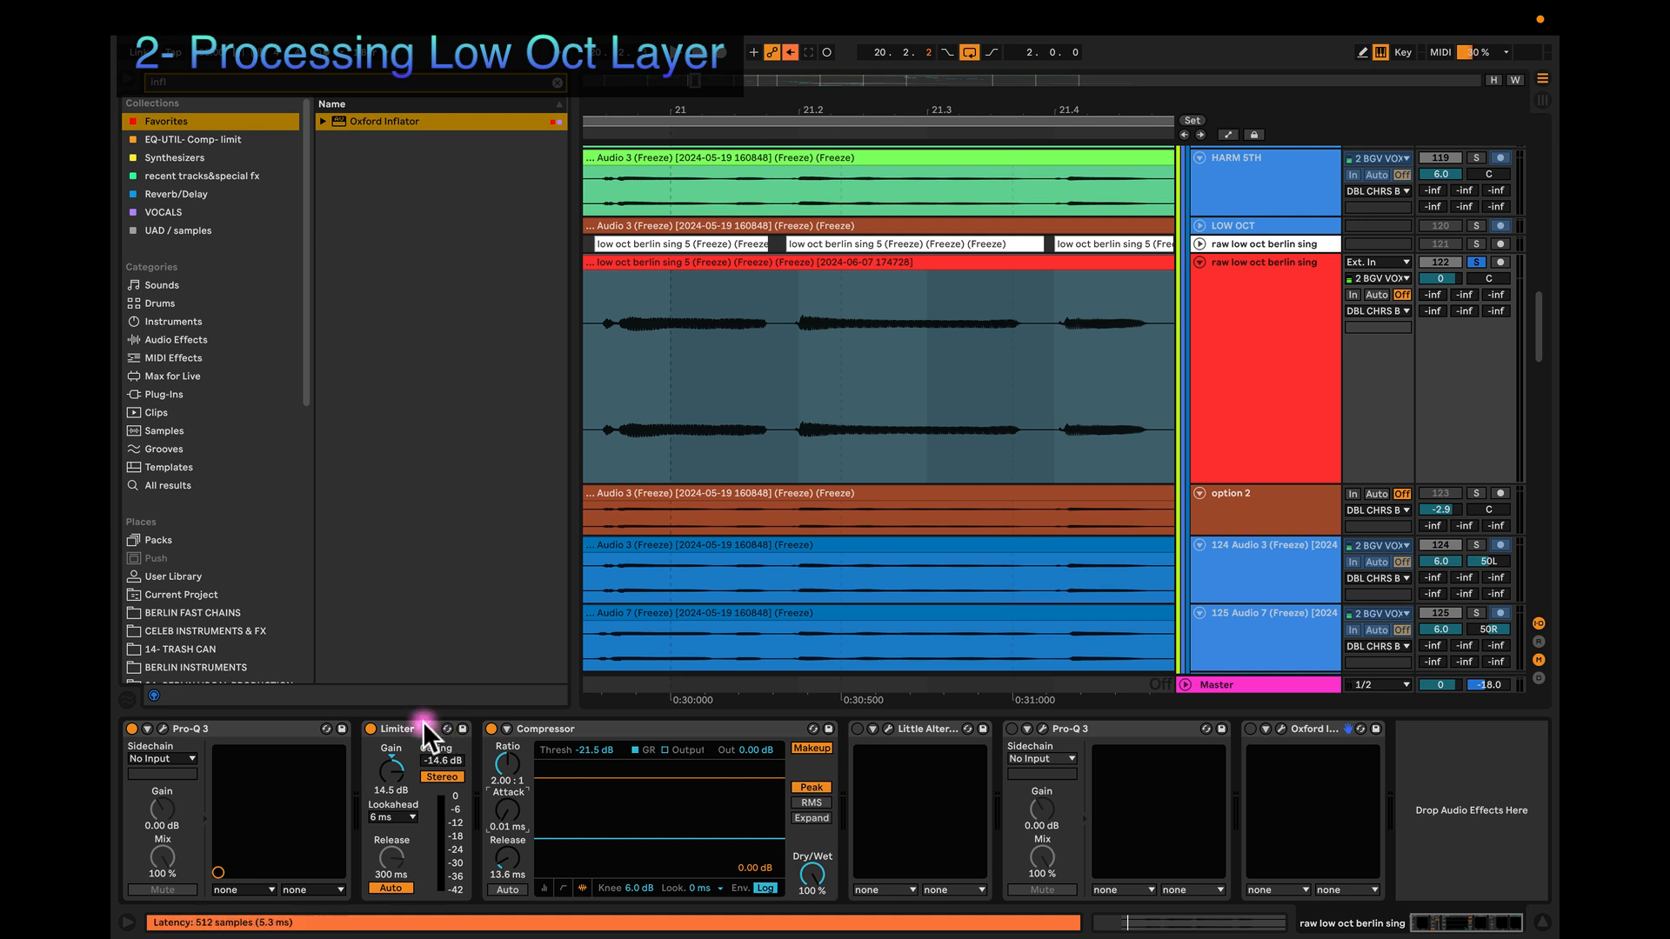
Step: Select the Compressor and play the loop again to examine its gain reduction curve
left_click(544, 729)
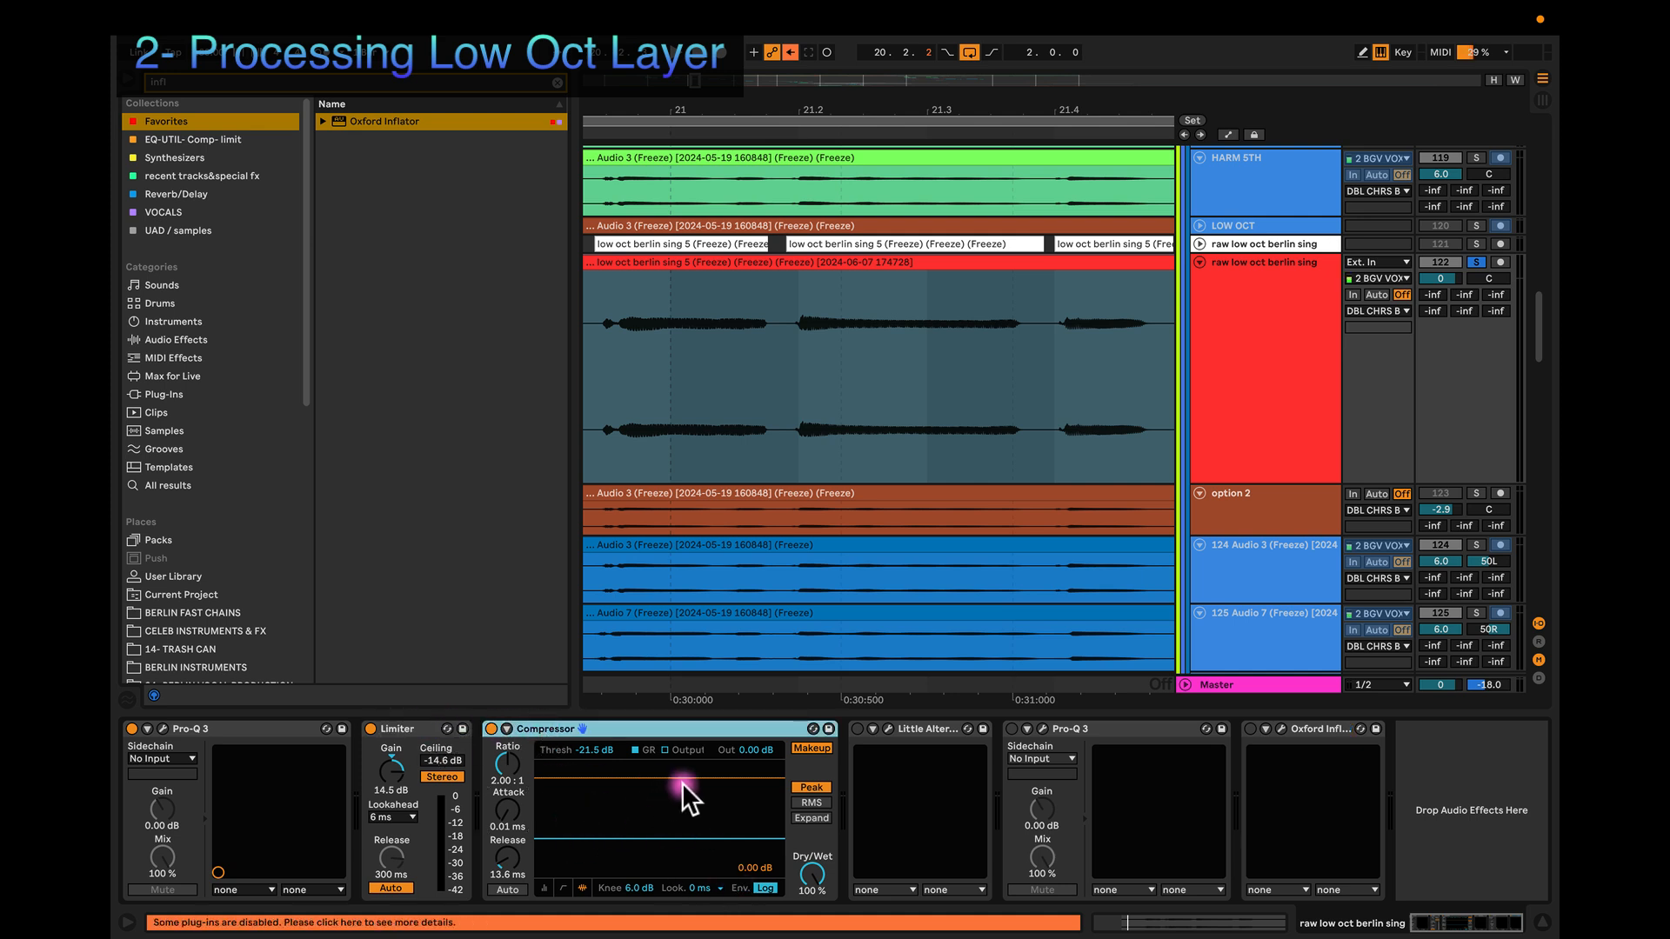
key("space")
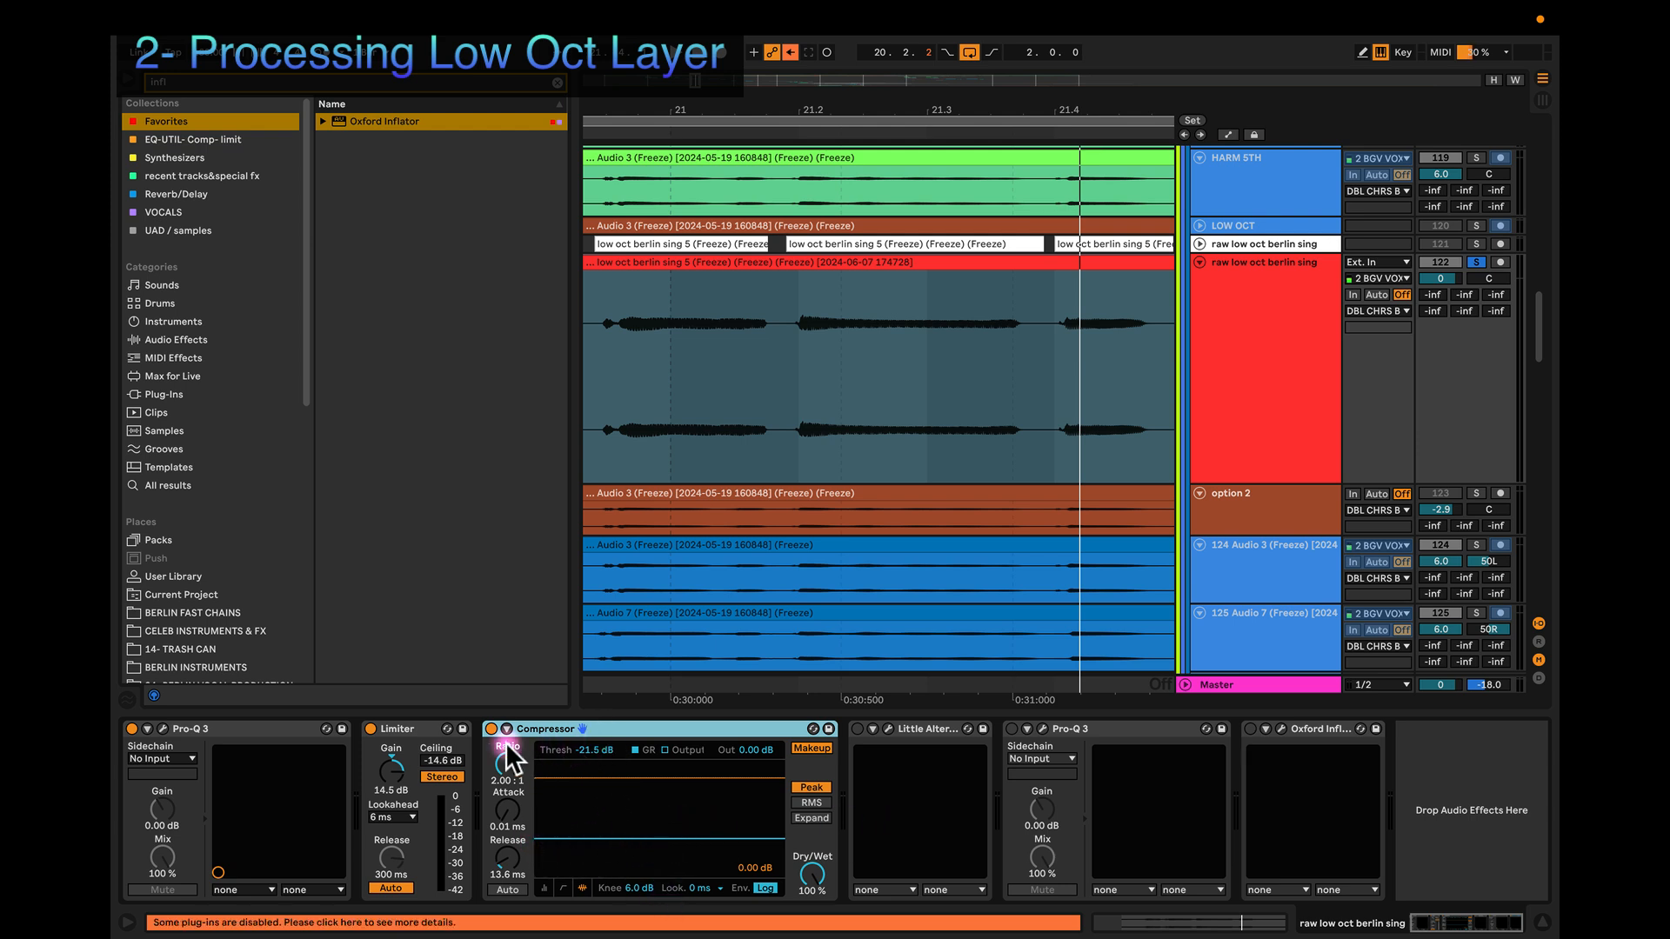
left_click(654, 802)
key("space")
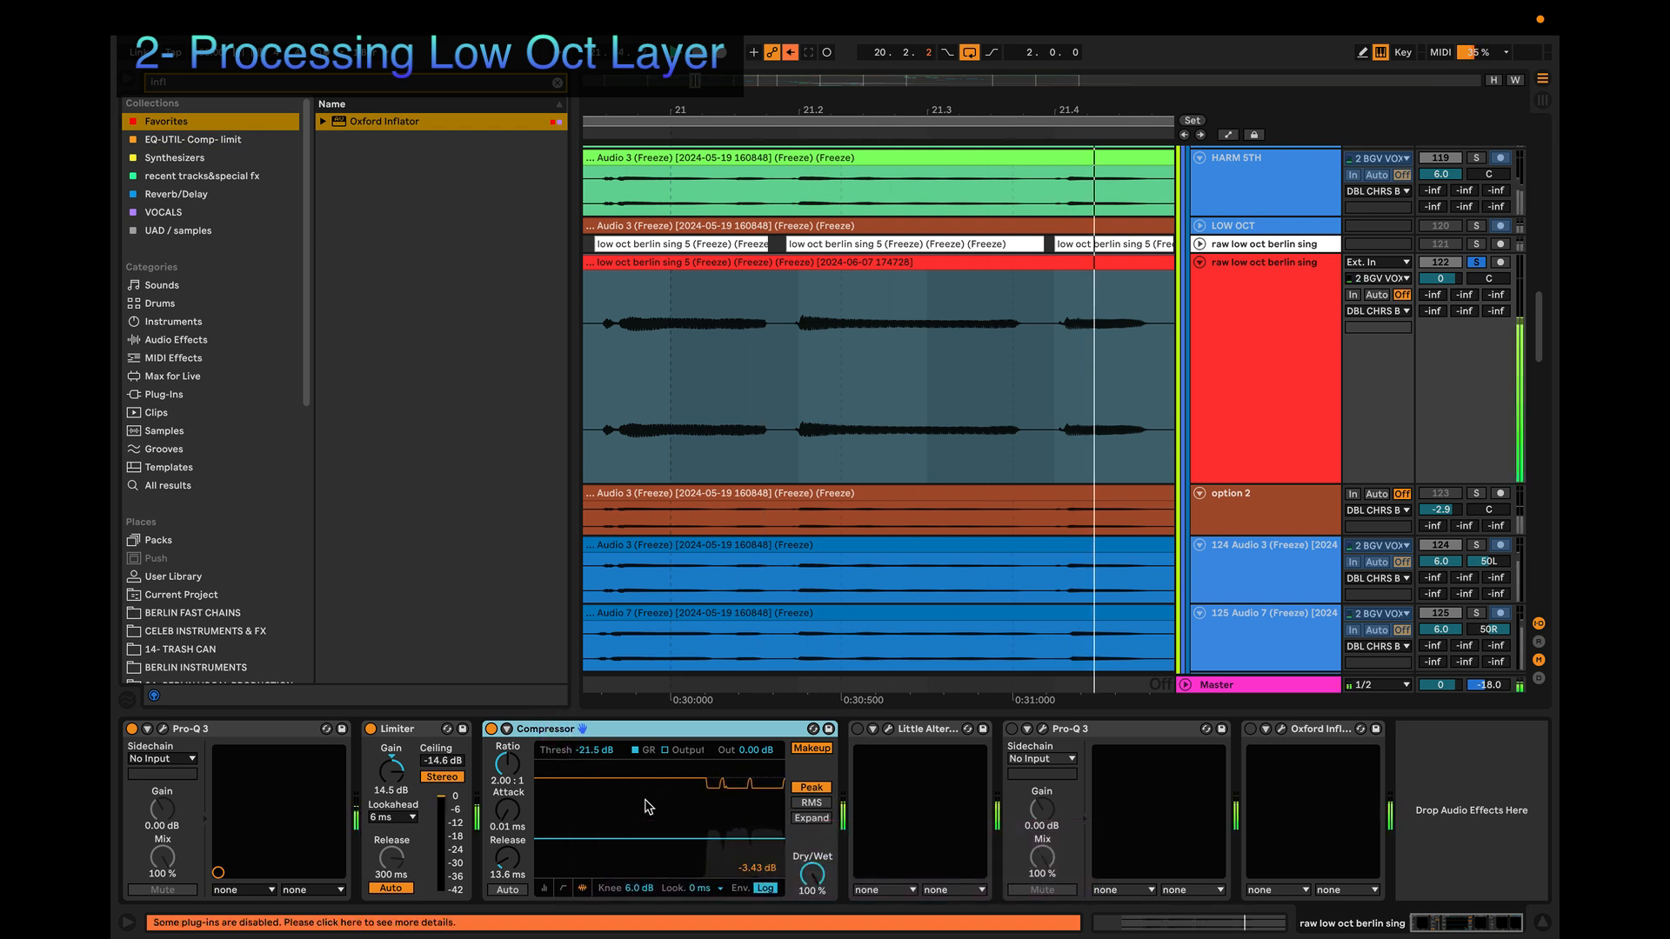
left_click(800, 773)
key("space")
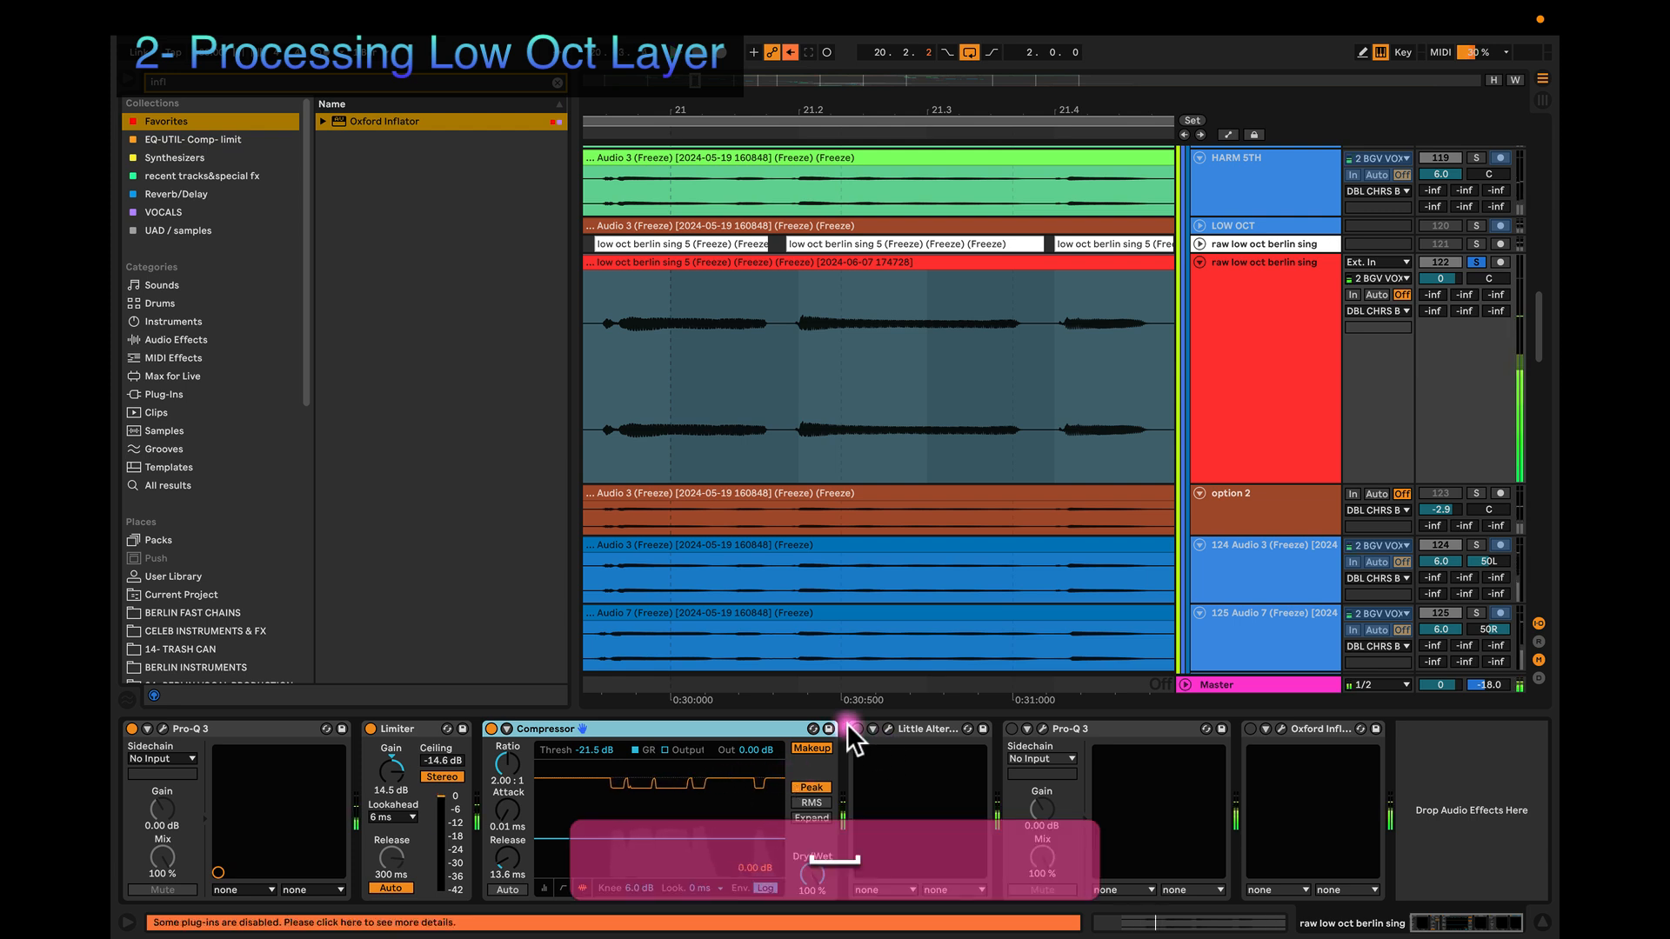
Step: Enable Little AlterBoy after the Compressor and open its plug-in window in a clear spot above the device chain
left_click(857, 729)
left_click(888, 728)
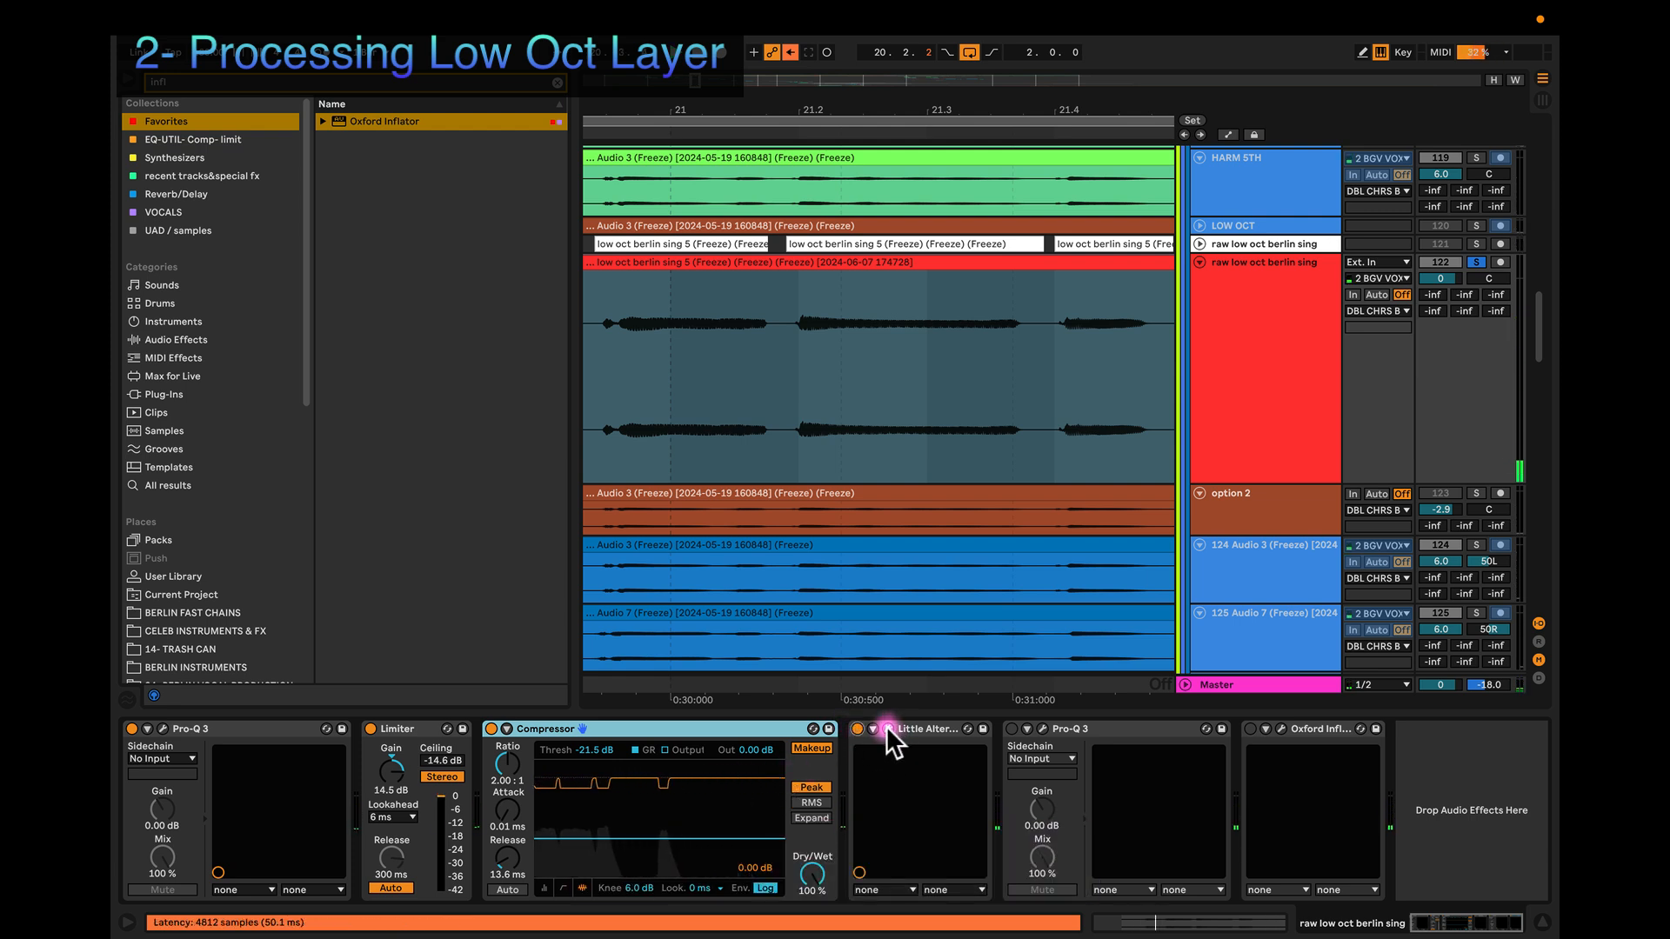
left_click_drag(868, 470, 687, 366)
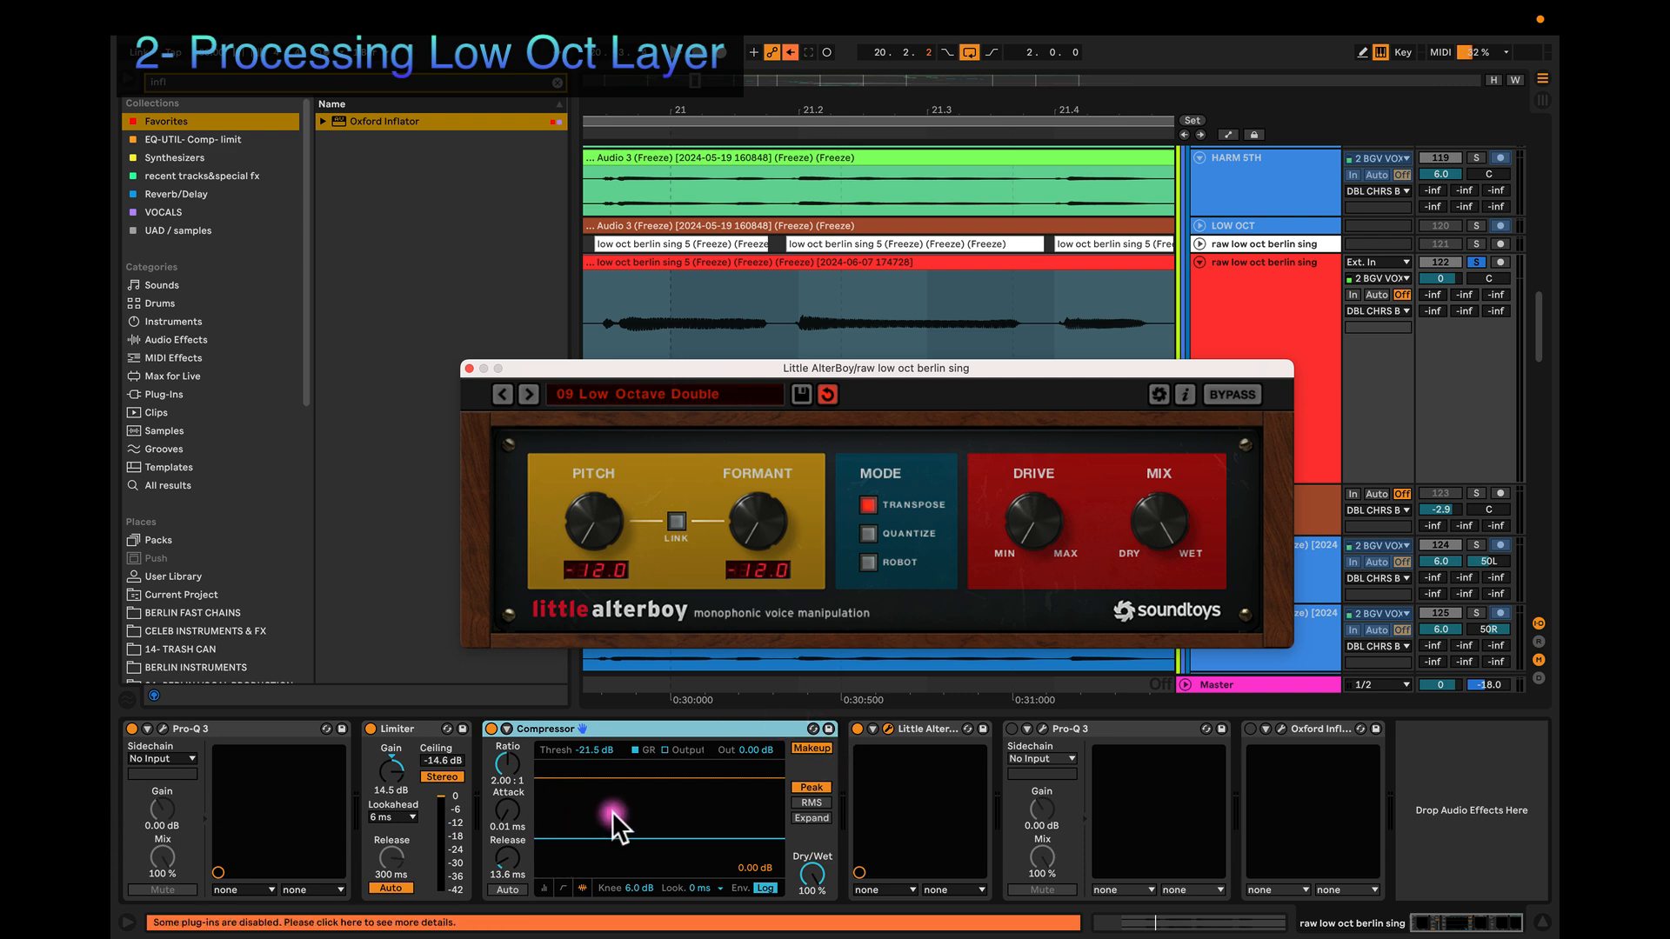
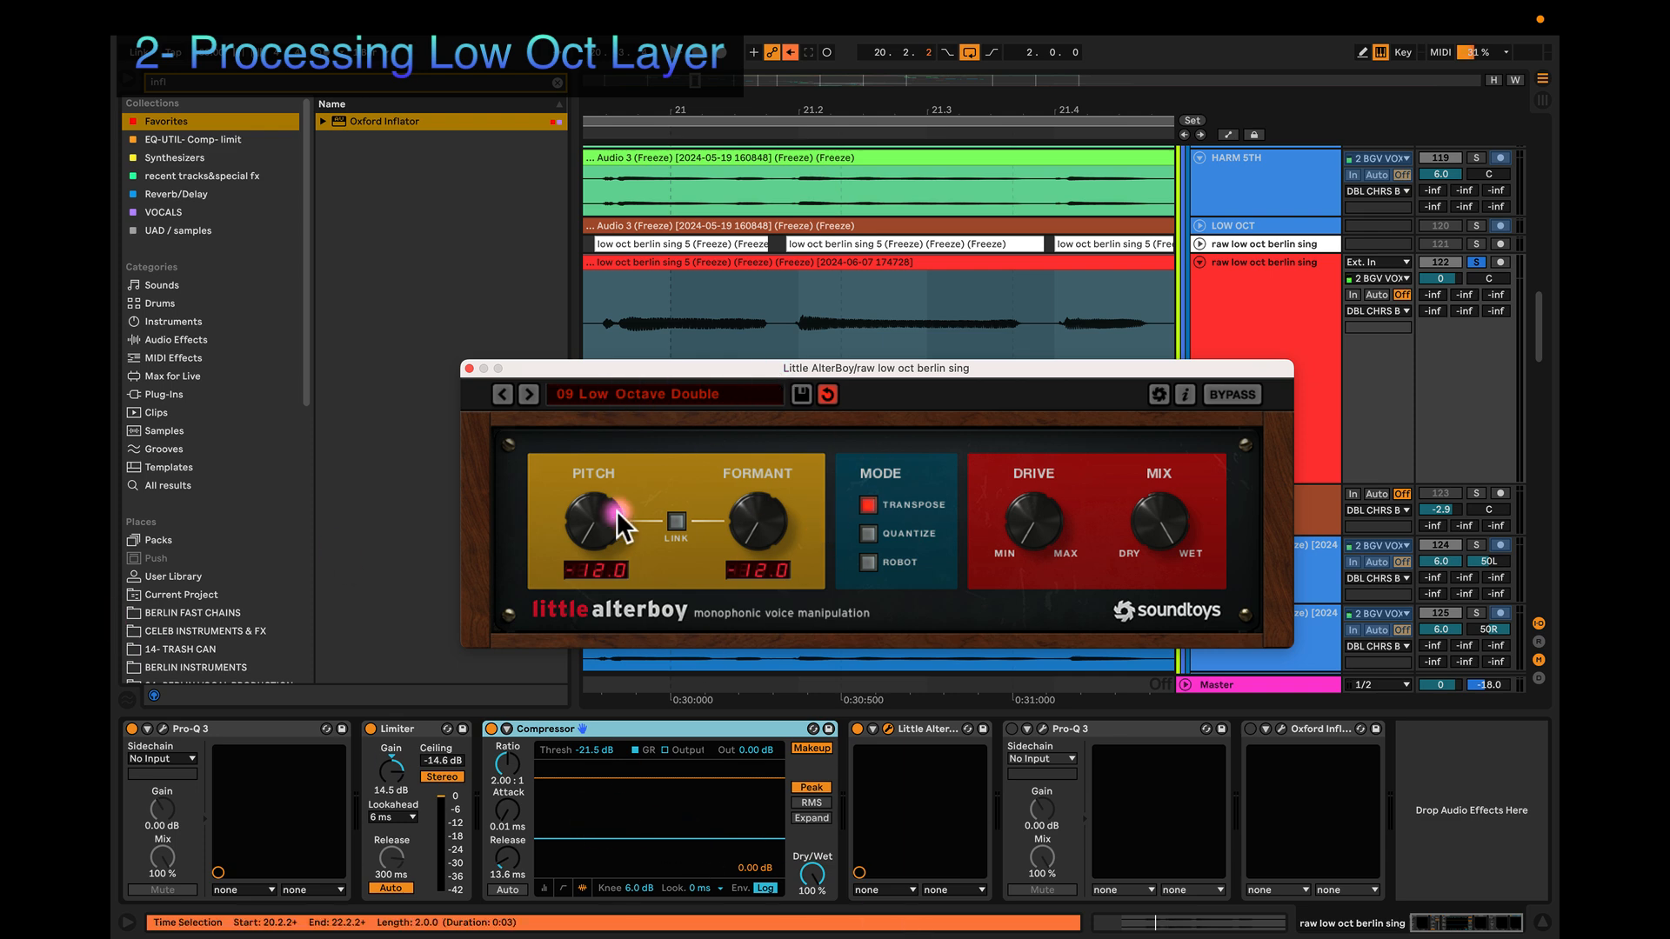
Step: Browse Little AlterBoy's presets and reload 09 Low Octave Double
left_click(606, 394)
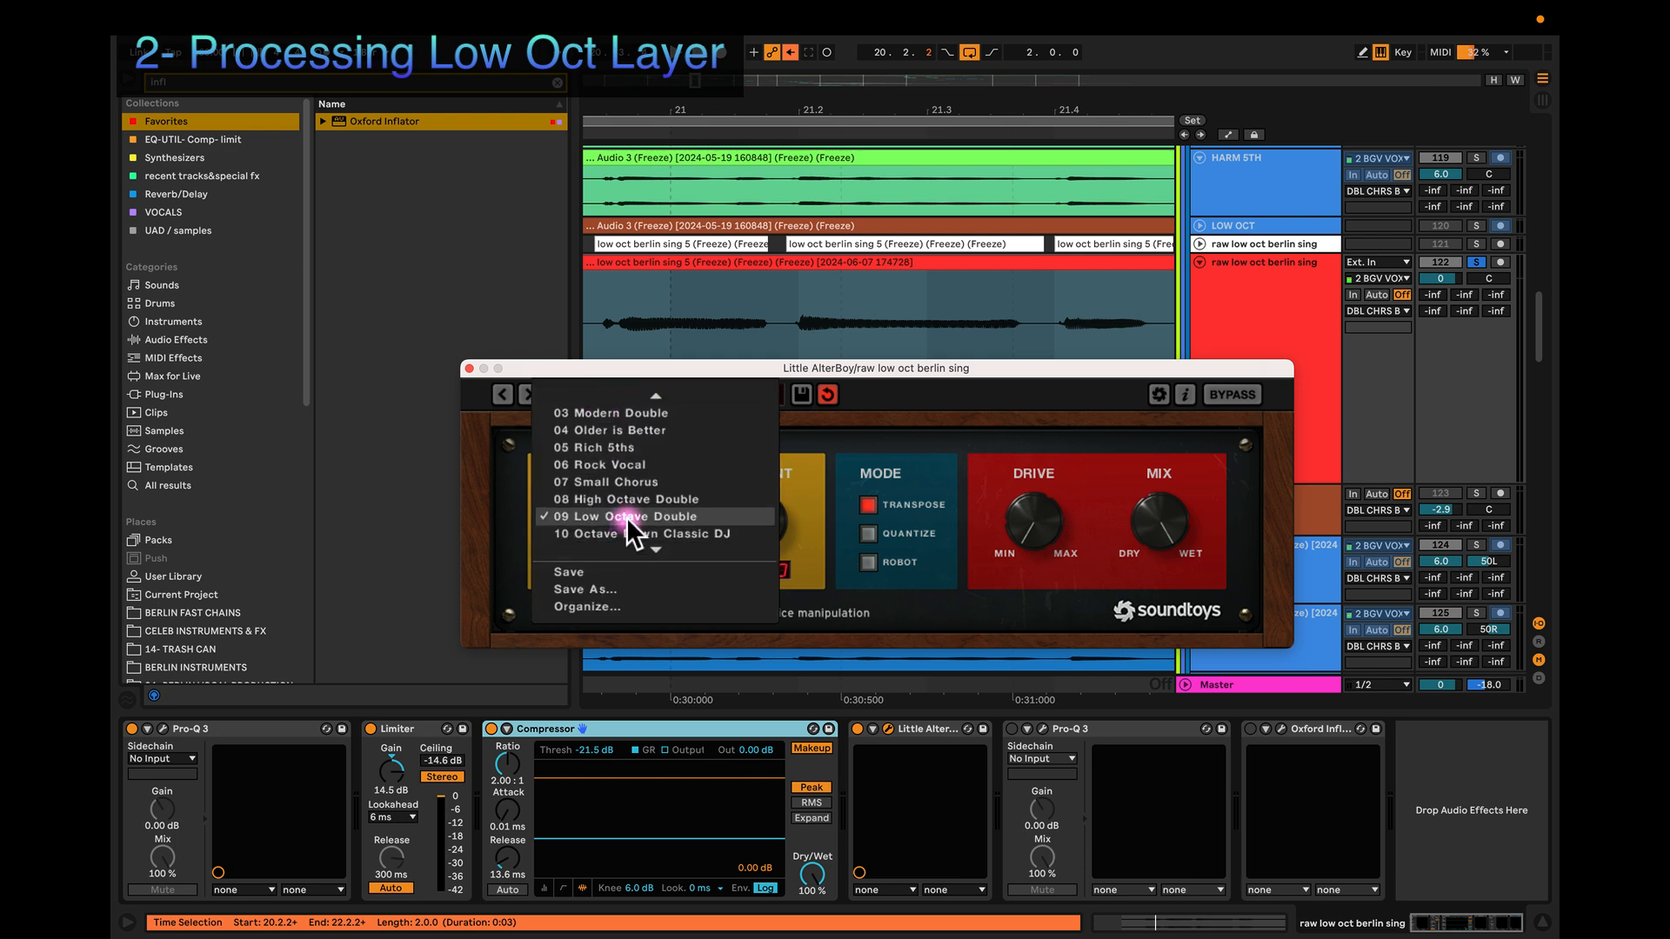
left_click(982, 394)
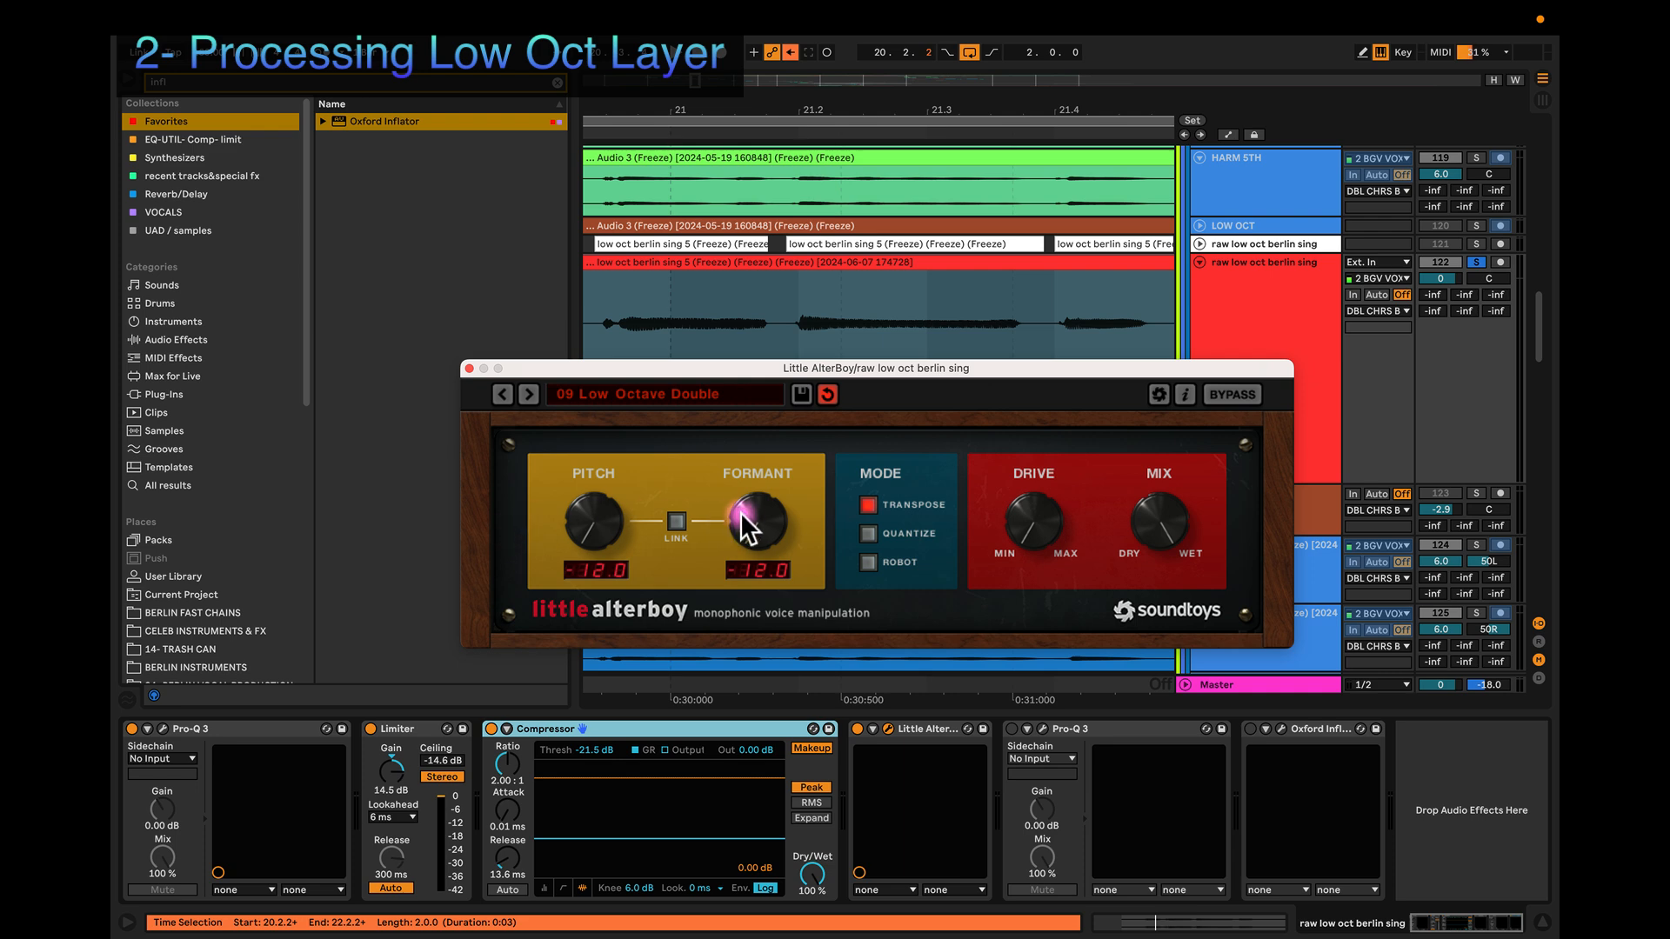
left_click(630, 388)
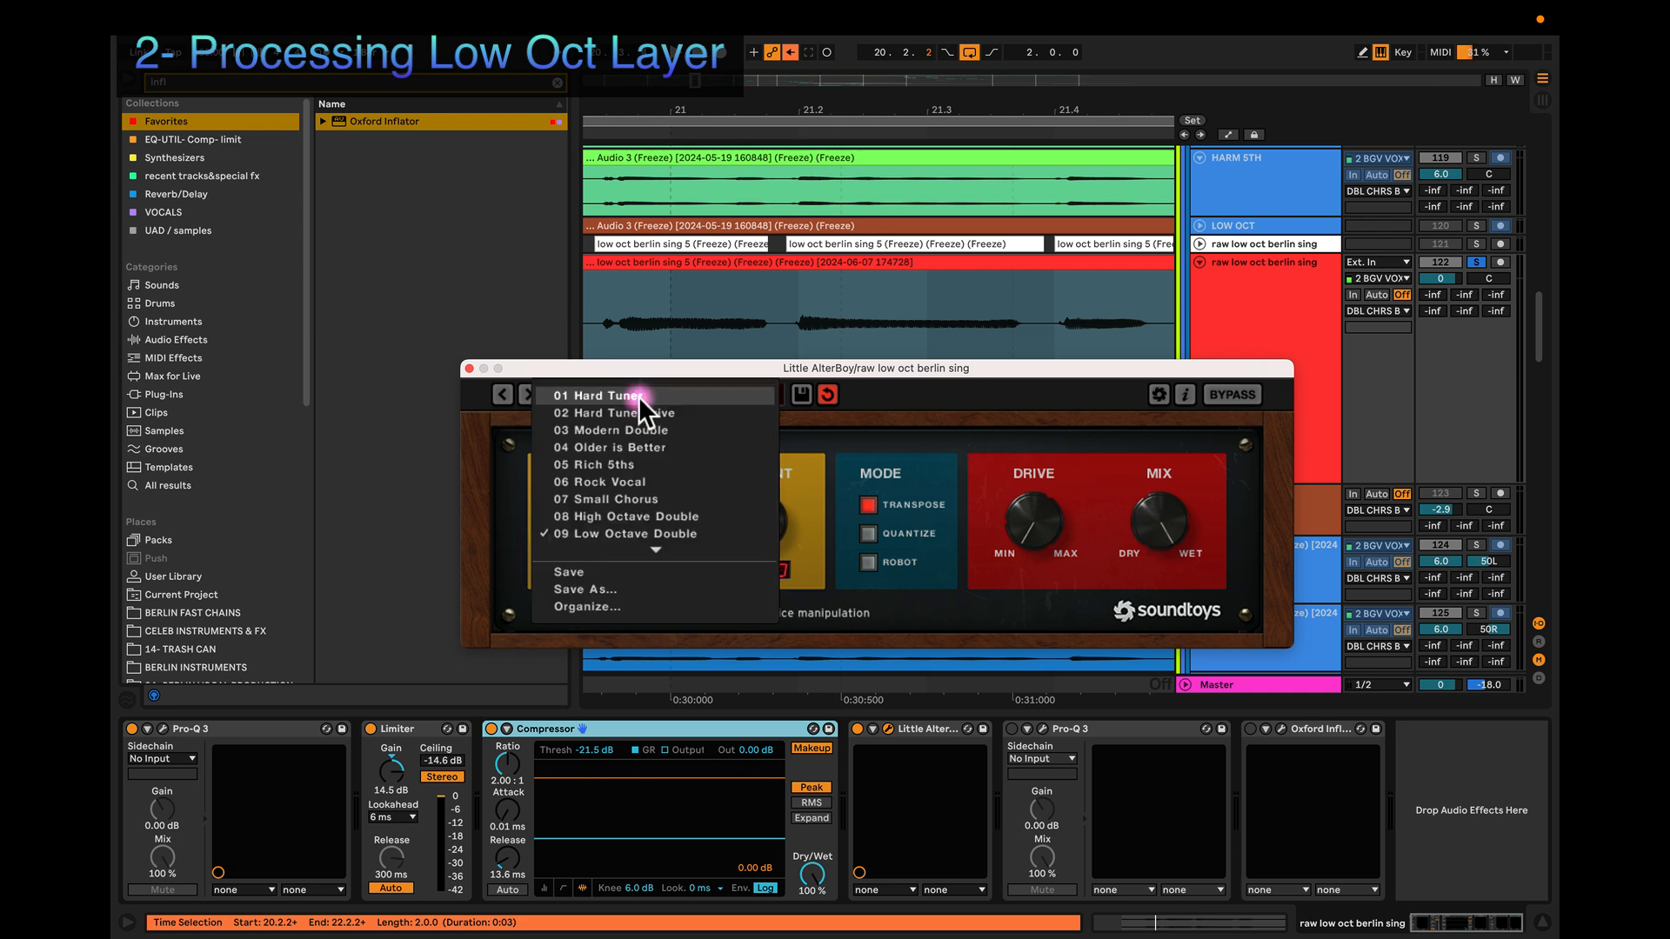
left_click(634, 543)
left_click(630, 394)
left_click(634, 530)
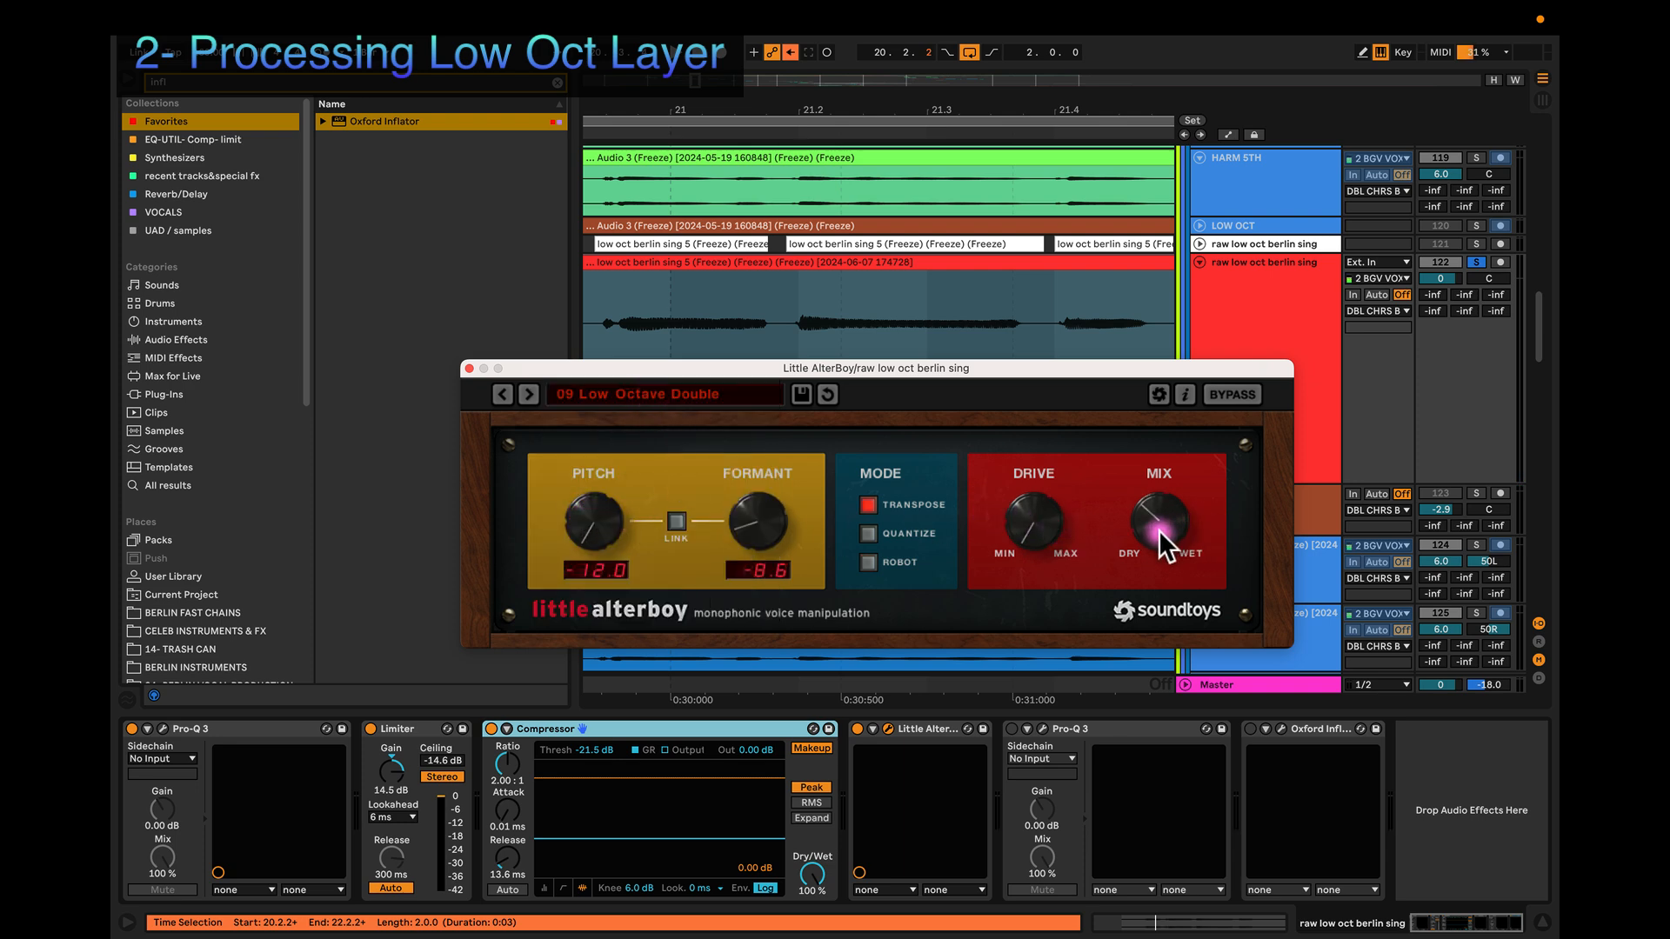
Step: Try a wetter mix in Little AlterBoy and play the low oct loop through the Low Octave Double preset
left_click_drag(1159, 530, 1164, 500)
key("space")
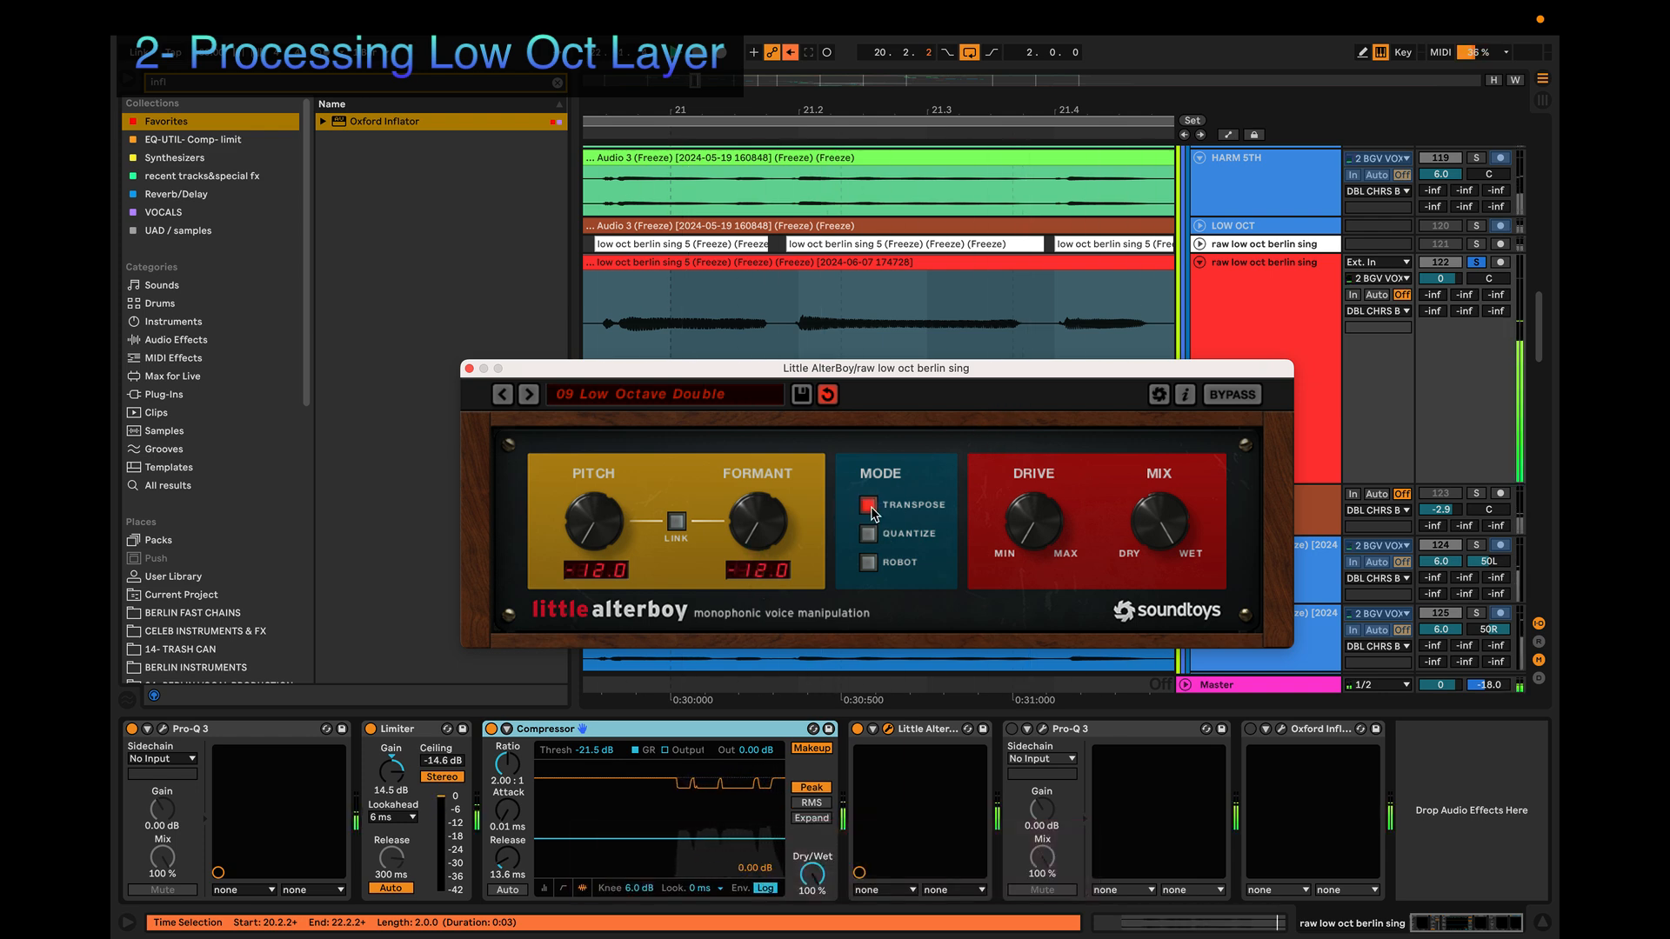
key("space")
Step: Load the 10 Octave Down Classic DJ preset in Little AlterBoy, audition it with the loop and close the plug-in window
left_click(614, 393)
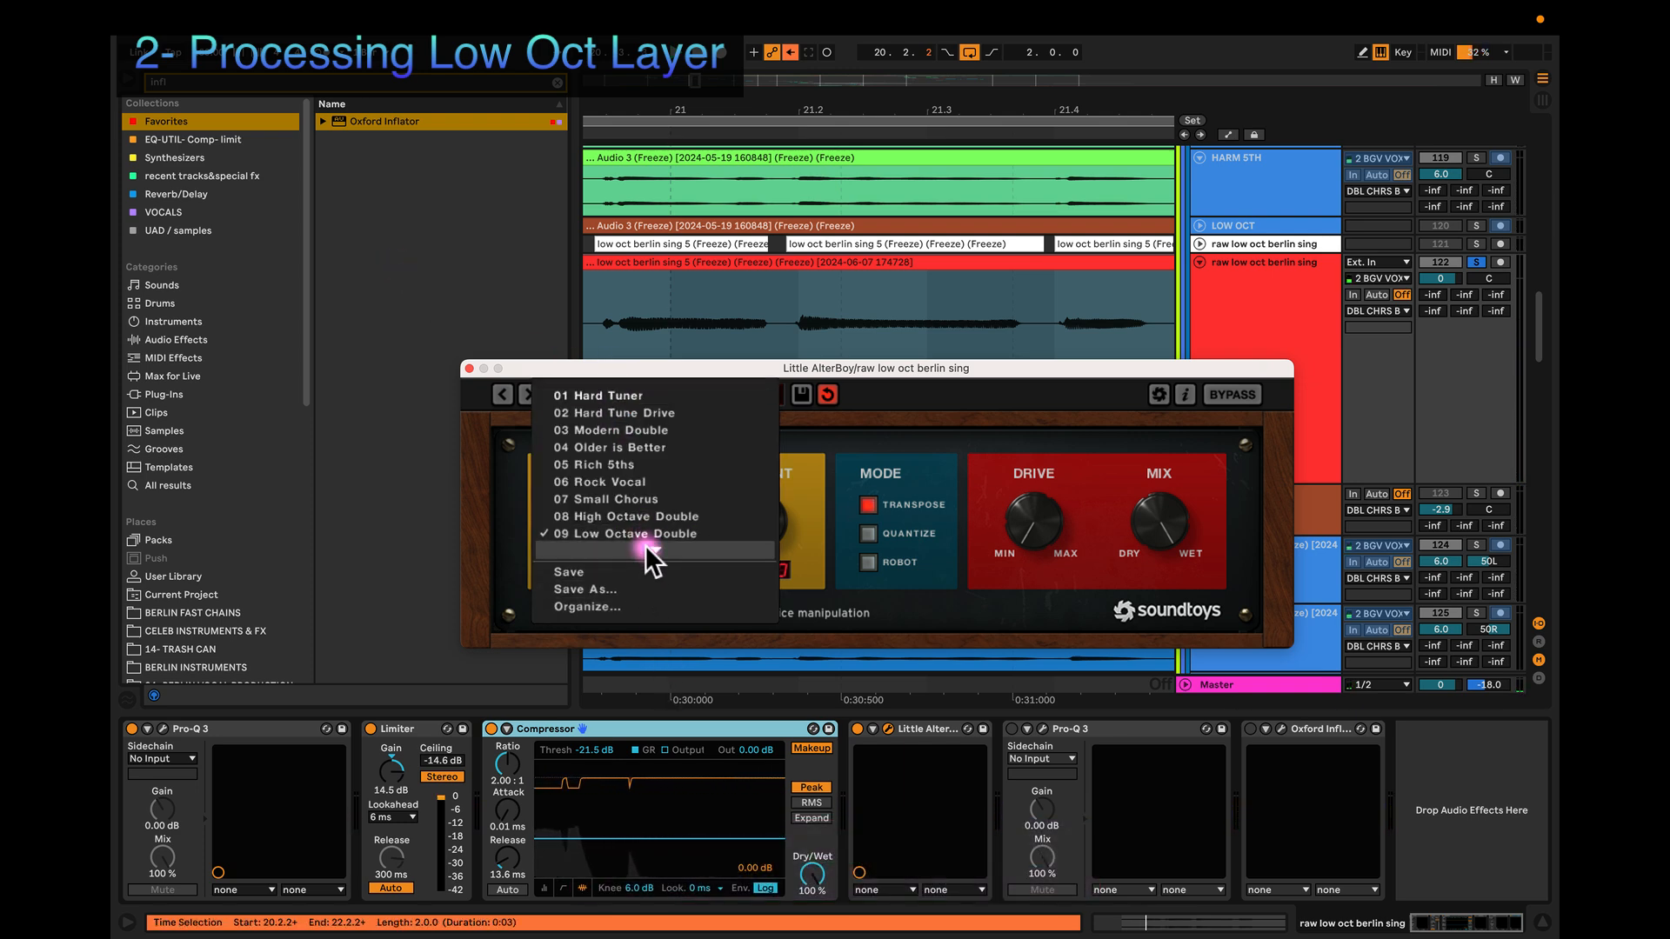
mouse_move(651, 549)
left_click(649, 499)
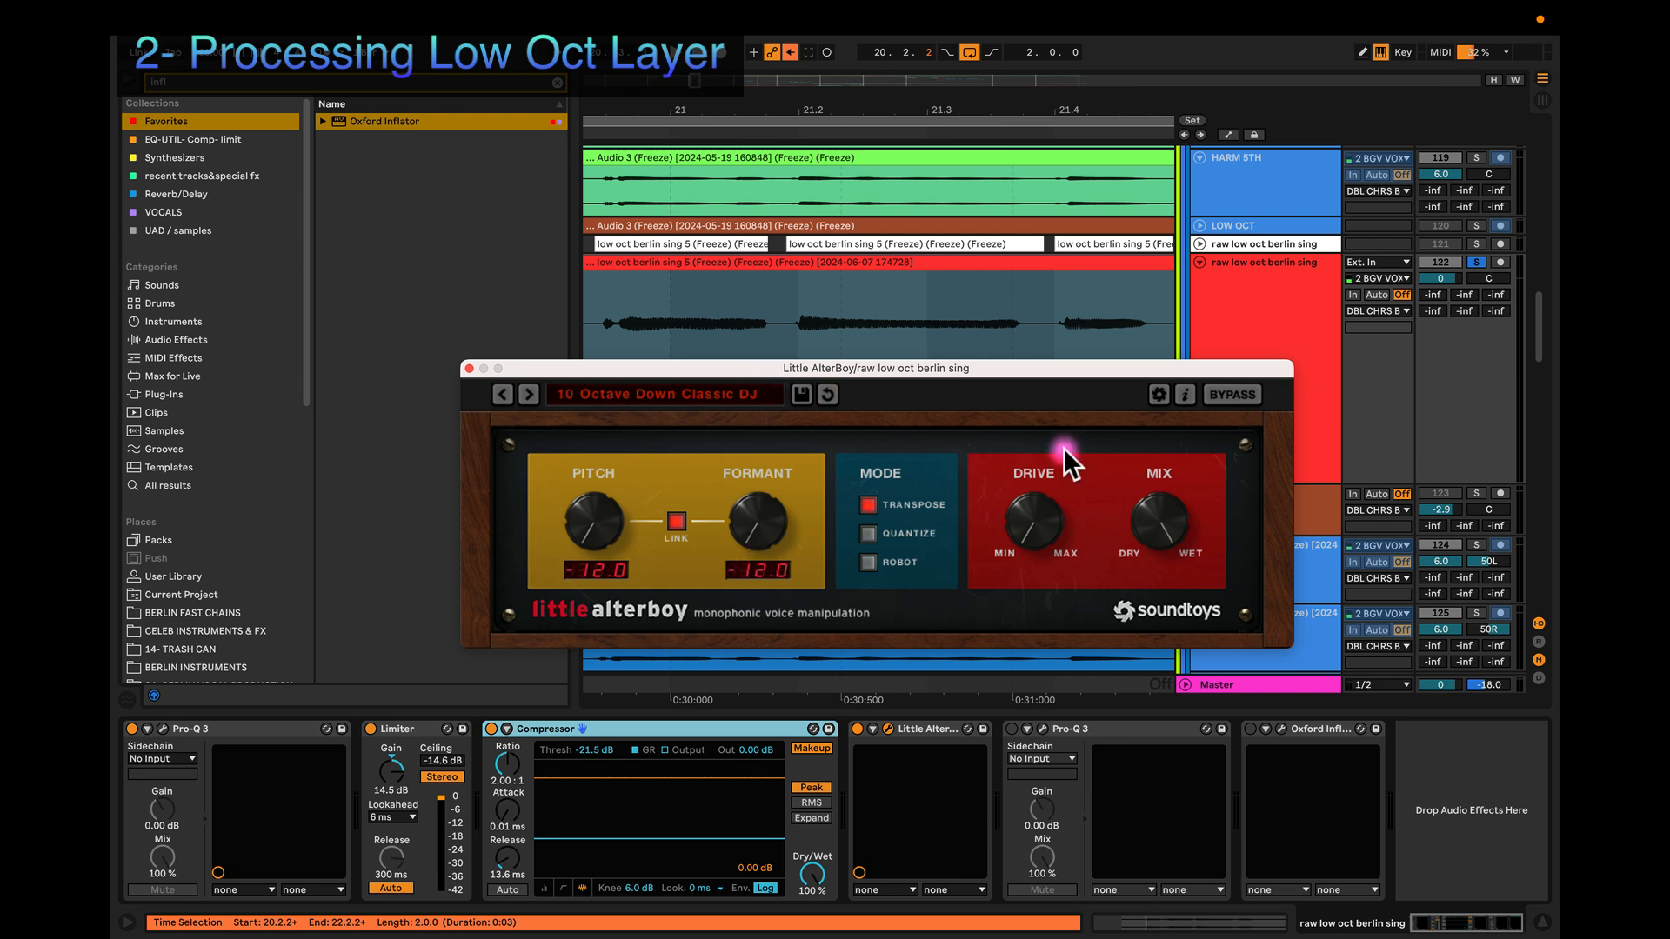
left_click(526, 392)
left_click(503, 393)
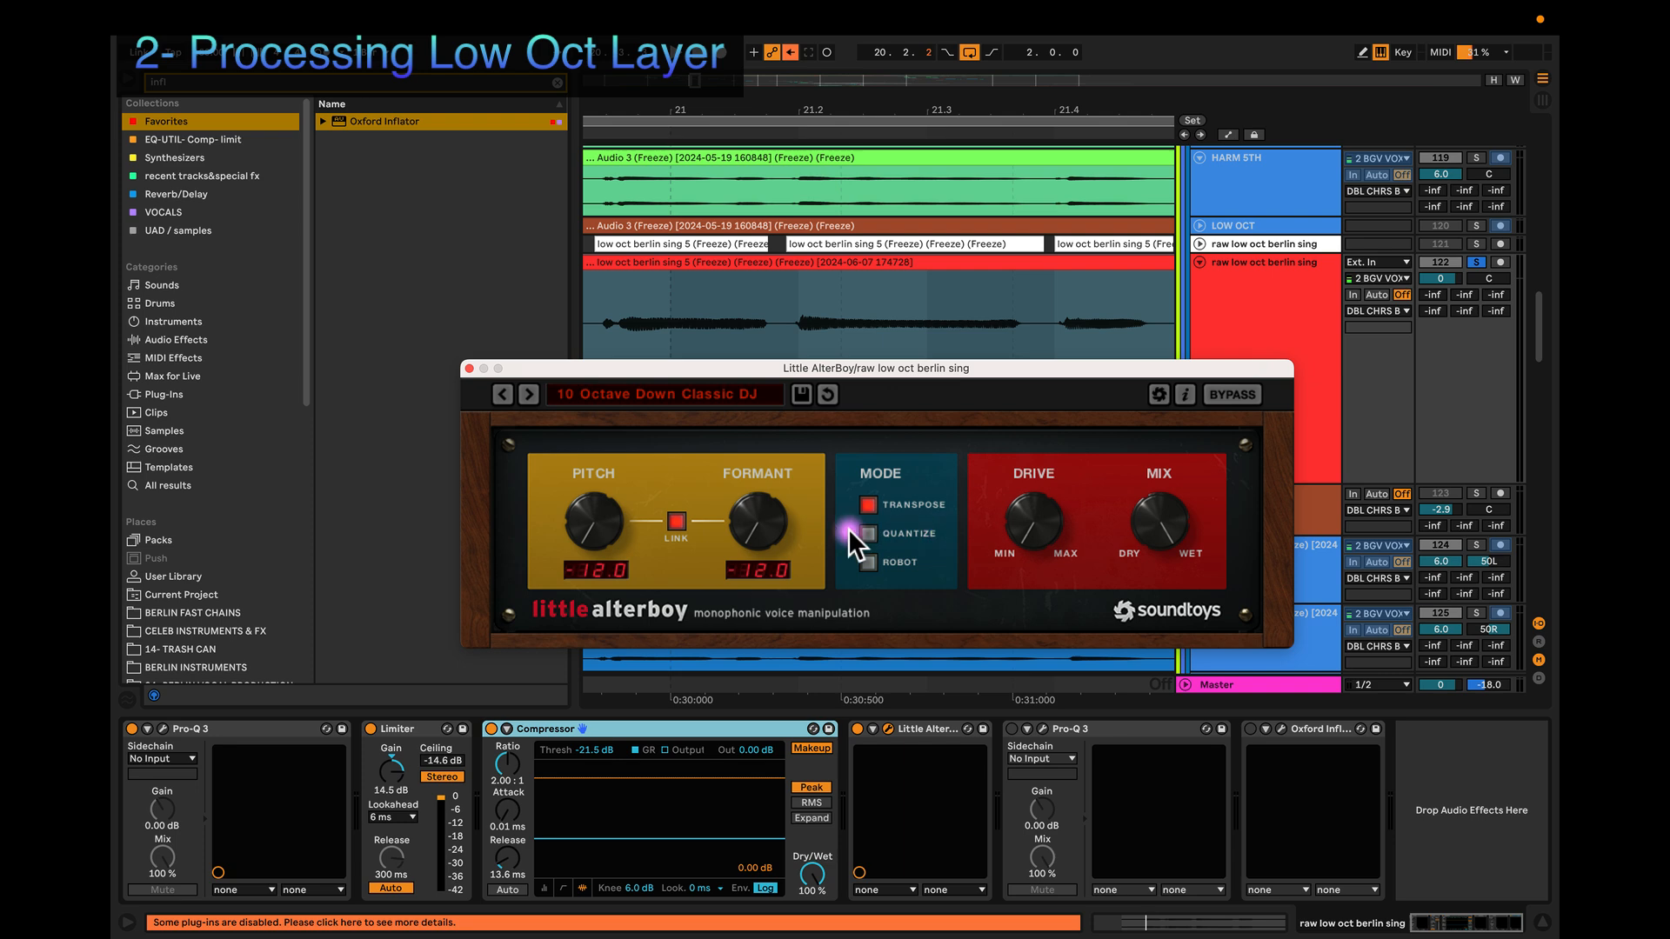
key("space")
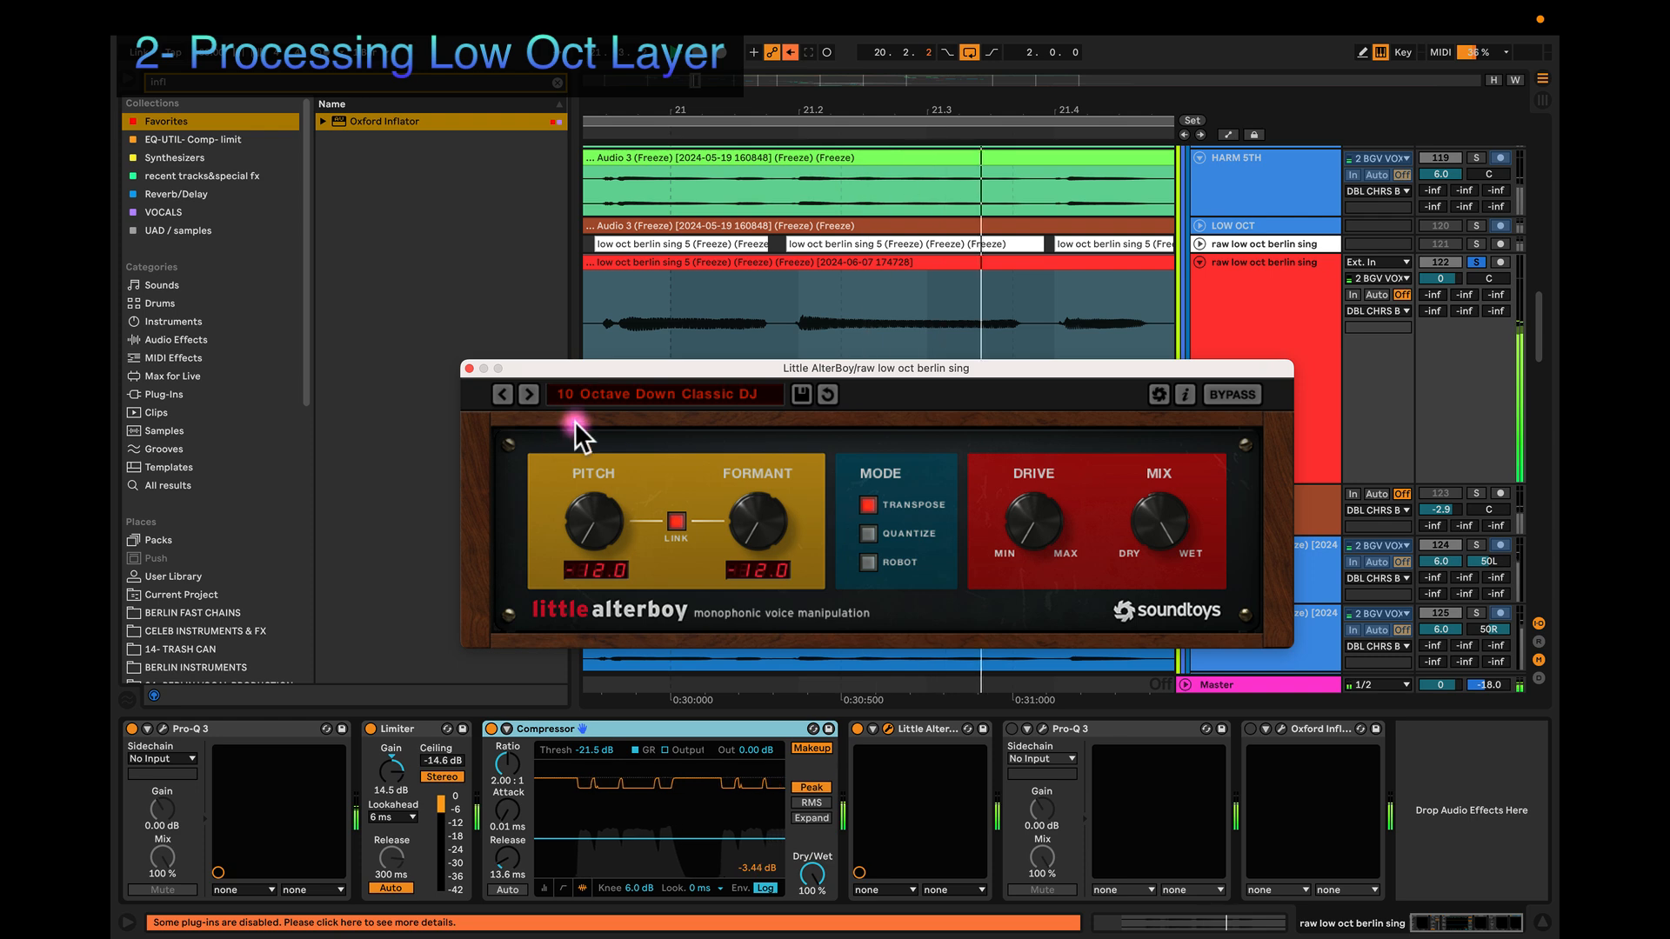
key("space")
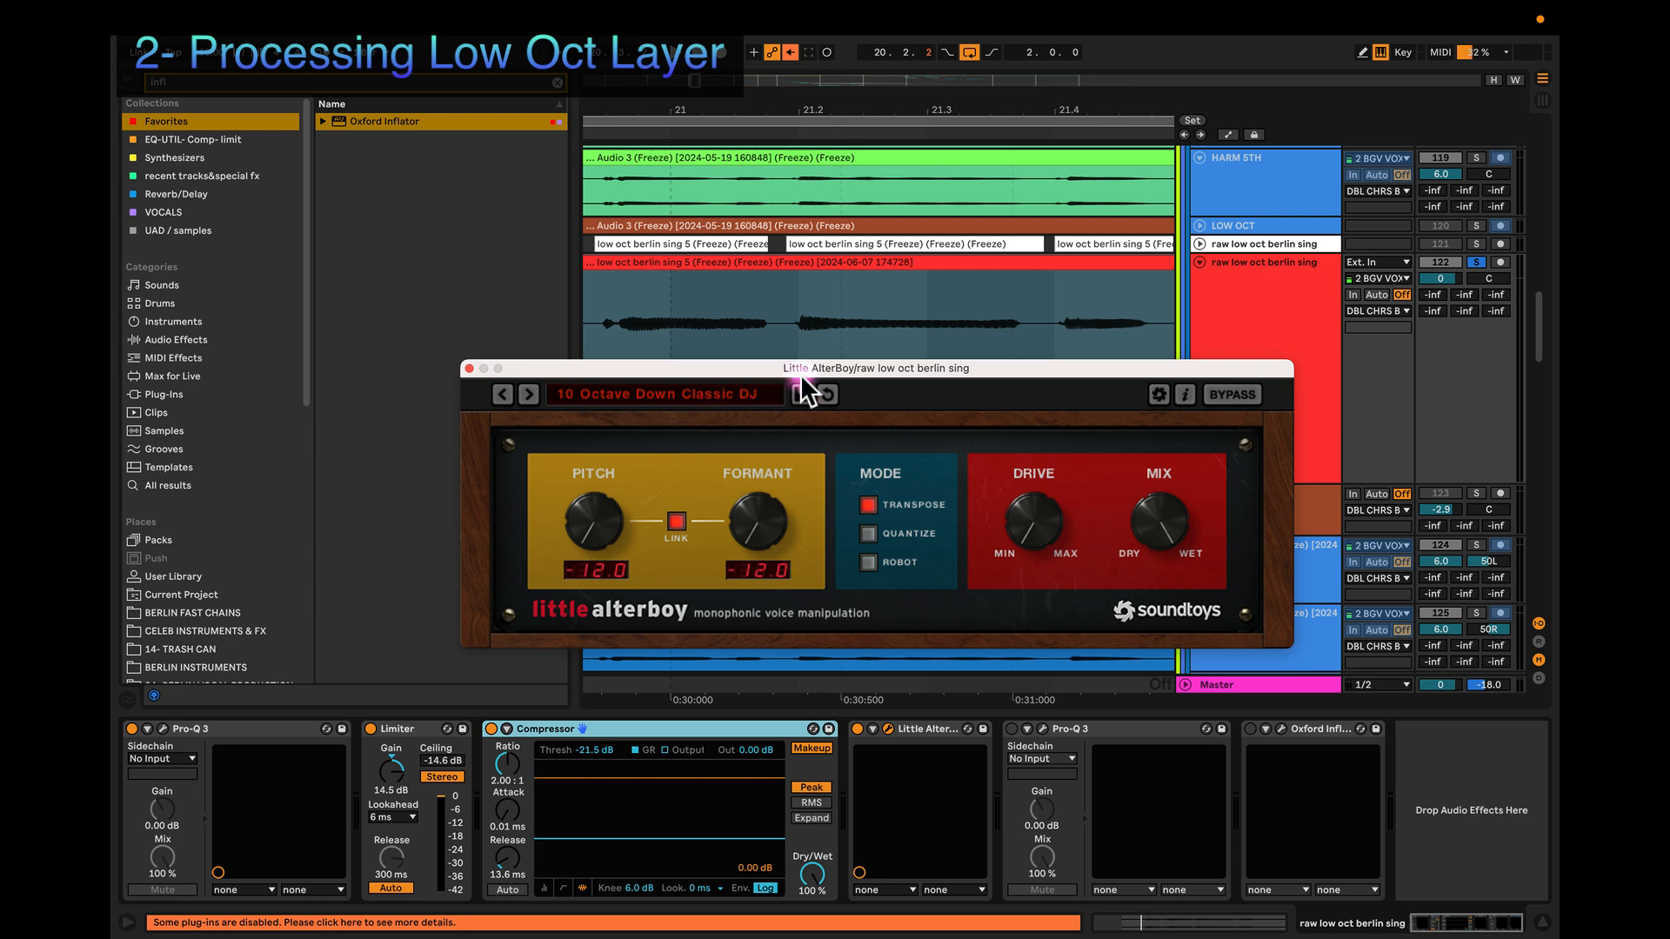
left_click(468, 369)
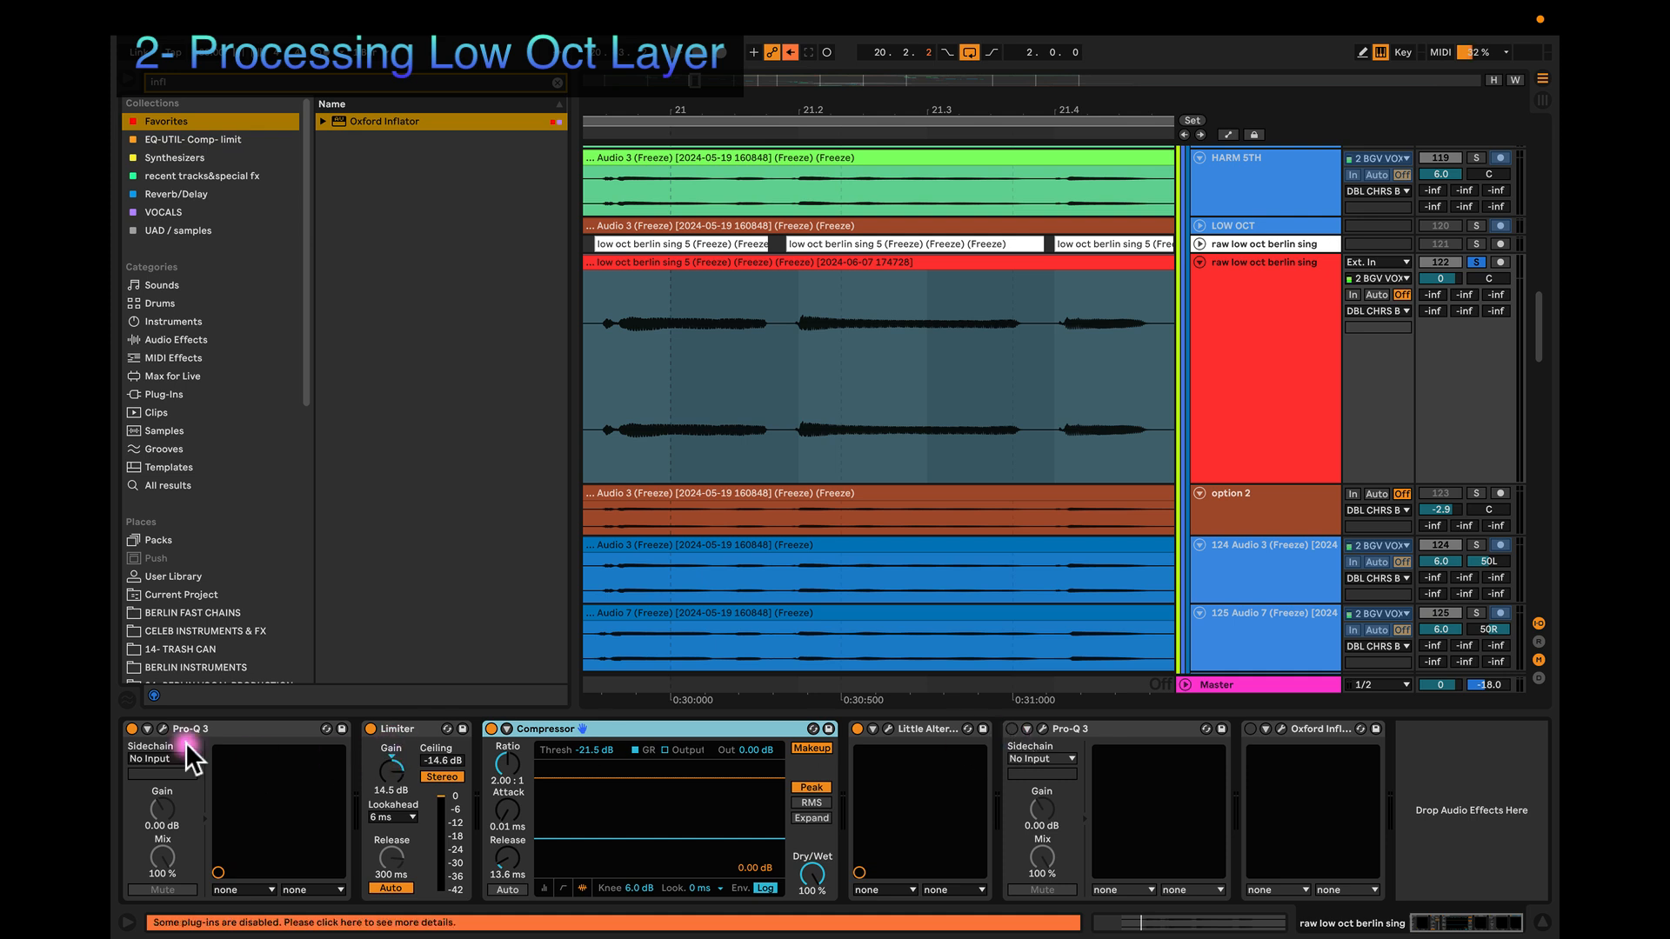
Step: Enable the second Pro-Q 3, placed after Little AlterBoy, and view its EQ curve
left_click(441, 728)
left_click(587, 724)
left_click(912, 728)
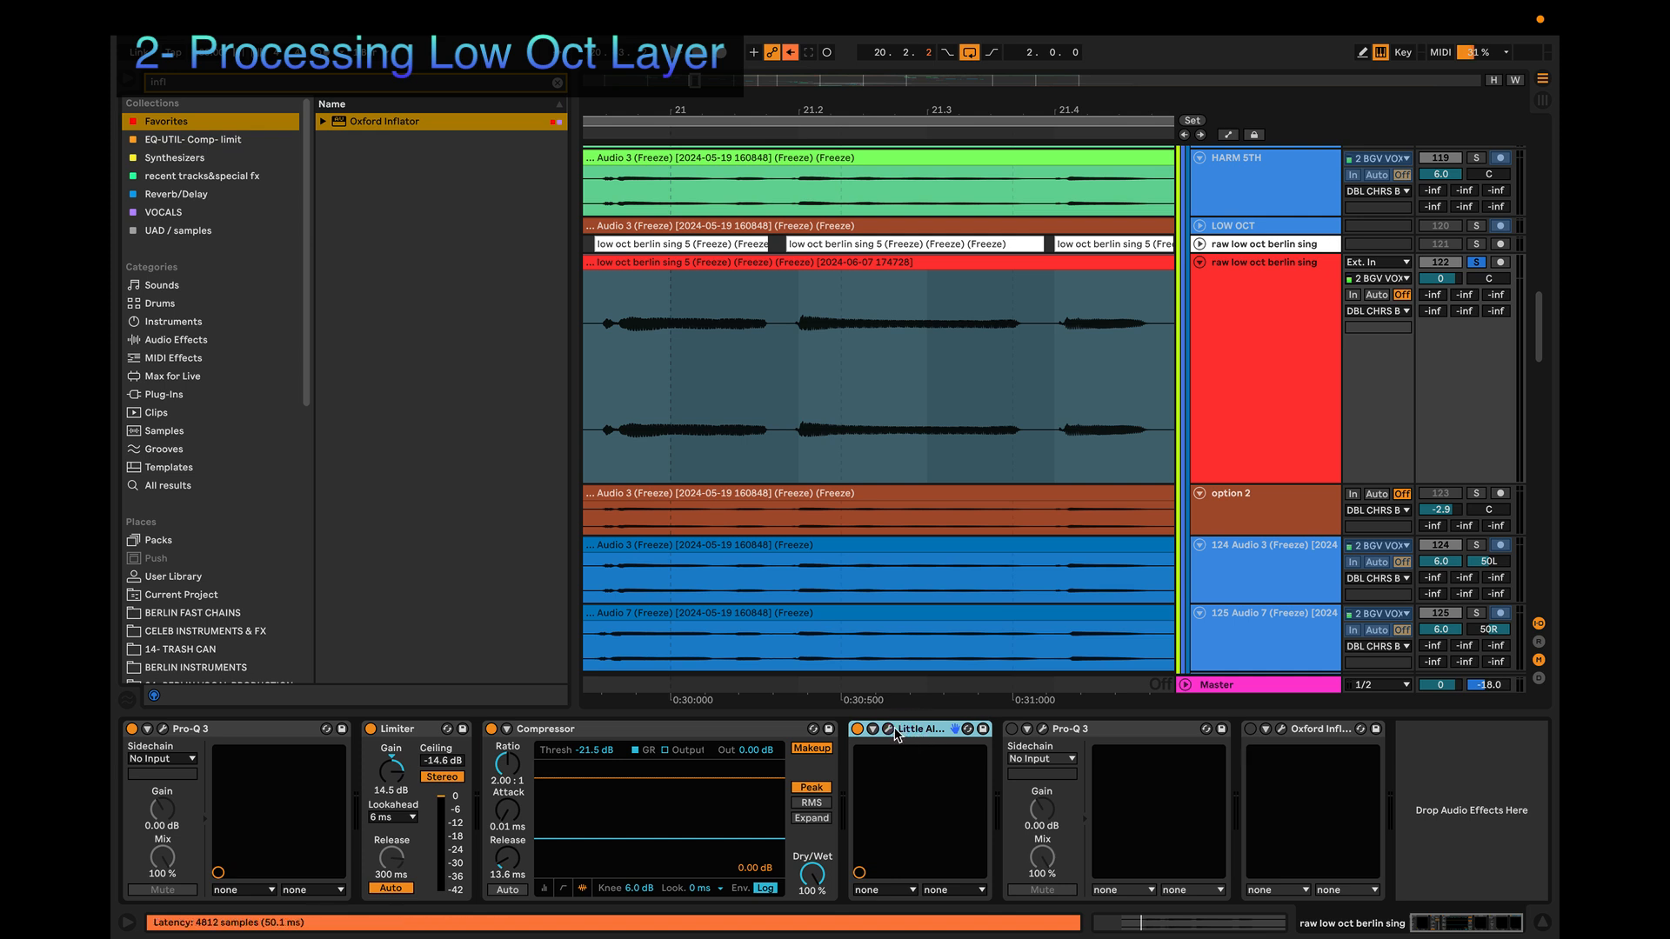
left_click(1012, 729)
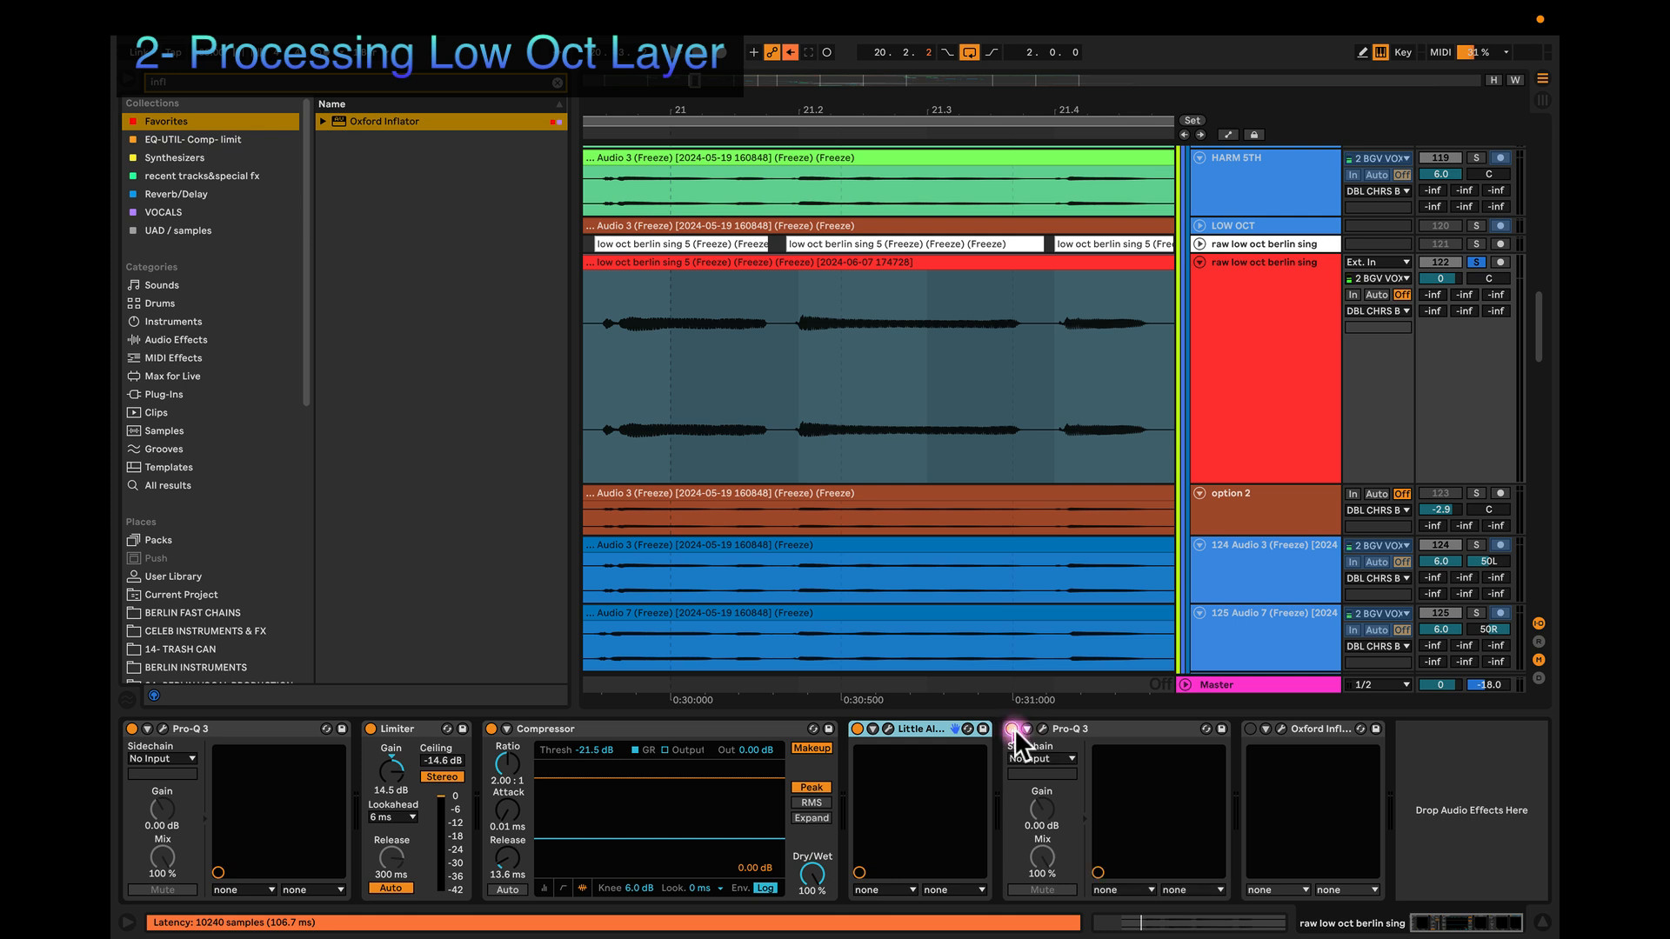
left_click(1042, 729)
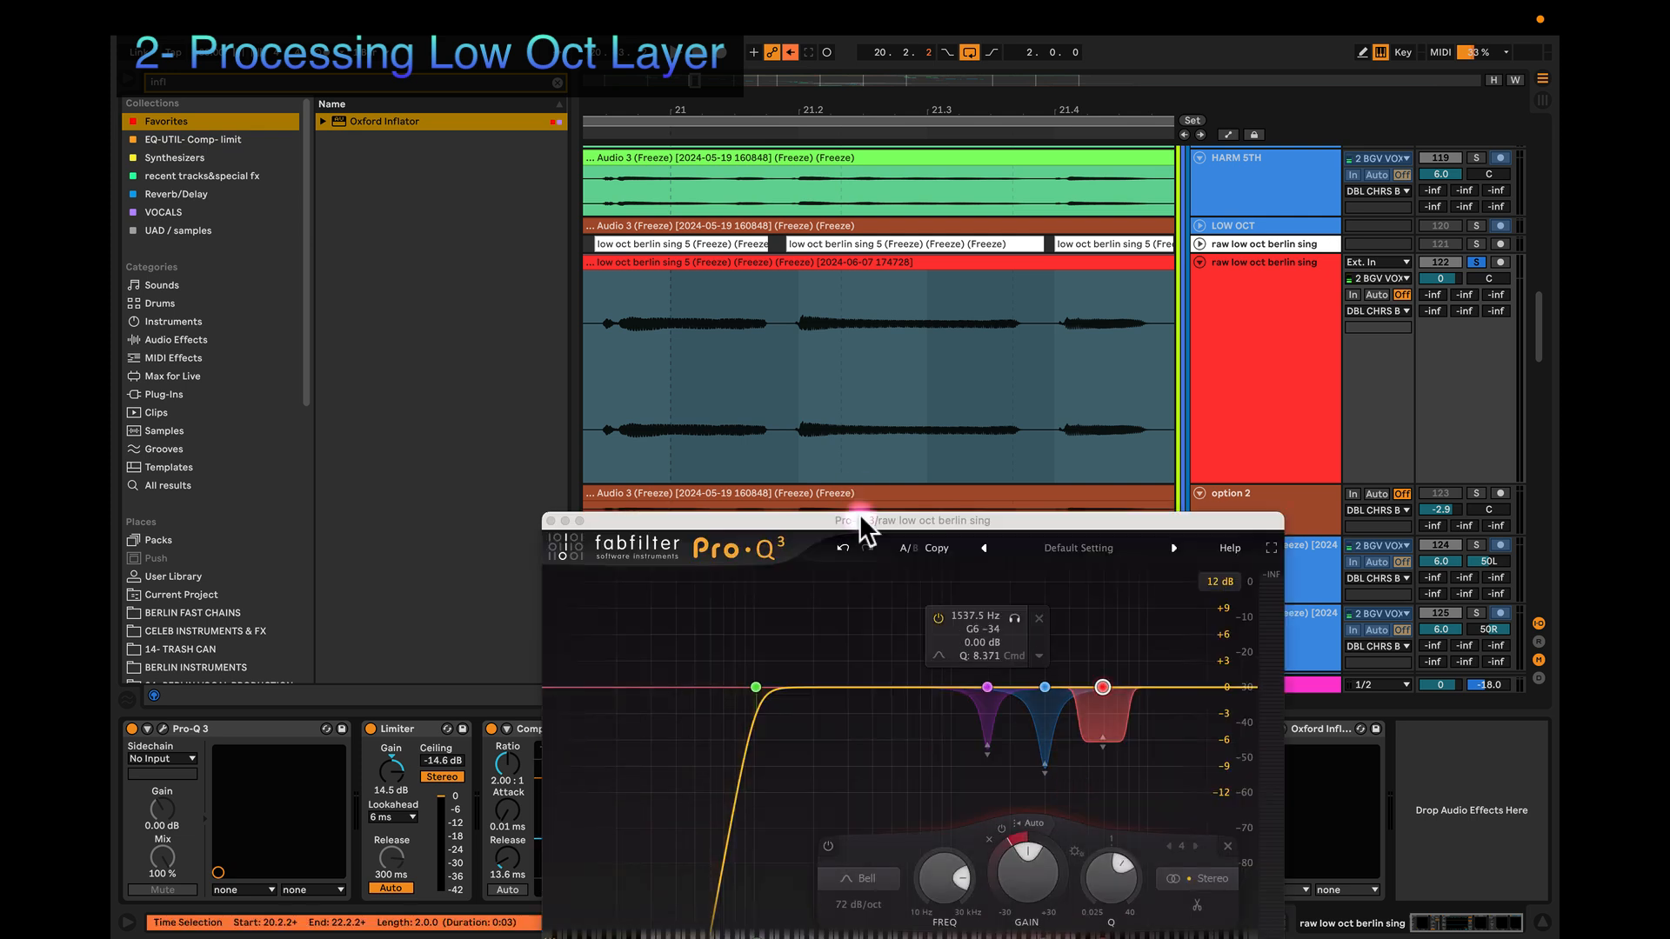
left_click_drag(864, 520, 810, 333)
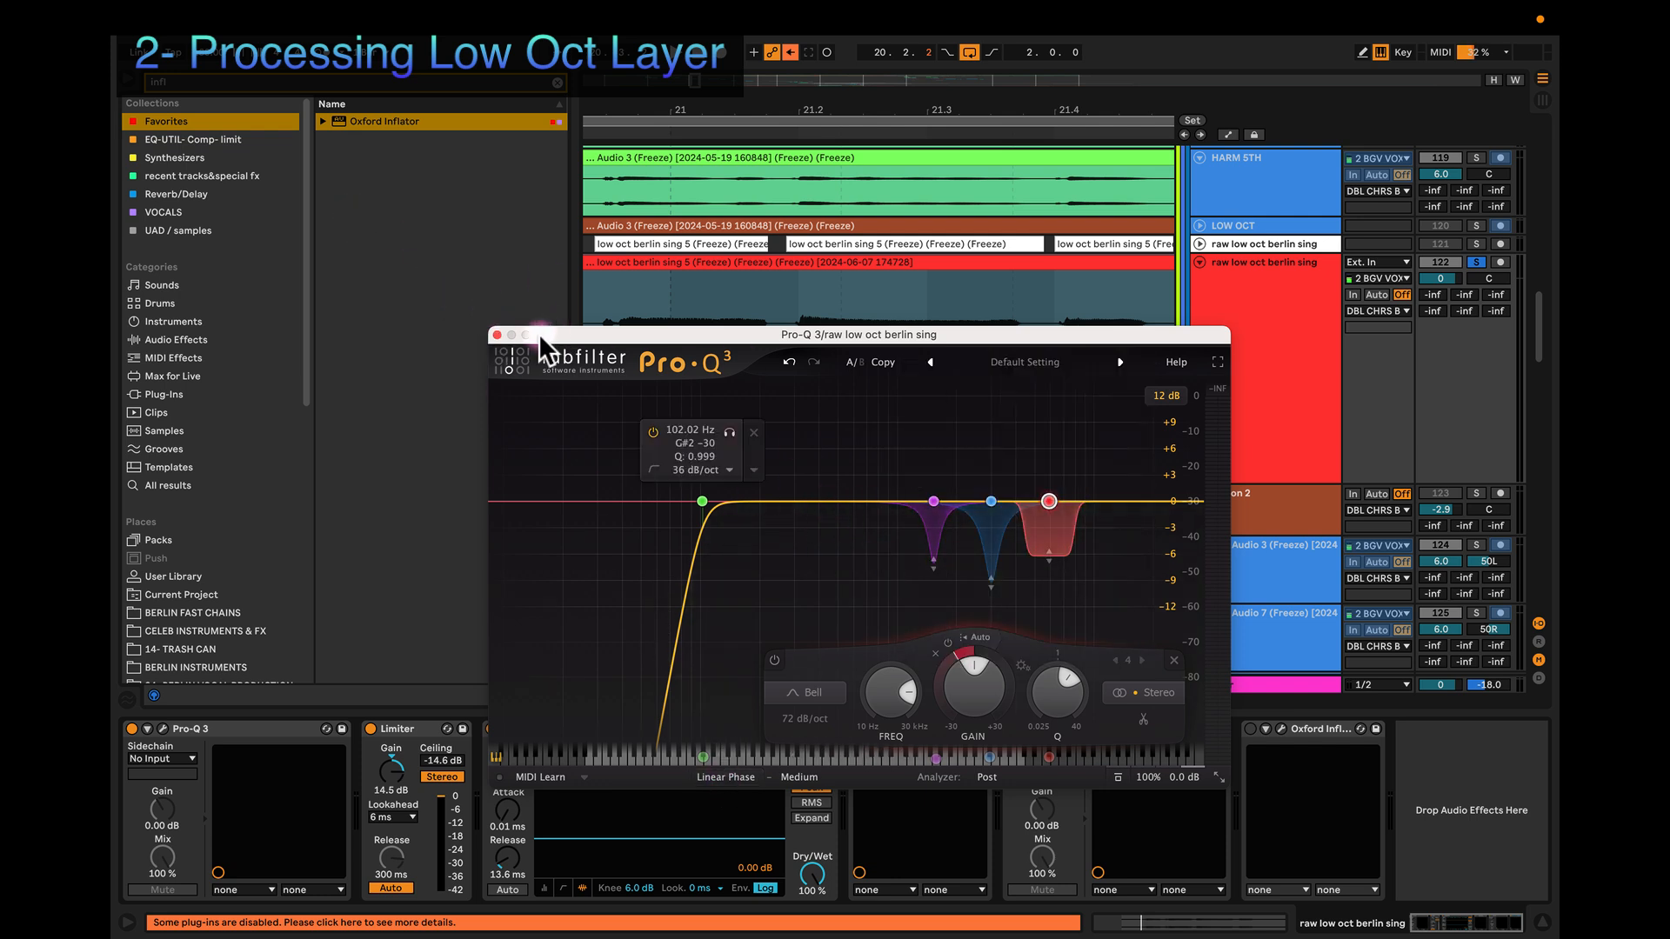
left_click(496, 336)
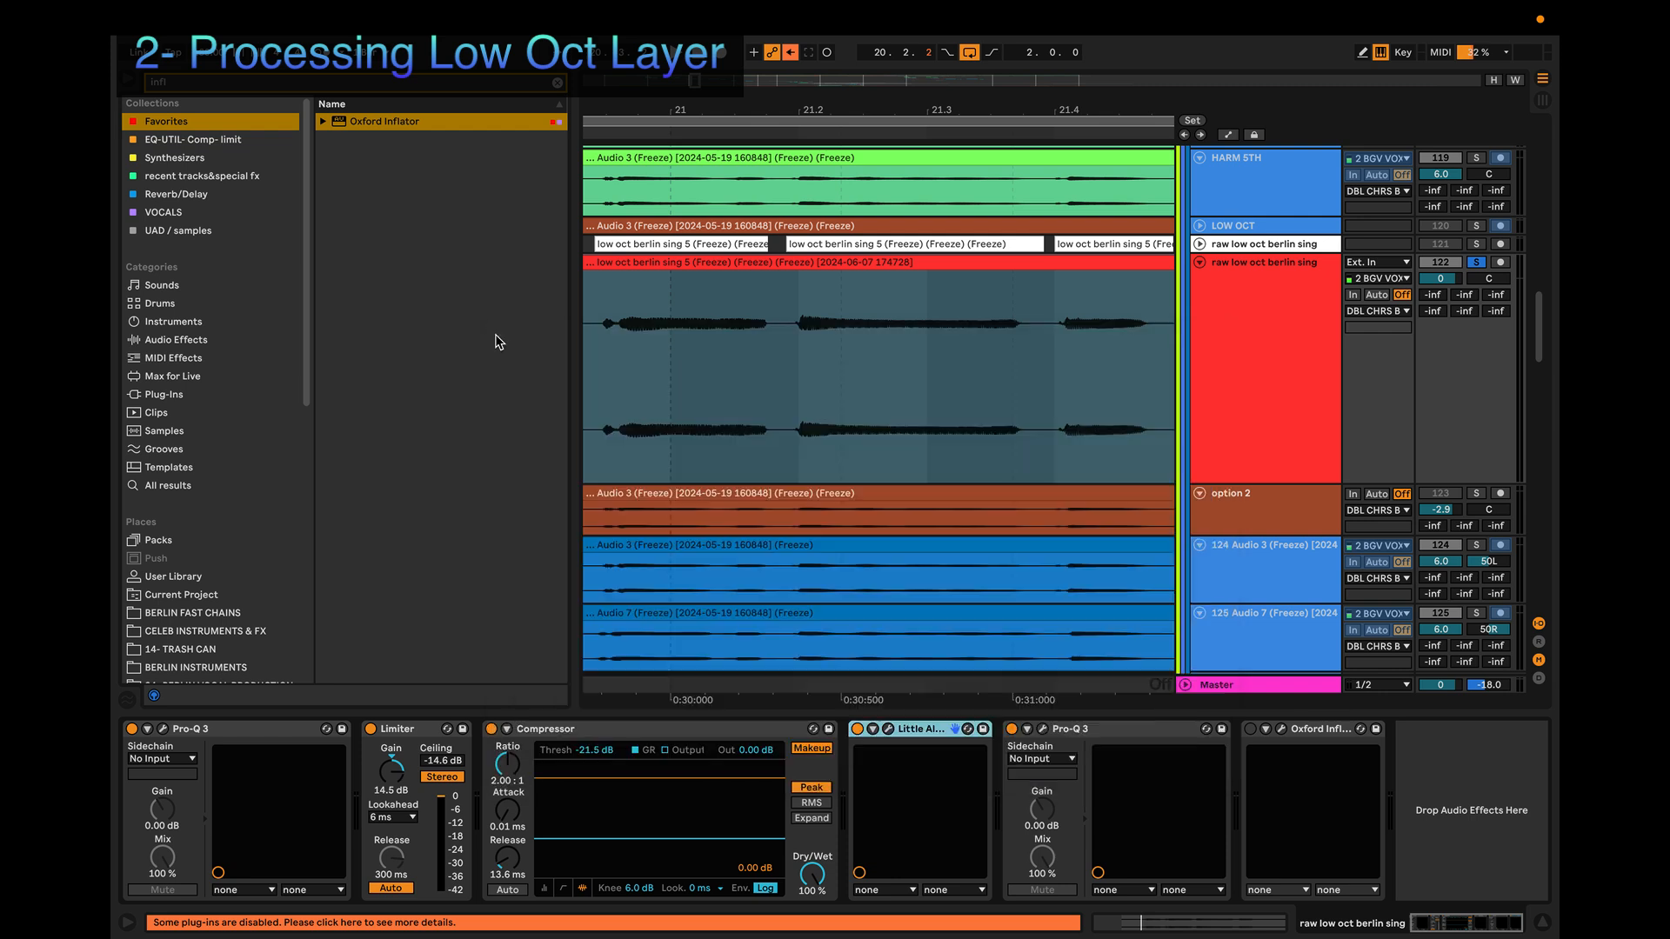
Step: Reopen the second Pro-Q 3 and examine its low cut and dynamic bell bands while the loop plays
left_click(214, 731)
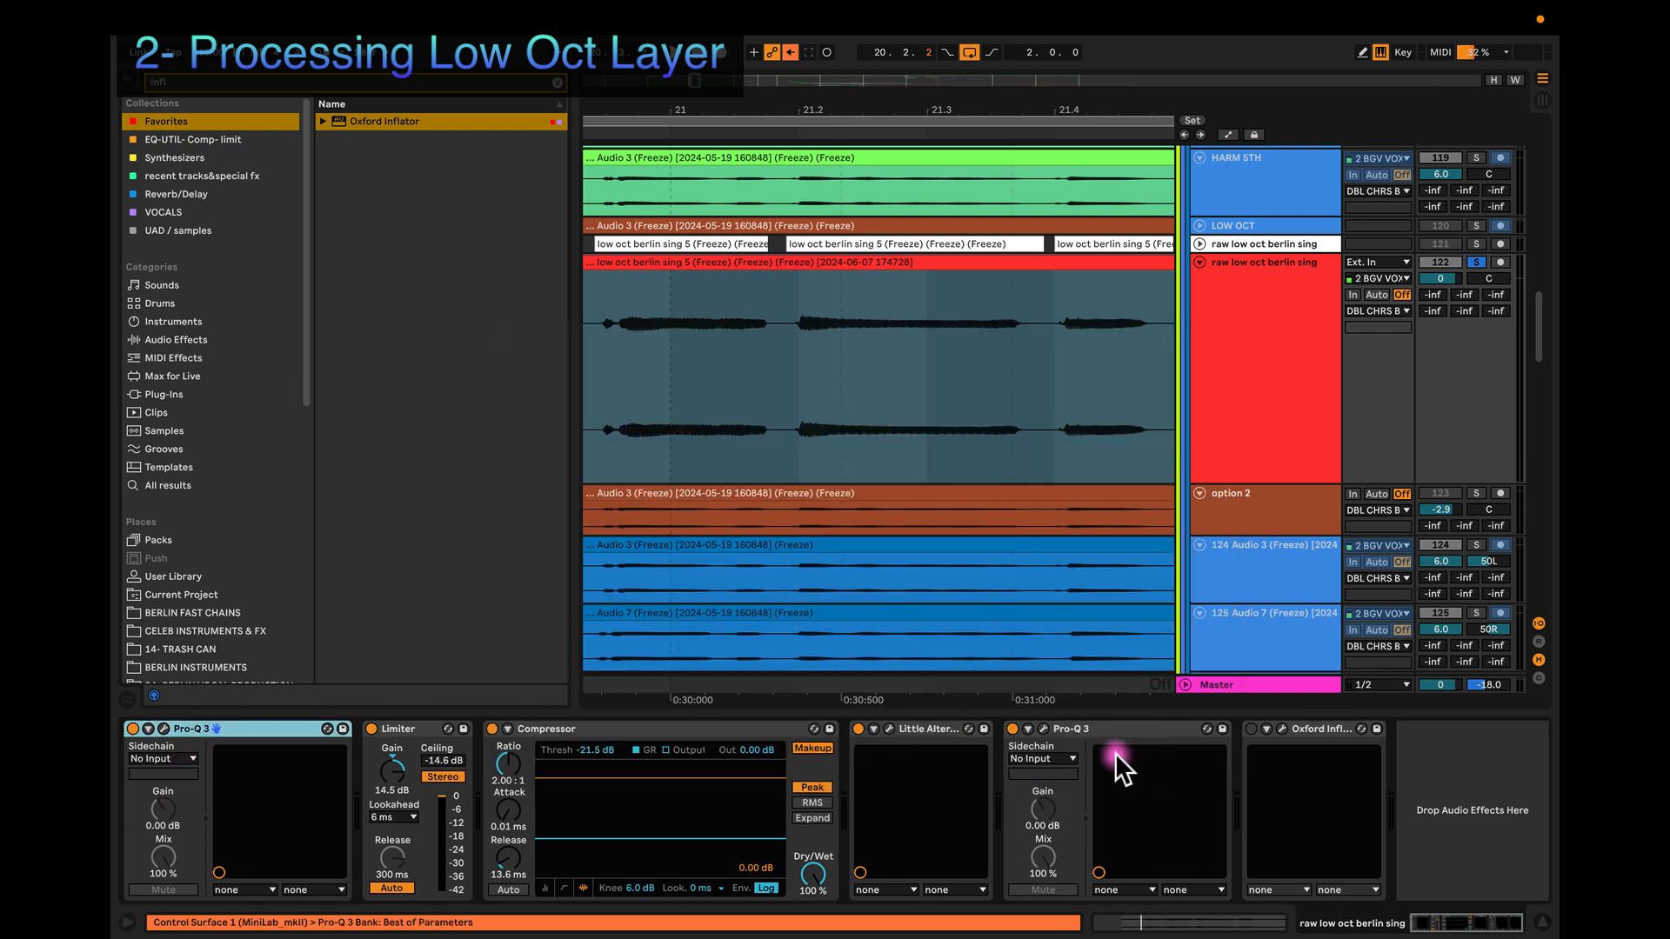
left_click(1043, 729)
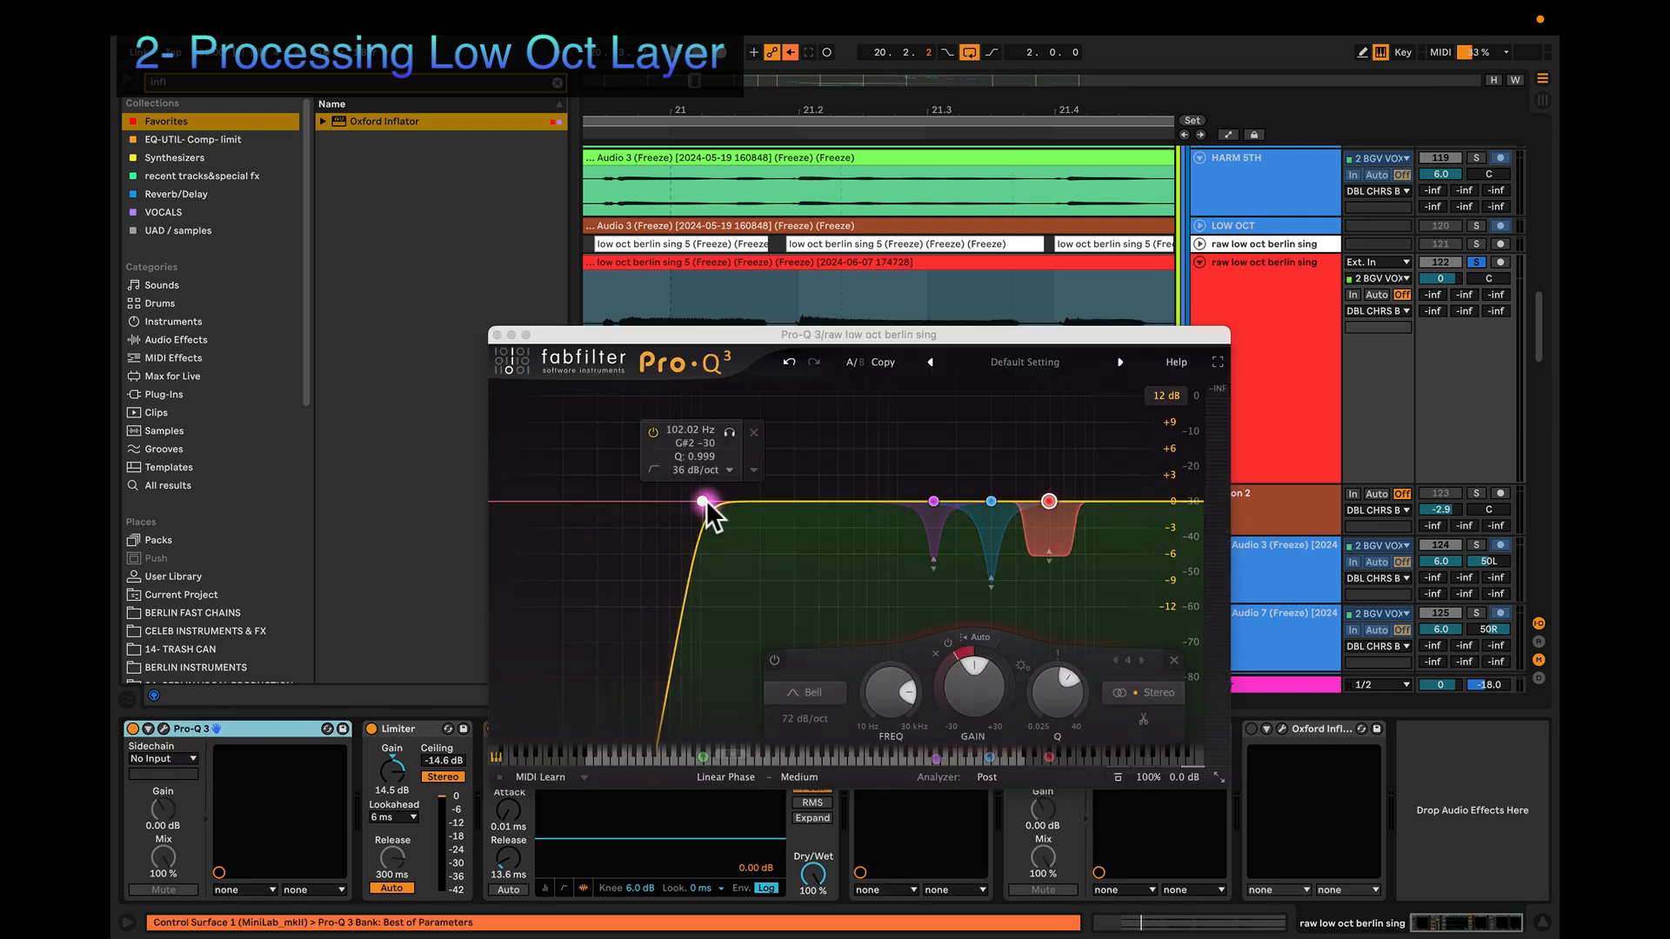
left_click(686, 421)
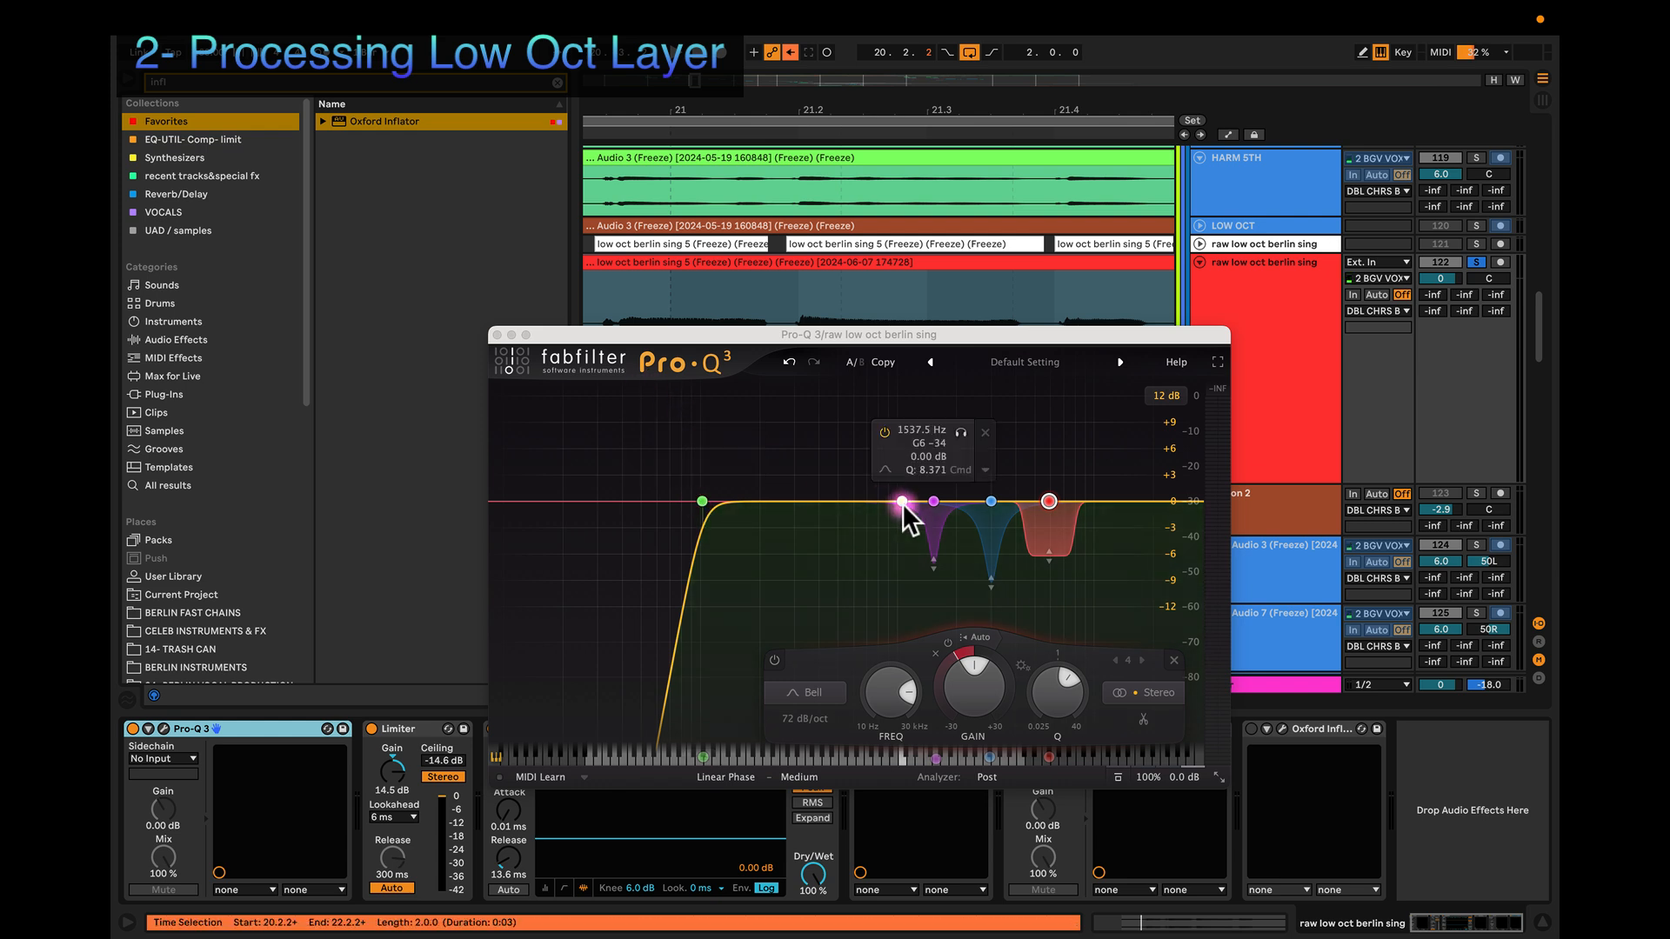
left_click(951, 574)
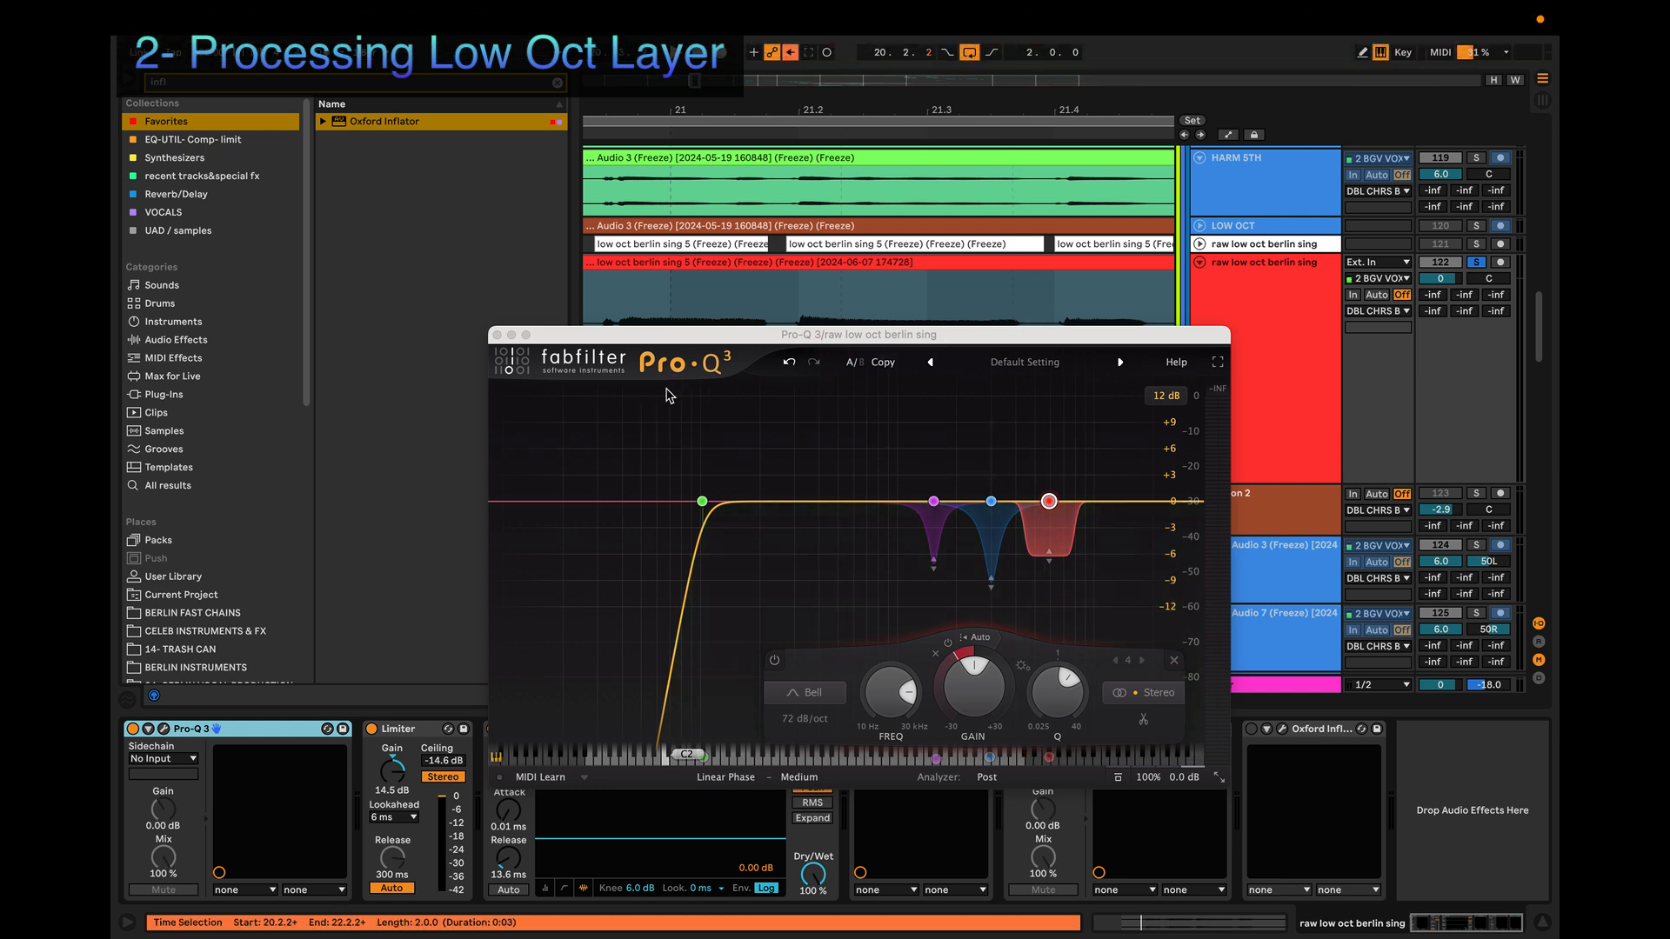
key("space")
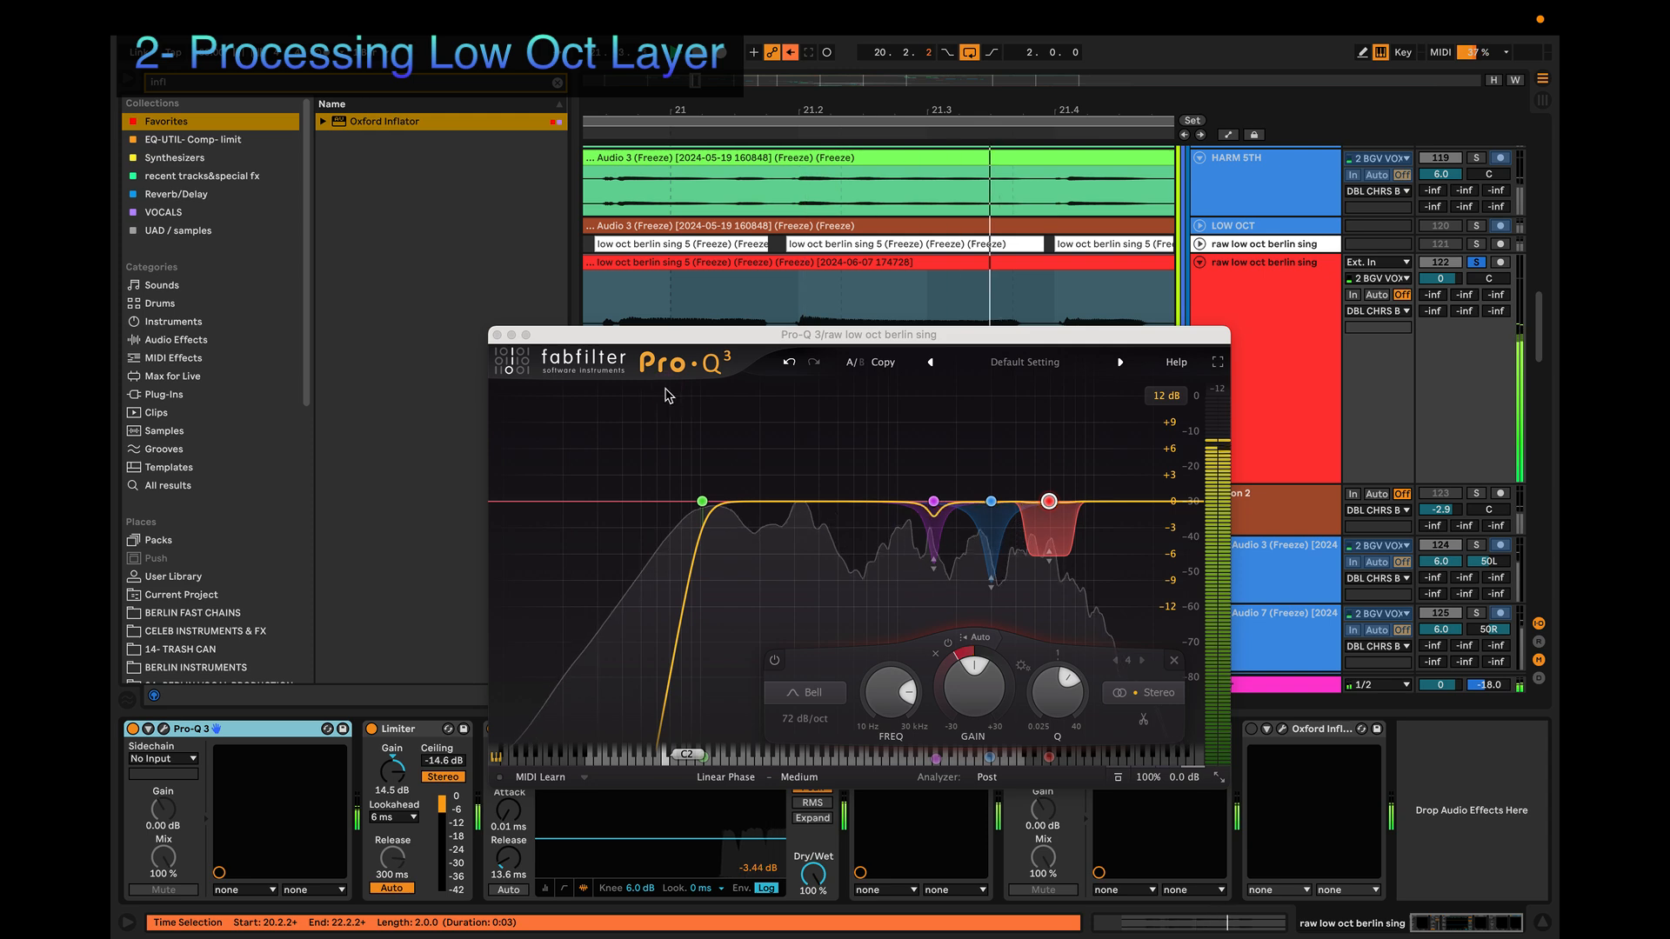
left_click(497, 335)
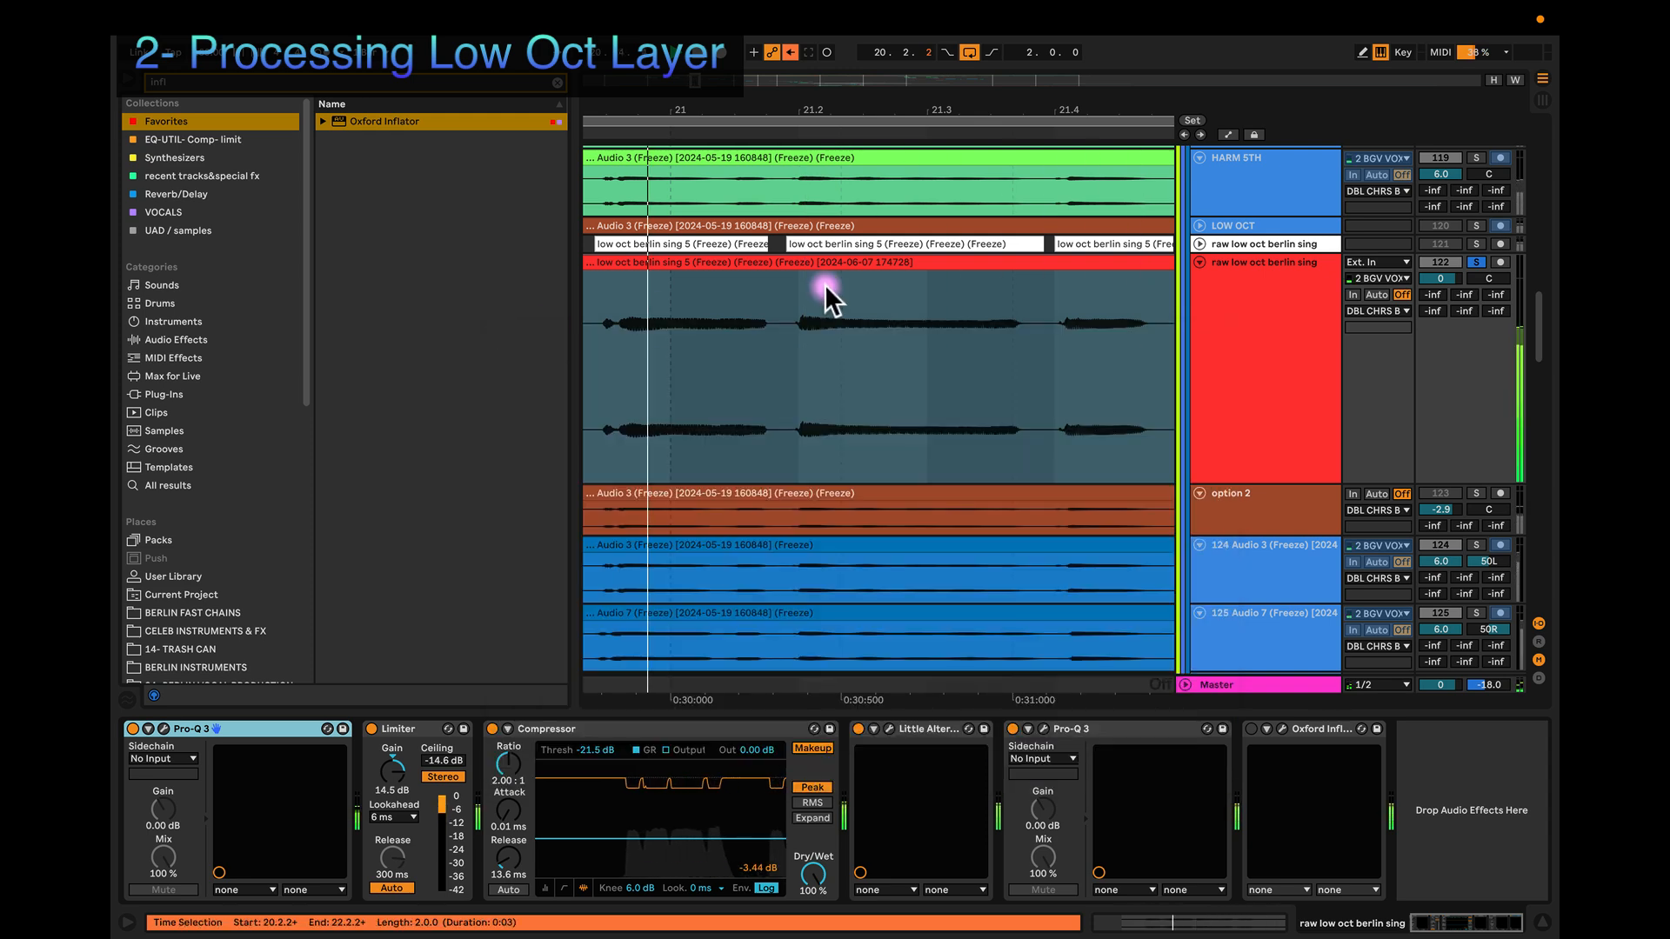
Step: Play the second low oct clip, near bar 24, to hear the processing on it
scroll(824, 284, "down", 15)
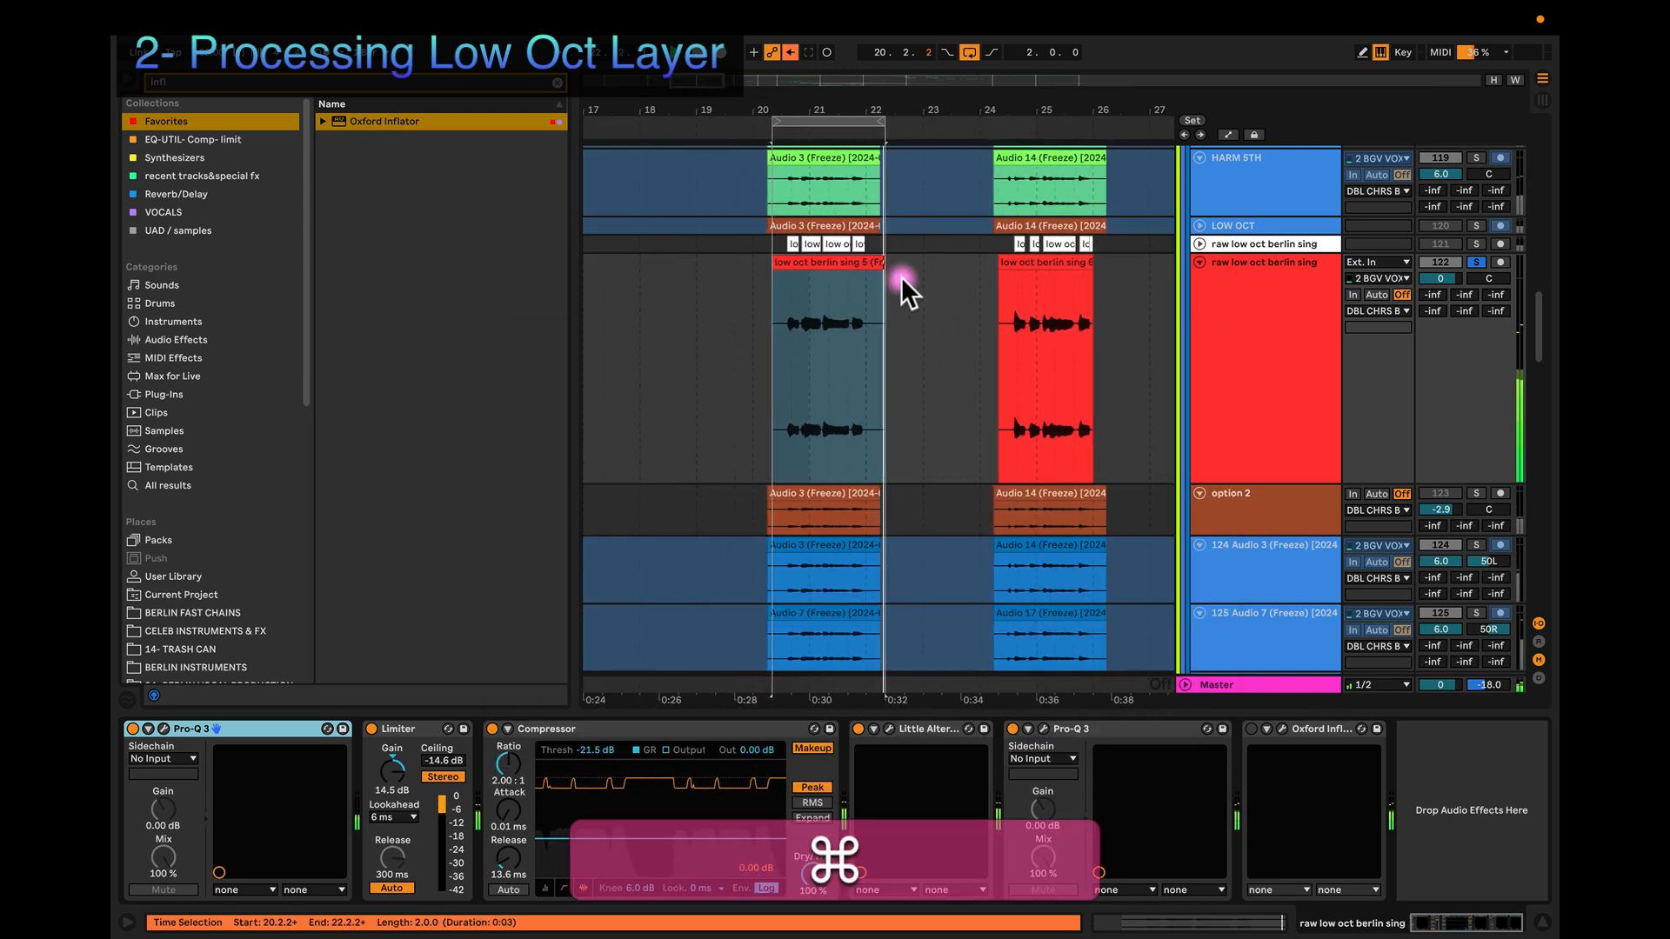
left_click(1018, 265)
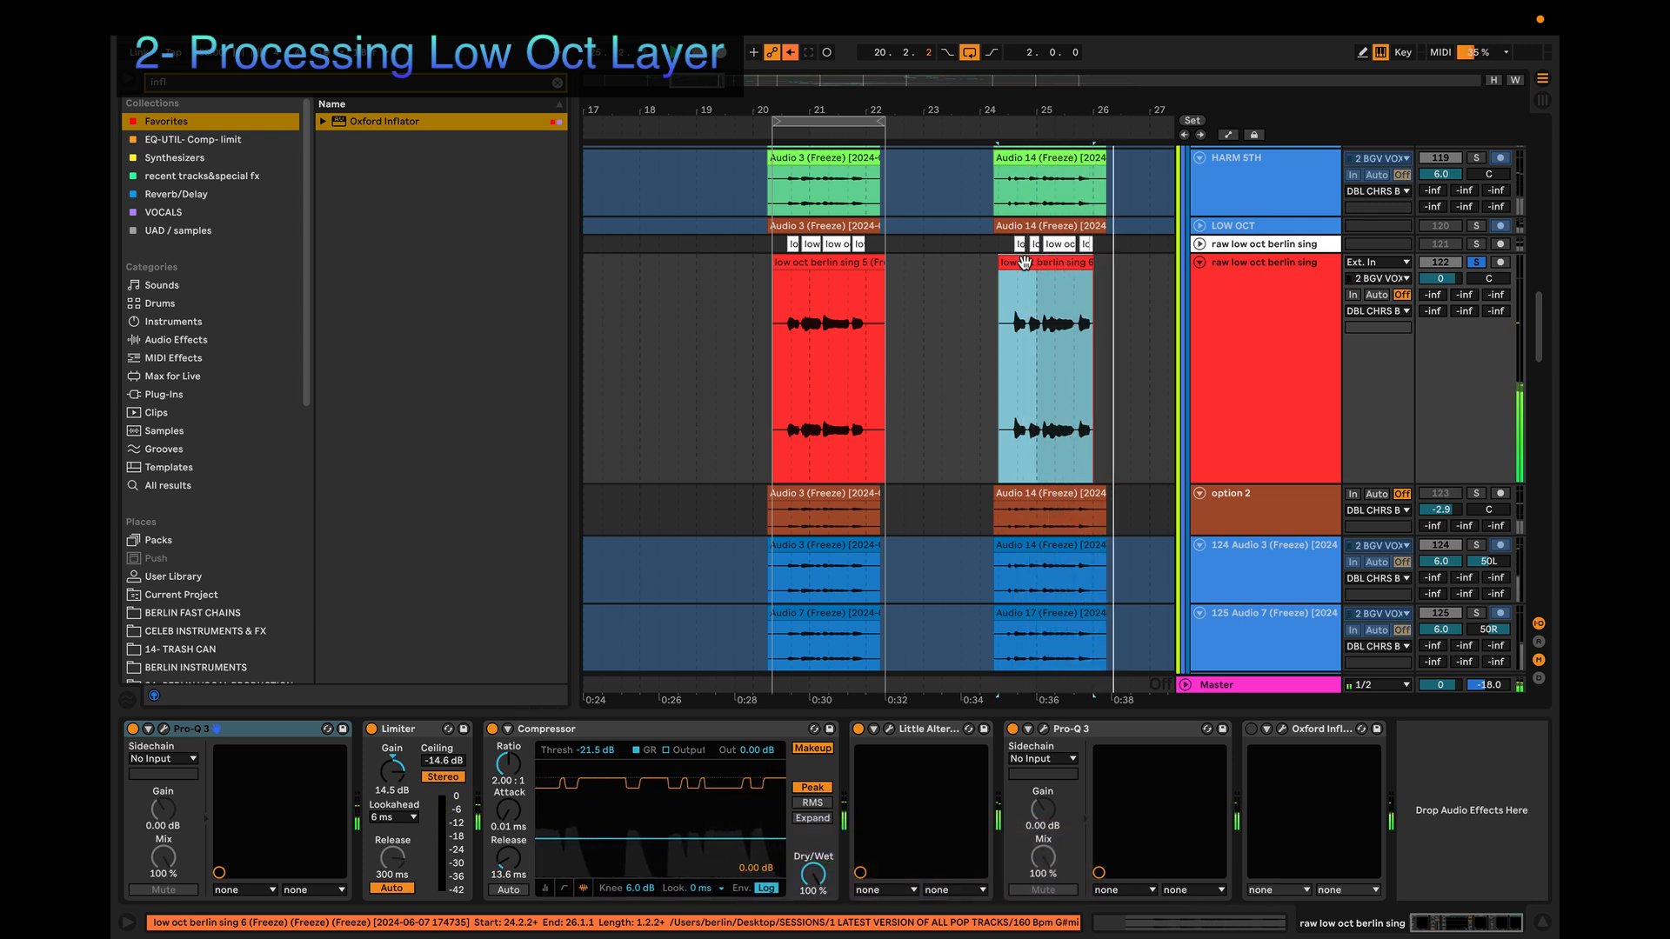
key("space")
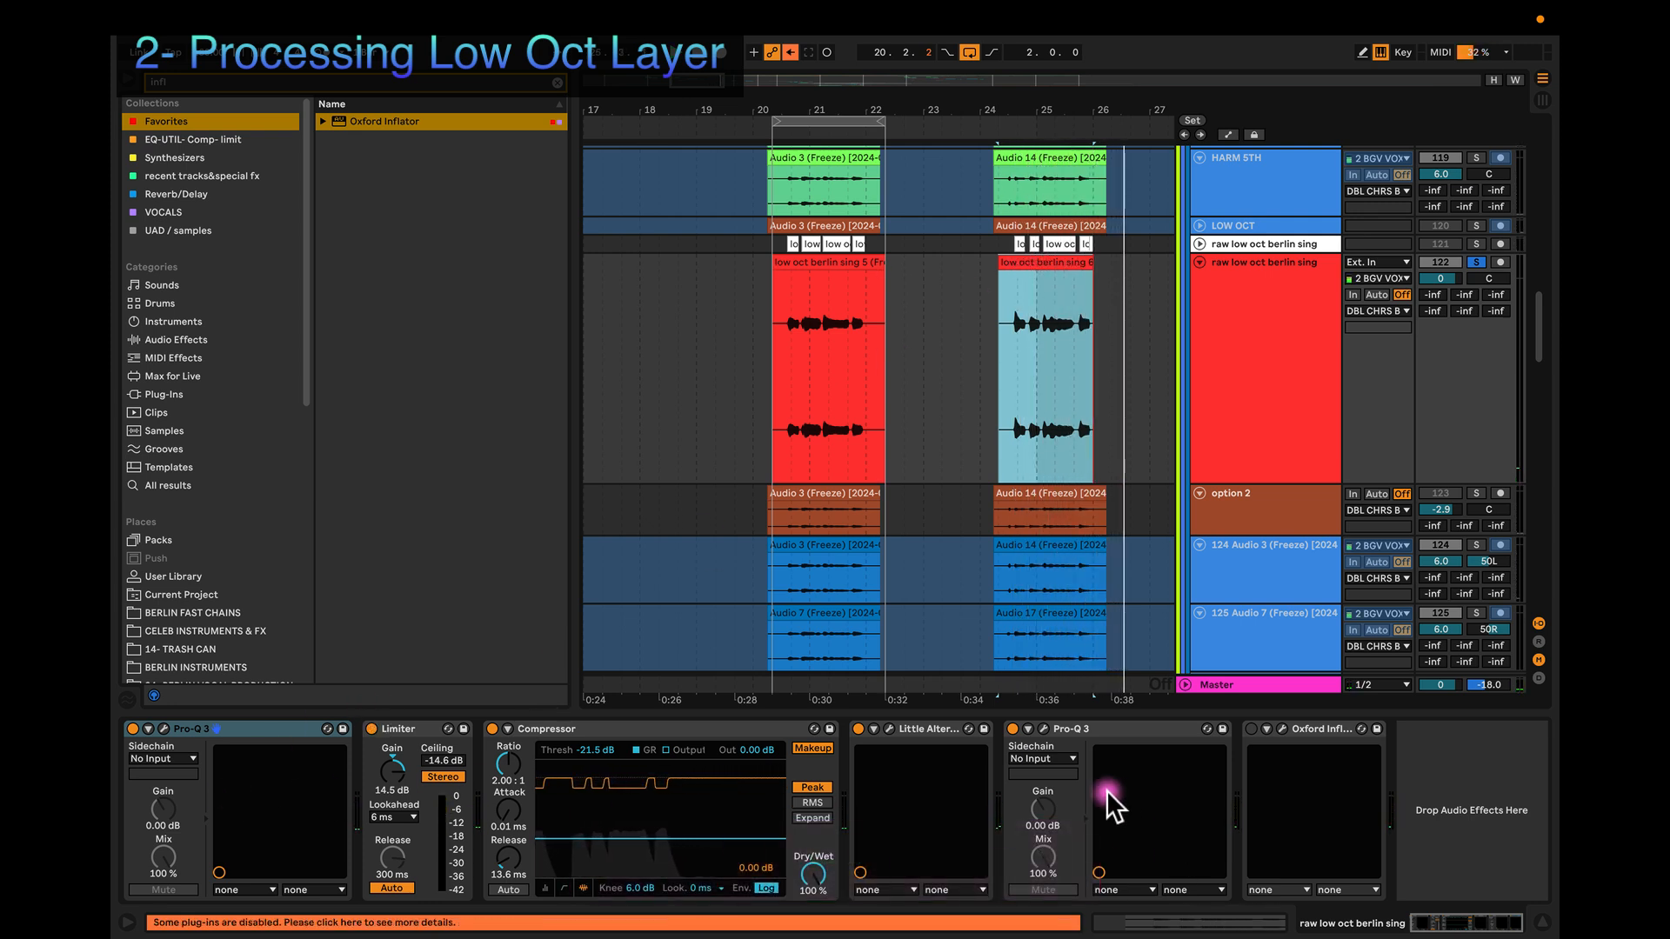
Step: Enable the Oxford Inflator at the end of the chain and audition the low oct clips with its window open
left_click(1252, 728)
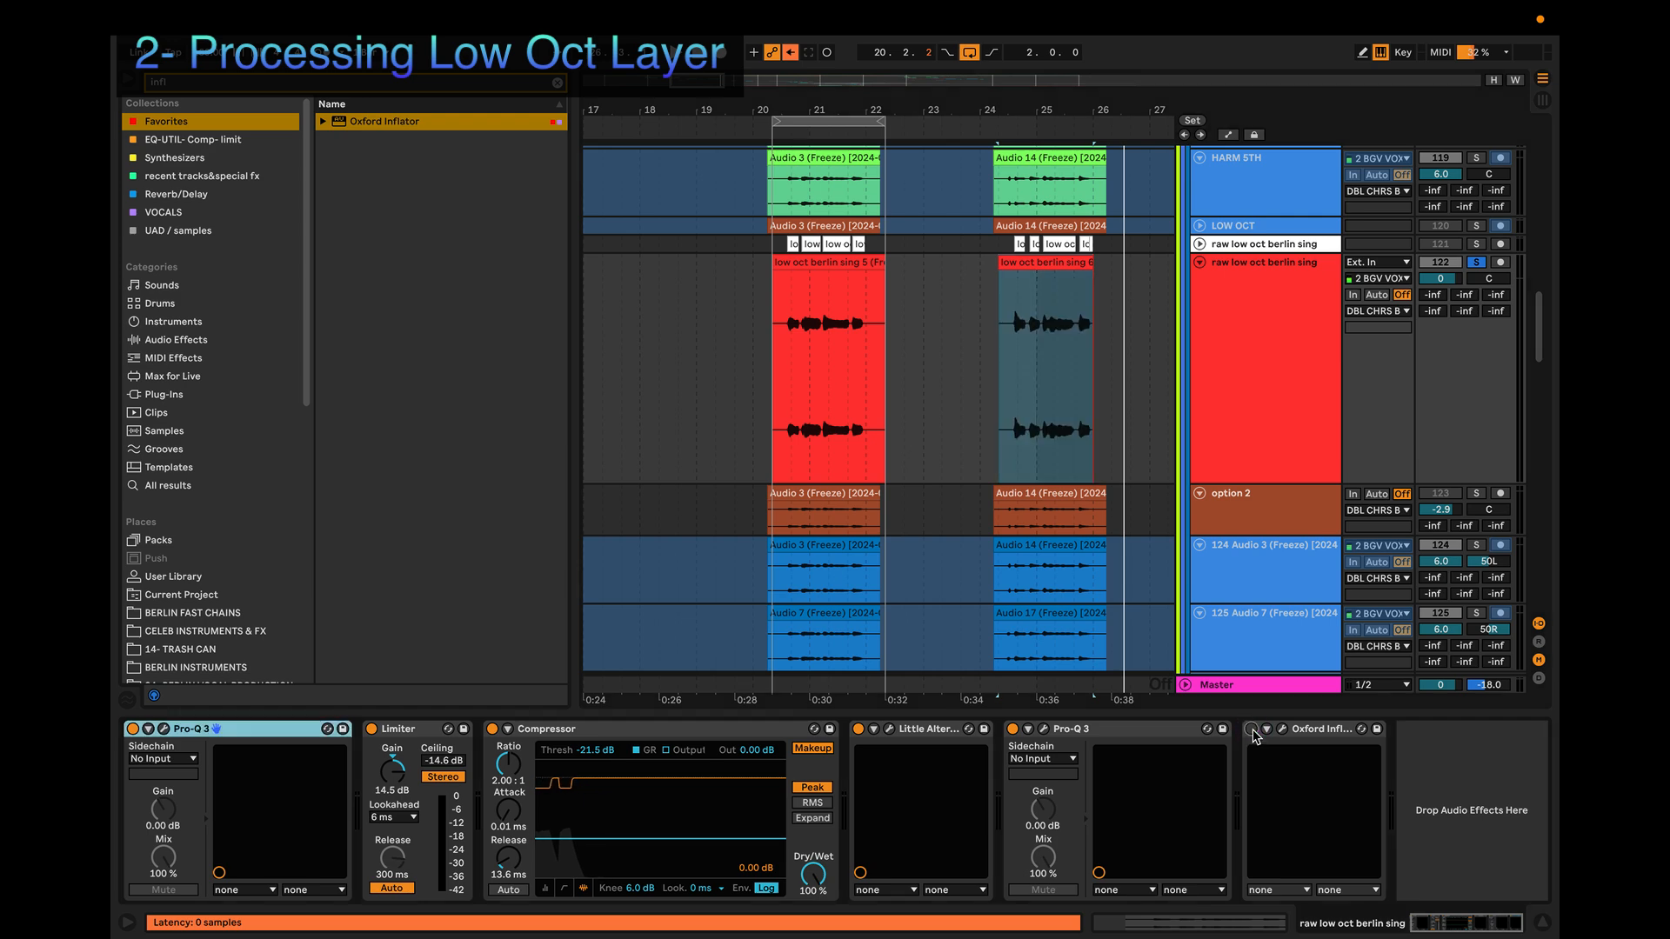
left_click(1282, 732)
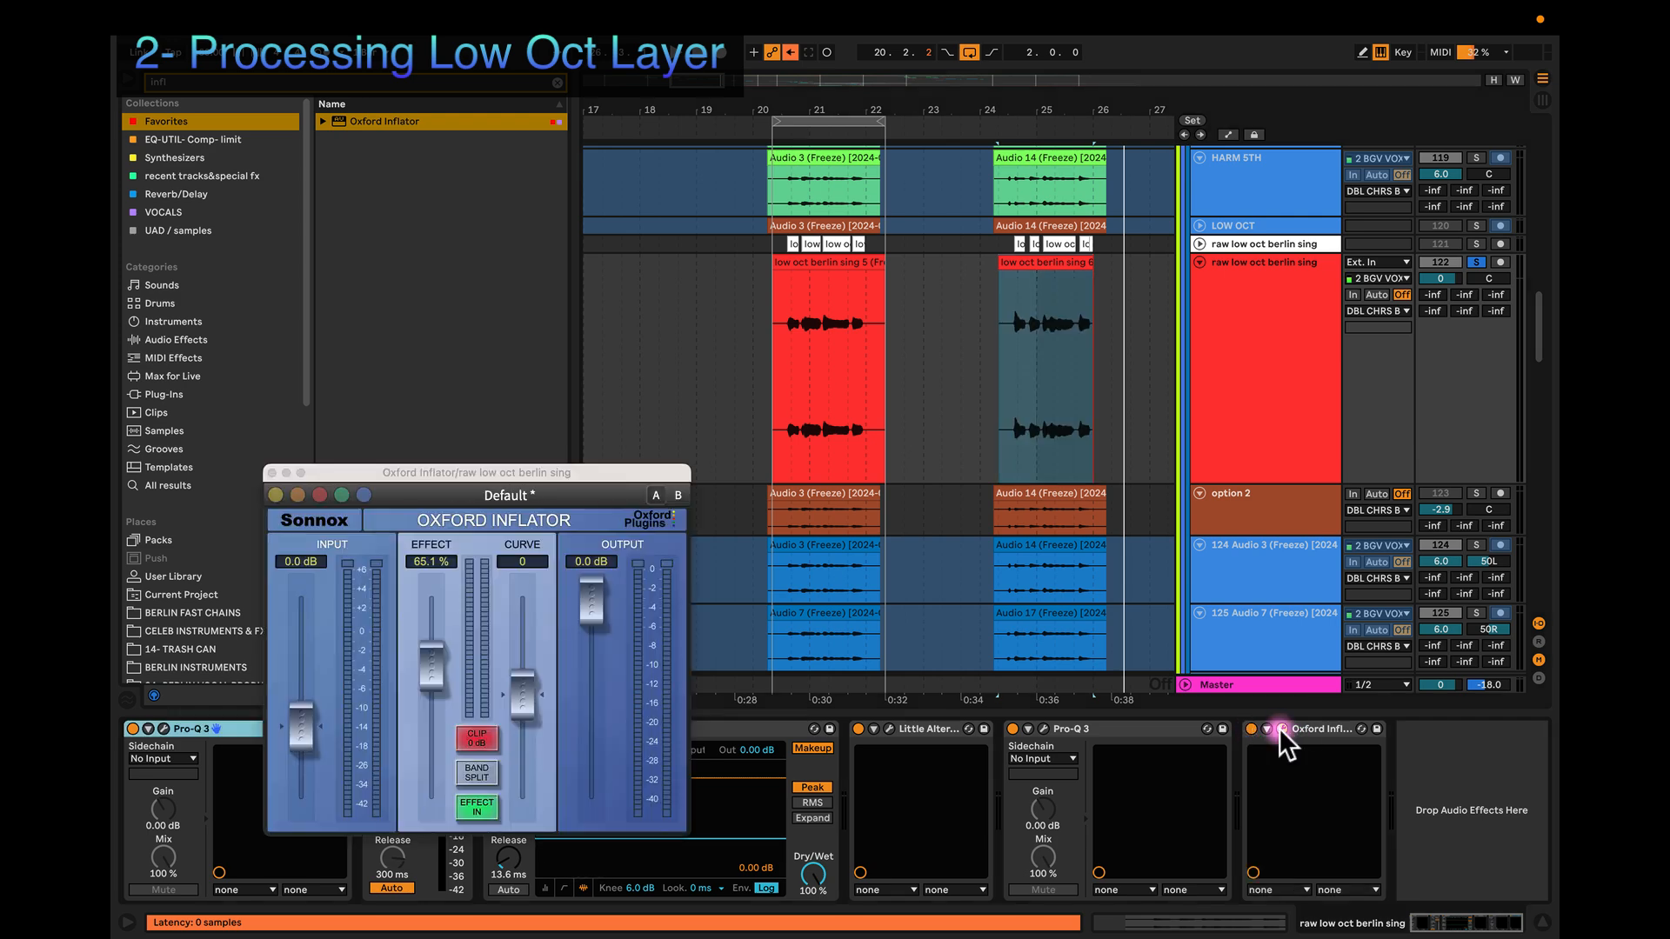
key("space")
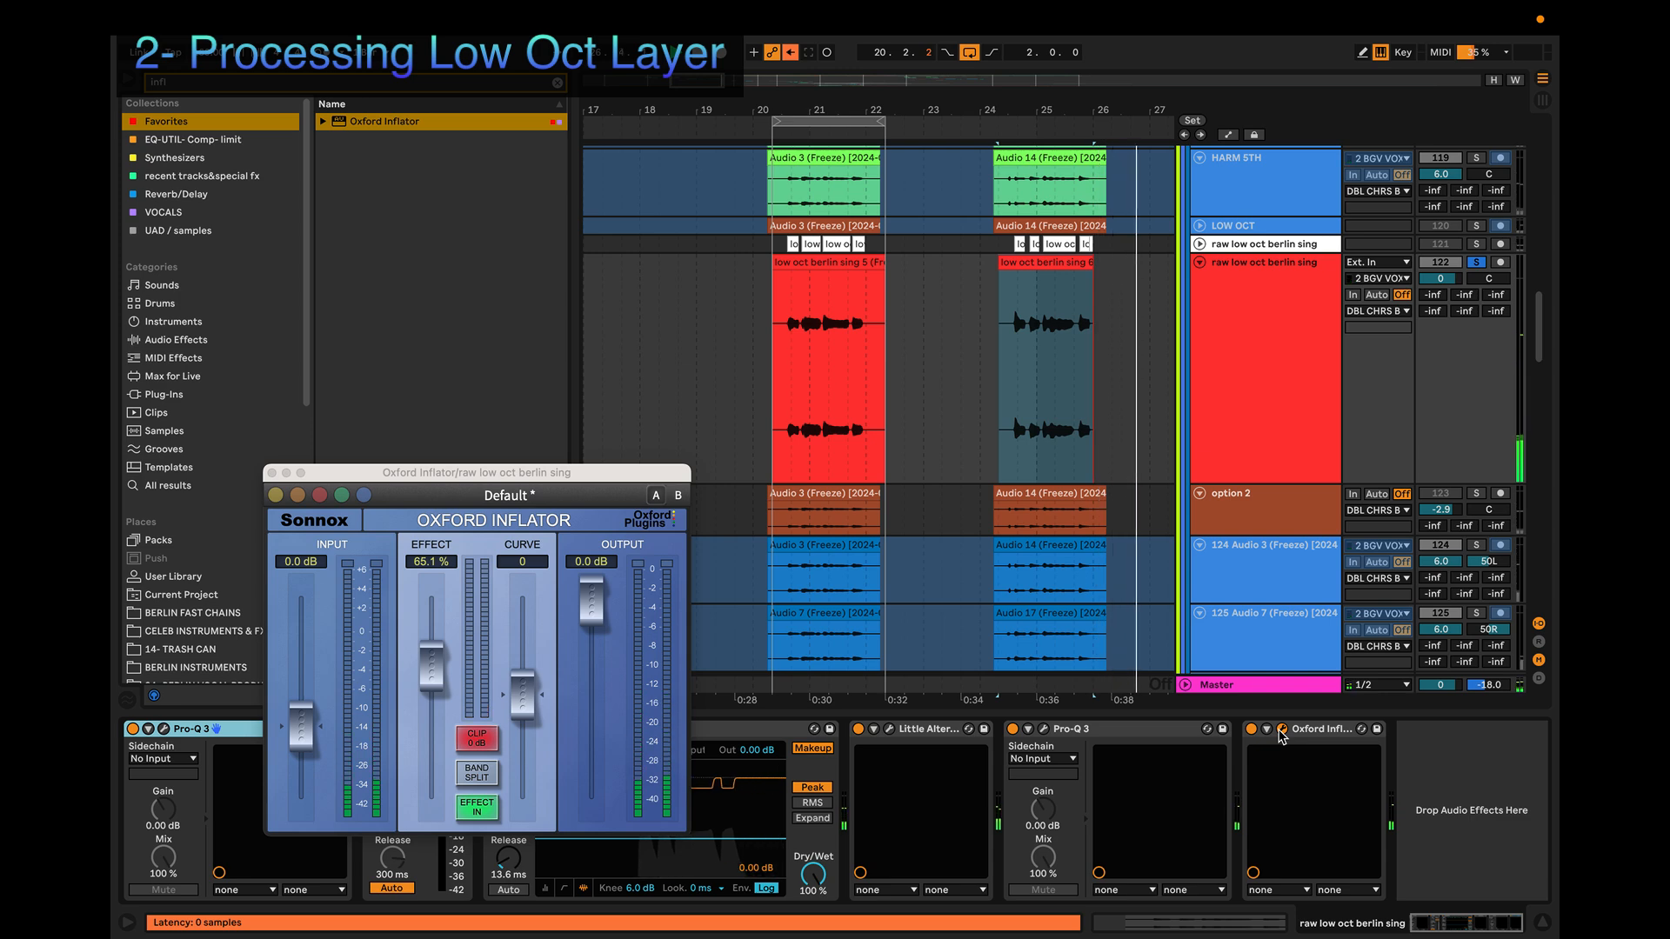
left_click(861, 265)
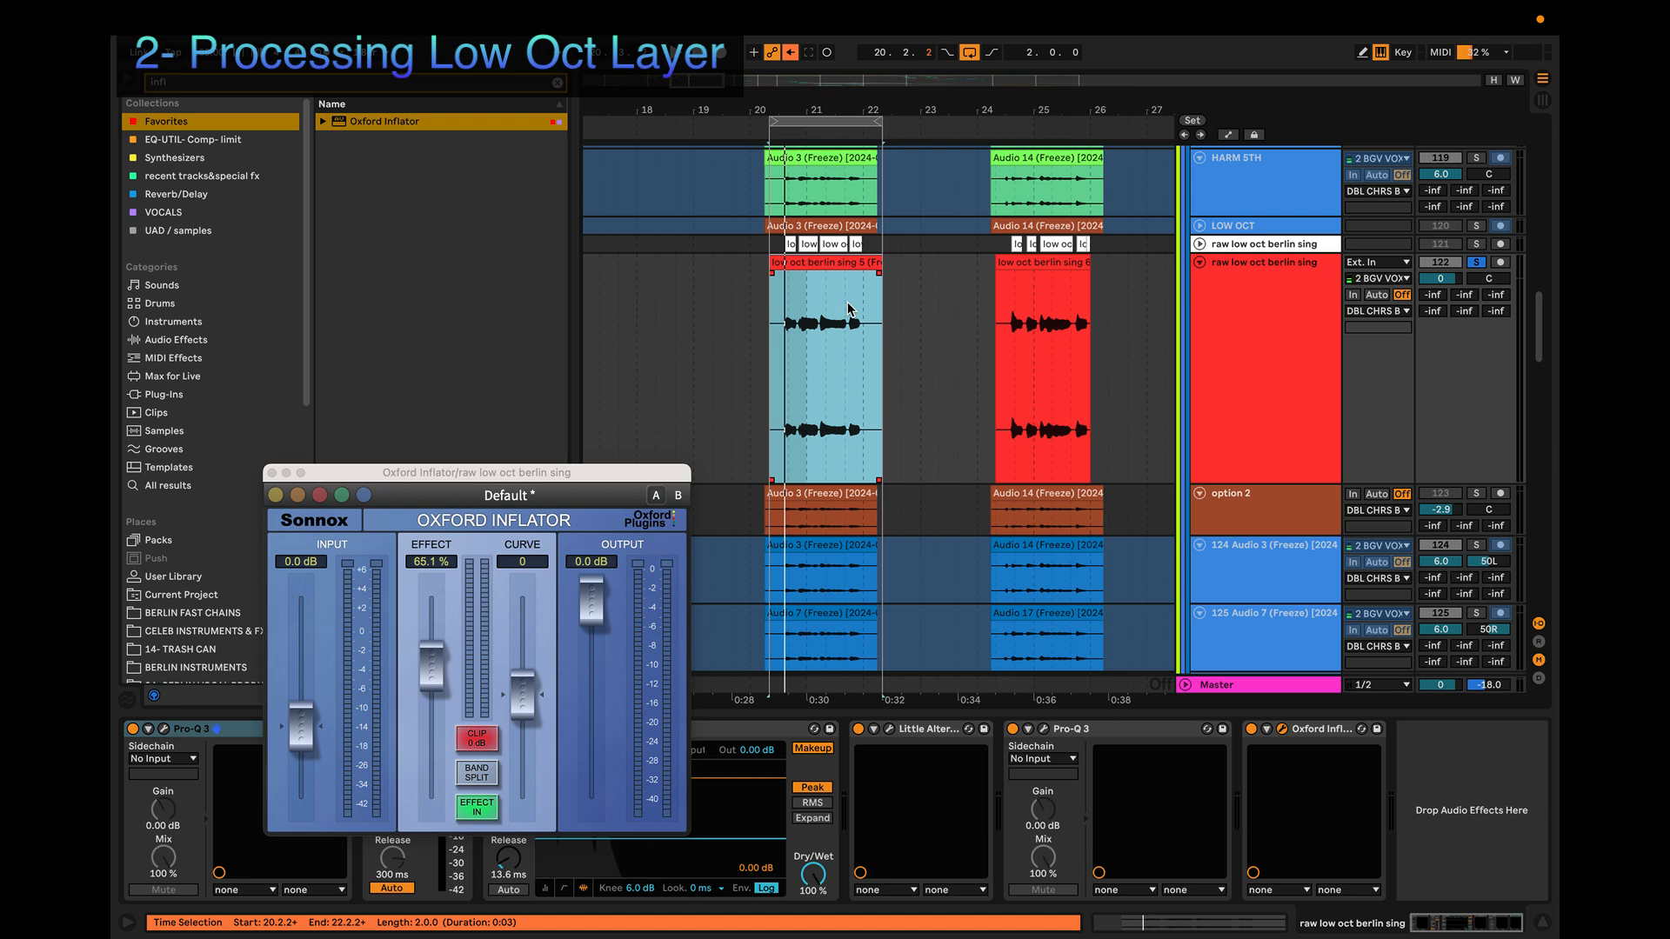
left_click(434, 365)
left_click_drag(396, 466, 610, 279)
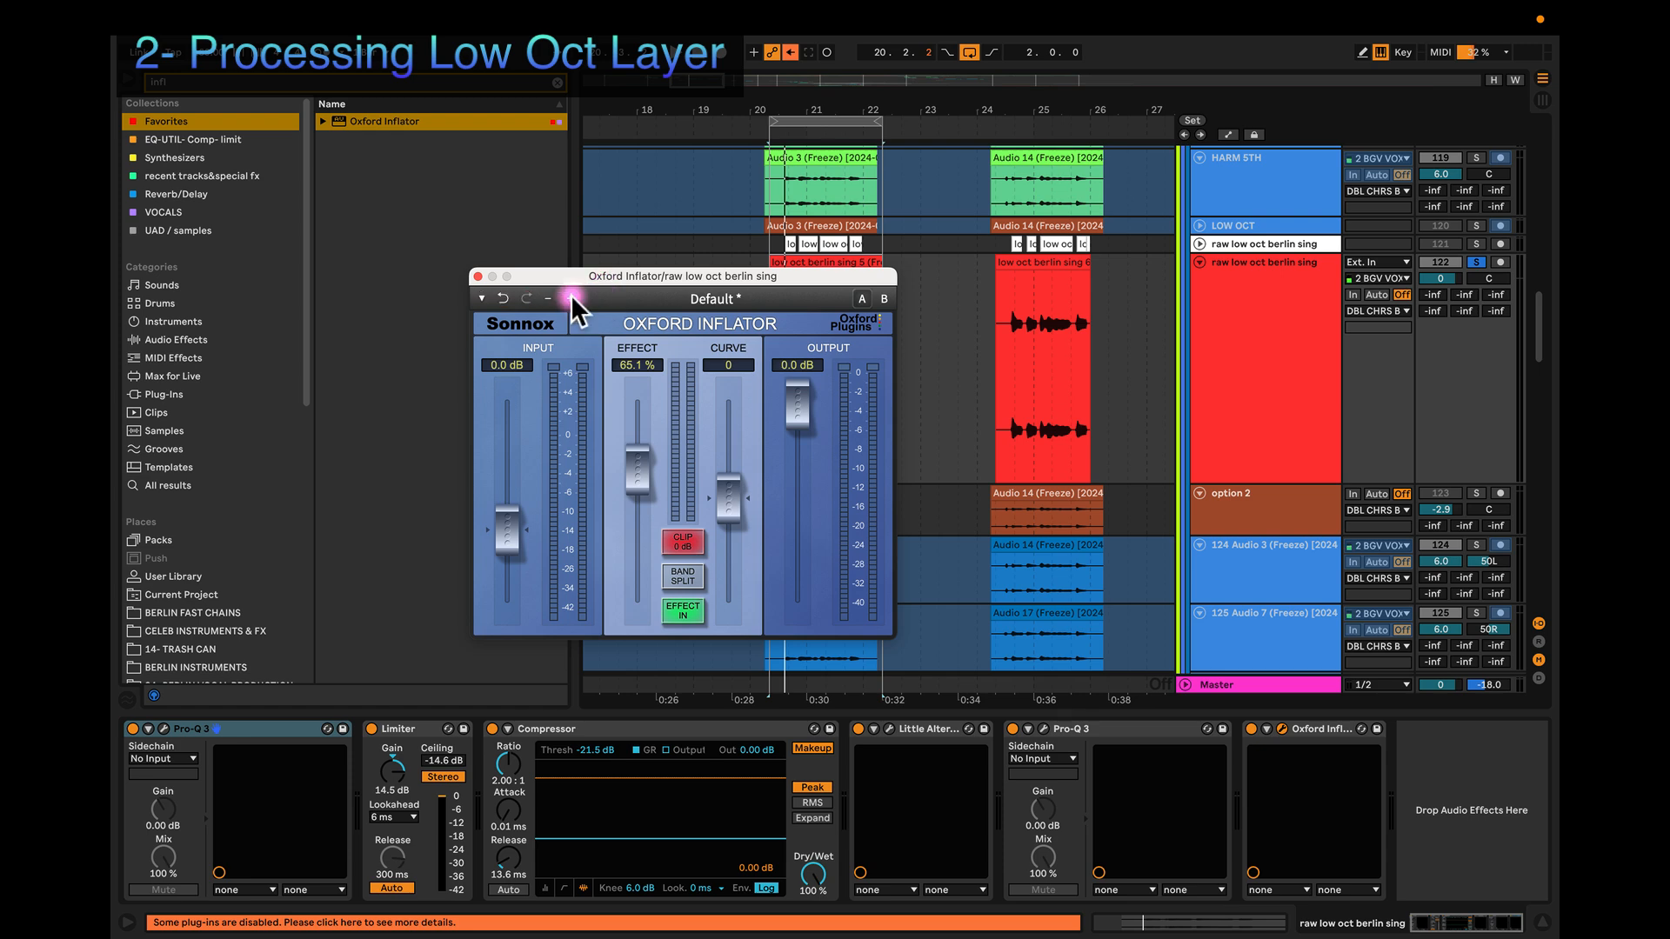
left_click(477, 276)
Step: Add Utility after the Oxford Inflator at the end of the chain and switch it to mono
left_click(557, 82)
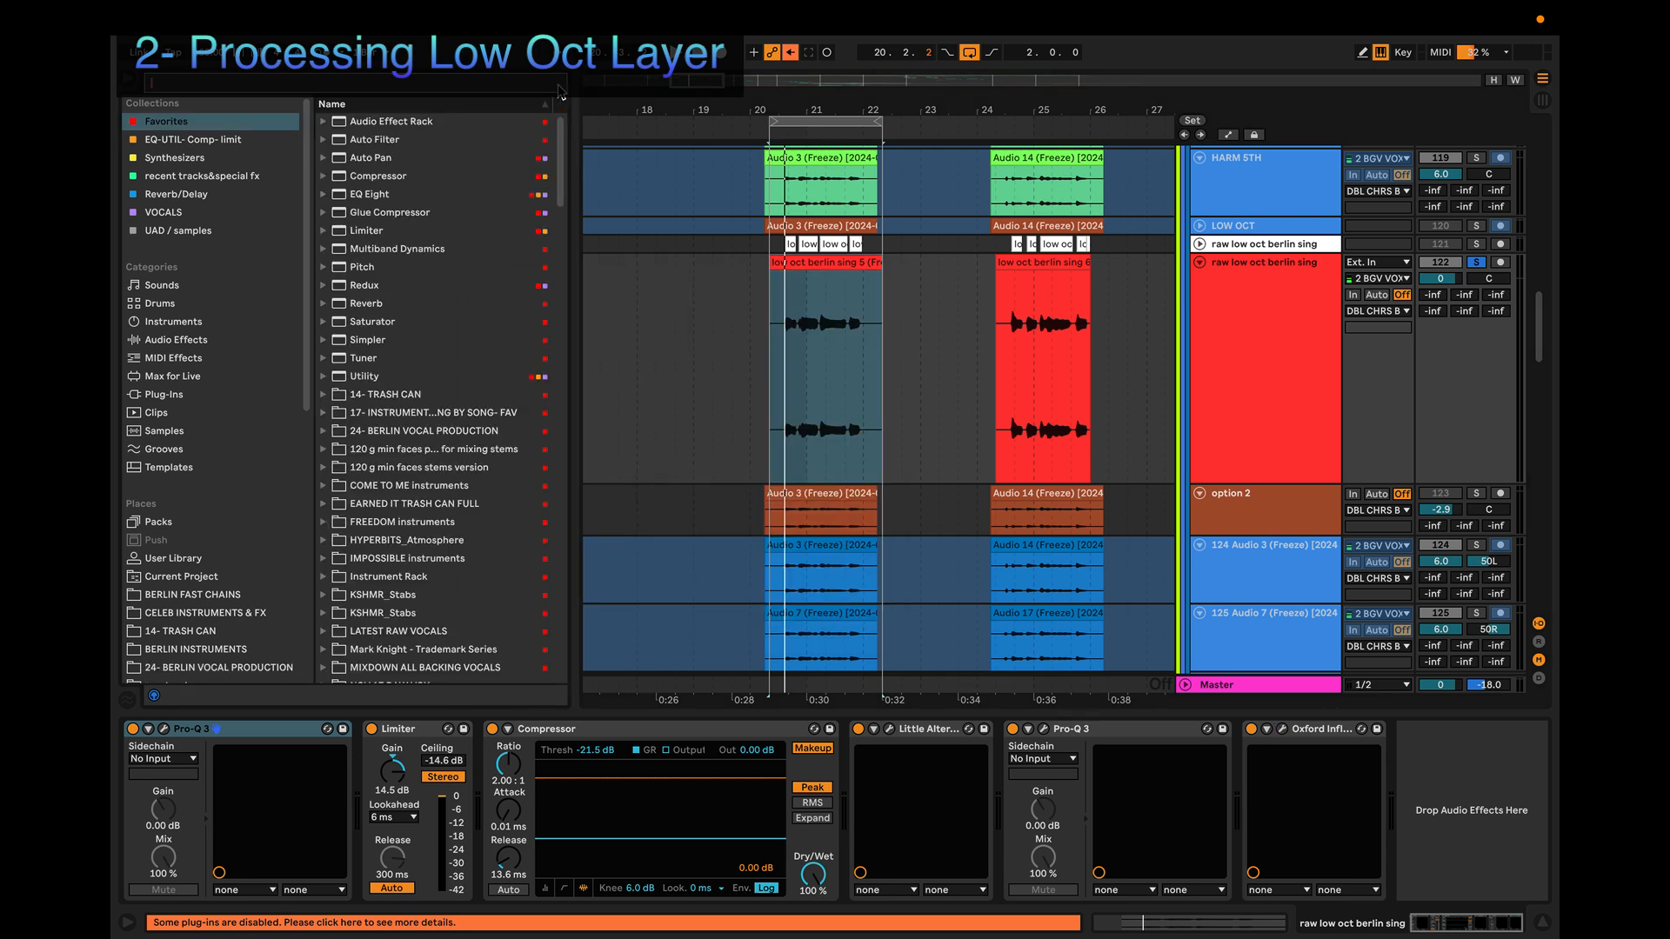
type("uti")
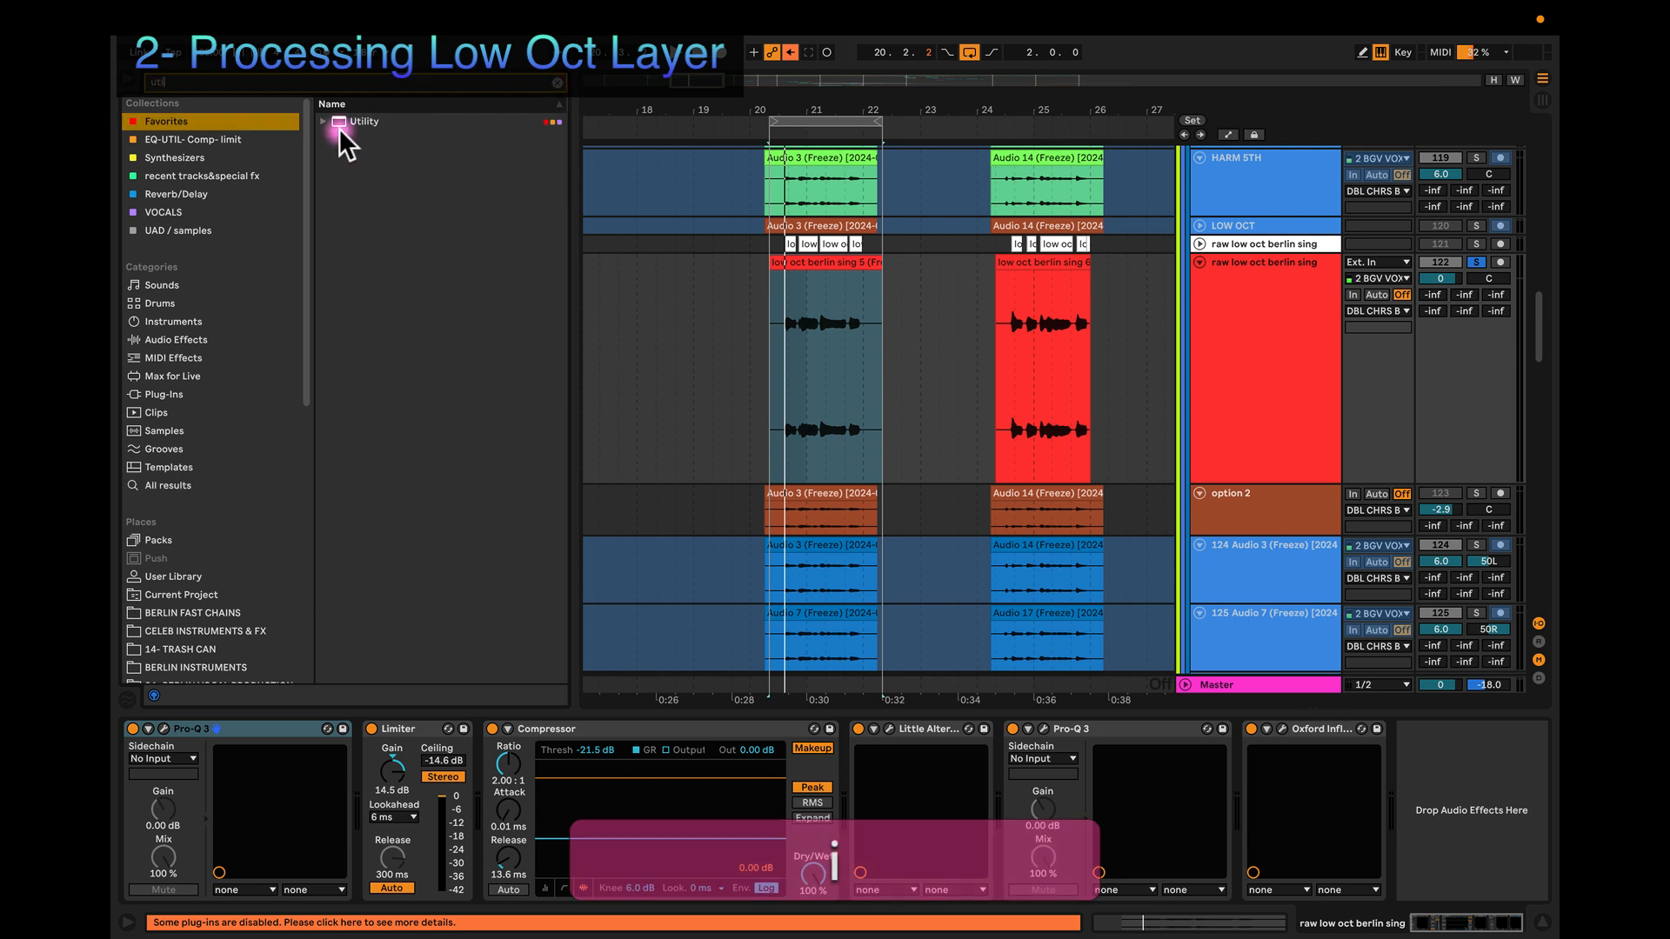
left_click_drag(337, 128, 1428, 802)
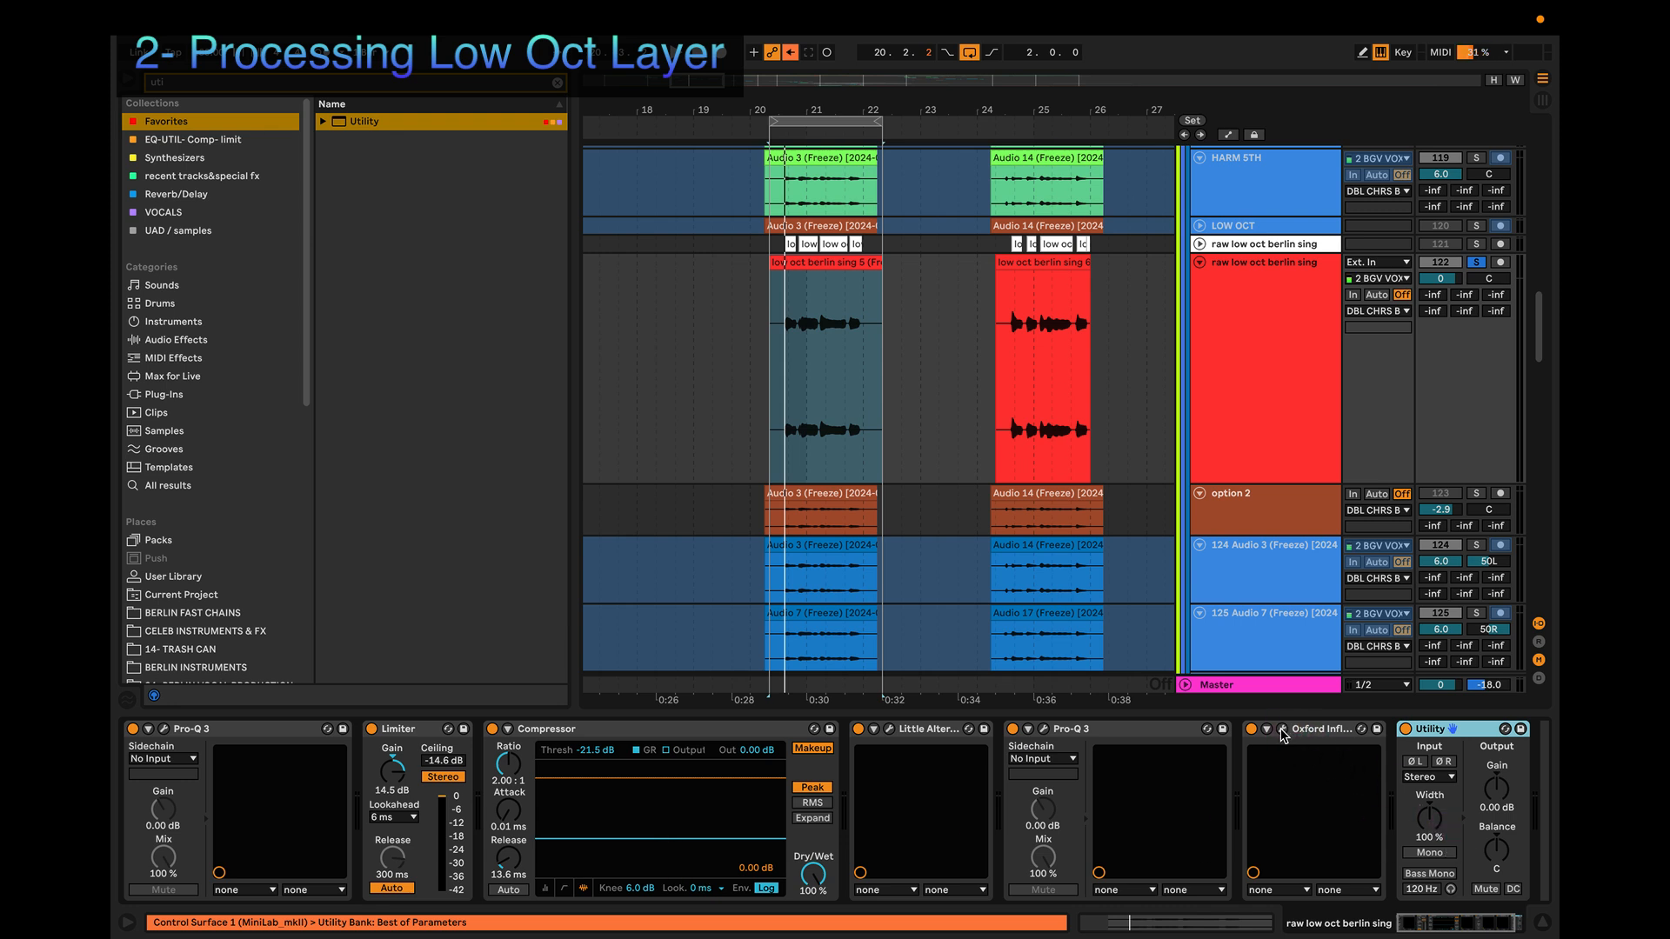
left_click(1440, 851)
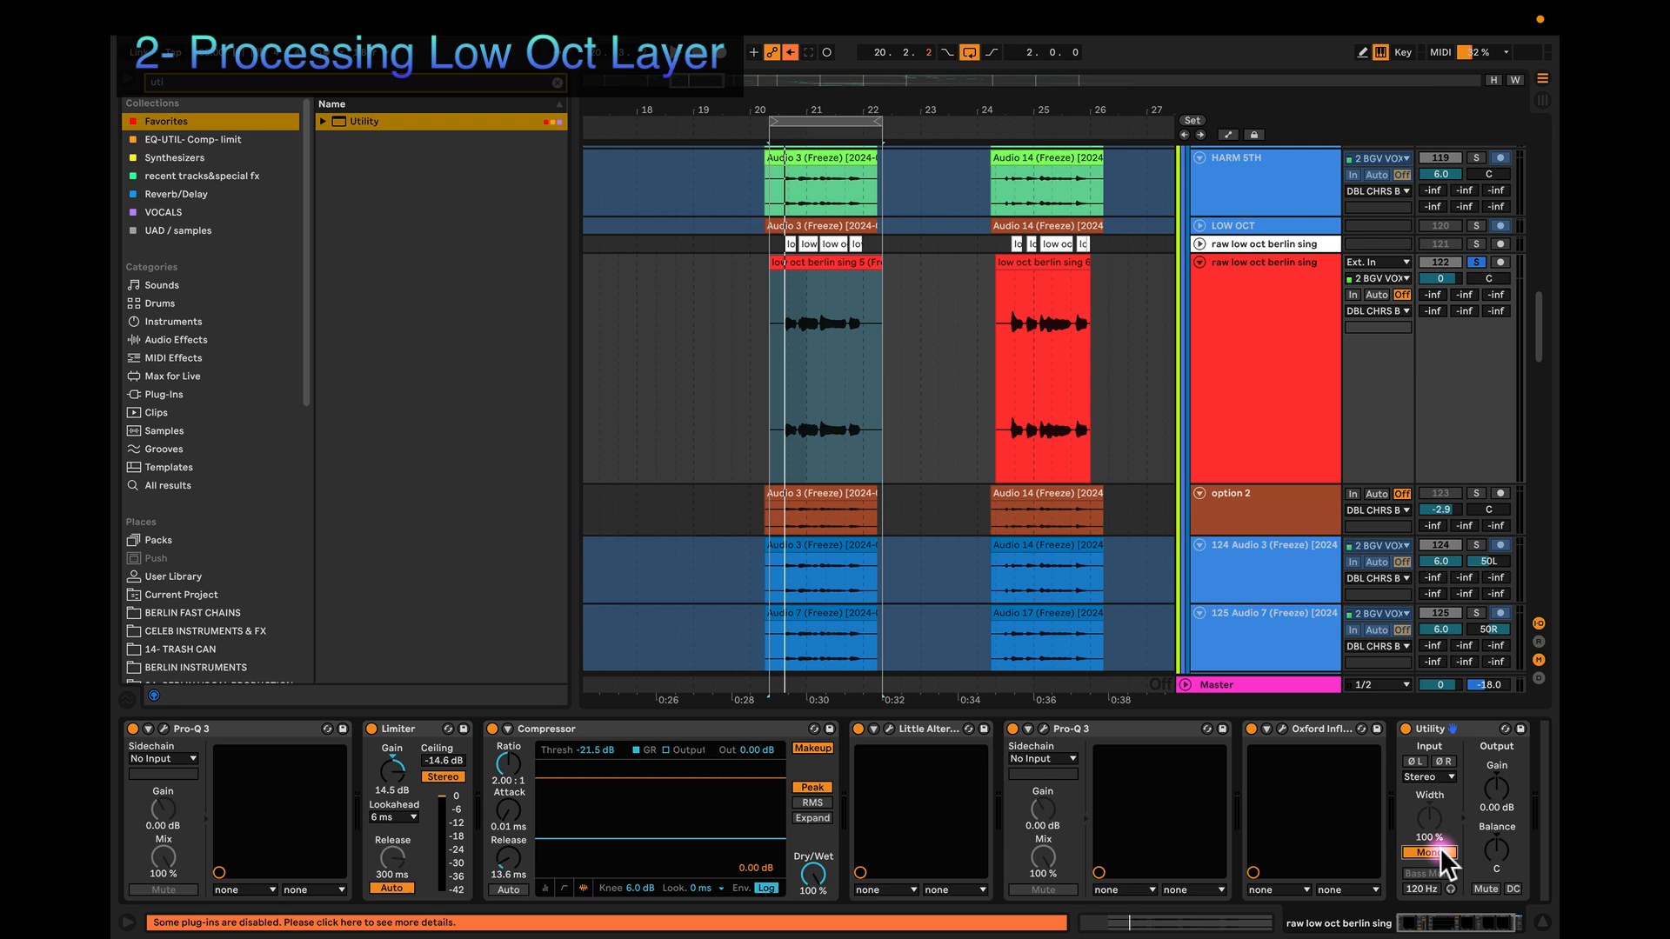
Step: Audition the low oct loop with Utility in mono, and review Little AlterBoy's pitch and formant settings
key("space")
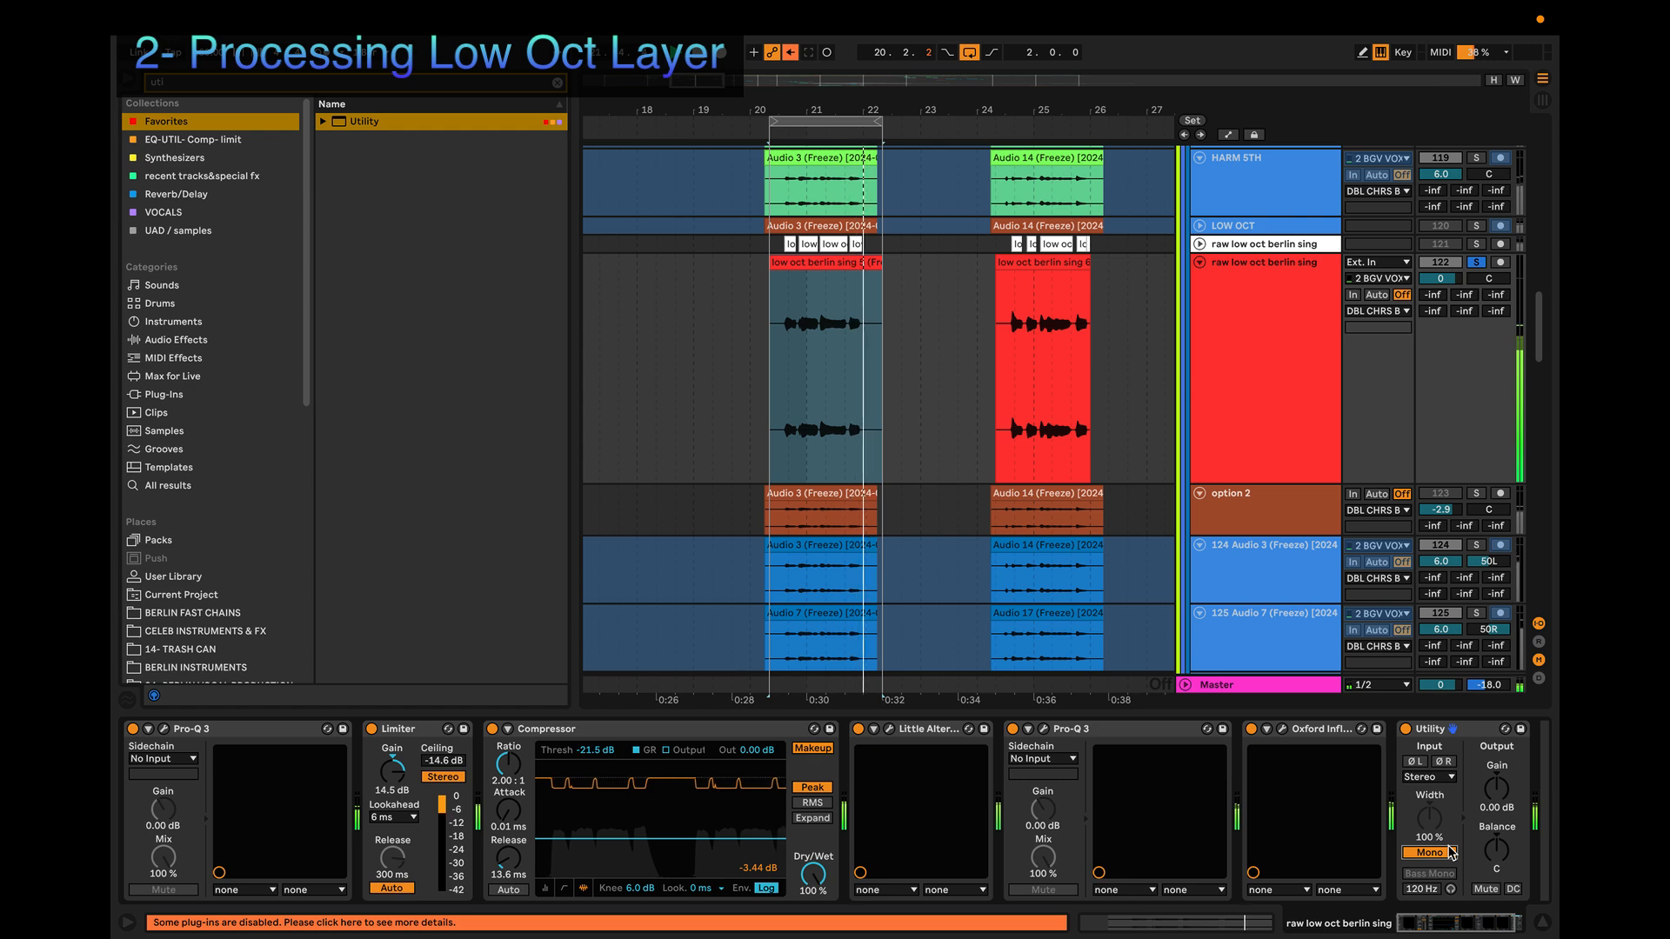
key("space")
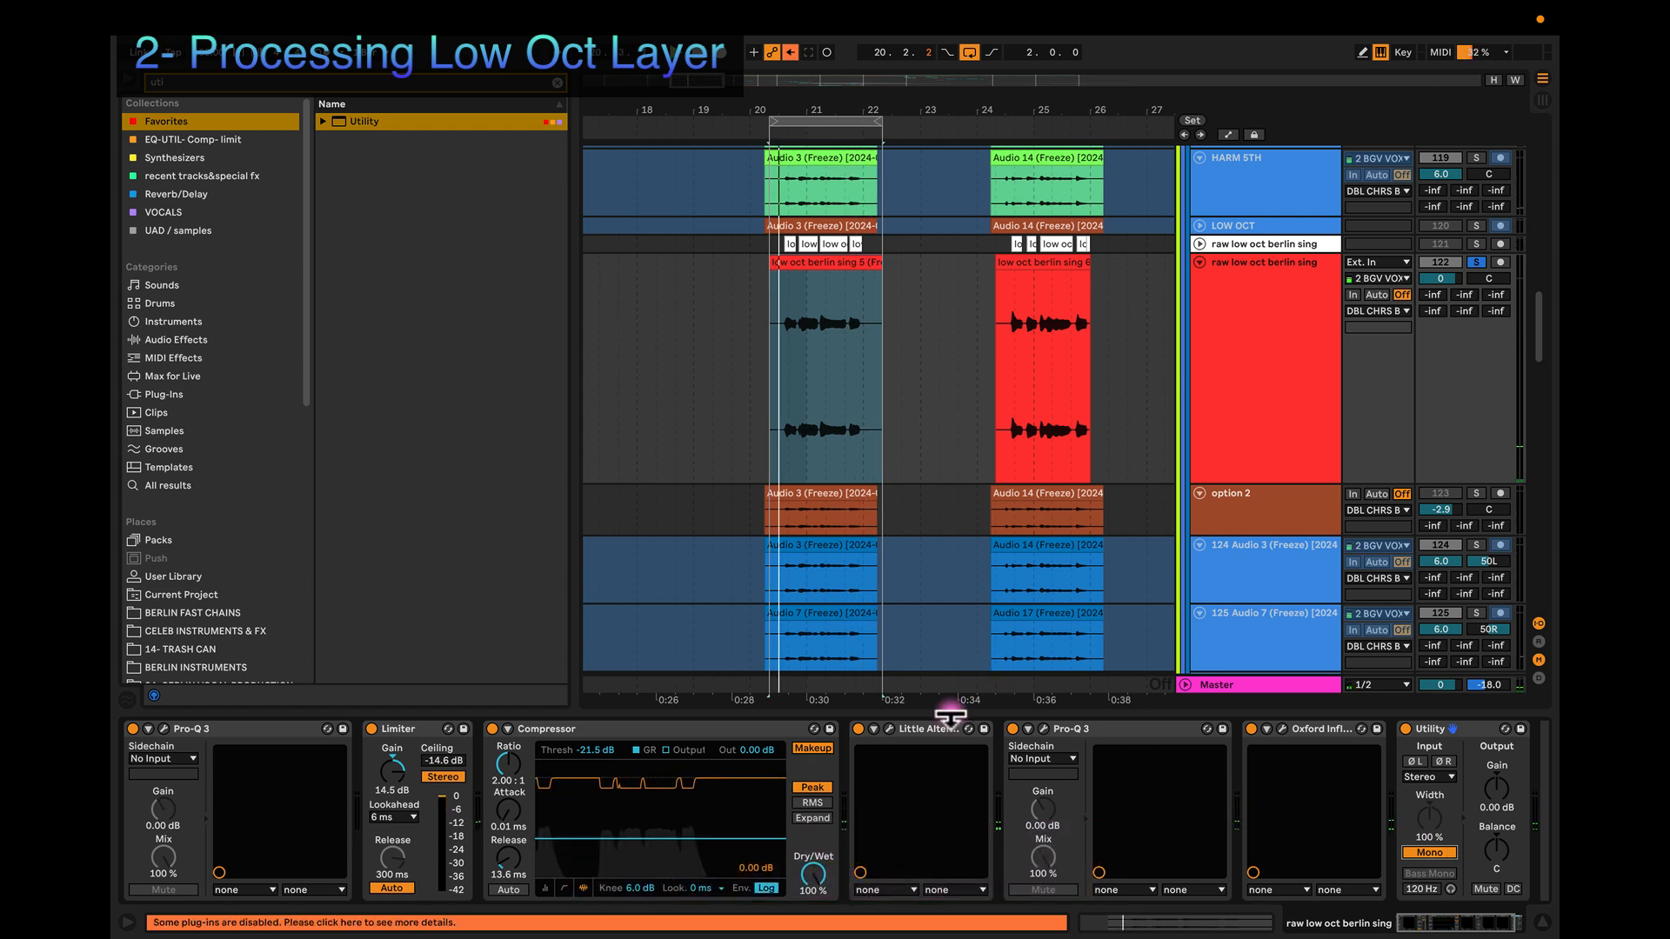
left_click(889, 727)
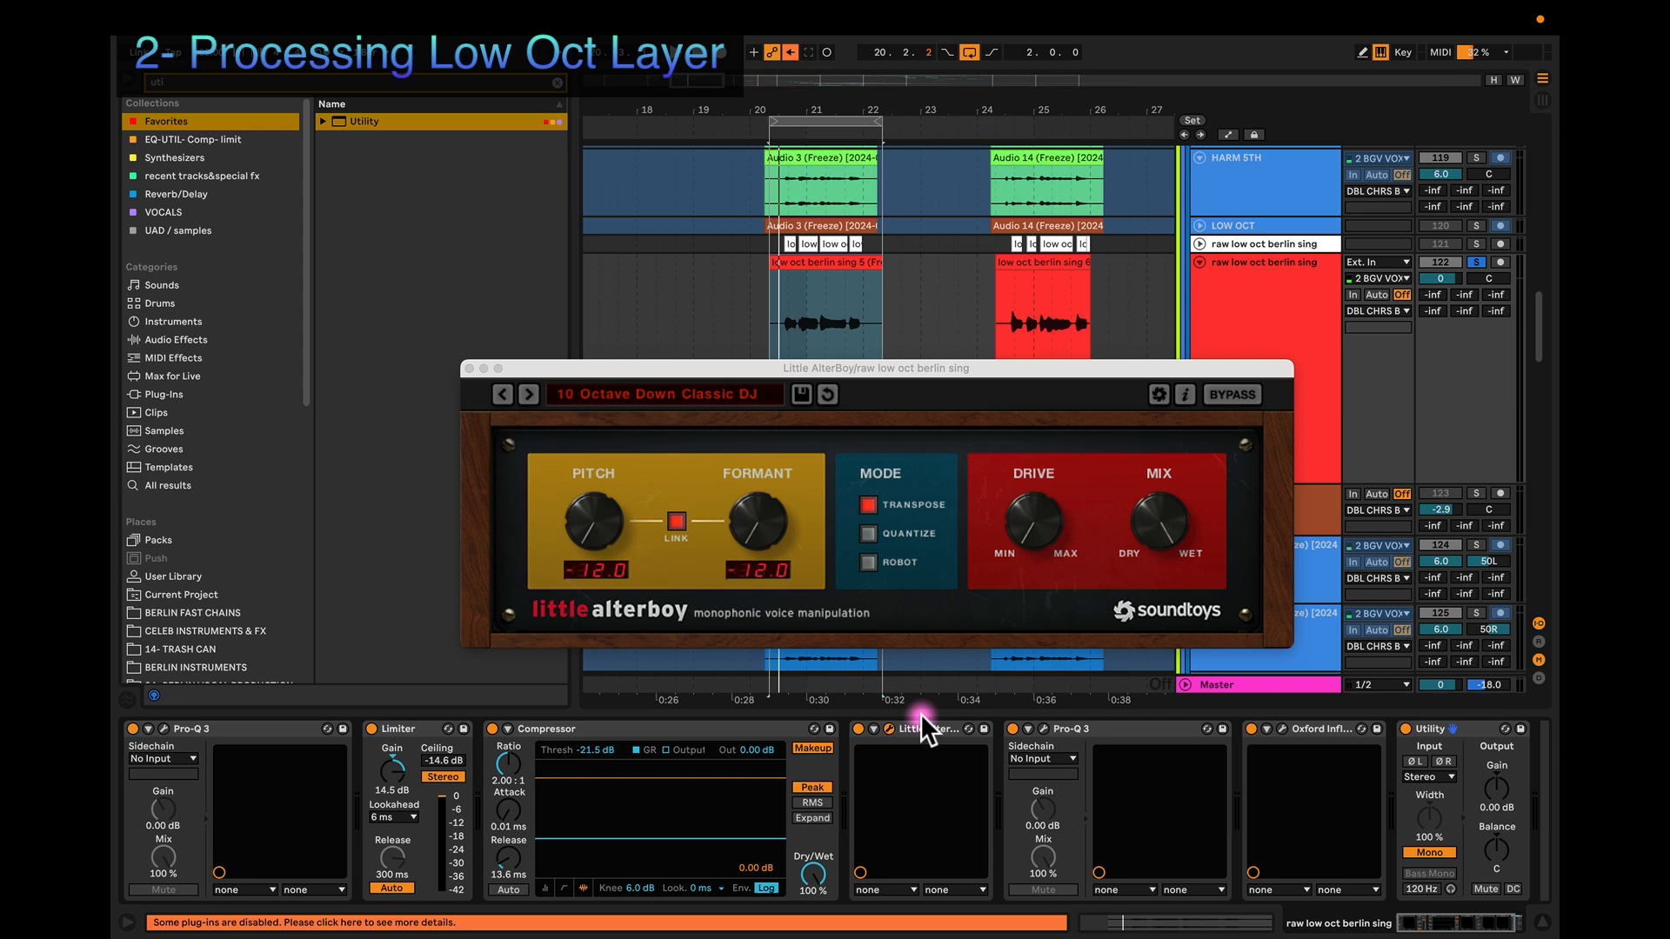
left_click(469, 368)
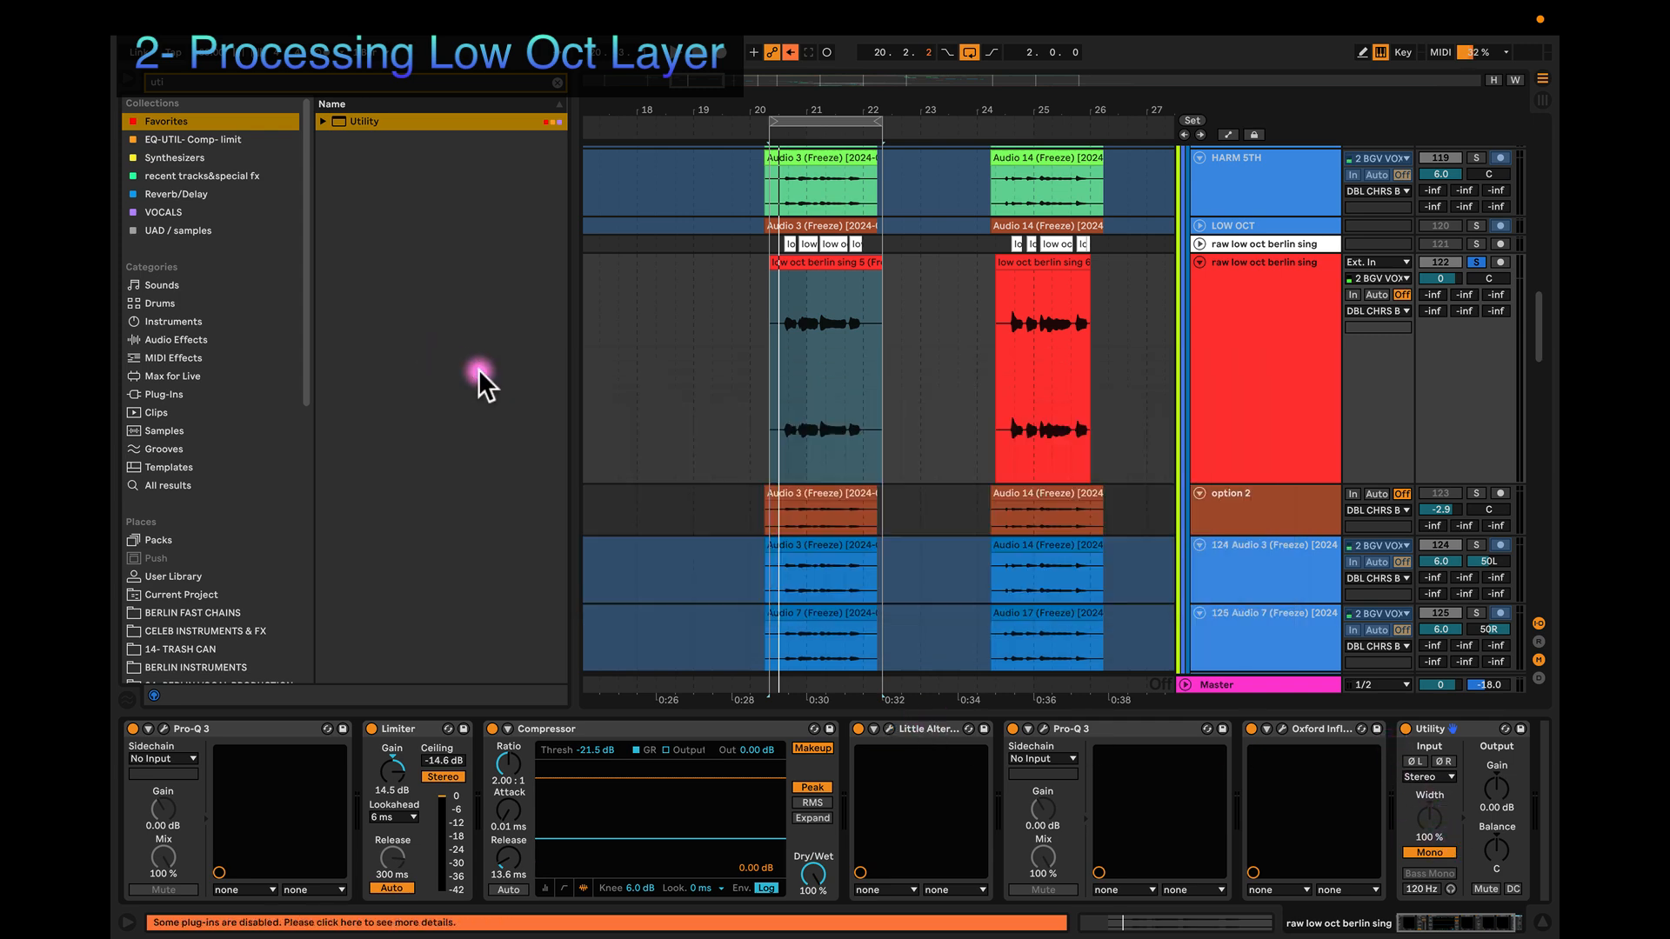
Step: Compare Utility's left and right phase inversion in different combinations while the loop plays
left_click(1414, 761)
key("space")
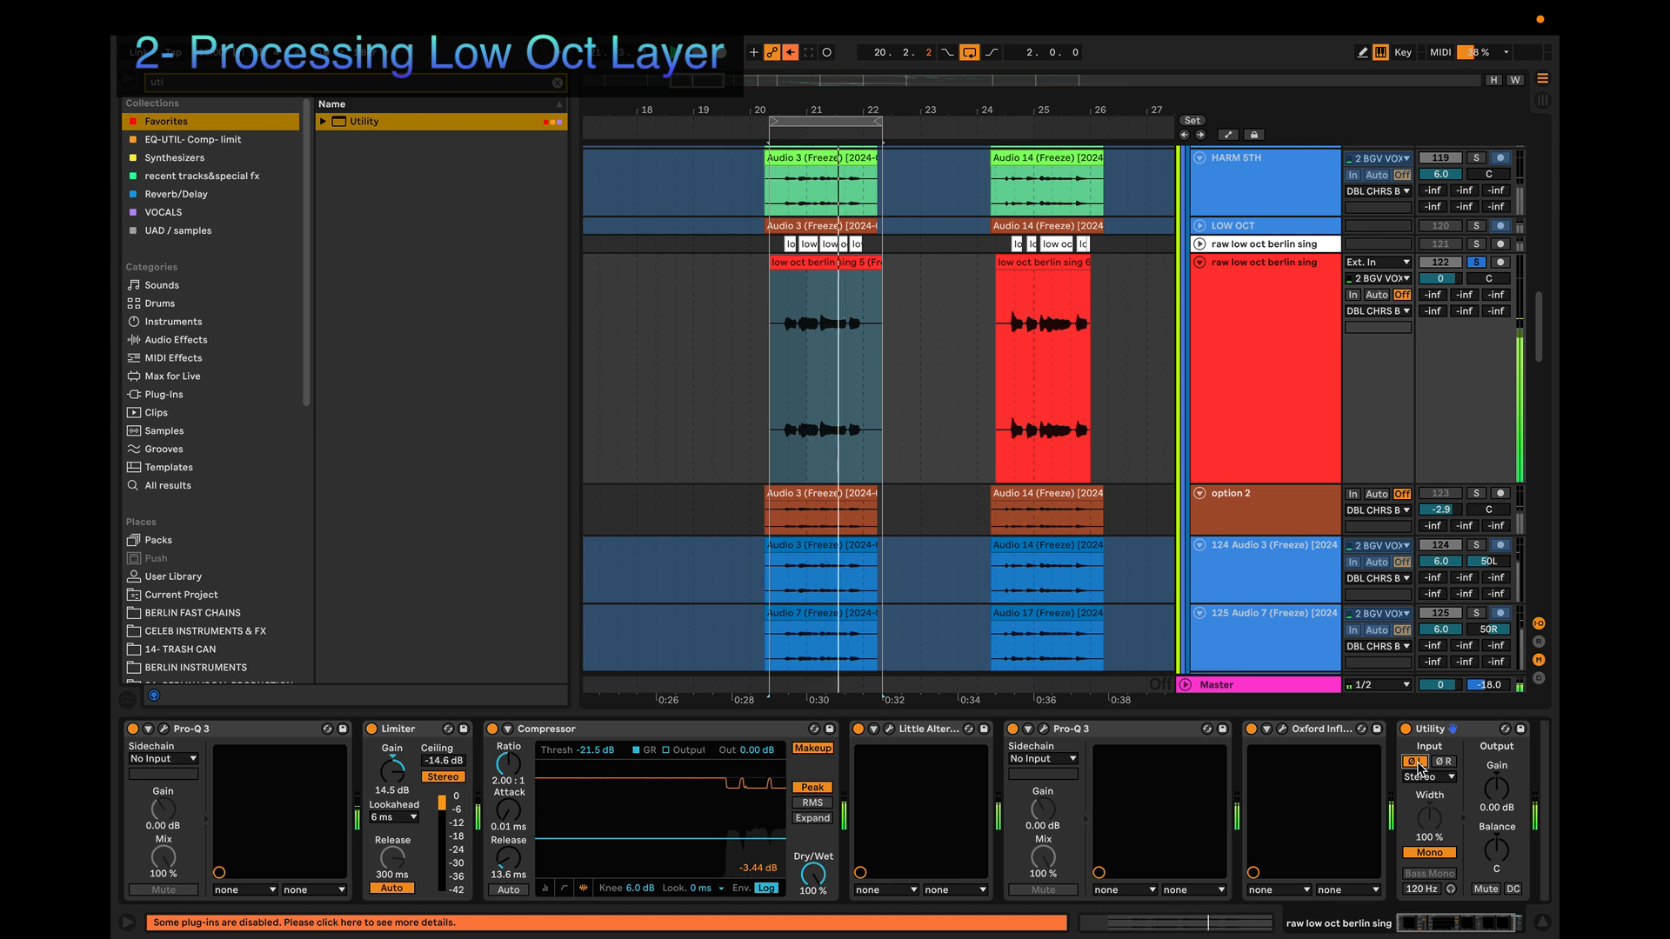
left_click(1443, 762)
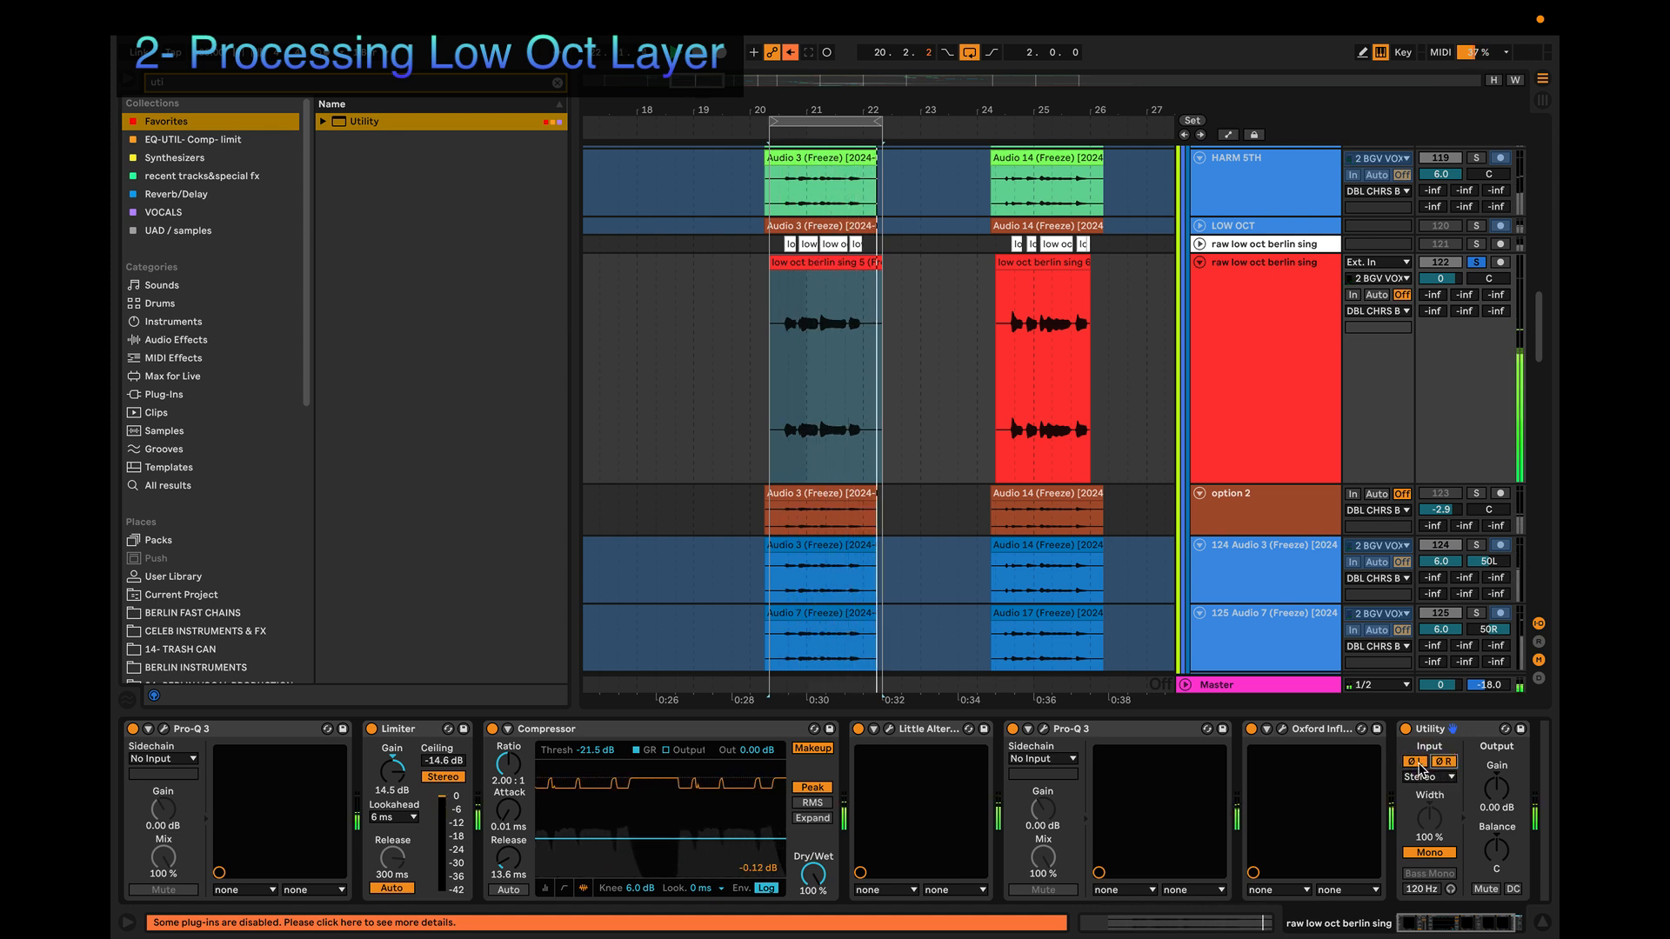
left_click(1416, 762)
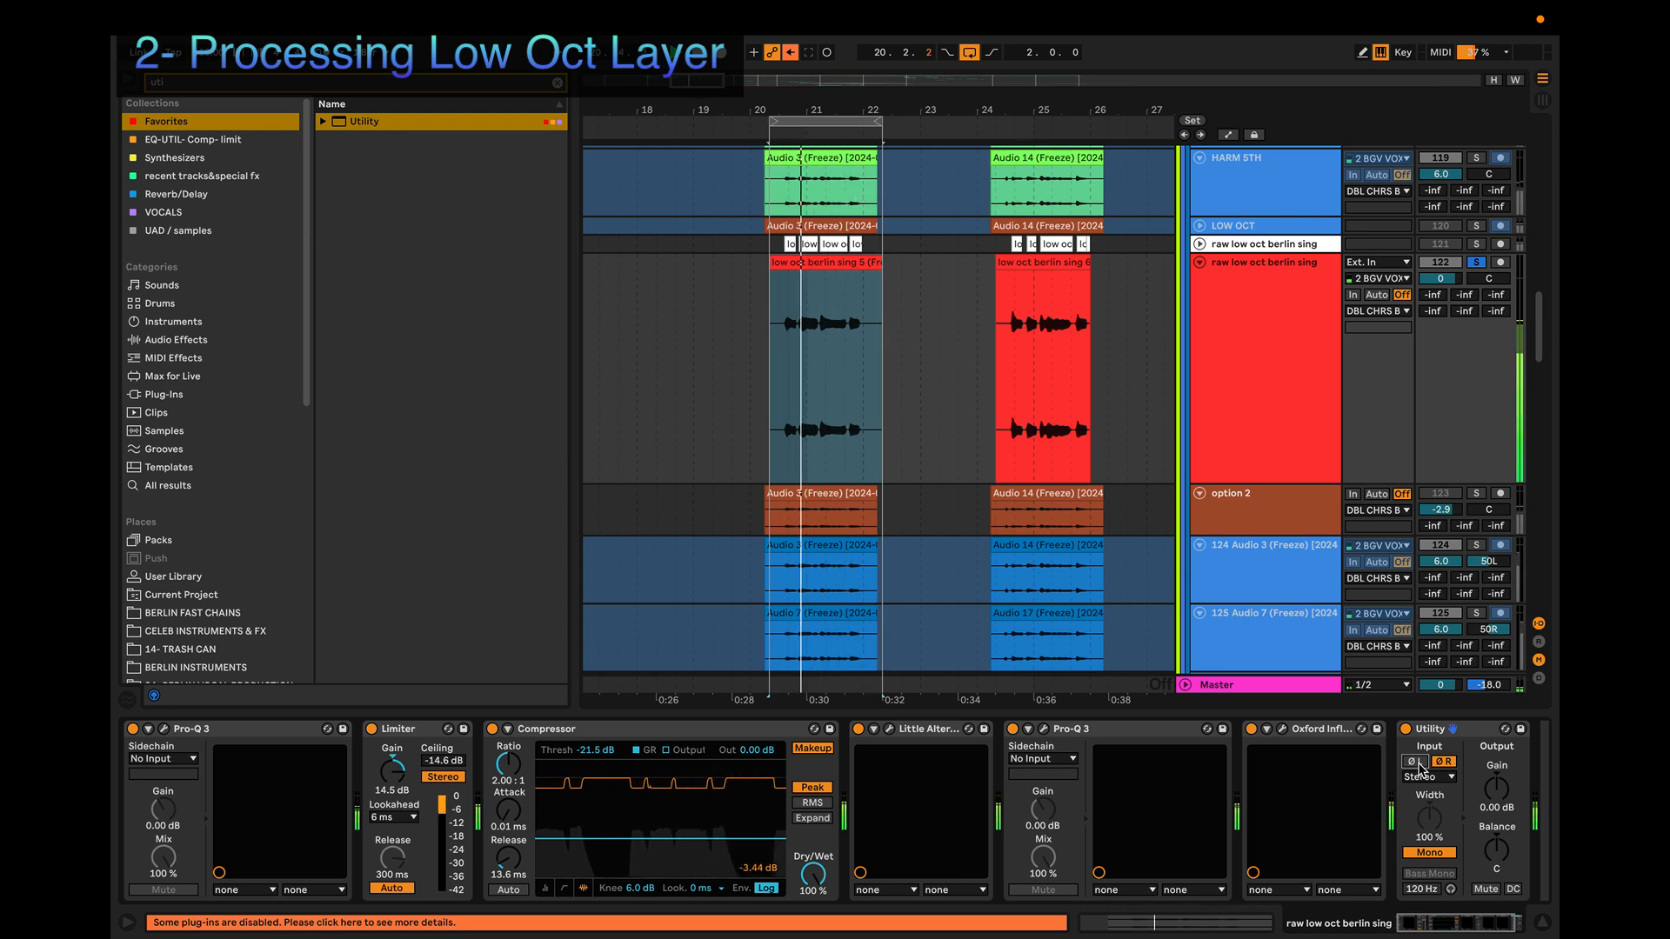
left_click(1417, 763)
left_click(1443, 762)
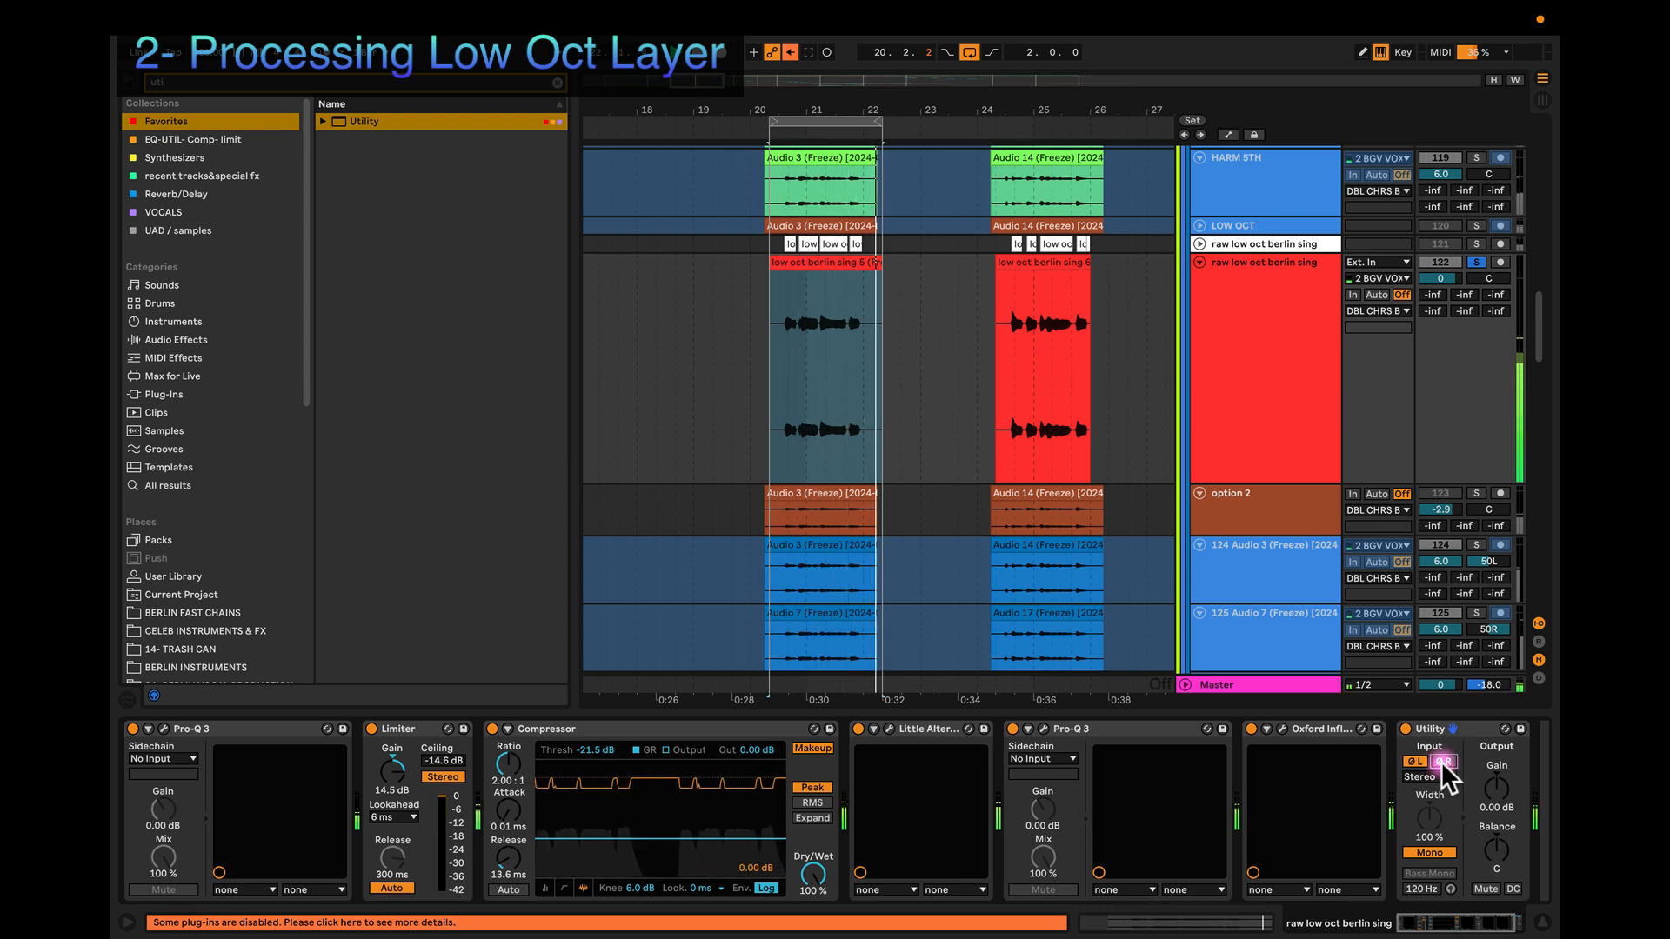
Step: Turn Utility's mono off and on again to compare the sound with the left phase inverted
left_click(1418, 845)
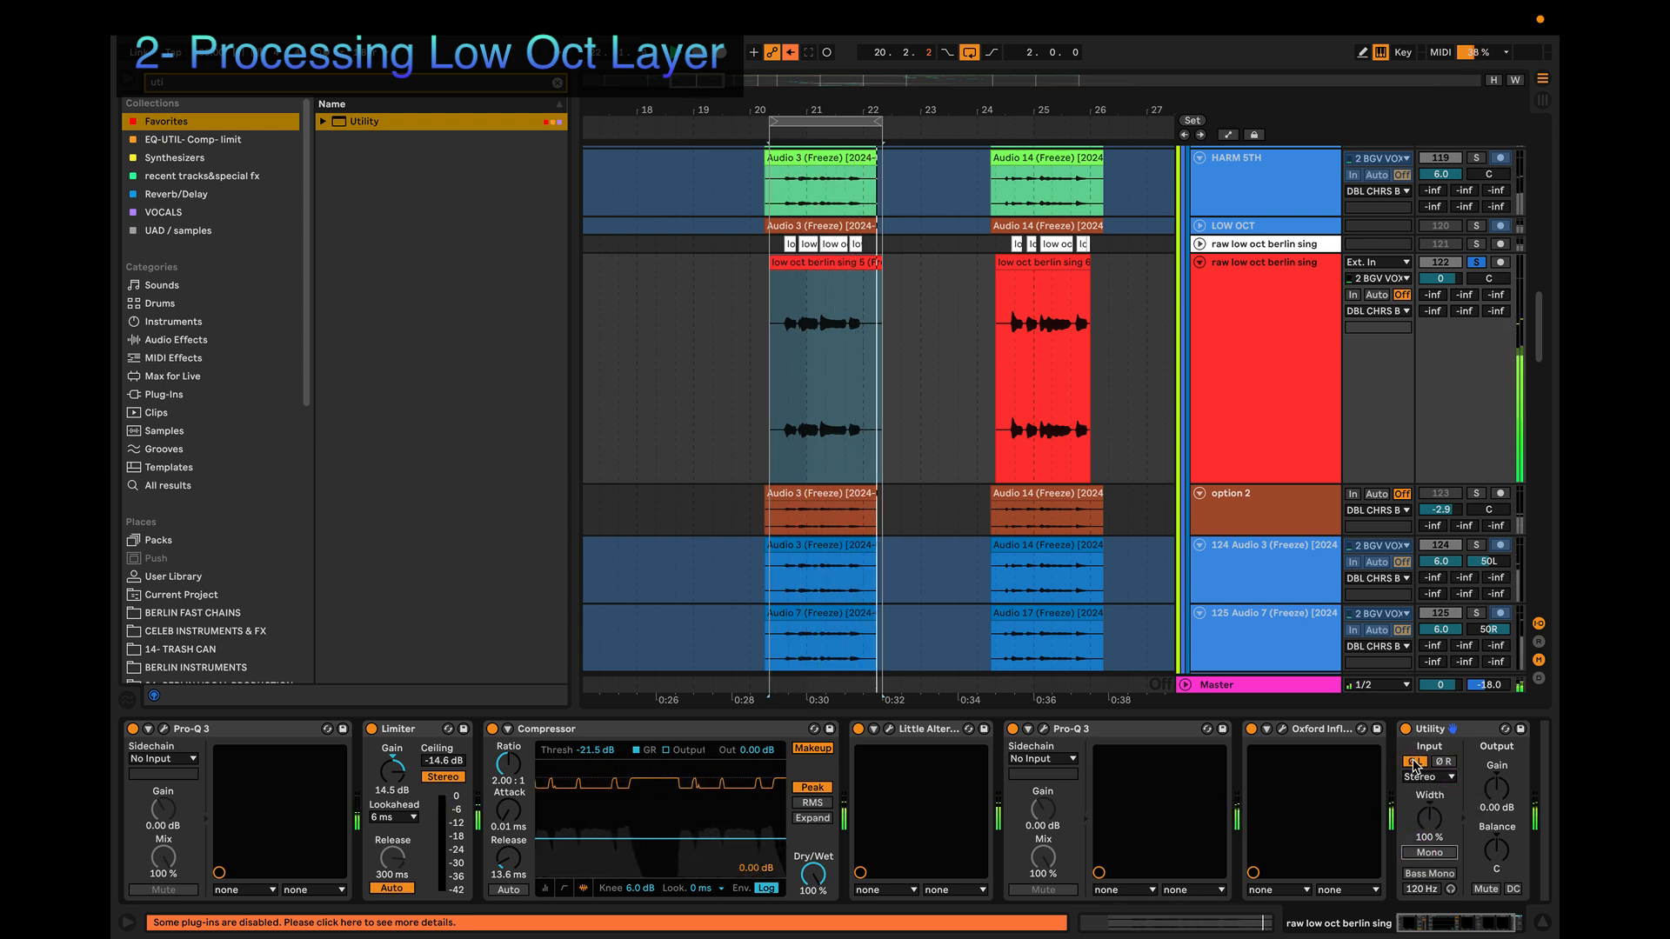
left_click(1433, 851)
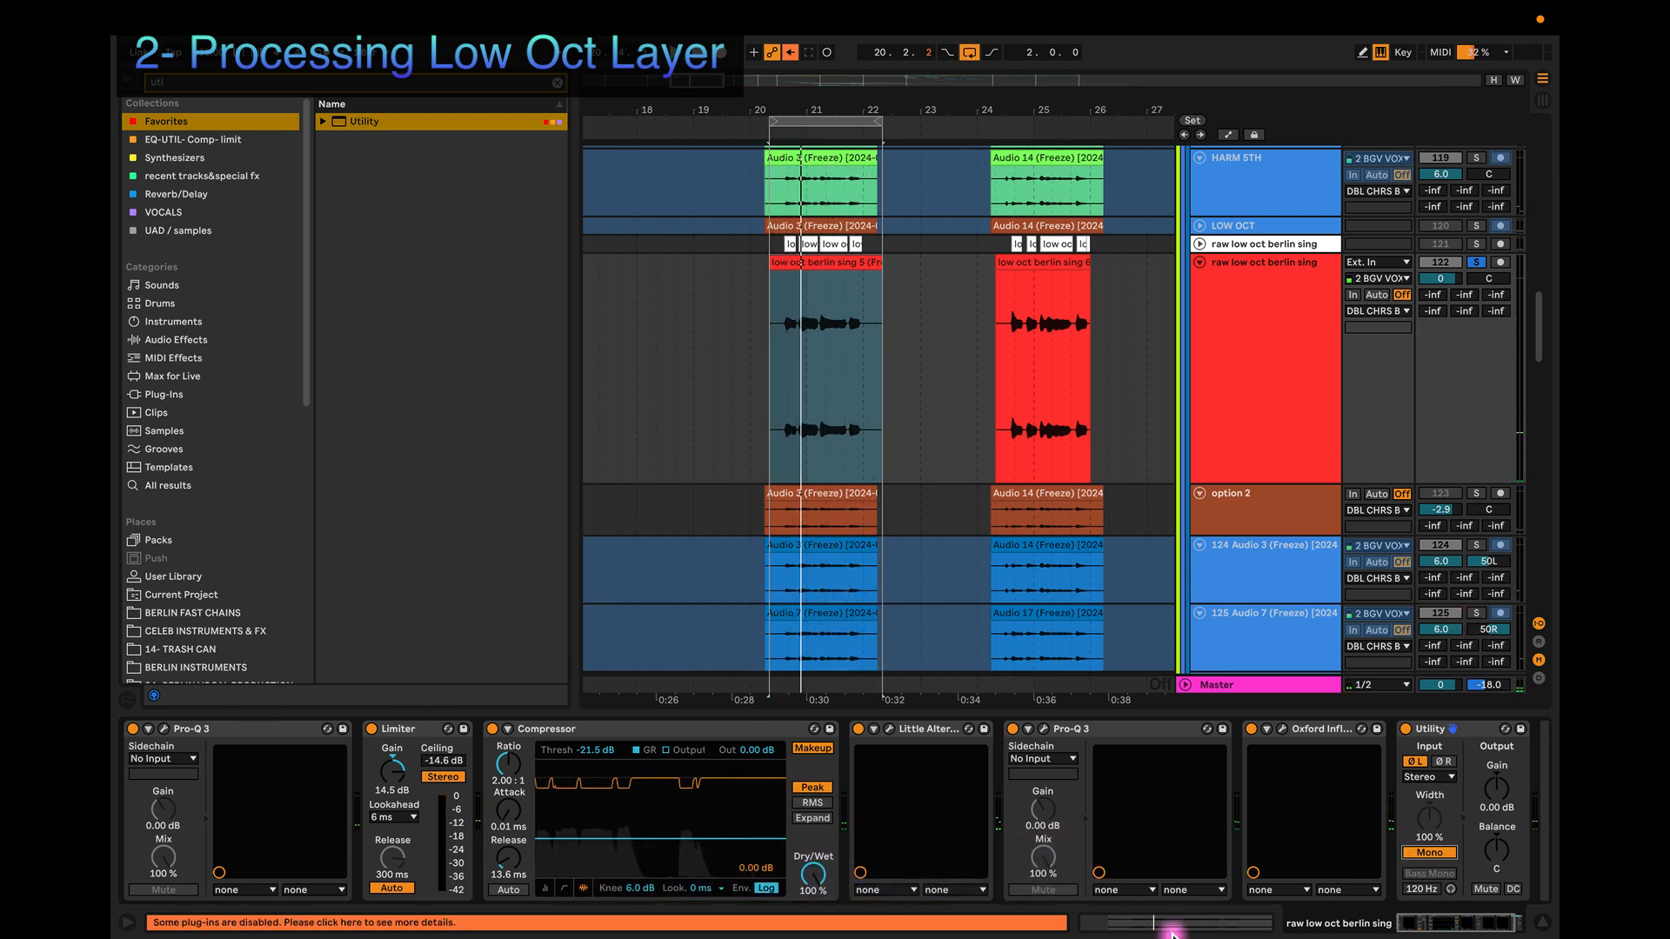
left_click(1444, 763)
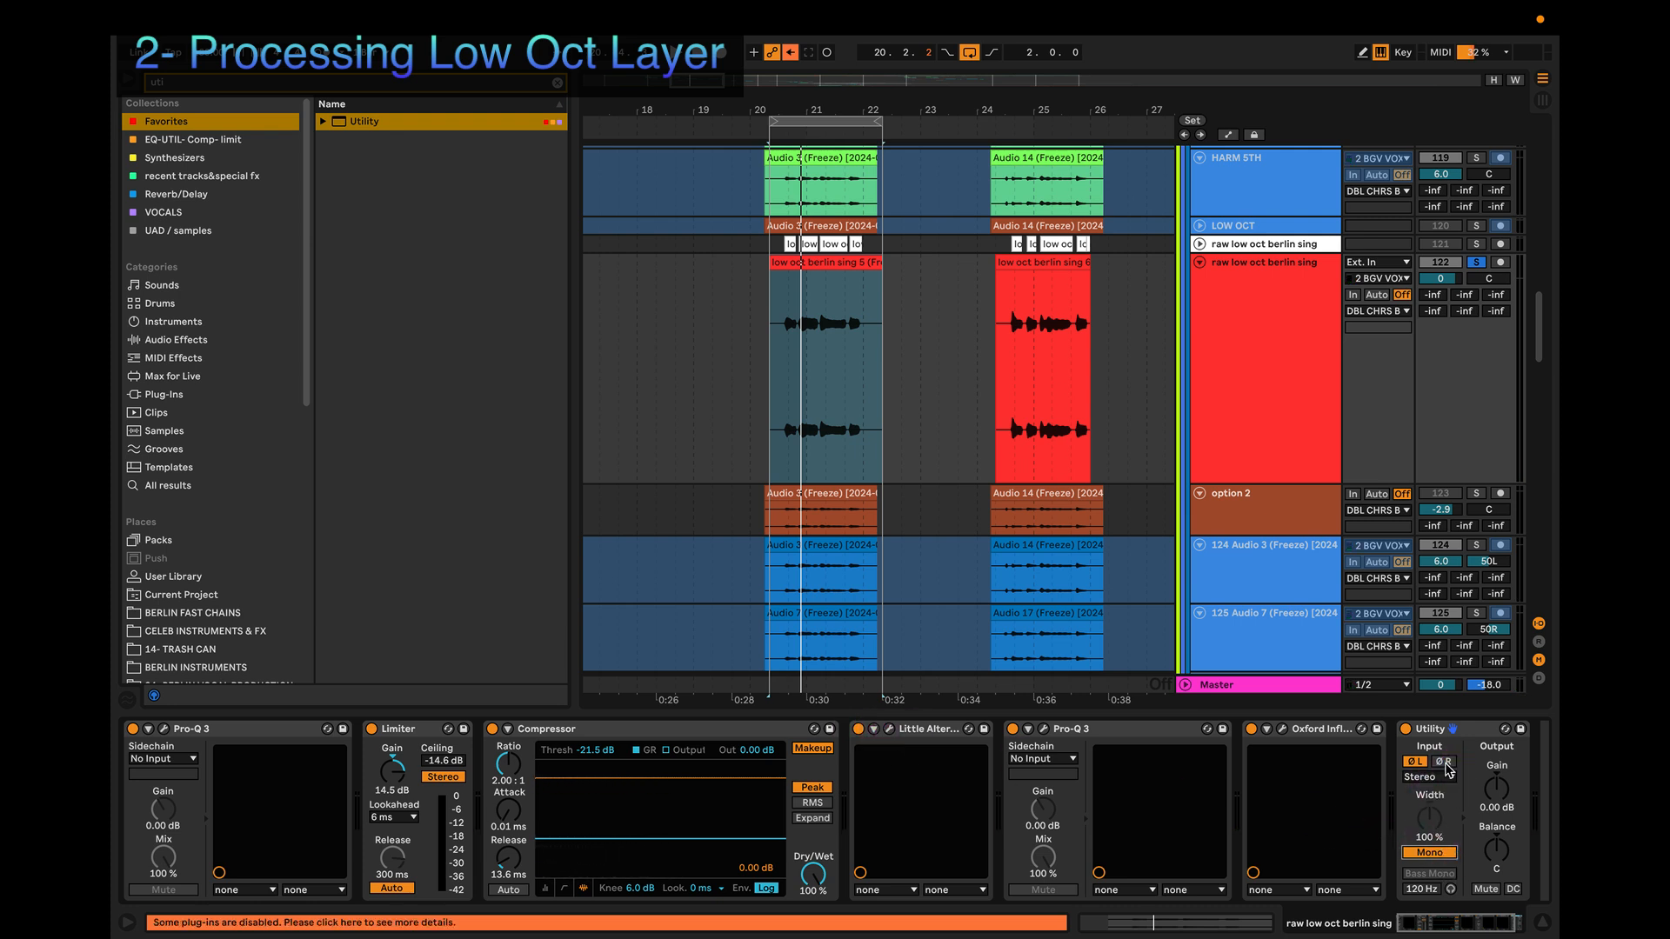
Step: Review Little AlterBoy's settings again, and switch off Utility's left phase inversion and mono while auditioning the loop
left_click(900, 729)
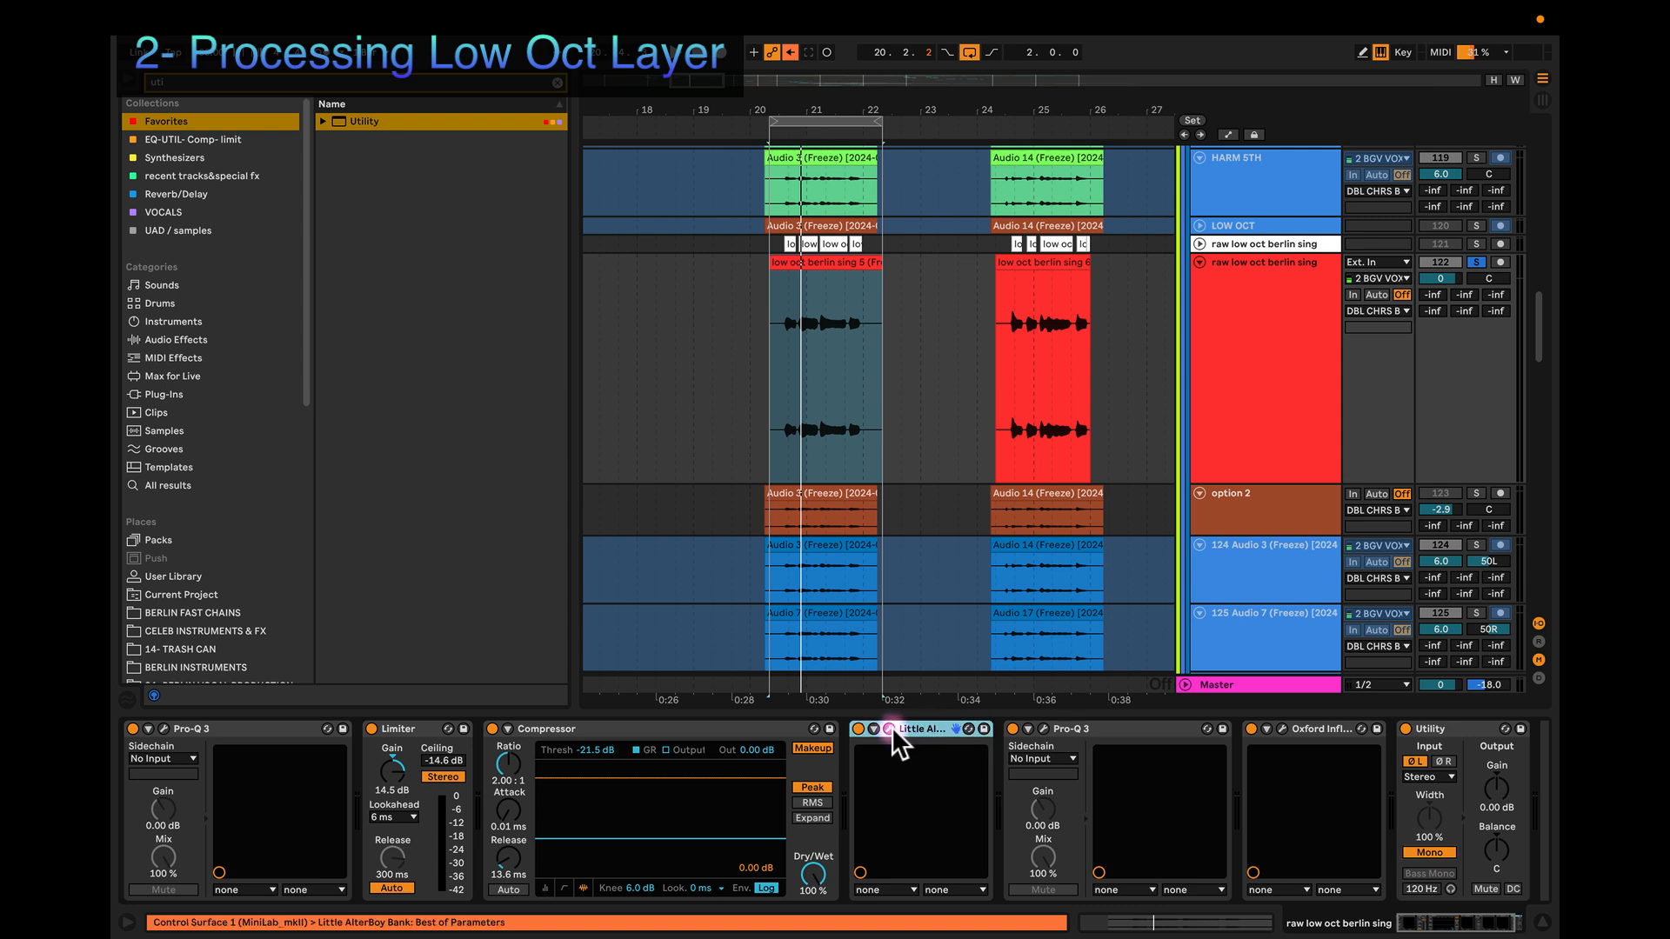
left_click(888, 729)
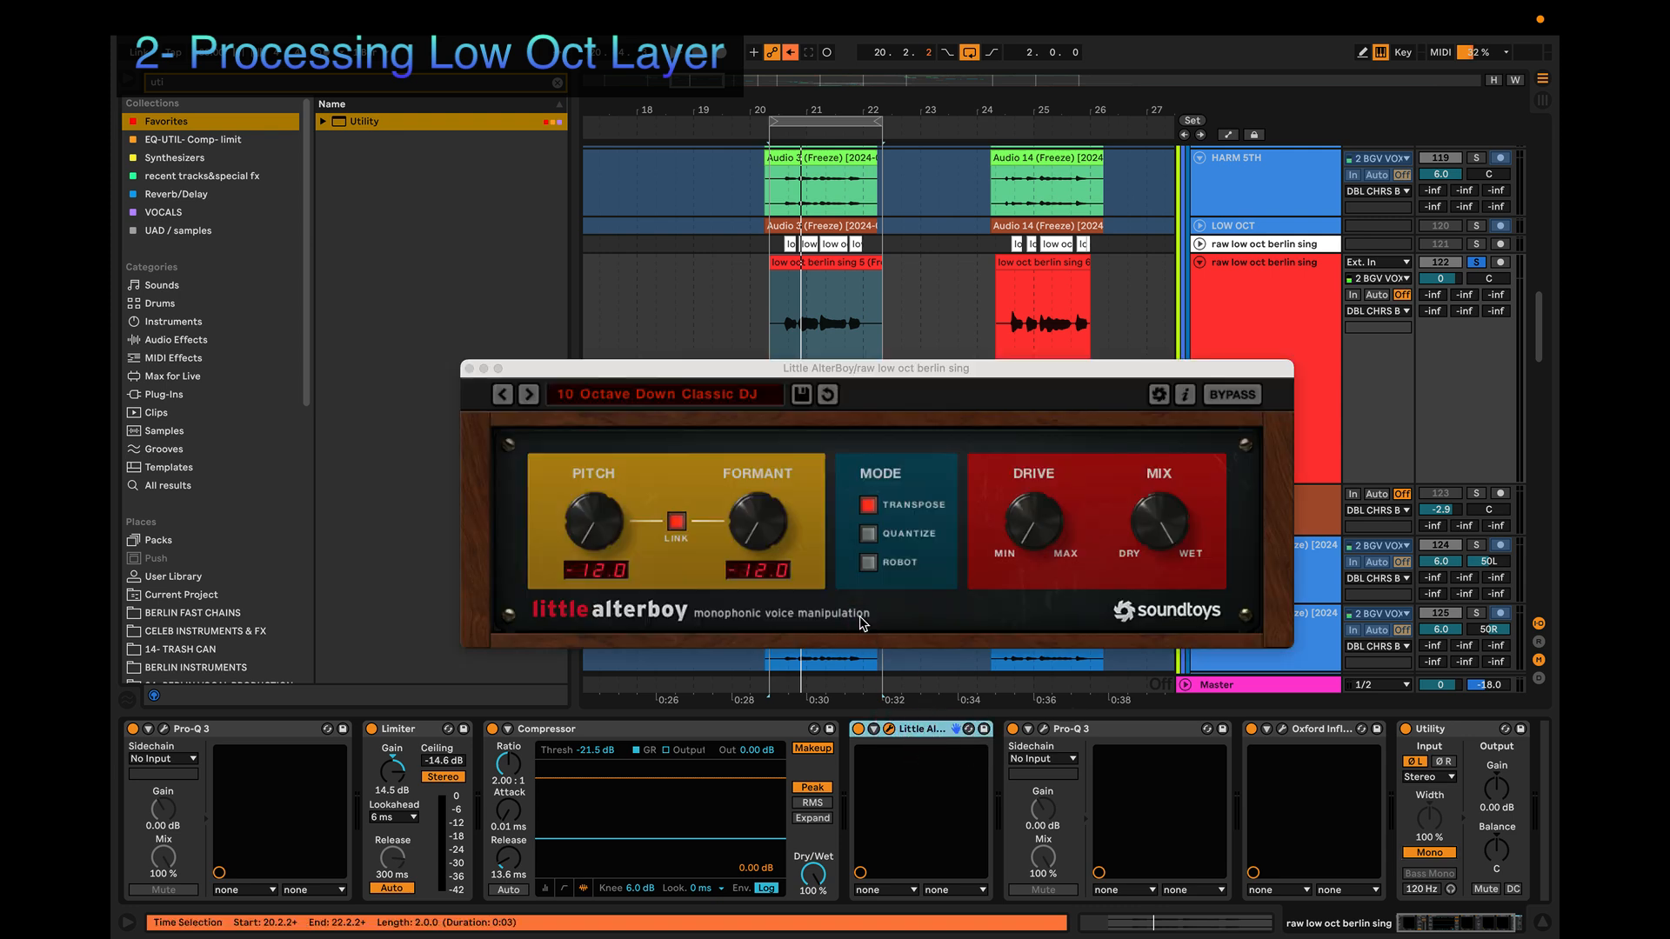
left_click(1416, 761)
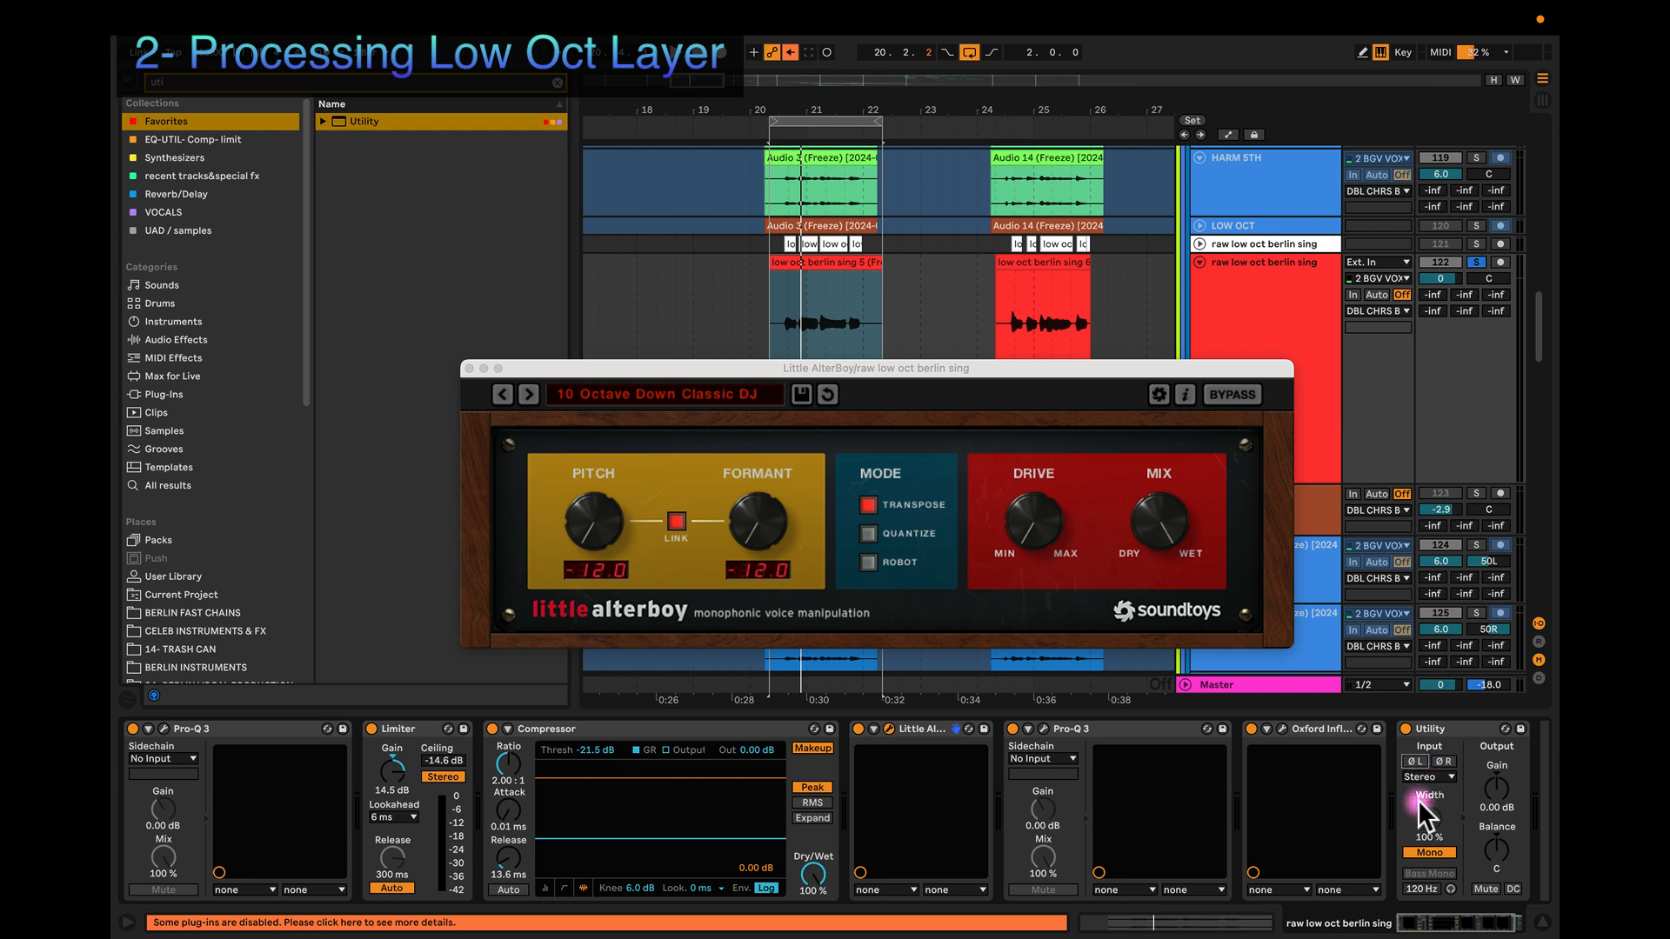
left_click(479, 373)
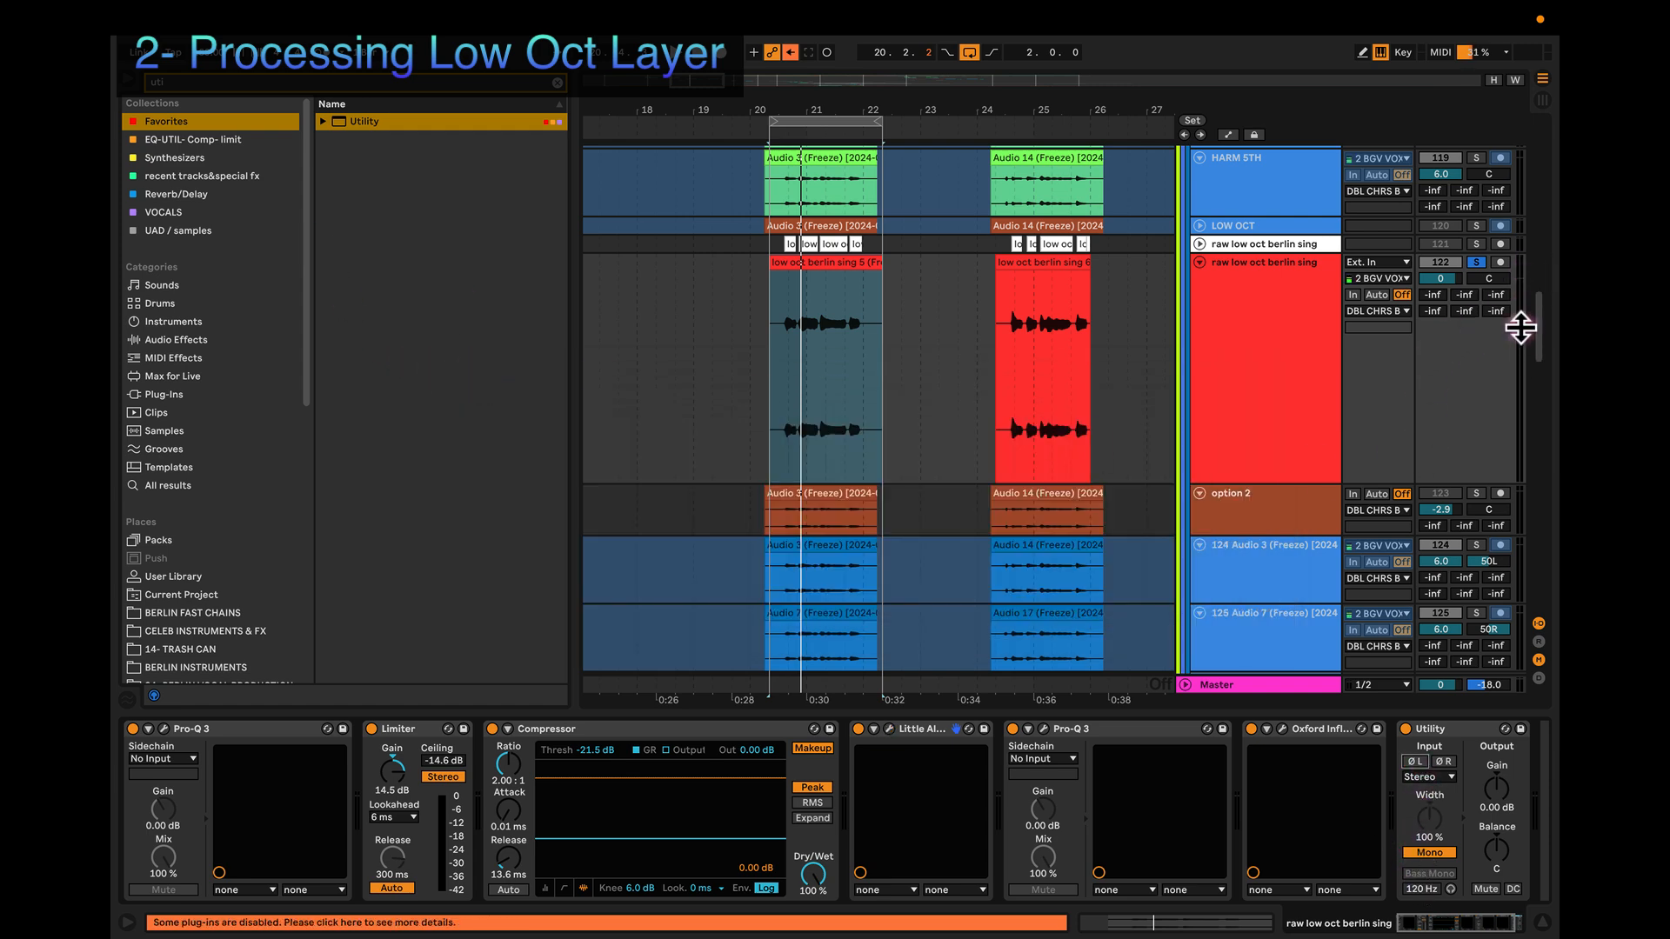
key("space")
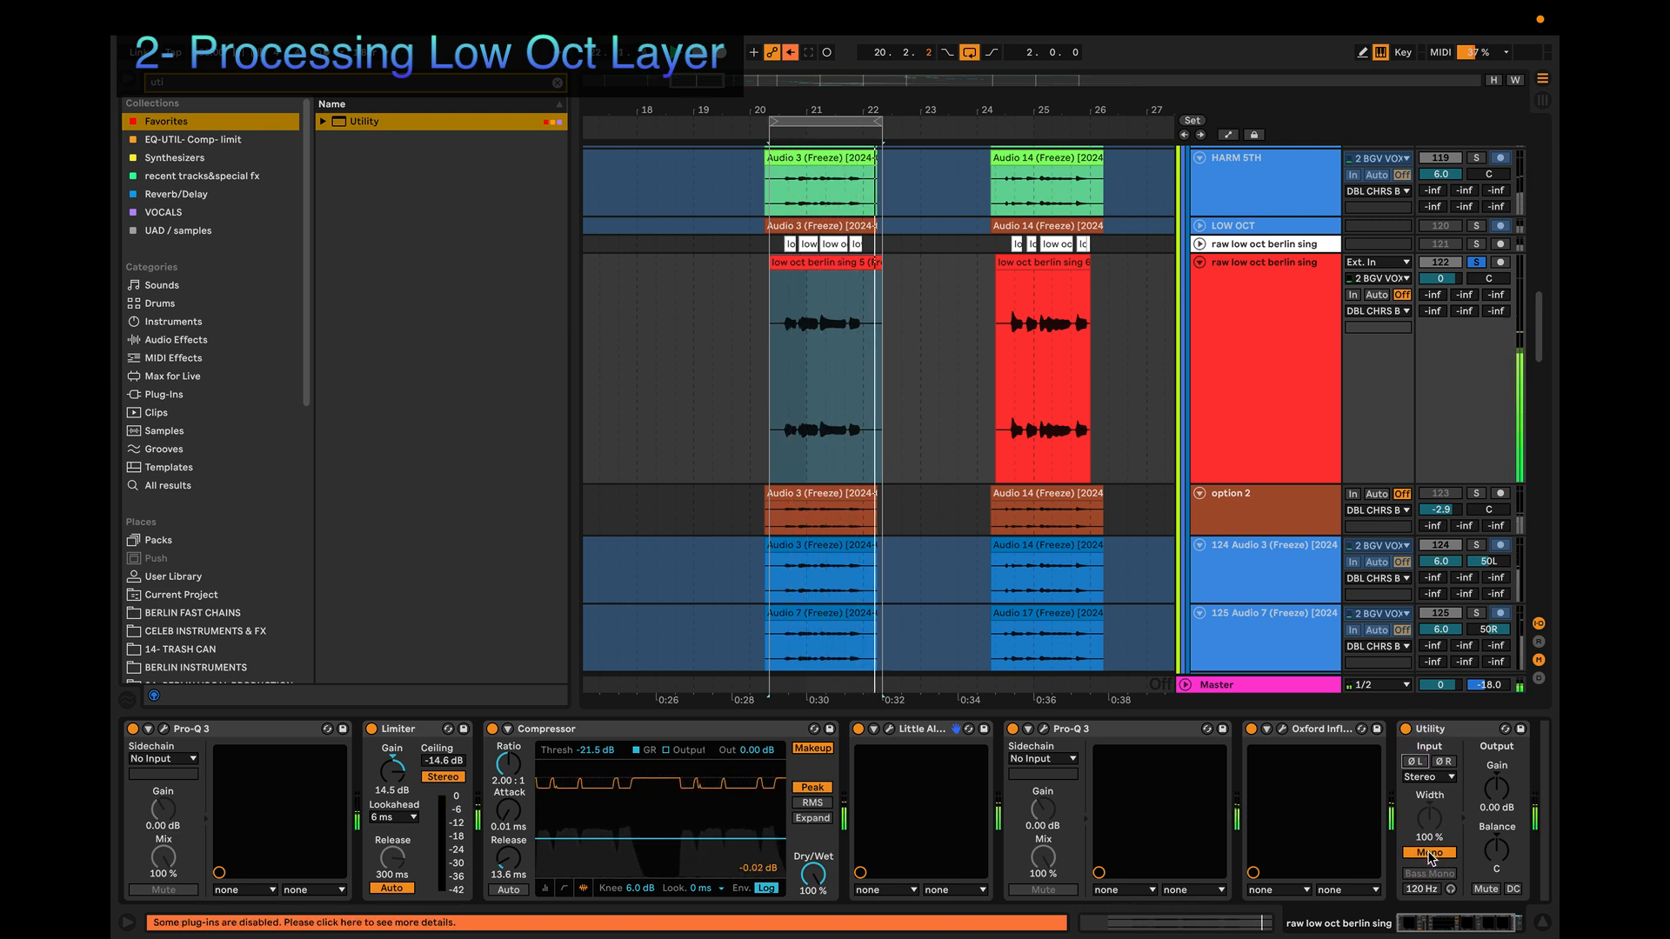
left_click(1429, 853)
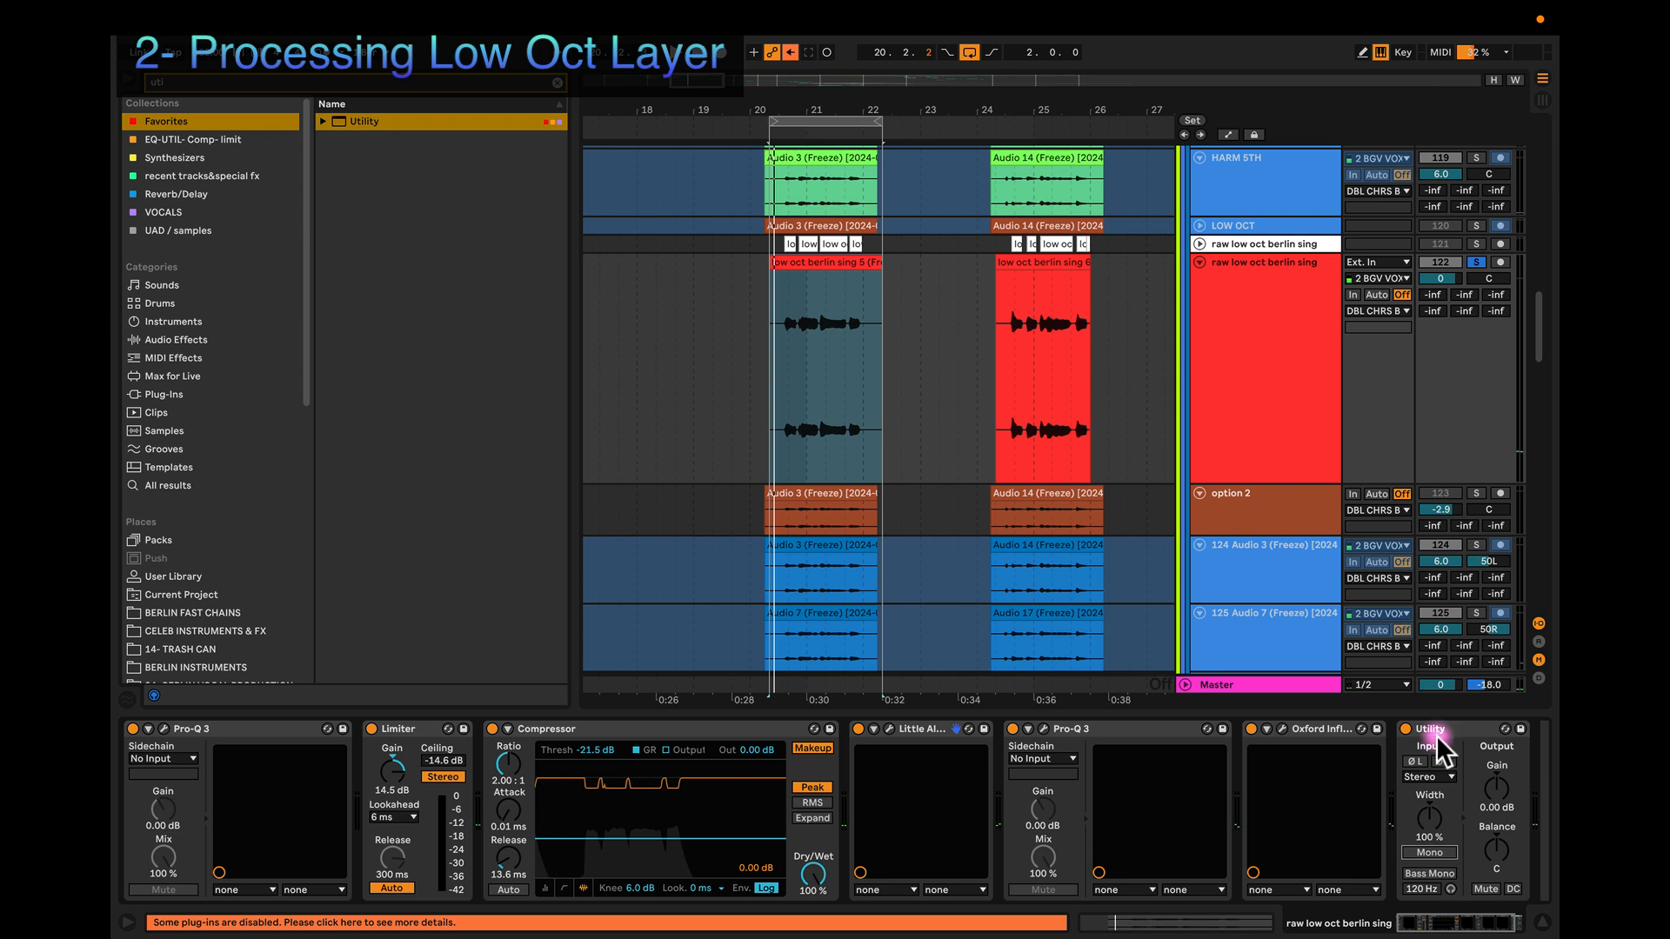
Step: Bypass Little AlterBoy and insert the Vocal Bender (s) plug-in directly before it in the chain
right_click(912, 729)
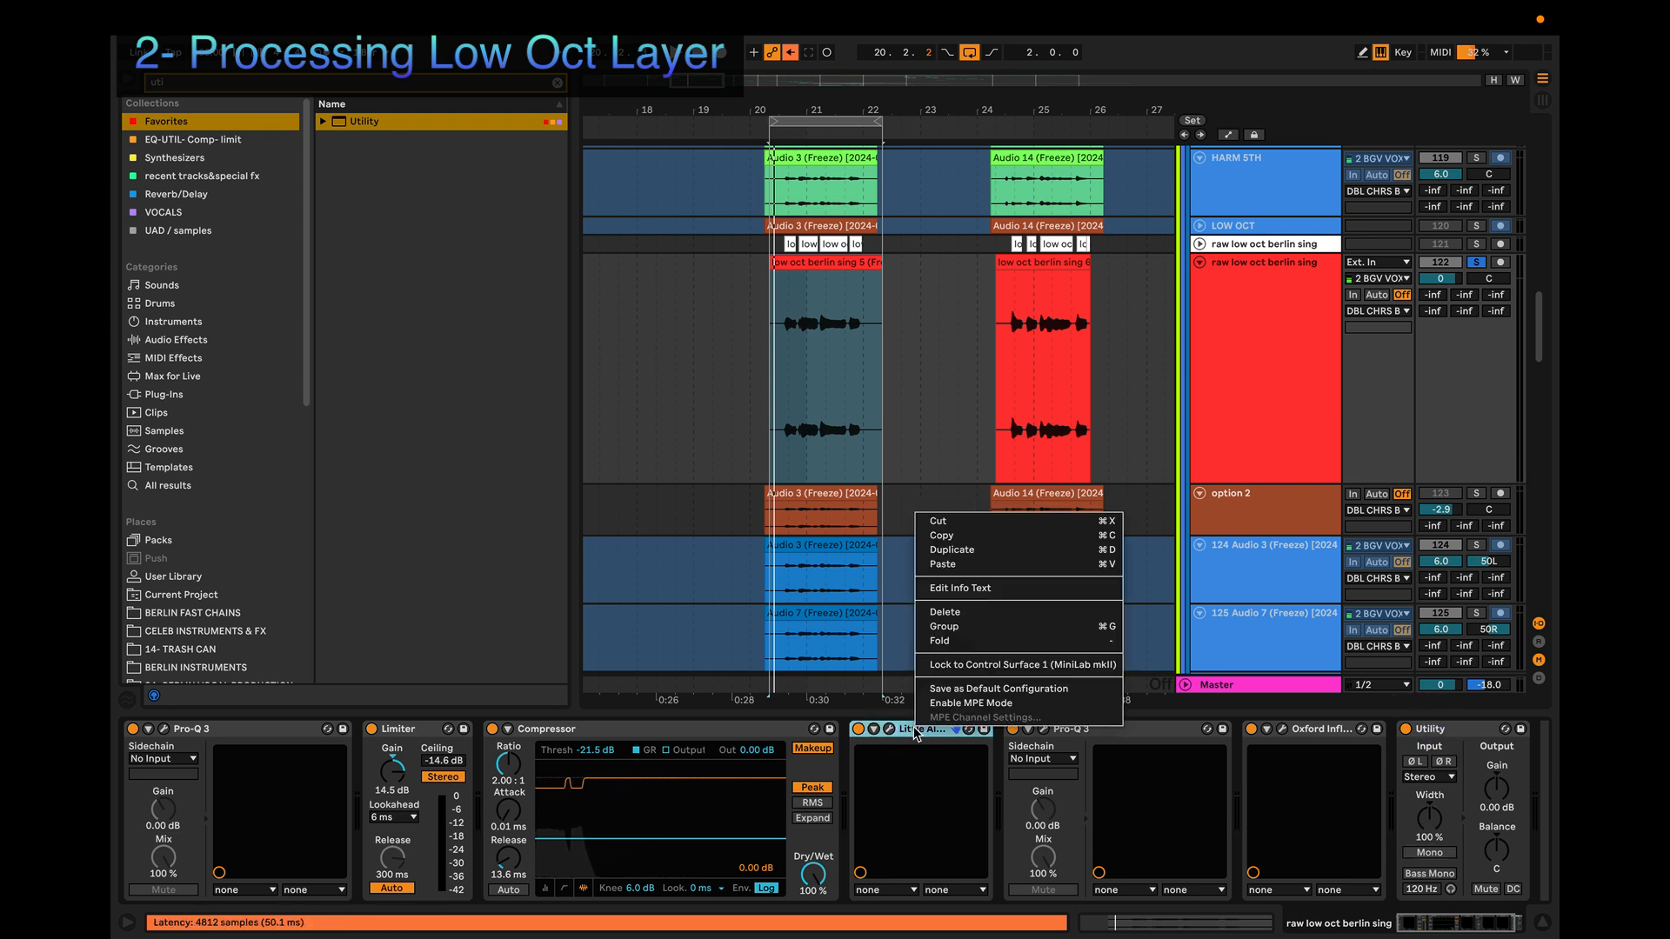
left_click(856, 729)
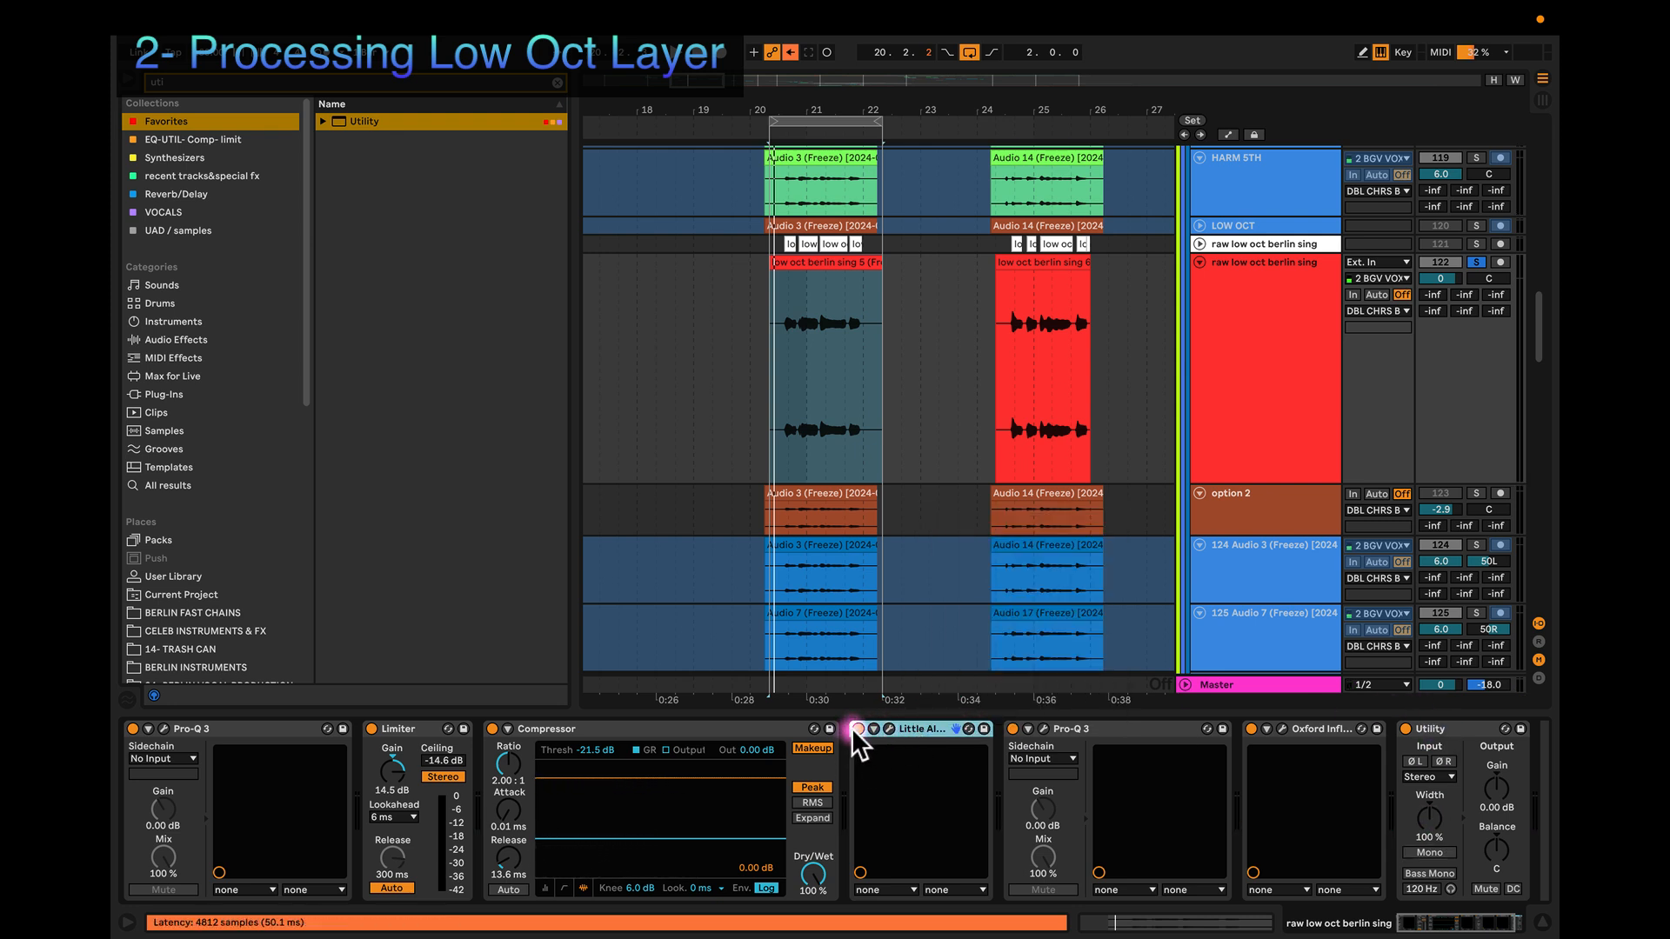
left_click(857, 729)
left_click(558, 83)
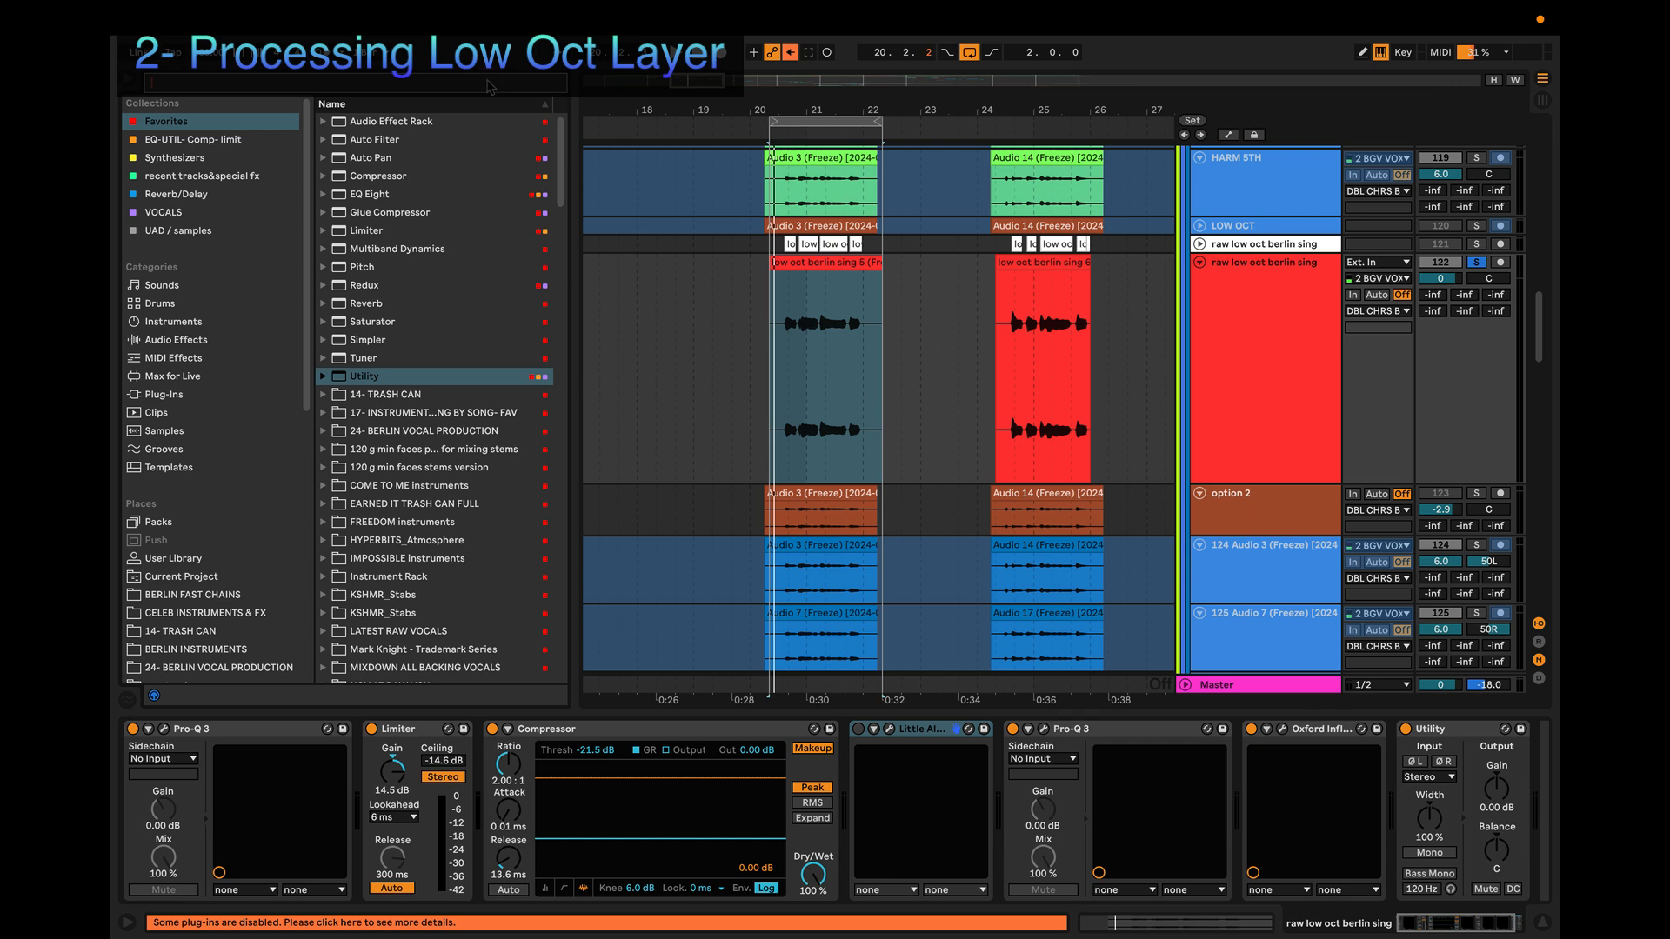
type("vo")
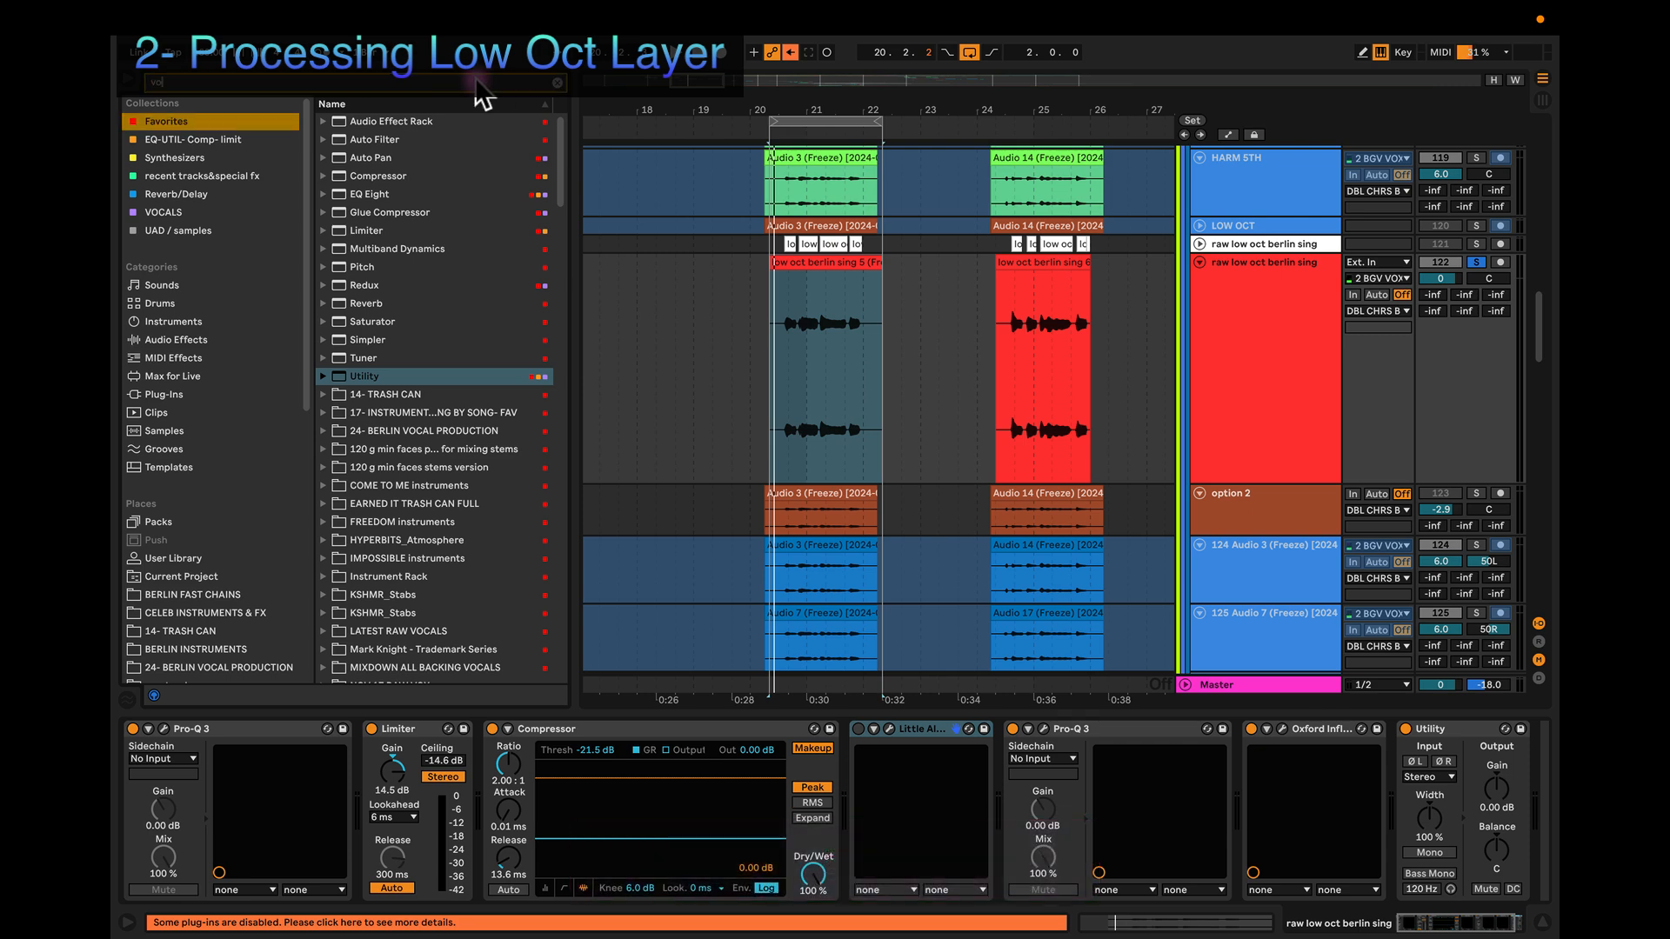
type("cal")
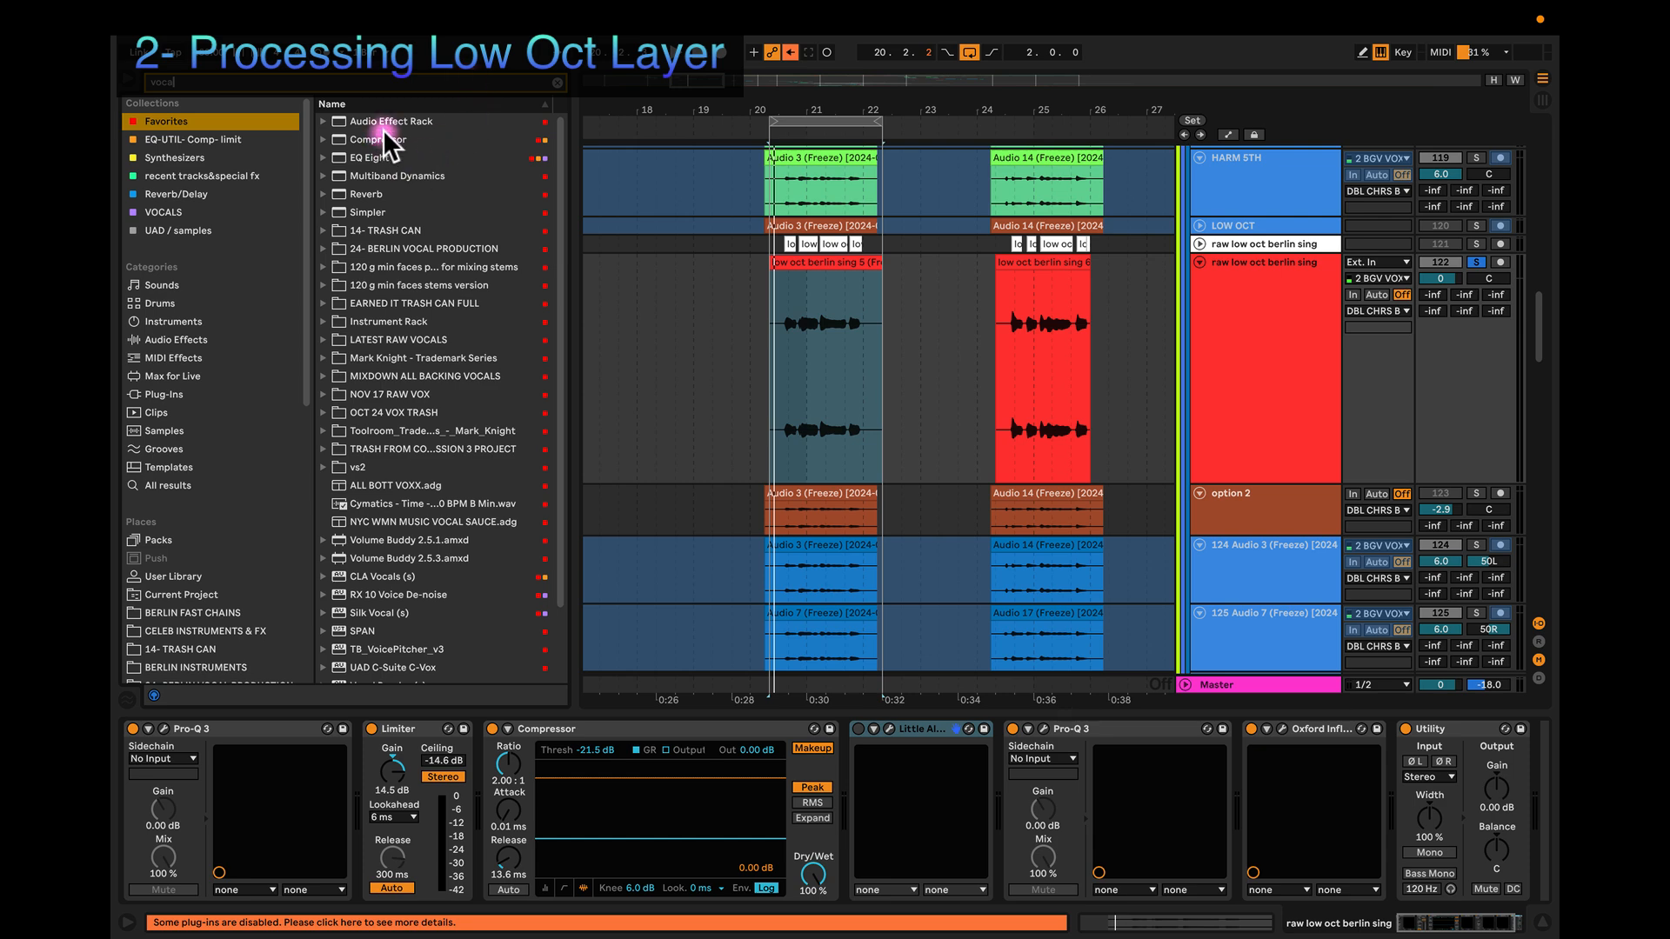
type(" be")
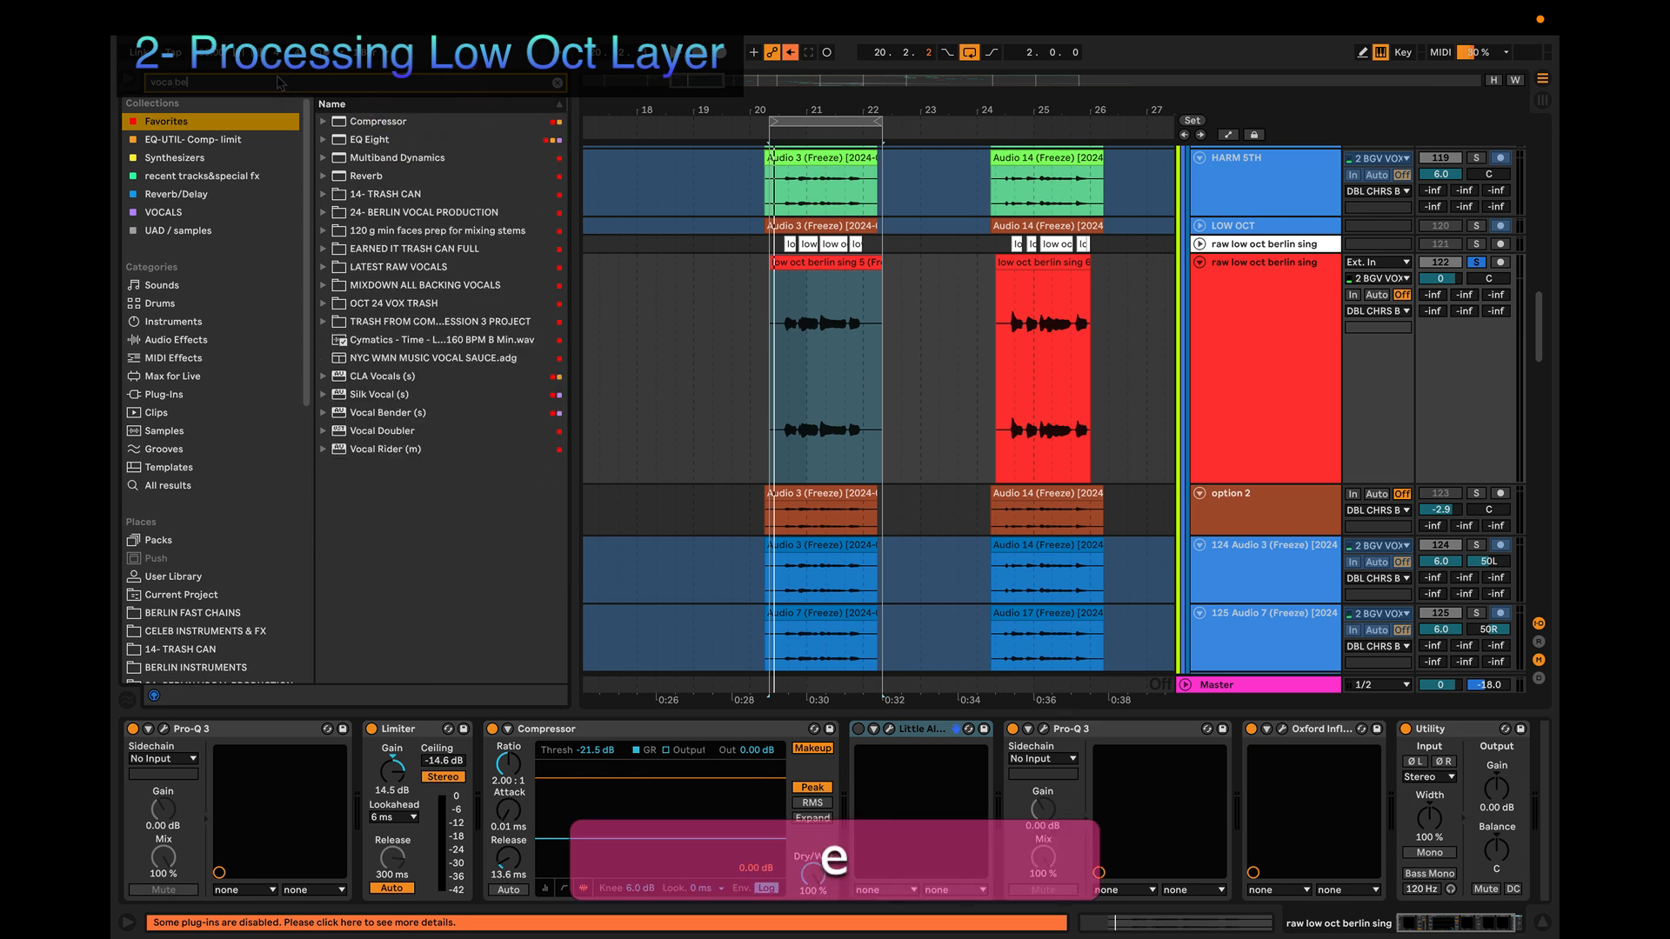
mouse_move(372, 175)
left_mouse_down()
mouse_move(645, 393)
mouse_move(887, 727)
mouse_move(876, 739)
left_mouse_up()
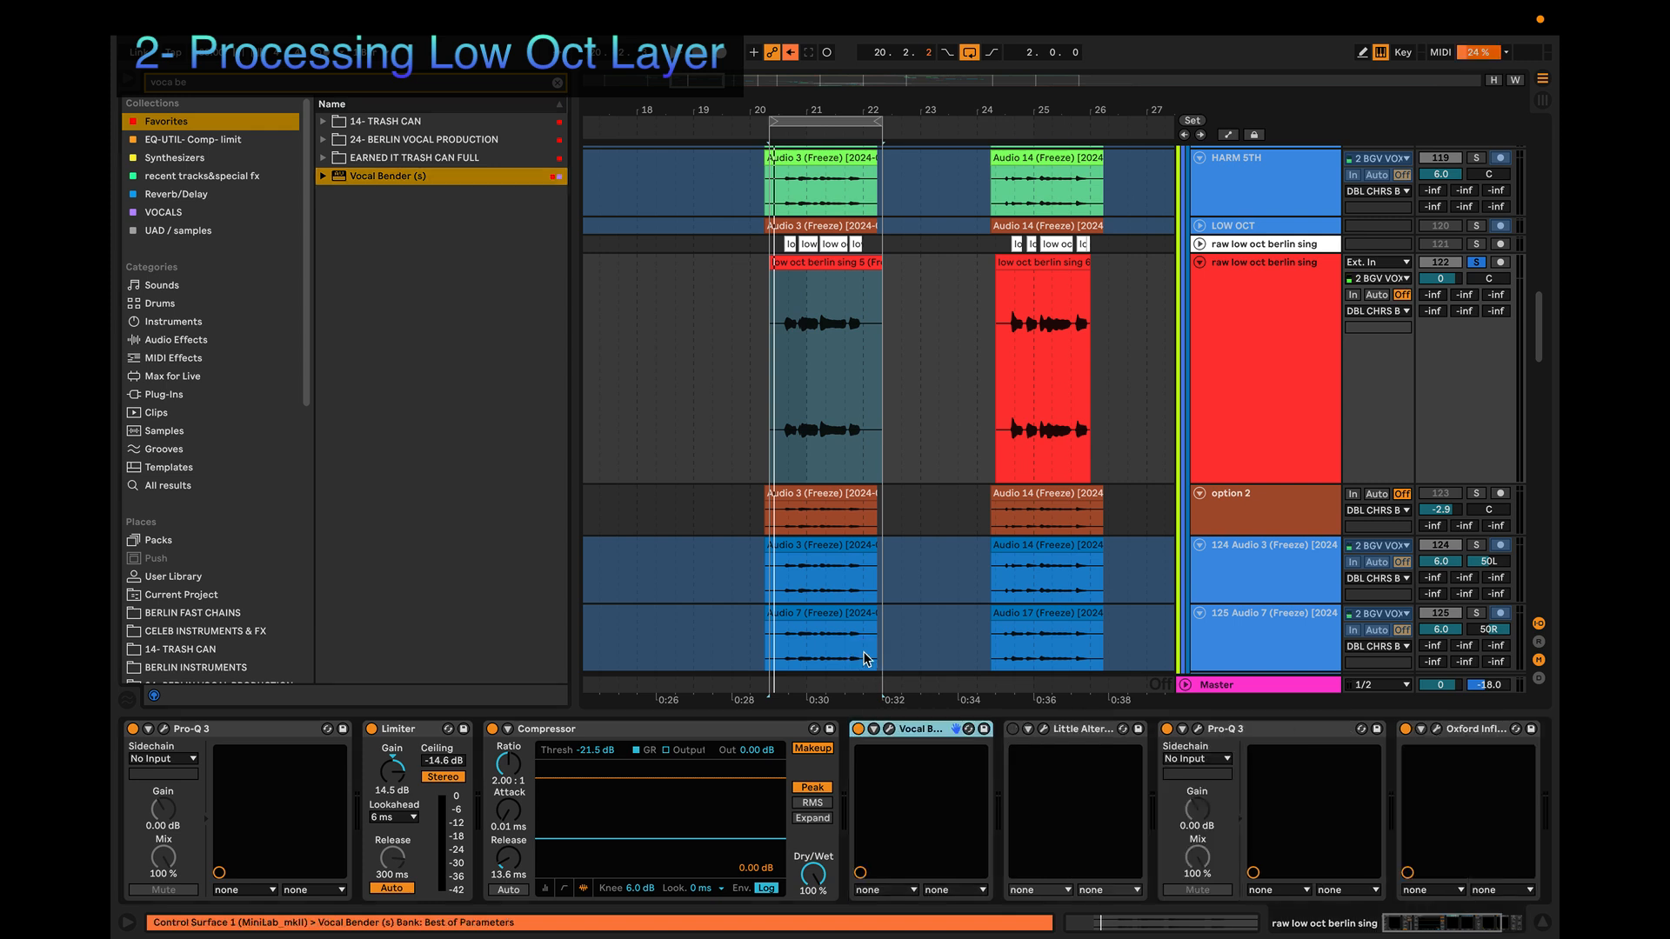
Step: Open Vocal Bender and lower both its pitch and formant to -12
left_click(889, 729)
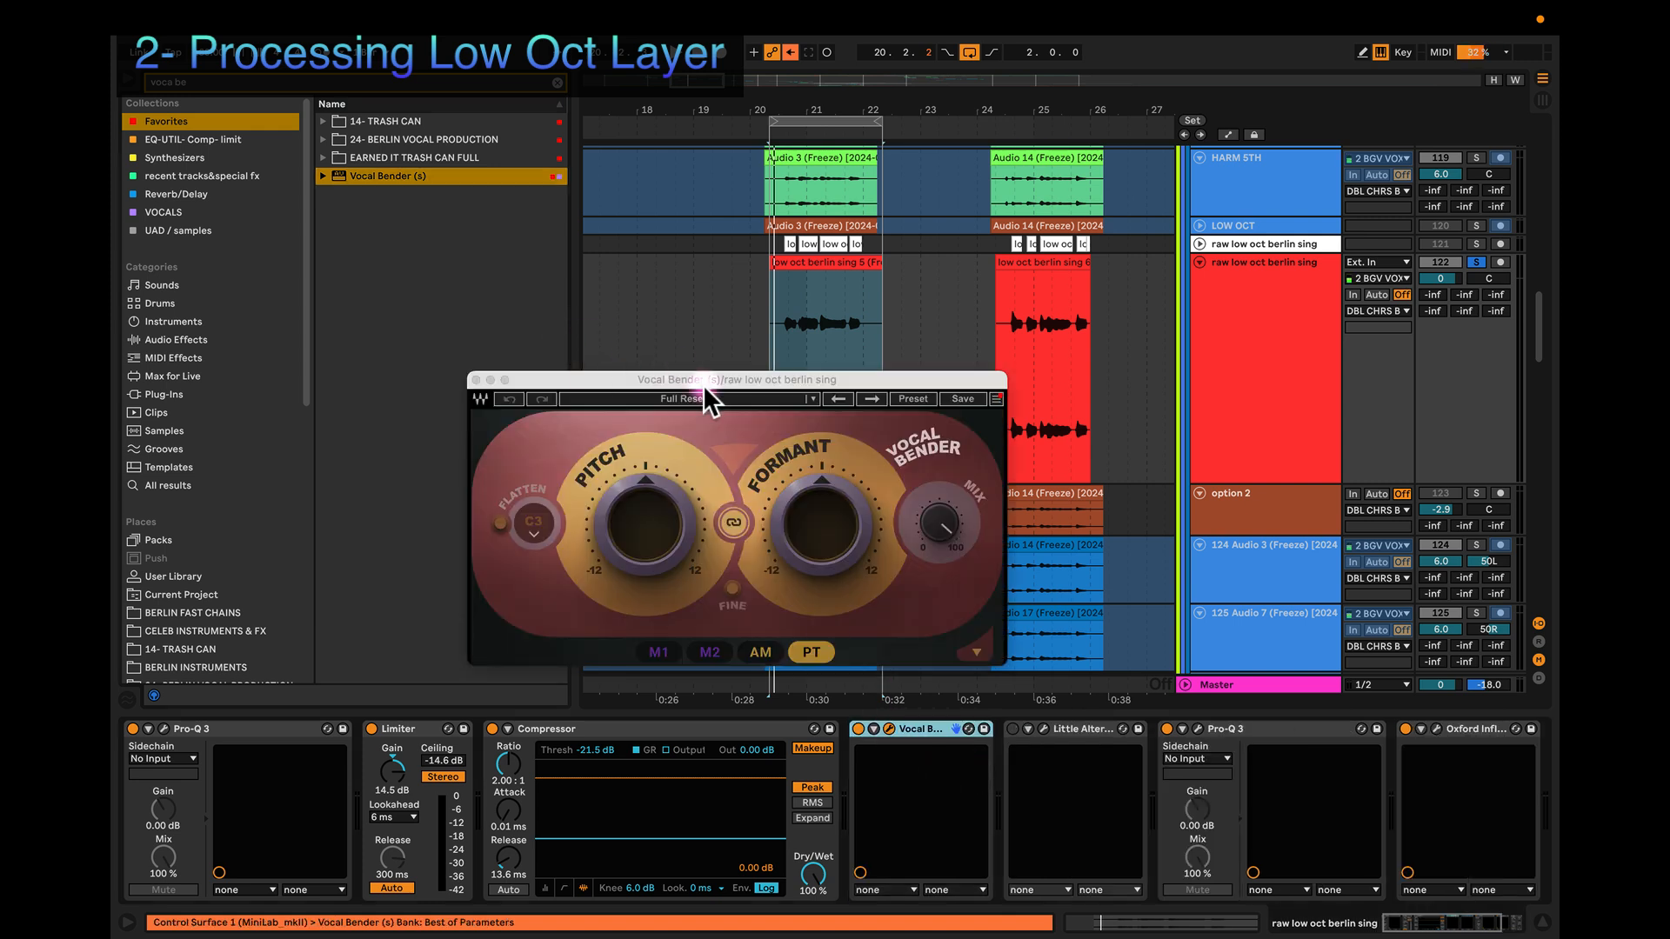
left_click_drag(703, 373, 667, 315)
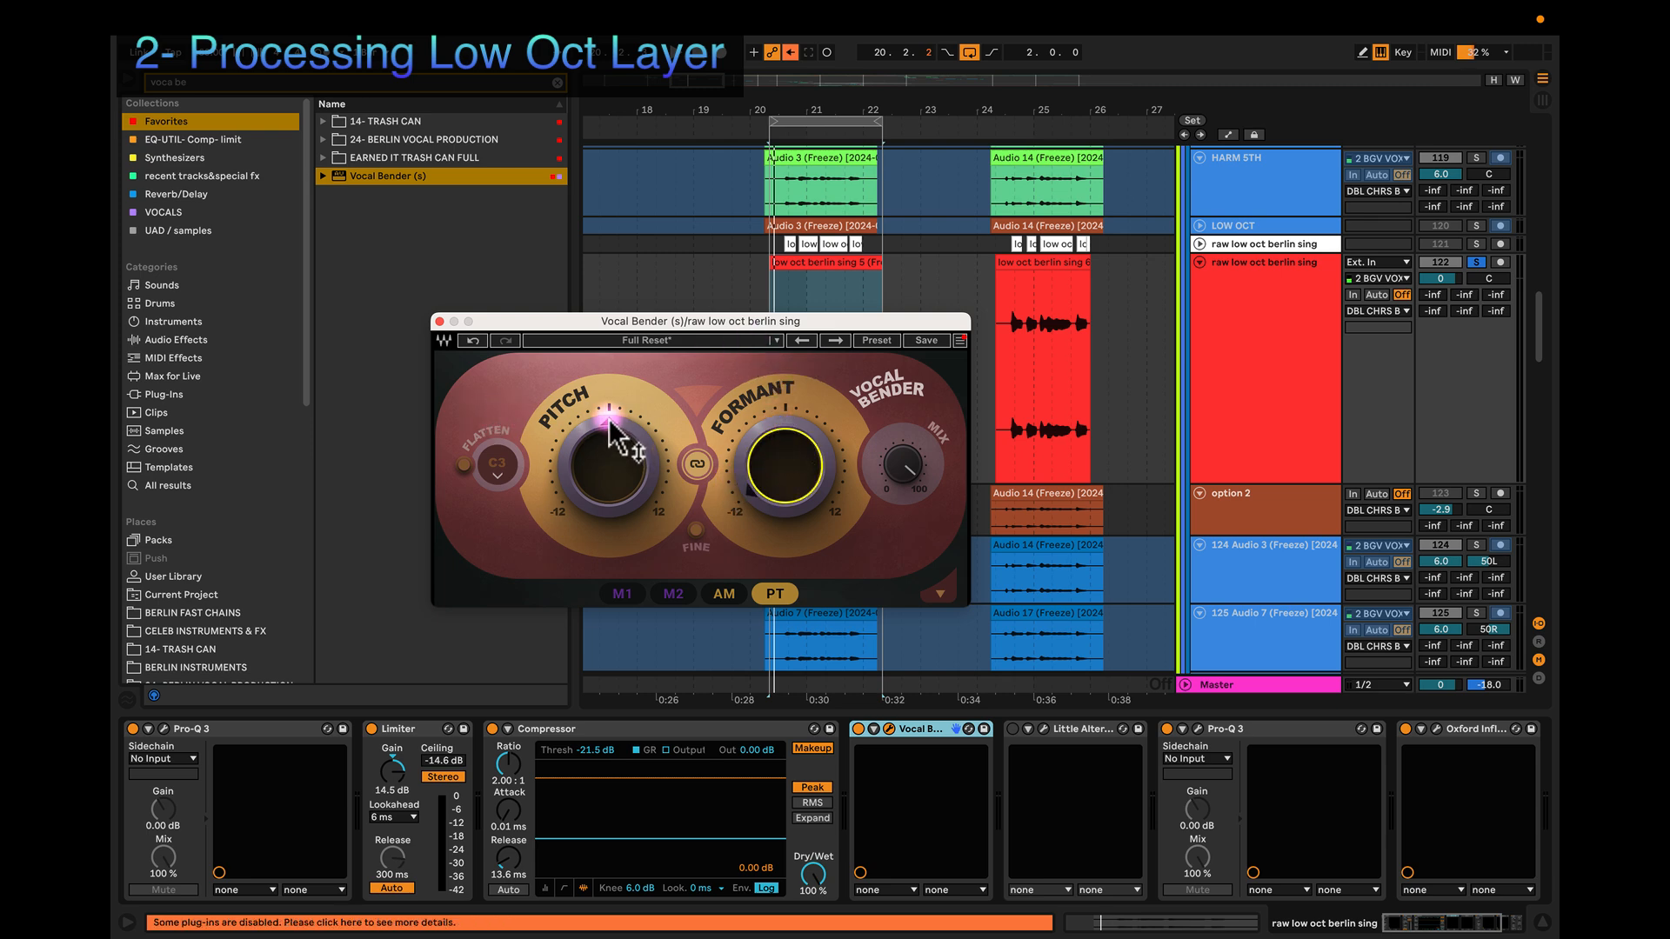
left_click_drag(626, 439, 626, 505)
Step: Audition the loop through Vocal Bender and switch Utility at the end of the chain to mono
key("space")
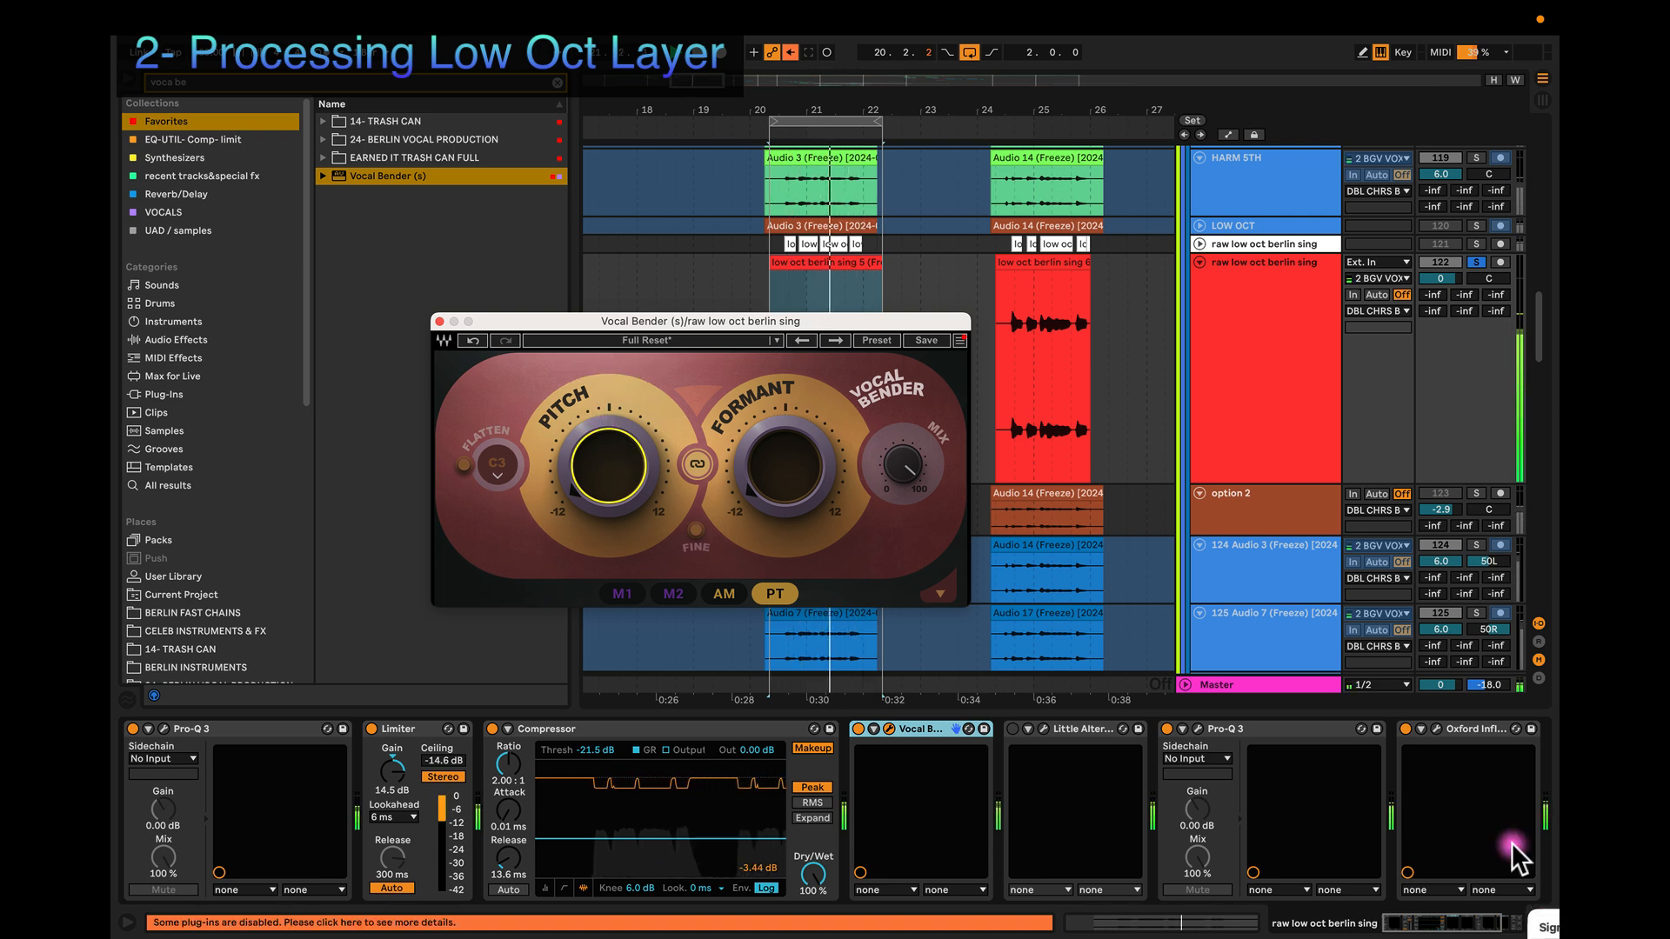
scroll(1489, 769, "right", 5)
left_click(1343, 852)
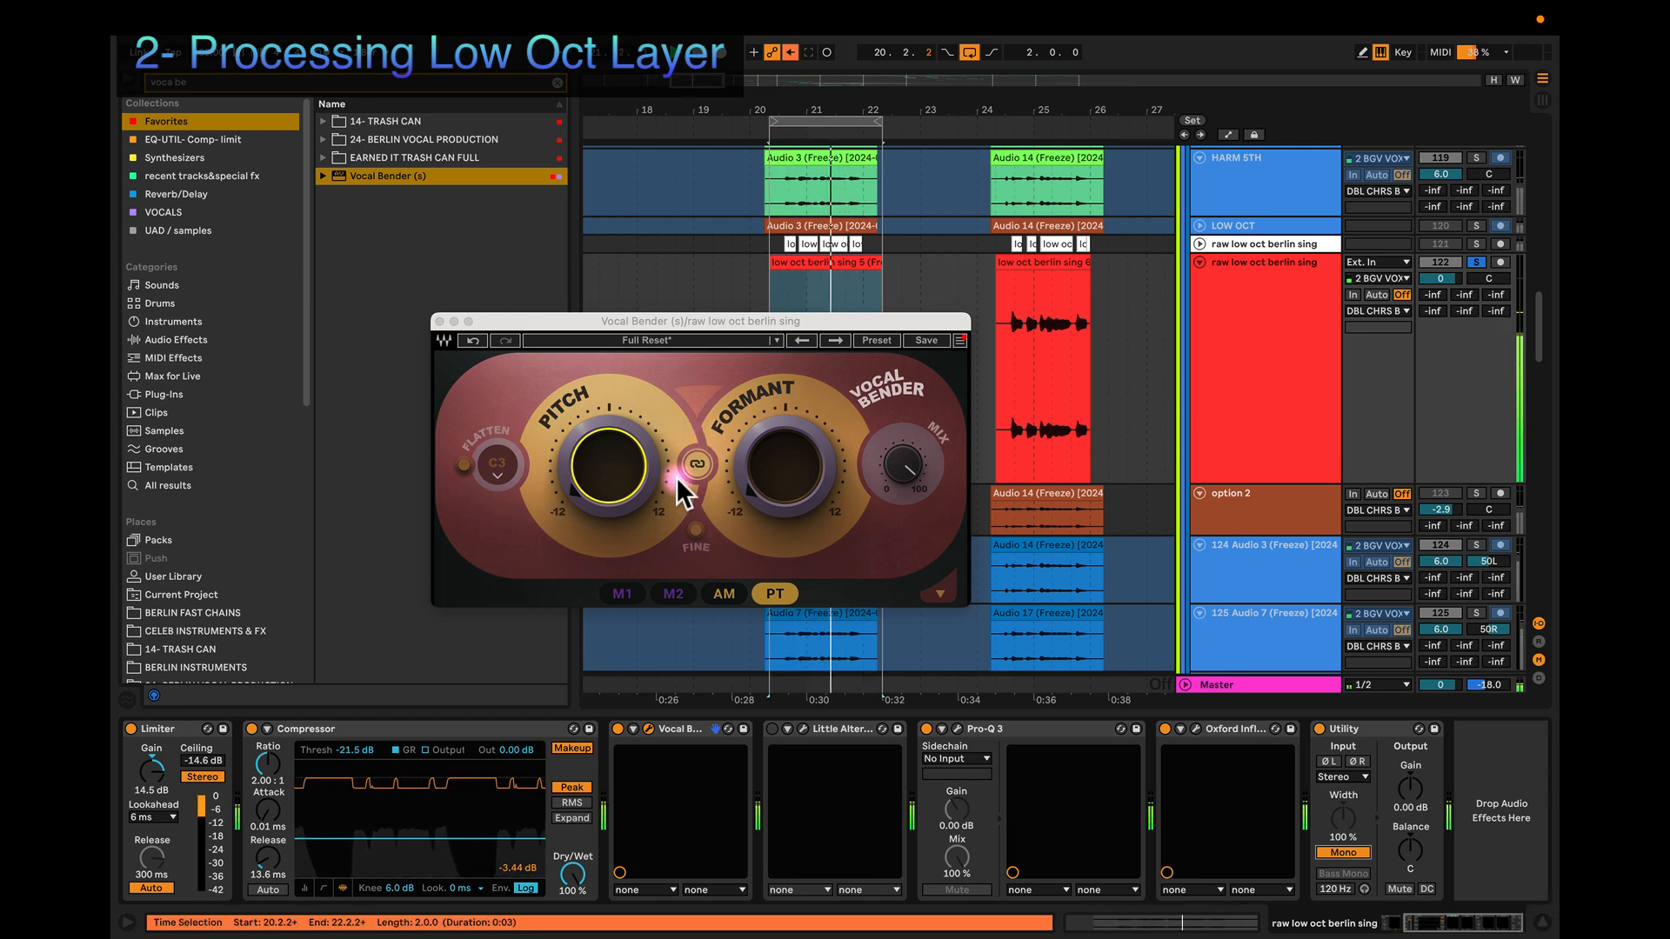
left_click(748, 472)
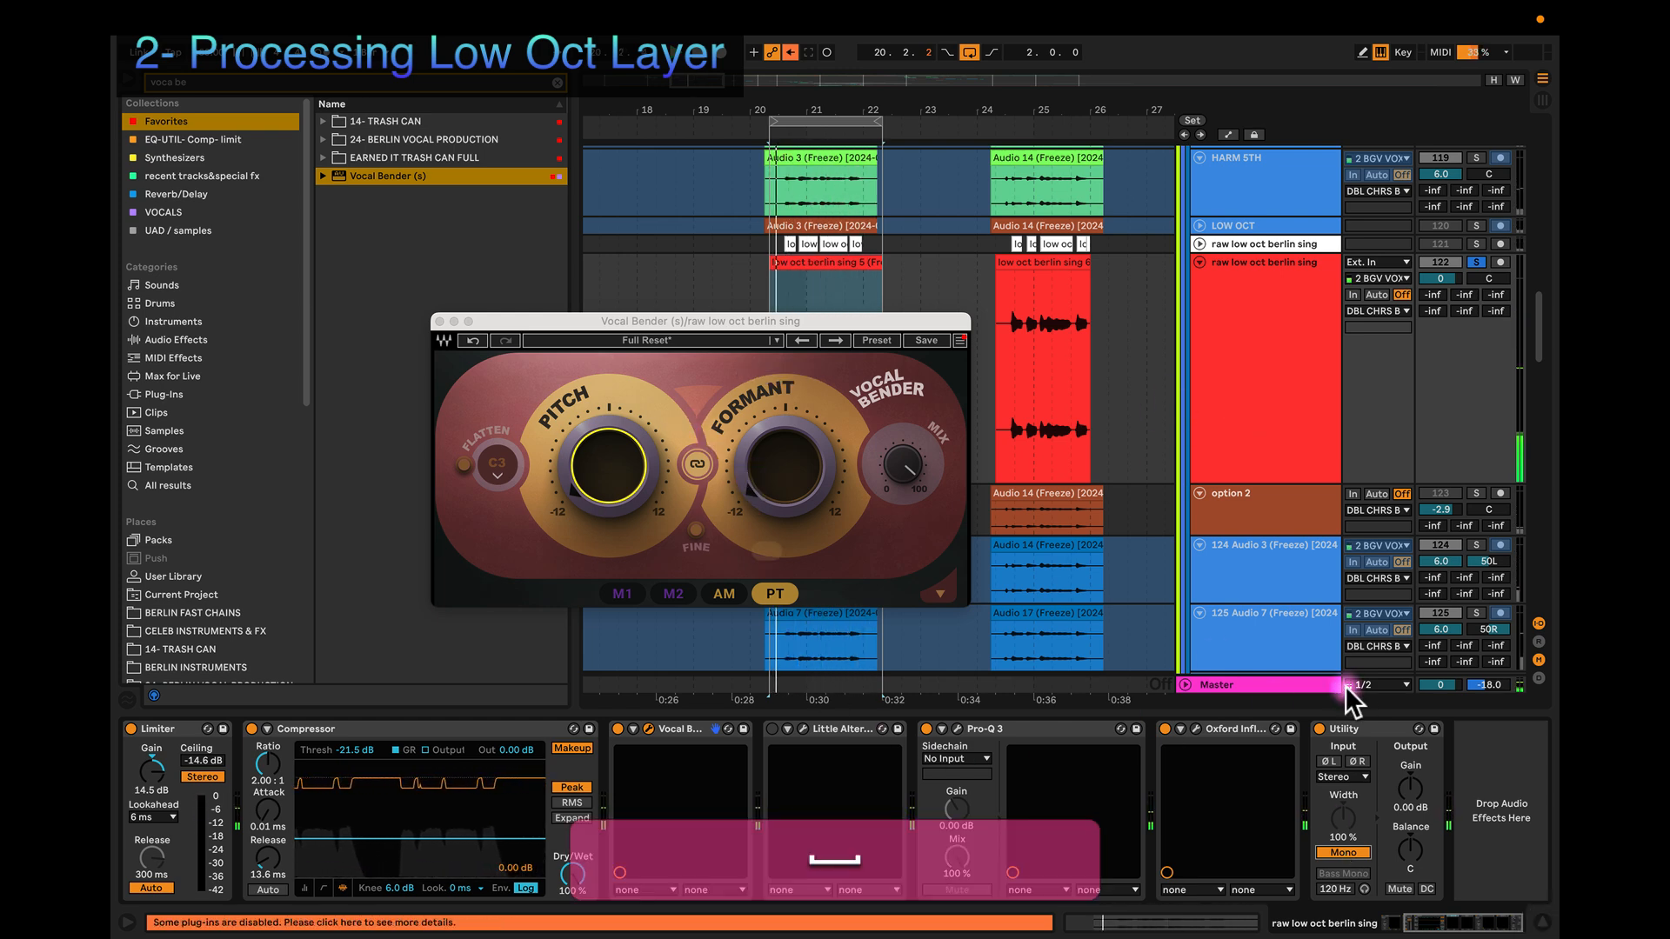
Step: Bypass Vocal Bender and re-enable Little AlterBoy on the low oct track
left_click(727, 731)
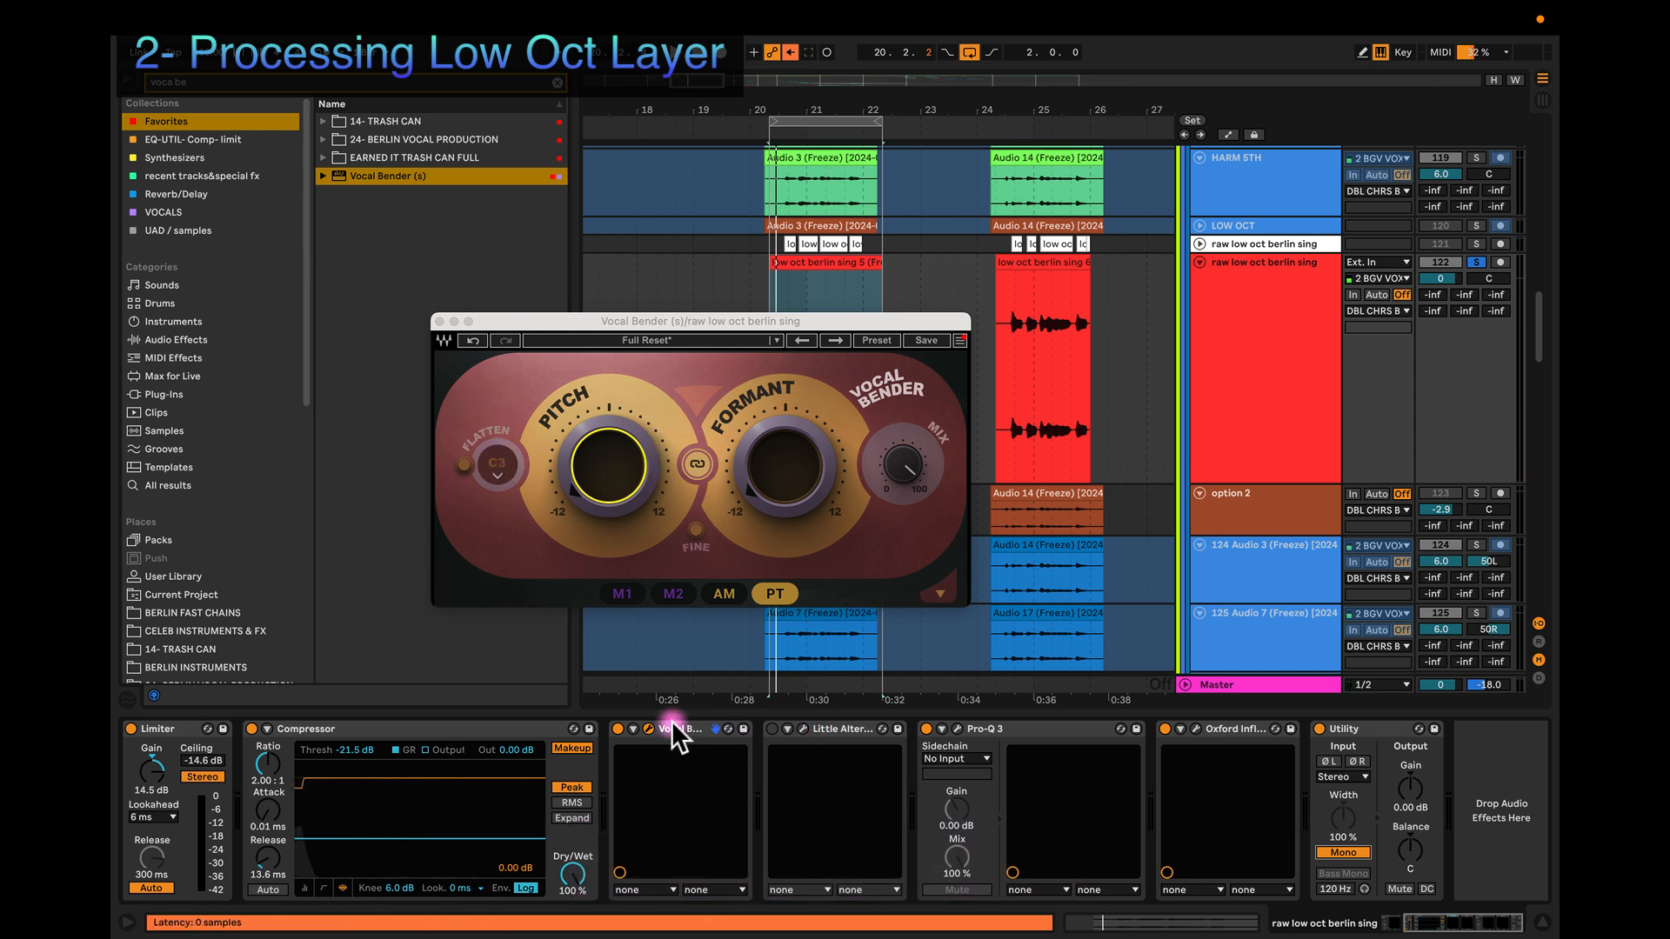
left_click(616, 729)
left_click(771, 728)
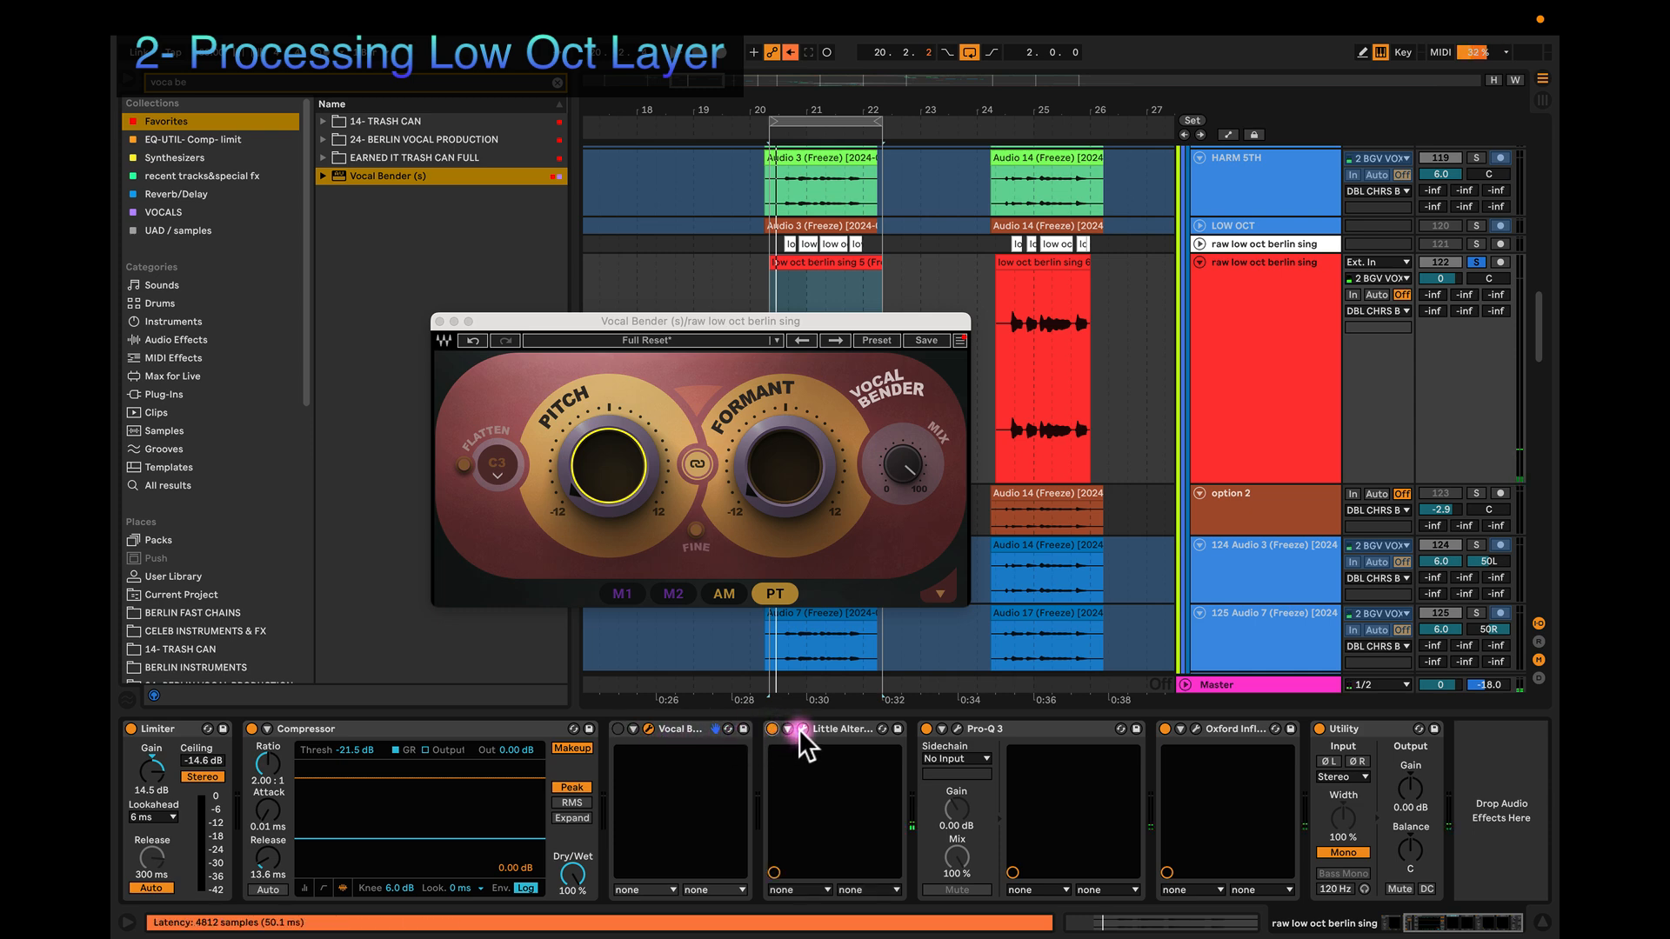
Step: Audition the loop through Little AlterBoy, remove that device from the low oct chain and re-enable Vocal Bender
key("space")
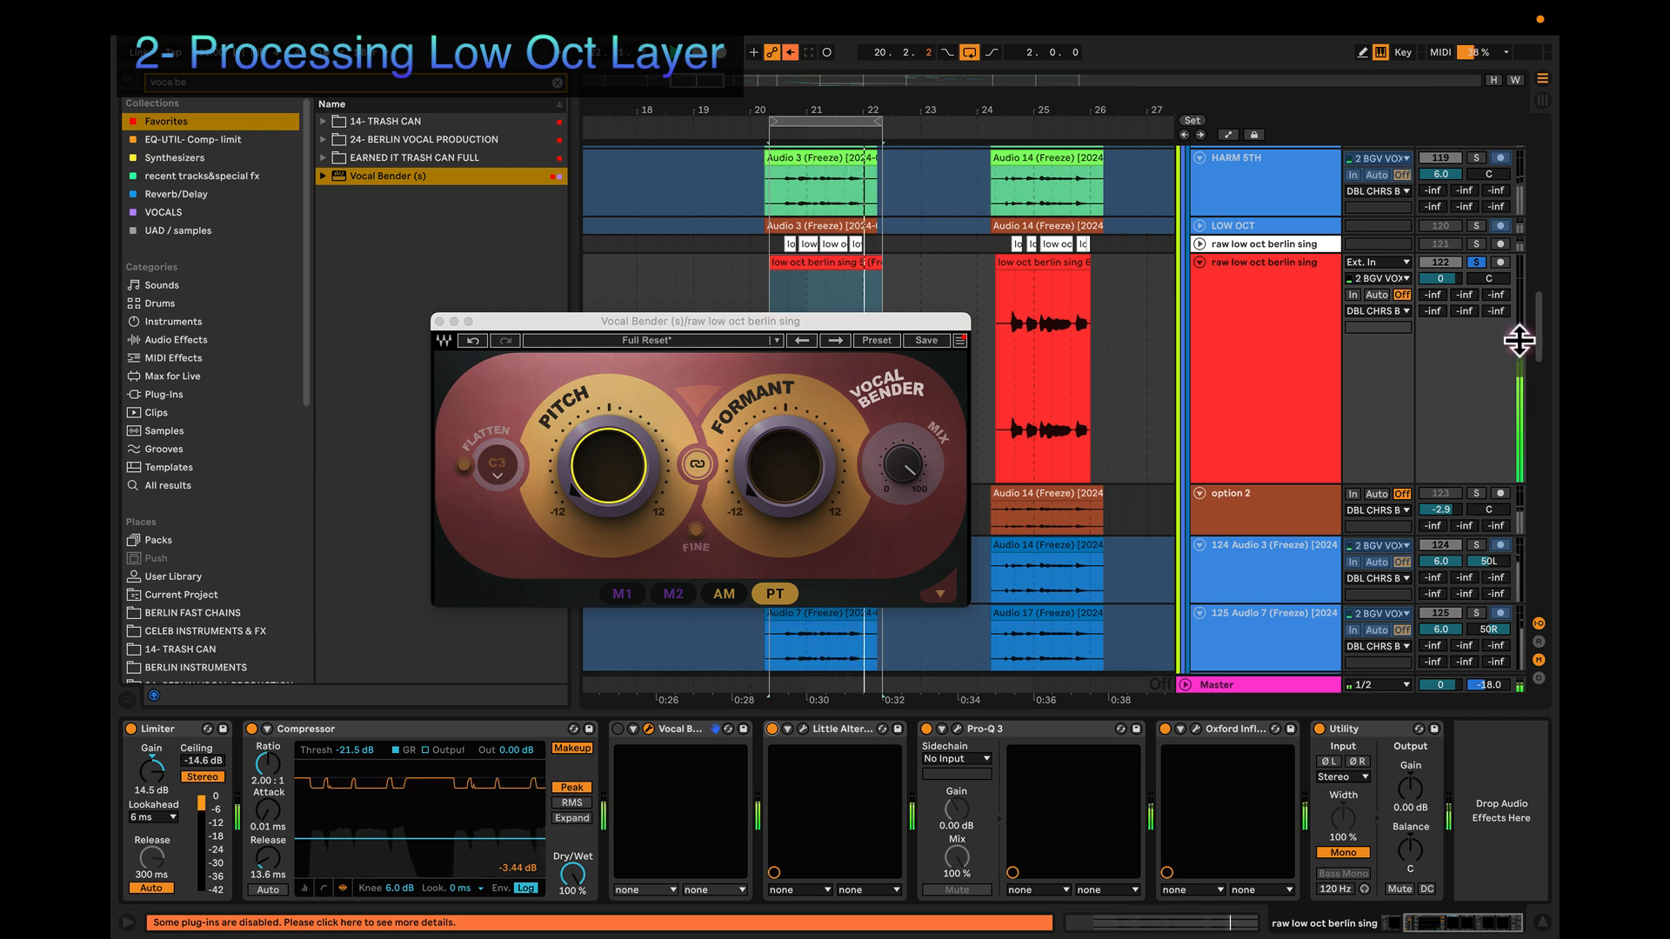
key("space")
right_click(837, 727)
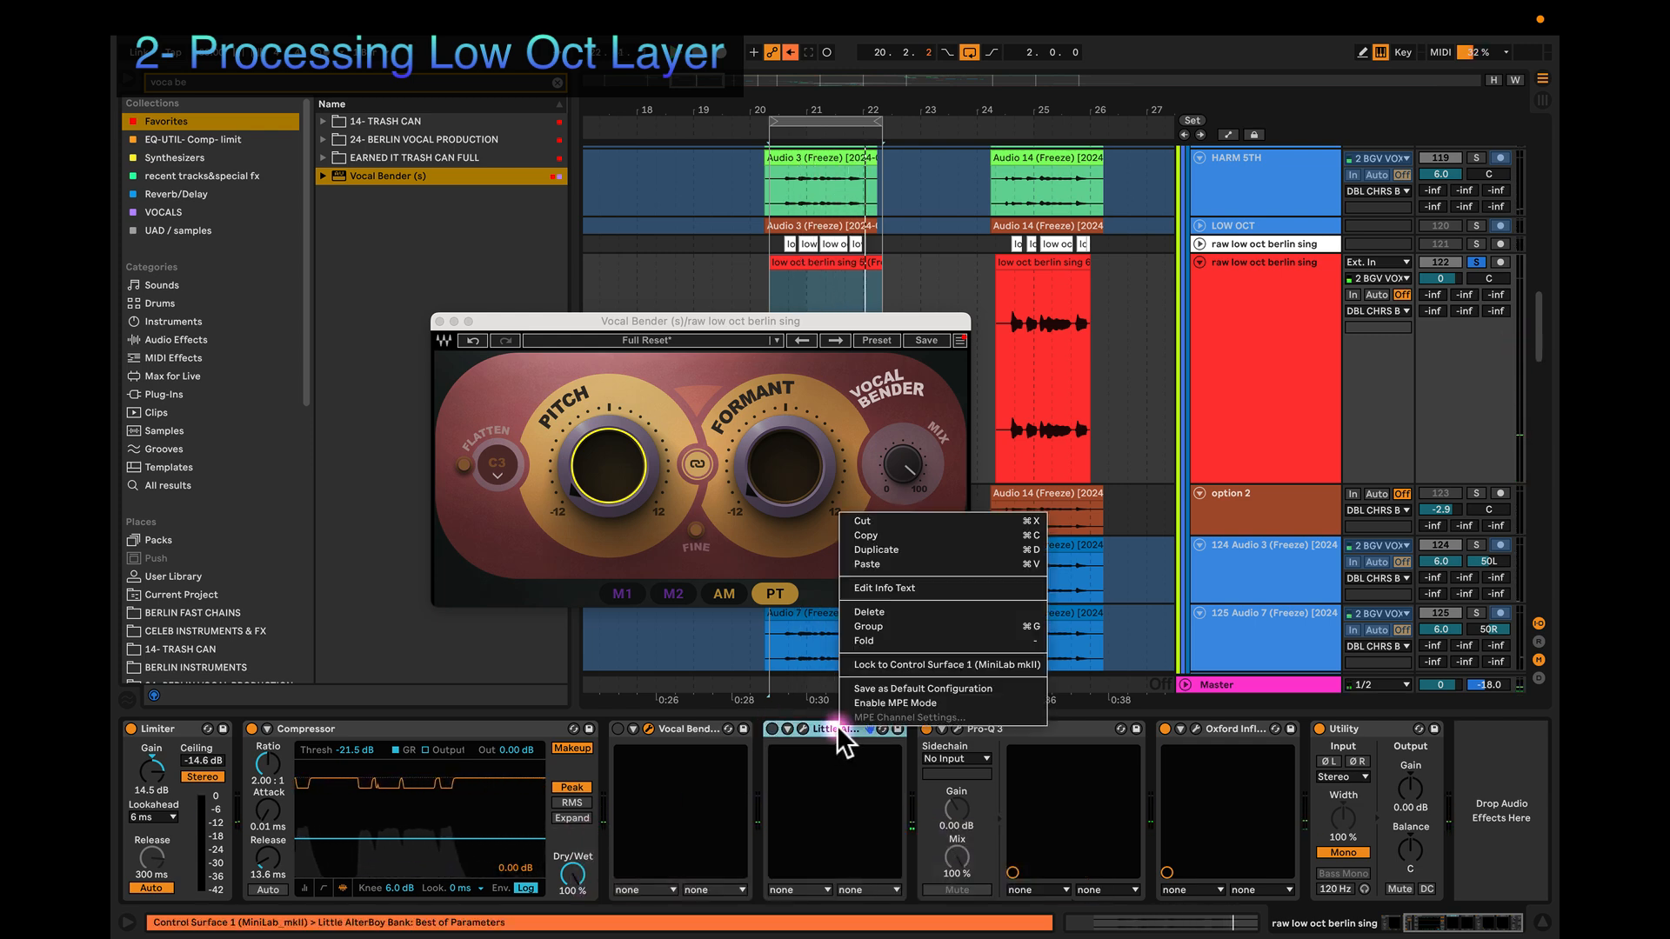
left_click(883, 520)
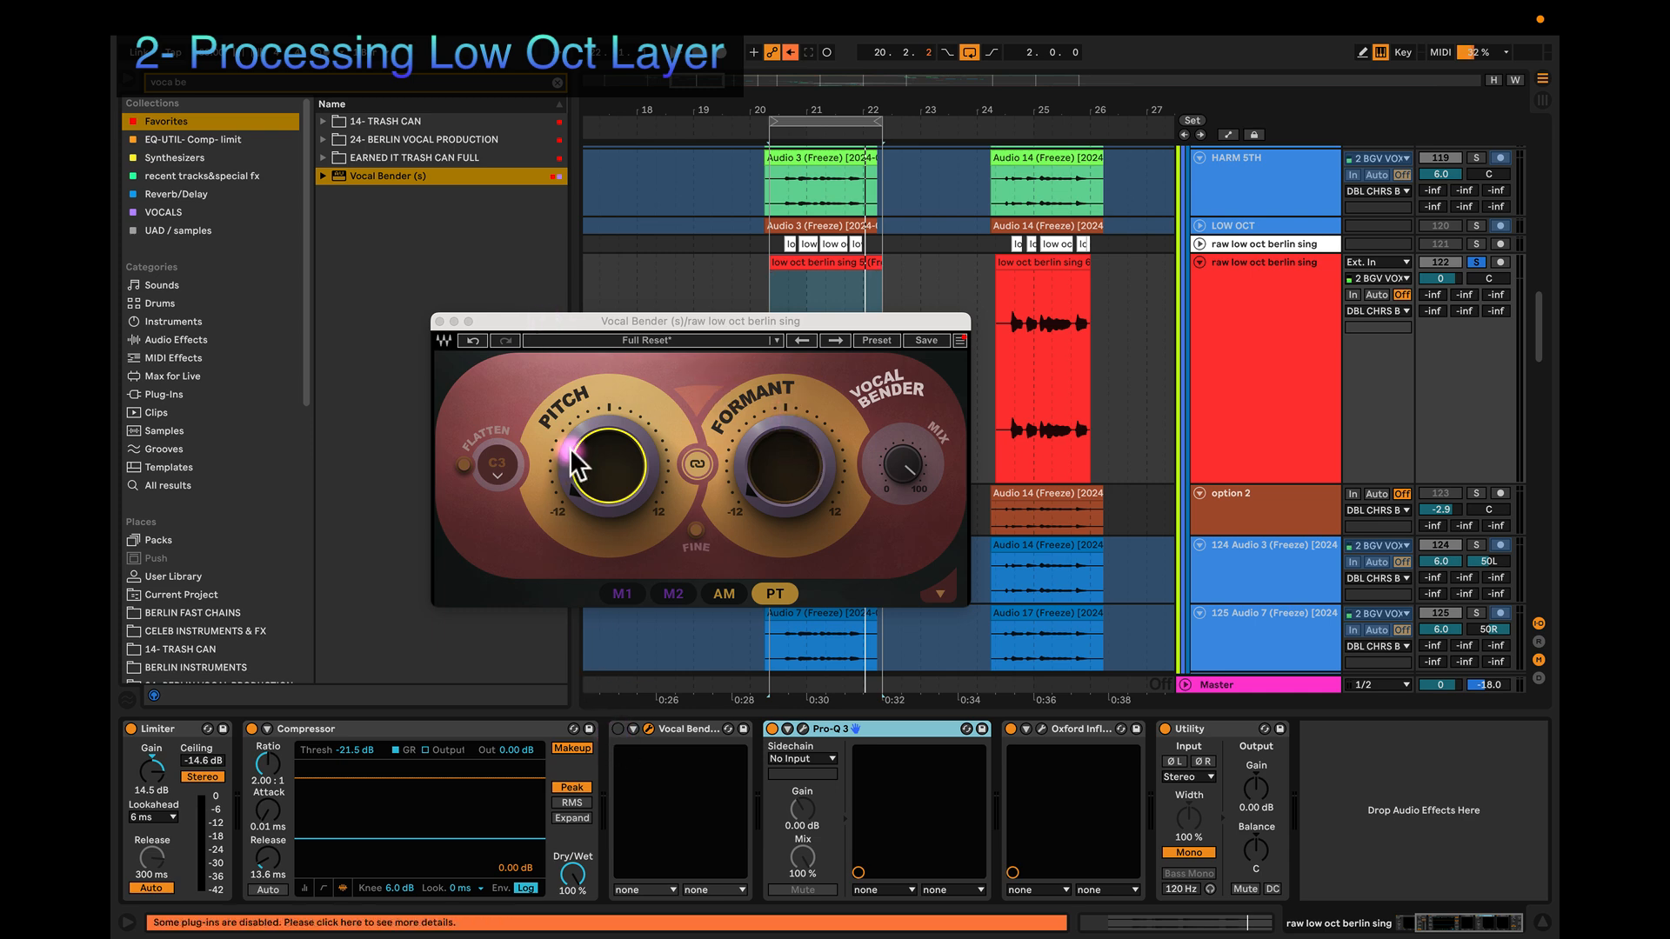
left_click(617, 729)
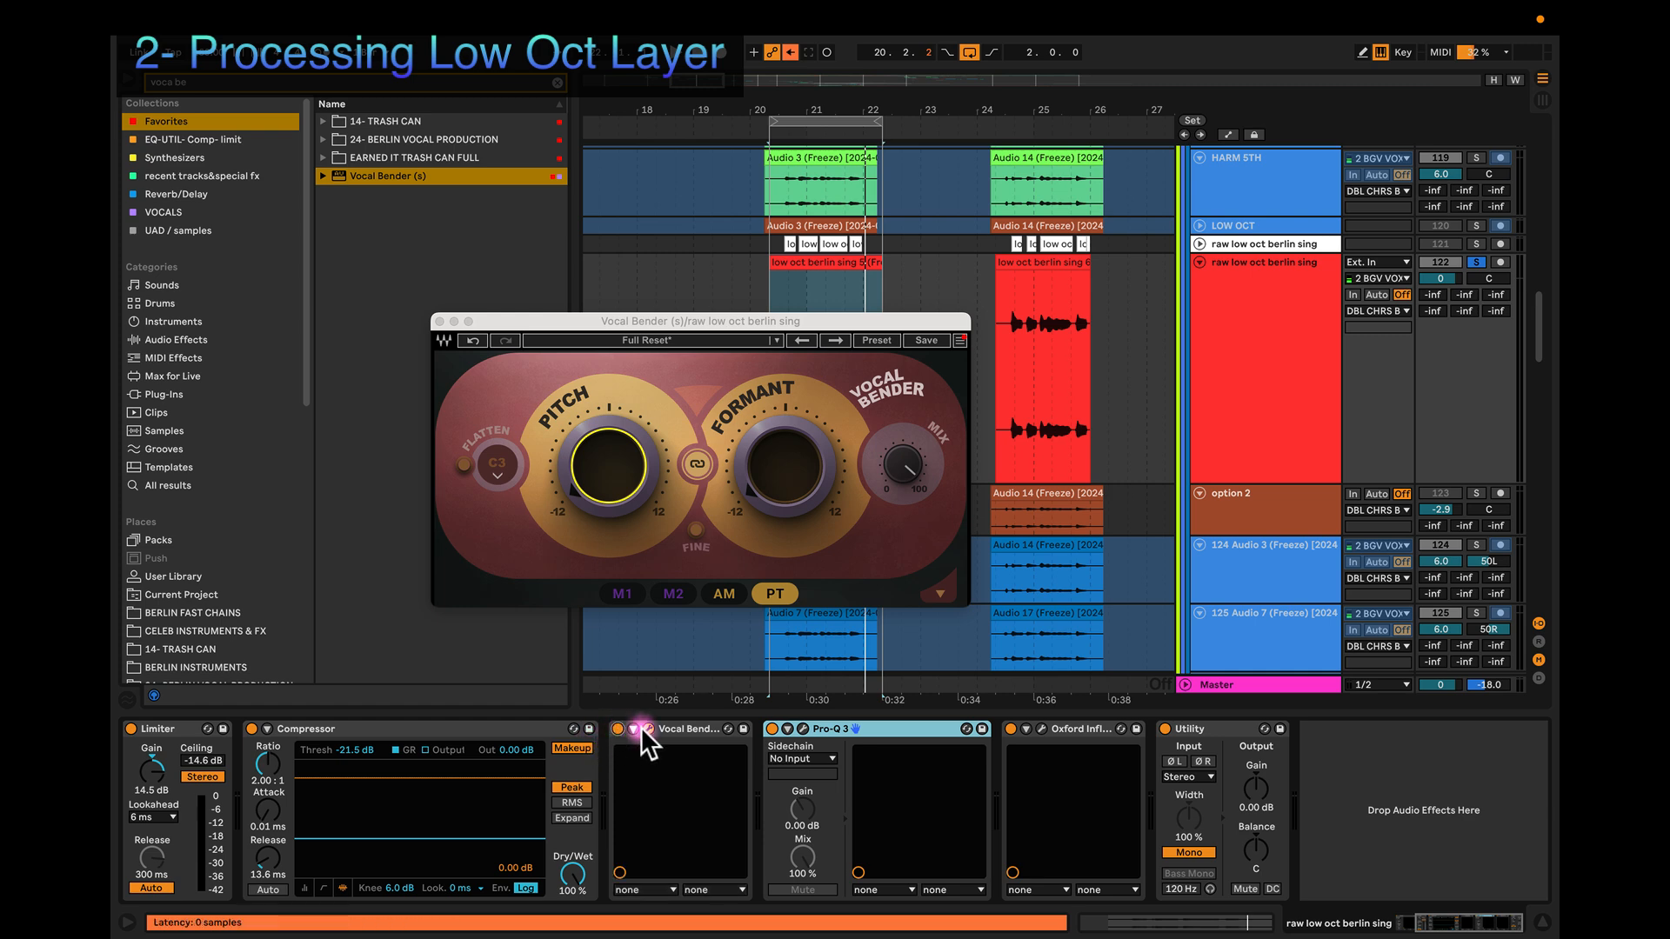
Step: Play the loop through Vocal Bender and compare it with Utility's Mono switched off and on
key("space")
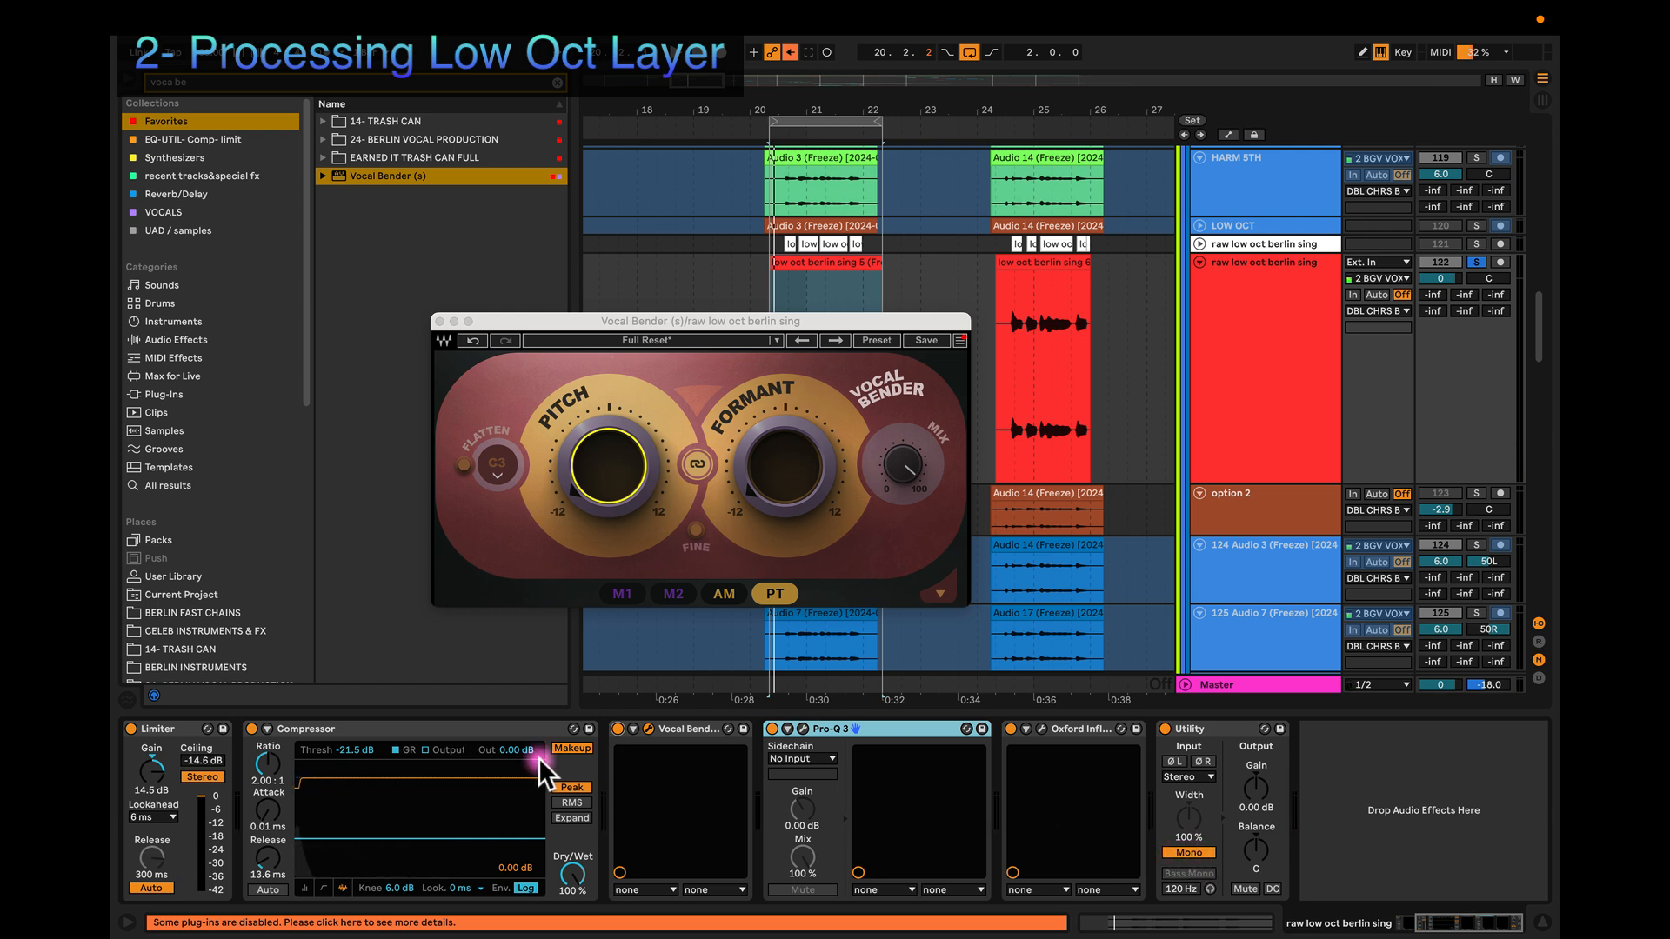
left_click(1203, 852)
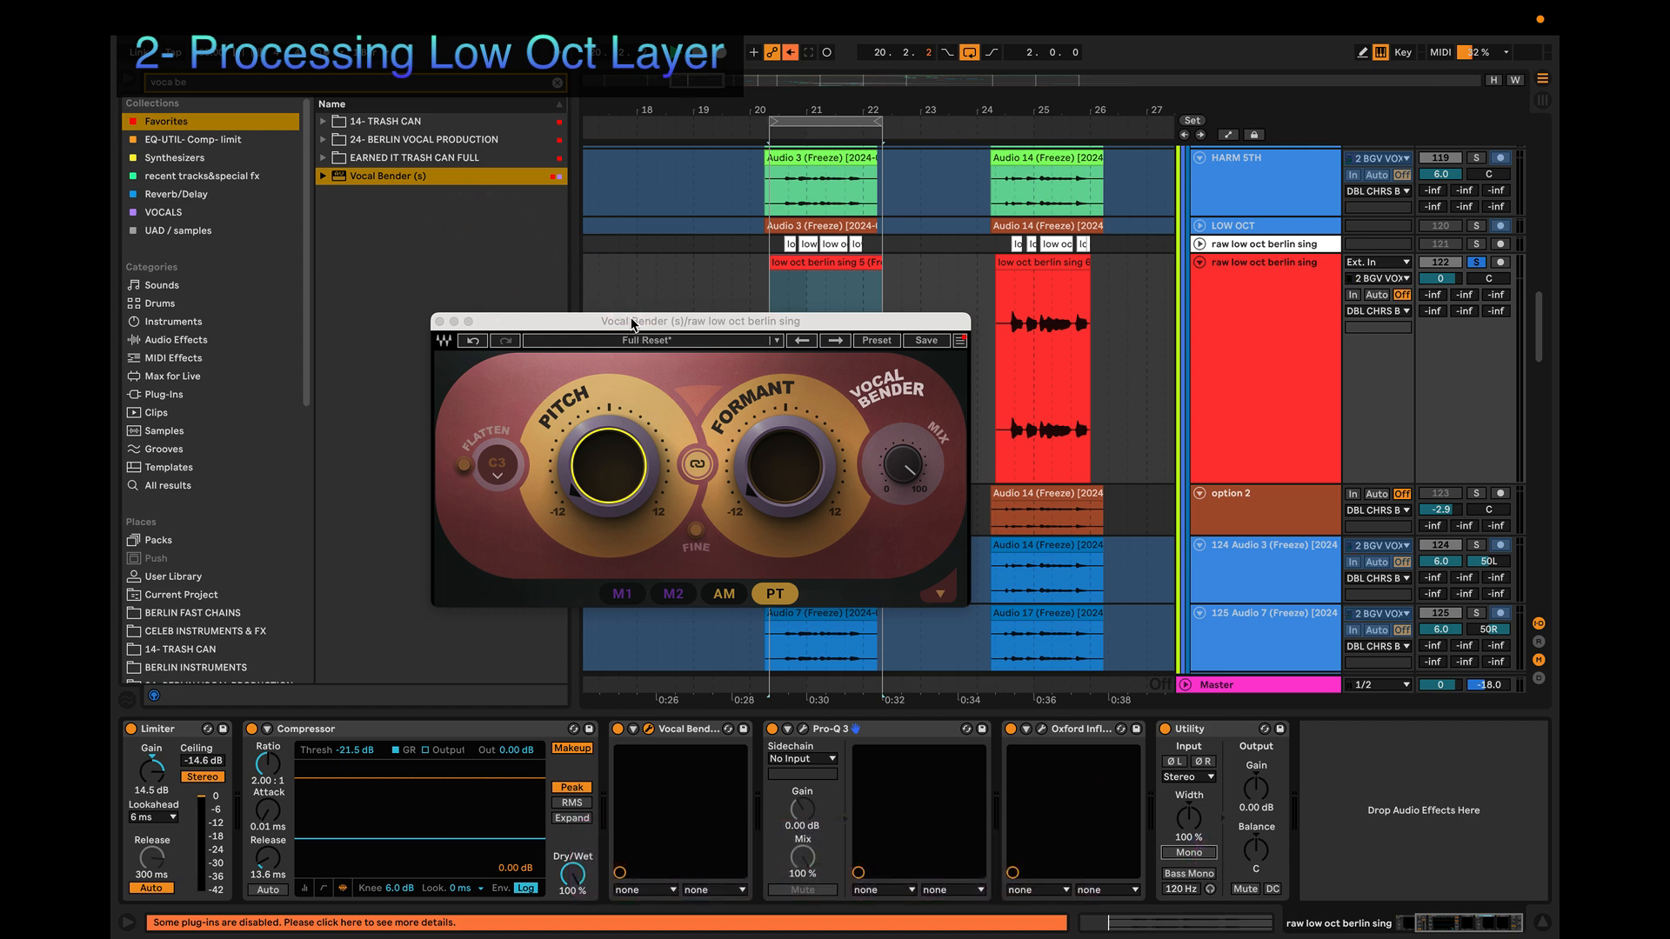
left_click_drag(632, 324, 611, 343)
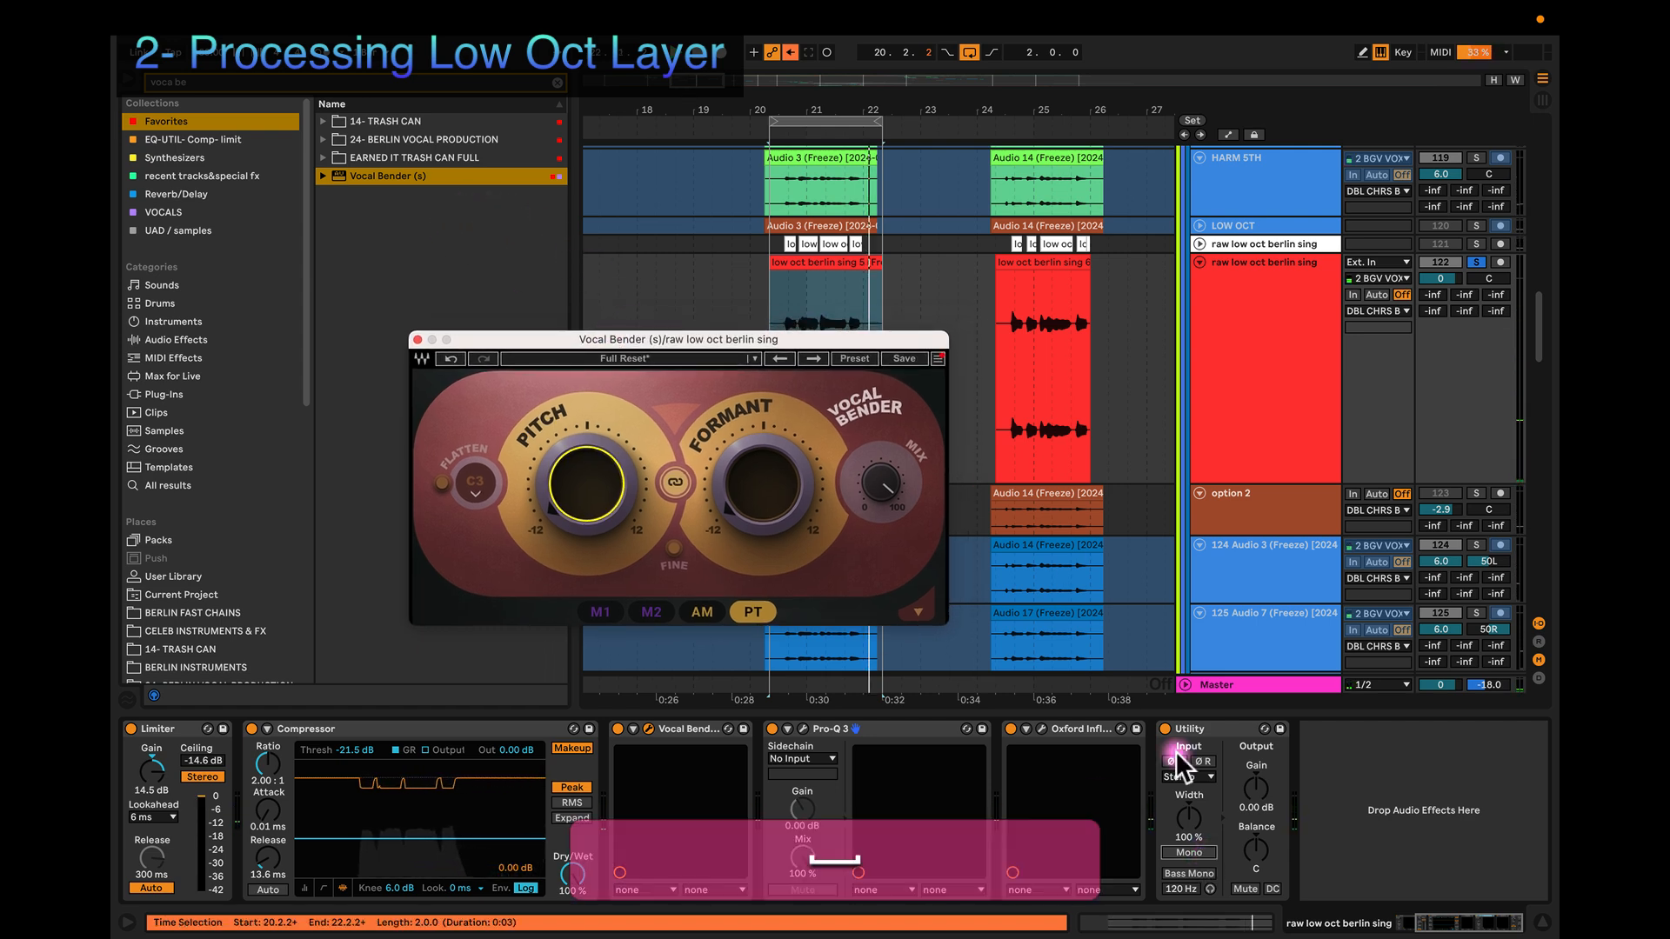
key("space")
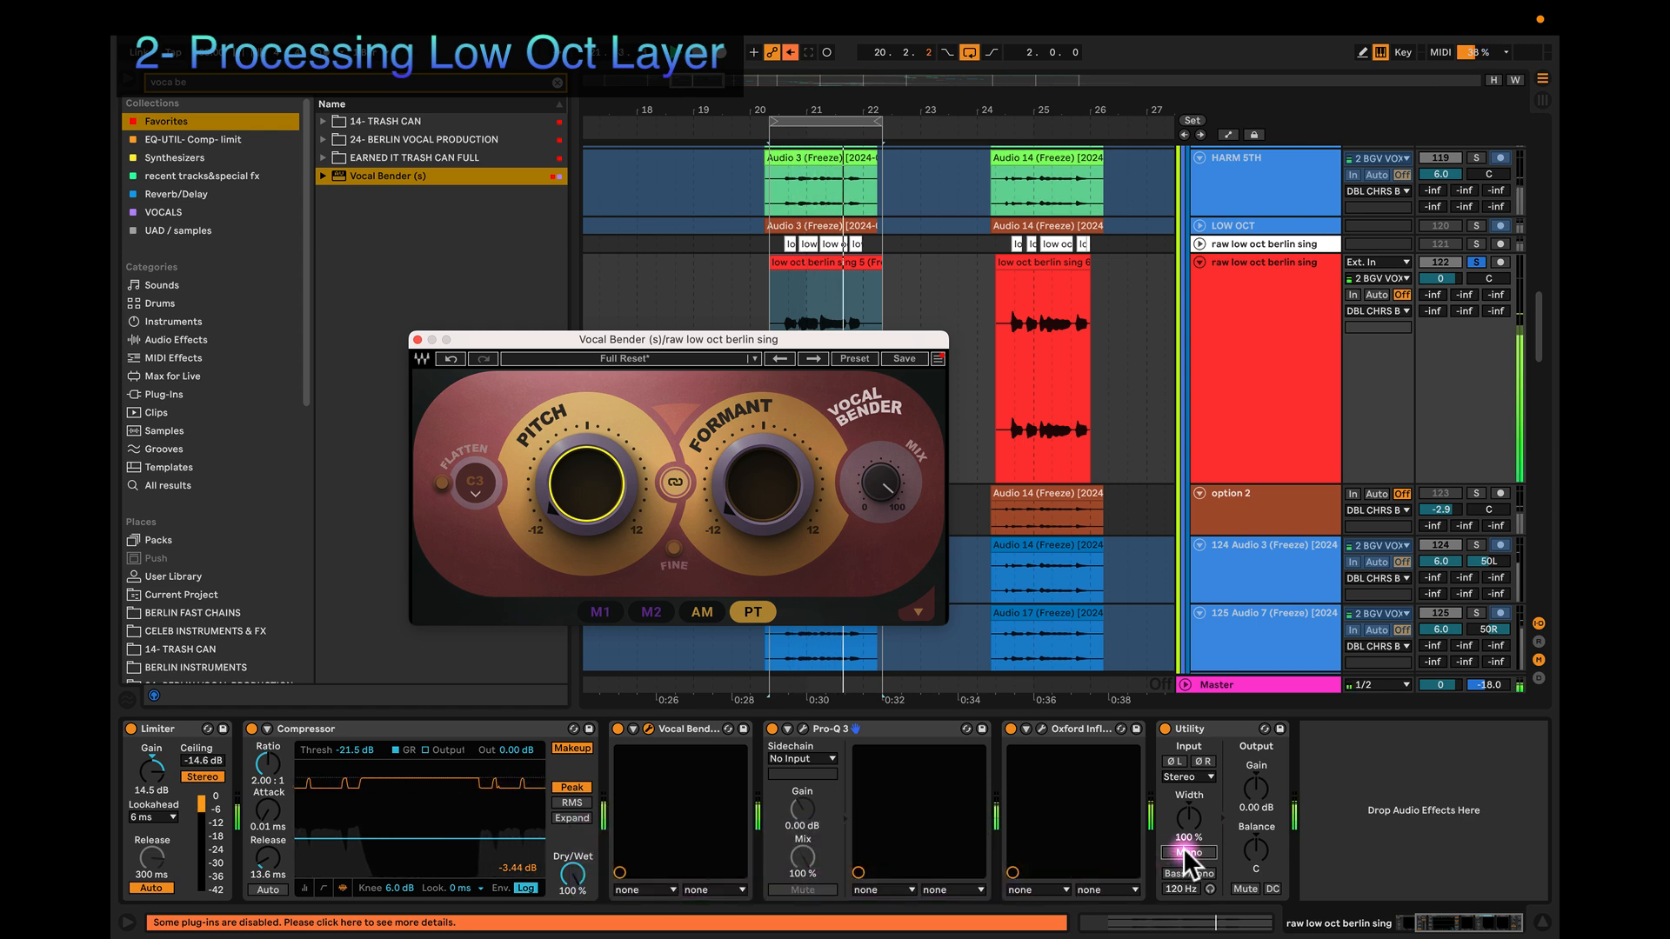
left_click(1185, 850)
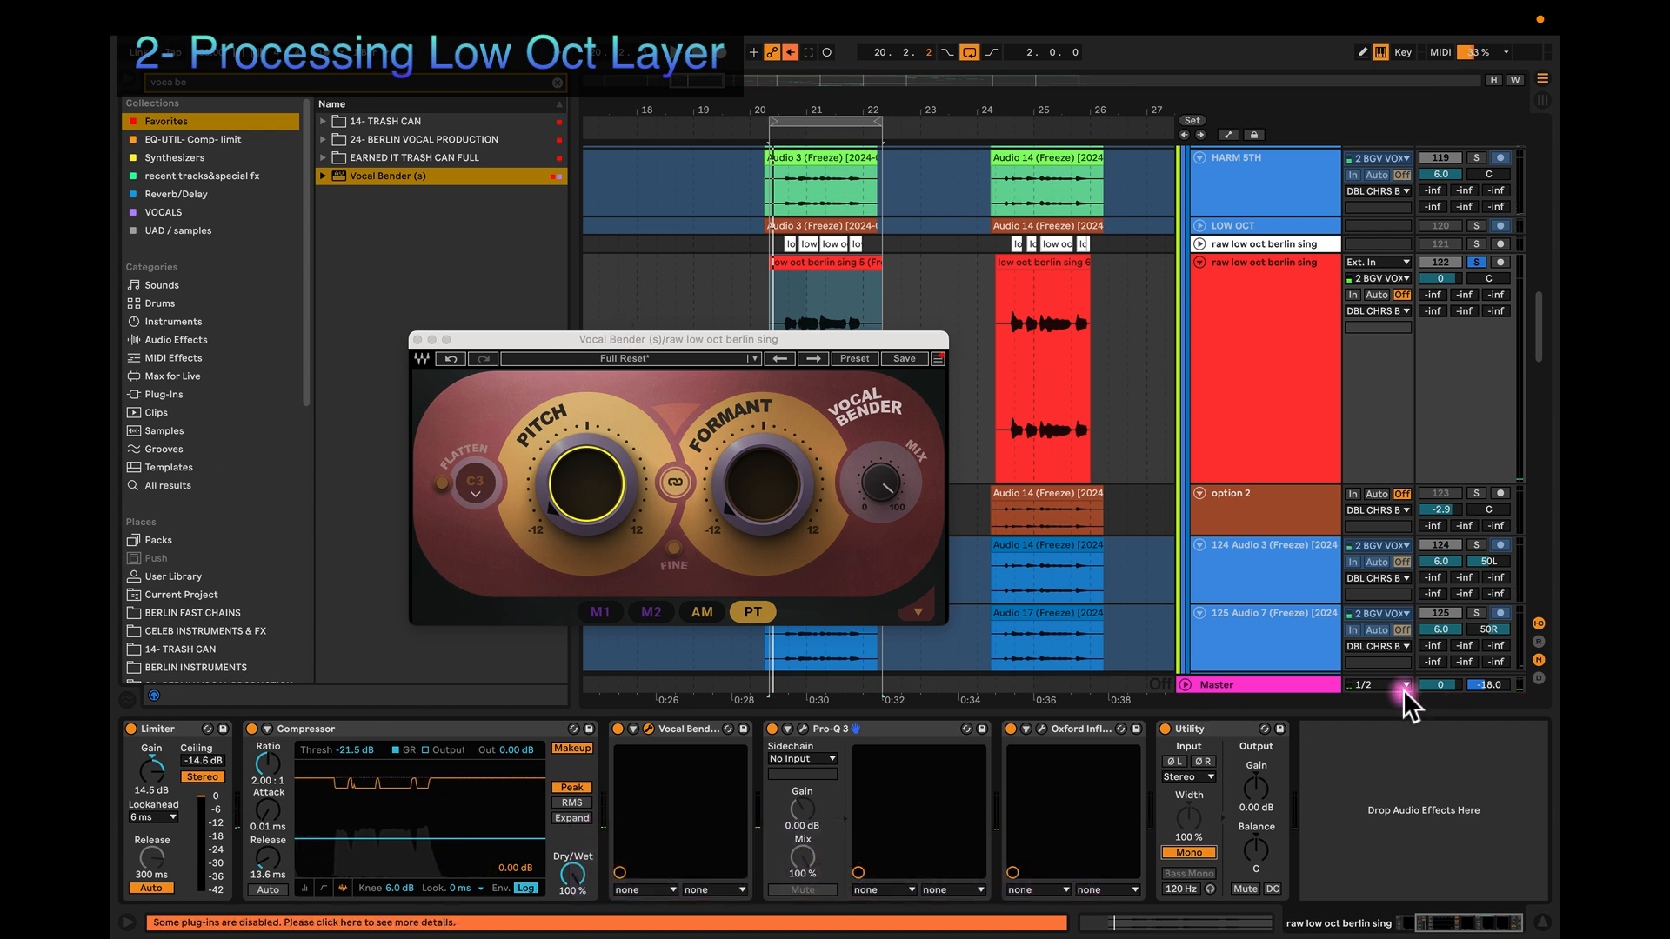
Step: Loop the second raw low oct clip near bar 24, audition it through the chain and close the Vocal Bender window
scroll(936, 284, "up", 2)
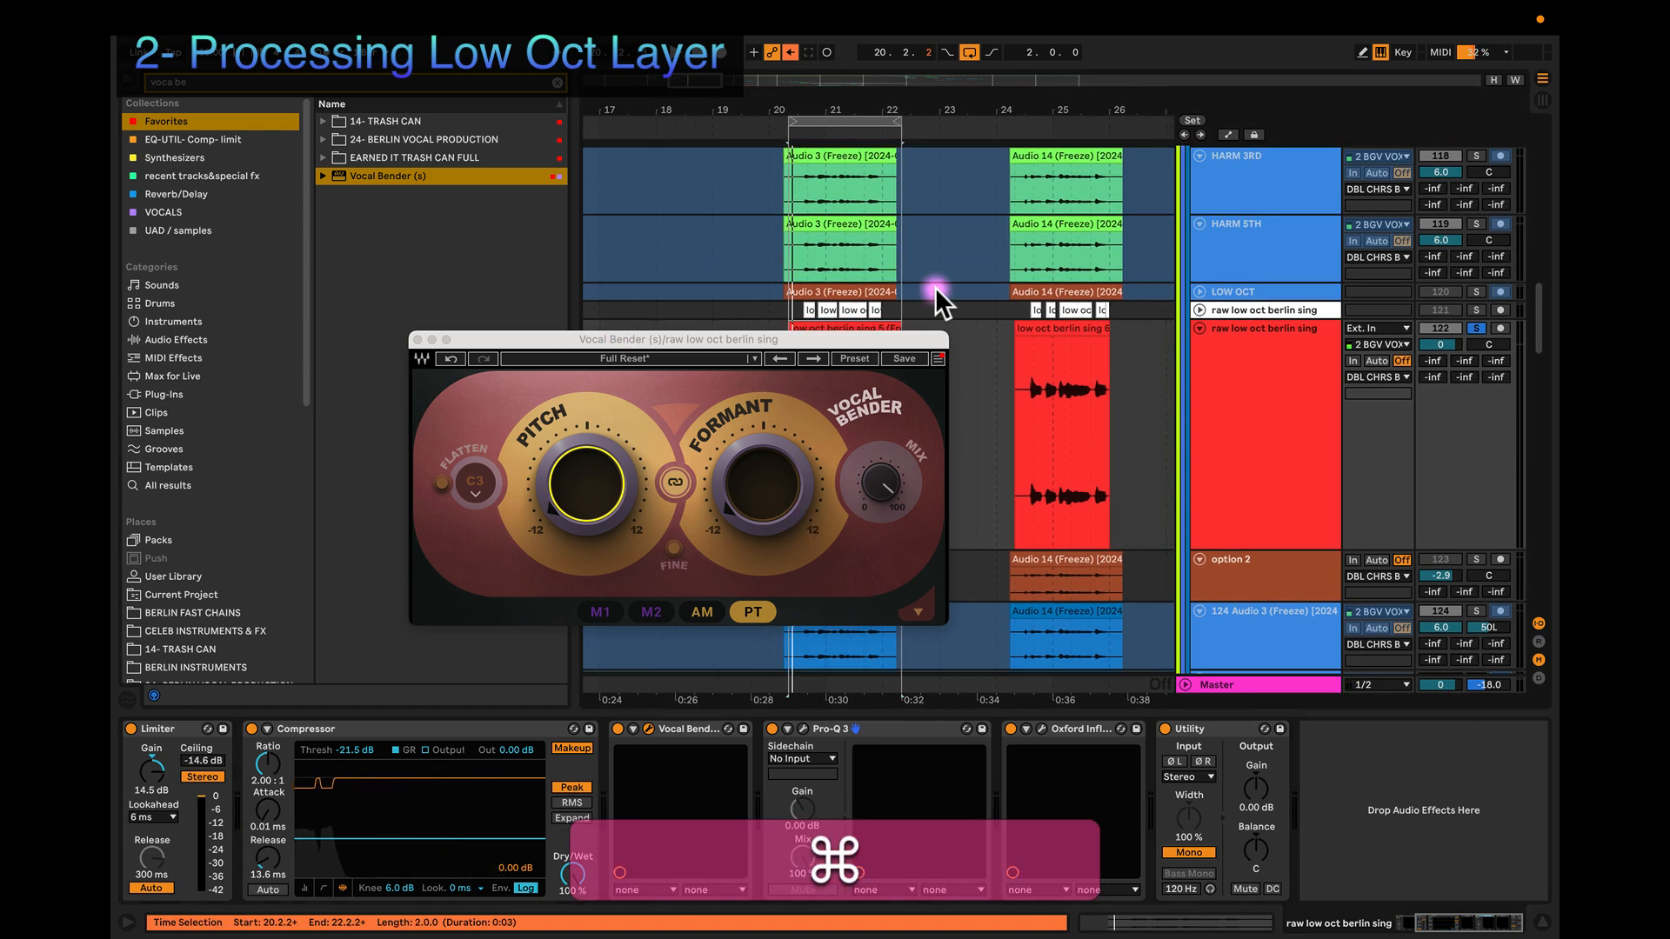
scroll(936, 287, "down", 2)
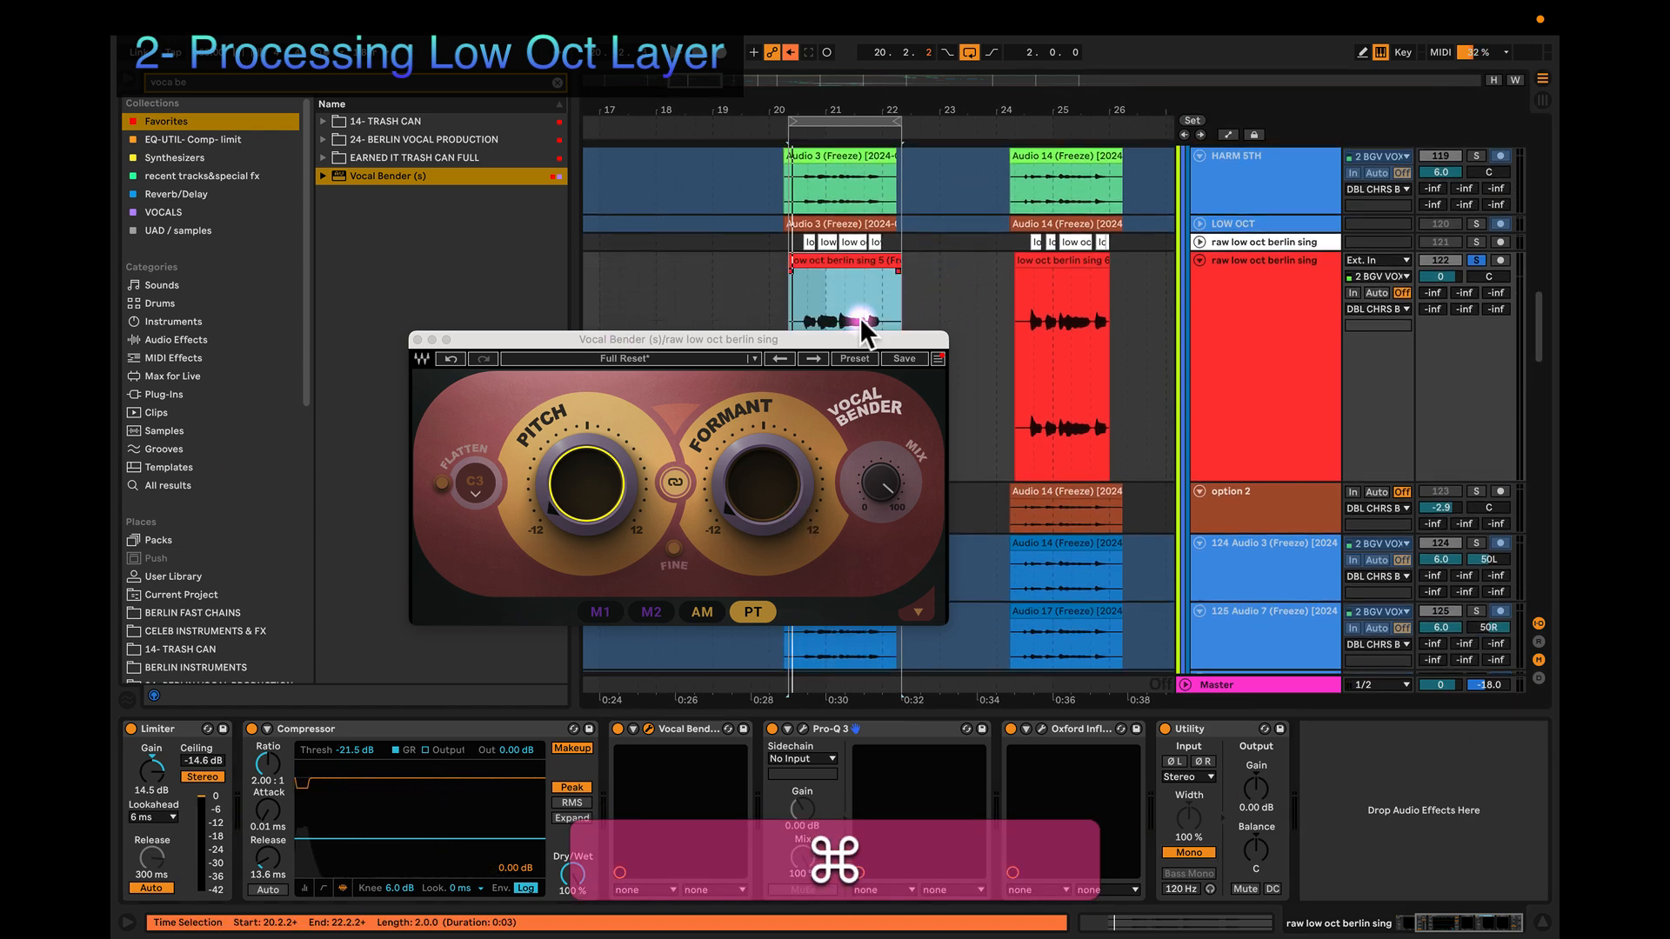
left_click(1030, 261)
key("super+l")
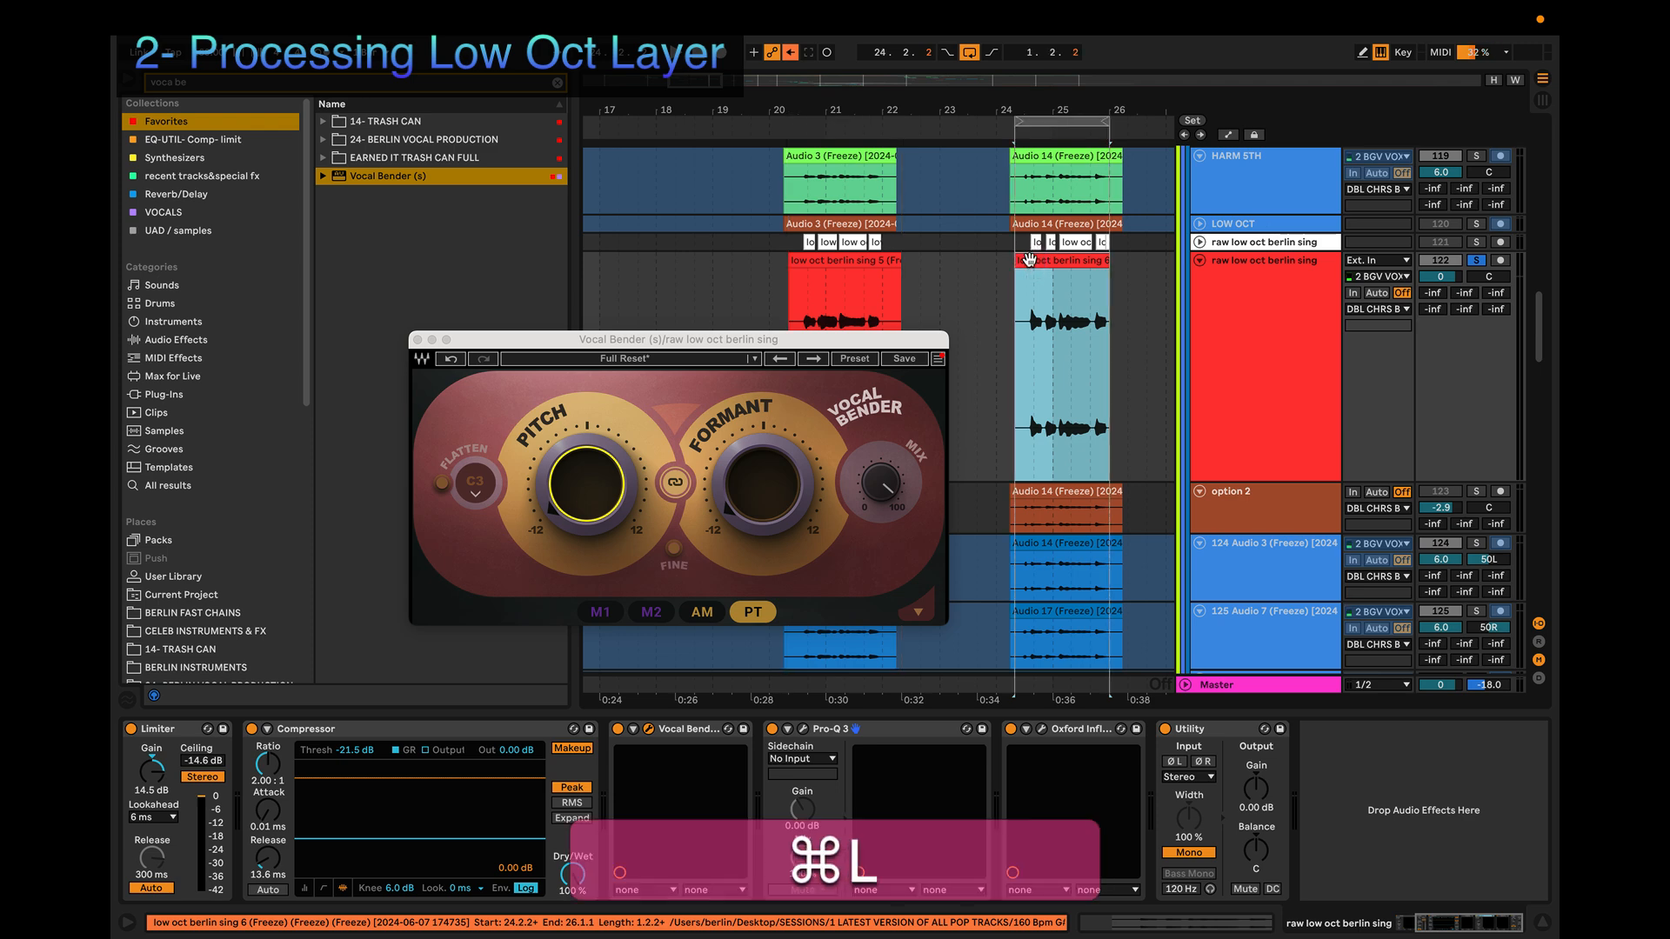
key("space")
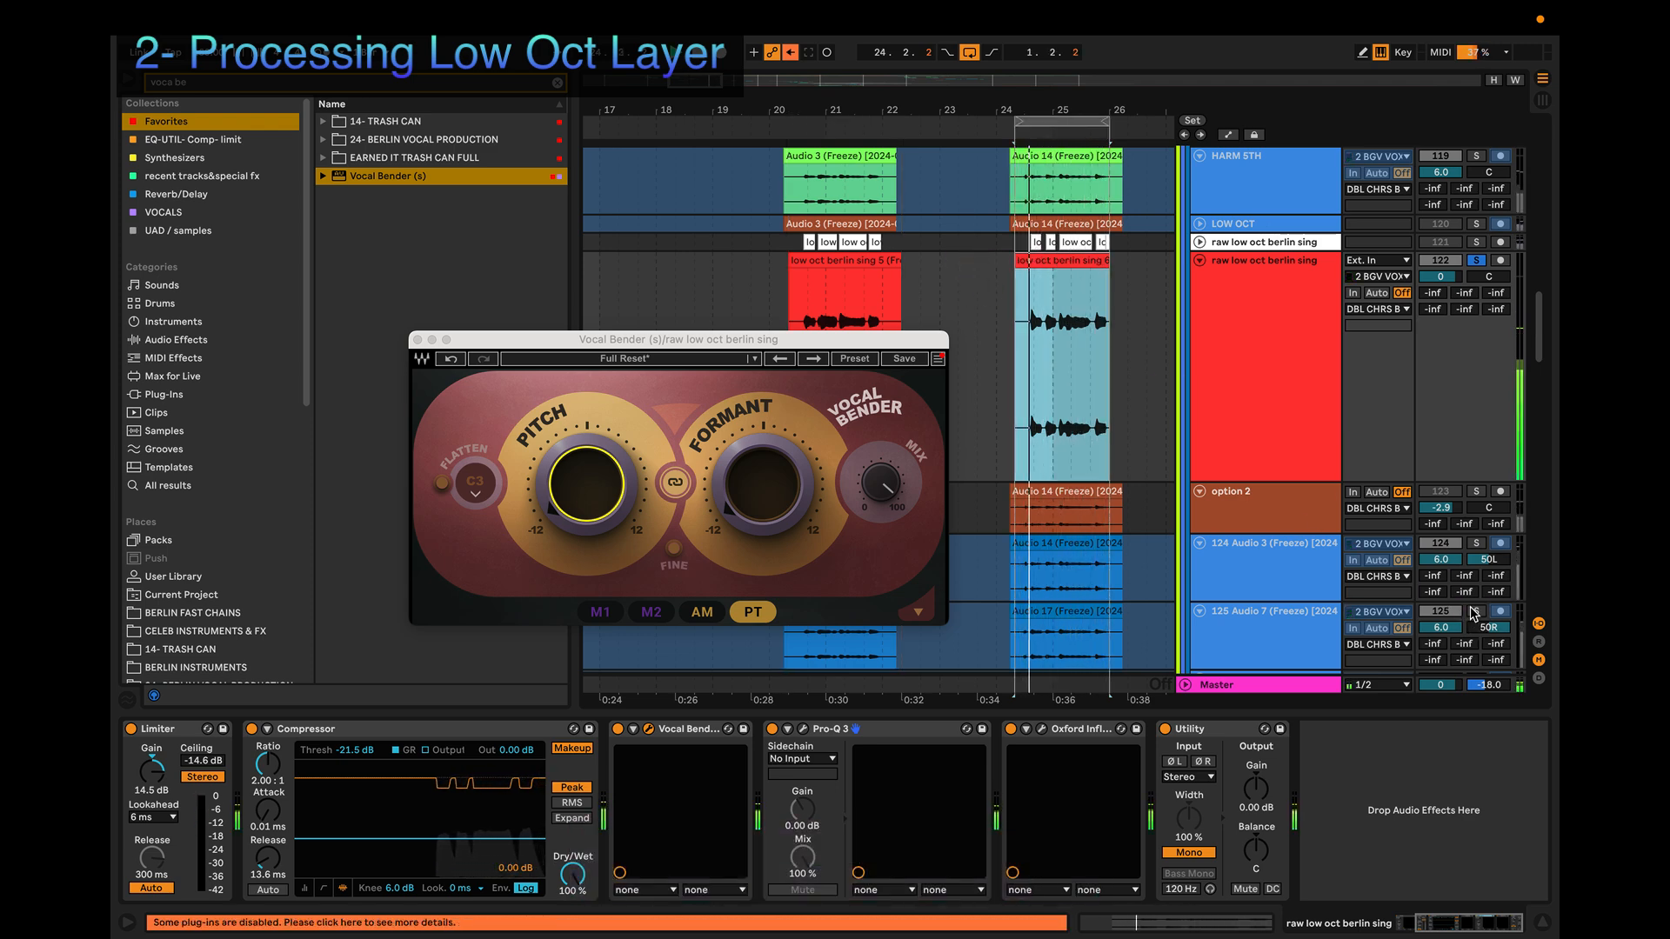
key("space")
left_click(418, 339)
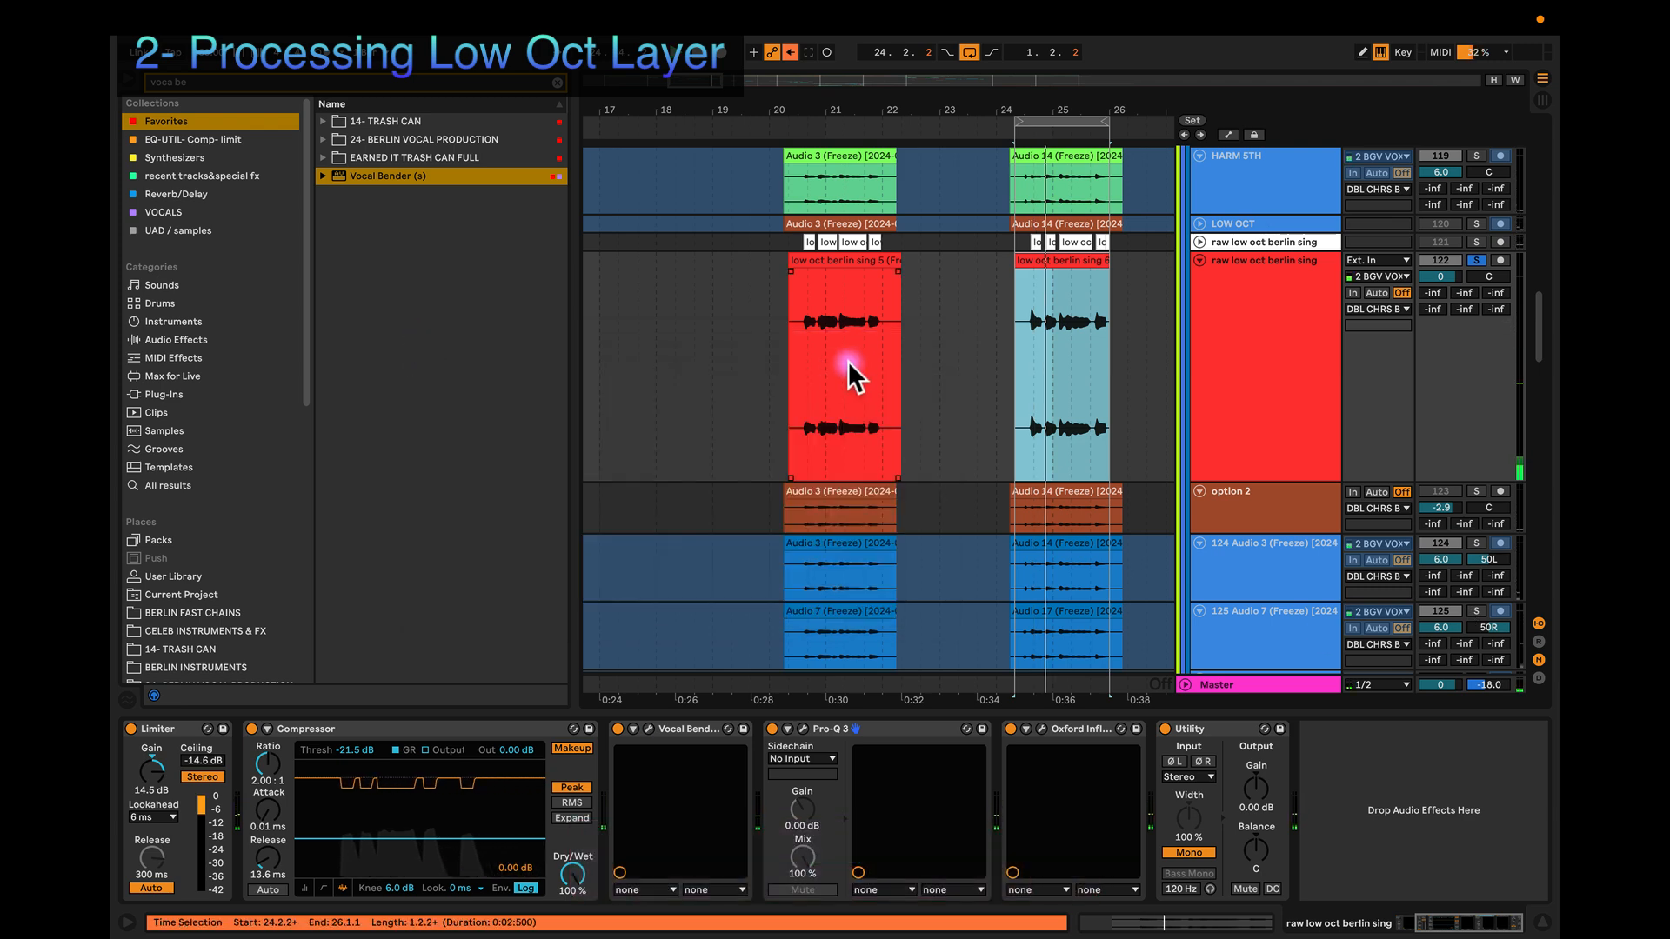
scroll(848, 362, "down", 5)
scroll(494, 835, "up", 2)
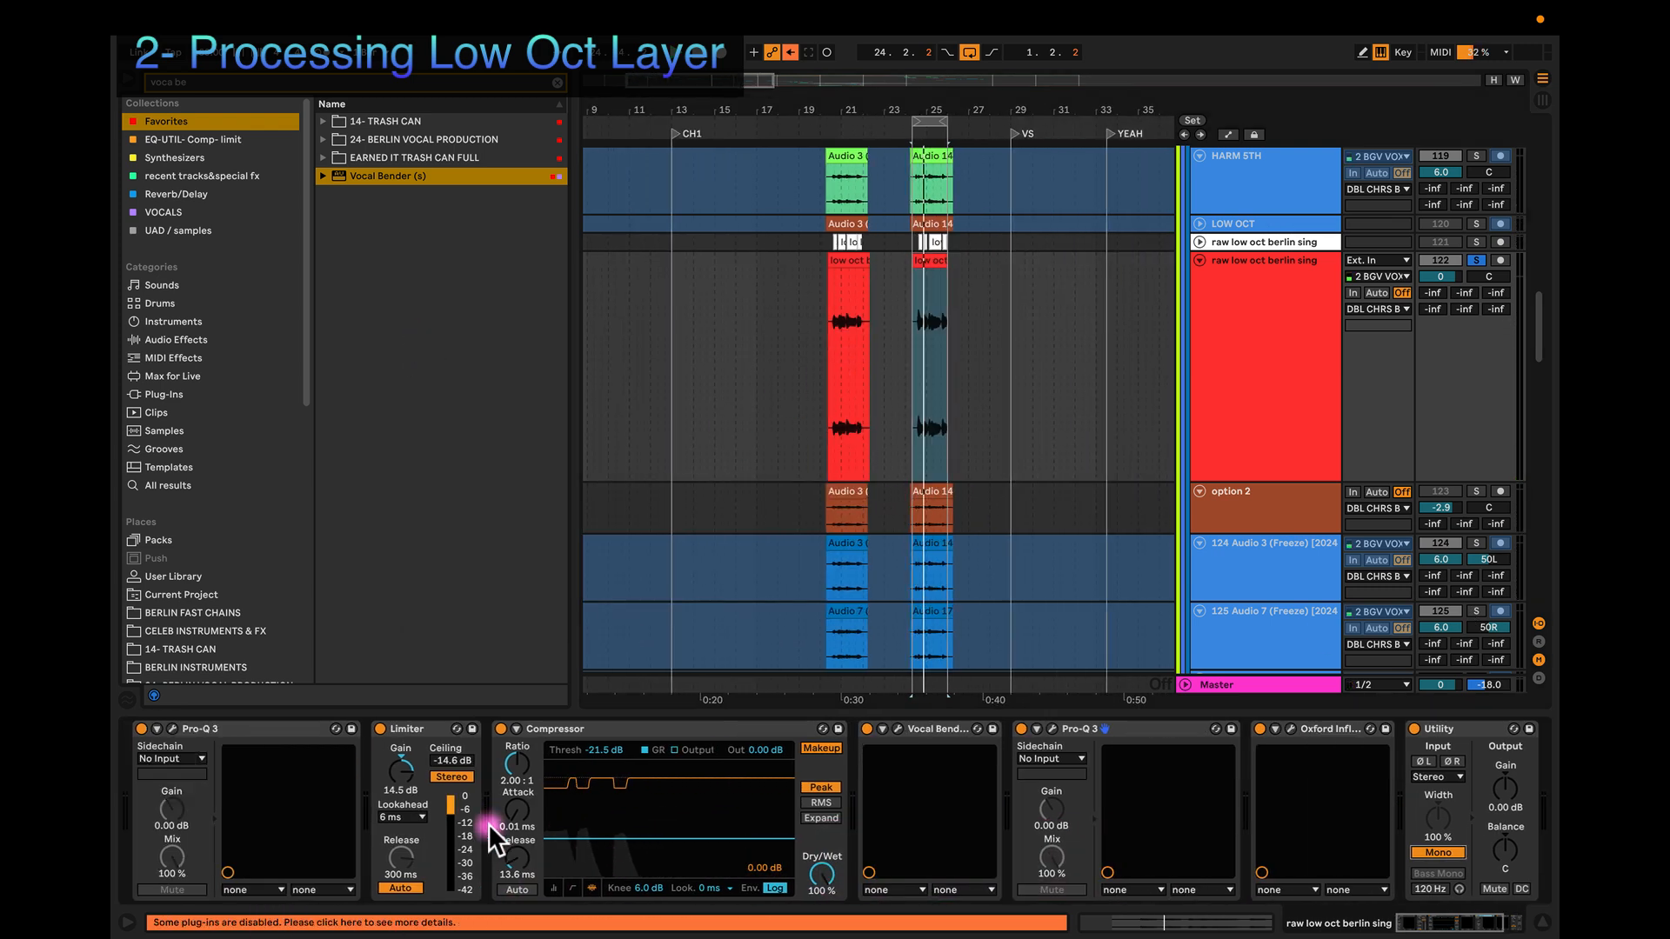
scroll(494, 835, "down", 2)
left_click(1235, 305)
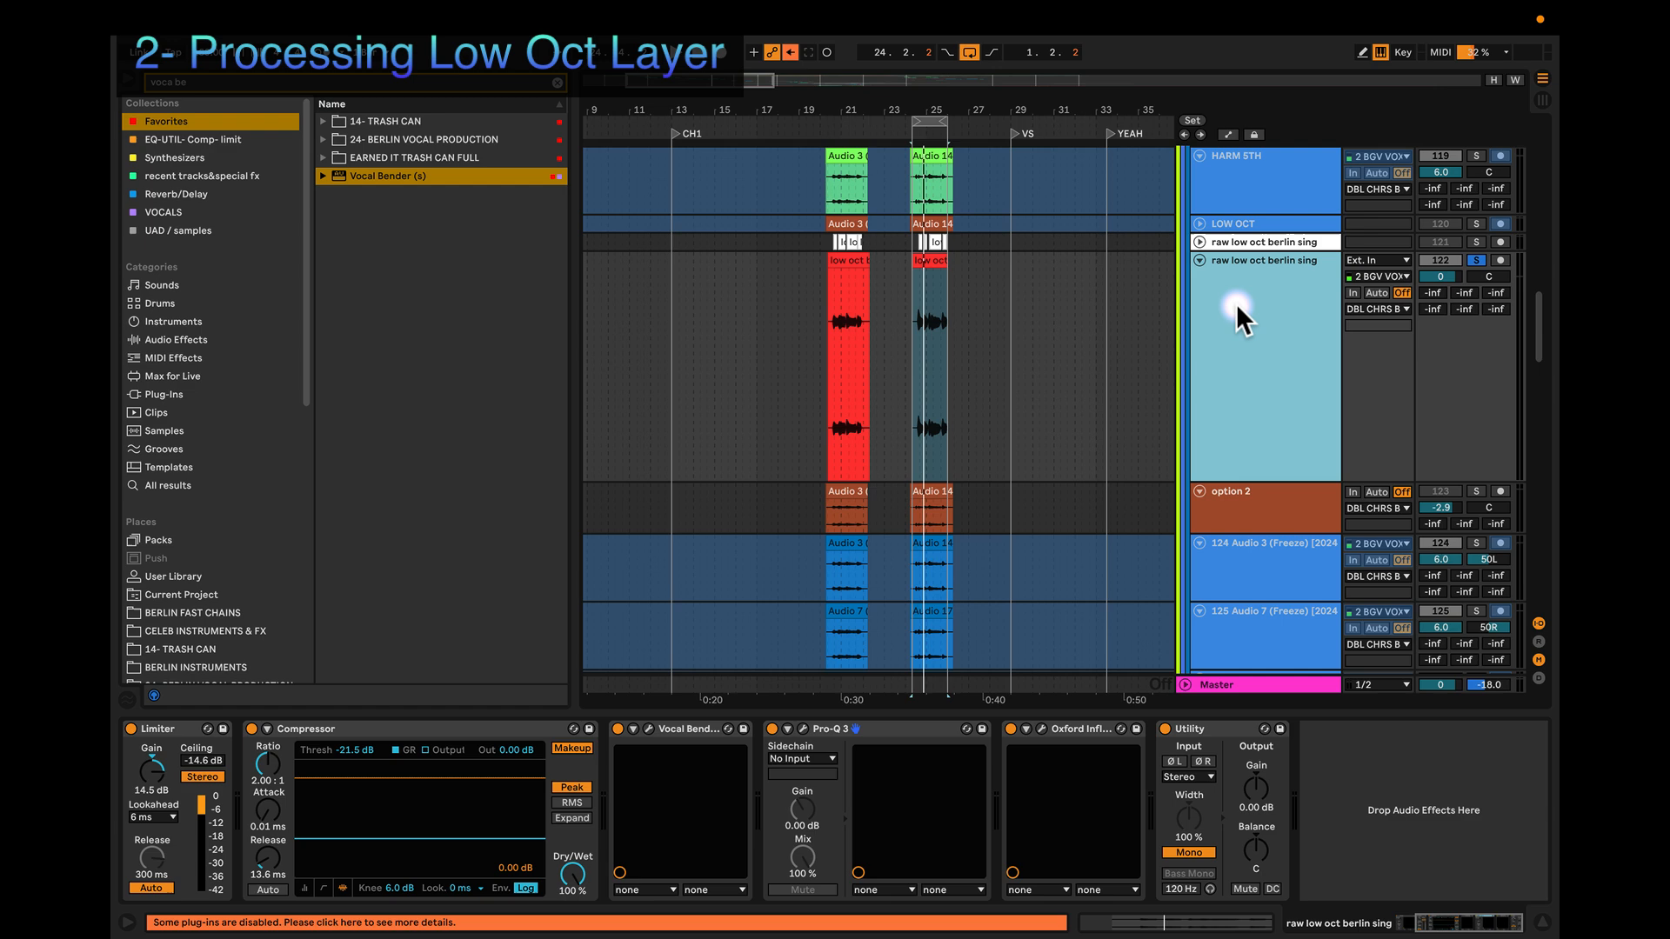
right_click(1237, 306)
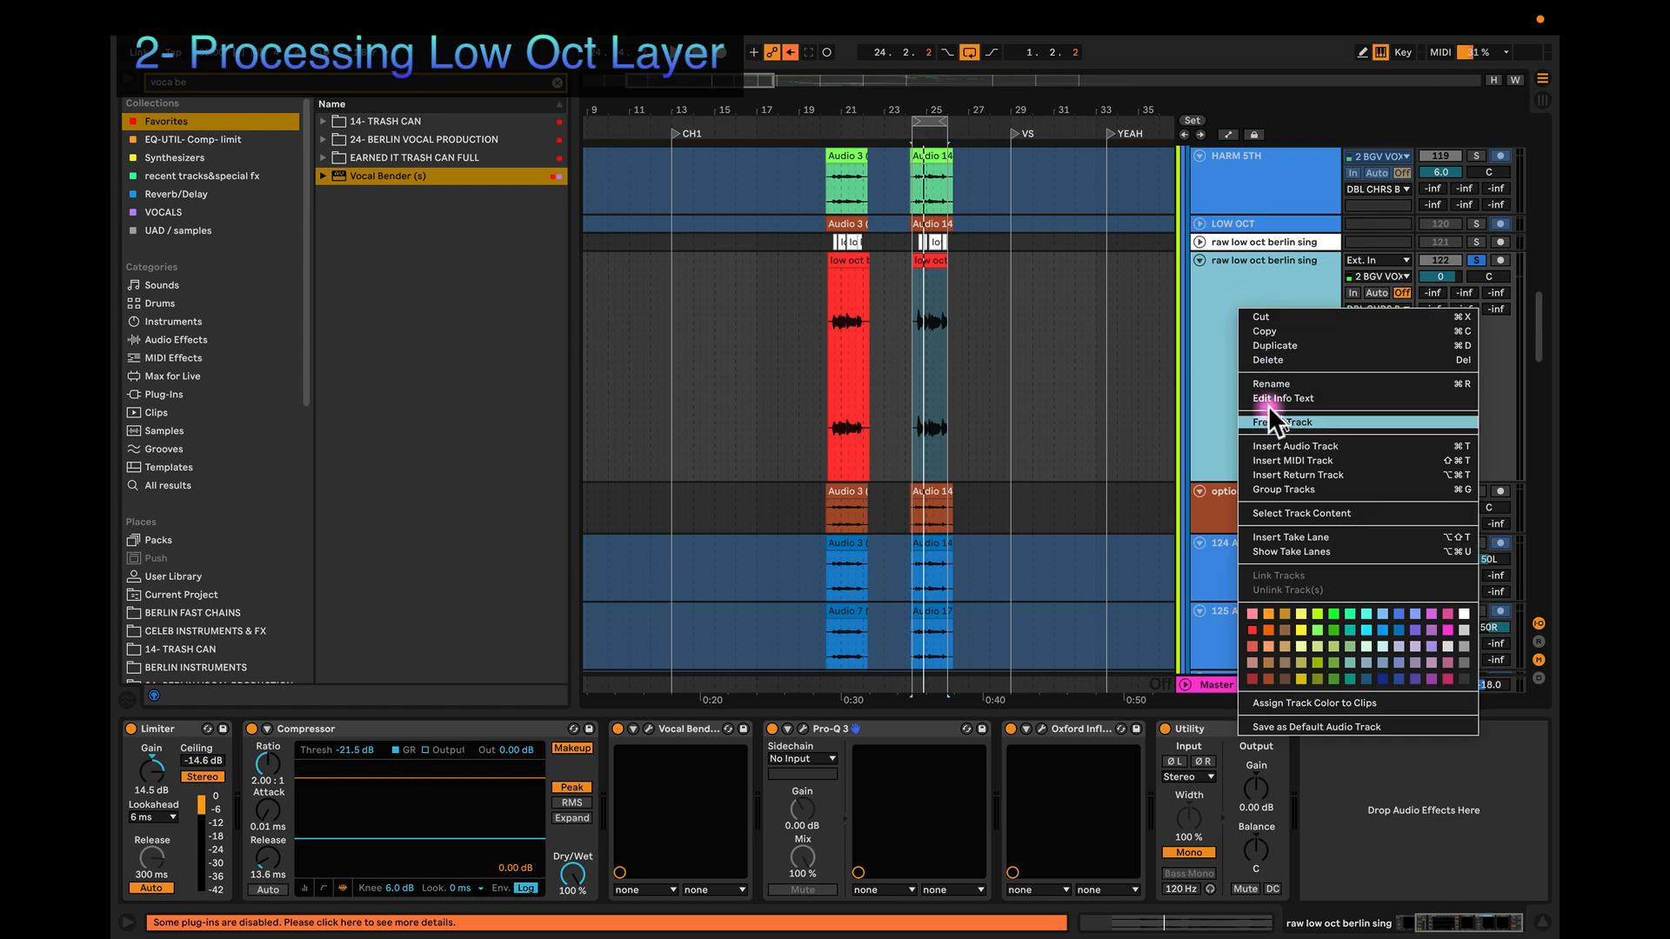
left_click(1285, 422)
Step: Collapse every device in the low oct chain, from the first Pro-Q 3 through to Utility
scroll(452, 764, "up", 2)
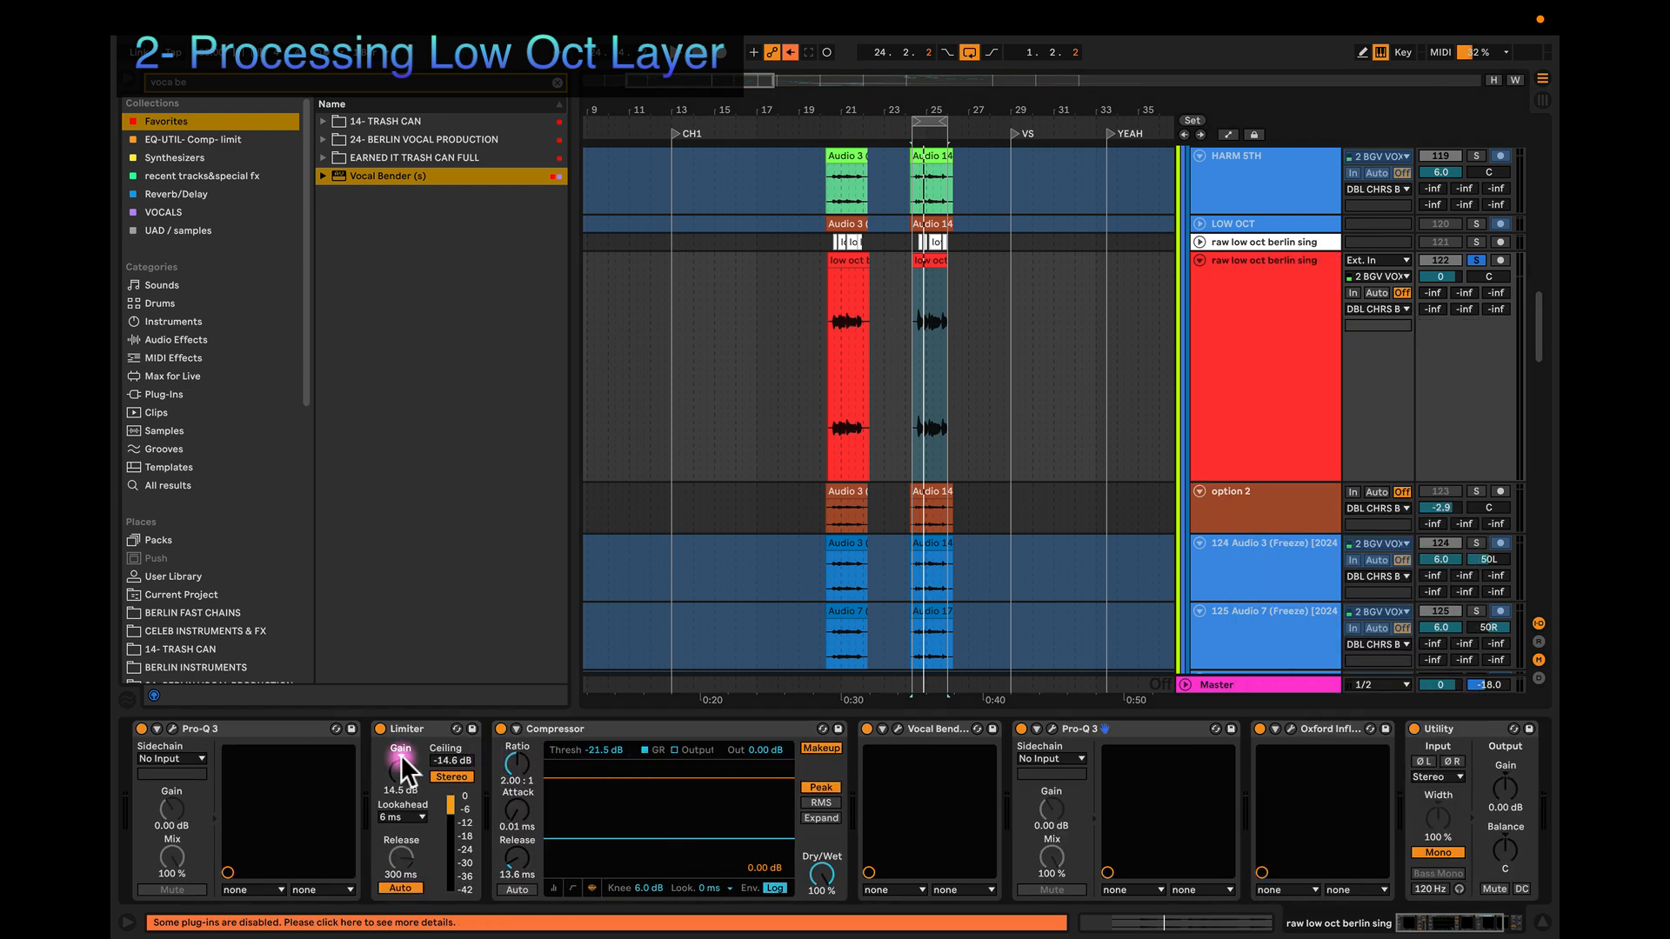
double_click(235, 735)
double_click(232, 728)
double_click(251, 729)
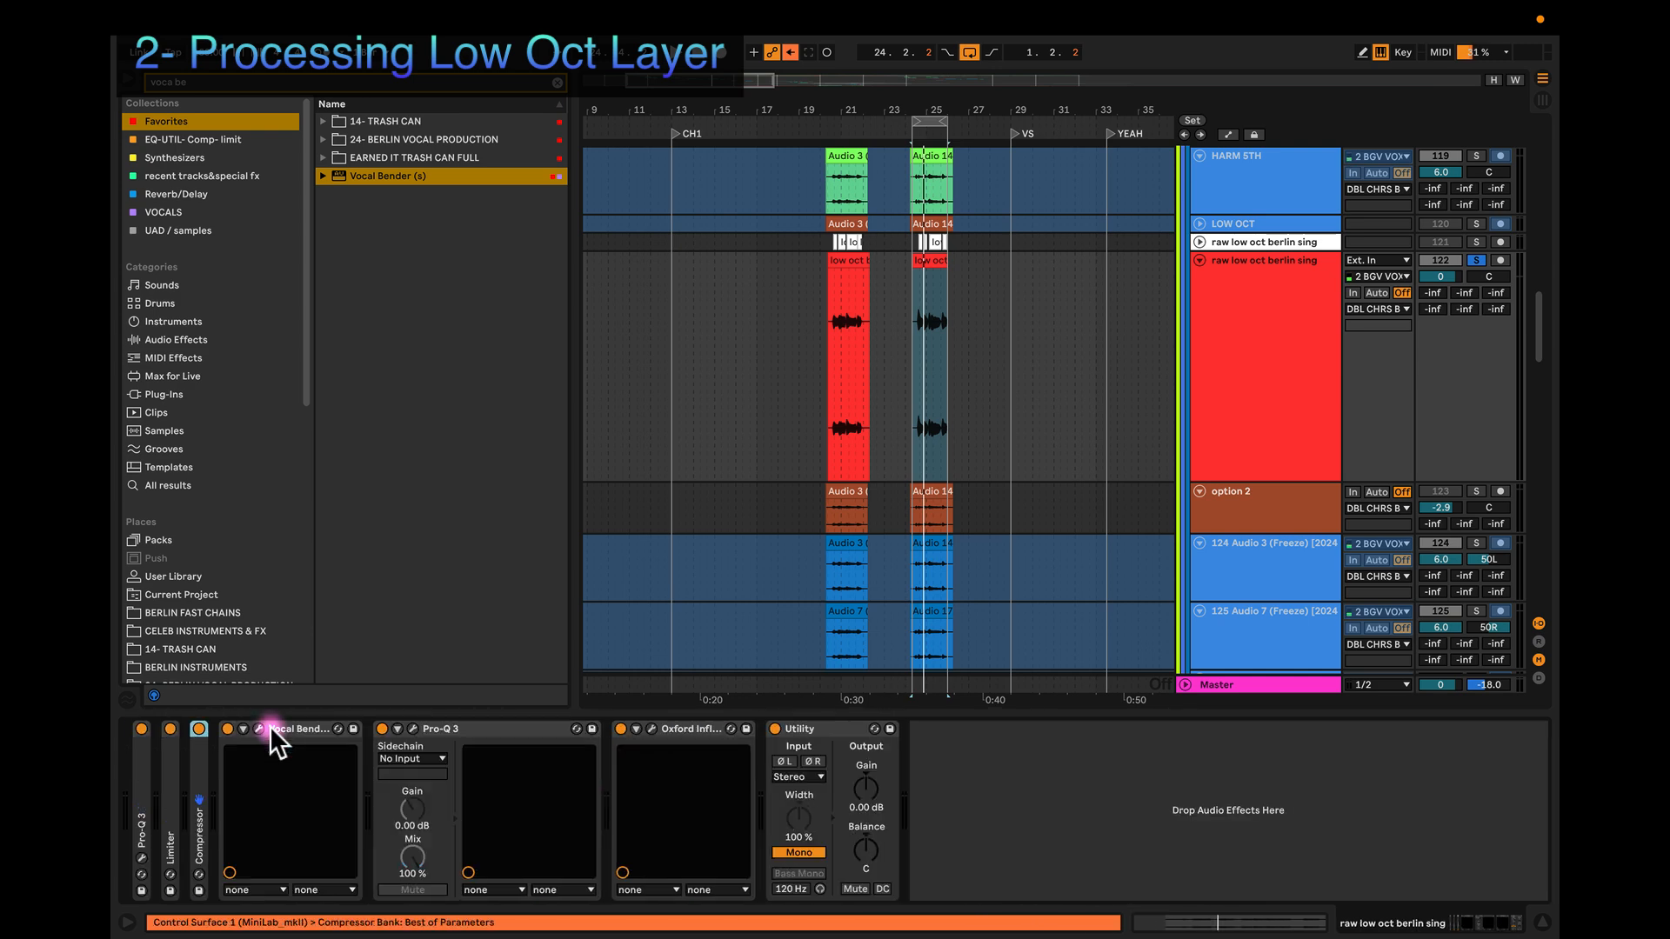
double_click(307, 727)
double_click(326, 726)
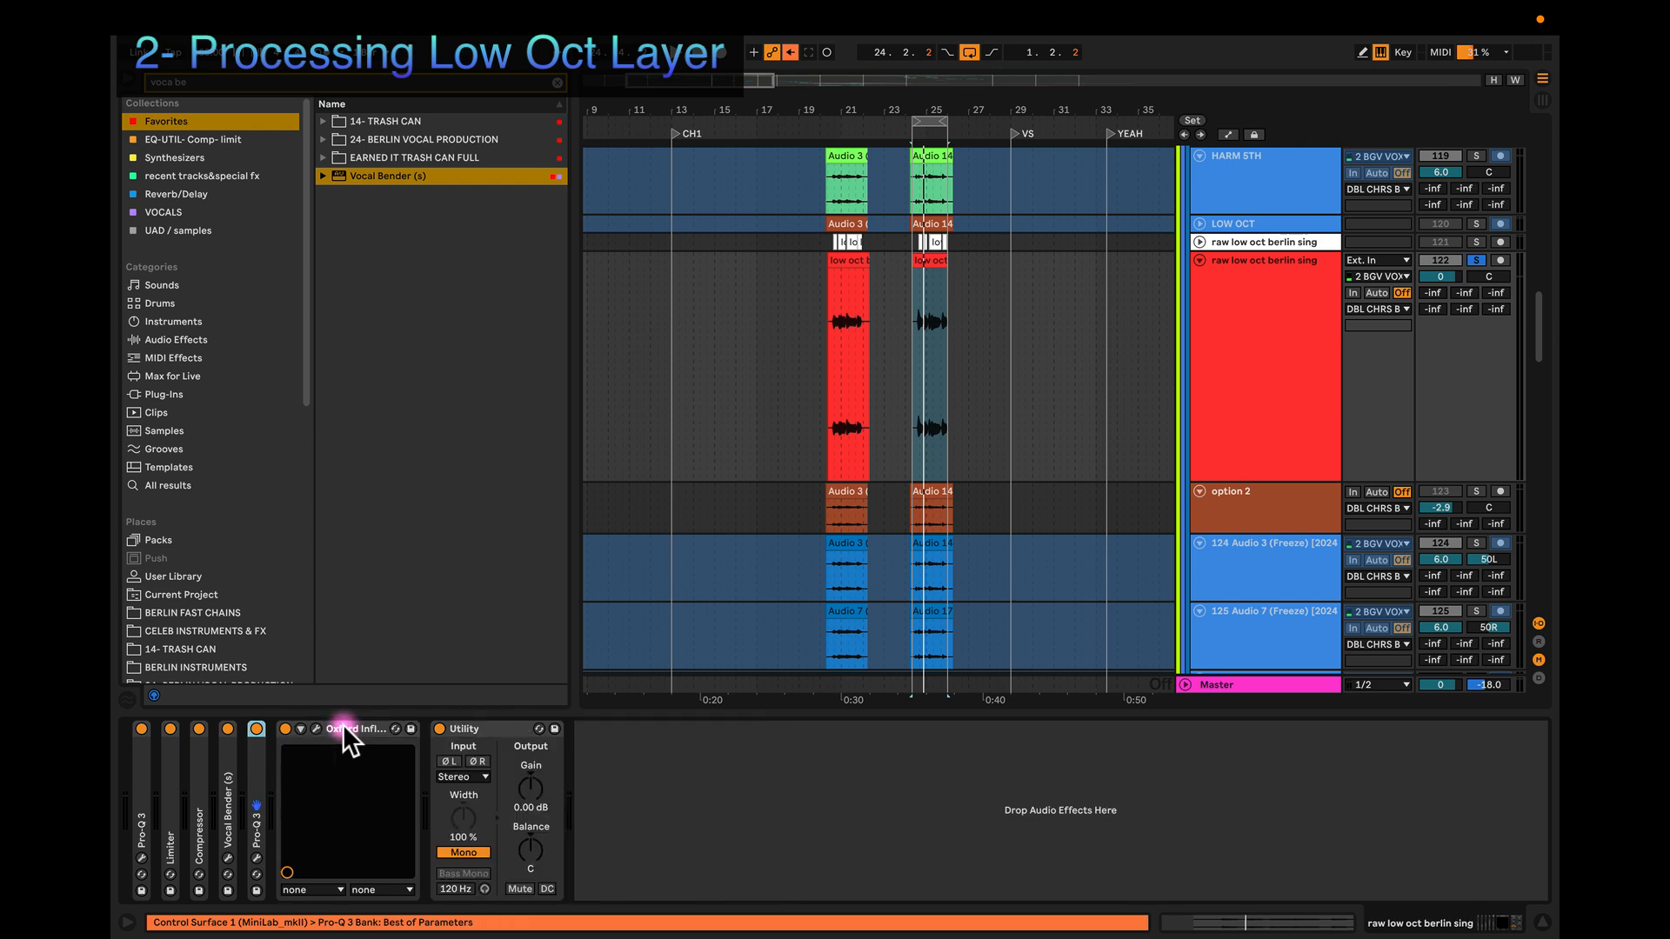
double_click(367, 729)
double_click(369, 729)
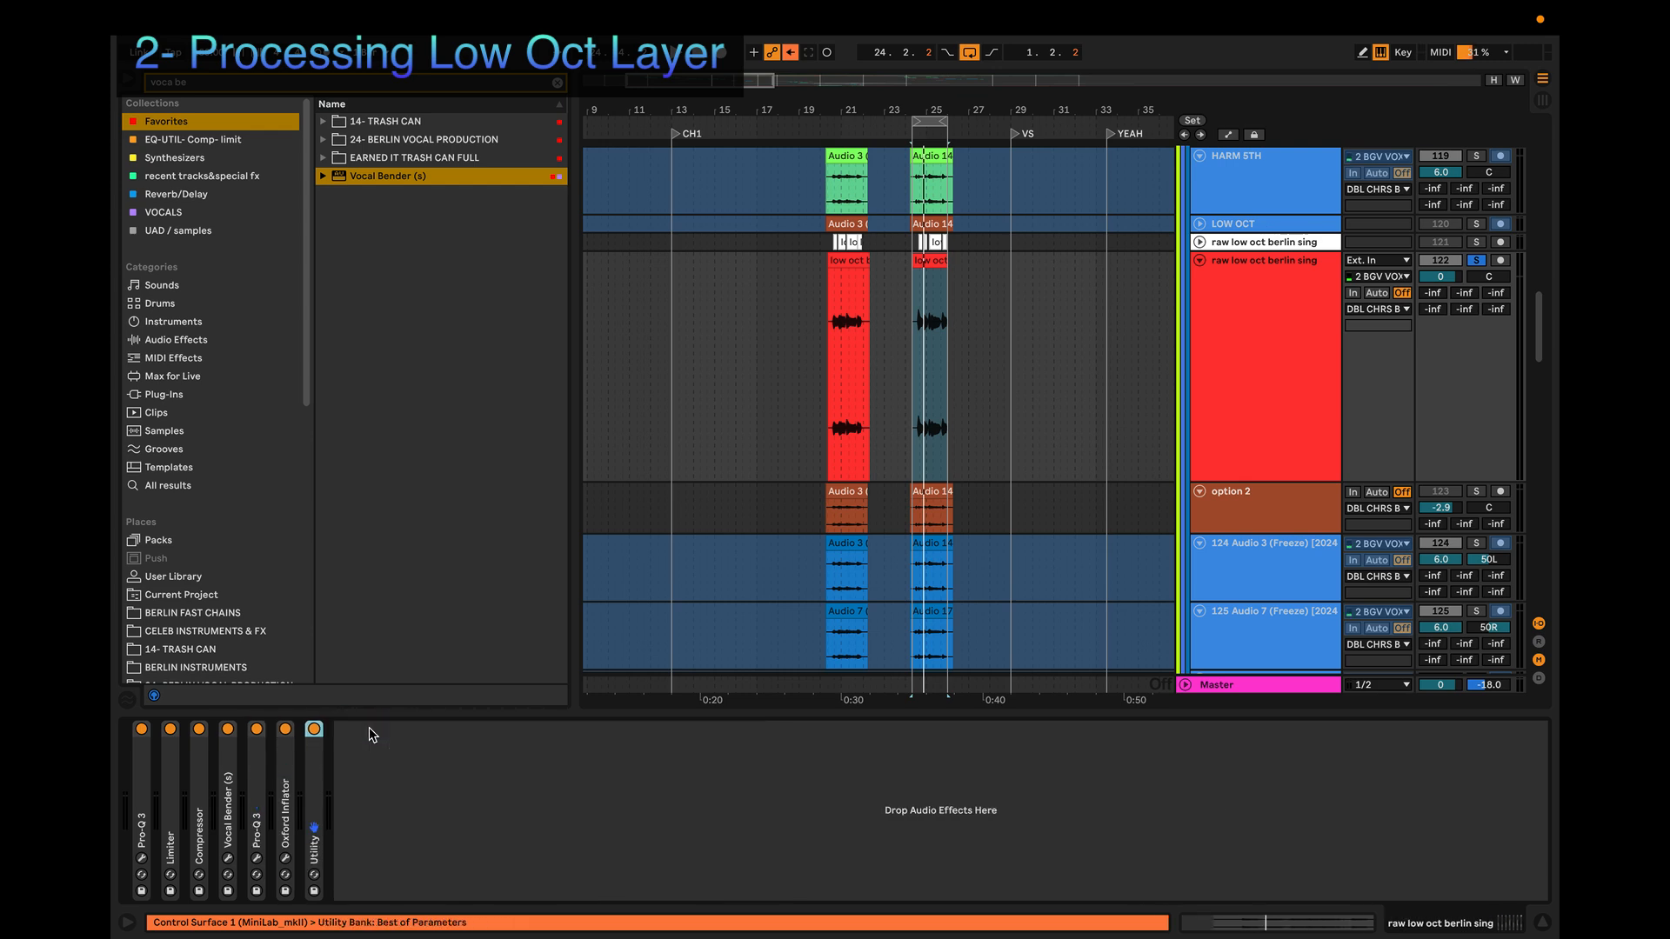
Step: Group all devices from Pro-Q 3 to Utility into an Audio Effect Rack and show its chain list
left_click(138, 793)
left_click(310, 786, "shift")
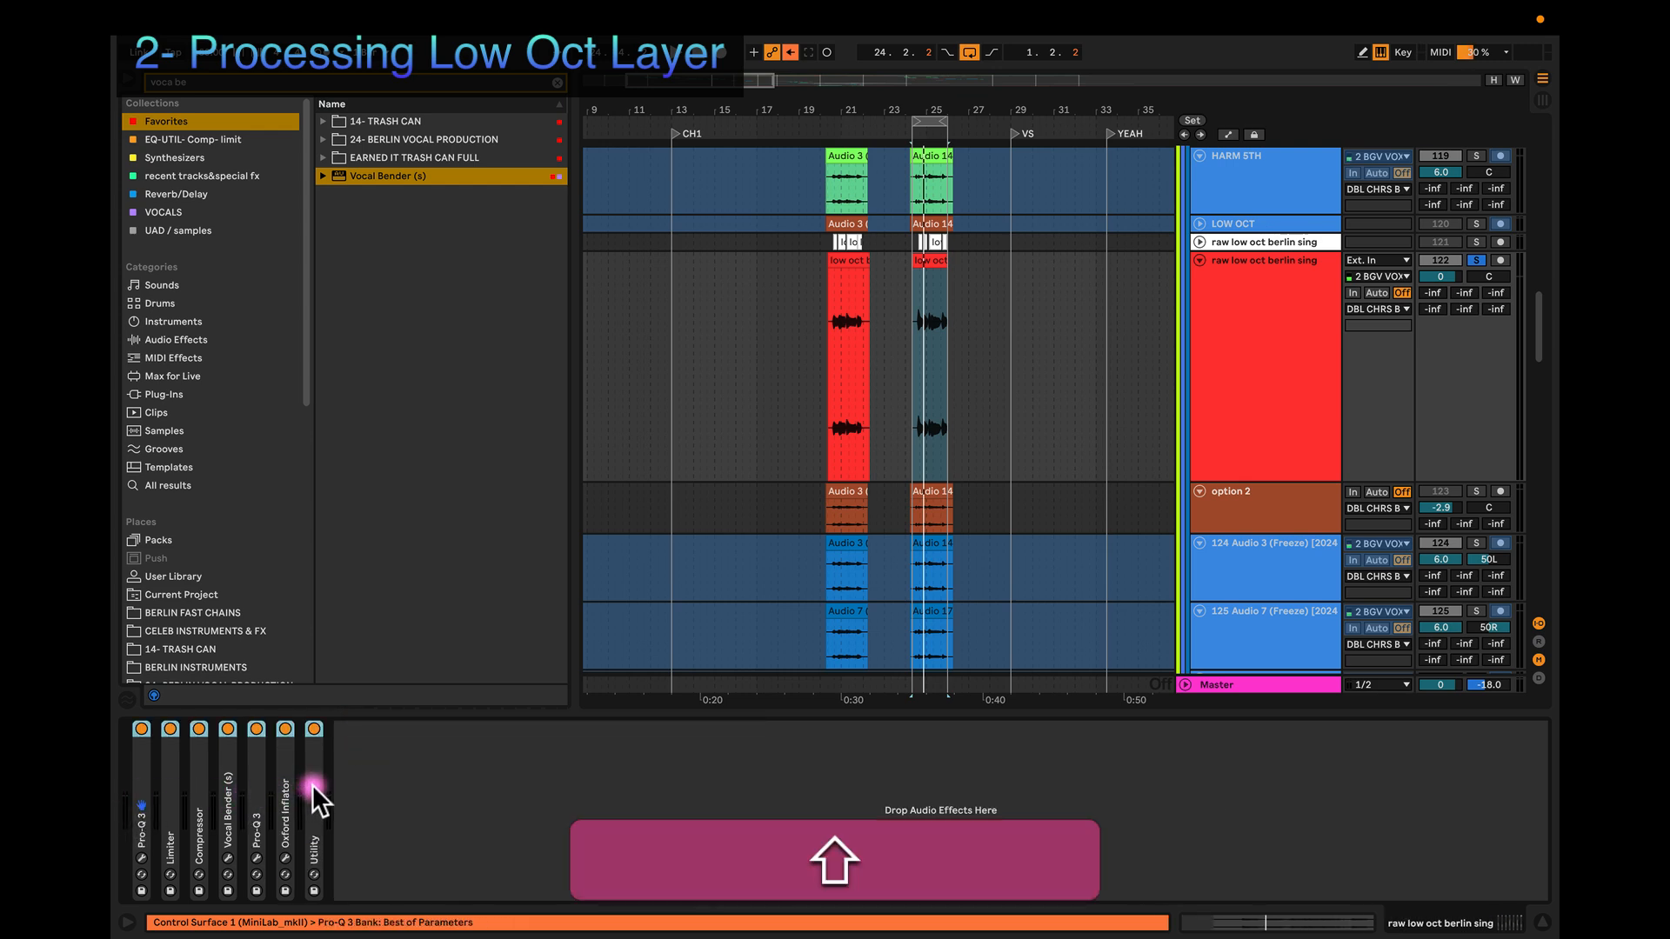
key("shift+super+g")
key("super+g")
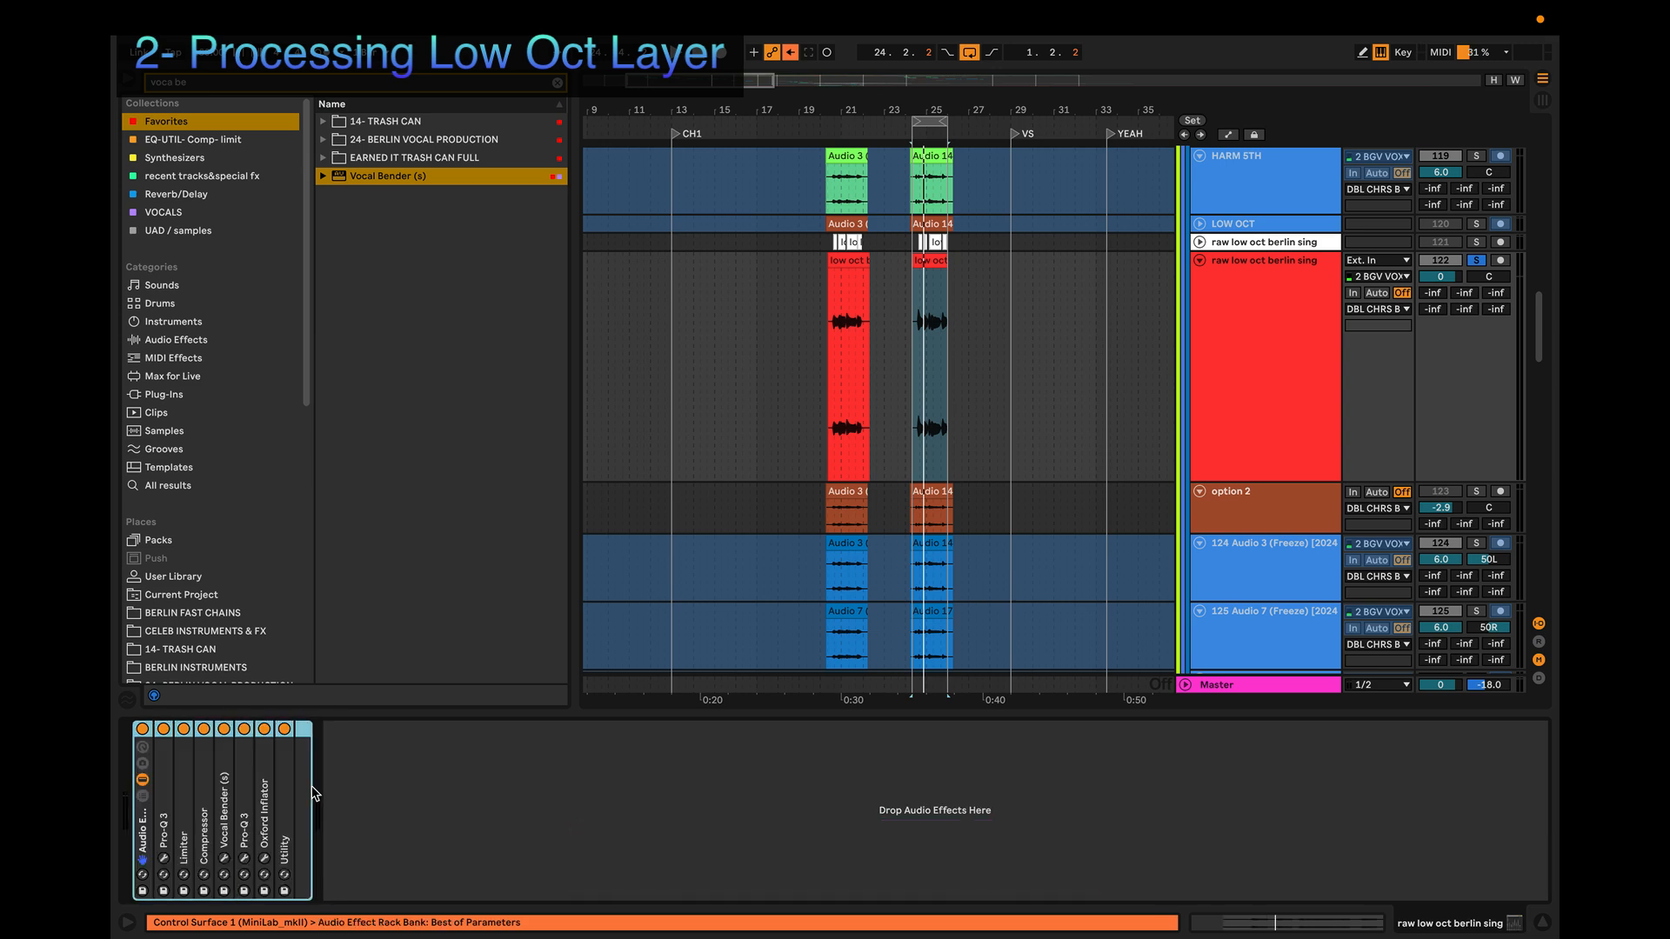
left_click(140, 780)
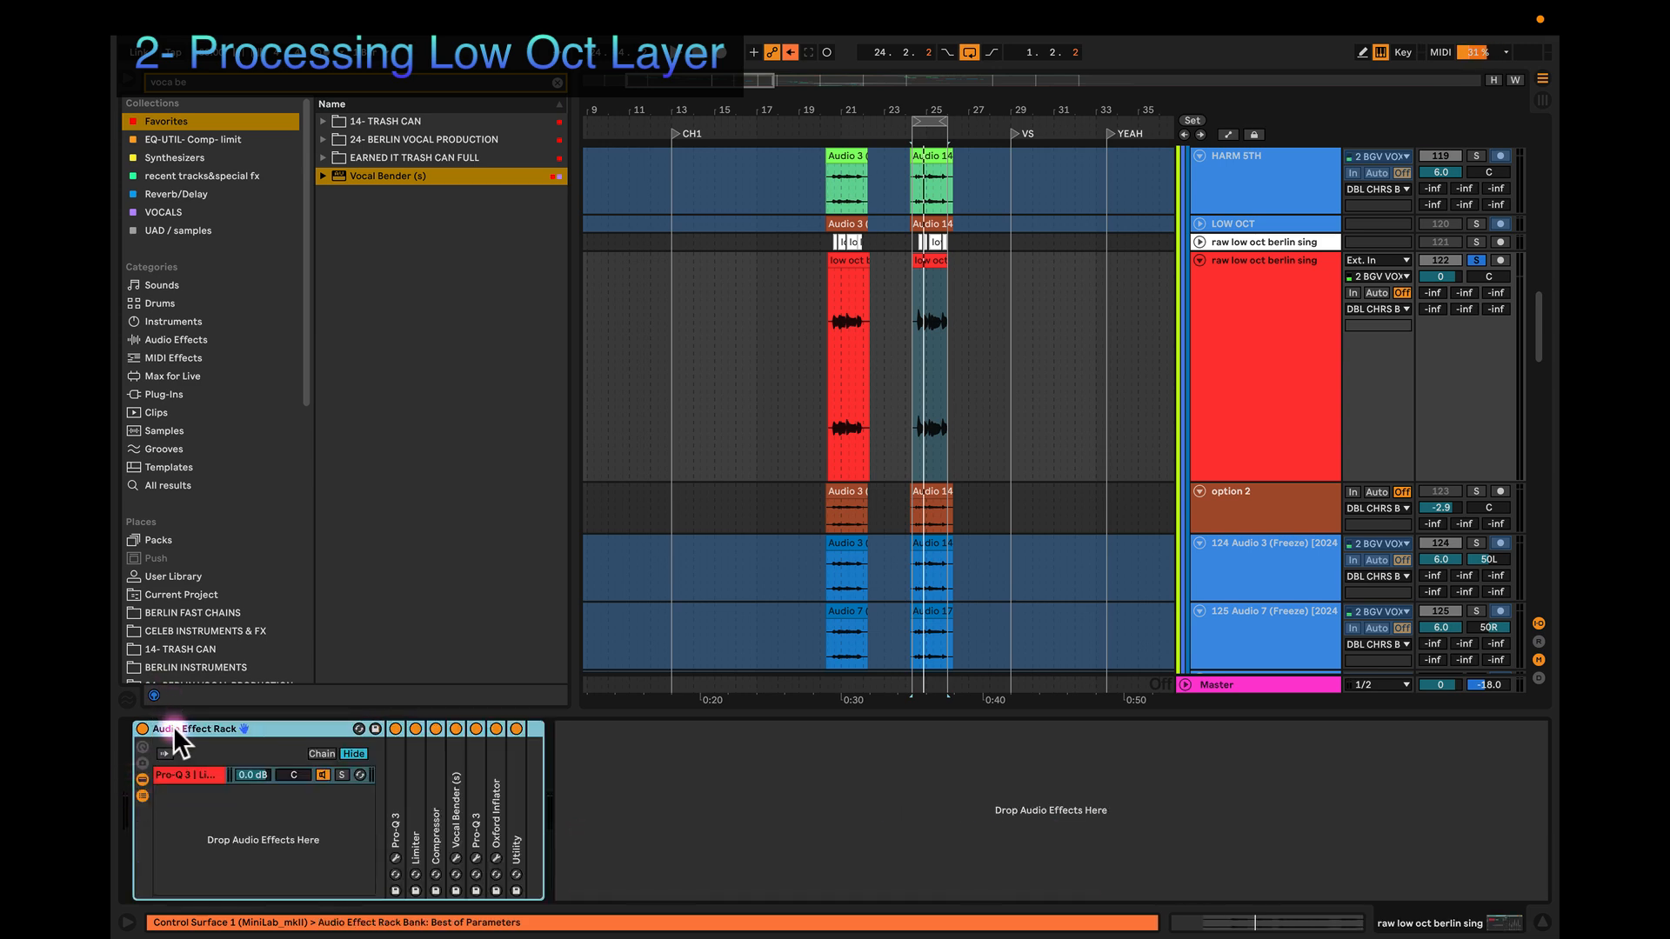
Step: Rename the Audio Effect Rack as BERLIN LOW OCT PROCESSING
key("super+r")
type("BERLI")
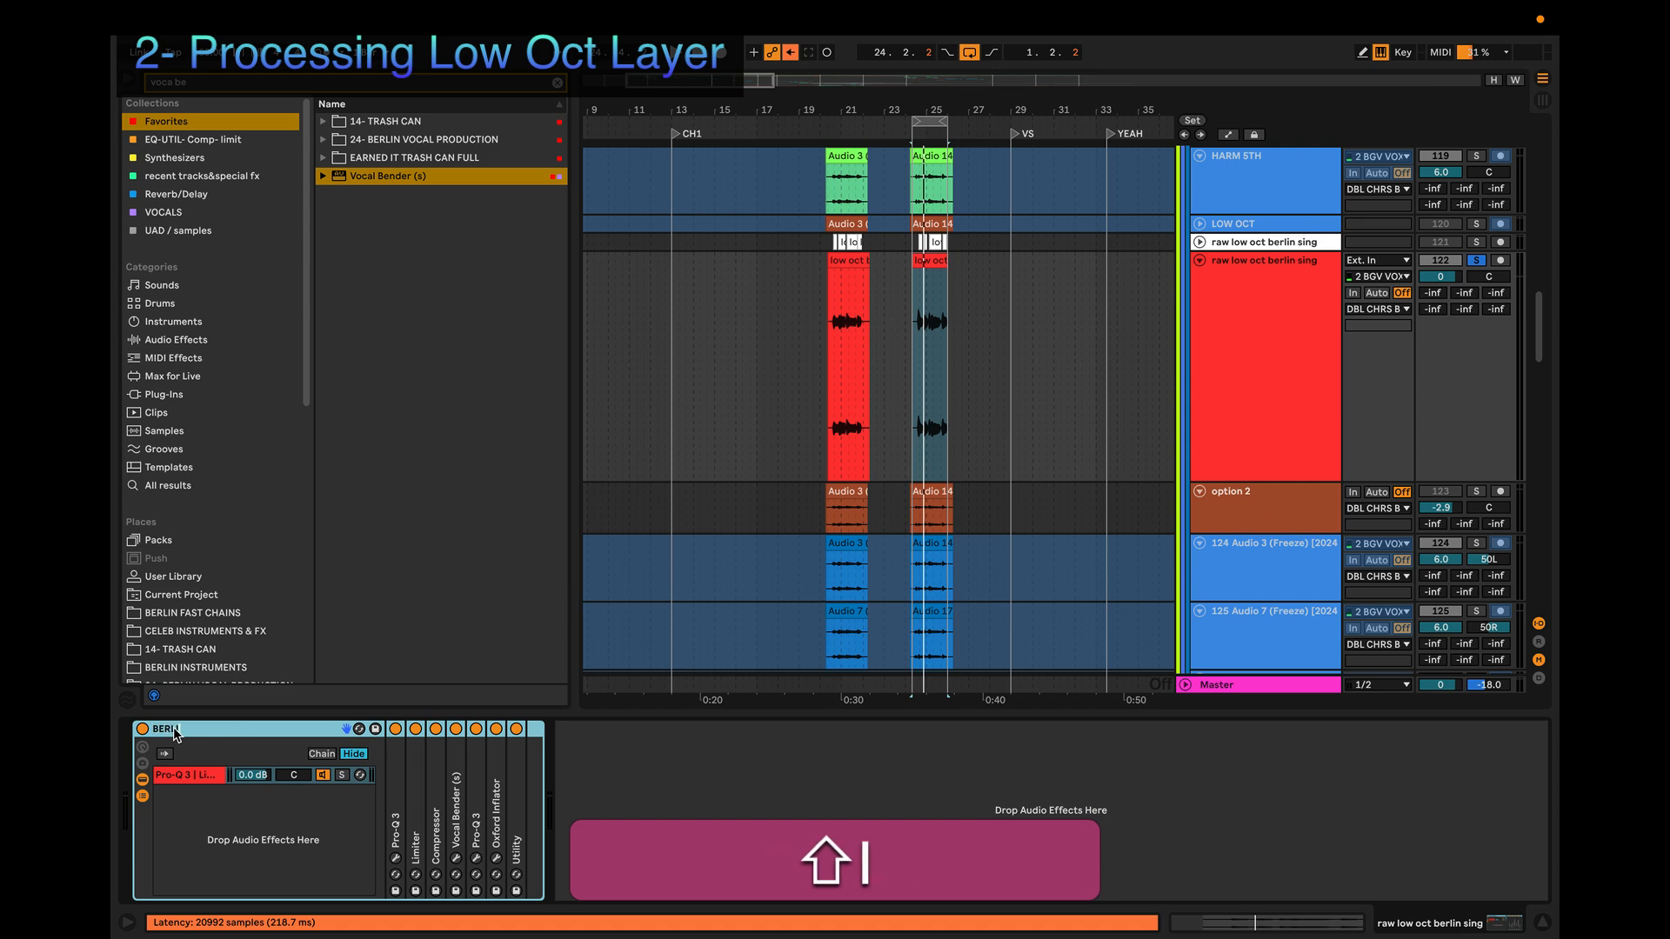
type("N LOW OCT PRO")
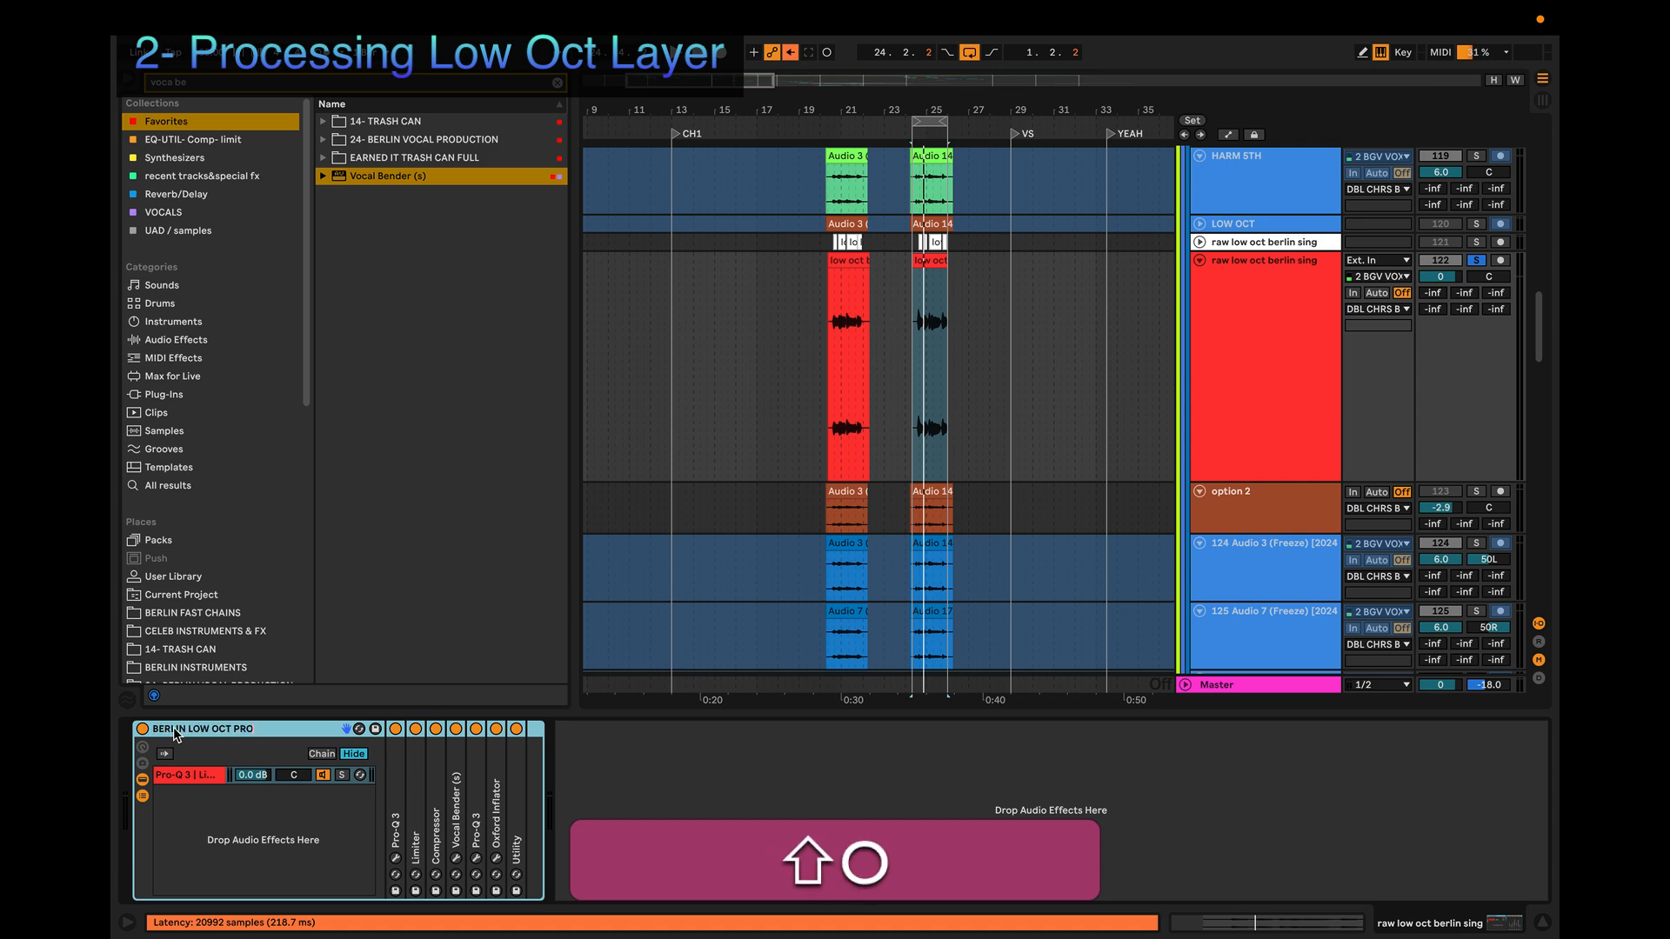
type("CESSING")
key("shift+Return")
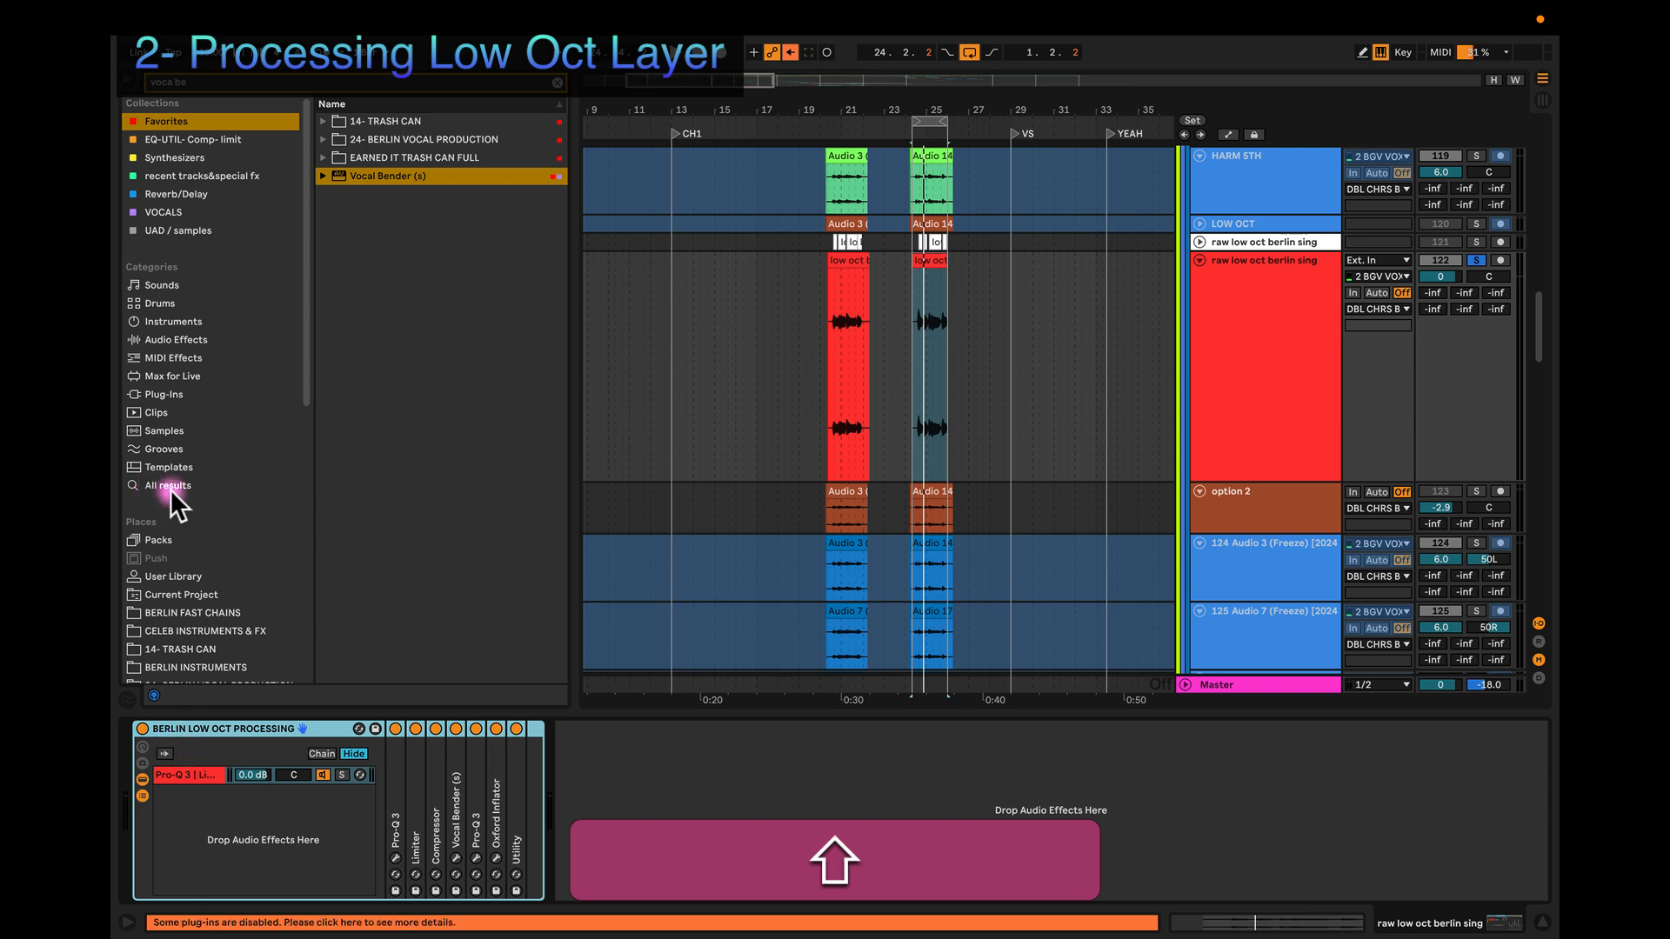
Step: Clear the browser search and open the 24- BERLIN VOCAL PRODUCTION folder
scroll(183, 509, "down", 2)
left_click(198, 539)
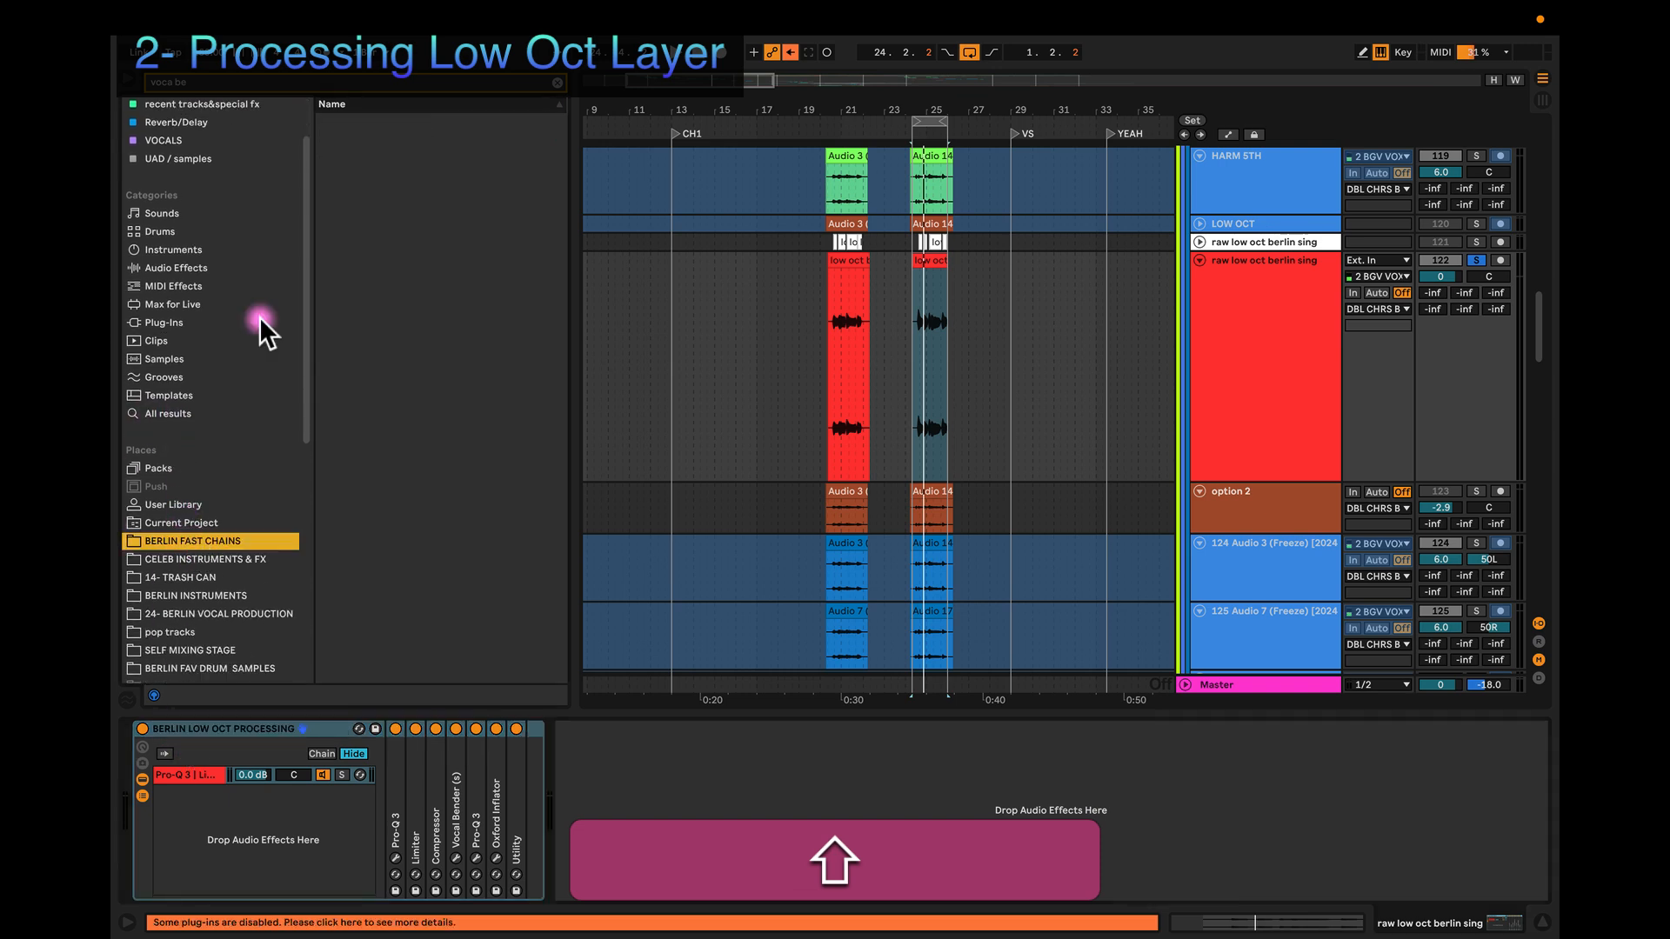
left_click(557, 82)
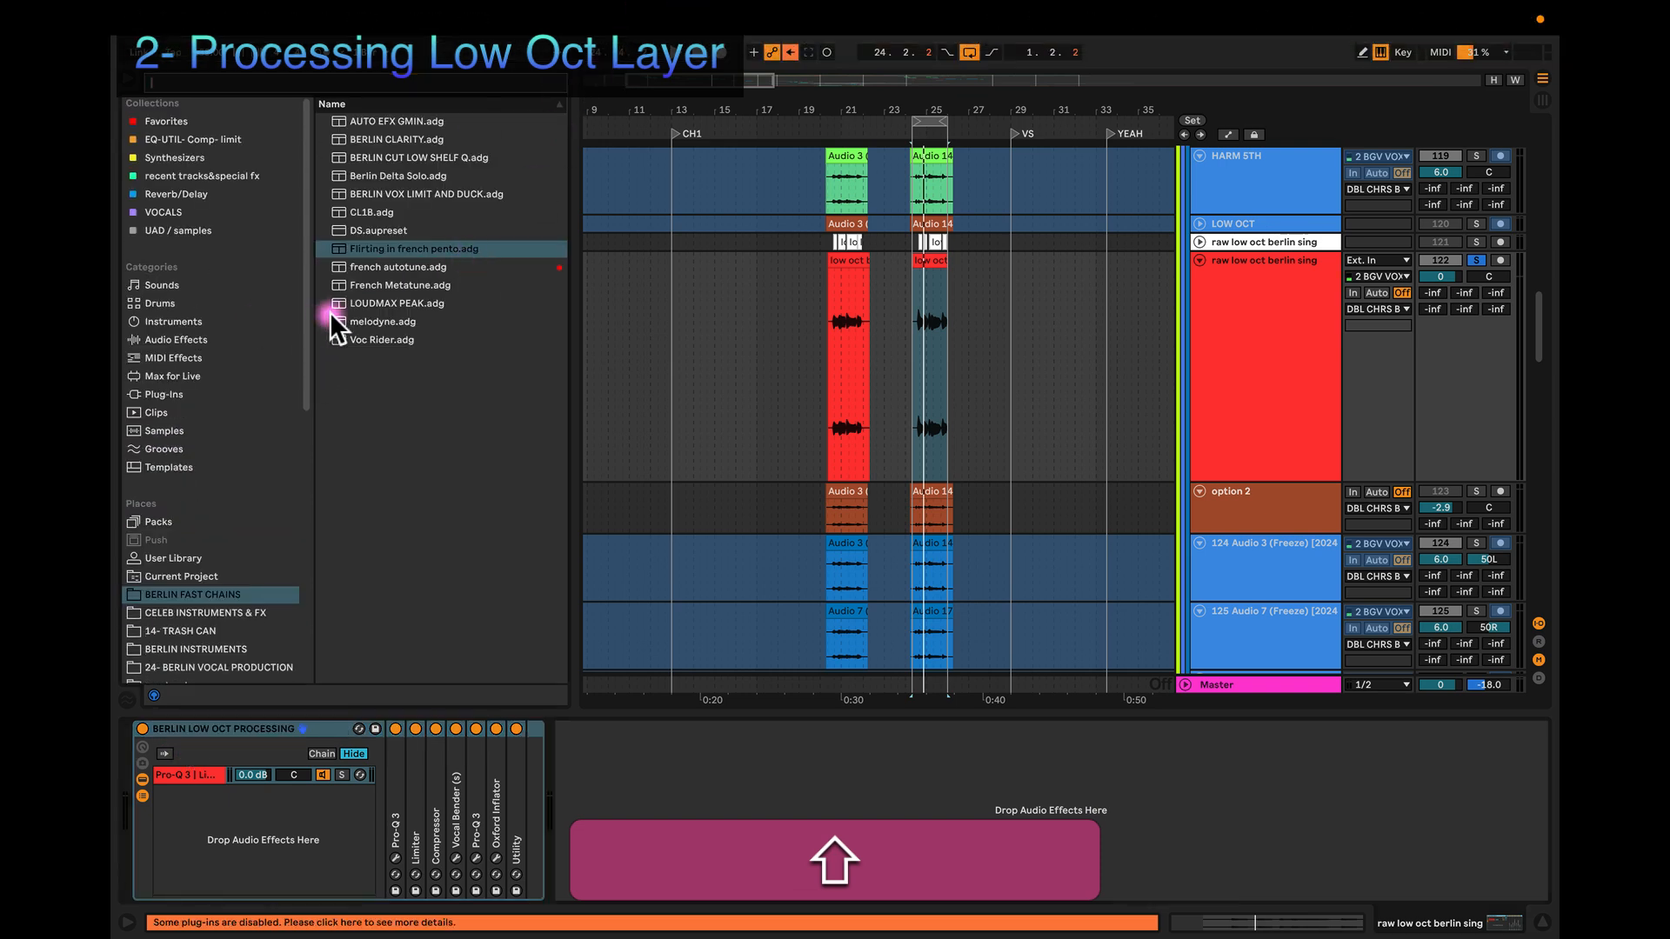
scroll(238, 490, "down", 4)
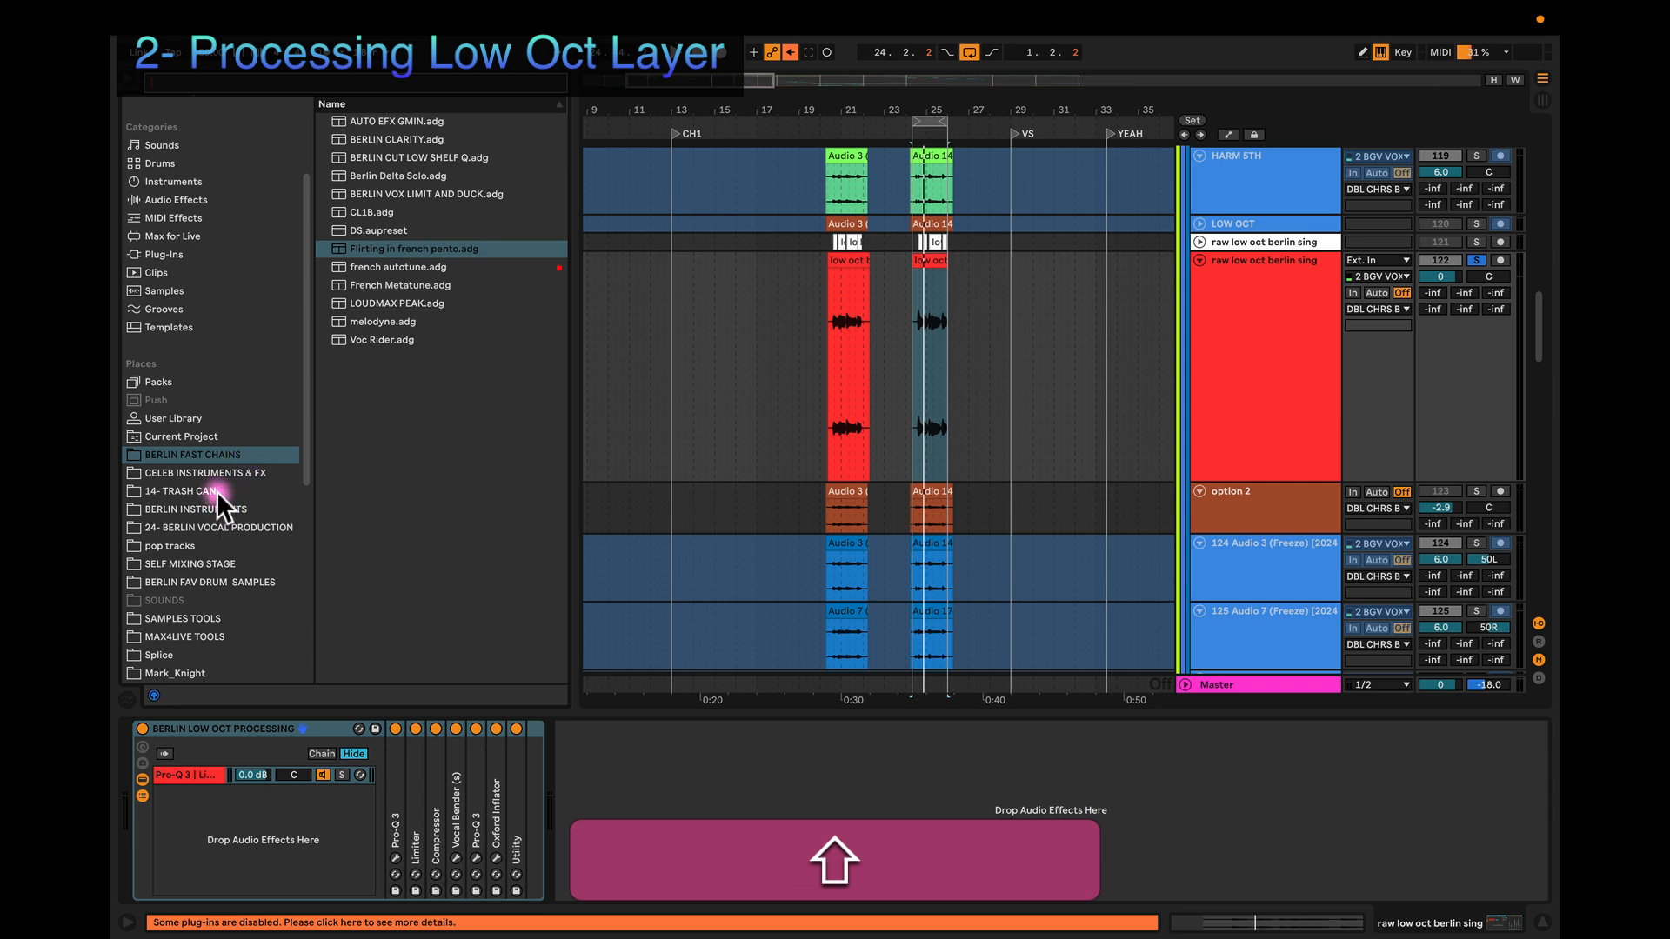
left_click(220, 526)
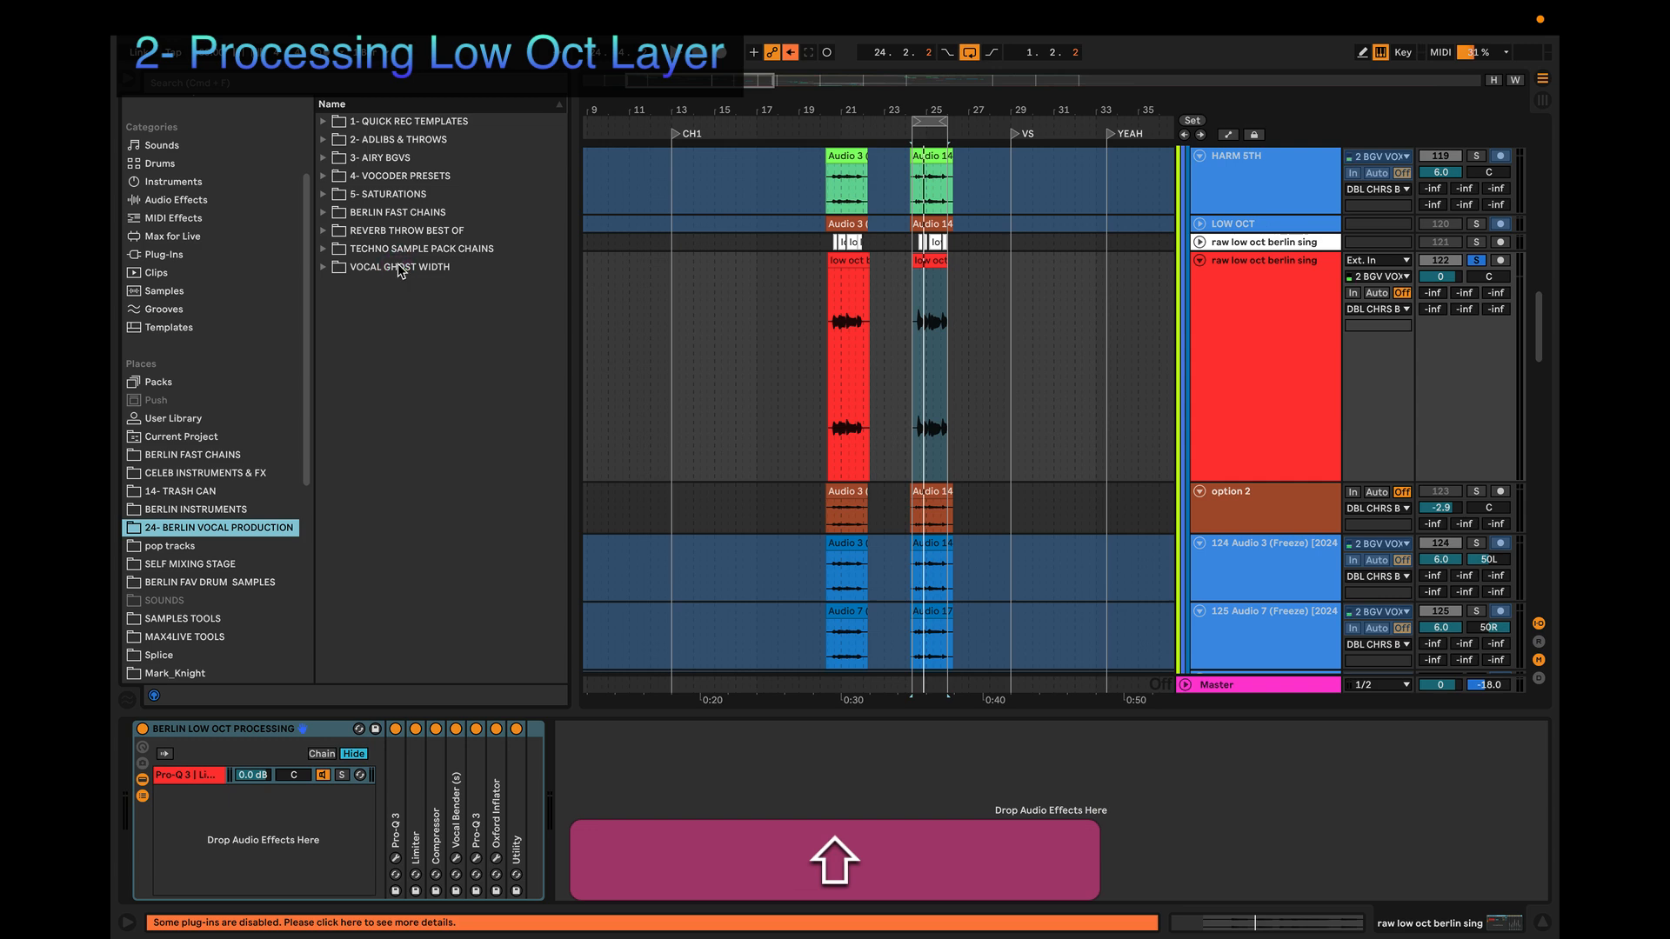
Step: Create a new folder named LOW OCTAVE SERIES inside 24- BERLIN VOCAL PRODUCTION
right_click(360, 346)
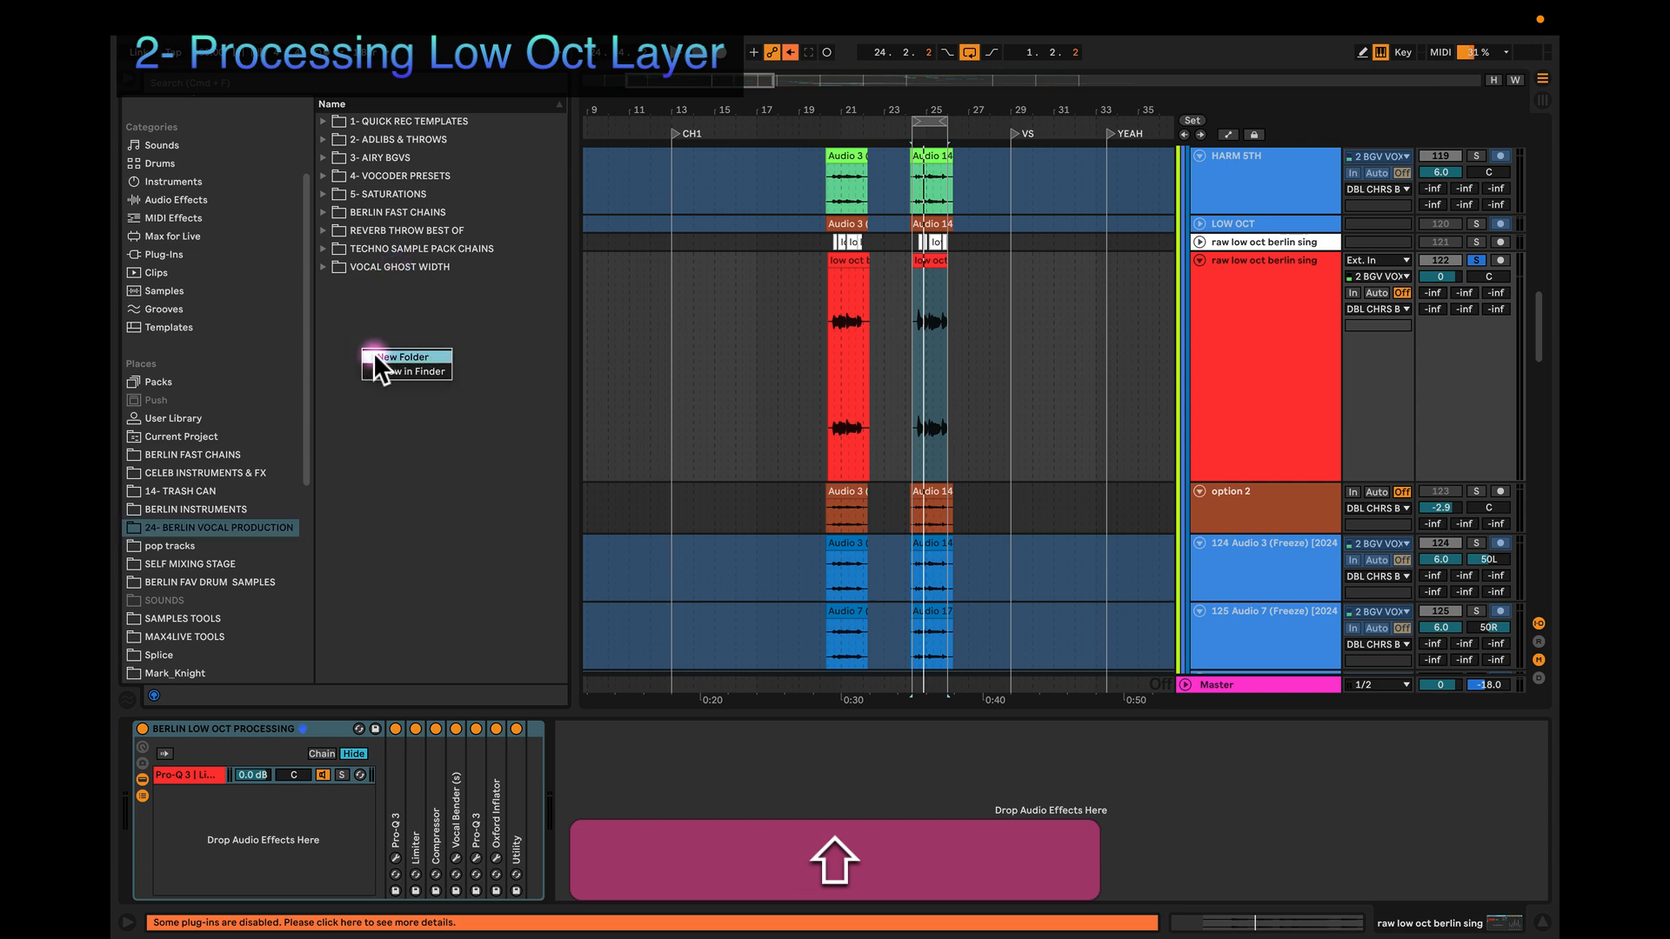
left_click(376, 358)
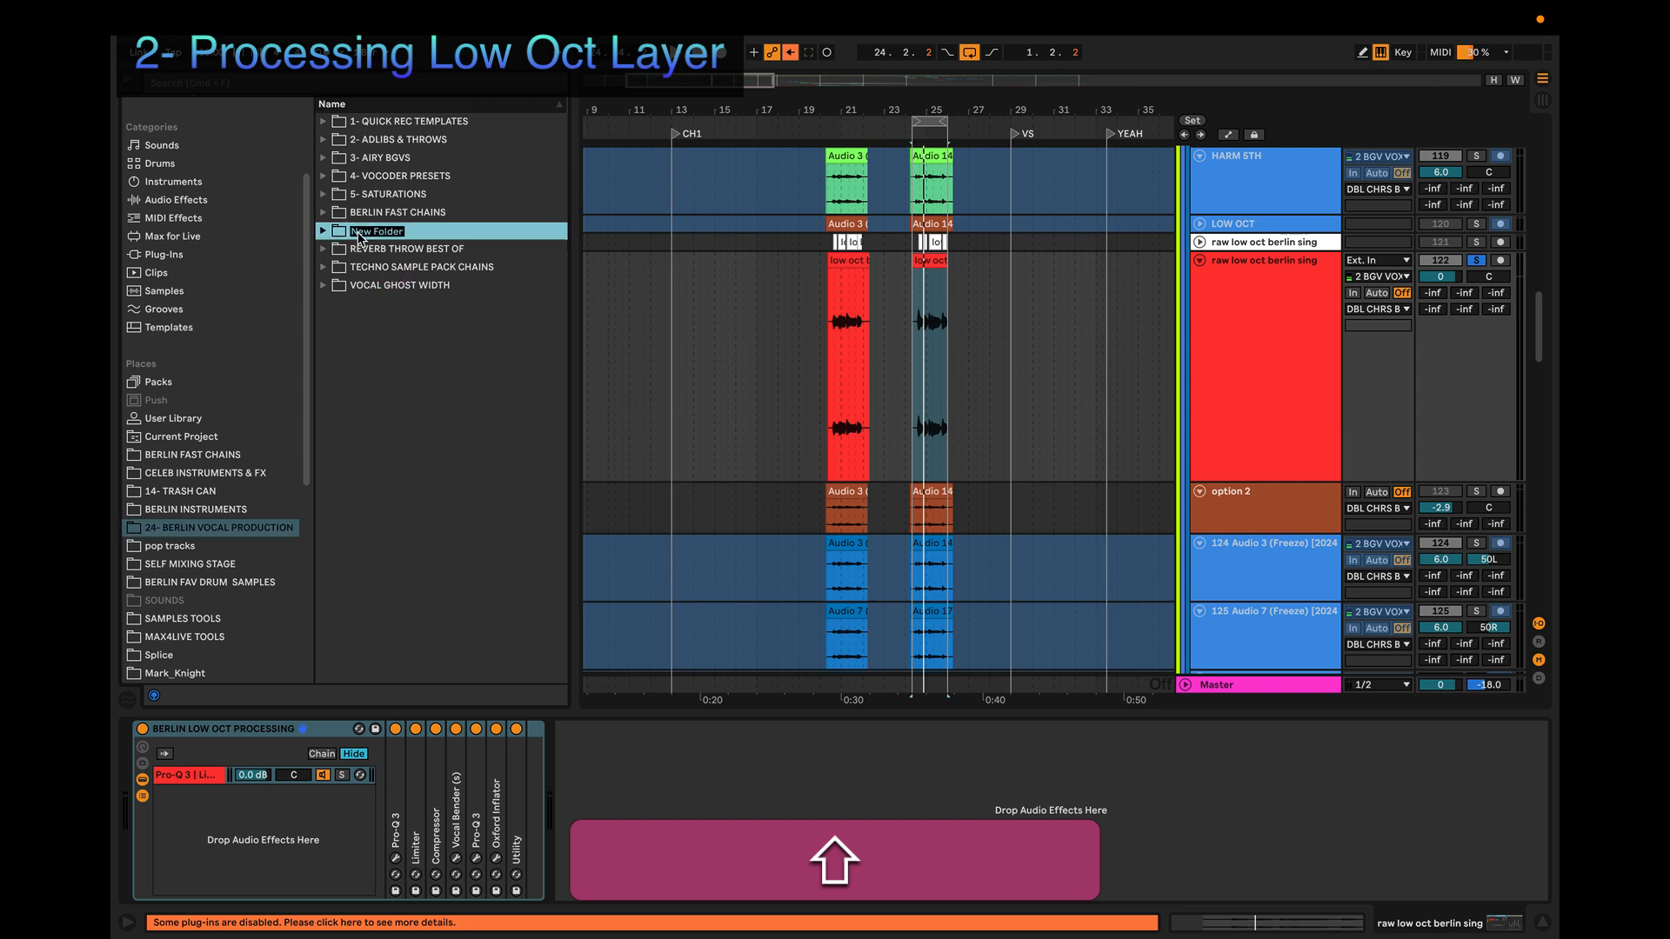
type("LOW OCTAV")
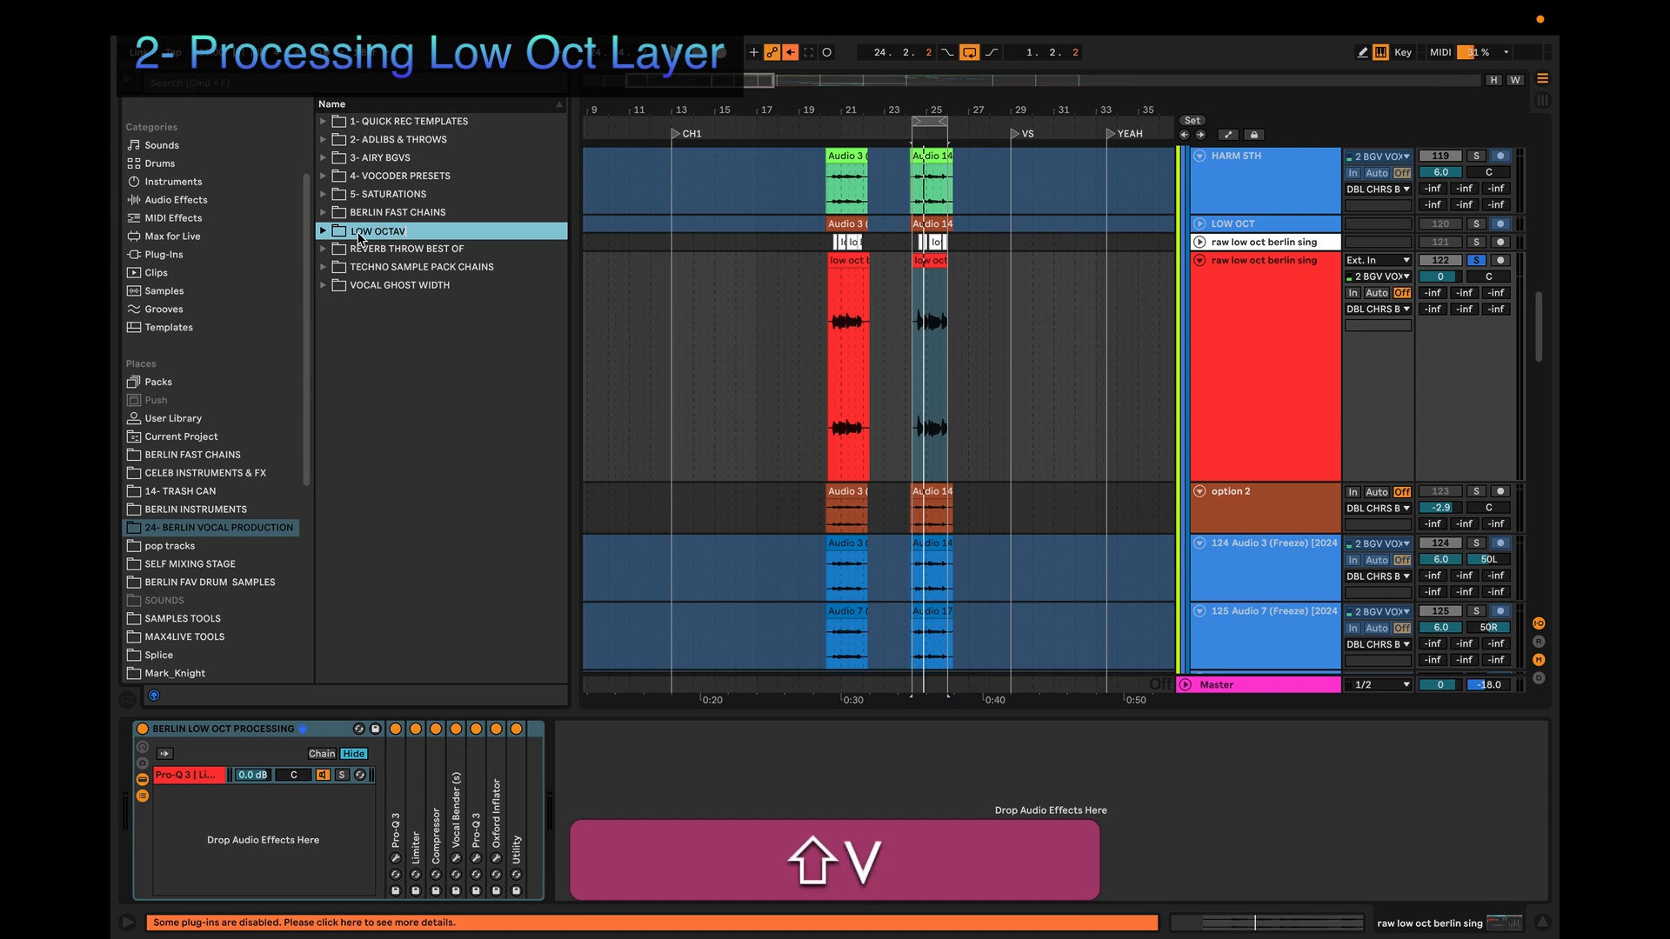
type("E SERIES")
key("Return")
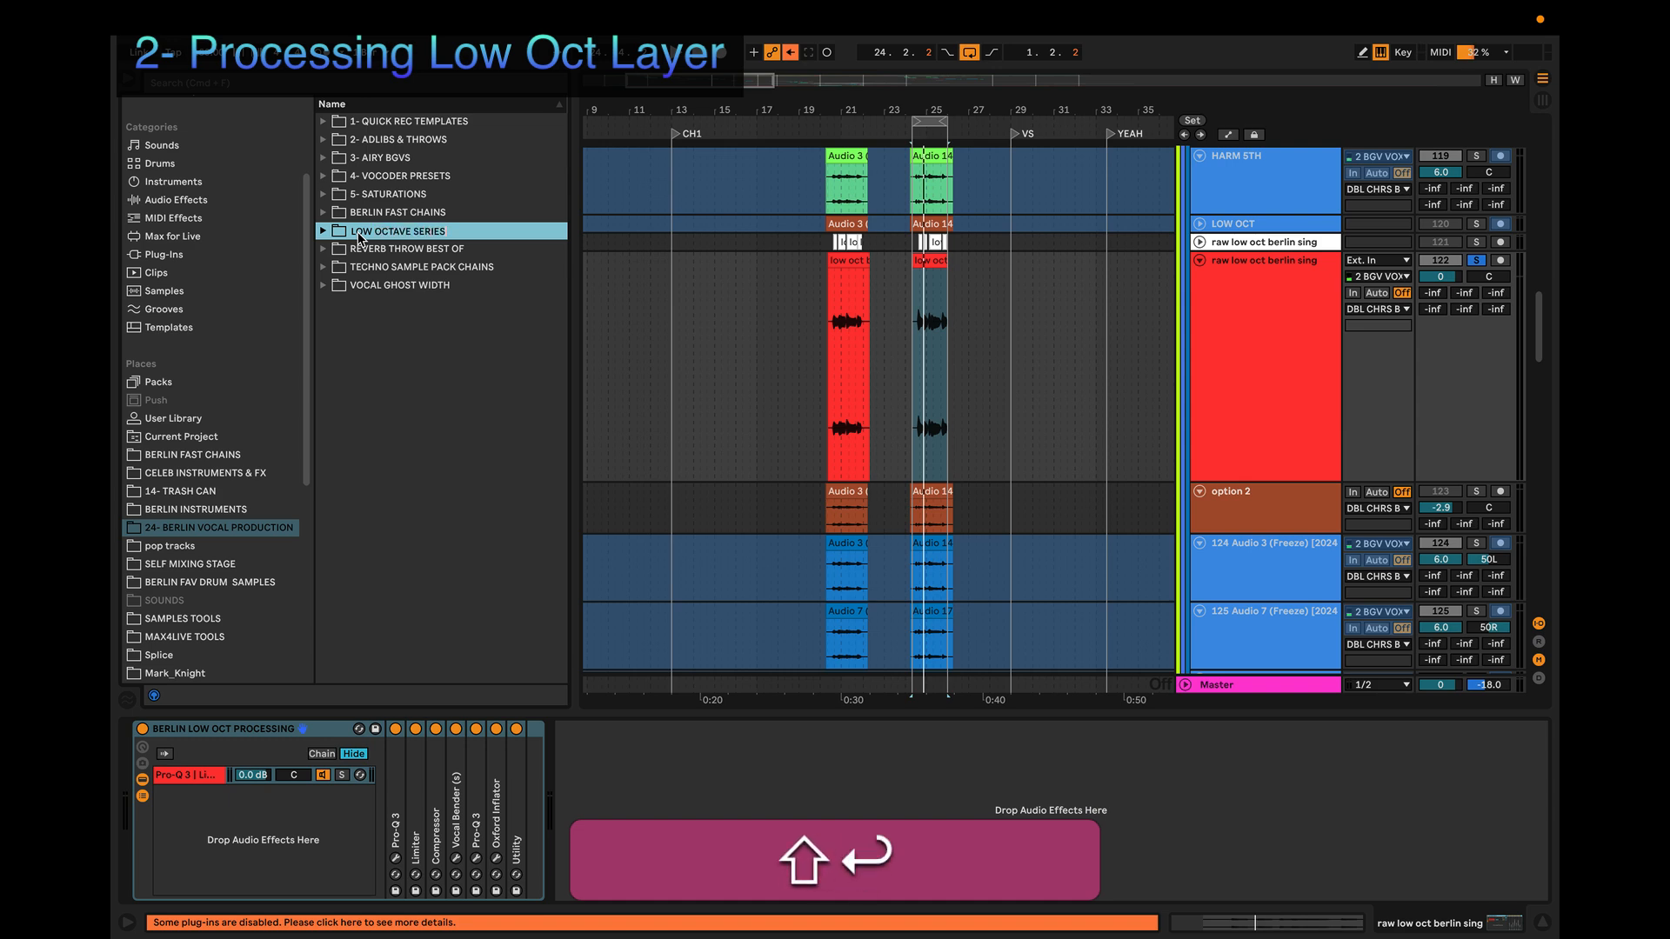
Step: Save the BERLIN LOW OCT PROCESSING rack as a preset in the LOW OCTAVE SERIES folder and fold the rack
left_click(347, 238)
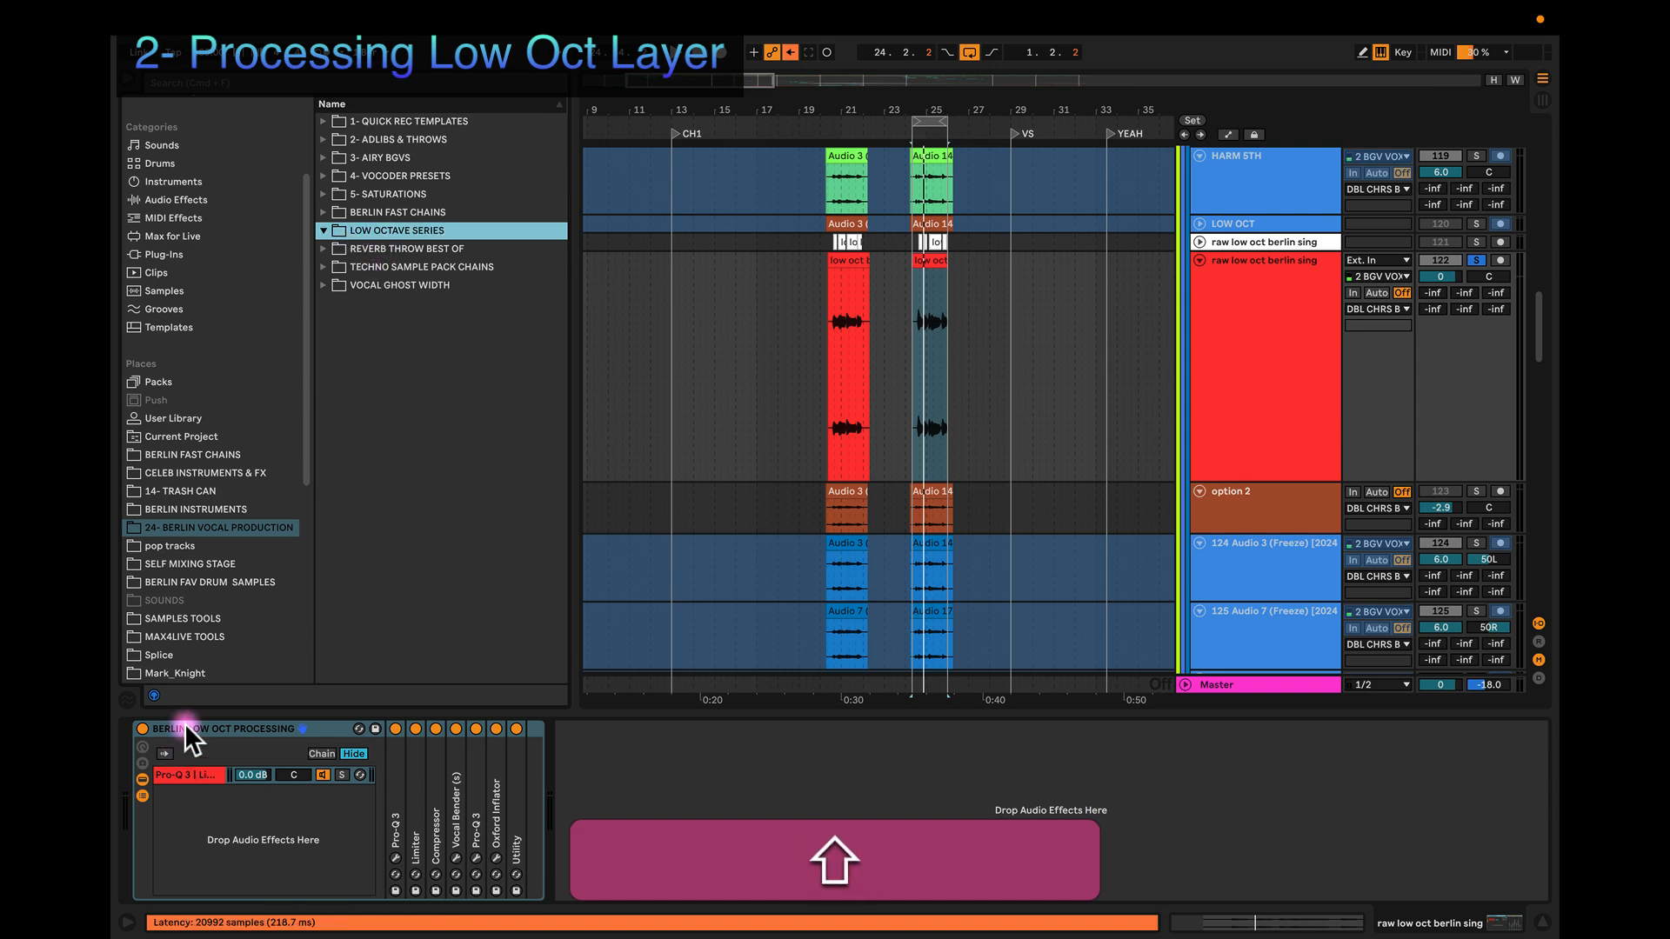
left_click_drag(185, 725, 367, 231)
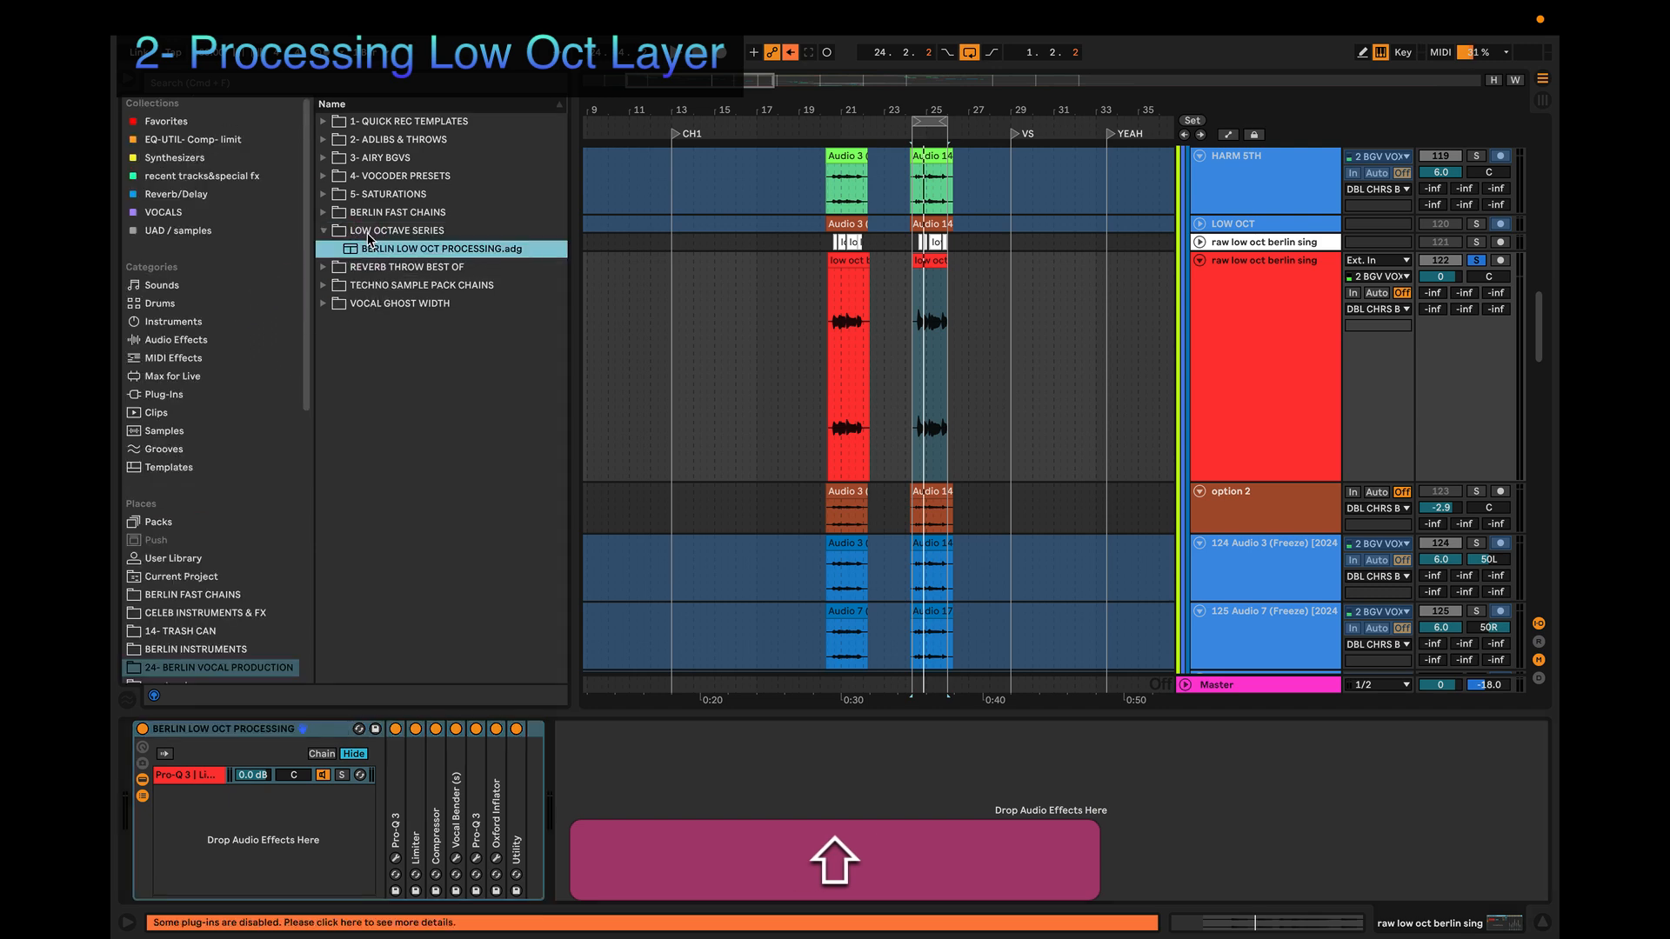
left_click(193, 724)
double_click(193, 724)
left_click(748, 817)
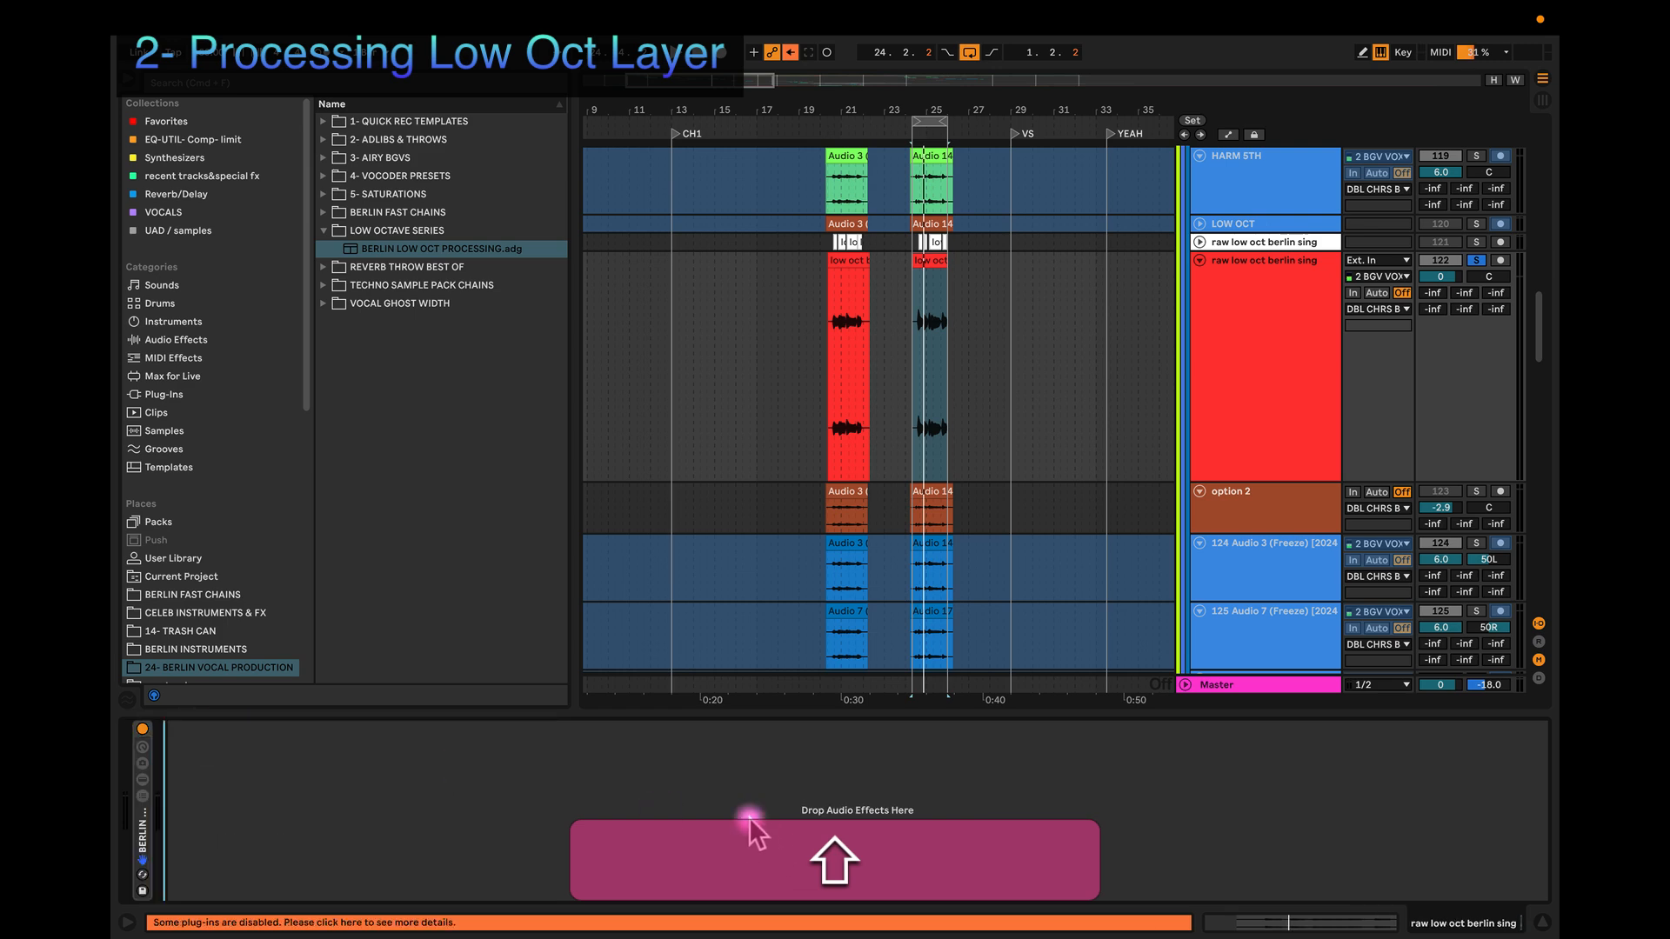
Step: Freeze and flatten the raw low oct berlin sing track that carries the processing rack
right_click(1234, 327)
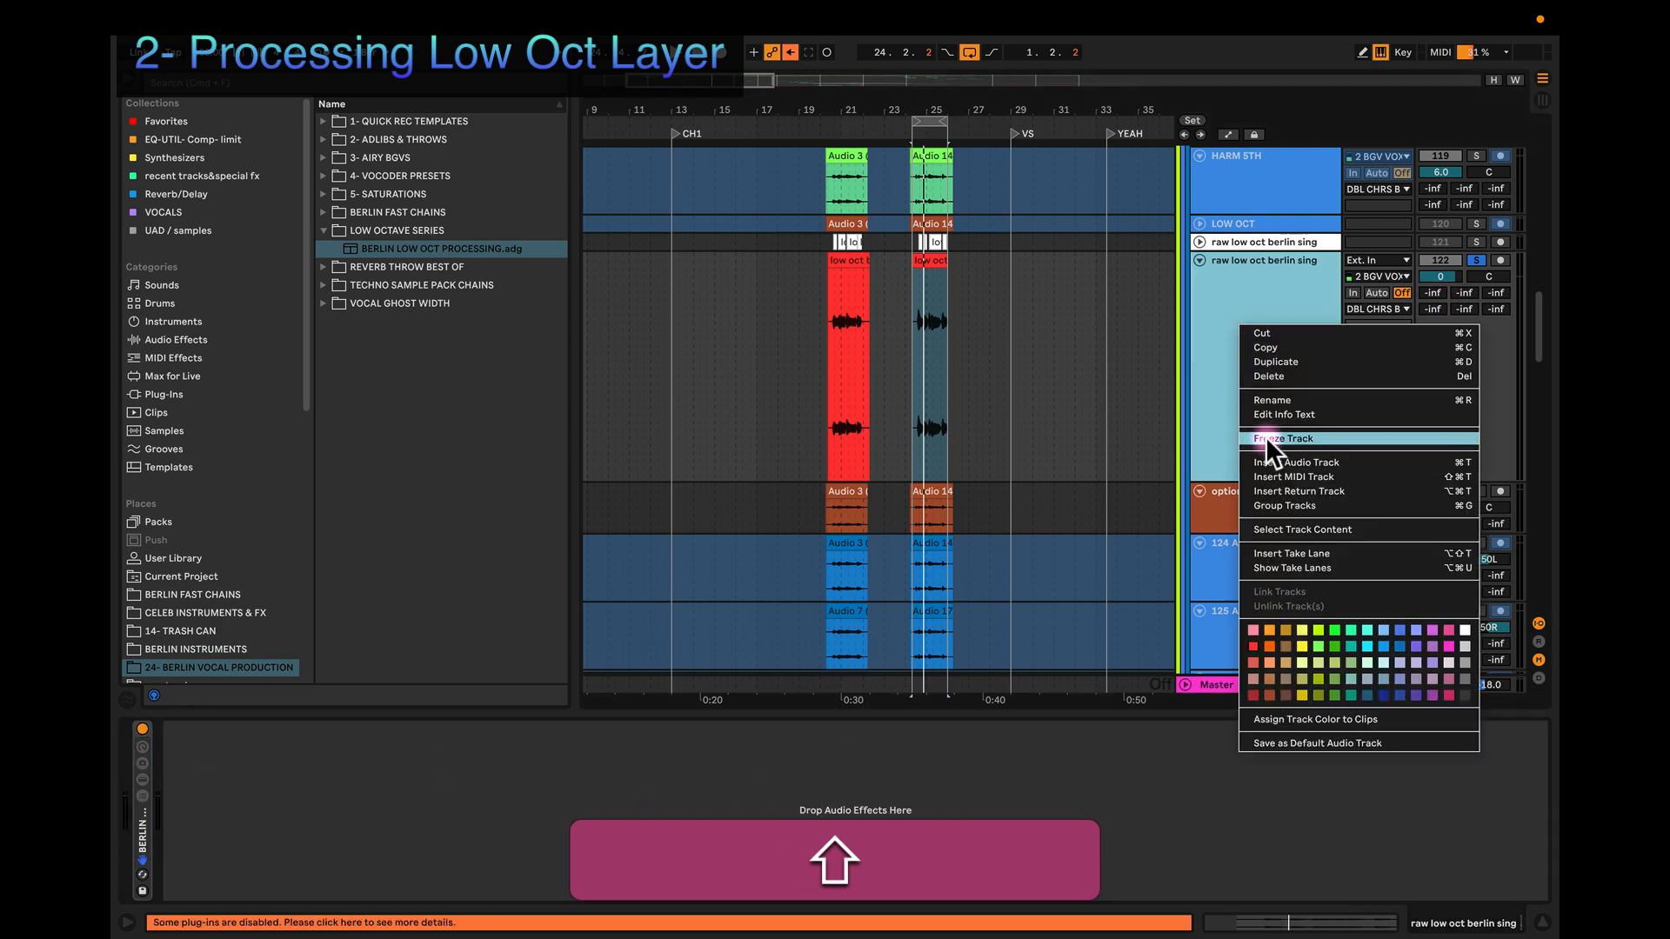
left_click(1264, 438)
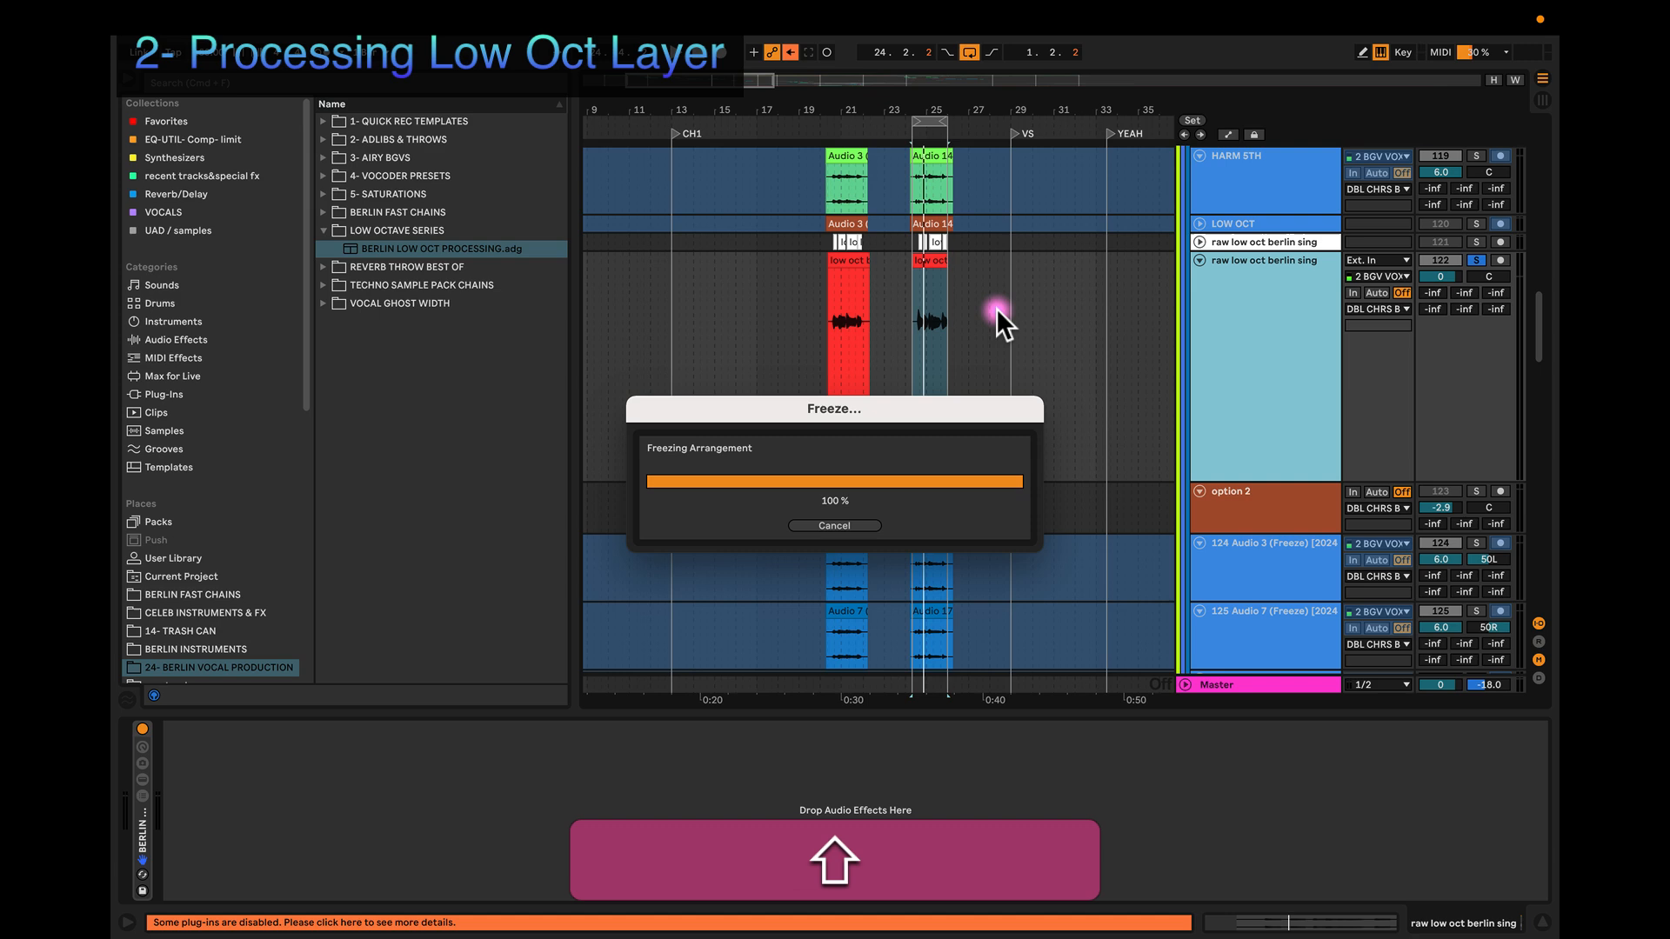
right_click(1228, 315)
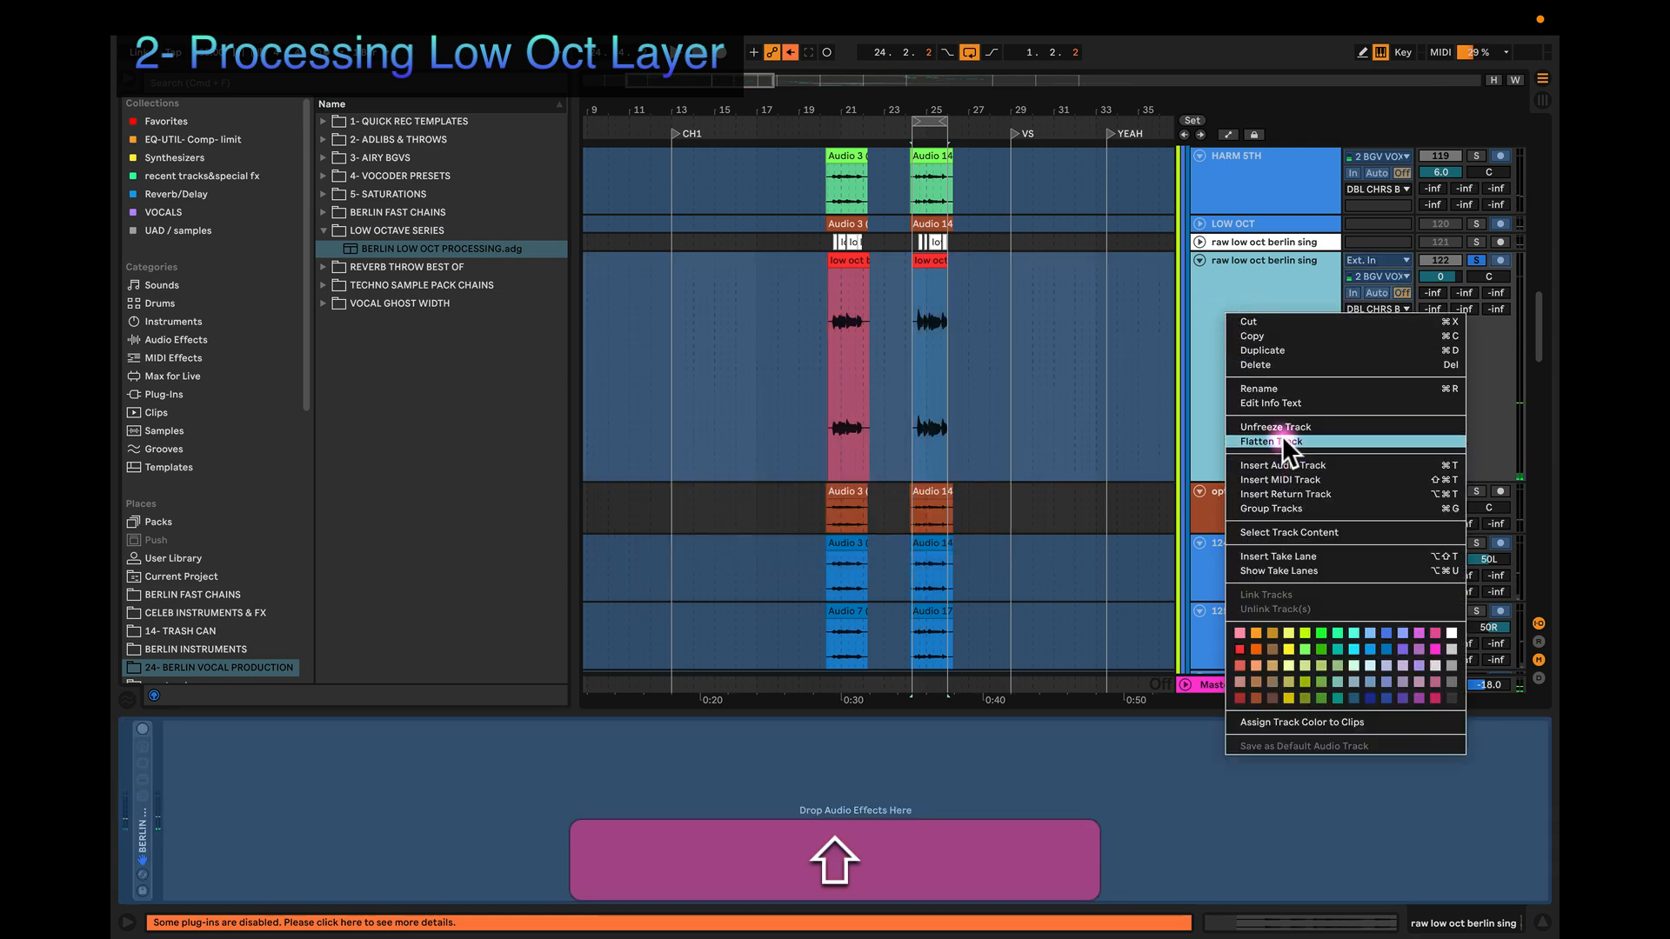
Step: Examine the waveforms of the two flattened clips on the raw low oct berlin sing track
left_click(842, 327)
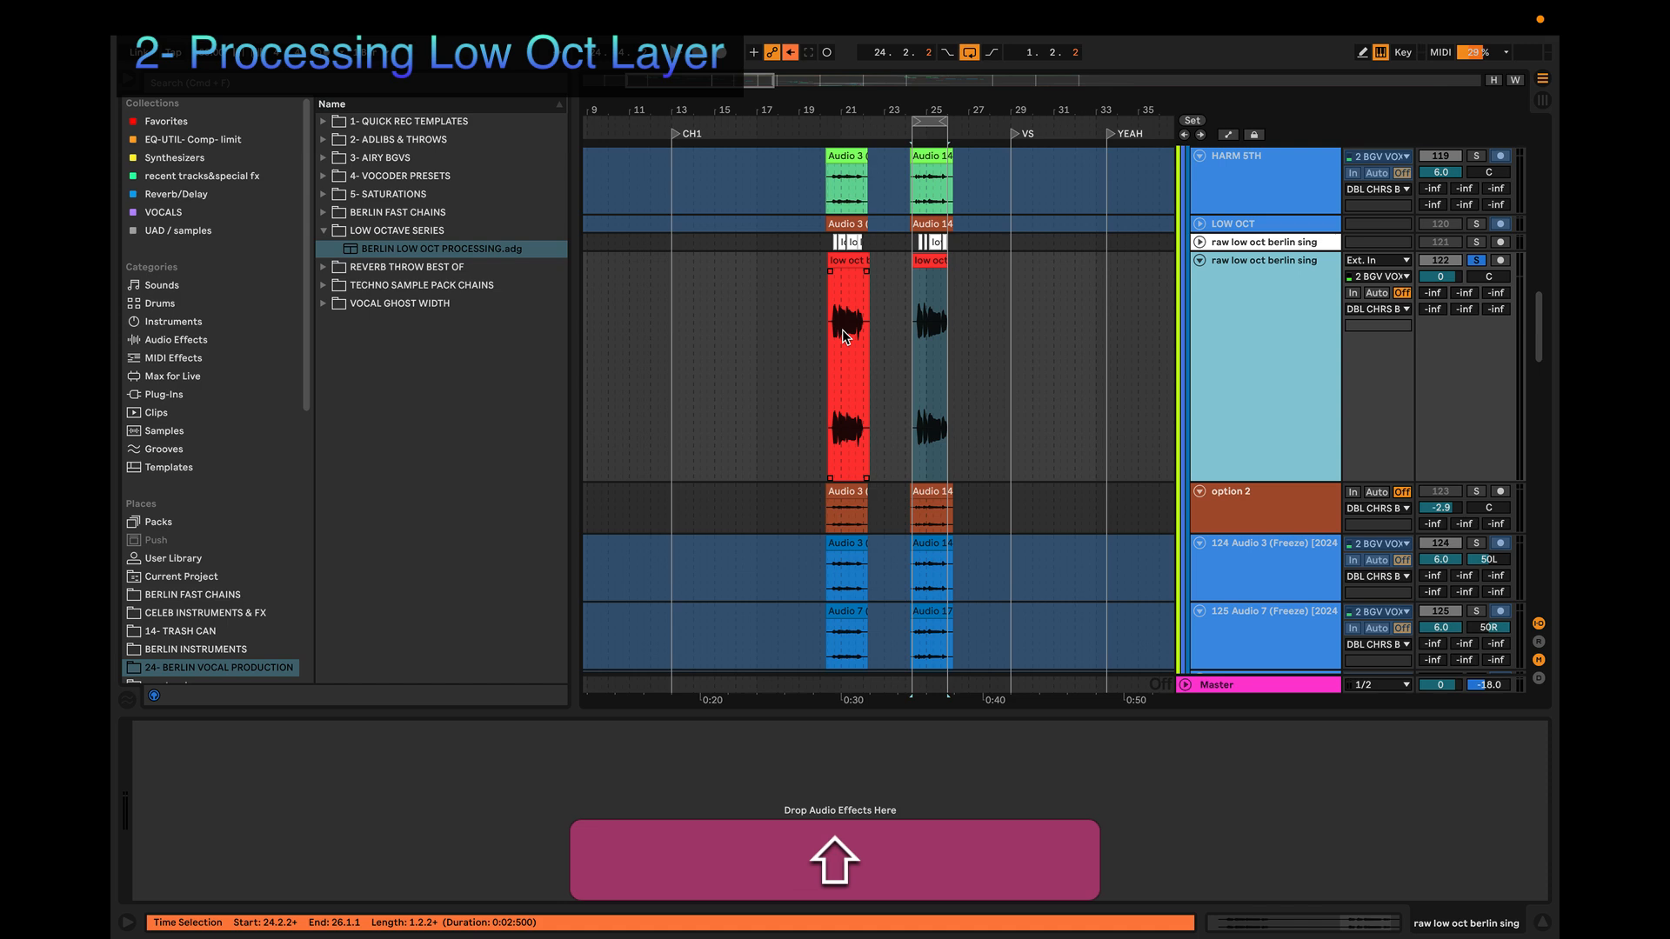
key("z")
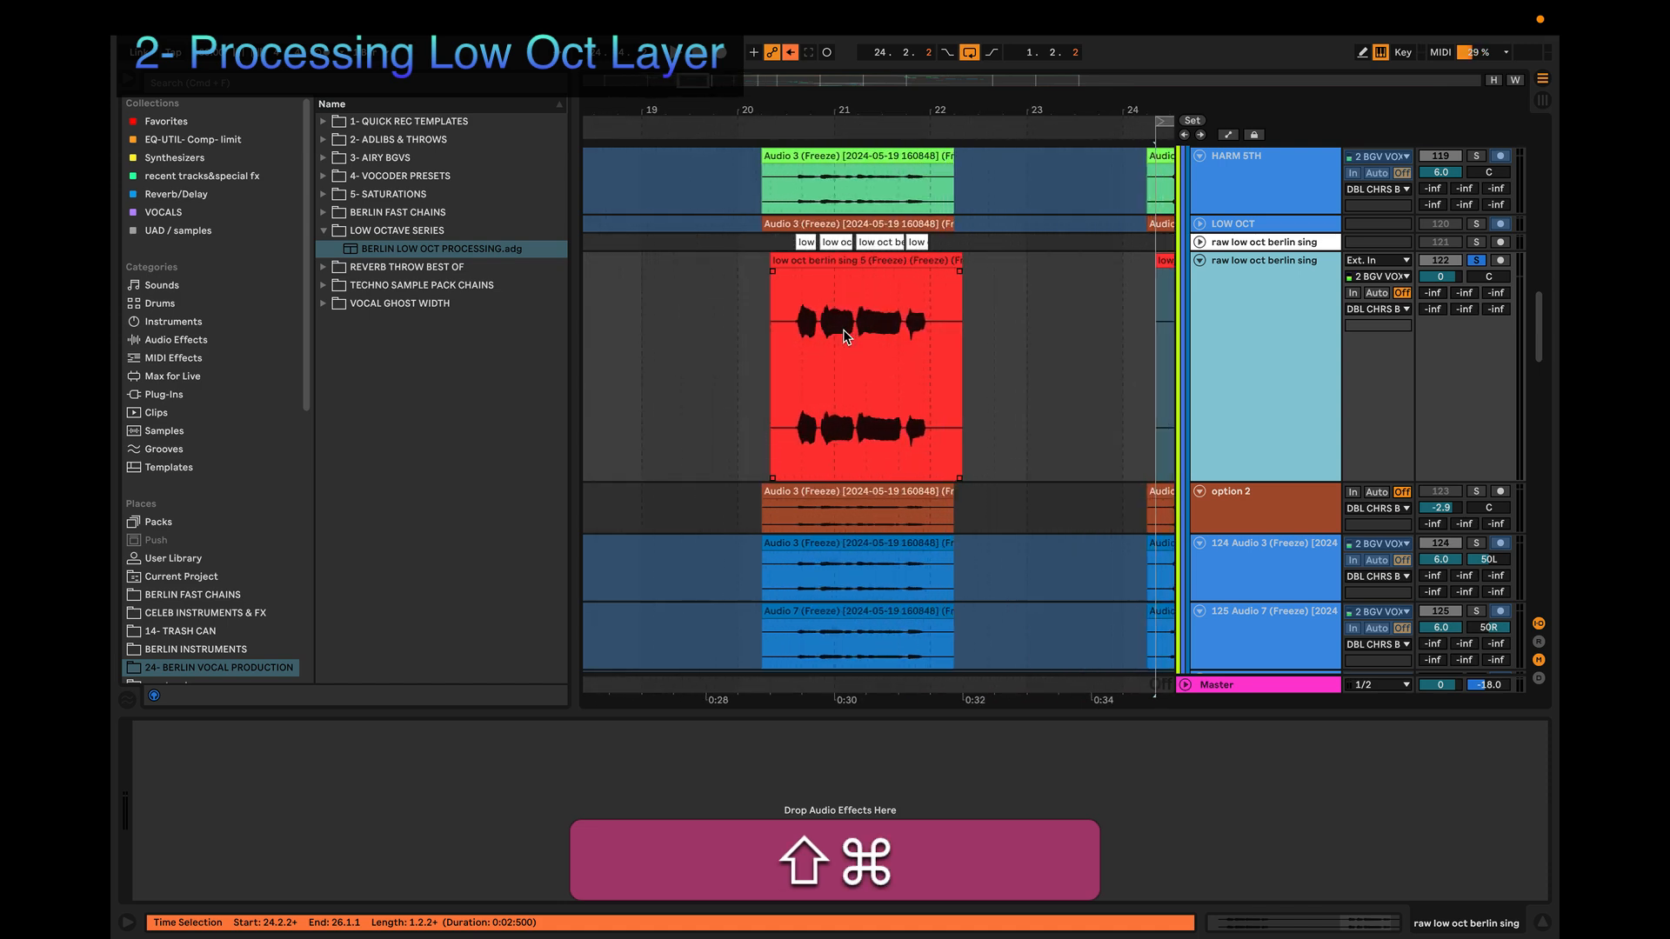
scroll(842, 327, "down", 4)
scroll(842, 327, "up", 6)
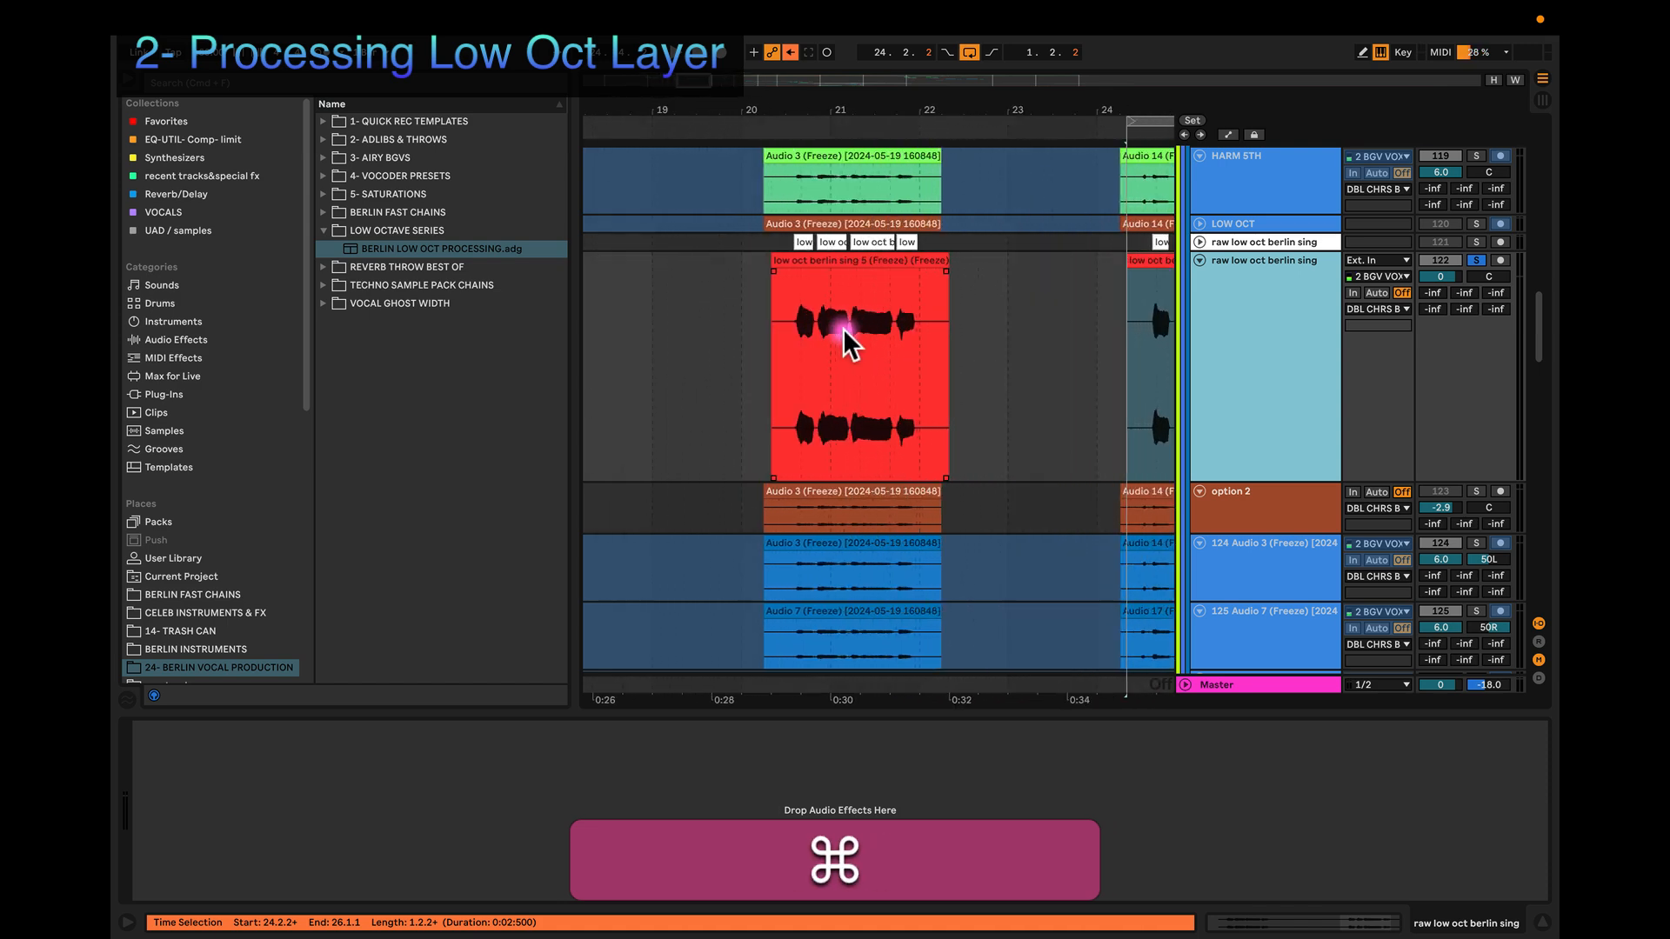
scroll(841, 327, "up", 2)
scroll(842, 327, "down", 6)
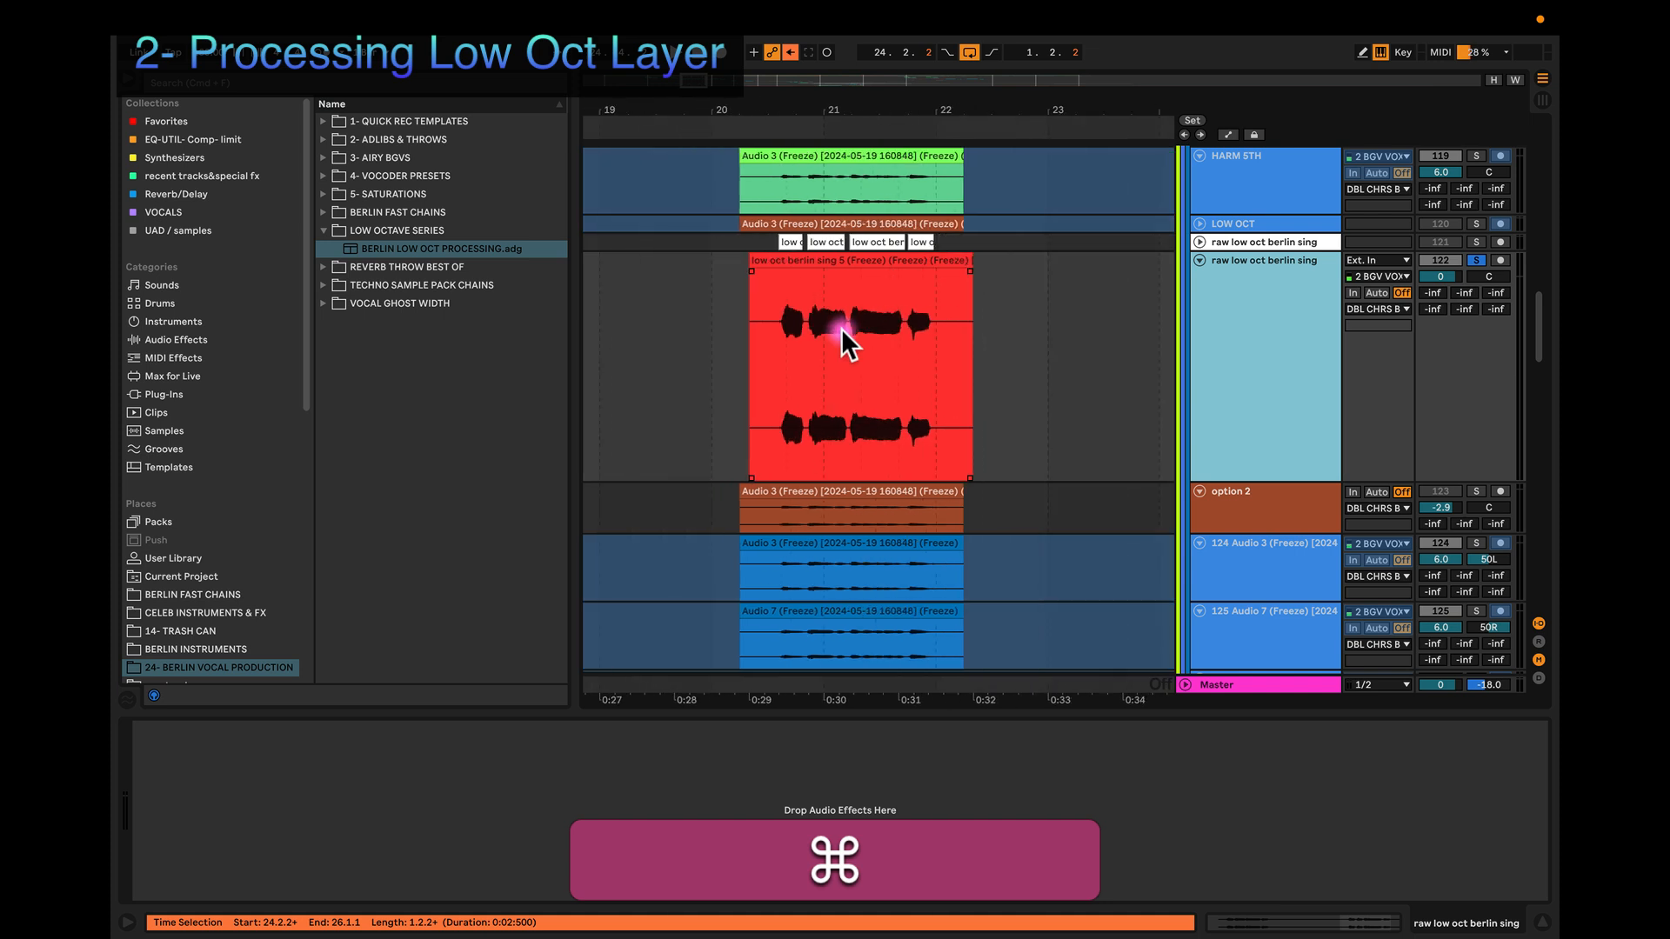
scroll(842, 327, "up", 3)
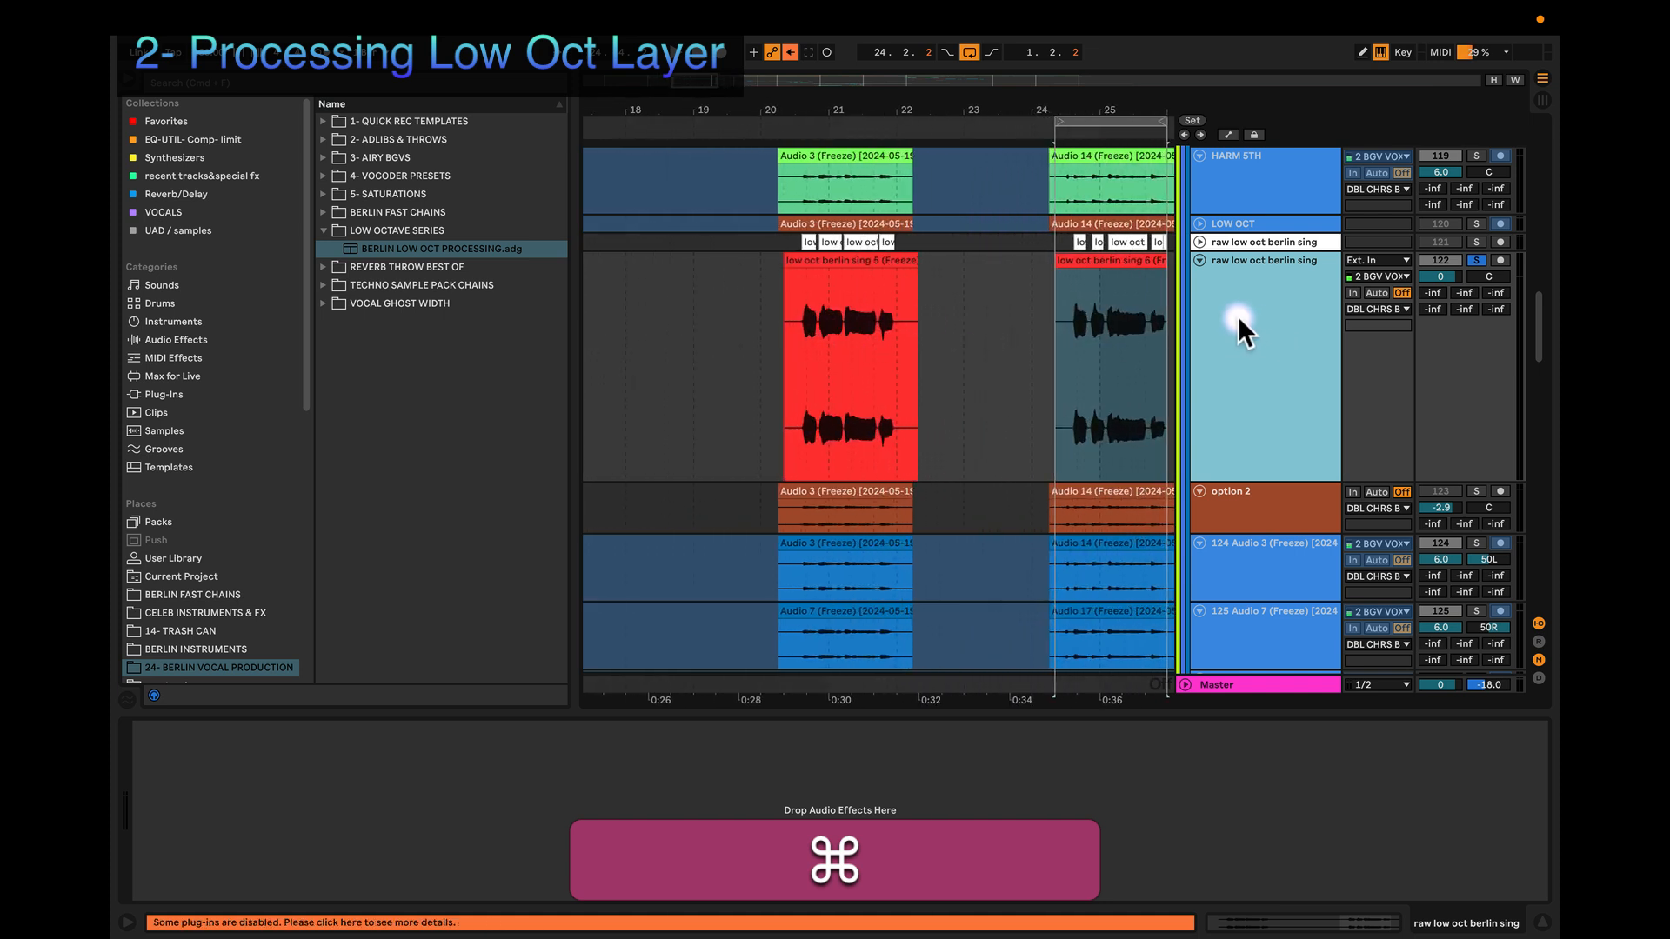
left_click(510, 87)
type("l")
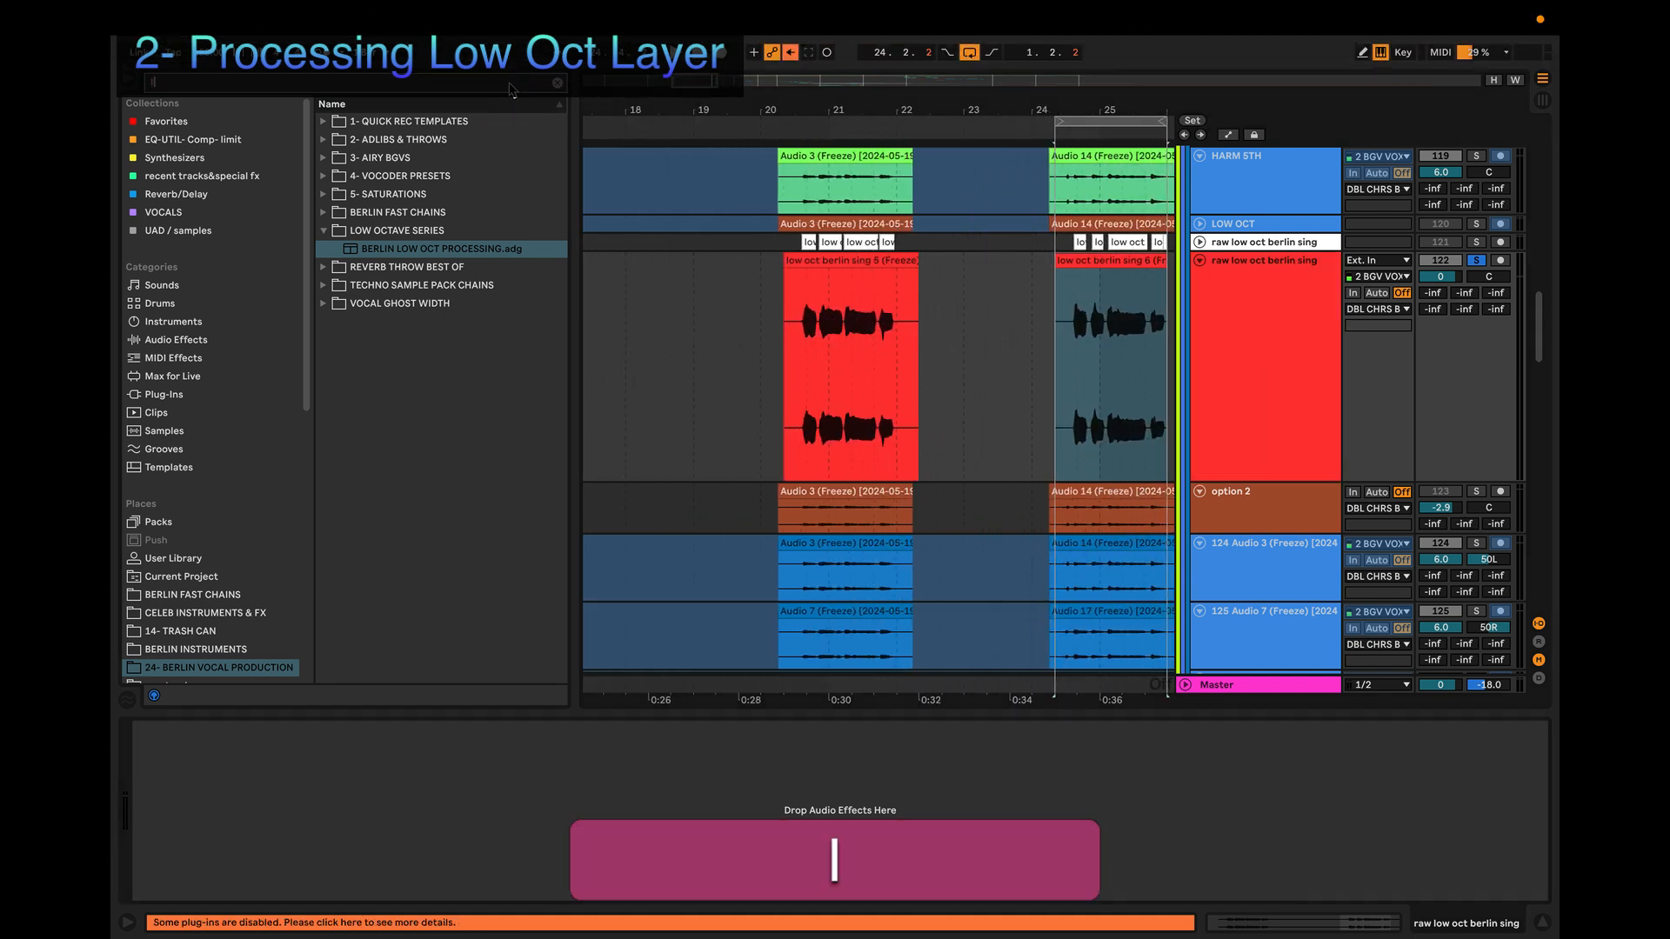
type("ou")
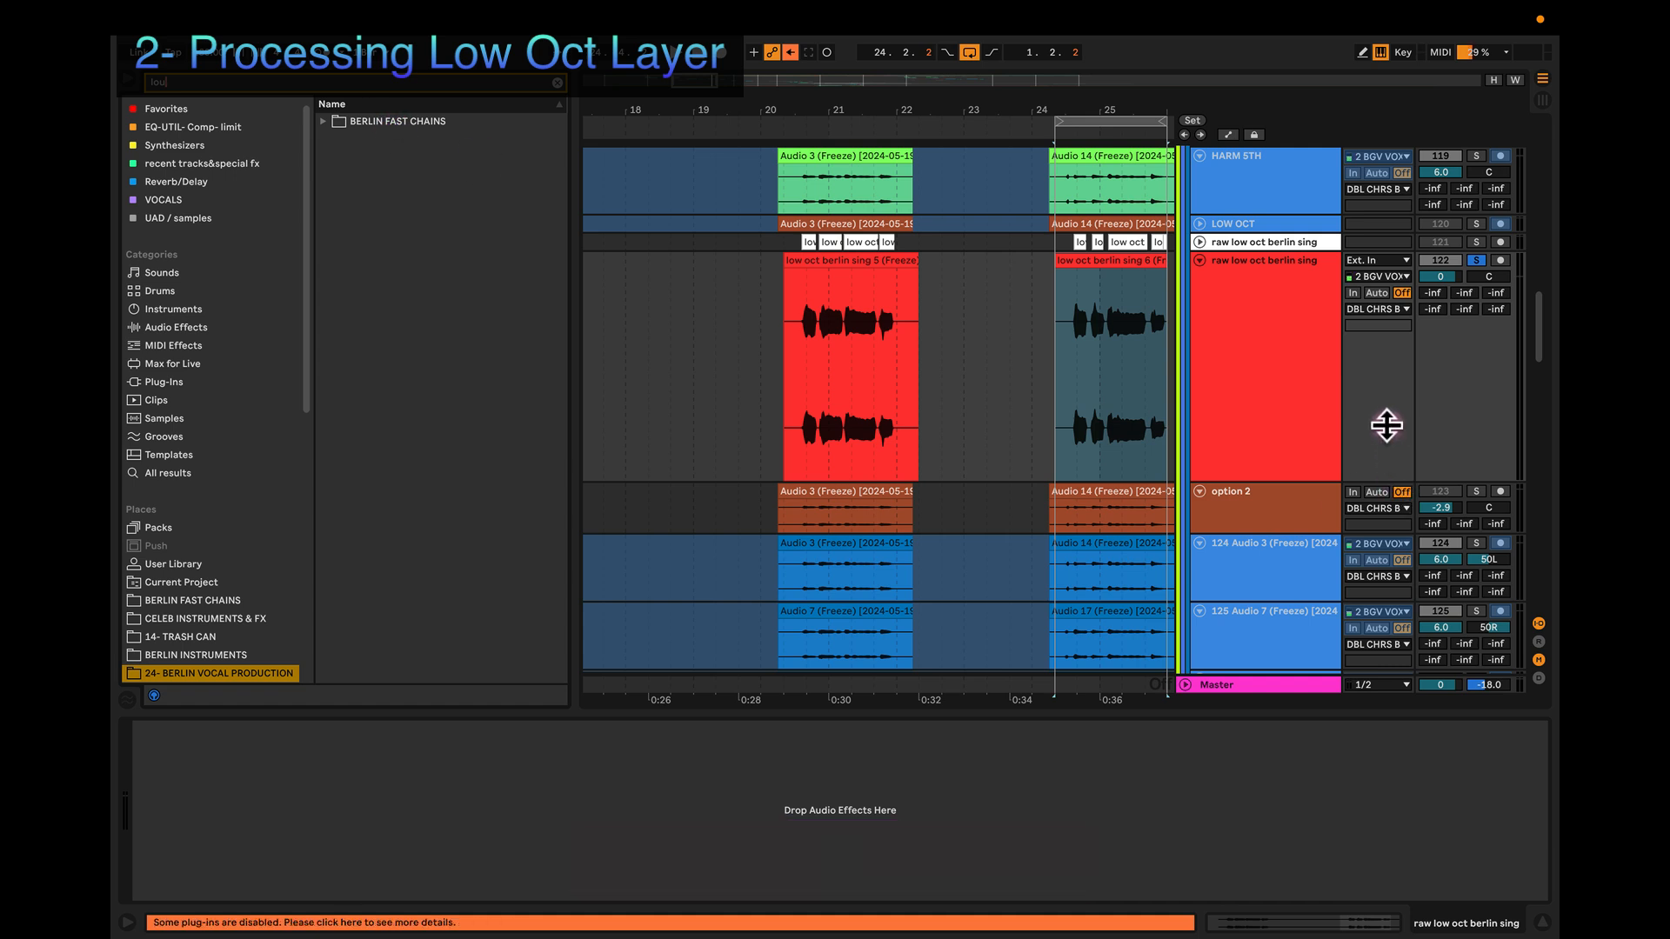
left_click(558, 83)
Step: Search the plug-ins for rx and add RX 10 De-click to the flattened raw low oct berlin sing track
type("fx")
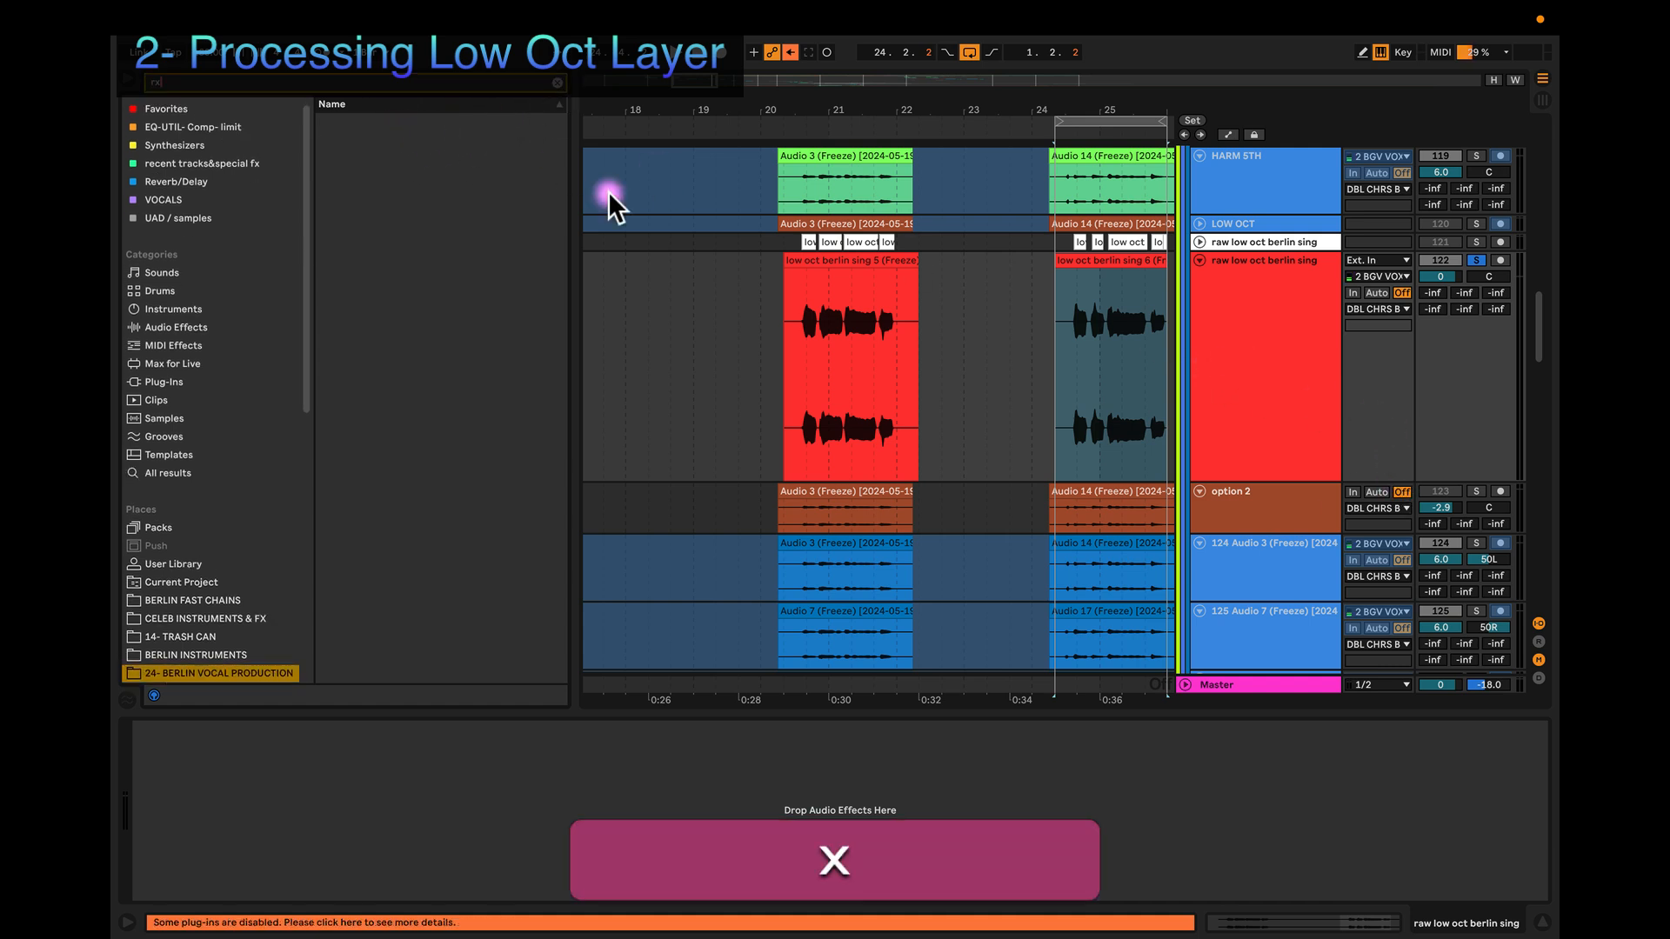
left_click(160, 473)
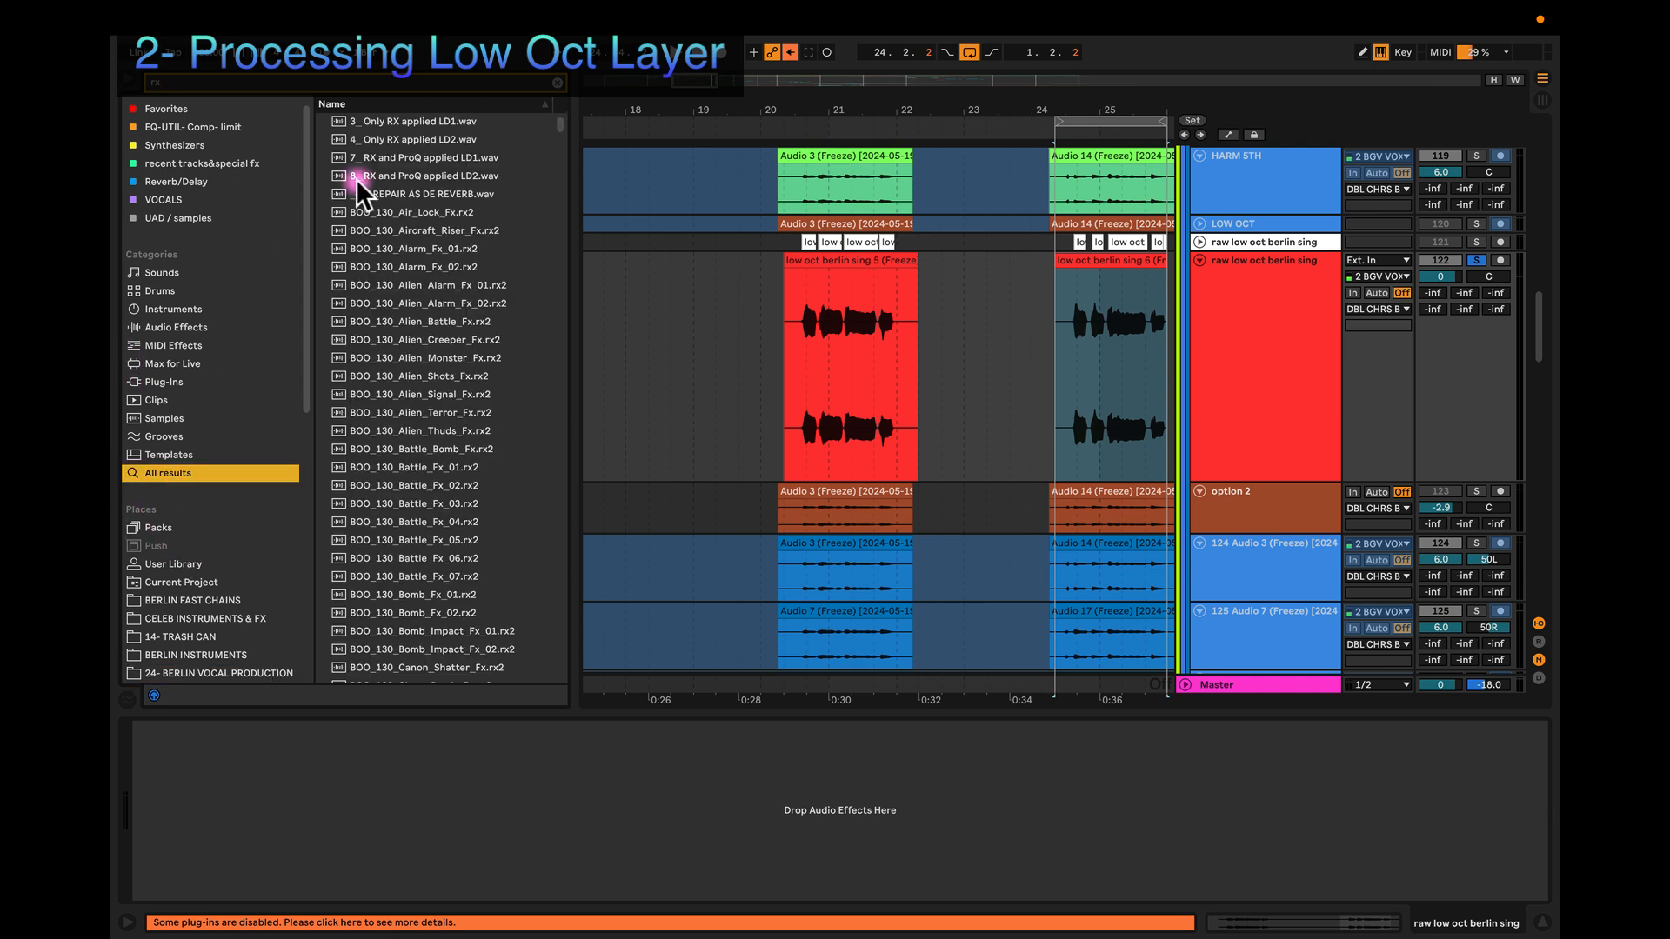
left_click(178, 379)
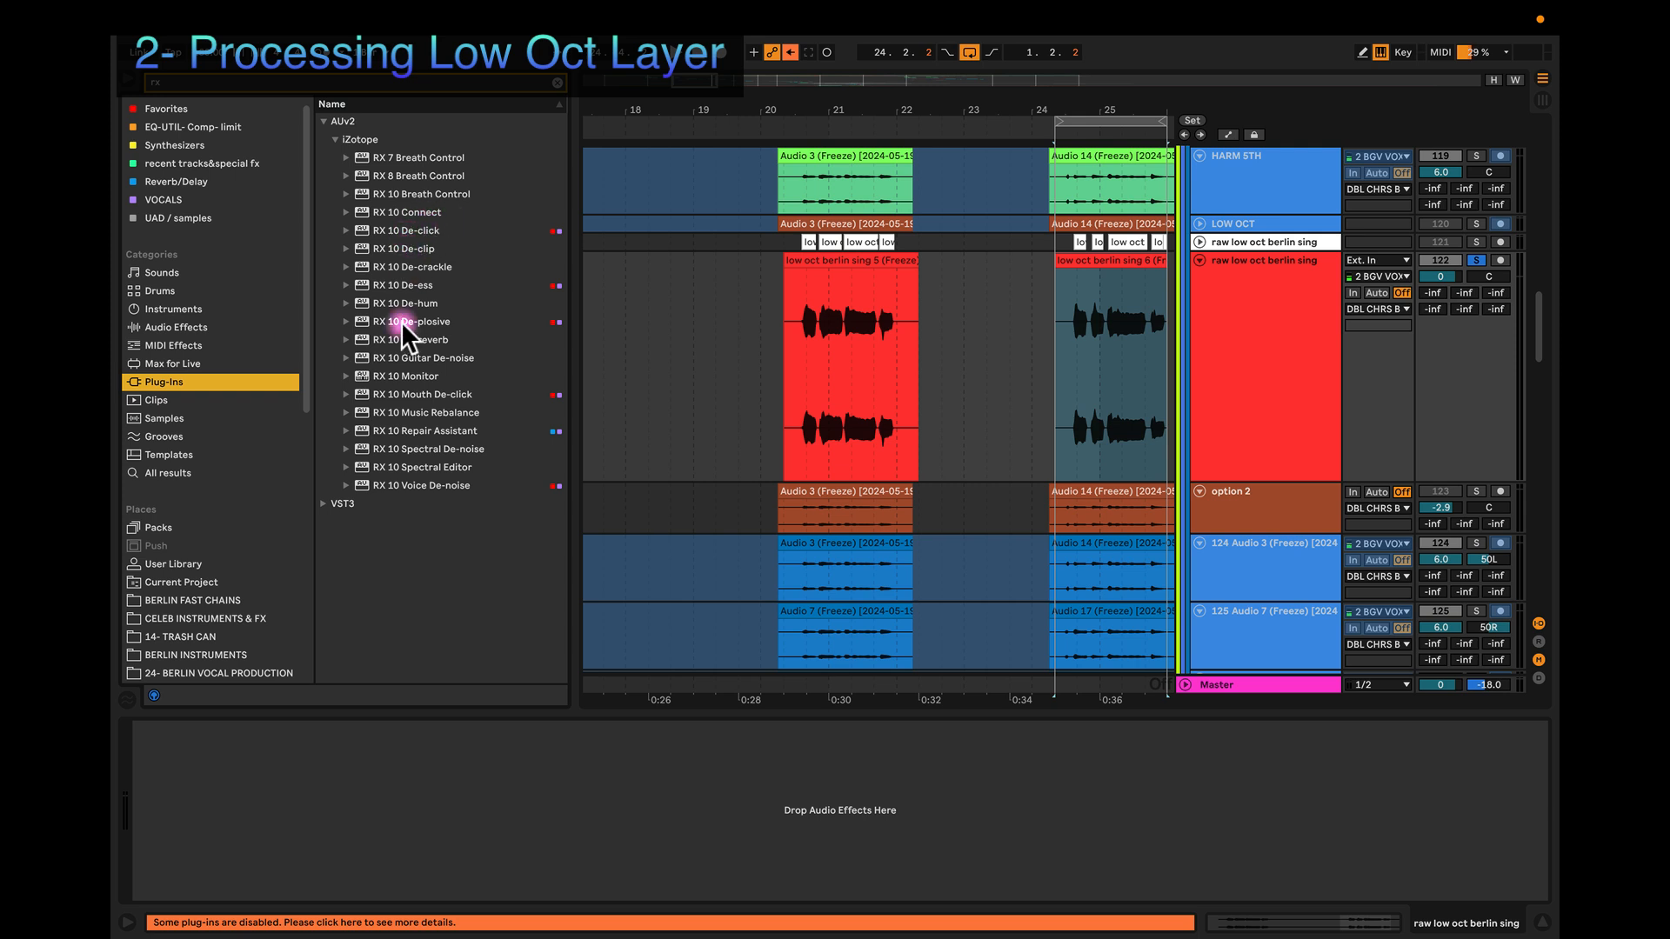
left_click_drag(394, 230, 426, 787)
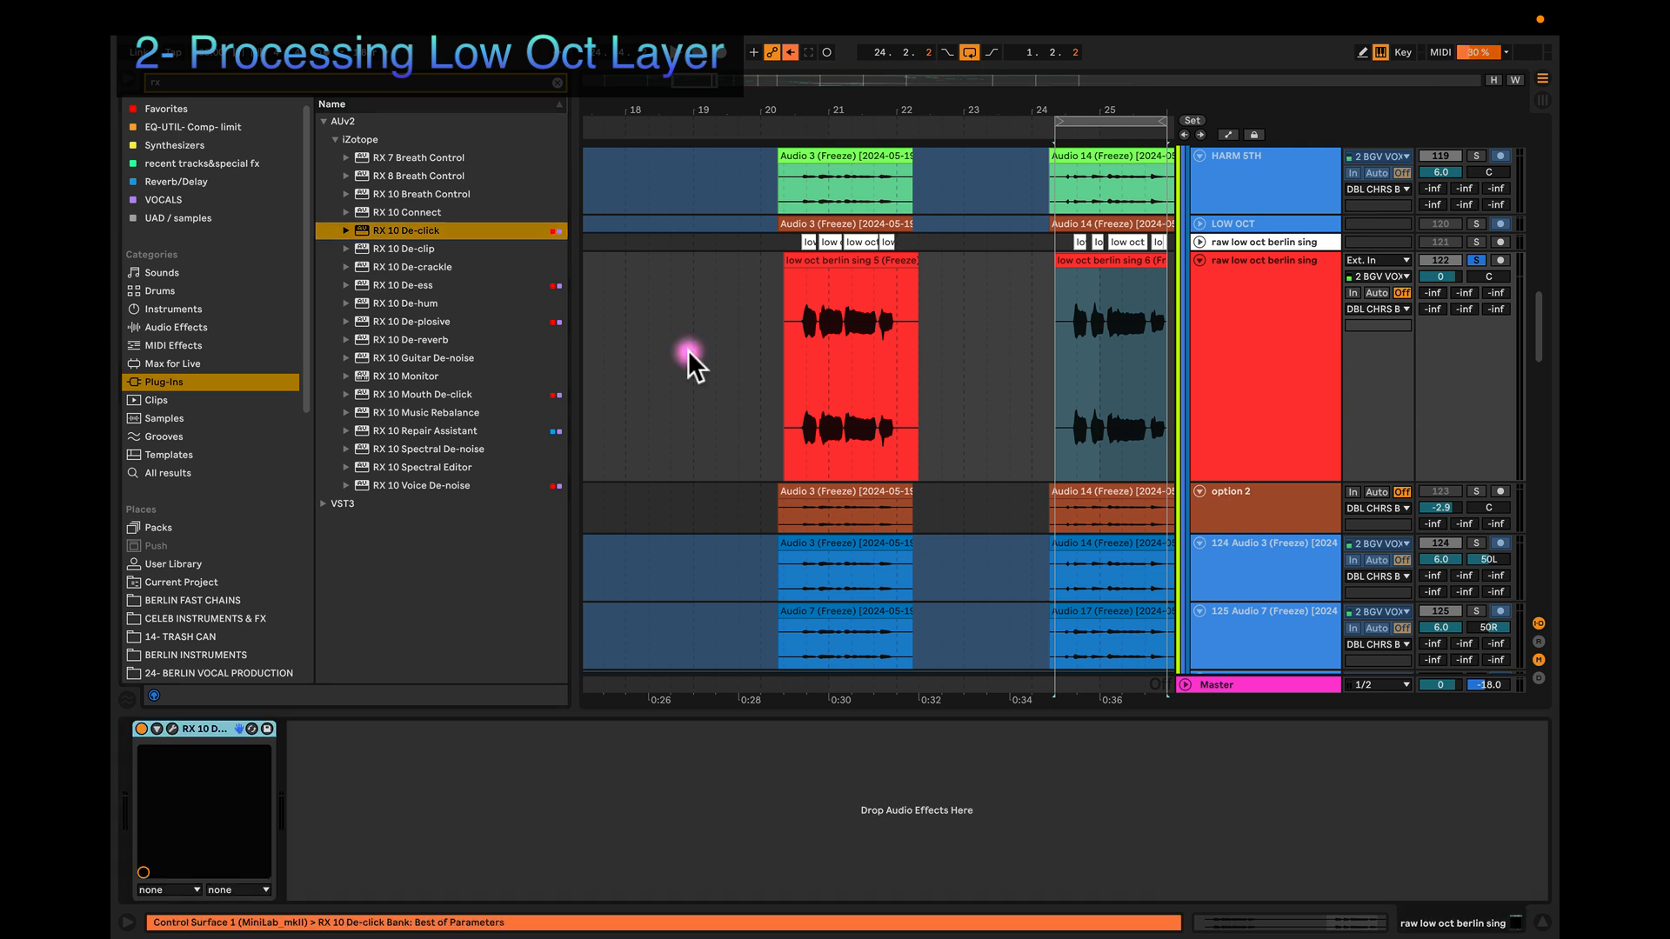
Step: Show the RX 10 De-click interface, loop the first flattened low oct clip and play it through the plug-in
left_click(172, 729)
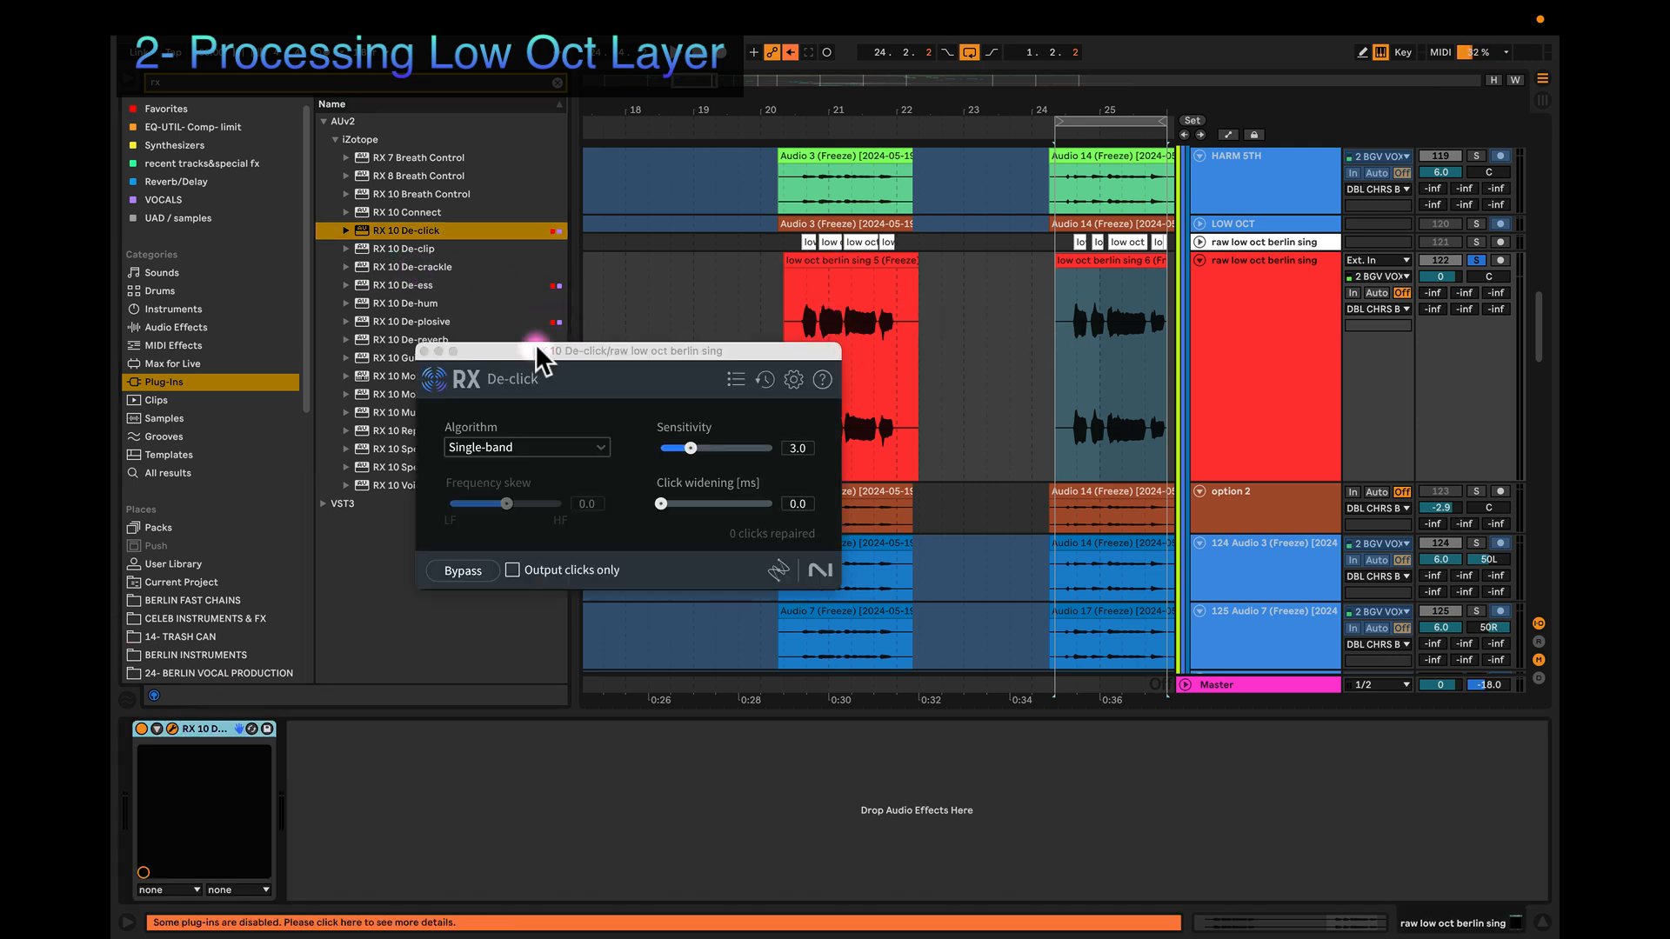
left_click_drag(535, 344, 531, 584)
left_click(800, 329)
scroll(797, 327, "up", 4)
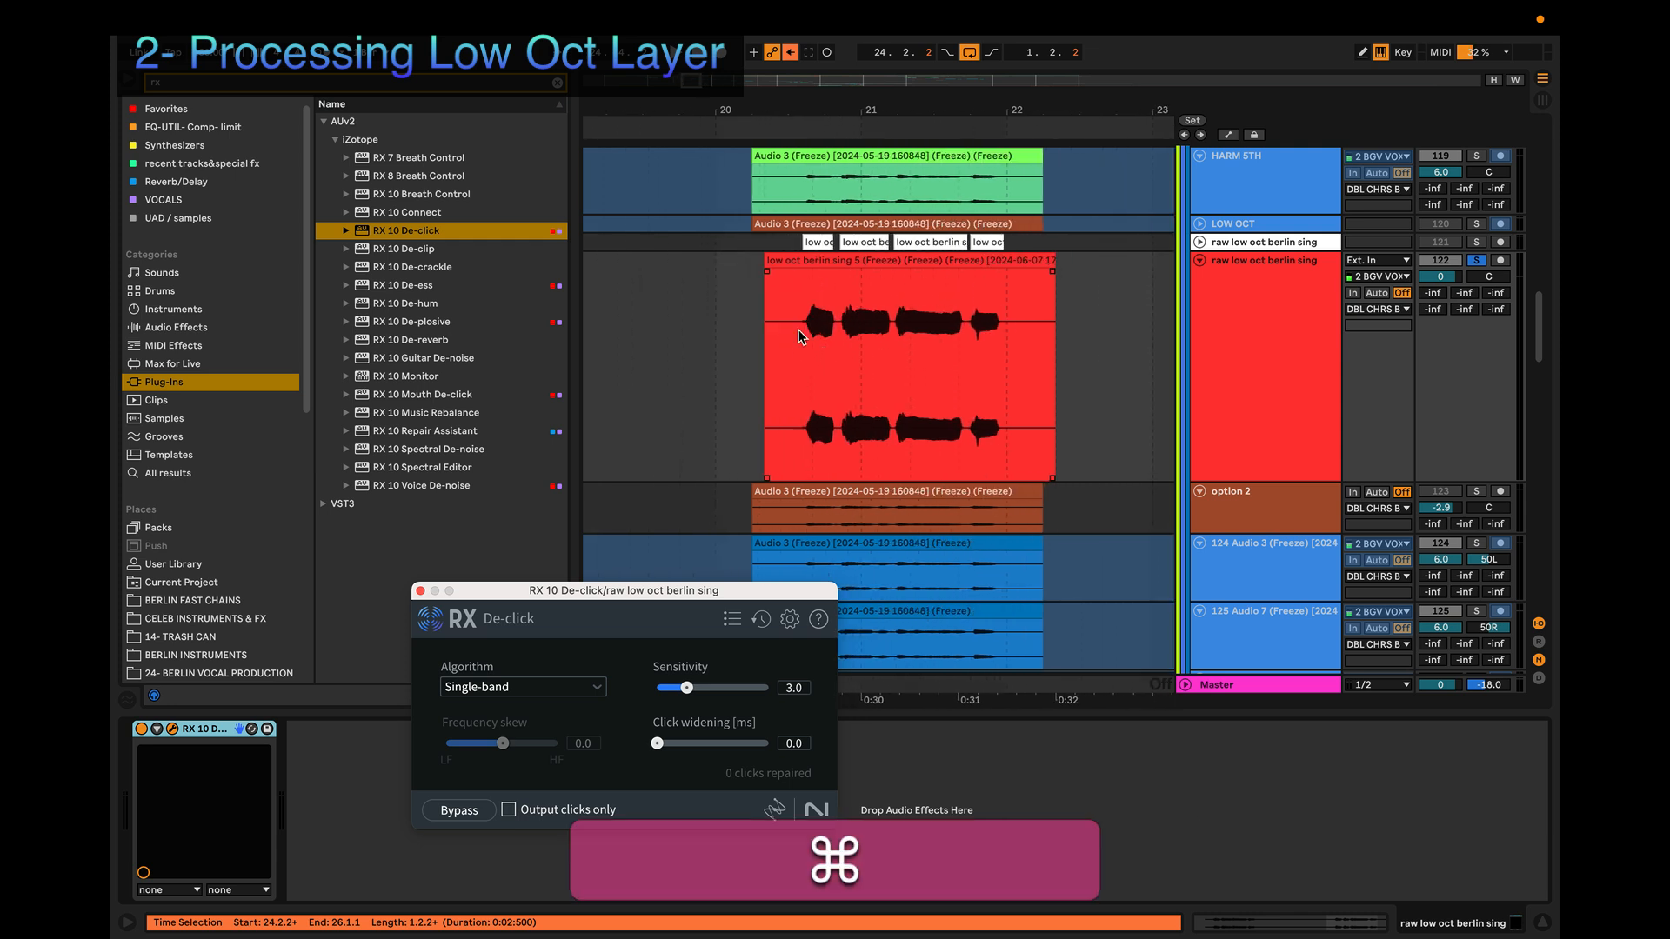
left_click(899, 261)
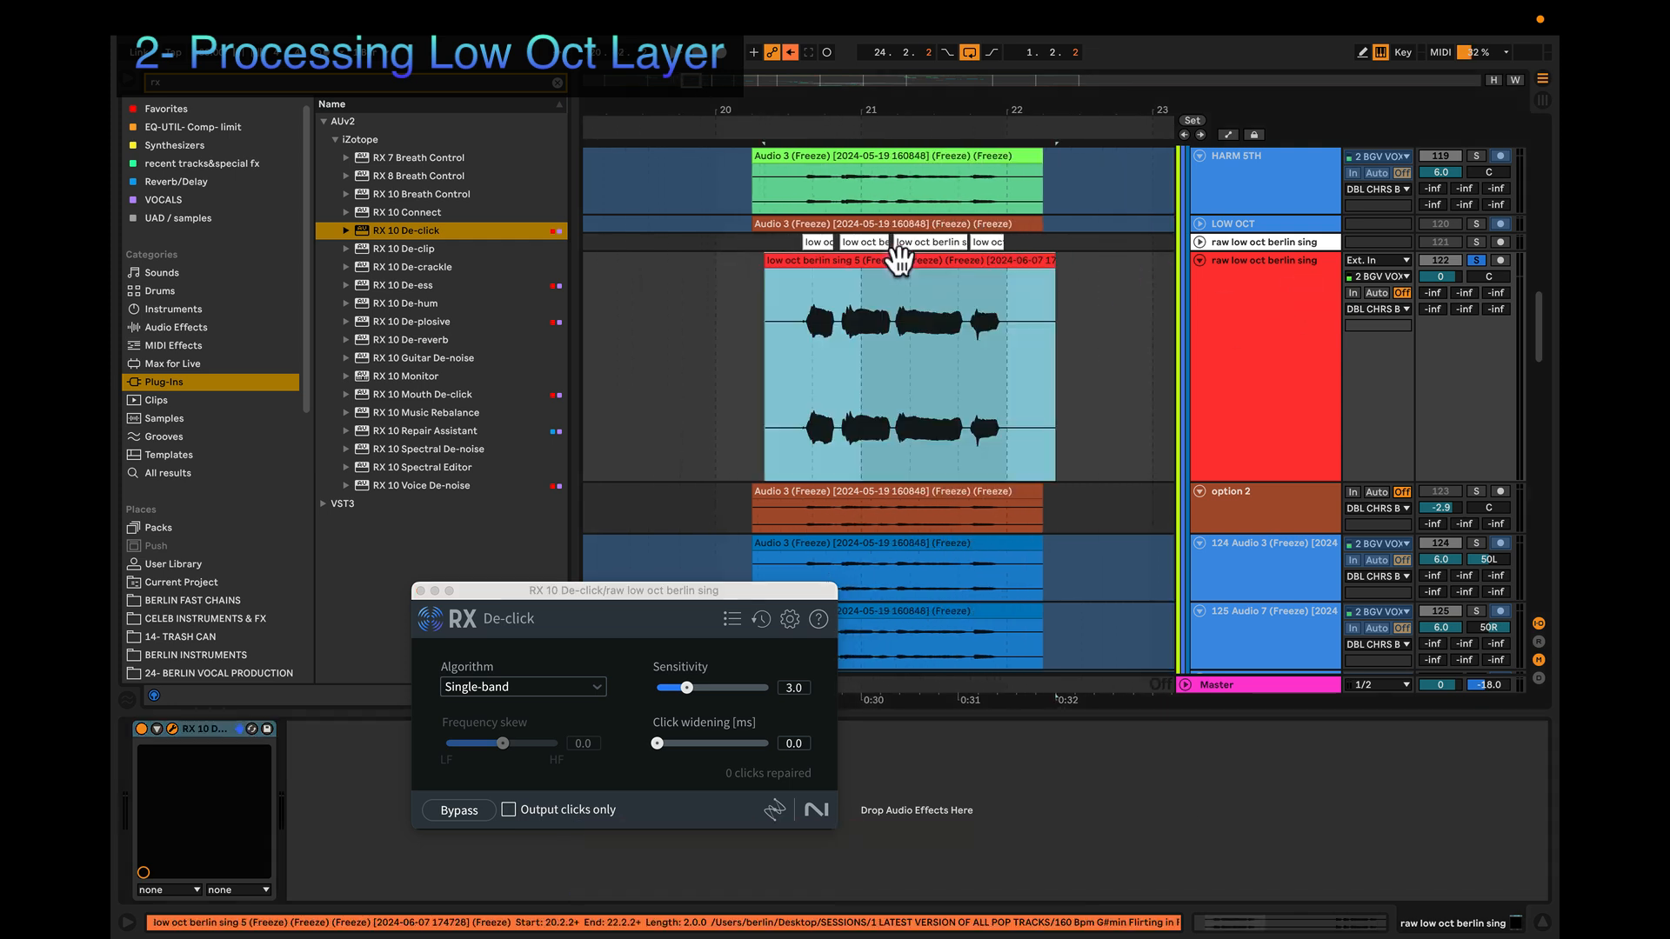
key("super+l")
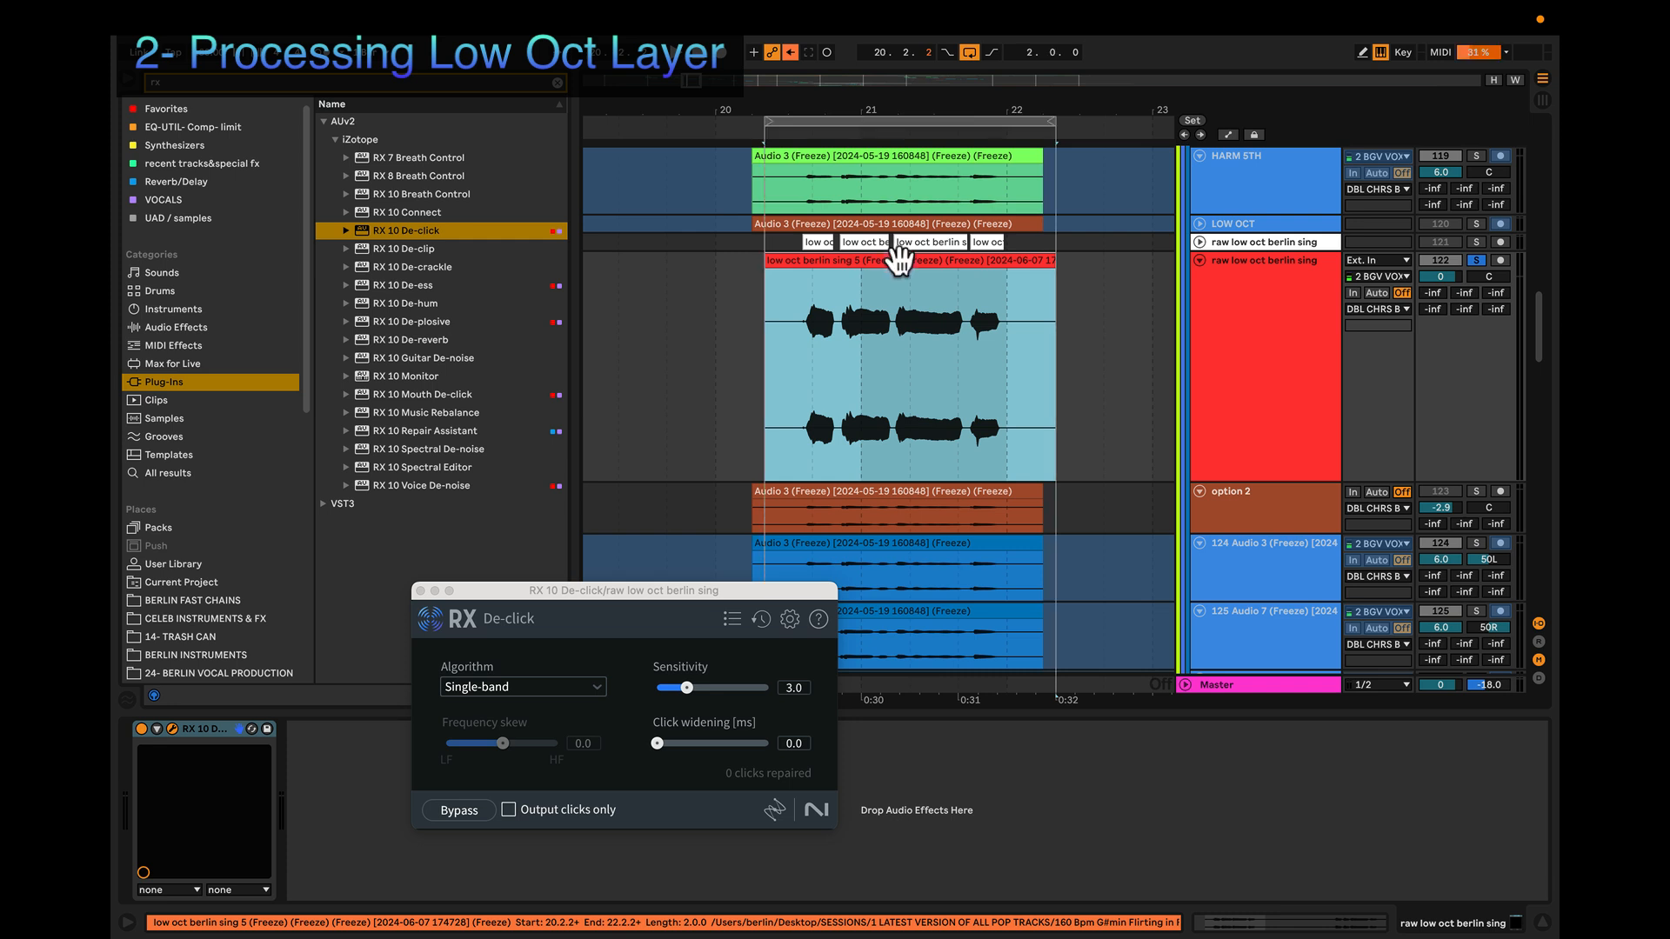
key("space")
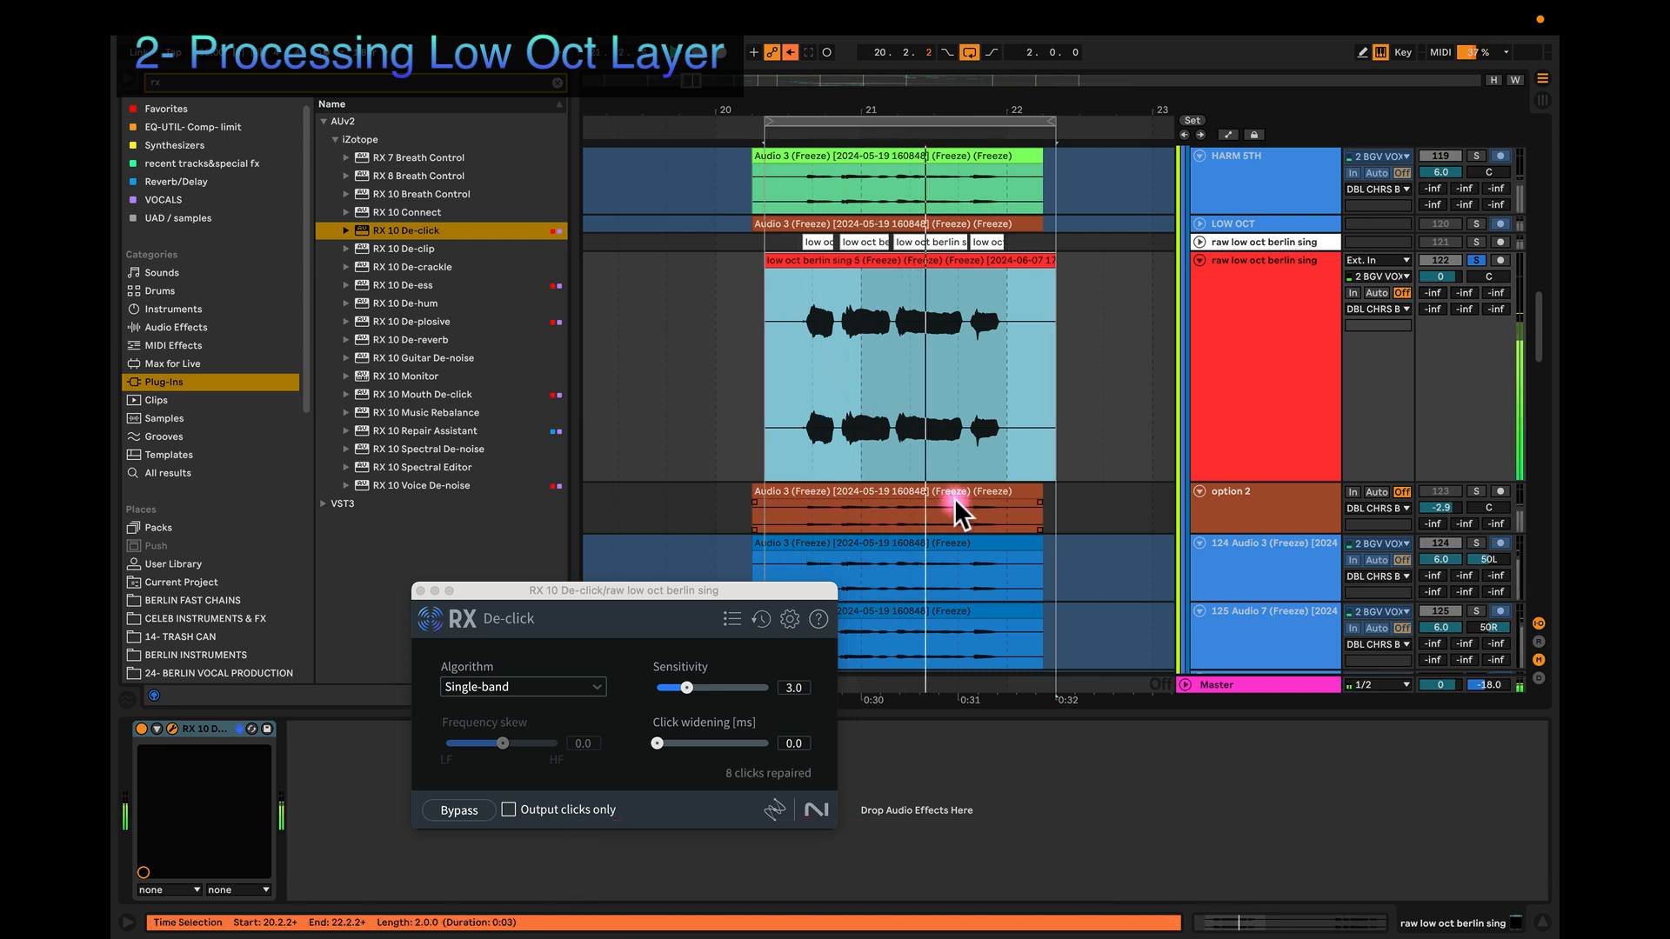
Step: Switch off RX 10 De-click for comparison and extend the loop over the second low oct clip
left_click(140, 728)
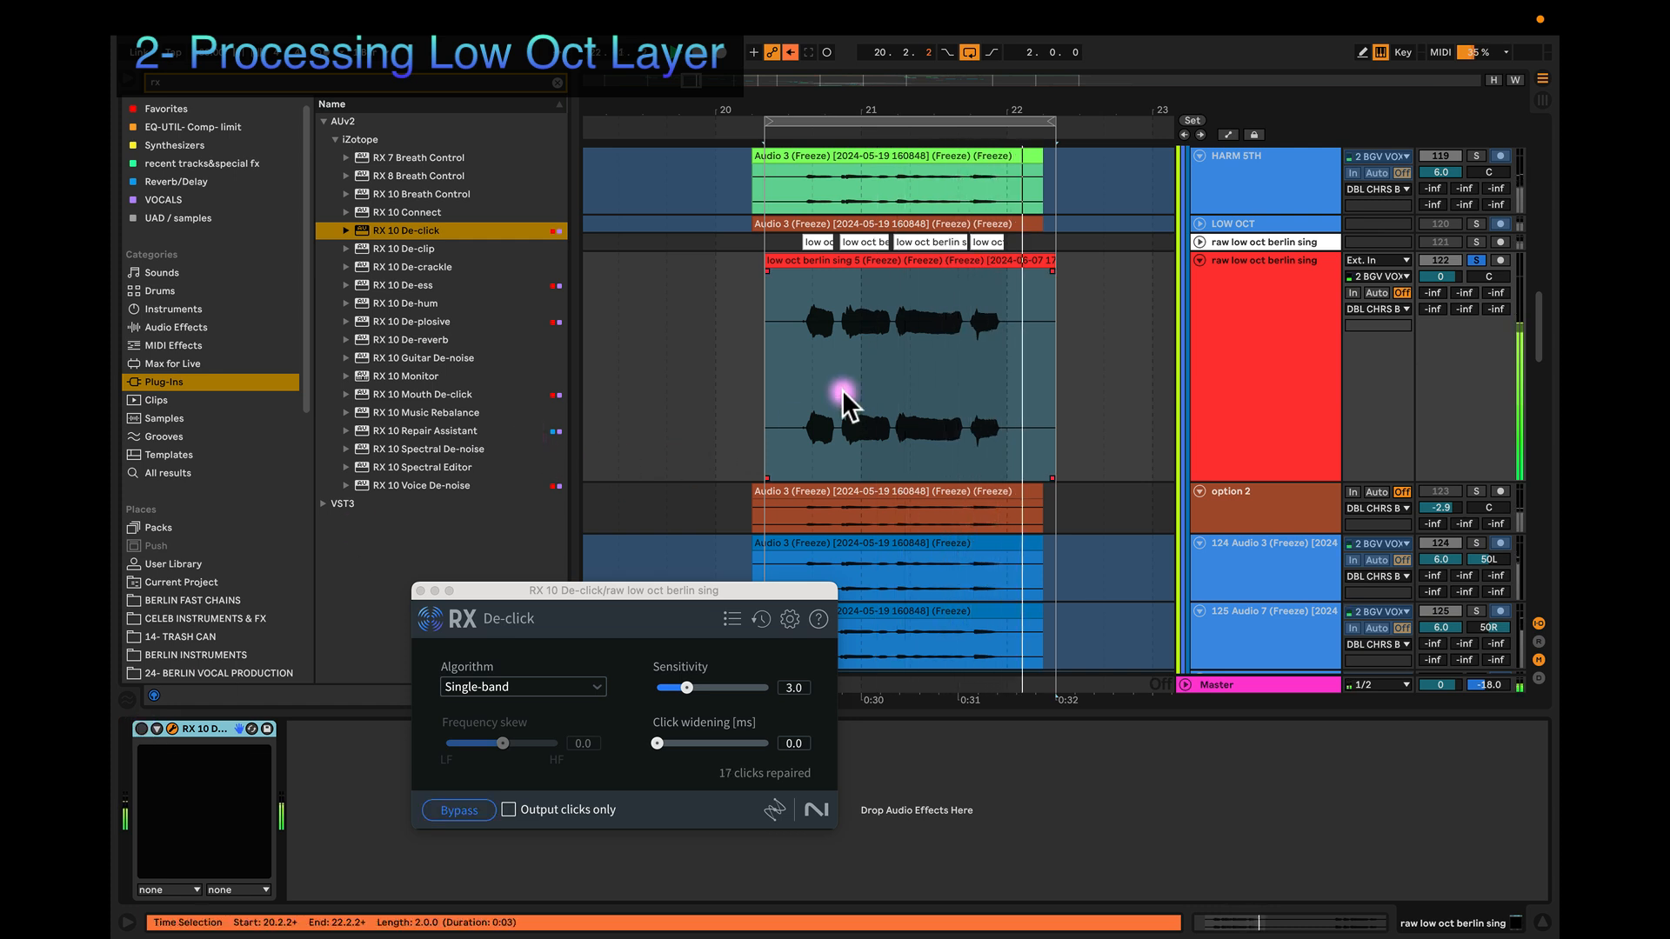
scroll(842, 388, "down", 5, "super")
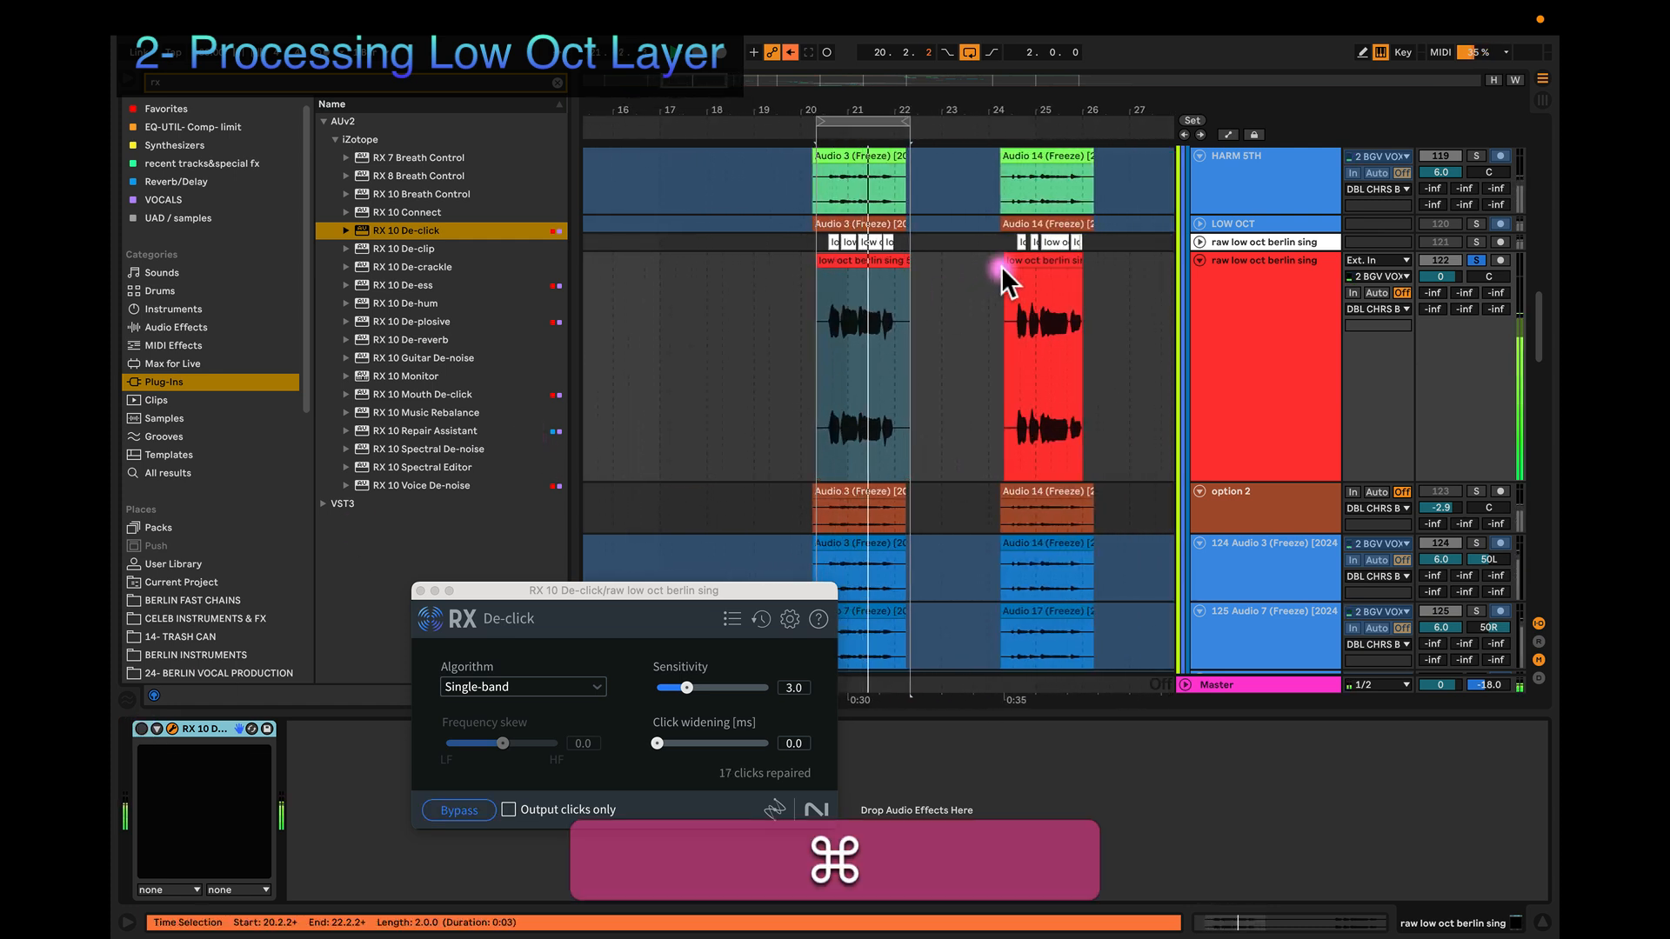
key("space")
left_click_drag(905, 121, 1092, 123)
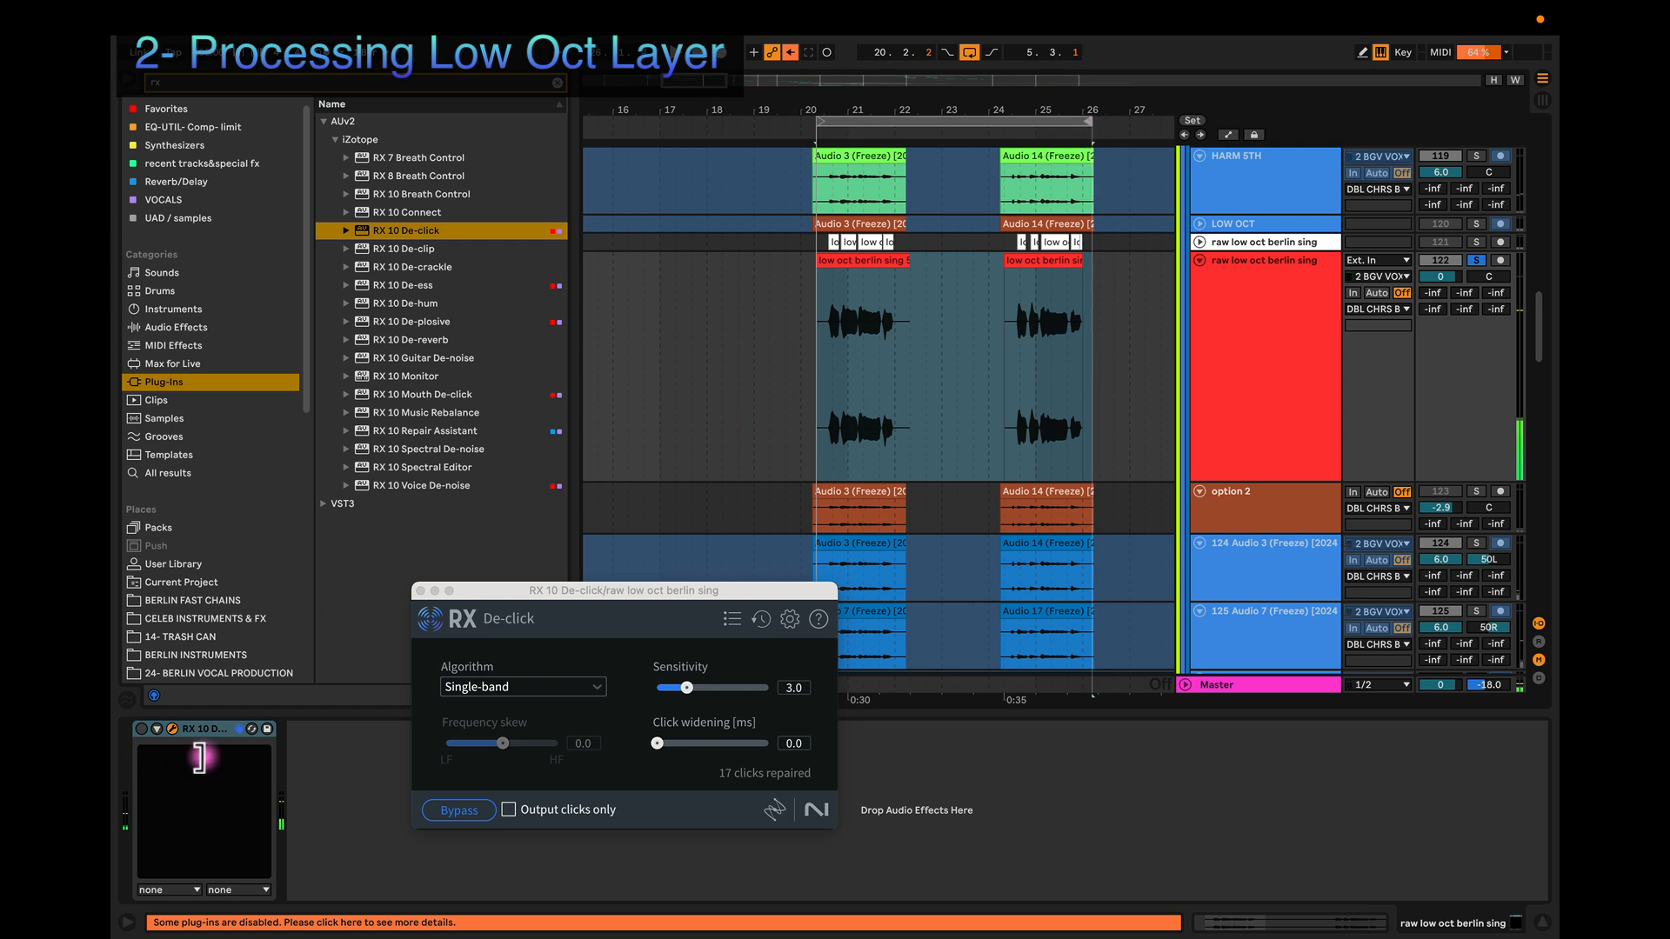
Step: Switch RX 10 De-click back on, play the loop to check the declicked vocal, and close the plug-in window
left_click(143, 730)
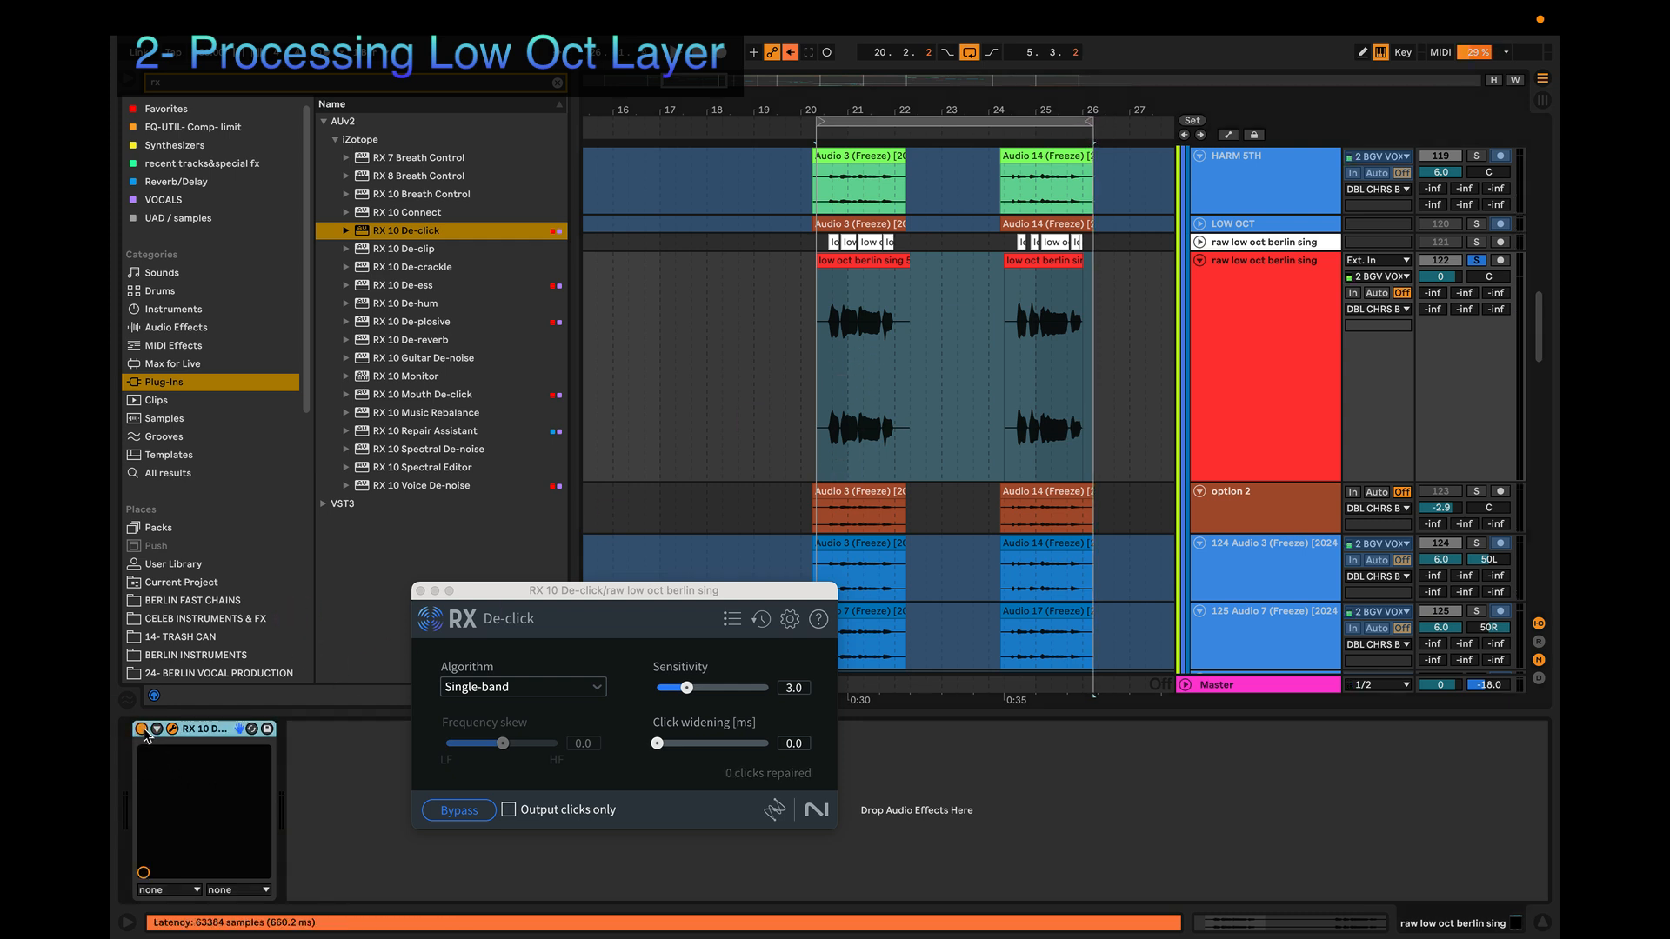
key("space")
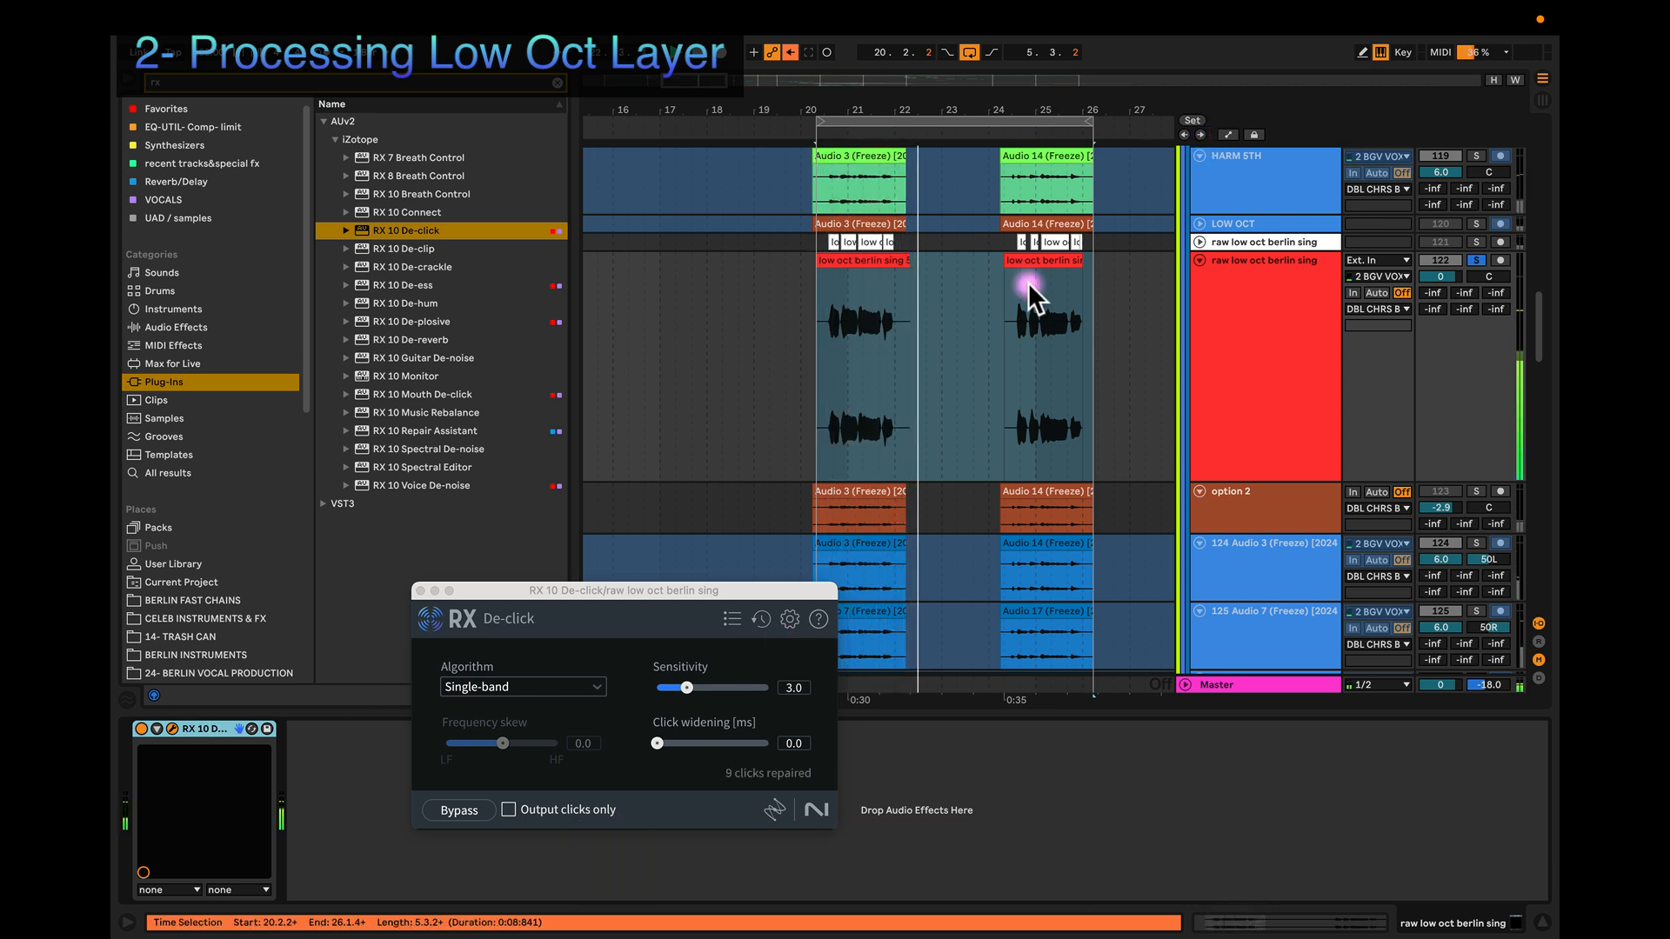
left_click(1035, 261)
key("space")
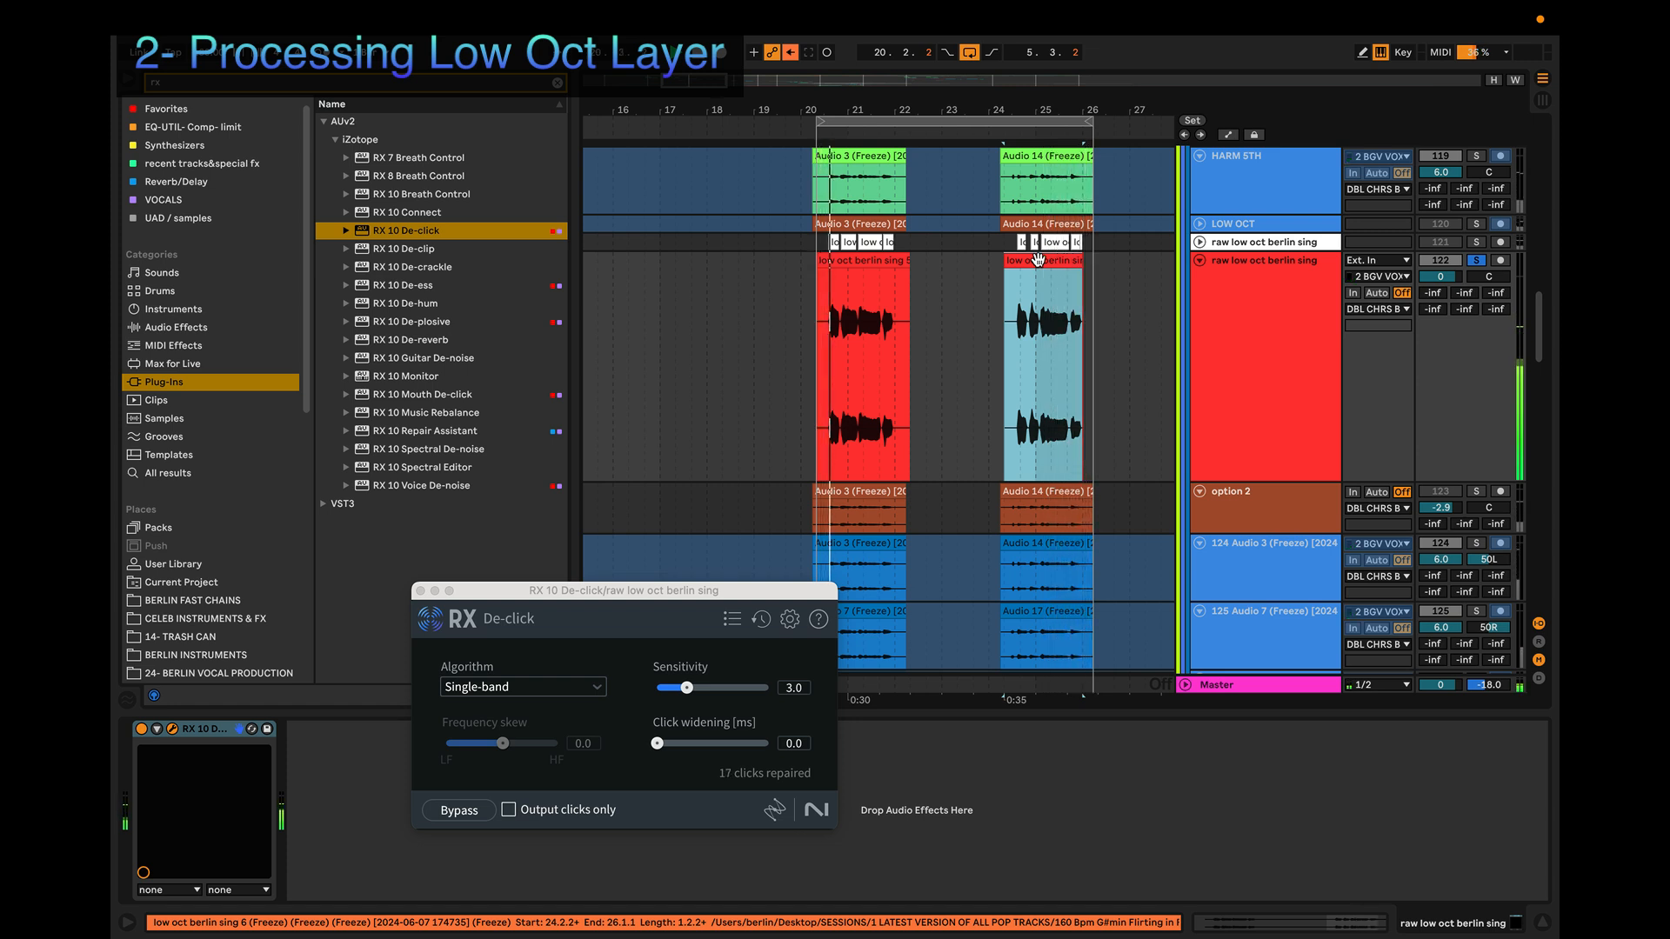
key("space")
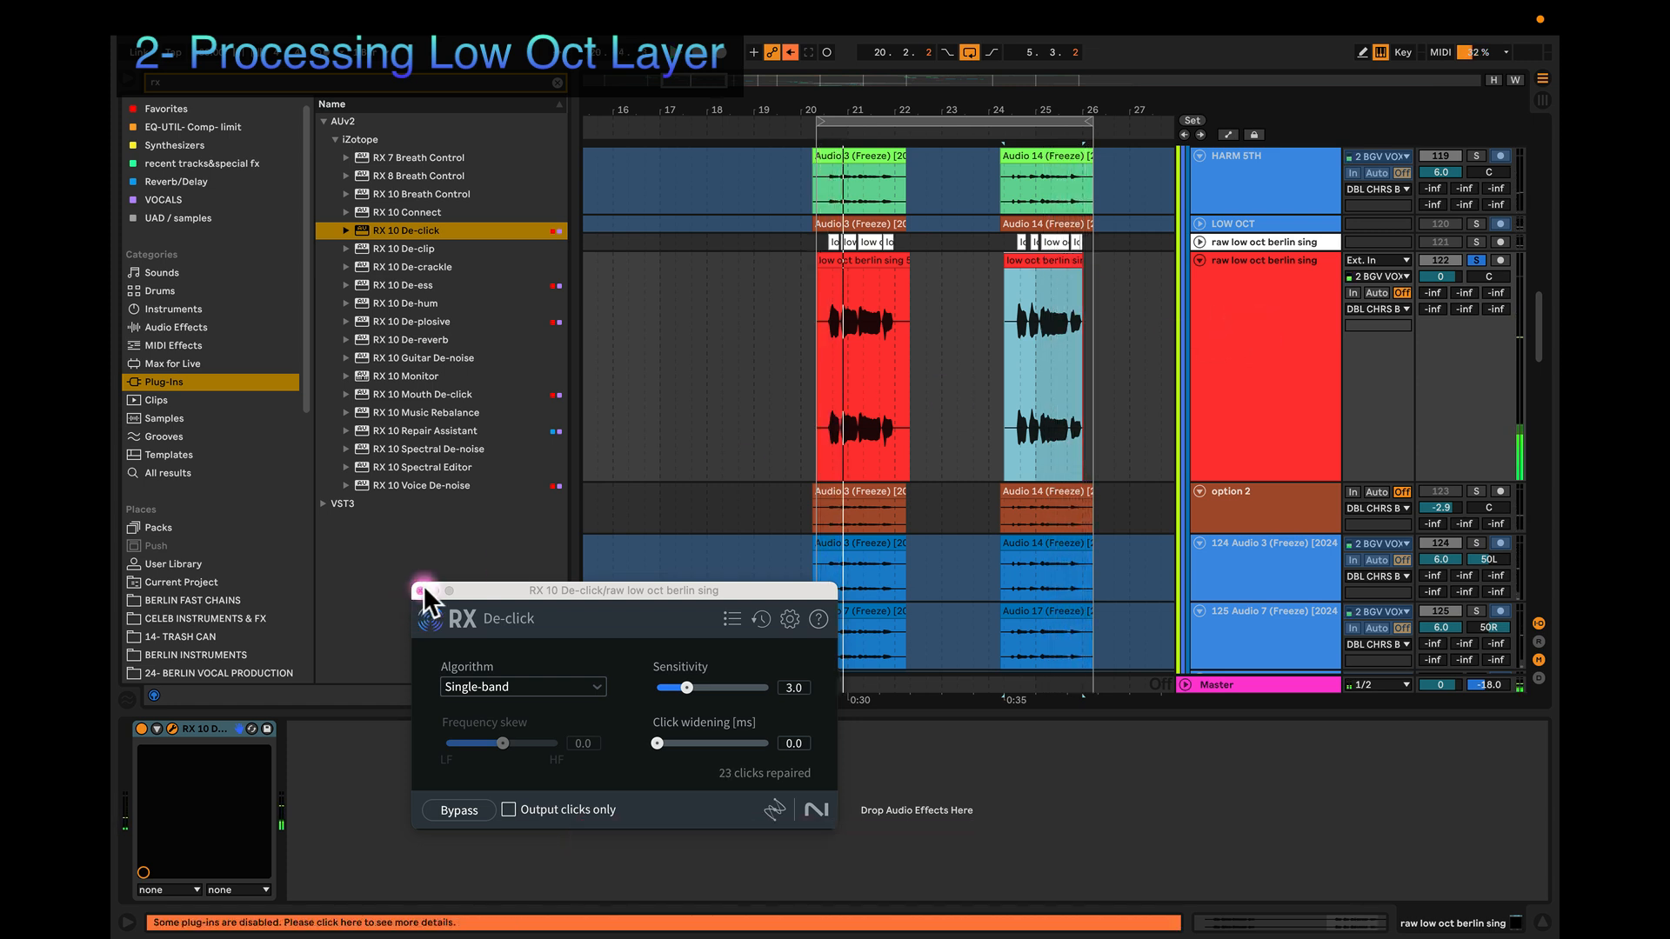
left_click(421, 591)
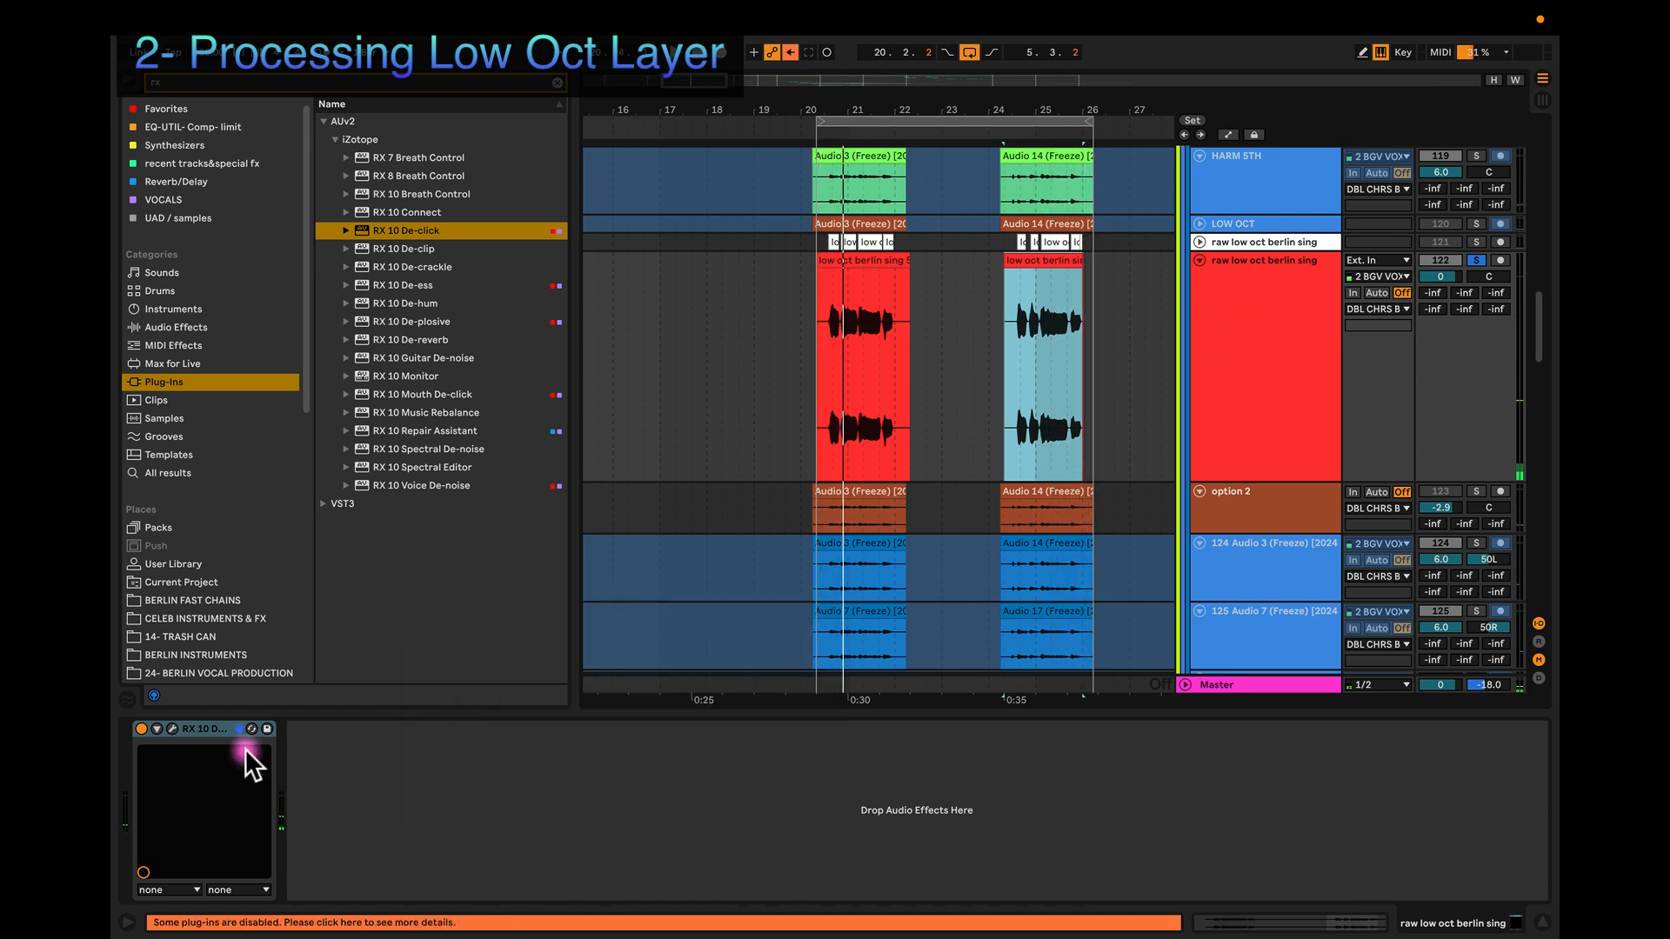
Step: Search the plug-ins for lou and add LoudMax after RX 10 De-click on the raw low oct berlin sing track
left_click(1194, 402)
scroll(958, 322, "up", 3)
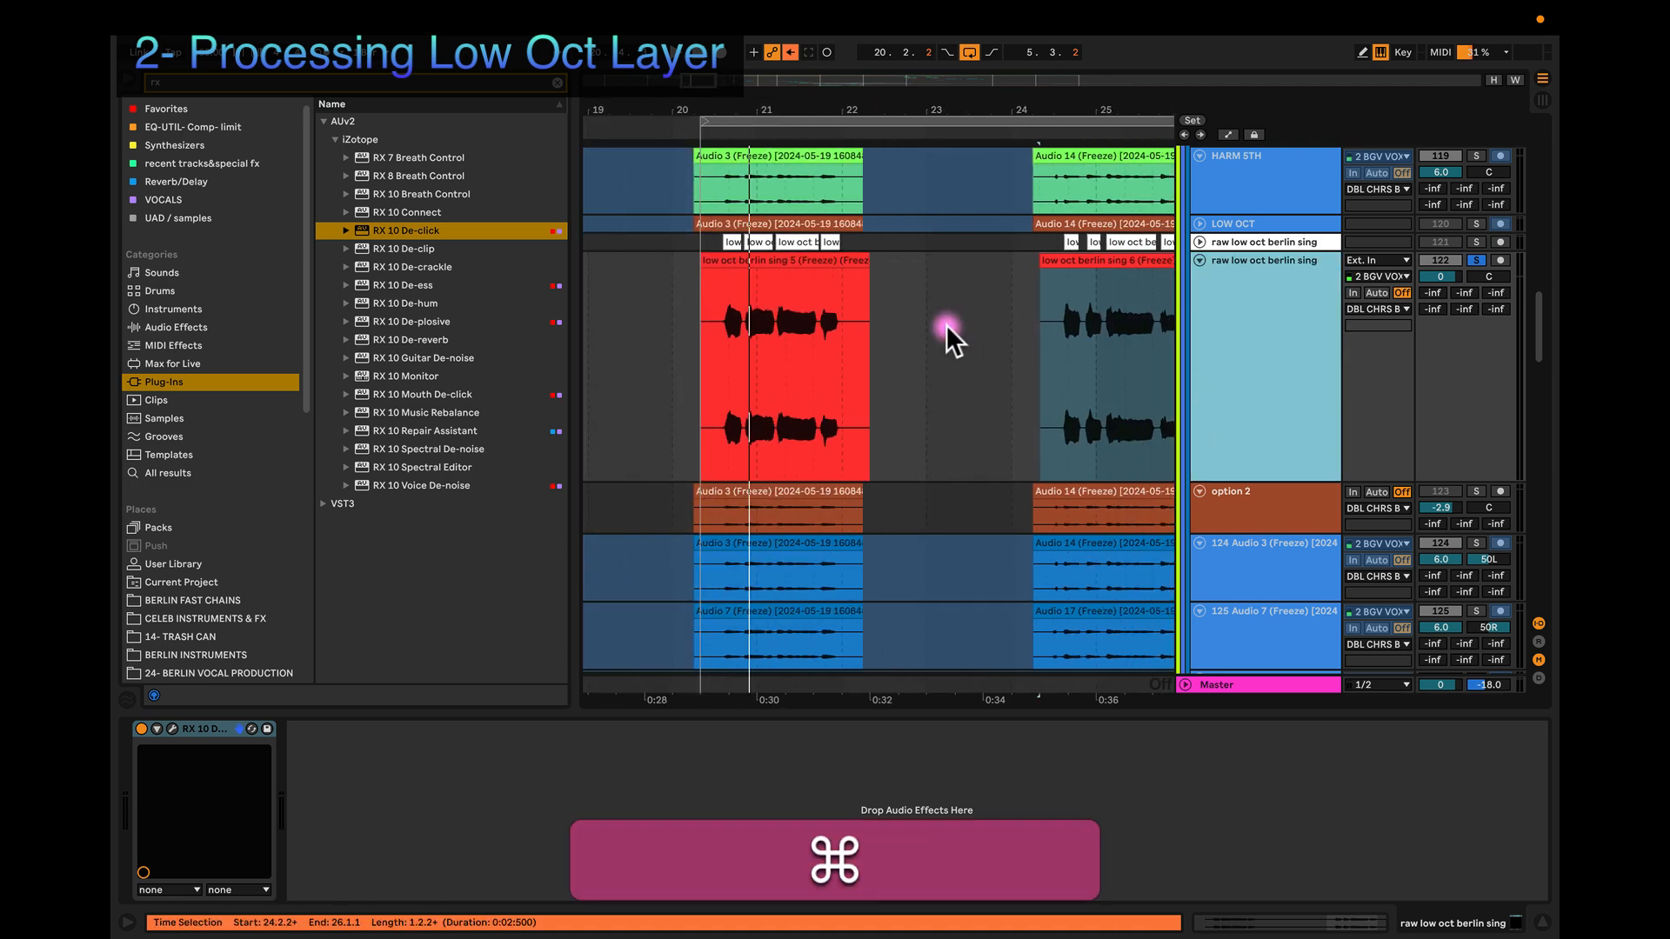
left_click(558, 83)
type("lo")
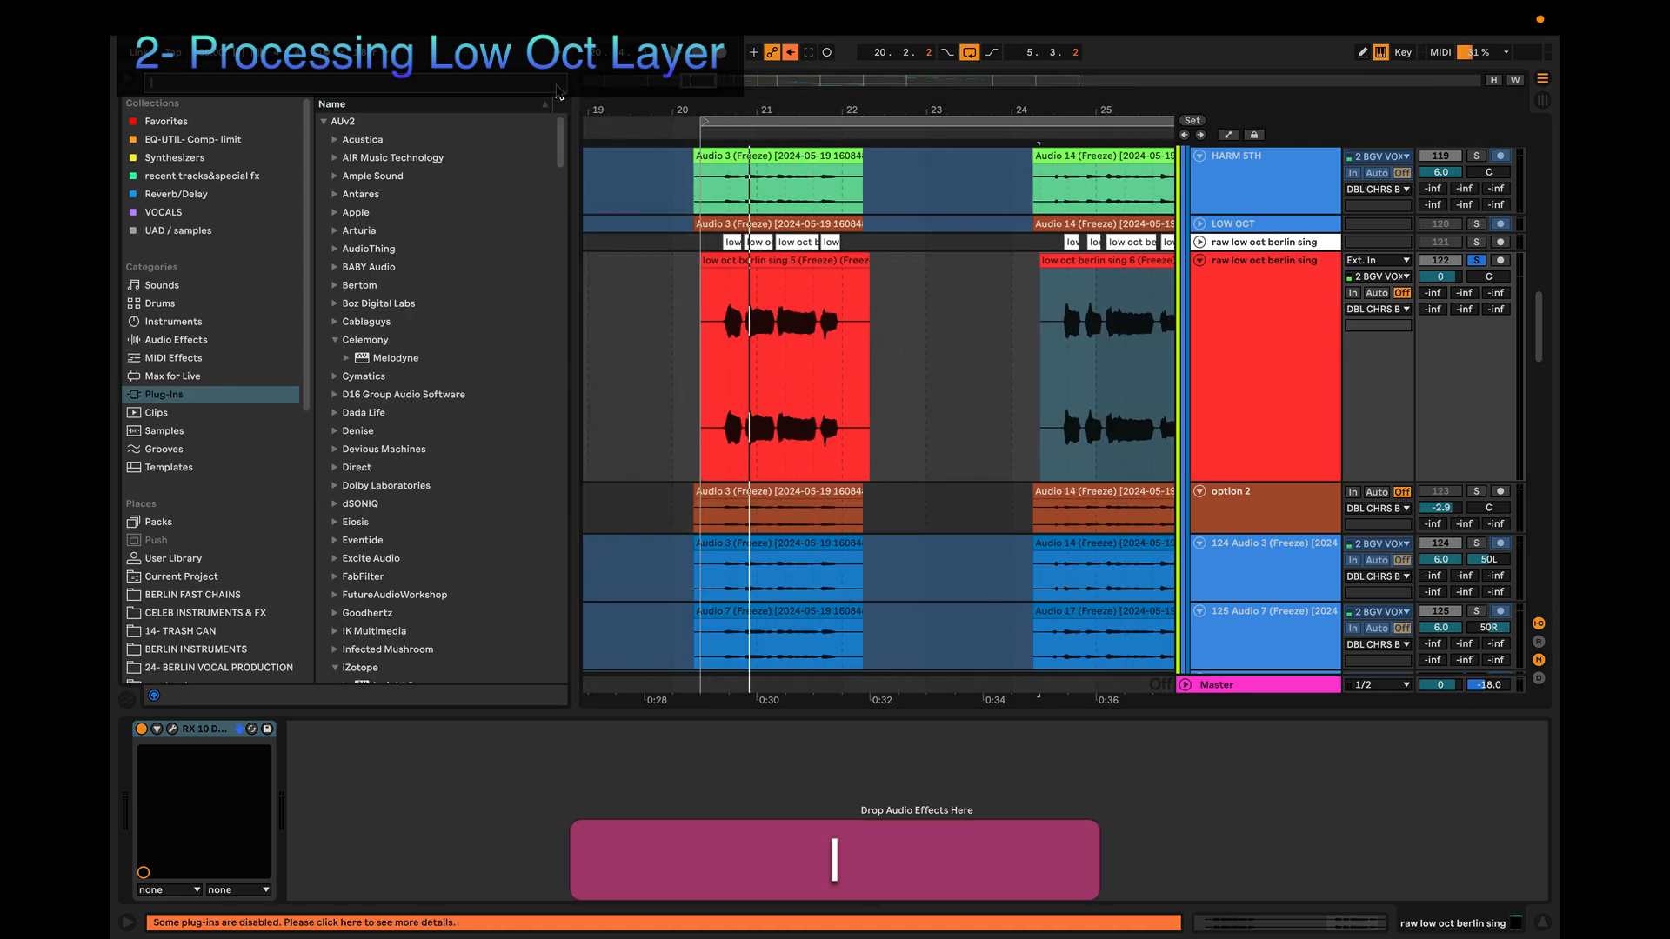
type("u")
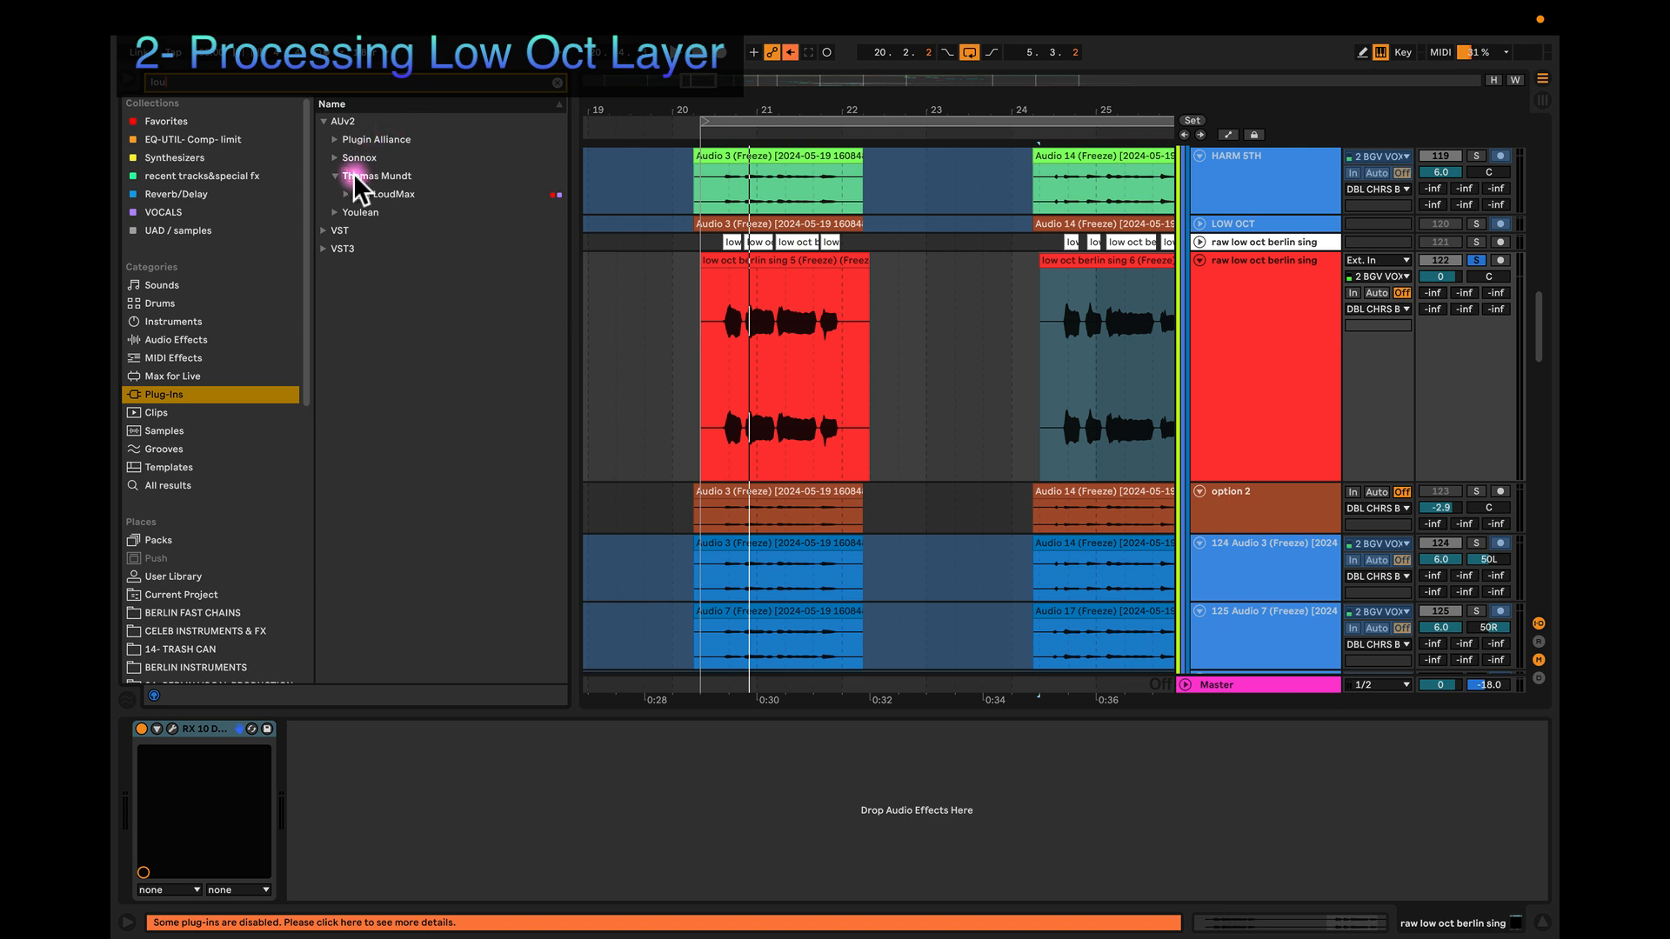
left_click(376, 177)
left_click_drag(387, 196, 508, 808)
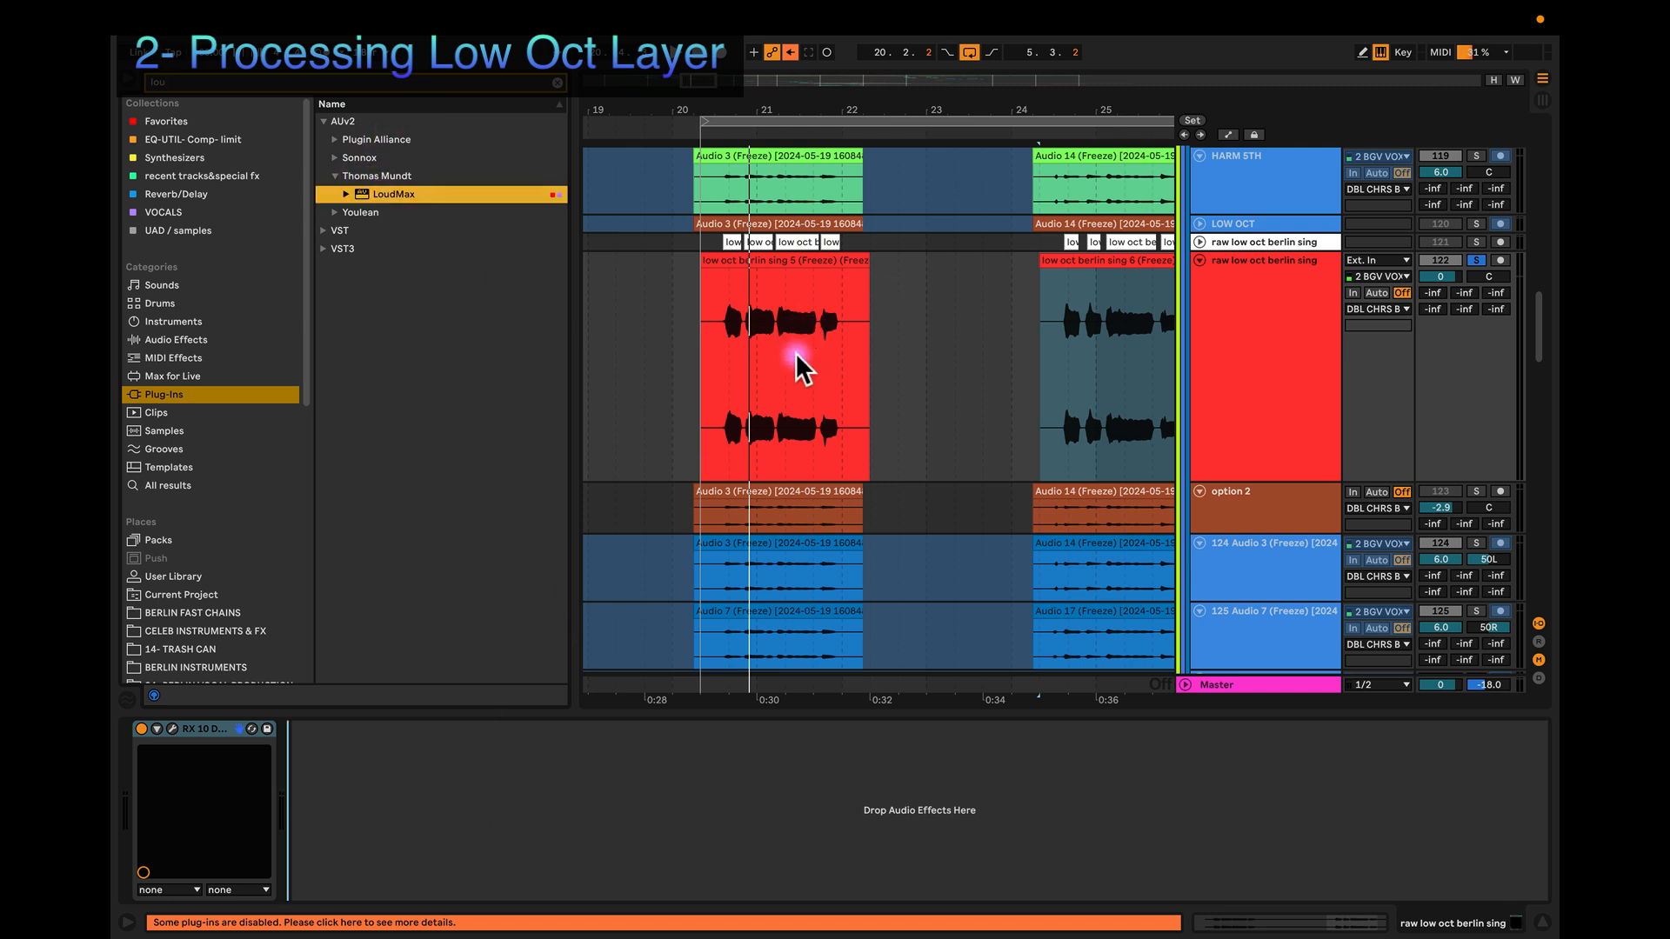
scroll(785, 337, "up", 10)
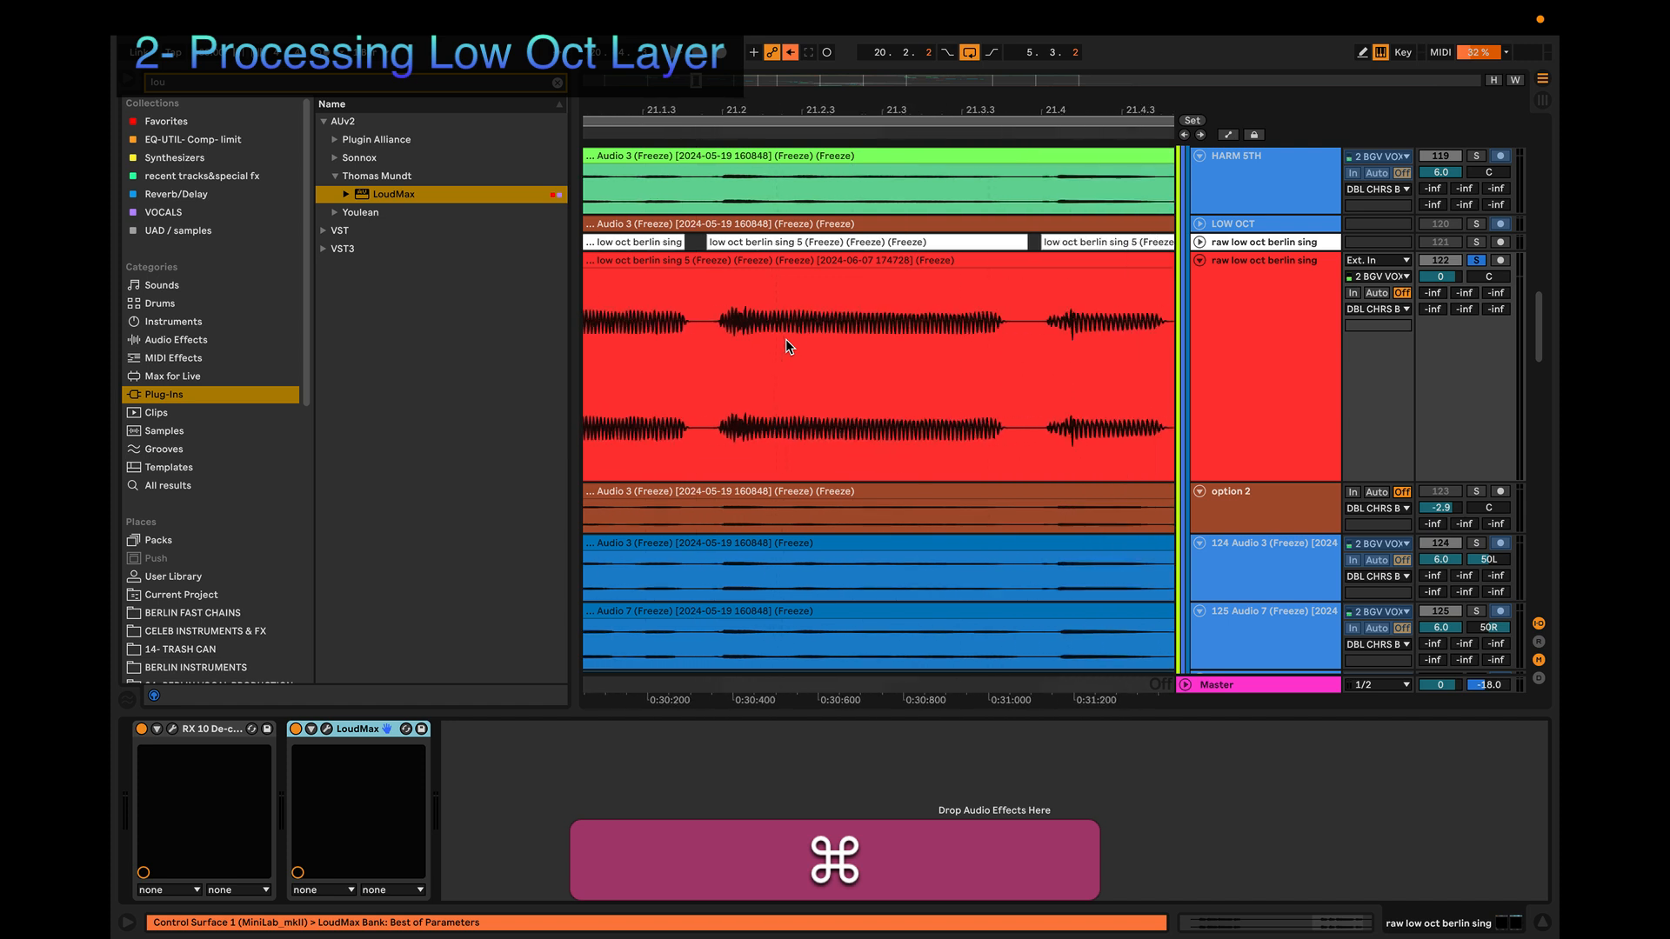
Step: Show the LoudMax interface, move it over the arrangement, and play the looped low oct vocal through it
scroll(785, 345, "down", 5)
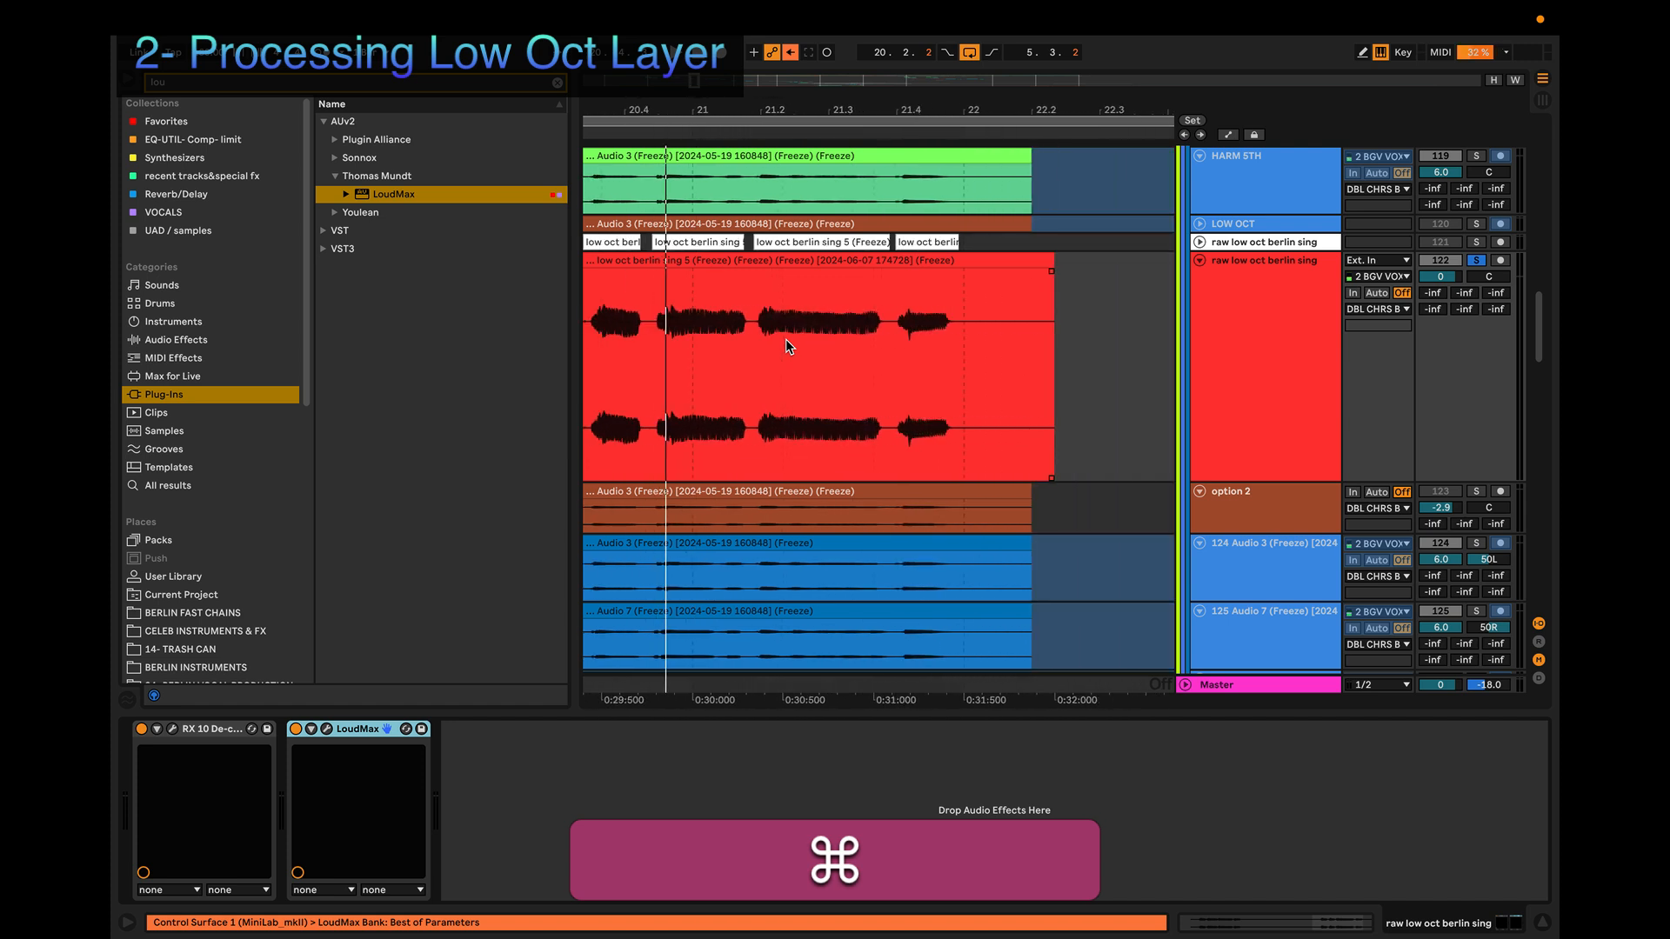
left_click(326, 729)
left_click_drag(641, 591, 889, 577)
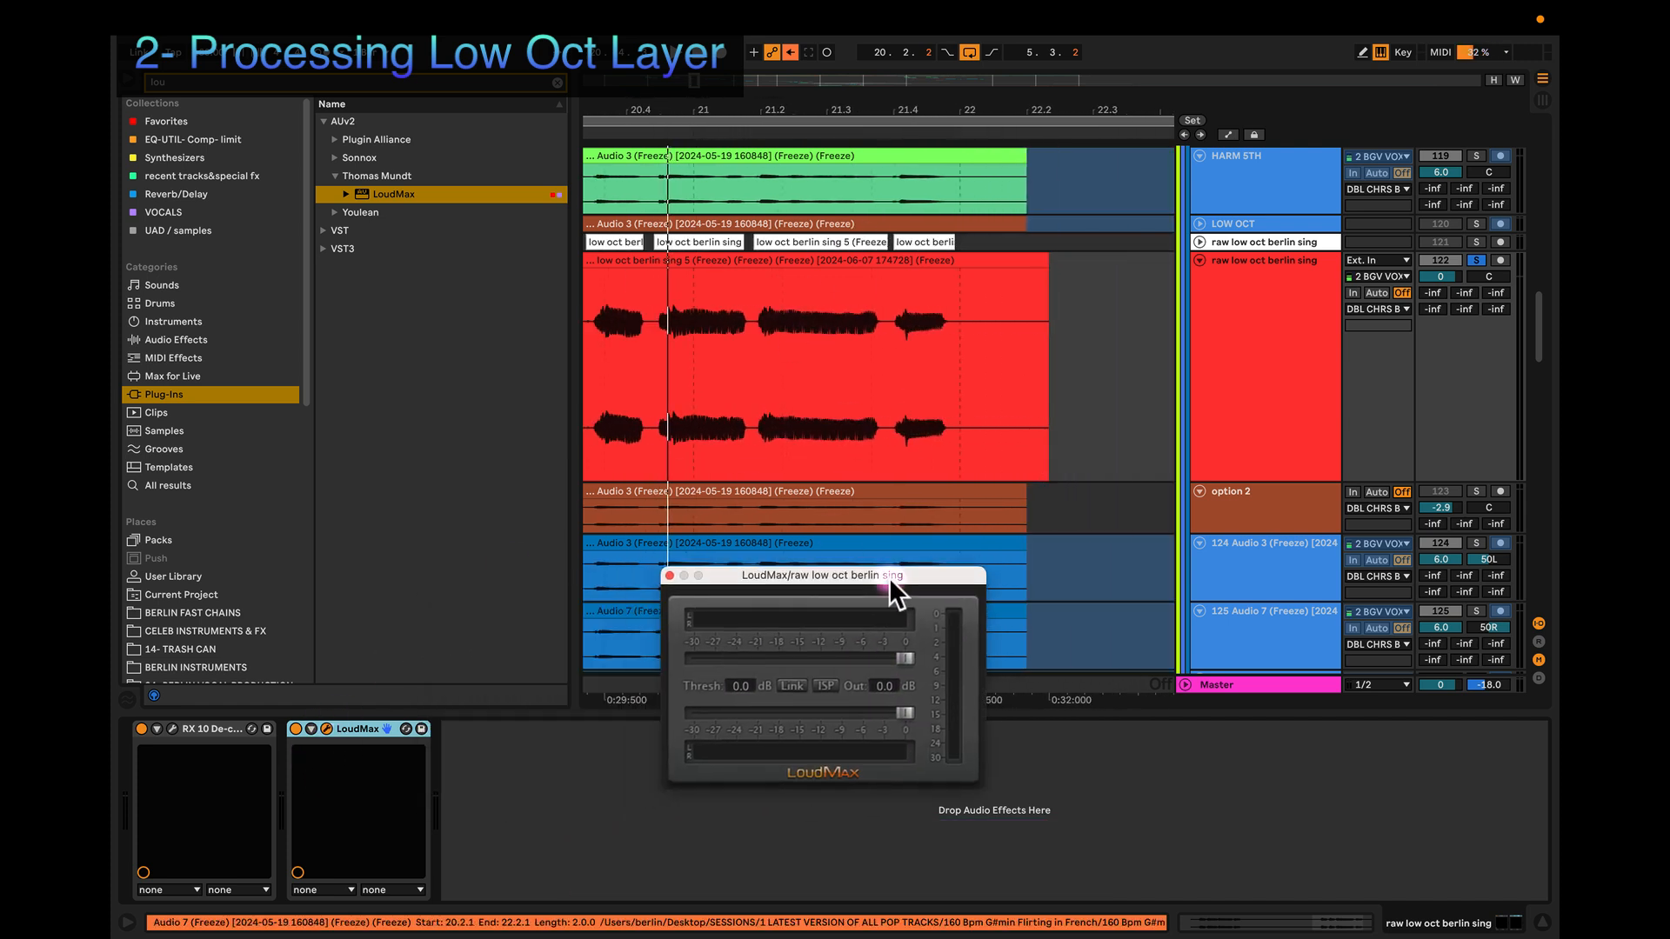
key("space")
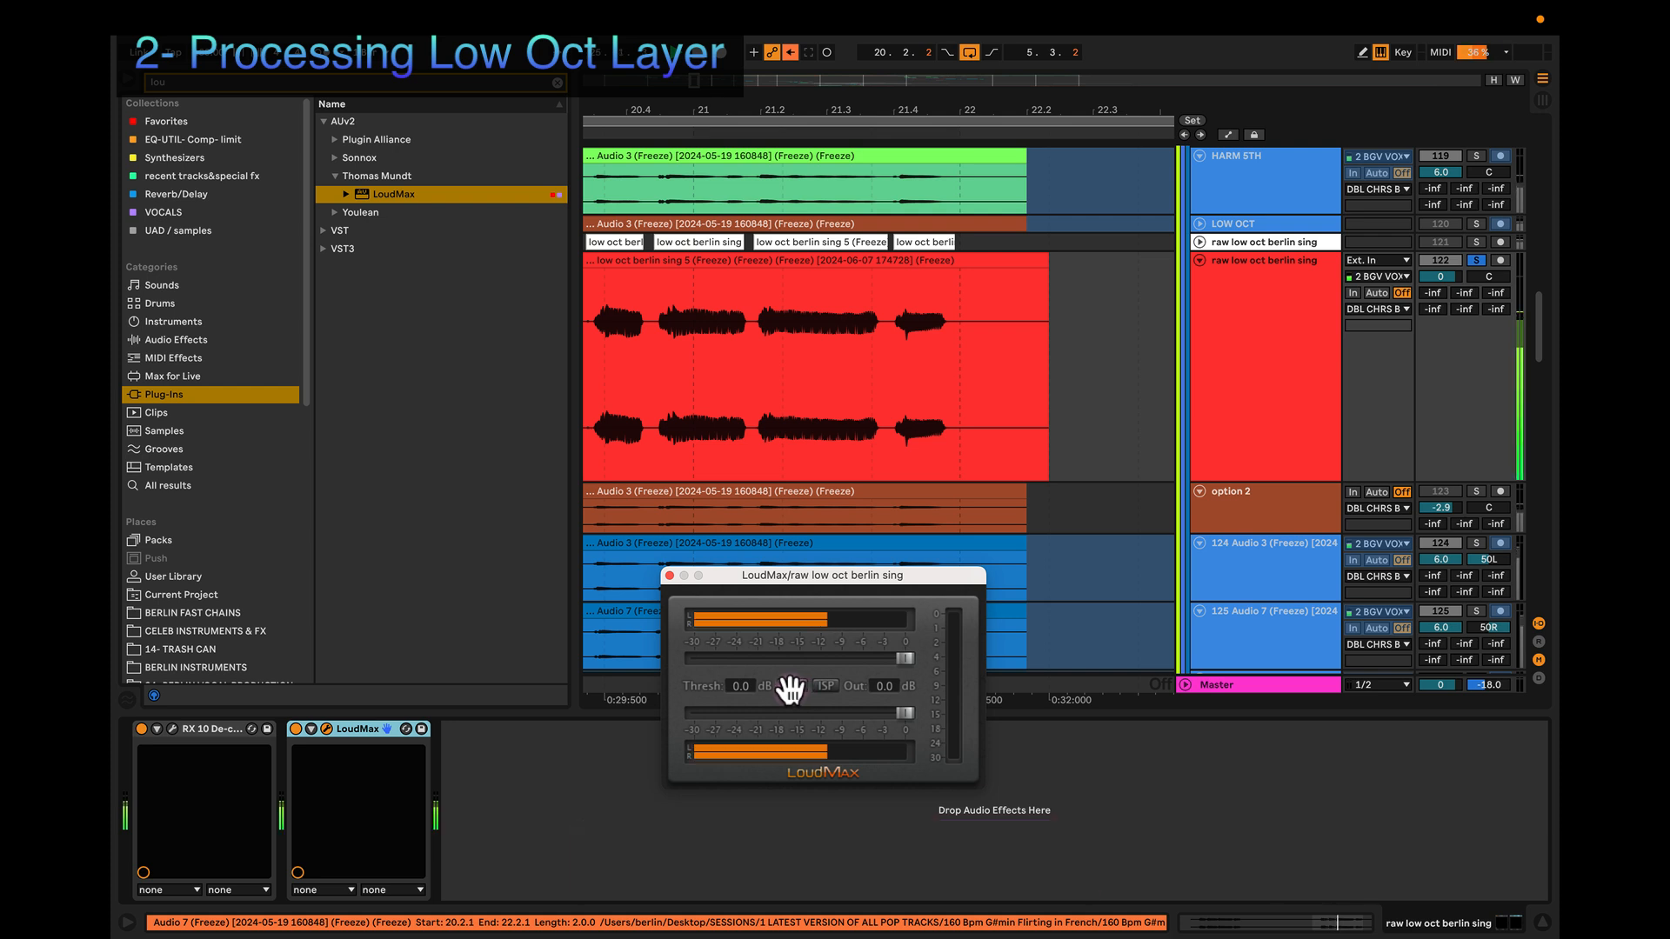
Step: Link LoudMax's threshold and output, lower both to -16.5 dB, and stop the playback
left_click(789, 687)
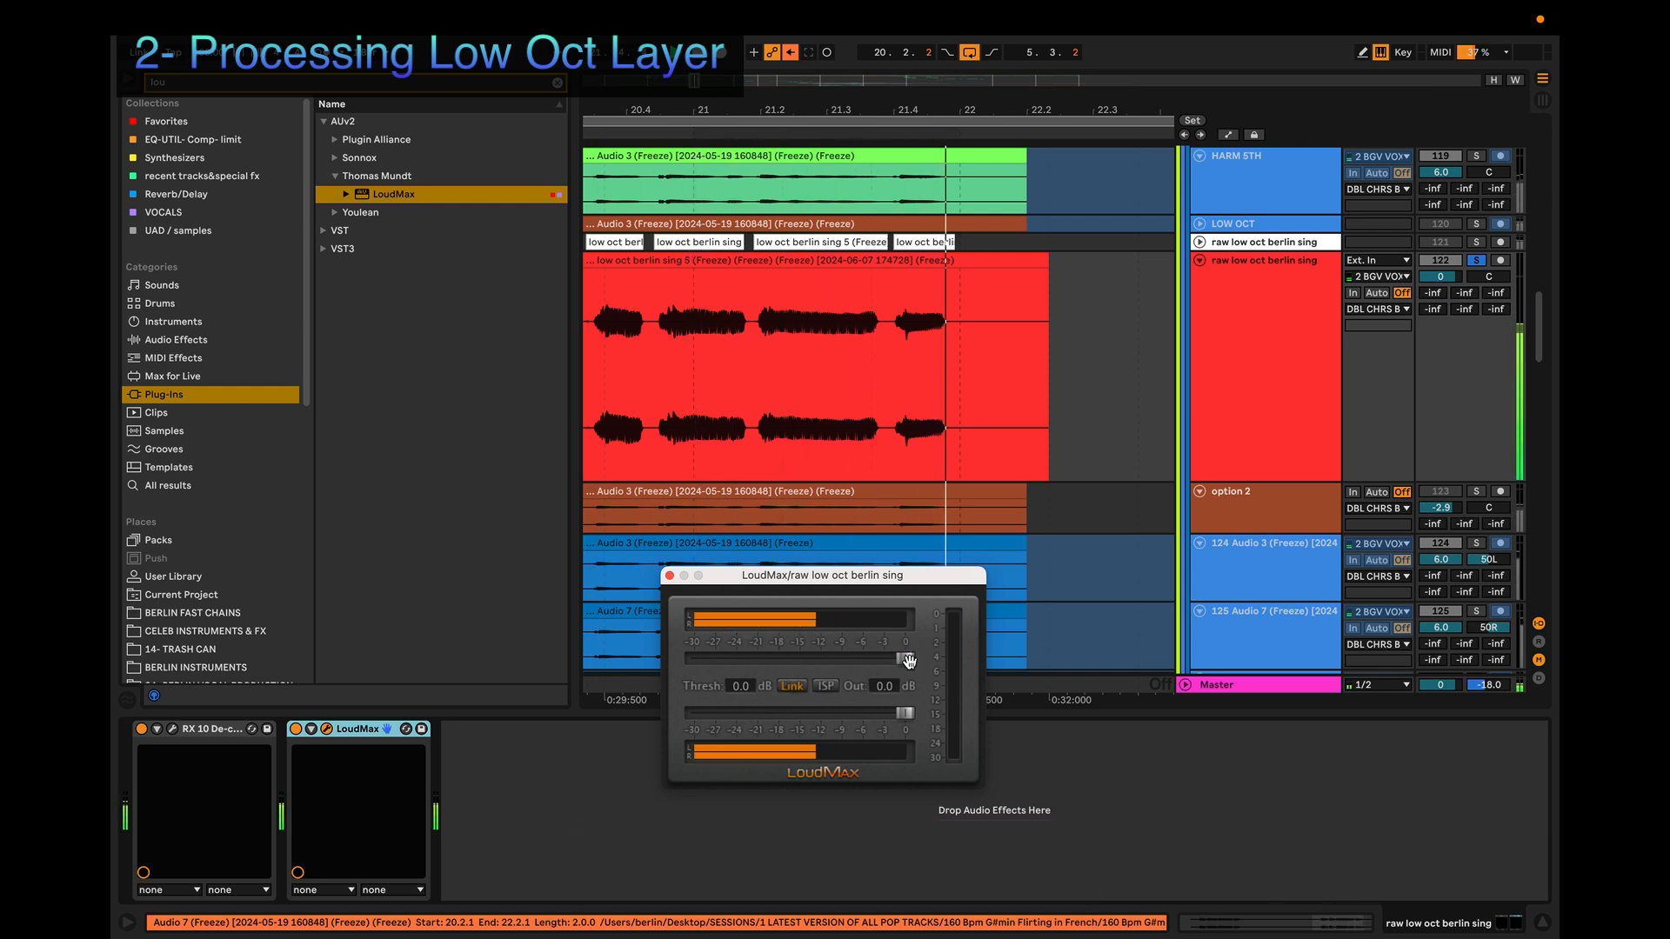
left_click_drag(905, 660, 788, 667)
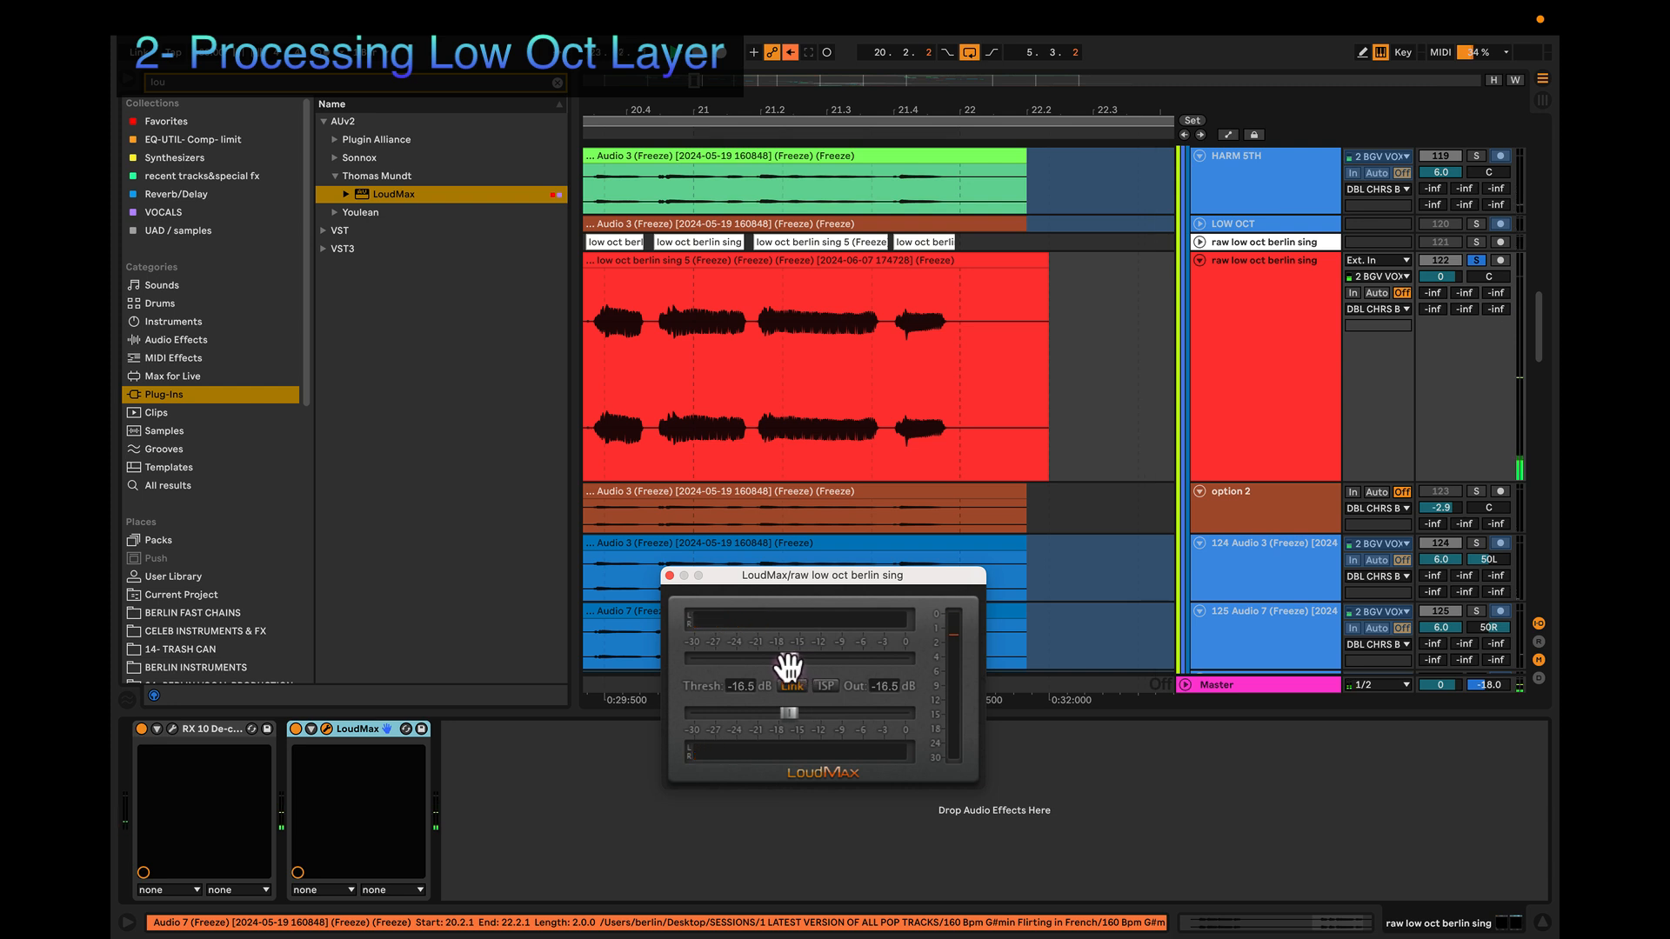
key("space")
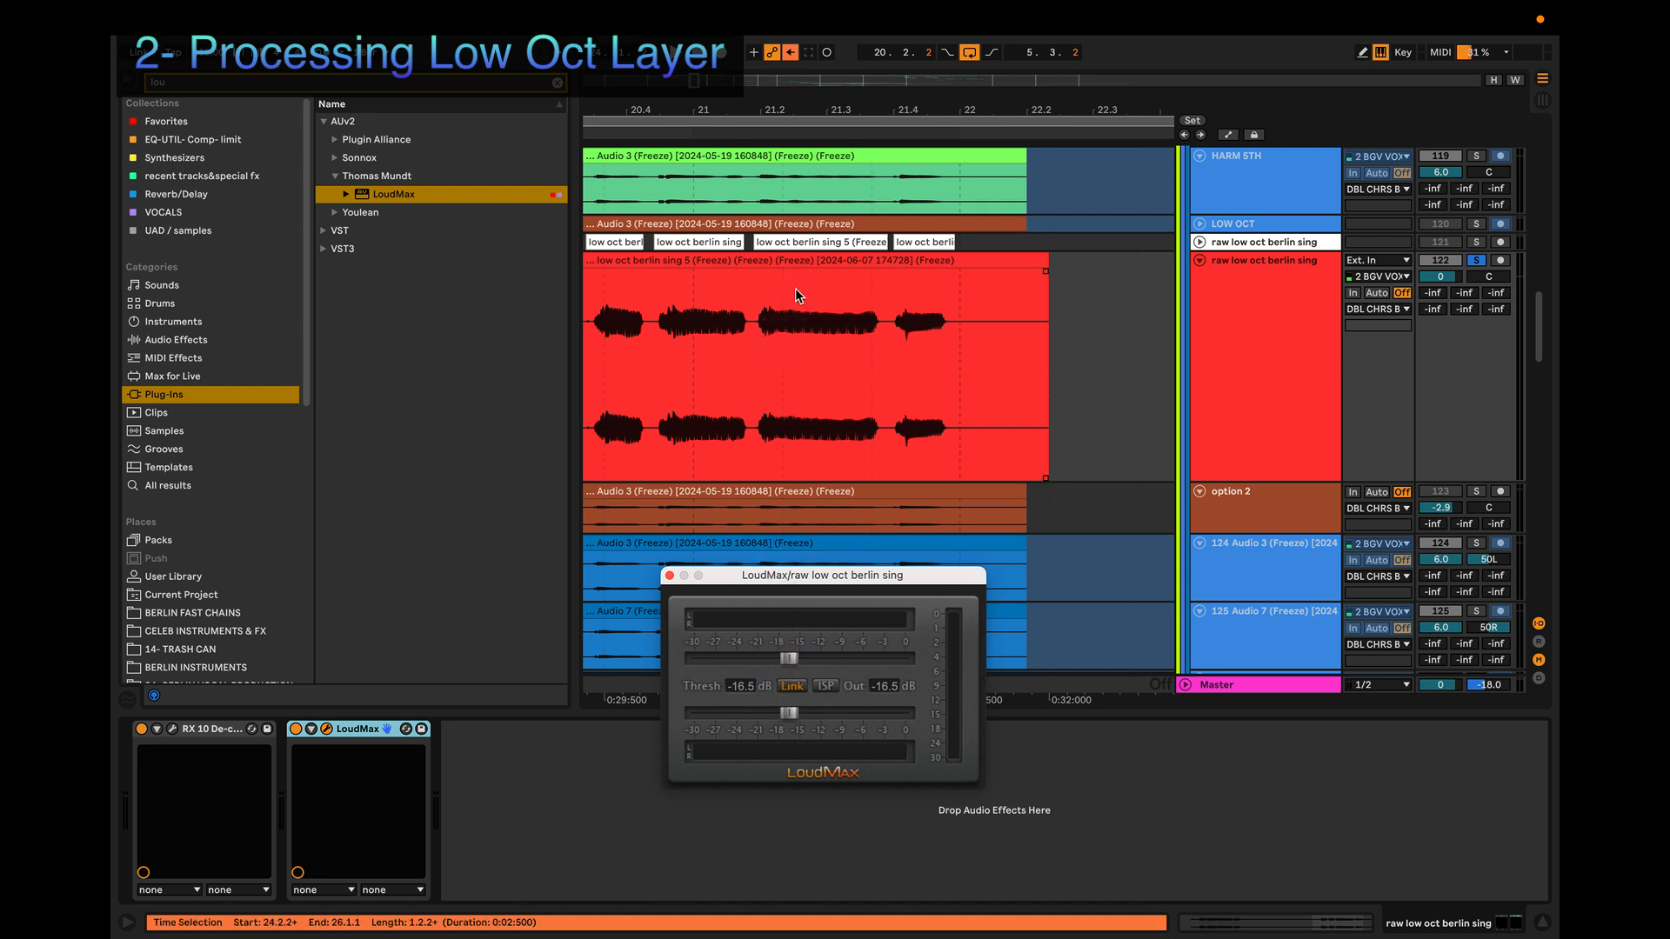
scroll(797, 323, "down", 5)
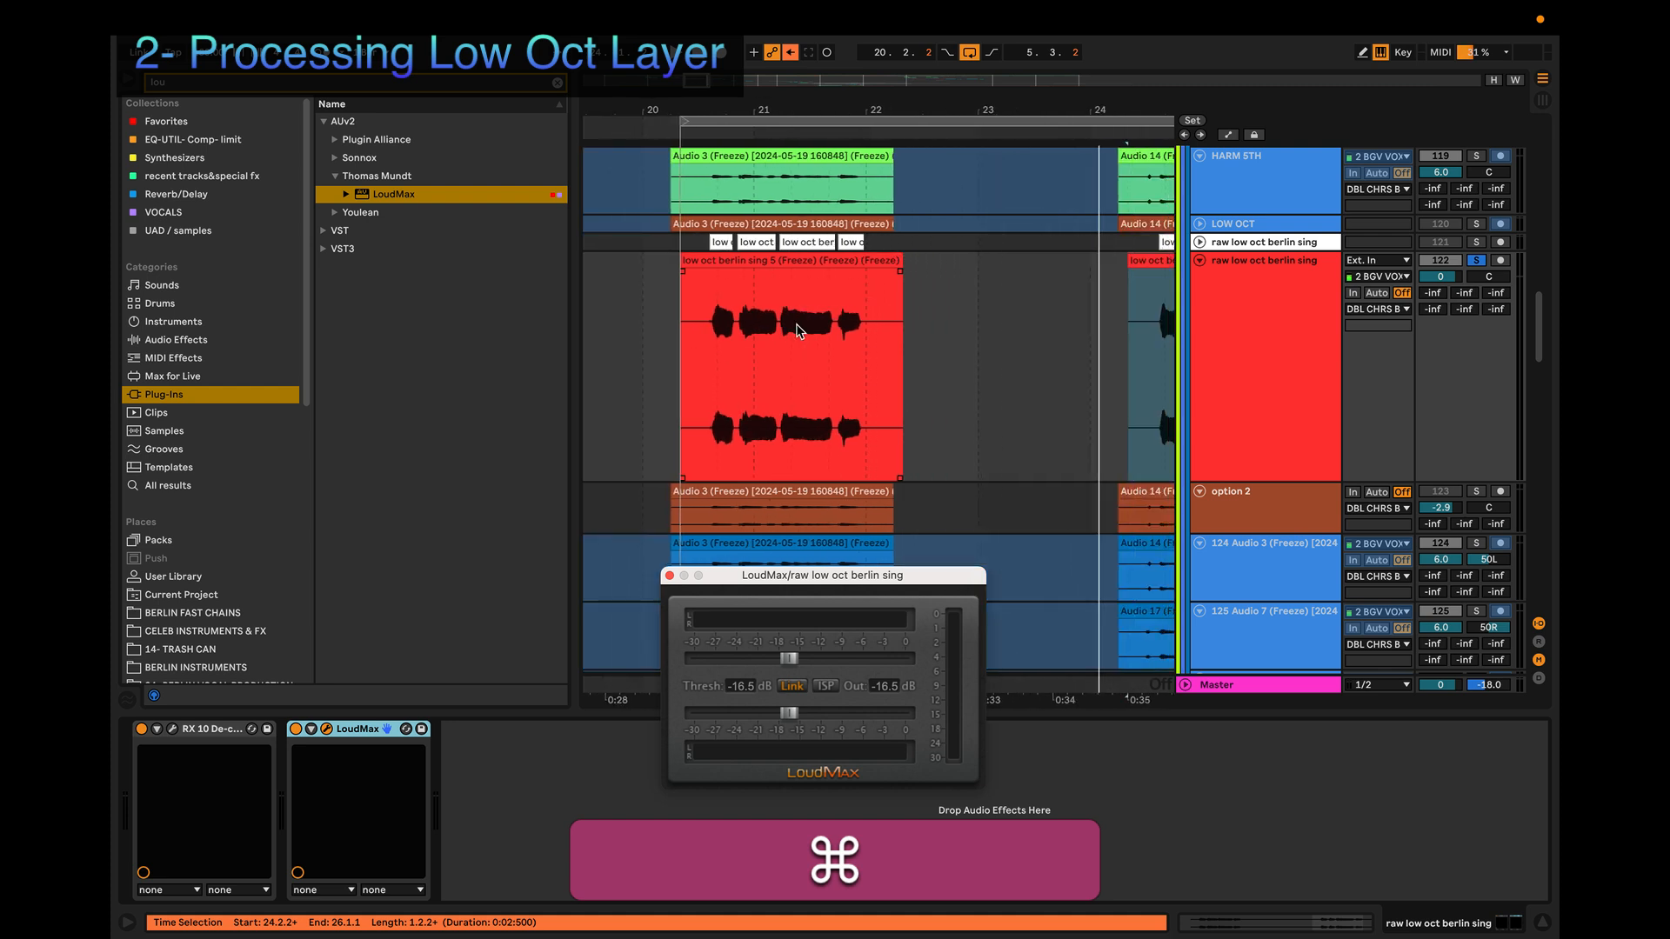
scroll(797, 326, "up", 1)
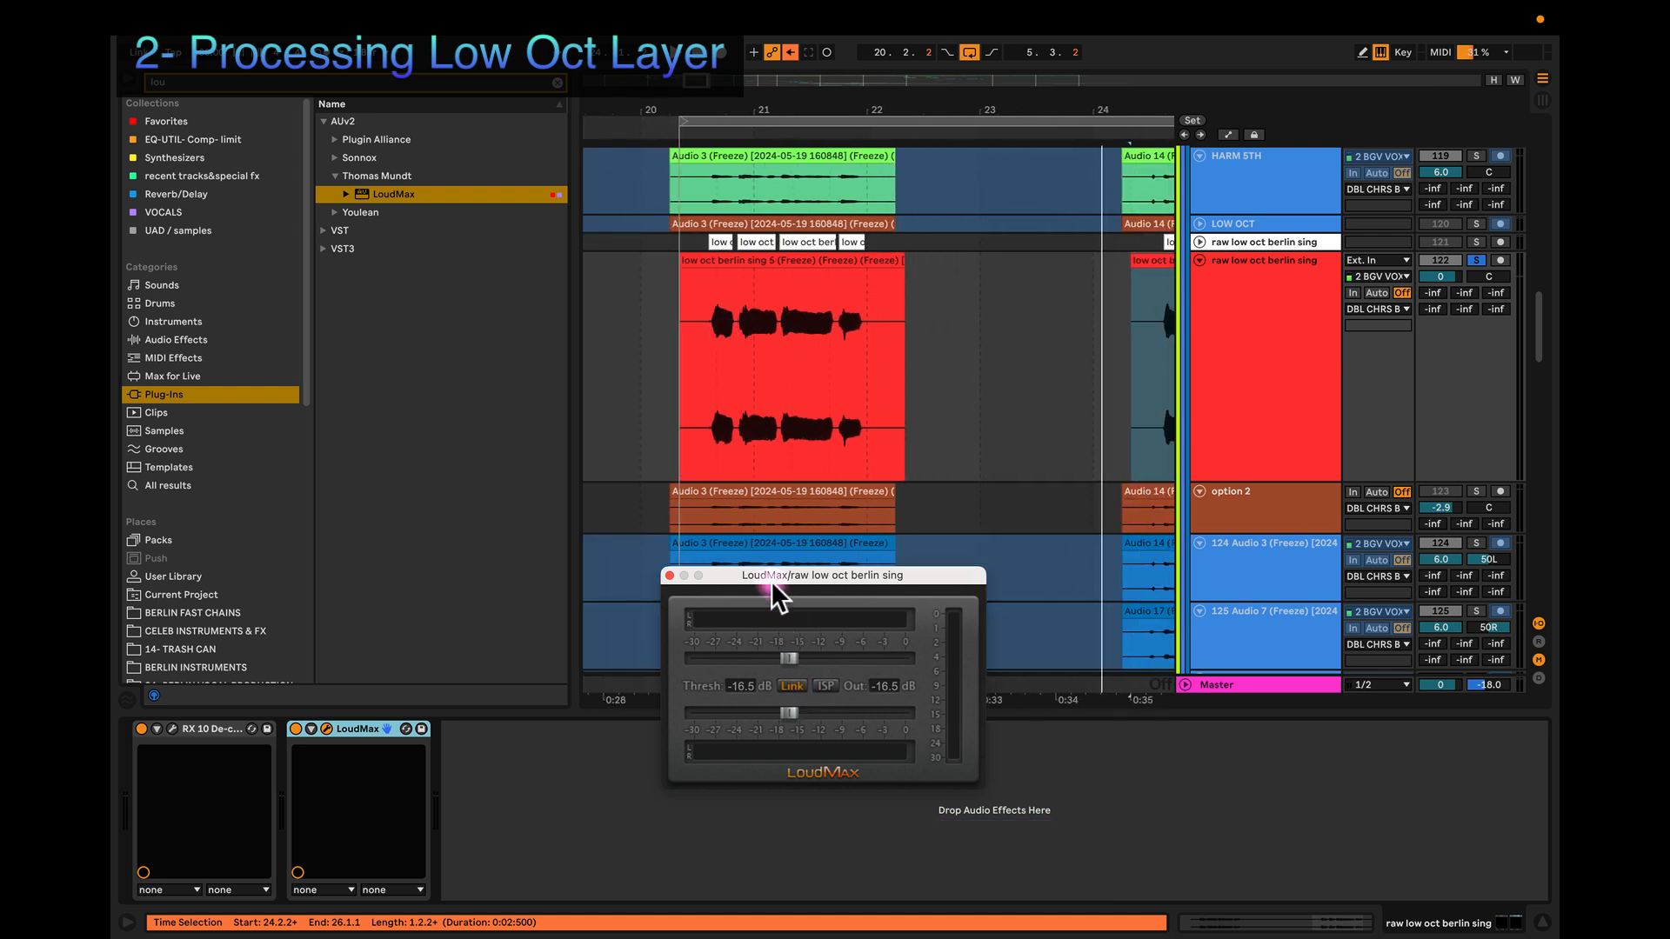
left_click_drag(774, 576, 778, 581)
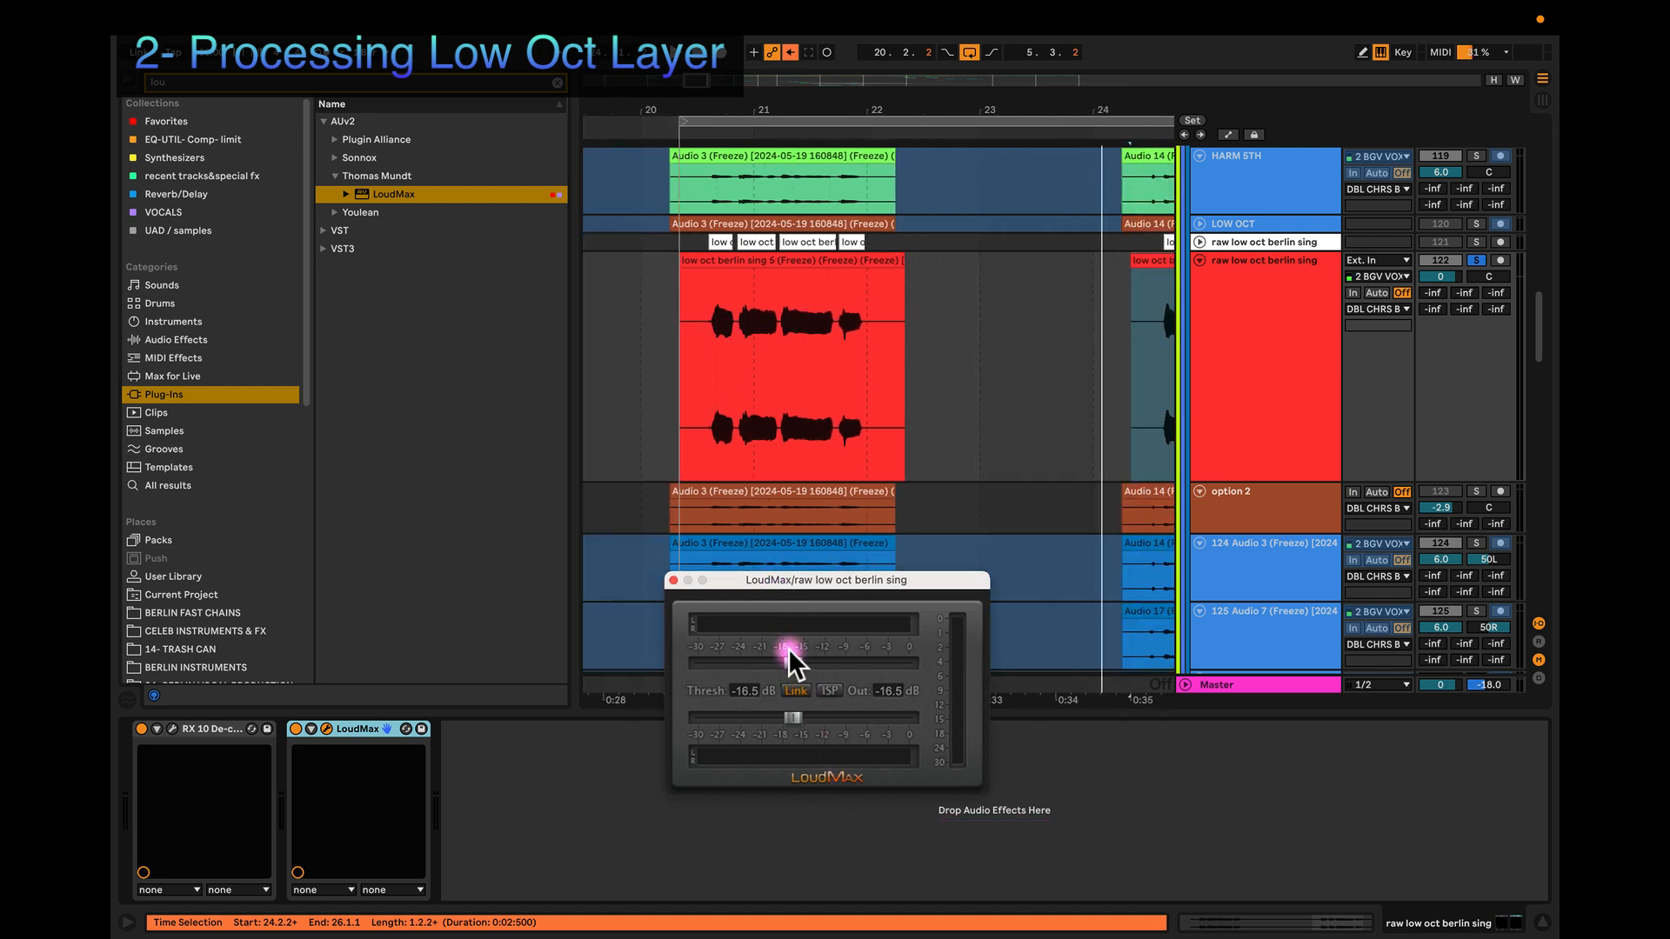
Step: Unlink LoudMax's threshold and output during playback, lower only the threshold to -19.5 dB, and listen to the vocal
key("space")
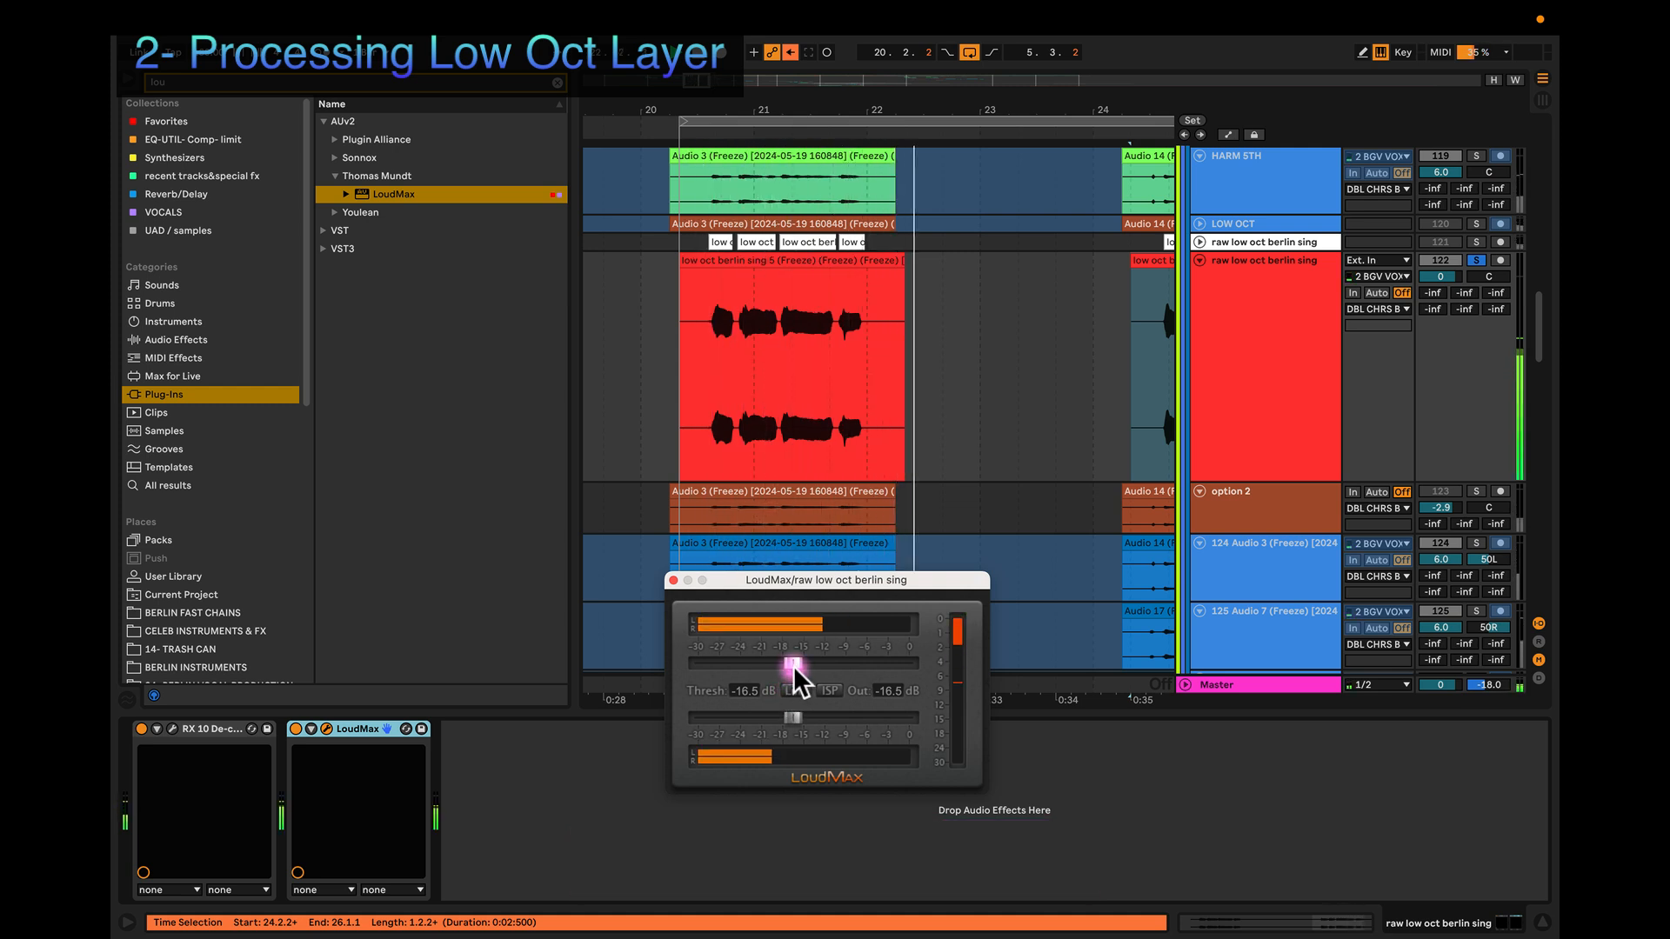
left_click_drag(793, 665, 770, 664)
key("space")
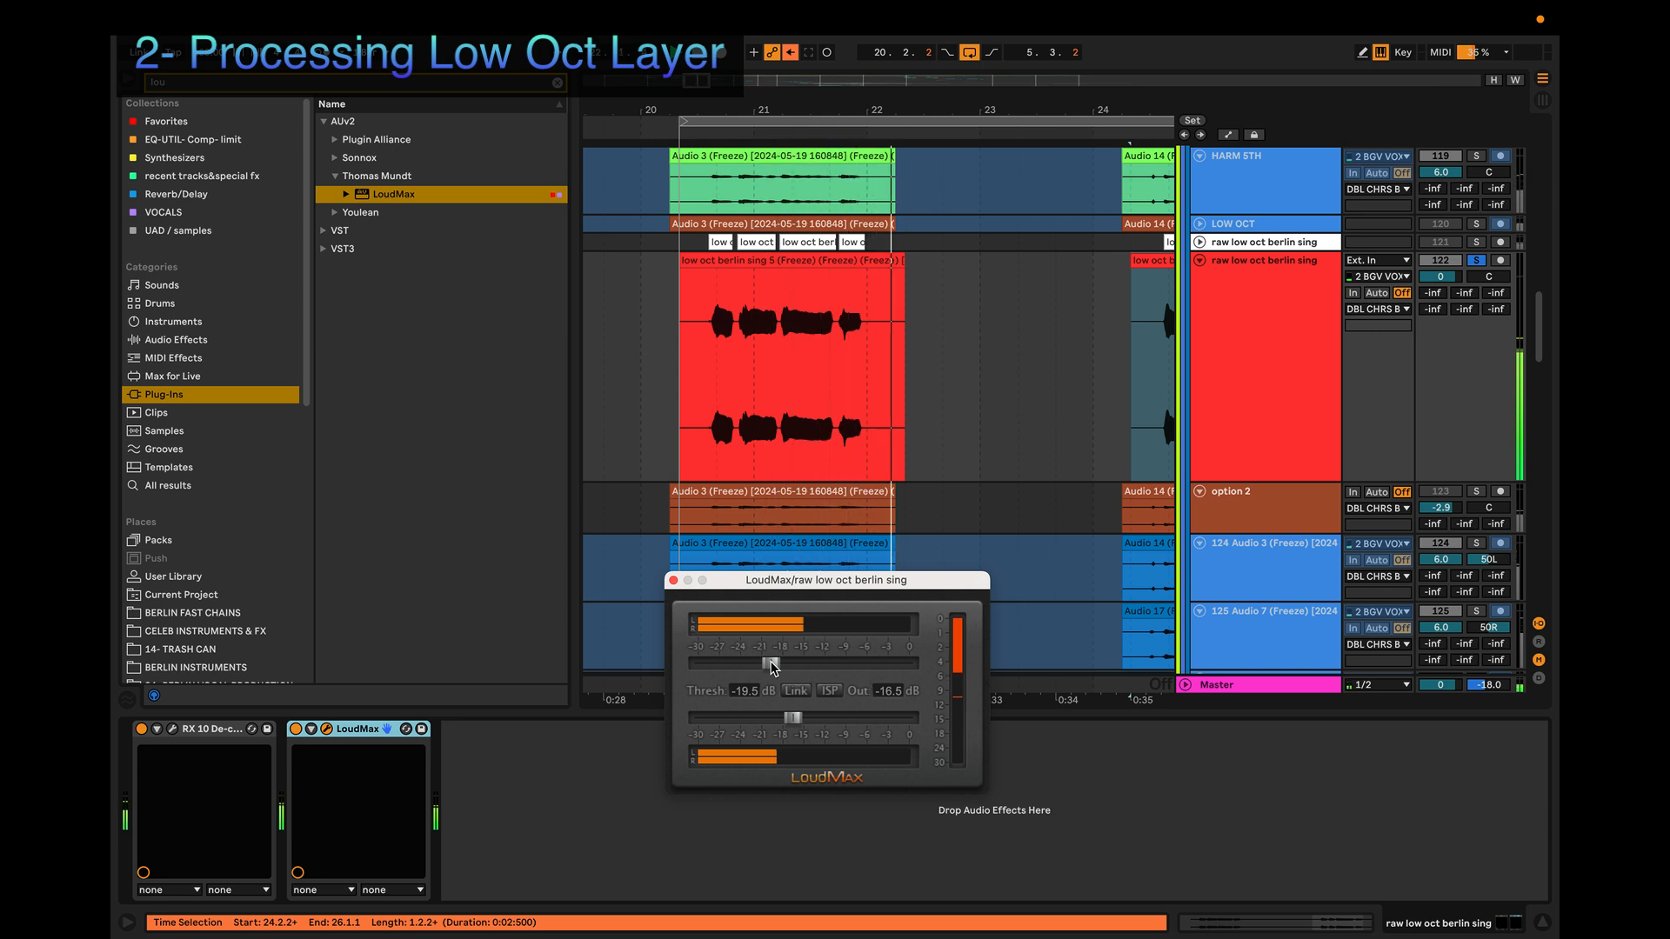
left_click(754, 662)
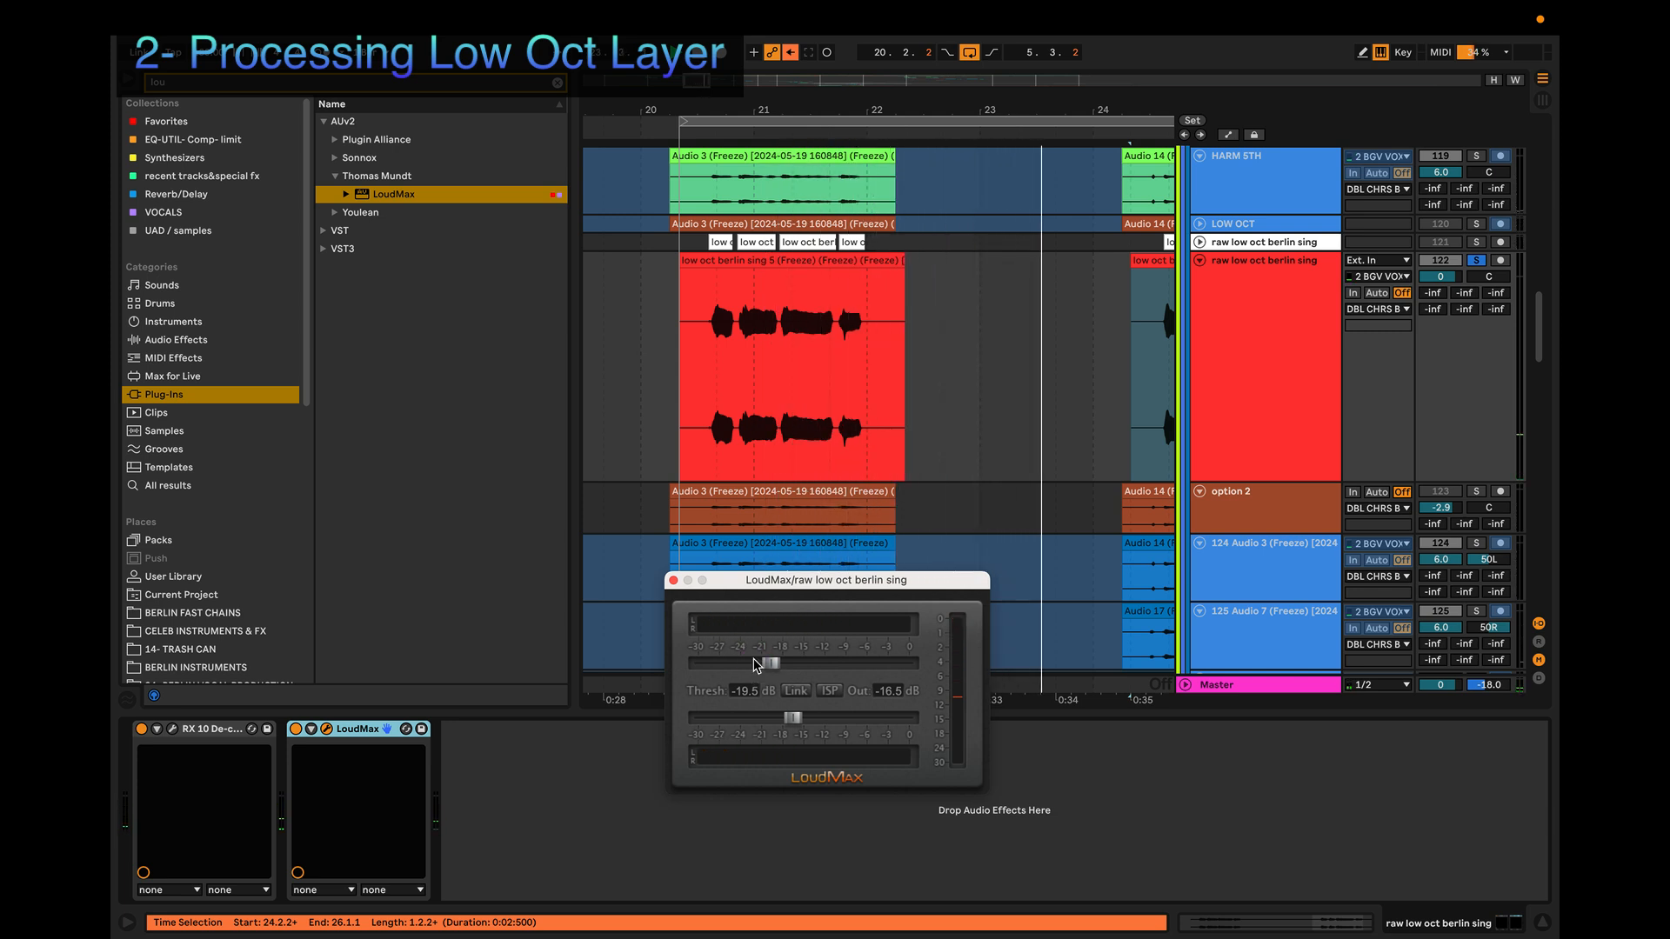
left_click(771, 665)
key("space")
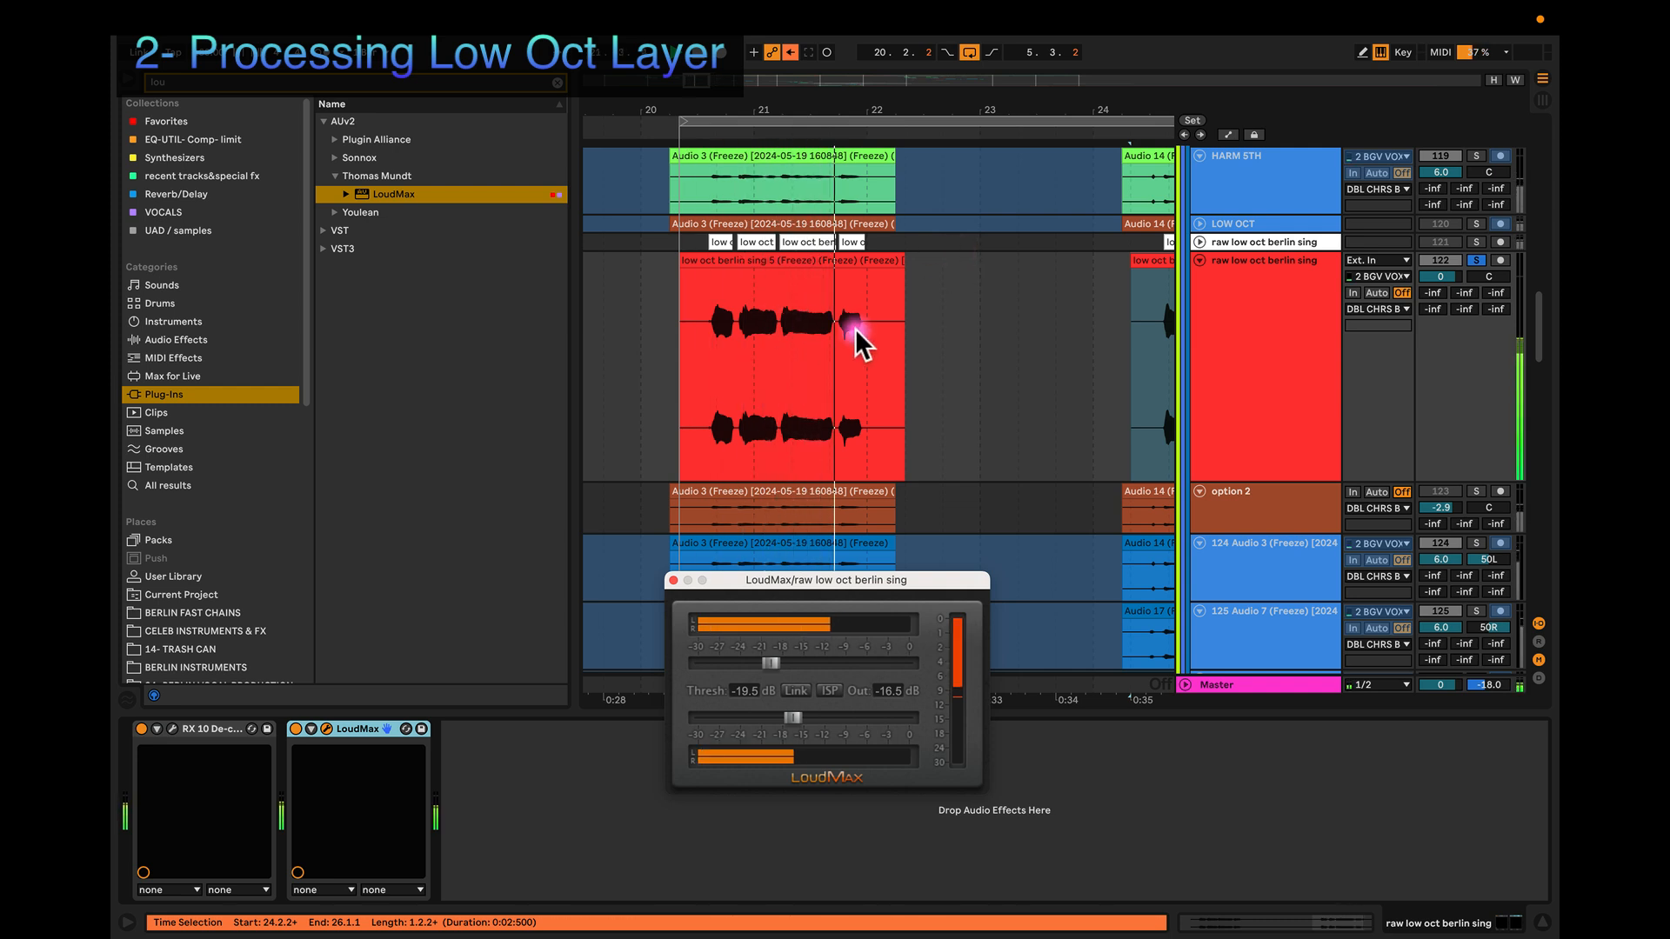
Step: Place the insert marker before the first clip's last note and reset LoudMax's threshold and output to 0.0 dB
scroll(858, 329, "up", 3)
key("super+space")
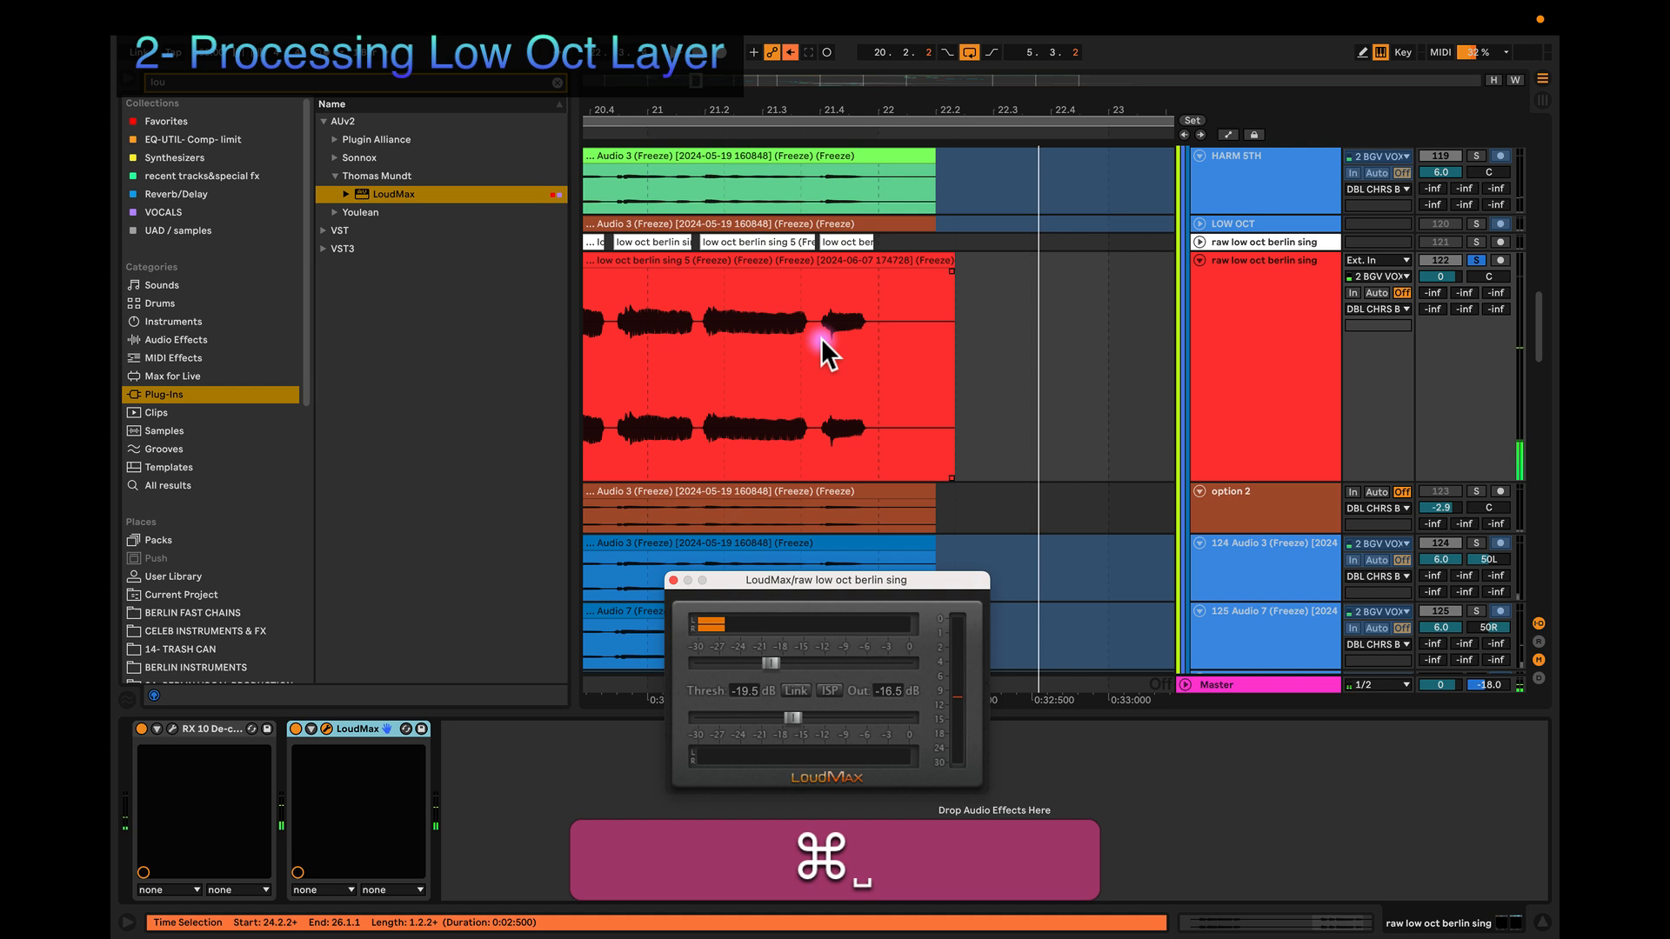
left_click(821, 338)
left_click_drag(773, 663, 1030, 676)
left_click_drag(796, 718, 1100, 727)
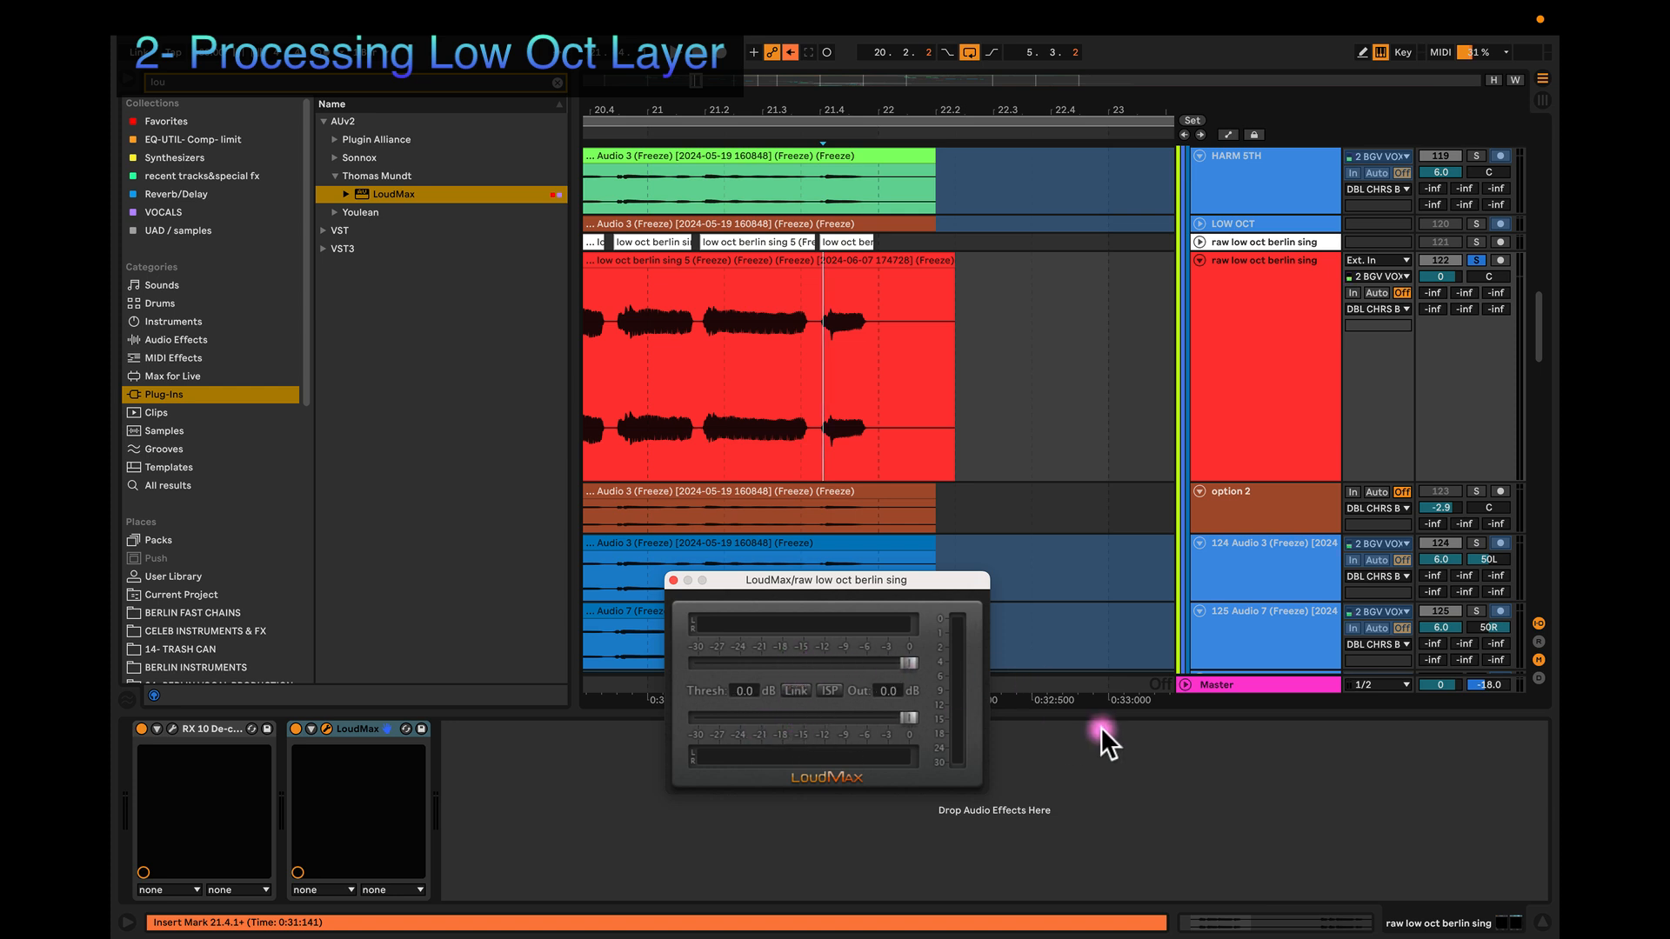
Step: Select the last note of the first low oct clip and set the loop around it
scroll(840, 353, "up", 3)
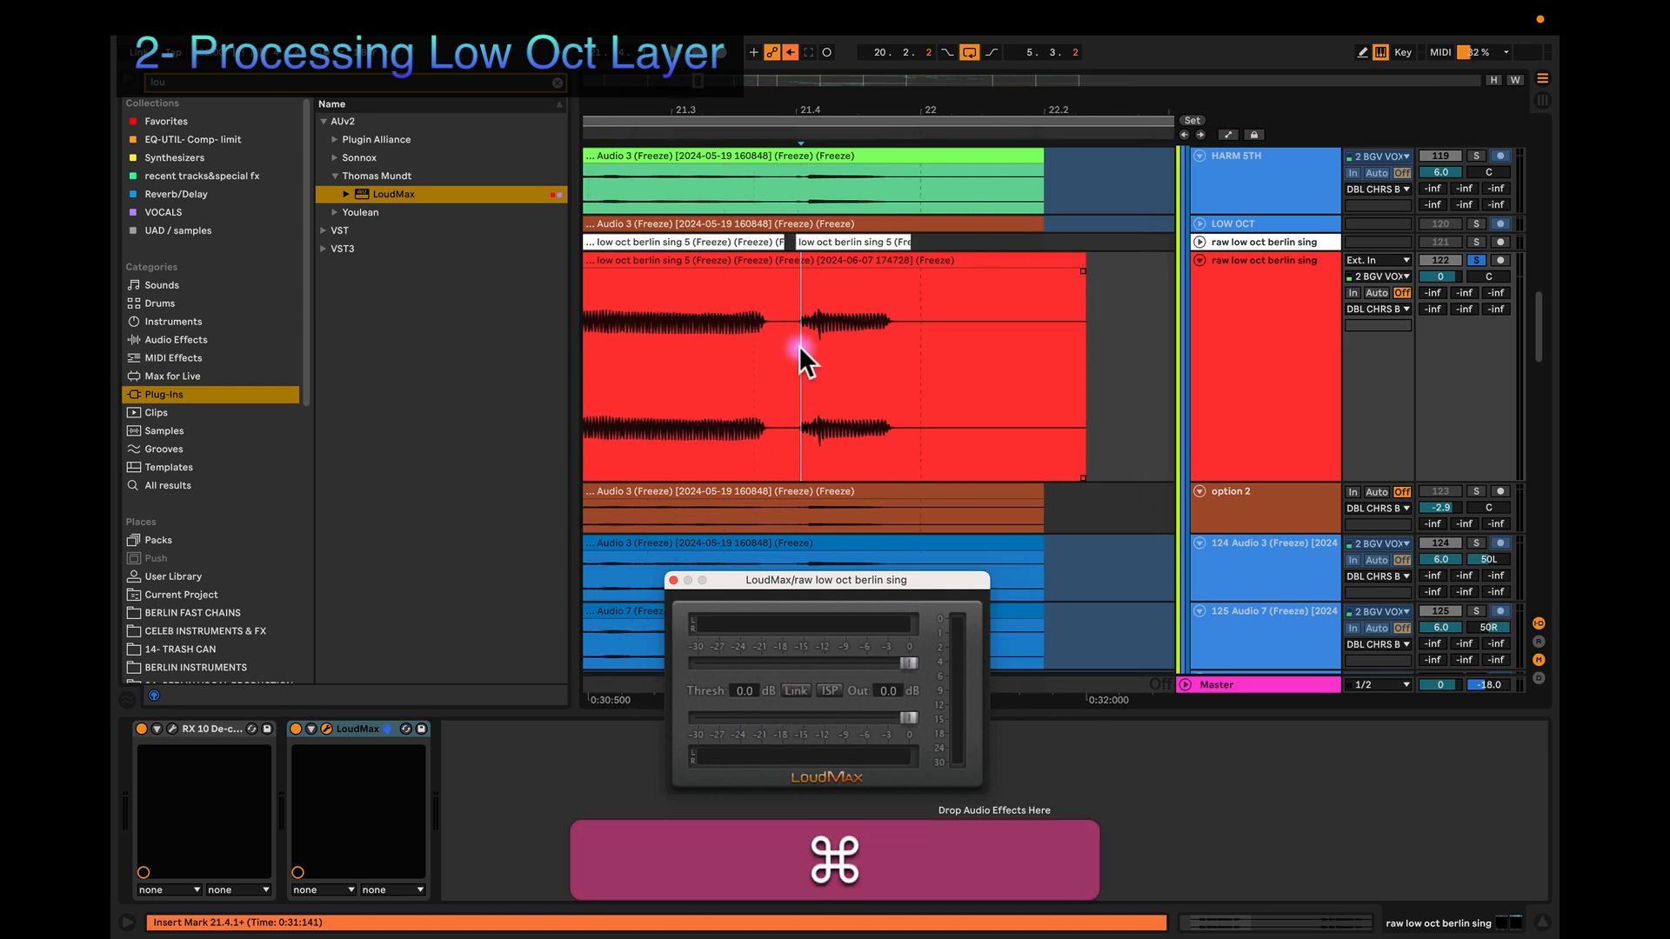
left_click_drag(785, 343, 948, 357)
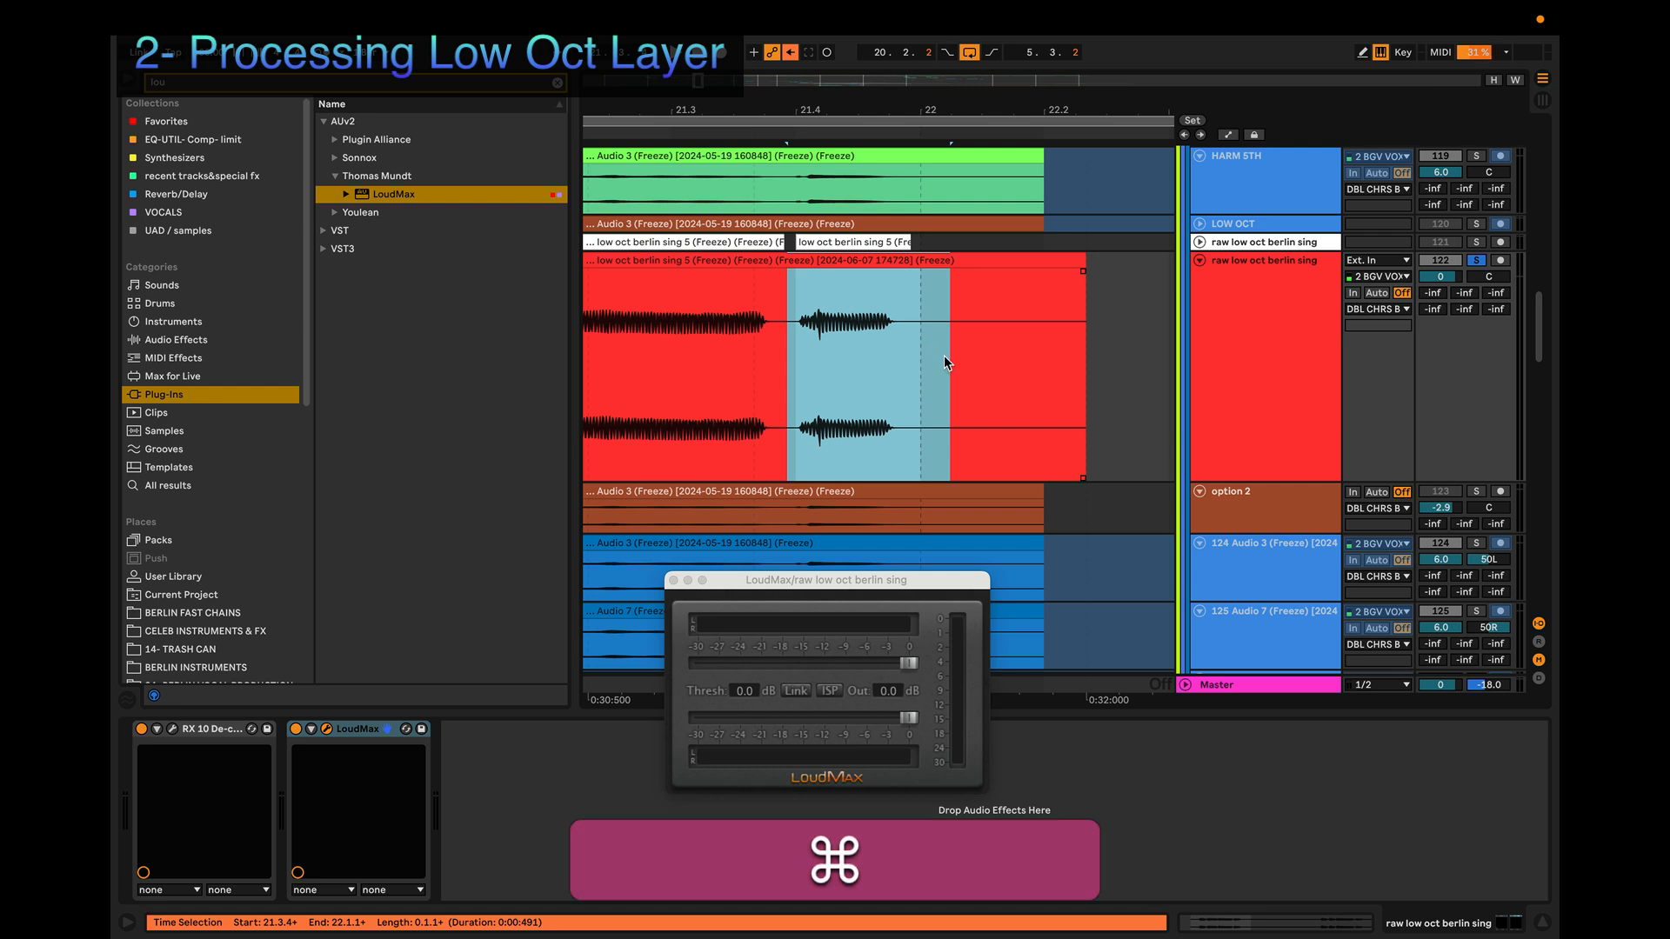
key("super+l")
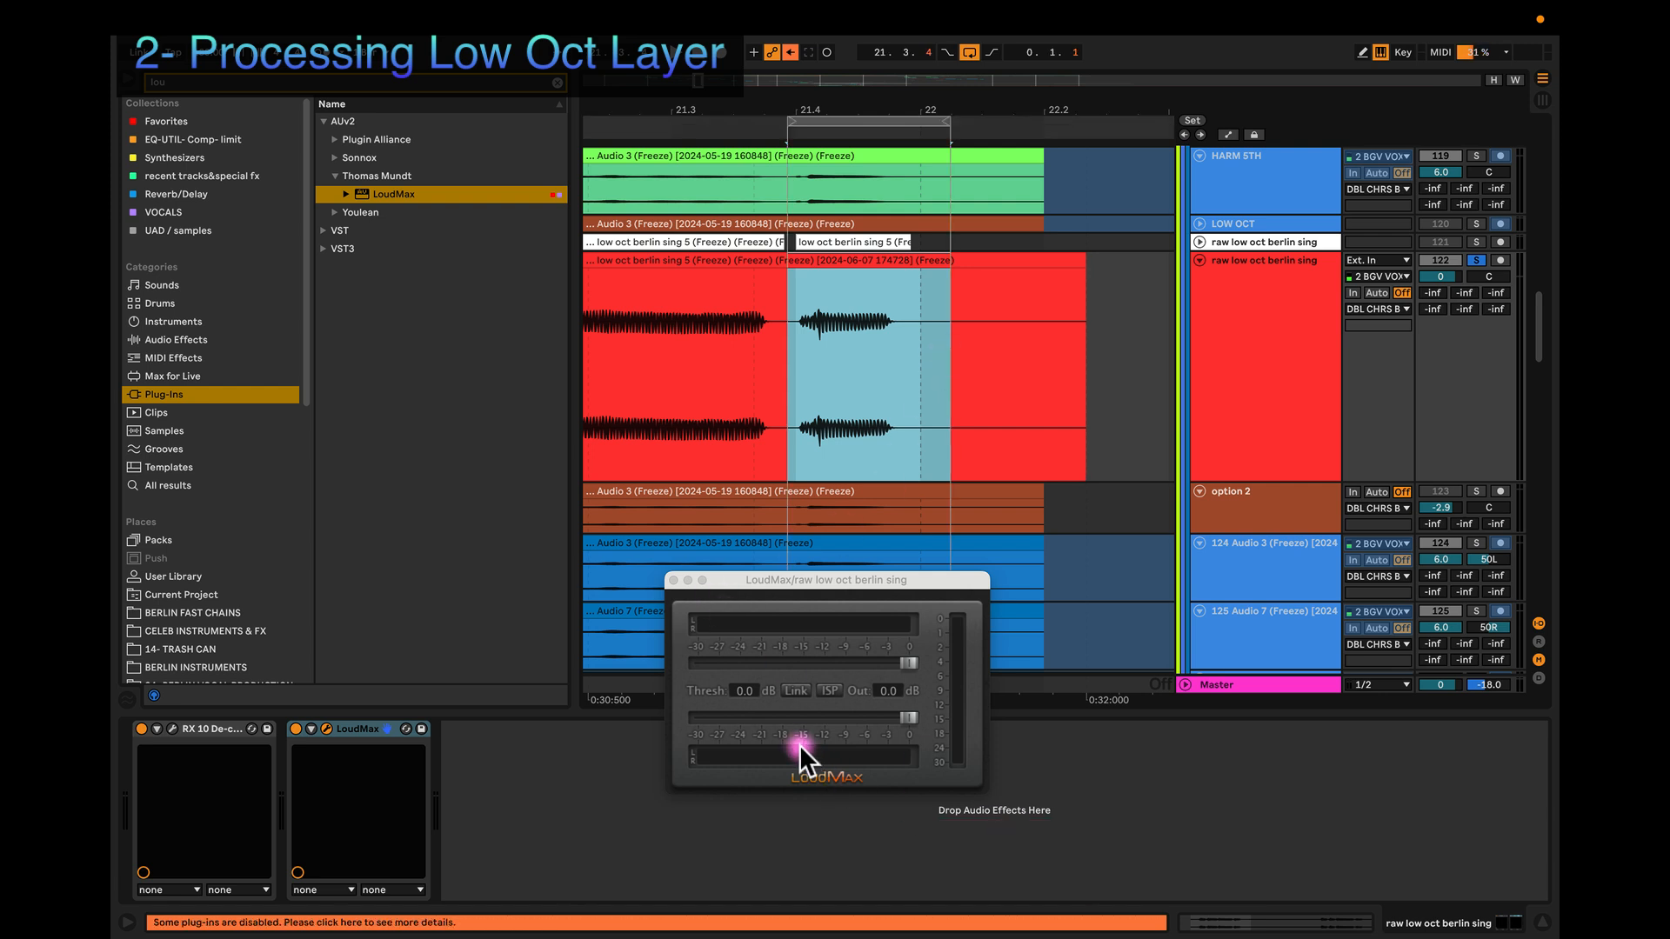
Step: Lower LoudMax's linked threshold and output to -12.9 dB during playback, unlink them, and set the threshold to -16.5 dB
left_click(792, 692)
key("space")
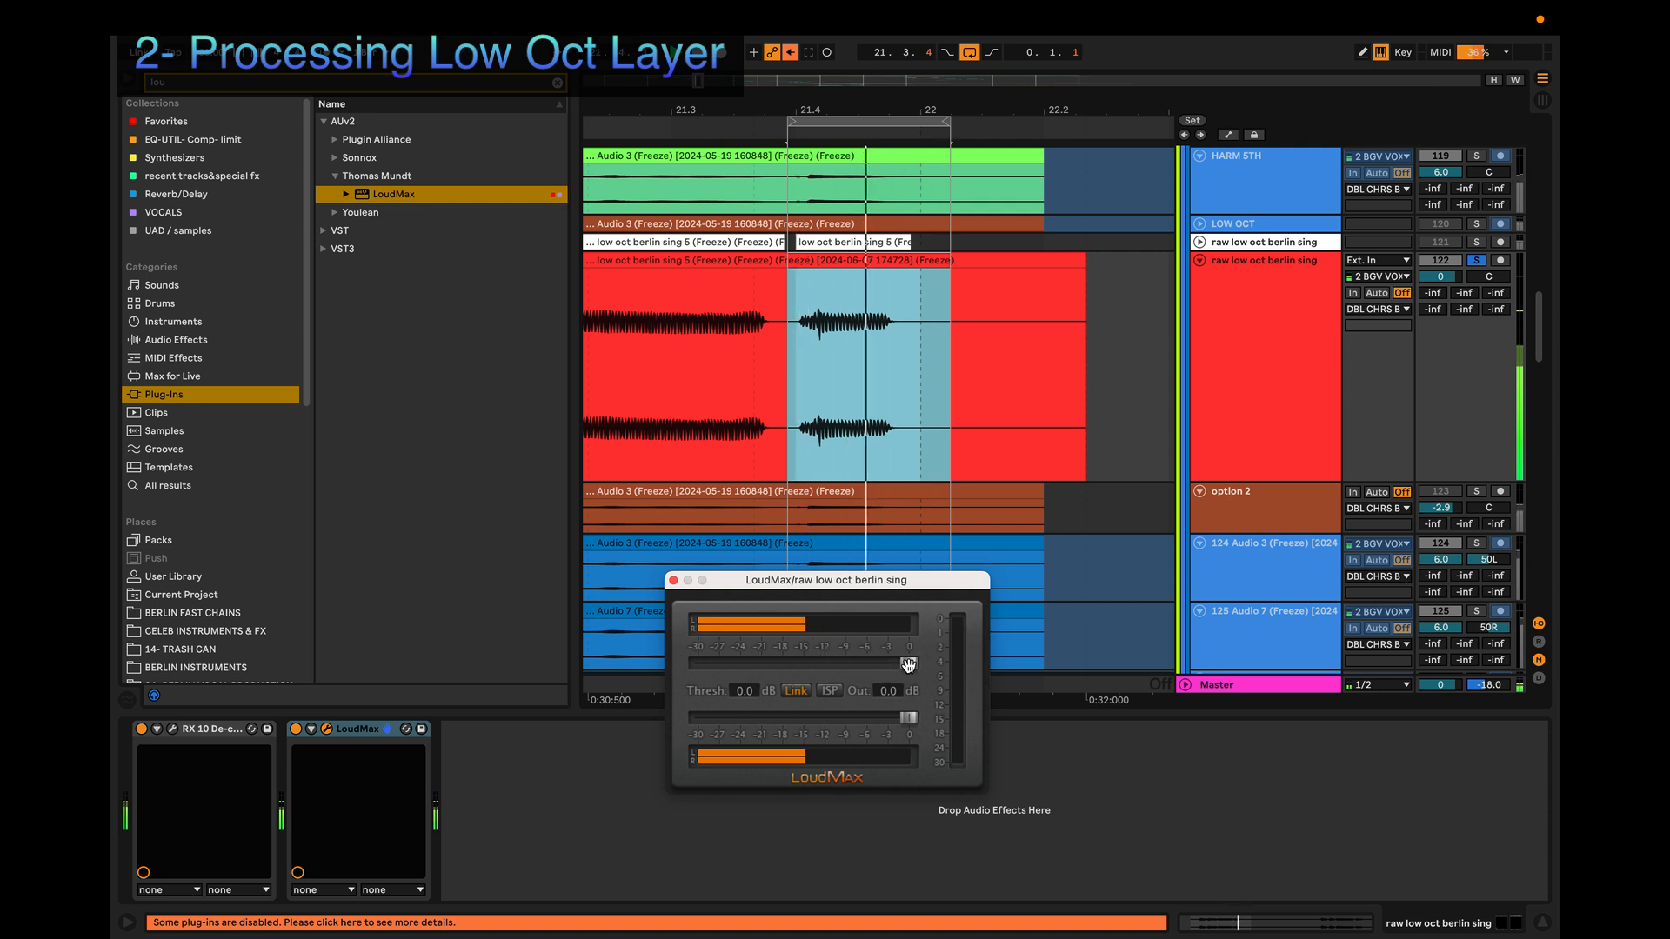
left_click_drag(908, 665, 817, 665)
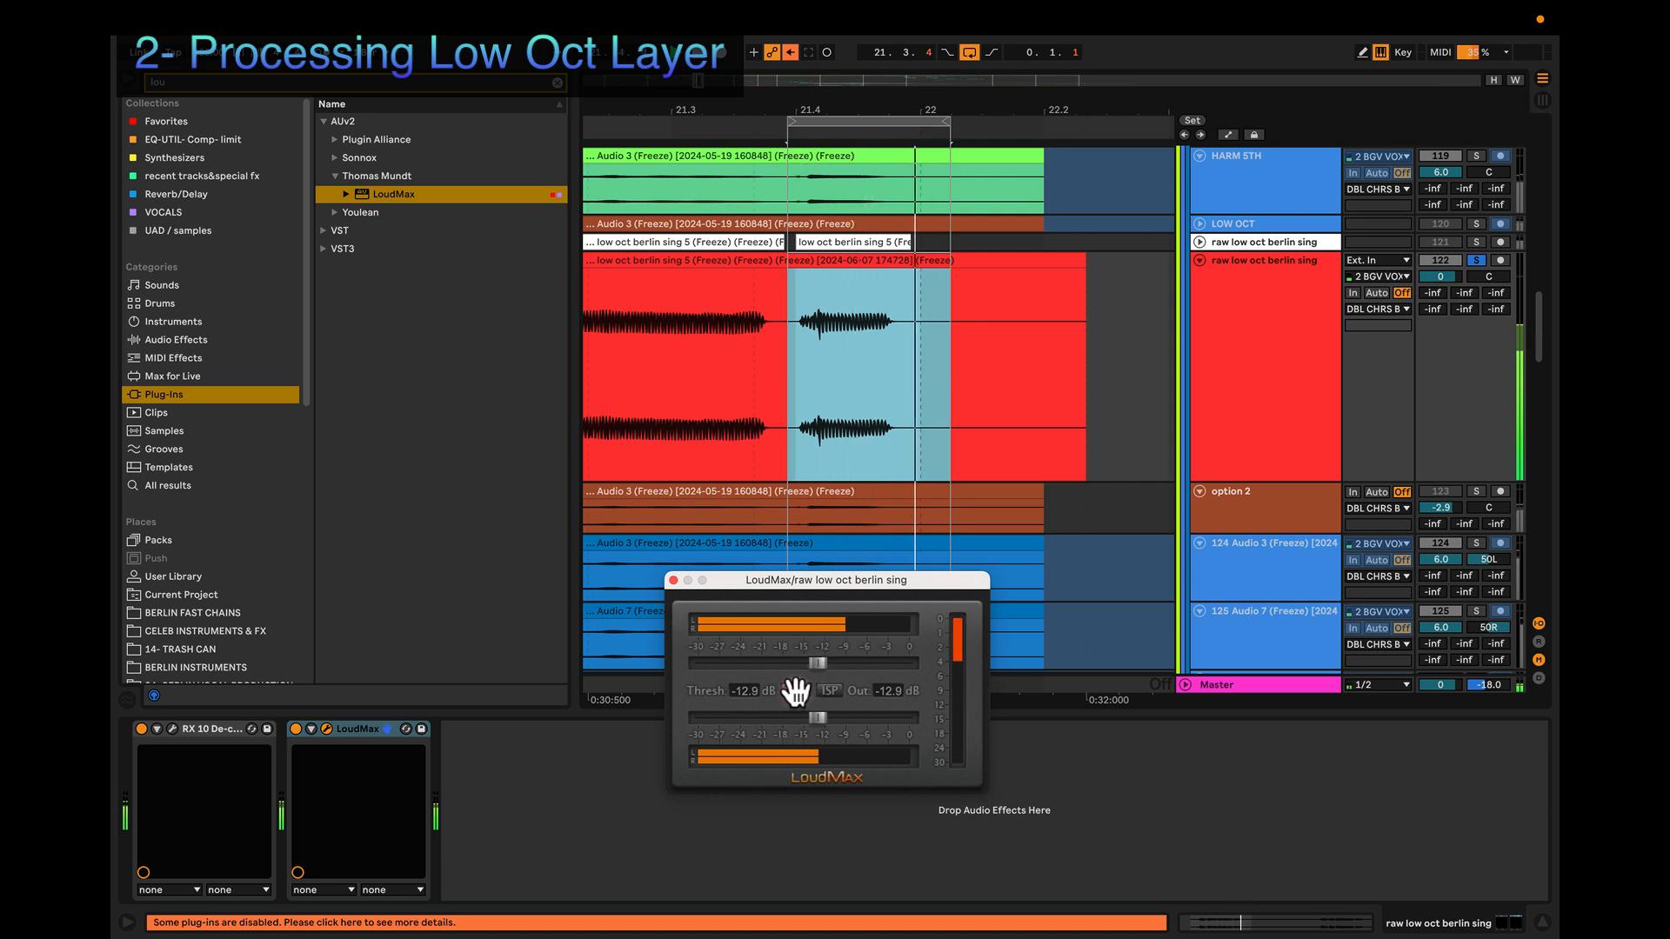
left_click_drag(818, 664, 792, 666)
Step: Extend the loop over the first low oct clip's phrase, starting at 20.2.4 with length 1.3.0, and play it through LoudMax
scroll(807, 348, "down", 2)
scroll(806, 348, "down", 2)
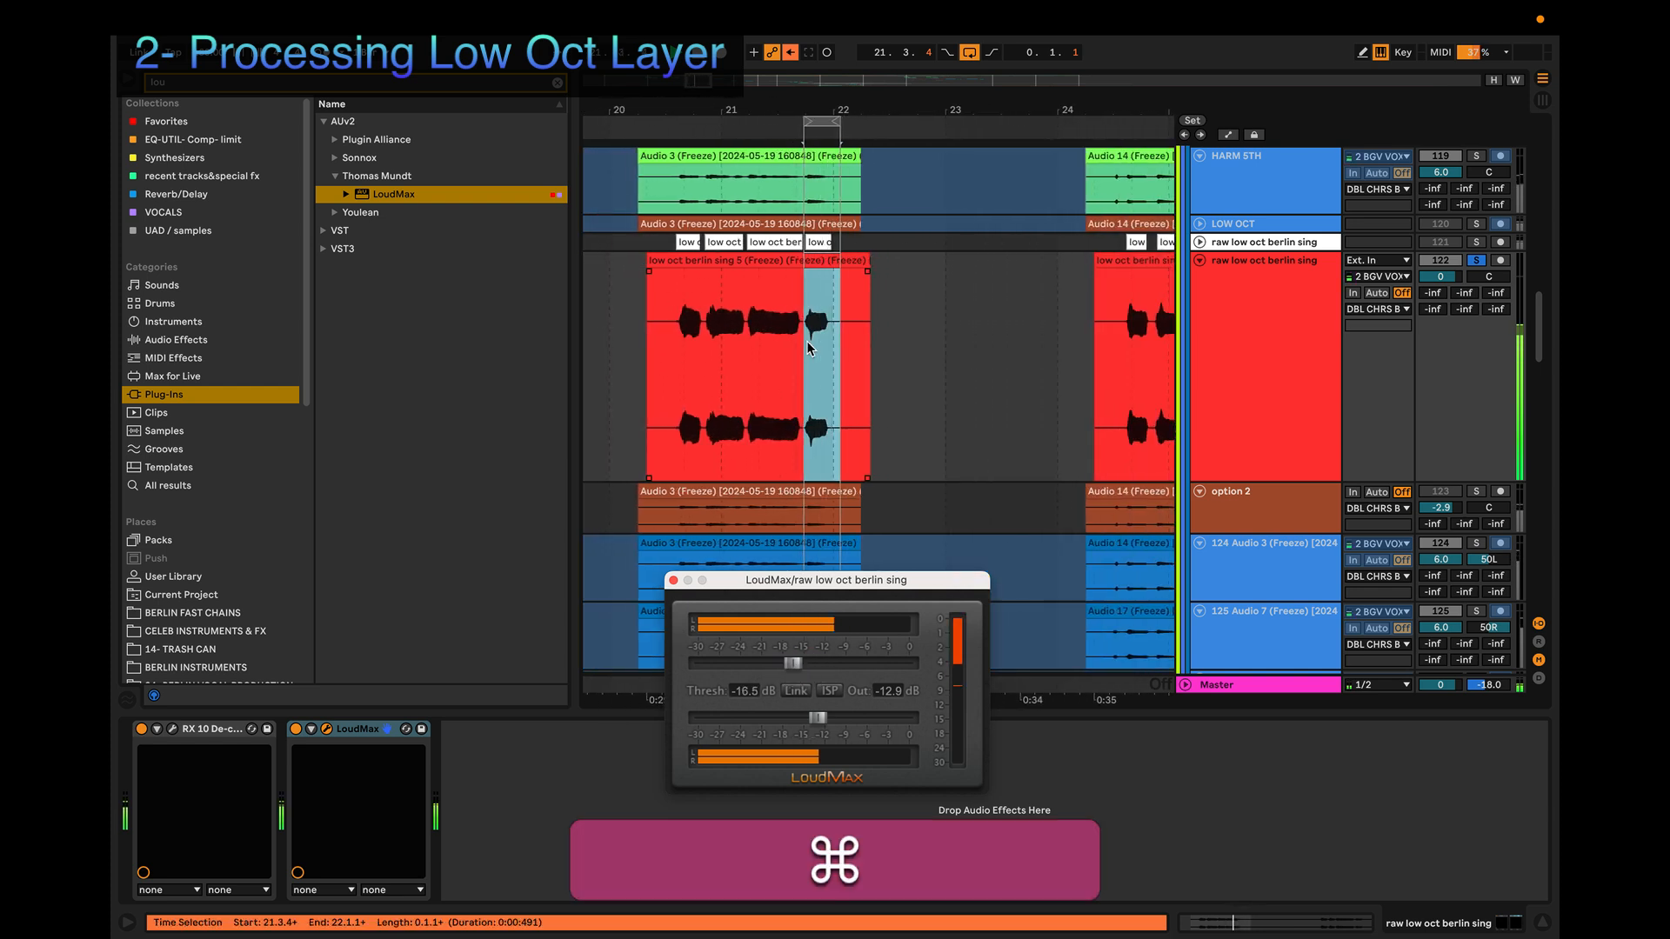
left_click(807, 117)
left_click_drag(805, 117, 661, 123)
left_click_drag(842, 122, 864, 122)
key("space")
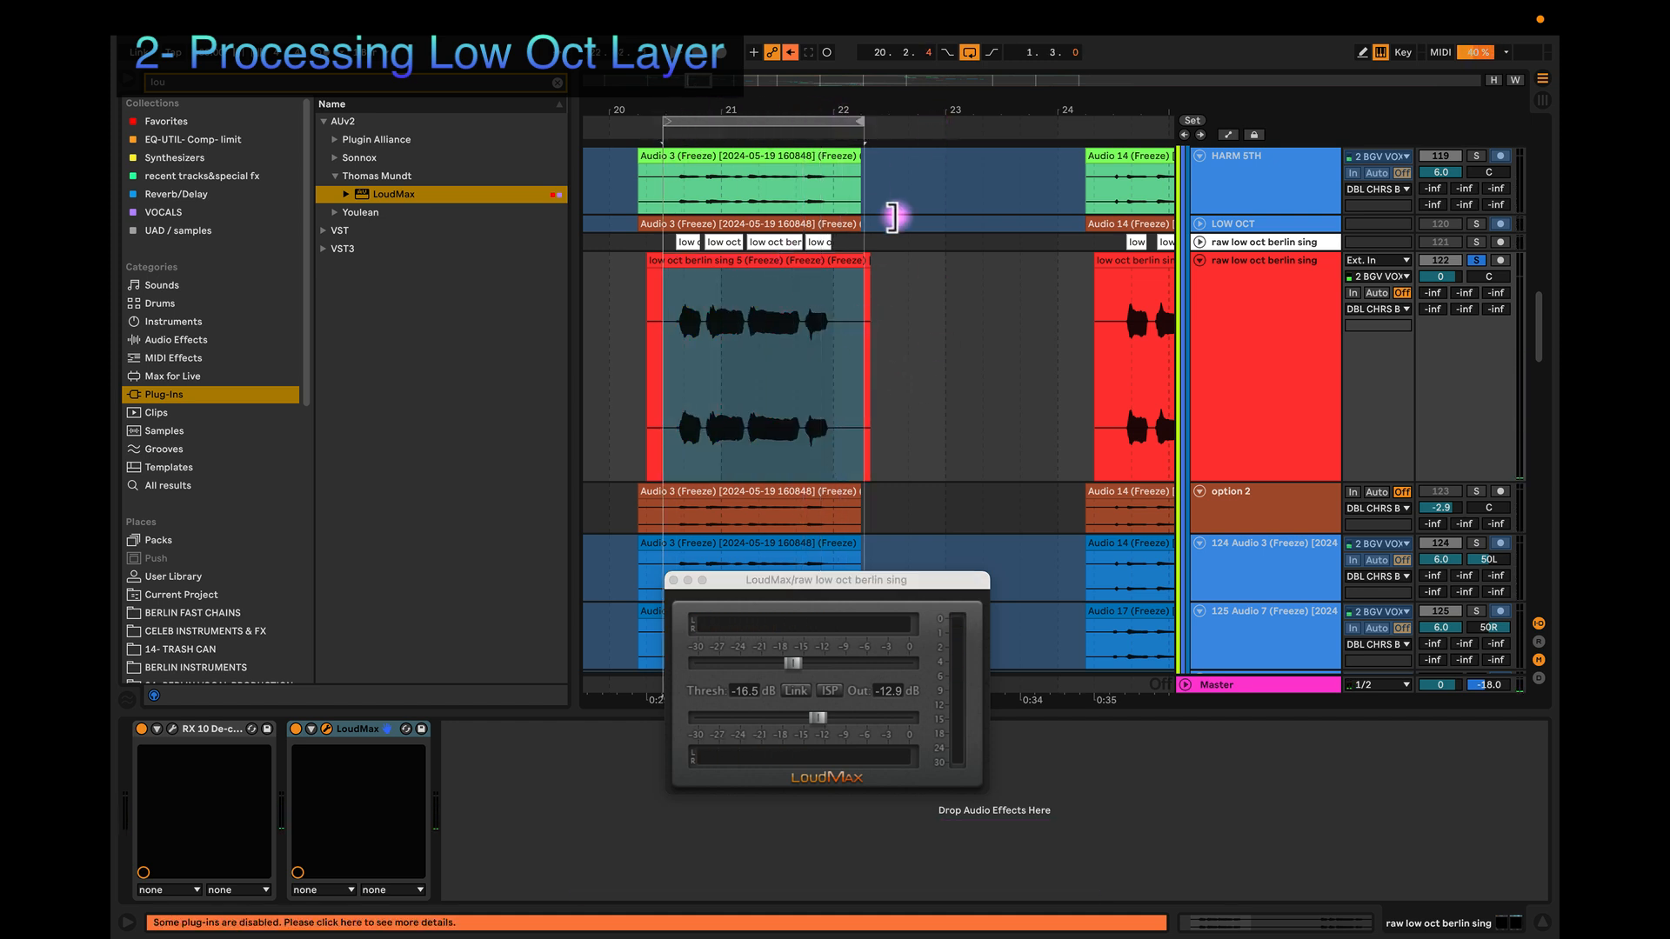
left_click_drag(893, 217, 897, 215)
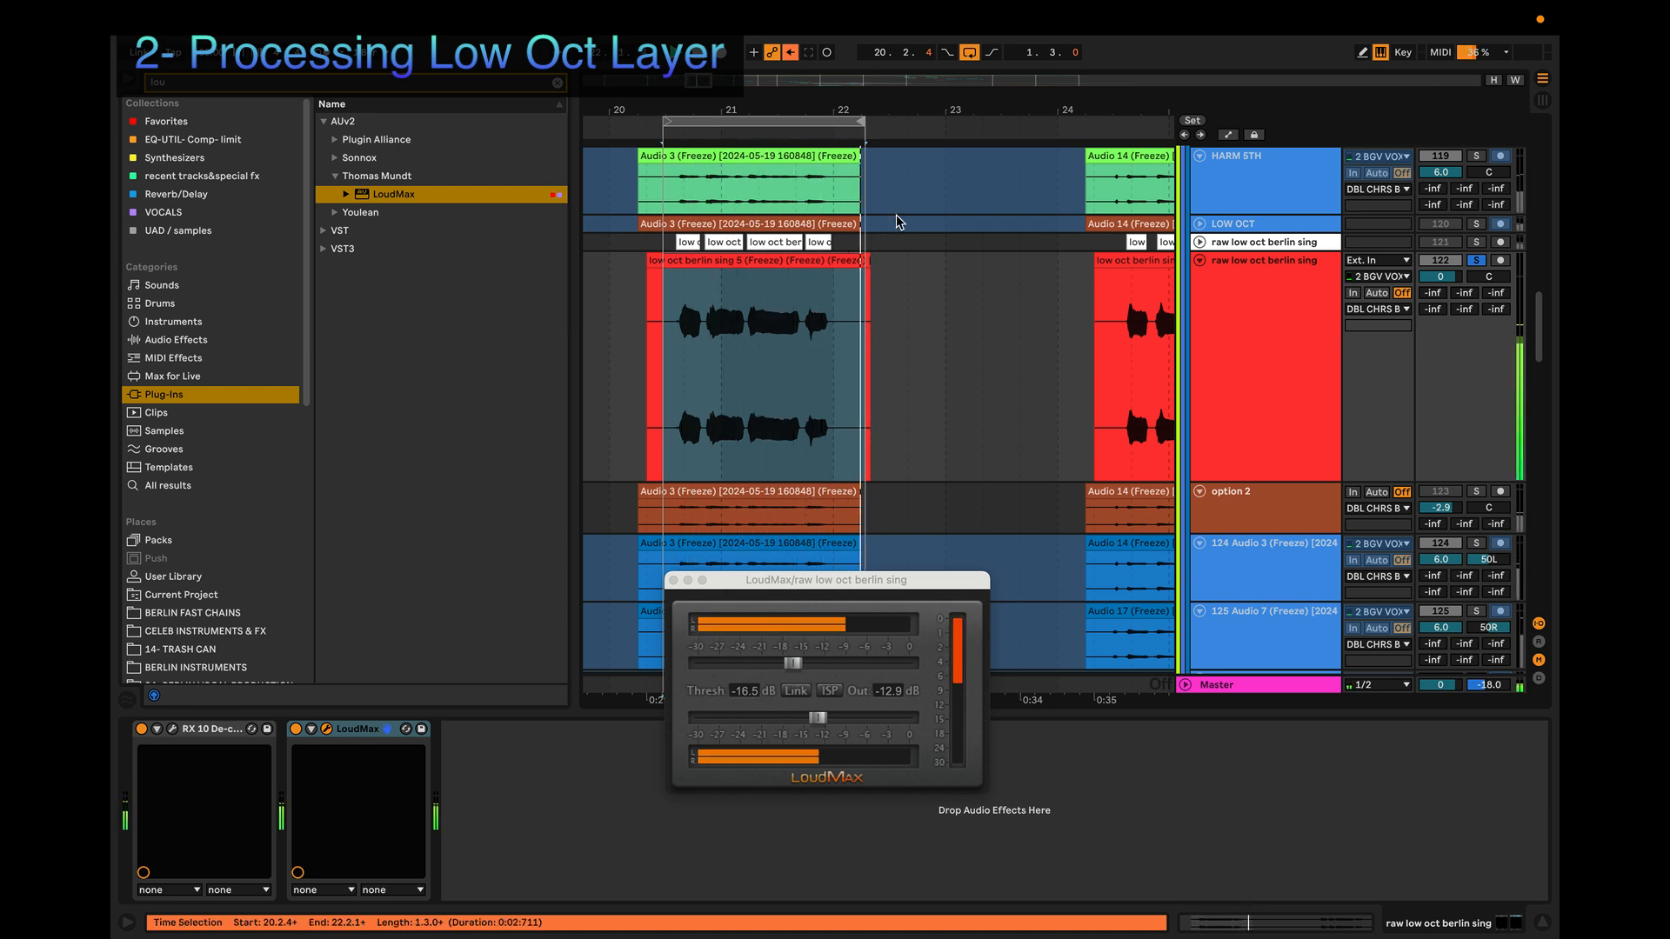
Step: Look over the second low oct clip, place the insert marker before its first note, and stop the playback
scroll(1005, 301, "right", 4)
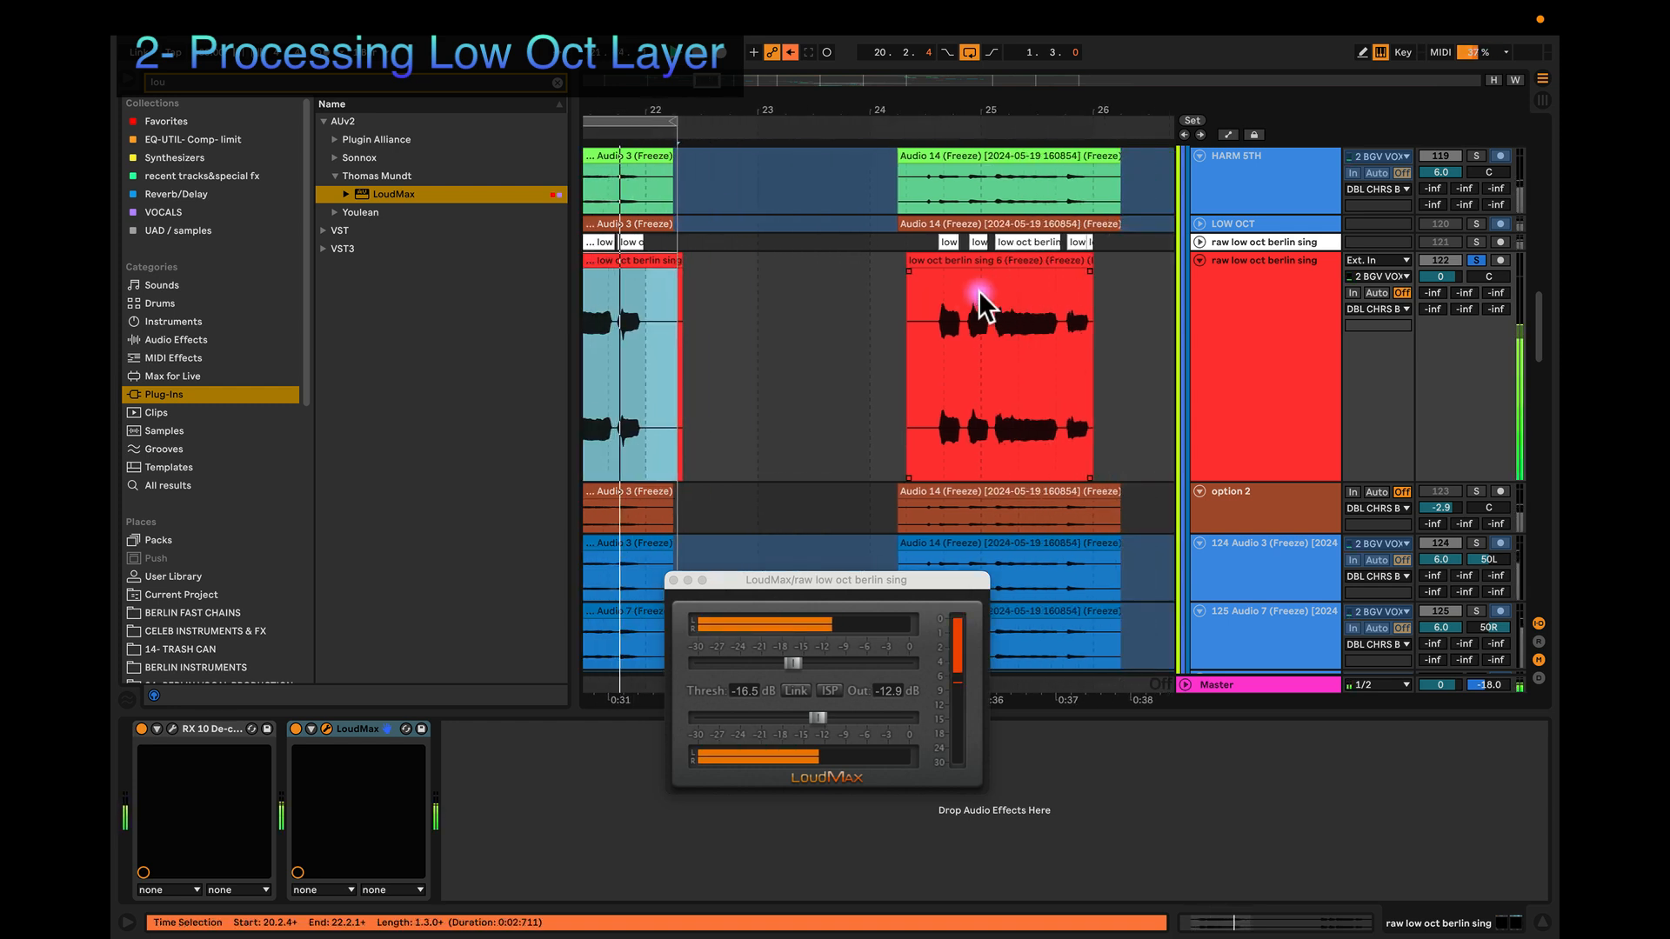
left_click(933, 298)
key("space")
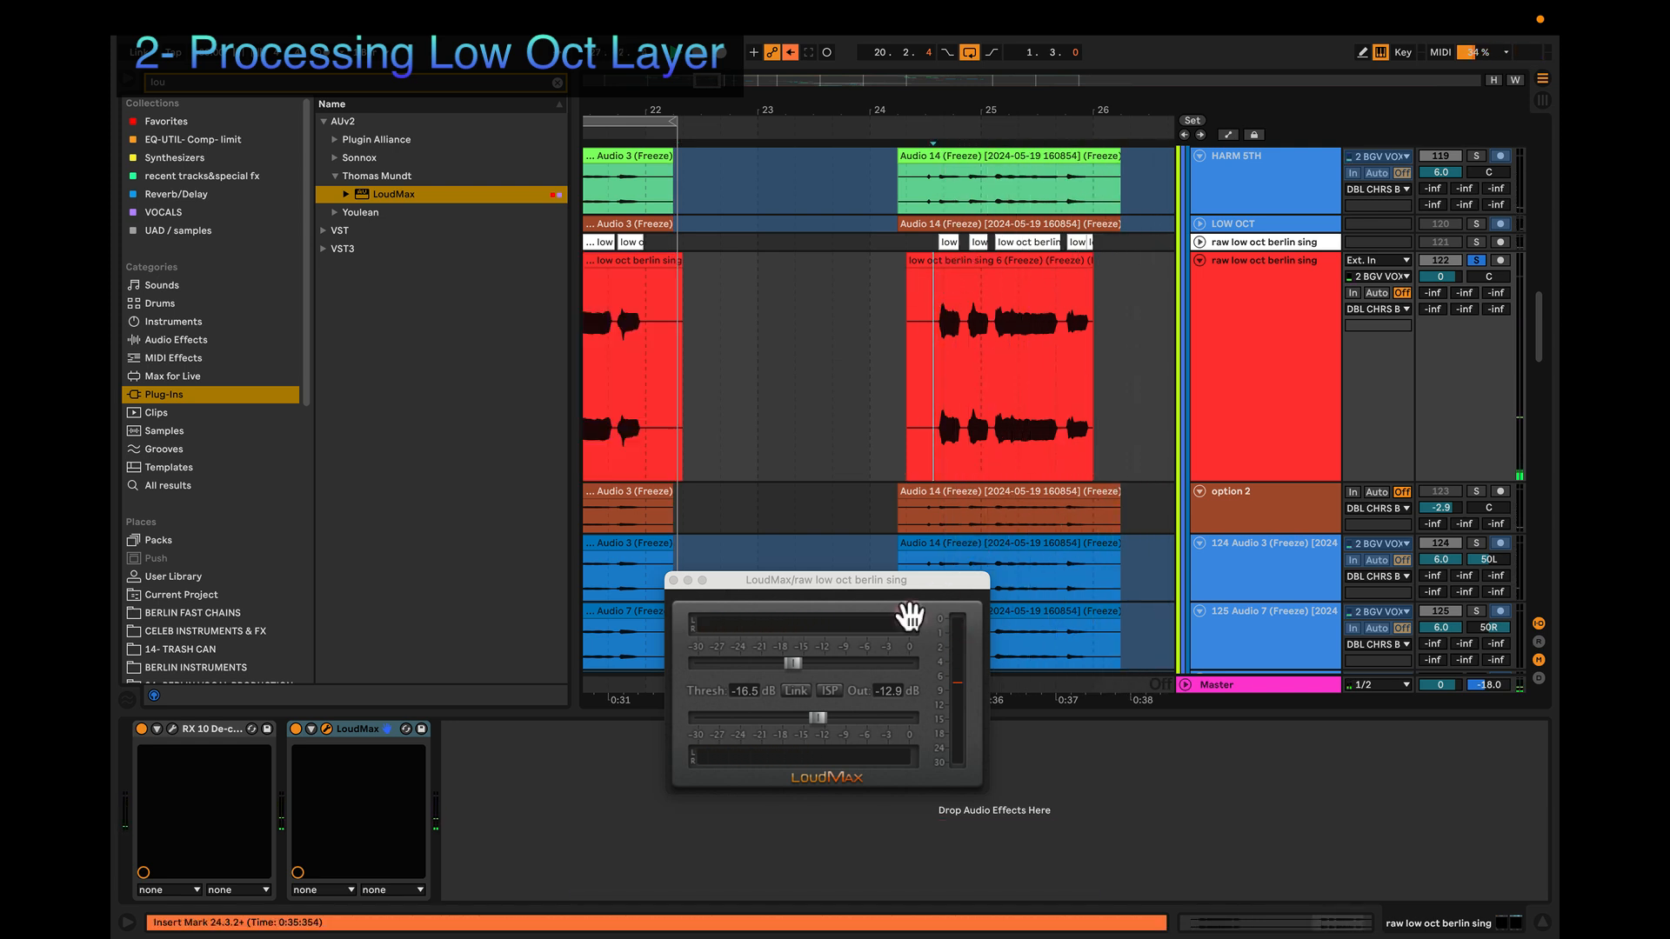
left_click(792, 661)
Step: Split the first low oct clip just before its last note and set the split piece's clip gain to 2.50 dB
scroll(741, 359, "up", 5)
scroll(760, 356, "up", 4)
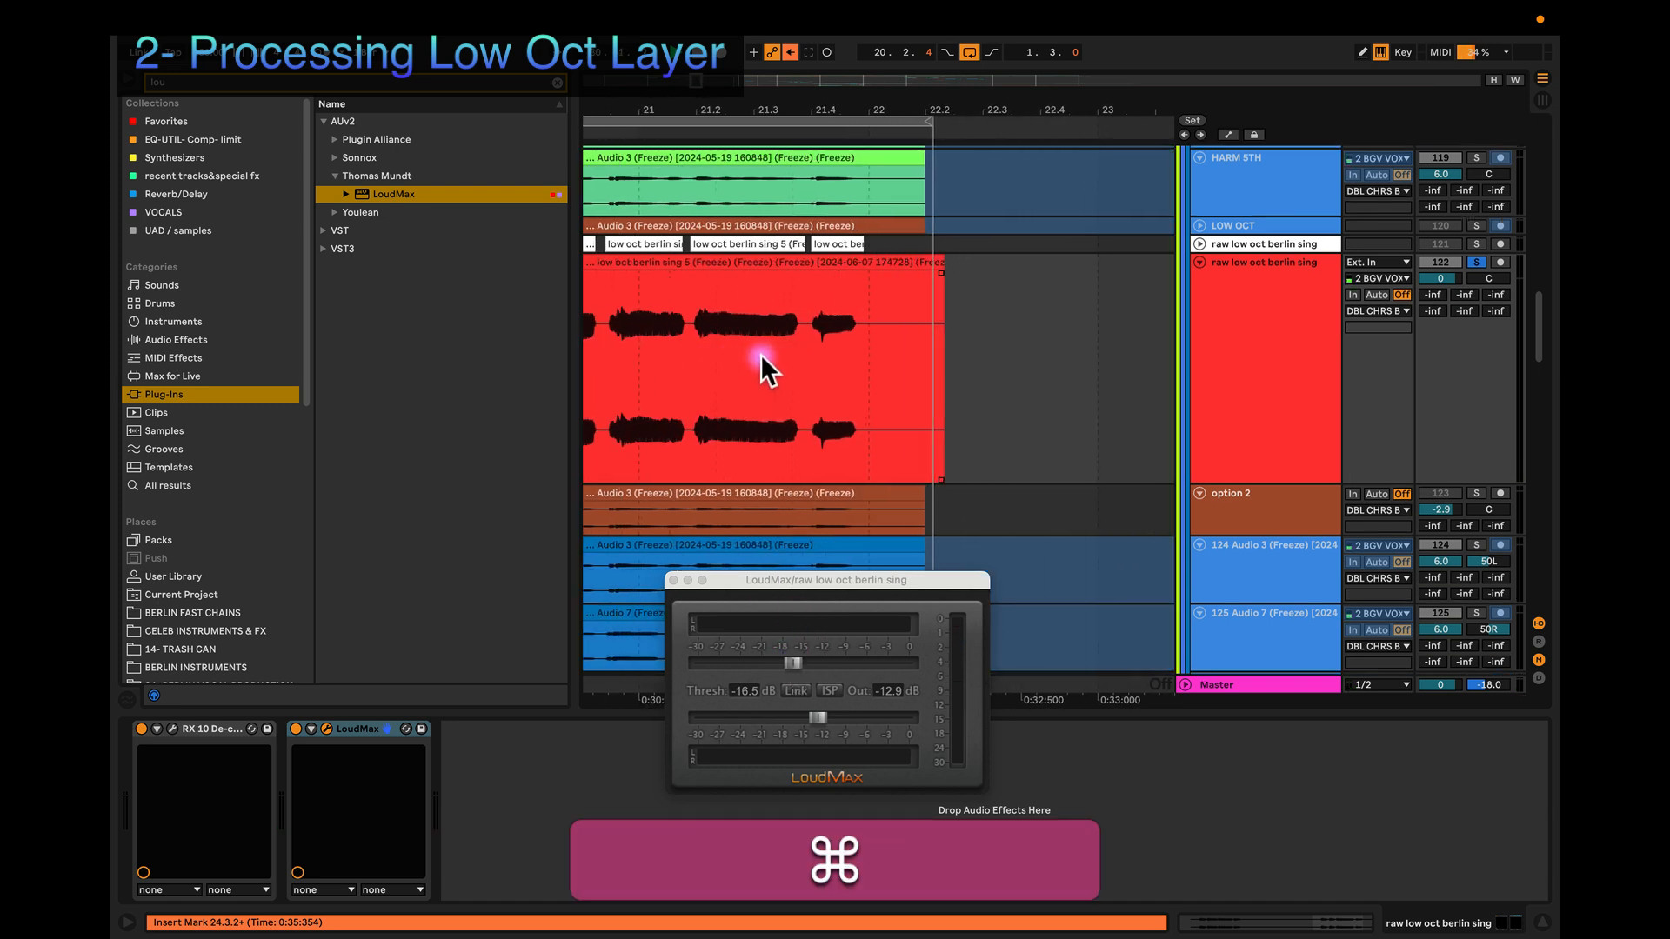
scroll(782, 373, "up", 1)
key("super+4")
left_click(806, 363)
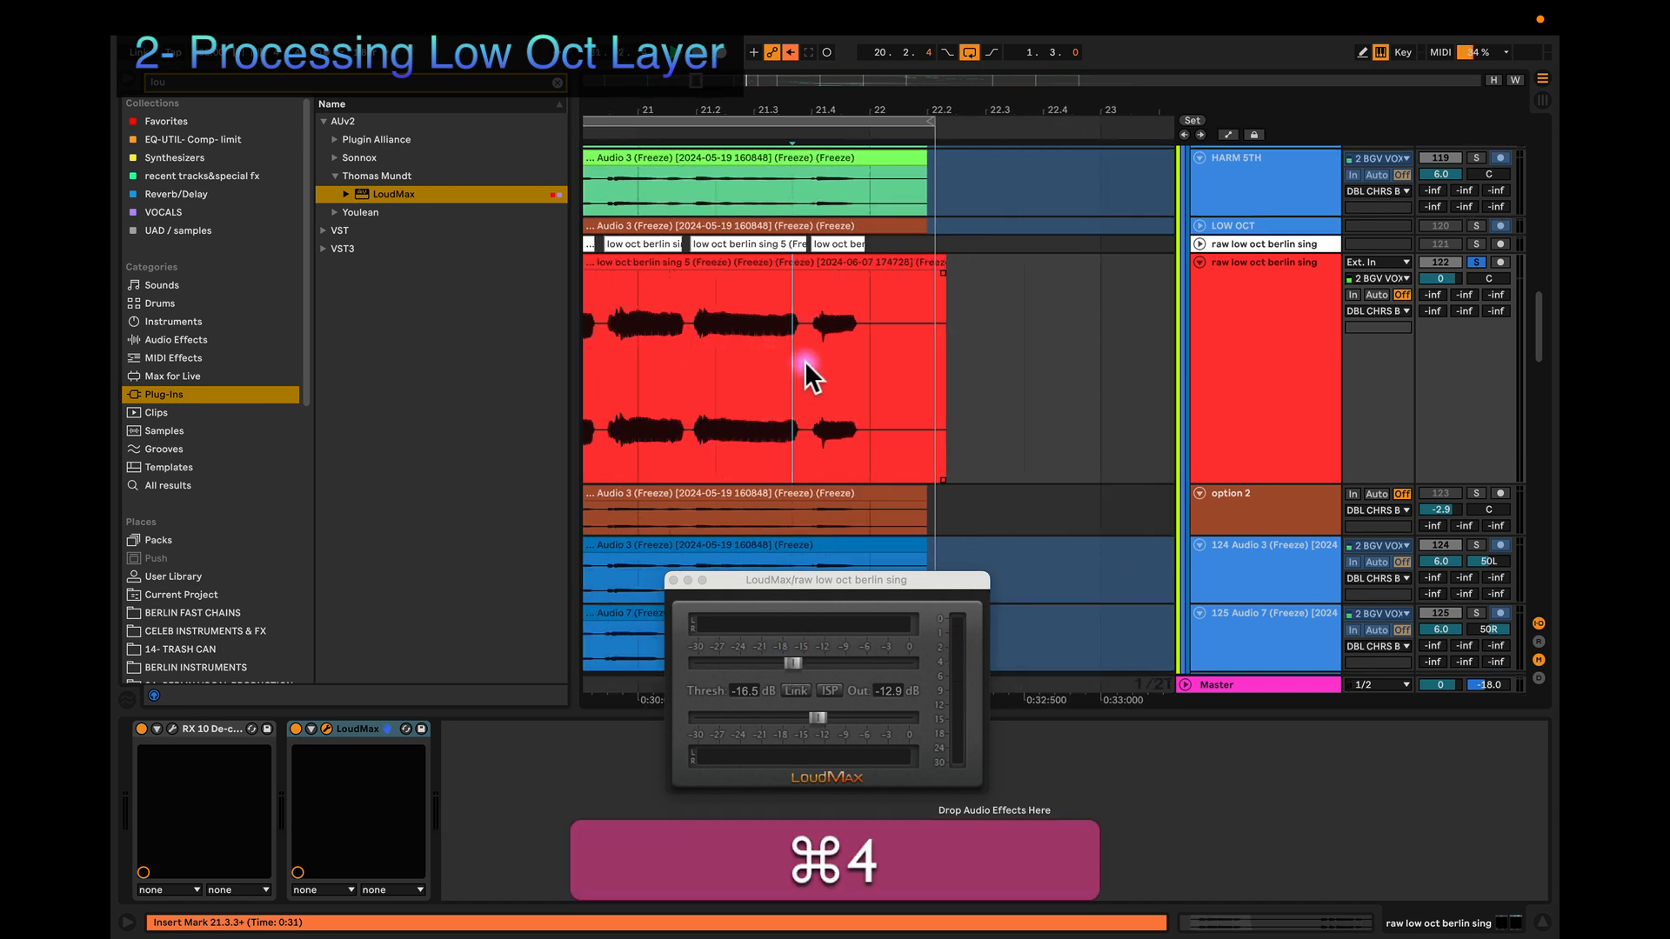
key("super+4")
left_click(812, 360)
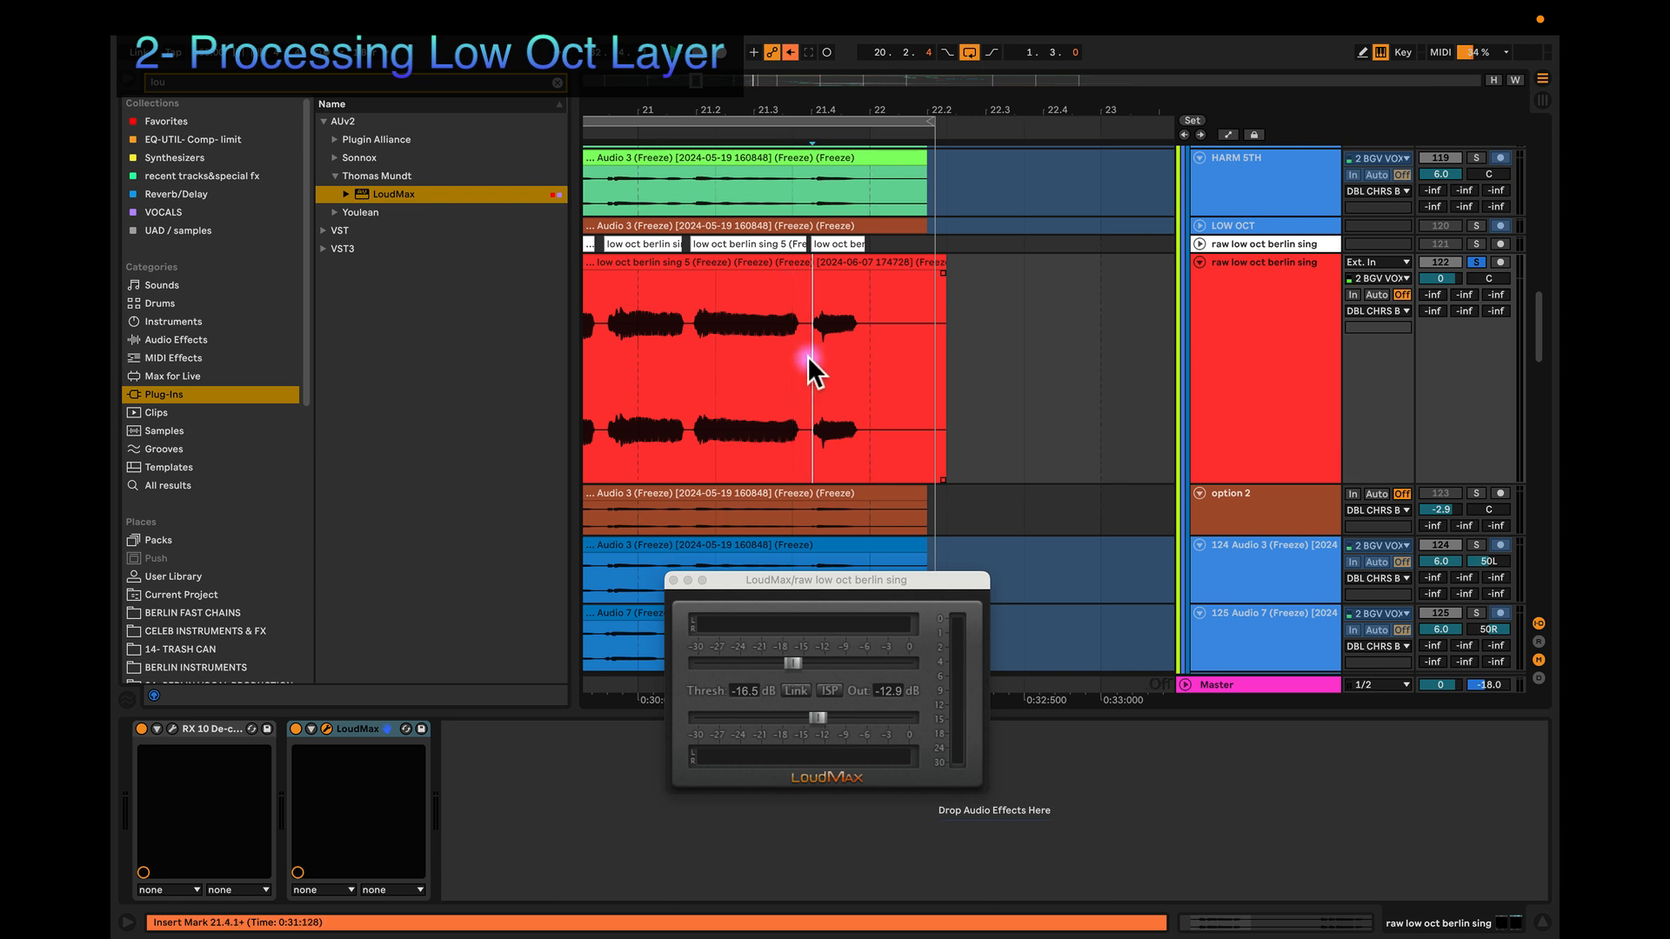
key("super+e")
left_click(839, 262)
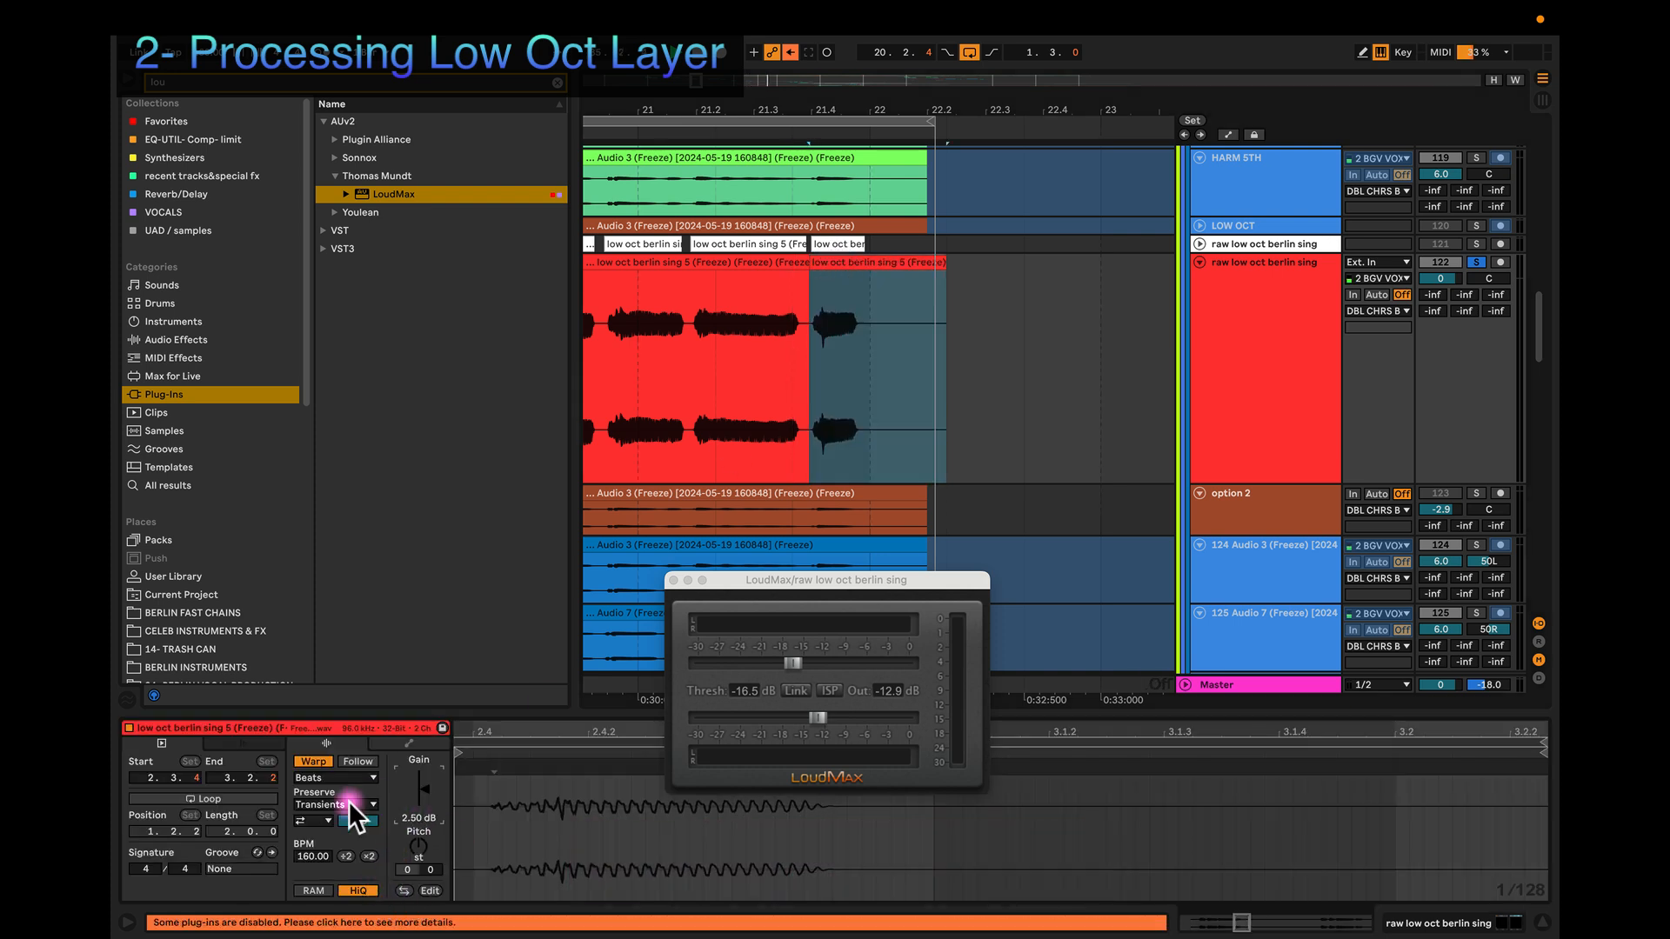
left_click(848, 409)
Step: Split the second low oct clip in the gap before its last note and raise the split piece's gain to 6.38 dB
scroll(870, 379, "down", 5)
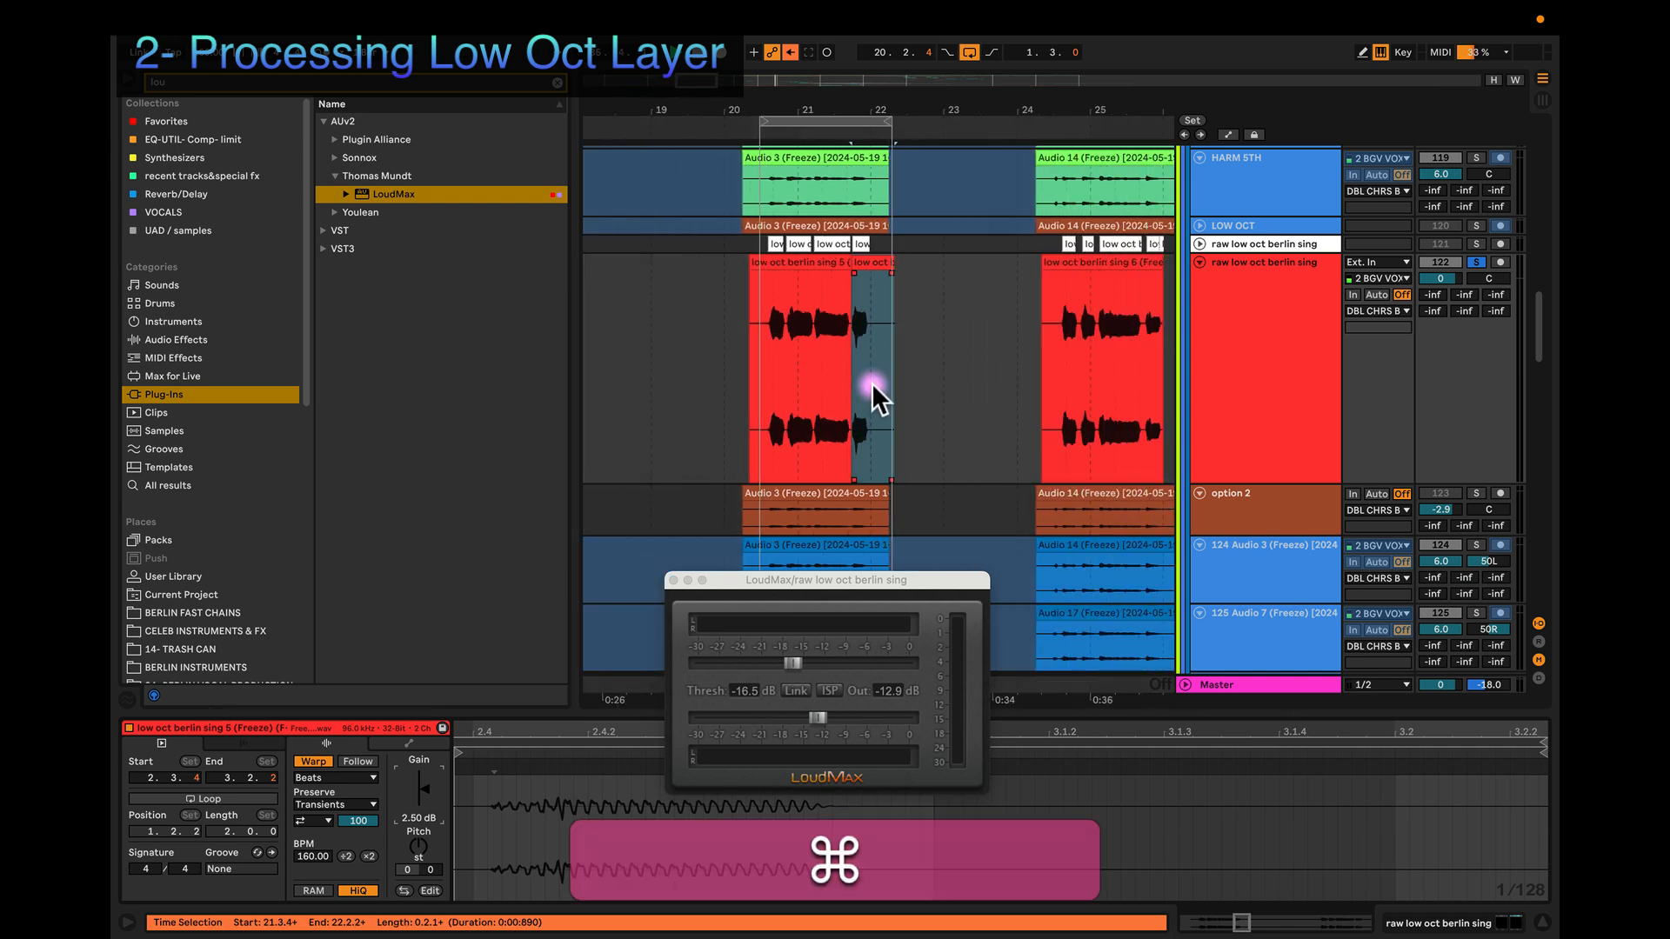
scroll(906, 364, "up", 10)
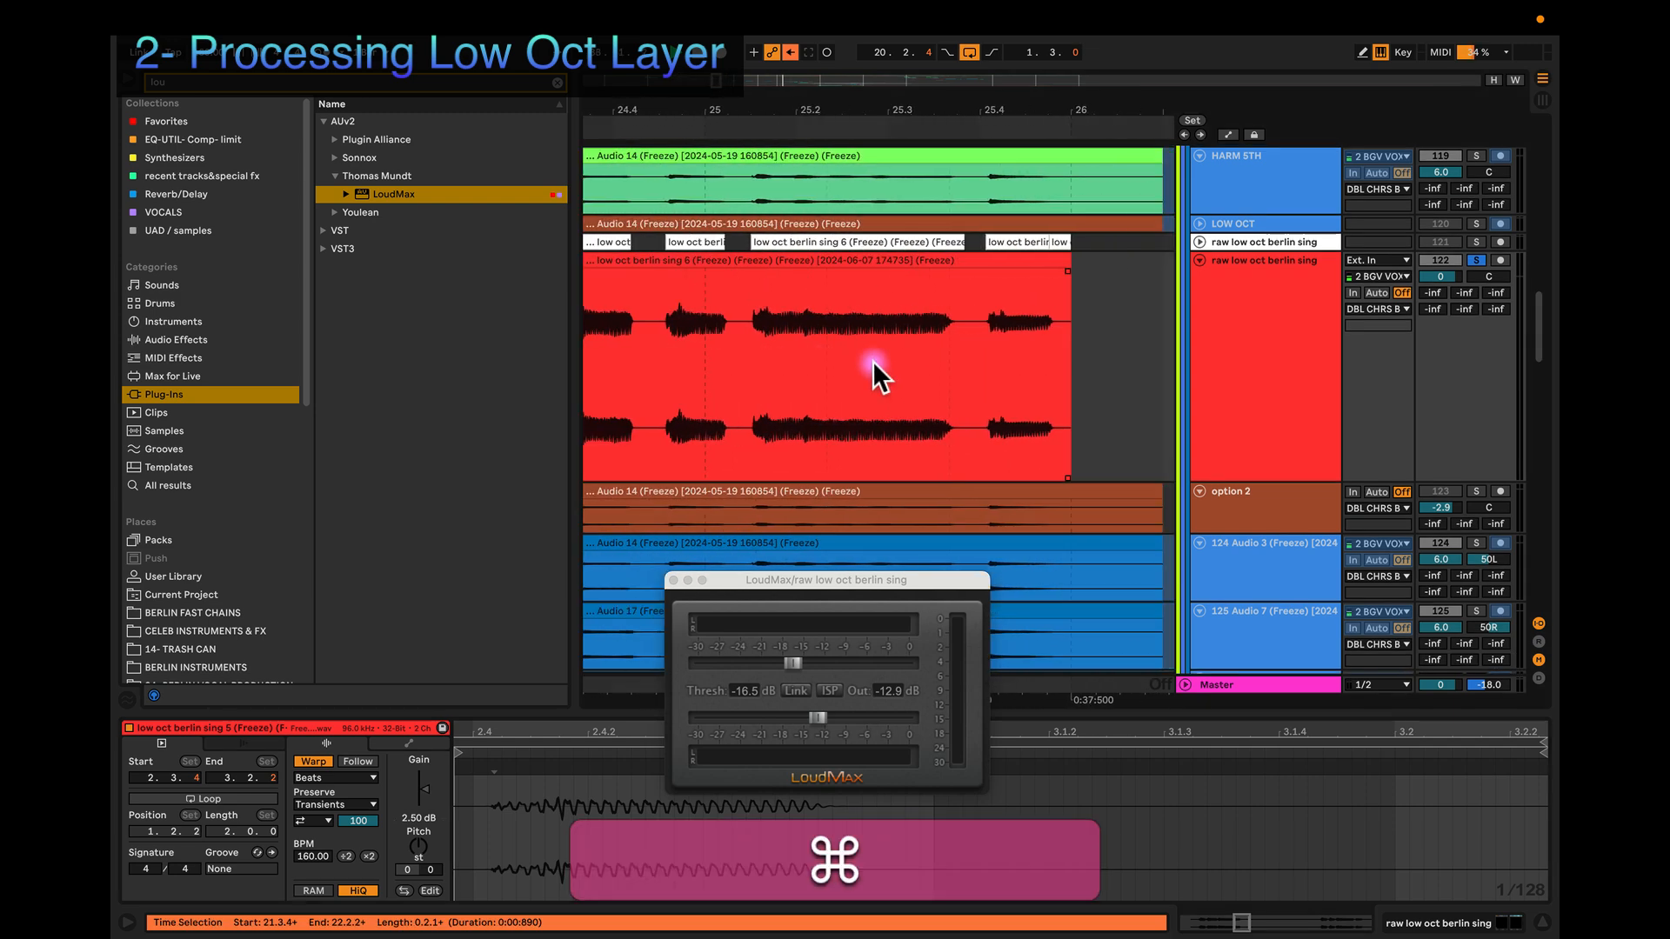
scroll(879, 362, "up", 2)
scroll(878, 362, "up", 1)
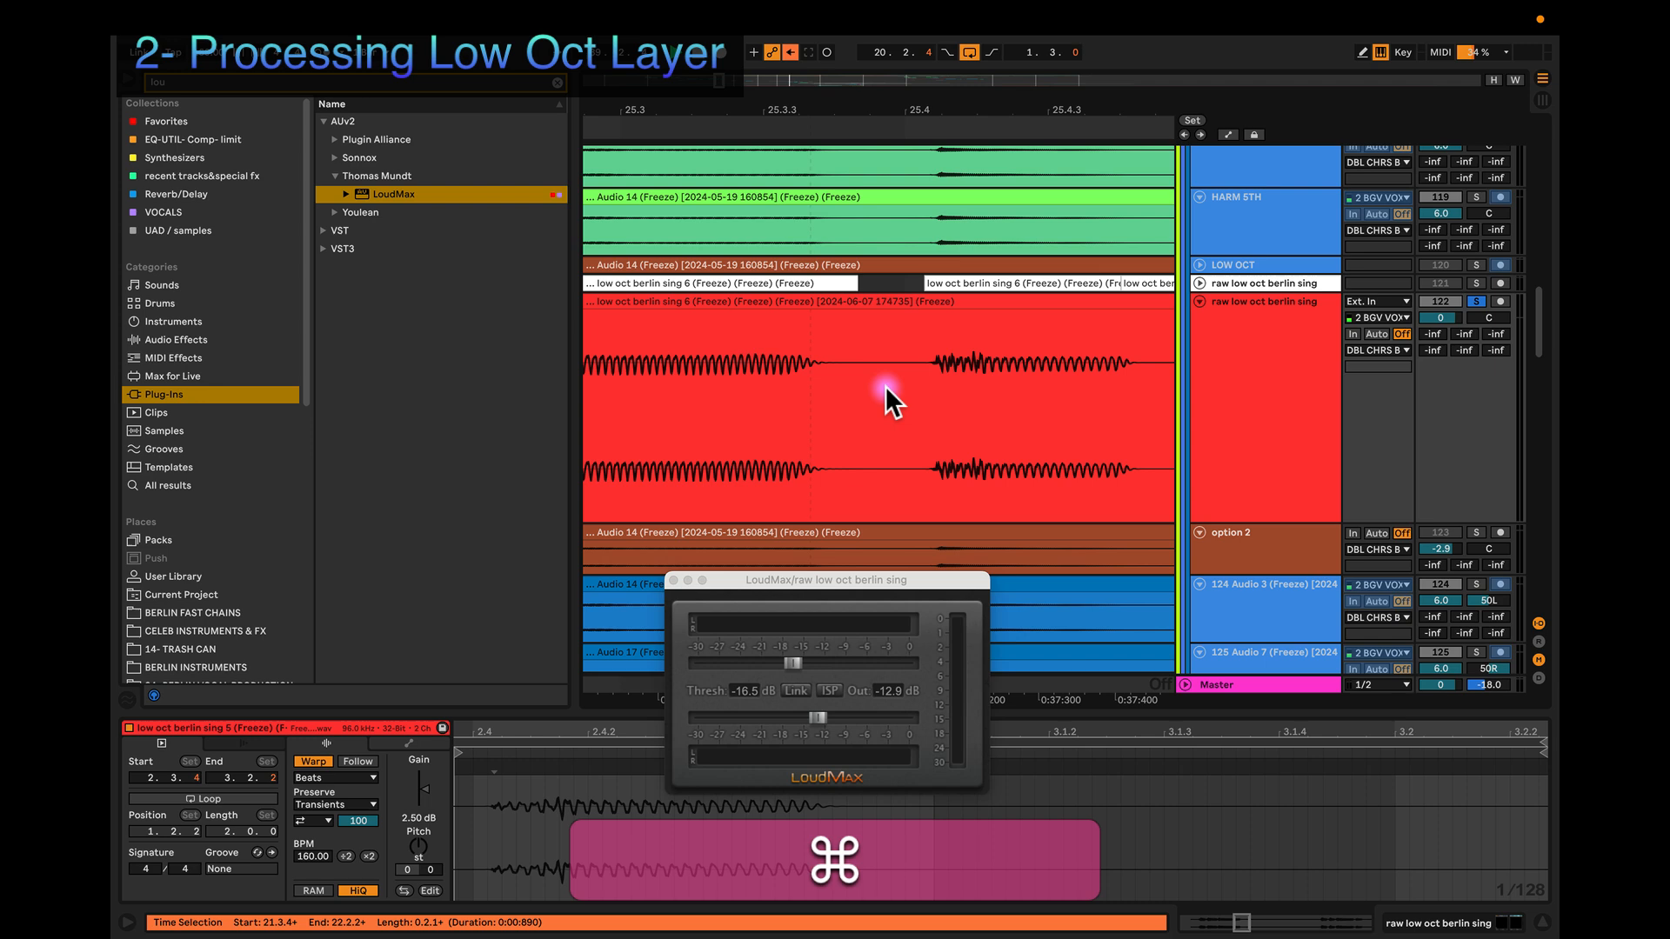
left_click(885, 385)
key("super+e")
left_click(957, 308)
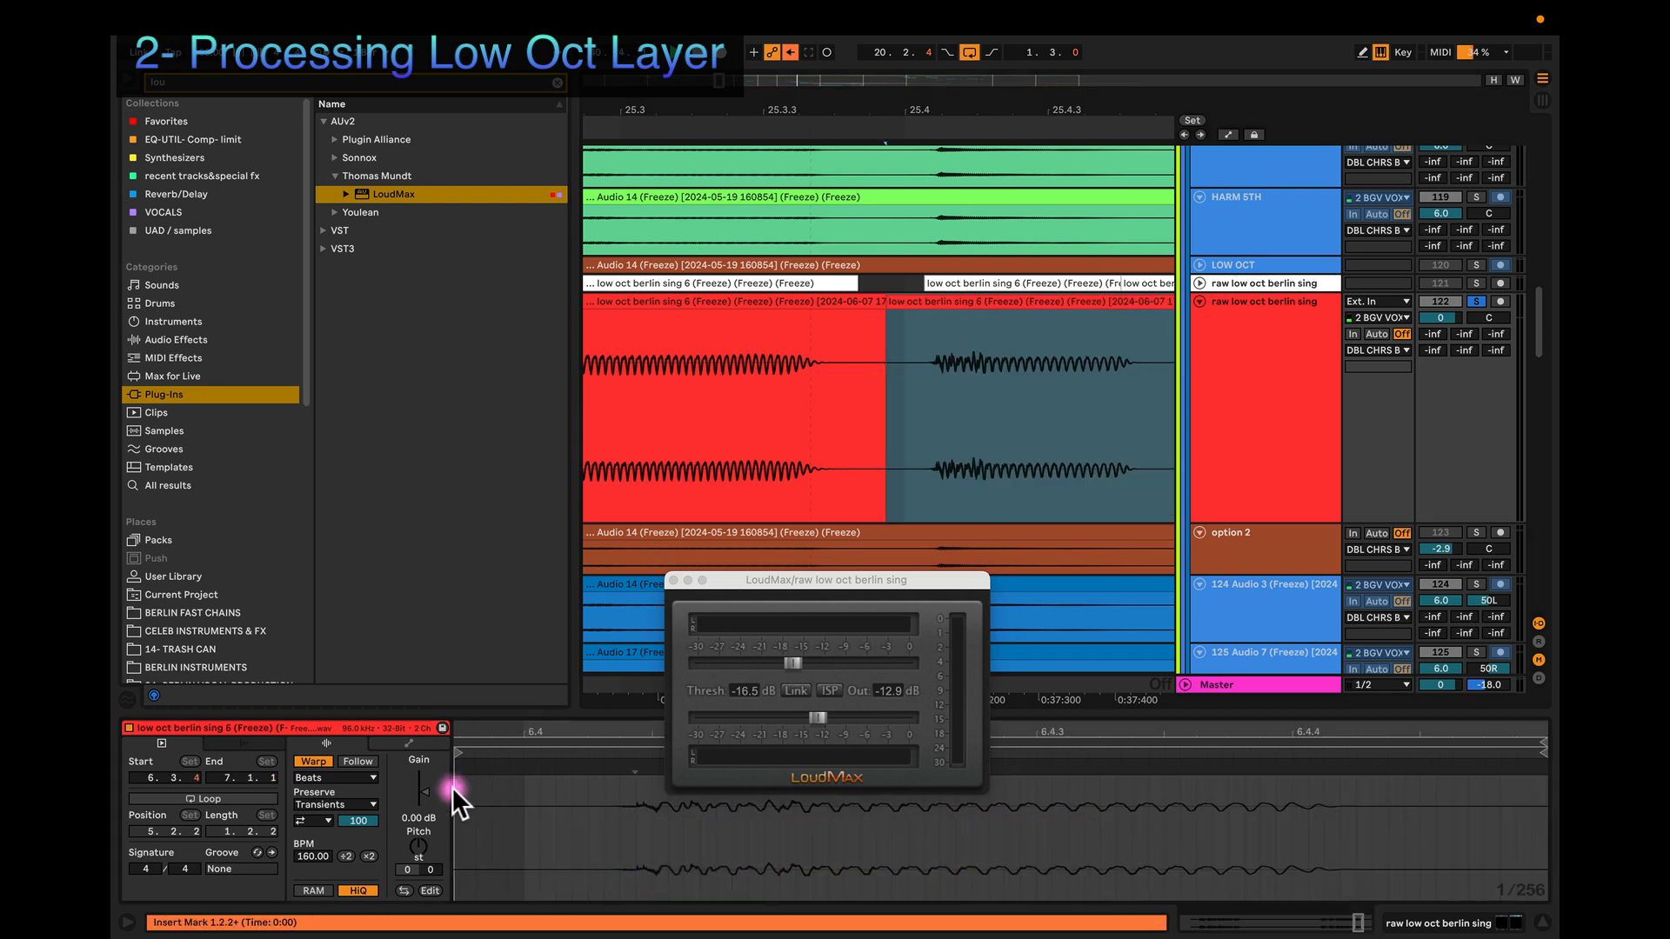
left_click_drag(420, 791, 420, 778)
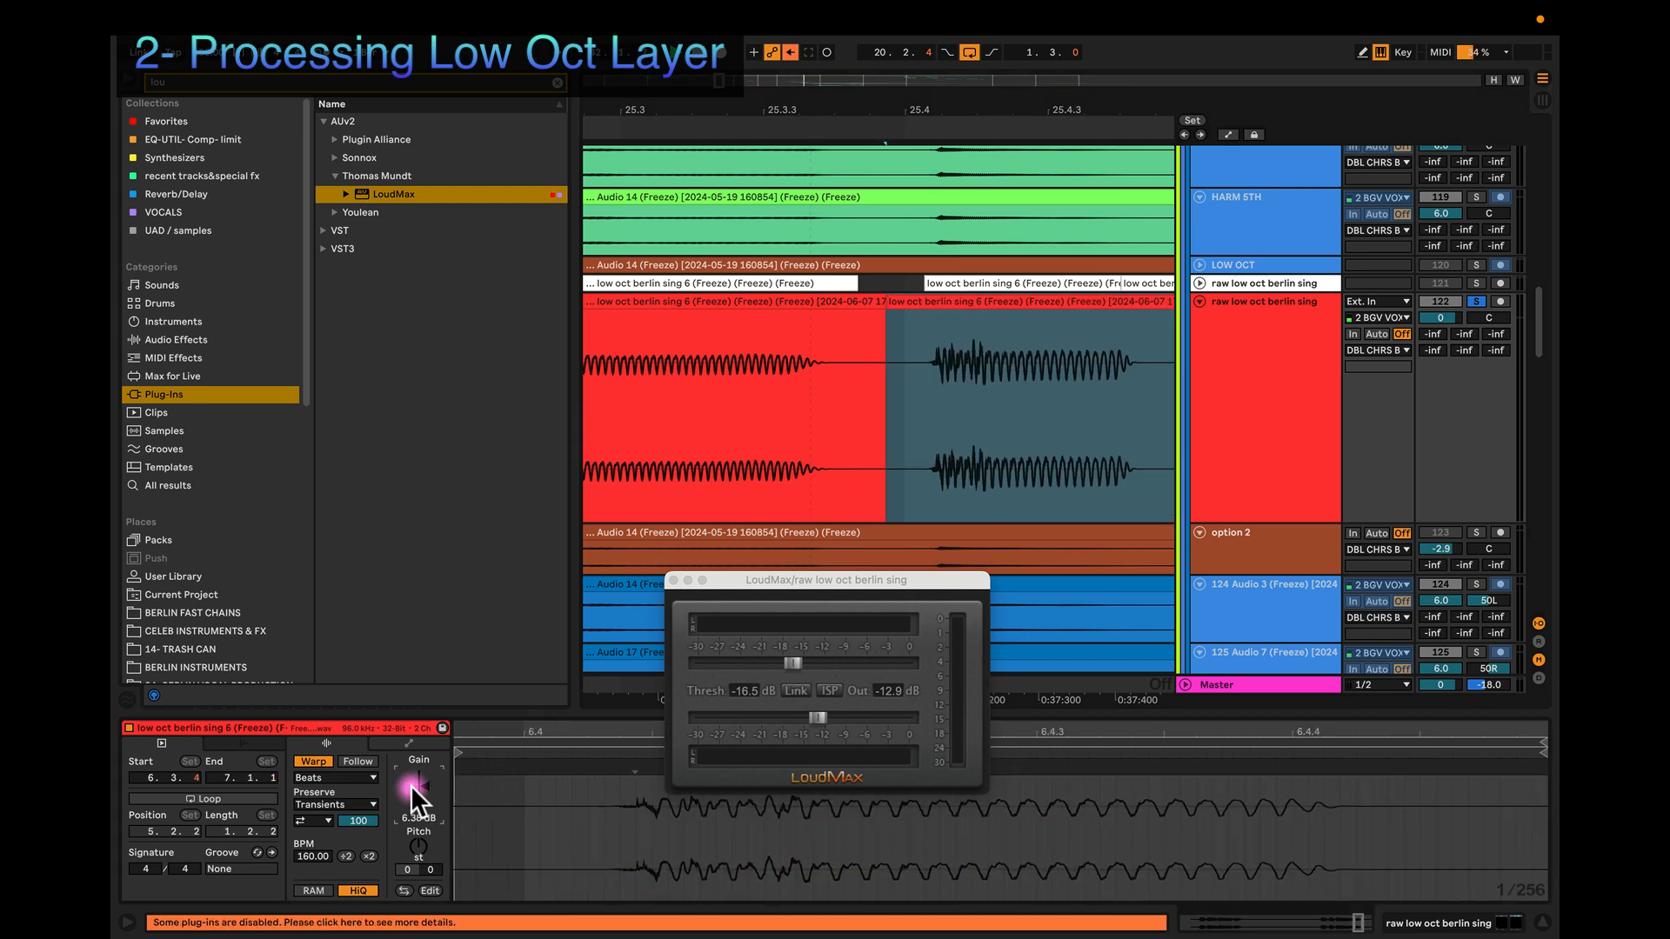
scroll(763, 351, "down", 5)
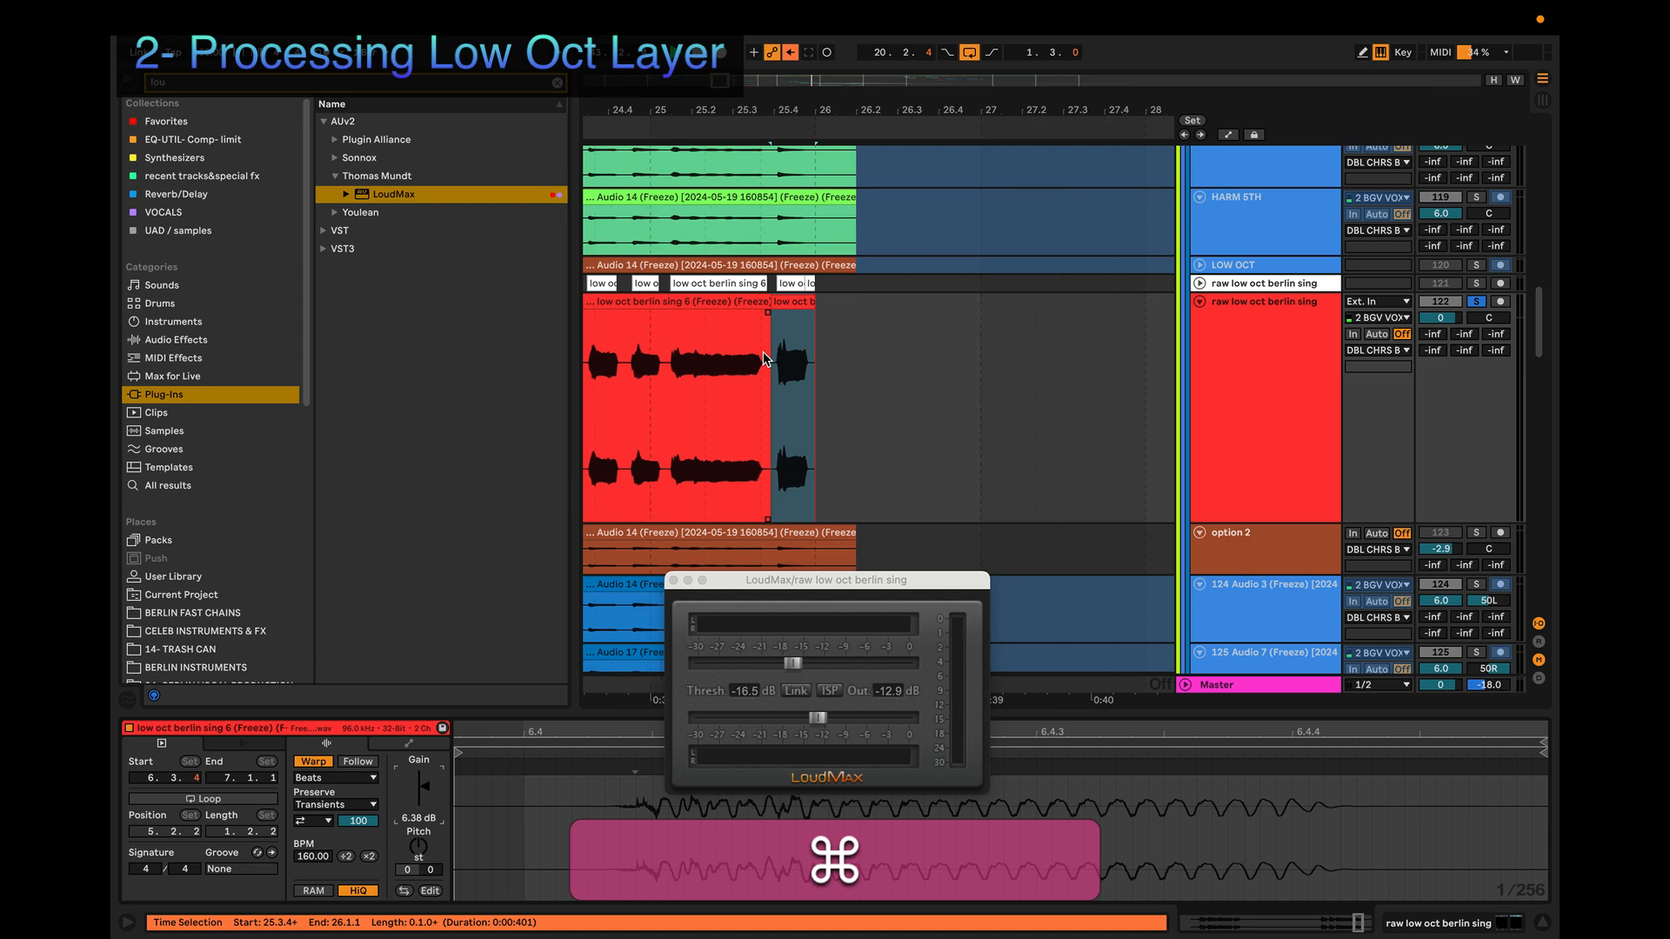
Step: Split the second low oct clip around its second note and set that piece's clip gain to 1.06 dB
scroll(763, 351, "up", 5)
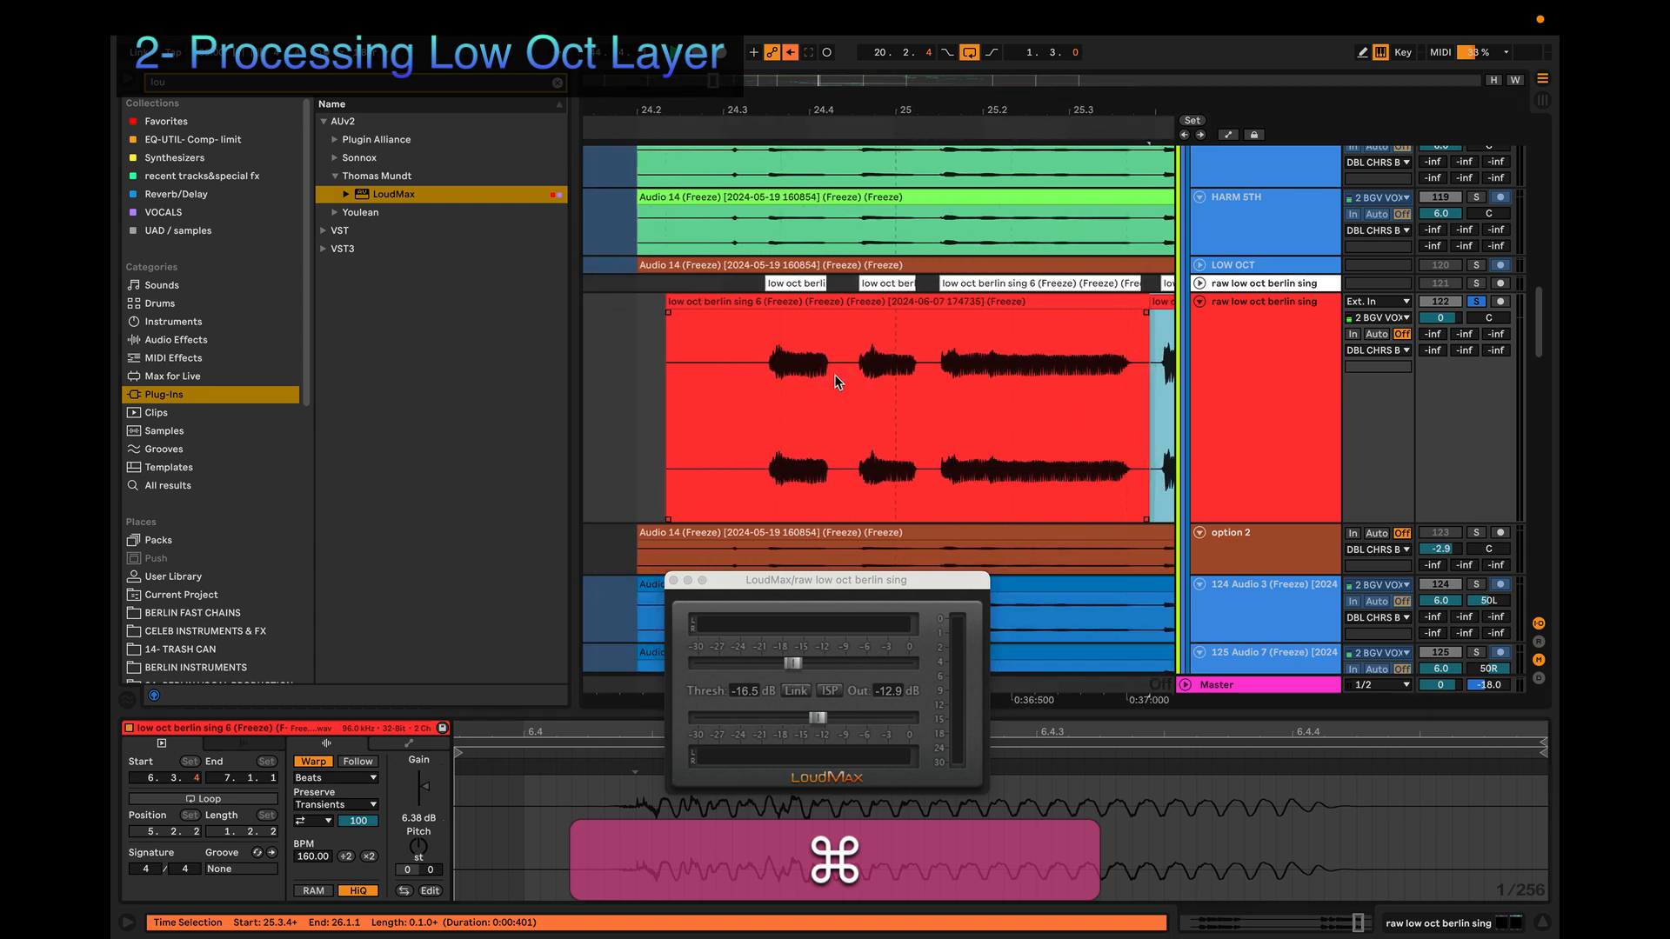
scroll(837, 376, "down", 2)
scroll(838, 378, "up", 4)
left_click(851, 389)
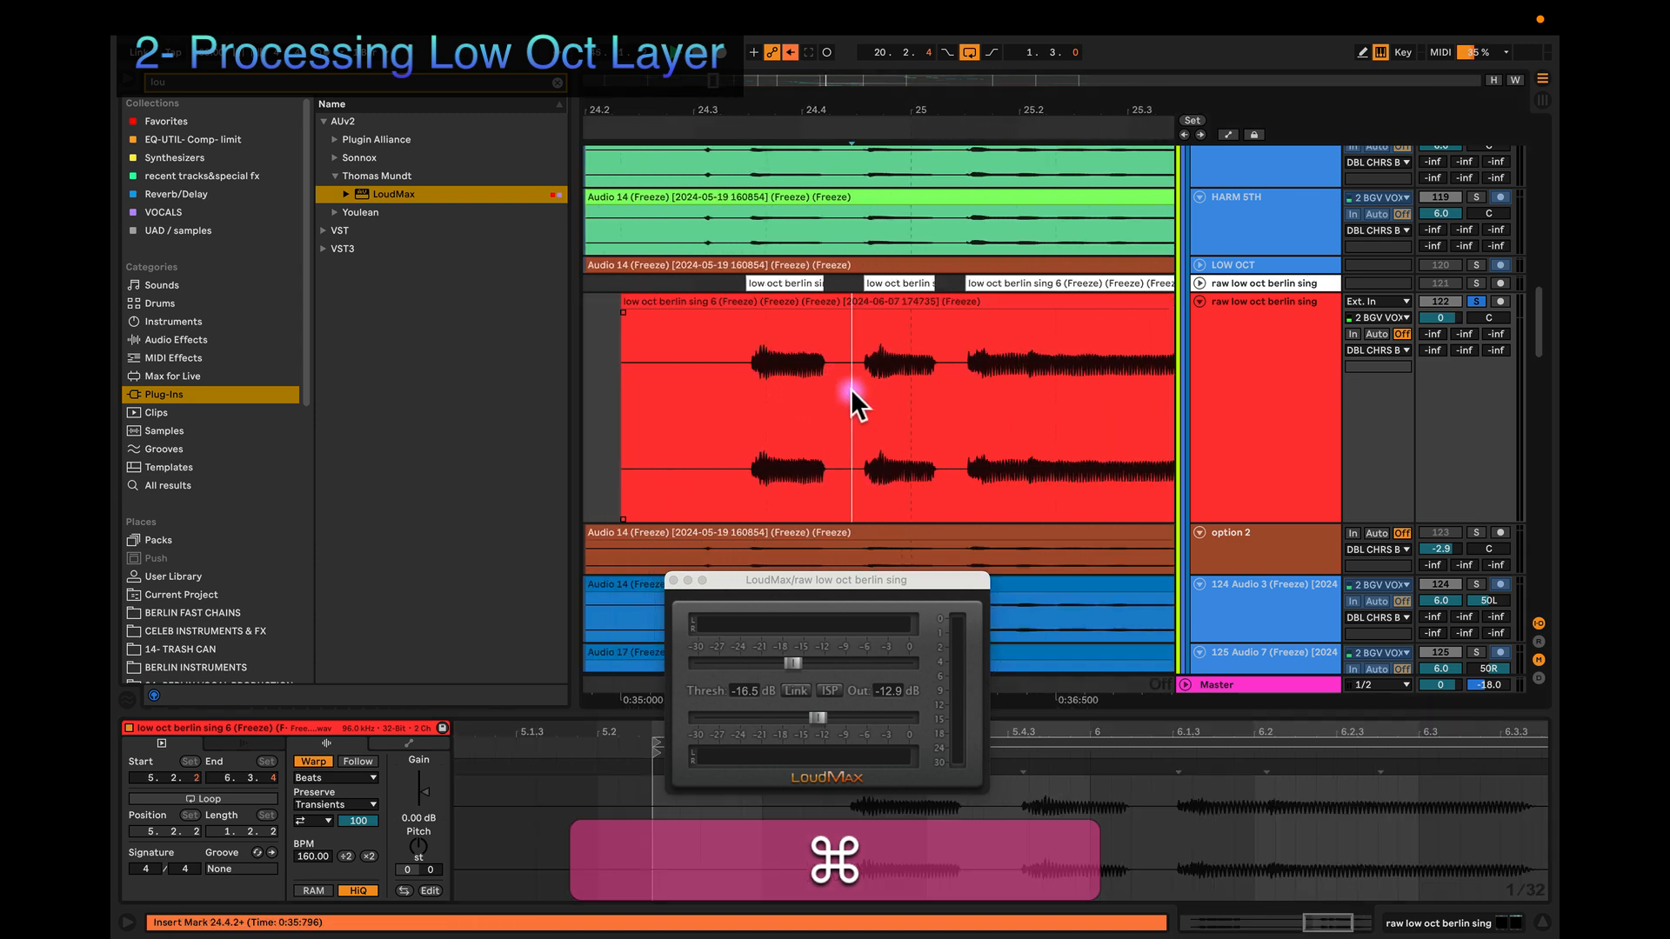
left_click_drag(852, 389, 939, 388)
key("ctrl+e")
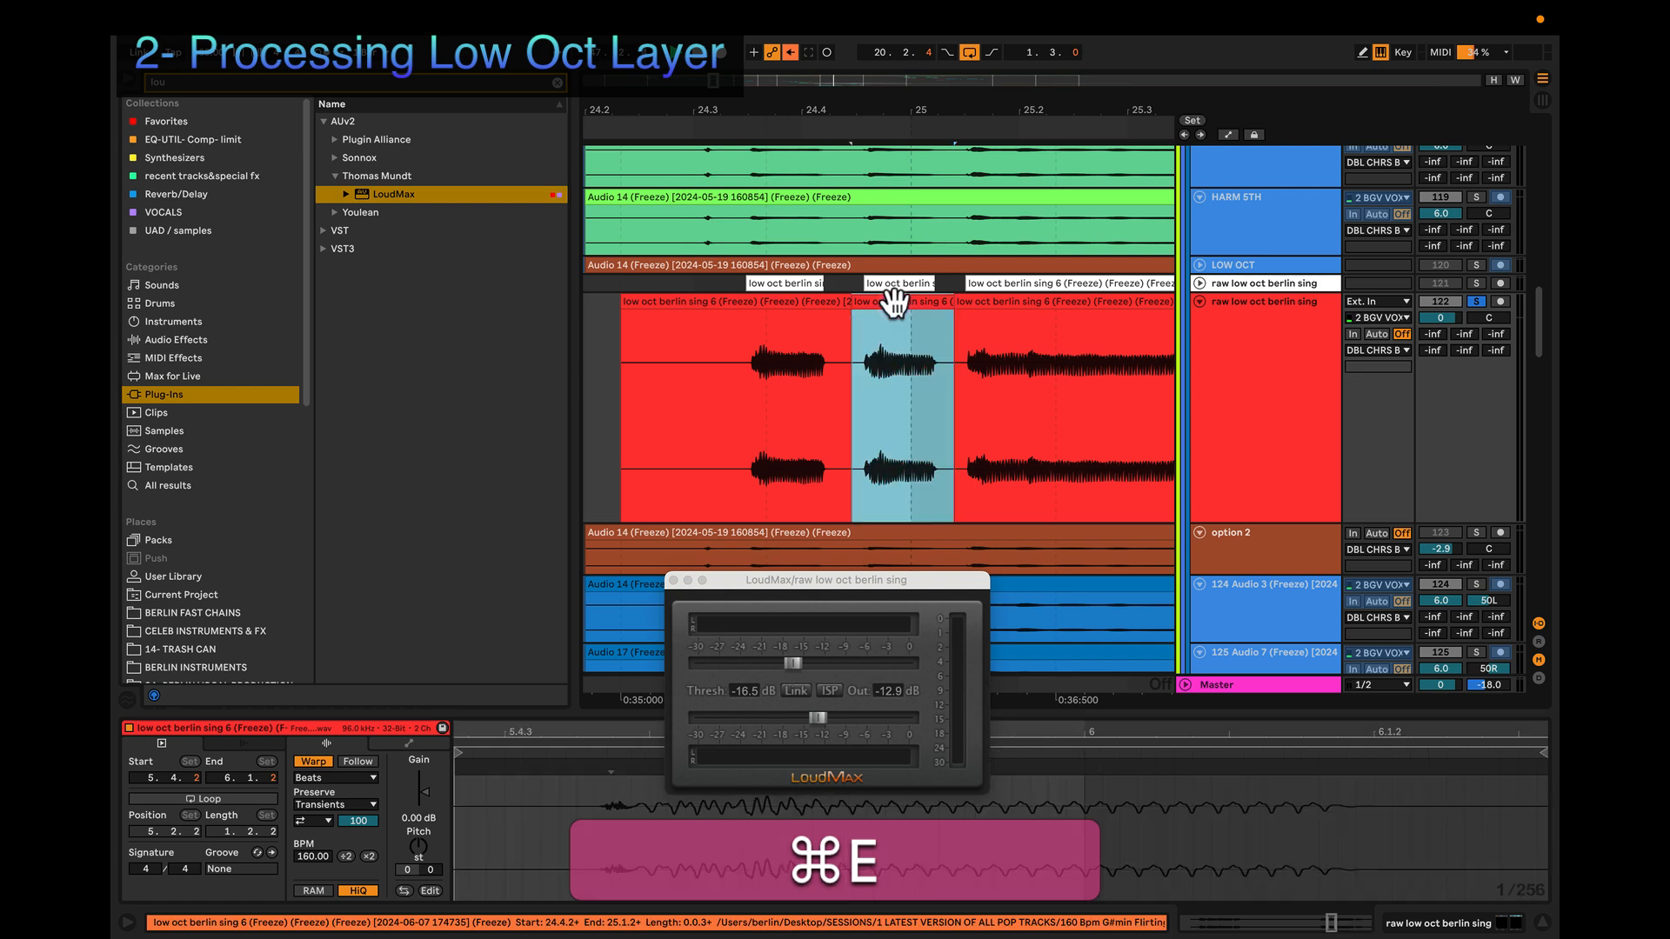
left_click_drag(423, 794, 423, 782)
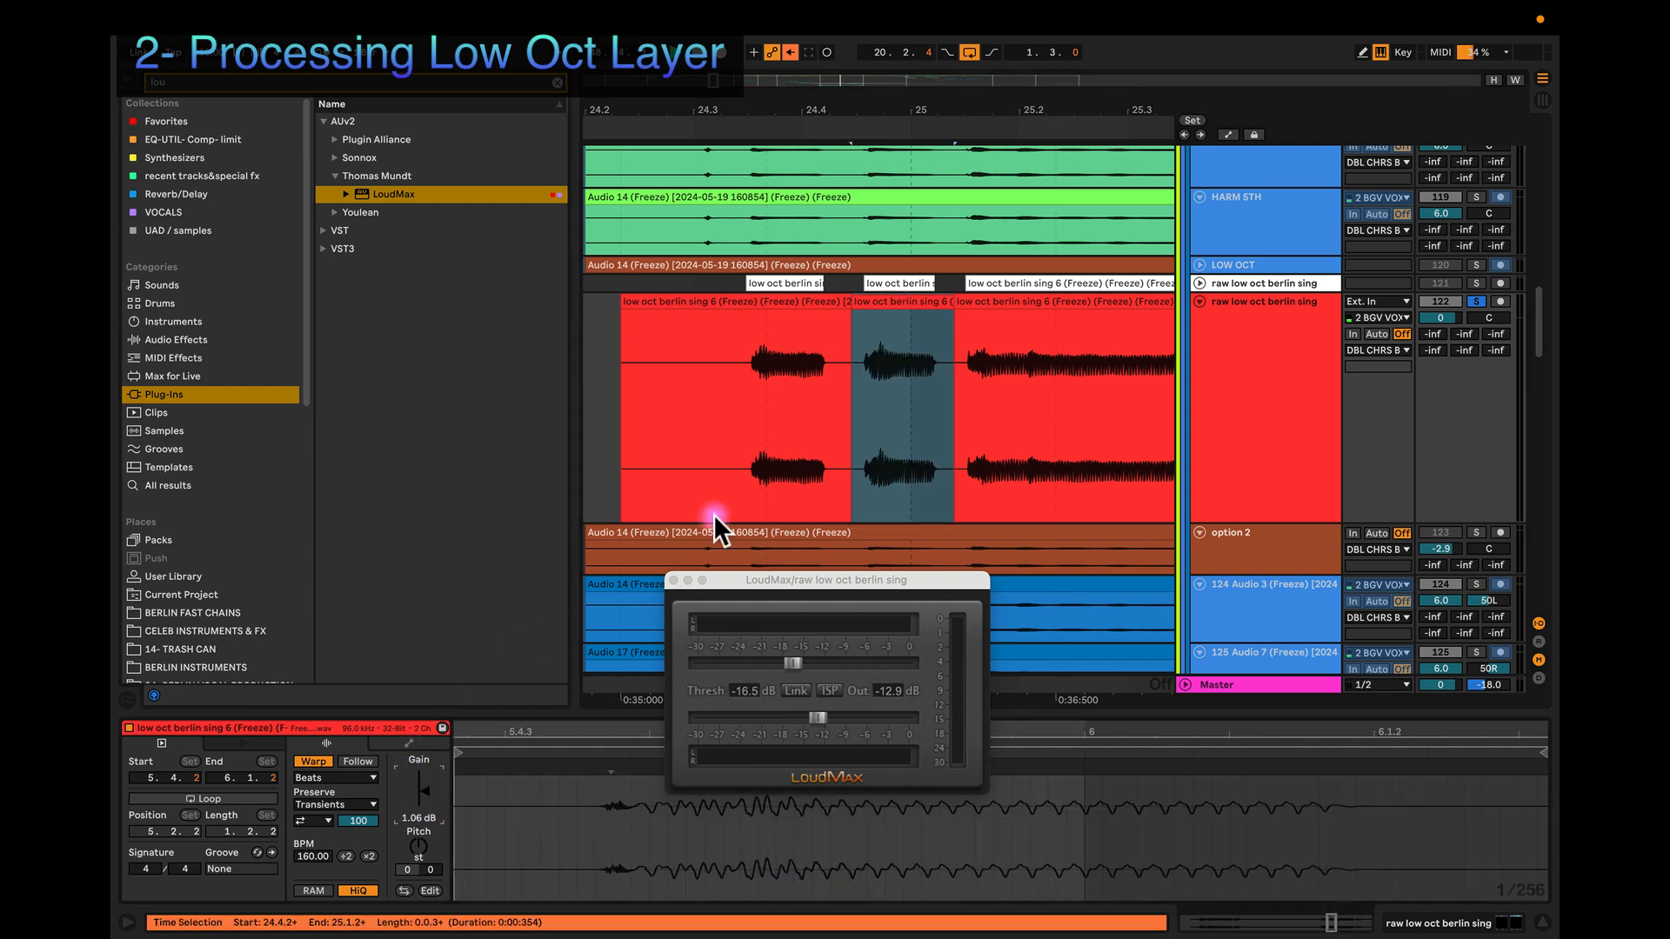
Step: Raise the clip gain of the first low oct phrase's last note piece to 2.75 dB
scroll(911, 357, "down", 5)
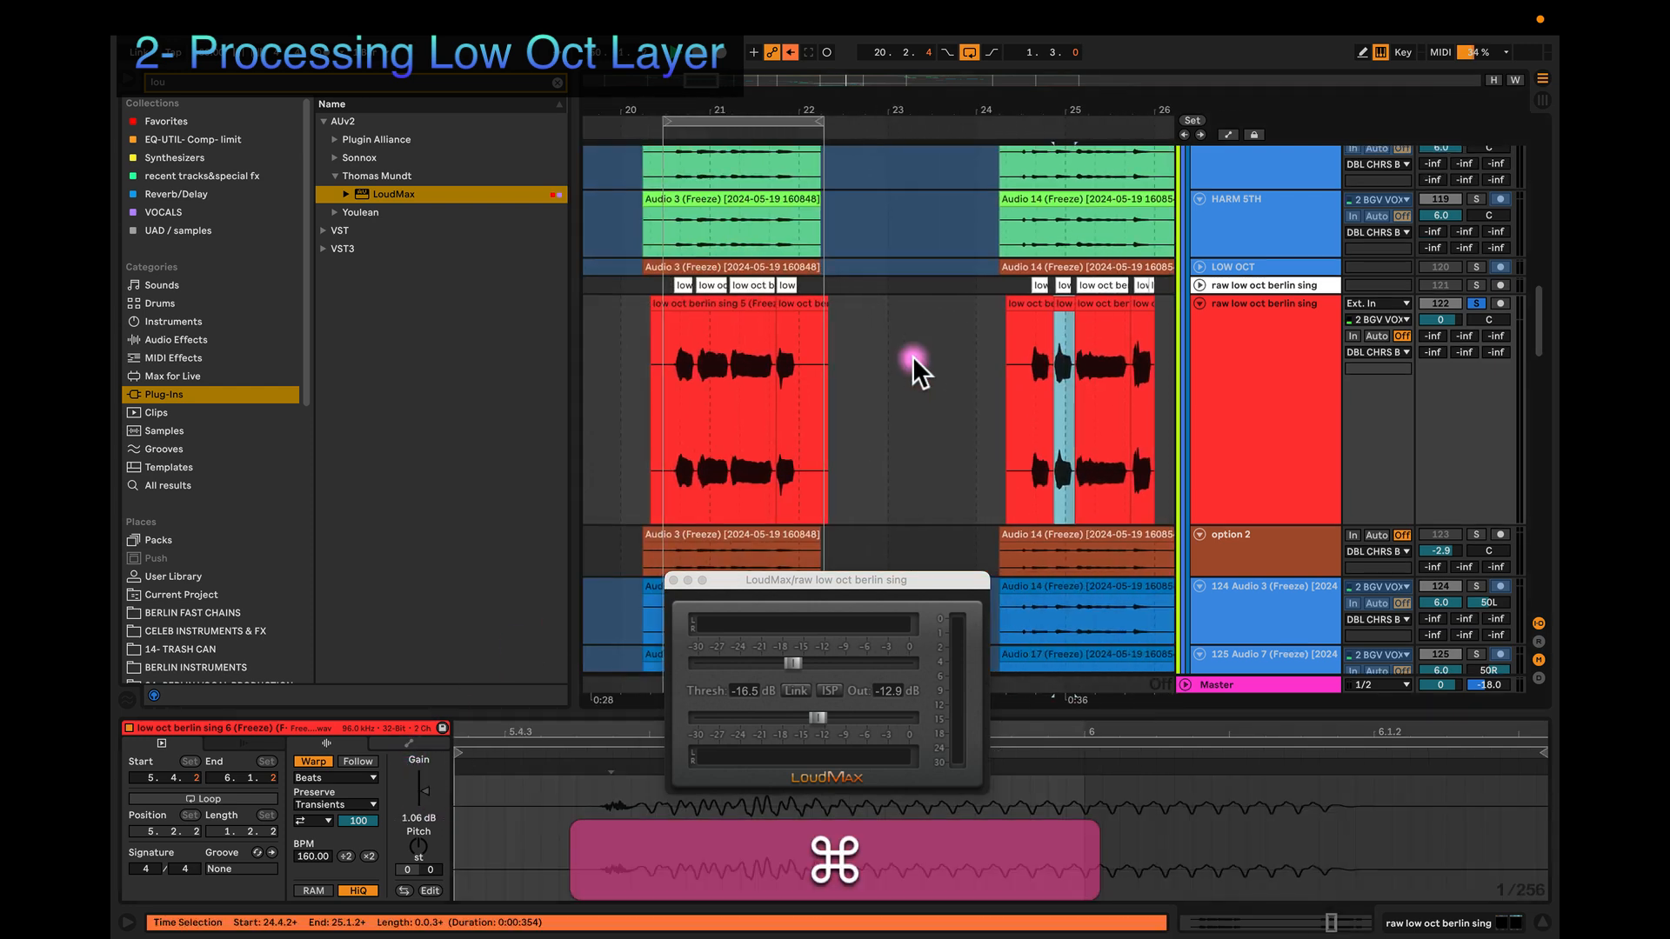
scroll(897, 378, "up", 5)
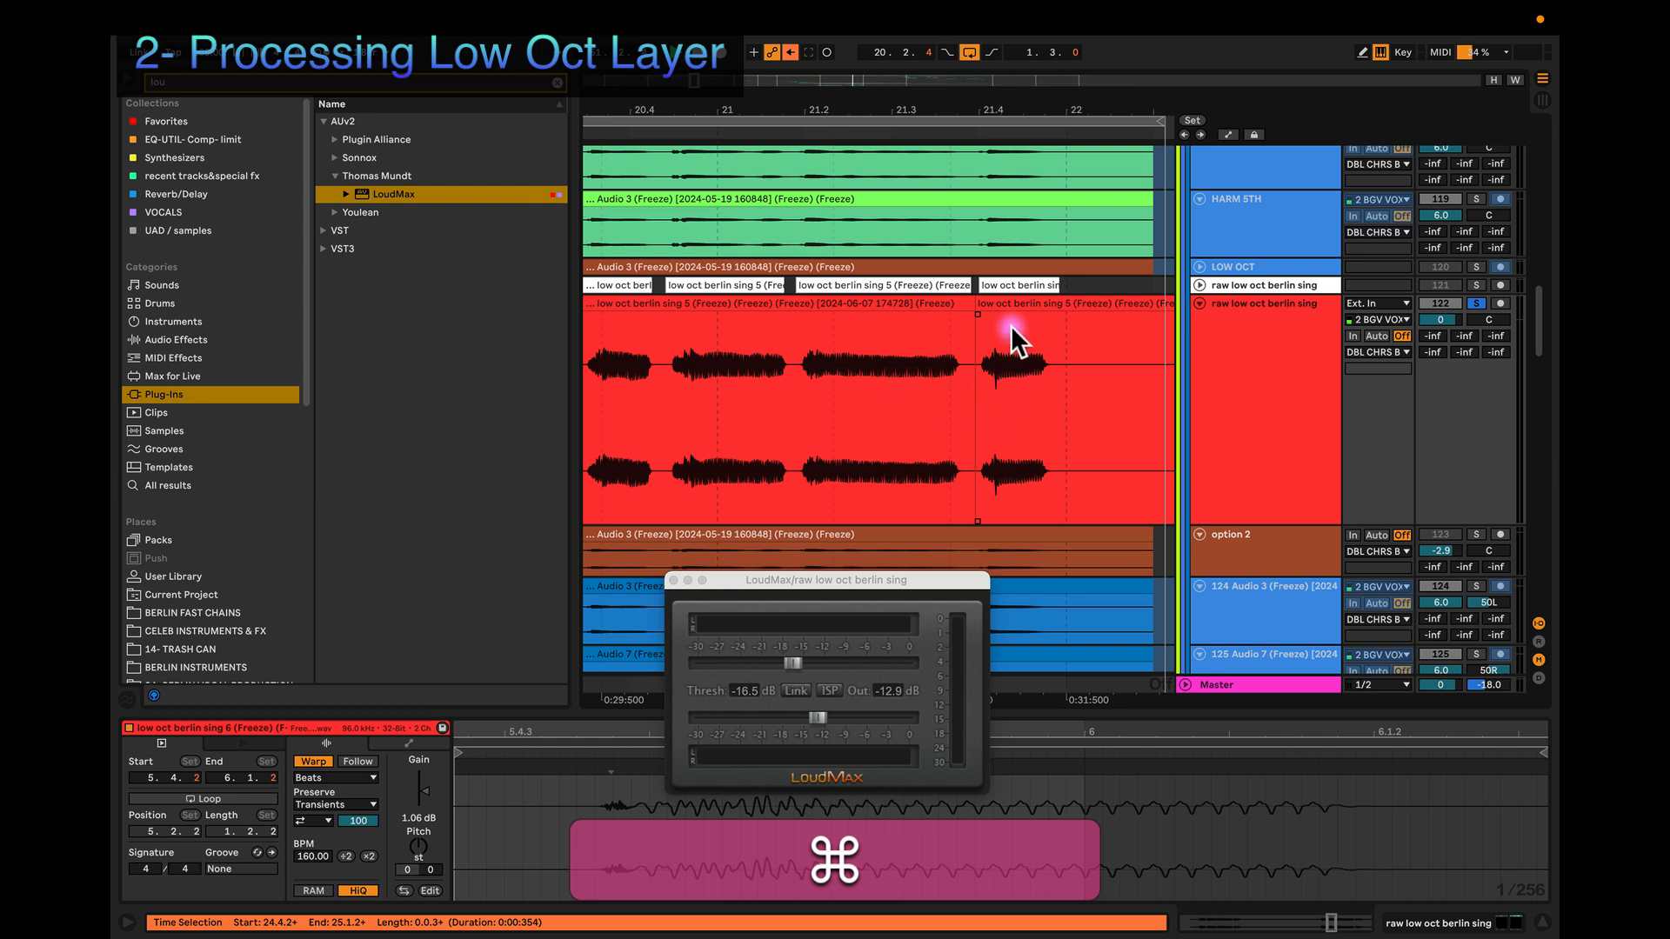
left_click(1000, 302)
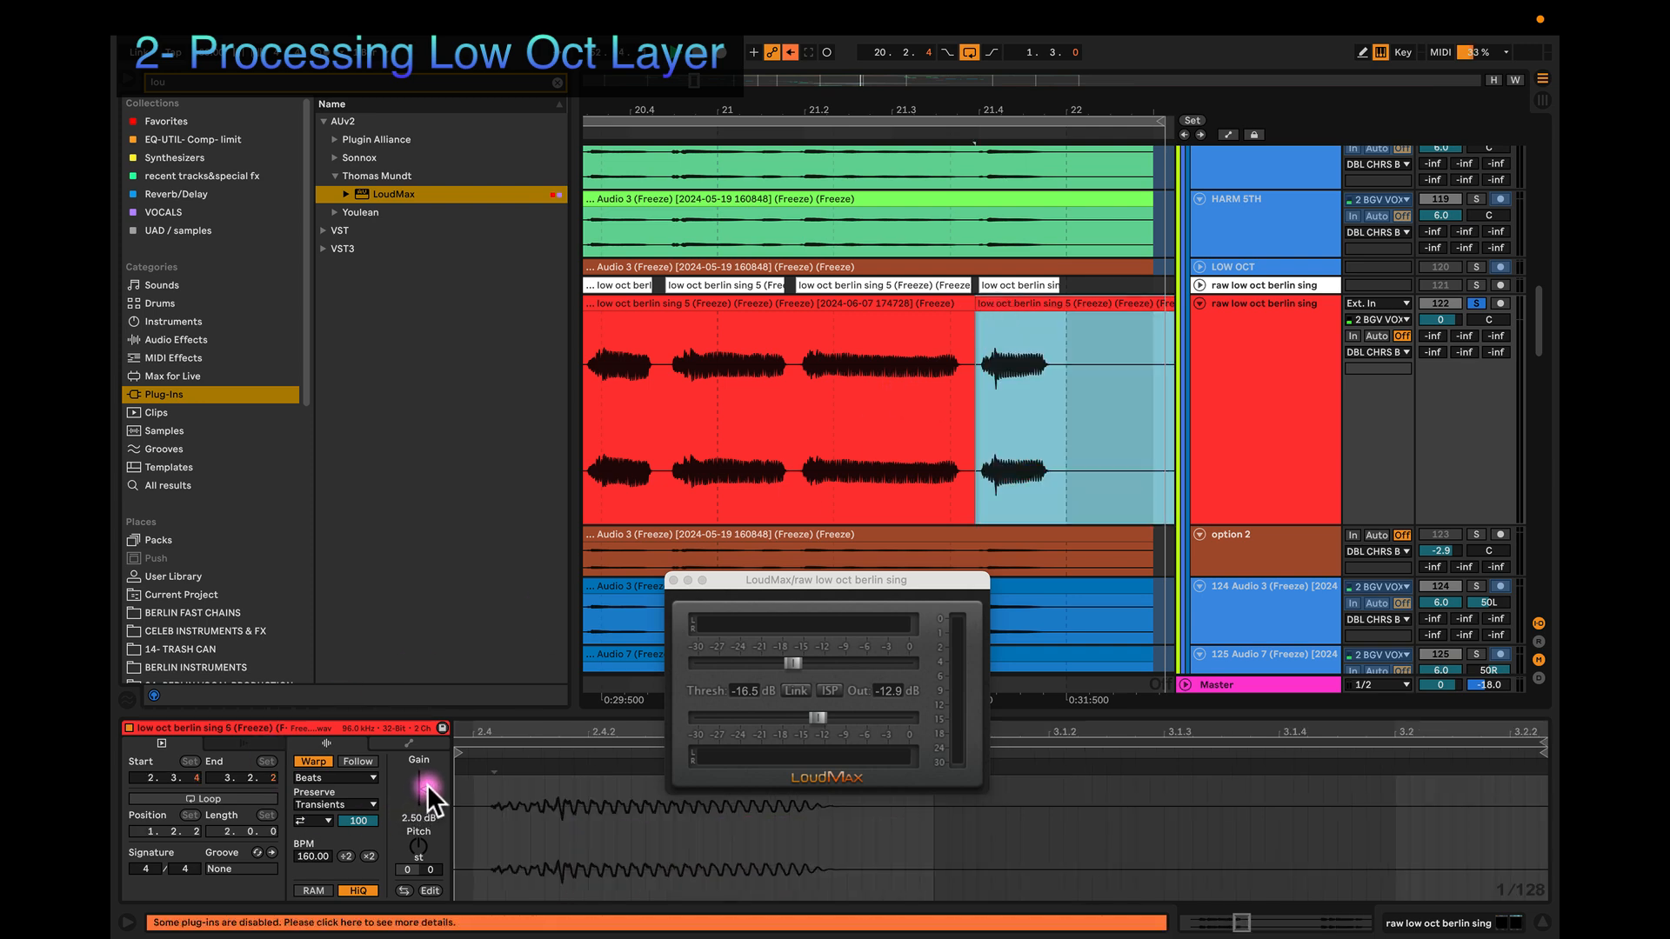
left_click_drag(426, 785, 426, 781)
scroll(910, 444, "down", 5)
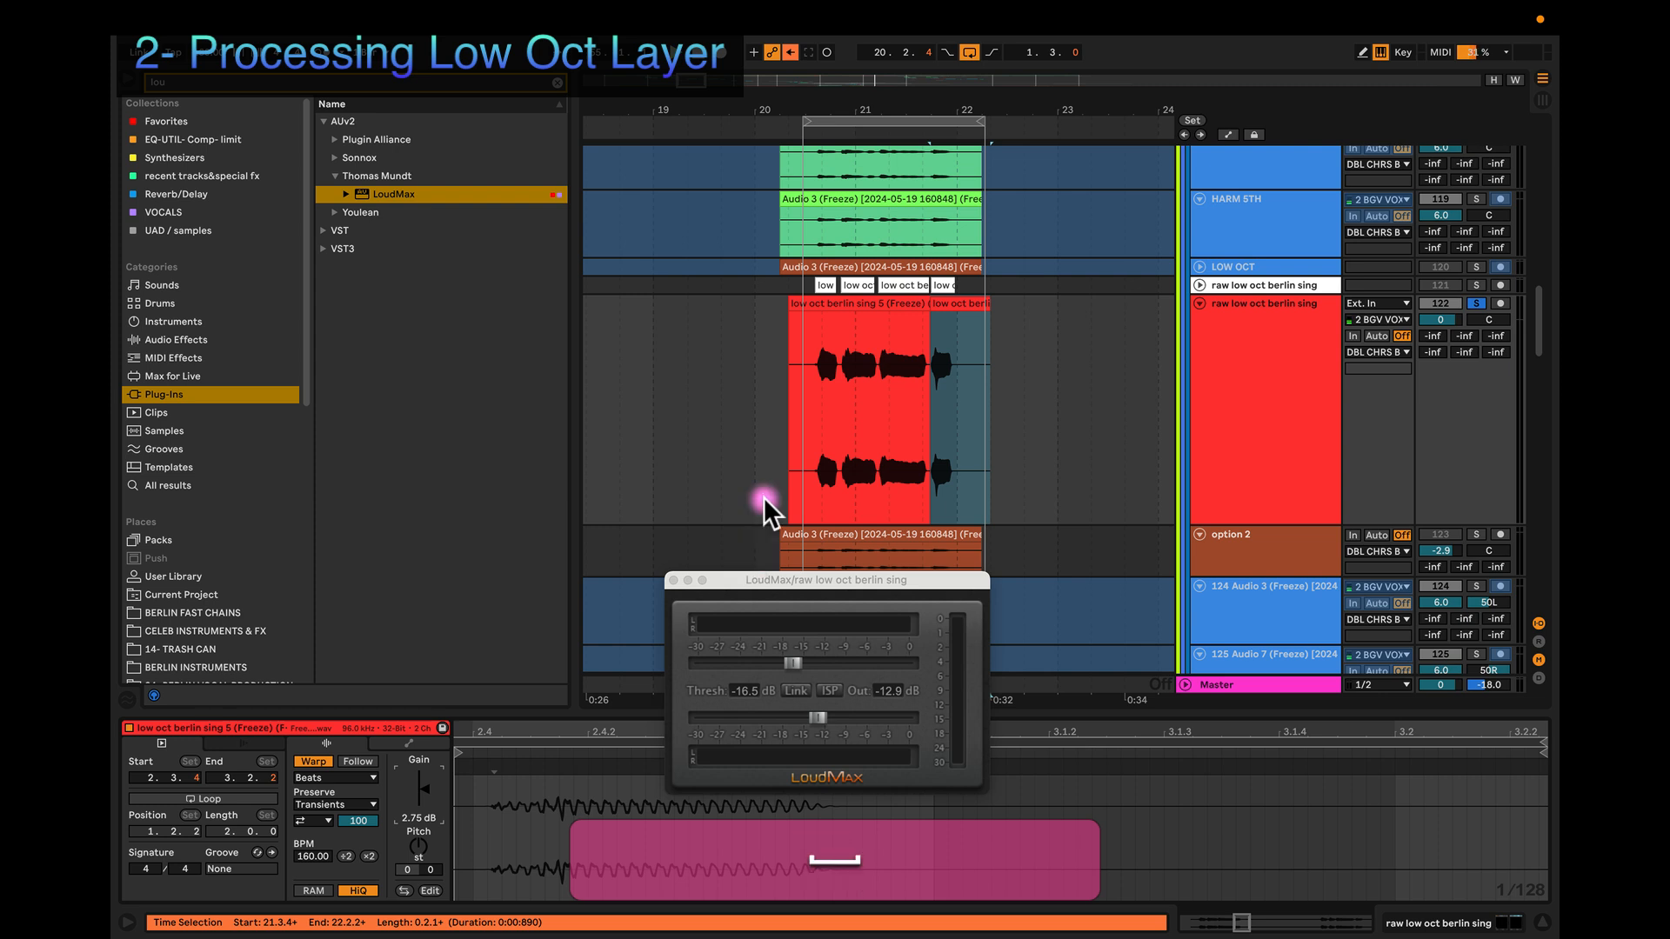
Step: Play the first low oct phrase through LoudMax, continue from the start of the second phrase, and stop the playback
left_click(865, 305)
key("space")
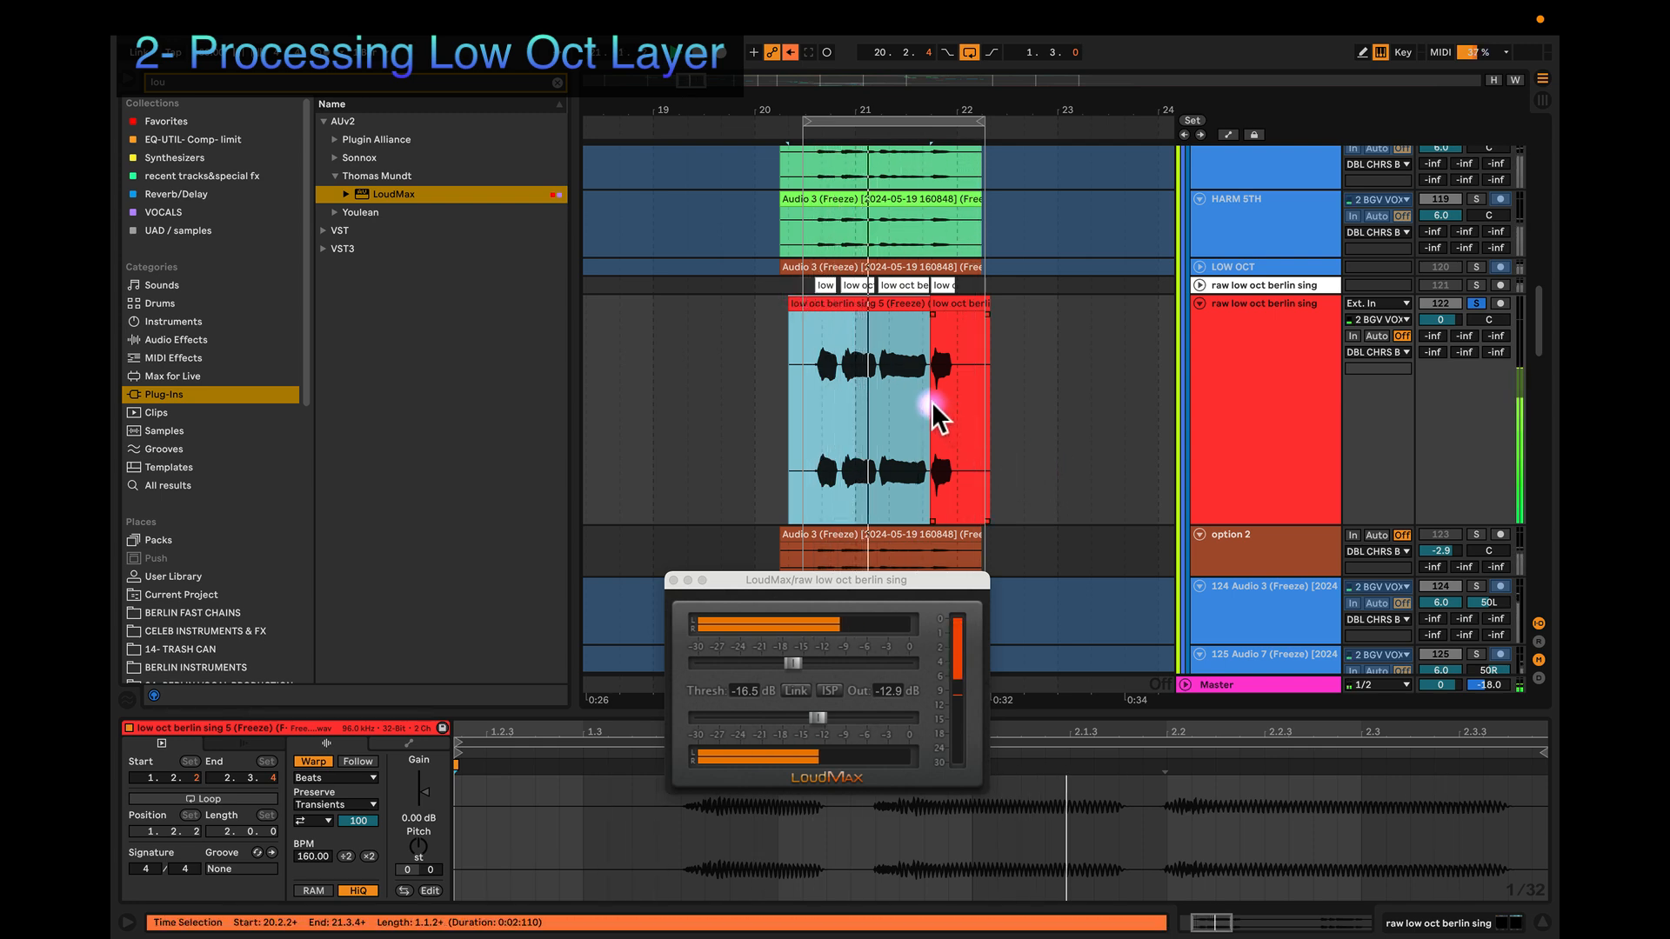
scroll(932, 400, "right", 5)
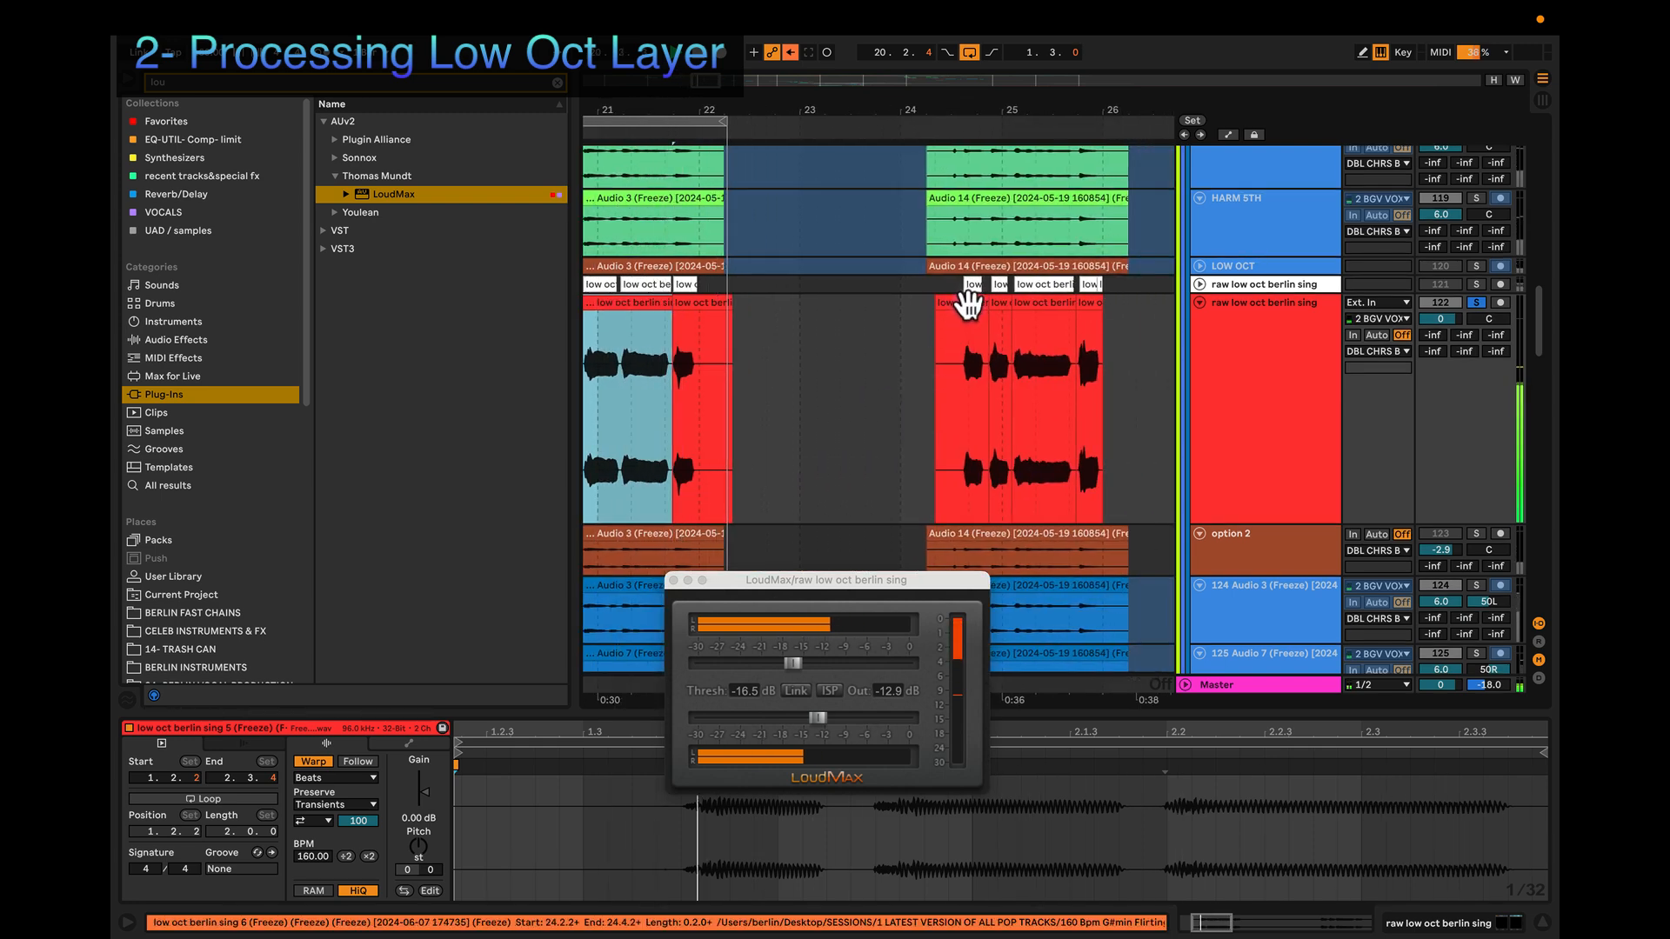
scroll(884, 351, "left", 4)
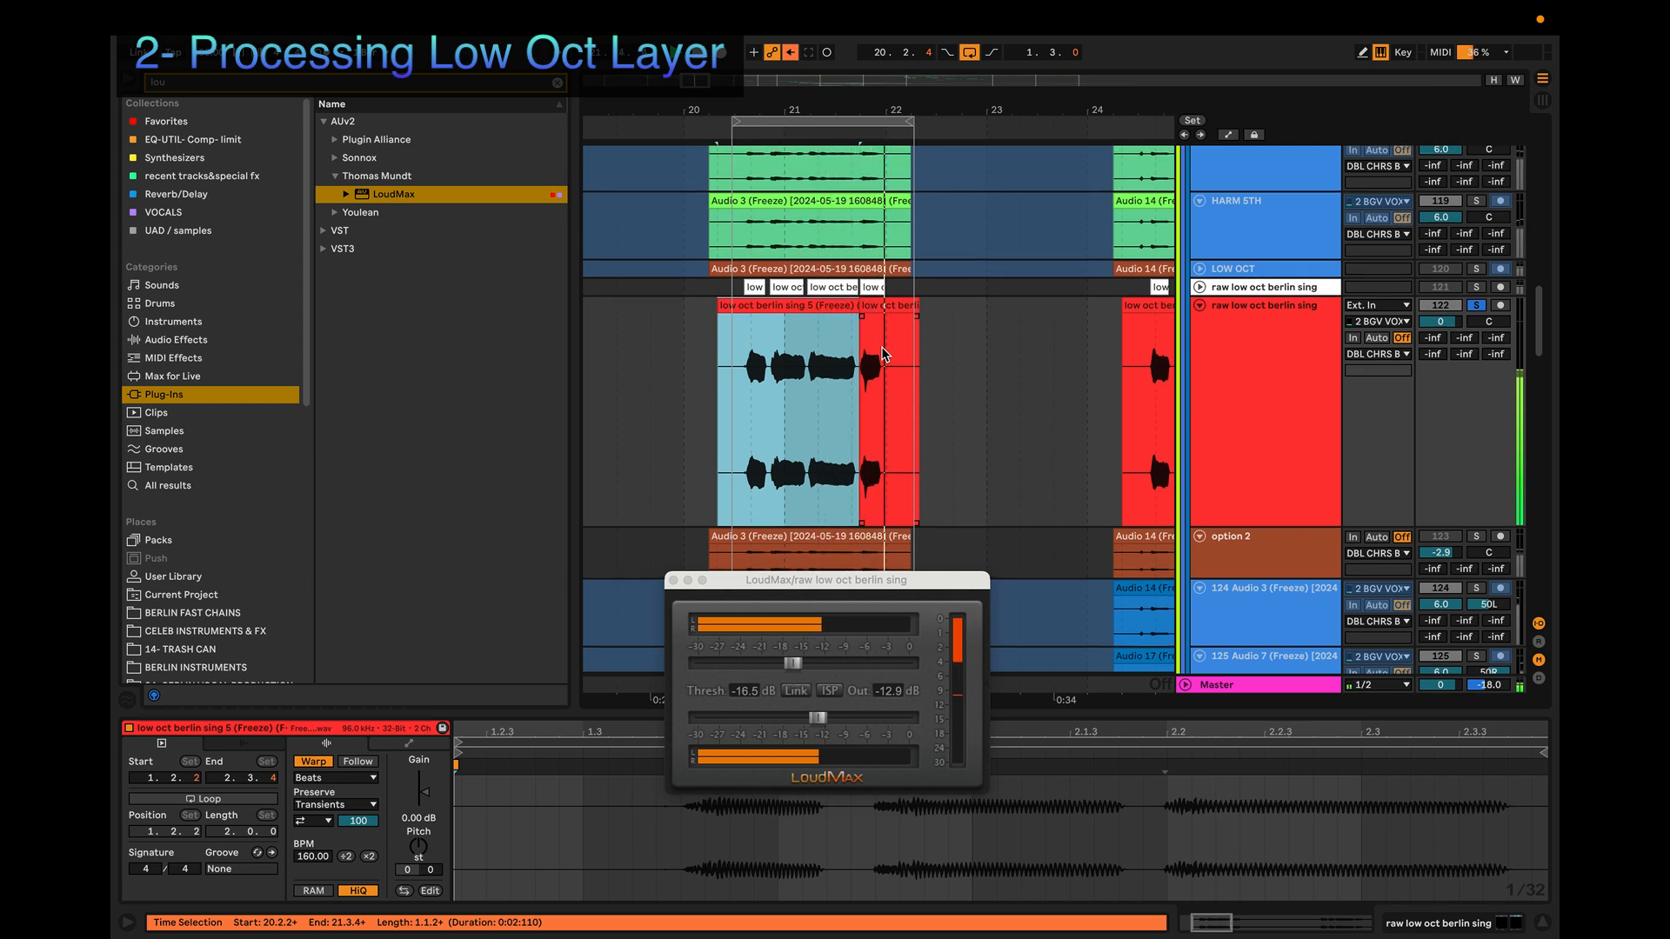
scroll(896, 350, "right", 3)
left_click(992, 306)
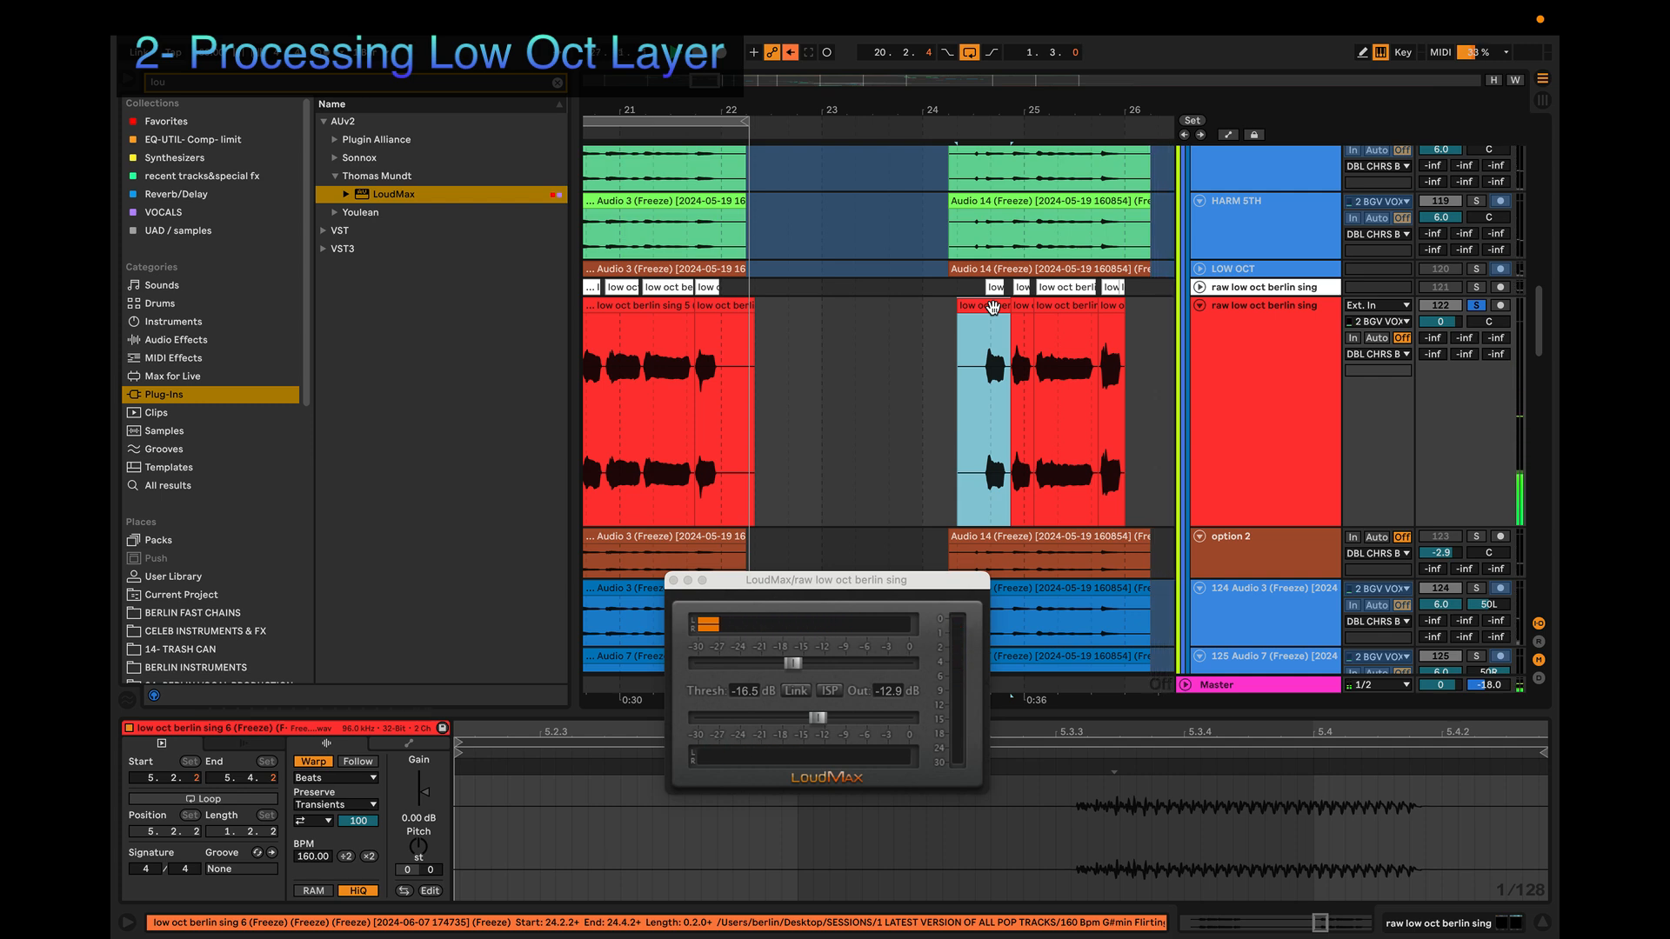
key("space")
Step: Set the clip gain of the first low oct phrase's last note piece to 3.50 dB
scroll(735, 341, "left", 3)
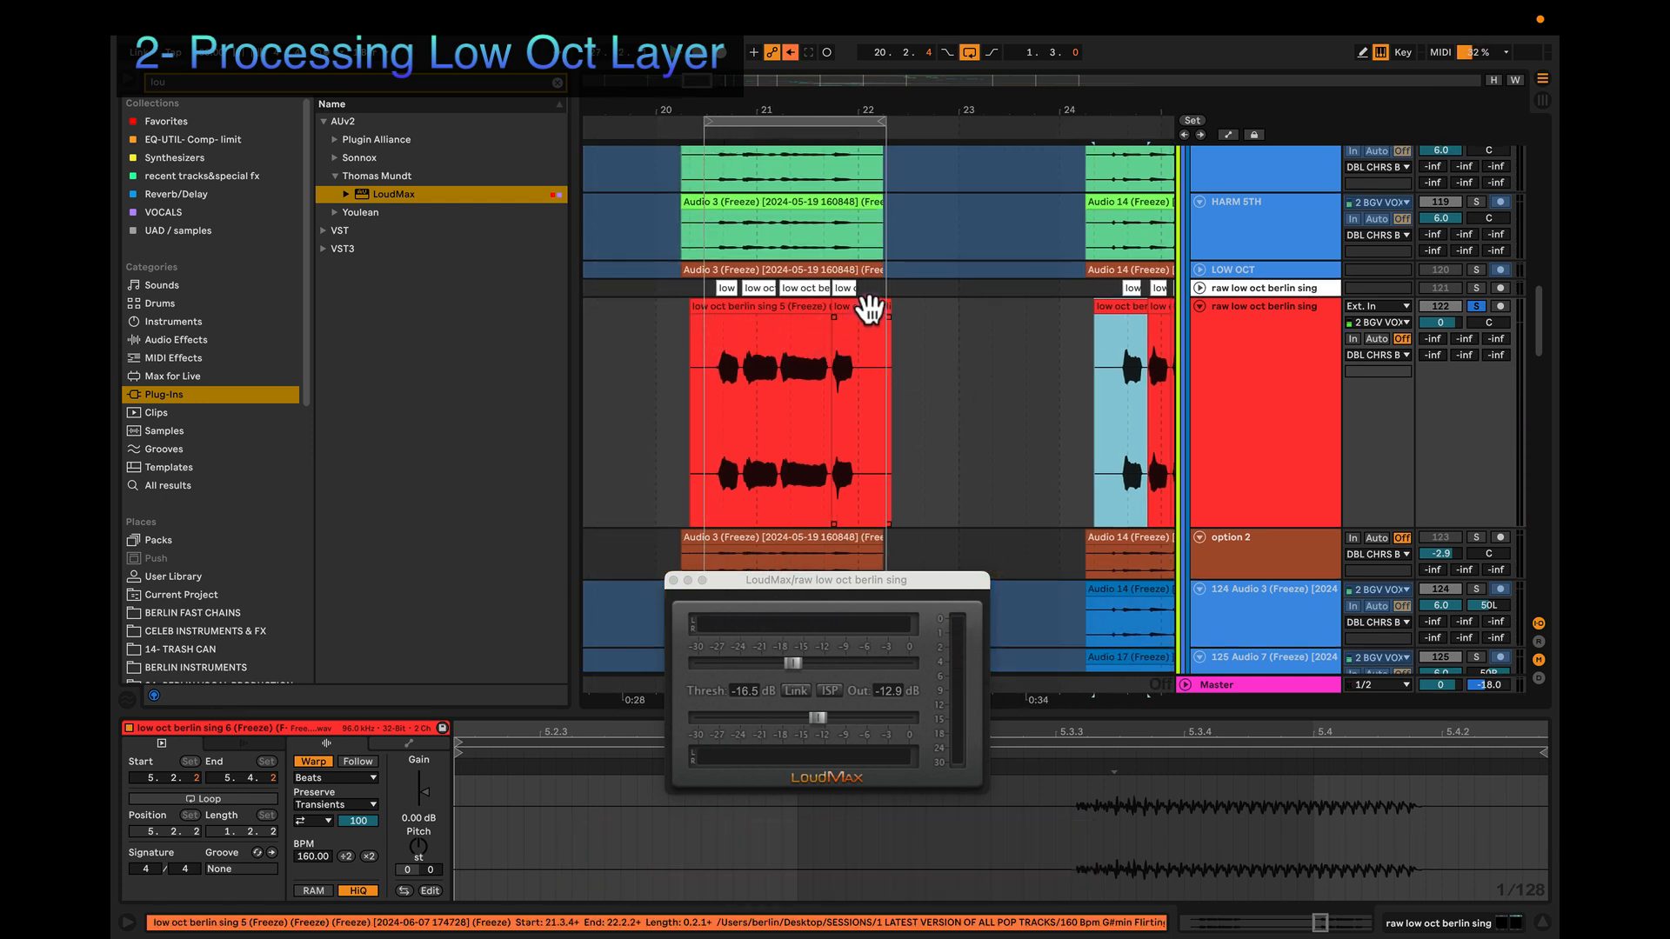
left_click(868, 305)
left_click(414, 793)
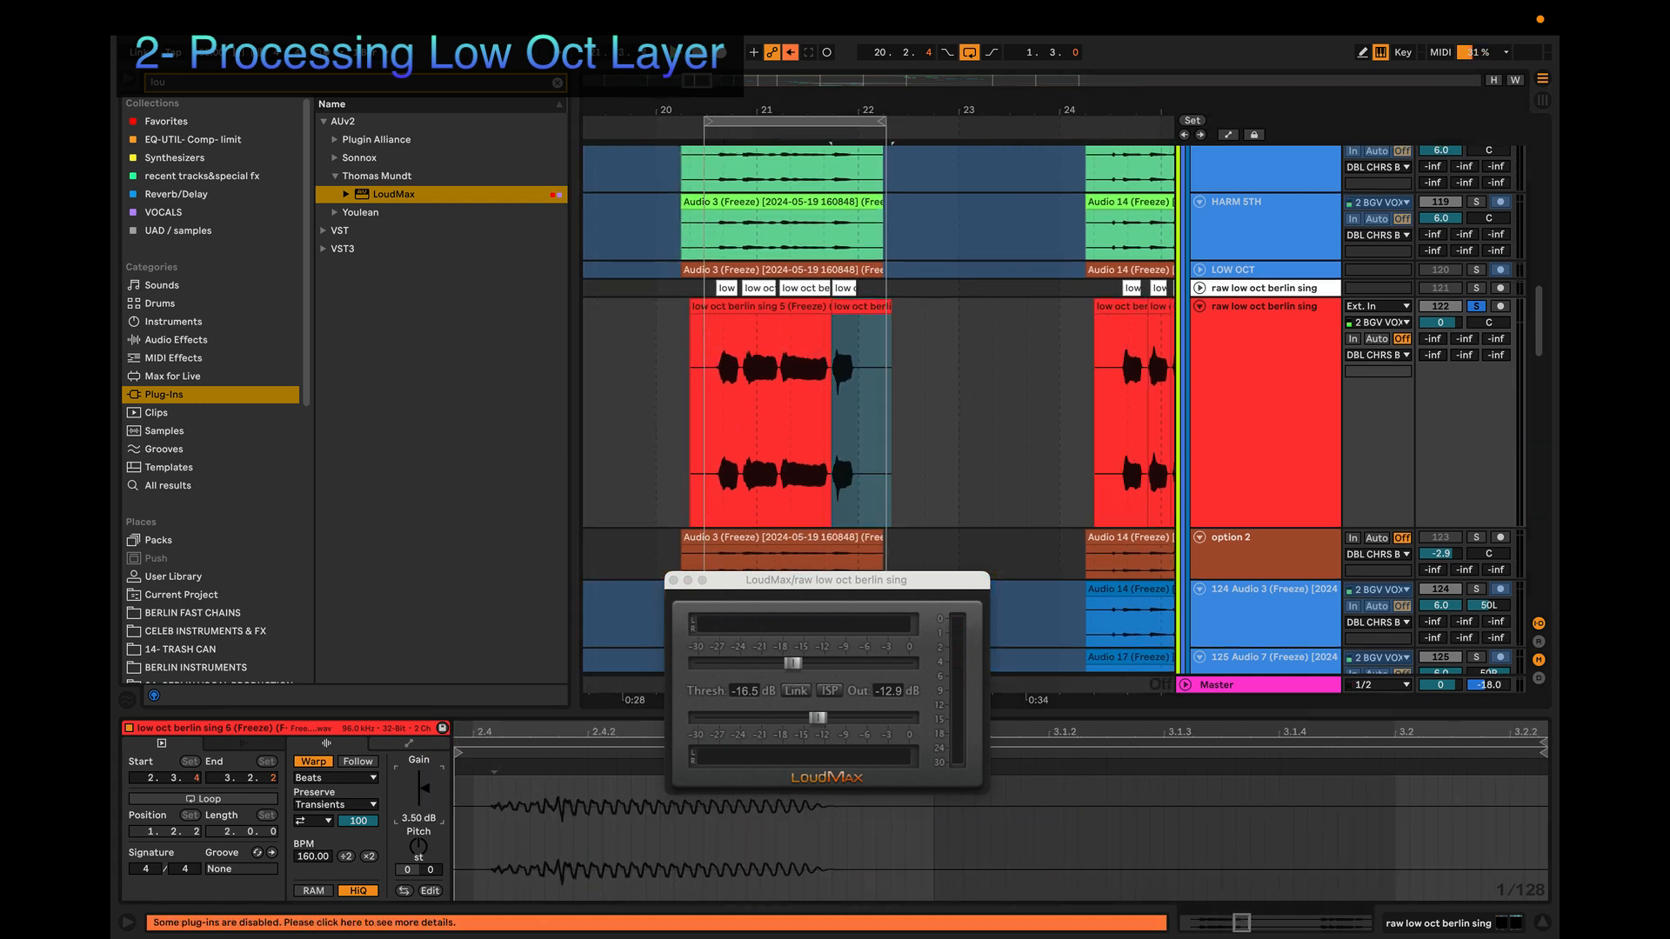
Step: Split the first low oct phrase in the gap before its long third note and set that piece's gain to 0.88 dB
scroll(810, 389, "up", 5, "super")
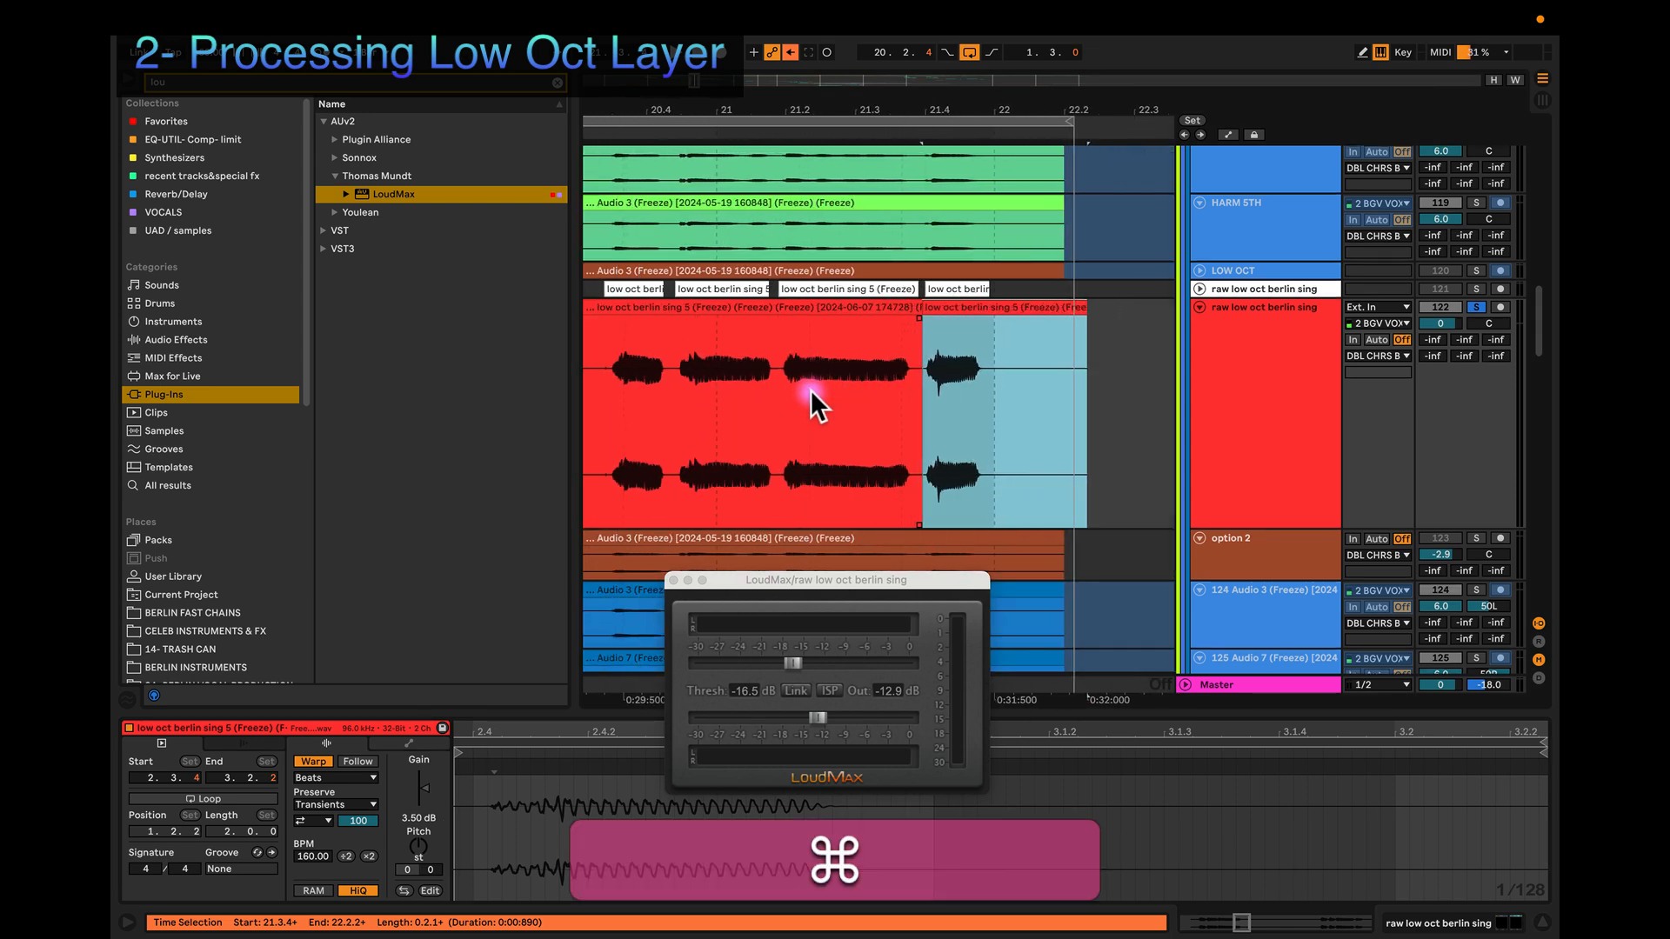
left_click(772, 389)
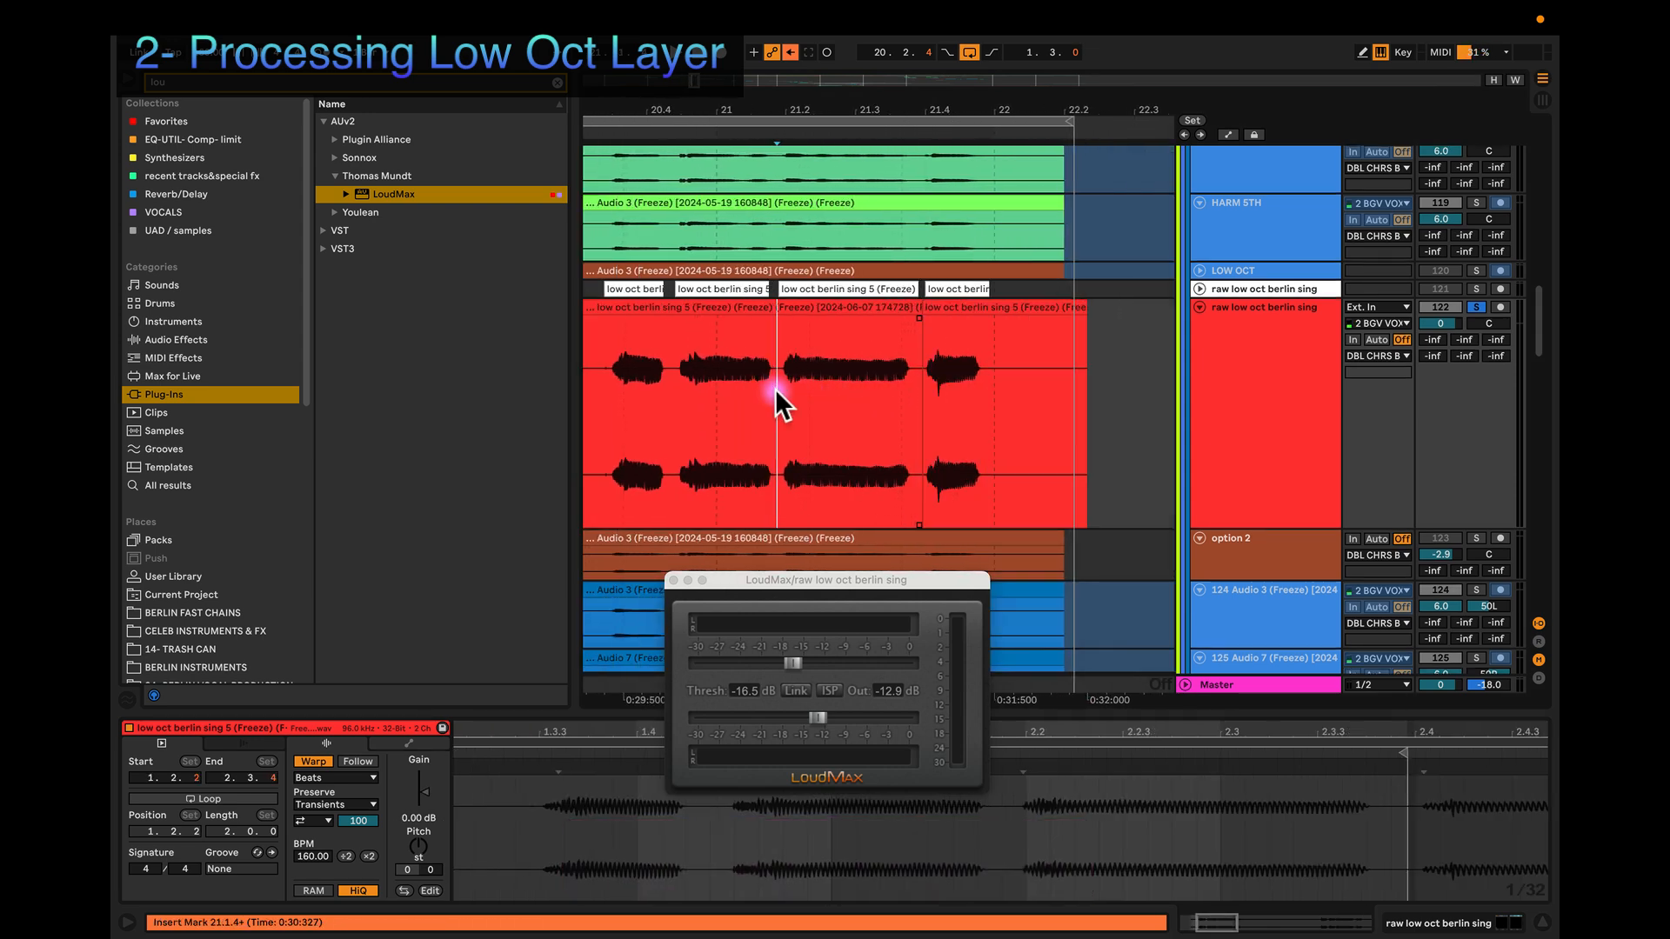
key("super+e")
left_click(864, 311)
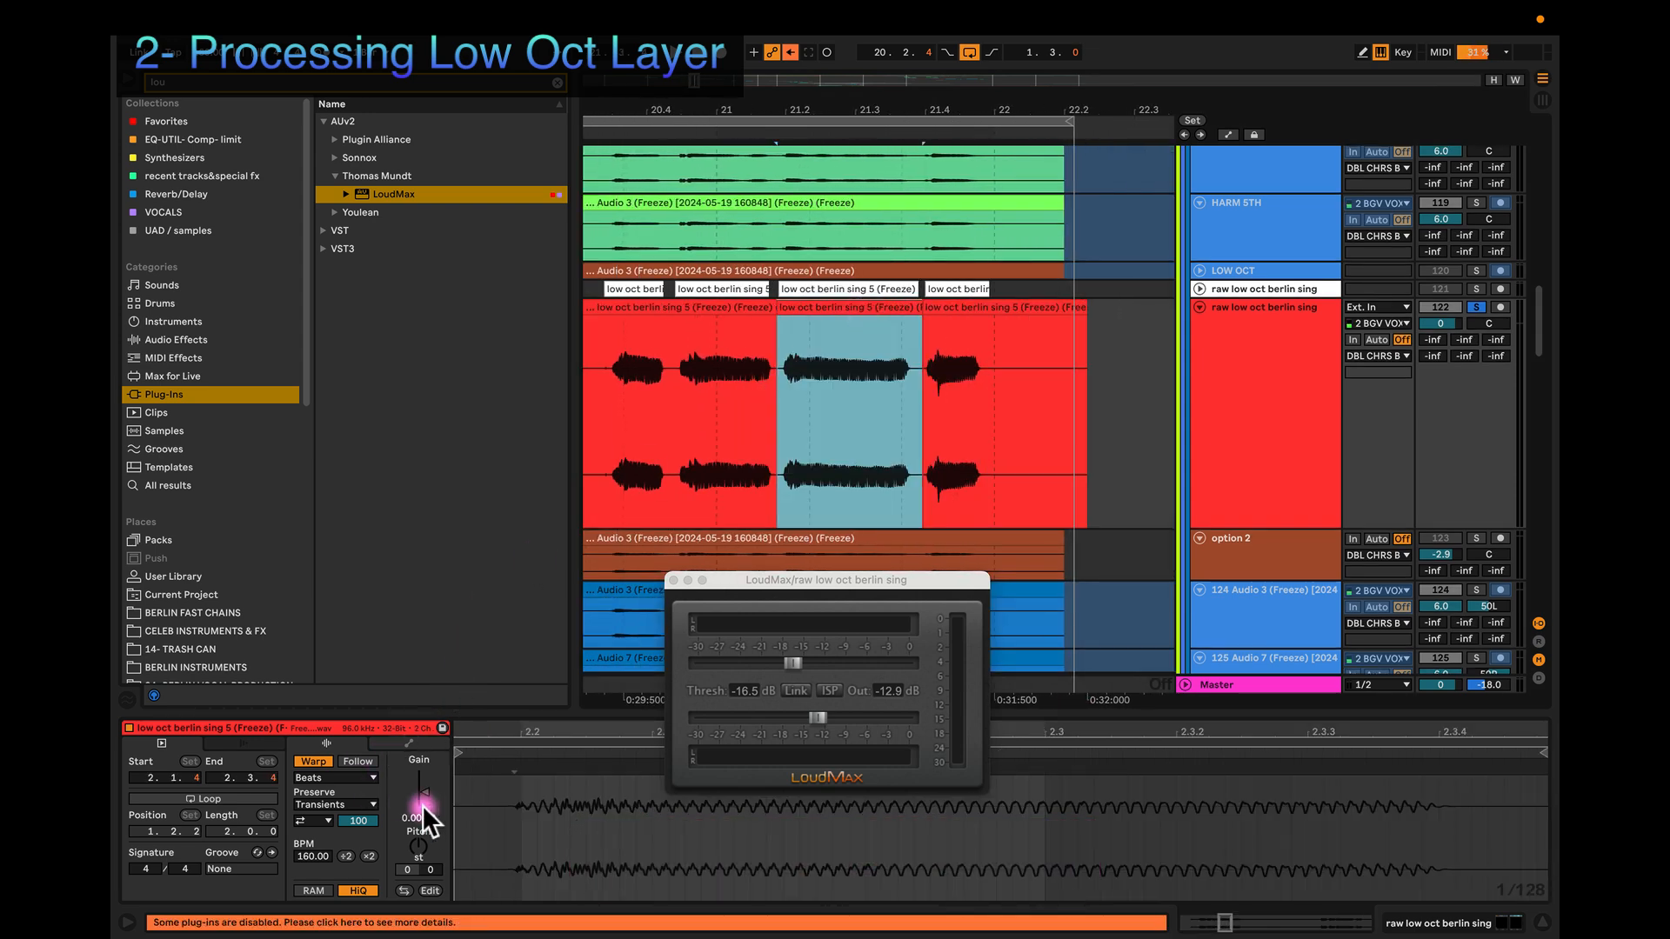
left_click_drag(426, 793, 427, 787)
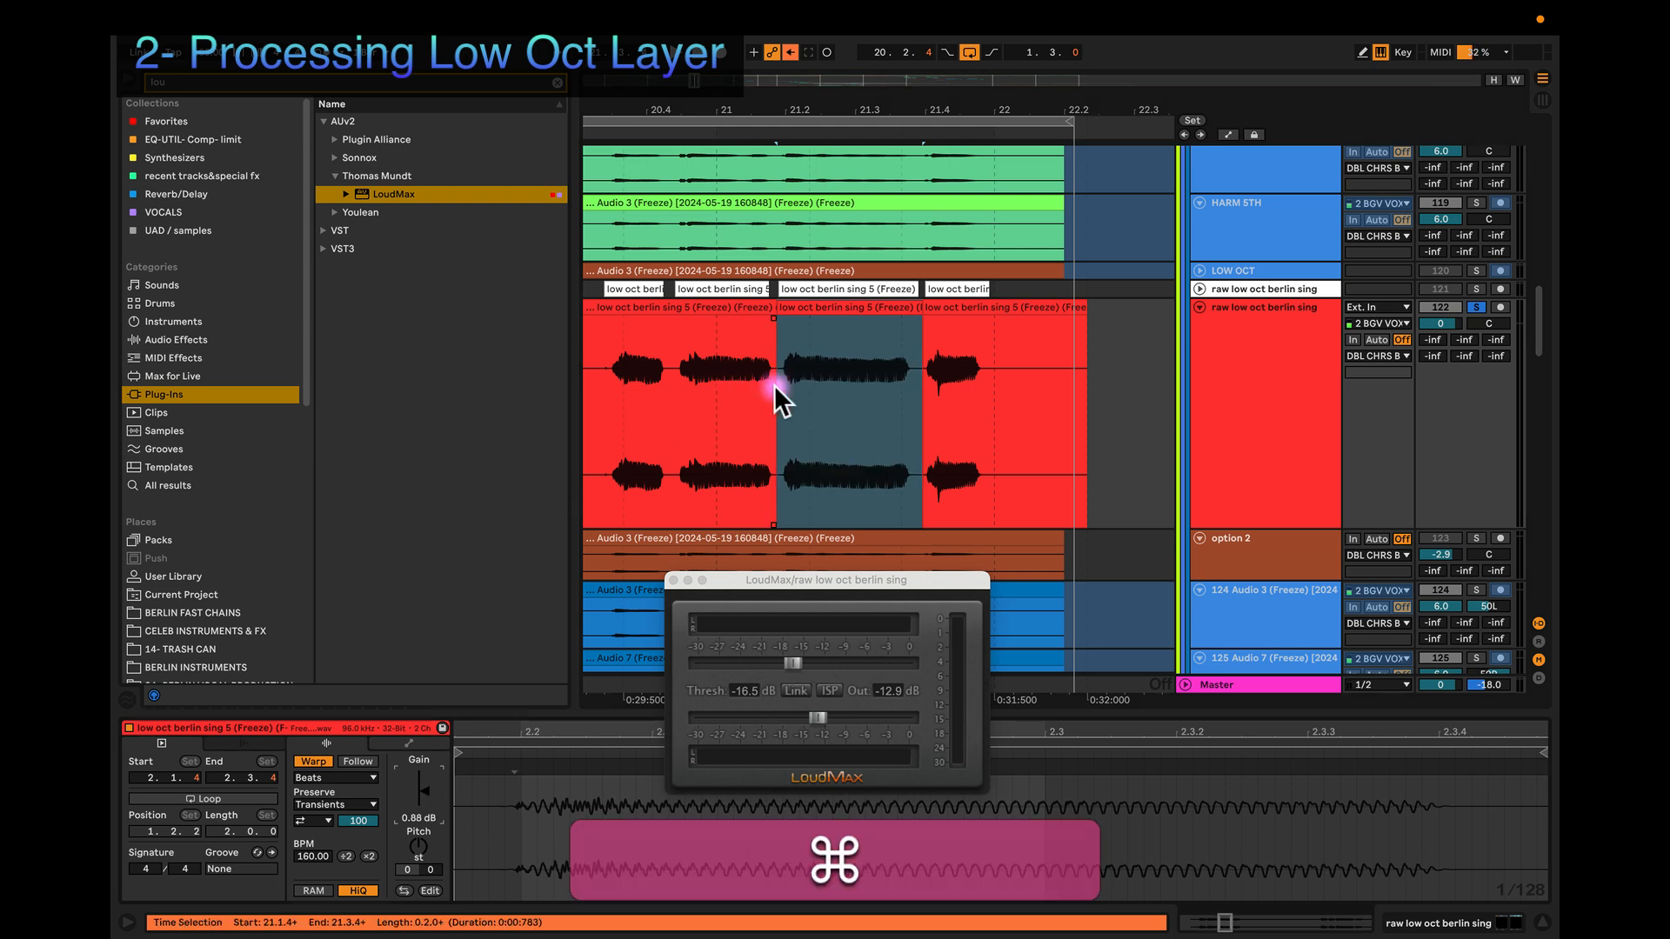
Step: Play both low oct phrases from their first pieces to check the note levels in LoudMax, and stop the playback
scroll(774, 384, "down", 5)
left_click(705, 309)
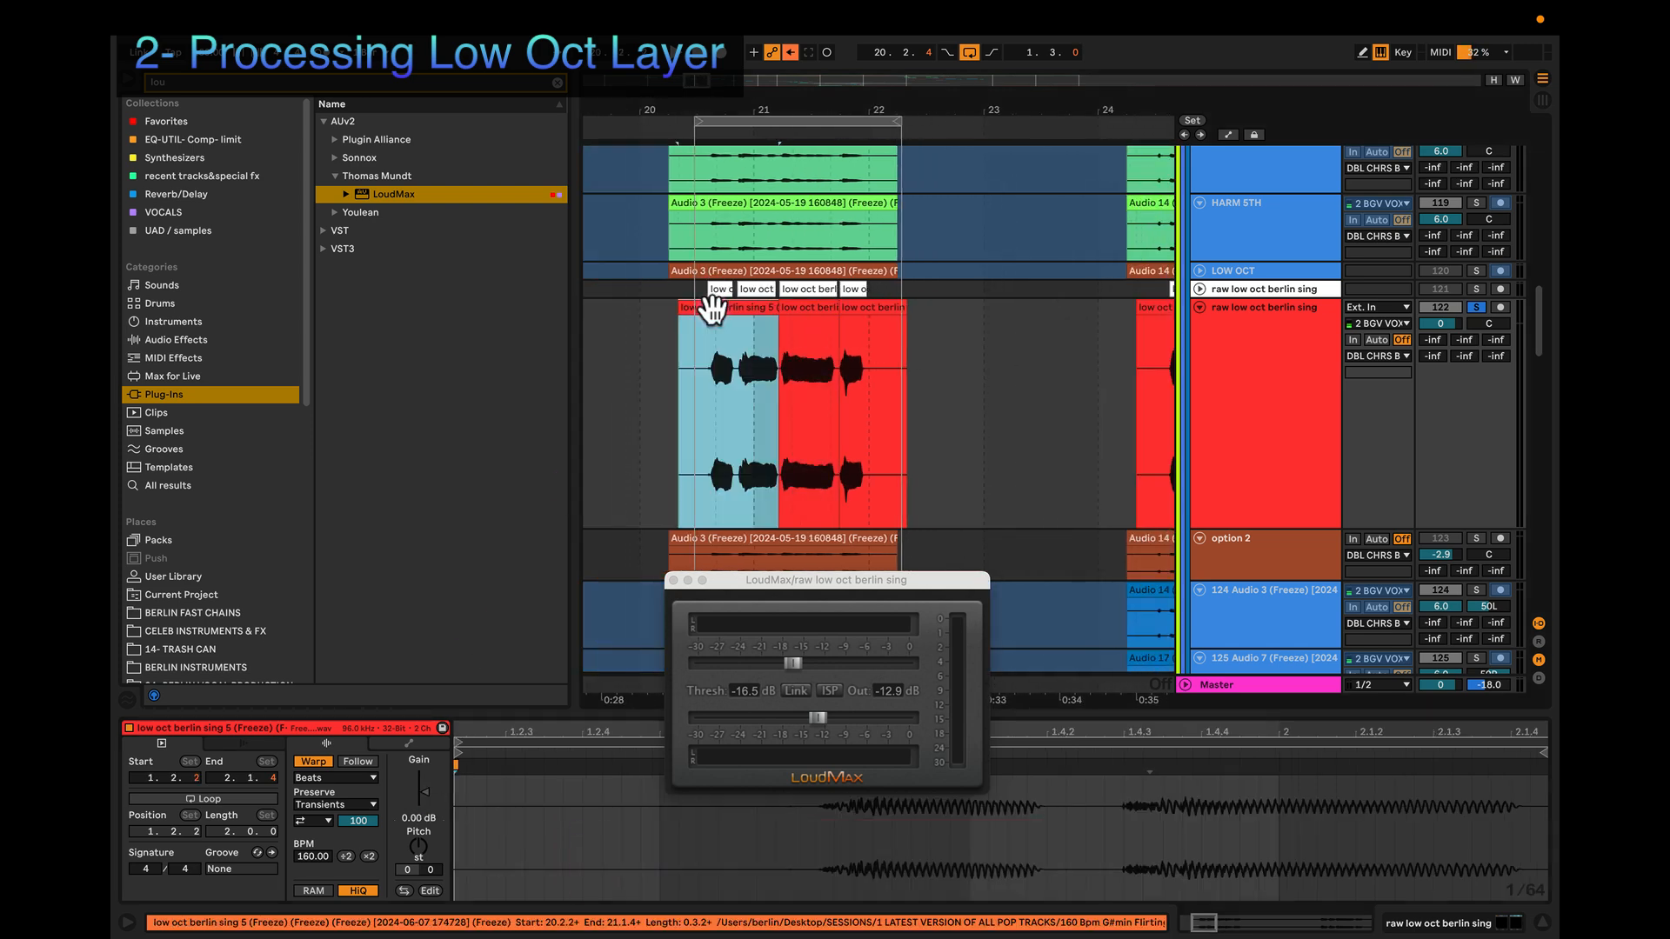
key("space")
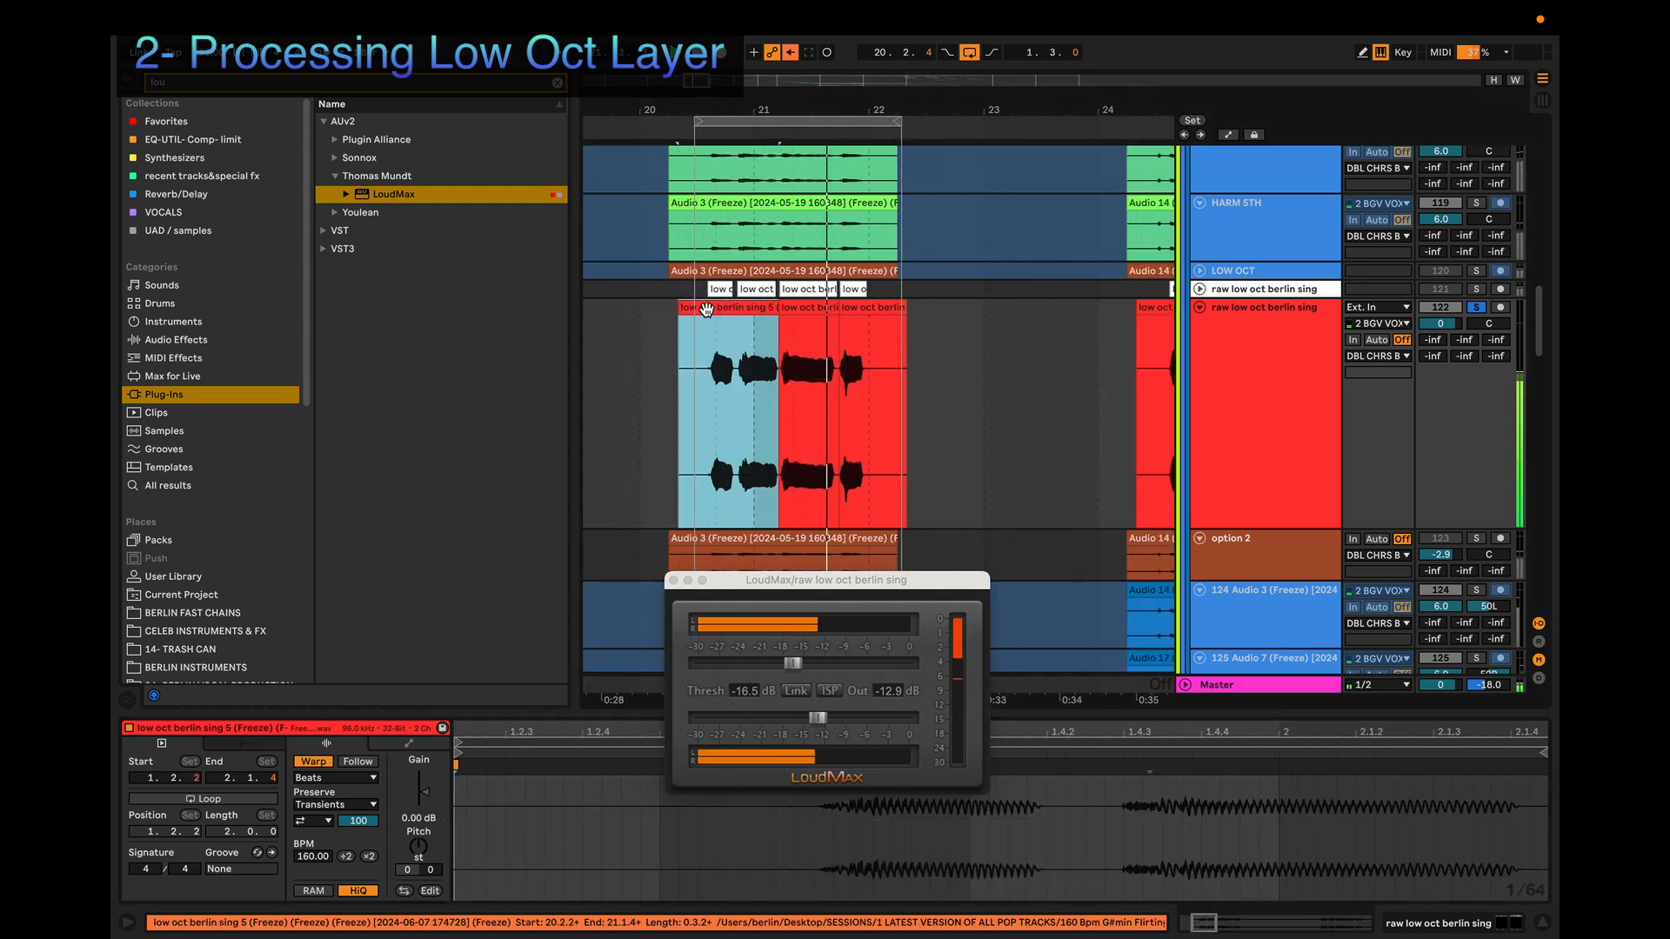
scroll(956, 391, "right", 5)
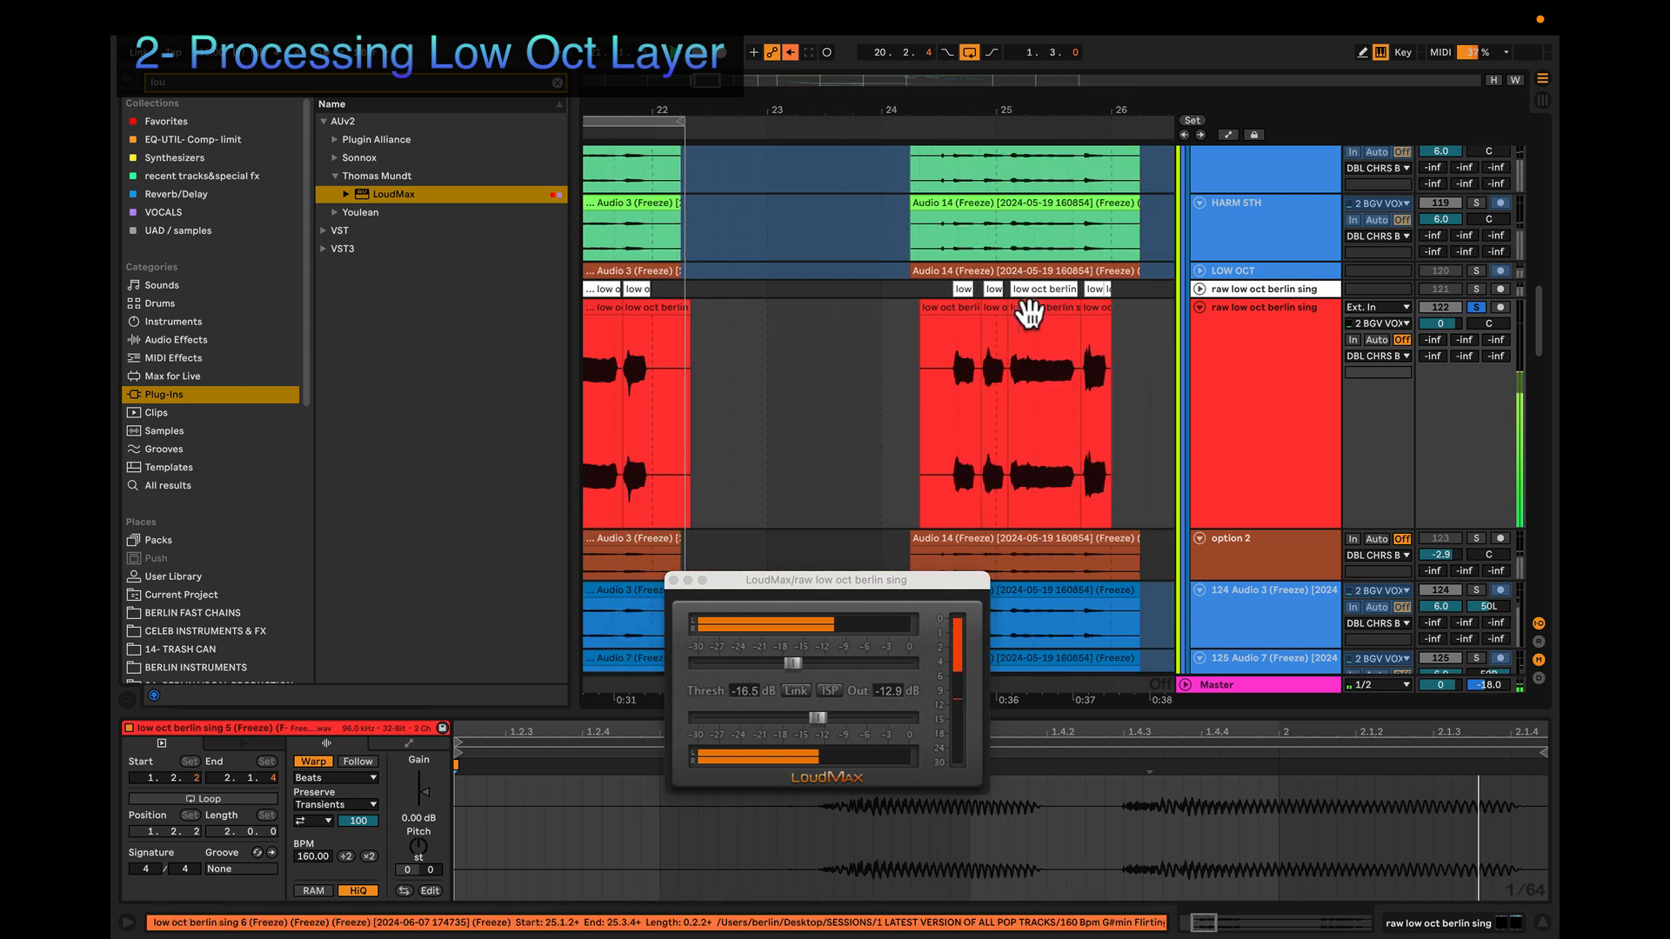
left_click(939, 302)
key("space")
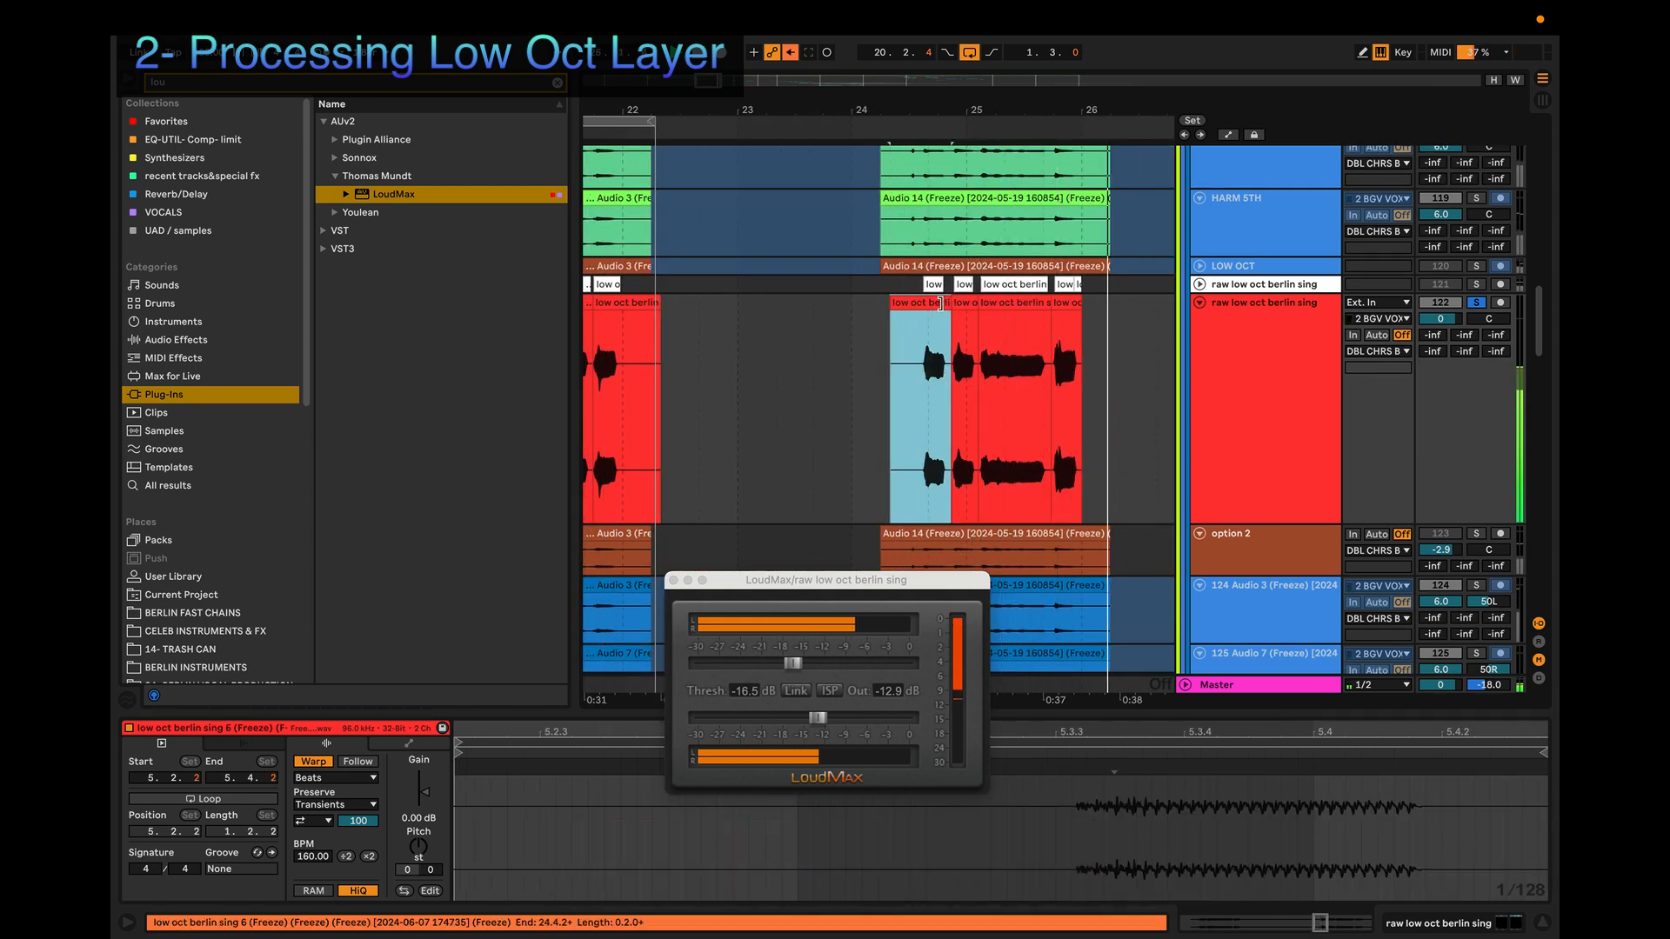
key("space")
Step: Close the LoudMax window, and freeze and flatten the red raw low oct berlin sing track
scroll(943, 306, "down", 3)
scroll(942, 306, "down", 5)
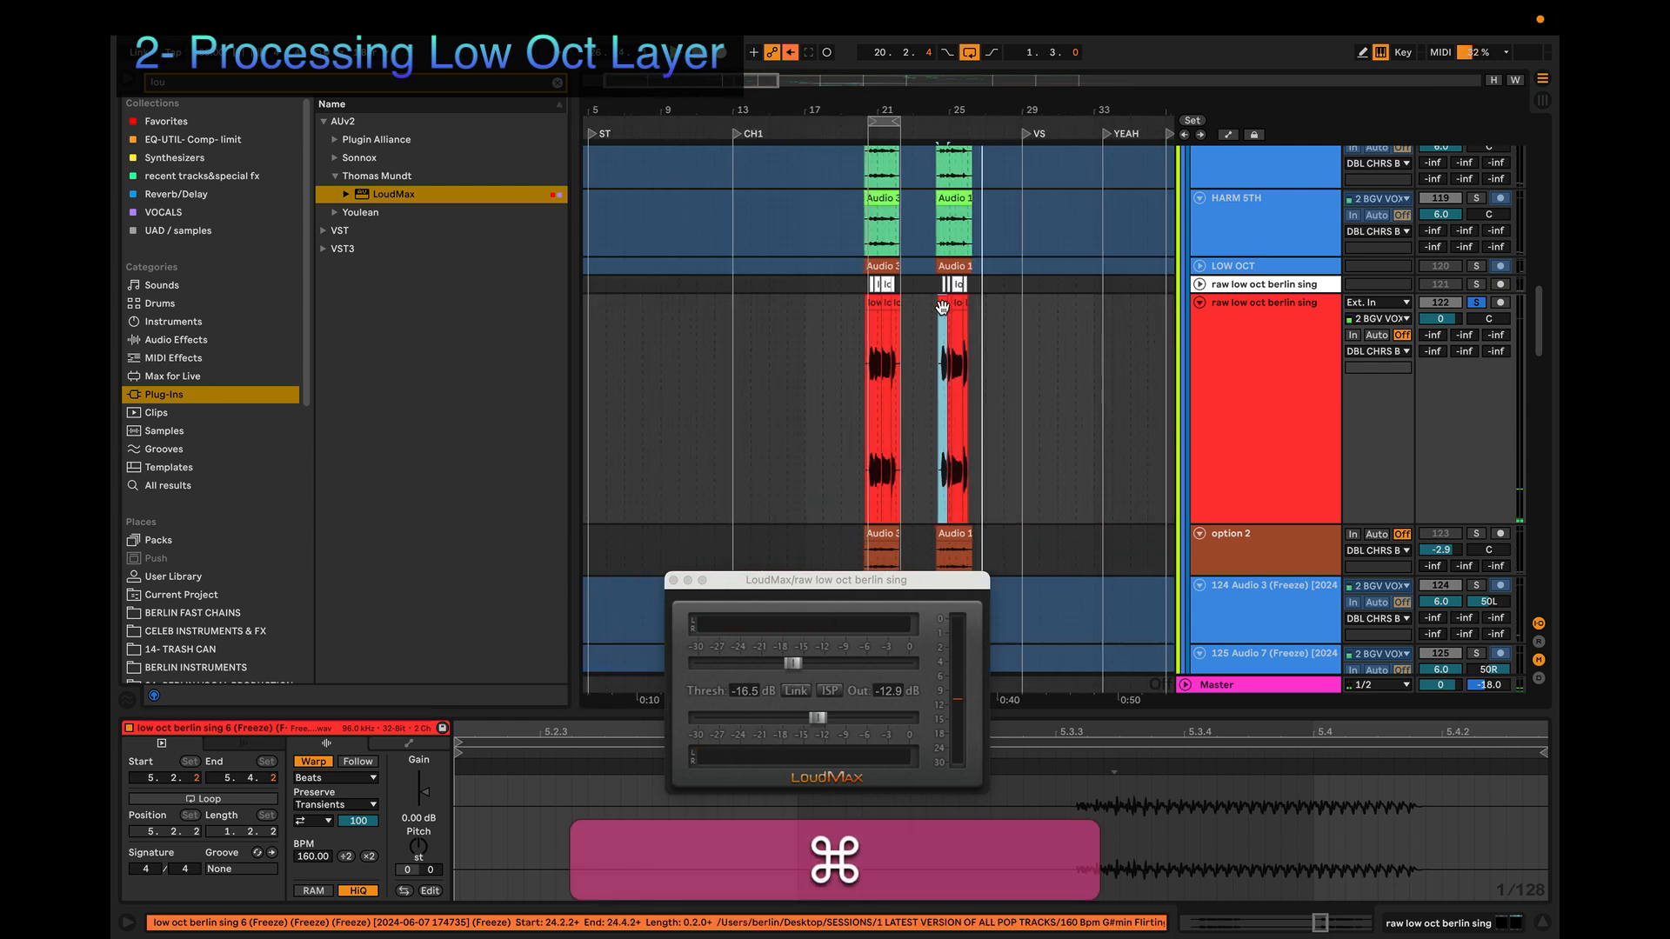
left_click(672, 580)
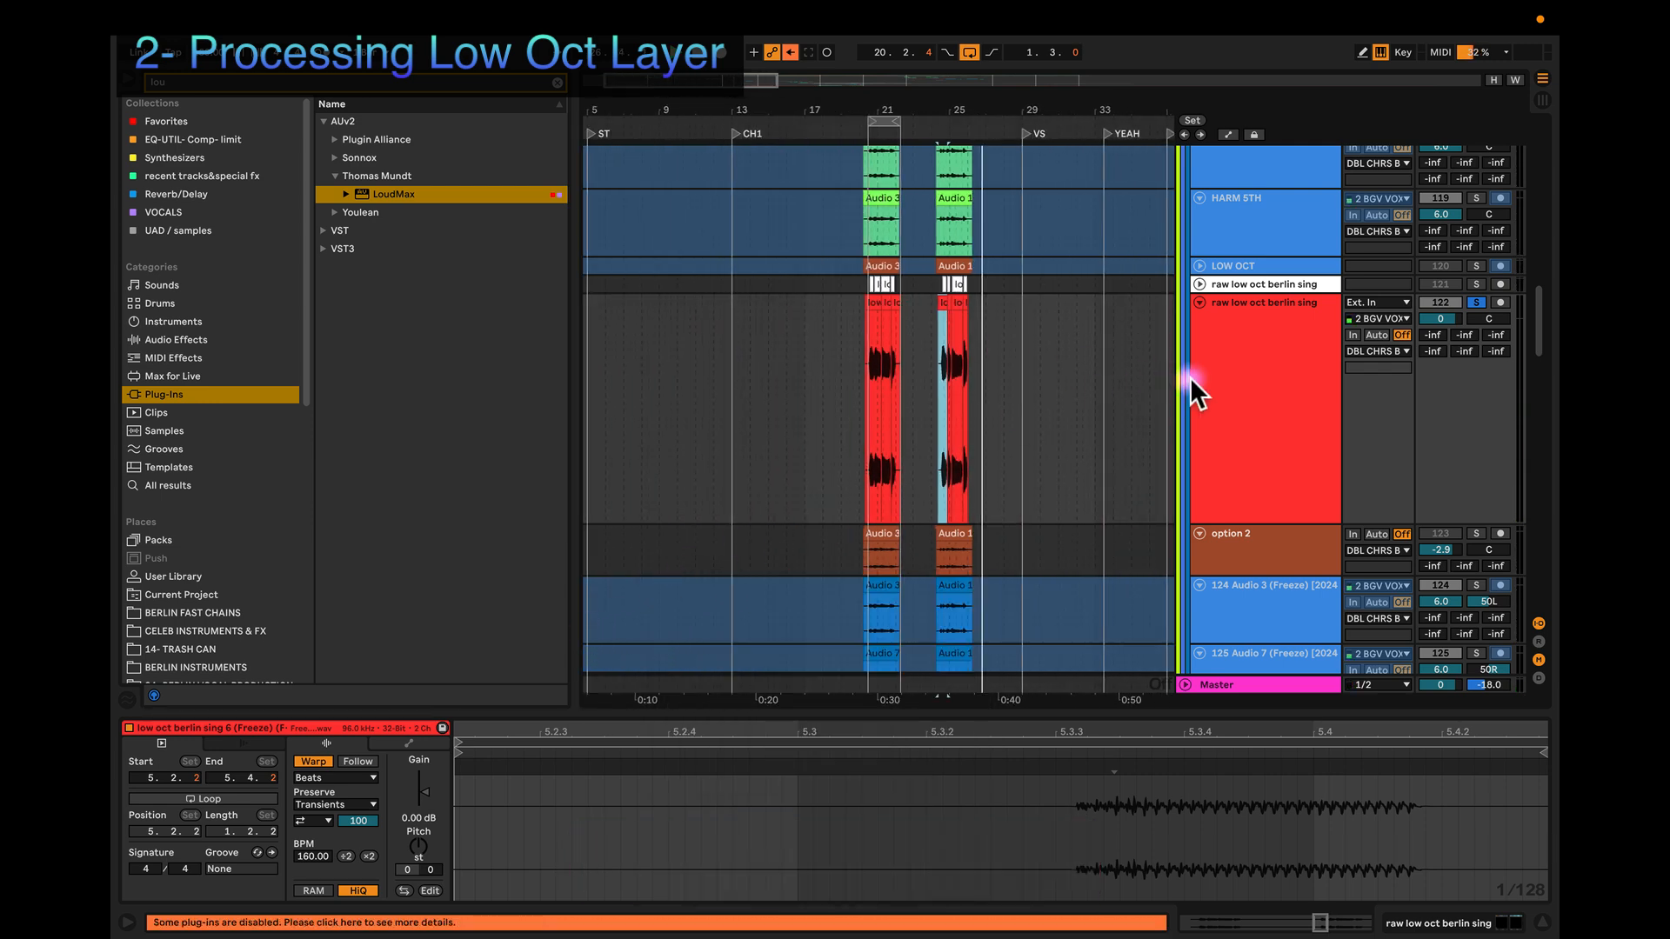
left_click(1226, 367)
right_click(1266, 358)
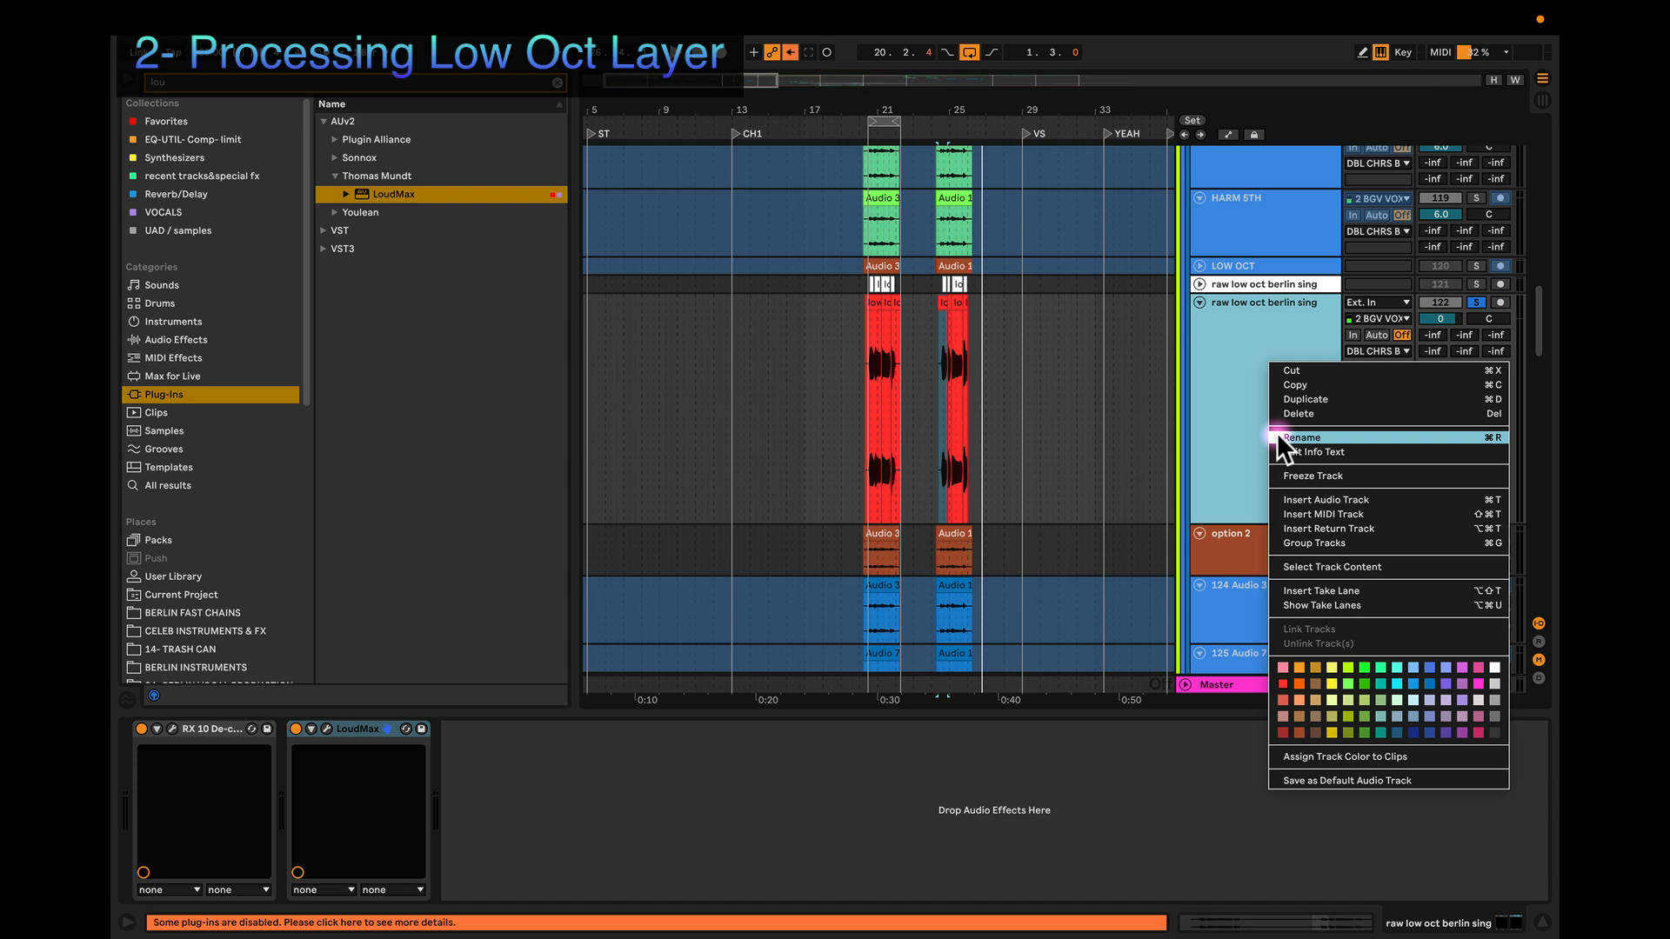
left_click(1277, 477)
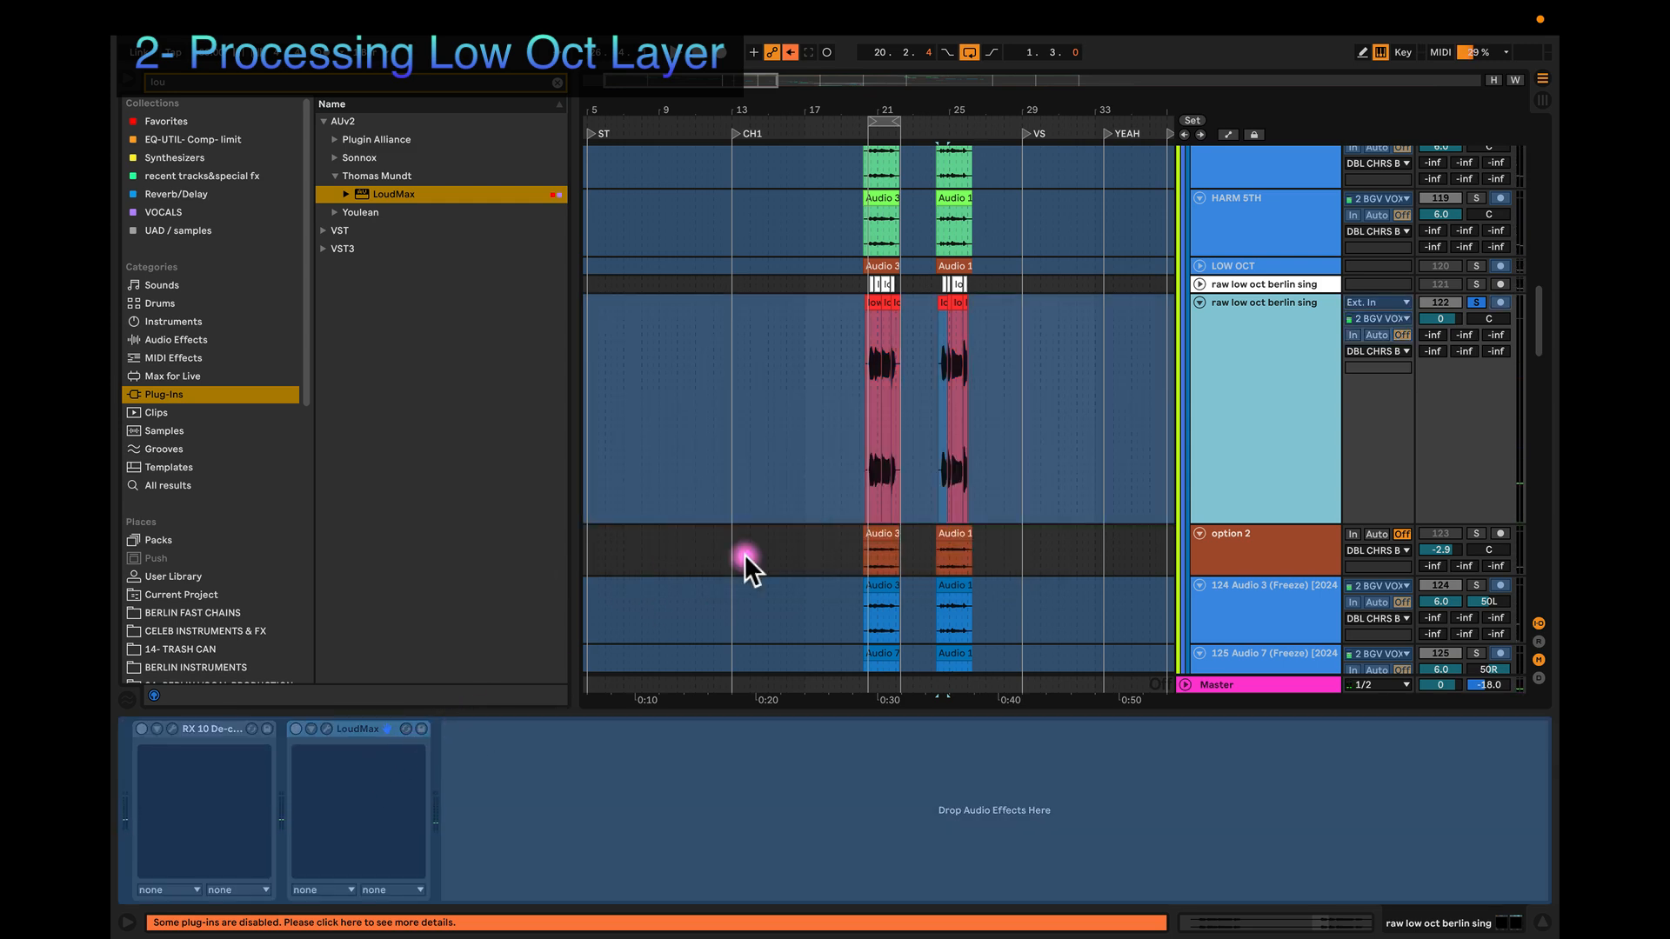
right_click(1271, 354)
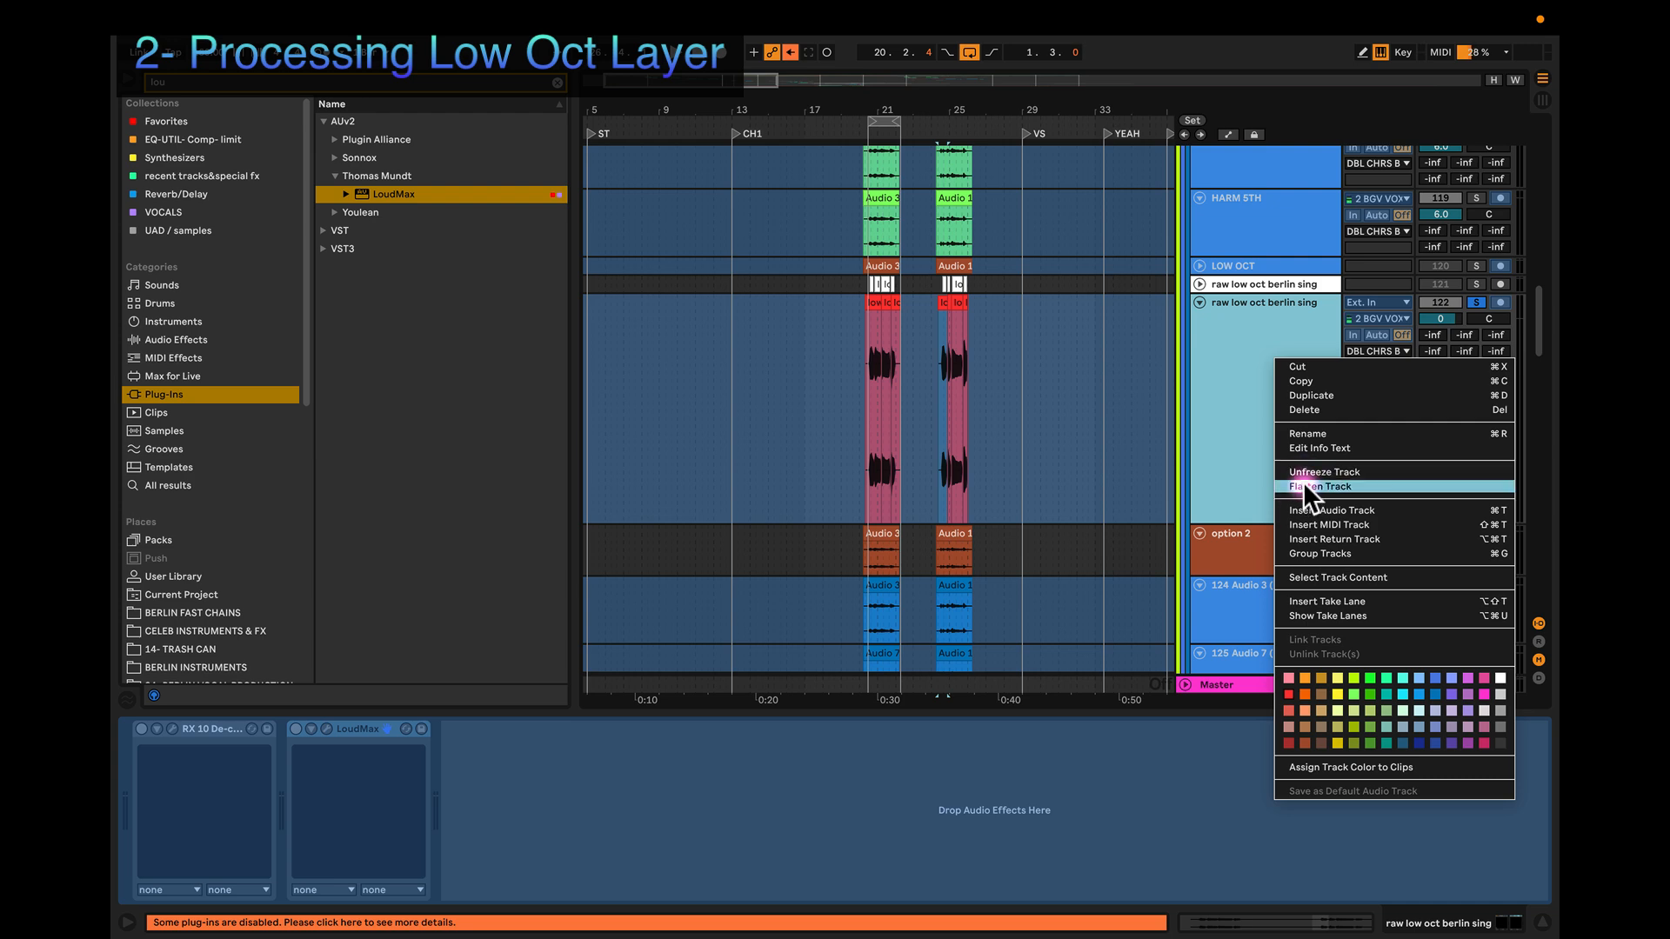
left_click(1303, 486)
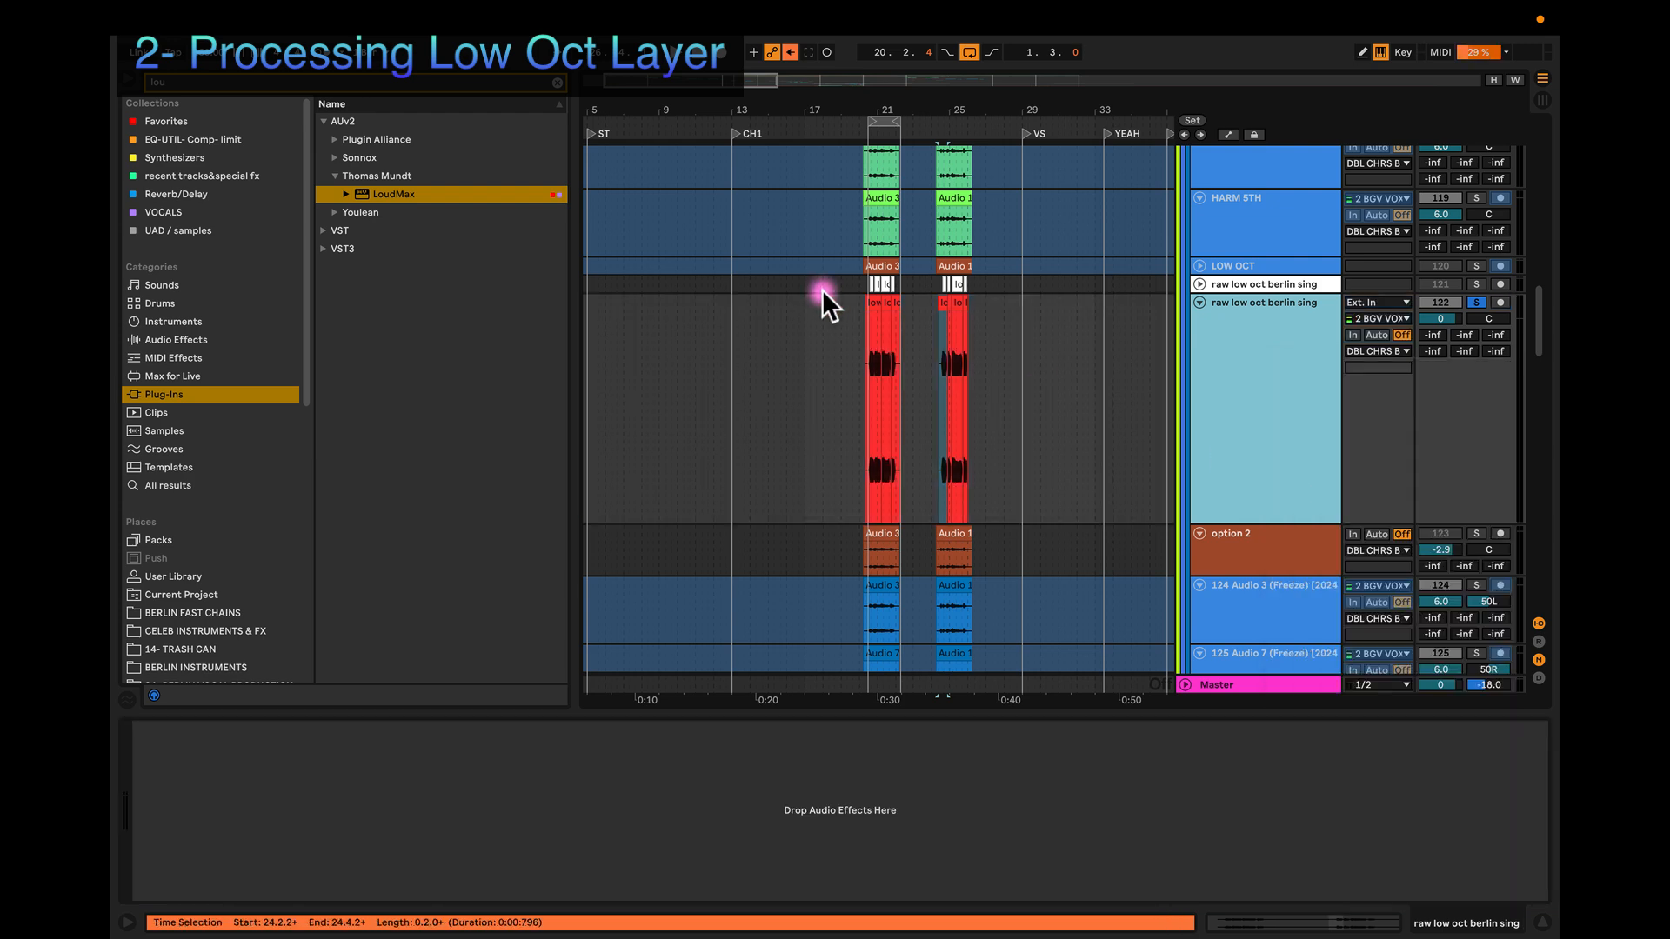
Step: Examine the flattened low oct waveforms, comparing the note levels within the first phrase
scroll(886, 334, "up", 6)
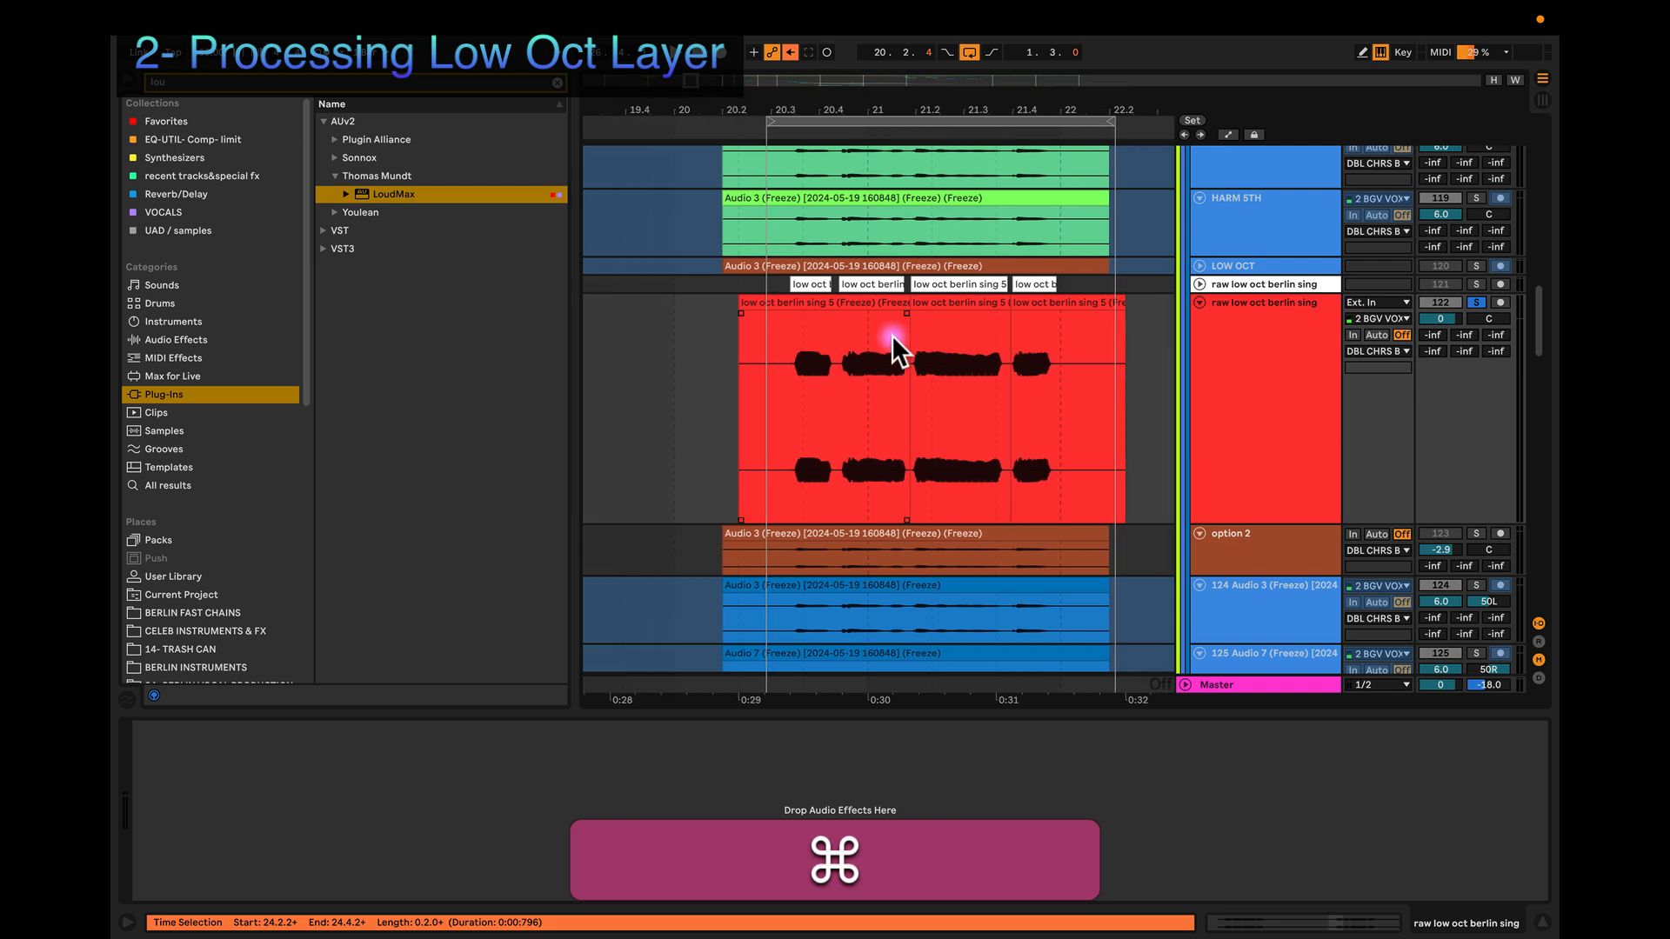
scroll(893, 341, "down", 5)
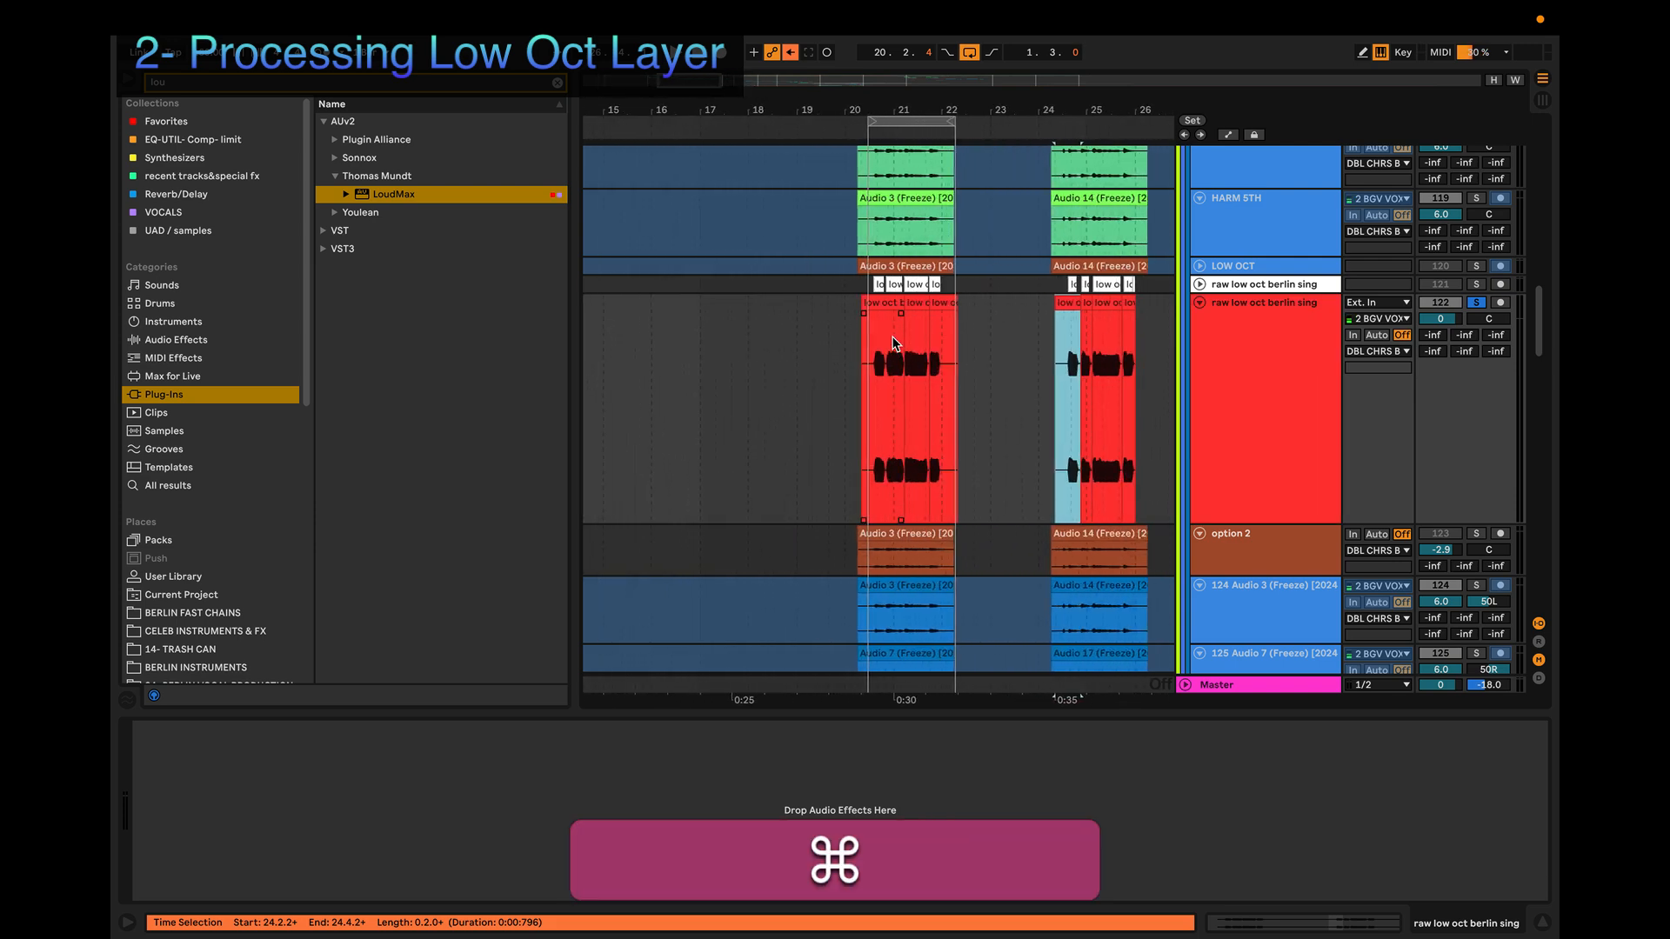
scroll(853, 336, "up", 8)
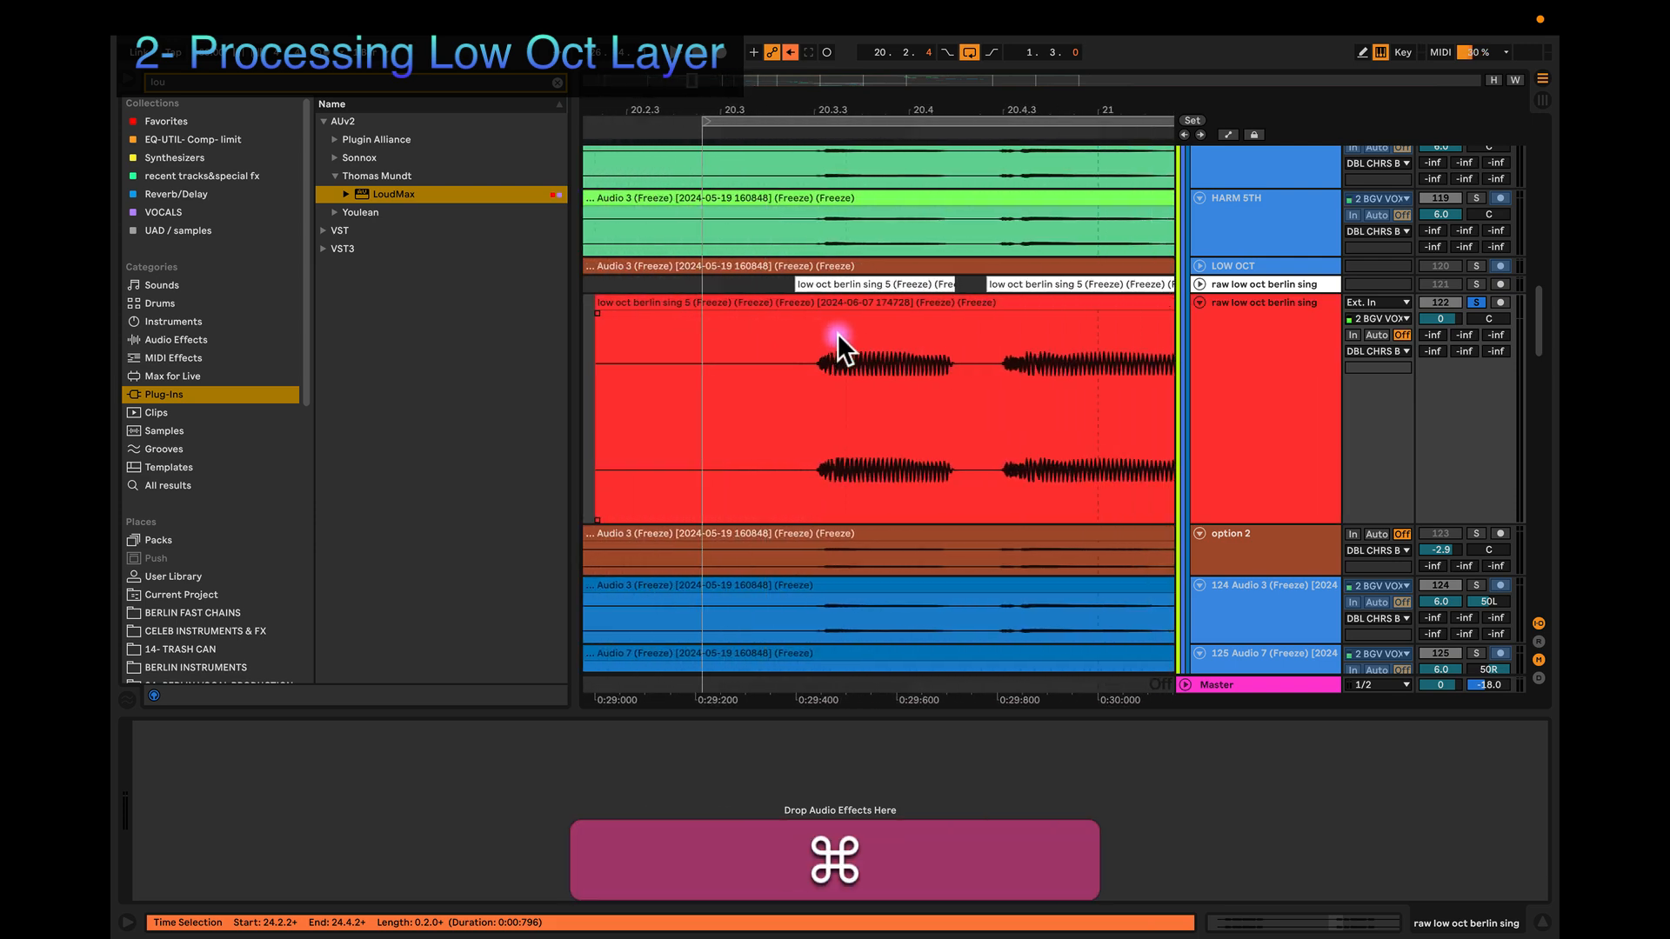
scroll(838, 336, "down", 2)
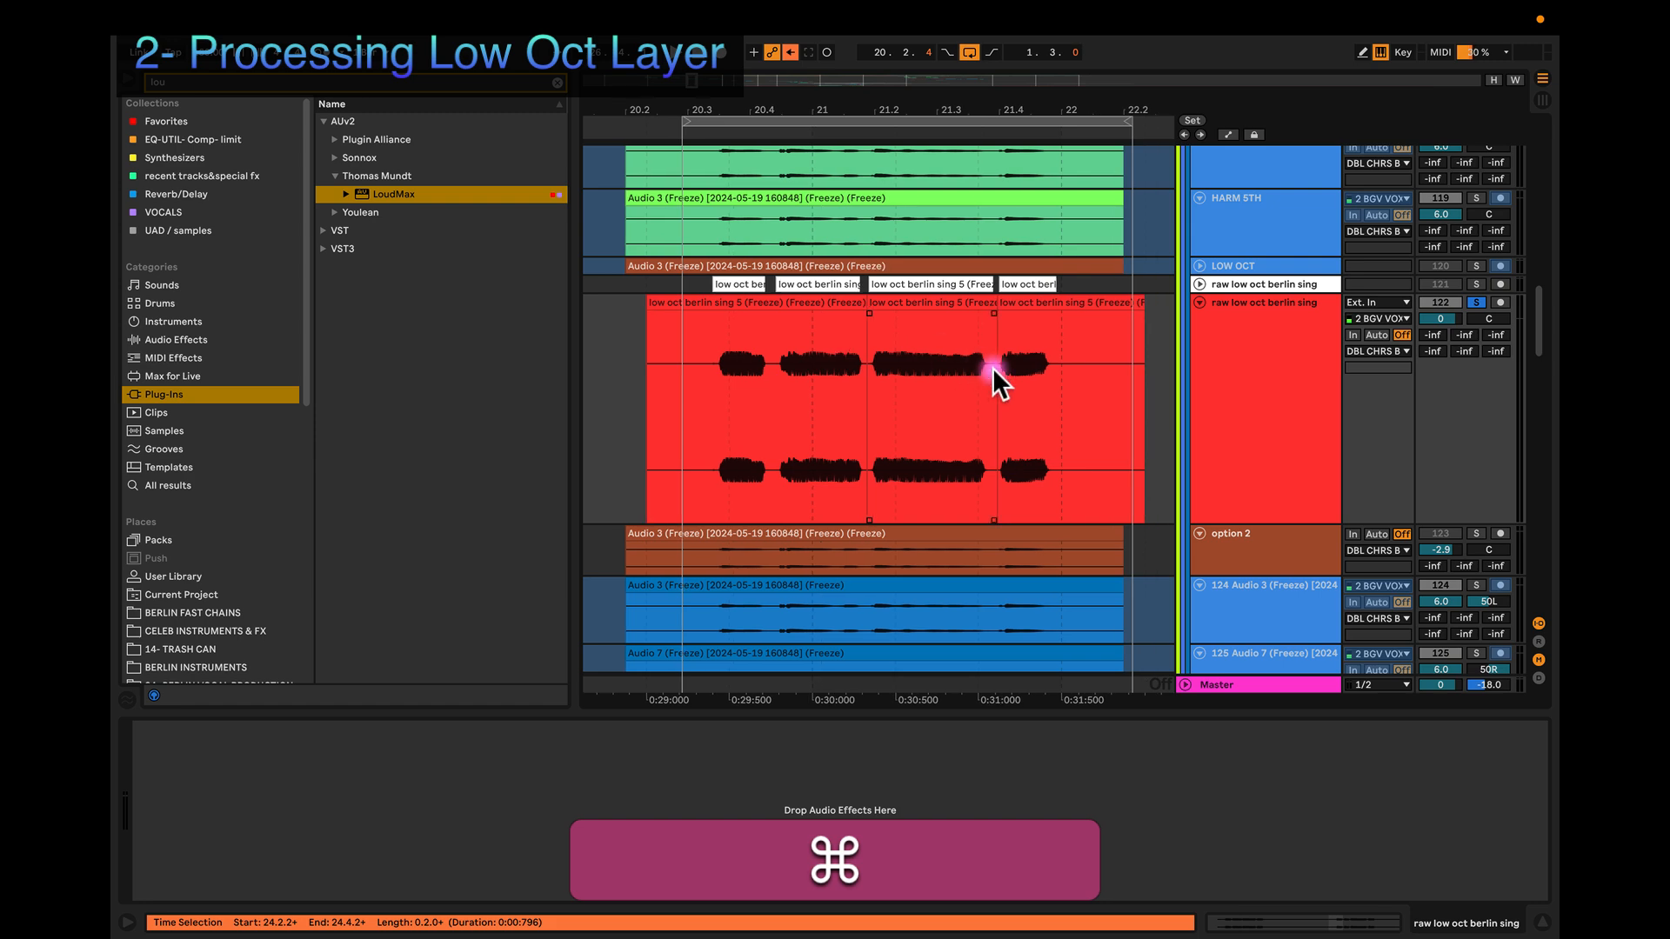
Step: Examine the edited low-octave vocal clips between bars 20 and 26 on the raw low oct berlin sing track
scroll(994, 367, "up", 3)
scroll(996, 376, "down", 2)
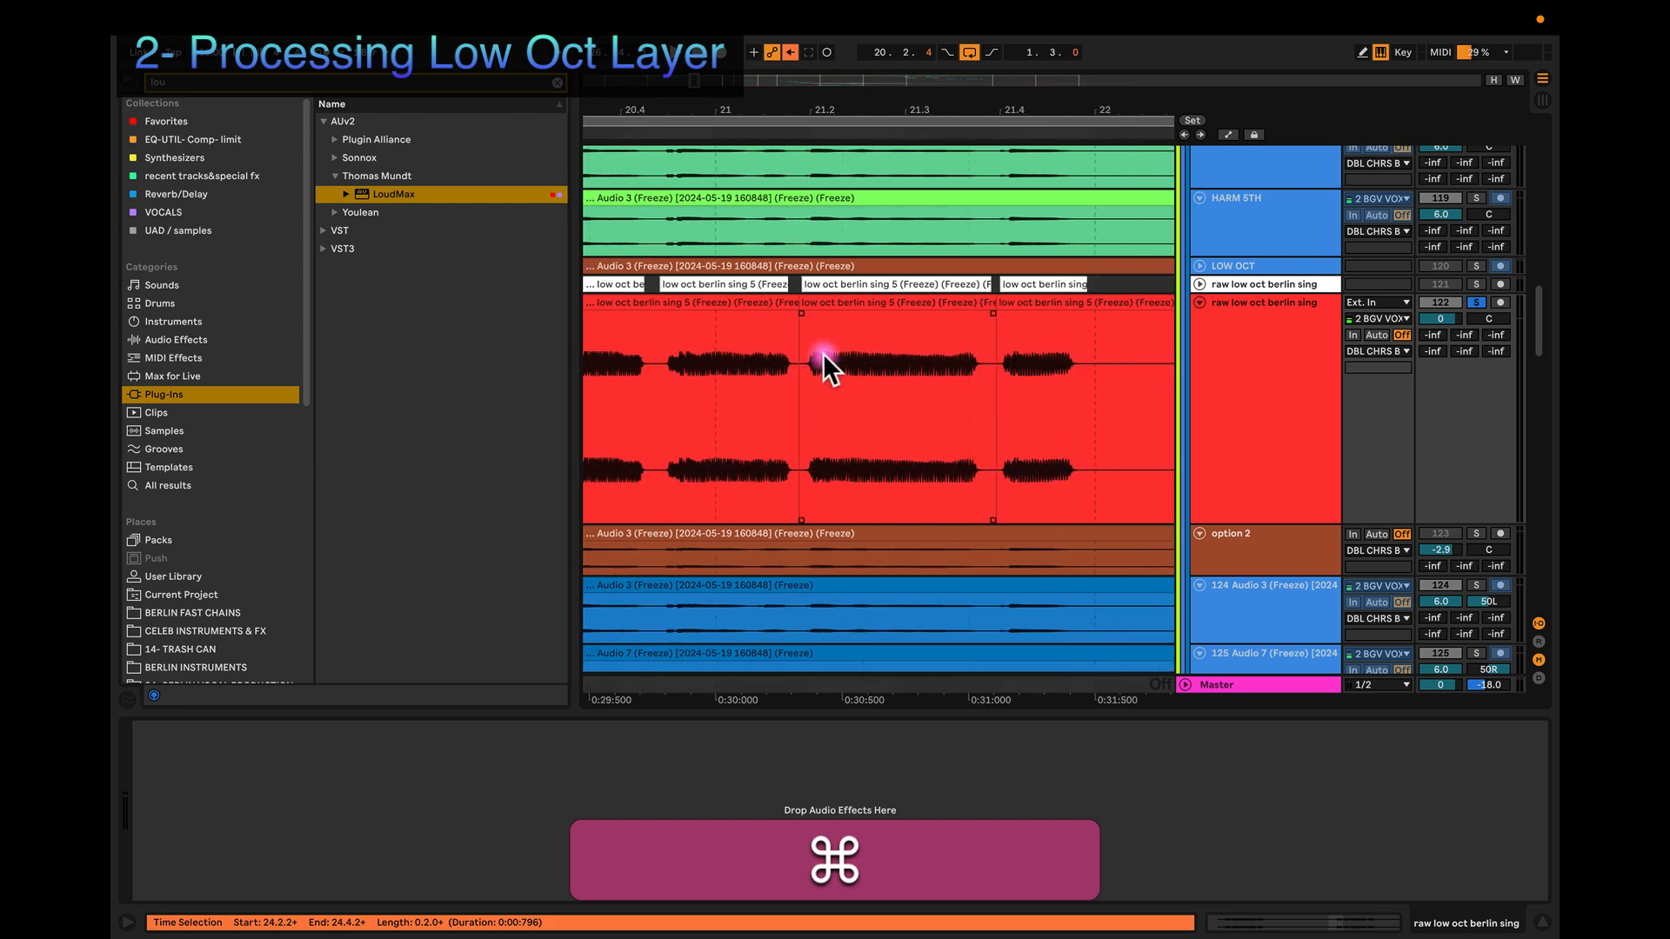
scroll(957, 352, "down", 3)
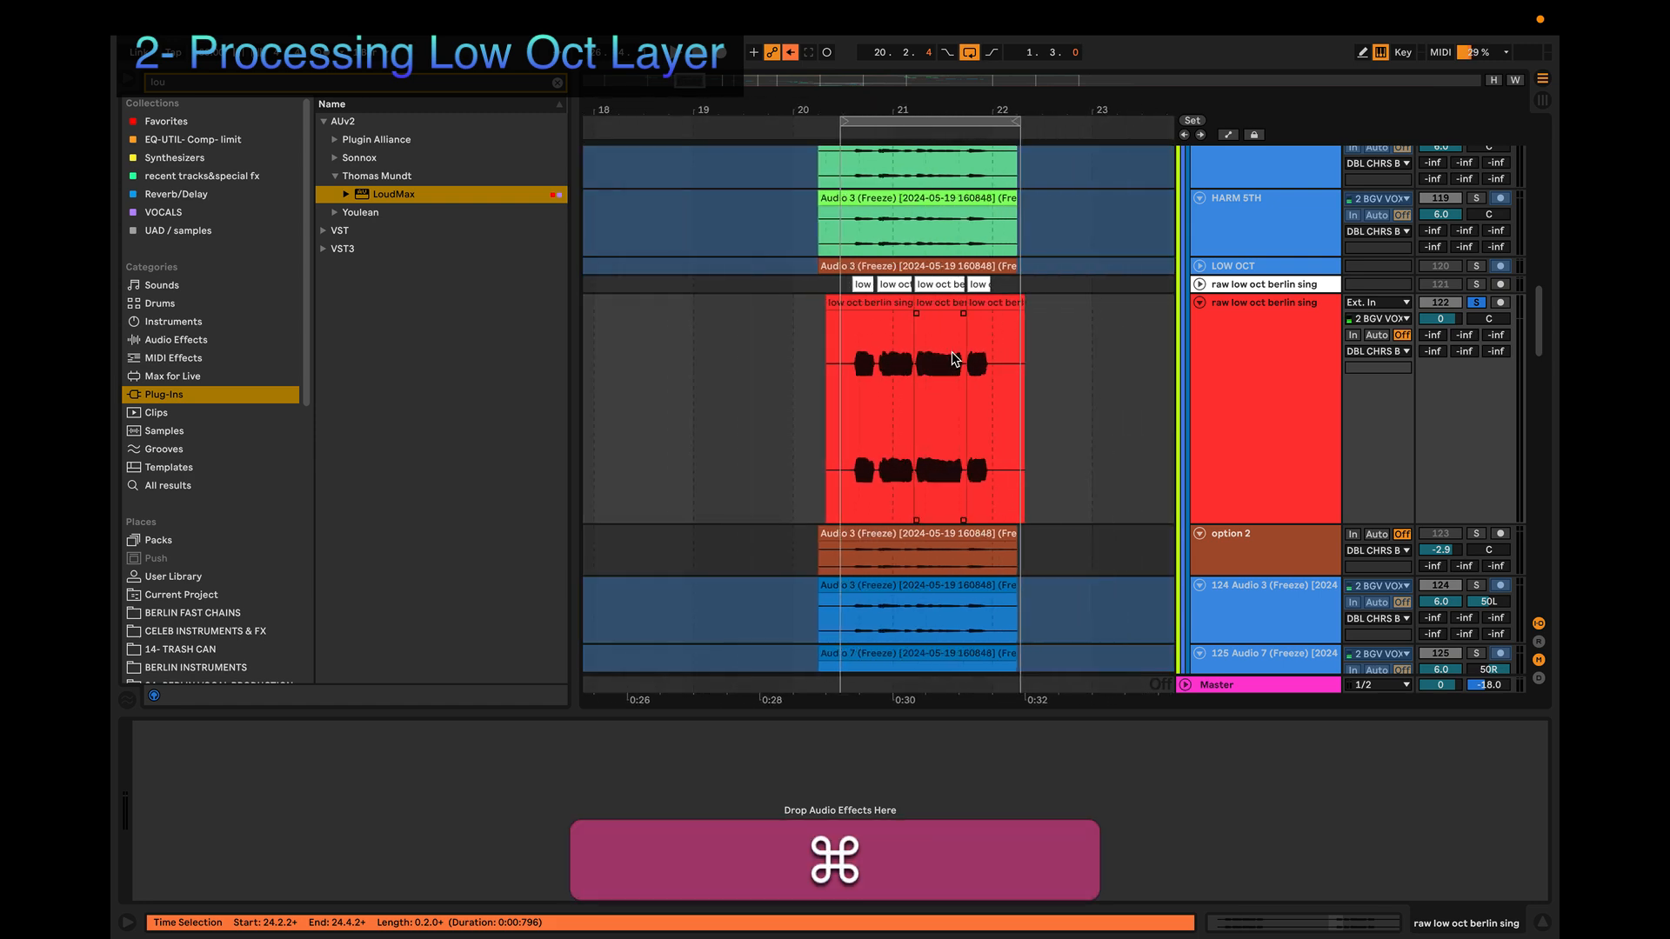
scroll(1001, 361, "right", 2)
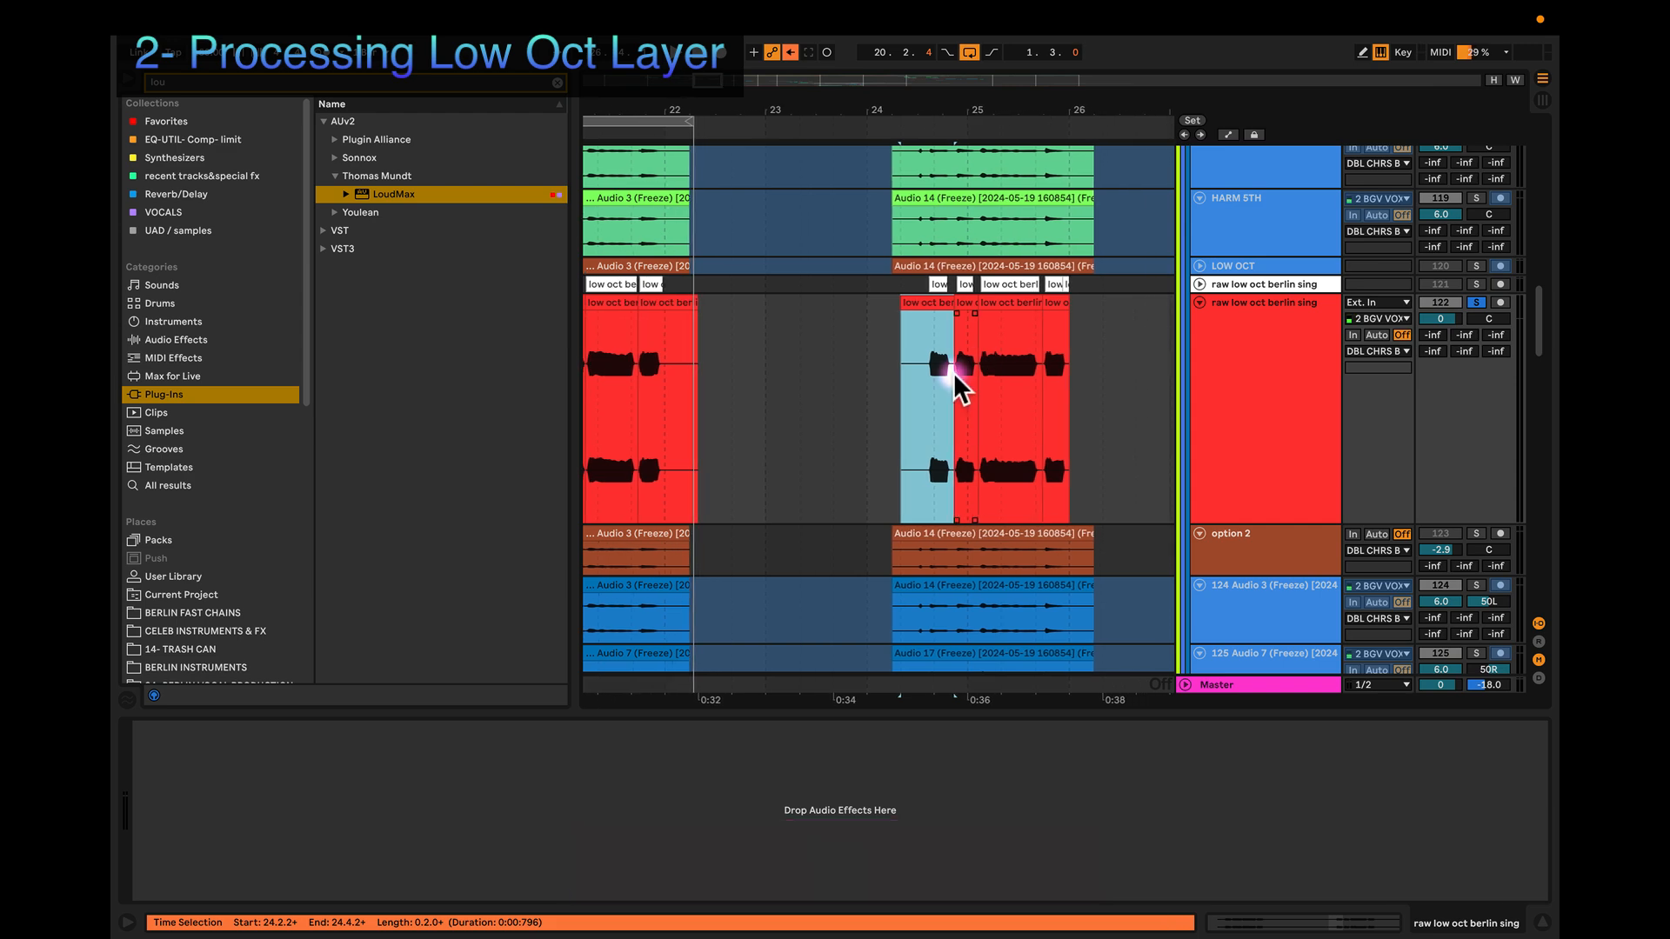
scroll(953, 372, "up", 3)
scroll(953, 373, "down", 2)
scroll(952, 373, "up", 5)
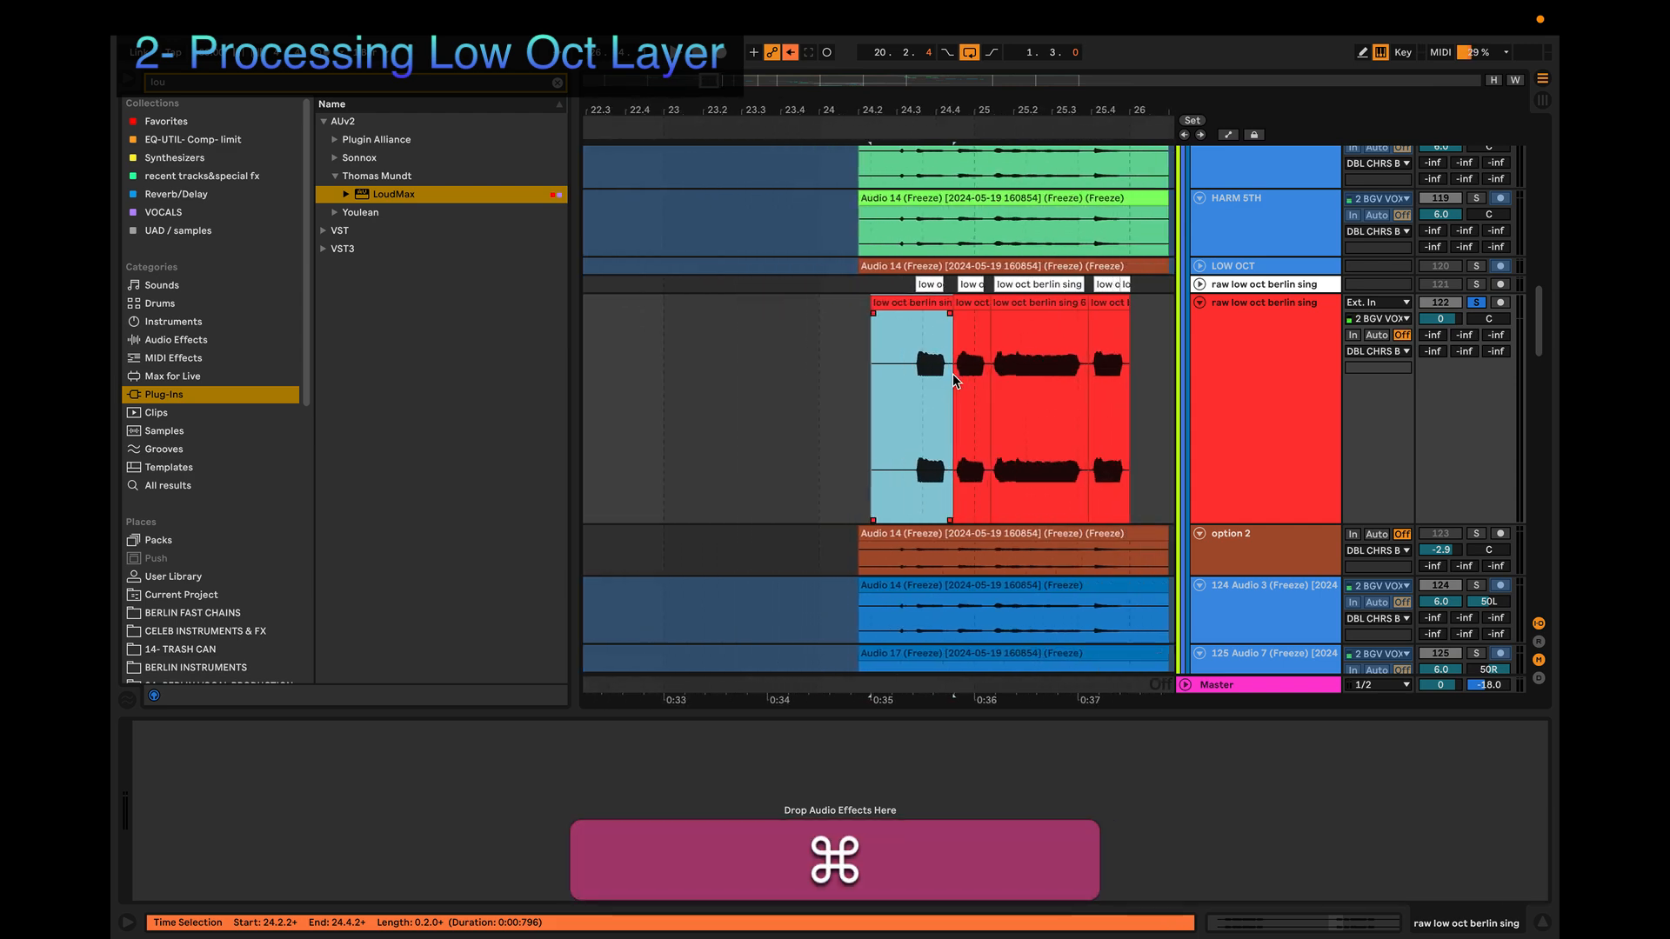
scroll(952, 373, "down", 4)
scroll(952, 372, "down", 3)
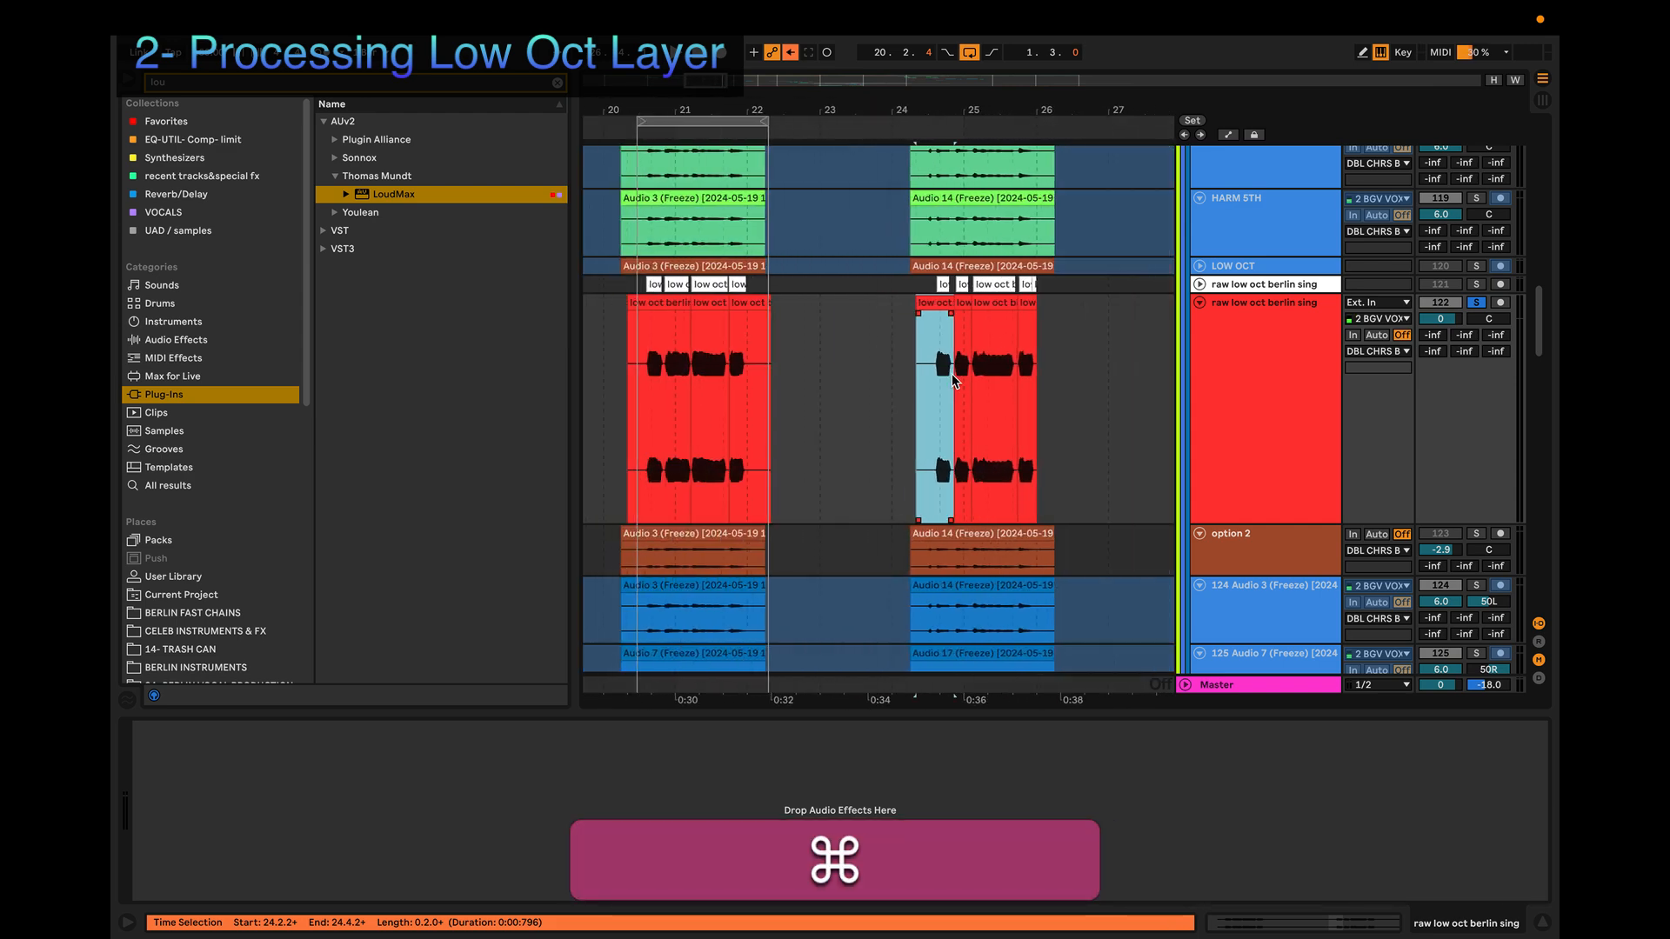
scroll(1075, 362, "up", 3)
scroll(1077, 362, "up", 3)
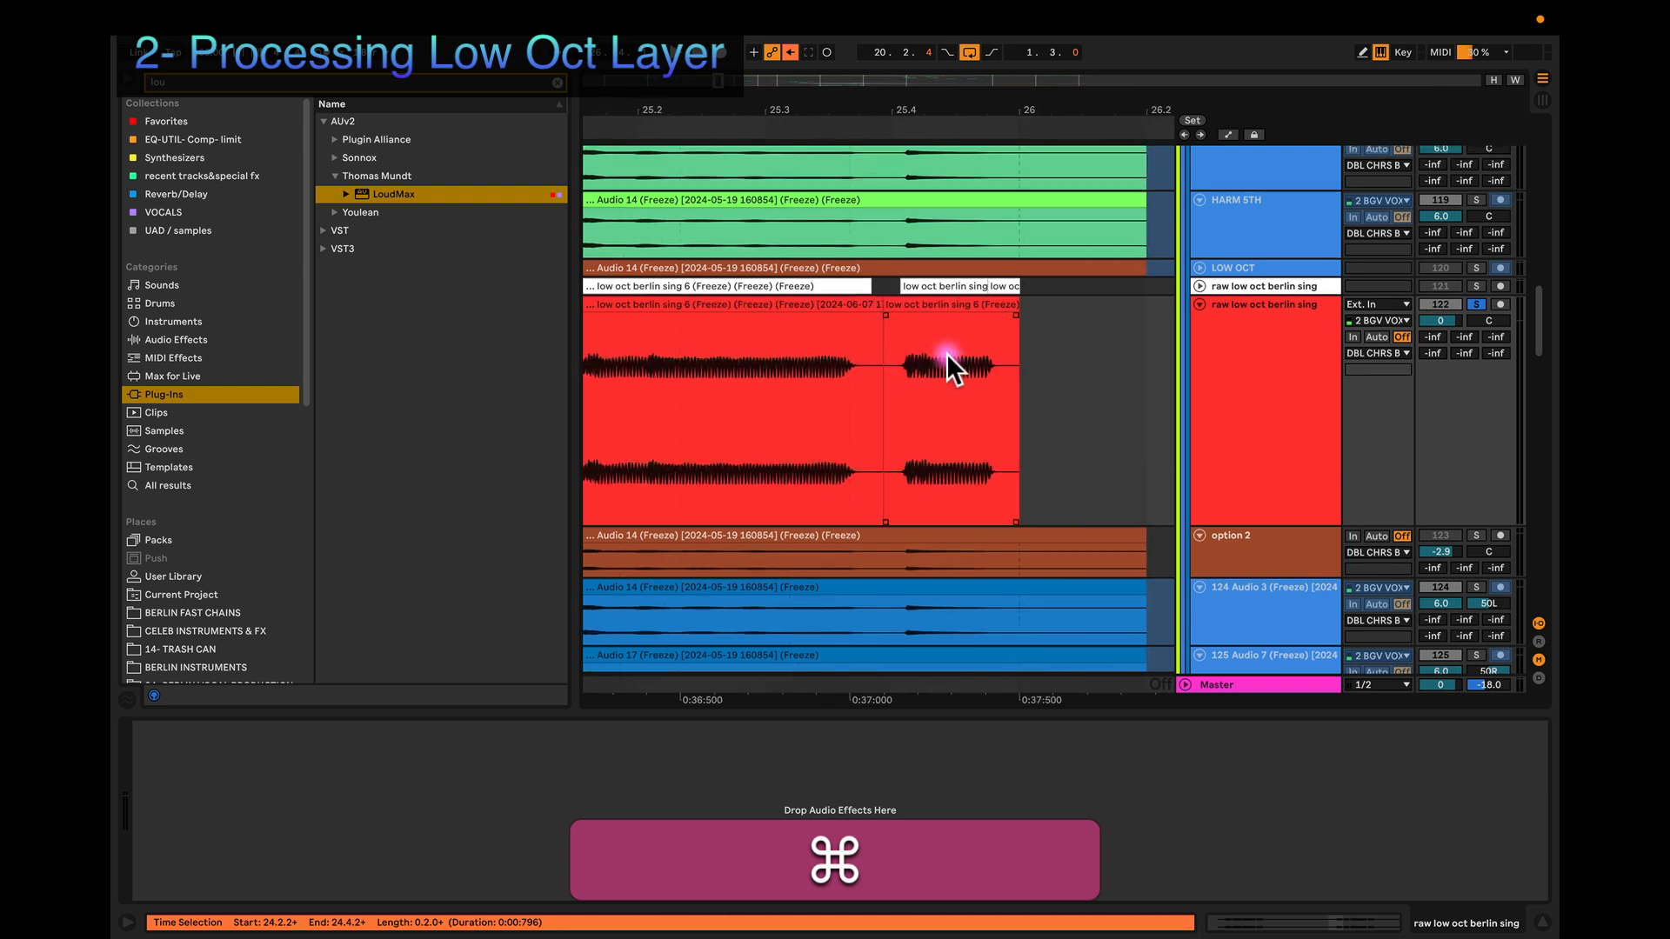
scroll(925, 353, "down", 6)
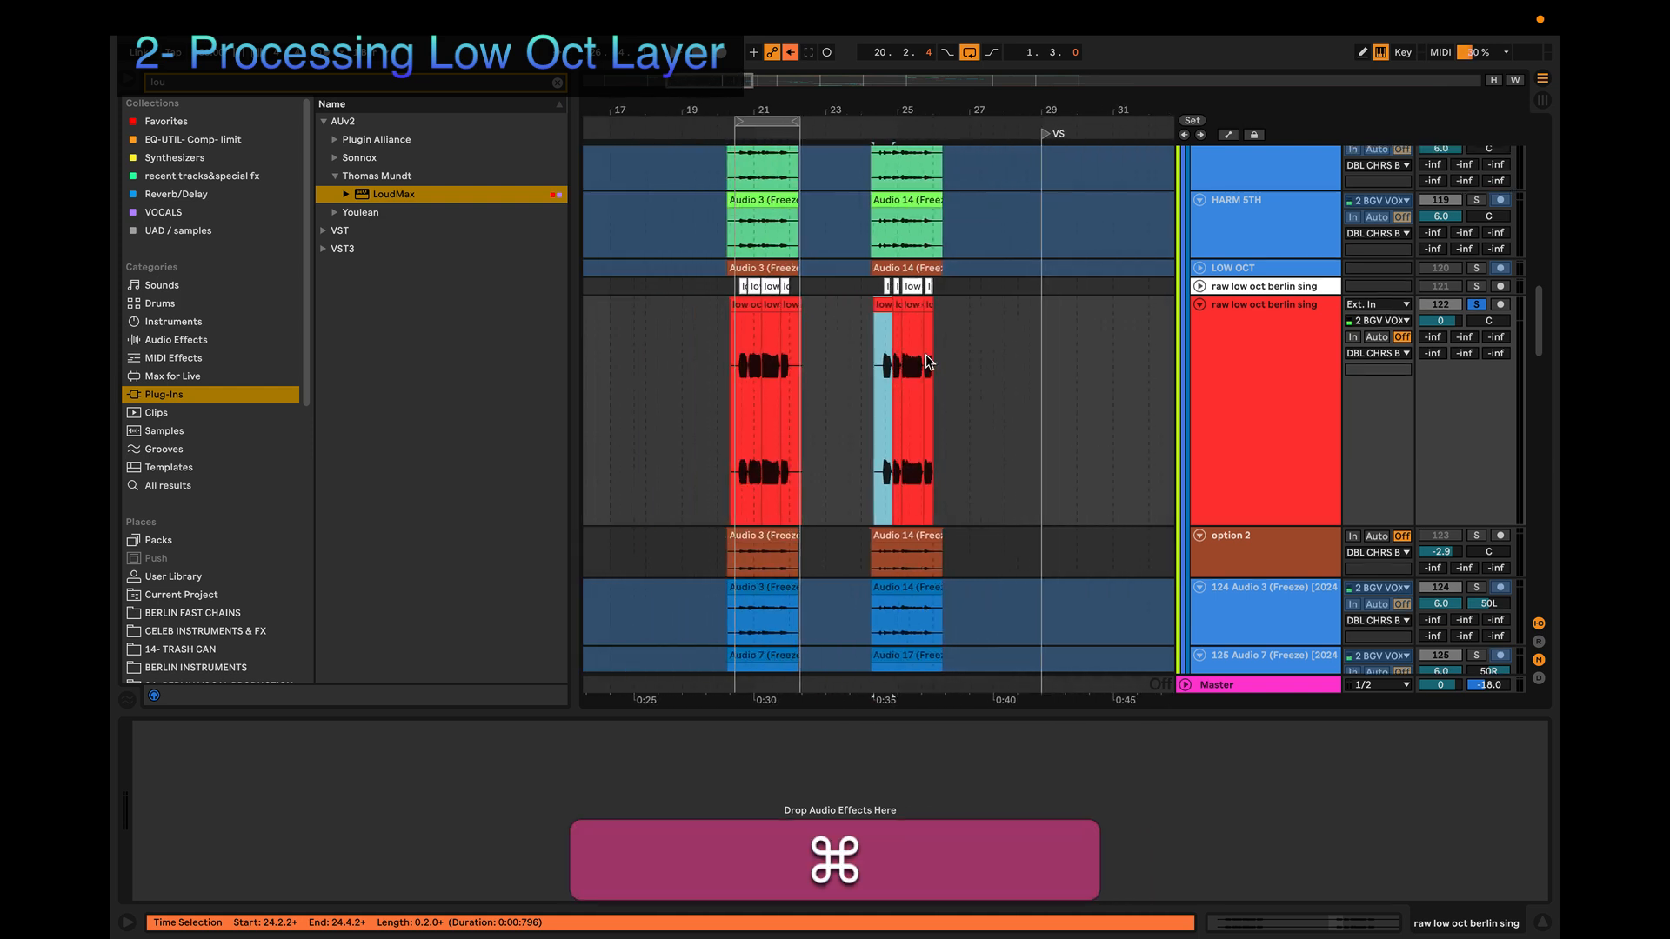
scroll(923, 358, "left", 3)
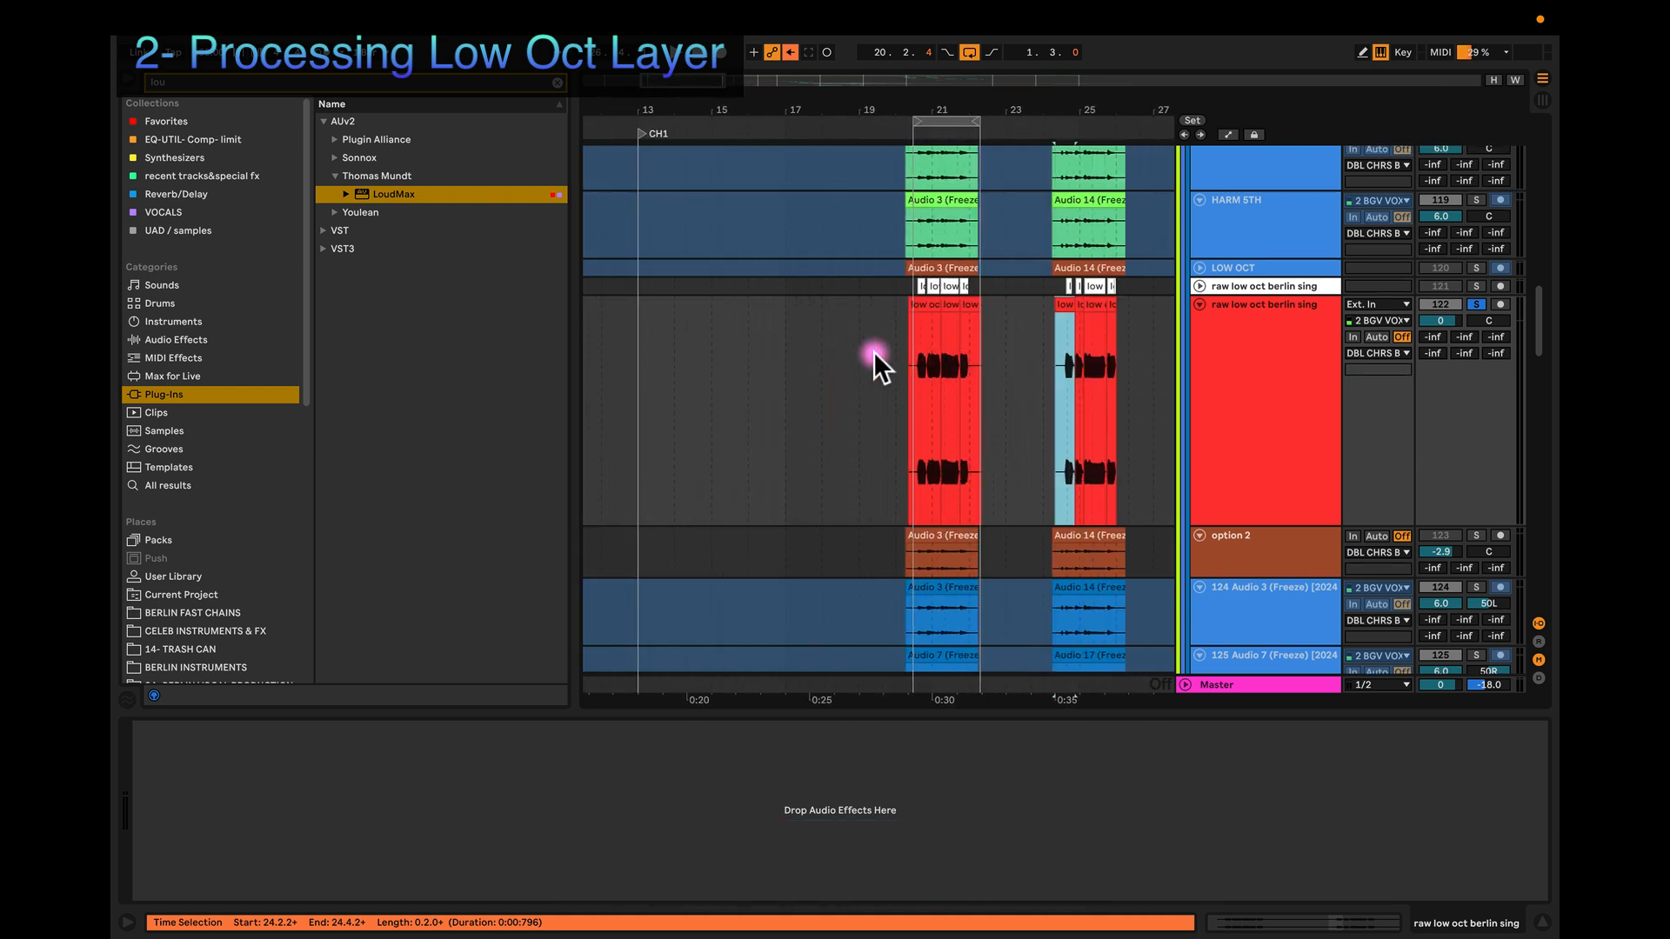
scroll(879, 364, "up", 5)
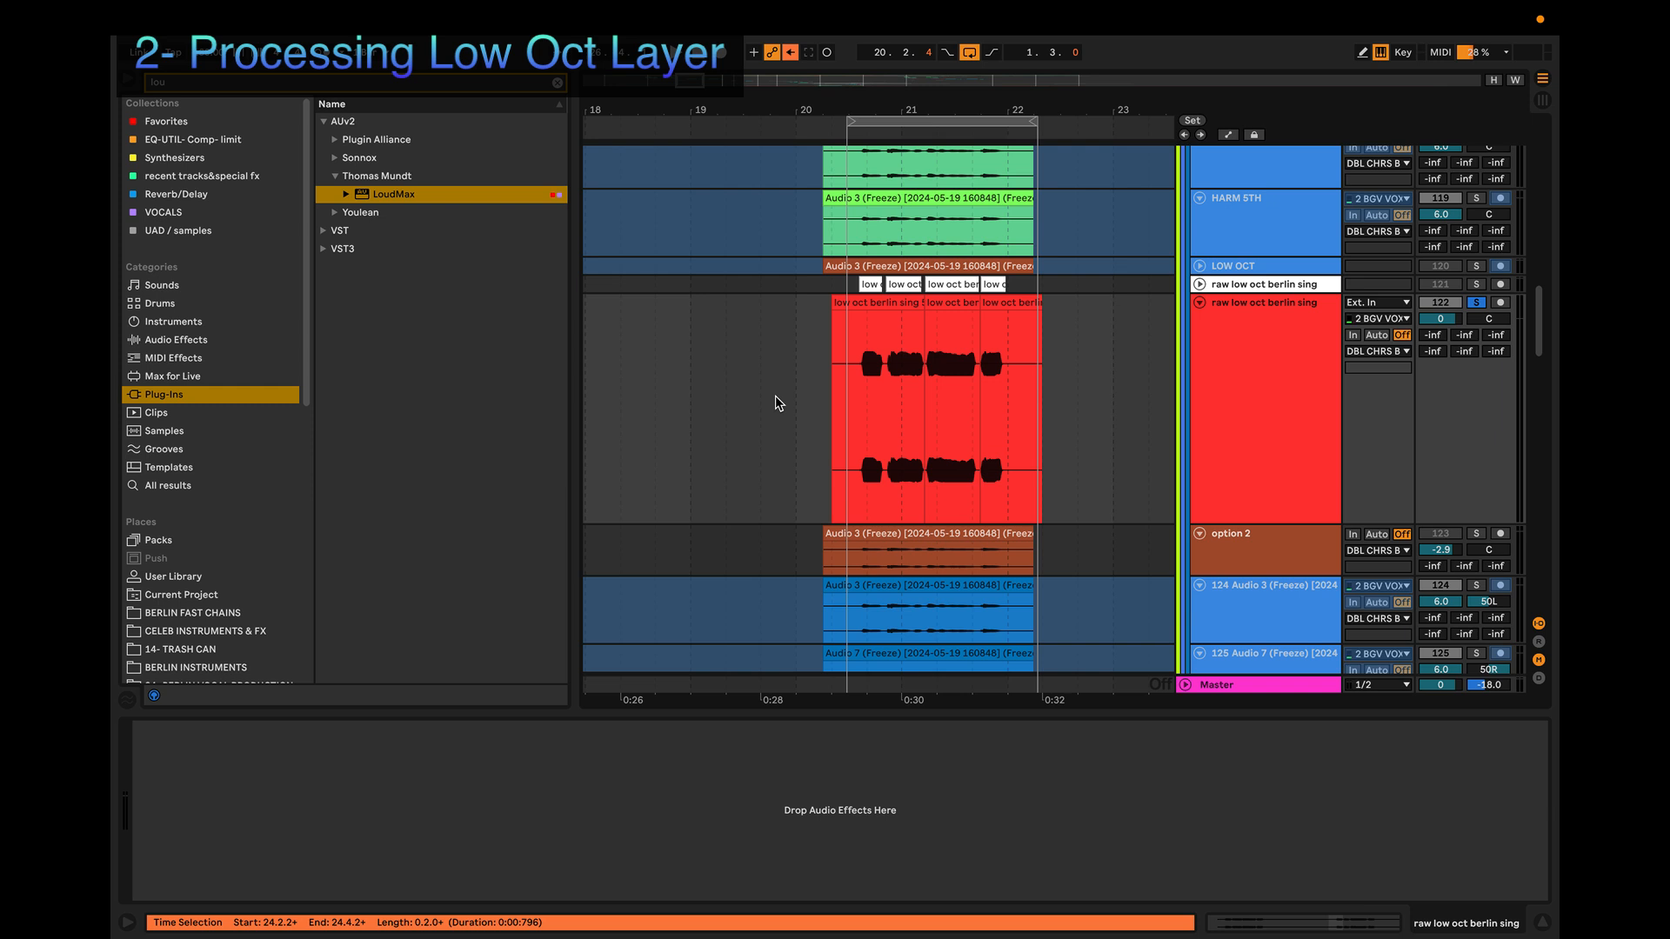
left_click(959, 18)
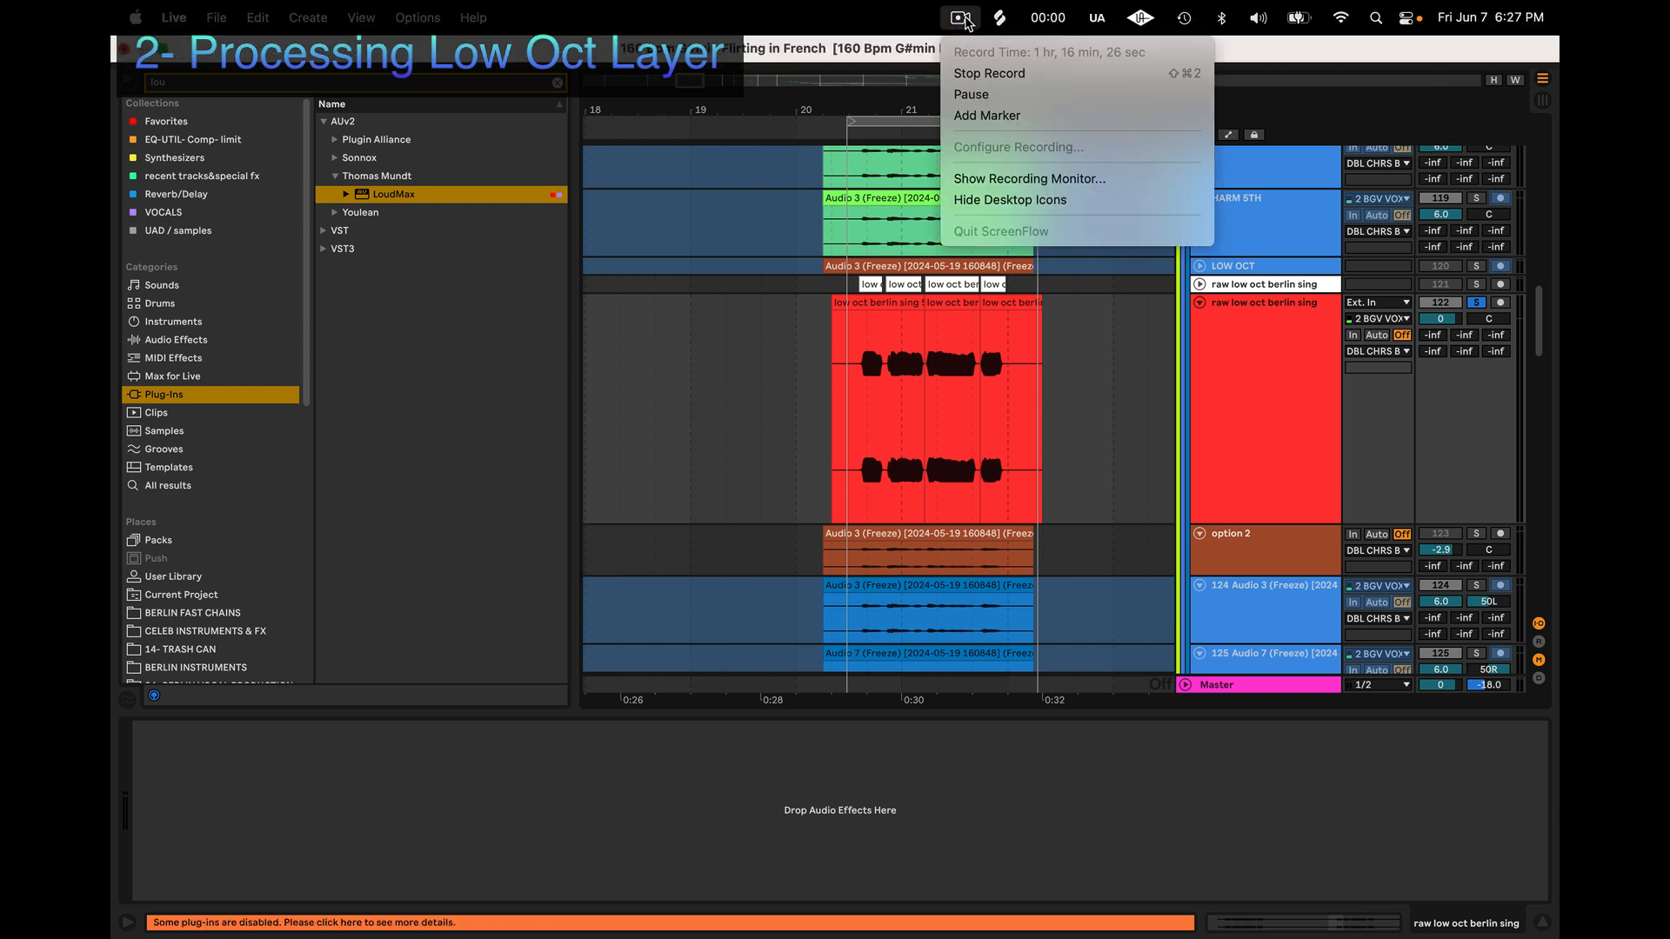
left_click(835, 283)
Step: Turn on grid snapping and consolidate the two low-octave phrases, 20.1.1 to 22.3.3 and 24.1.1 to 26.2.2, into one clip each
scroll(809, 321, "down", 5)
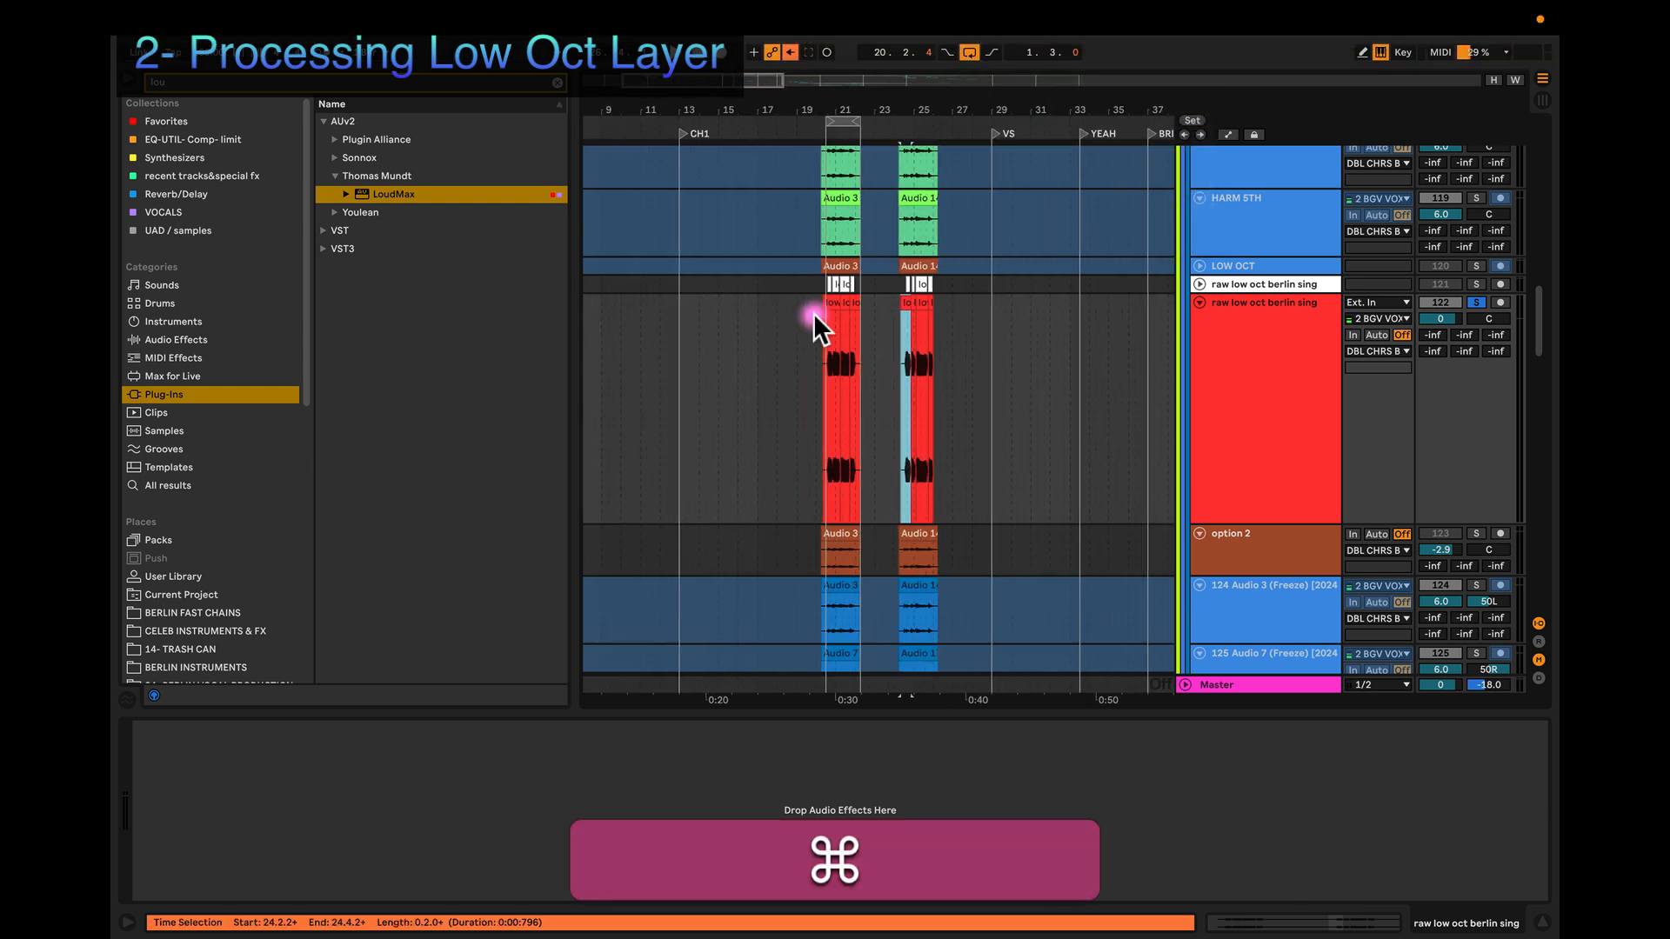
left_click(1286, 335)
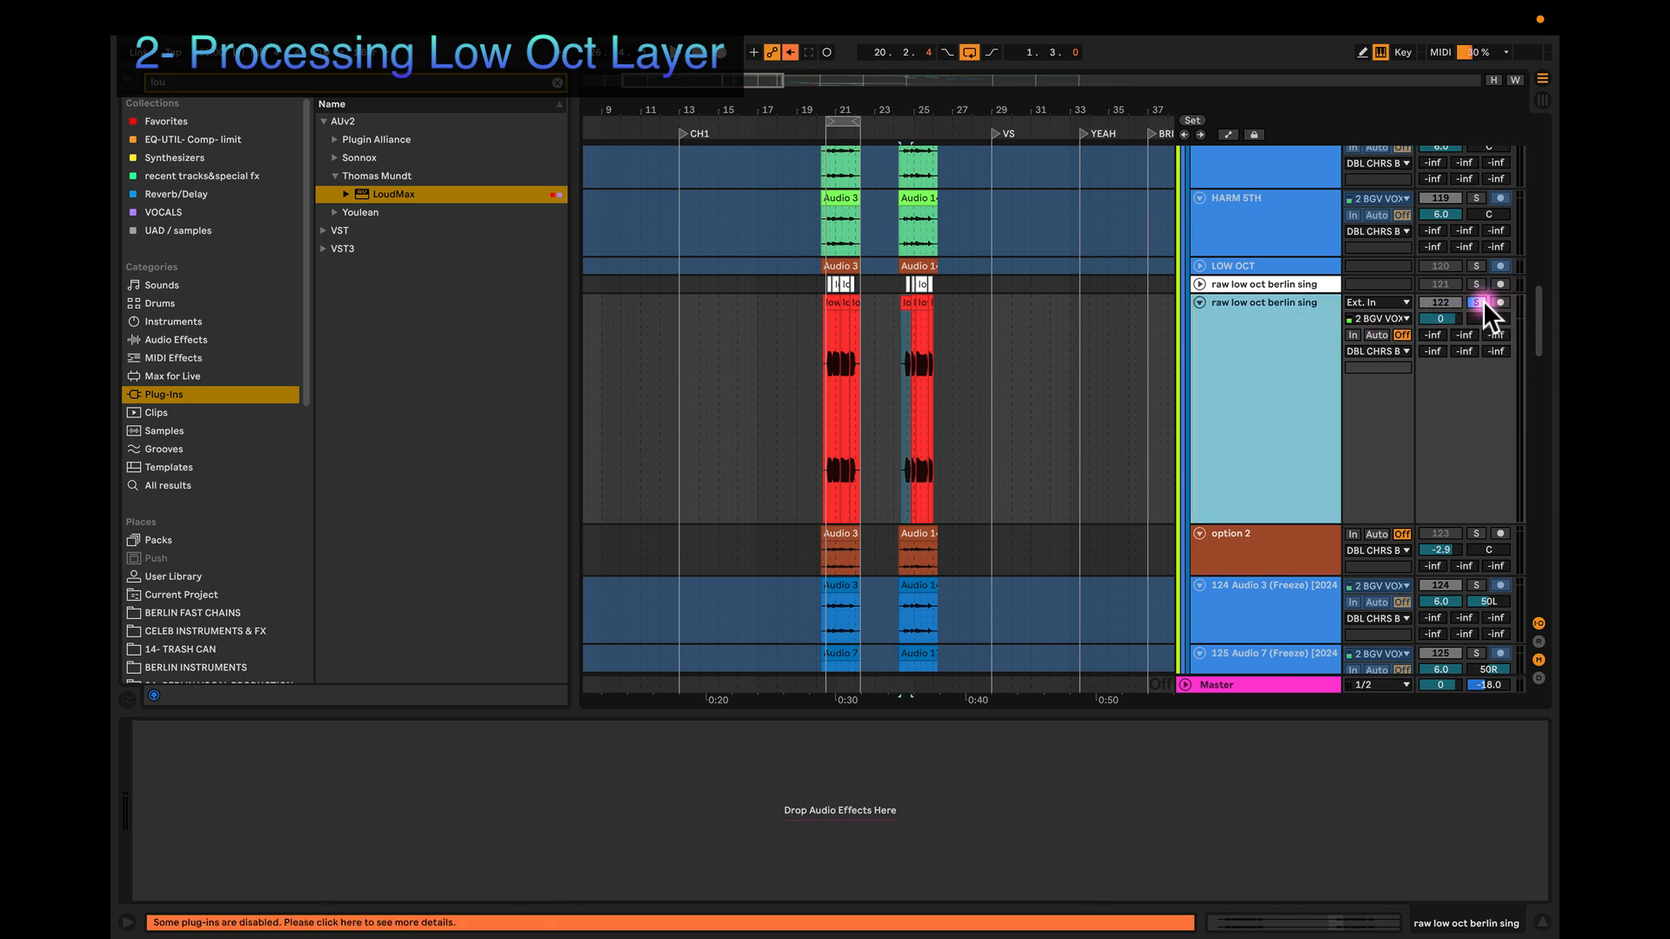
scroll(804, 322, "up", 5)
left_click(810, 321)
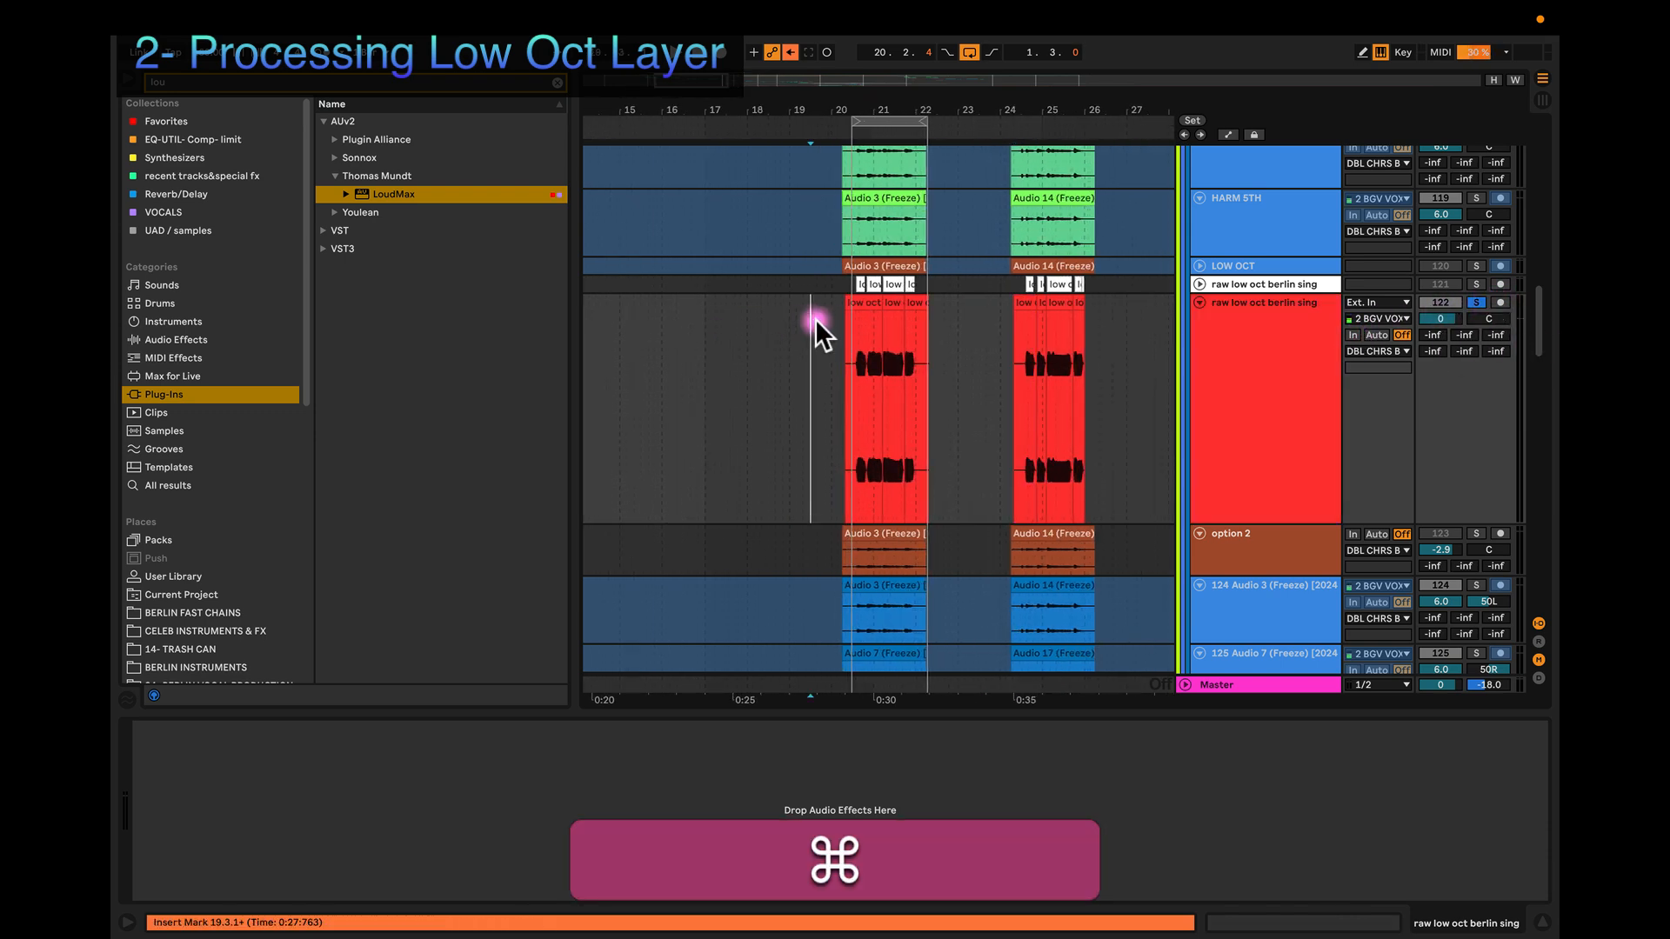
scroll(809, 320, "right", 2)
left_click(770, 324)
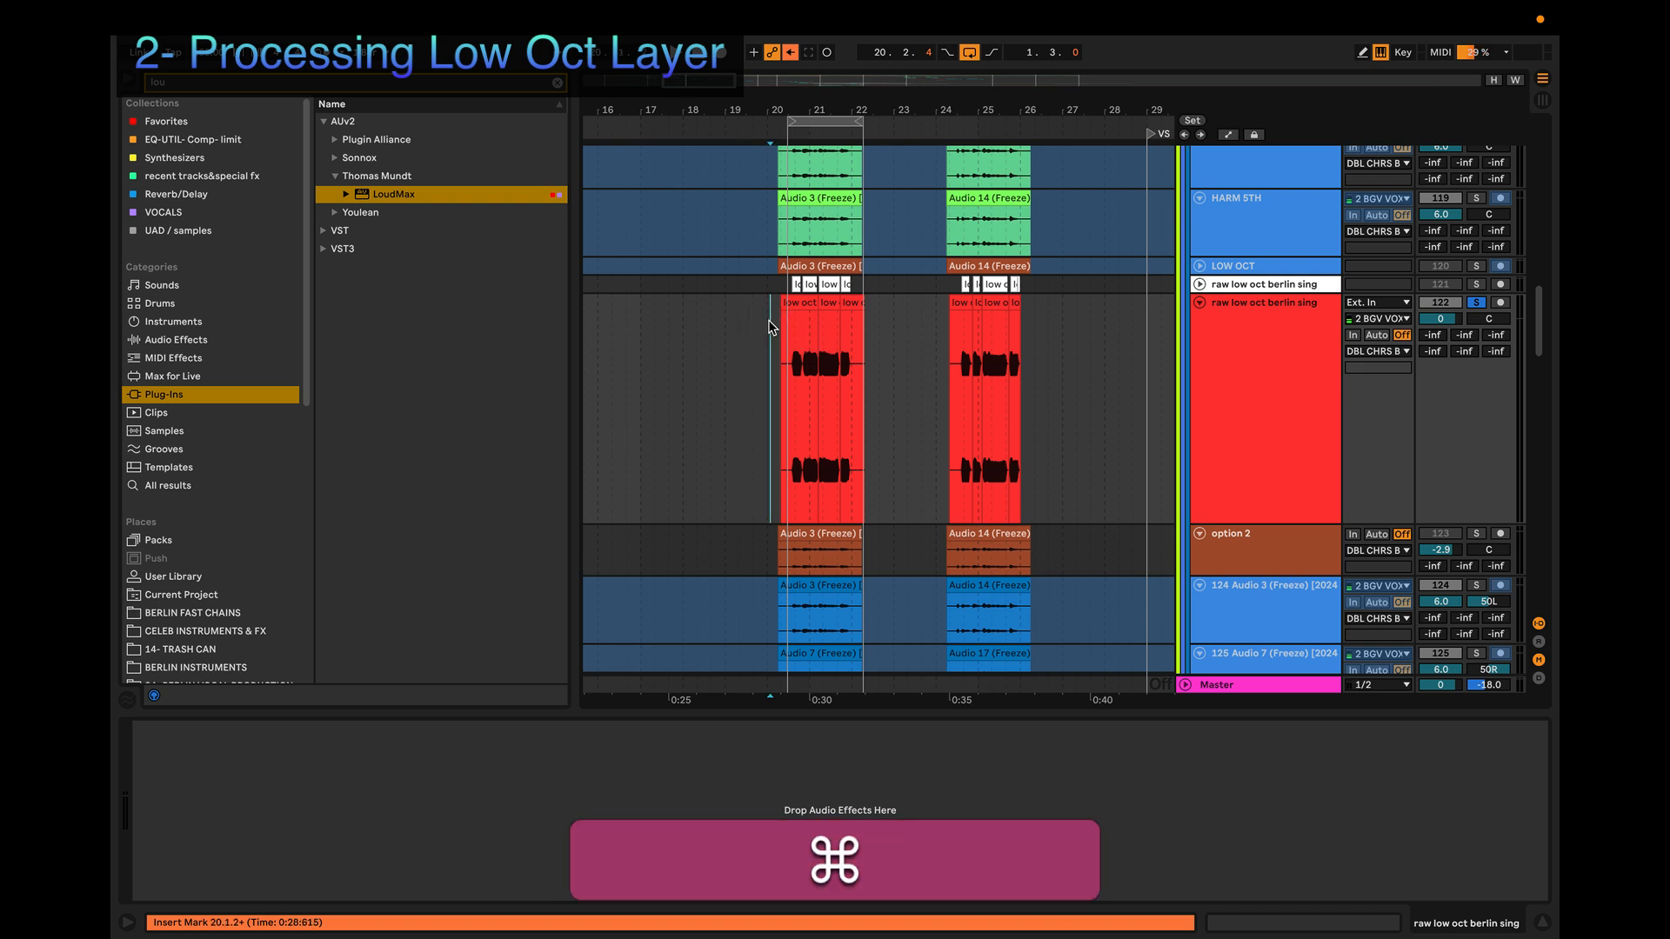
key("super+4")
left_click_drag(767, 328, 880, 329)
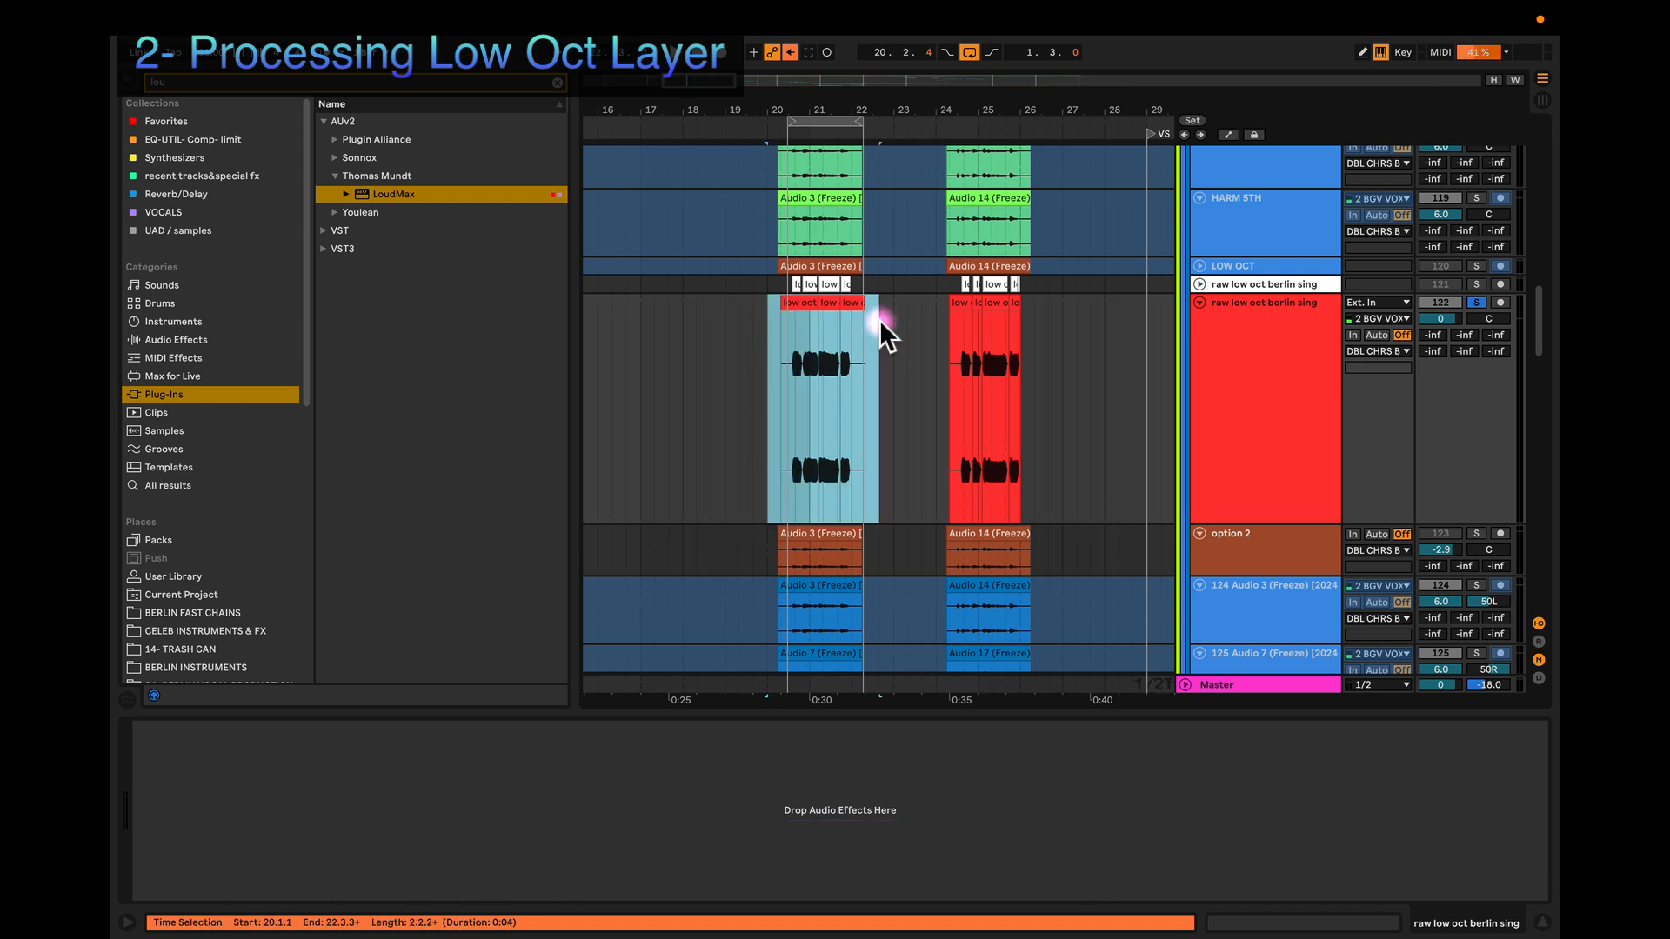
key("super+j")
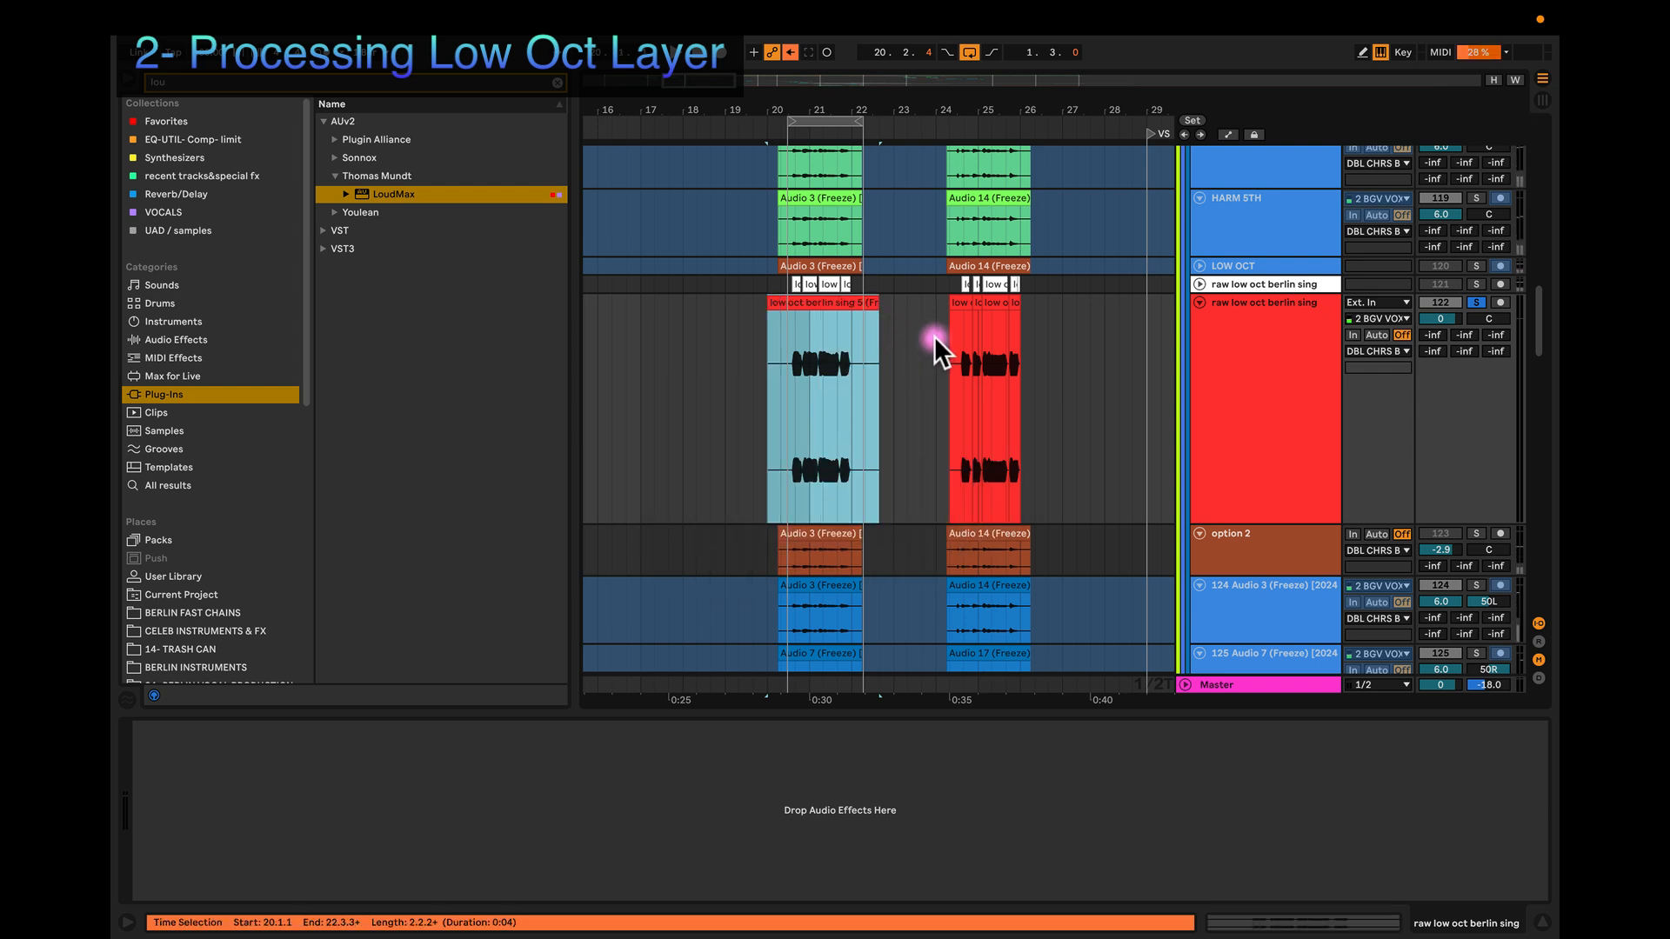
left_click_drag(935, 335, 1035, 339)
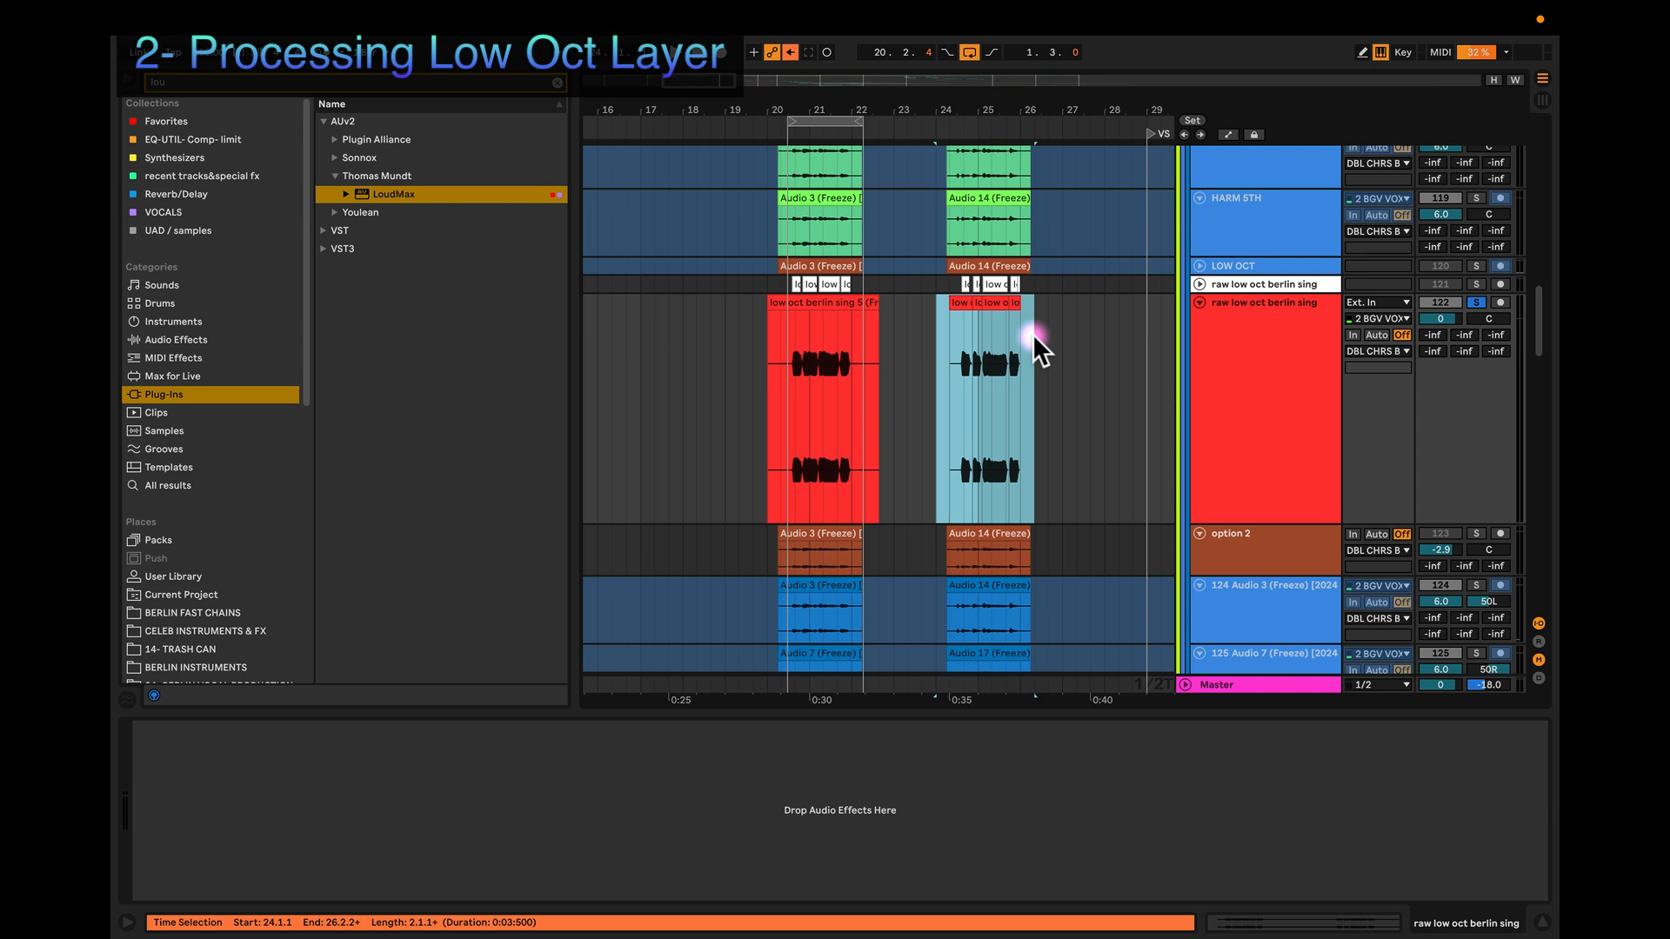
key("super+j")
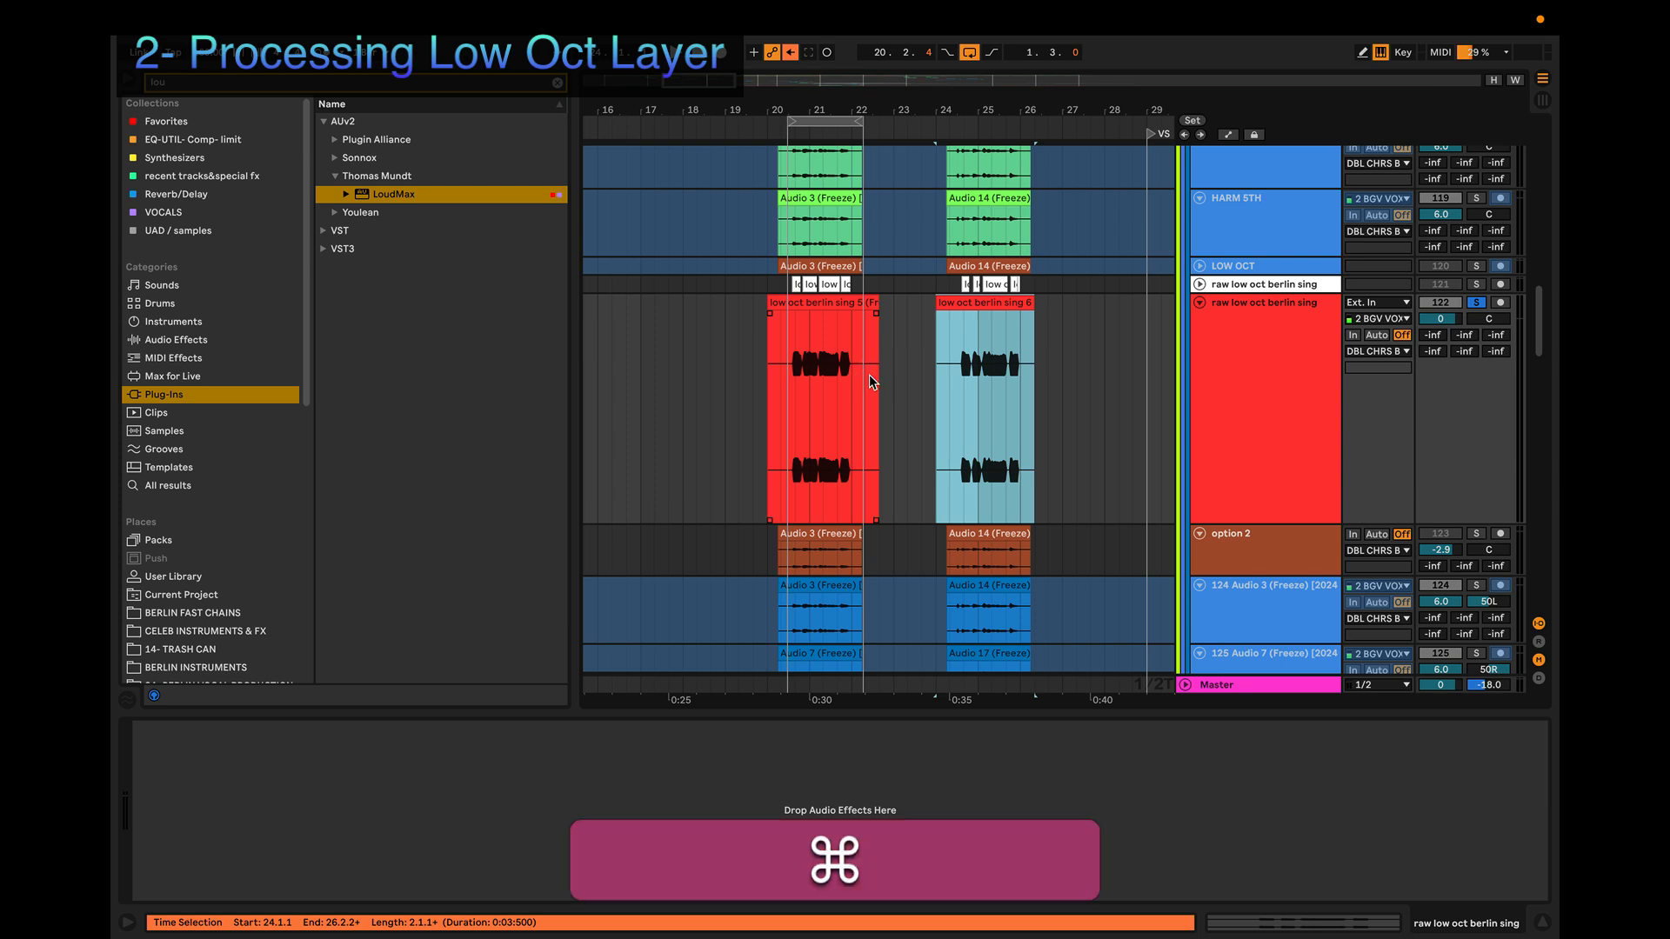
Step: Survey the arrangement's chorus sections and the vocal group tracks around the low-octave layer
scroll(868, 374, "down", 6)
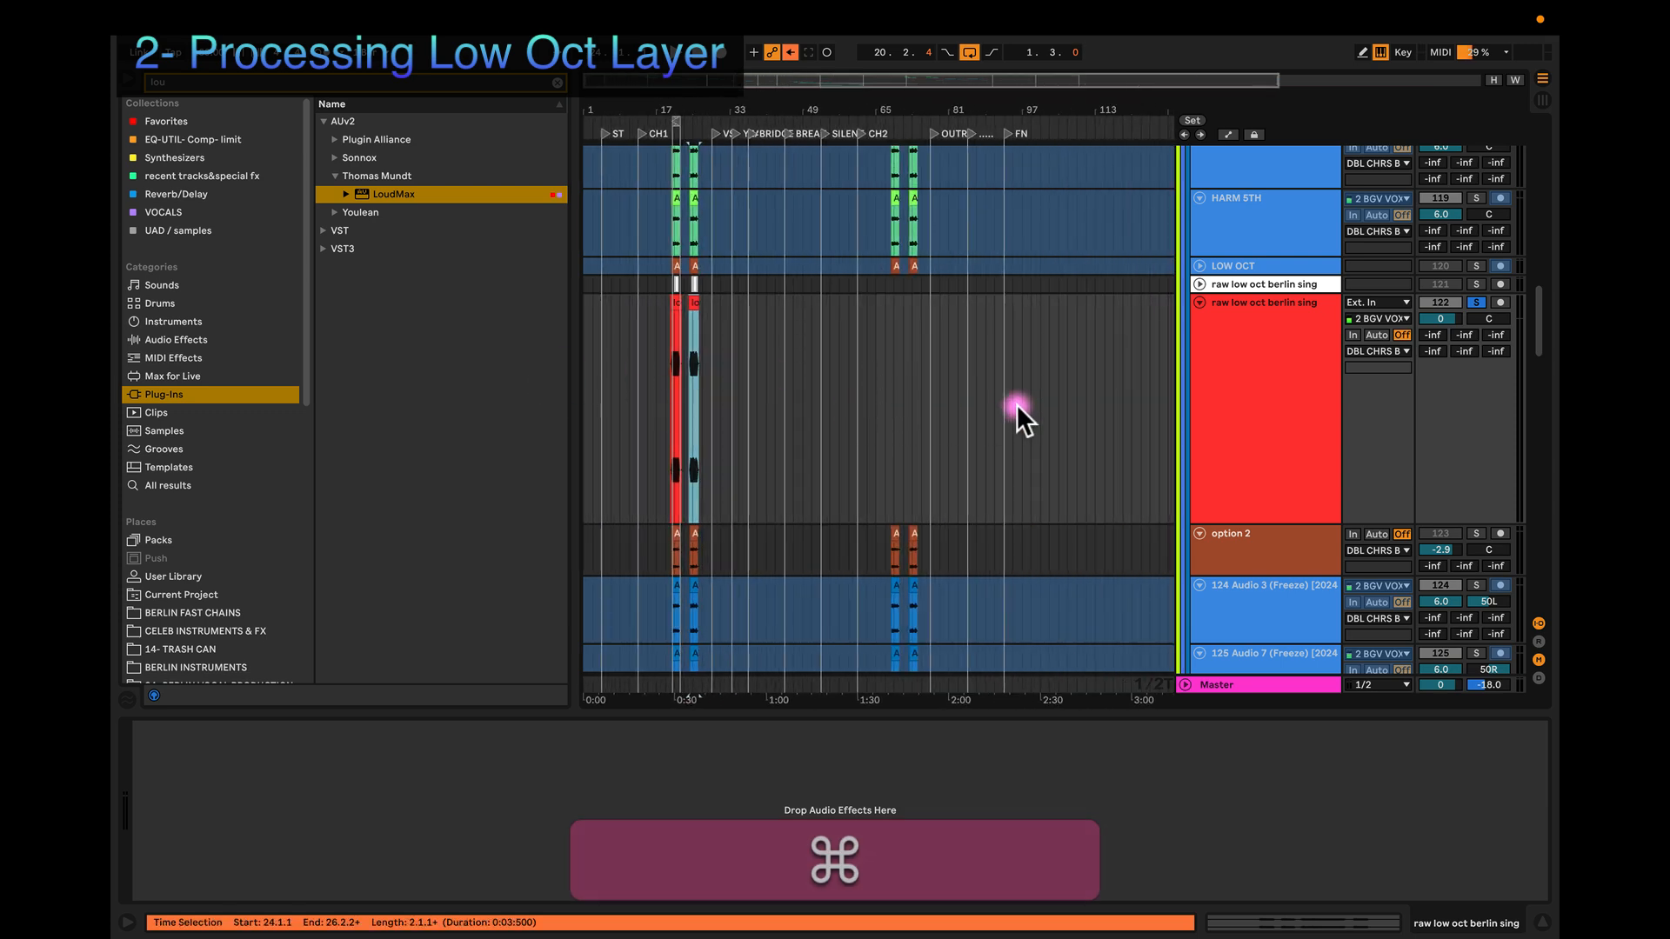
scroll(943, 300, "down", 15)
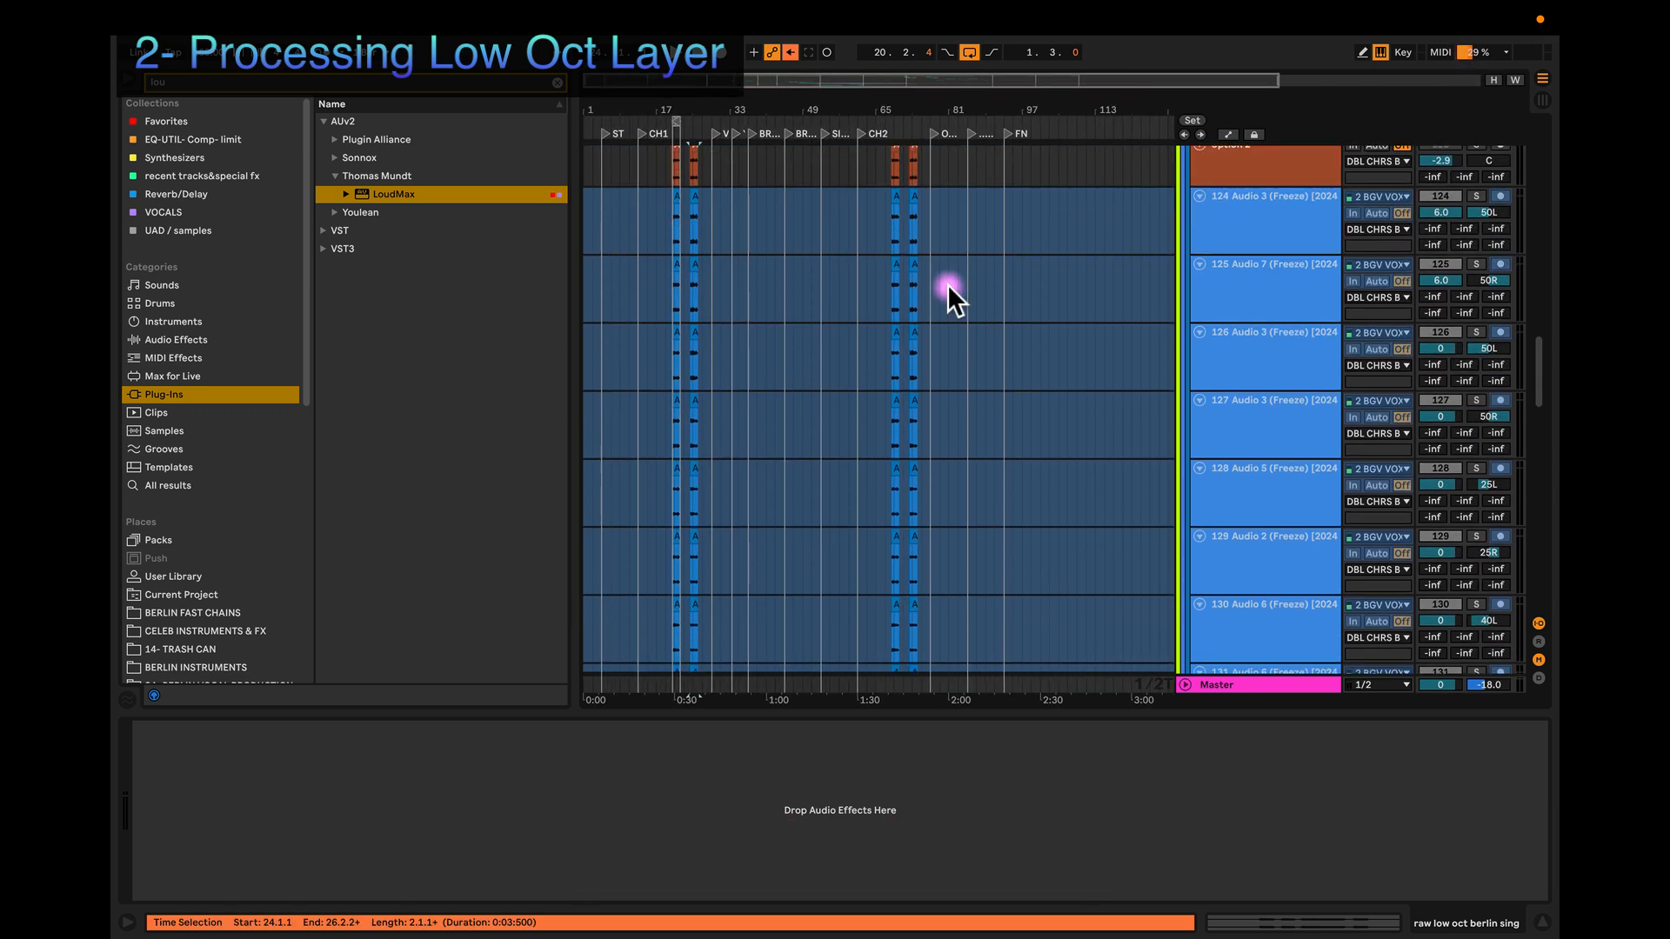
scroll(946, 287, "up", 15)
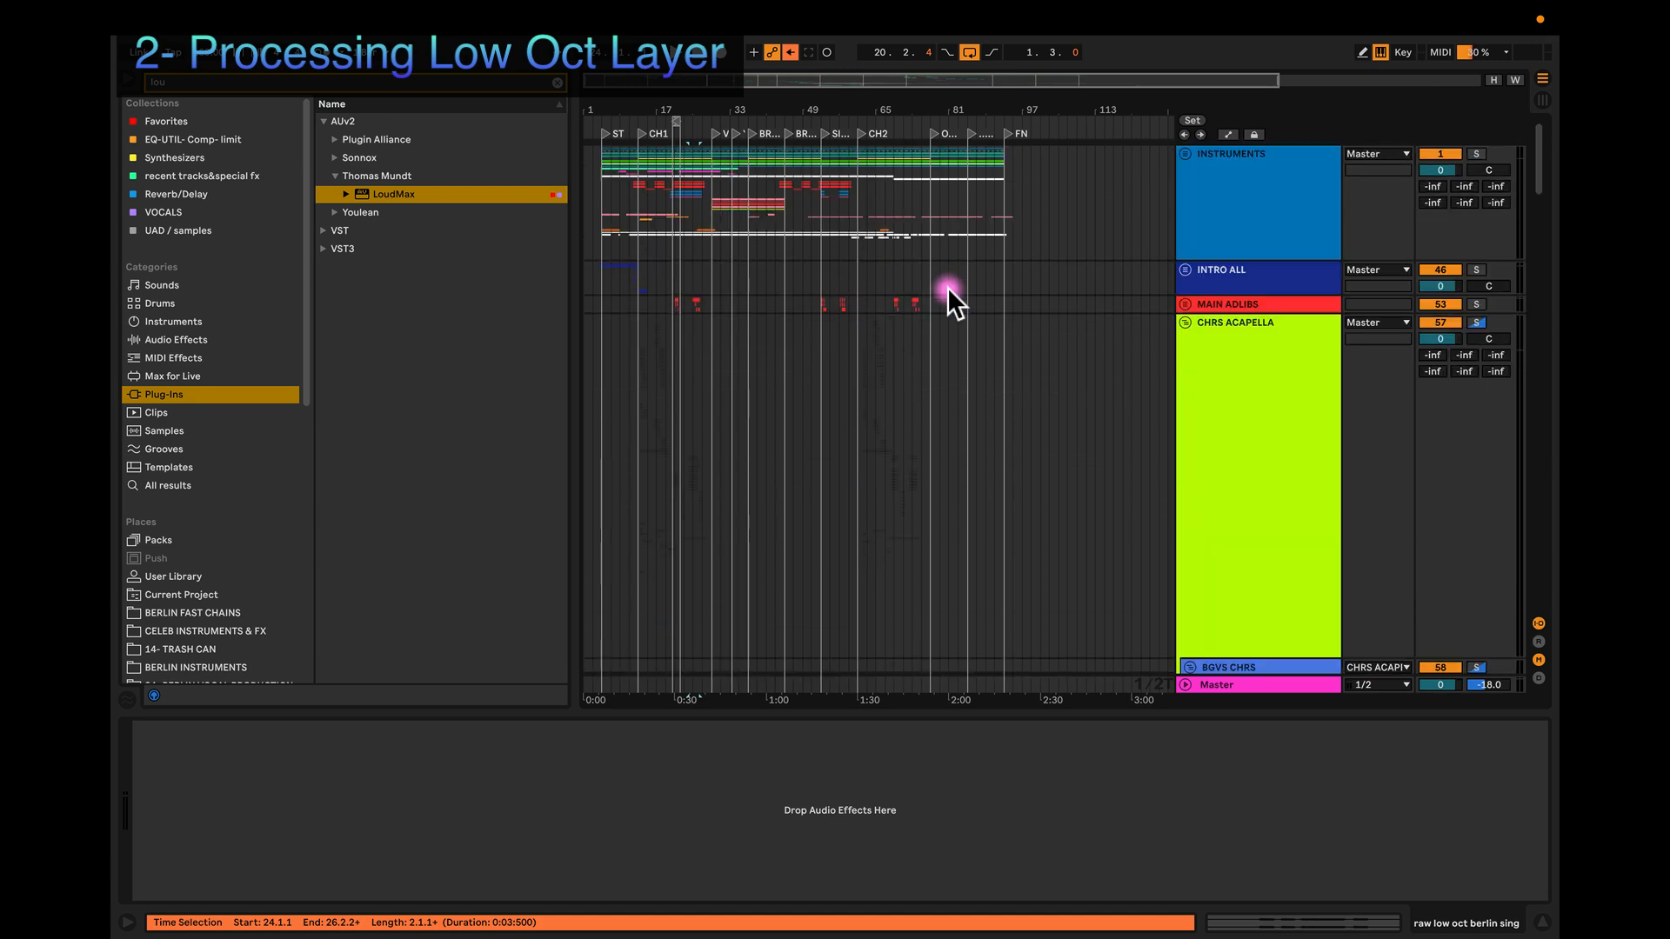
scroll(823, 296, "down", 10)
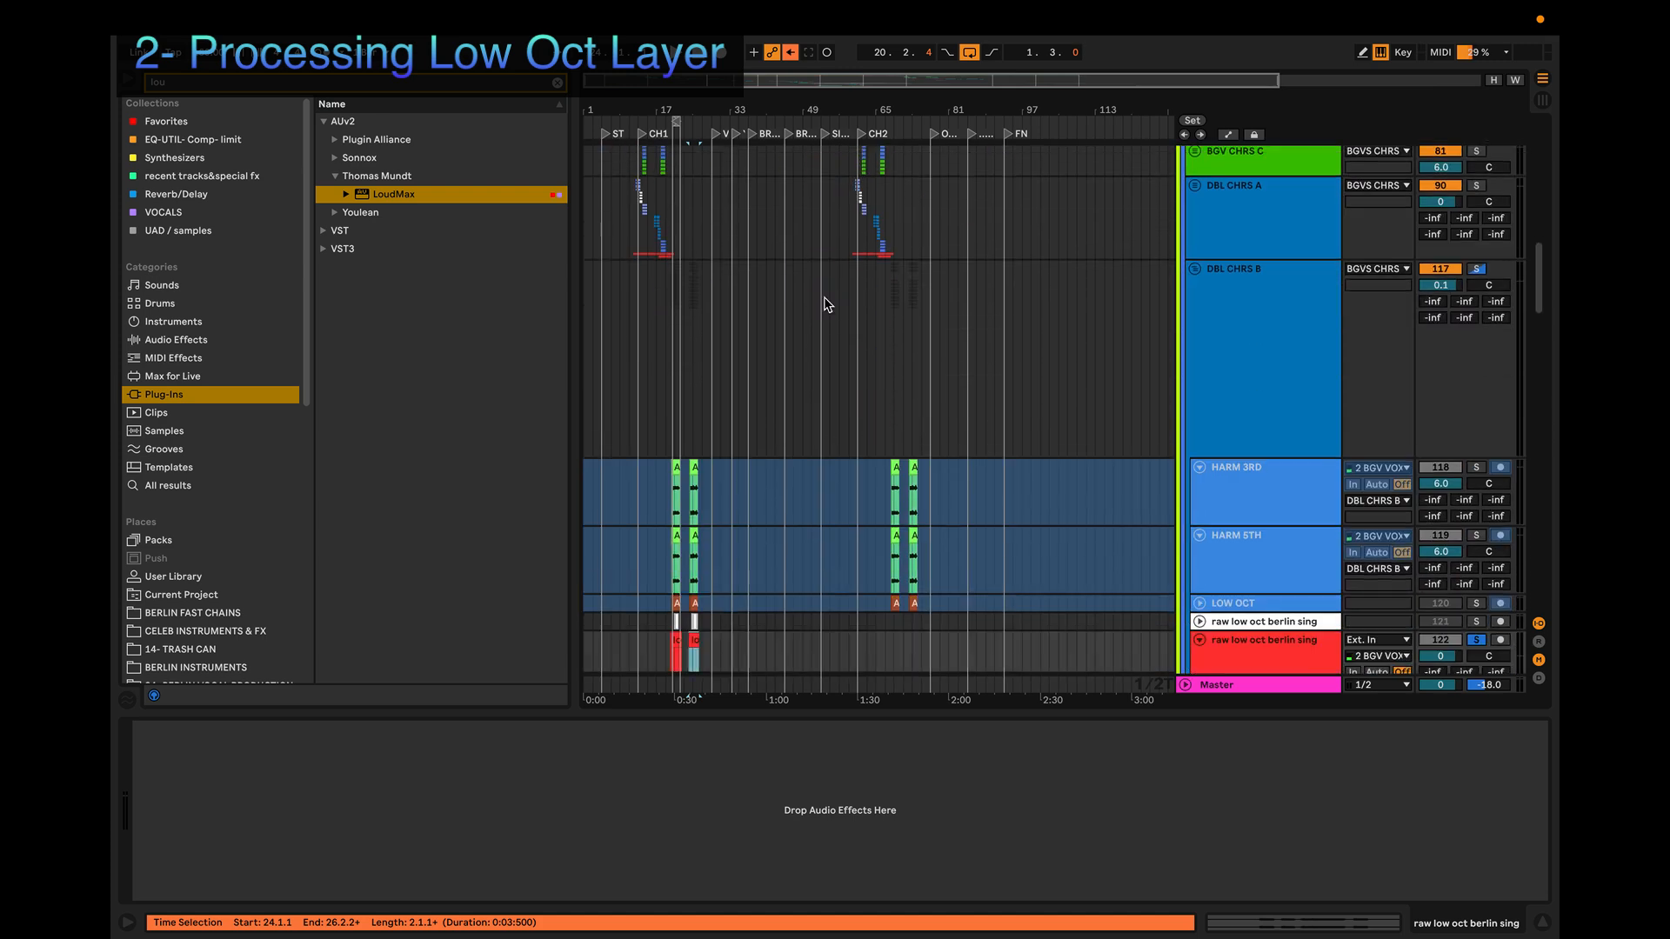
scroll(795, 301, "up", 5, "super")
scroll(804, 296, "up", 8)
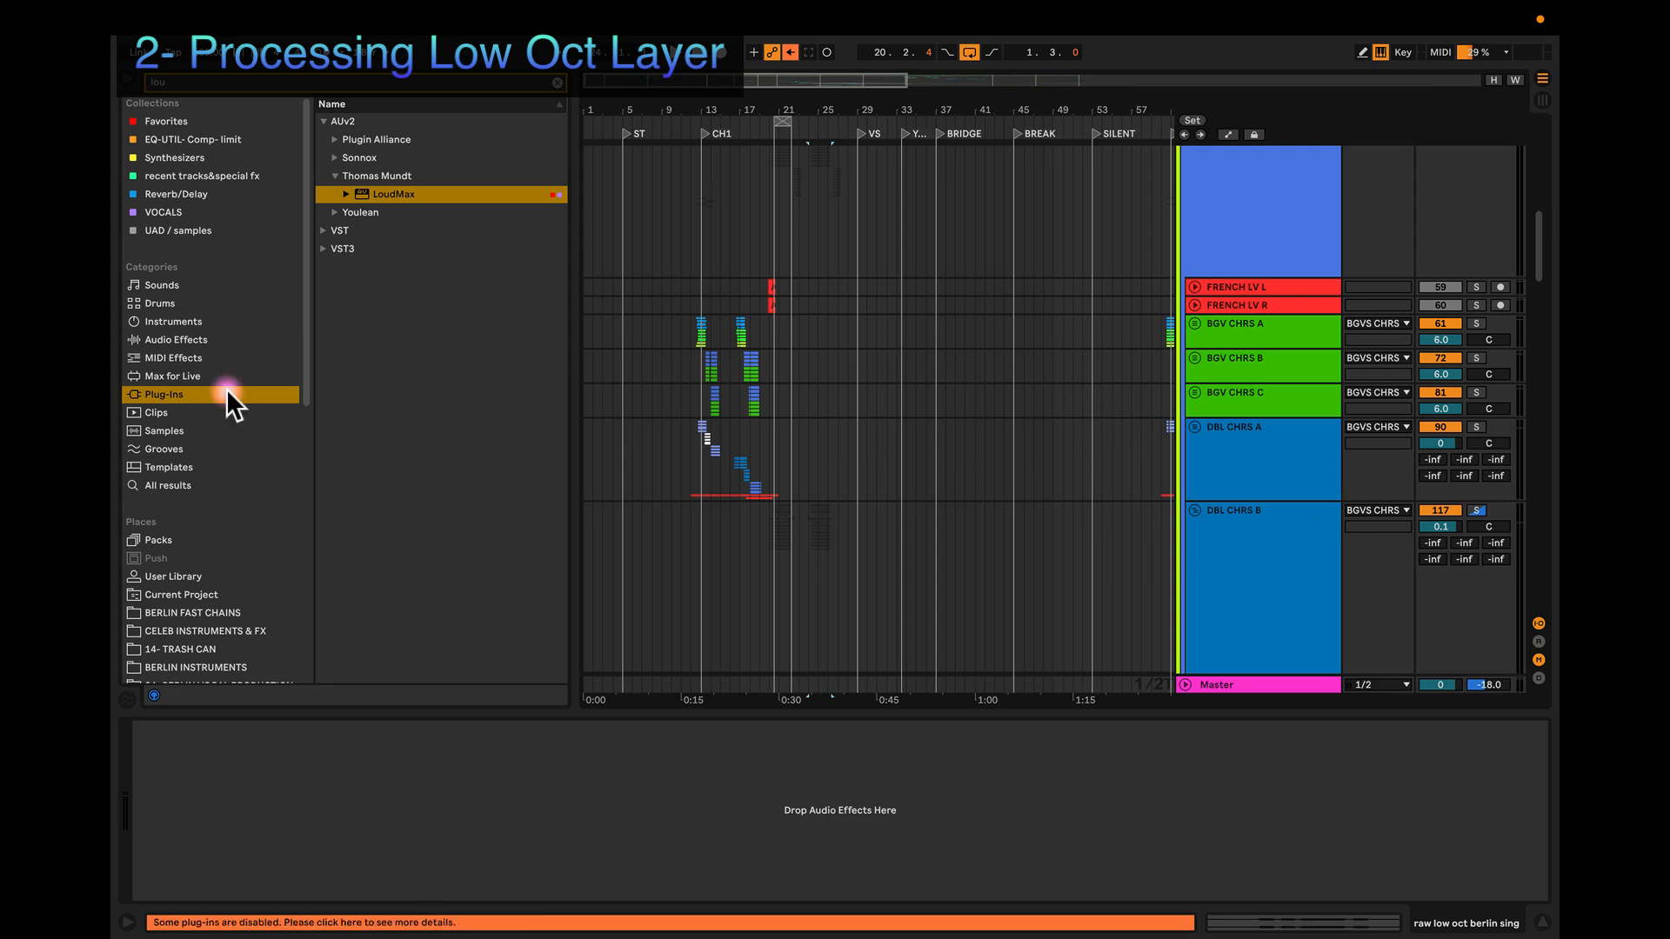
scroll(834, 488, "down", 5, "super")
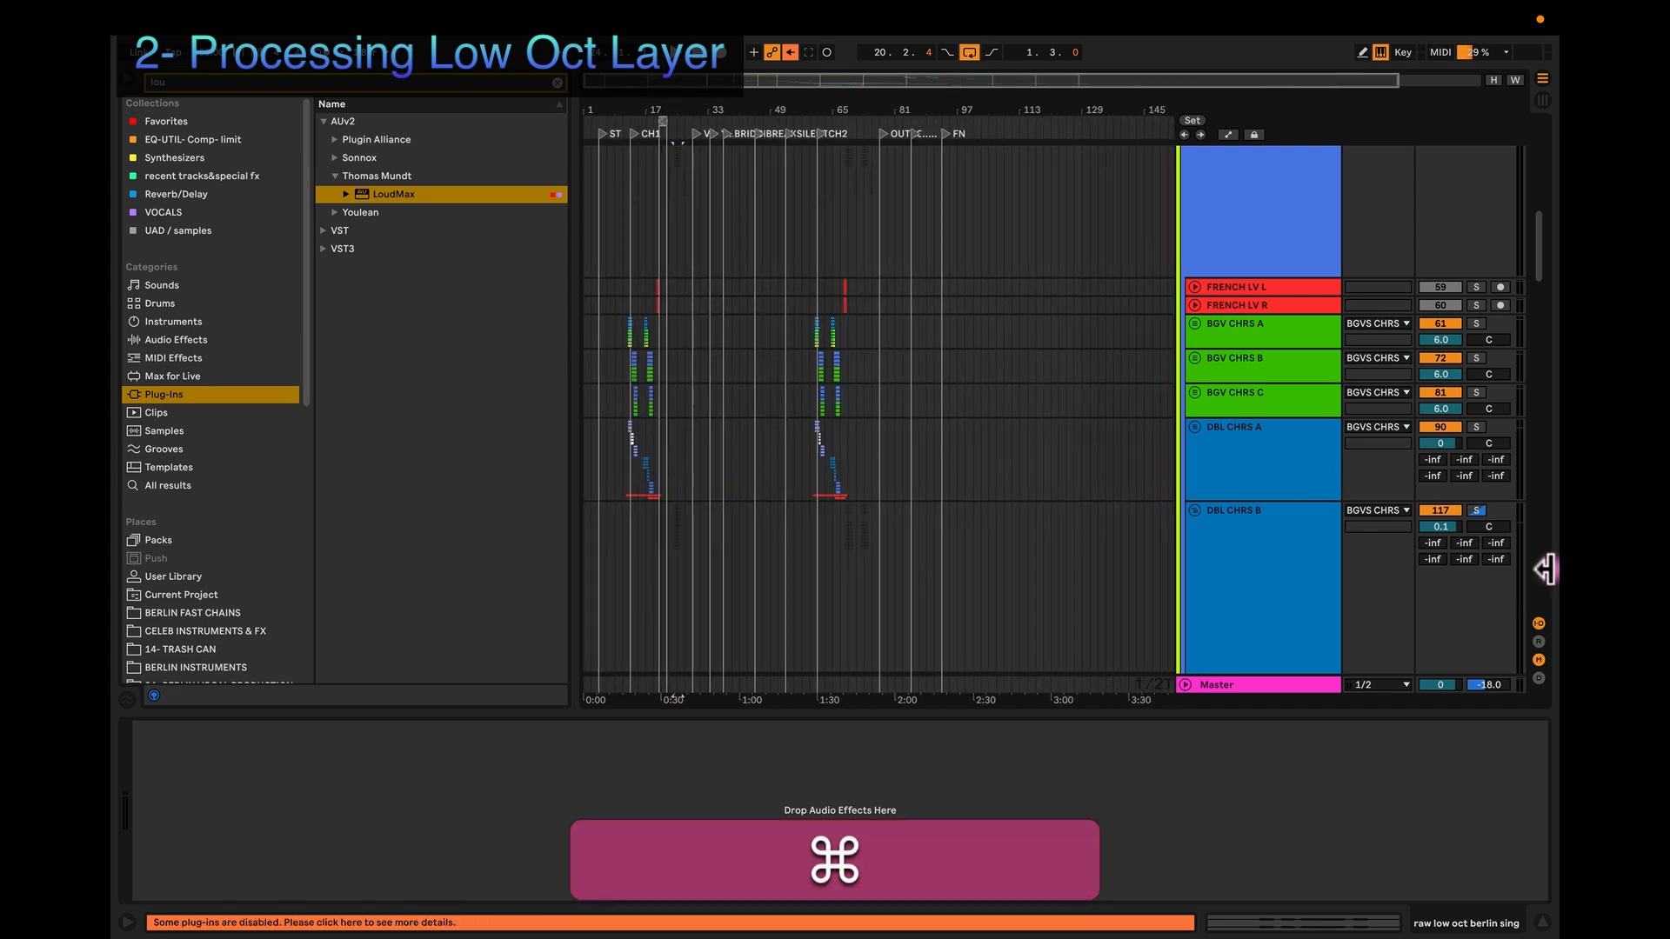
left_click(651, 523)
scroll(650, 523, "up", 4, "super")
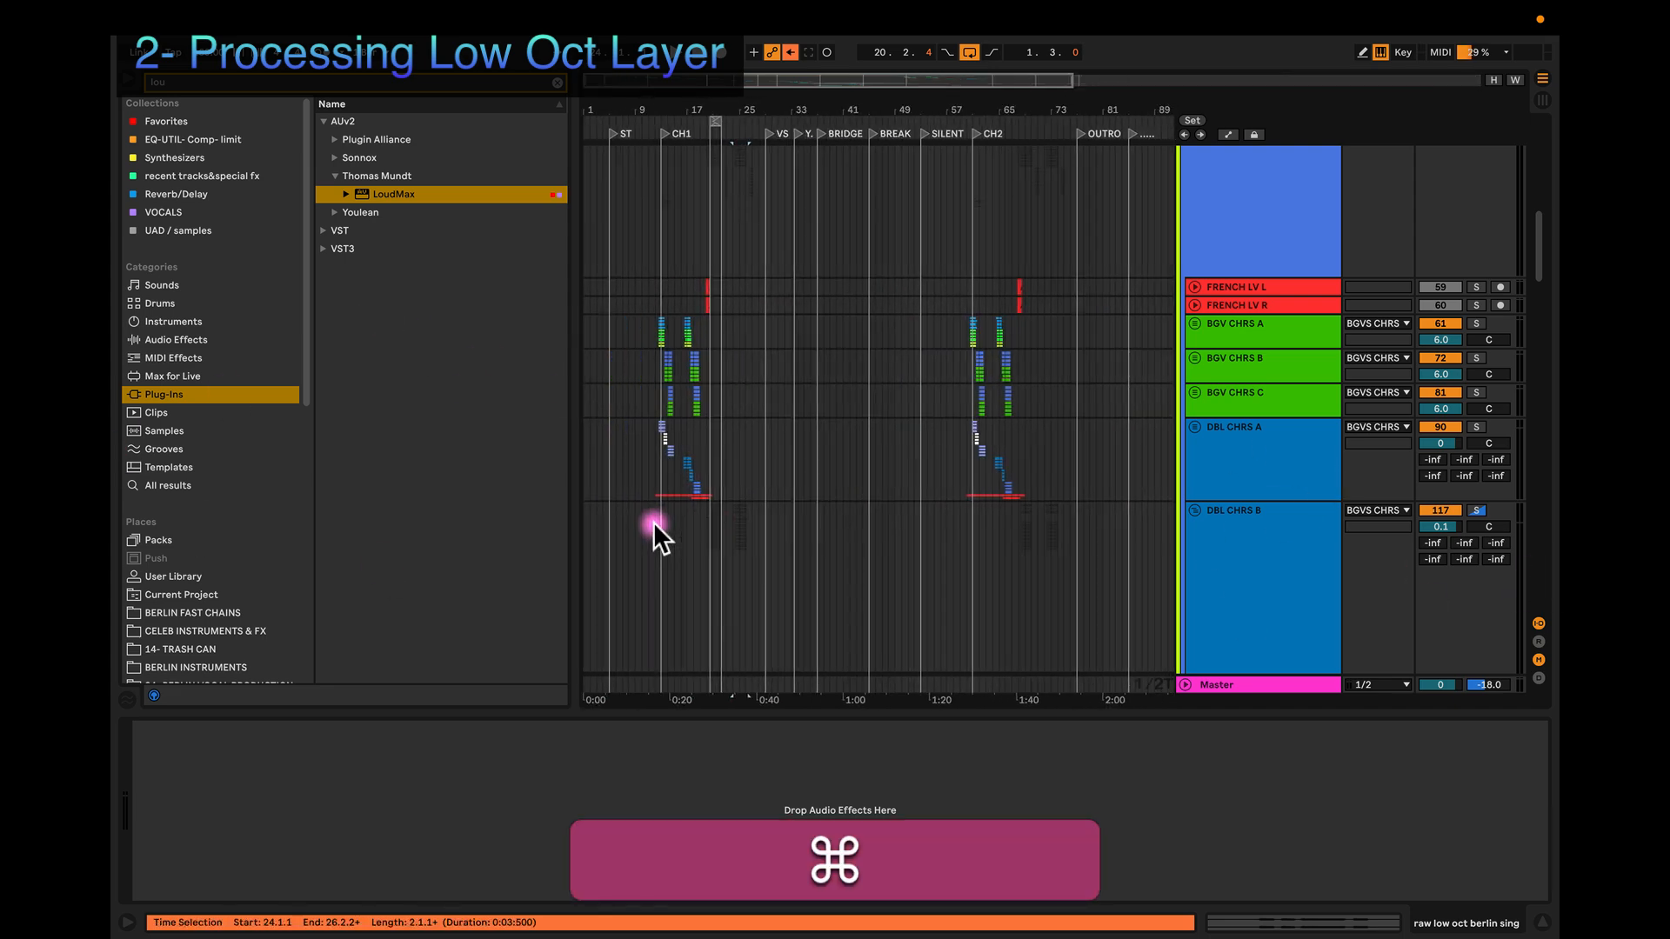
scroll(658, 523, "down", 10)
scroll(699, 308, "up", 6, "super")
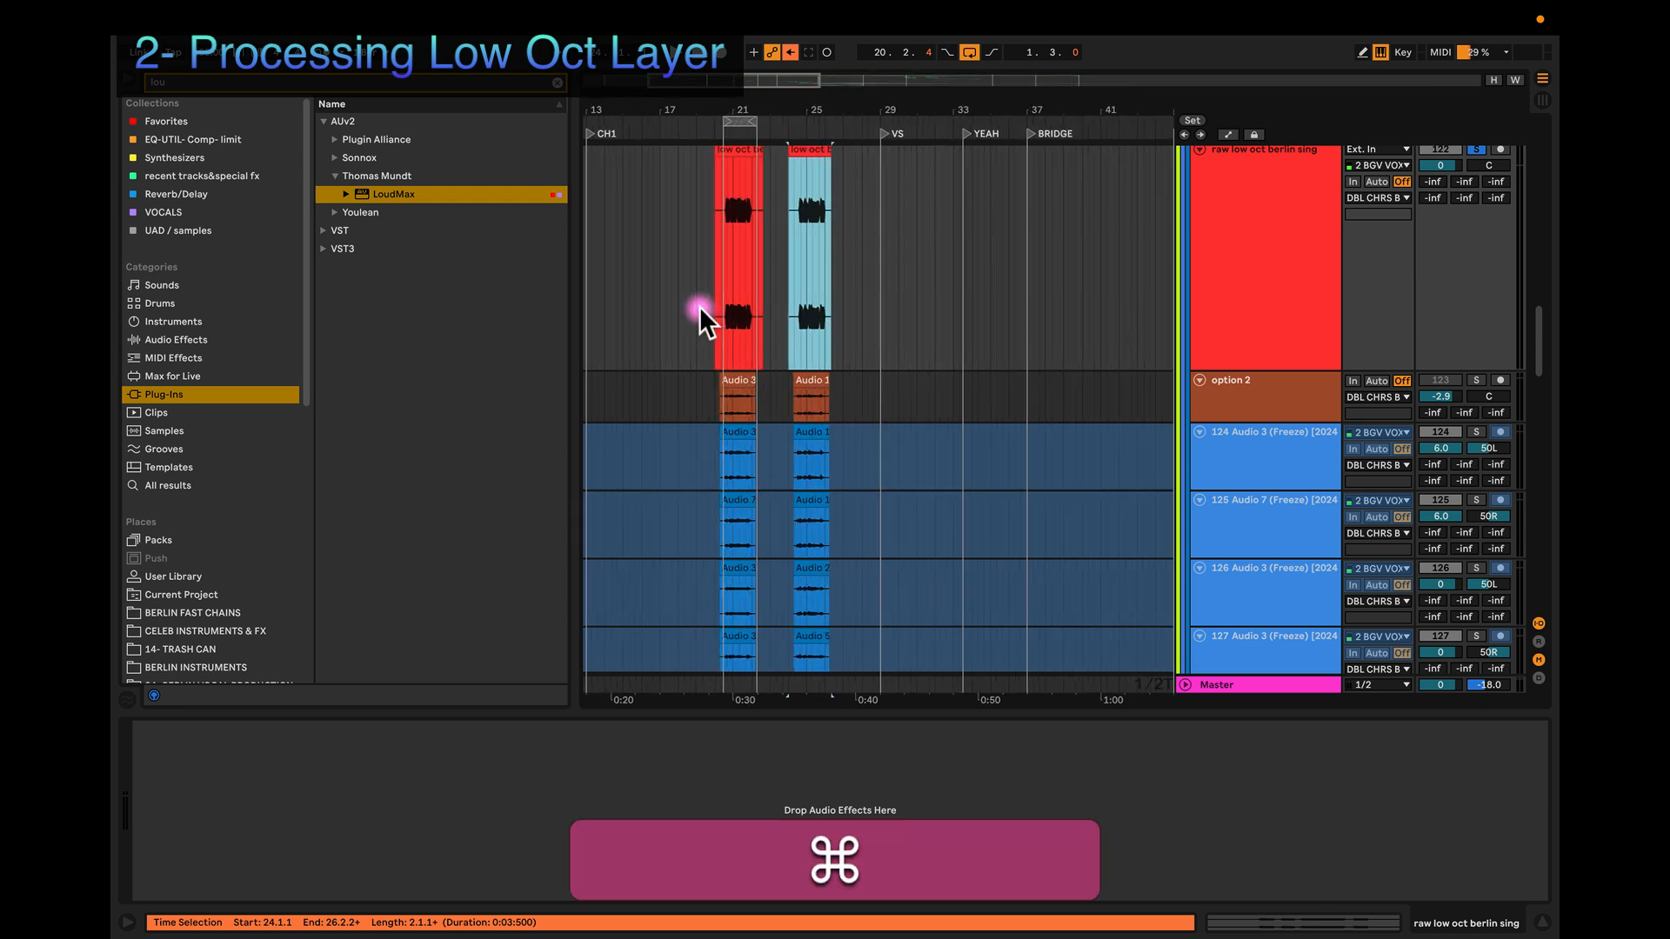
scroll(699, 308, "up", 5)
scroll(703, 393, "up", 4, "super")
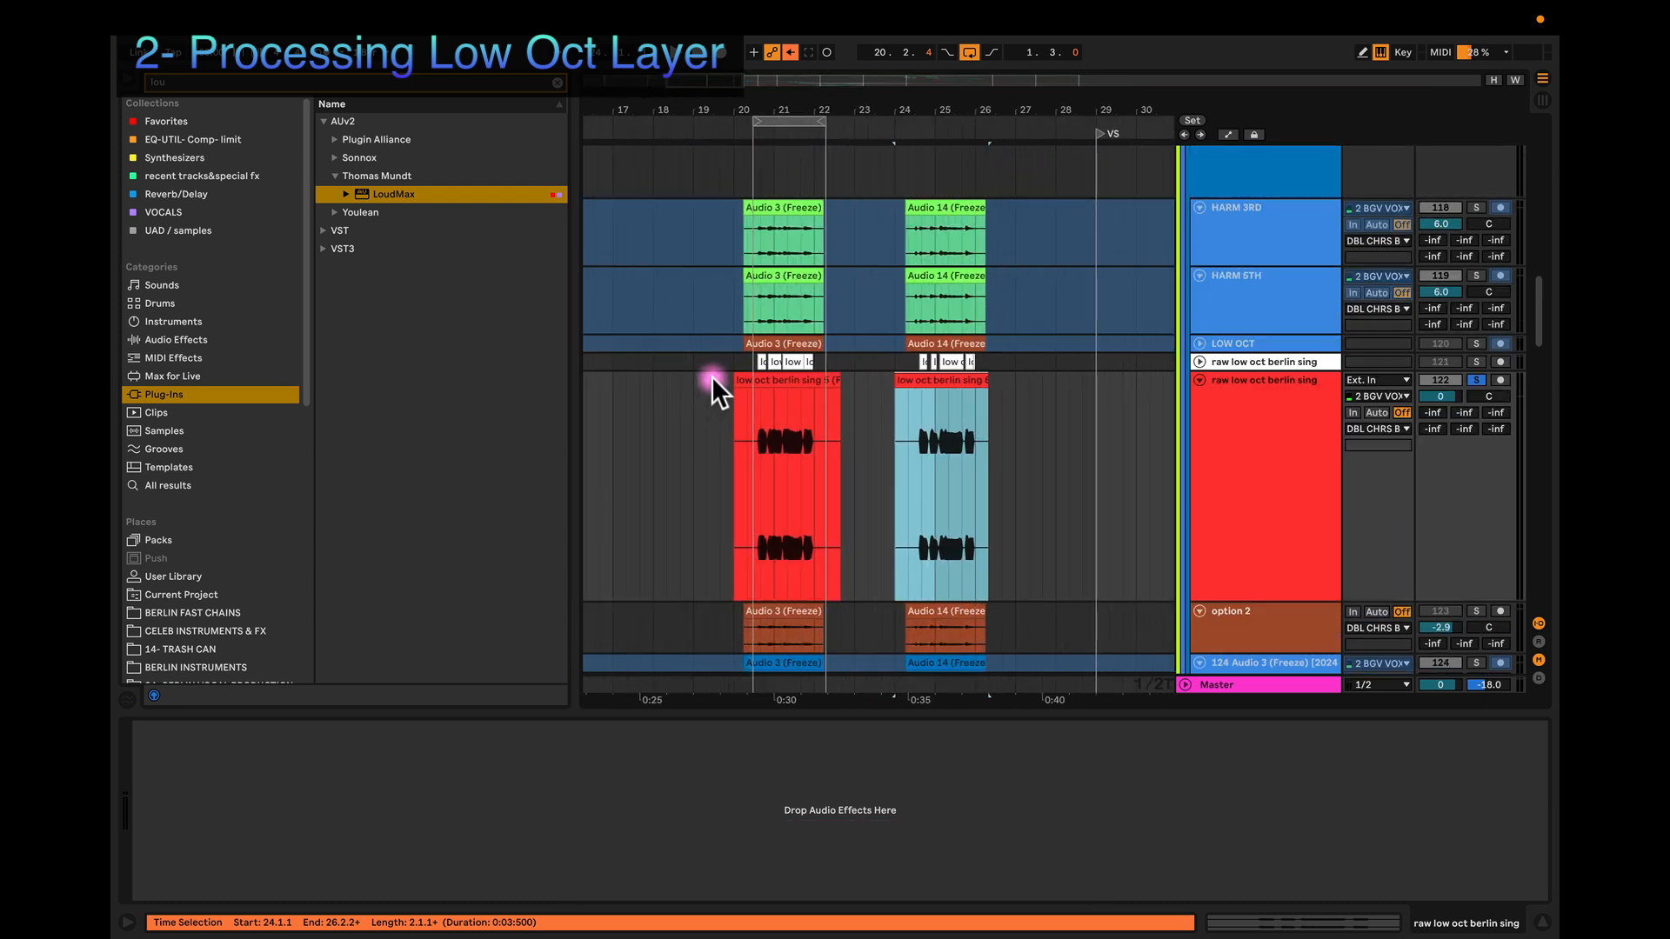
scroll(780, 409, "down", 3, "super")
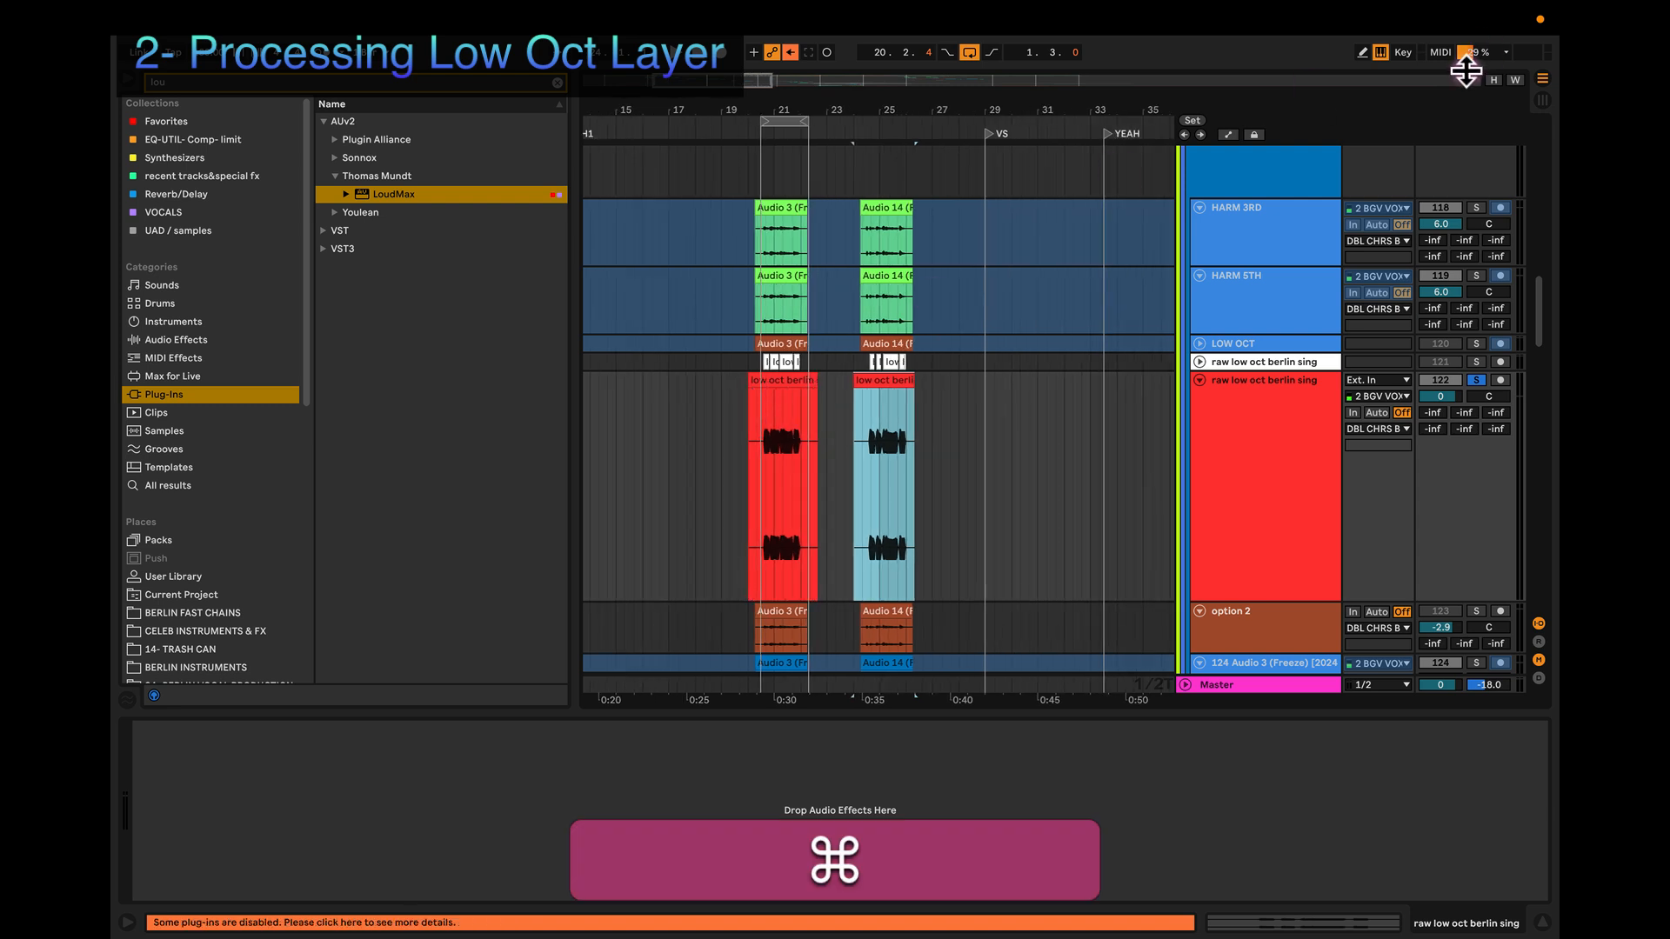
Step: Turn off the arrangement loop, unsolo the raw low-octave track and place the playback start around 18.3.3
left_click(968, 52)
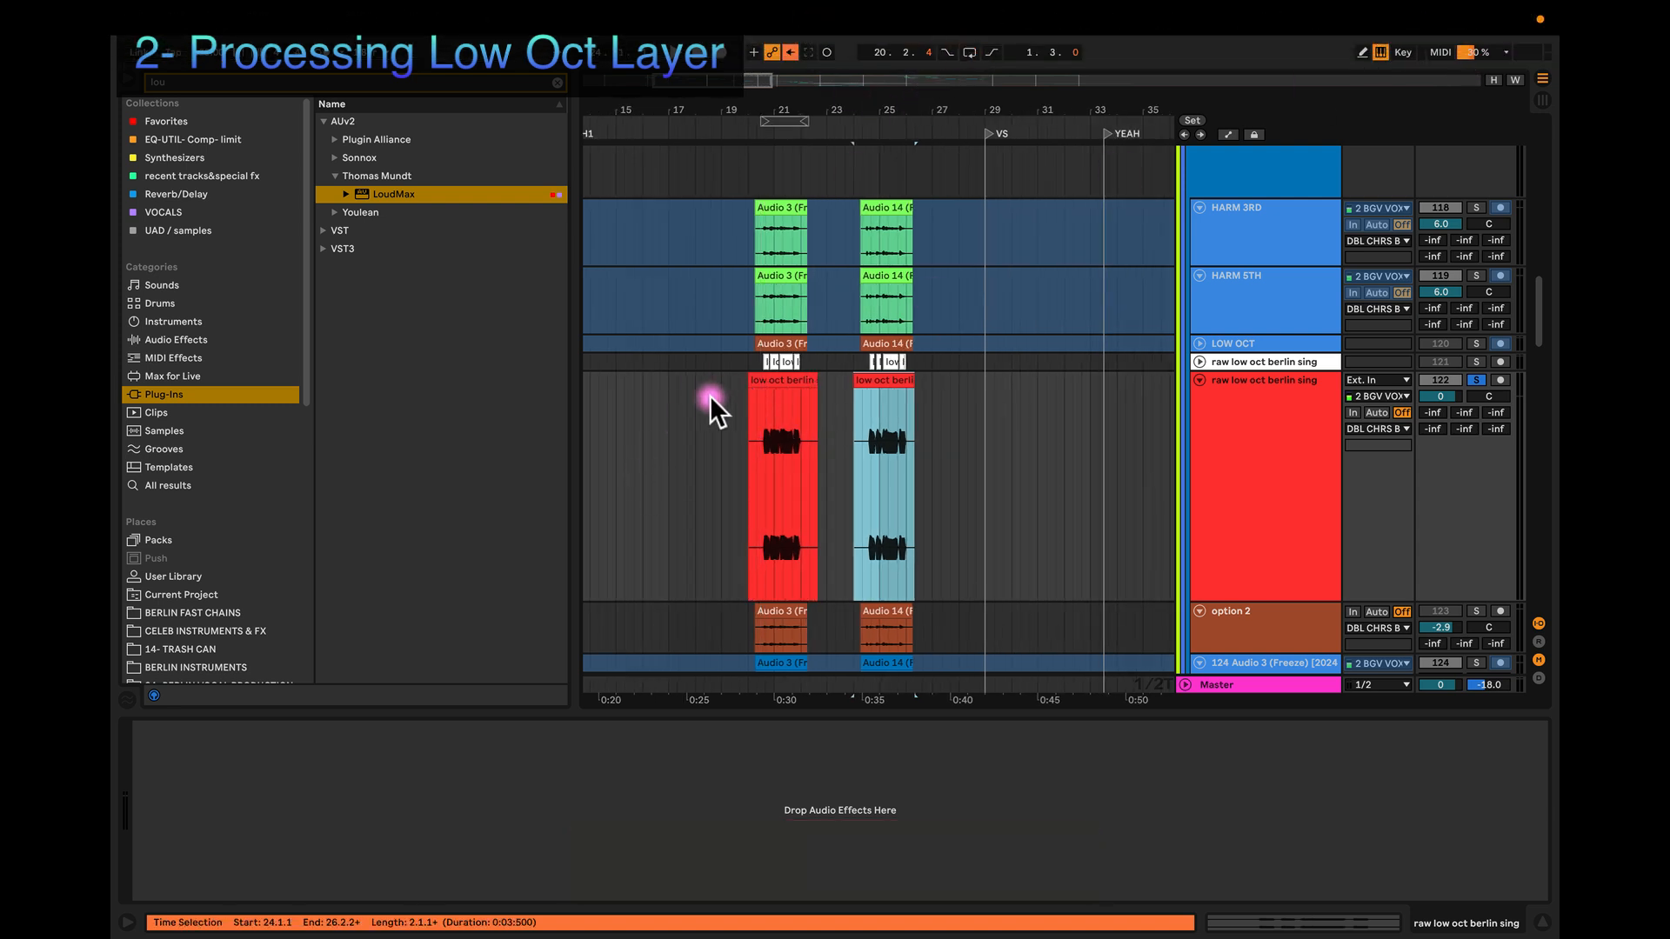
left_click(712, 402)
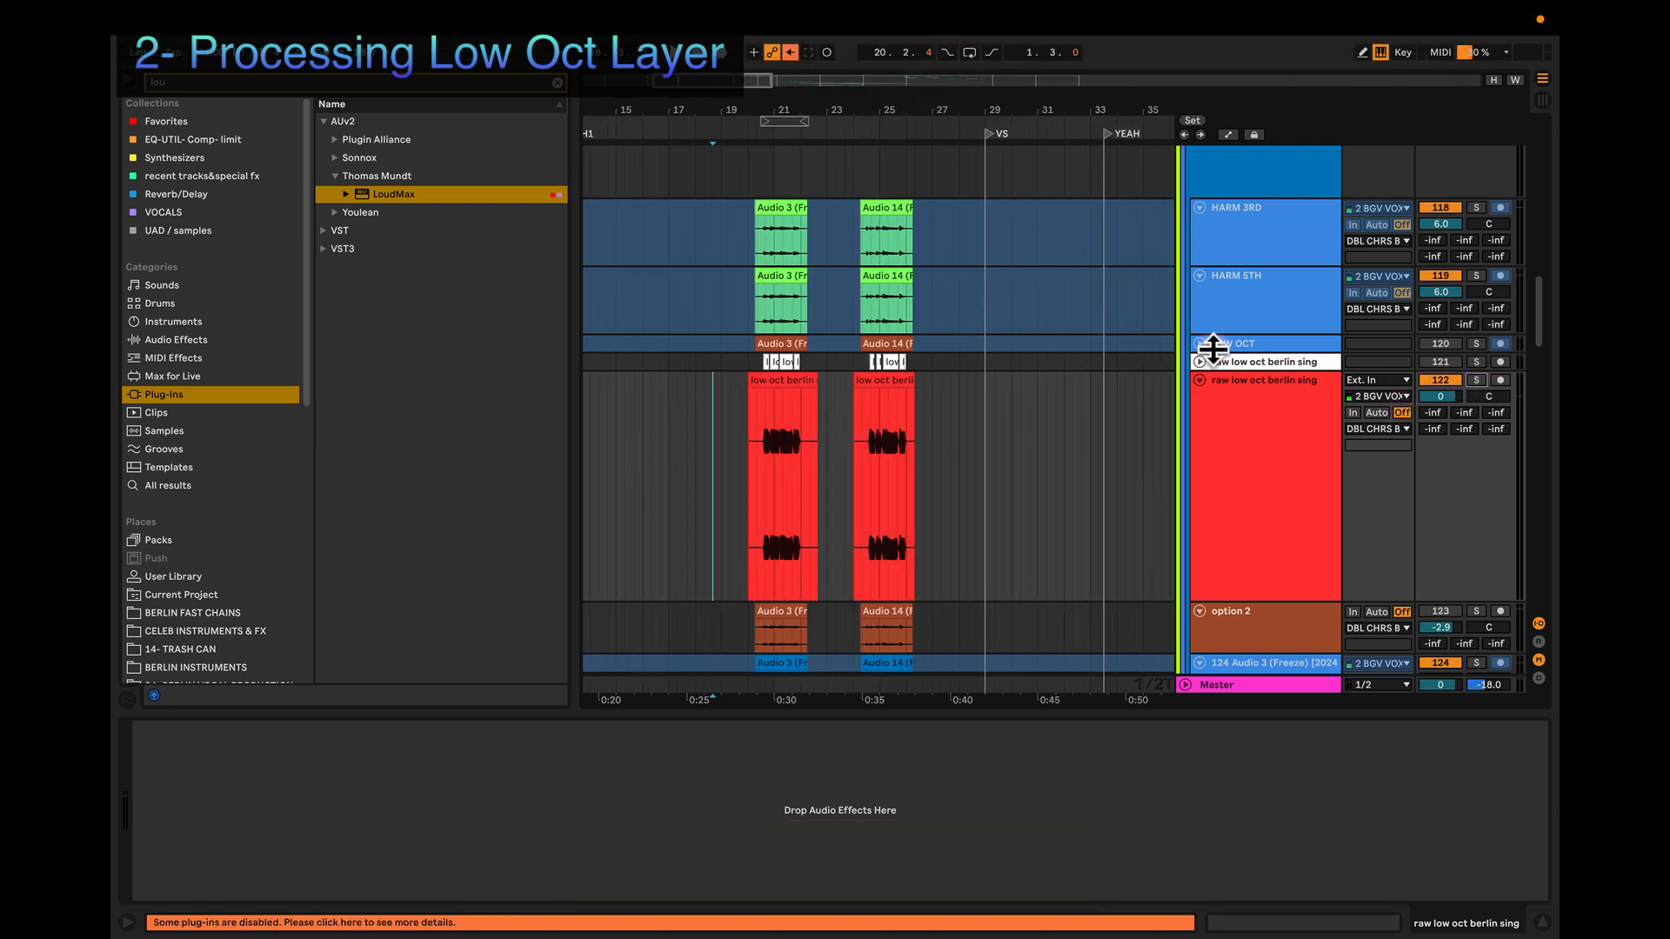
Step: Collapse the LOW OCT, HARM 5TH and HARM 3RD tracks
left_click(1232, 344)
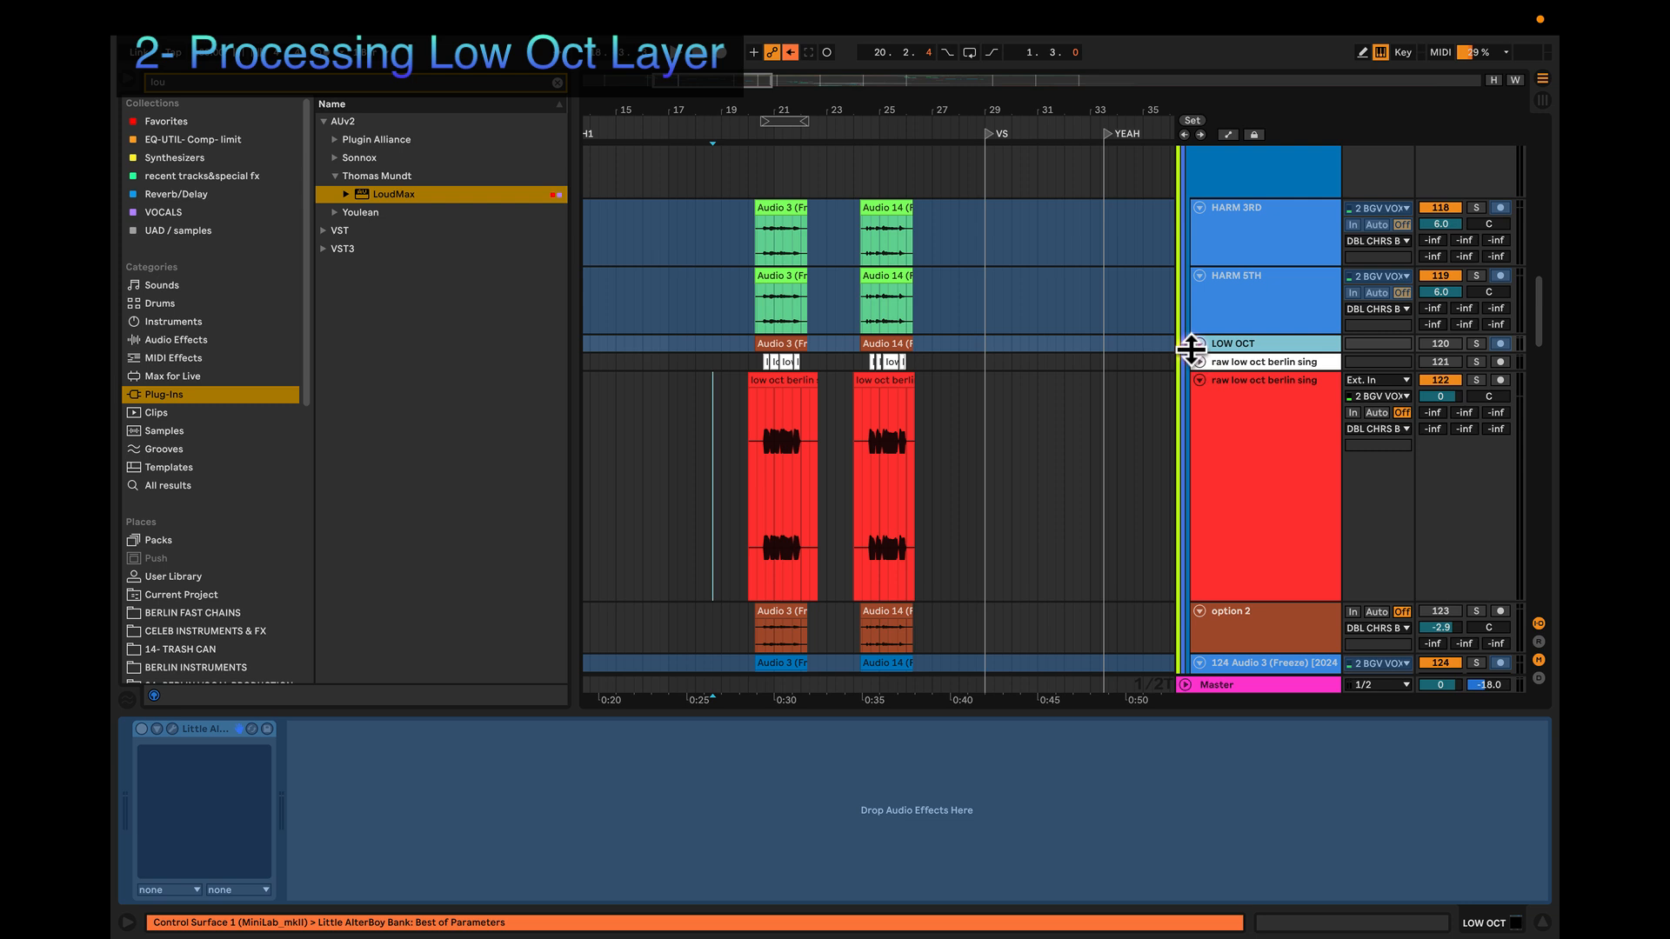
left_click(1199, 275)
left_click(1199, 206)
Step: Play both low-octave phrases with the full mix, lower the raw low-octave track's volume to -1.4 dB, and stop playback
key("space")
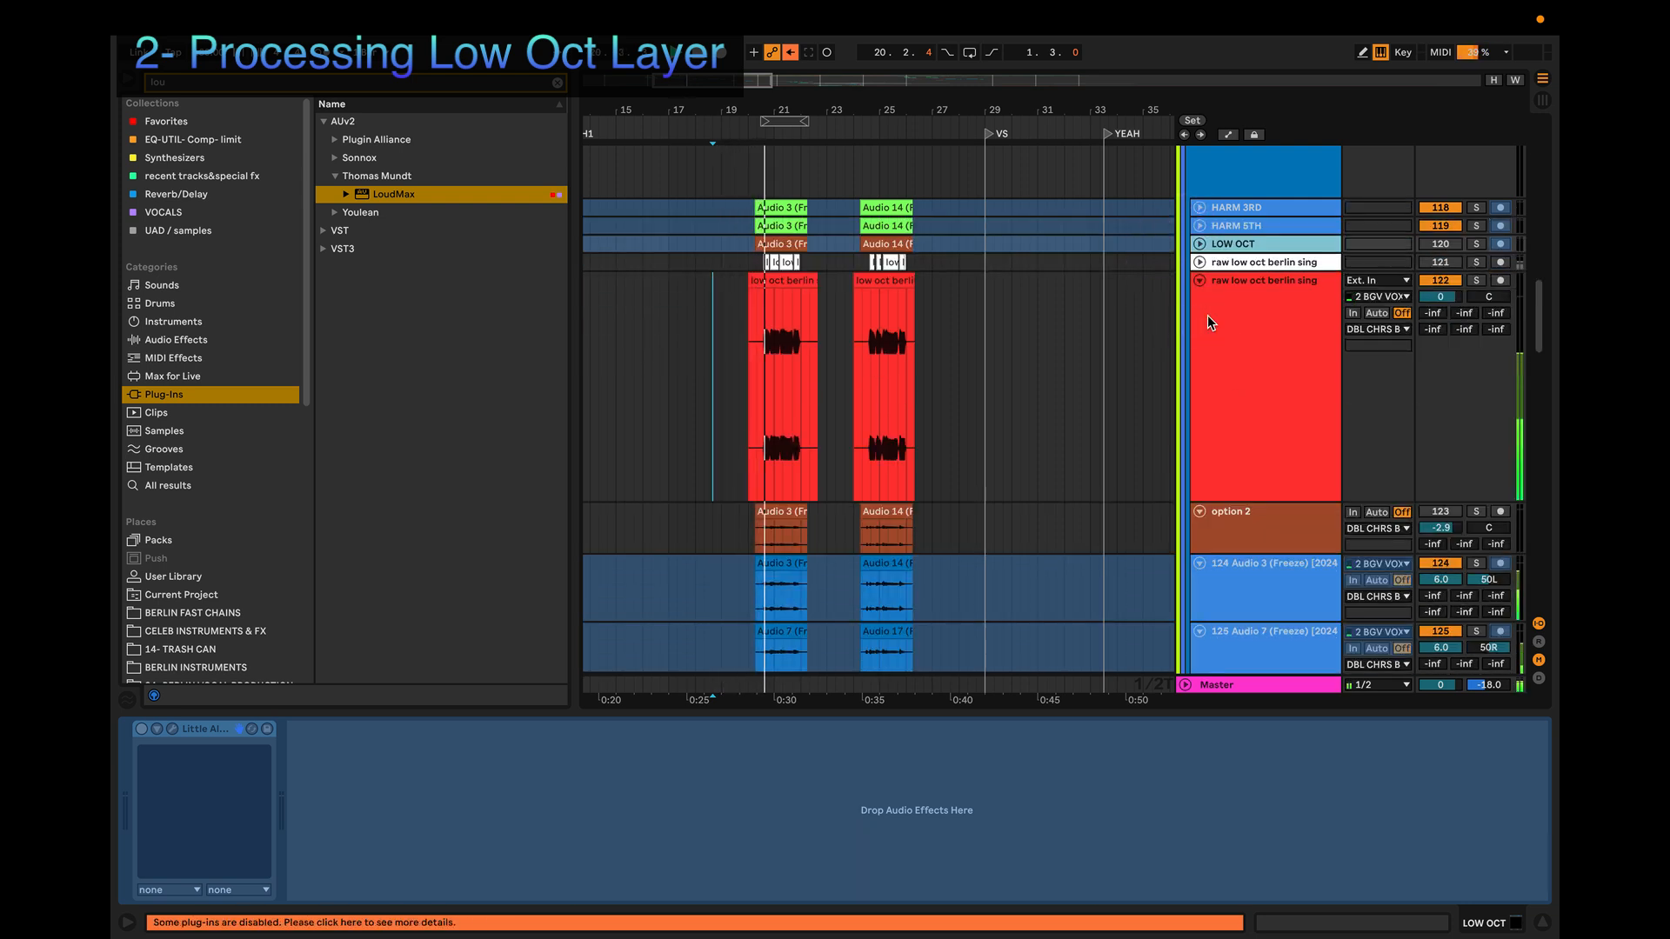
left_click_drag(1440, 297, 1440, 309)
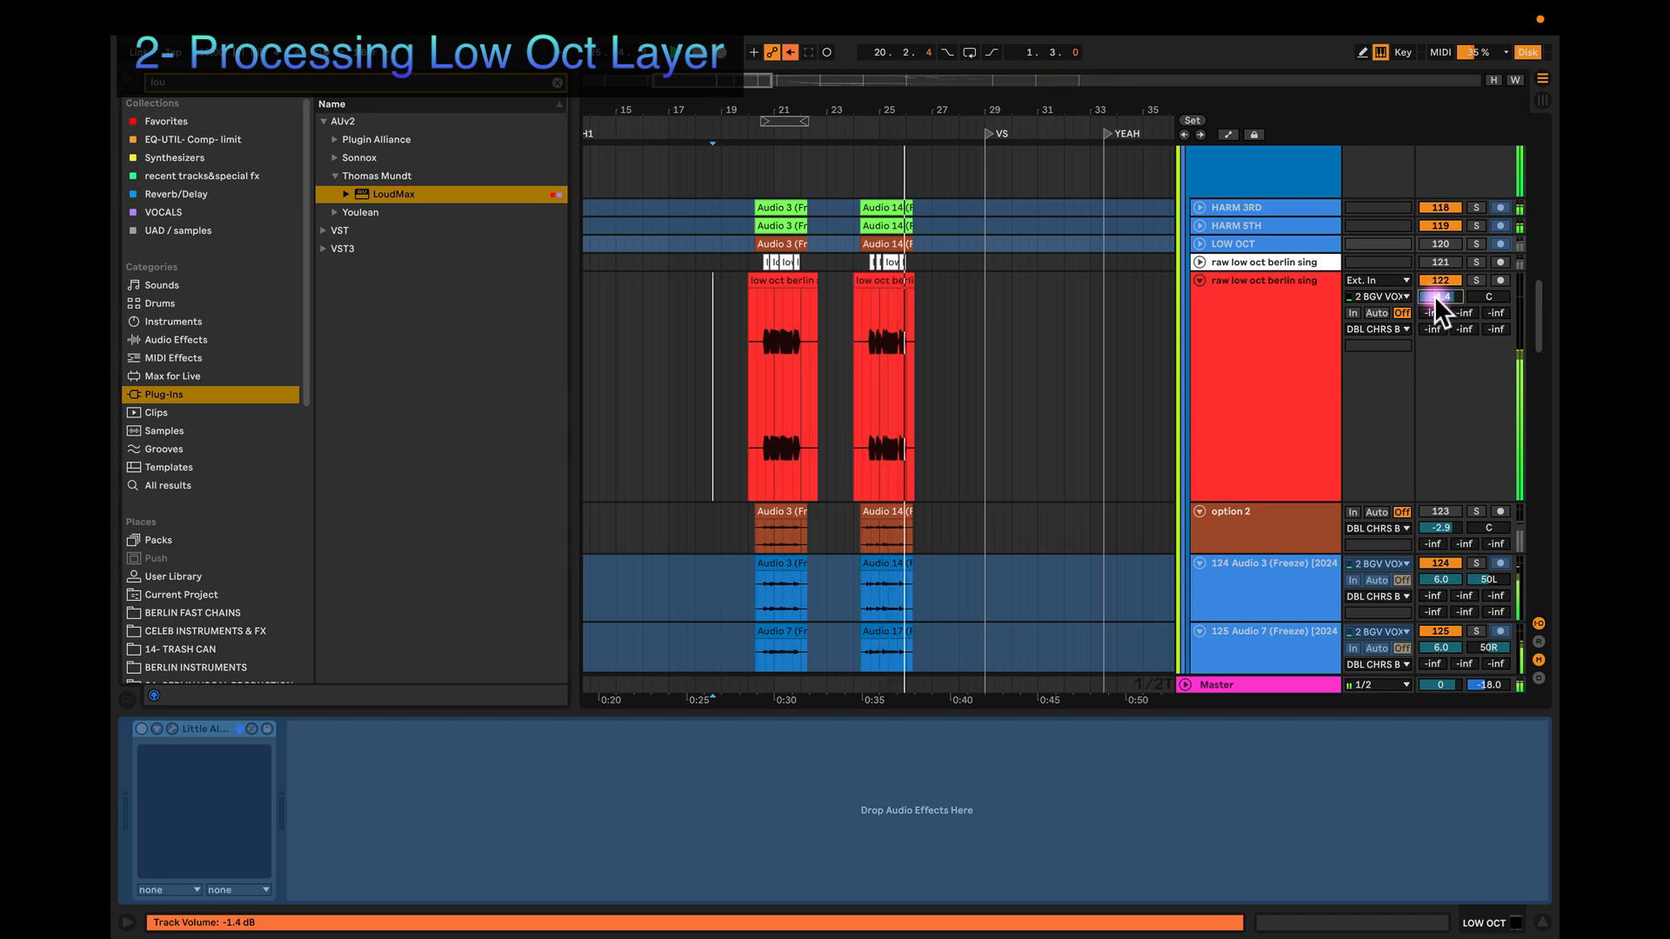
scroll(1037, 398, "up", 15)
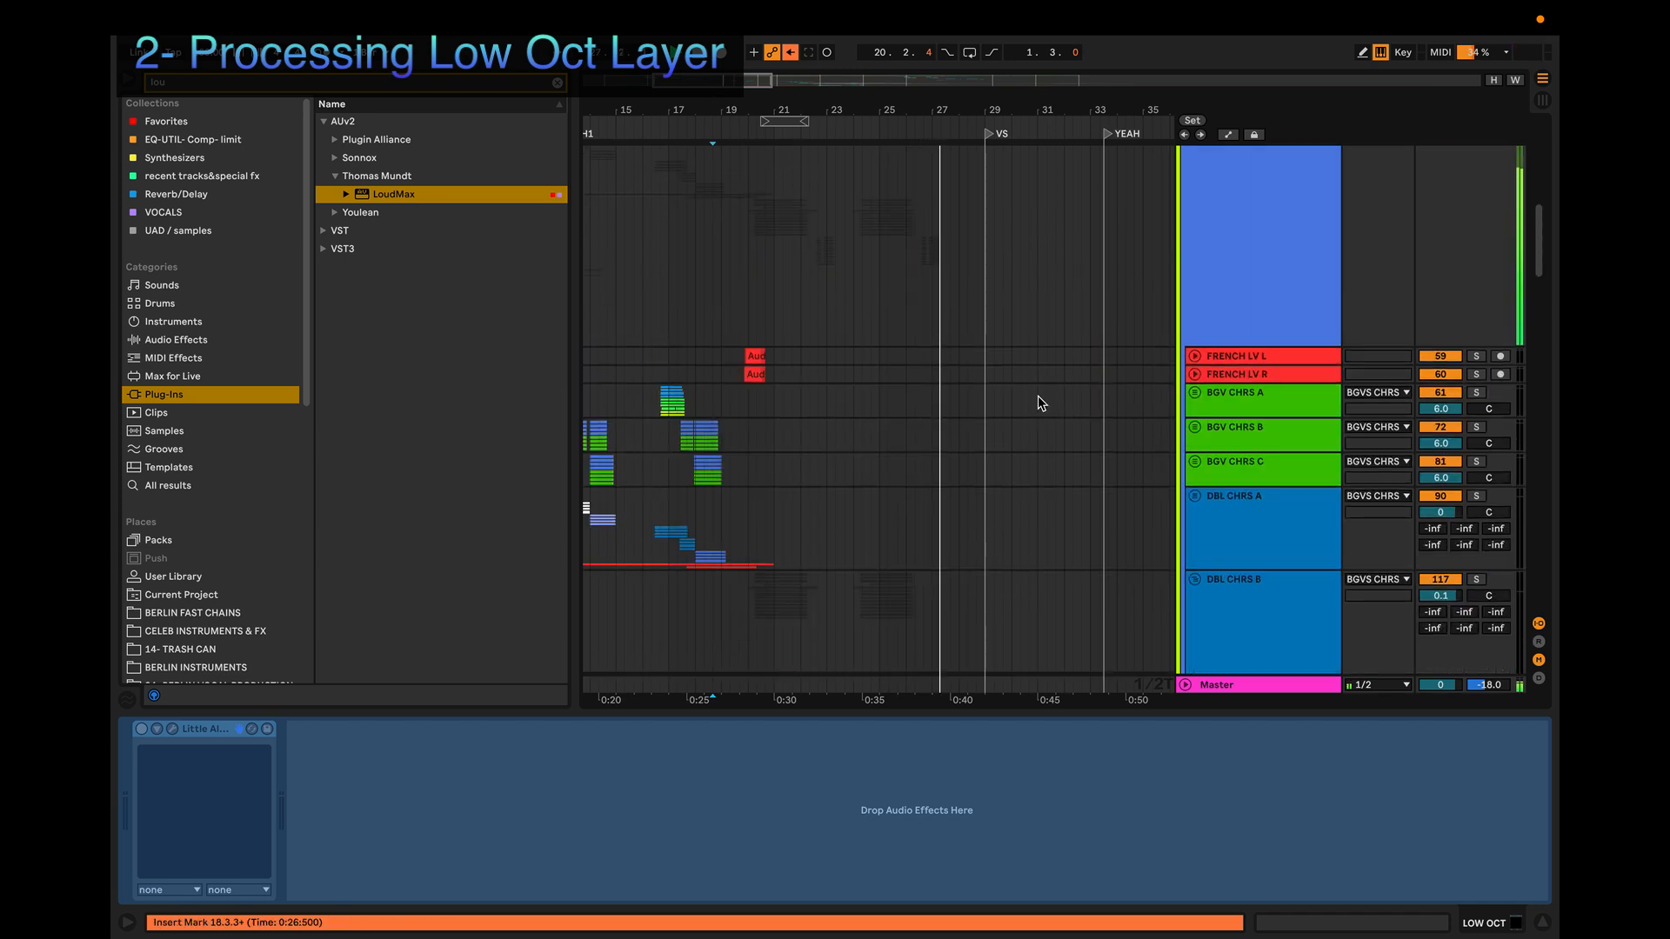
key("space")
scroll(1044, 398, "up", 5)
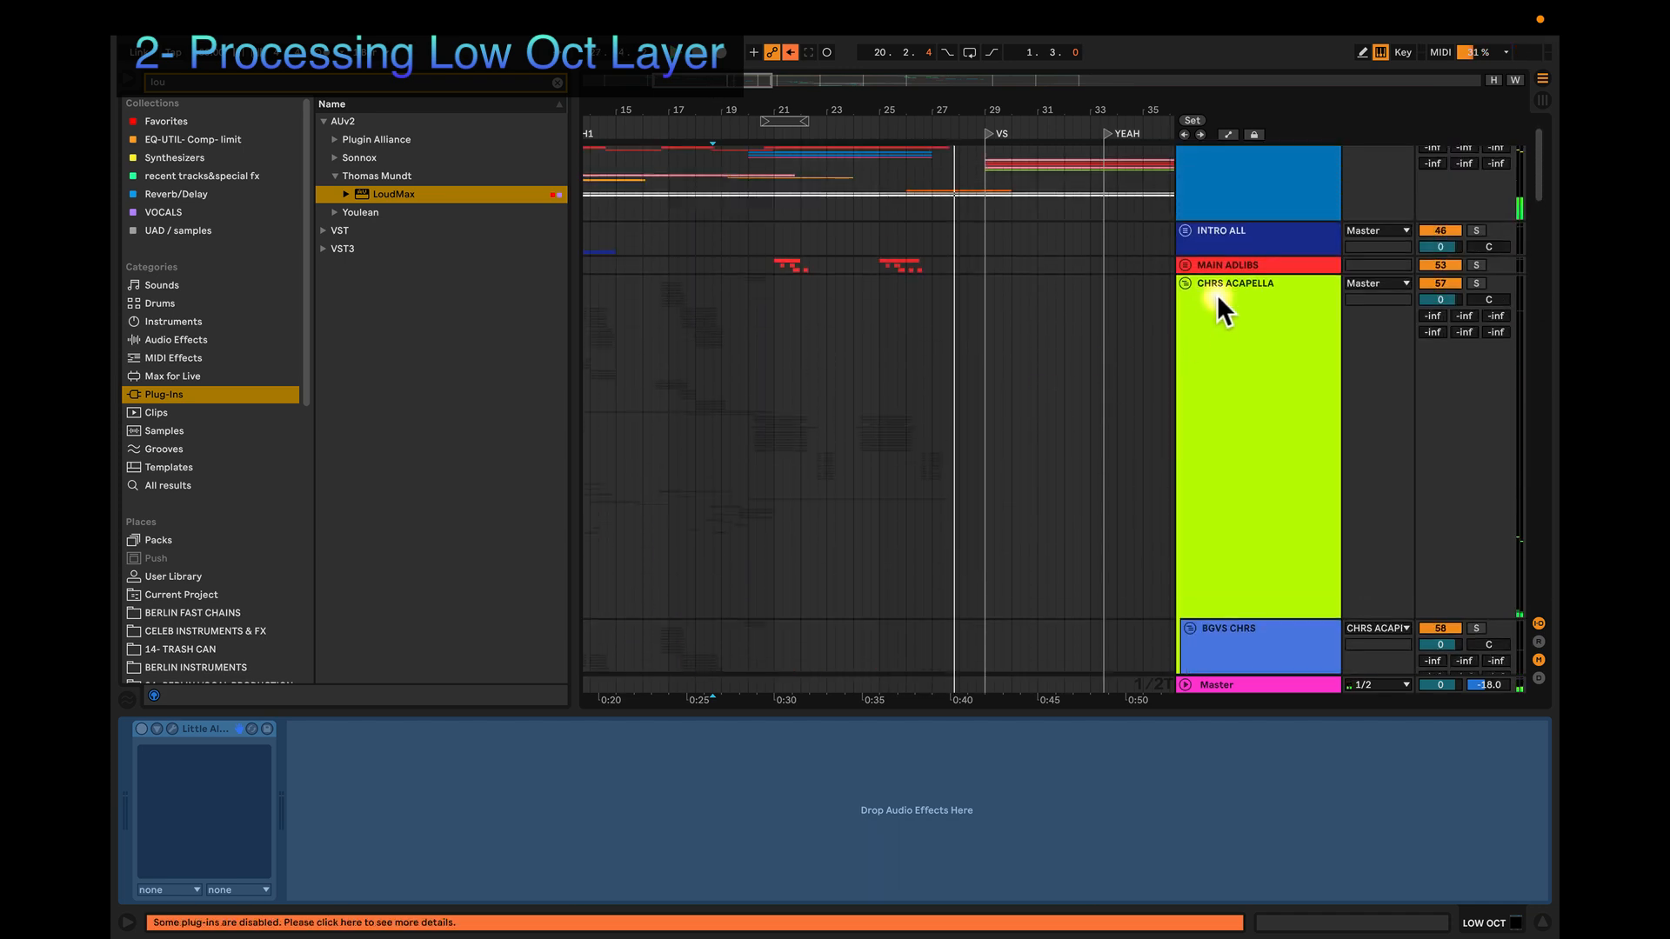
Step: Collapse the CHRS ACAPELLA group, expand the INSTRUMENTS group and select its MID GROUP track
left_click(1184, 281)
left_click(1228, 687)
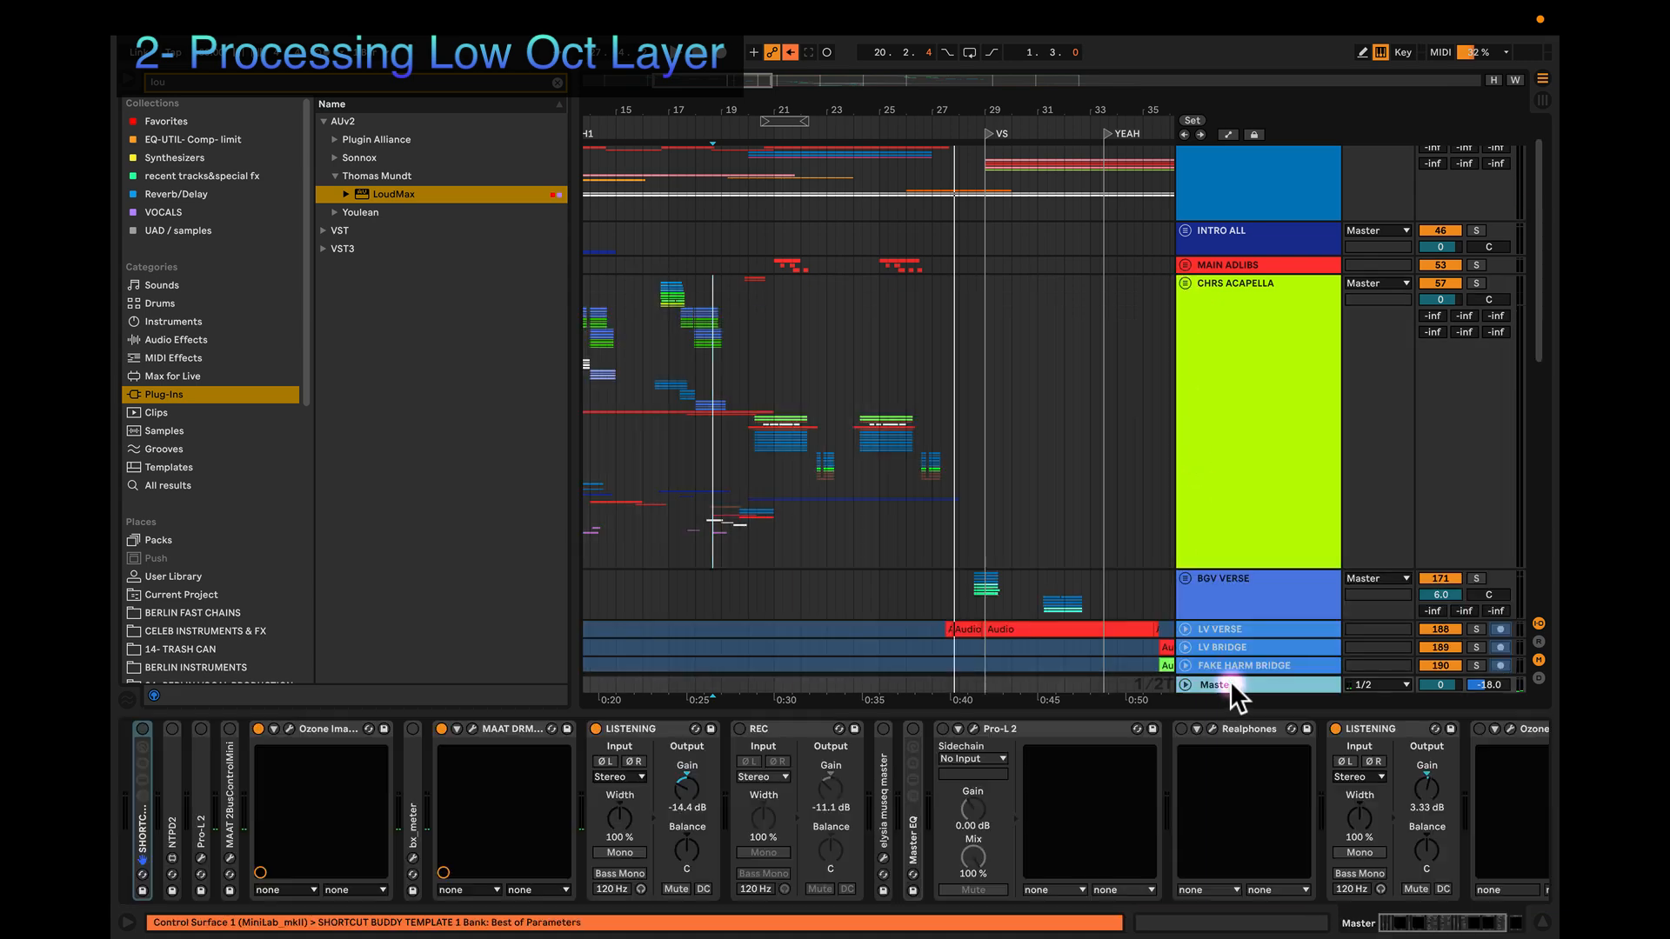
scroll(910, 282, "up", 1)
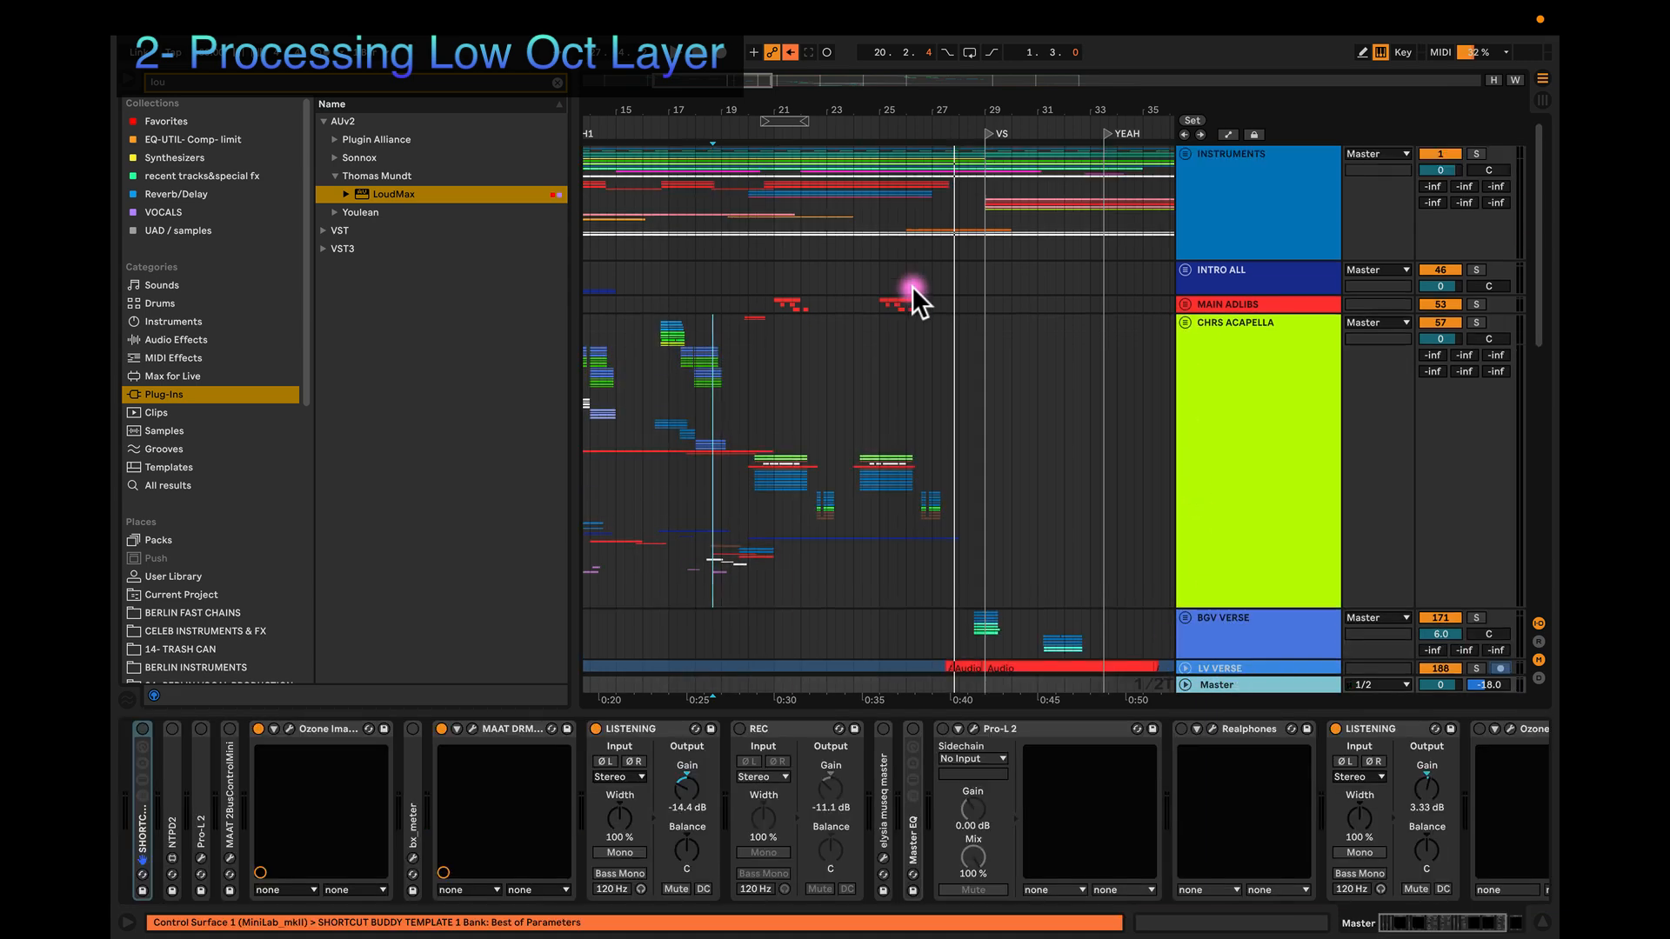
scroll(1196, 165, "up", 10)
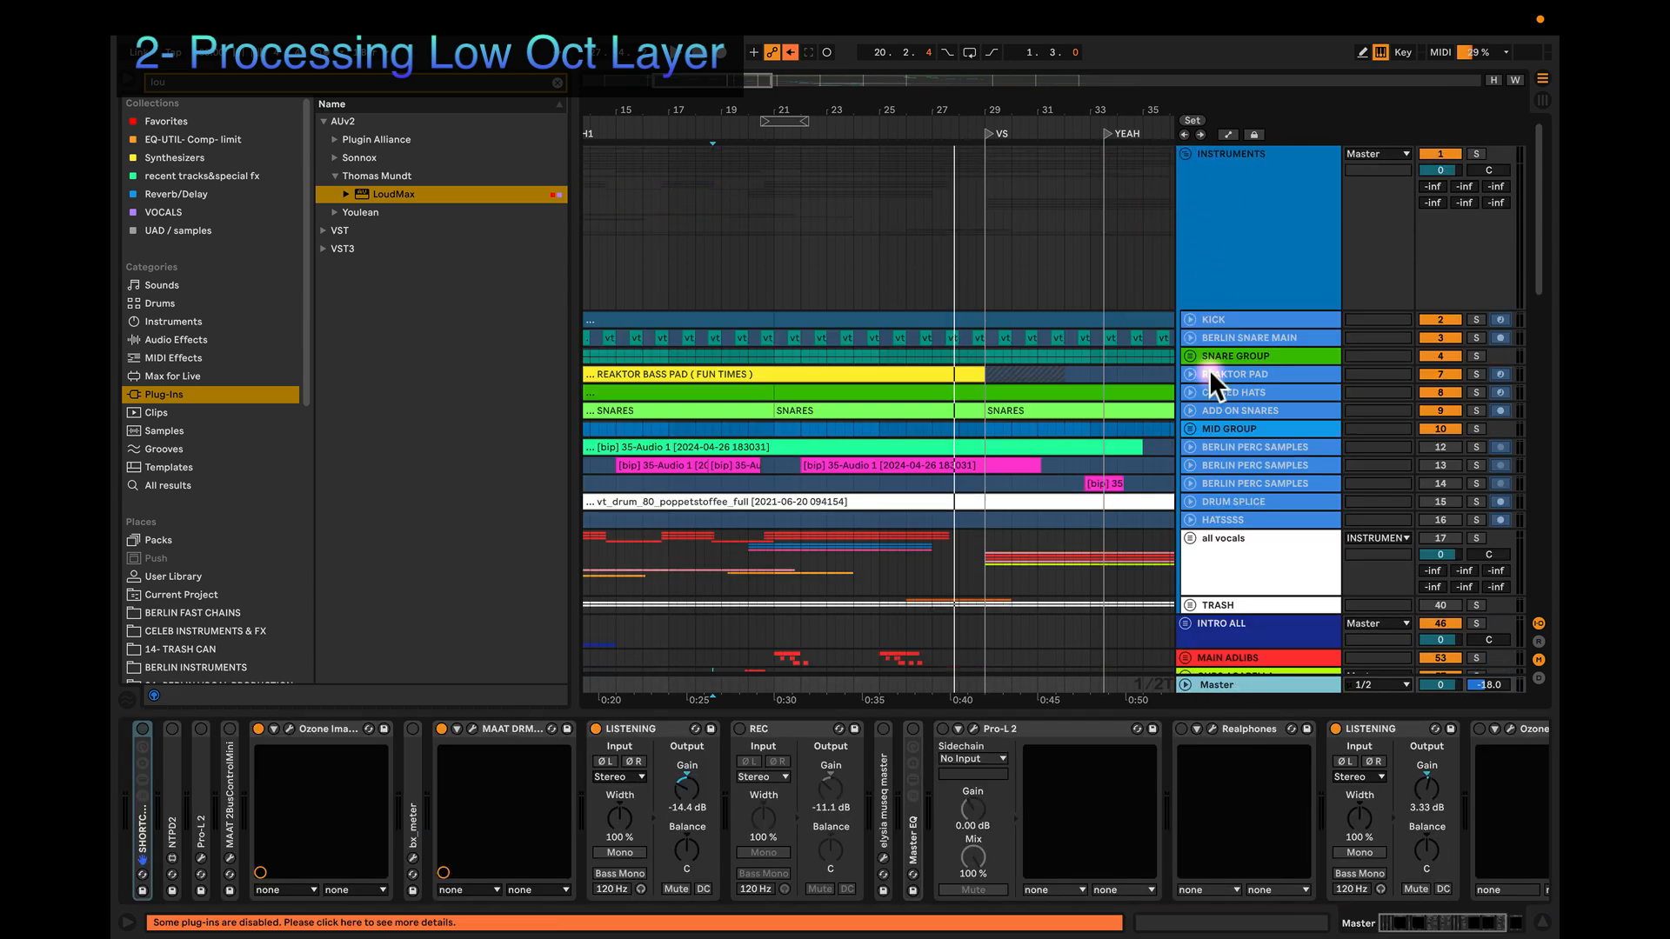
scroll(1209, 369, "down", 1)
left_click(1228, 344)
left_click(1219, 419)
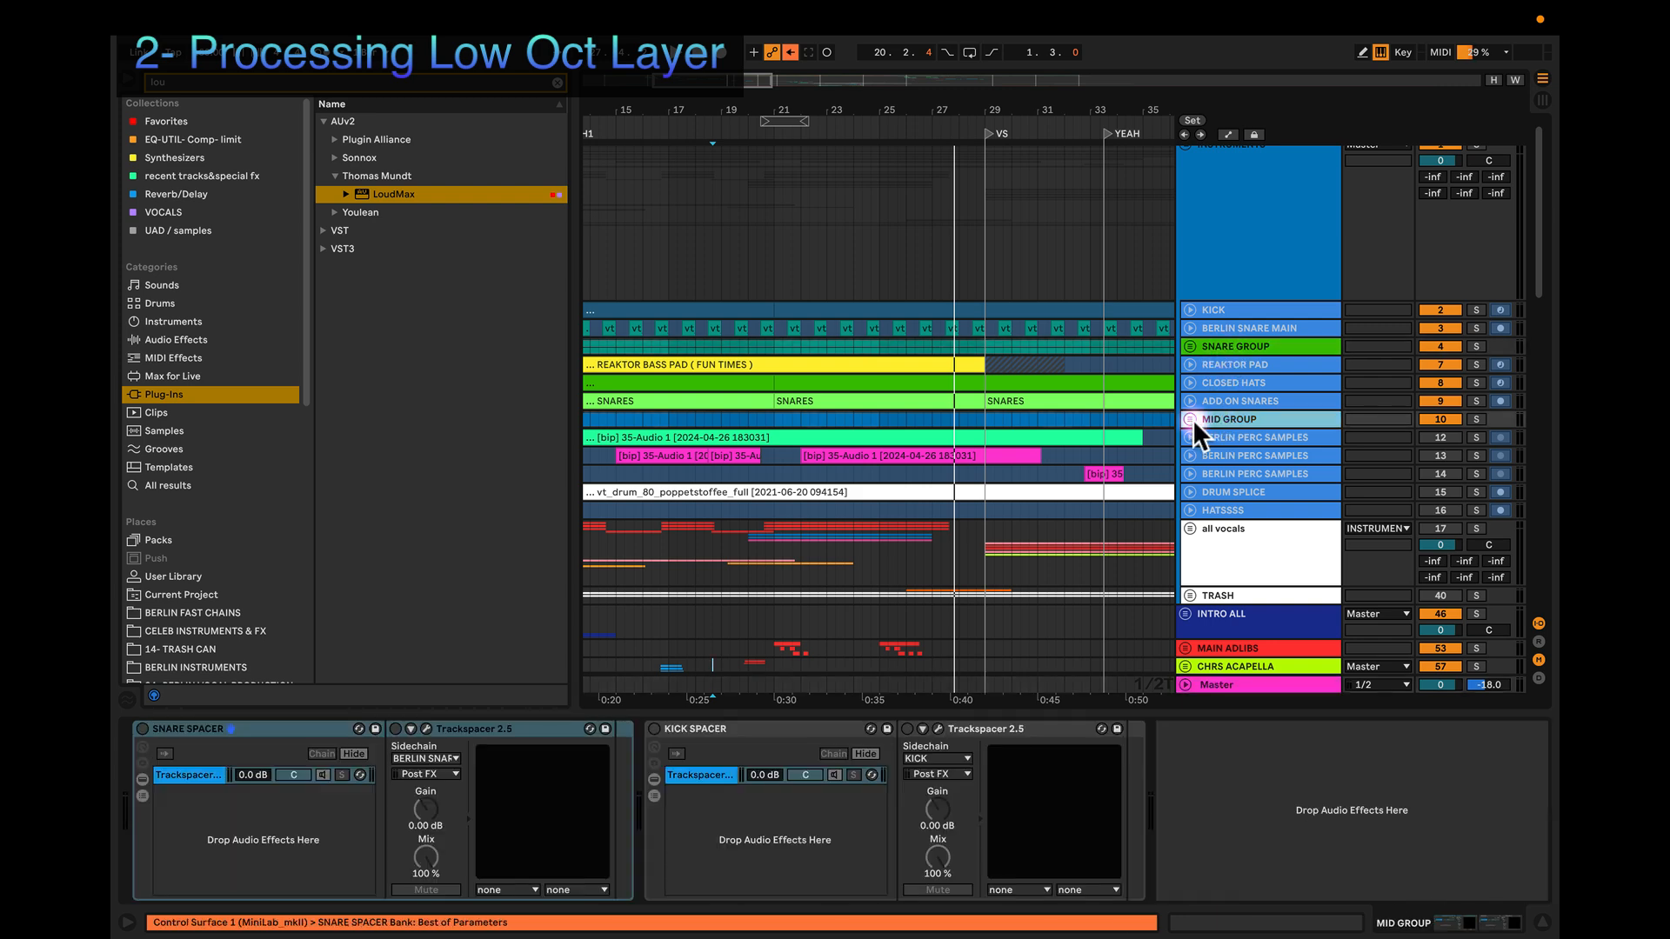
Step: Survey the track groups from the percussion and vocal tracks down to the TODO group, across the sections from CH1 to SILENT
scroll(1187, 408, "down", 10)
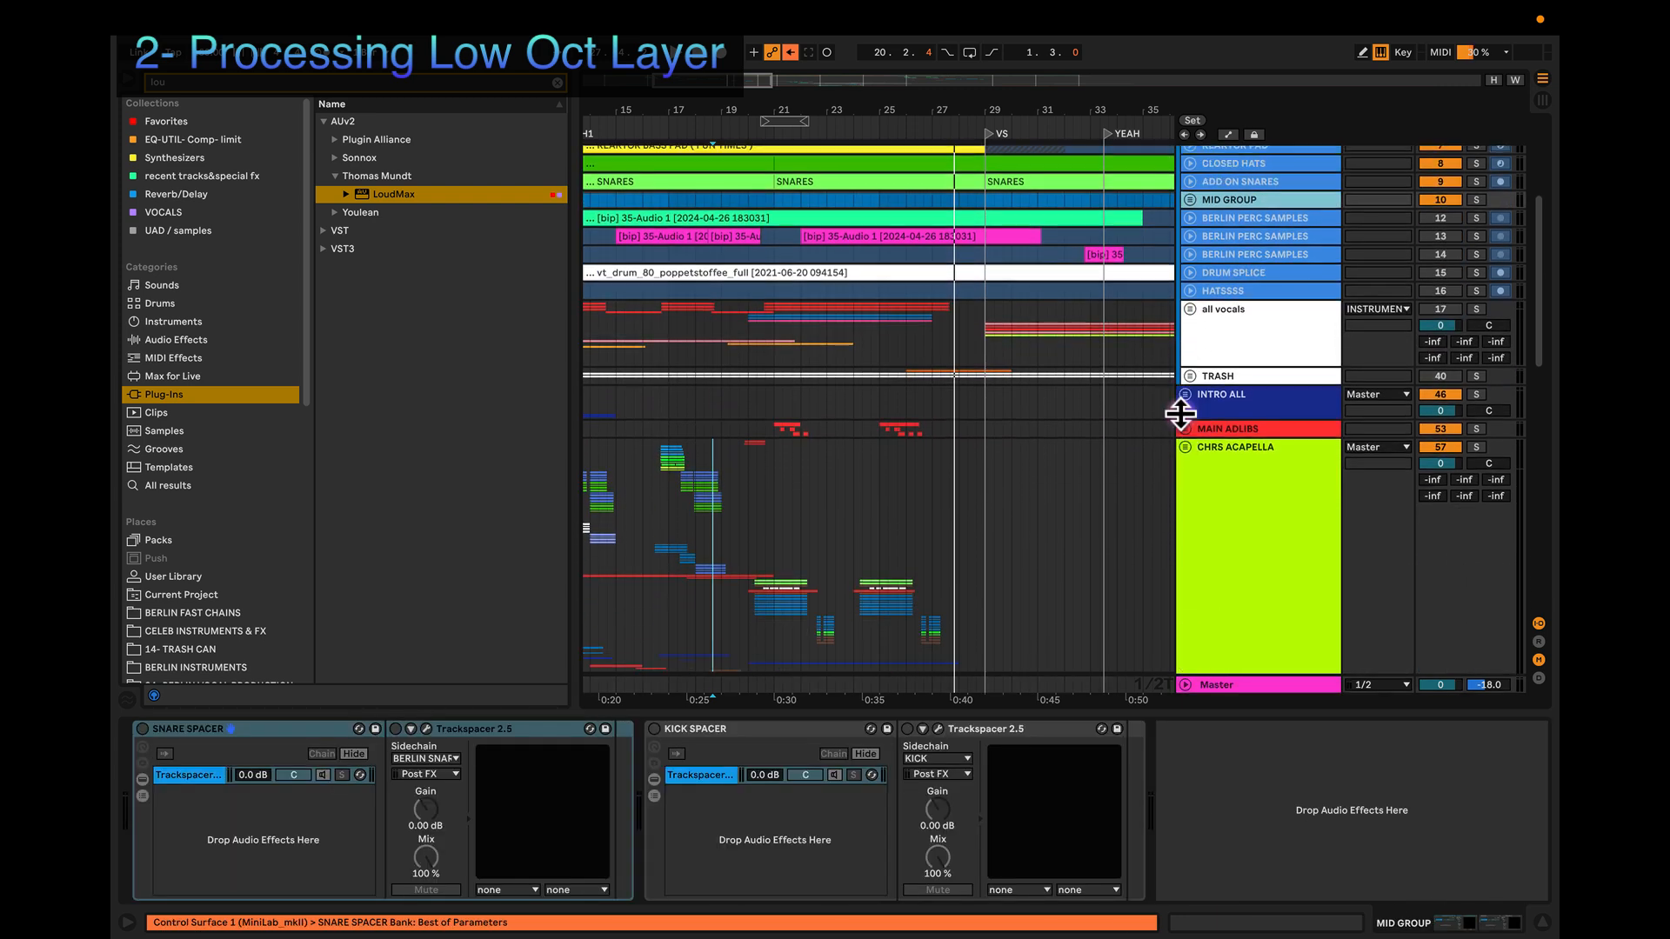
scroll(777, 346, "down", 4)
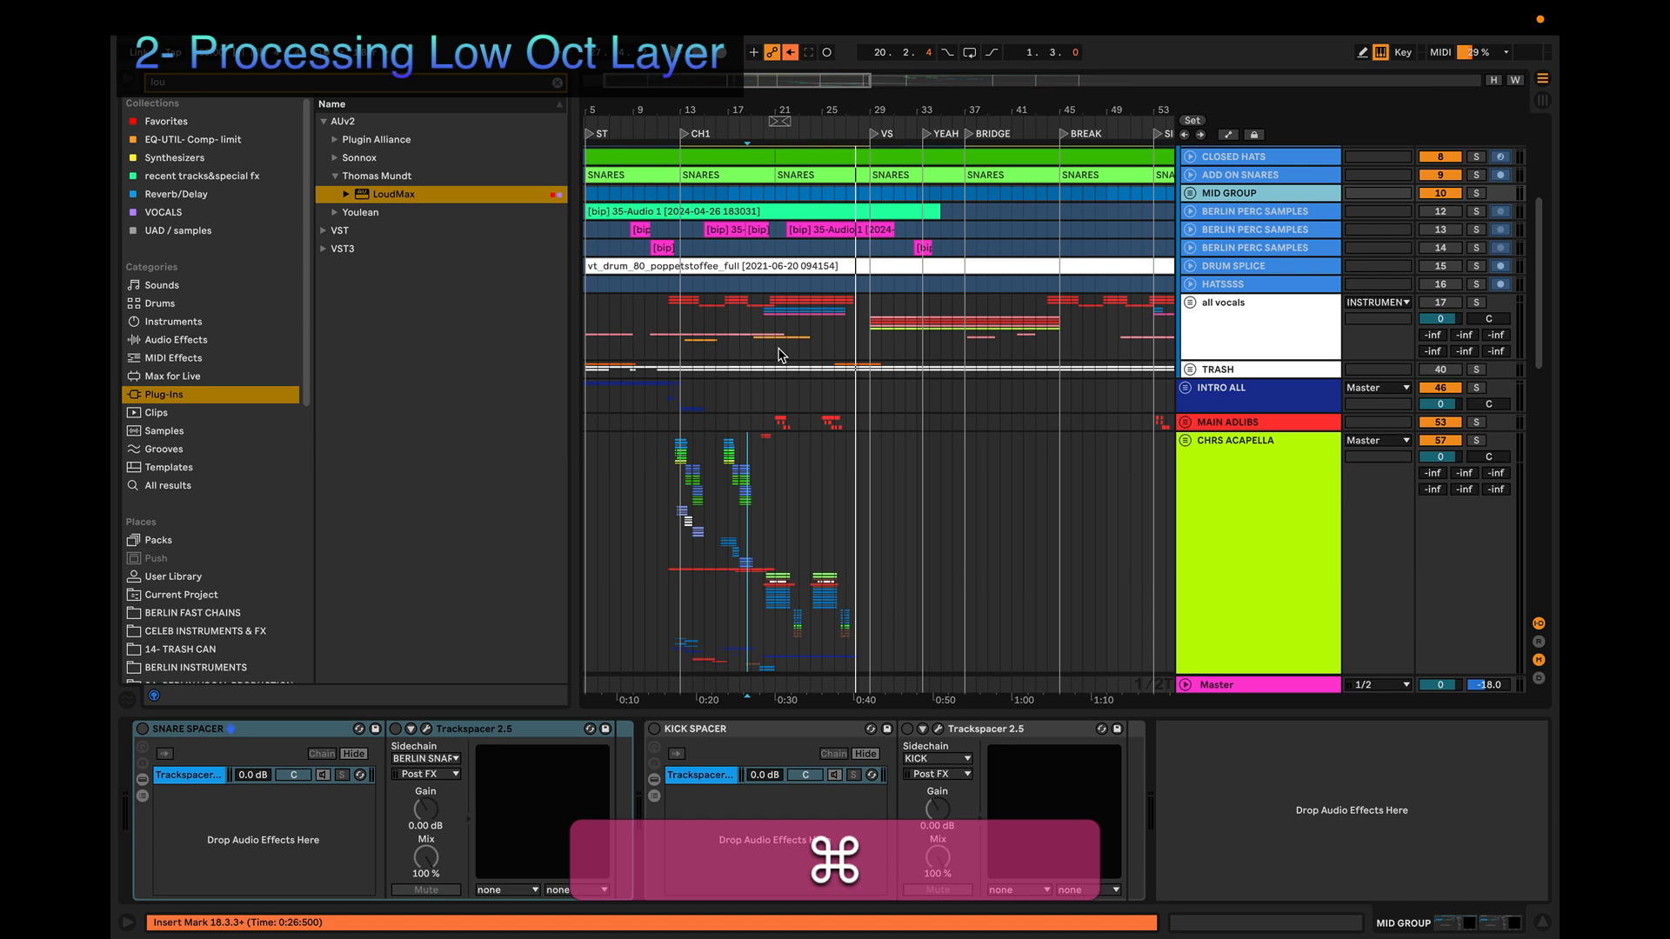
scroll(779, 347, "down", 15)
scroll(780, 356, "down", 2)
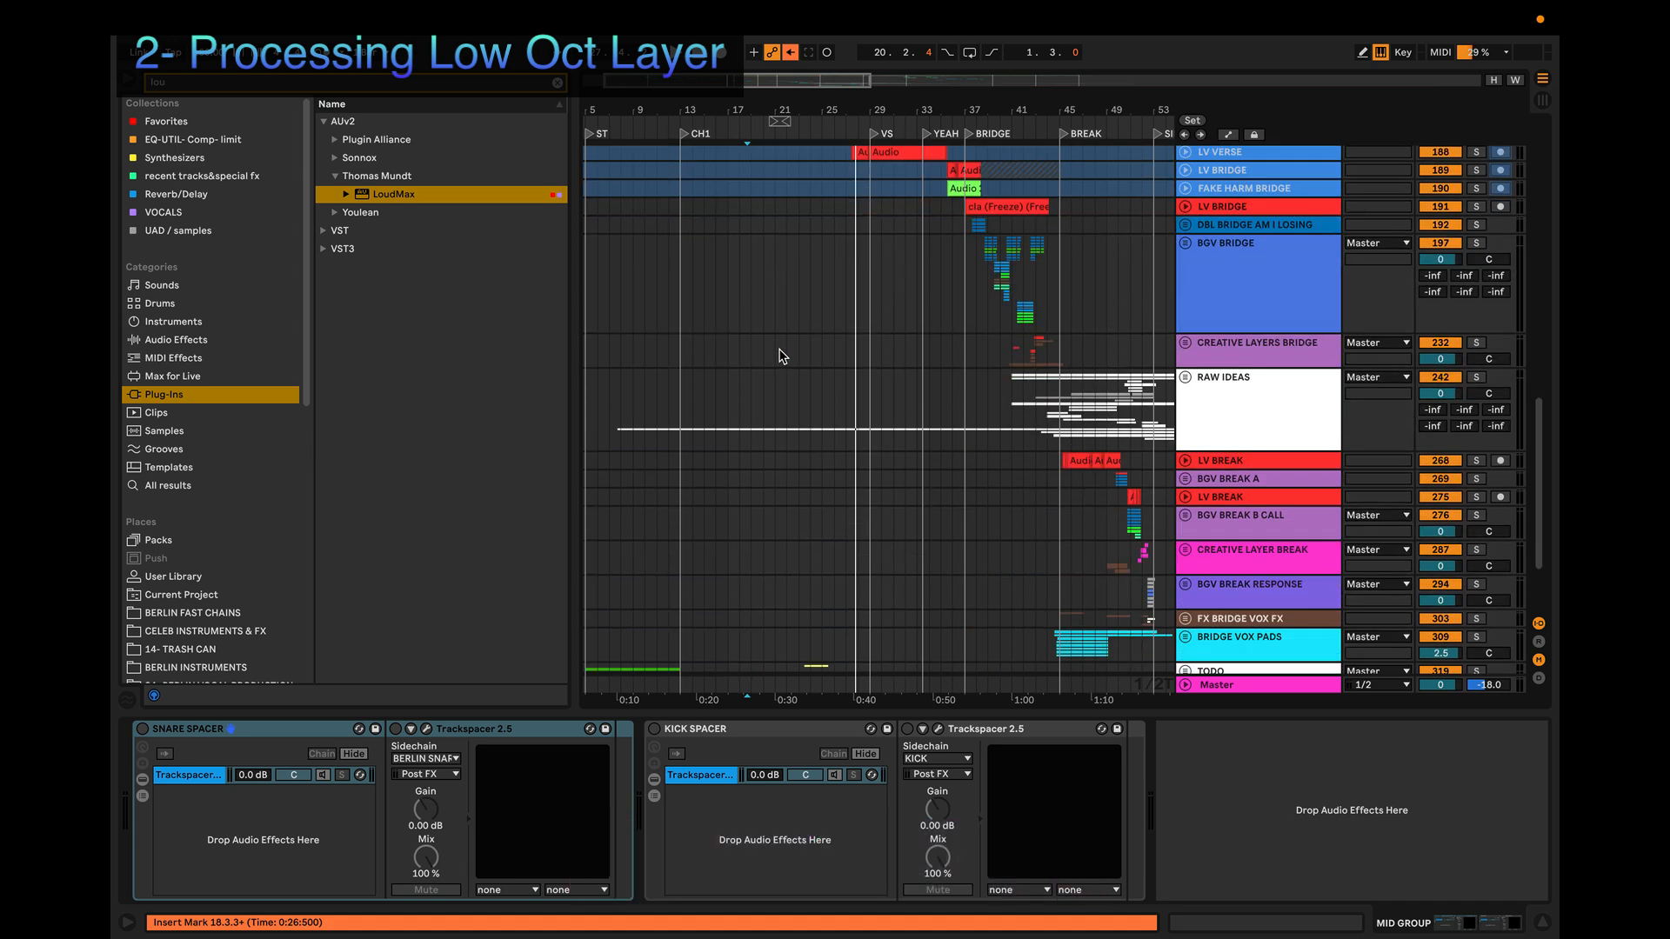
scroll(780, 356, "up", 20)
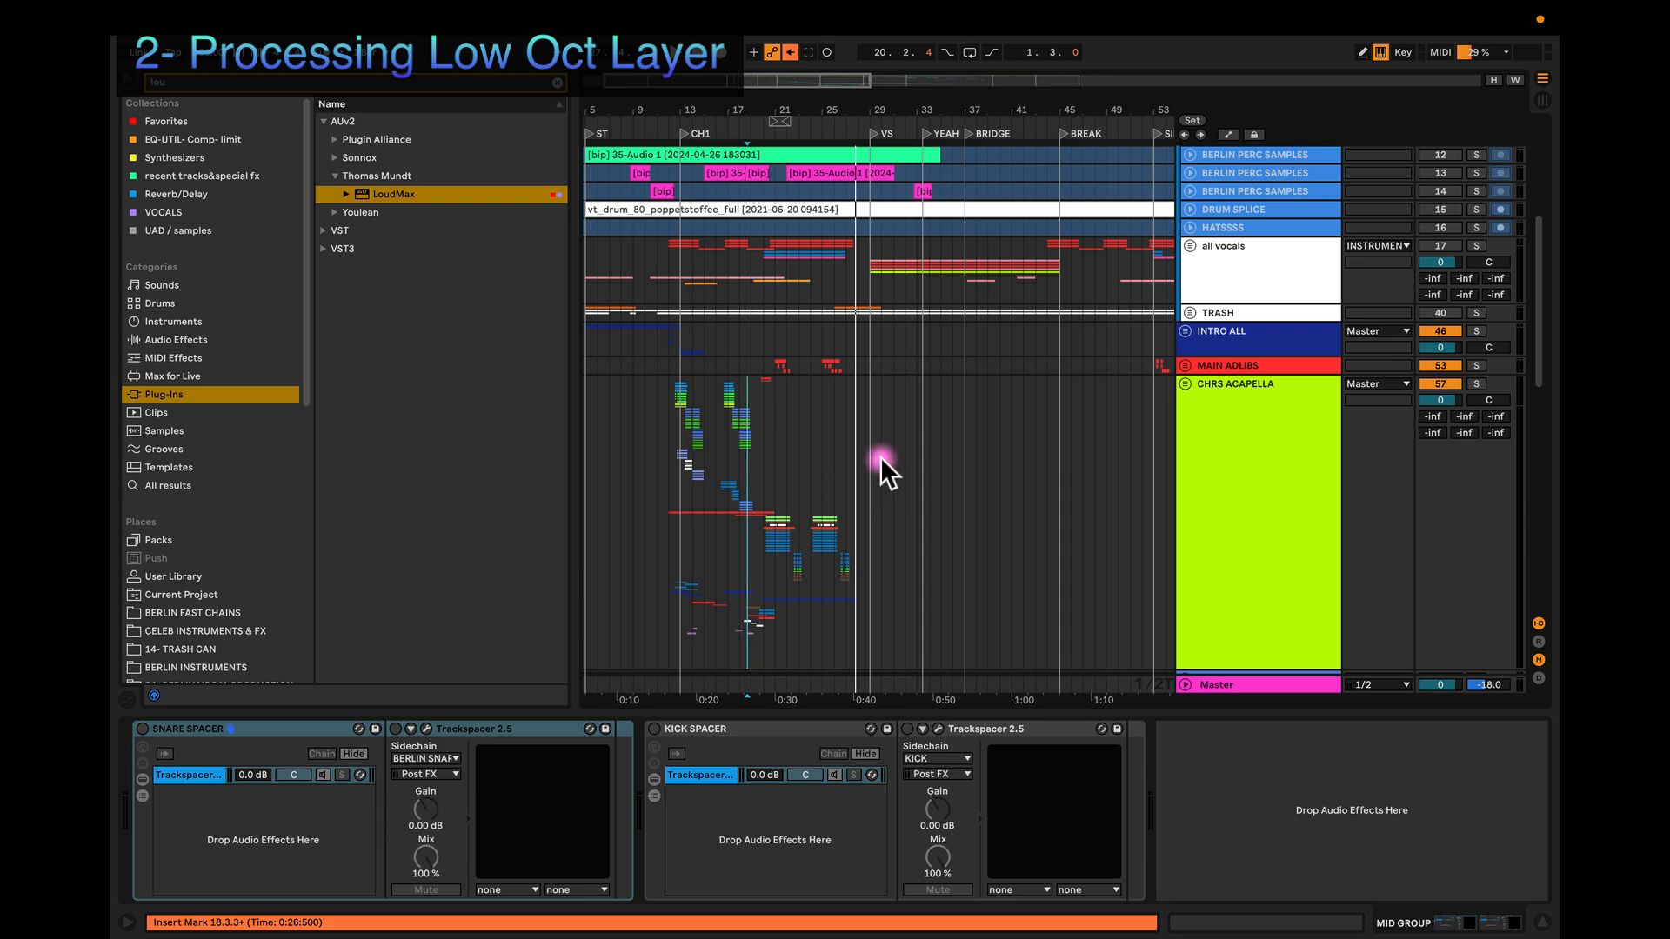
scroll(901, 426, "down", 3)
scroll(901, 432, "down", 20)
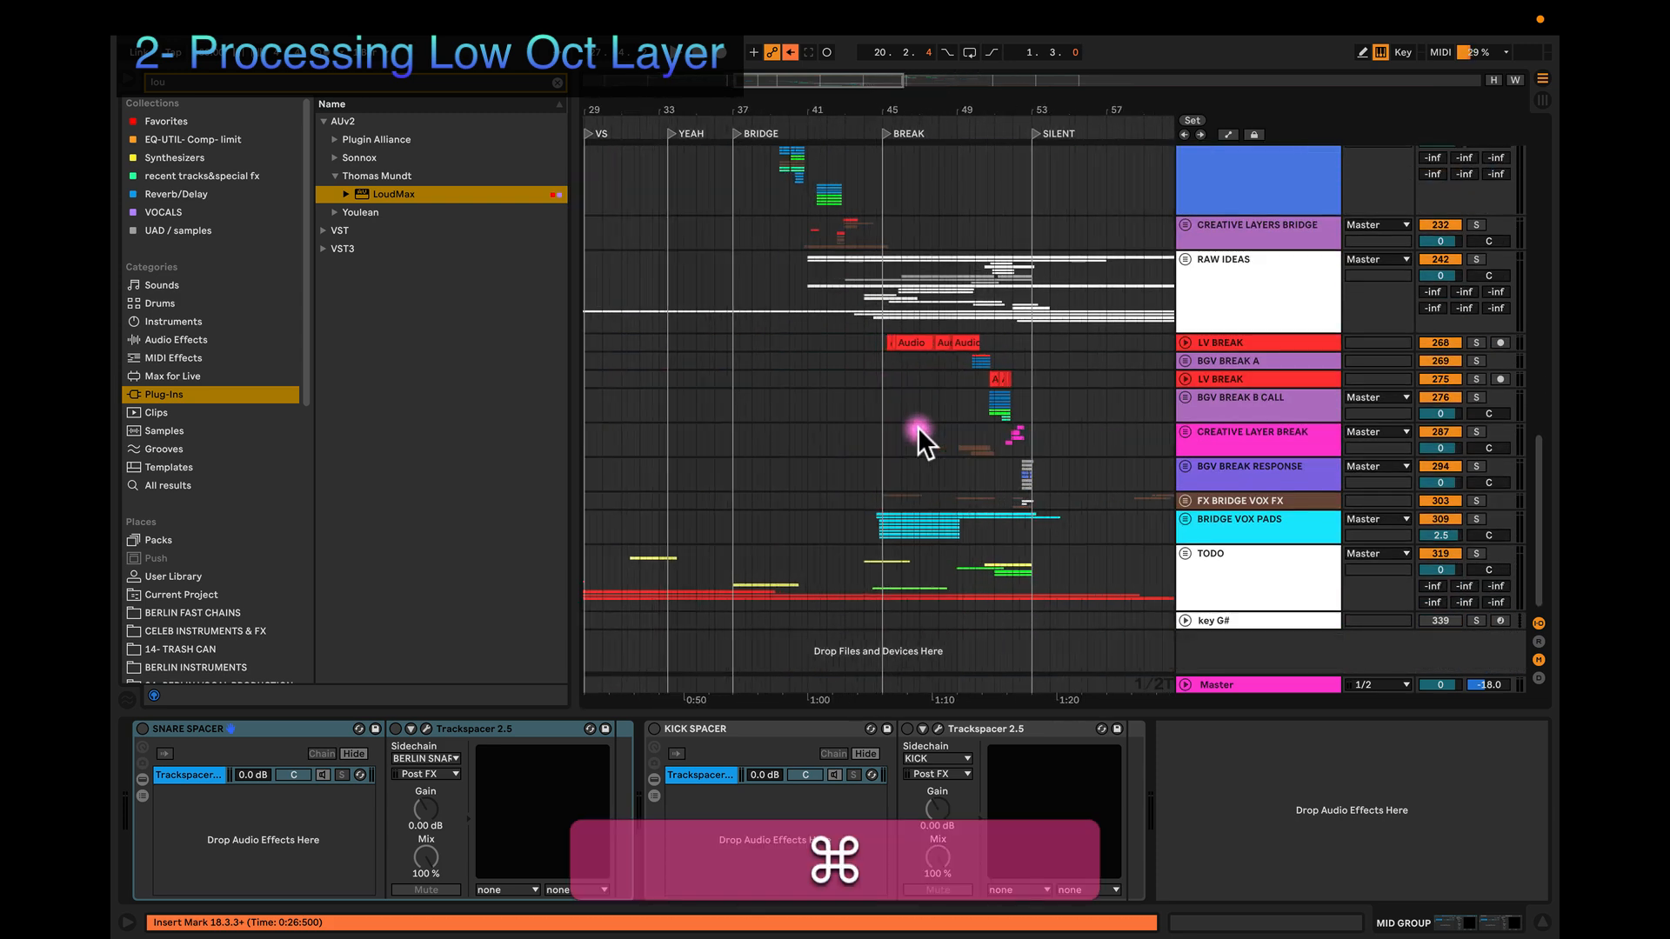
scroll(917, 426, "up", 10)
scroll(916, 418, "down", 15)
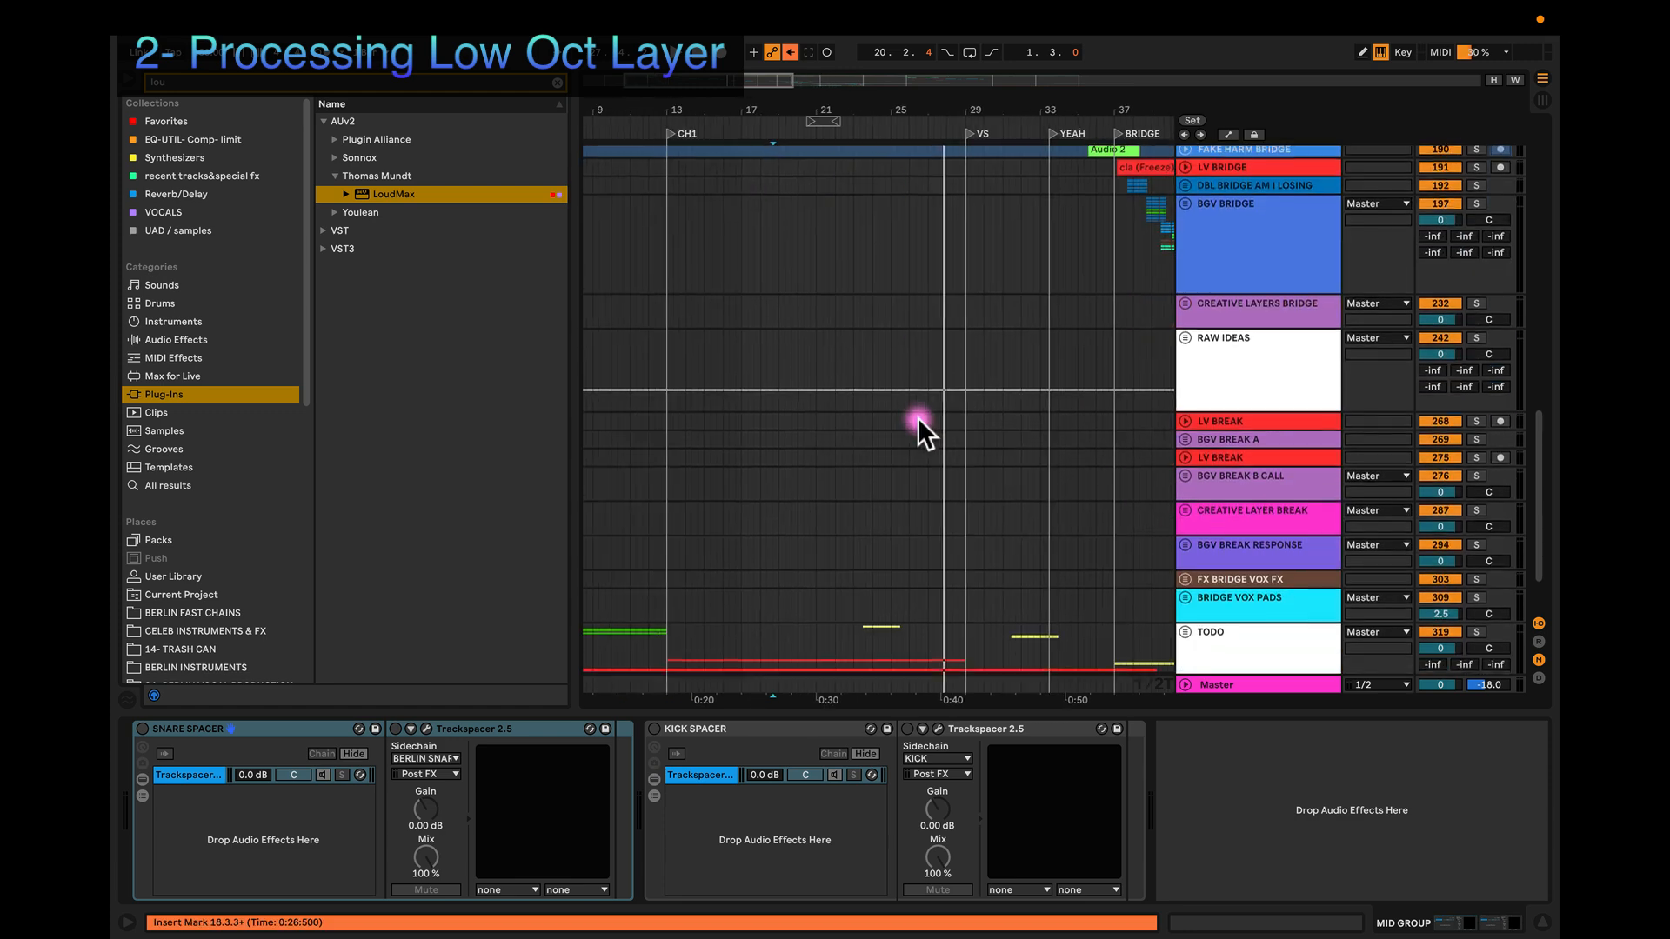
scroll(918, 422, "left", 5)
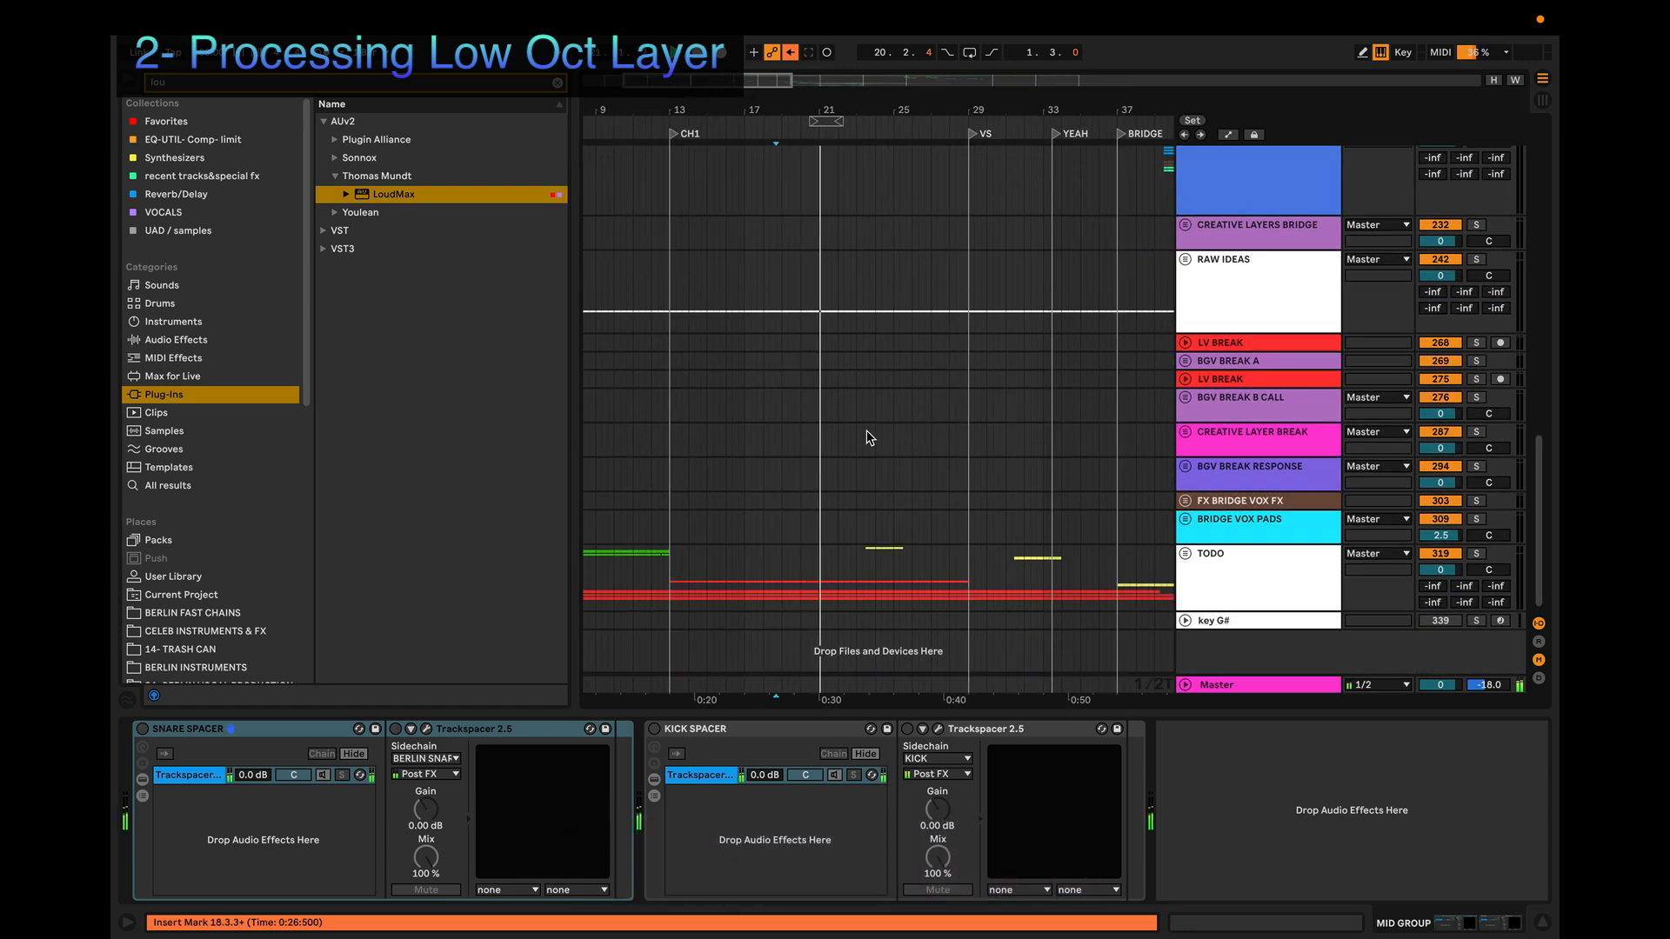
scroll(865, 430, "down", 5)
scroll(868, 435, "up", 3)
scroll(868, 435, "up", 15)
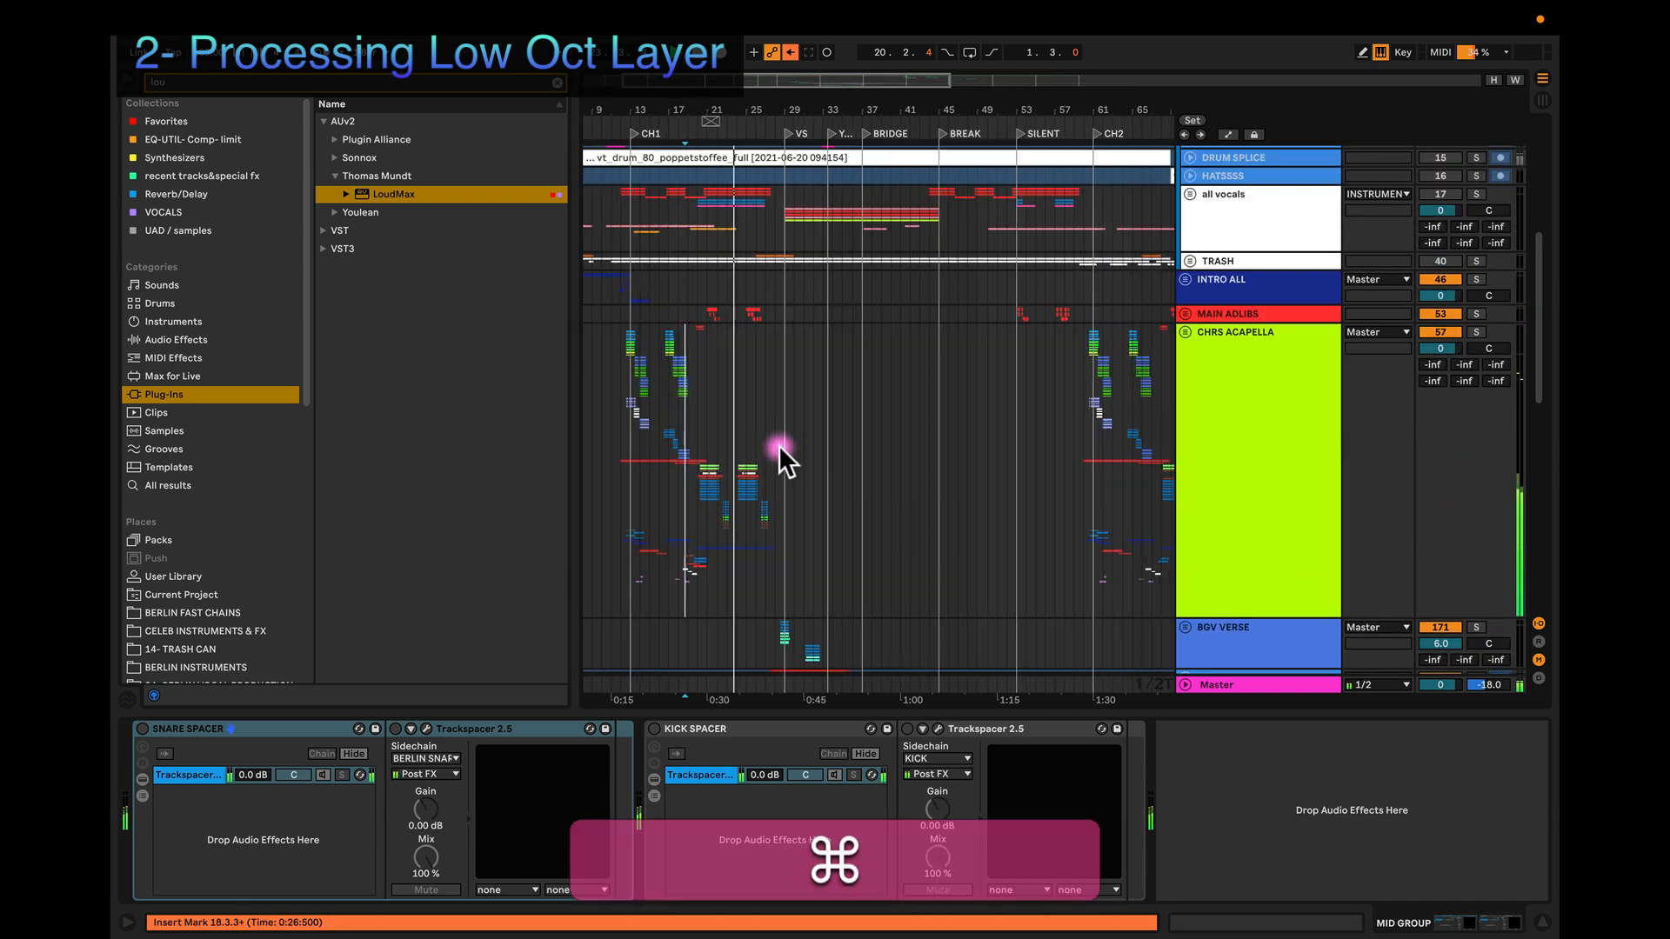
scroll(772, 450, "up", 5)
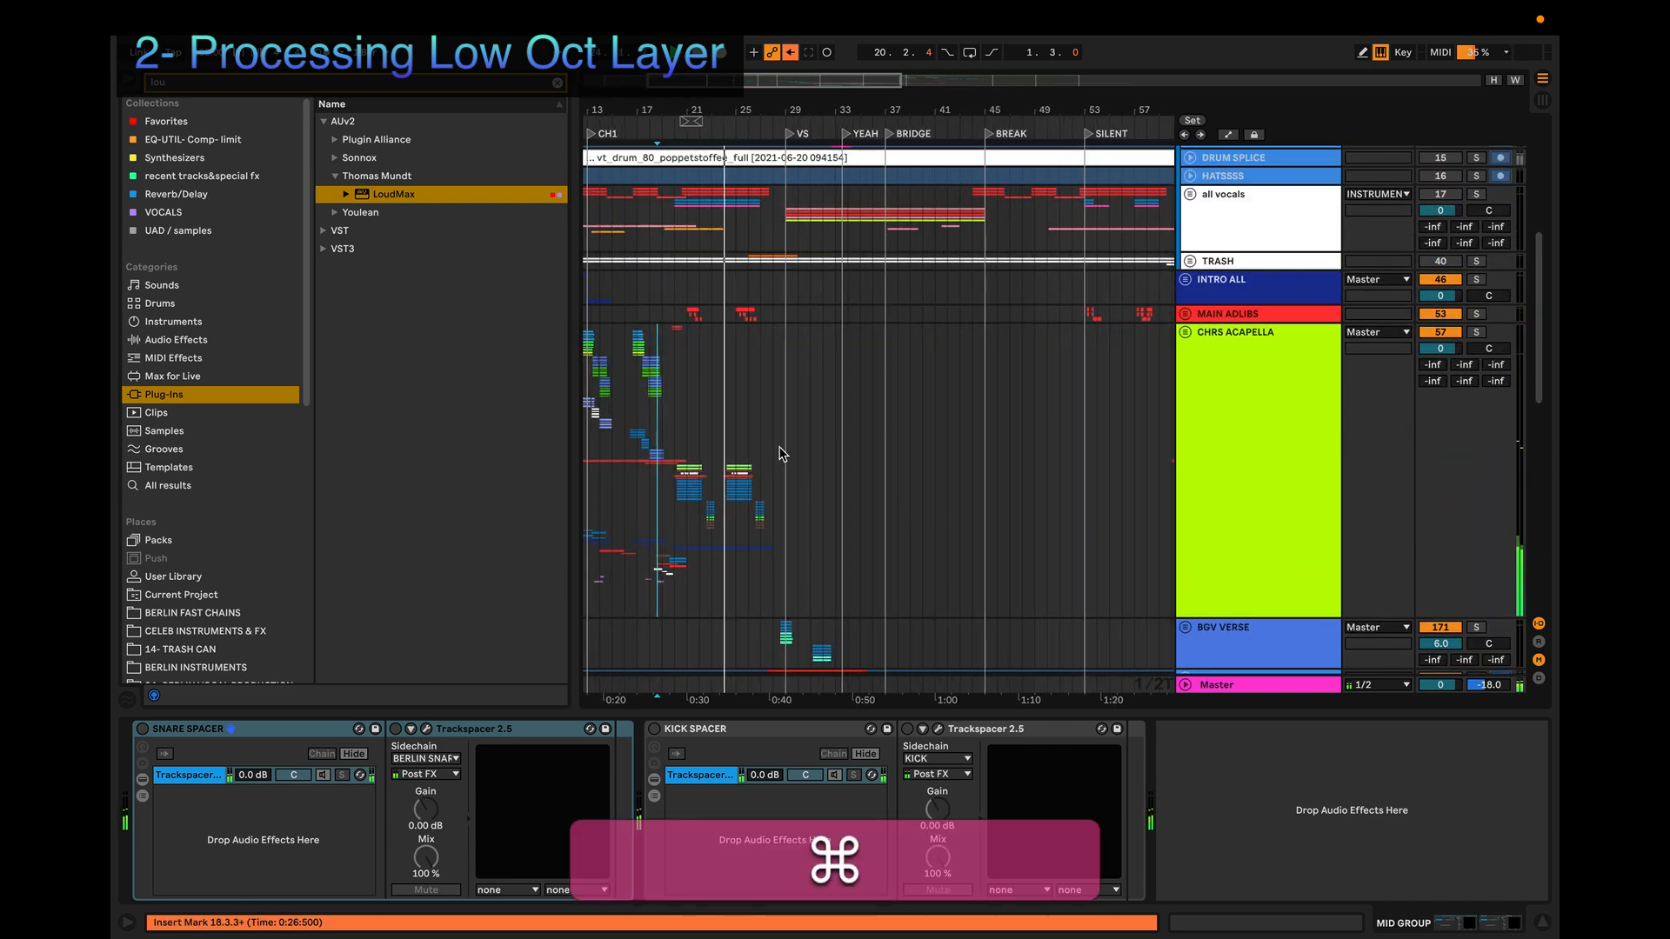
Step: Expand the MAIN ADLIBS group, and solo and collapse the INSTRUMENTS group
left_click(1186, 315)
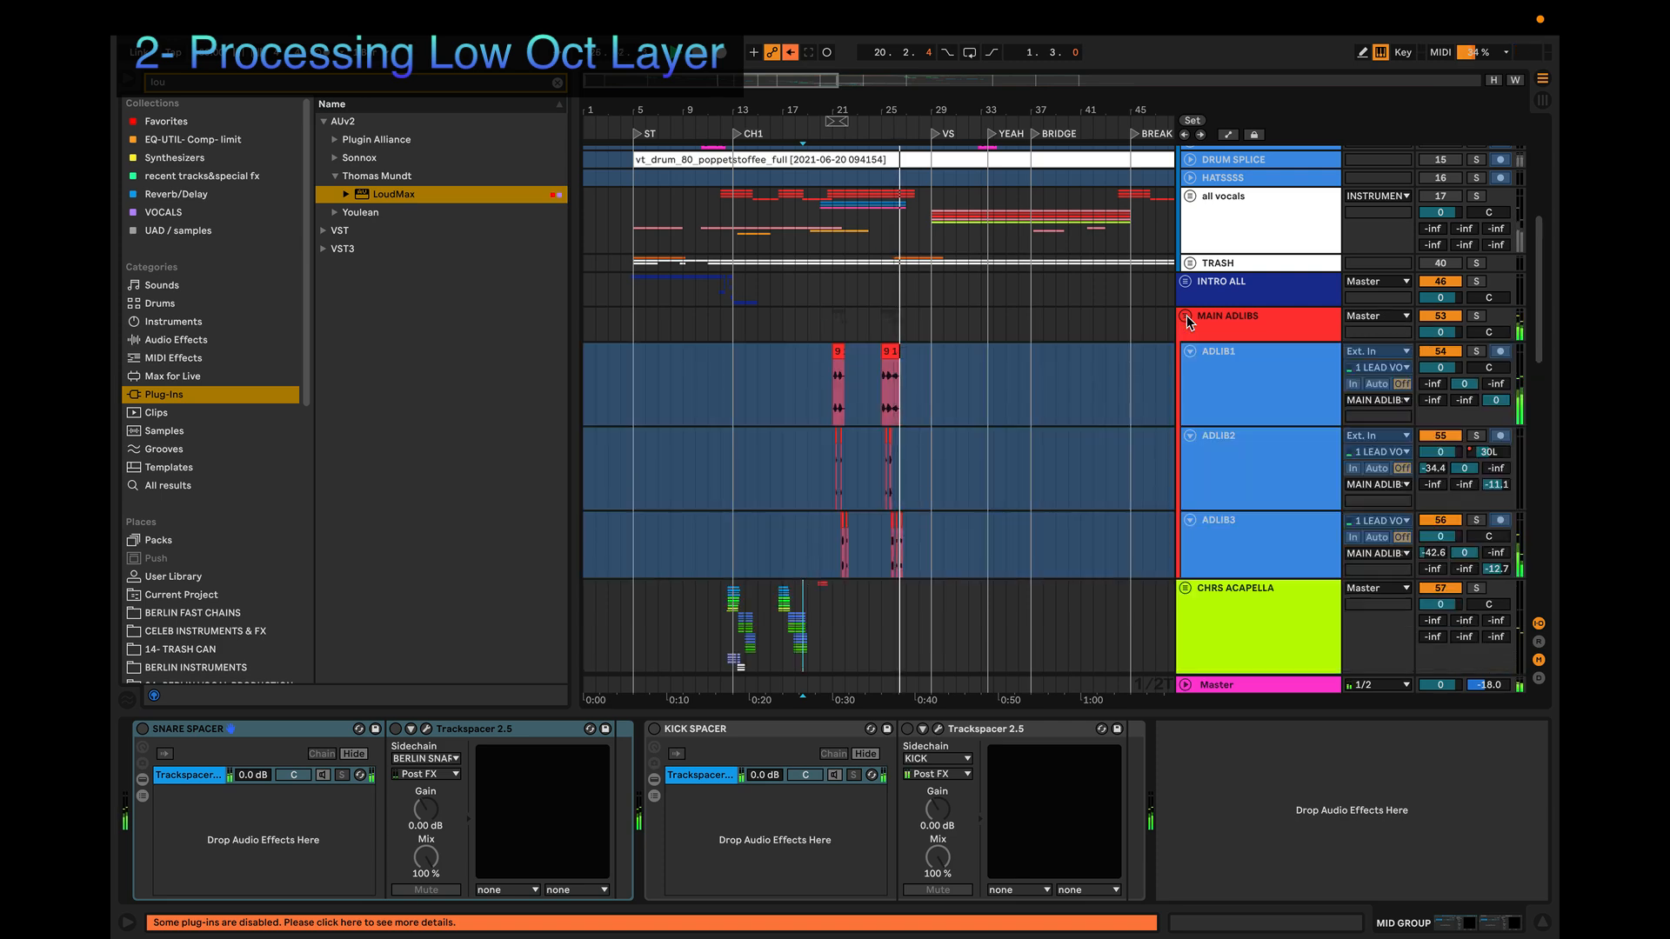
scroll(1188, 318, "up", 6)
scroll(1186, 315, "up", 1)
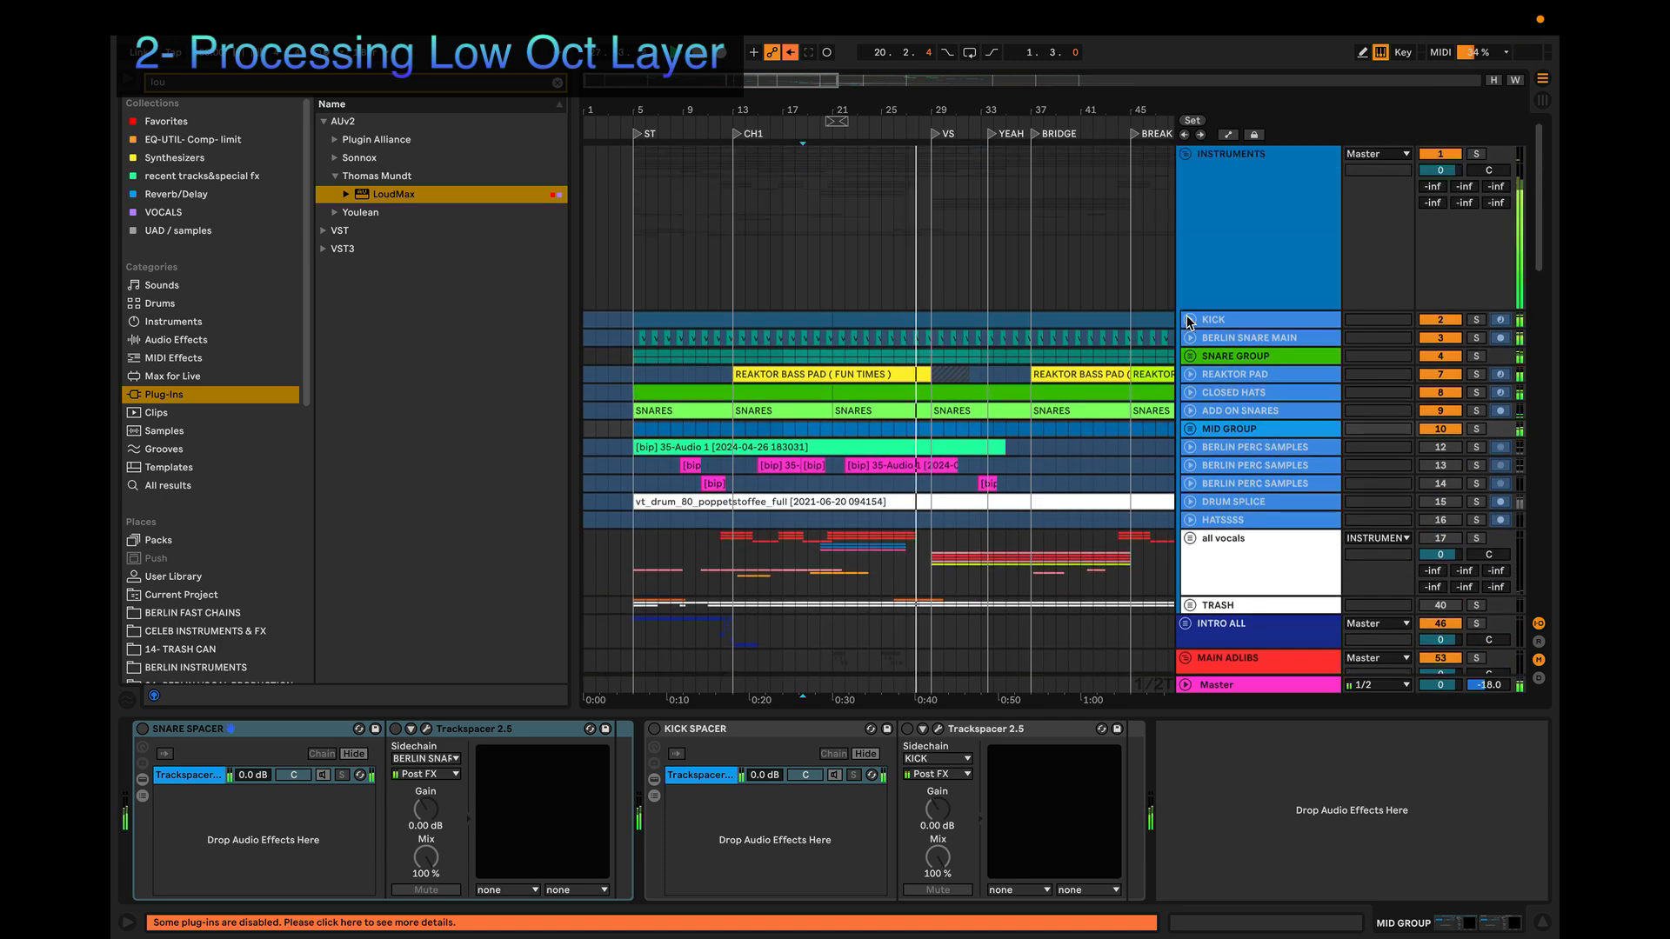
left_click(1471, 154)
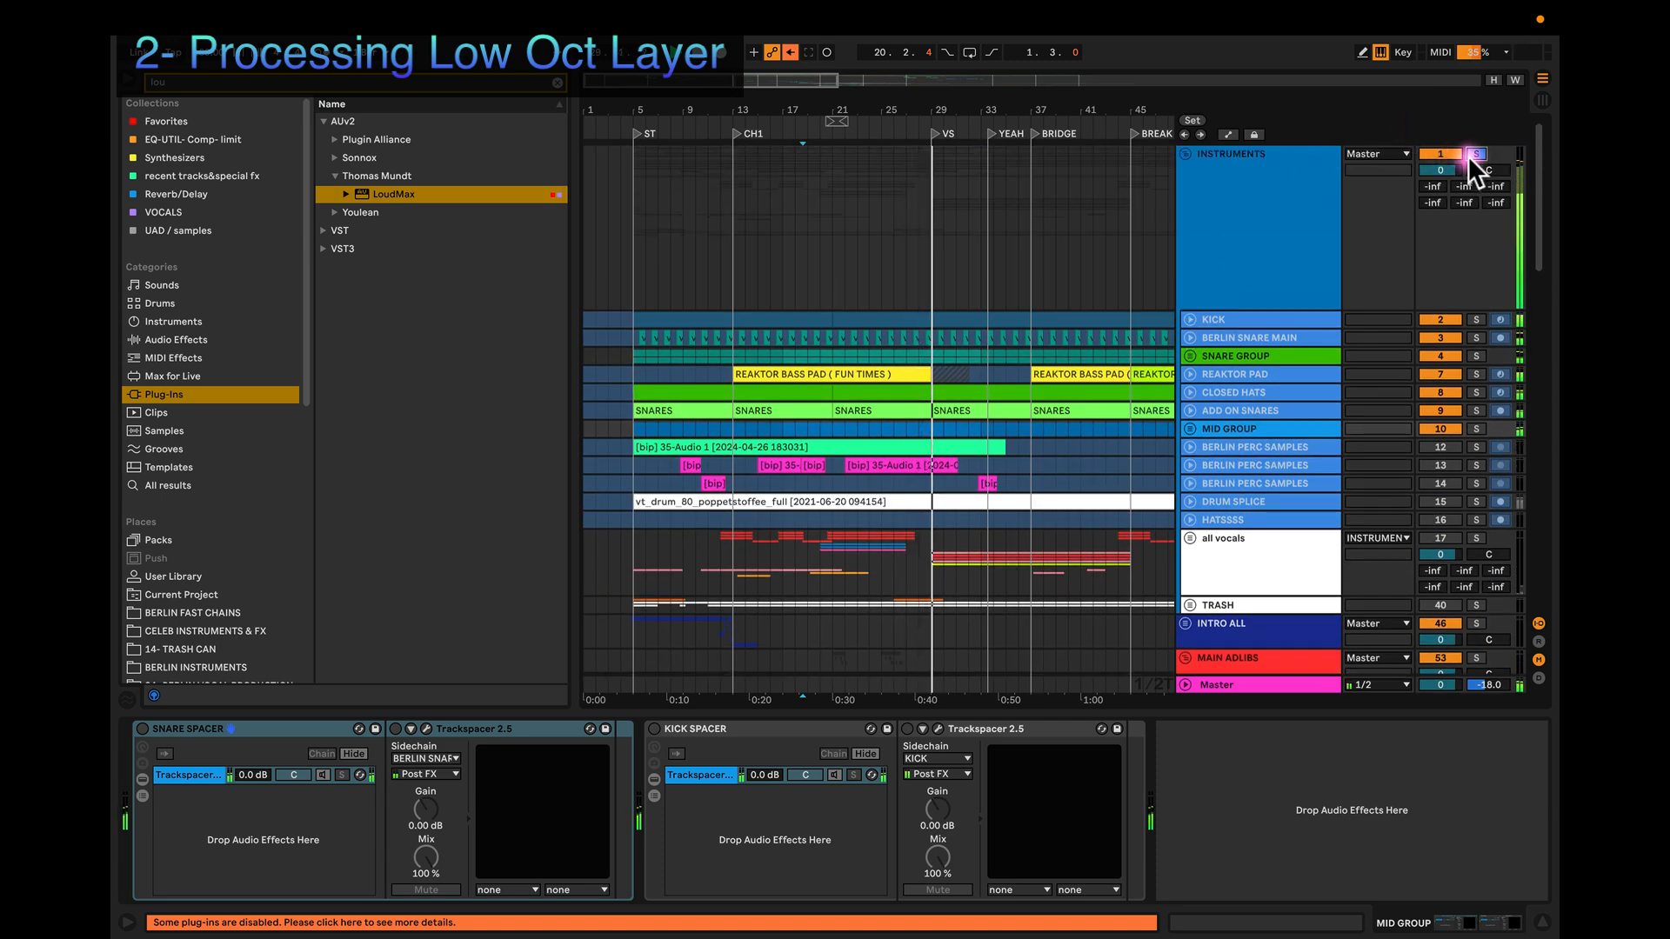
left_click(1188, 149)
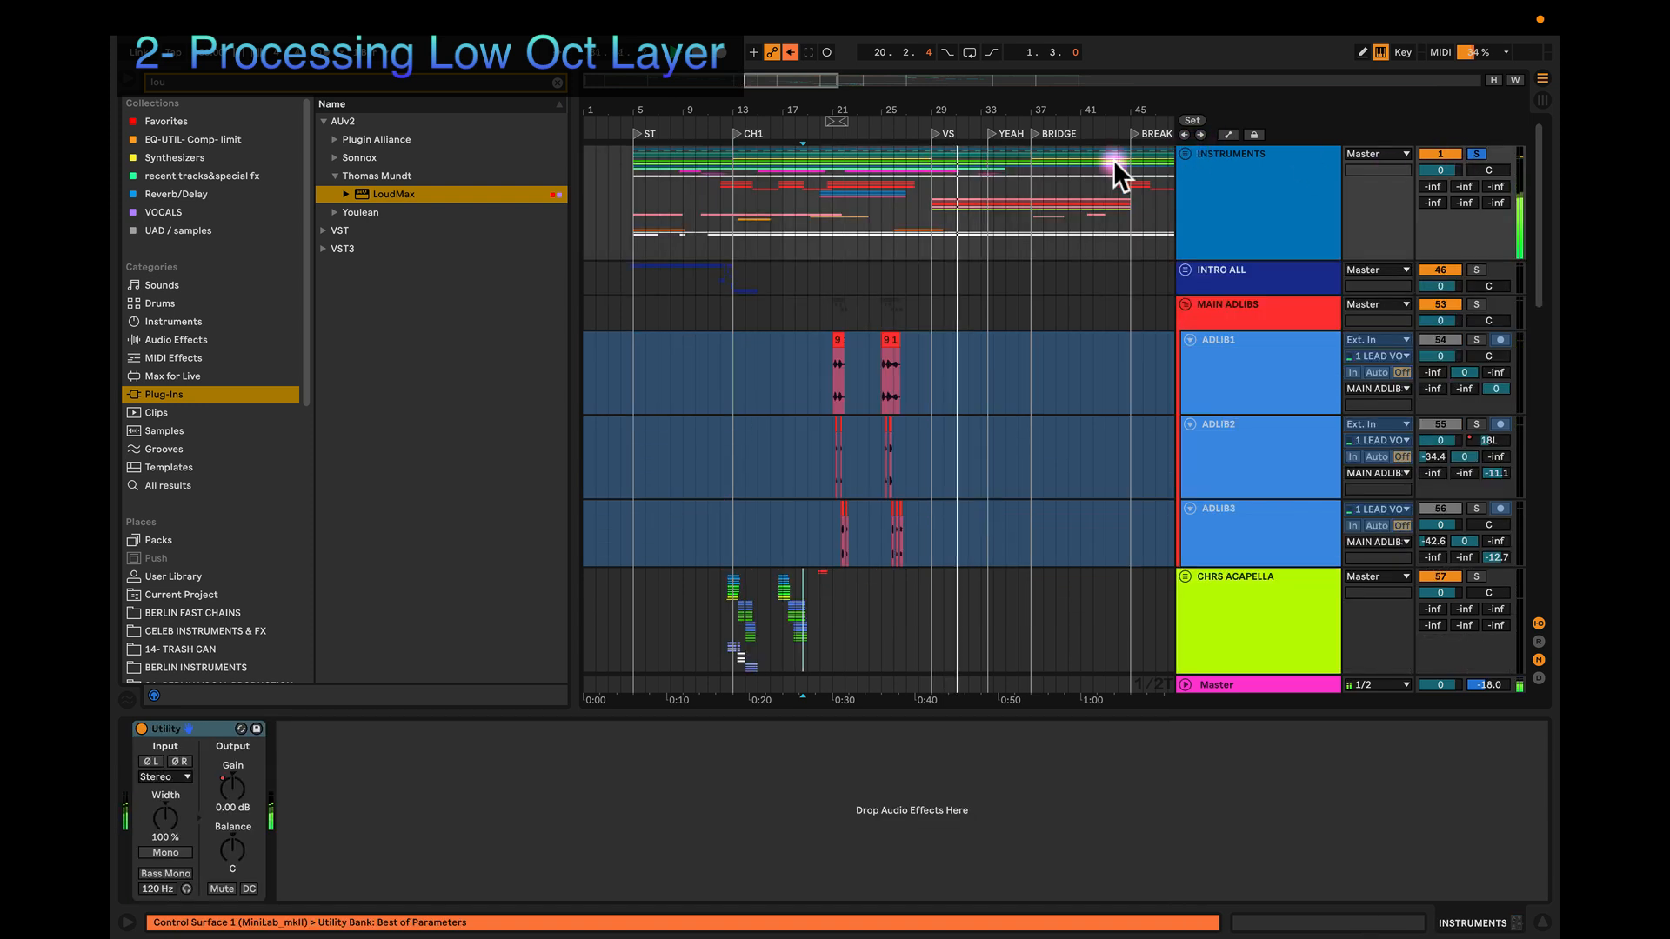
Step: Play the soloed INSTRUMENTS group from 23.3.3 and again from 22.1.1
left_click(864, 179)
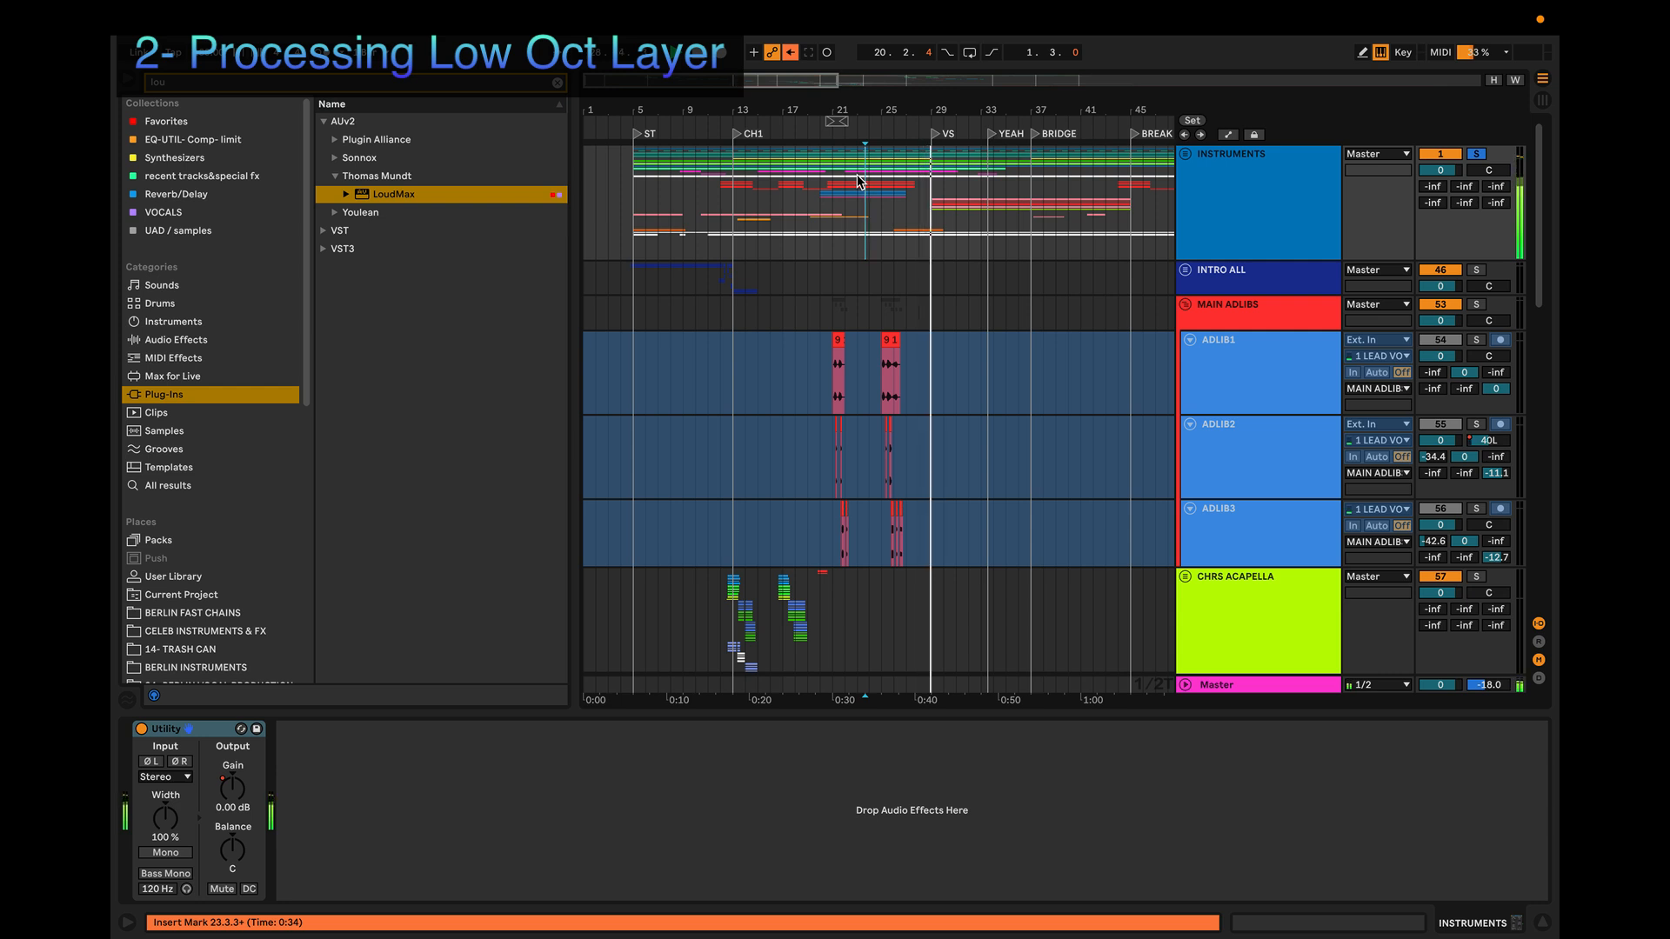
key("space")
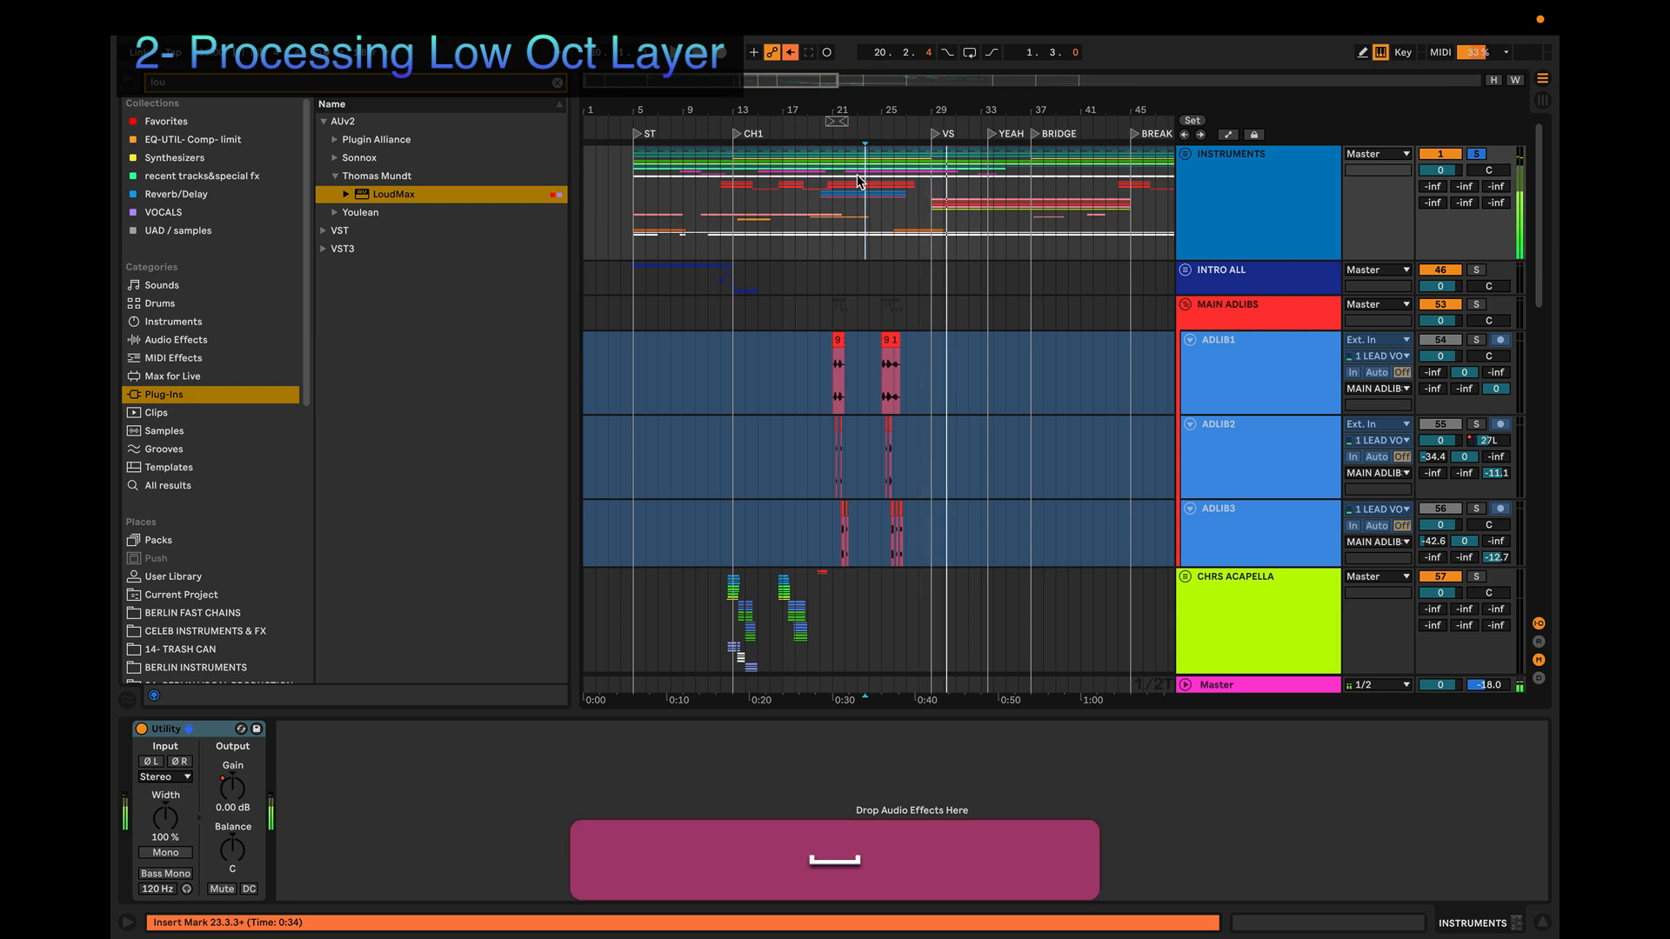
left_click(845, 183)
left_click(1230, 194)
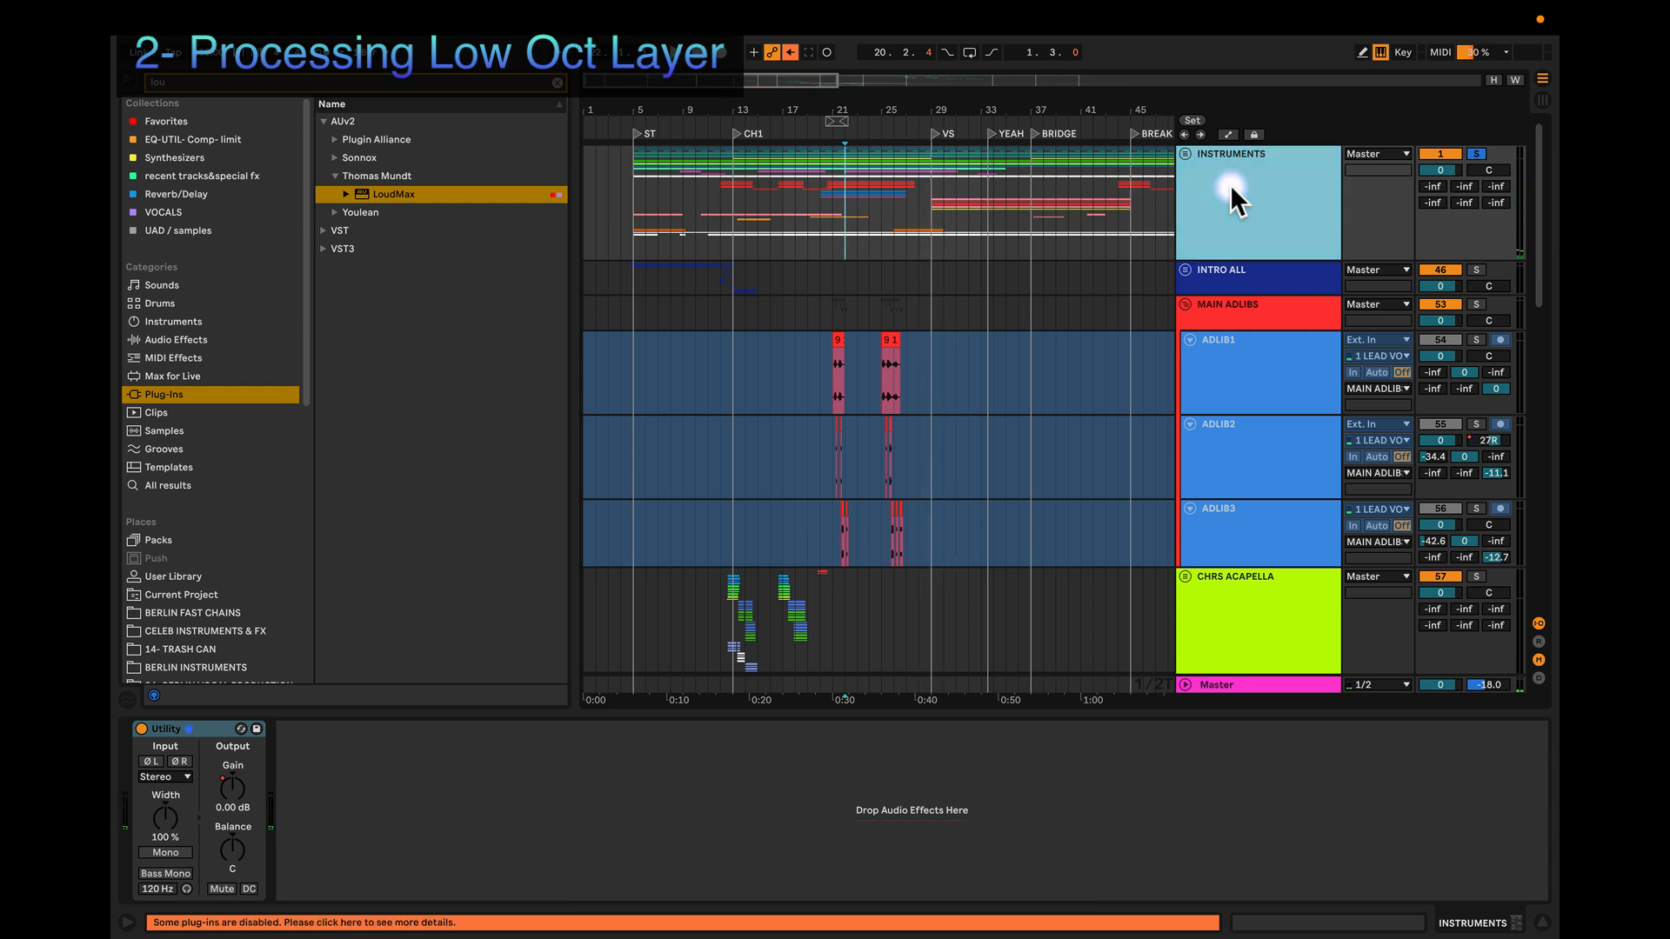
key("space")
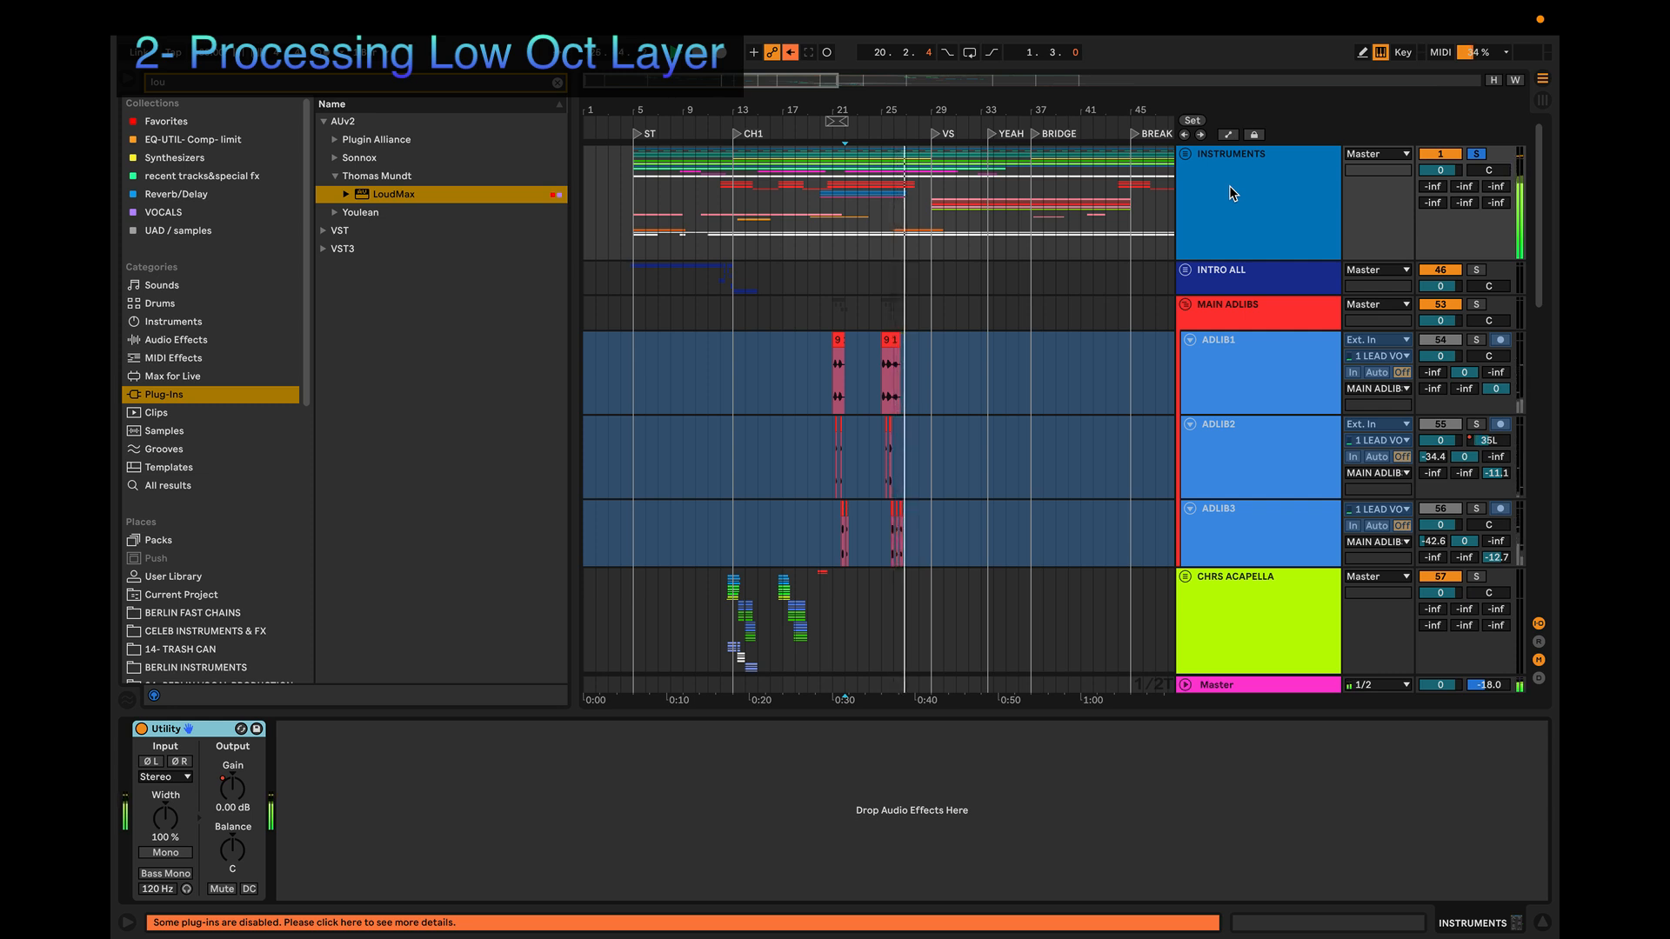
Step: Unsolo the INSTRUMENTS group, stop playback and place the playback start at the ST marker
left_click(1476, 155)
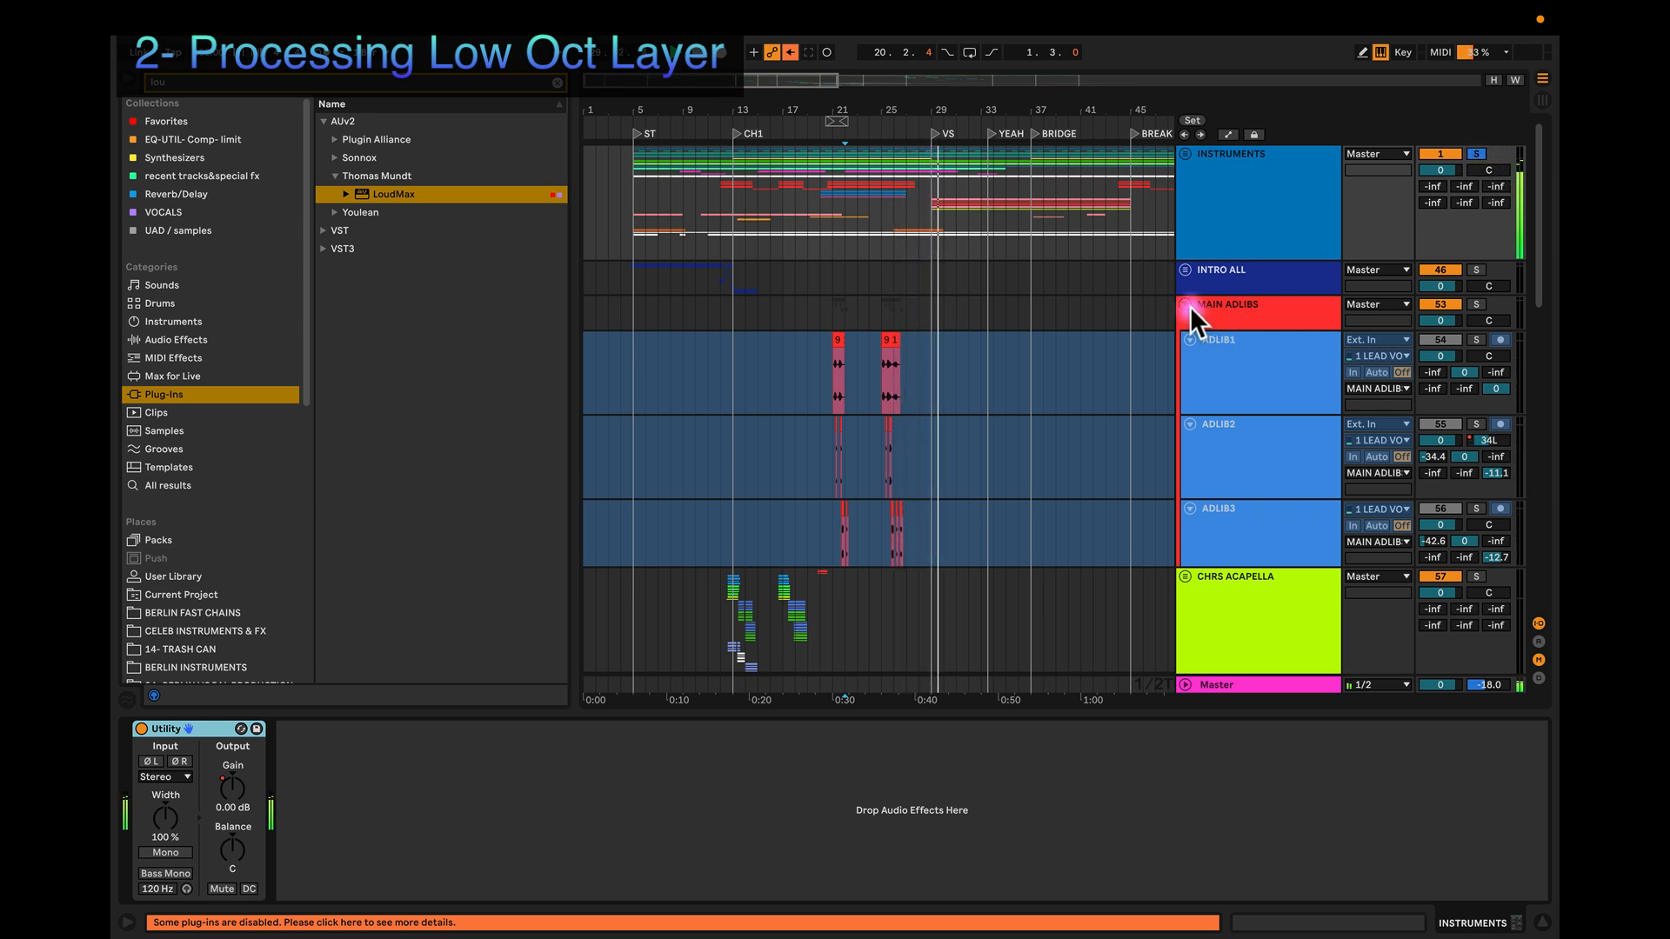
left_click(1475, 156)
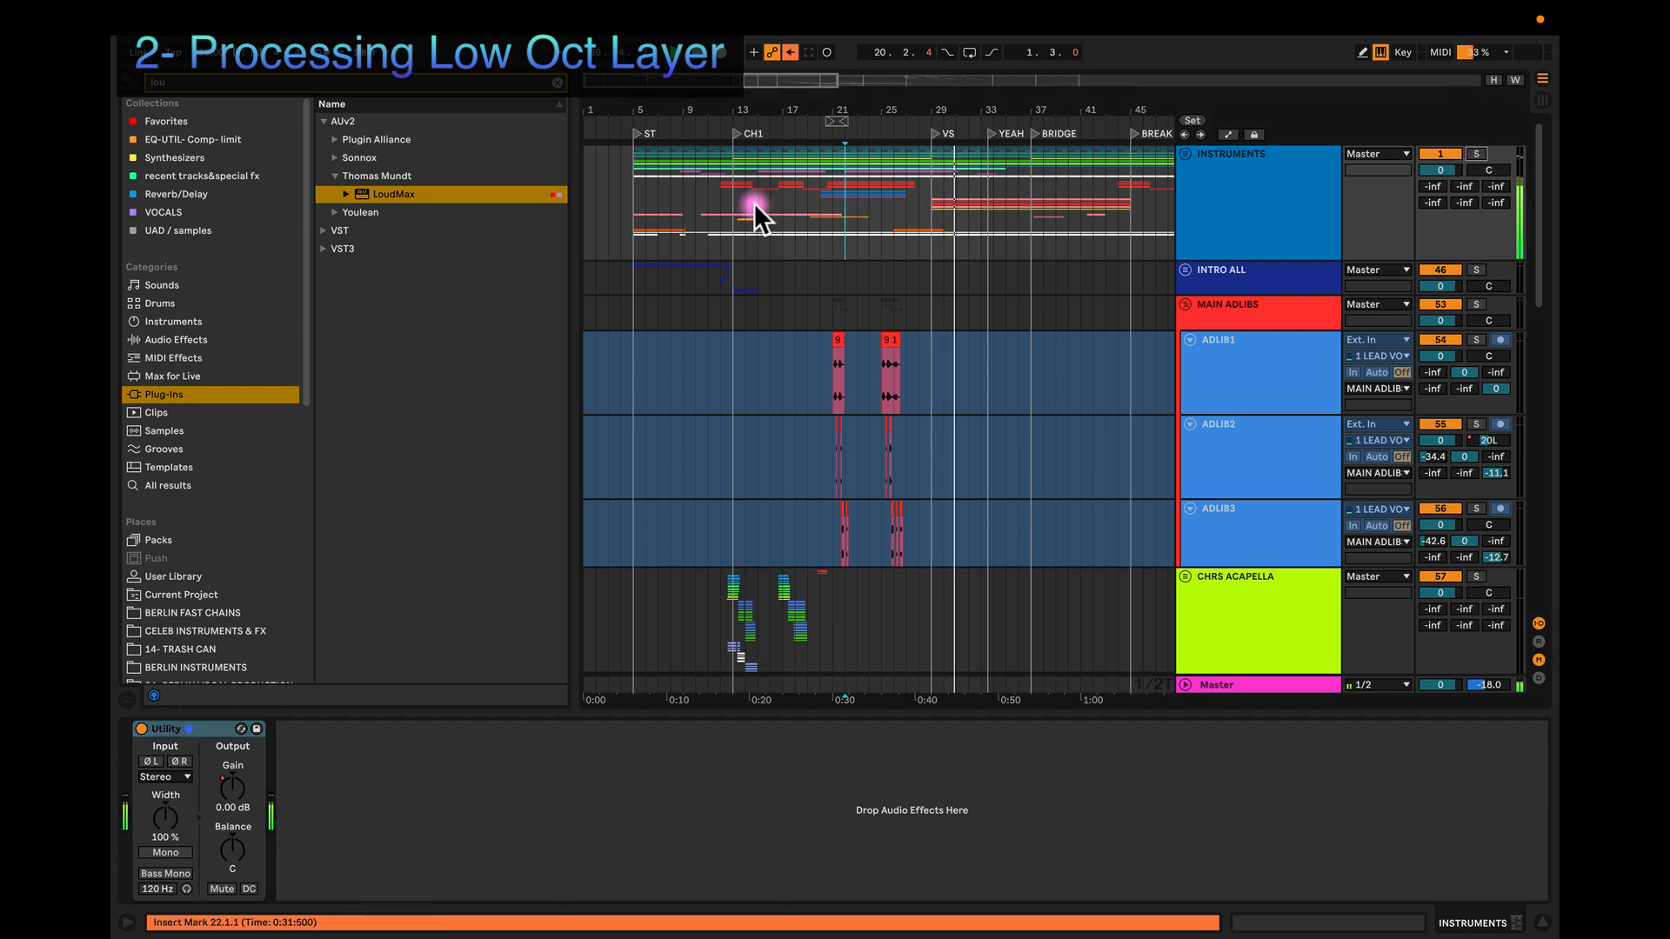
key("space")
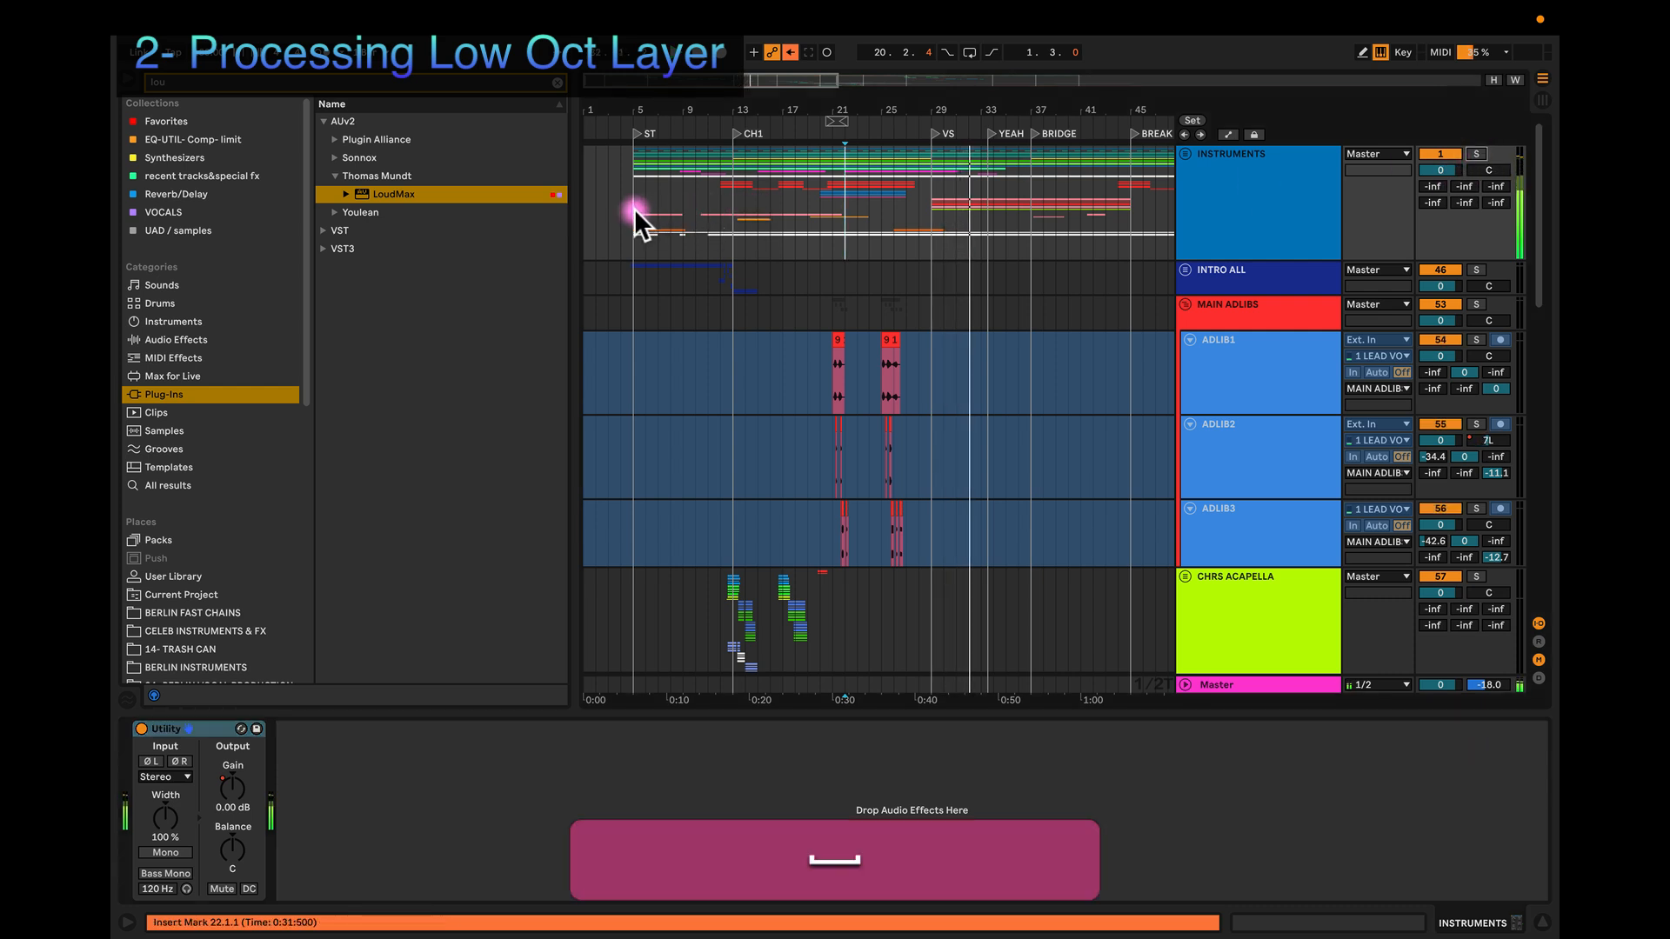
left_click(635, 210)
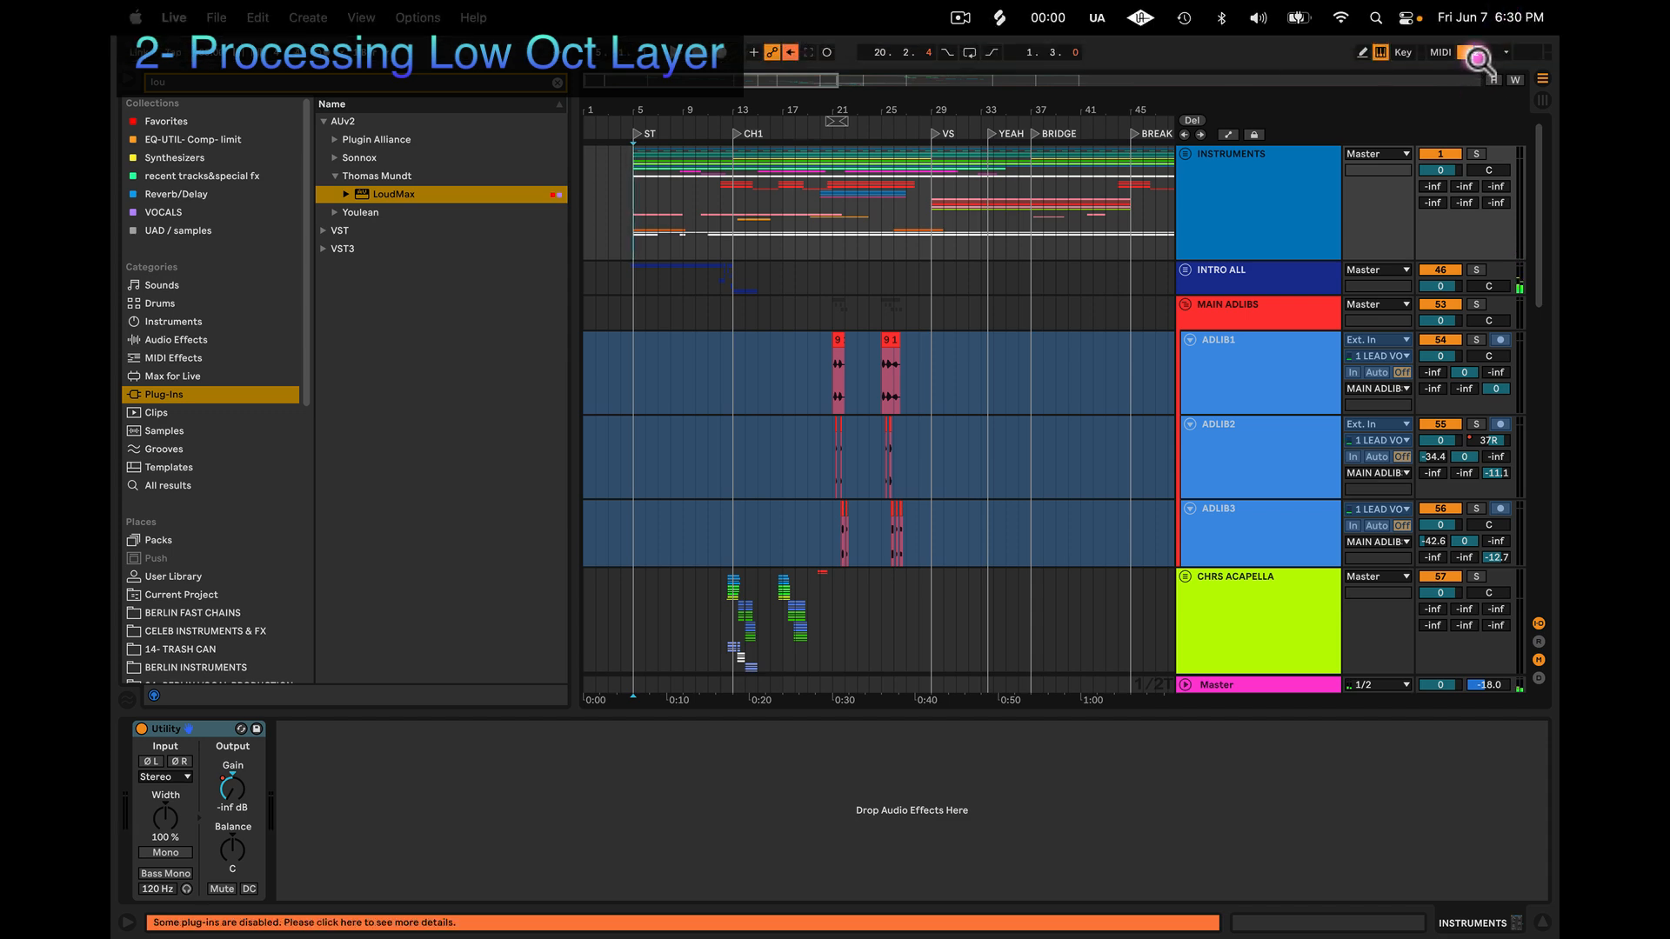
Step: Collect all and save the Live Set, copying files from elsewhere, other projects, the User Library and Factory Packs into the project
scroll(1266, 515, "down", 10)
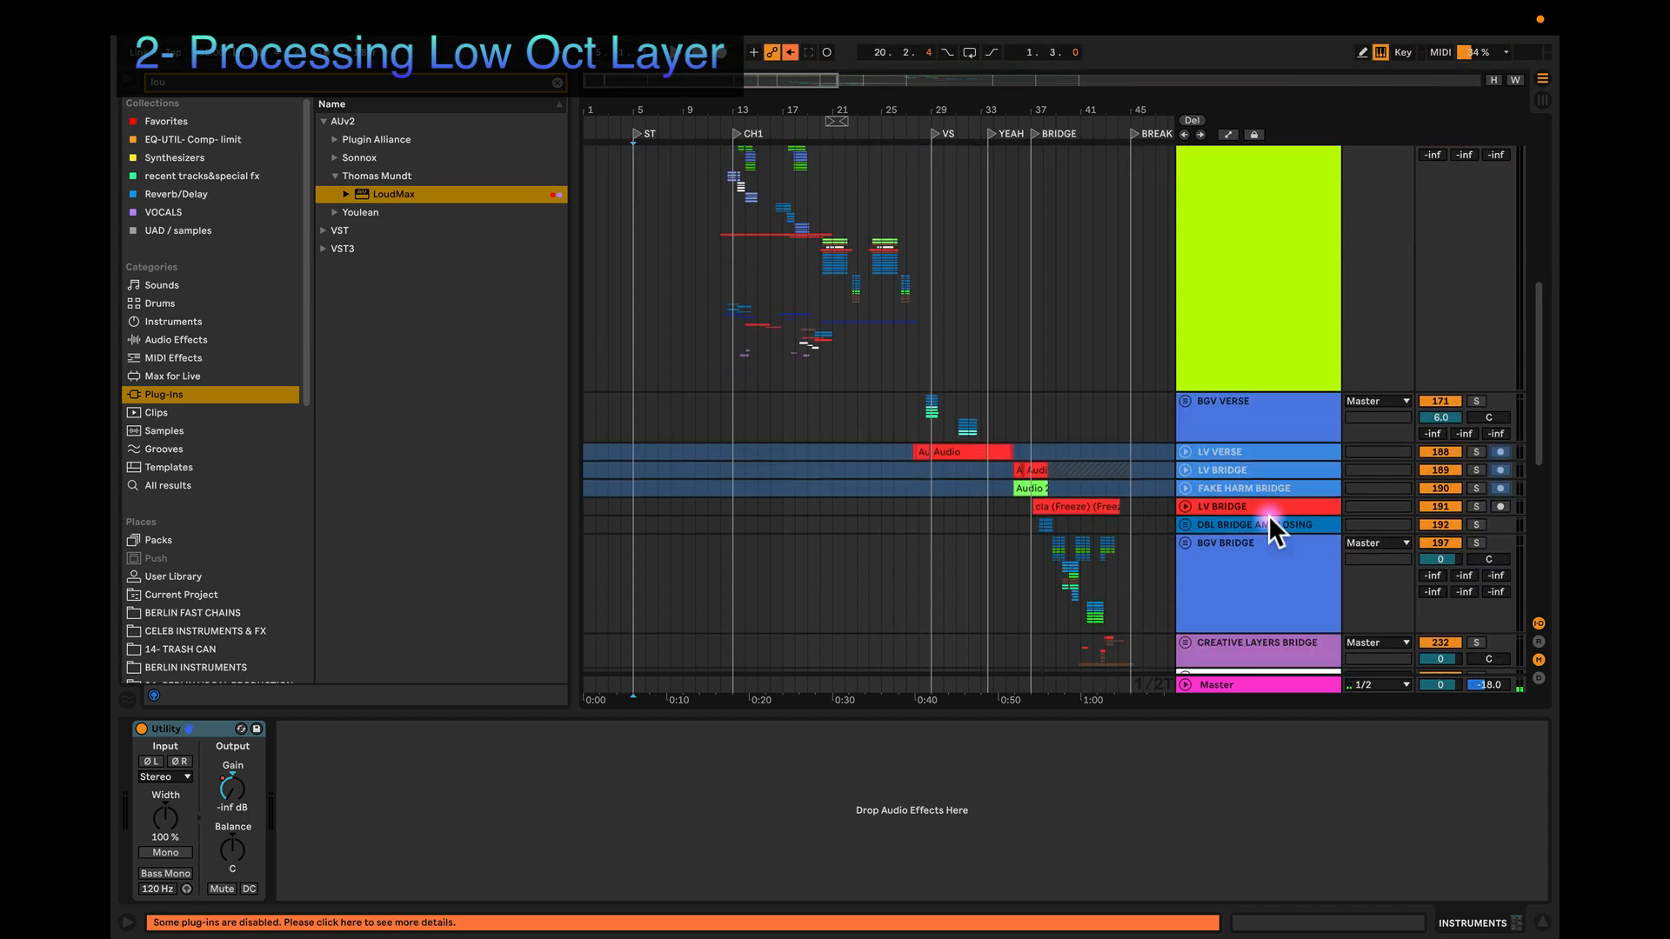
scroll(1268, 515, "down", 5)
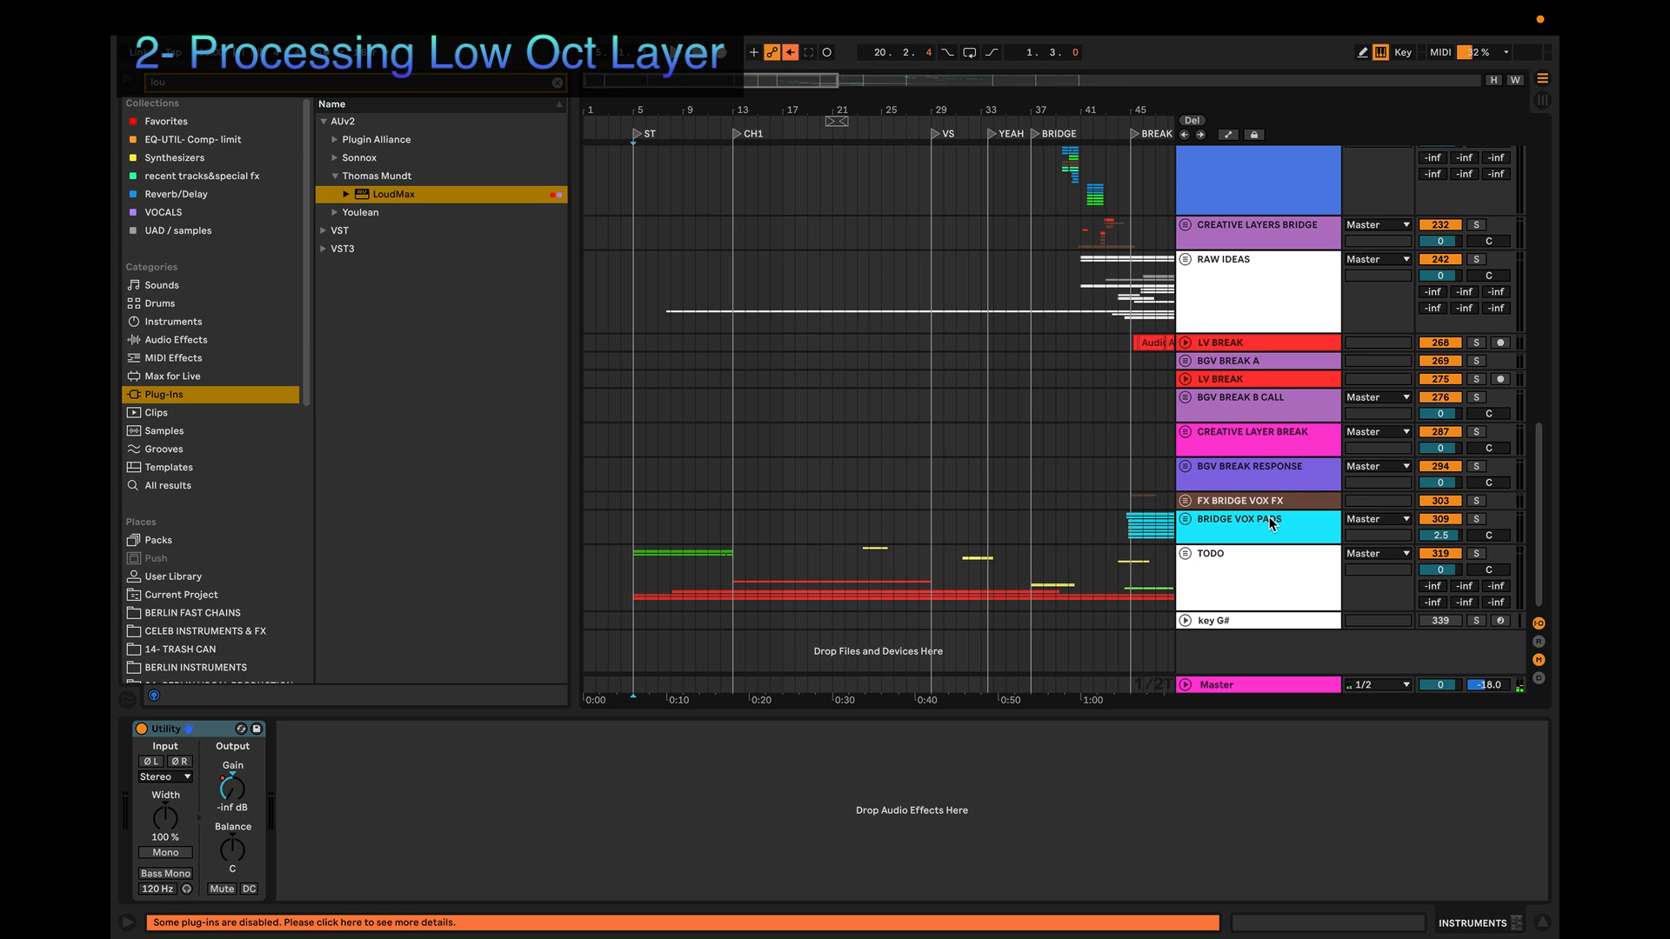
scroll(1270, 522, "up", 15)
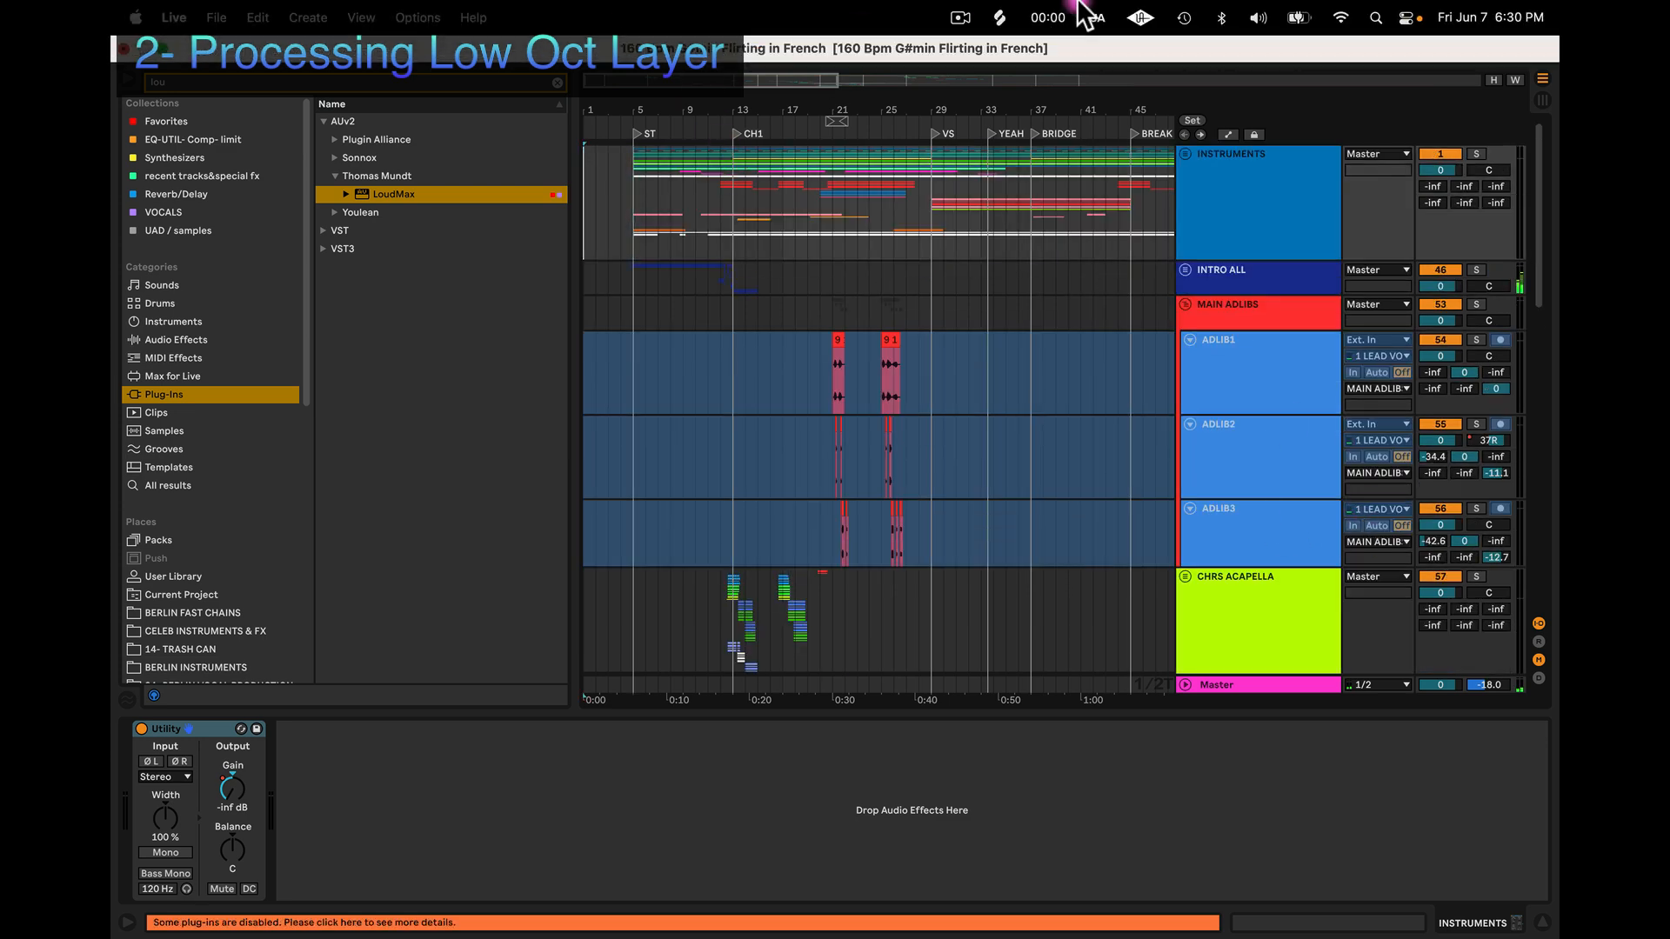
left_click(215, 17)
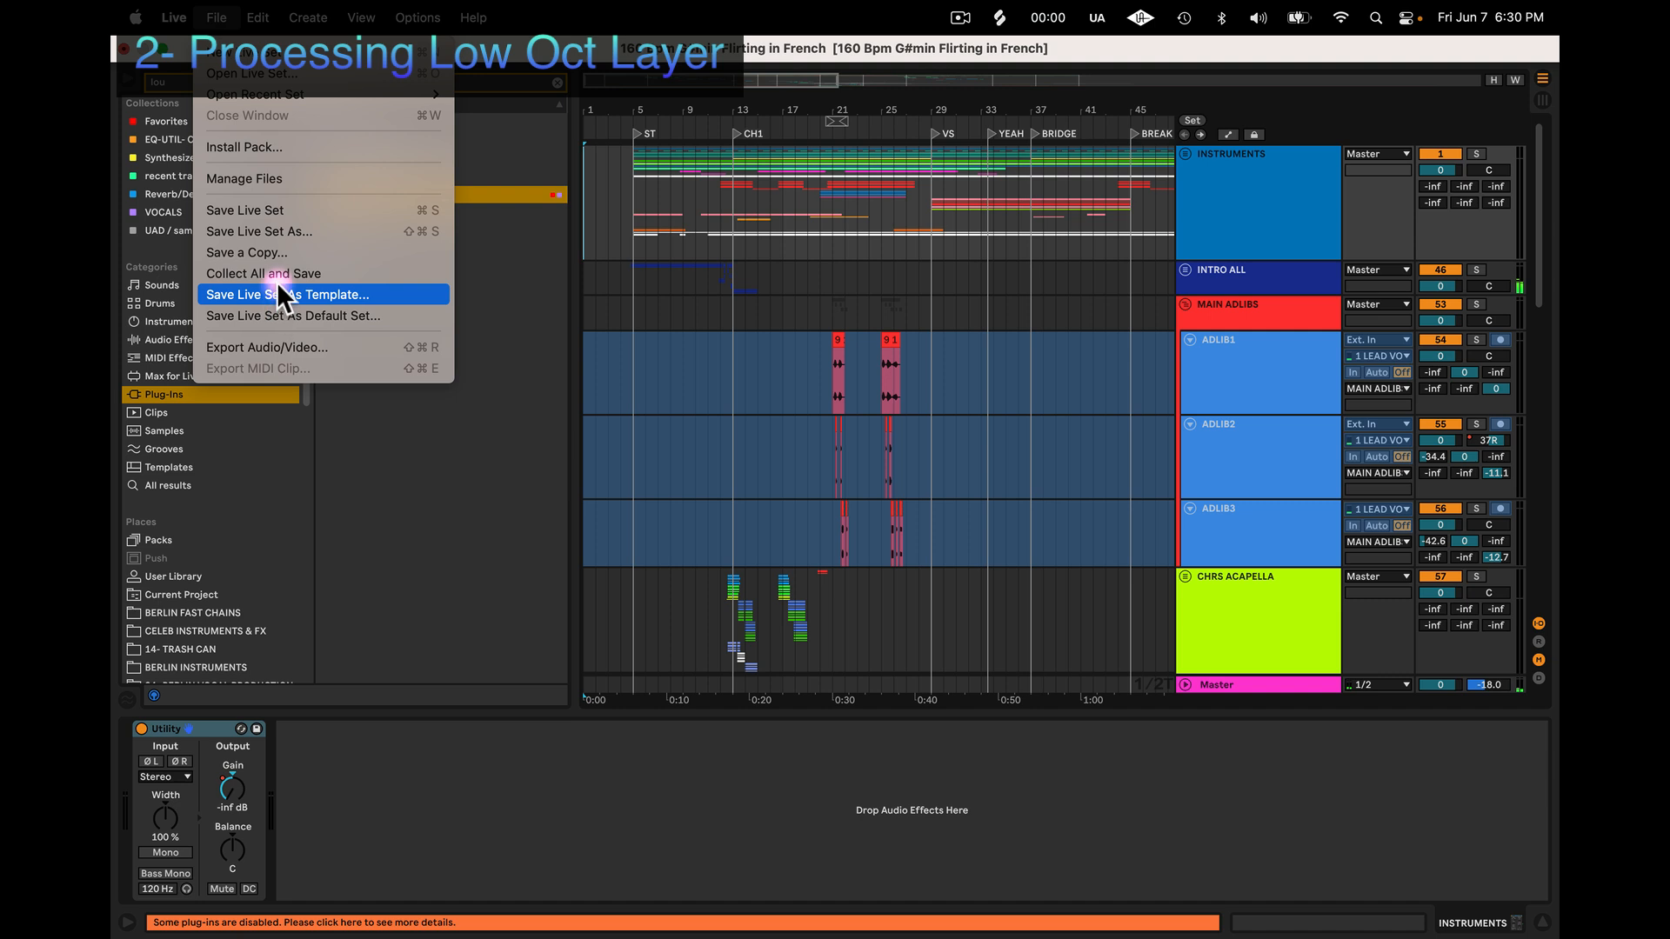
left_click(310, 277)
left_click(972, 559)
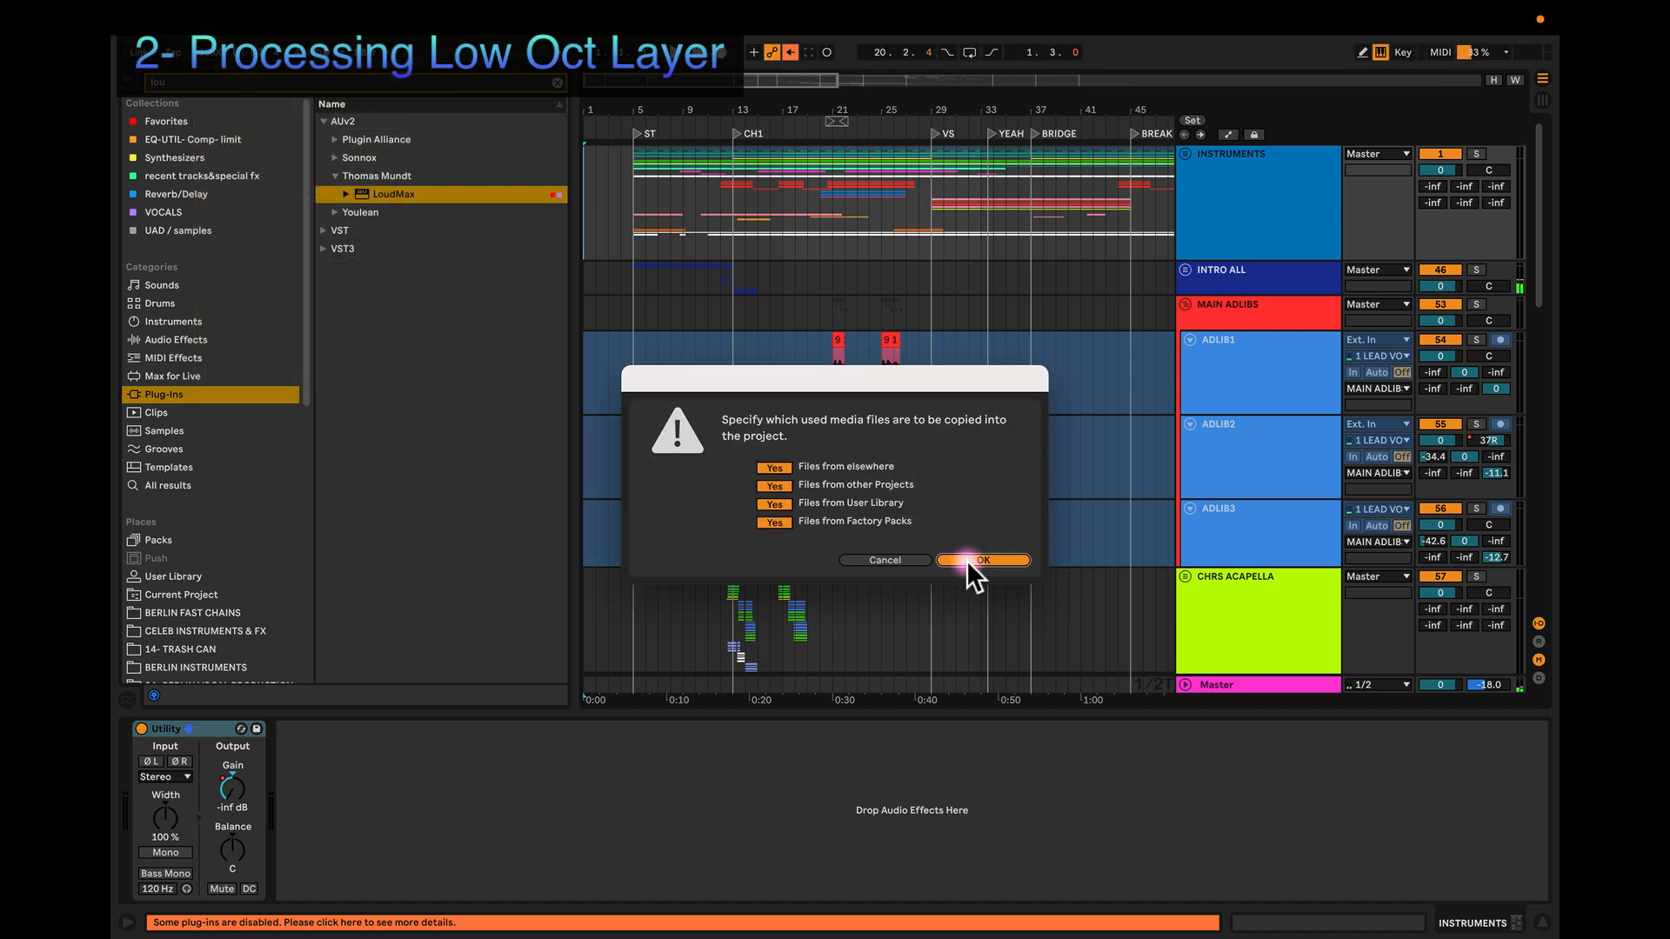
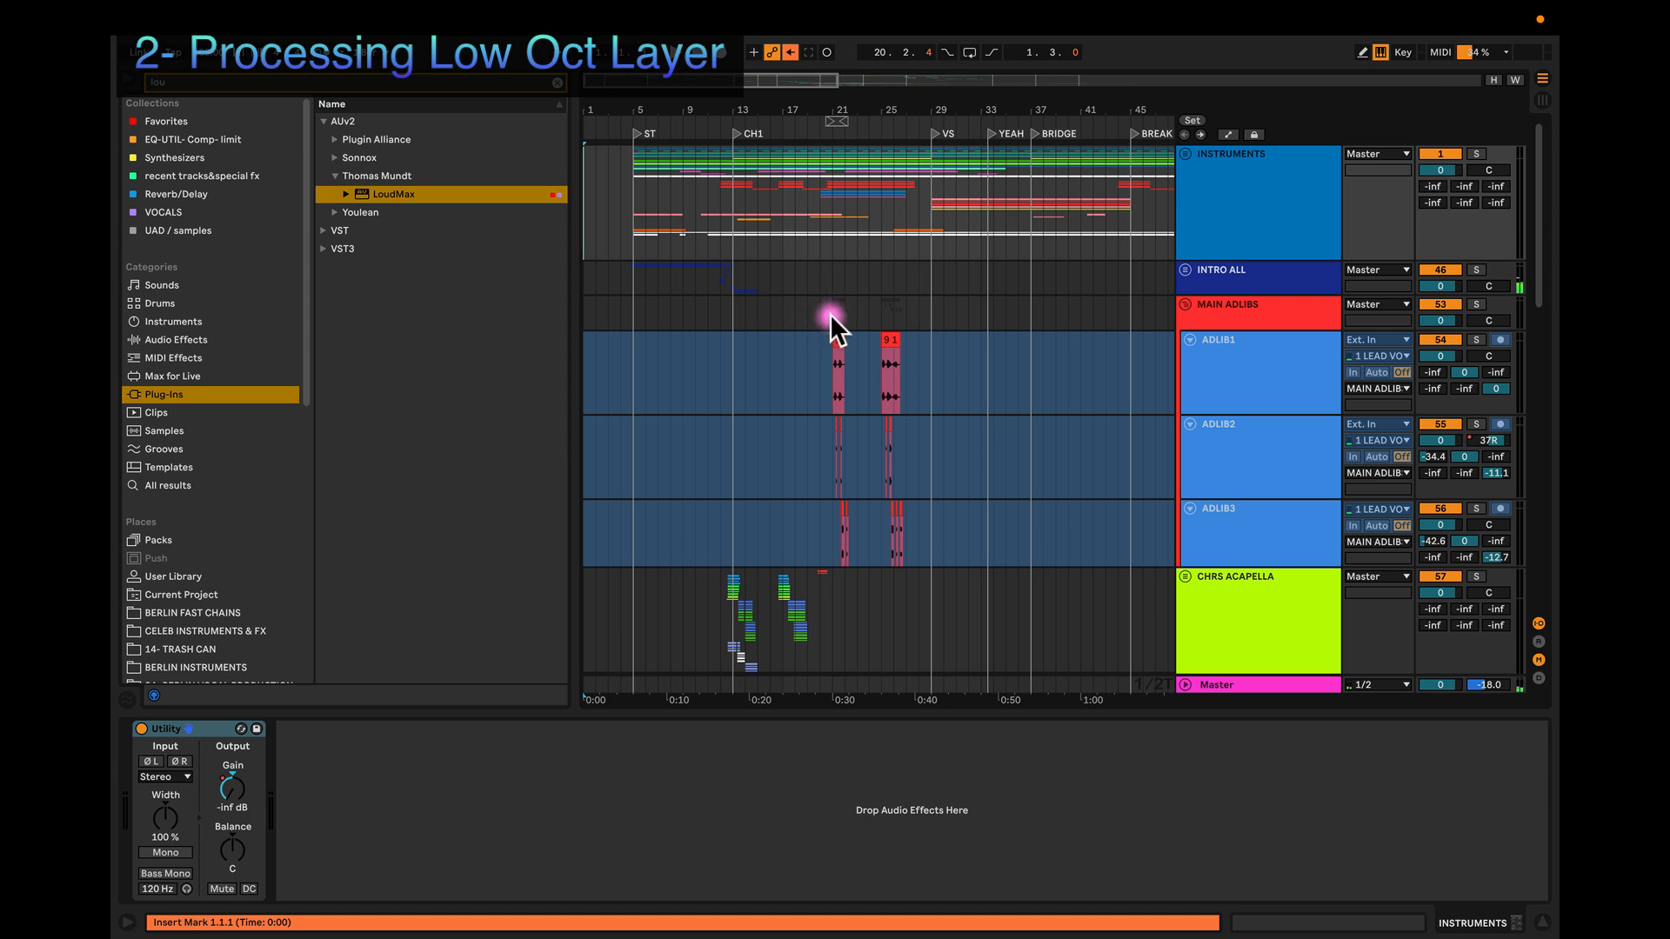
Step: Expand the INSTRUMENTS group and look over its tracks down to the MAIN ADLIBS group
left_click(1183, 156)
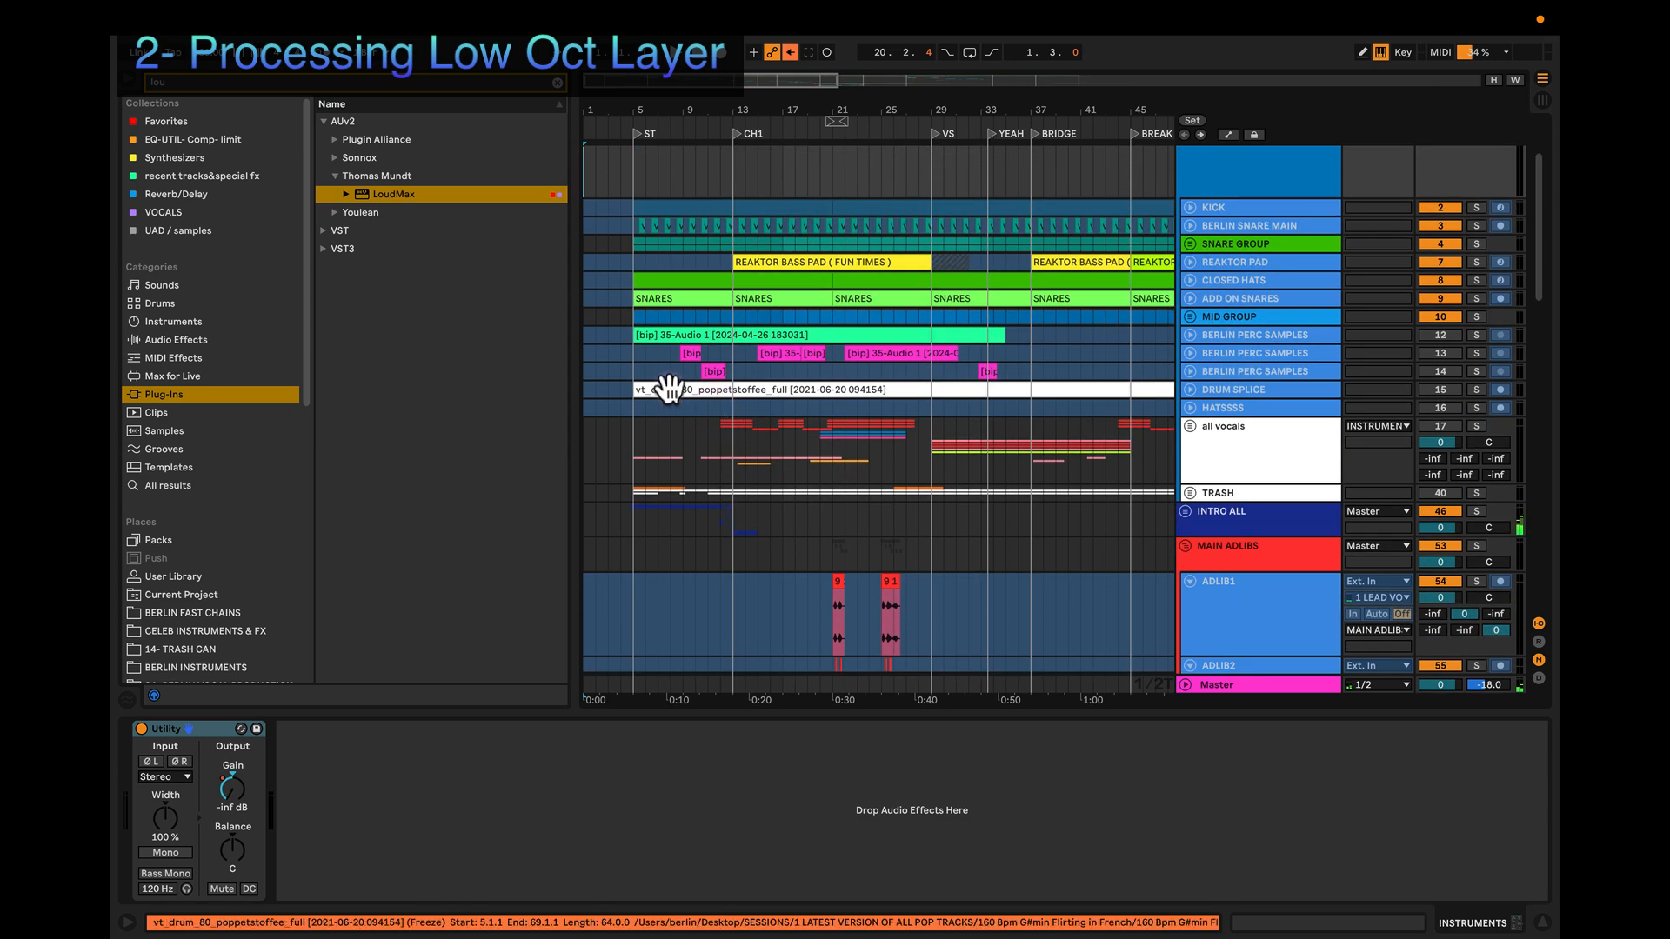
scroll(669, 379, "up", 3)
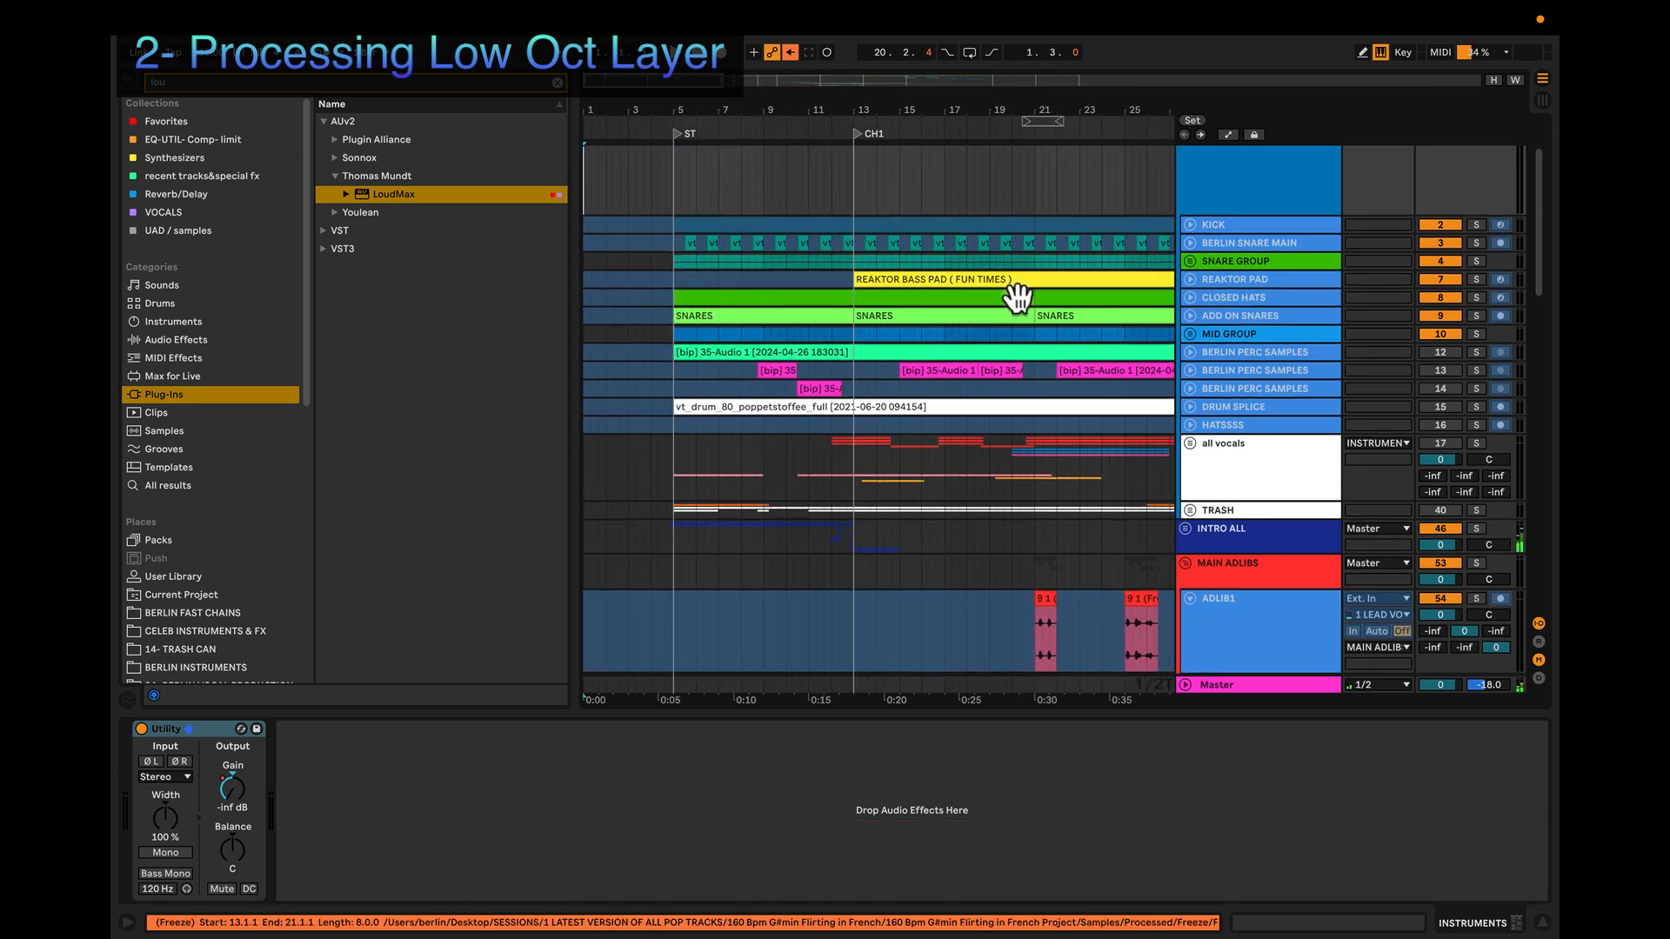
scroll(1254, 449, "down", 8)
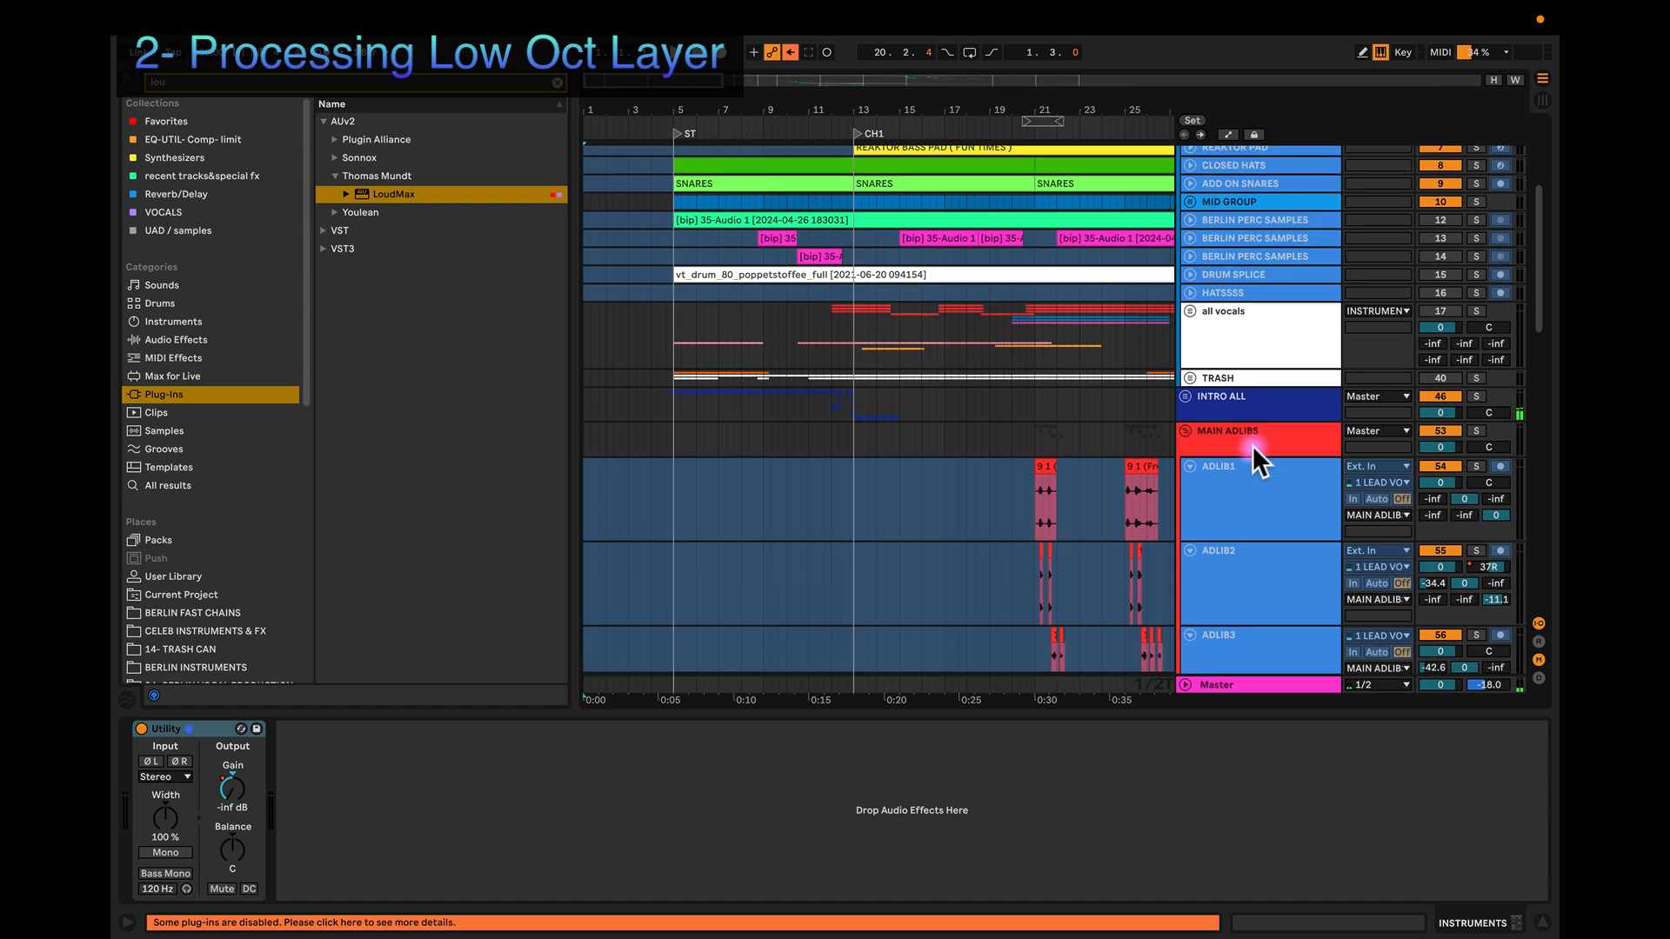
scroll(1221, 447, "up", 5)
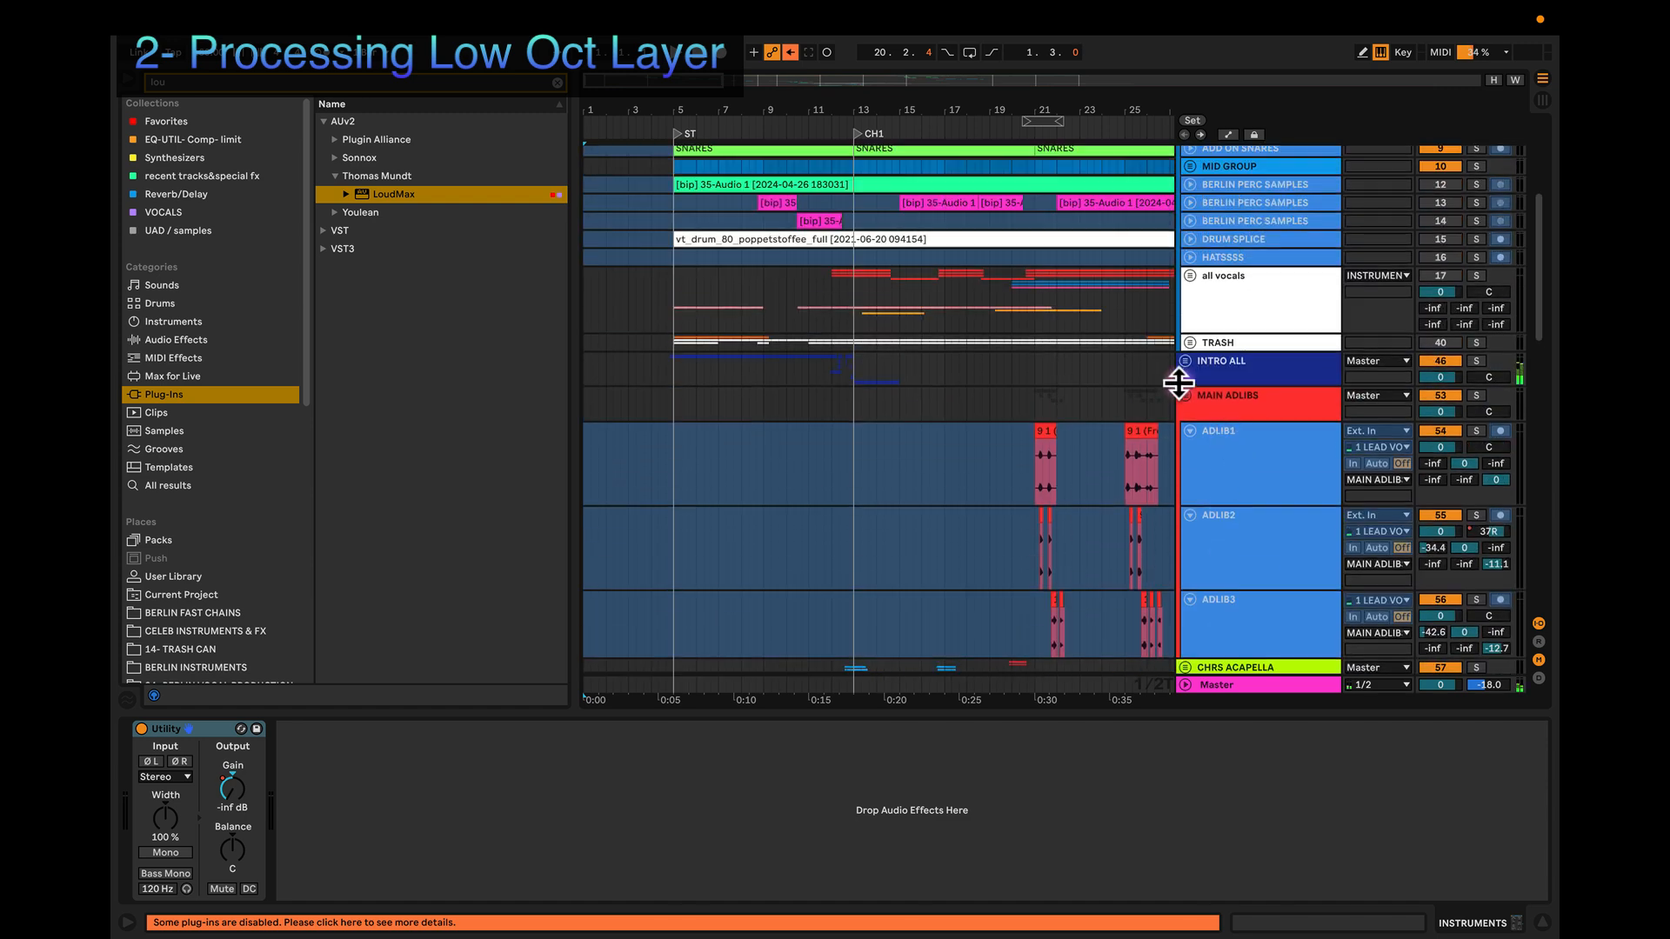
Step: Collapse the MAIN ADLIBS group and the INSTRUMENTS group
left_click(1183, 396)
scroll(1182, 394, "up", 5)
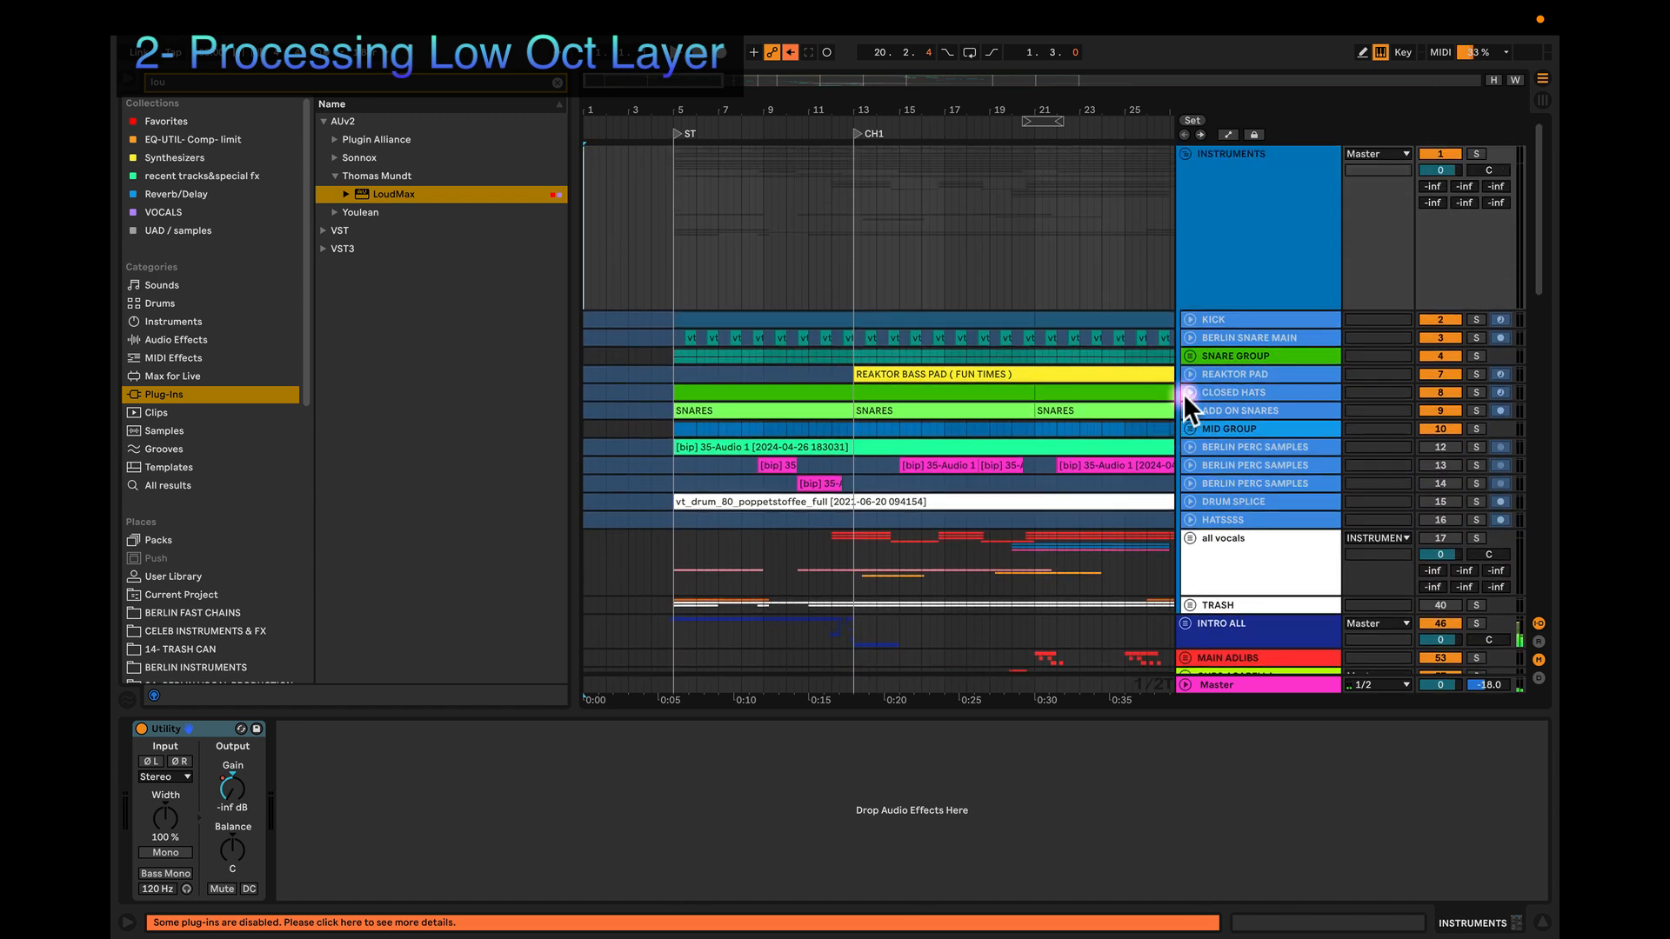
scroll(896, 291, "down", 3)
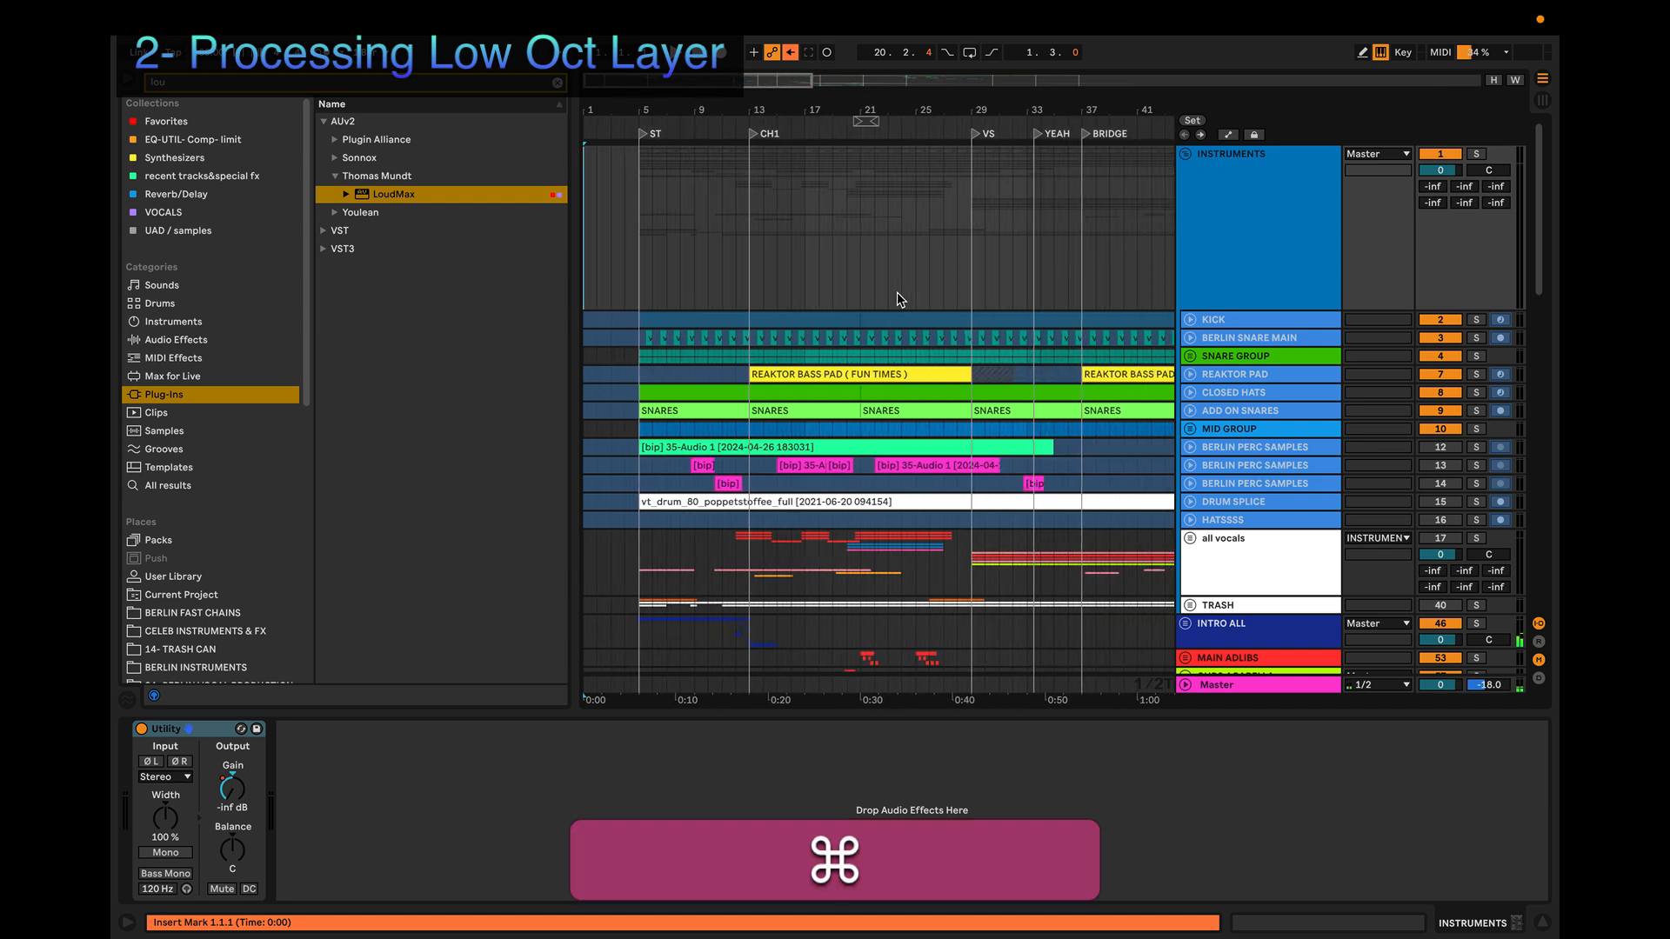
scroll(897, 306, "down", 5)
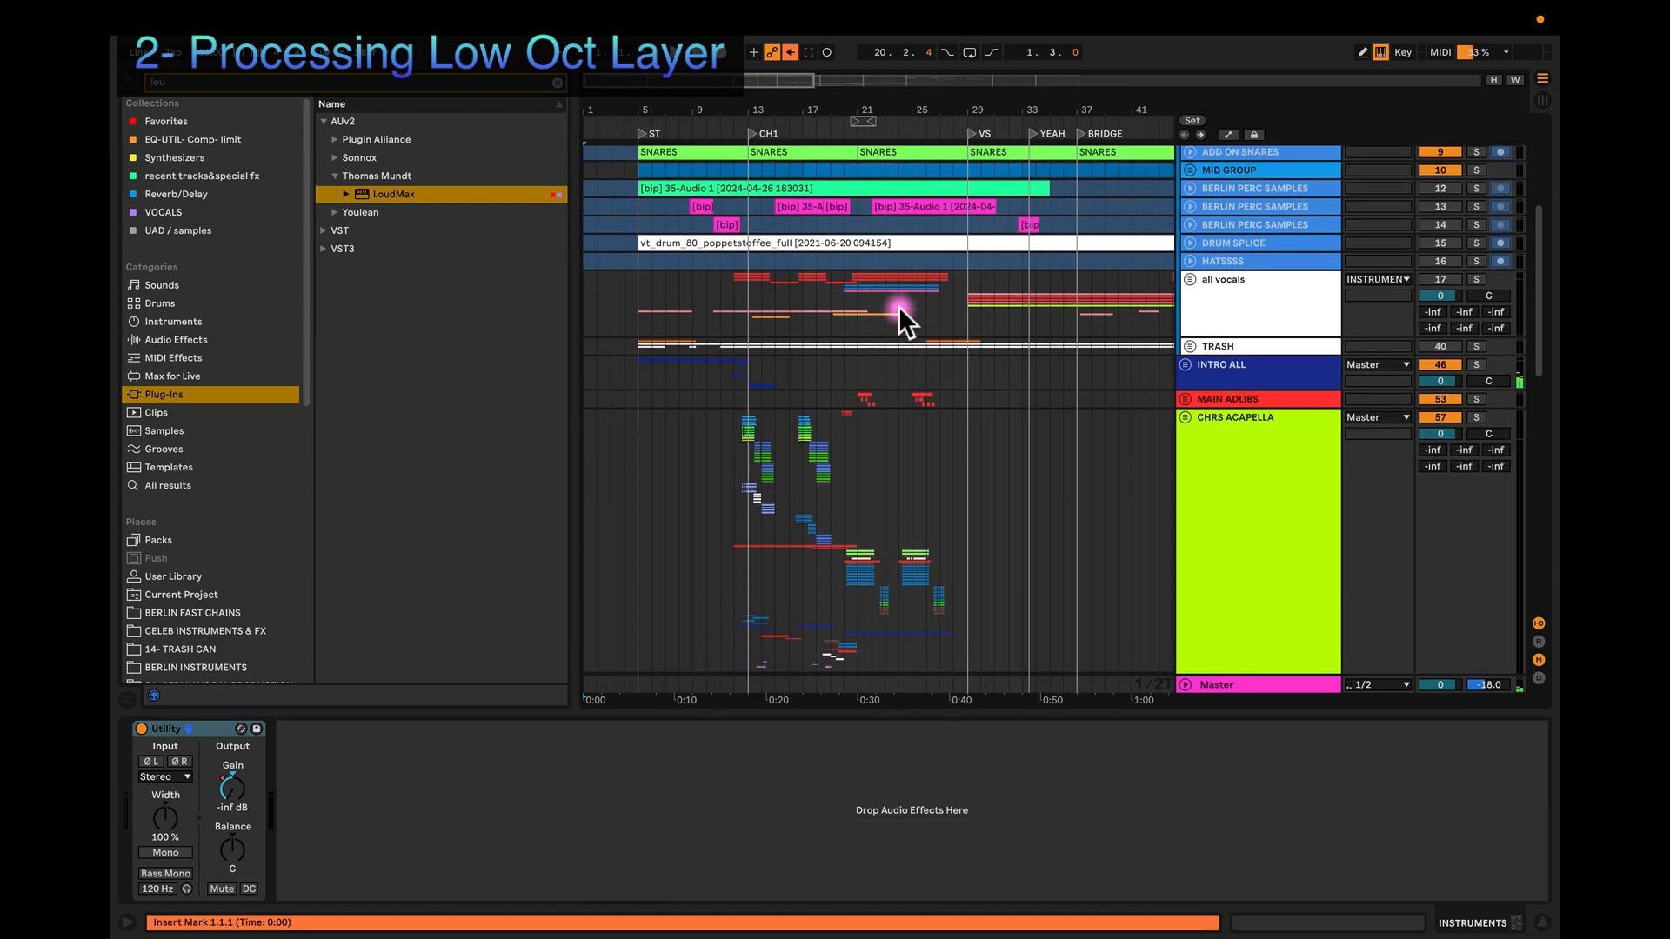
scroll(899, 315, "up", 5)
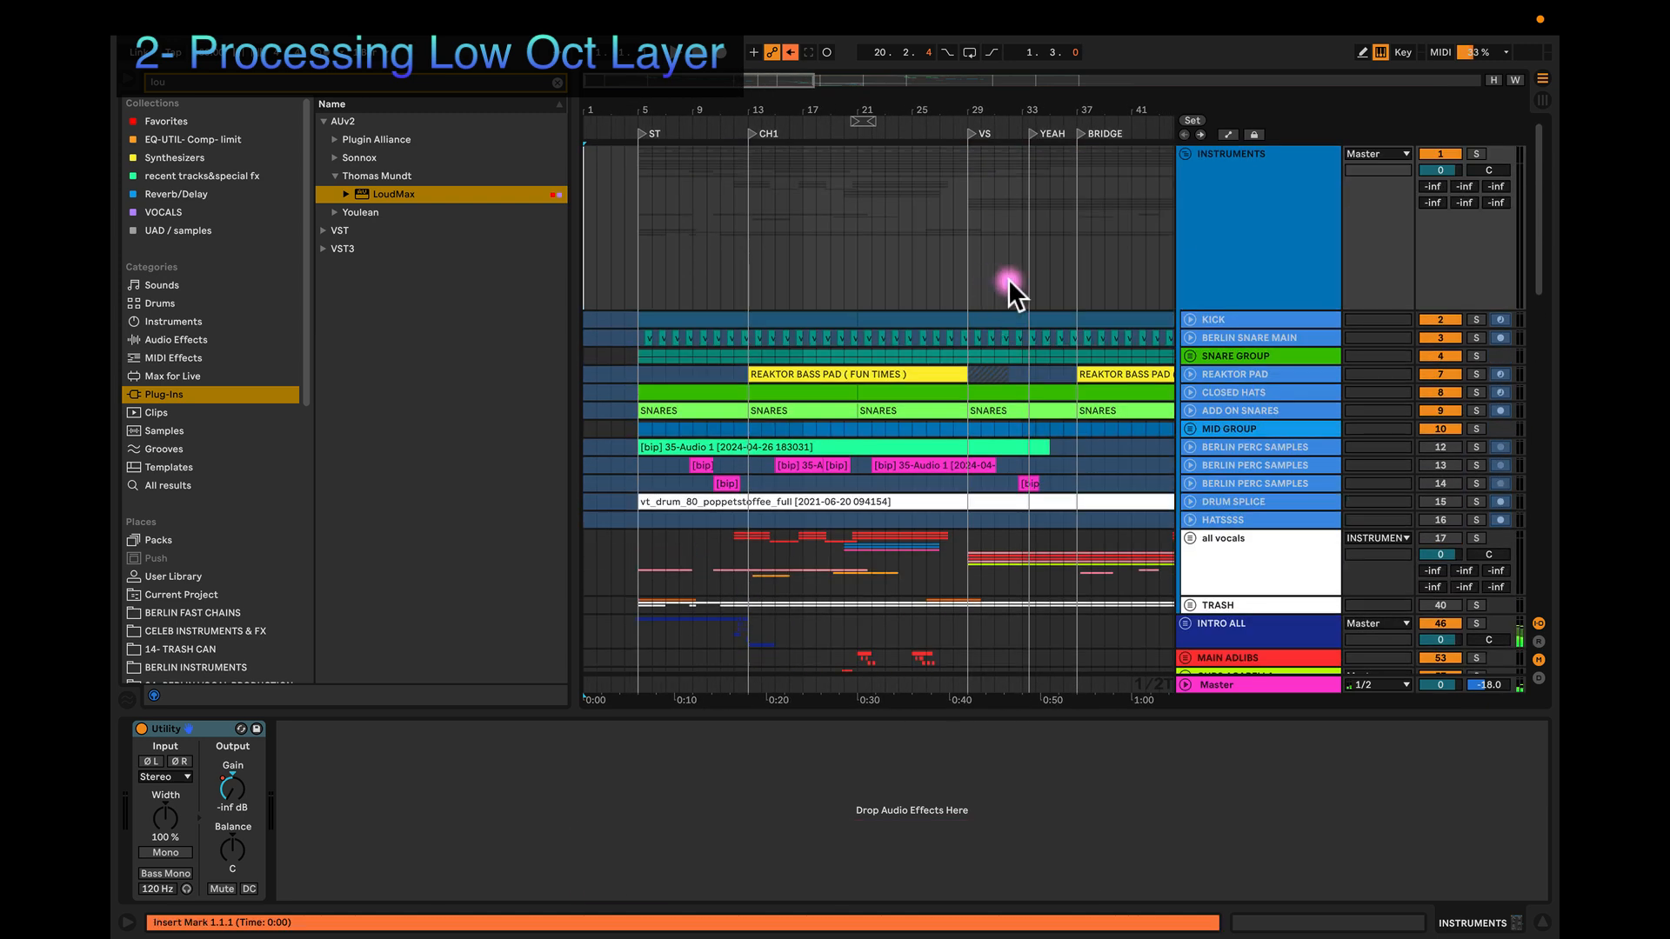
left_click(1181, 153)
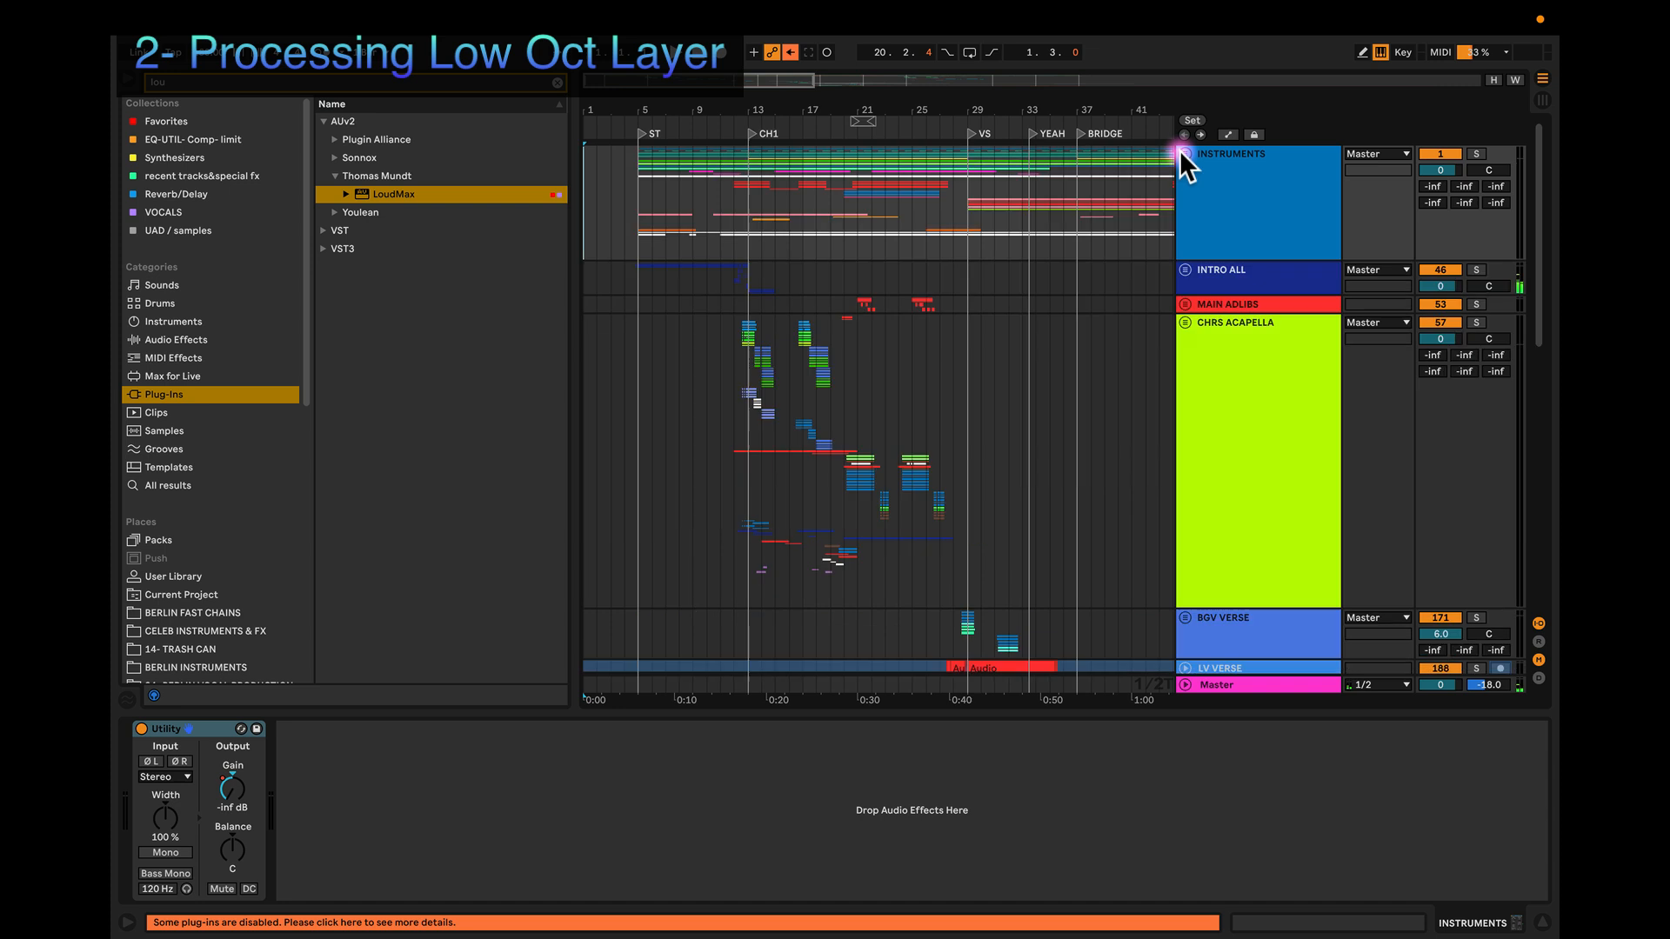
Step: Mute the INTRO ALL group, and unfold it to check its tracks and effects chain before collapsing it again
left_click(1442, 267)
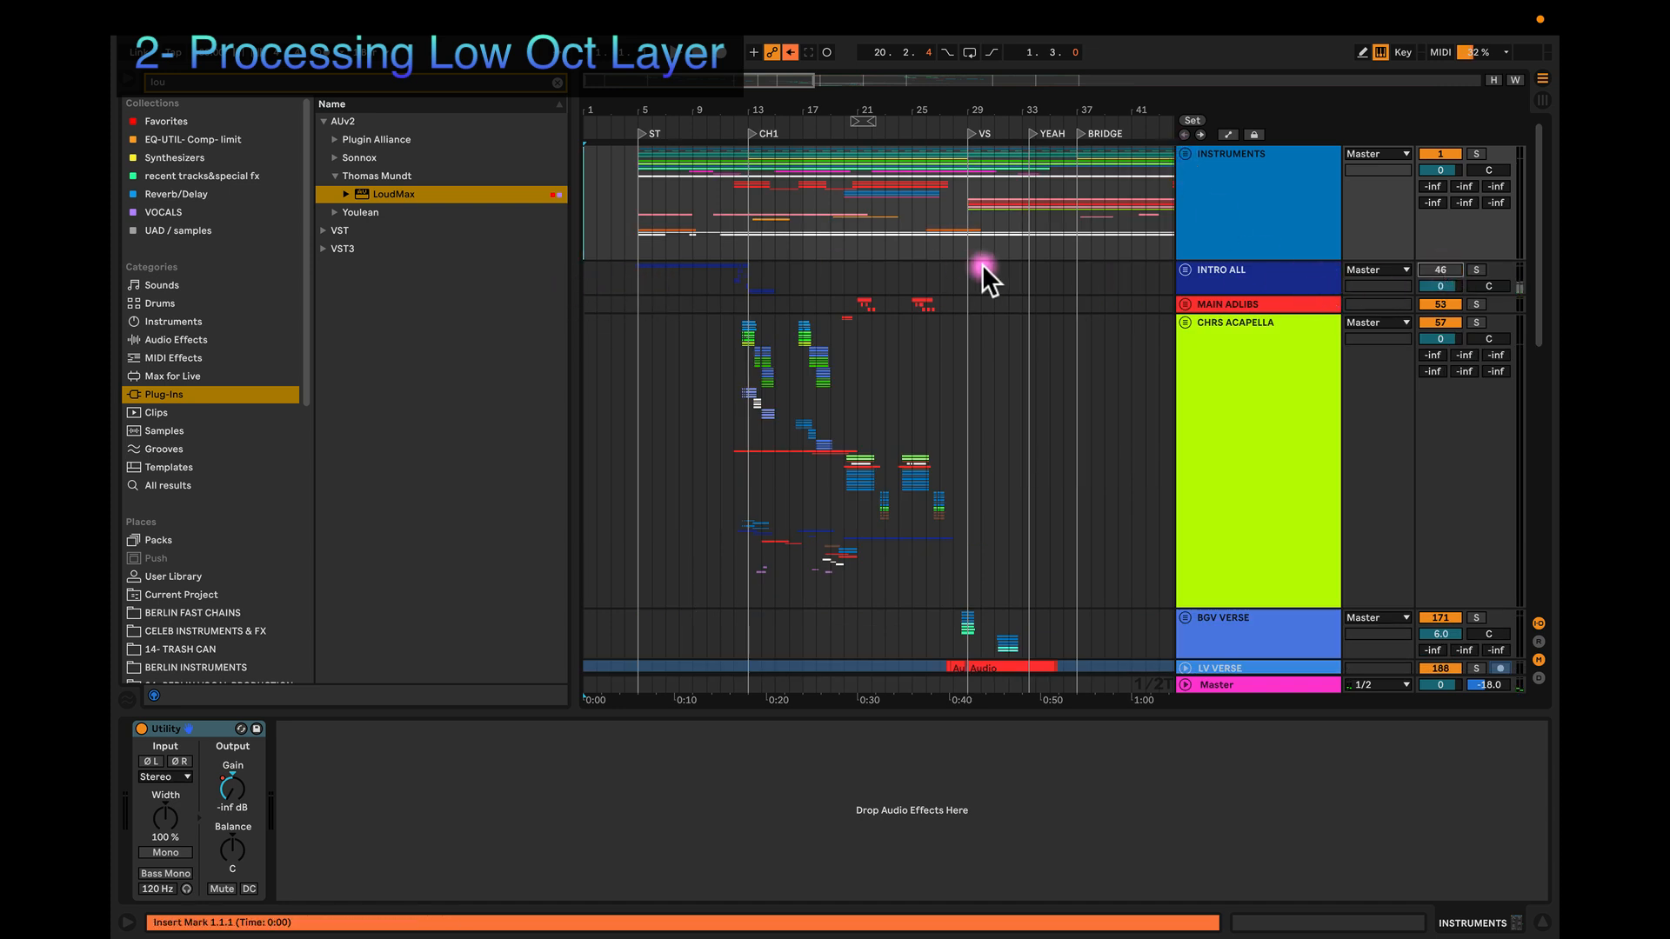
left_click(1184, 270)
scroll(997, 334, "down", 3)
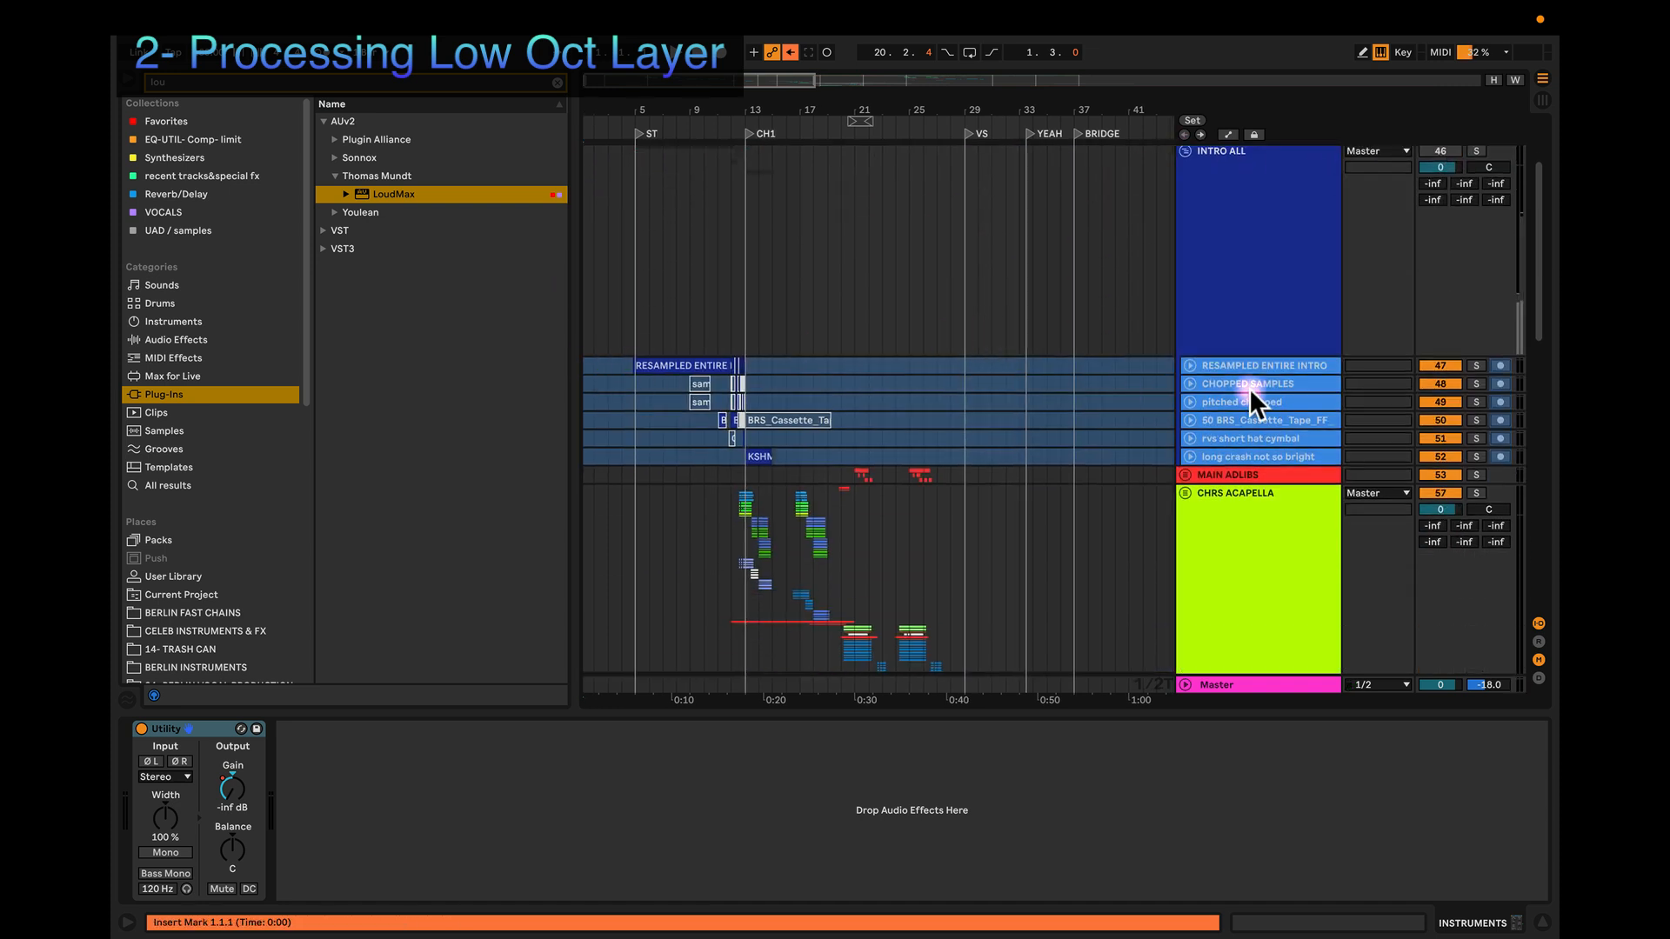
left_click(1265, 364)
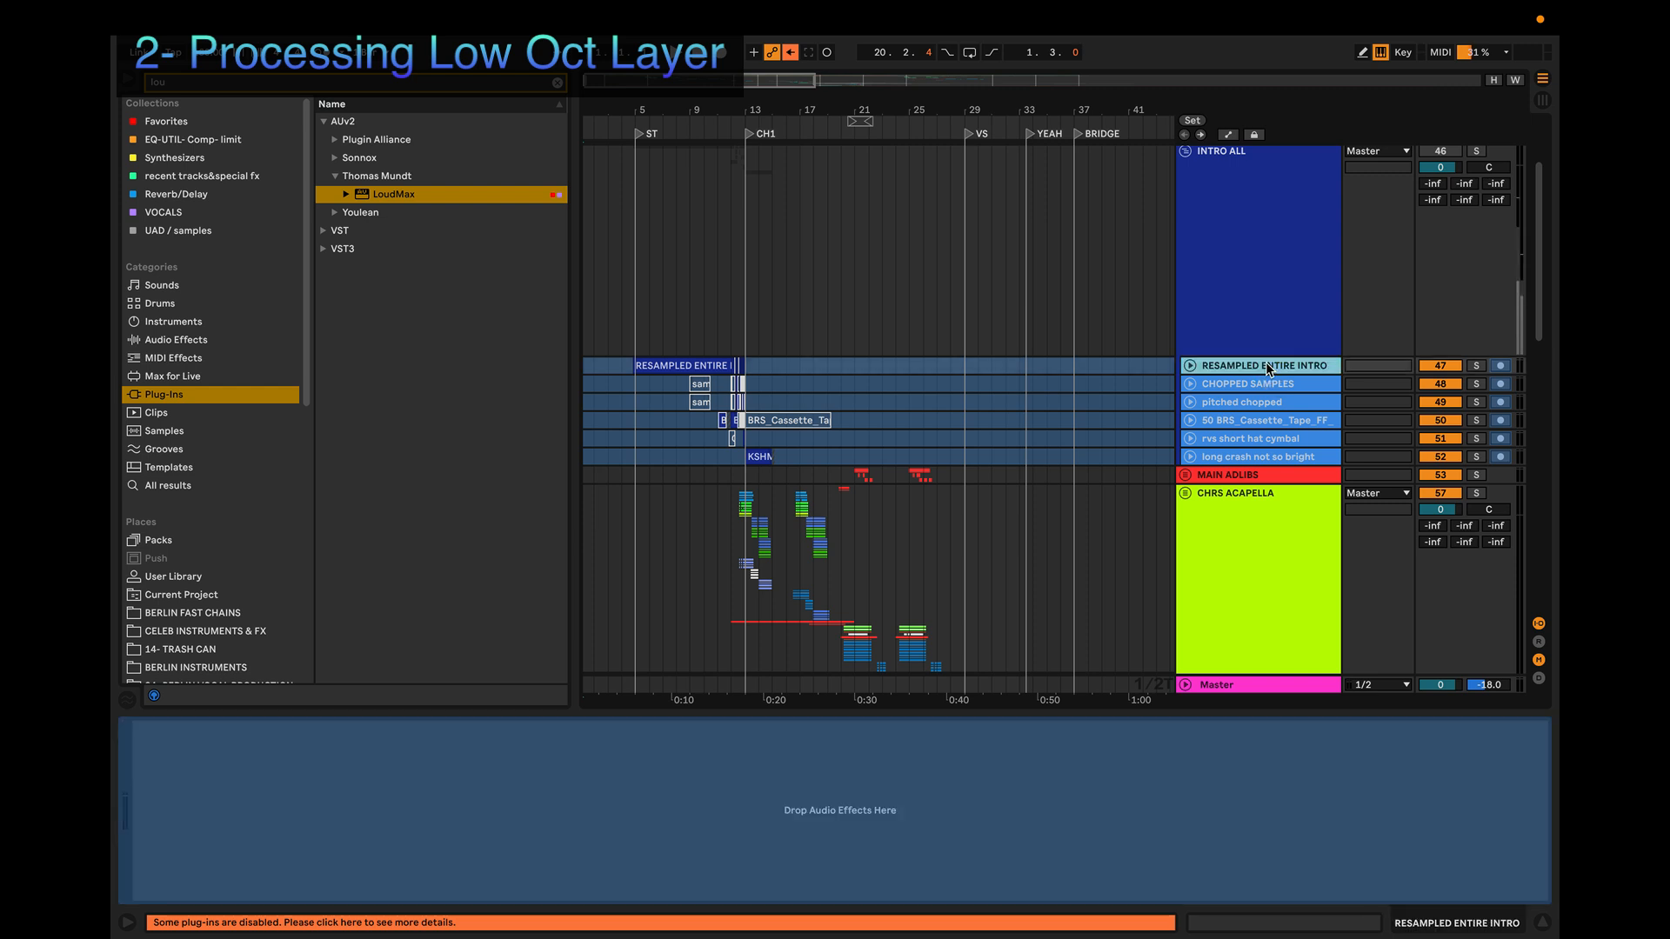
scroll(1264, 361, "up", 3)
left_click(1265, 360)
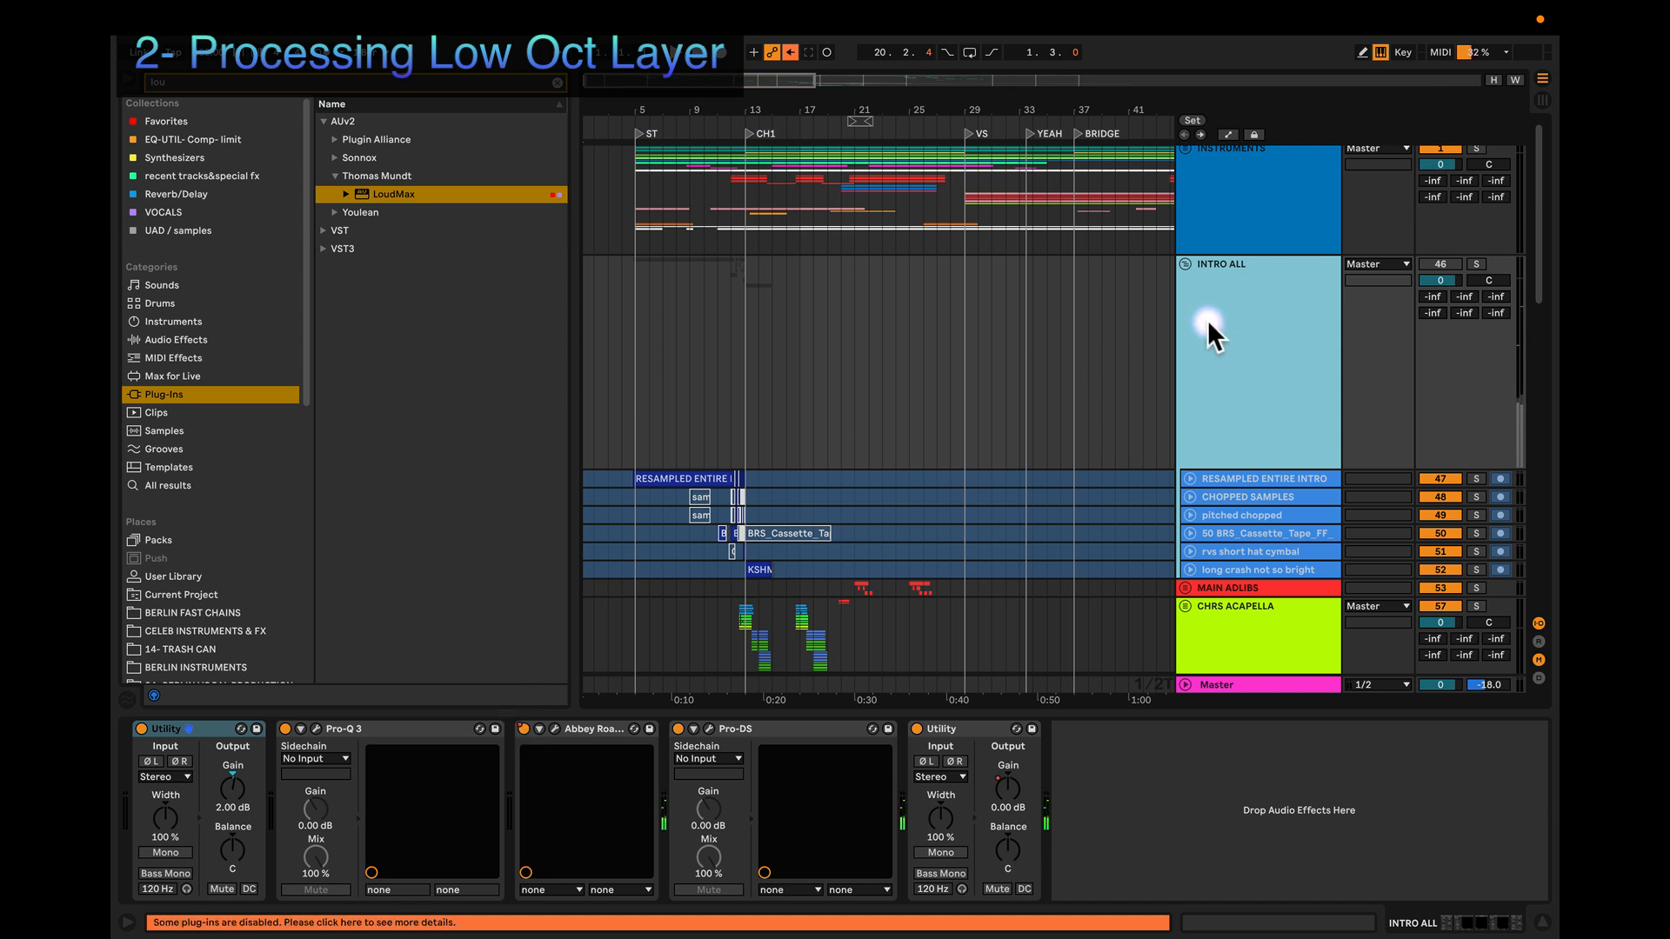
left_click(1179, 263)
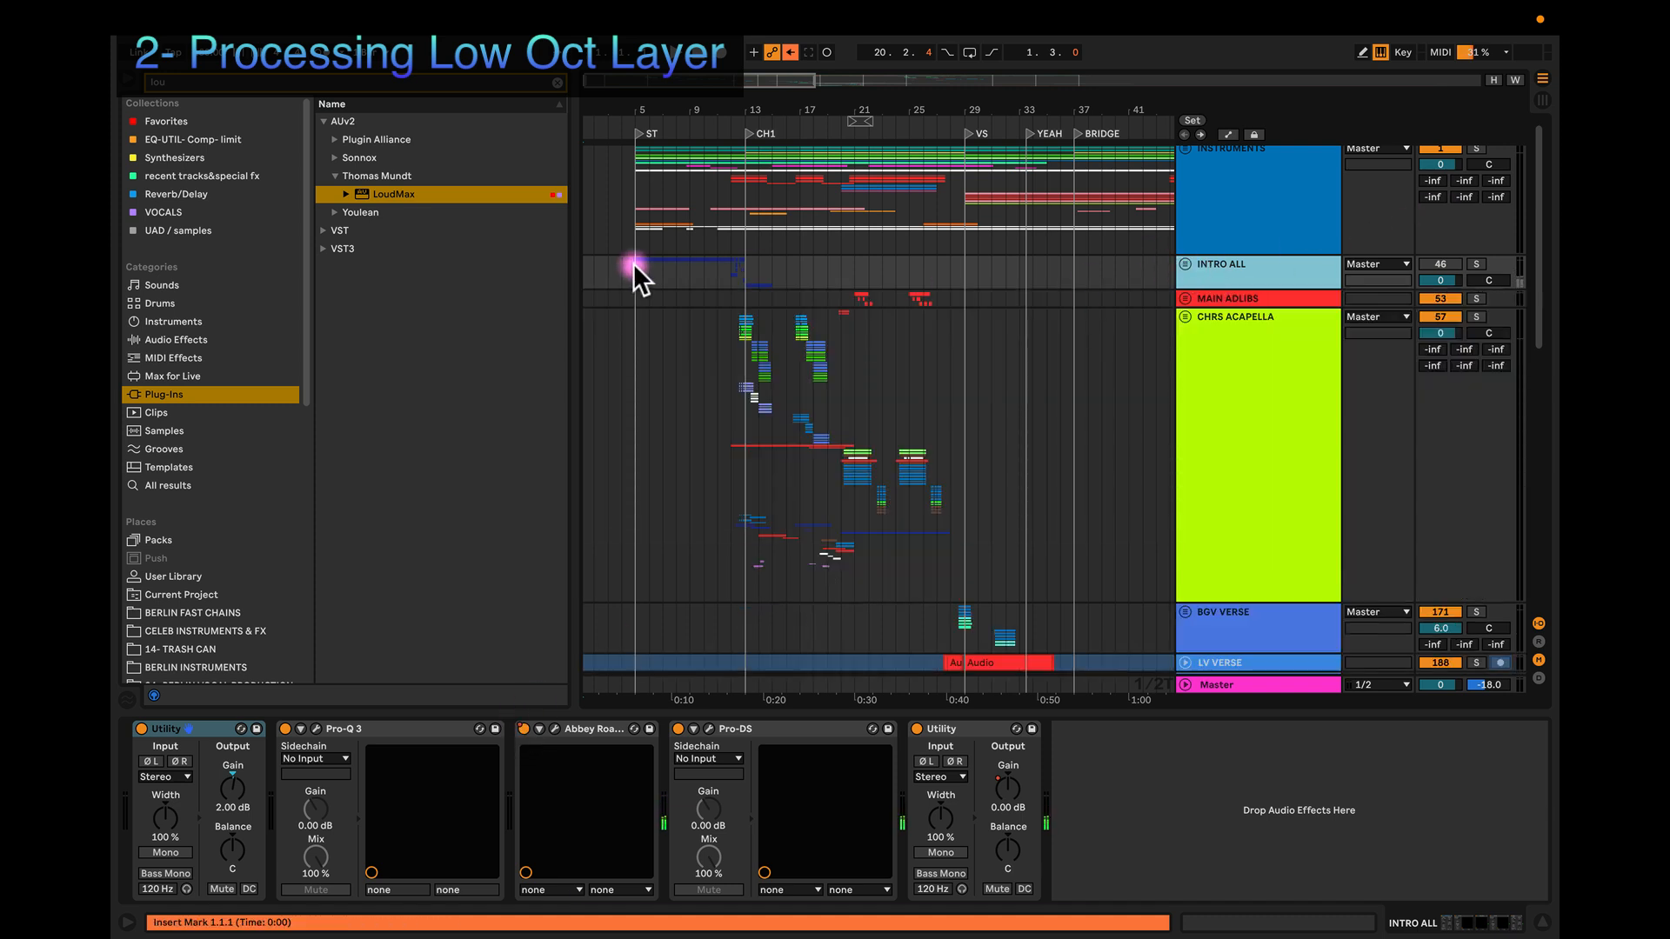
Step: Solo the INTRO ALL group and play it briefly from 4.1.1, just before the ST marker
scroll(634, 263, "up", 3)
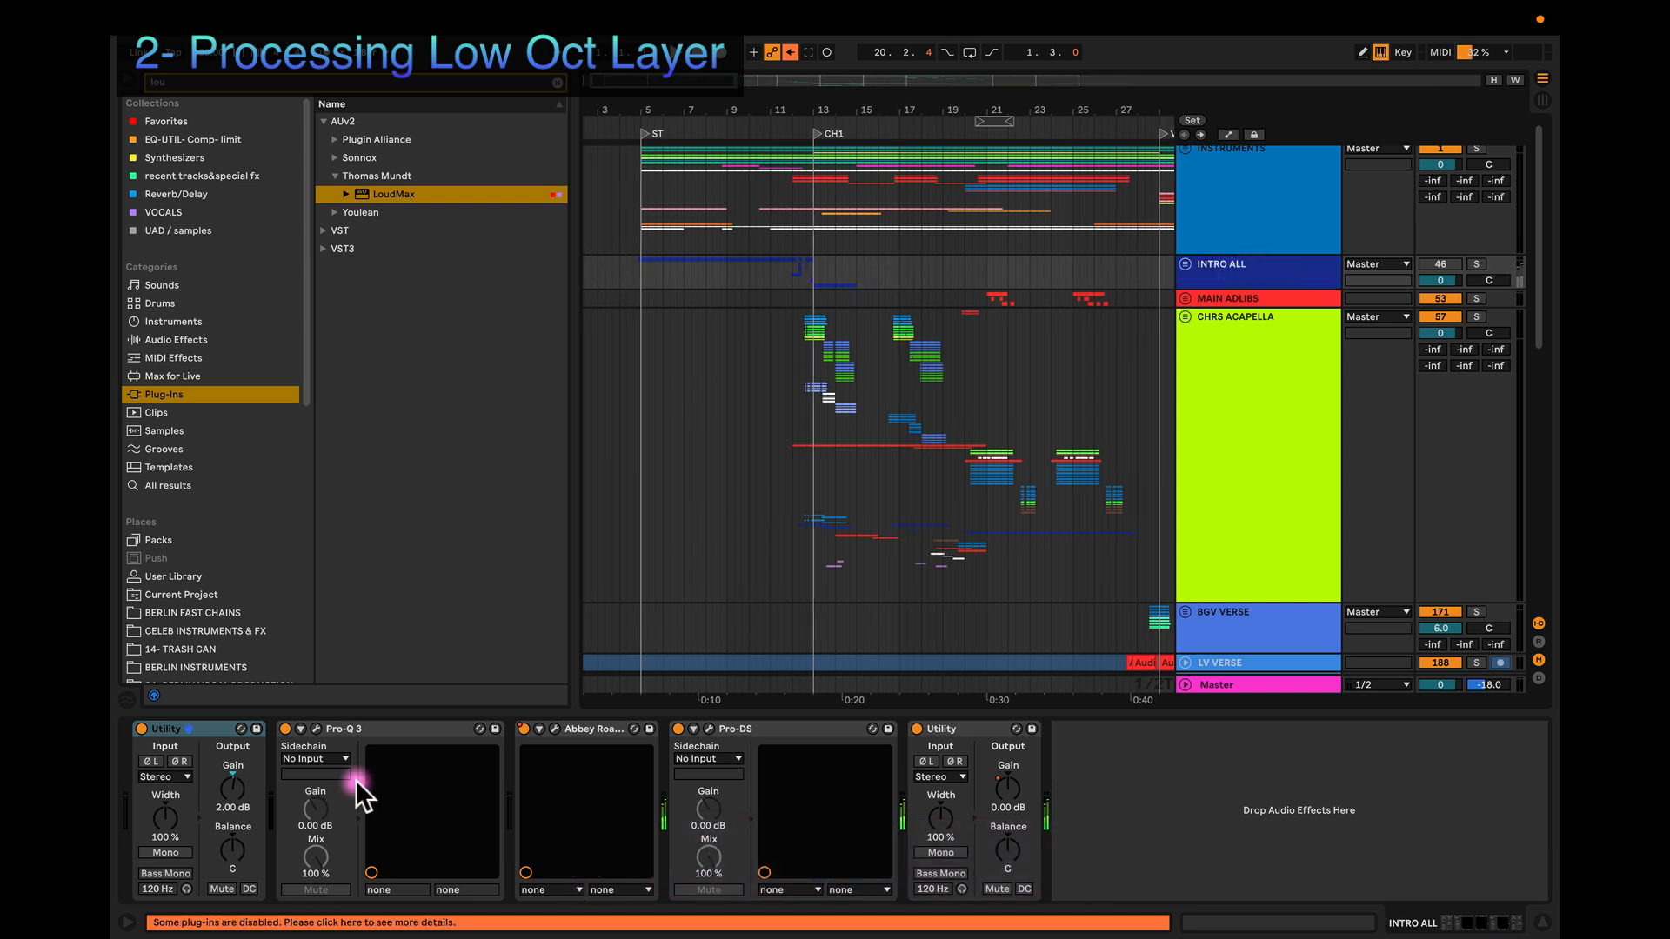
left_click(620, 264)
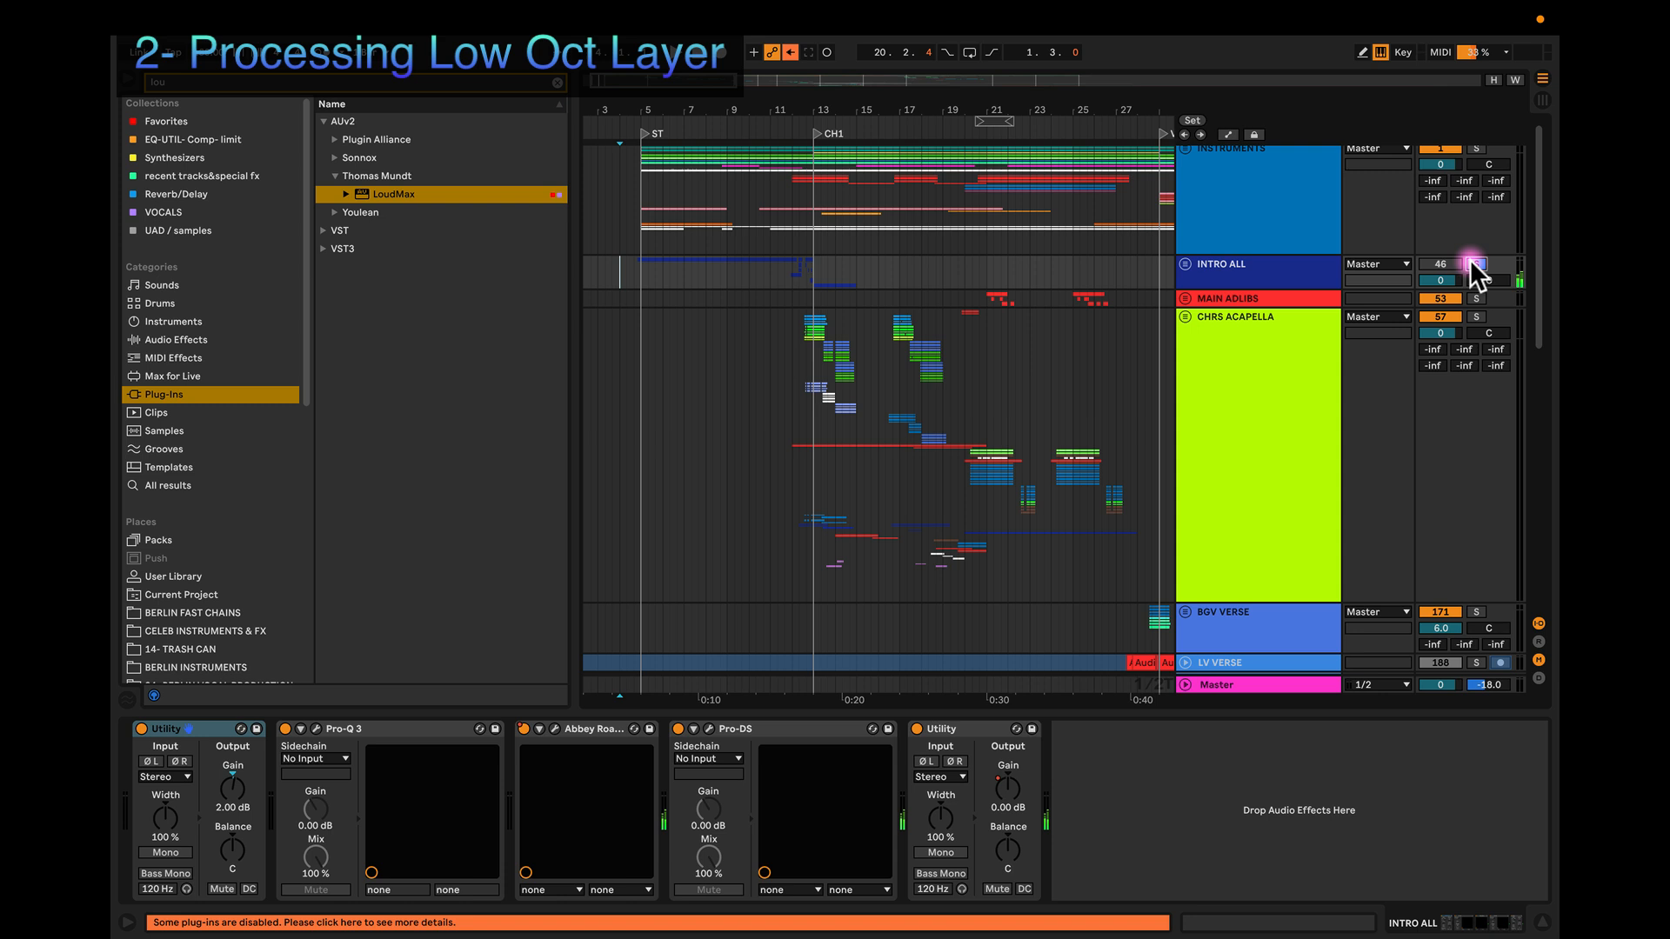
key("space")
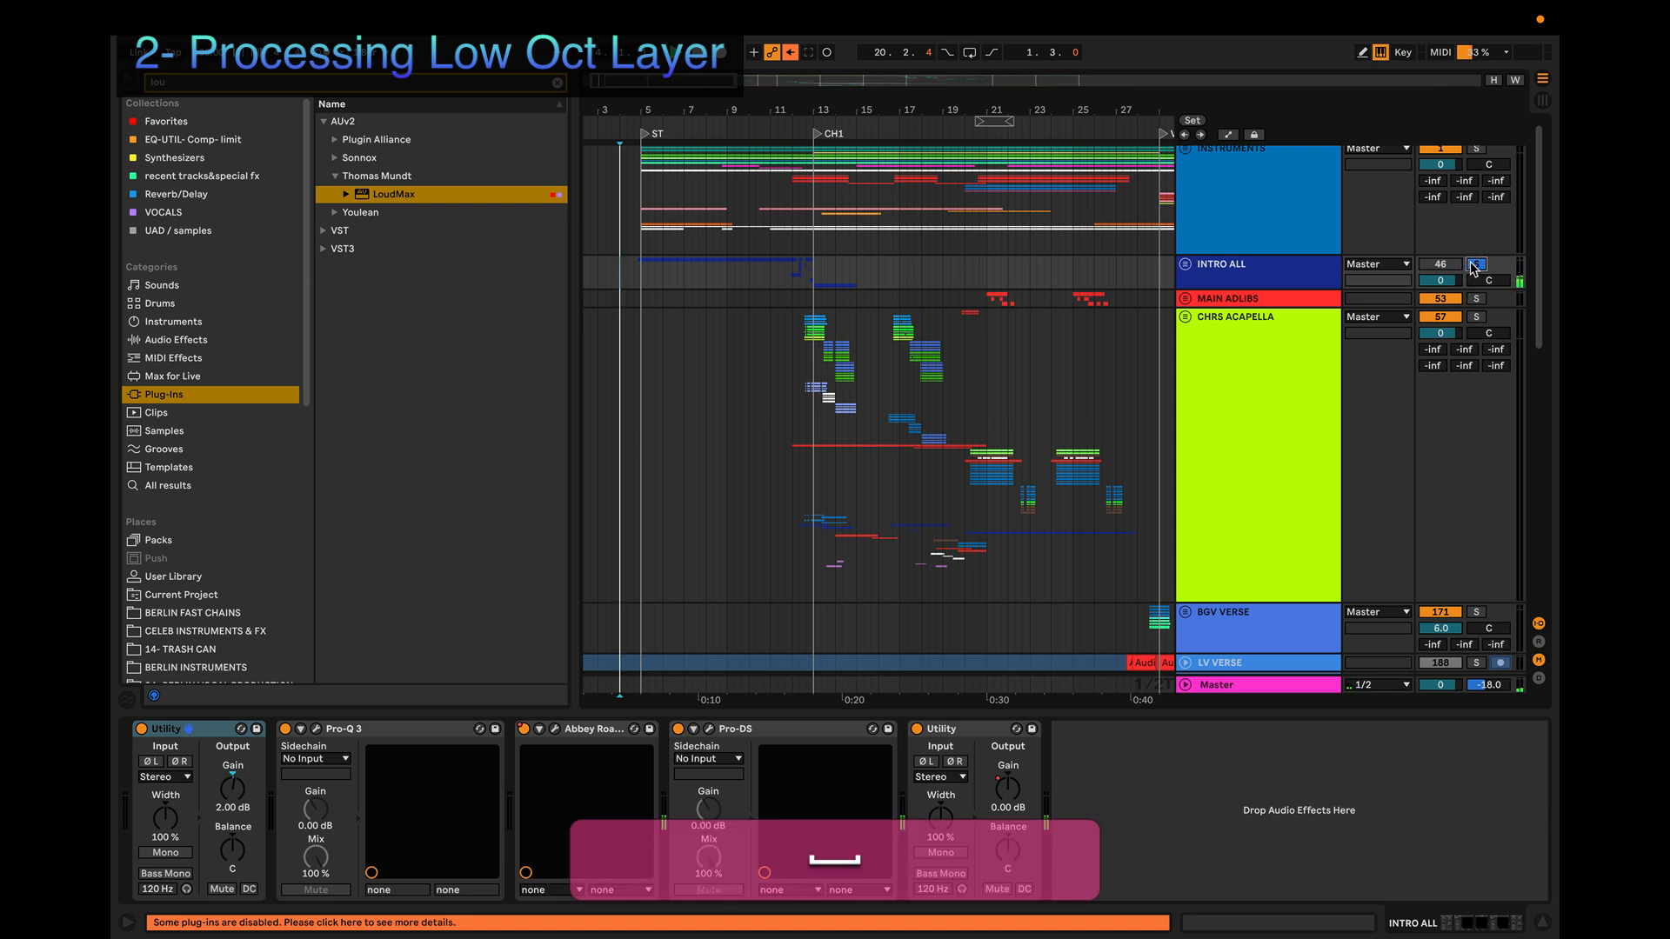
left_click(1295, 268)
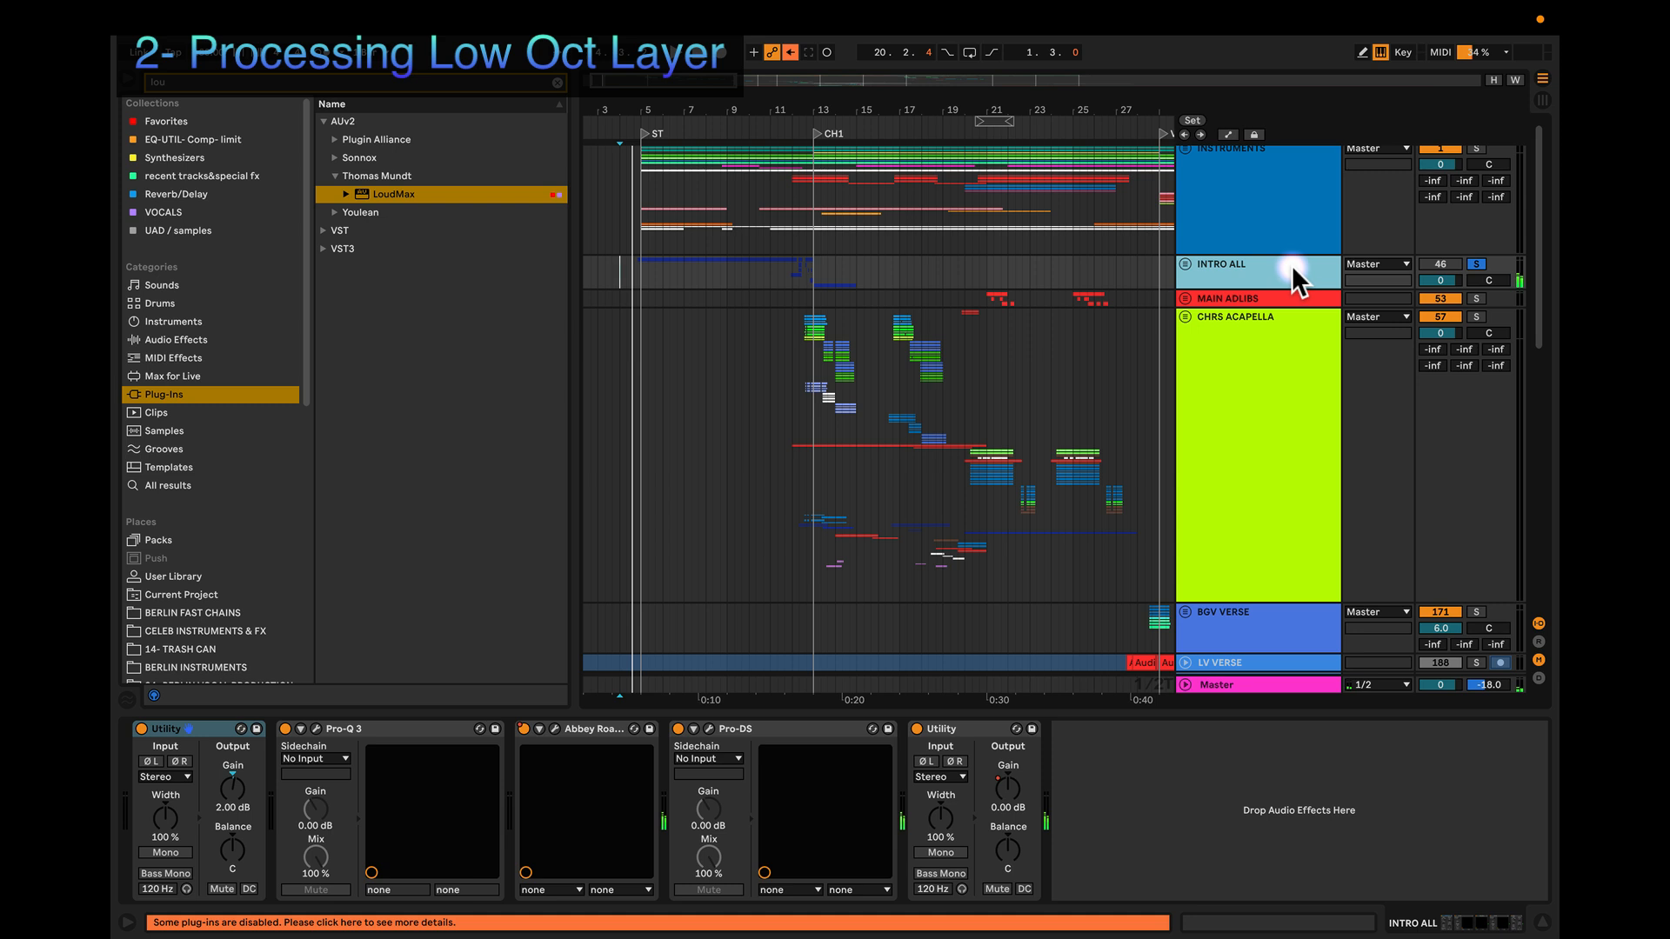
key("space")
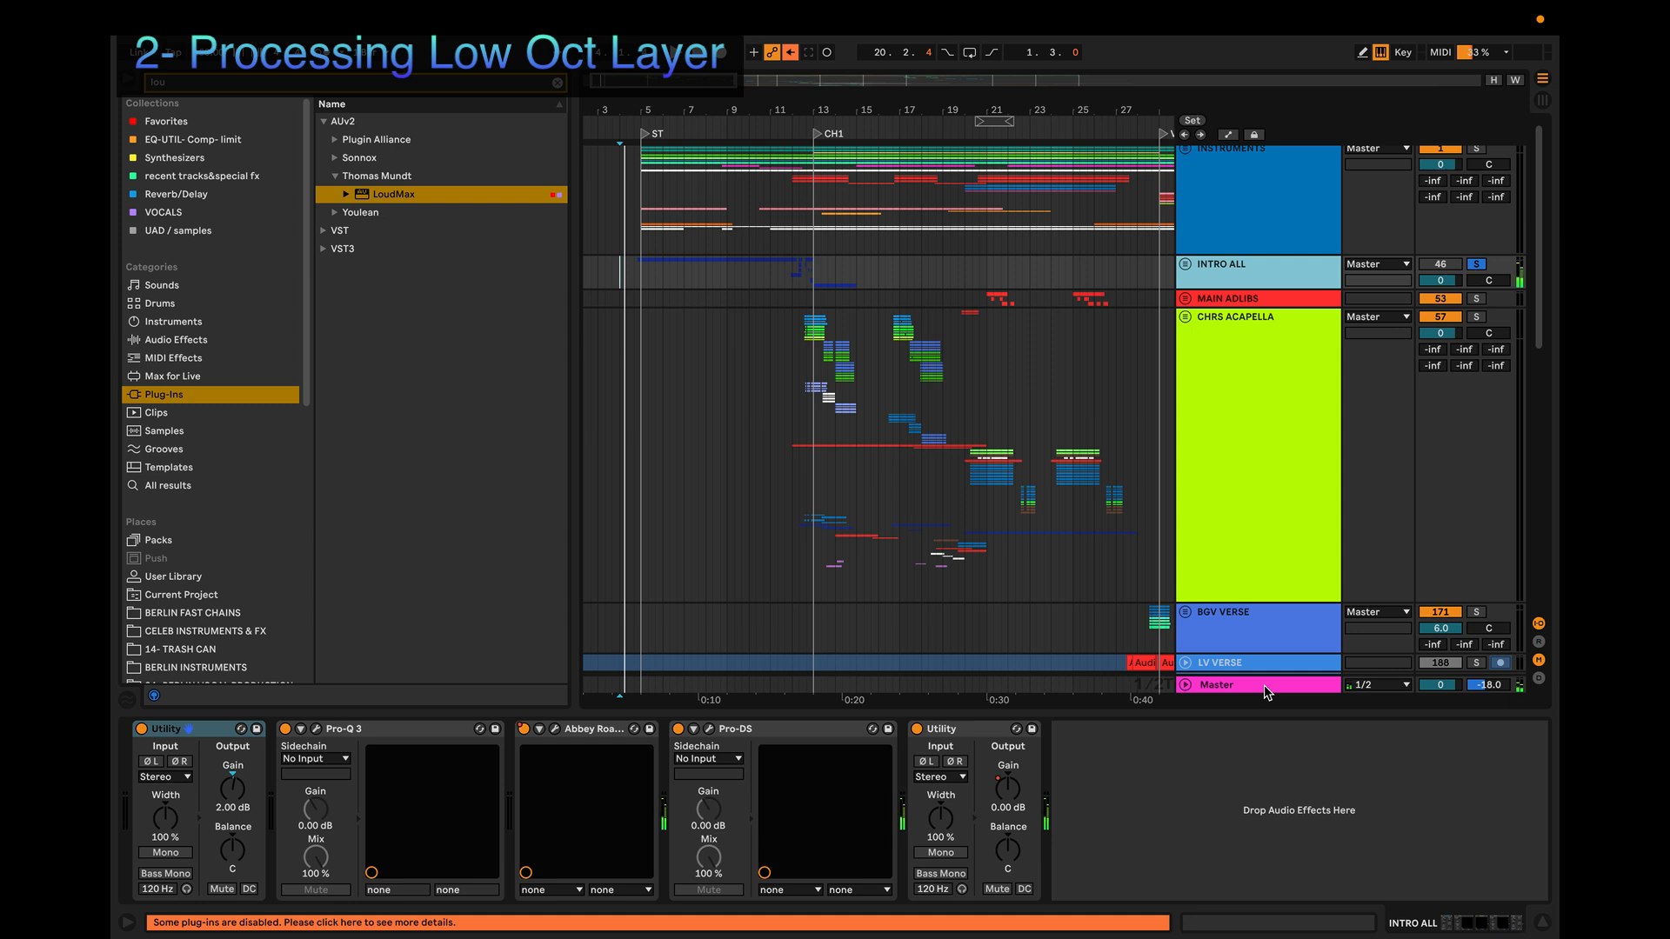
Step: Insert a new audio track below INTRO ALL and name it INTRO BOUNCED
key("super+t")
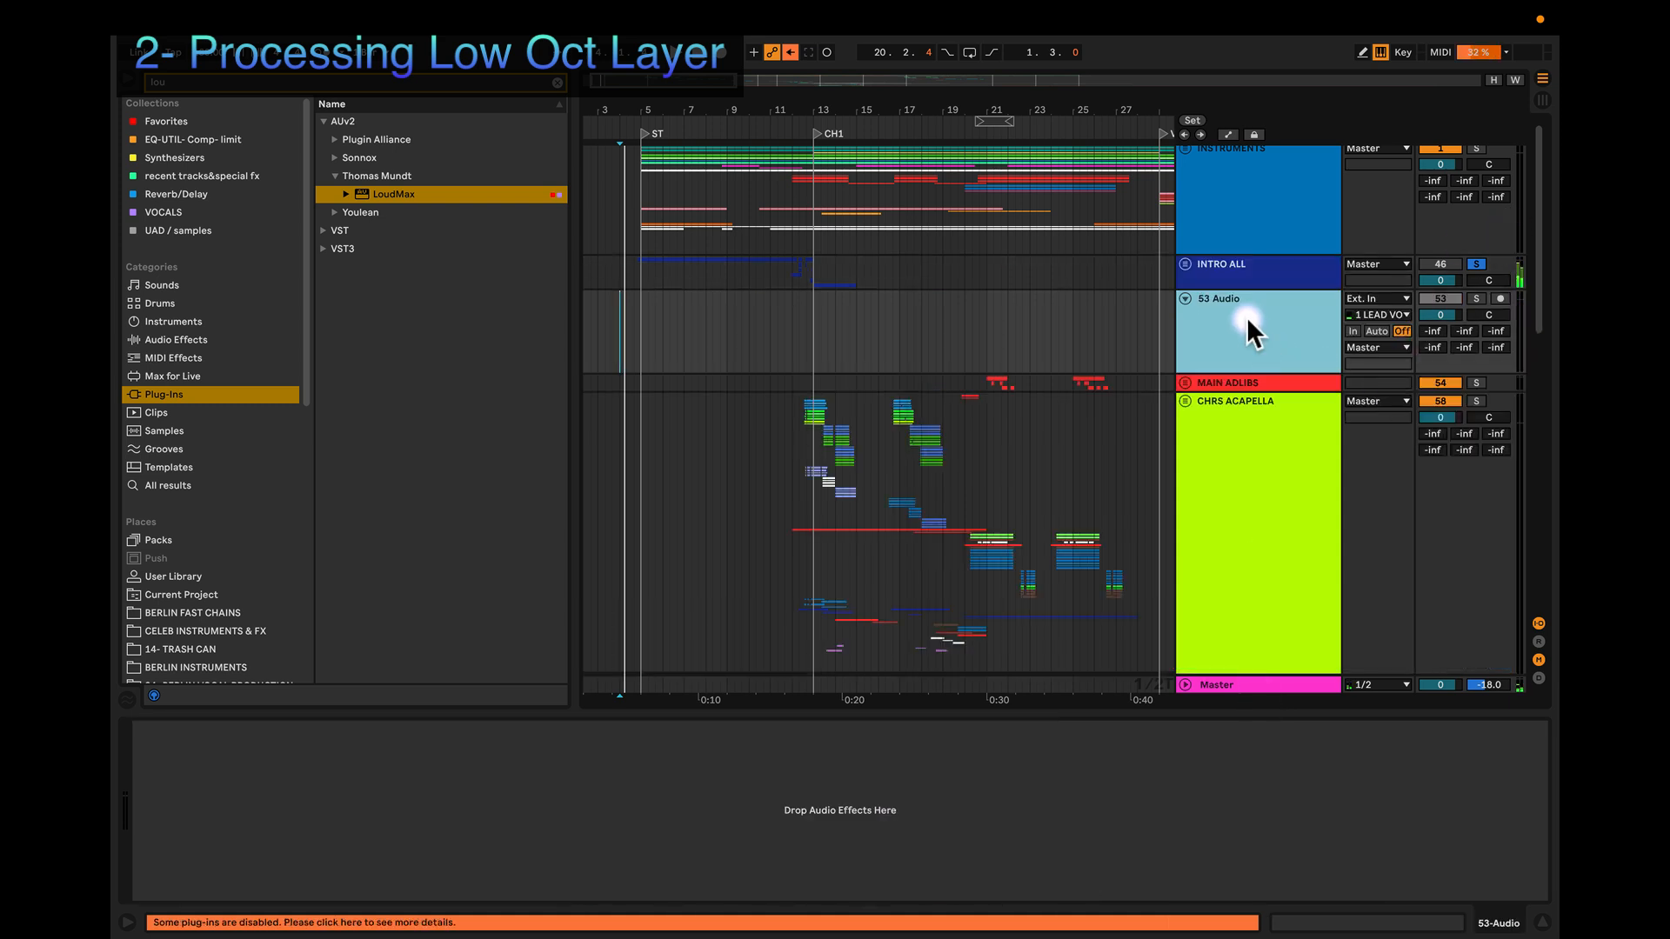
key("super+r")
type("INTRO ")
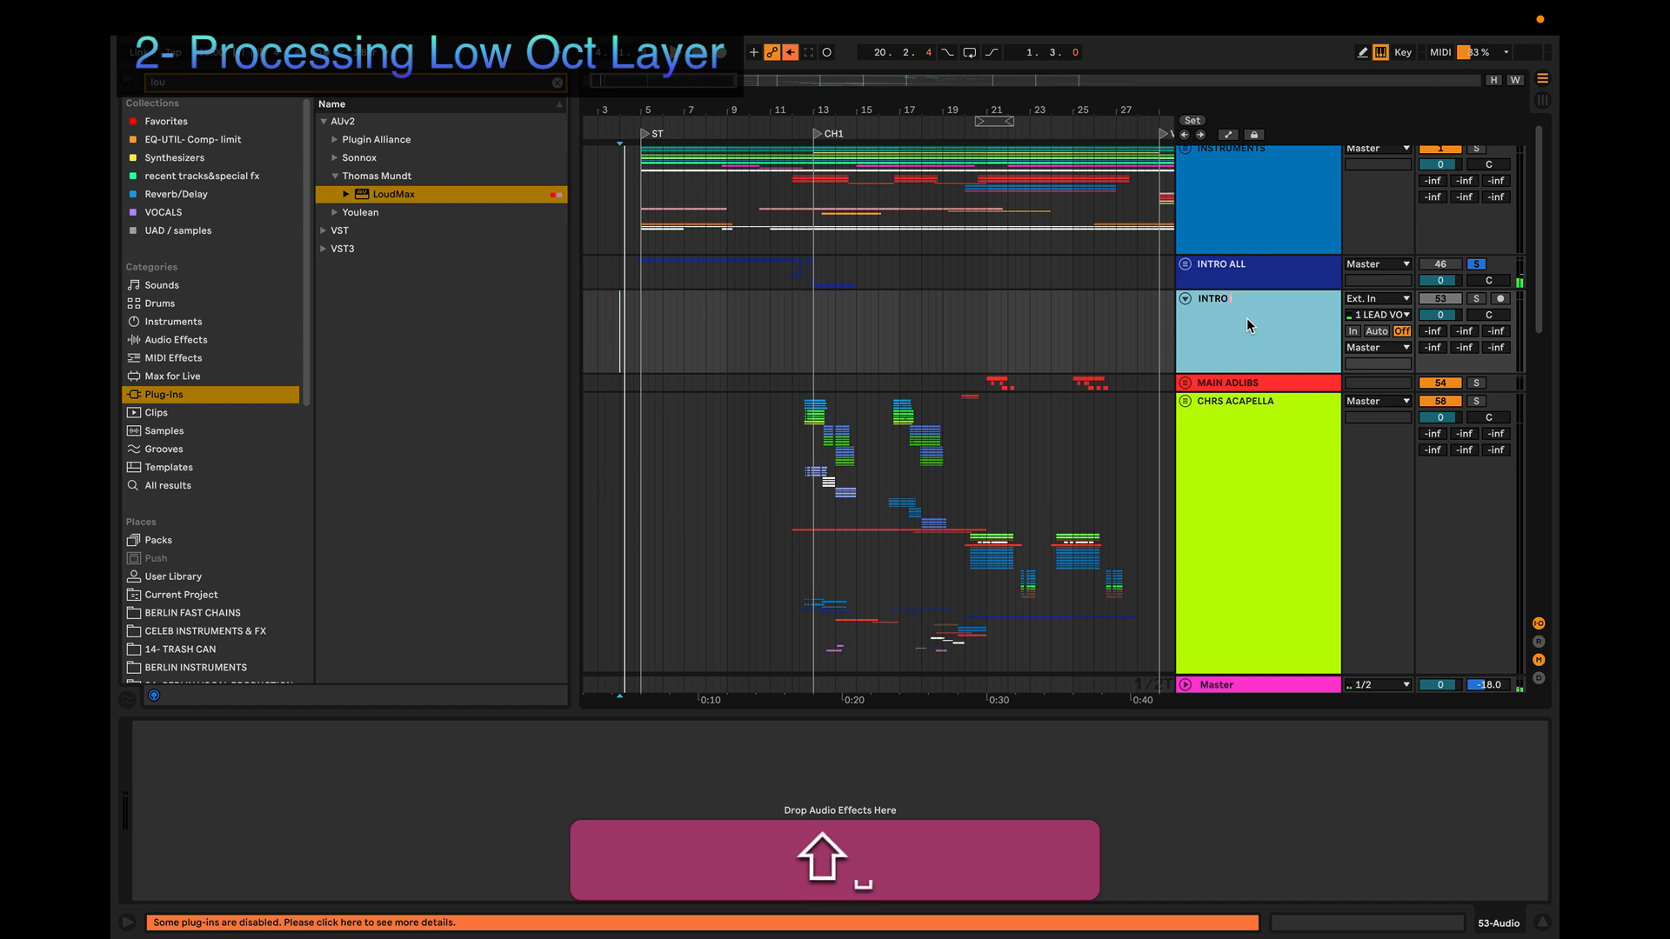
type("BOUNCED")
key("shift+Return")
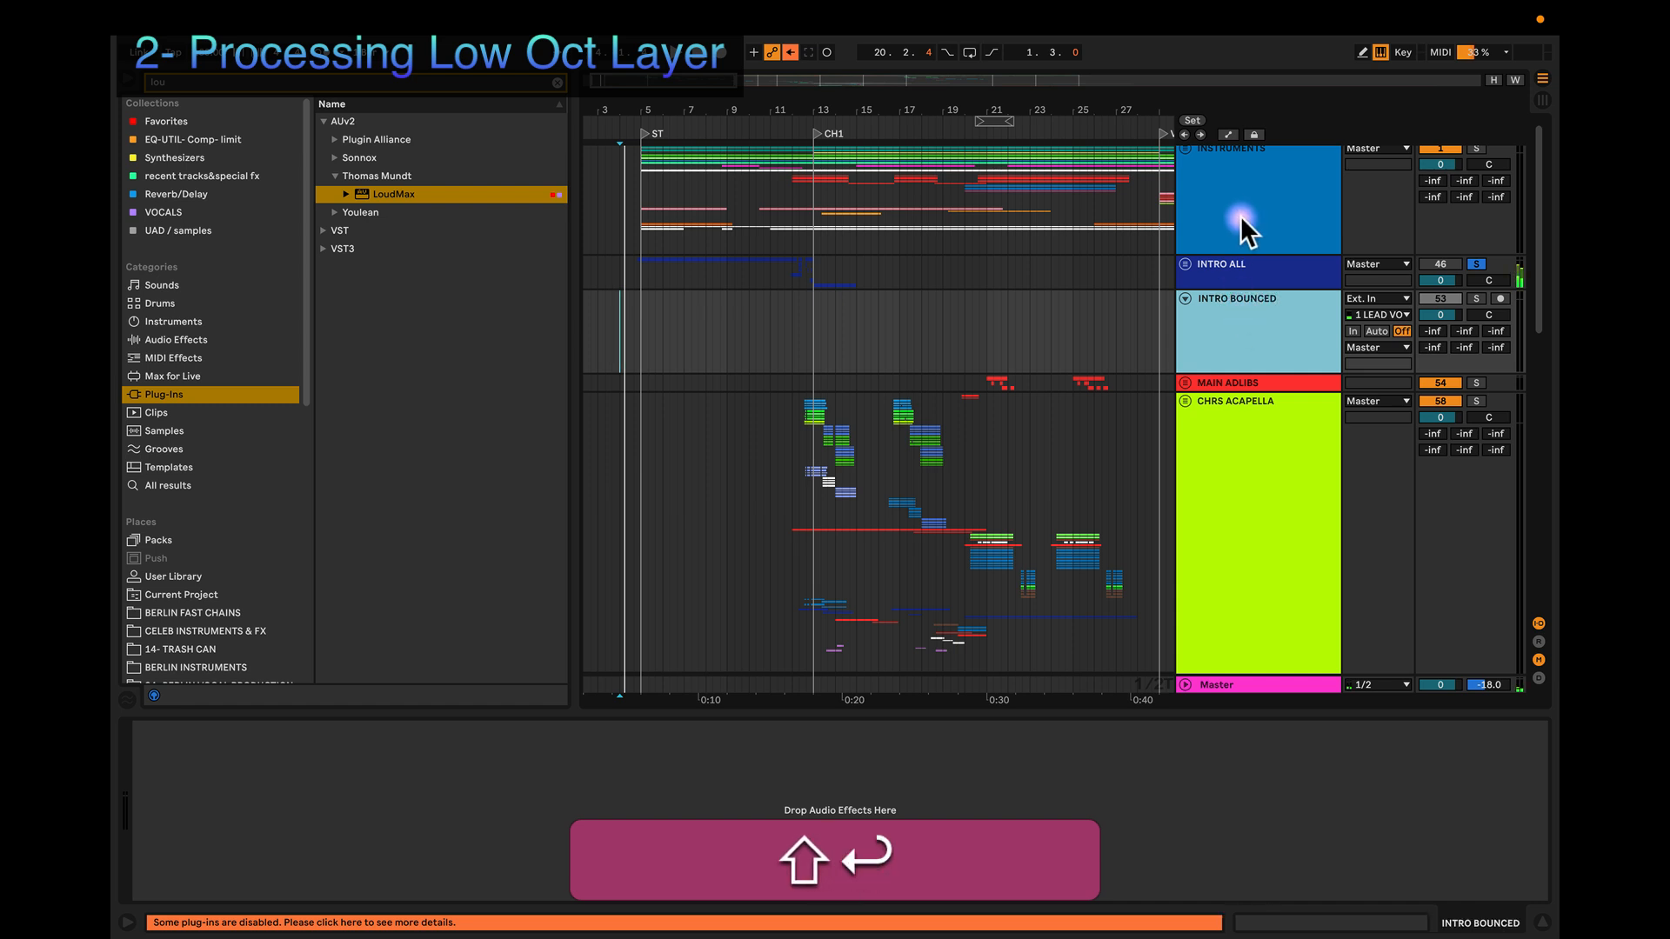
Step: Set INTRO BOUNCED to take its audio from INTRO ALL, then arm it with monitoring set to In
left_click(1249, 261)
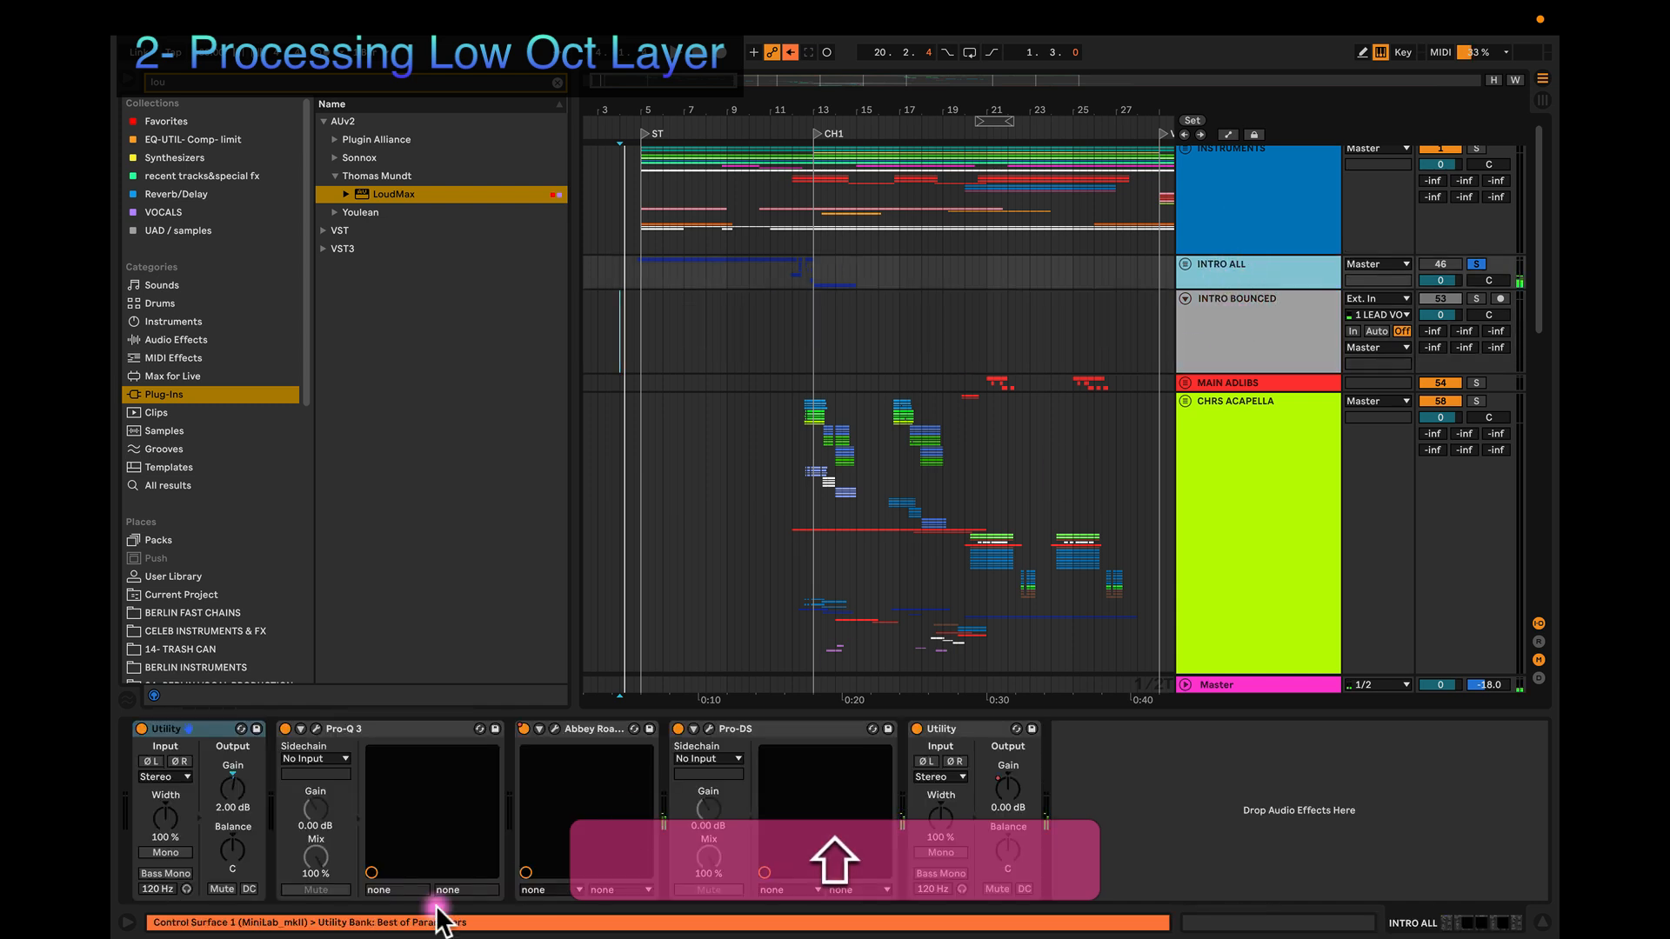
left_click(1235, 329)
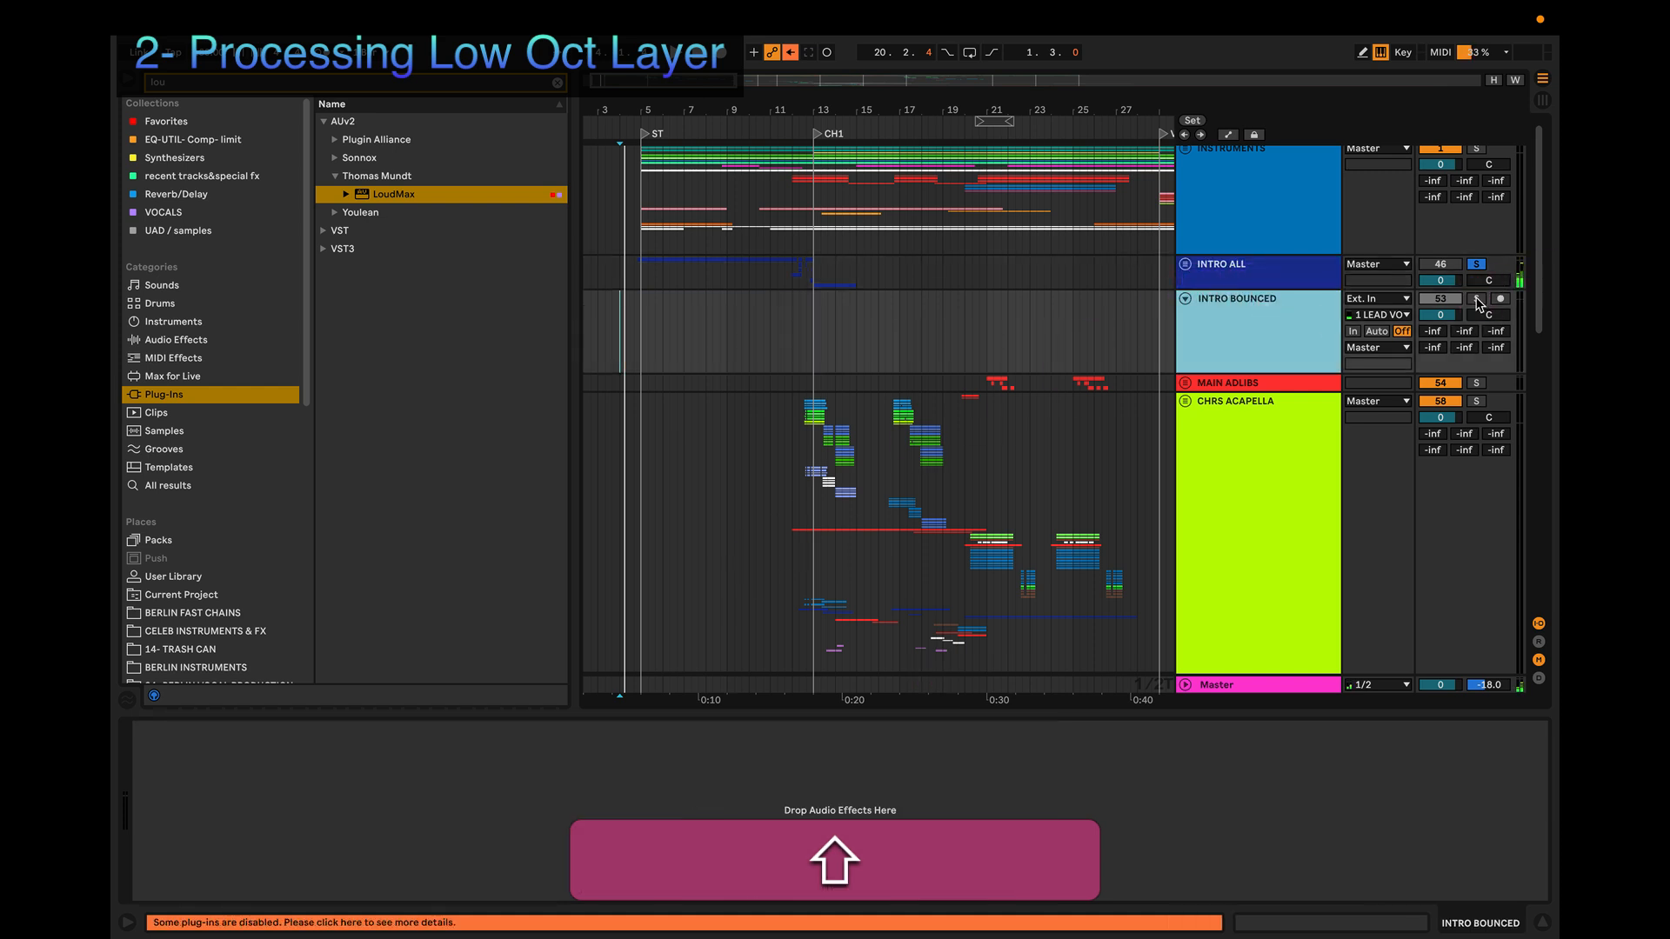
left_click(1380, 298)
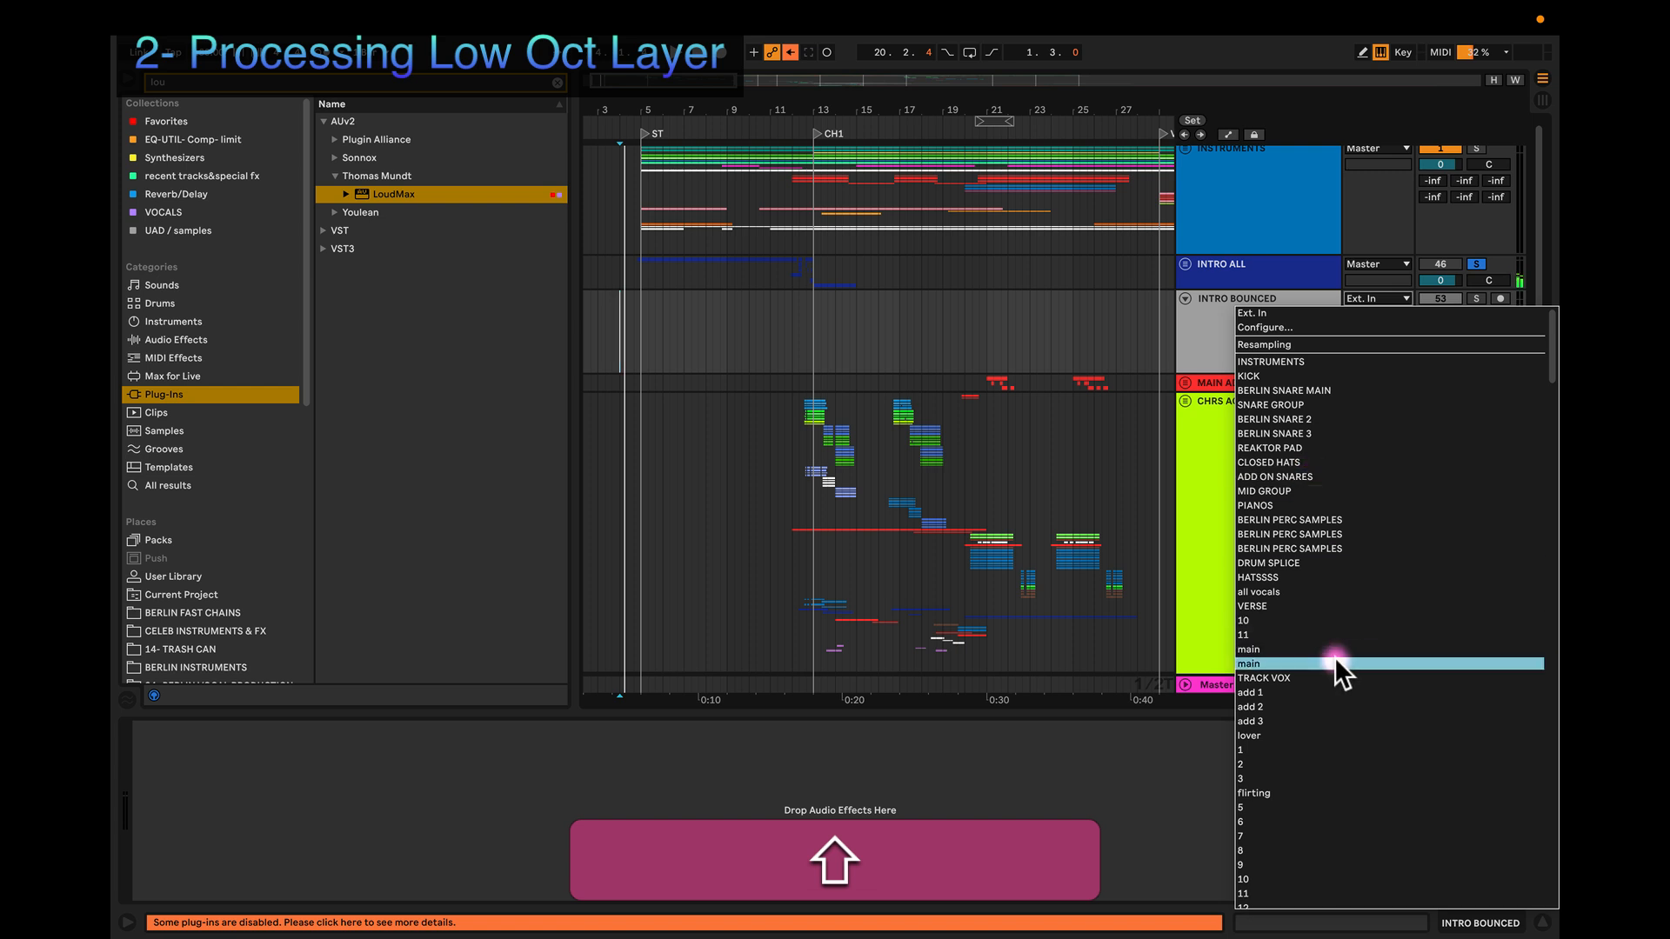
scroll(1552, 374, "down", 10)
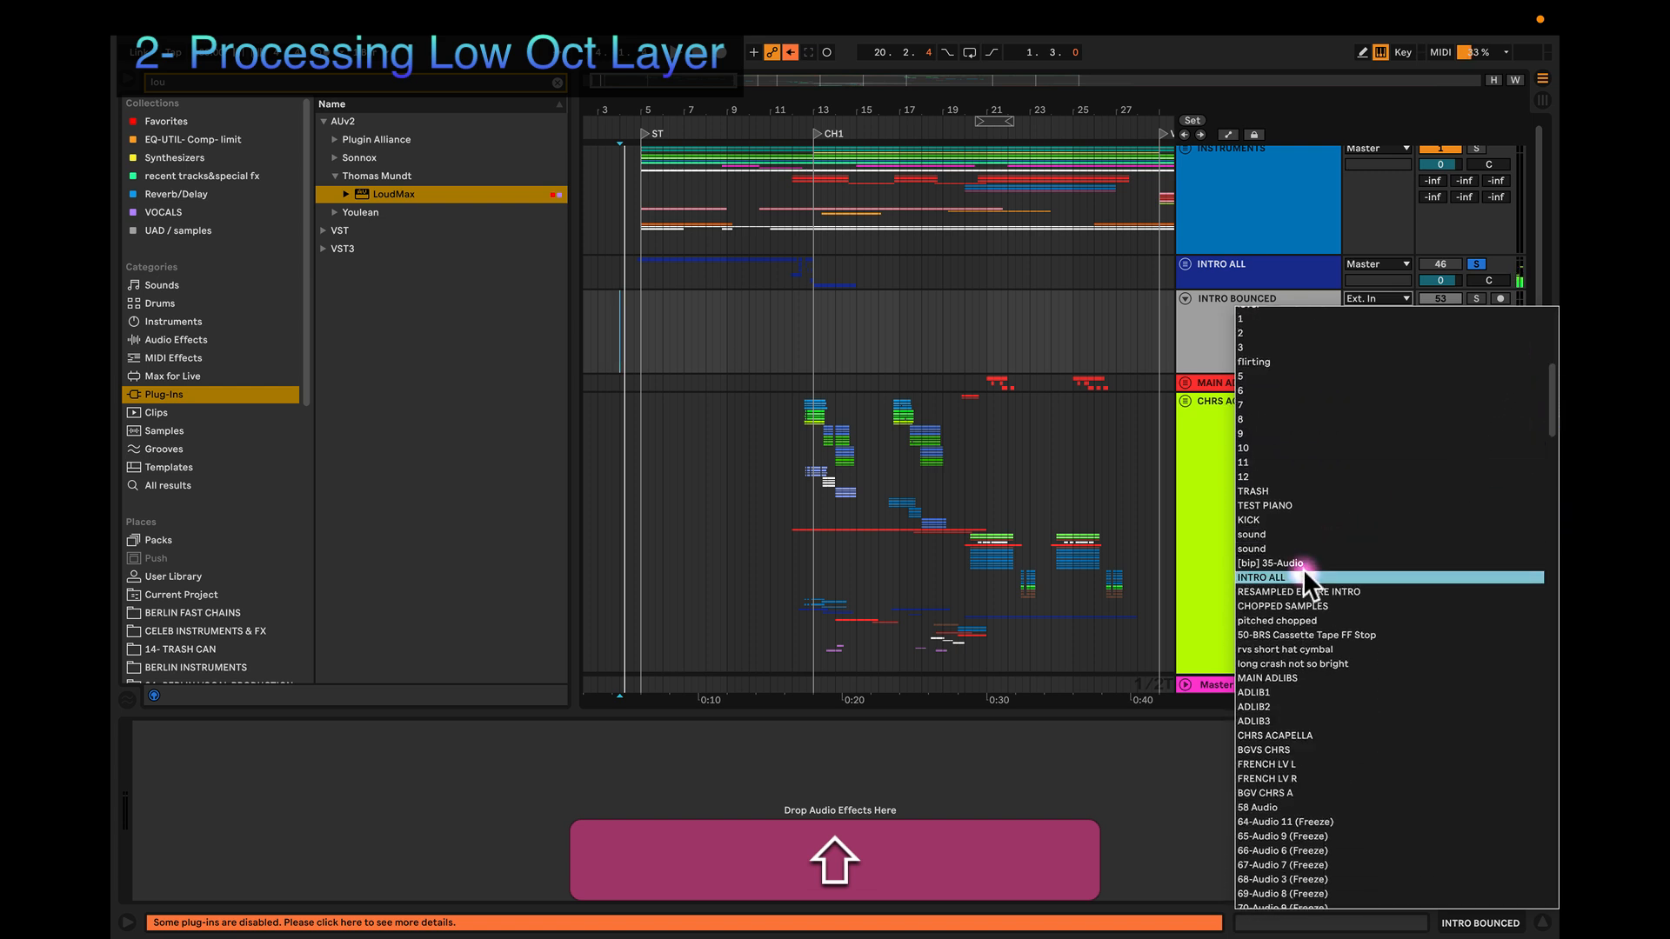
left_click(1303, 576)
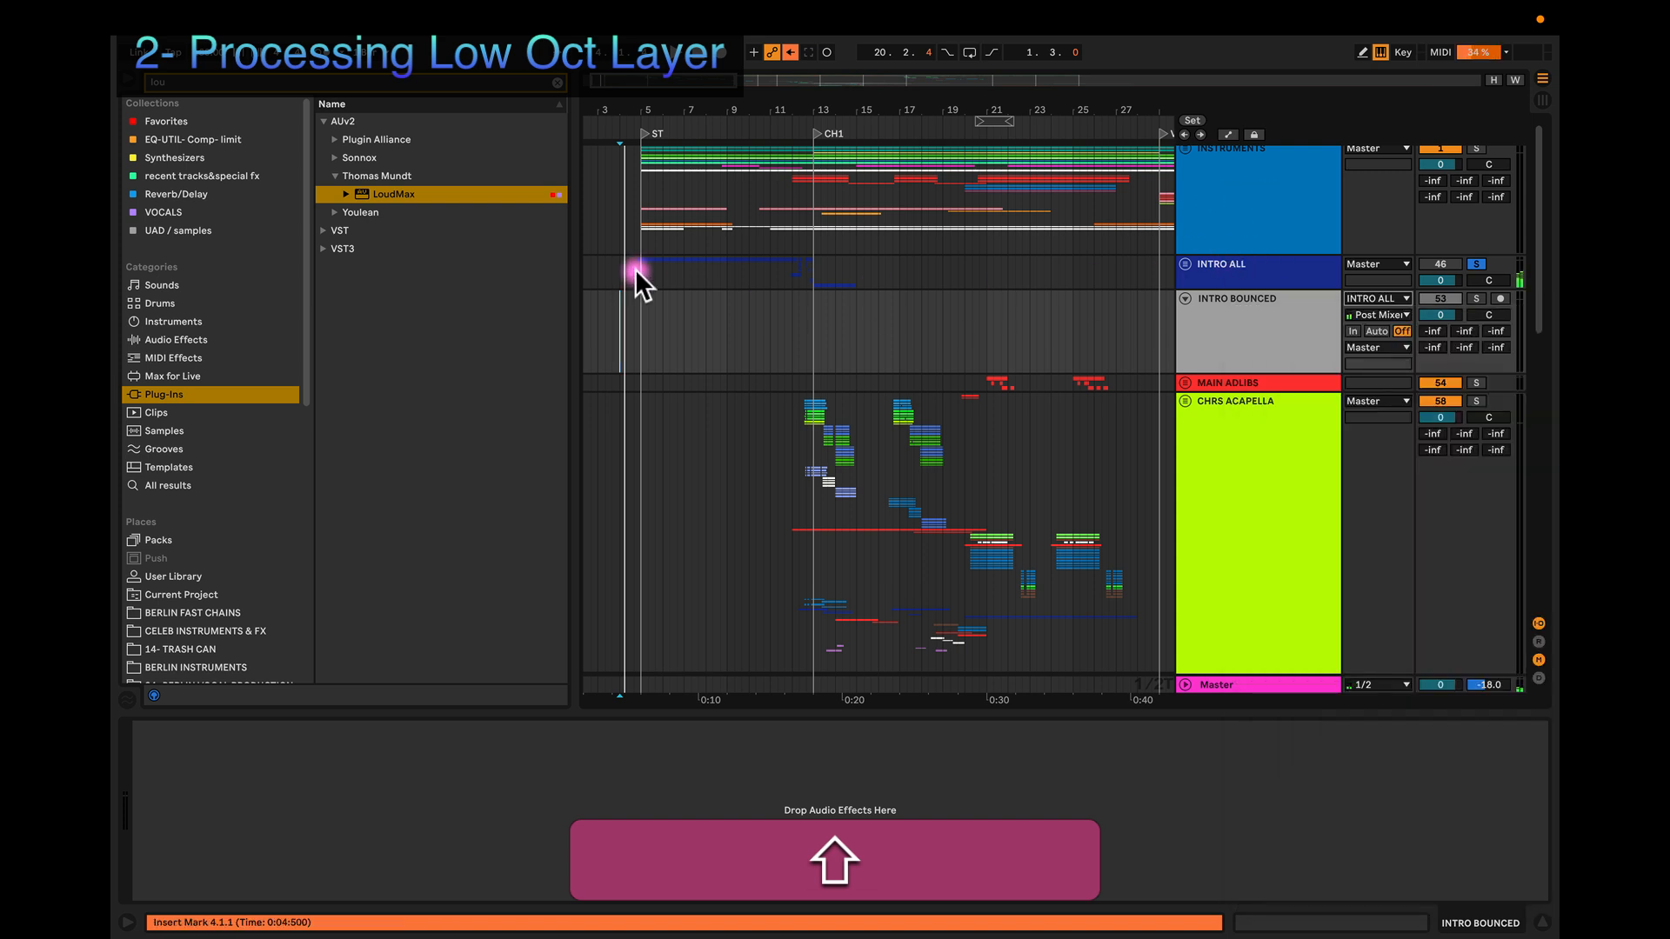
left_click(624, 268)
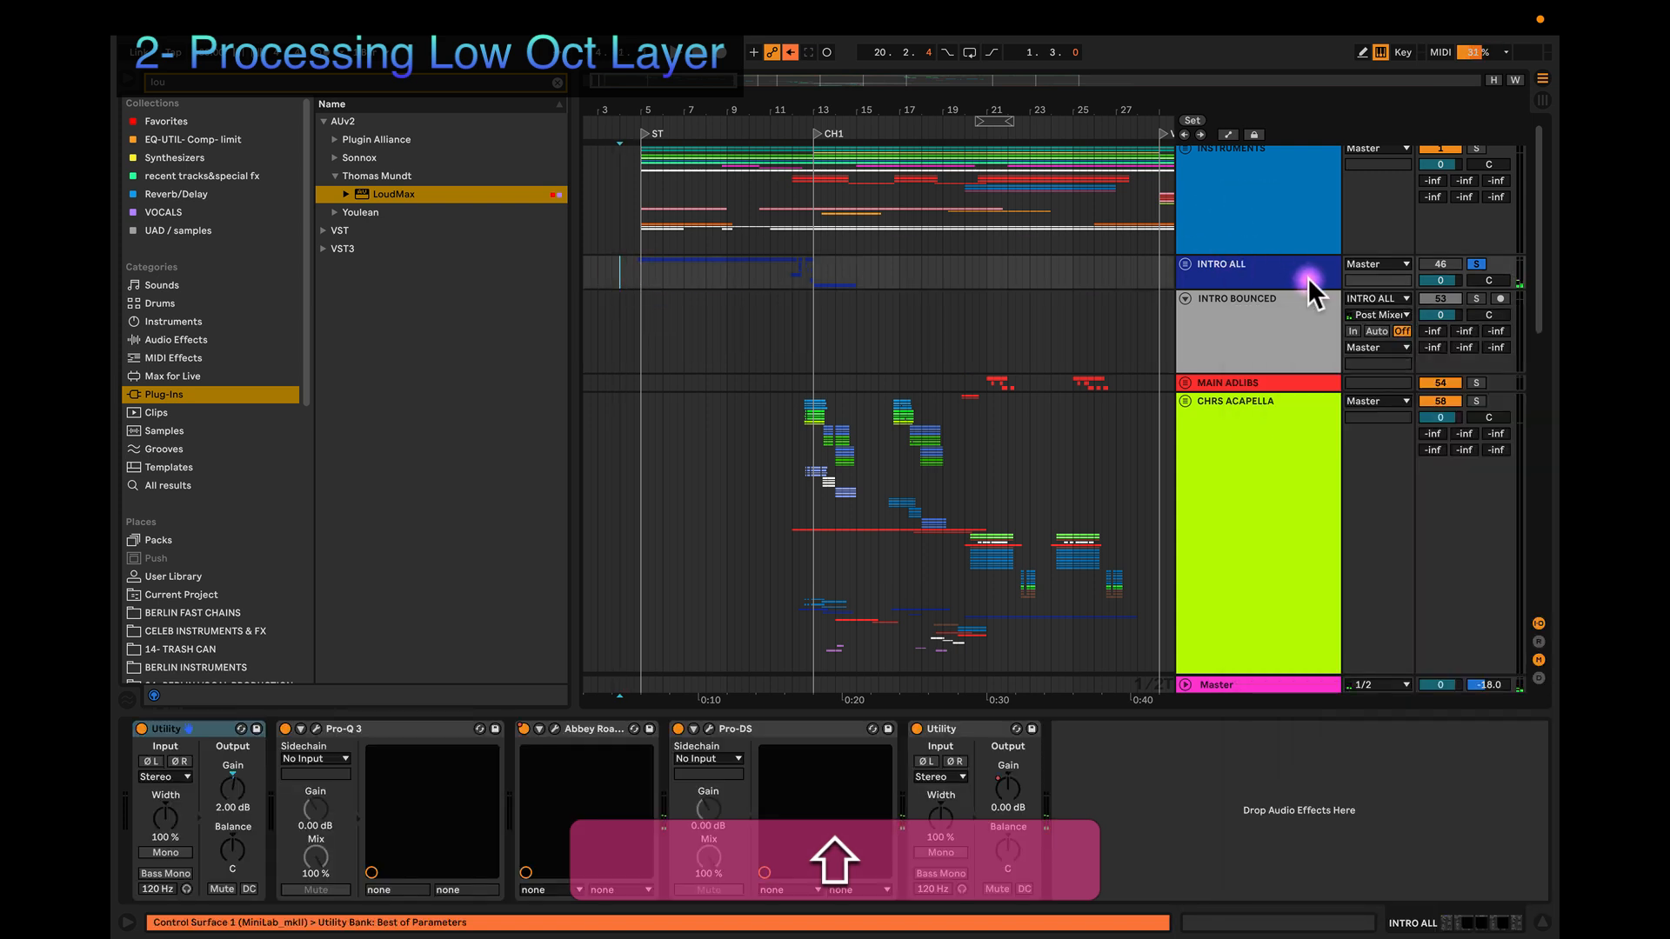
left_click(1501, 298)
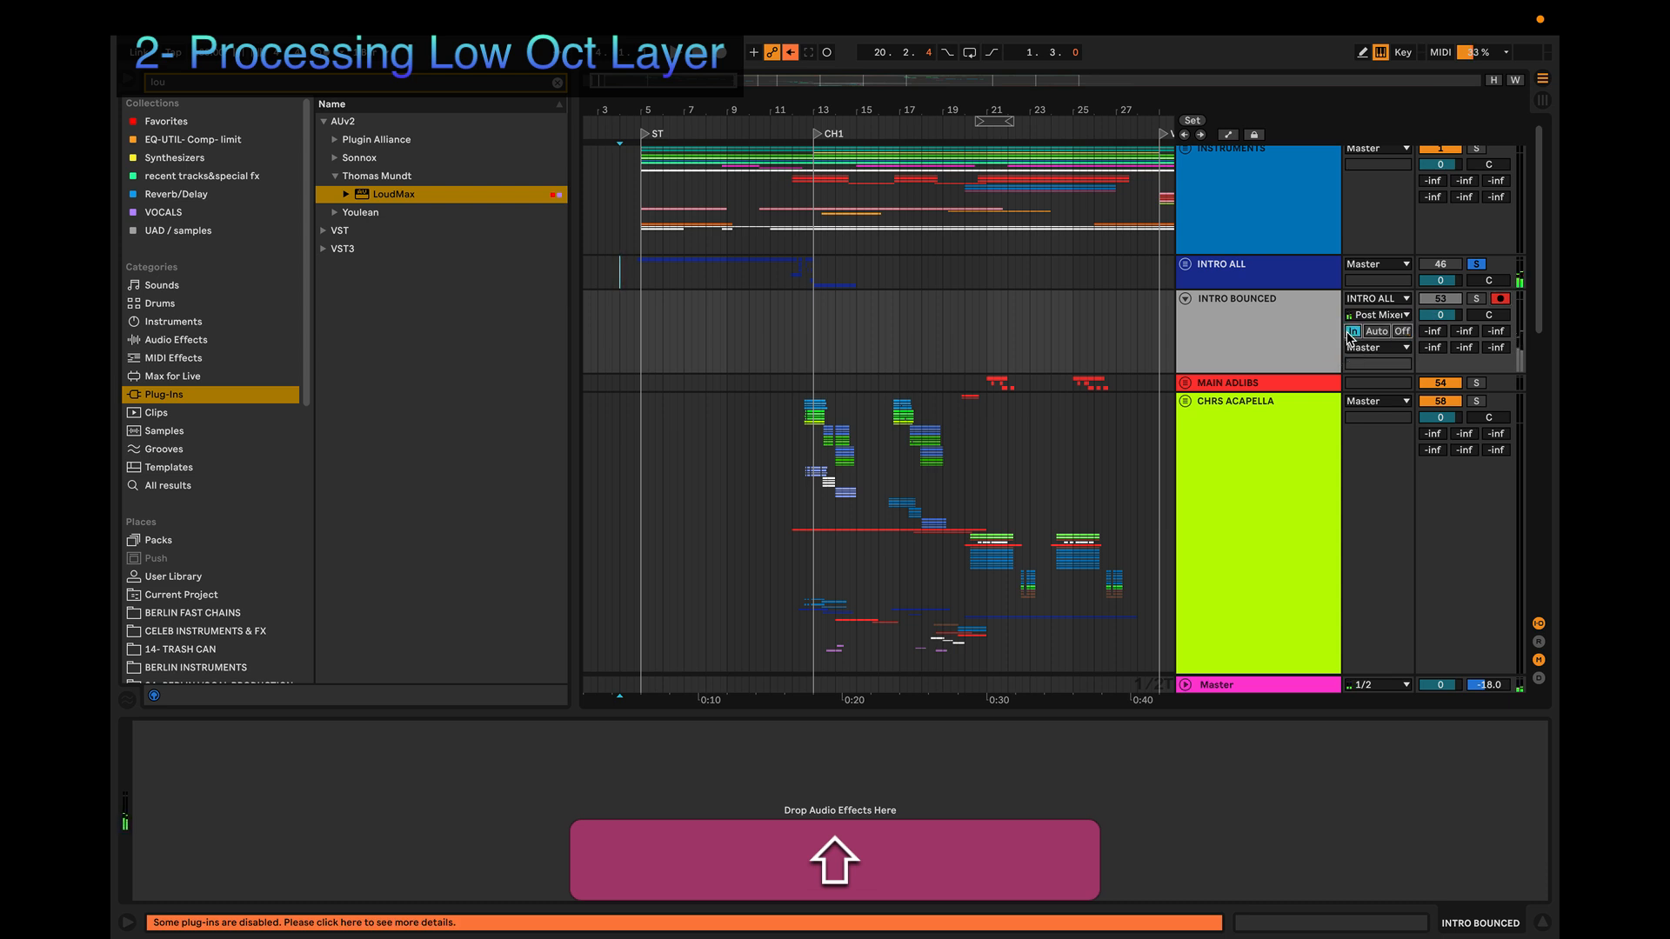
Step: Record the soloed INTRO ALL group onto the INTRO BOUNCED track from 3.1.1 to about bar 17
left_click(598, 272)
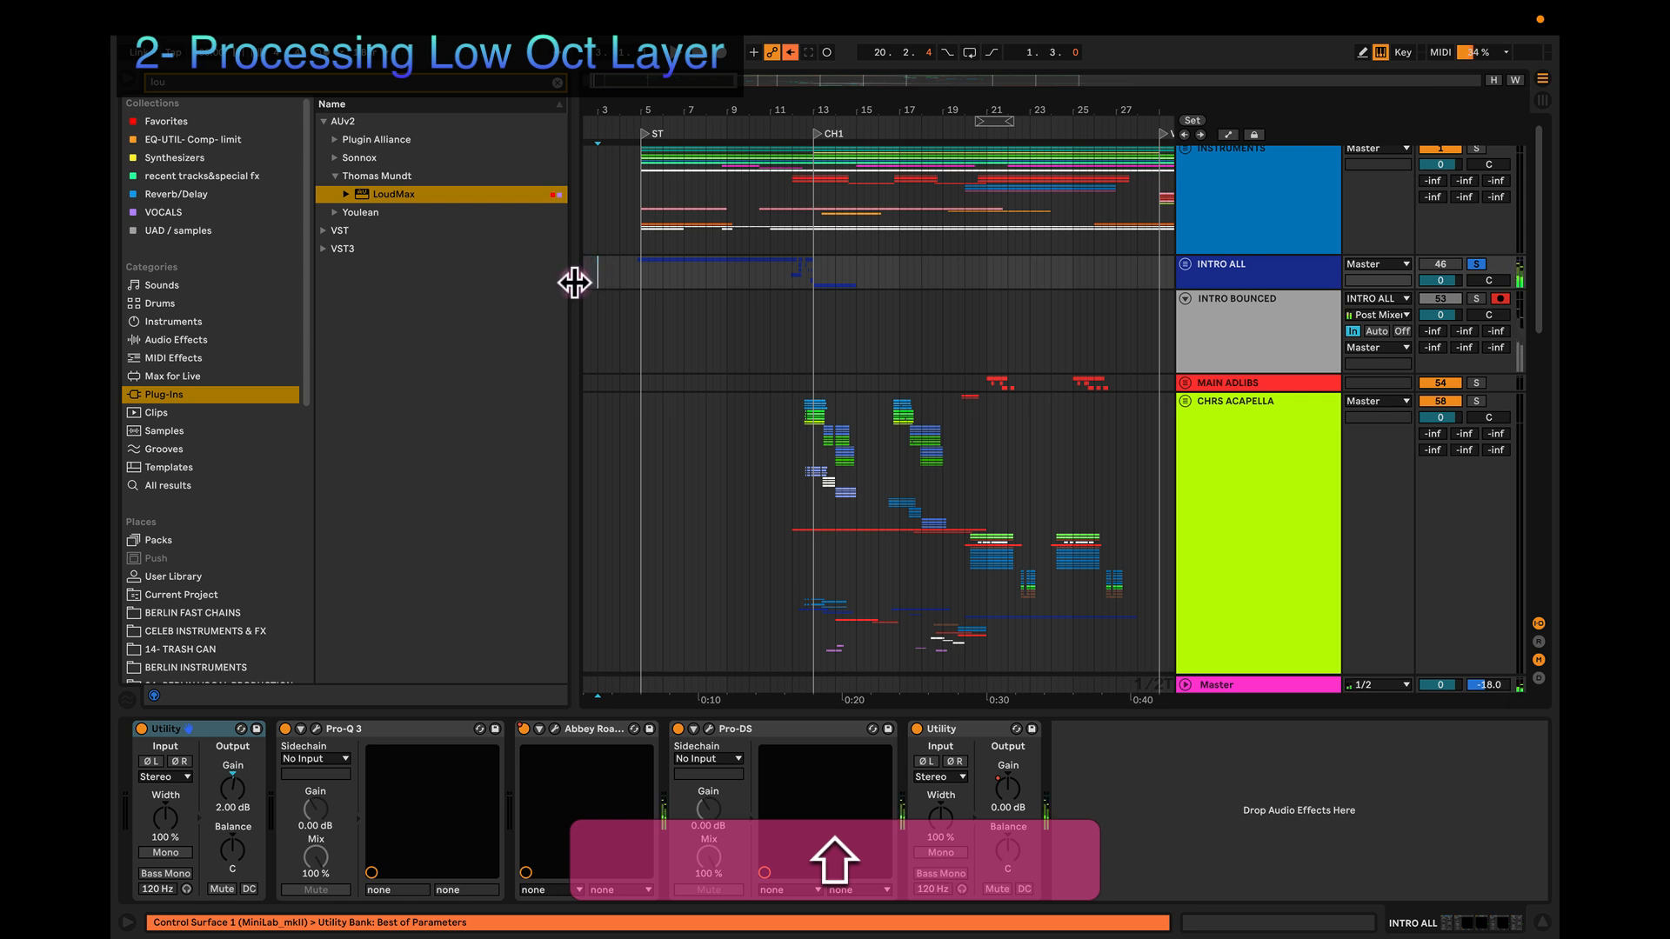
scroll(1461, 279, "down", 5)
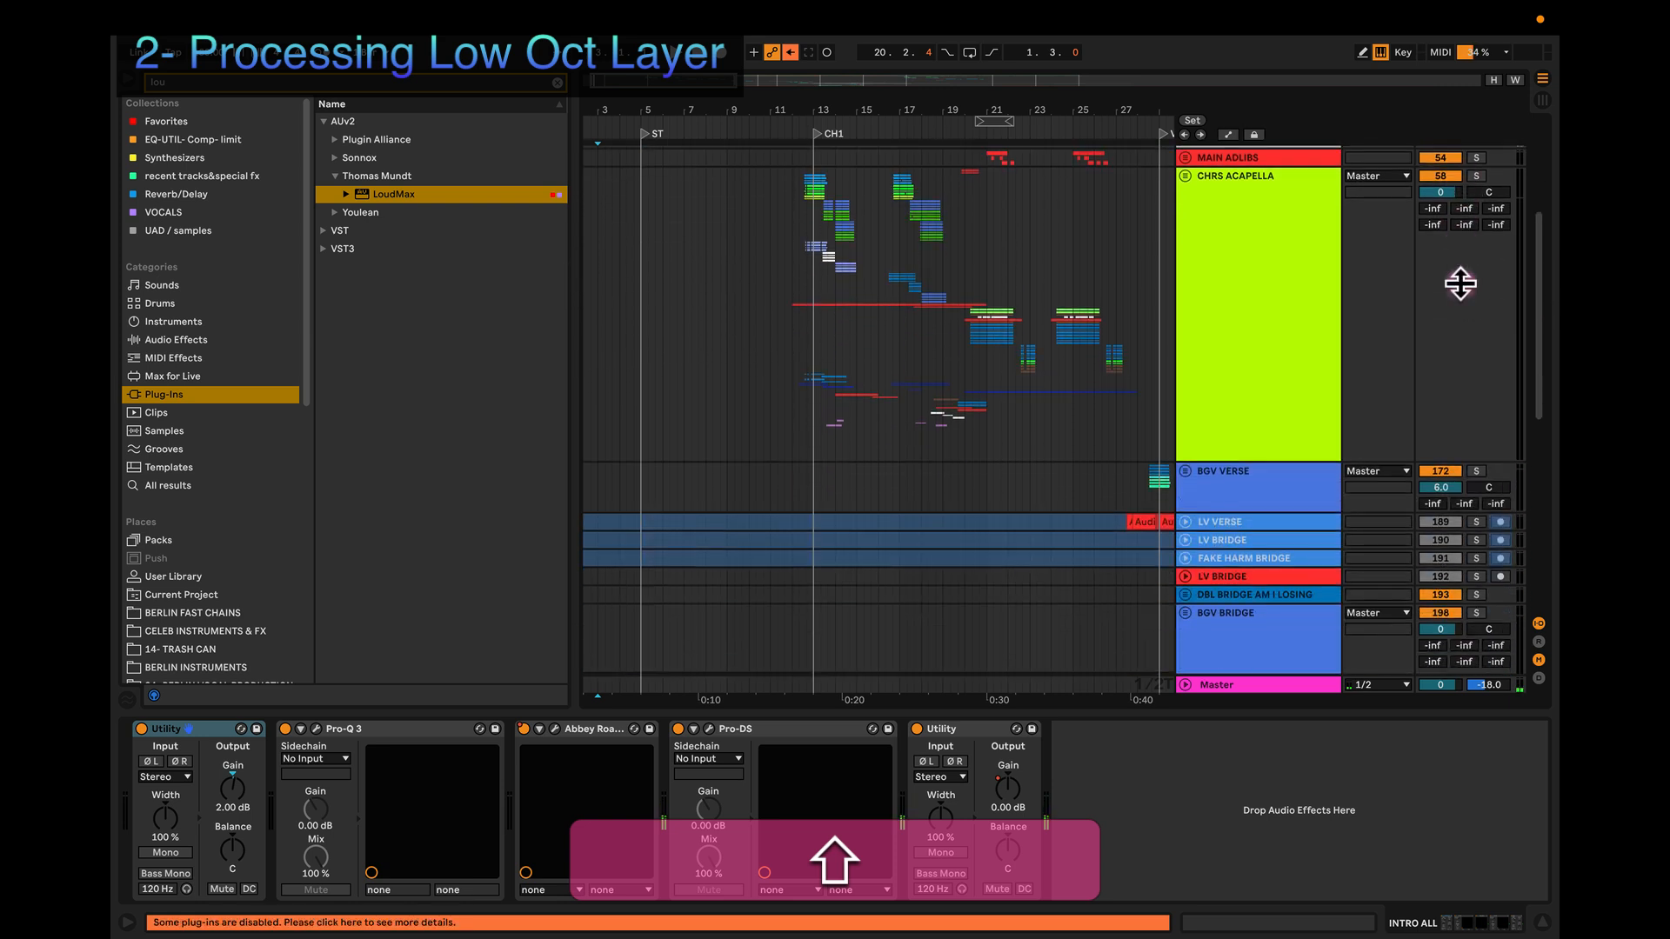
scroll(1461, 274, "up", 5)
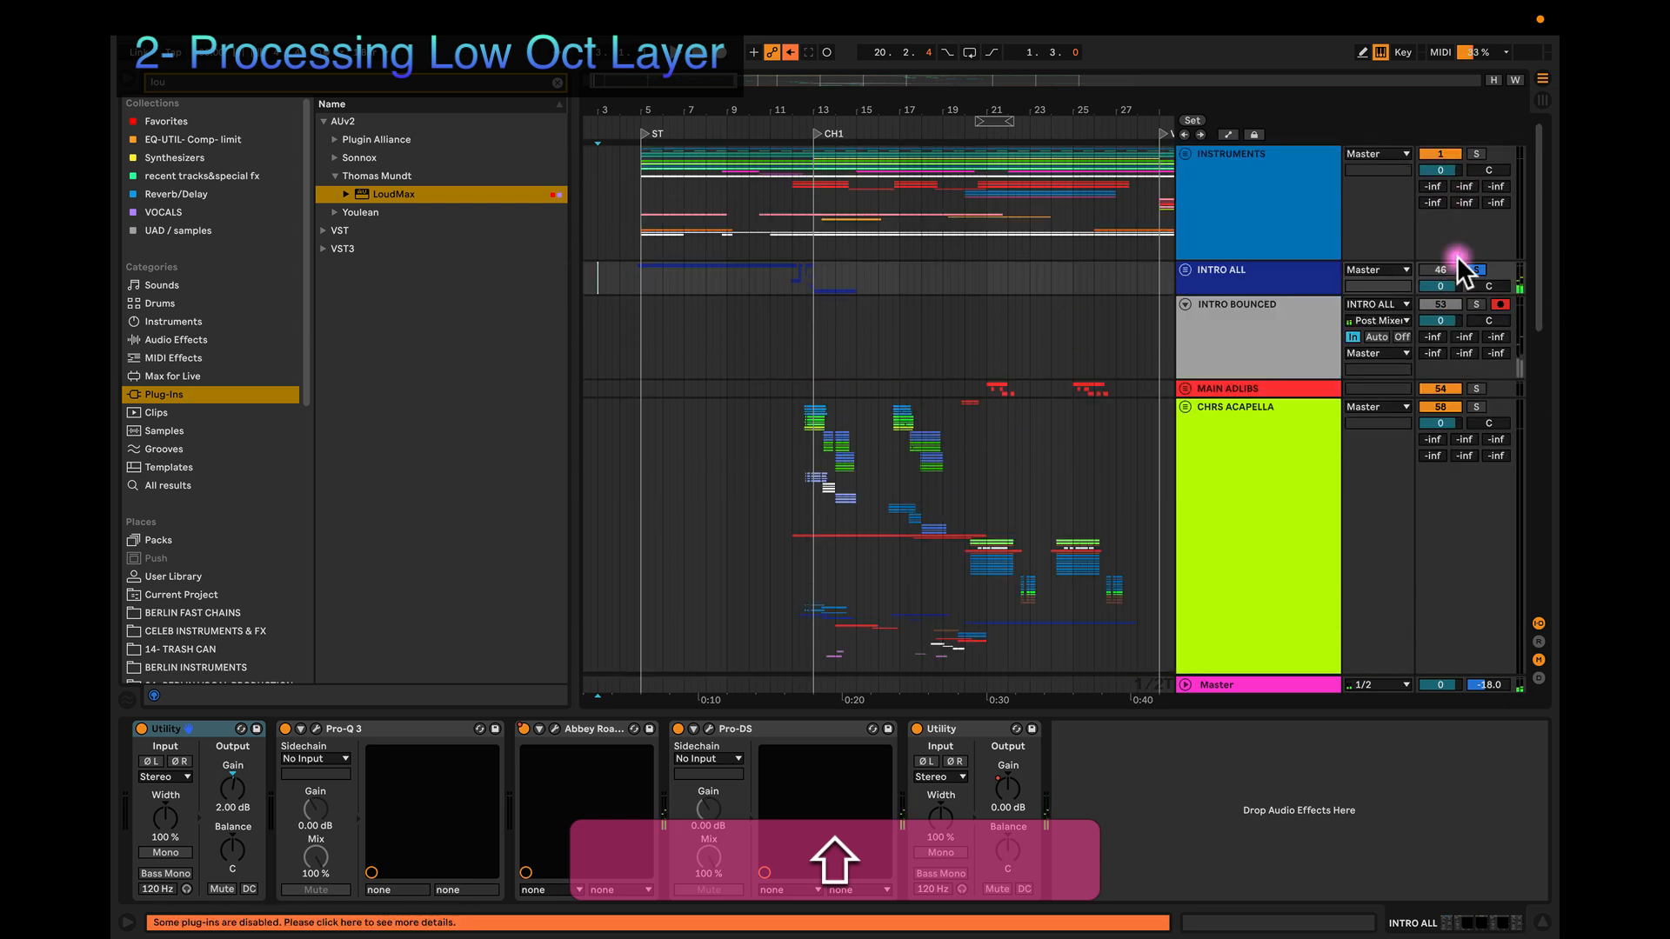
left_click(720, 54)
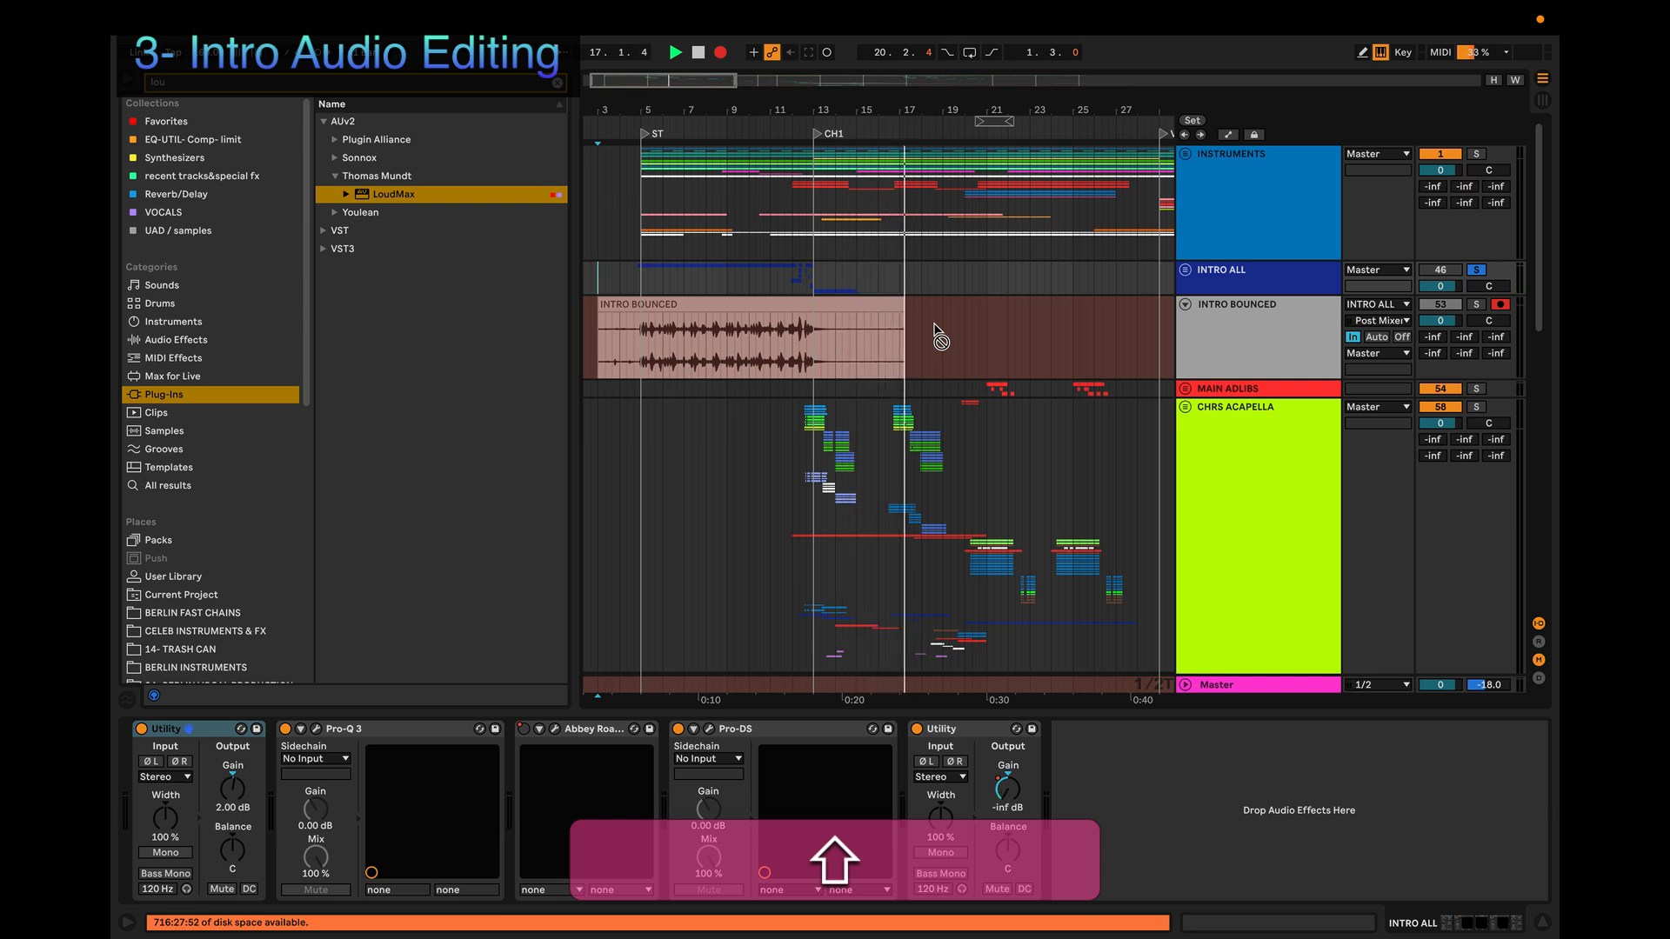
key("shift+space")
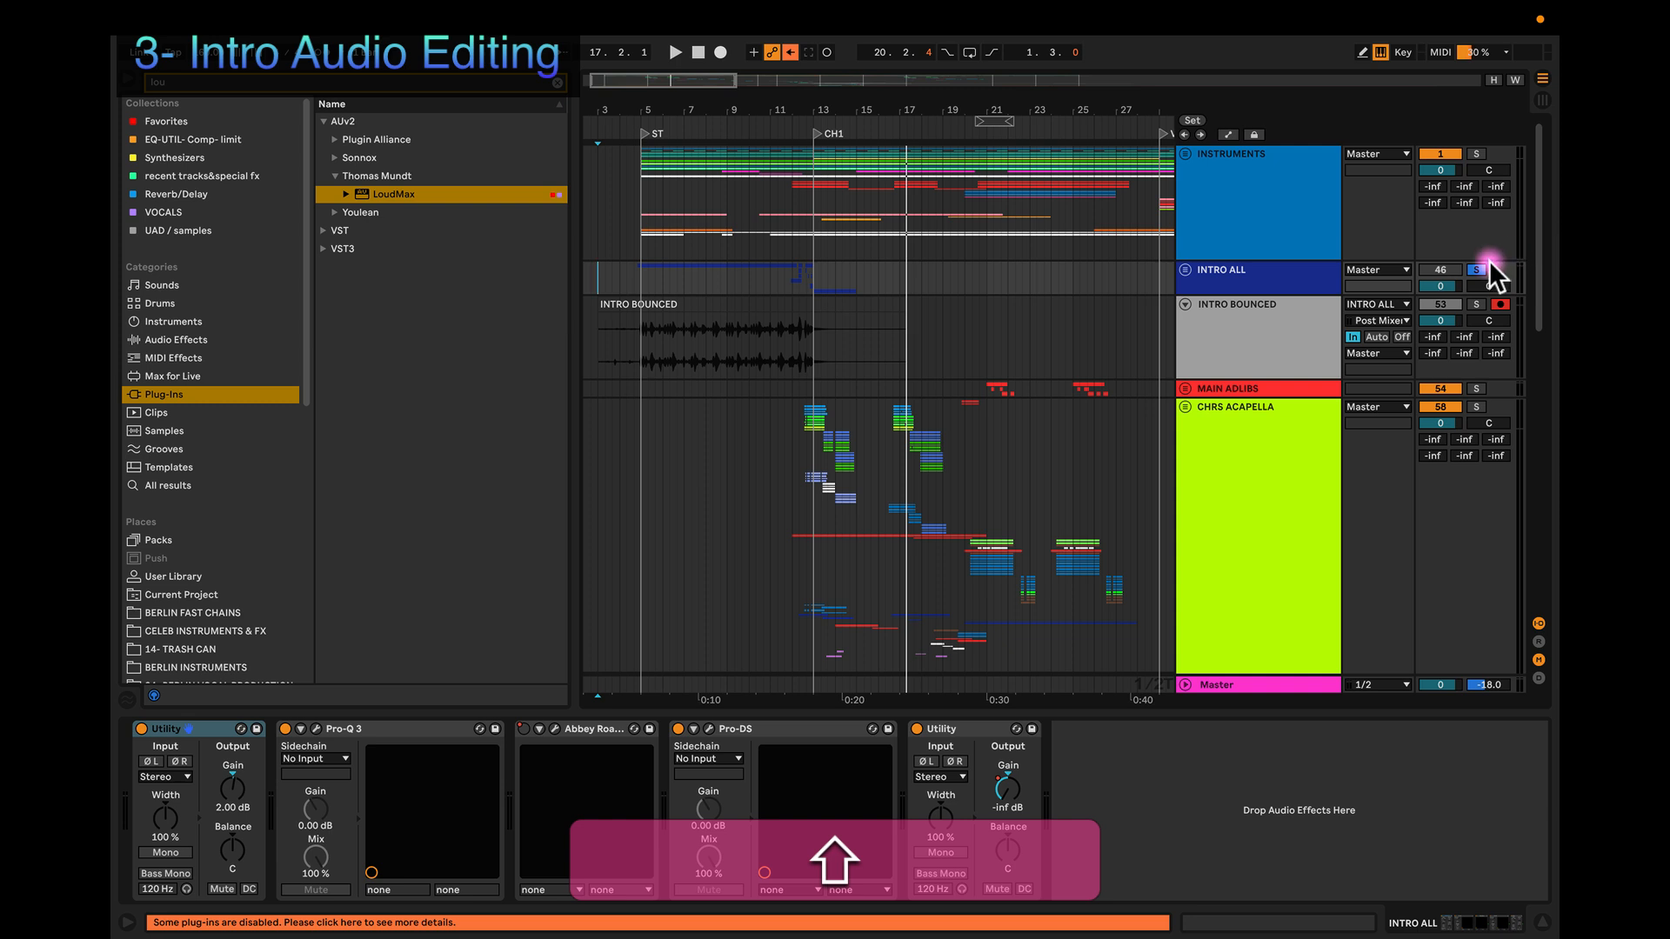
Step: Unsolo the INTRO ALL group and recolour it white
left_click(1254, 272)
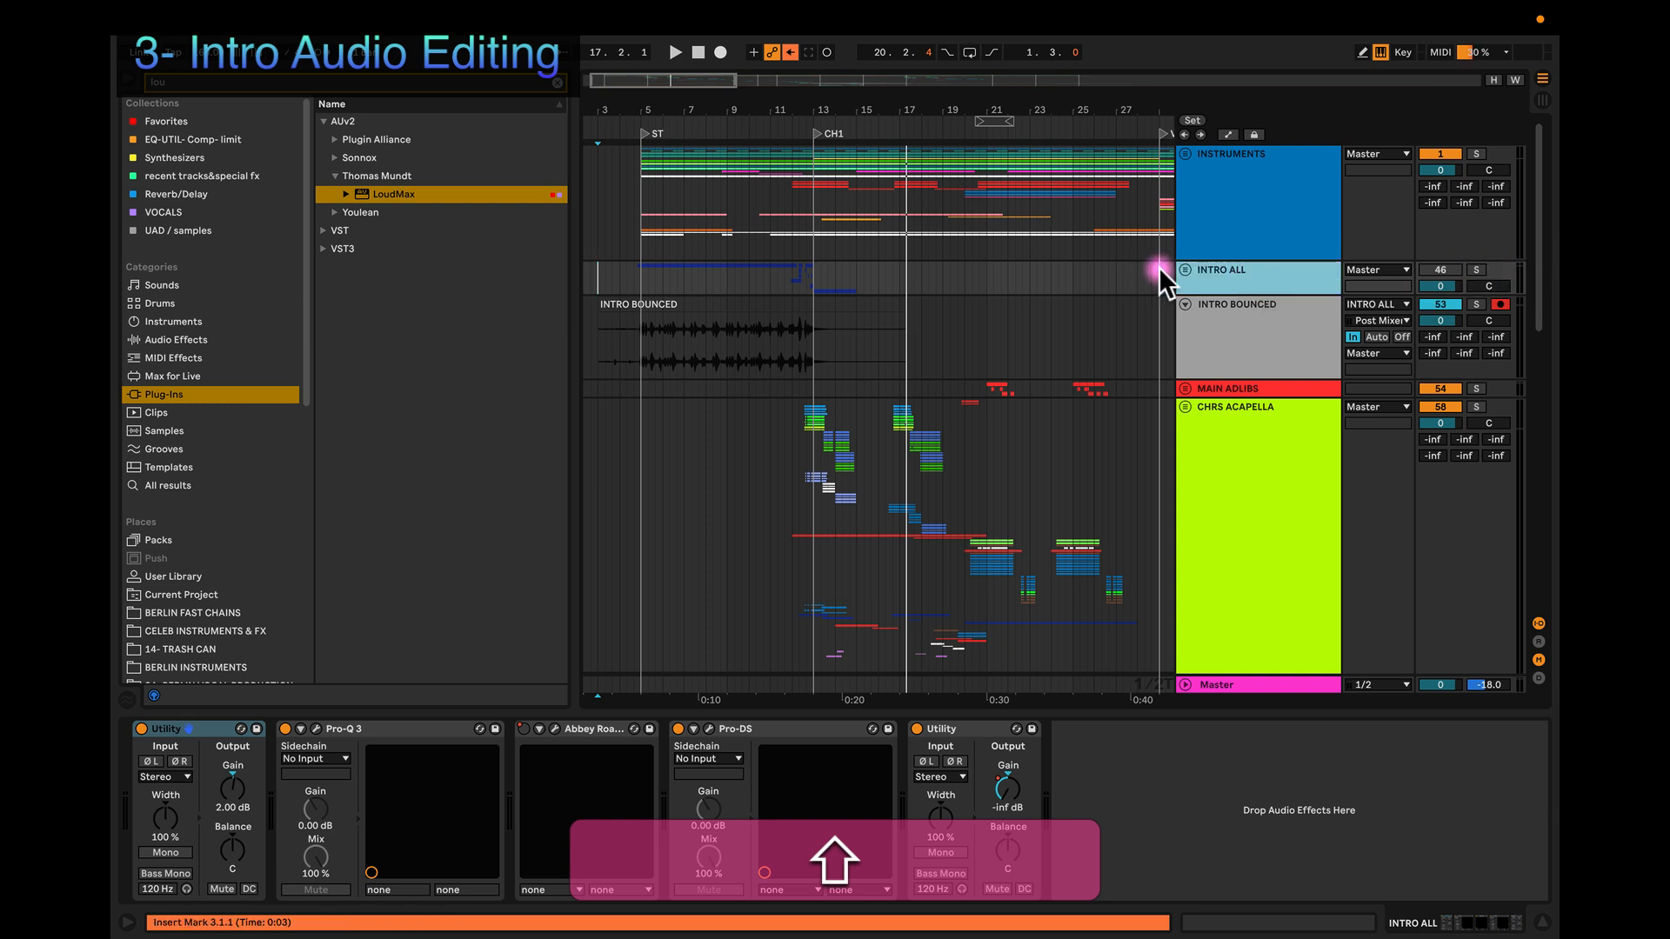
right_click(1254, 270)
left_click(1496, 535)
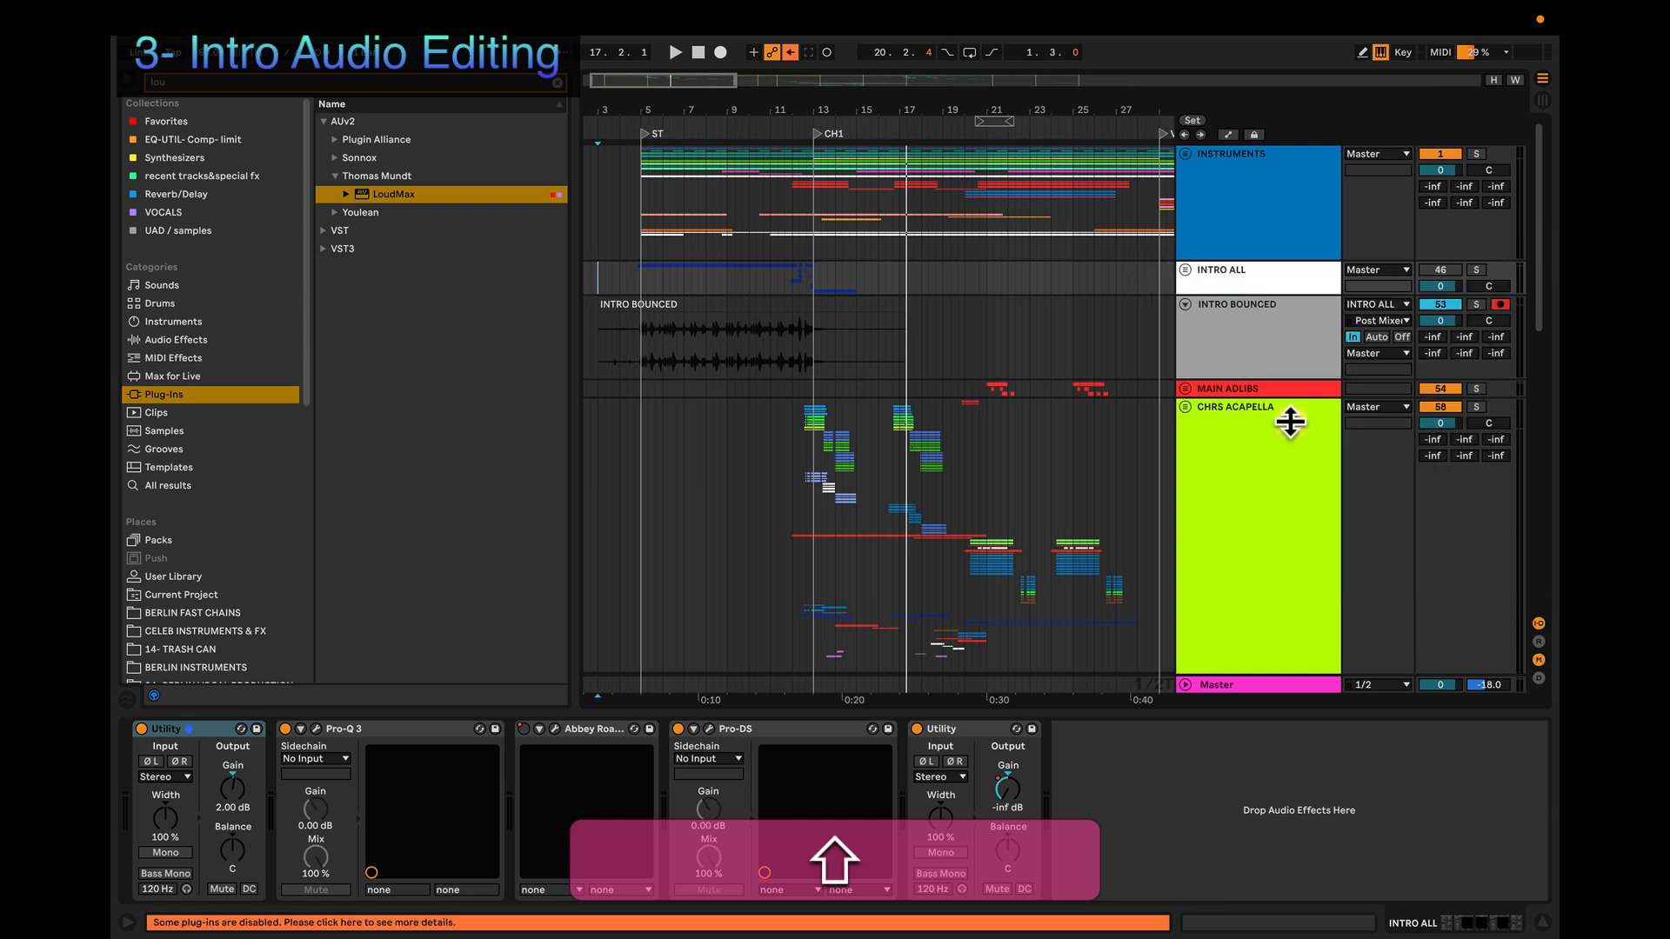
Step: Turn off all five devices on the INTRO ALL group: both Utilities, Pro-Q 3, the Abbey Road plug-in and Pro-DS
left_click(1244, 277)
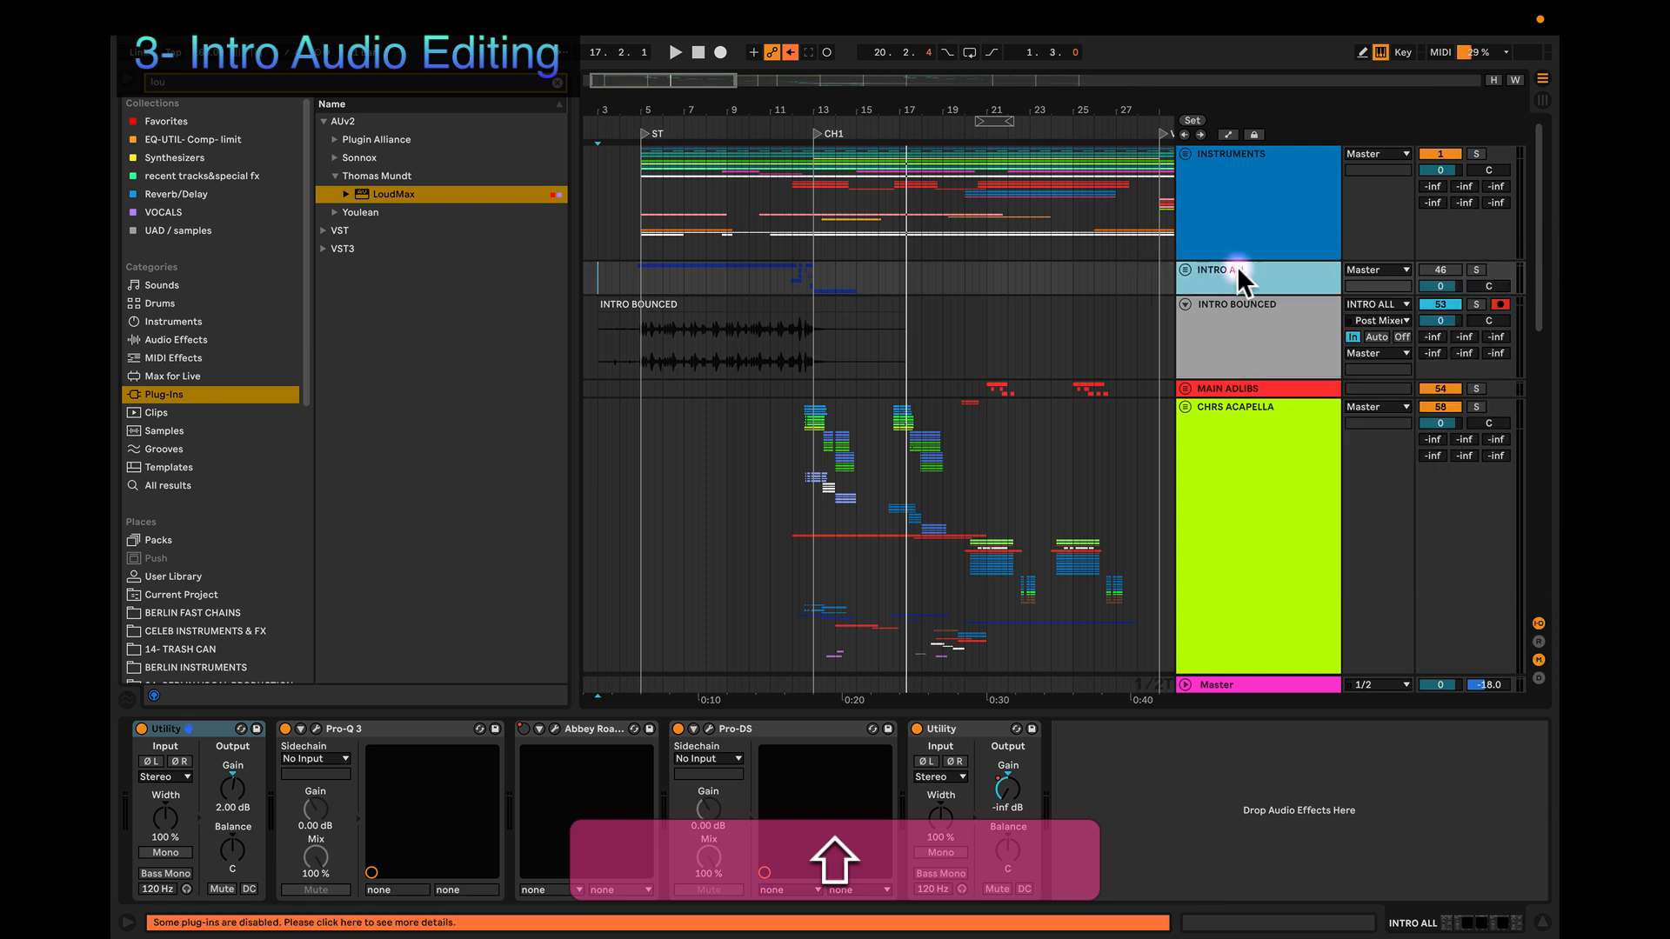
left_click(140, 728)
left_click(284, 729)
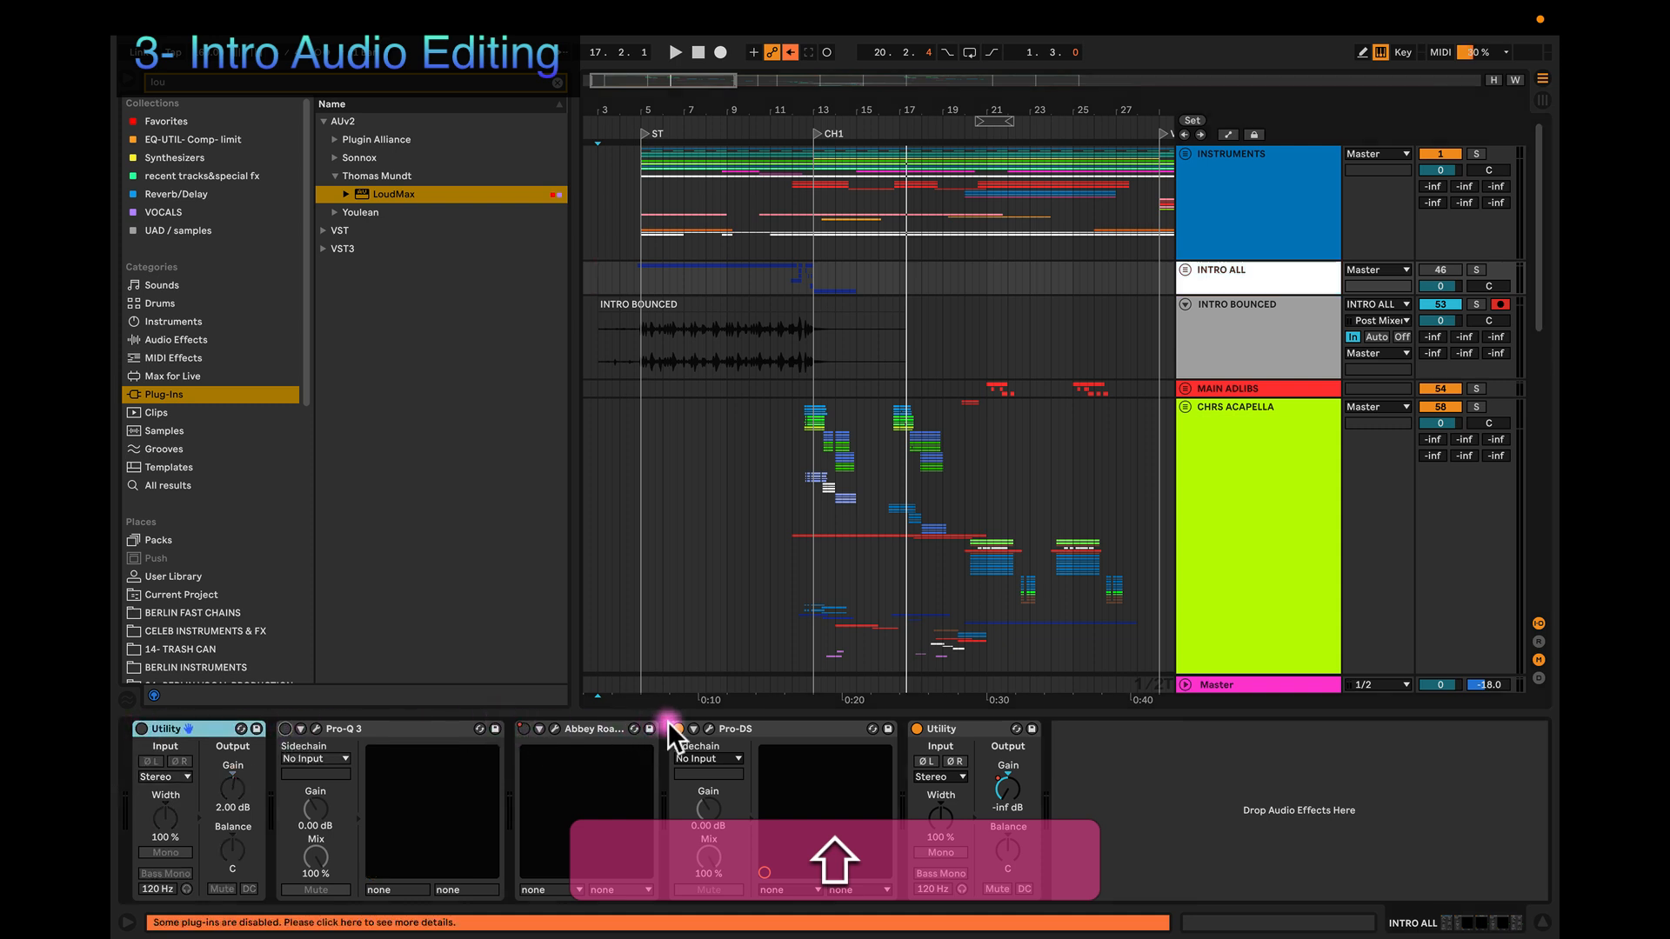
left_click(523, 729)
left_click(917, 729)
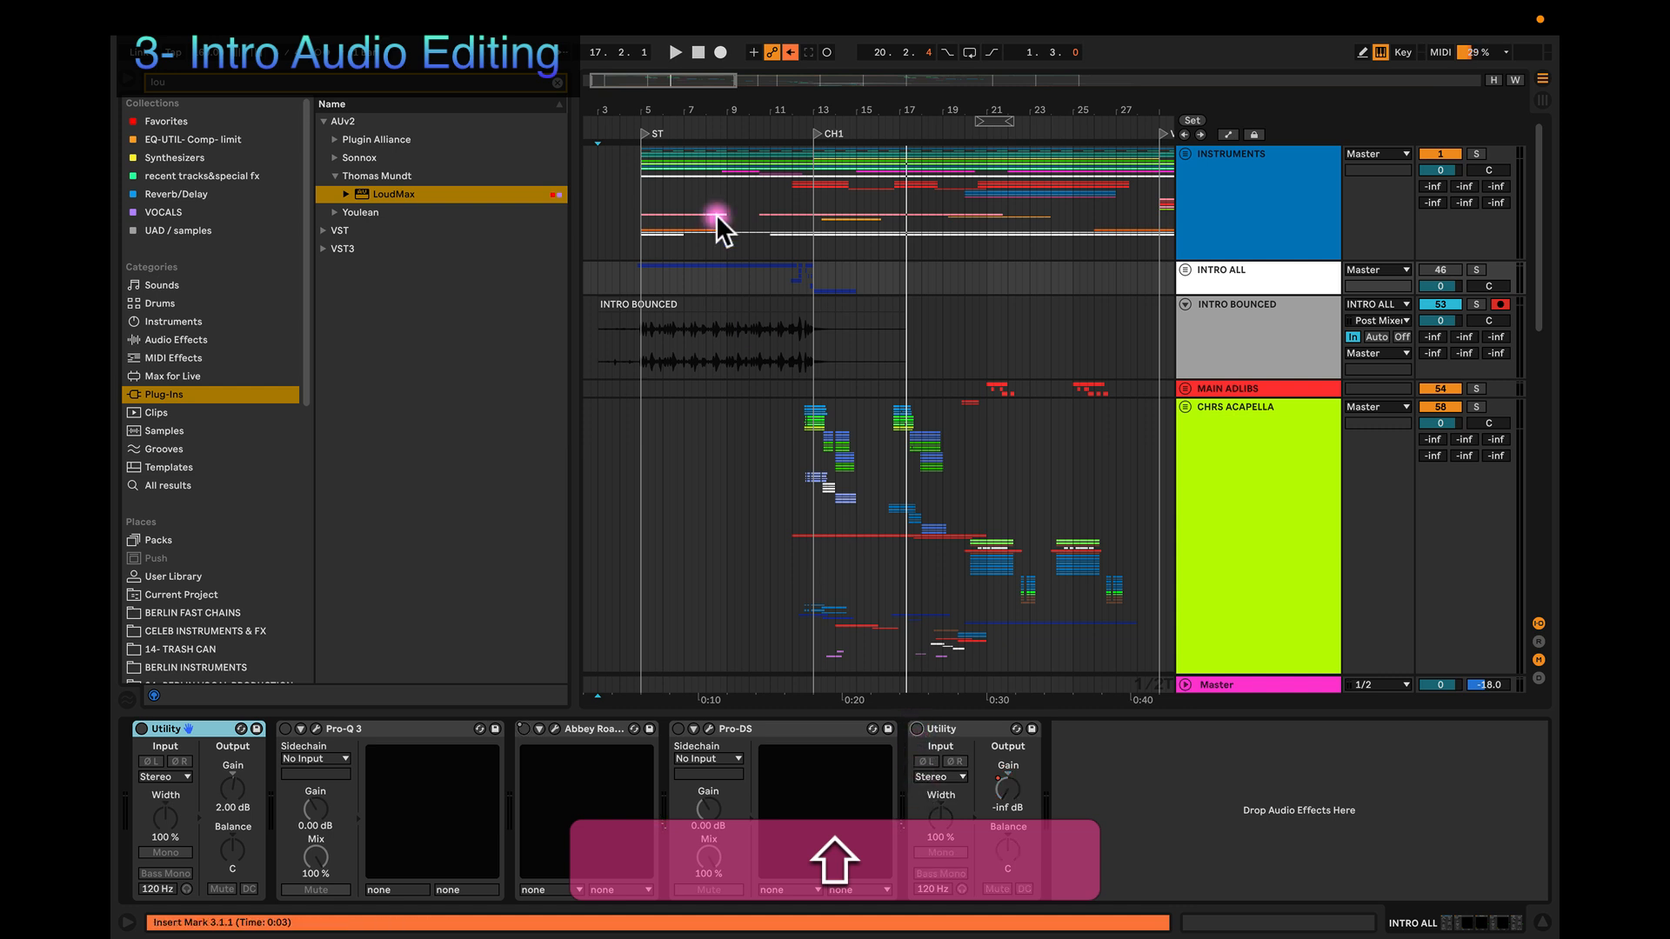
Step: Place the insert marker at 5.1.1 on the INTRO ALL group and fold all five of its devices
left_click(697, 280)
left_click(640, 280)
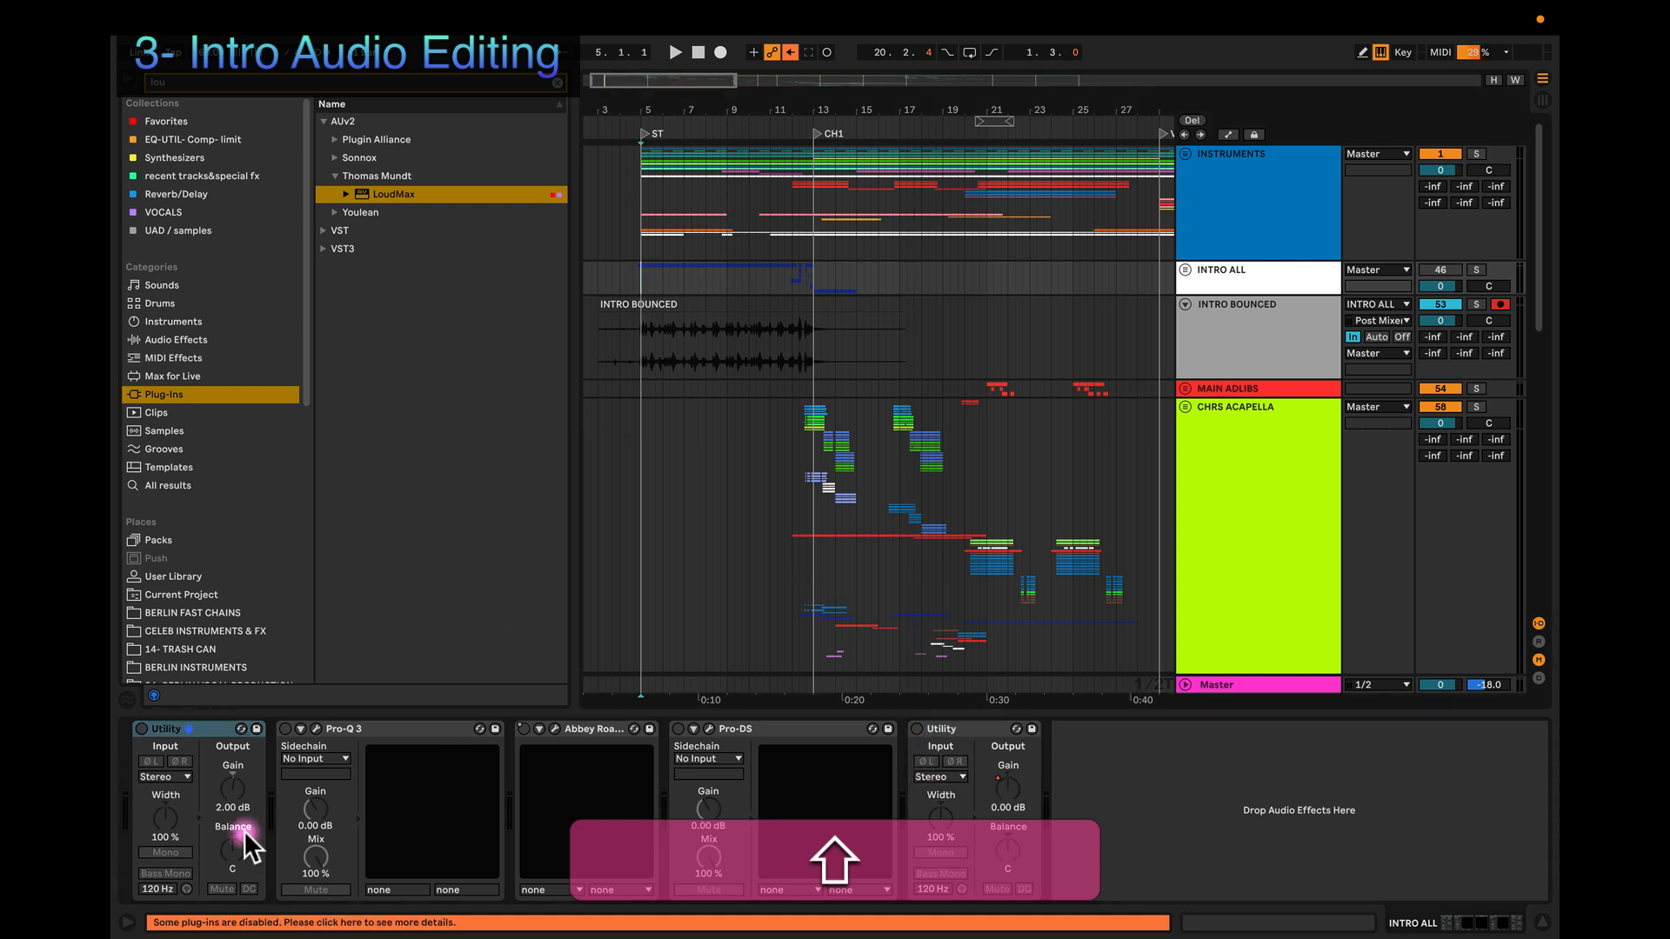
double_click(248, 728)
double_click(266, 727)
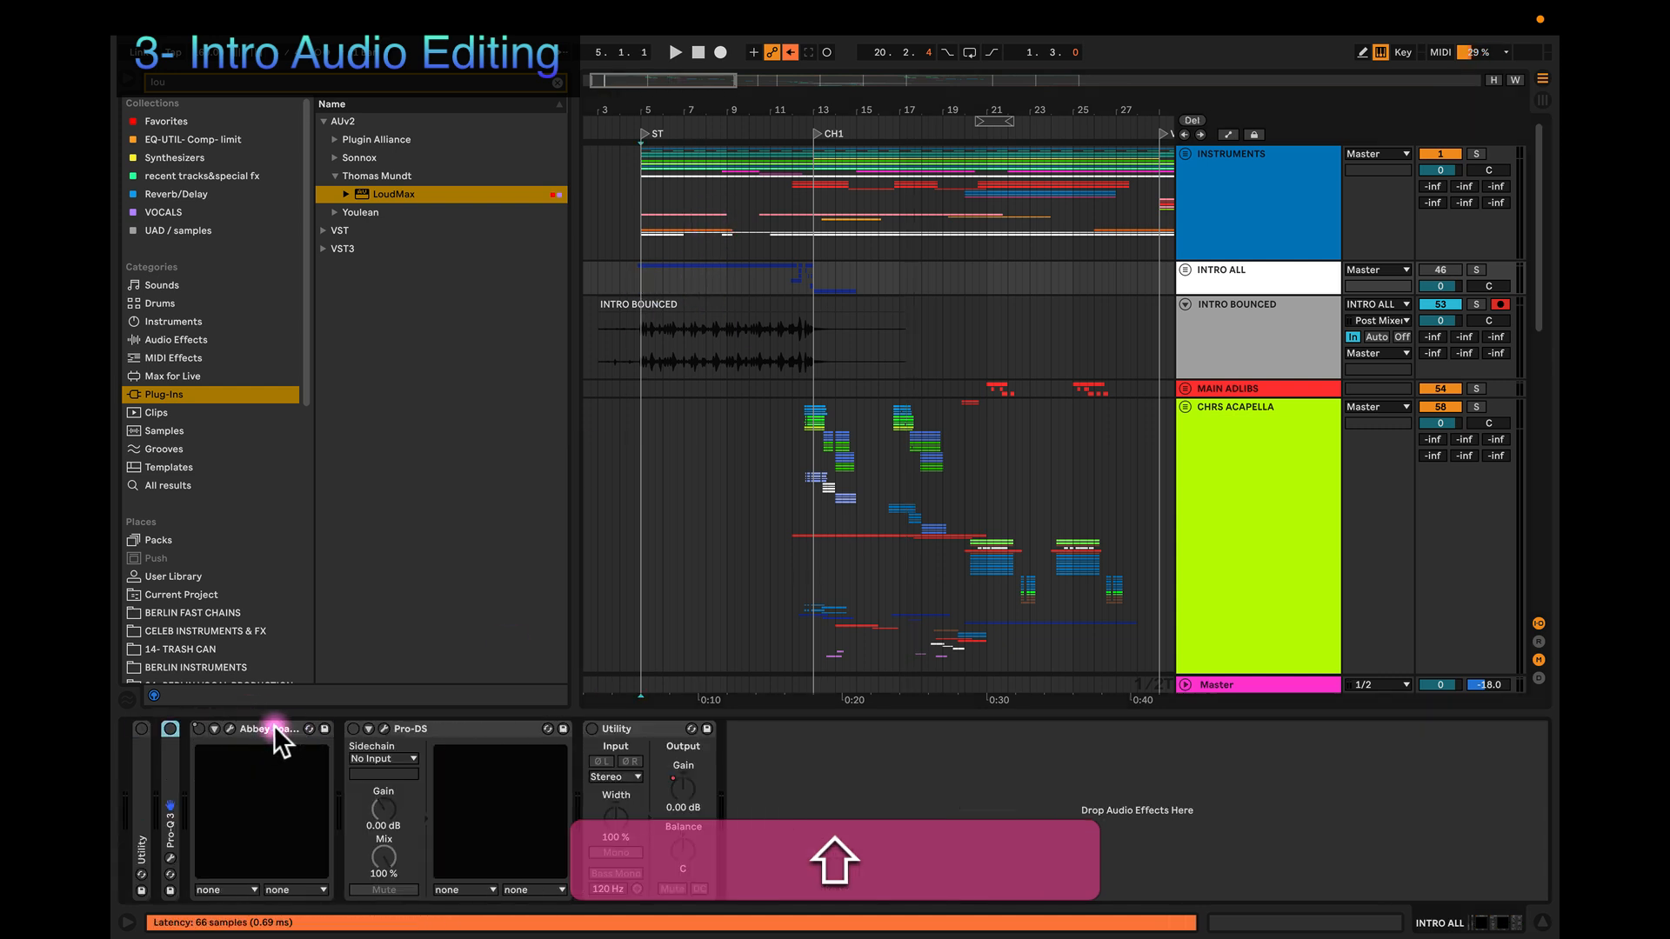
double_click(273, 728)
double_click(311, 727)
double_click(322, 728)
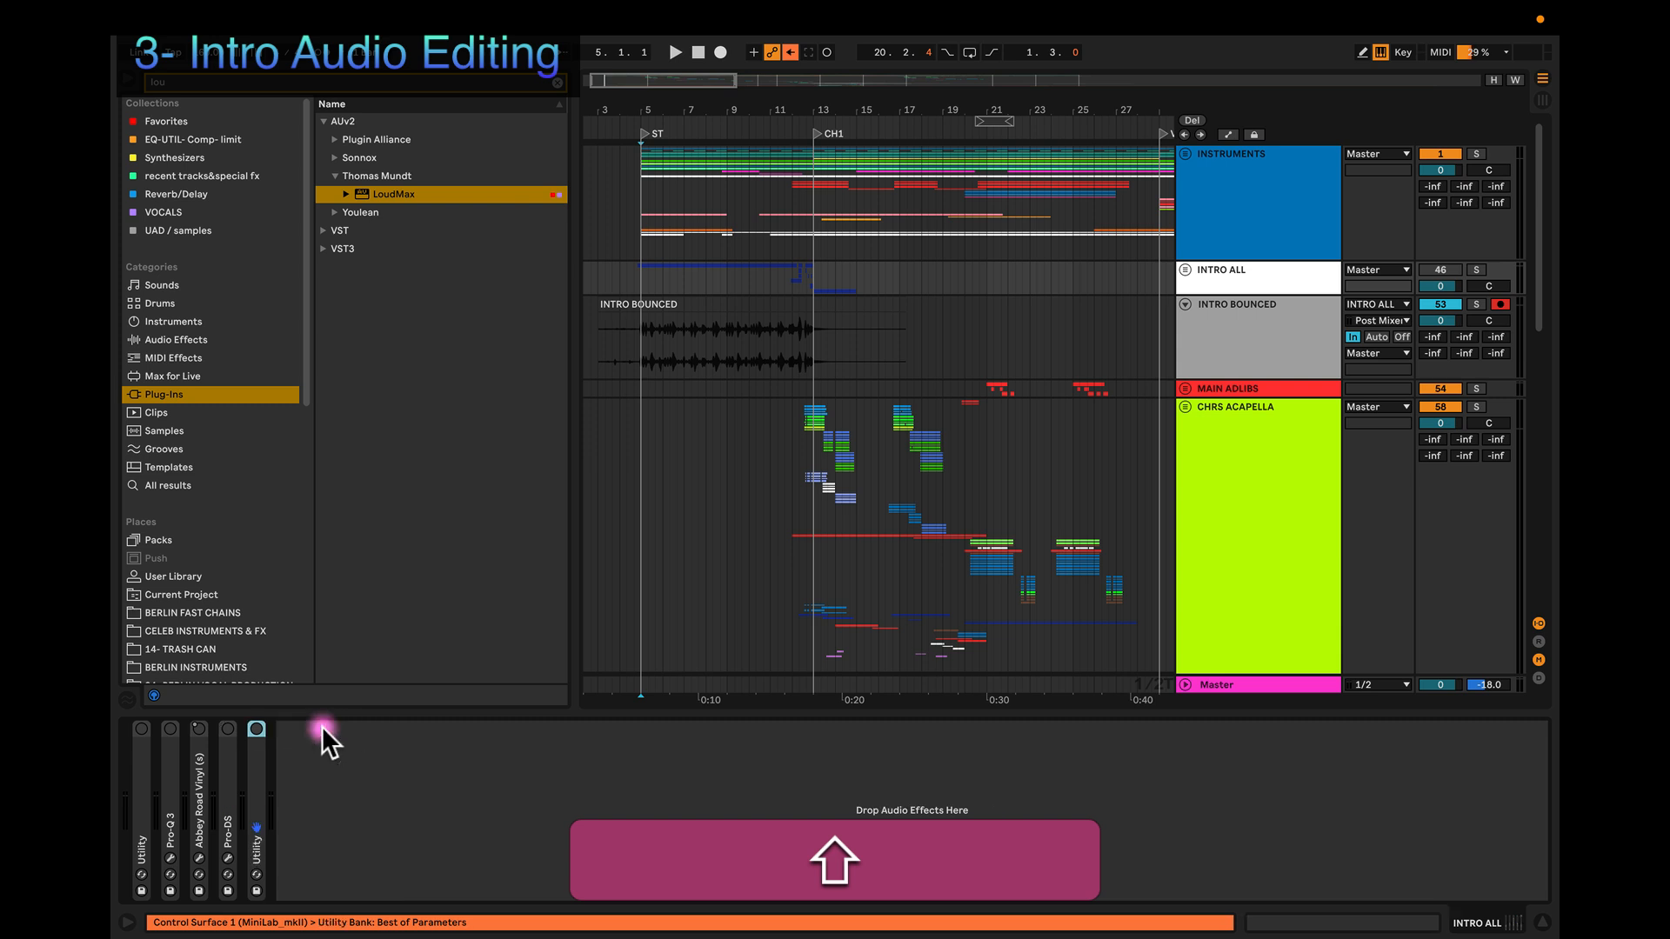
Step: Assign the INTRO ALL group's white track color to its grouped tracks and clips
left_click(1255, 279)
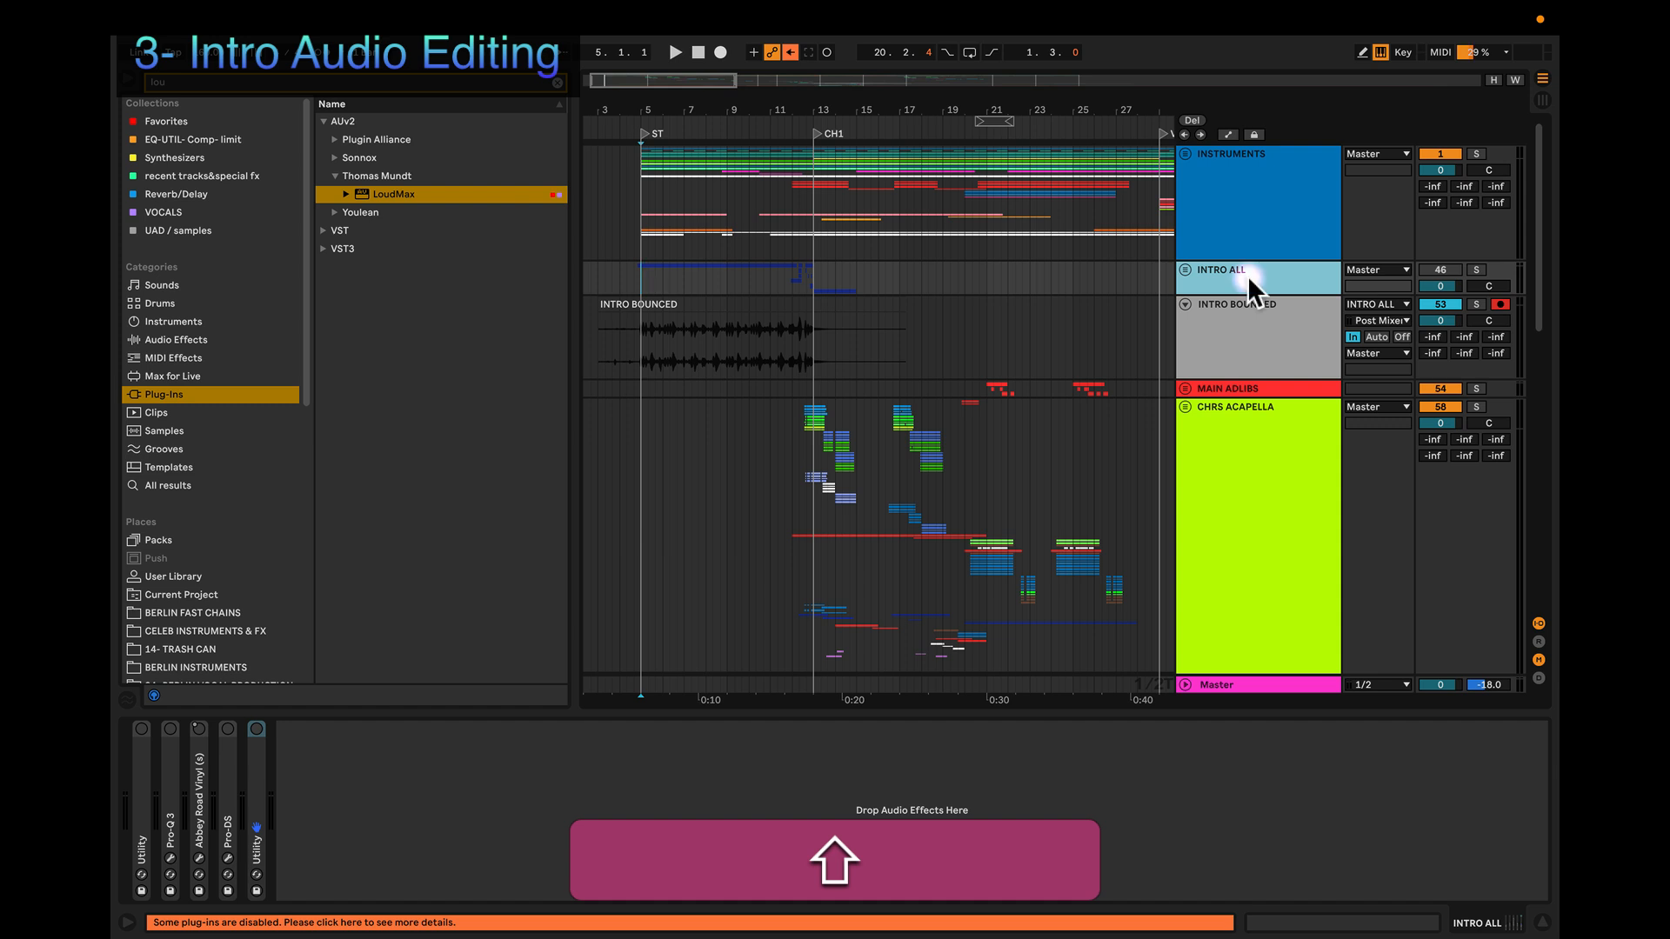
right_click(1244, 275)
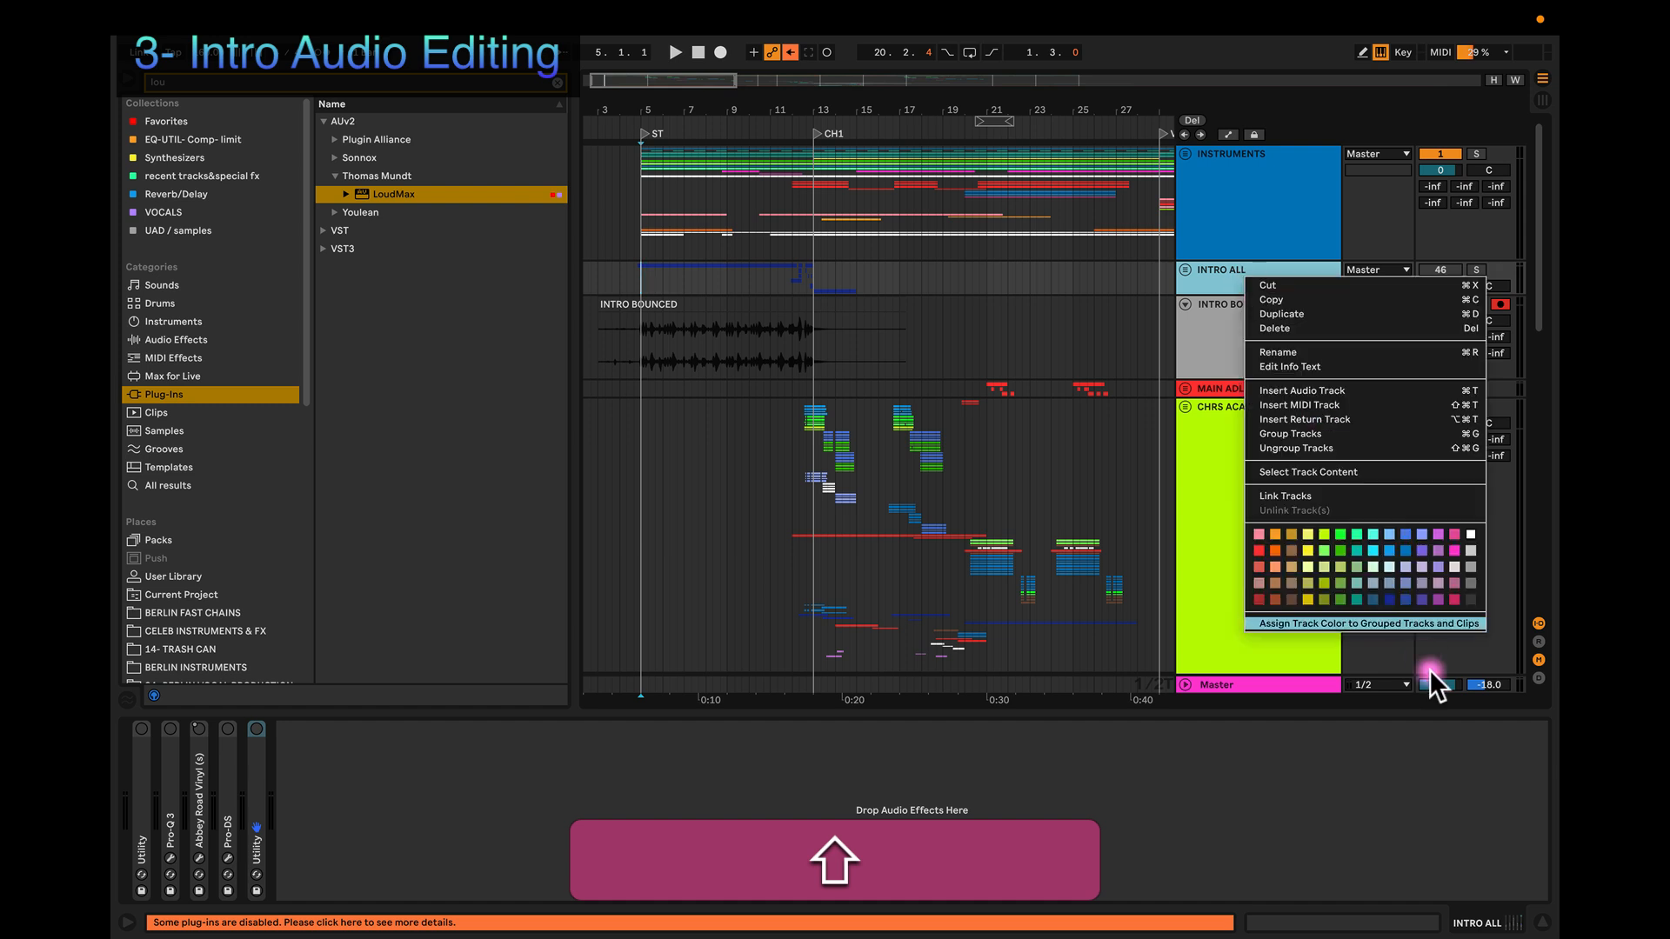
left_click(1469, 519)
right_click(1218, 276)
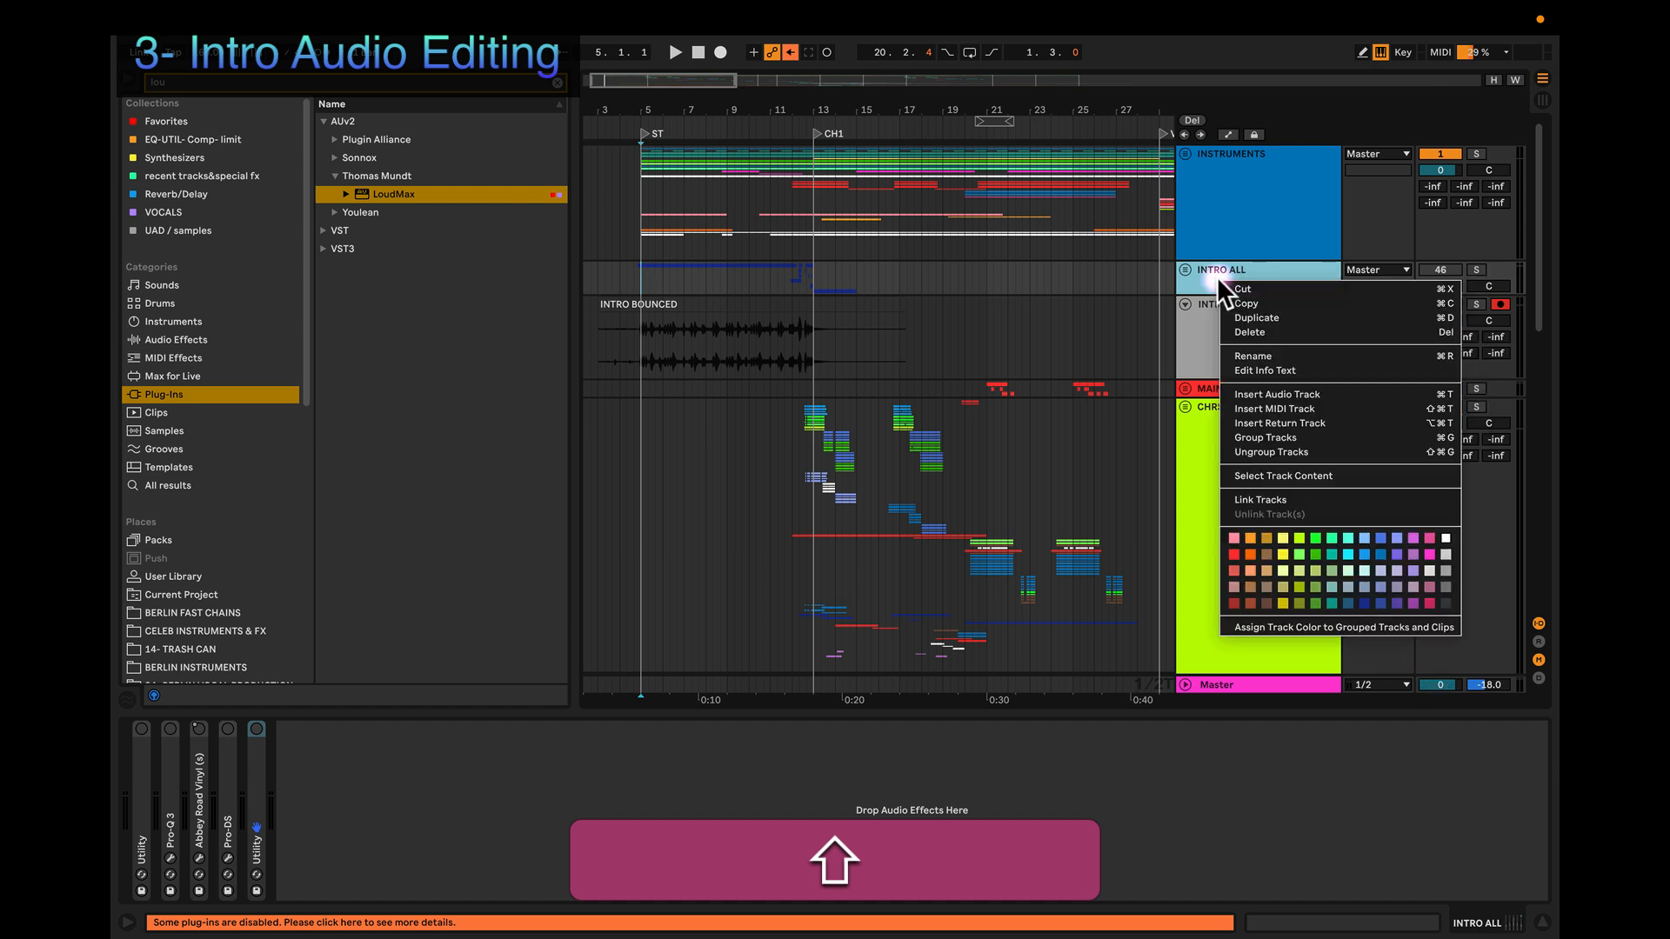
left_click(1331, 617)
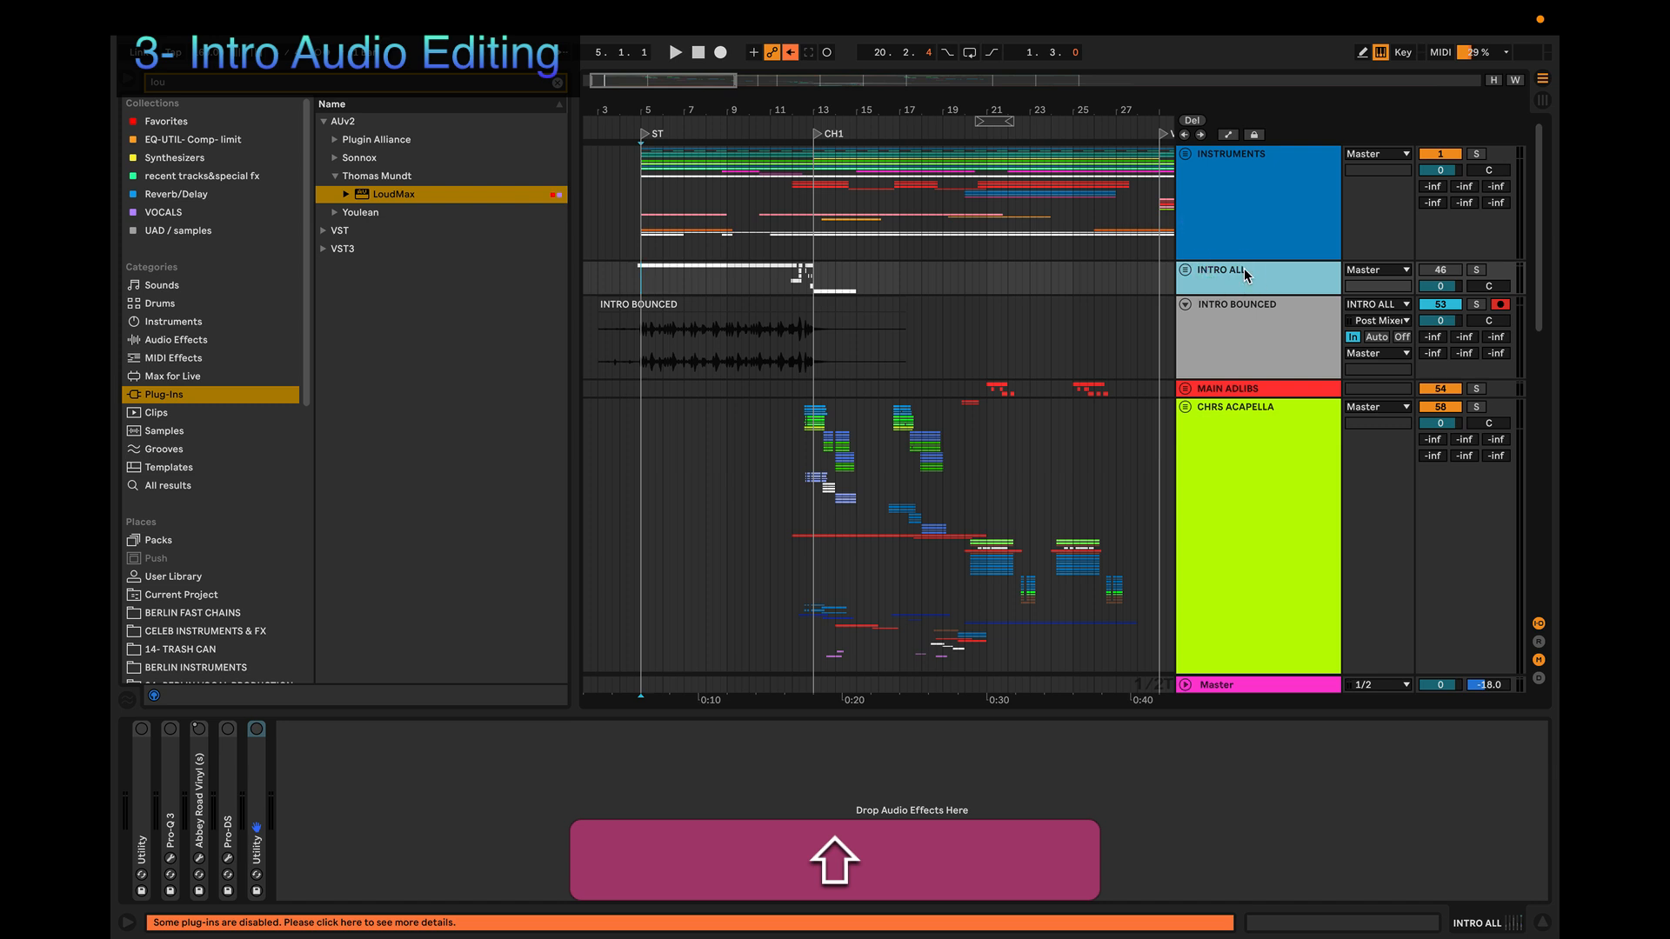
Step: Rename the INTRO ALL group as INTRO ALL BACK UP
key("super+r")
left_click(1268, 266)
type("BC")
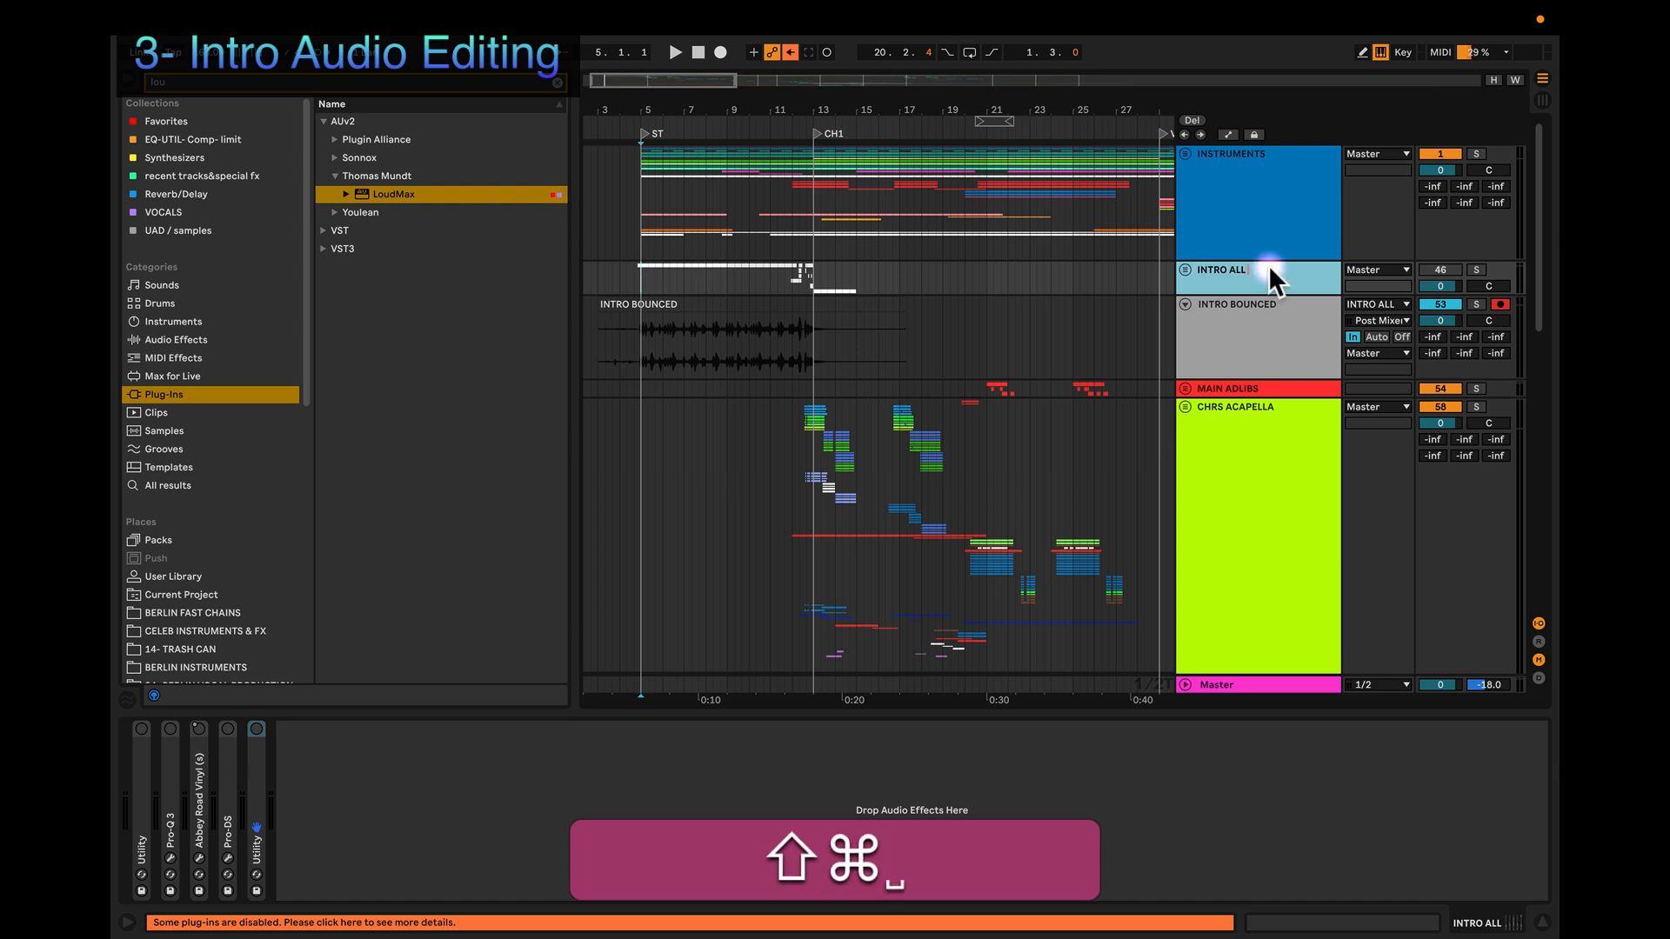
type("A")
key("BackSpace")
key("BackSpace")
type("A")
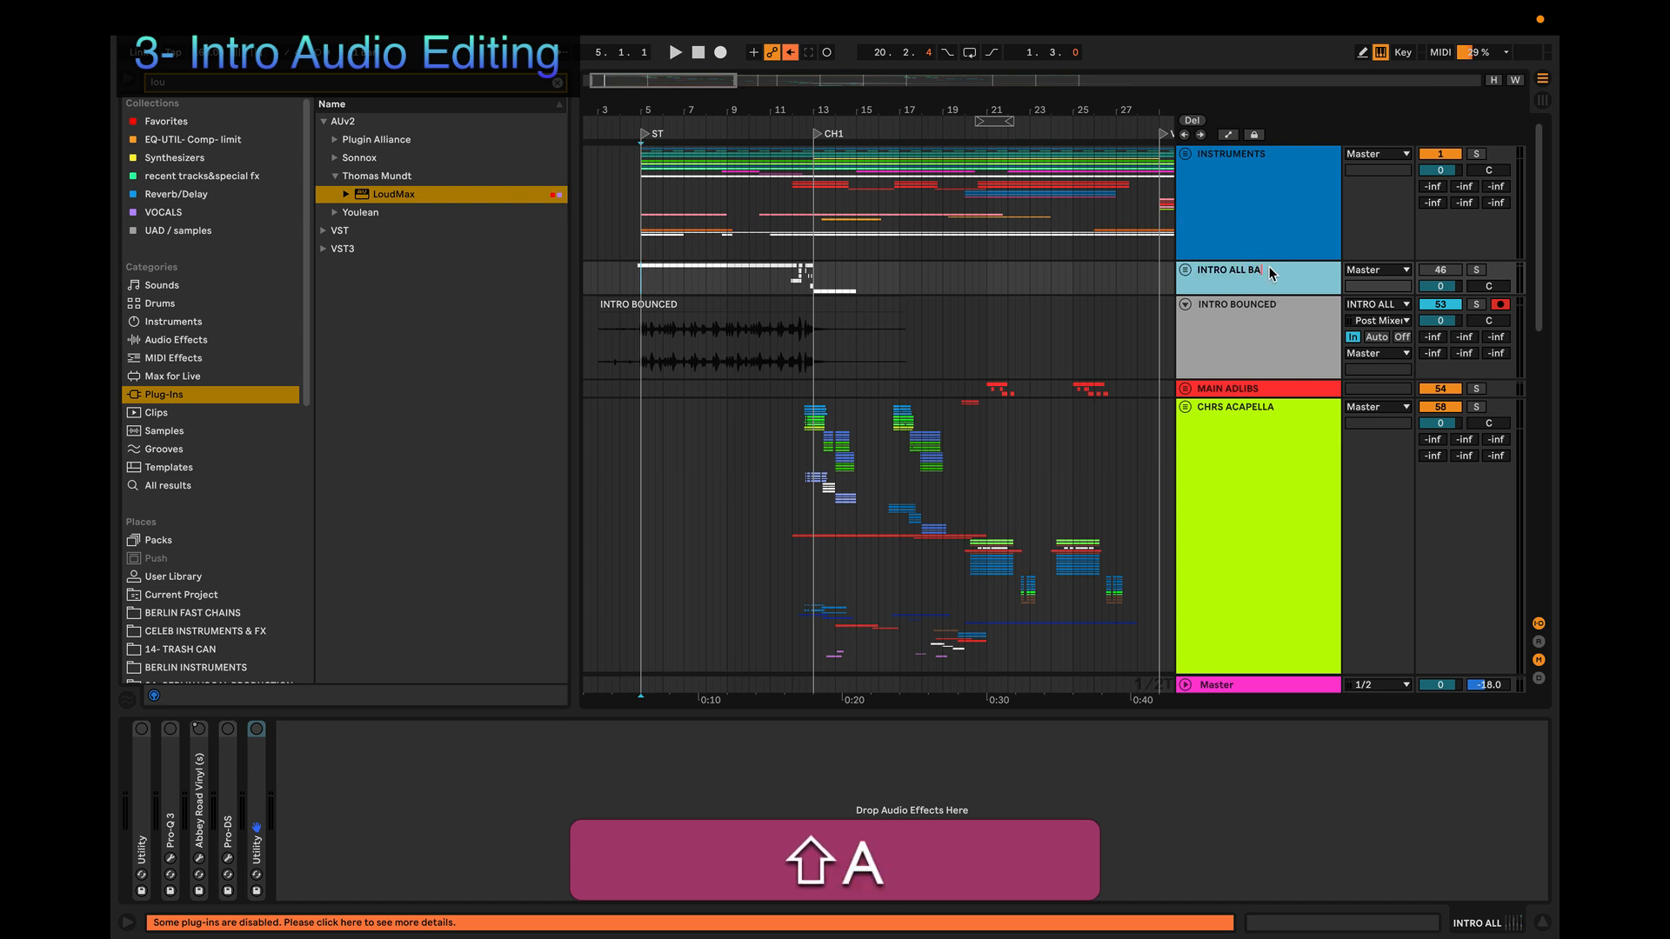
type("CK UP")
key("shift+Return")
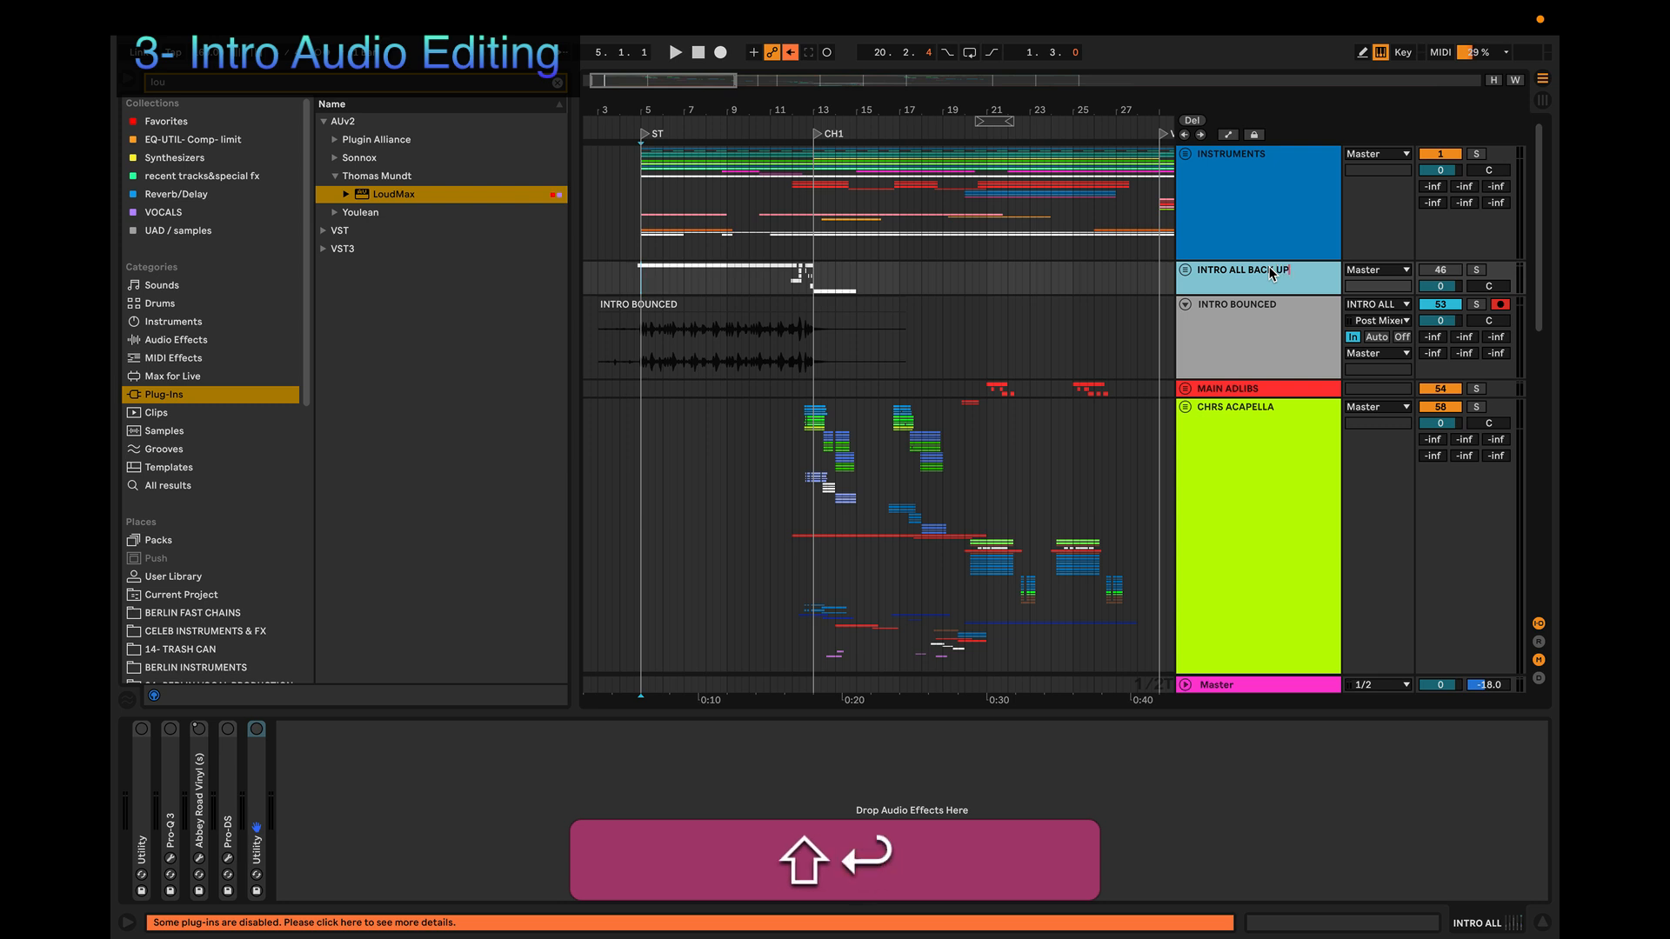
Step: Set monitoring on the INTRO BOUNCED track to Auto and disarm it for recording
left_click(1258, 333)
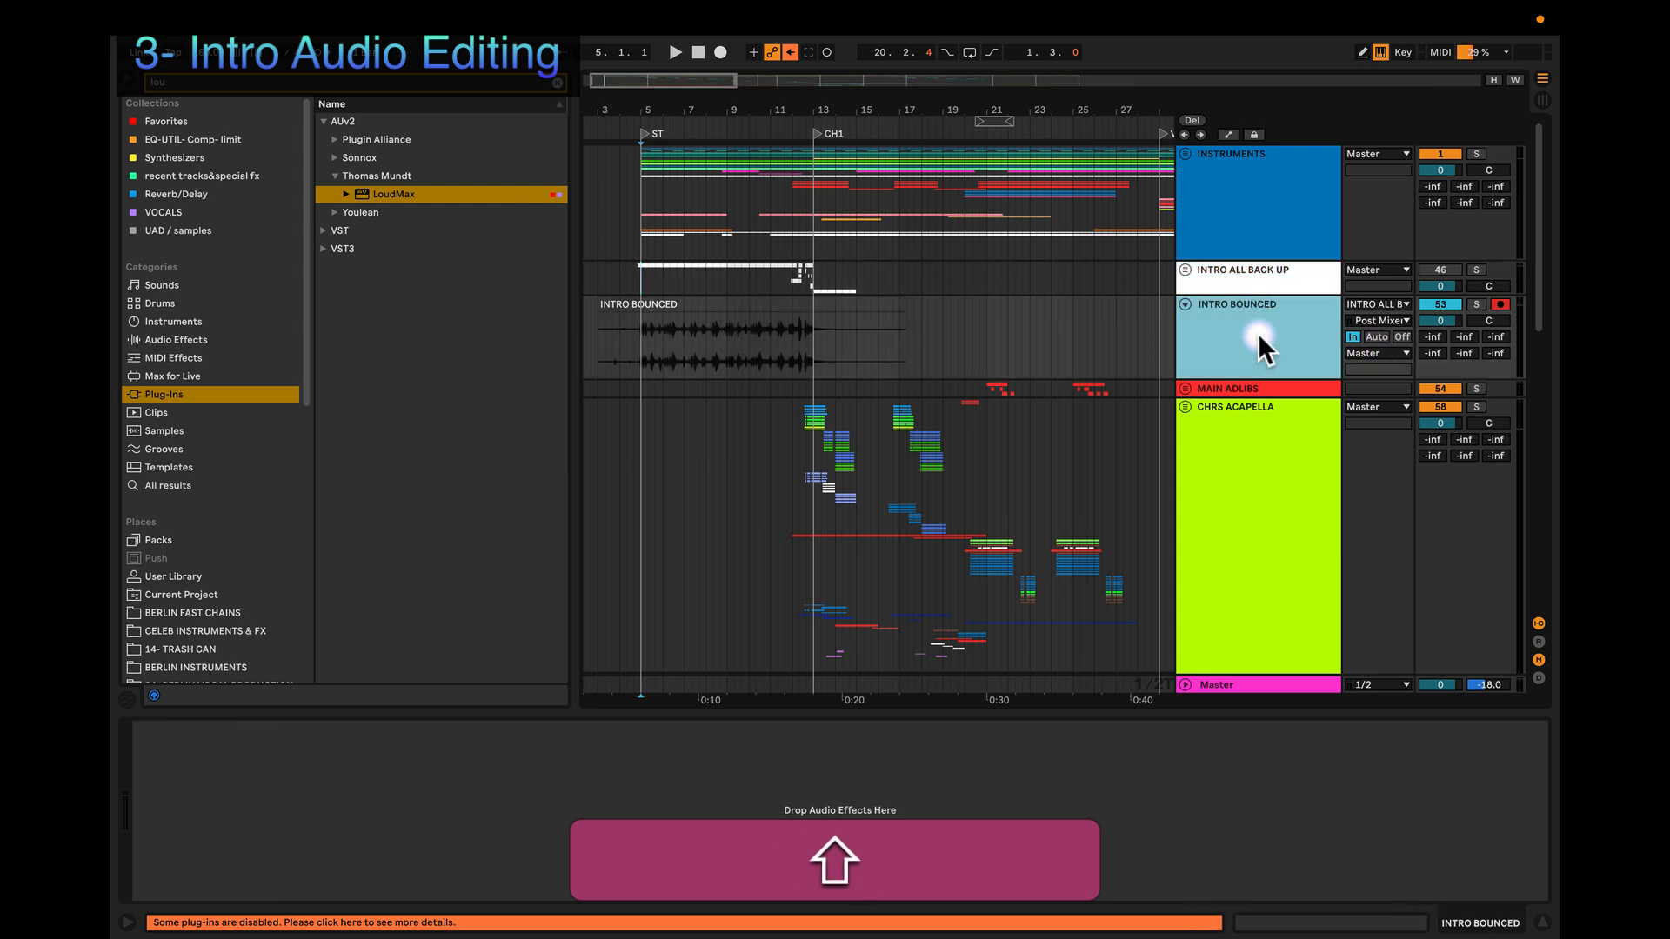
left_click(1365, 335)
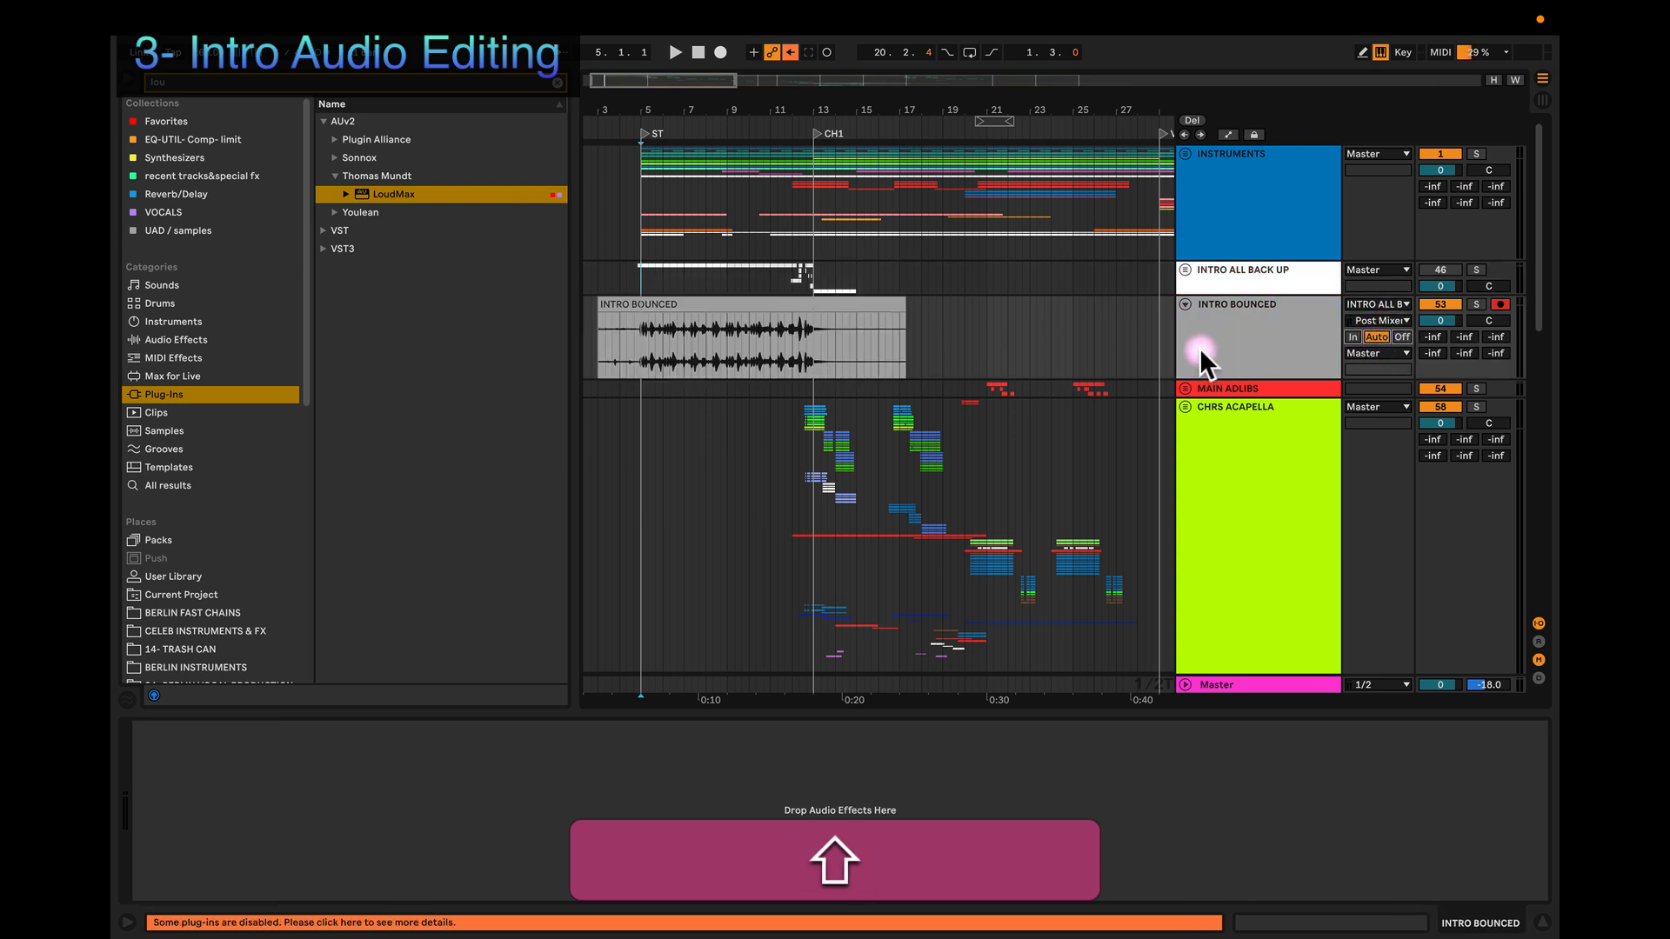
left_click(734, 313)
scroll(731, 315, "up", 3)
scroll(730, 315, "left", 5)
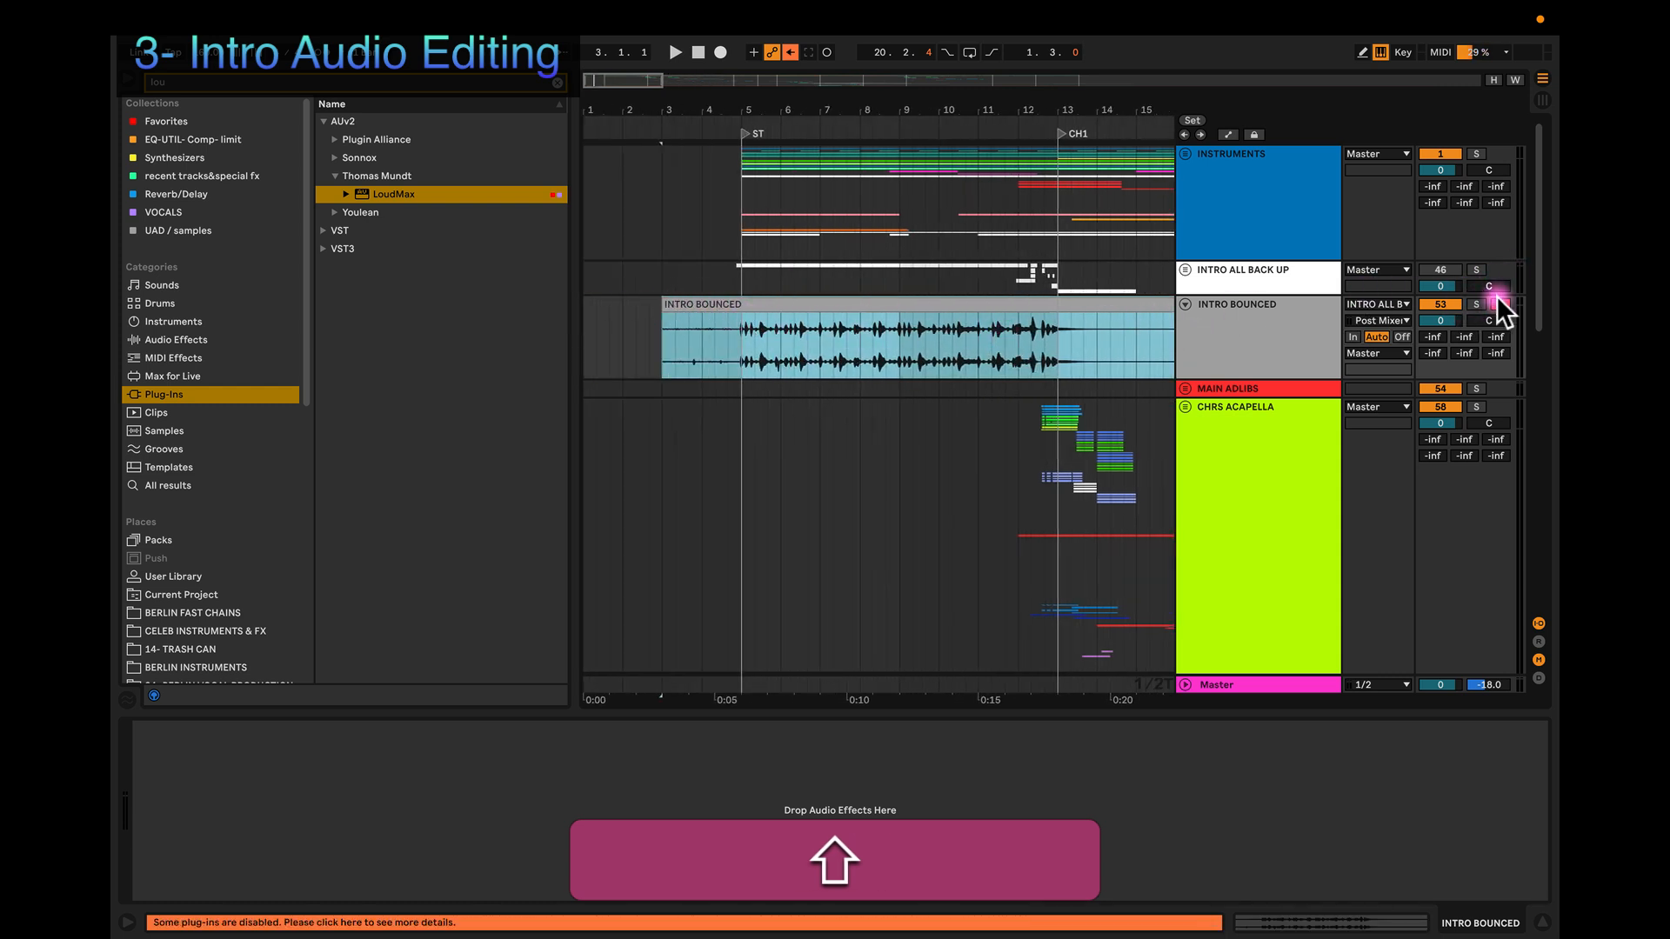
left_click(1268, 273)
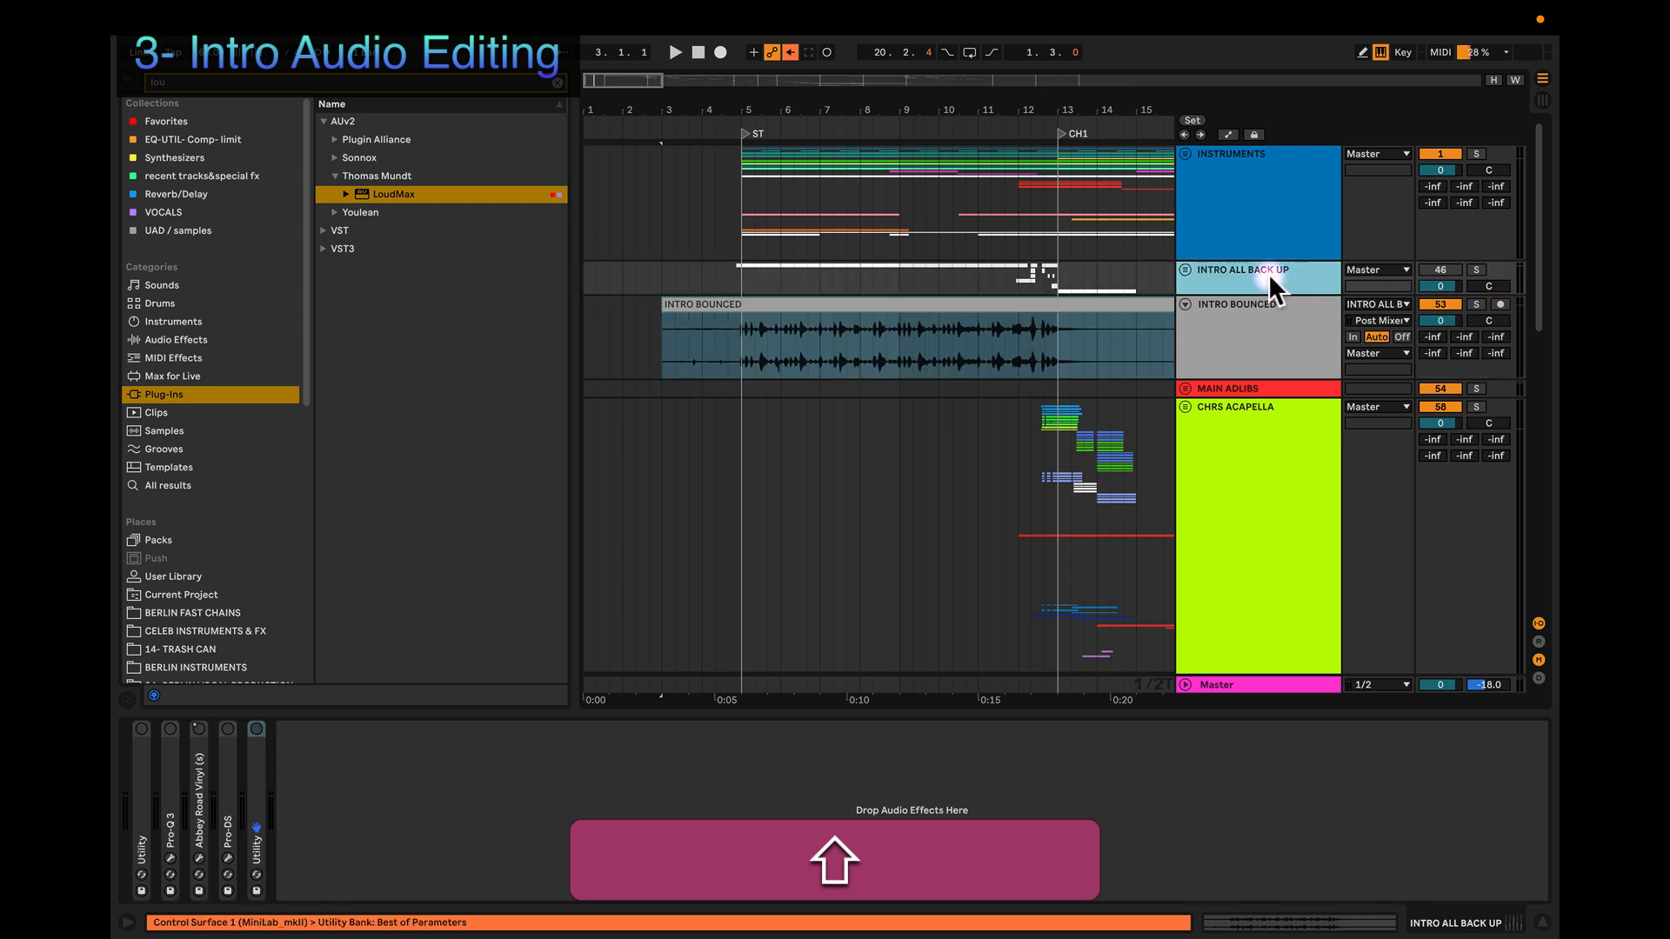
scroll(920, 304, "down", 1)
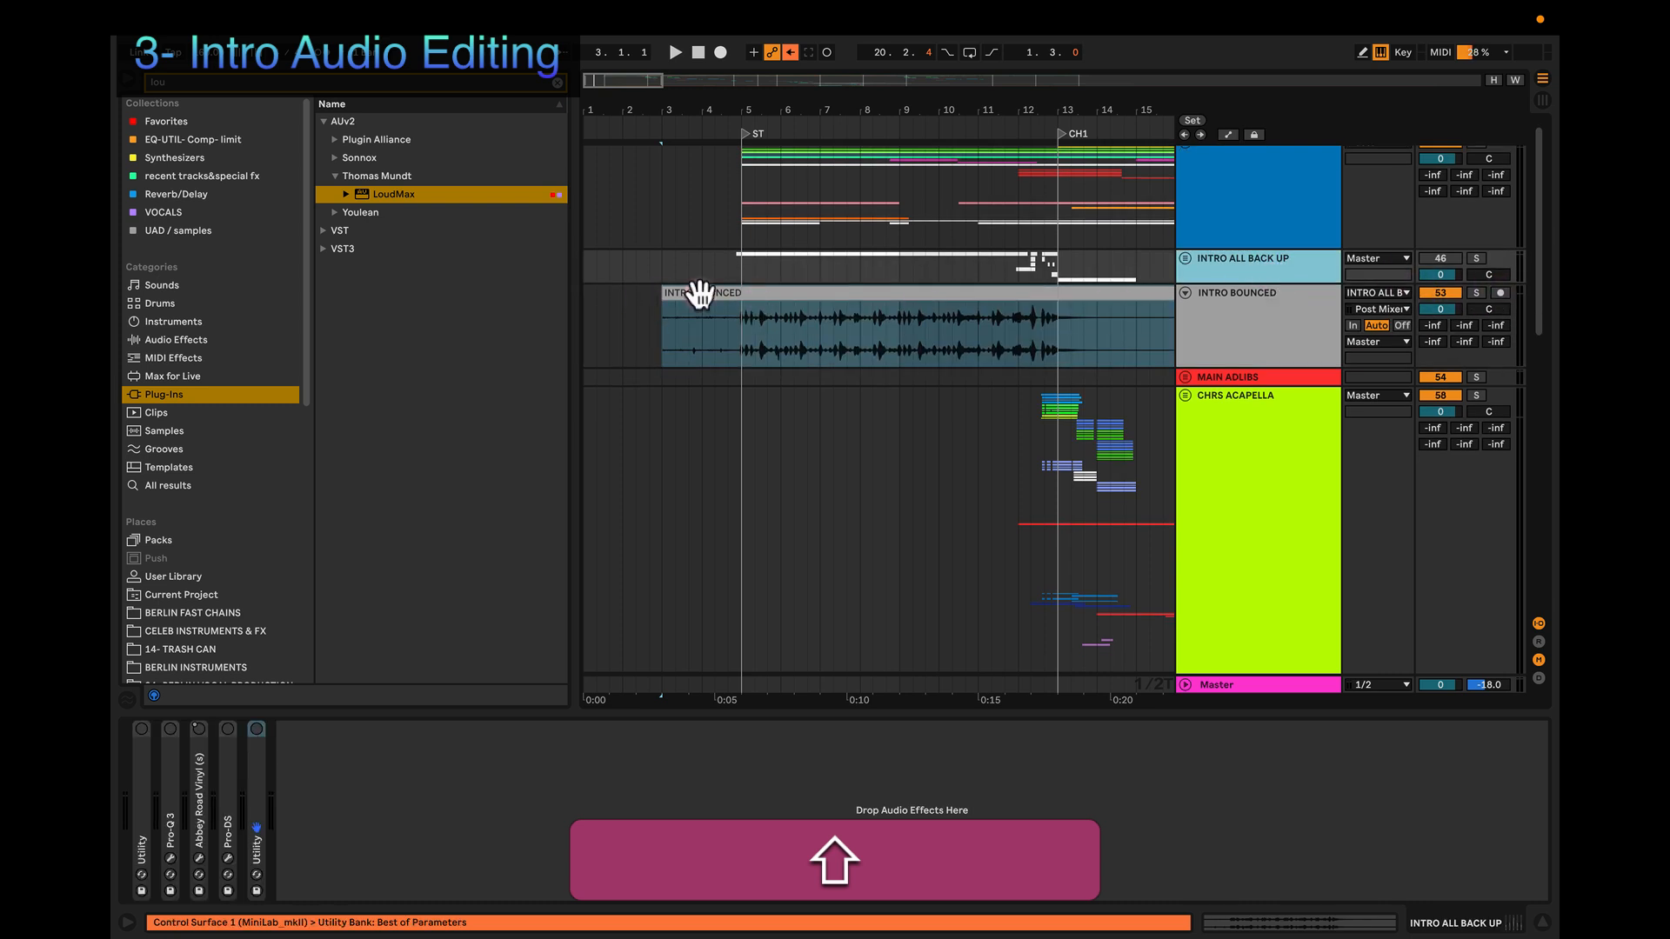
left_click(1442, 259)
left_click(1442, 294)
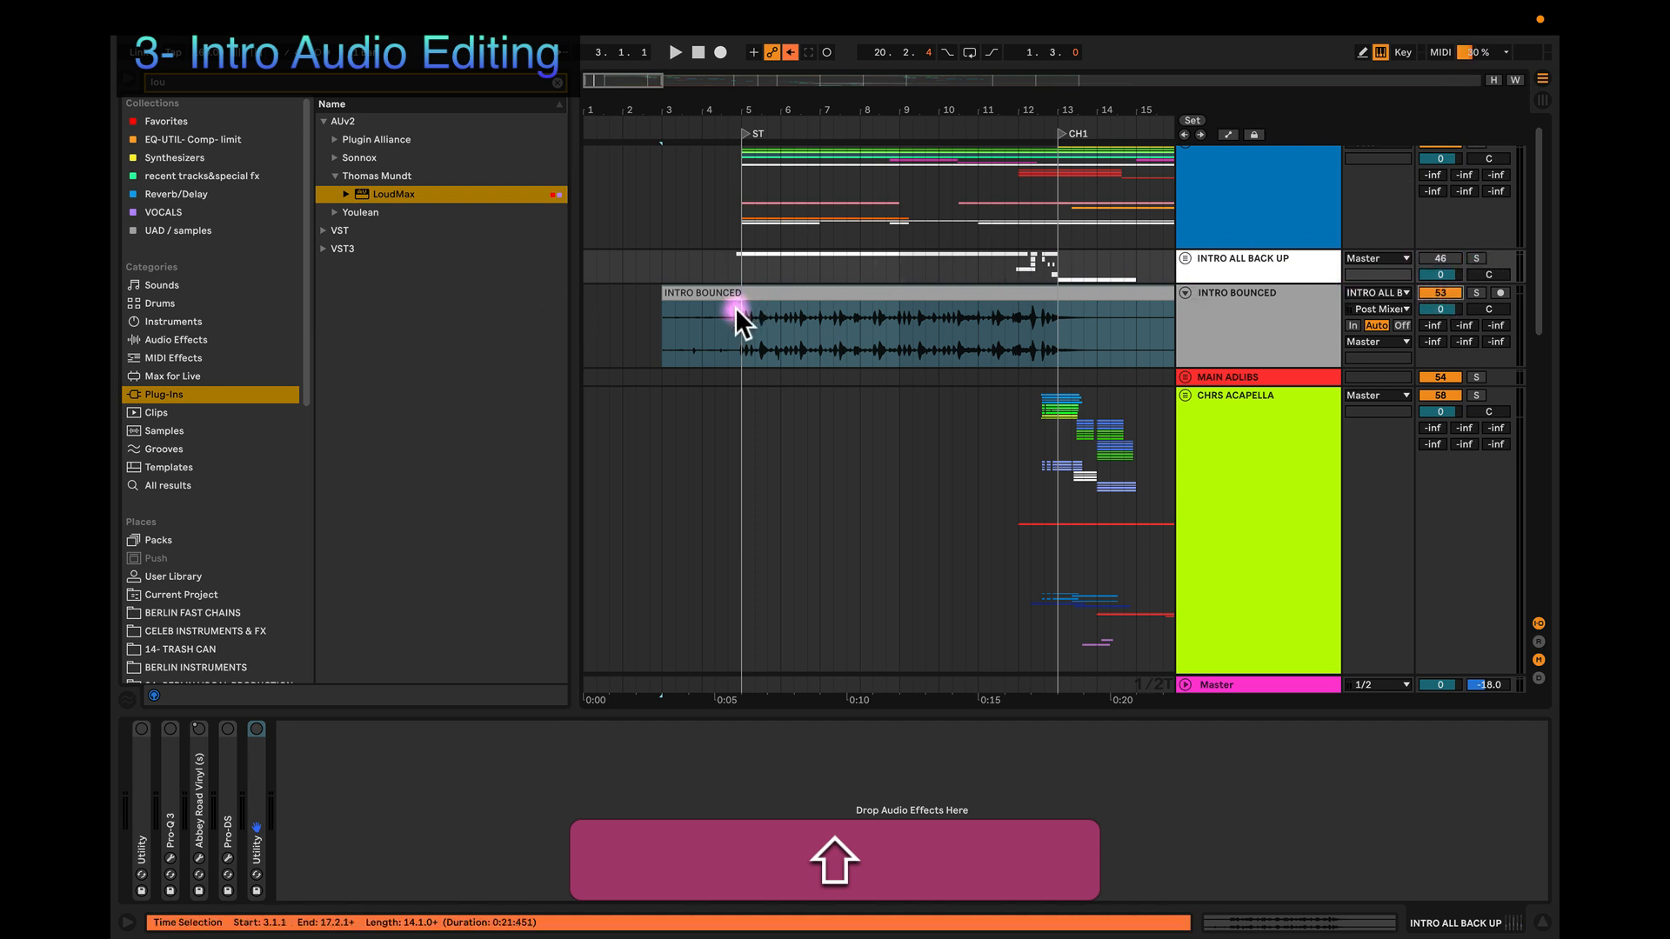
Step: Trim the start of the INTRO BOUNCED clip to 4.4.2, where the backup group's clips begin, and start playback
left_click_drag(656, 289, 729, 291)
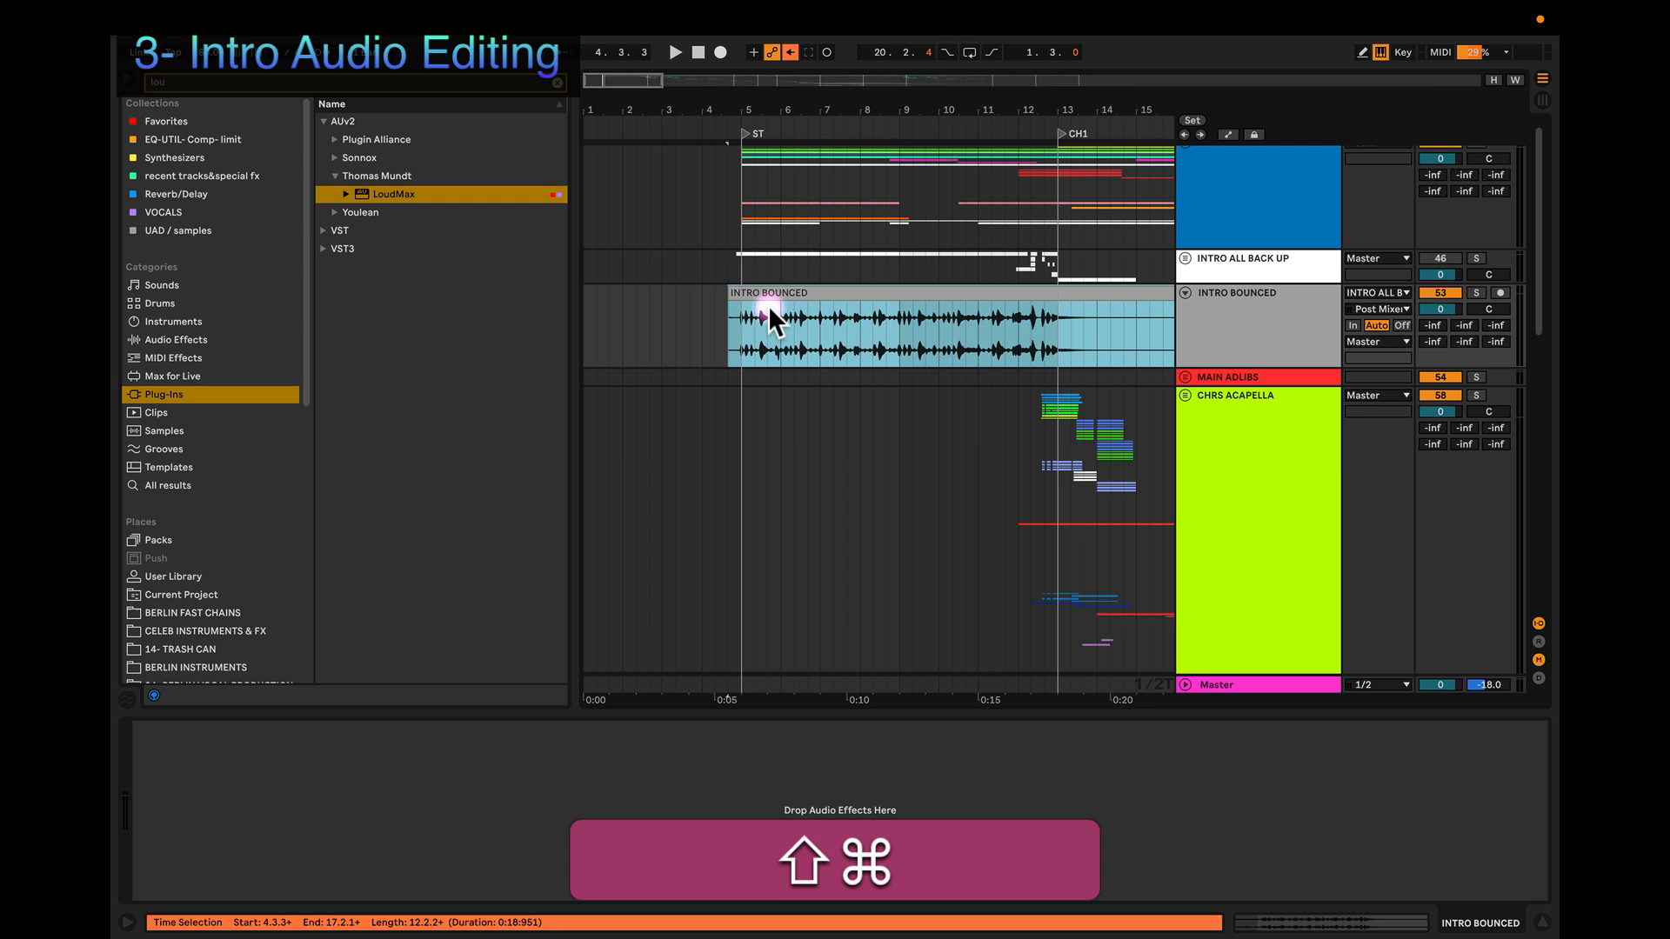
scroll(769, 305, "up", 5)
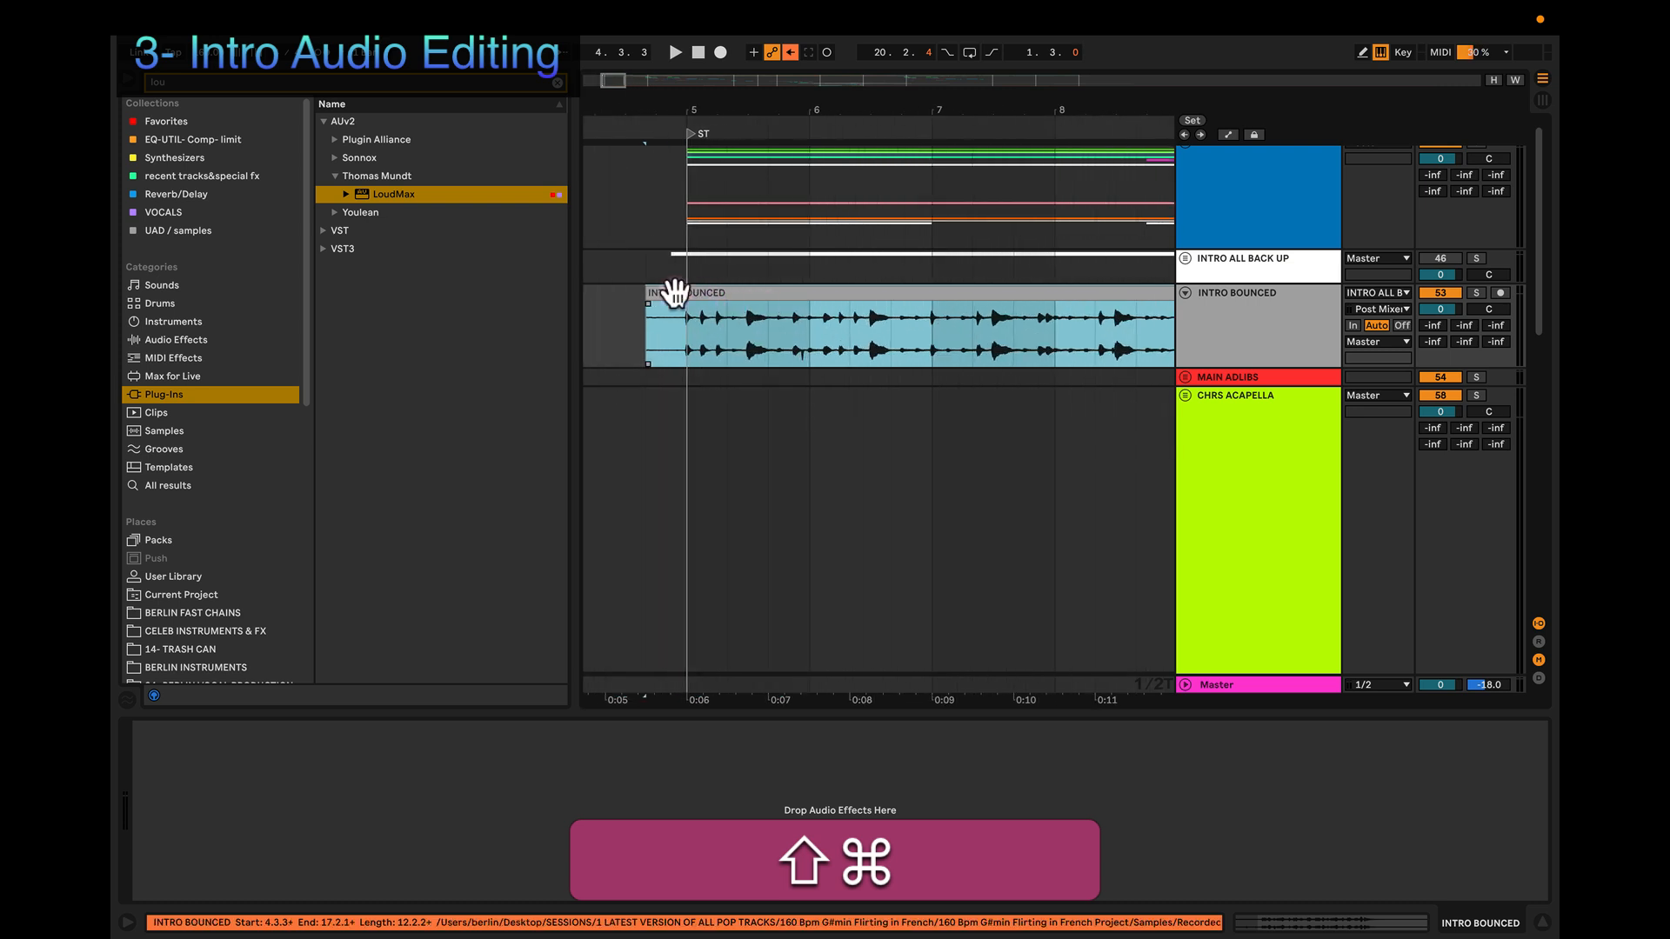
left_click_drag(650, 292, 674, 297)
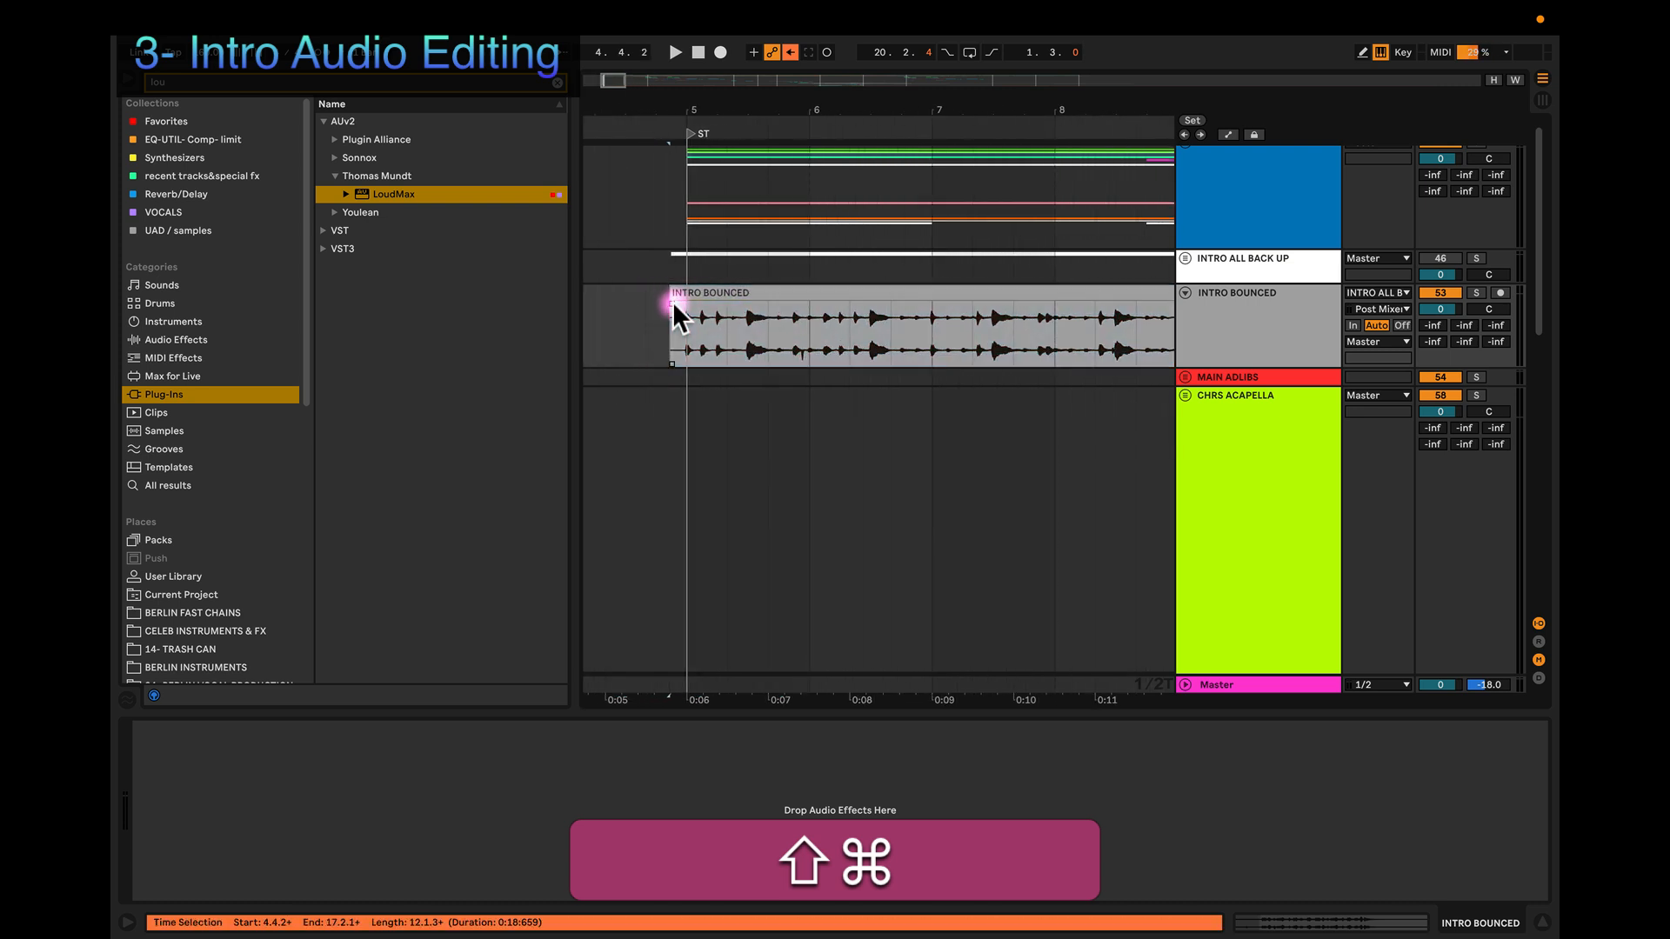
key("shift+space")
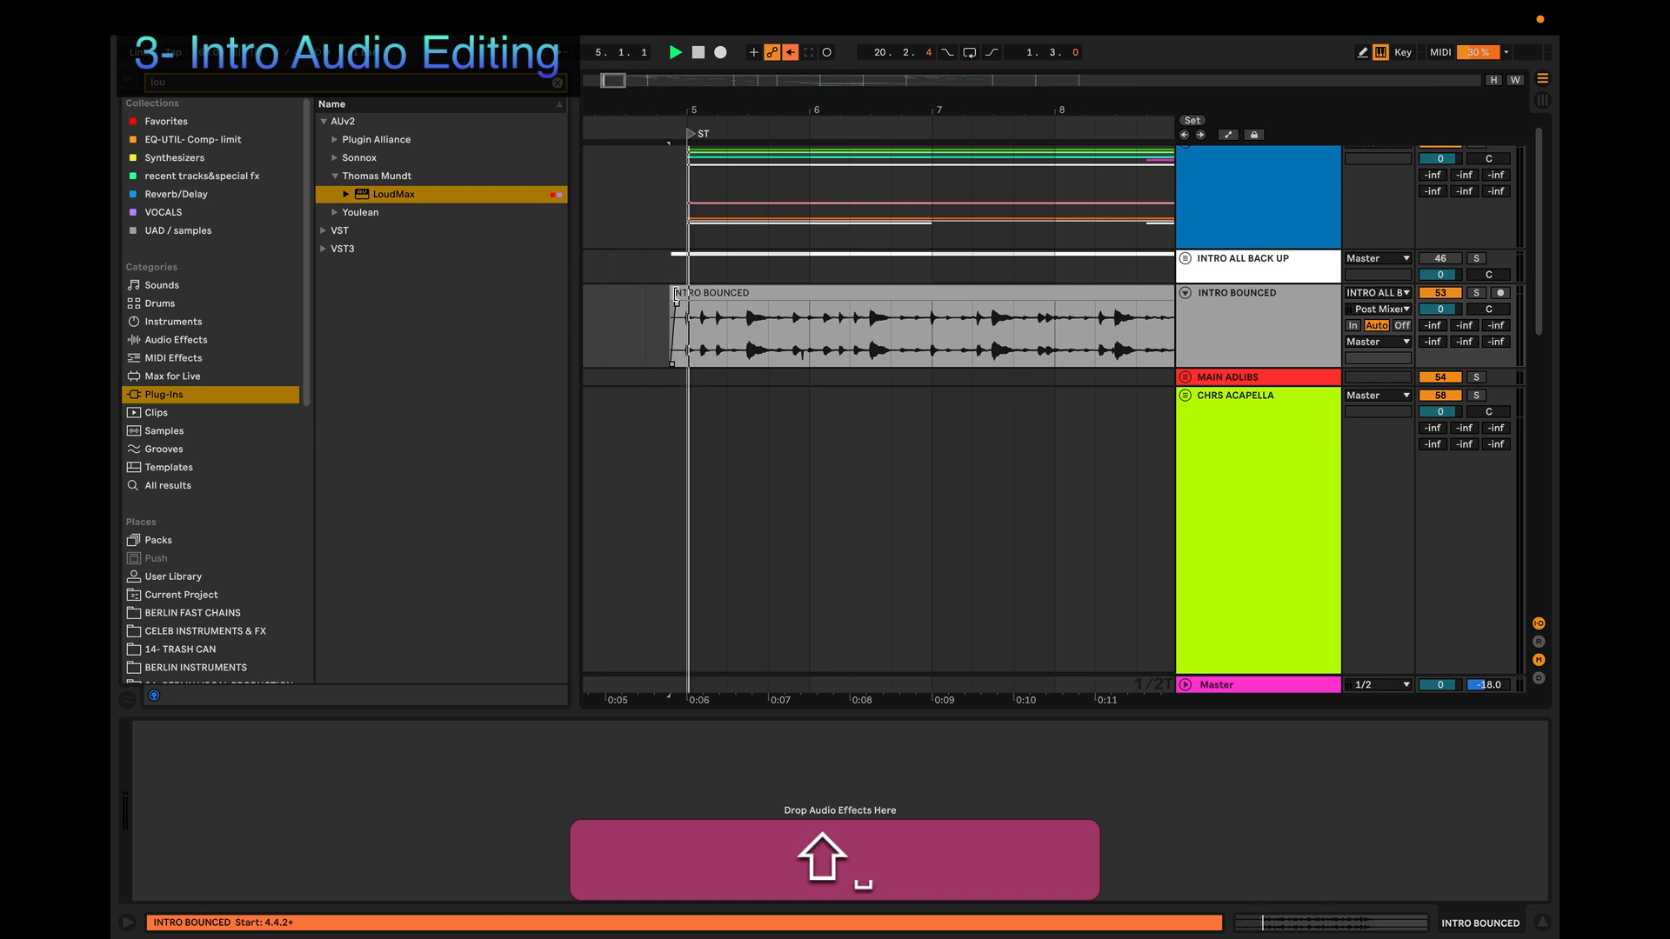
Step: Stop playback and trim the end of the INTRO BOUNCED clip to 14.1.1
scroll(925, 311, "down", 5)
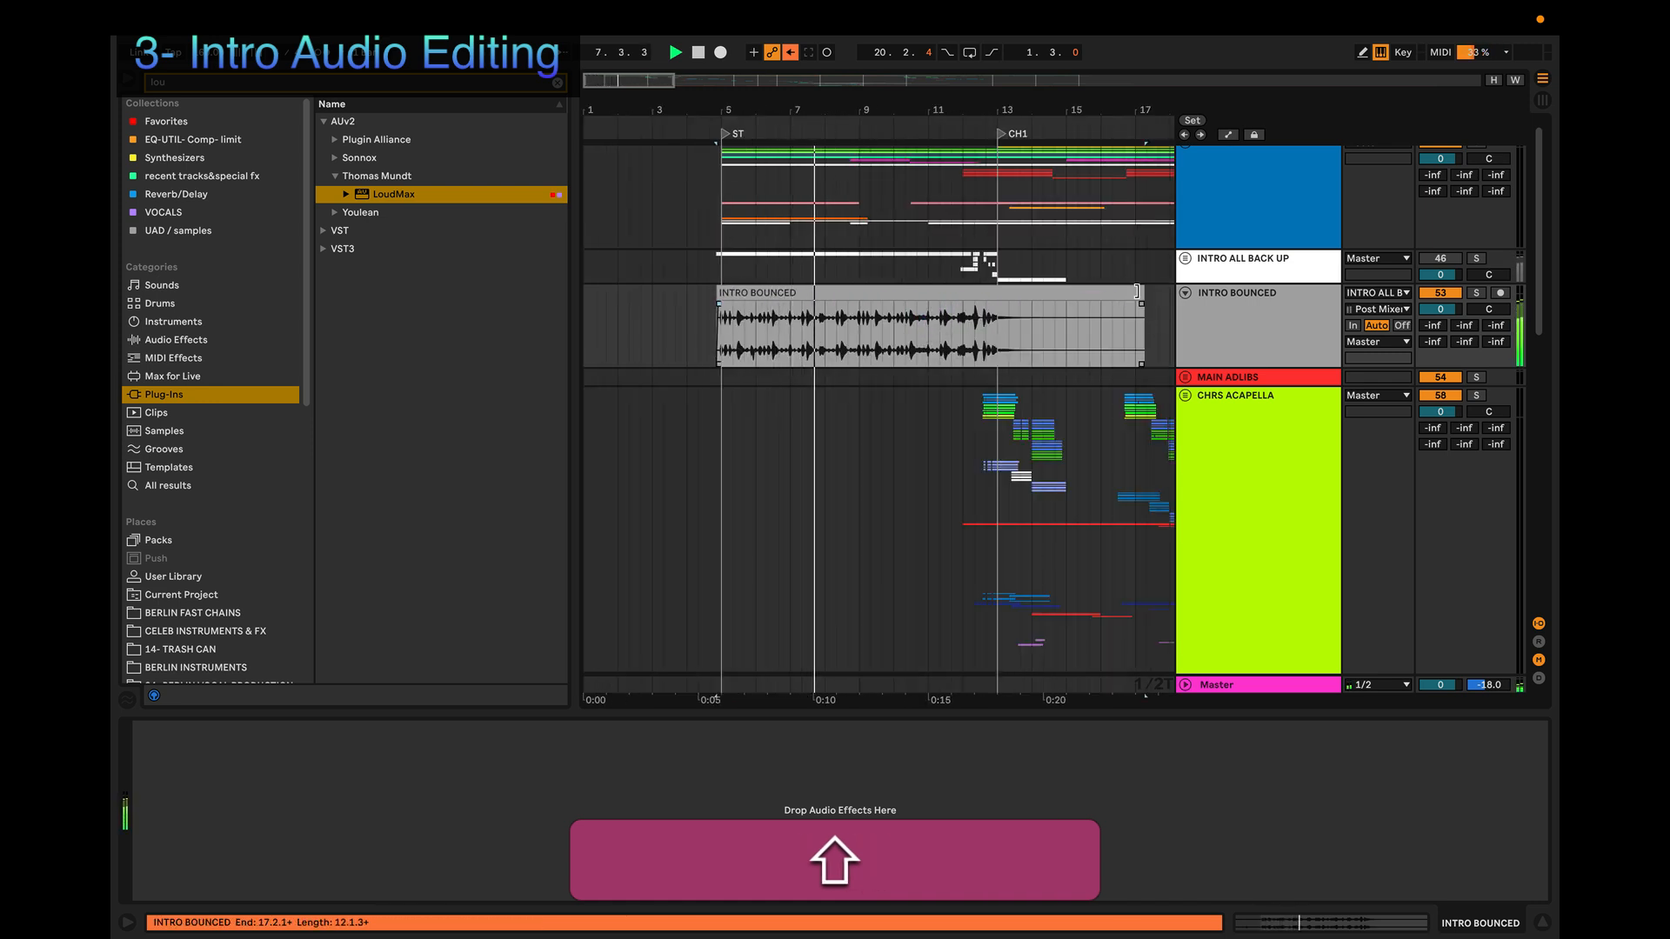
key("space")
left_click_drag(1137, 291, 1032, 295)
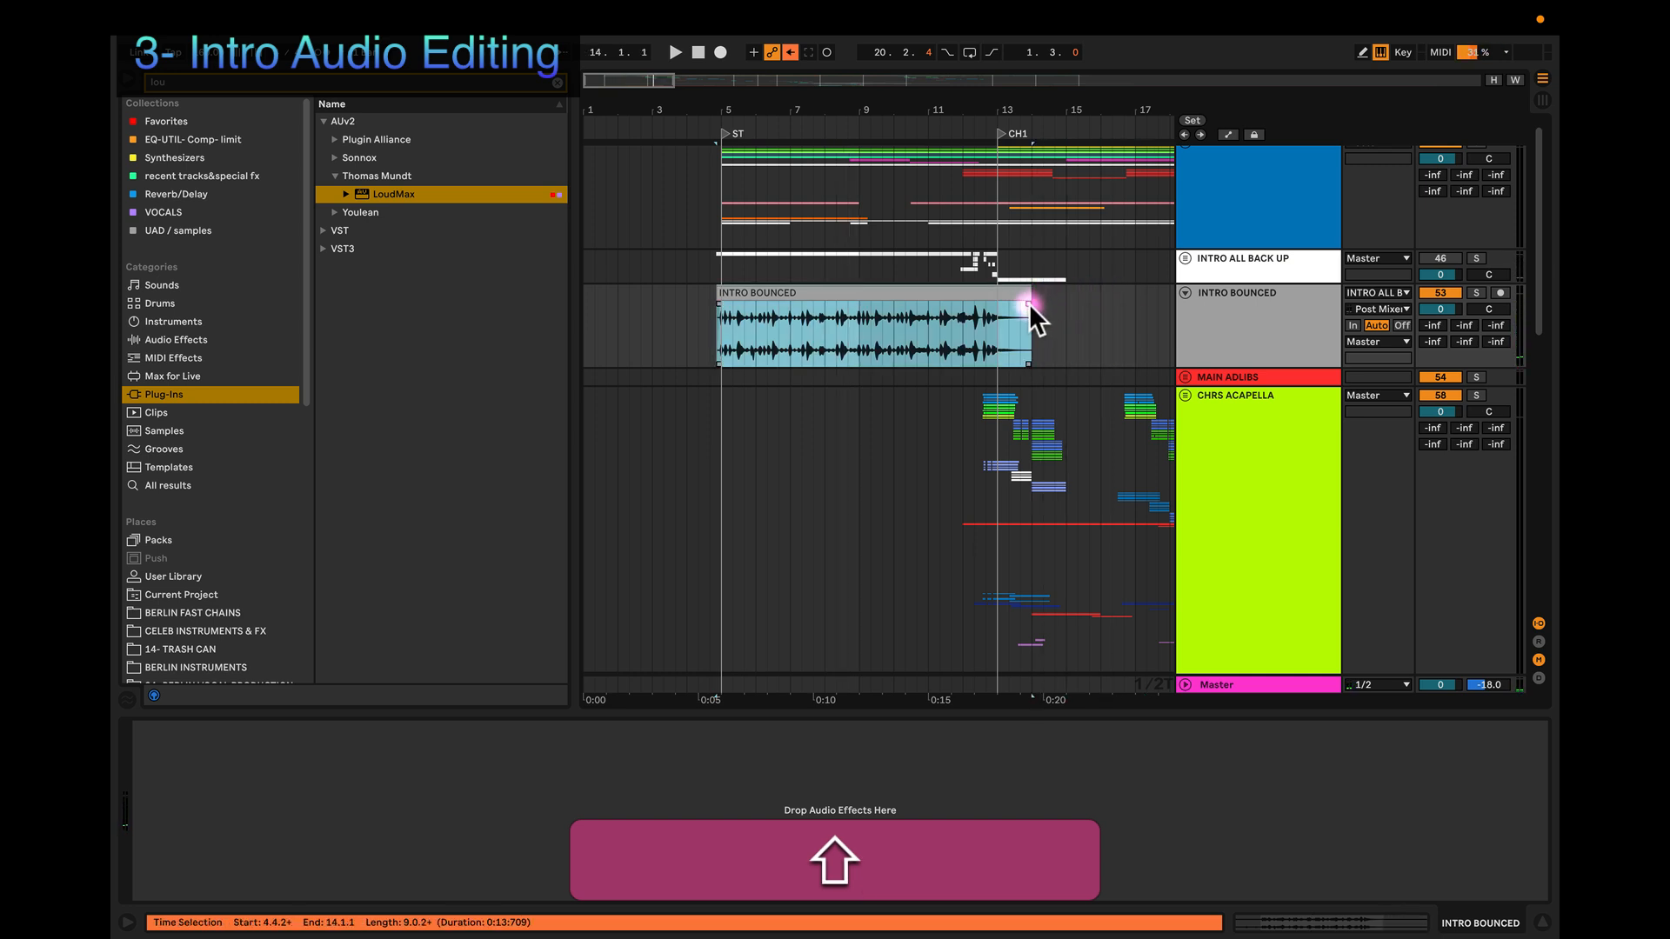
Step: Load LoudMax onto the INTRO BOUNCED track, open its window and play the clip
left_click(1228, 313)
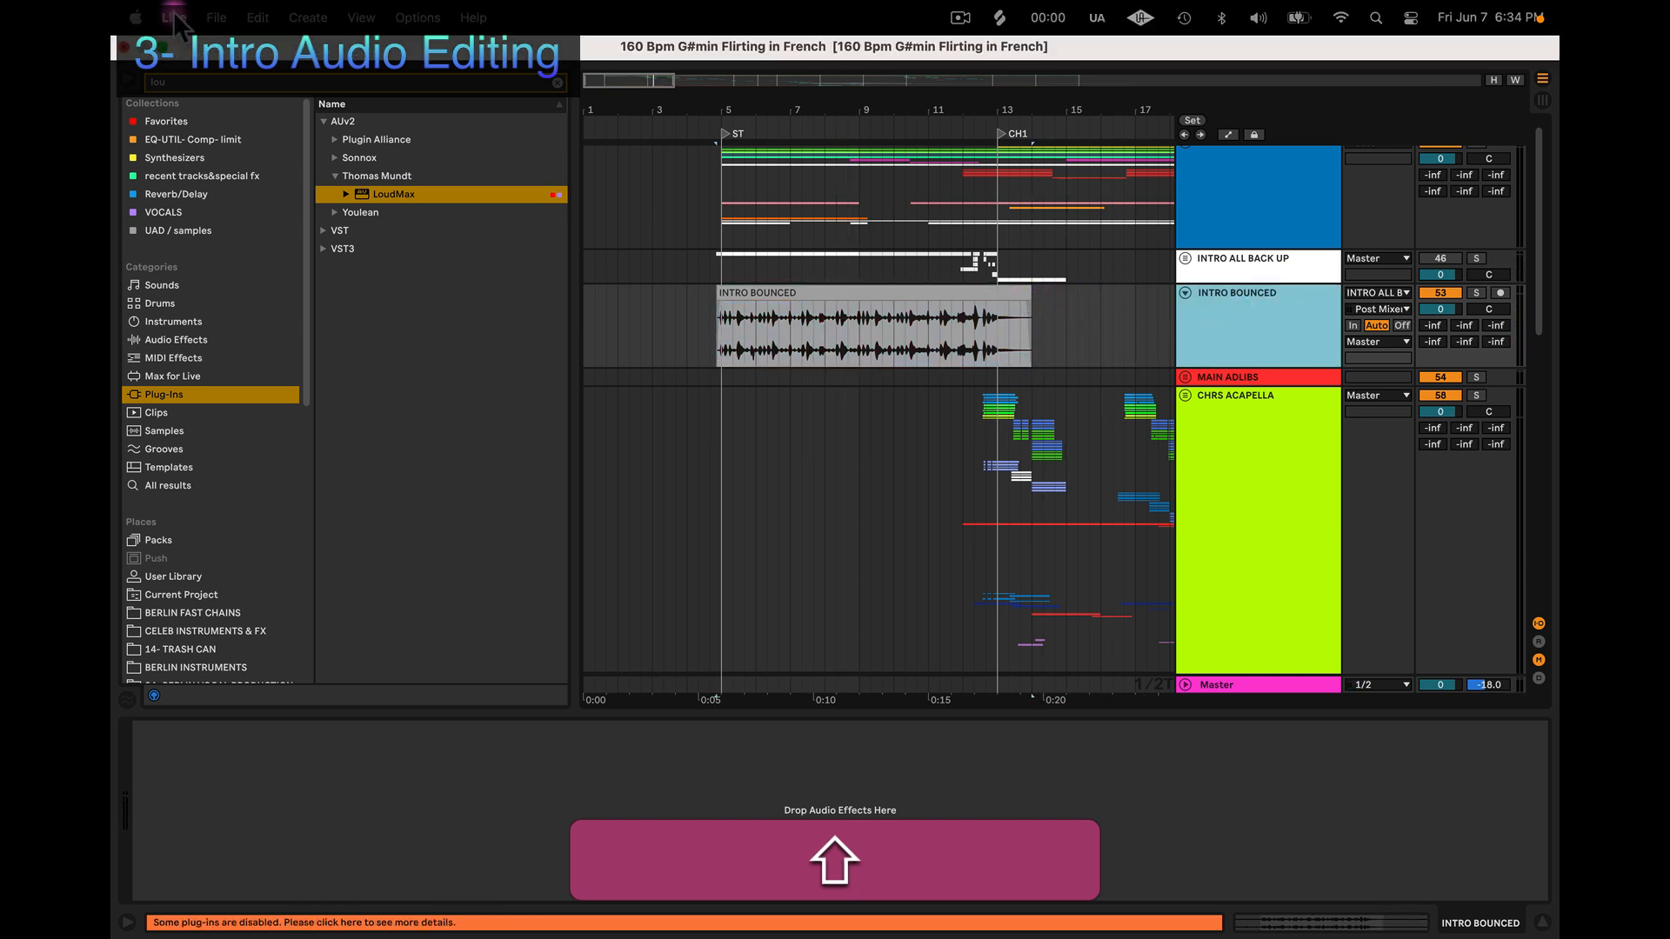
left_click(352, 192)
left_click_drag(548, 925, 559, 823)
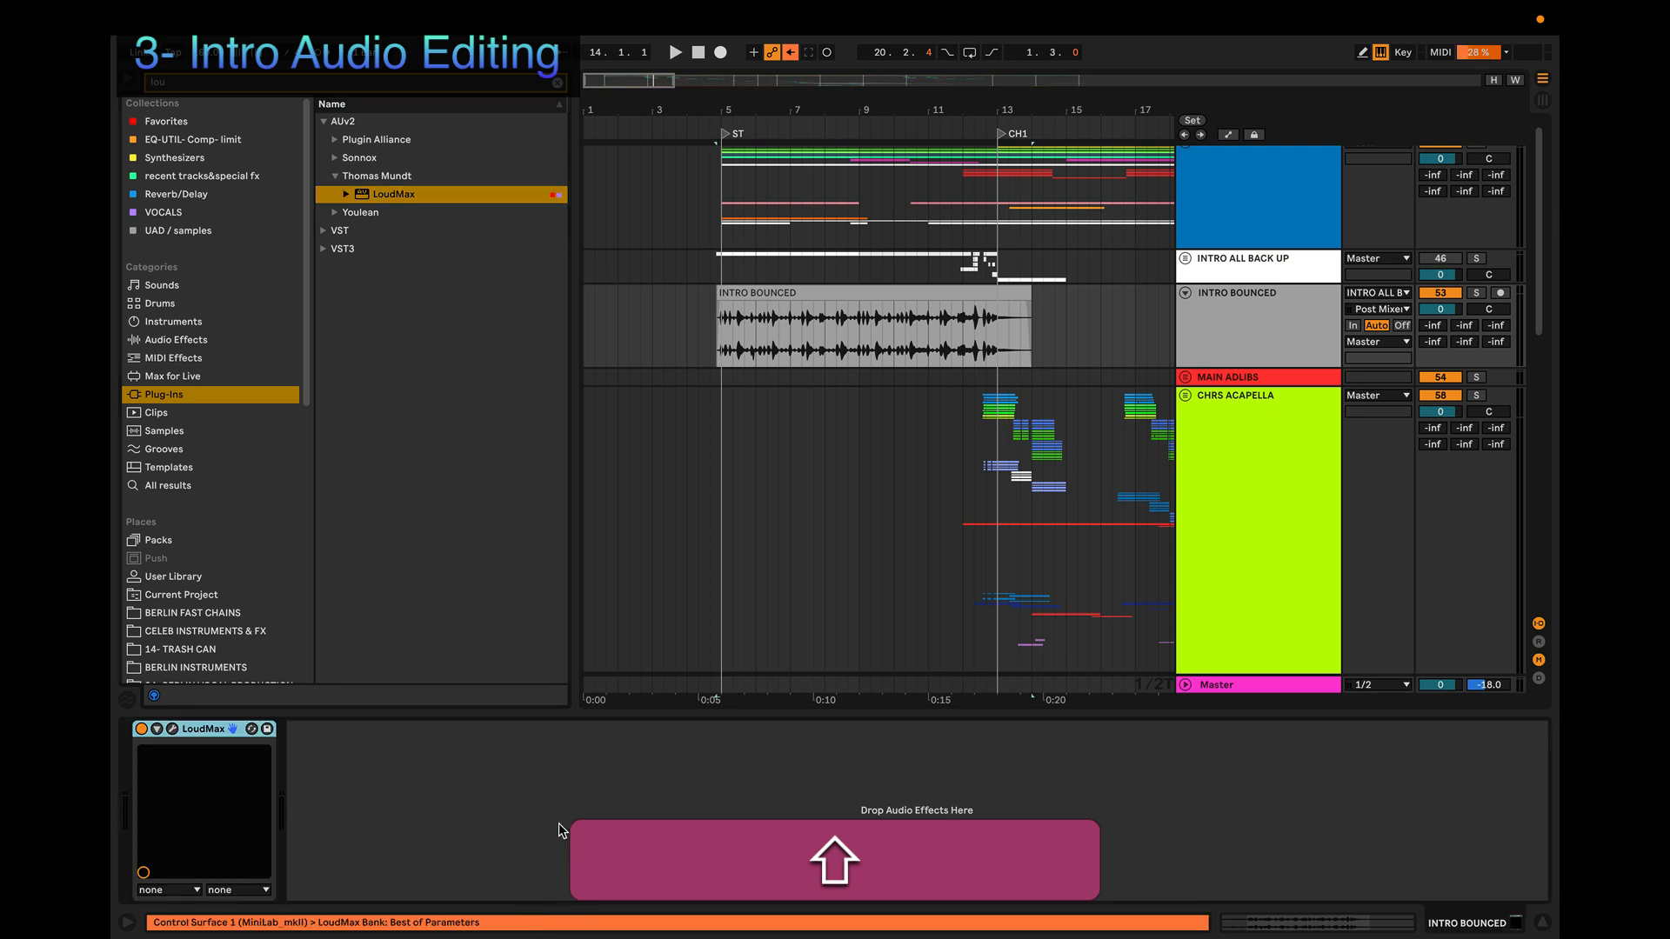
left_click(172, 729)
key("space")
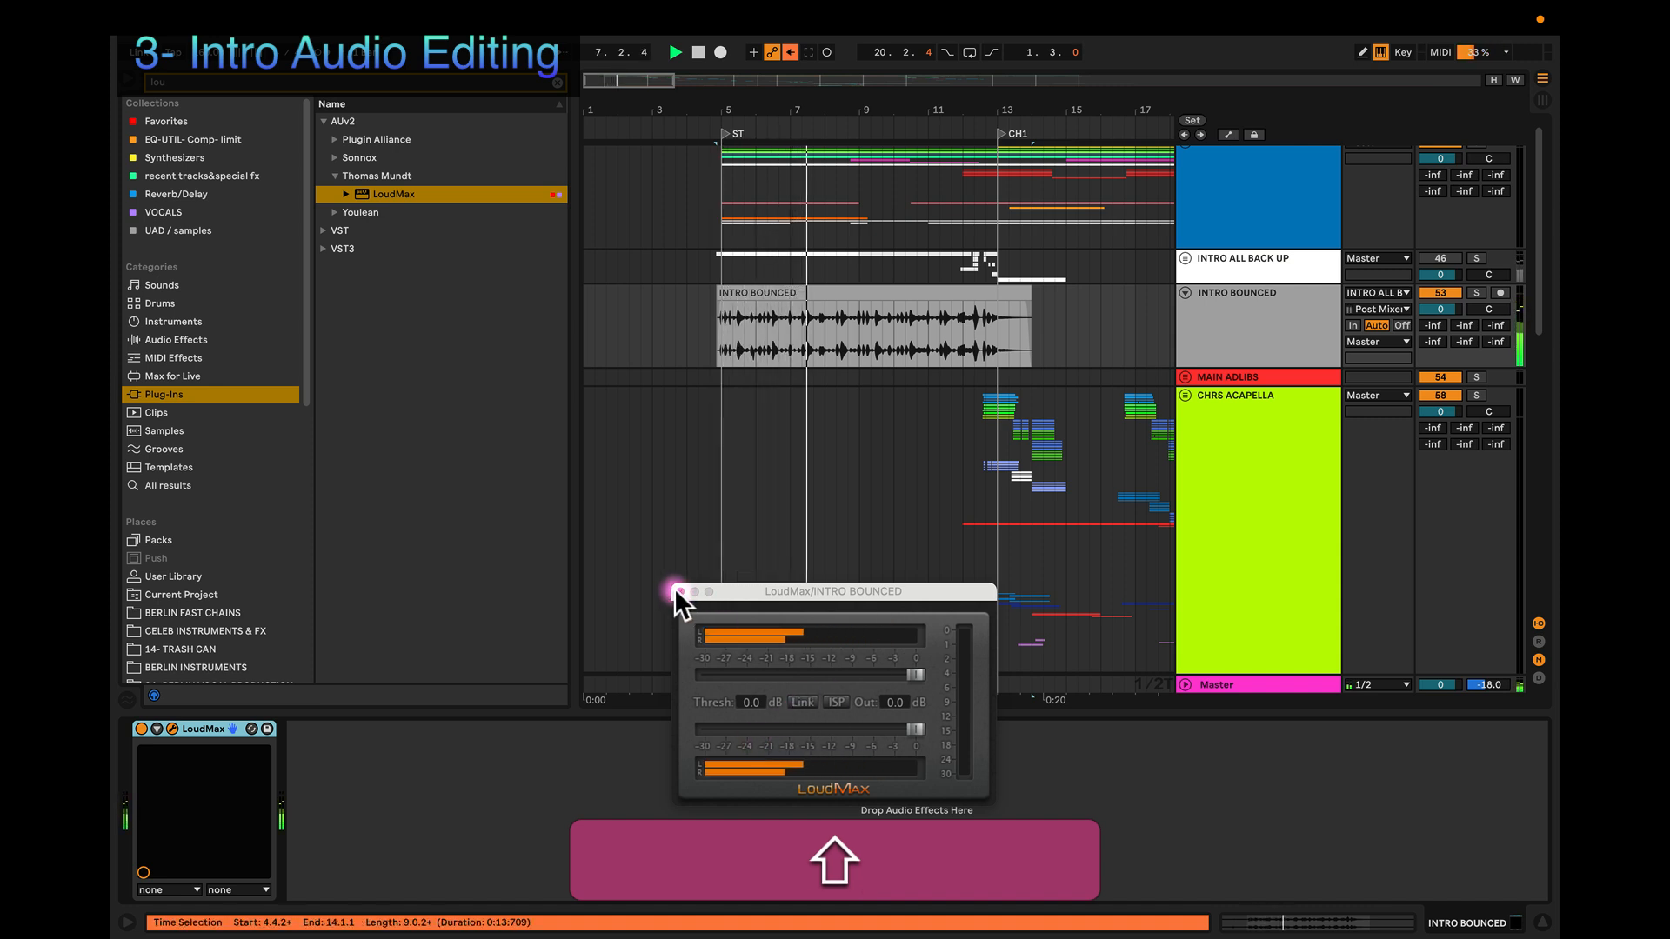
Step: Try LoudMax with linked threshold and output at -13.0 dB, and remove the device from INTRO BOUNCED
left_click(801, 701)
left_click_drag(928, 671, 823, 675)
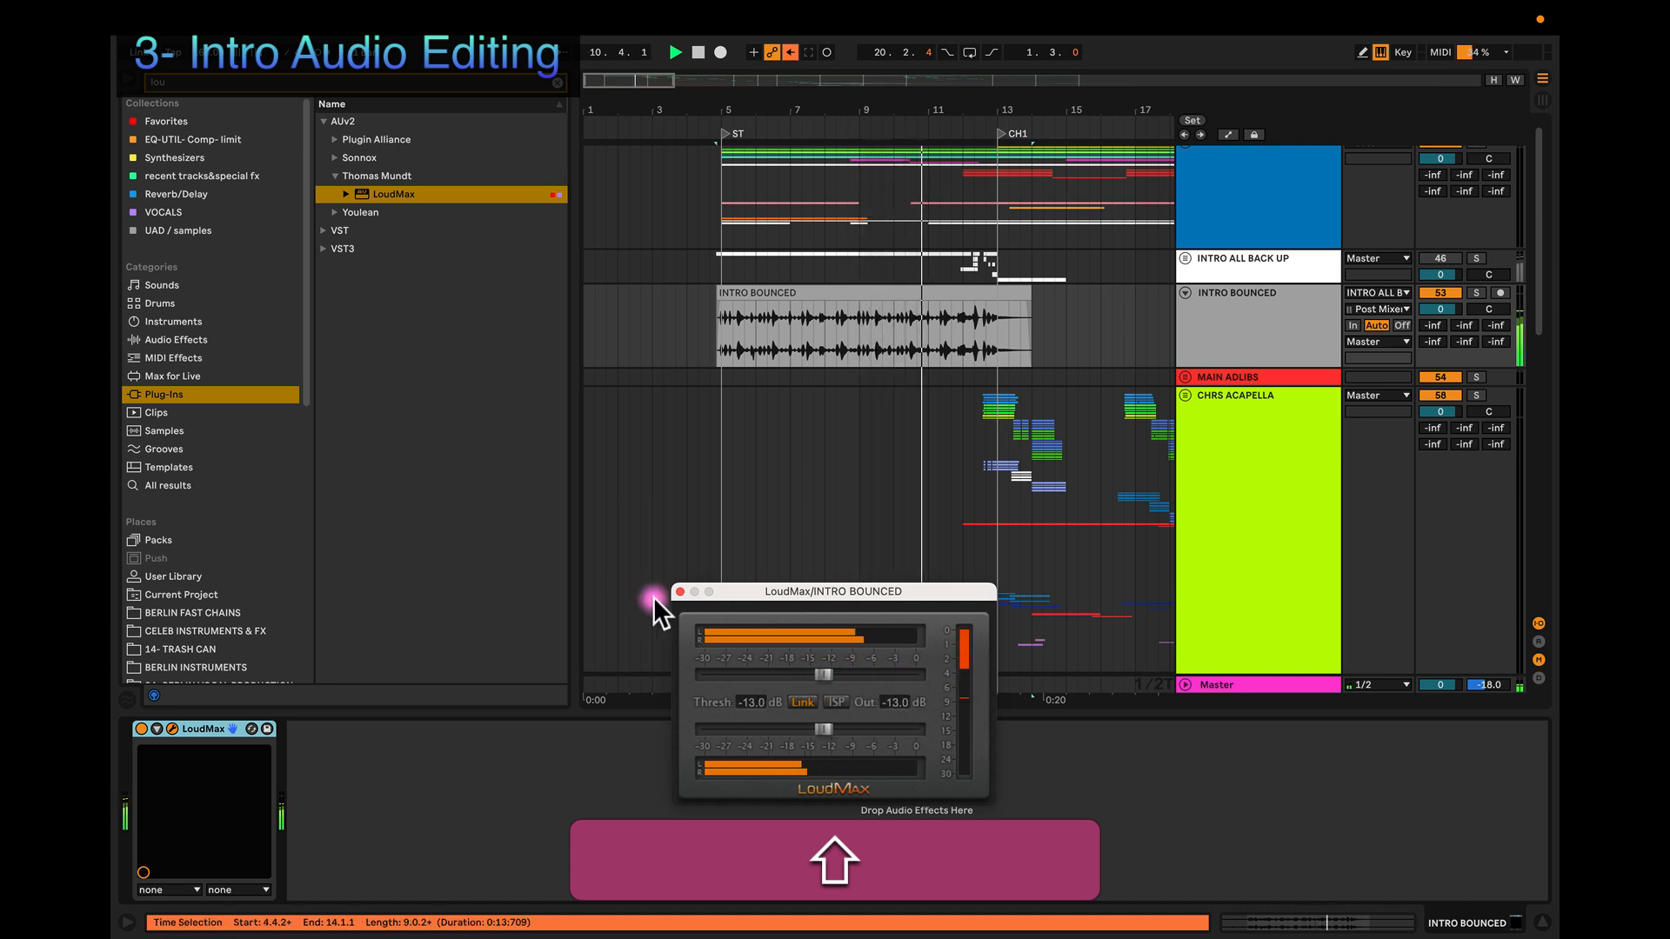
left_click(681, 592)
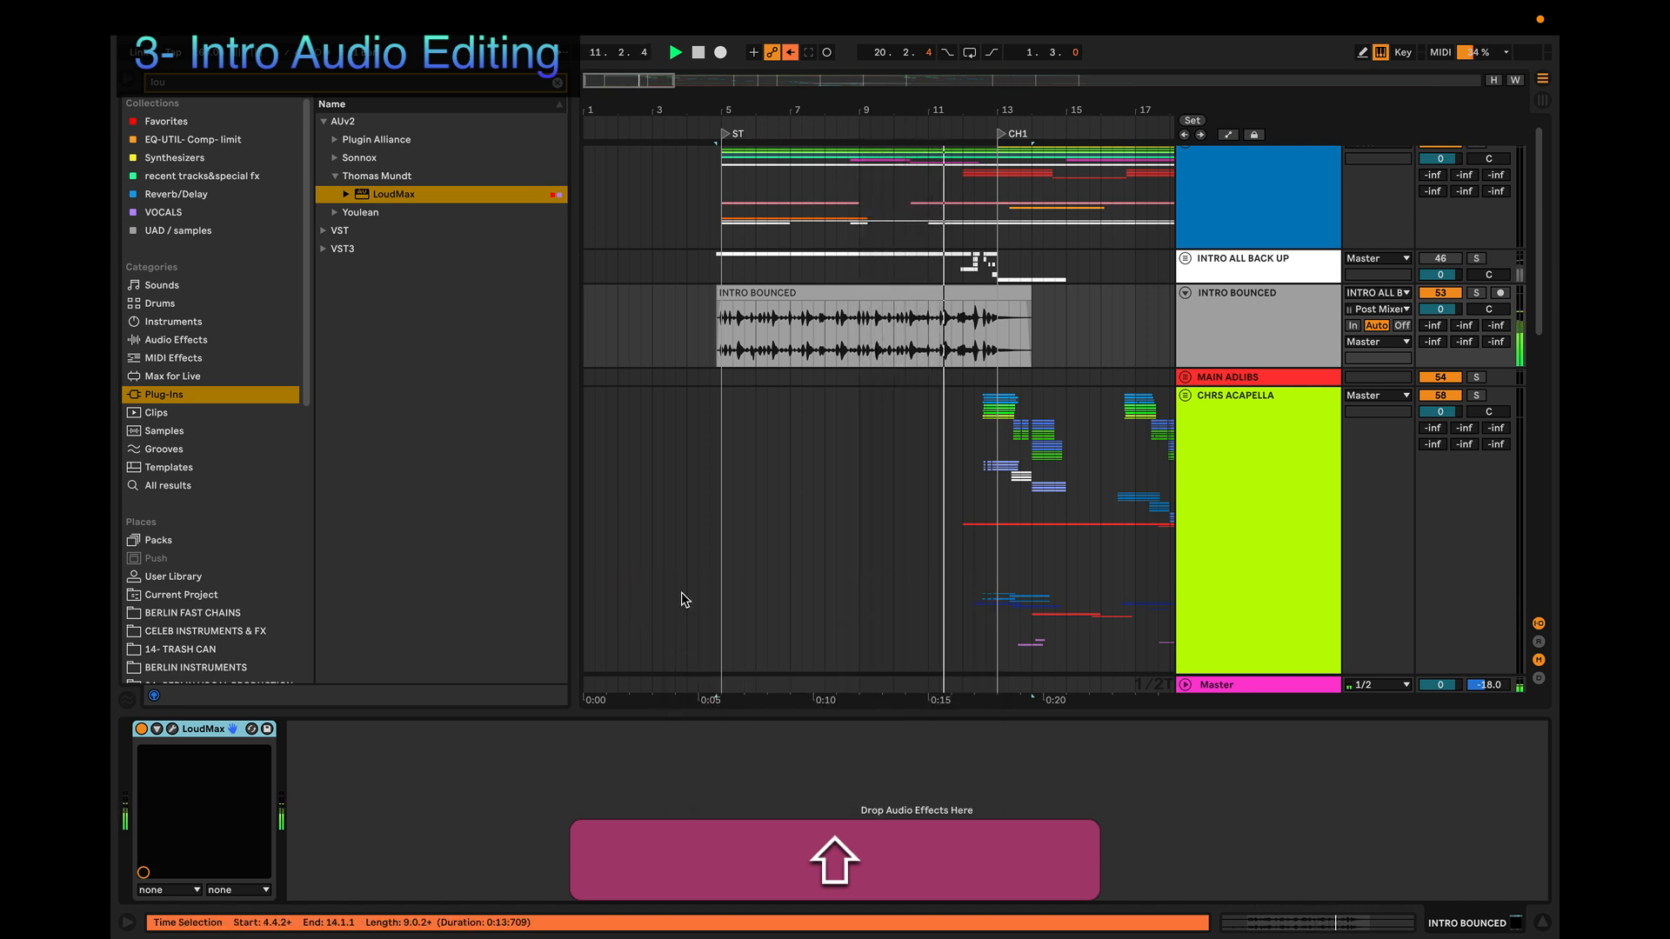
right_click(223, 727)
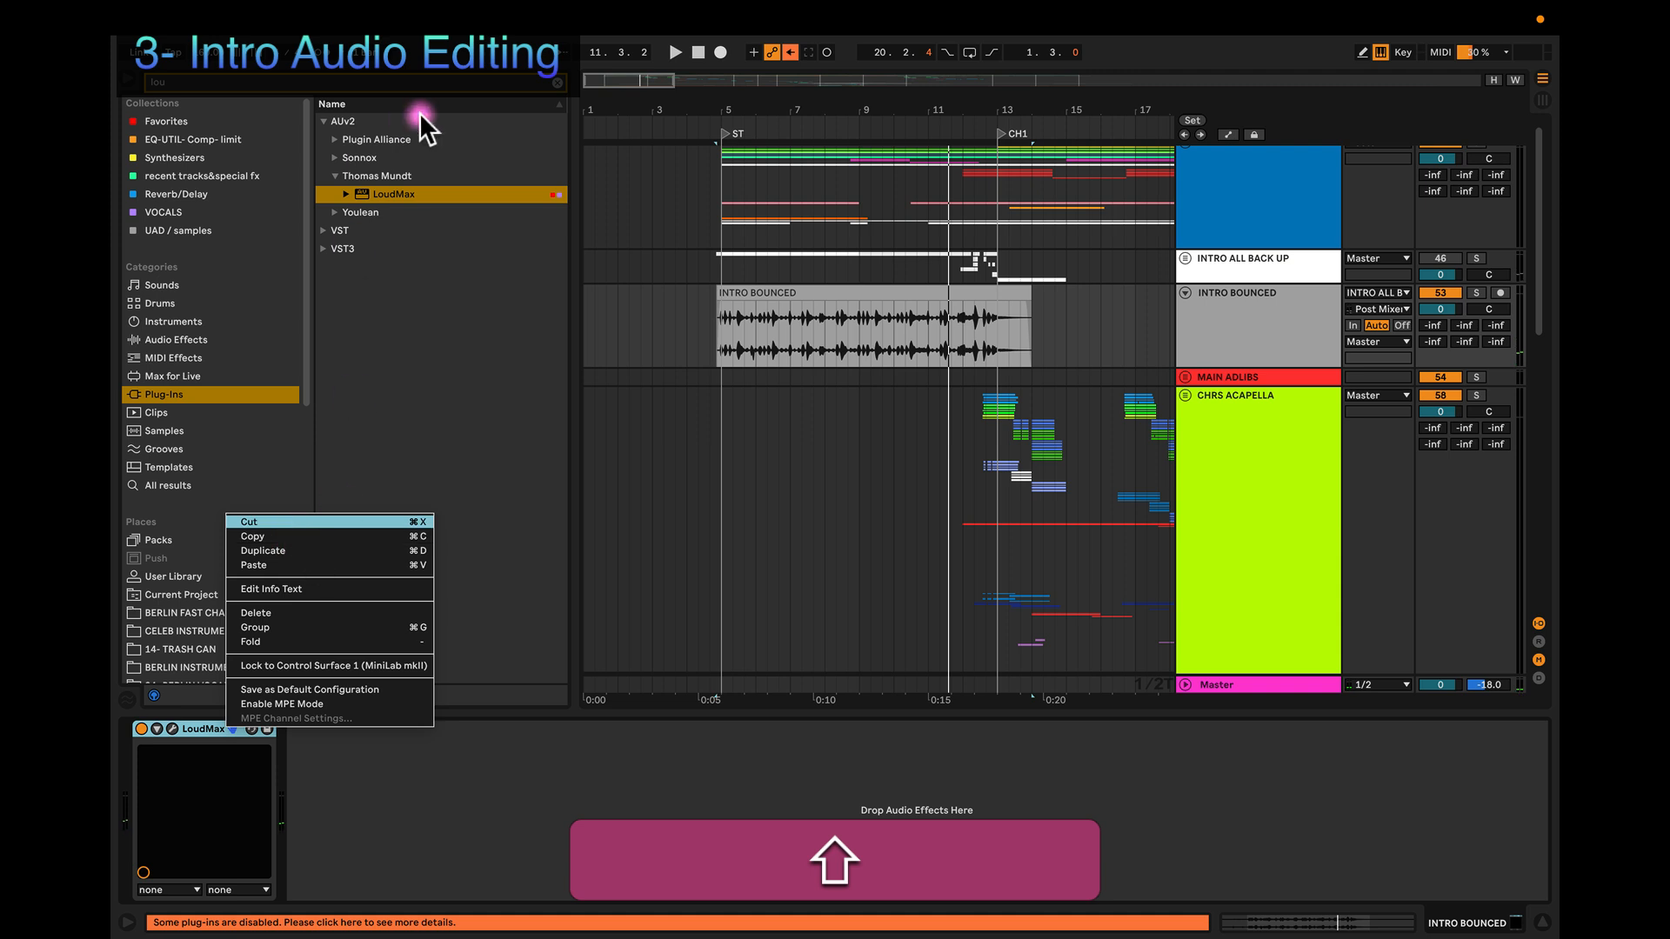
Step: Clear the browser search and search the plug-ins for "fg"
left_click(558, 82)
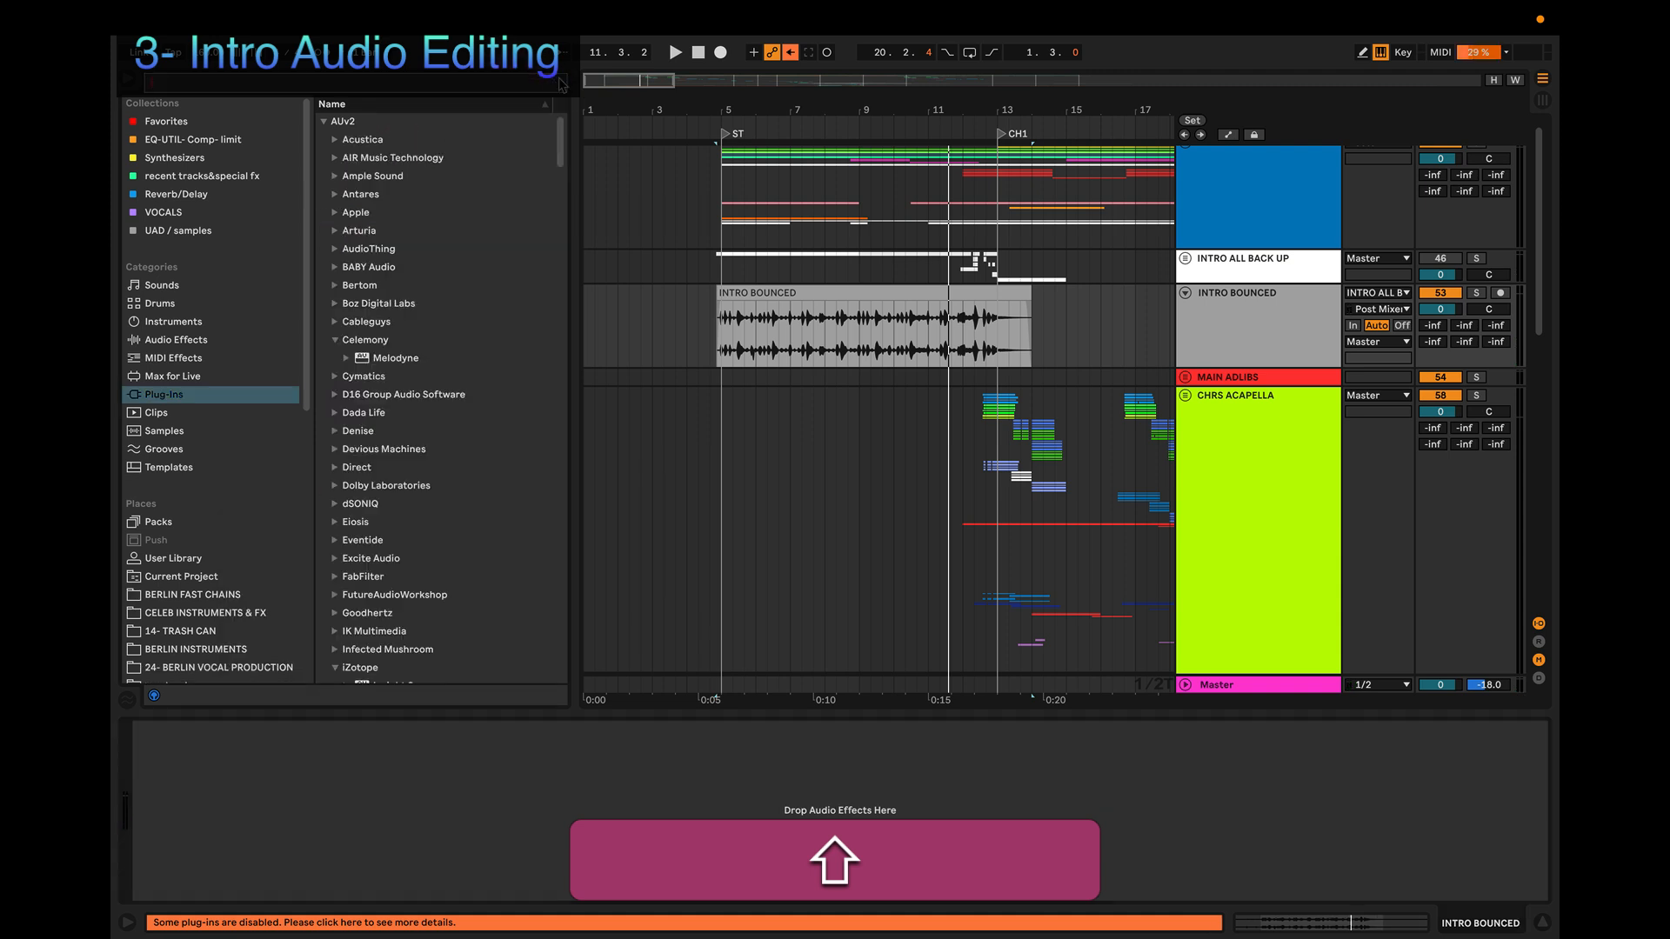
type("F")
key("BackSpace")
type("dfg")
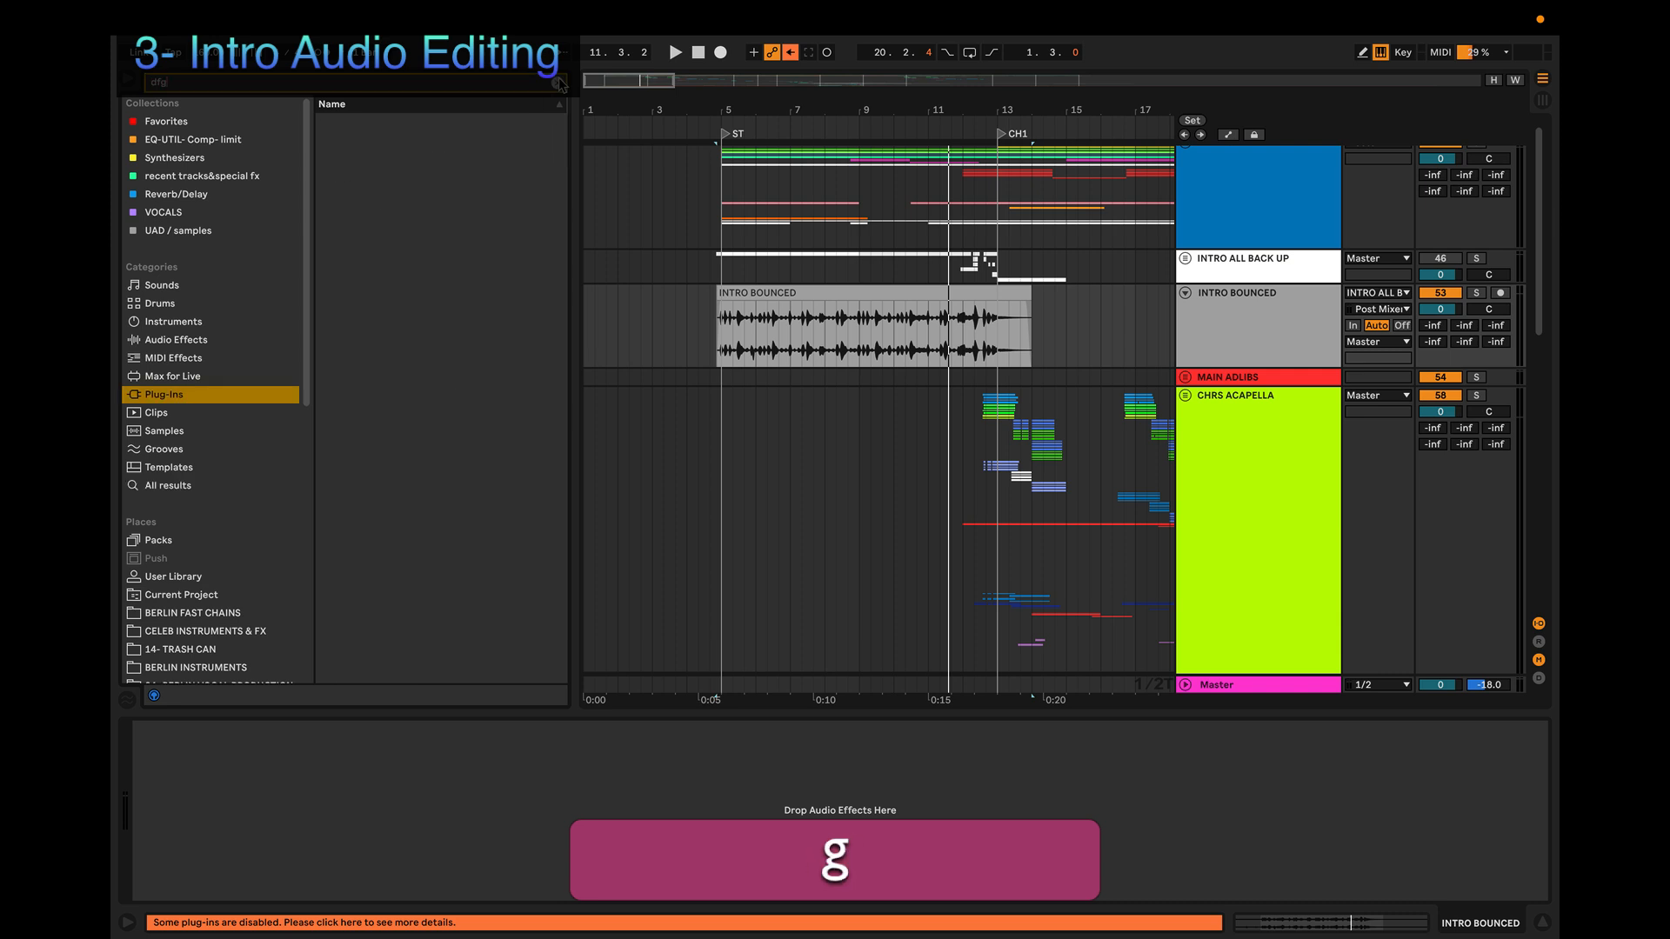
key("BackSpace")
key("BackSpace")
key("BackSpace")
type("fg")
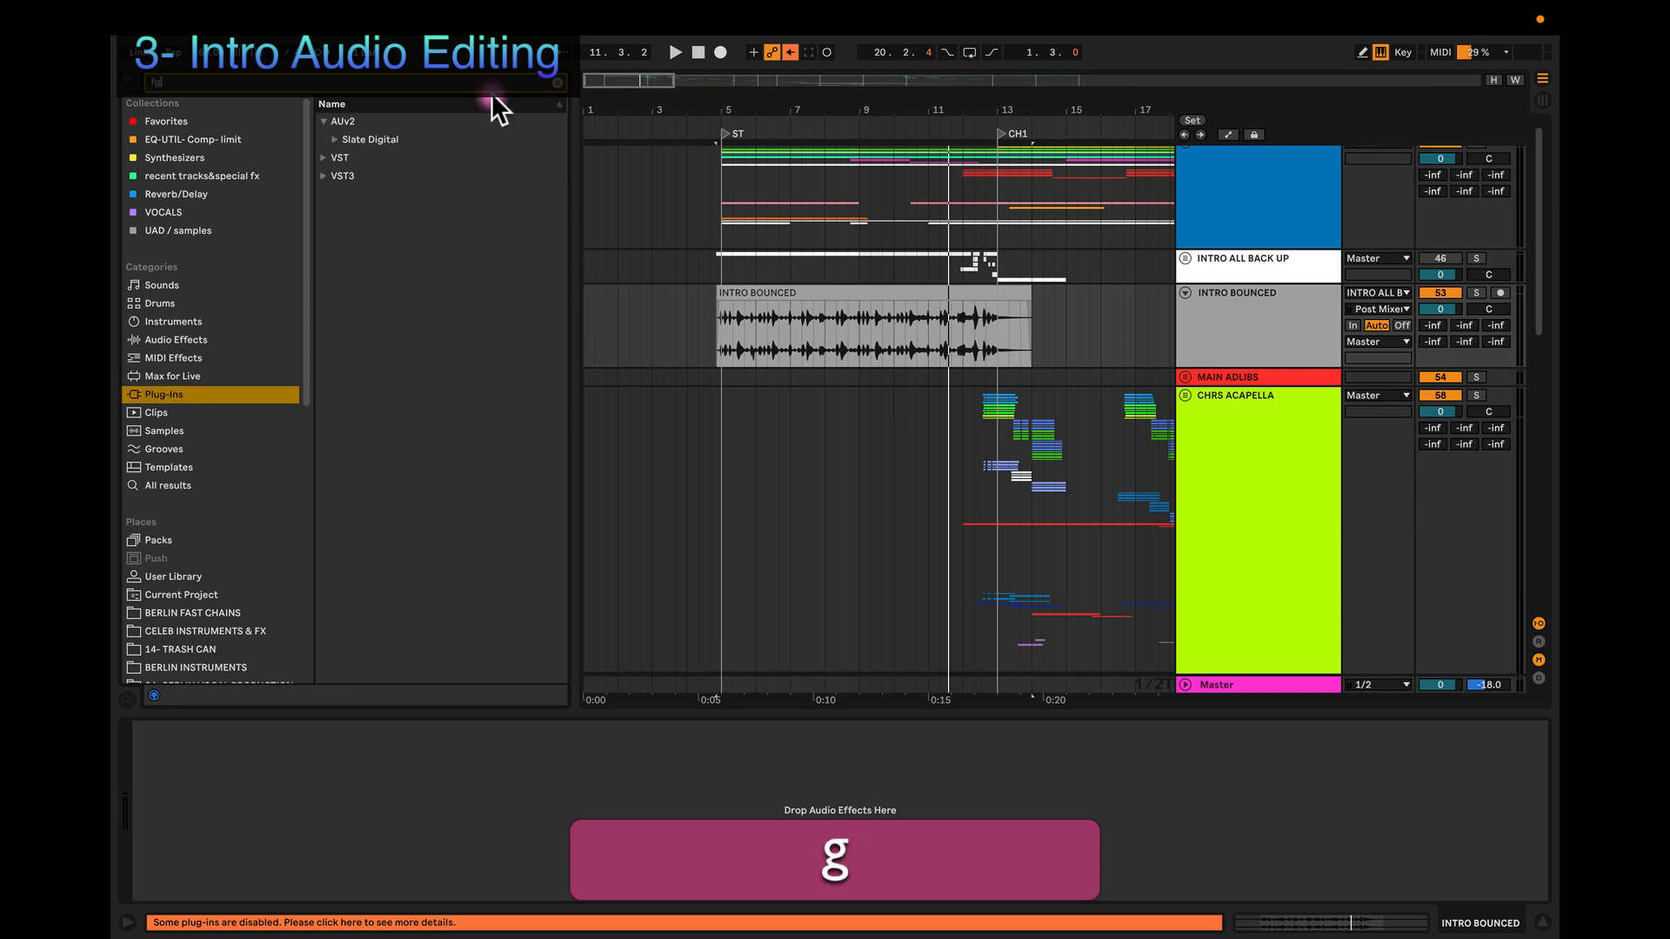
Step: Load Slate Digital's FG-X 2 onto the INTRO BOUNCED track, open its window and start playback
left_click(334, 140)
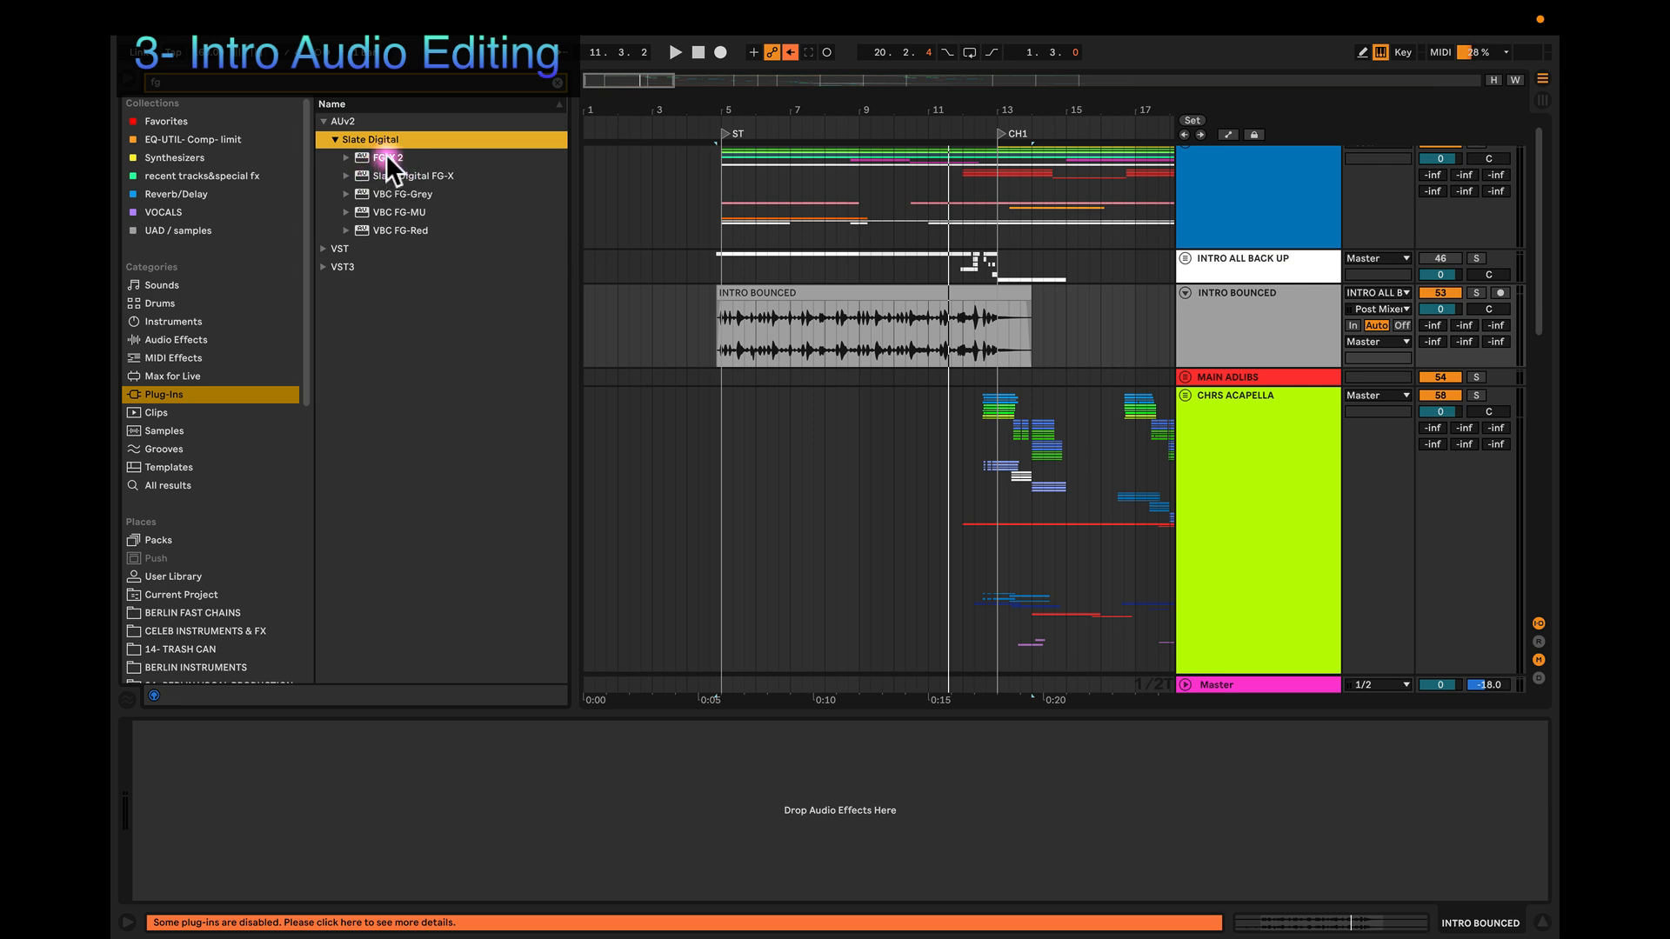
left_click_drag(384, 153, 468, 784)
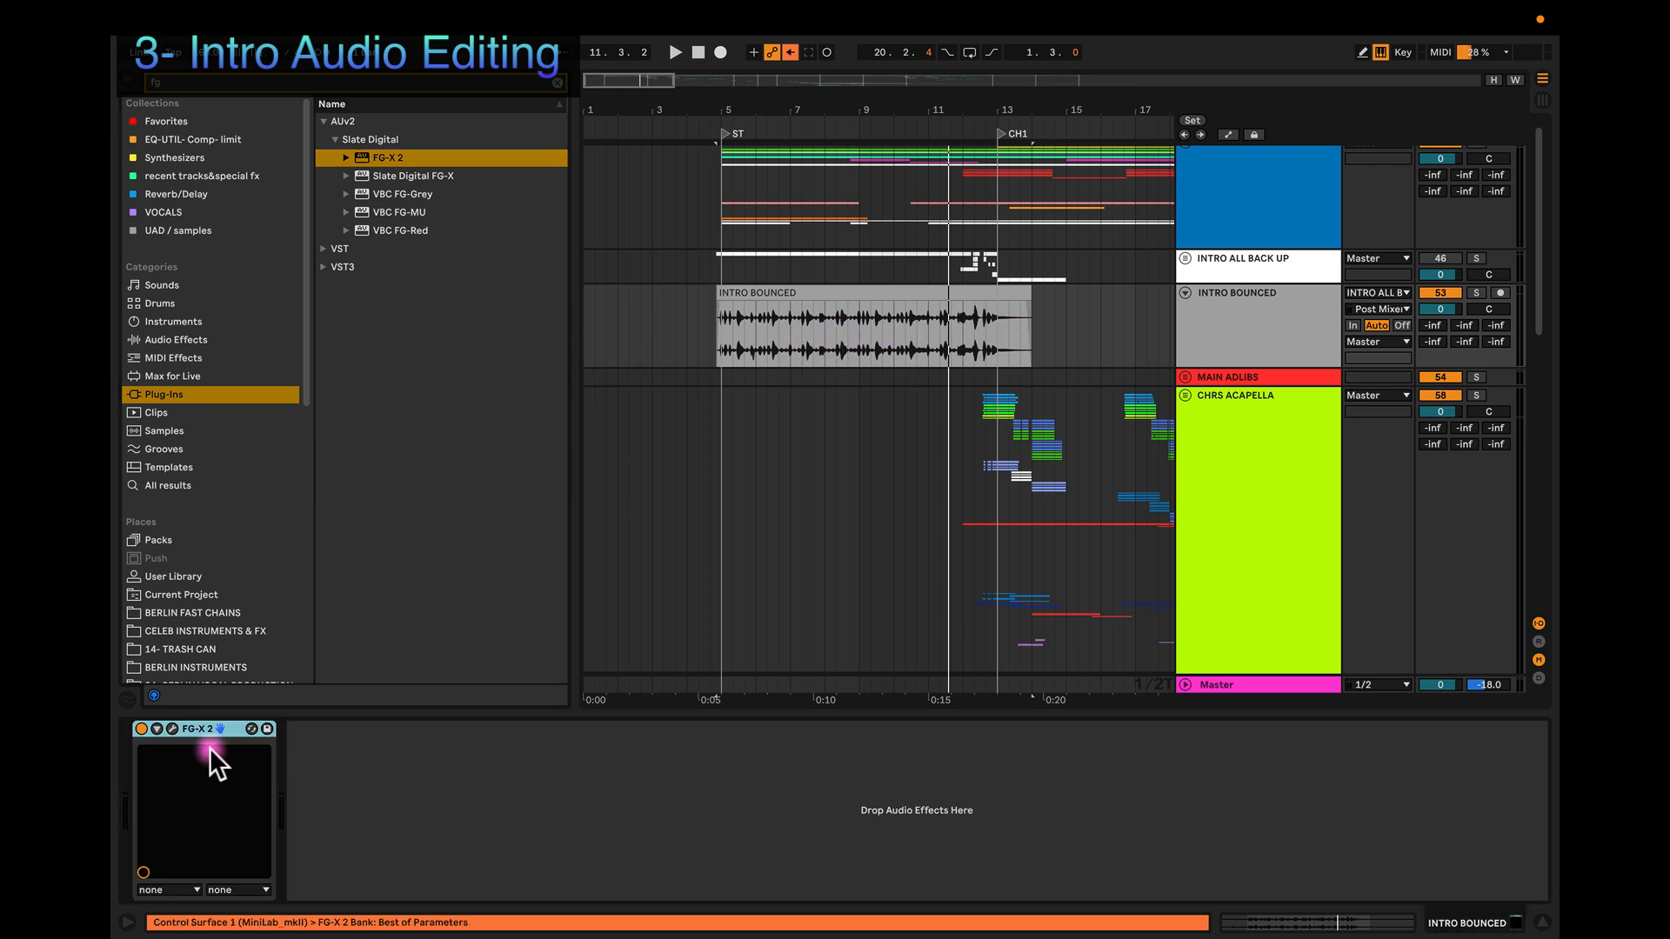
left_click(173, 729)
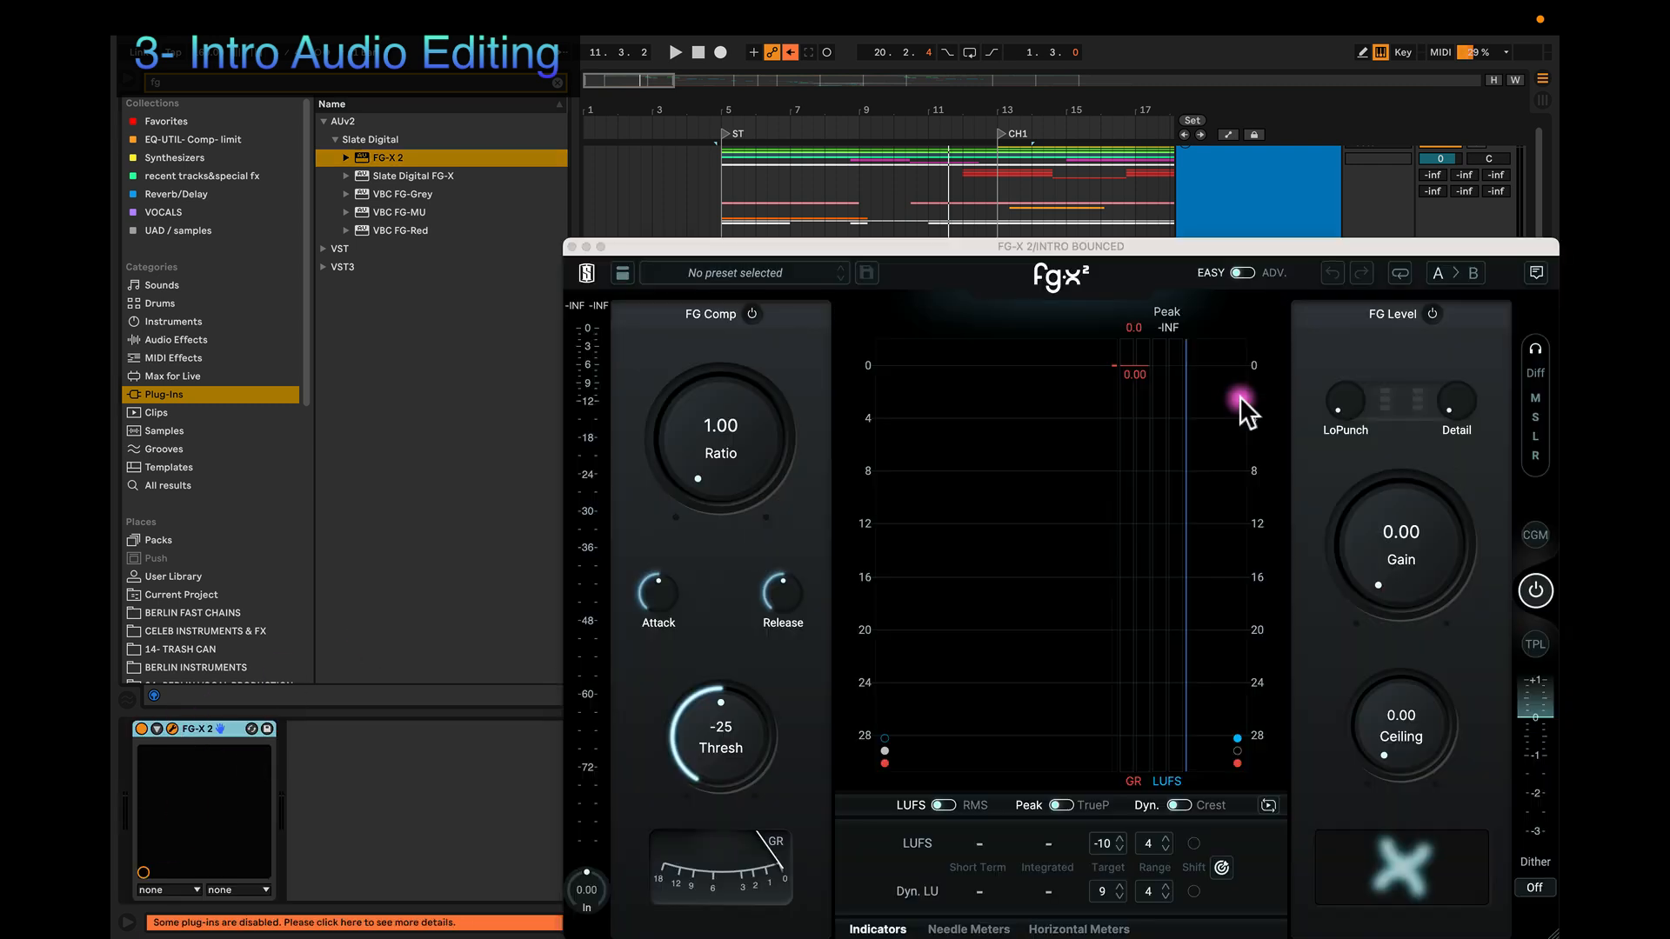
key("space")
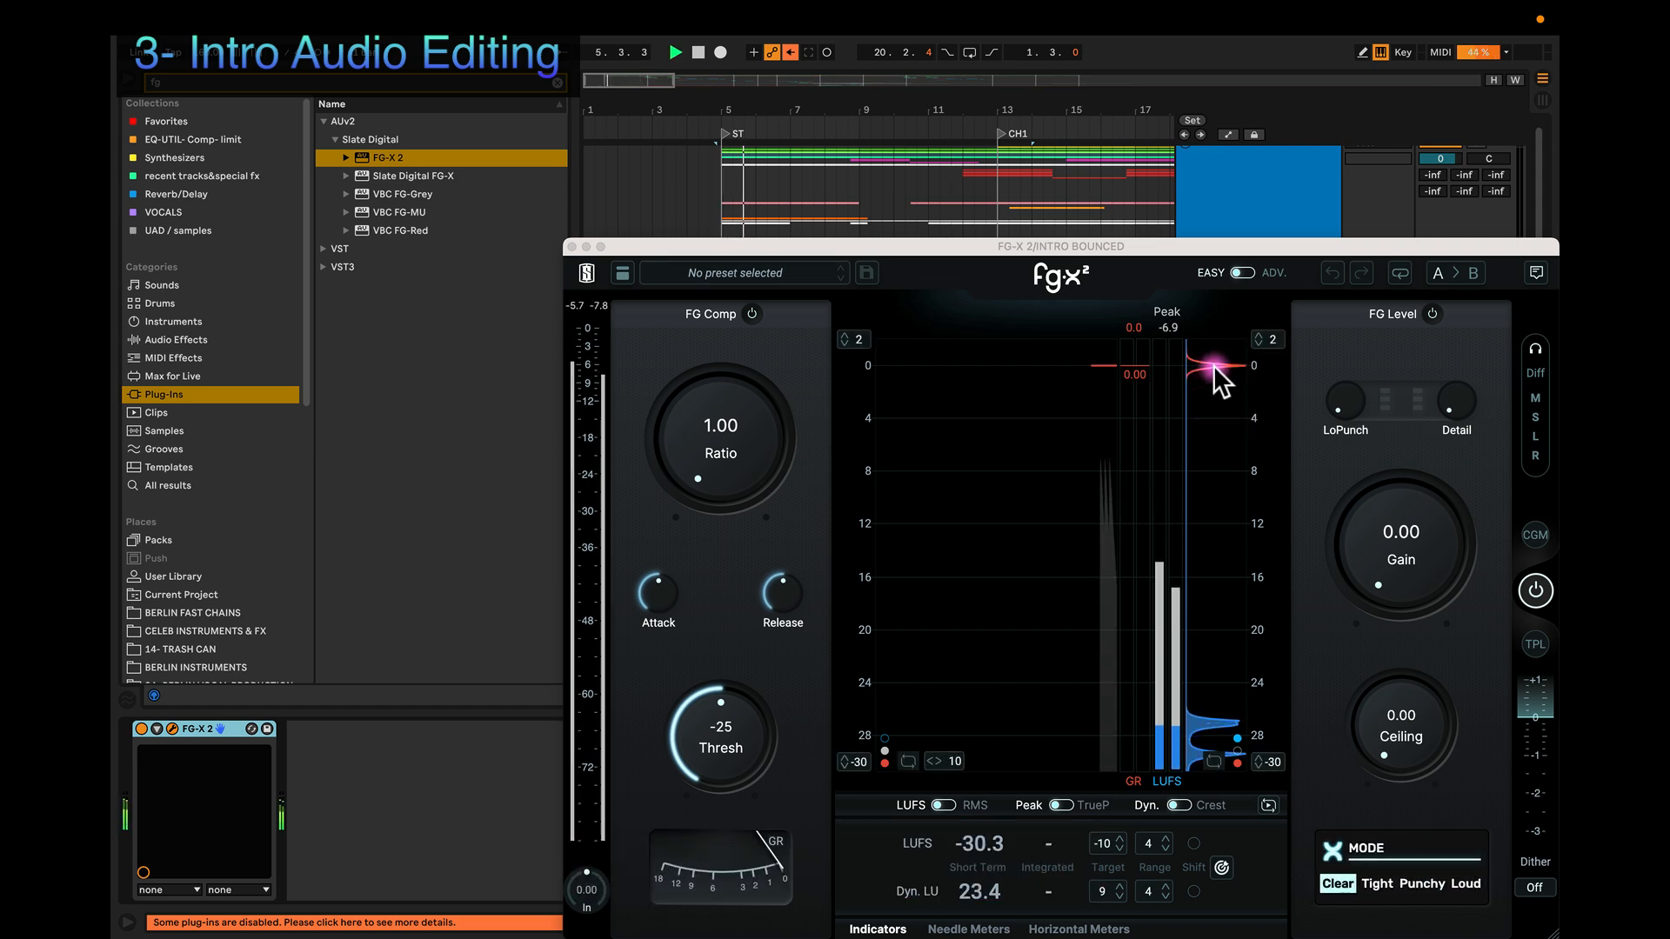
Step: Set the FG Level gain to 3.90 and the ceiling to -0.24, and uncover the INTRO BOUNCED track
left_click_drag(1401, 553, 1373, 509)
left_click_drag(1379, 733, 1382, 609)
left_click_drag(1407, 687, 1022, 497)
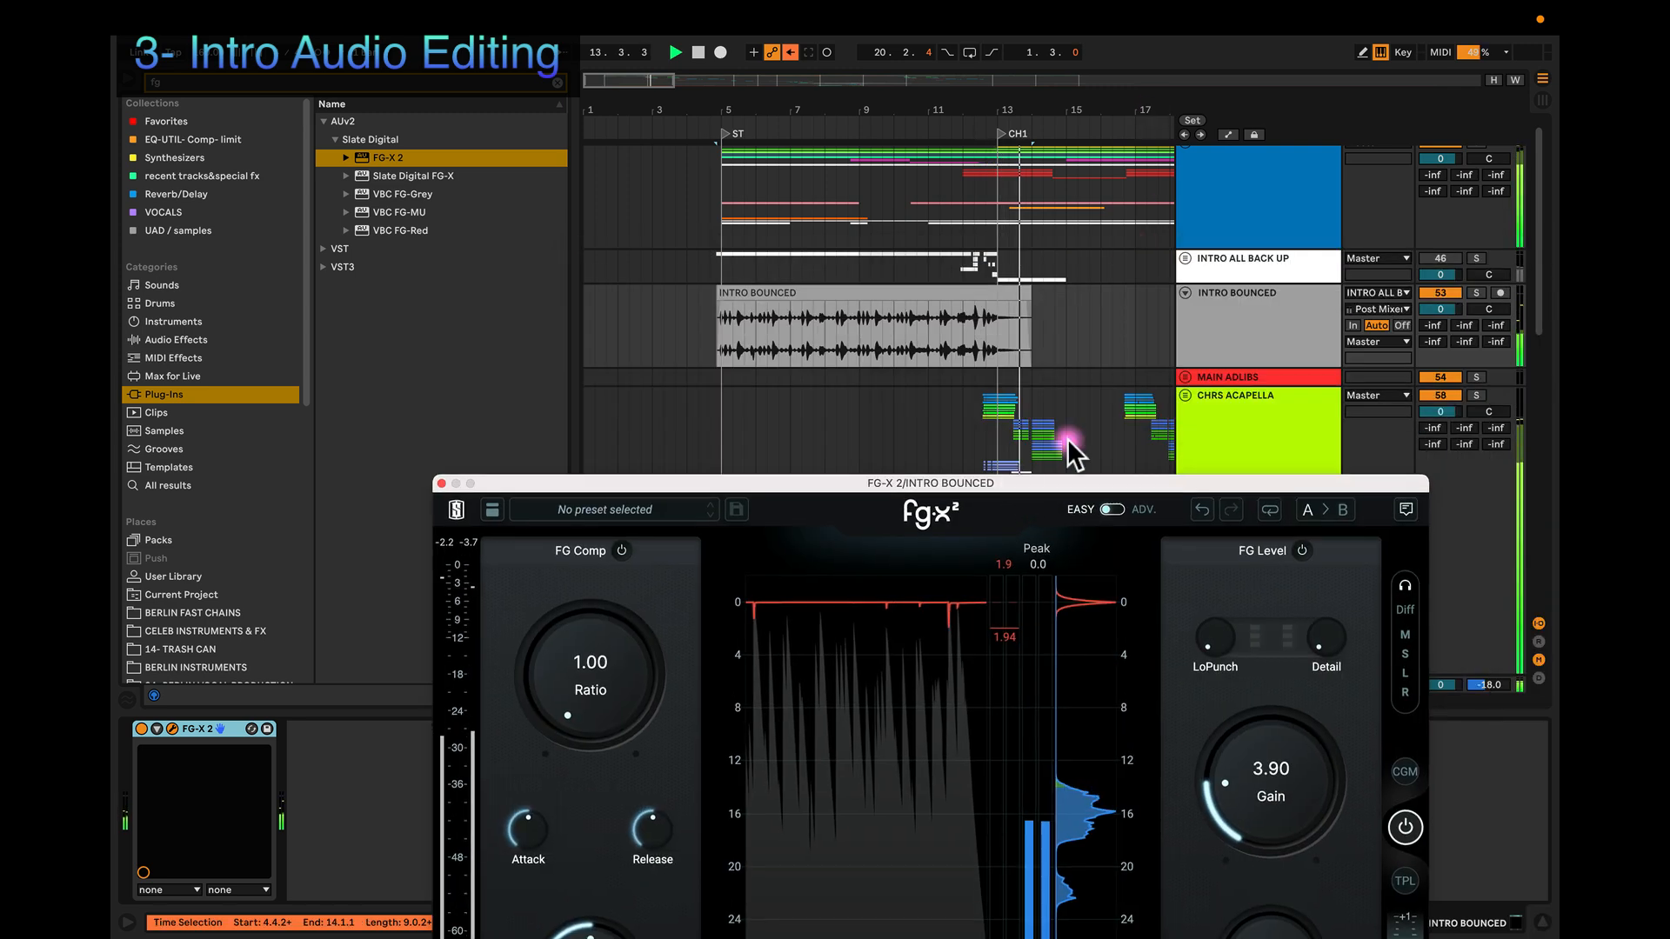
Step: Solo the INTRO BOUNCED track and loop playback over its clip to audition the FG-X 2 processing
left_click(1477, 290)
left_click(787, 296)
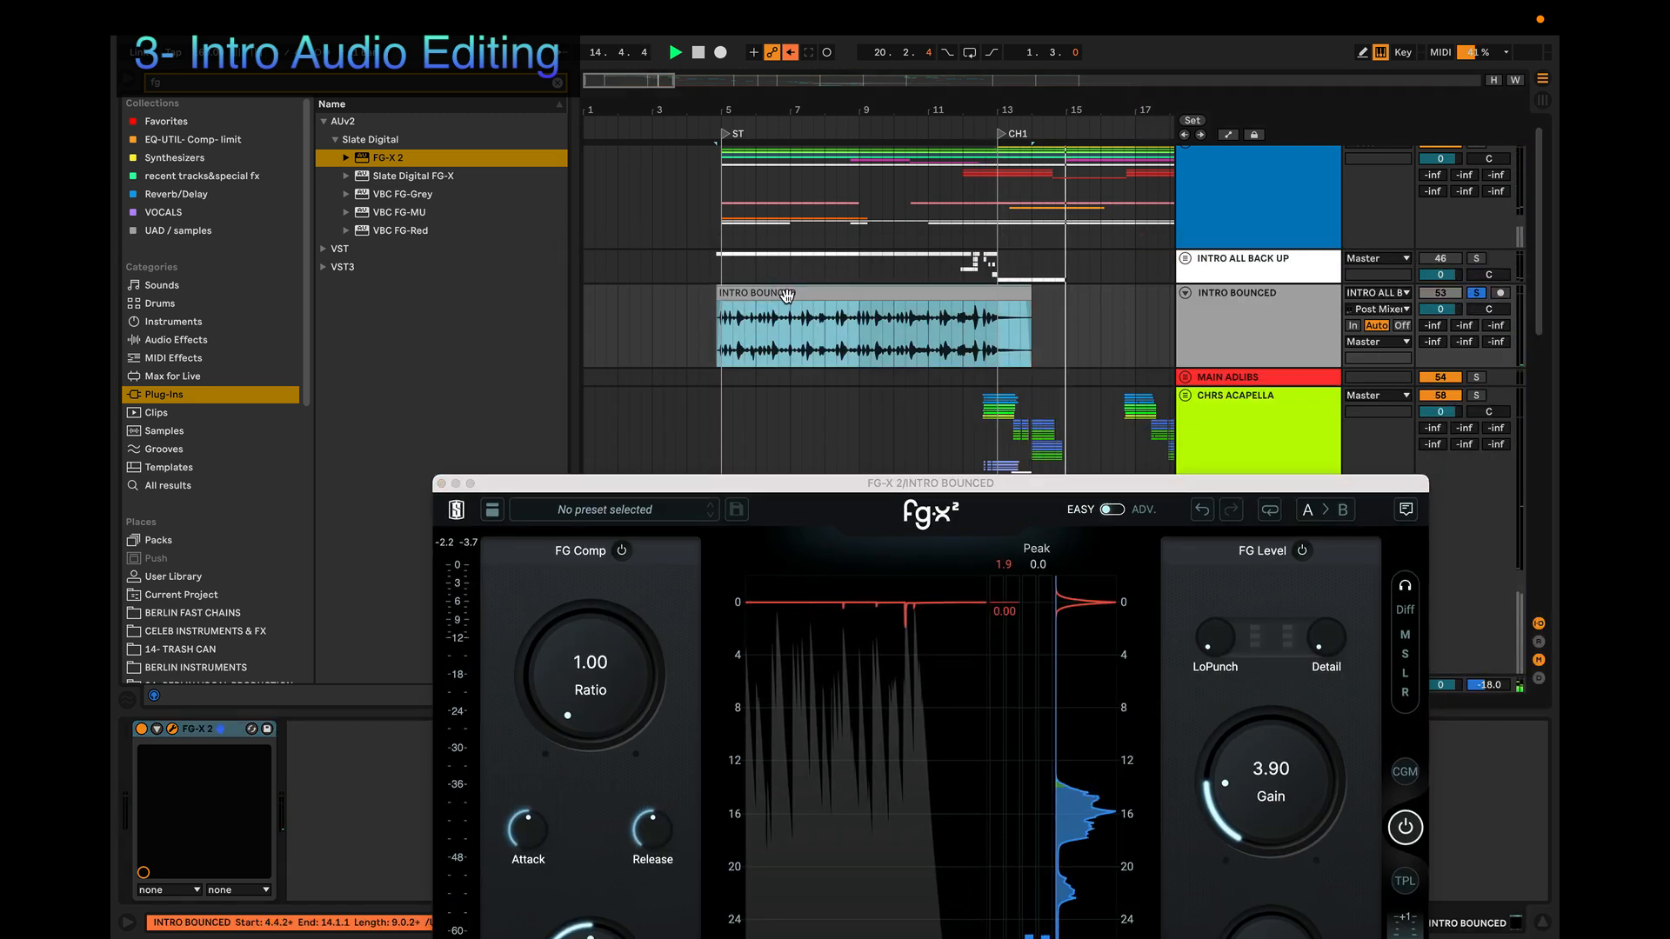
key("super+l")
key("space")
left_click(891, 380)
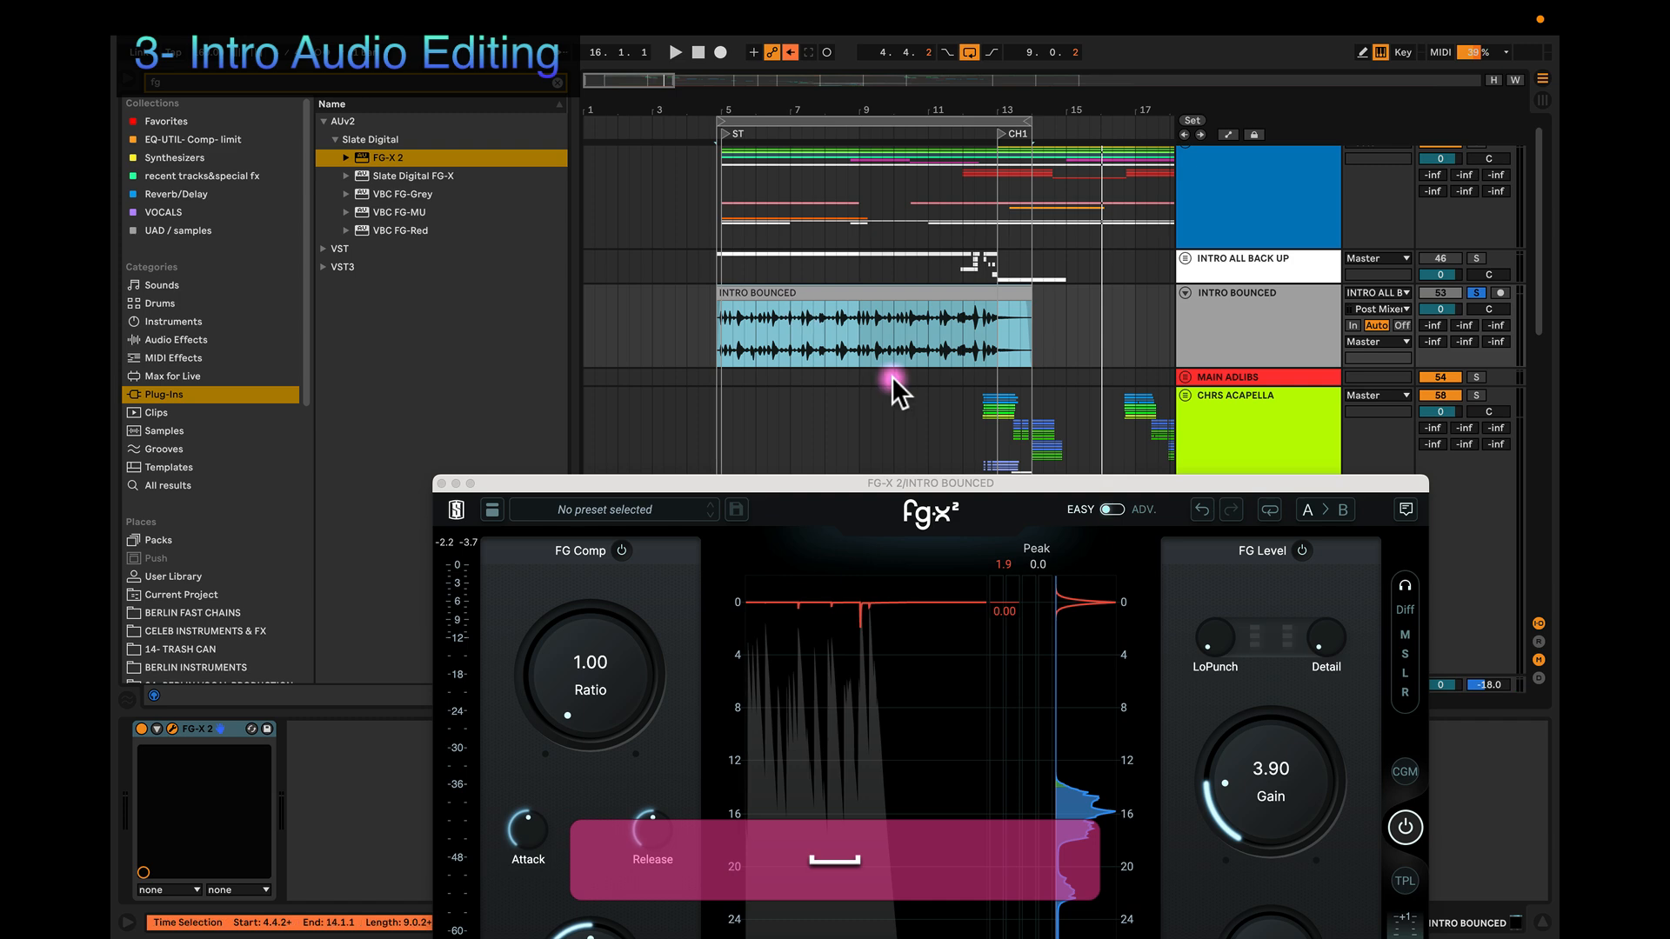
left_click_drag(972, 478, 888, 181)
key("space")
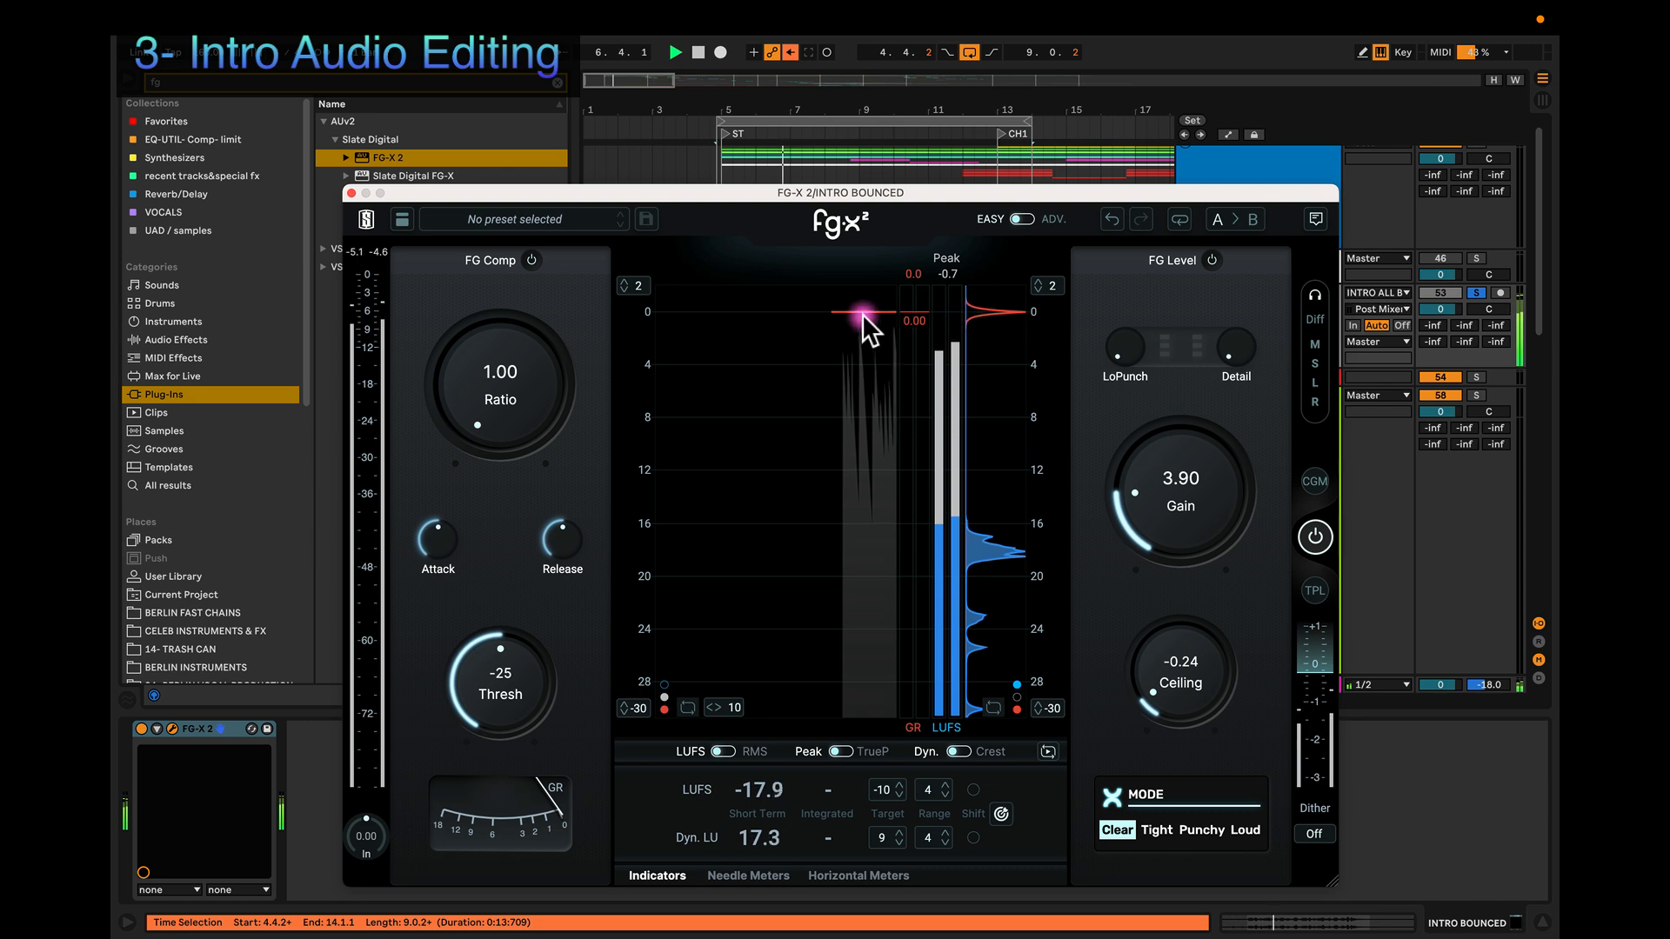
key("space")
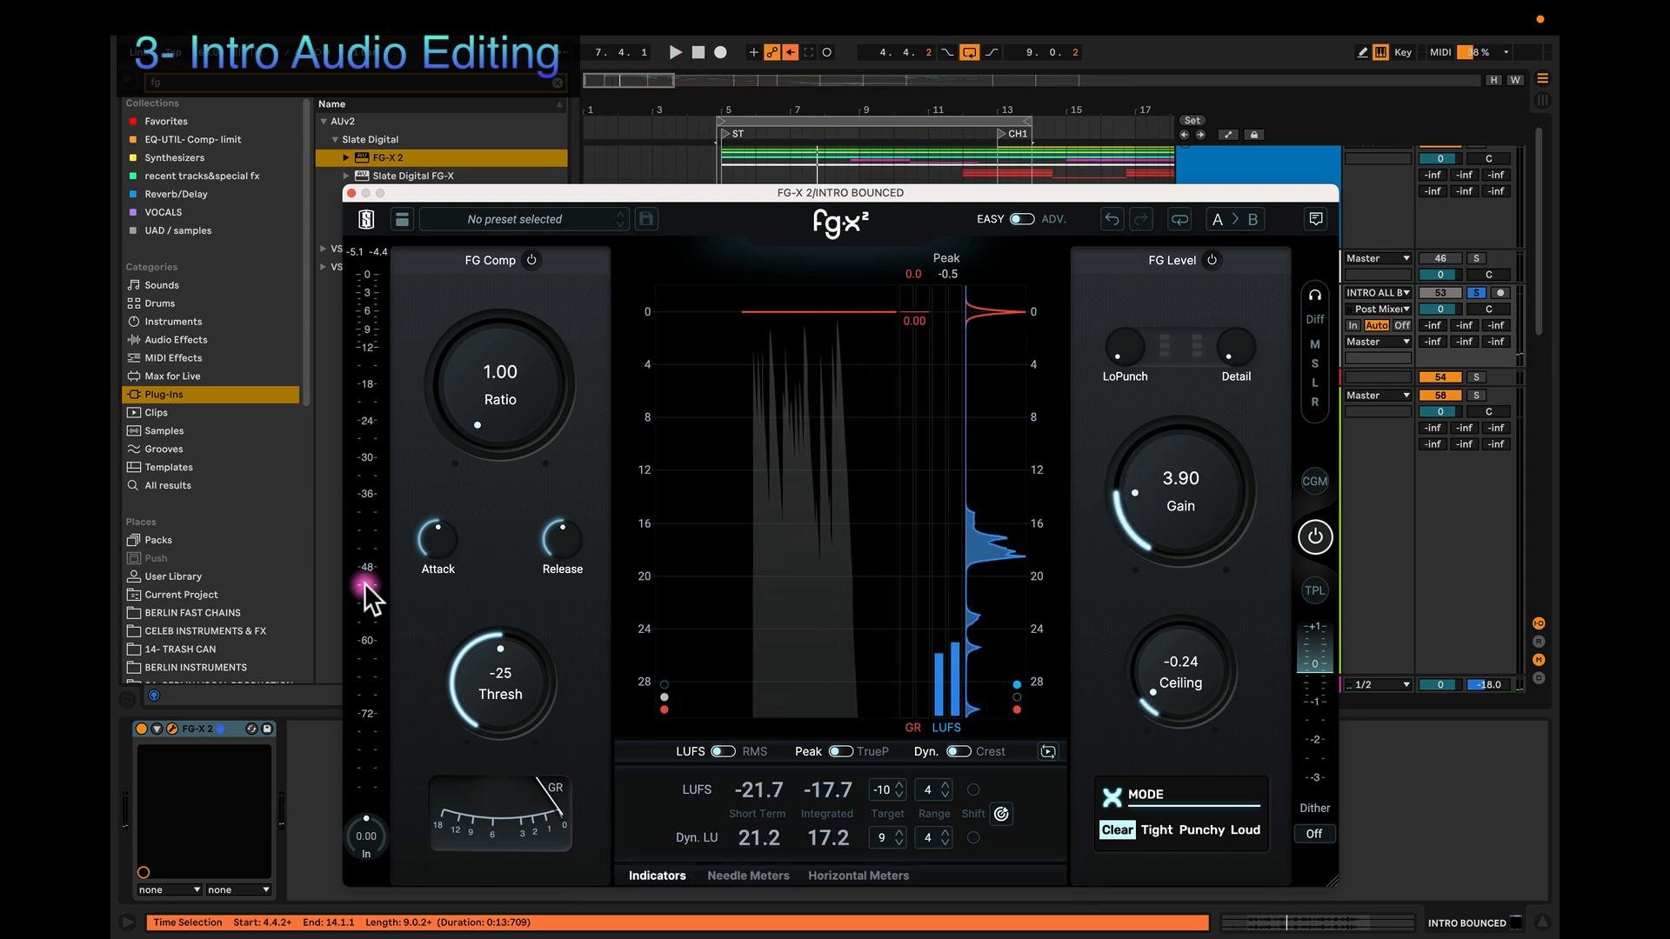
Step: Set the FG Comp ratio to 4.22 while playing the looped intro
left_click_drag(556, 408, 514, 280)
key("space")
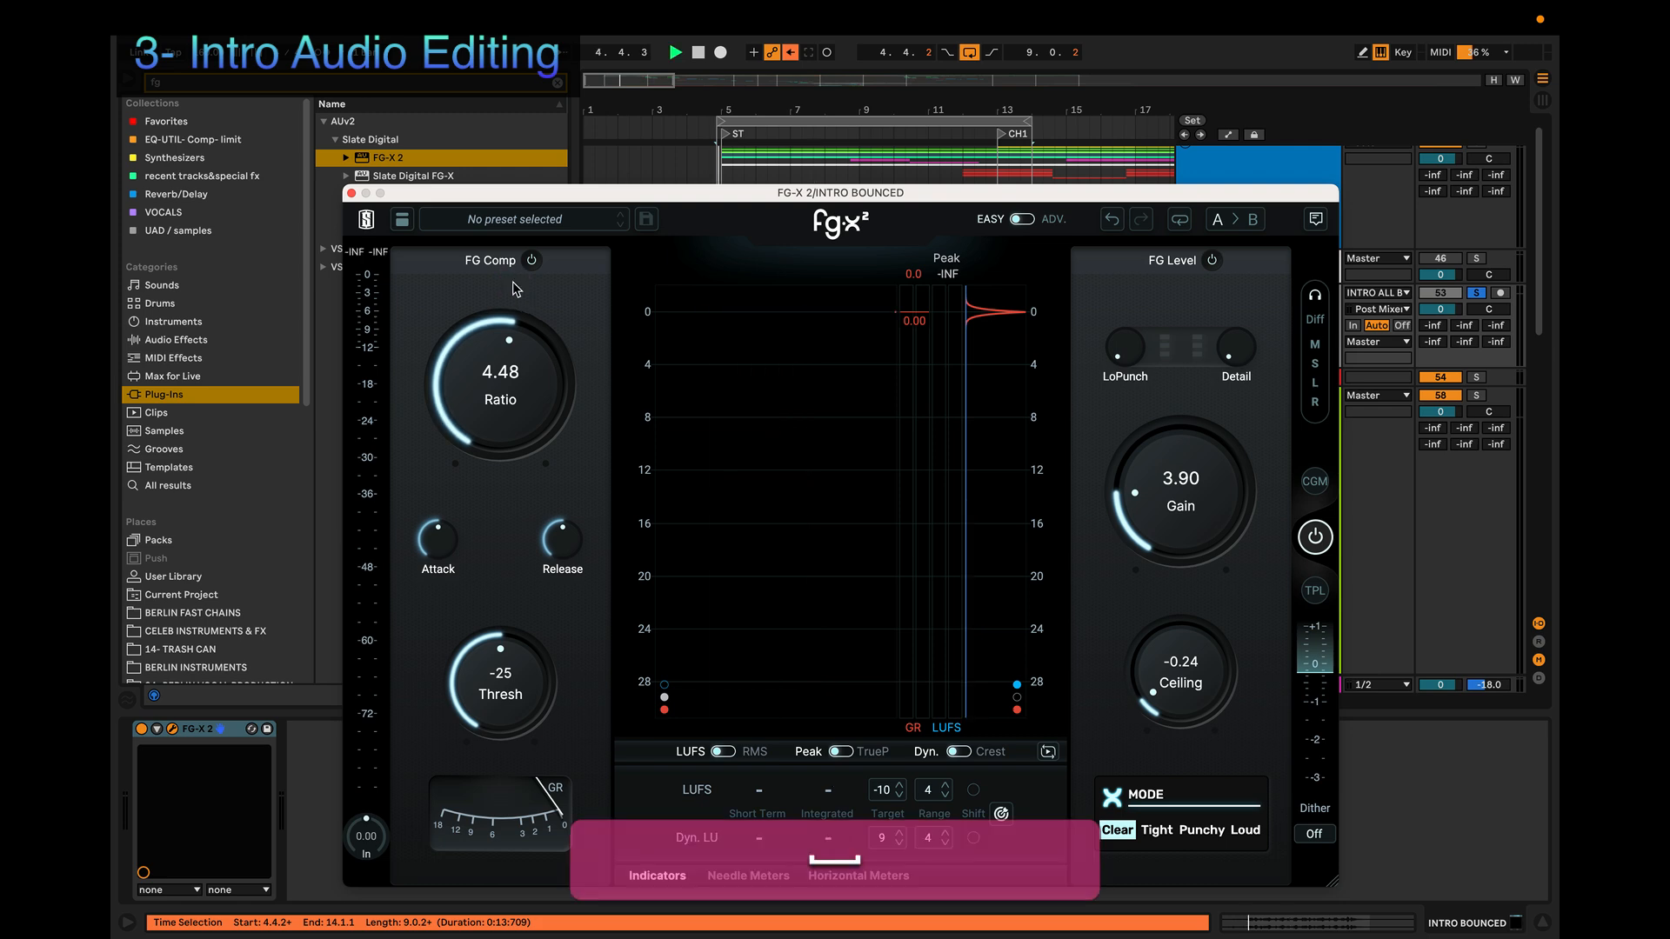
mouse_move(486, 383)
left_mouse_down()
mouse_move(496, 334)
mouse_move(488, 403)
mouse_move(488, 388)
left_mouse_up()
left_click_drag(1205, 500, 1204, 500)
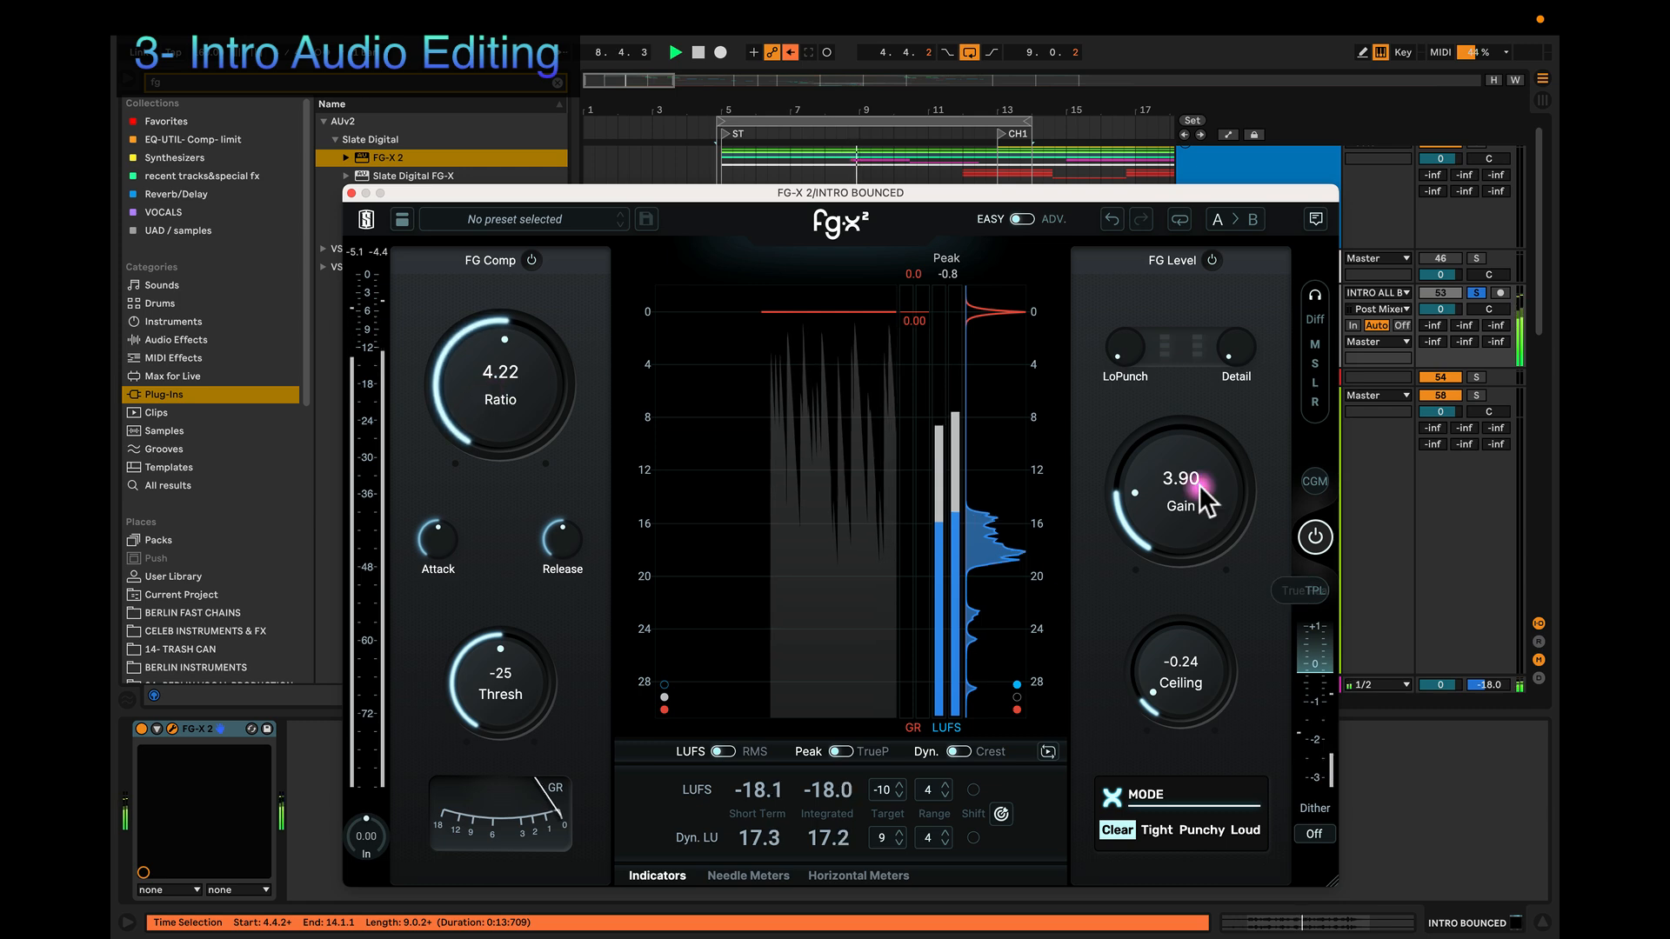
left_click(1018, 529)
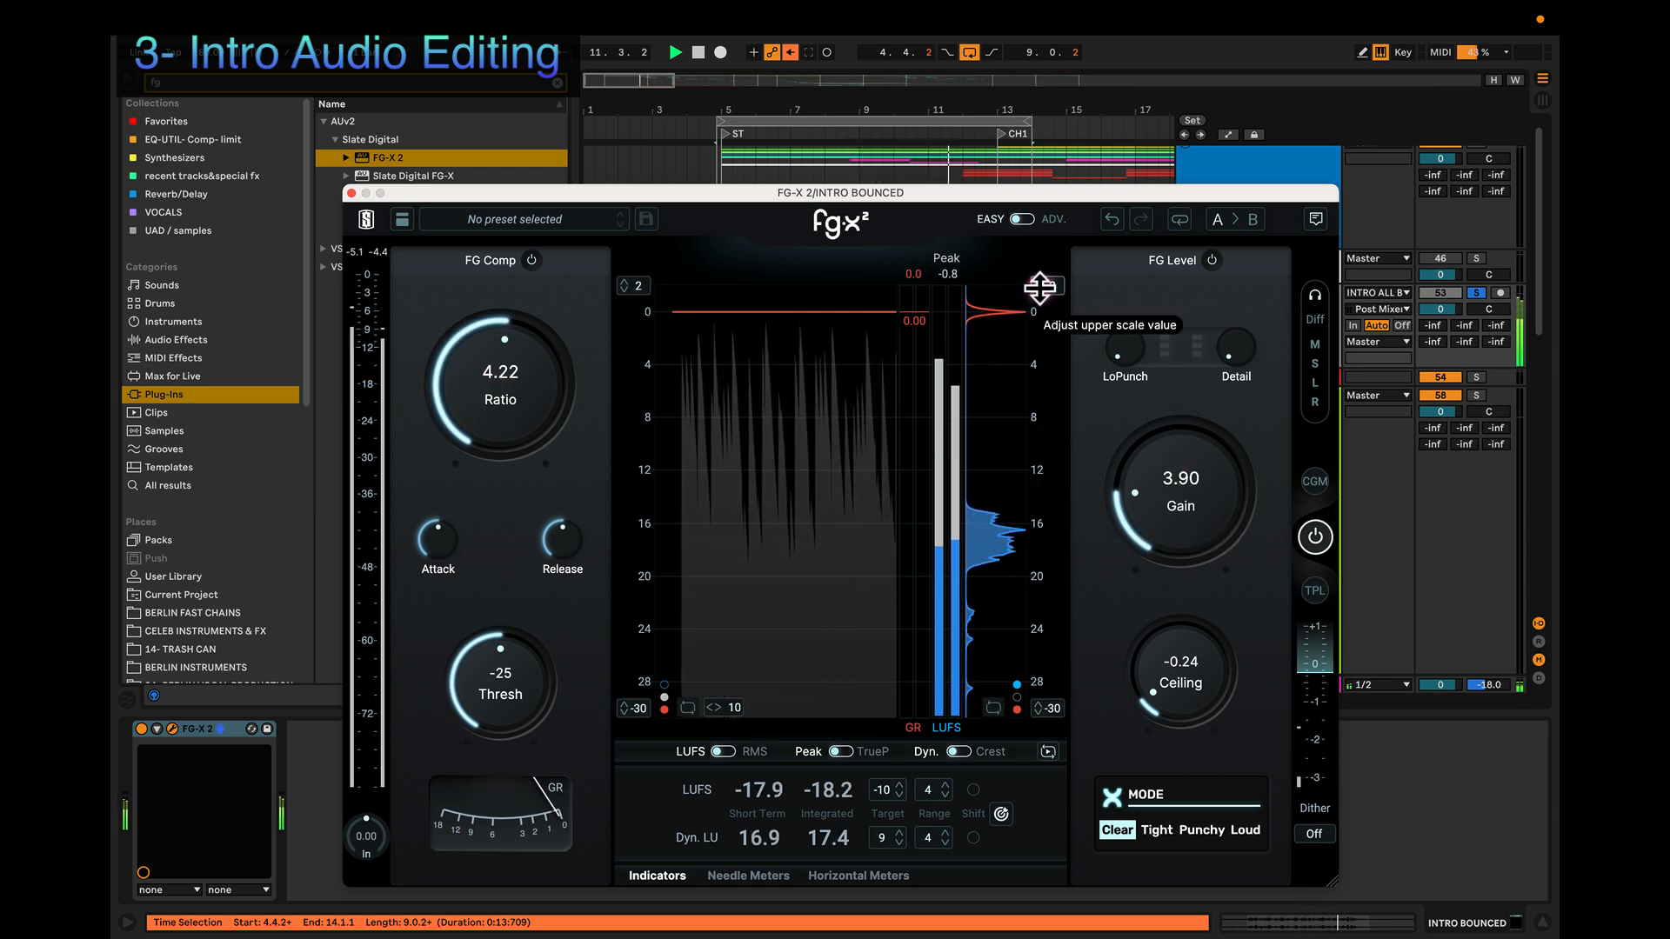
Step: Lower the FG Level ceiling to -3.00 during playback
left_click(1172, 500)
mouse_move(1187, 661)
left_mouse_down()
mouse_move(1173, 593)
mouse_move(1185, 634)
mouse_move(1163, 656)
left_mouse_up()
left_click(1176, 557)
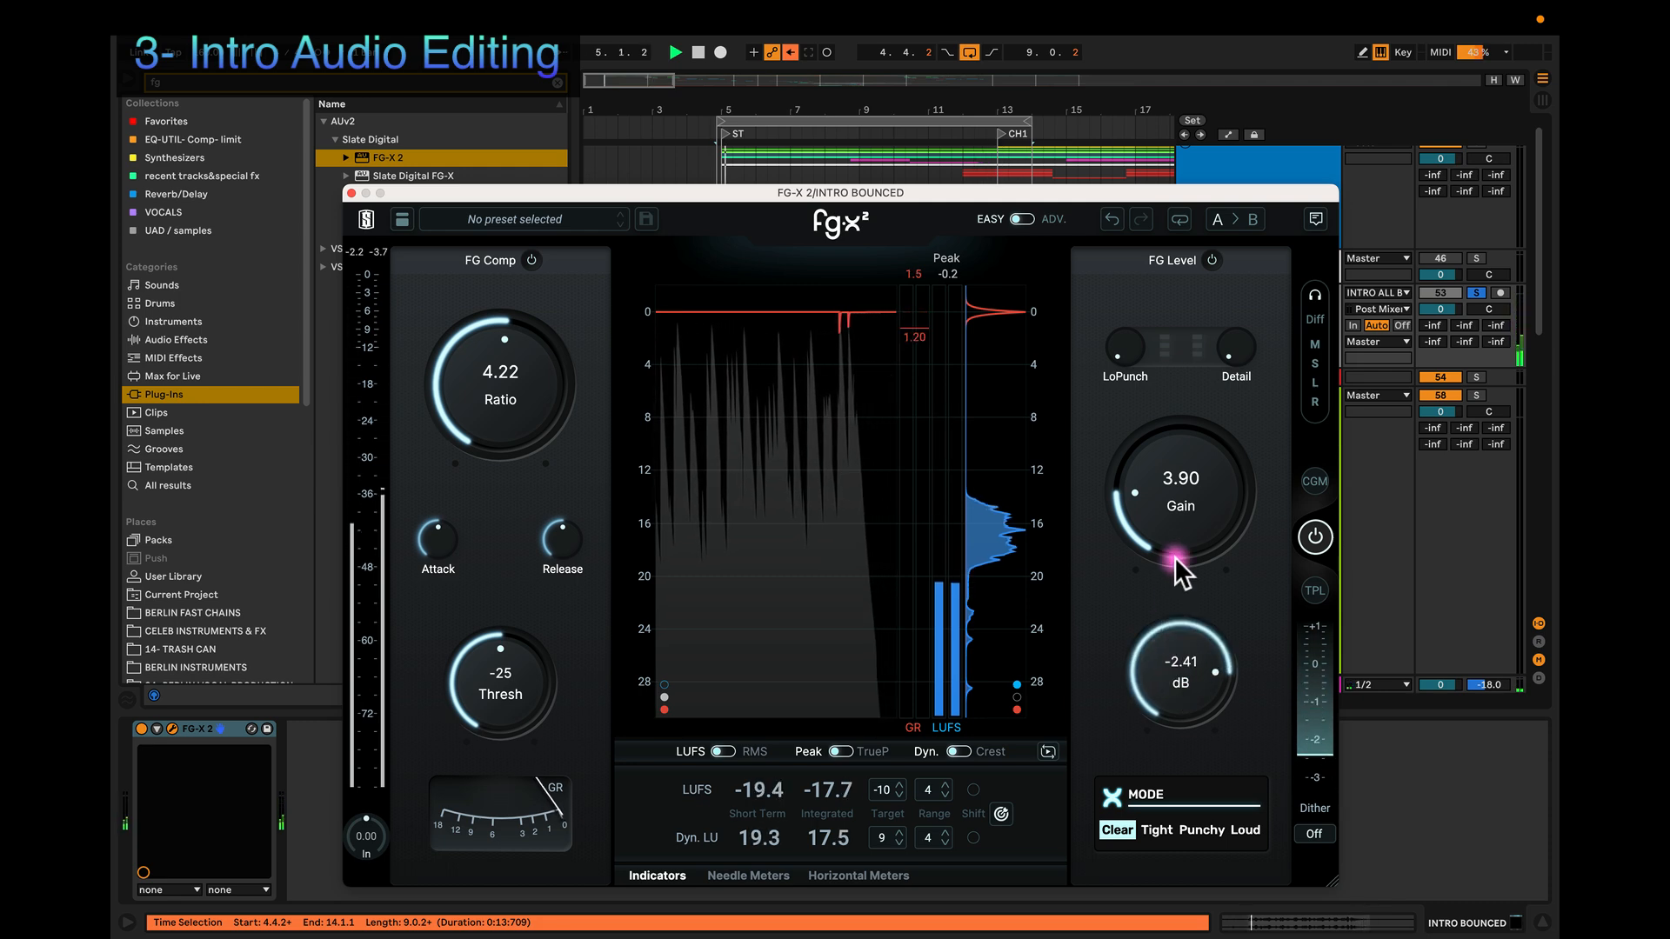
left_click(1188, 676)
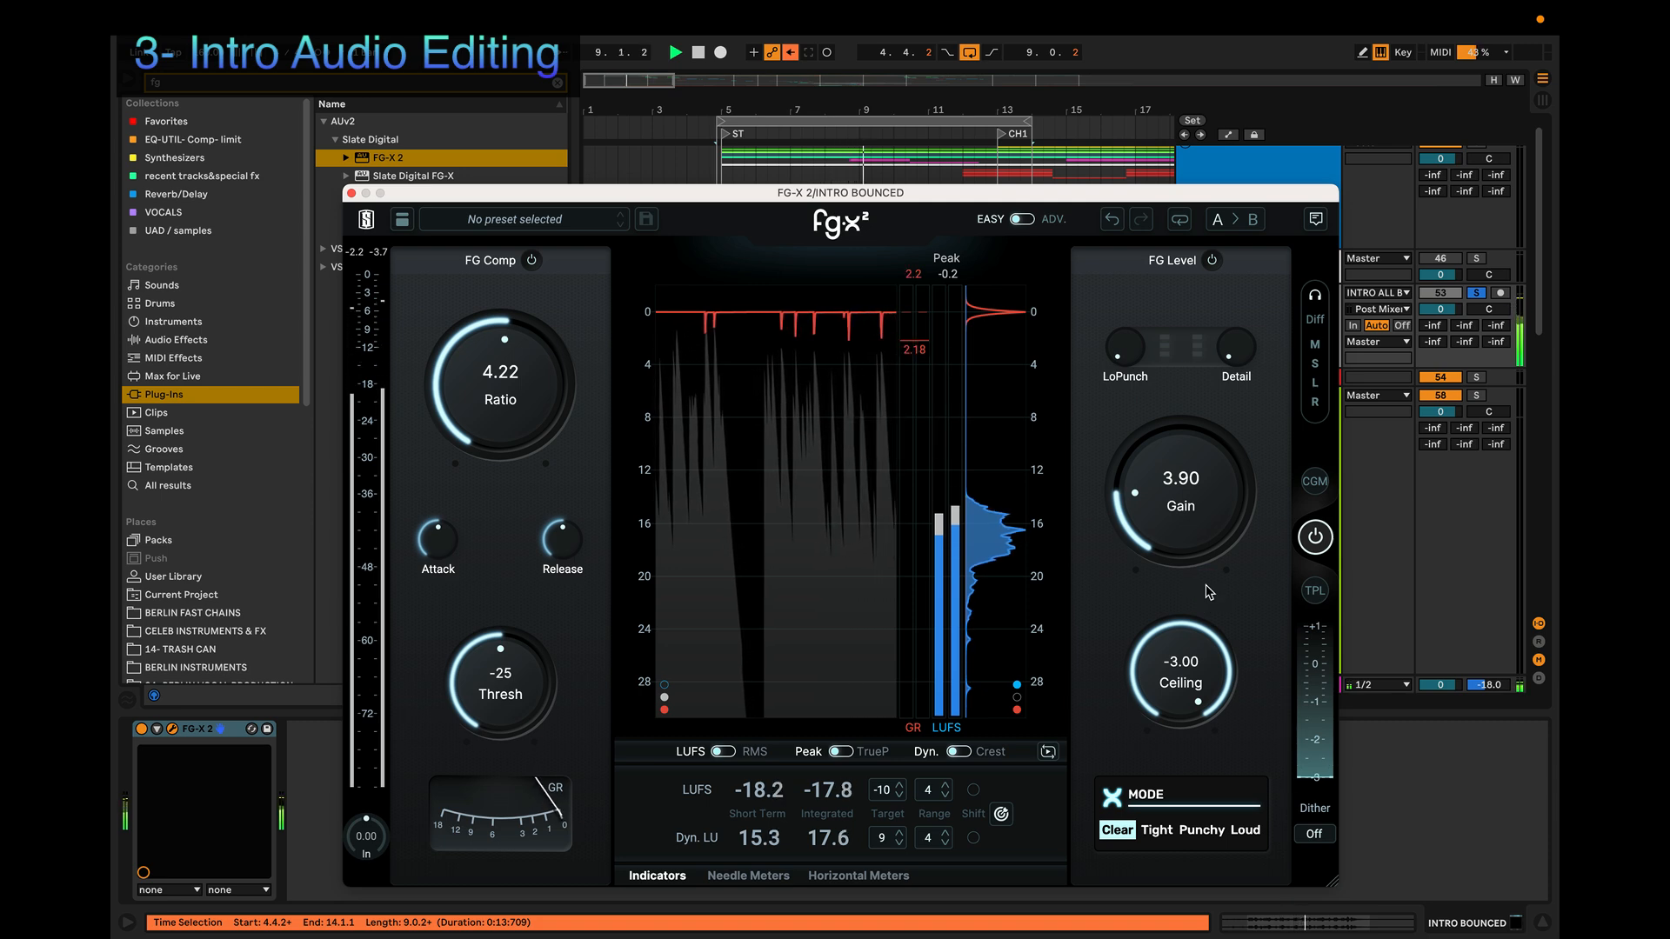
Step: Switch the FG-X 2 mode to Punchy and audition the loop
key("space")
left_click(1203, 832)
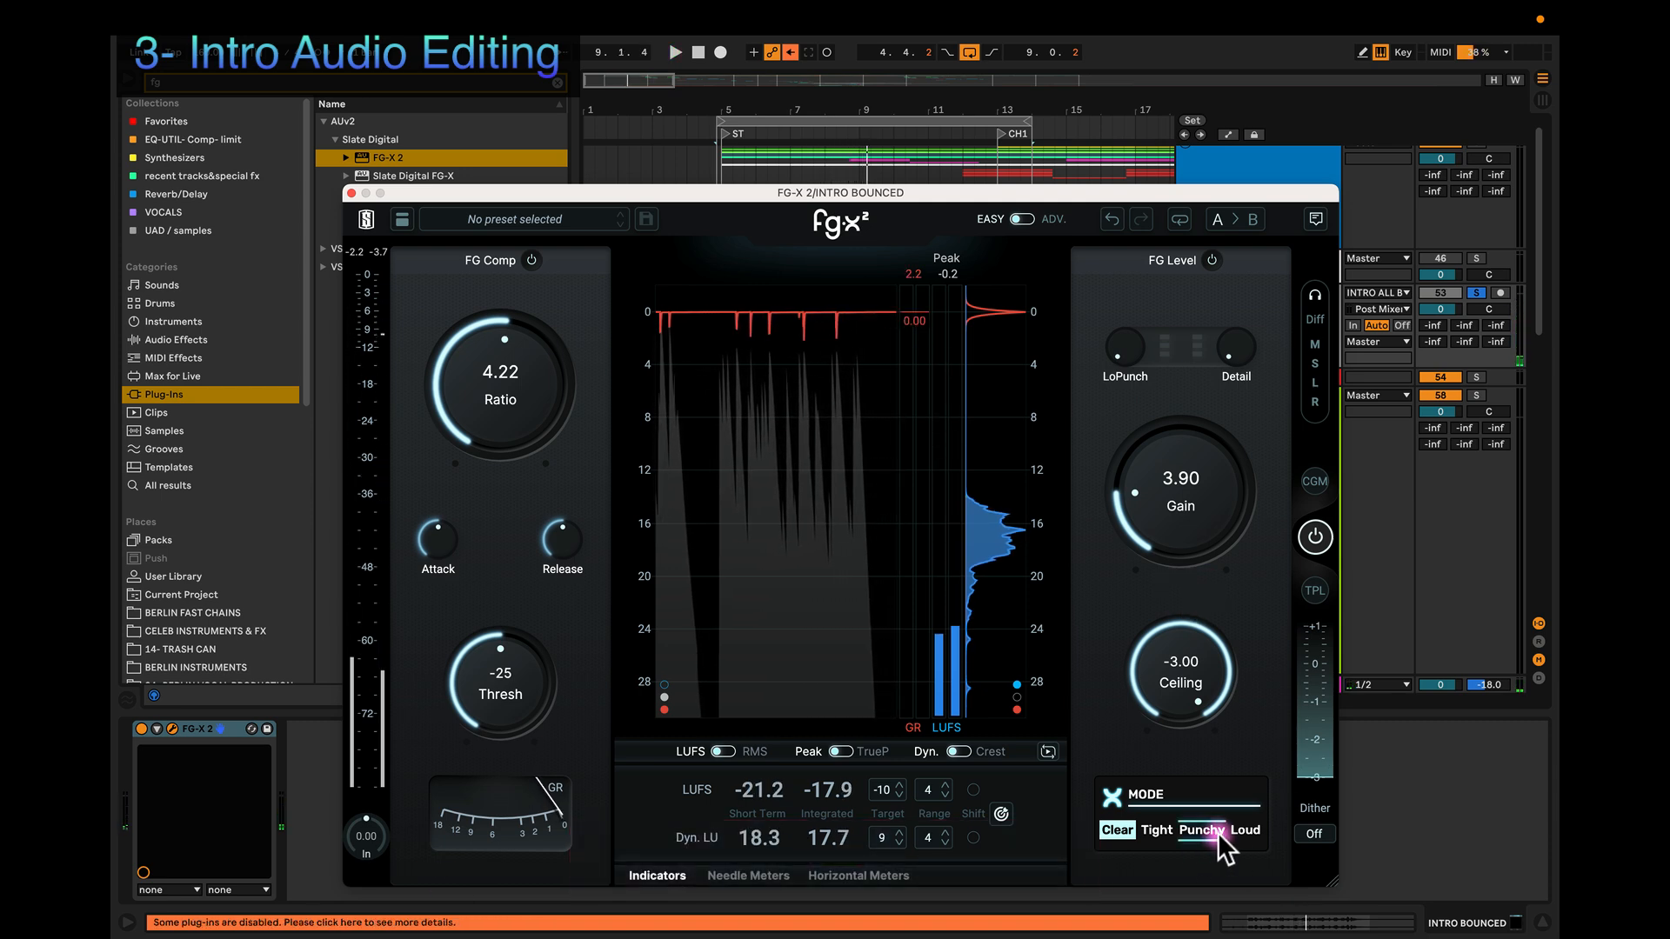
key("space")
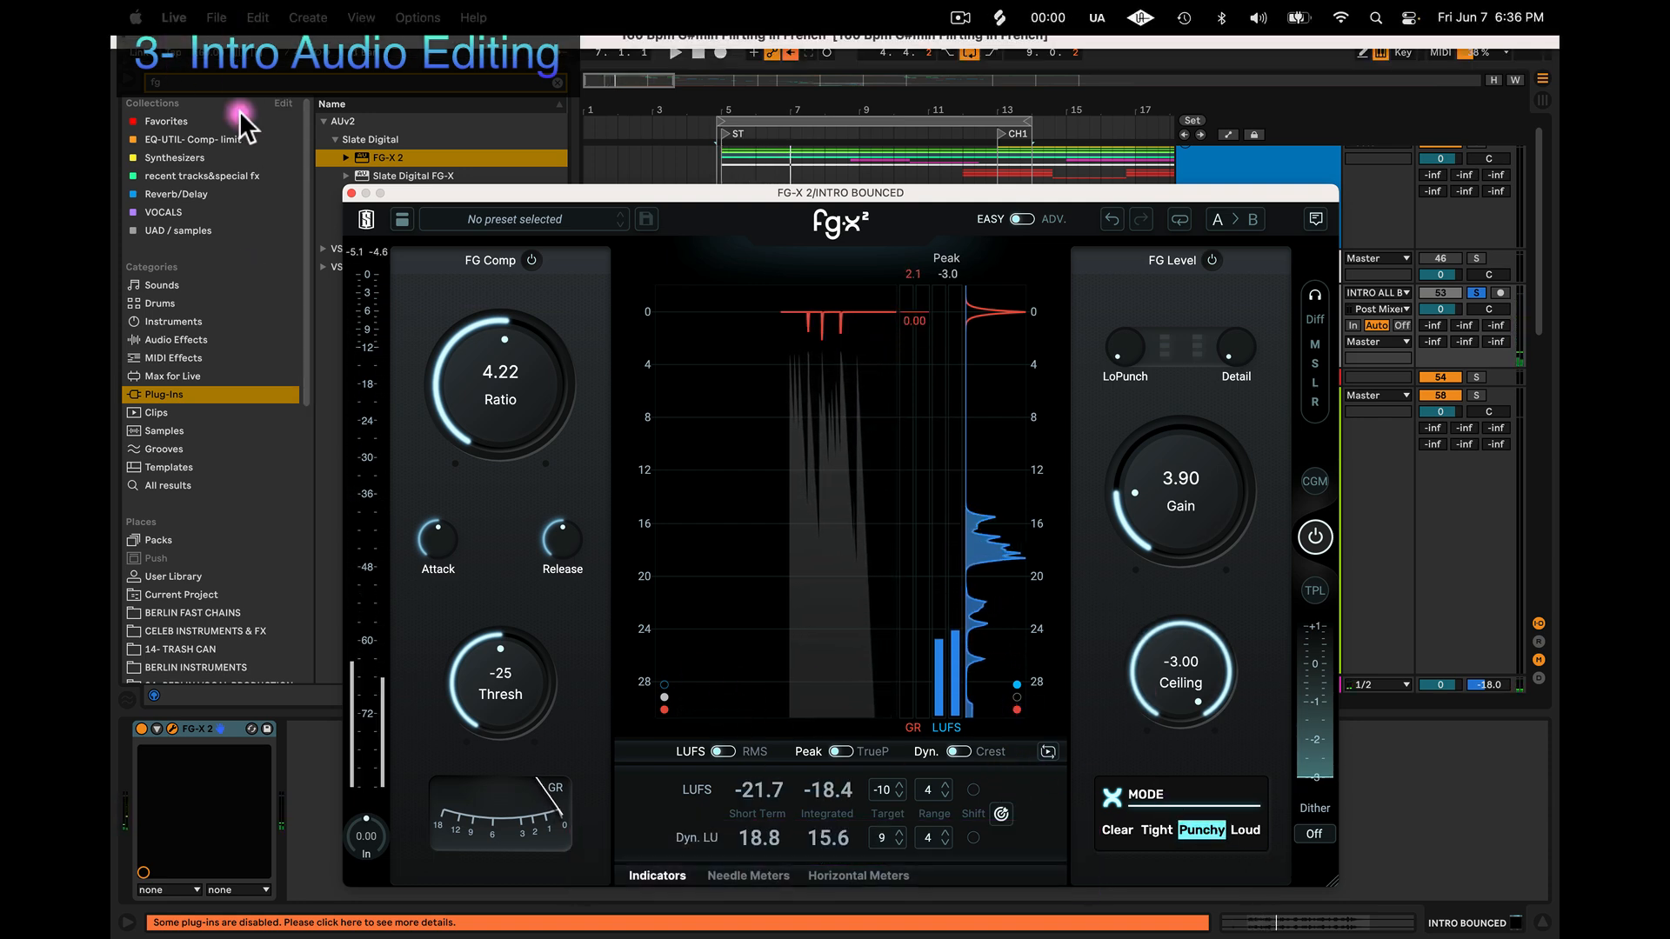
Step: Load the Wide Mixbus preset from the 6. Mixbus folder in FG-X 2 and audition it
left_click(508, 222)
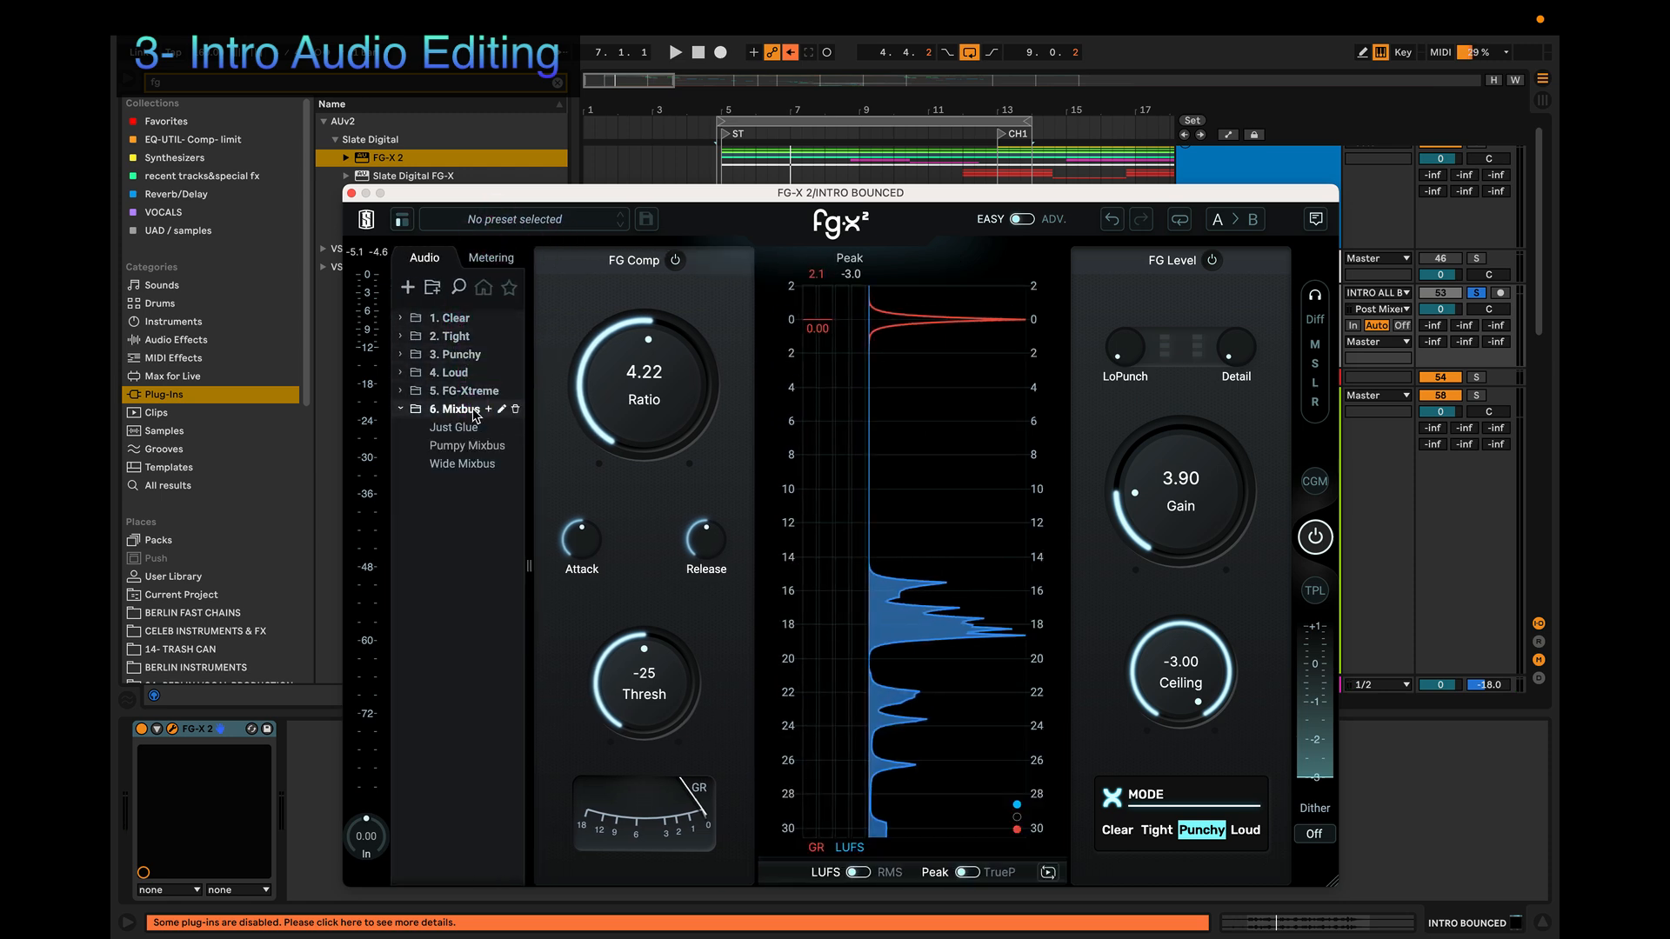
left_click(456, 463)
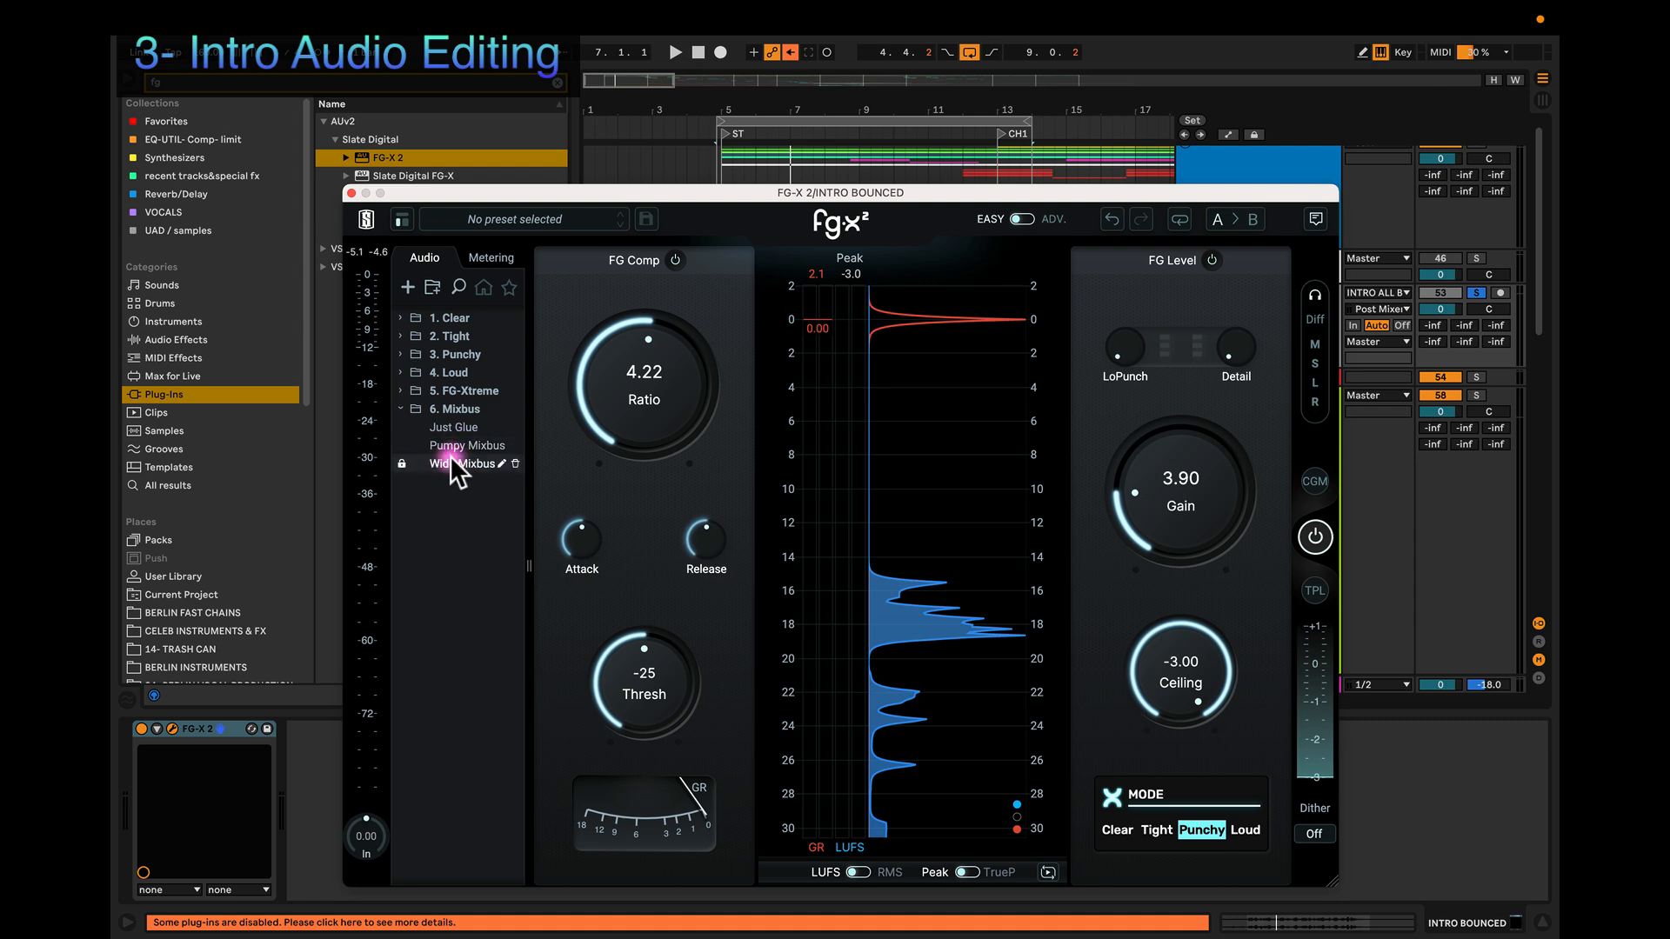
key("space")
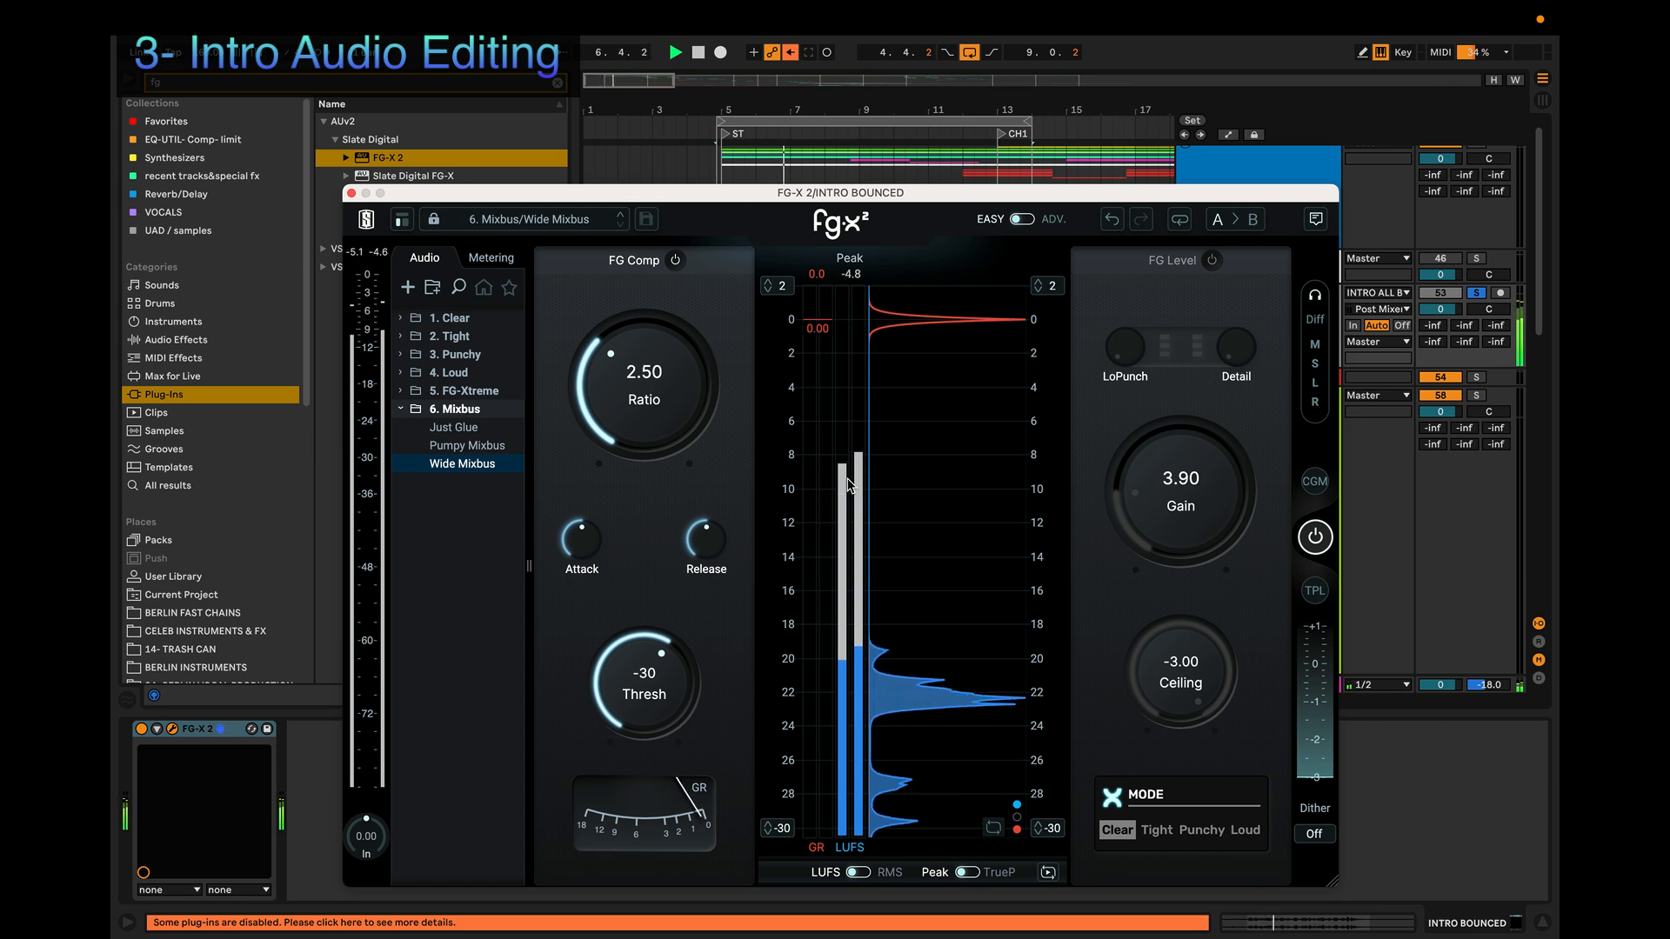
key("space")
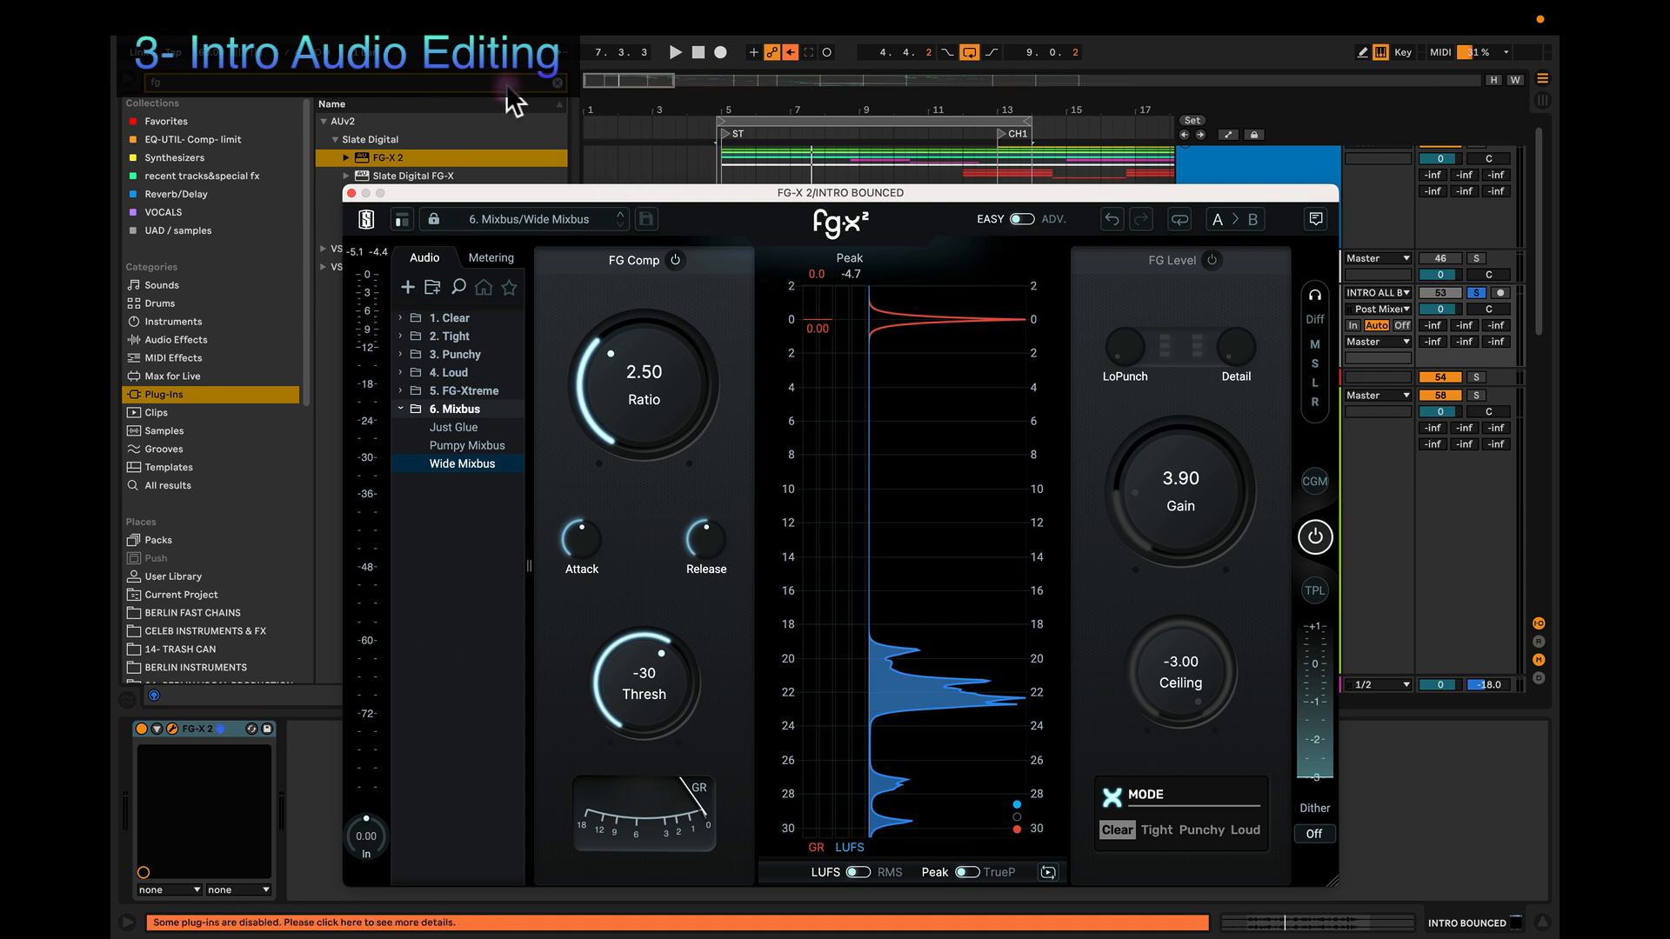
Step: Search for "uti" within the Favorites collection and add the Utility device before FG-X 2 on INTRO BOUNCED
left_click(558, 82)
type("u")
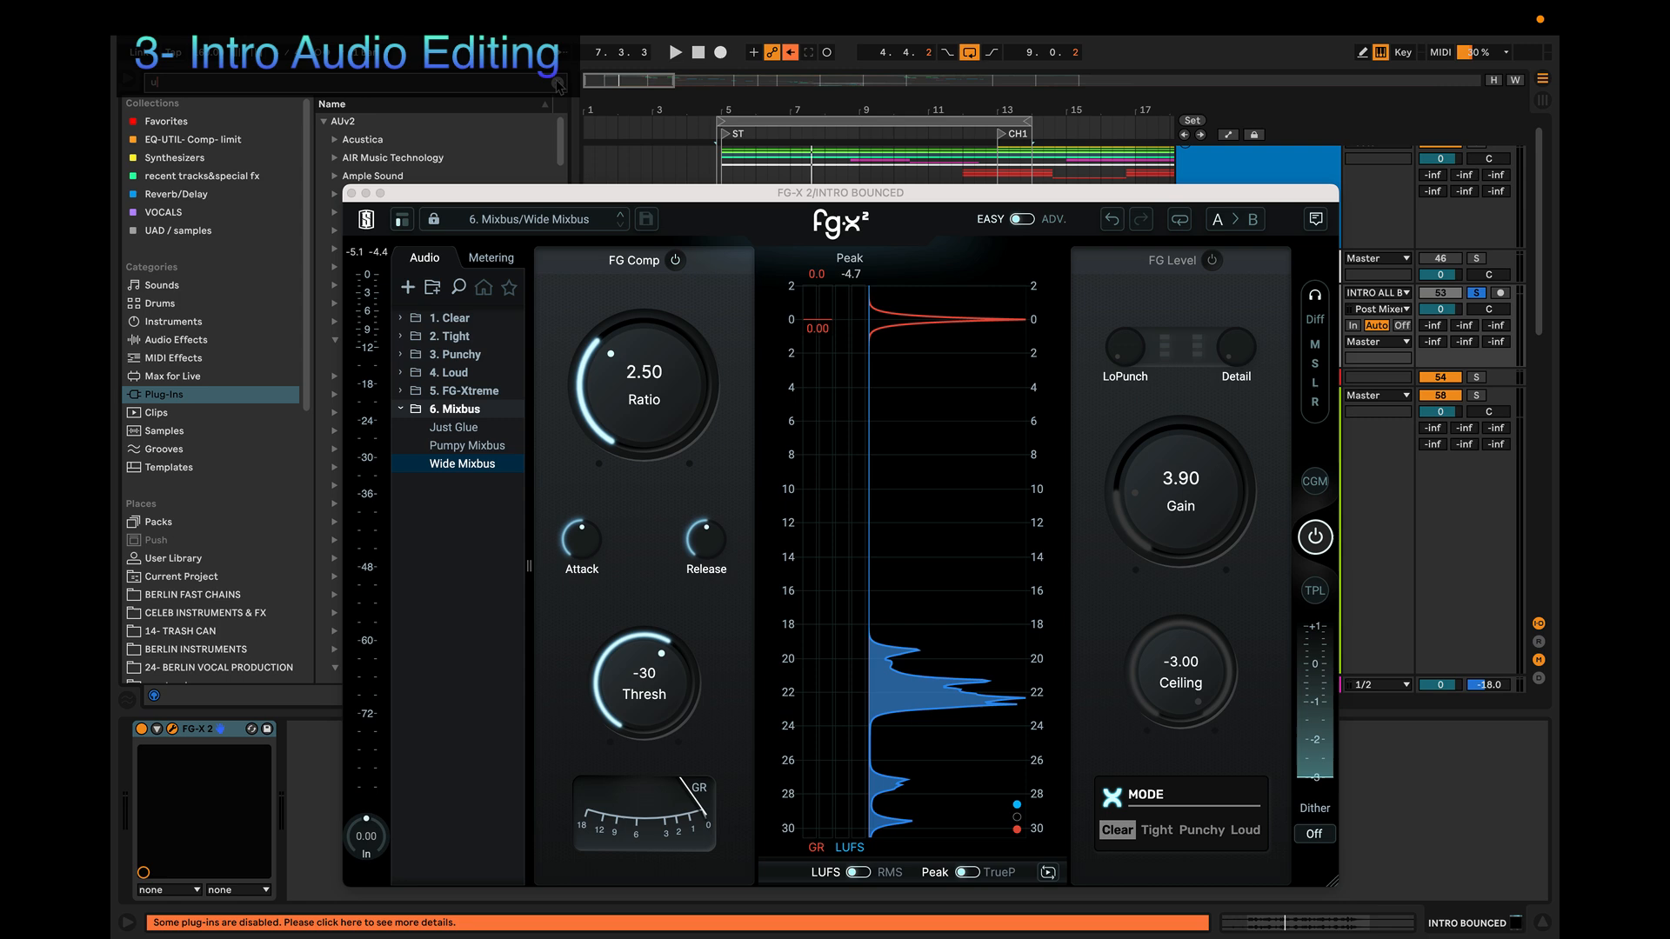
type("ti")
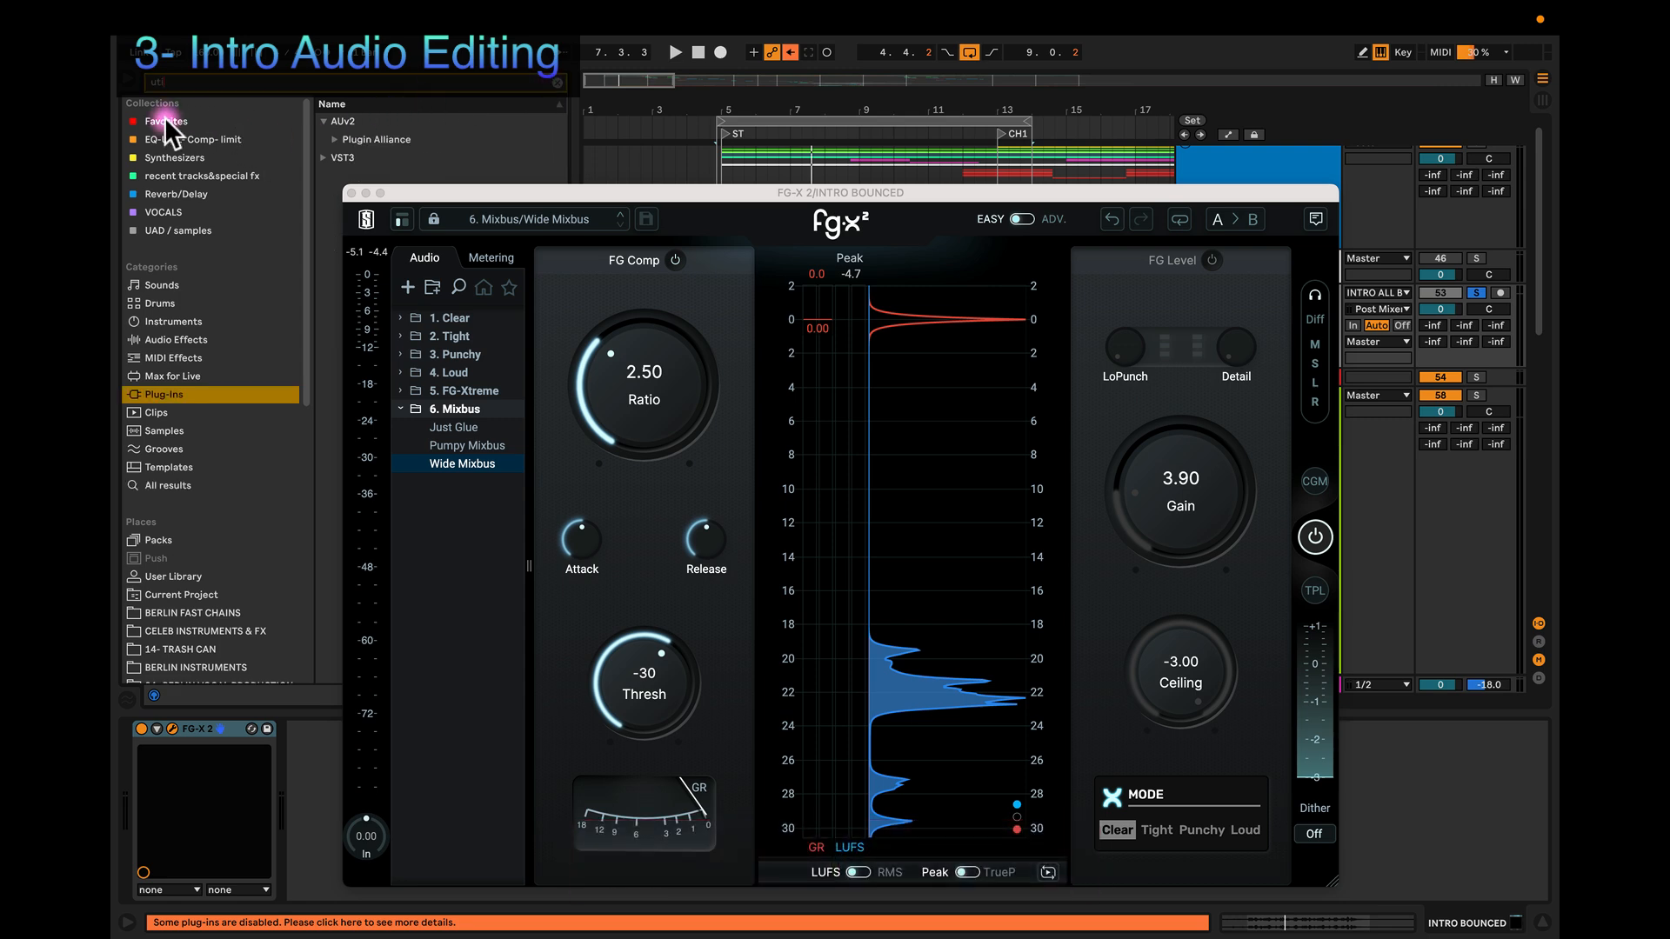
left_click(233, 123)
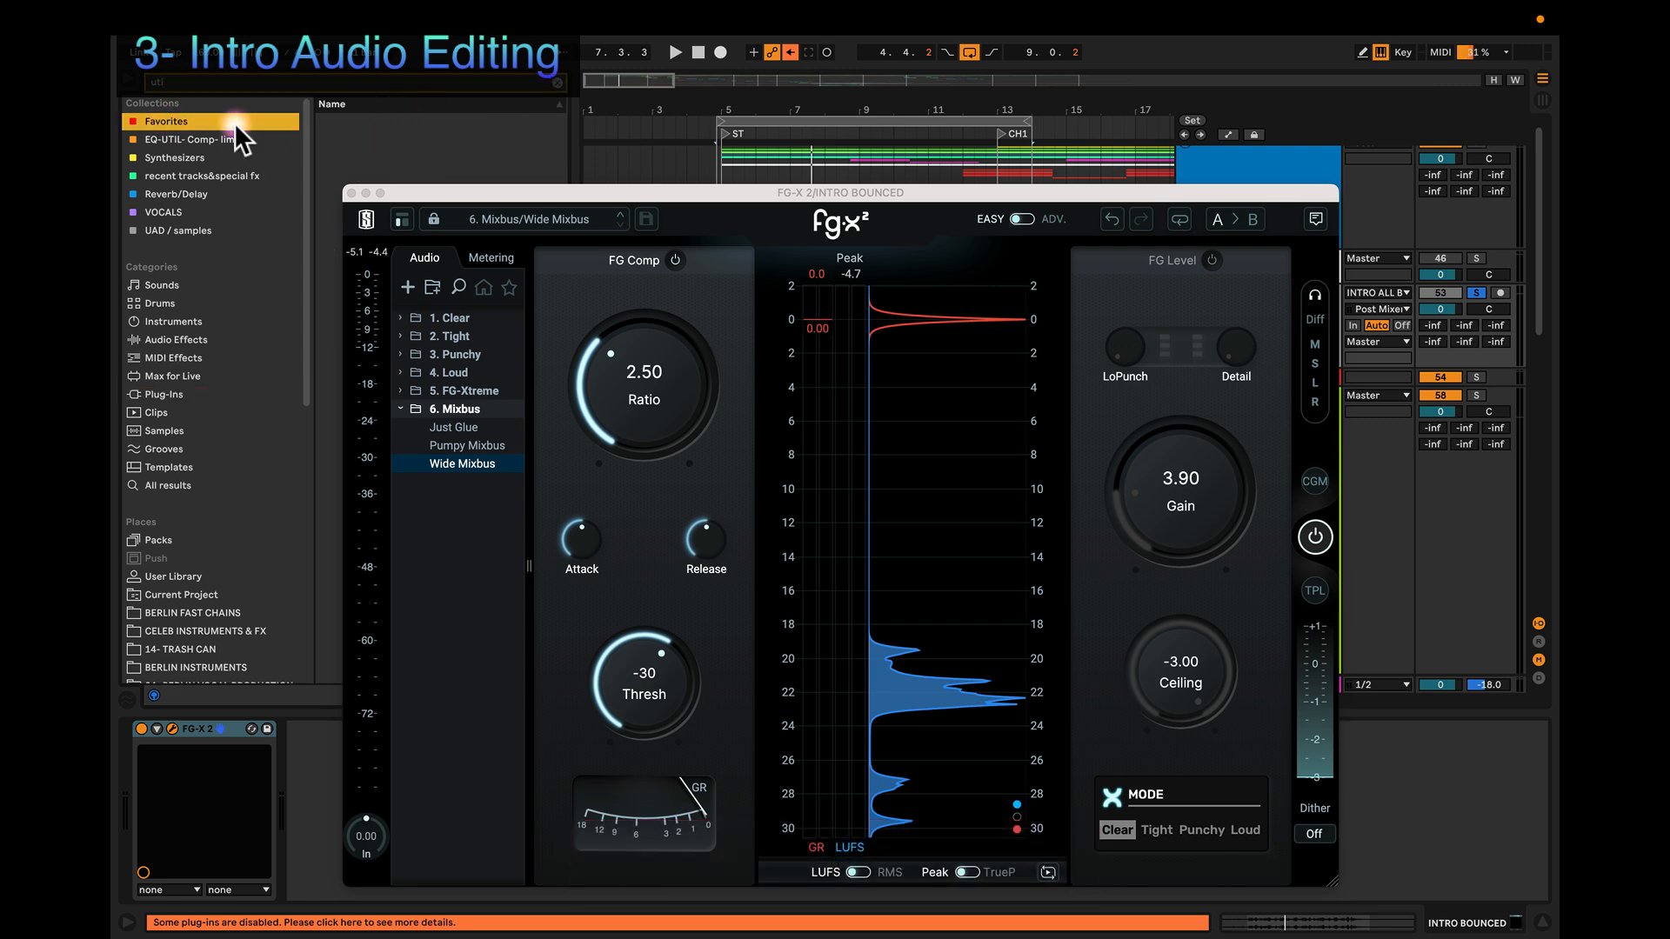
left_click_drag(355, 126, 126, 813)
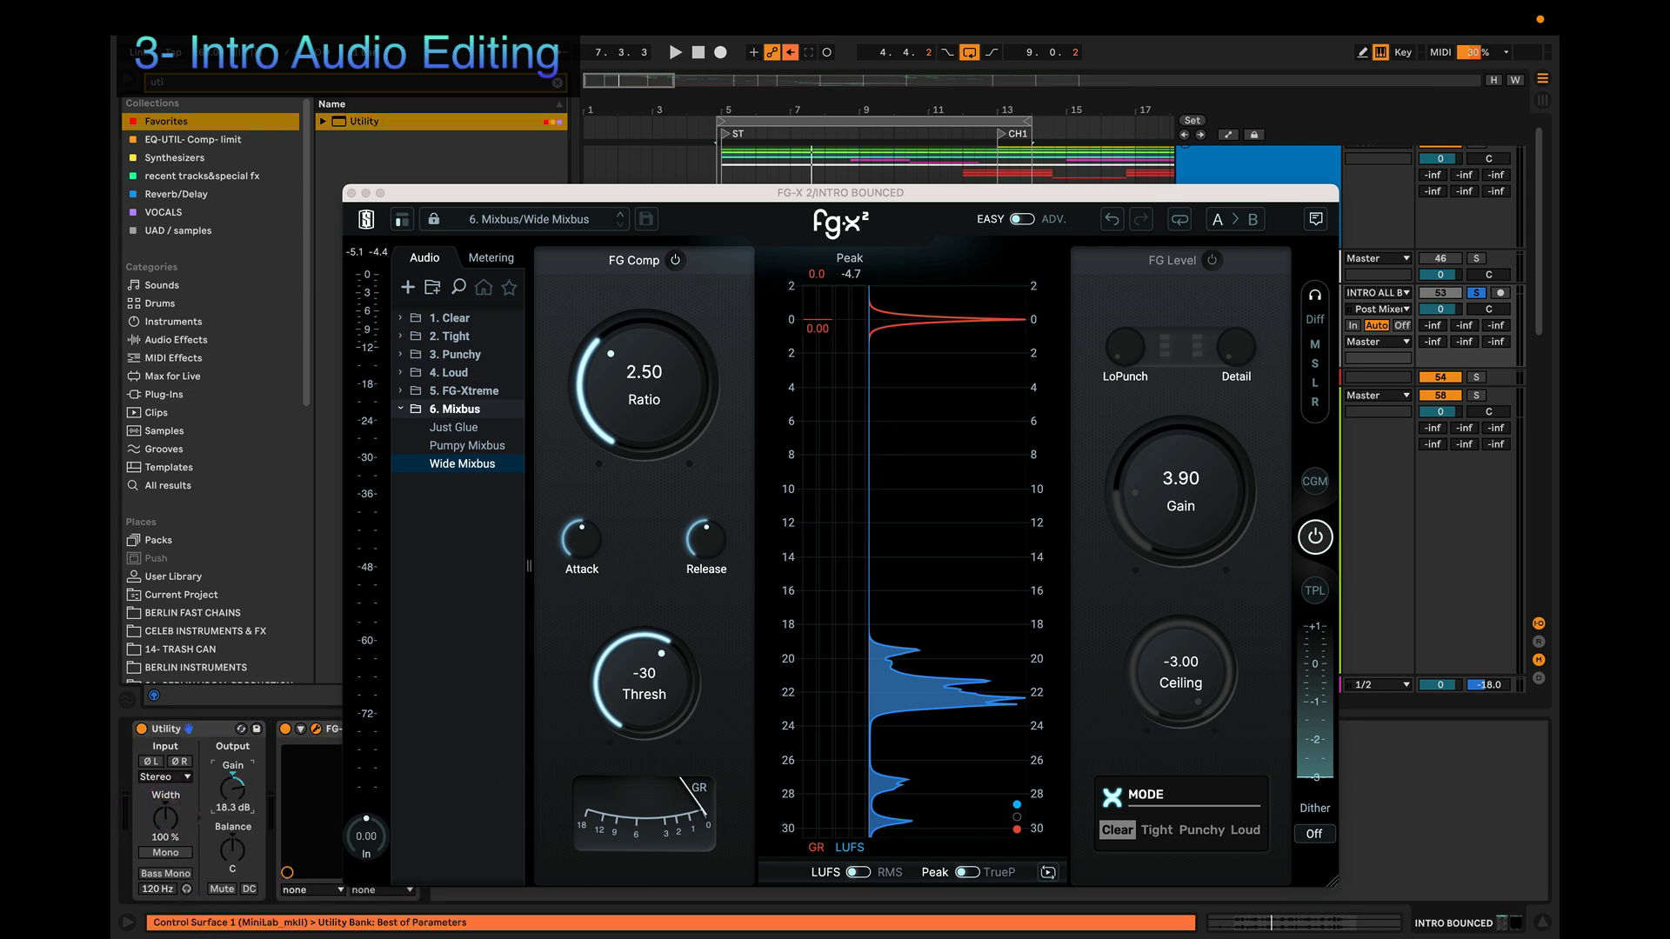
Step: Audition the Utility boost briefly and set the INTRO BOUNCED track volume to -10.0 dB
key("space")
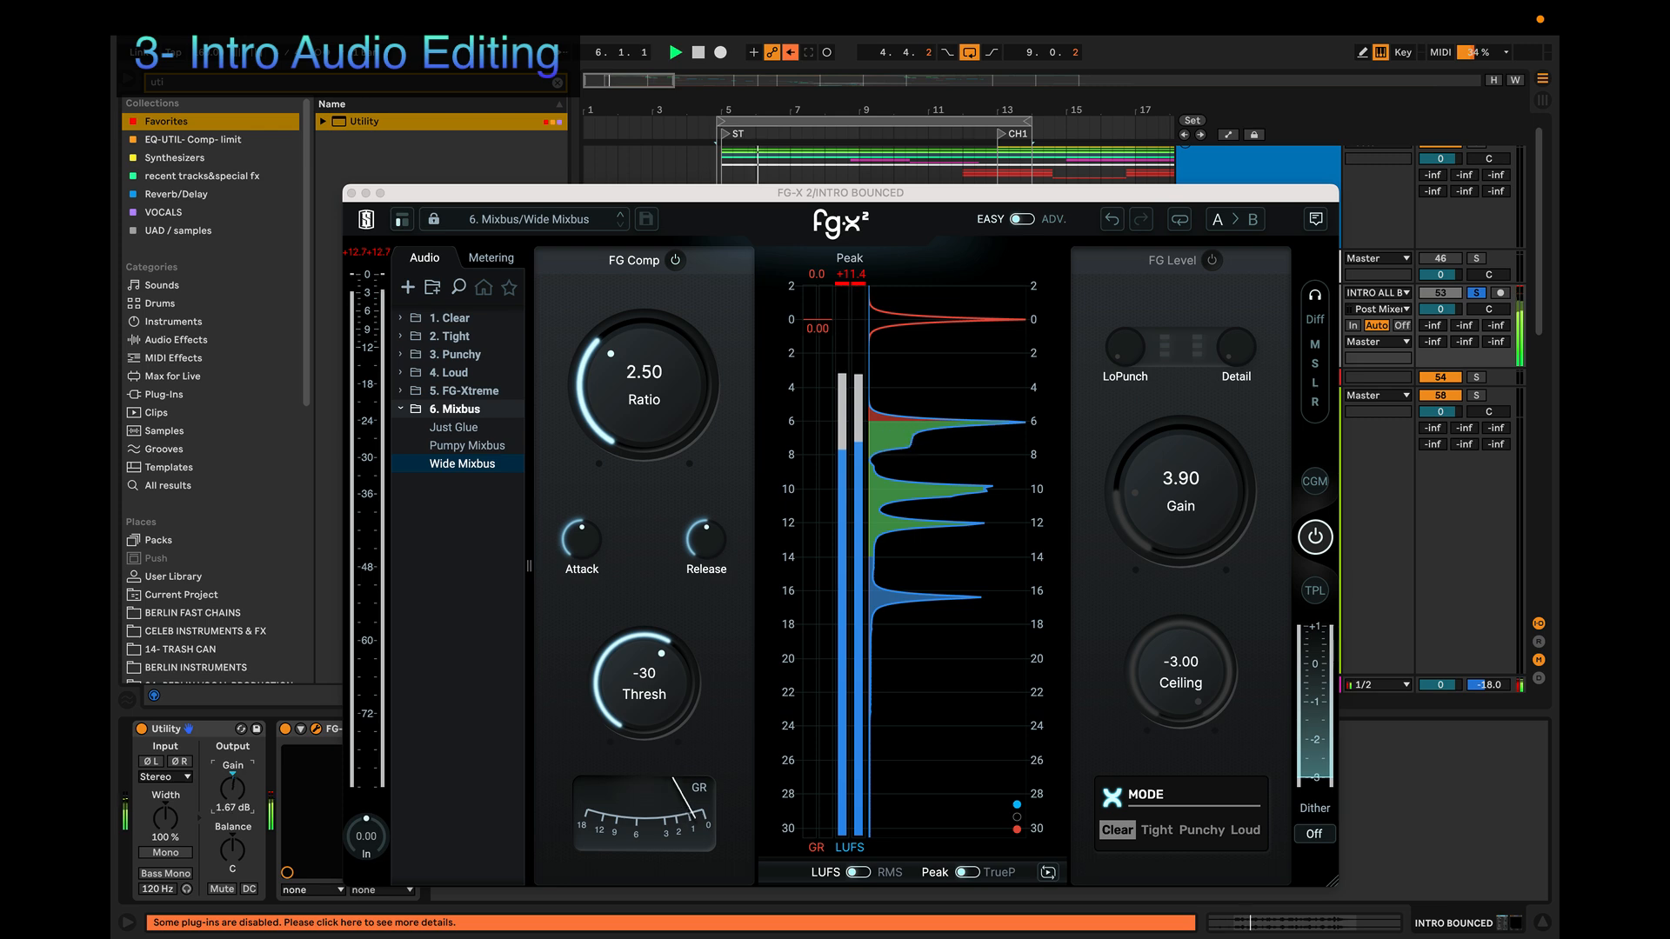
key("space")
left_click_drag(1289, 191, 1083, 303)
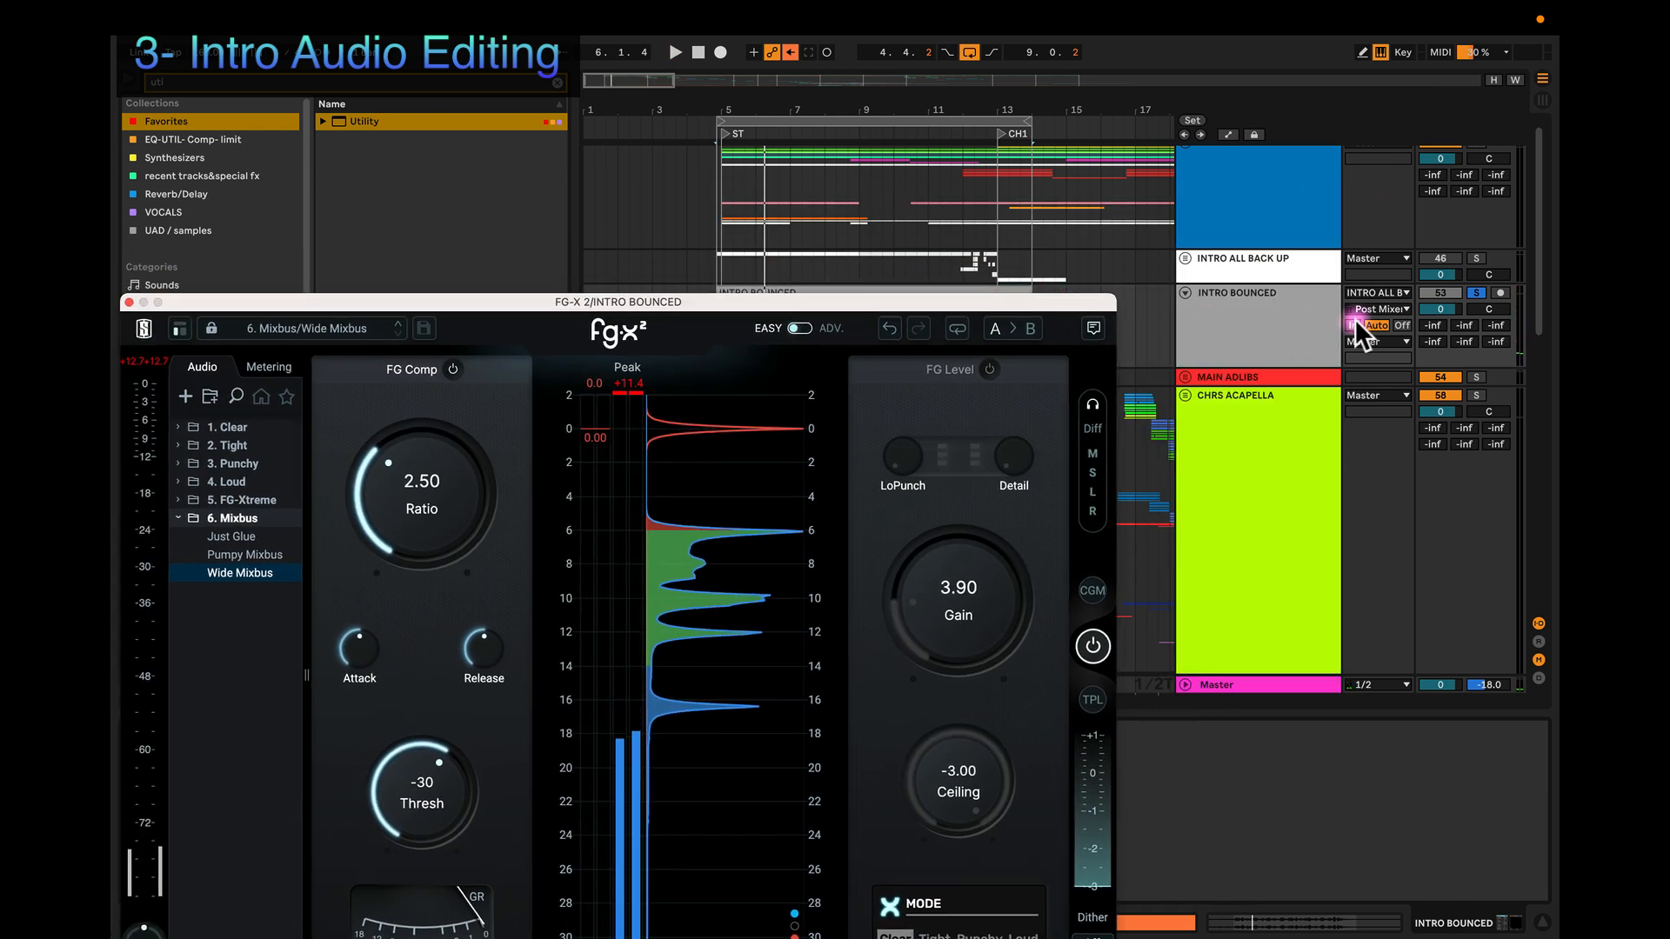
left_click(1435, 306)
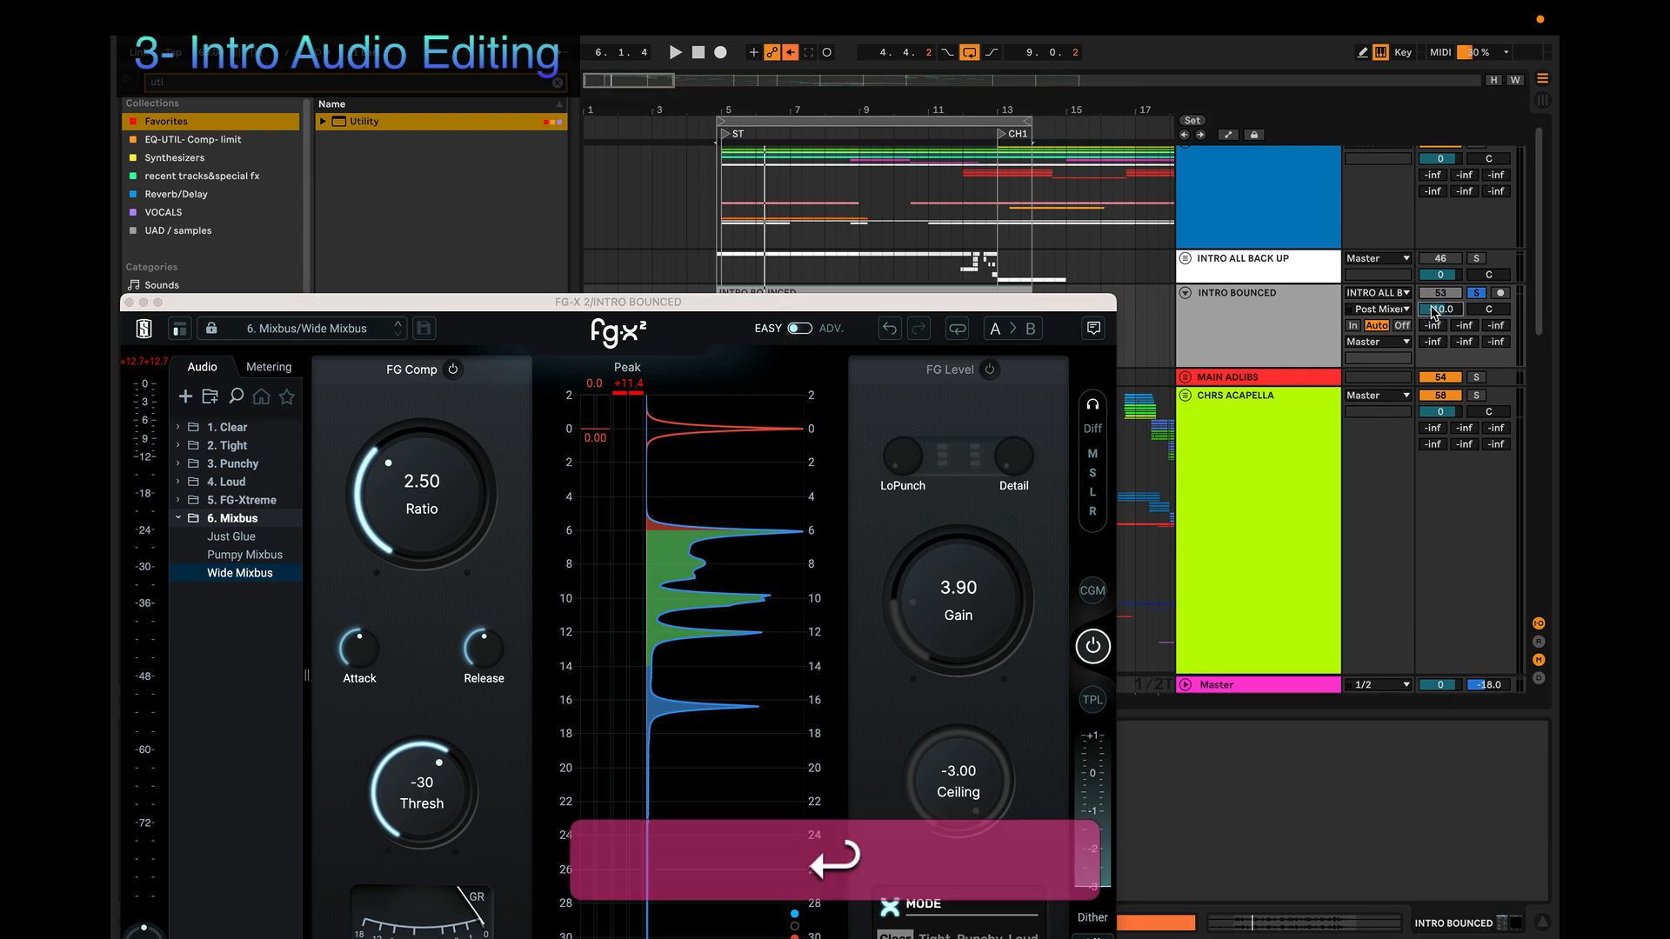
left_click_drag(884, 294, 1282, 190)
Step: During playback, raise the Utility gain to 14.4 dB and set the FG Level gain to 7.42 and ceiling to -0.90
key("space")
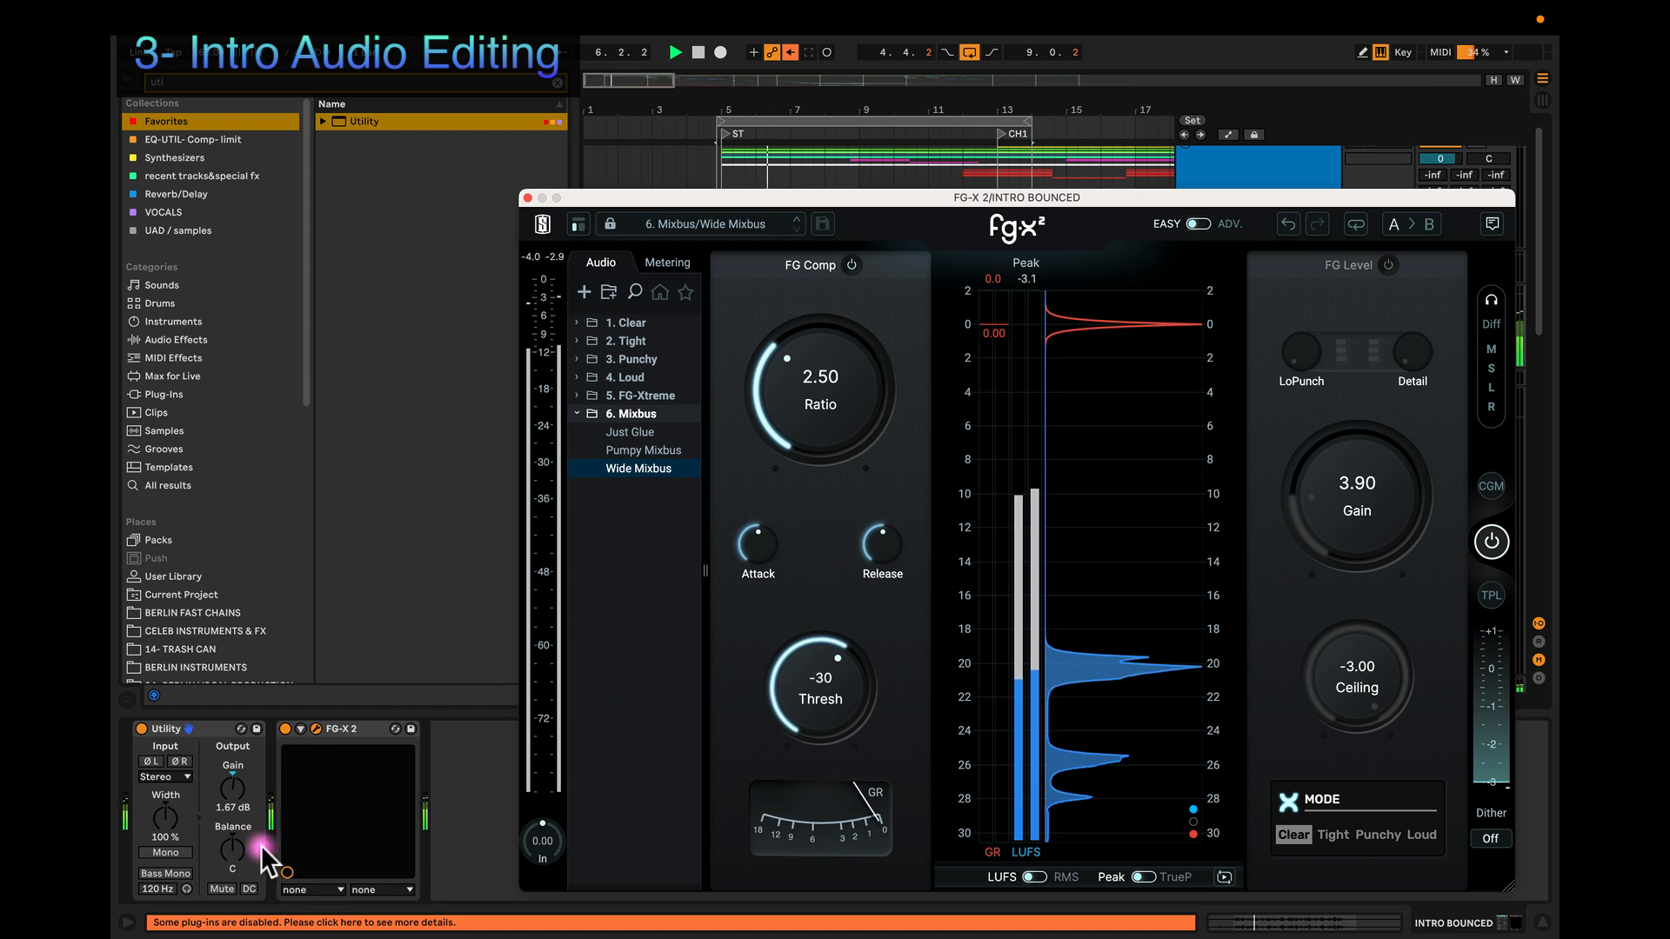
left_click_drag(233, 809, 233, 748)
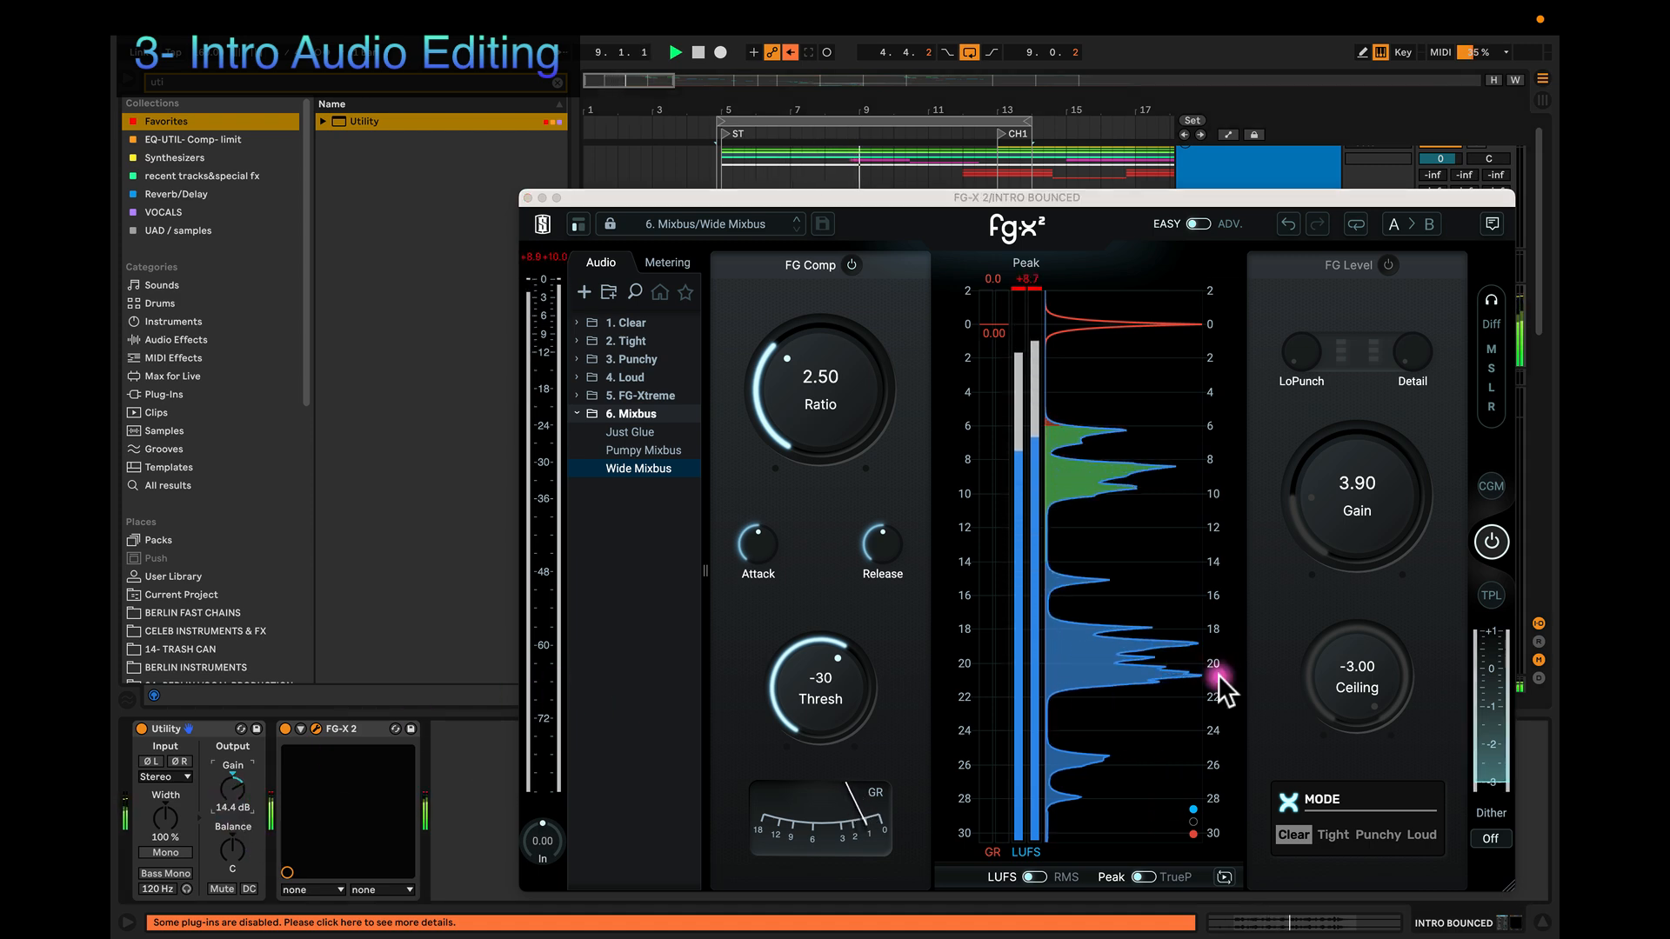
left_click_drag(1315, 496, 1315, 464)
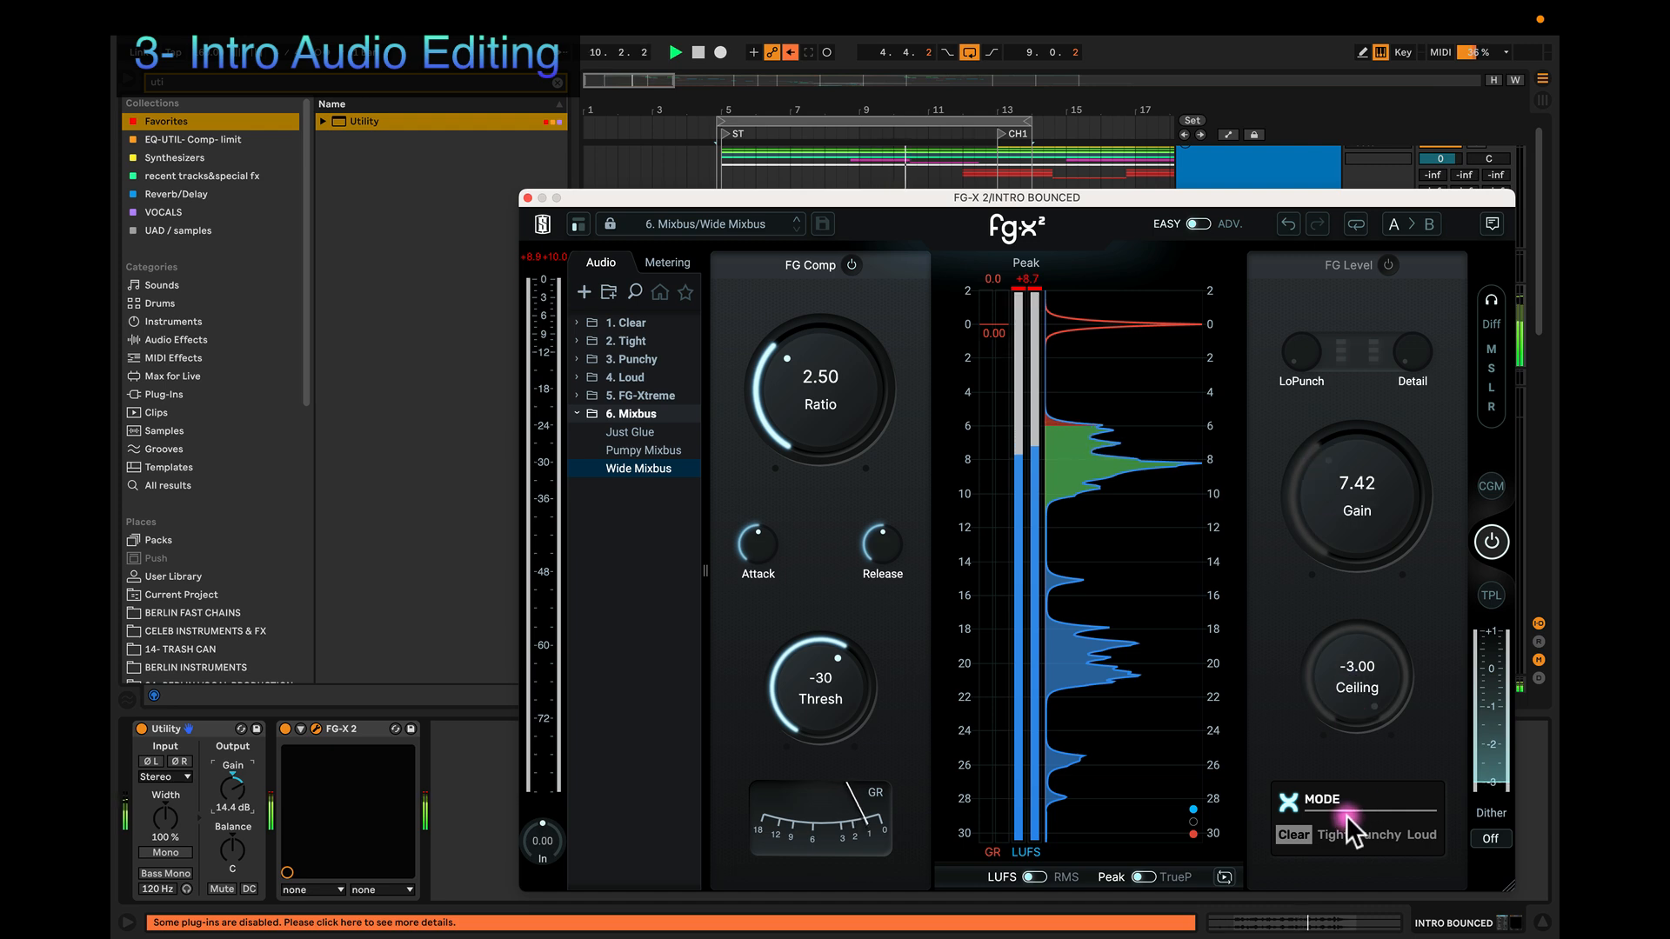
left_click_drag(1343, 645, 1321, 841)
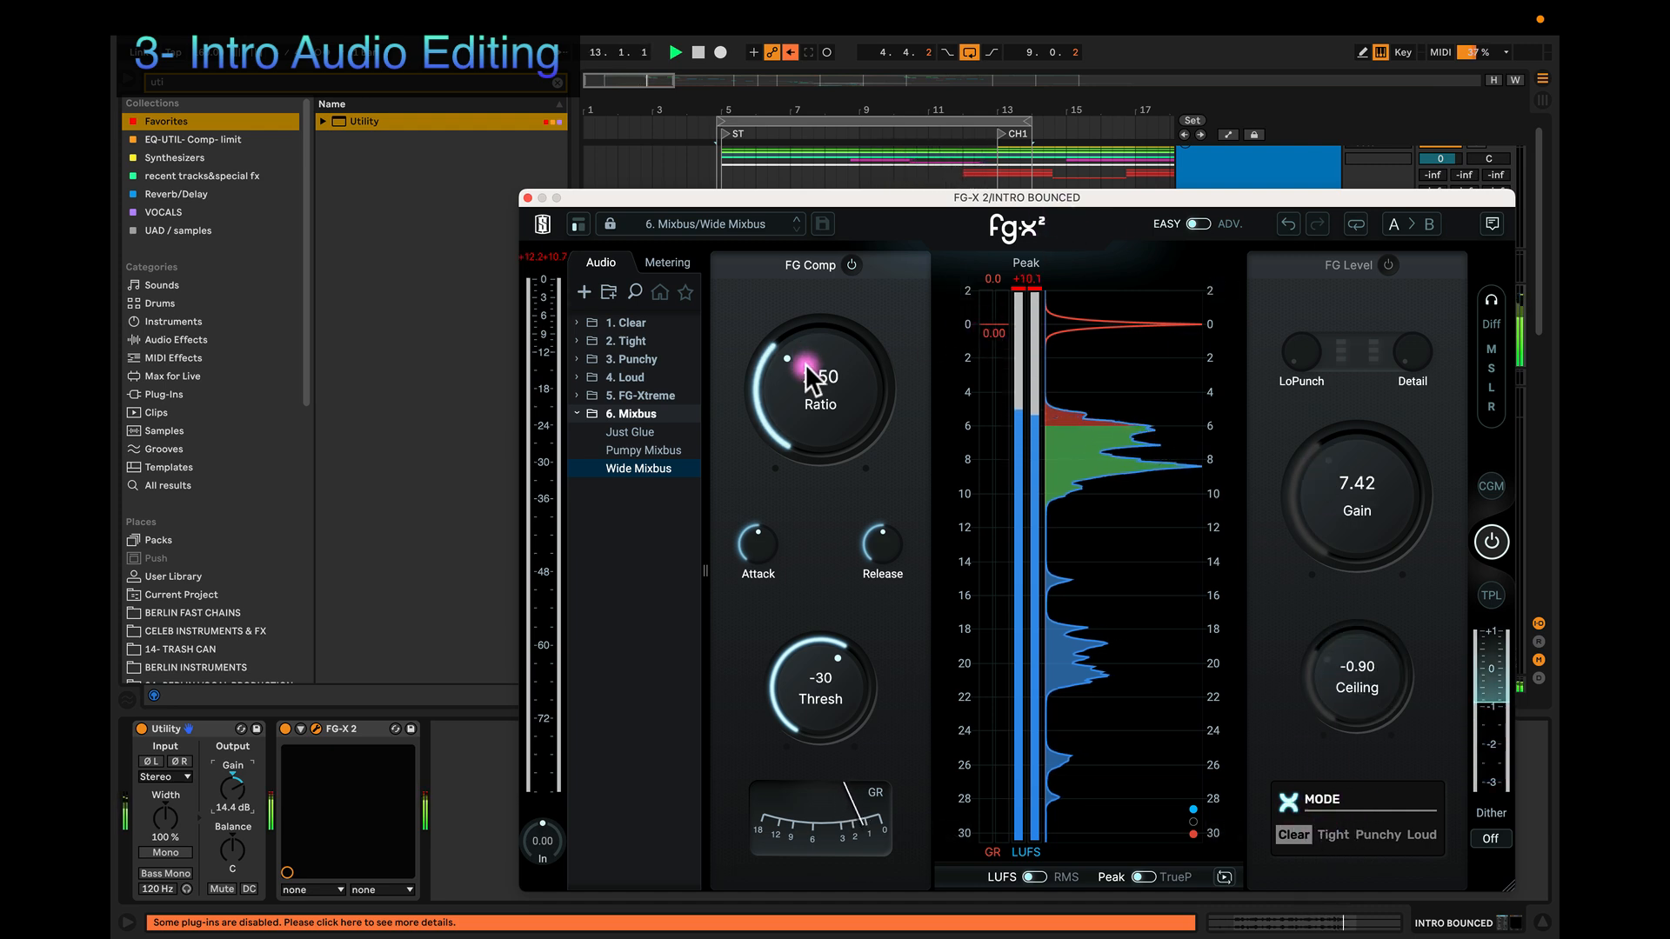
Step: Set the FG Comp ratio to 4.07 and replay the looped intro
left_click_drag(794, 364, 815, 370)
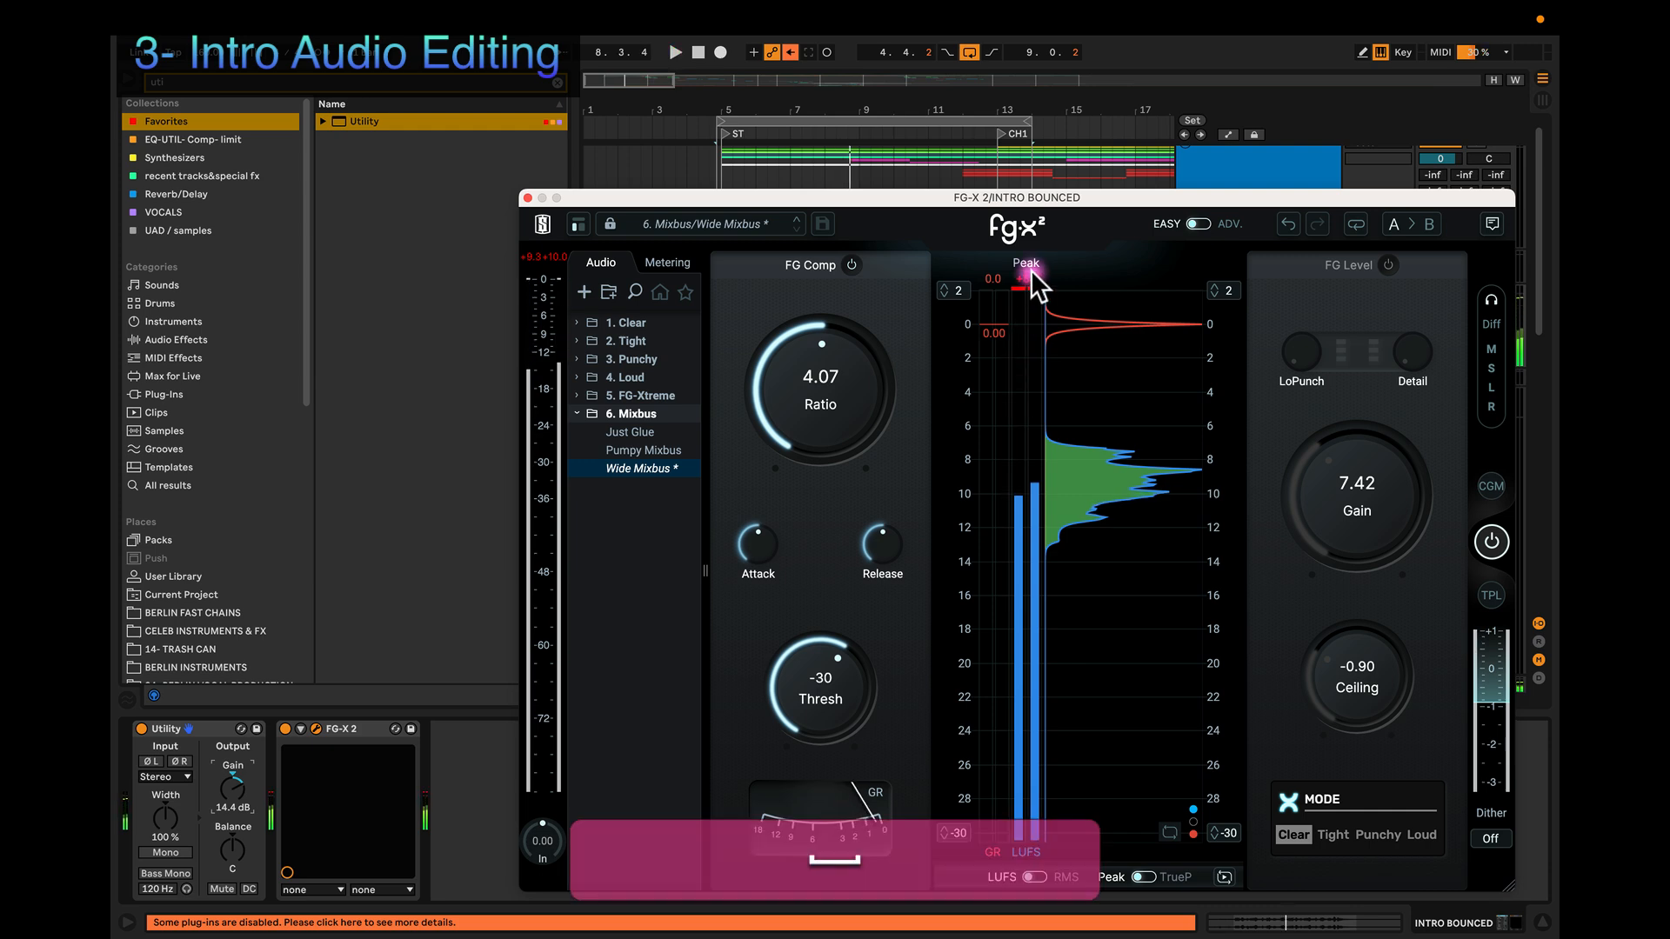
key("space")
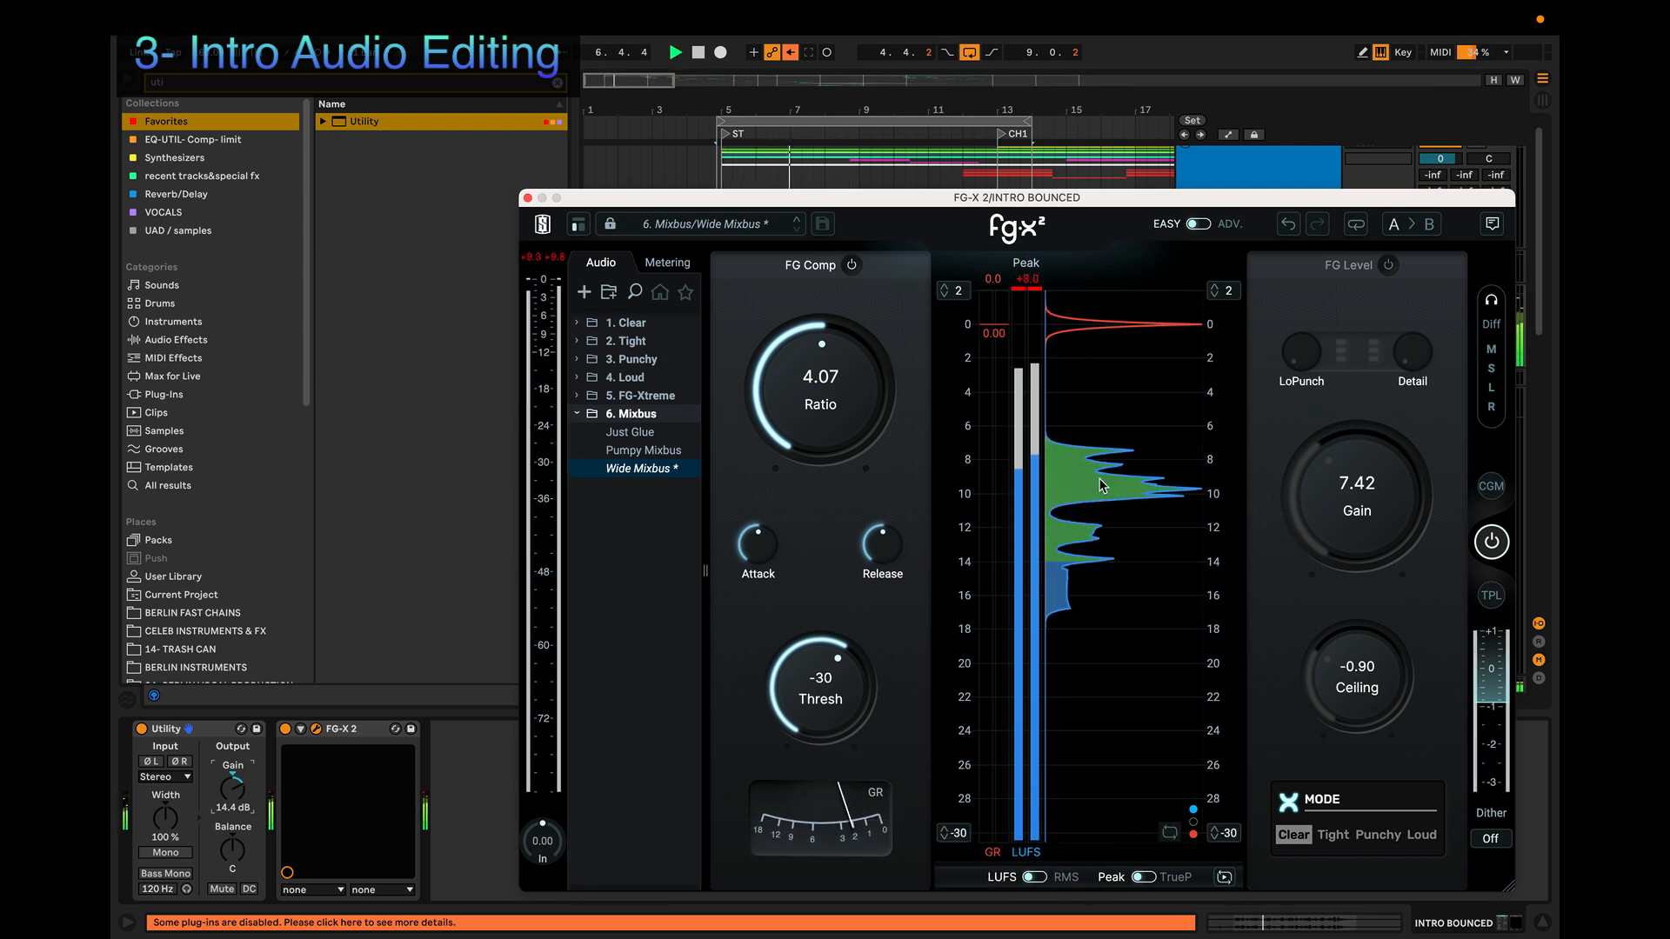
left_click(1014, 348)
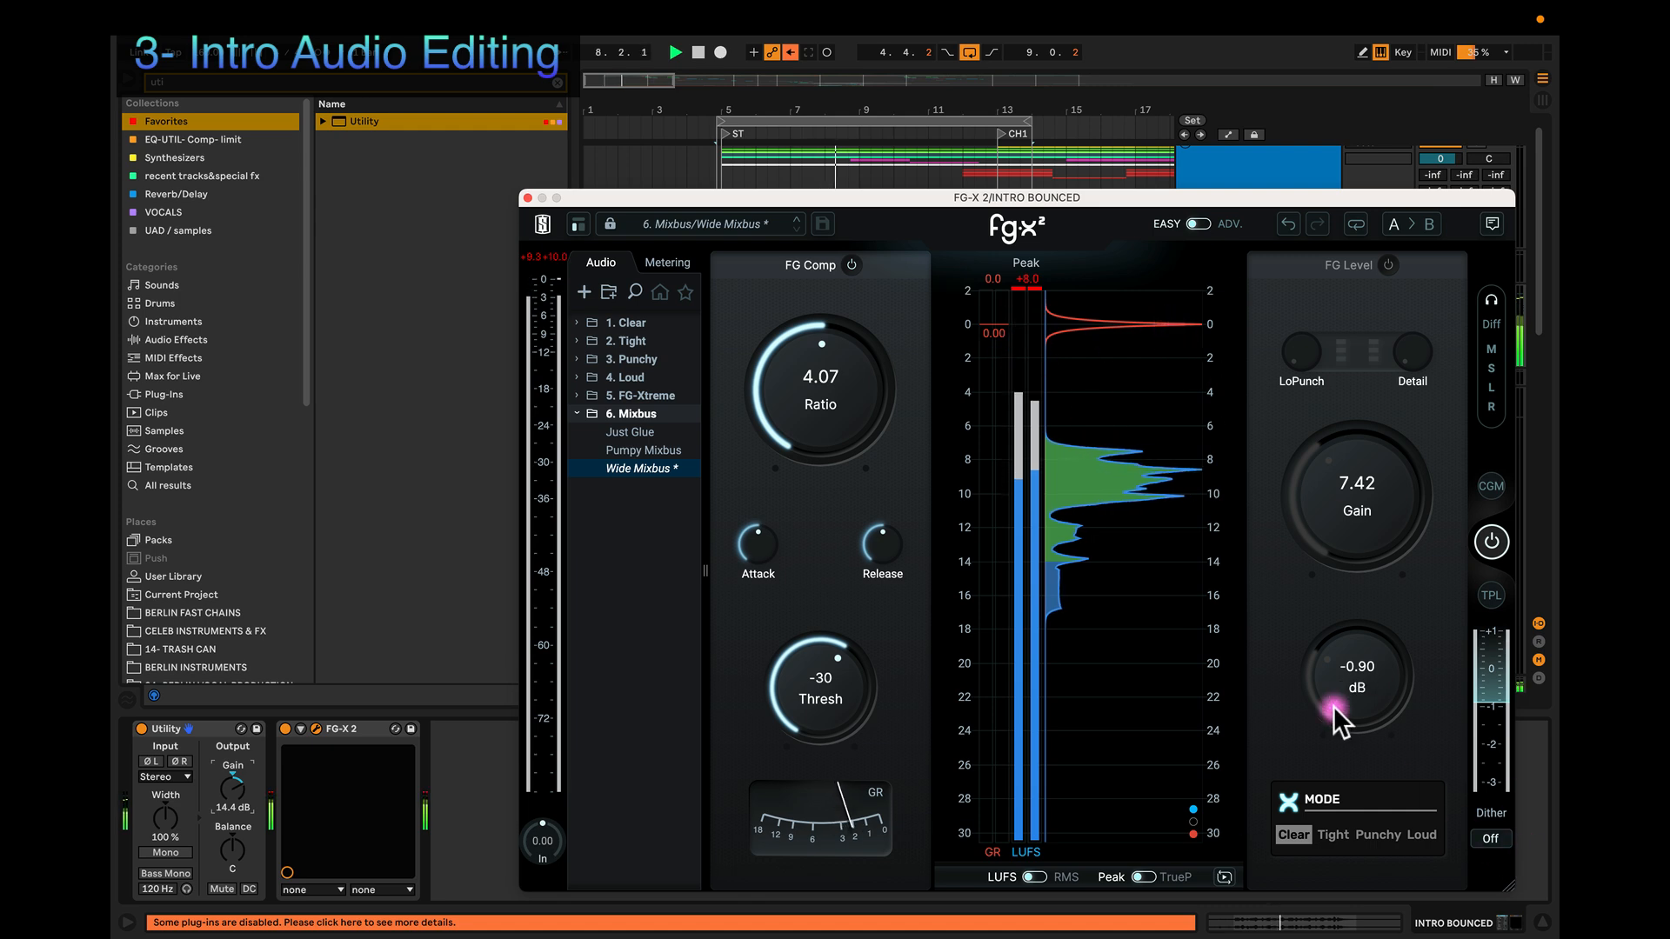
Step: Try FG Level gains of 15.0 and 20.0 dB, settle on 10.8 and stop playback
left_click_drag(1314, 513, 1334, 428)
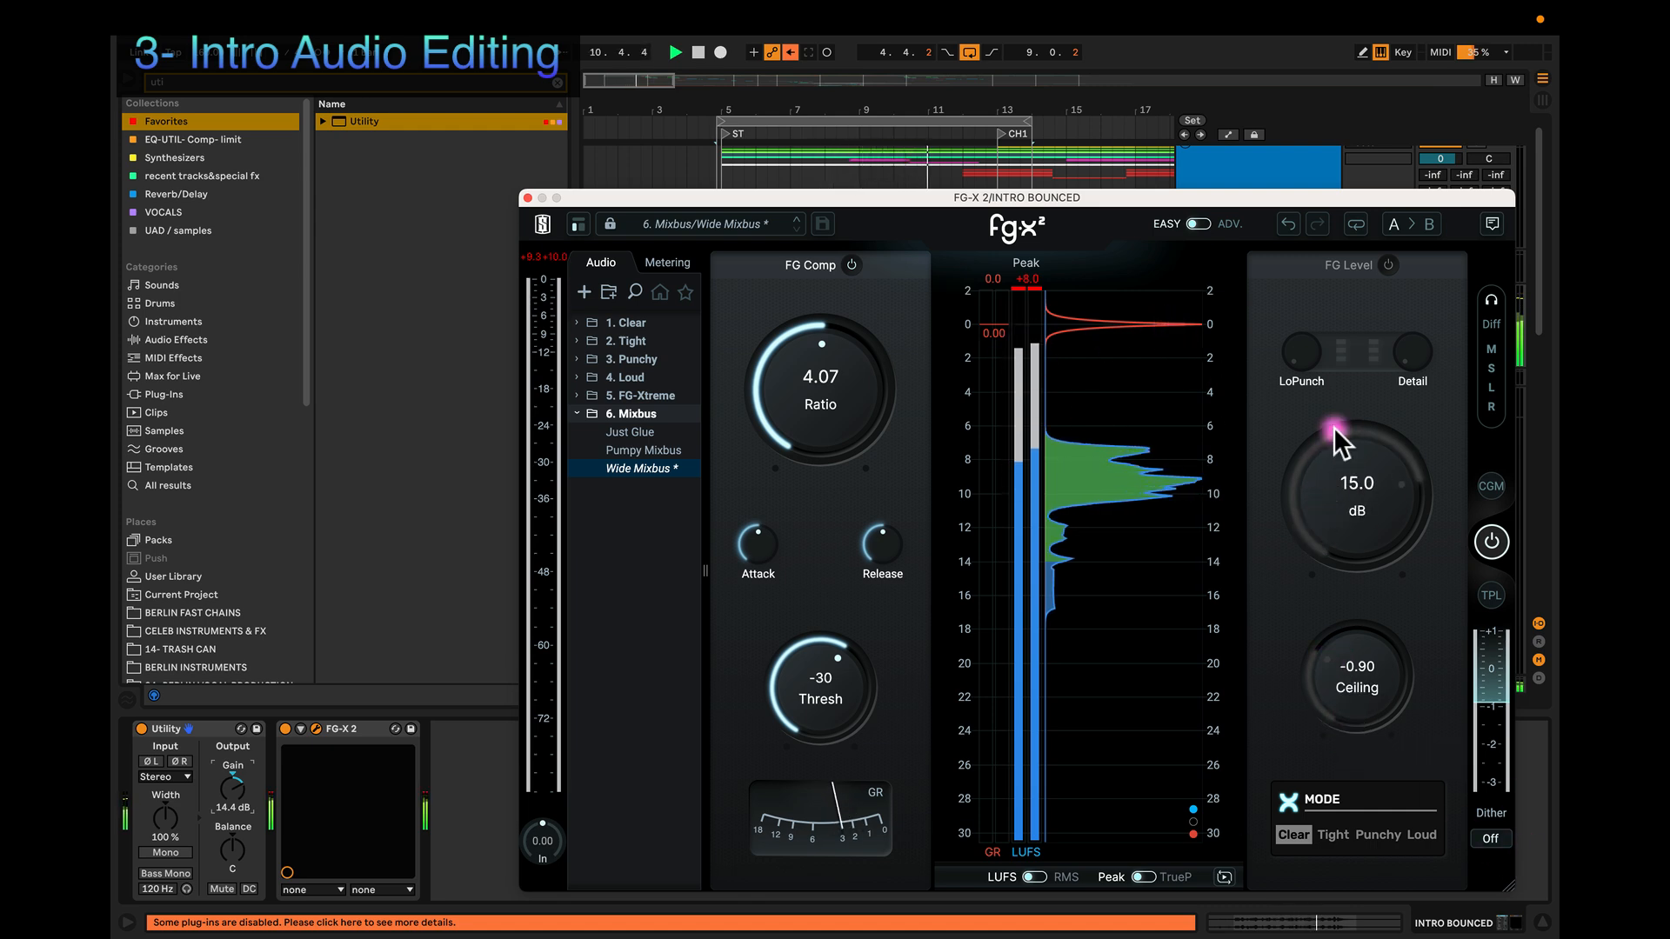
left_click_drag(1349, 512, 1374, 309)
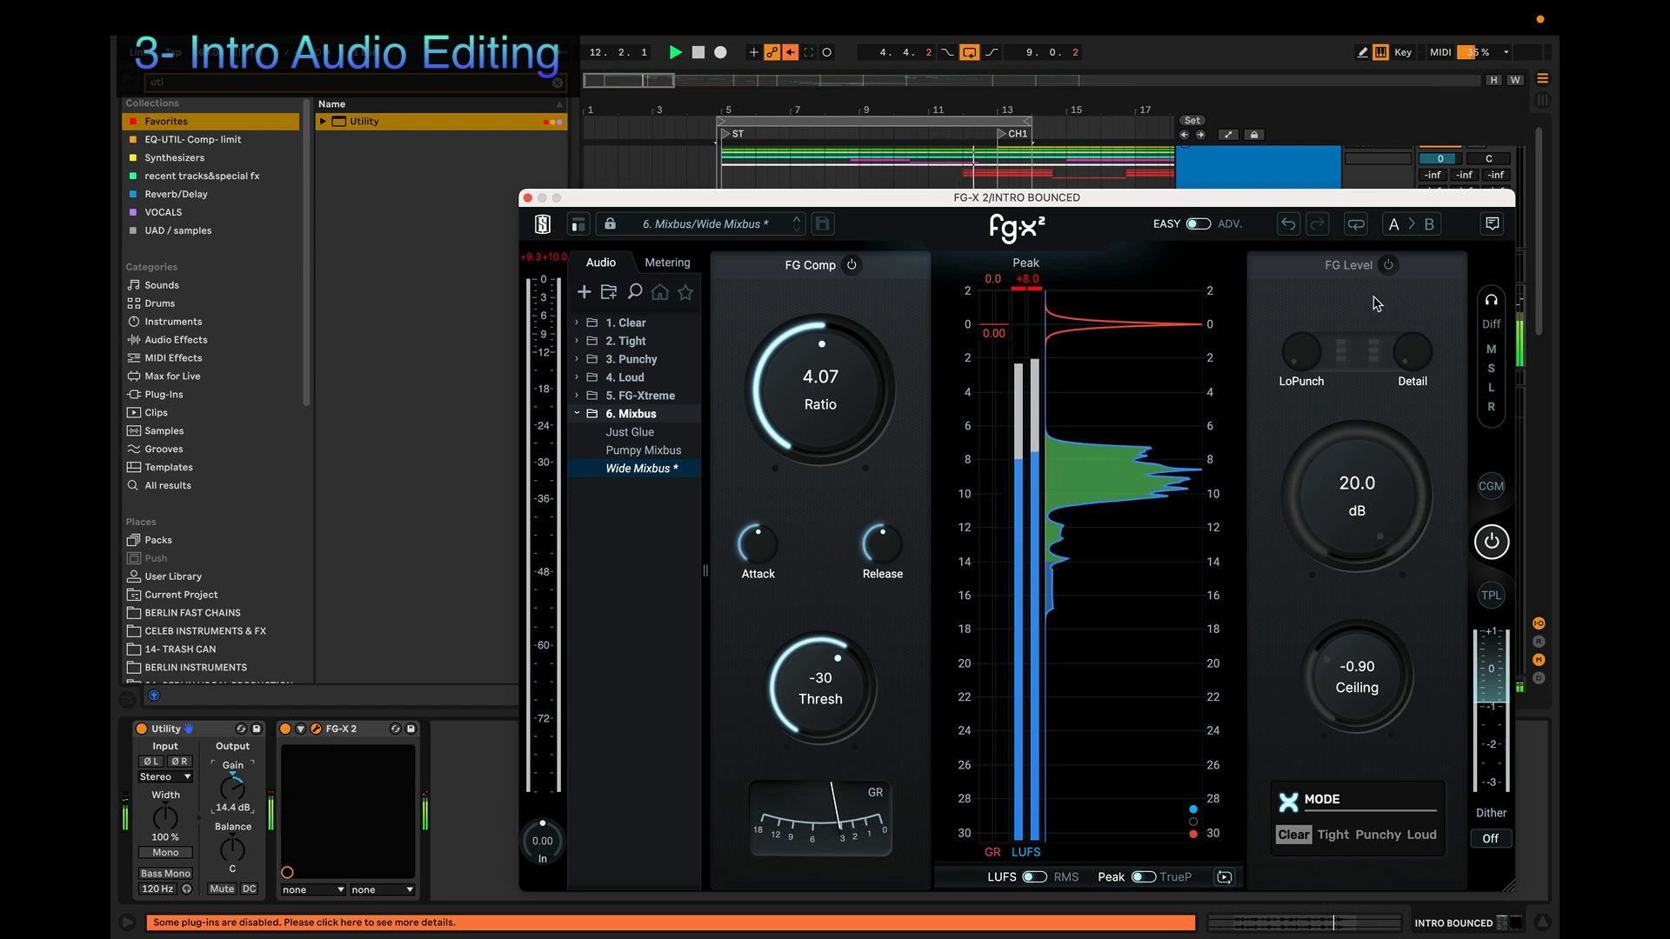
left_click_drag(1357, 500, 1331, 551)
key("space")
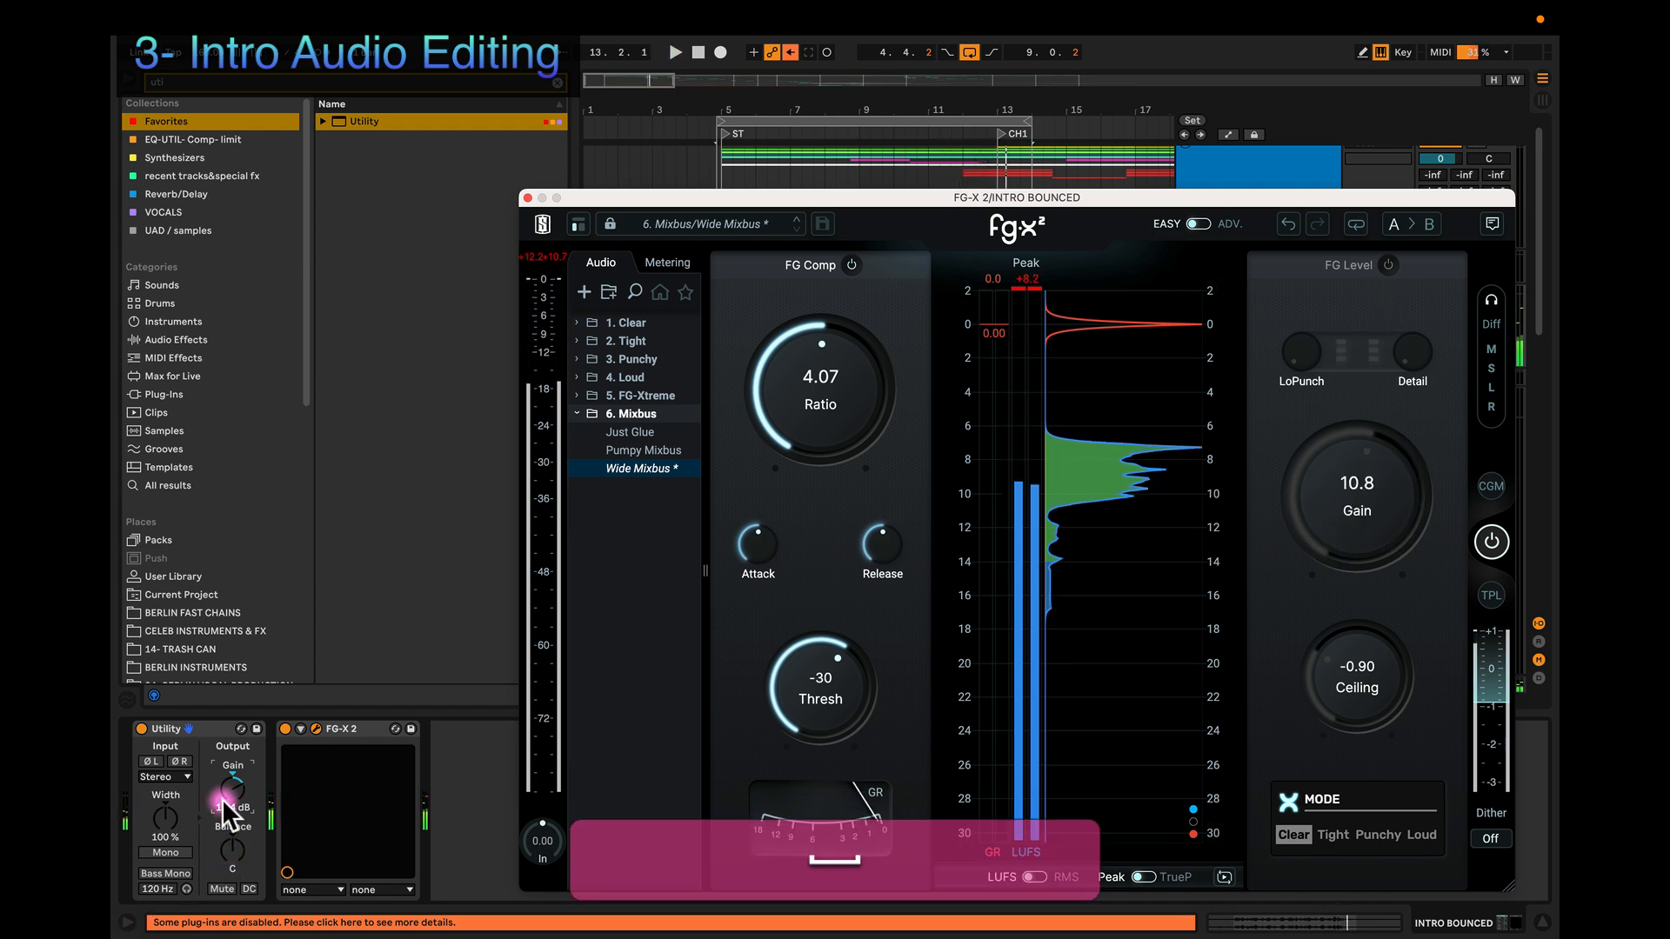
Step: Try a Utility gain of about 20 dB while playing, reduce it to -2.78 dB and stop playback
mouse_move(225, 813)
left_mouse_down()
mouse_move(246, 809)
mouse_move(235, 787)
left_mouse_up()
key("space")
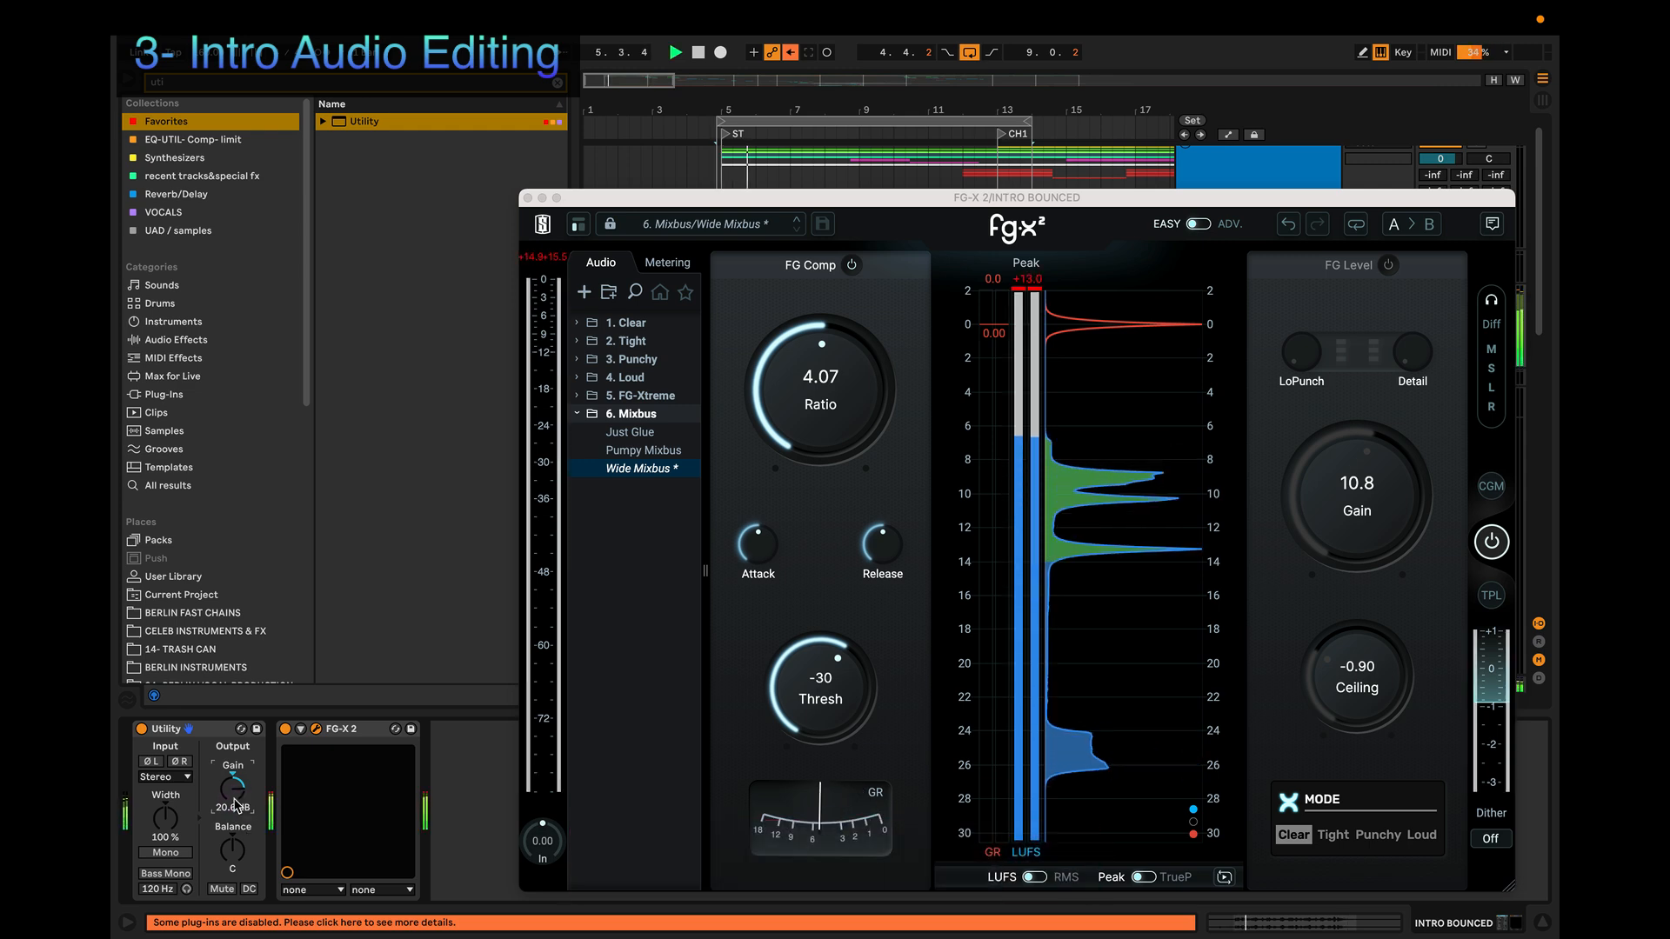
left_click(235, 804)
key("space")
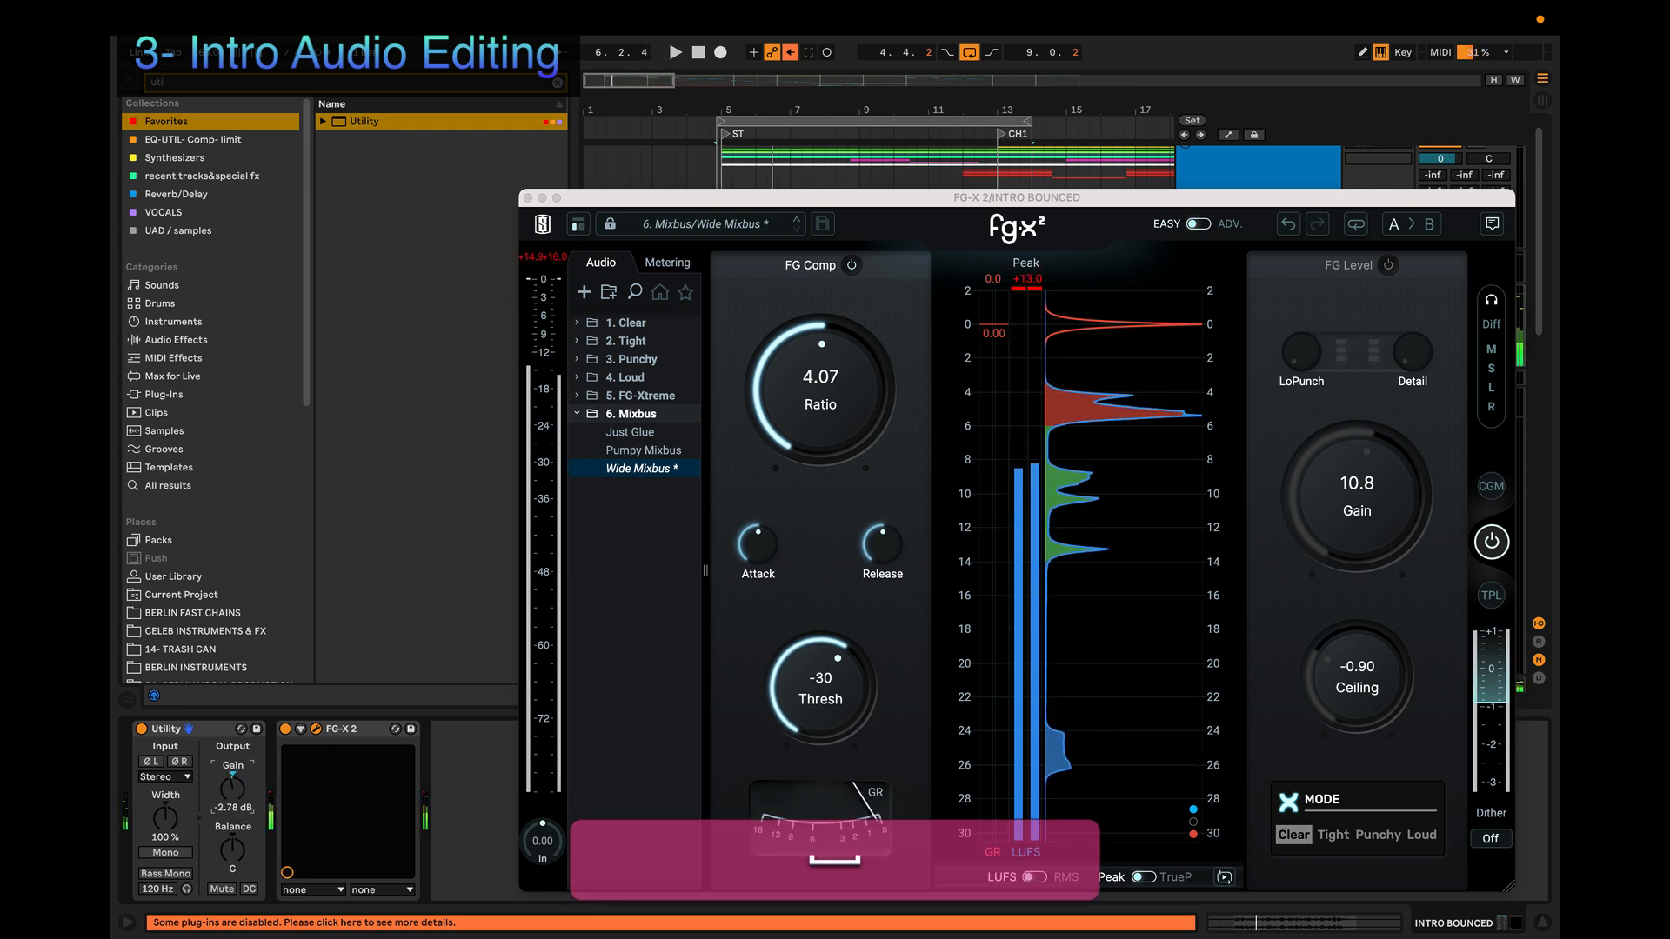
Step: Set the Utility gain to -3.33 dB and remove FG-X 2 from the INTRO BOUNCED track
left_click_drag(235, 805, 235, 807)
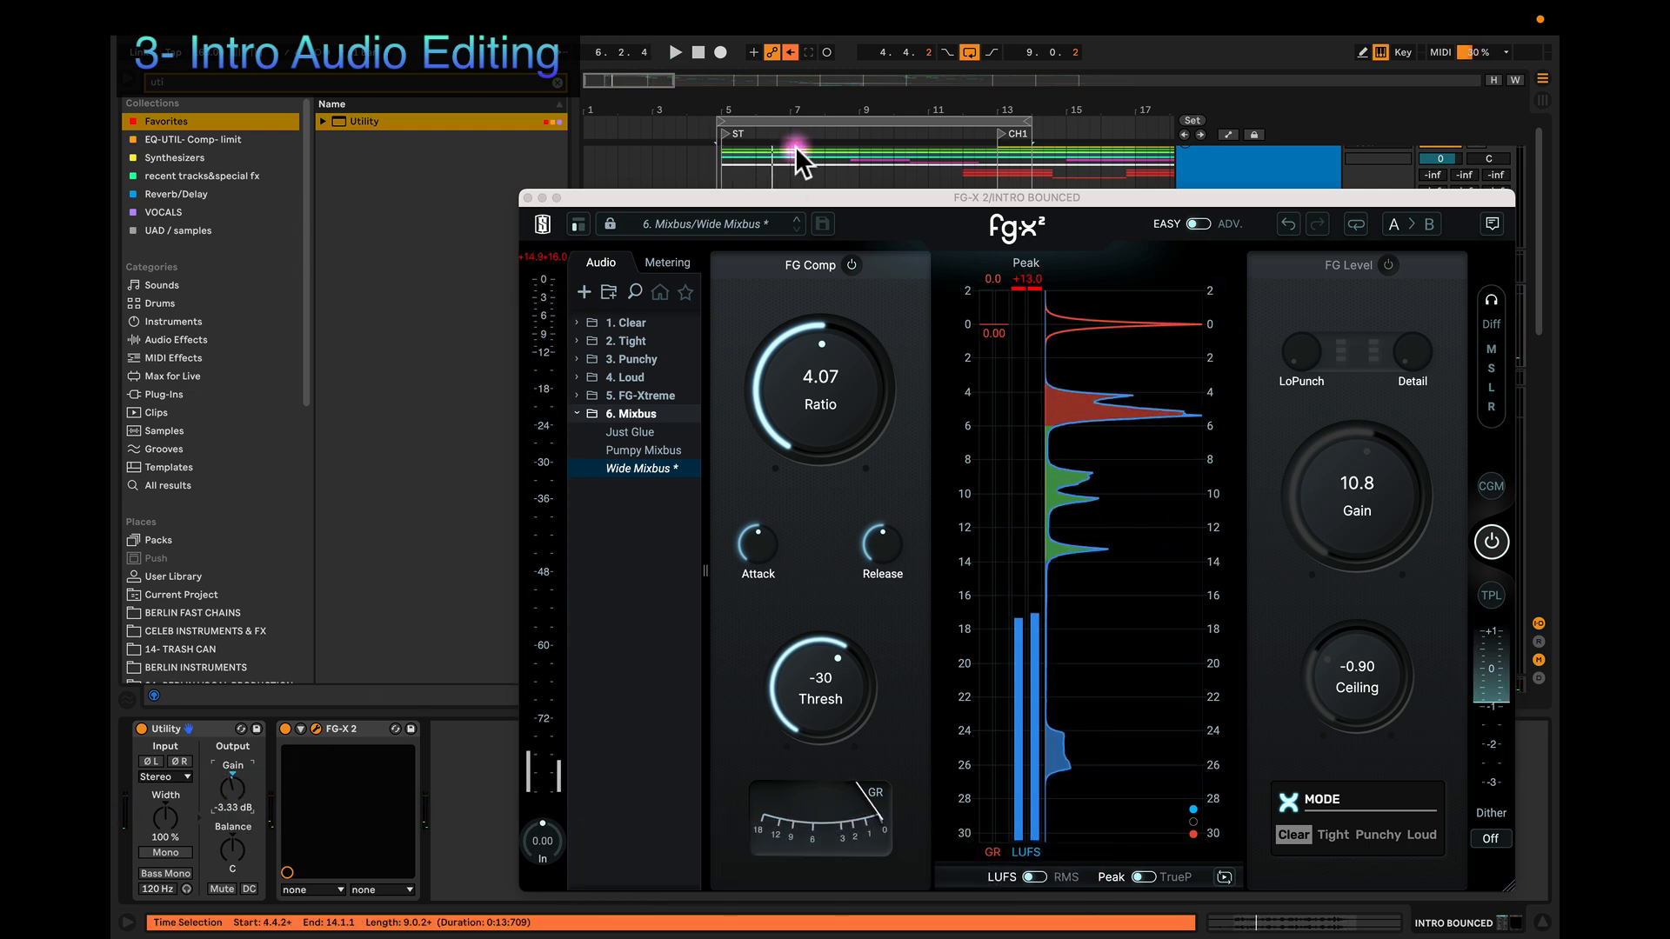
left_click(528, 198)
right_click(362, 731)
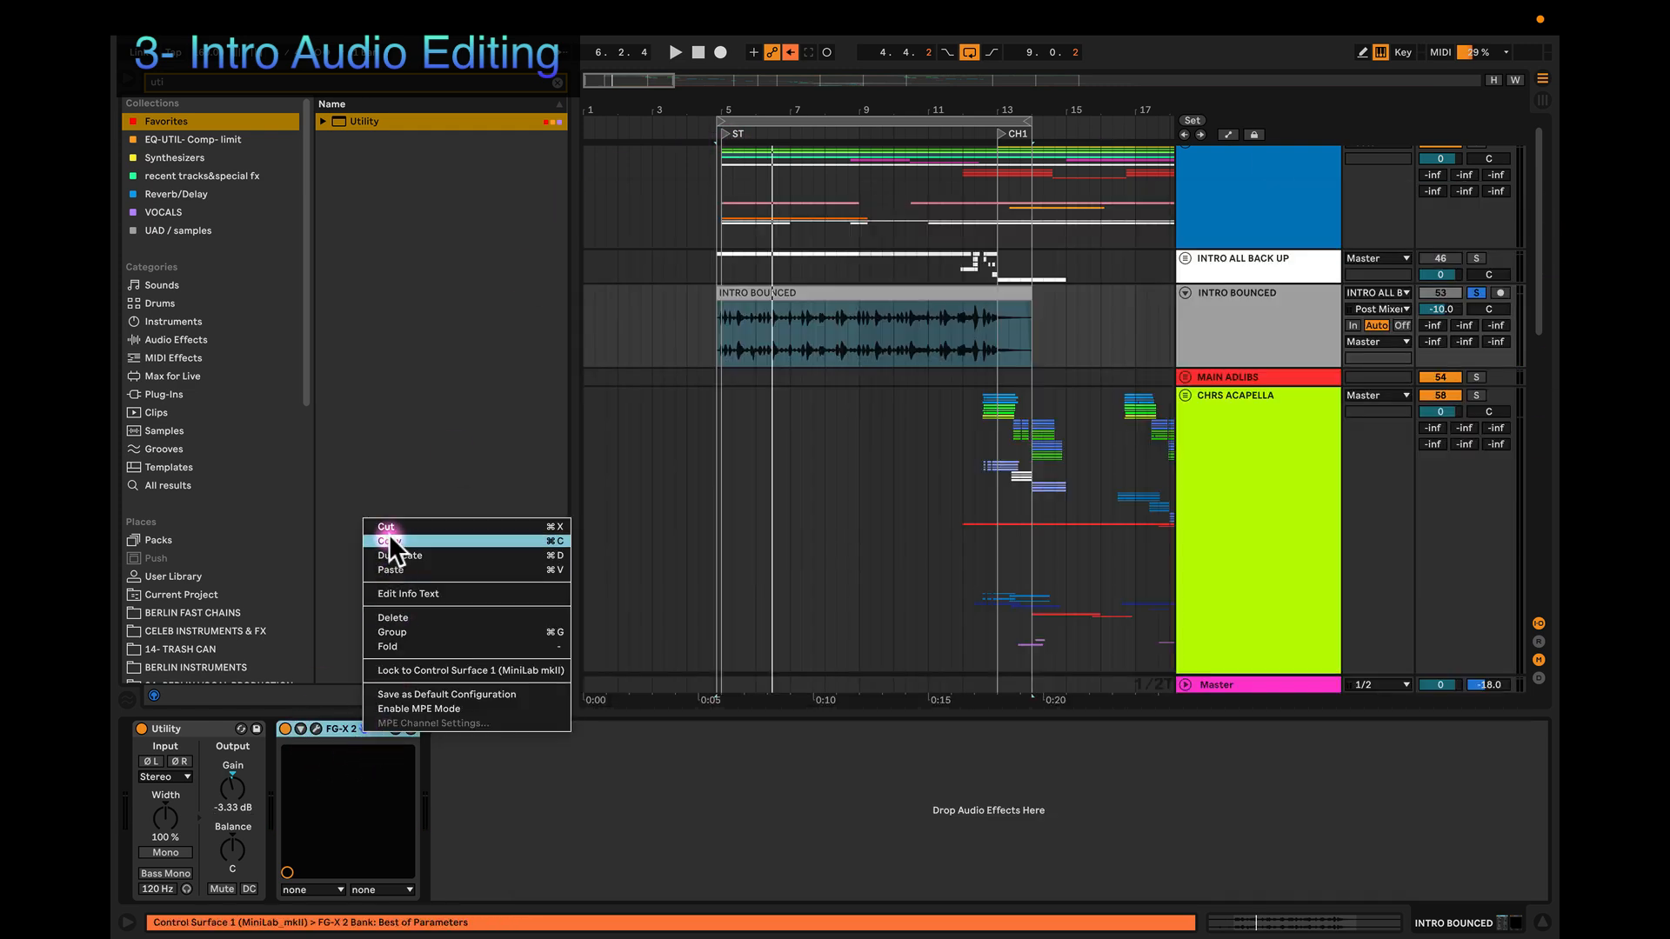
Step: Search the browser for "pro" and add Pro-L 2 after Utility on the INTRO BOUNCED track
left_click(559, 83)
type("p")
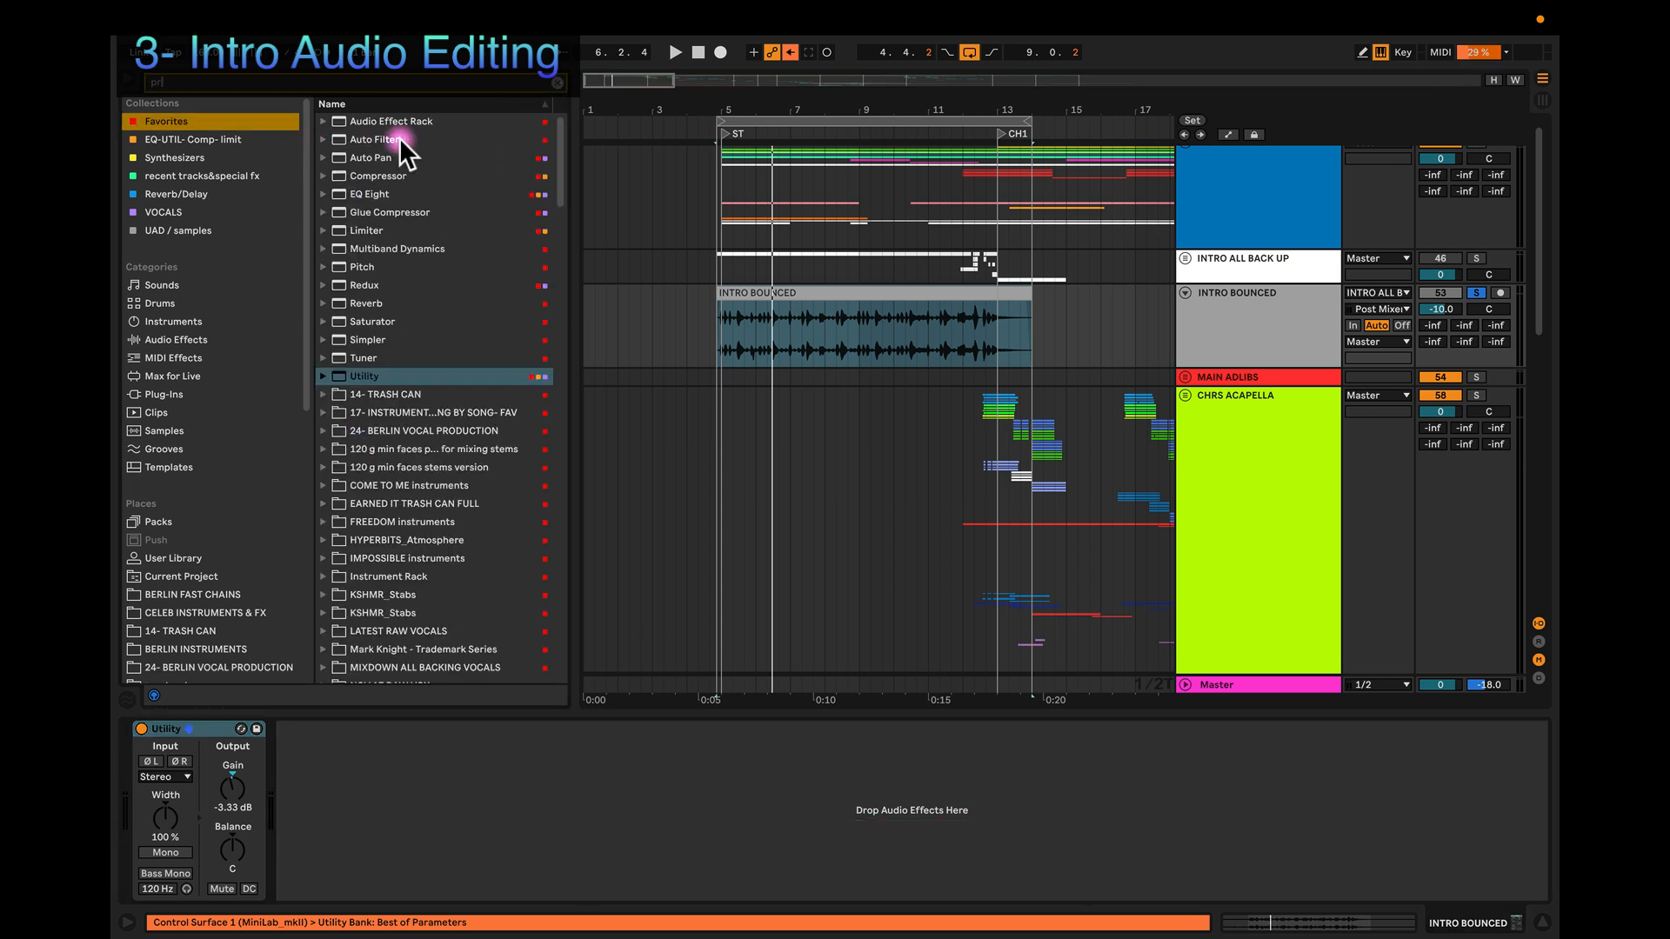
type("ro")
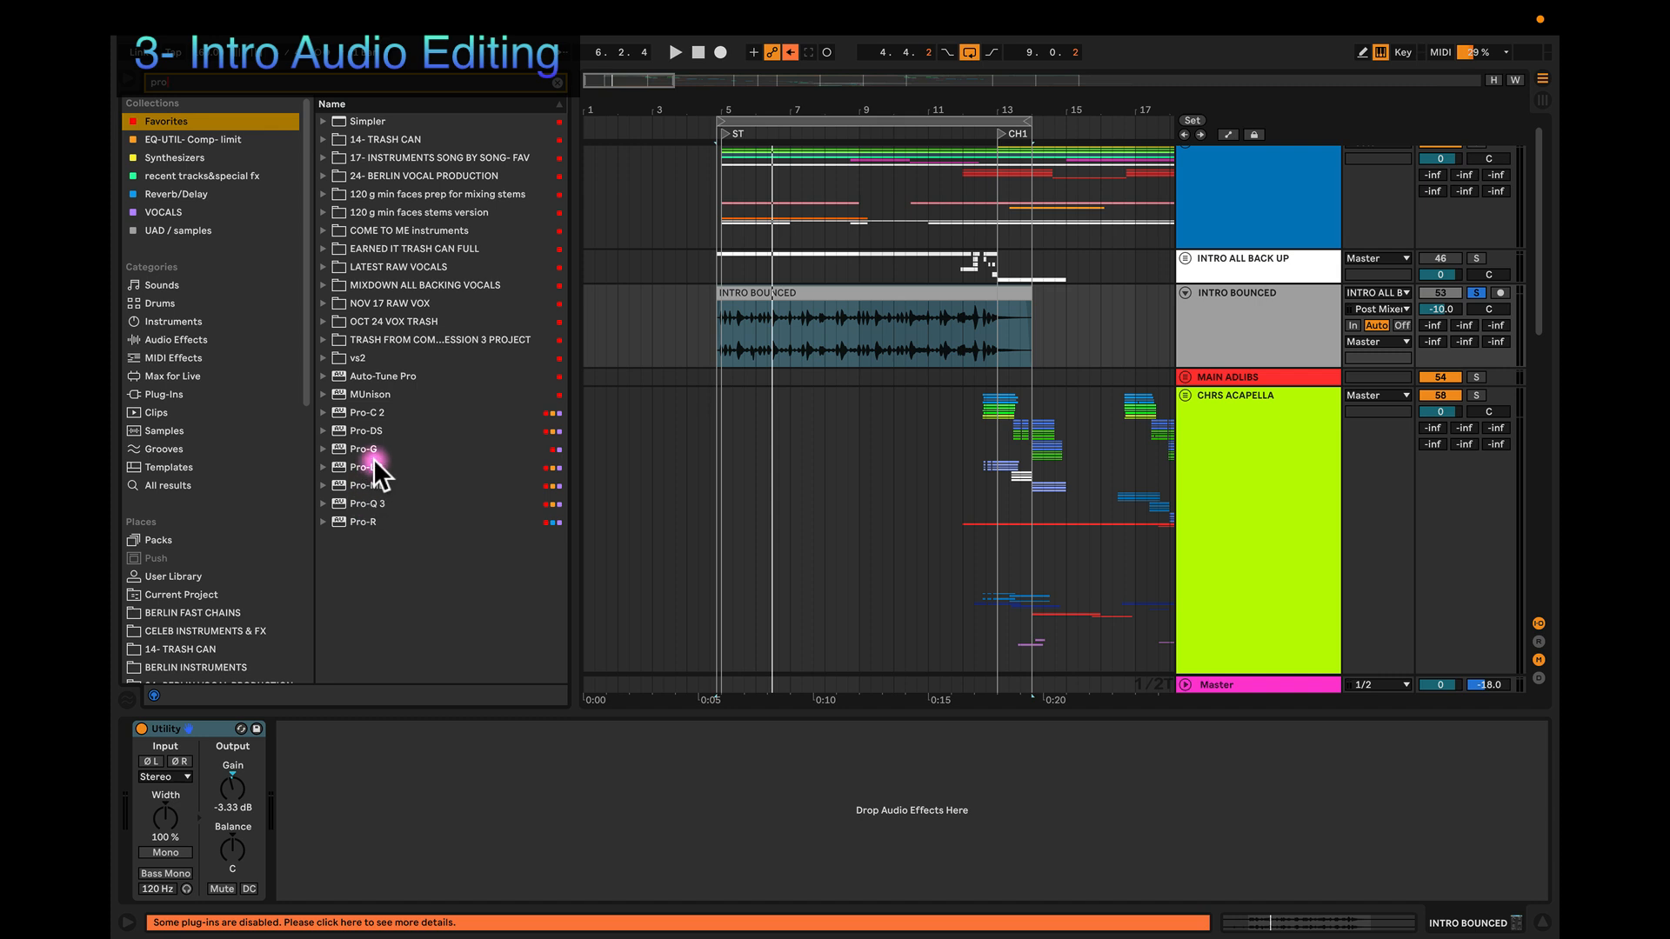
left_click_drag(372, 468, 514, 825)
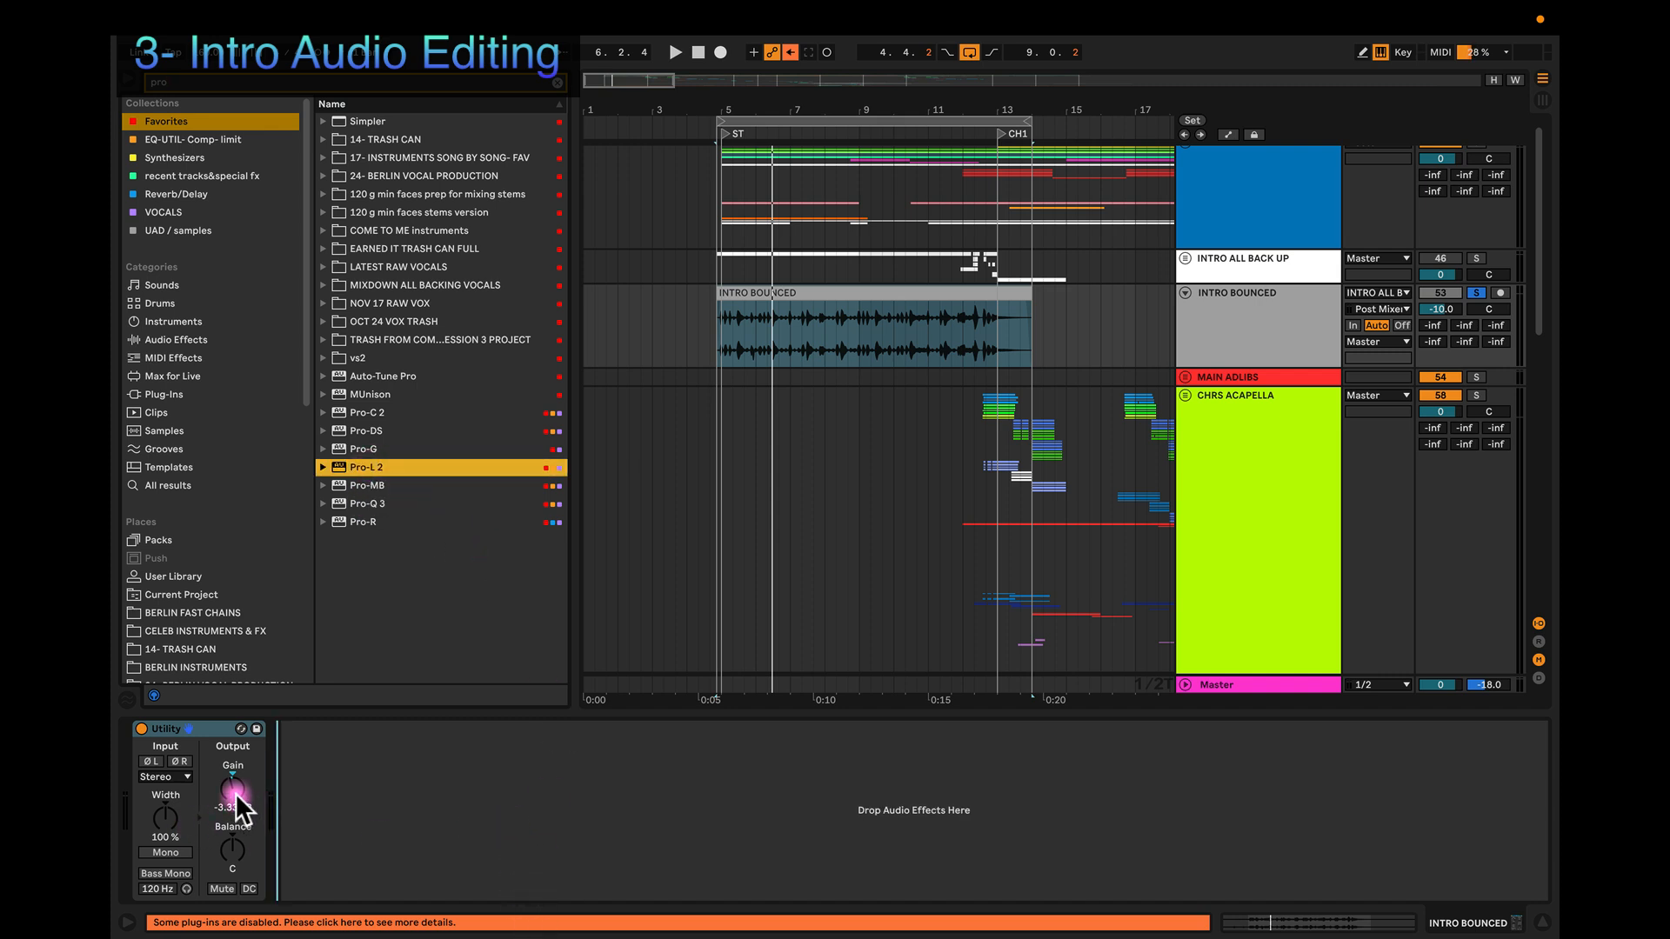
left_click_drag(237, 794, 236, 798)
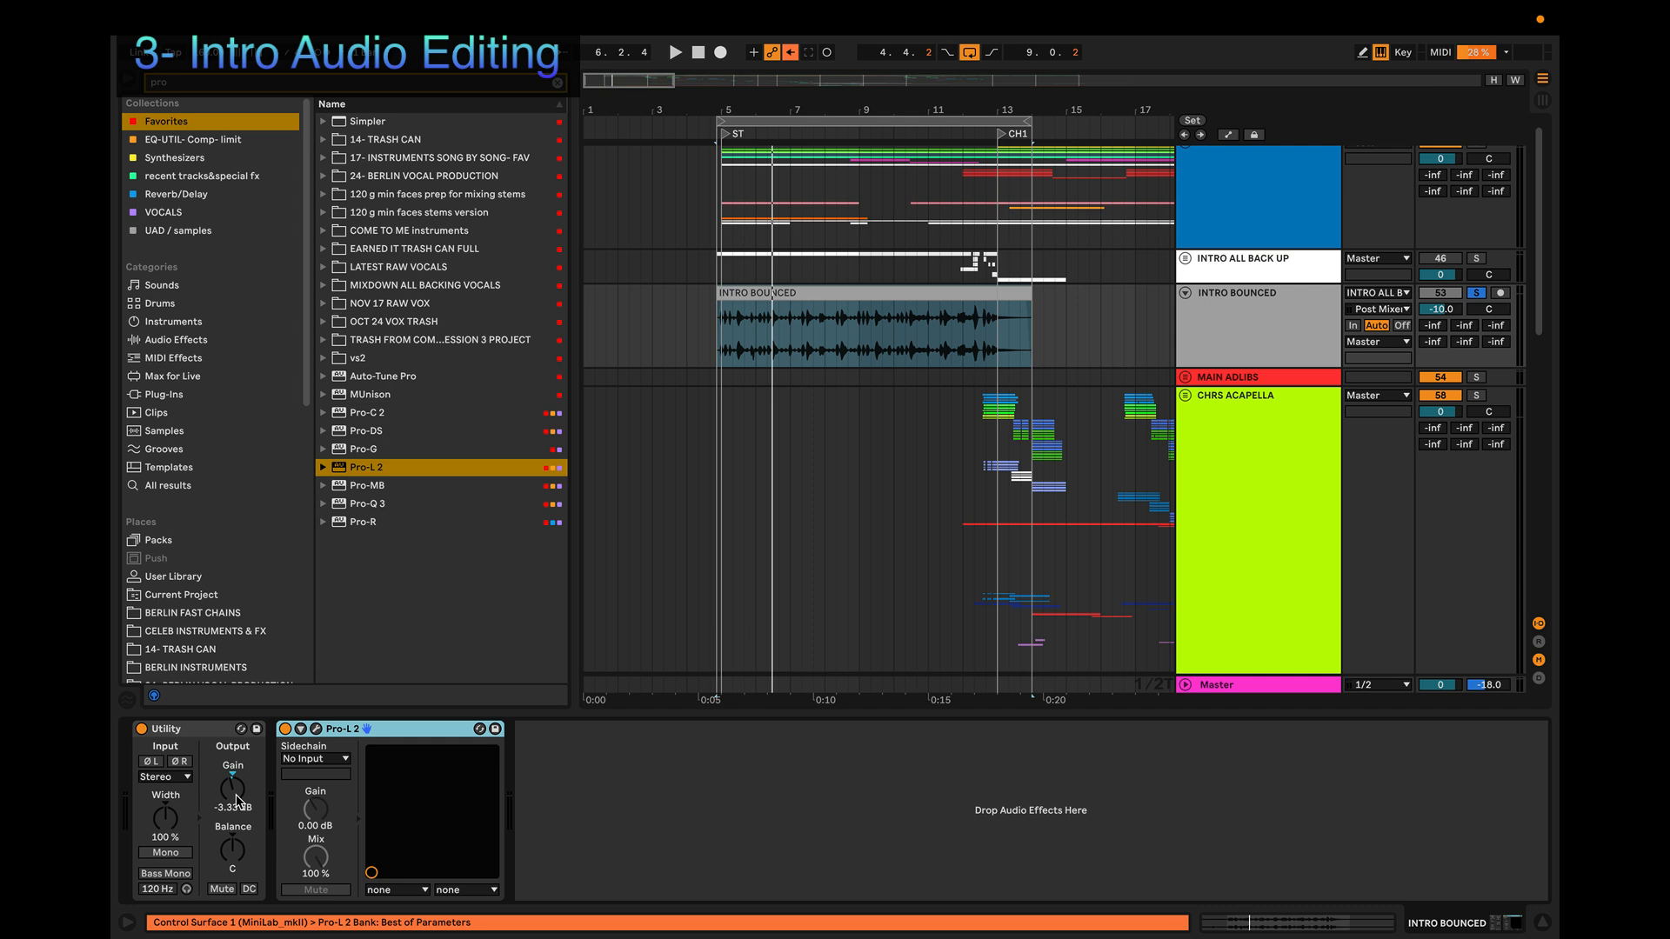
Step: Lower the INTRO BOUNCED track volume to -13.9 dB and raise the Pro-L 2 gain to +14.33 dB during playback
left_click_drag(1467, 305, 1468, 338)
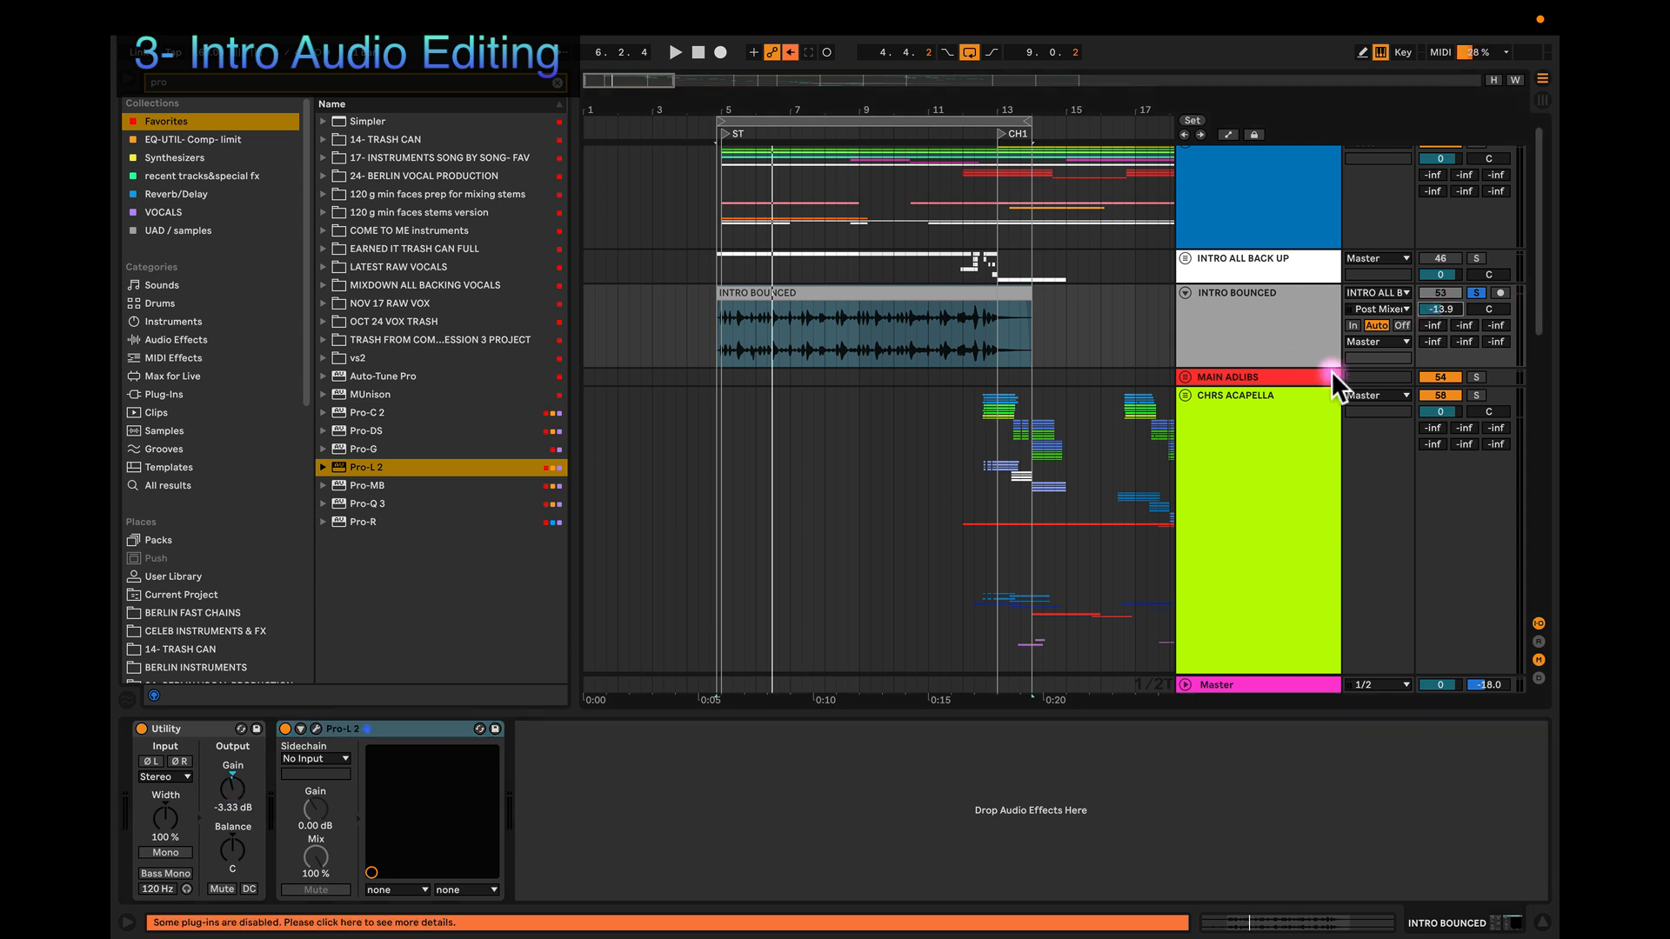
key("space")
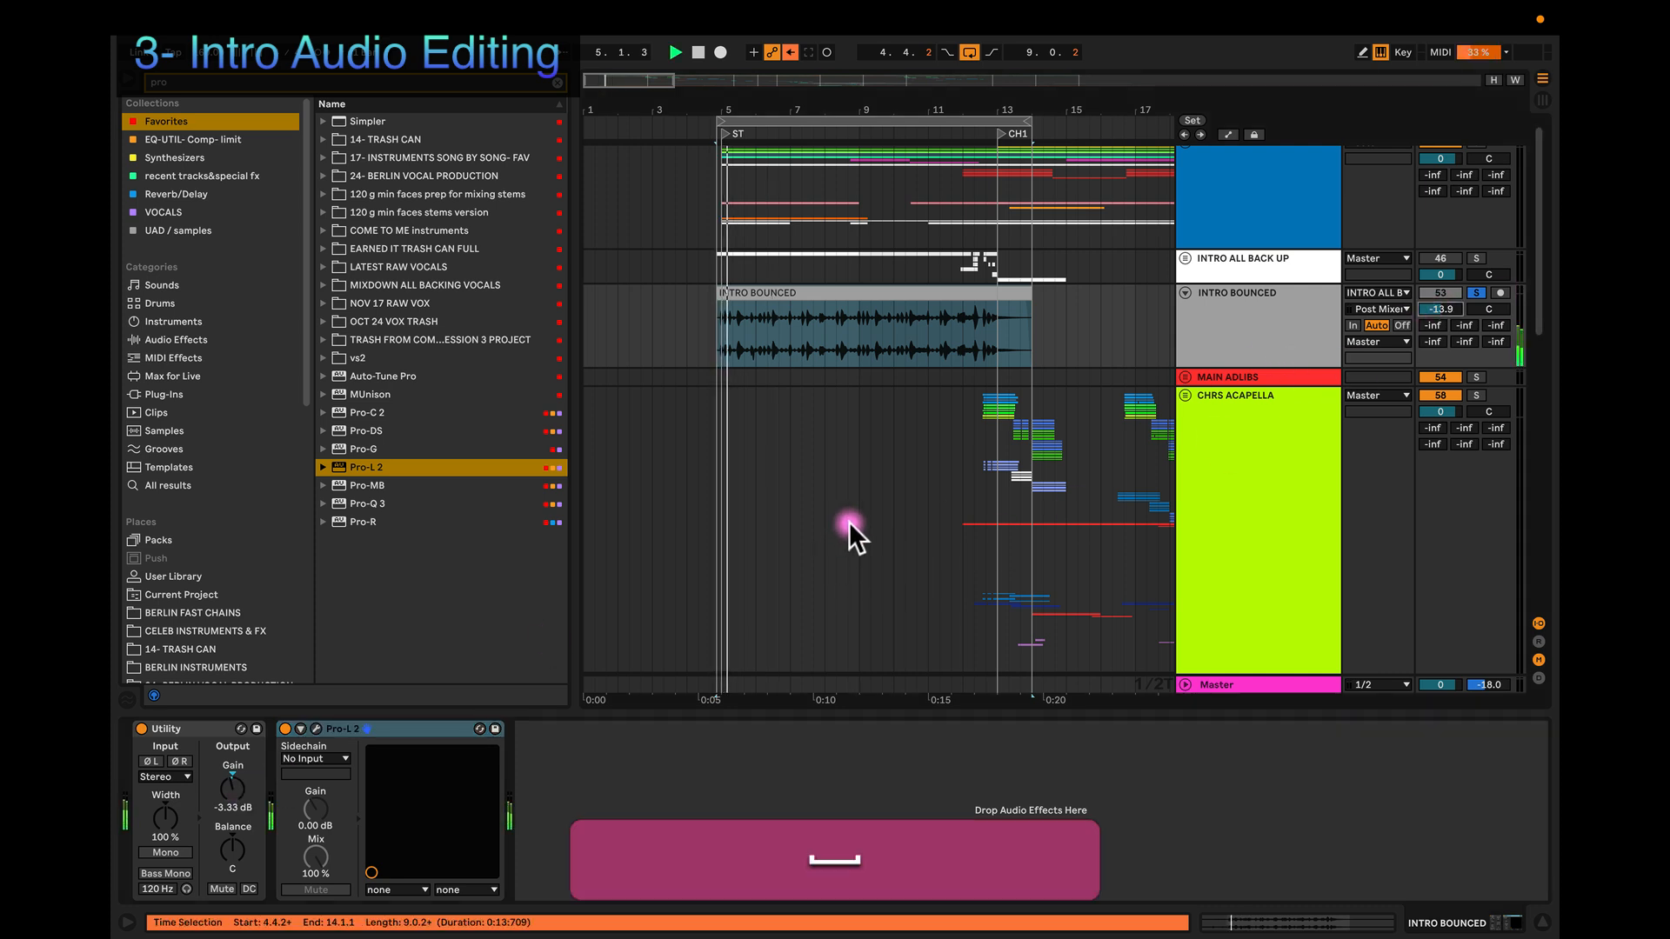
left_click(318, 729)
left_click_drag(553, 487, 570, 400)
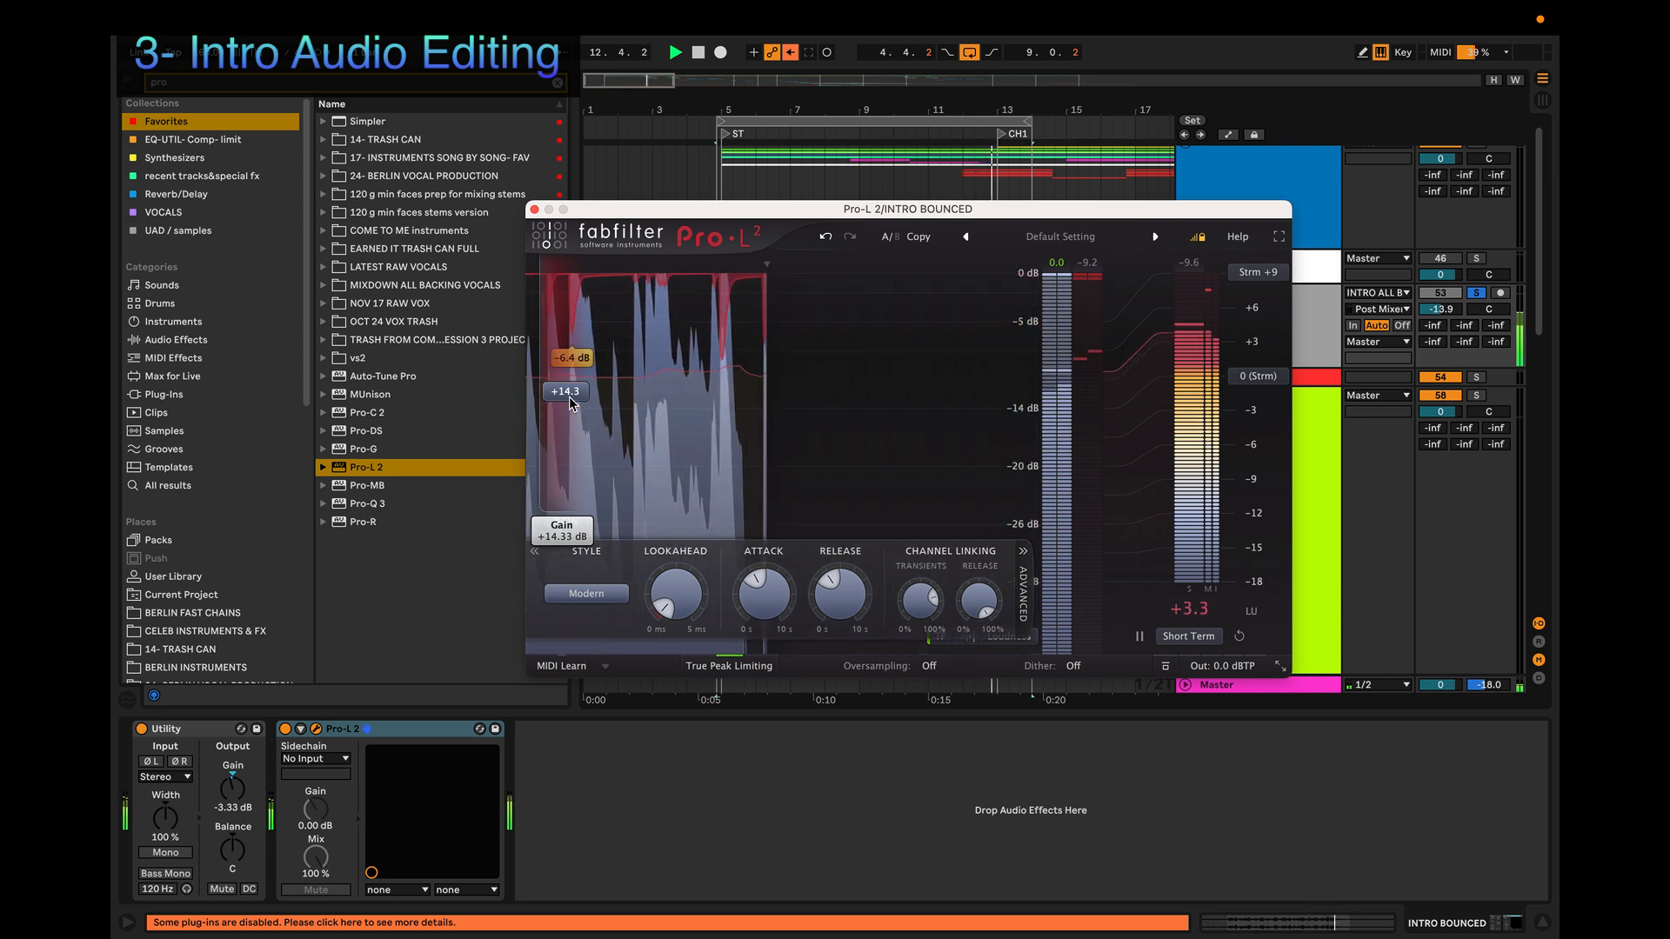
key("space")
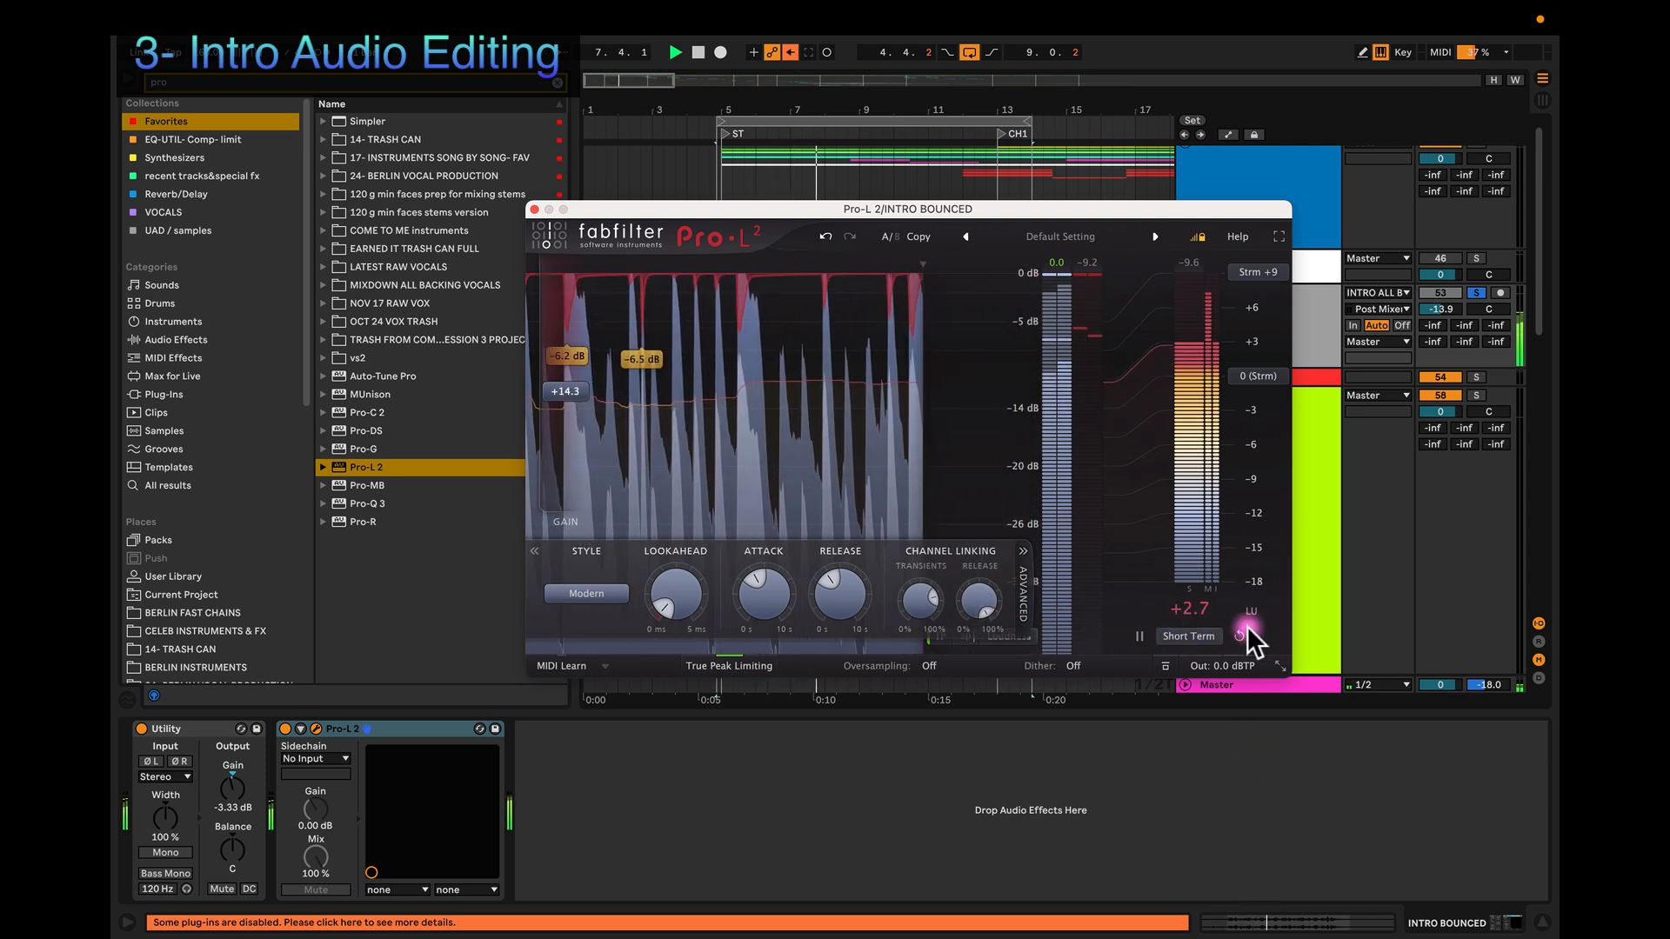
Step: Set the Pro-L 2 output level to -10 dBTP and audition it with the INTRO BOUNCED track volume reset to 0 dB
mouse_move(1223, 665)
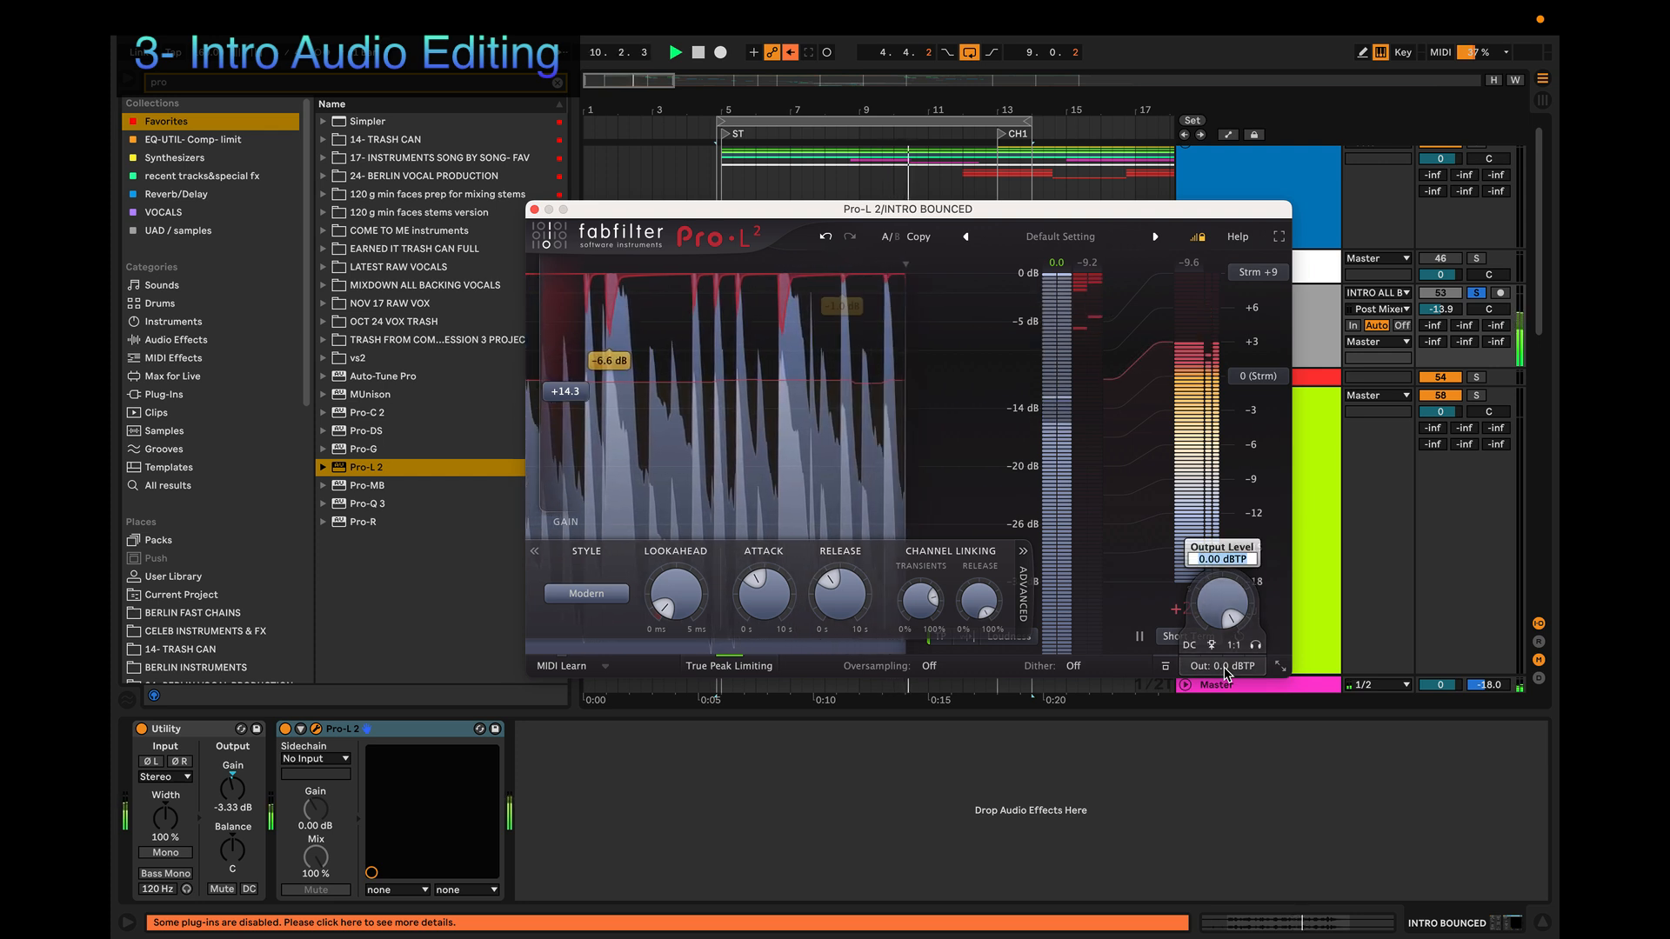
type("-10")
key("Return")
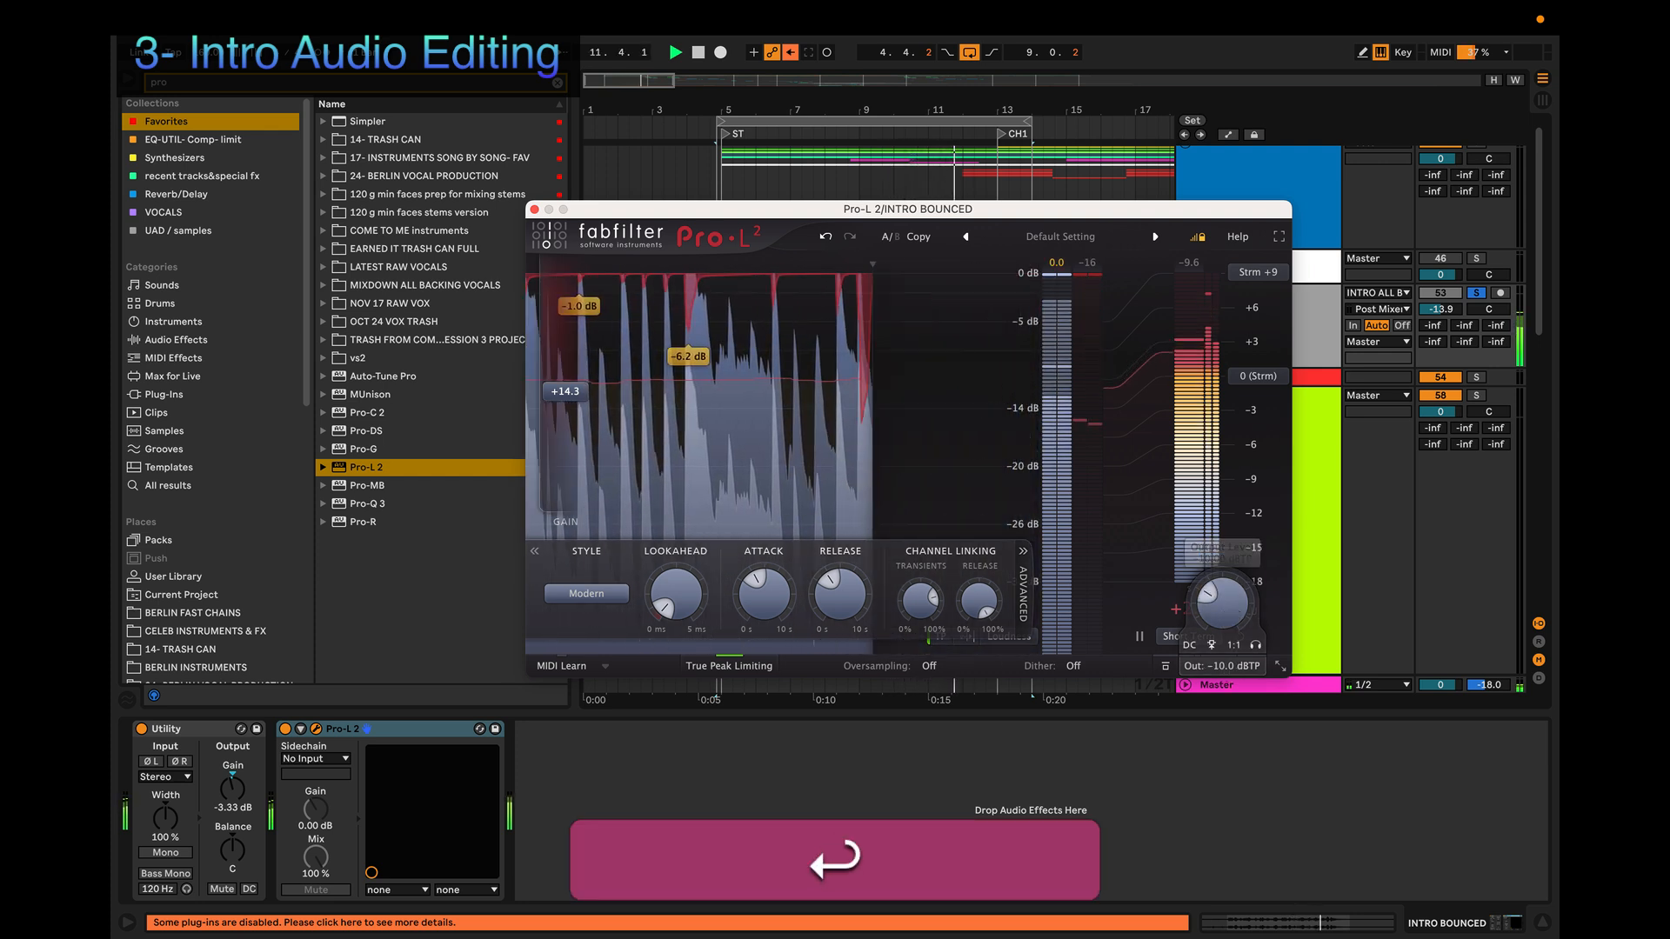
double_click(1439, 310)
key("space")
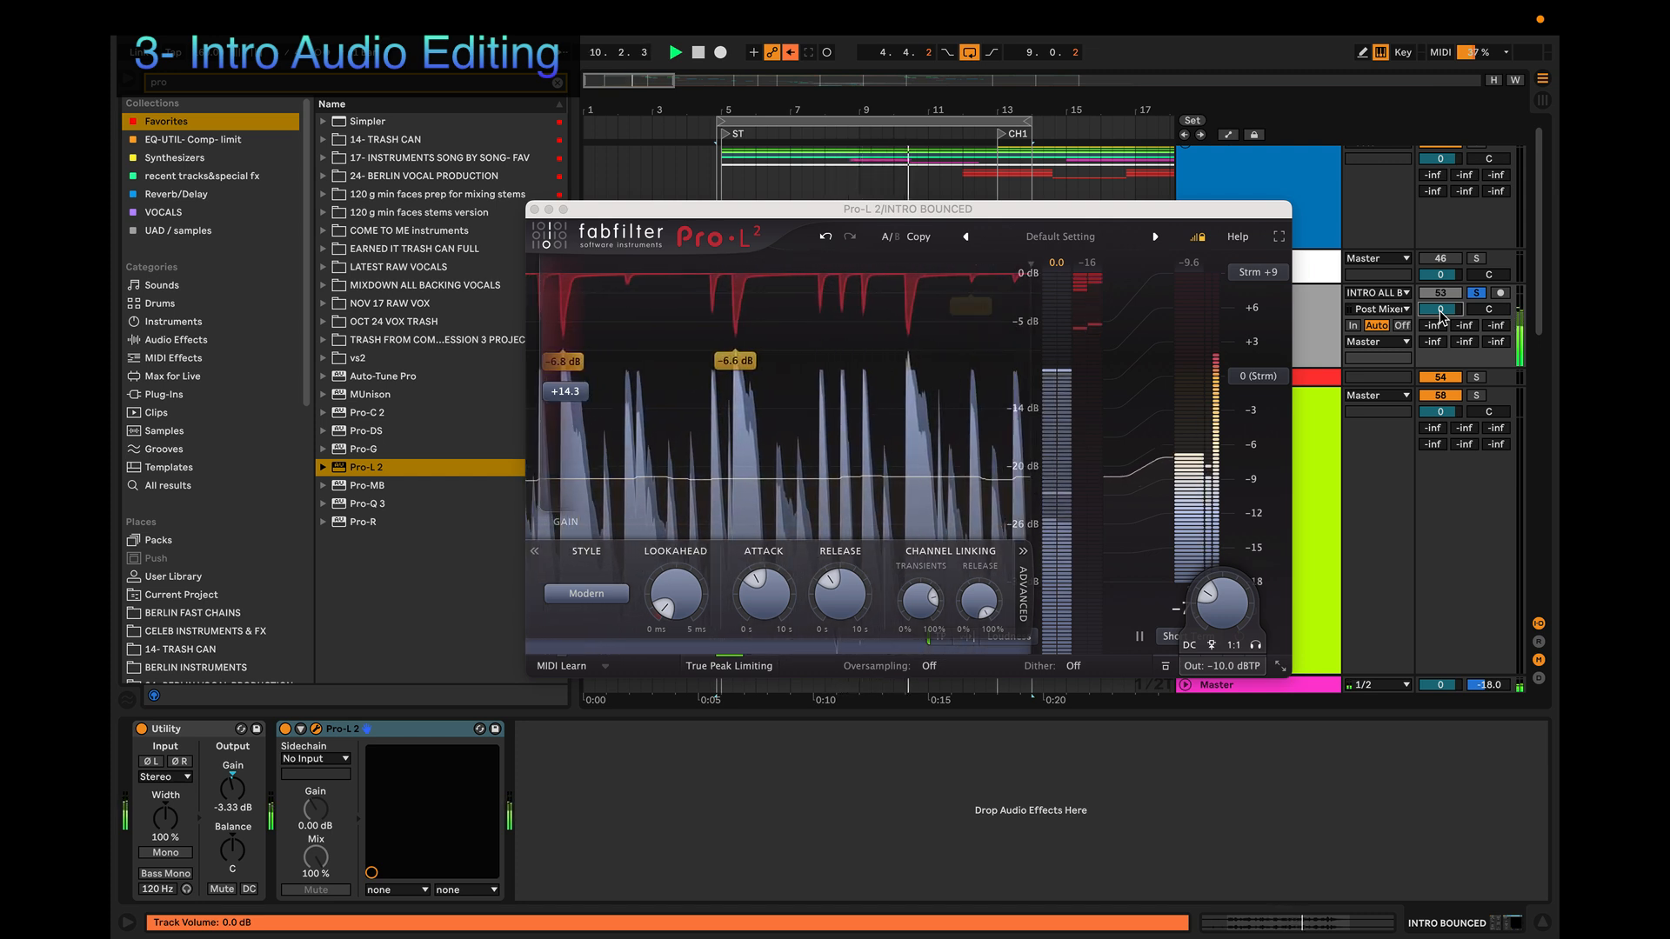
left_click(805, 357)
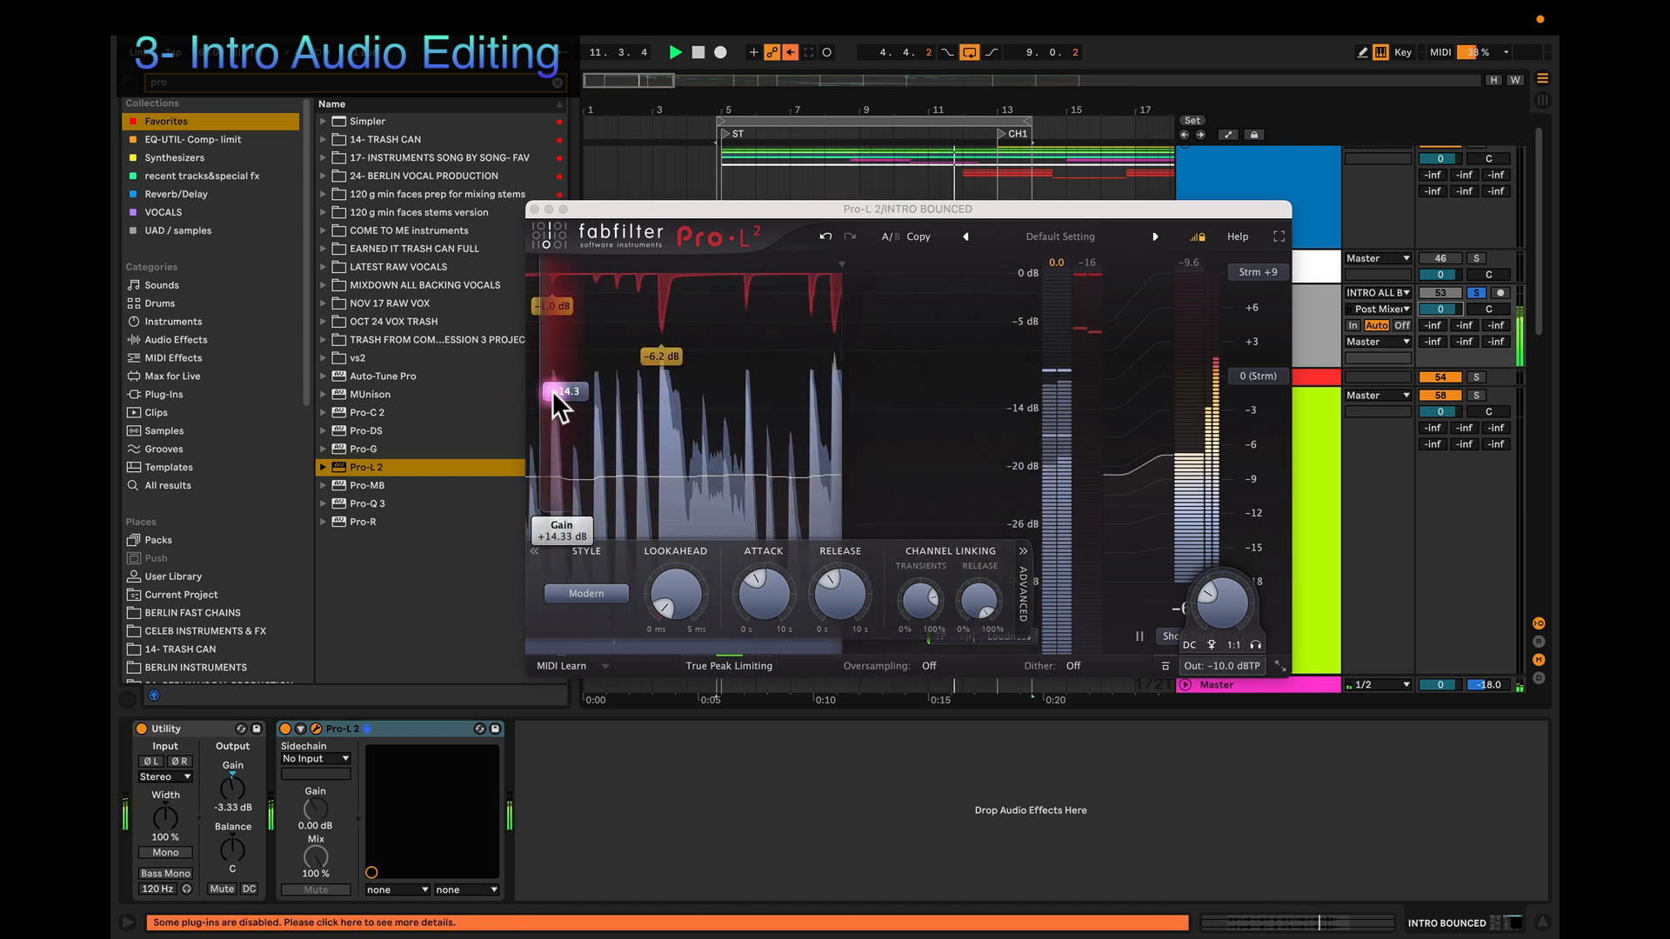
mouse_move(567, 390)
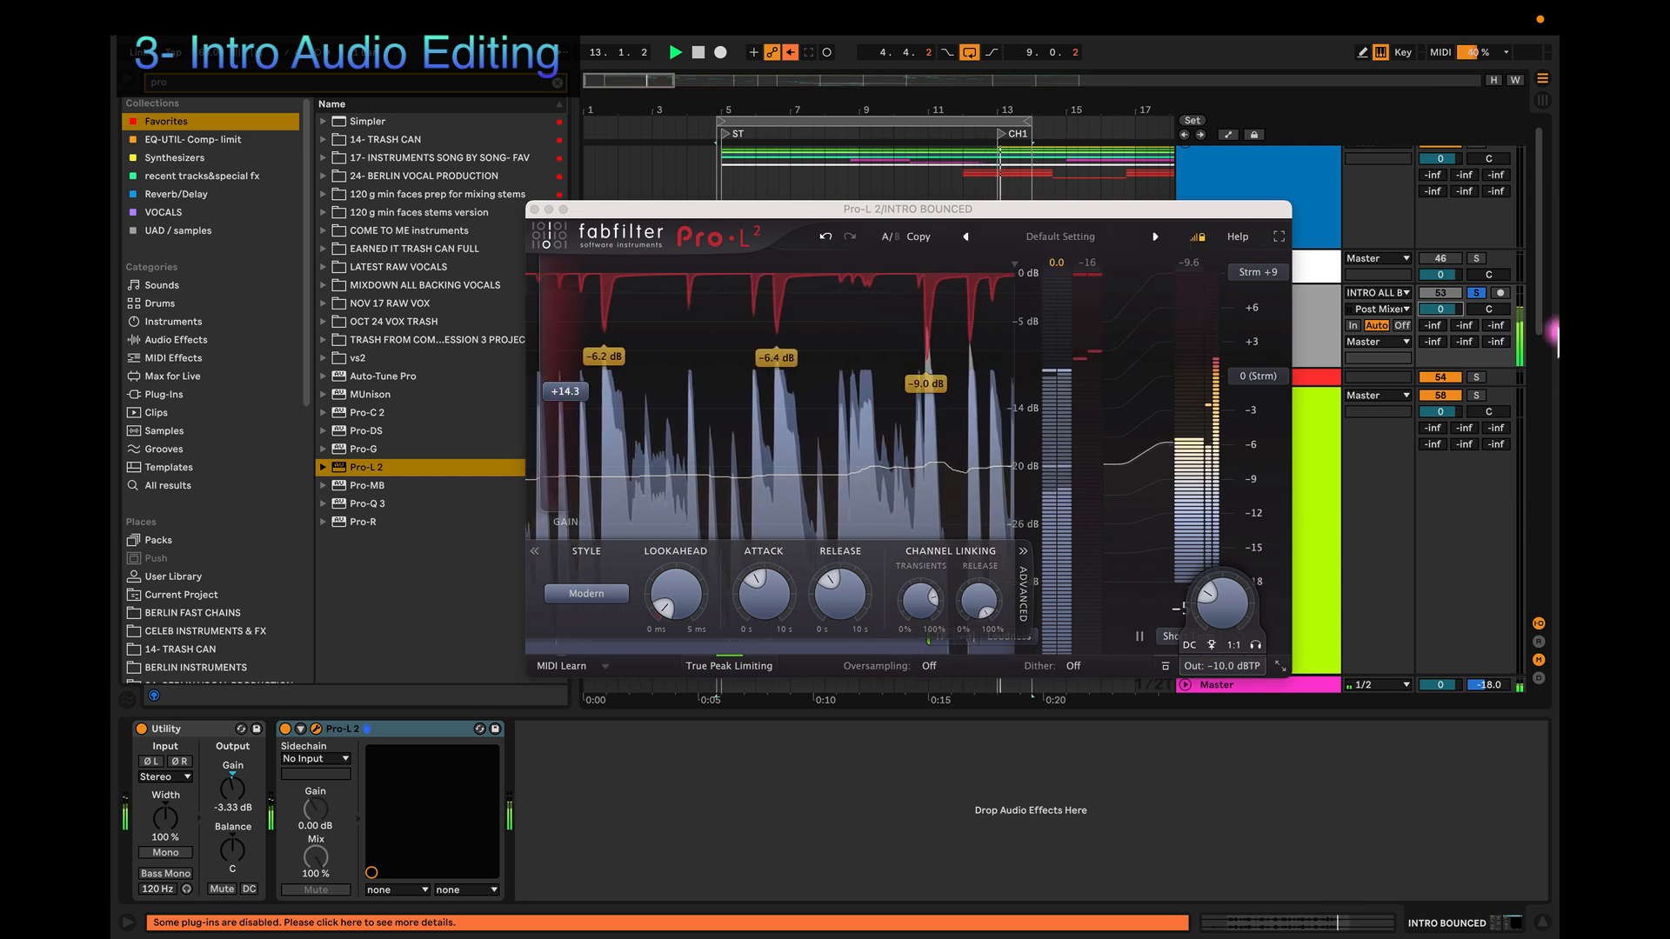
key("space")
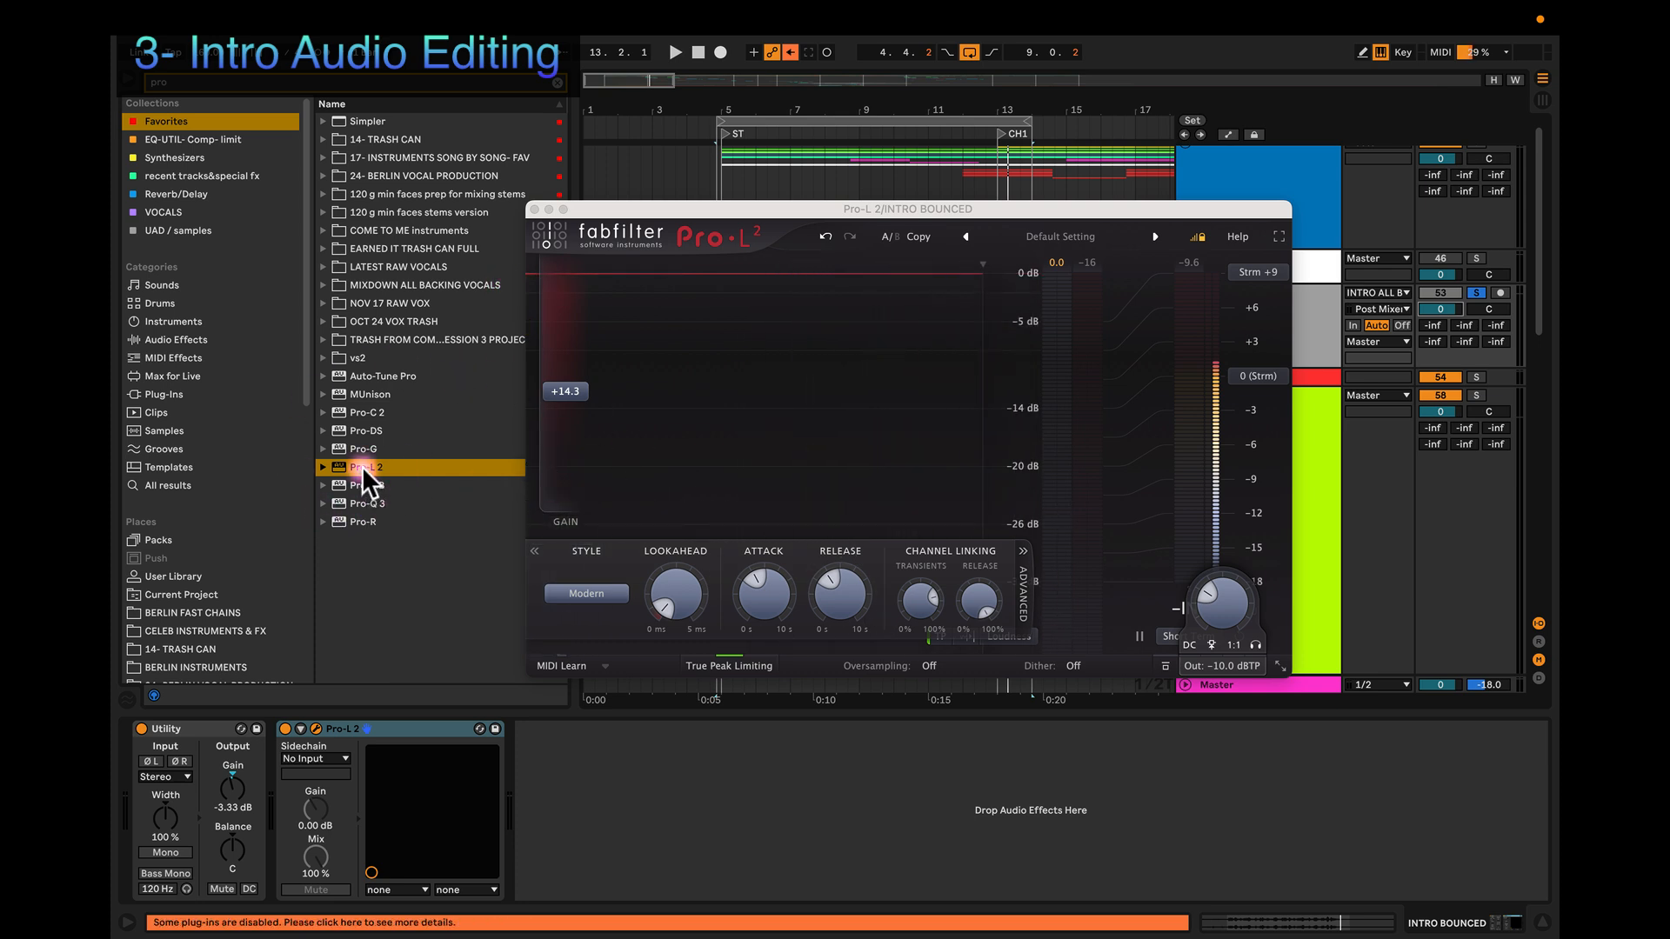
Step: Search the browser for "gold", insert Gold Clip between Utility and Pro-L 2, and open its window
left_click(548, 209)
left_click(557, 83)
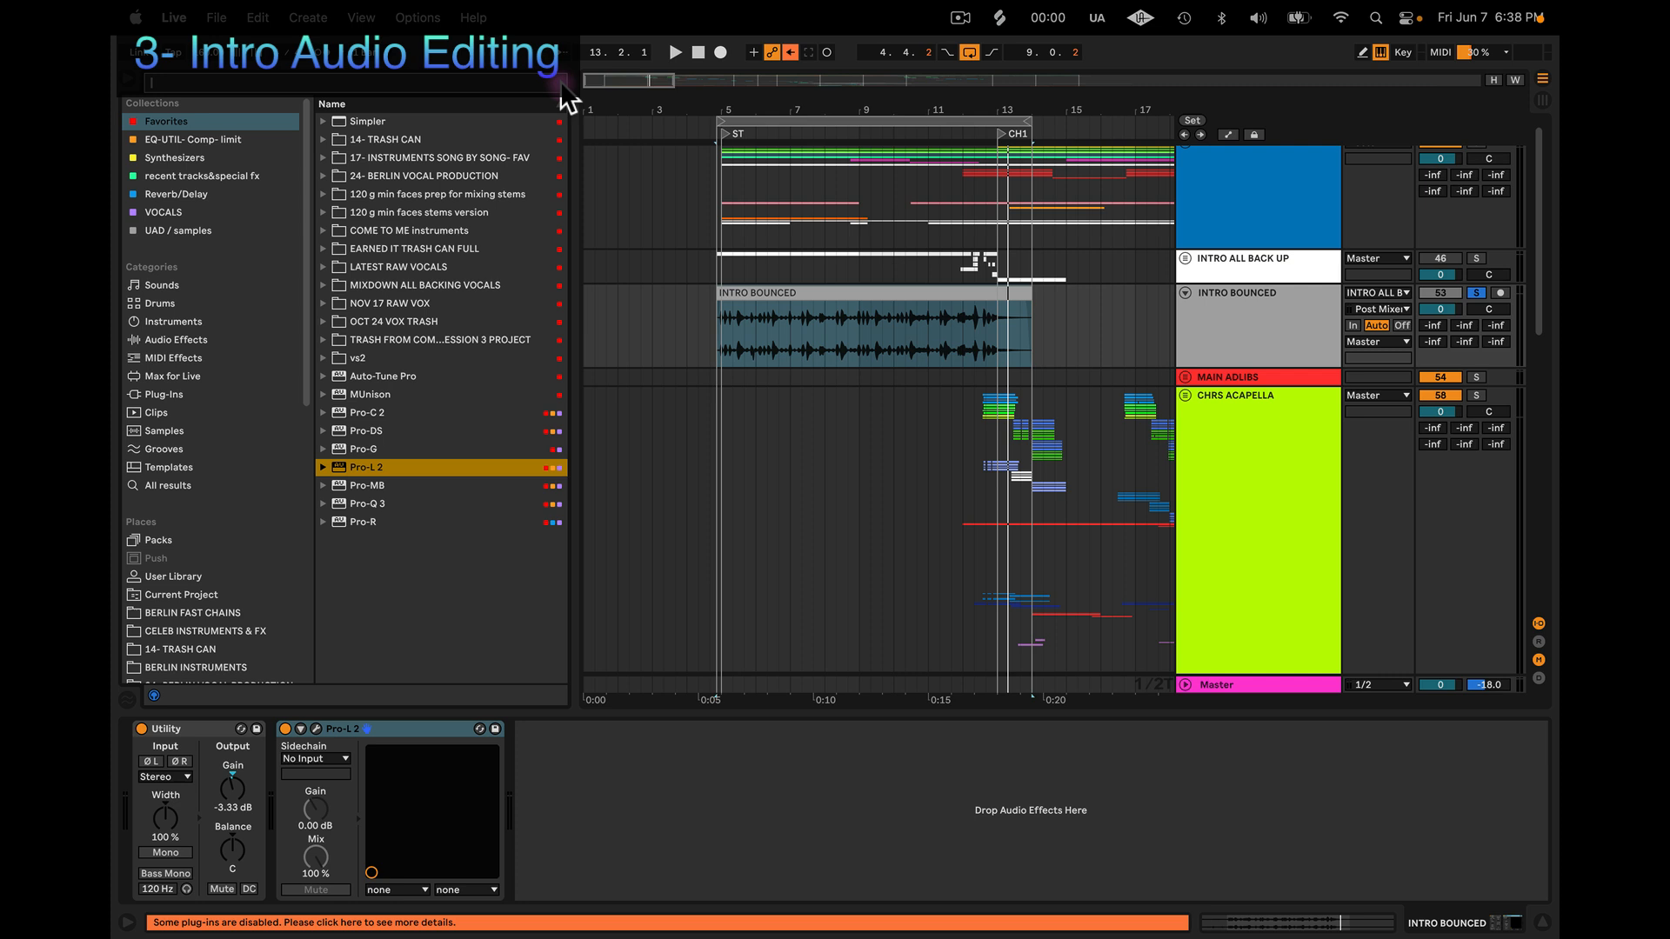
type("gol")
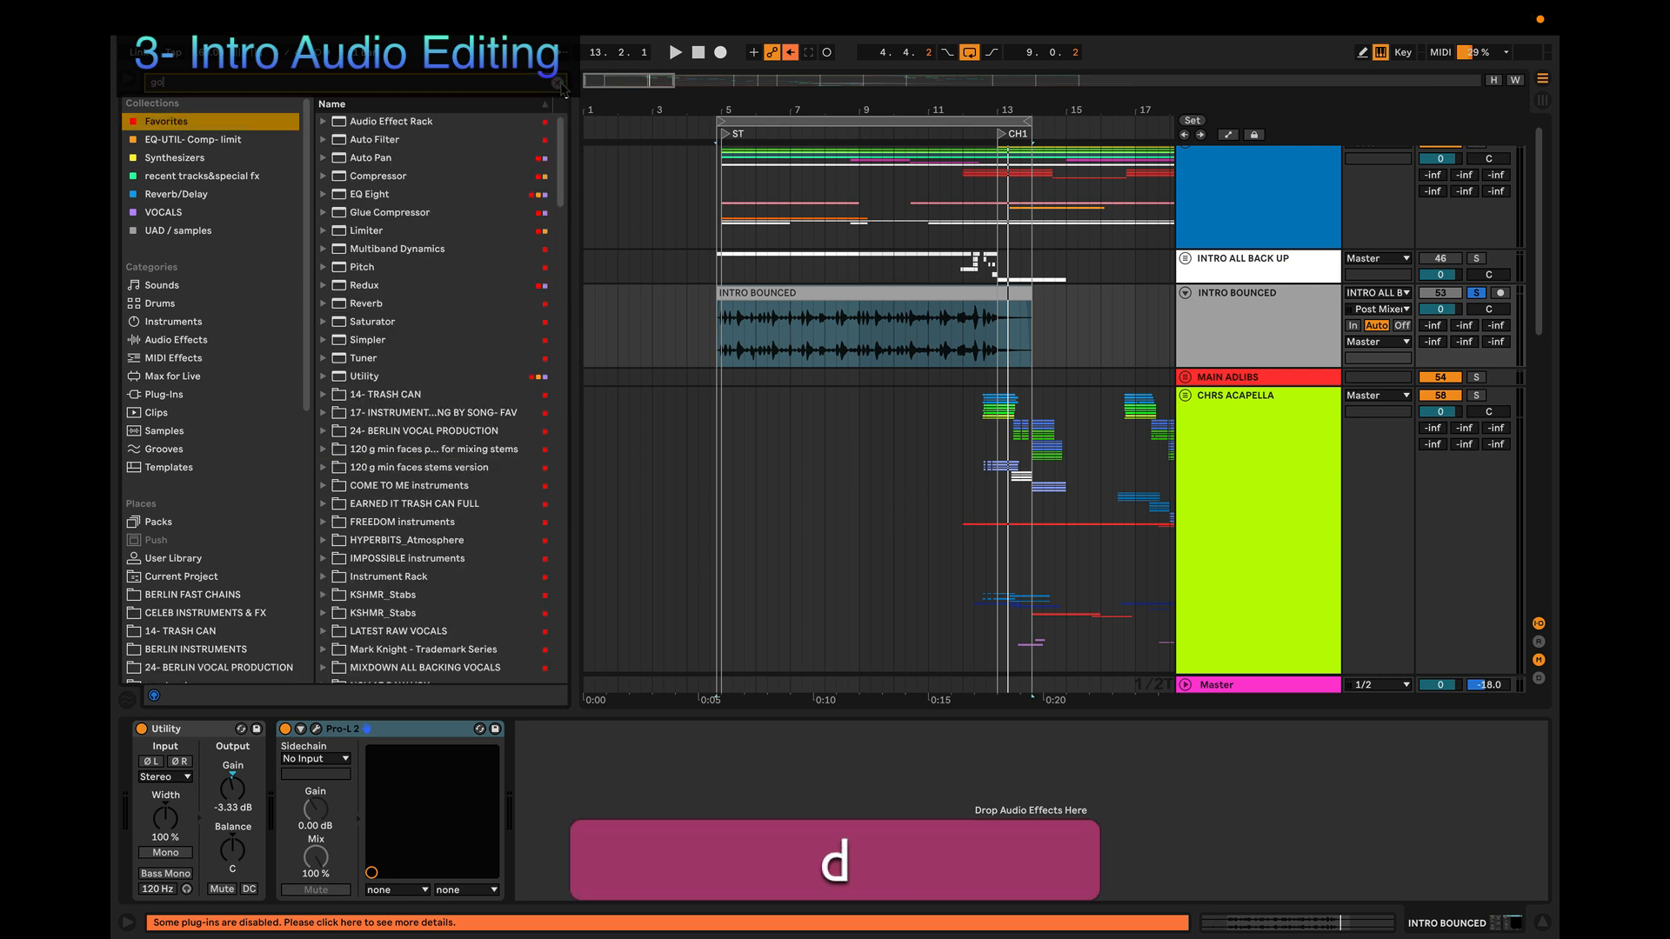
type("d")
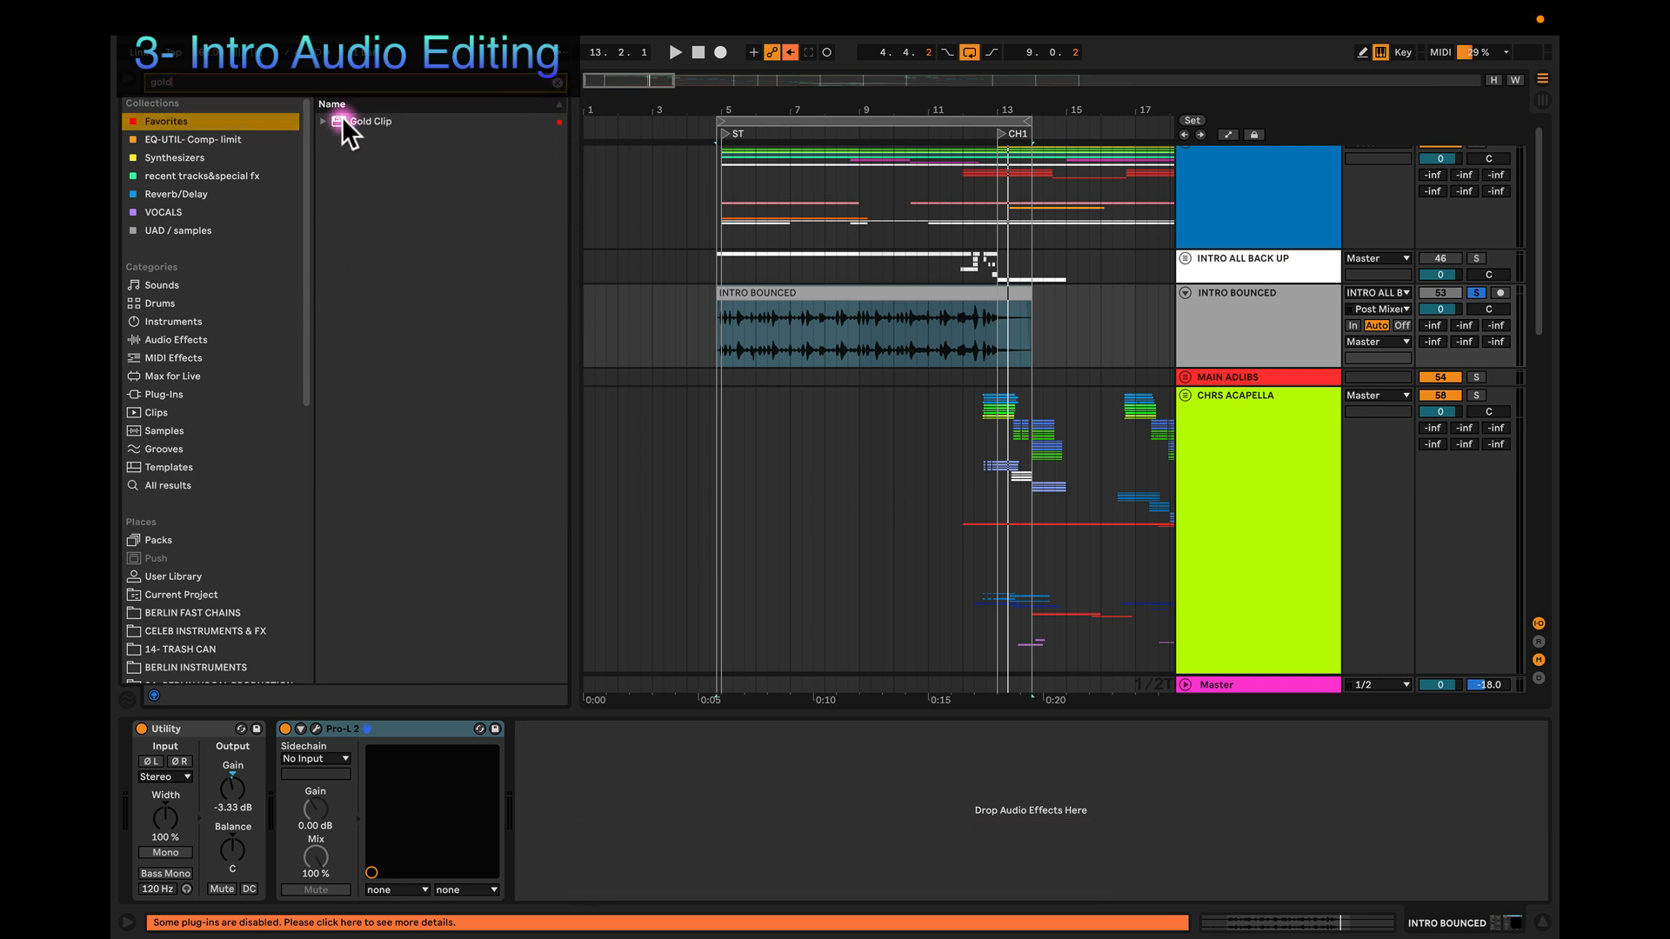
left_click_drag(344, 122, 289, 748)
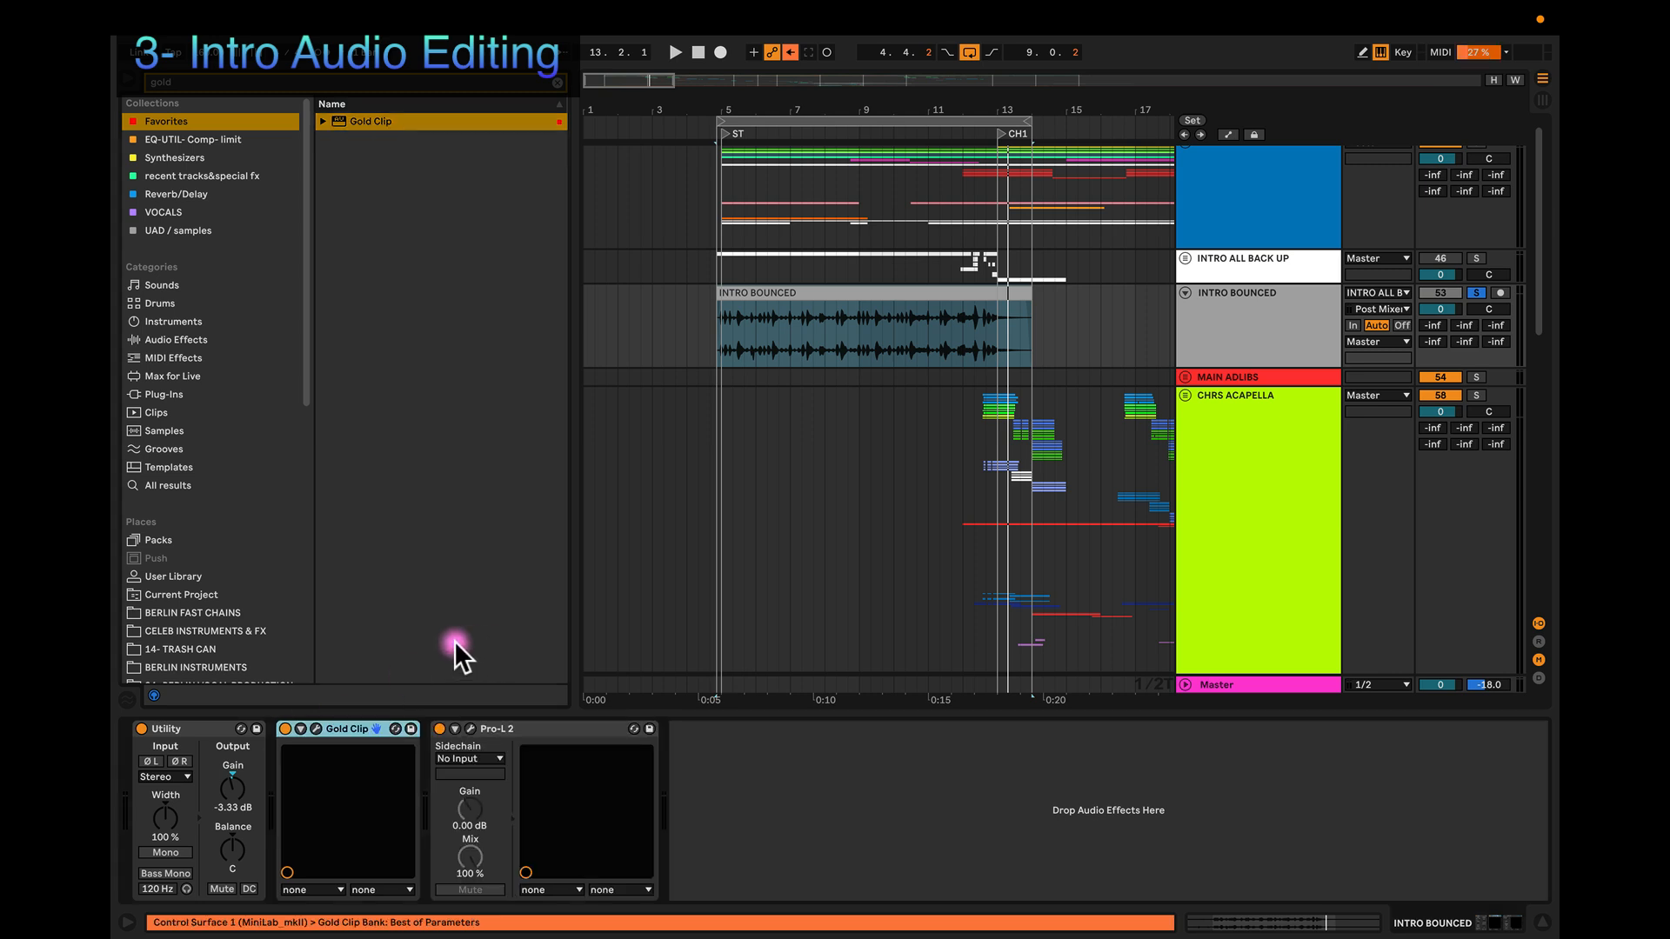
left_click(316, 728)
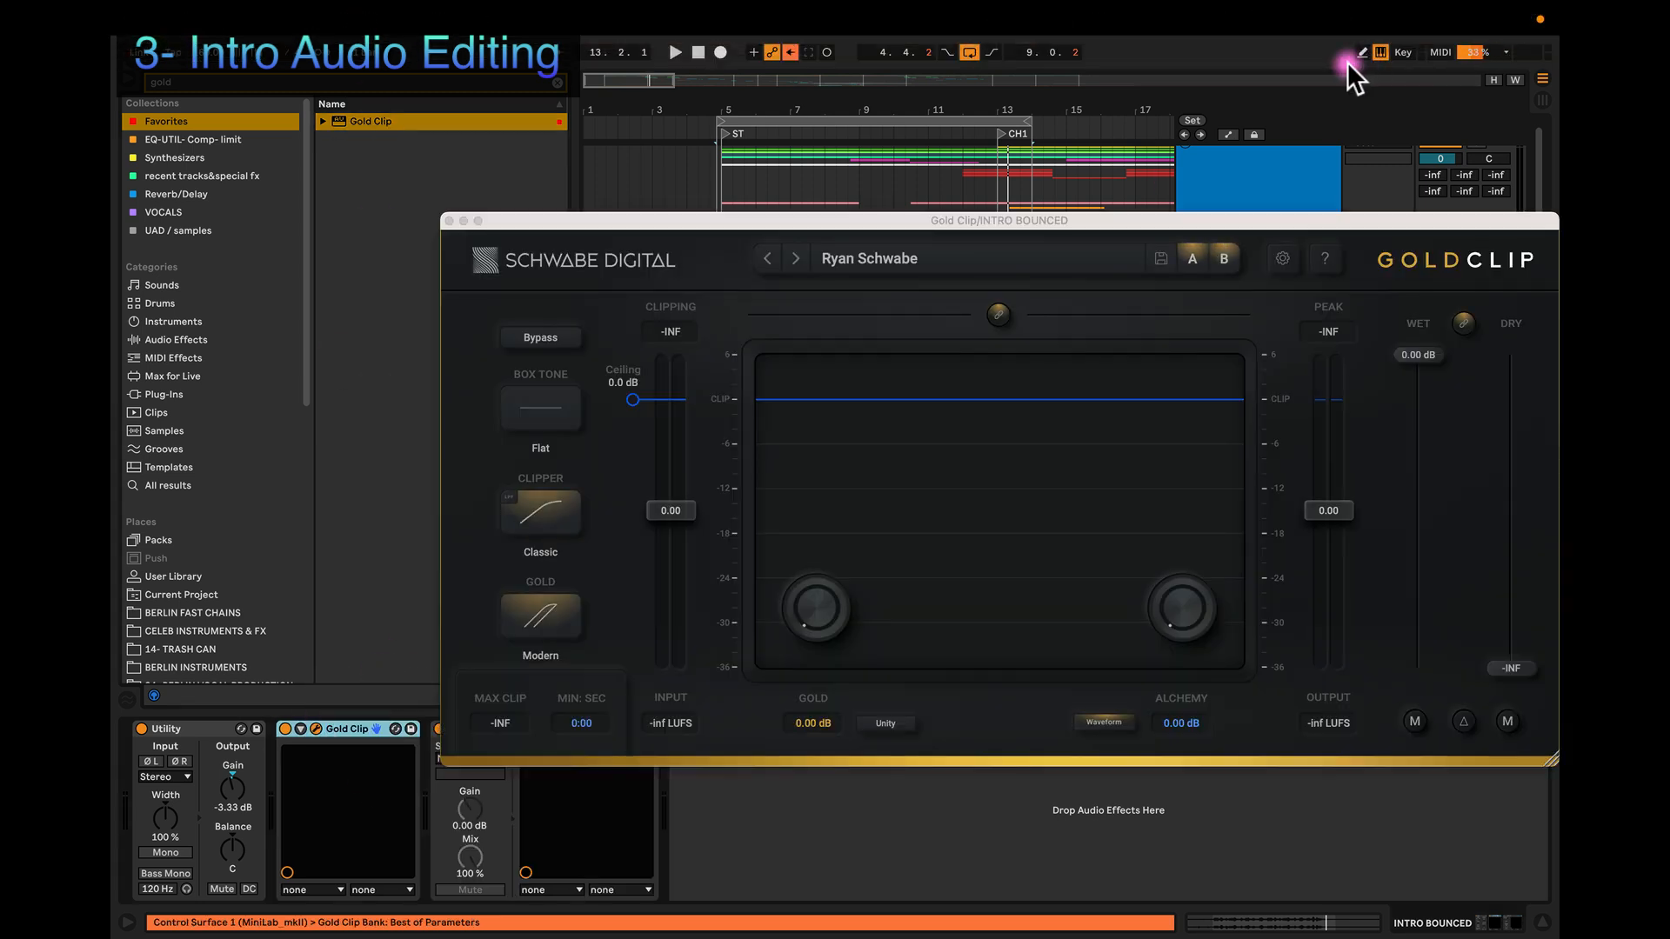
Step: During looped playback, set the Gold Clip Gold amount to 2.01 dB and the linked input and output to 3.46 and -3.46
key("space")
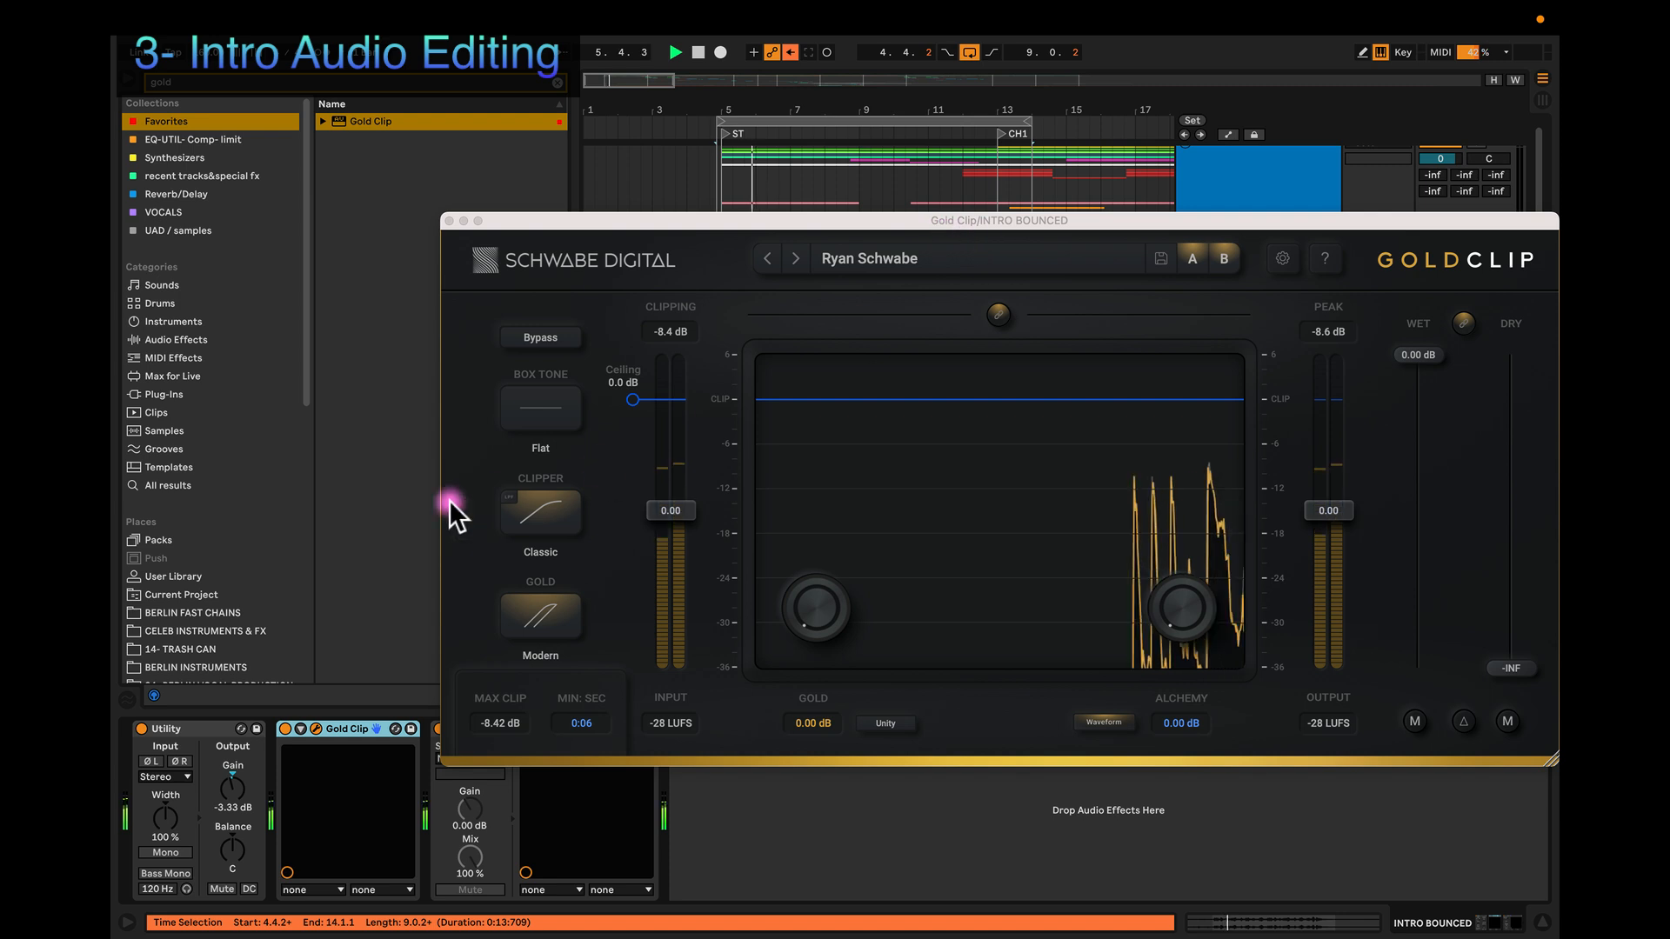
mouse_move(670, 512)
left_mouse_down()
mouse_move(682, 422)
mouse_move(671, 541)
mouse_move(671, 524)
left_mouse_up()
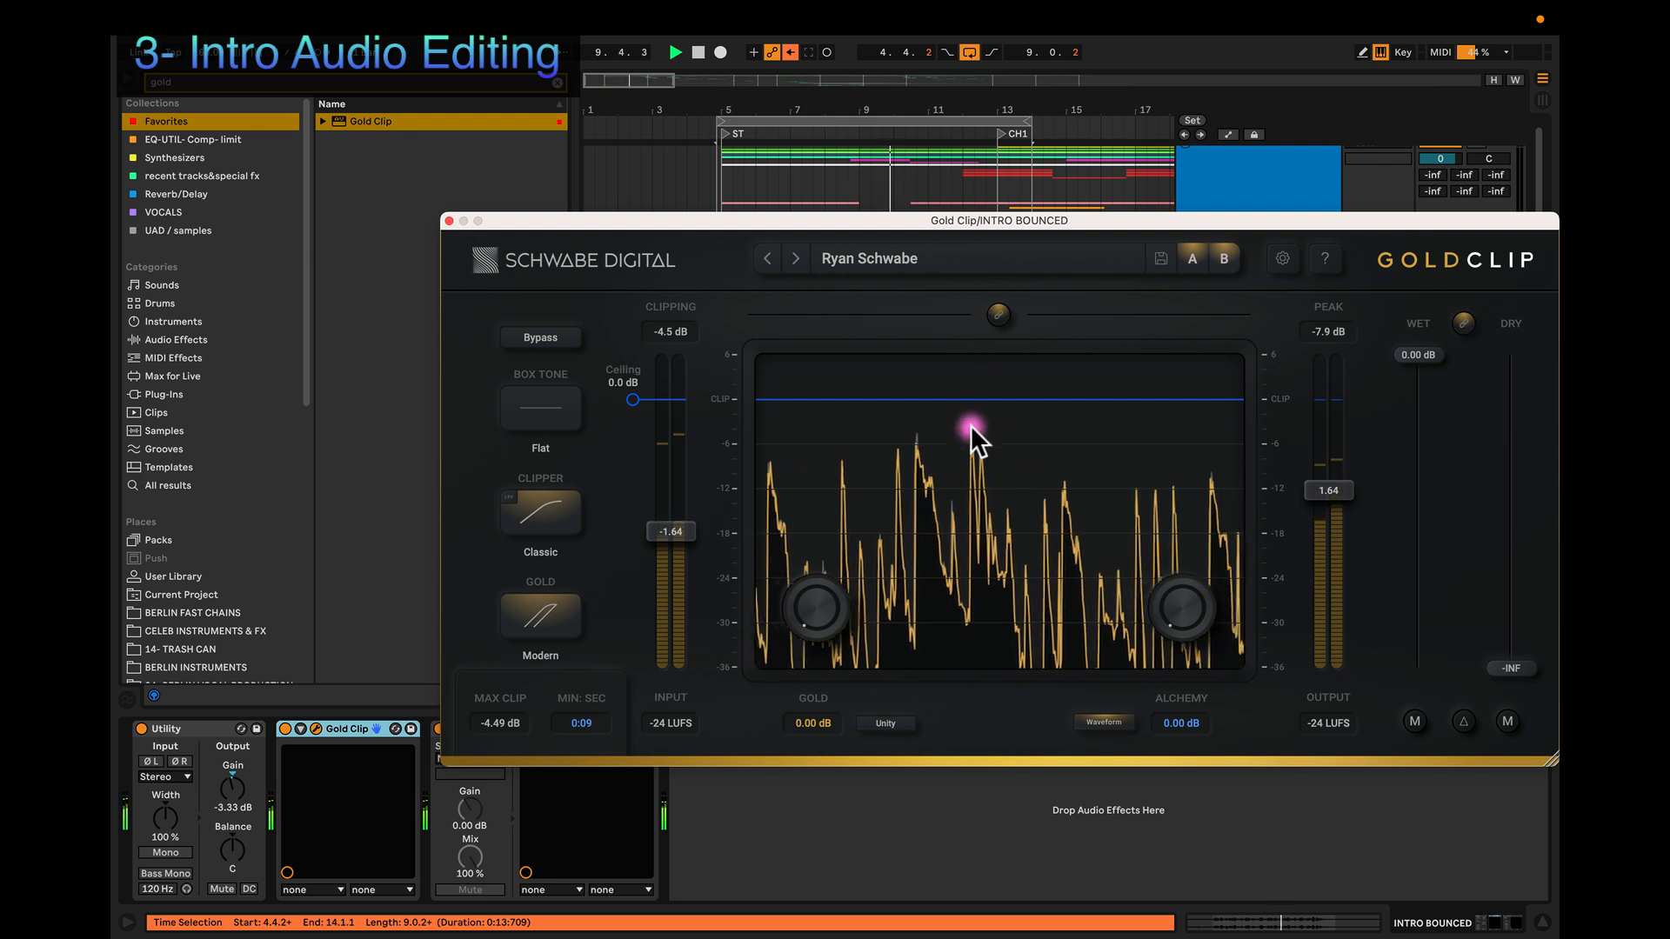
left_click_drag(801, 604, 808, 459)
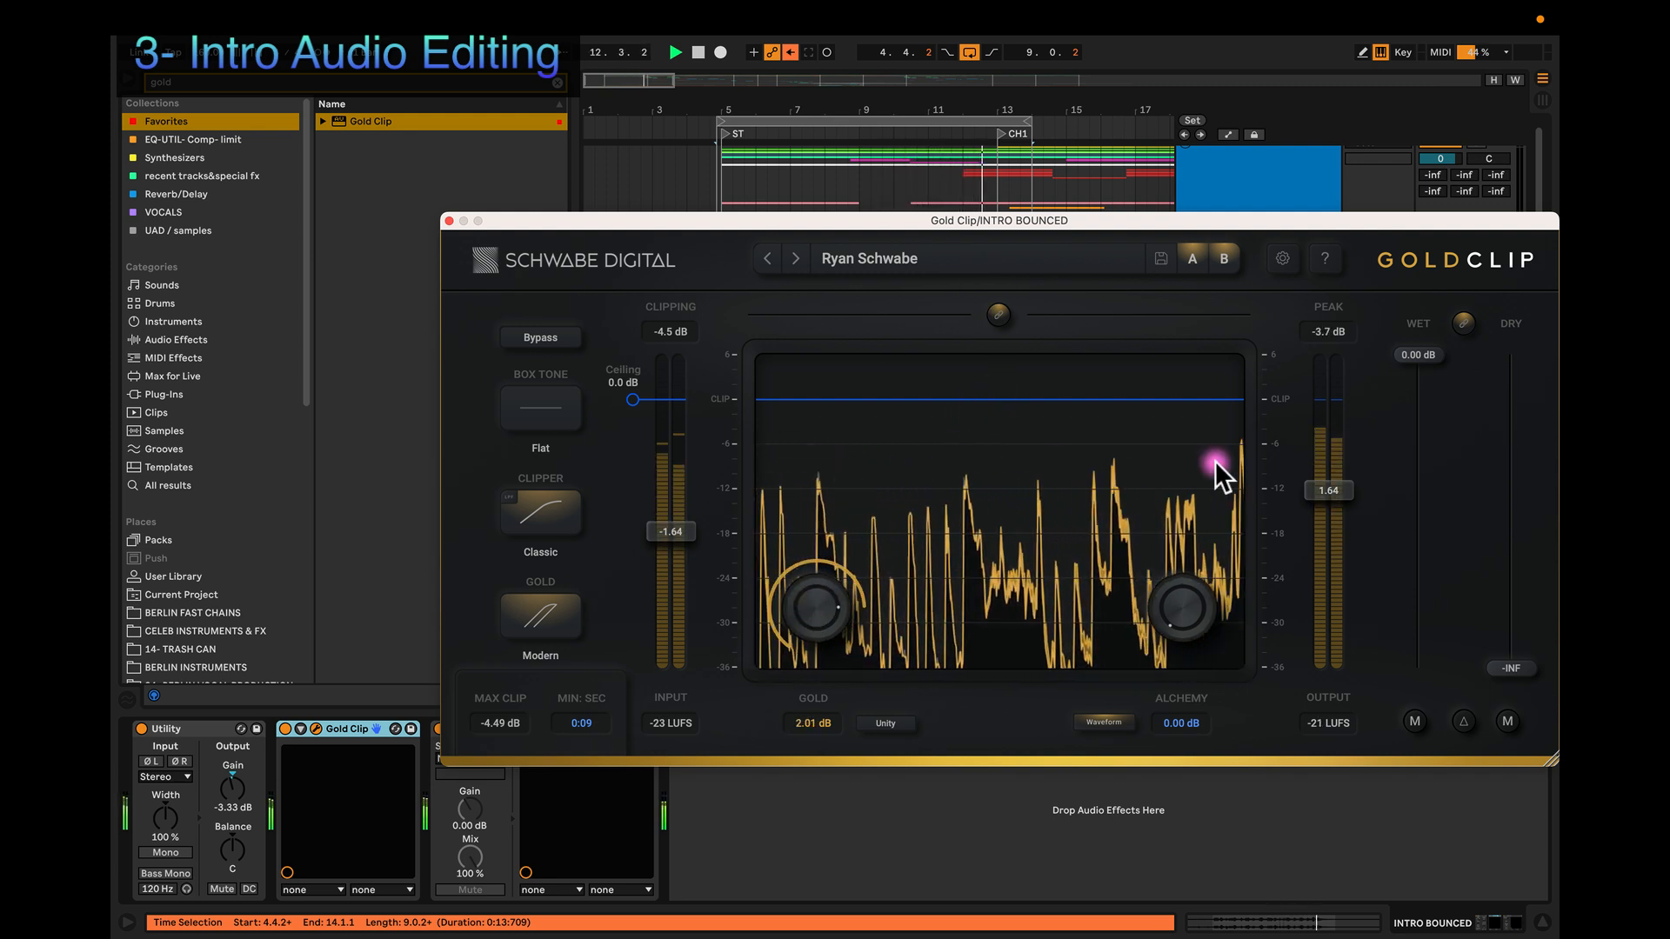
left_click_drag(1331, 493, 1331, 556)
key("space")
key("space")
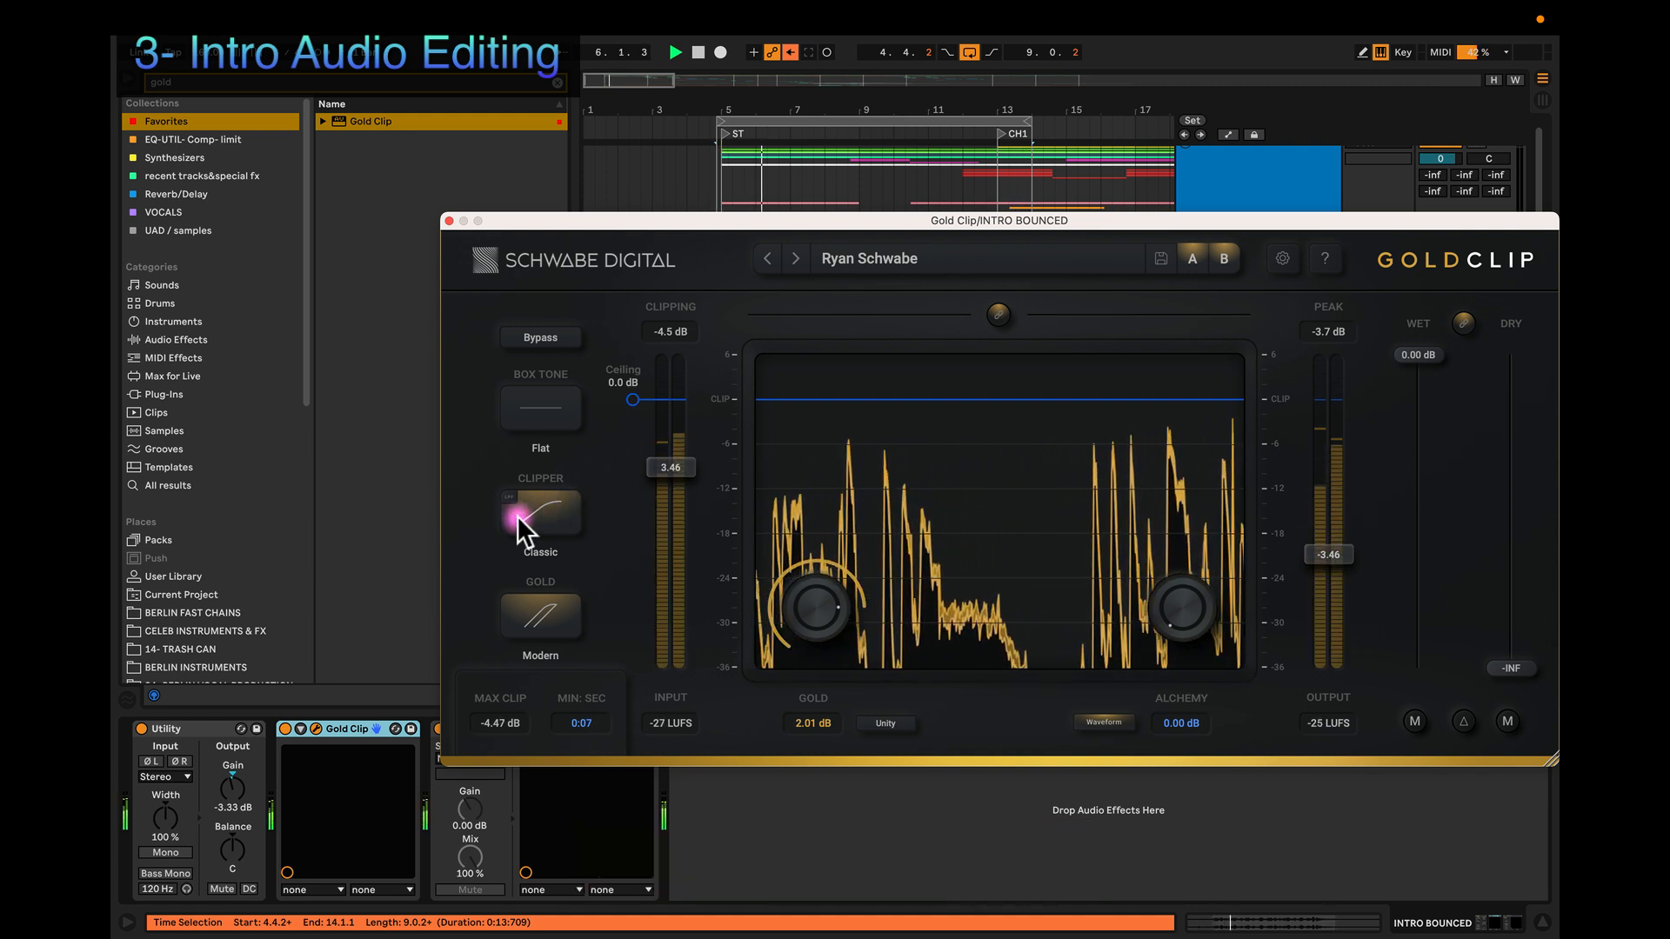
Step: Lower the Gold Clip ceiling to -12.5 dB while the intro plays
left_click_drag(635, 389, 633, 498)
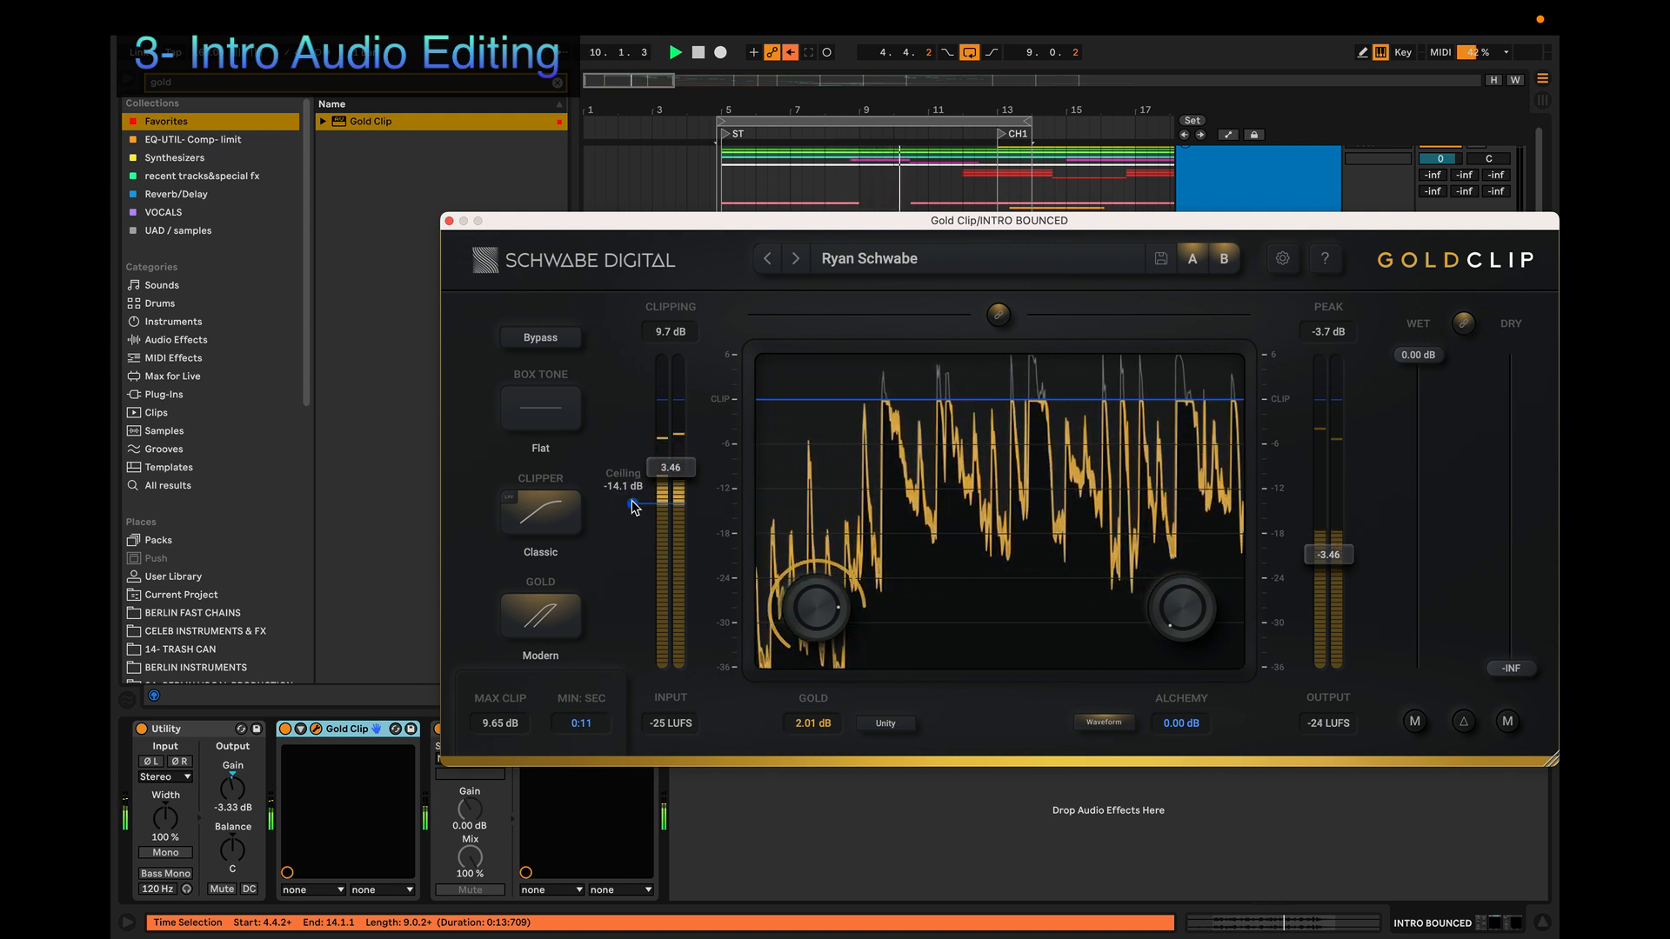
left_click_drag(630, 499, 633, 493)
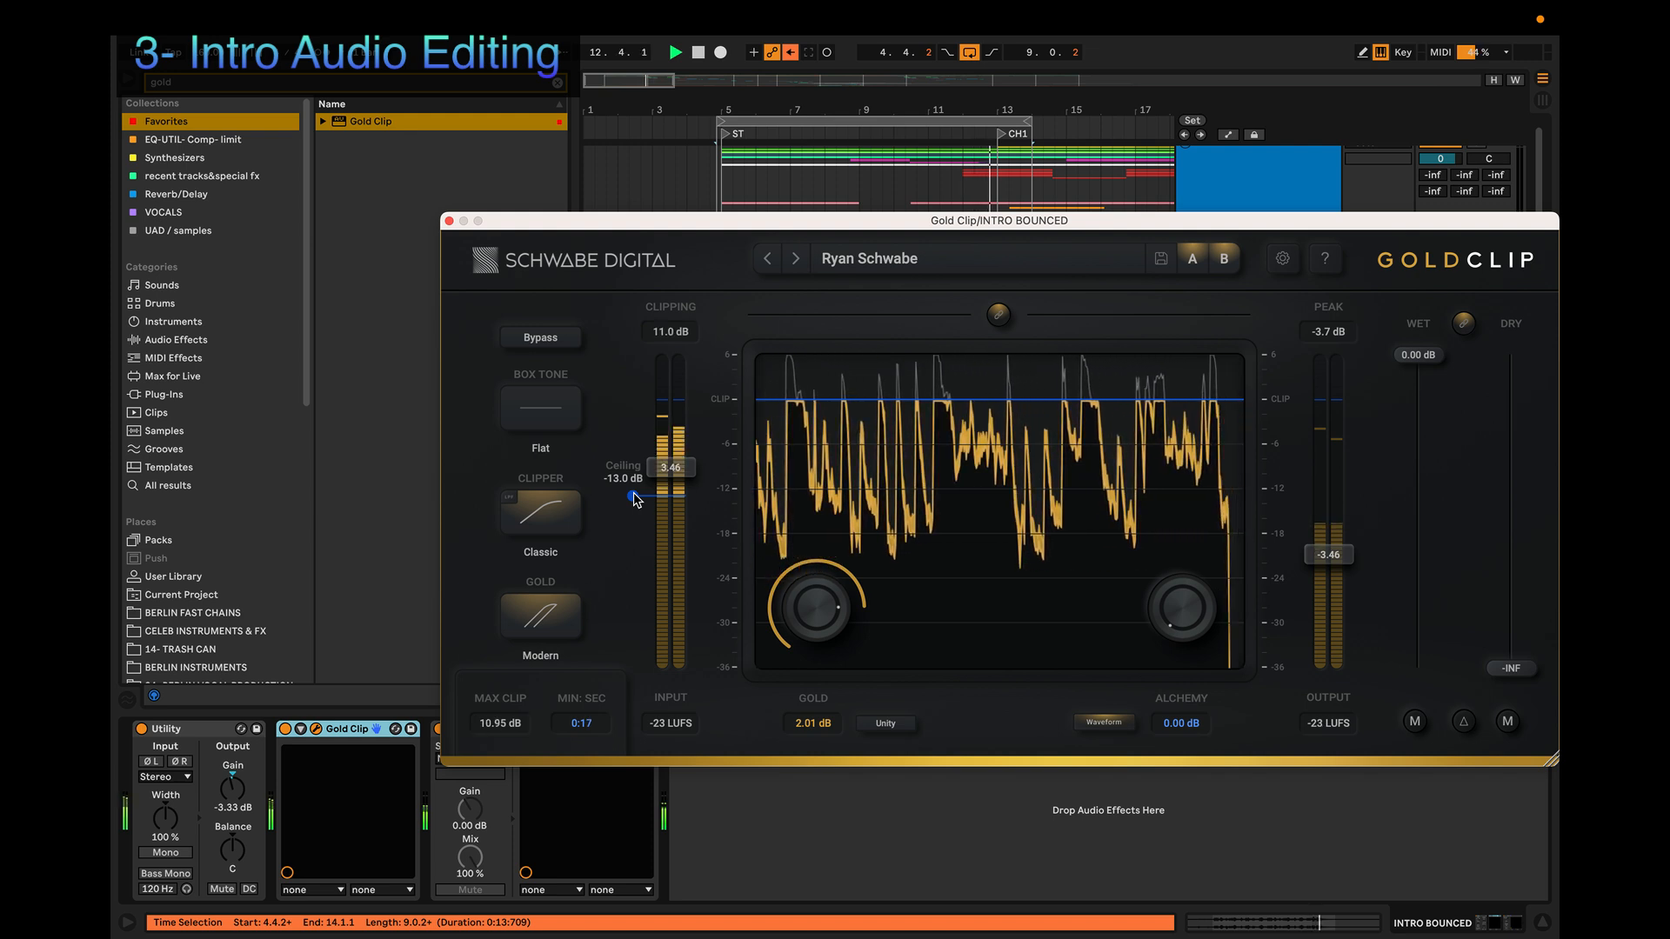
left_click_drag(634, 494, 636, 491)
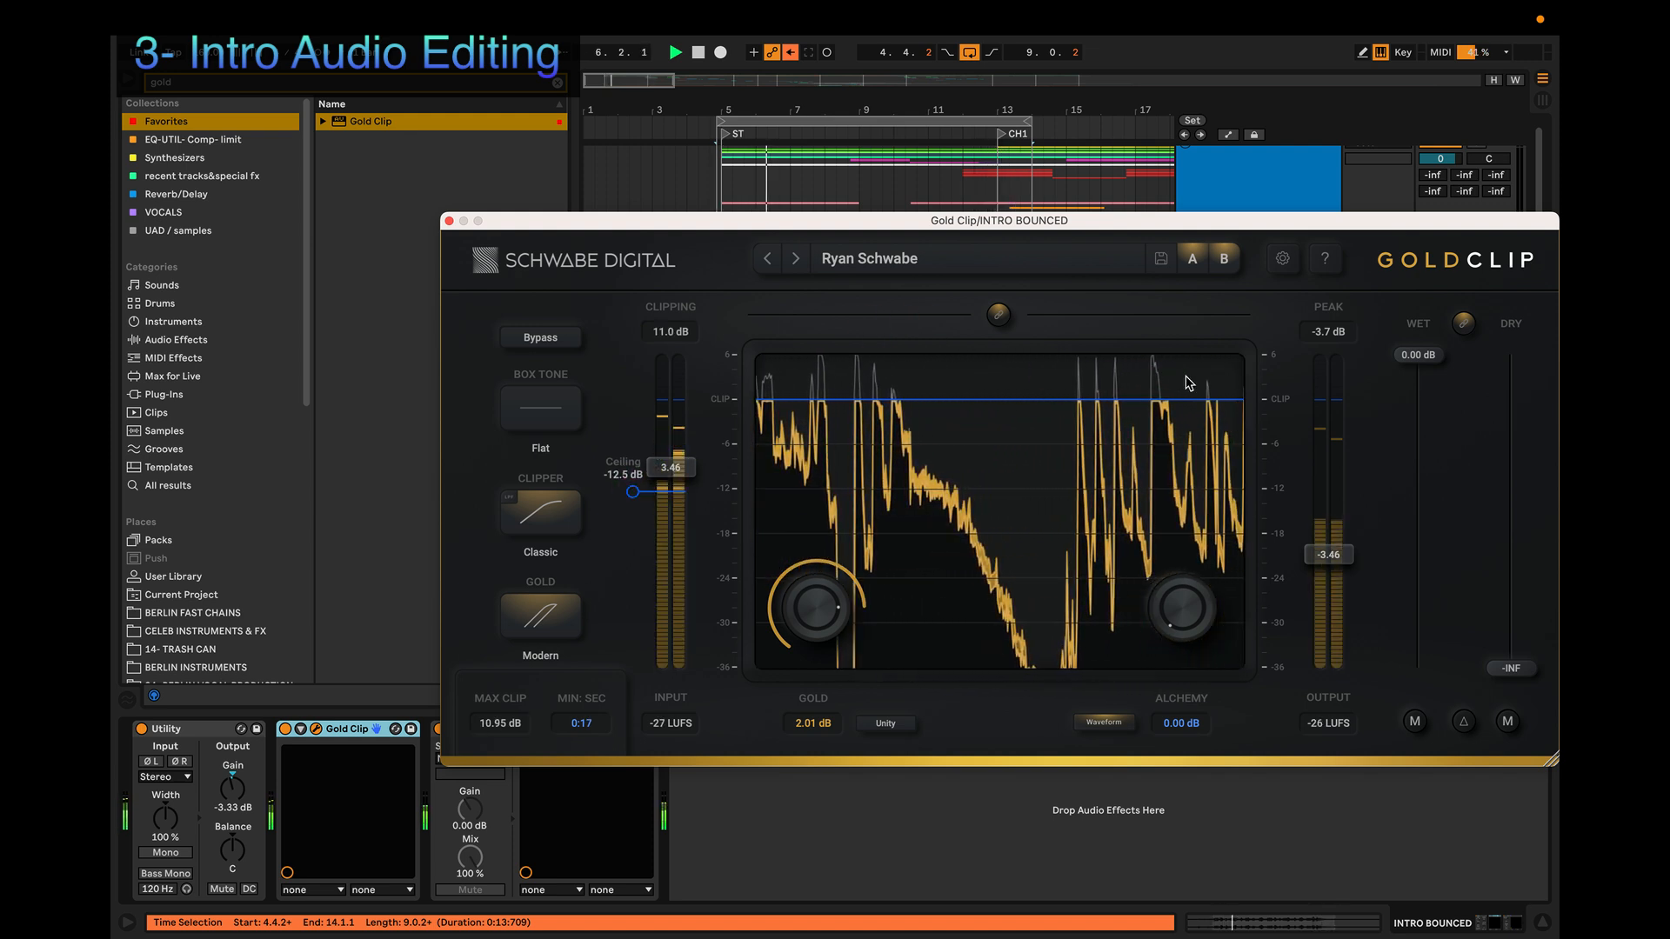
Step: Close Gold Clip, unsolo the INTRO BOUNCED track and turn off the arrangement loop
left_click(448, 221)
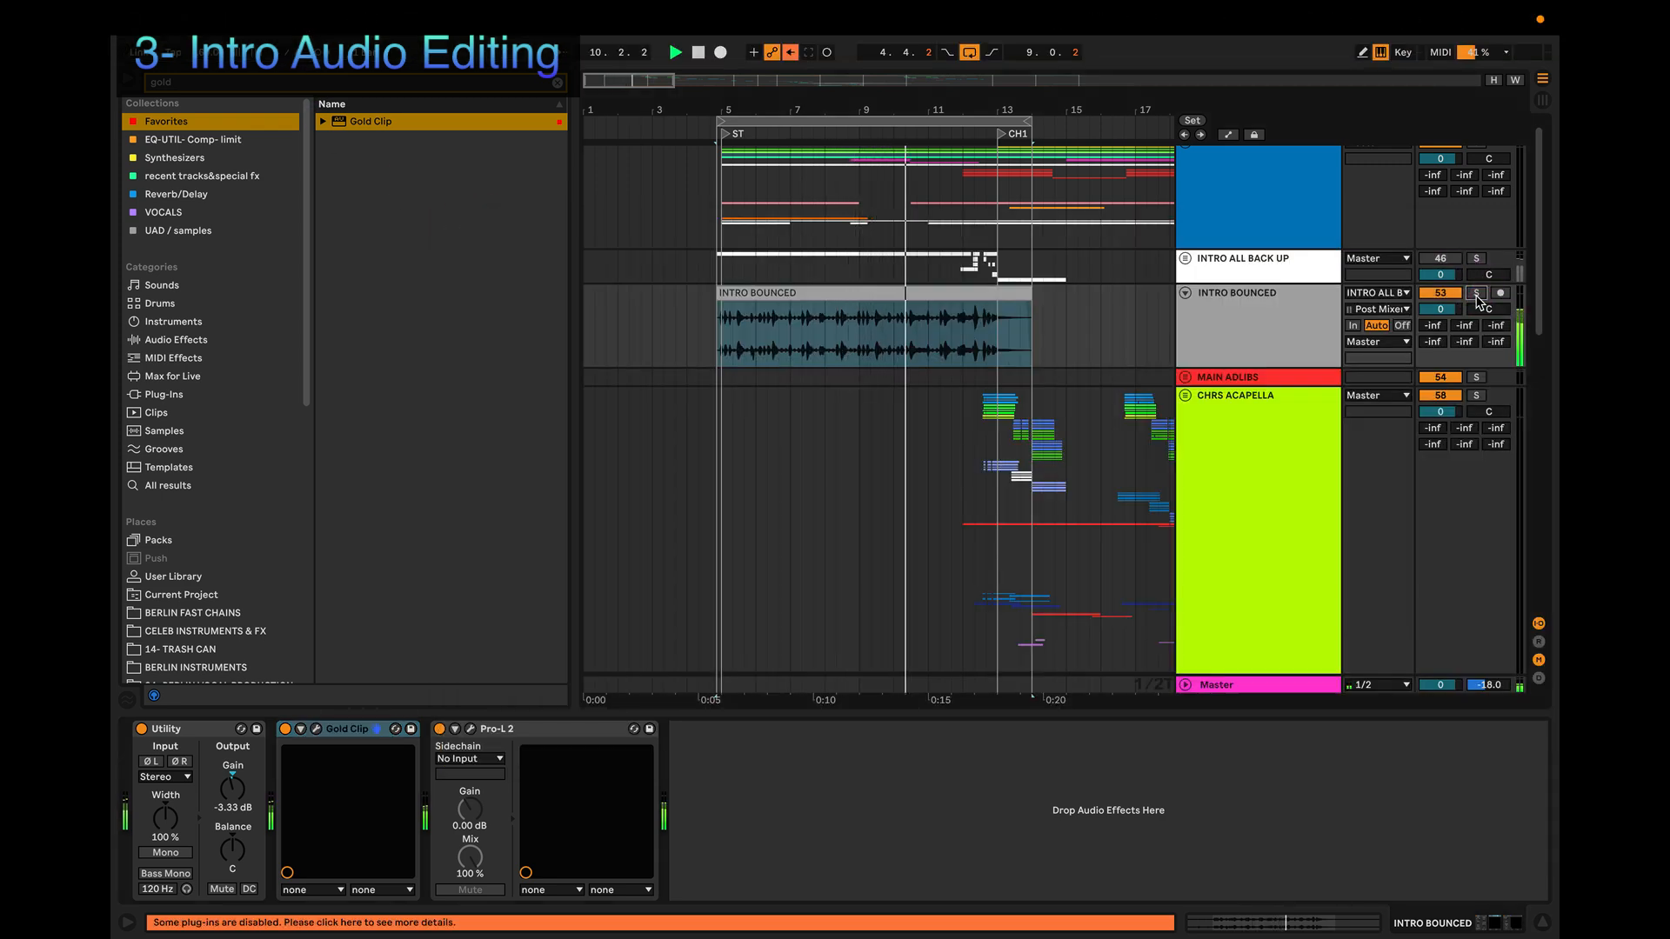
scroll(1301, 304, "up", 1)
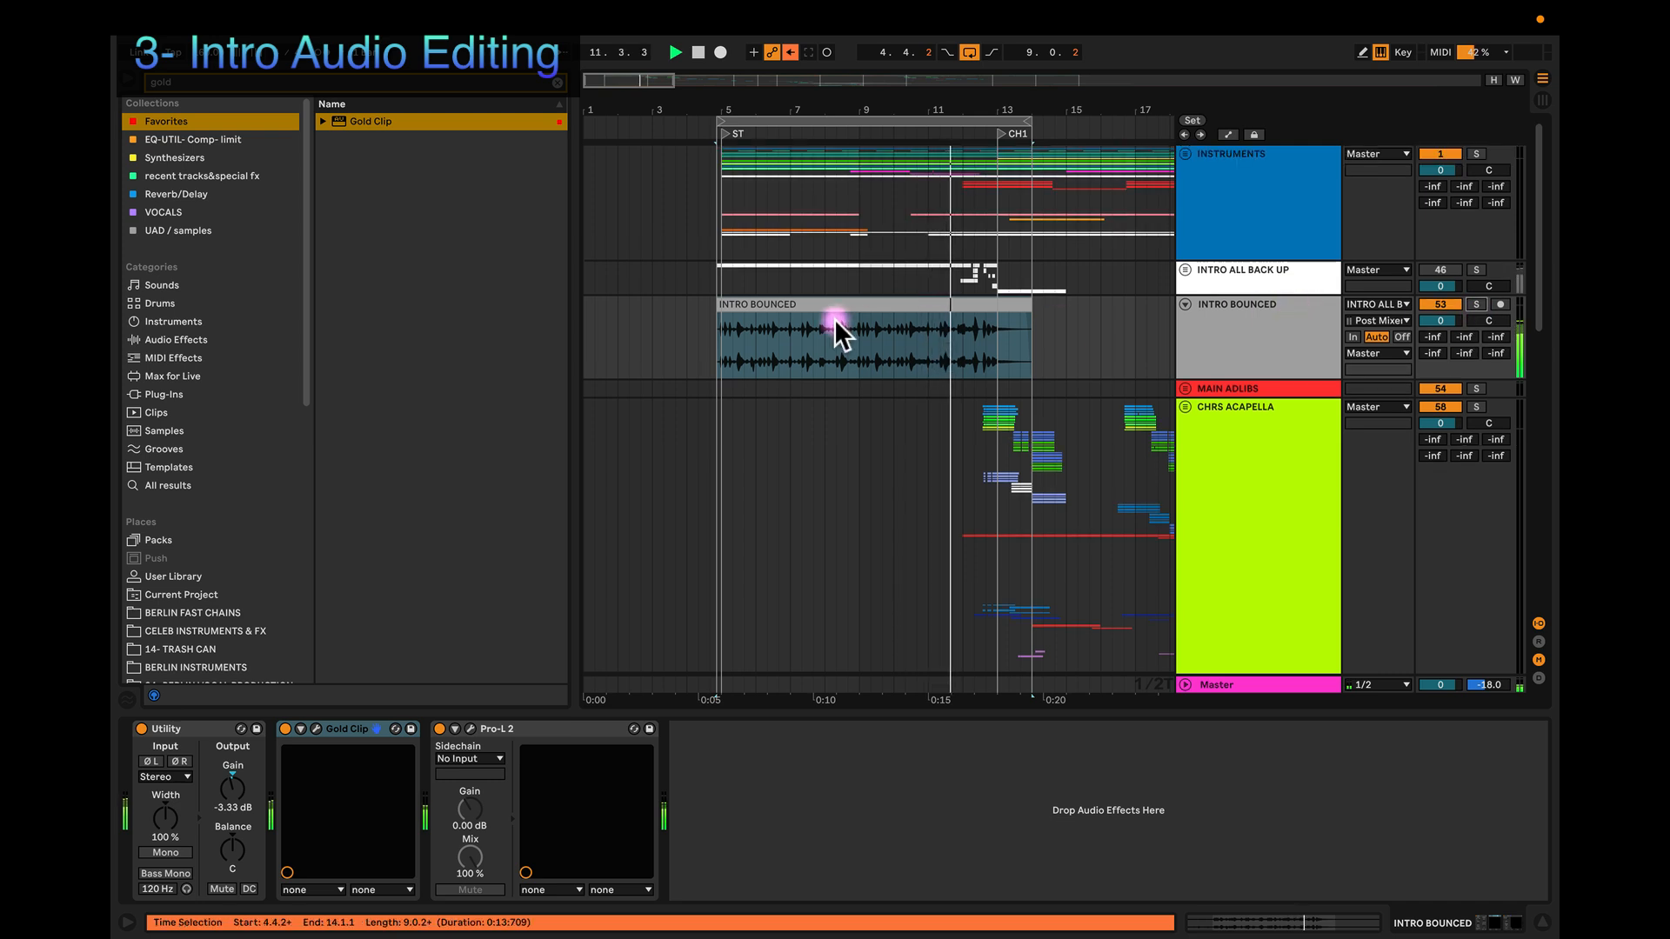
left_click(972, 54)
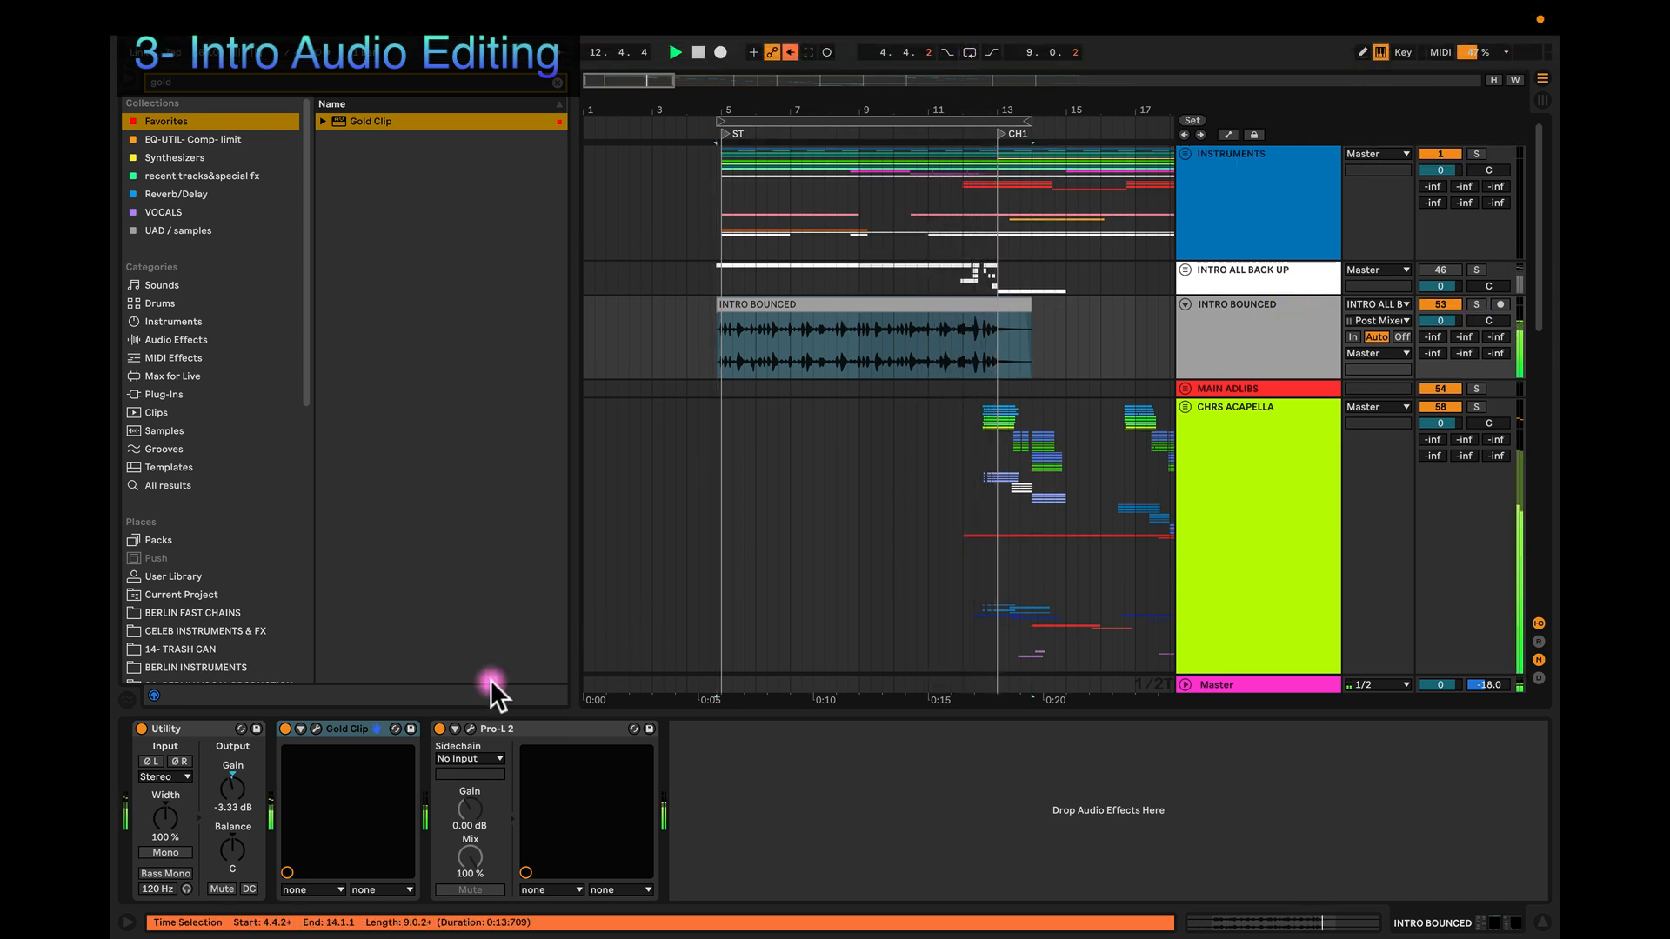
Step: Replay the intro with the full mix and set the Pro-L 2 output level to -14.6 dBTP and gain to +16.73 dB
left_click(470, 729)
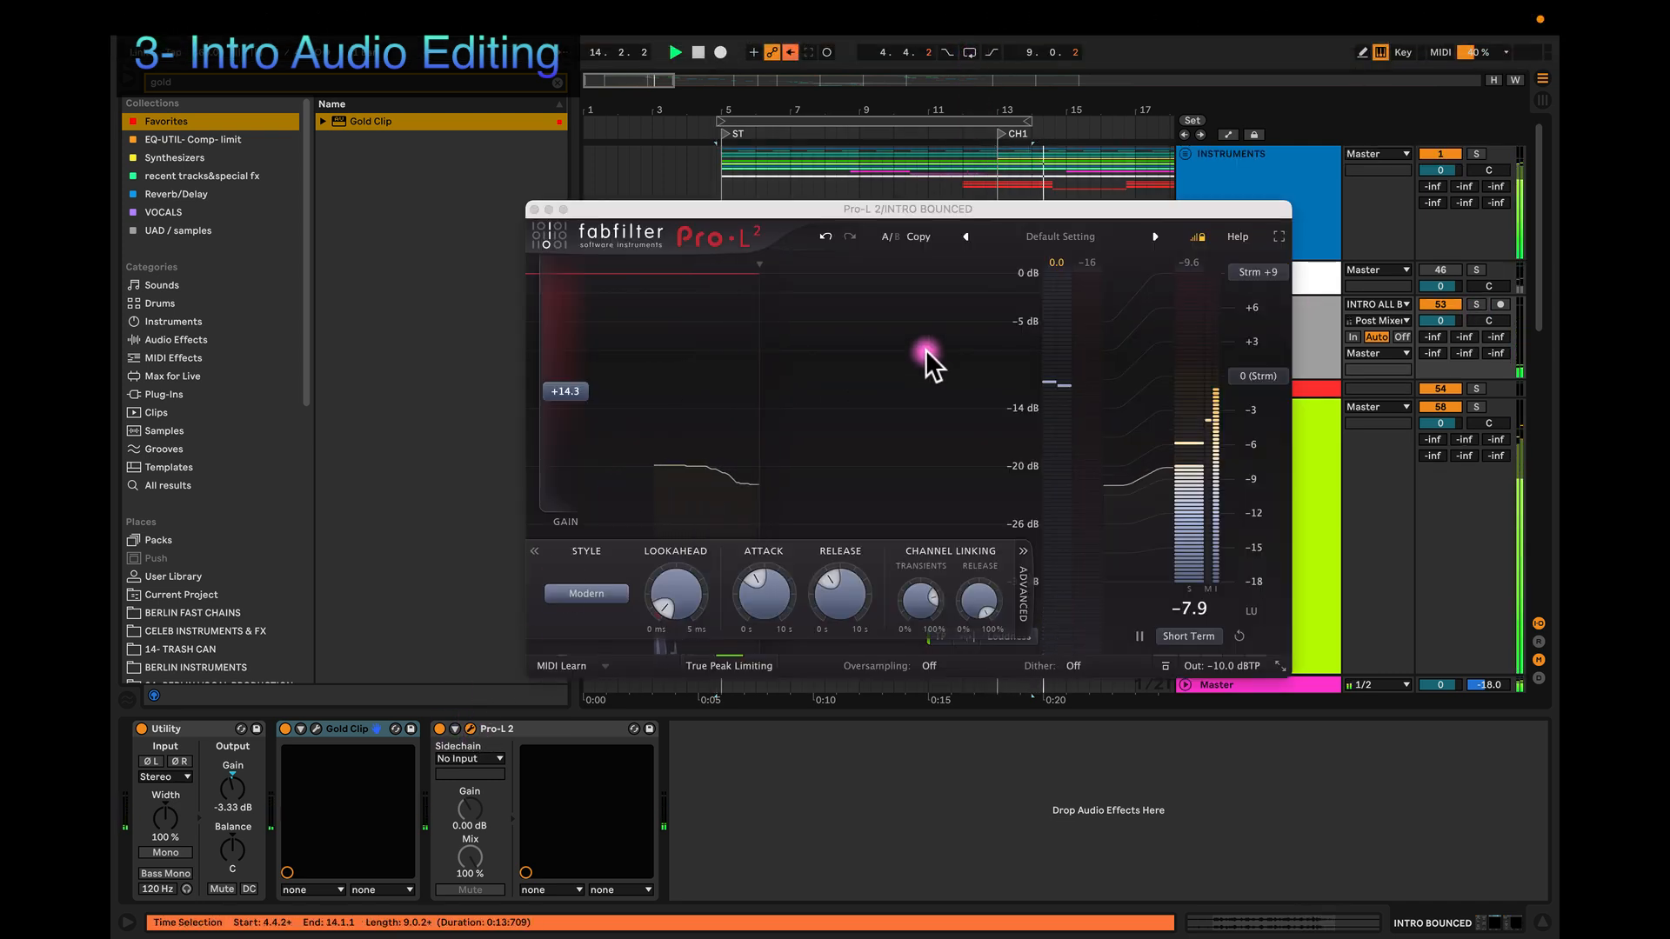
left_click(835, 321)
key("space")
key("space")
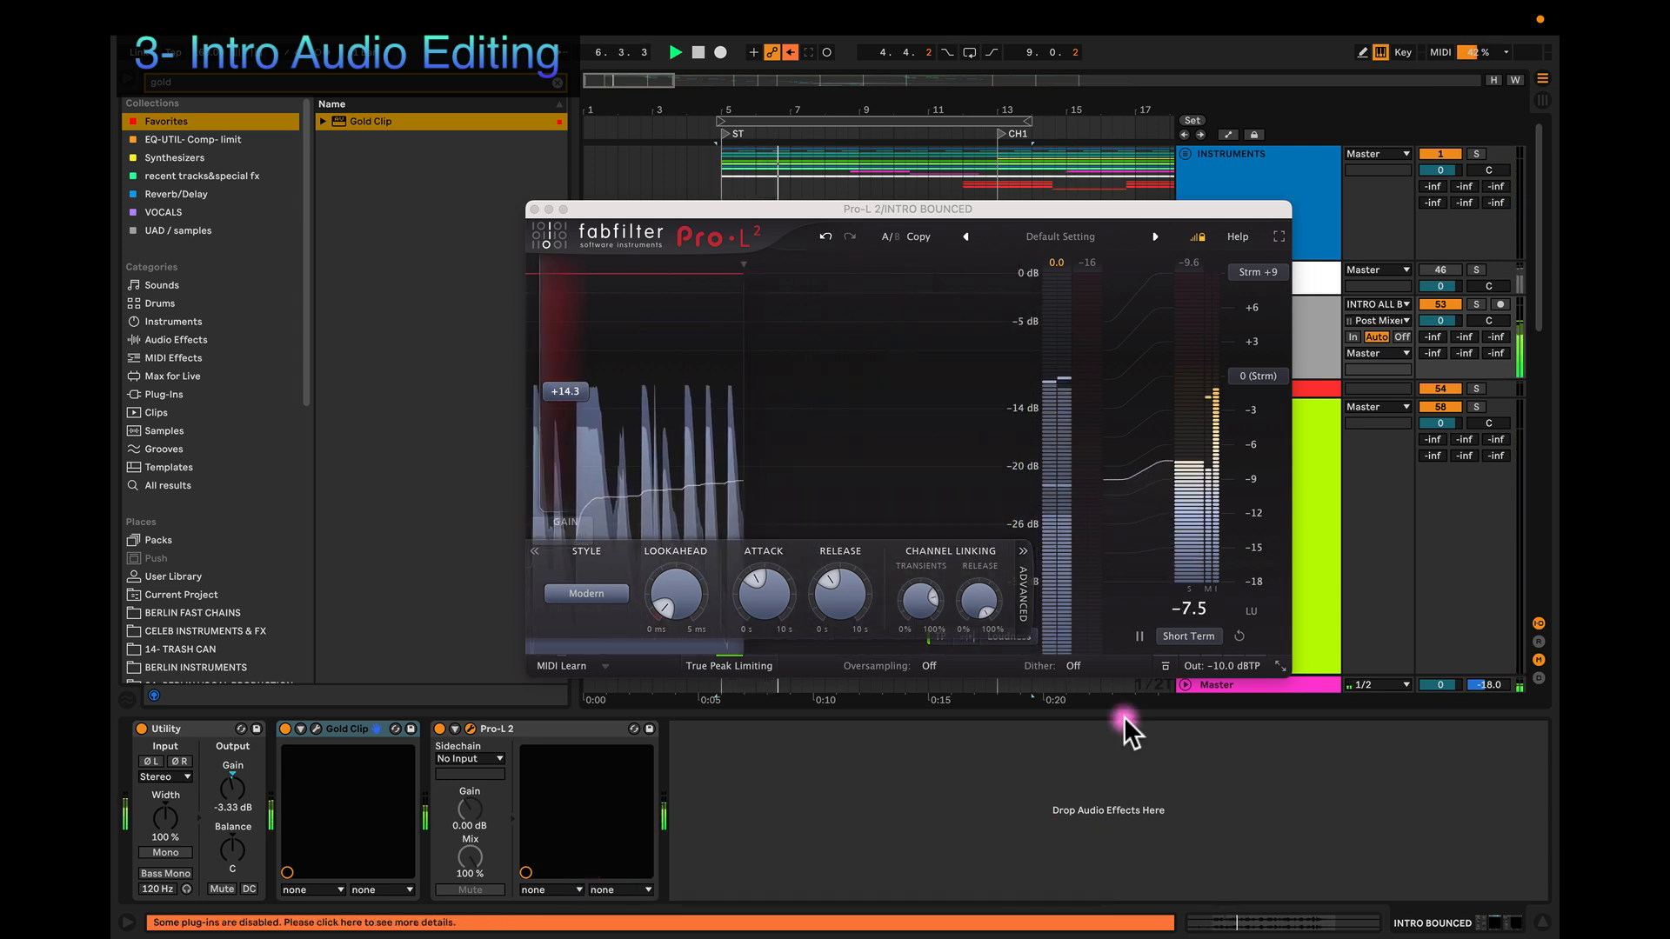
mouse_move(1215, 668)
left_click_drag(1229, 667, 1222, 716)
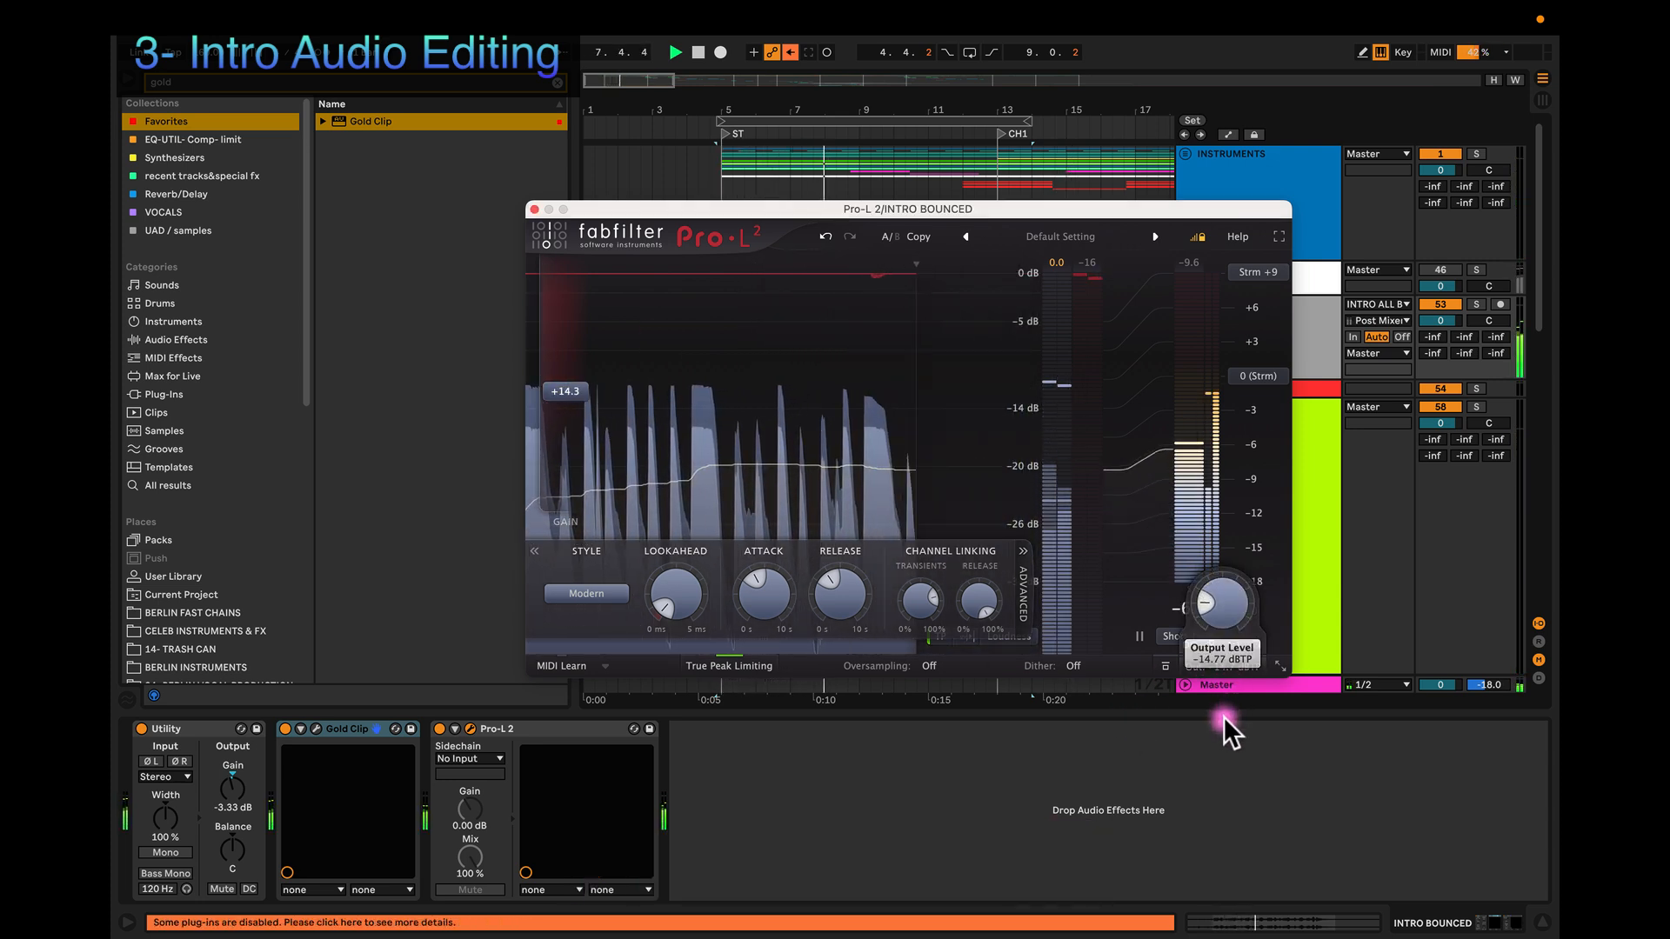
left_click_drag(518, 373, 569, 380)
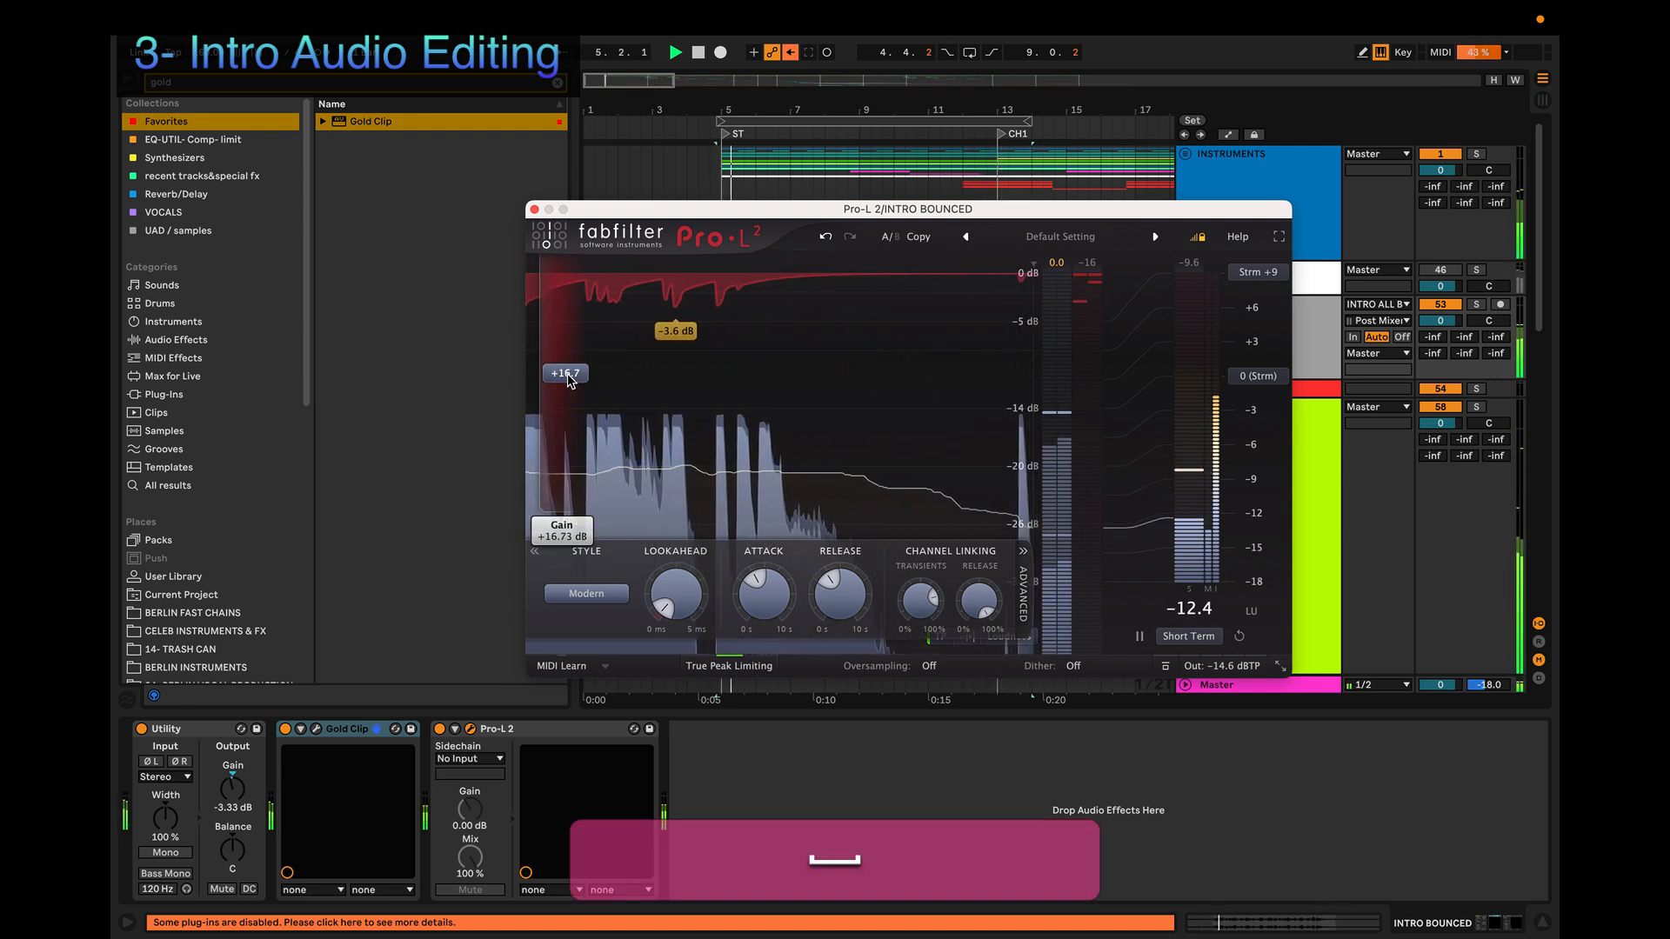
Step: Raise the Pro-L 2 gain to +17.1 dB and its output level to -12.55 dBTP, replaying the intro with the full mix
left_click_drag(569, 380, 567, 372)
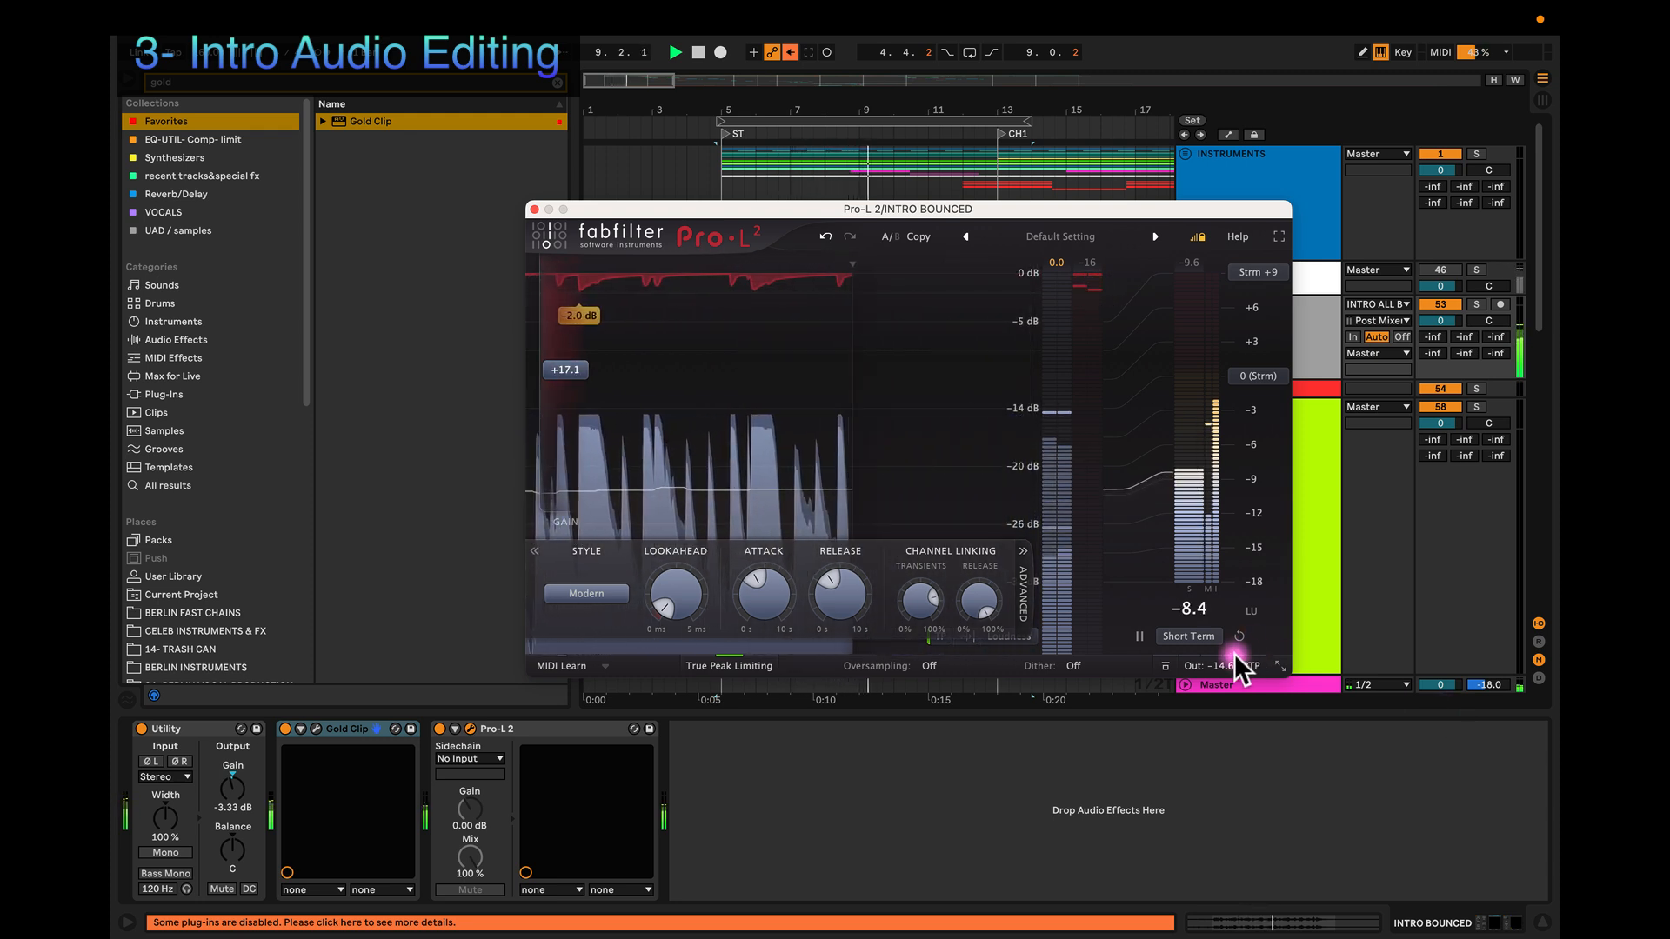
mouse_move(1230, 662)
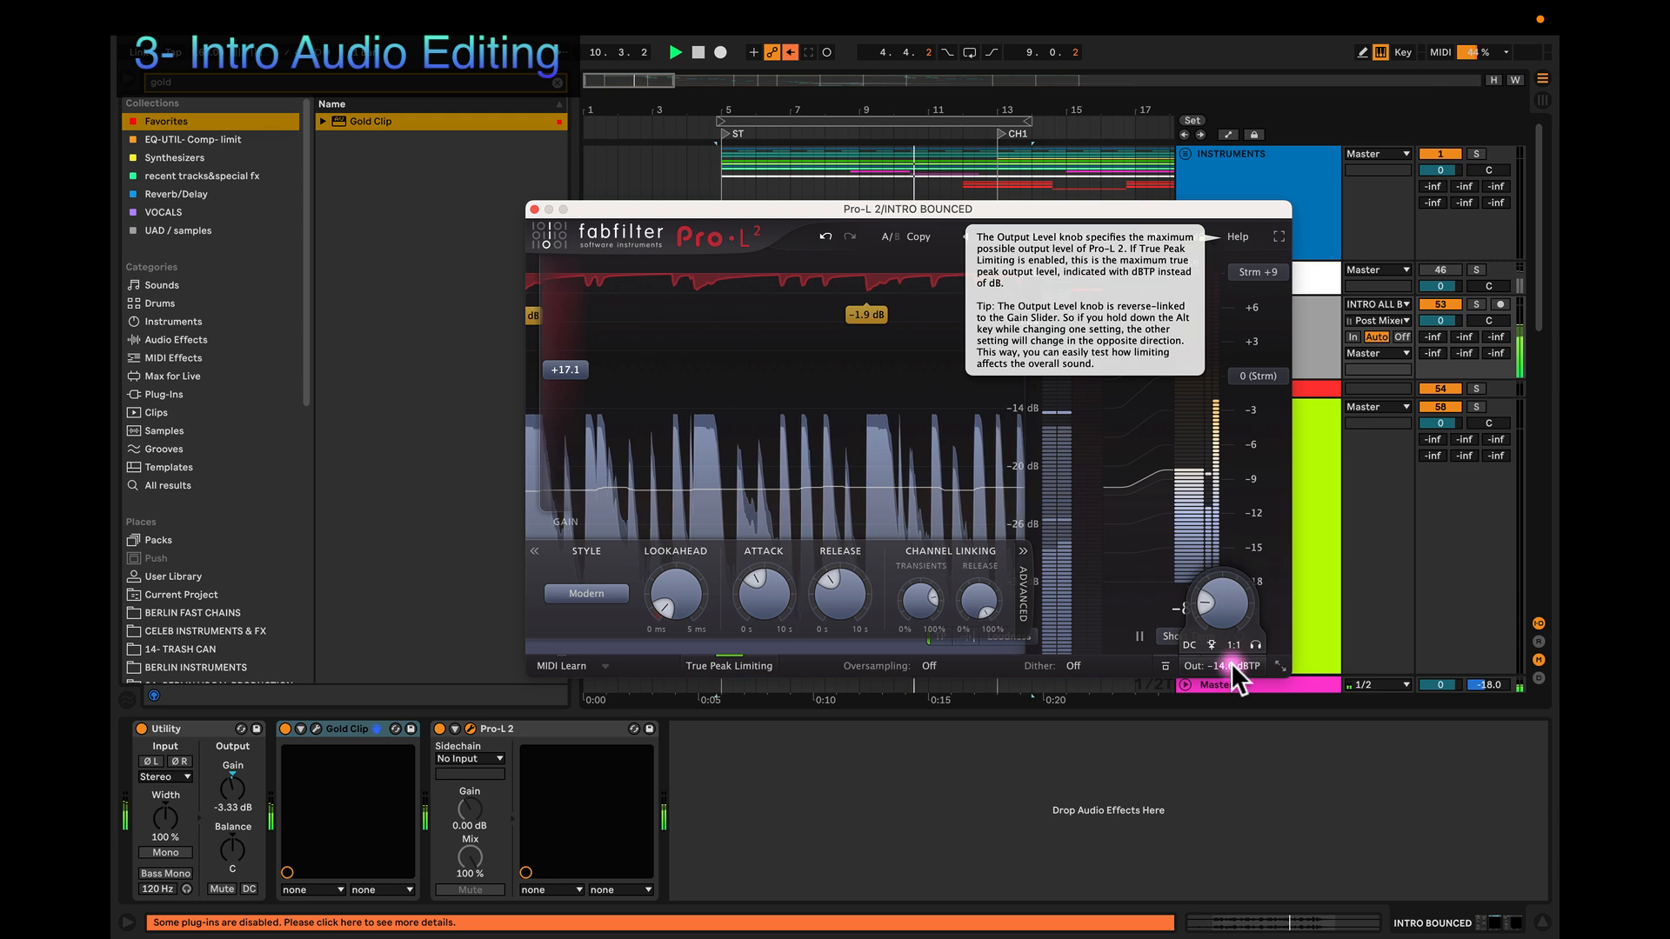
left_click_drag(1212, 602, 1209, 597)
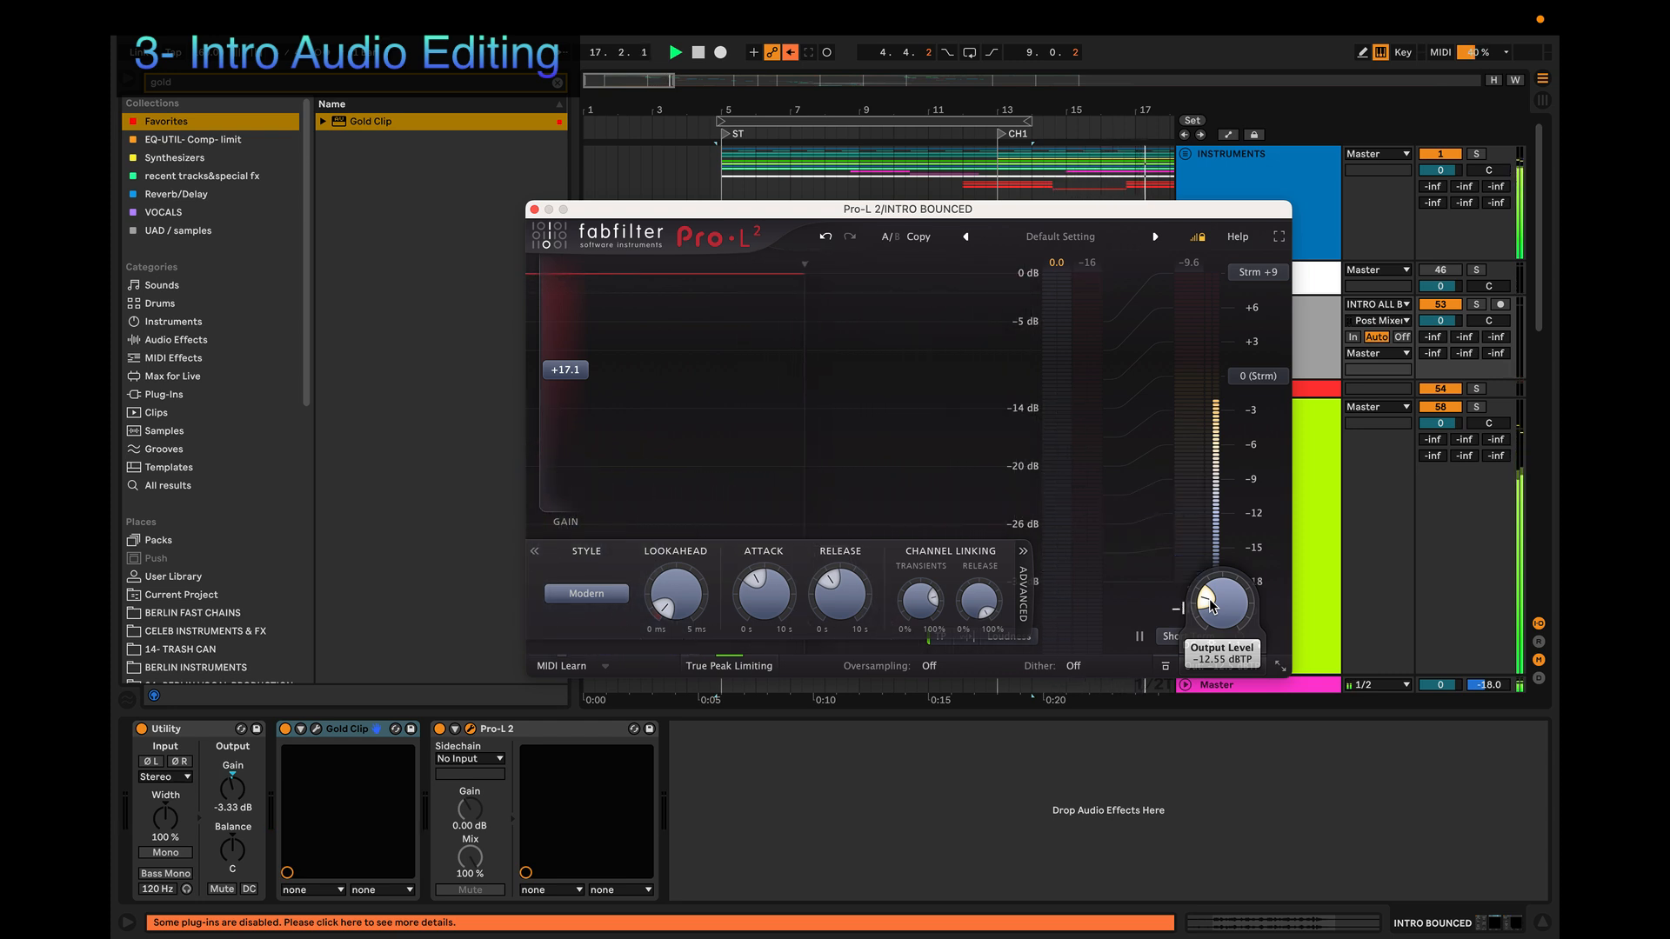
key("space")
key("space")
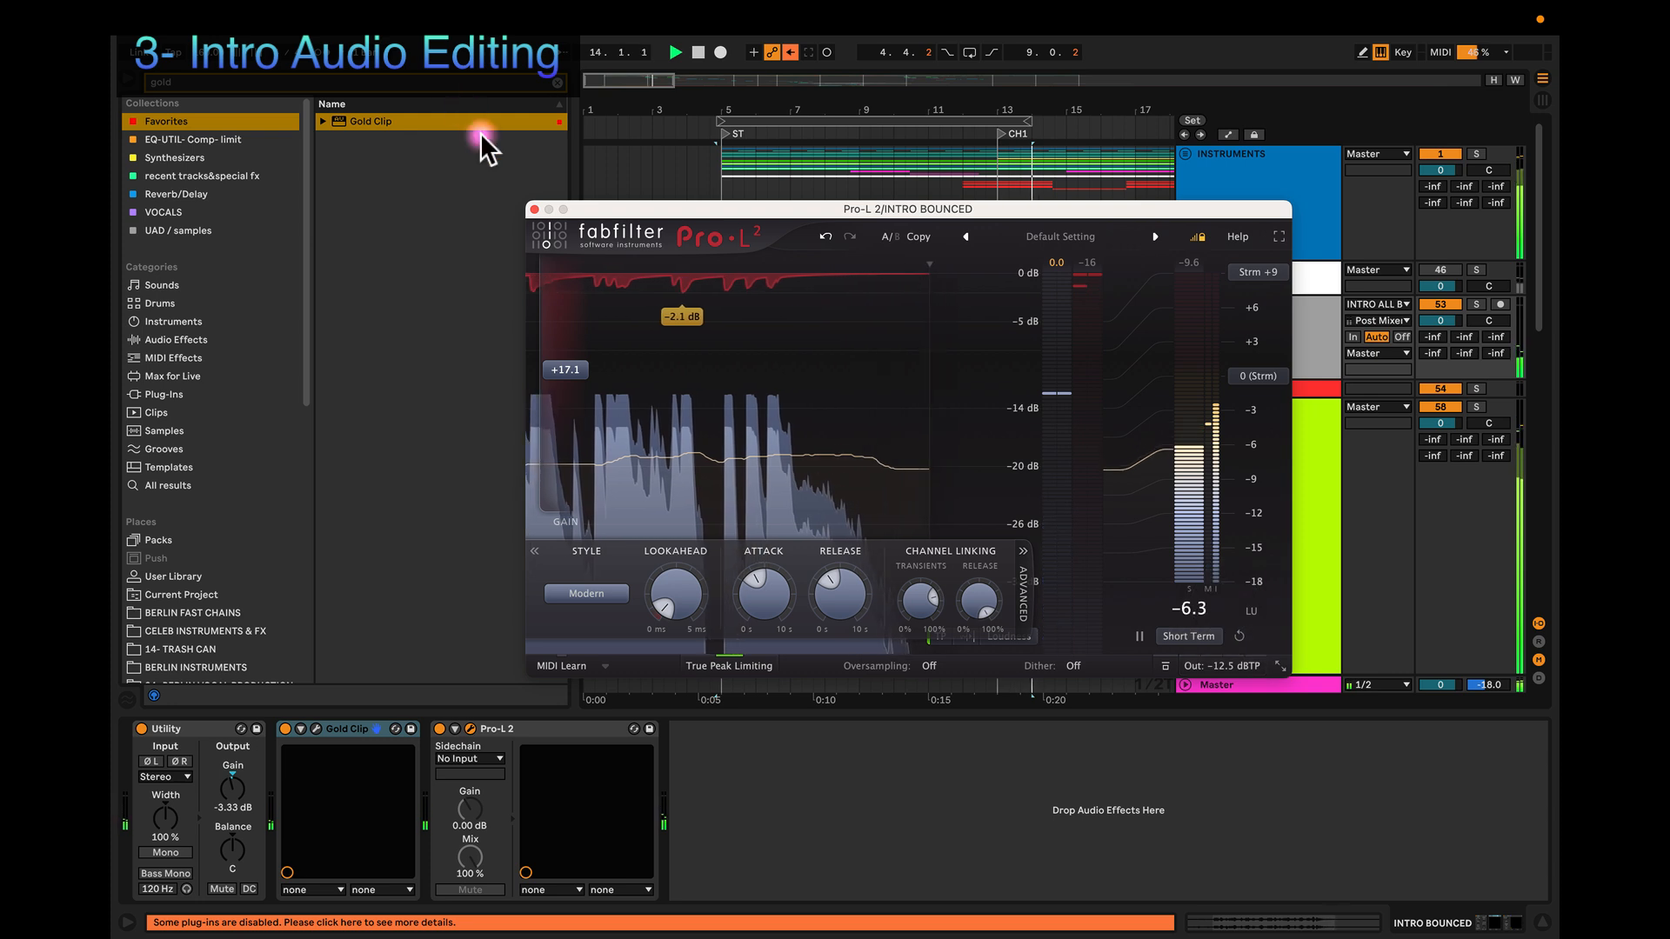
Step: Close Pro-L 2 and replay the arrangement from the start of the INTRO BOUNCED clip
left_click(534, 210)
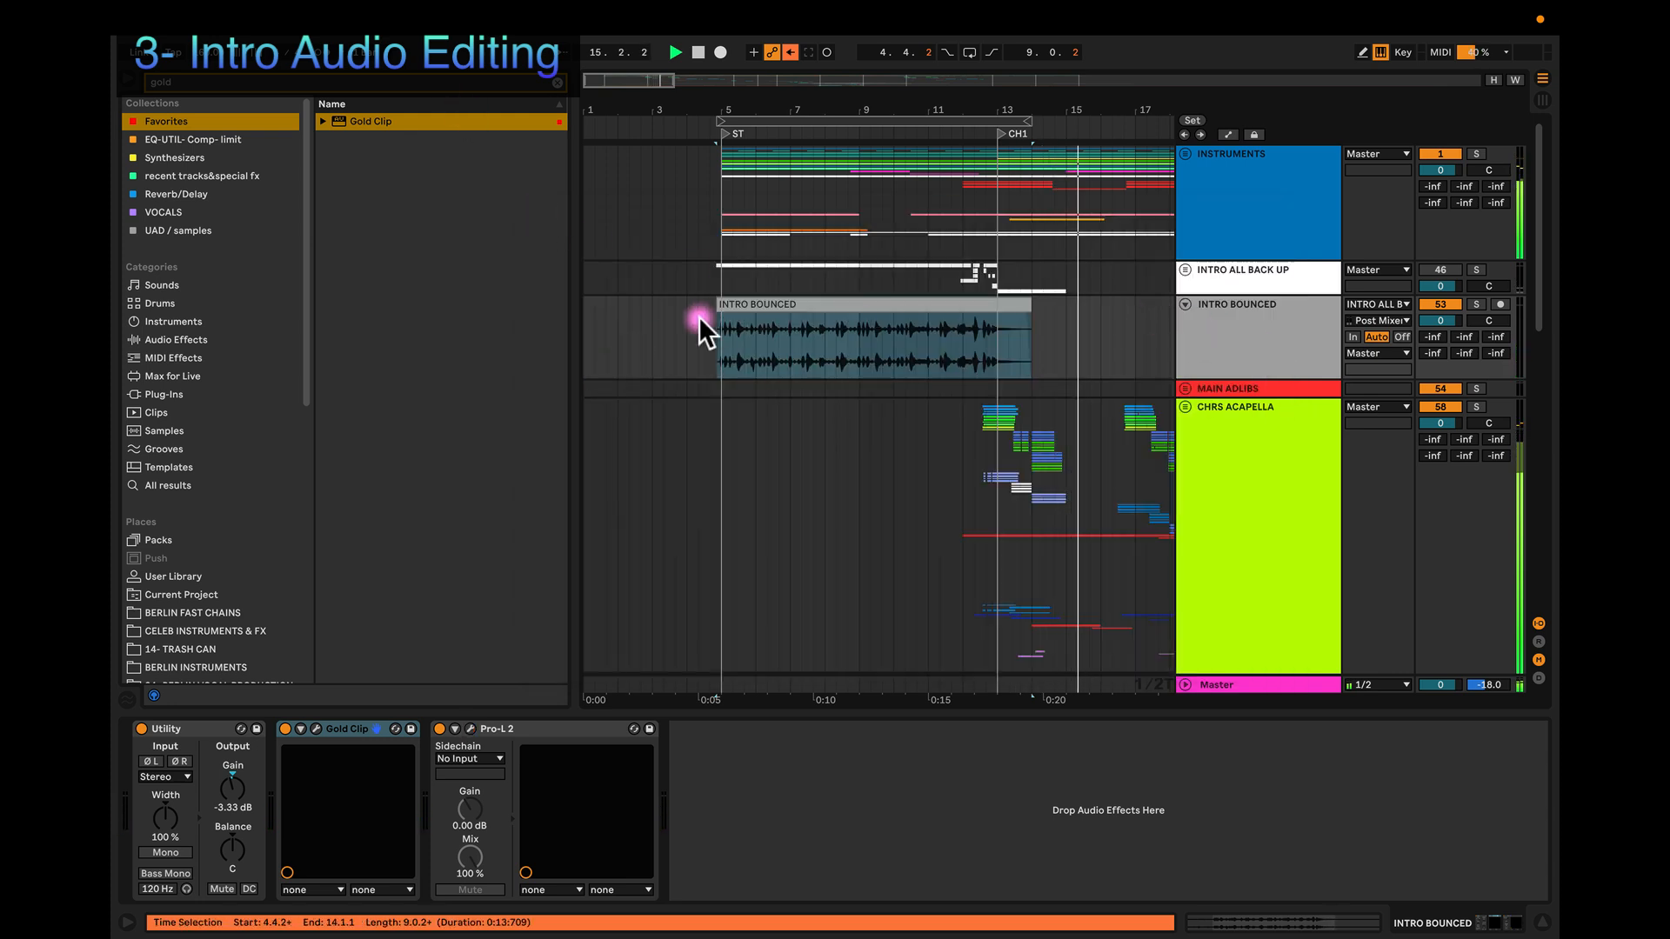
left_click(731, 302)
key("space")
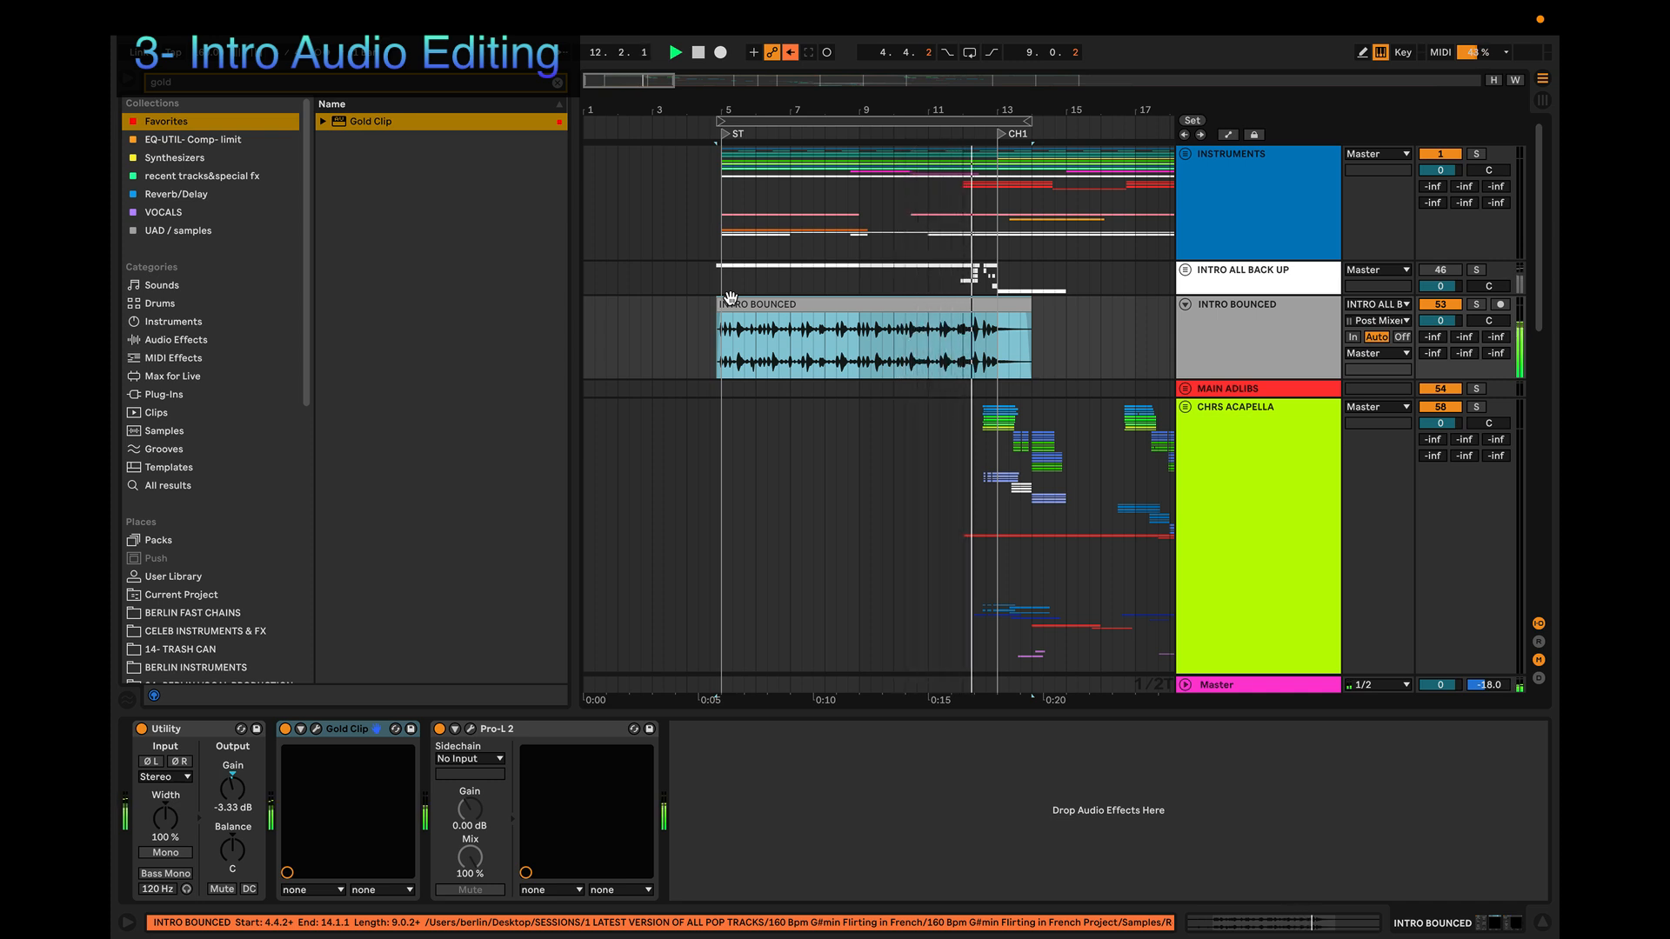
left_click(842, 322)
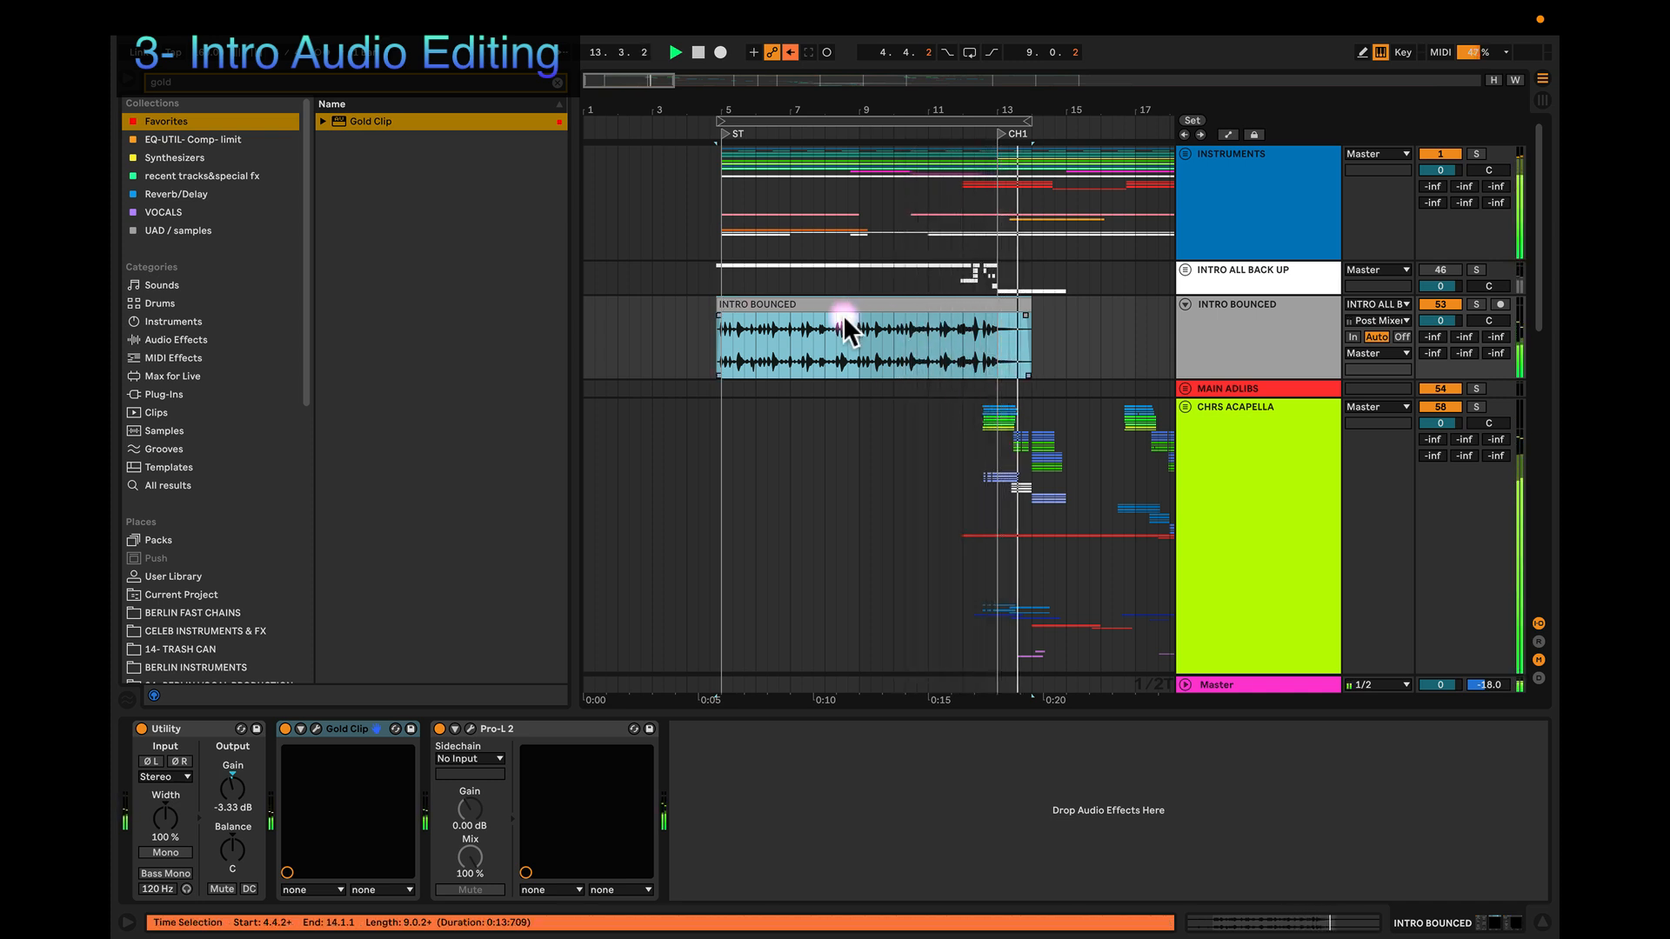
Step: Stop playback, freeze the INTRO BOUNCED track and fold it
scroll(844, 318, "down", 4)
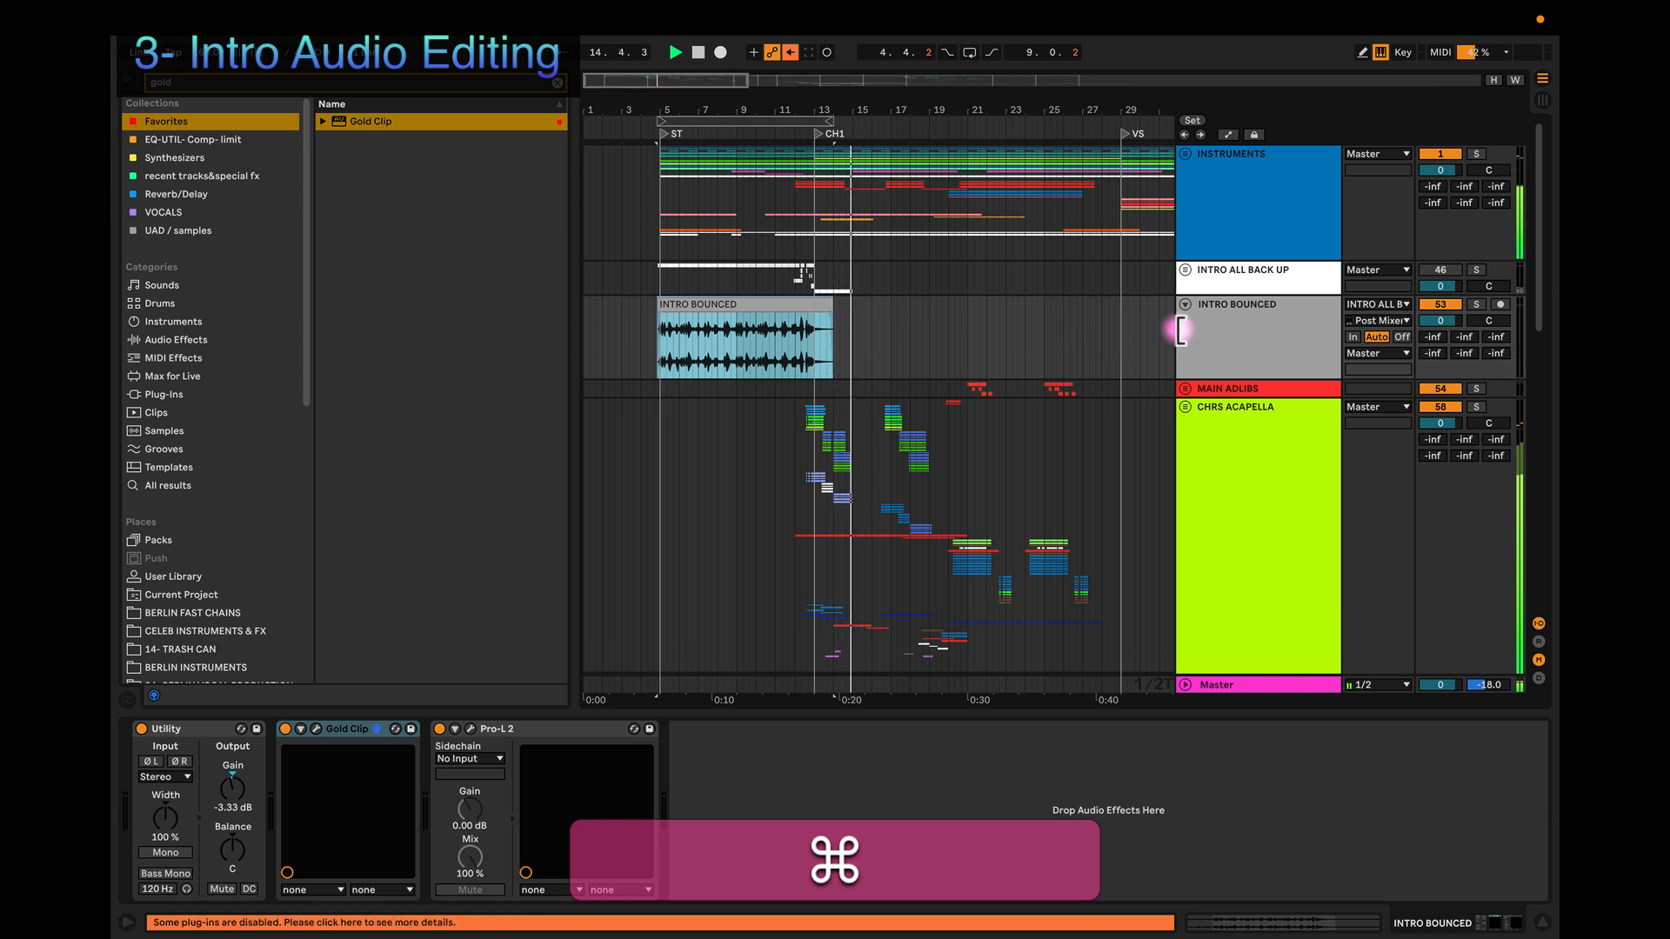
left_click(1031, 300)
key("space")
right_click(1241, 316)
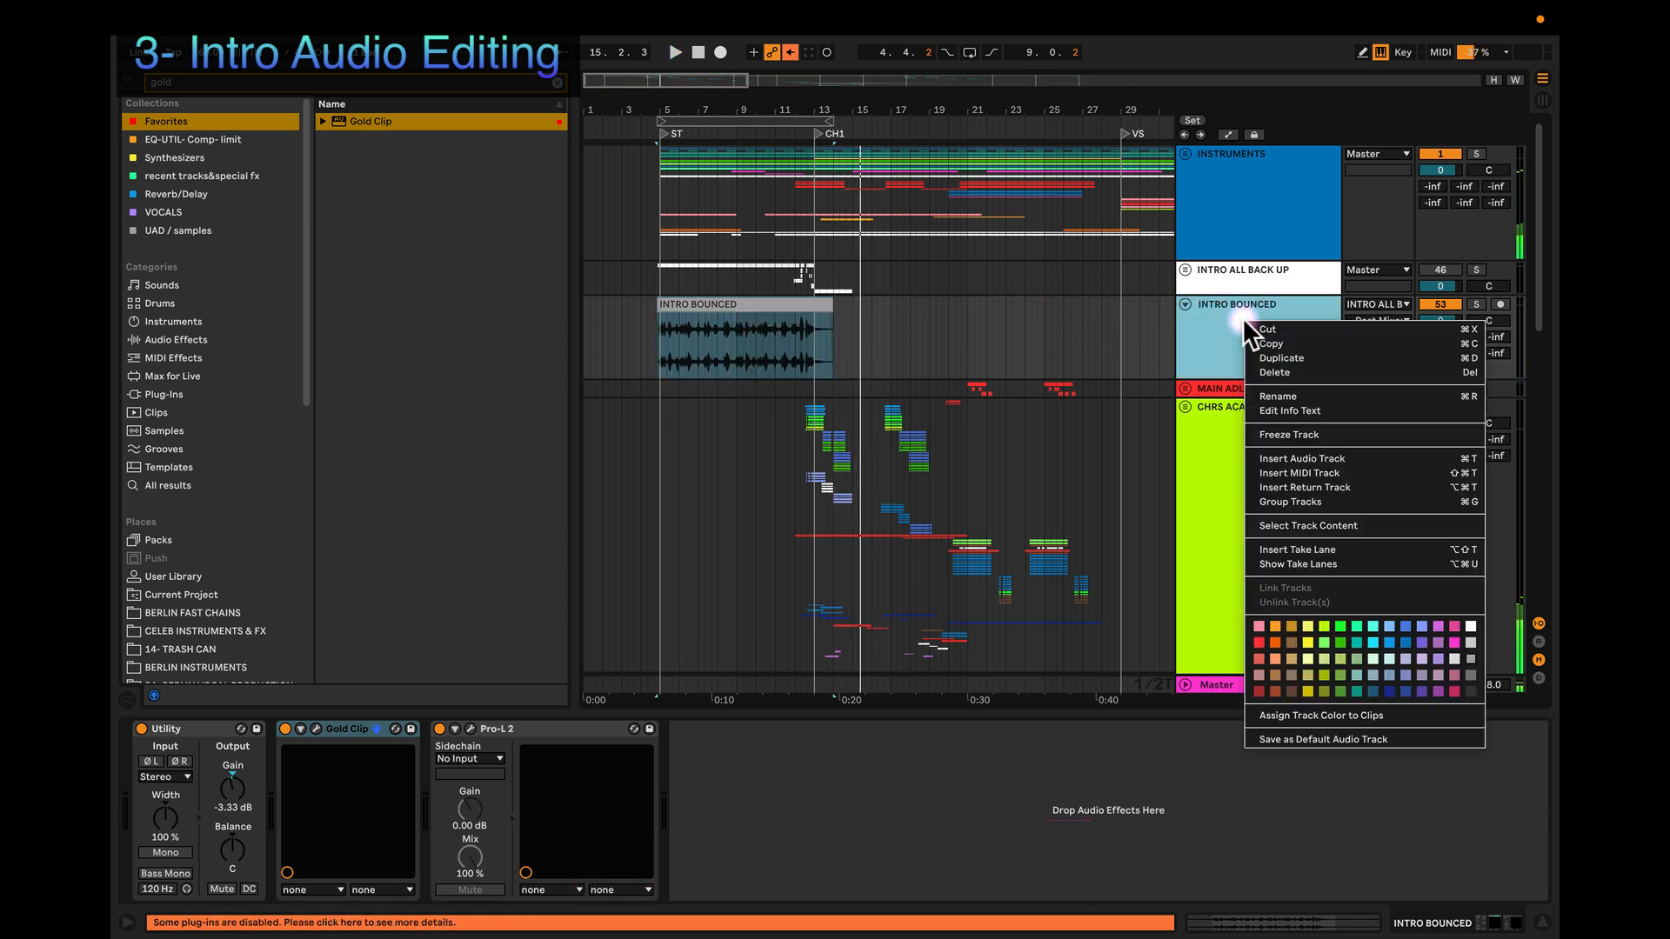
left_click(1286, 434)
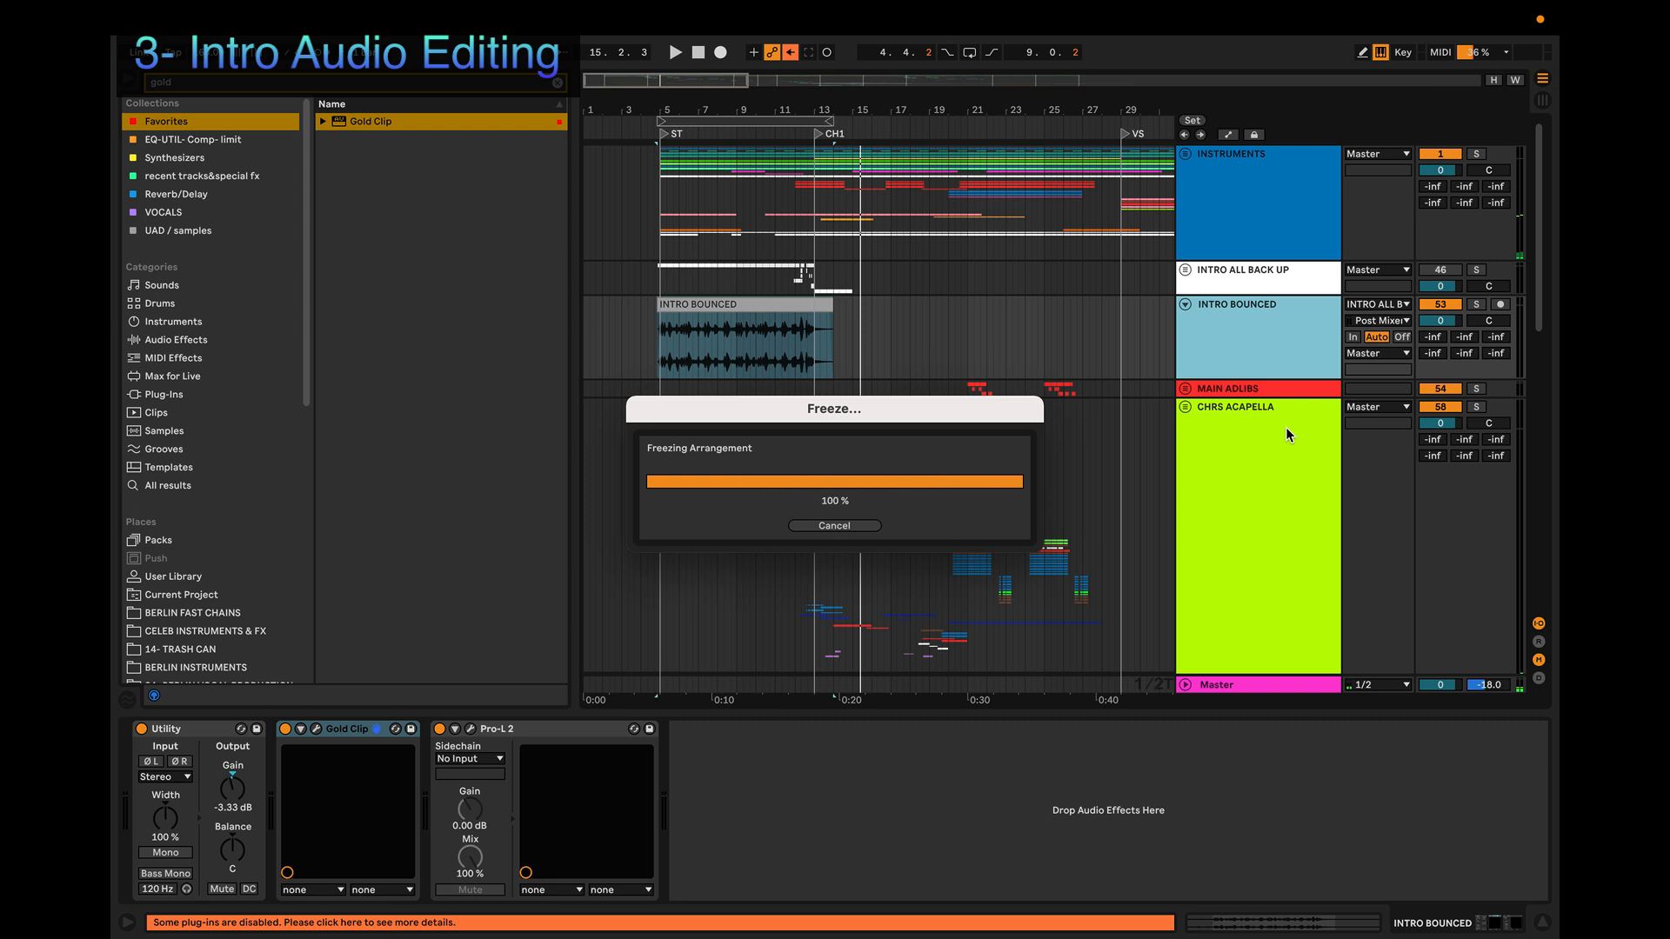
left_click(1186, 305)
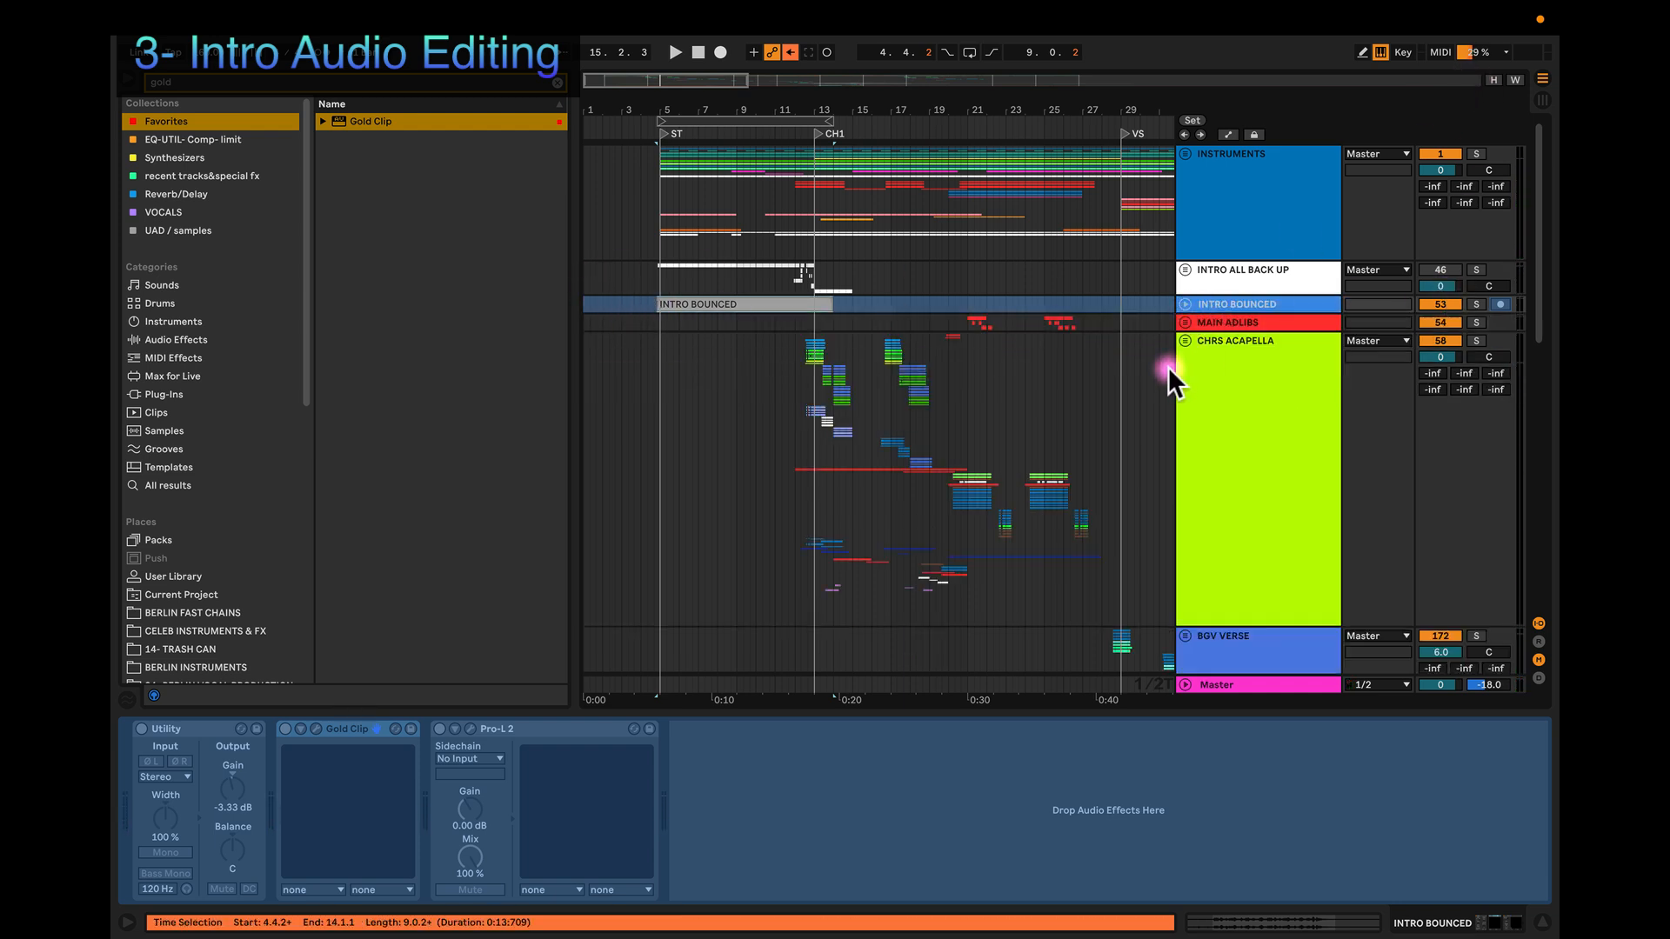
Step: Play the frozen intro through into the first chorus and look over the vocal tracks further down the arrangement
key("space")
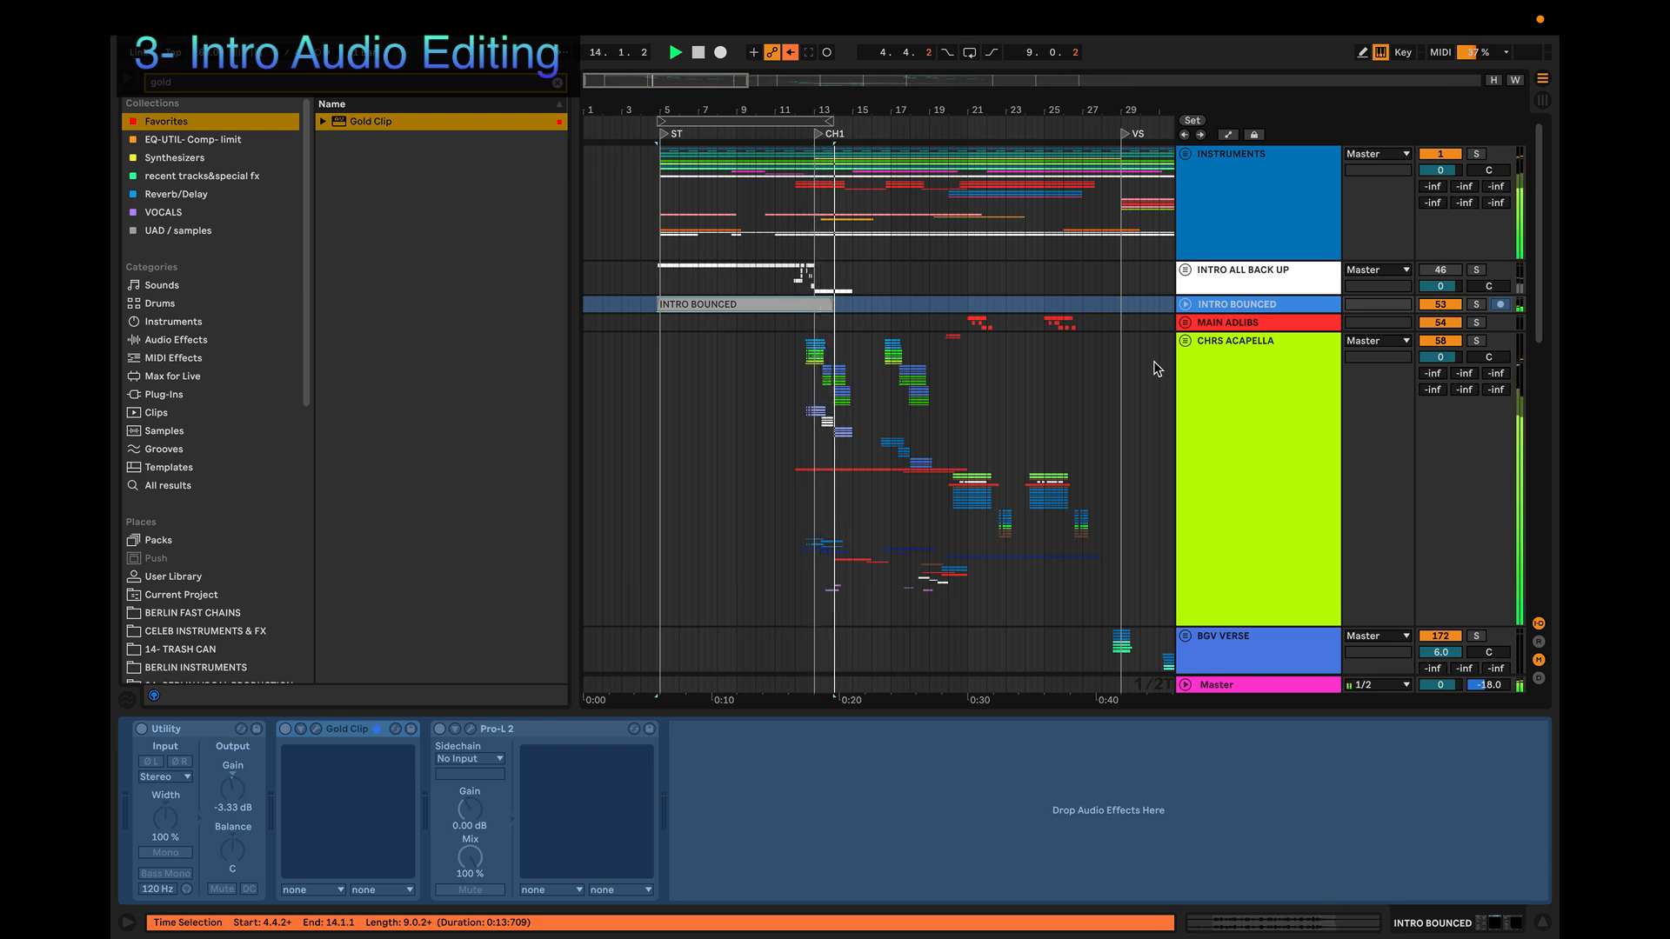
scroll(996, 376, "down", 3)
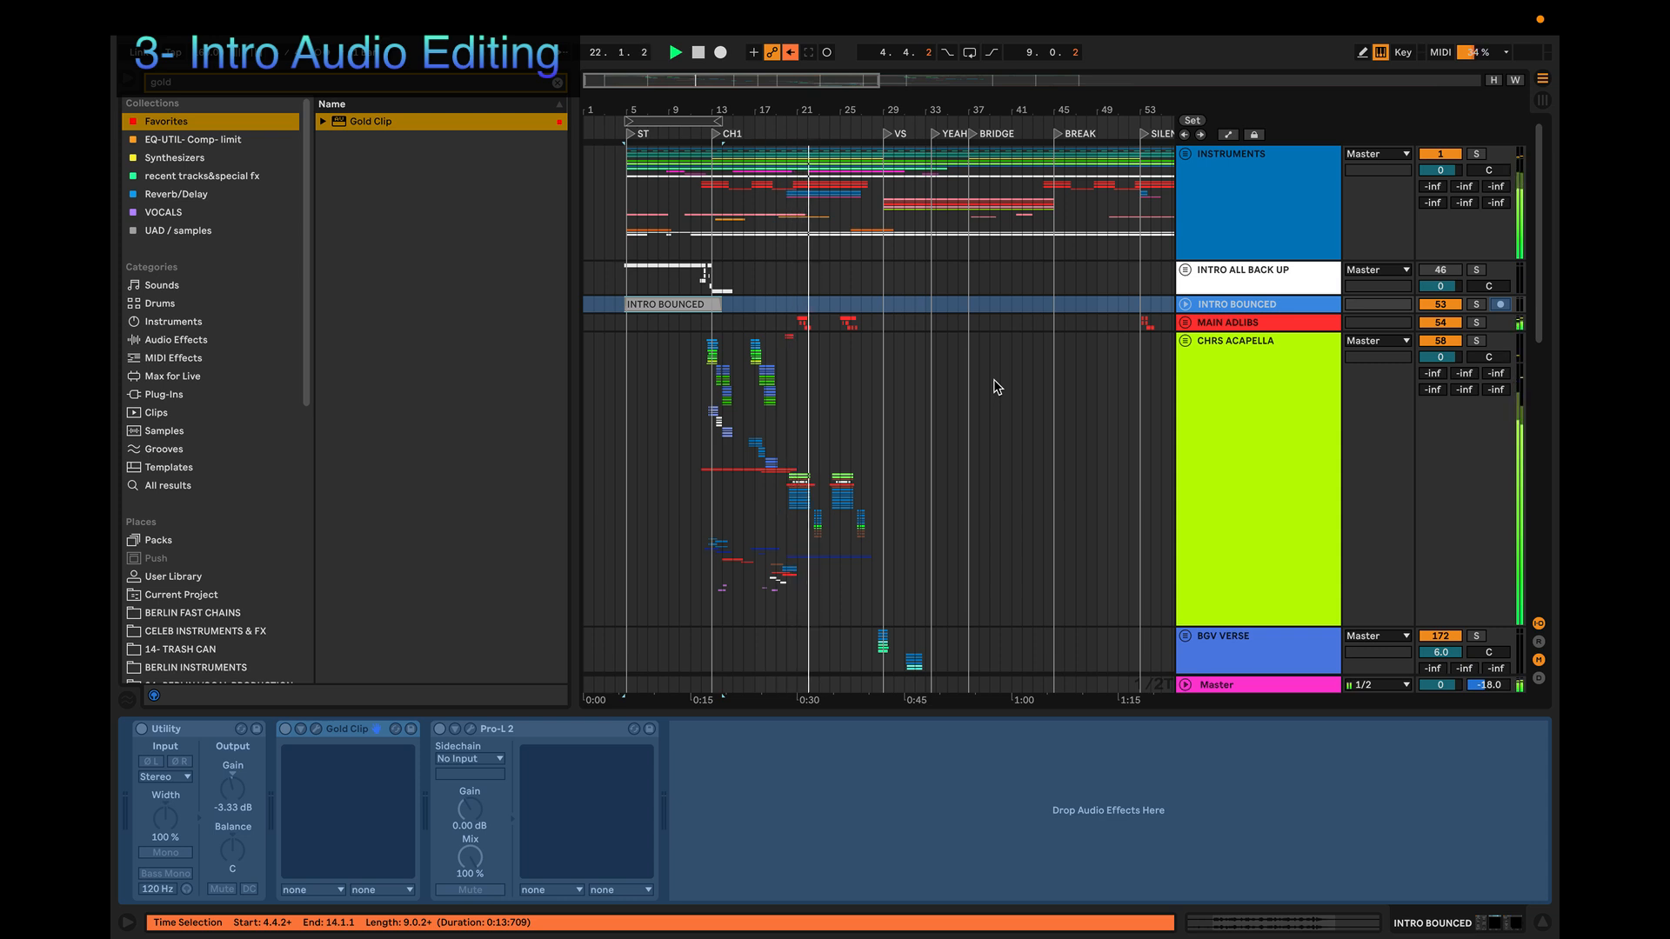
scroll(997, 390, "down", 5)
scroll(997, 390, "up", 5)
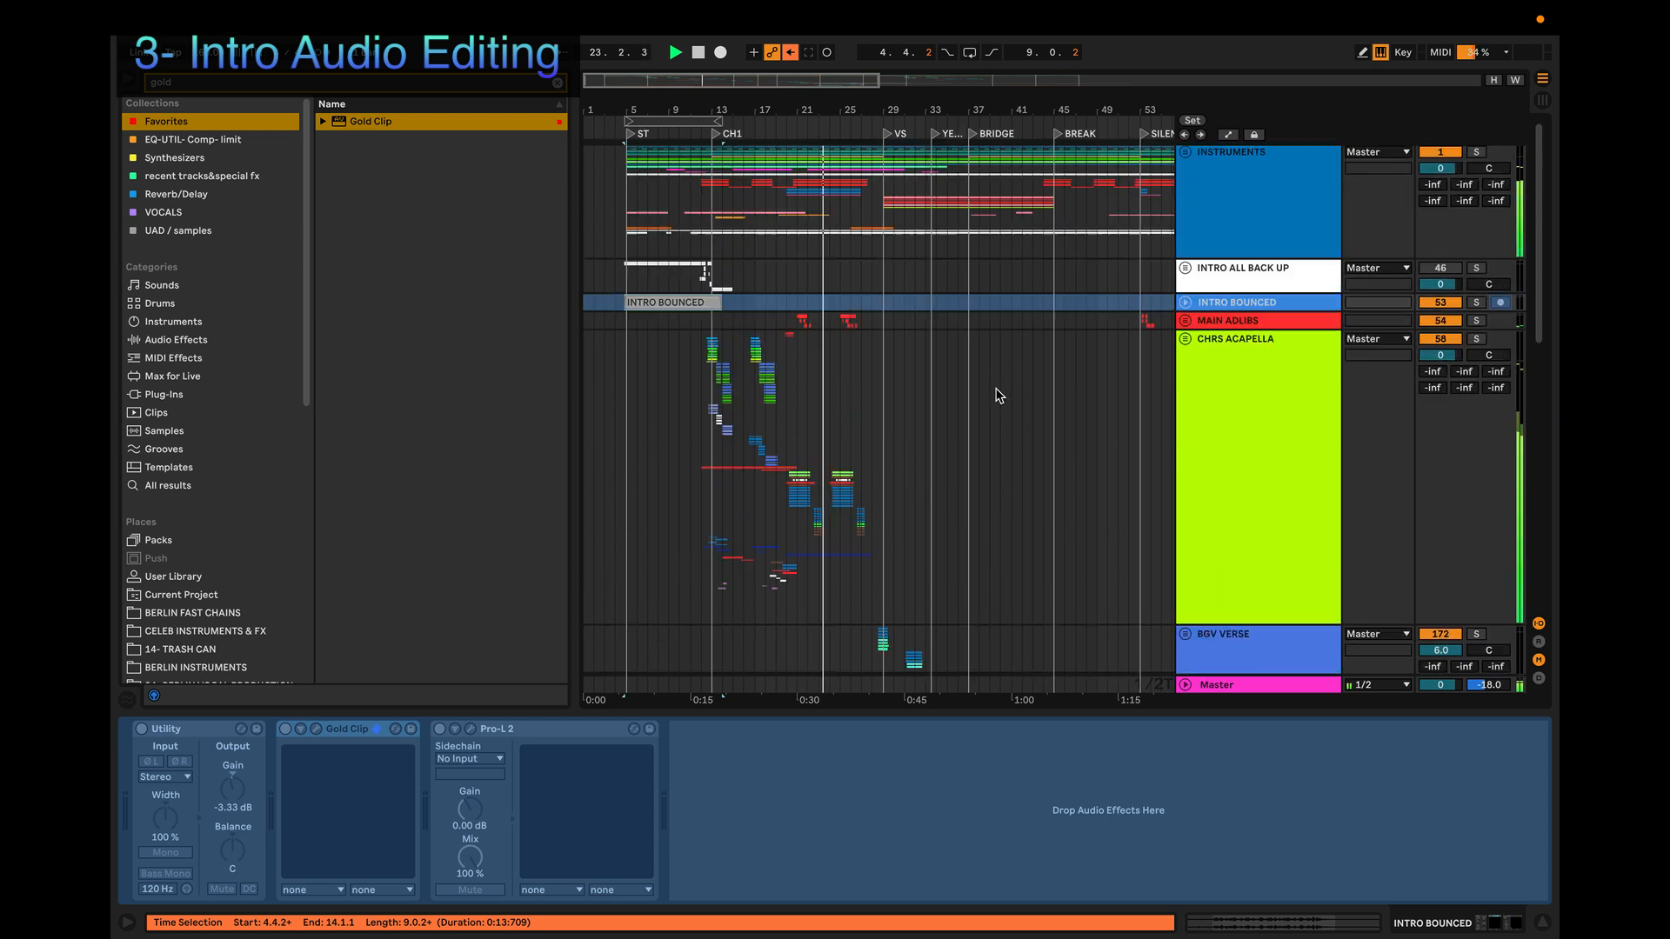
scroll(1167, 335, "down", 6)
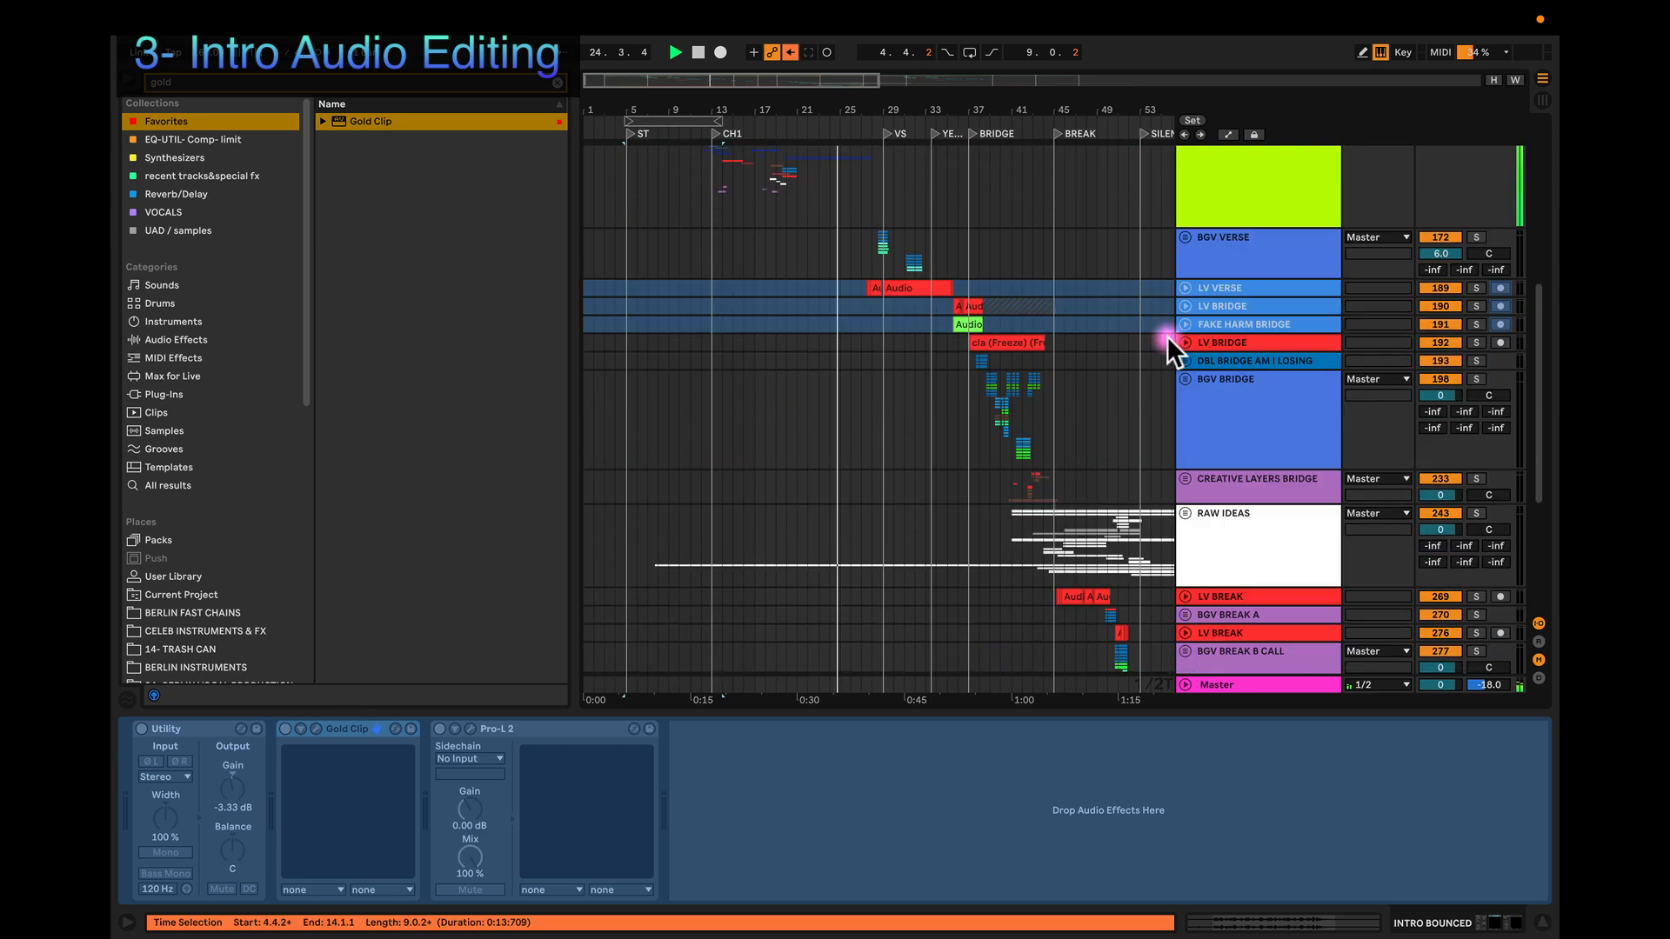
scroll(1167, 336, "up", 1)
scroll(1165, 337, "up", 4)
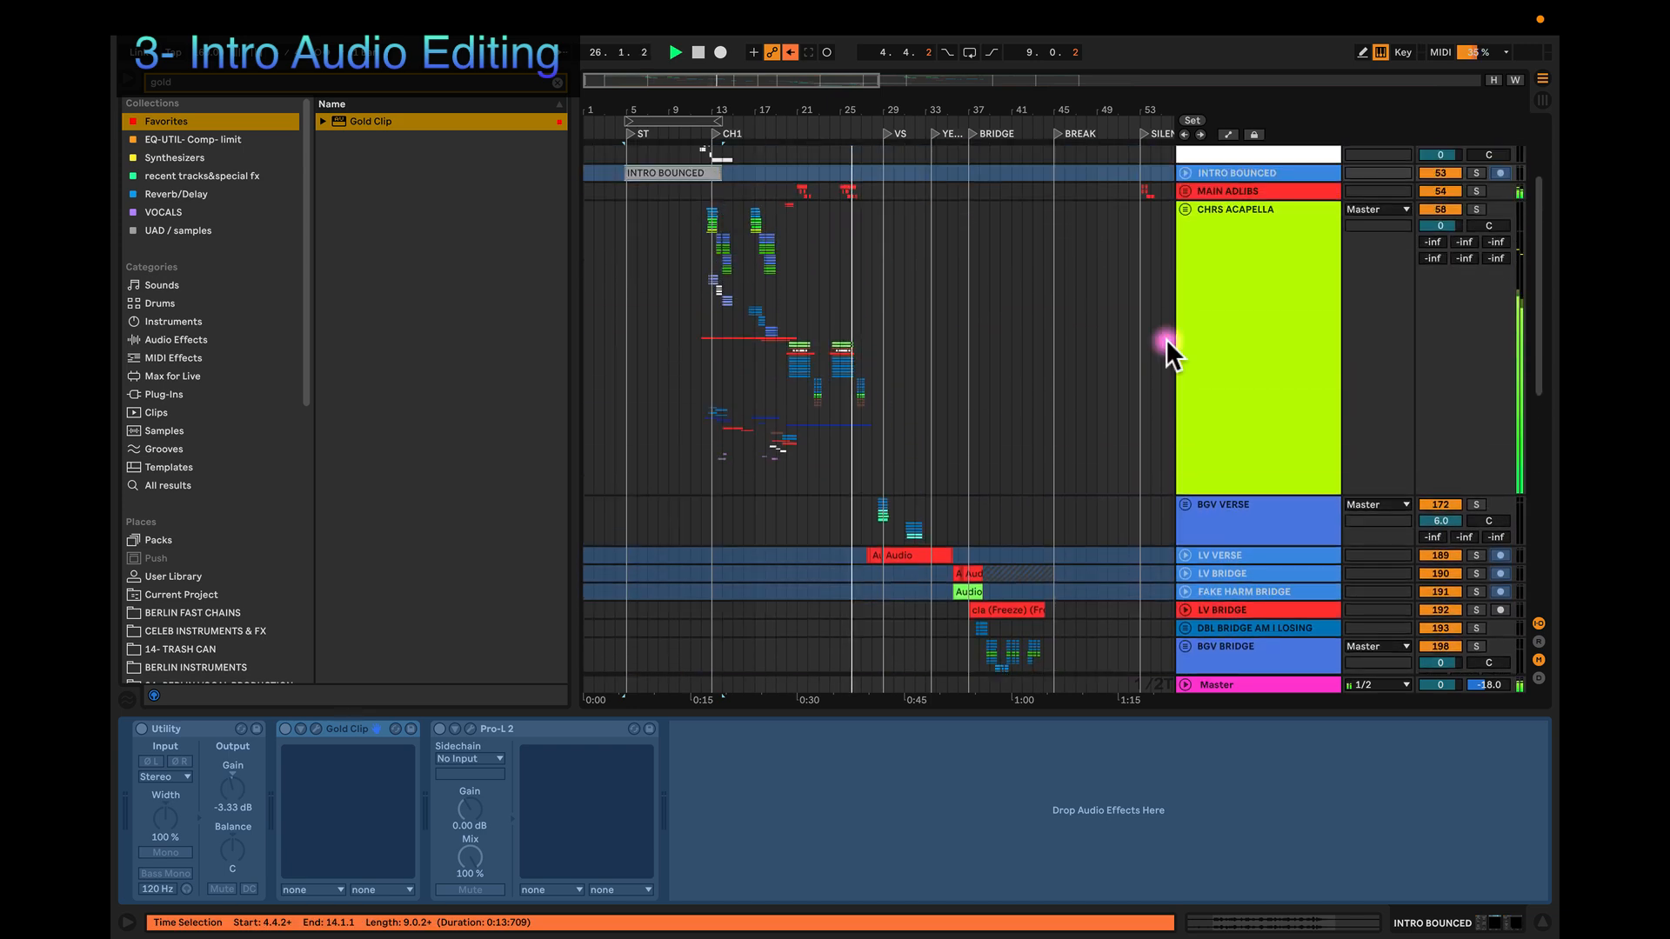
Step: Solo the CHRS ACAPELLA group and replay the chorus vocals from about bar 20
left_click(1476, 289)
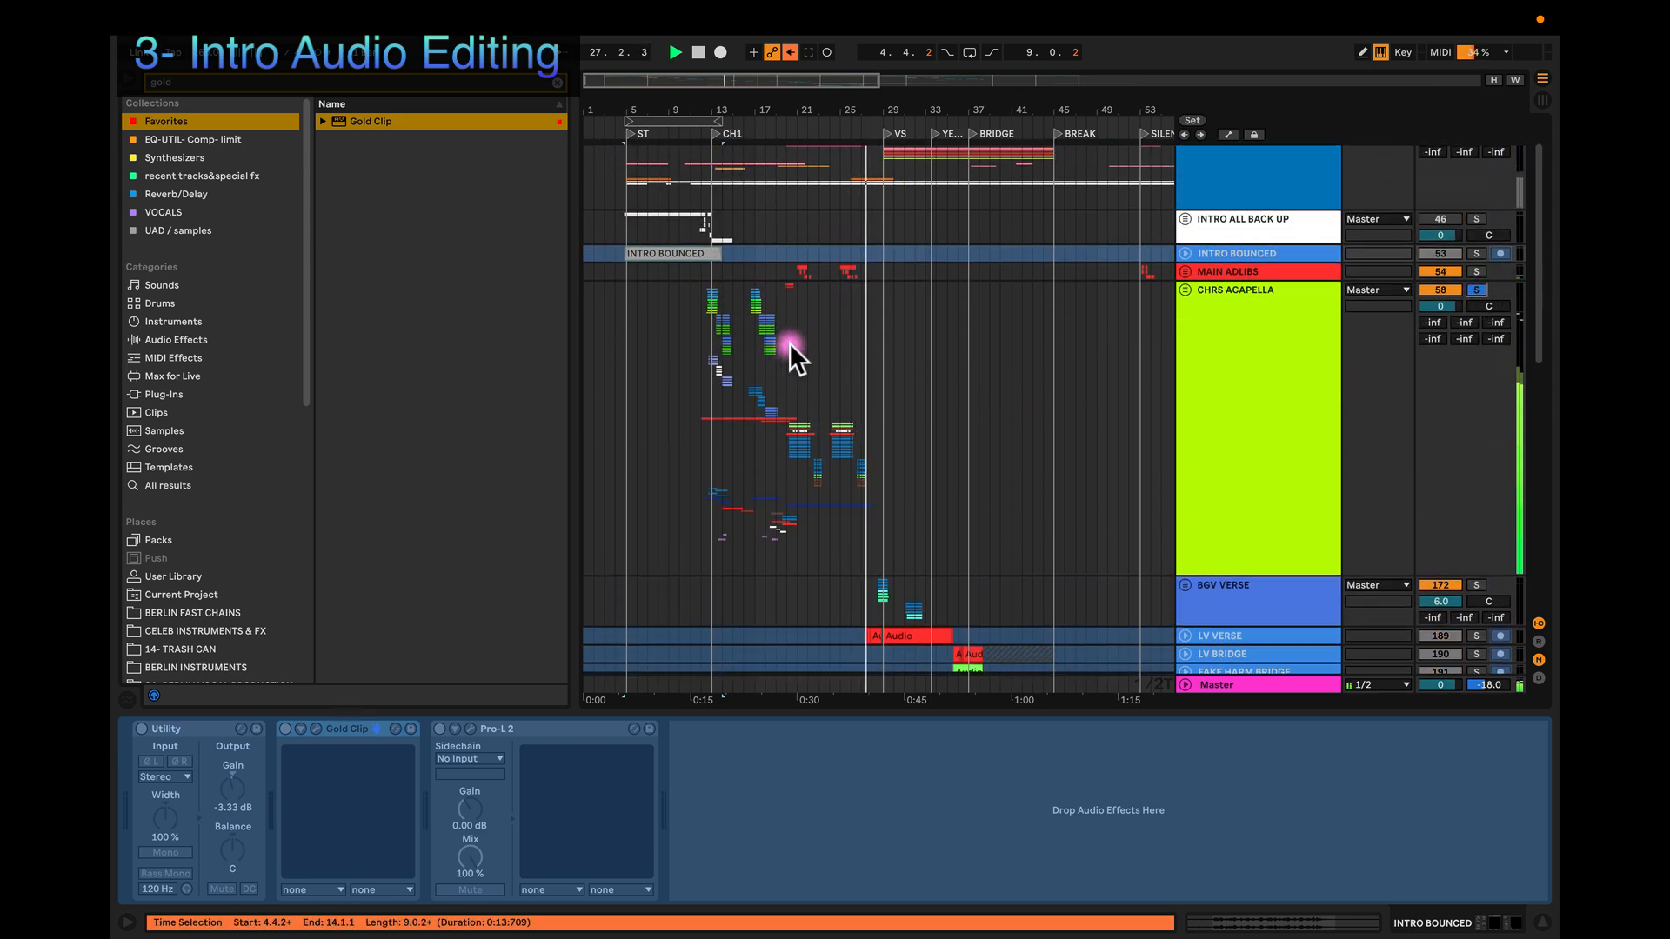
scroll(797, 347, "down", 2)
scroll(796, 347, "up", 2)
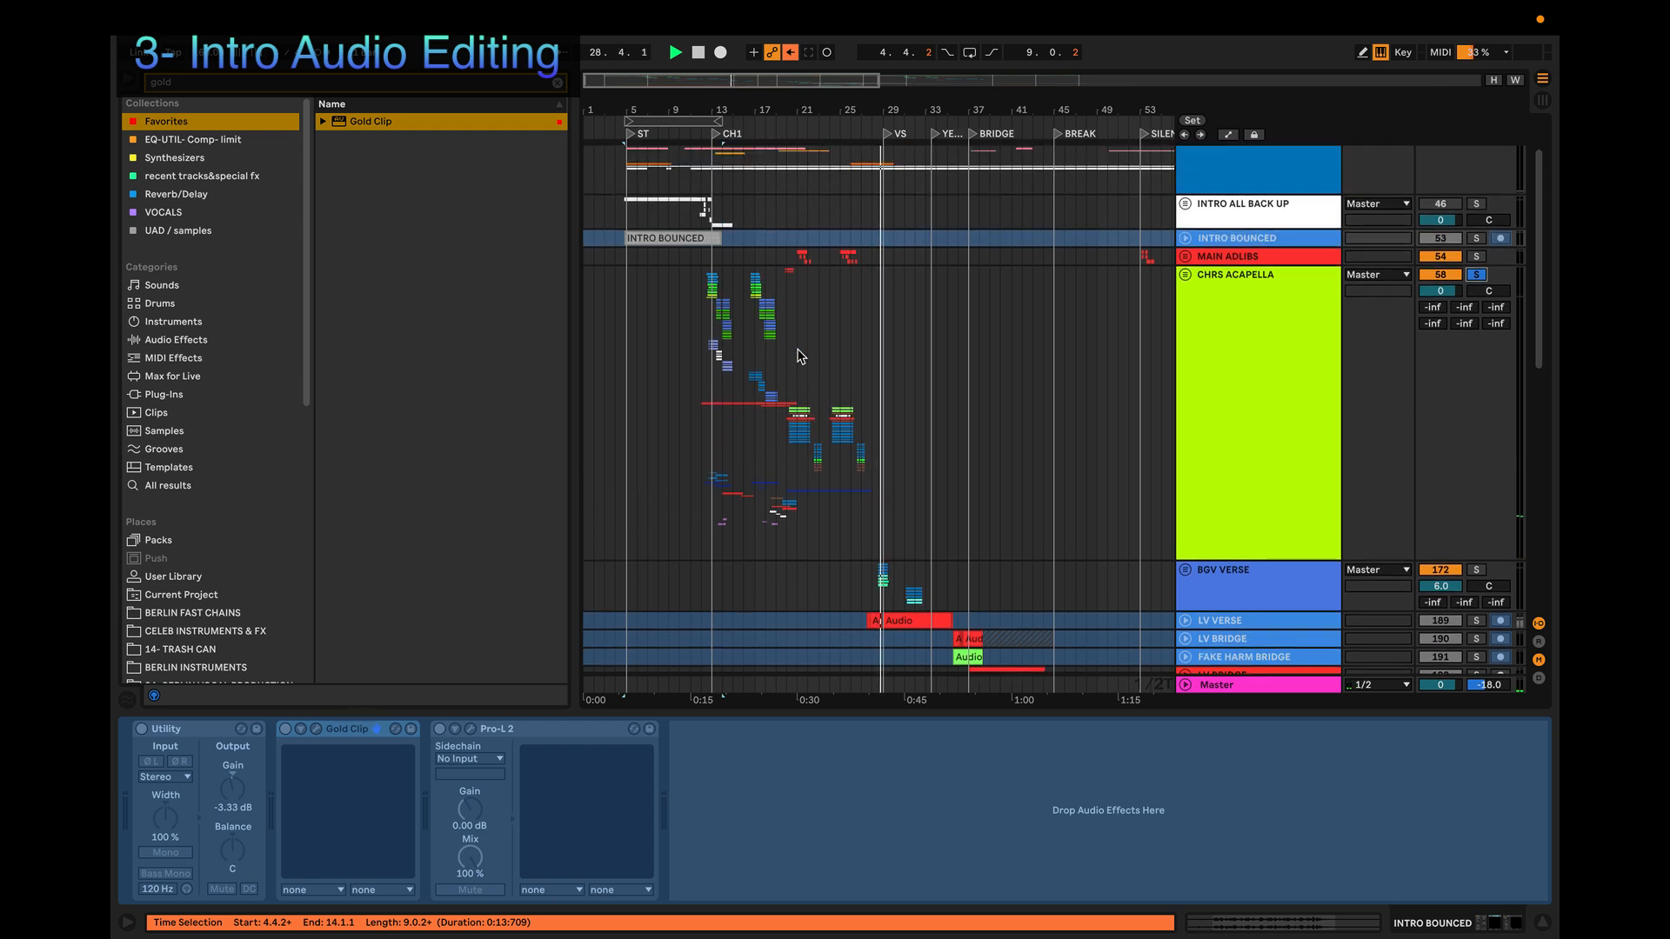
scroll(786, 343, "up", 4)
left_click(784, 343)
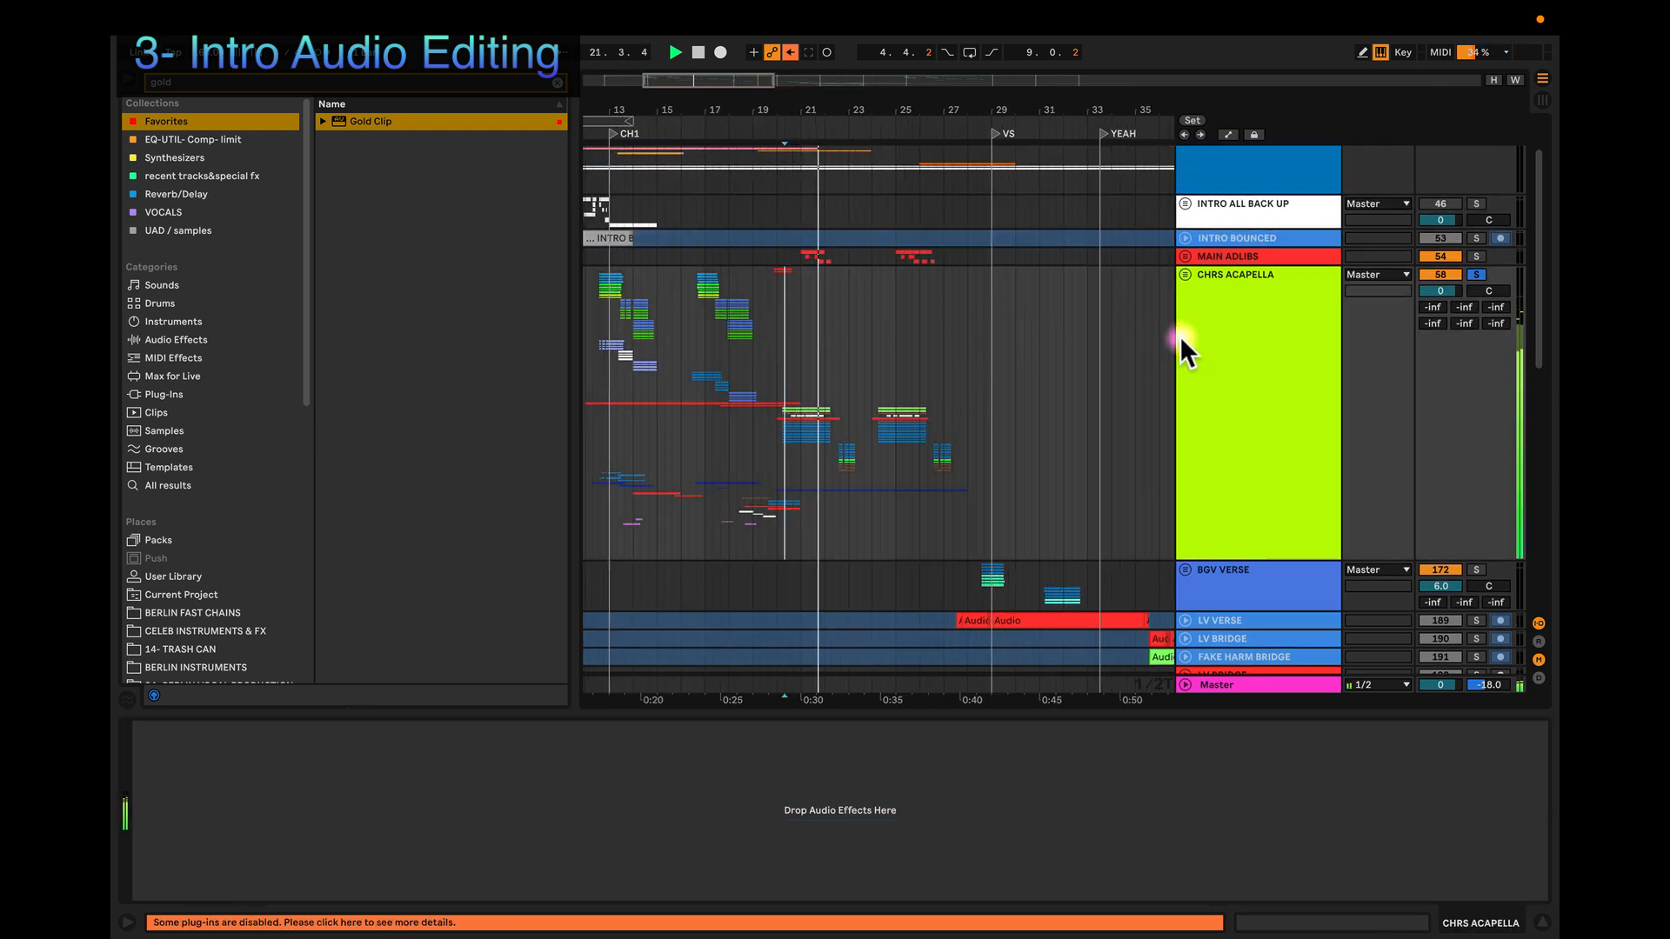
scroll(1114, 373, "down", 5)
scroll(1115, 372, "down", 5)
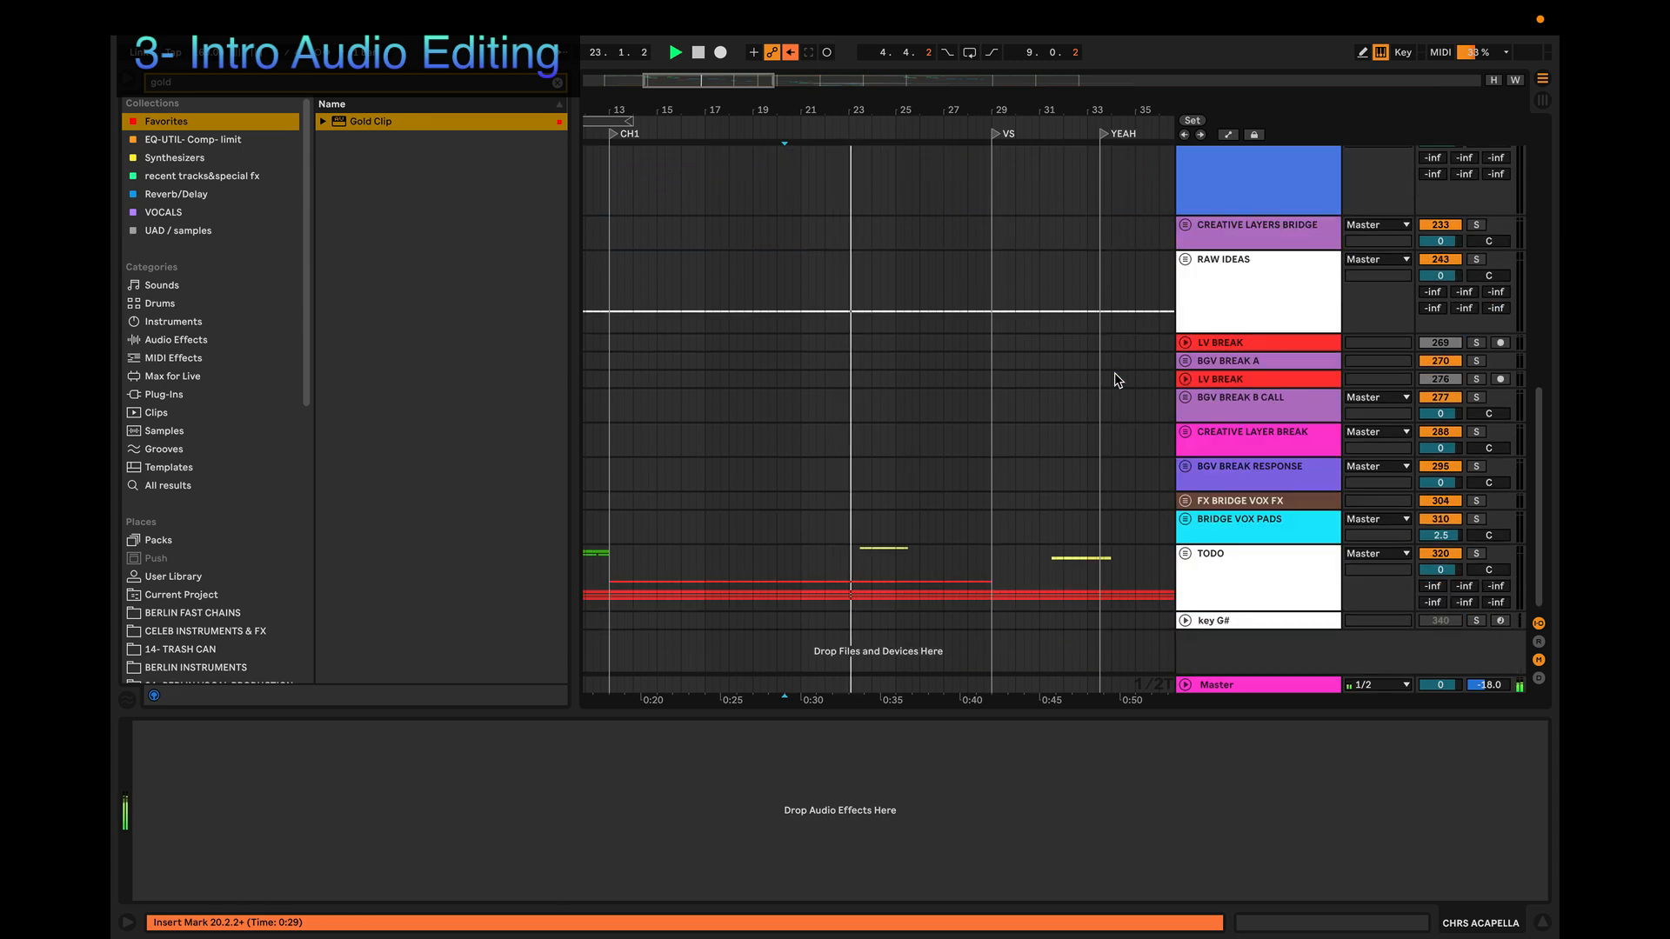
scroll(1114, 372, "up", 10)
Step: Unfold the CHRS ACAPELLA group and play from the first clip on the red raw low oct berlin sing track
left_click(1185, 335)
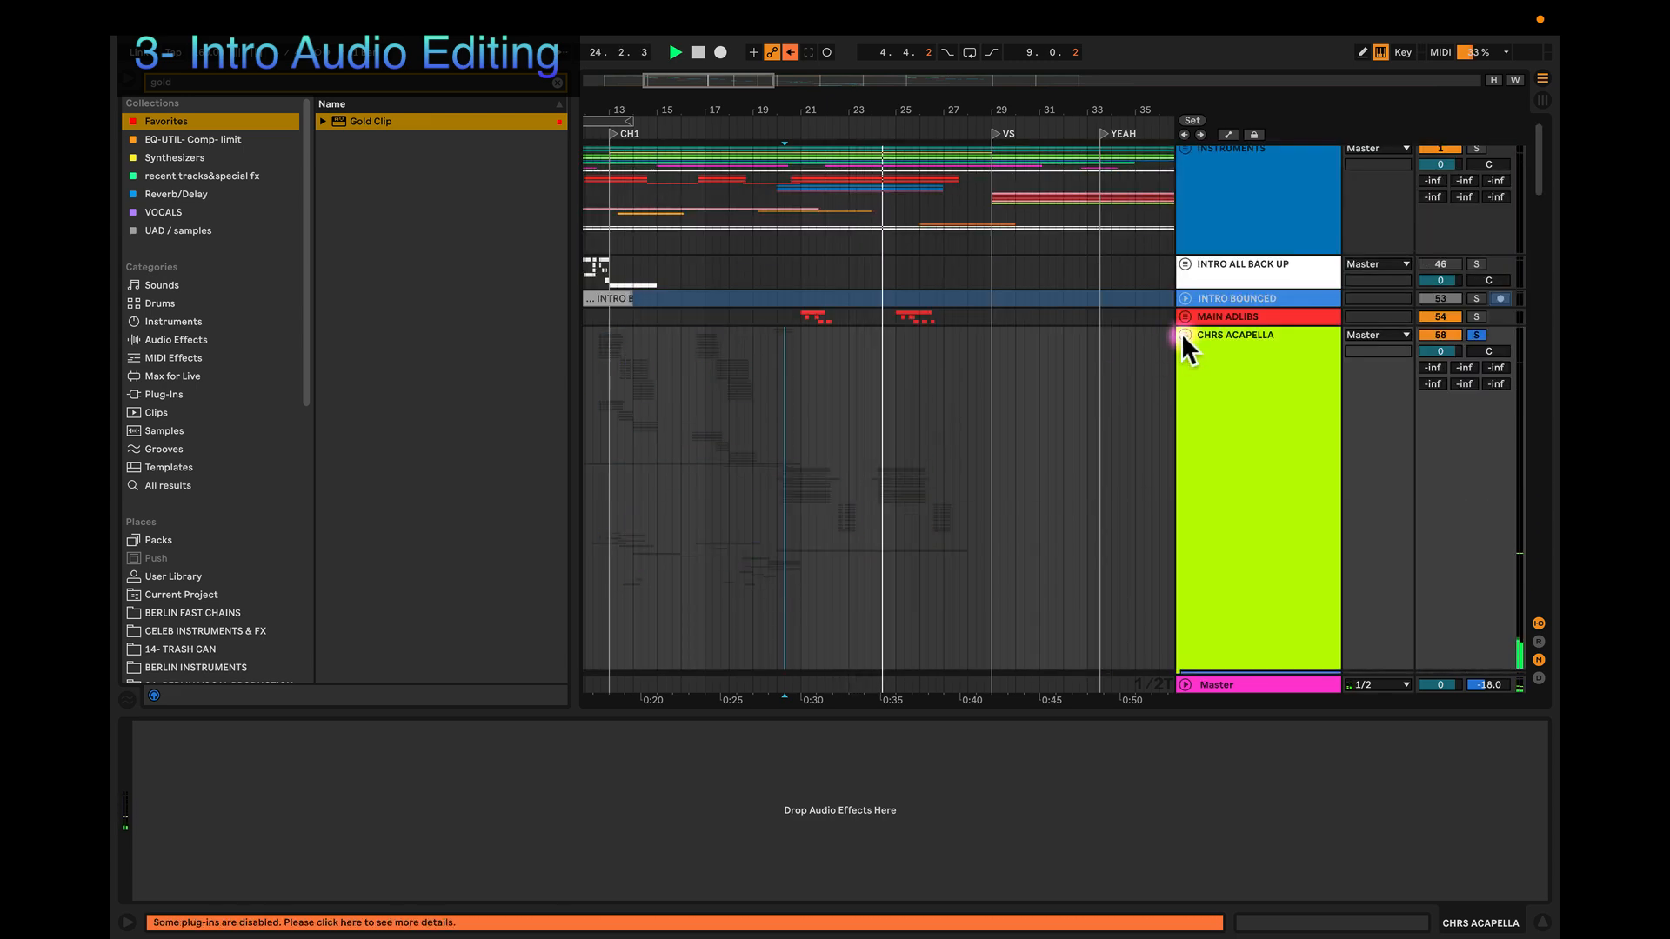
scroll(1181, 333, "down", 5)
scroll(1183, 333, "down", 5)
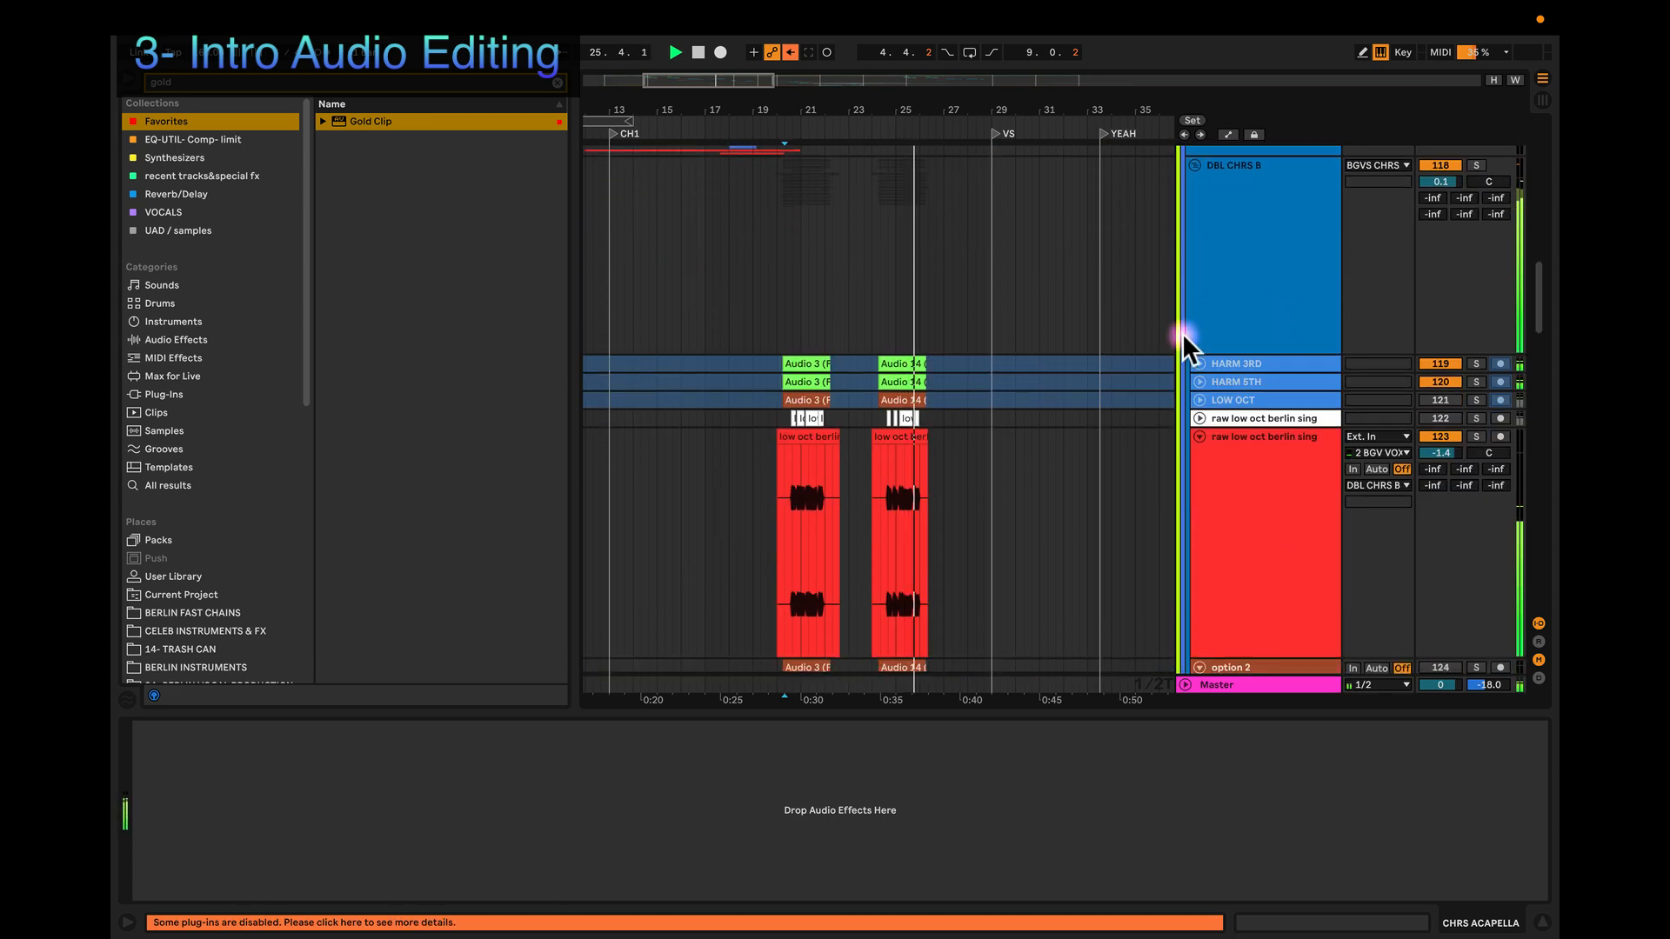
scroll(1184, 336, "down", 3)
left_click(787, 280)
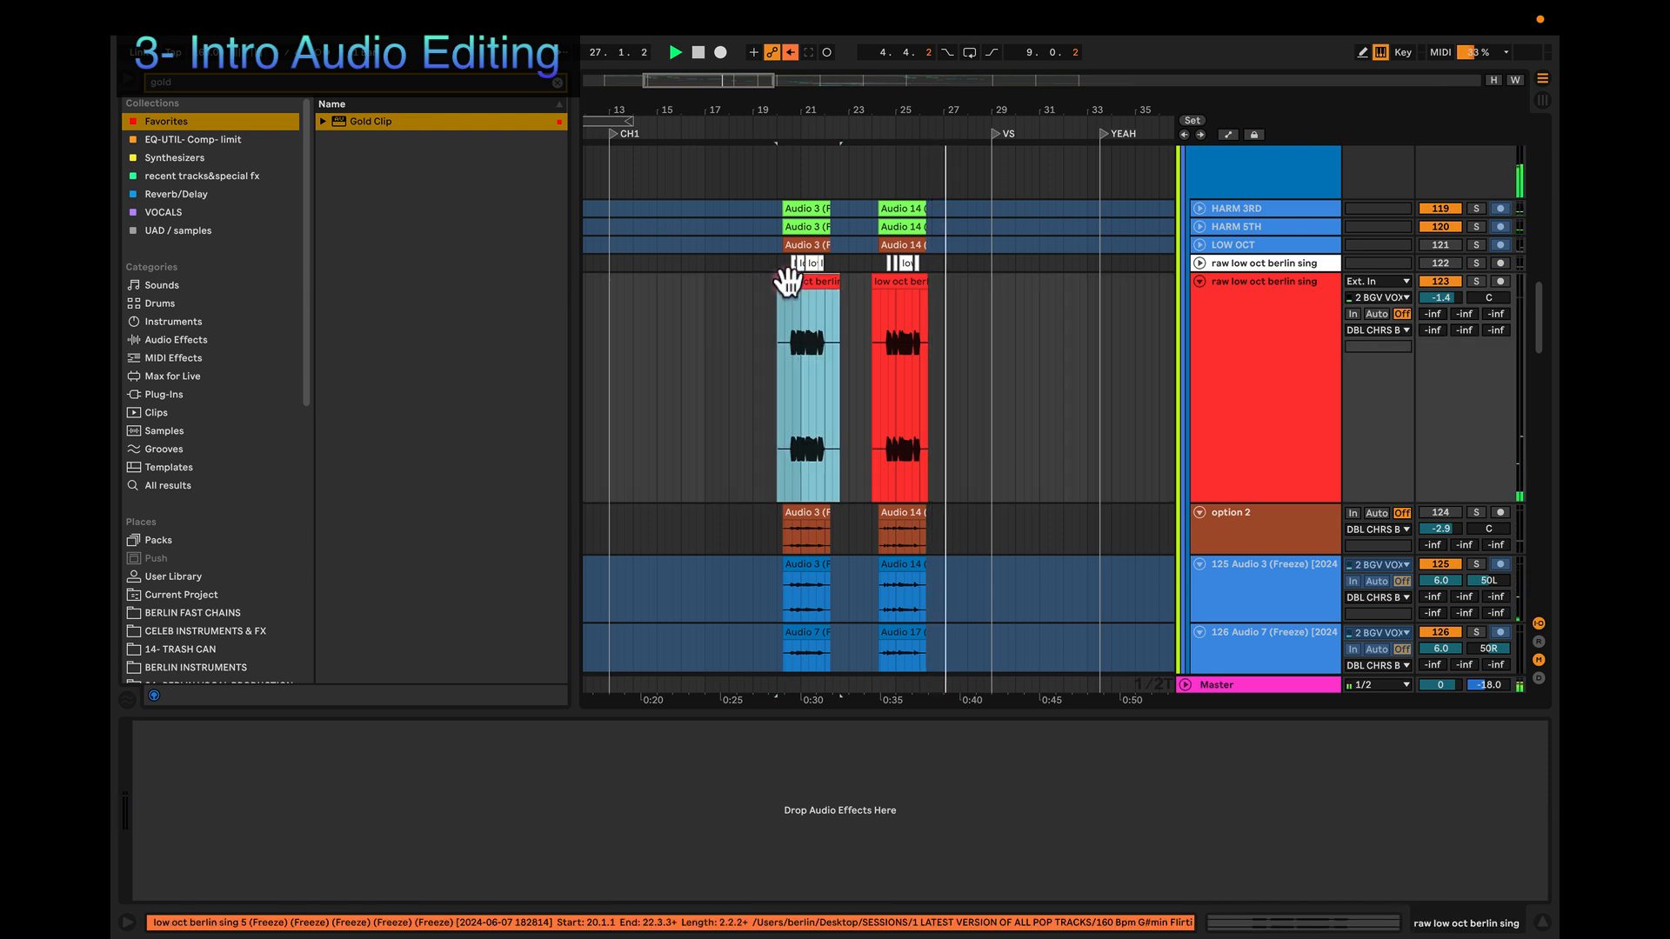
key("space")
key("space")
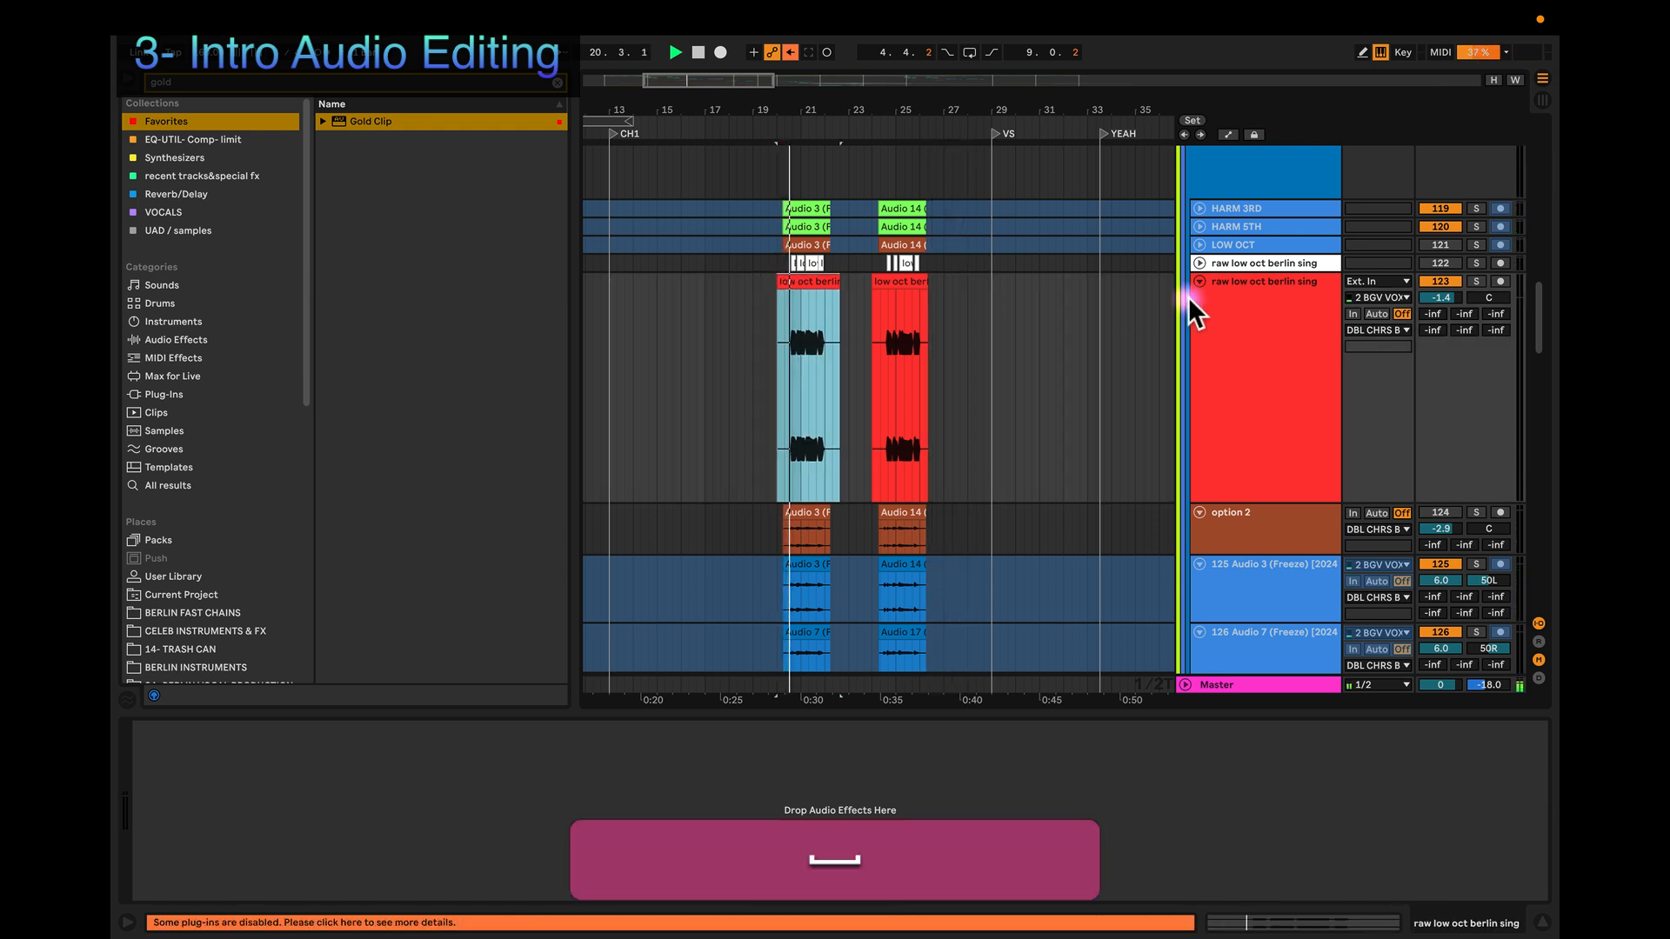
Step: Lower the red raw low oct berlin sing track's volume to -7.8 dB during playback, checking the track in solo, and stop playback
left_click_drag(1448, 301, 1448, 335)
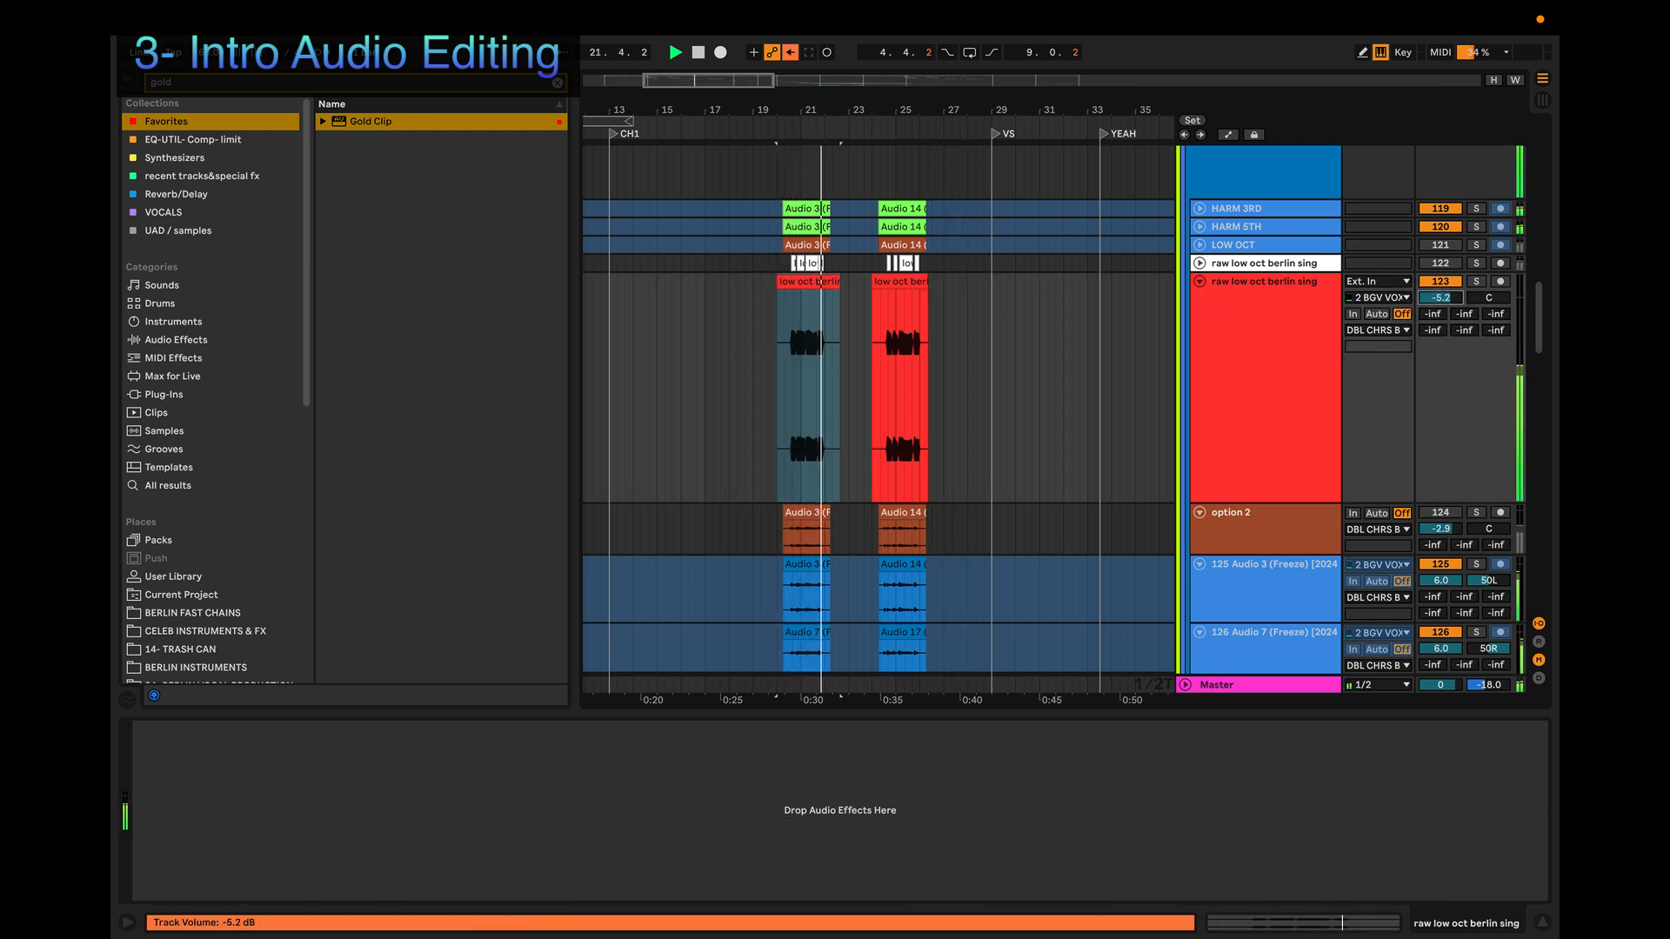
left_click(1476, 282)
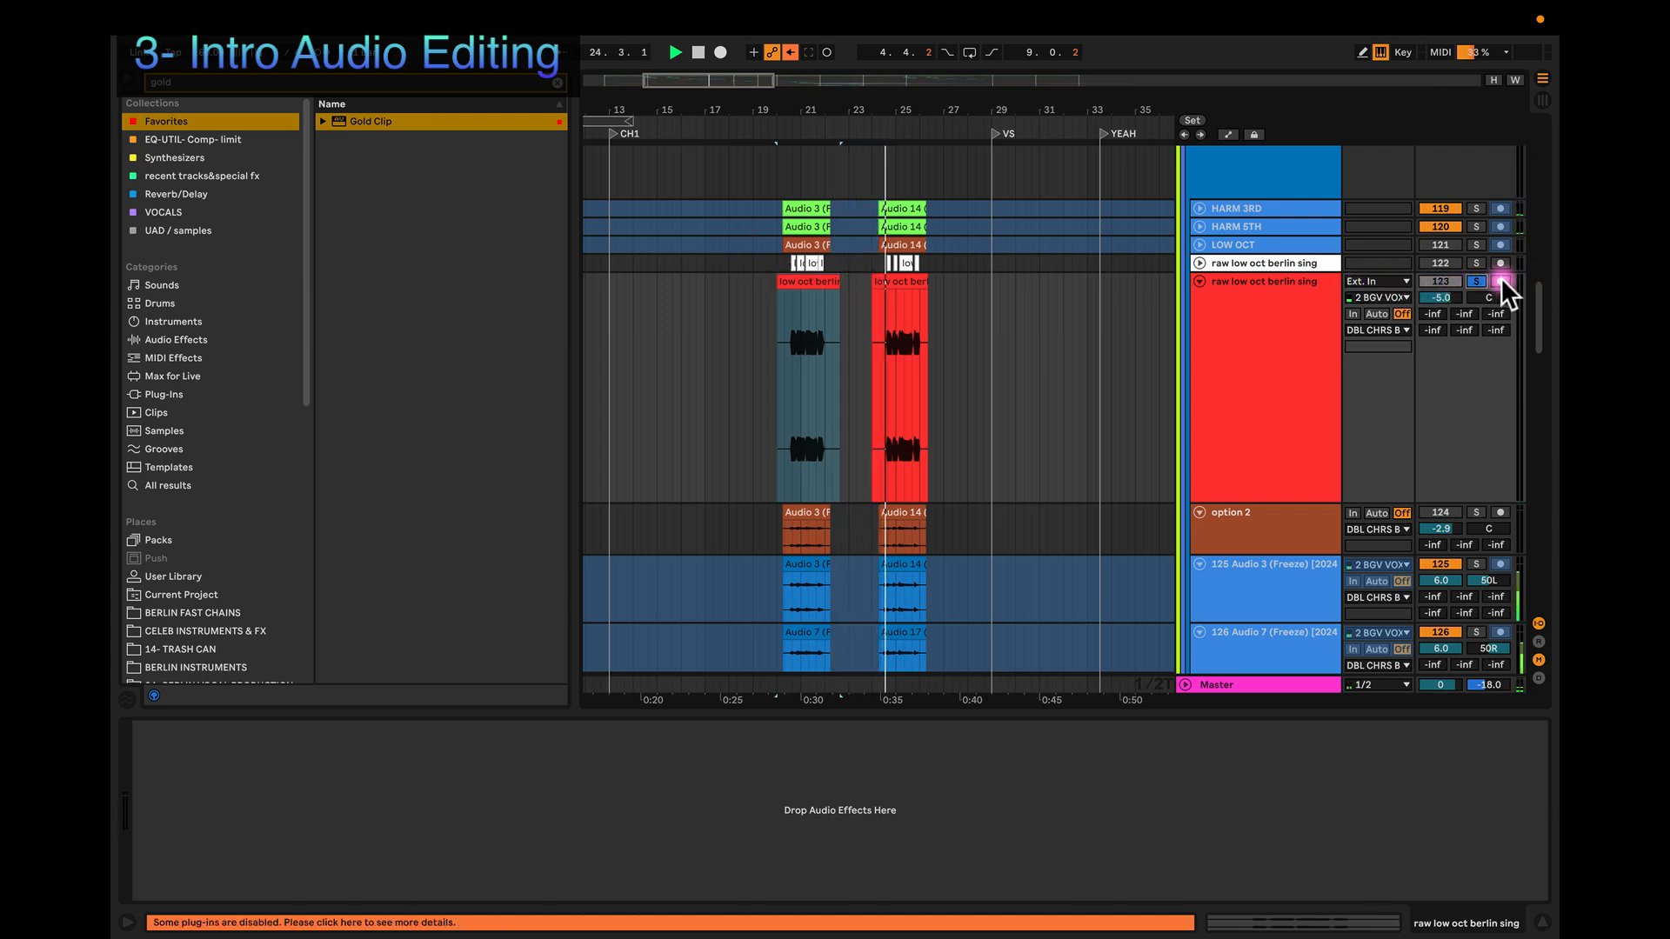
scroll(1466, 279, "up", 15)
scroll(1467, 279, "up", 10)
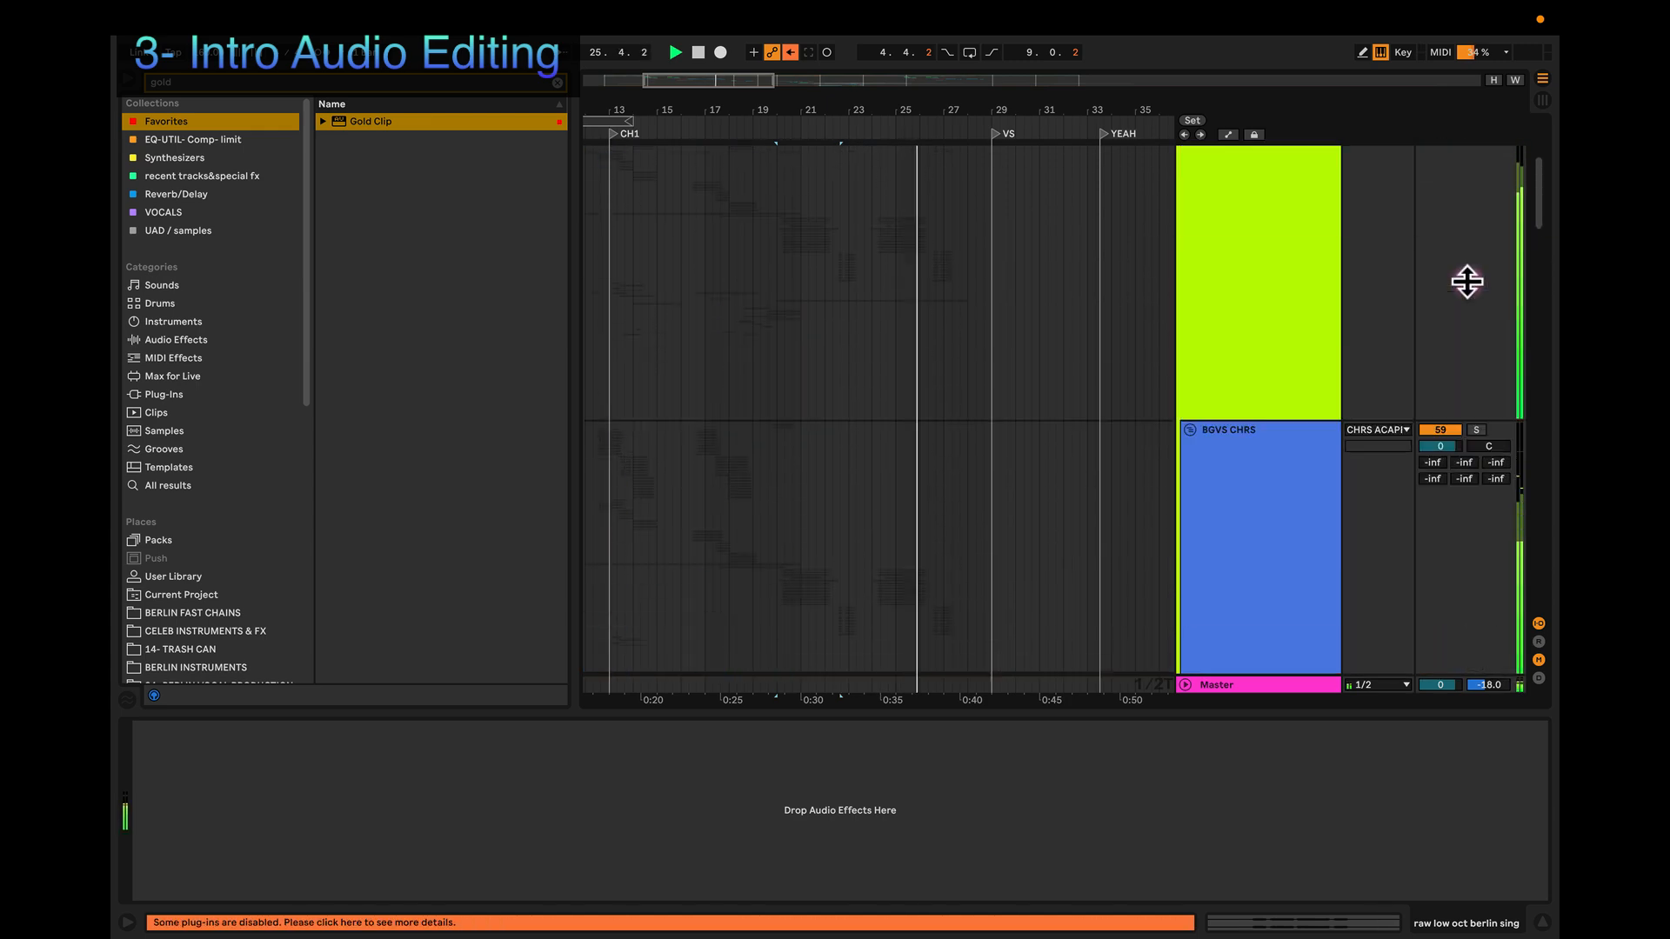
scroll(1252, 383, "down", 20)
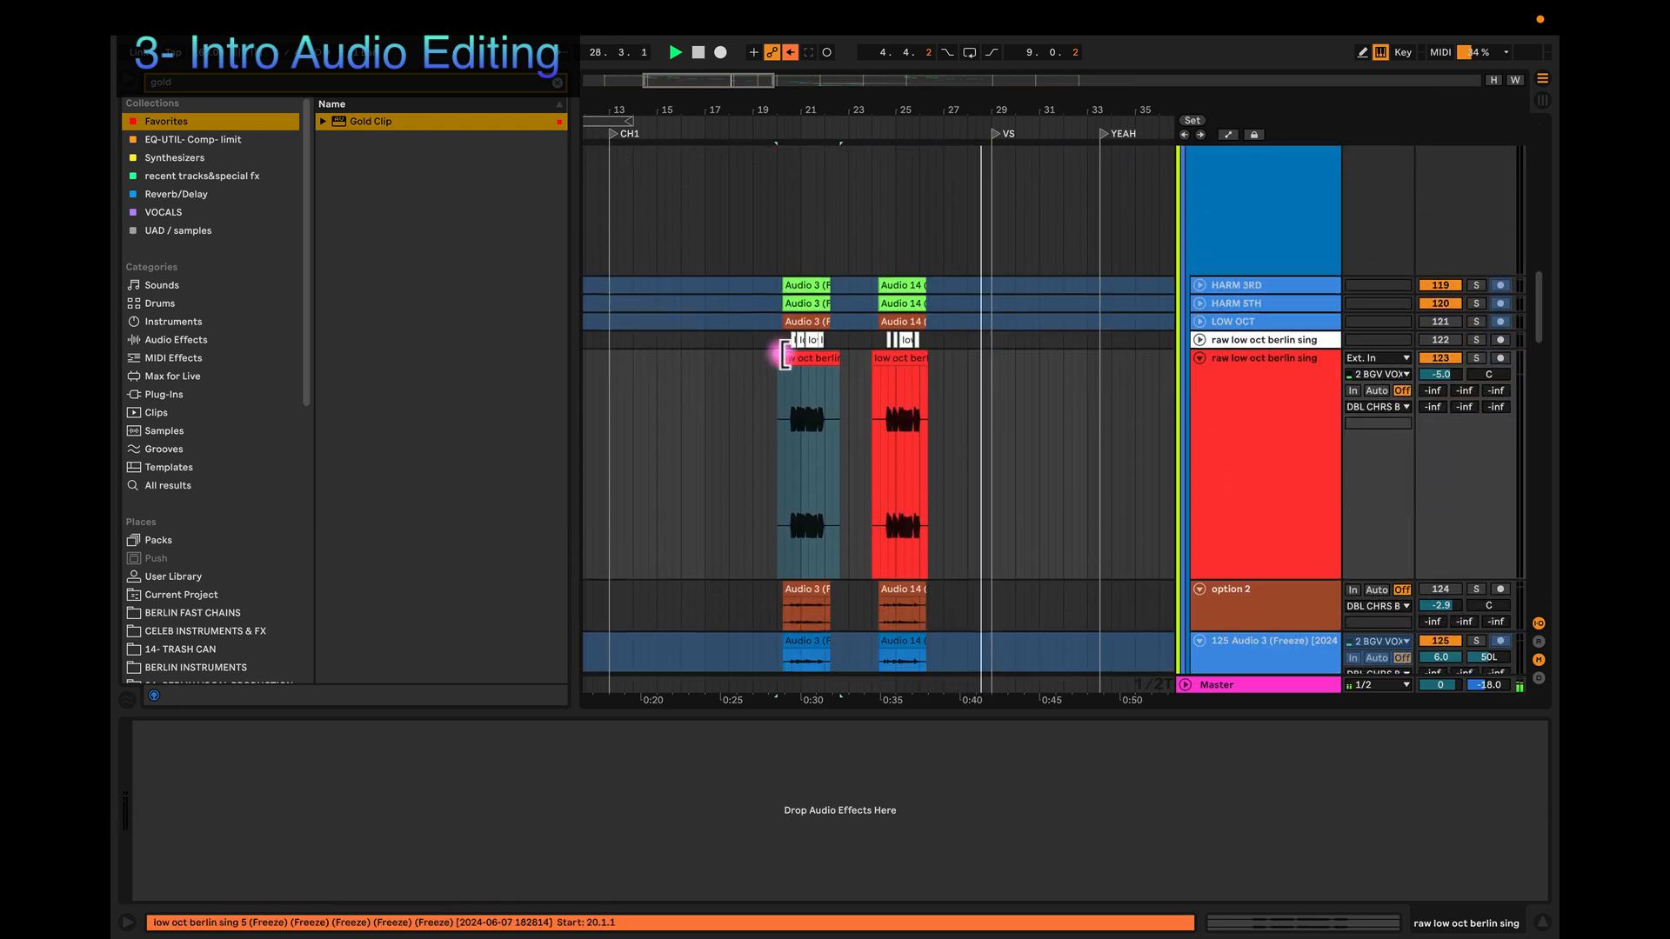
left_click(789, 358)
mouse_move(1448, 382)
left_mouse_down()
mouse_move(1448, 409)
mouse_move(1445, 375)
left_mouse_up()
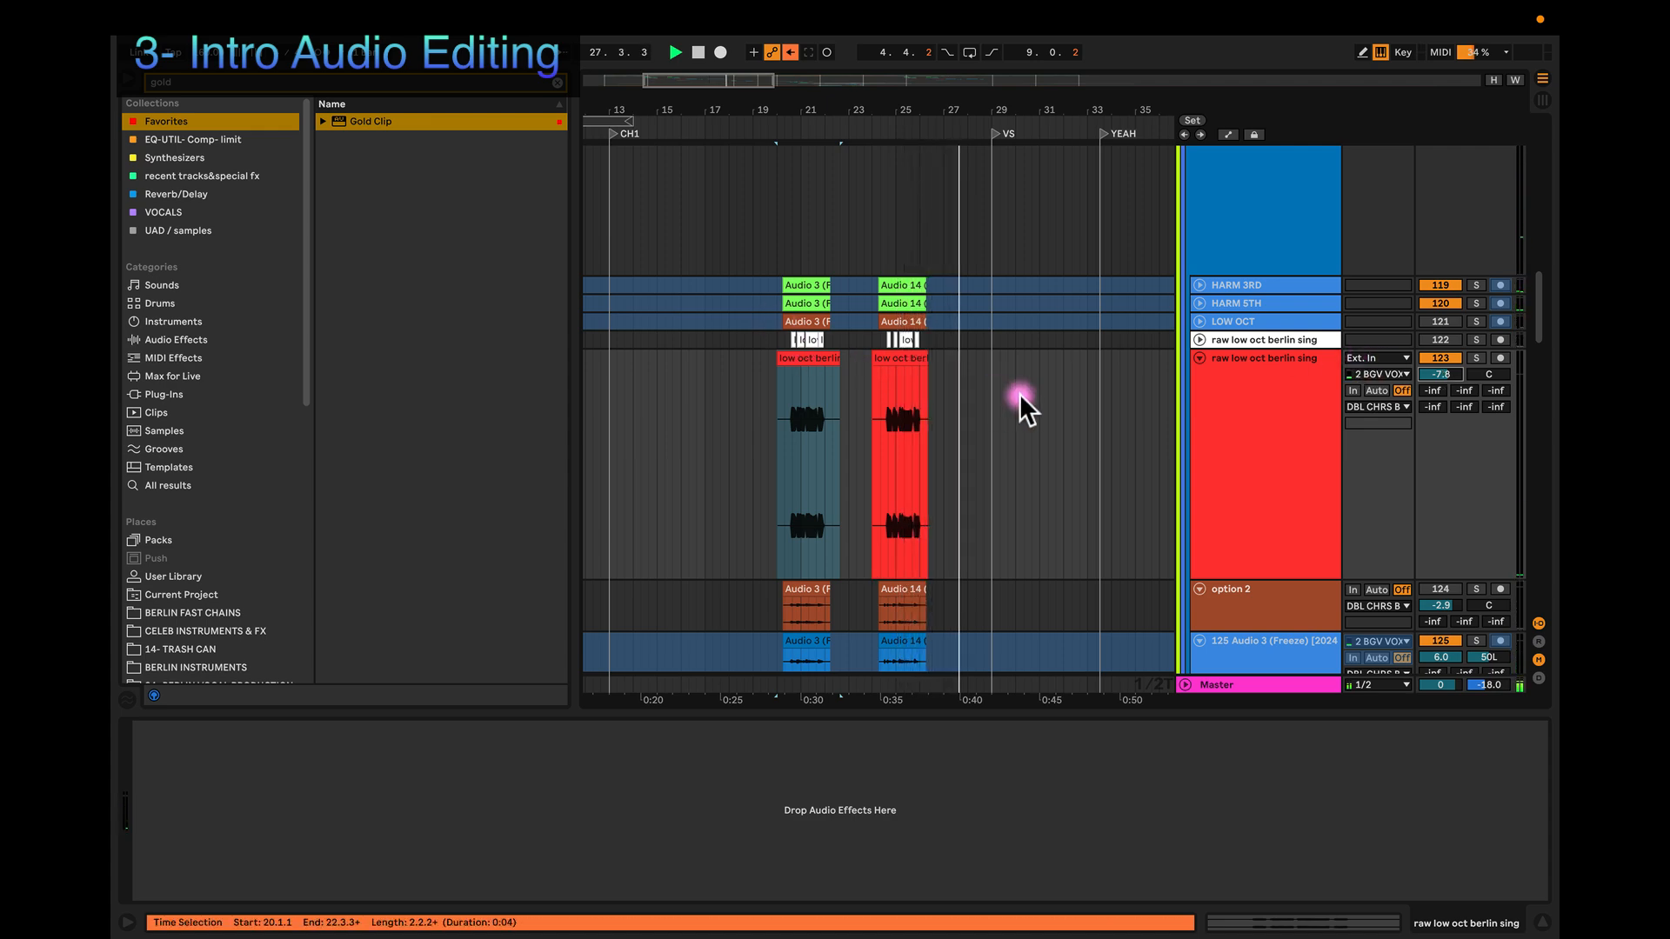
scroll(1020, 392, "down", 5)
scroll(1021, 390, "up", 5)
key("space")
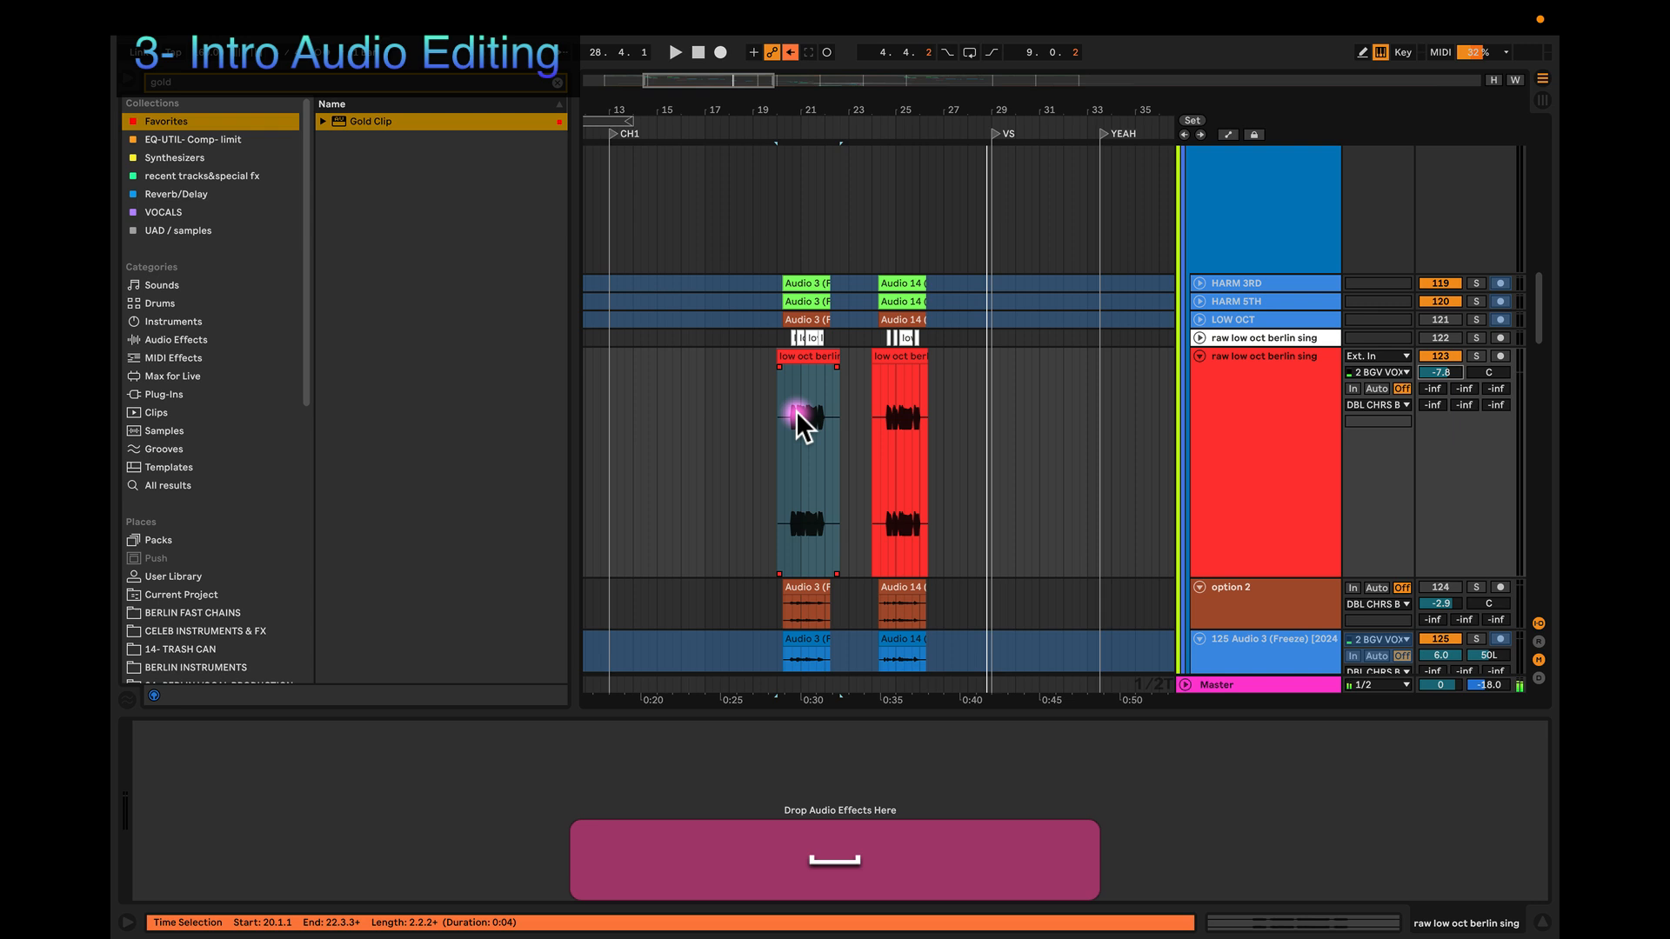
Step: Fold the red raw low oct berlin sing track and freeze it
scroll(795, 419, "down", 5)
left_click(1199, 357)
scroll(950, 374, "up", 3)
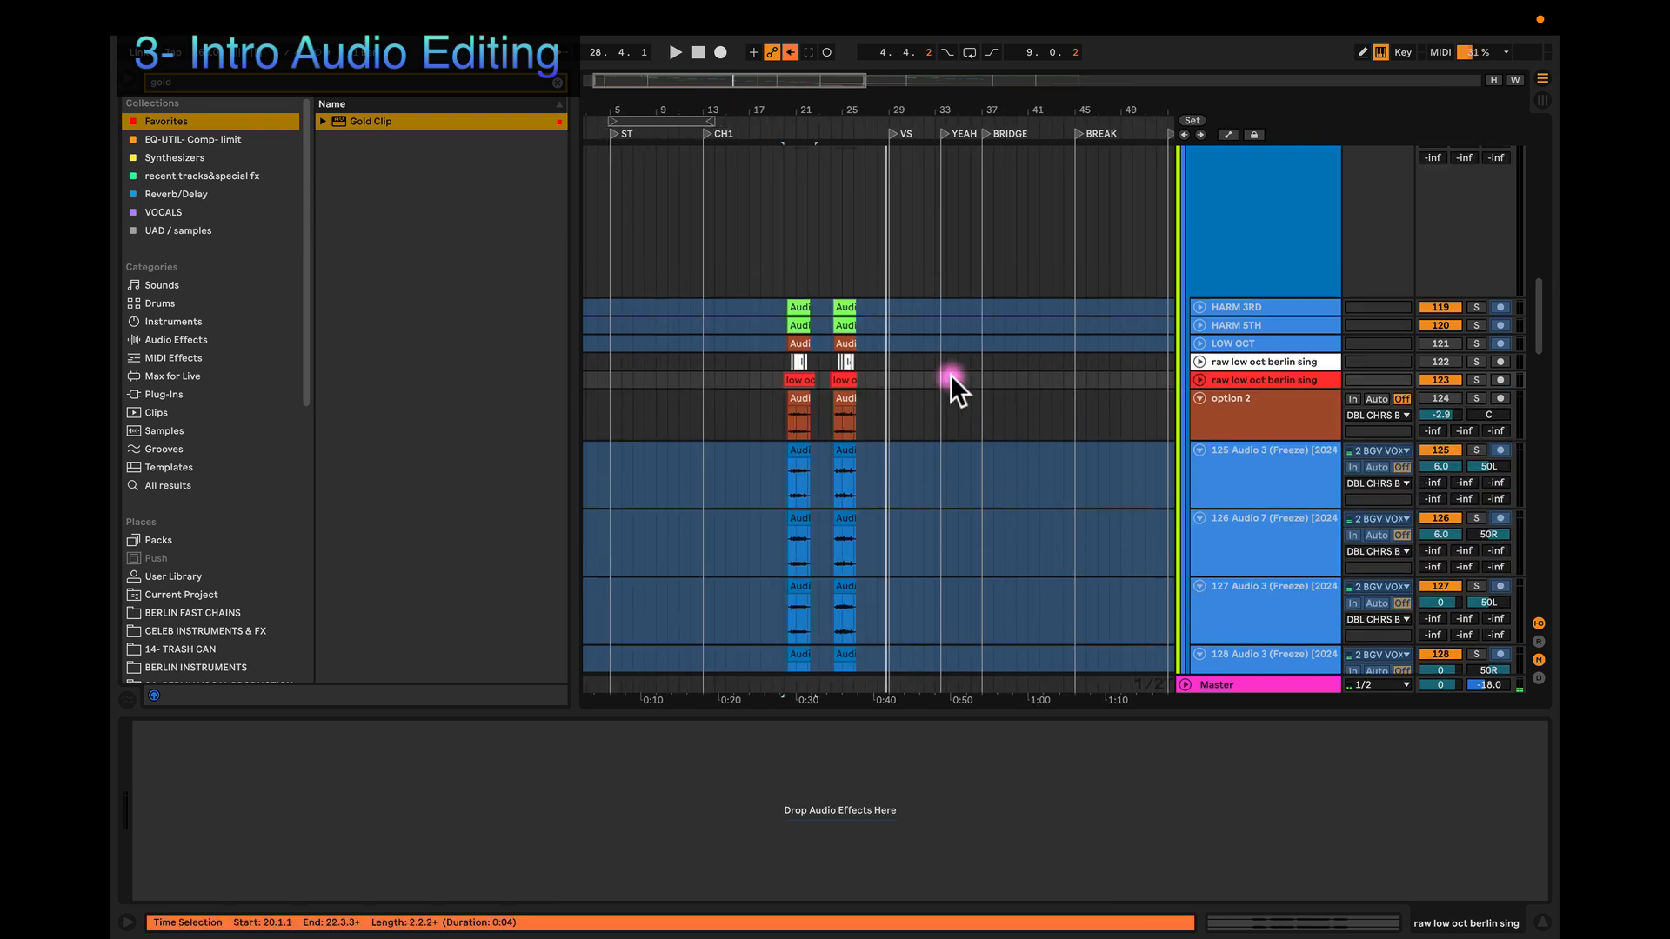
scroll(952, 376, "down", 5)
scroll(951, 375, "up", 2)
scroll(962, 377, "left", 3)
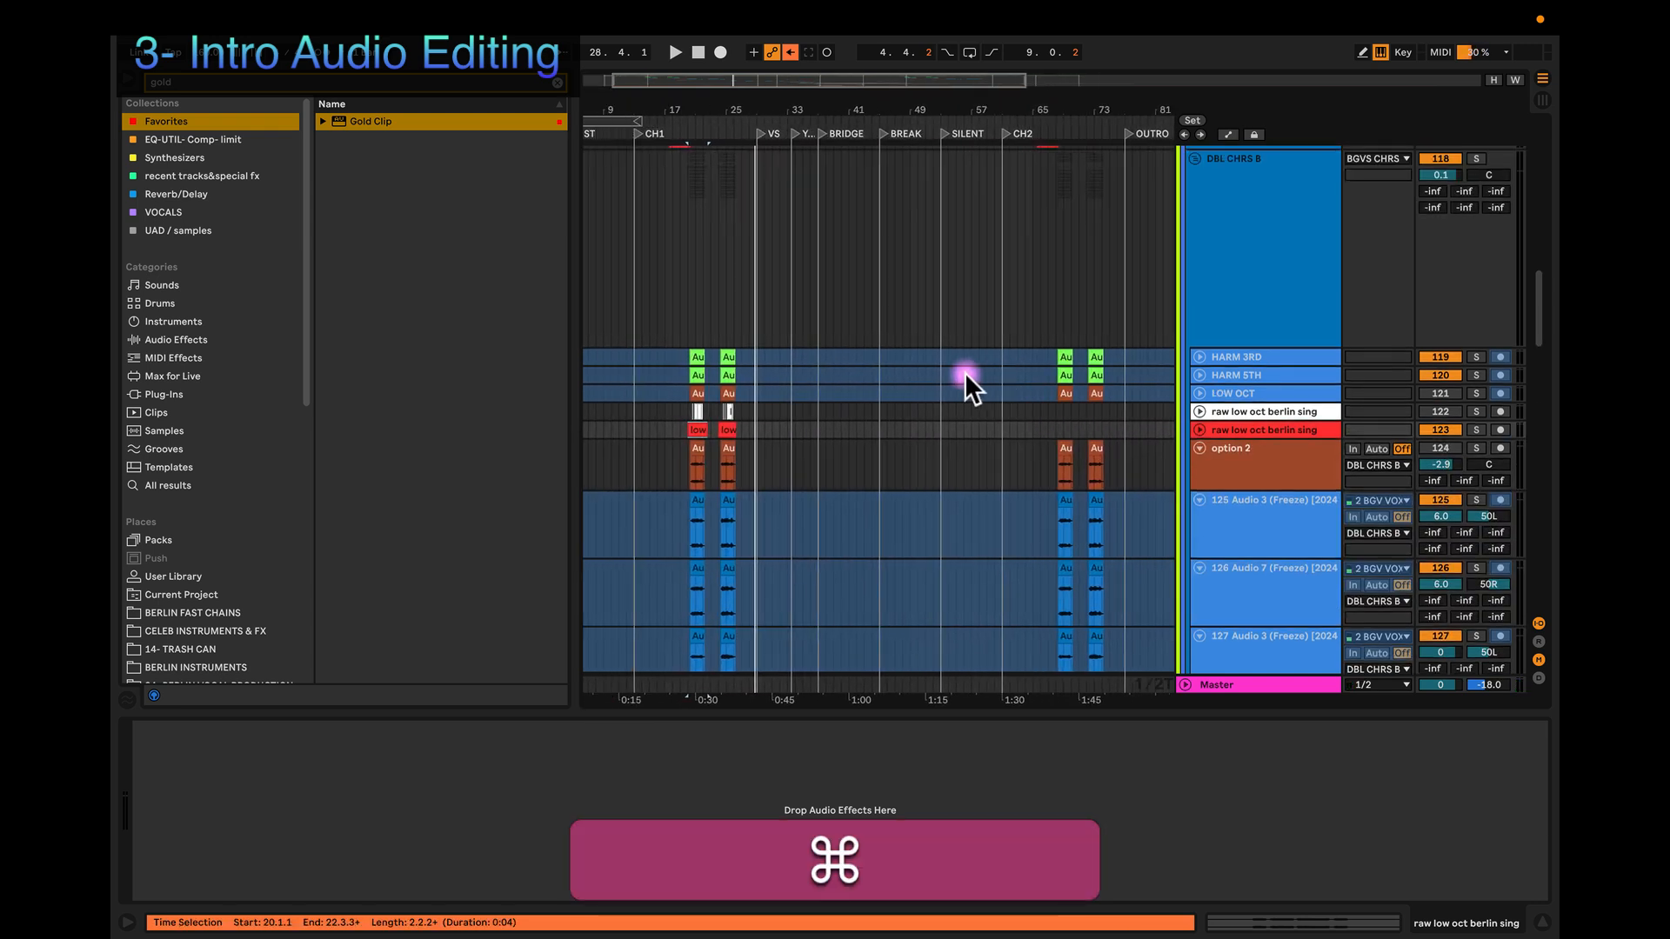
left_click(708, 428)
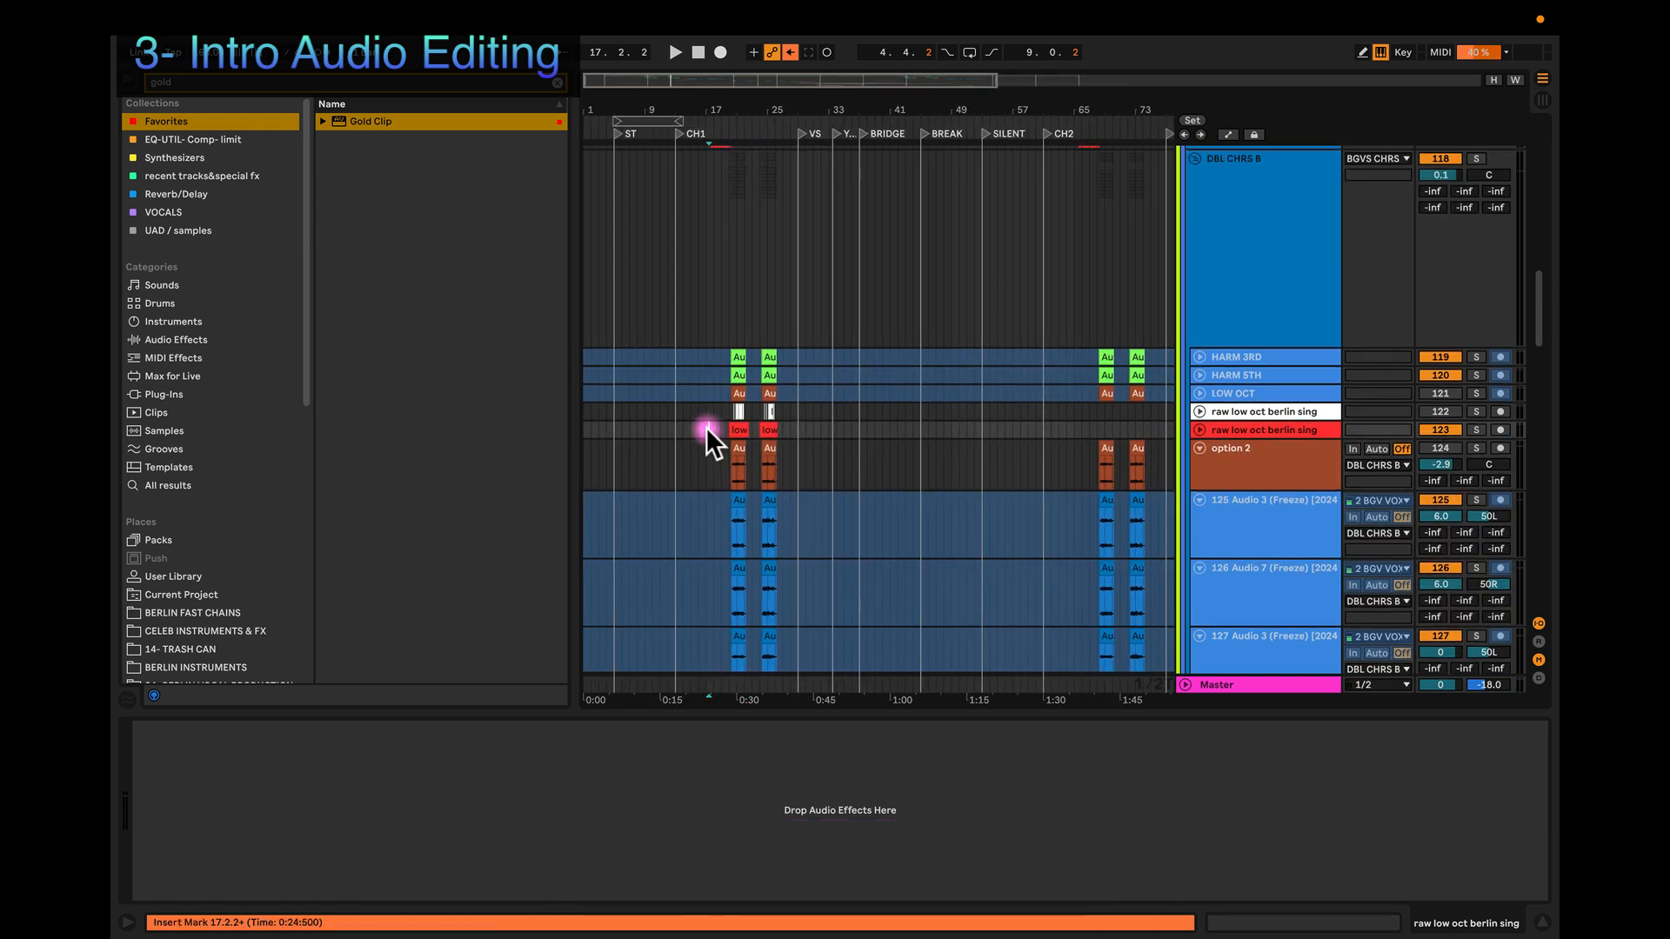
right_click(1275, 426)
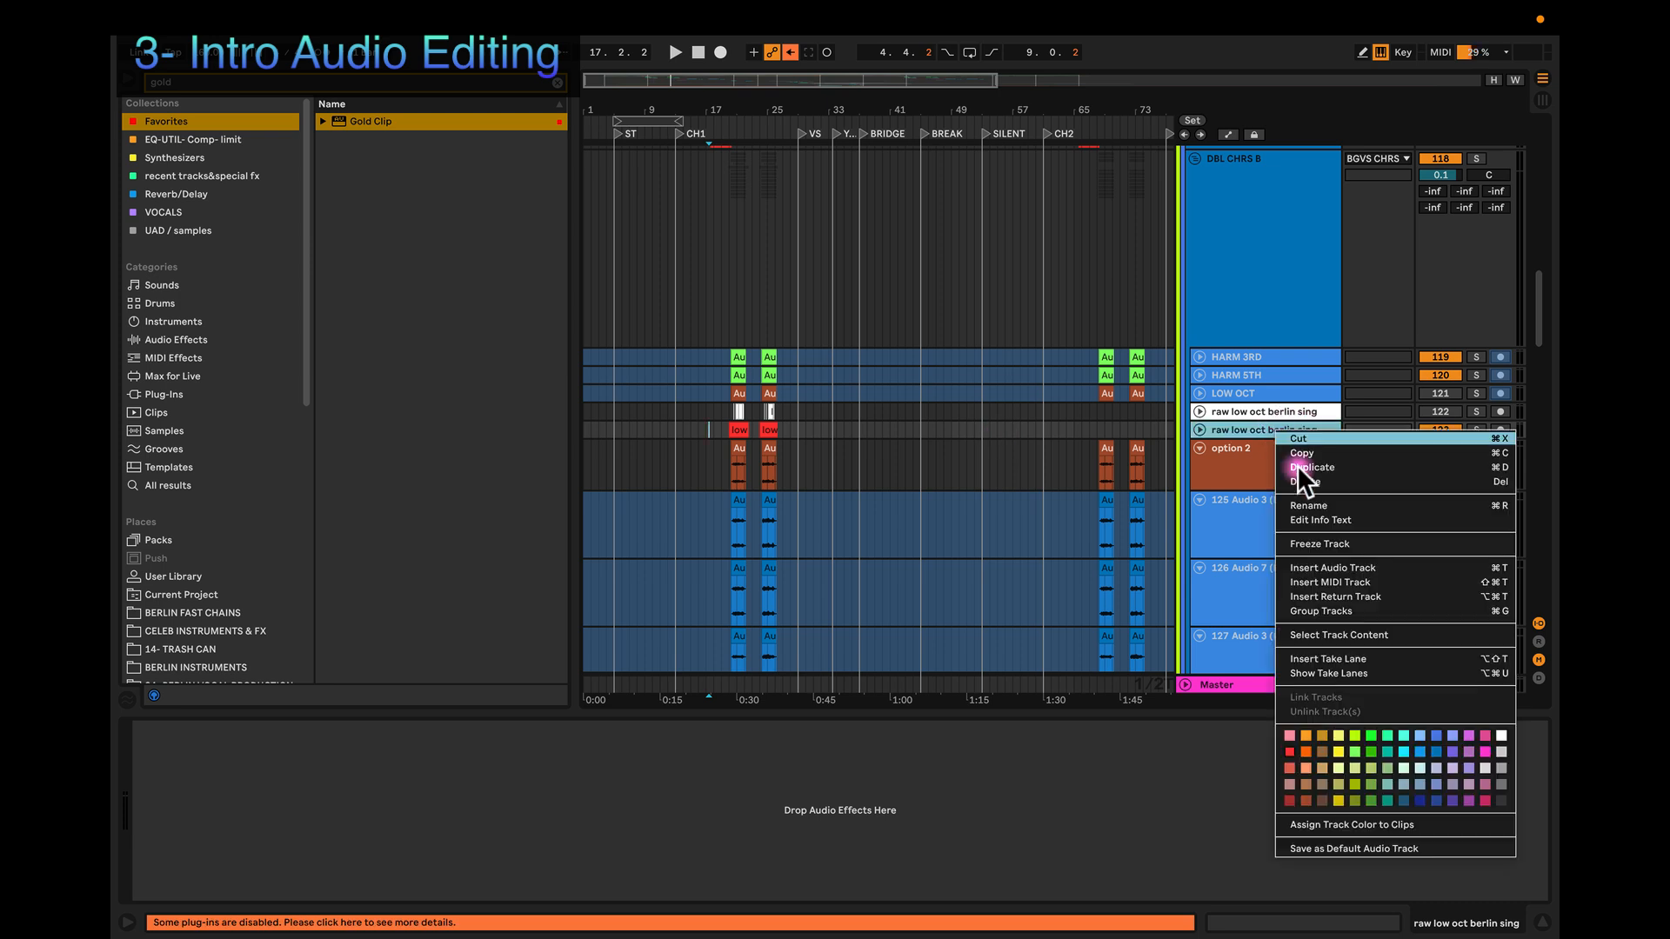
left_click(1315, 543)
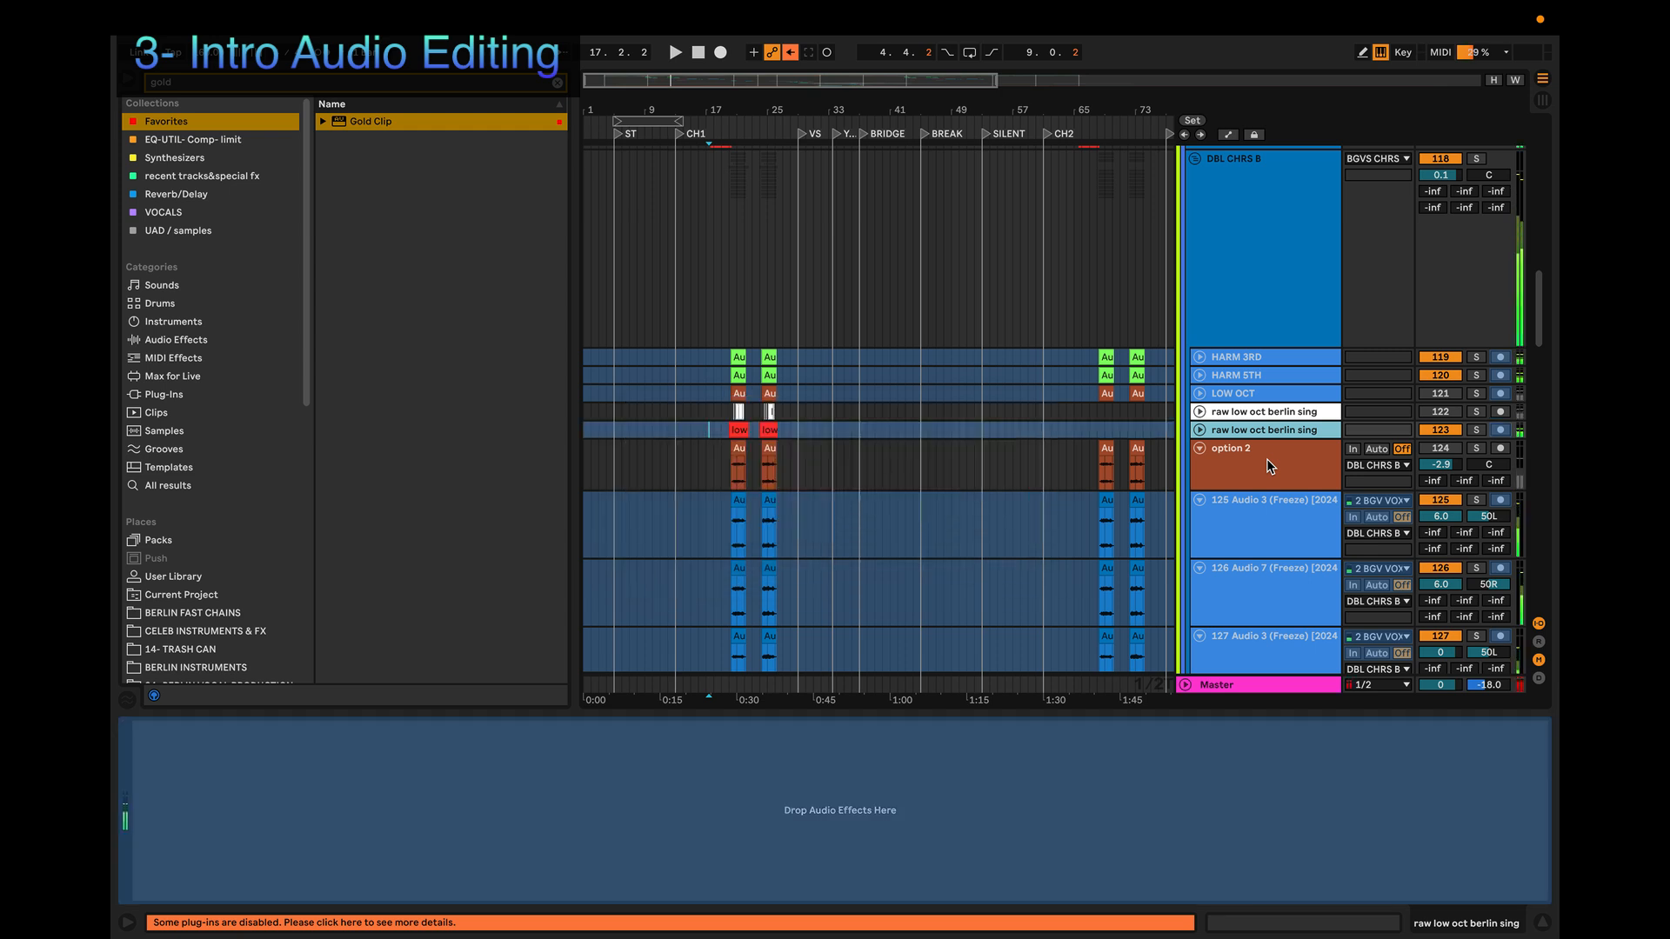
Step: Play the first clip on the option 2 track, listening to it in solo, and return the track to the full mix
left_click(738, 459)
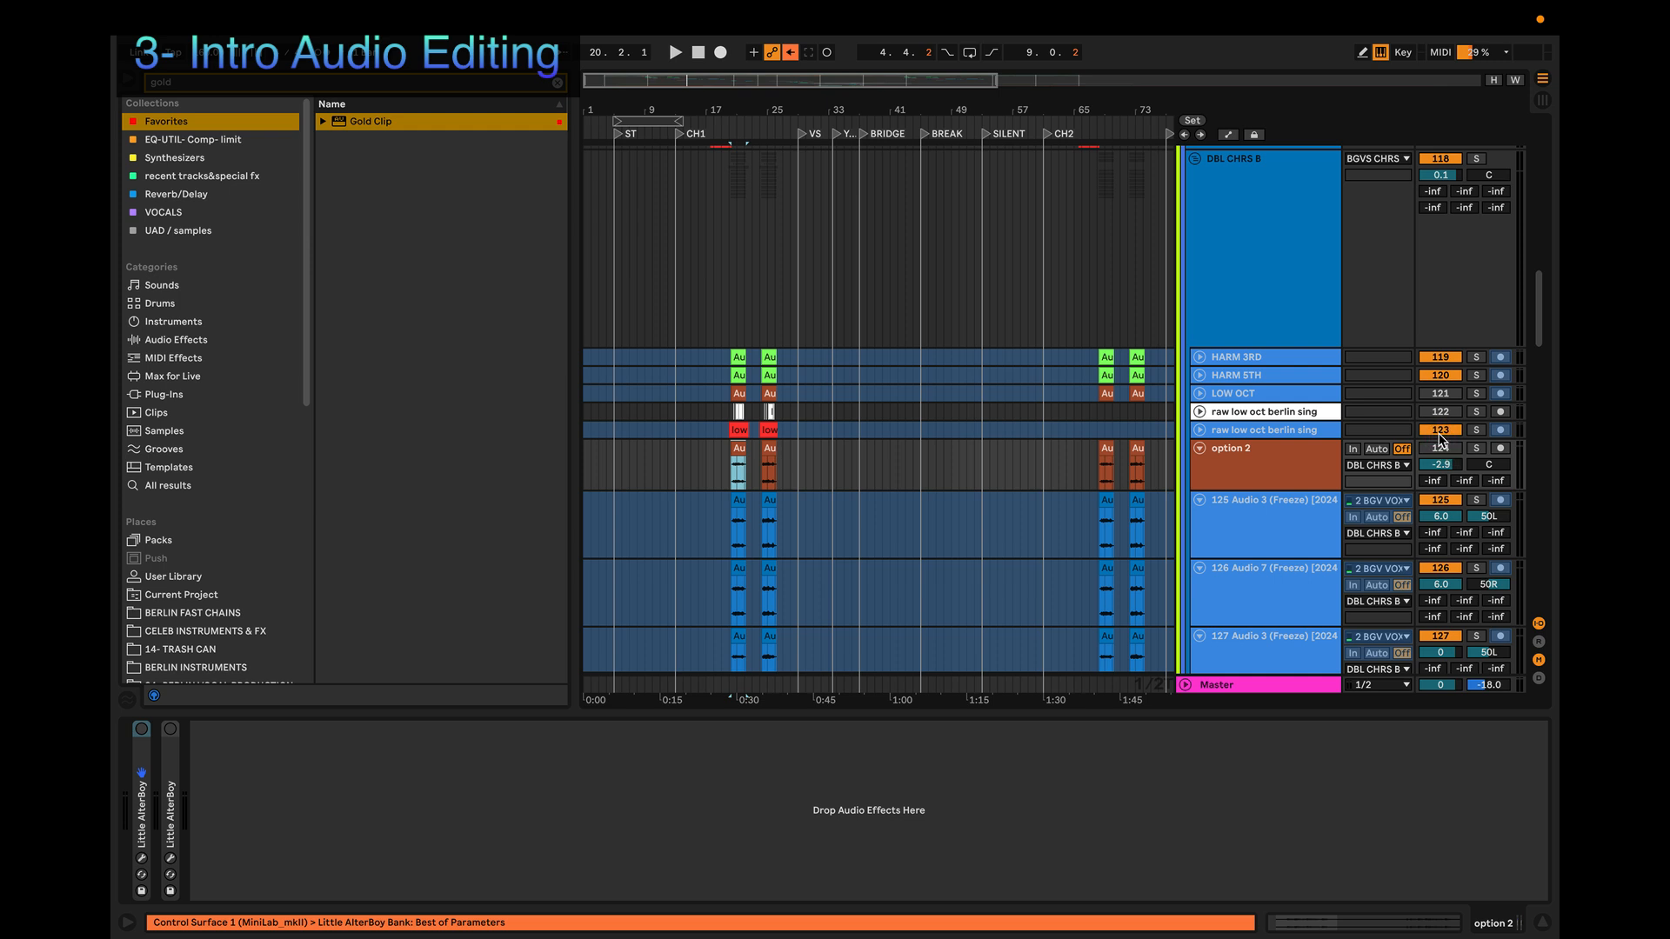
key("space")
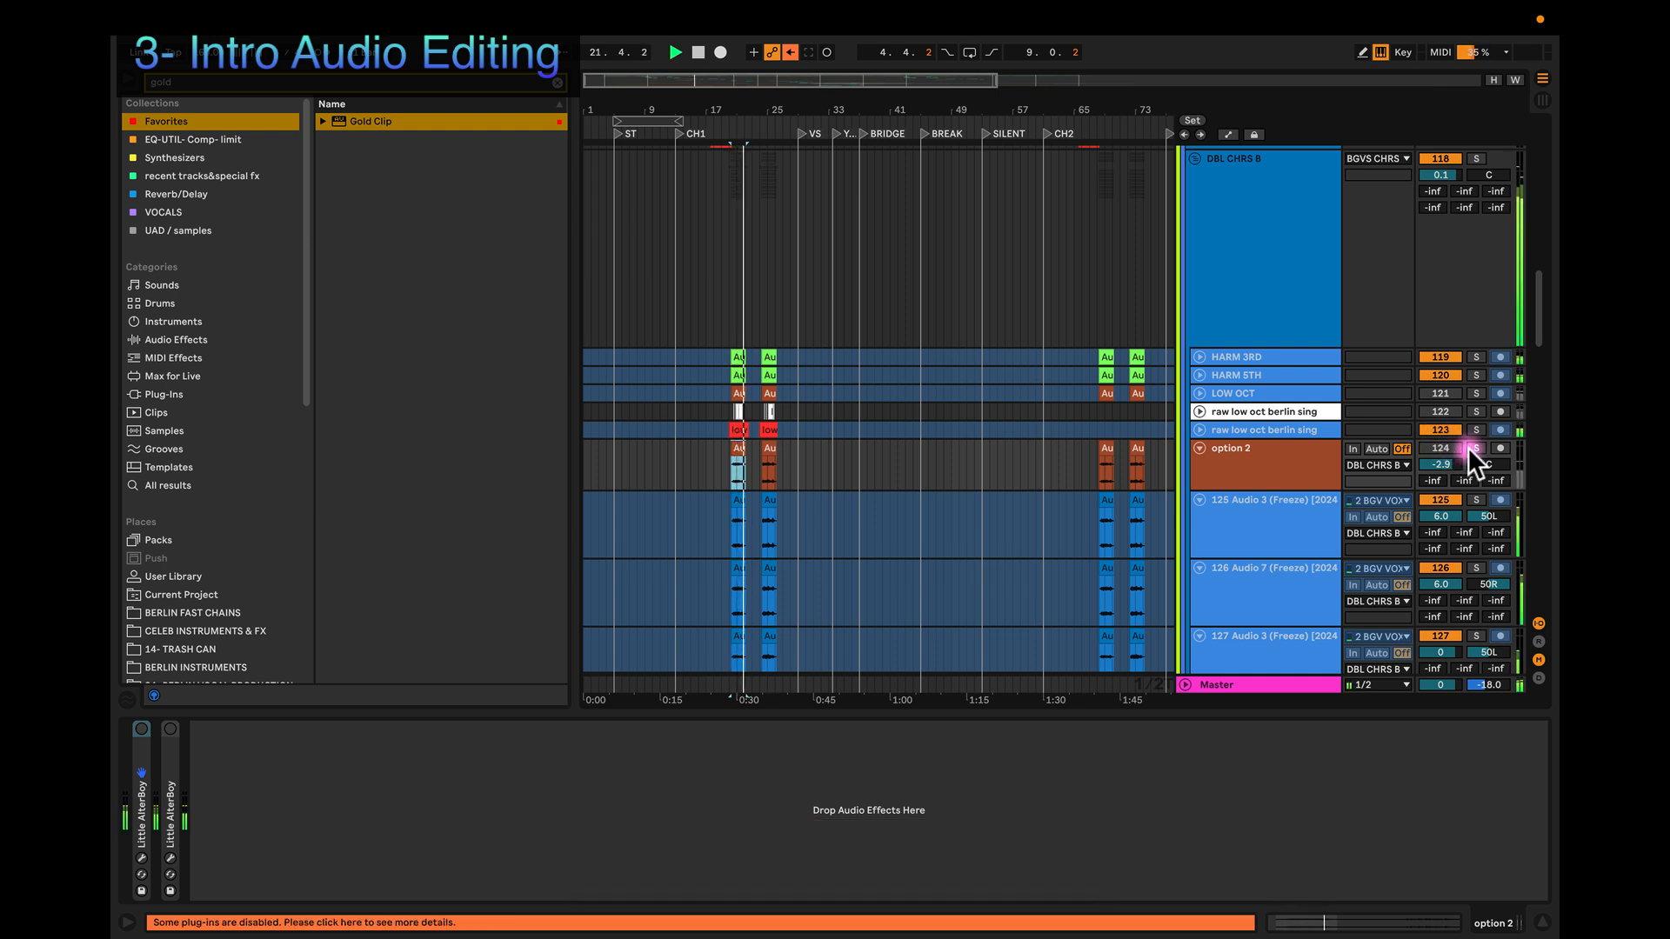
left_click(1475, 447)
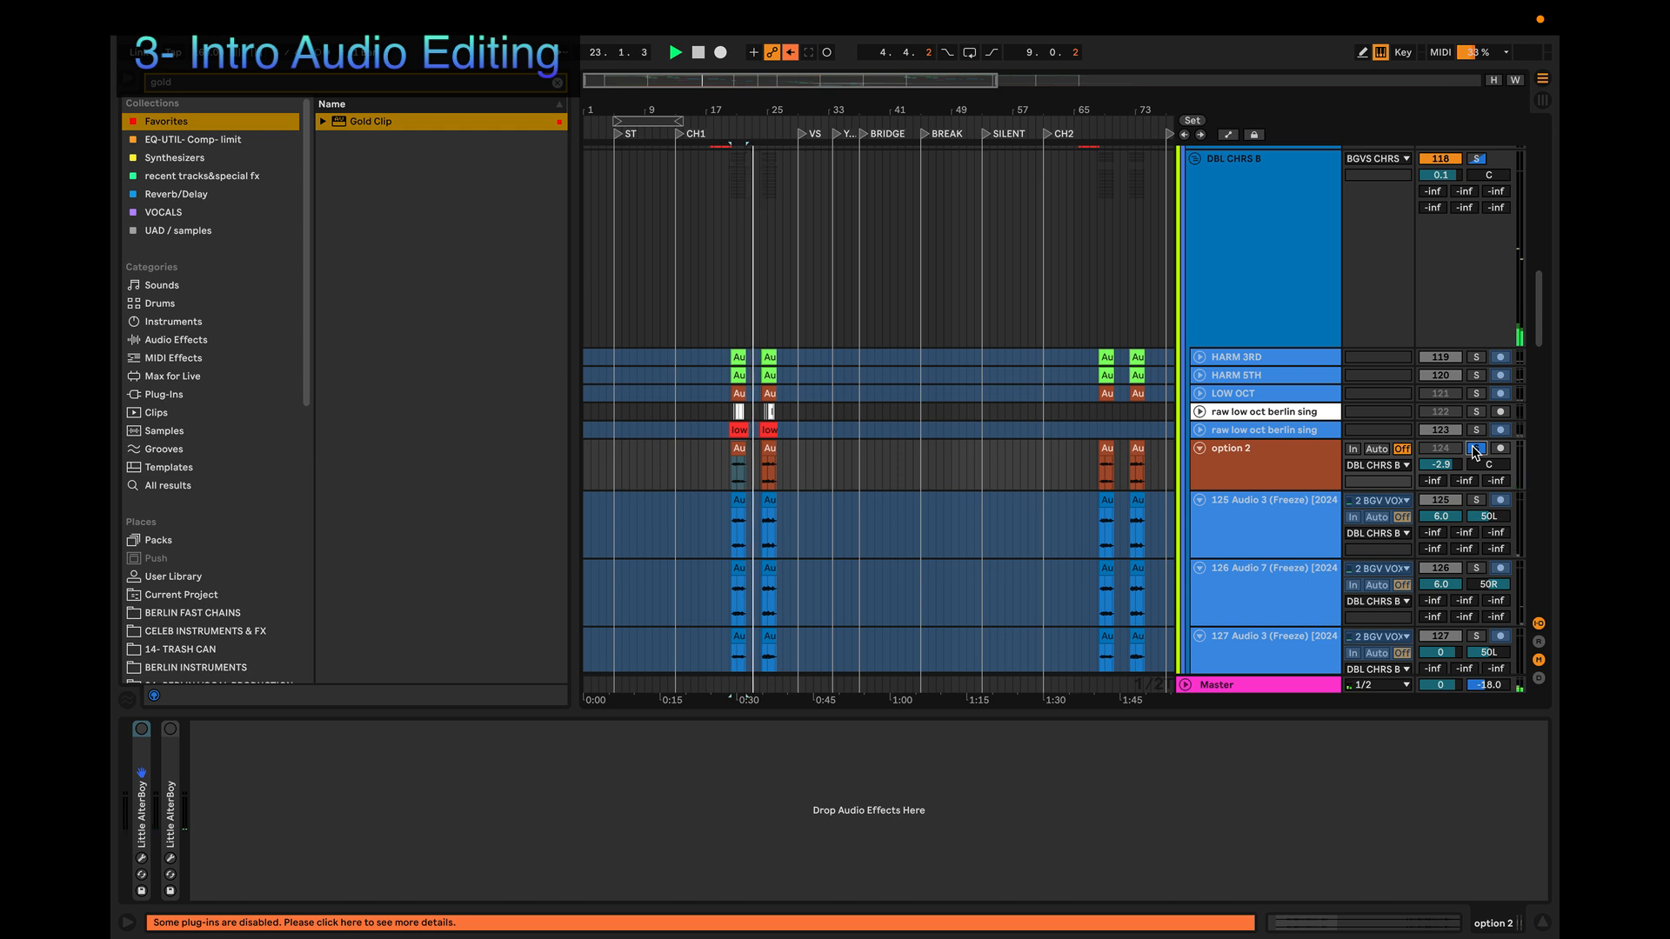
key("space")
key("space")
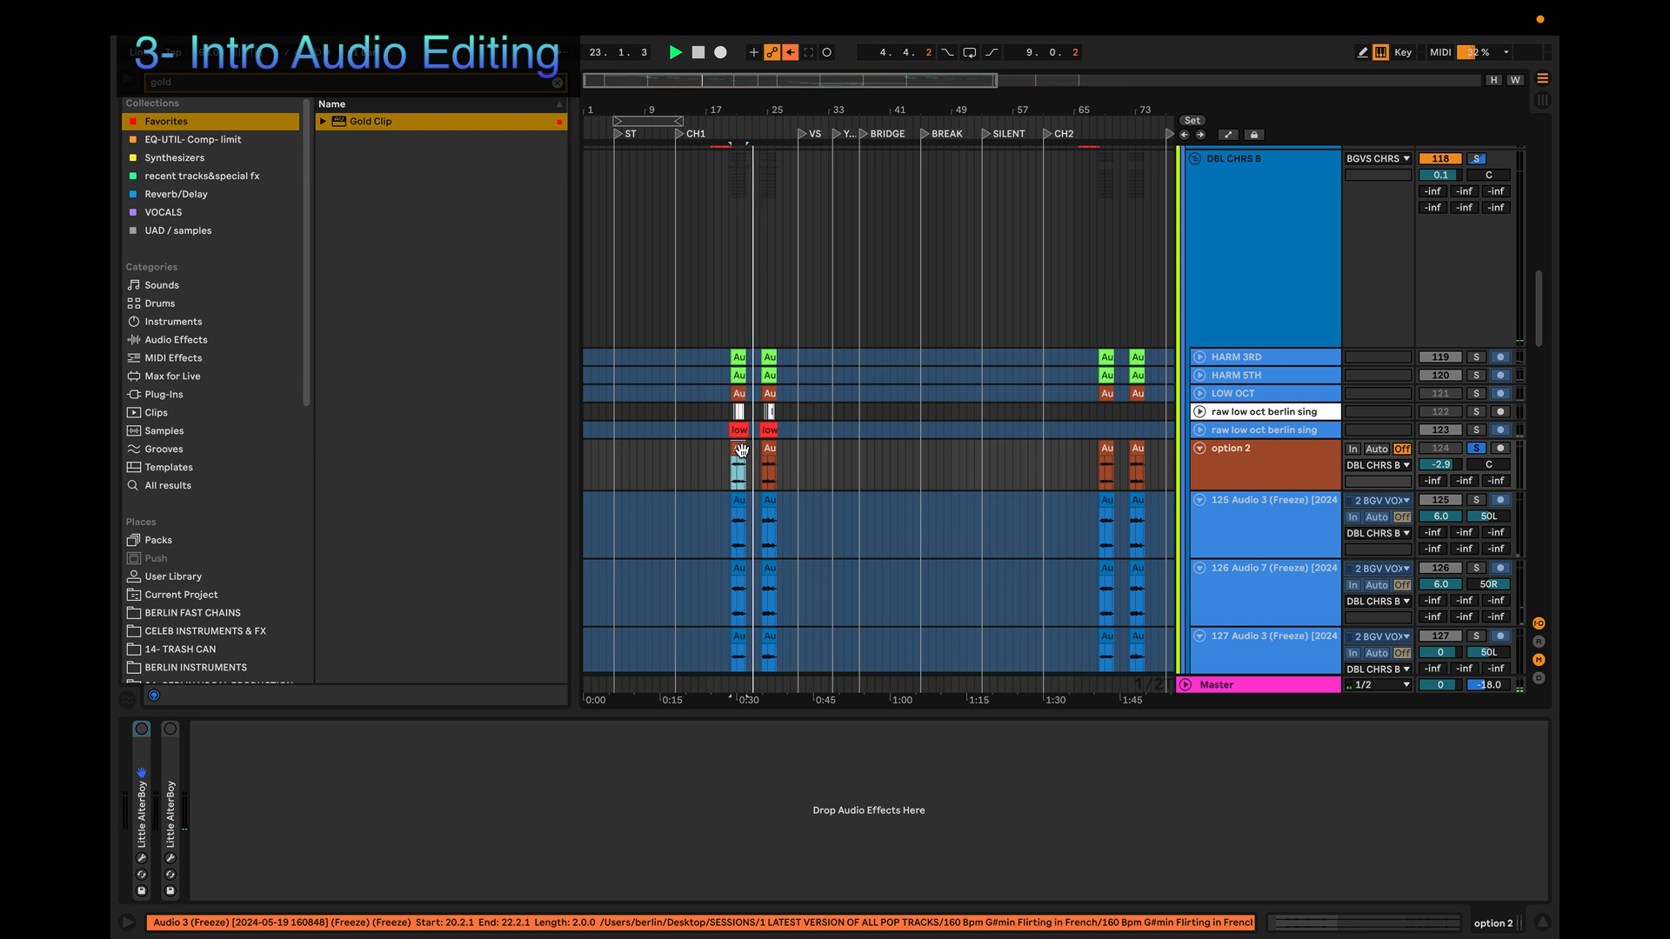
key("space")
left_click(1474, 448)
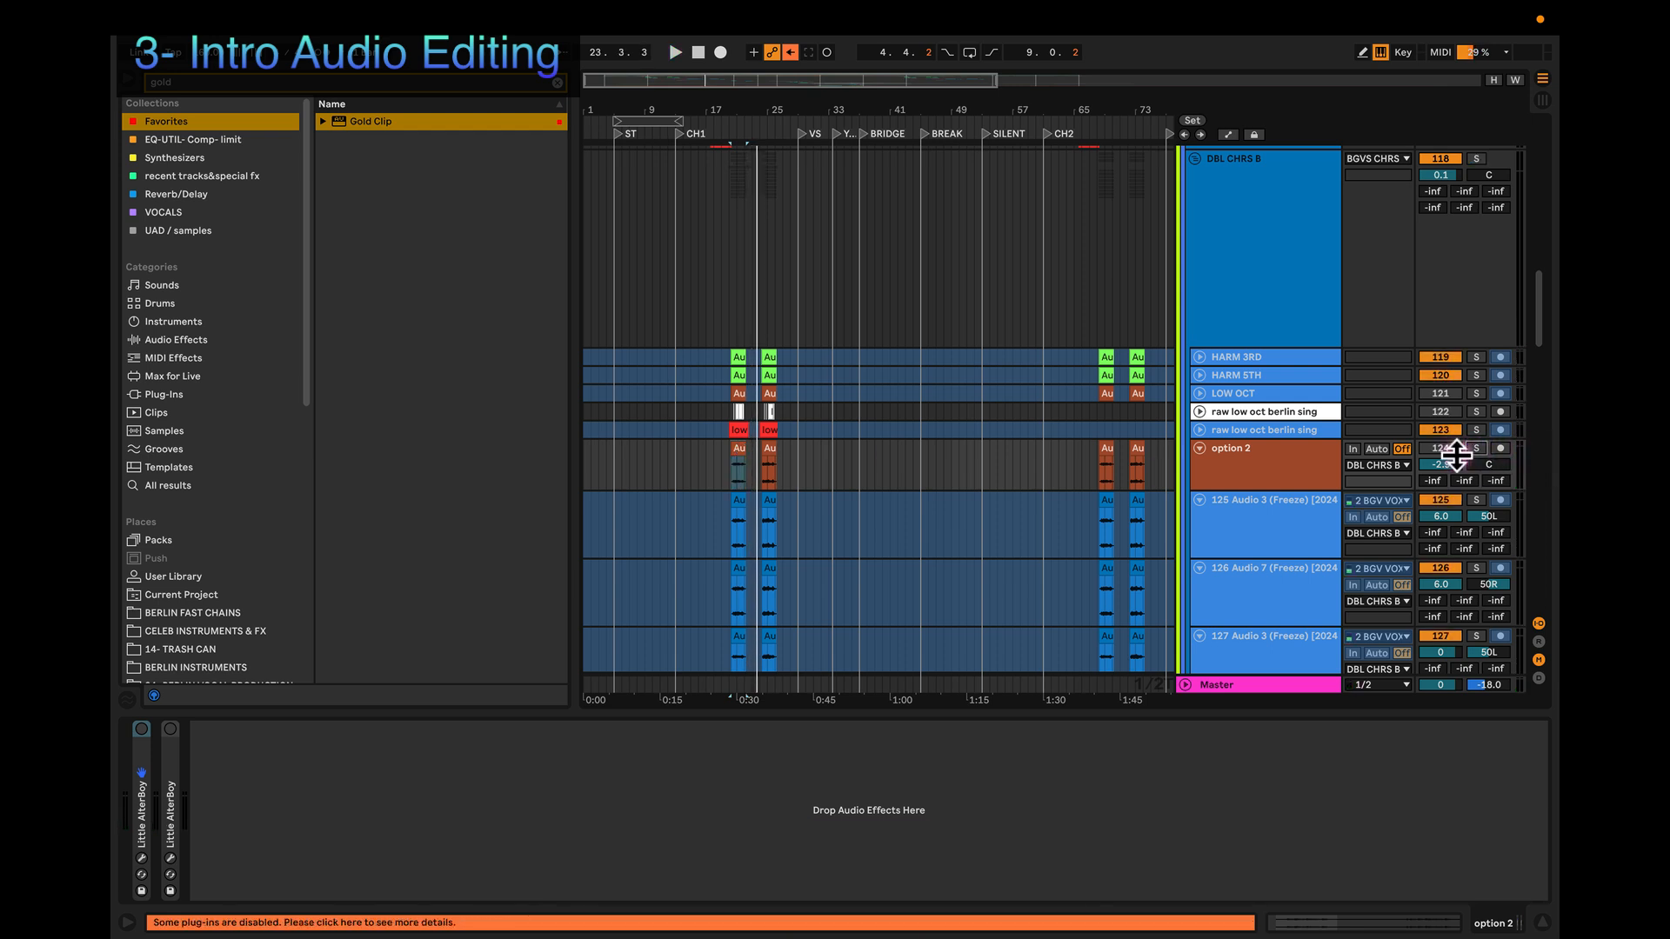
Step: Fold the option 2 track, colour it white, and assign the track colour to its clips
left_click(1200, 448)
right_click(1236, 447)
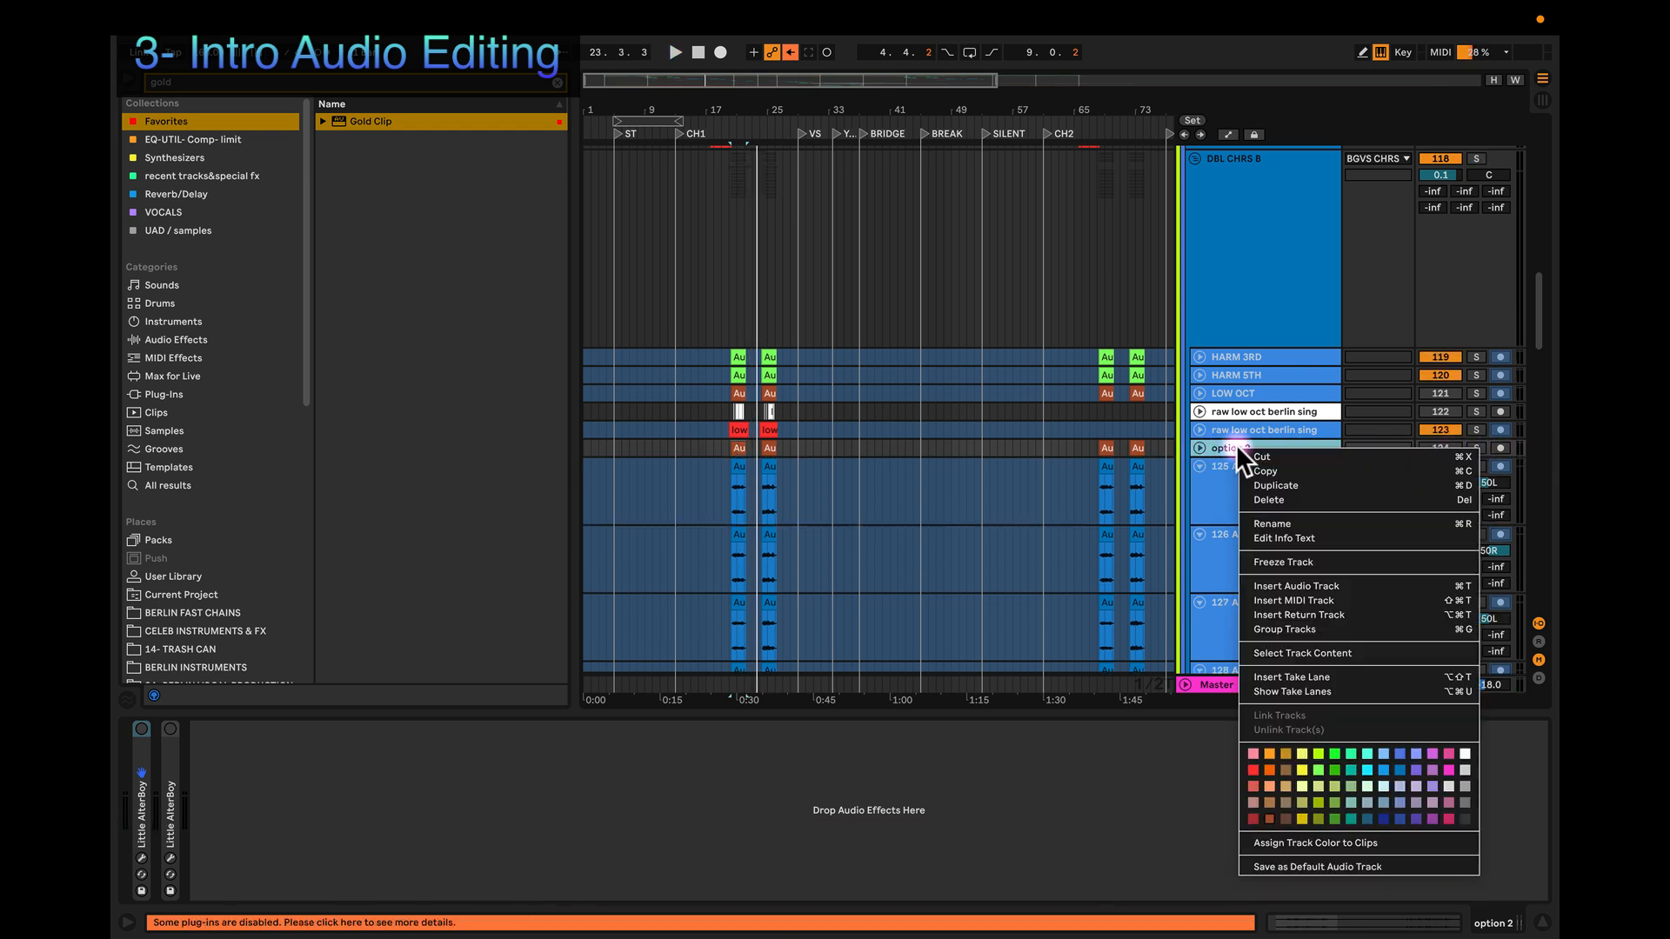
left_click(1464, 753)
right_click(1228, 450)
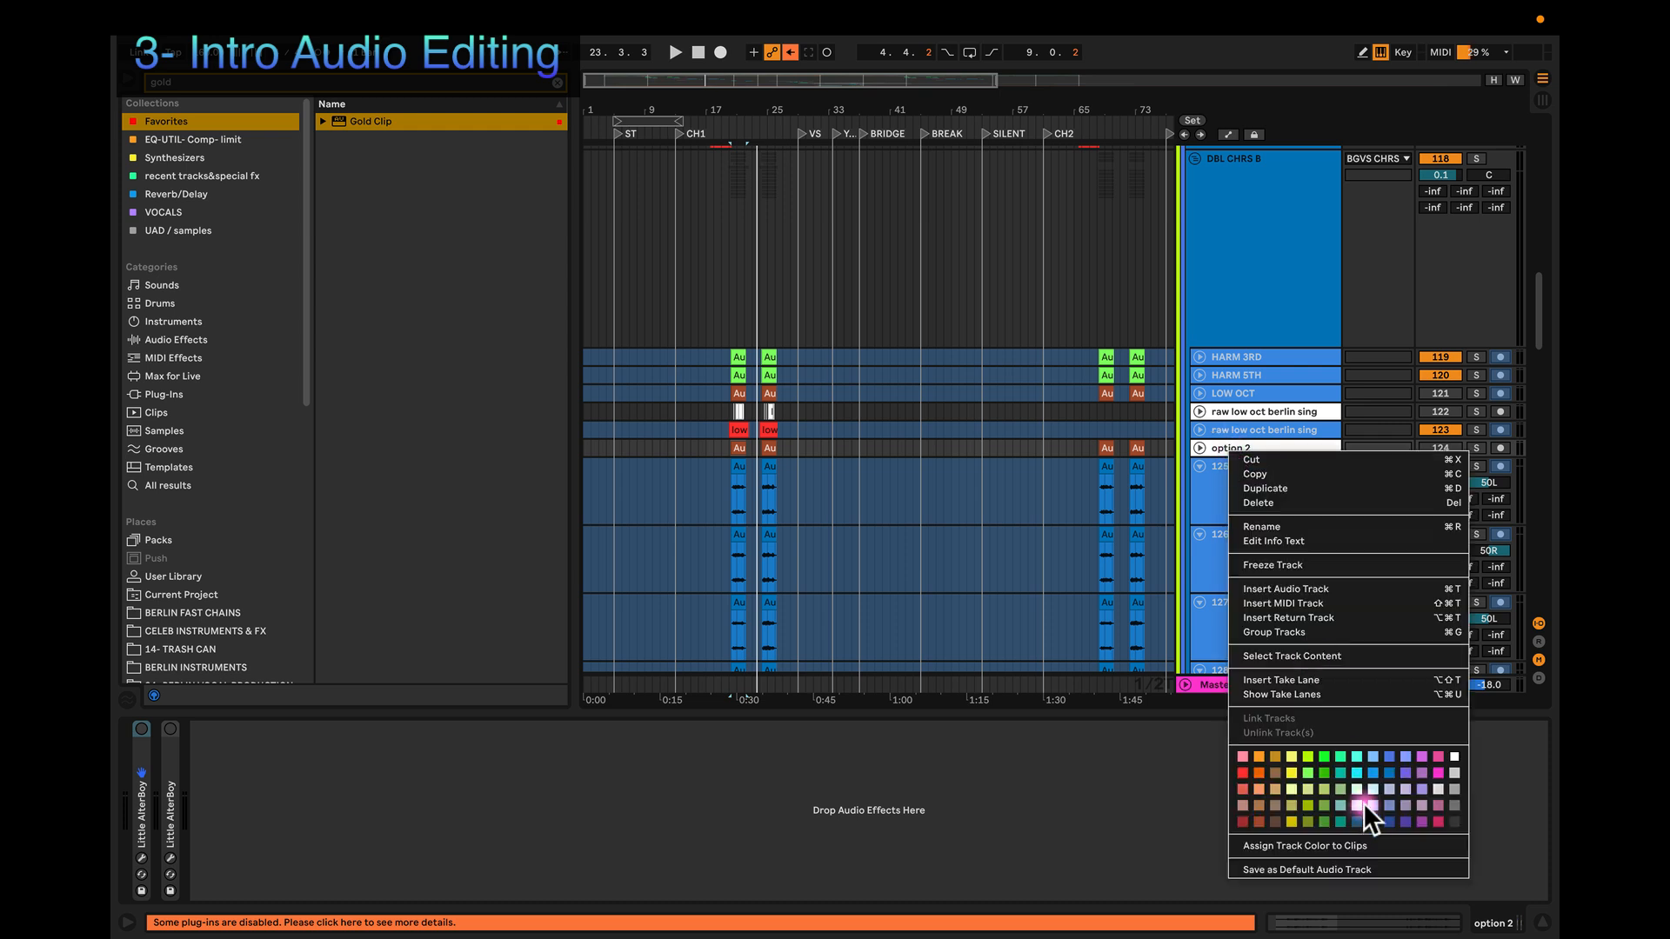
left_click(1348, 840)
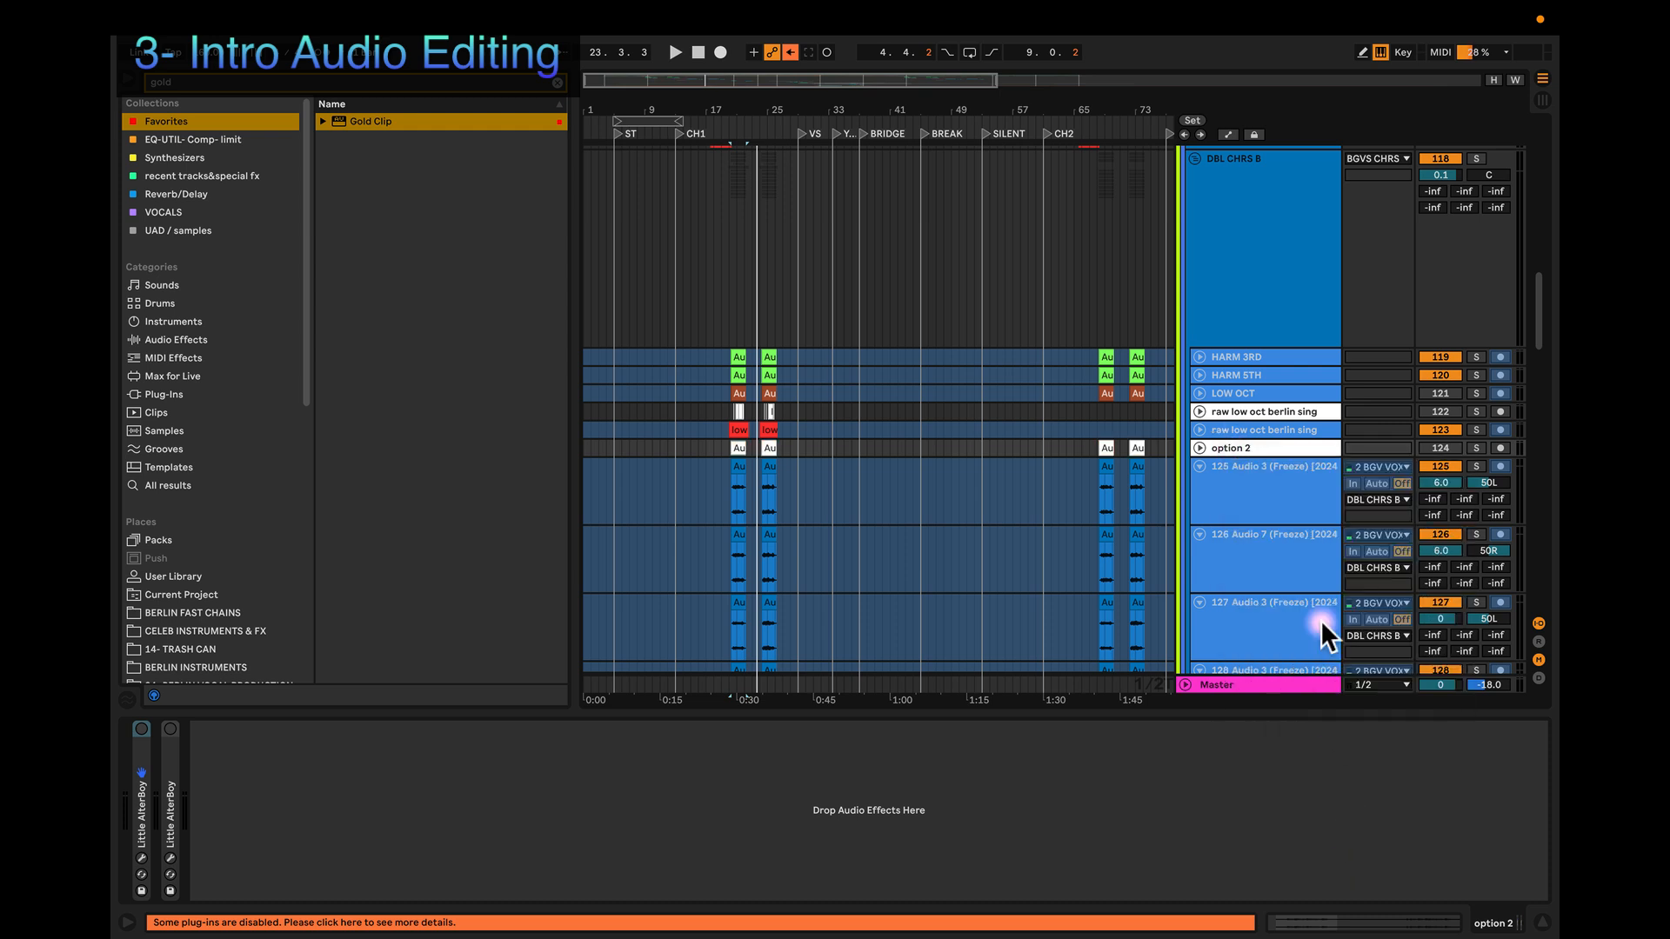
Step: Move the white option 2 track above the frozen raw low oct berlin sing track, directly below the white one
left_click(1306, 426)
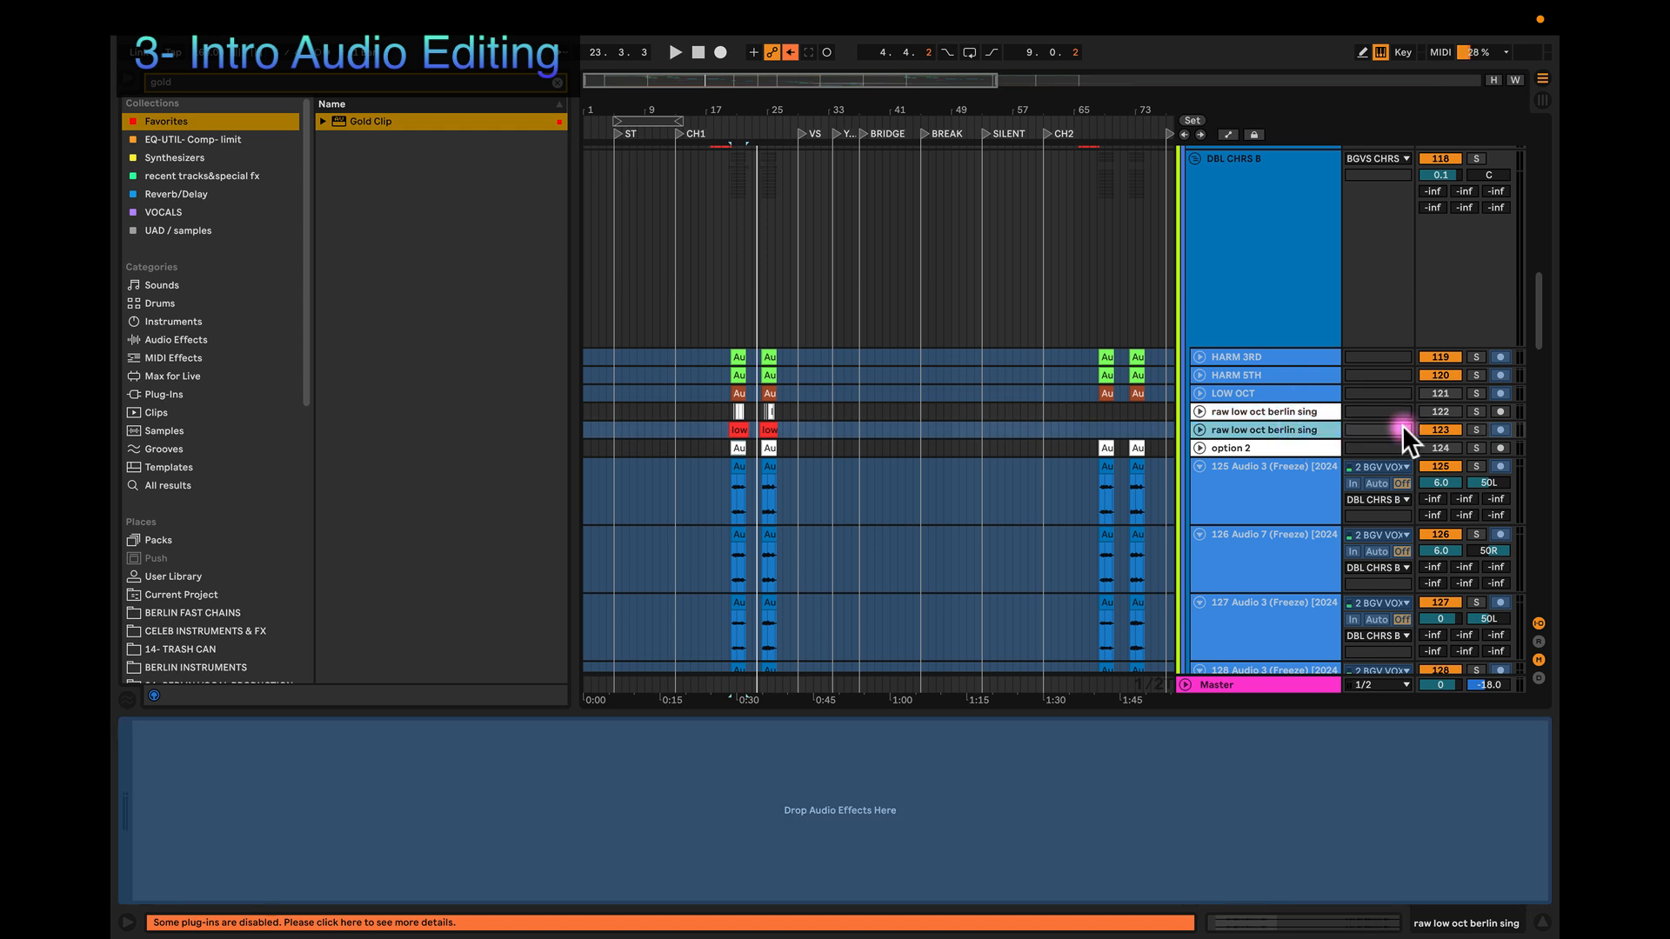
left_click(1441, 430)
left_click(1441, 430)
left_click(1263, 412)
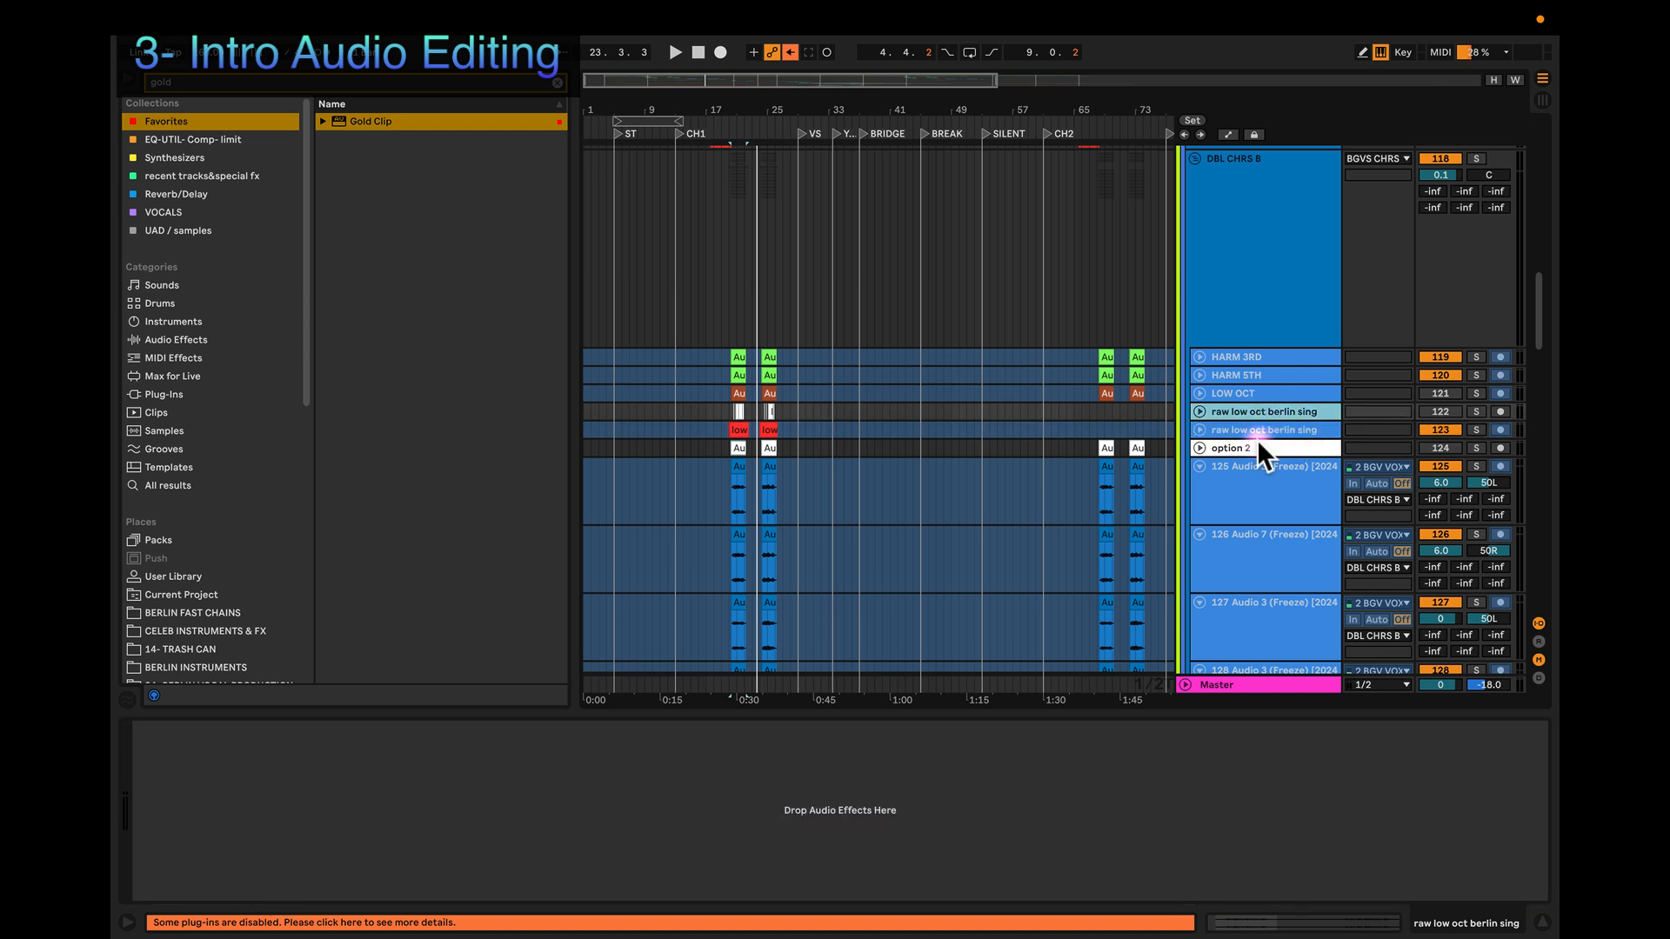
left_click_drag(1251, 446, 1248, 431)
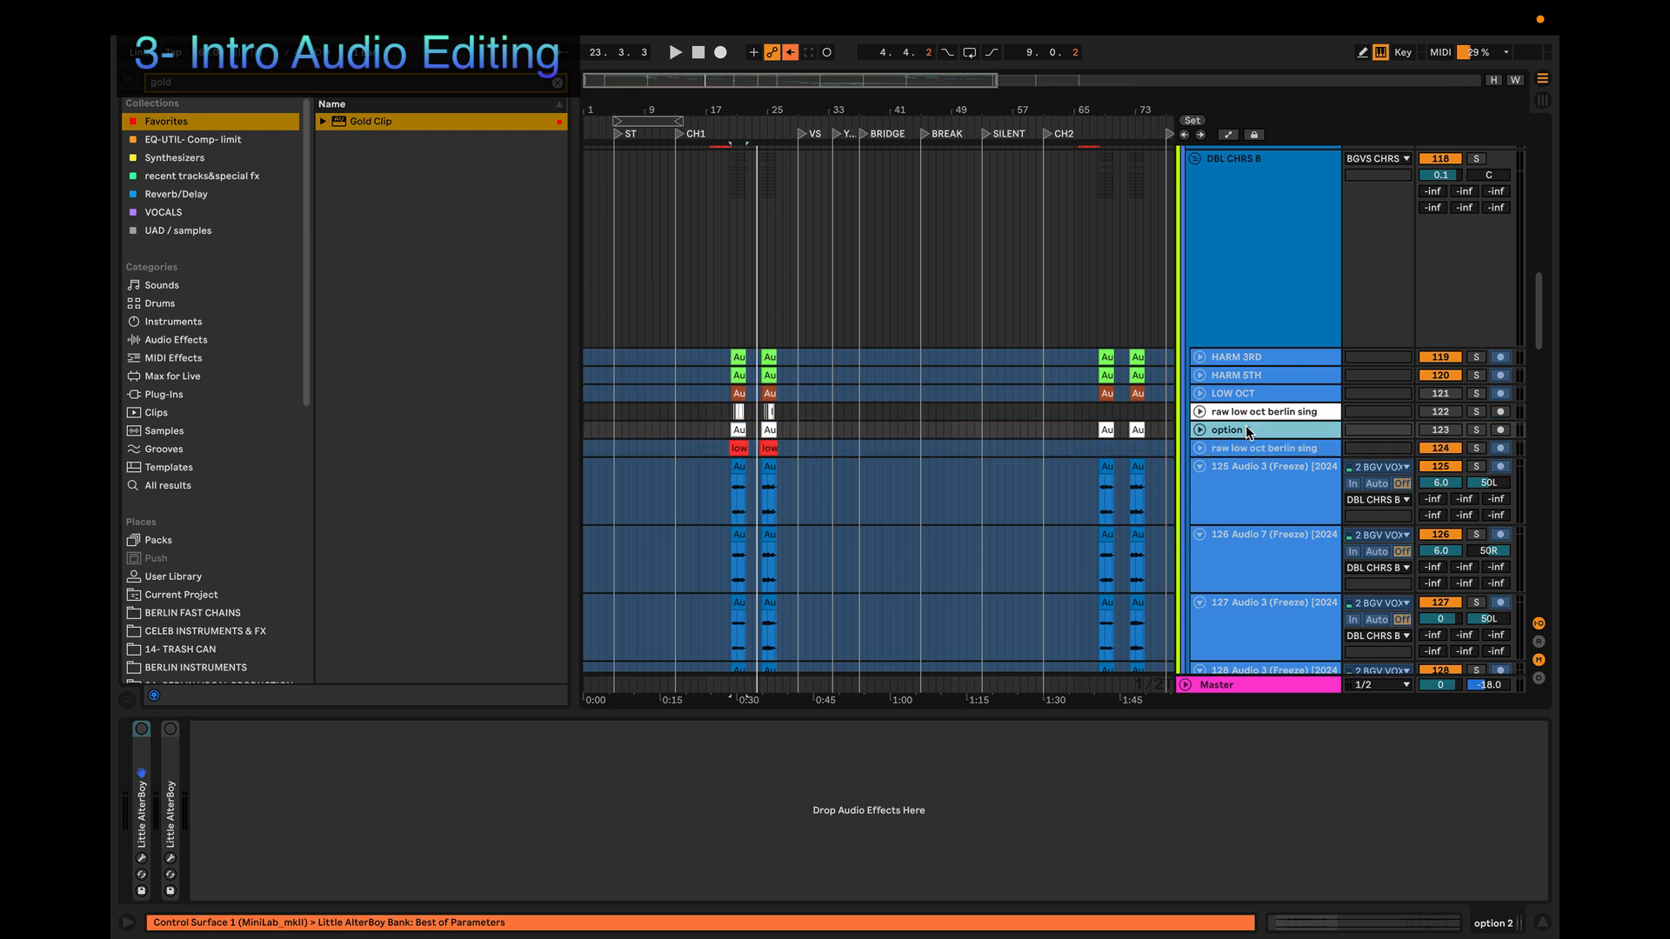
left_click(1272, 410)
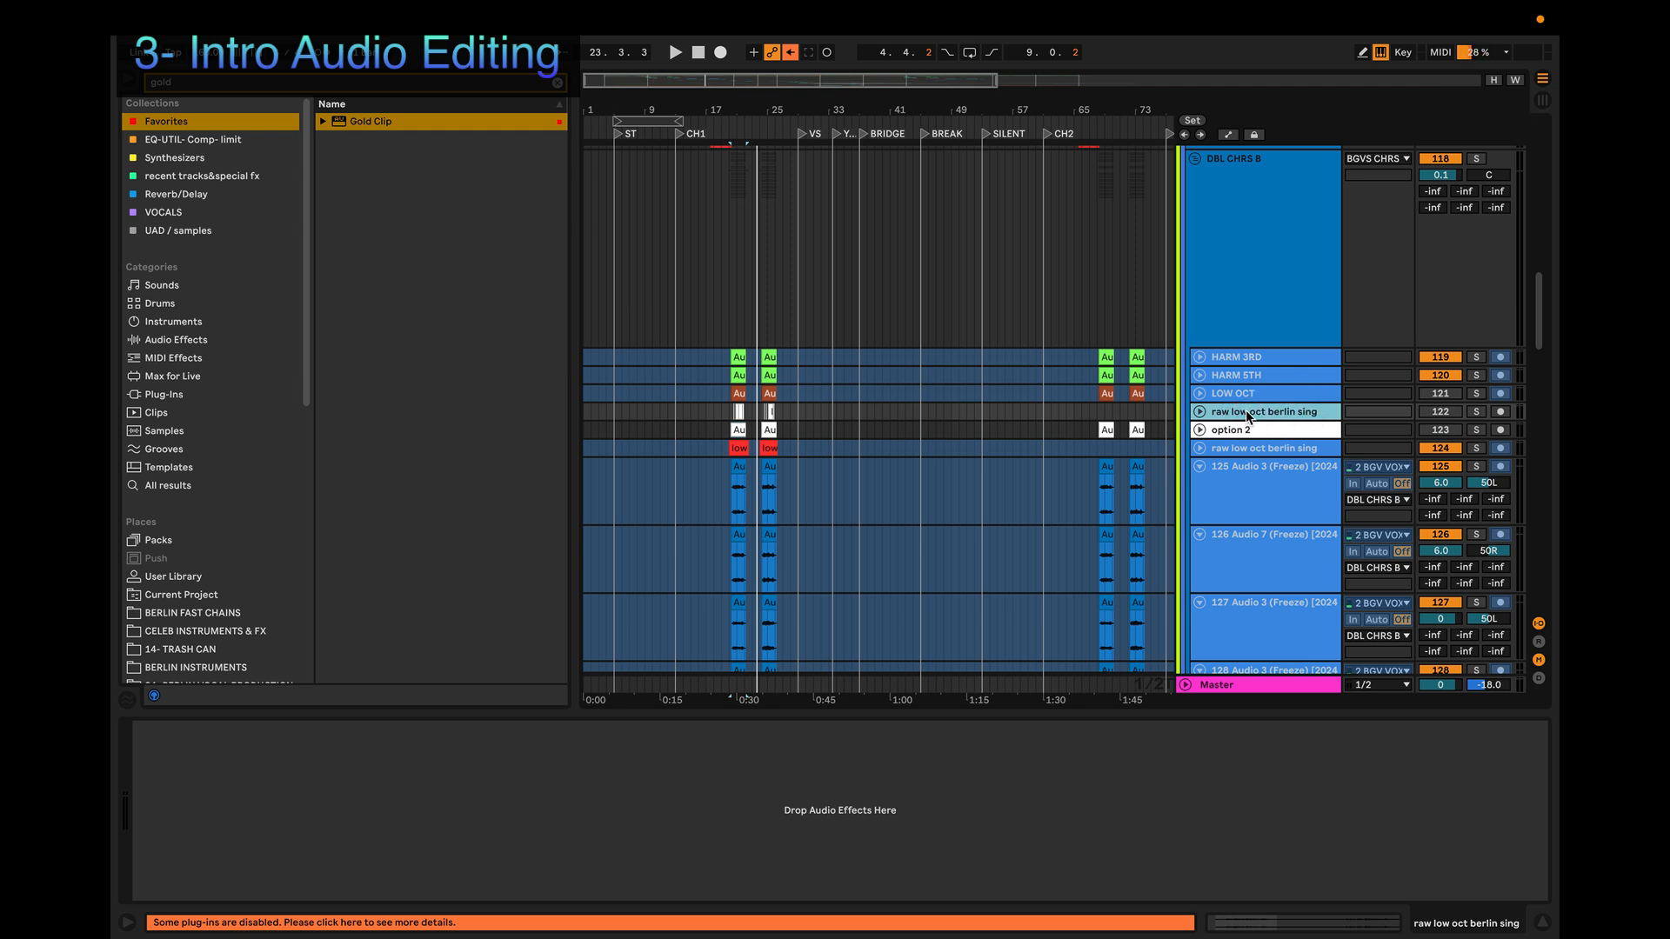
Step: Activate the LOW OCT track and listen to its first clip in solo from about bar 20
left_click(728, 395)
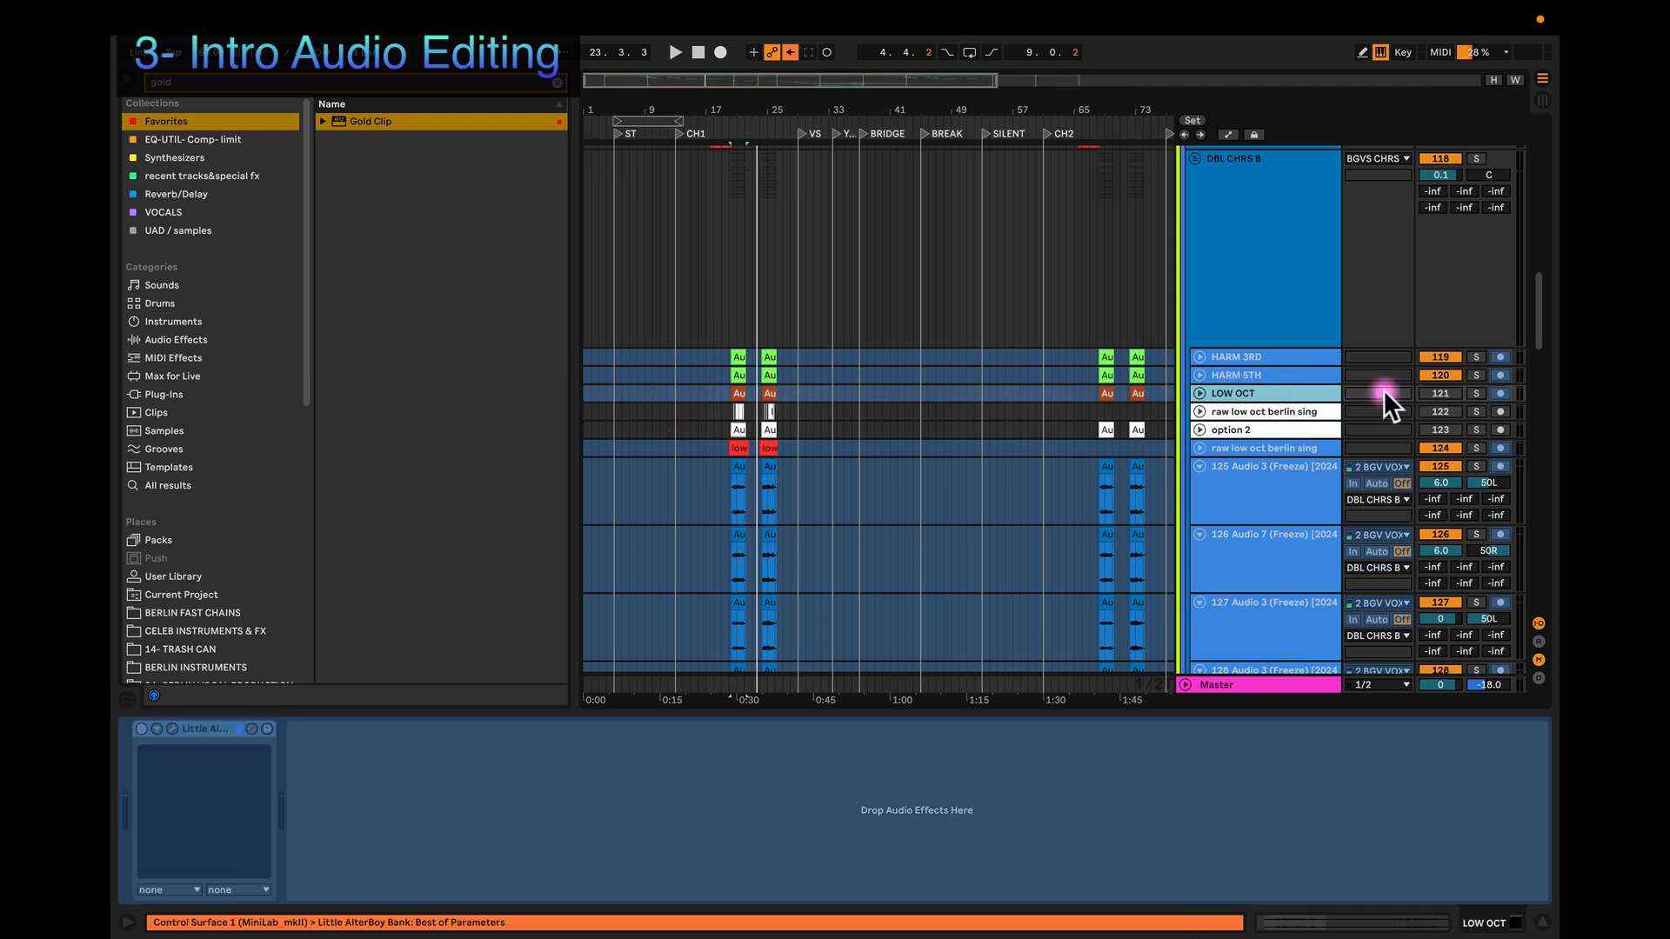
left_click(1458, 394)
left_click(735, 383)
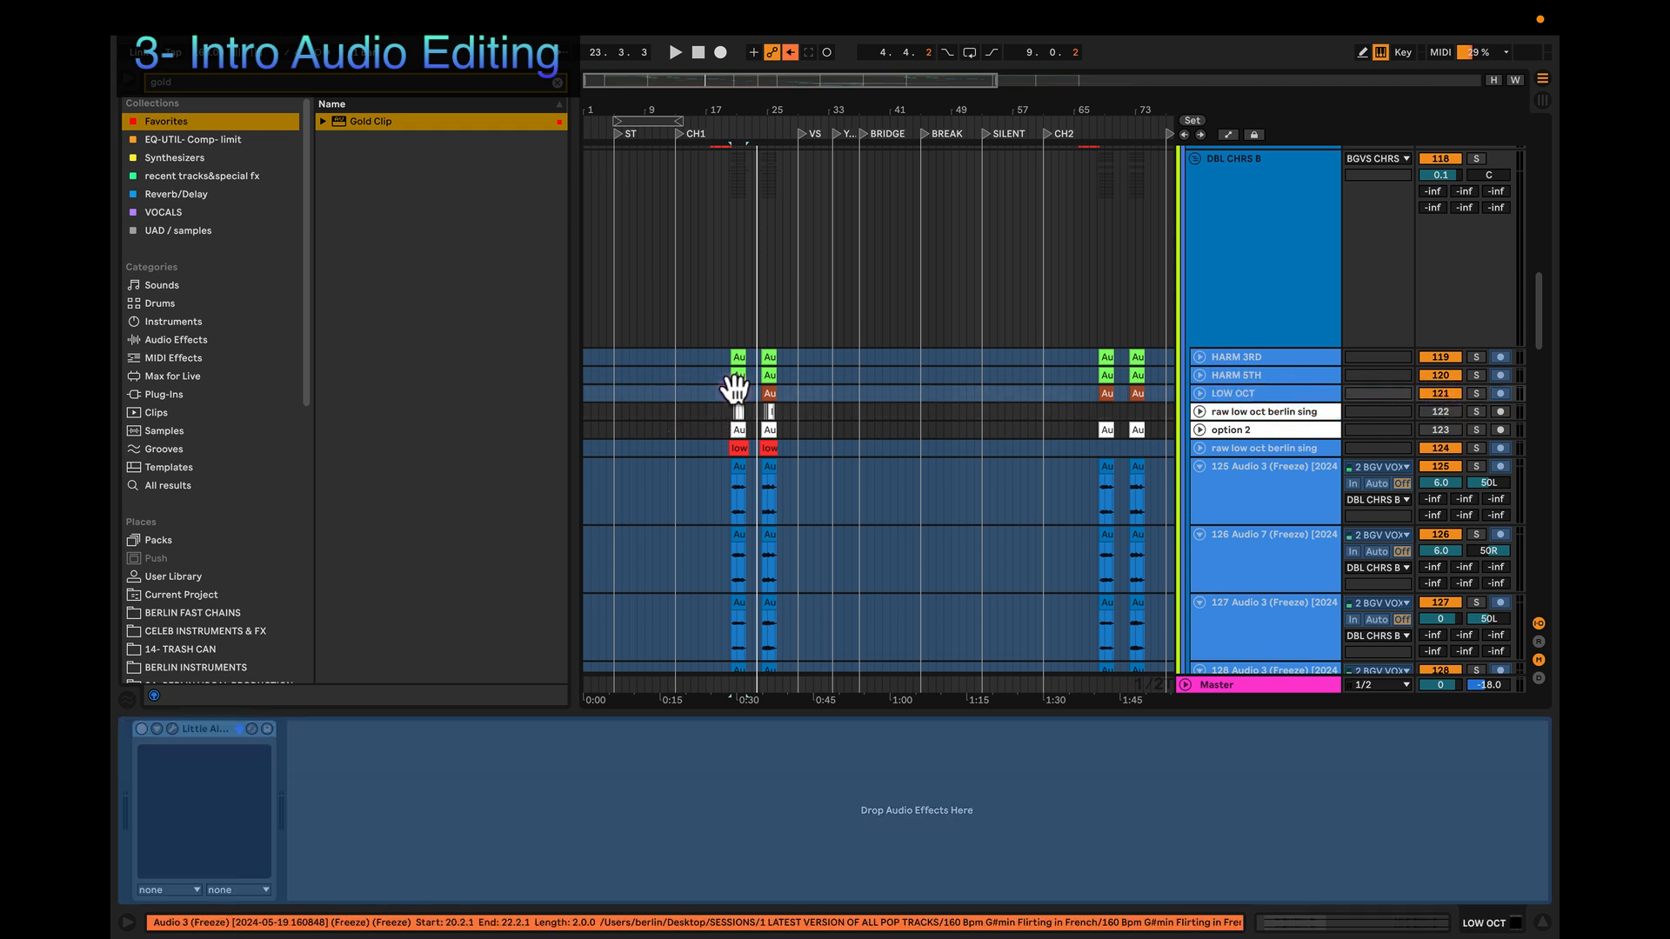
key("space")
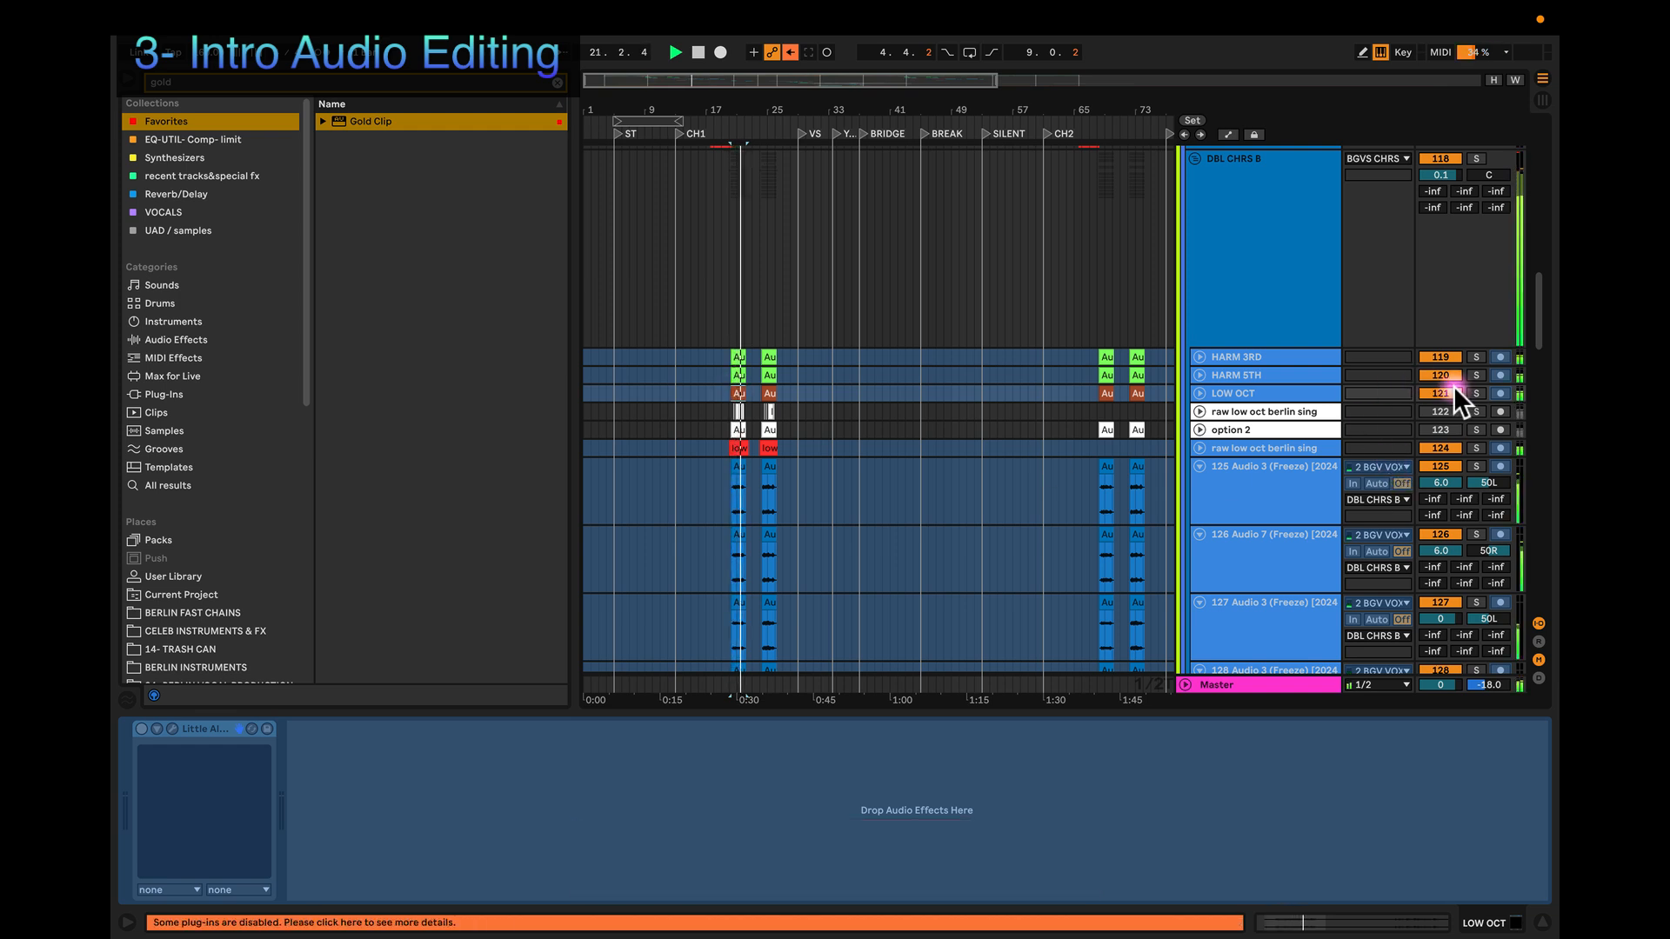
left_click(1476, 393)
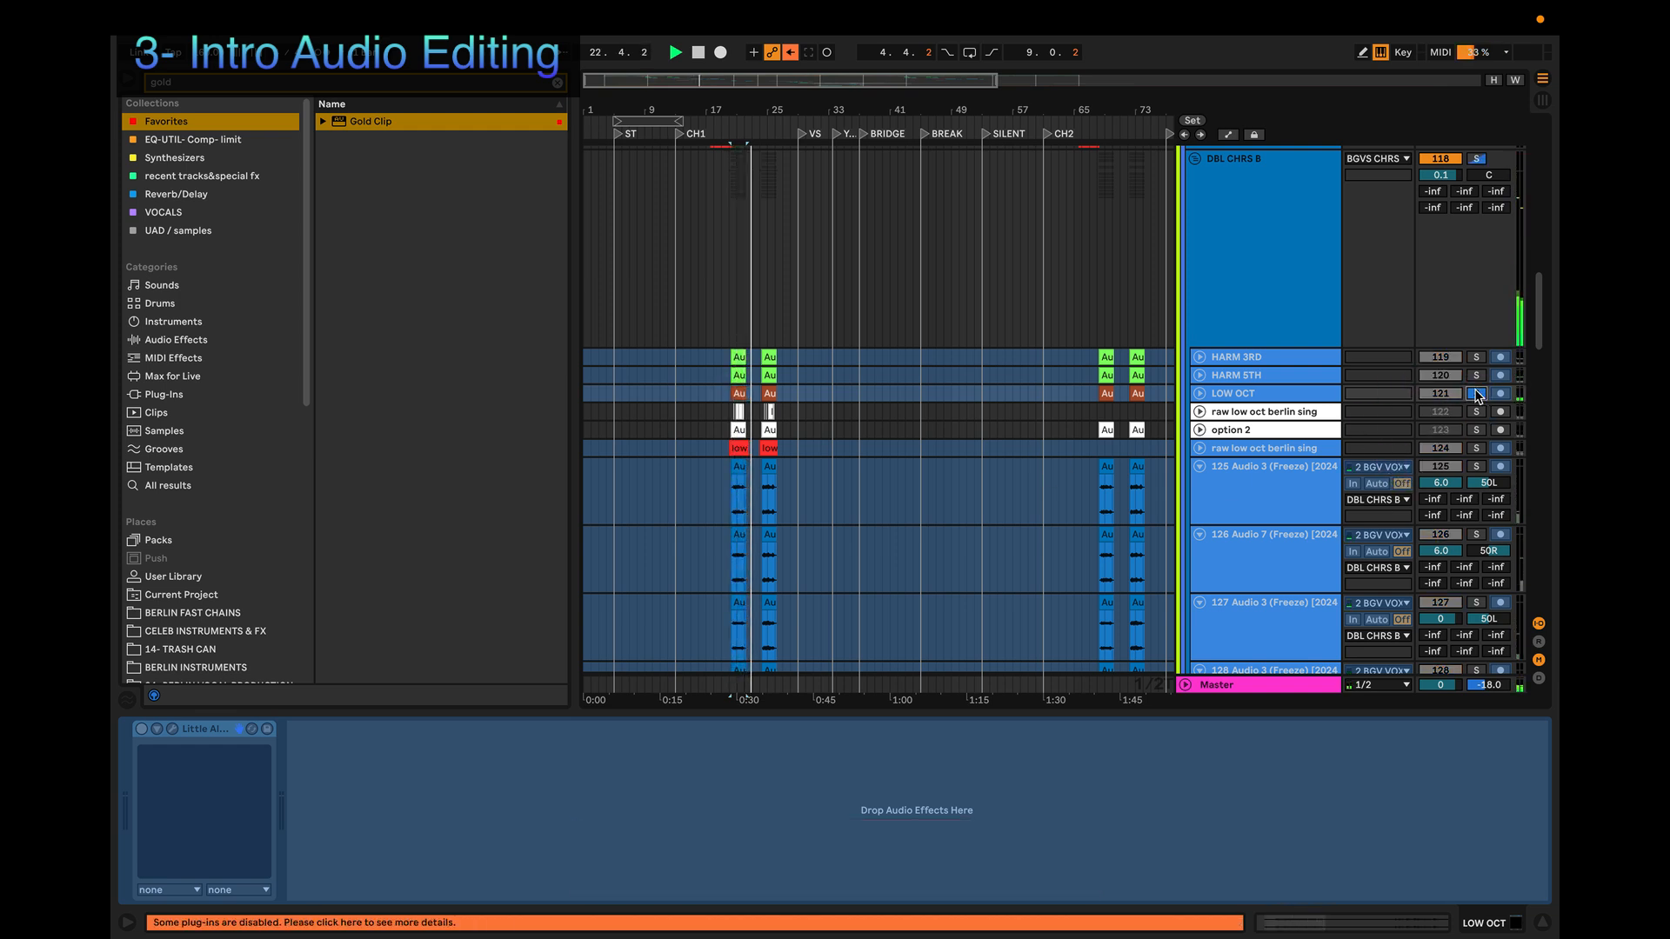
left_click(733, 396)
left_click(738, 391)
key("space")
key("space")
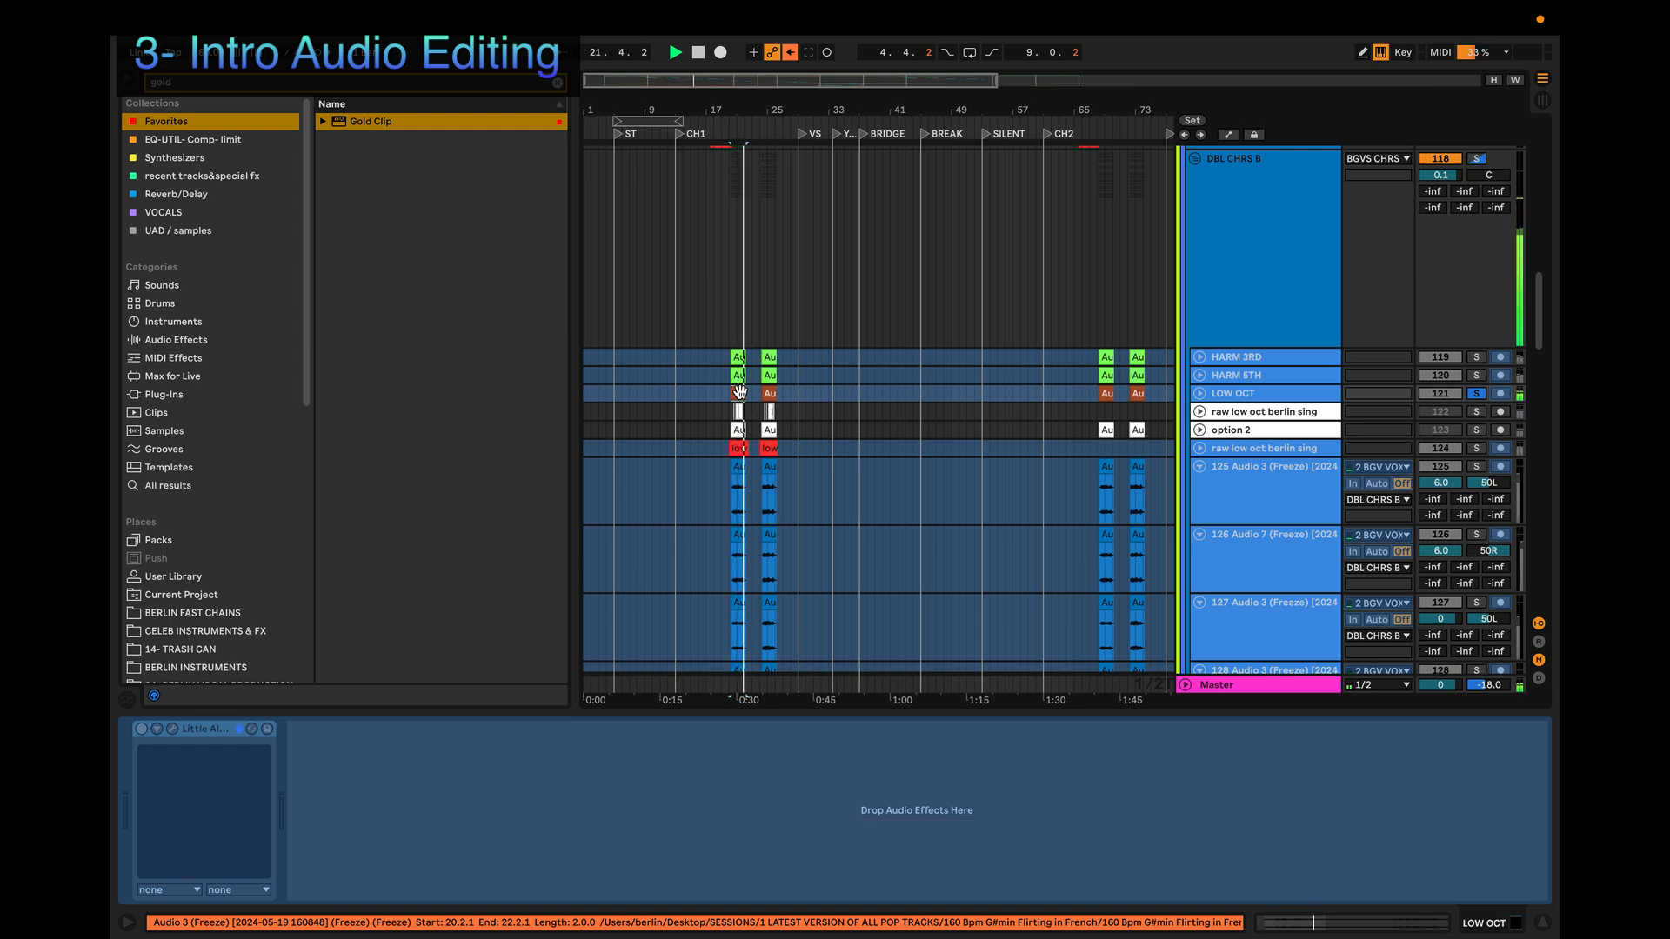
key("space")
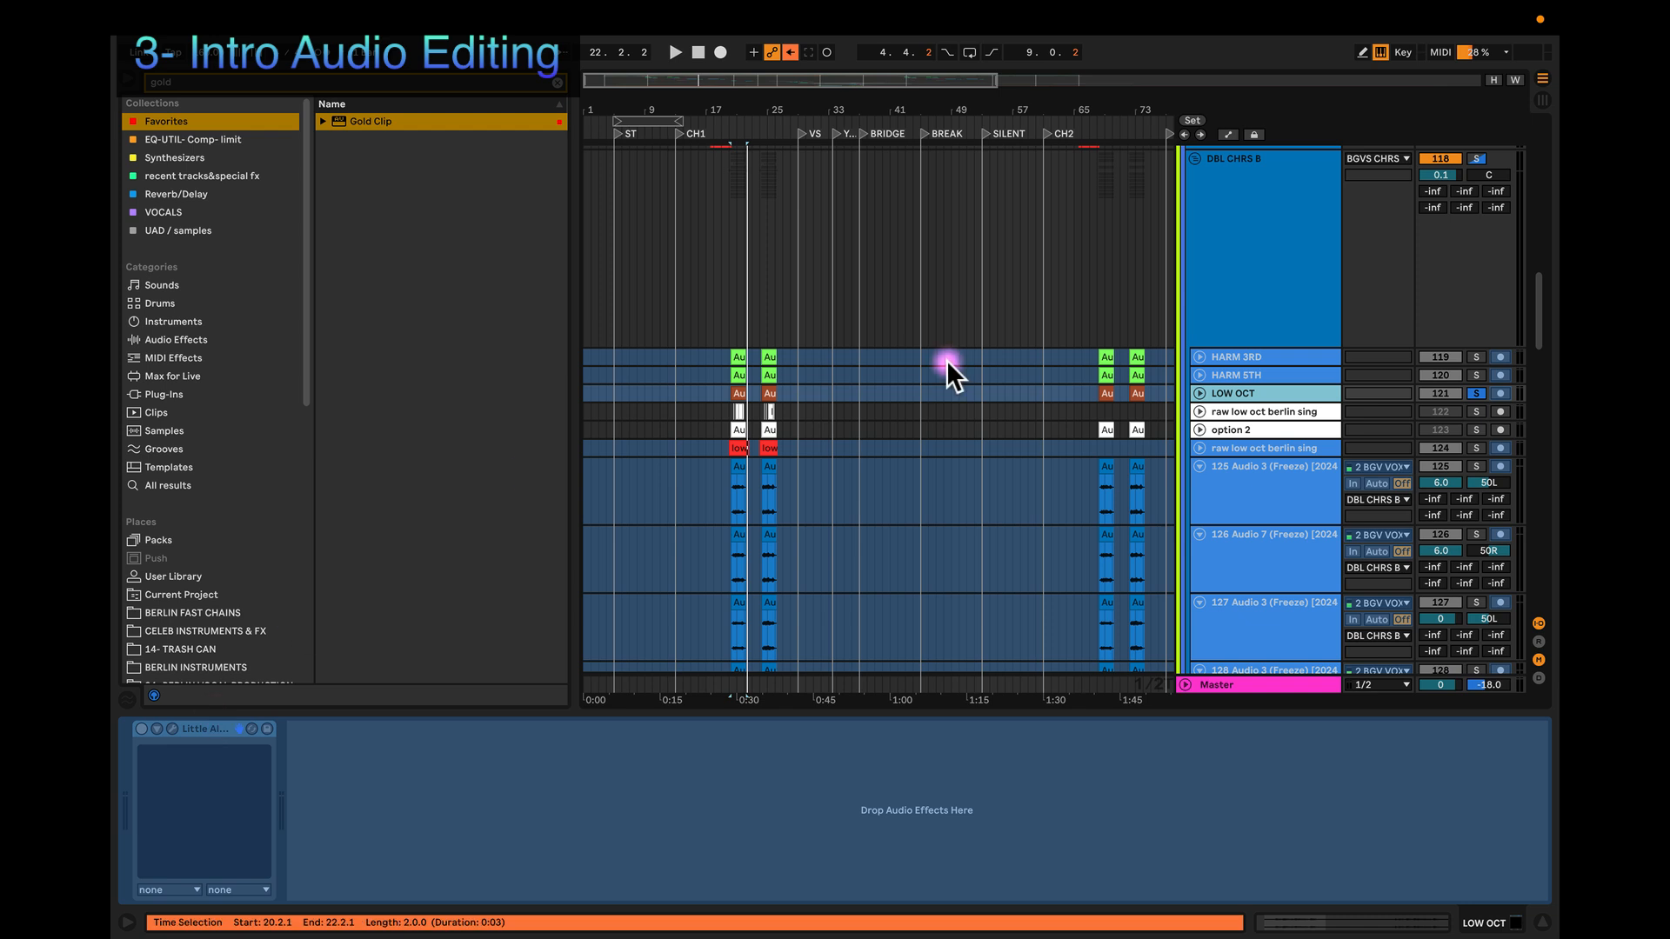
Step: Unfreeze the LOW OCT track and add a Utility effect after Little AlterBoy
right_click(1277, 390)
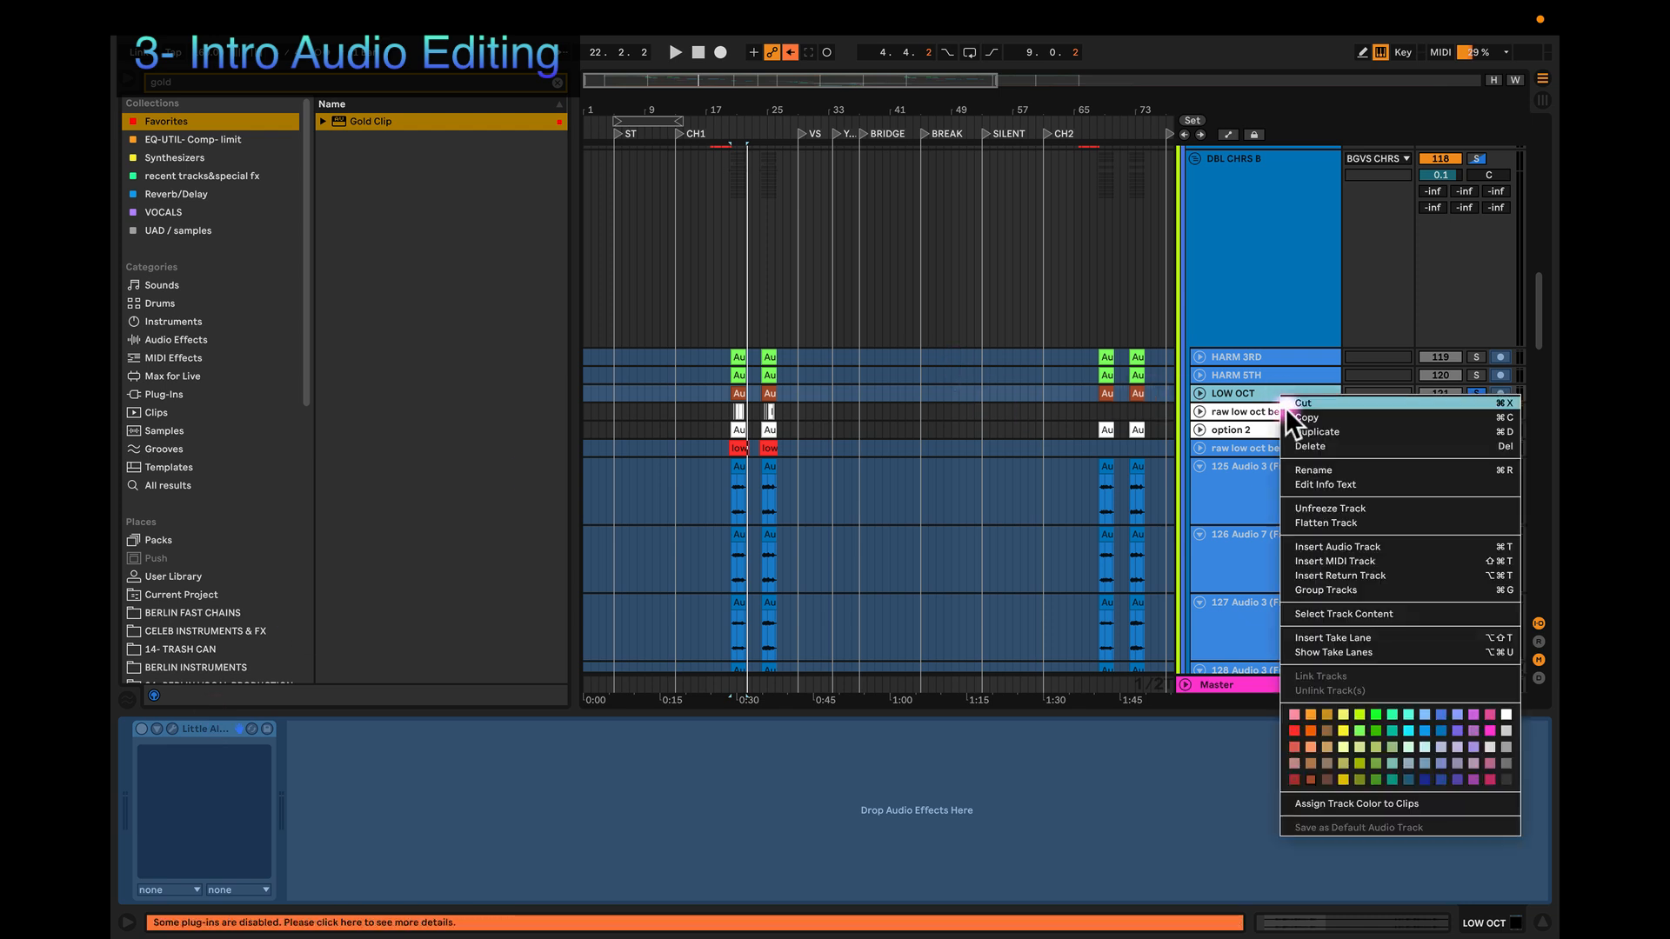
left_click(1313, 506)
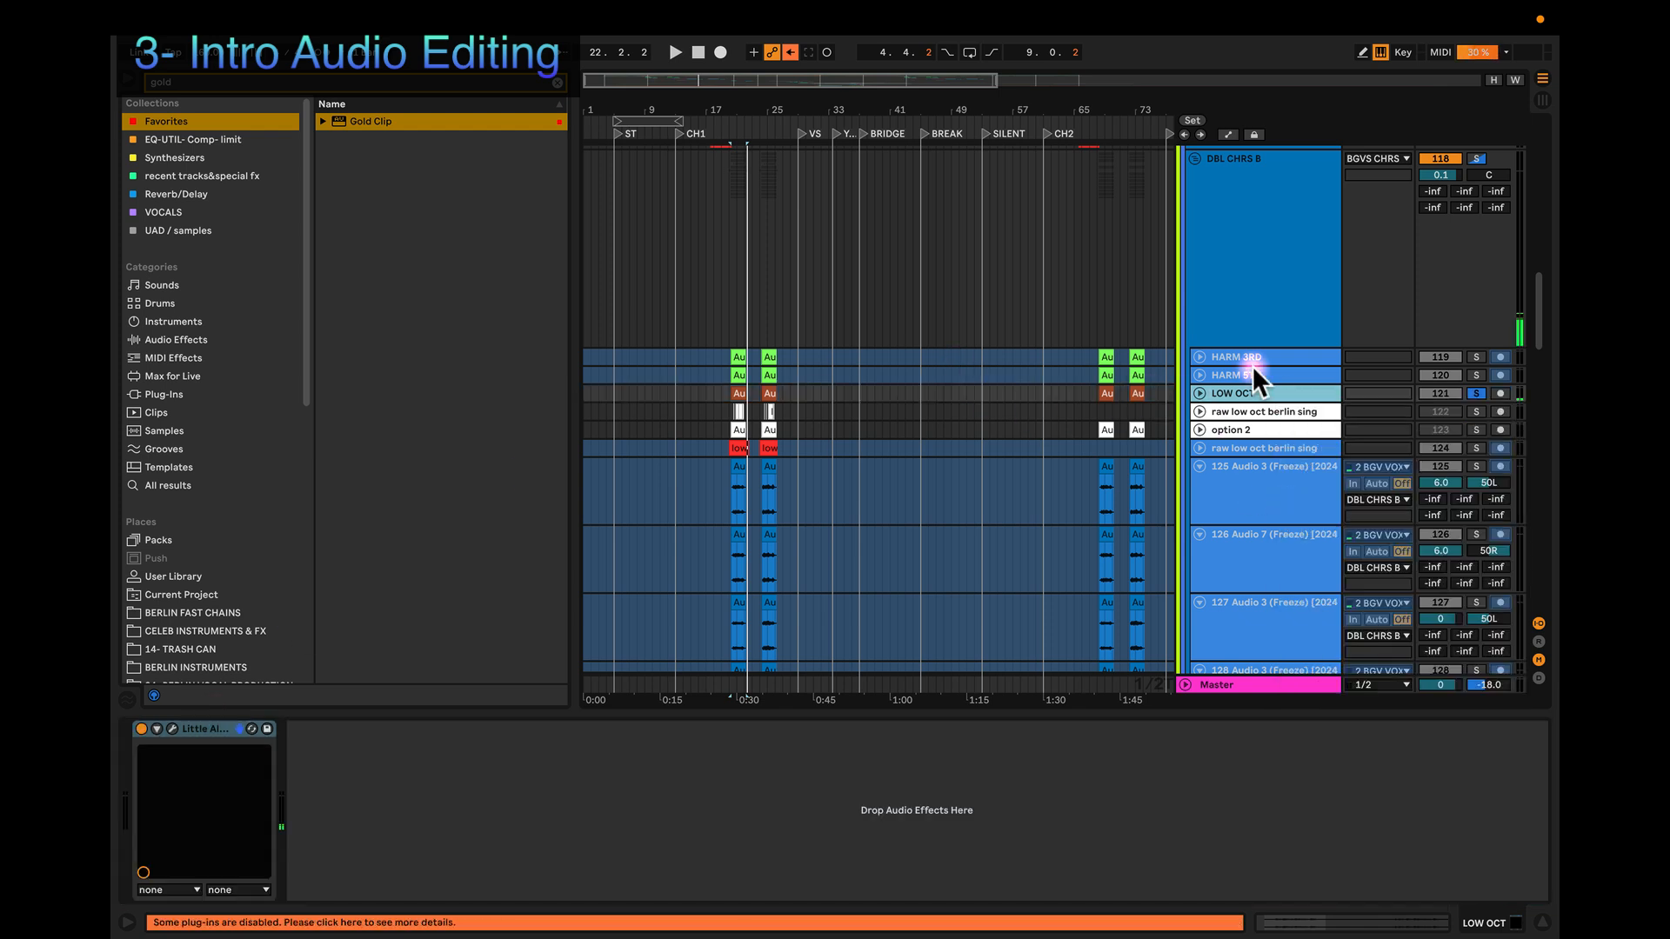
left_click(558, 83)
type("uti")
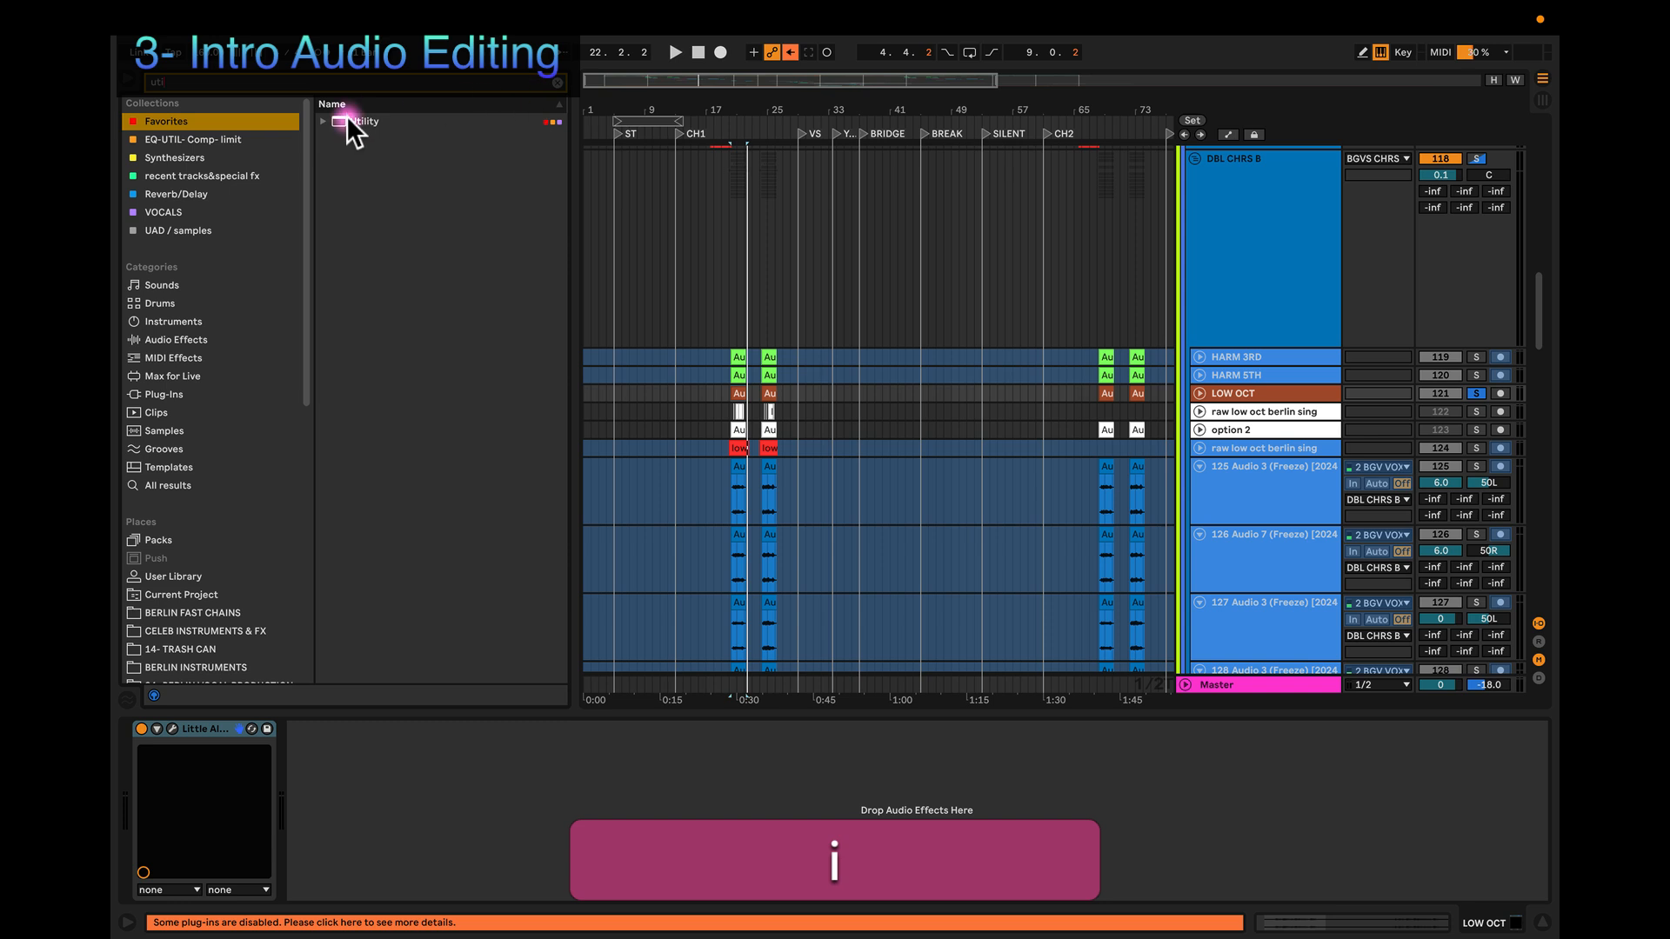
left_click_drag(352, 129, 443, 739)
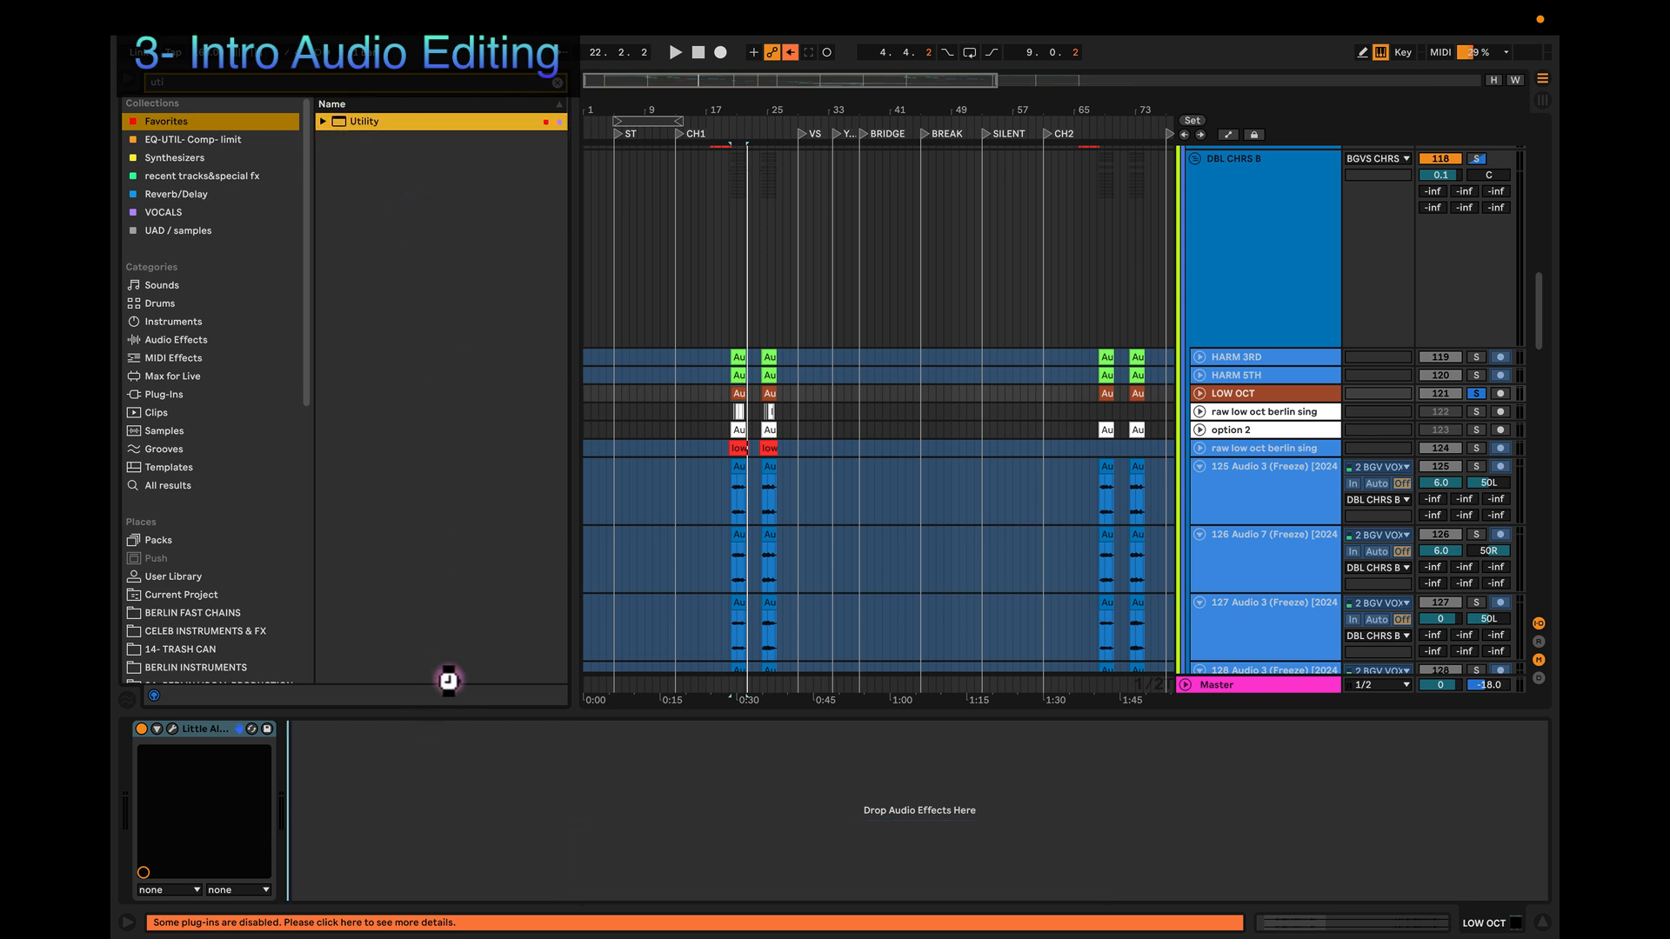
left_click_drag(116, 728, 290, 812)
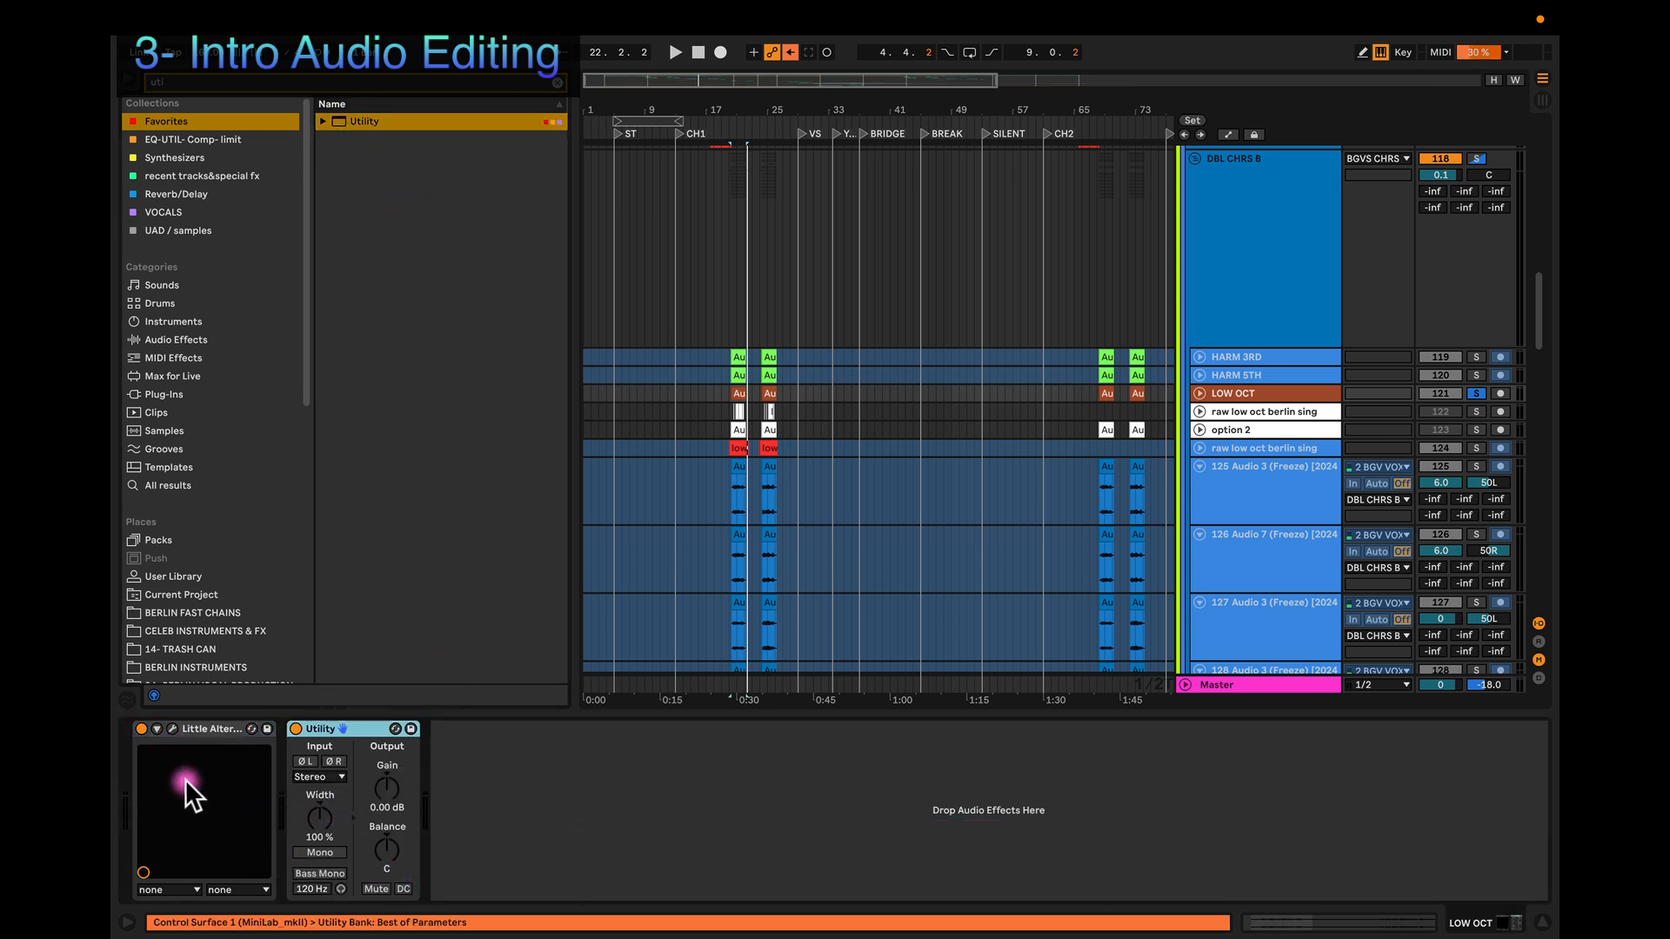
Step: Check the Little AlterBoy settings, set the Utility to Mono, and try inverting its left and right channel phase during playback
left_click(171, 729)
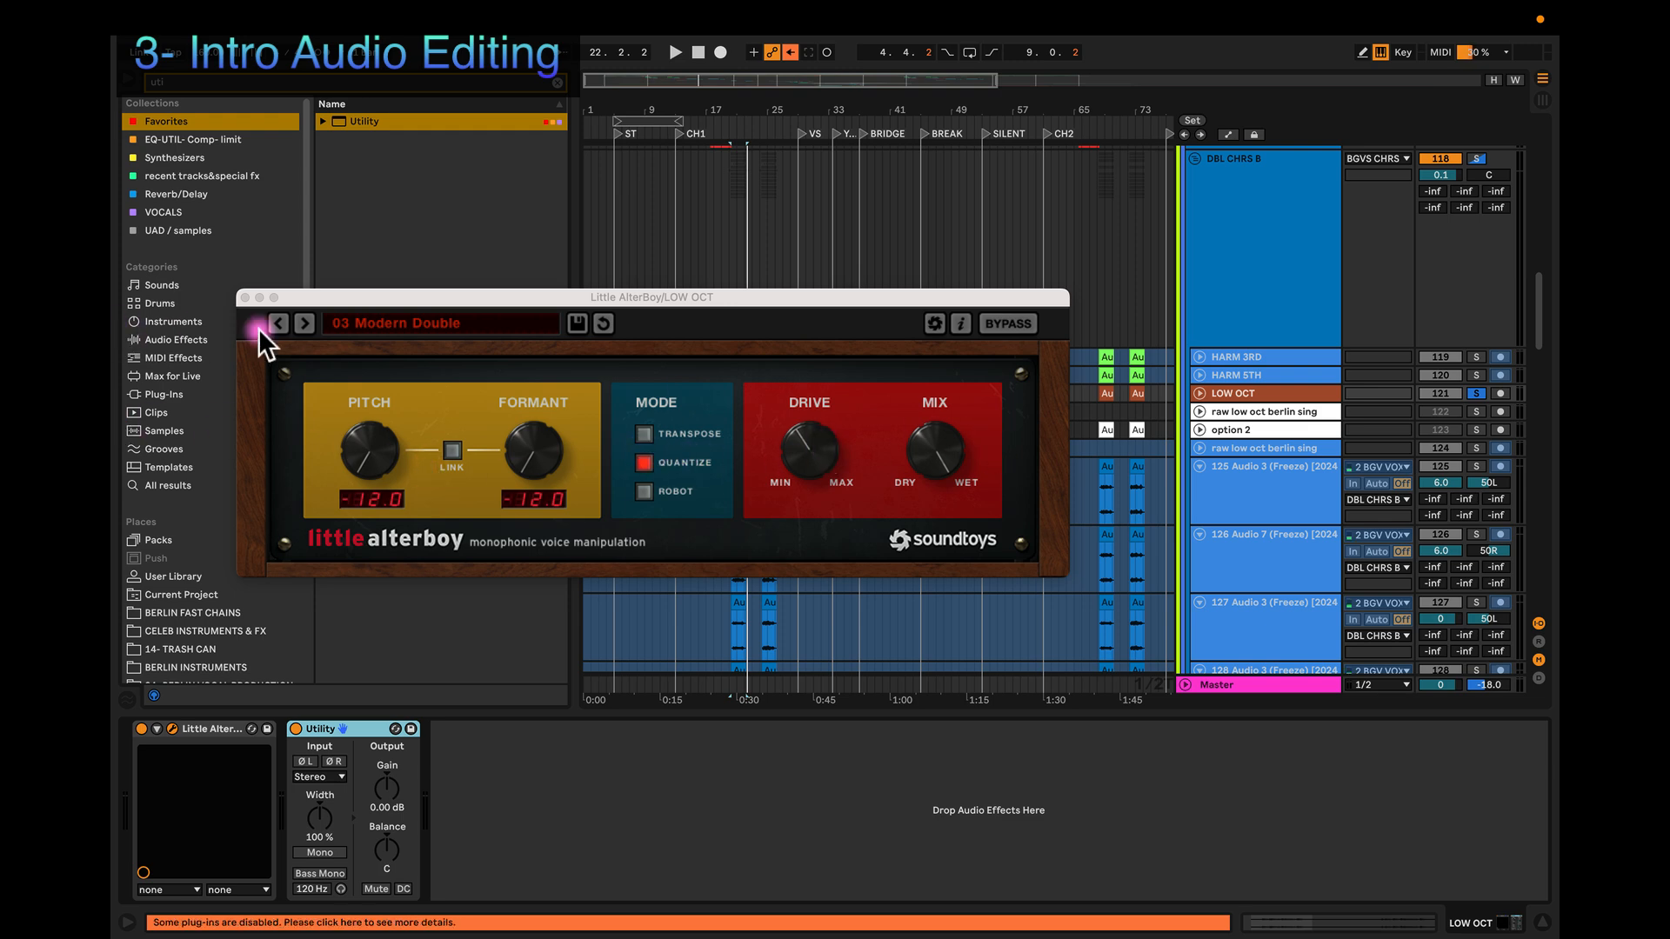
left_click(244, 297)
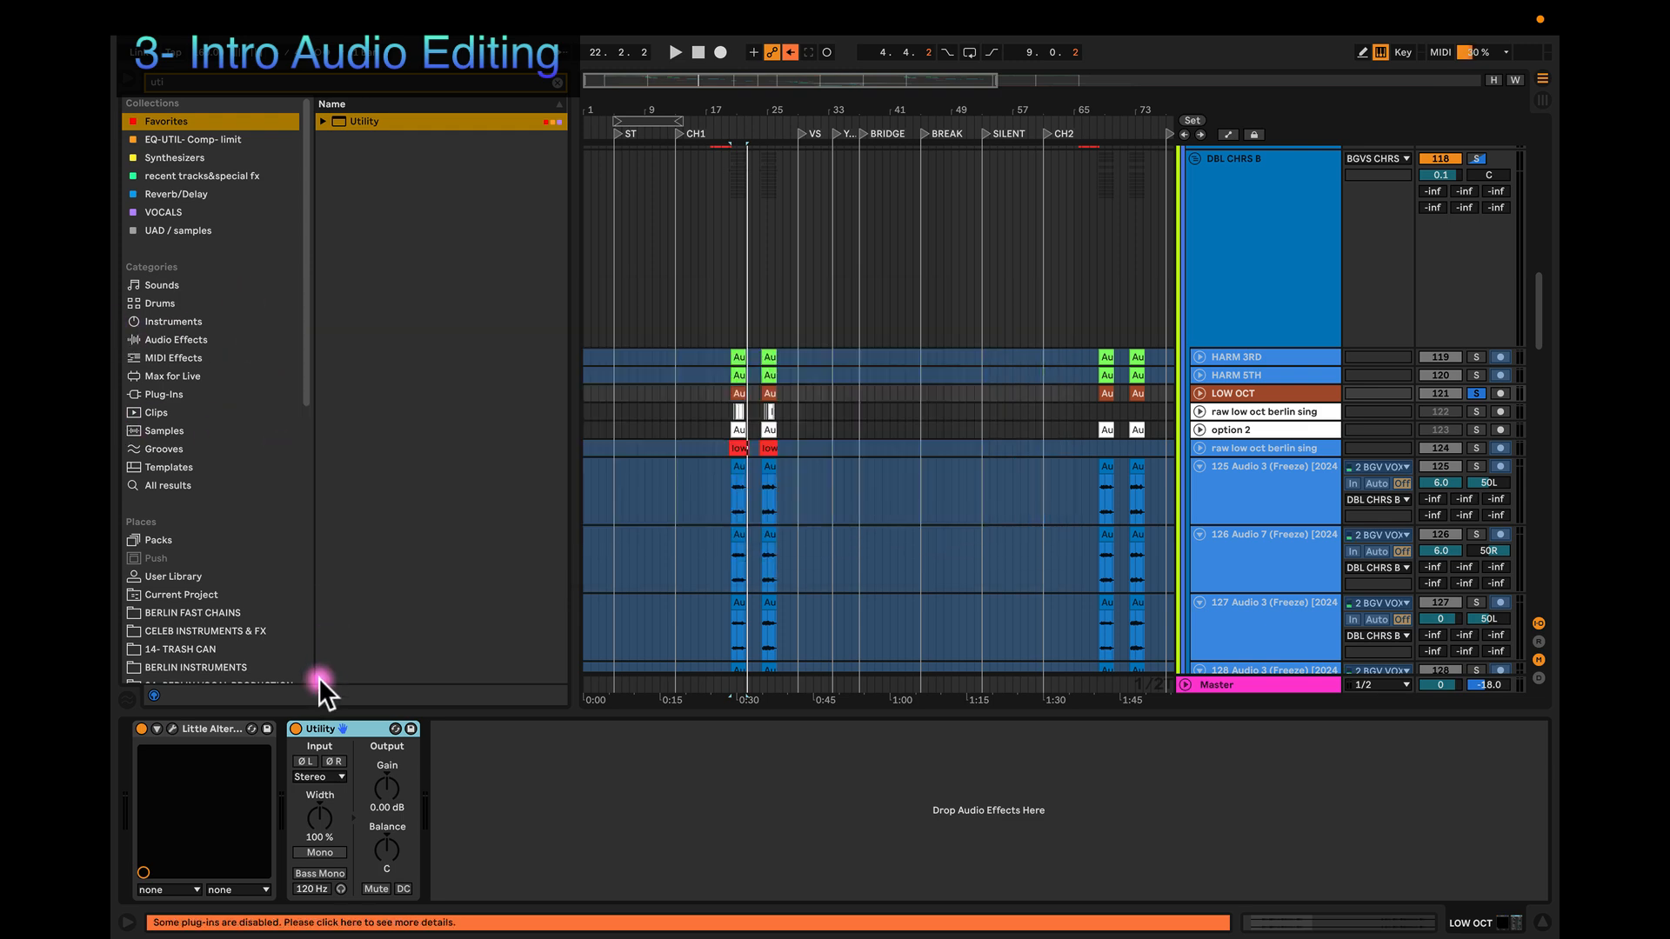
left_click(318, 852)
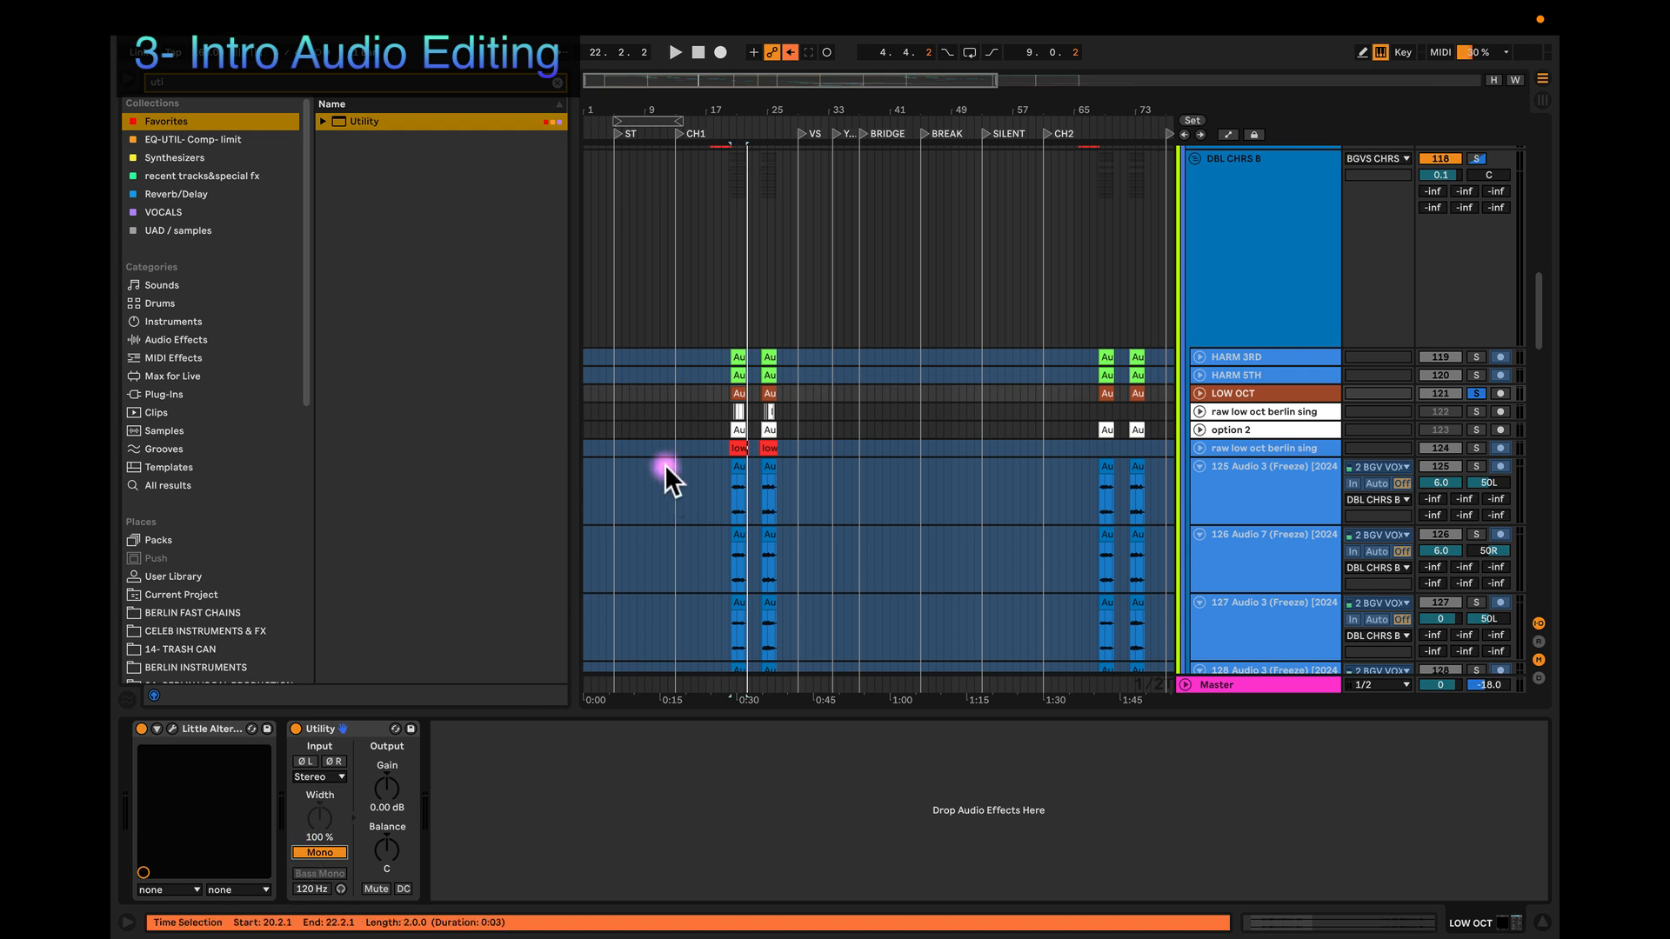
key("space")
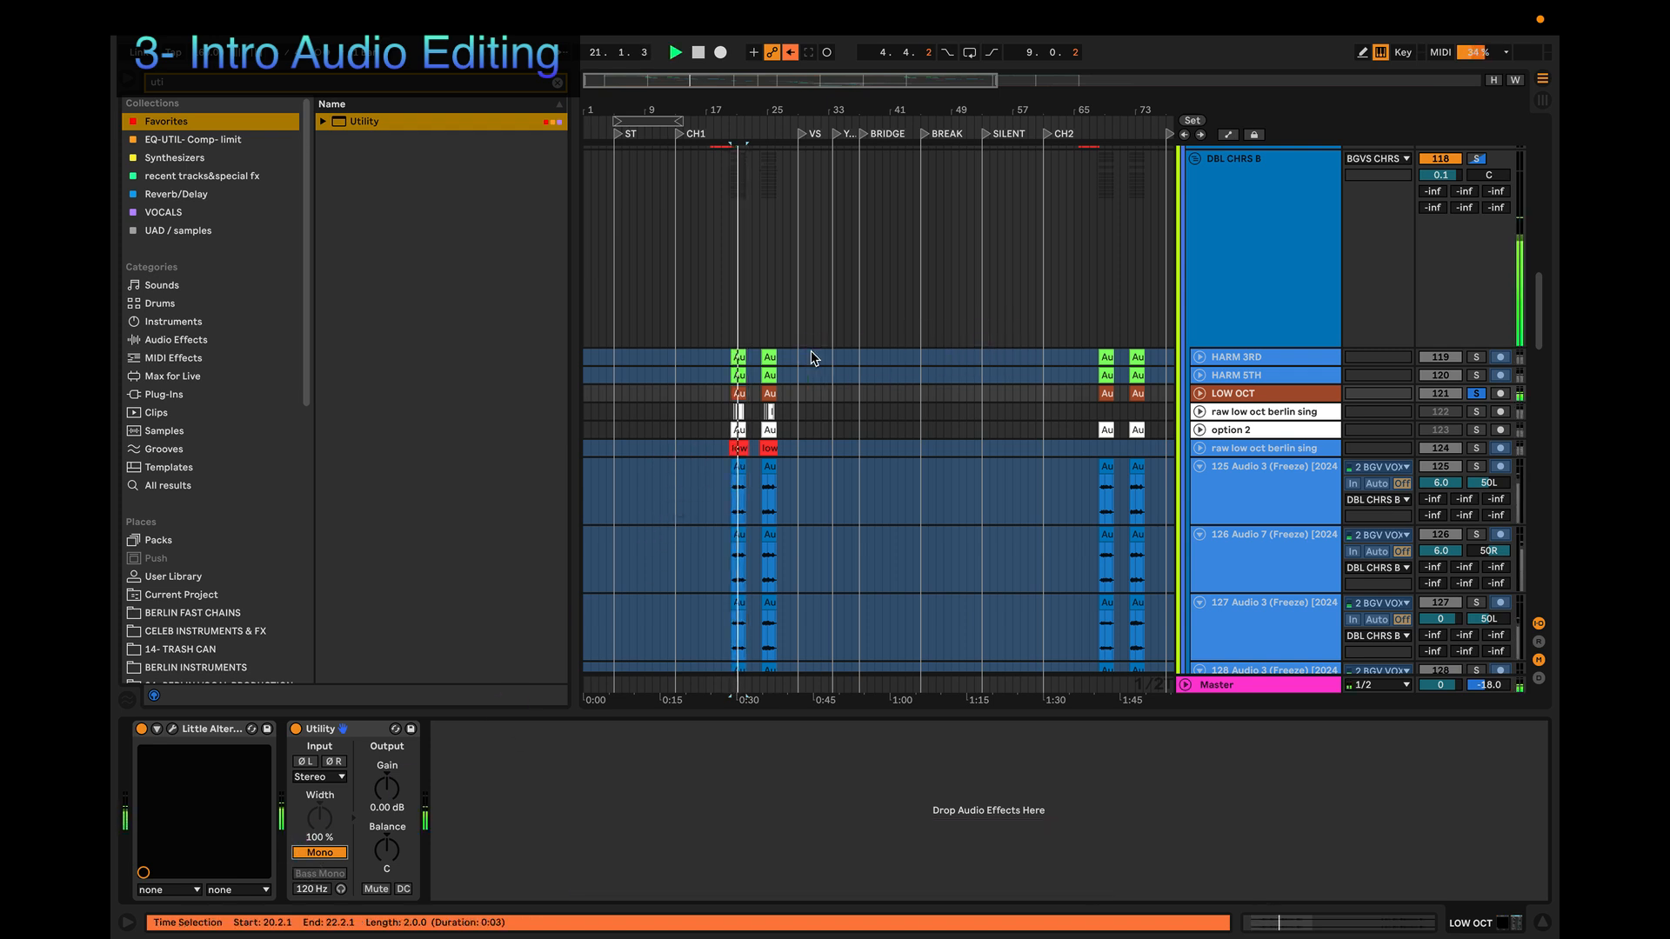
left_click(303, 762)
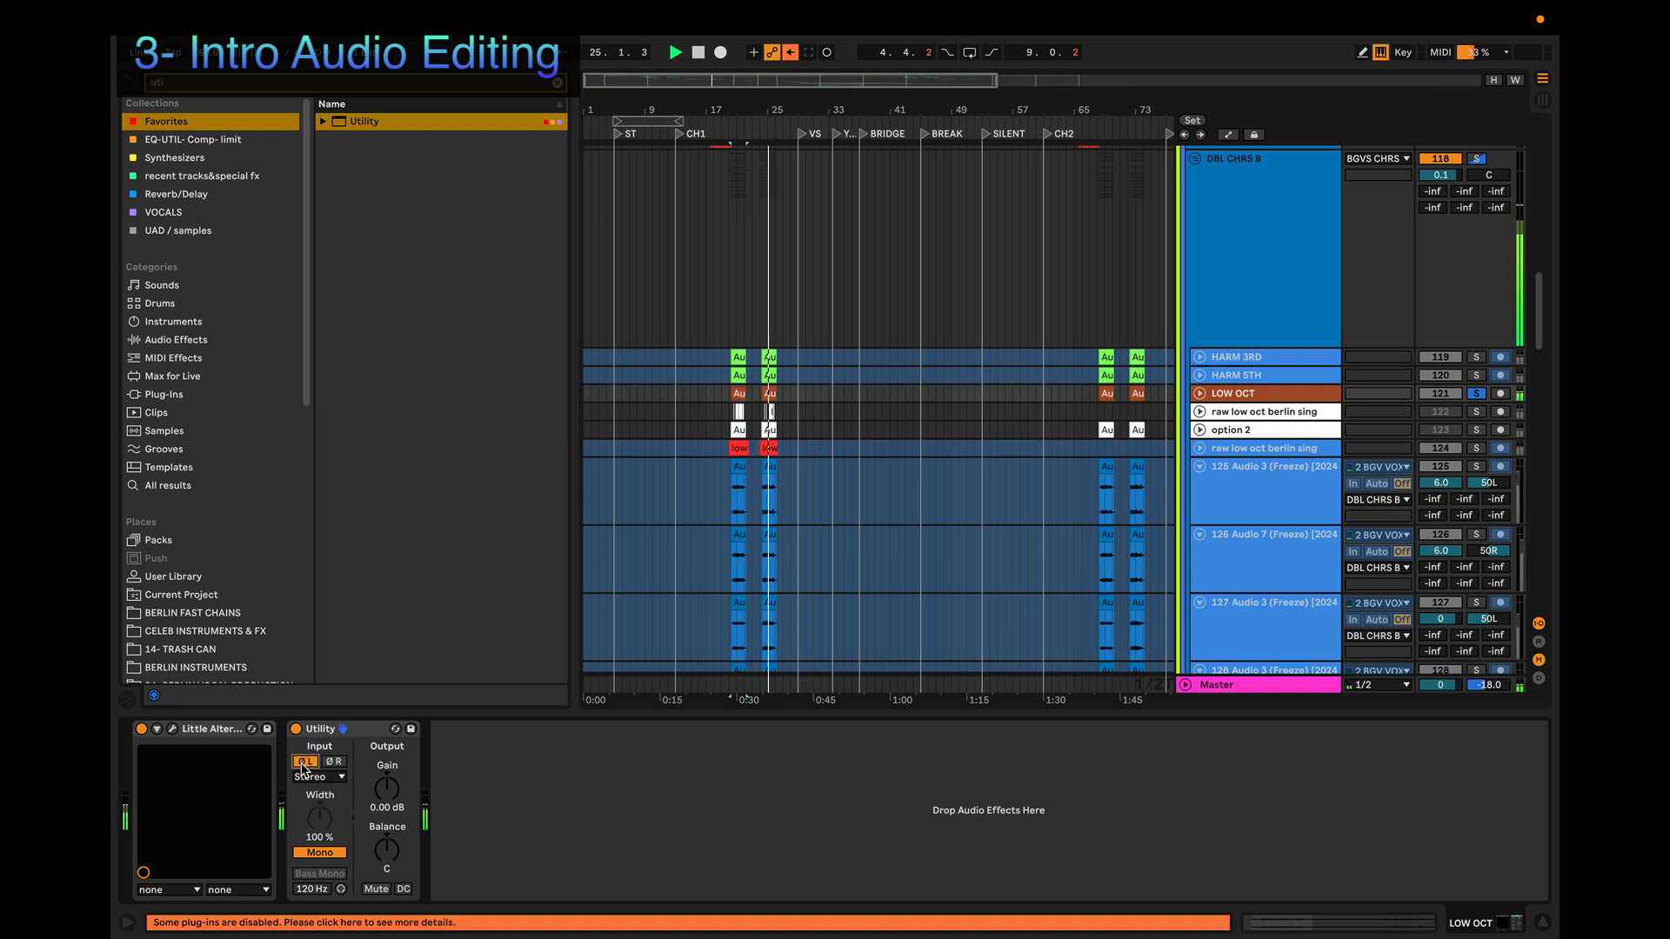
left_click(329, 763)
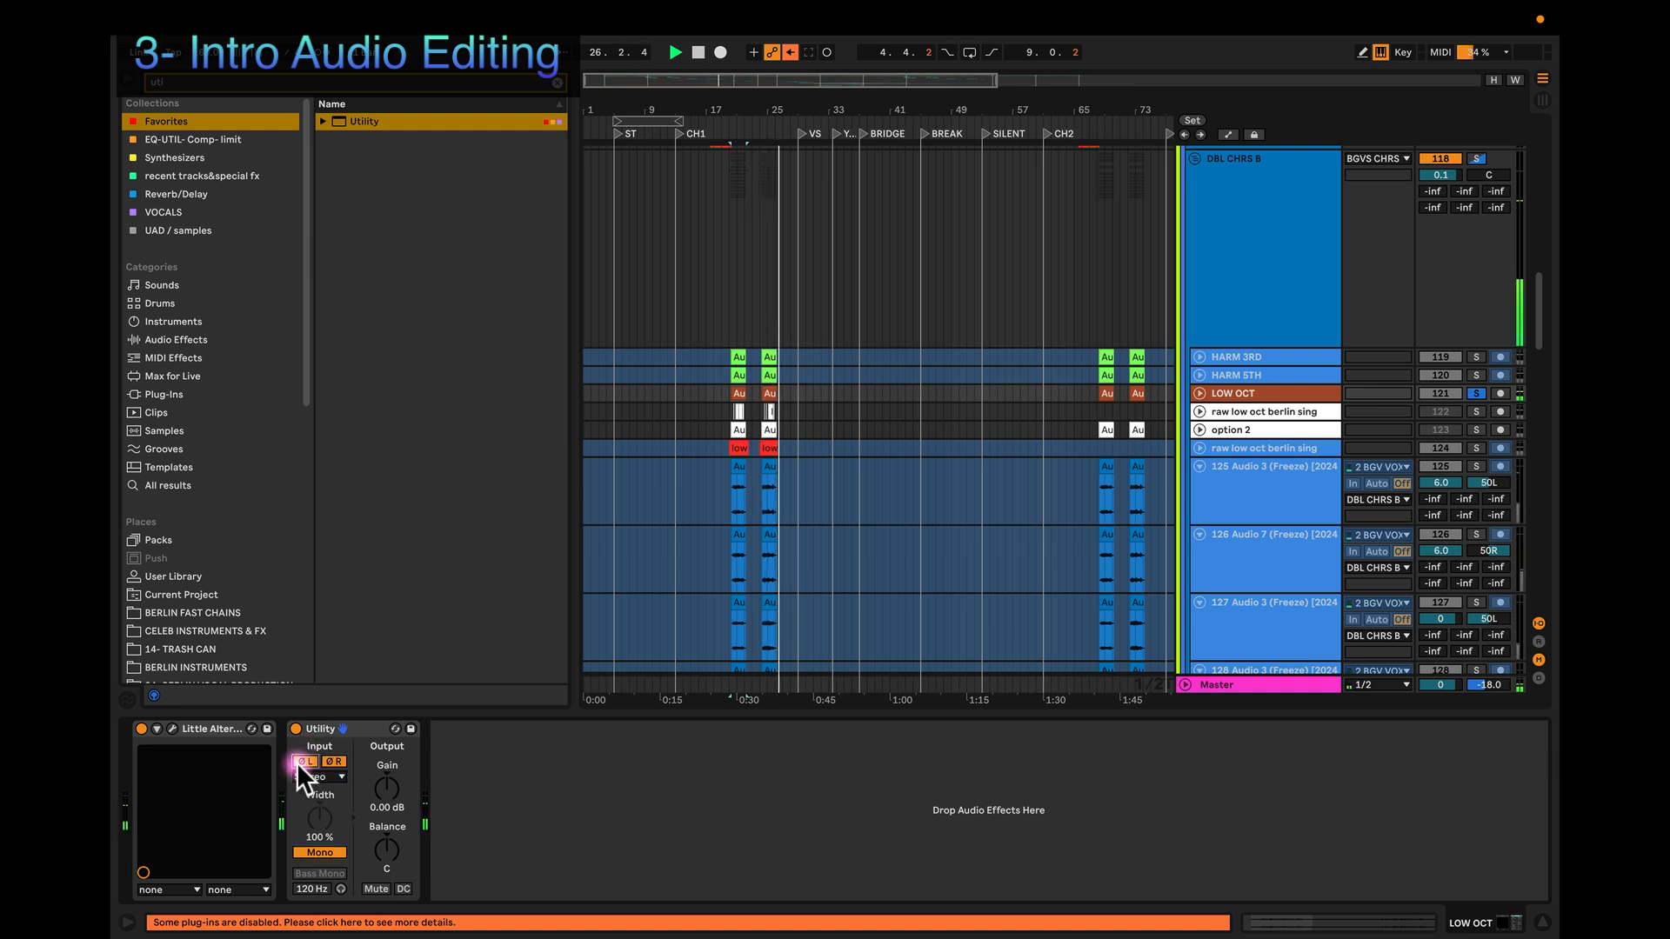
left_click(300, 763)
key("space")
Step: Remove the Utility and Little AlterBoy effects from the LOW OCT track, and cut the track from the set
left_click(333, 730)
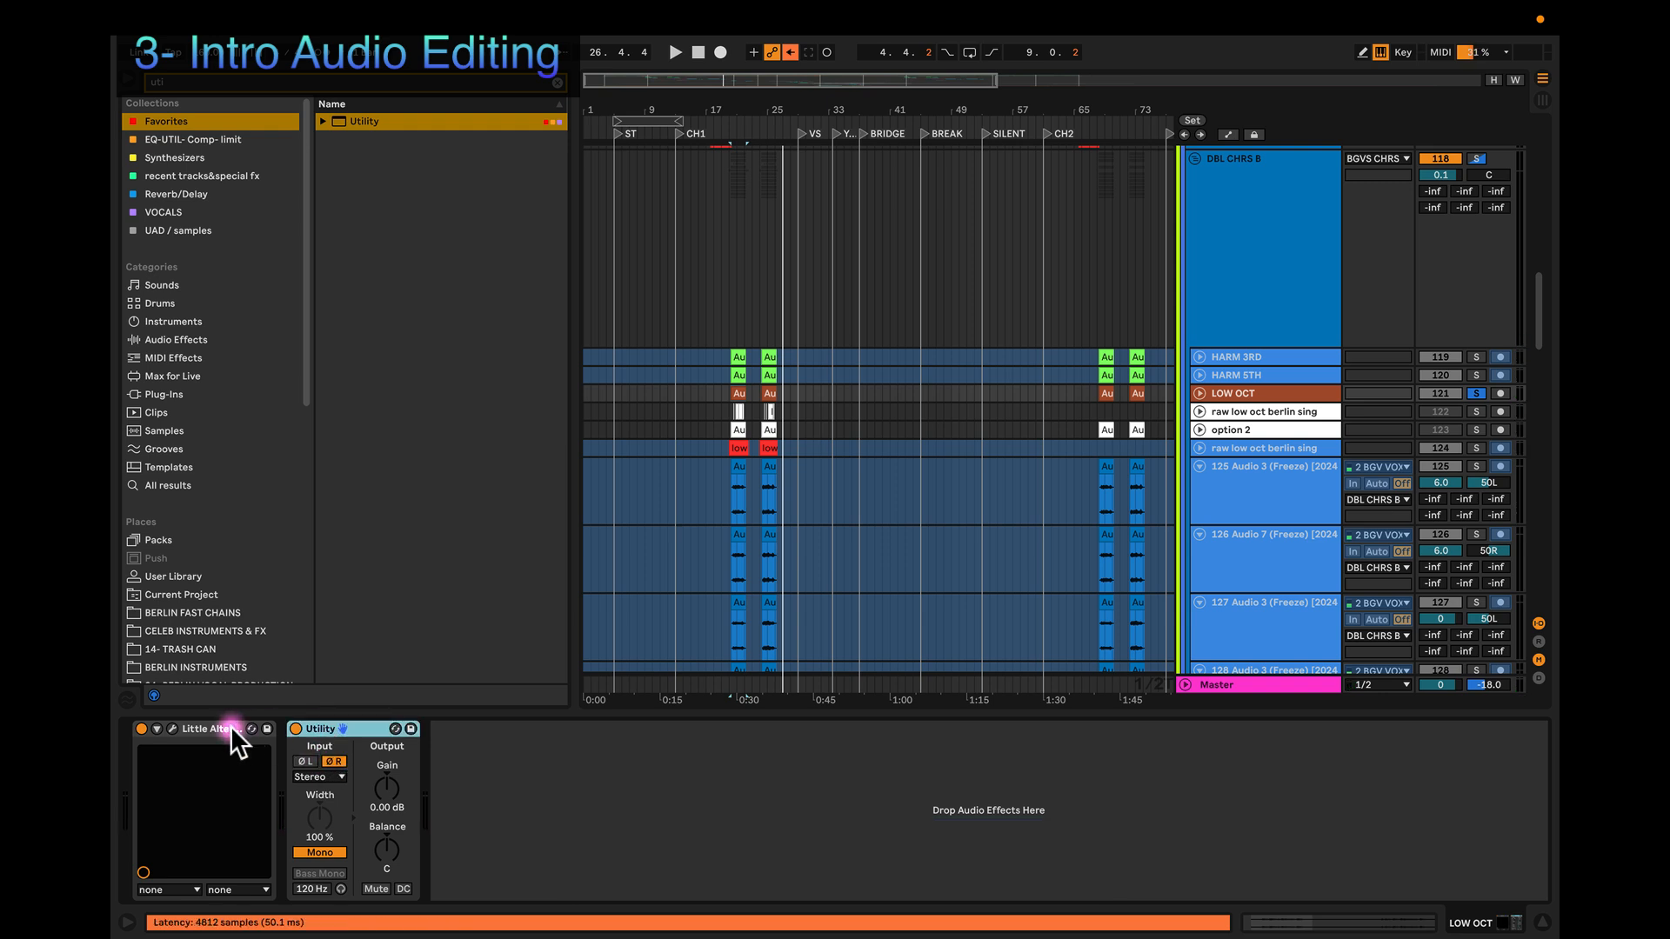
right_click(336, 729)
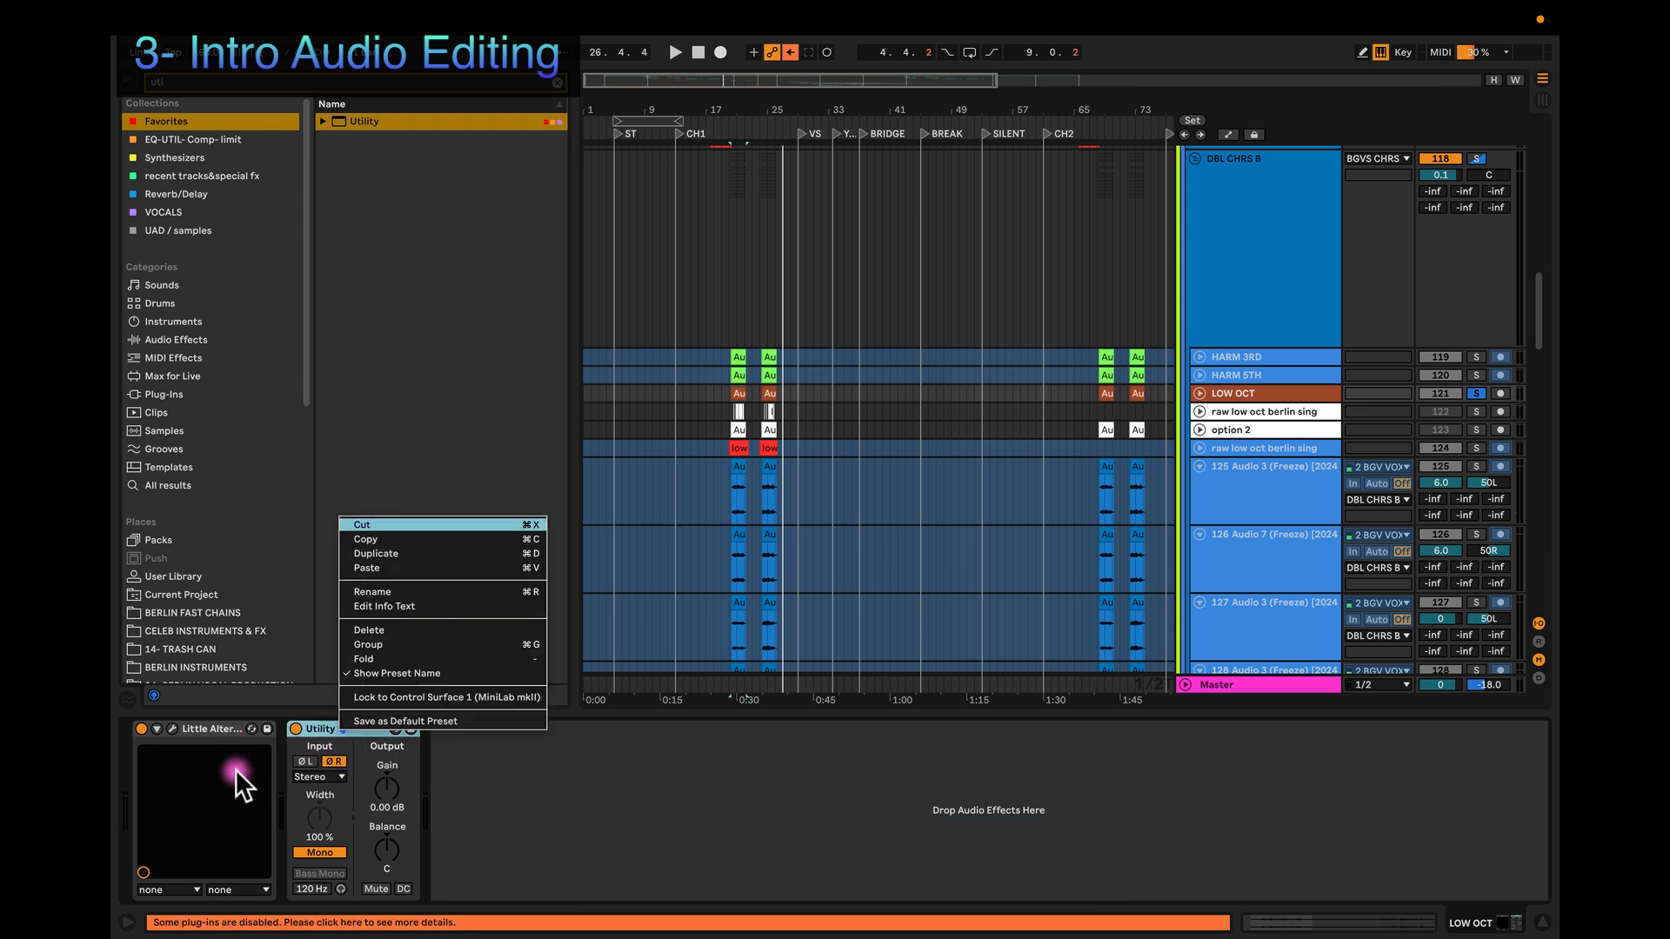
right_click(207, 729)
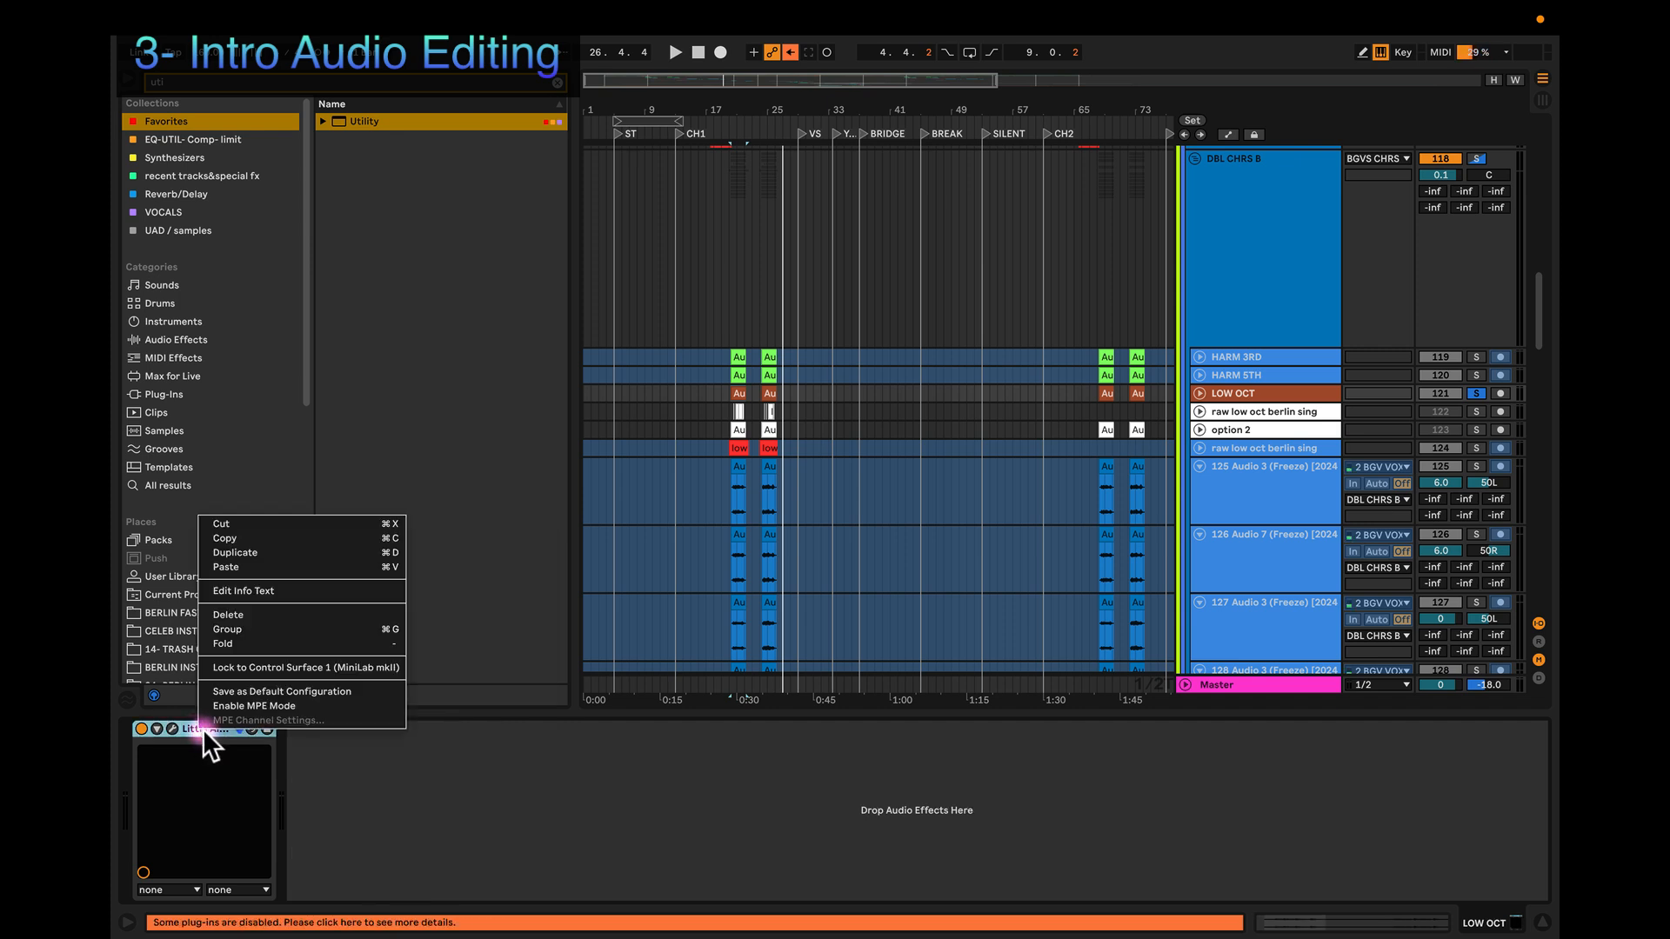
left_click(222, 522)
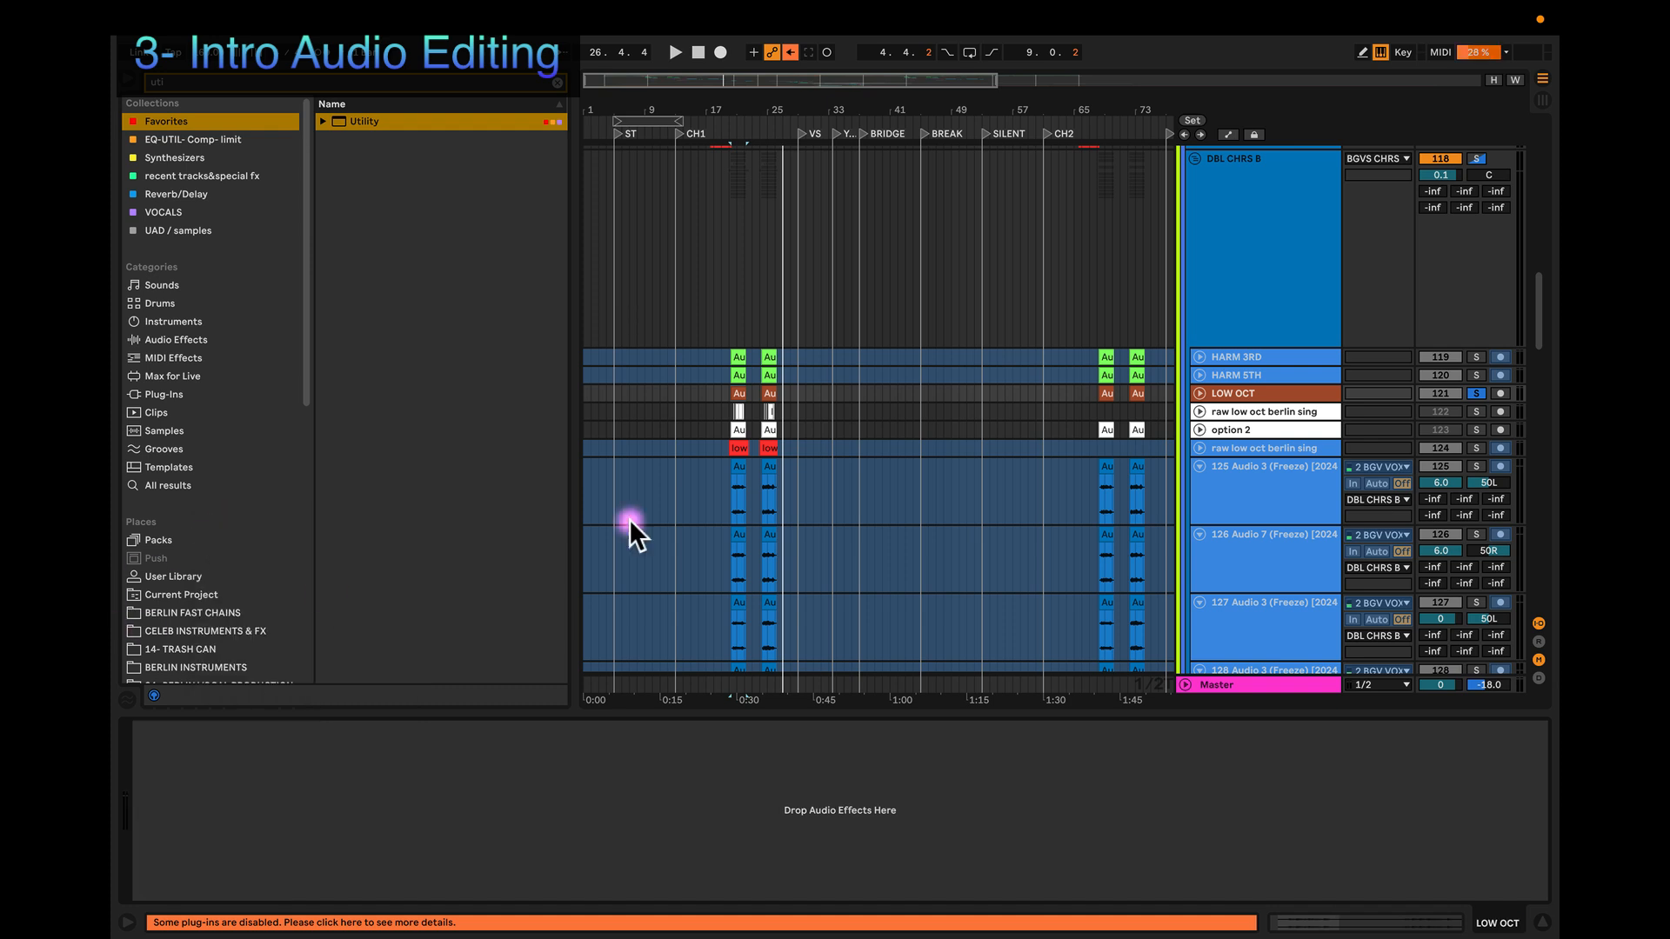
right_click(1245, 391)
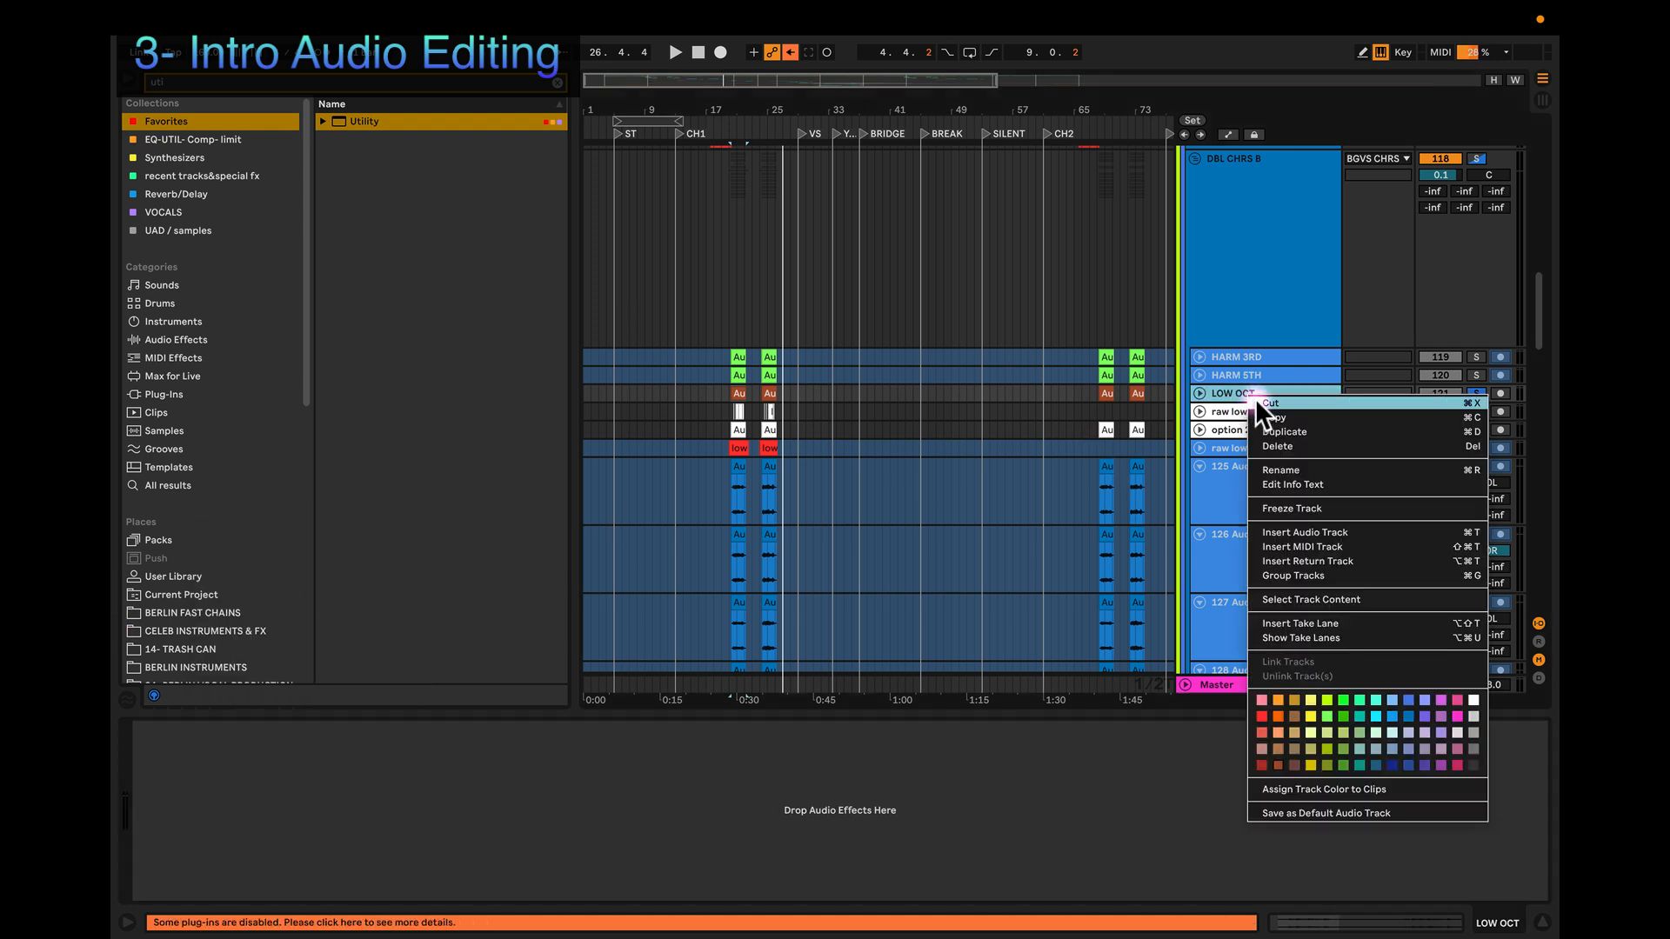
left_click(1254, 399)
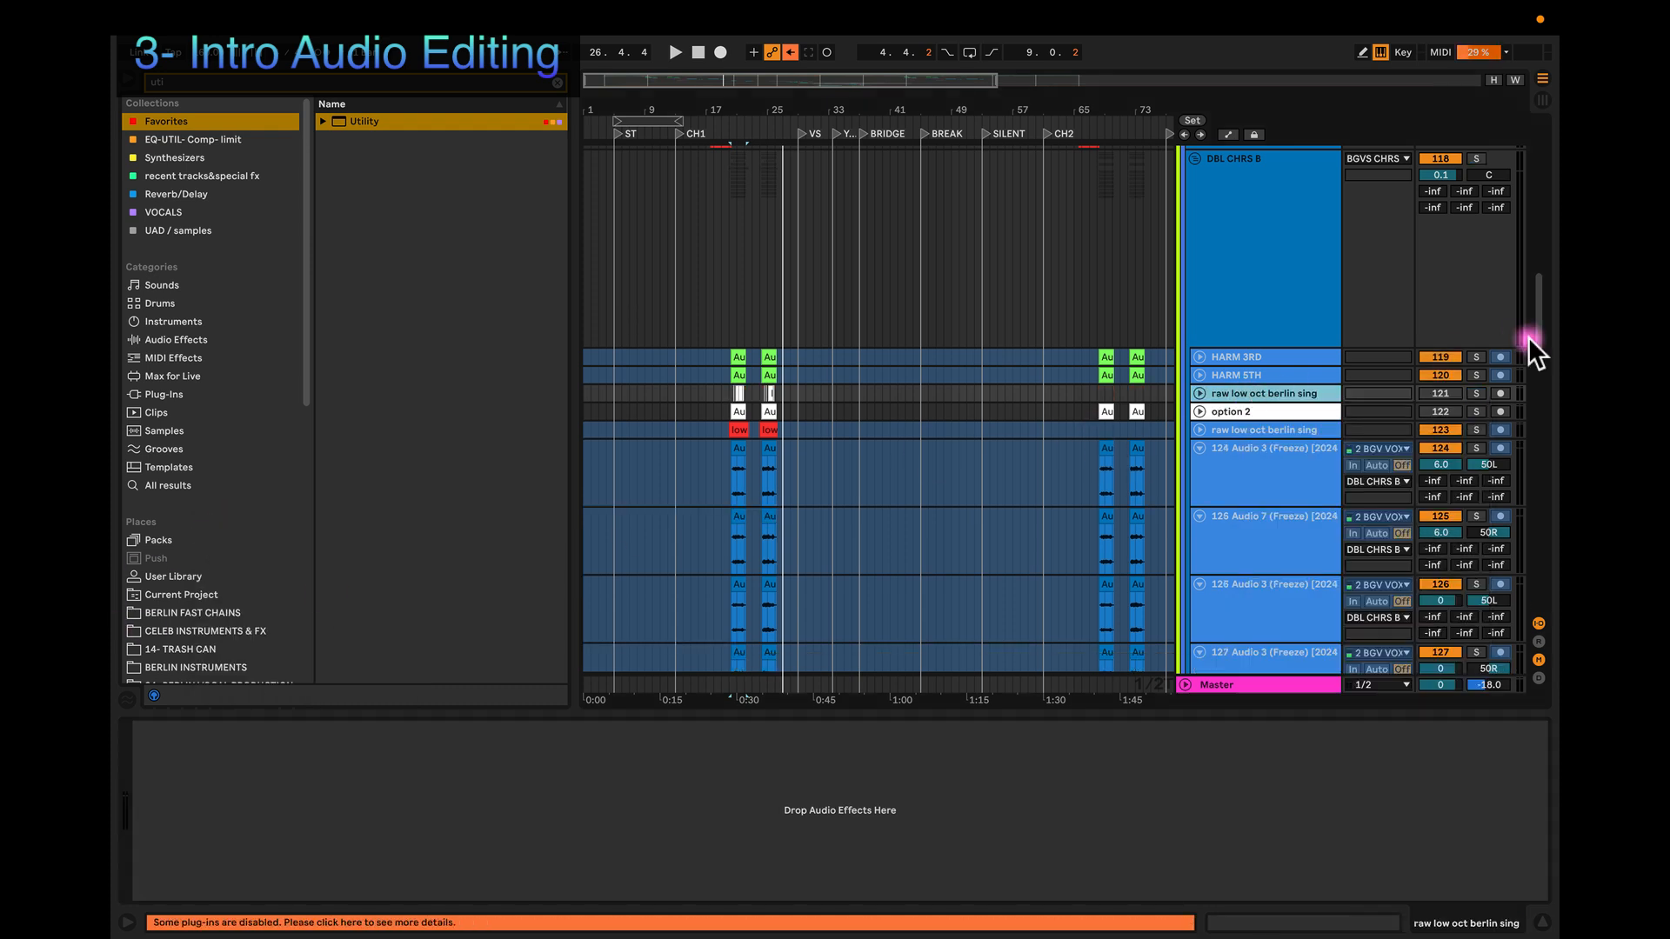
Step: Fold the remaining expanded frozen backing vocal tracks 124 to 131 in the DBL CHRS B group
scroll(723, 410, "down", 3)
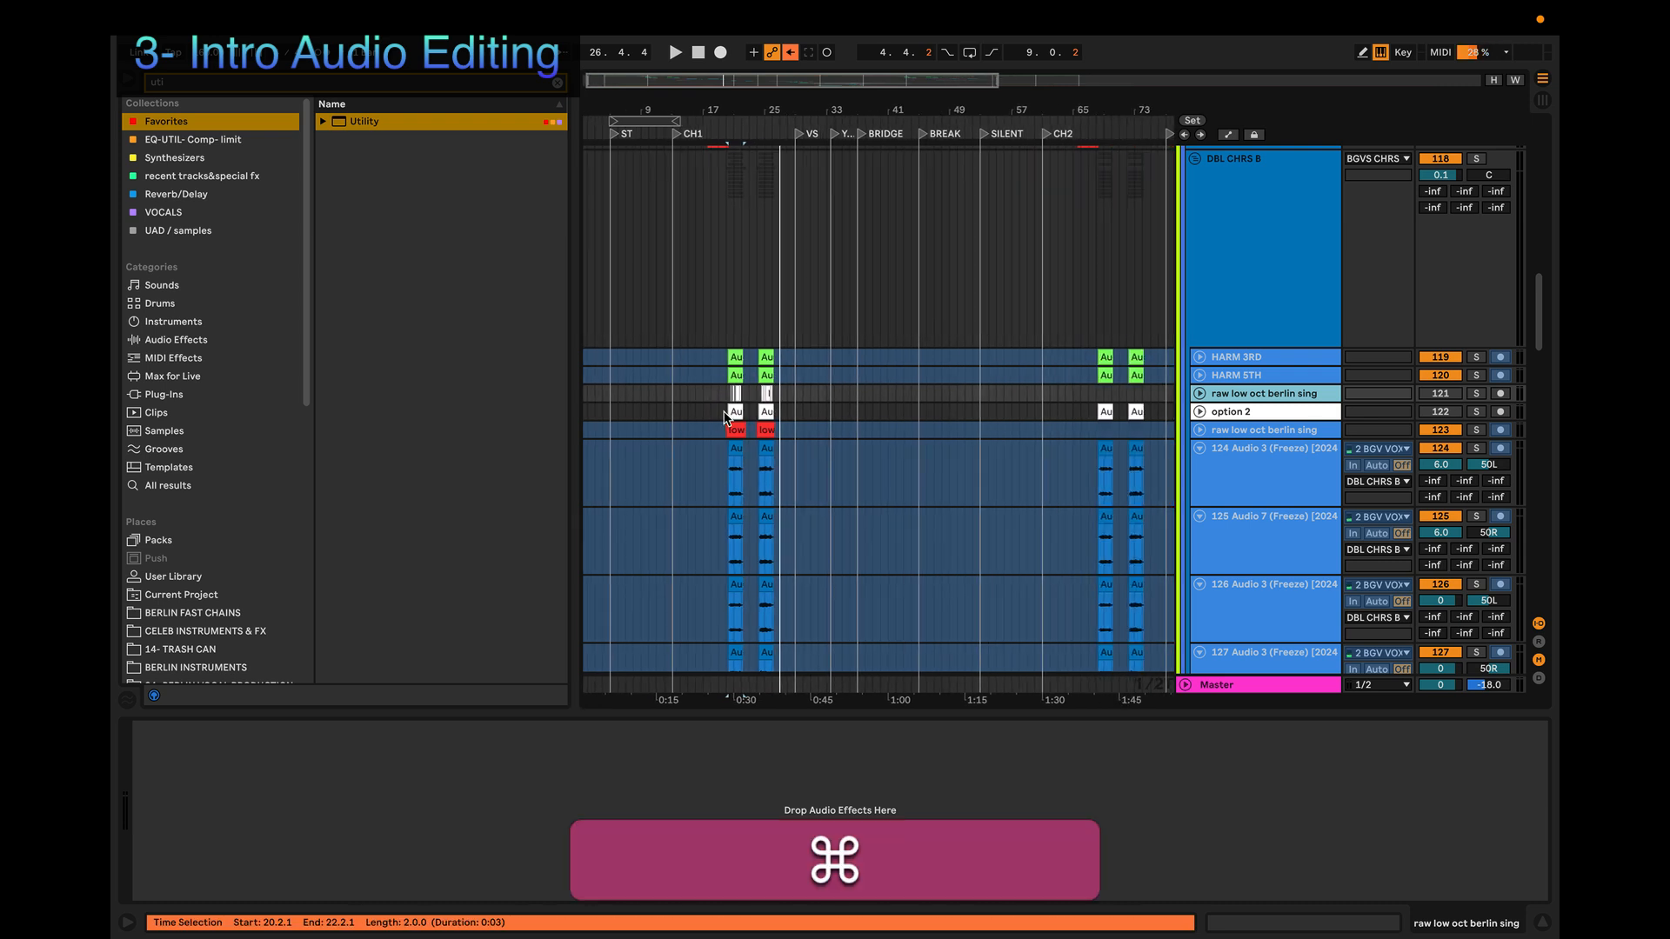
left_click(1198, 448)
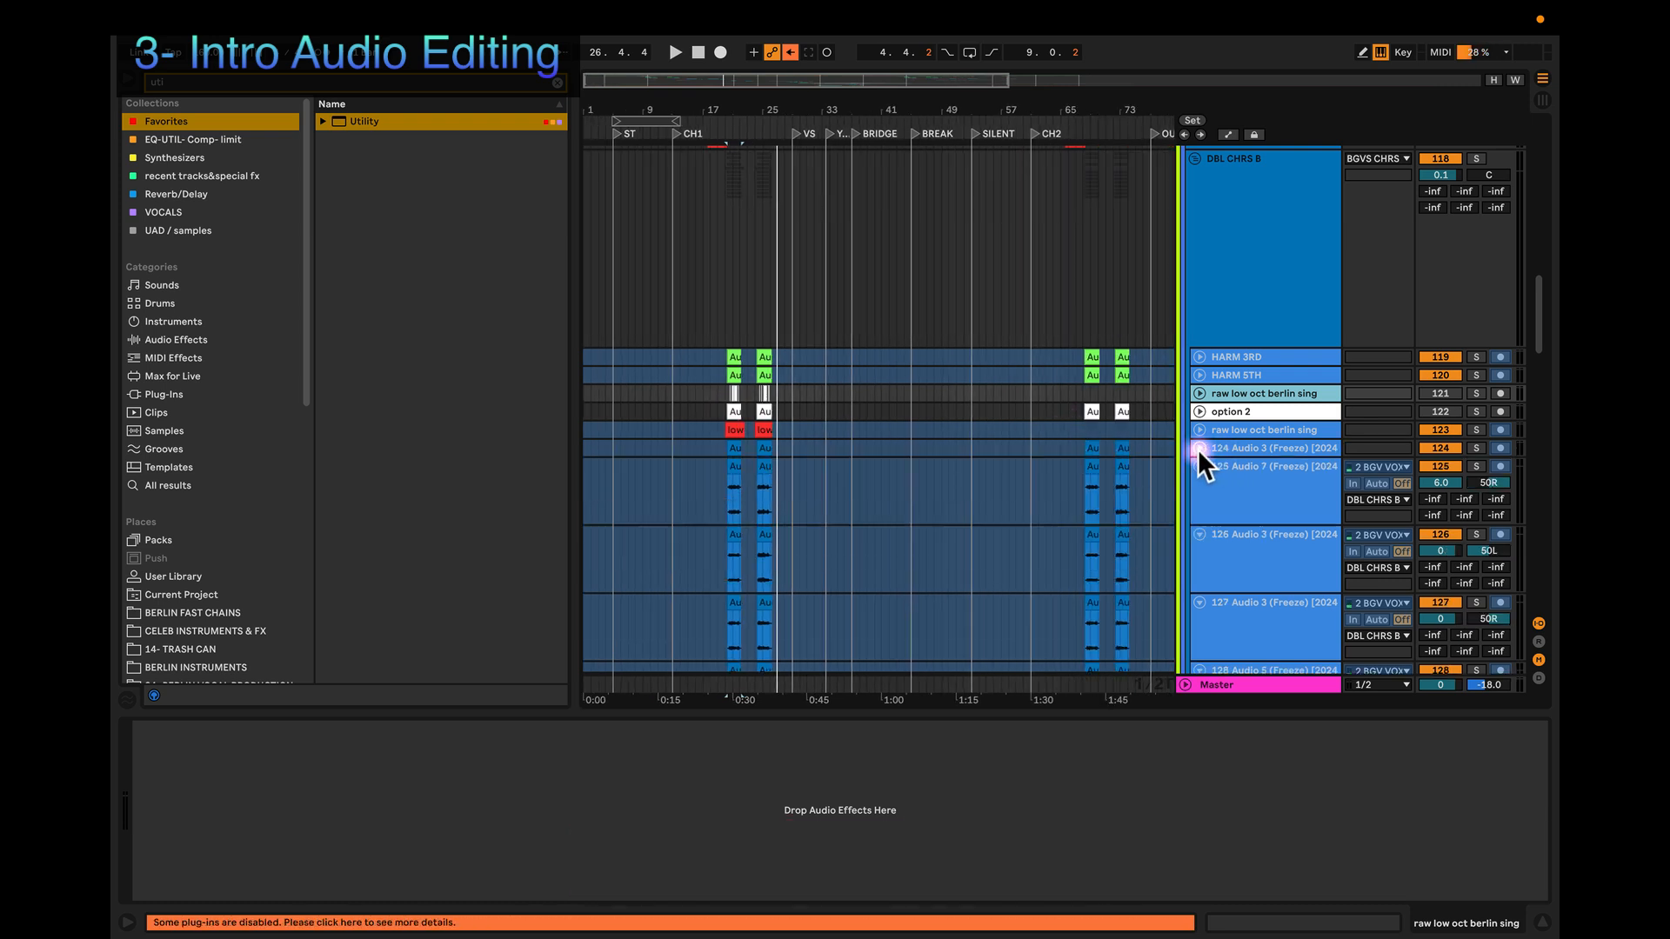
left_click(1201, 466)
scroll(1211, 444, "down", 3)
left_click(1218, 409)
scroll(1221, 463, "down", 8)
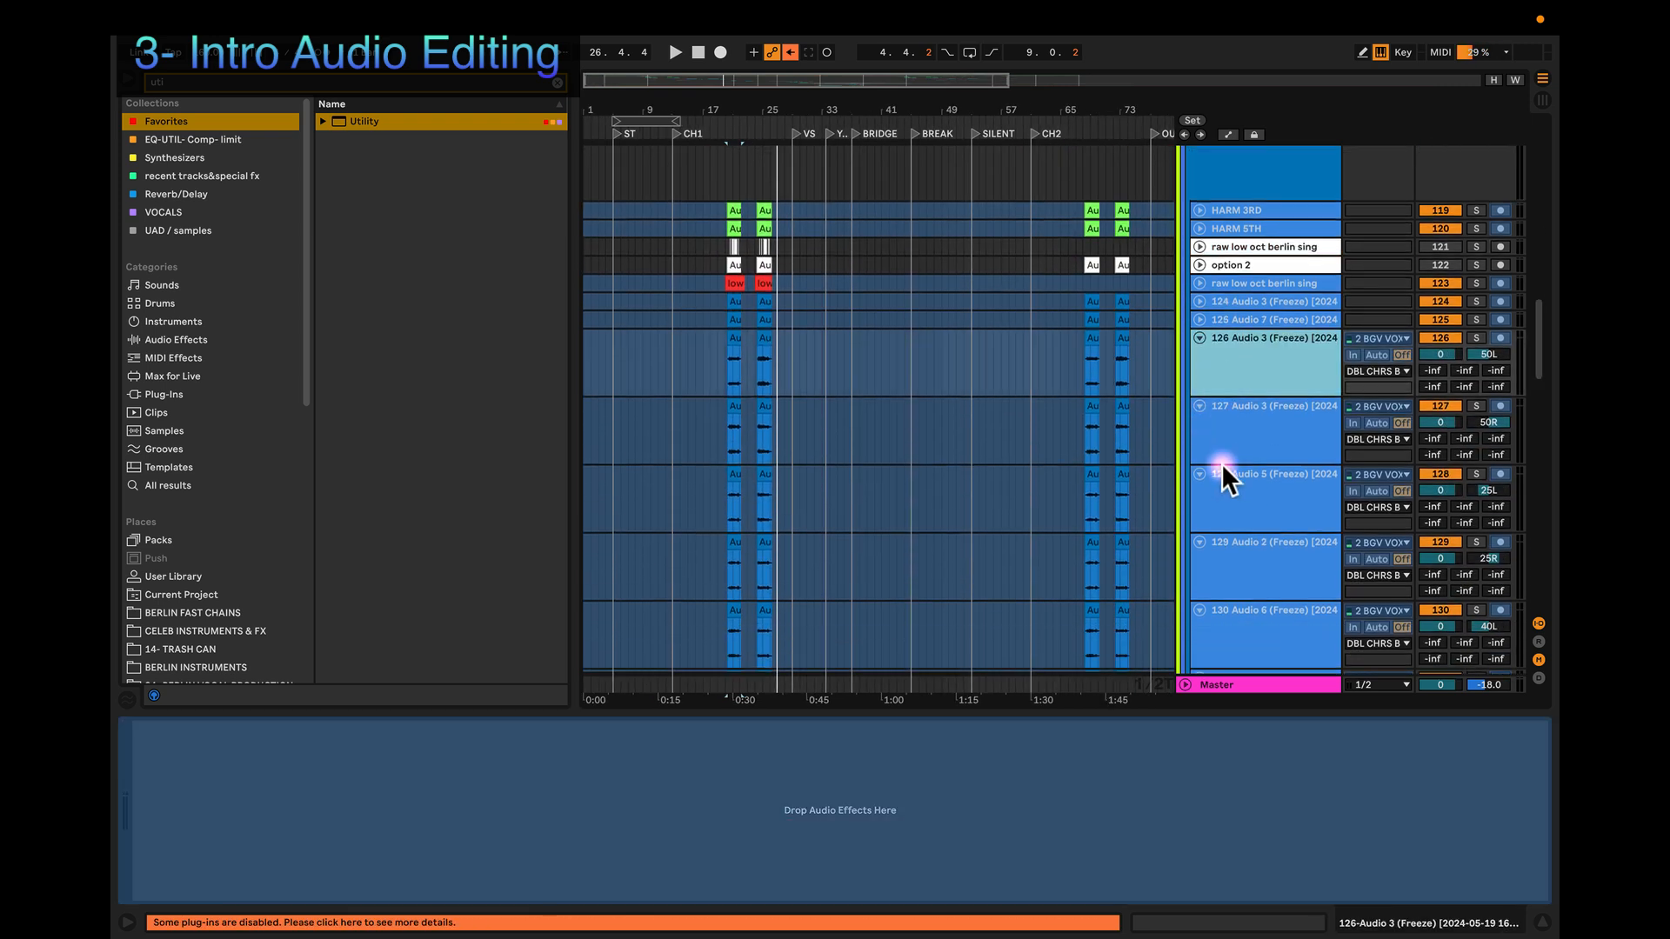
left_click(1221, 375, "shift")
left_click(1199, 357)
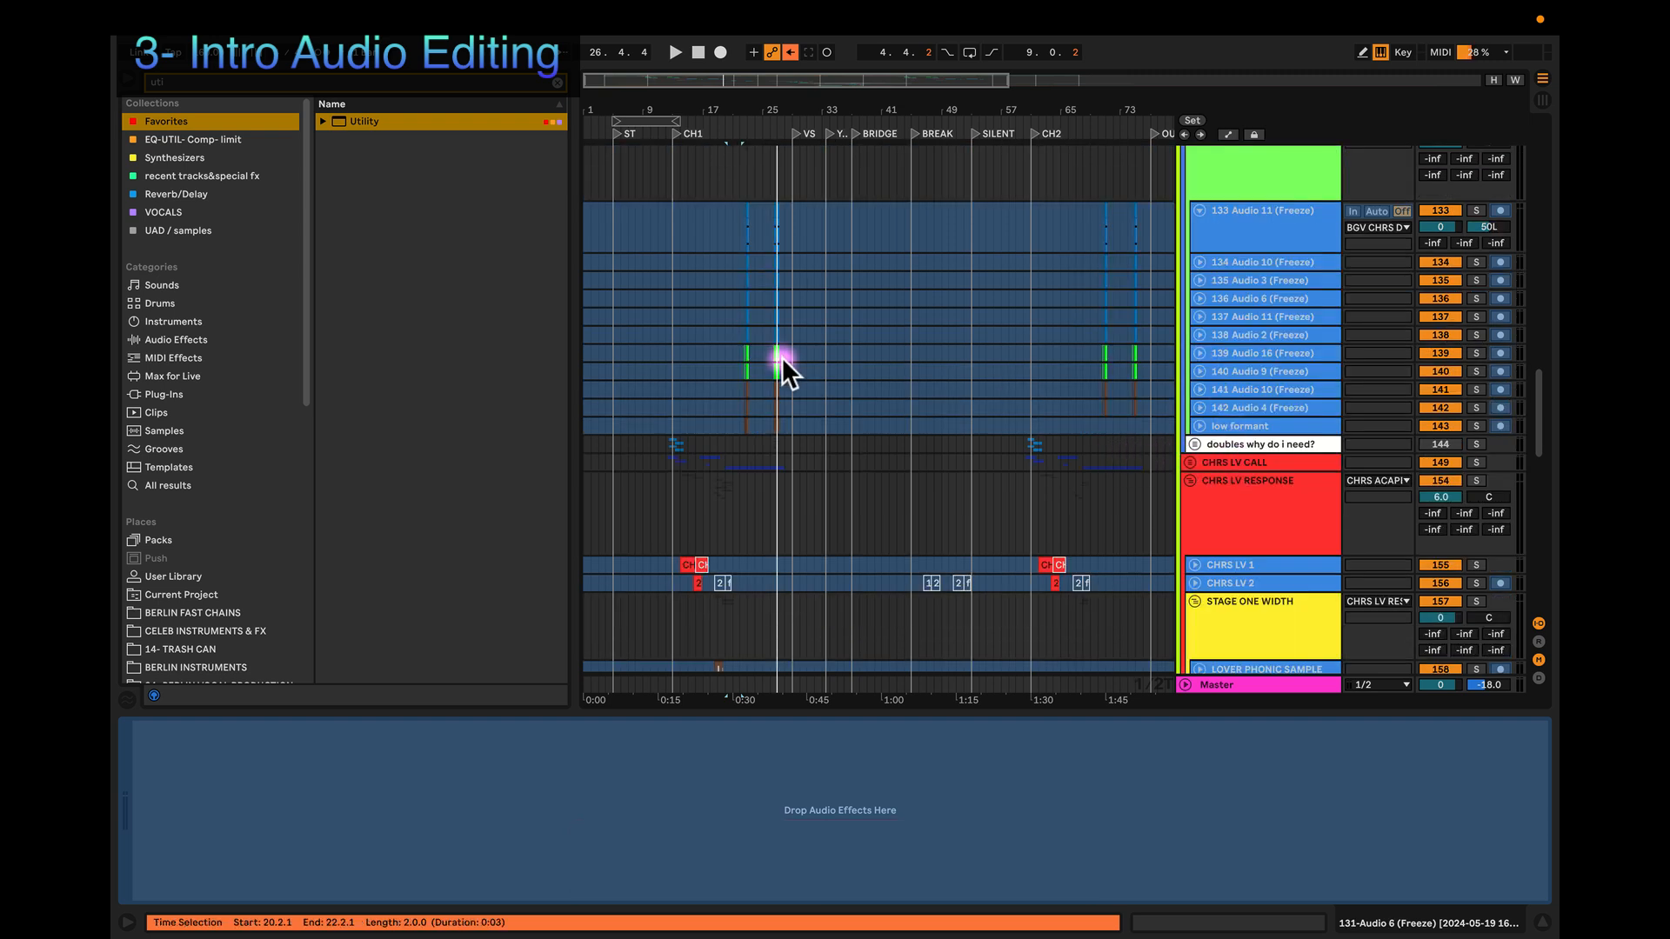
Step: Play the arrangement briefly from about bar 16, and restart playback from about bar 3 to hear the song from the intro
scroll(783, 359, "up", 2)
scroll(649, 400, "down", 3)
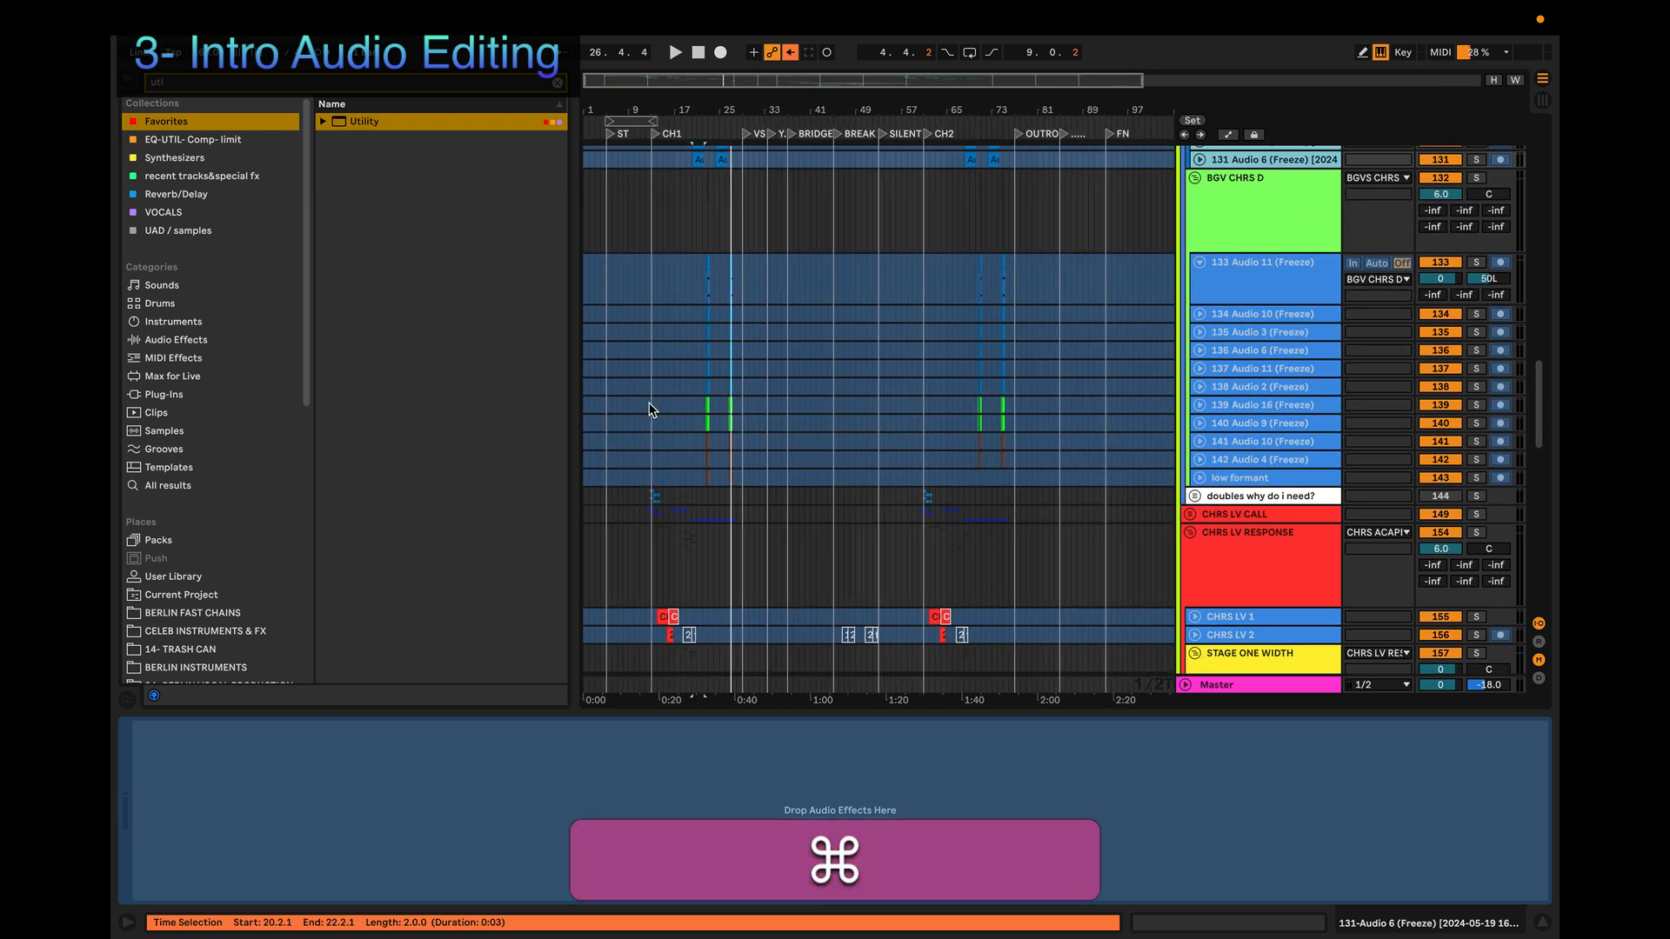
scroll(675, 348, "up", 2)
left_click(683, 333)
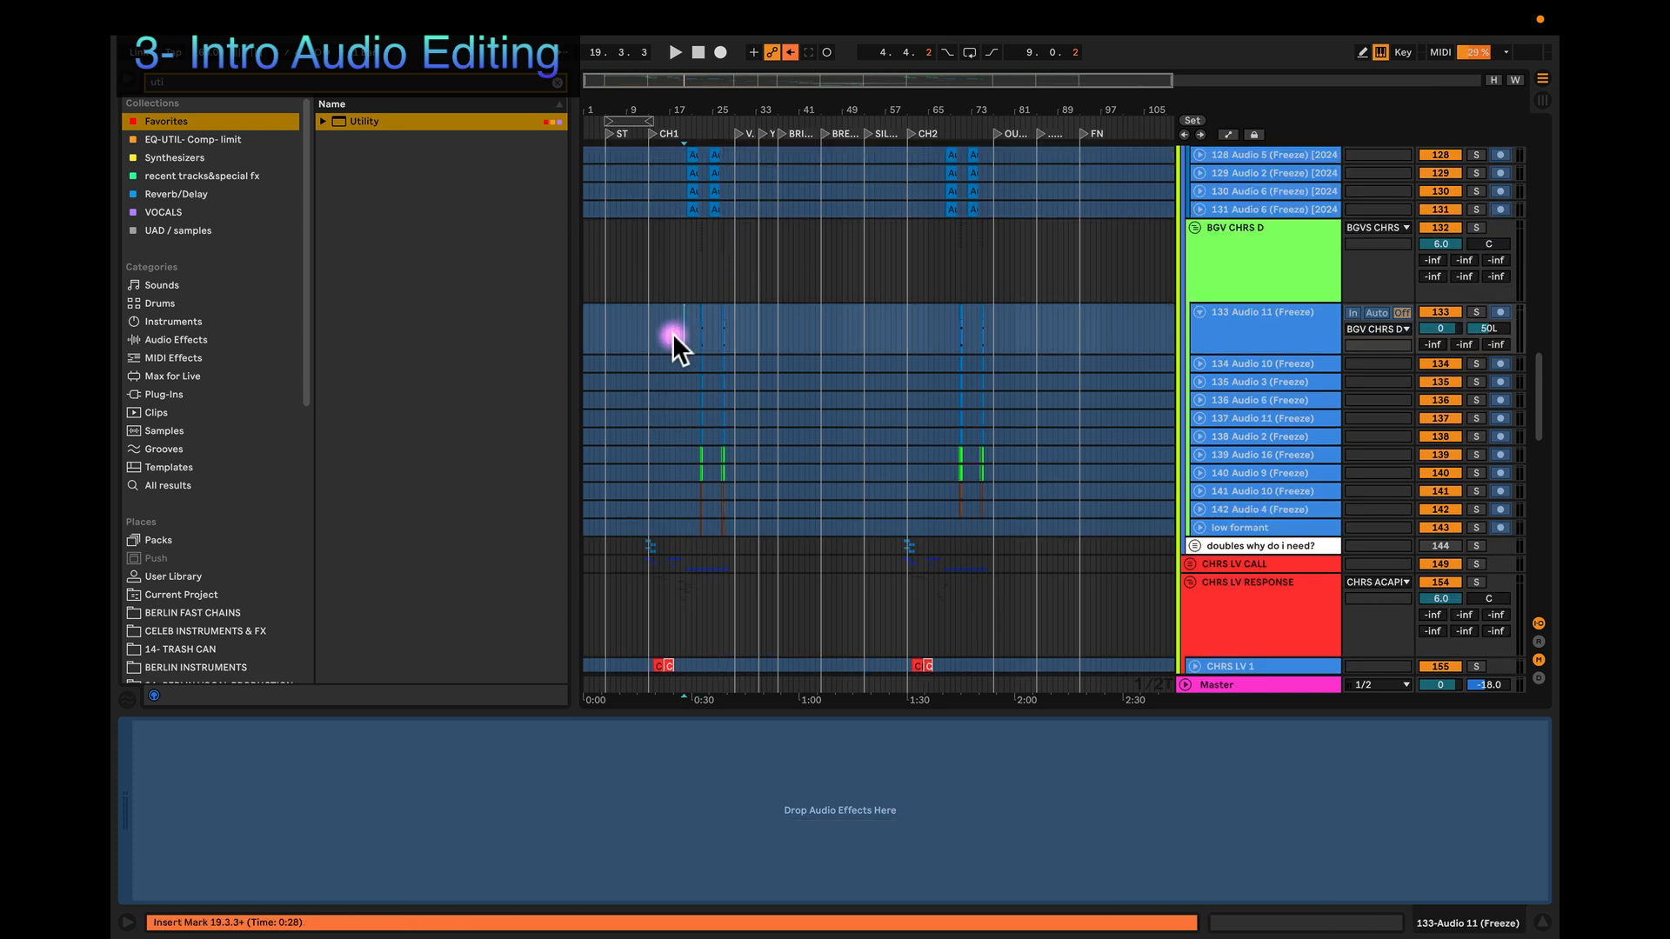
key("space")
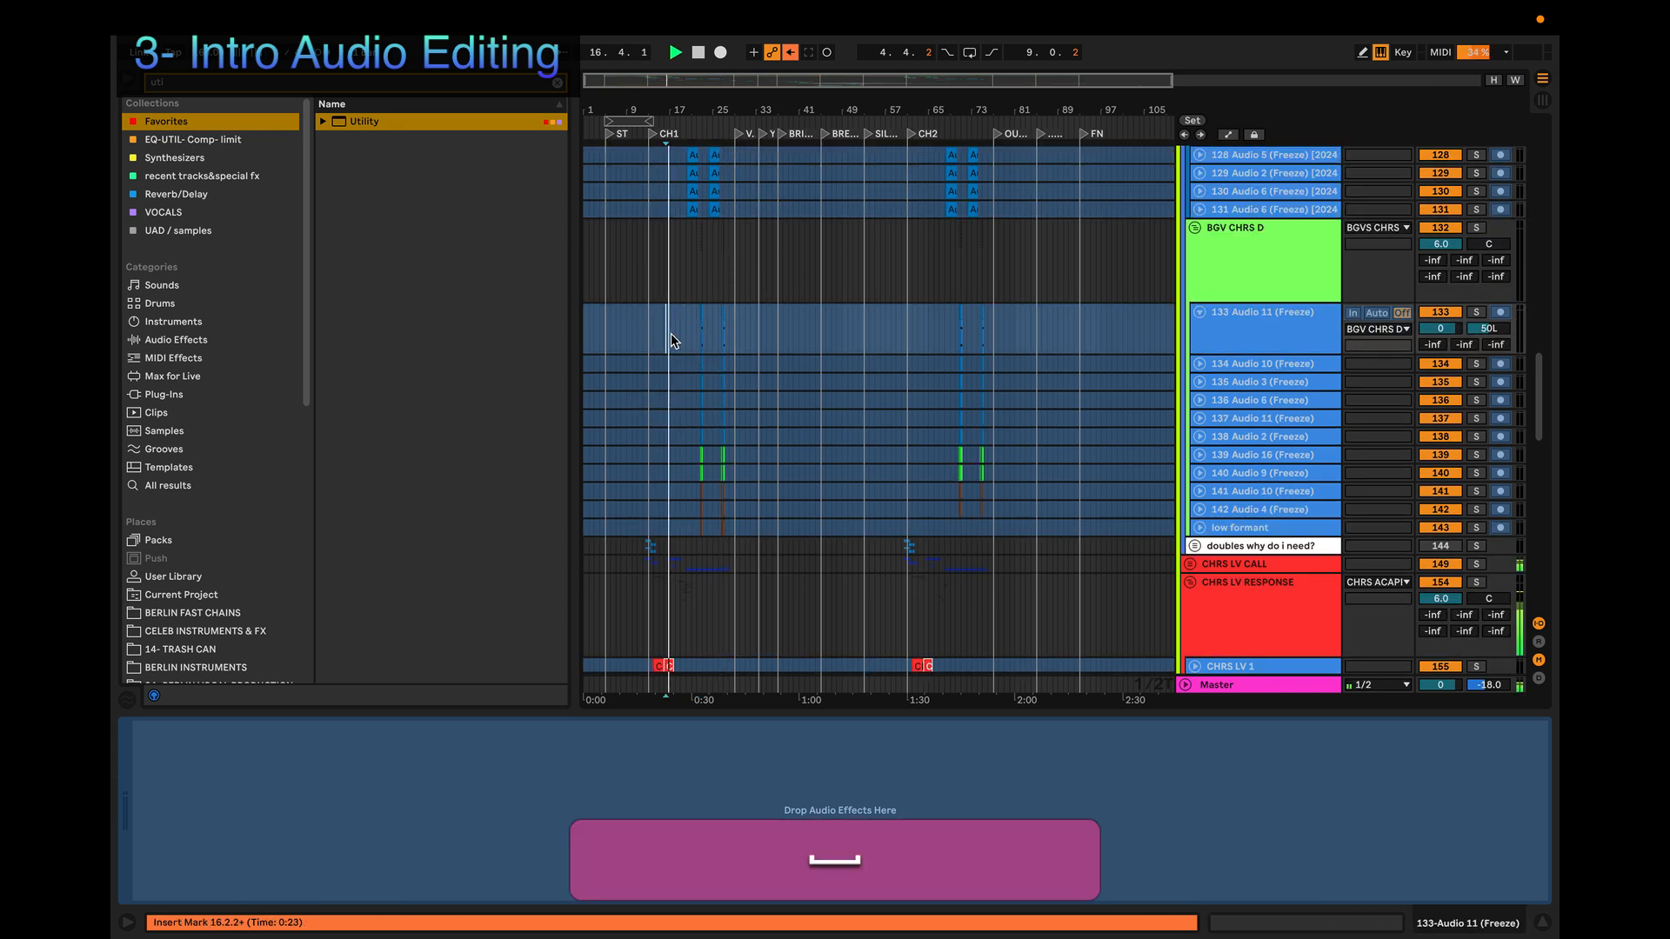
scroll(628, 353, "up", 5)
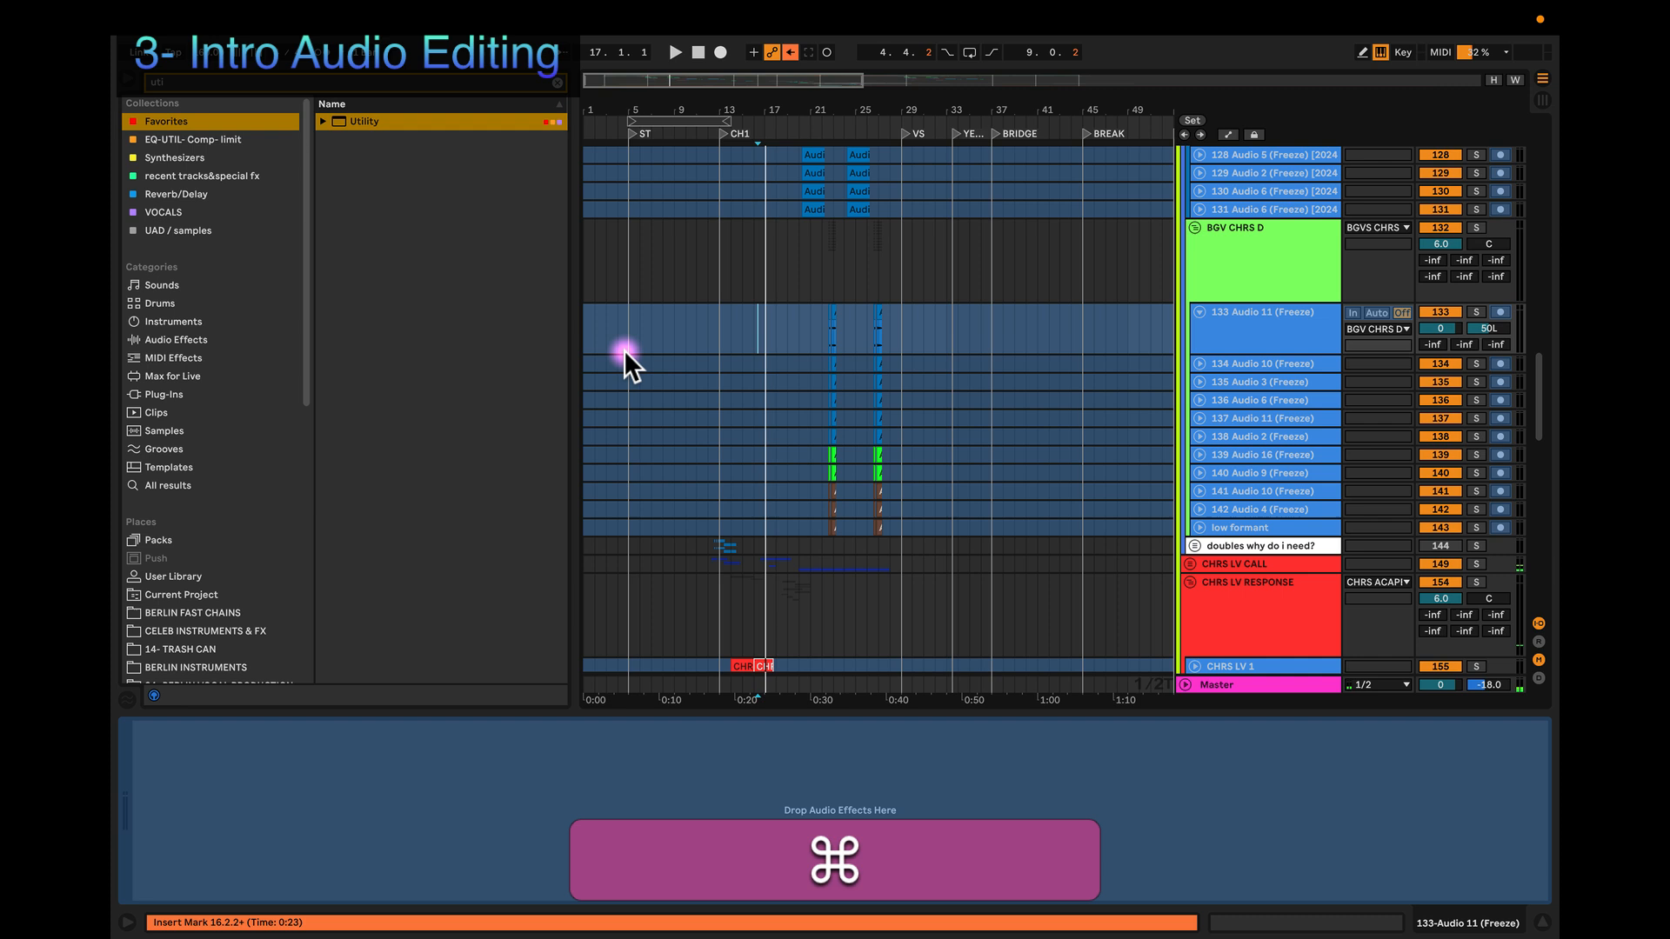
left_click(608, 336)
key("space")
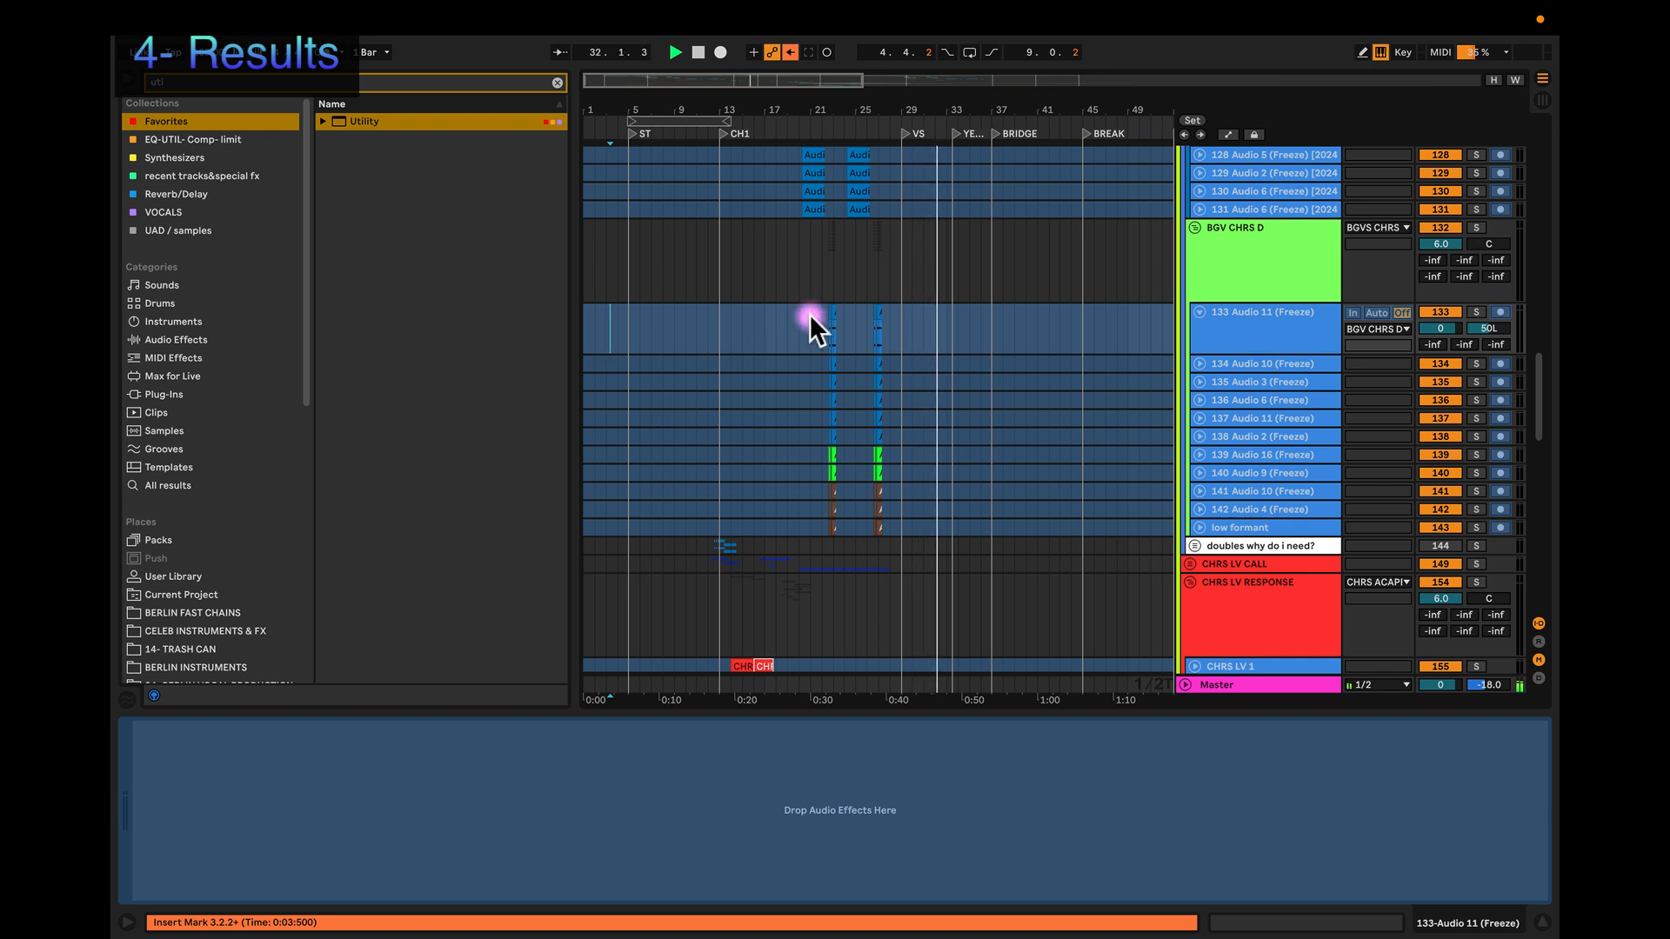
Step: Review the chorus, bridge and break vocal tracks while the second chorus plays, and stop playback in the outro at about bar 81
scroll(830, 313, "down", 5)
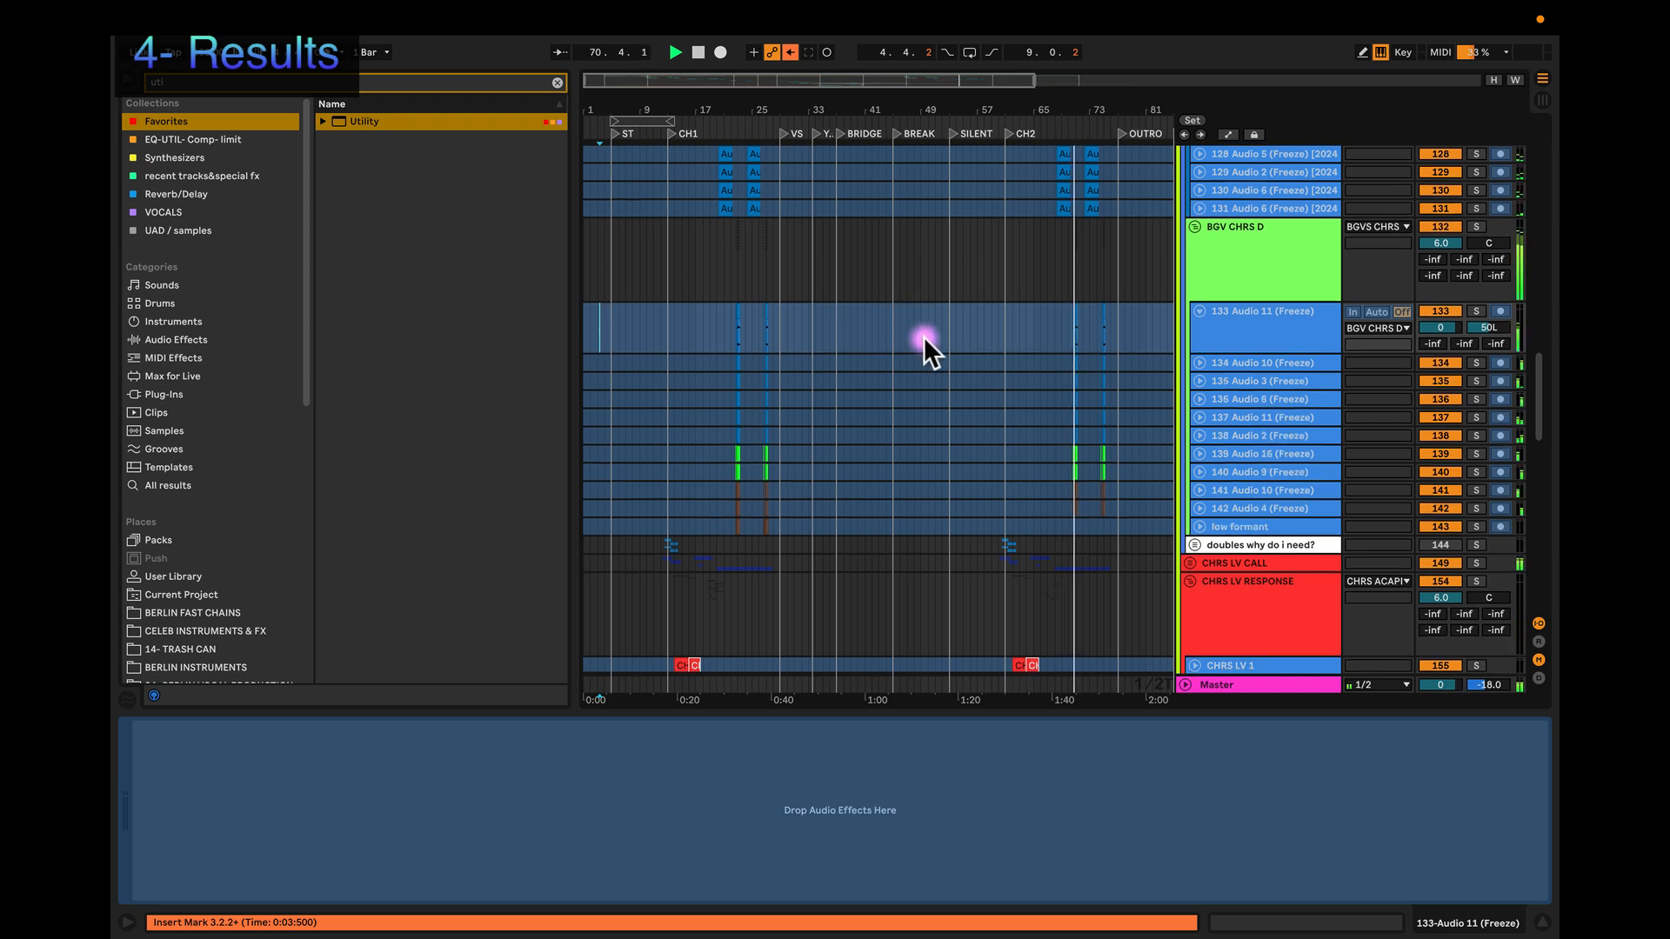
scroll(930, 348, "up", 5)
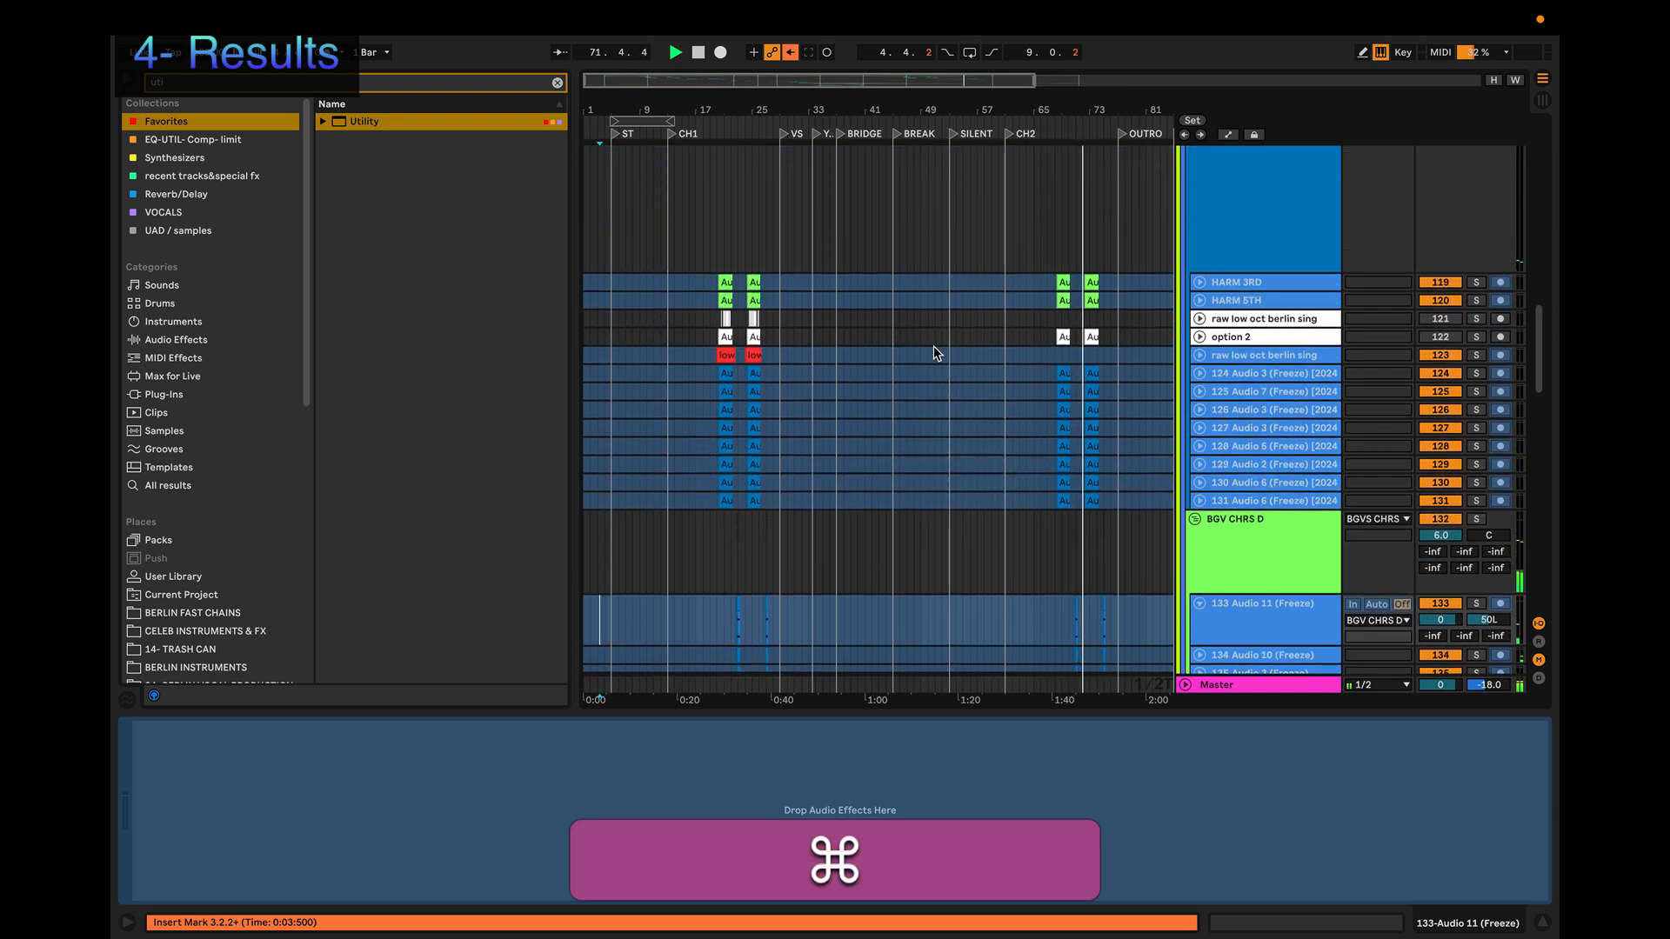
scroll(934, 349, "down", 5, "super")
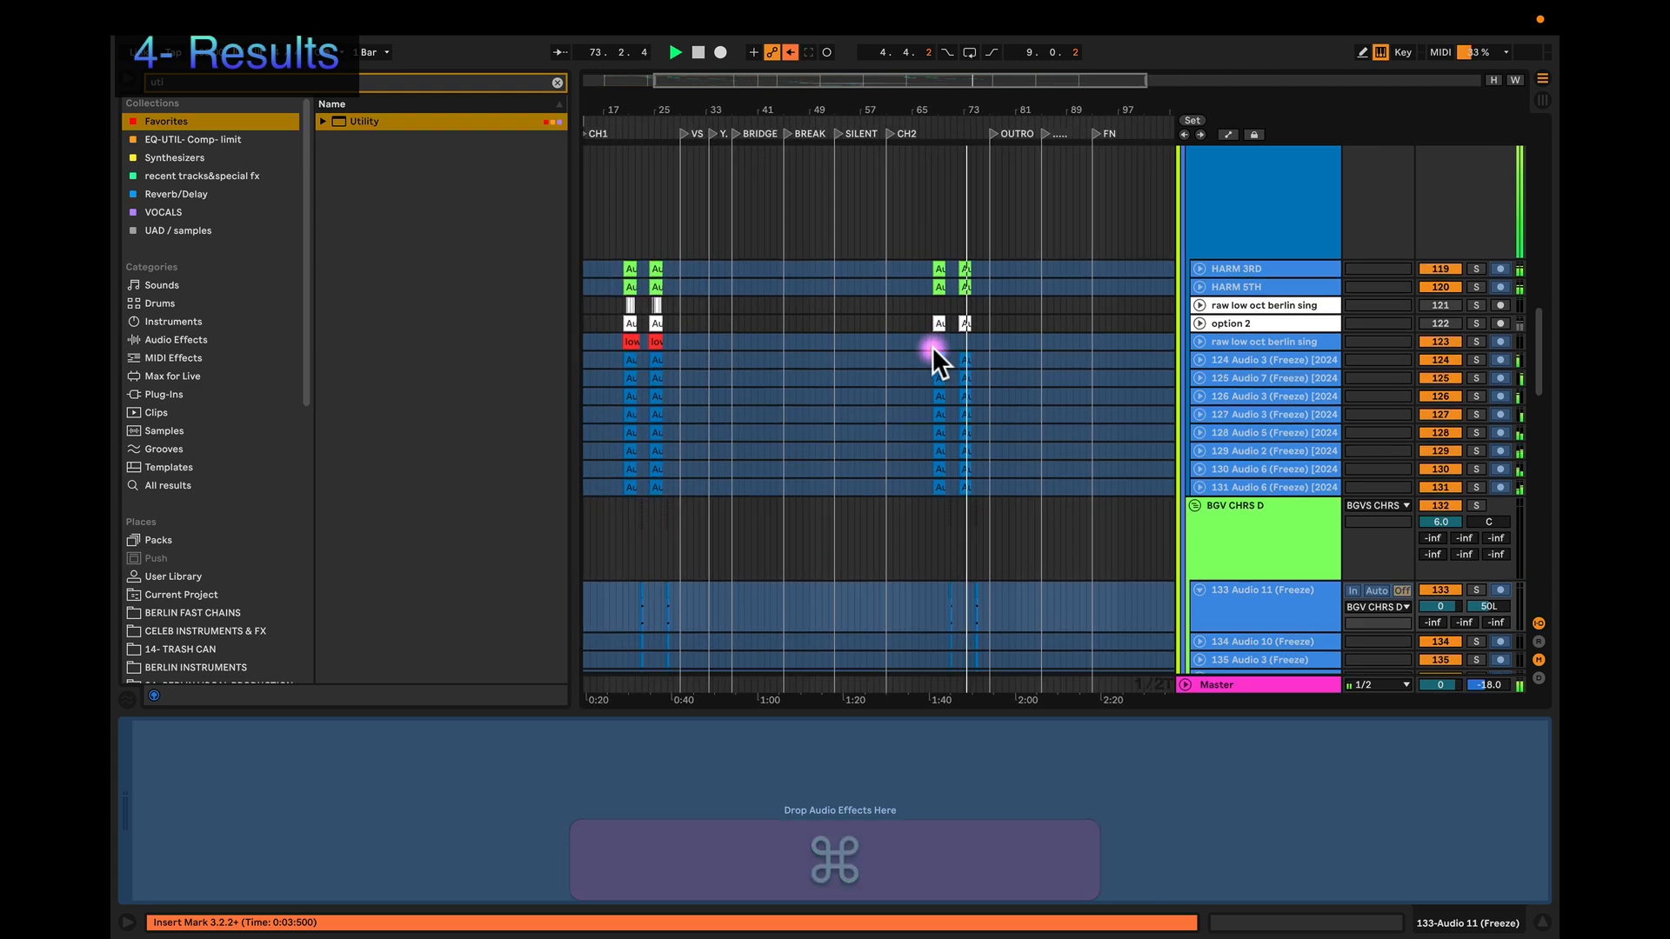
scroll(932, 348, "down", 10)
scroll(932, 348, "down", 15)
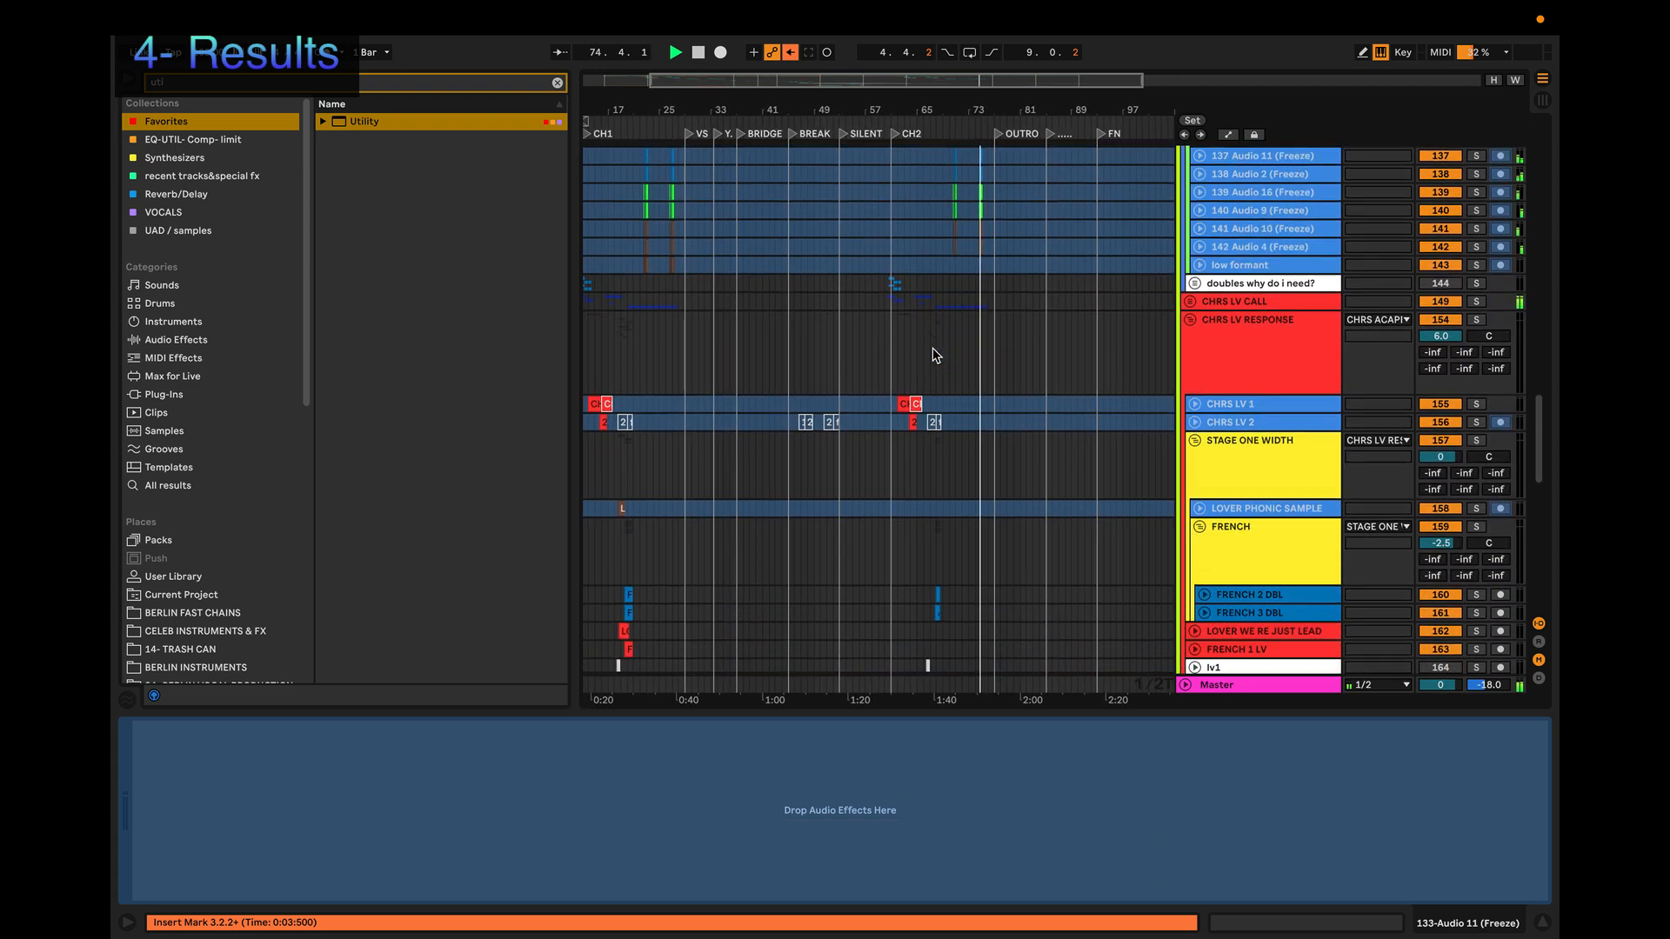
scroll(934, 355, "down", 5)
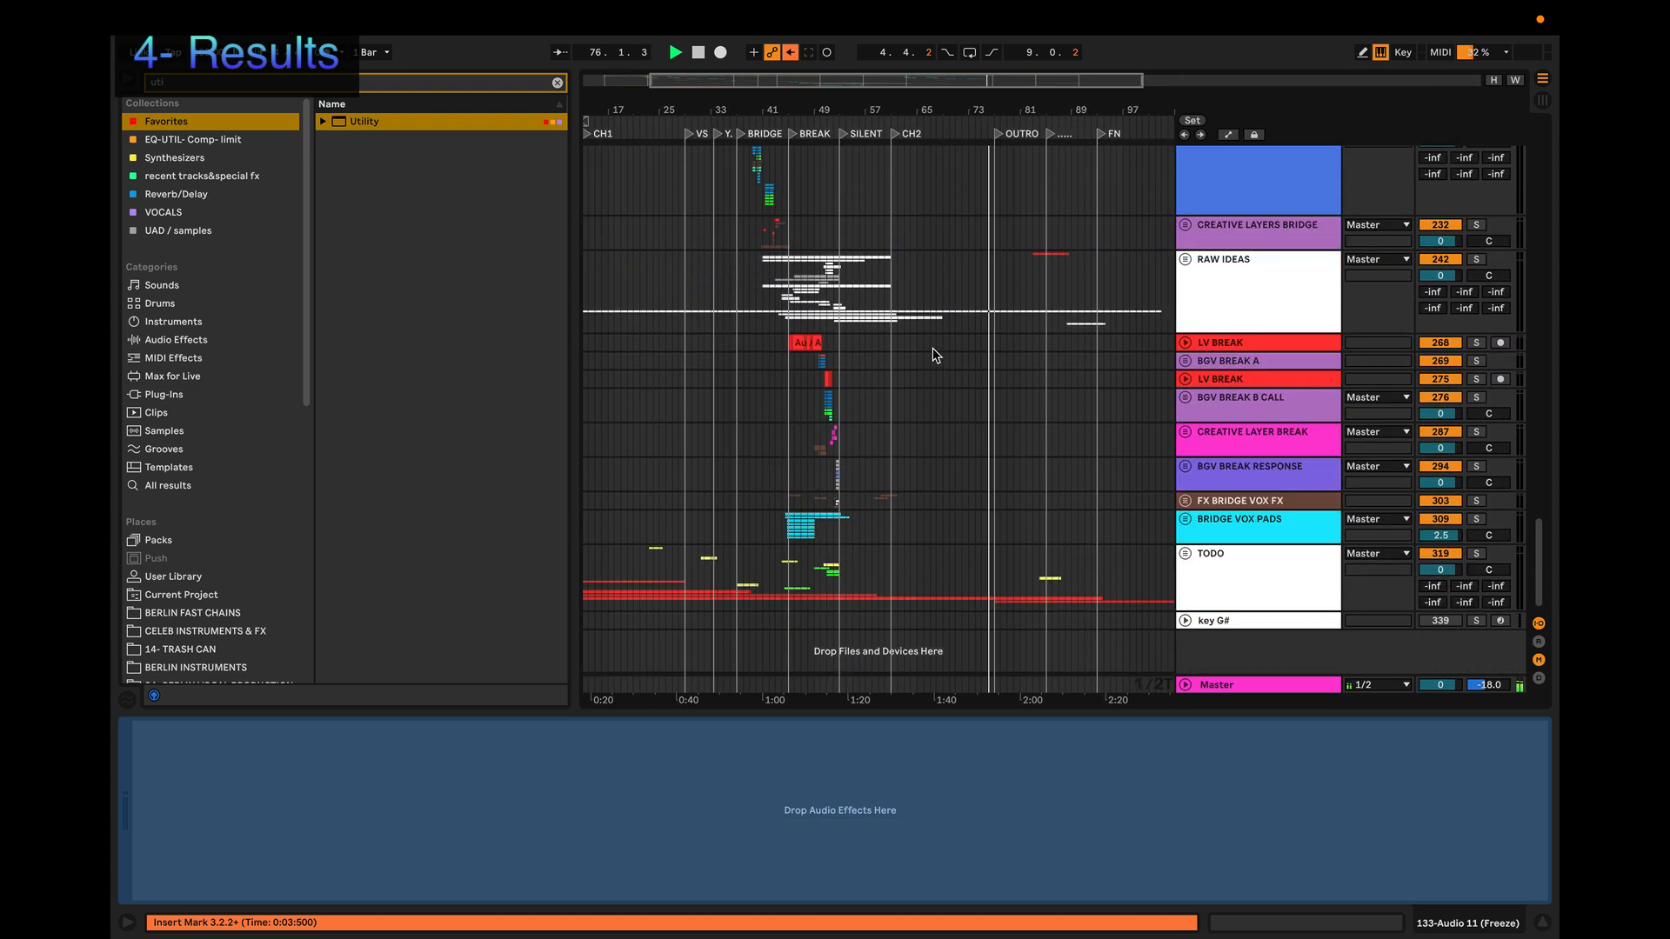
key("super")
scroll(934, 355, "down", 3)
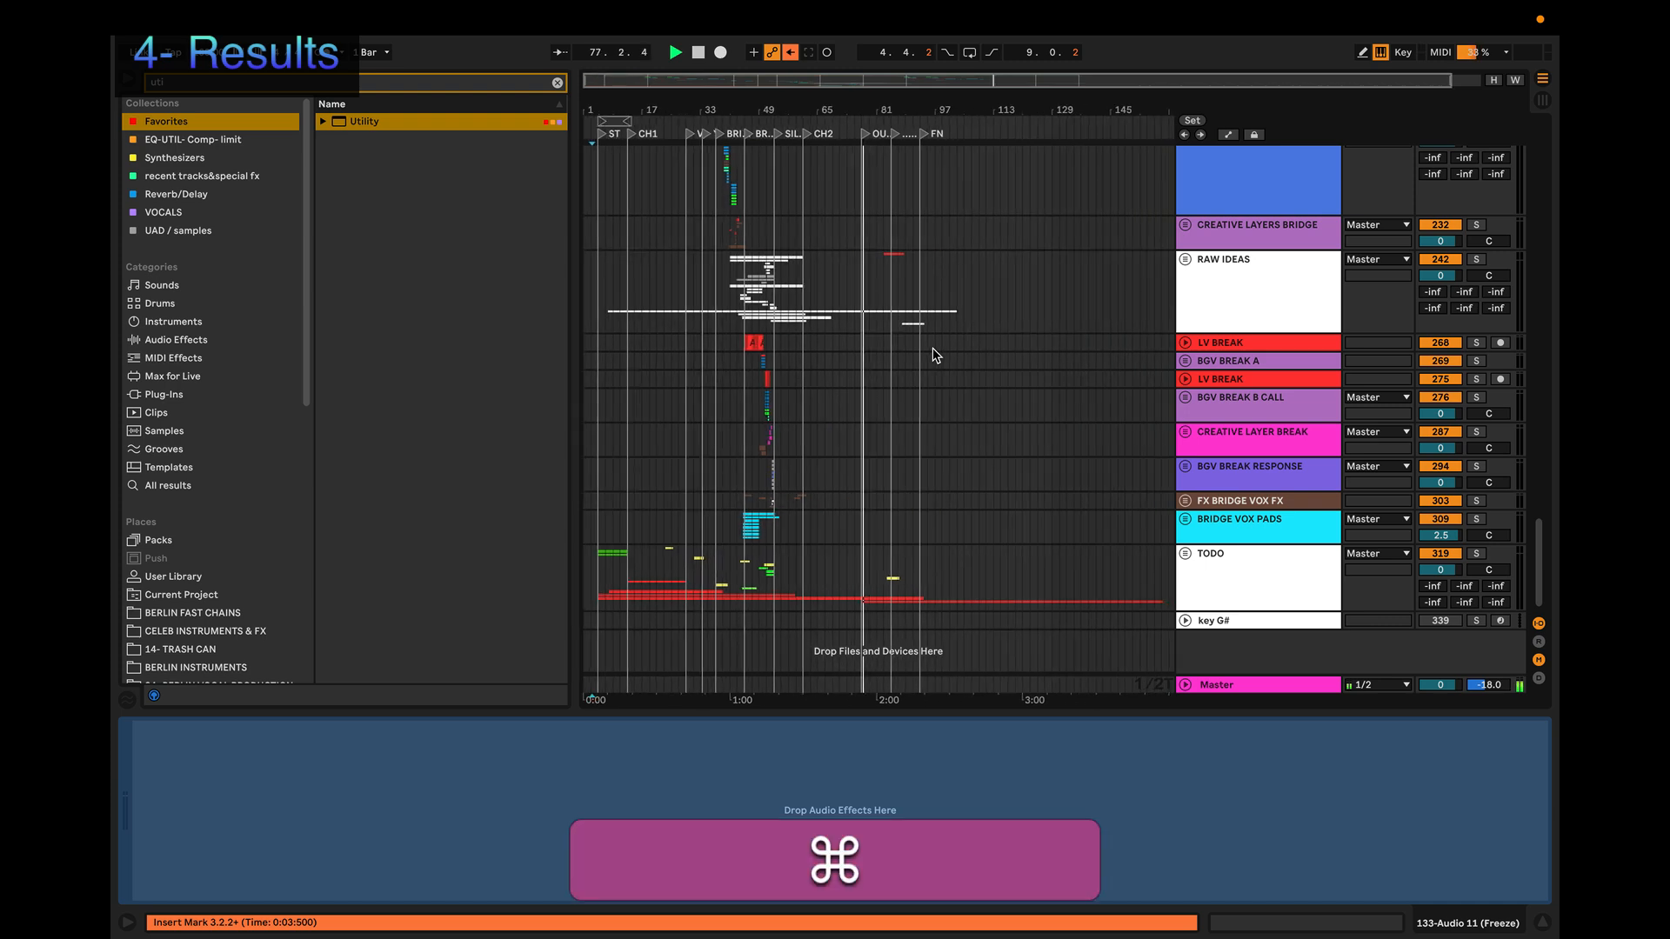
scroll(936, 348, "up", 10)
scroll(938, 352, "down", 2)
scroll(937, 352, "up", 5)
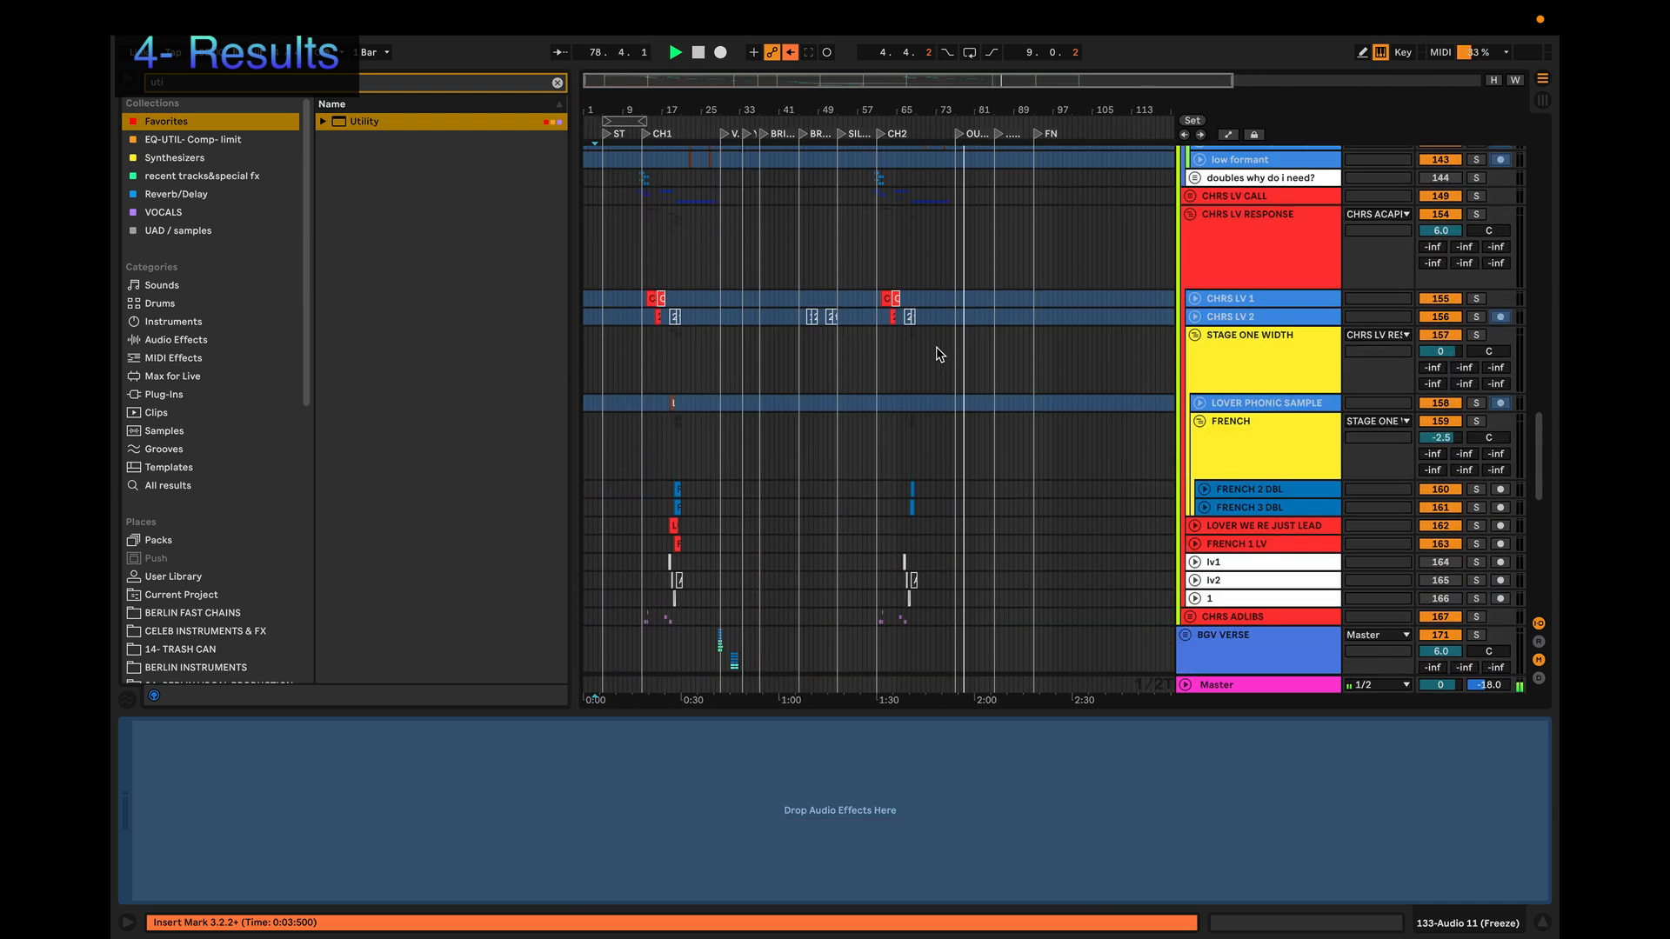
key("super")
scroll(802, 345, "up", 2)
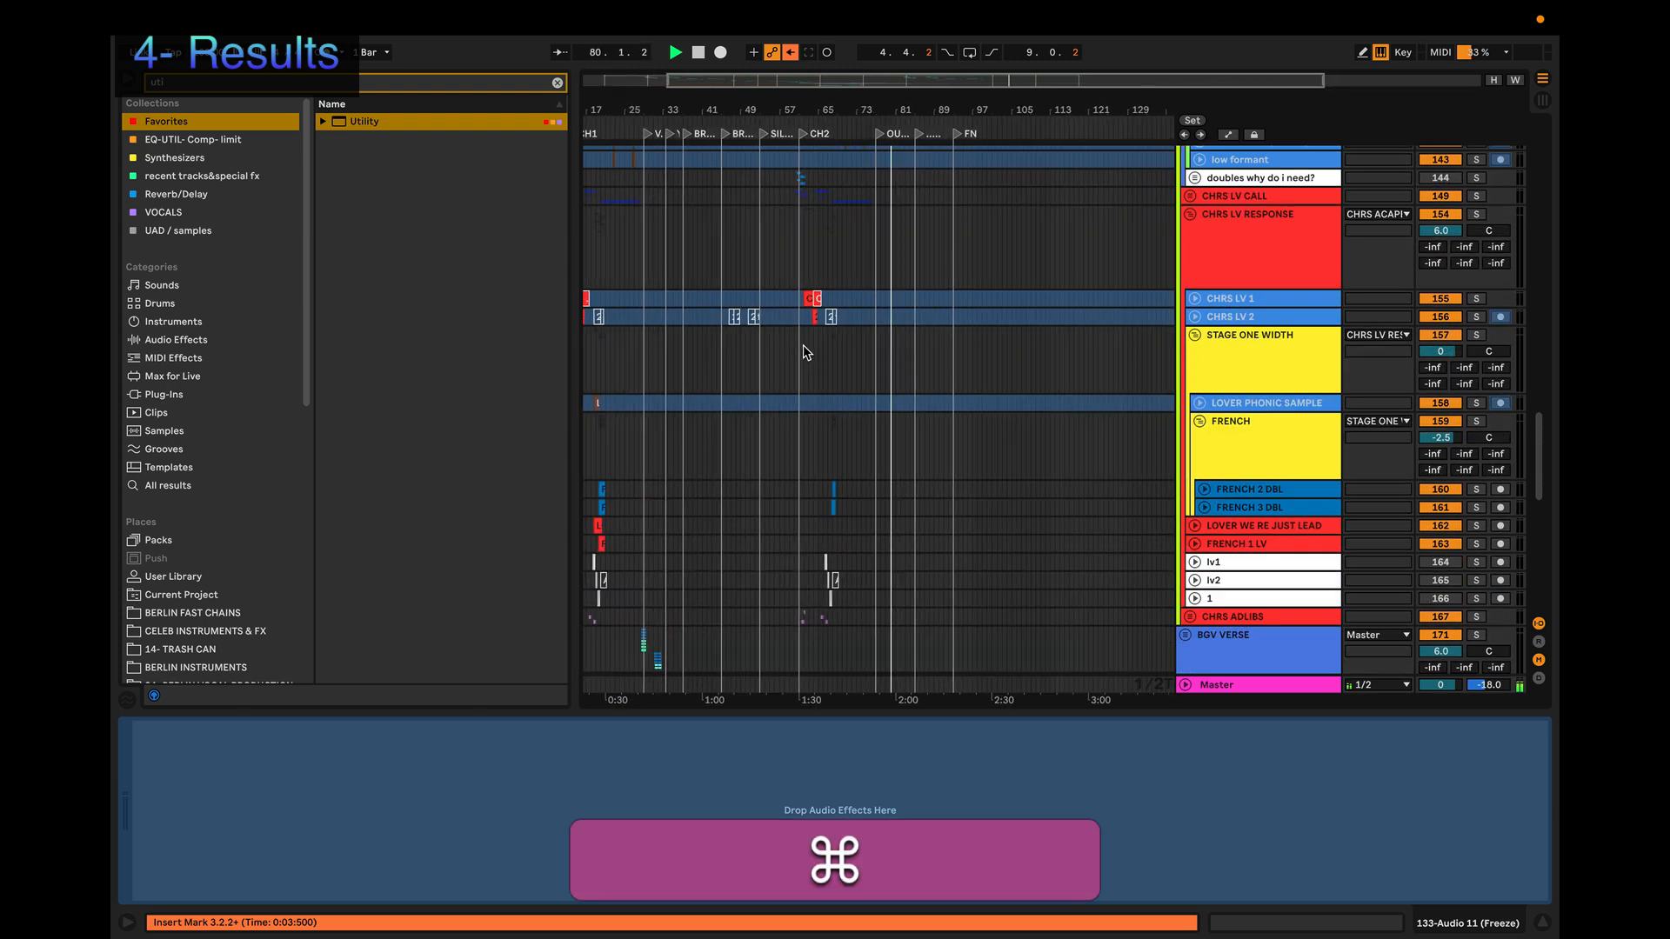
key("space")
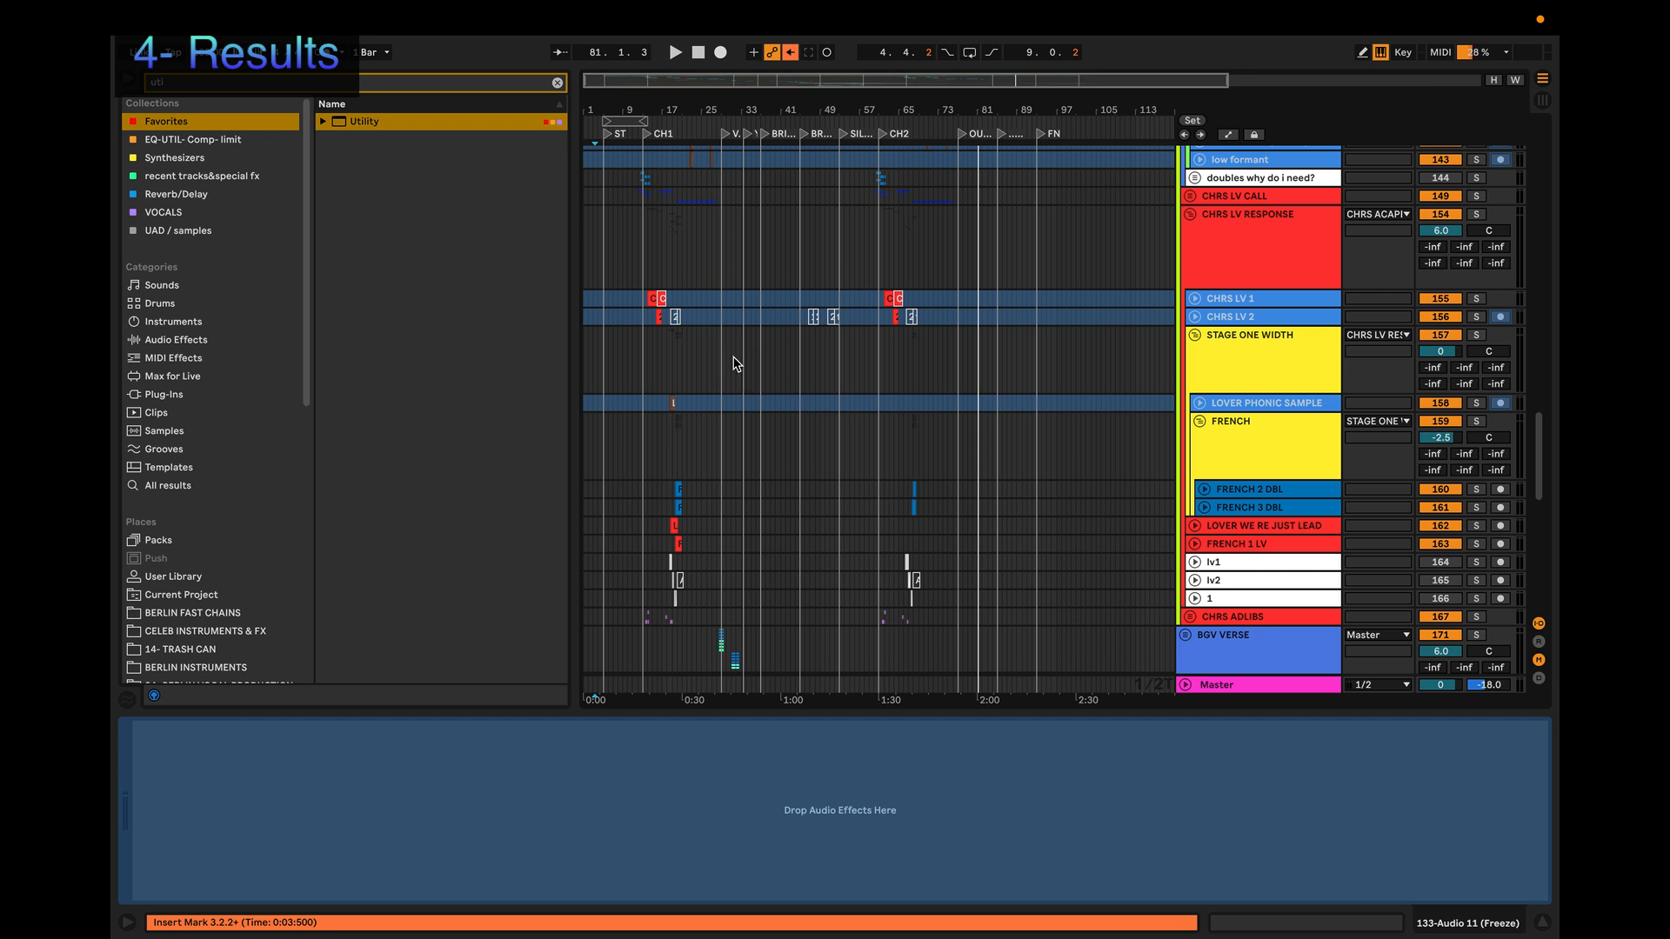
Step: Check the effects on the STAGE ONE WIDTH group and on its LOVER PHONIC SAMPLE track
scroll(733, 363, "up", 3)
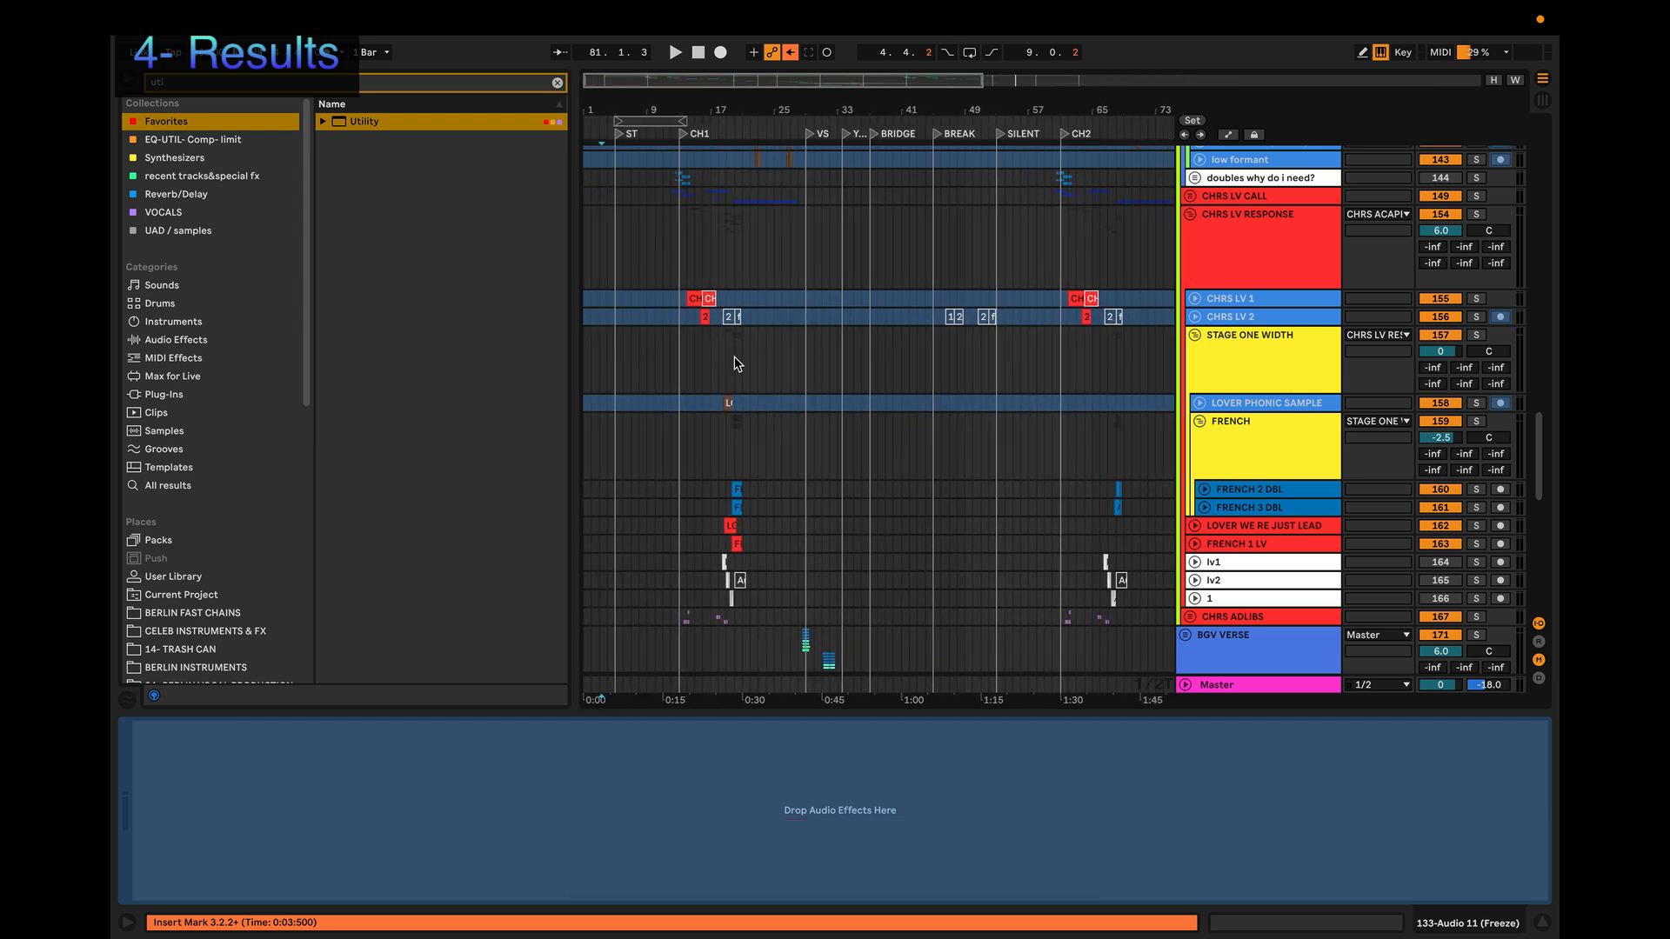
left_click(1212, 363)
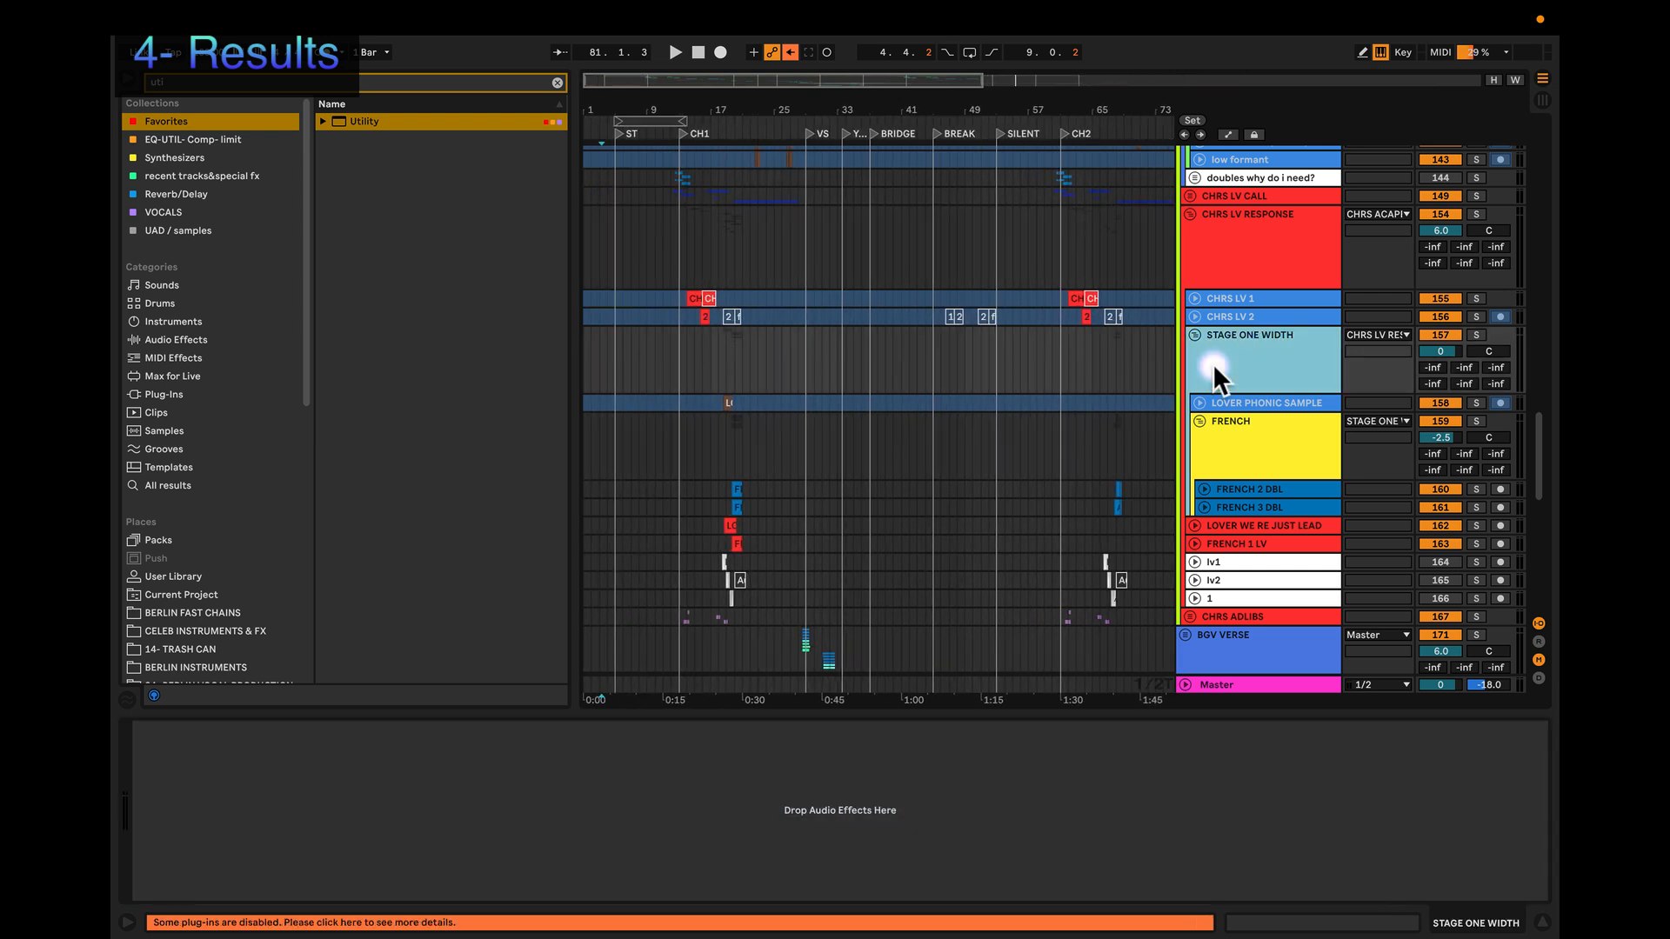
left_click(1235, 403)
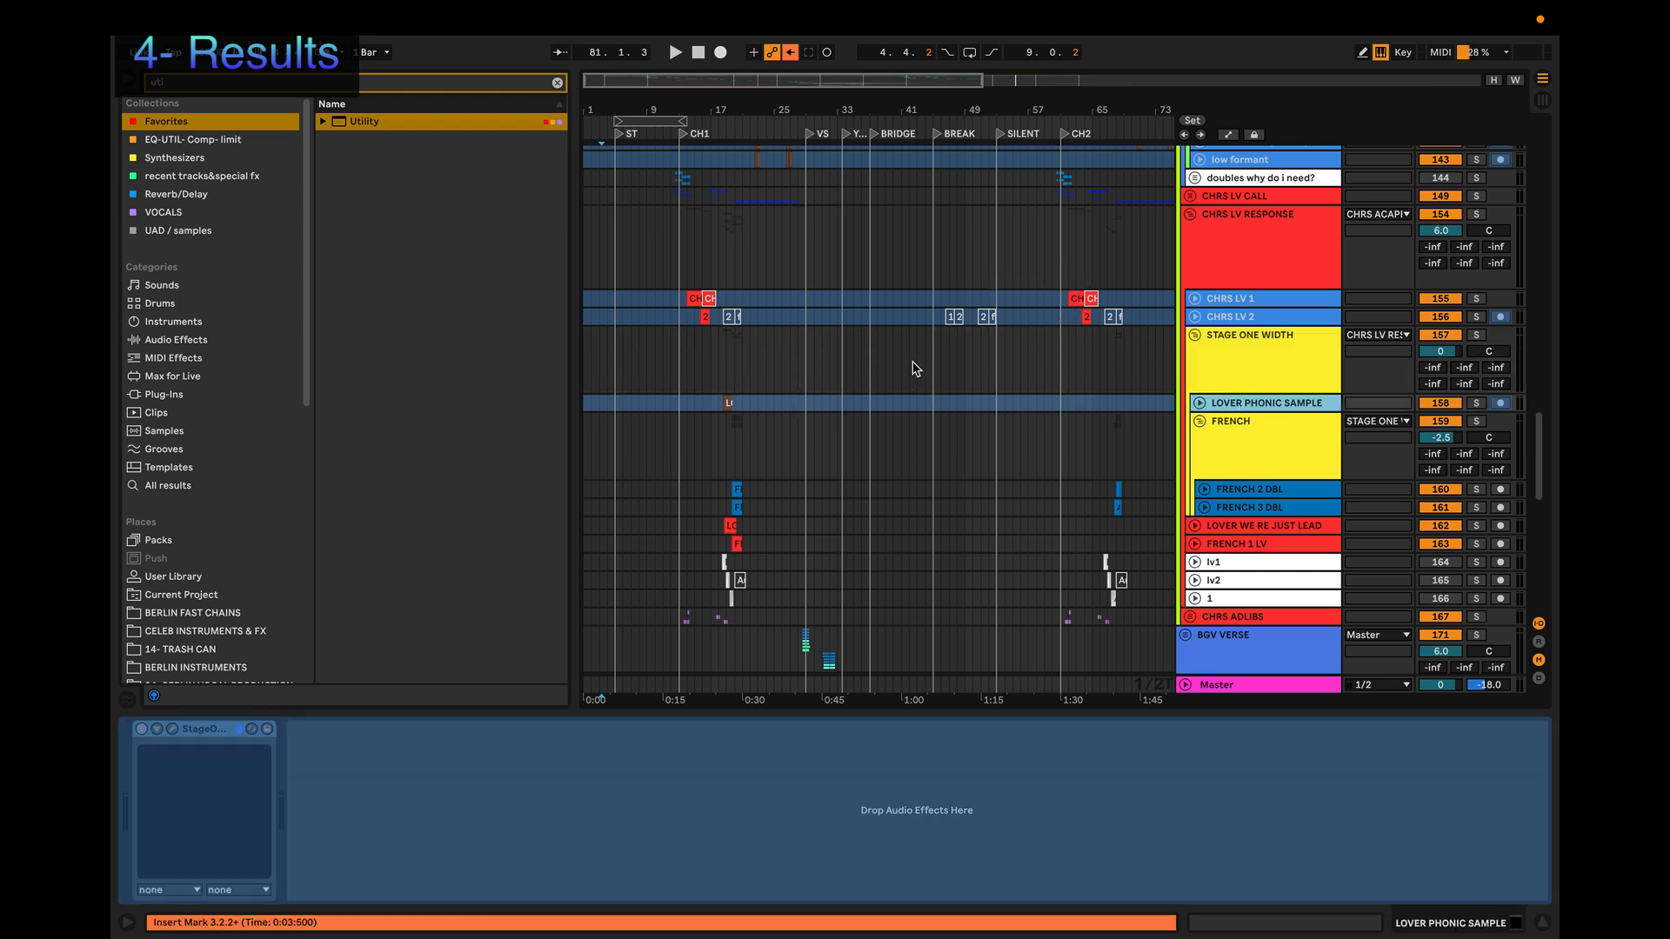
scroll(916, 368, "down", 5)
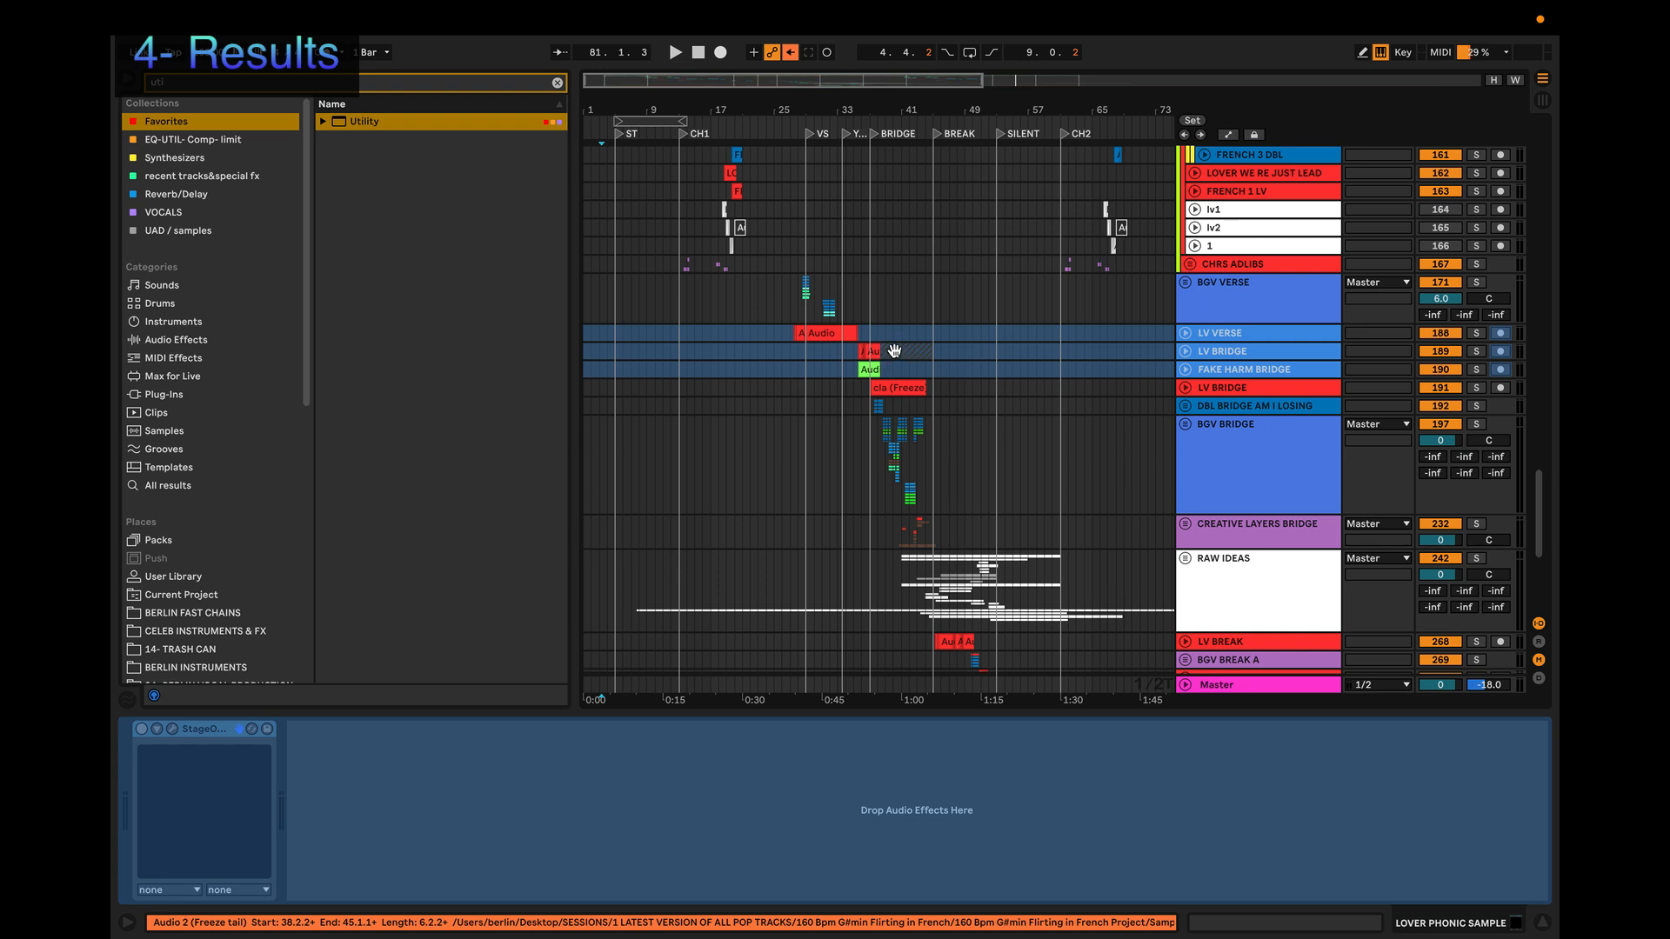
scroll(894, 349, "down", 3)
scroll(894, 350, "up", 5)
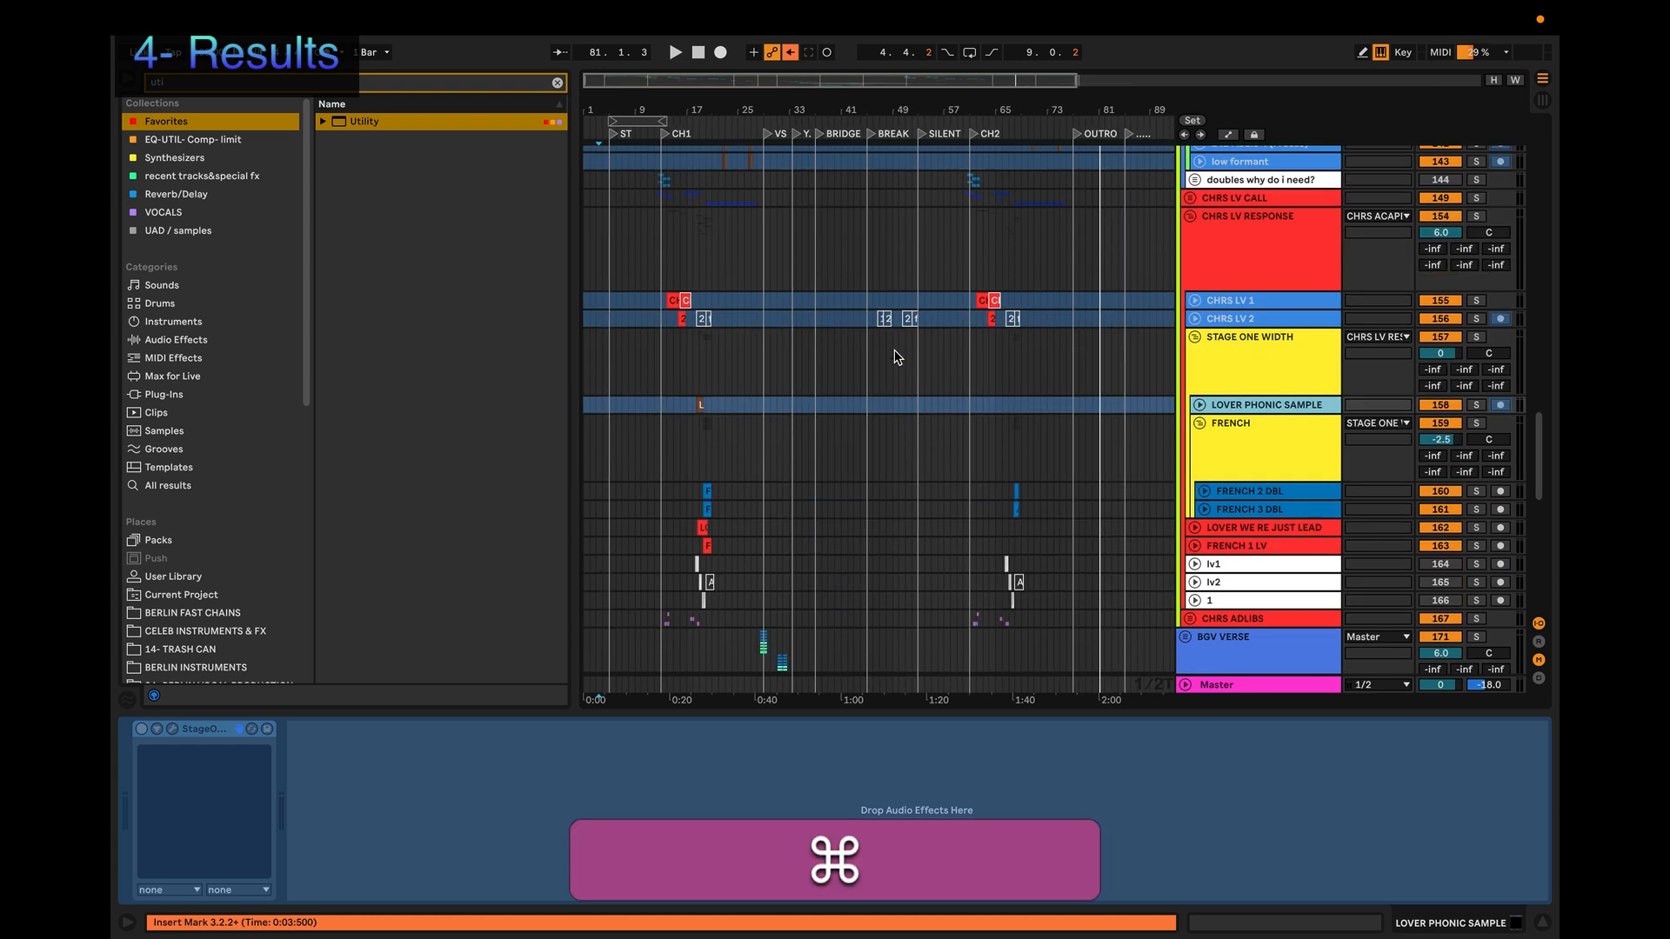
scroll(894, 350, "up", 10)
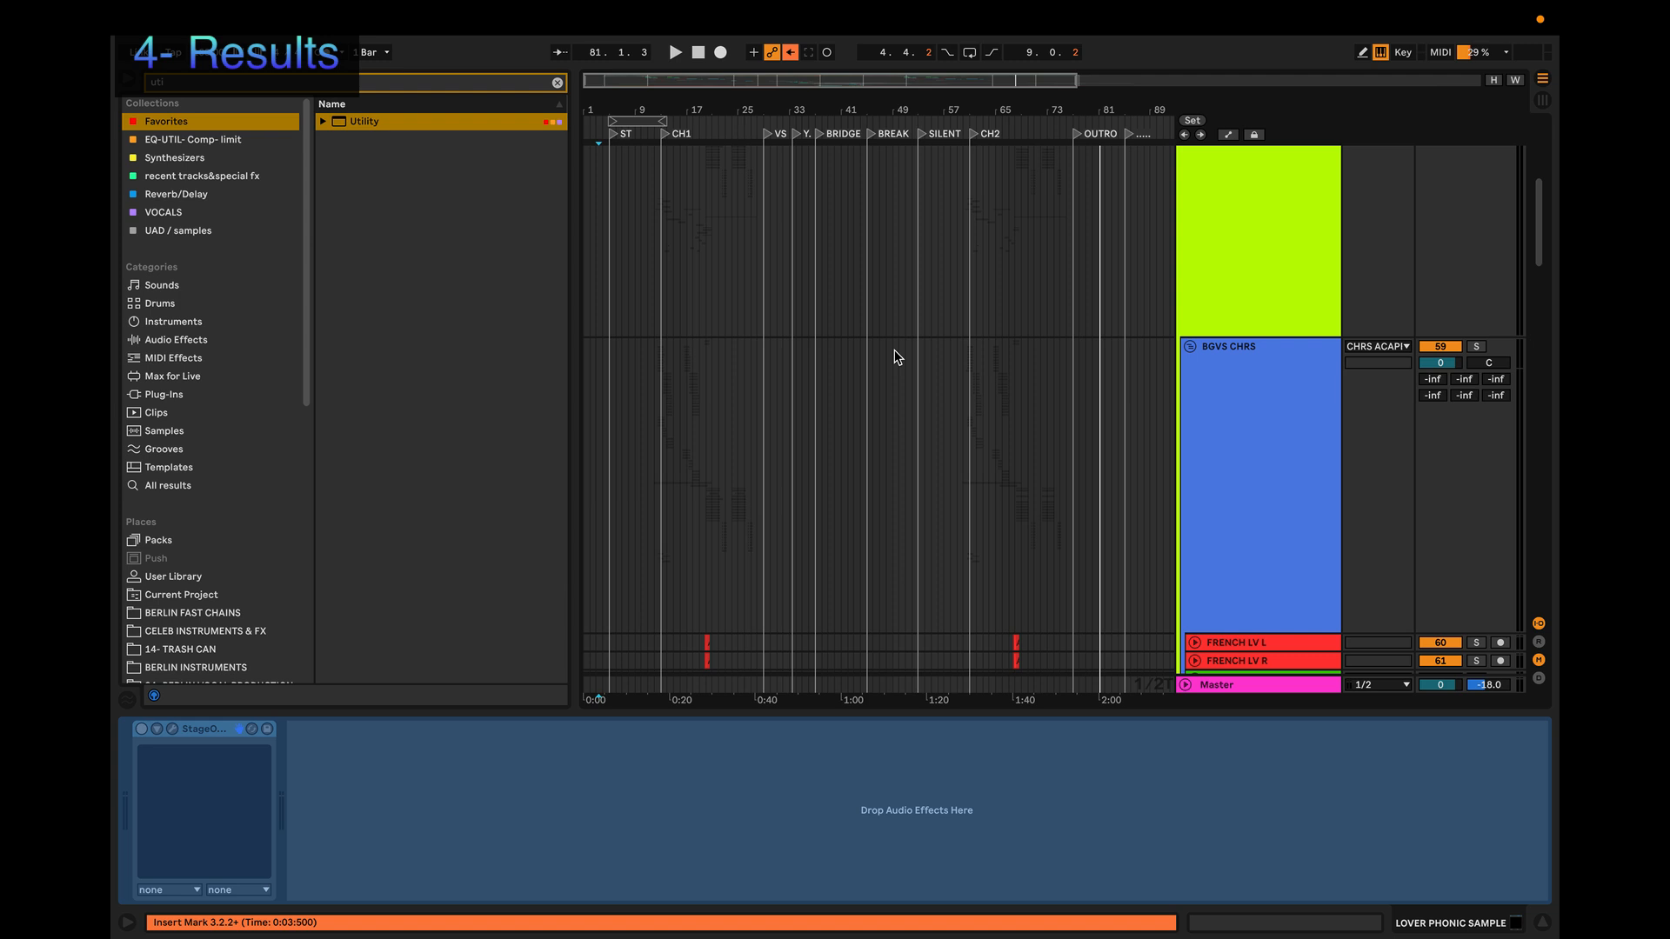
scroll(894, 357, "up", 5)
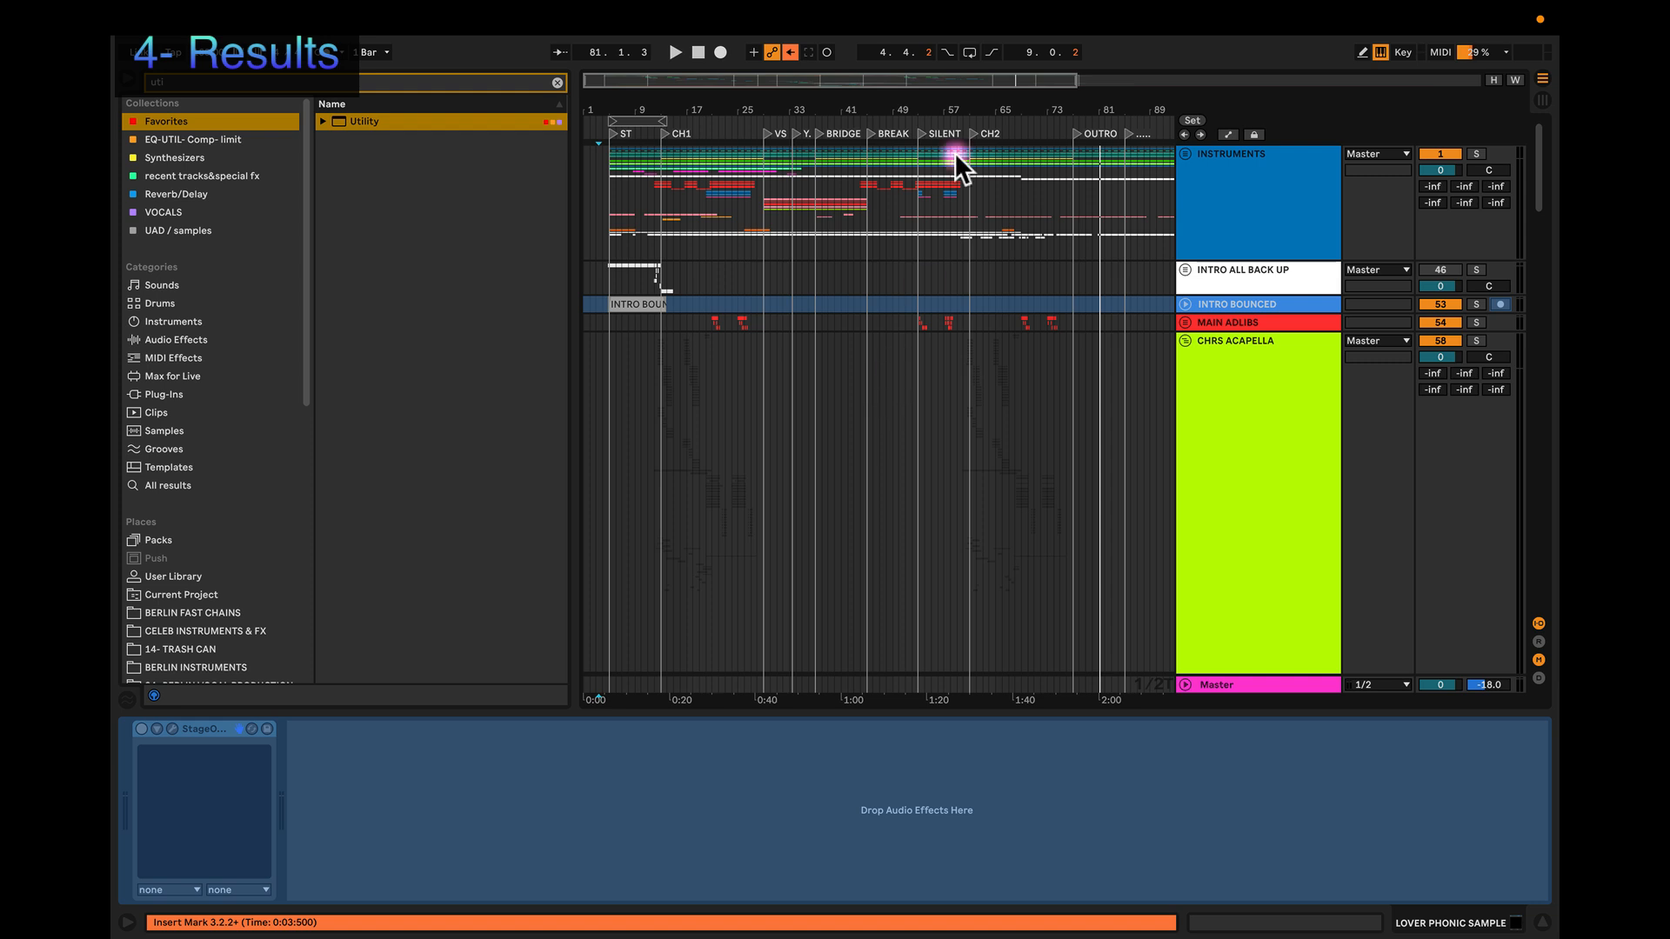
mouse_move(1129, 8)
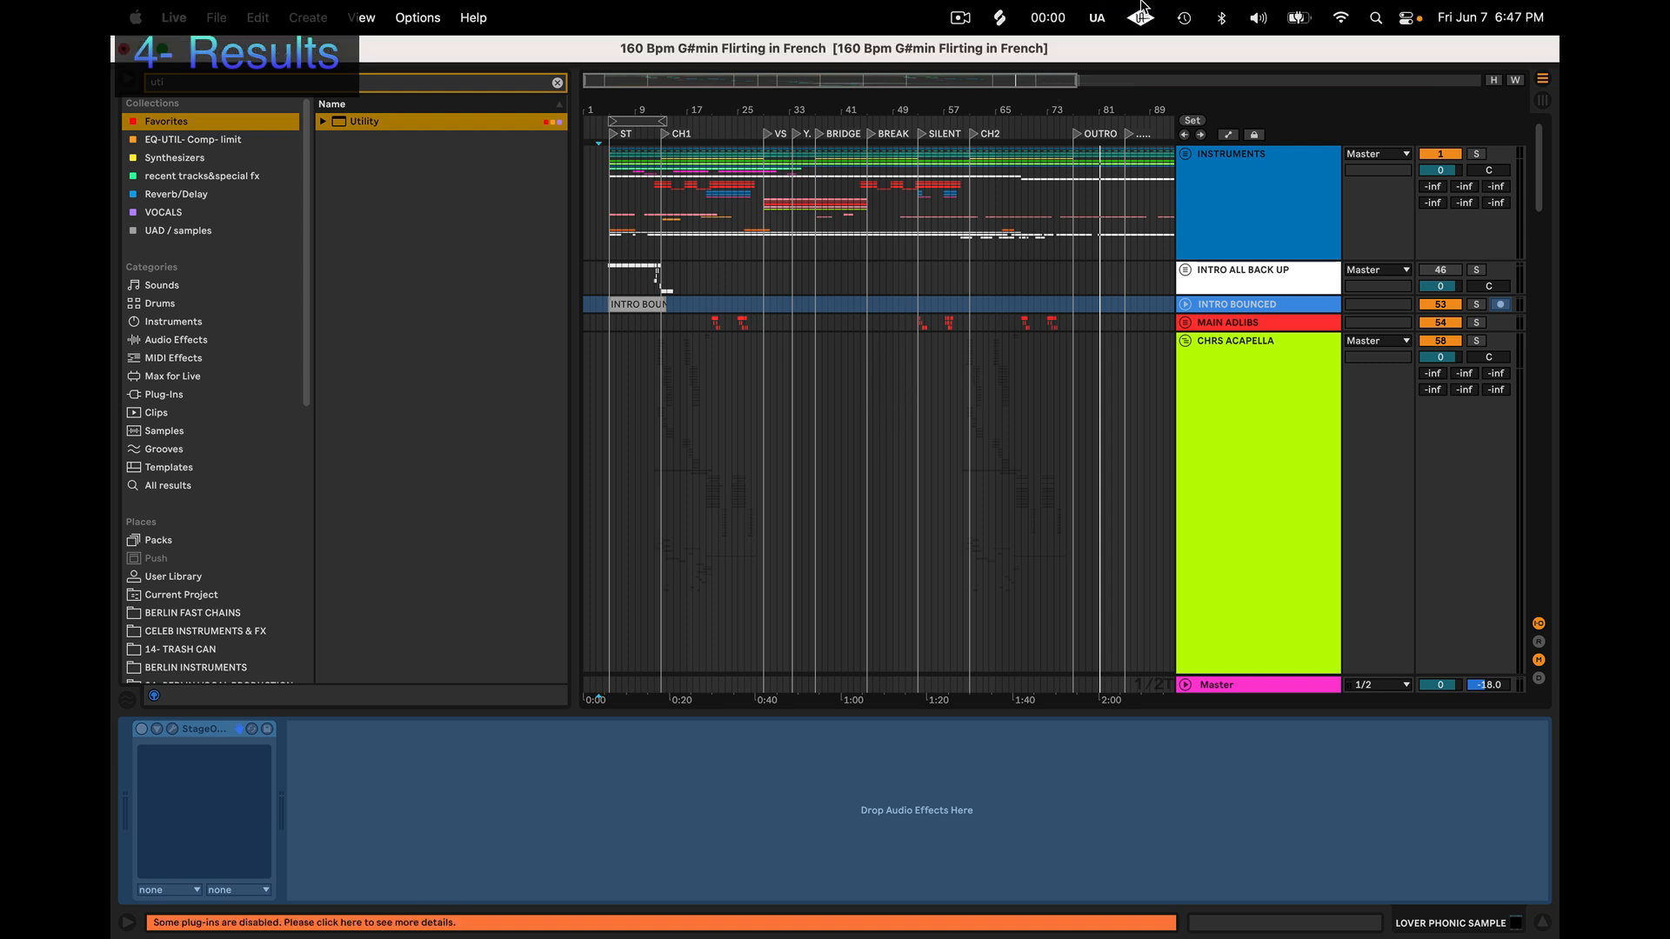